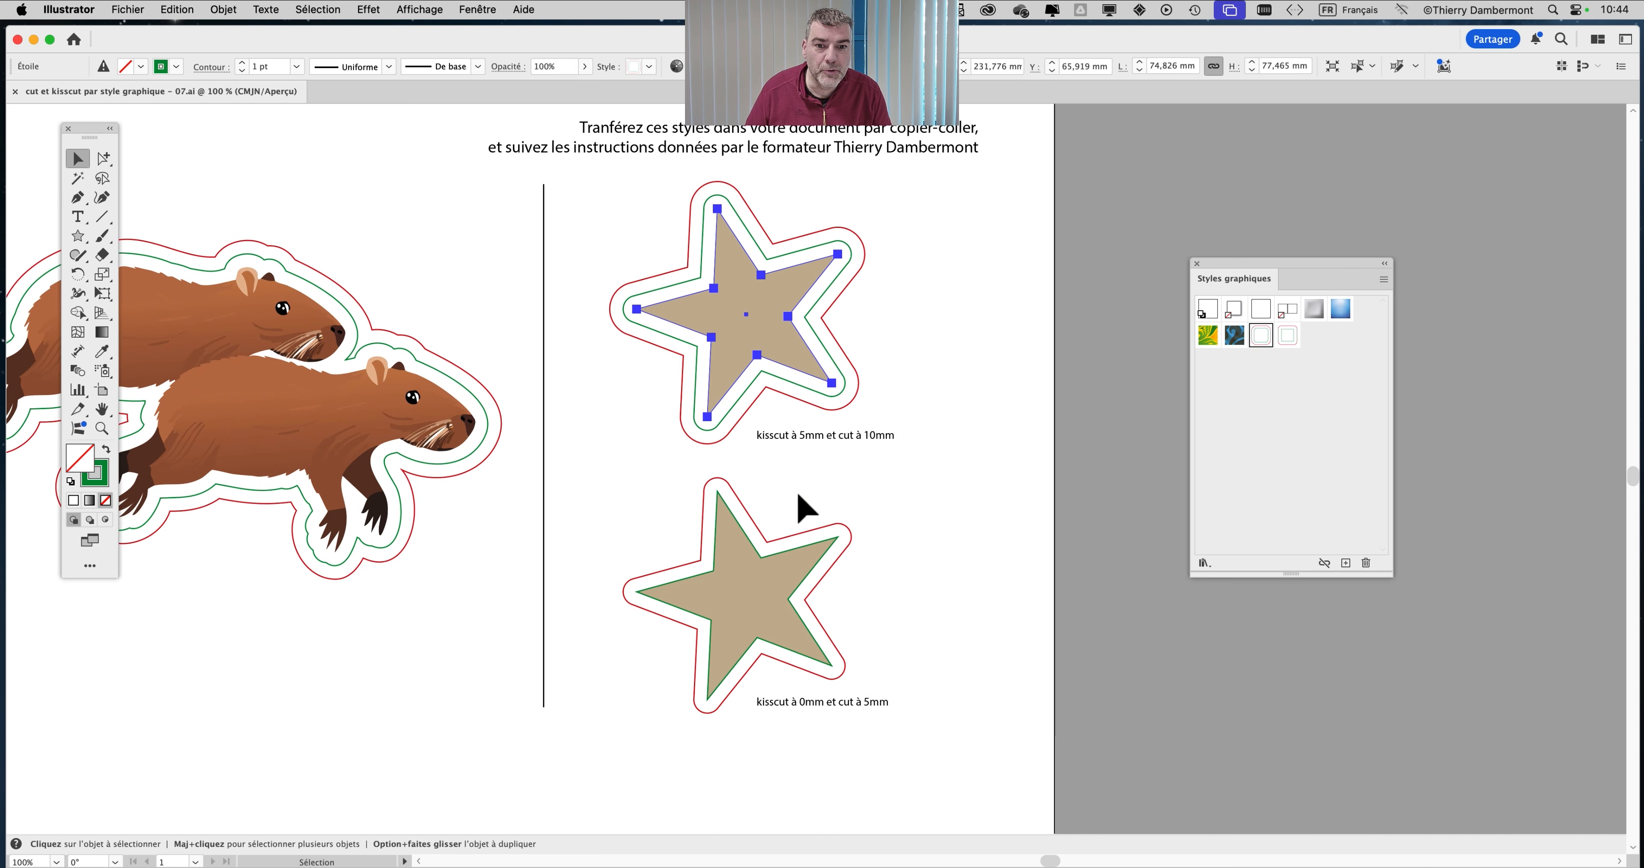
Compare the kisscut and cut outlines of the two sample stars by selecting each one in turn
click(792, 566)
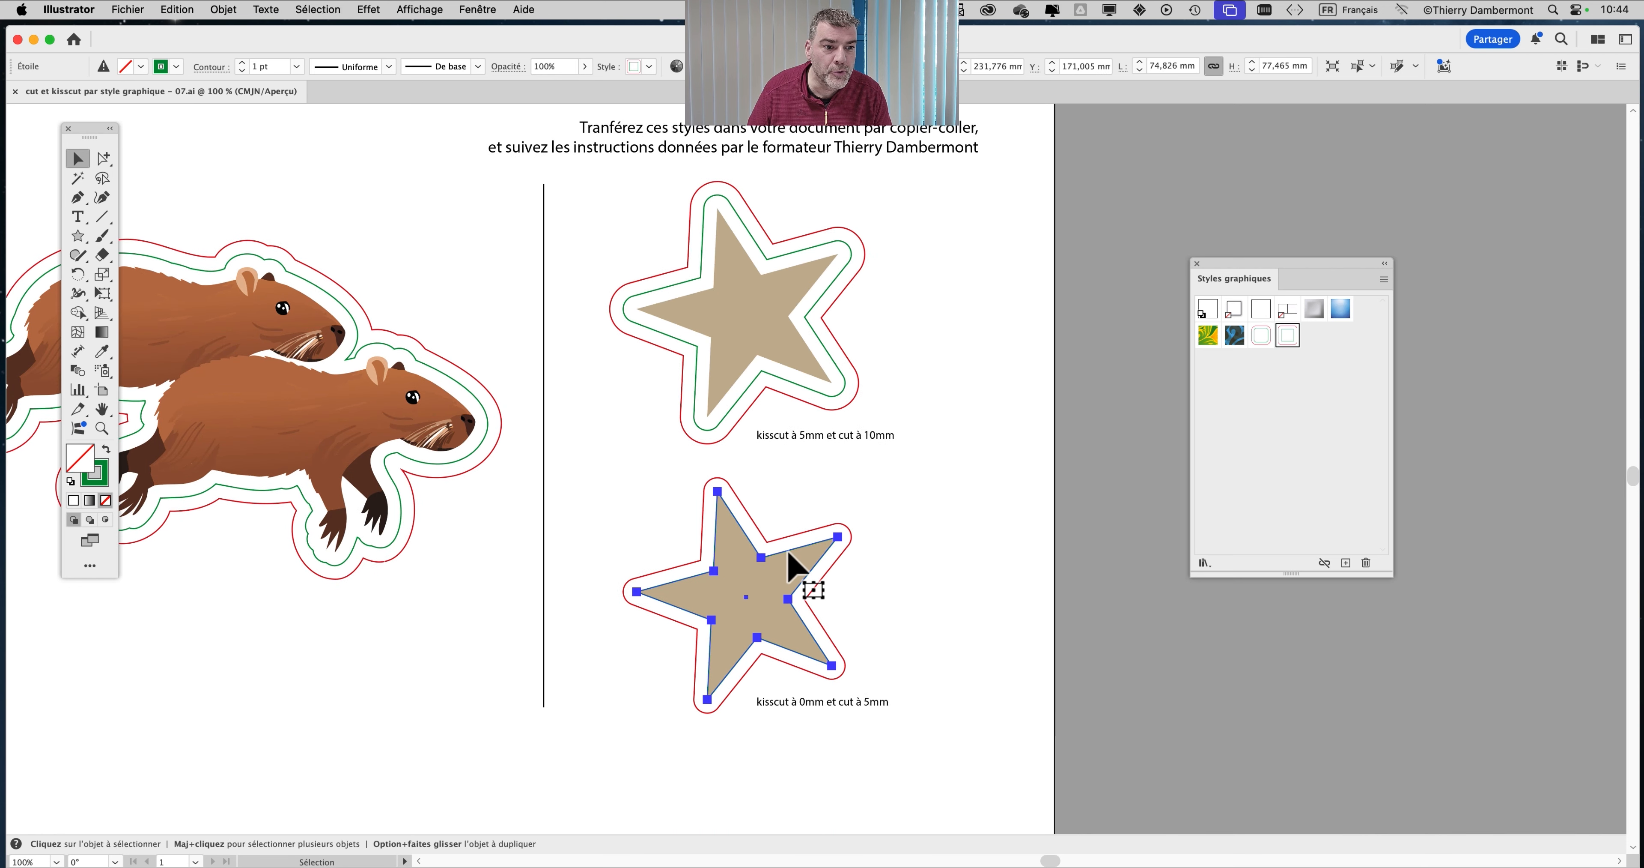
scroll(791, 567, up, 1)
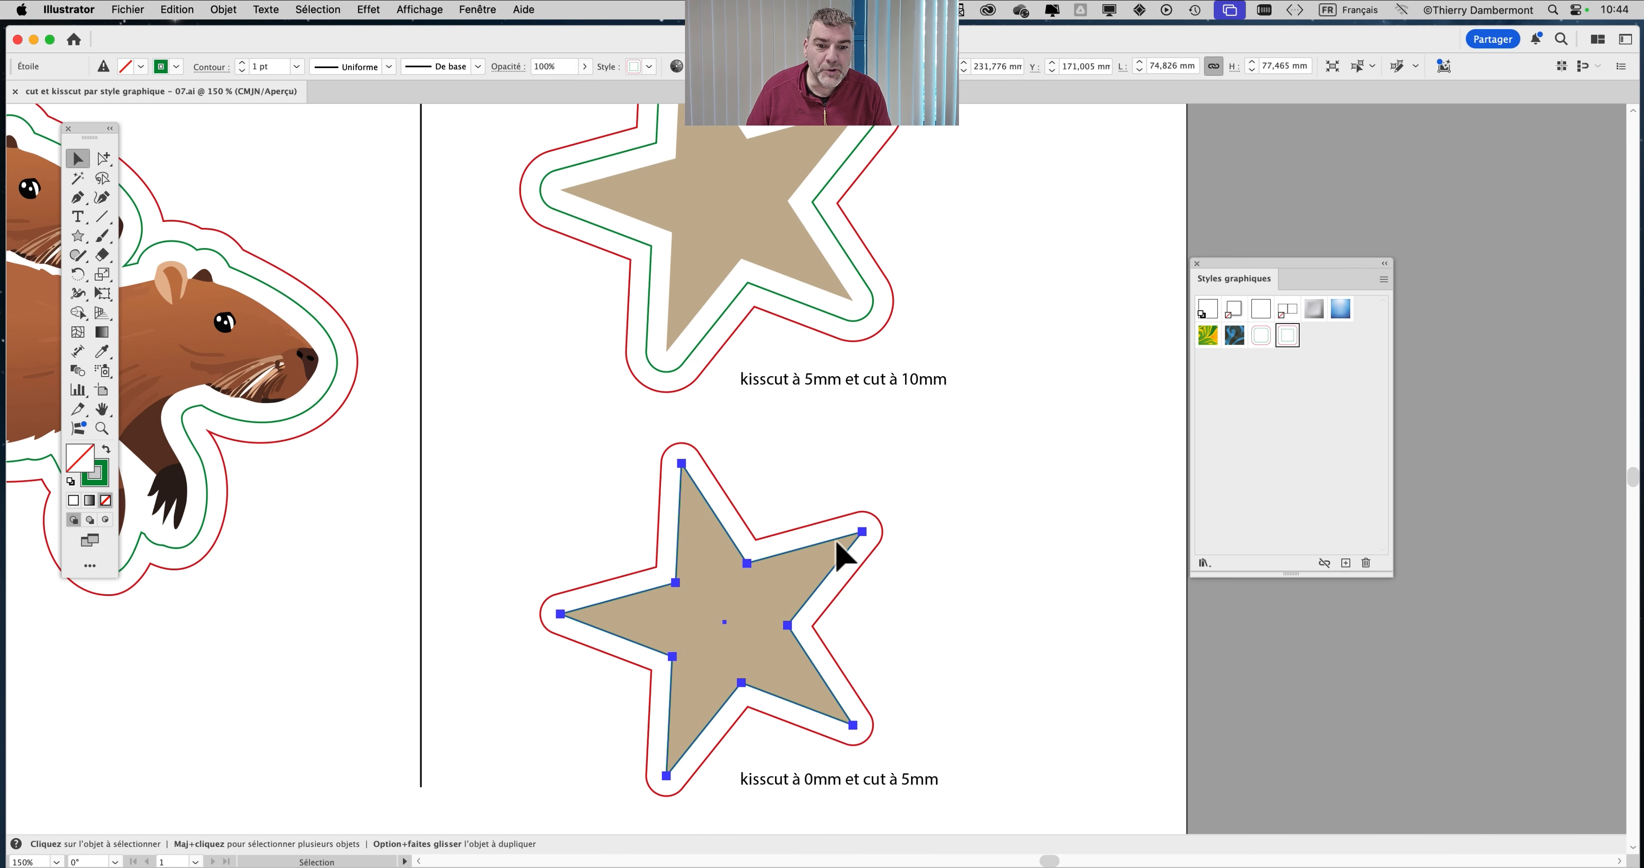
click(803, 287)
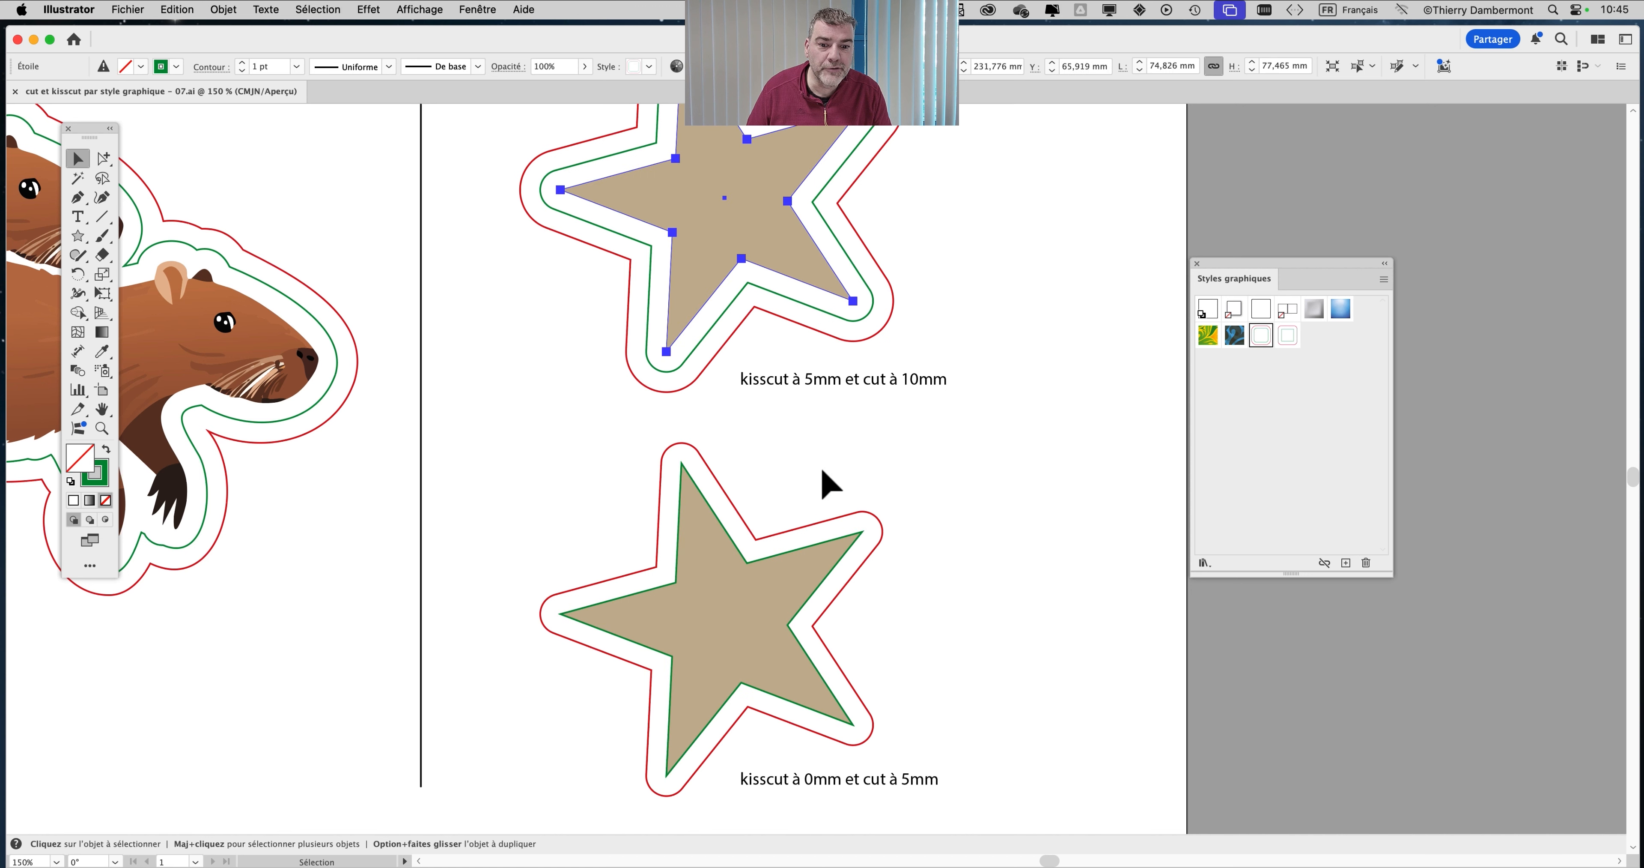
click(836, 561)
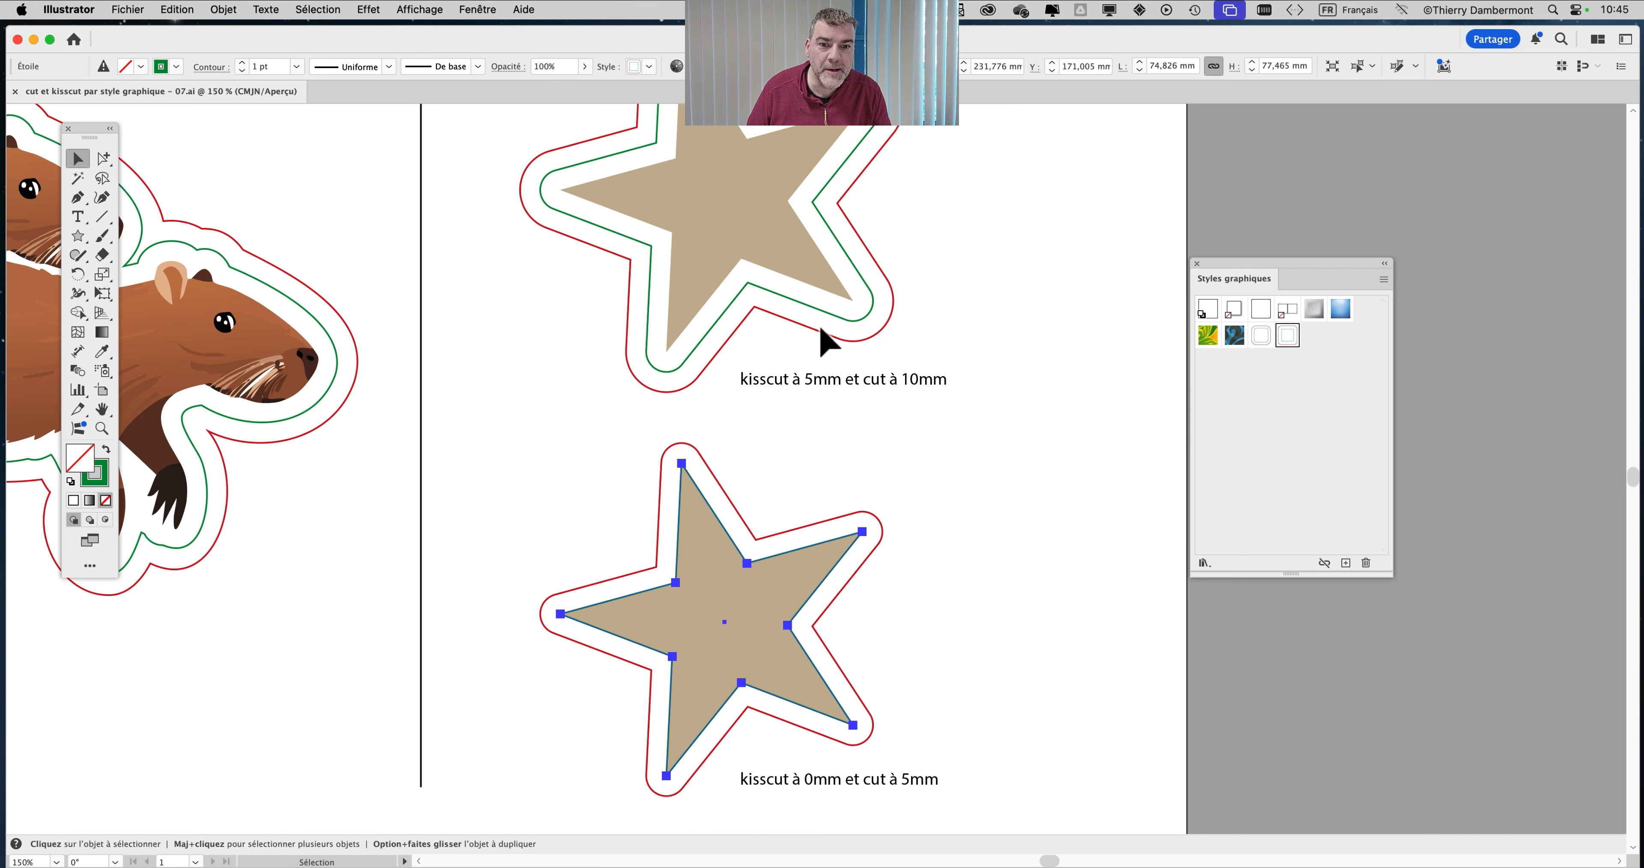
click(817, 288)
click(820, 546)
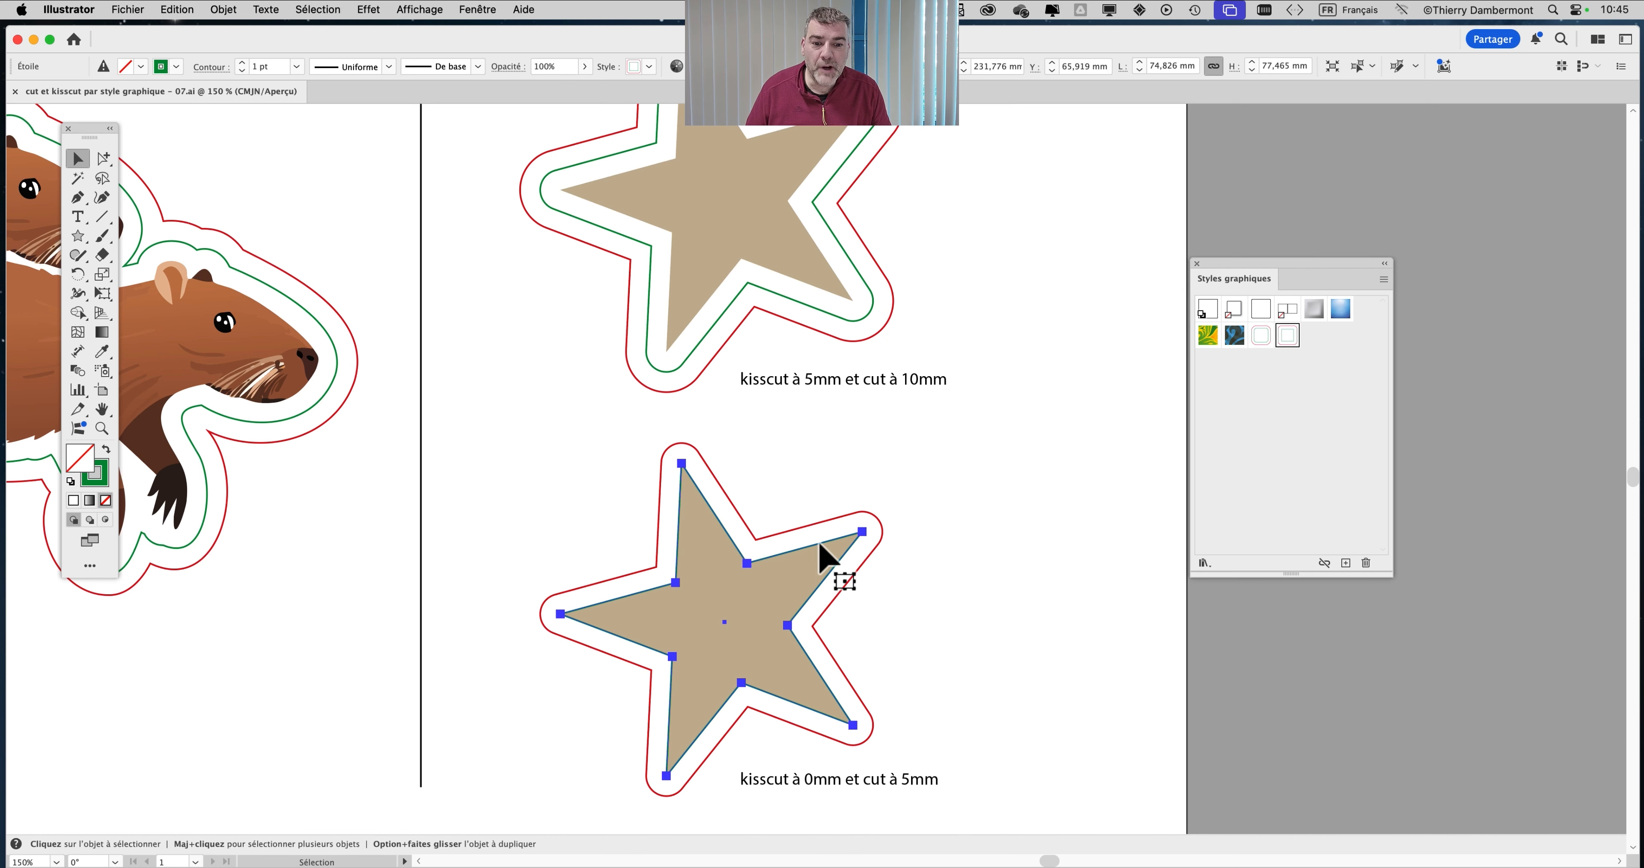
click(815, 300)
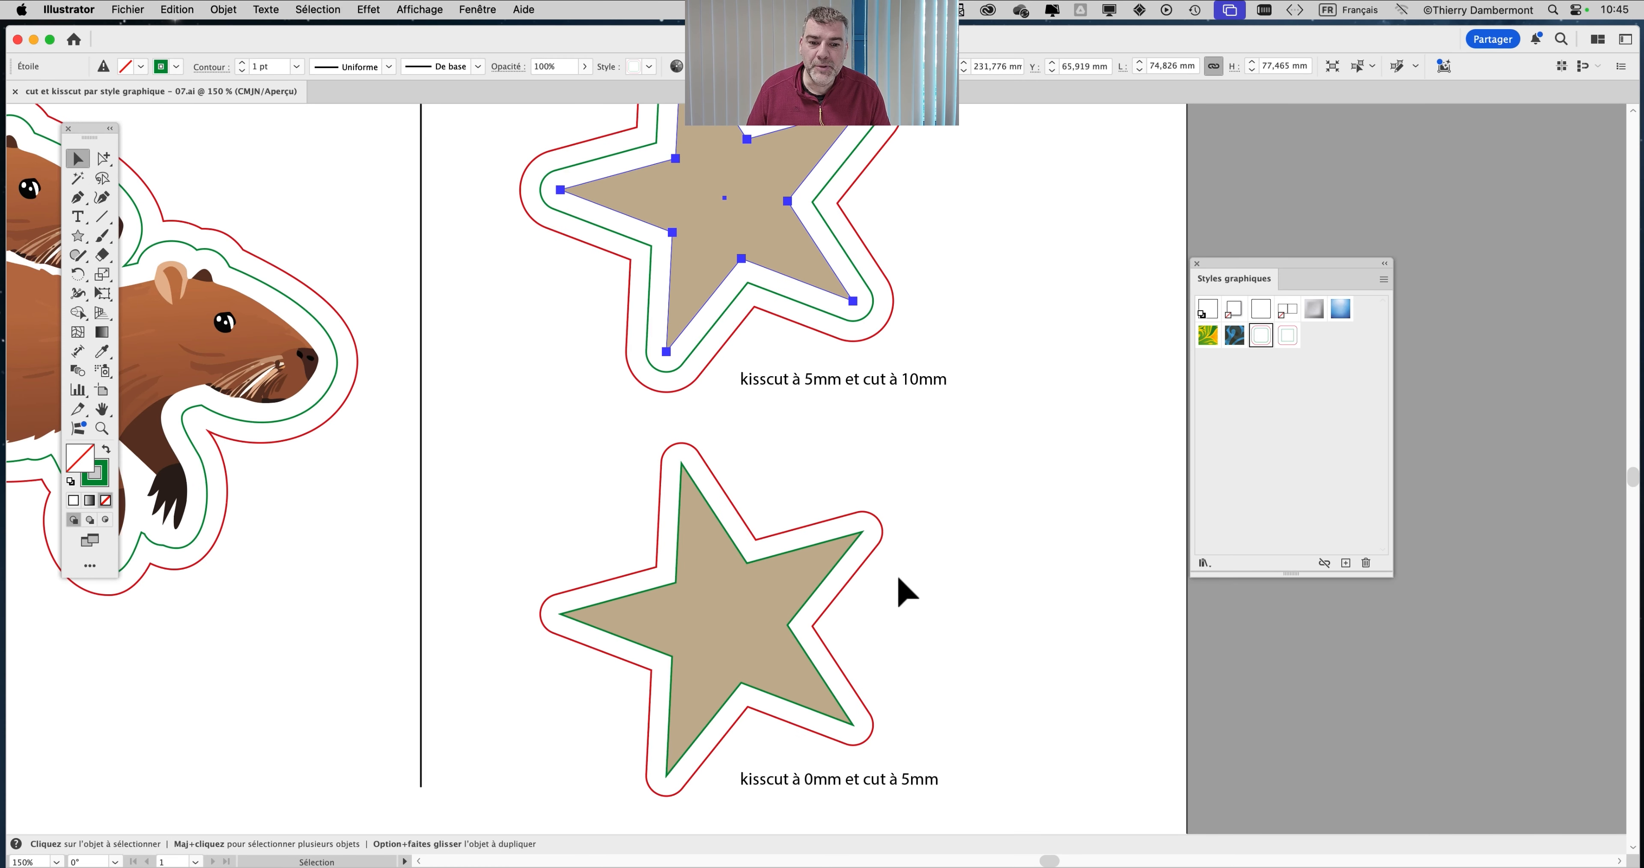
click(949, 499)
Examine the green kisscut and red cut contours around the two overlapping capybaras, especially where the two animals meet
key(super+1)
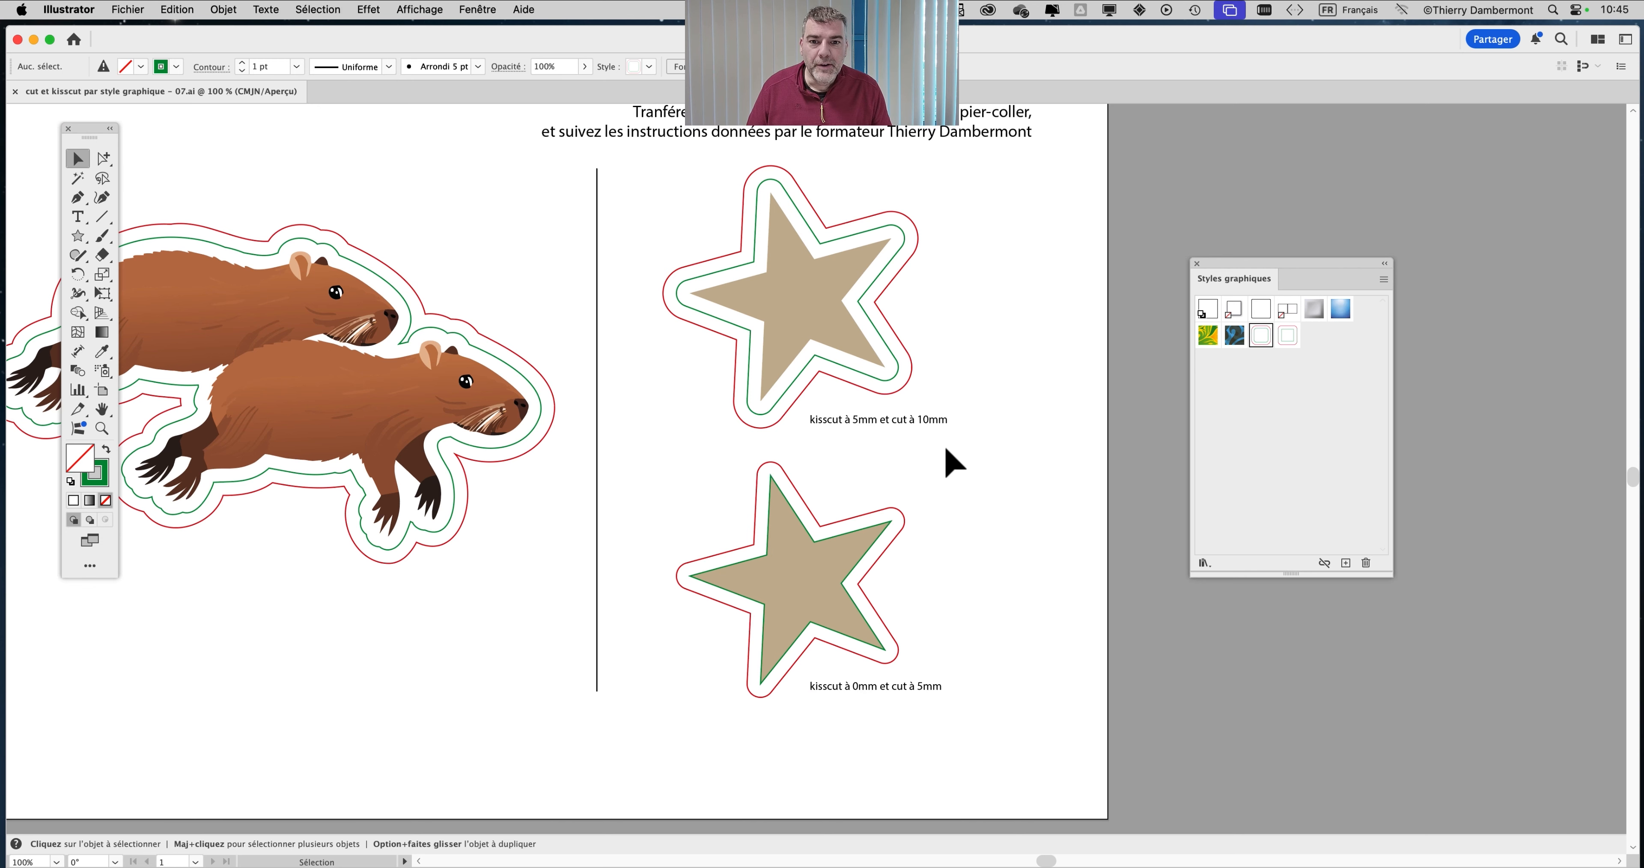
key(super+minus)
key(super+minus)
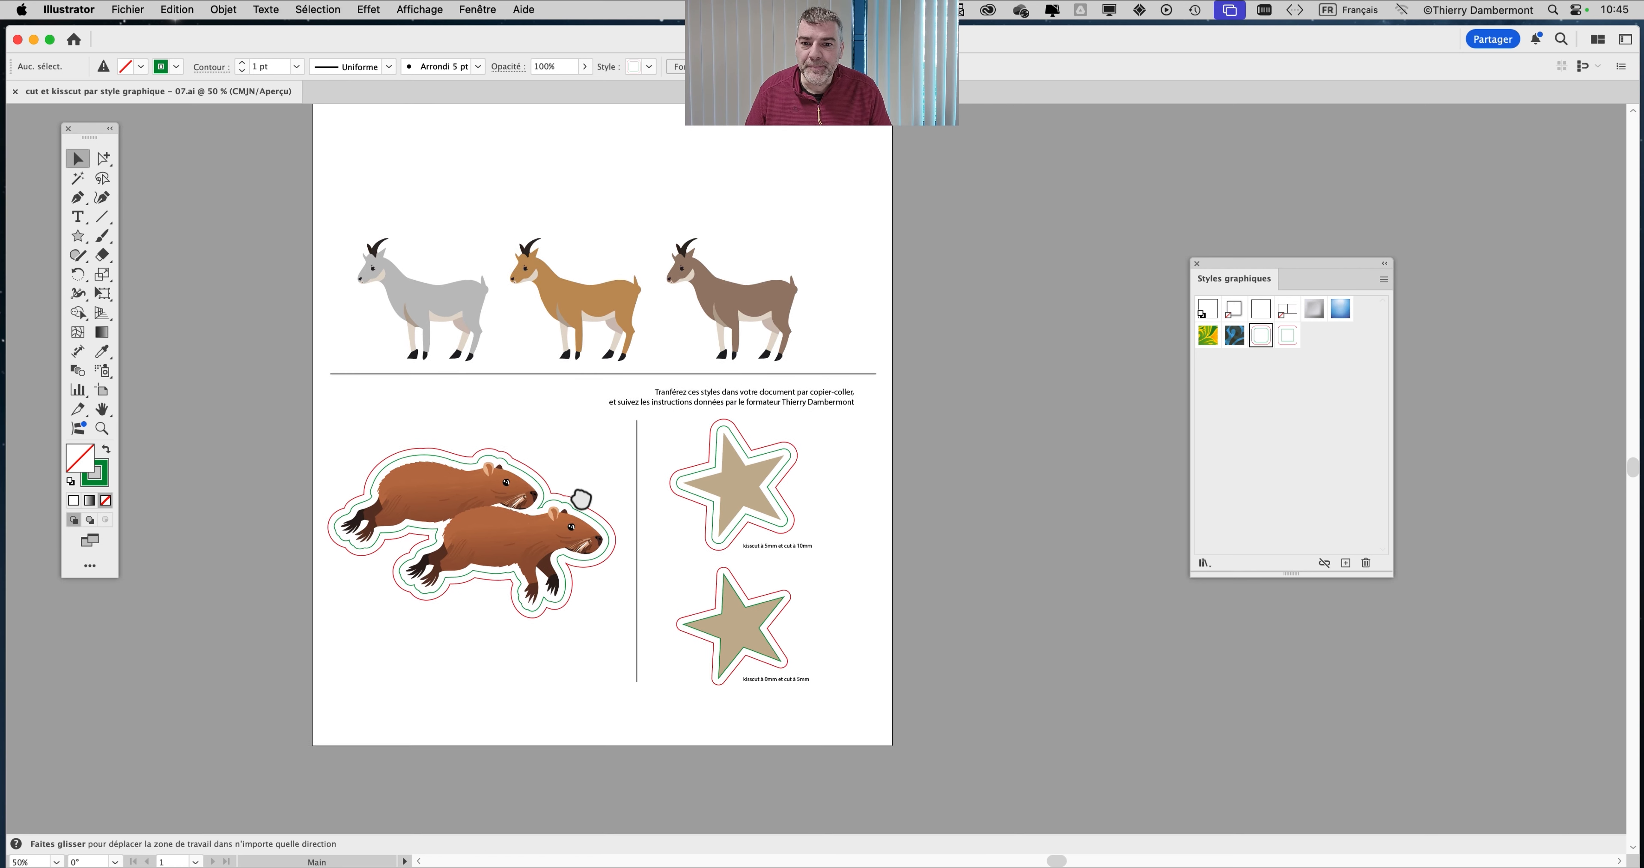
key(super+1)
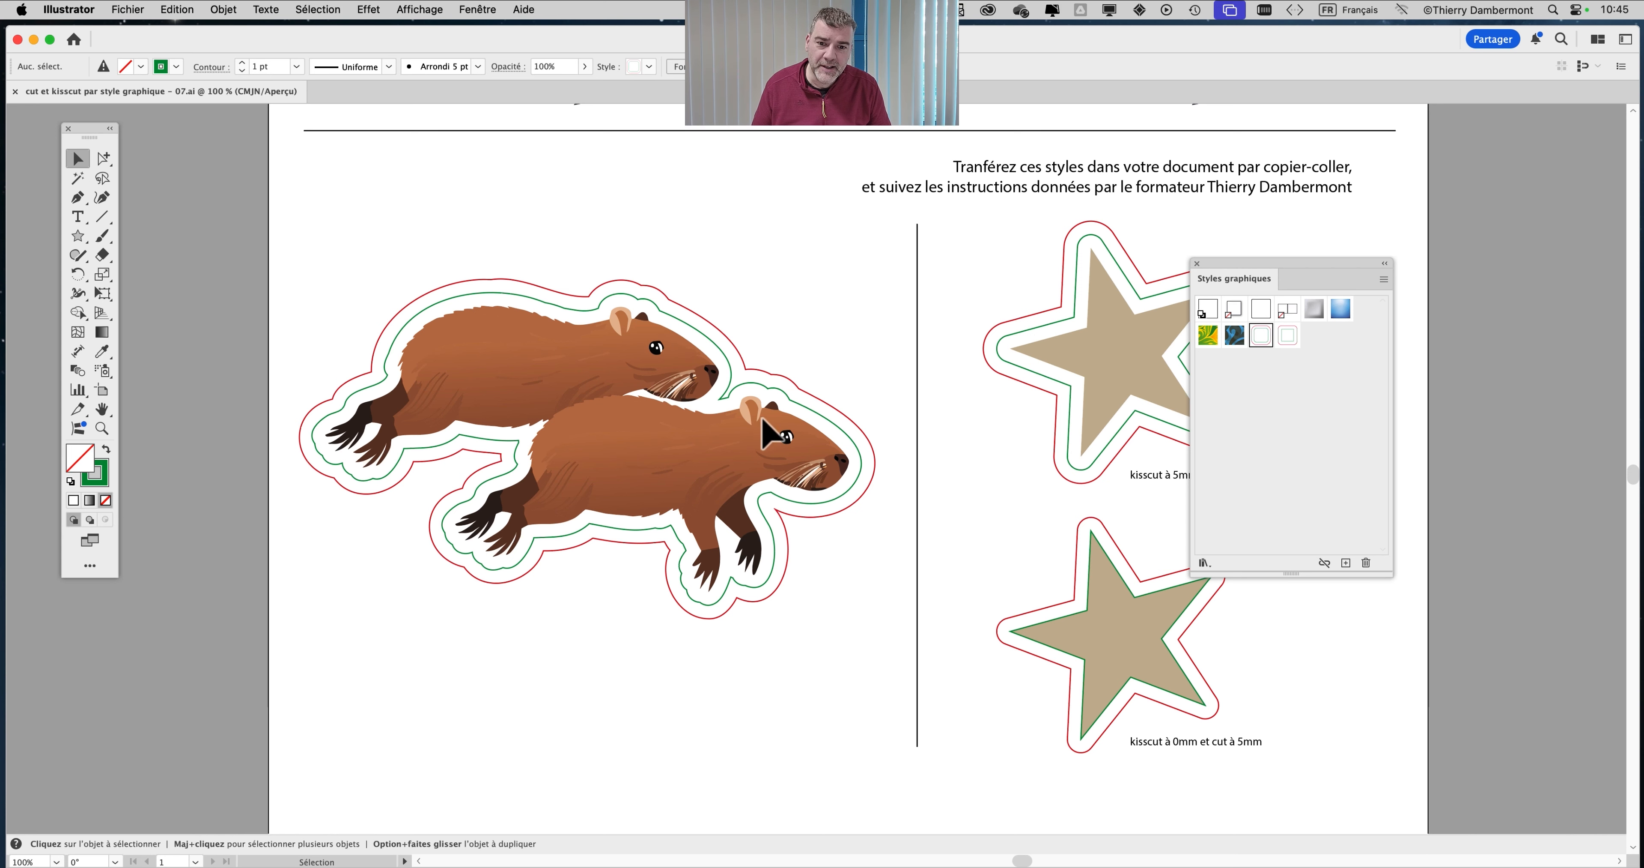
scroll(763, 434, up, 1)
scroll(702, 421, up, 1)
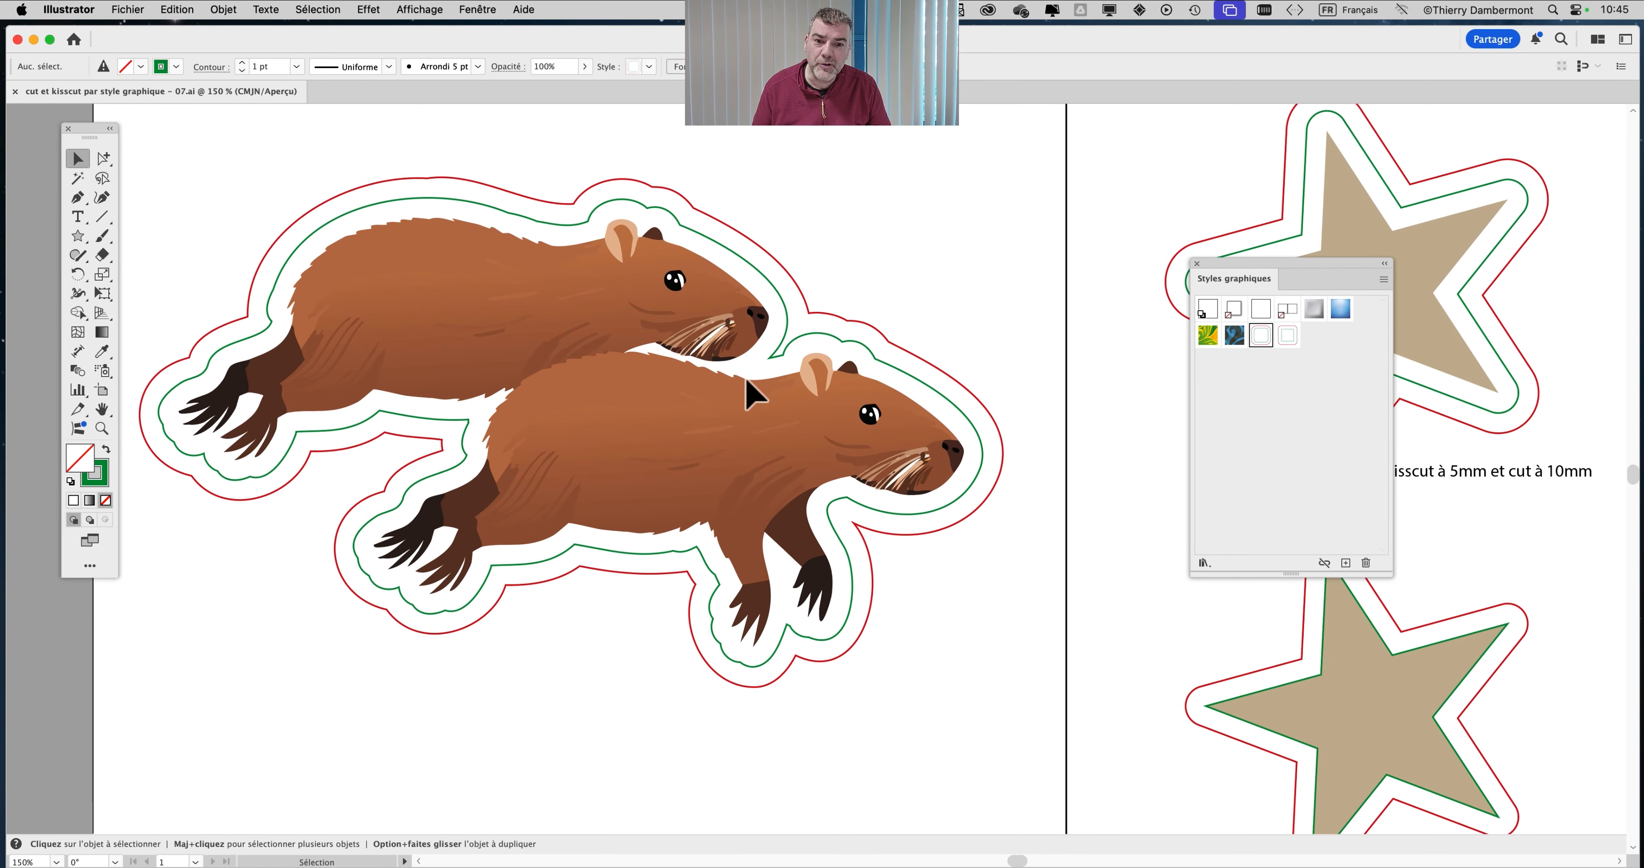
scroll(763, 376, up, 1)
scroll(792, 360, up, 1)
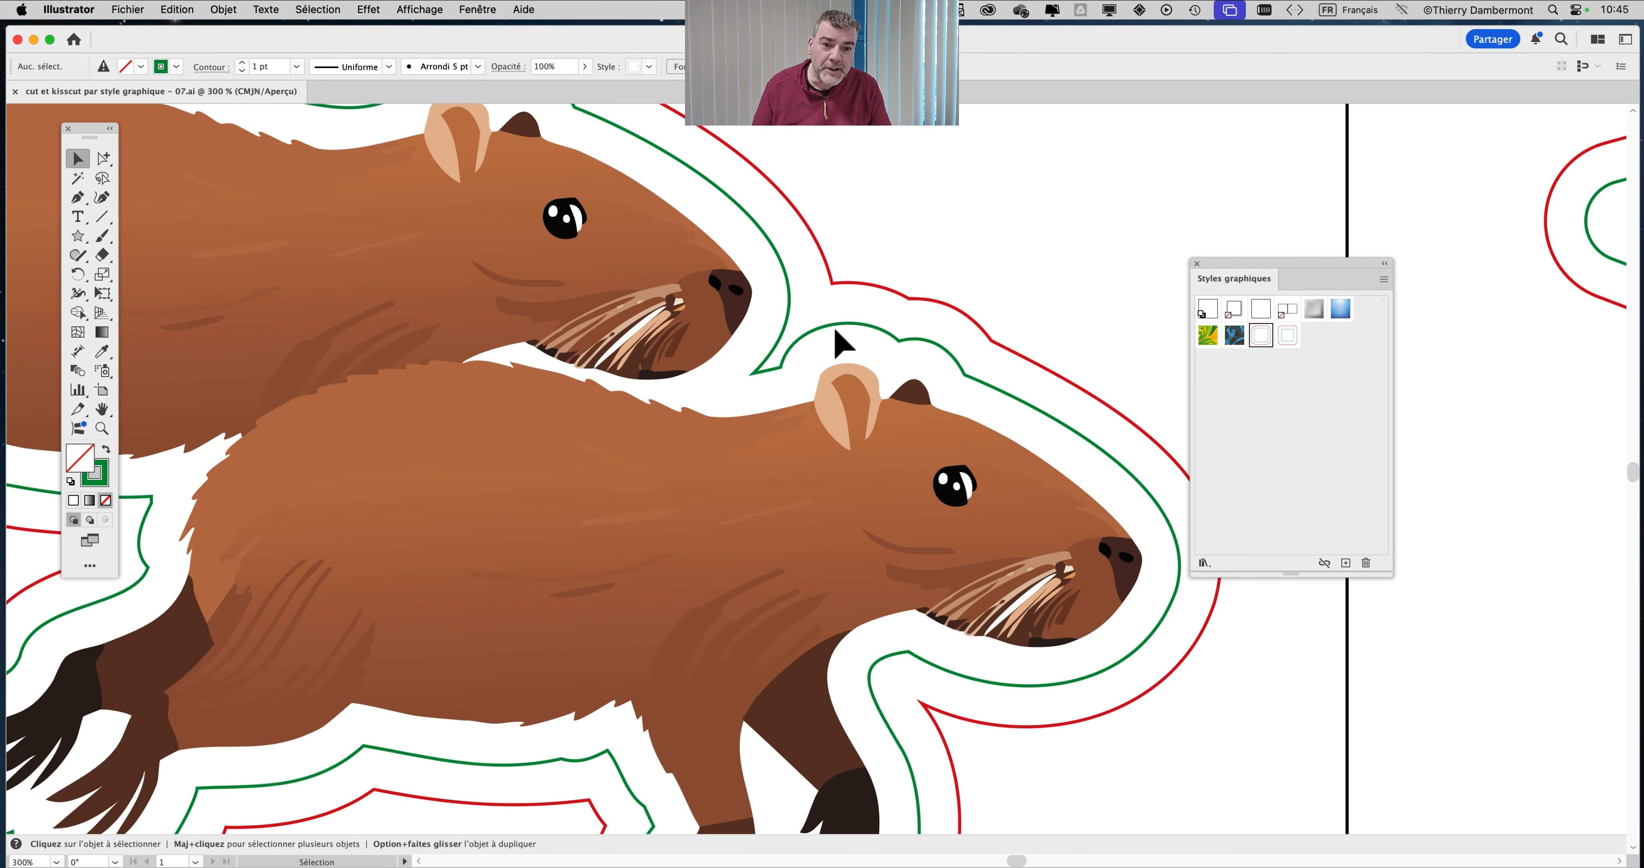
scroll(789, 421, down, 5)
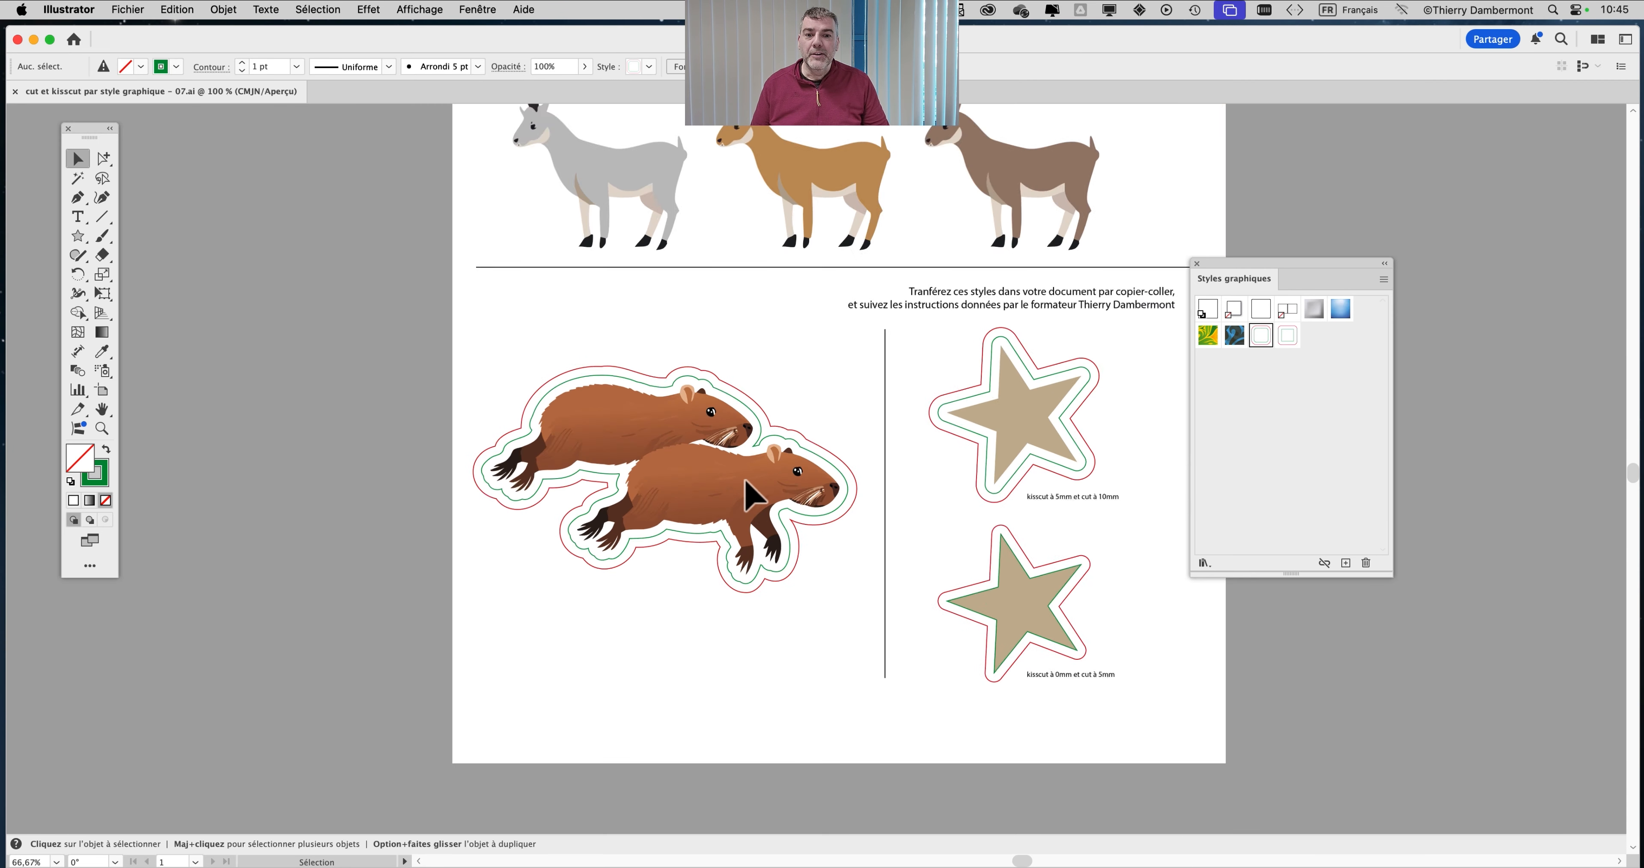
Select the grey, tan and brown goats individually and shift each one slightly within their row
drag(719, 451, 629, 633)
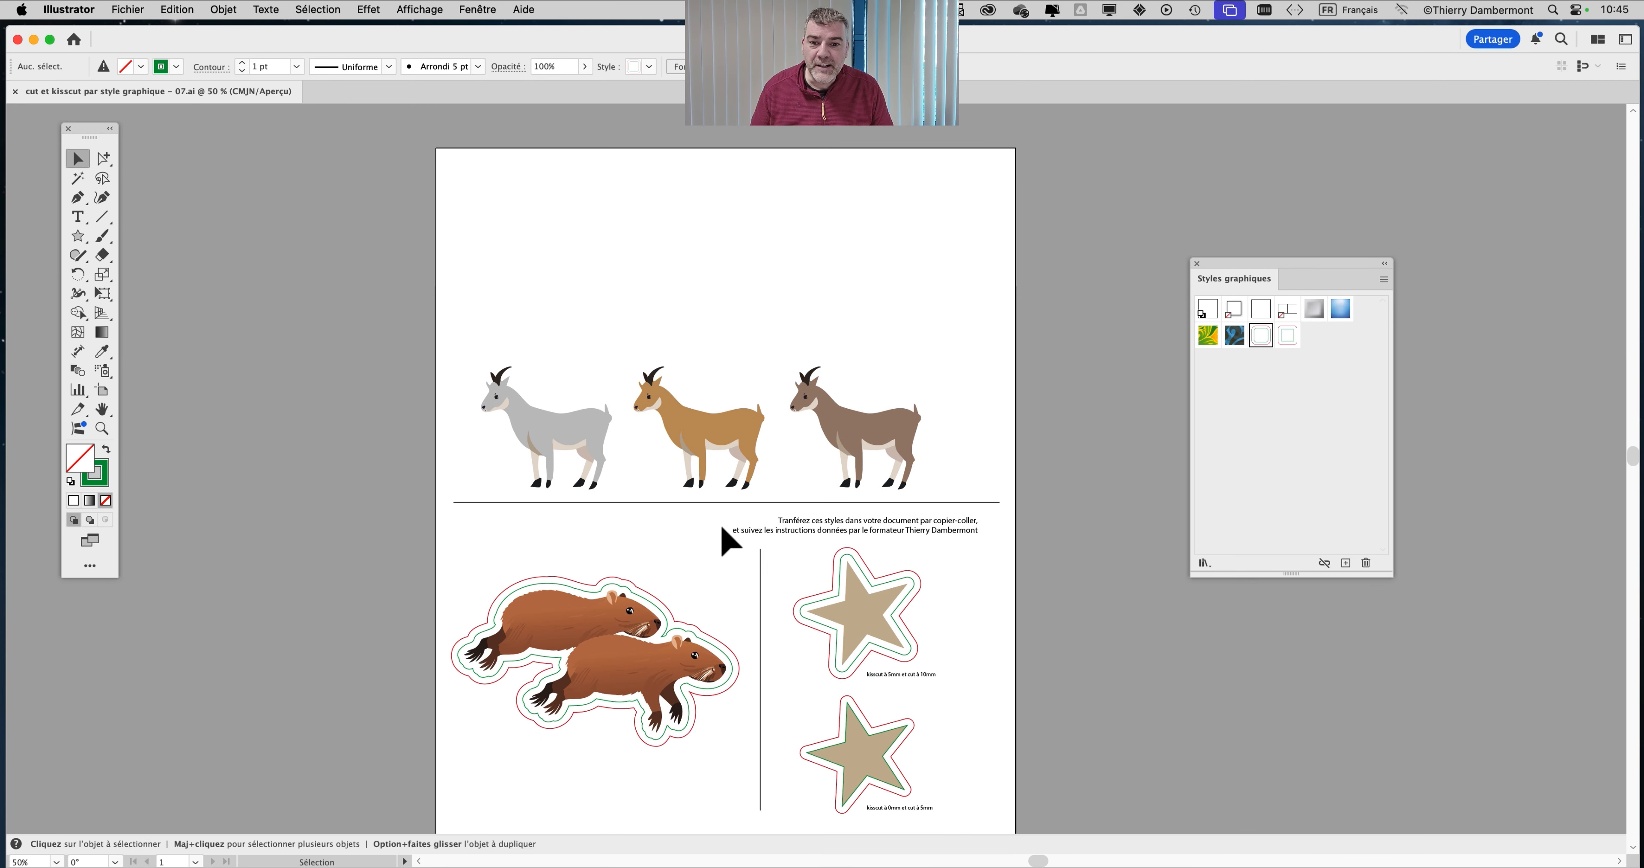
click(570, 437)
click(697, 449)
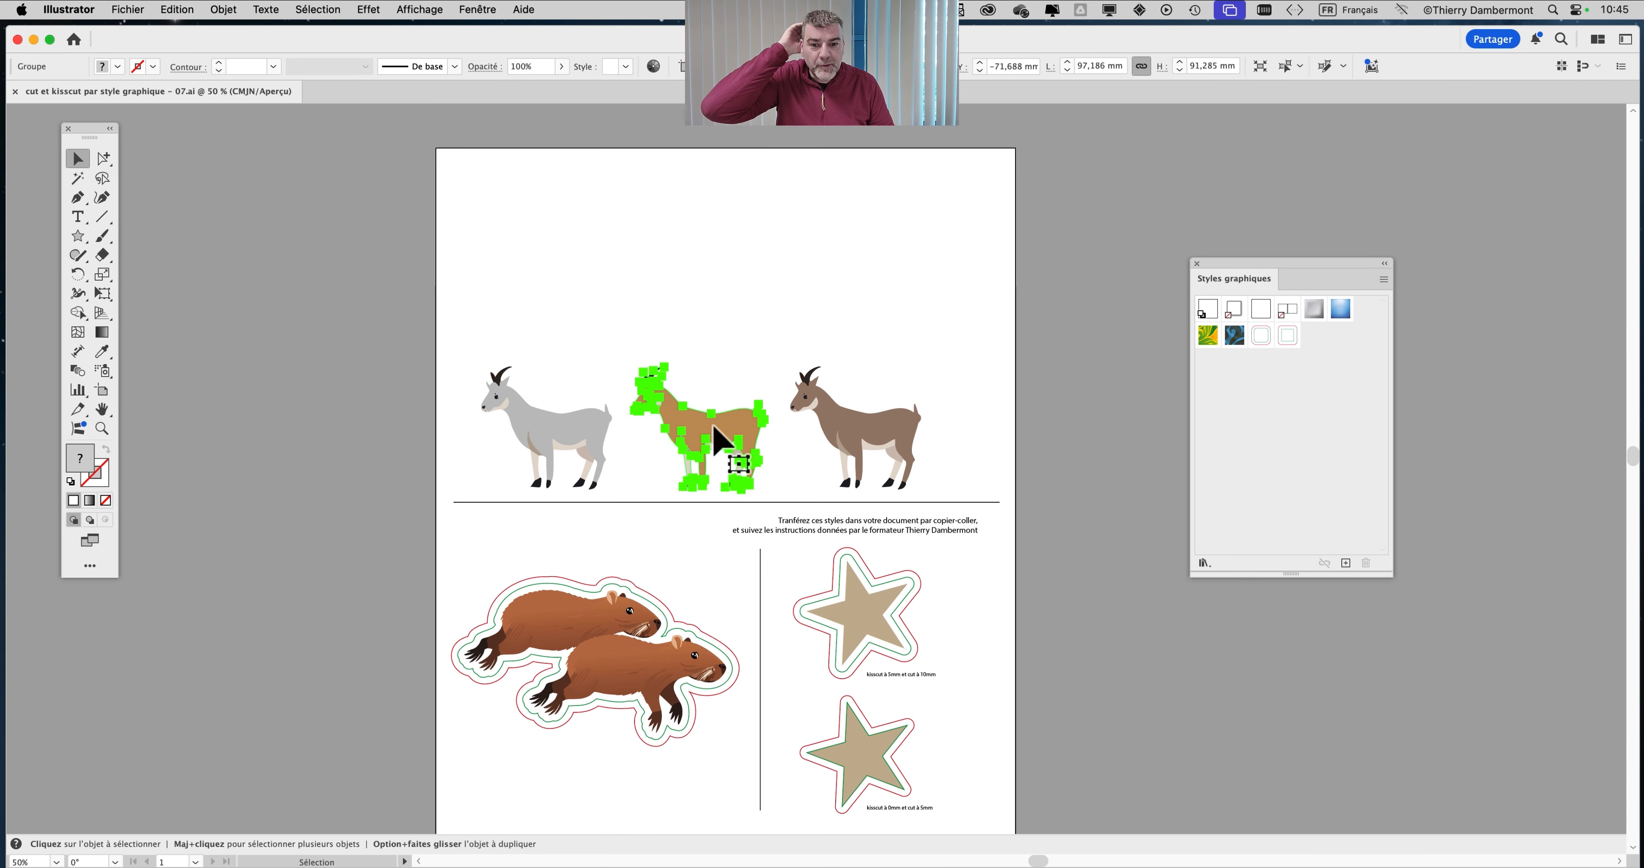
mouse_move(716, 448)
mouse_down()
mouse_move(732, 356)
mouse_move(716, 426)
mouse_up()
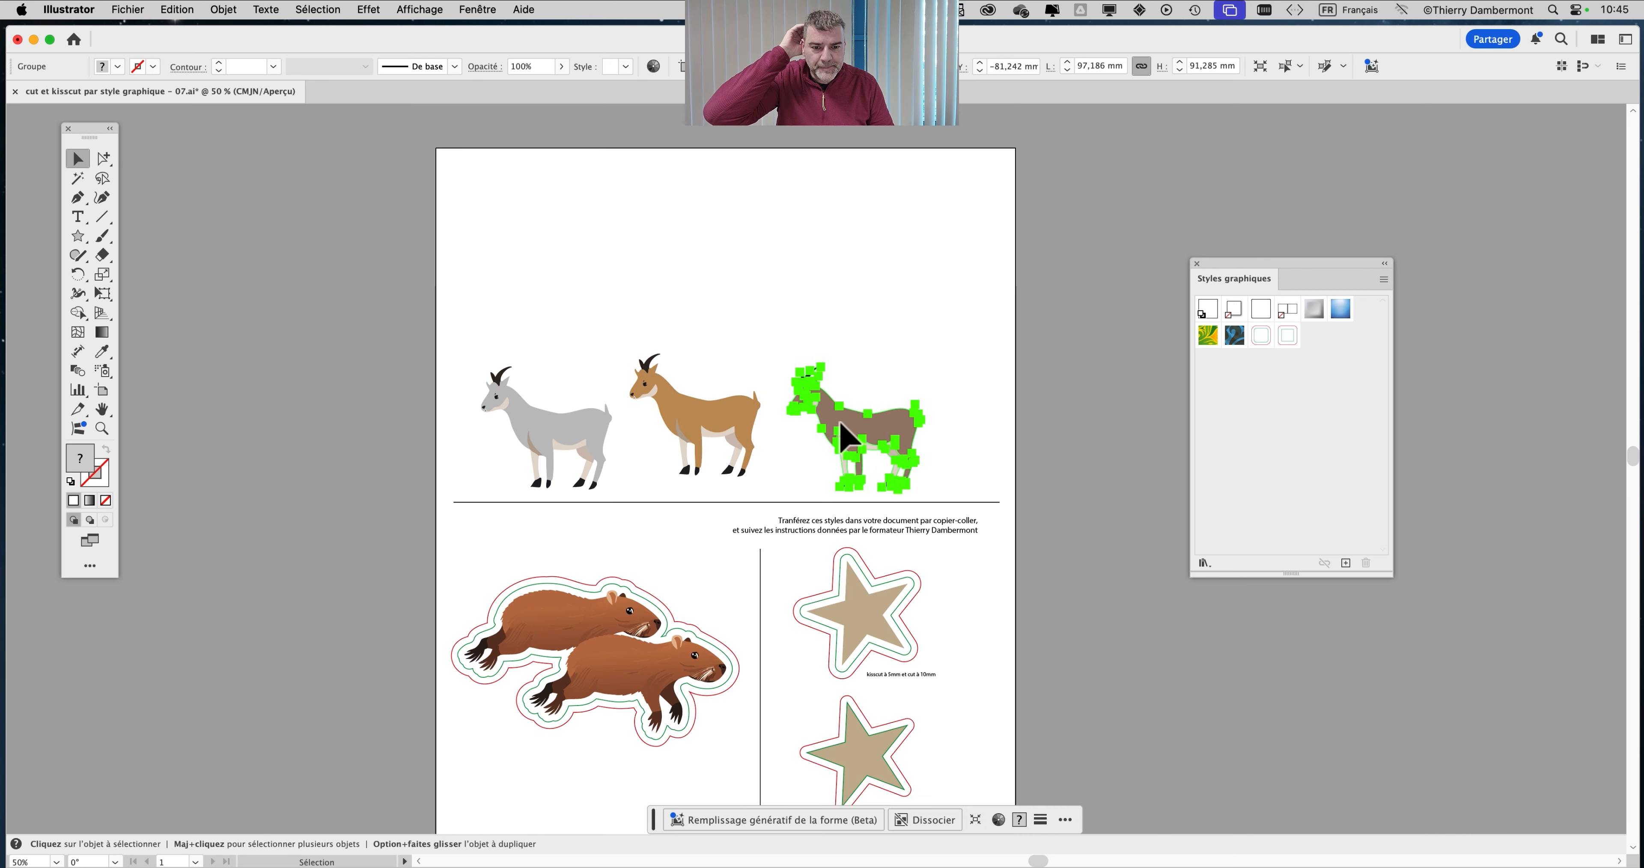
mouse_move(842, 441)
mouse_down()
mouse_move(871, 425)
mouse_move(822, 438)
mouse_up()
mouse_move(575, 440)
mouse_down()
mouse_move(573, 406)
mouse_move(564, 433)
mouse_up()
click(709, 447)
click(712, 426)
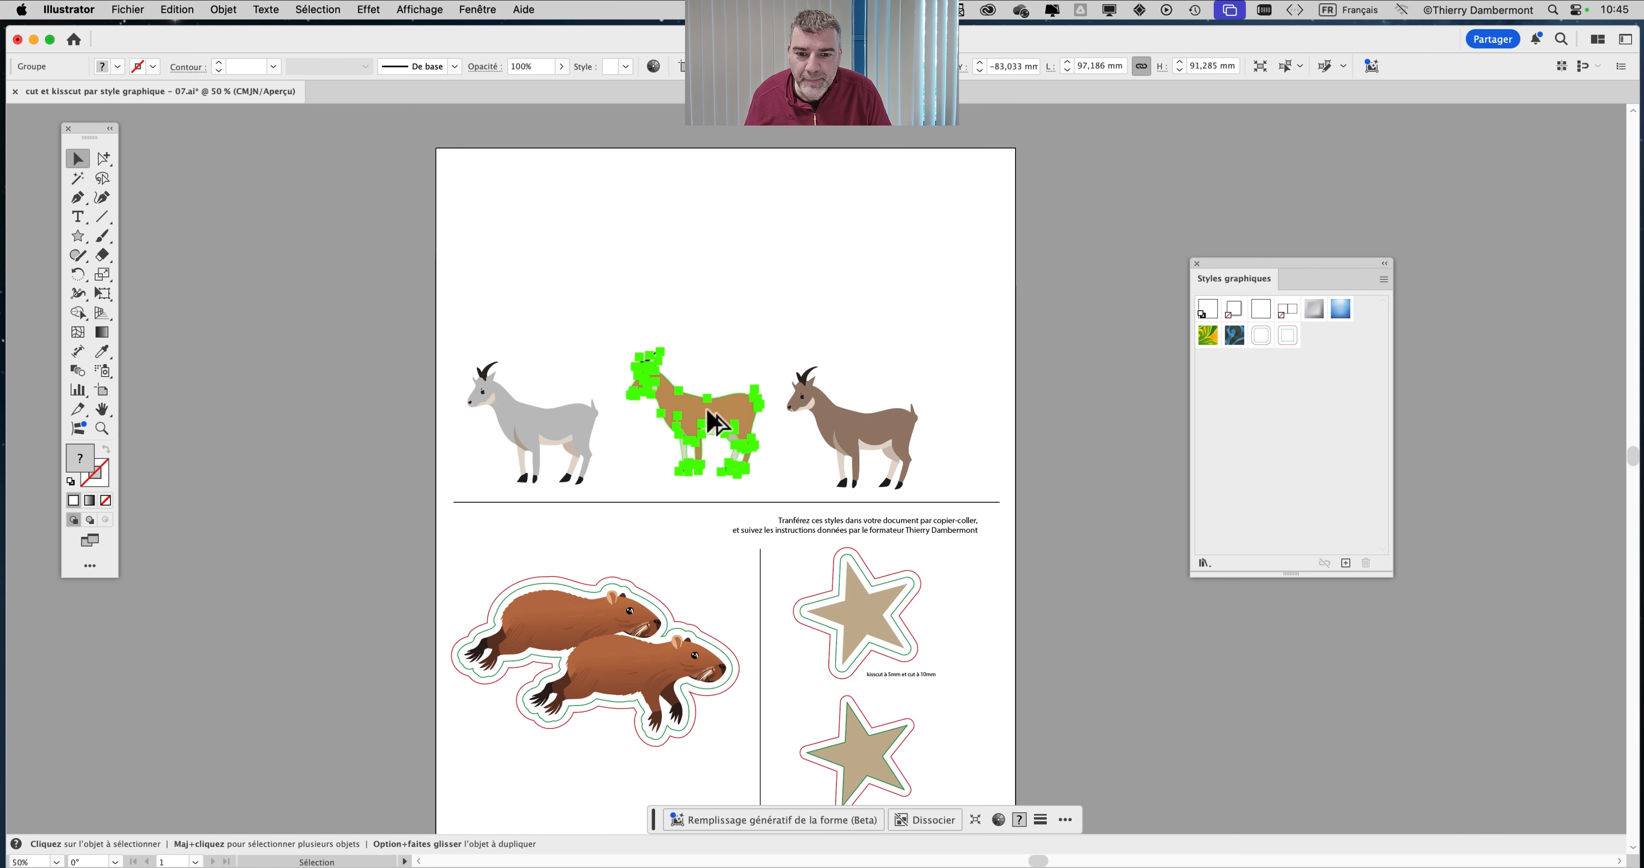
scroll(708, 414, up, 1)
drag(501, 429, 562, 421)
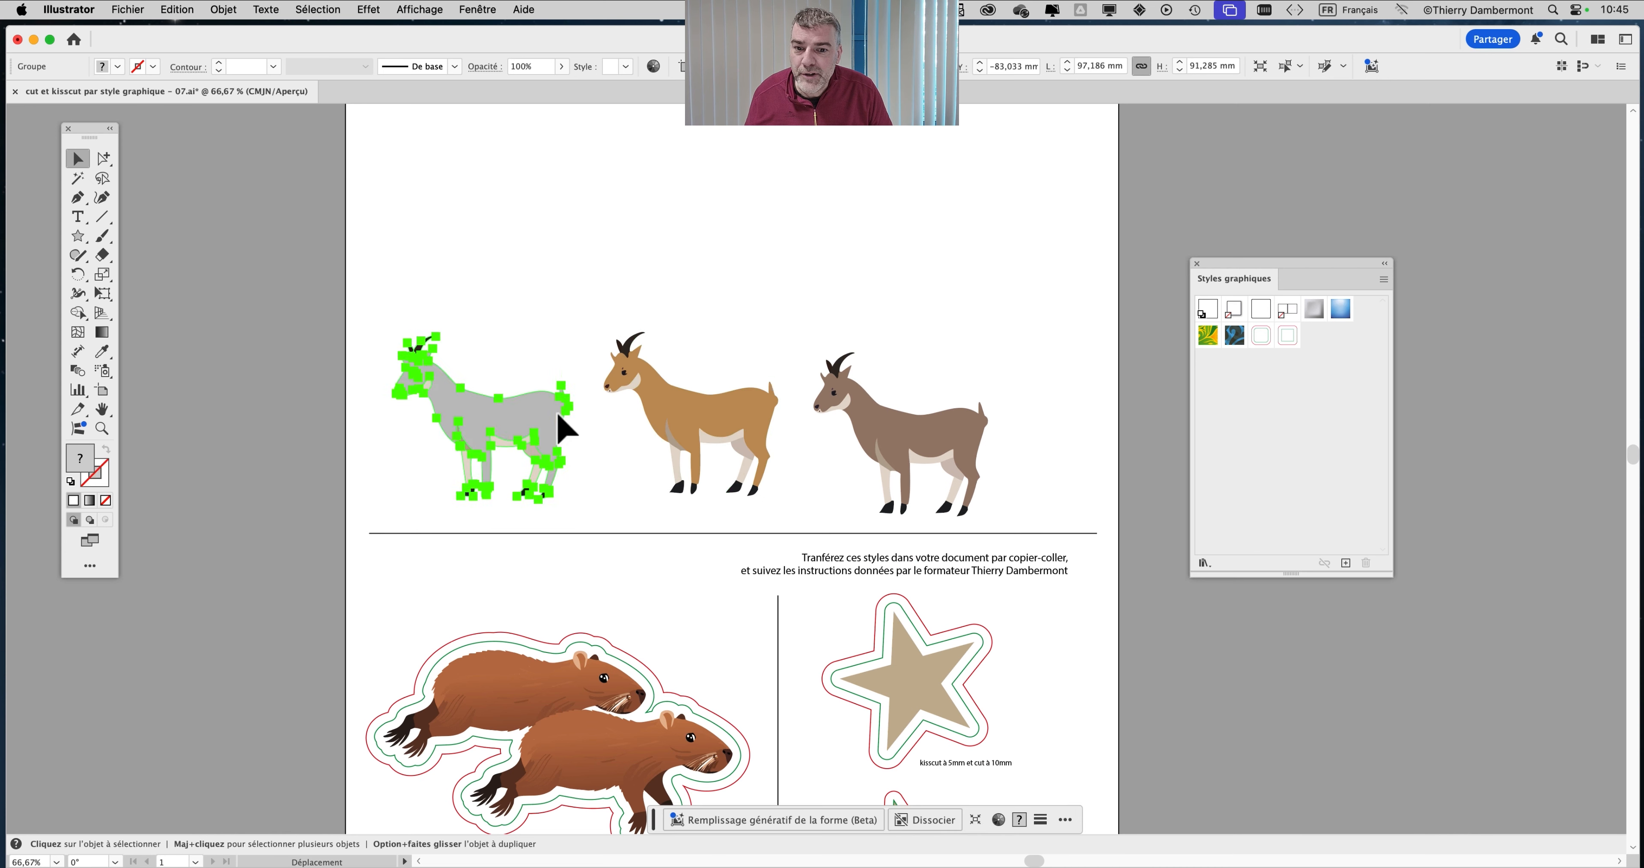
drag(734, 451, 660, 425)
drag(899, 429, 933, 429)
Move the three goats to the empty upper part of the page so that they overlap as one group
drag(726, 511, 709, 649)
drag(466, 560, 520, 332)
drag(658, 516, 614, 338)
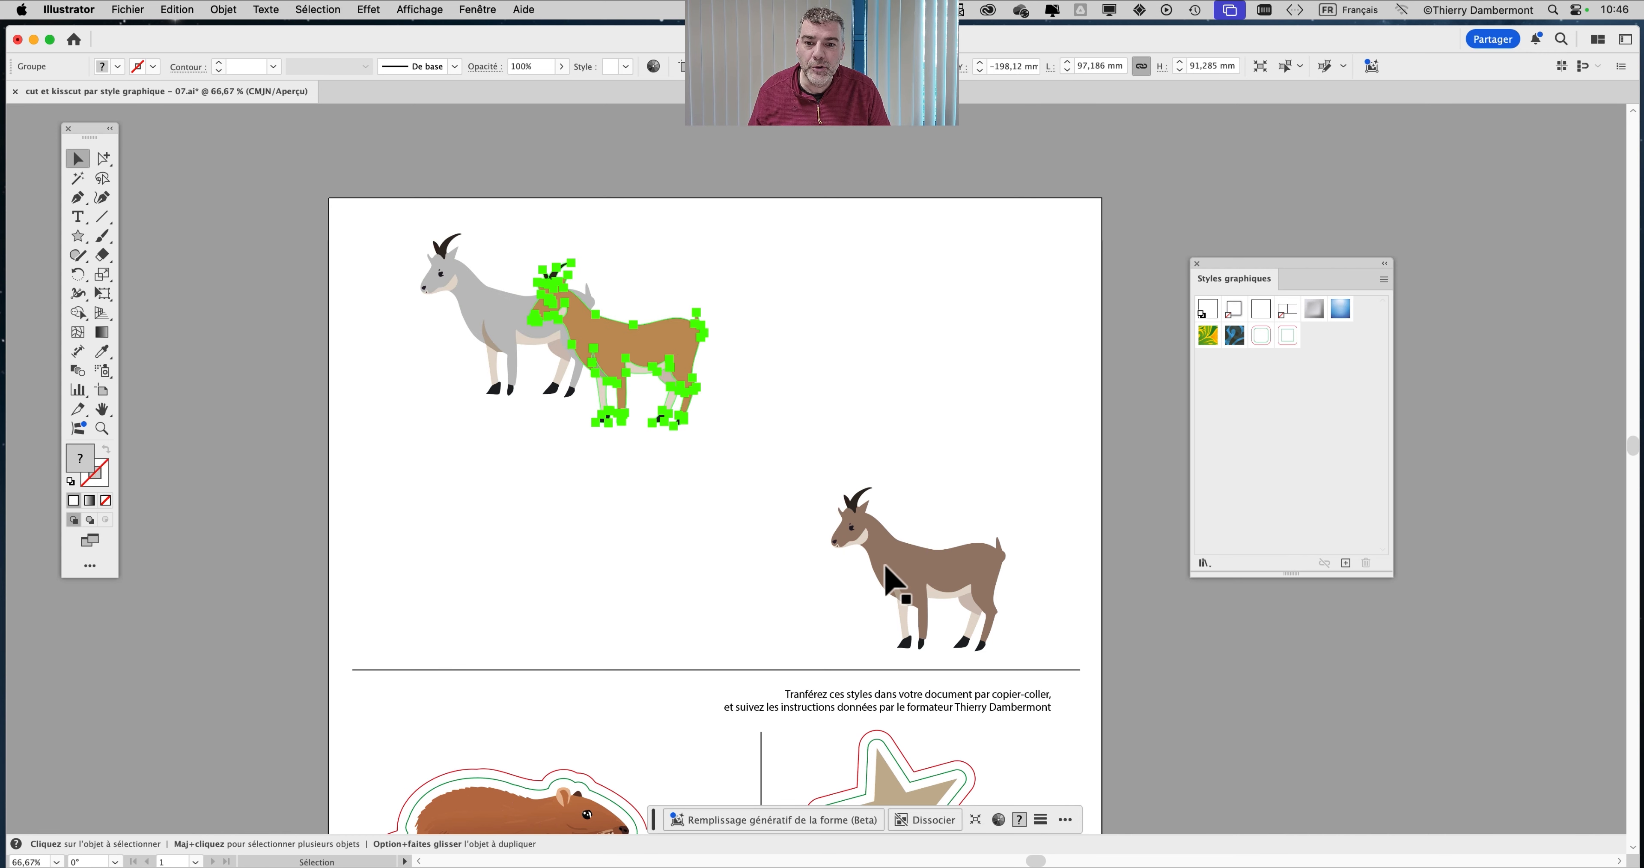
drag(892, 576, 665, 342)
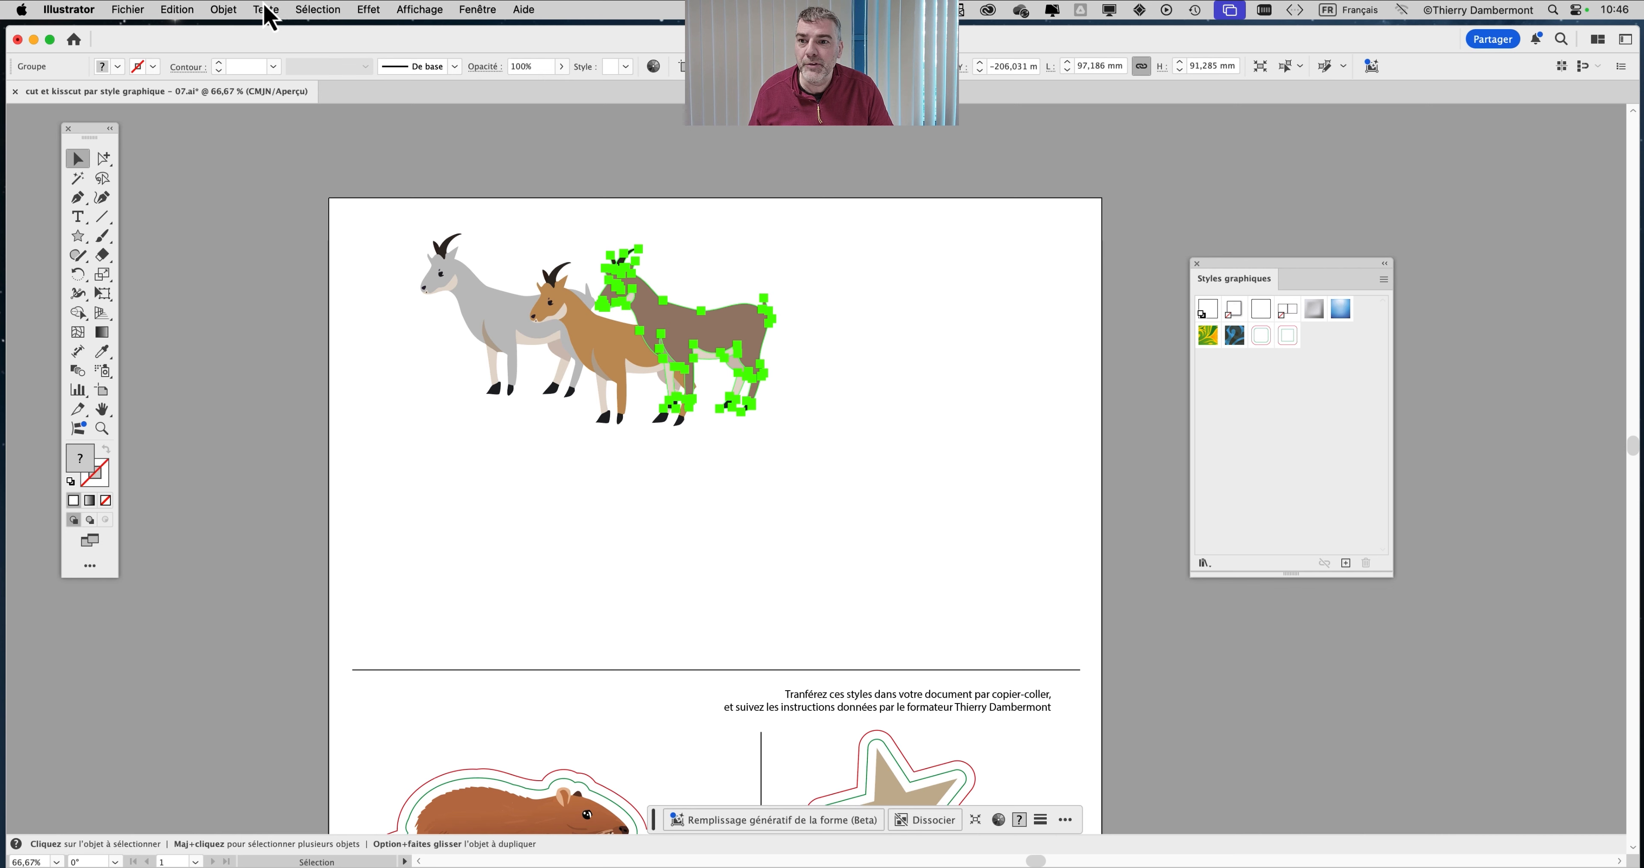
Send the brown goat to the back (Arrière-plan) and shift it slightly so it stands behind the tan goat
click(242, 9)
mouse_move(319, 51)
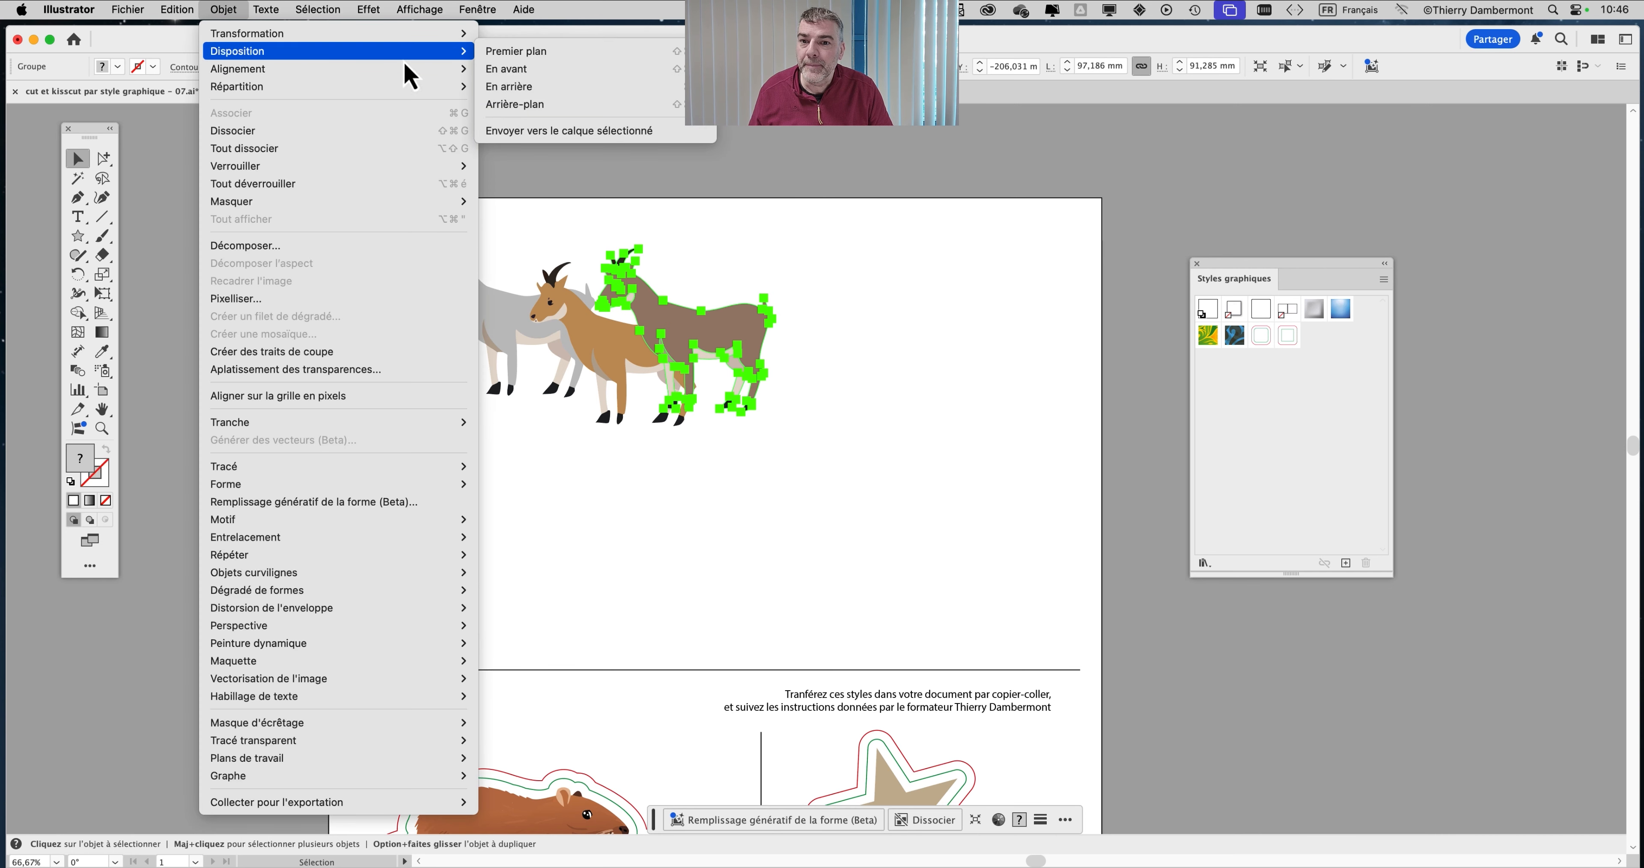
click(524, 106)
drag(734, 343, 757, 315)
click(872, 448)
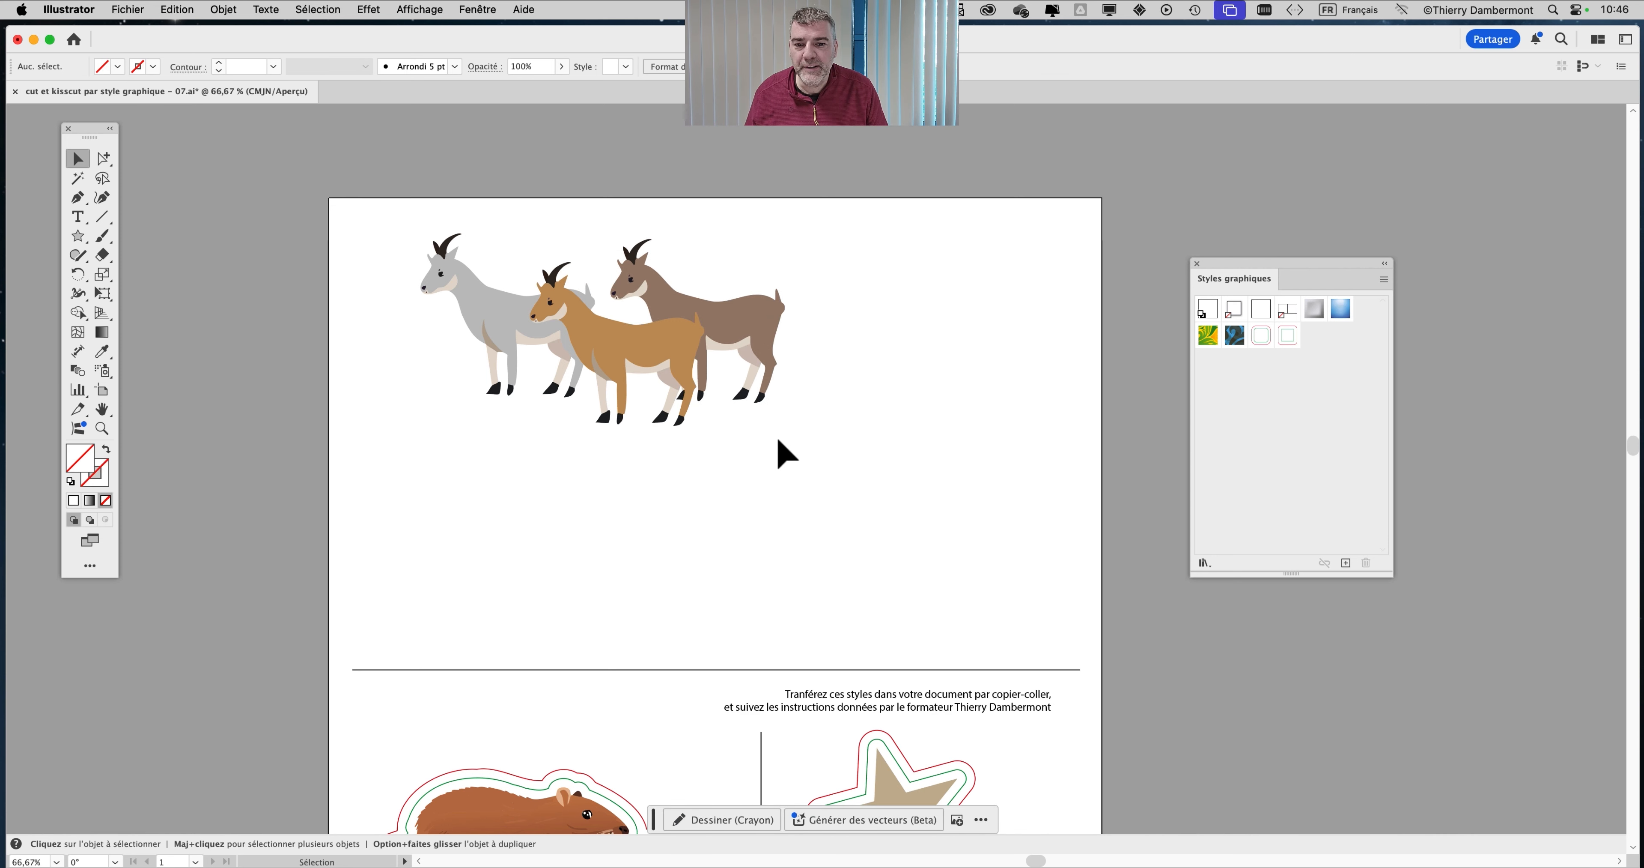
Display the document's layers (Calques) beside the goats, clear of the artwork
scroll(664, 385, up, 1)
scroll(763, 399, up, 1)
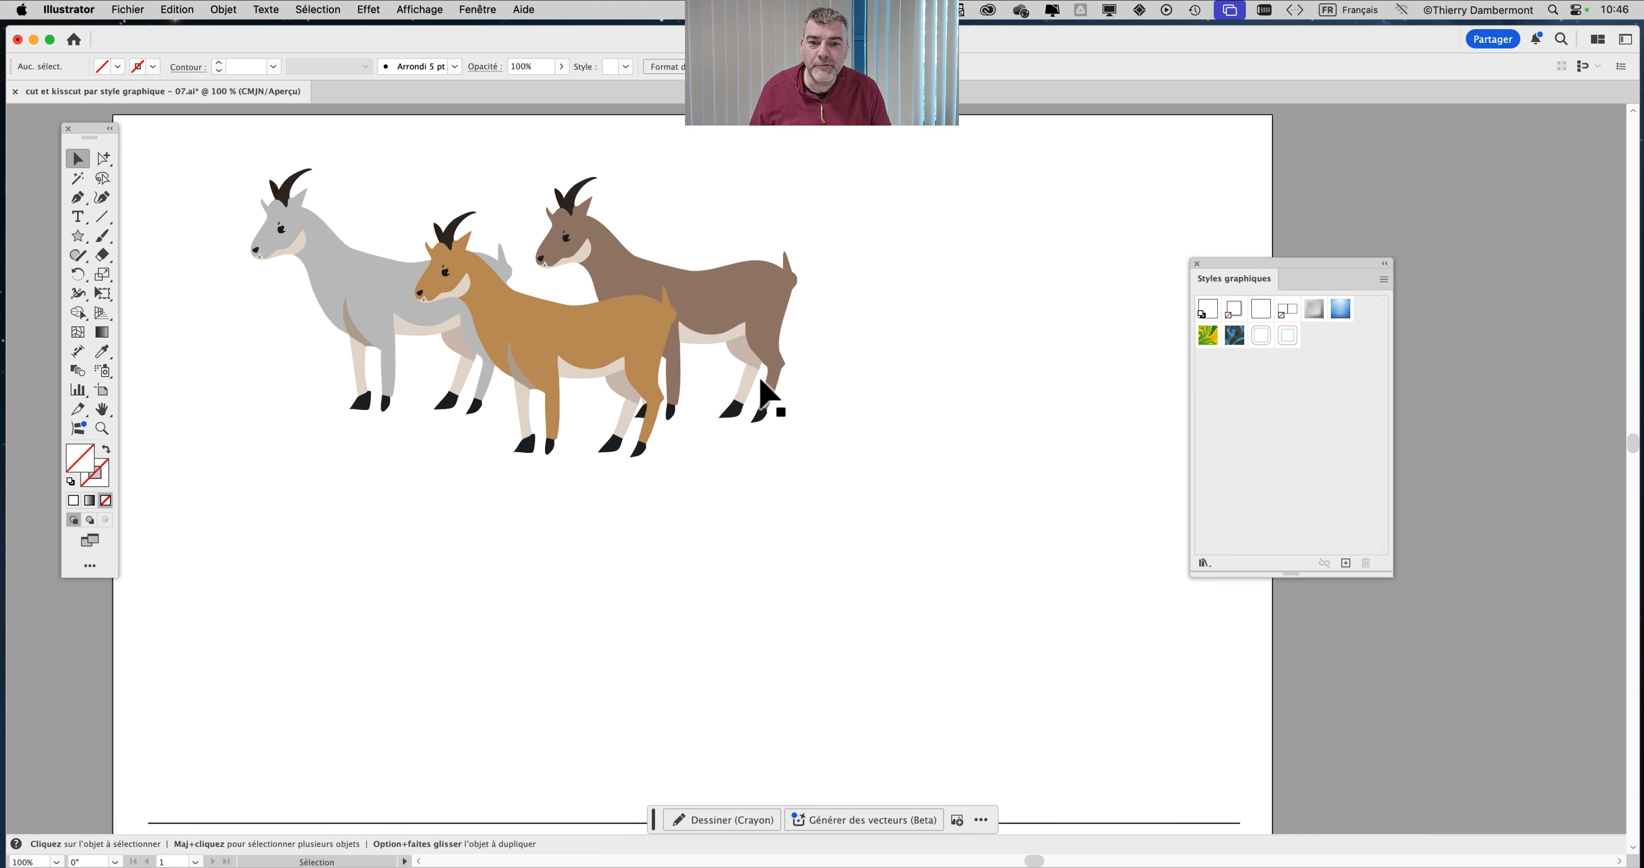
scroll(642, 392, up, 3)
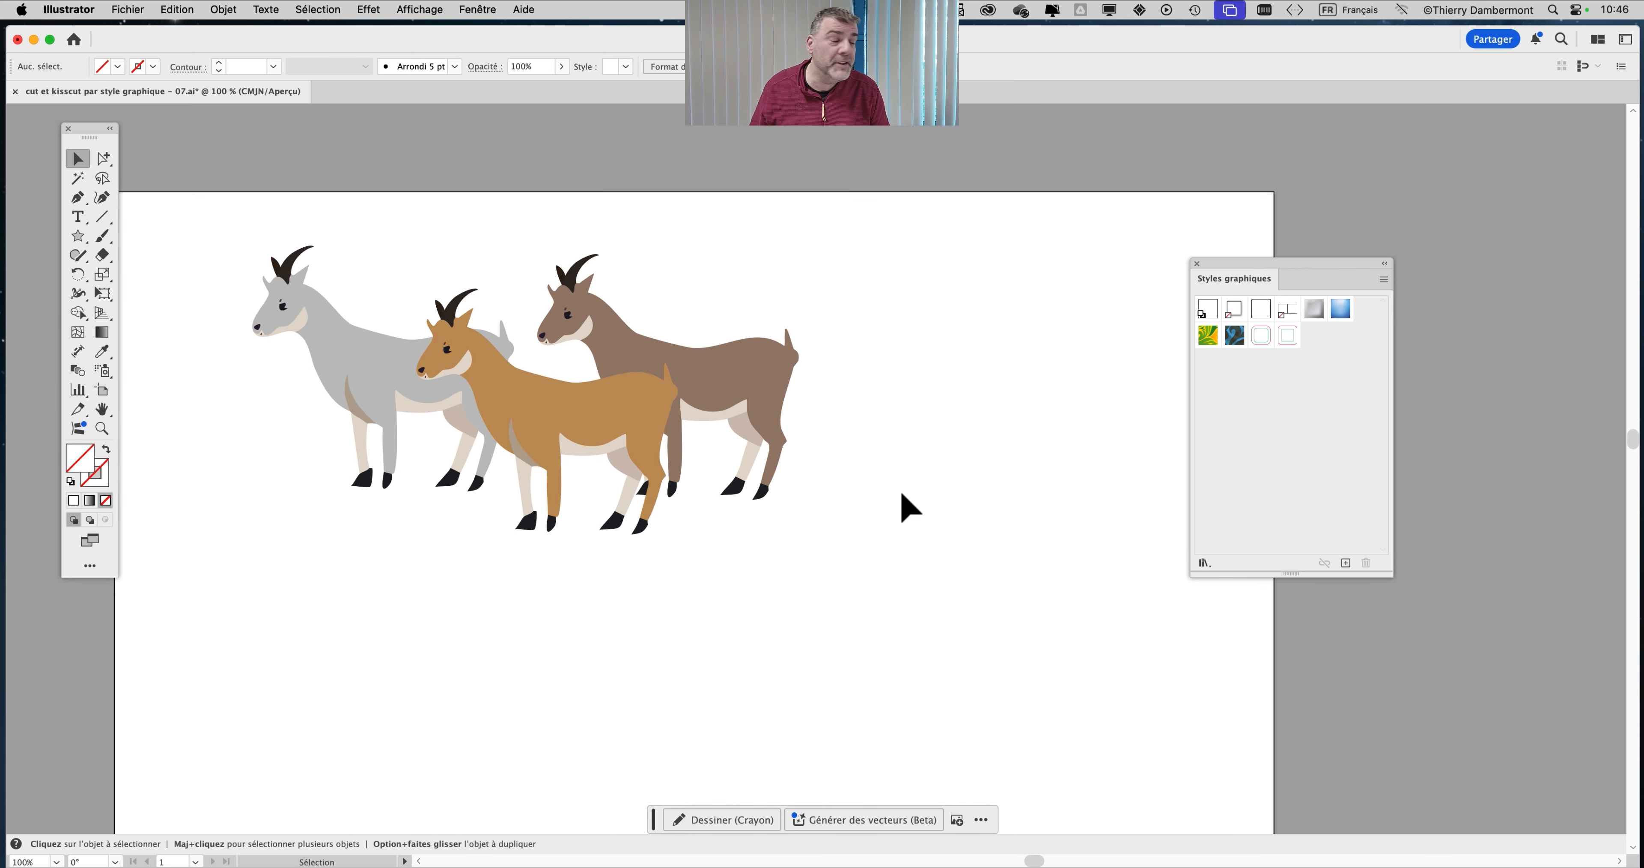
scroll(920, 492, left, 2)
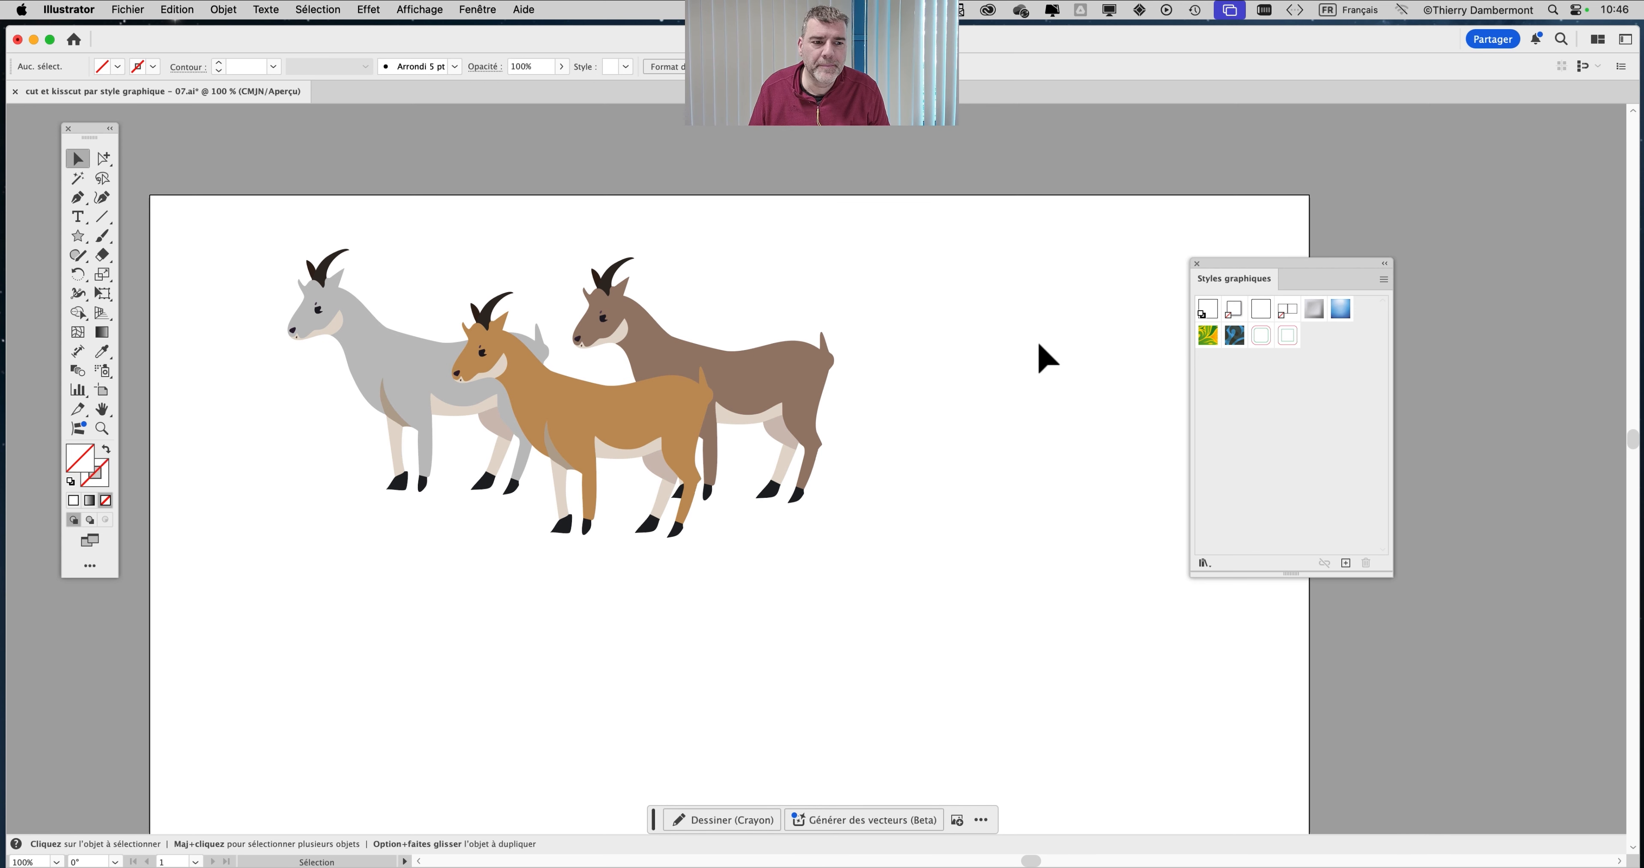
click(478, 9)
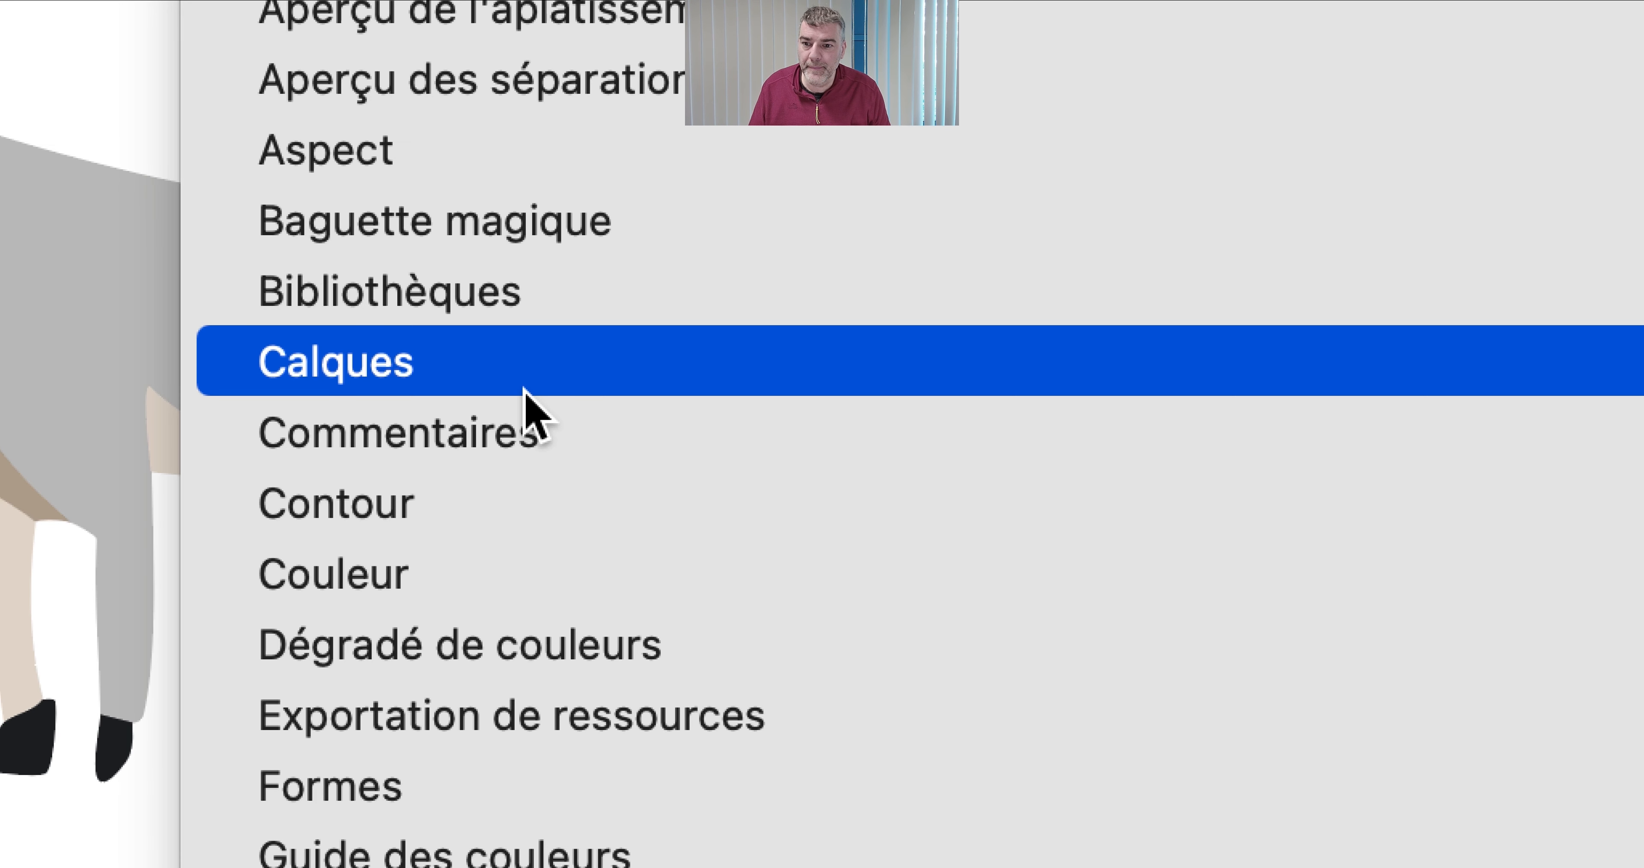
click(525, 382)
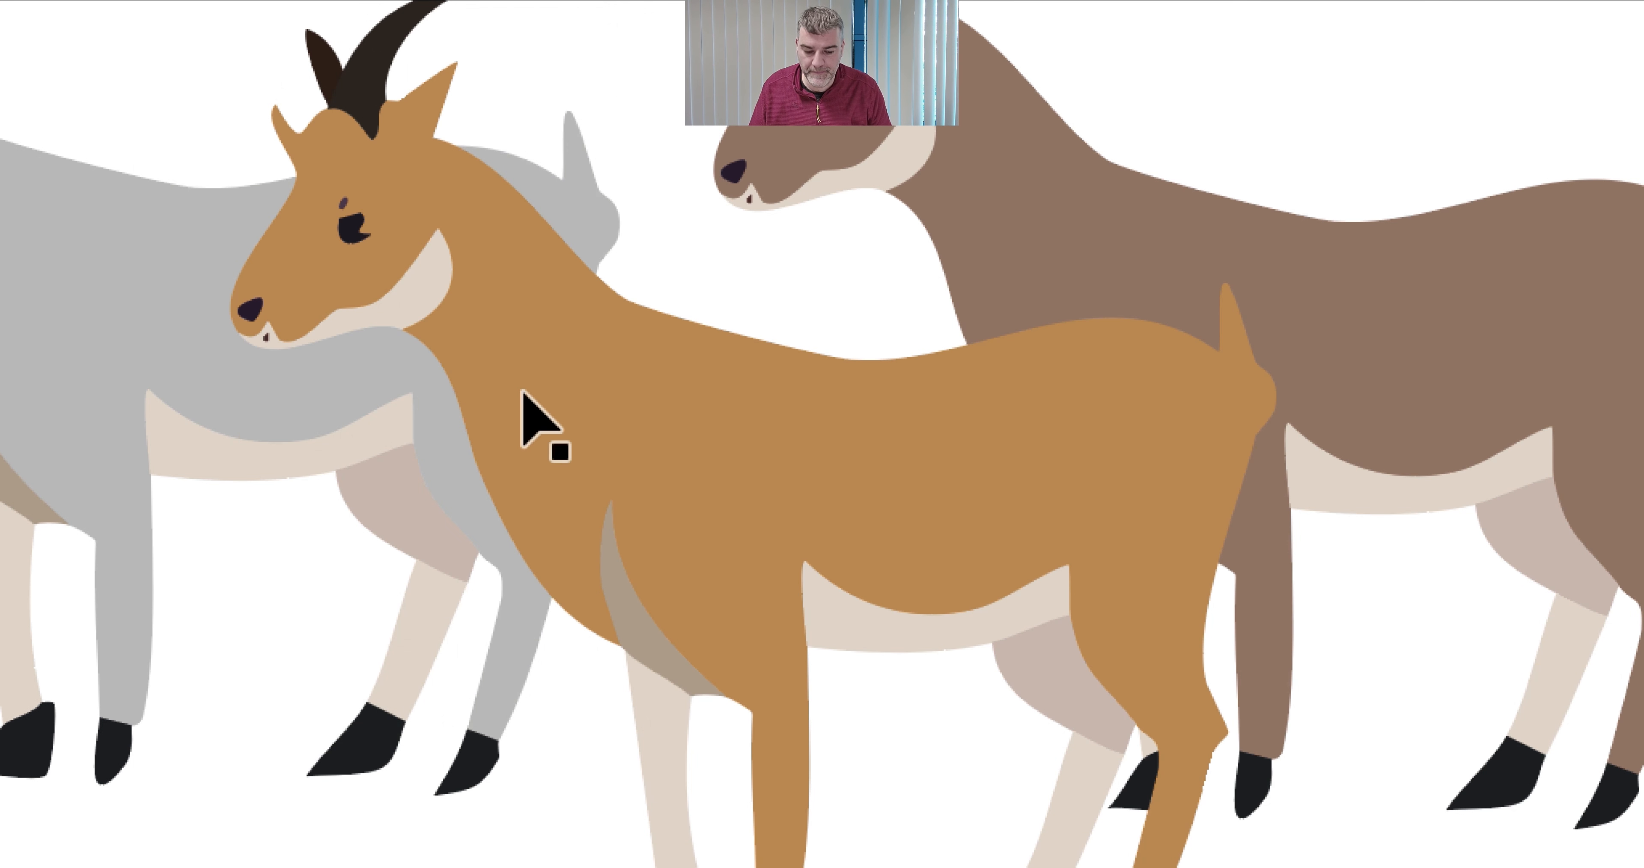
drag(1243, 169, 1115, 154)
Copy all three goats from the design layer onto the unlocked kisscut layer and lock the design layer
drag(285, 195, 809, 512)
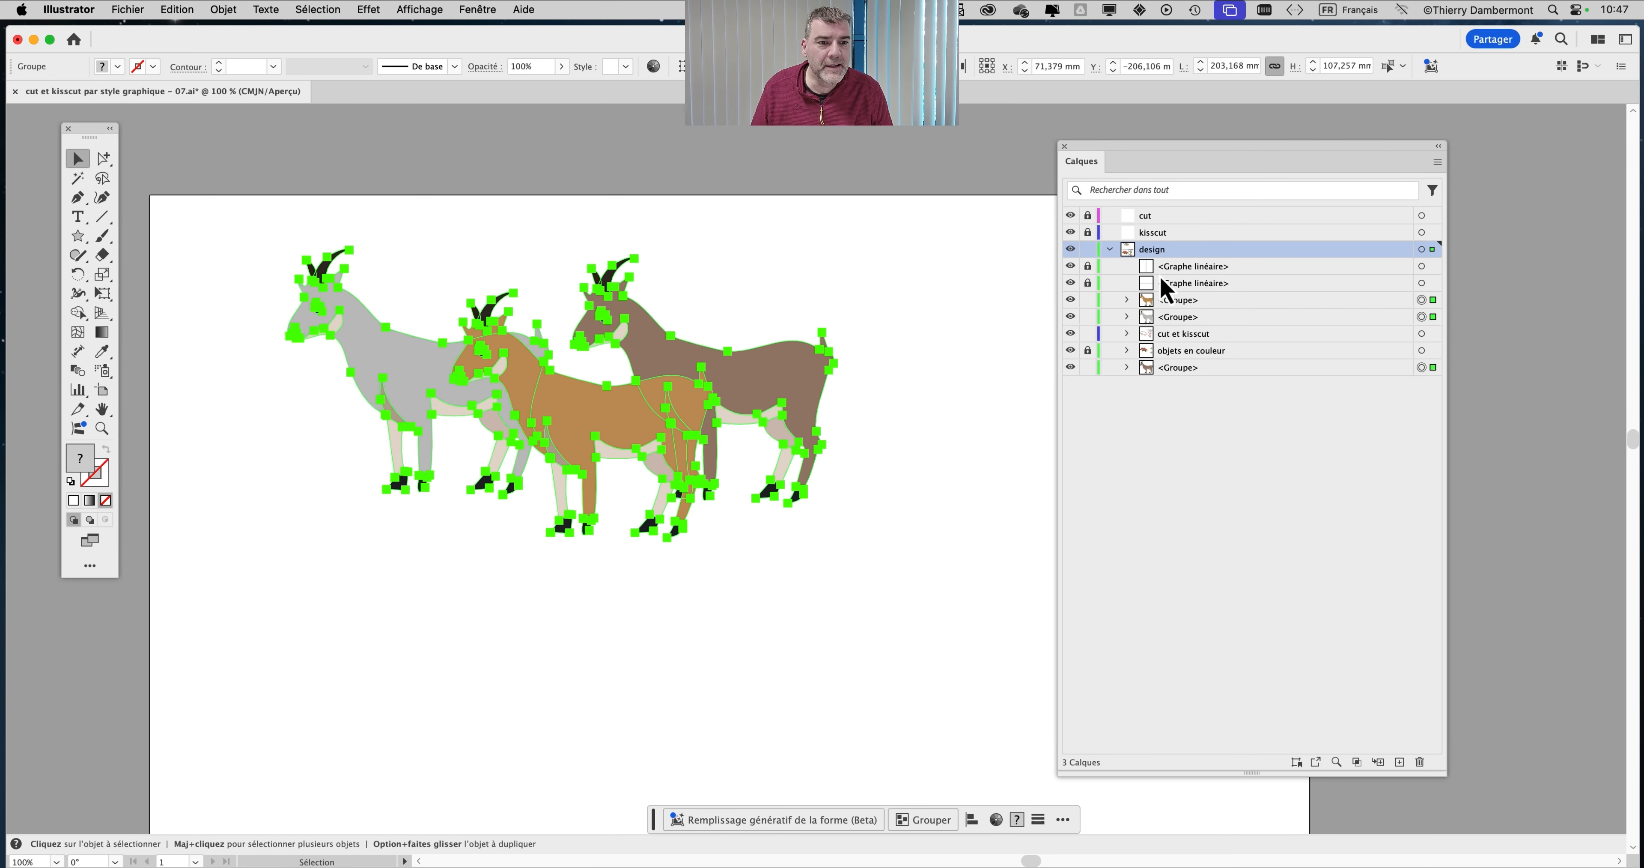
click(1110, 249)
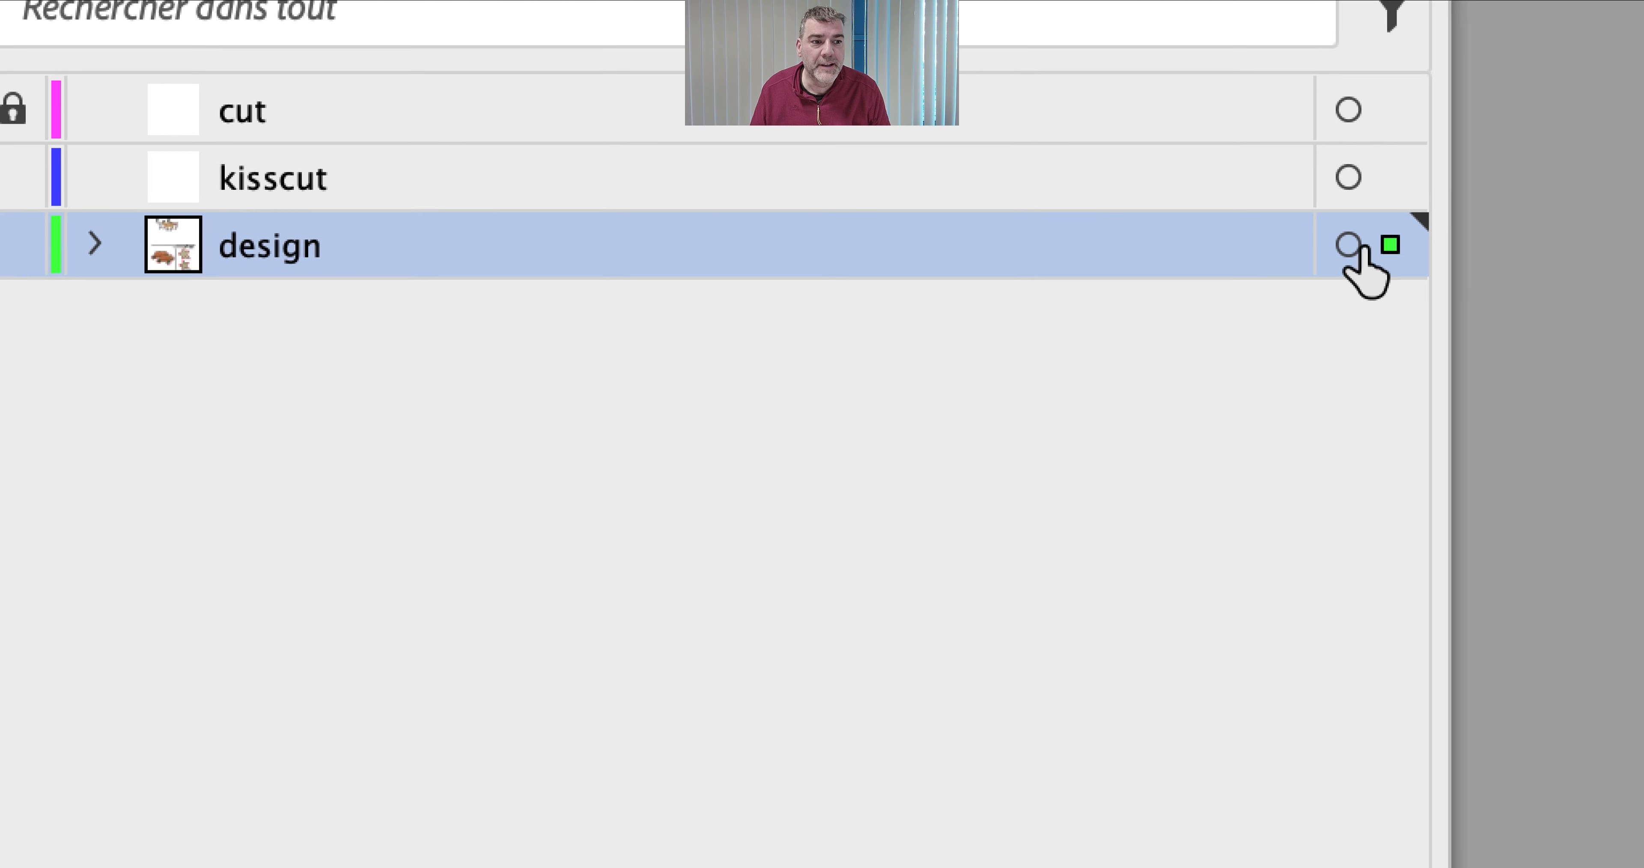
mouse_move(1385, 249)
mouse_down()
mouse_move(1394, 199)
mouse_move(1370, 235)
mouse_up()
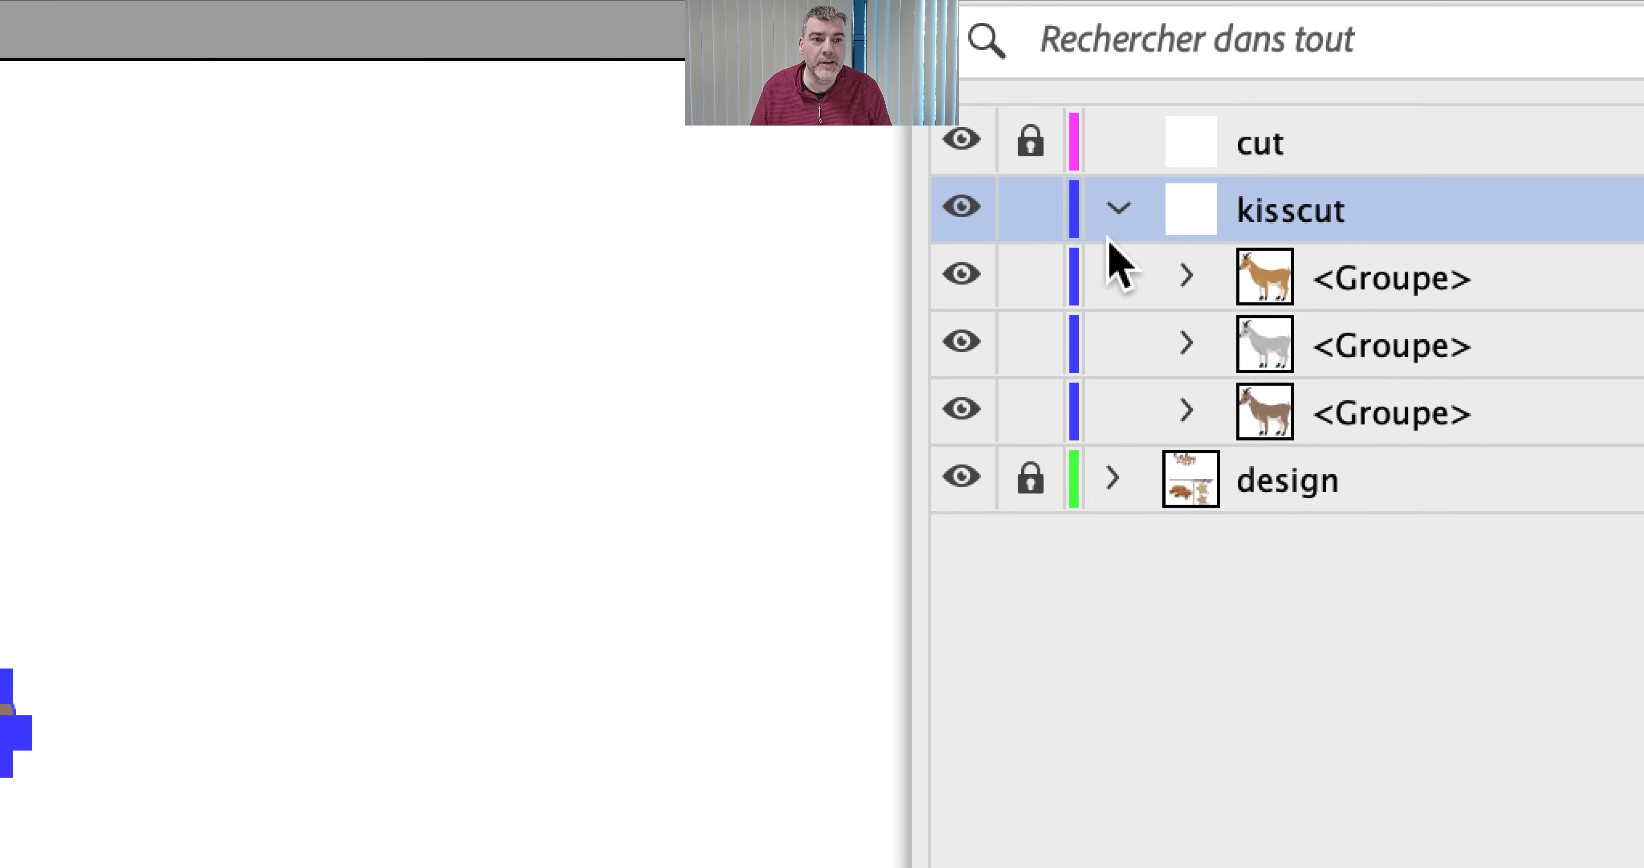
click(1152, 233)
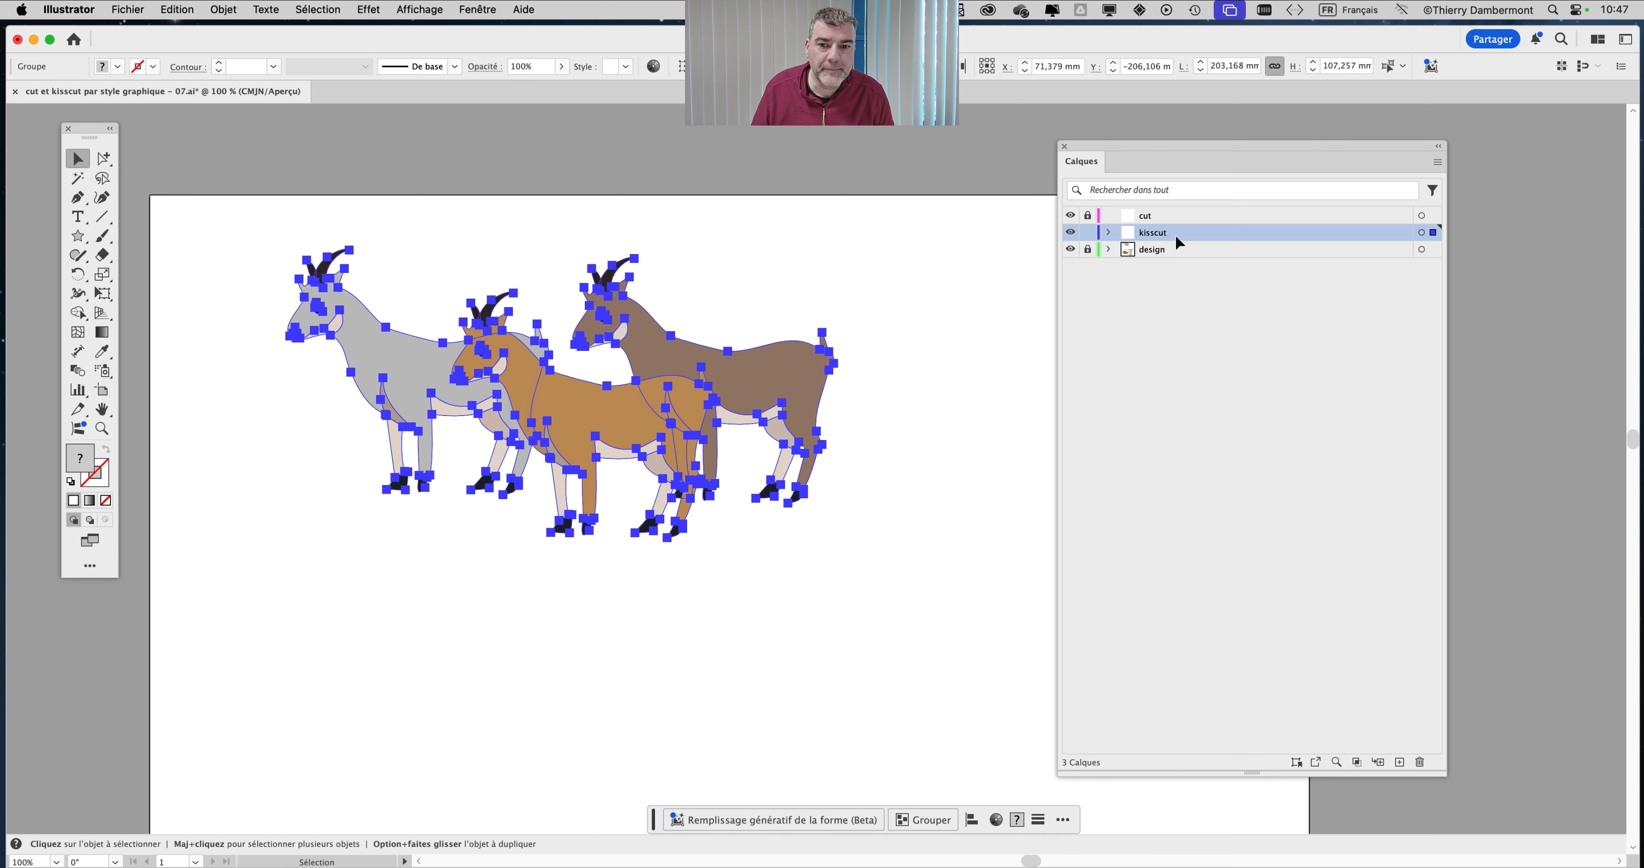
Merge the three goat copies on the kisscut layer into one silhouette with the Pathfinder Réunion shape mode
drag(785, 341, 745, 330)
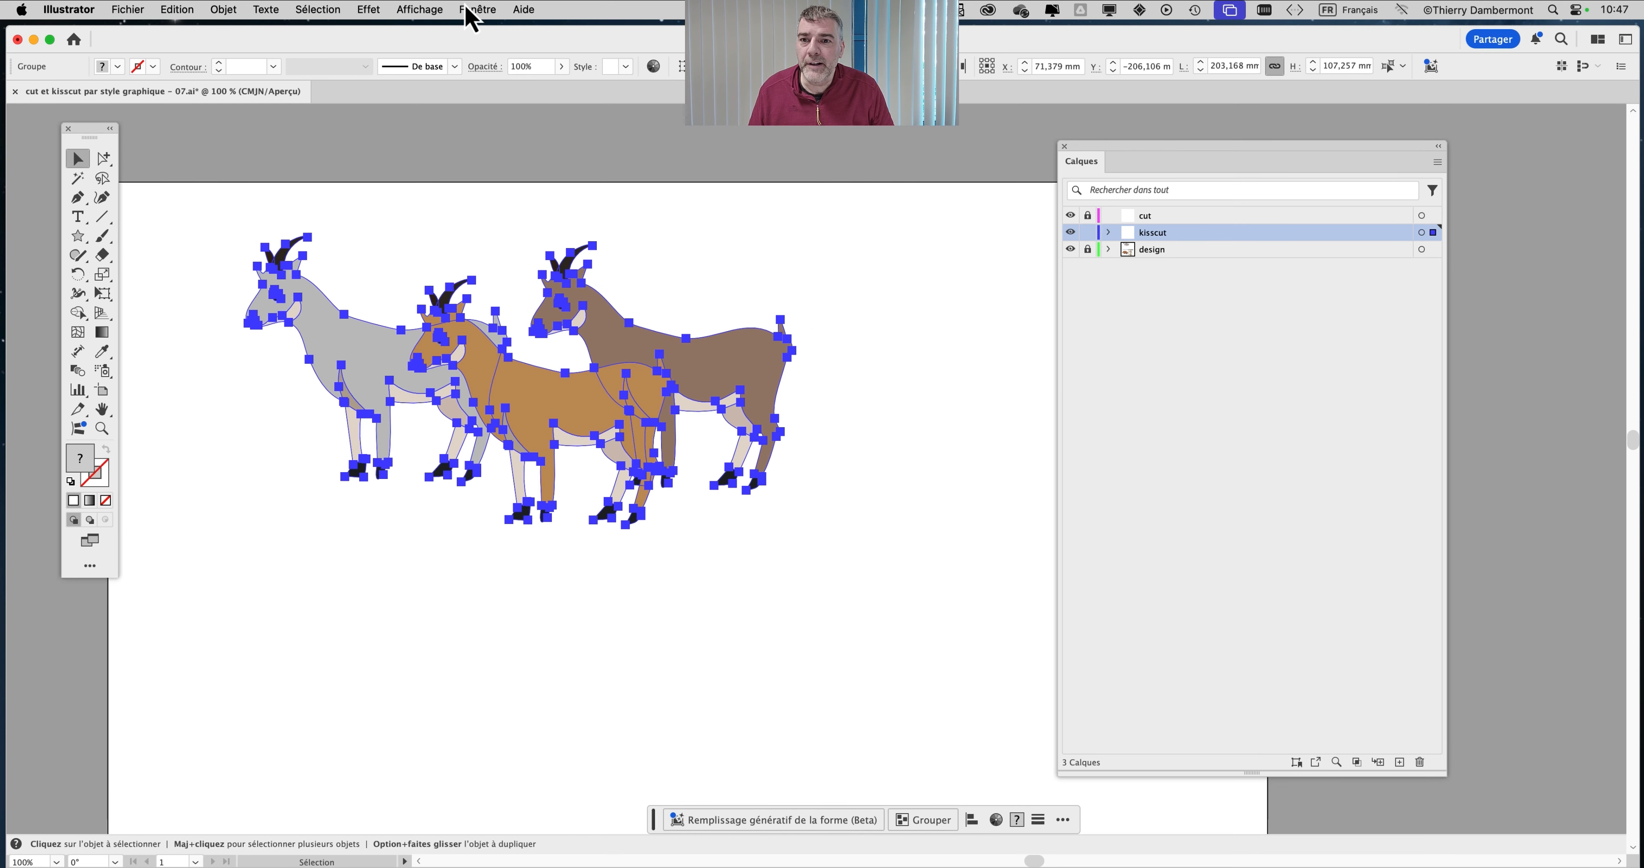
click(476, 9)
scroll(593, 523, down, 3)
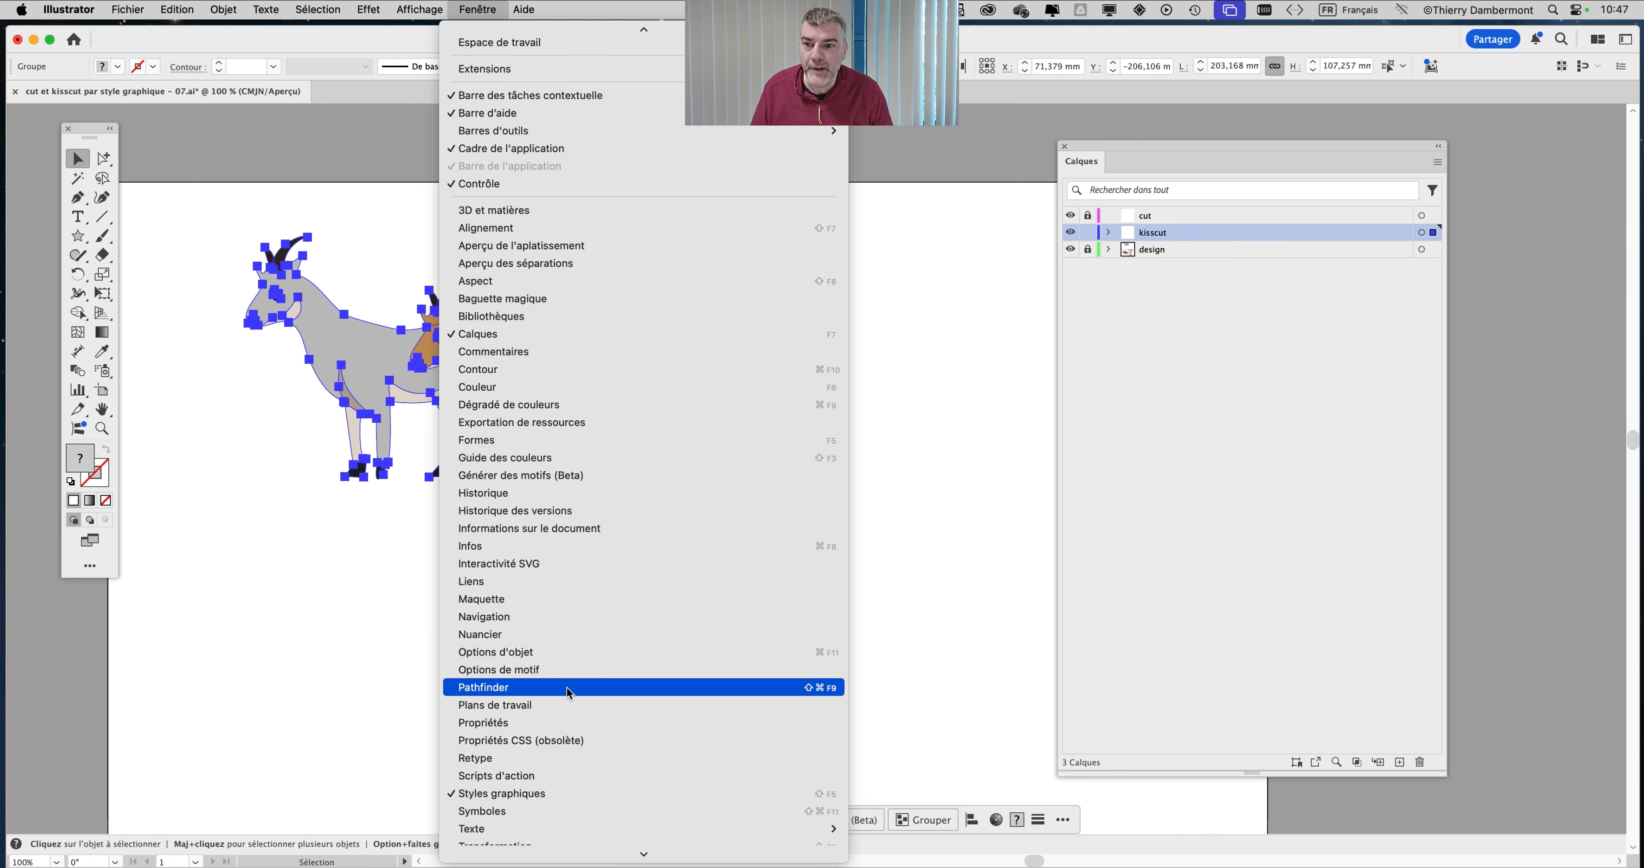
click(567, 687)
drag(1009, 498, 880, 267)
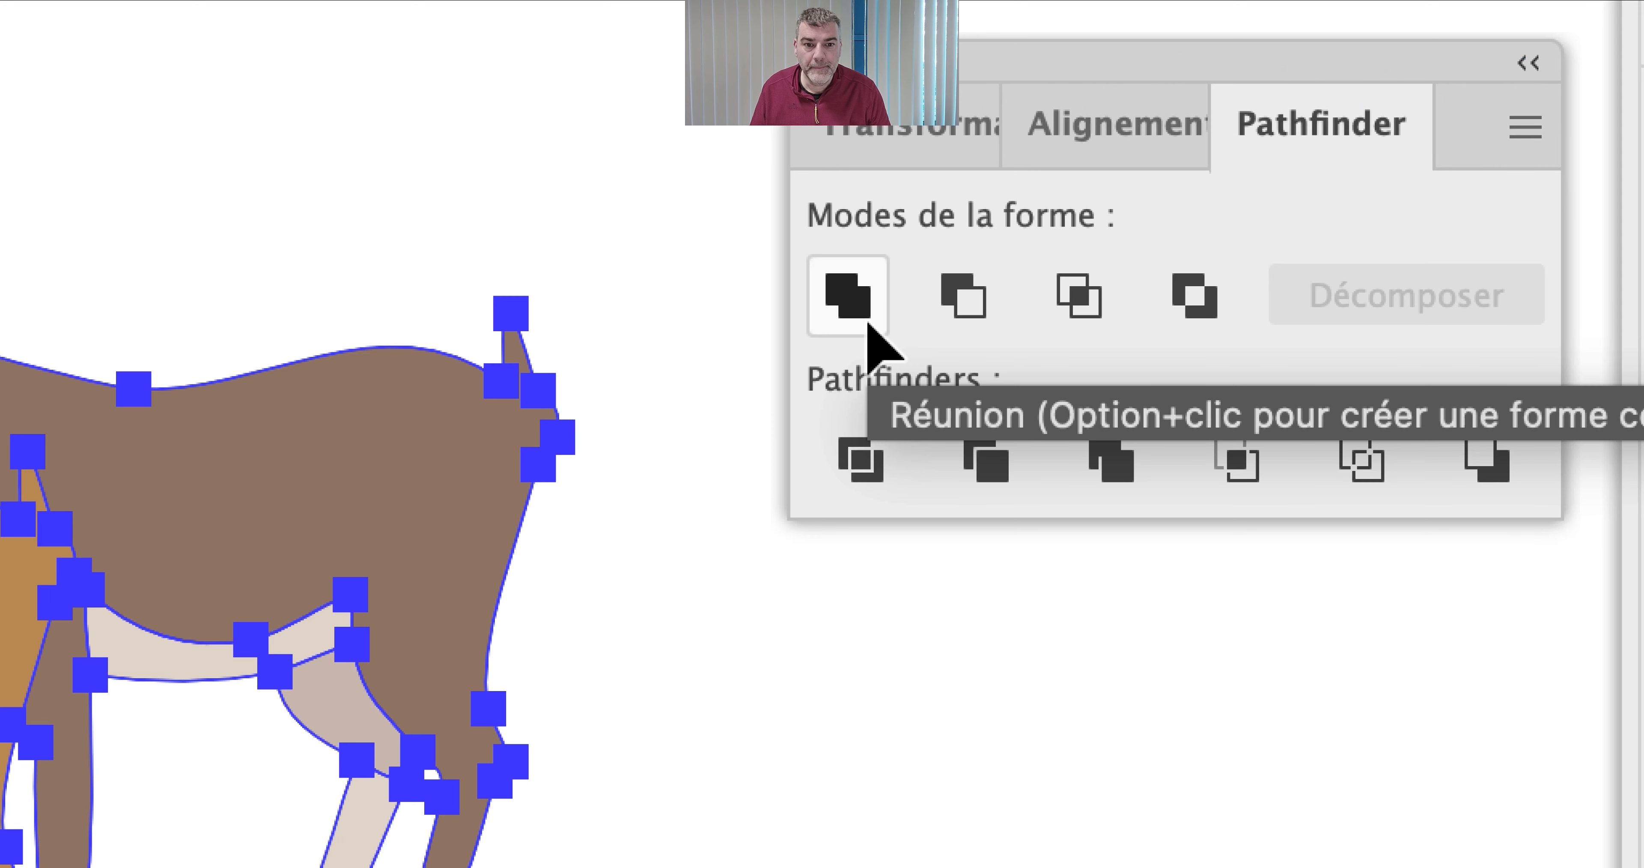
click(869, 326)
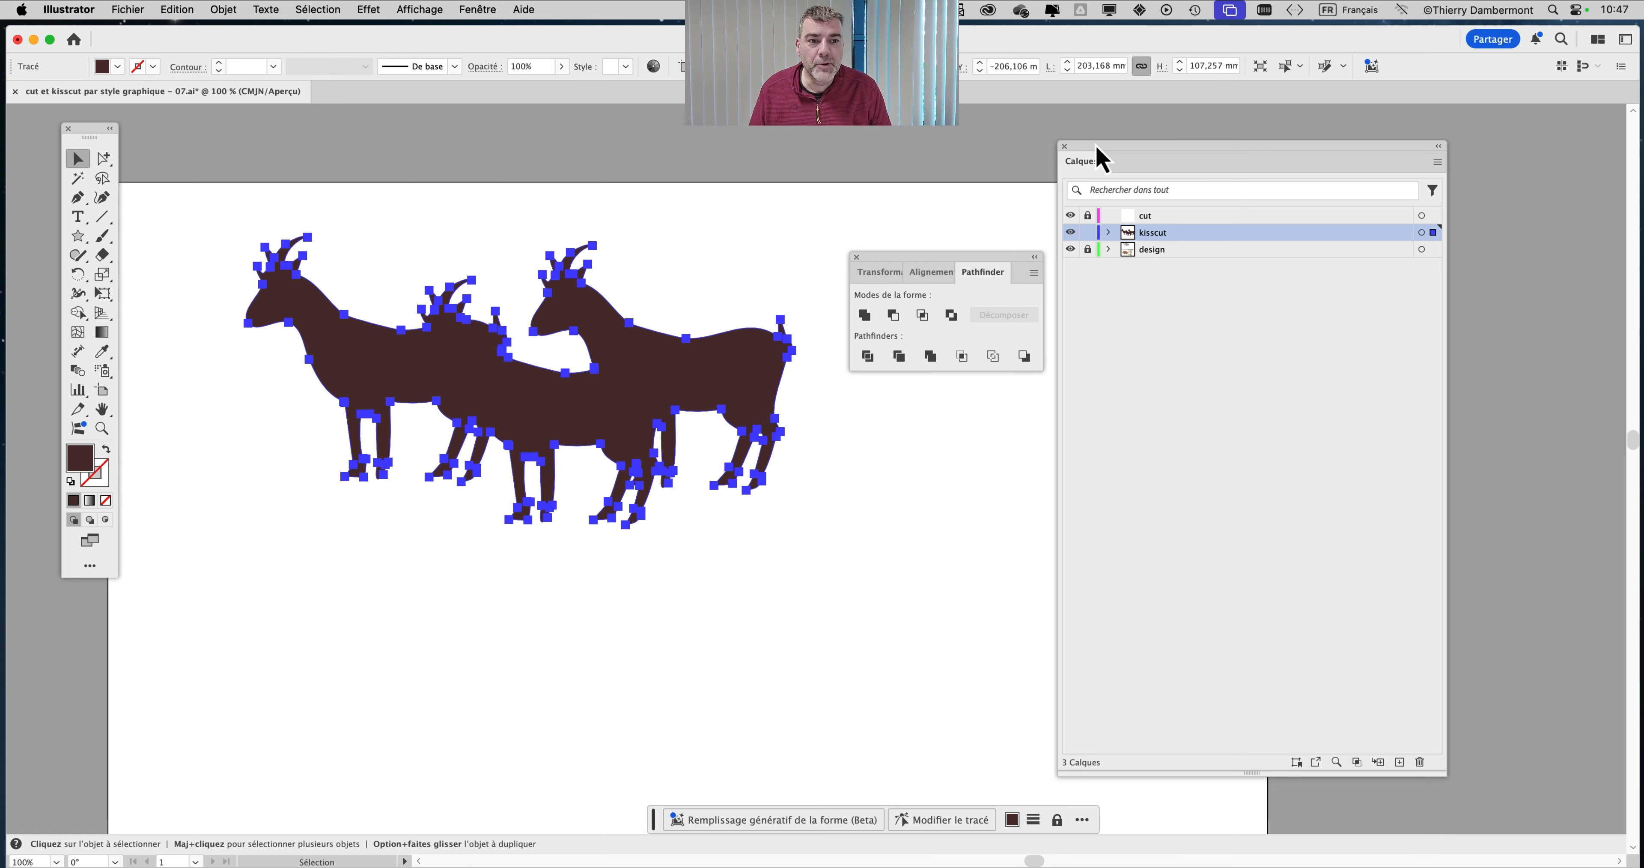
drag(974, 255, 291, 645)
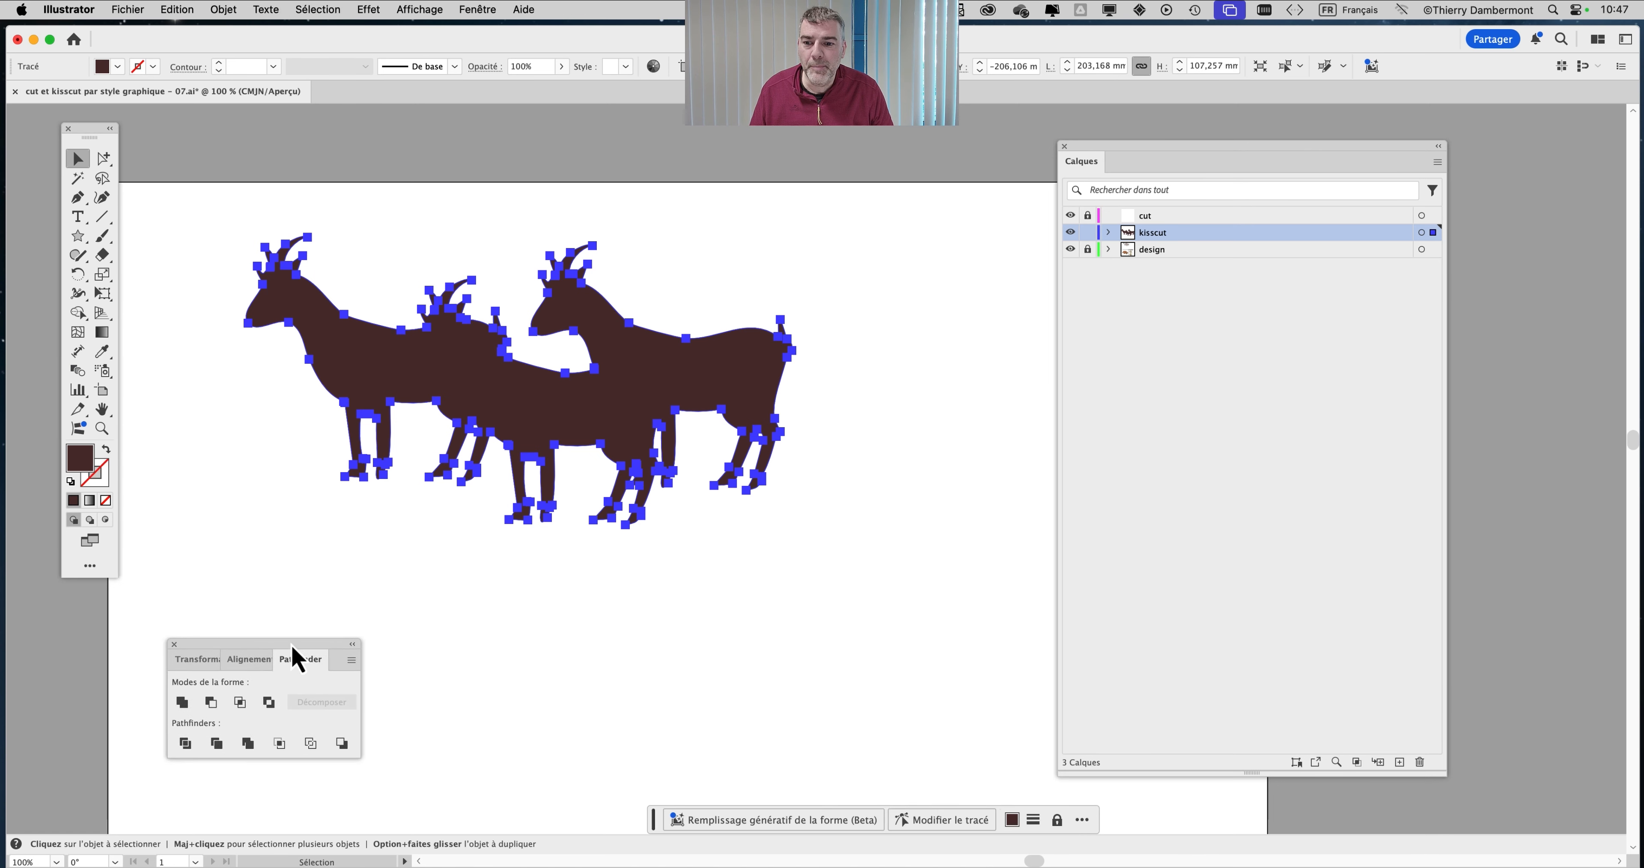
Display the graphic styles (Styles graphiques) beside the merged goat silhouette
key(space)
drag(532, 191, 482, 150)
click(478, 9)
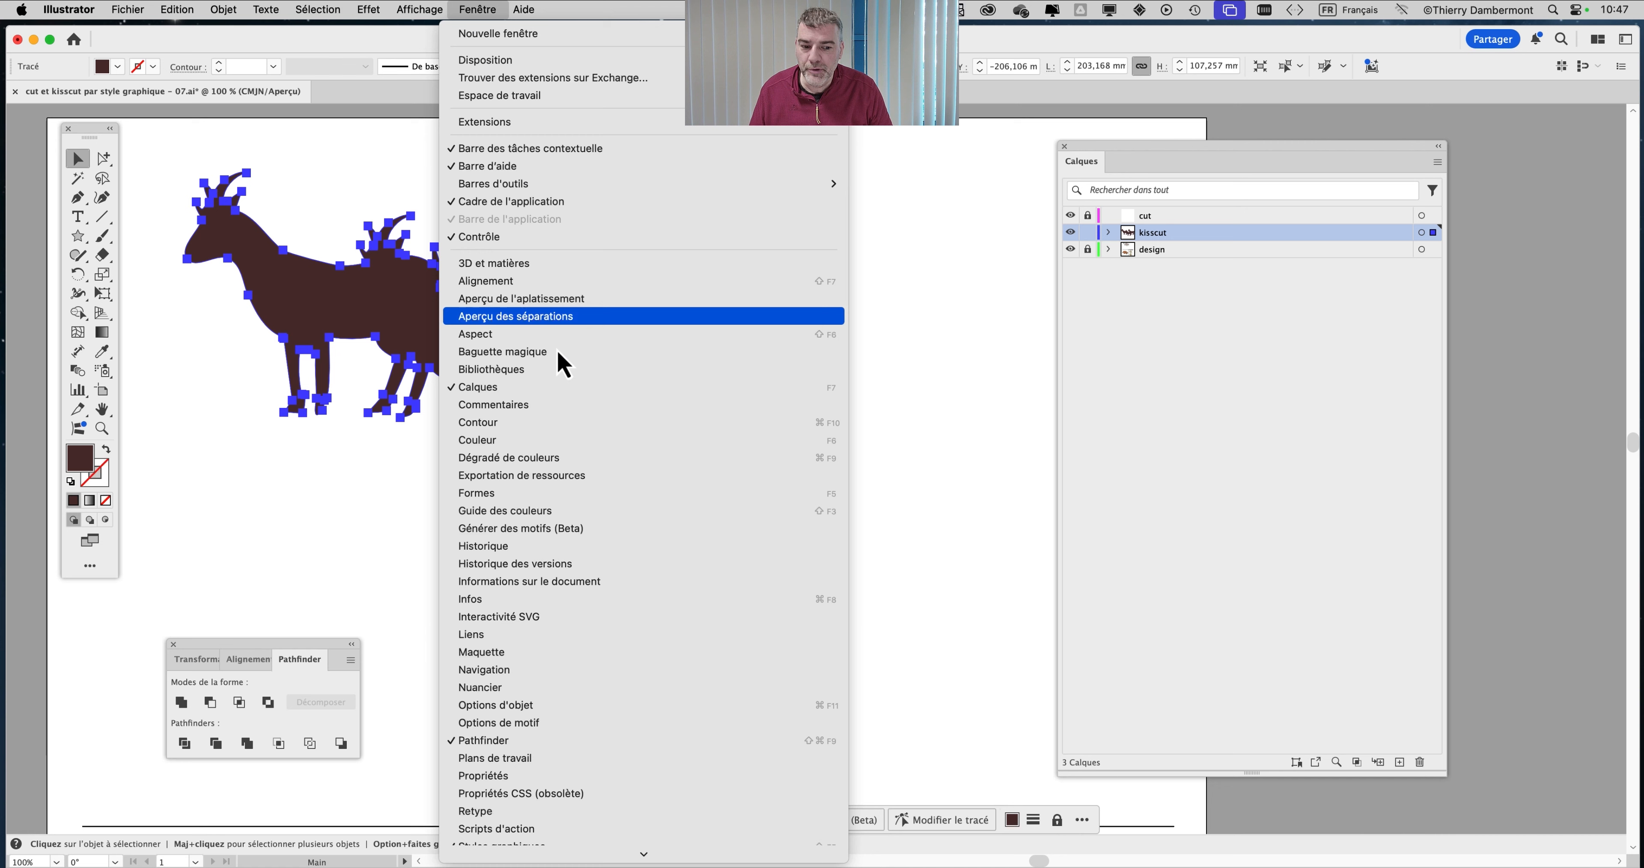
scroll(562, 359, down, 3)
click(559, 731)
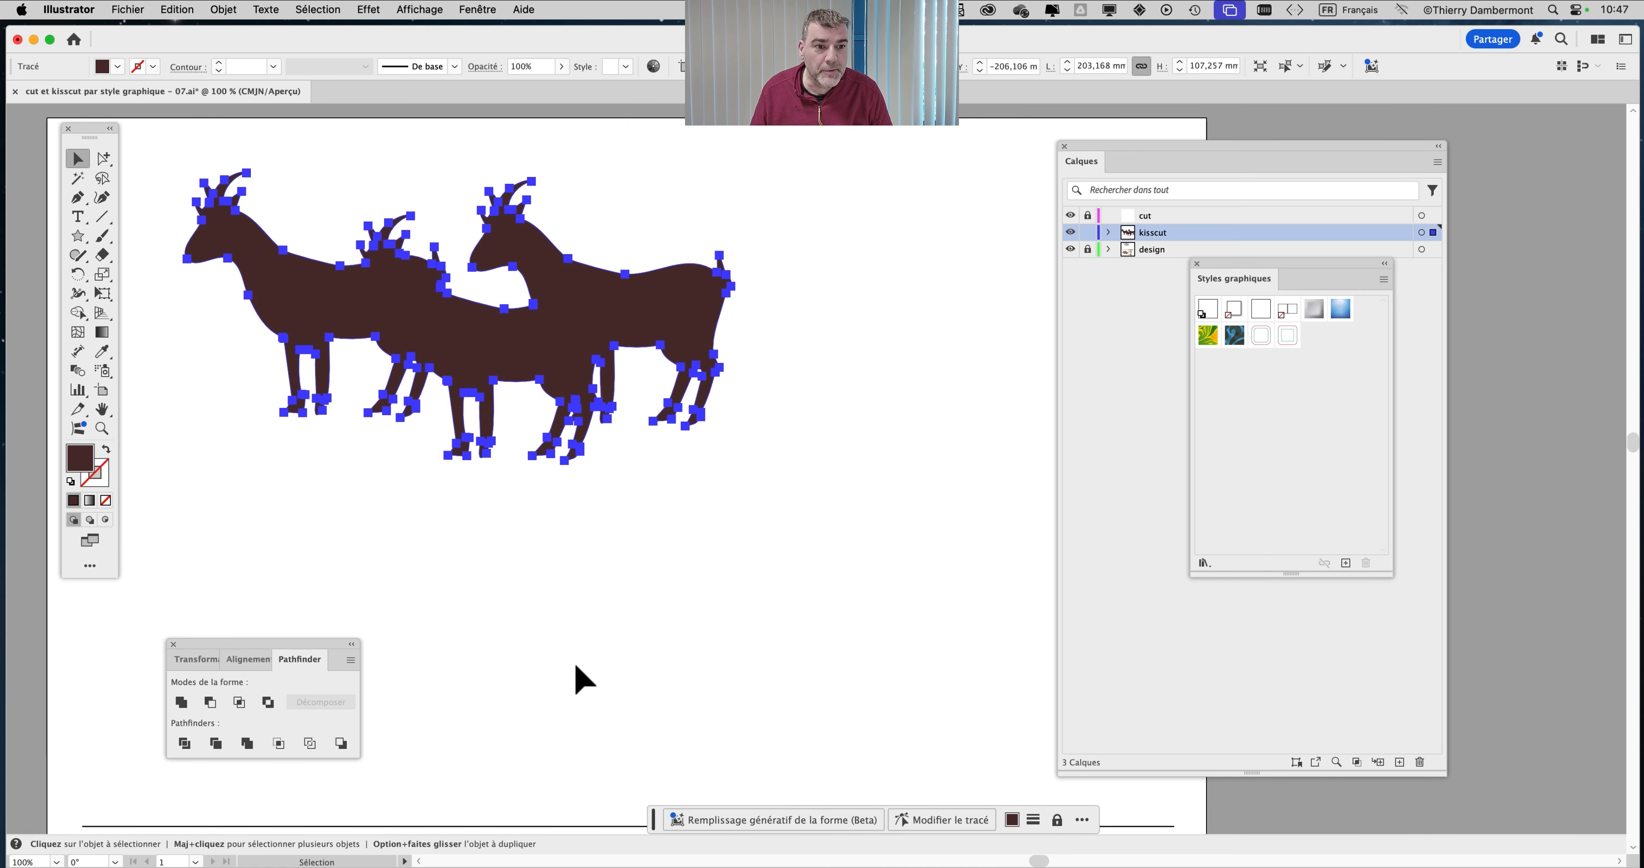
drag(1249, 287, 838, 214)
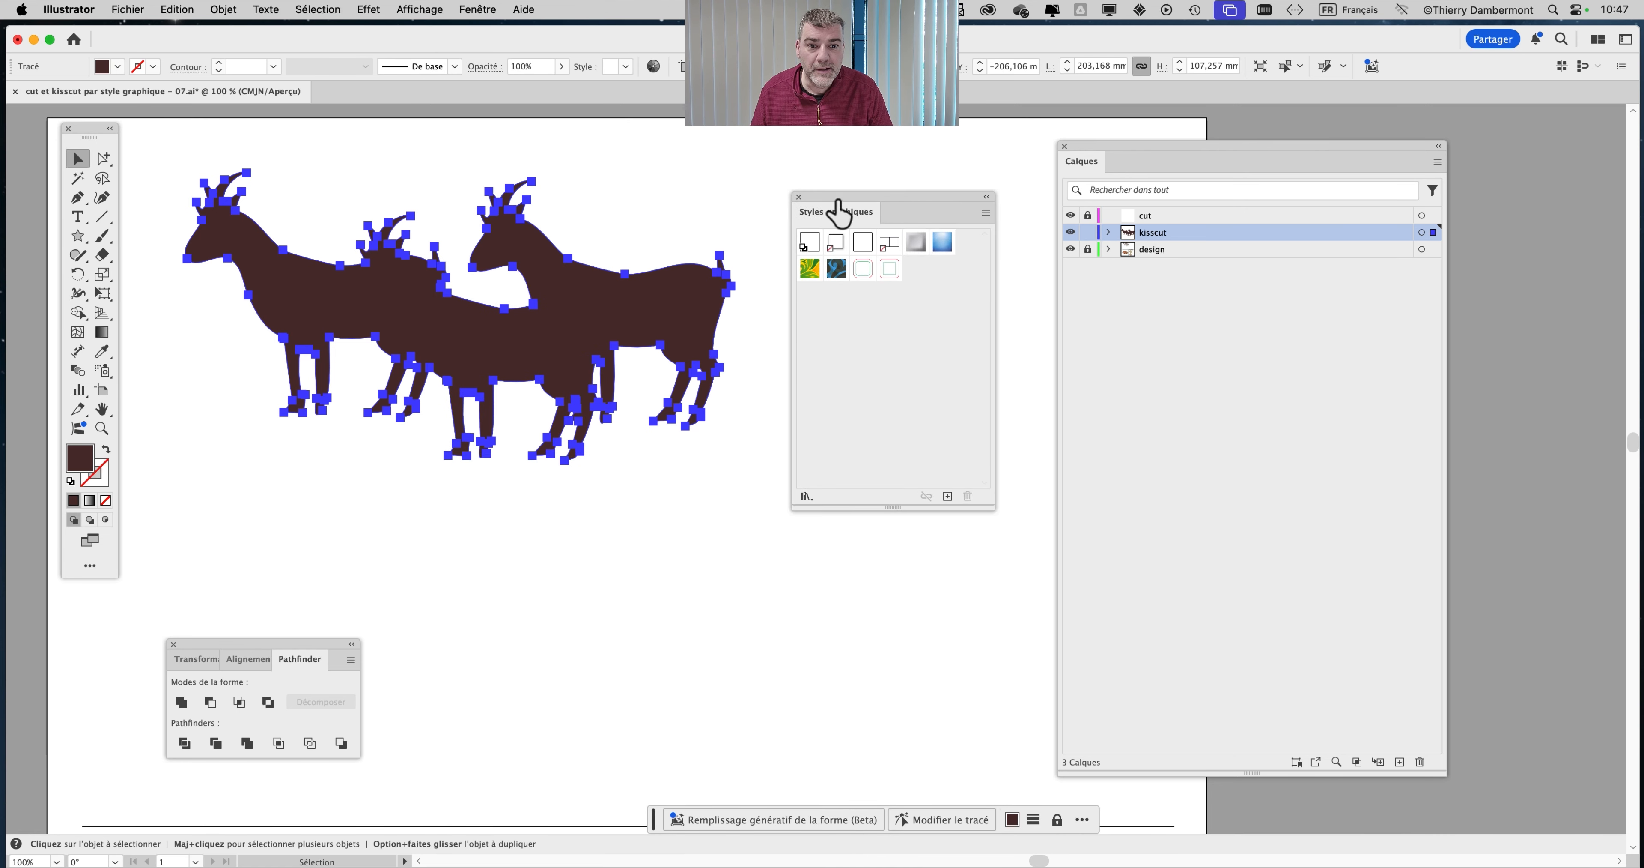
Apply the two kisscut and cut graphic styles in turn to the silhouette and clear the styles and layers from the goats
click(862, 269)
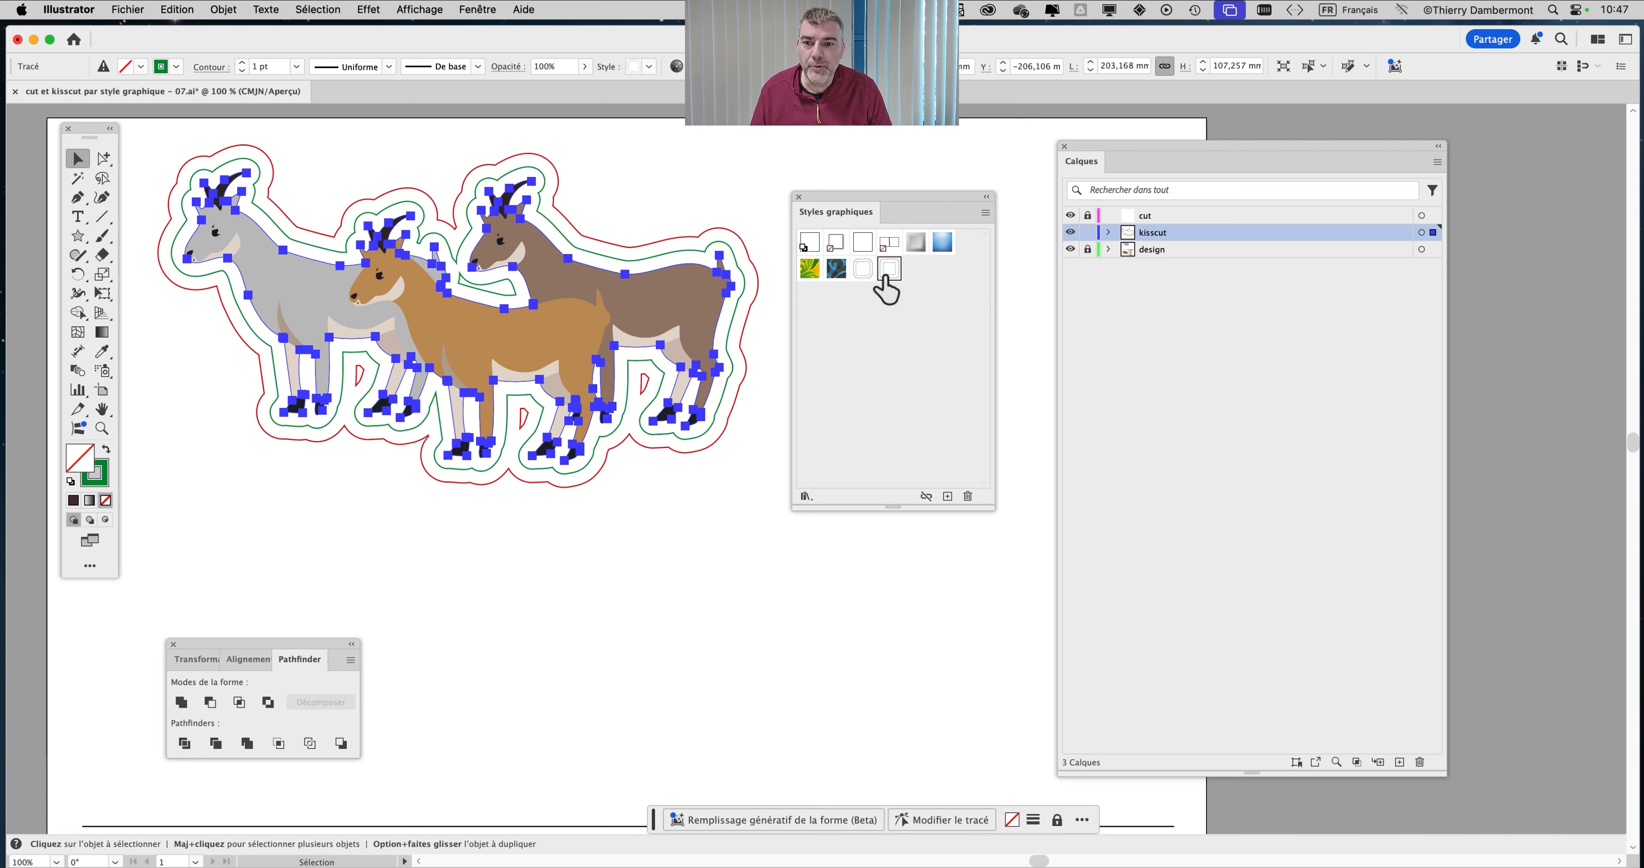
click(886, 278)
drag(852, 217, 944, 224)
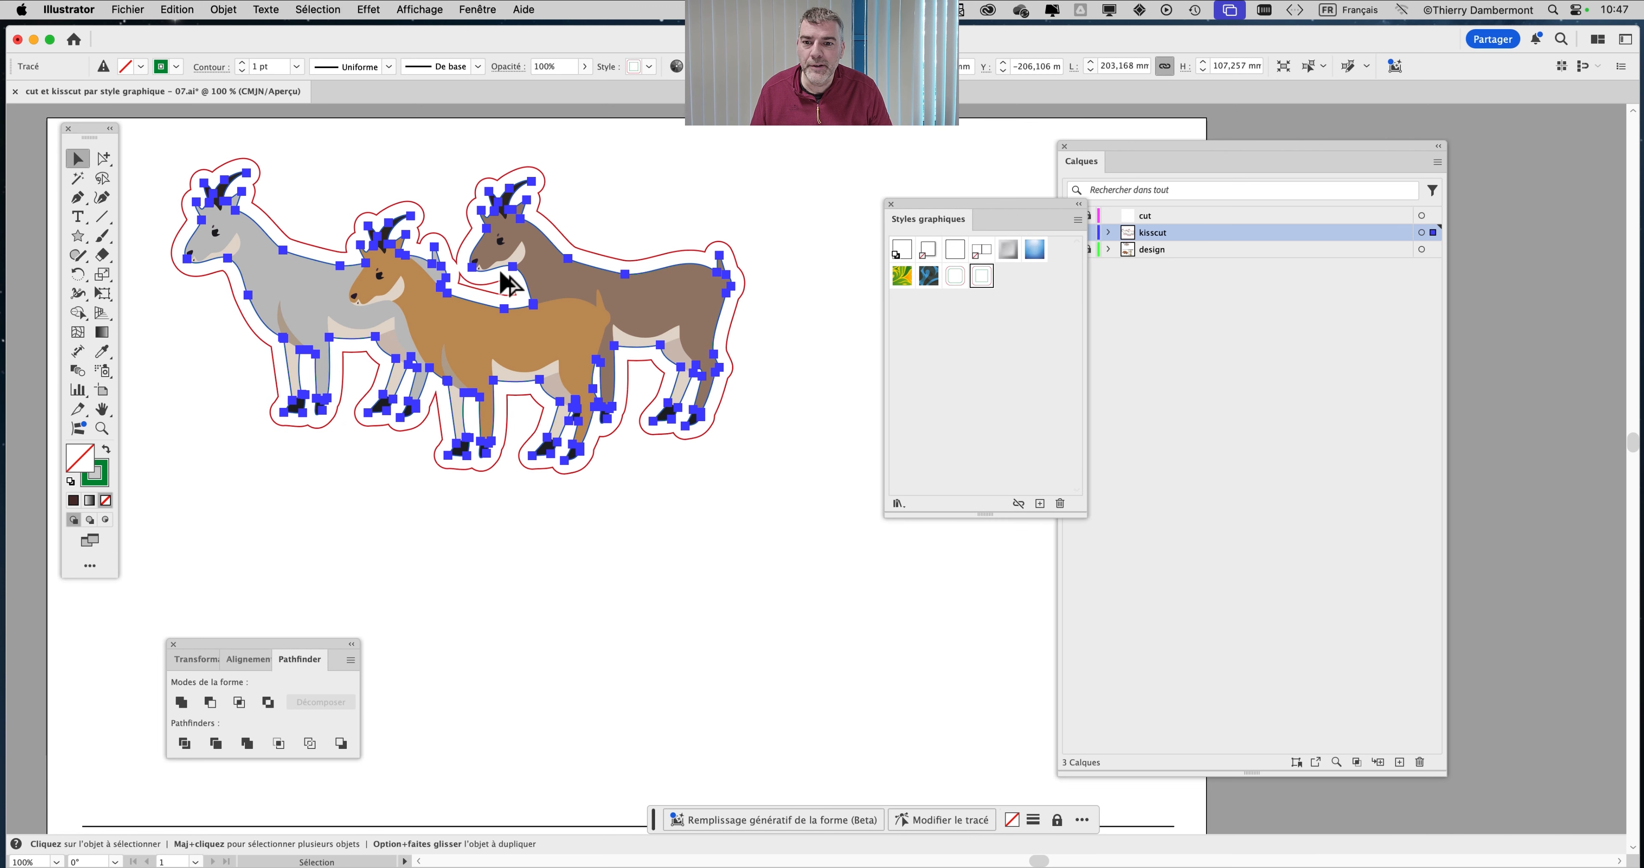
scroll(440, 274, up, 1)
drag(1107, 165, 1378, 155)
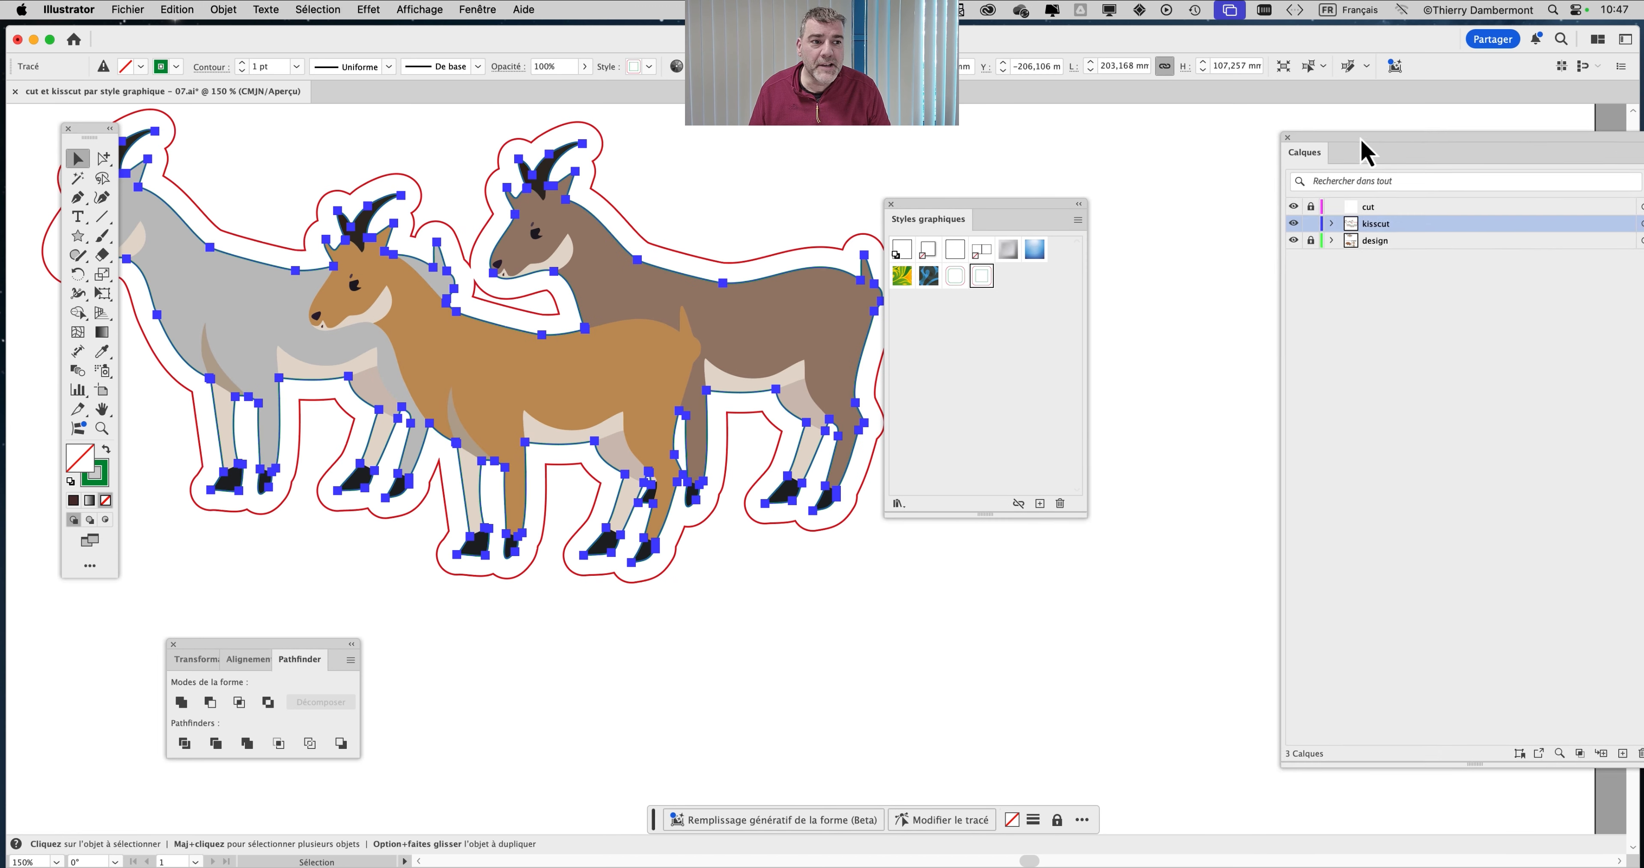
drag(973, 210, 1175, 235)
drag(768, 292, 920, 336)
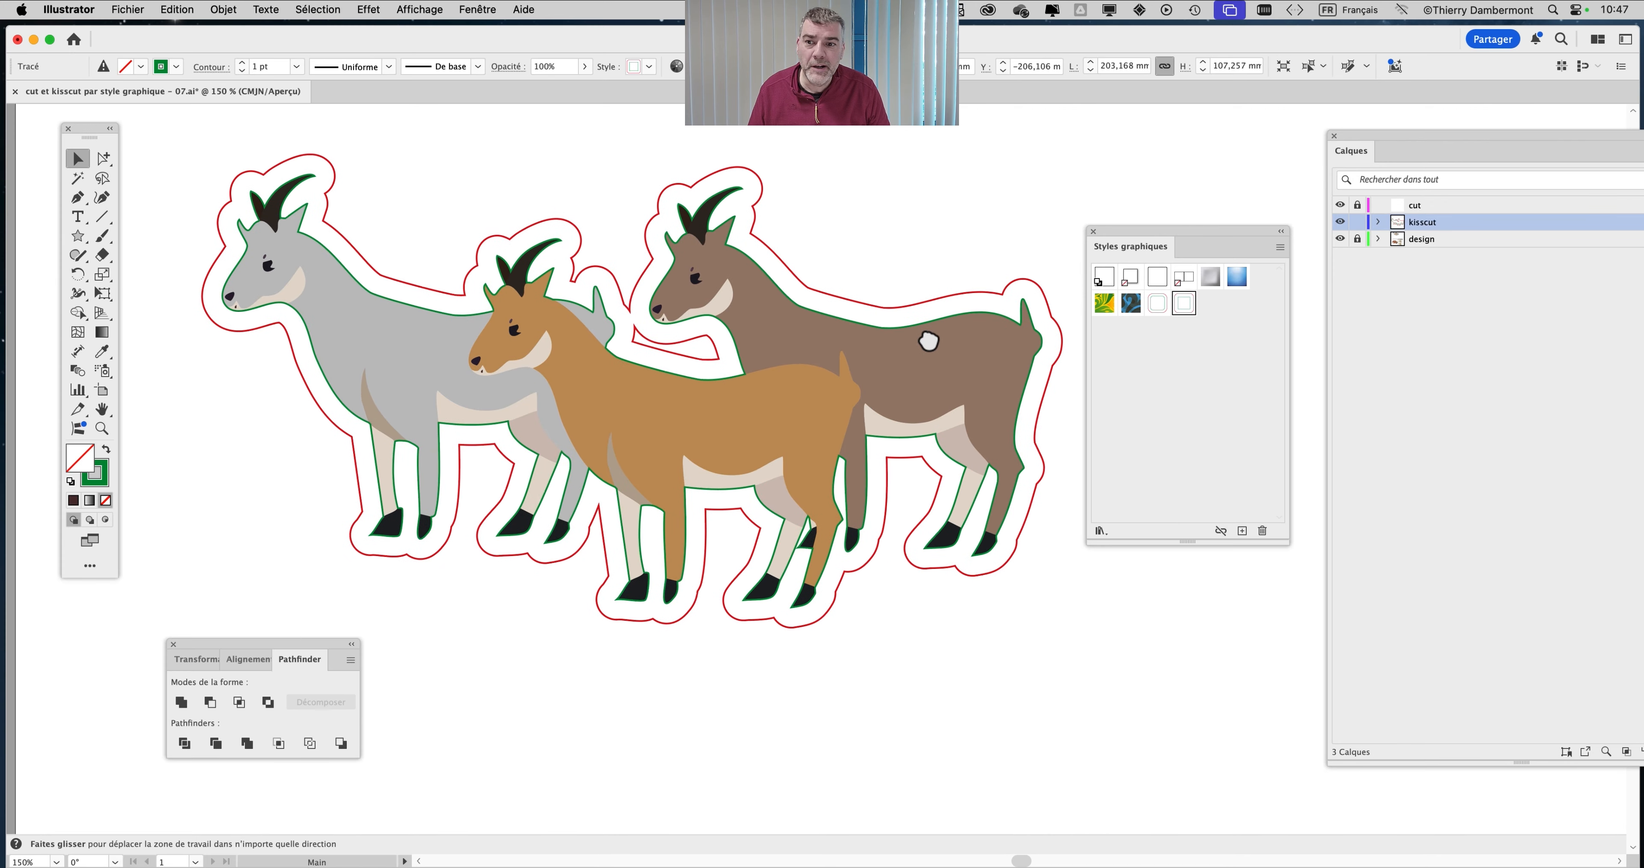
Compare the two contour styles on the silhouette, ending with "kisscut à 5mm et cut à 10mm" applied
click(1158, 304)
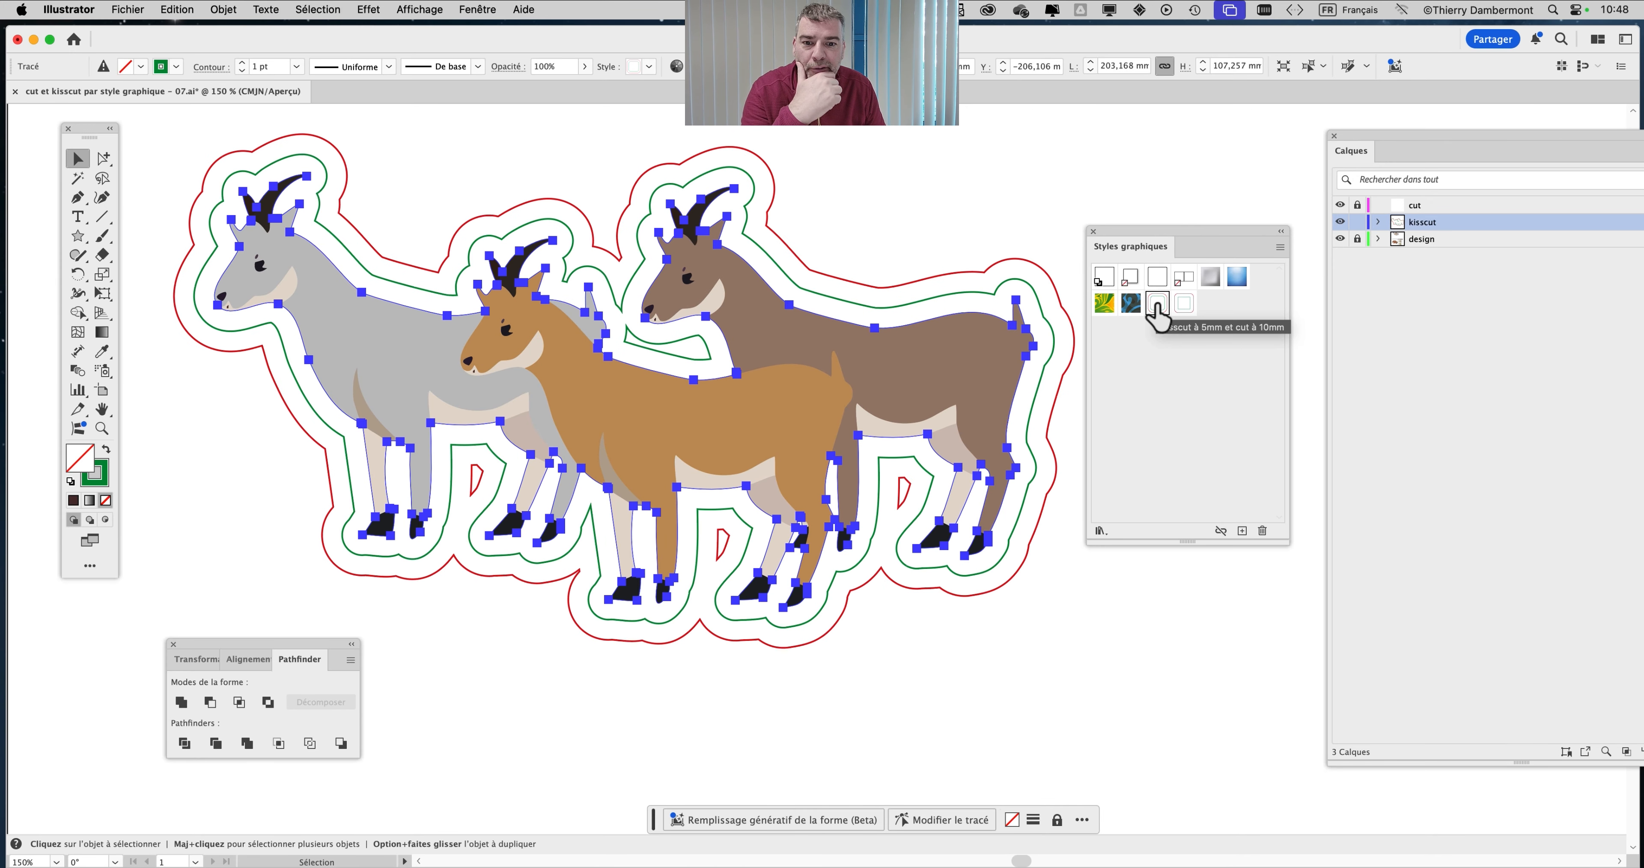
click(1182, 304)
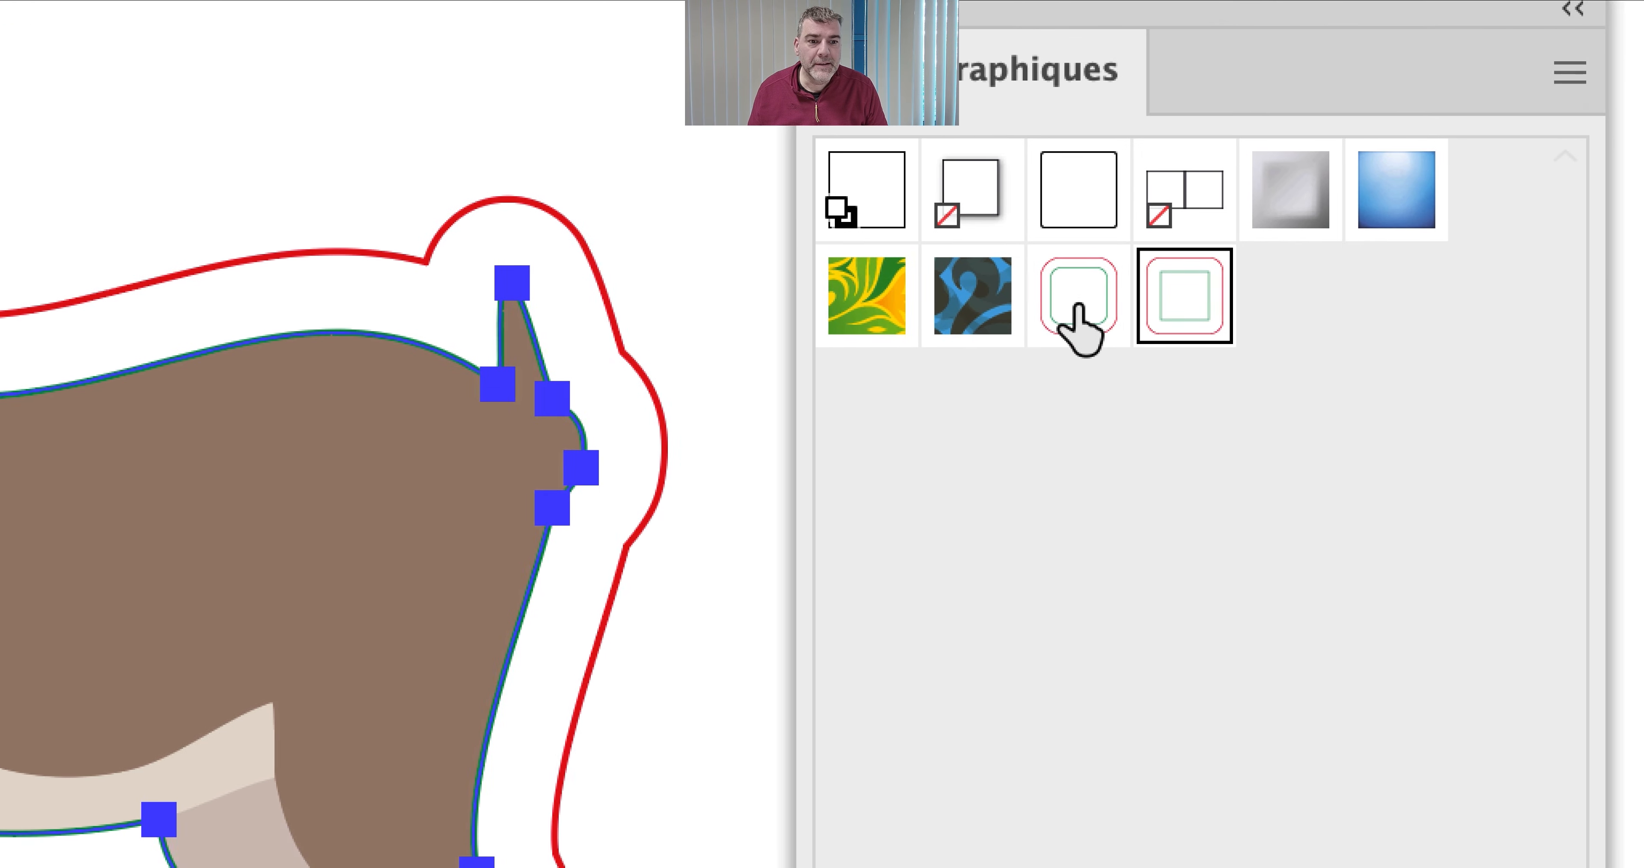
click(1078, 307)
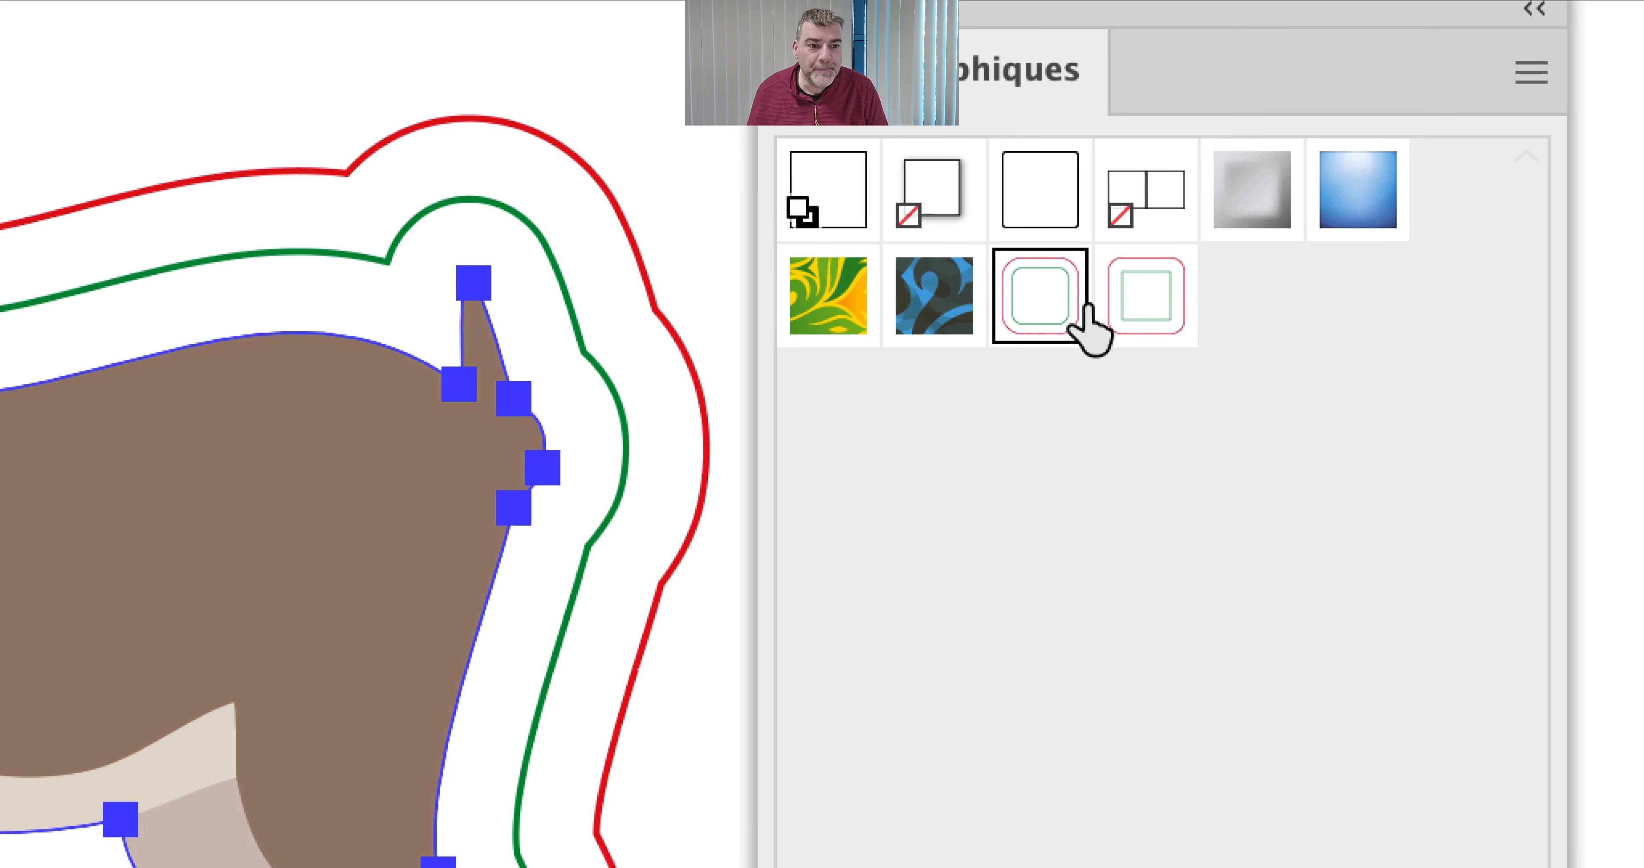
click(1094, 313)
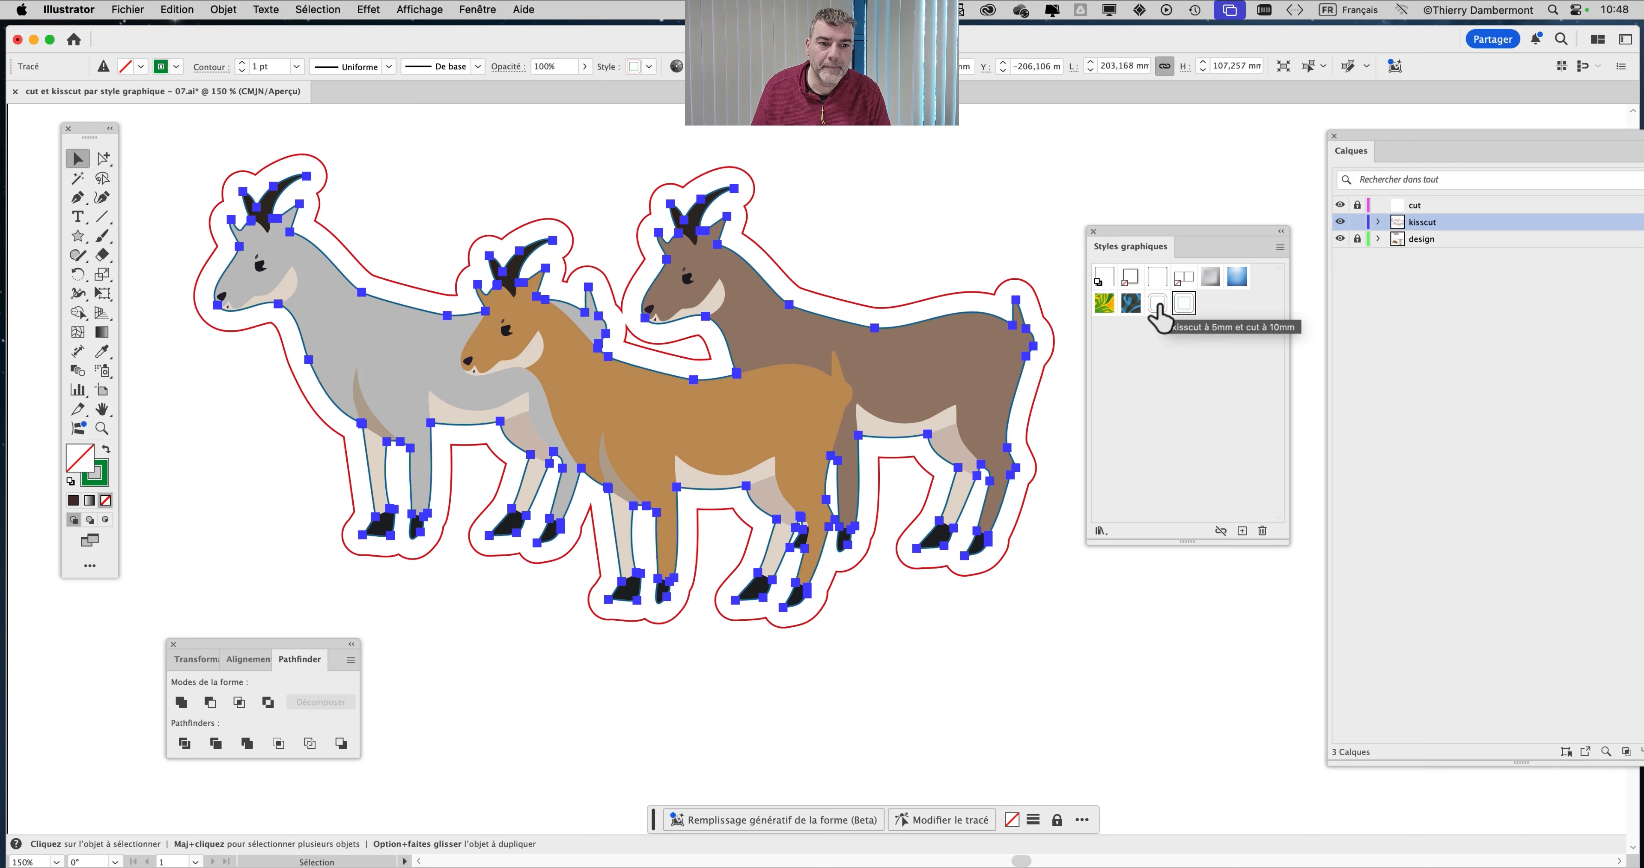
click(1158, 305)
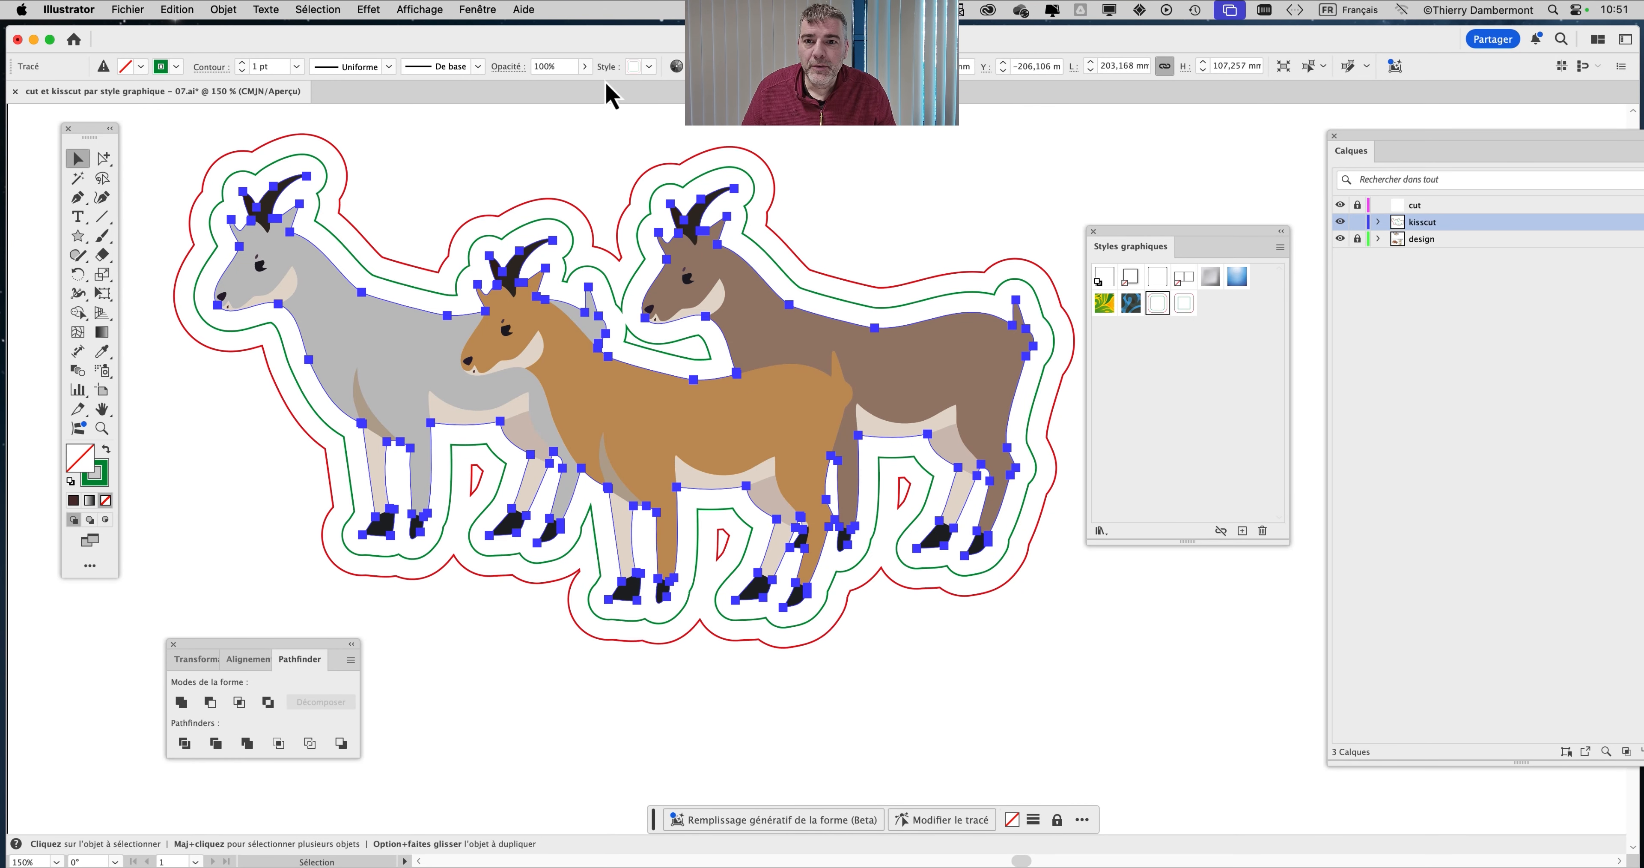
Display the silhouette's appearance attributes (Aspect) and expand its red and green contours to show their Décalage effects
click(476, 9)
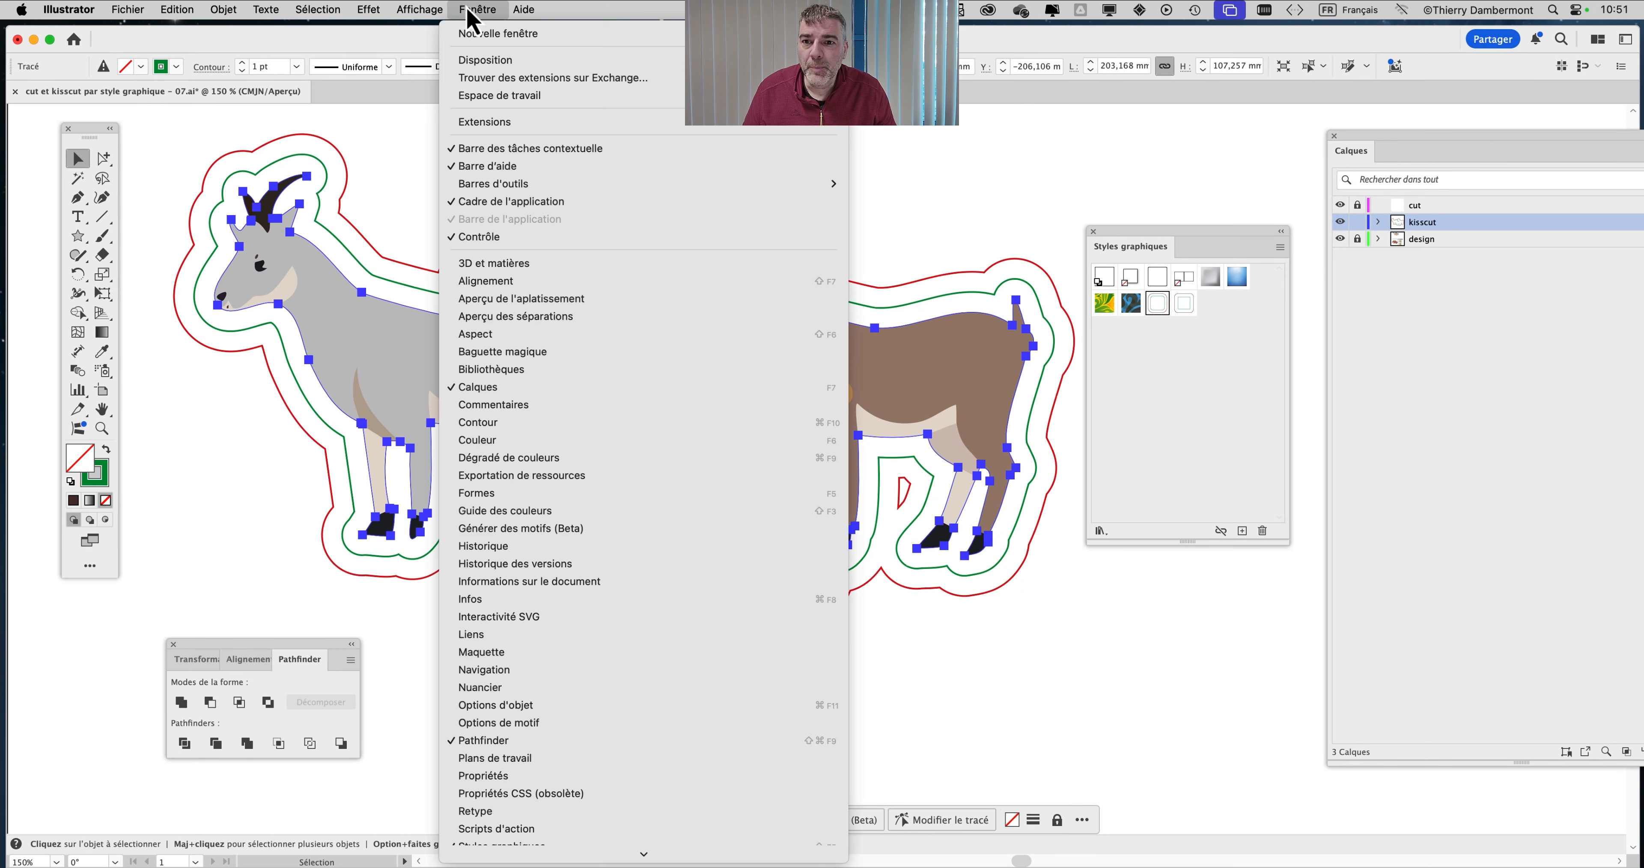
click(534, 336)
drag(1097, 324, 1063, 188)
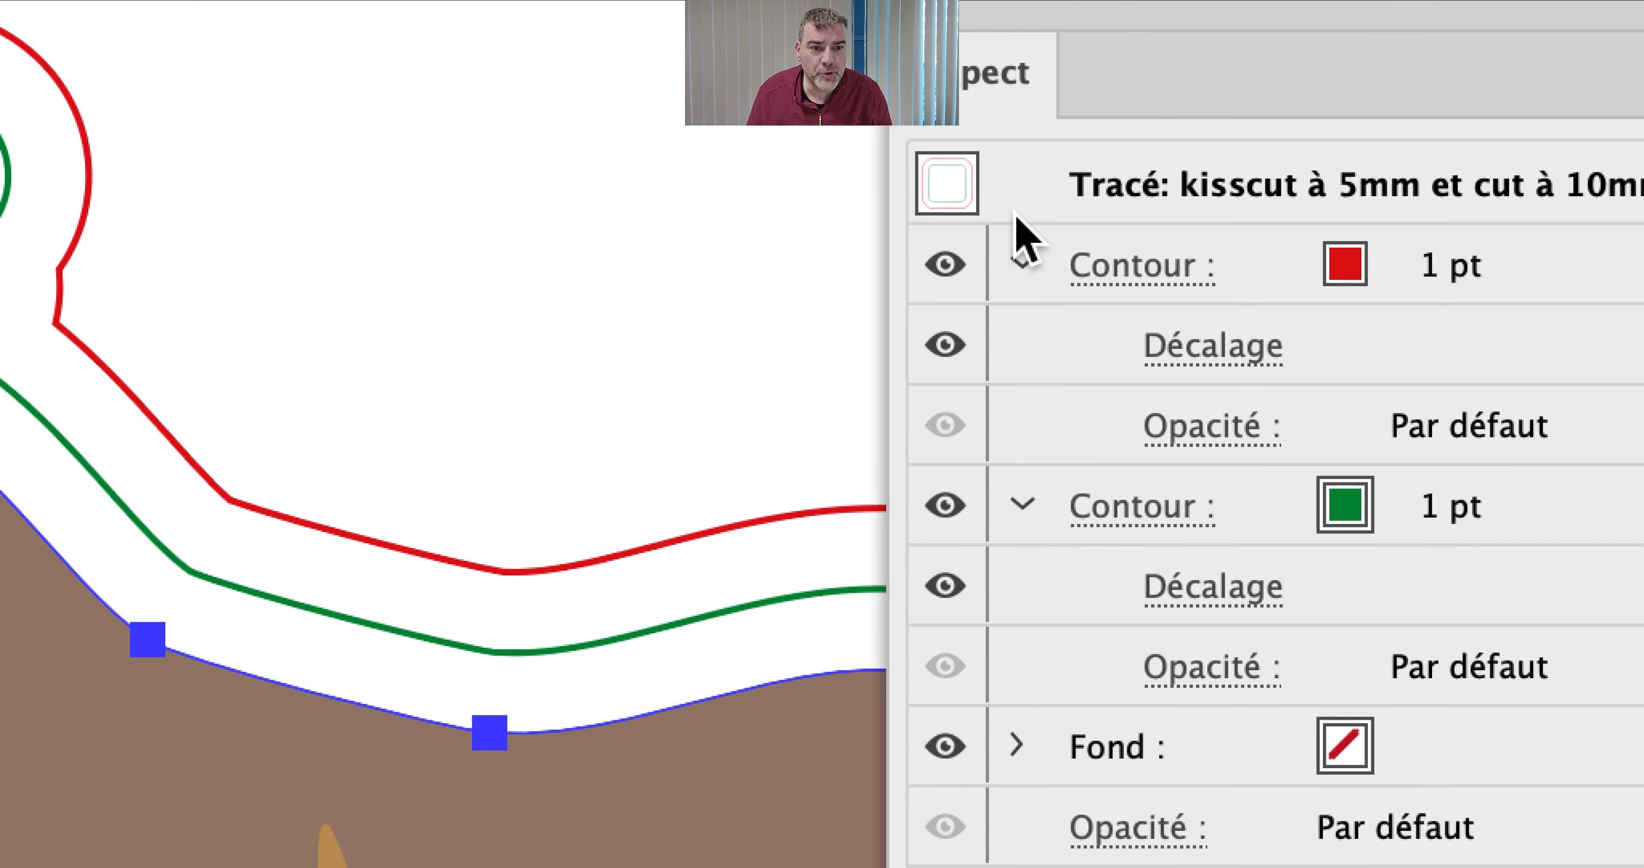
click(1022, 259)
click(1022, 345)
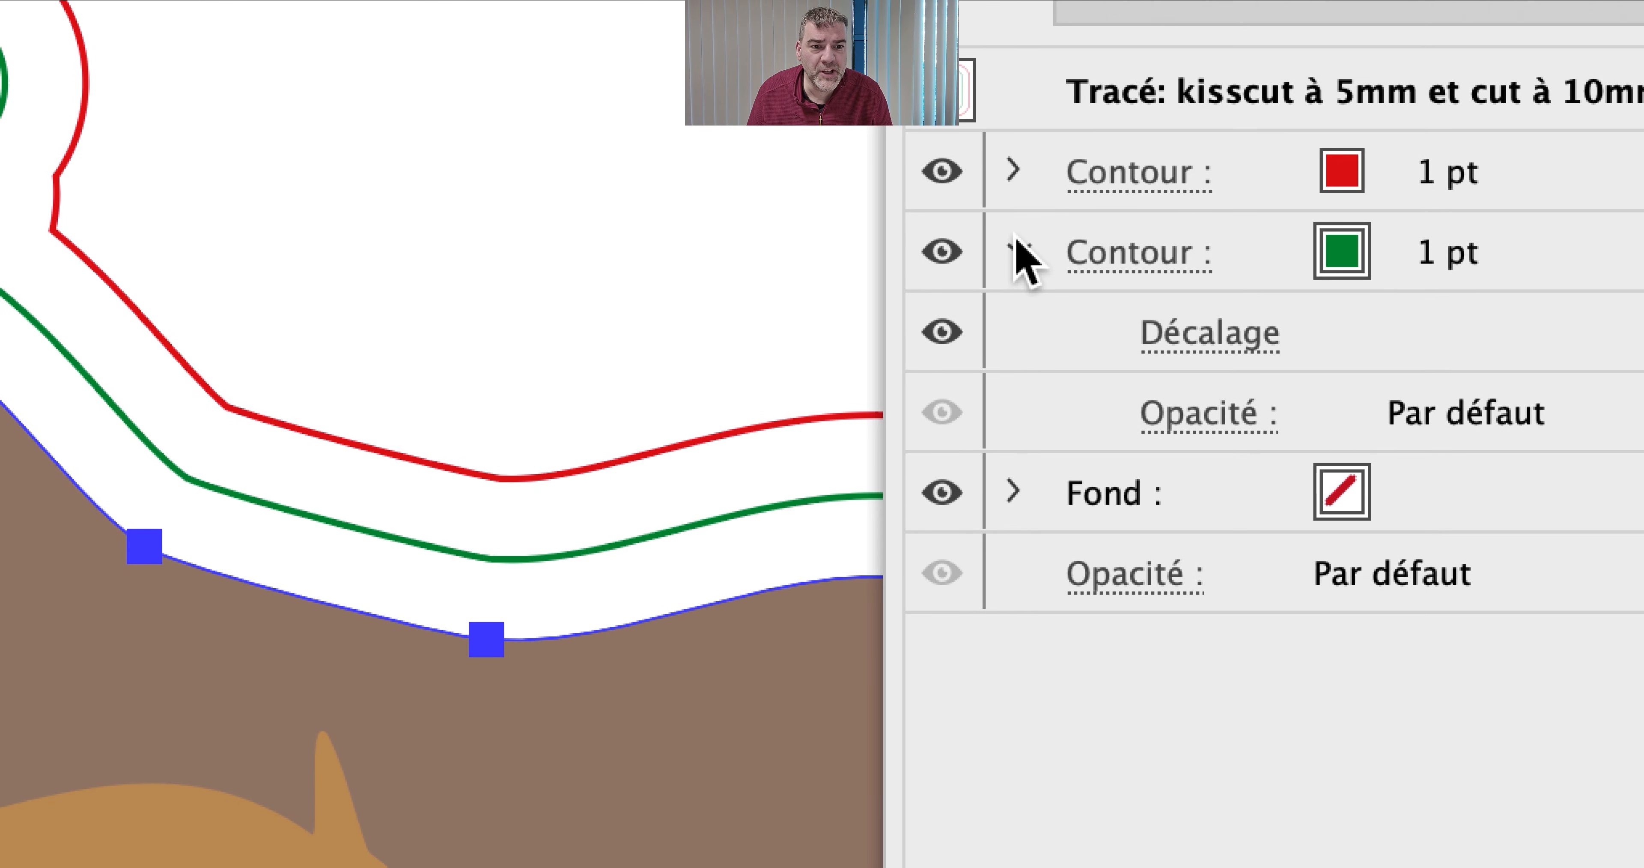
click(1014, 230)
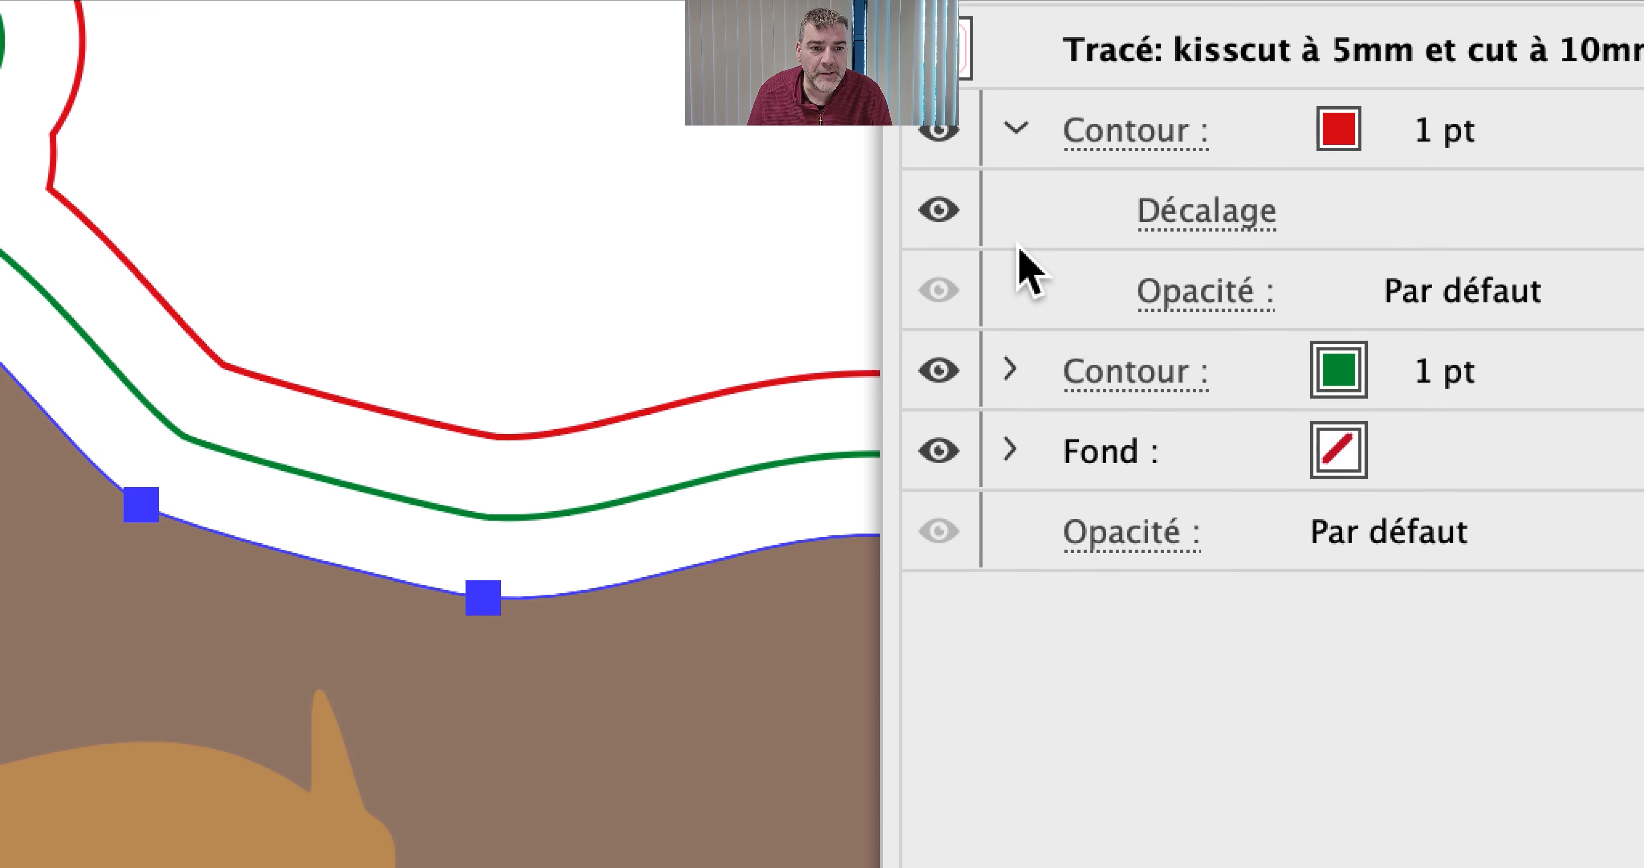
click(1013, 309)
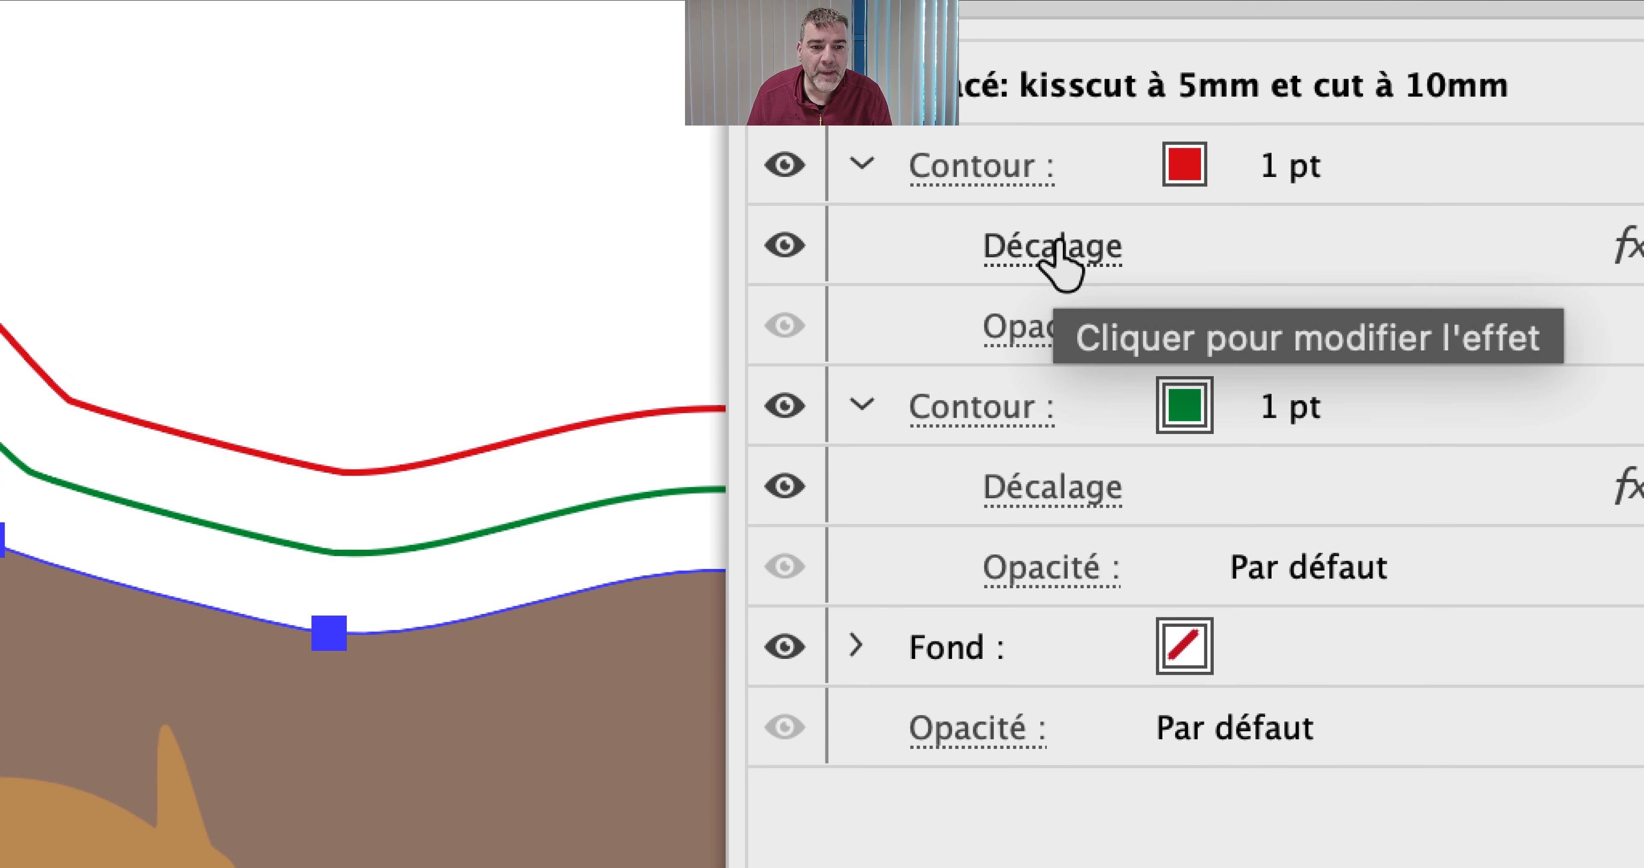
Set the Décalage effect of the green kisscut contour to 3 mm
click(1056, 494)
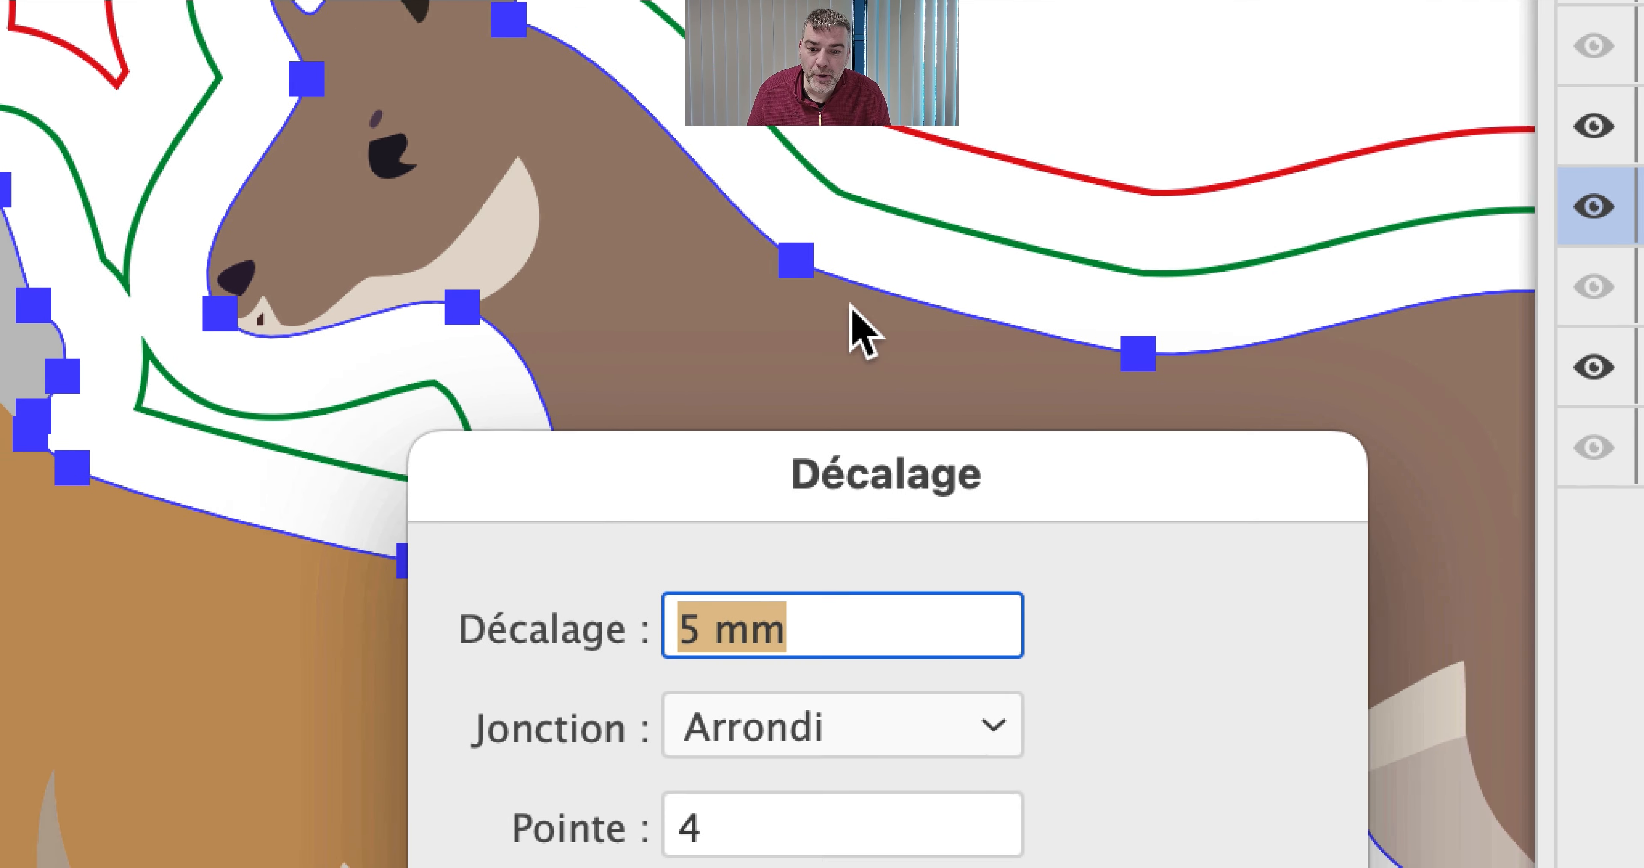
text(3)
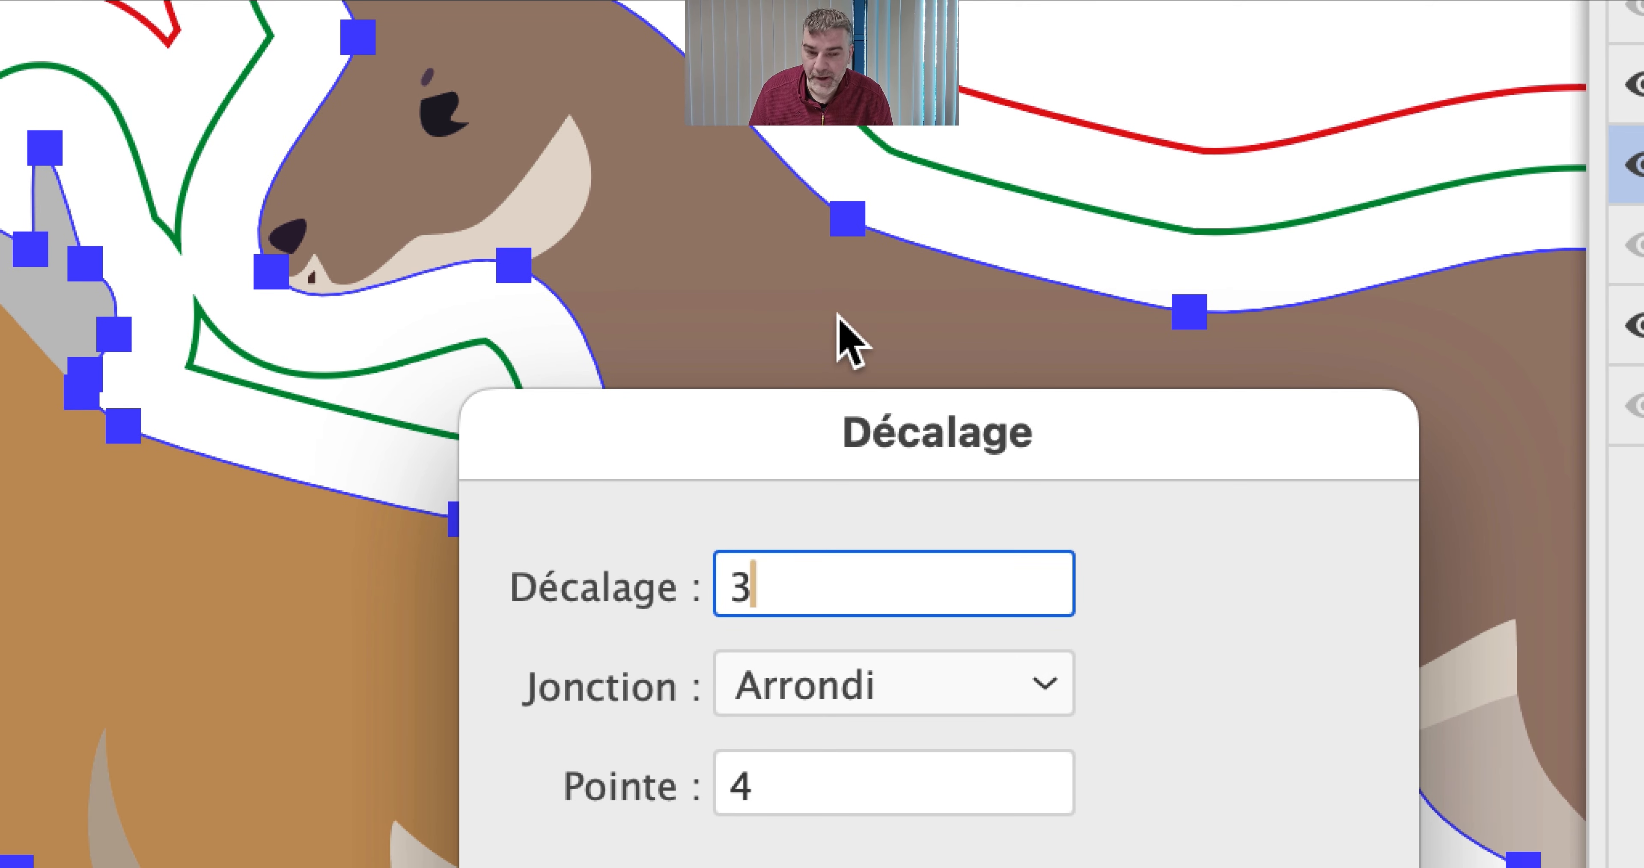
key(Tab)
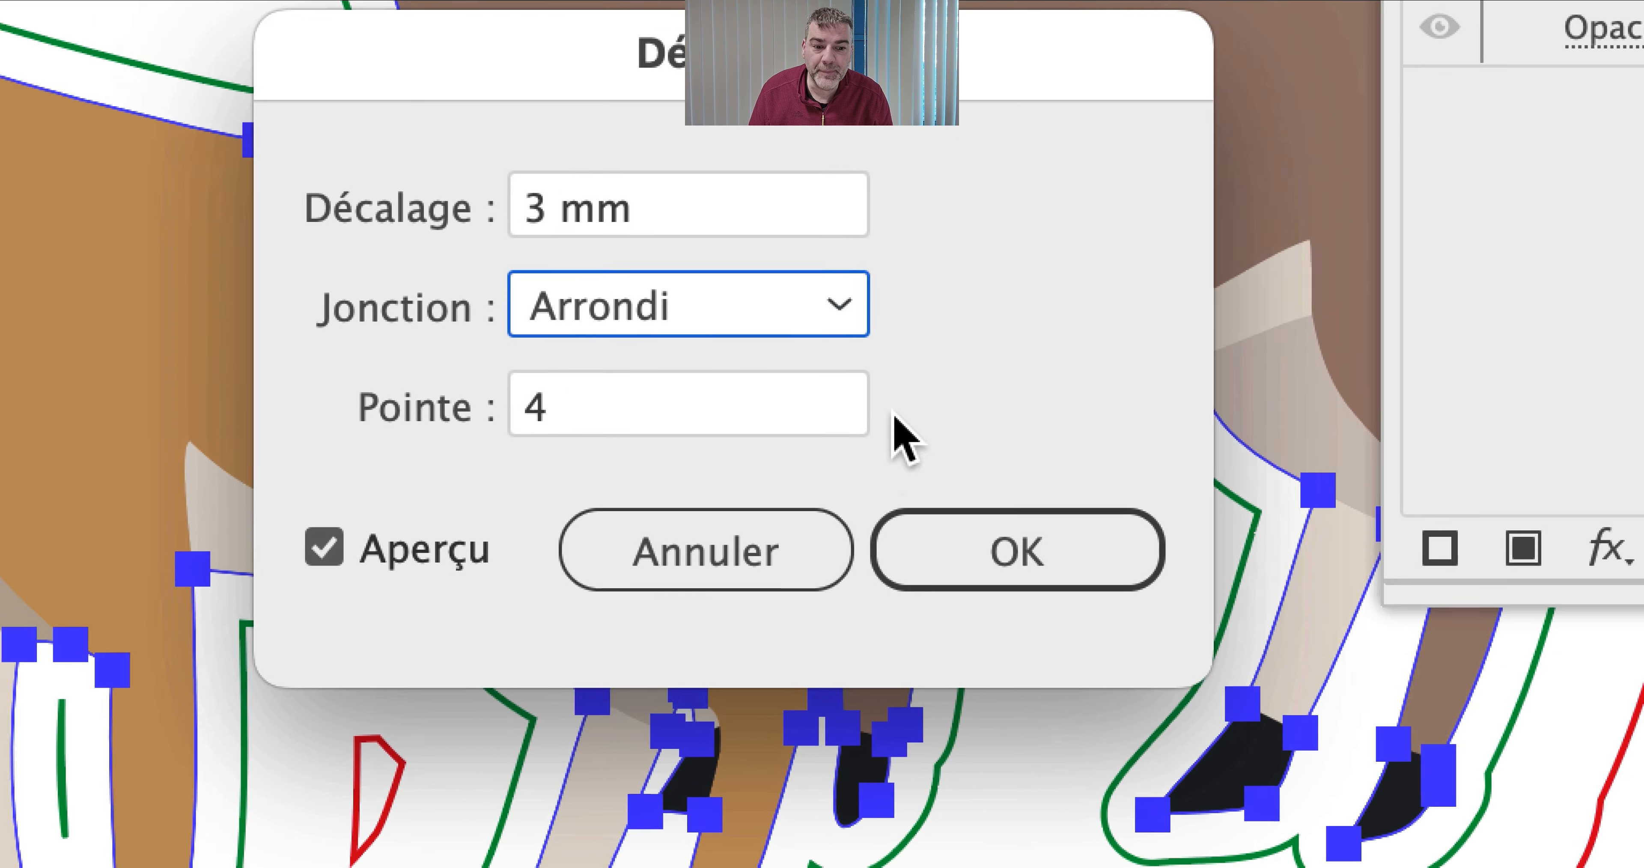
click(906, 459)
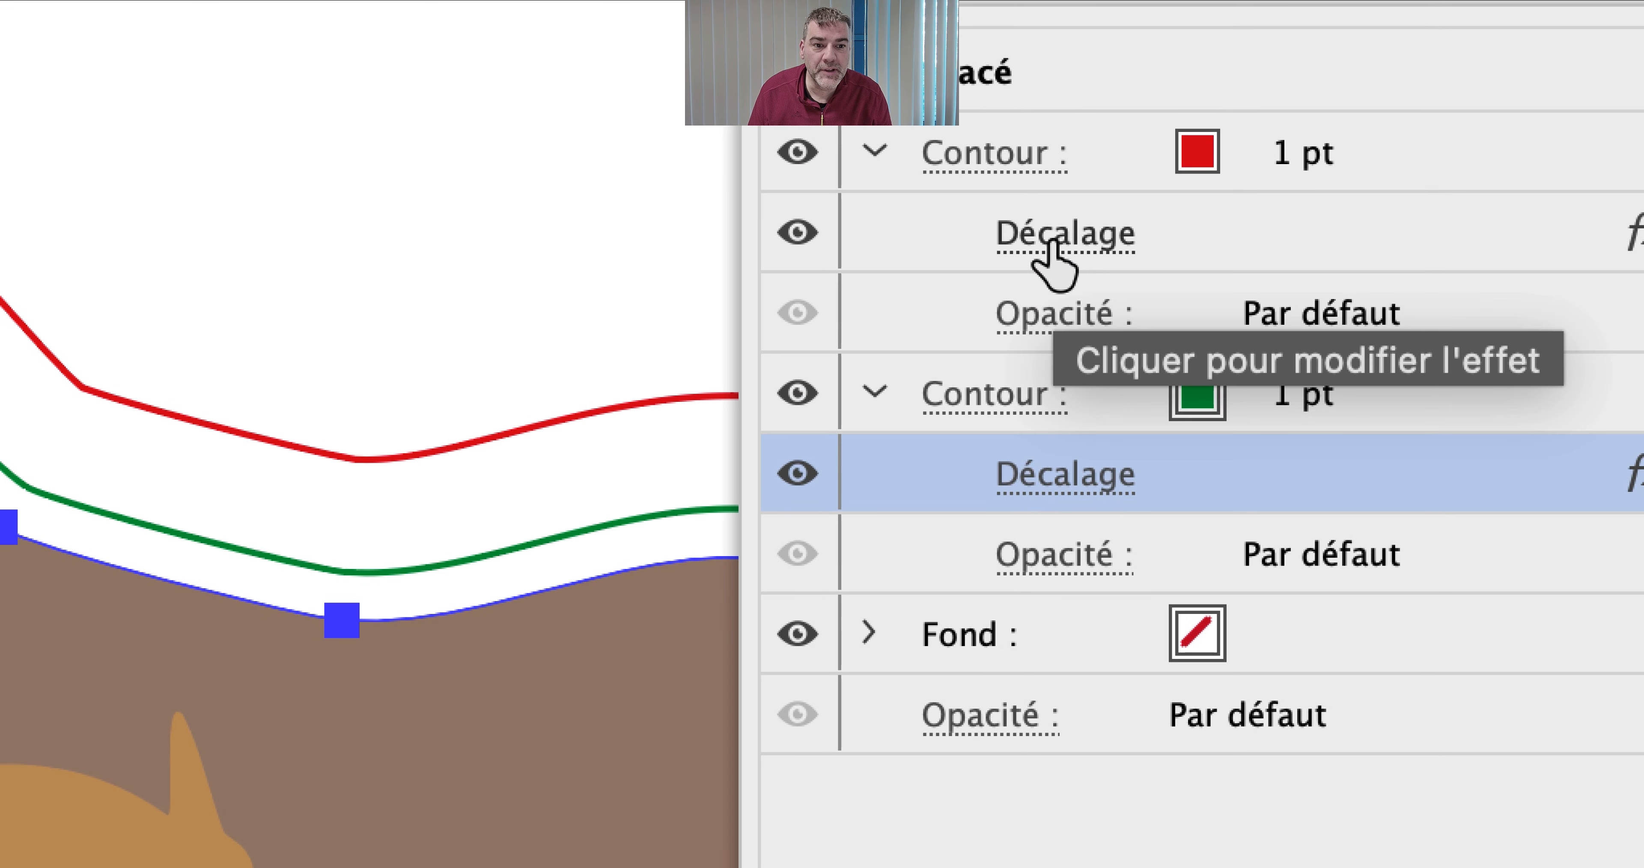
Try a 4 mm Décalage on the red cut contour, and settle on 6 mm
click(1050, 242)
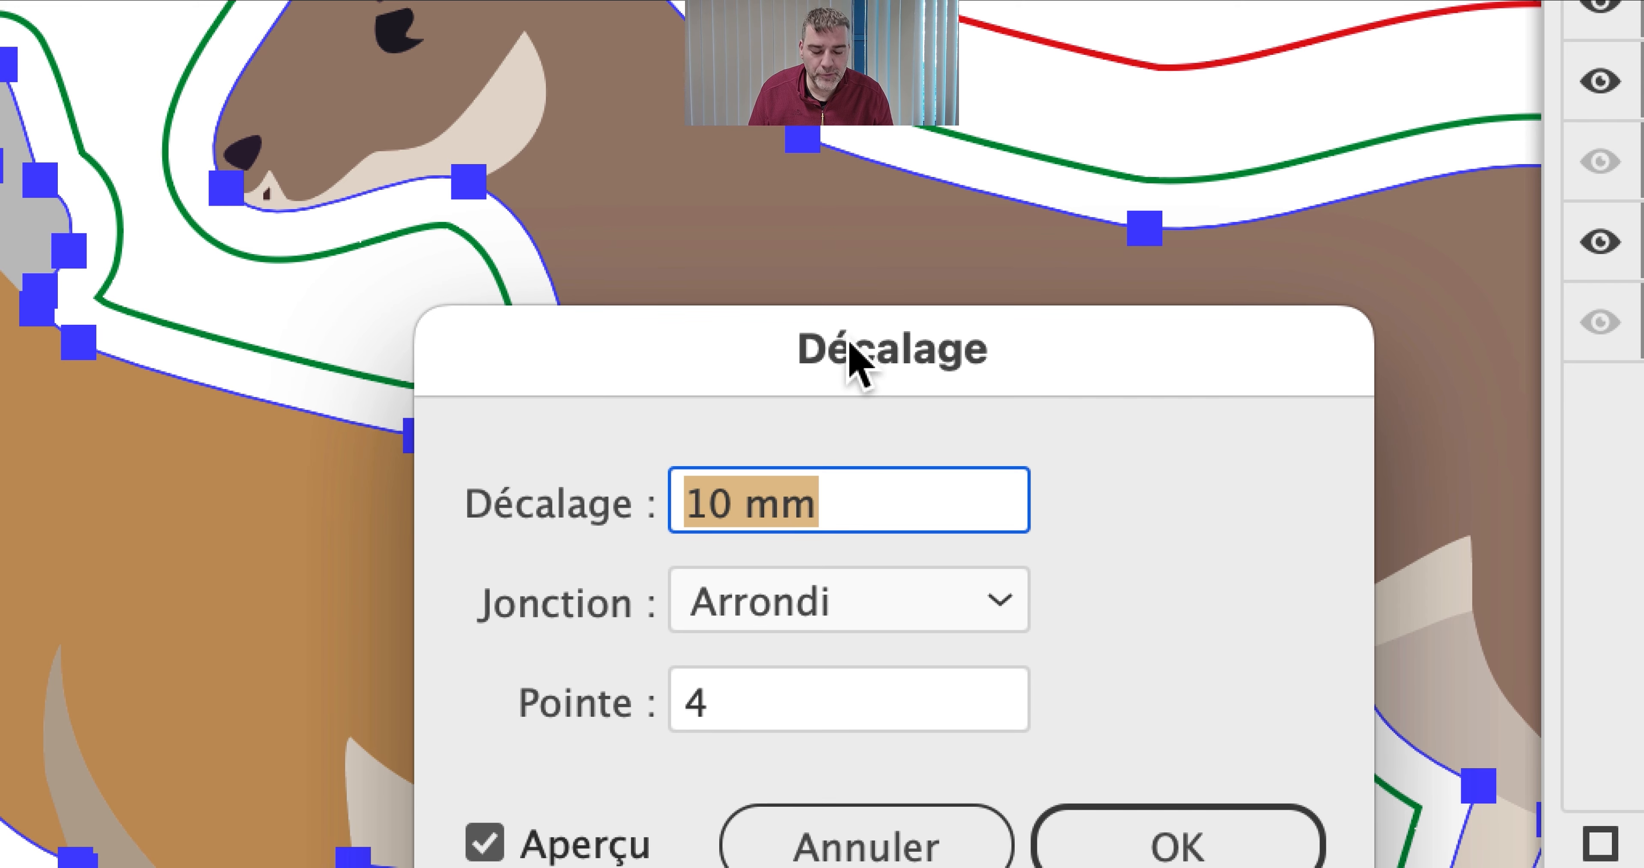
text(4)
key(Tab)
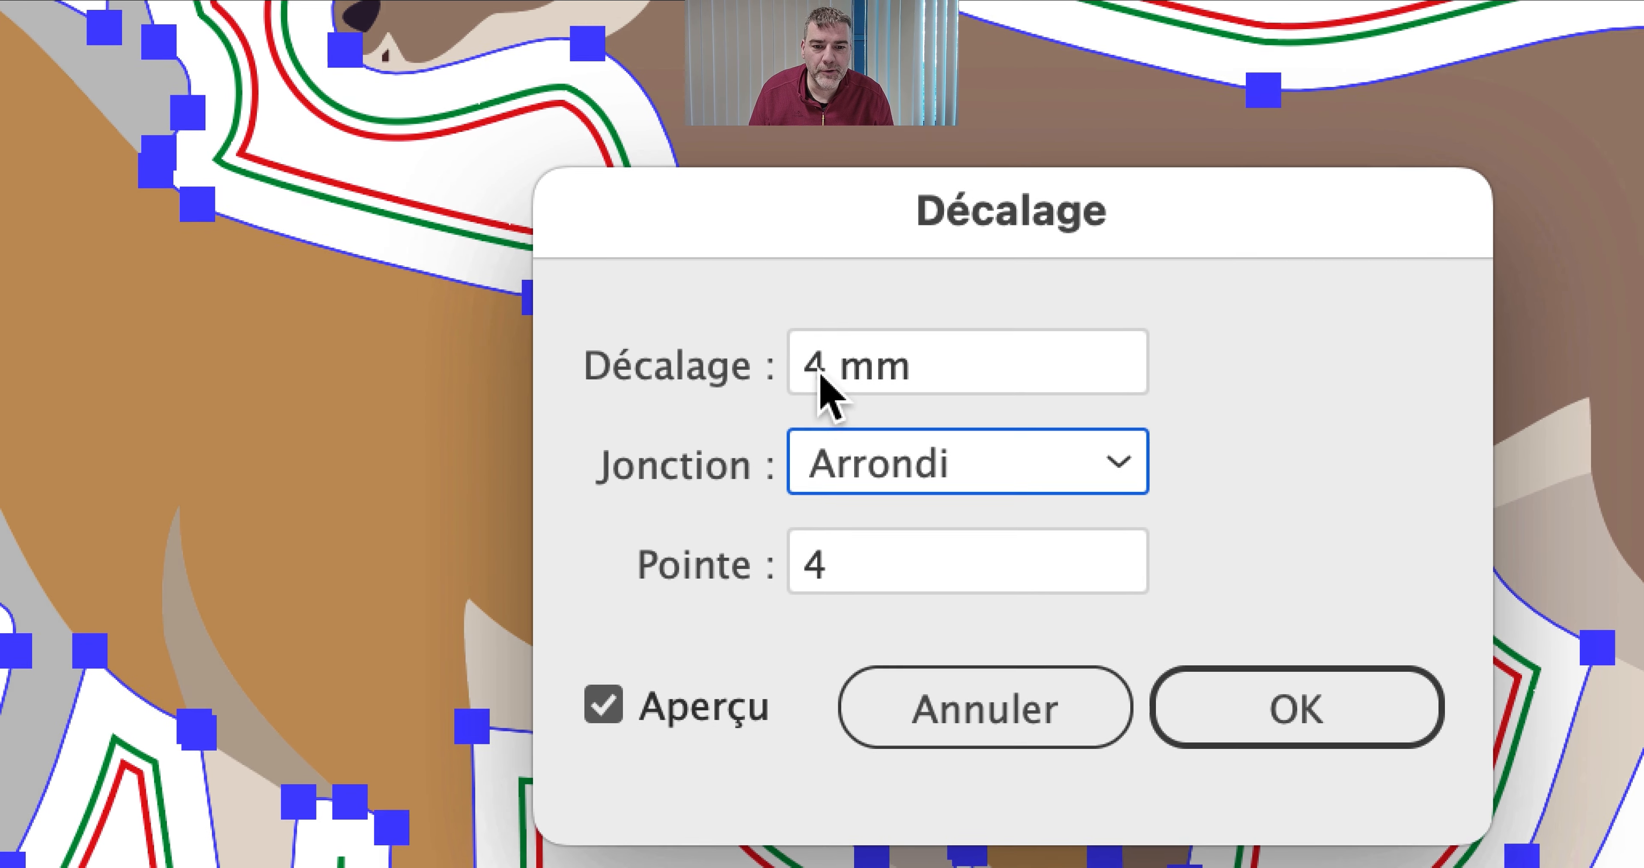
double_click(695, 504)
text(6)
key(Tab)
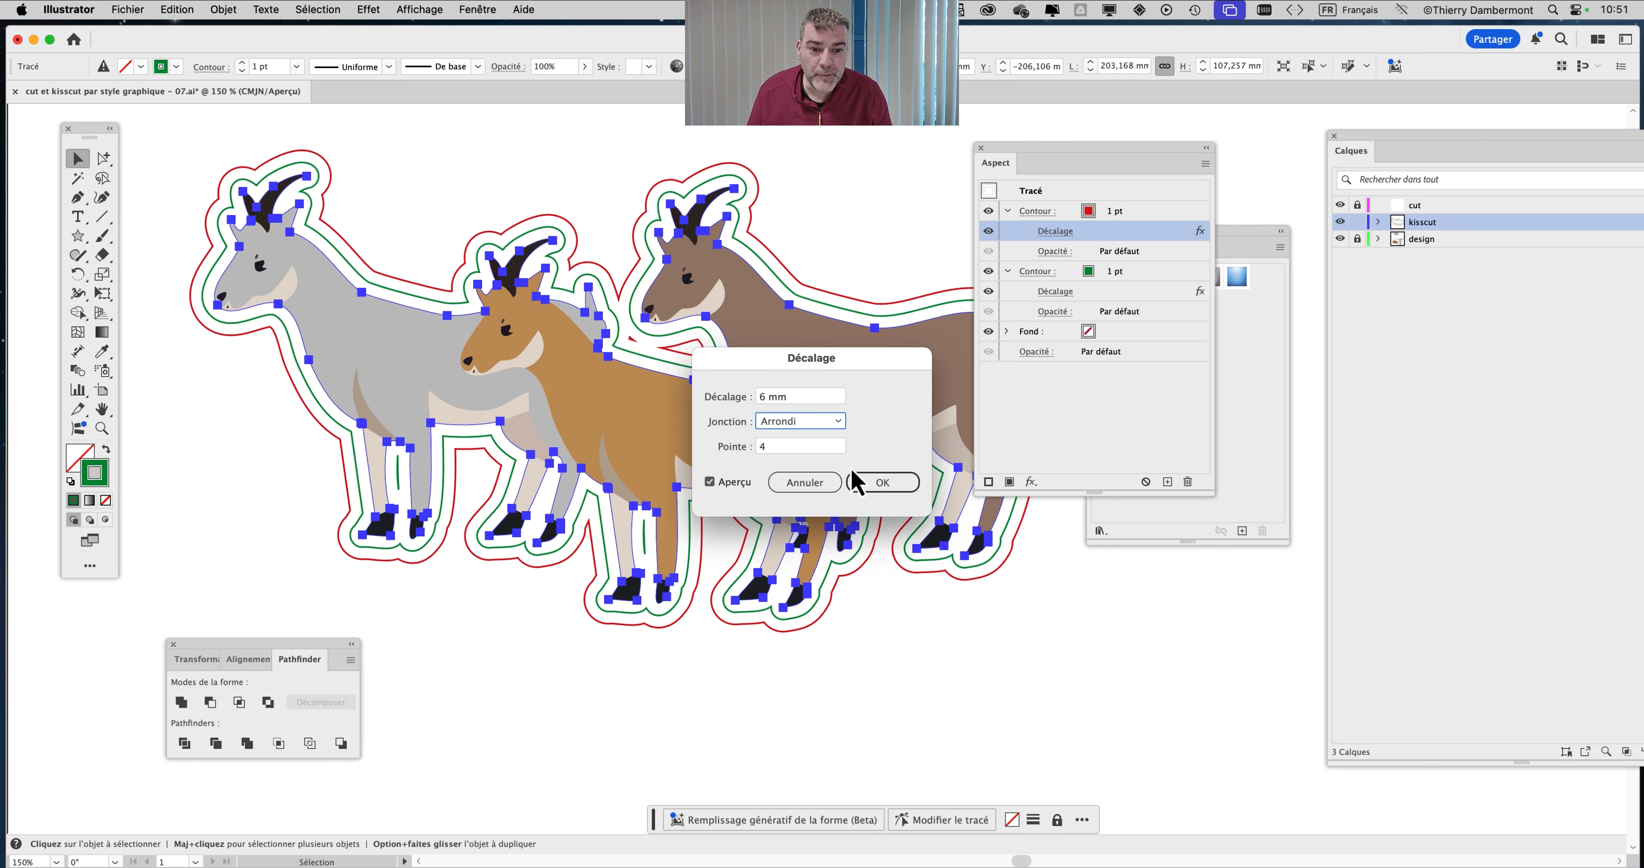
click(858, 483)
Arrange the appearance attributes and layers clear of the goats and deselect the silhouette
drag(1067, 171, 1155, 133)
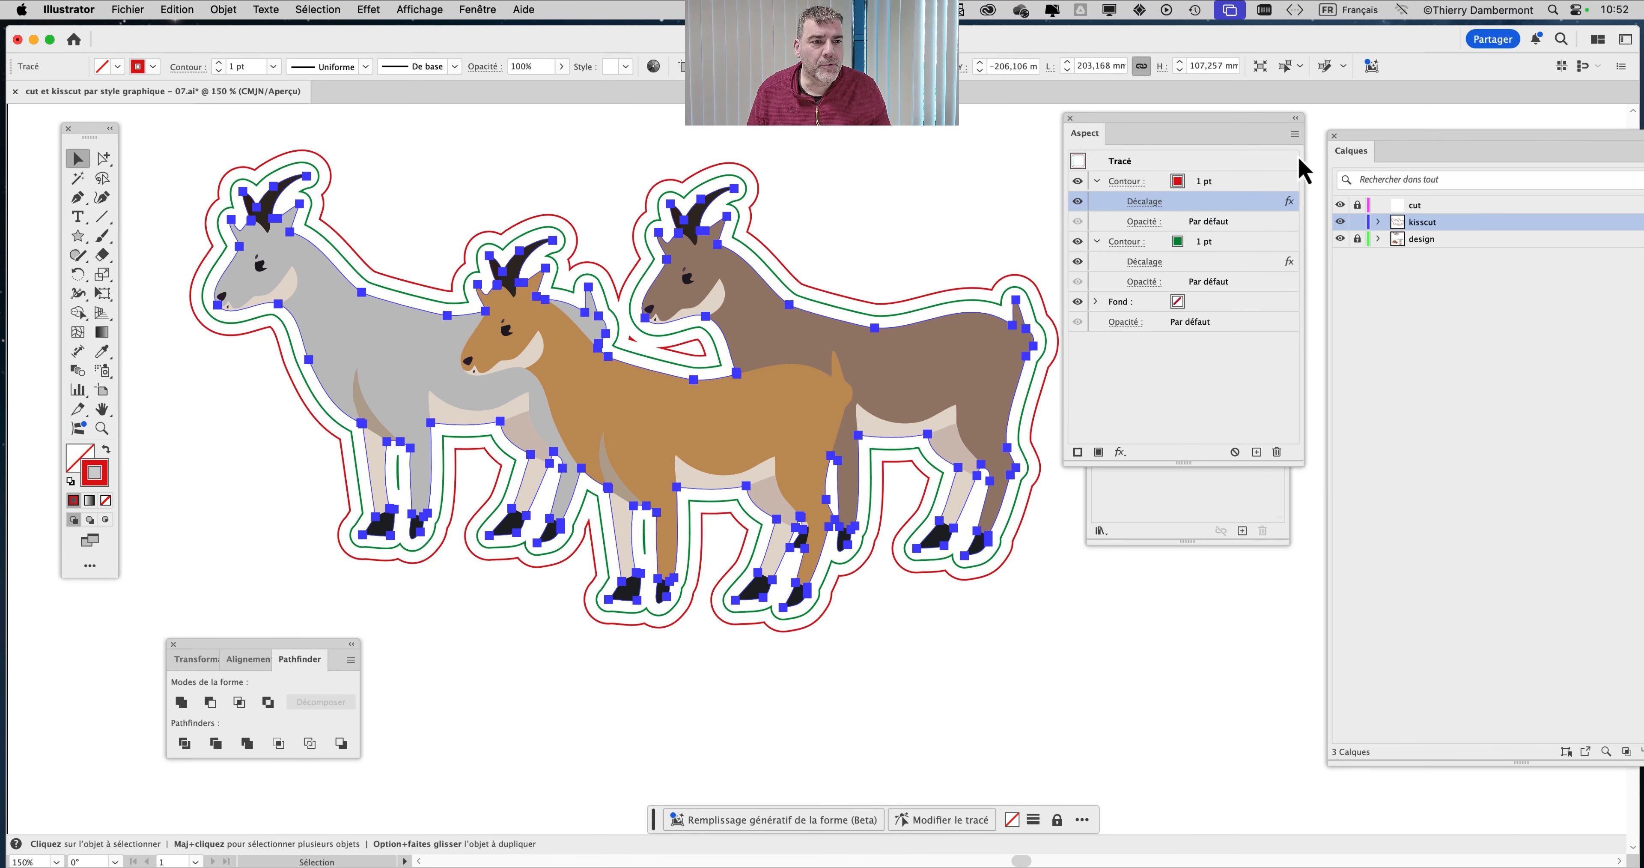
drag(1221, 134, 554, 694)
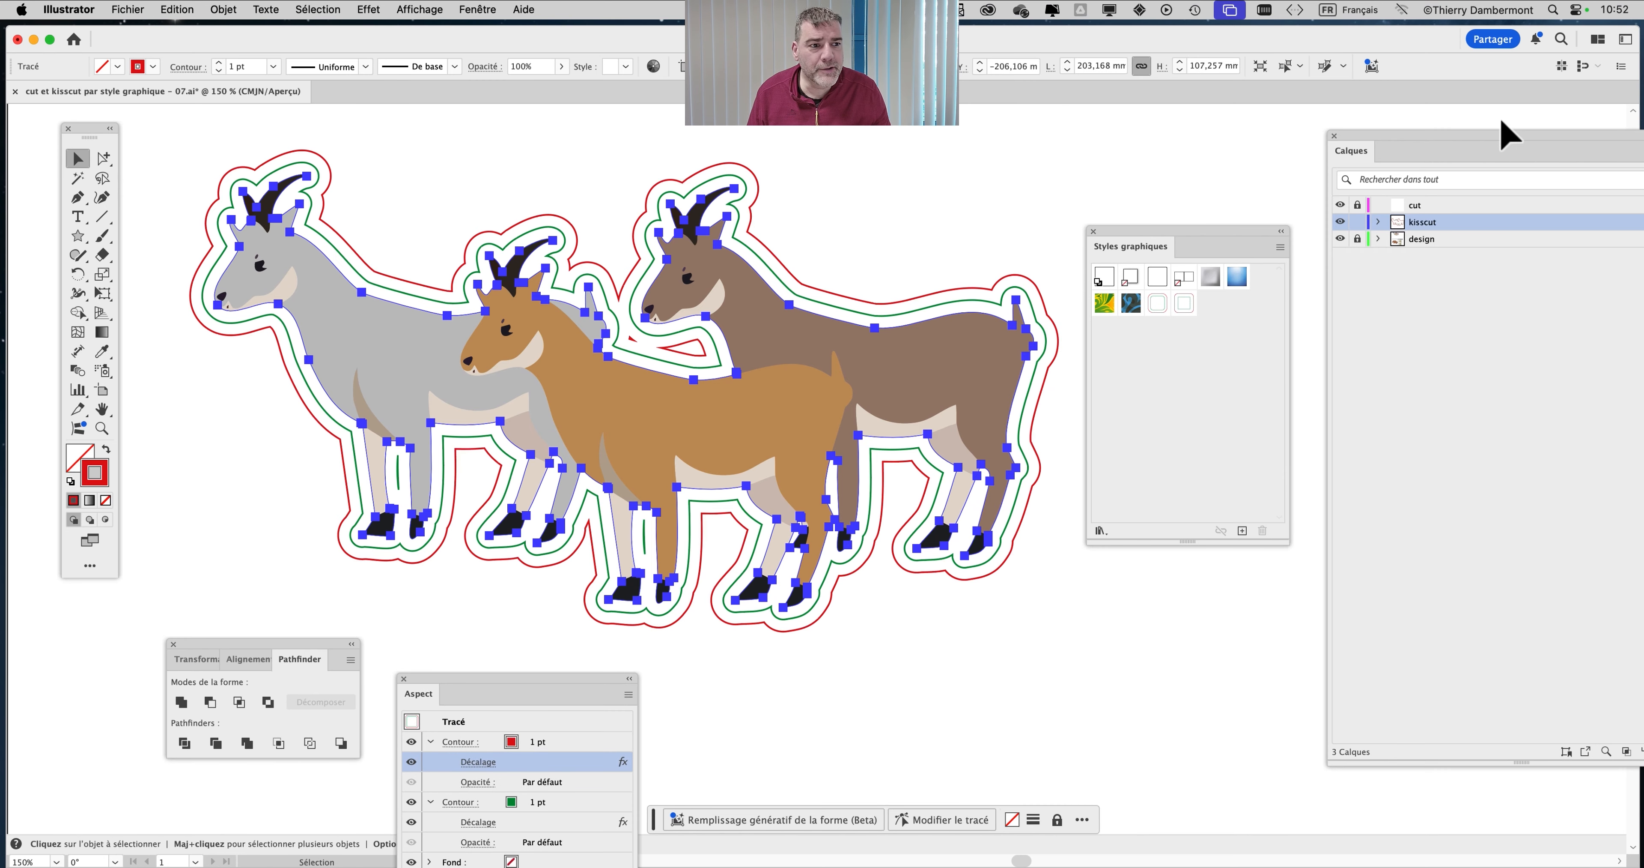
drag(1415, 151, 1077, 158)
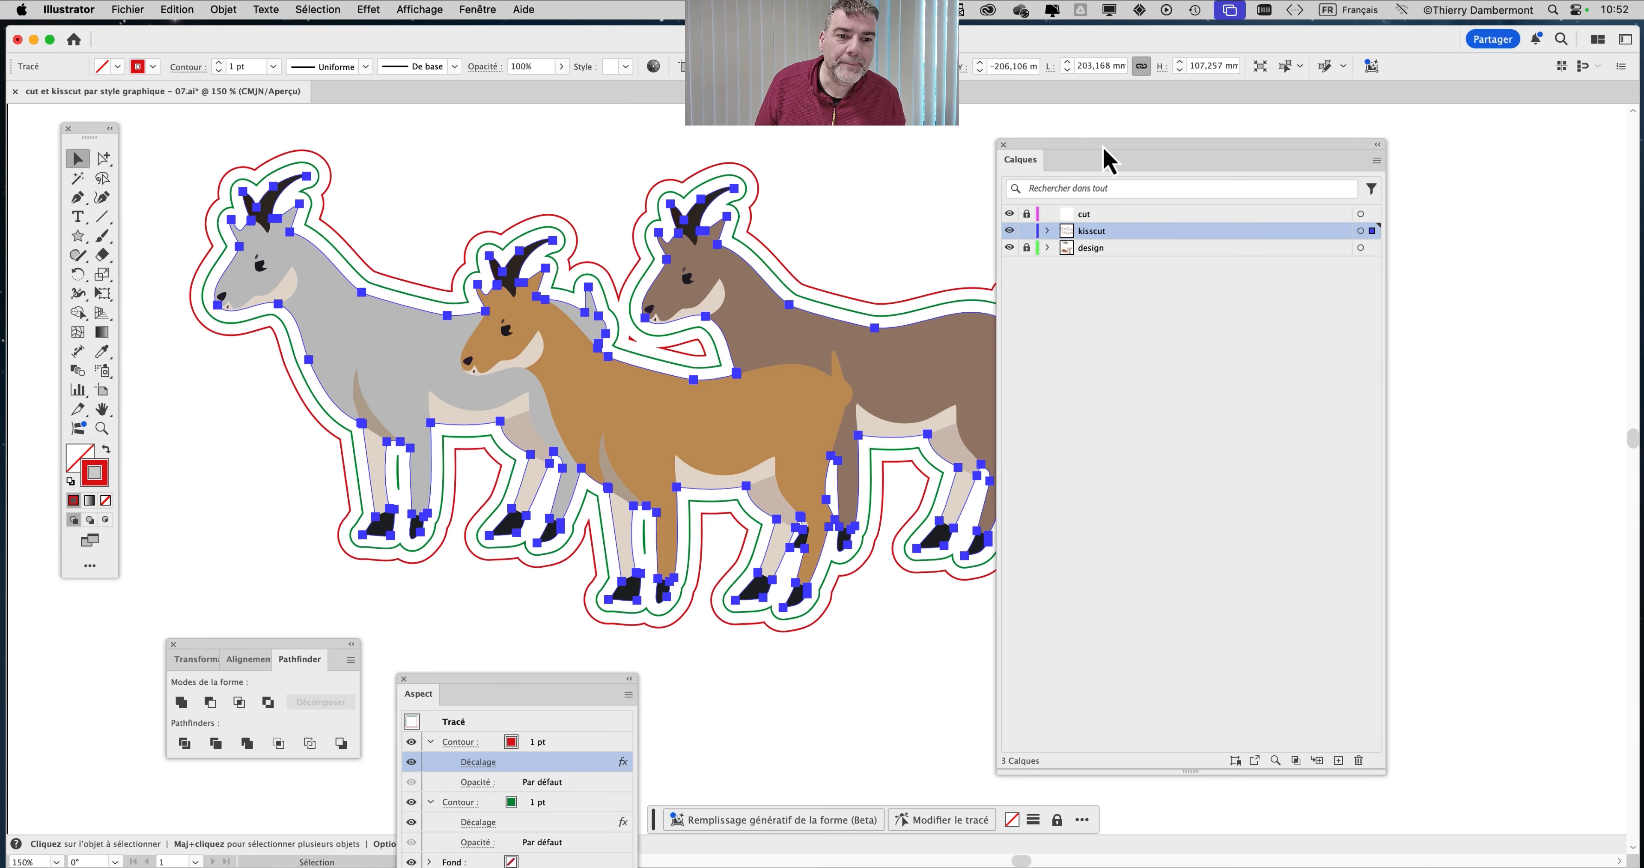
drag(1111, 160, 1334, 141)
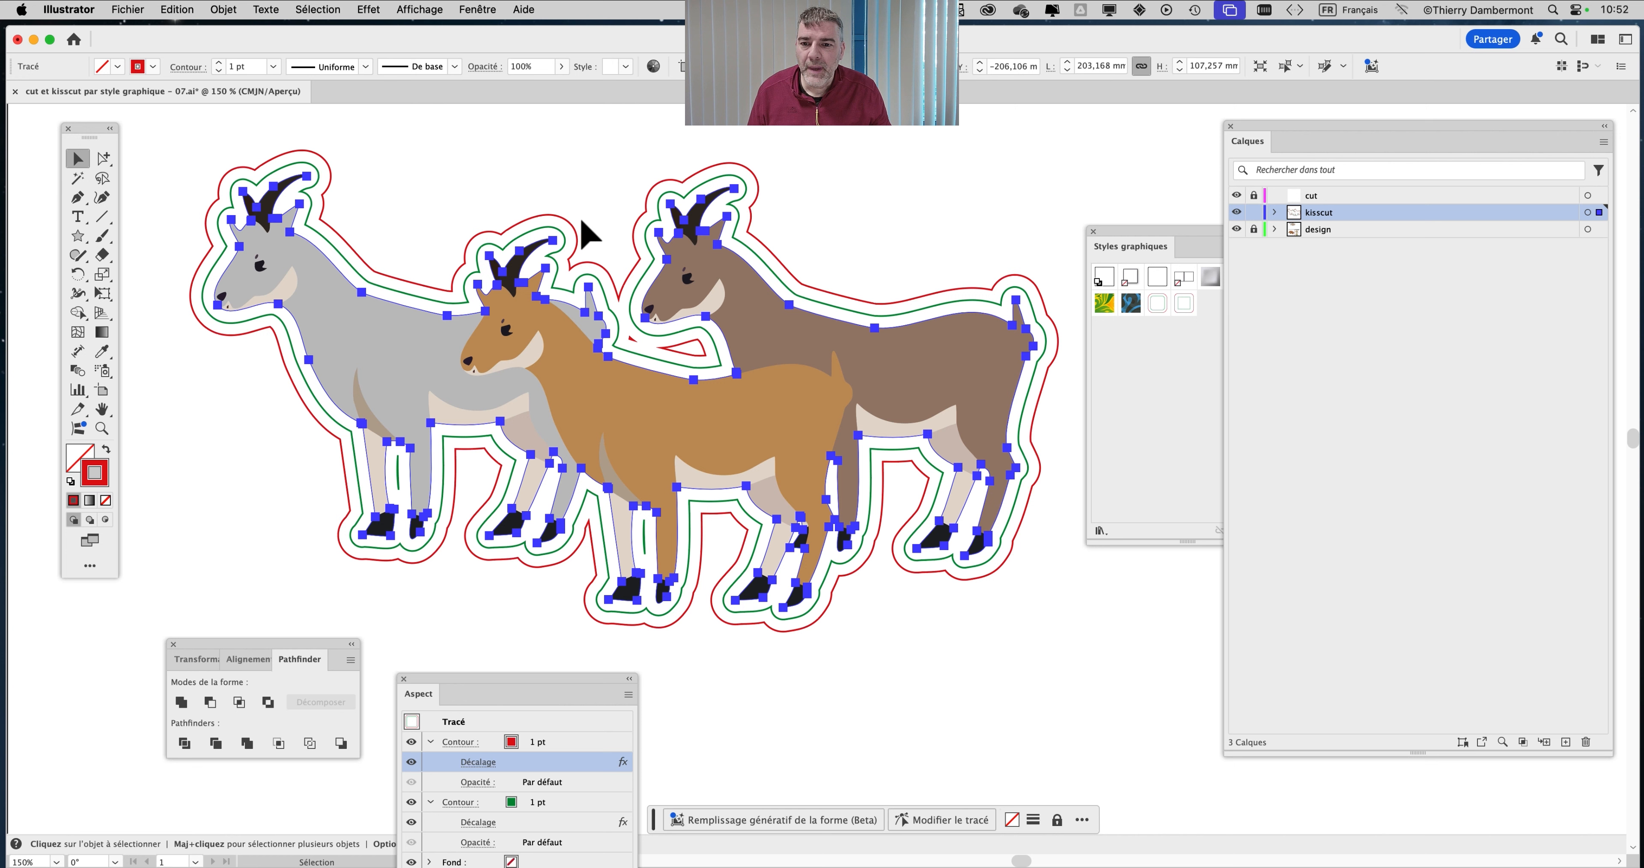
click(929, 203)
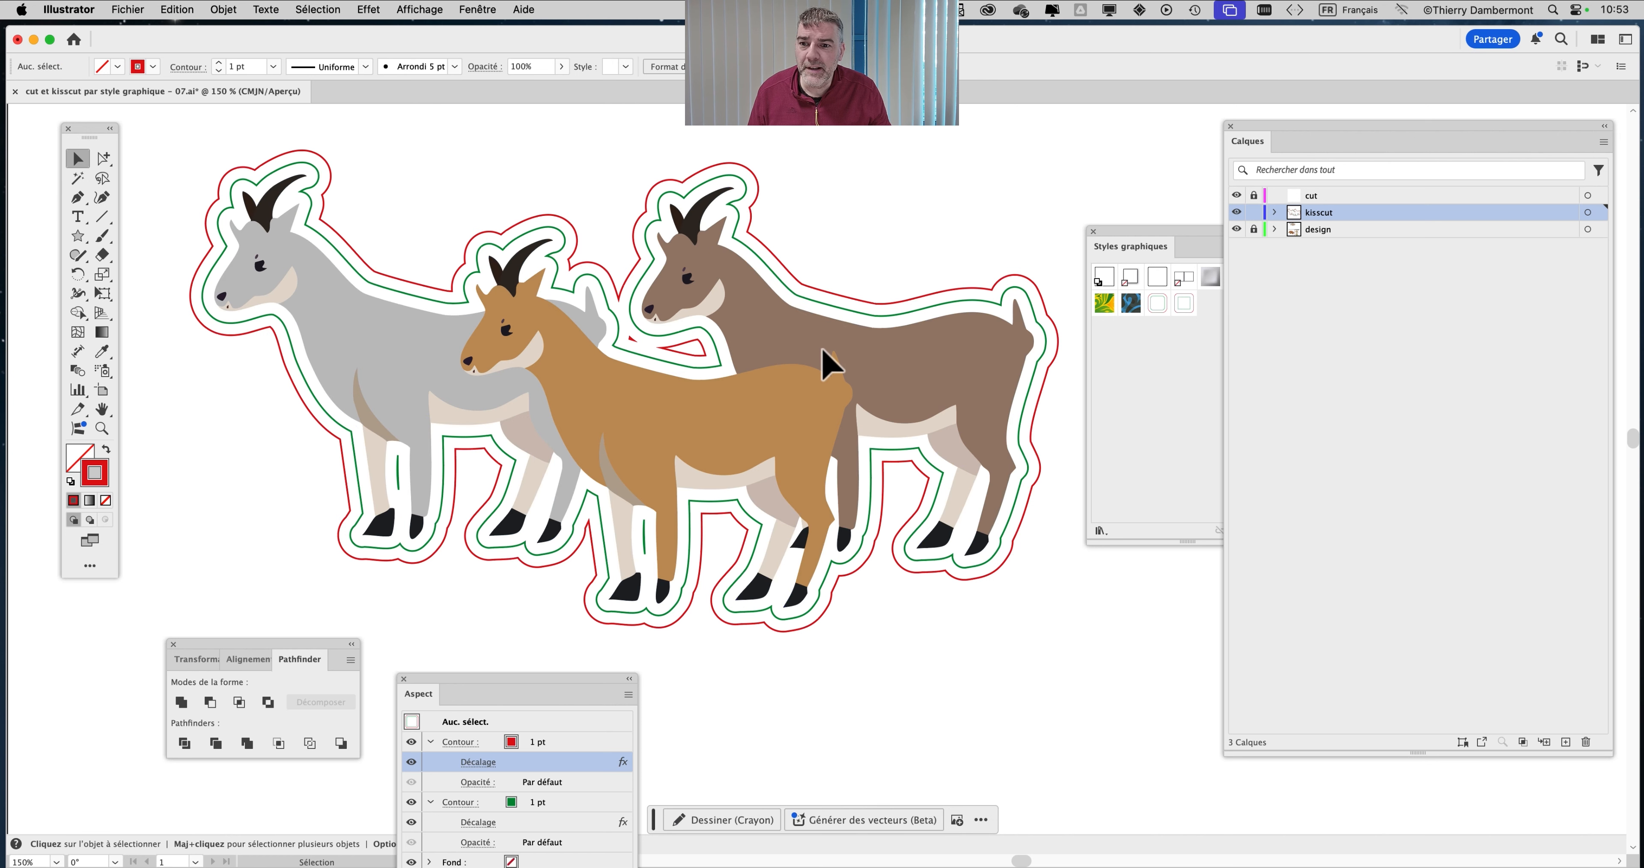
drag(753, 323, 723, 312)
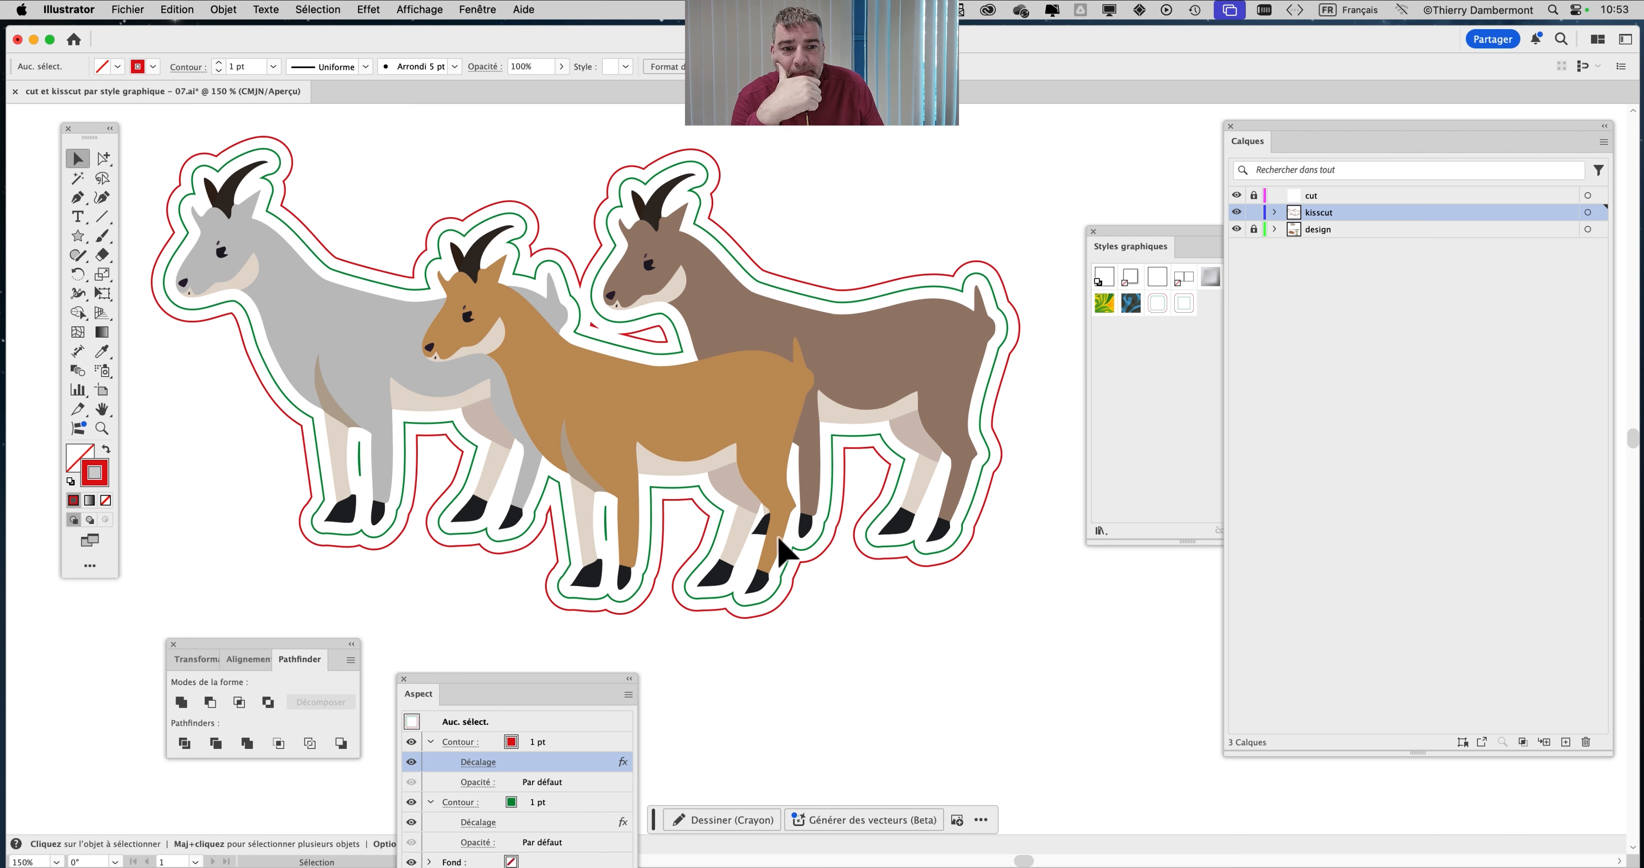
Select the silhouette on the kisscut layer and expand the layer to show its <Tracé> path
click(1588, 213)
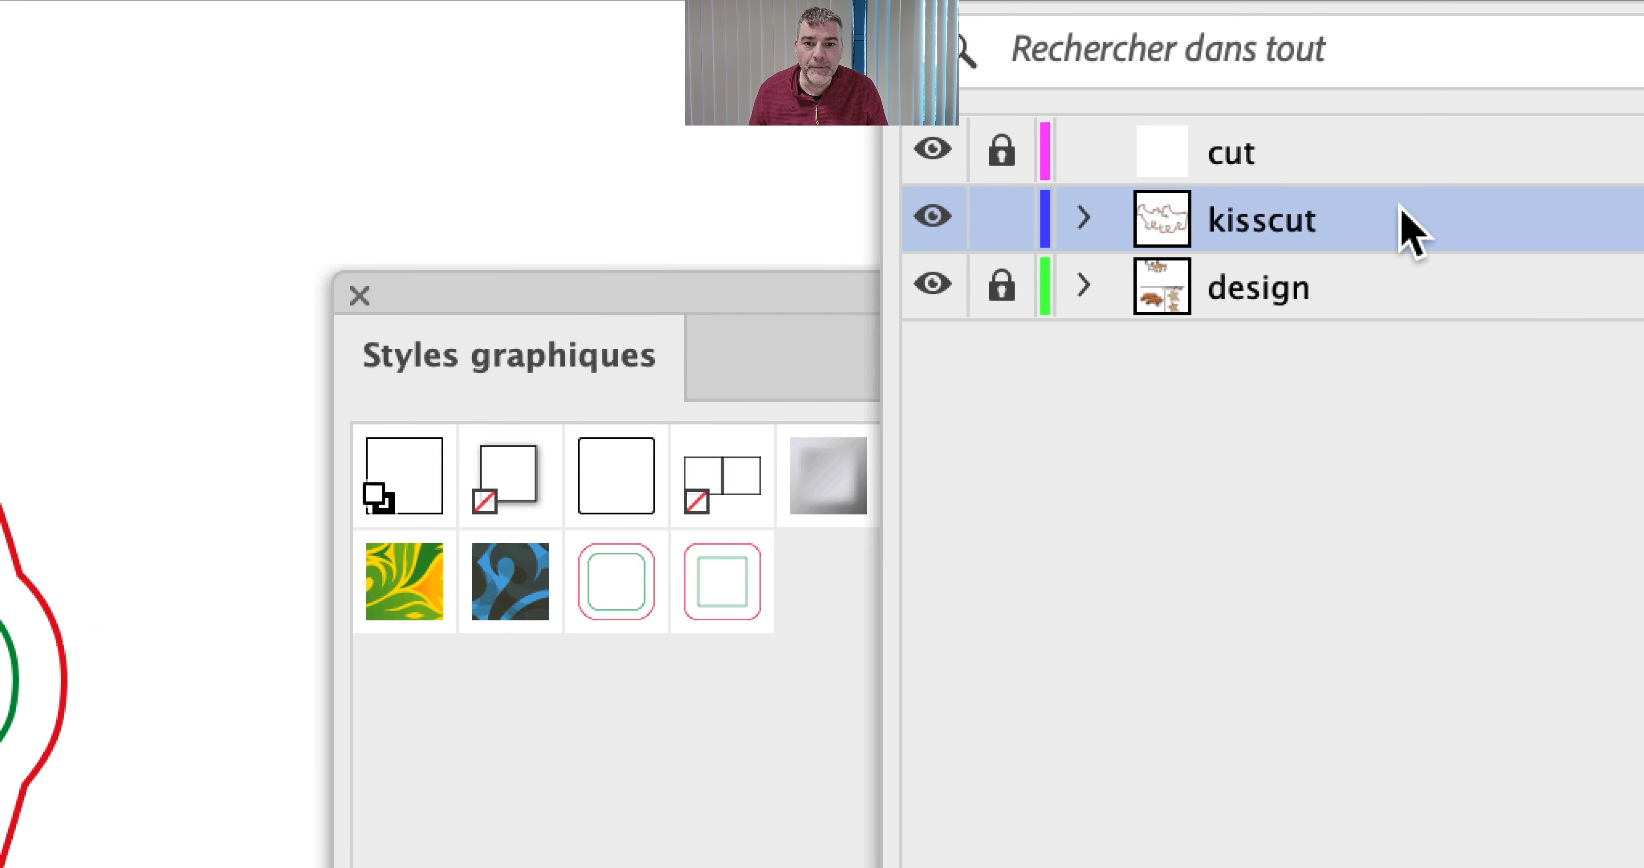
click(1337, 213)
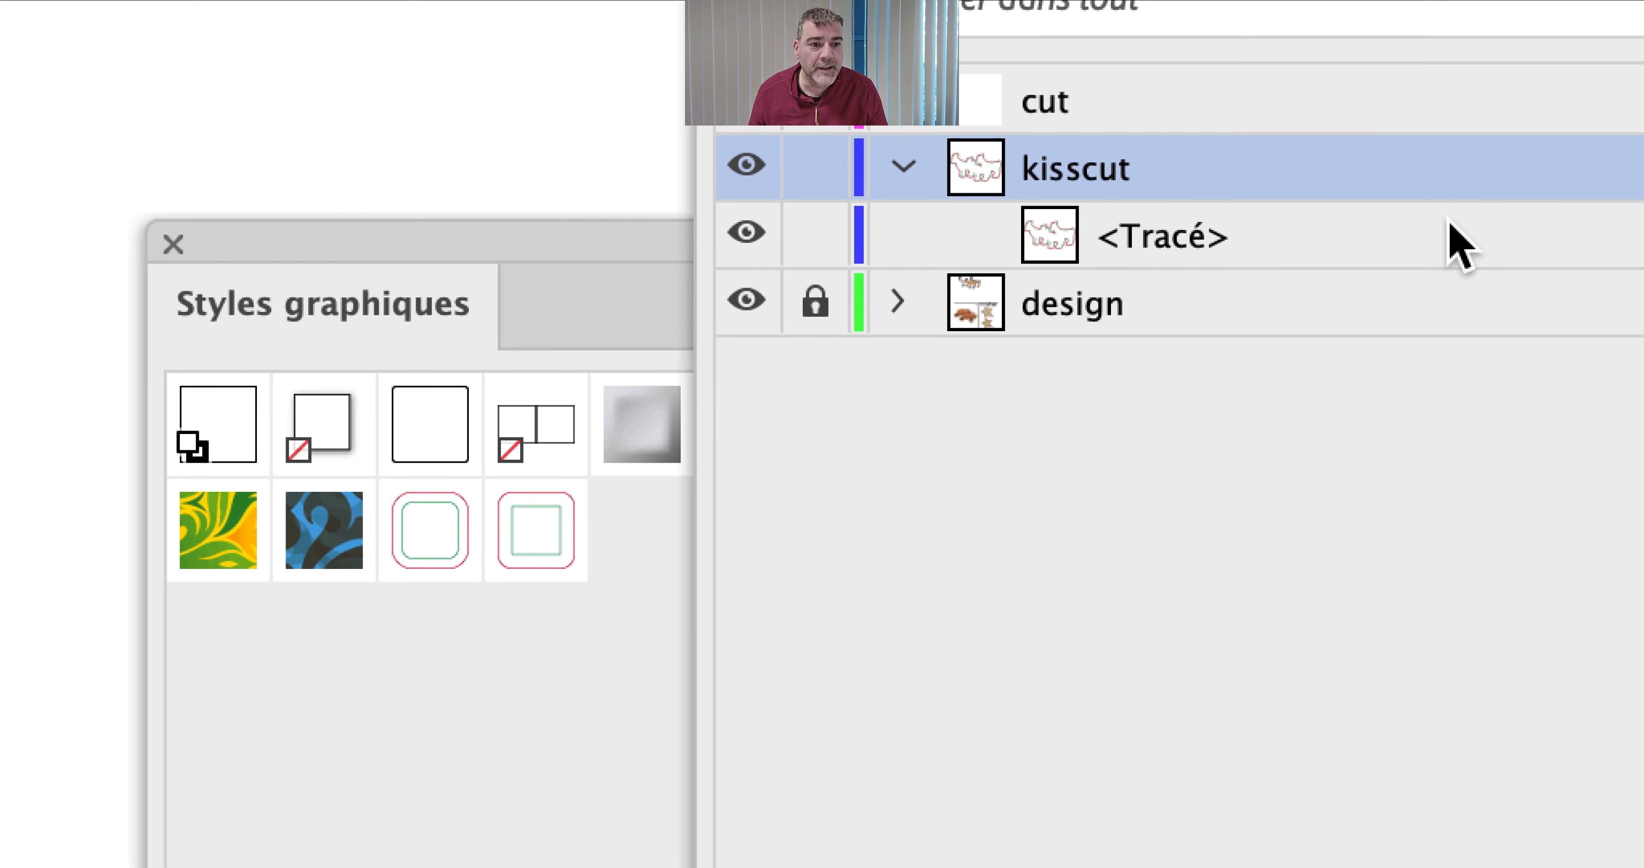
click(1583, 203)
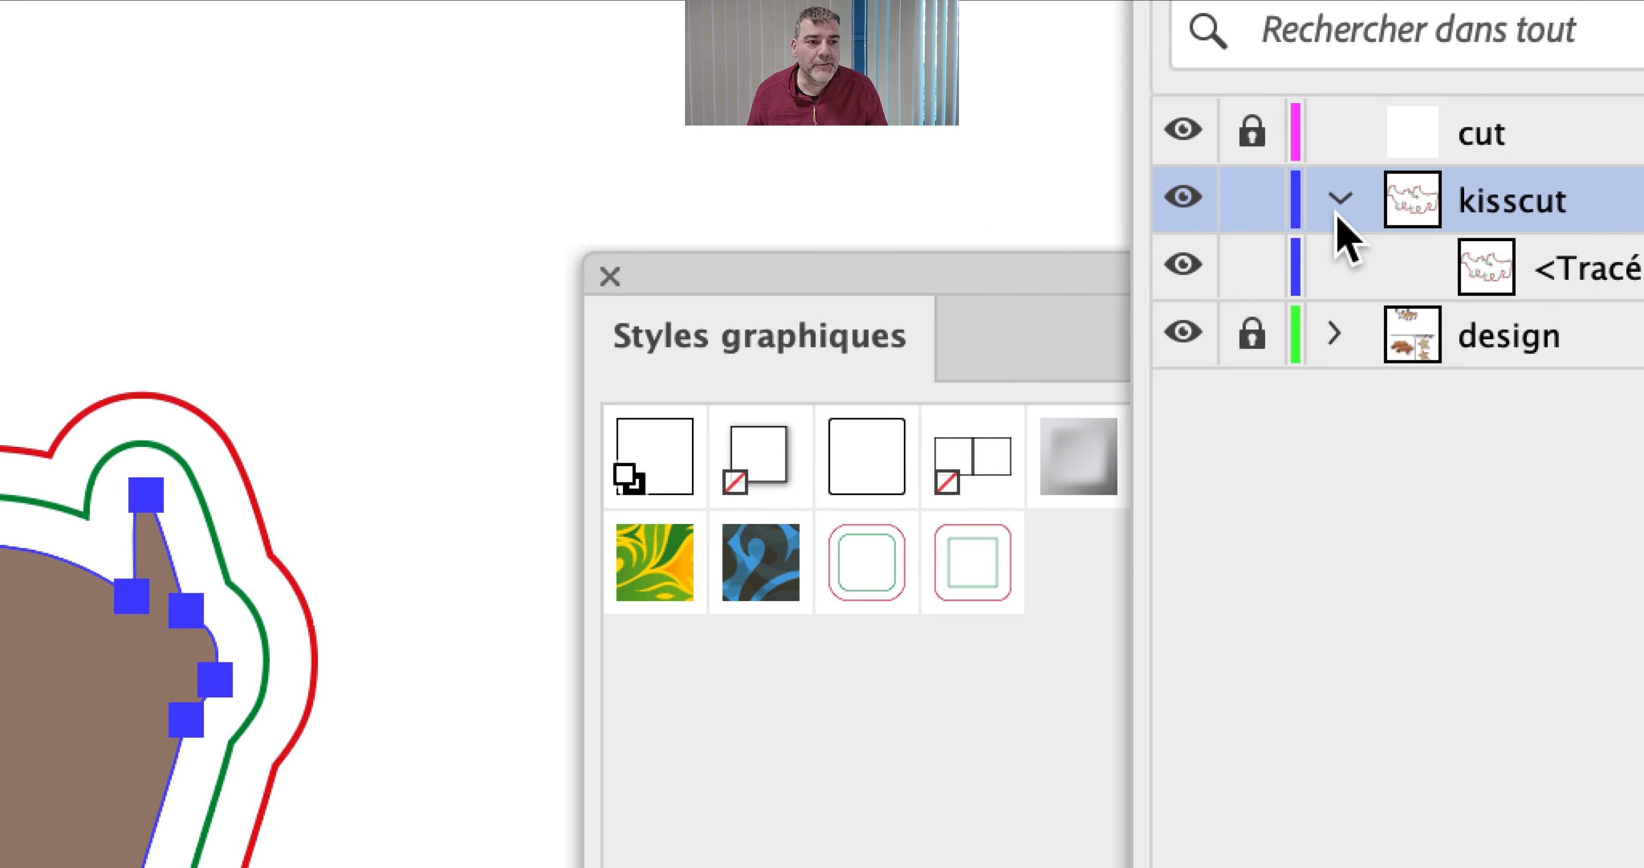
click(1338, 209)
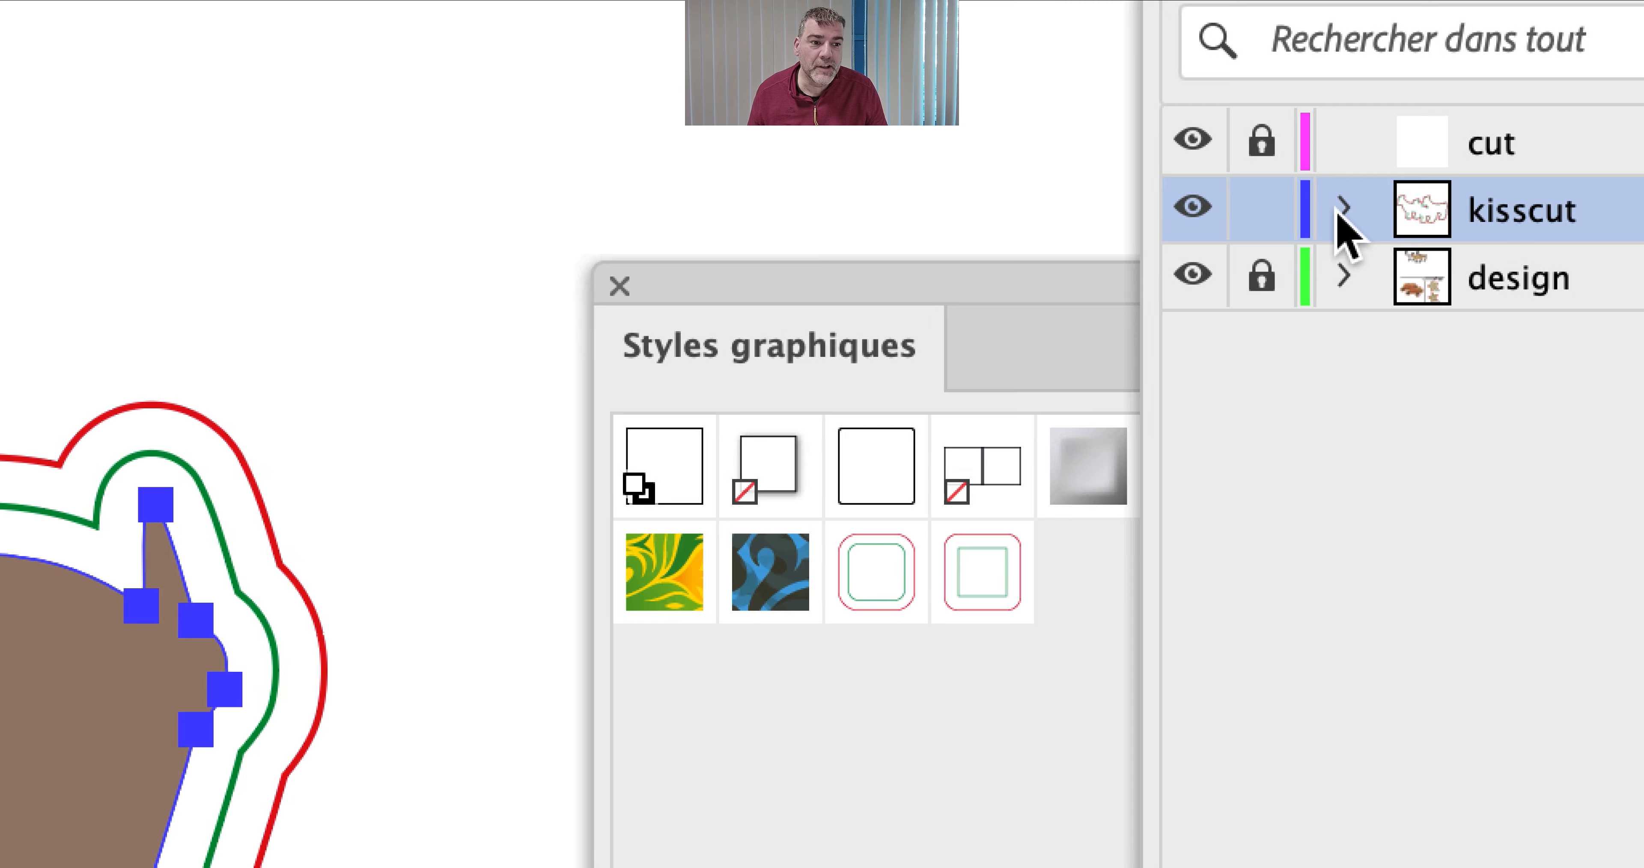
click(1341, 209)
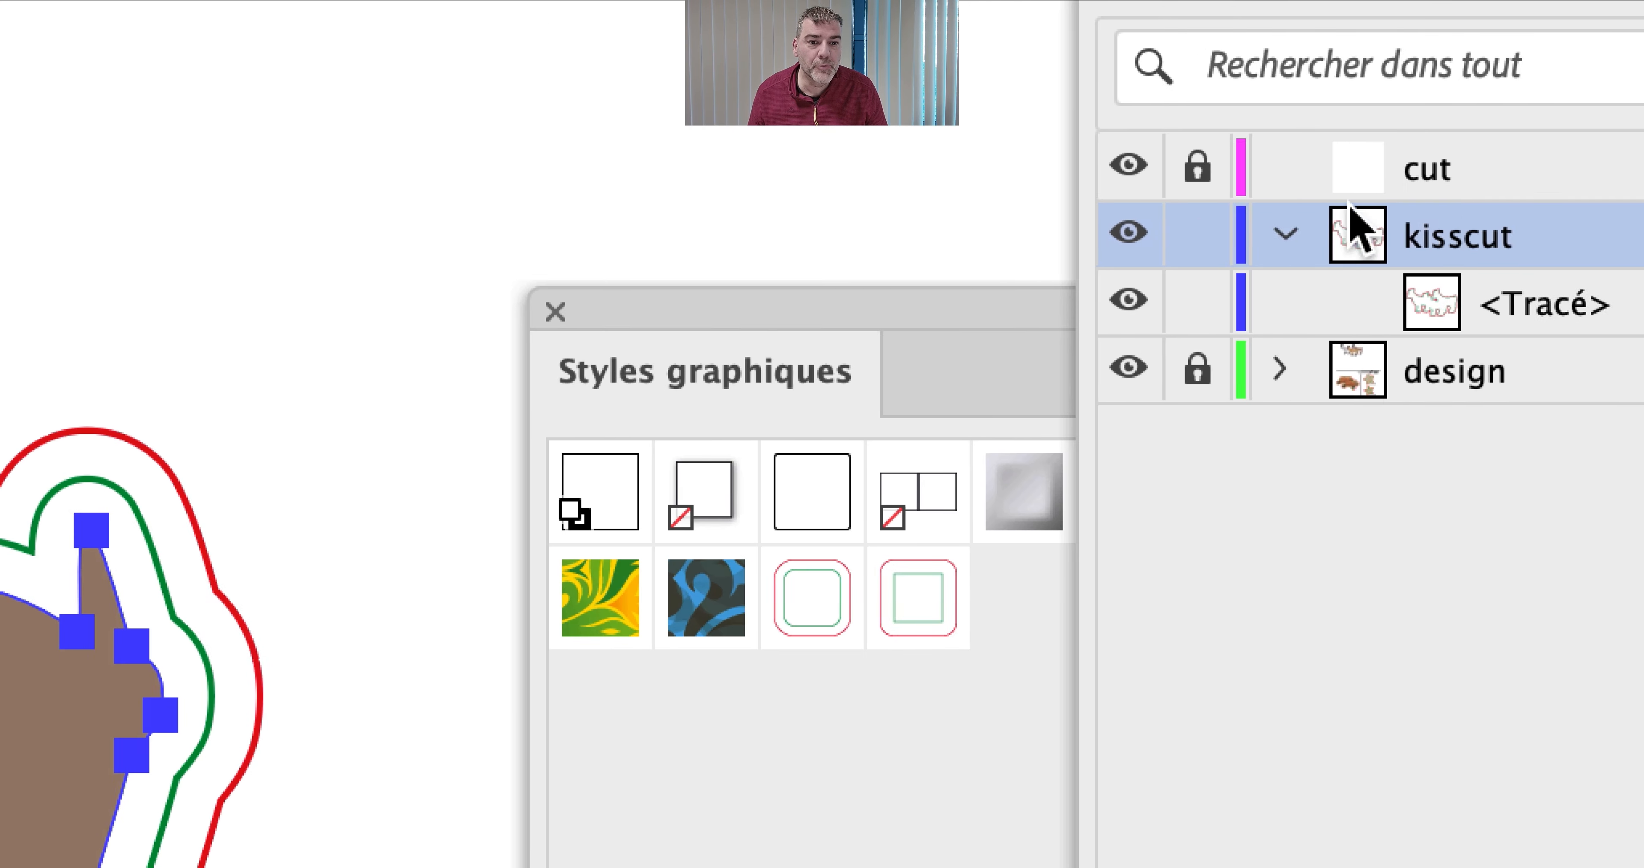
Collapse the kisscut layer and compare the selected silhouette in outline and preview display
click(435, 195)
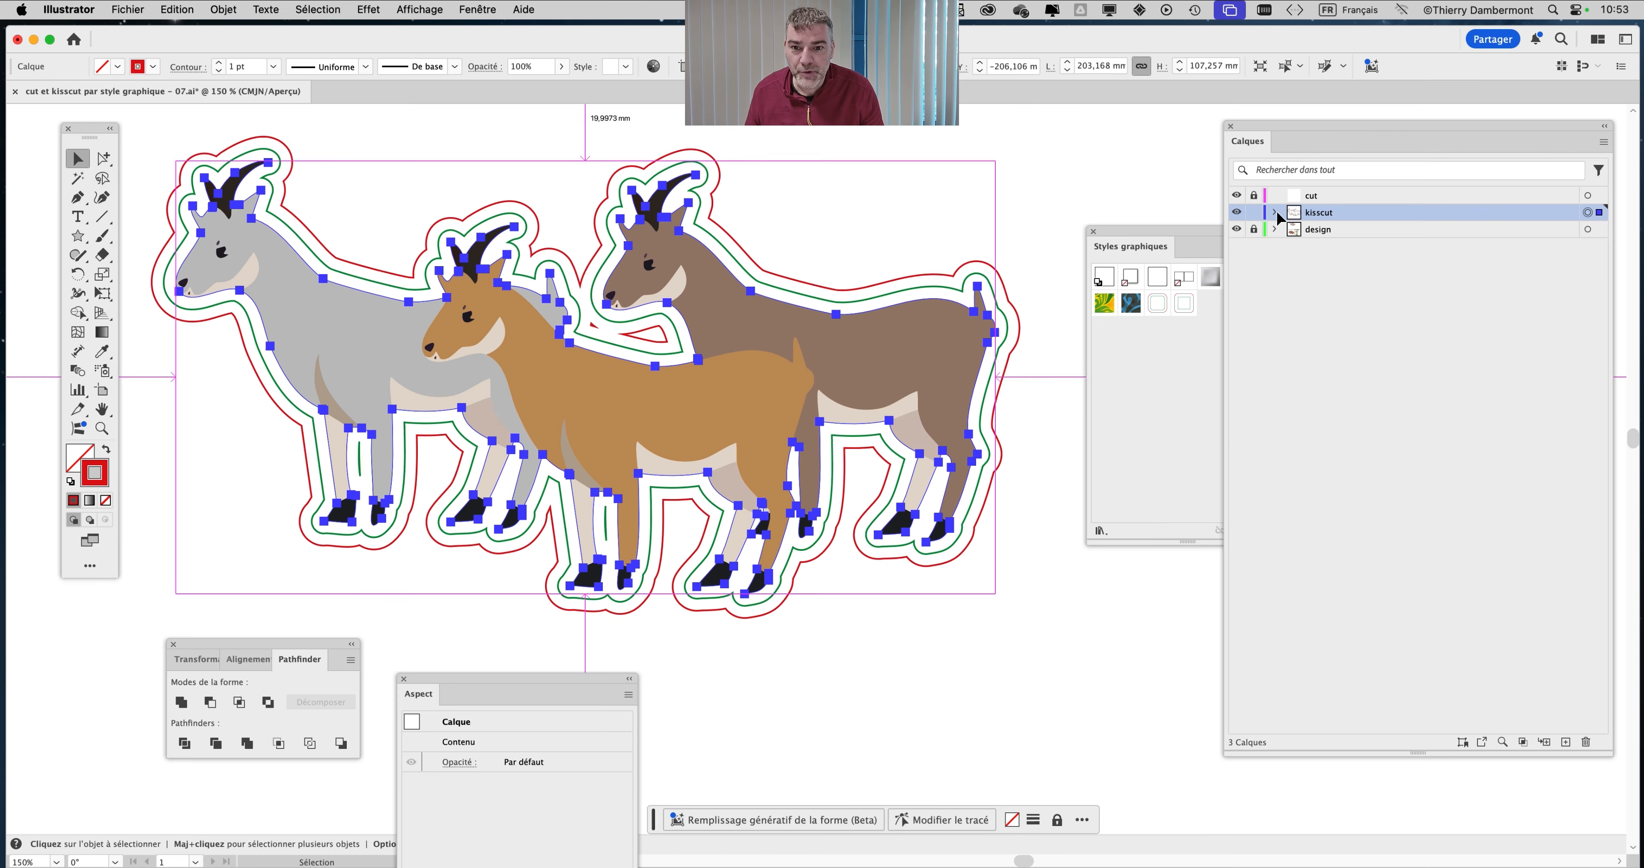
click(826, 254)
key(super+a)
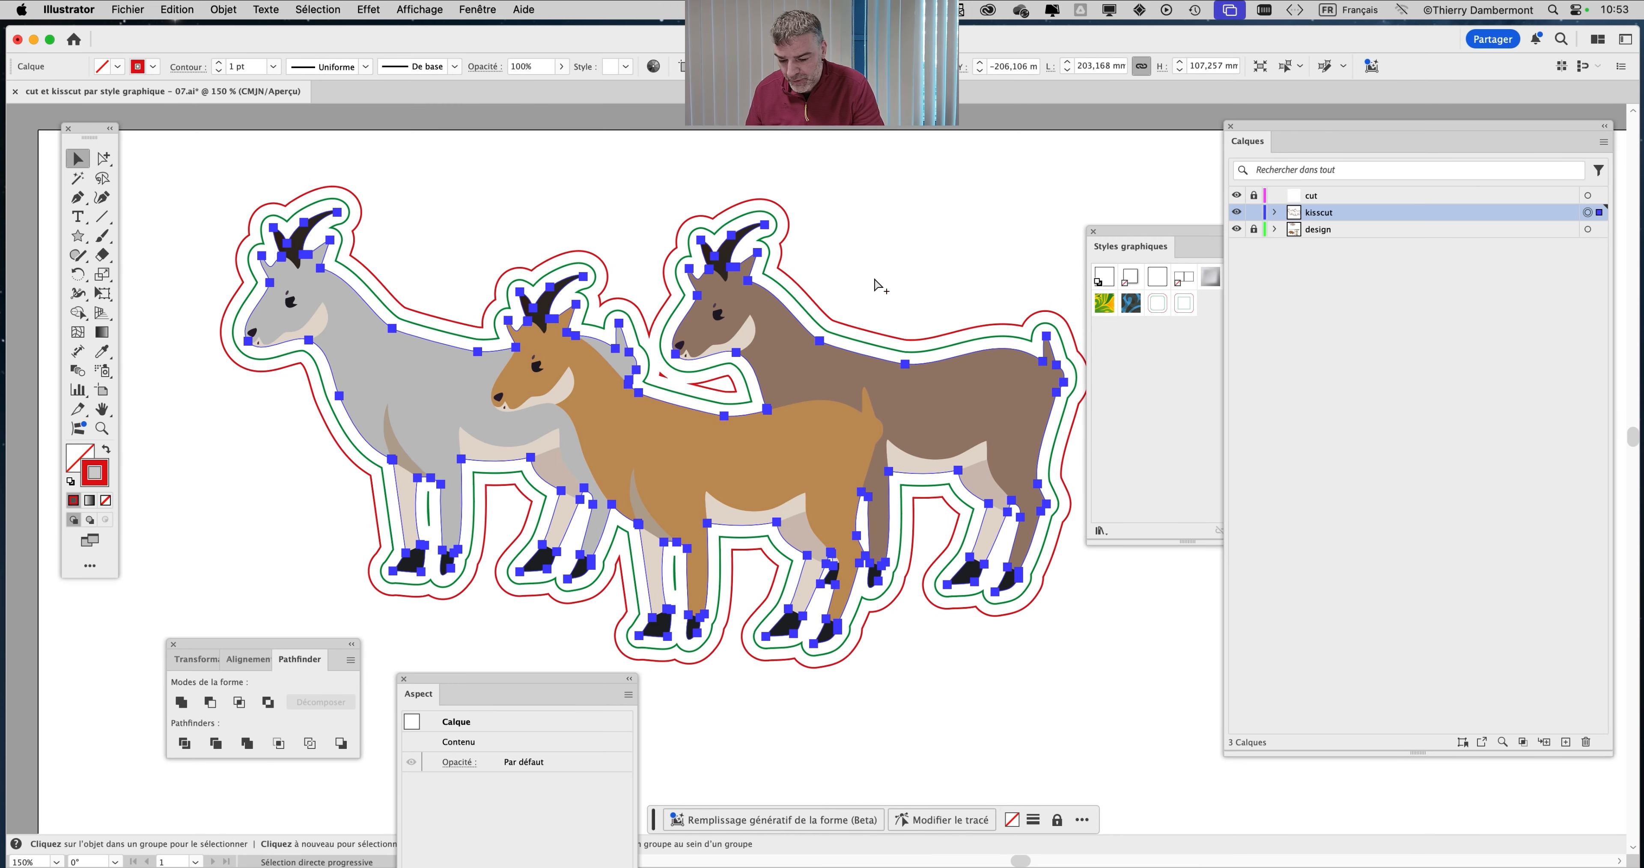
key(super+y)
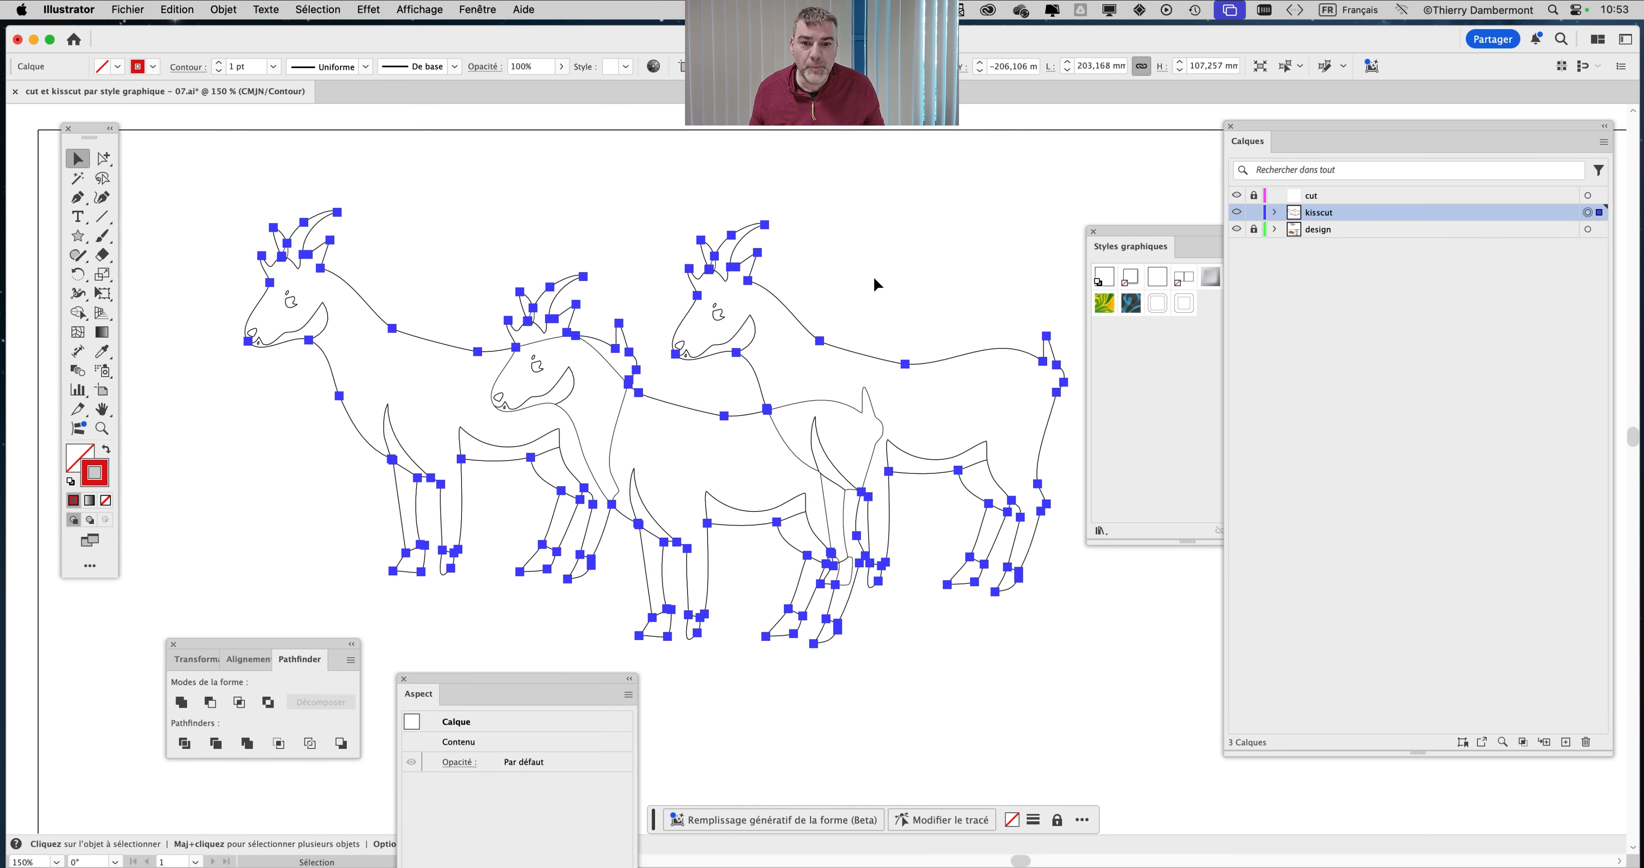
key(super+y)
key(super+y)
key(super+y)
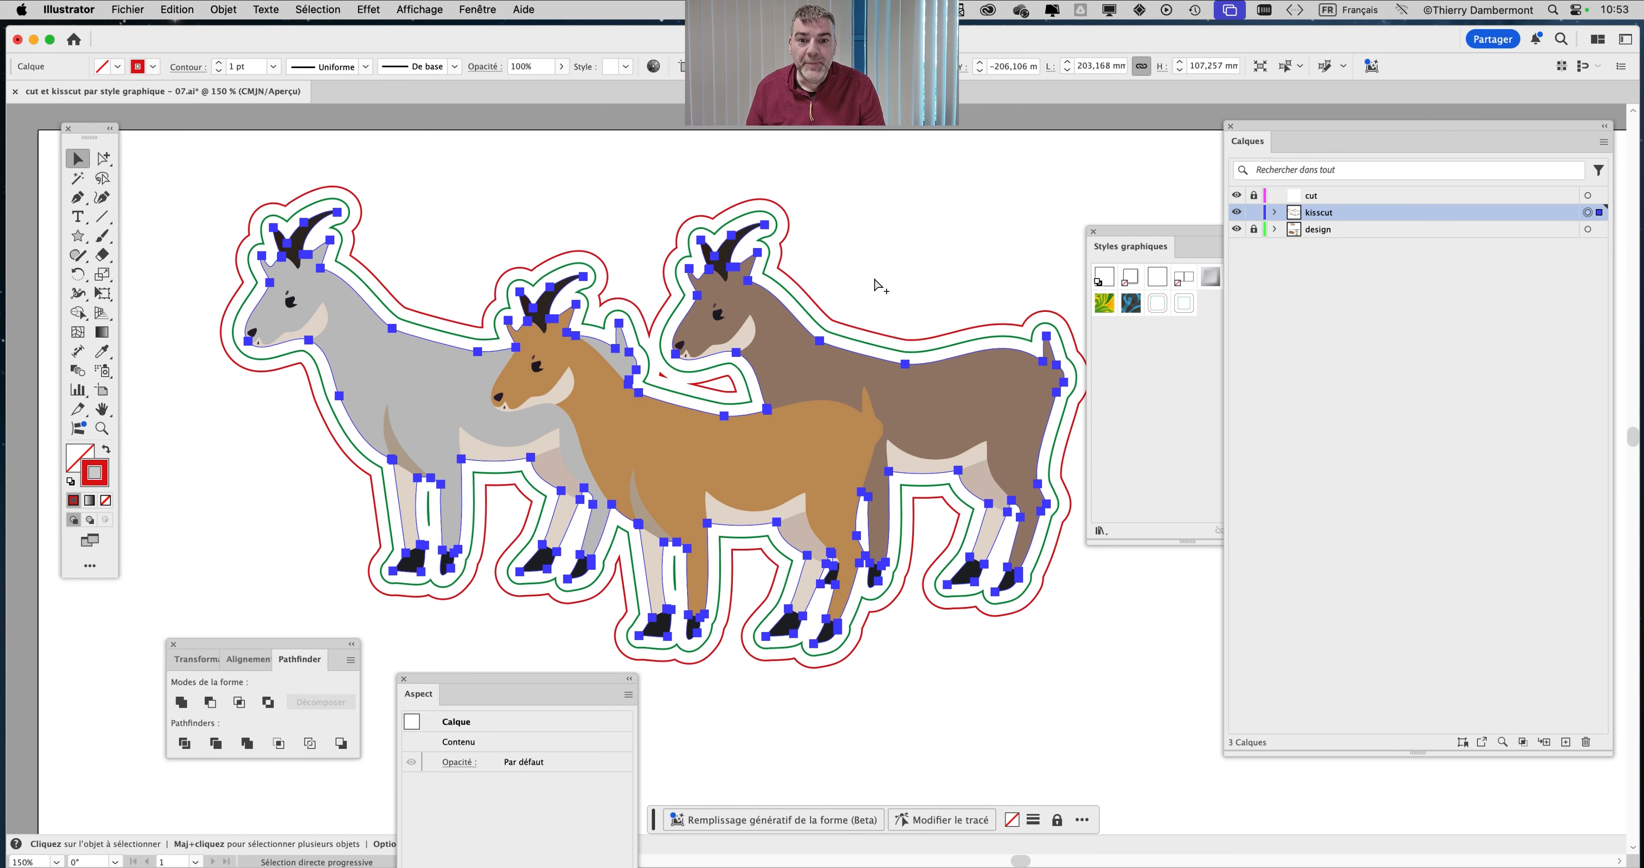
Expand the appearance of the silhouette with Décomposer l'aspect and switch to outline display
click(215, 9)
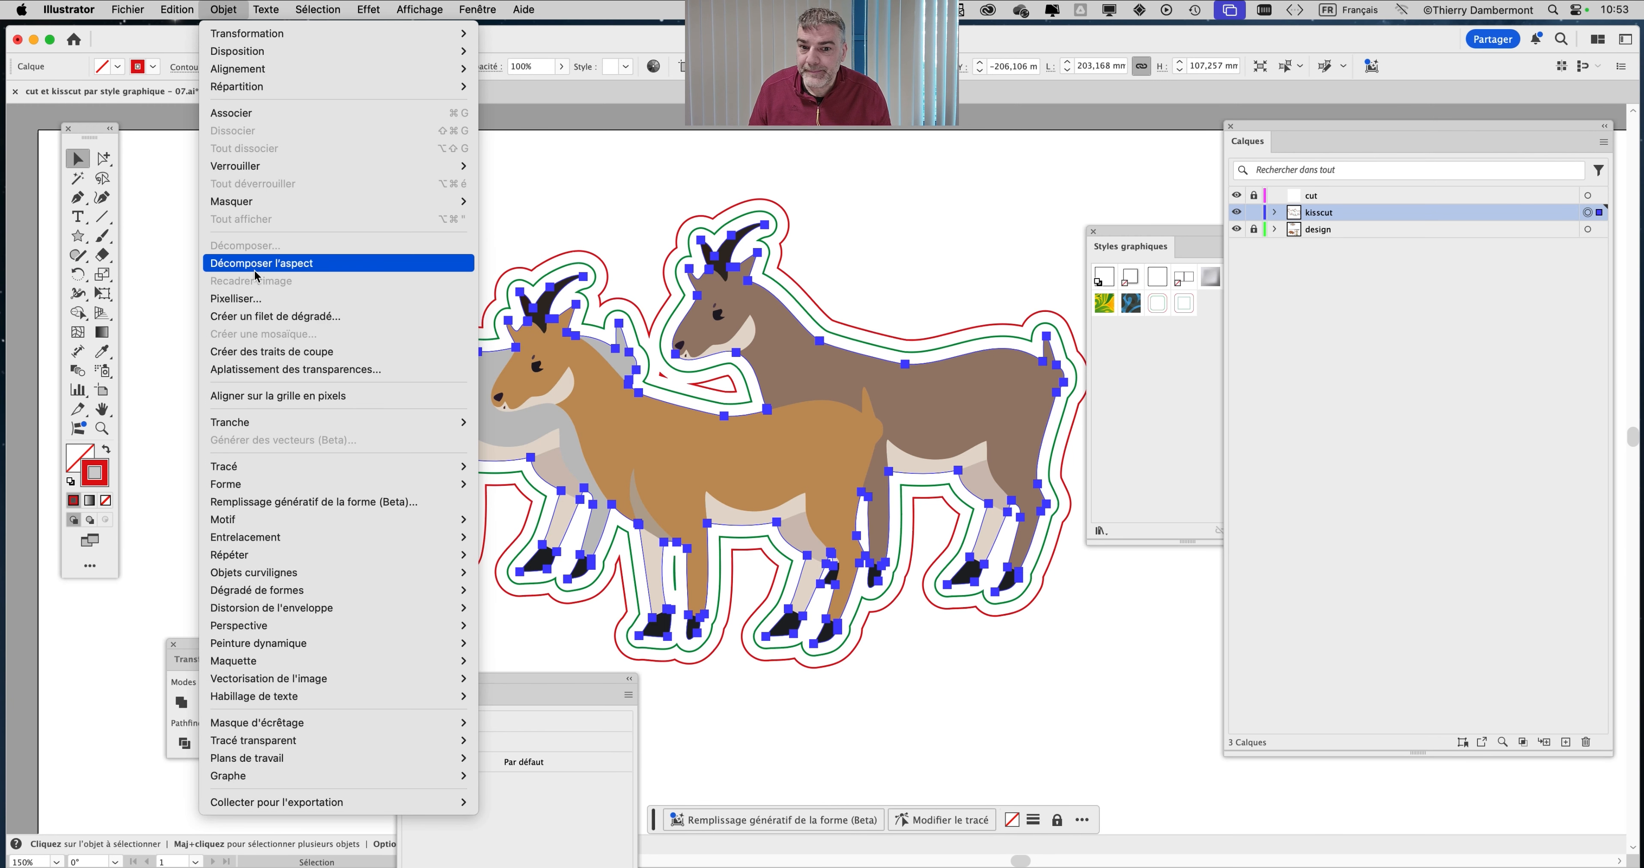
click(255, 268)
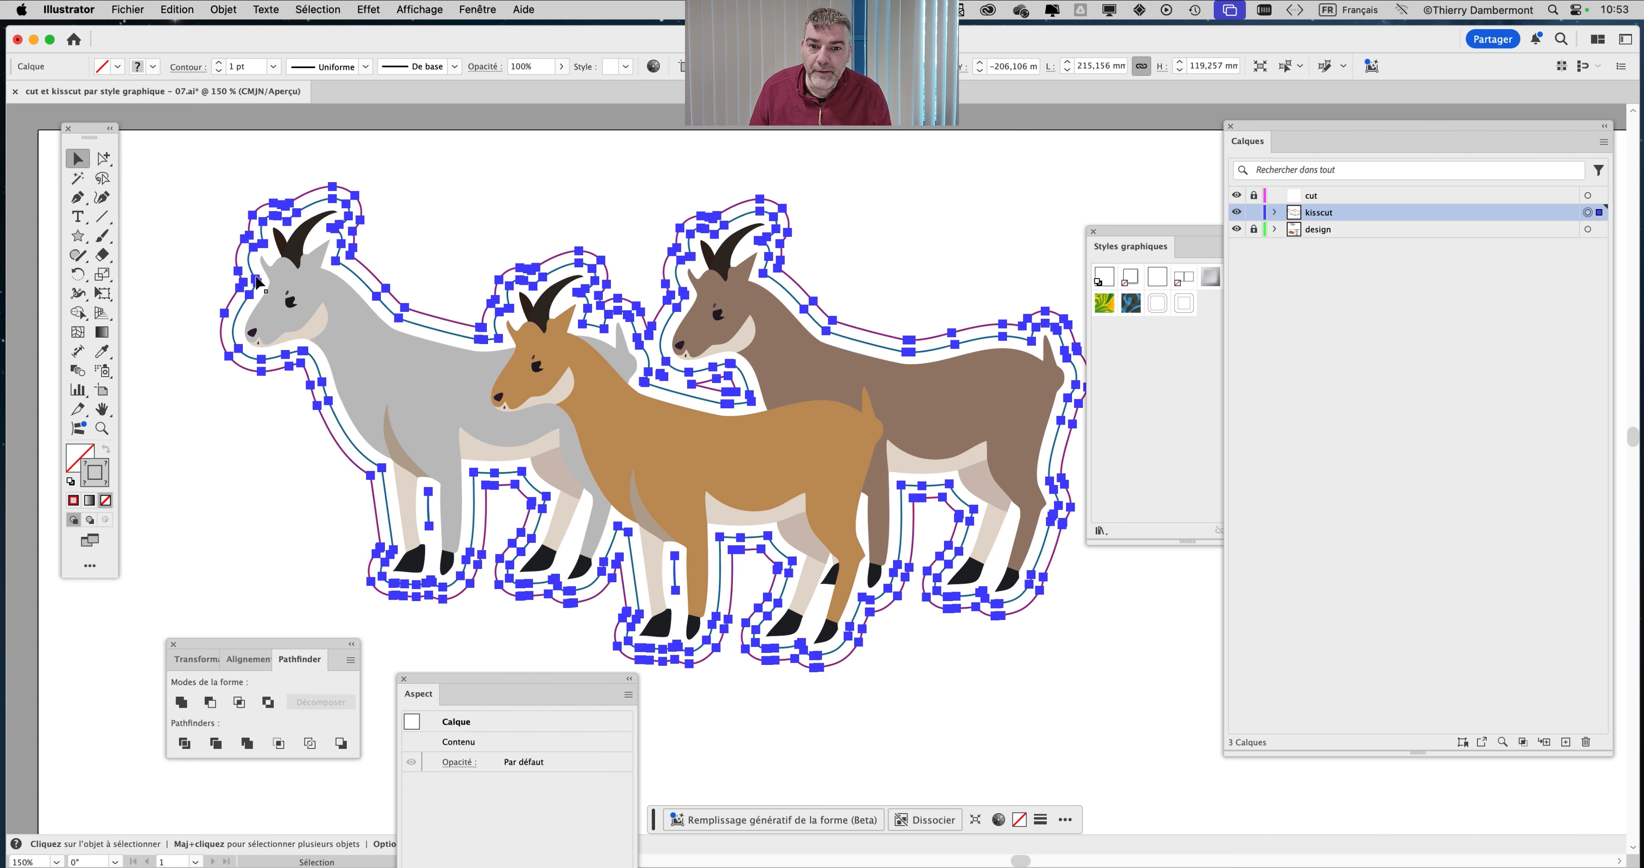
key(super+y)
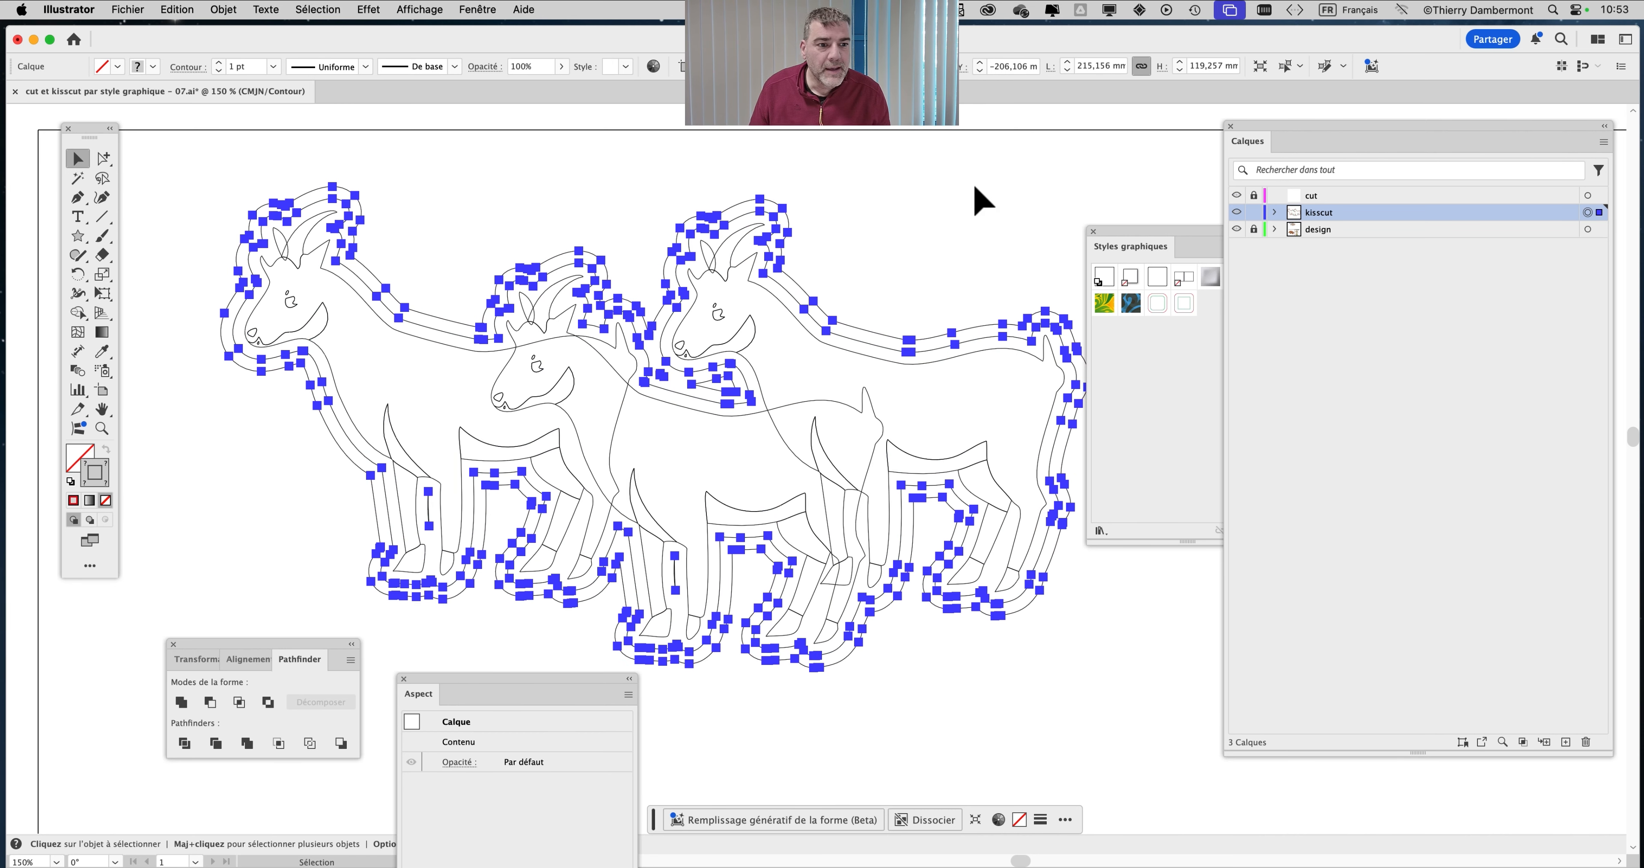
Hide and show the design layer to examine the expanded contours in outline, ending in preview display with the layer visible
click(1236, 230)
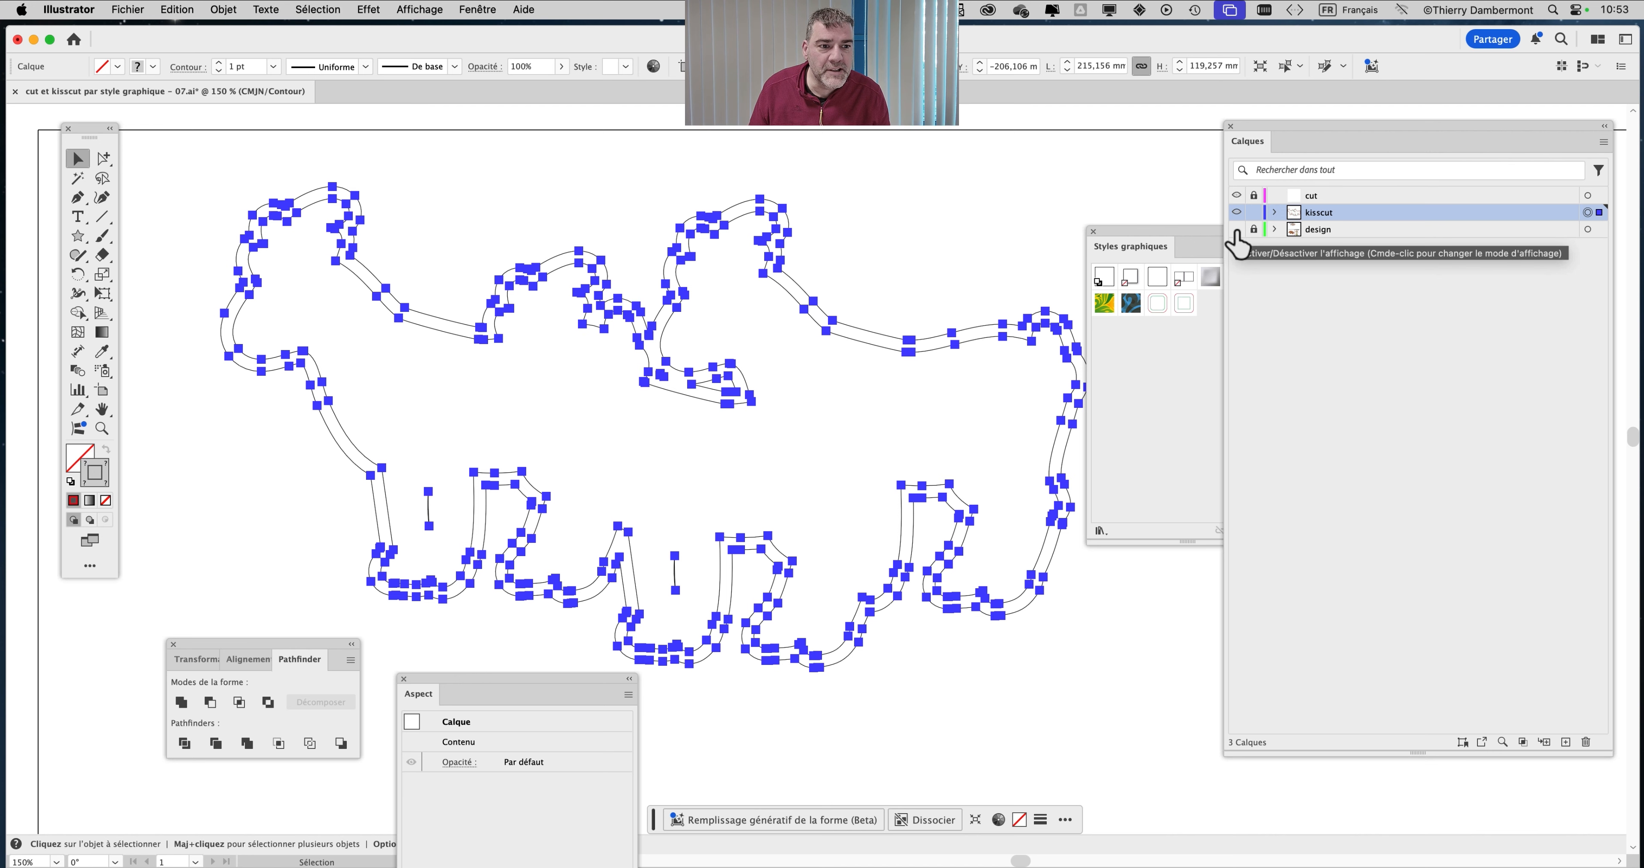
click(1236, 229)
click(1236, 229)
click(1237, 229)
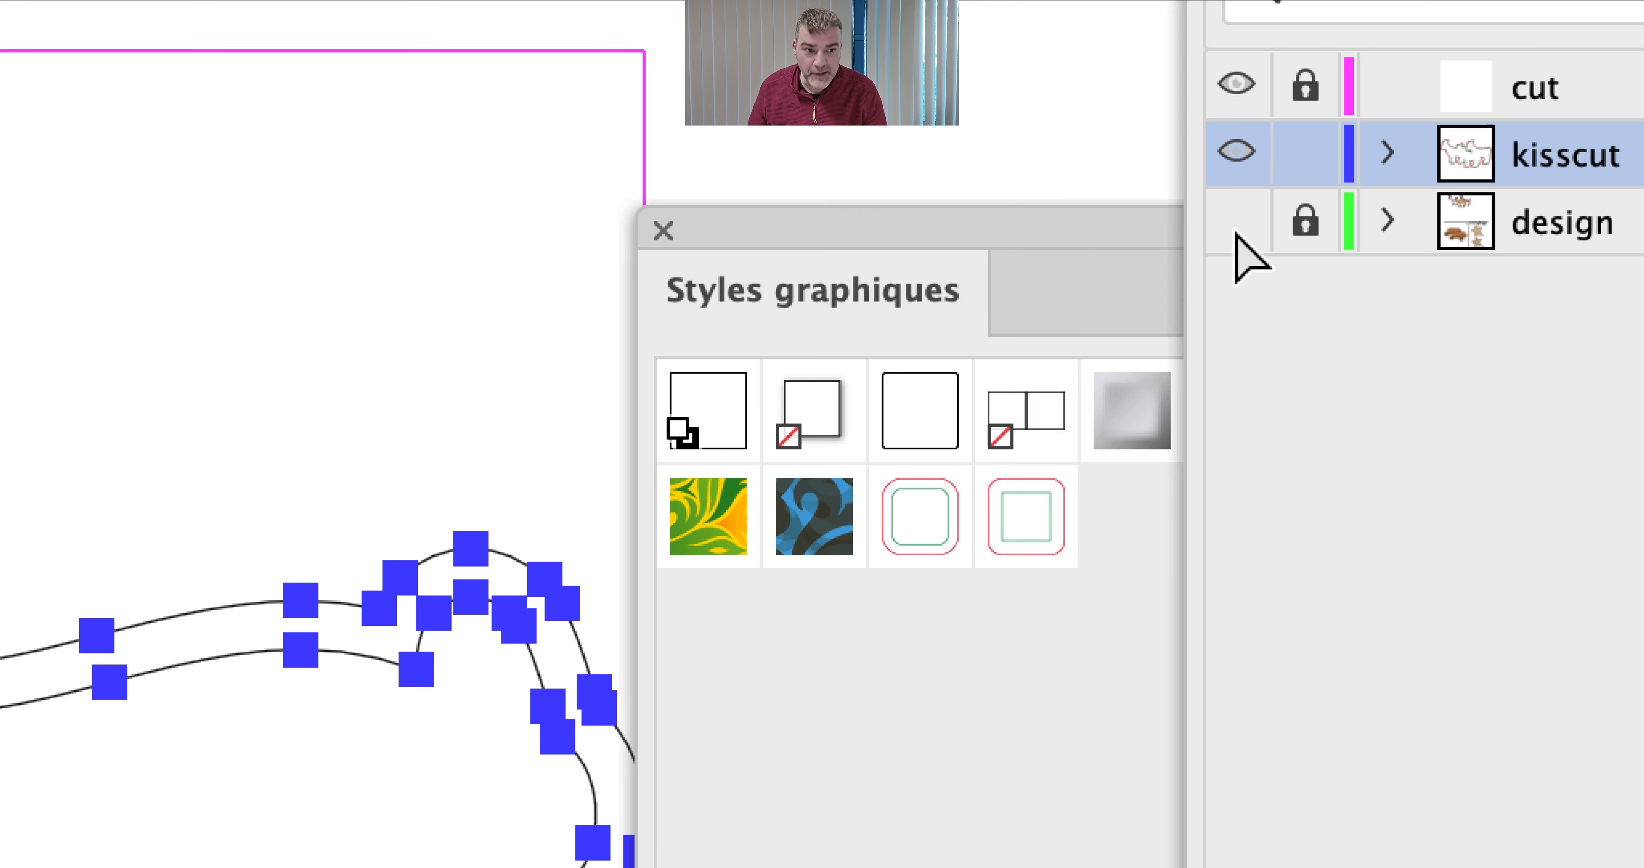
click(1236, 229)
click(1236, 230)
click(1289, 225)
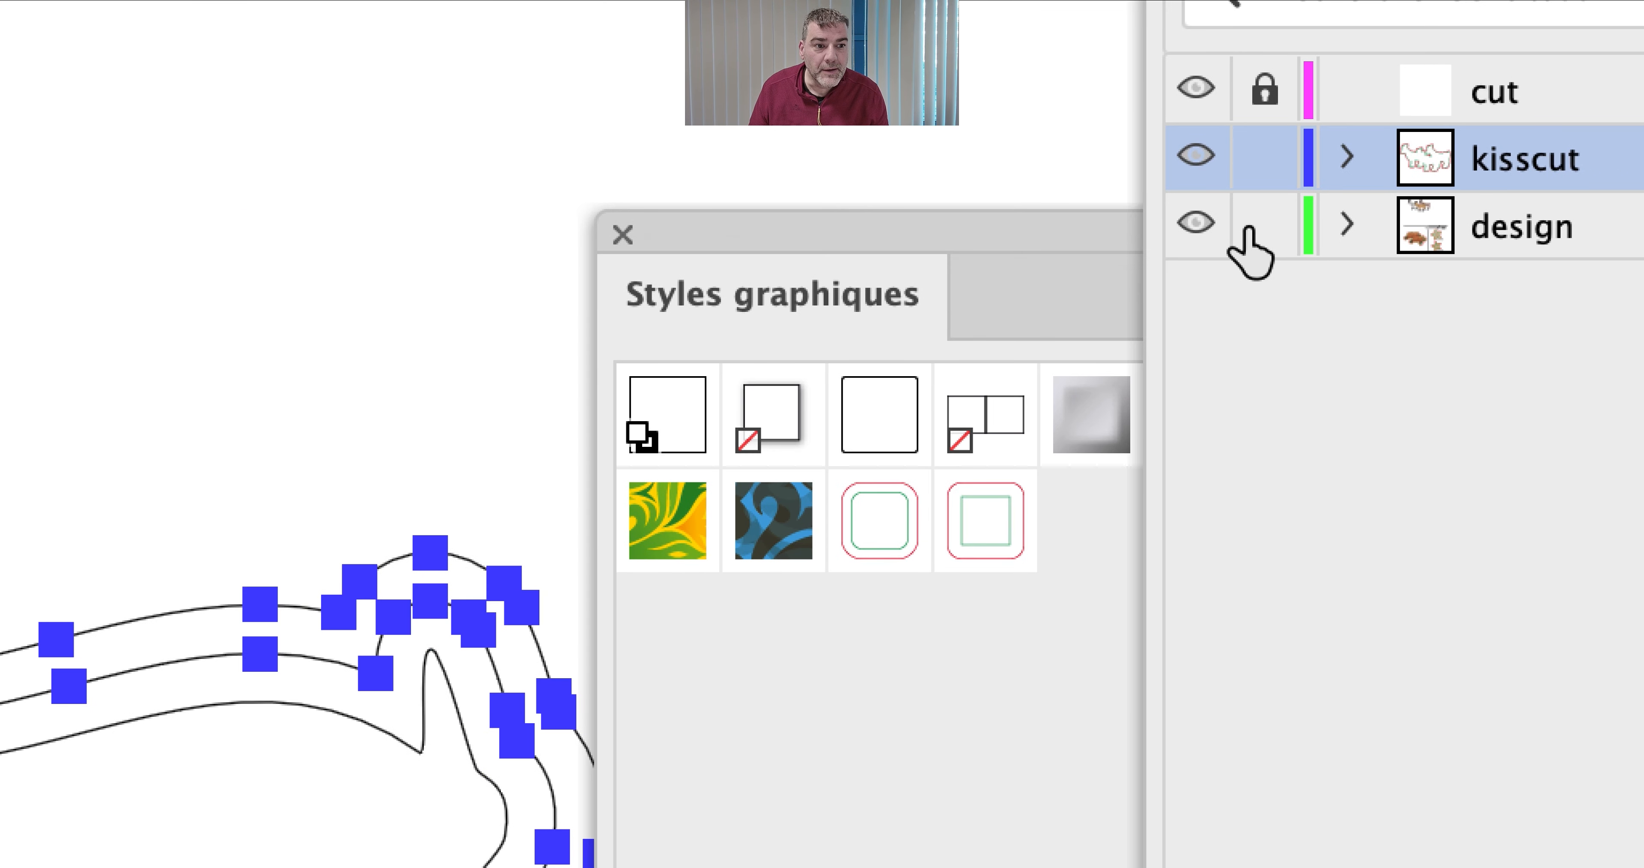
click(1251, 228)
click(1199, 227)
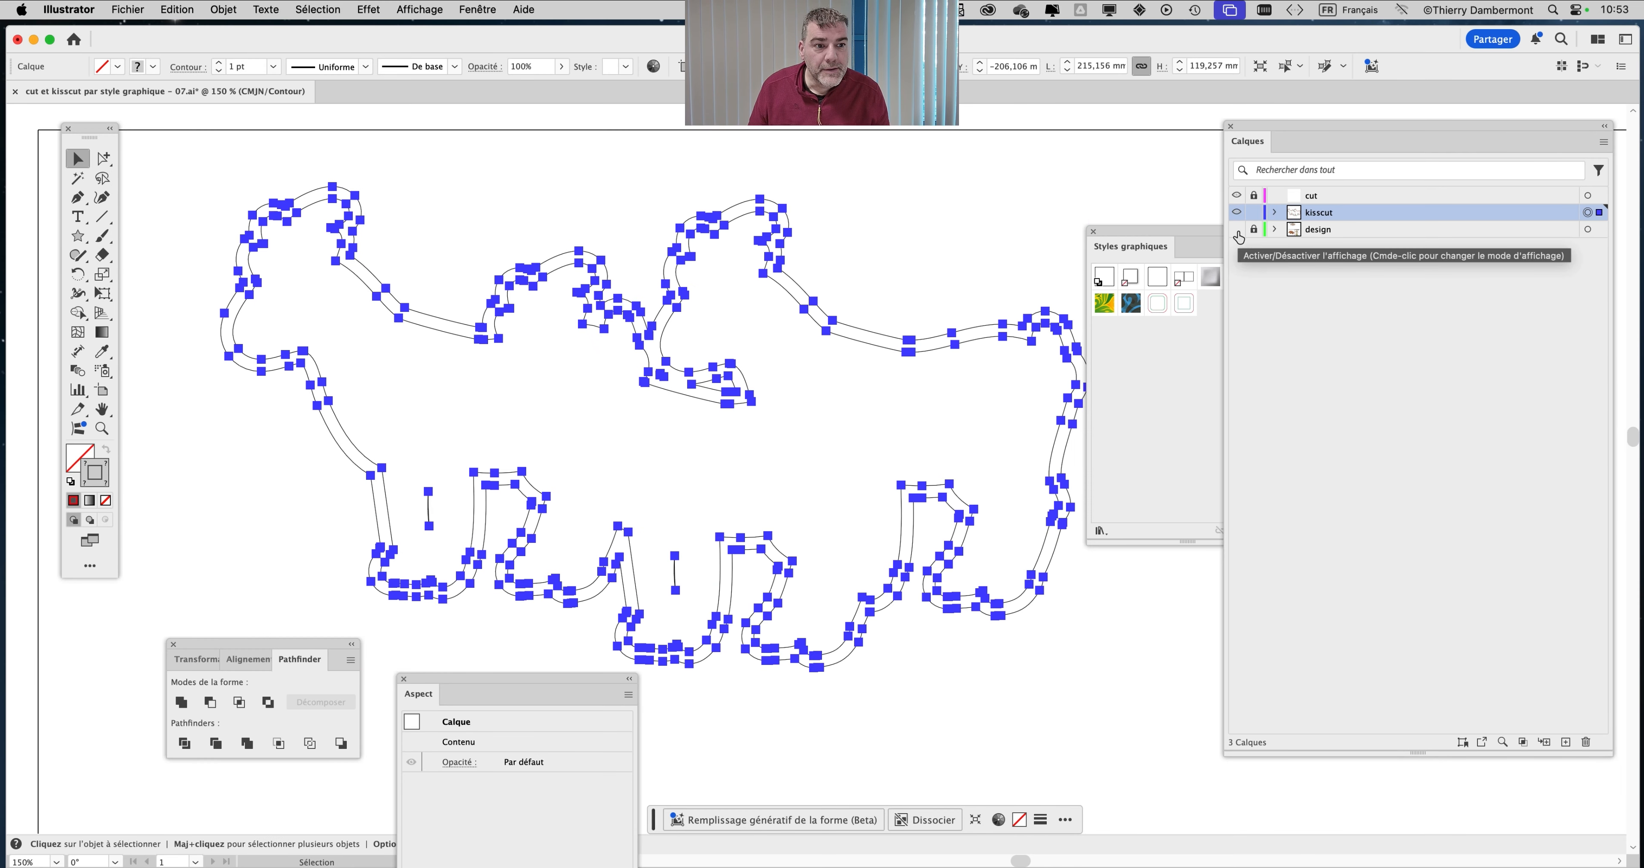
click(1237, 230)
click(1237, 230)
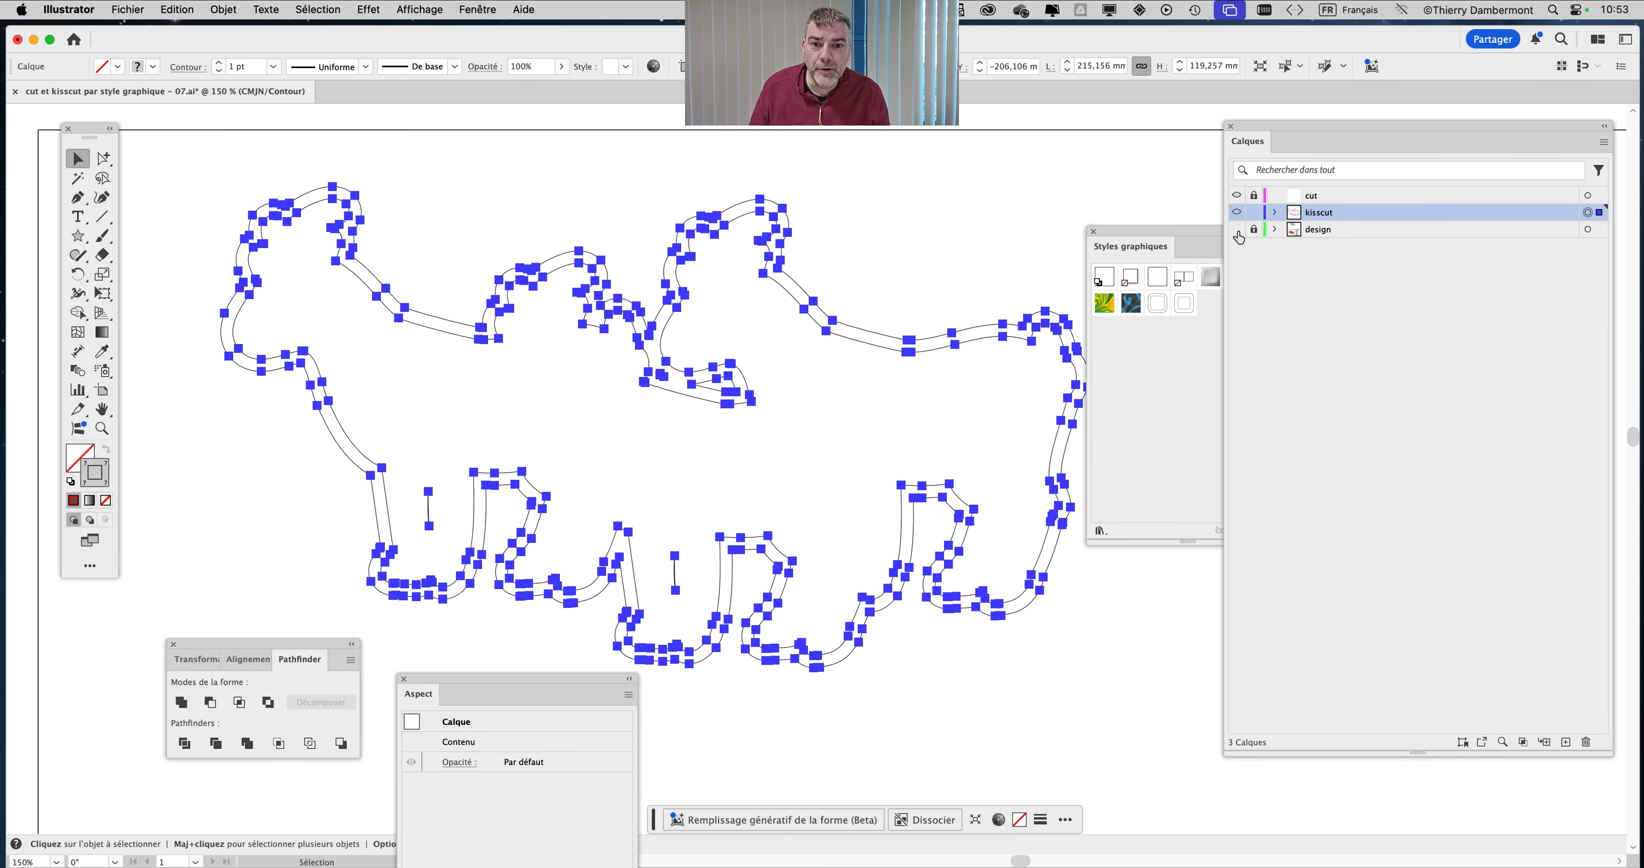
click(1237, 230)
click(1237, 229)
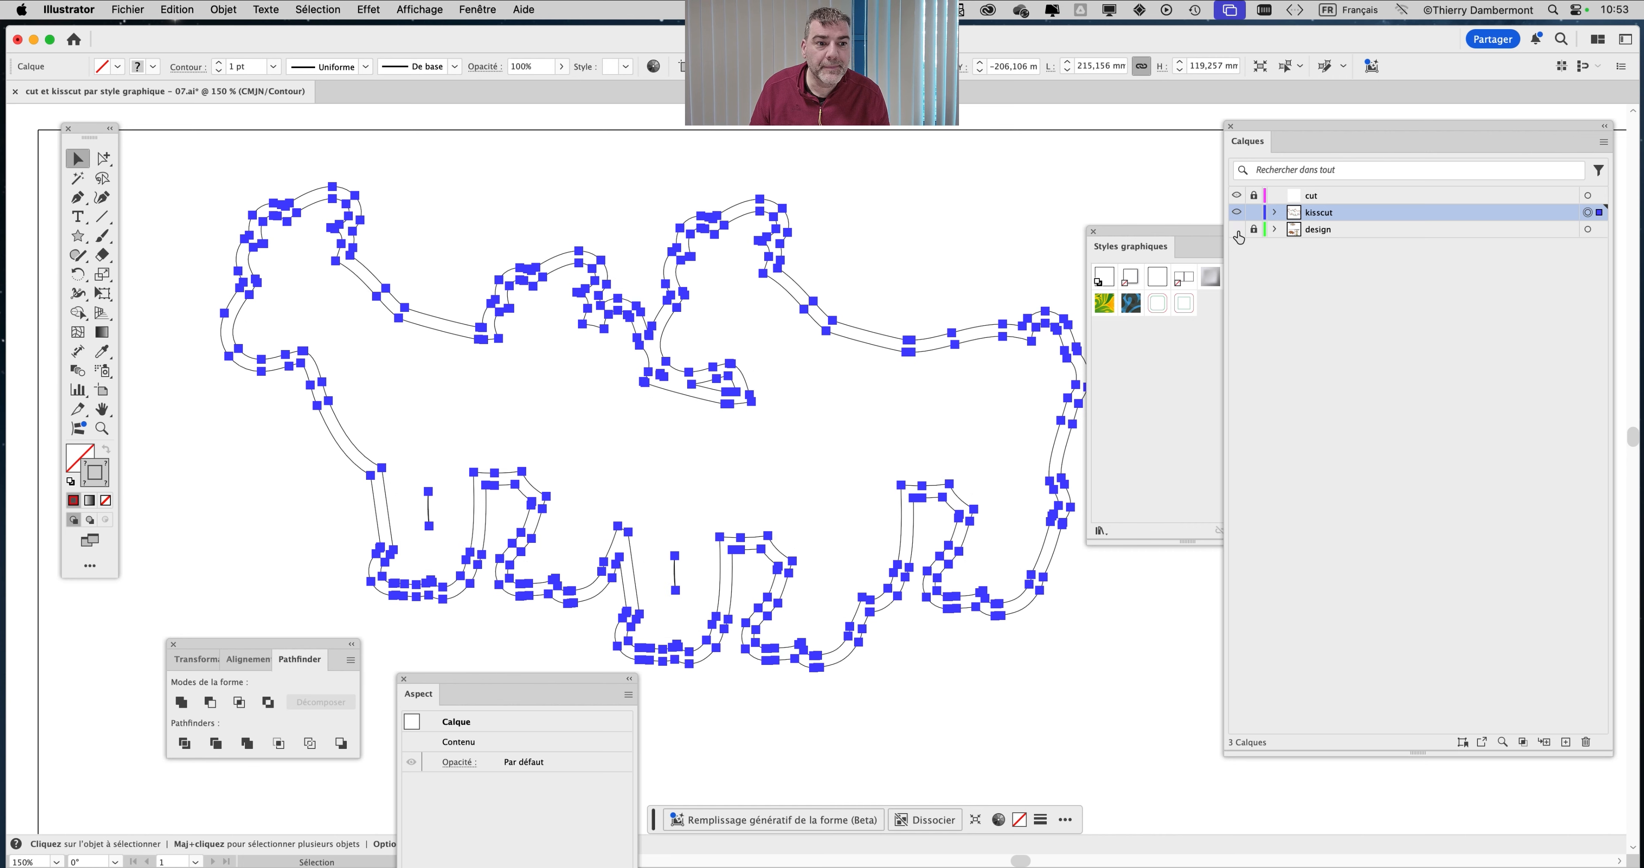
click(1237, 229)
key(super+y)
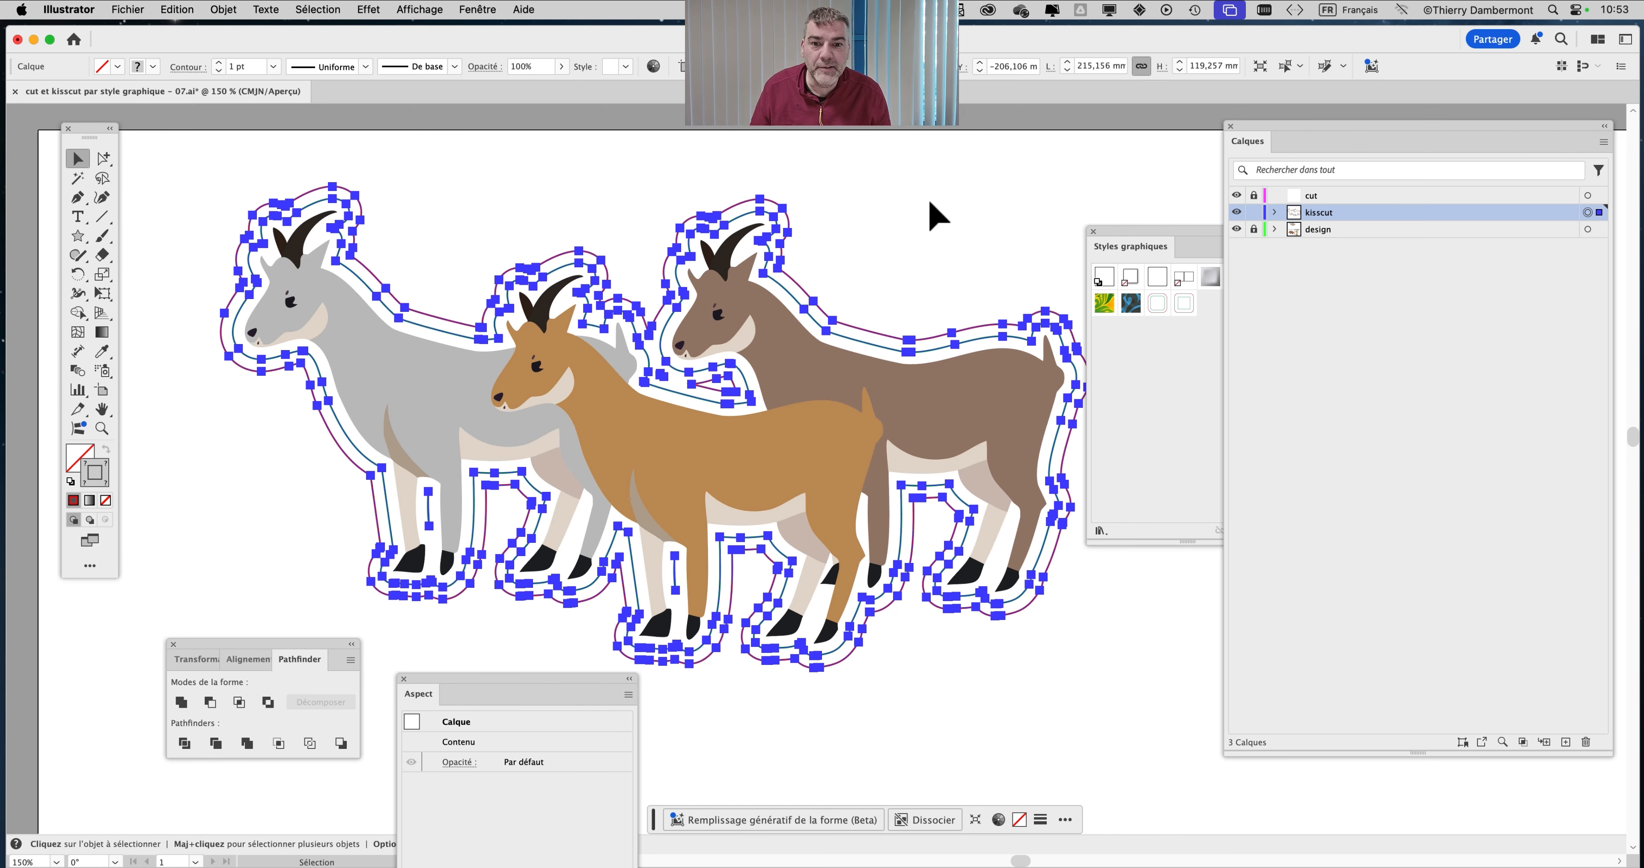
Deselect the contours and inspect them around the goats, ending with the whole expanded contour group selected
click(887, 210)
scroll(715, 221, up, 1)
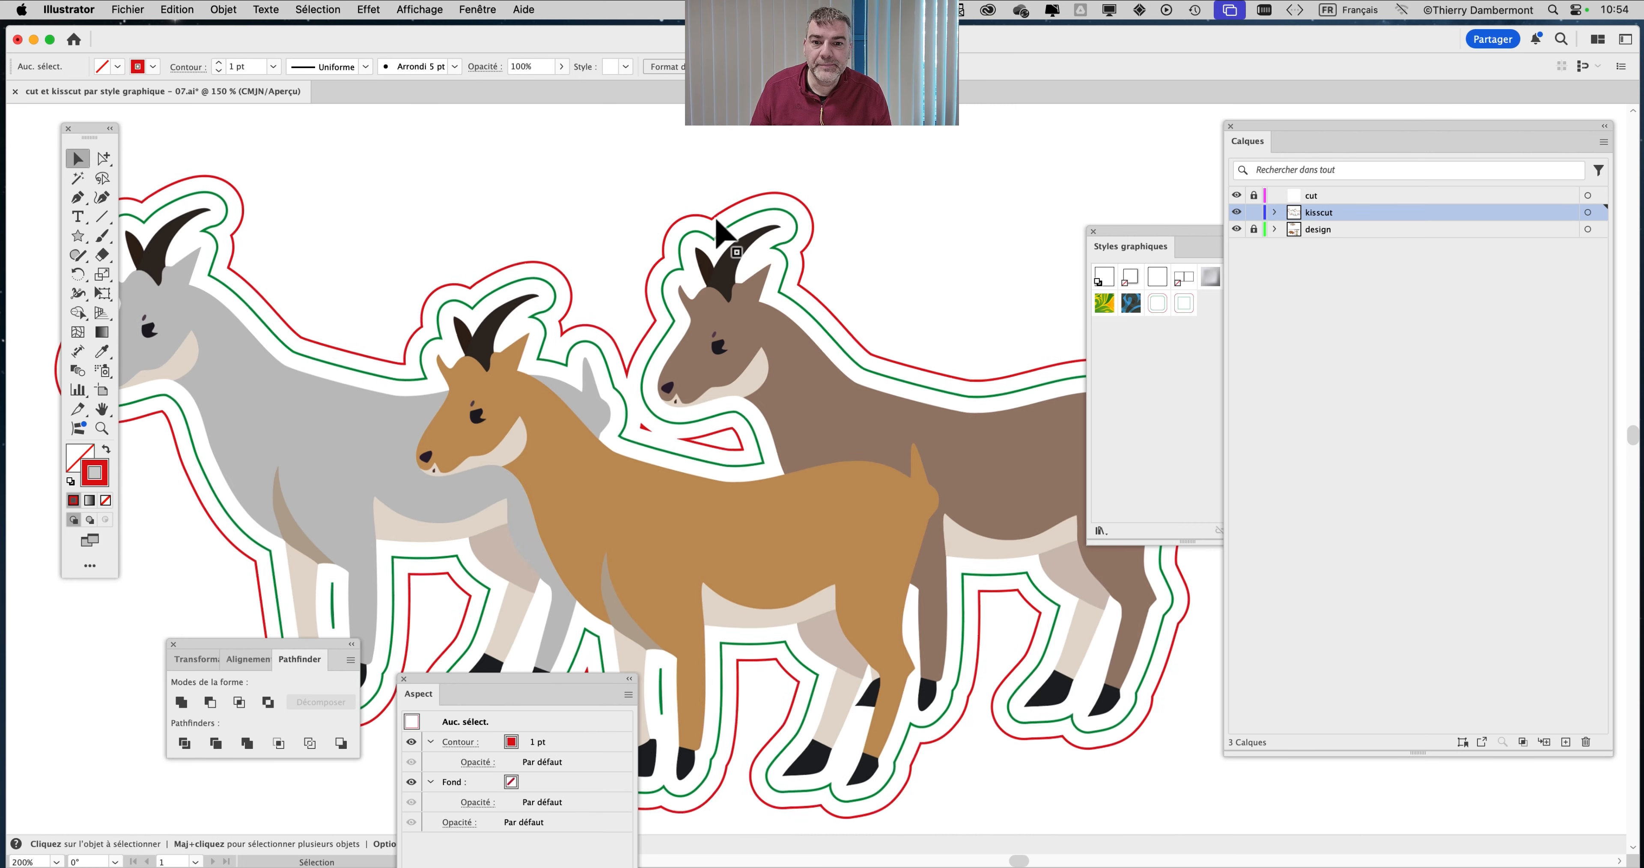
scroll(715, 220, down, 1)
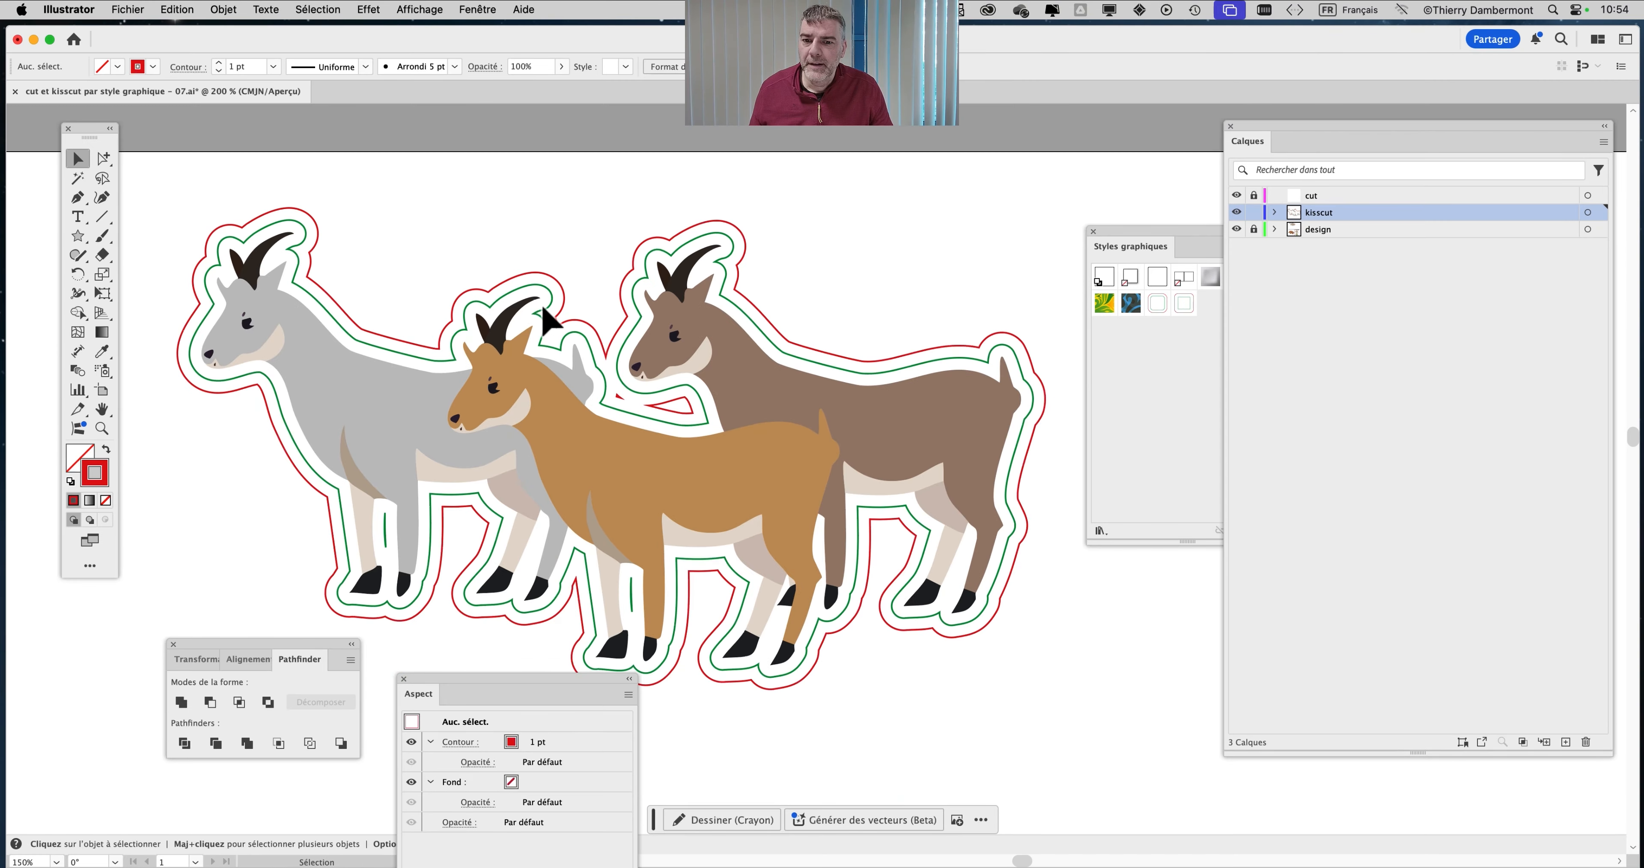
click(102, 161)
scroll(377, 382, left, 5)
scroll(377, 382, down, 2)
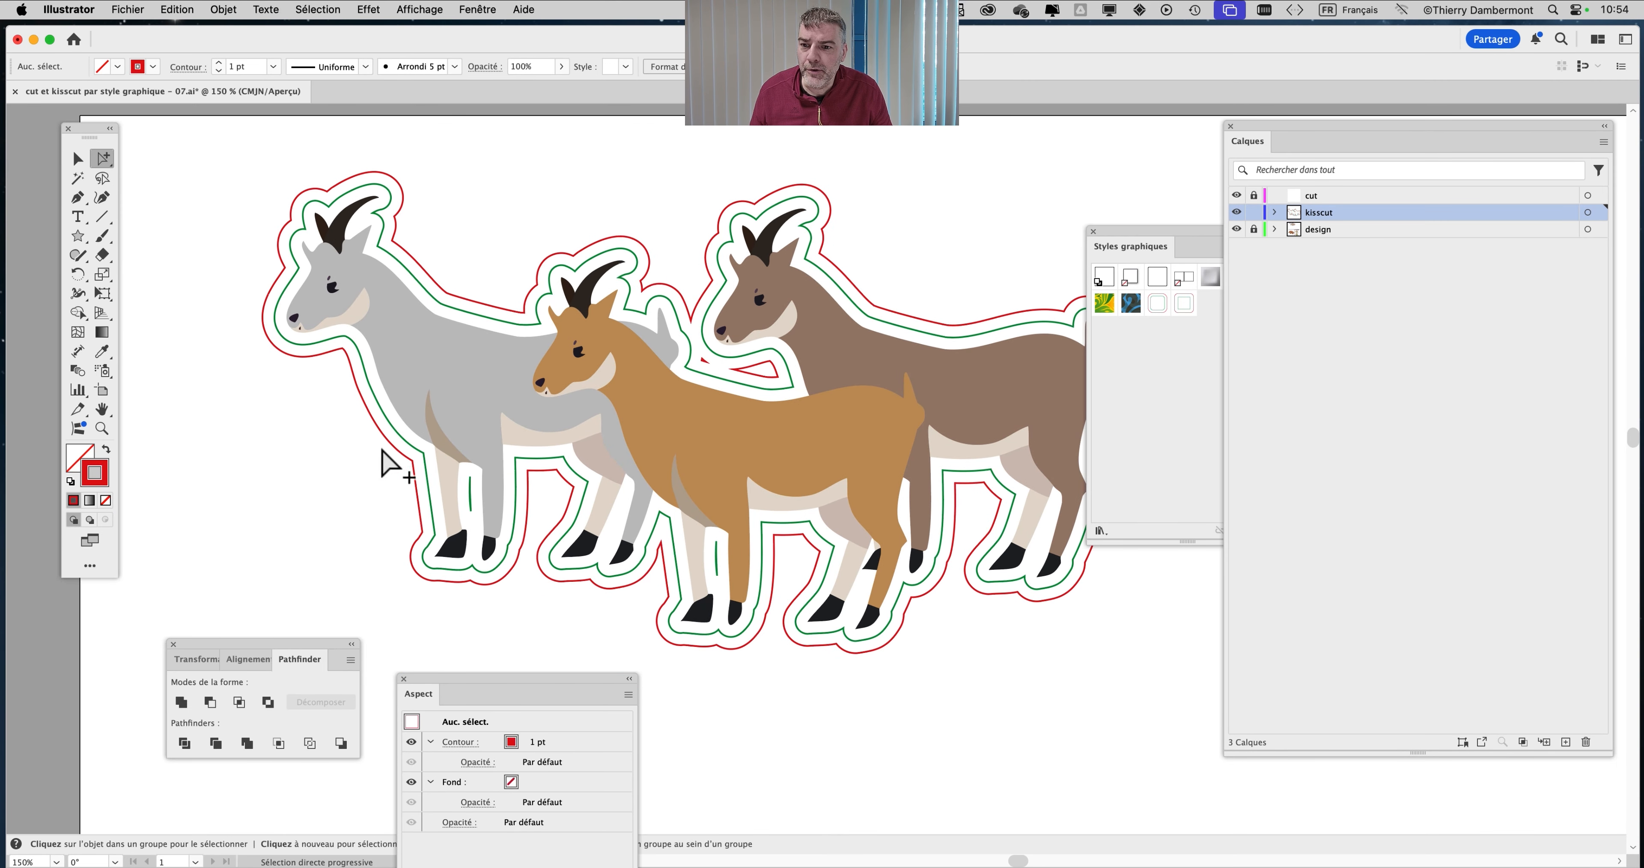
click(77, 158)
click(285, 220)
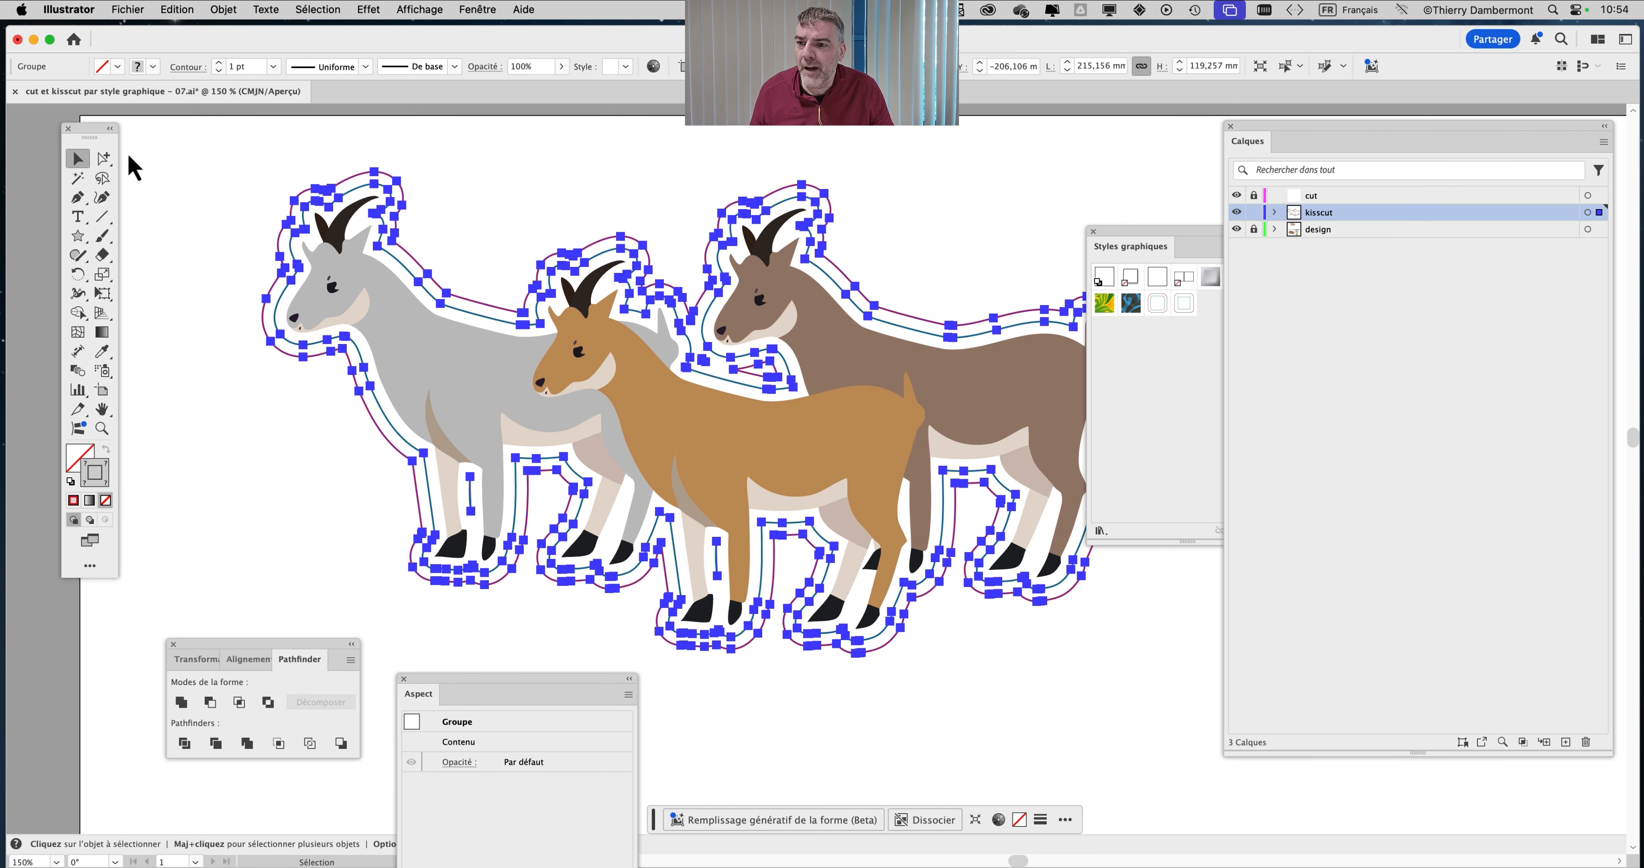
Use the Direct Selection tool to select only the green kisscut contour within the group
click(102, 158)
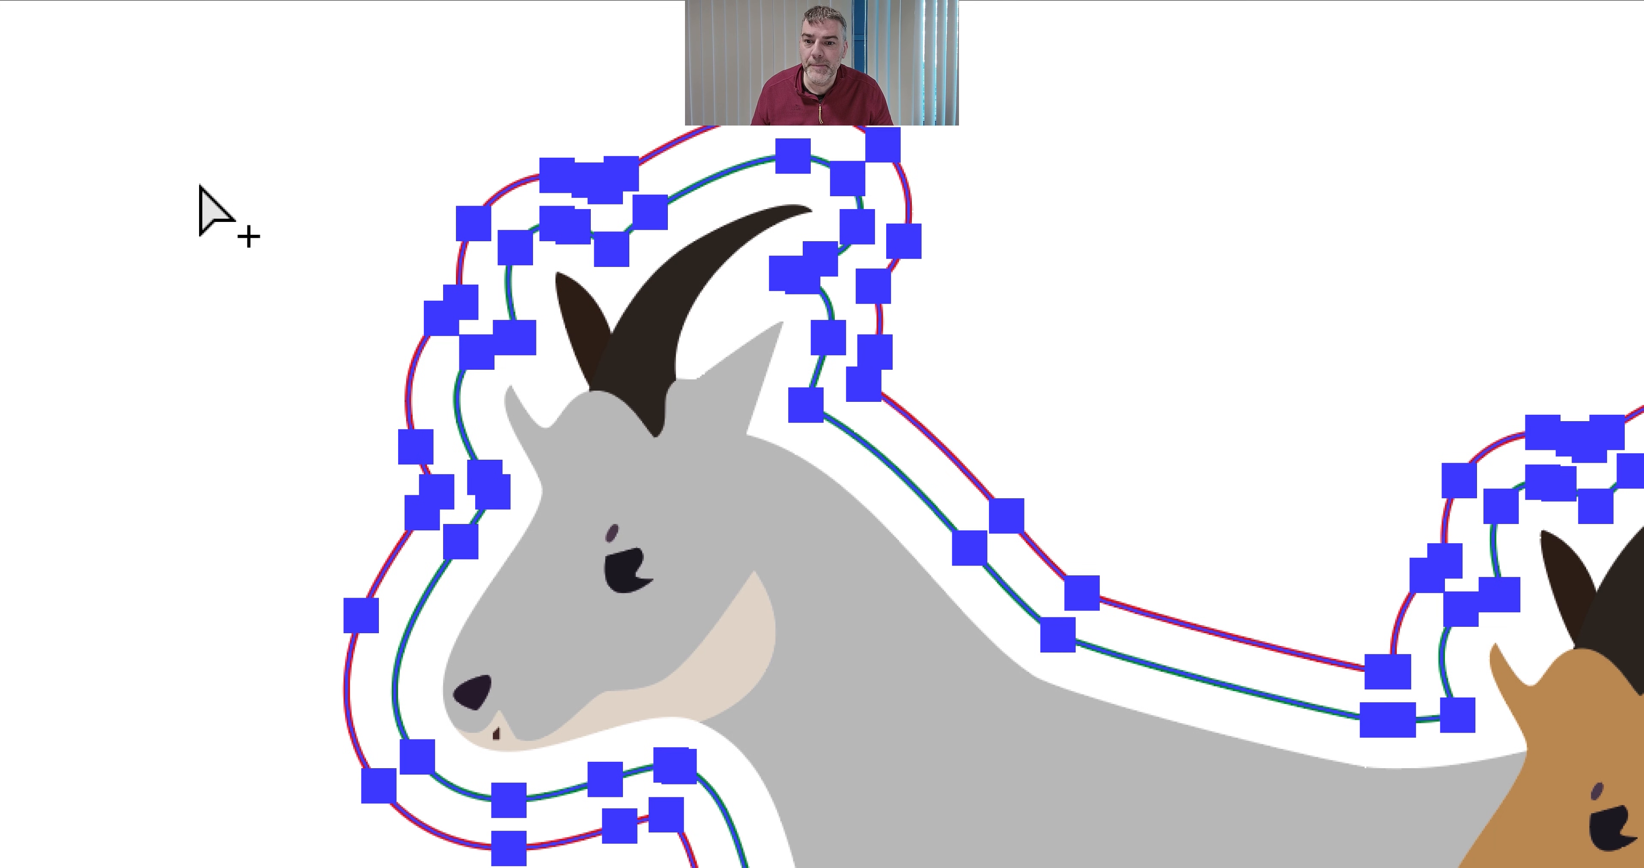
click(575, 297)
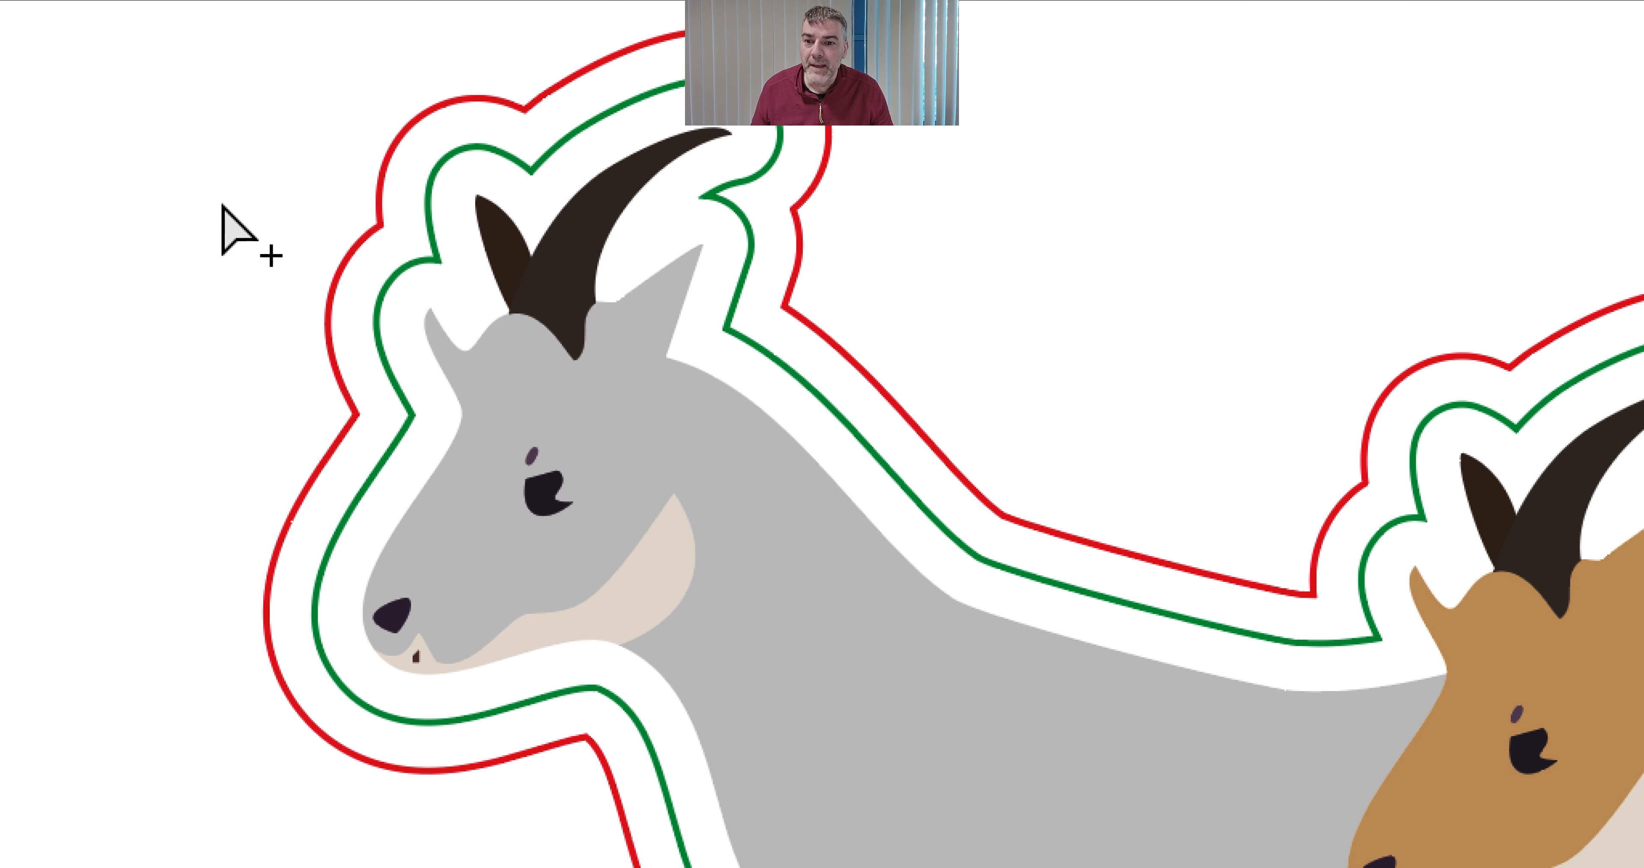
click(820, 474)
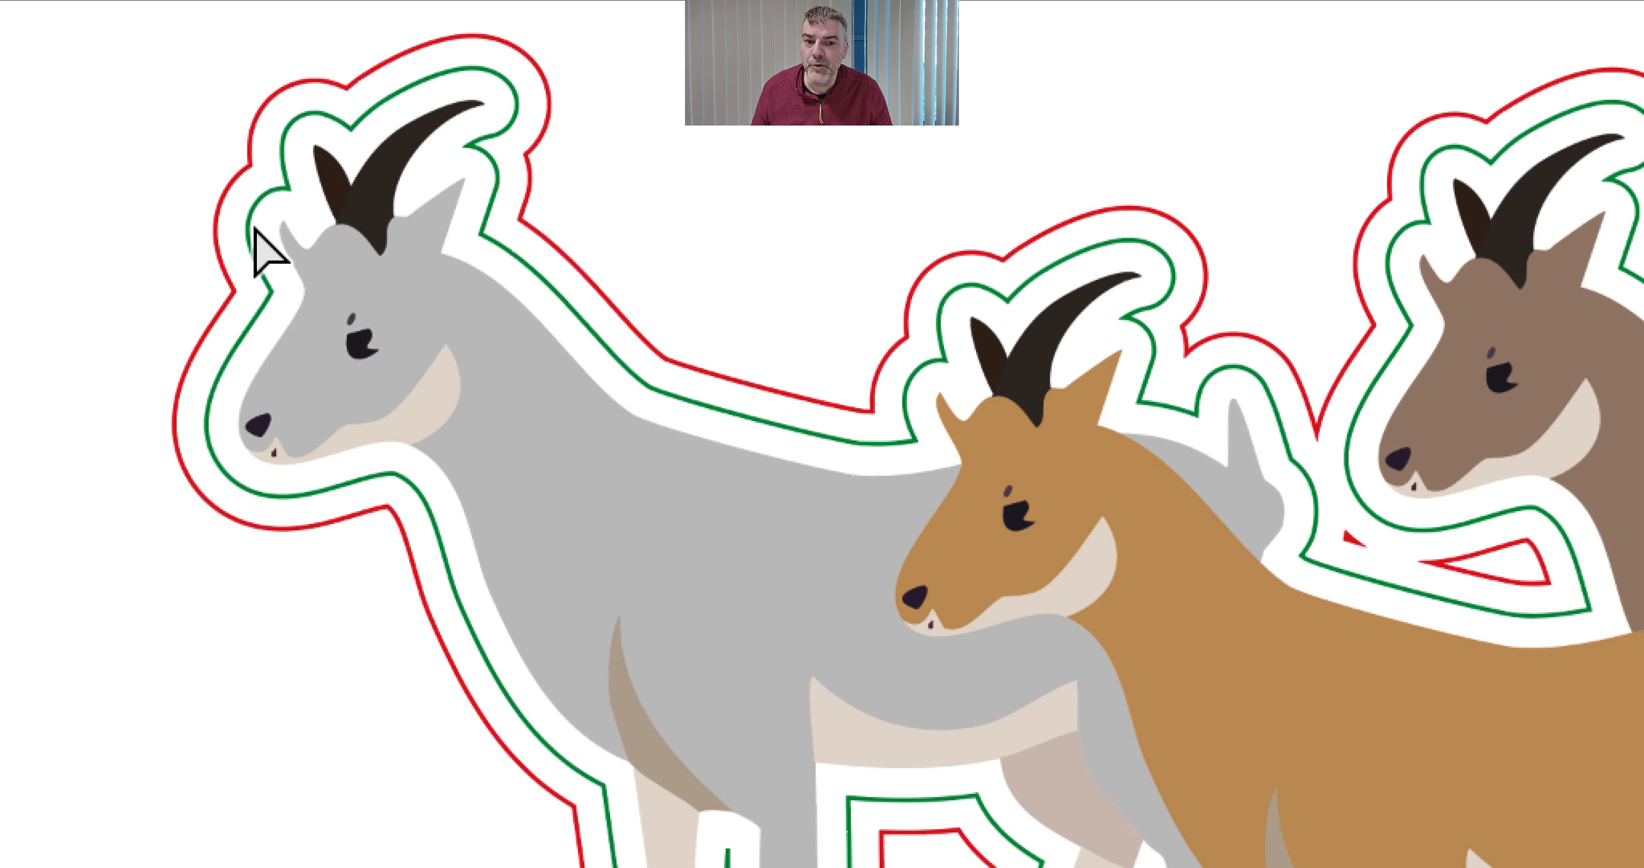
click(257, 237)
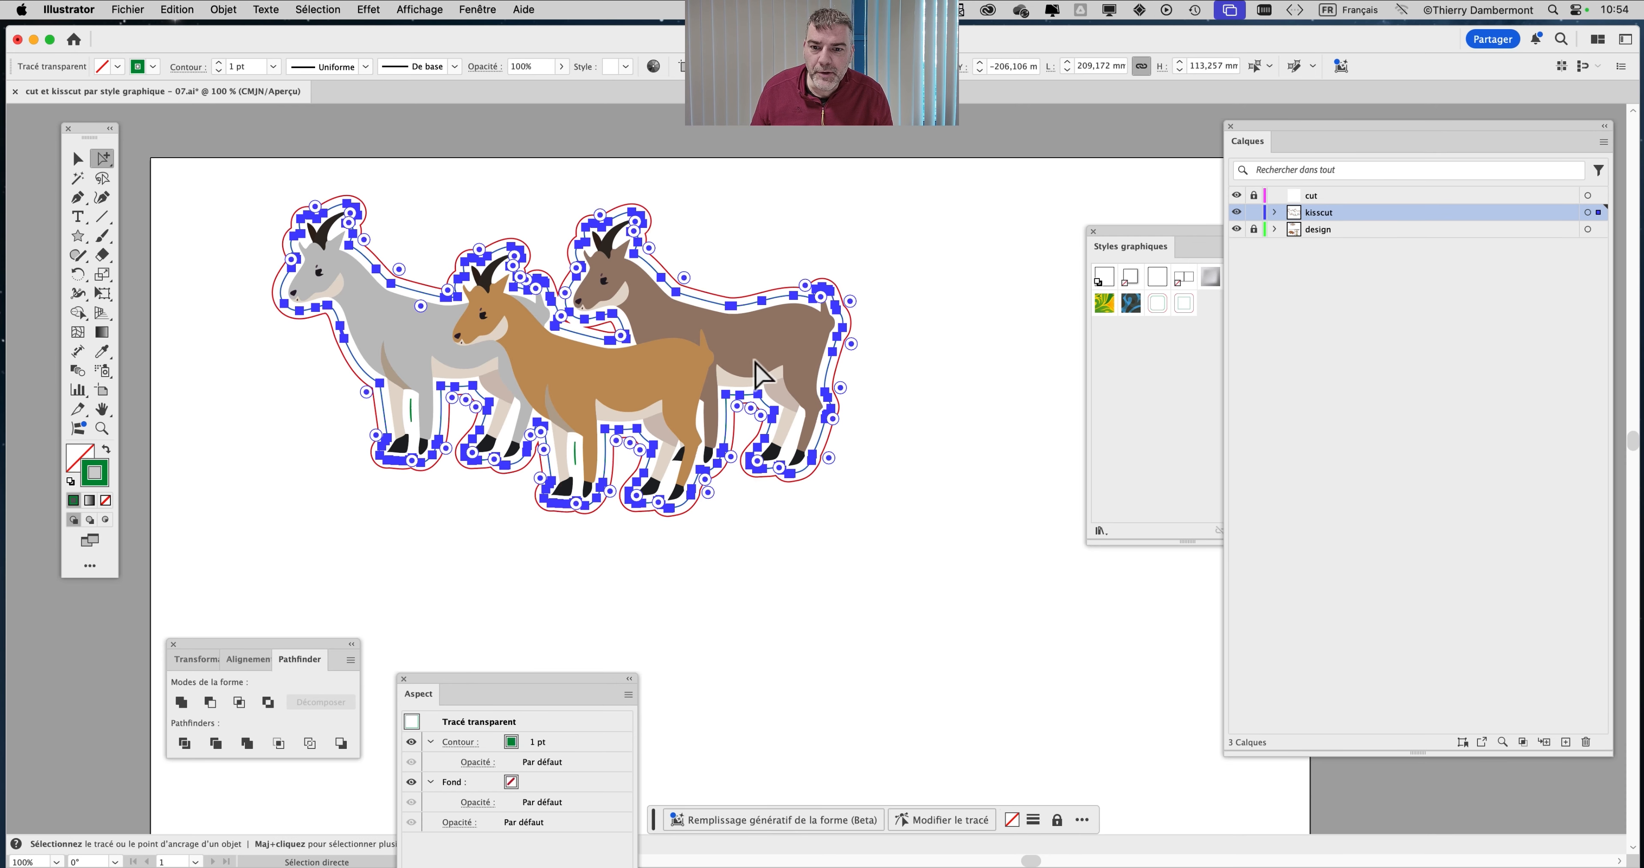
Delete the stray red cut fragments enclosed in the gap between the orange goat's back and the brown goat's head
scroll(603, 340, up, 3)
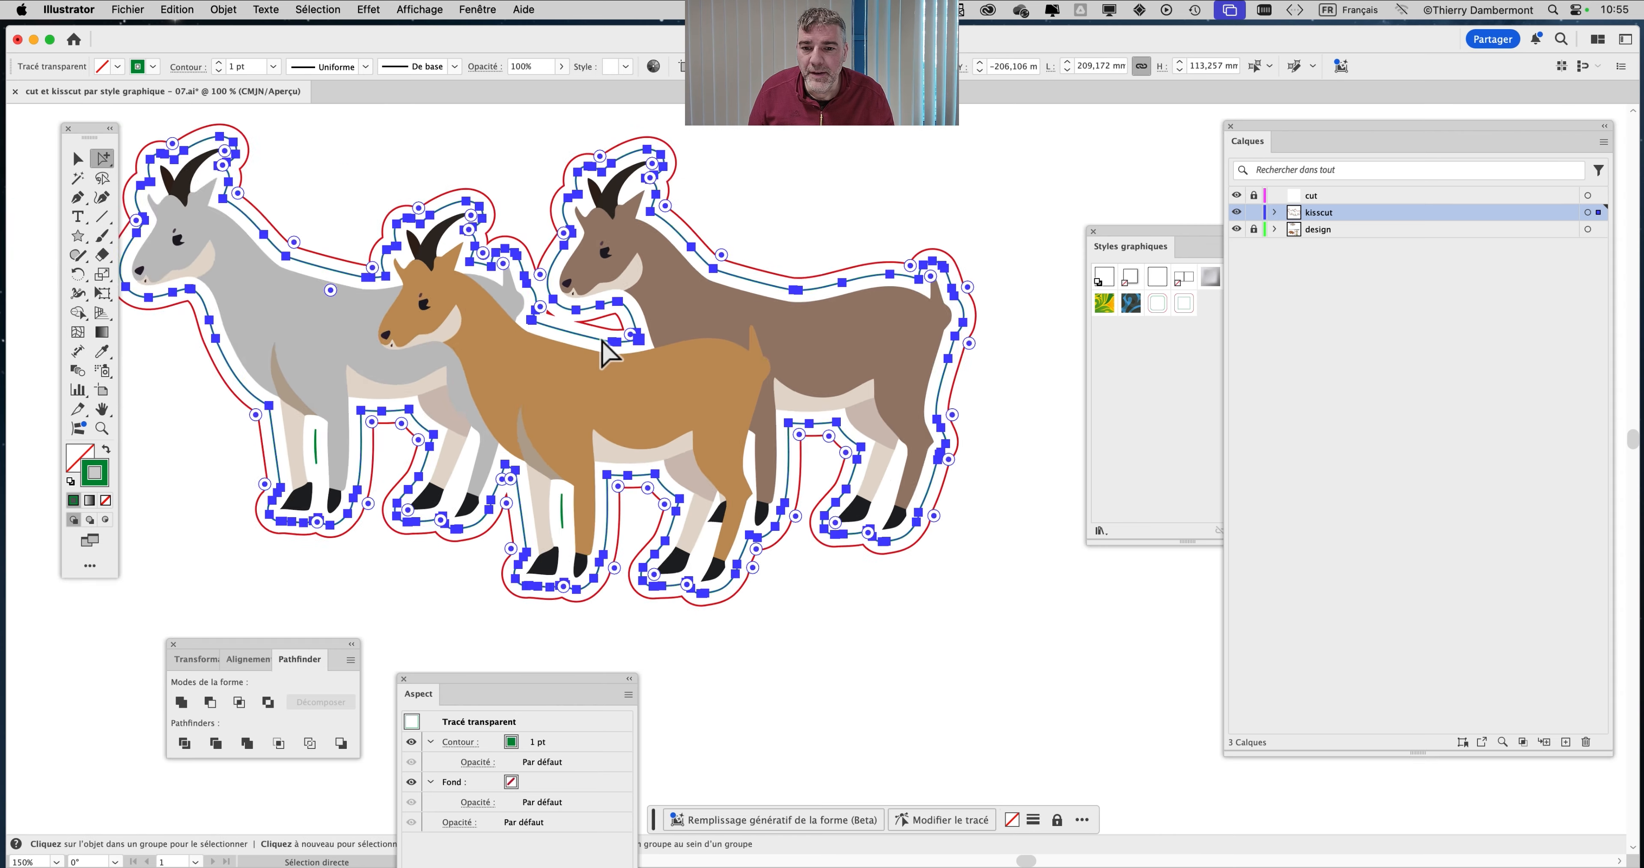
click(640, 291)
click(598, 321)
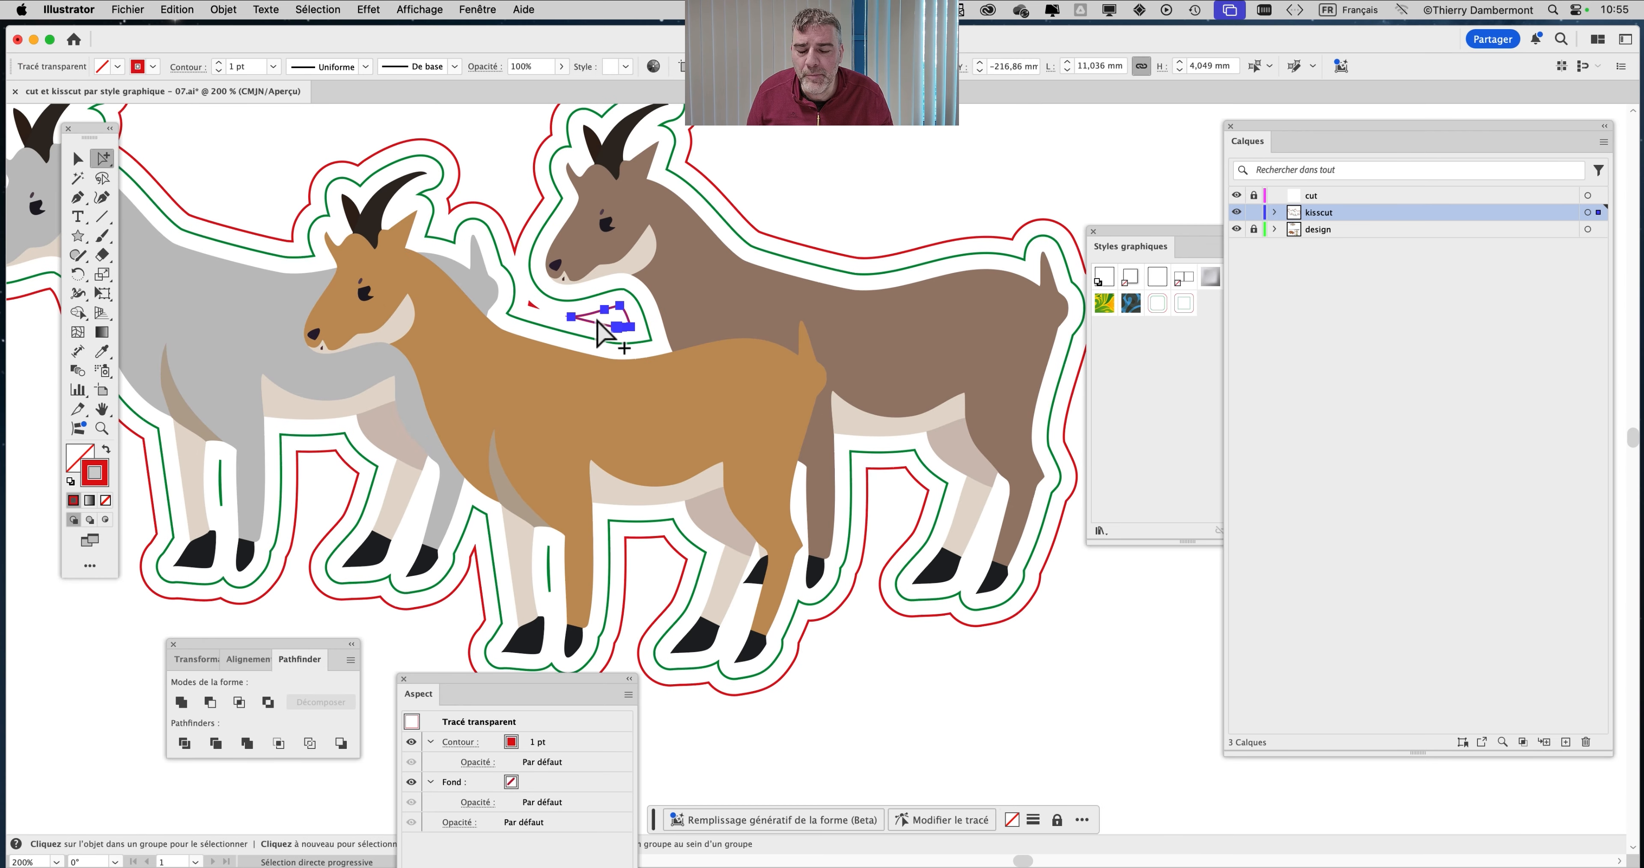
scroll(539, 322, up, 3)
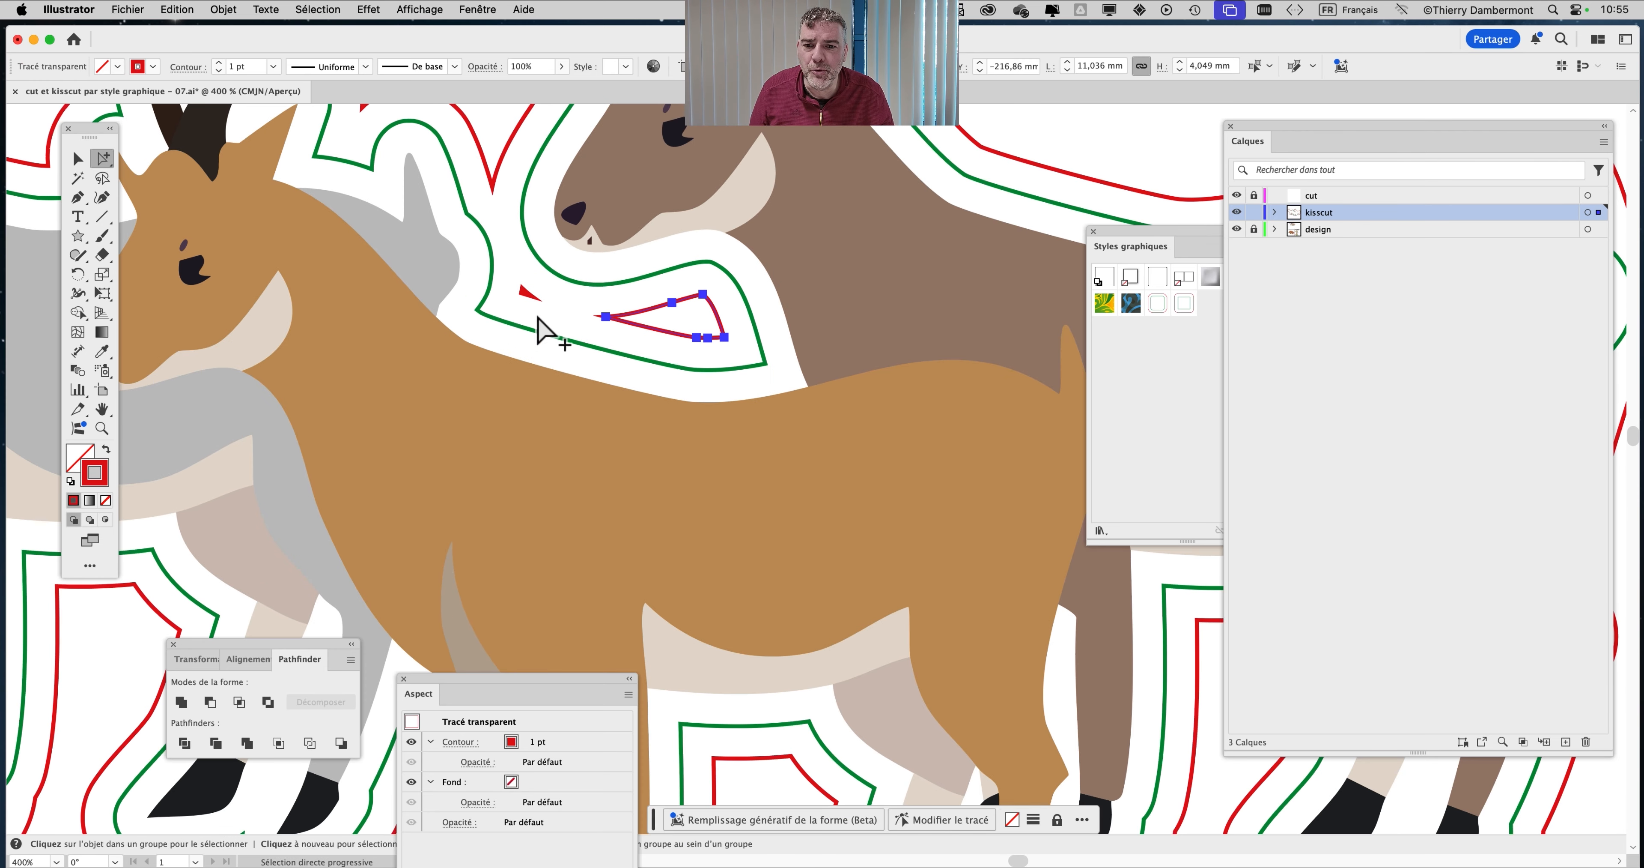
key(Delete)
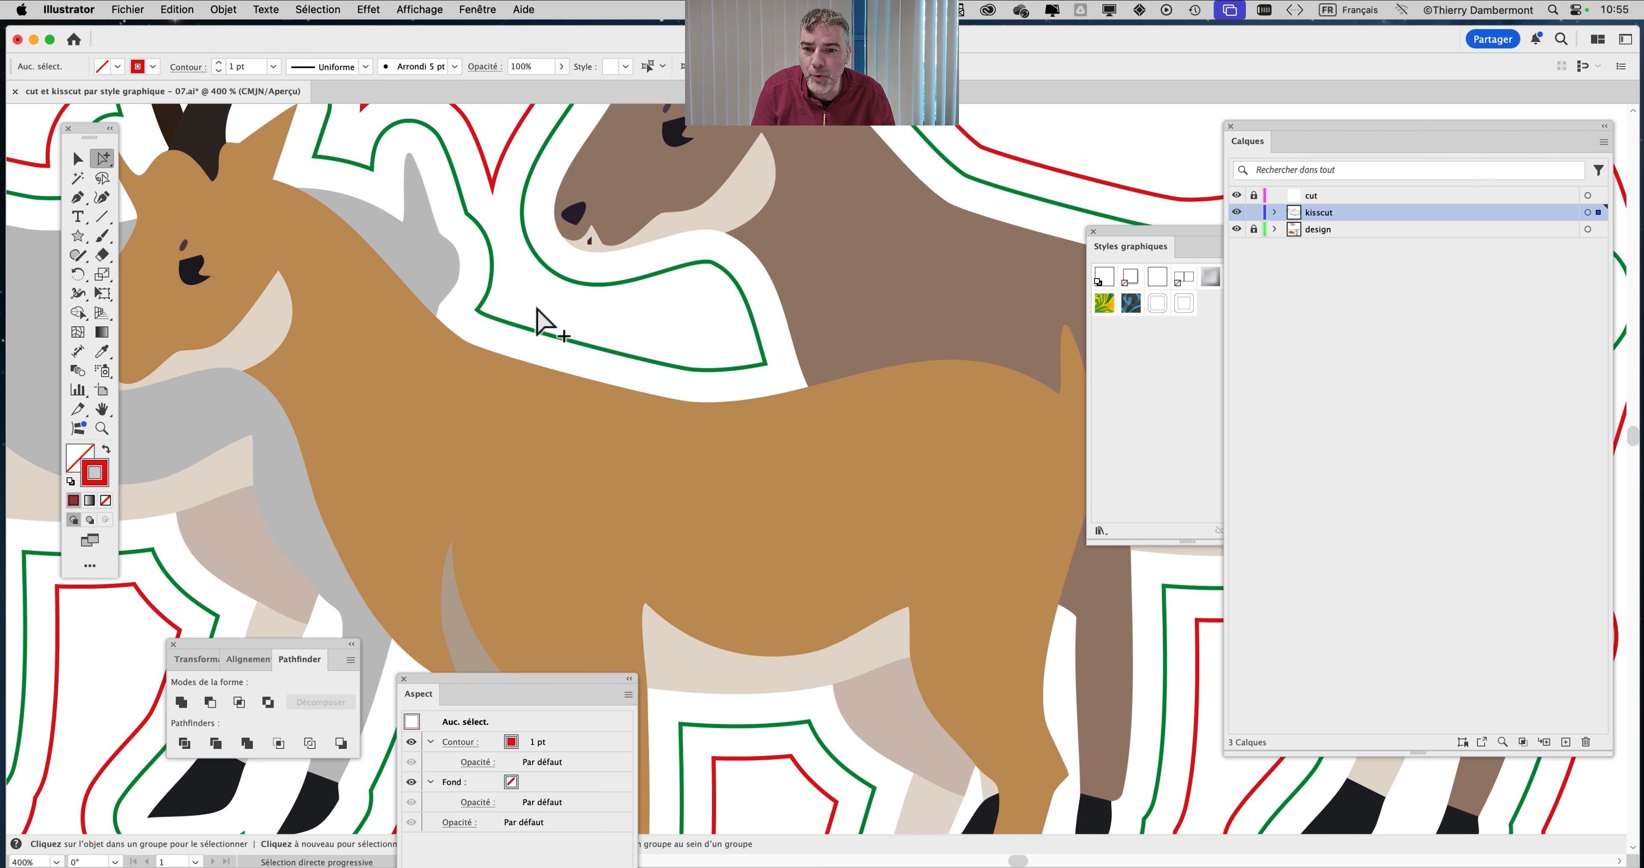
Delete the stray green line between the grey goat's front legs
scroll(542, 331, down, 3)
drag(536, 330, 583, 304)
scroll(554, 358, up, 3)
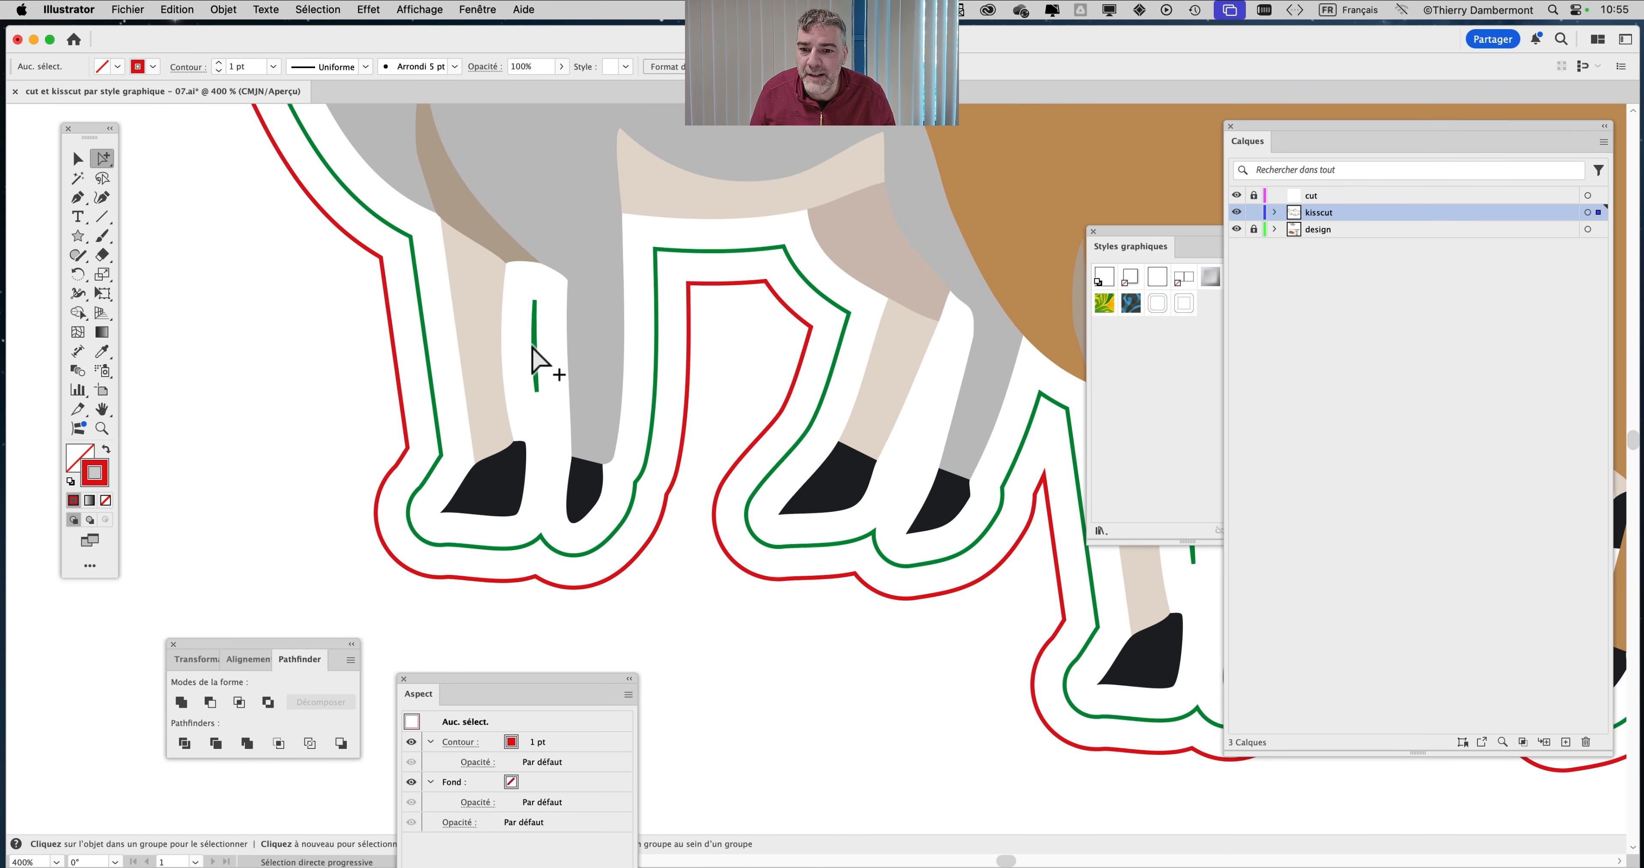
click(535, 347)
key(Delete)
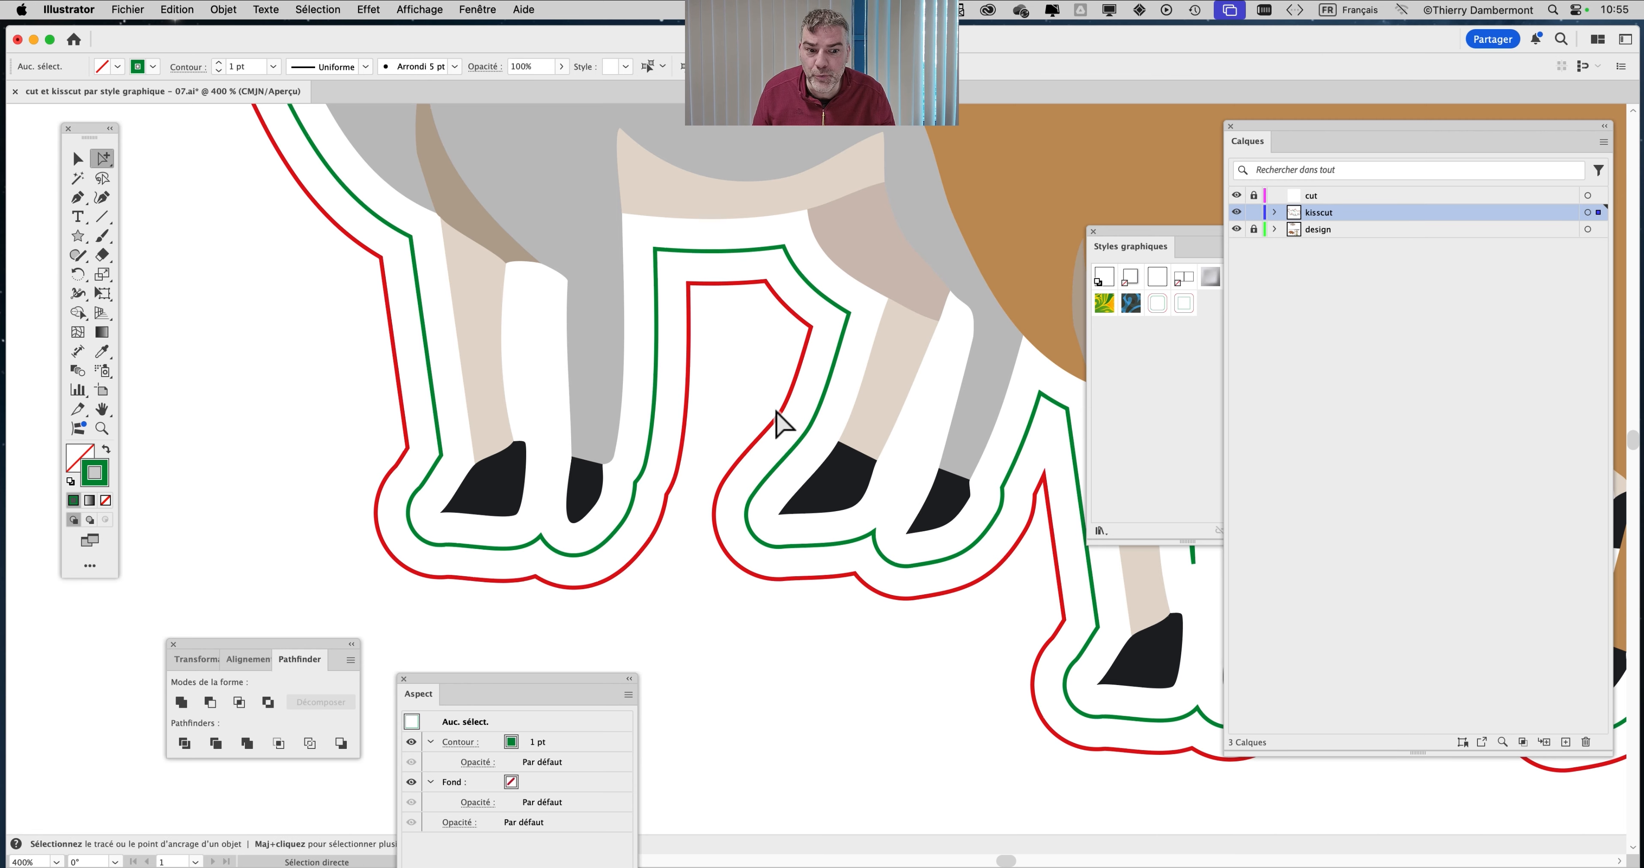
Select the entire green kisscut contour running around the three goats, leaving the red cut contour unselected
scroll(784, 423, down, 1)
drag(935, 482, 495, 413)
drag(754, 434, 385, 422)
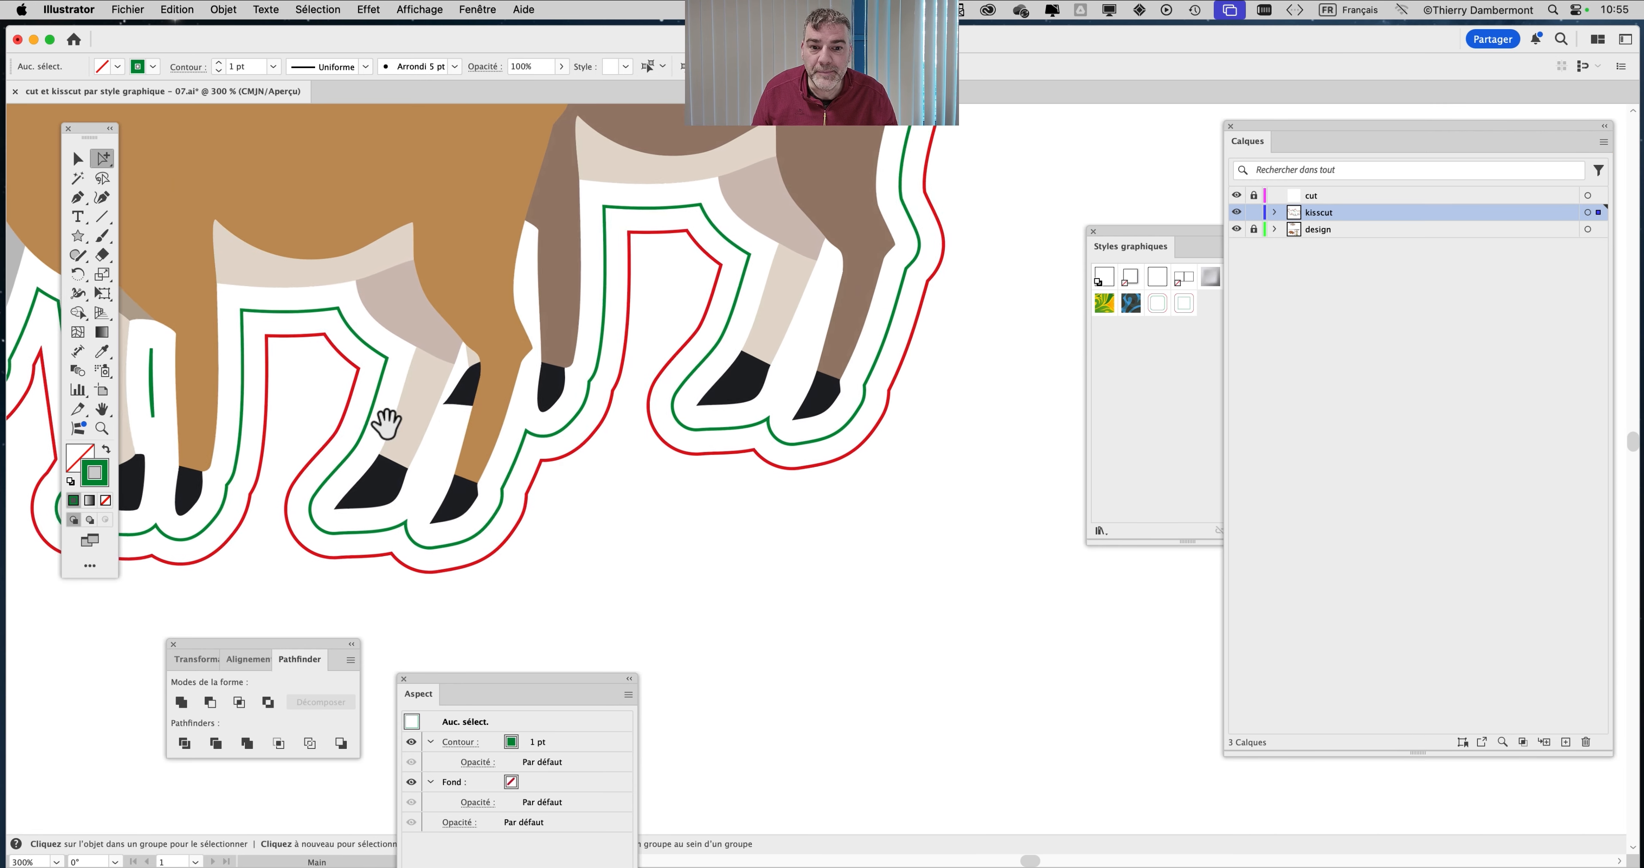
scroll(571, 421, down, 4)
scroll(575, 383, up, 3)
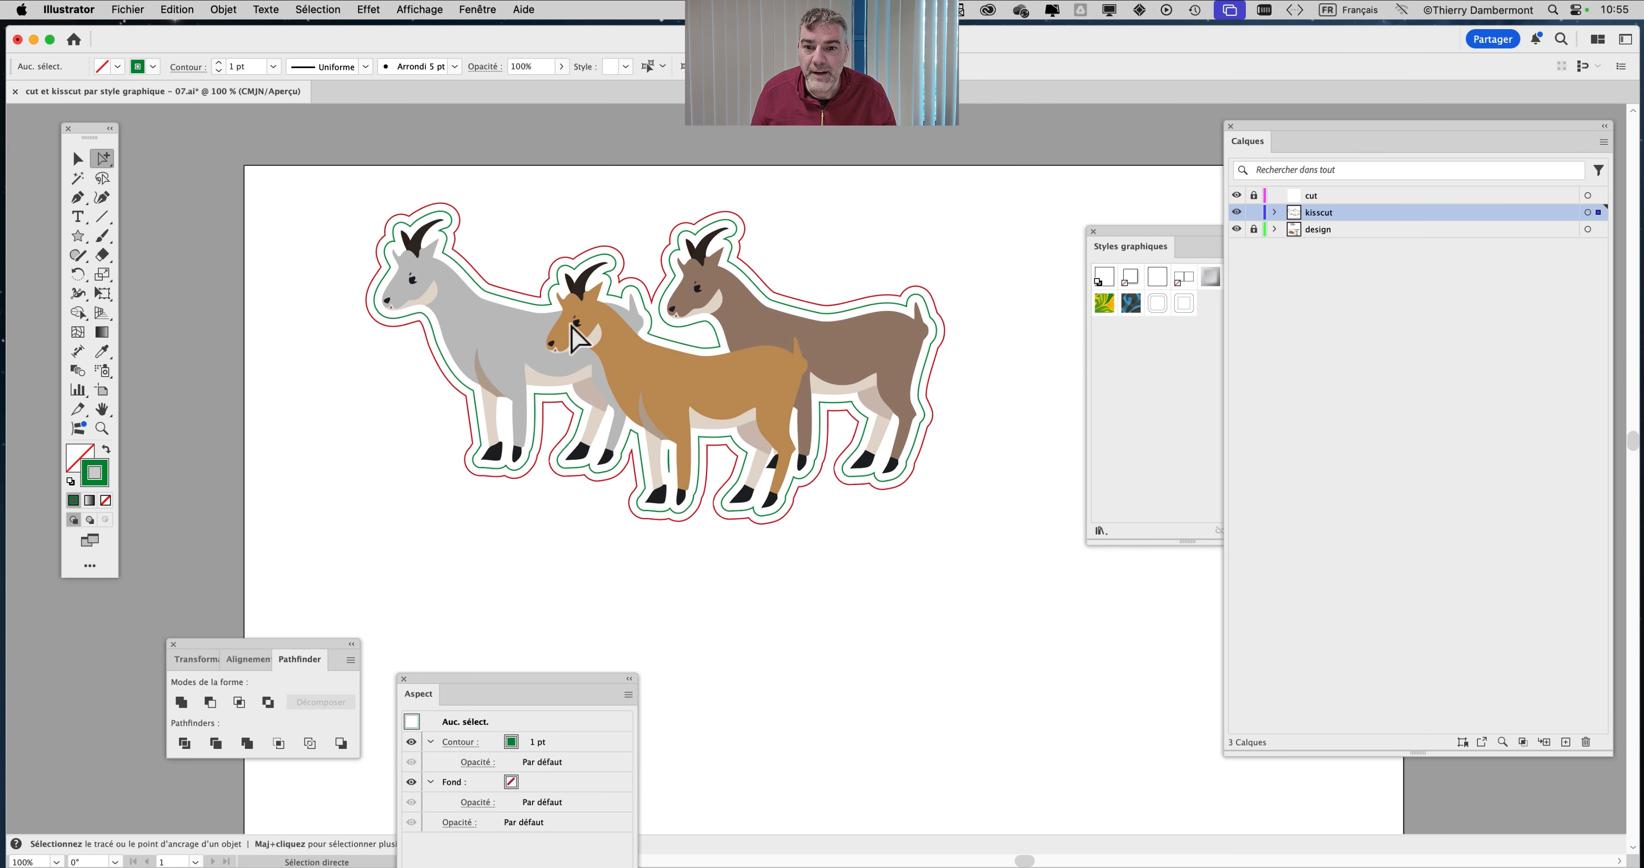
scroll(556, 338, right, 5)
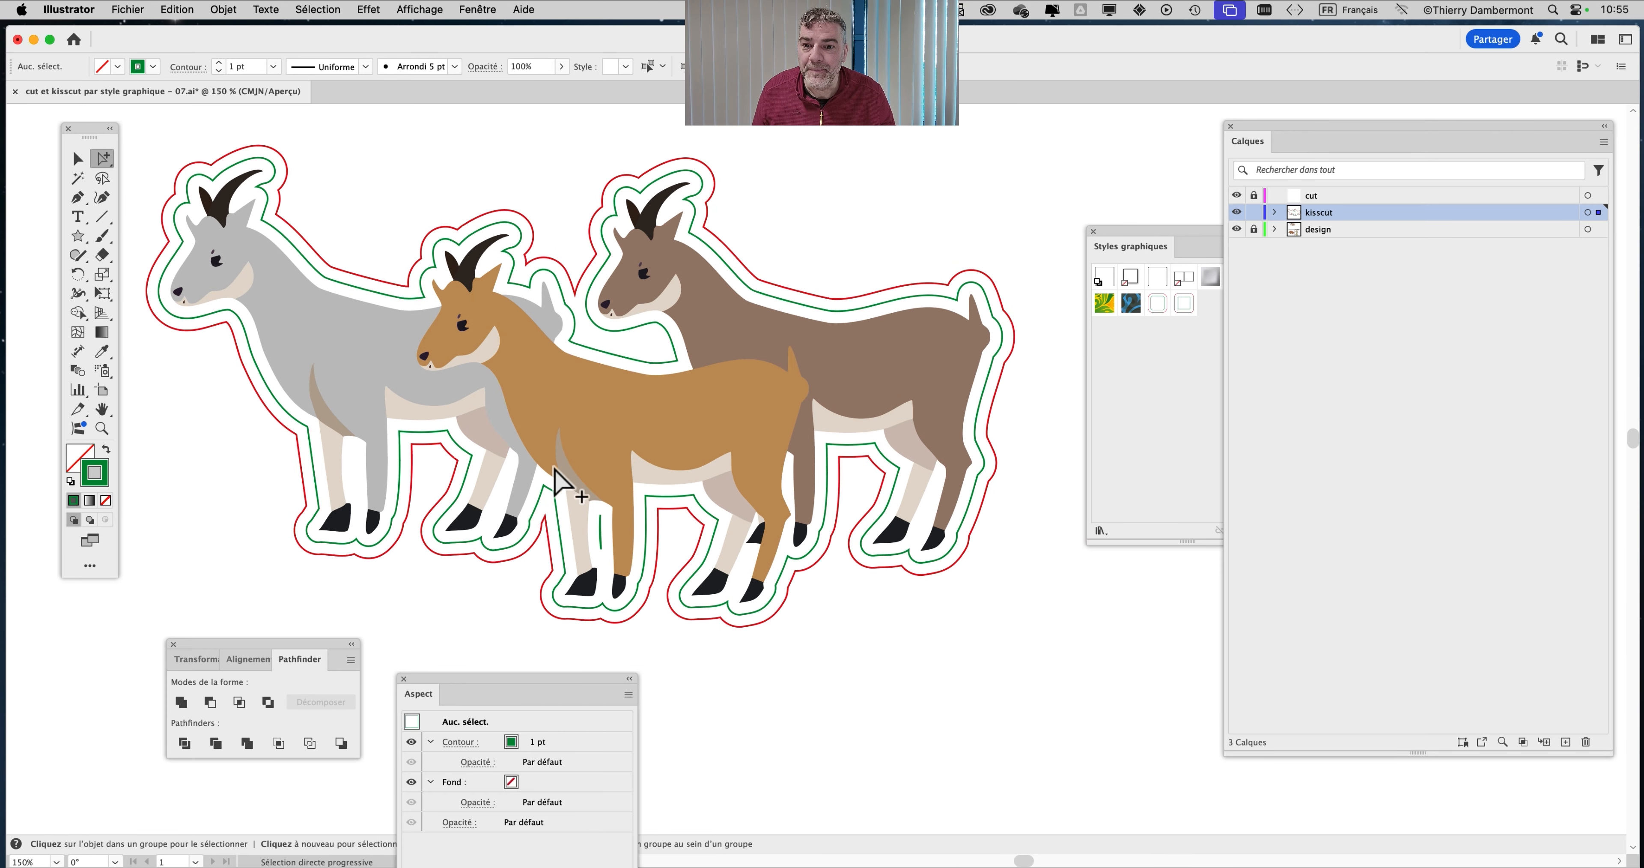
click(315, 274)
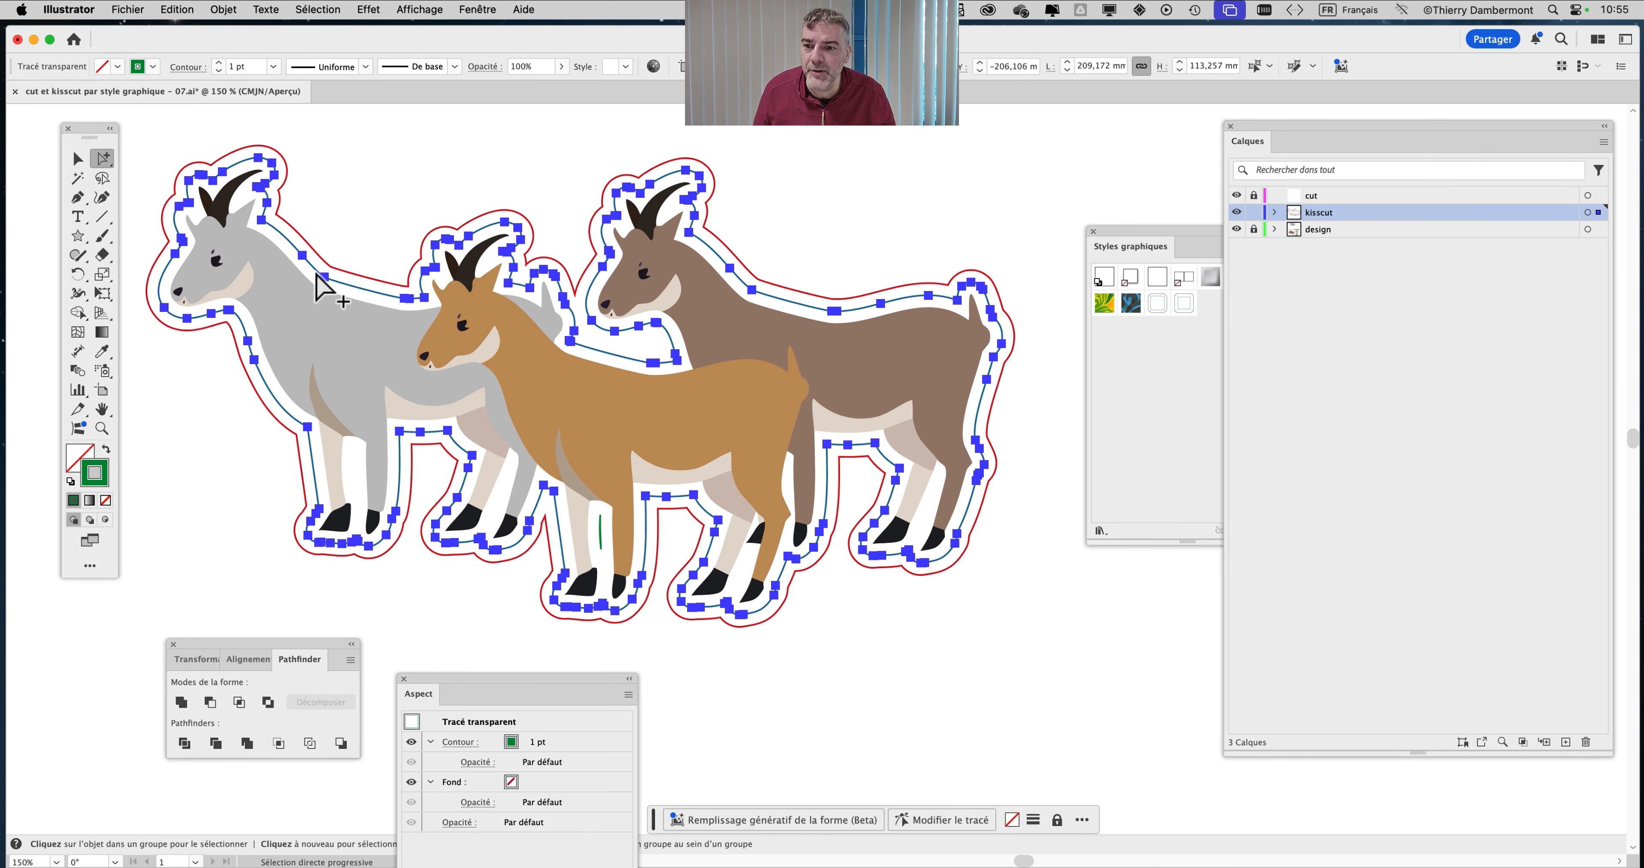
Simplify the green kisscut contour through the advanced Simplify options, with the curve simplification set to 28%
scroll(536, 609, up, 1)
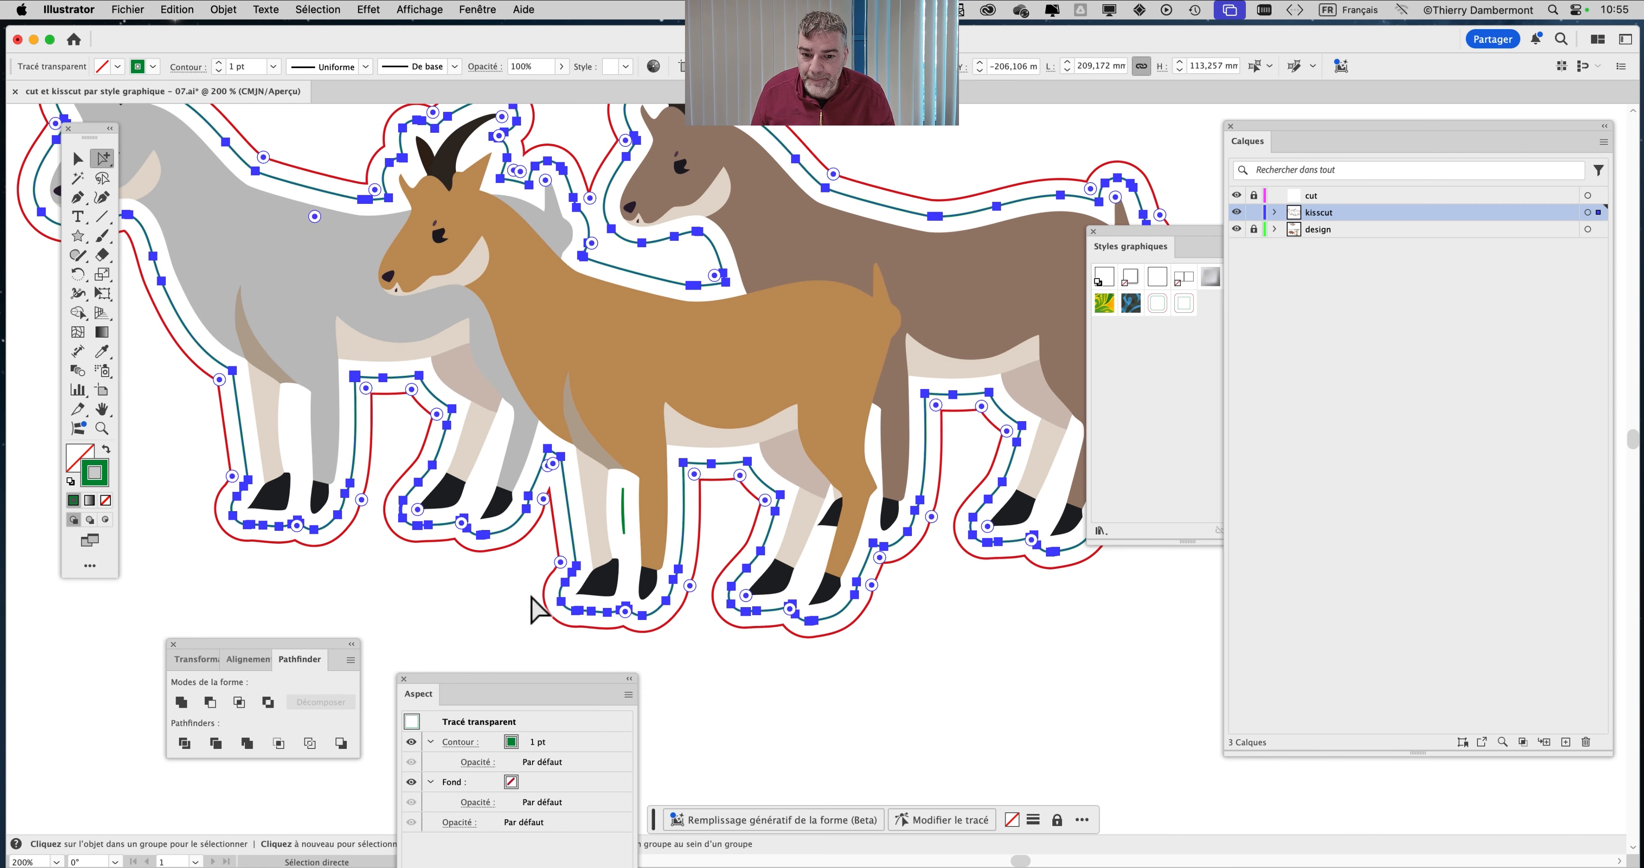
scroll(275, 245, right, 2)
click(225, 9)
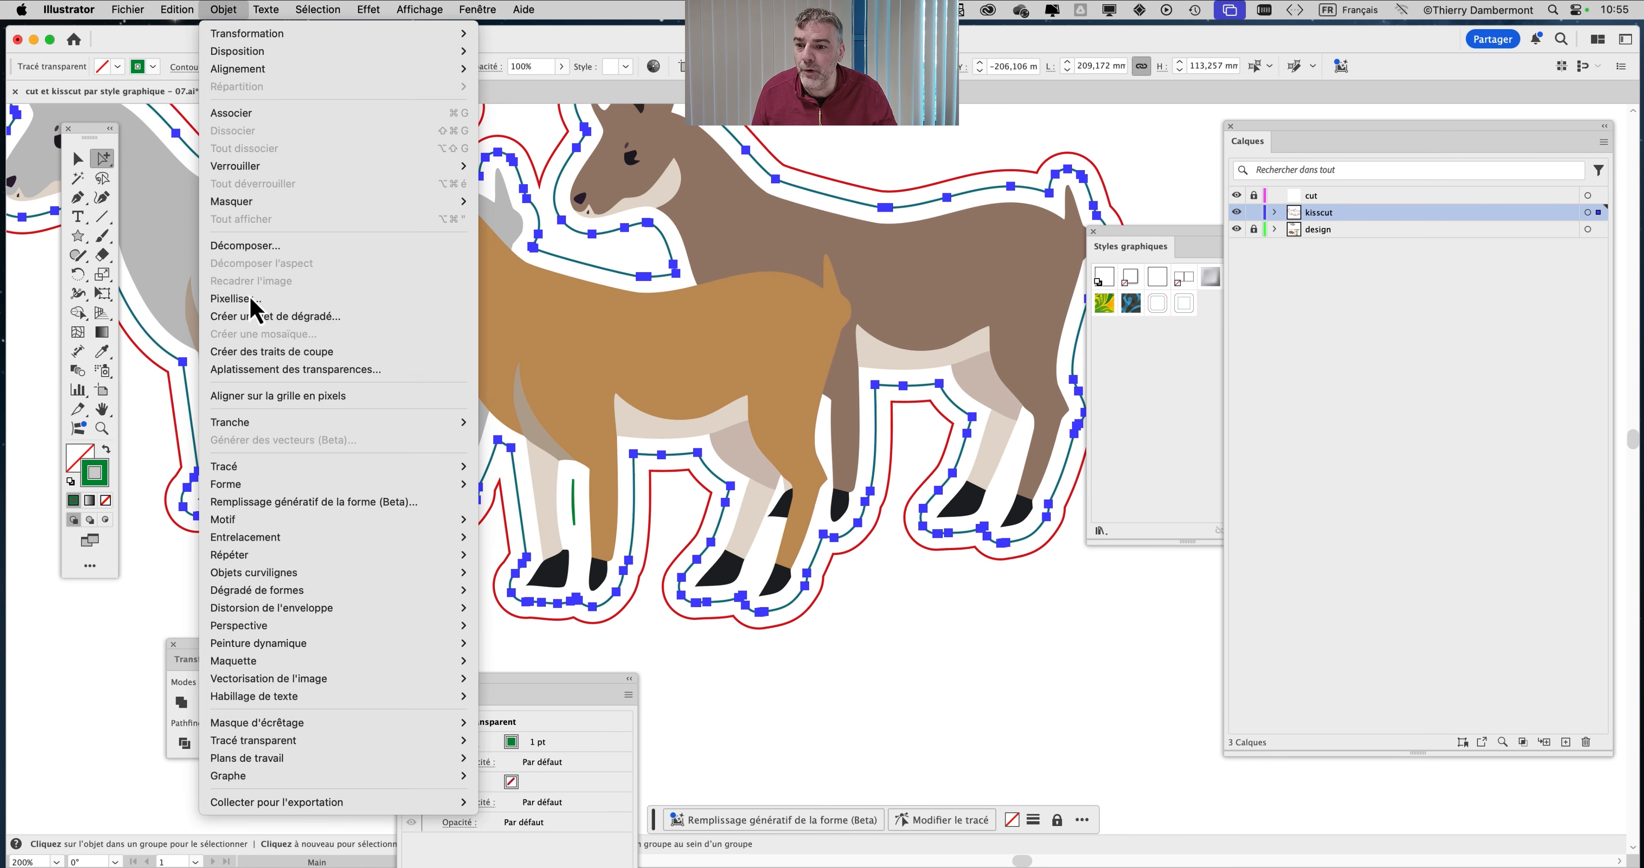
mouse_move(327, 469)
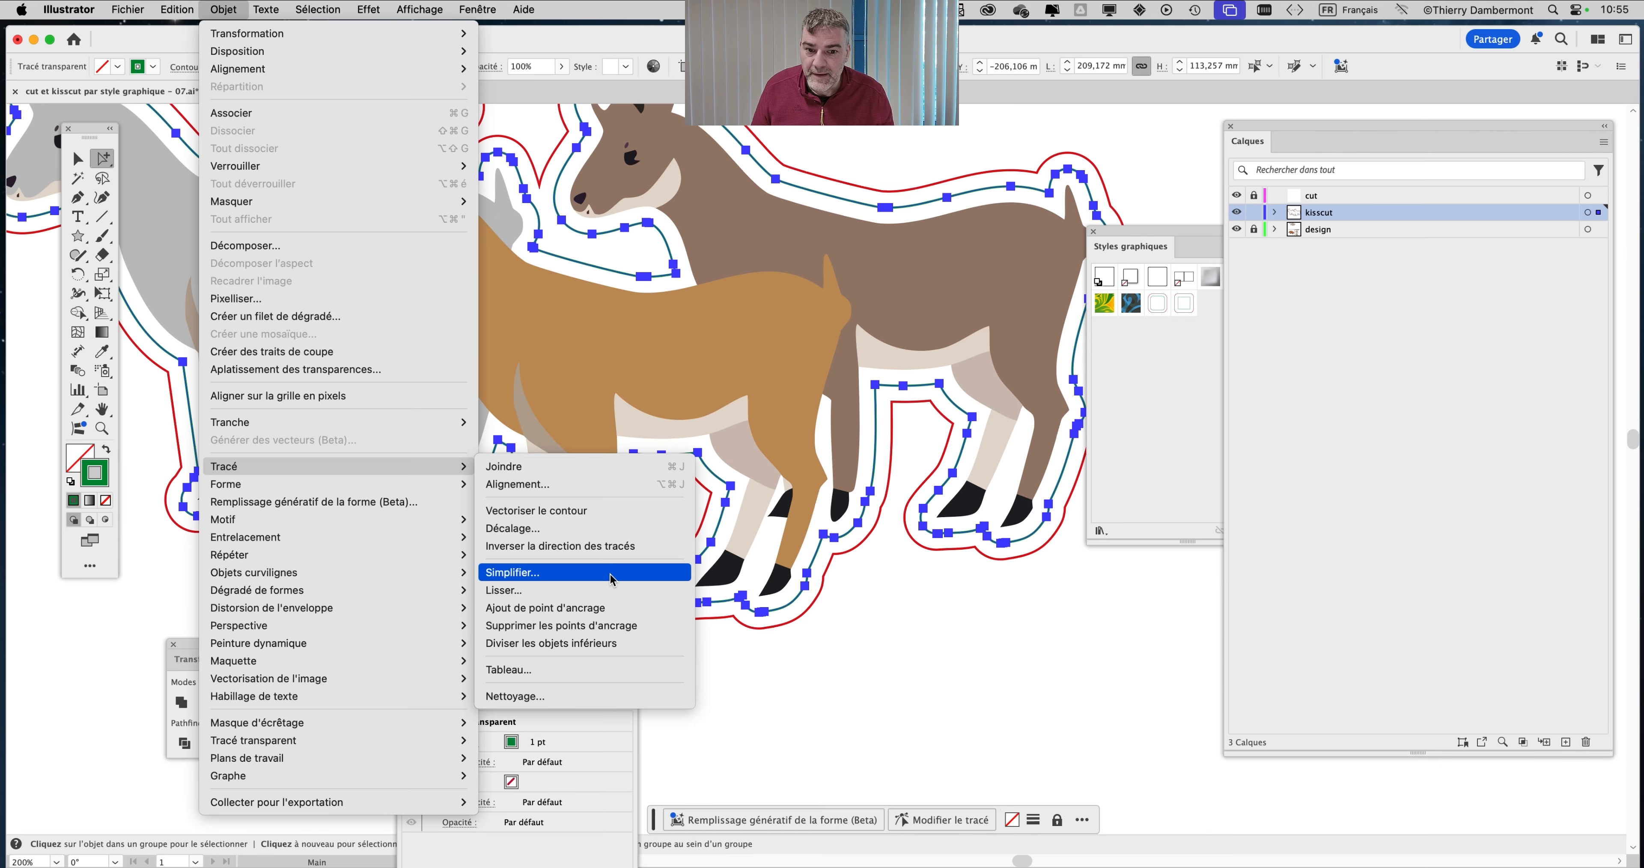
click(611, 572)
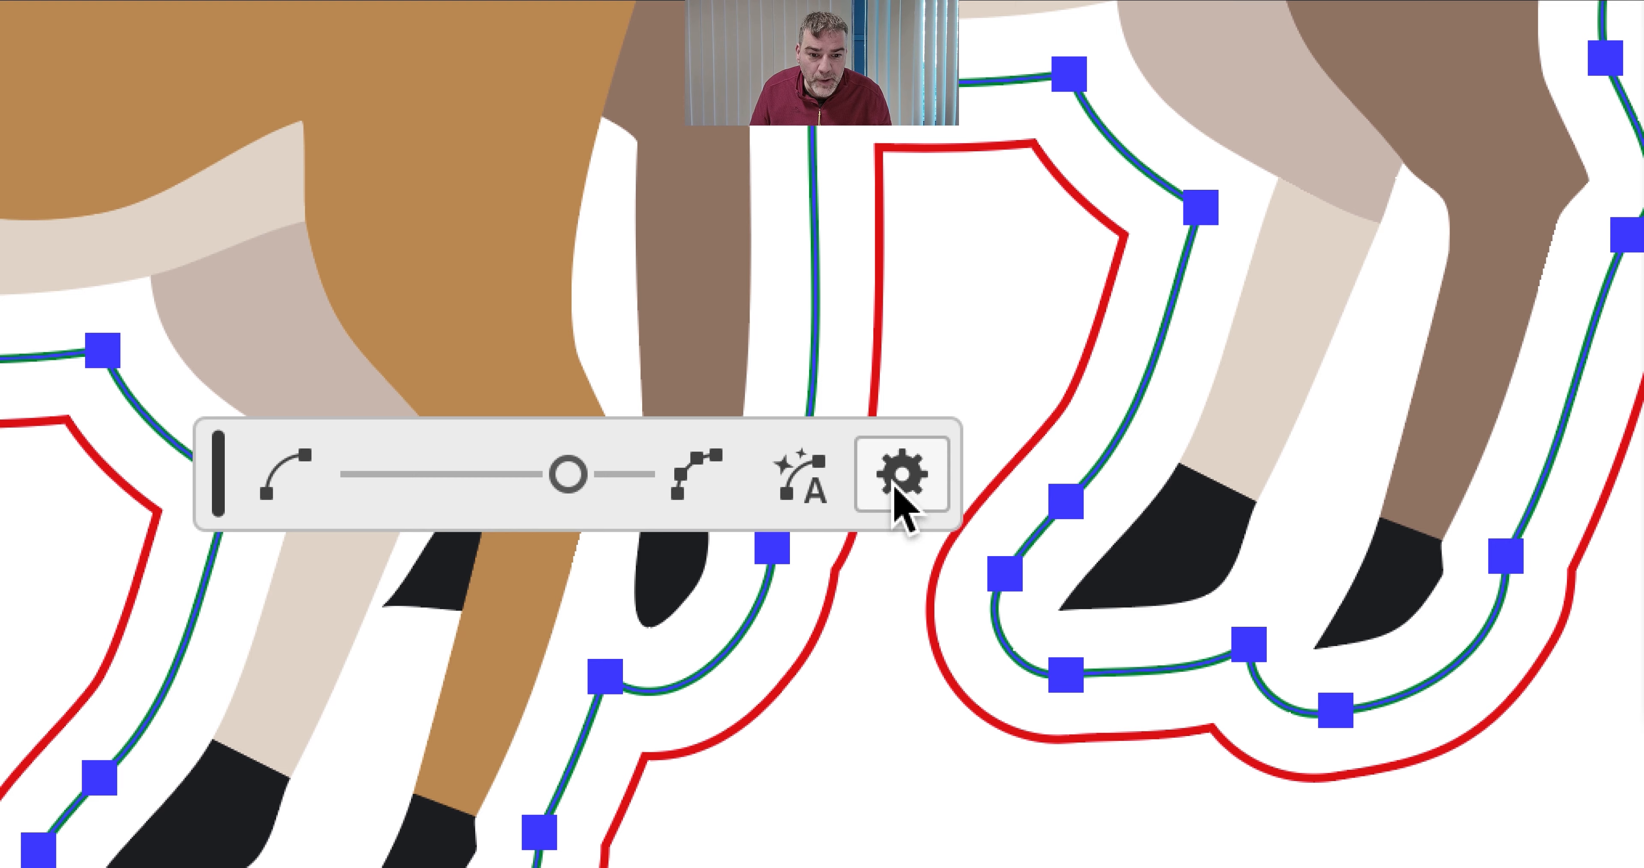
click(905, 461)
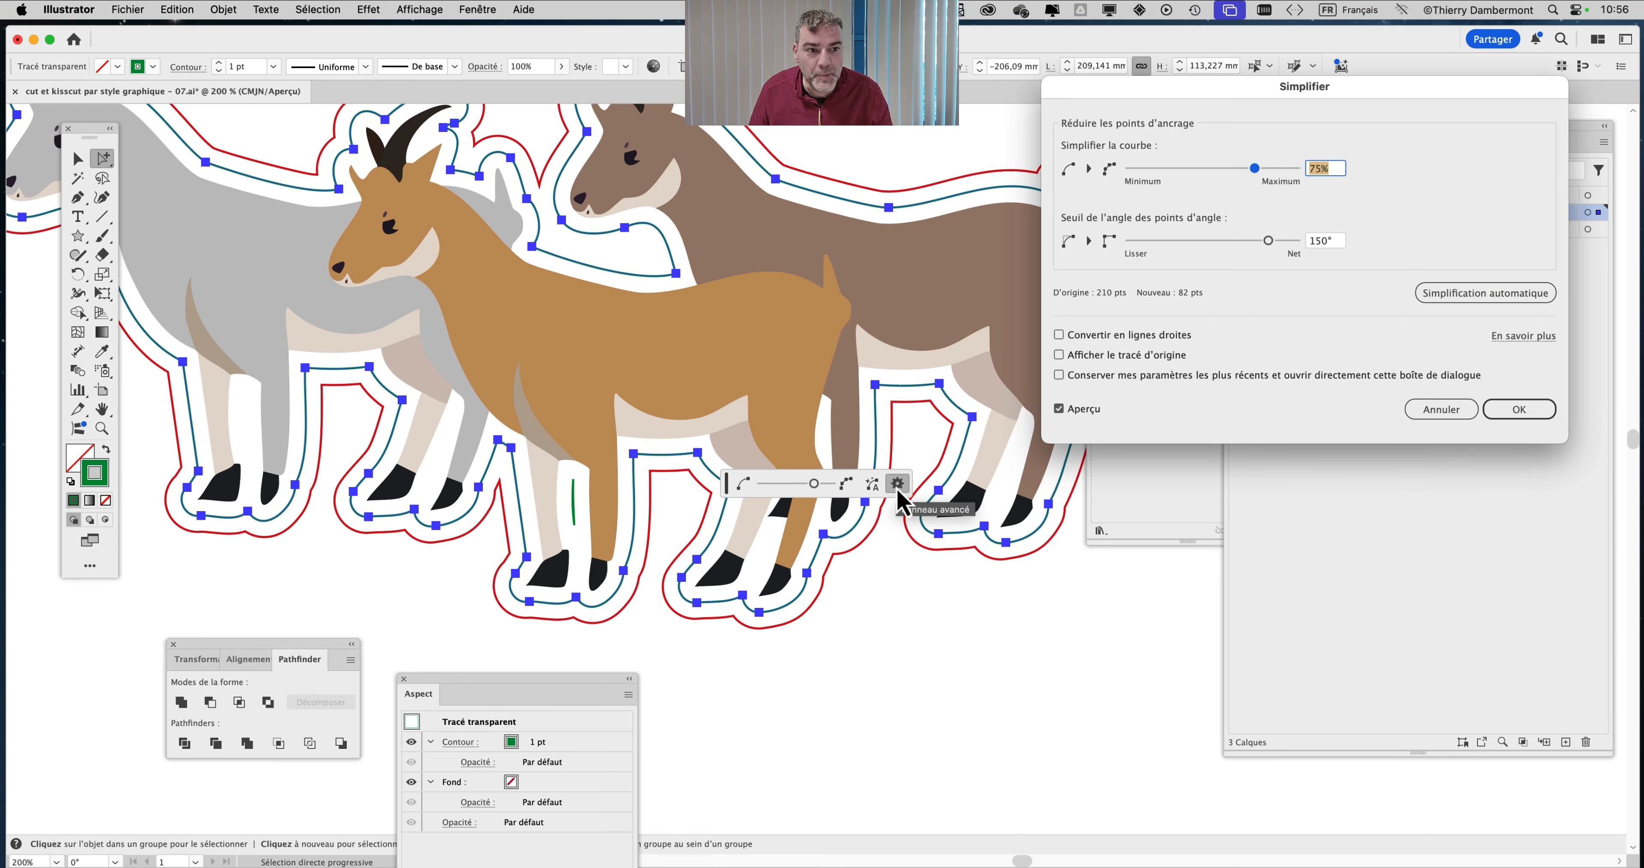
click(1199, 169)
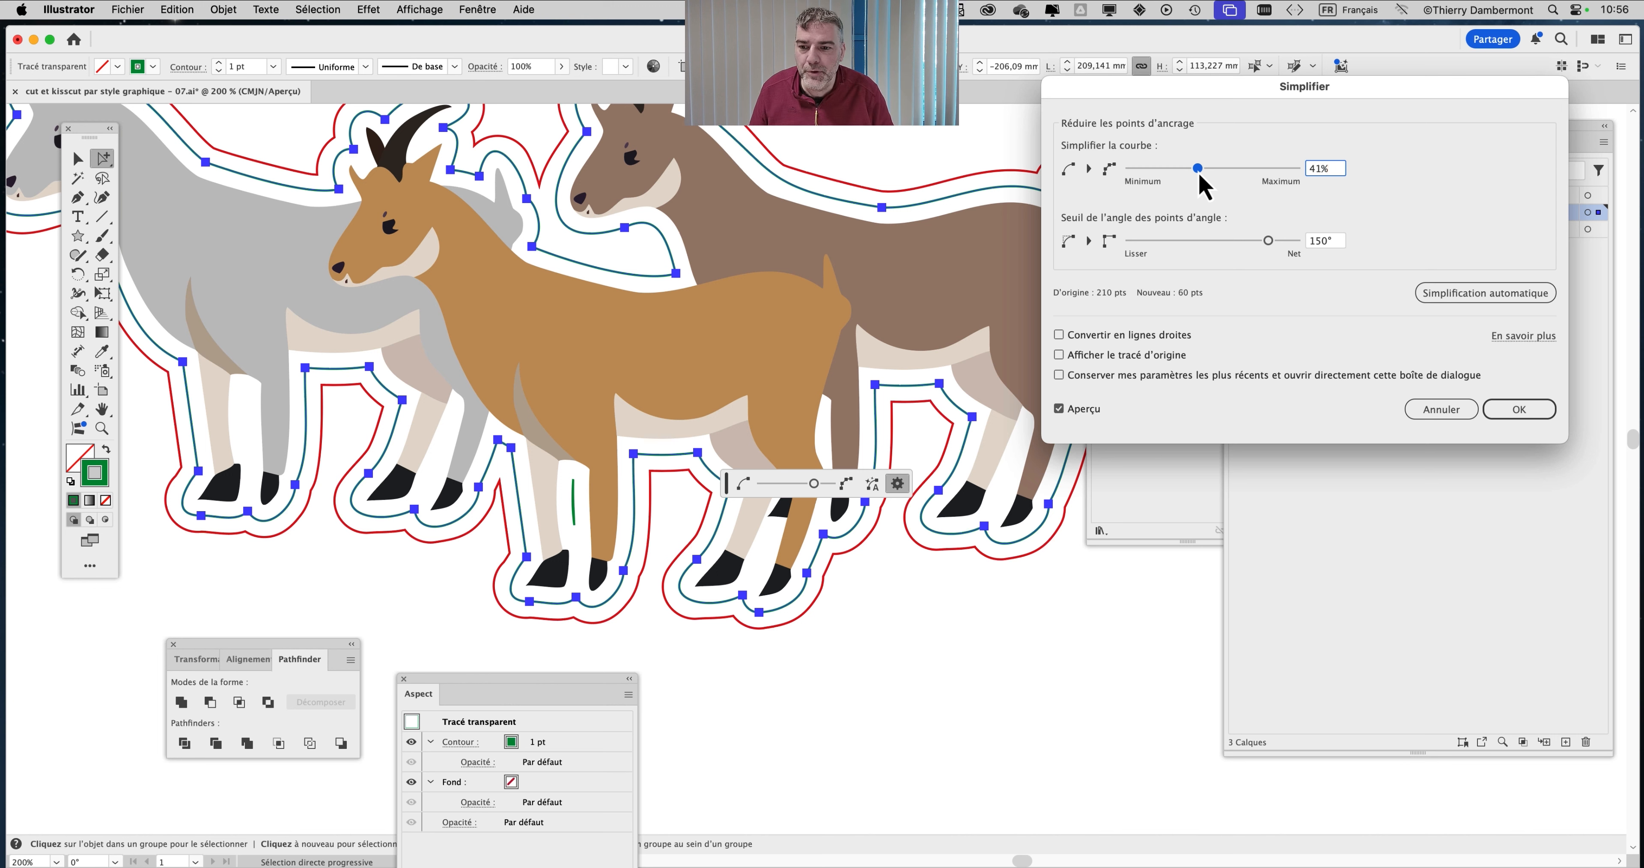
mouse_move(1199, 176)
mouse_down()
mouse_move(1165, 179)
mouse_move(1210, 189)
mouse_move(1187, 179)
mouse_up()
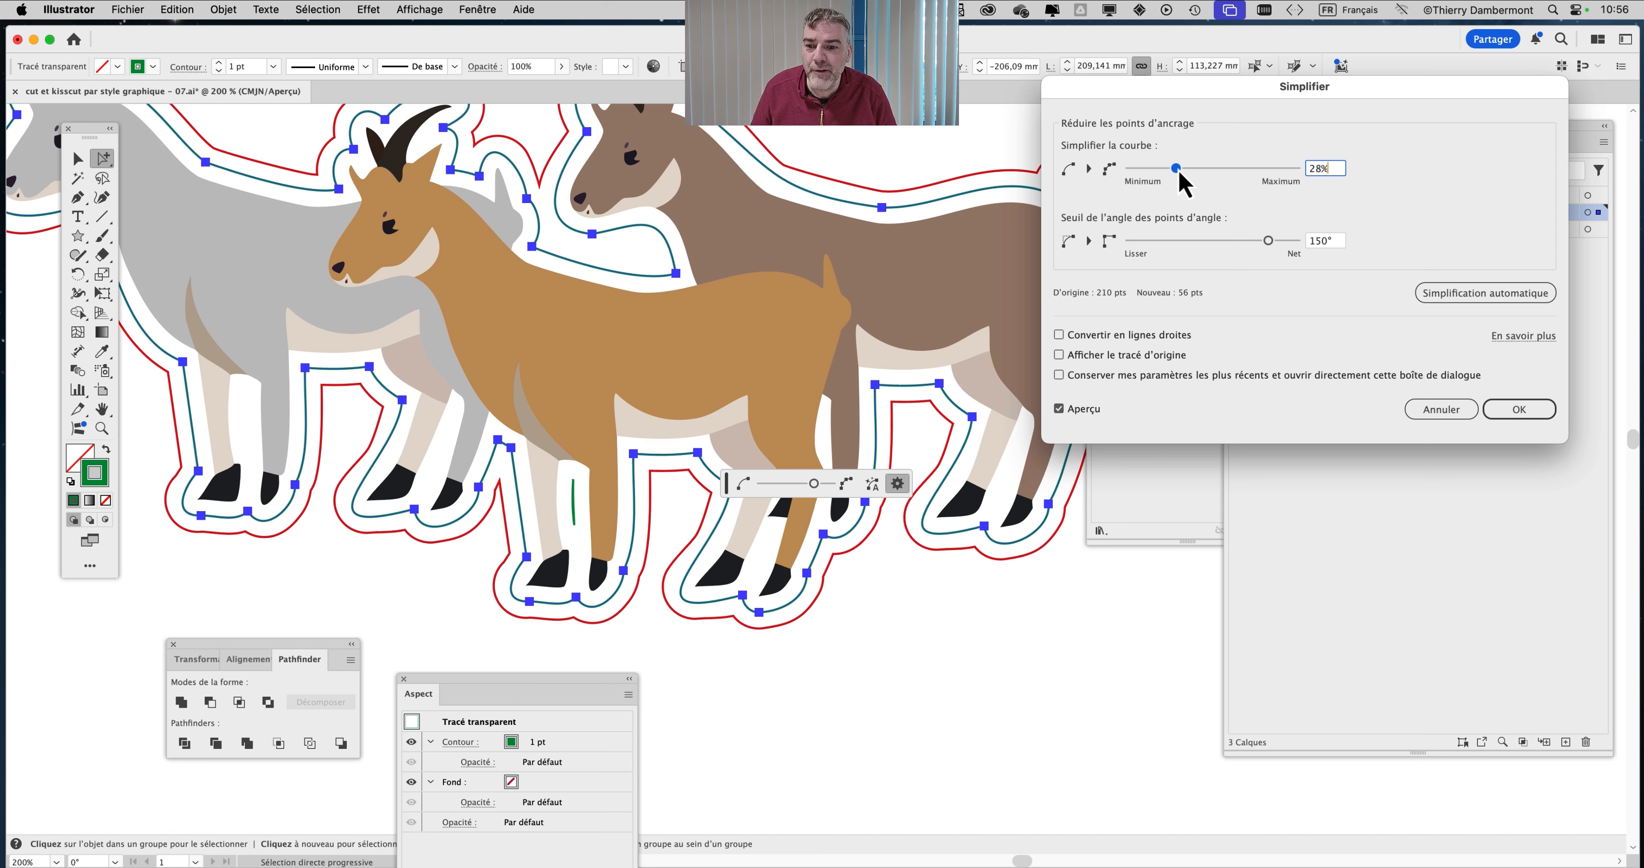
mouse_move(1181, 175)
mouse_down()
mouse_move(1222, 175)
mouse_move(1182, 185)
mouse_up()
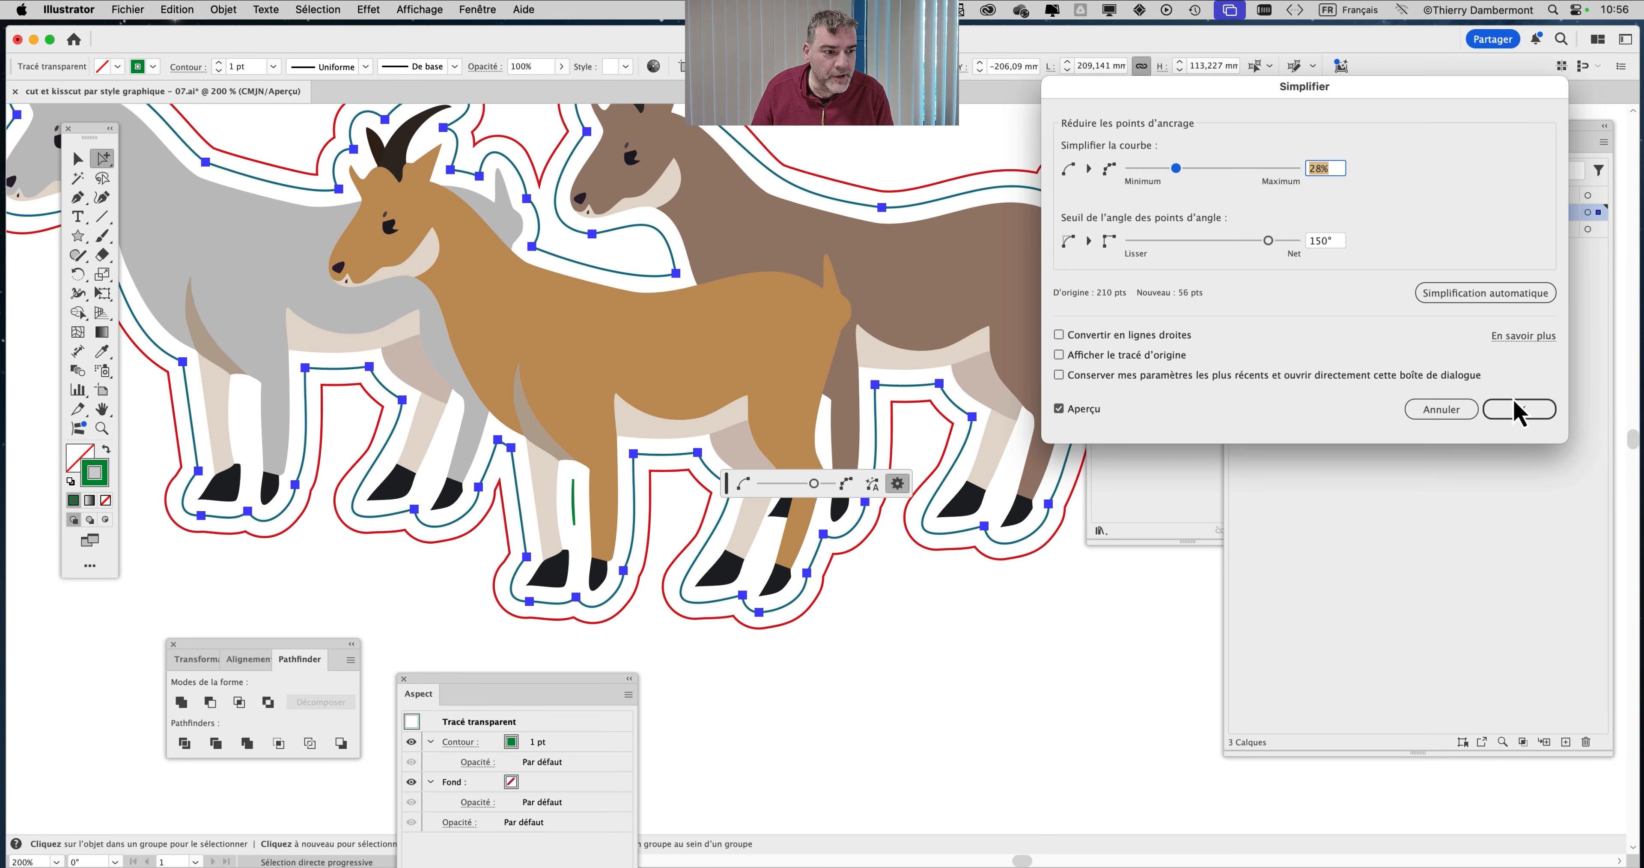
click(1520, 409)
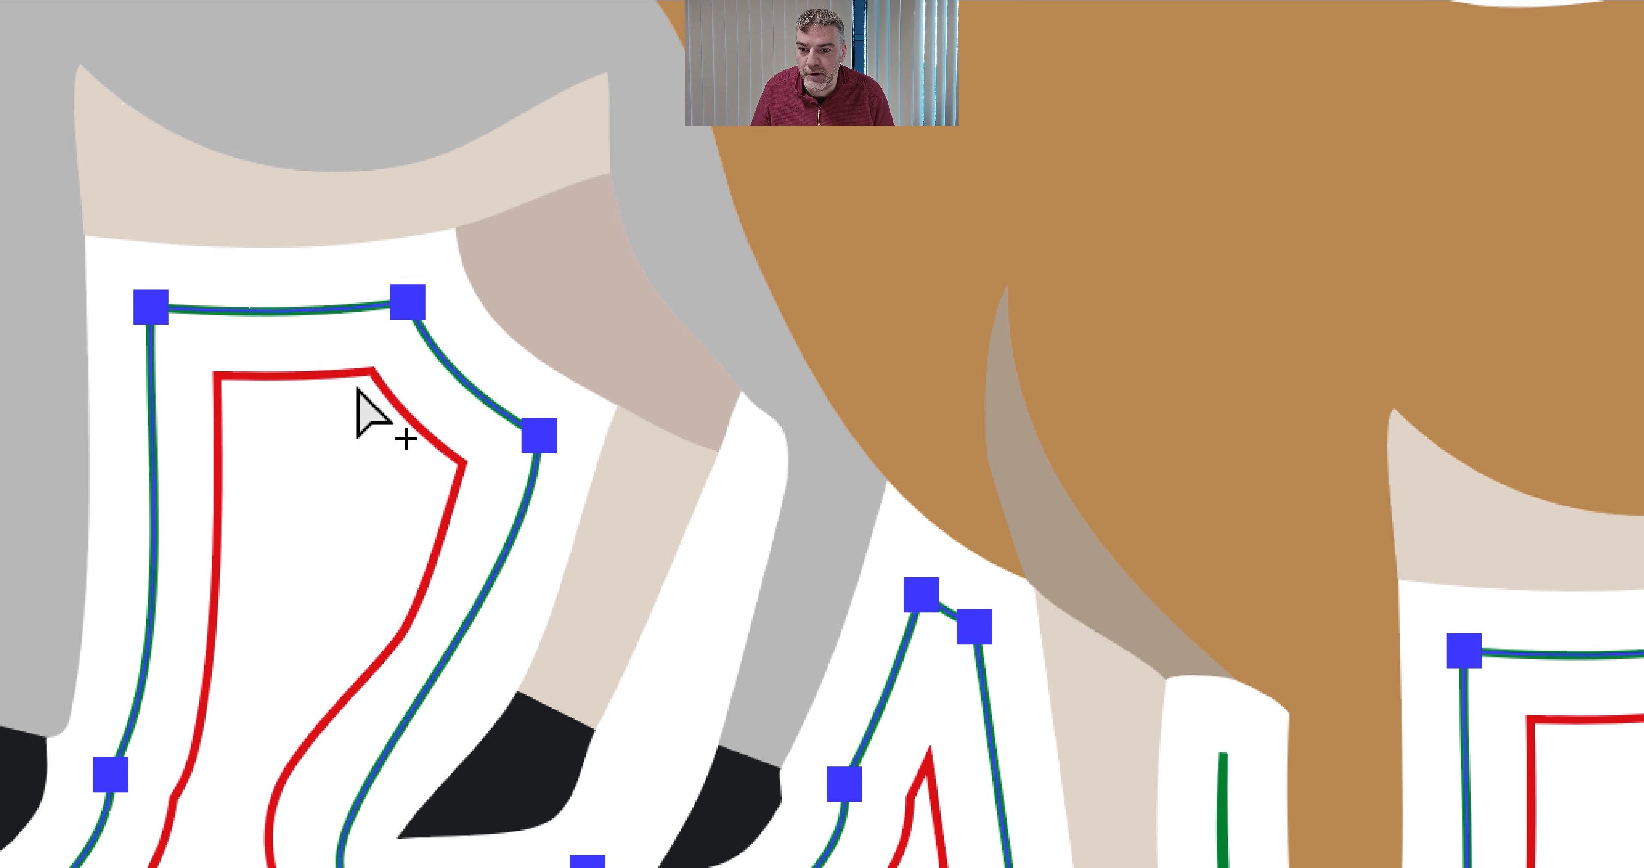
Simplify the outer red cut contour with the curve simplification set to 28%, and deselect it
click(303, 364)
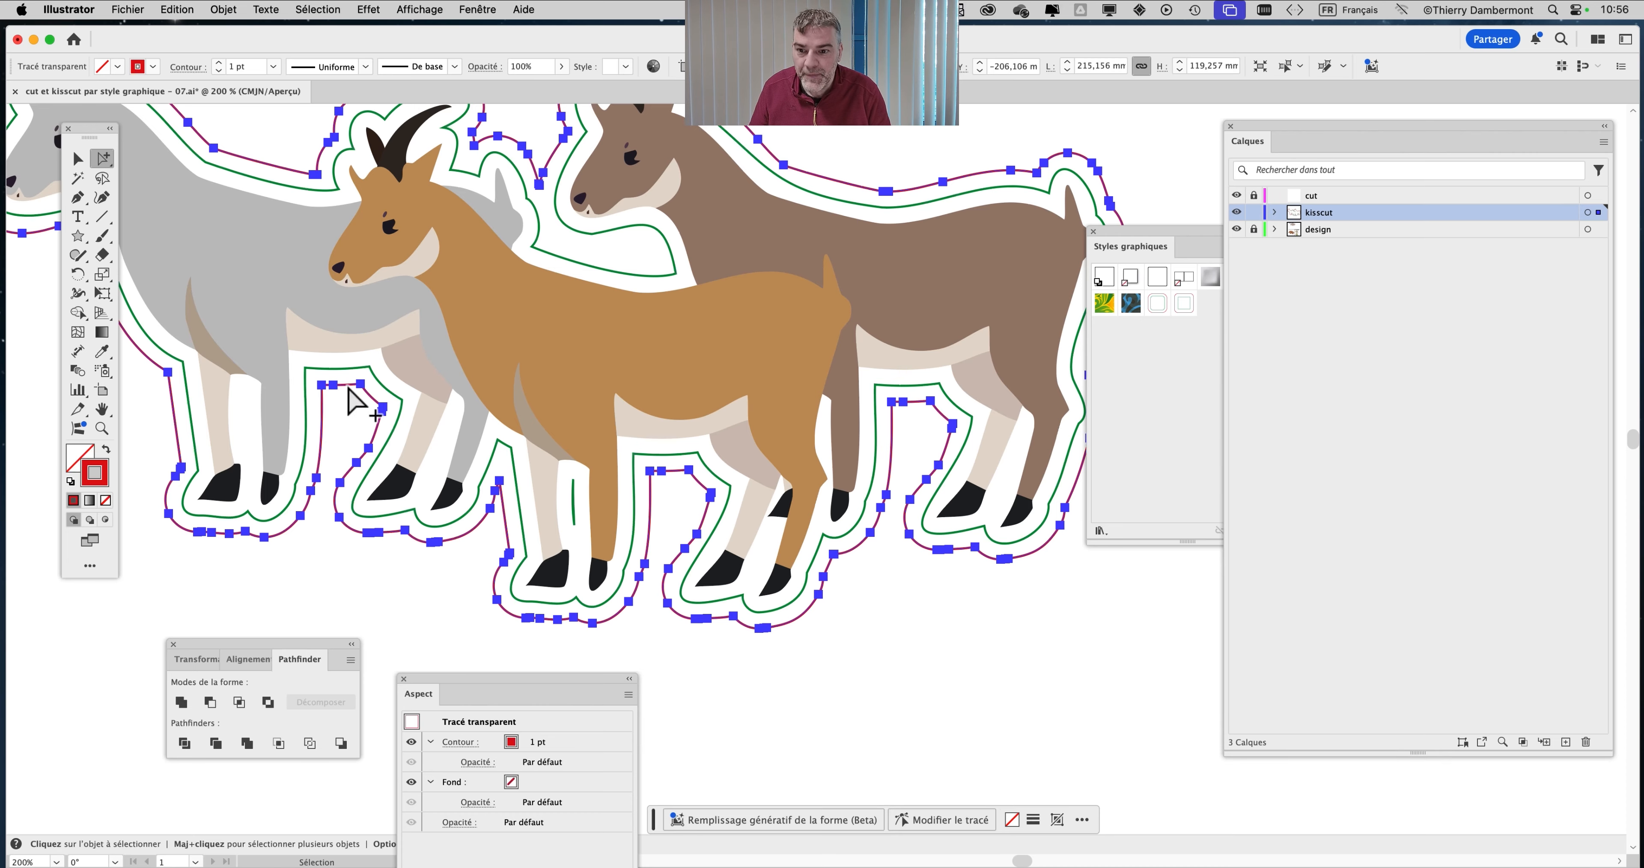
click(224, 9)
mouse_move(273, 478)
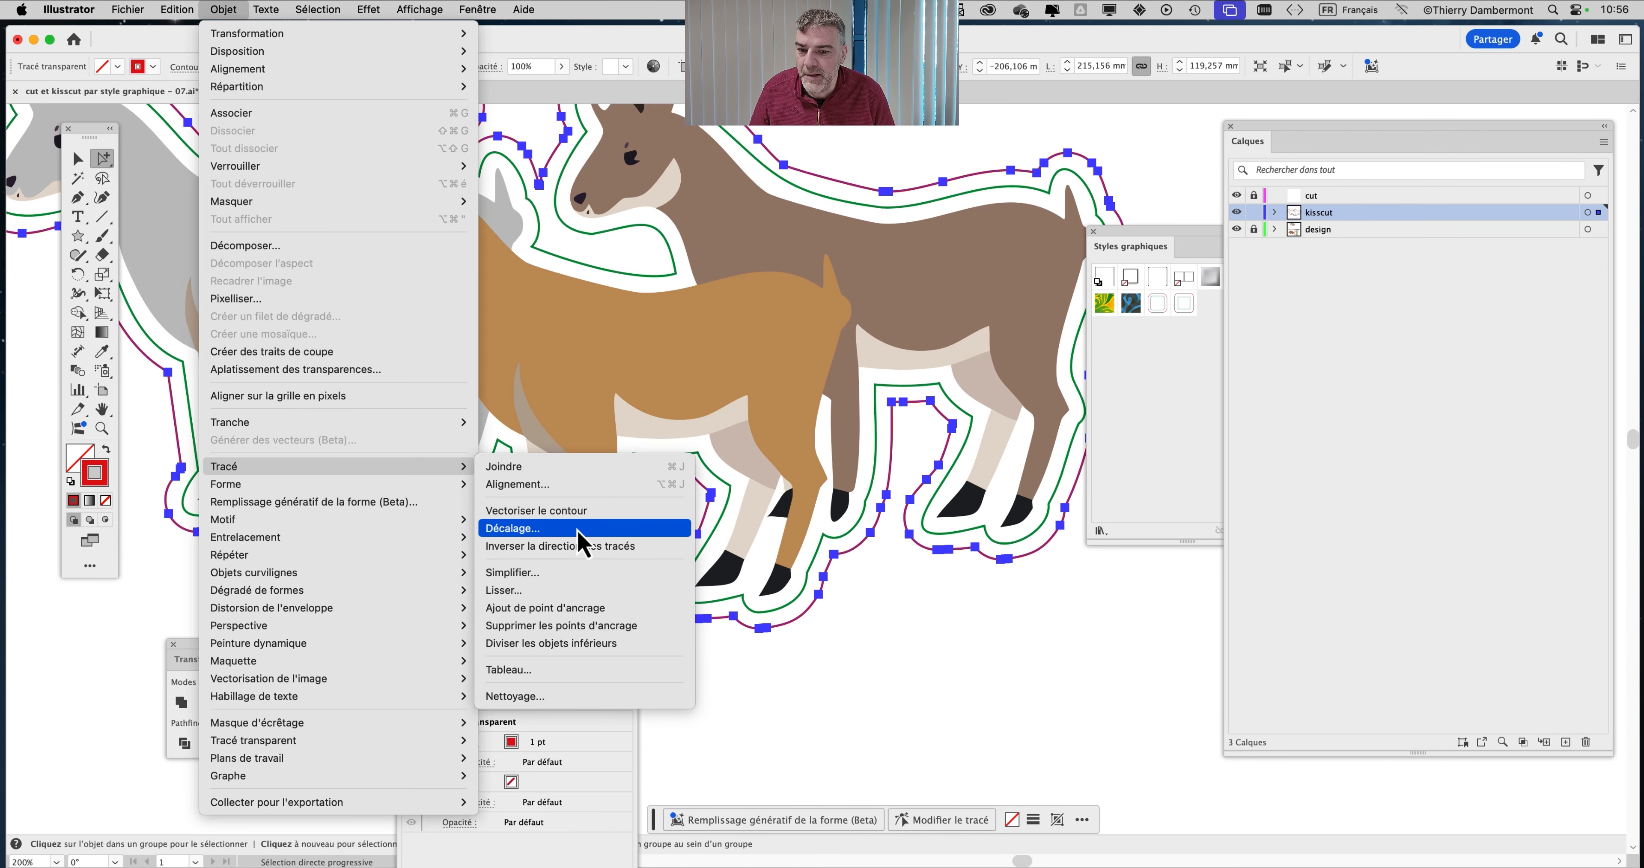
click(576, 573)
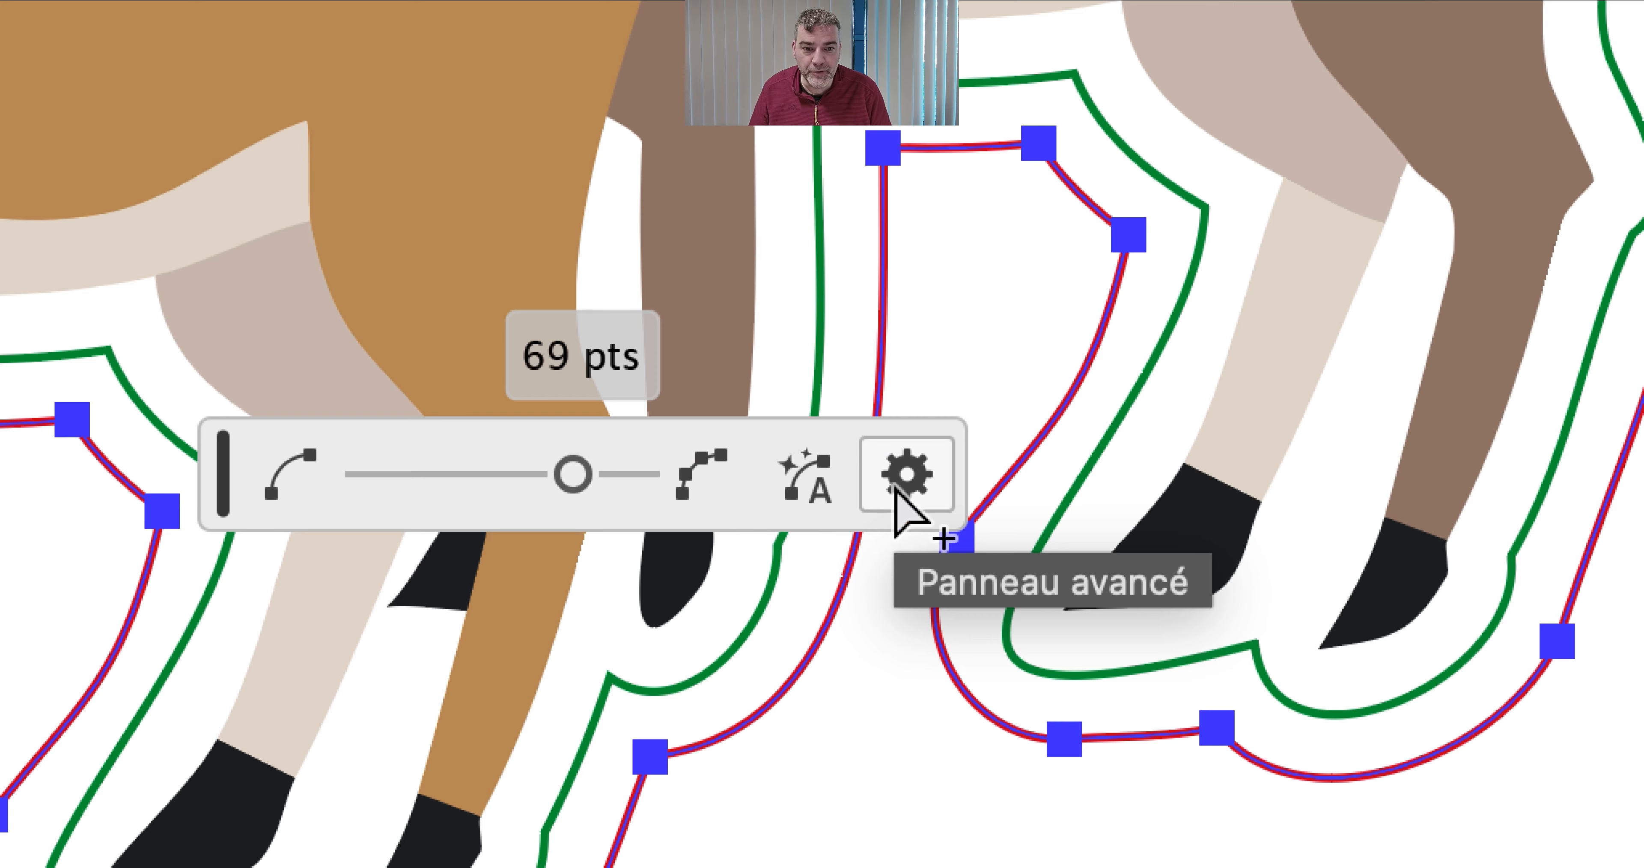
click(895, 487)
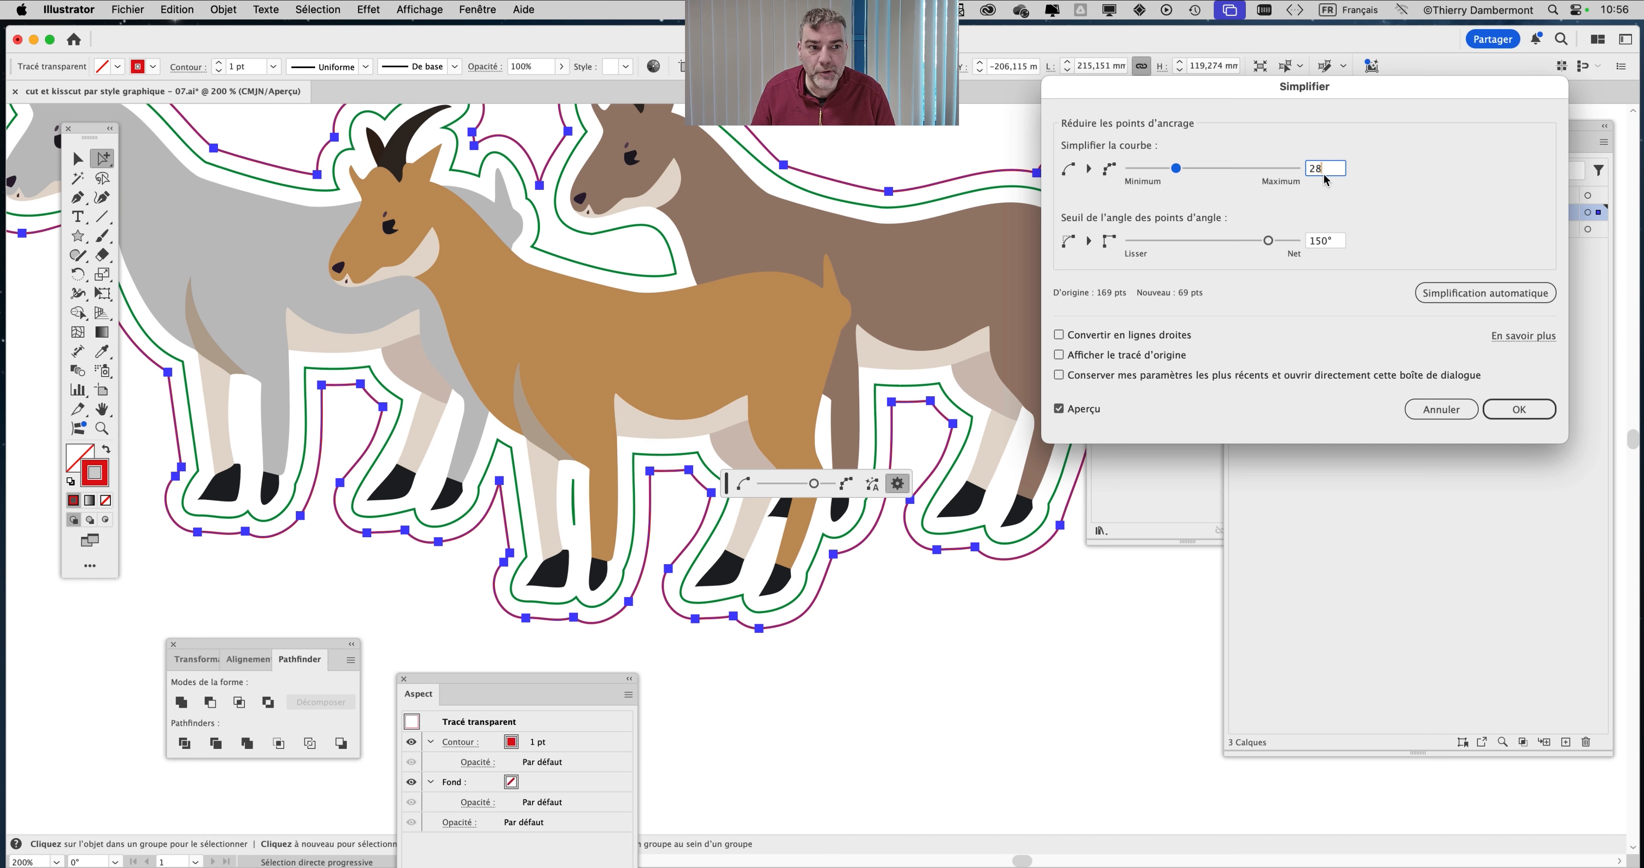
key(Tab)
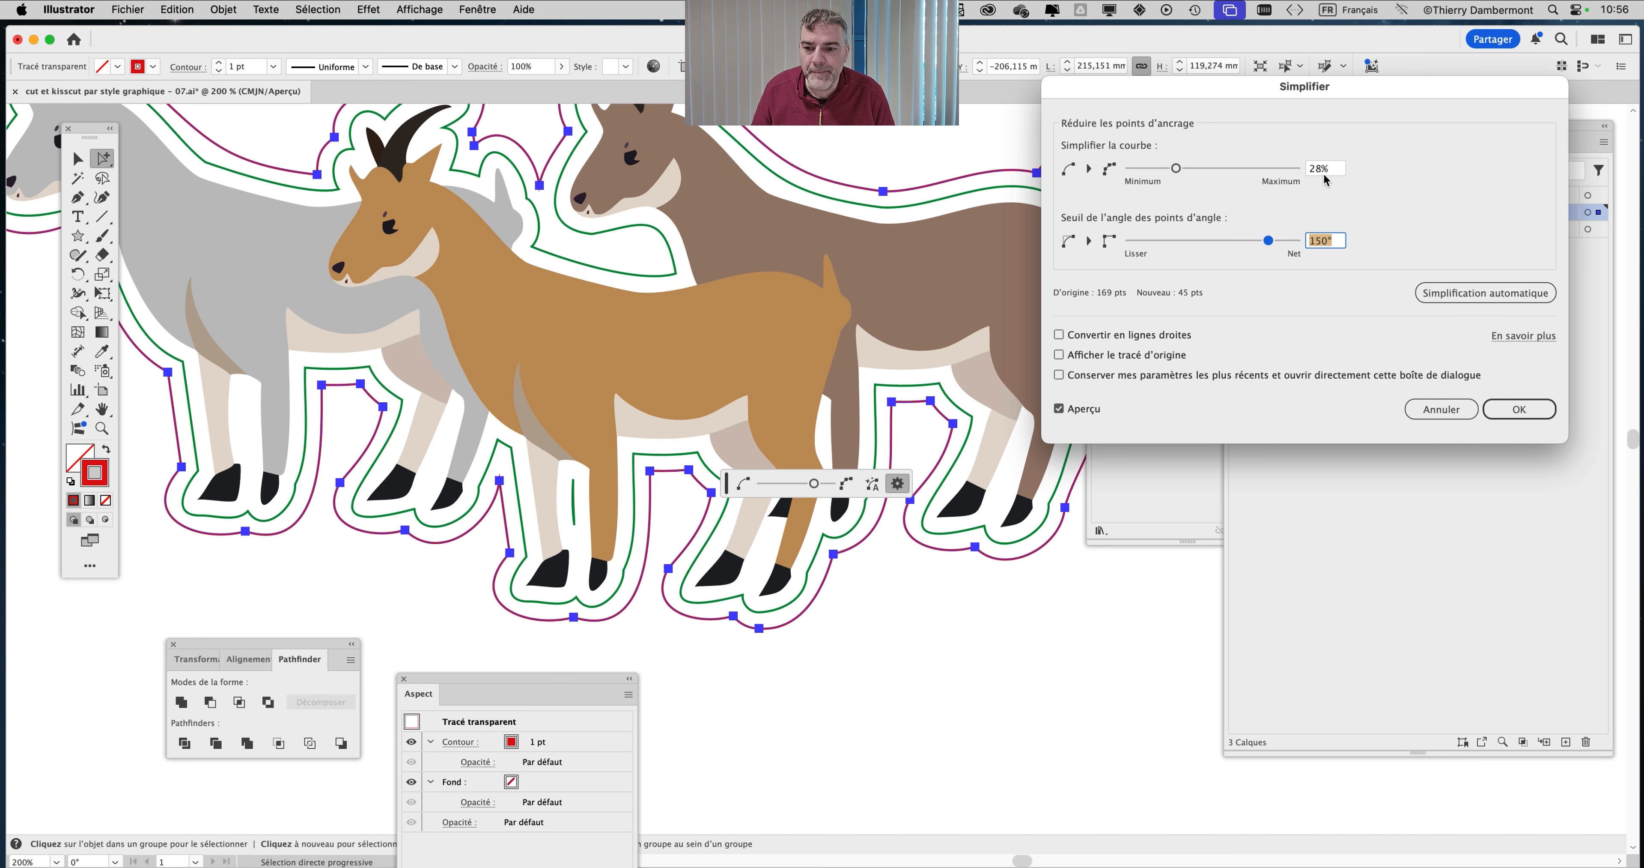
click(1544, 411)
click(838, 626)
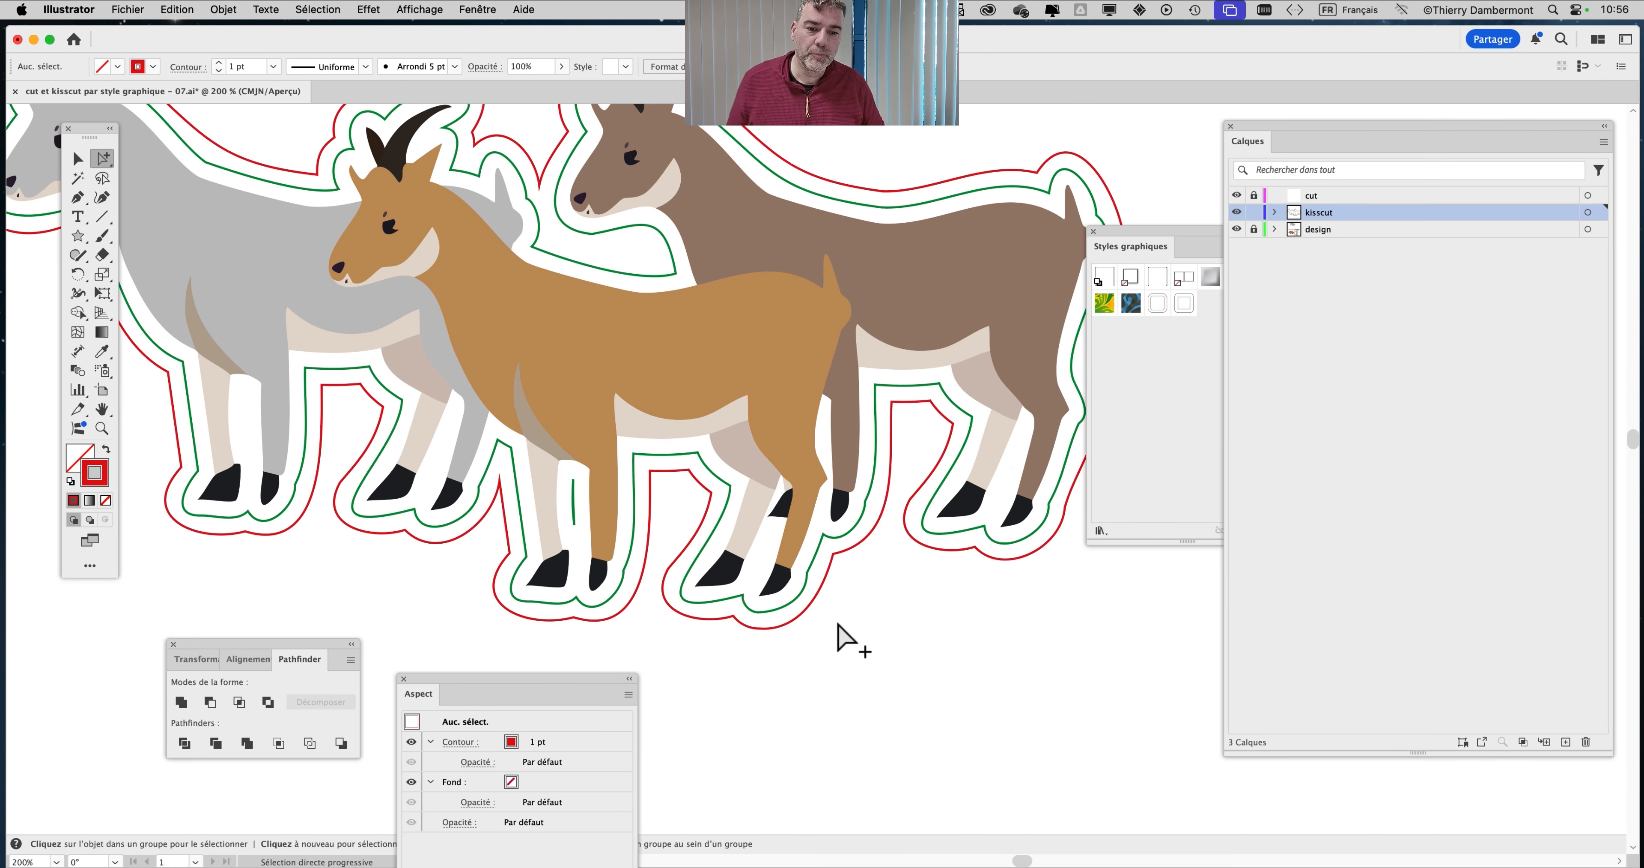
Examine the simplified red and green contours around the goats' heads, backs and legs
key(a)
scroll(682, 535, down, 1)
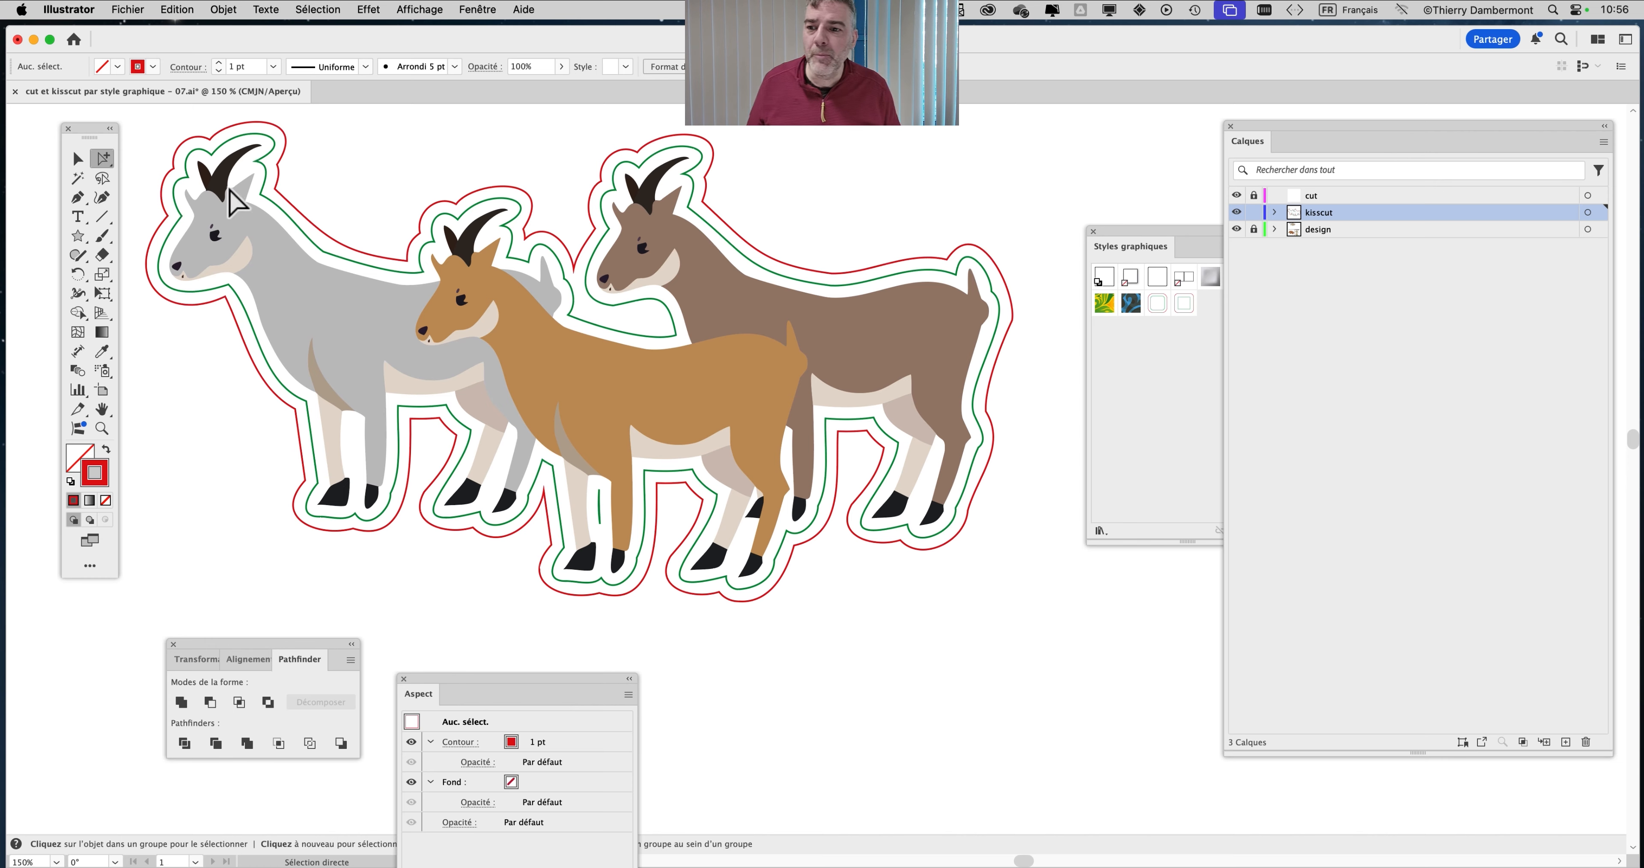
scroll(228, 174, up, 1)
scroll(273, 165, up, 1)
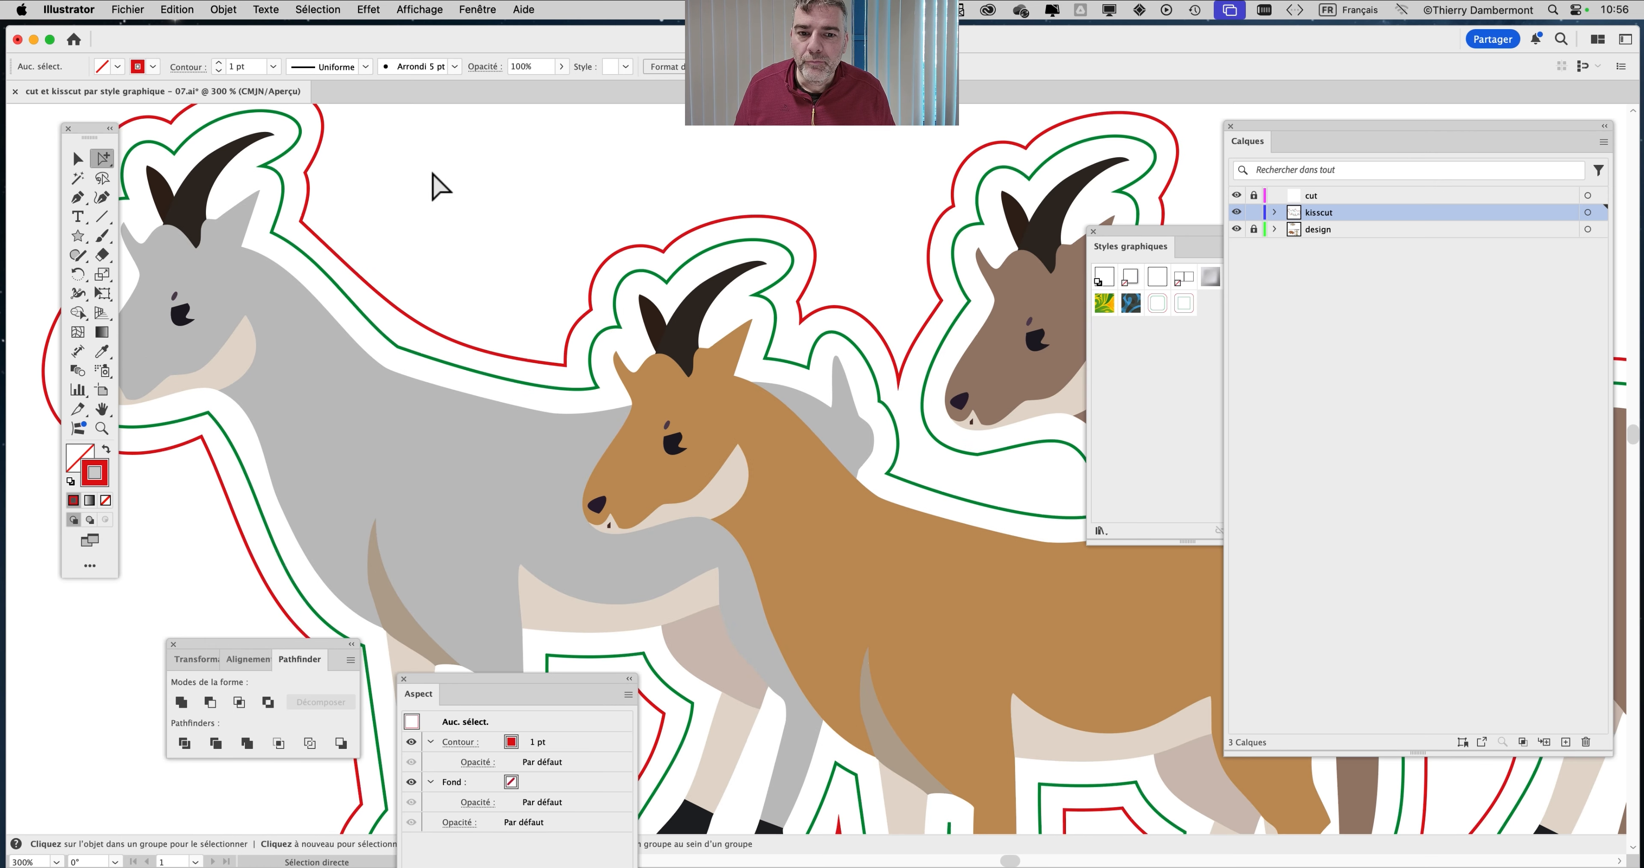
scroll(574, 413, down, 1)
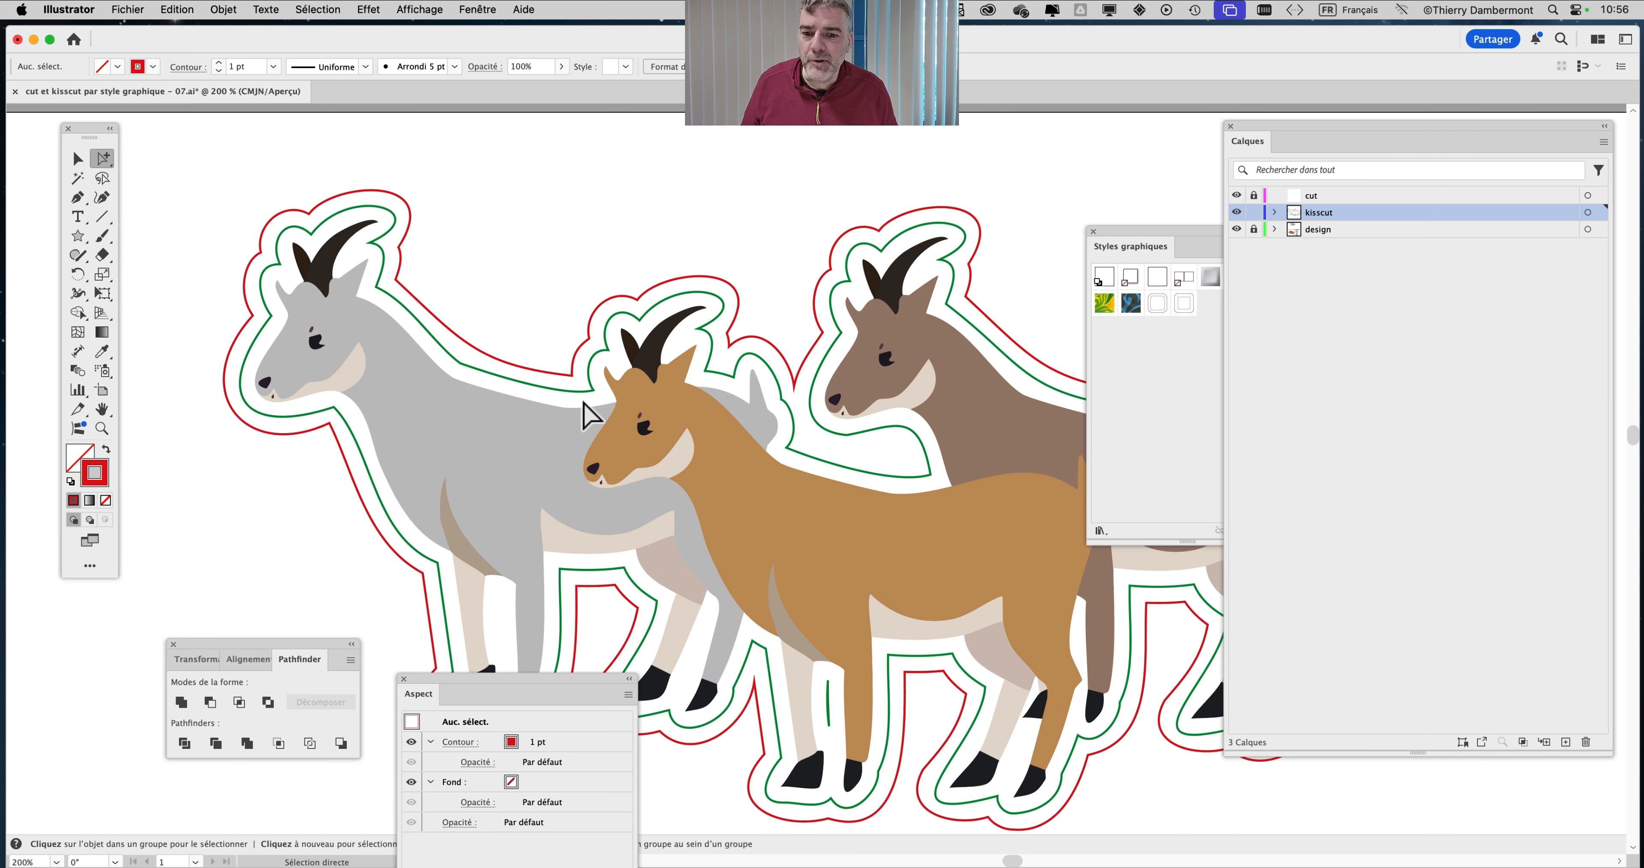
scroll(570, 424, down, 2)
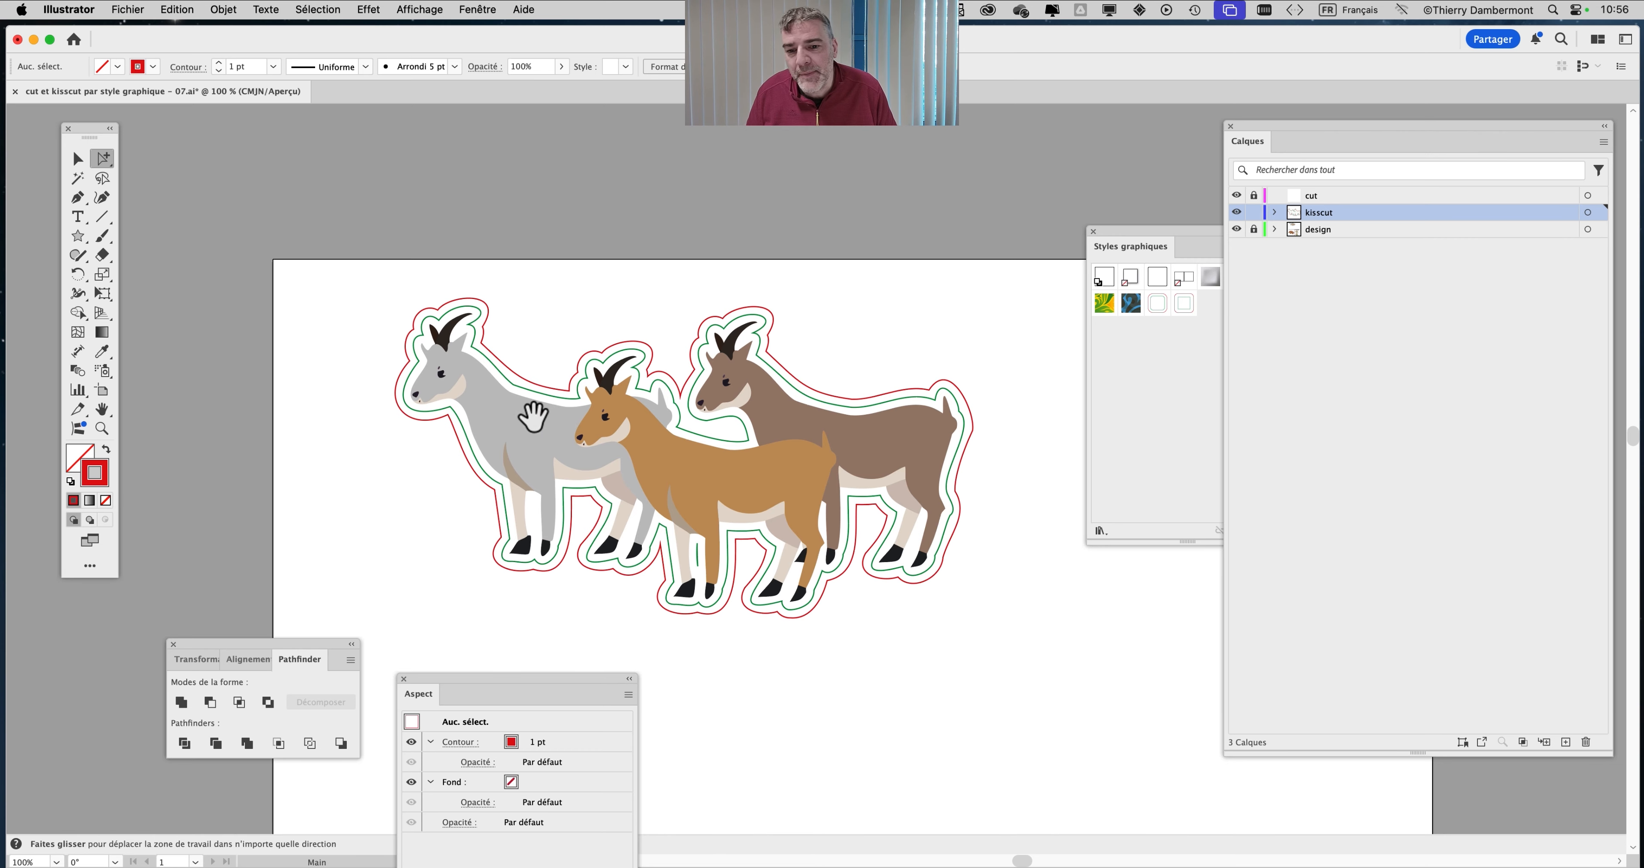
drag(532, 418, 396, 329)
scroll(415, 348, up, 1)
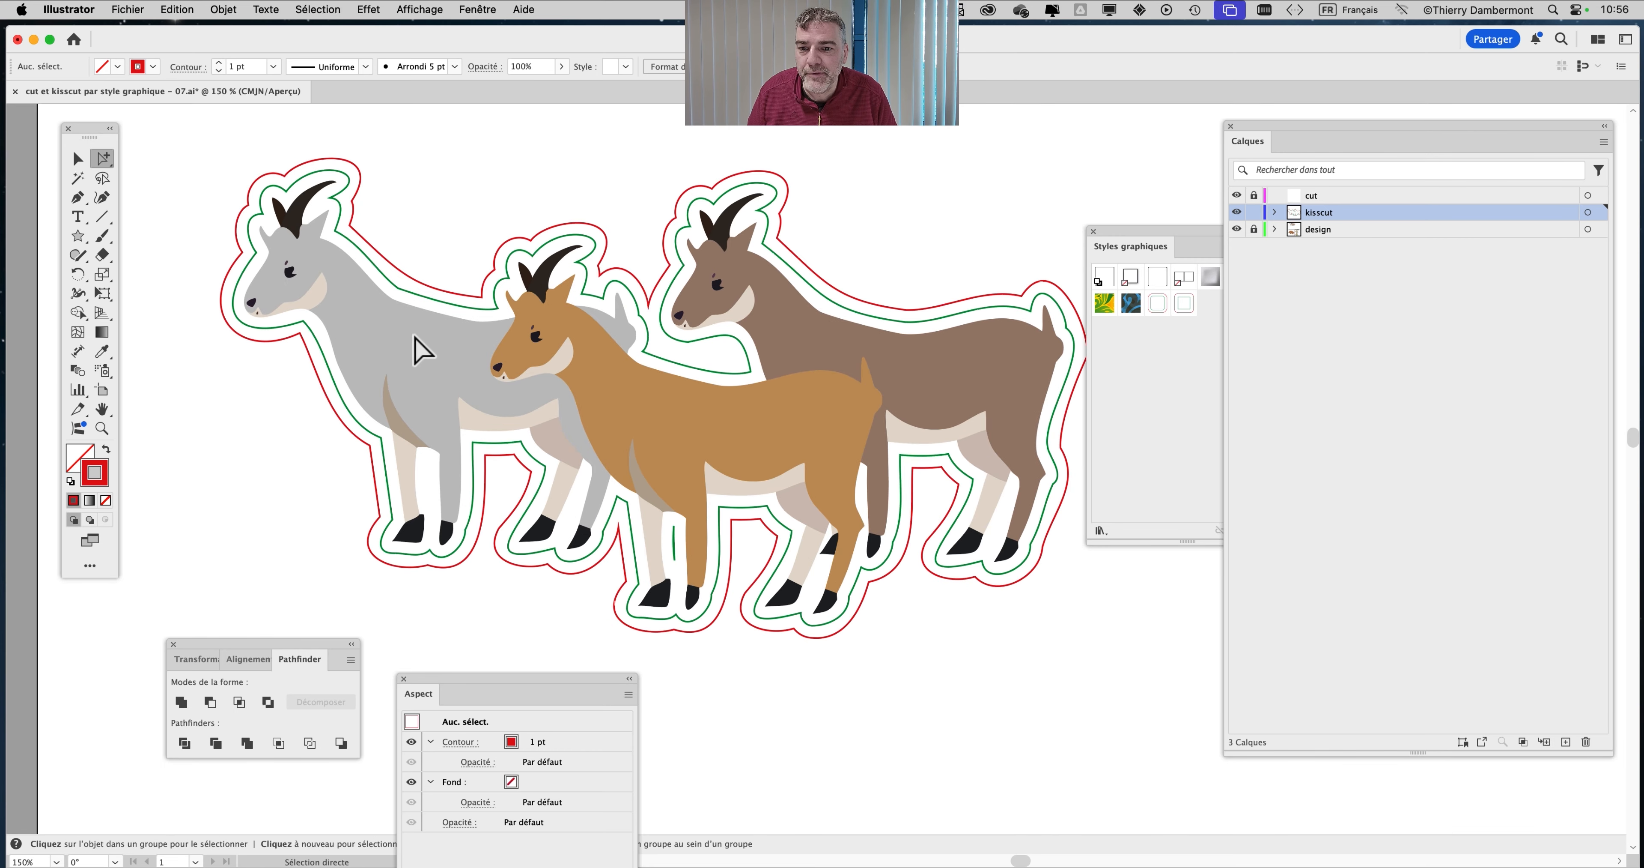
scroll(415, 348, up, 1)
scroll(363, 293, down, 3)
scroll(363, 293, right, 3)
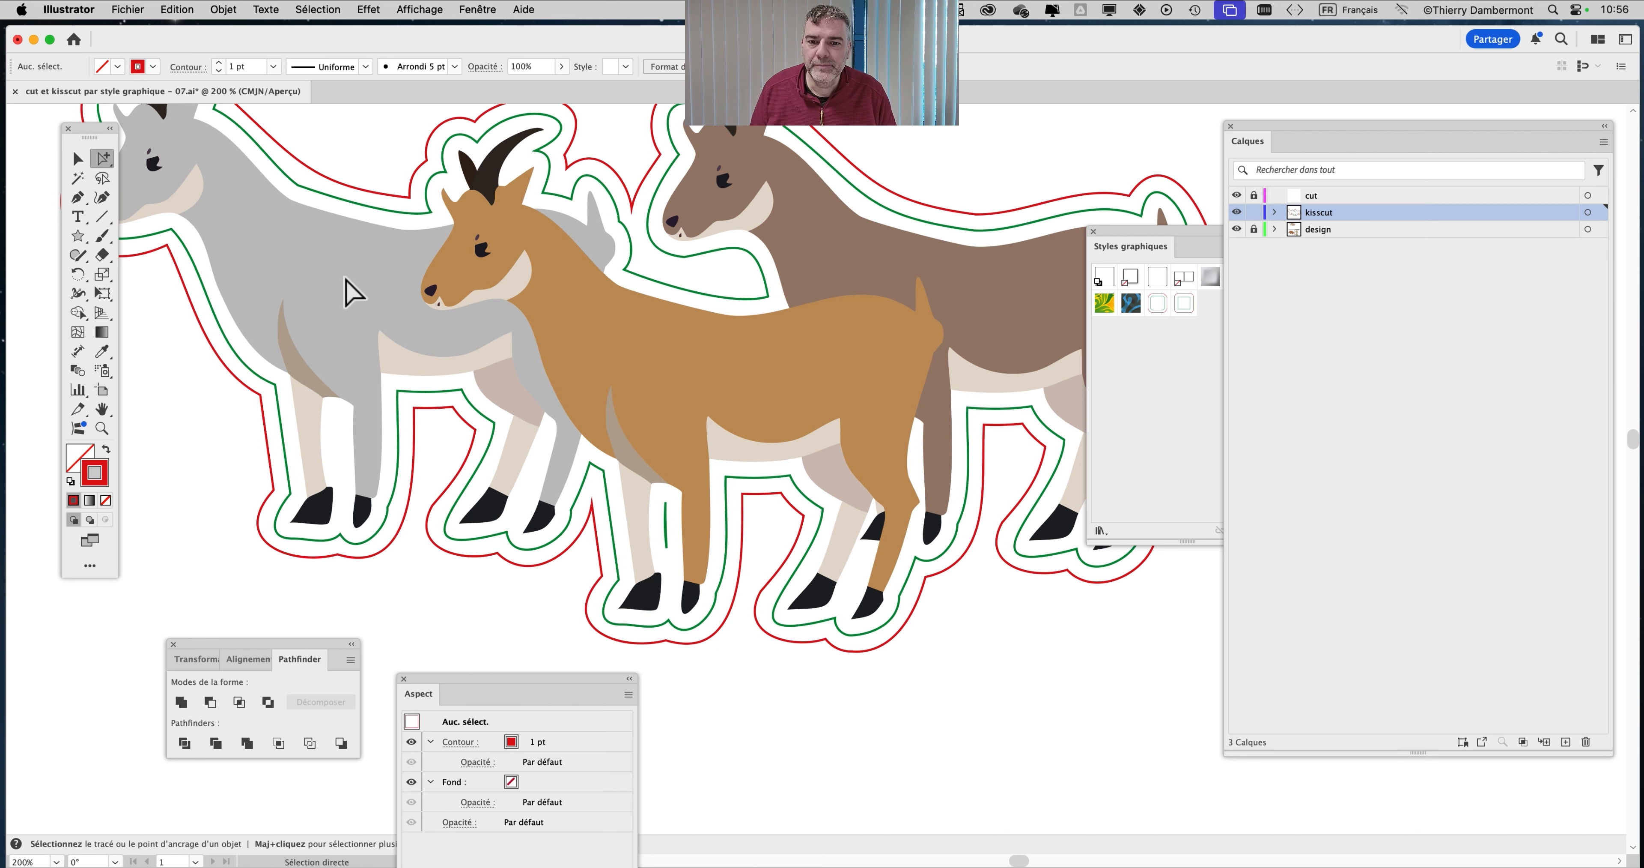
scroll(351, 315, down, 1)
scroll(422, 375, up, 2)
scroll(422, 375, left, 1)
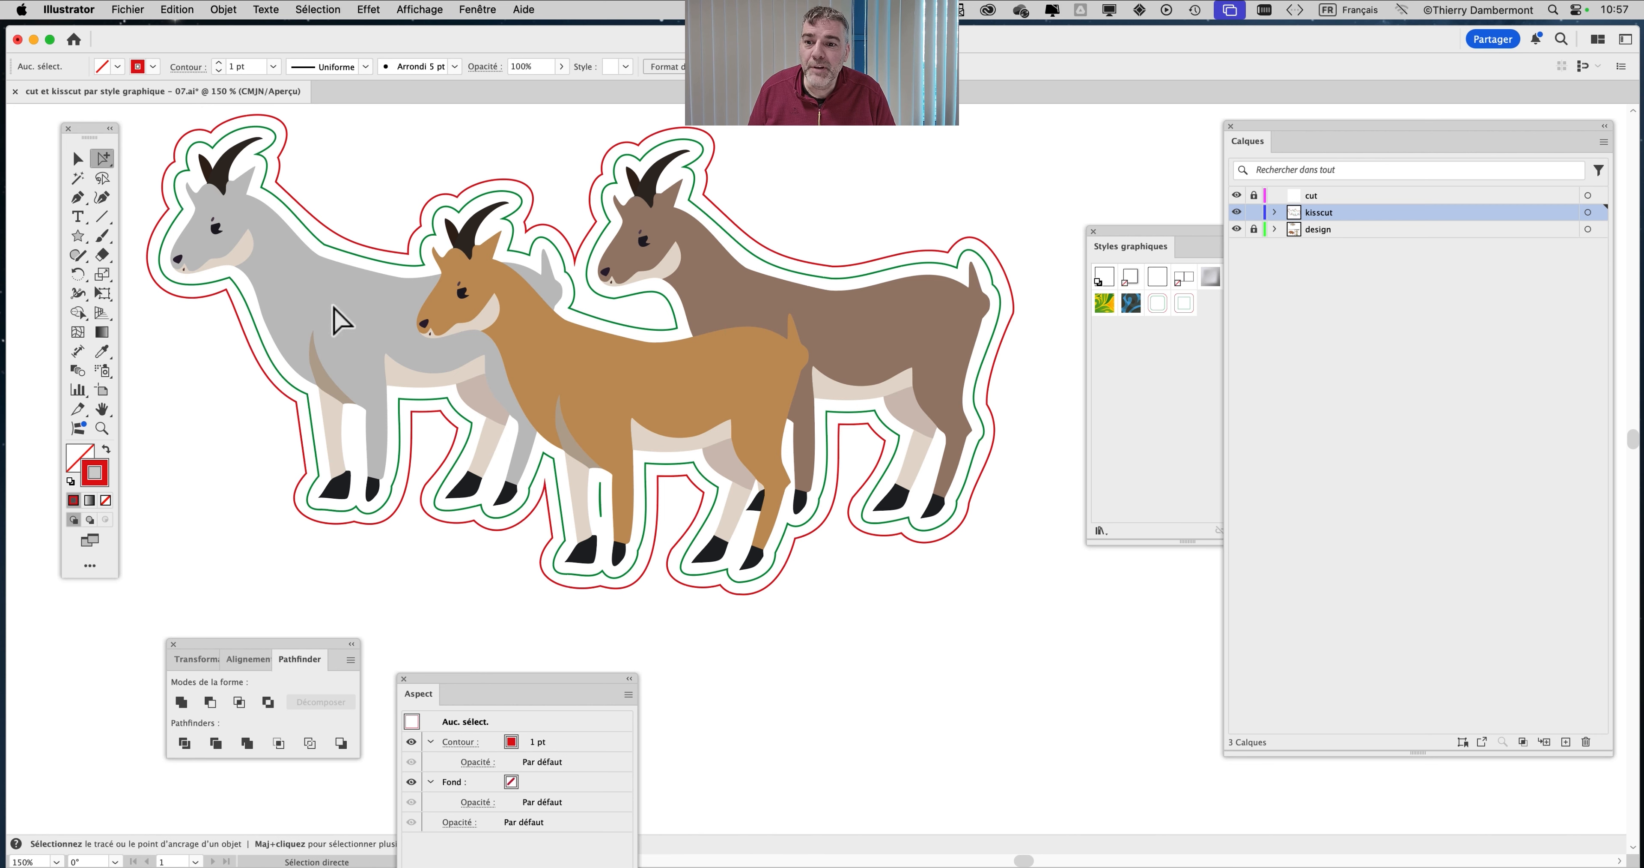
scroll(343, 246, up, 4)
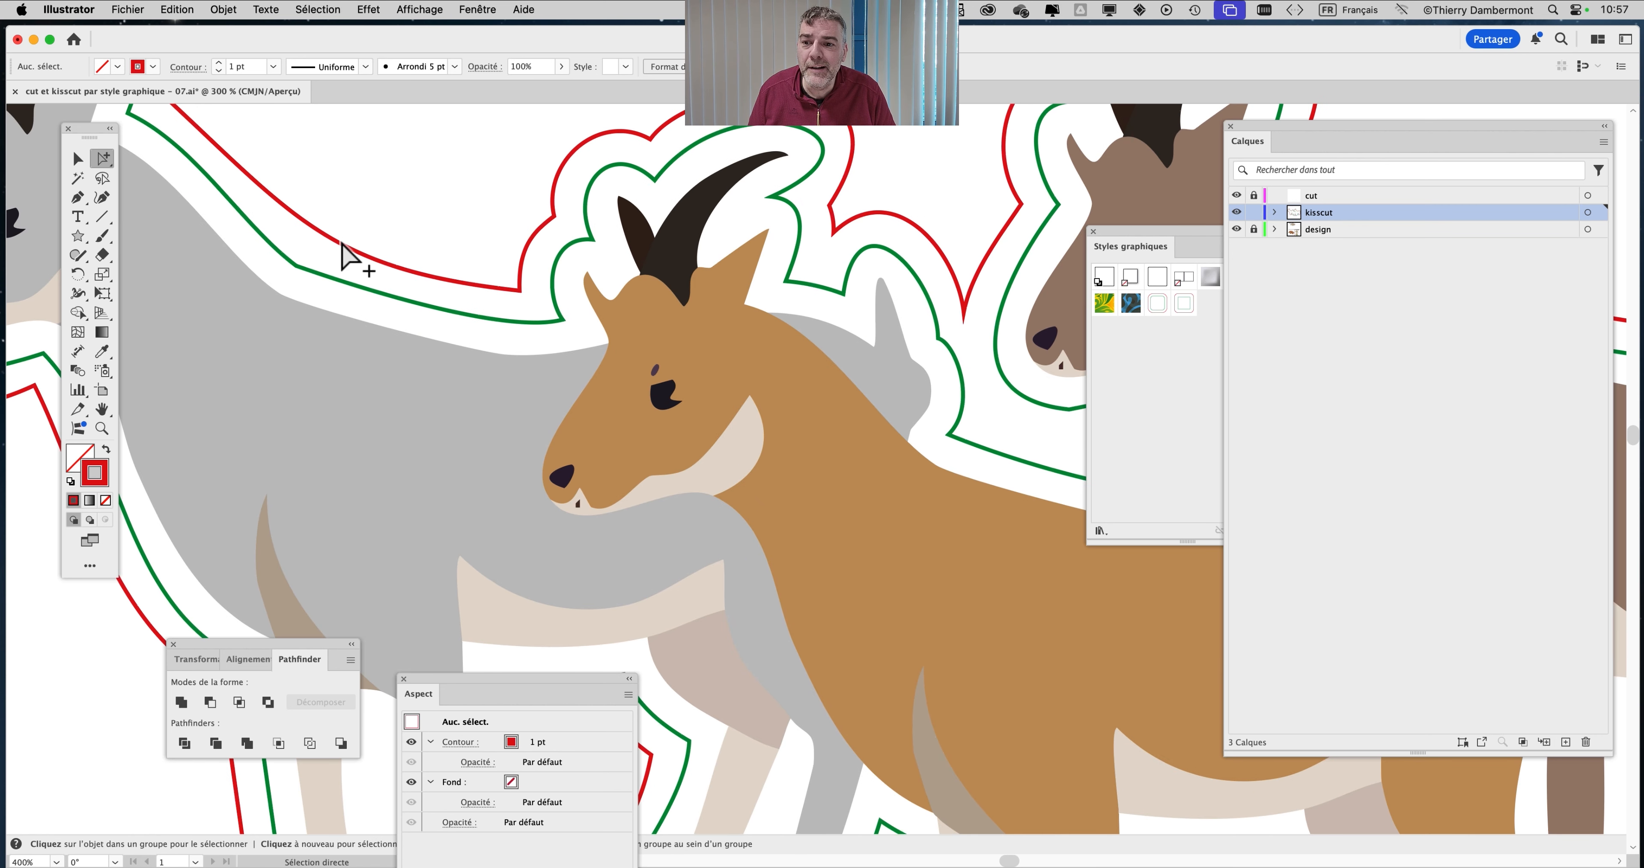
Check the anchor points of the red cut contour and the green kisscut contour in turn, and clear the selection
click(358, 268)
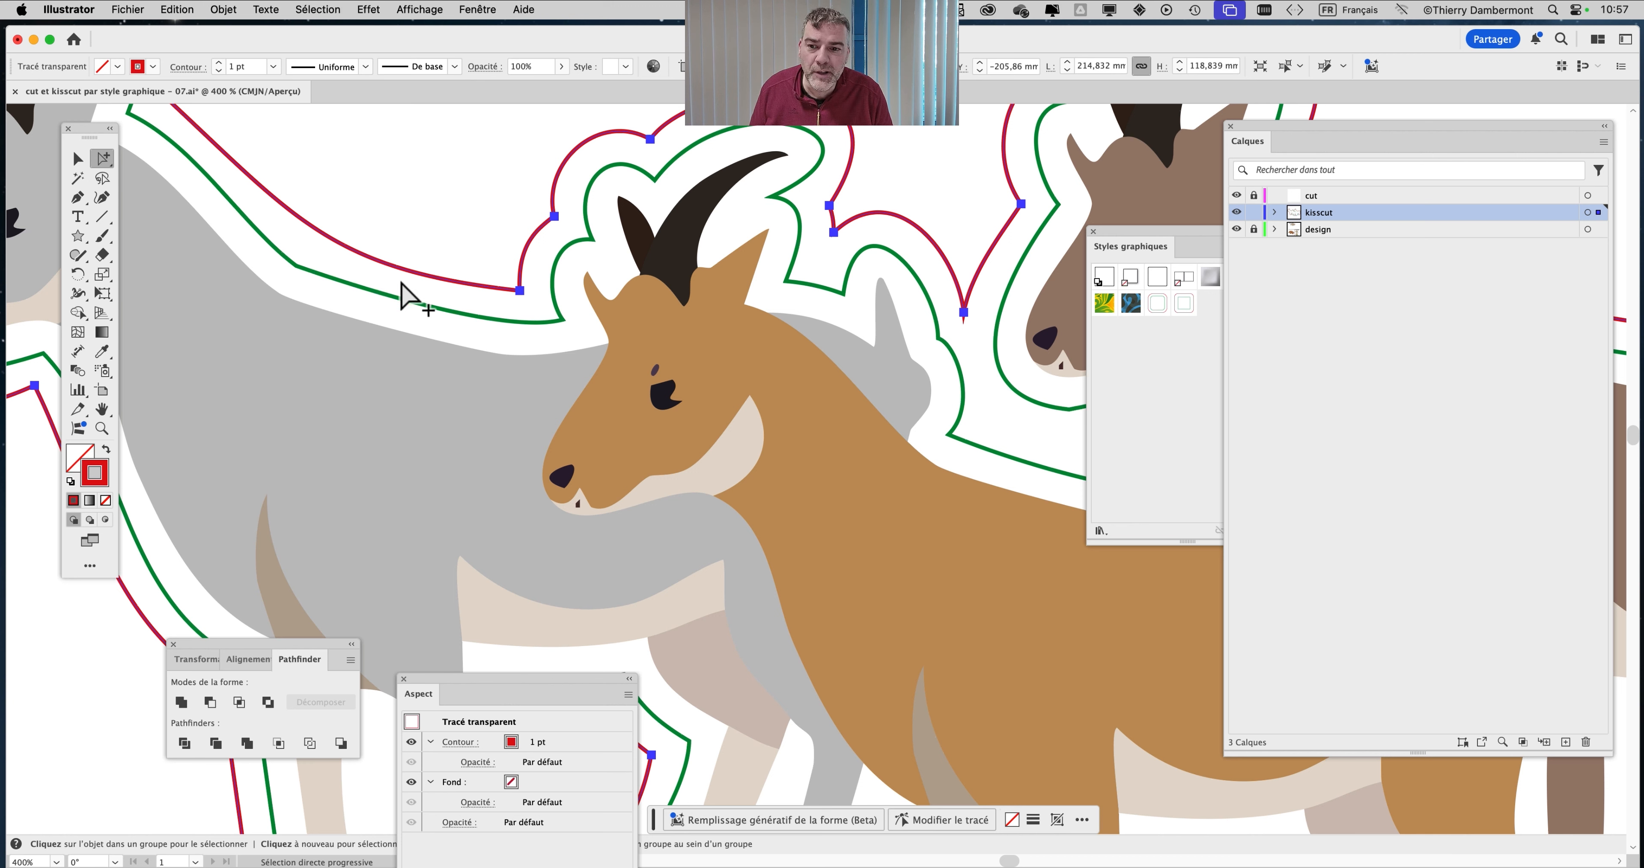
click(400, 296)
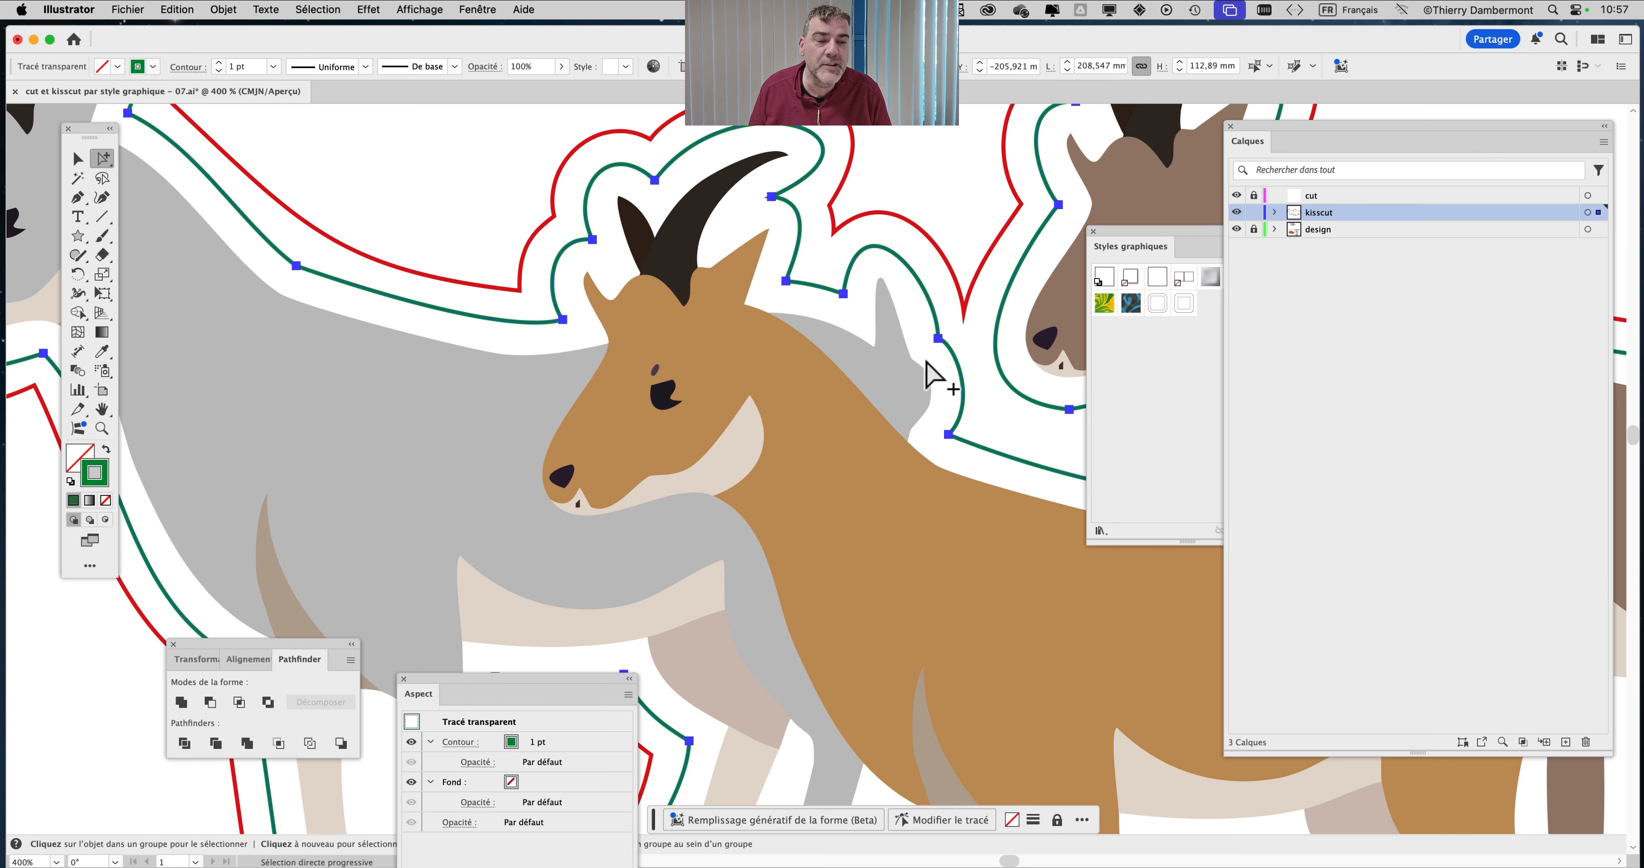
scroll(476, 313, up, 1)
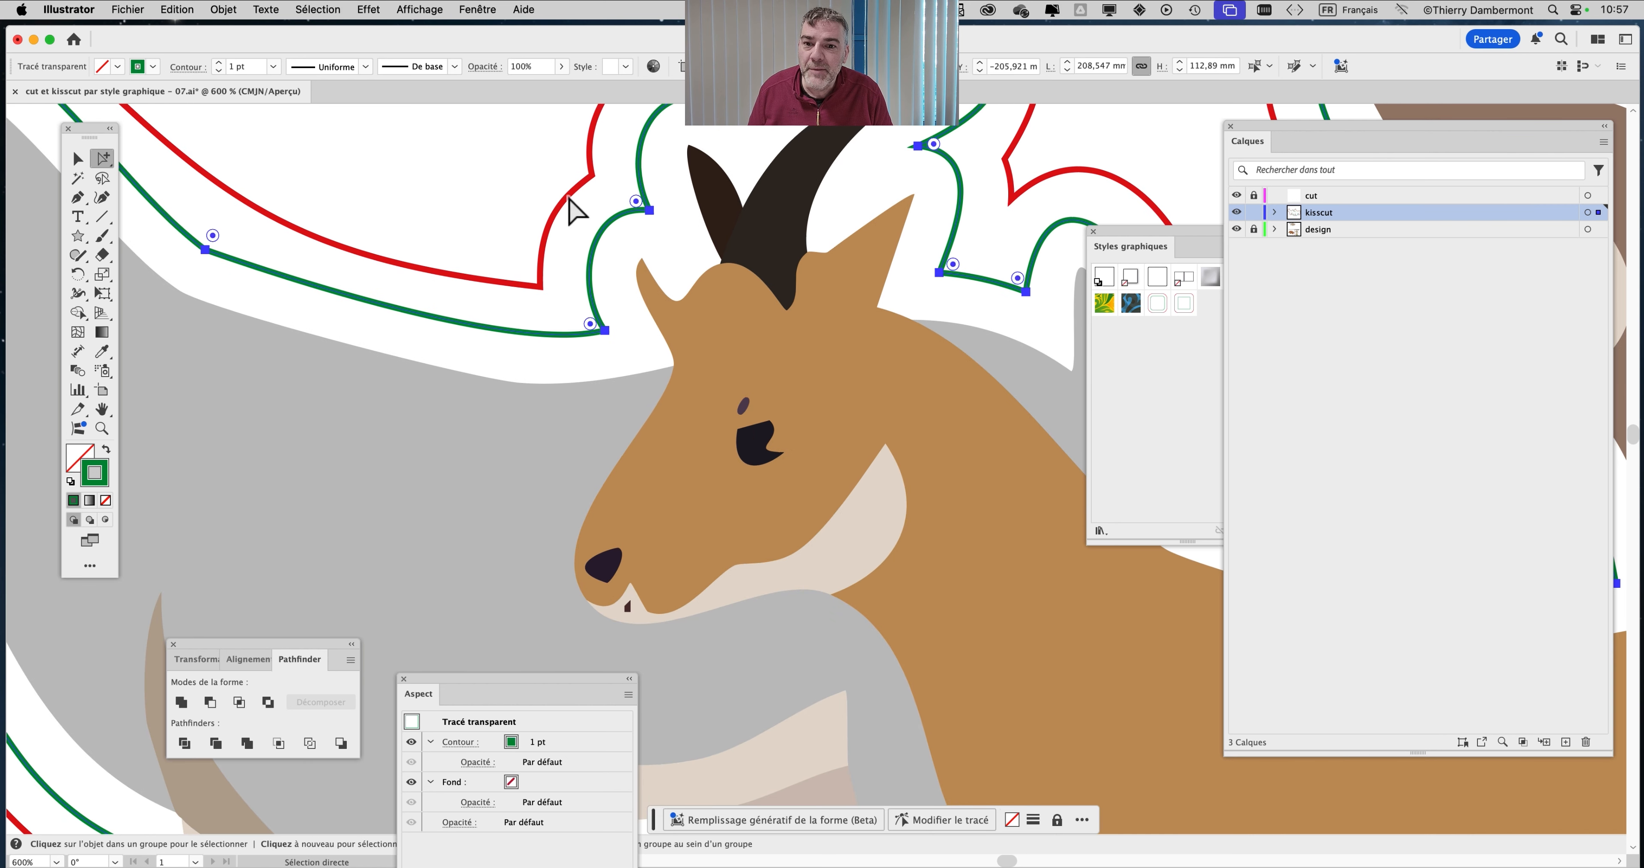
scroll(322, 246, down, 2)
scroll(349, 249, down, 1)
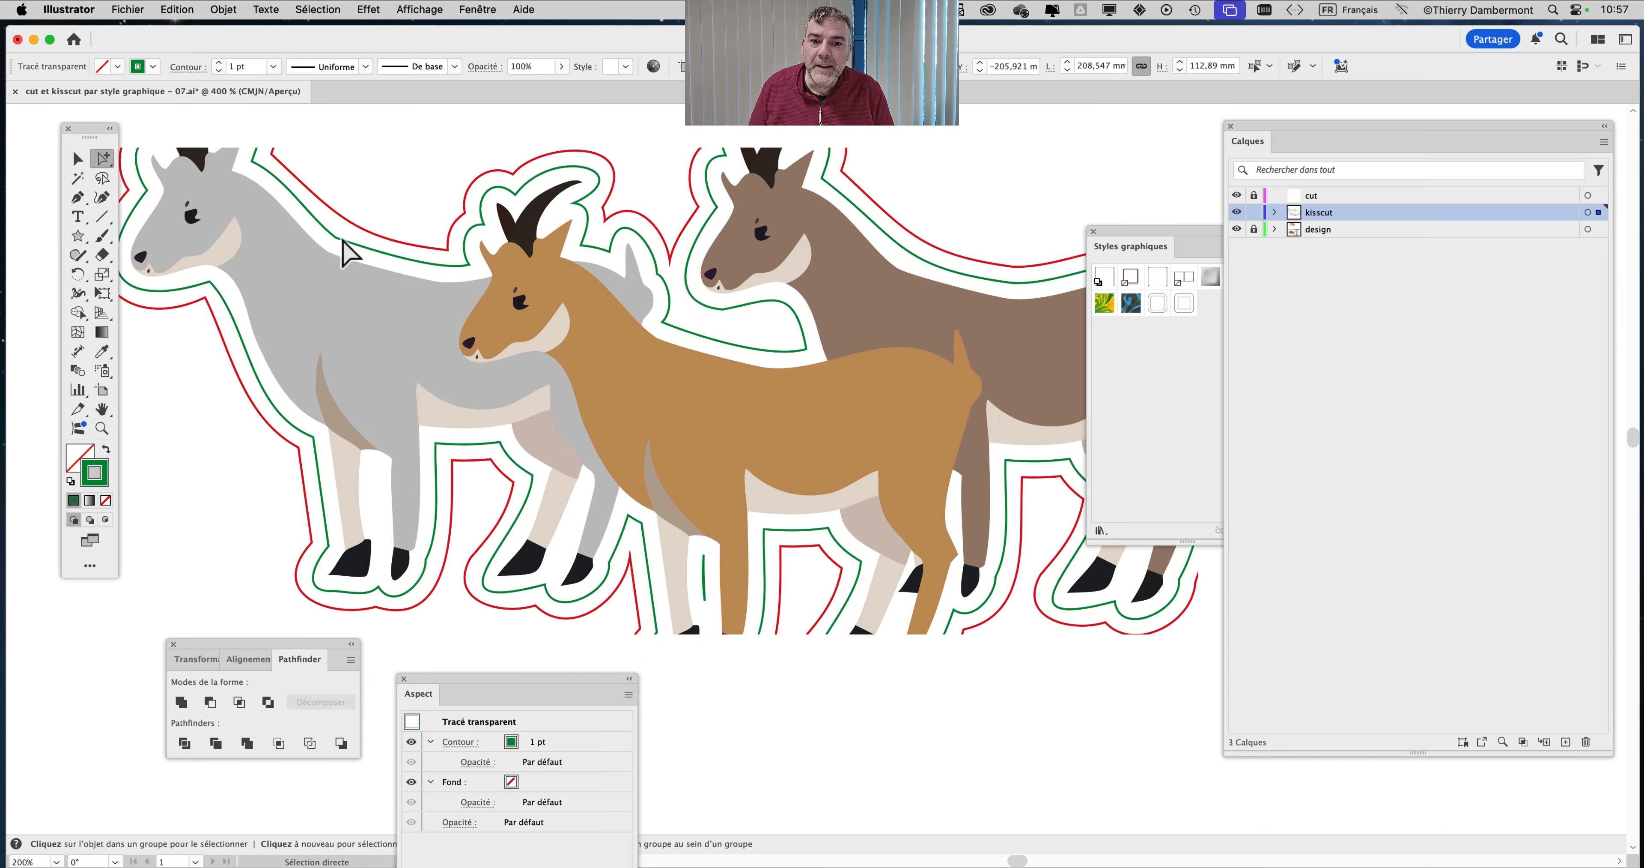
scroll(325, 287, down, 1)
click(345, 173)
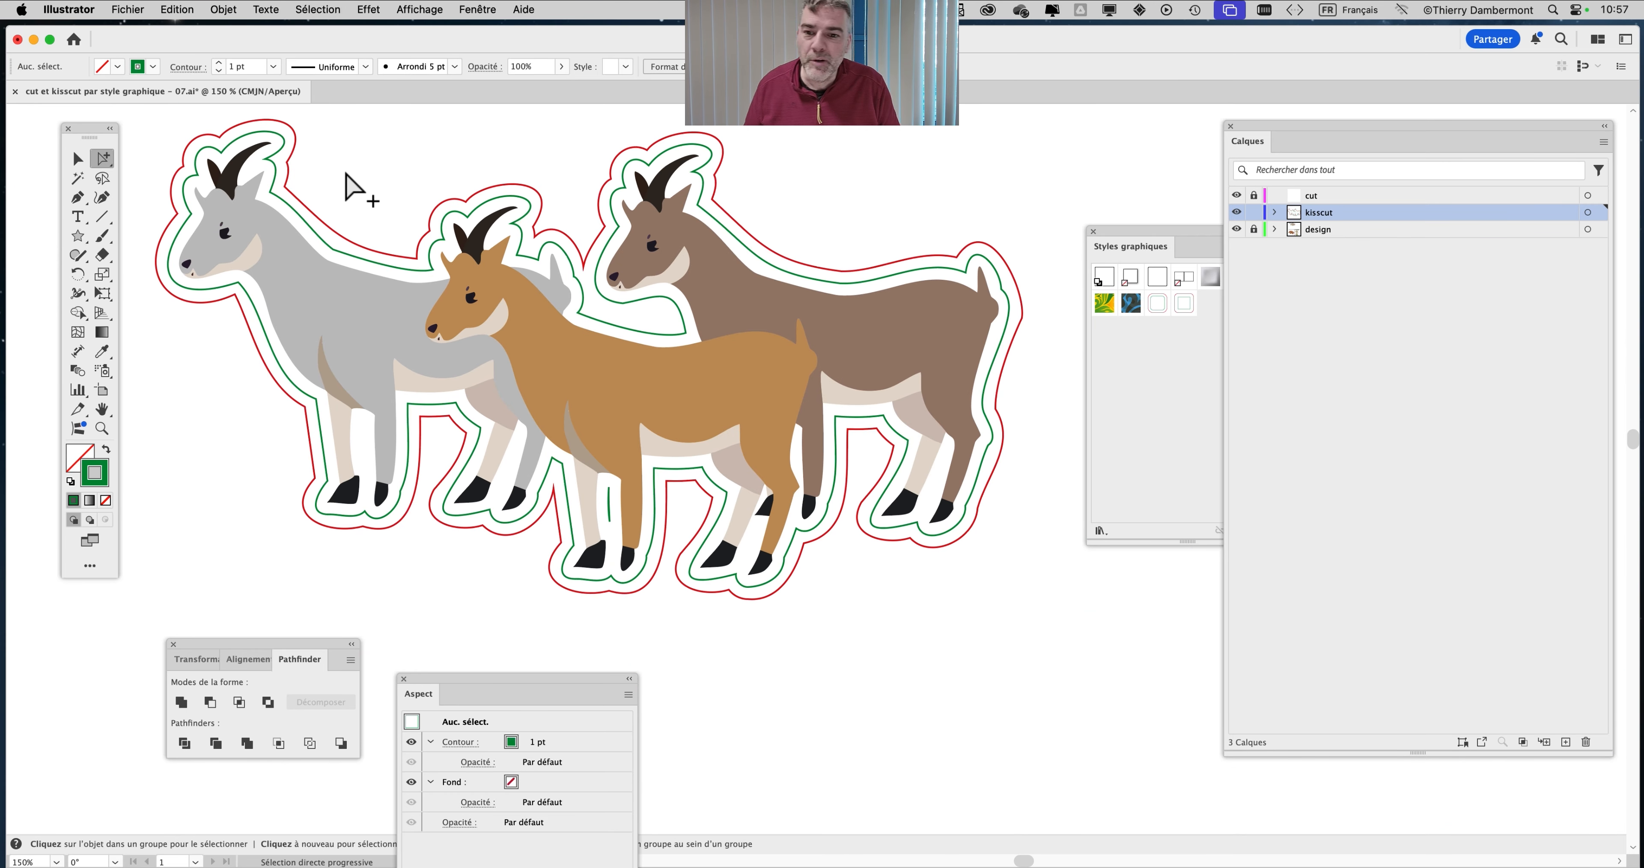
Delete the short segment of the red cut contour that dips inward beside the middle goat's horns
scroll(505, 316, left, 2)
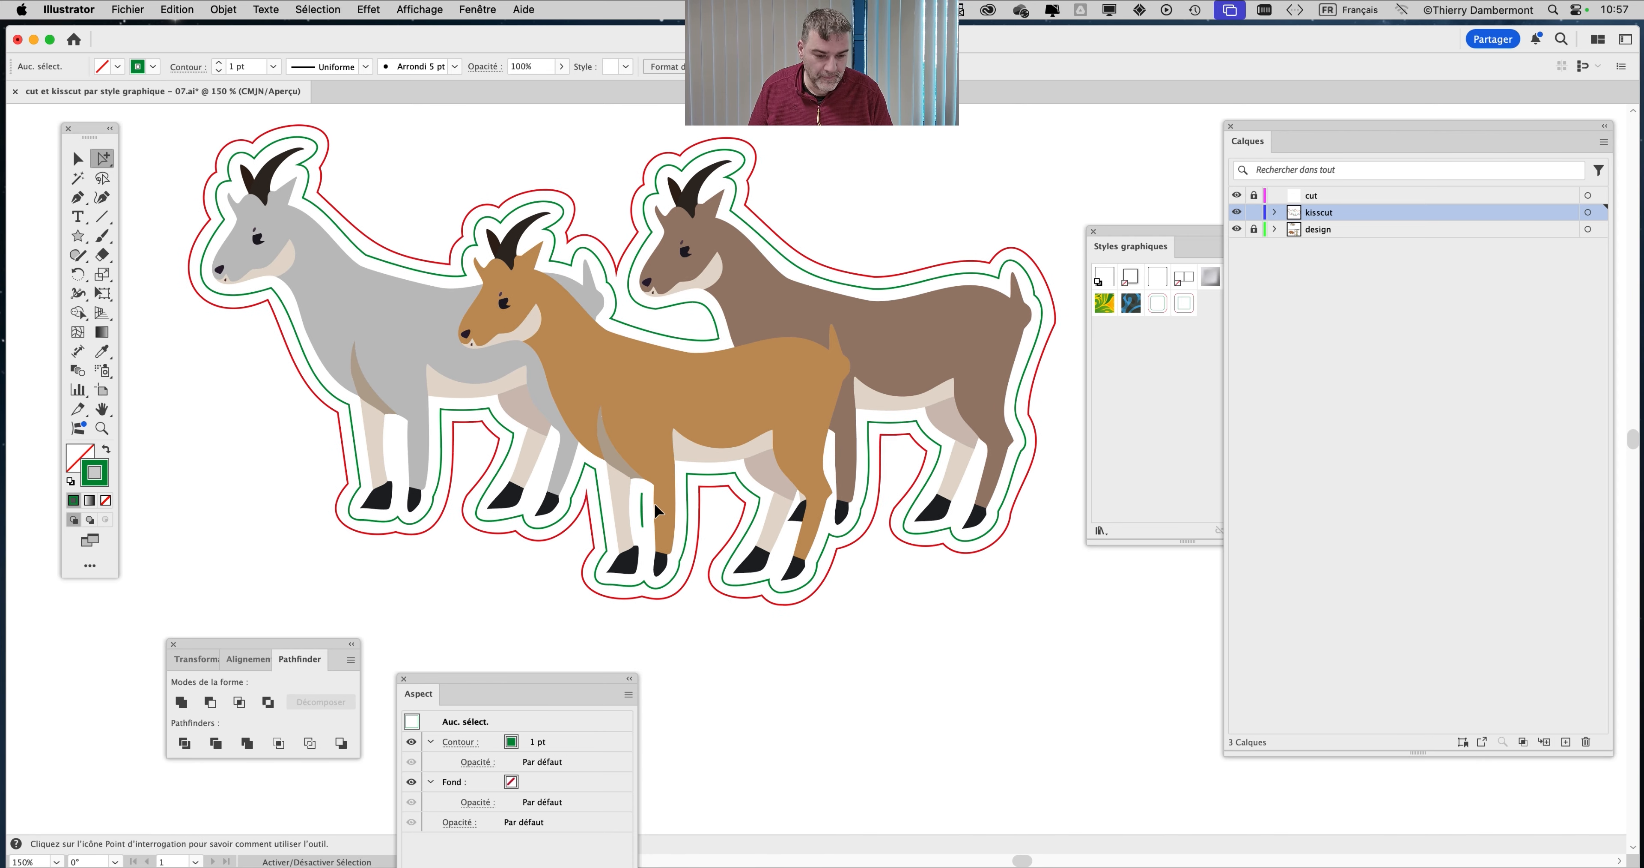
scroll(383, 277, up, 2)
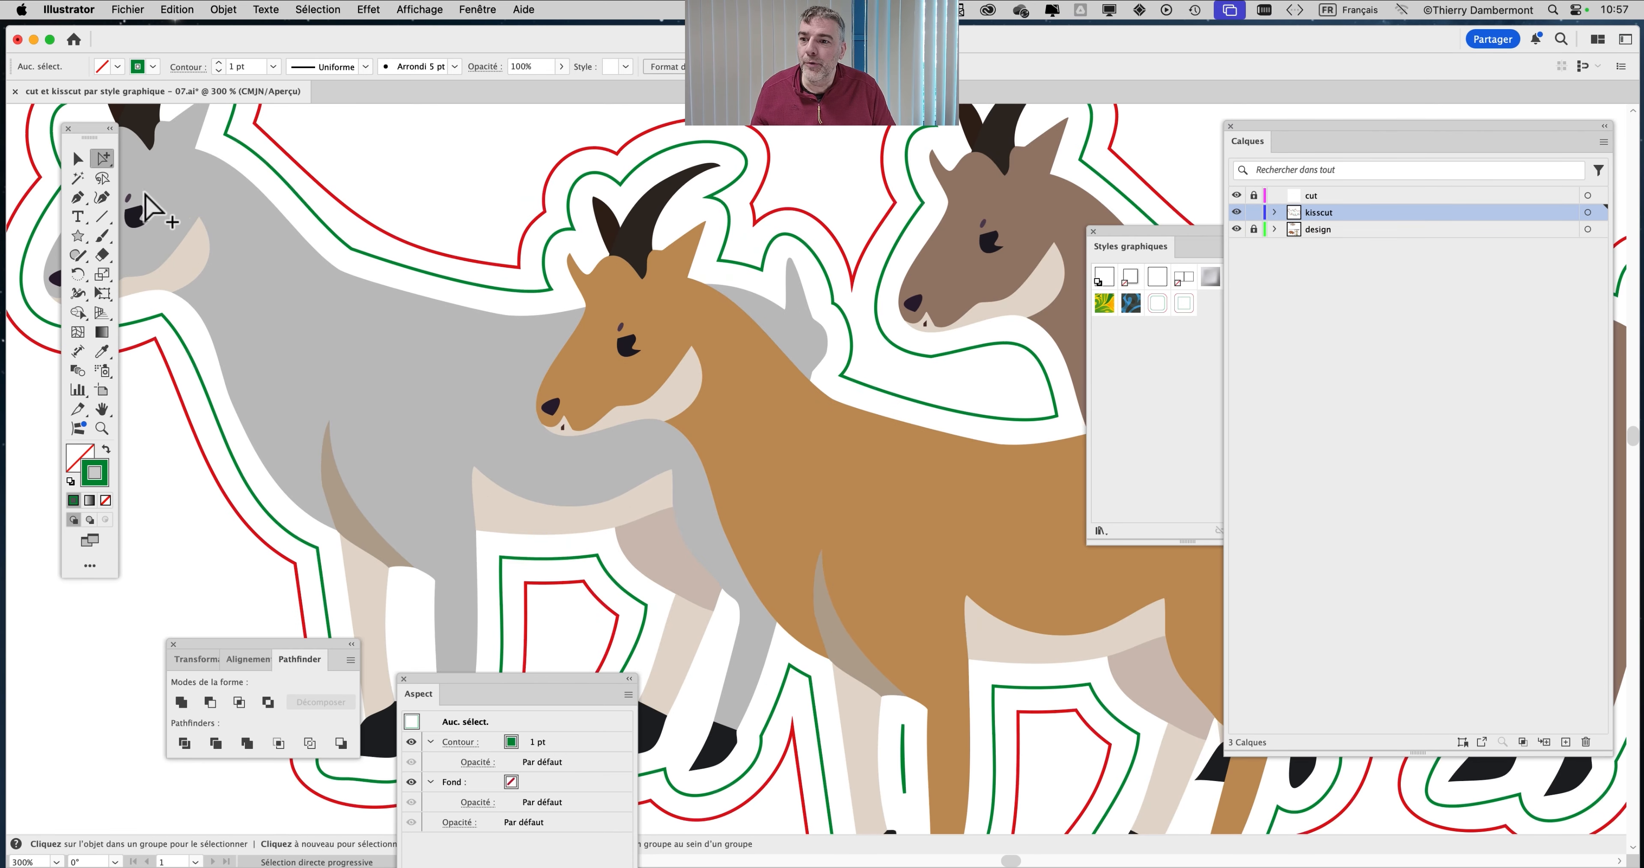
drag(99, 169, 166, 159)
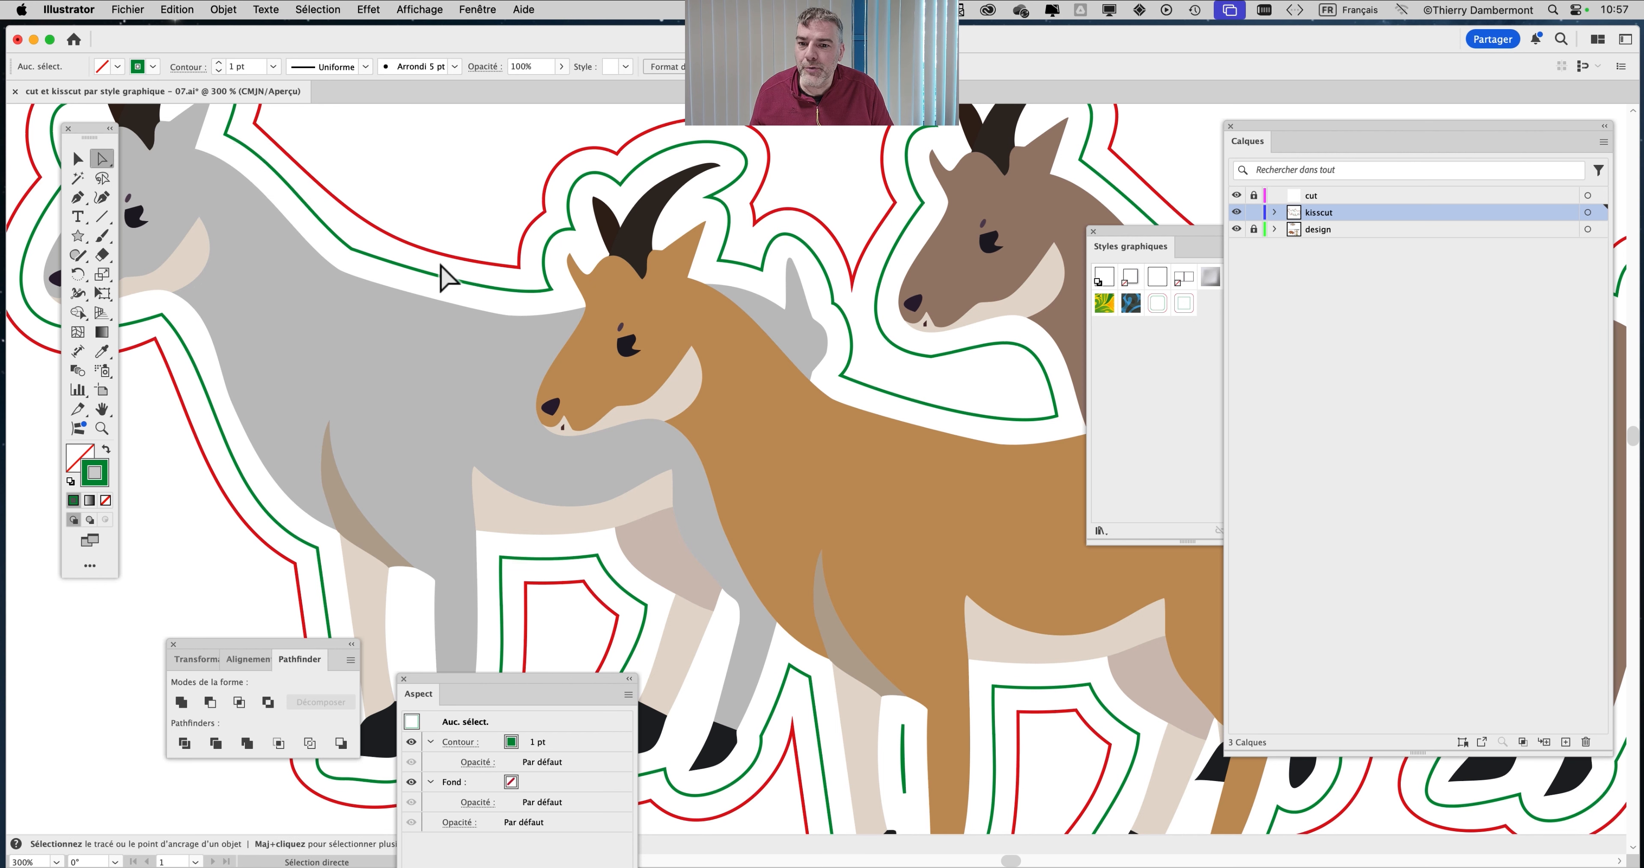
click(380, 255)
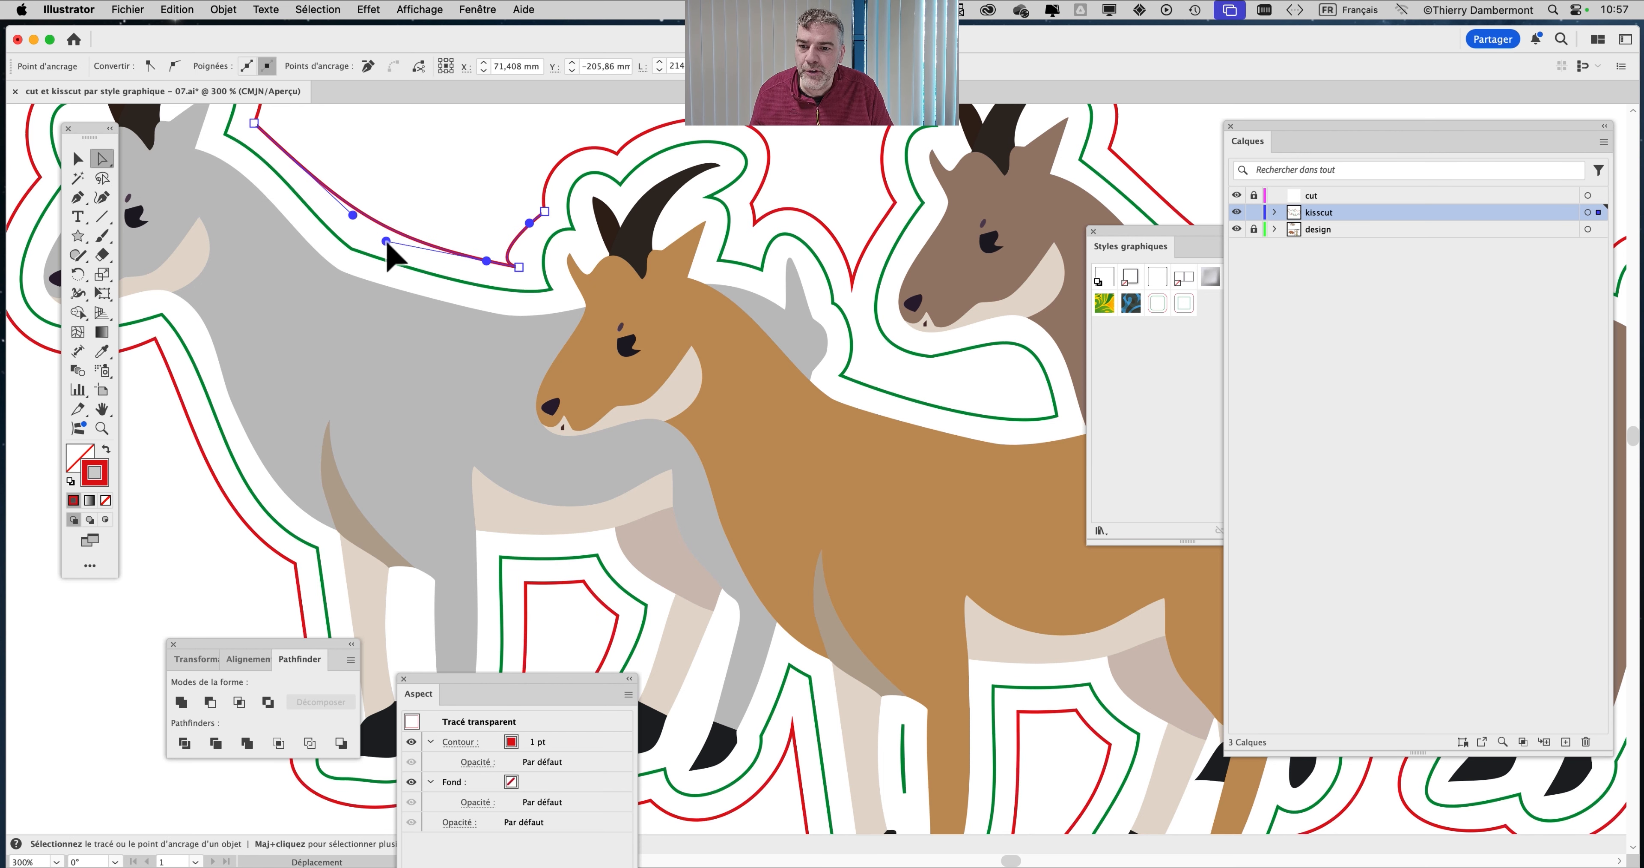
click(441, 220)
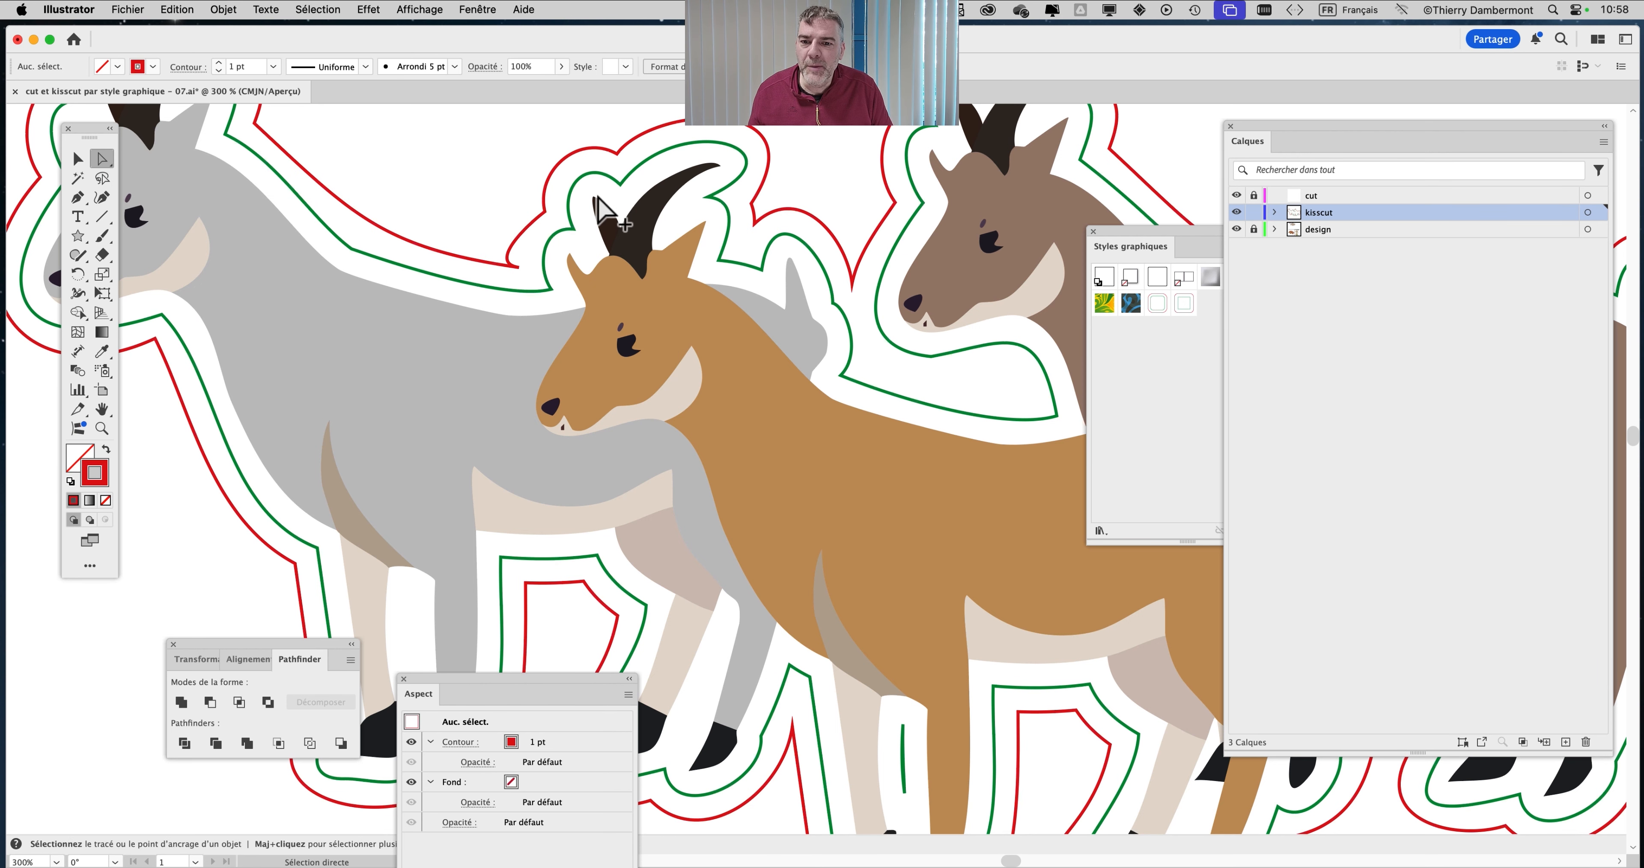
scroll(596, 198, up, 1)
click(487, 259)
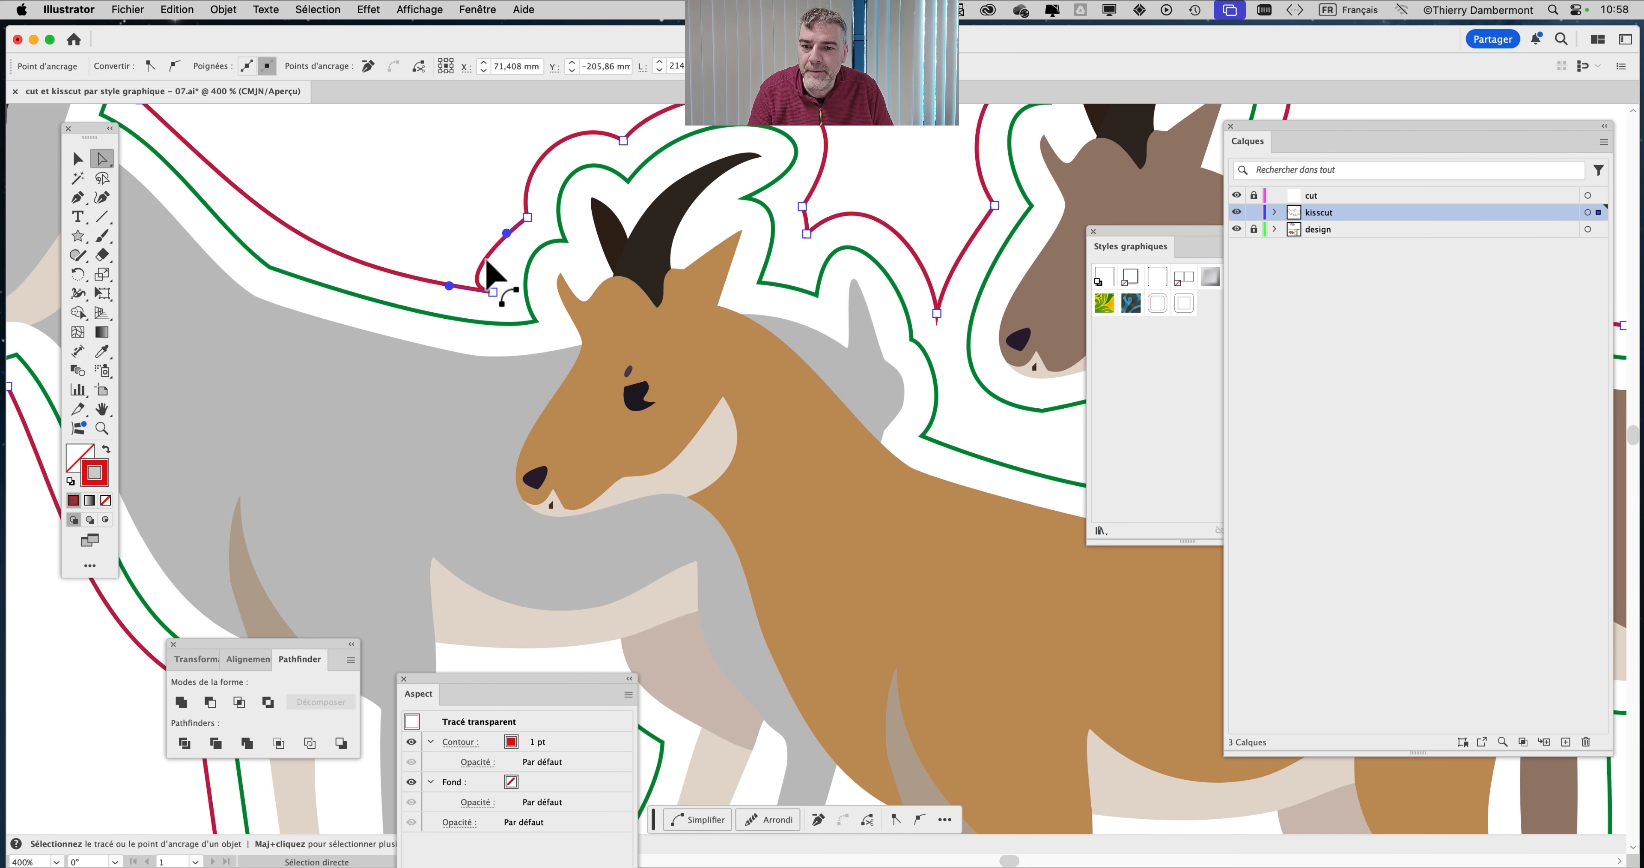
key(Delete)
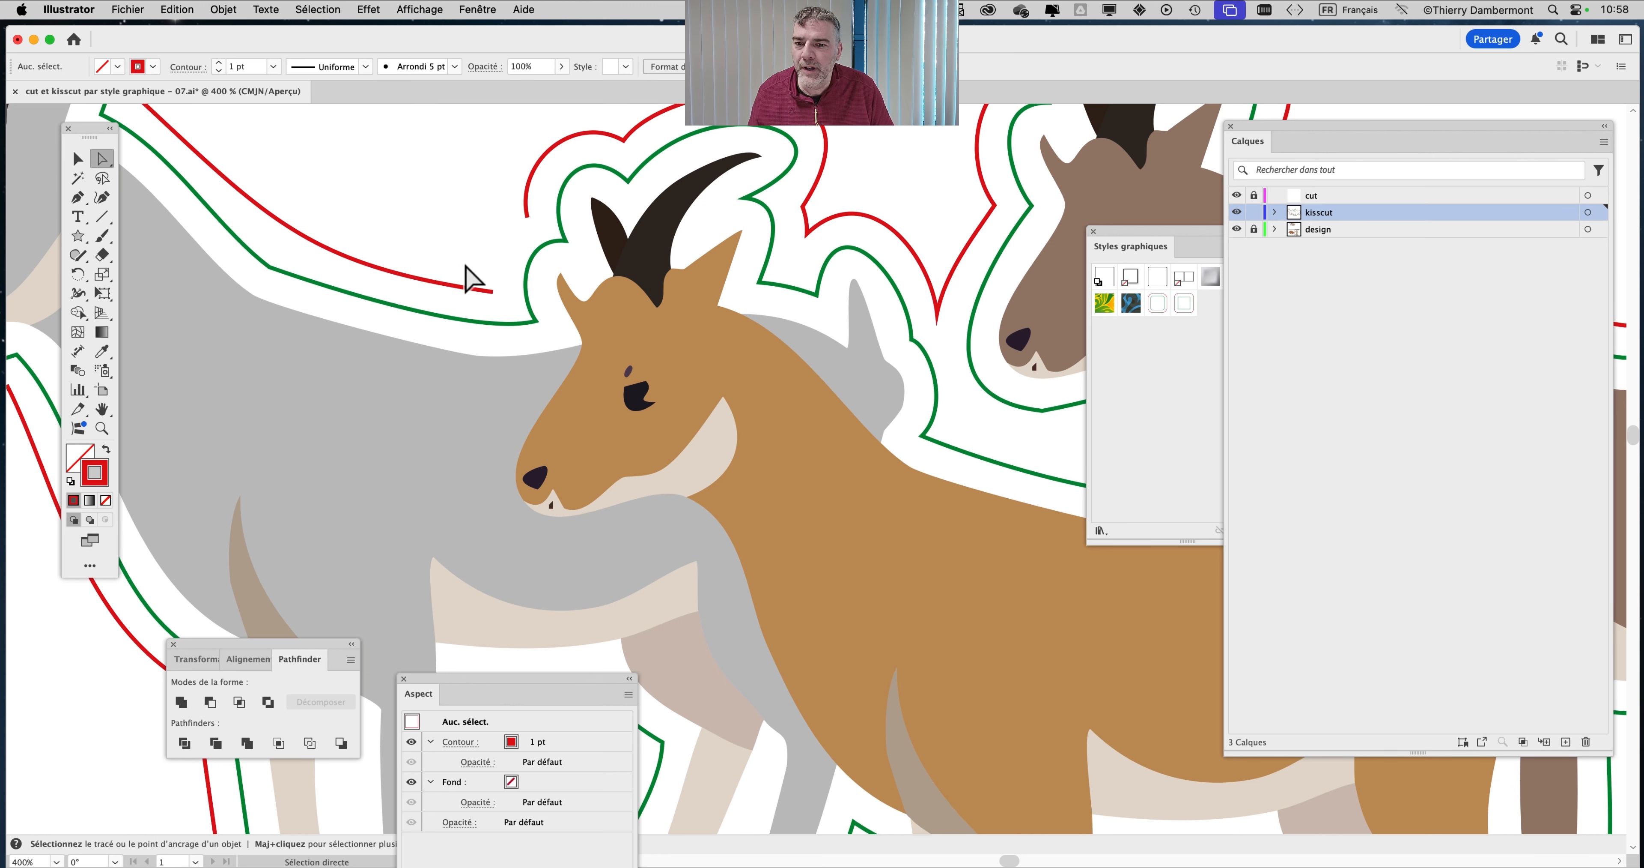
Select the whole contour group and switch to the Pencil tool
click(77, 158)
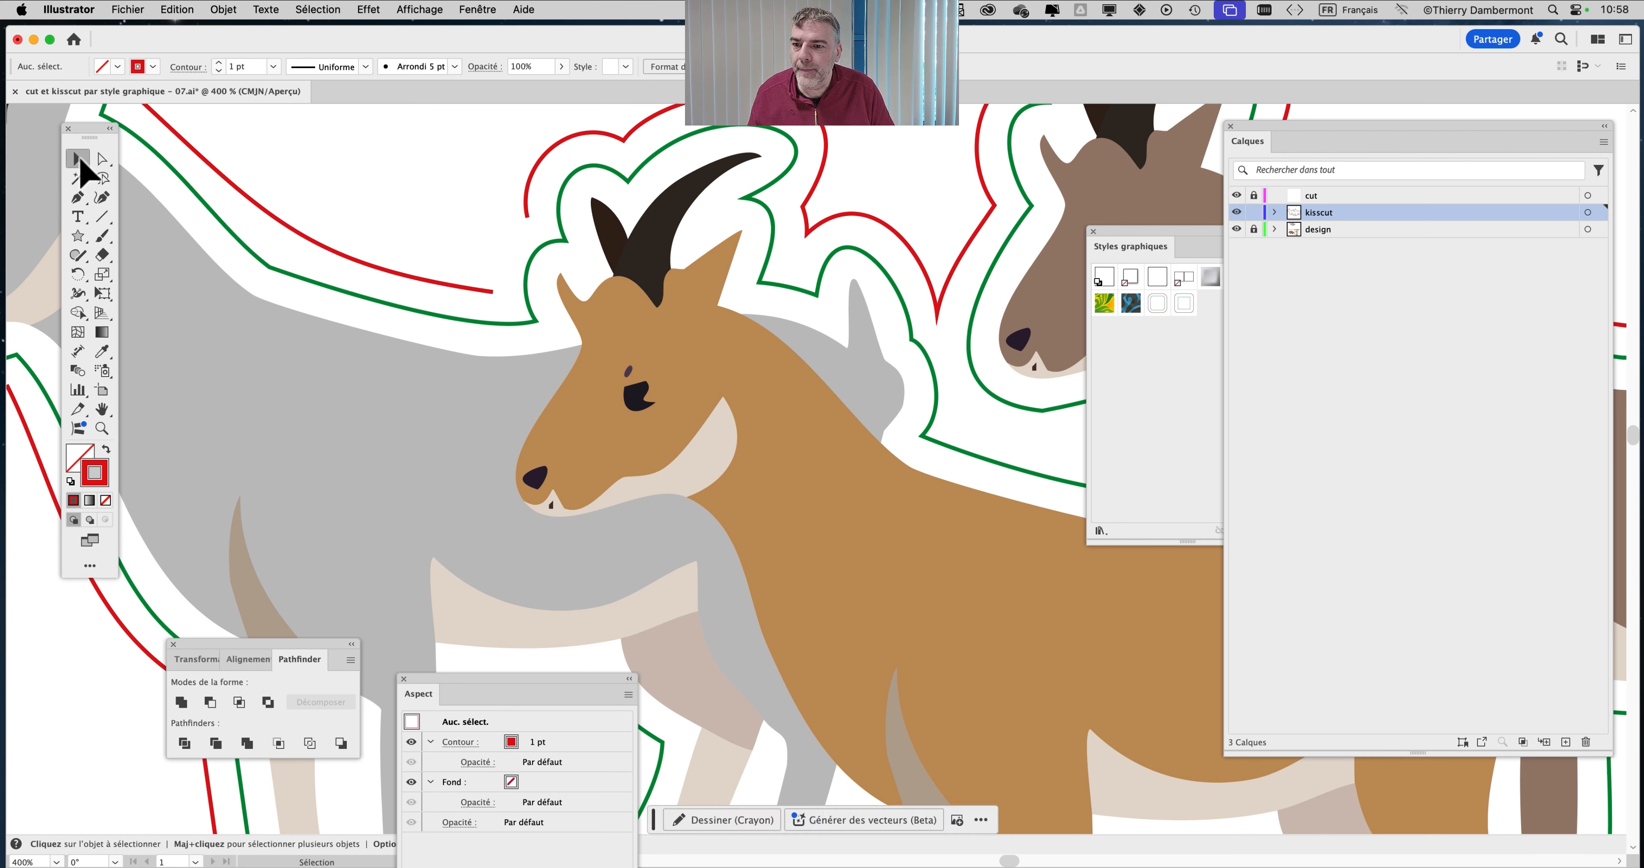
click(385, 271)
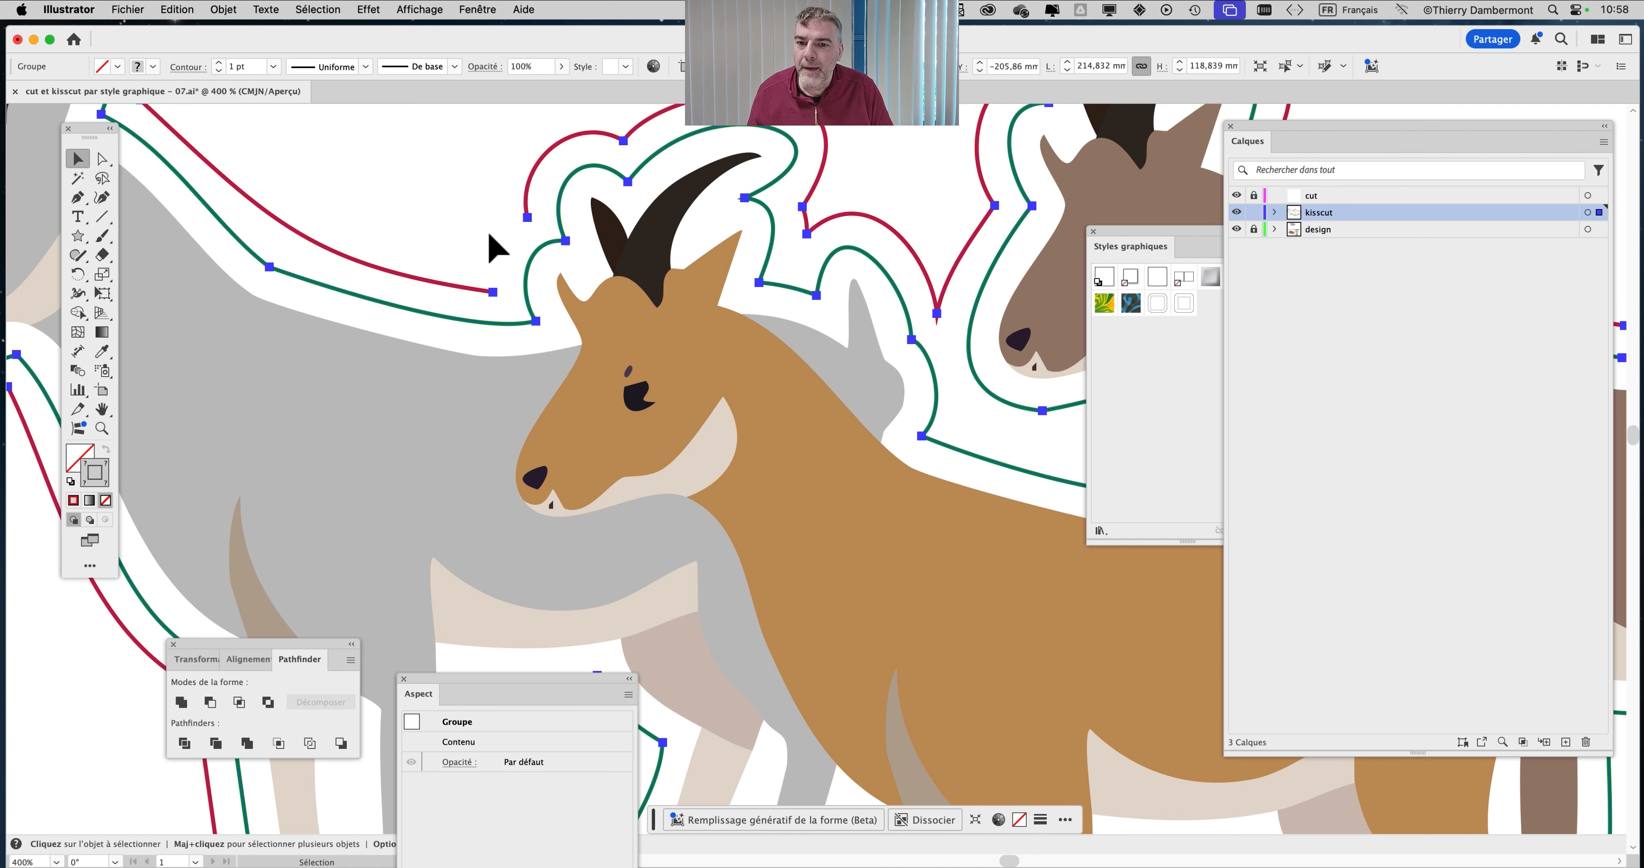
scroll(490, 234, up, 2)
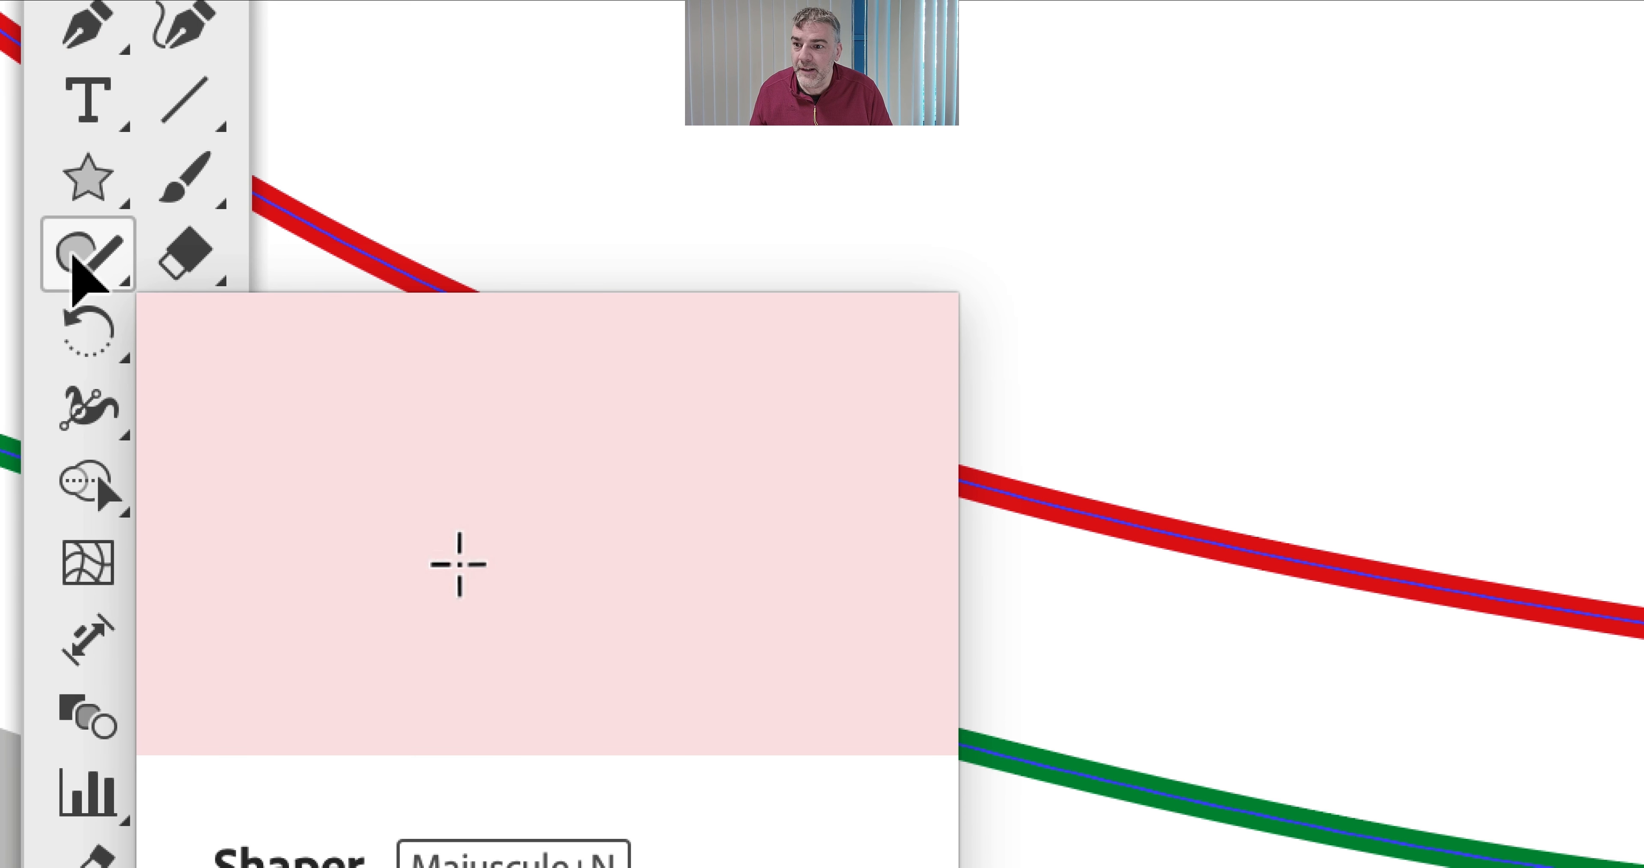
click(76, 257)
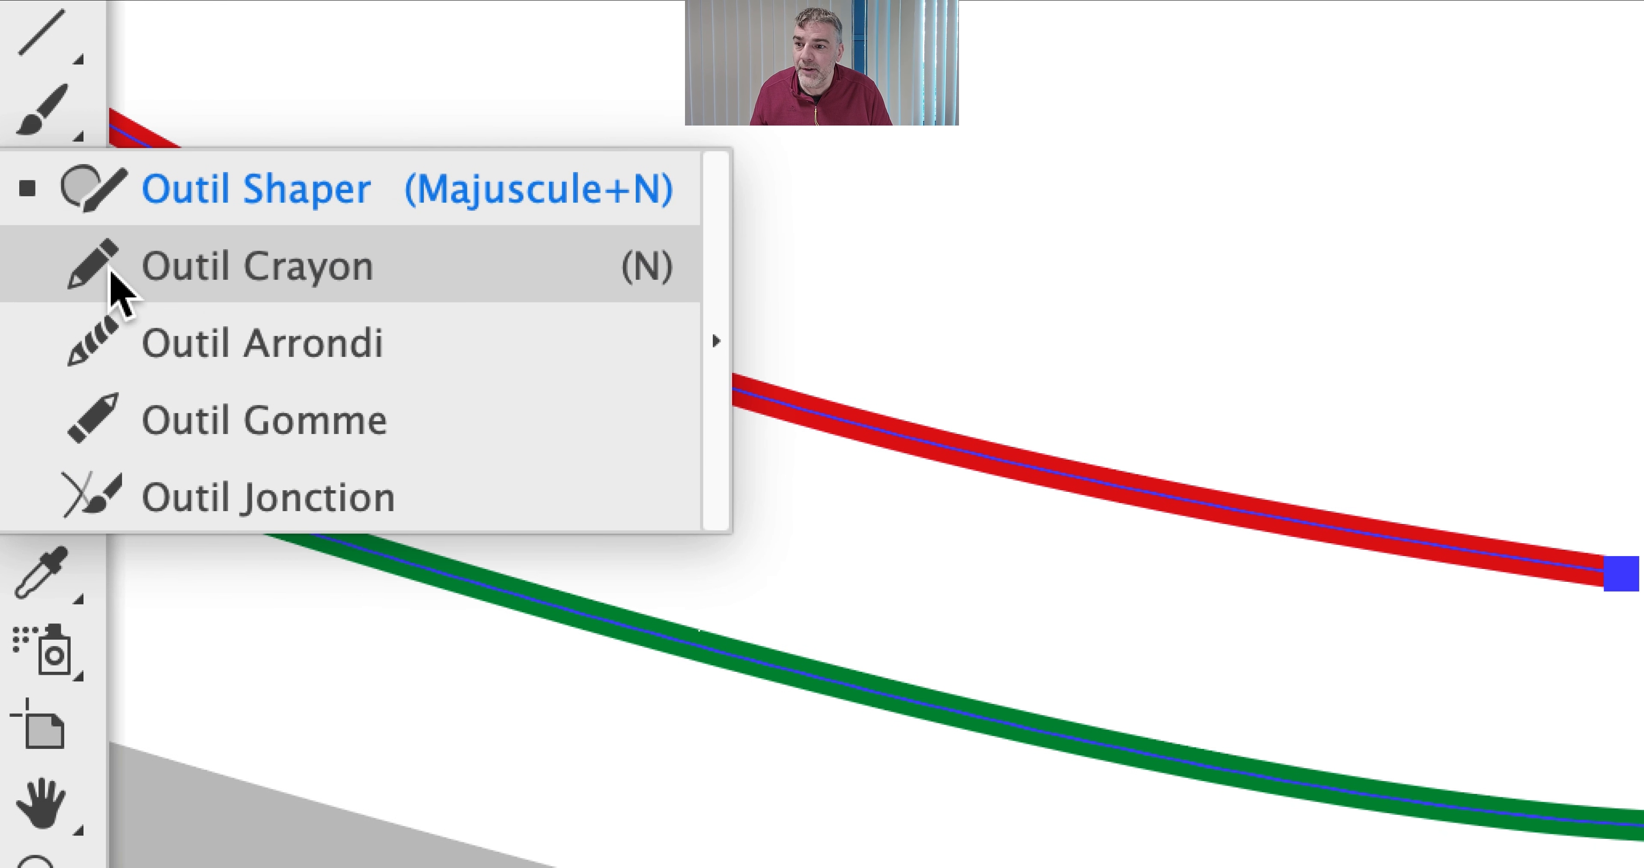
click(258, 339)
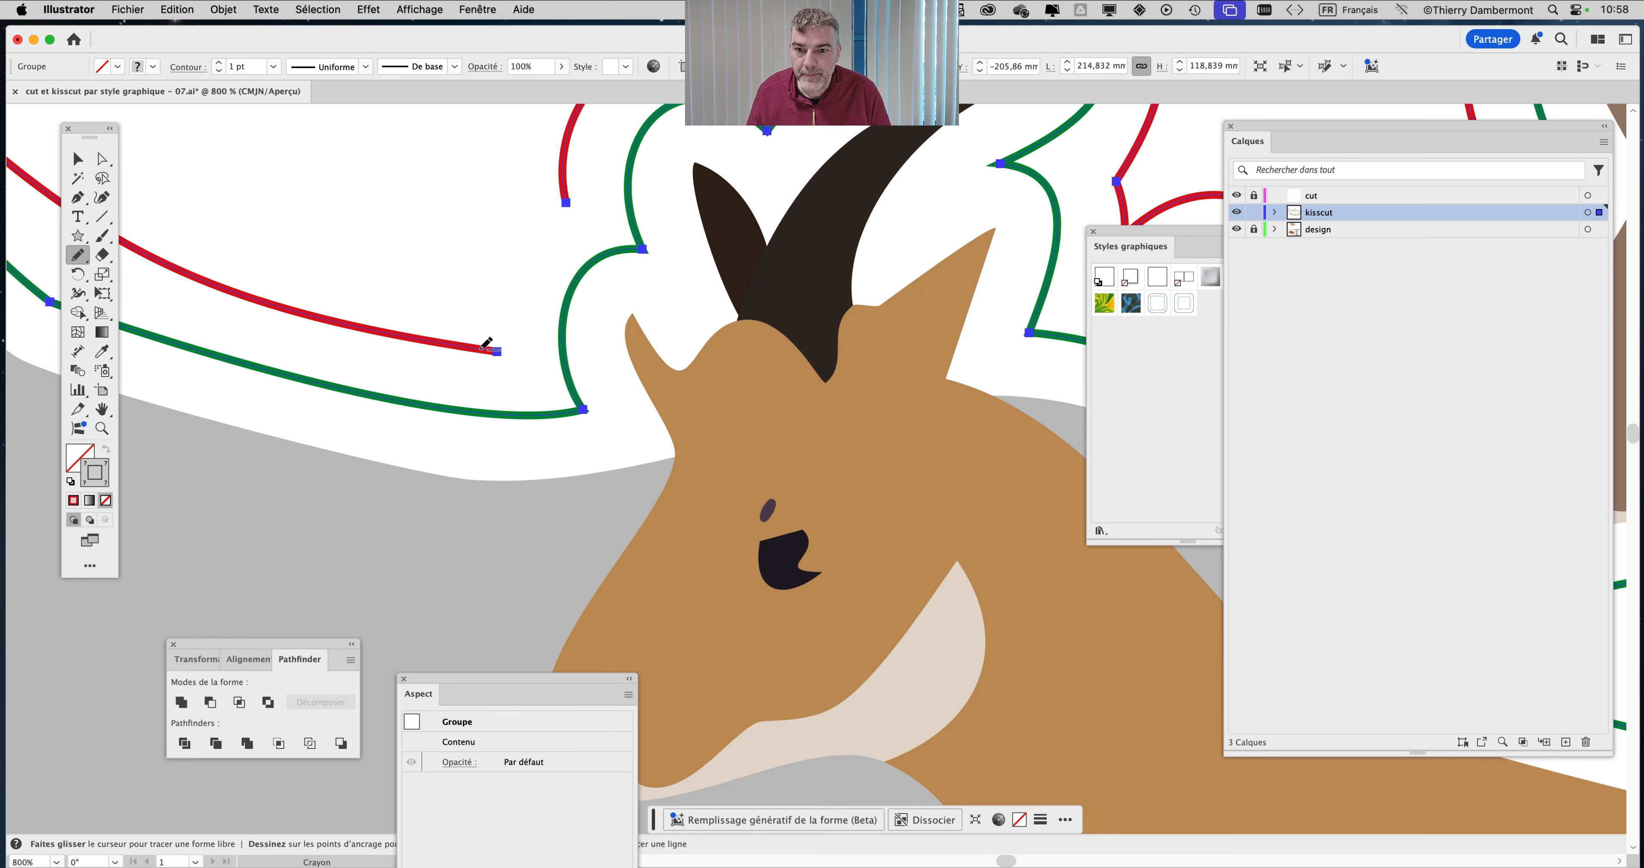
Try to bridge the gap in the red cut contour freehand with the Pencil tool, and undo the stroke
mouse_move(501, 323)
mouse_down()
mouse_move(518, 242)
mouse_move(565, 203)
mouse_up()
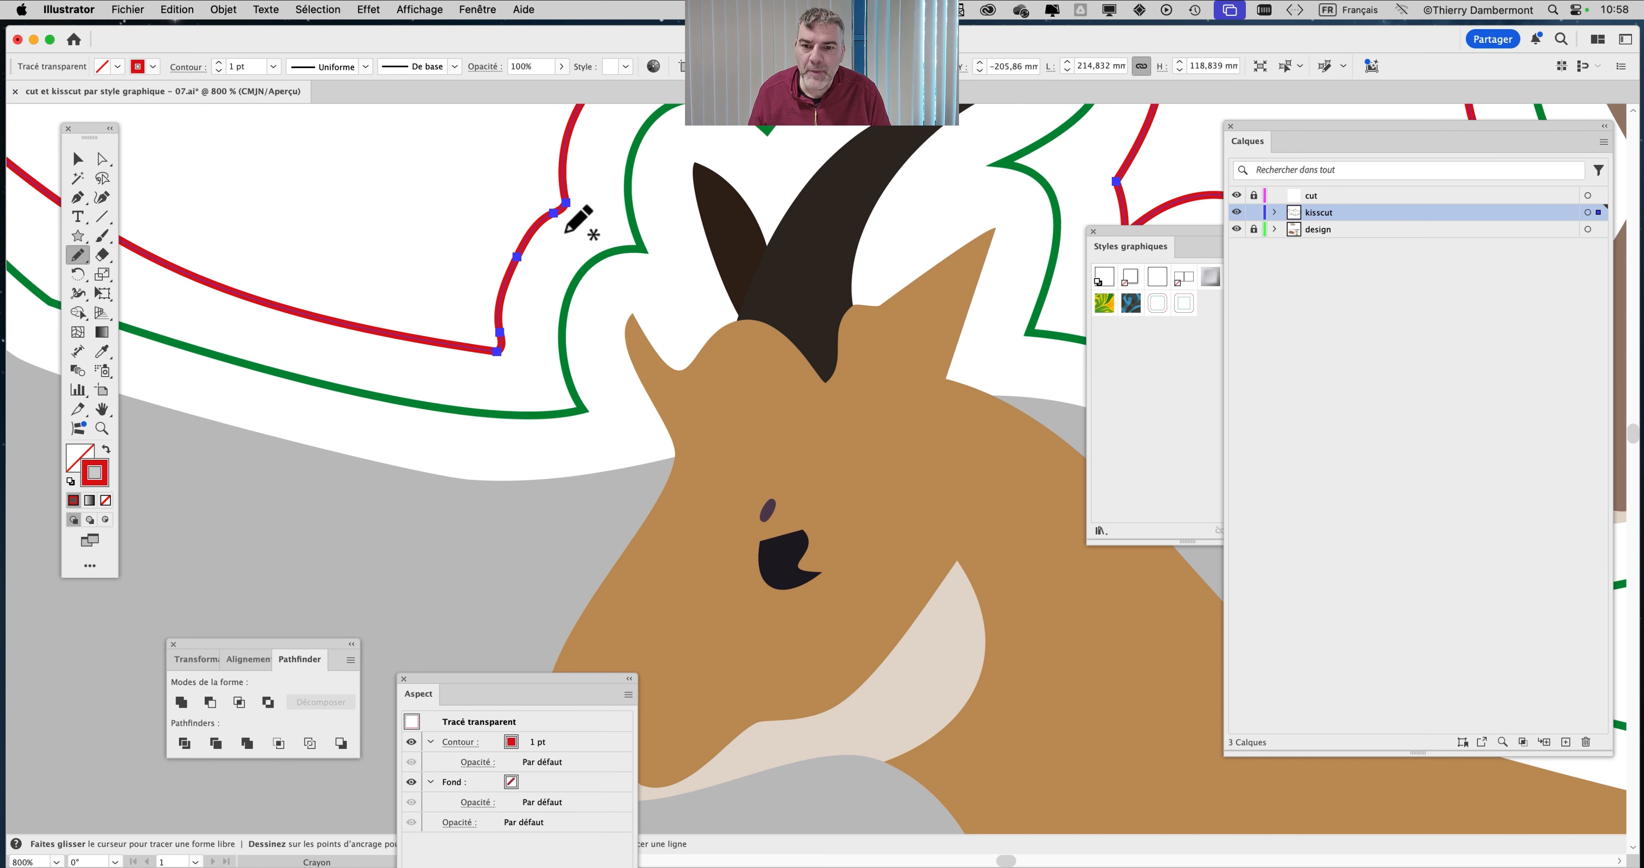
super+click(530, 310)
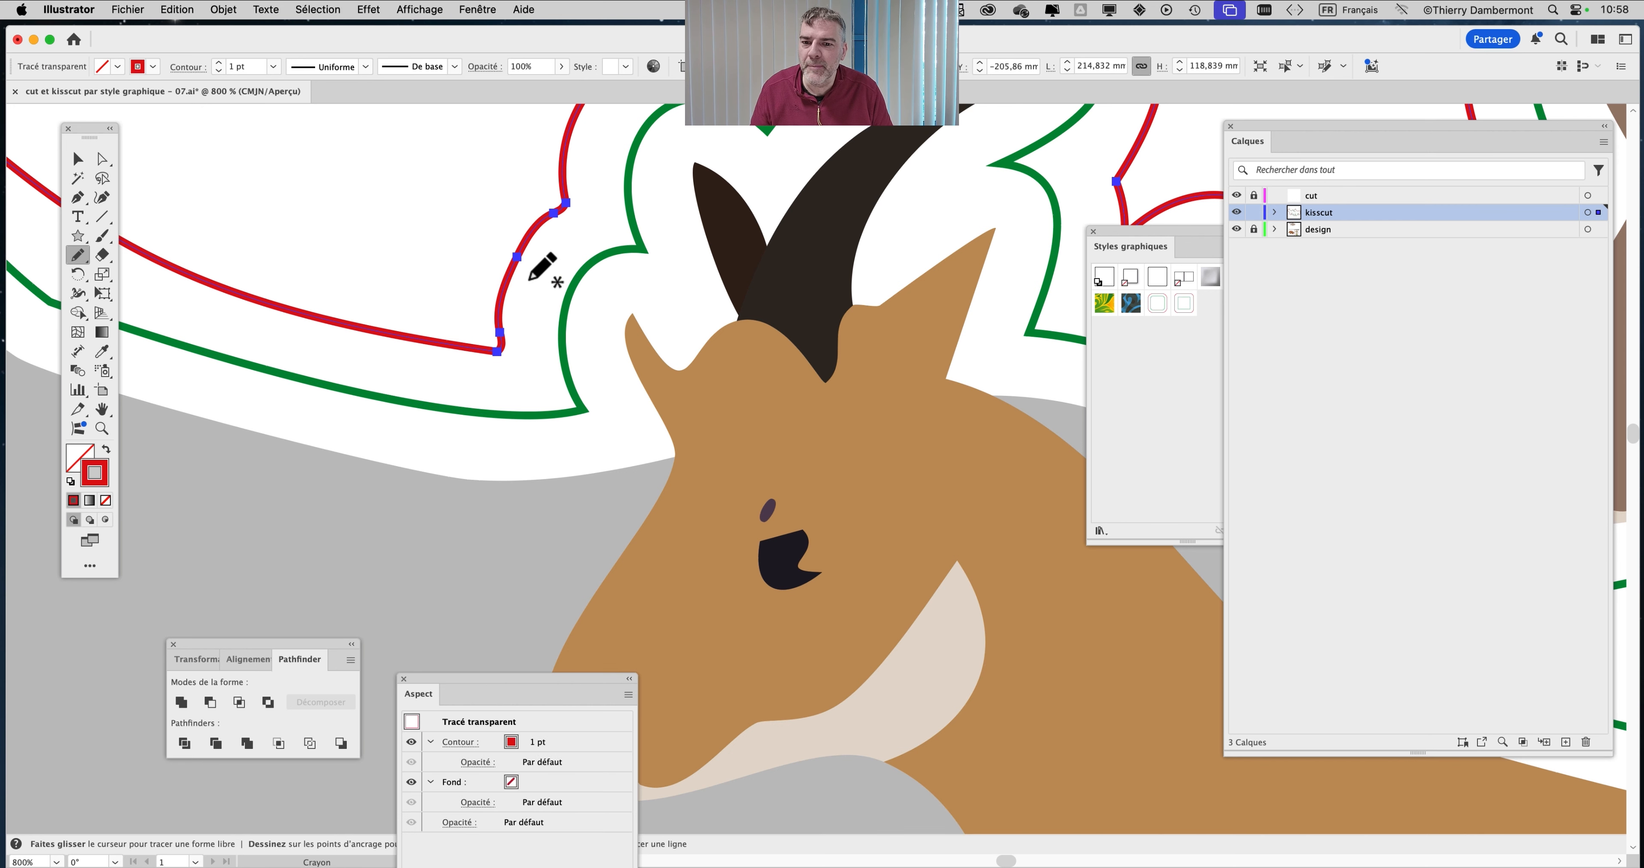
scroll(532, 246, up, 2)
key(super+z)
key(super+z)
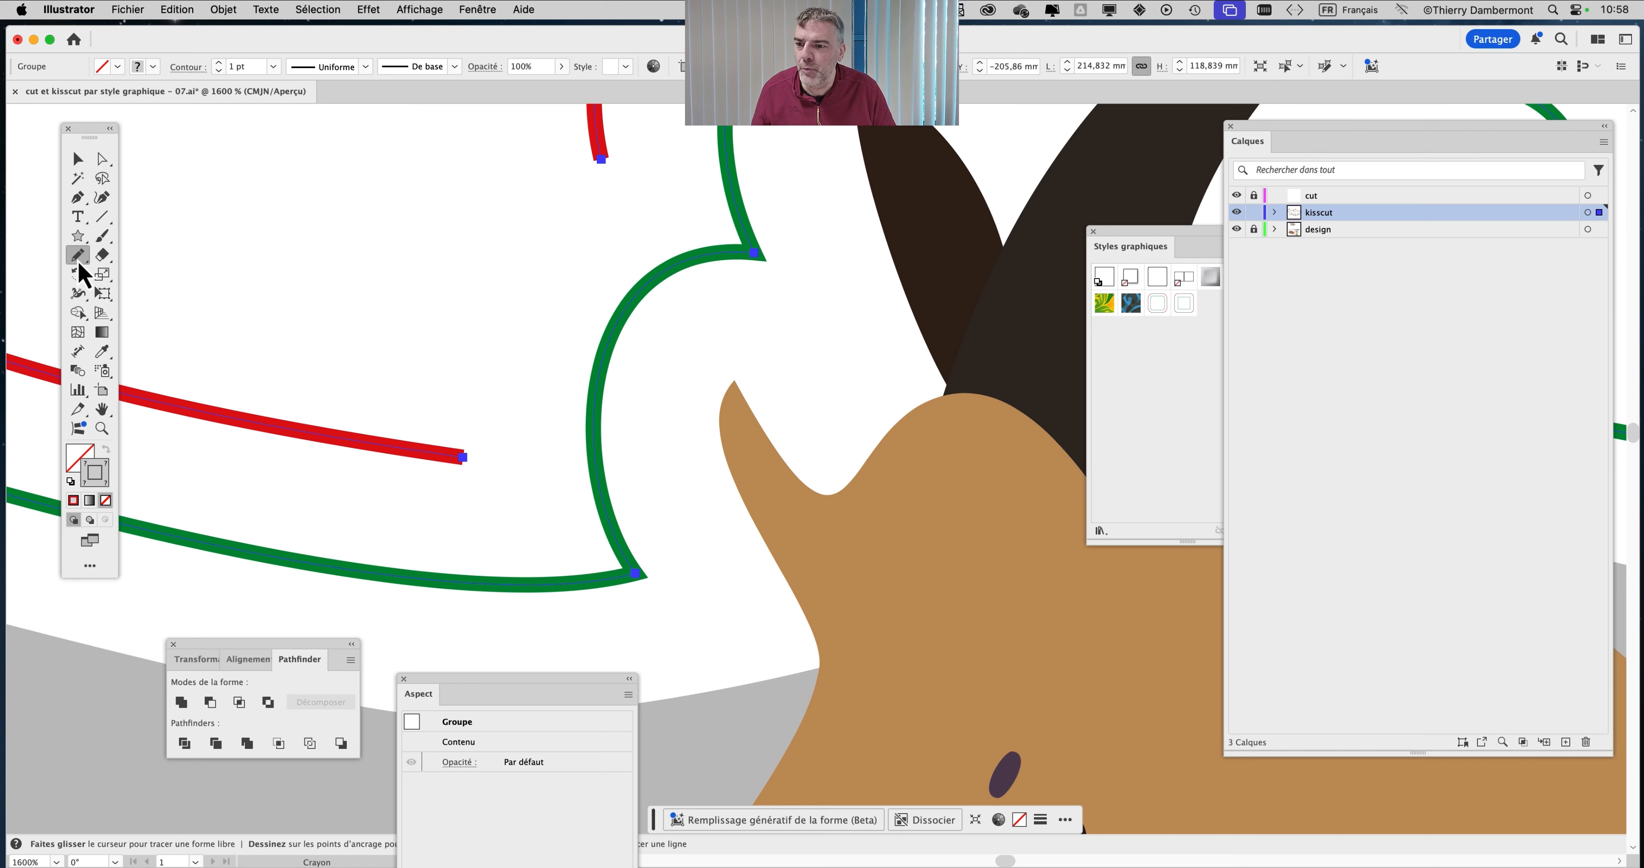
Set the Pencil tool's fidelity to the smoothest setting, Arrondi
double_click(78, 257)
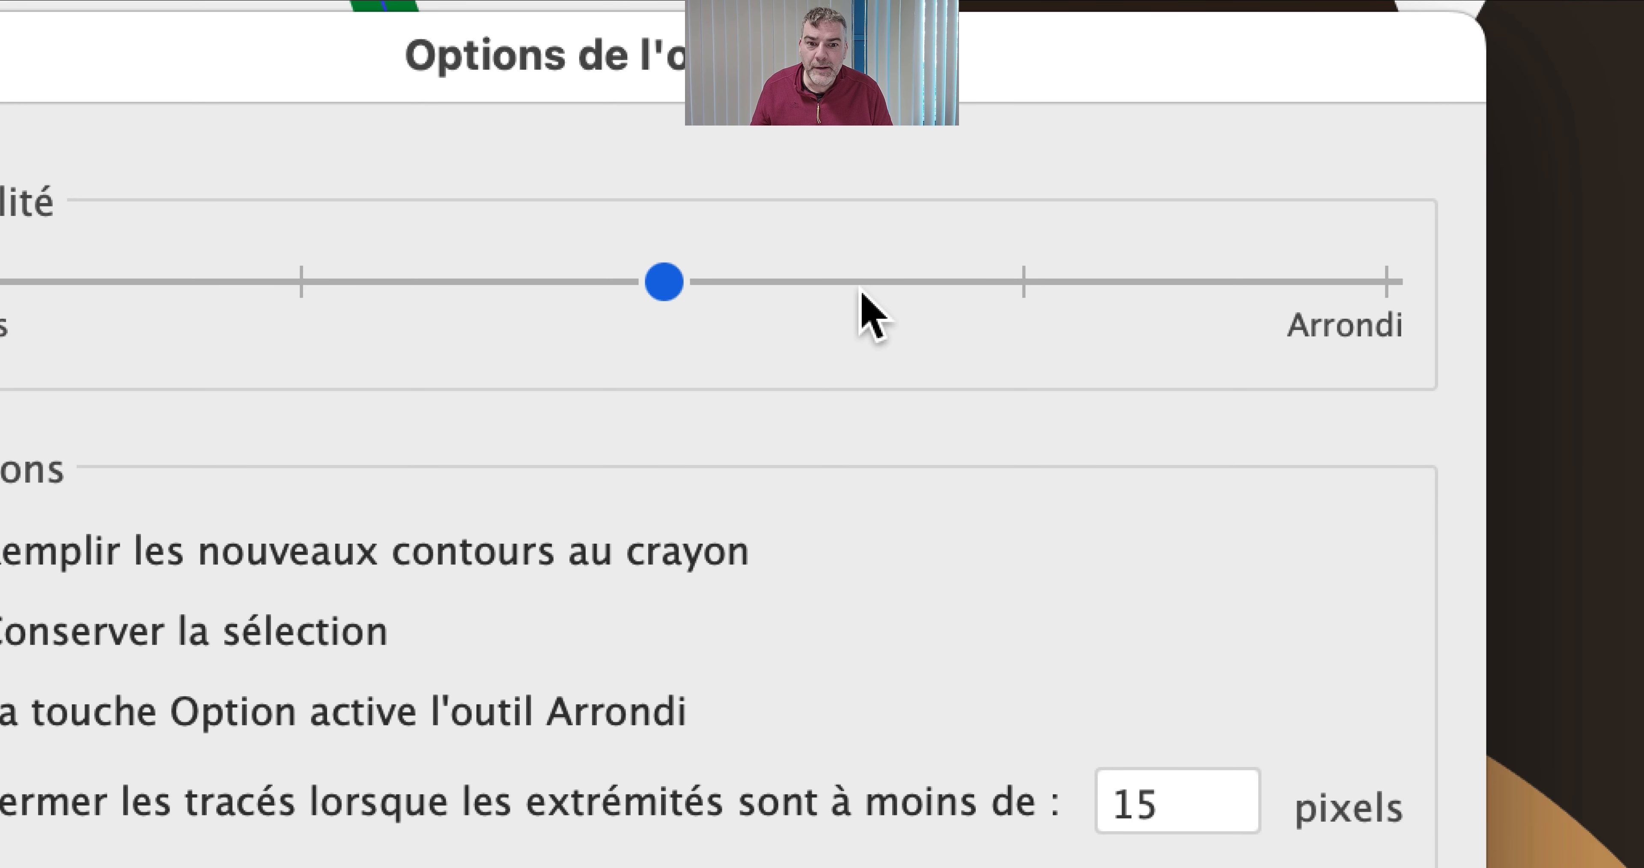
click(1022, 285)
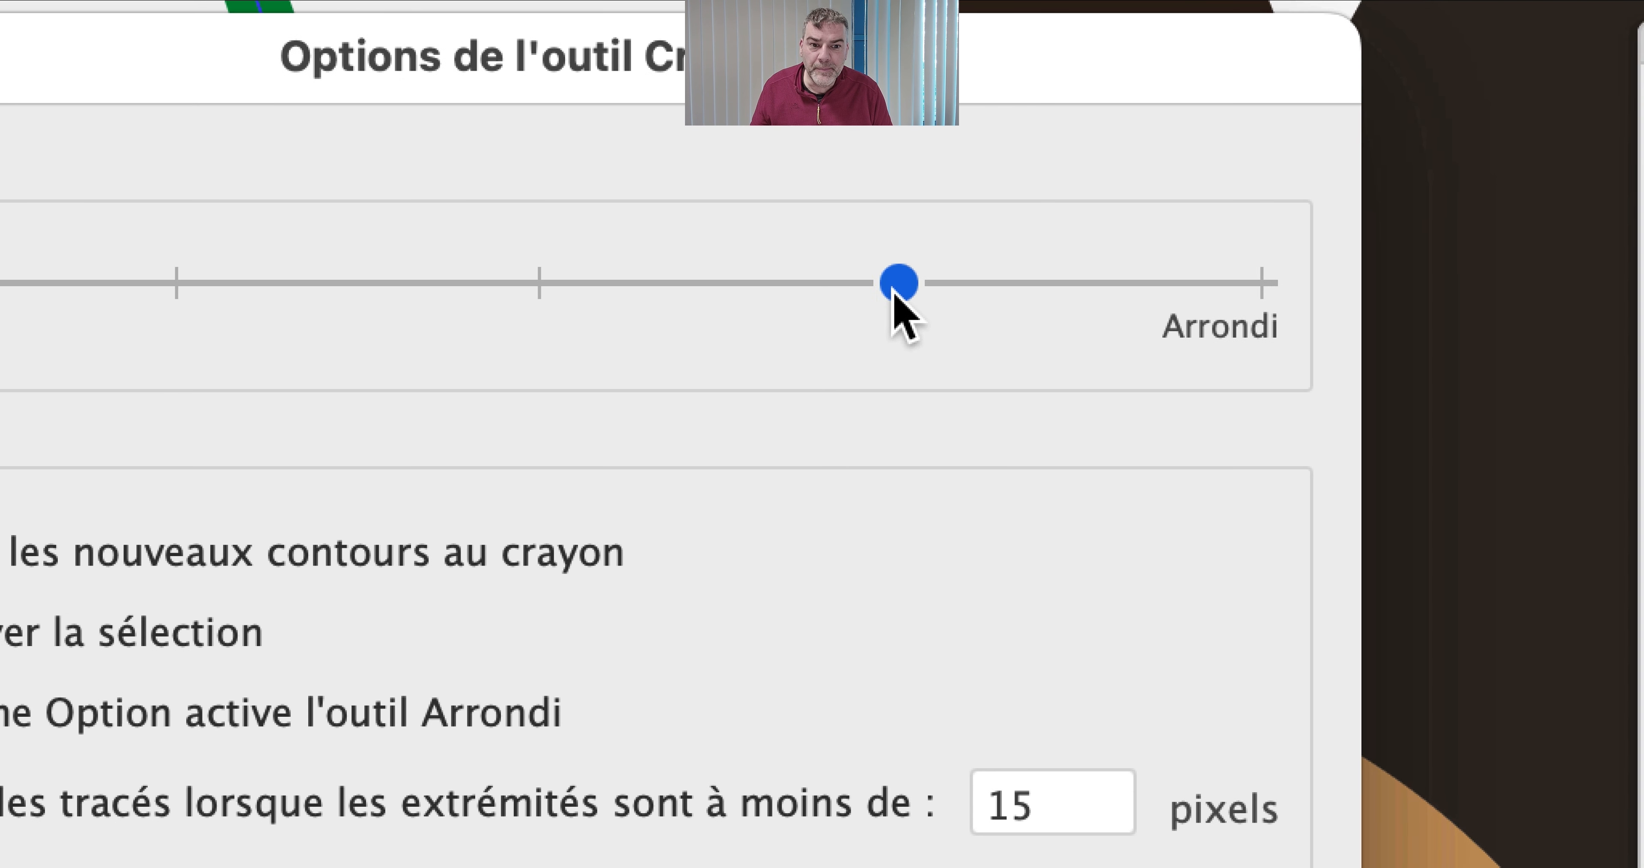
click(1062, 284)
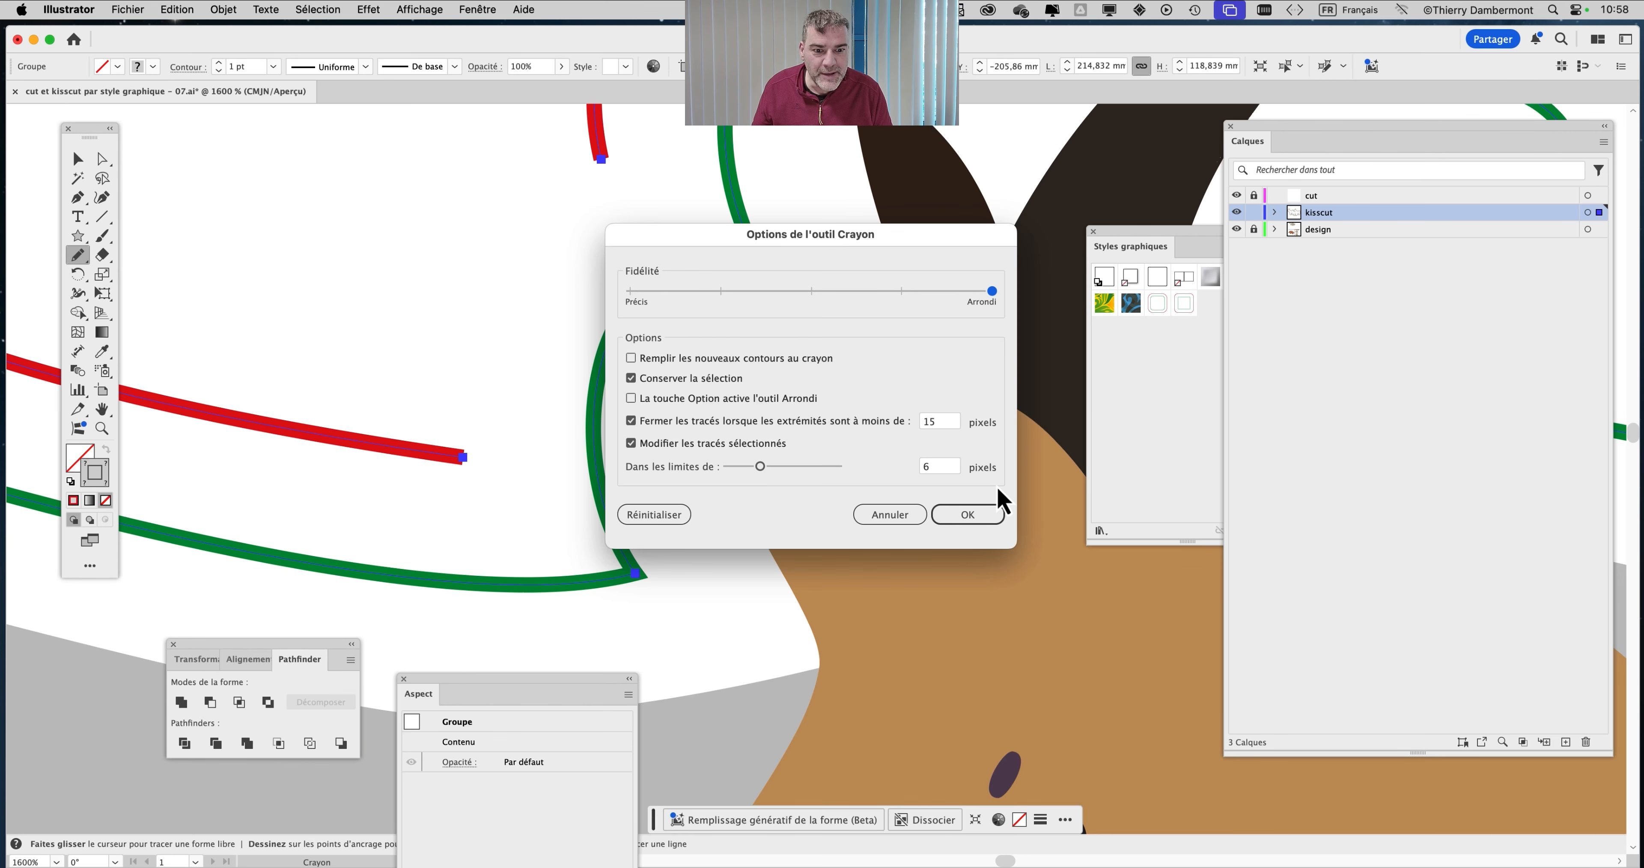
click(992, 517)
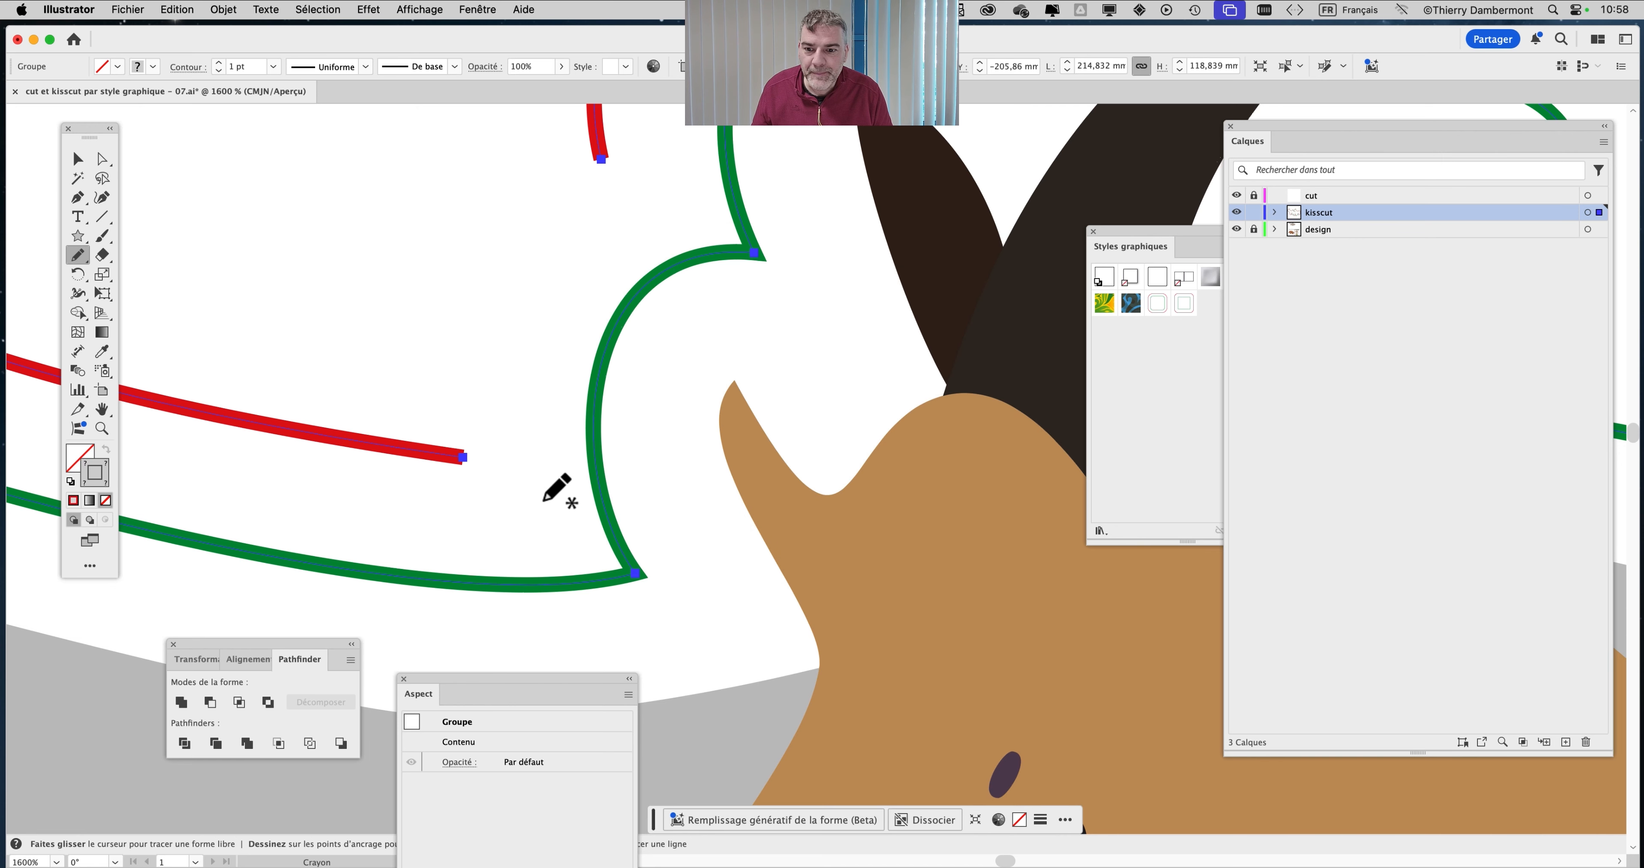
Close the gap in the red cut contour beside the middle goat's horns by drawing a Pencil curve between both open ends
mouse_move(463, 456)
mouse_down()
mouse_move(518, 227)
mouse_move(602, 157)
mouse_up()
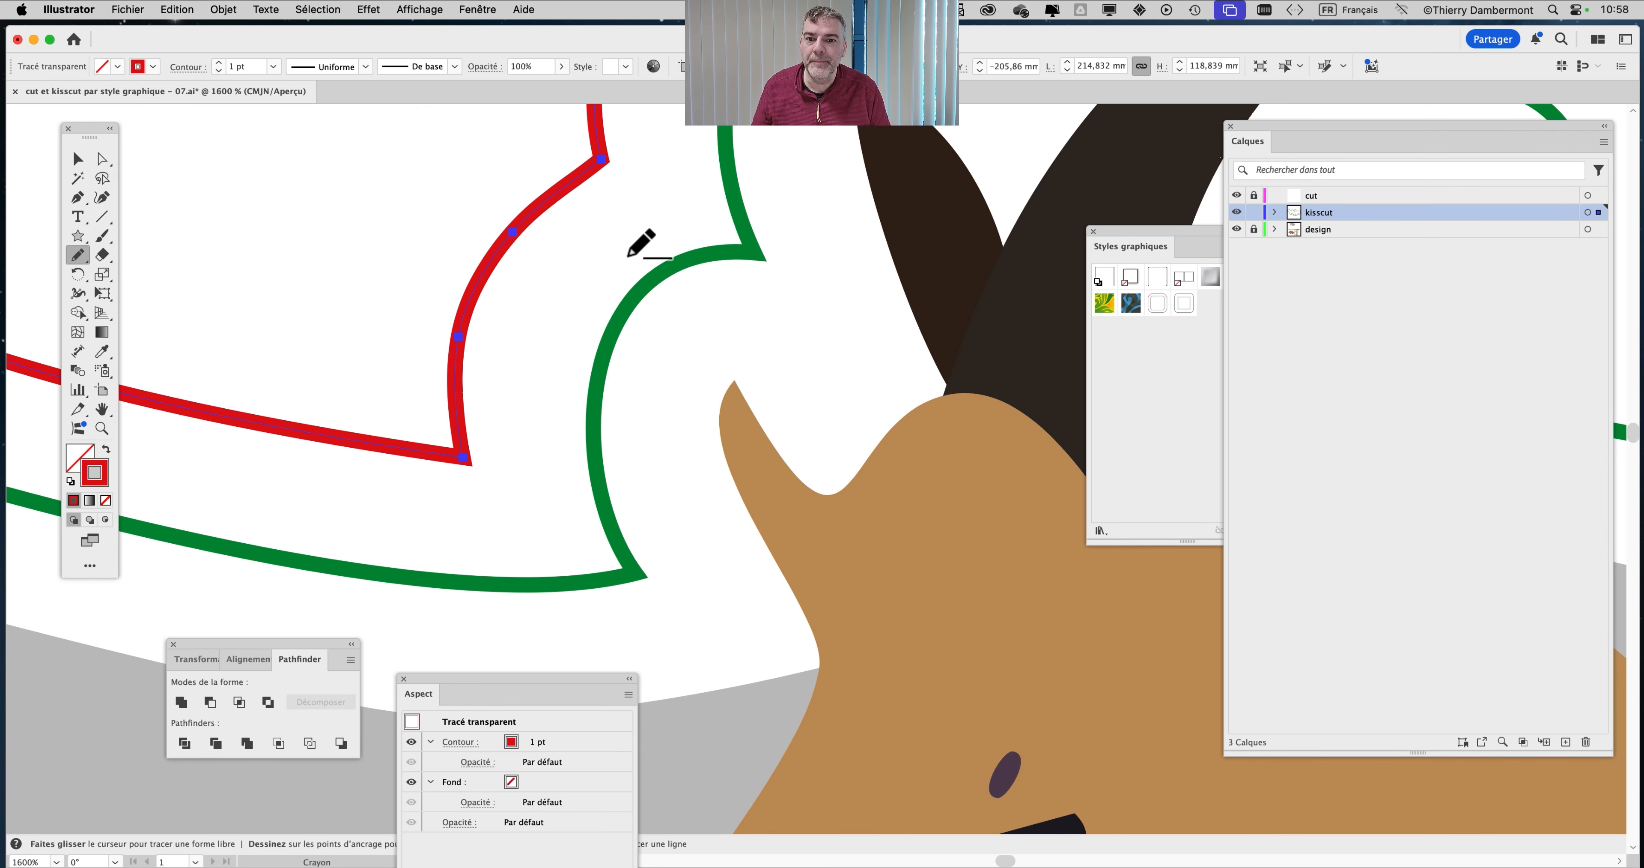
scroll(616, 172, down, 3)
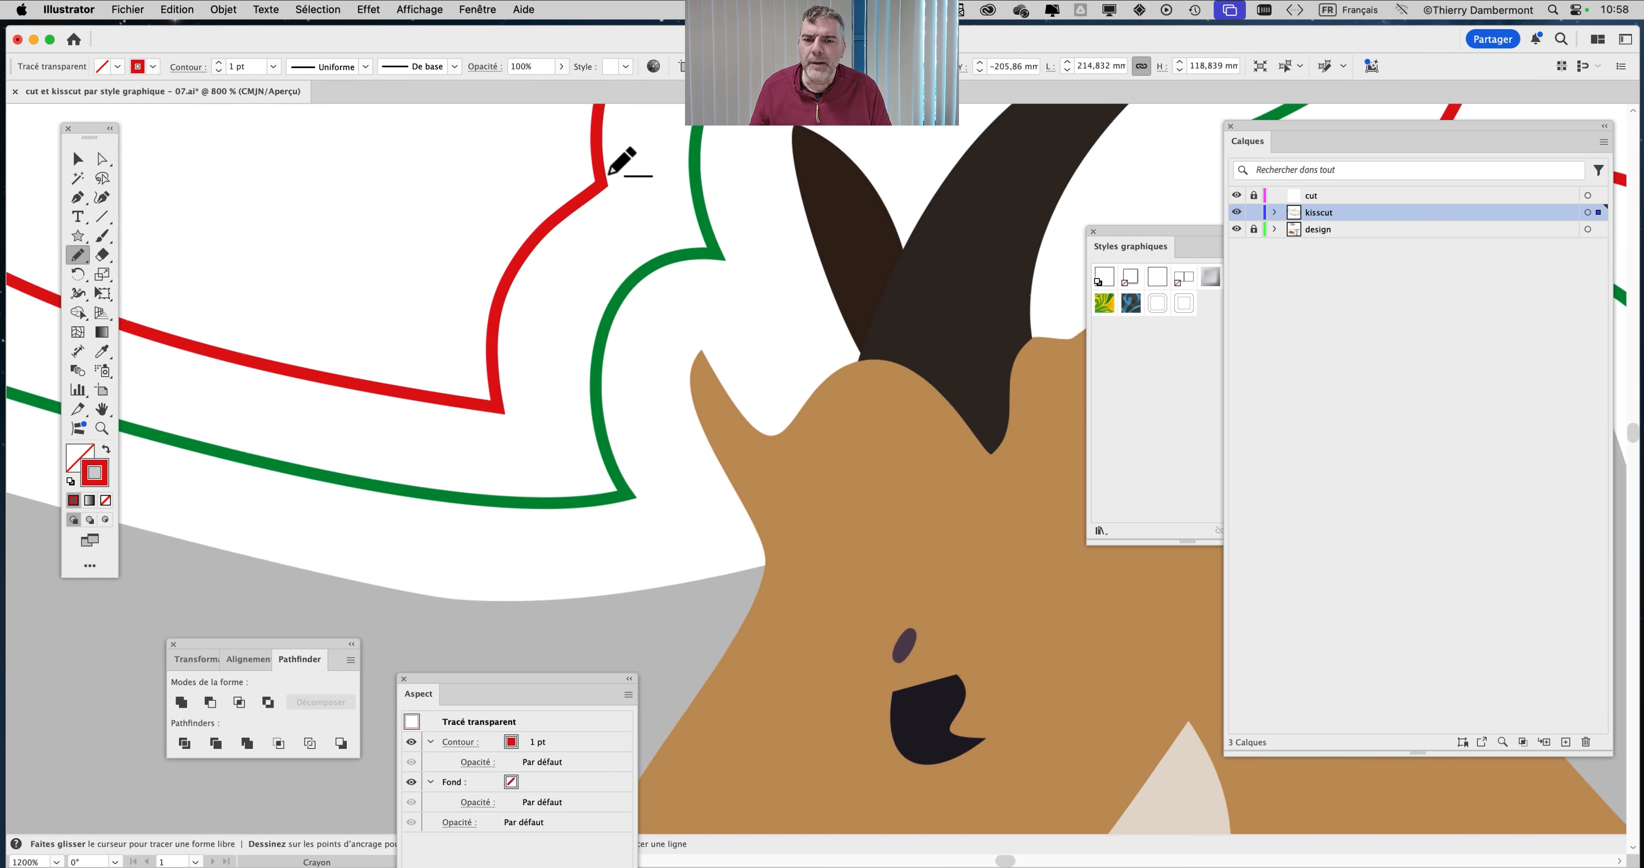
scroll(609, 172, up, 4)
scroll(612, 175, down, 8)
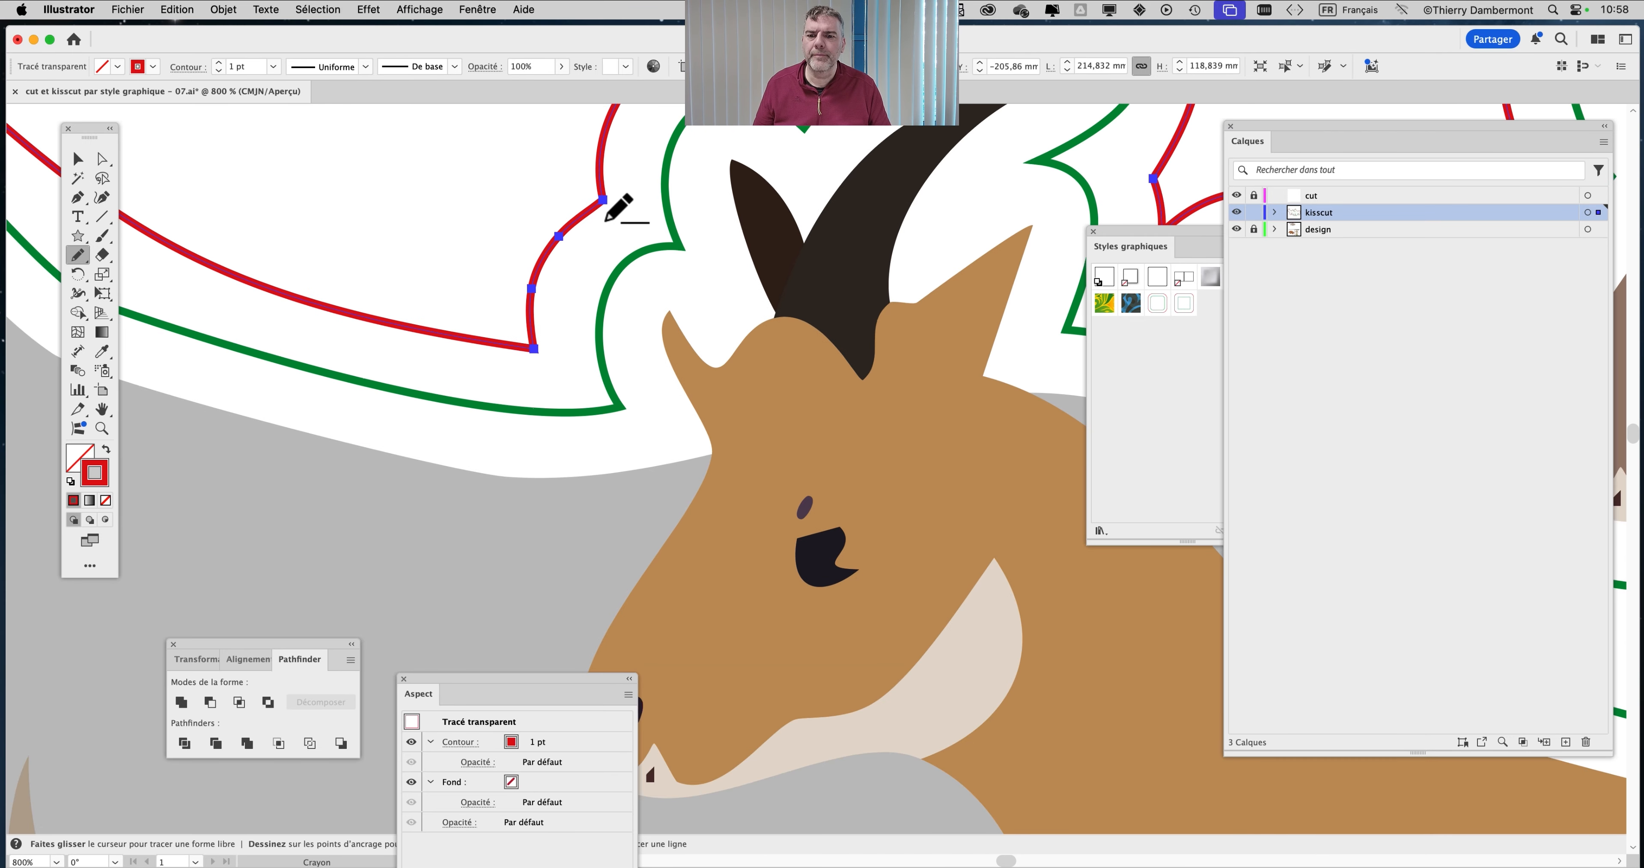
scroll(613, 217, down, 2)
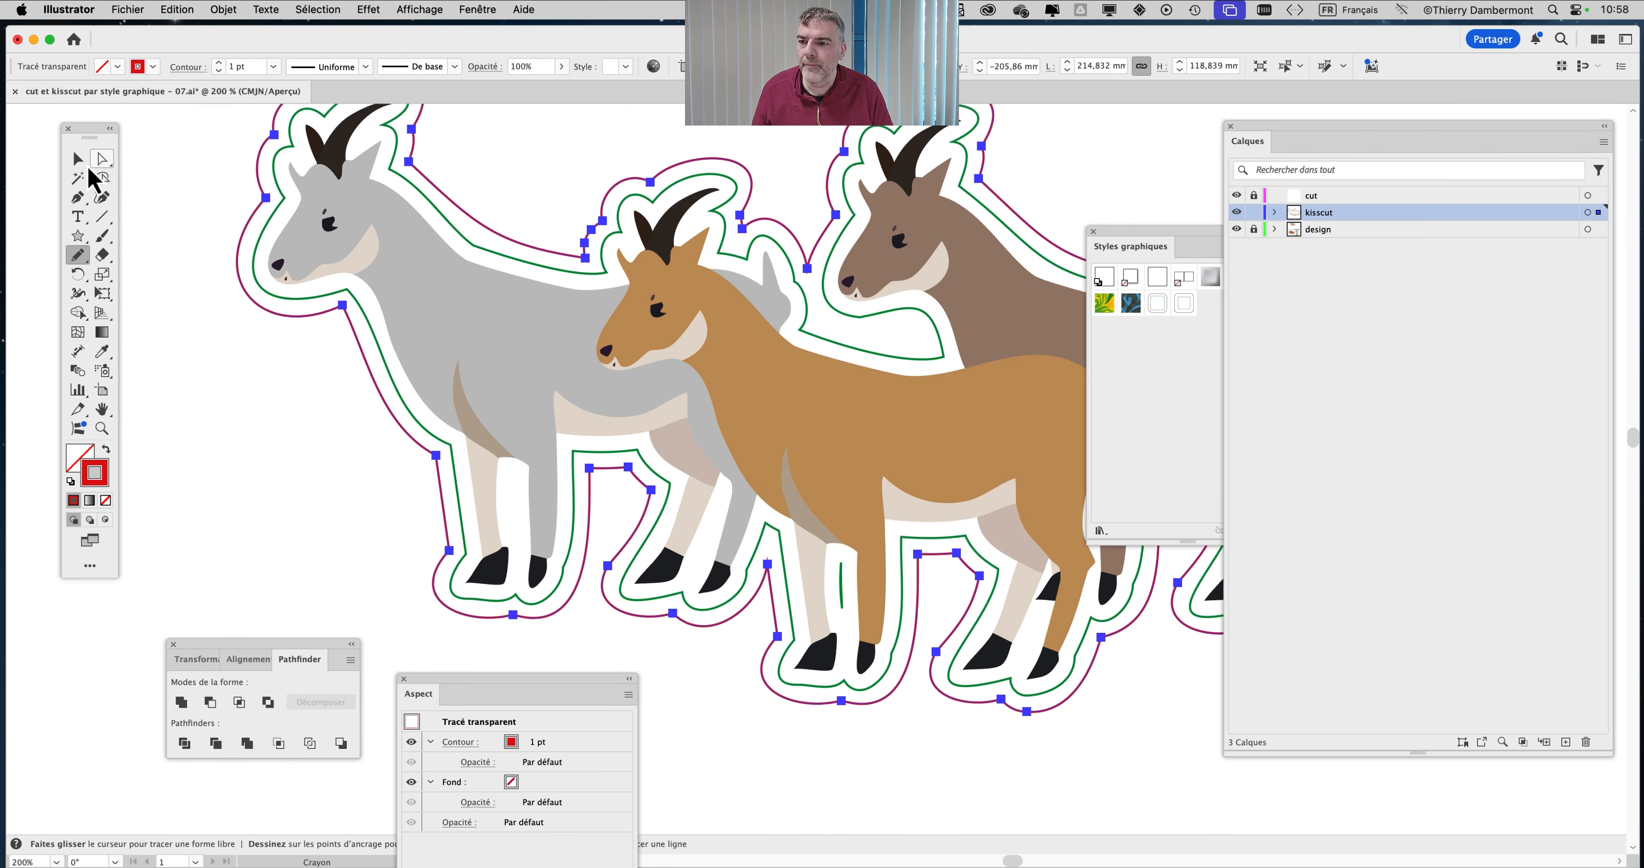
Select only the red cut contour within the group and try the Join command to test whether the path is closed
click(77, 158)
click(609, 269)
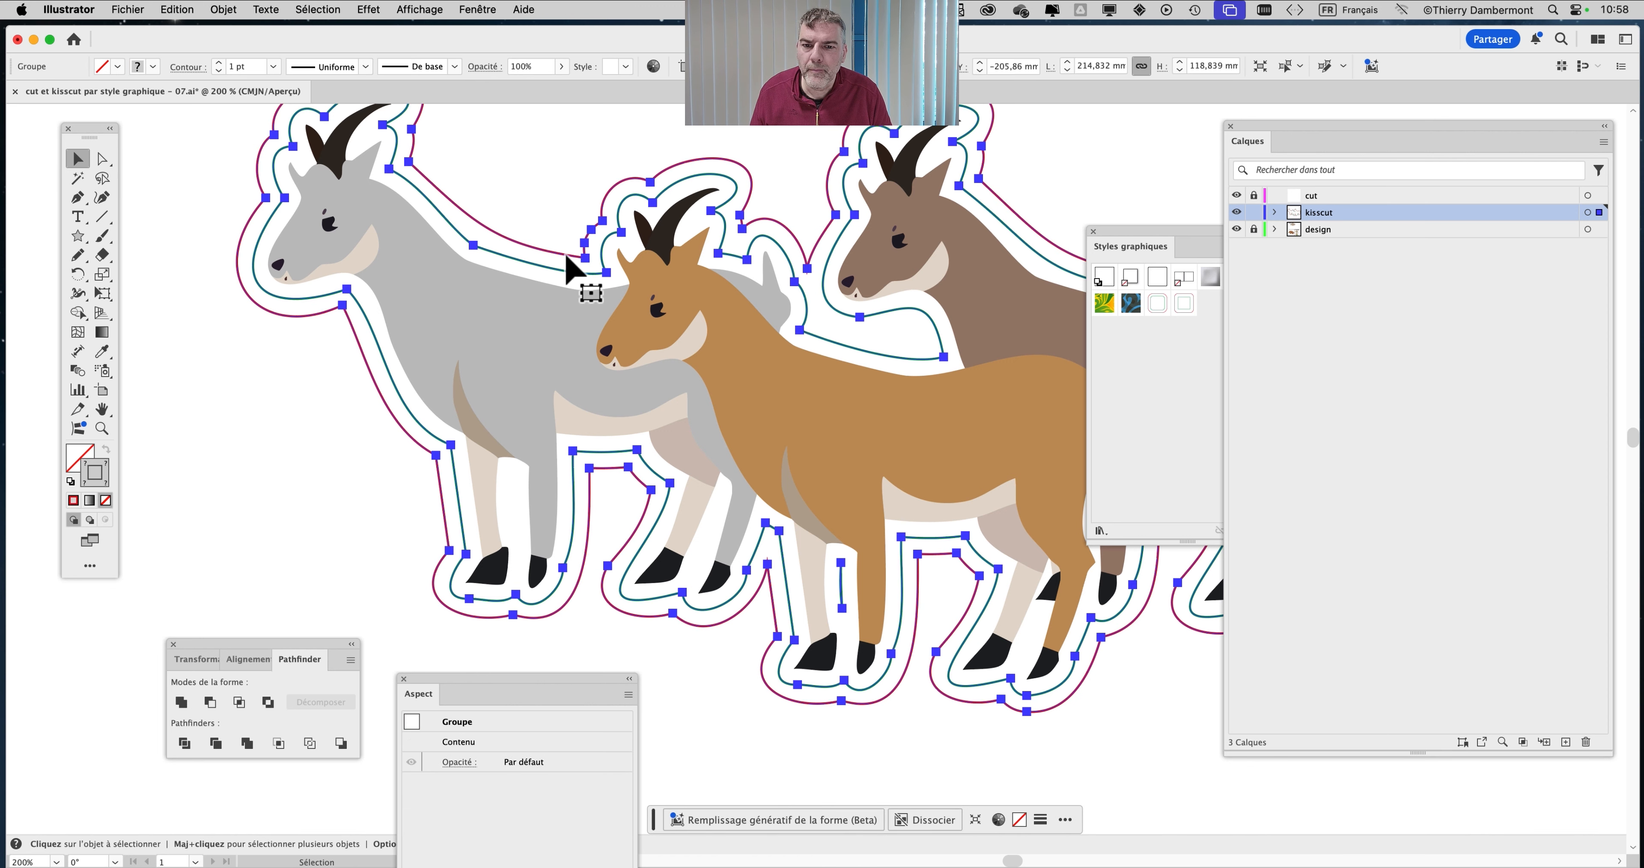
drag(102, 159, 153, 180)
click(525, 250)
click(524, 250)
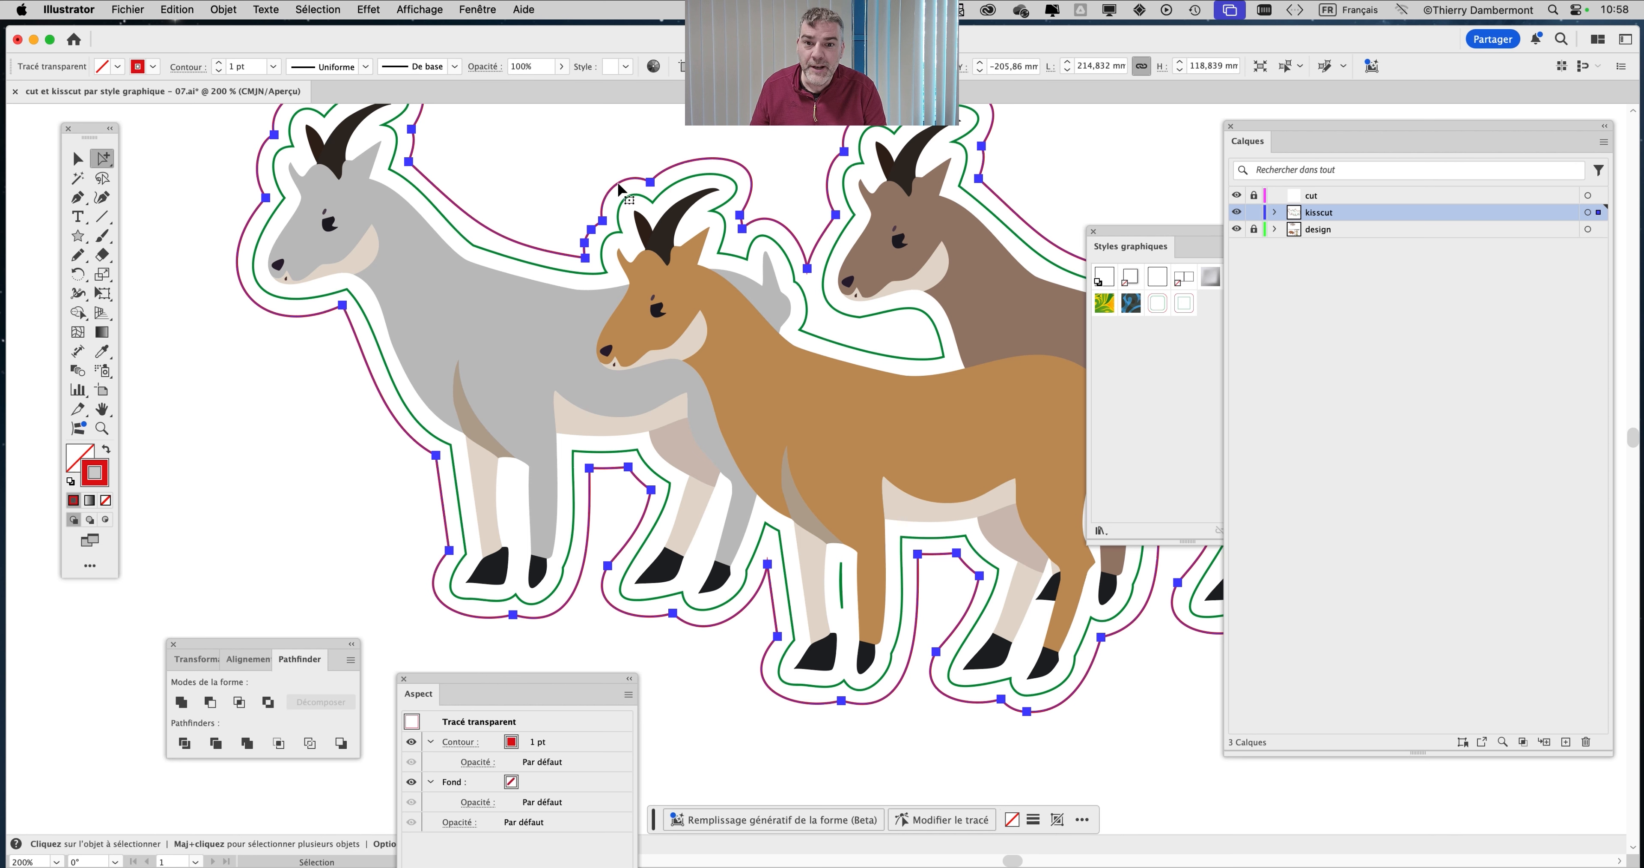
key(super+j)
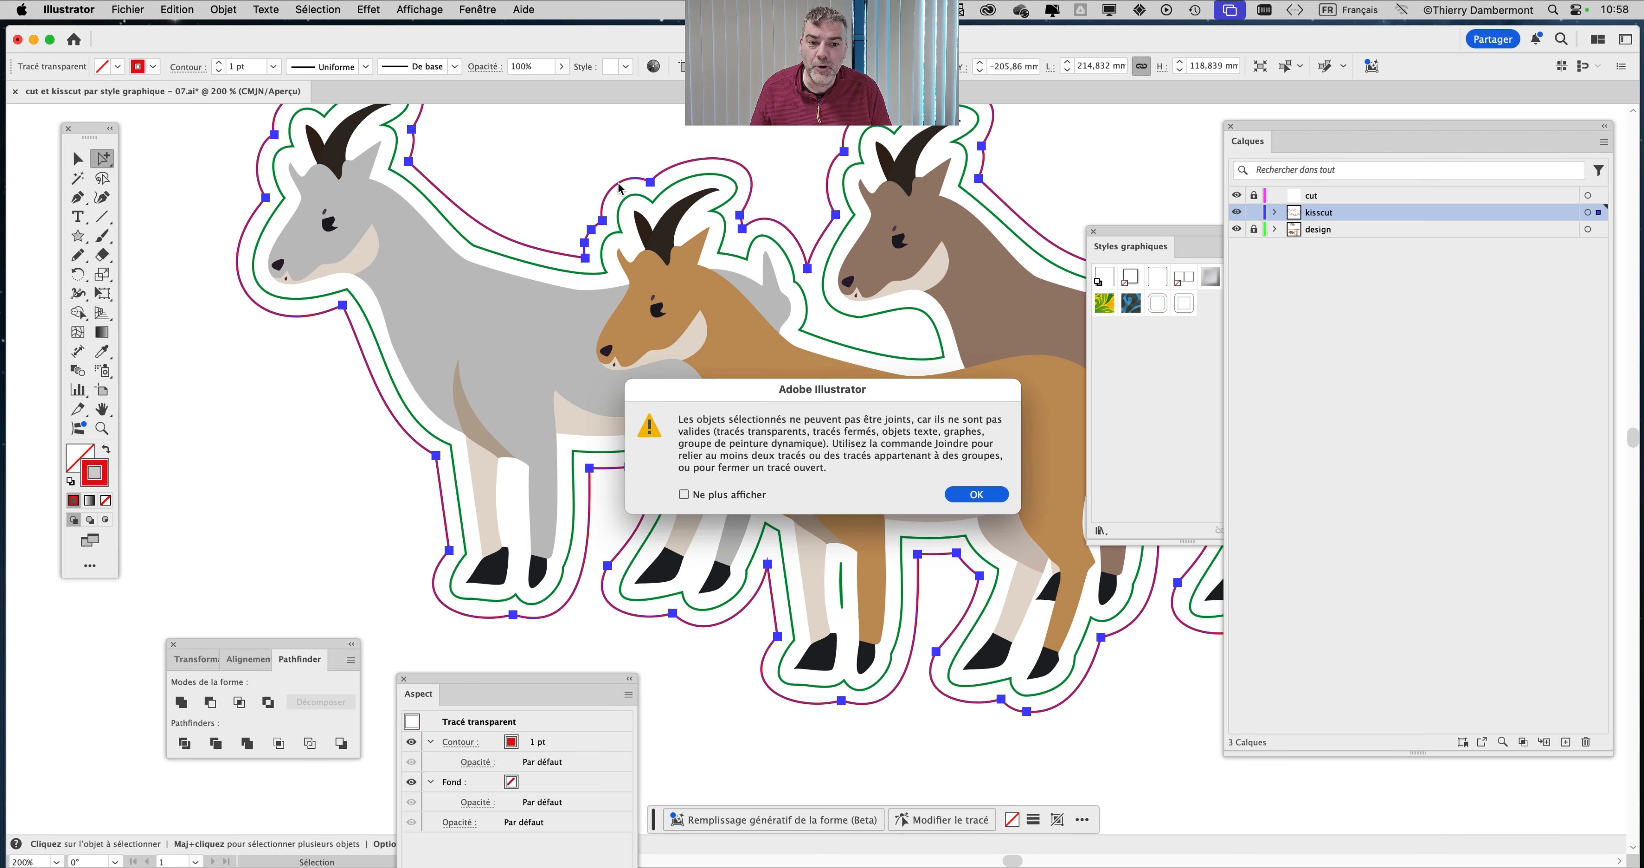
click(995, 498)
Select the green kisscut contour and test it for open ends with the Join command
click(601, 277)
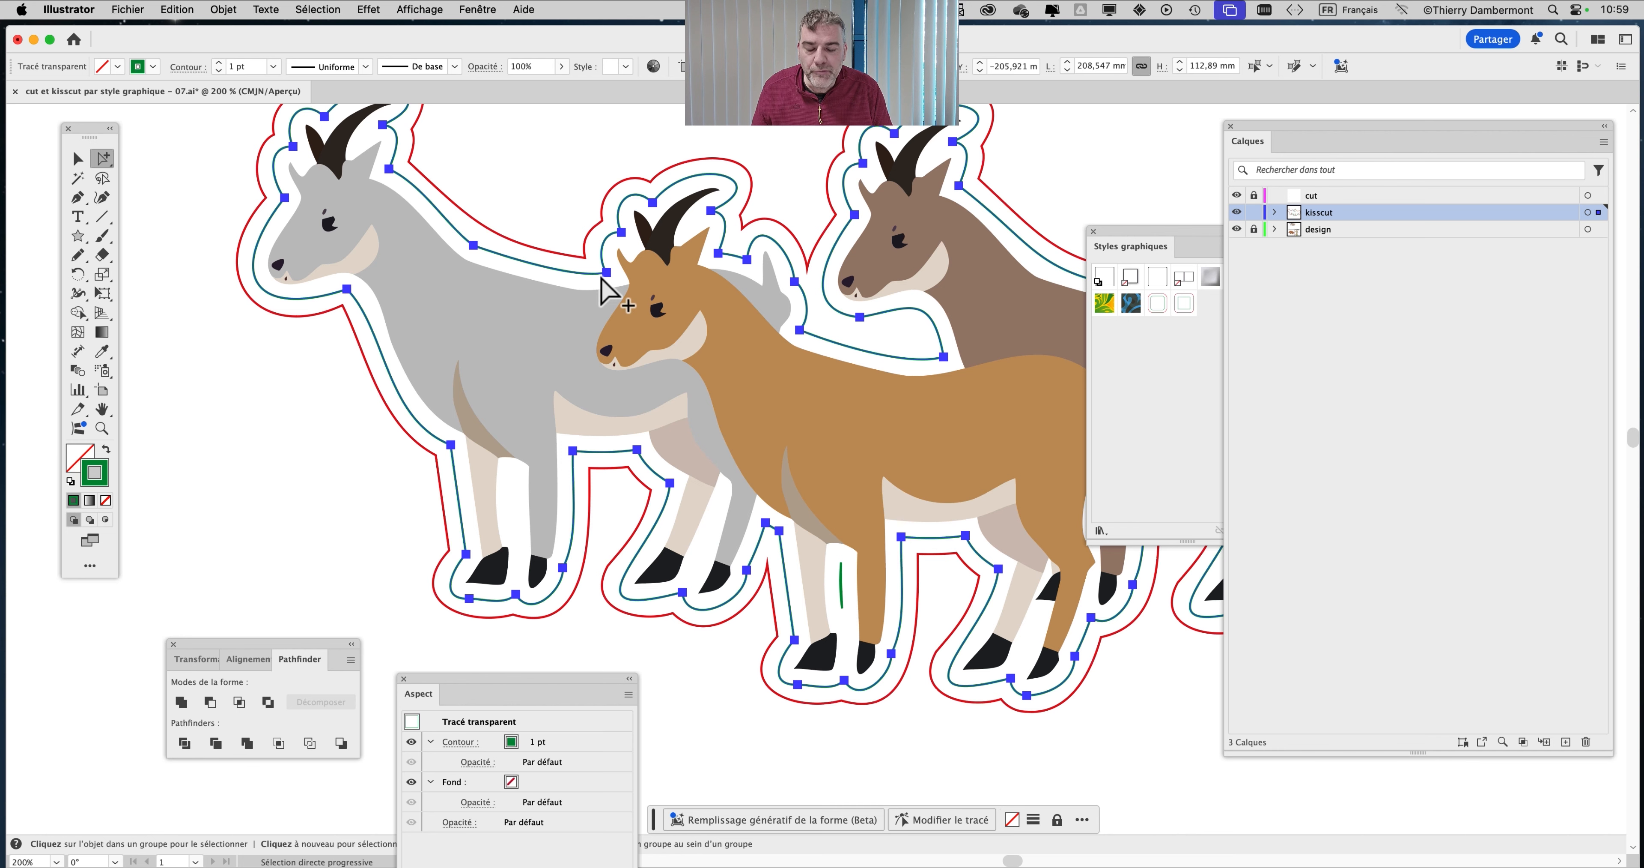
key(super+j)
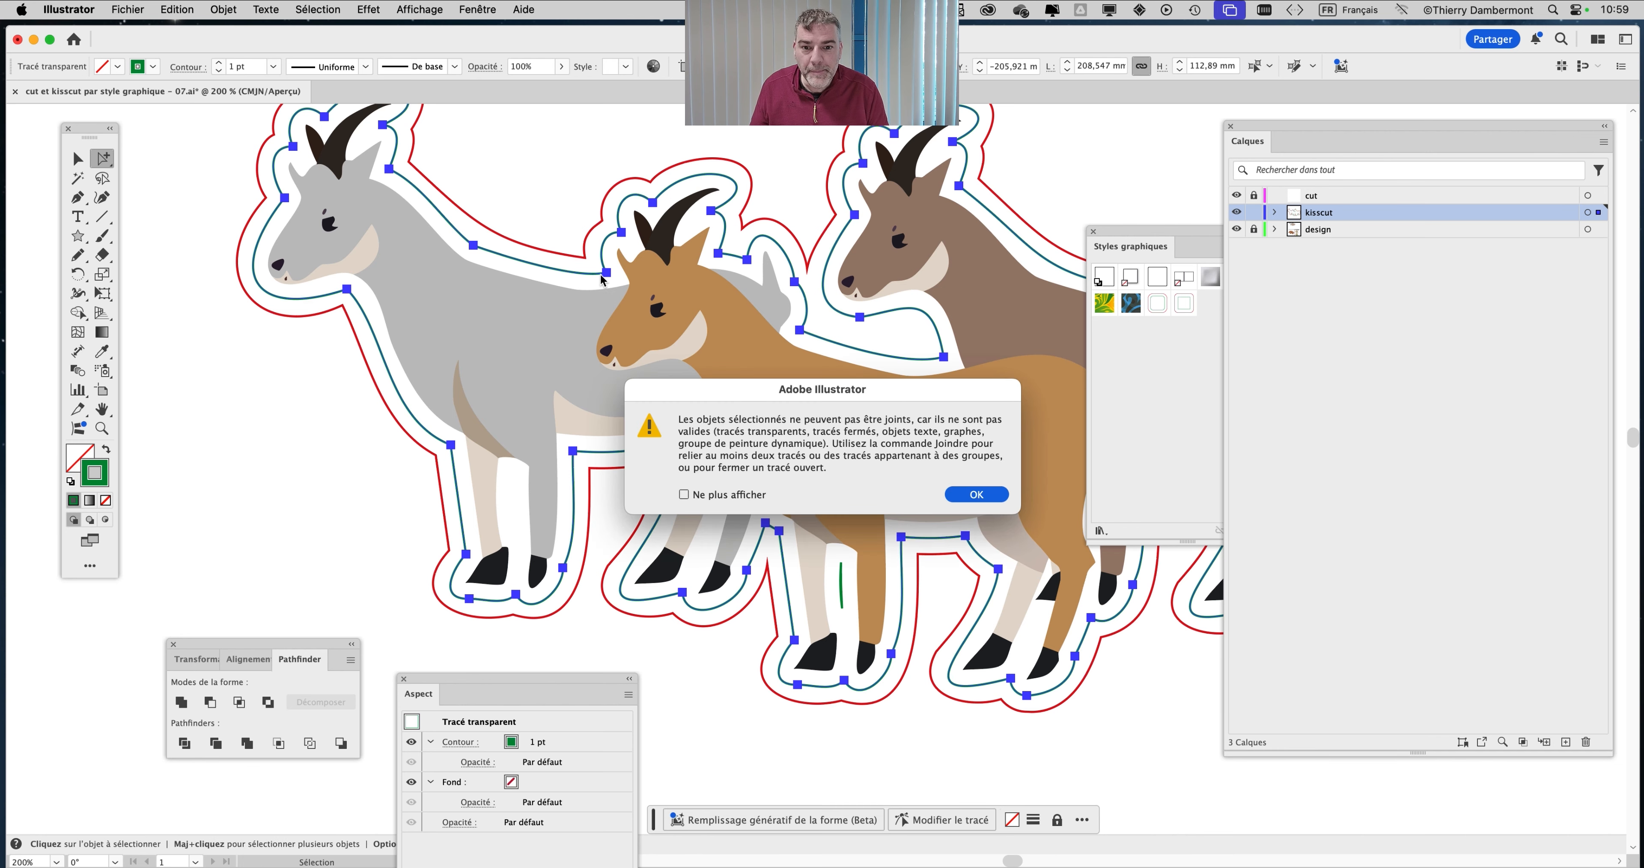
click(977, 495)
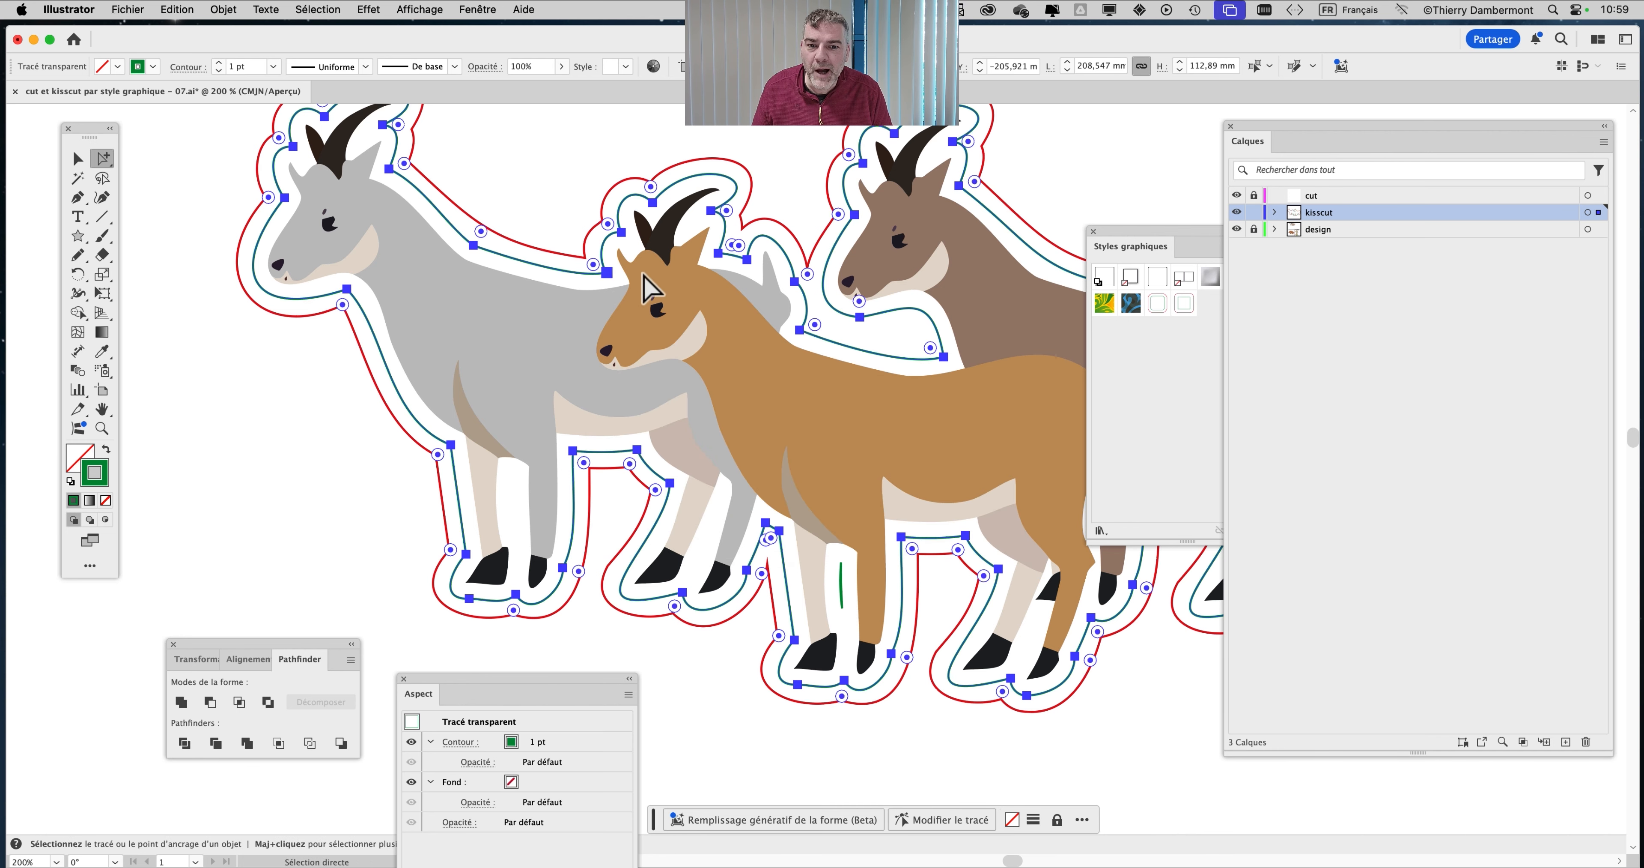
Add an anchor point midway along the upper segment of the red cut contour beneath the grey goat's belly, and deselect it
scroll(643, 274, up, 2)
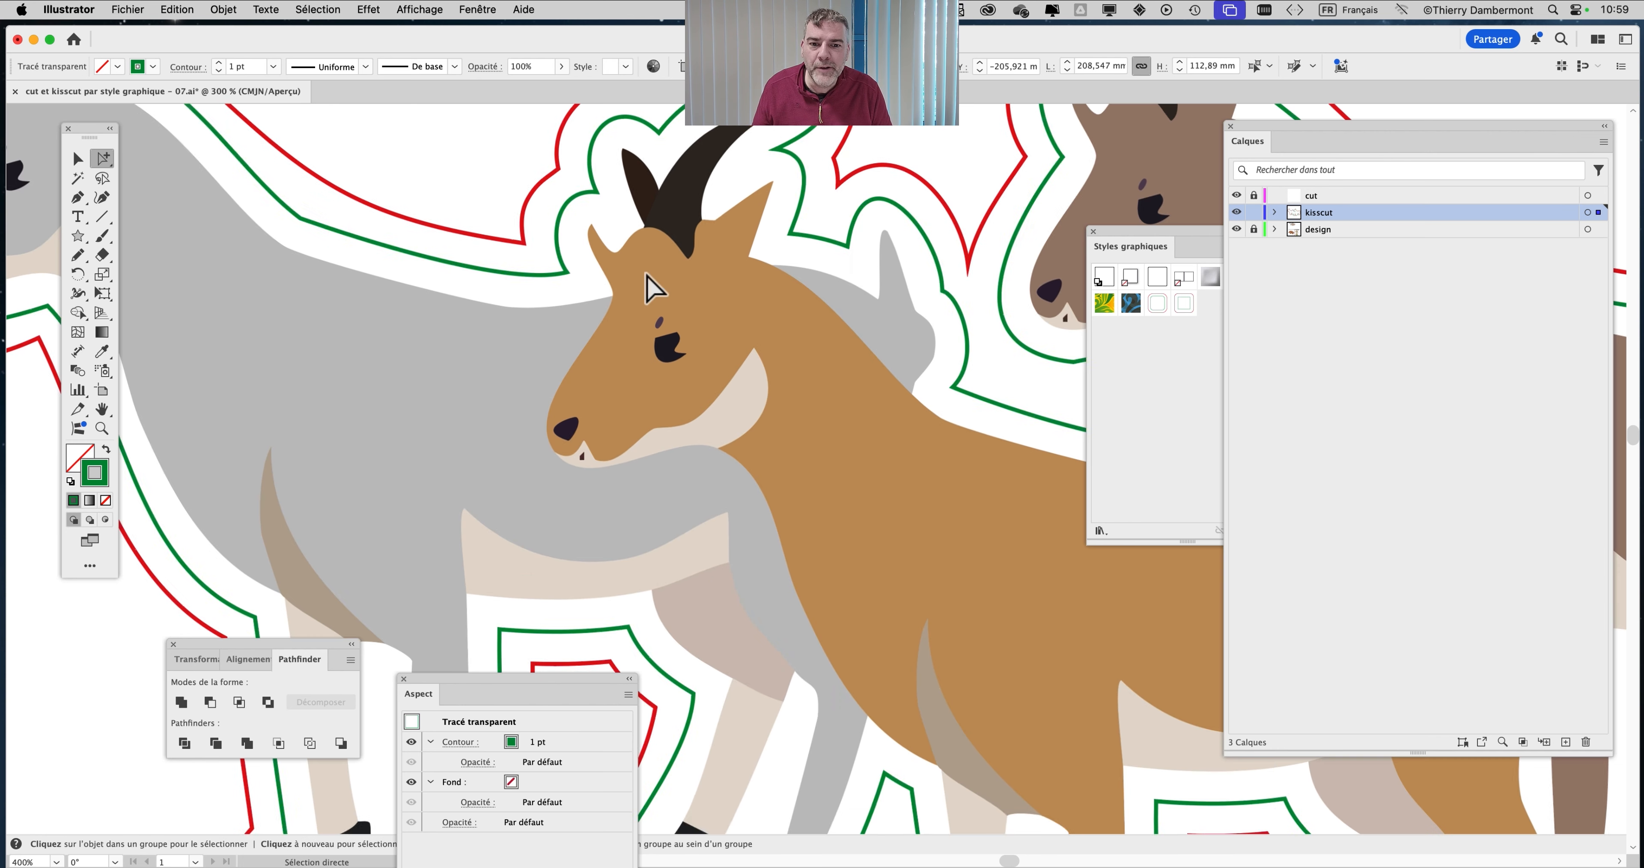
click(103, 157)
click(185, 155)
click(498, 504)
key(space)
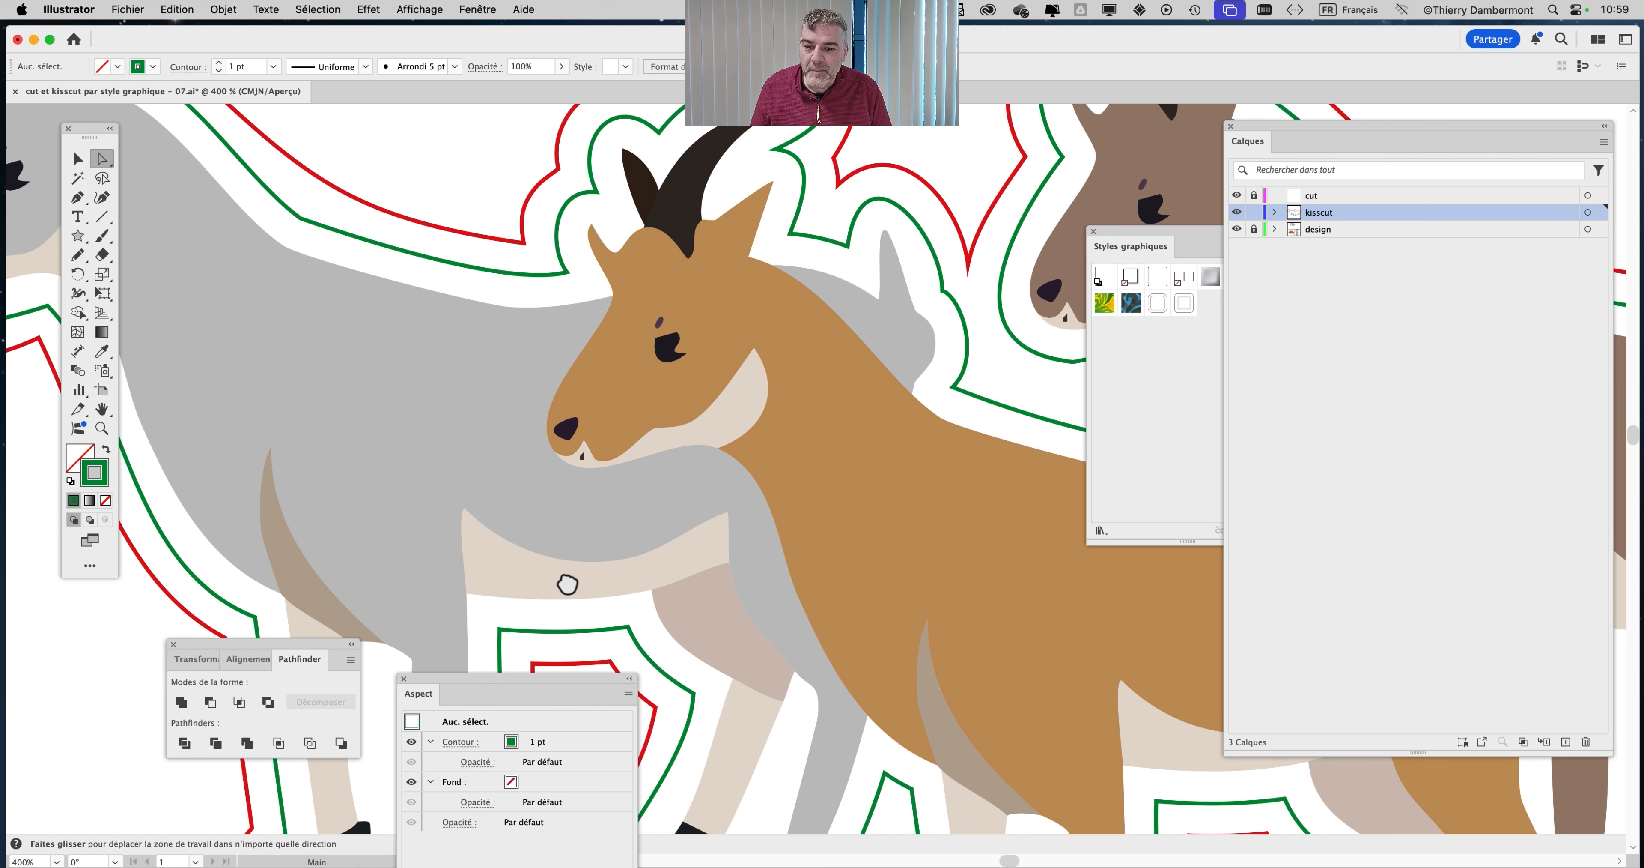
drag(568, 585, 598, 433)
scroll(607, 437, up, 3)
click(600, 396)
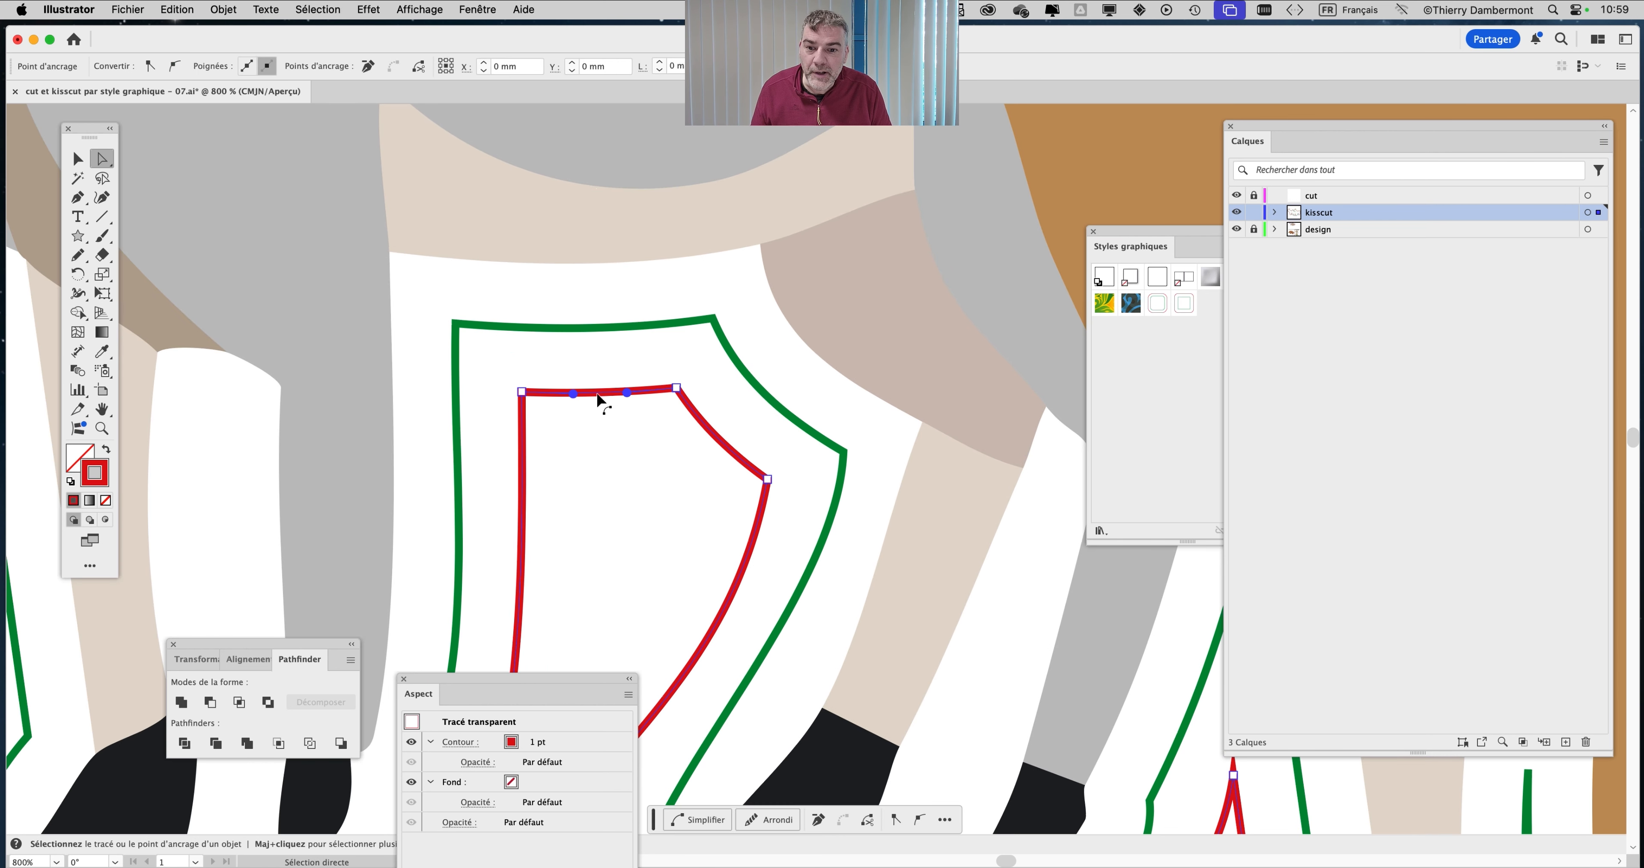
scroll(604, 395, up, 2)
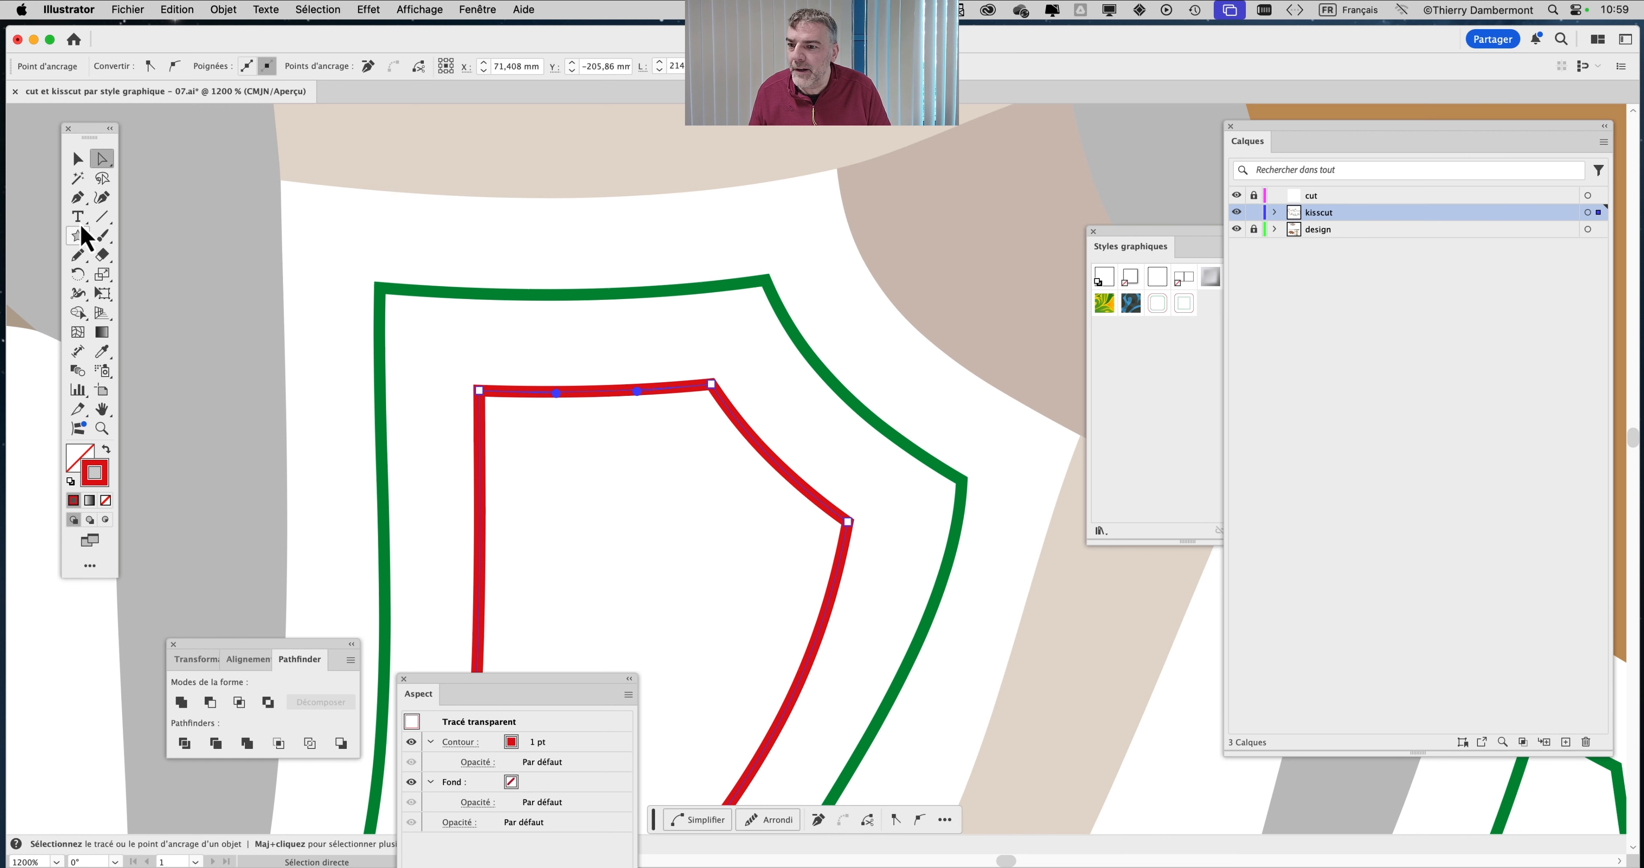
click(77, 196)
click(602, 392)
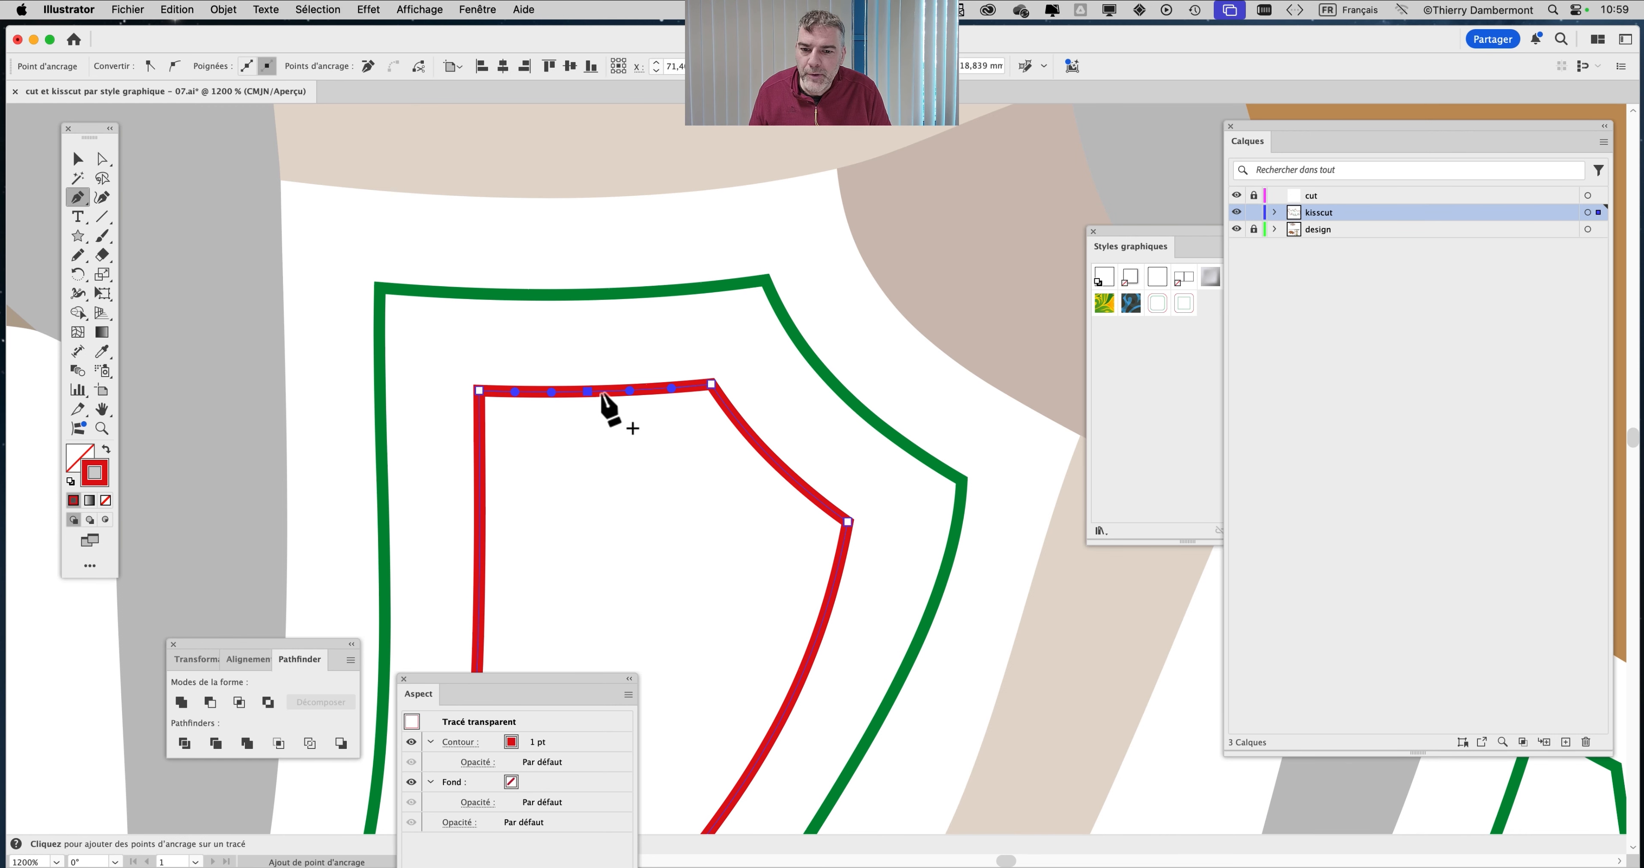
click(102, 158)
click(572, 421)
scroll(572, 421, up, 1)
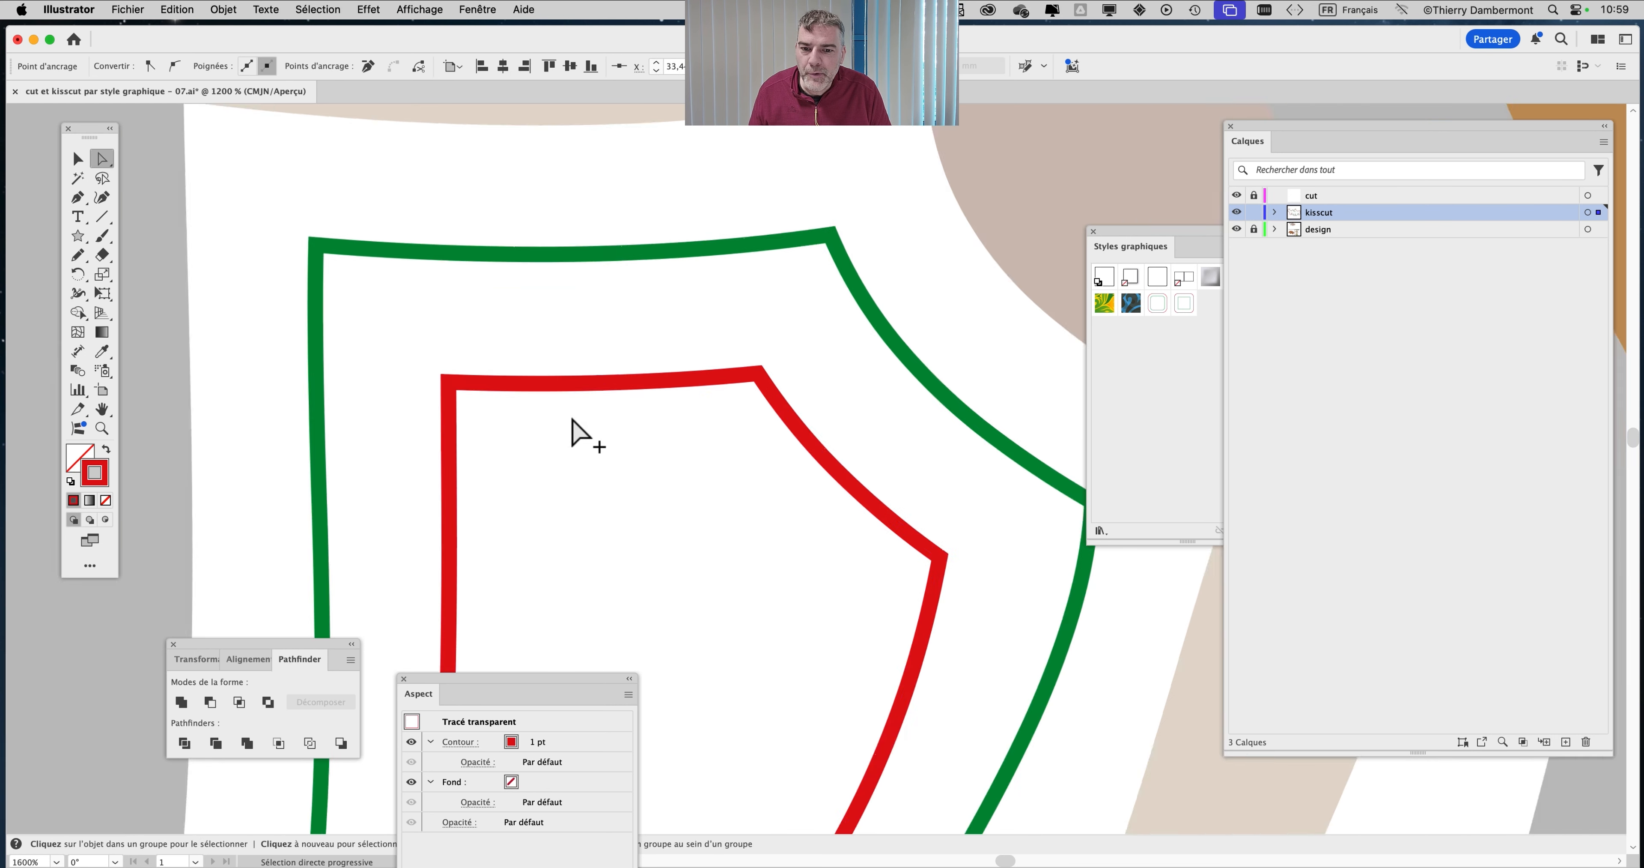
Delete the added anchor point on the upper segment of the red cut contour beneath the grey goat's belly, opening the path there
scroll(572, 420, up, 1)
click(627, 367)
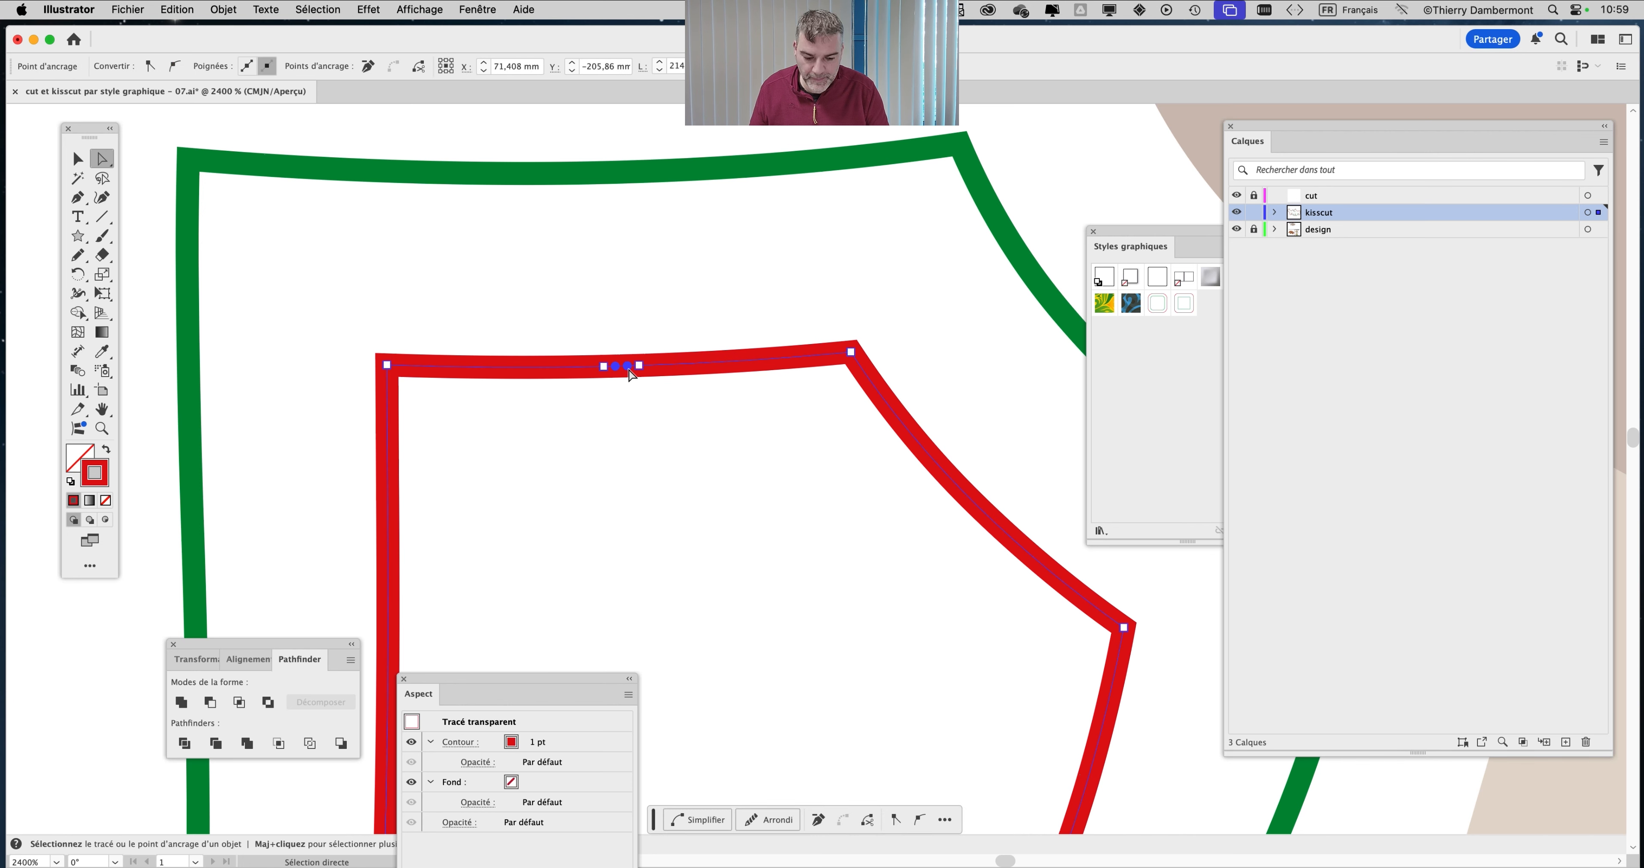
key(BackSpace)
click(573, 501)
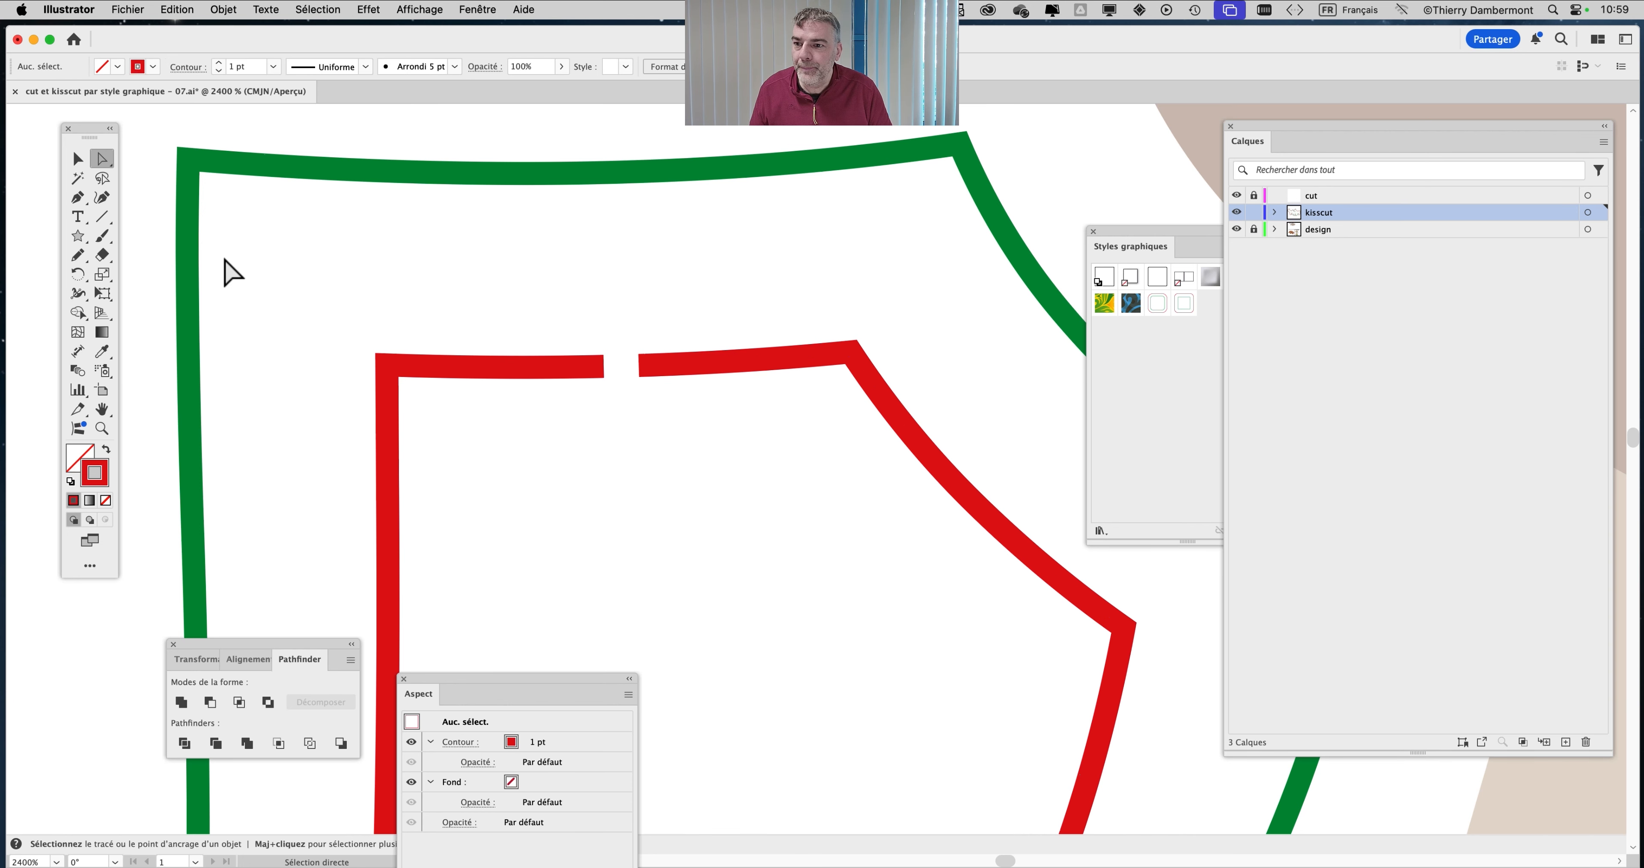
Join the two open ends of the red cut contour beneath the grey goat's belly, and deselect it
drag(99, 167, 192, 181)
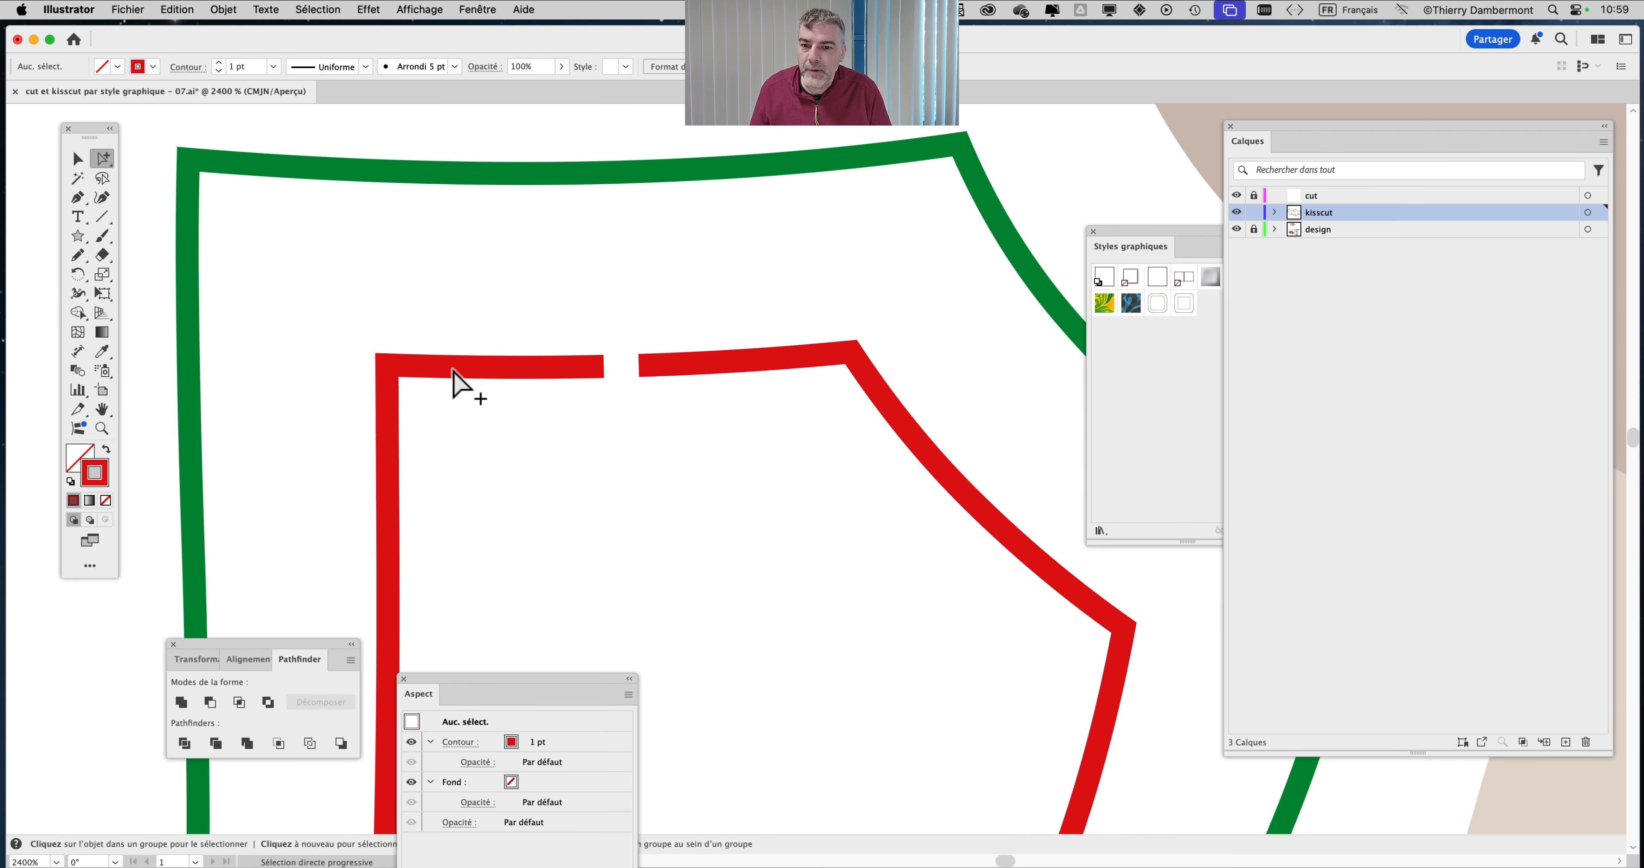
click(453, 370)
key(super)
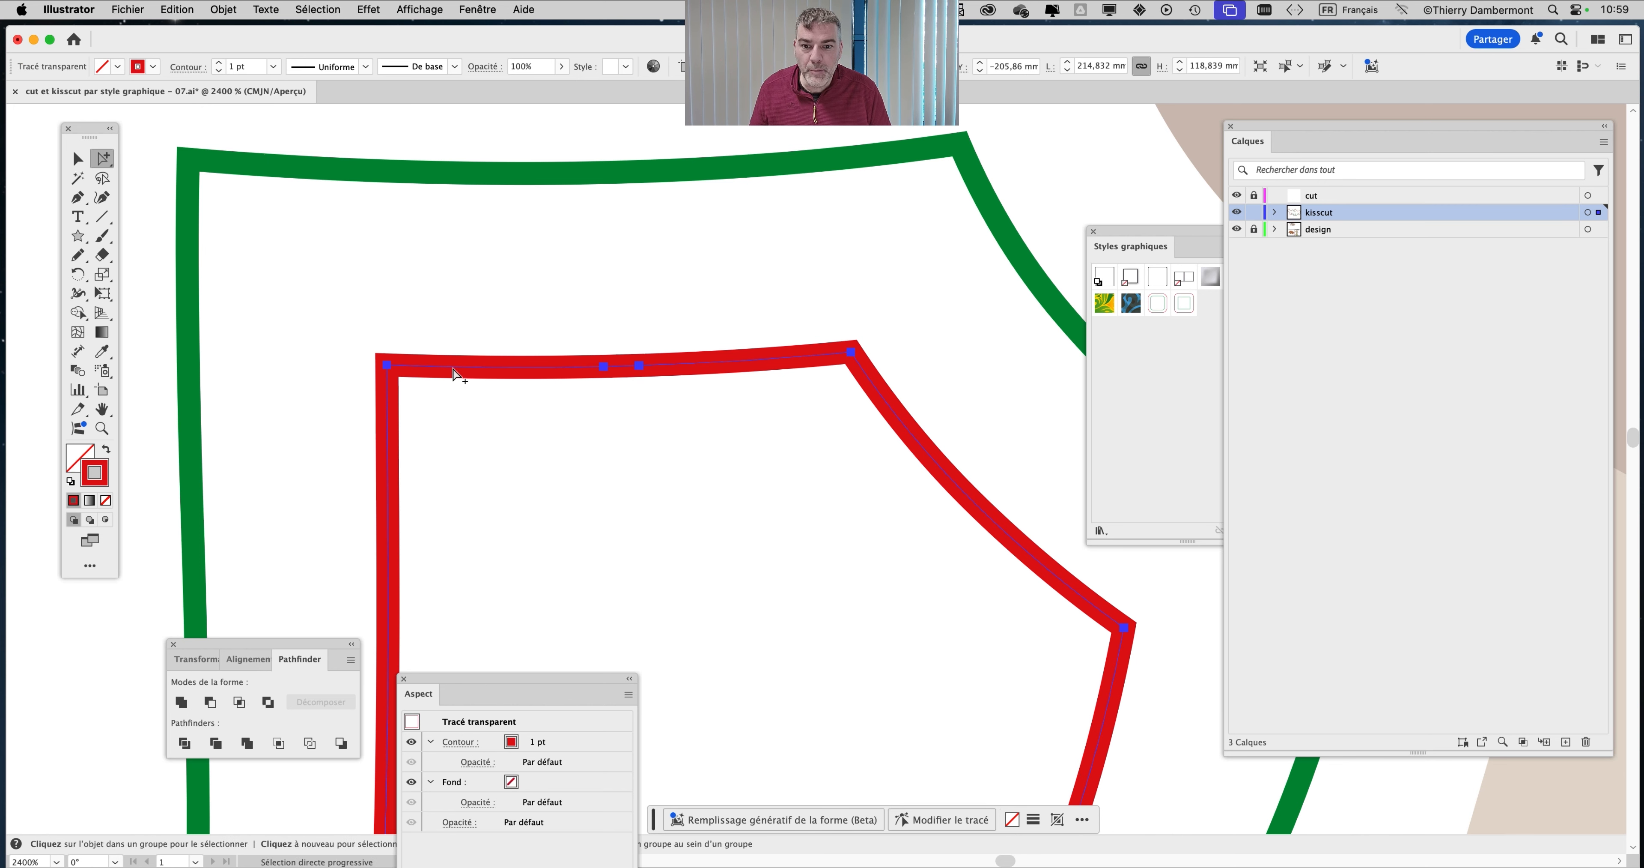
key(a)
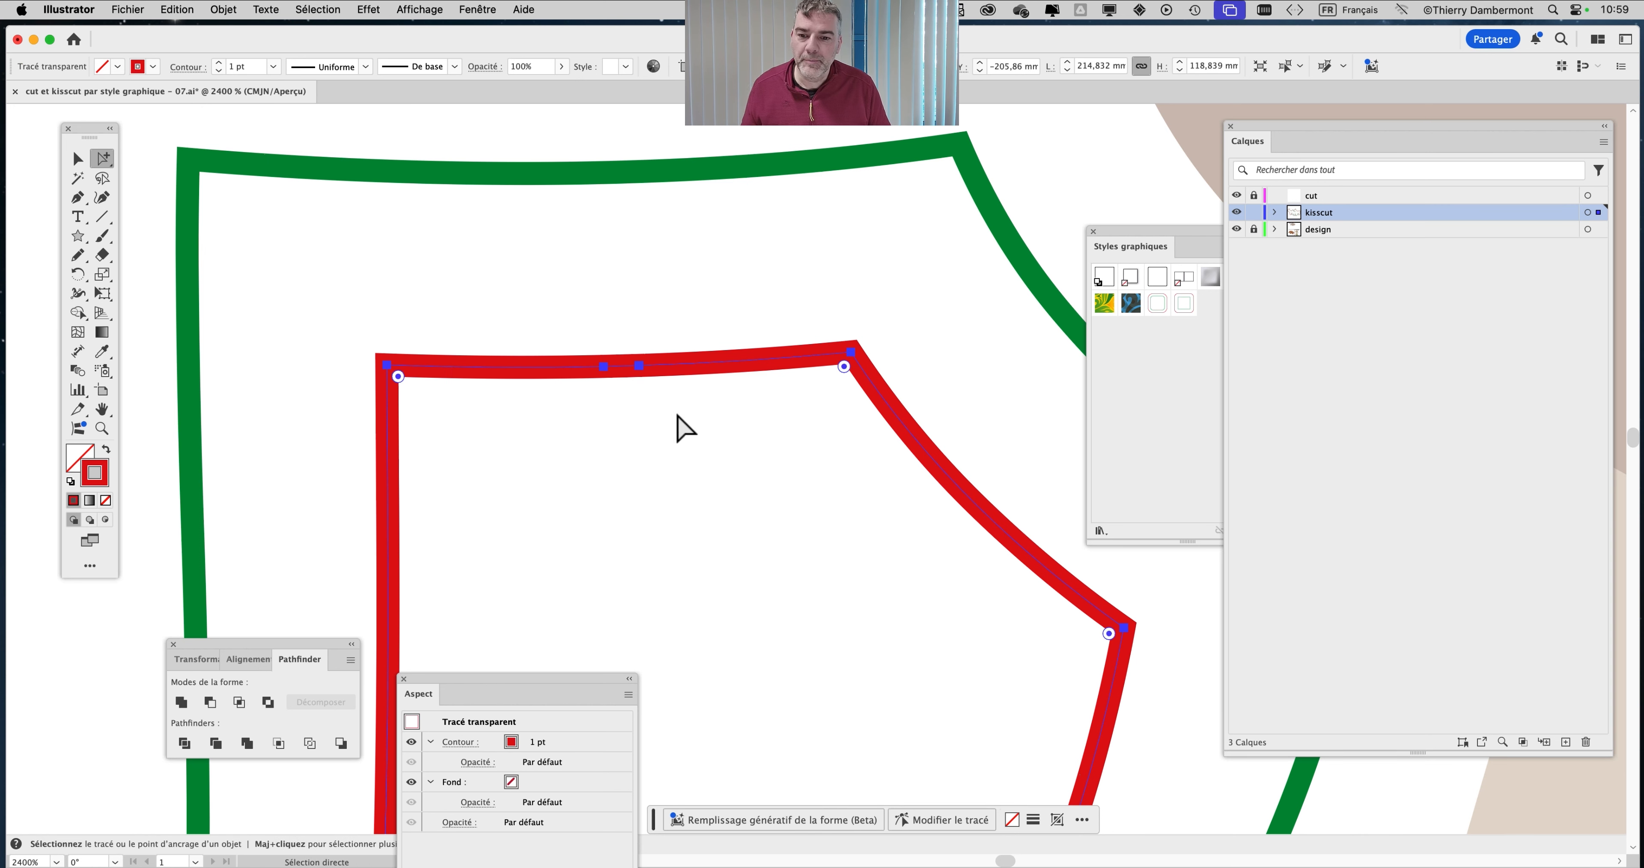
scroll(699, 487, down, 10)
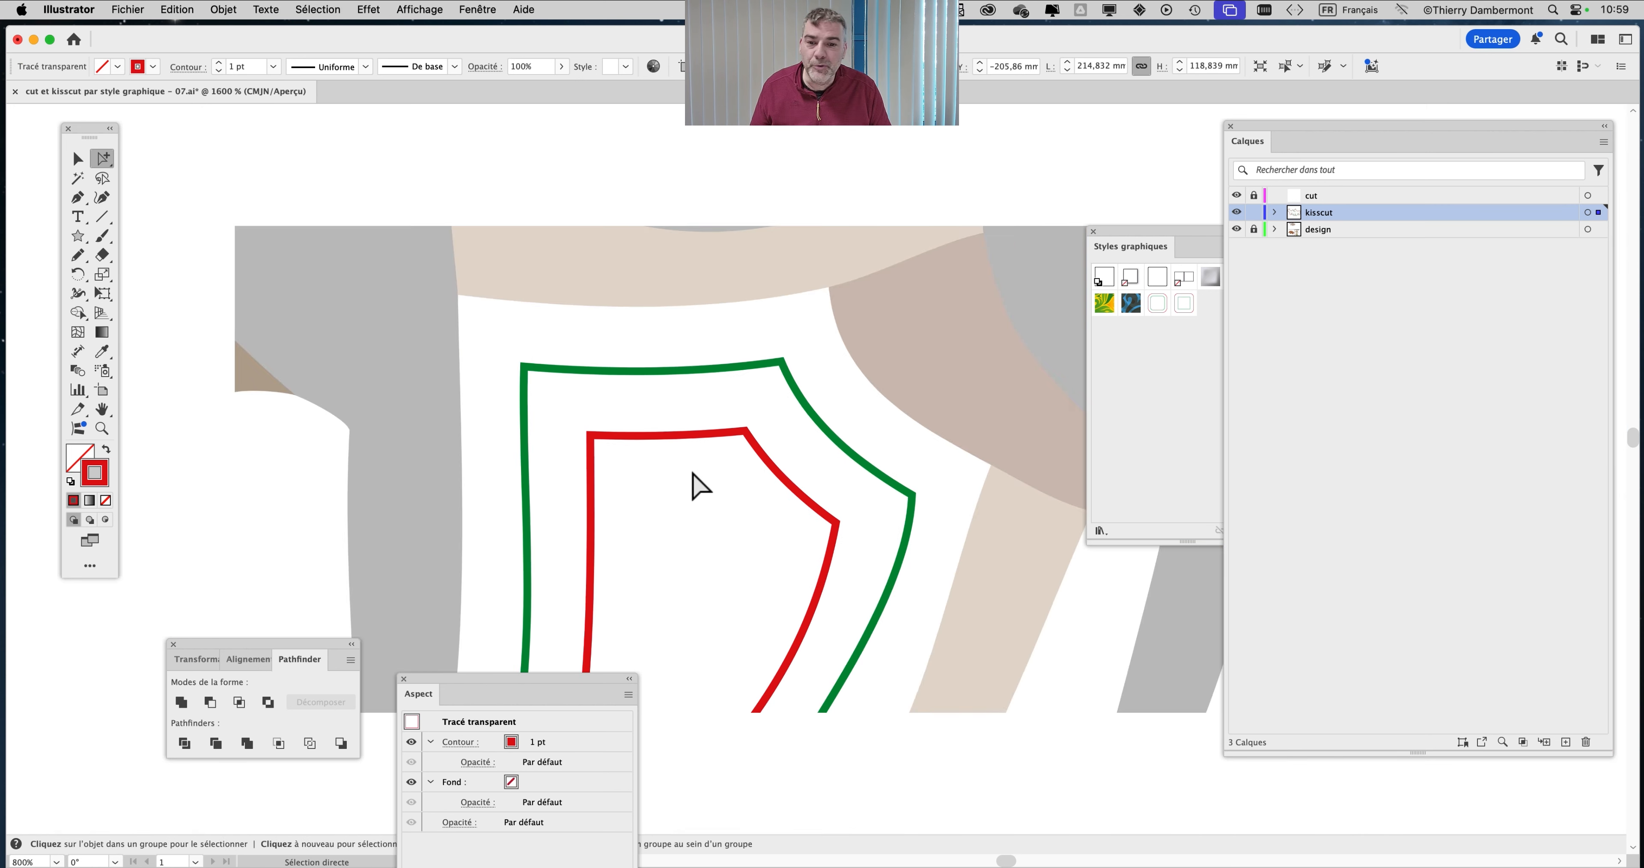
scroll(699, 486, down, 5)
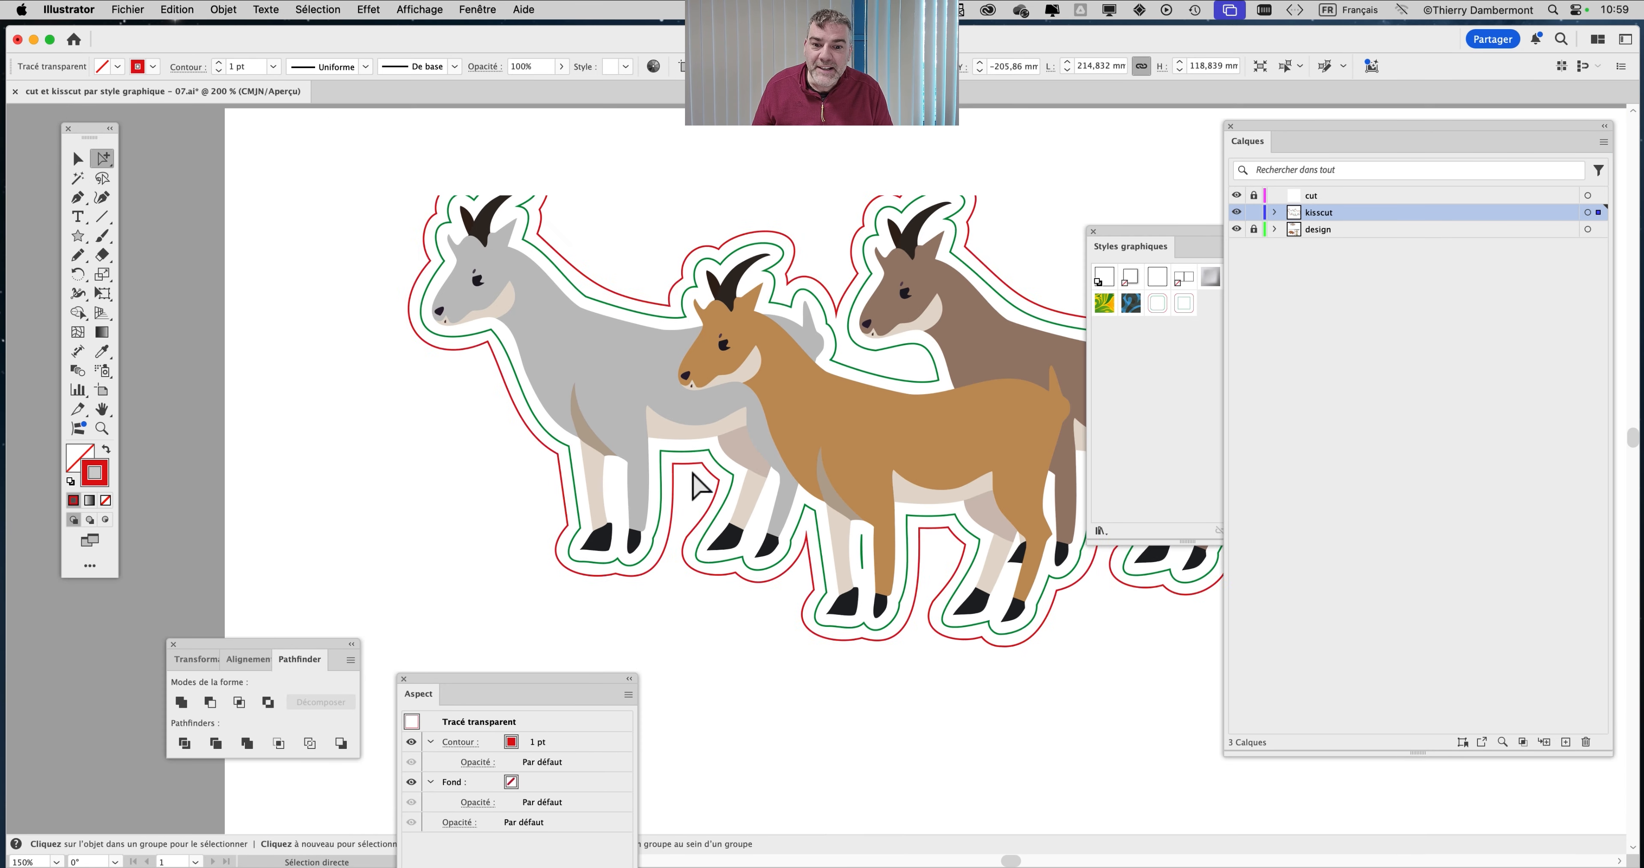
scroll(653, 459, right, 4)
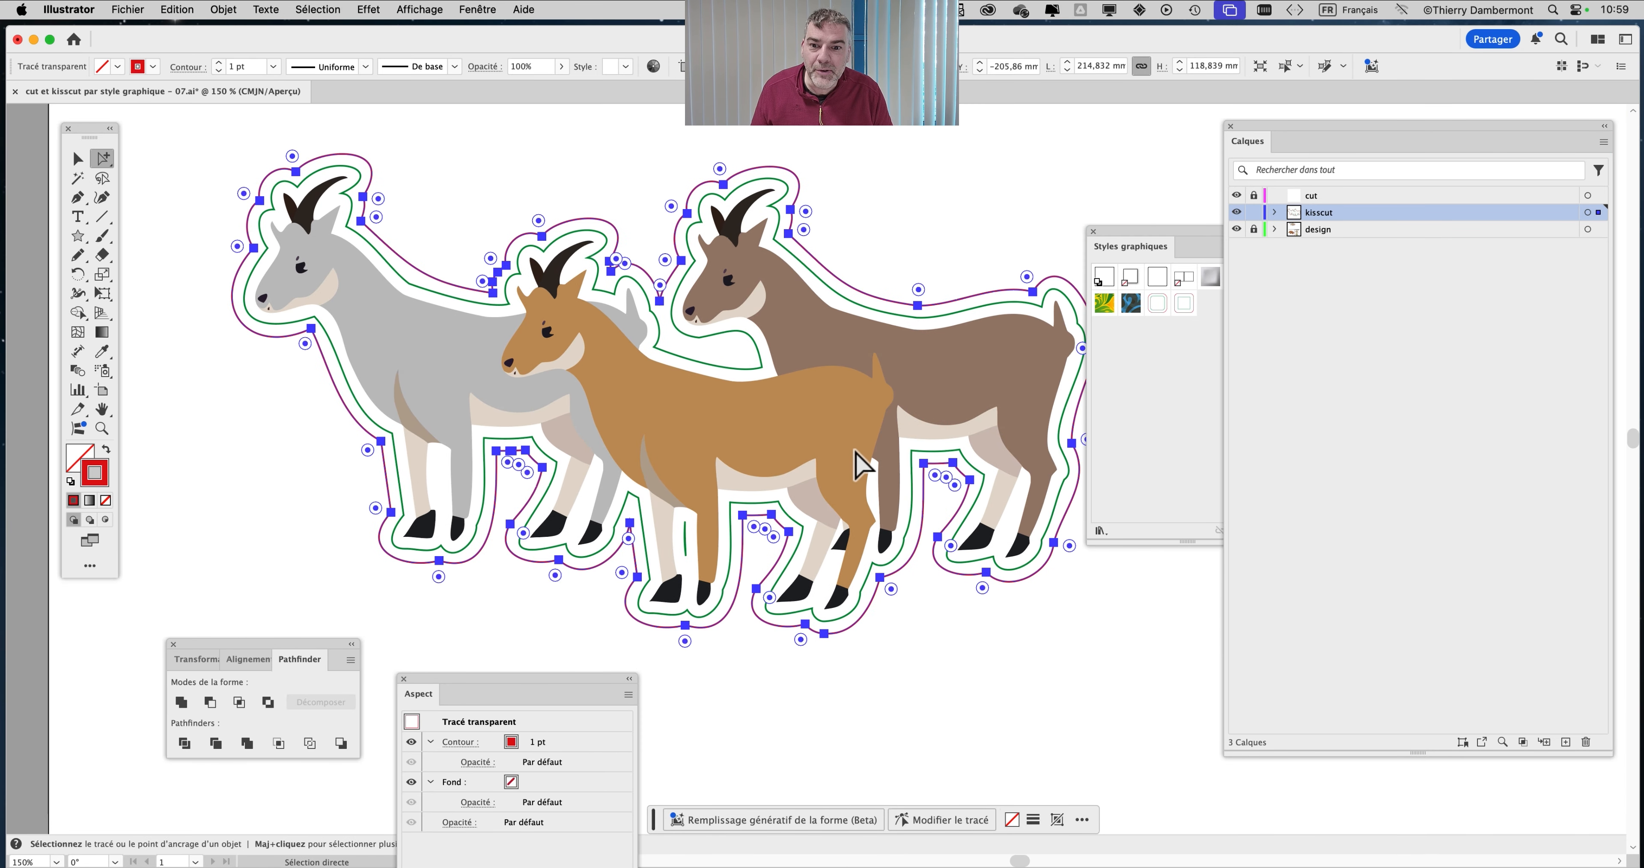
scroll(855, 465, down, 2)
click(691, 250)
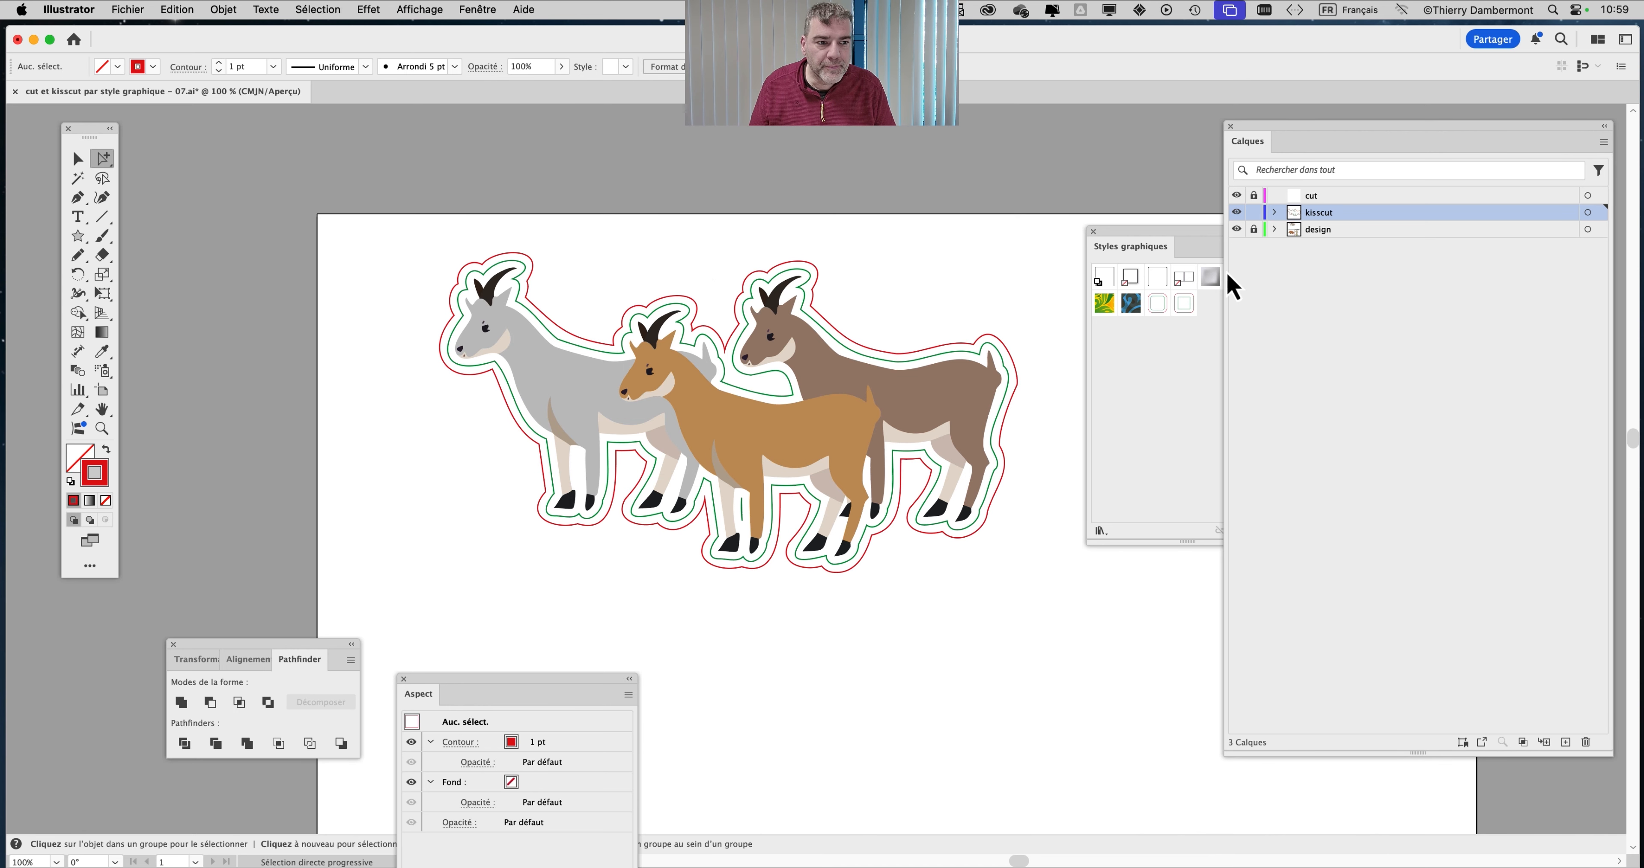
Select the red cut contour, unlock the cut layer and move the contour from the kisscut layer onto the cut layer
click(508, 257)
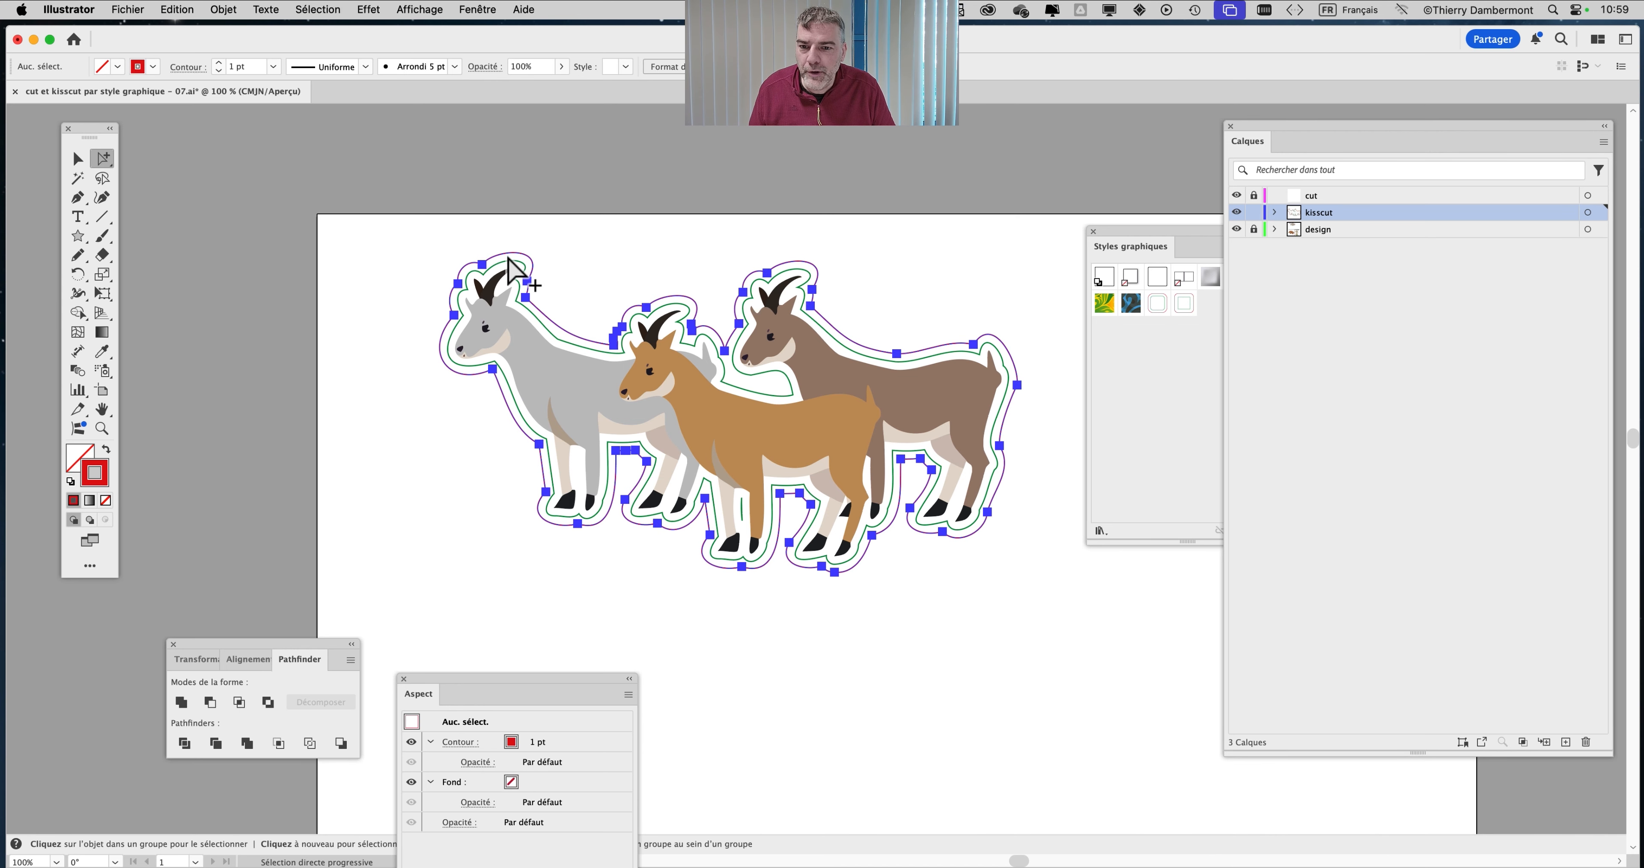
scroll(508, 257, up, 5)
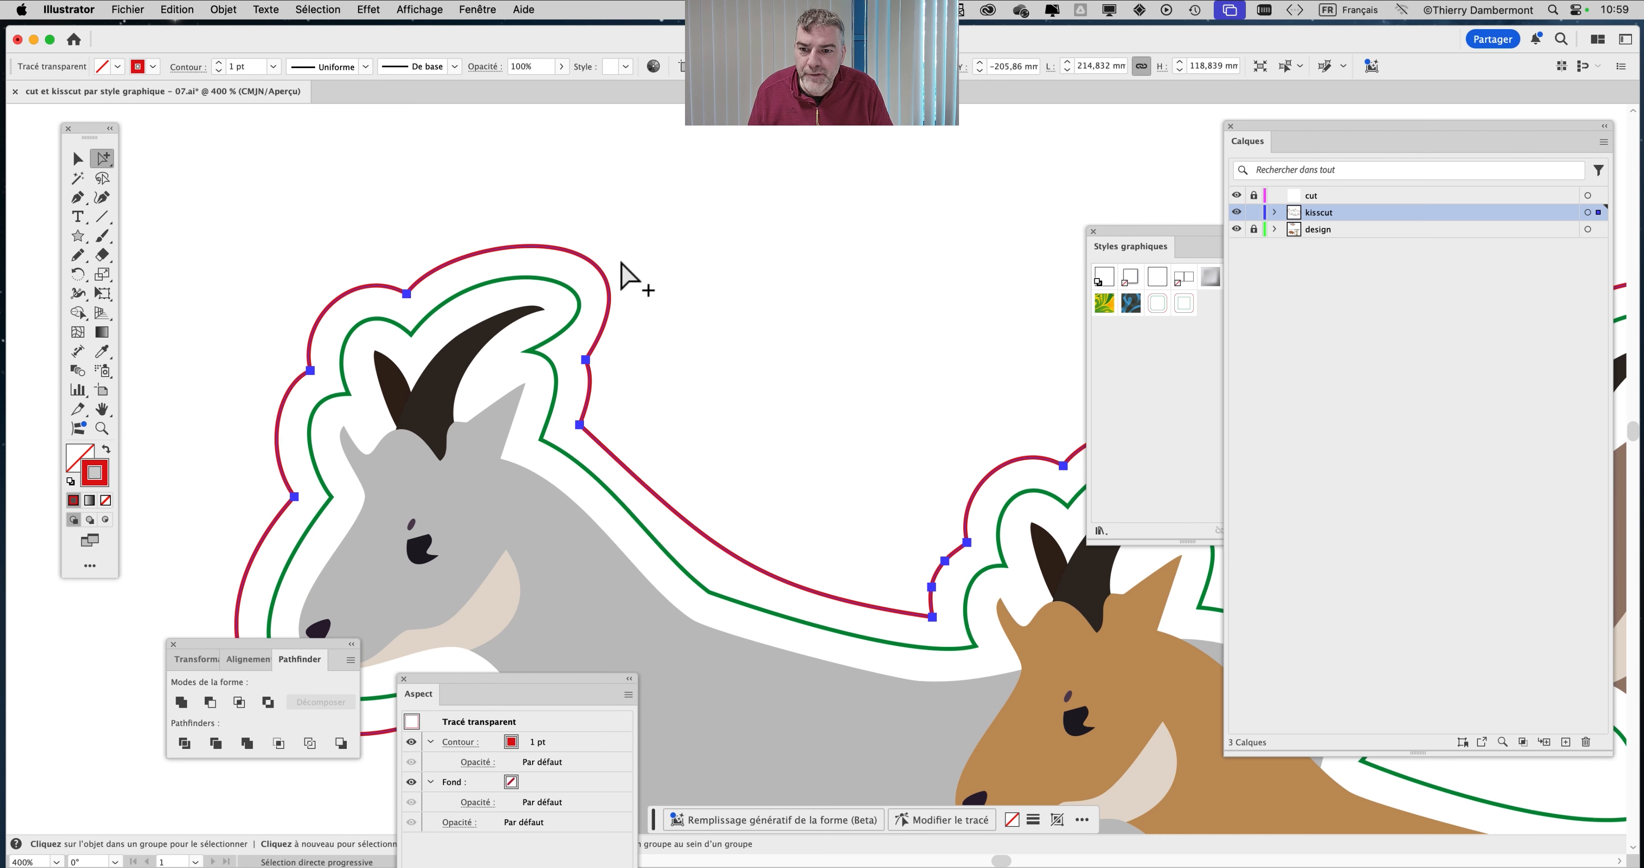
drag(1303, 136, 992, 138)
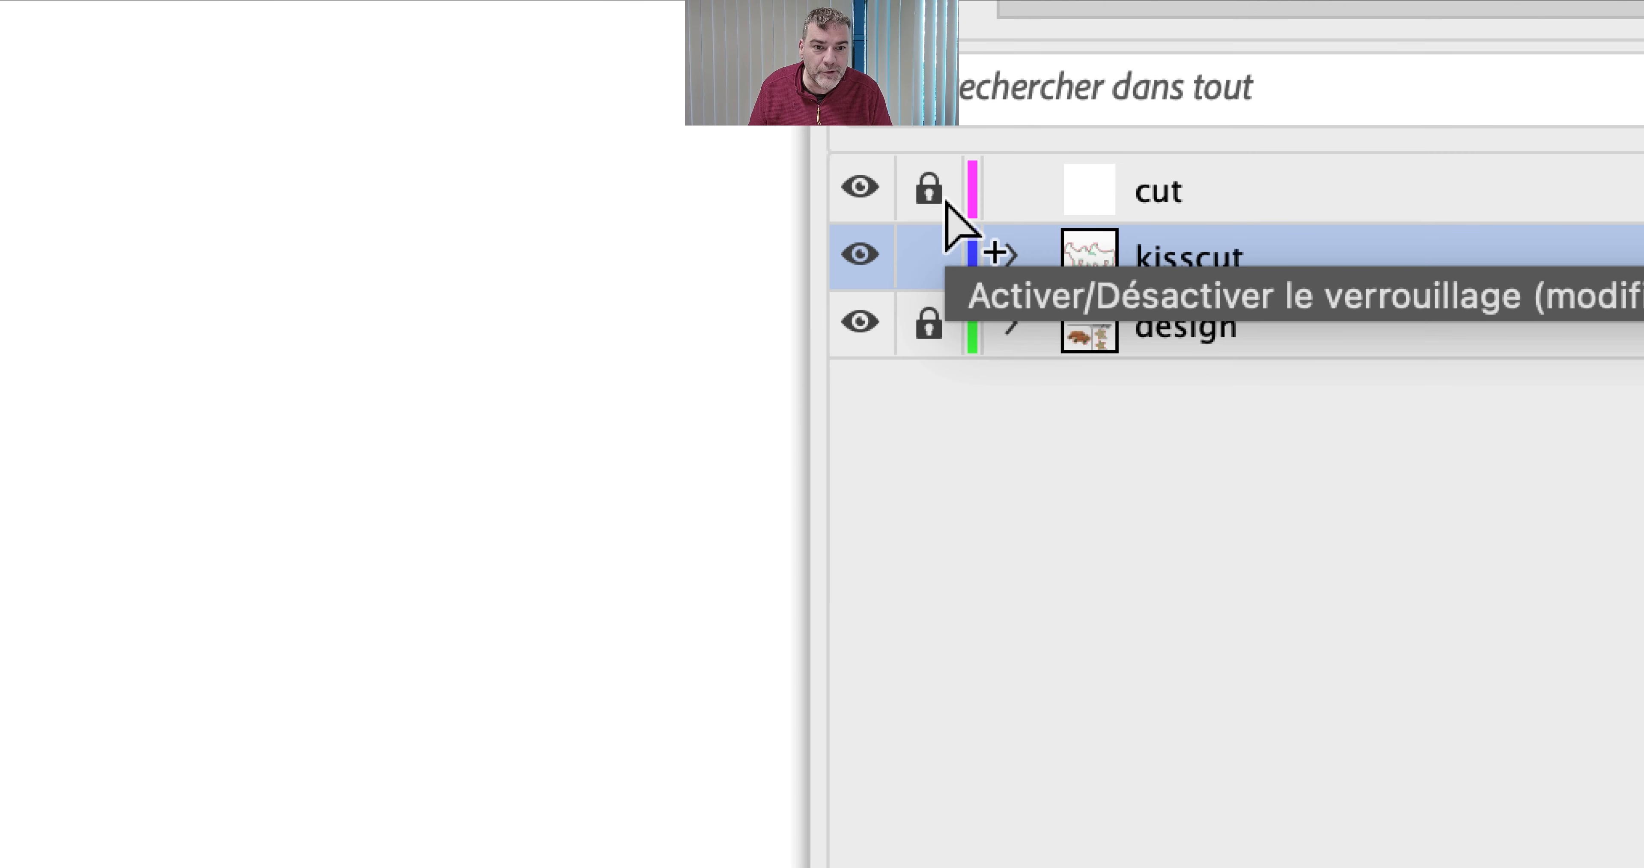
click(938, 195)
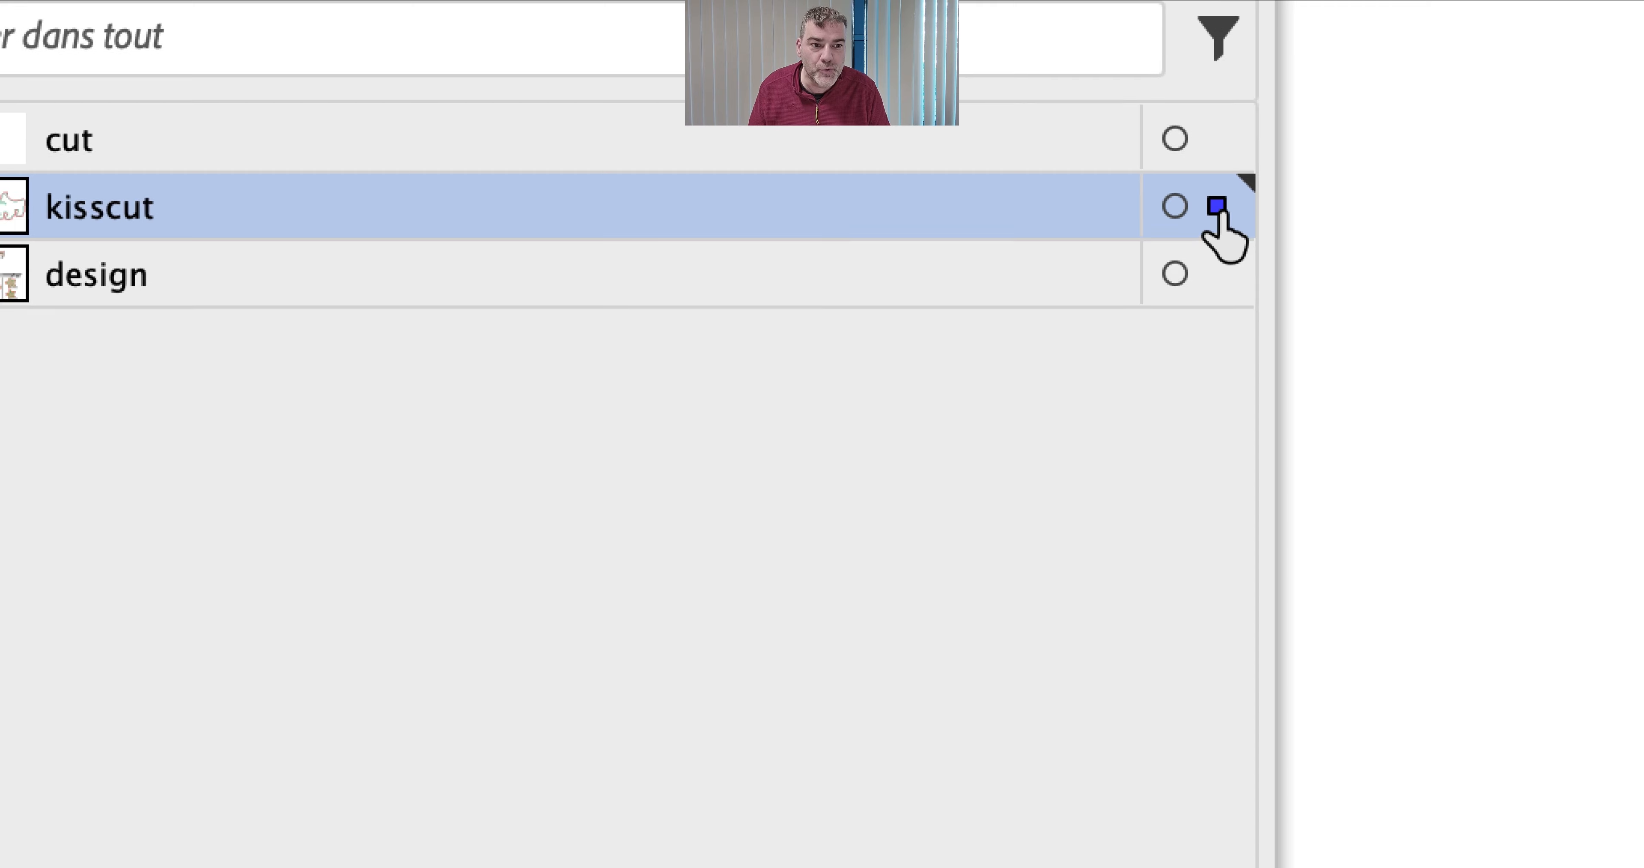
drag(1216, 206, 1217, 148)
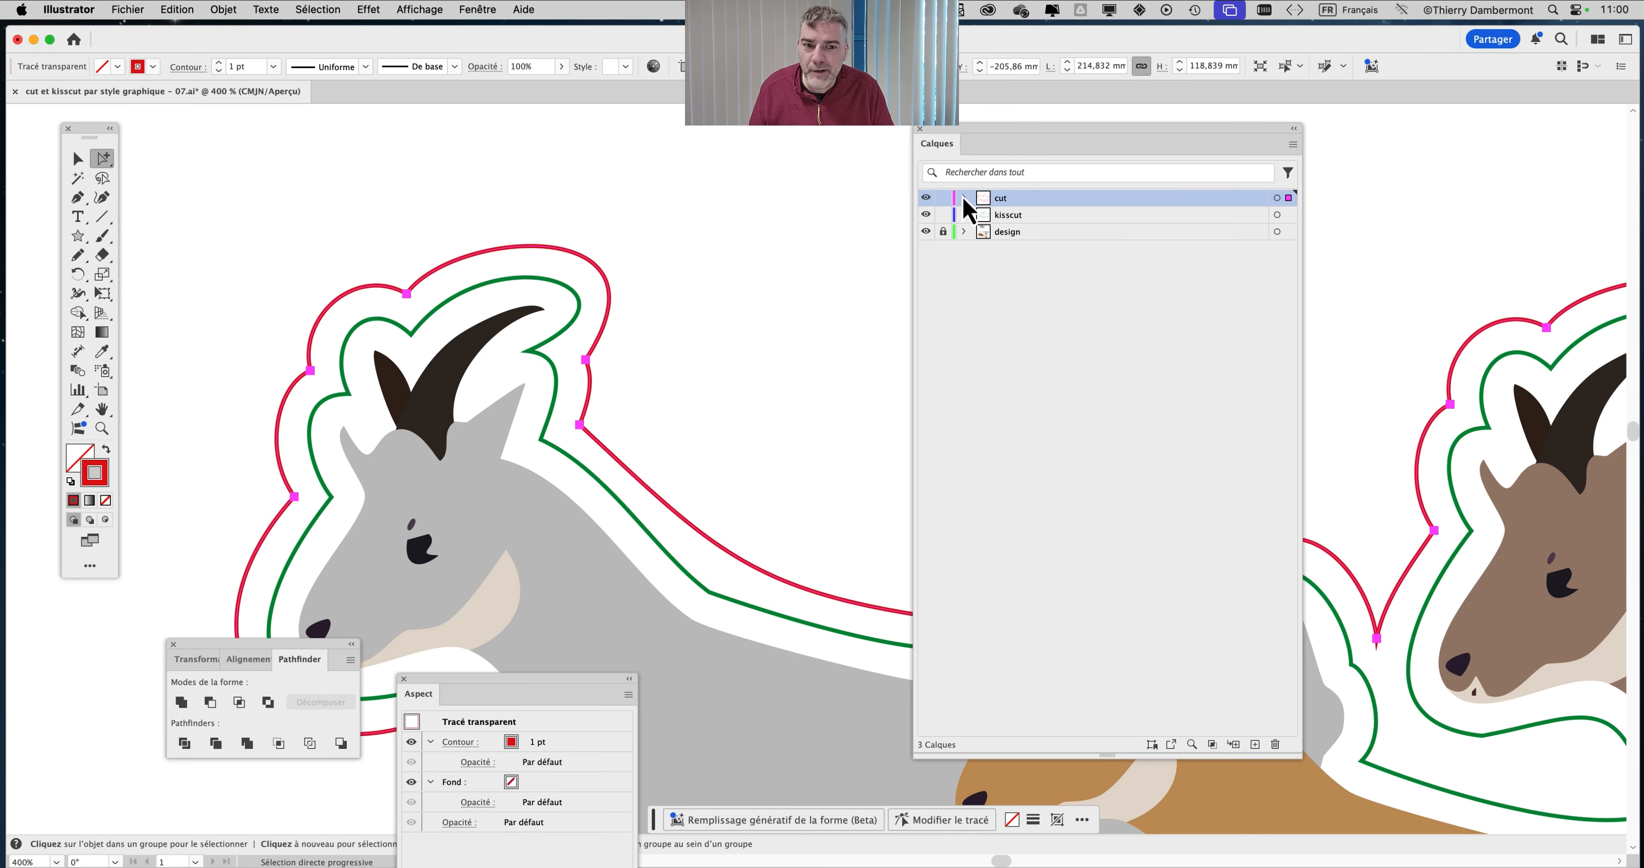
Toggle the visibility of the cut and kisscut layers to check which contour each contains, leaving both shown
drag(991, 147, 1221, 192)
key(super+minus)
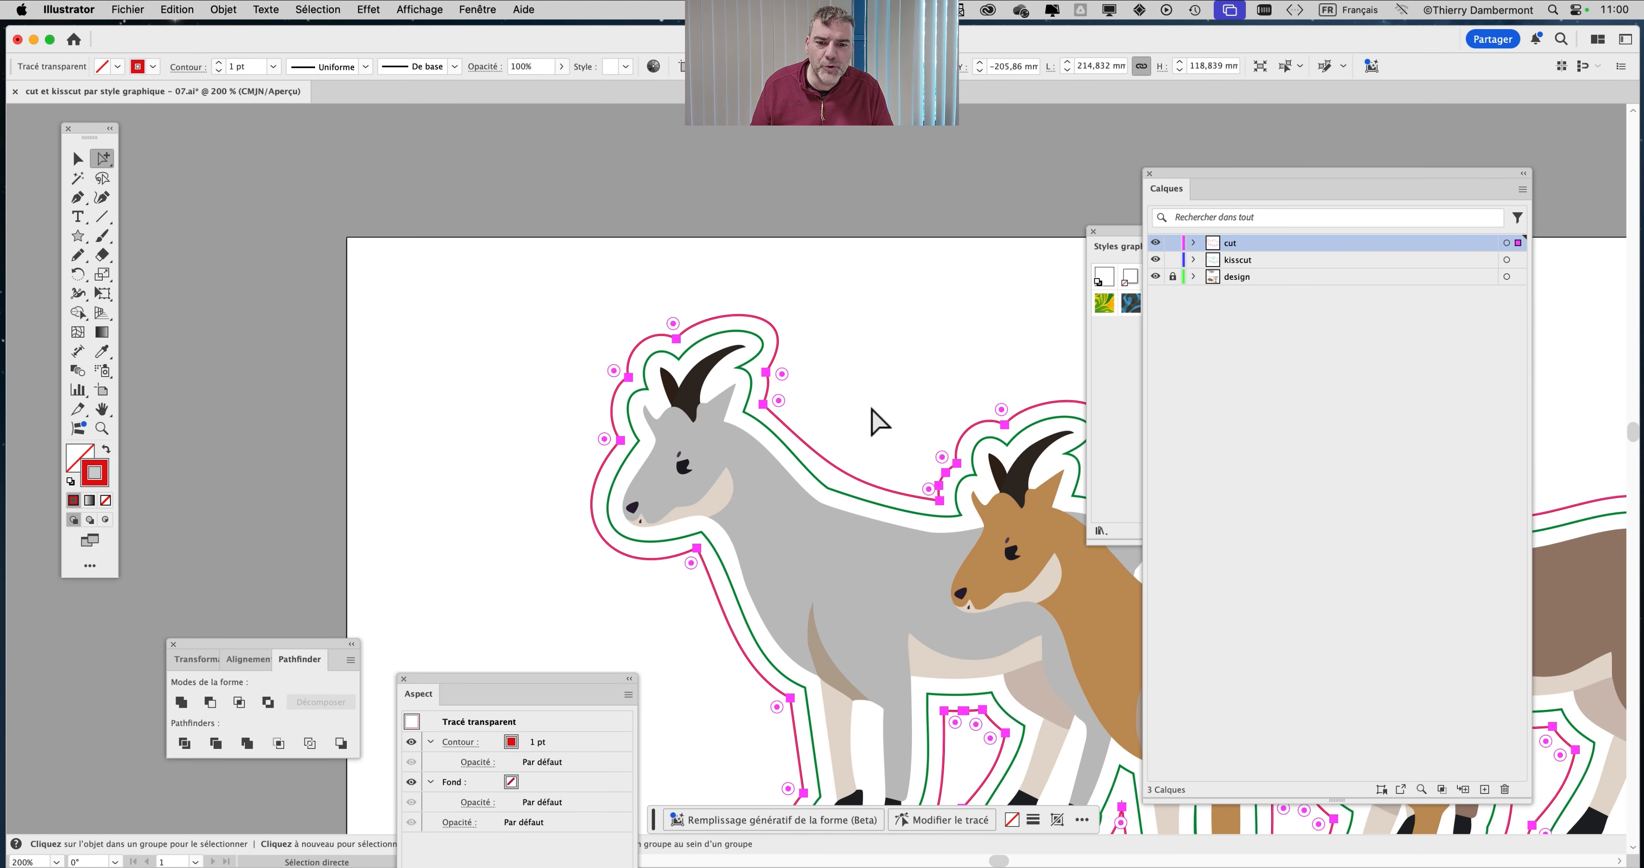
key(super+minus)
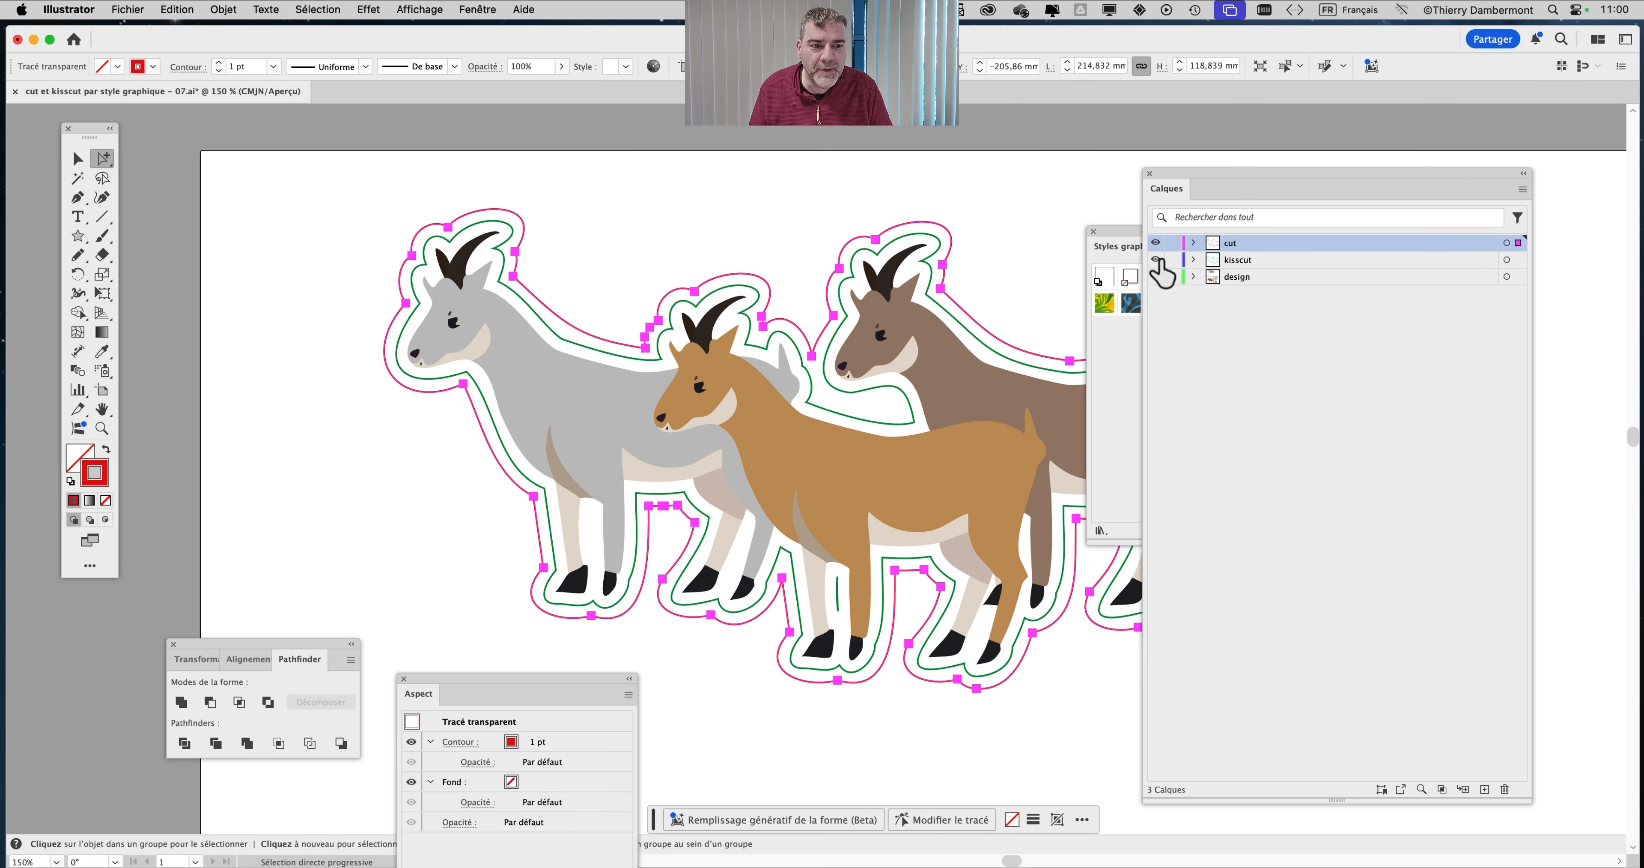
click(1155, 260)
click(1155, 242)
click(1155, 260)
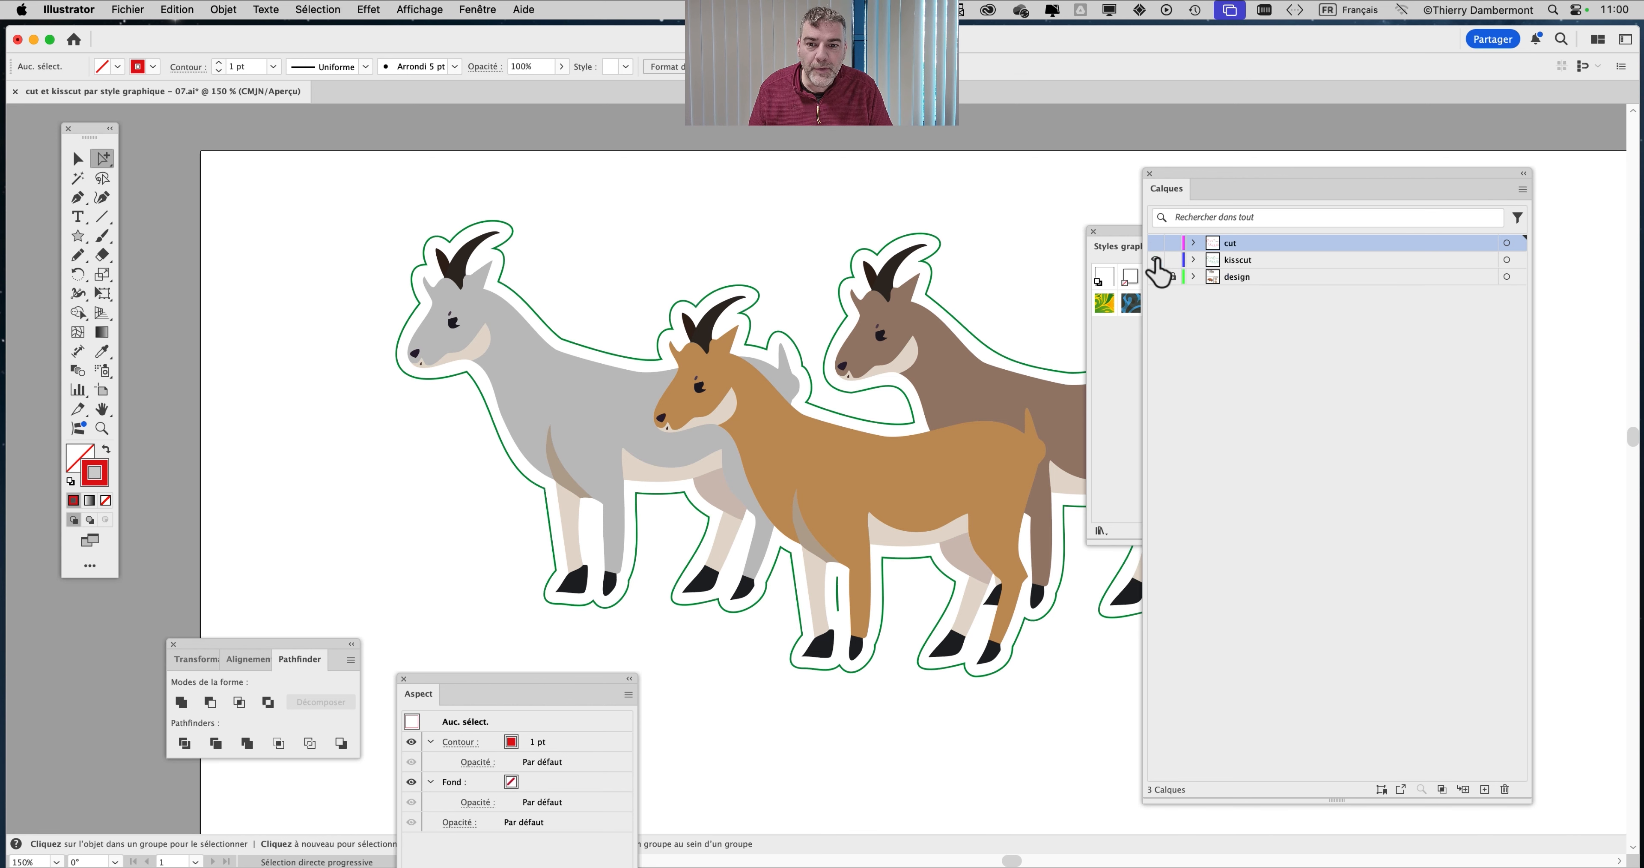
click(1155, 259)
click(1156, 242)
click(1155, 242)
click(1156, 259)
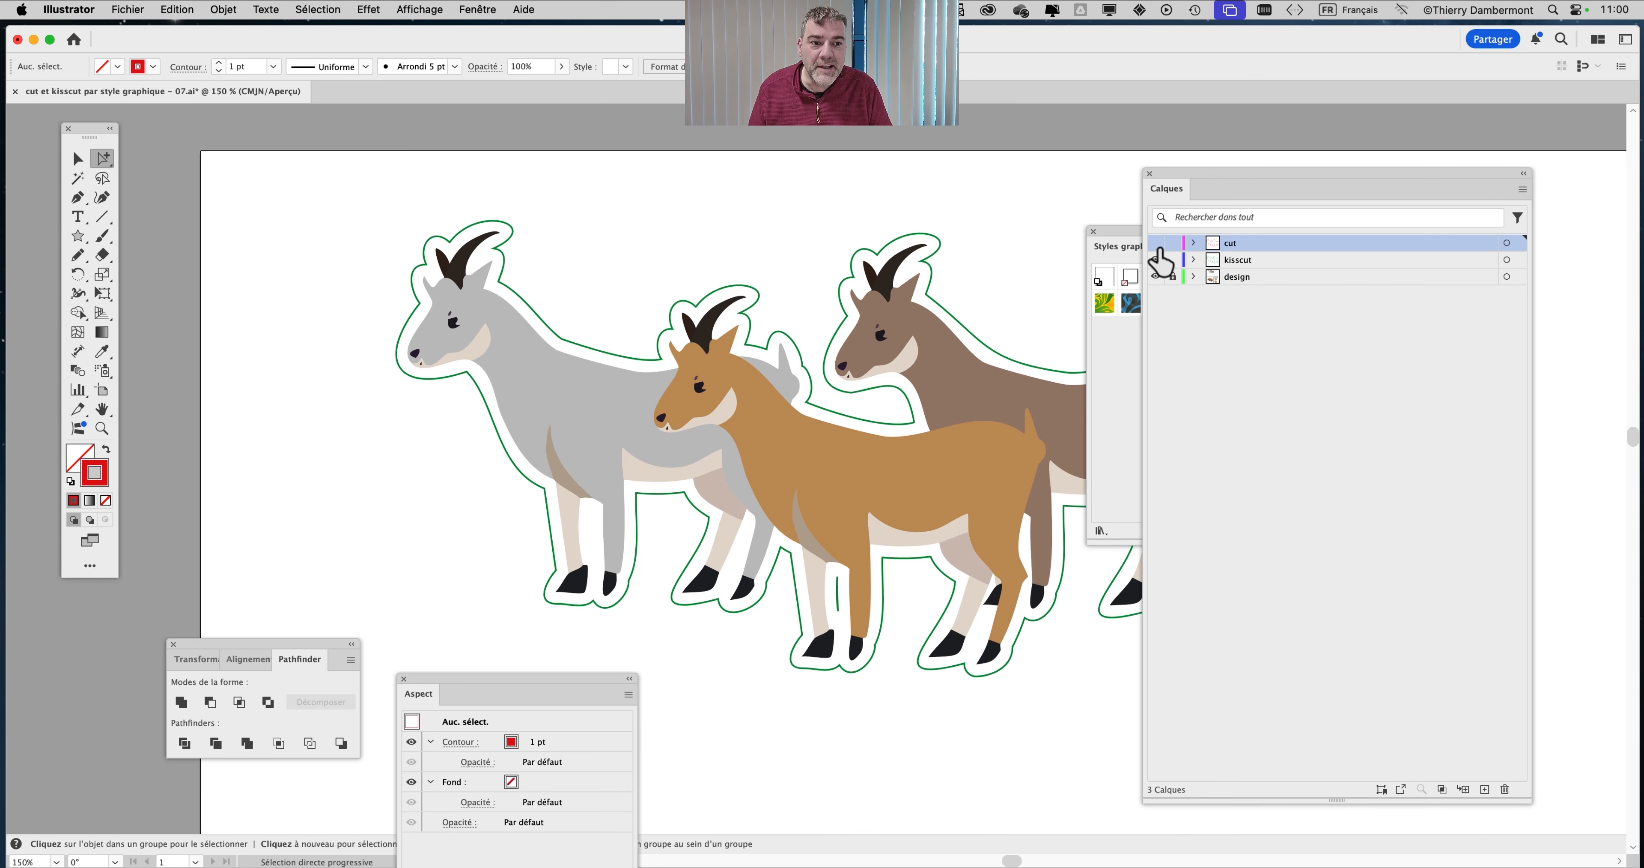
click(1156, 242)
drag(1216, 188, 1267, 190)
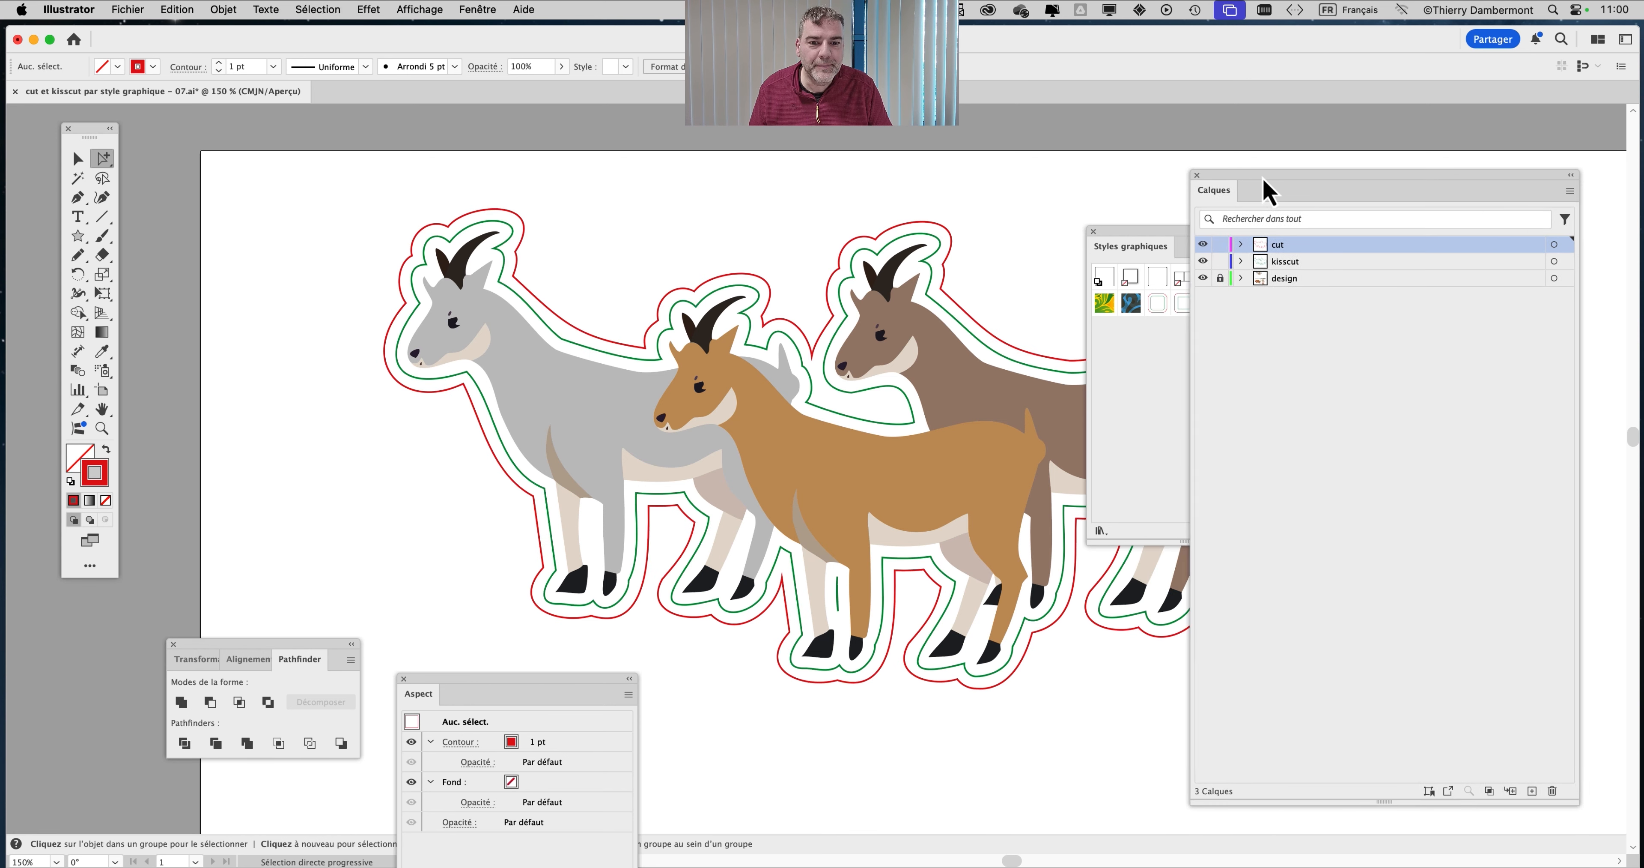
click(1209, 245)
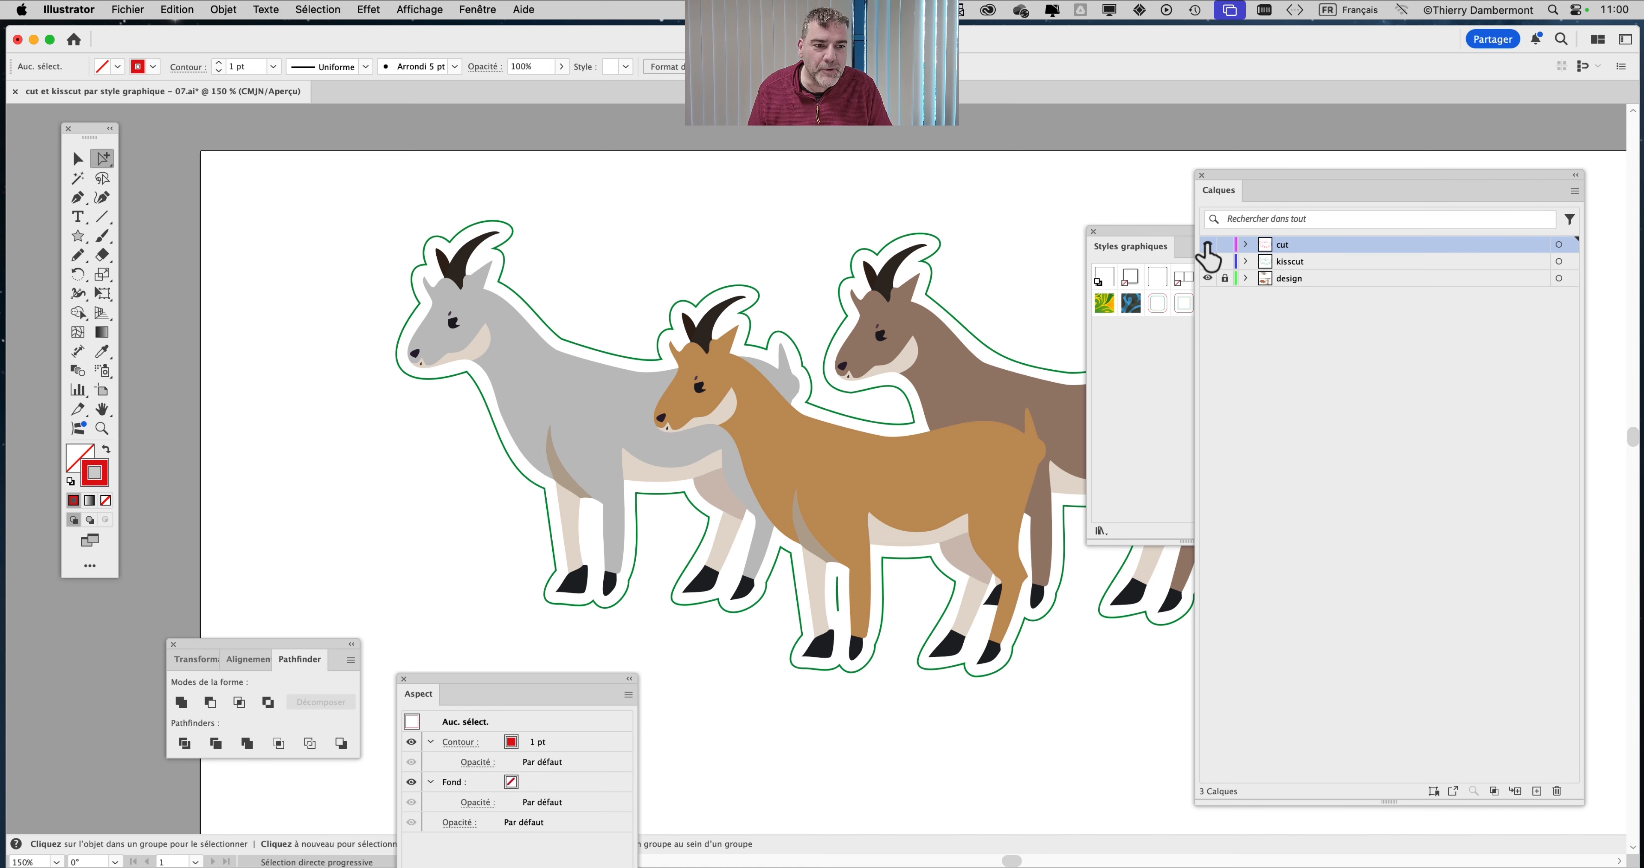
click(1208, 244)
Examine the green kisscut and red cut contours around the three goats, close up and as a whole
scroll(779, 368, up, 5)
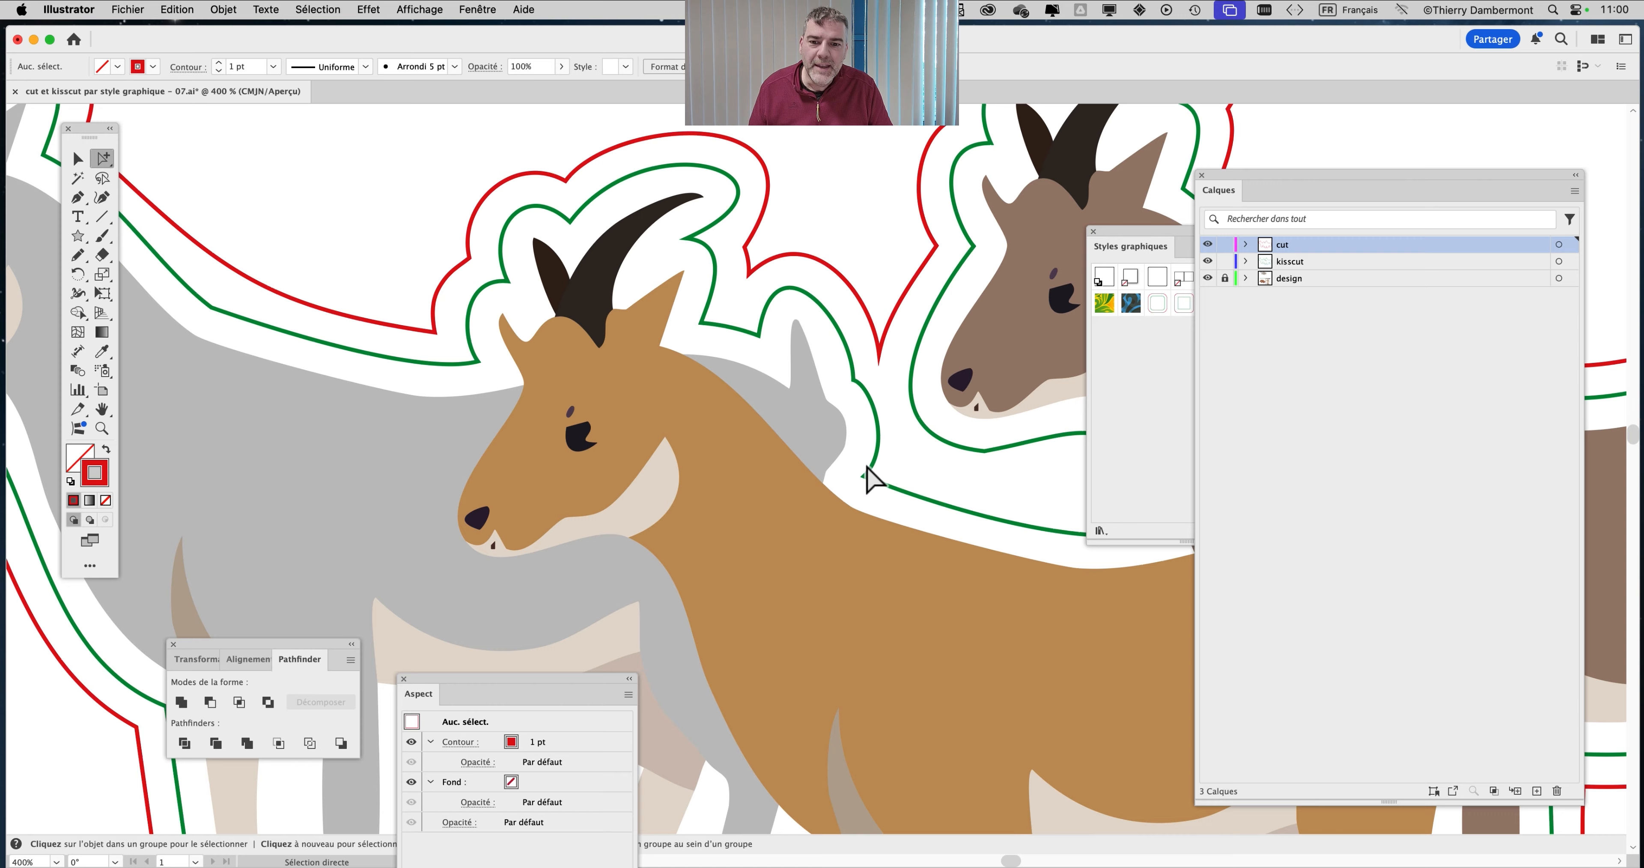
scroll(867, 468, down, 3)
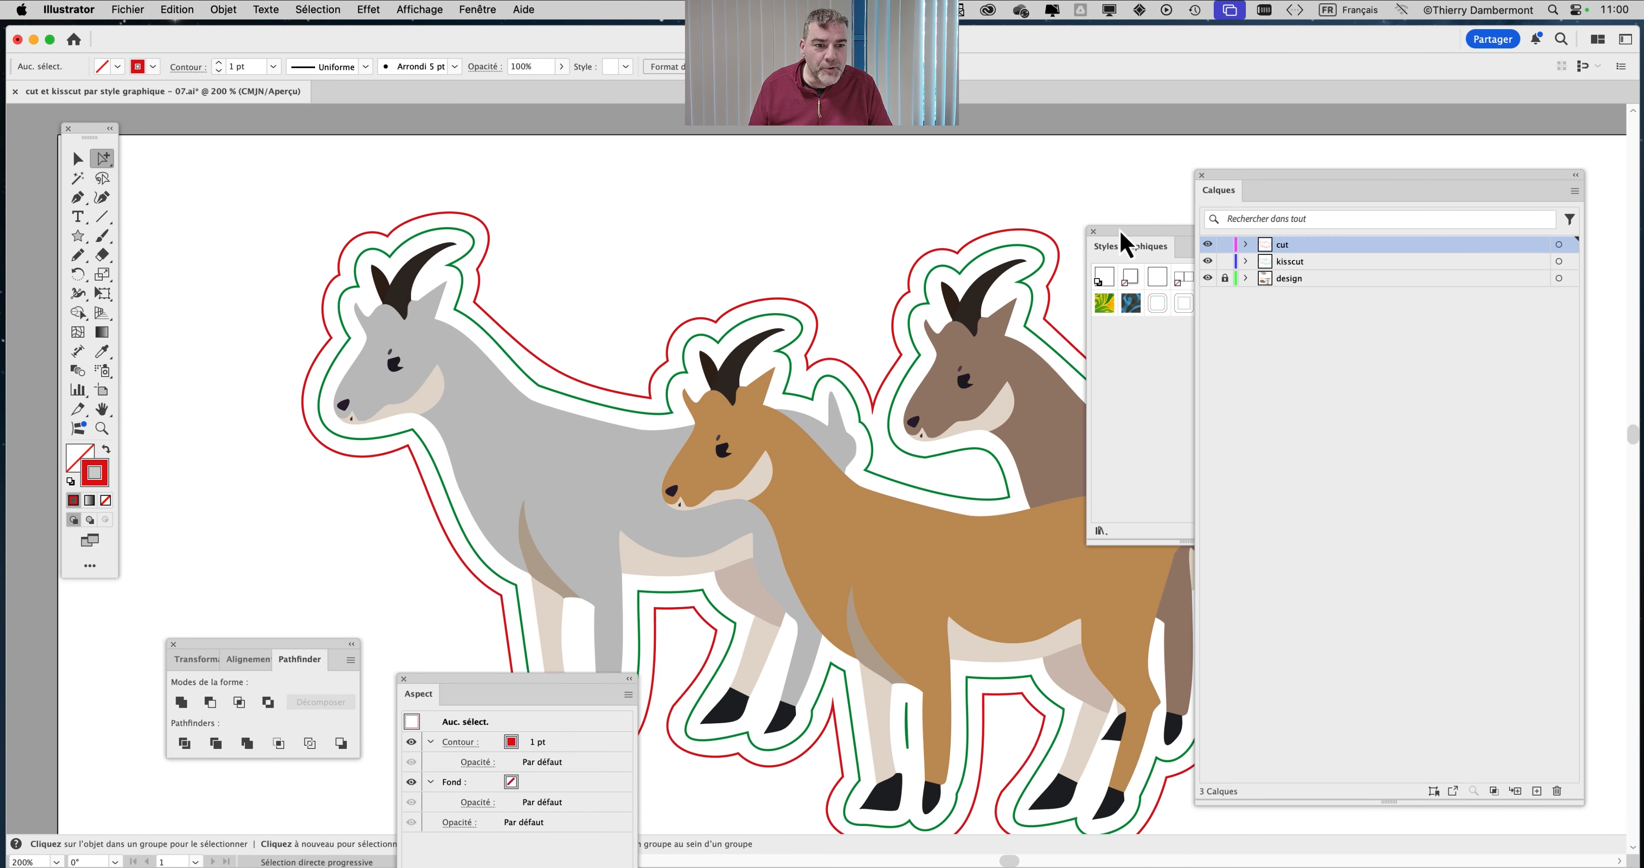
drag(1125, 245, 1015, 156)
scroll(703, 223, right, 5)
scroll(639, 222, down, 2)
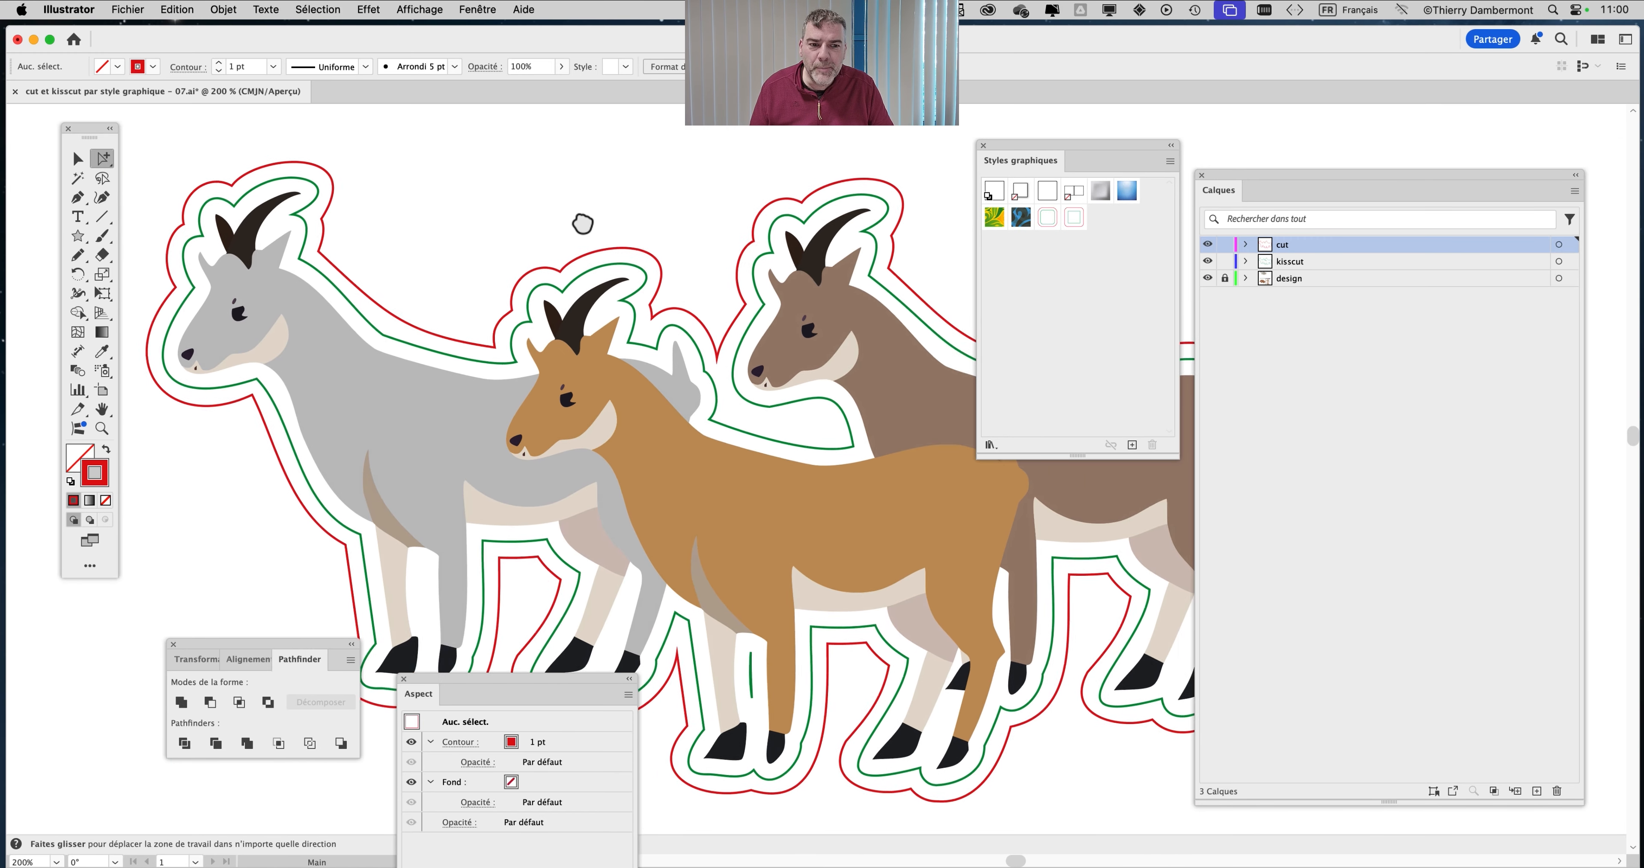
click(1358, 285)
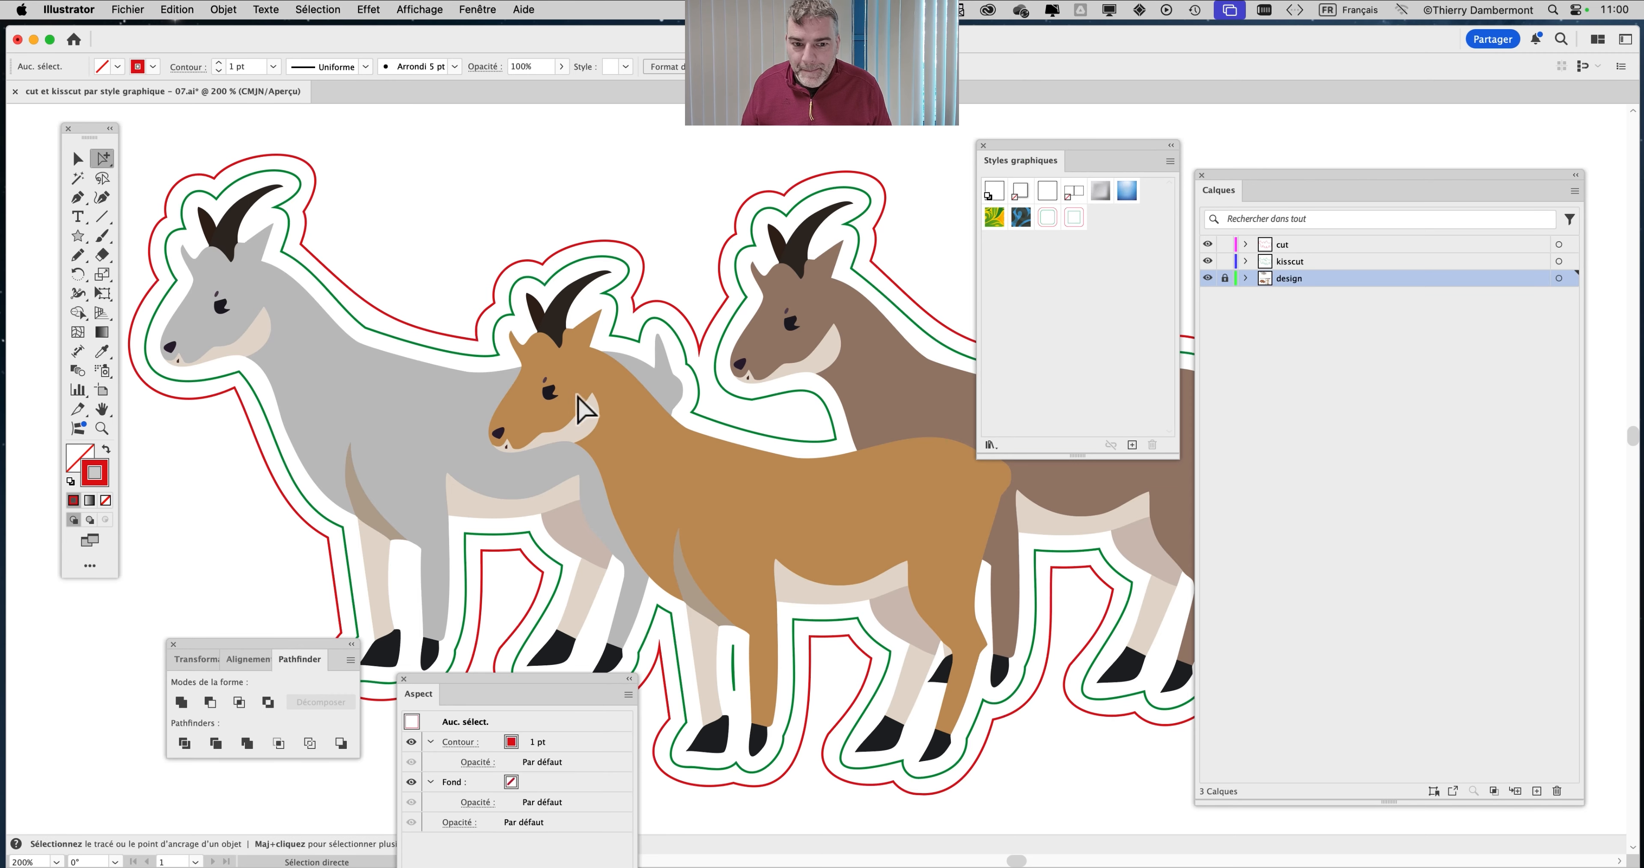
key(super+minus)
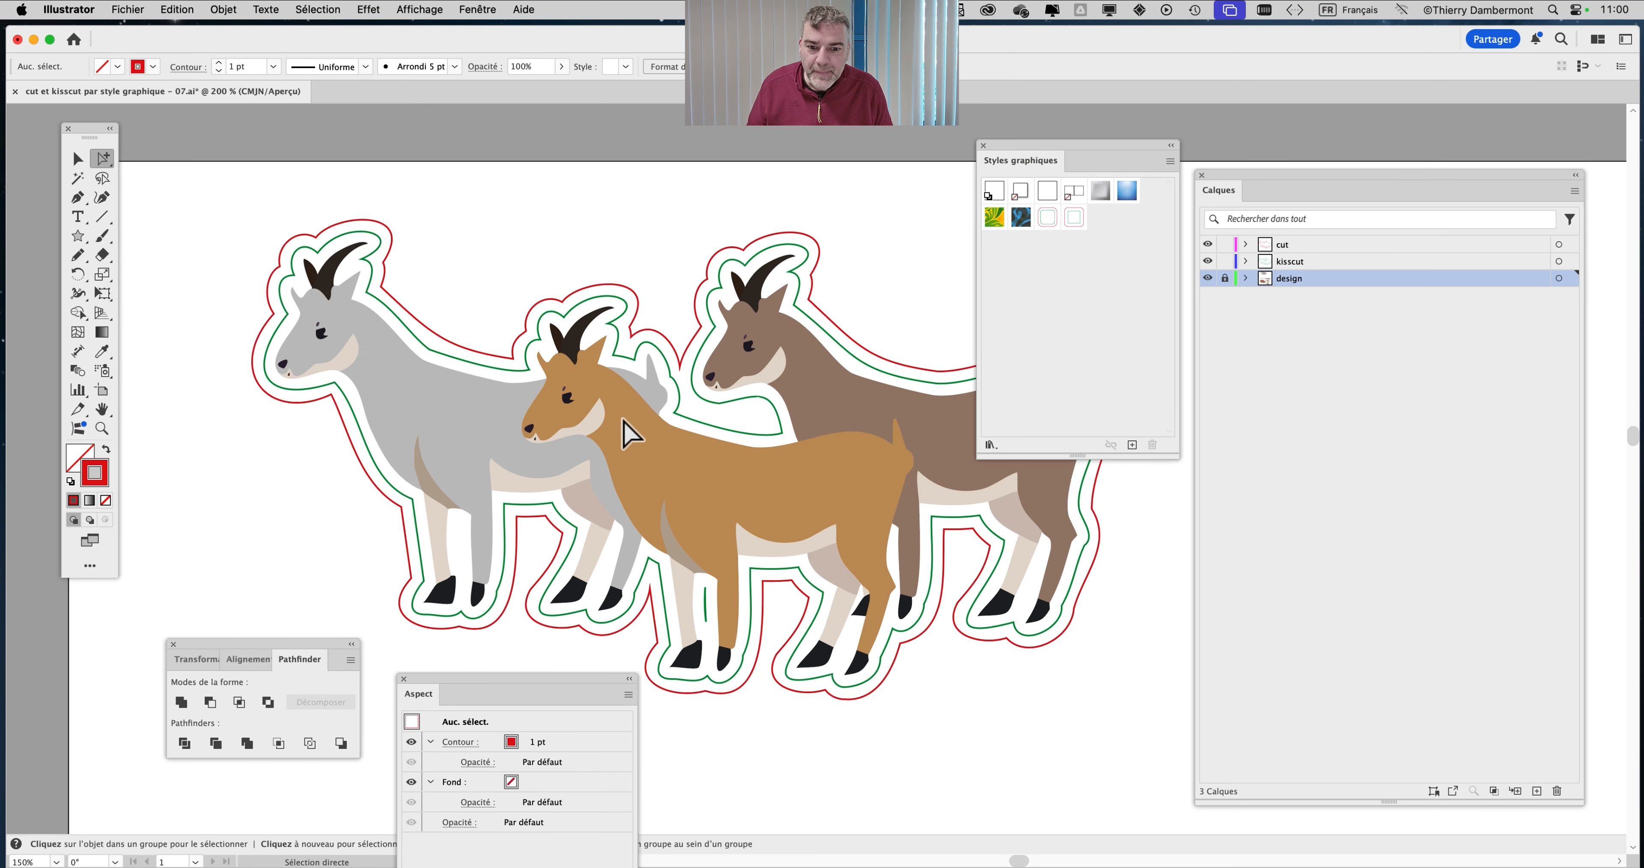
drag(710, 439, 609, 419)
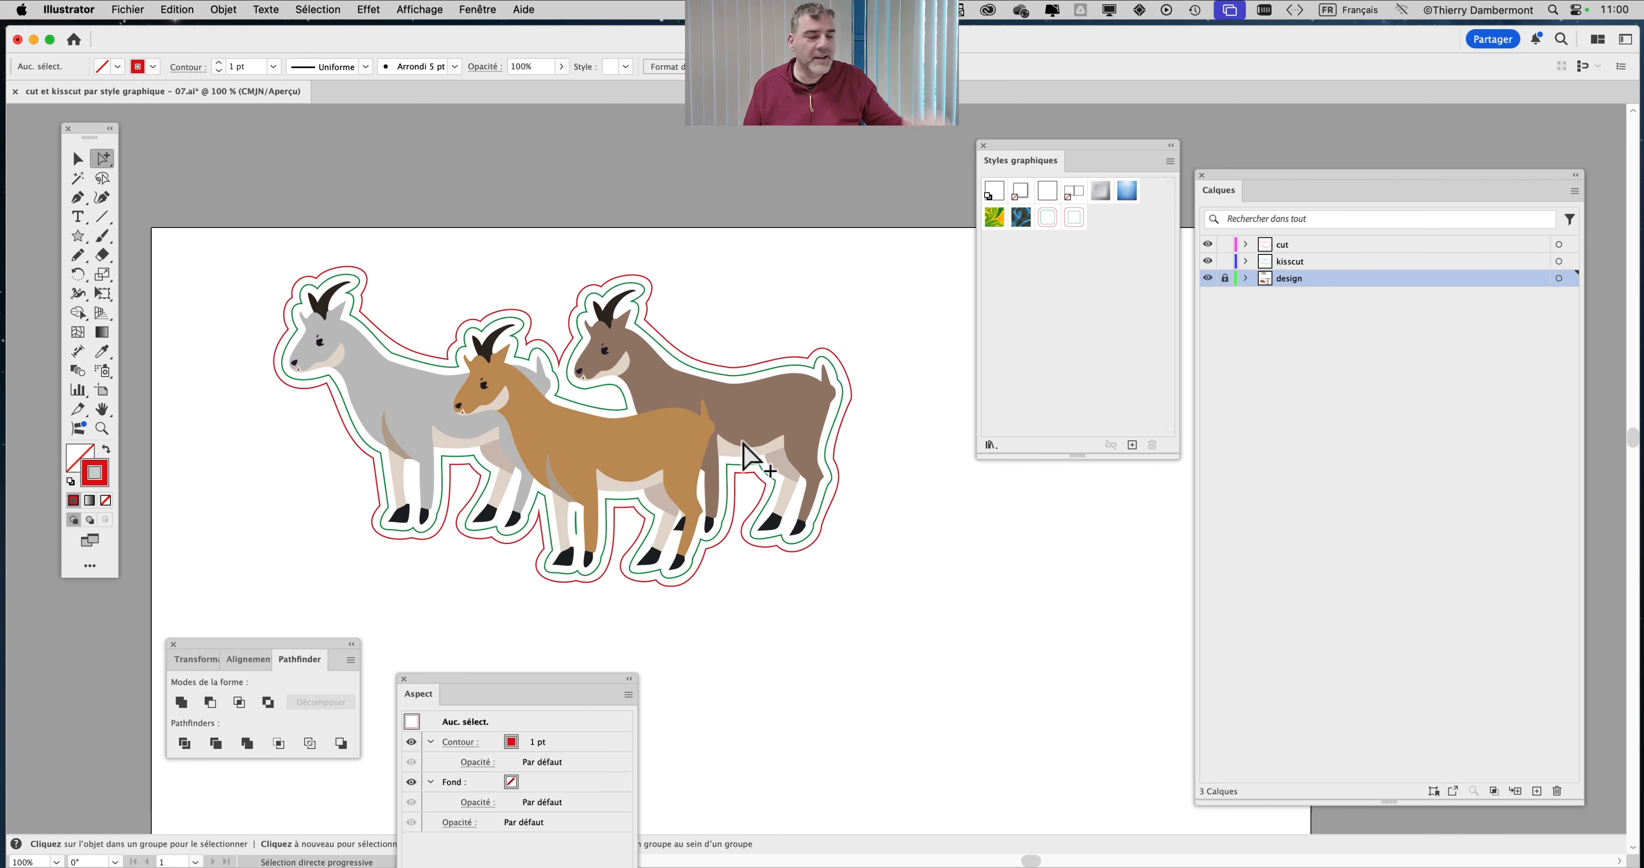
key(super+minus)
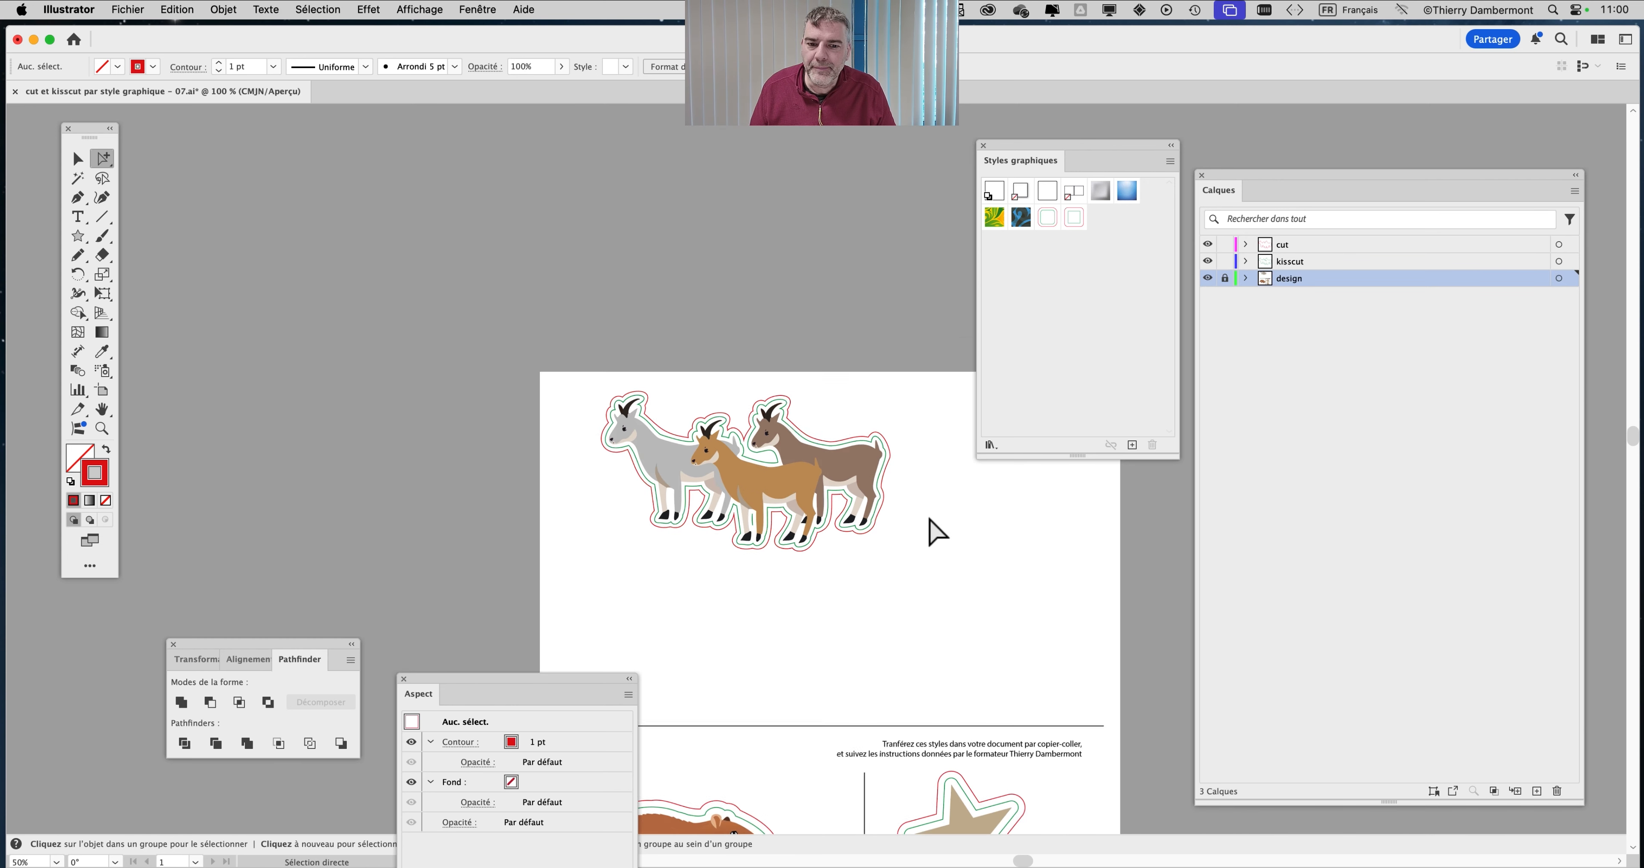
drag(631, 431, 453, 410)
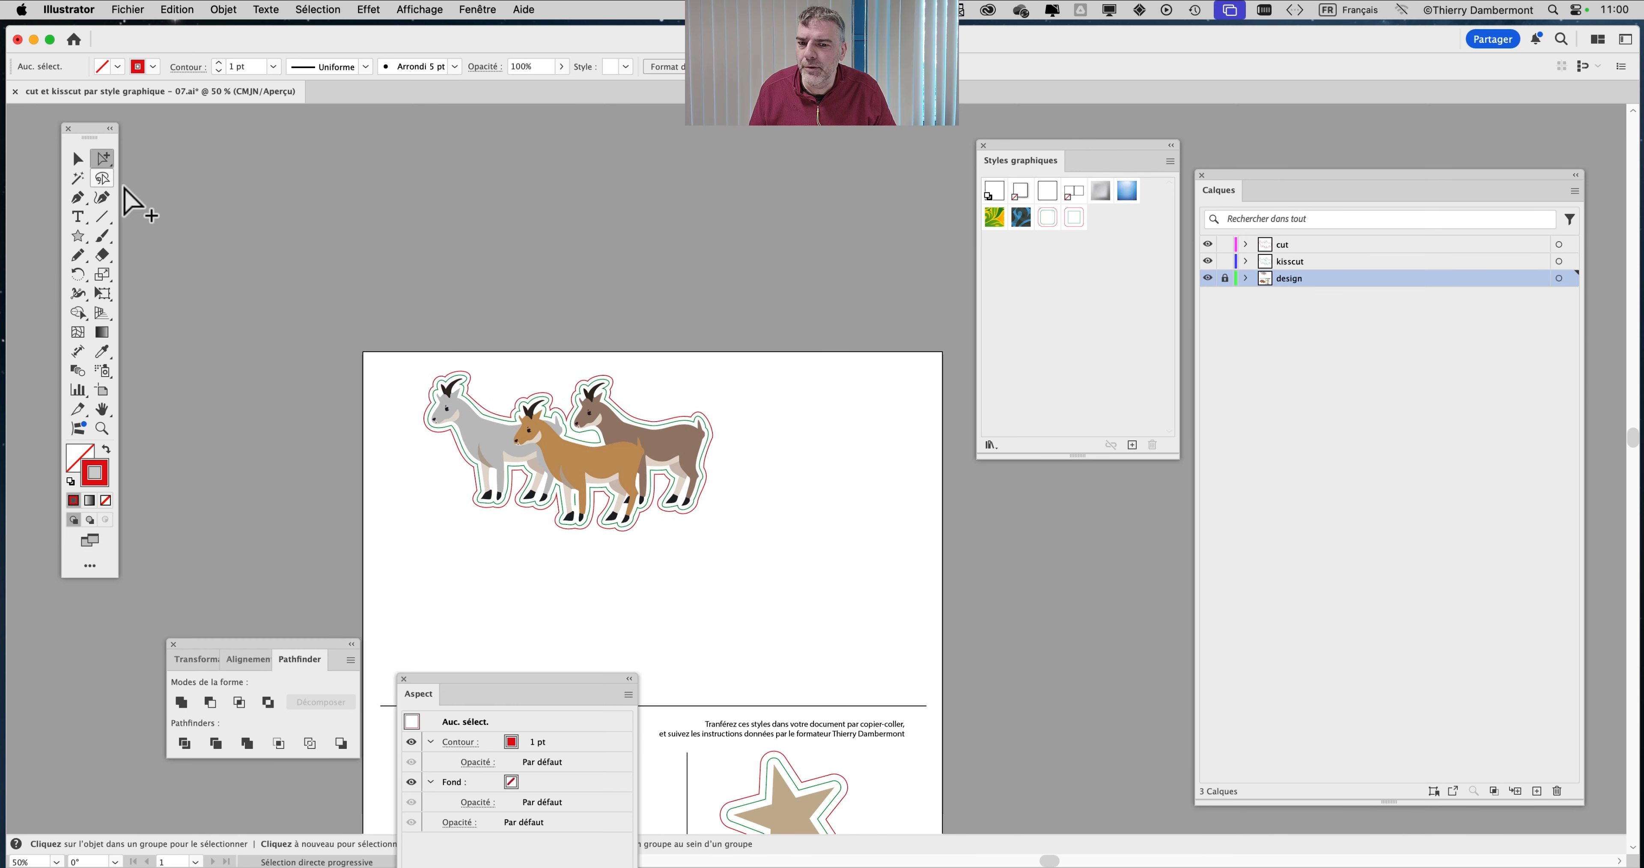
Unlock the design layer and select the upper example star labelled "kisscut à 5mm et cut à 10mm"
click(78, 158)
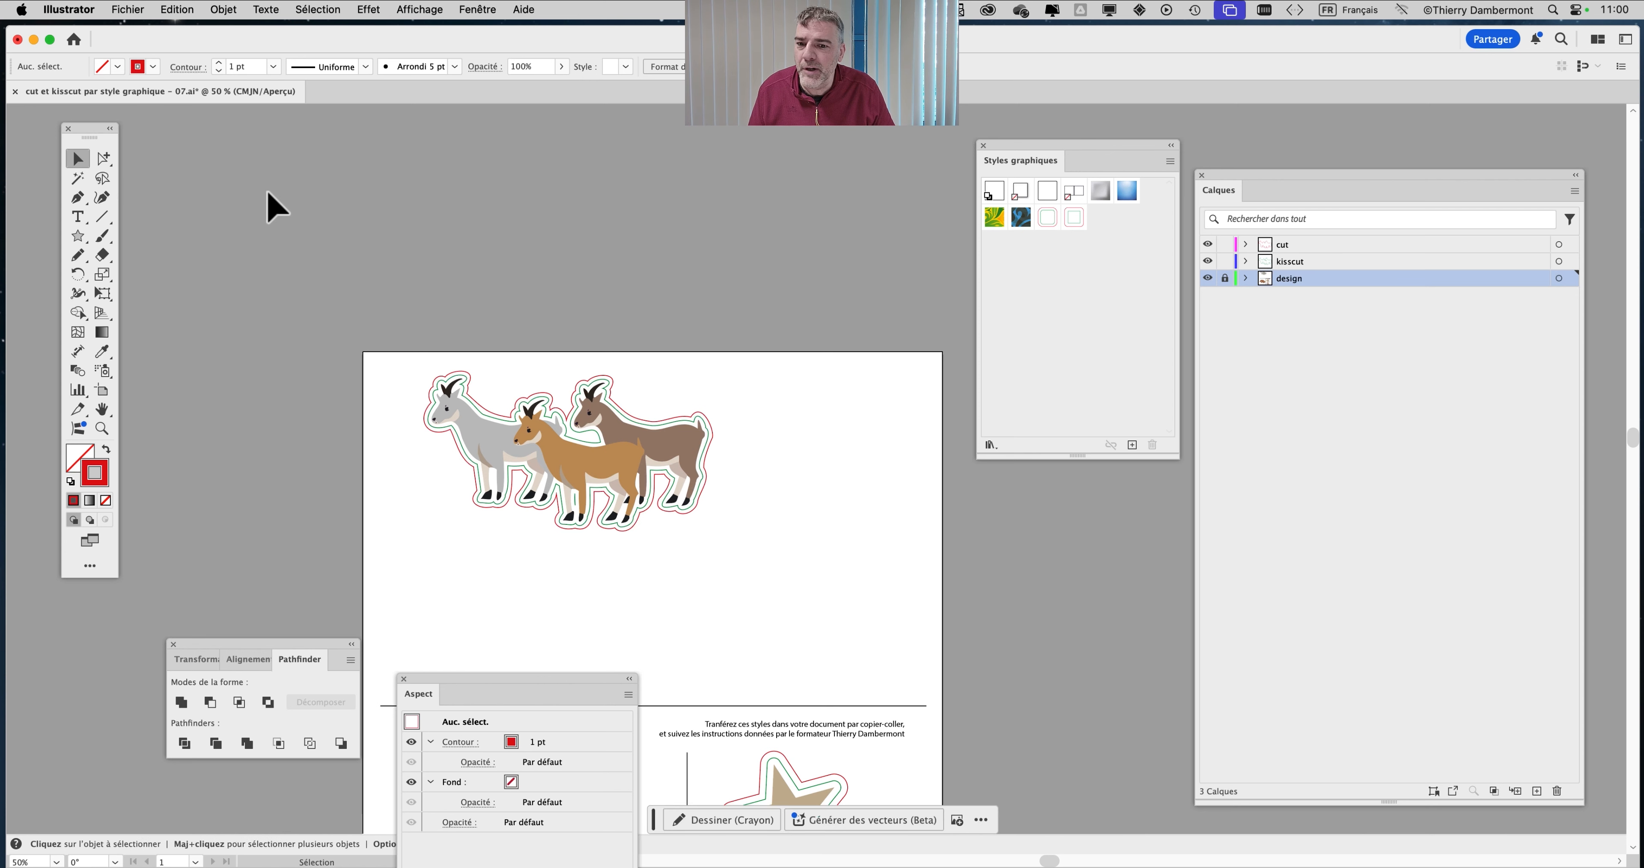
scroll(480, 370, down, 8)
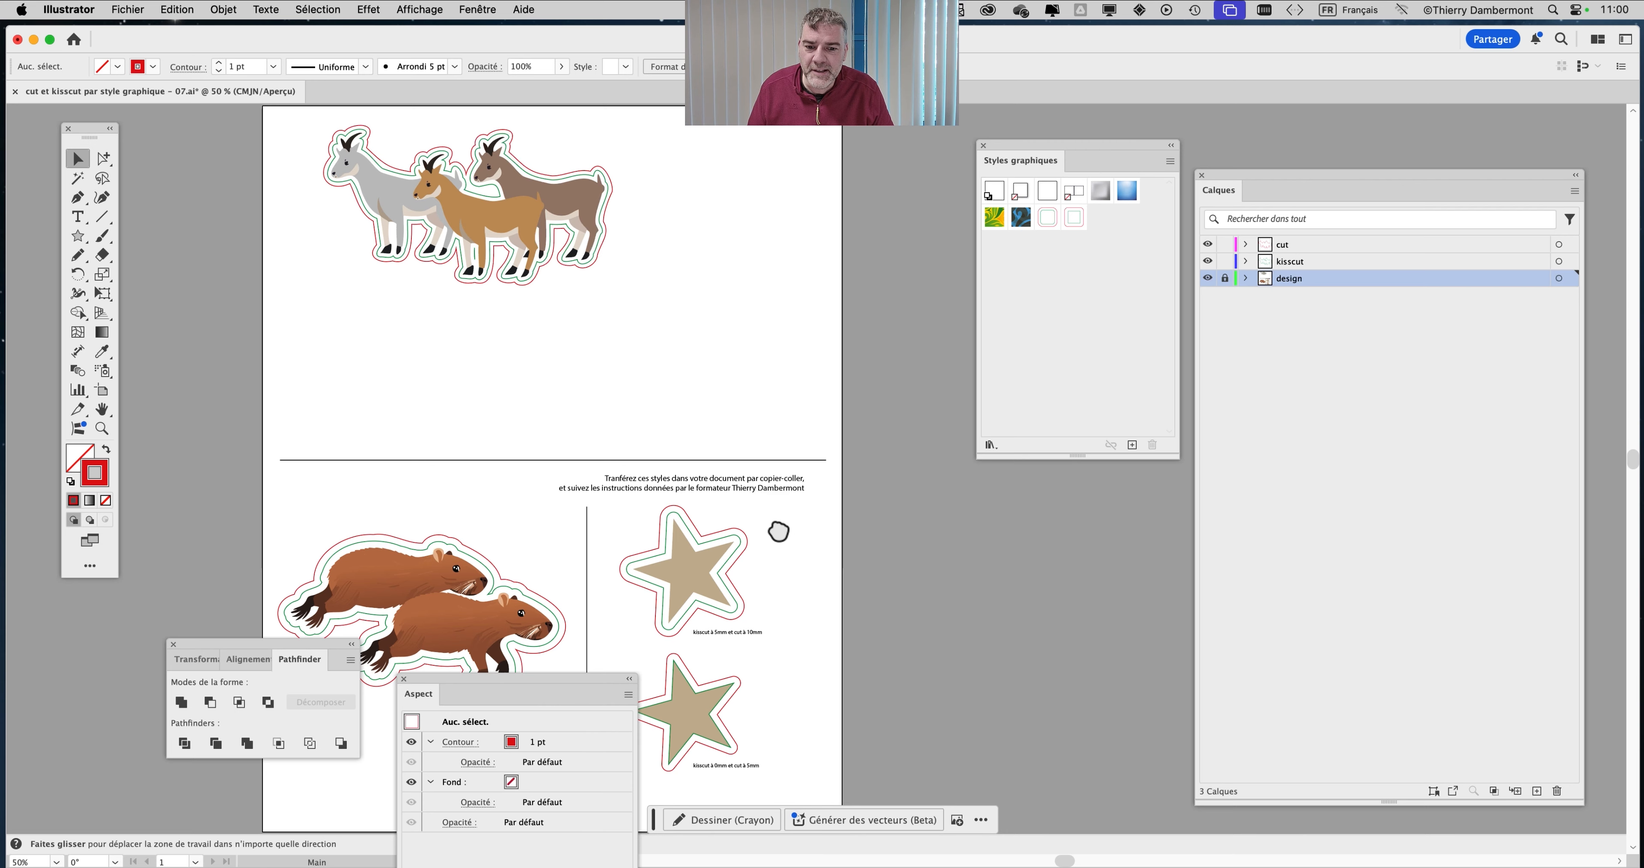
scroll(774, 531, down, 6)
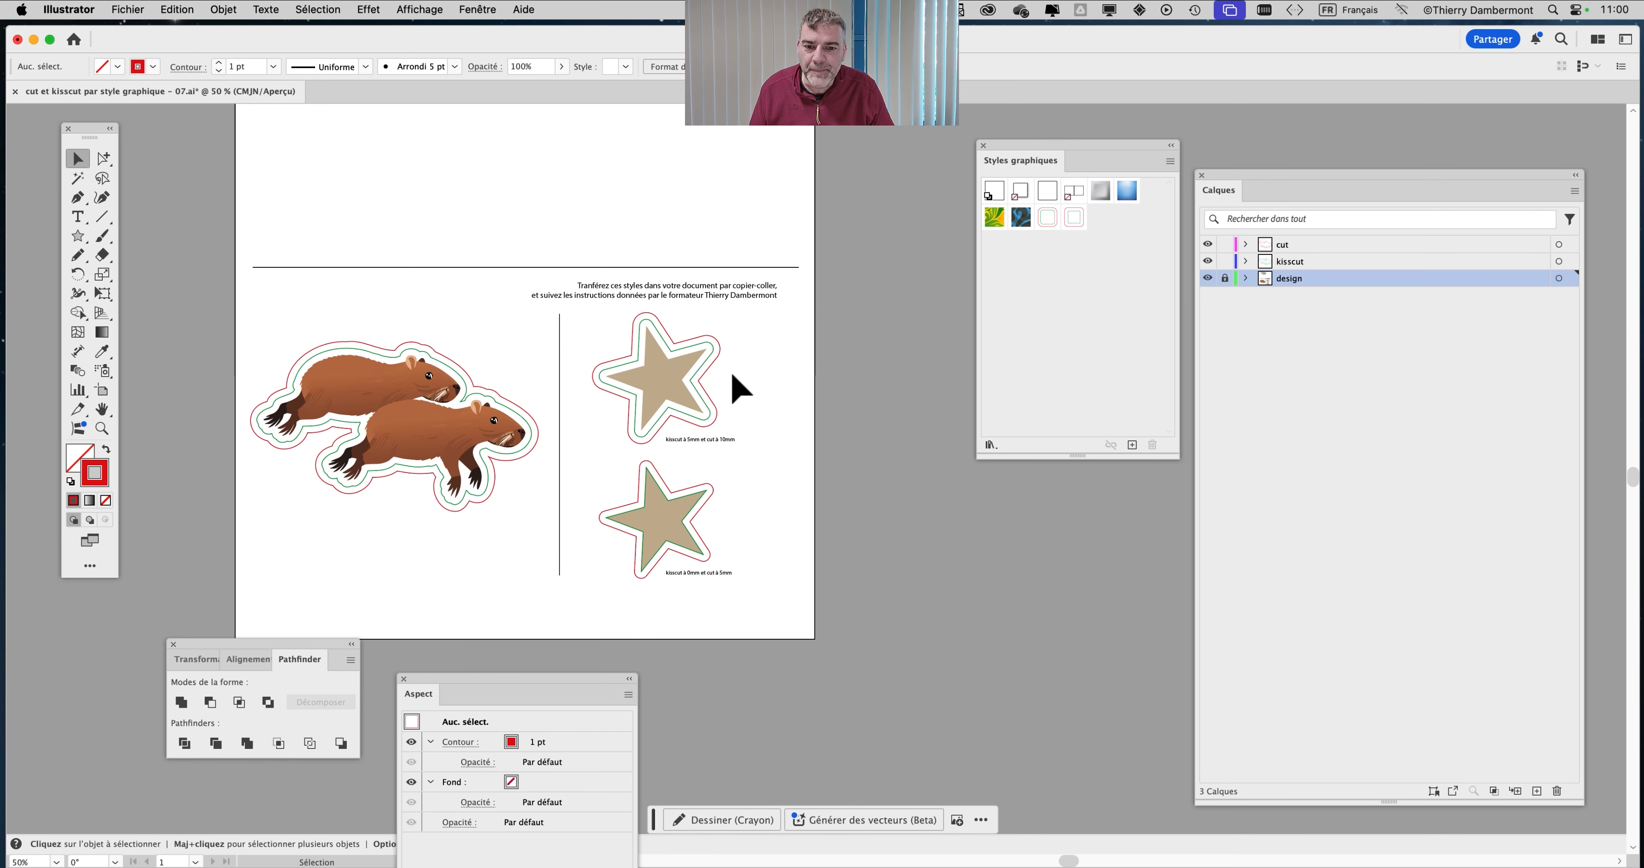
scroll(741, 389, up, 1)
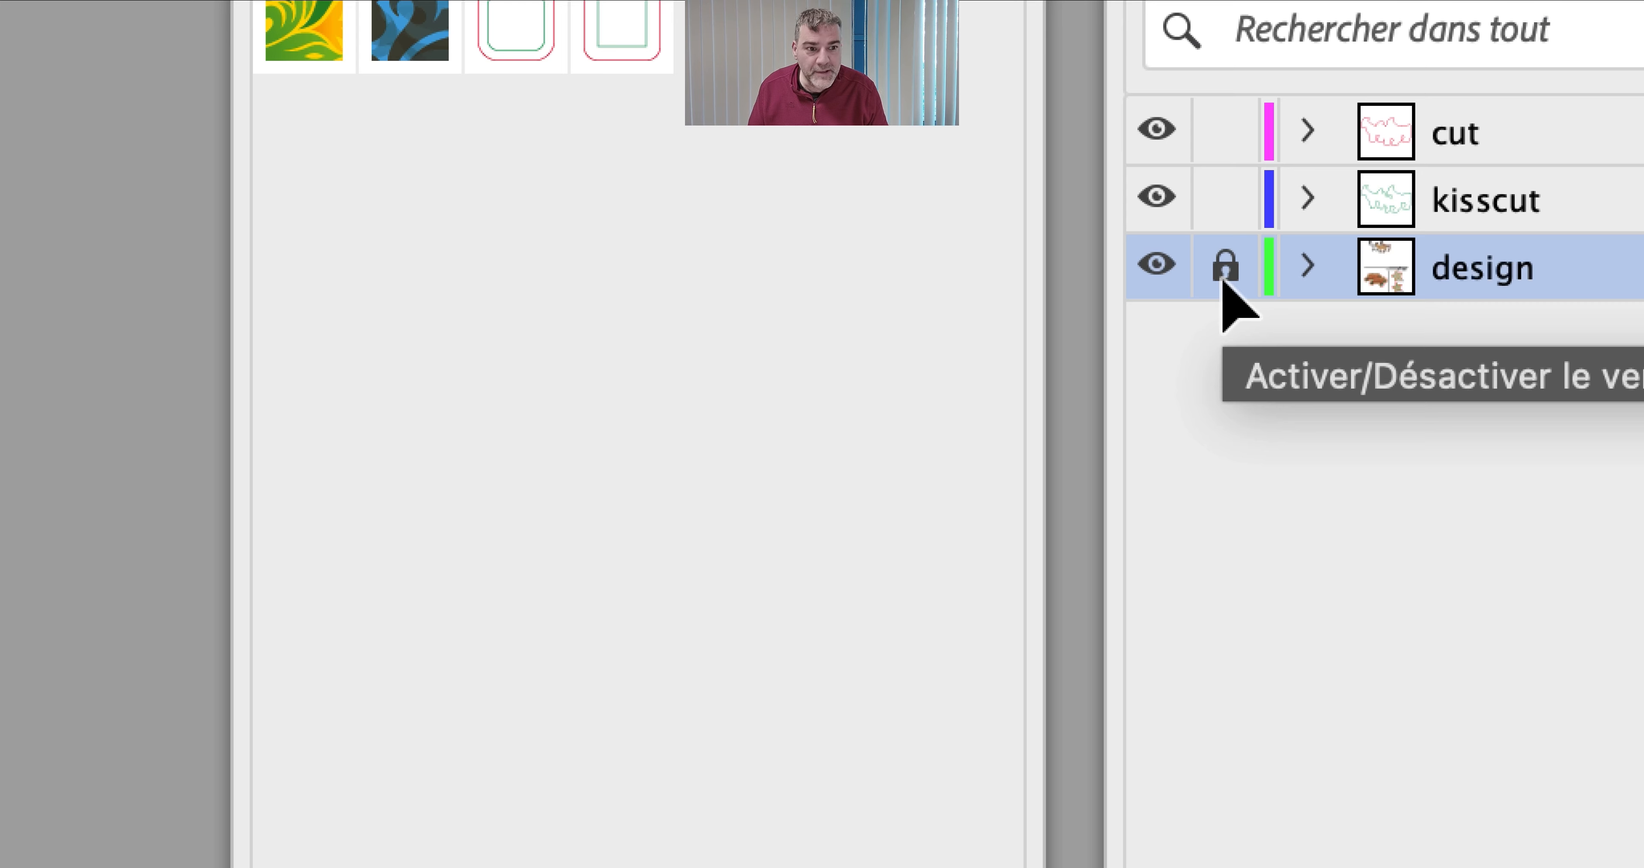
click(1224, 279)
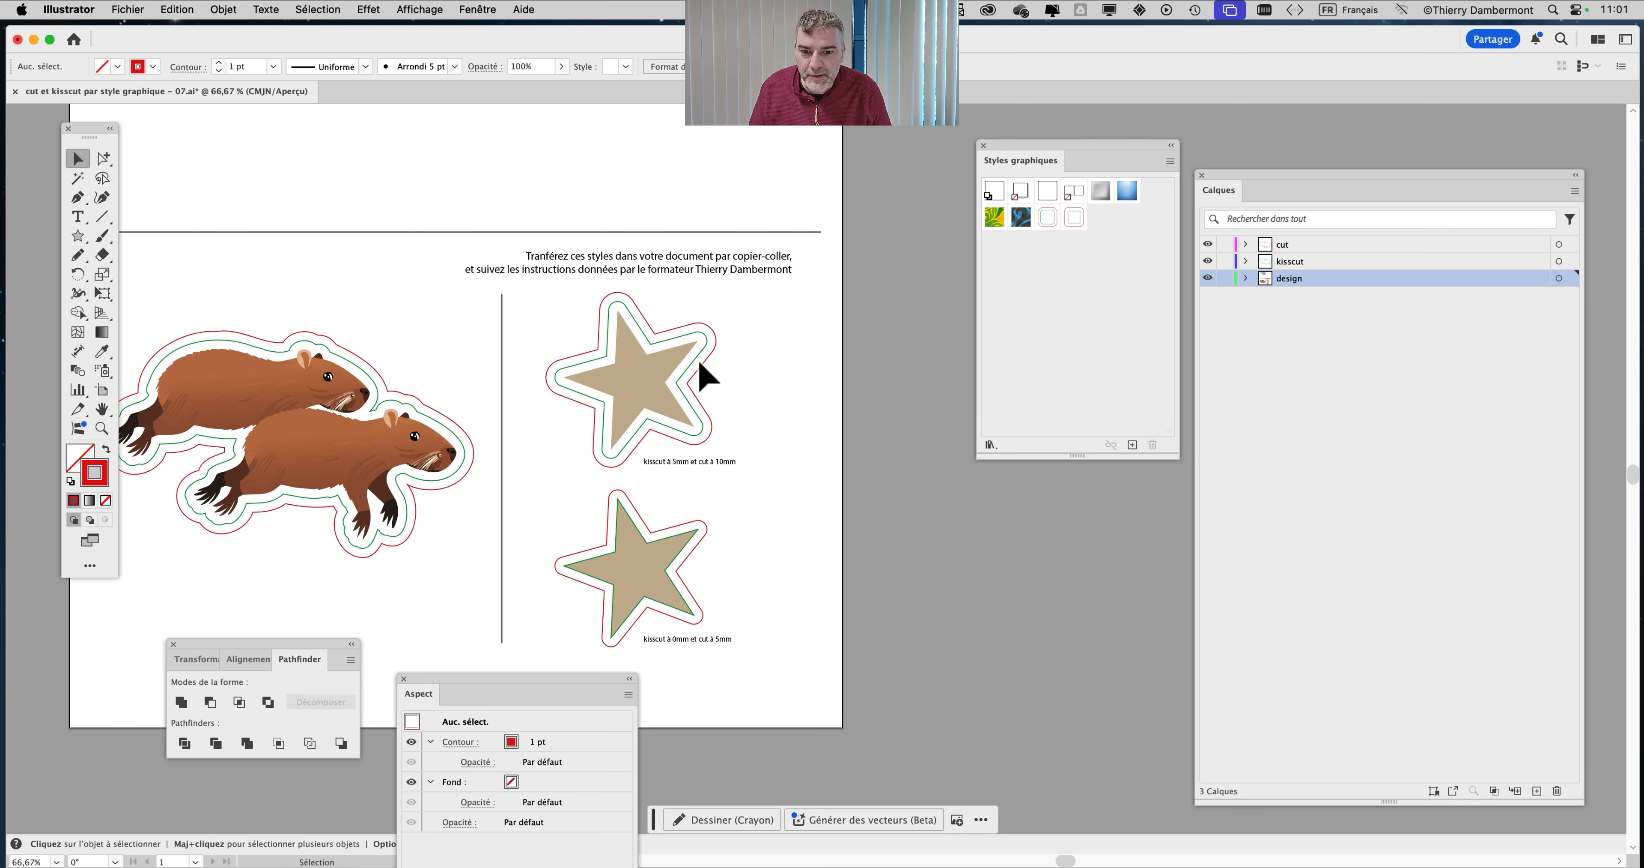
click(653, 368)
scroll(653, 368, up, 4)
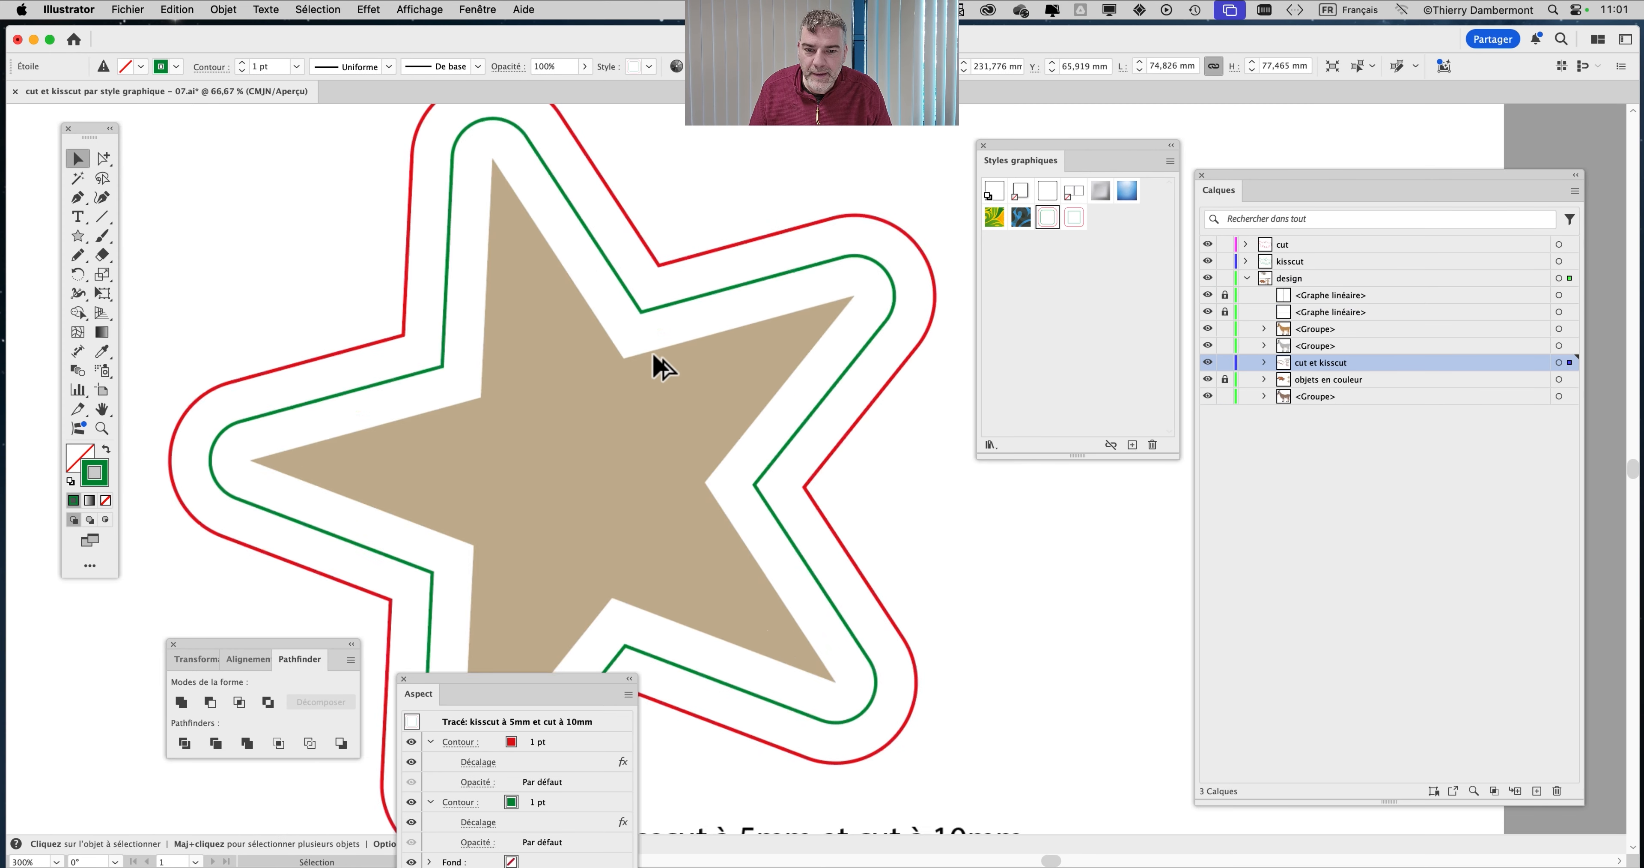
scroll(700, 494, down, 10)
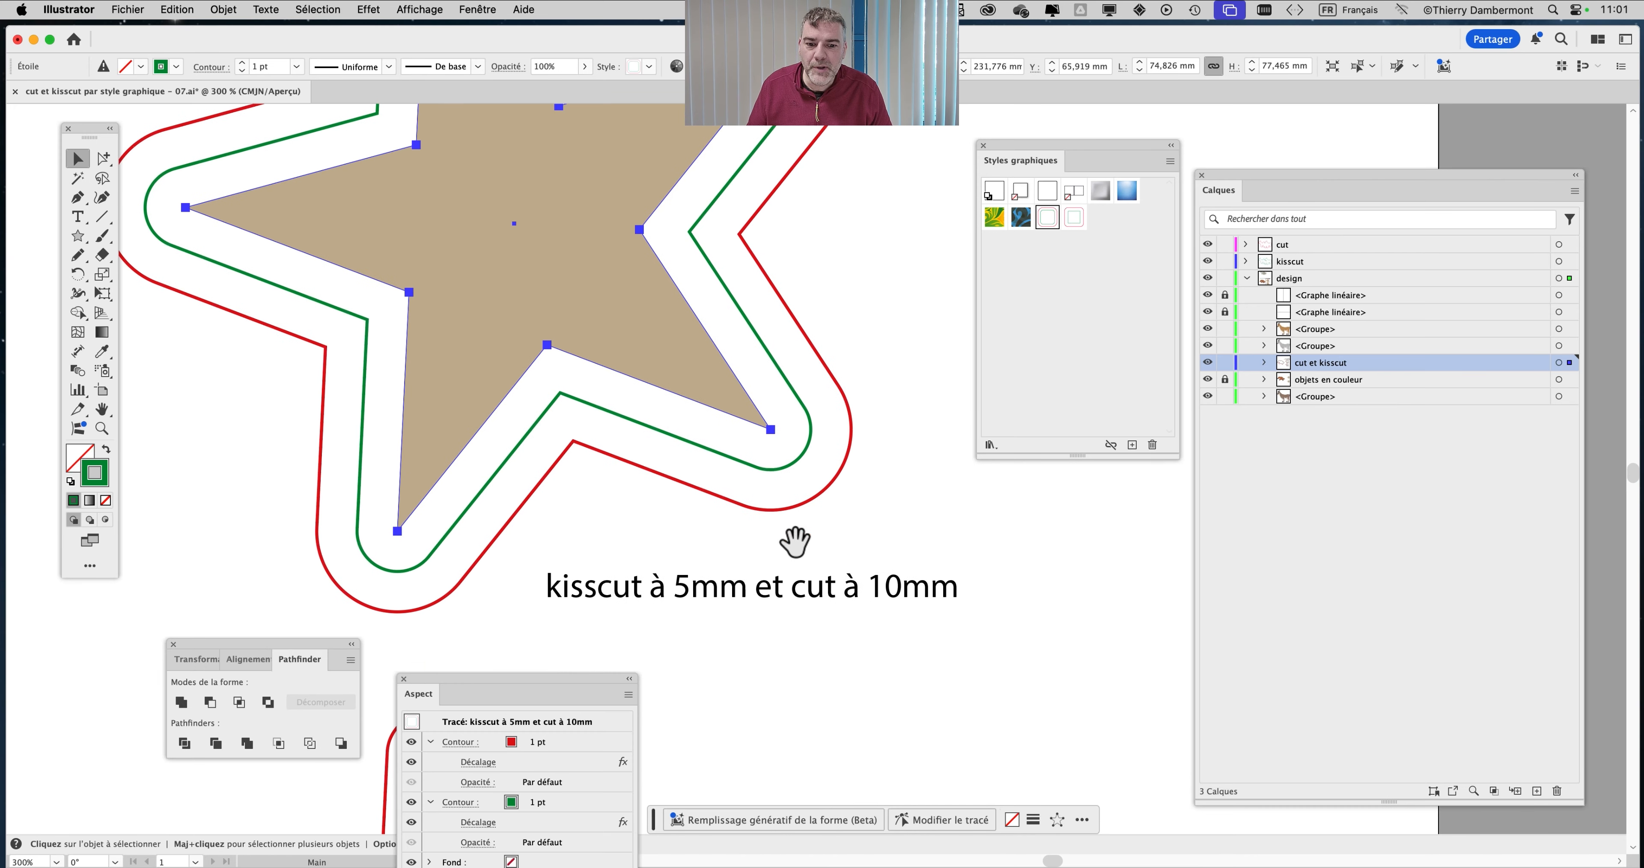
Select both example stars, the lower one together with the upper one, and copy them
click(720, 648)
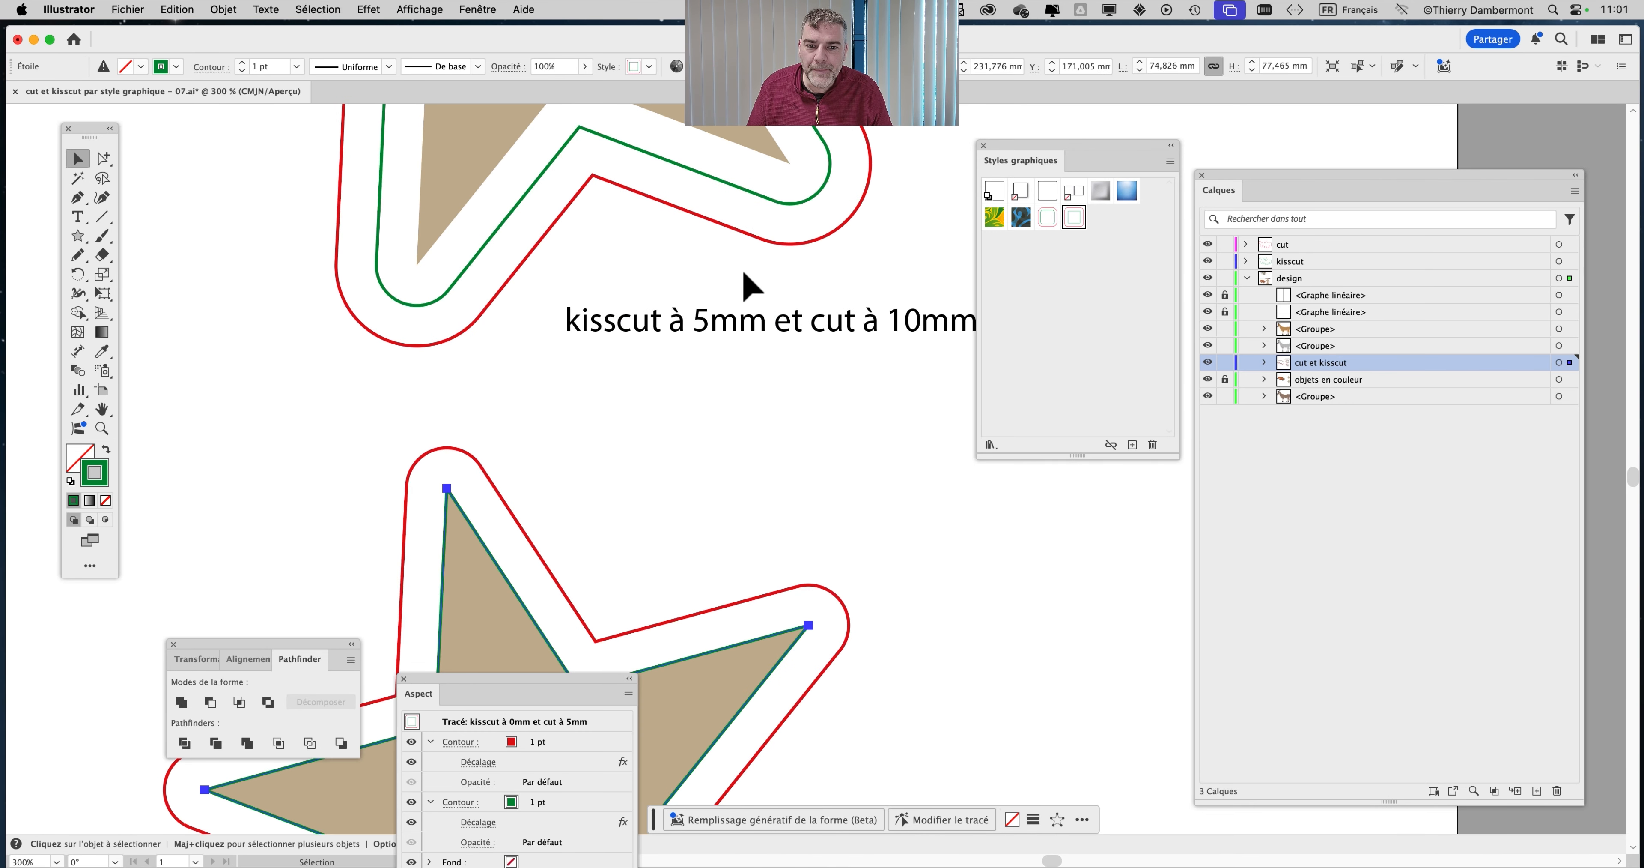
scroll(753, 293, down, 3)
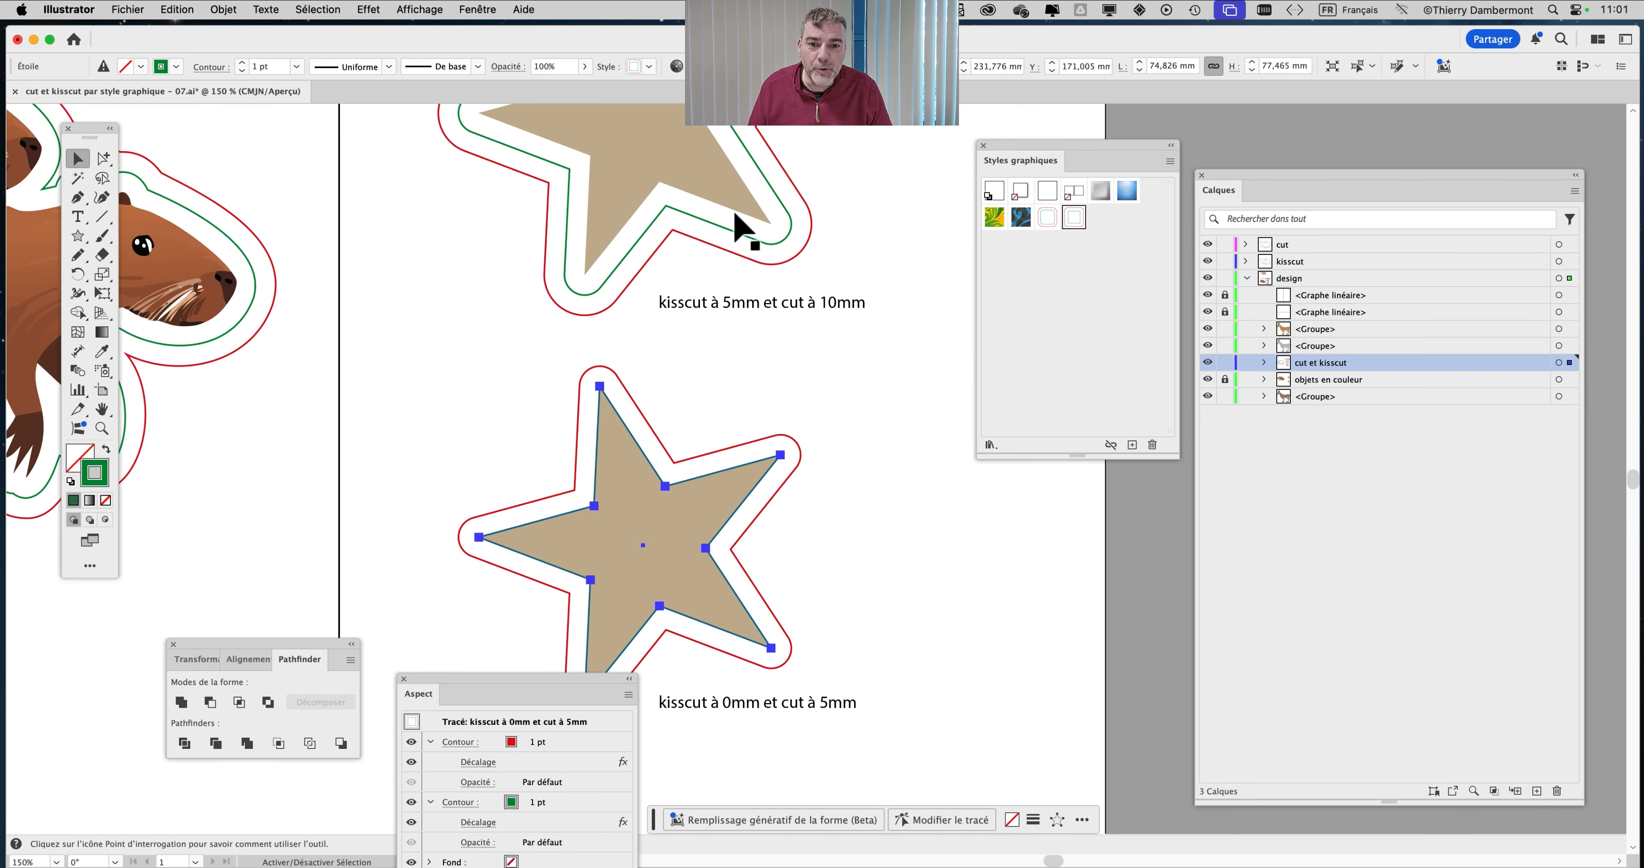
shift+click(736, 217)
scroll(740, 360, down, 2)
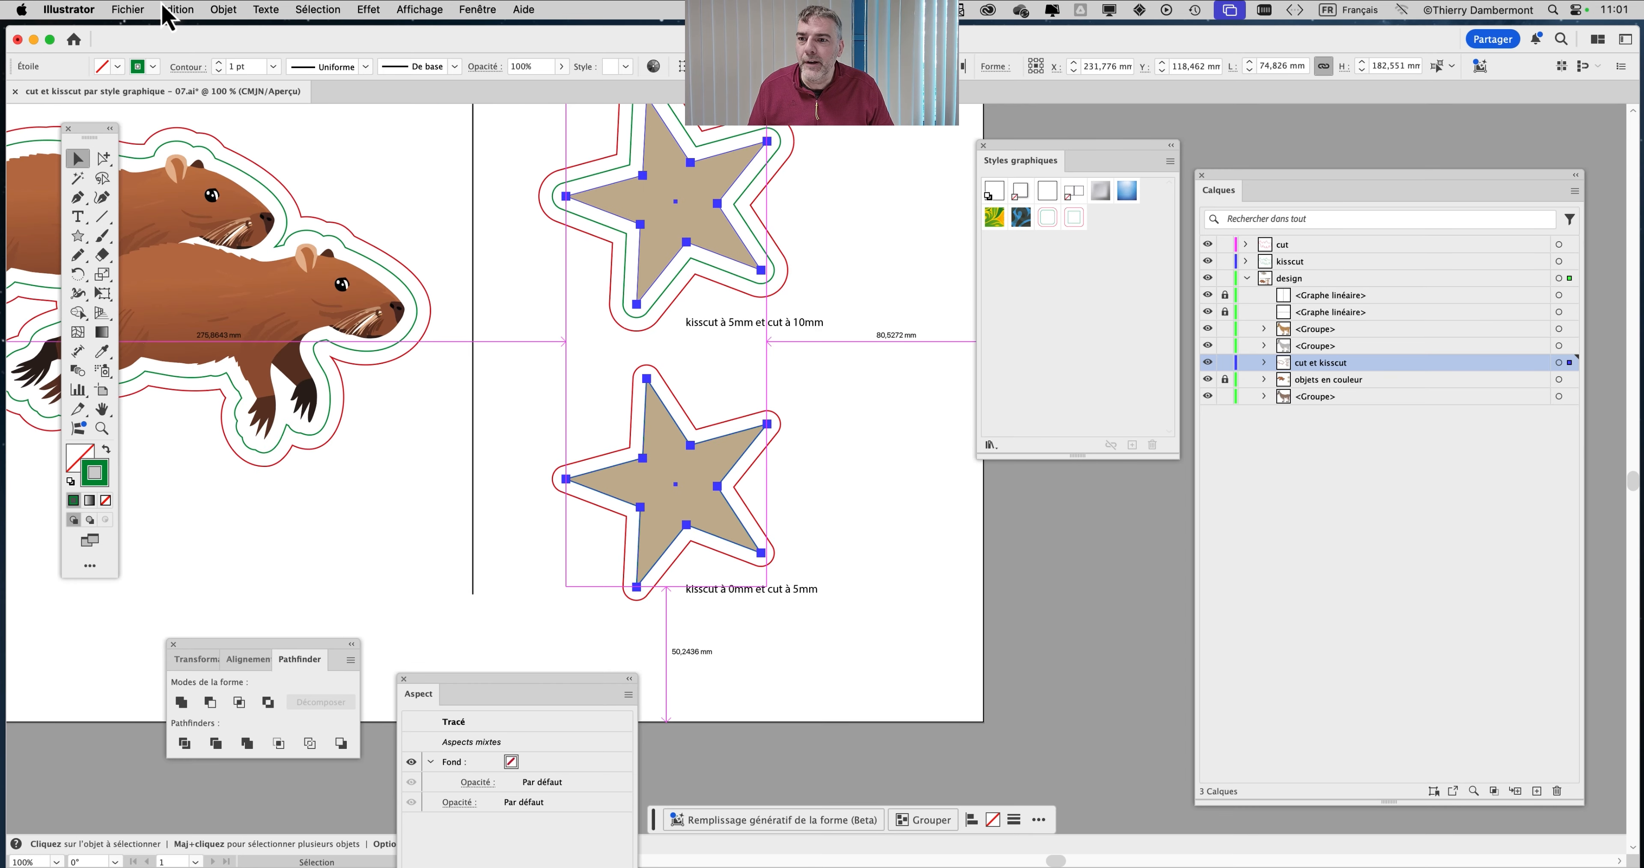
click(176, 9)
click(216, 103)
Create a new blank document
click(127, 9)
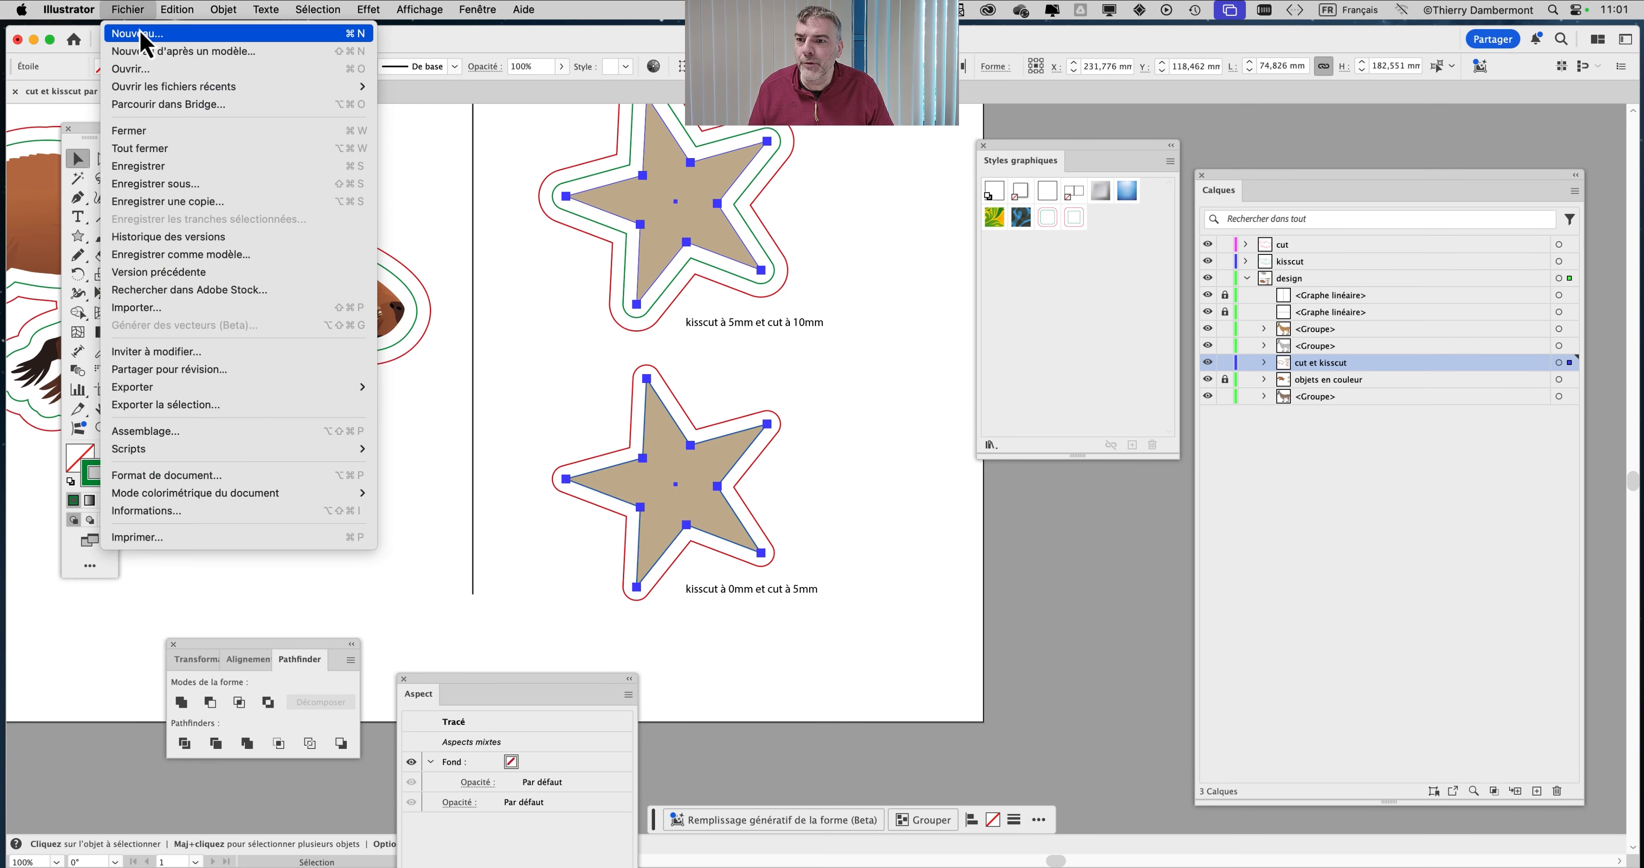
click(157, 33)
click(1117, 720)
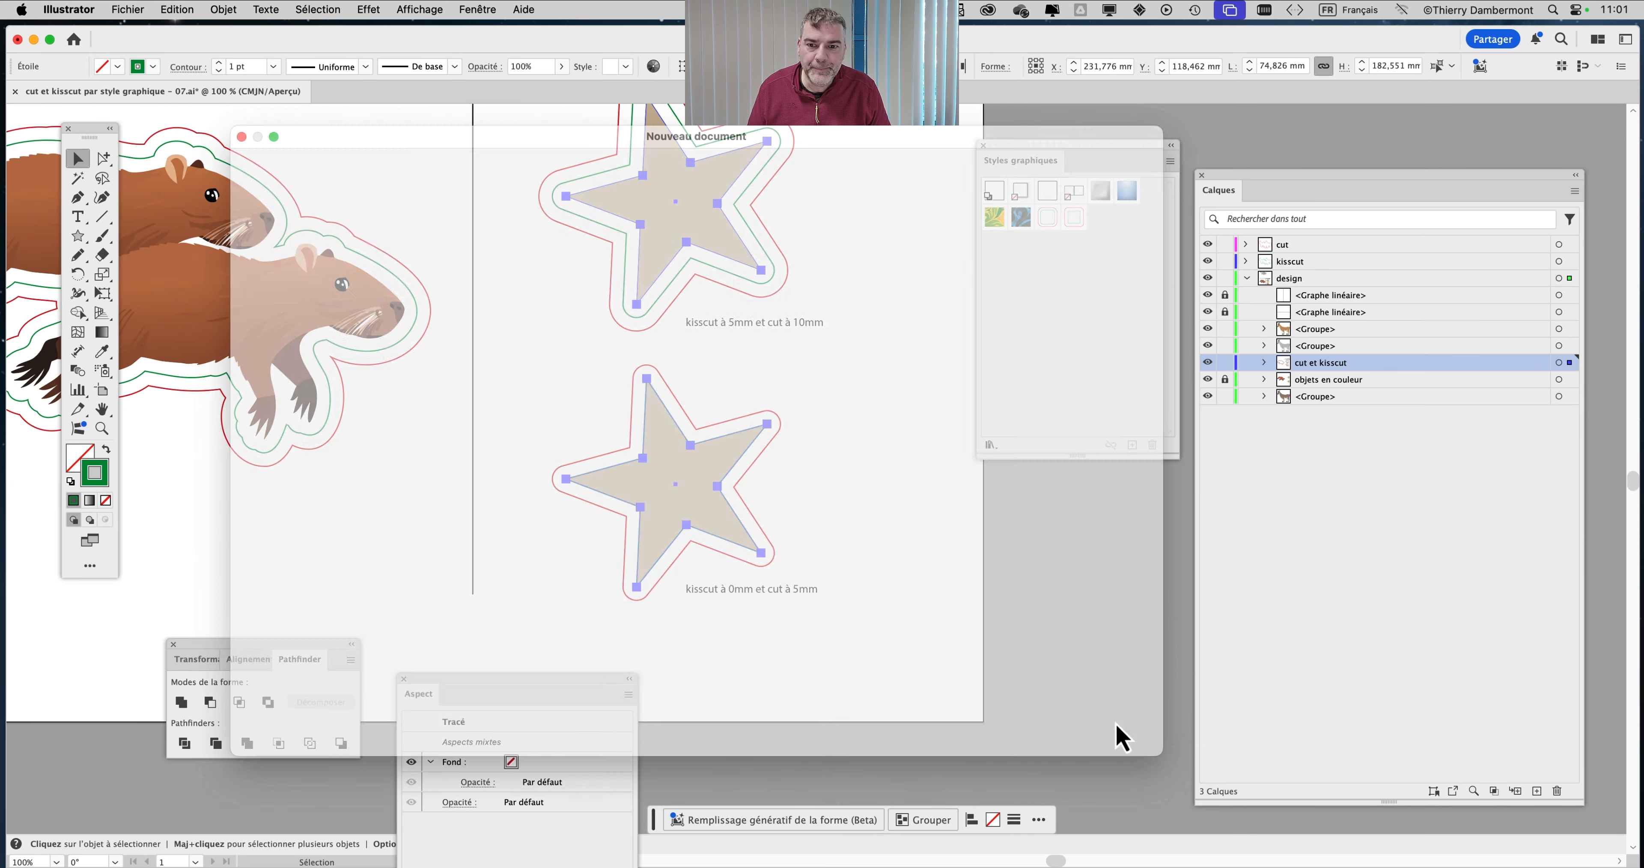
key(super+minus)
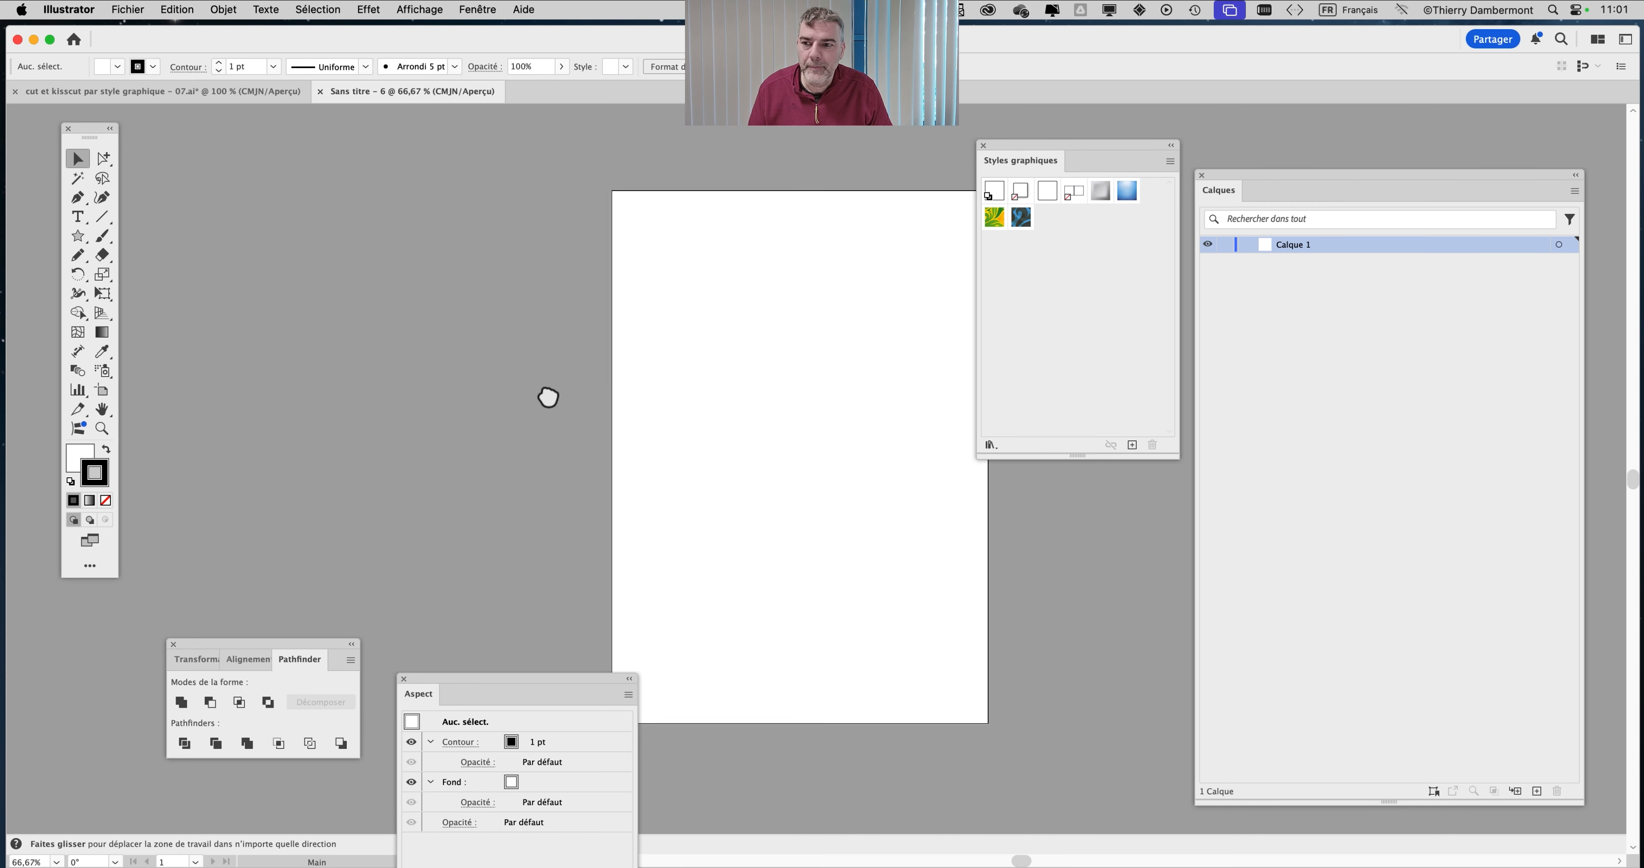
Draw two overlapping circles in the upper part of the page, the upper one about 54 mm in diameter, and select the upper one
drag(547, 396, 137, 271)
mouse_move(515, 313)
mouse_down()
mouse_move(546, 342)
mouse_move(513, 300)
mouse_move(510, 379)
mouse_up()
click(77, 158)
click(494, 245)
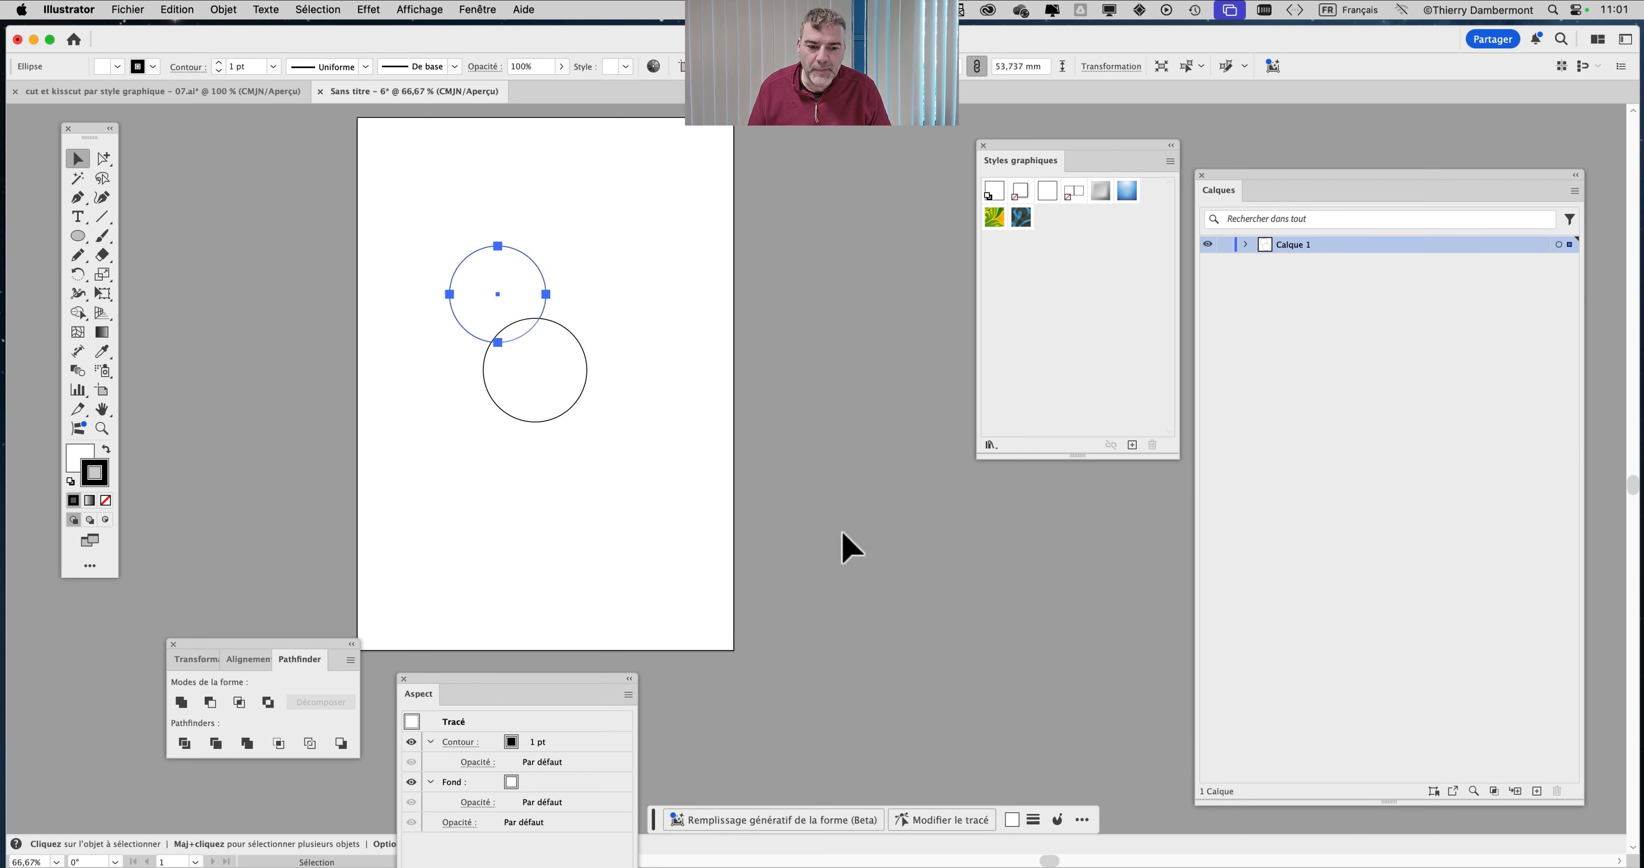
Fill the upper circle with orange and the lower circle with blue from the swatches
drag(1050, 159, 959, 160)
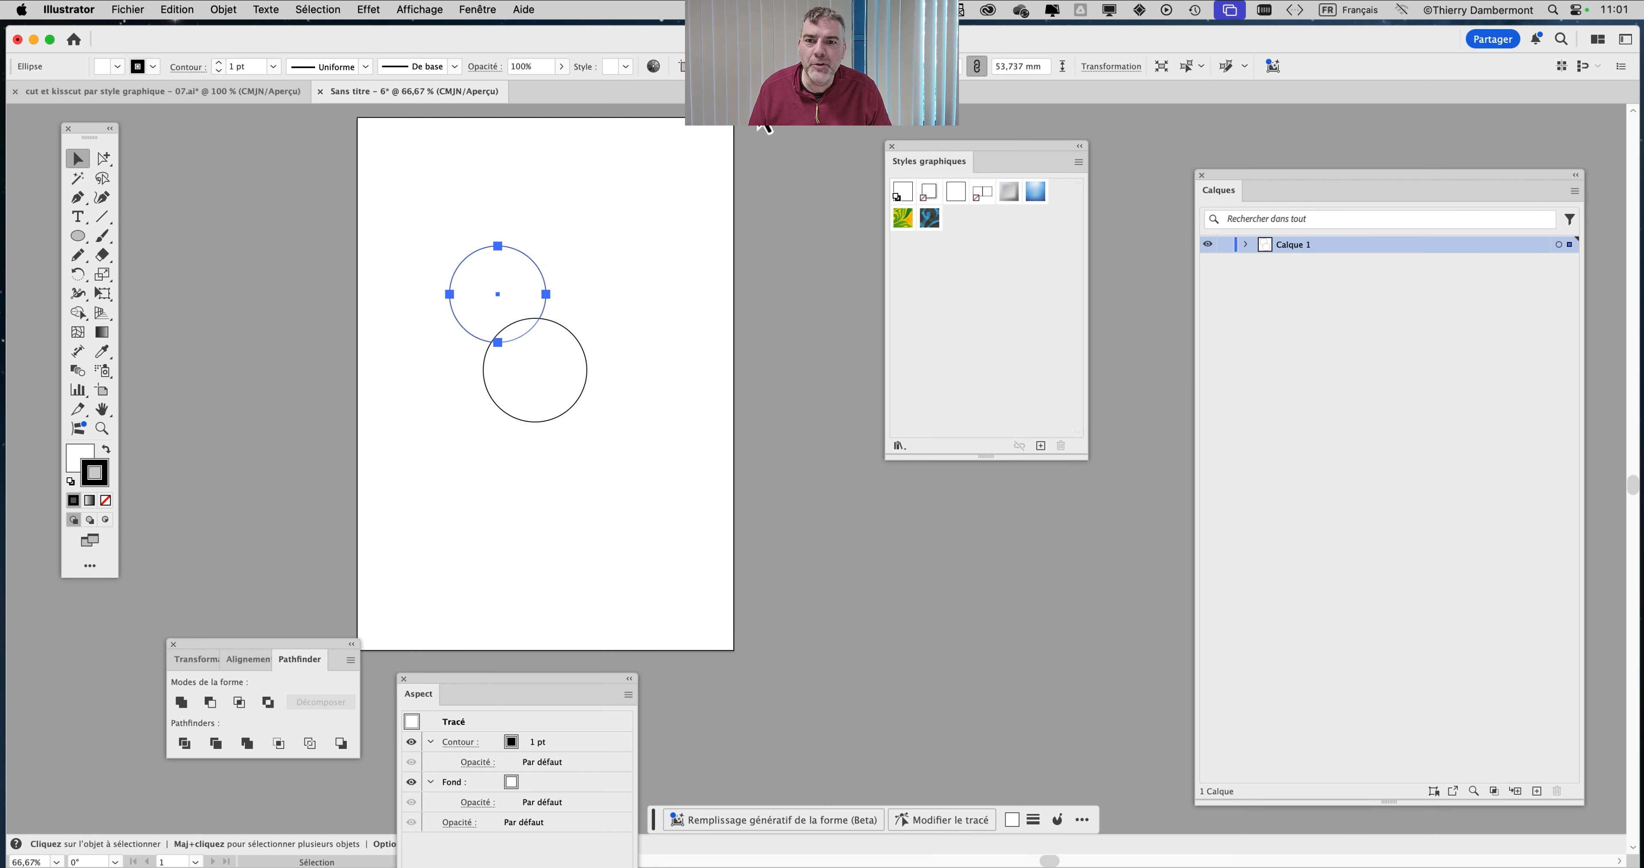
click(489, 10)
click(520, 681)
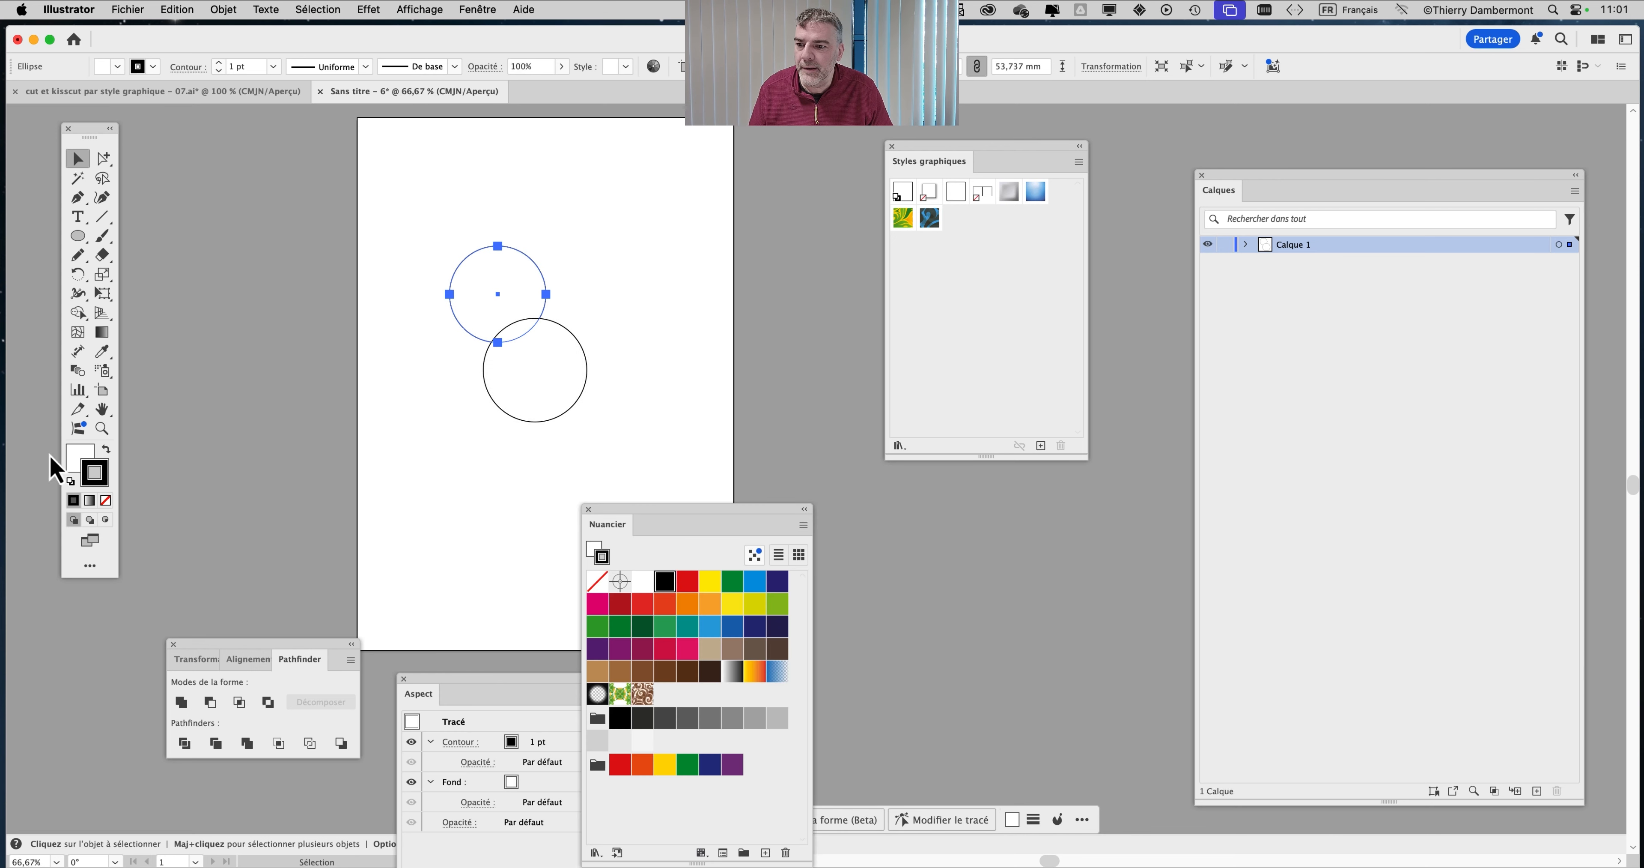
click(77, 456)
click(687, 603)
click(560, 420)
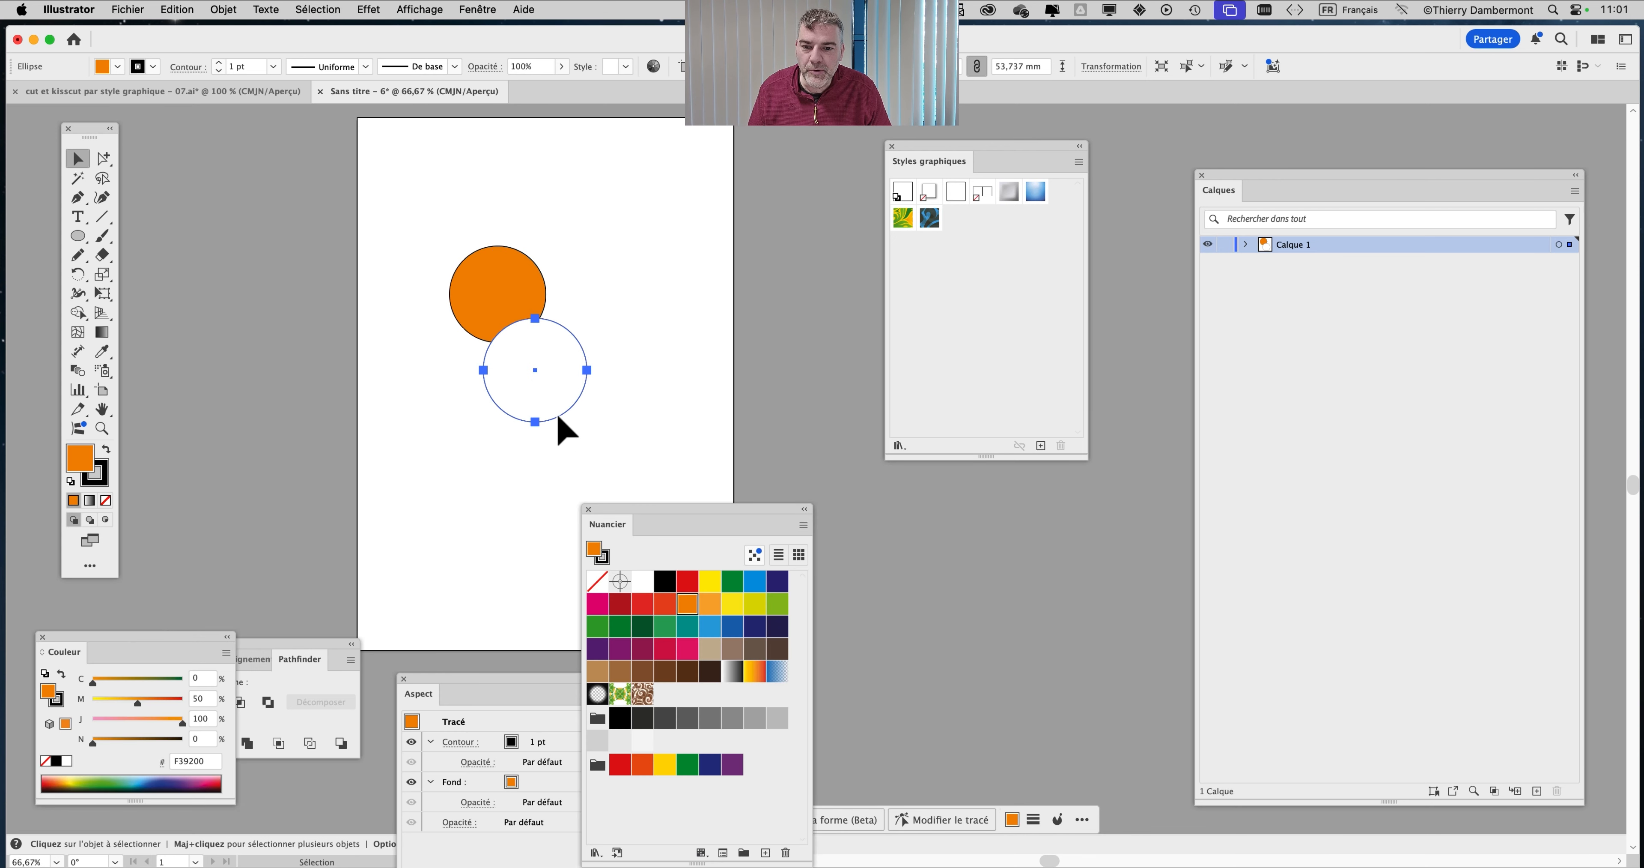
click(755, 580)
click(577, 485)
Paste the copied stars to bring their graphic styles into the new document, and delete the pasted stars
scroll(541, 344, up, 1)
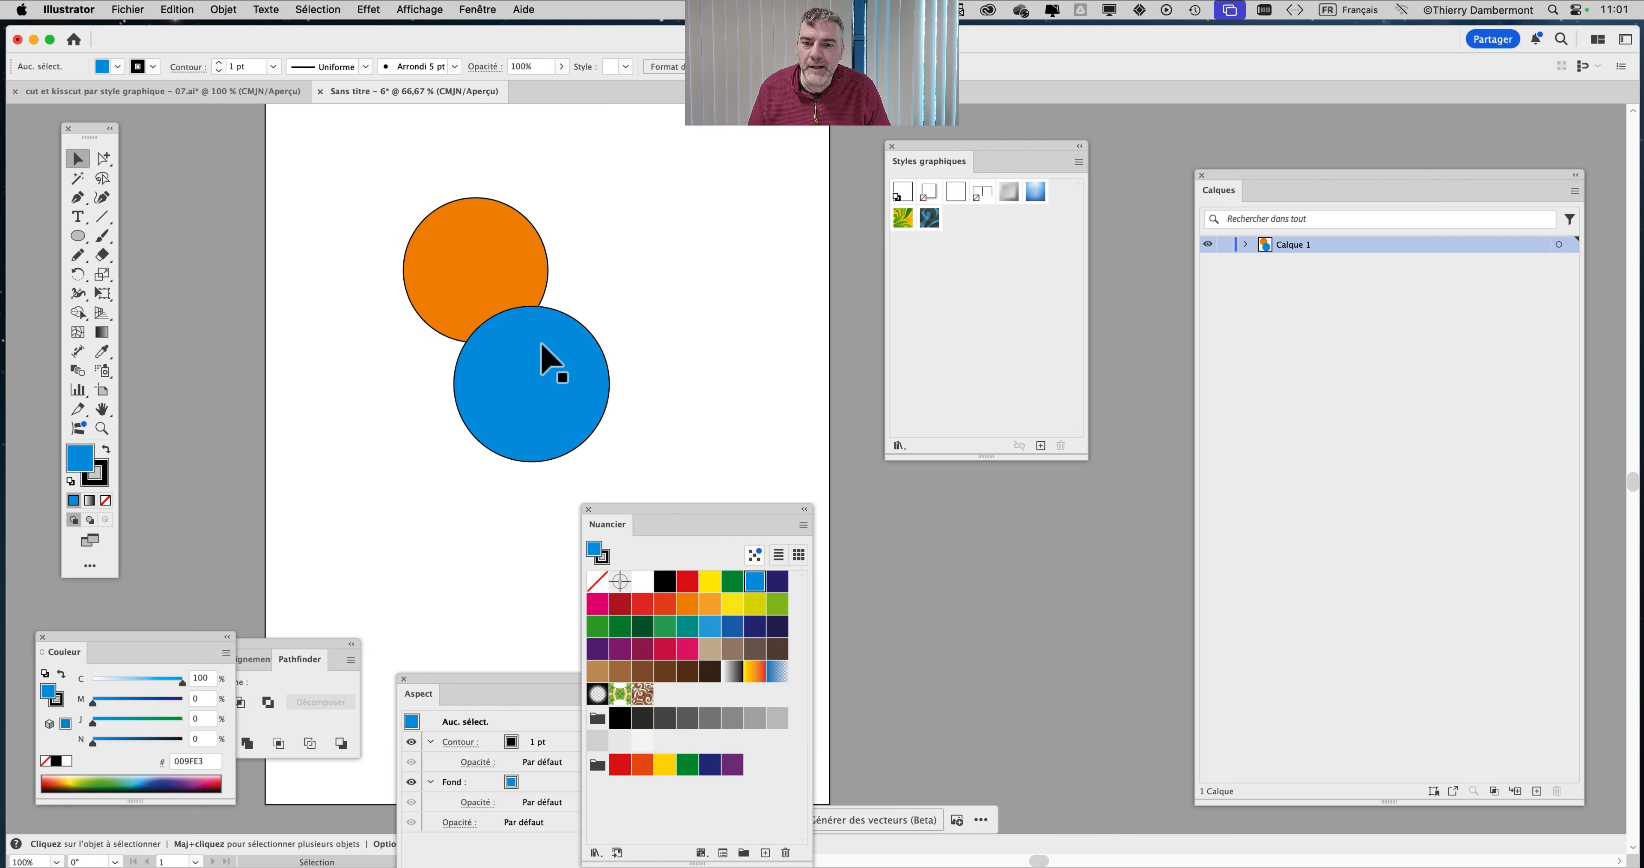
scroll(705, 249, right, 3)
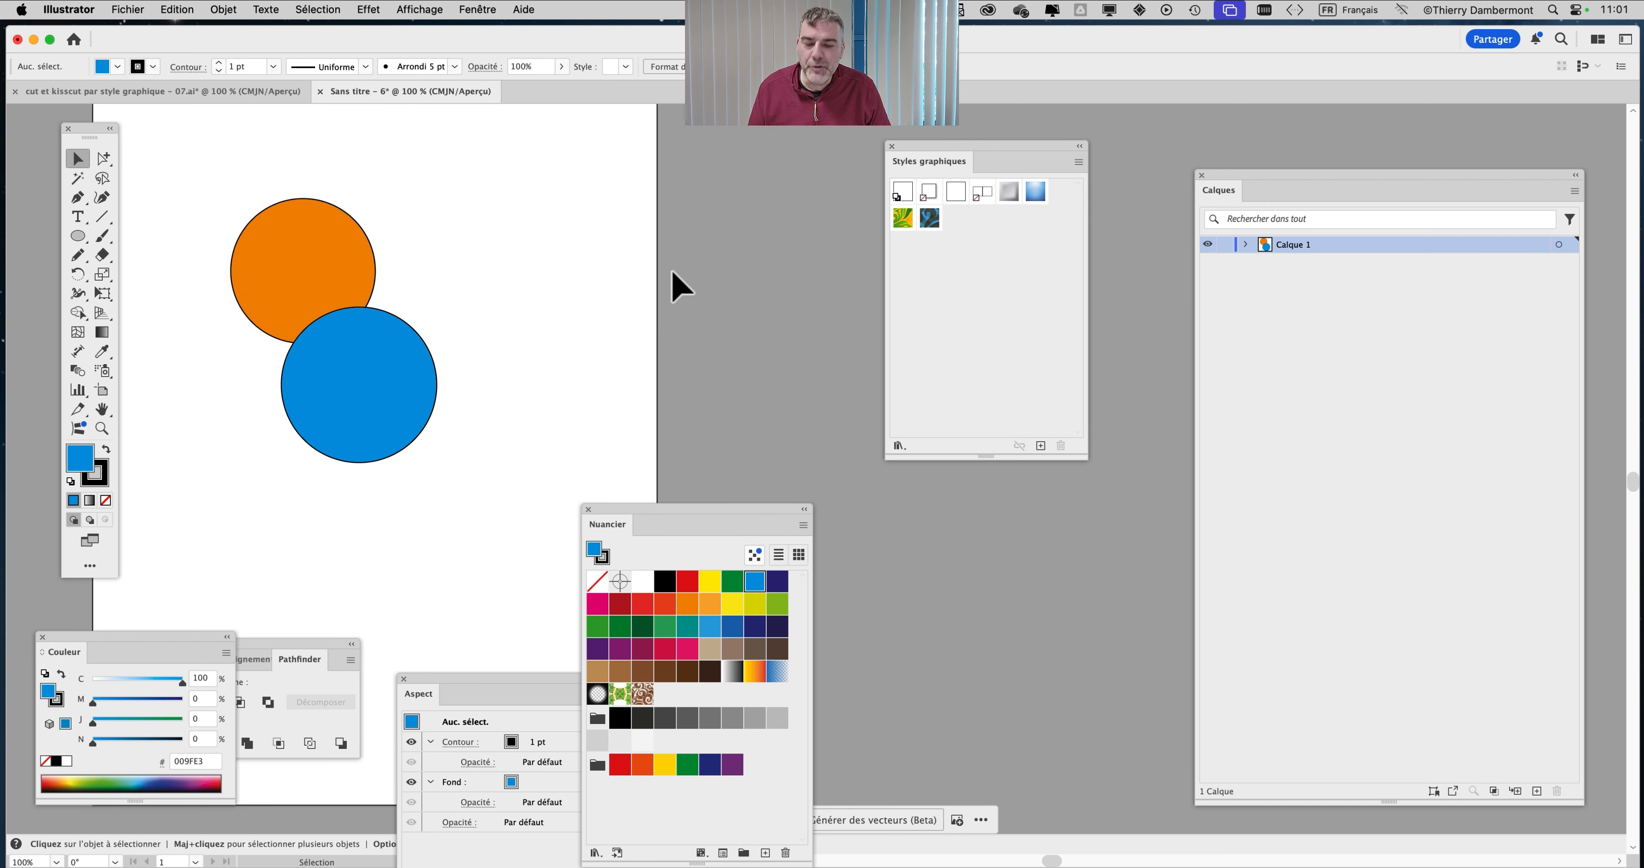
key(super+v)
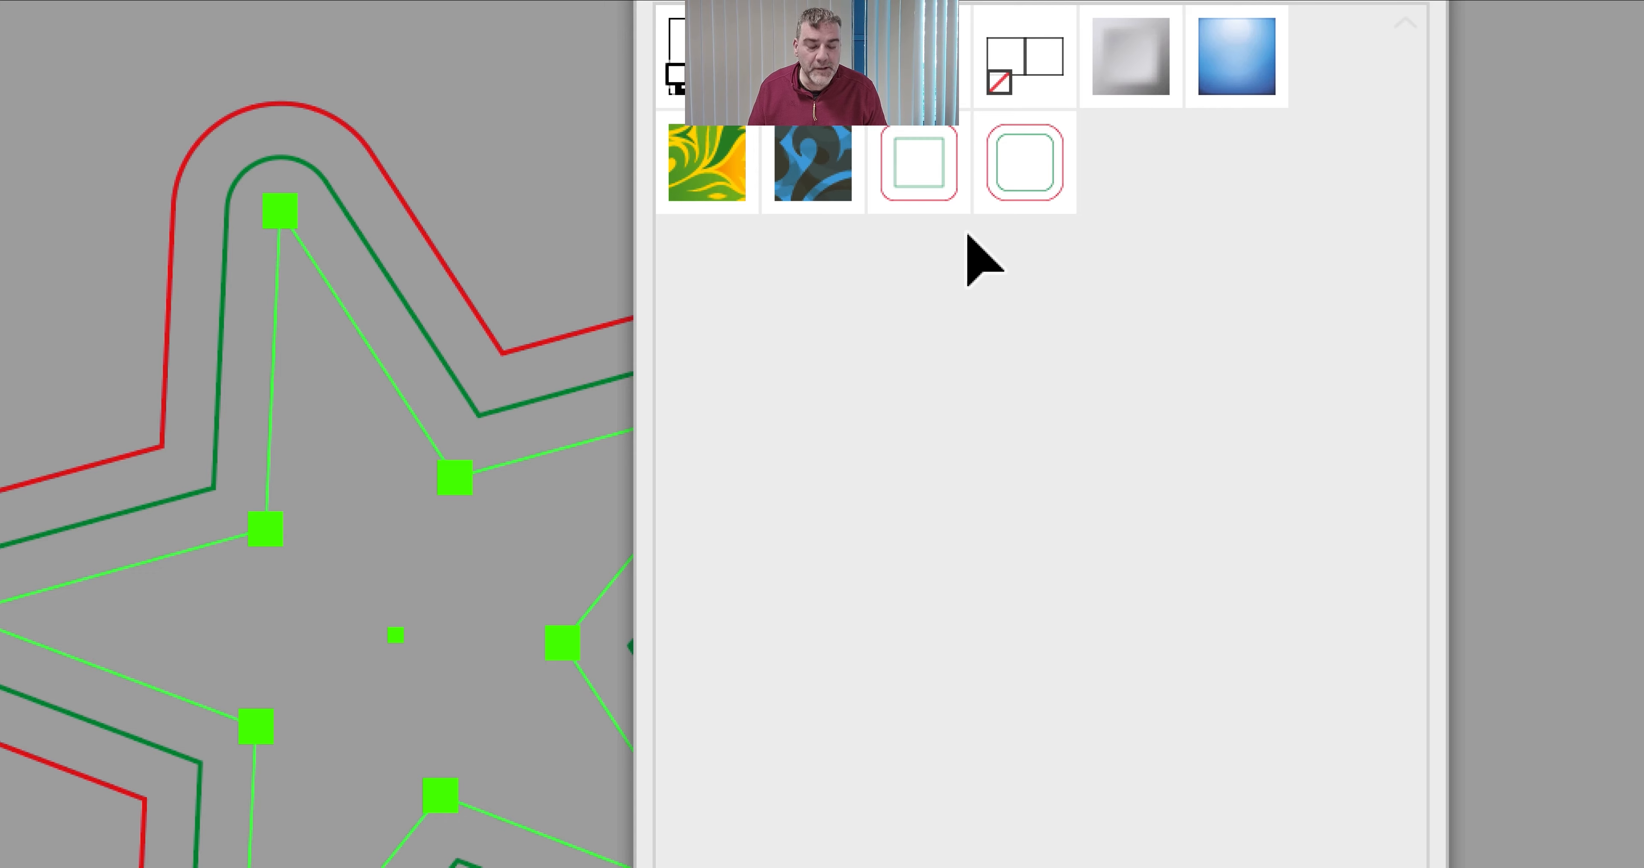
key(Delete)
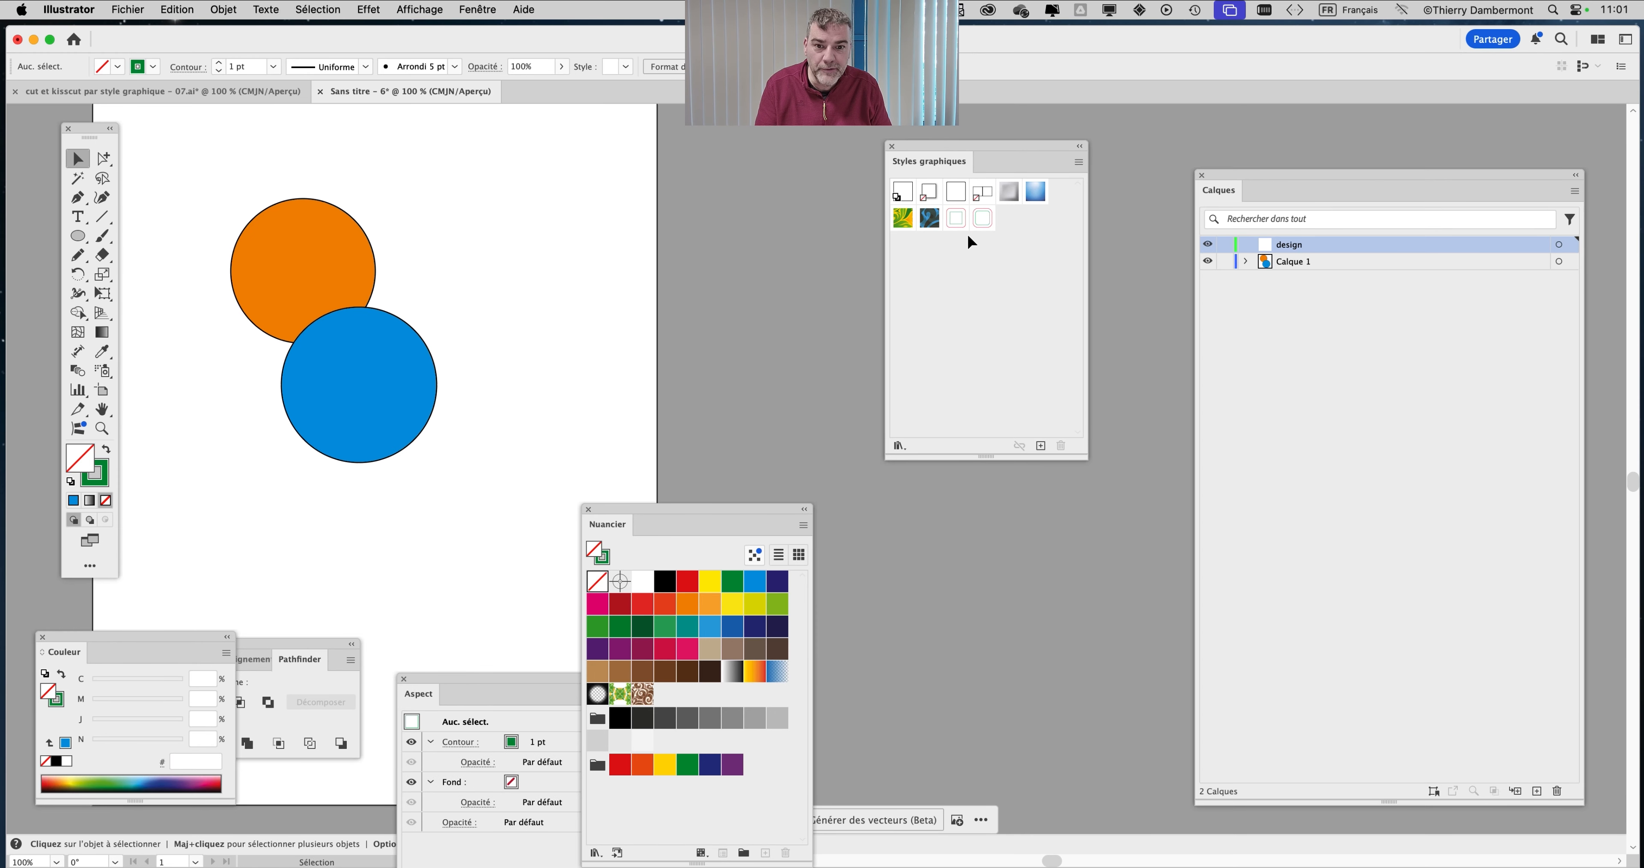
Select both overlapping circles and add a new layer above Calque 1
scroll(546, 348, down, 1)
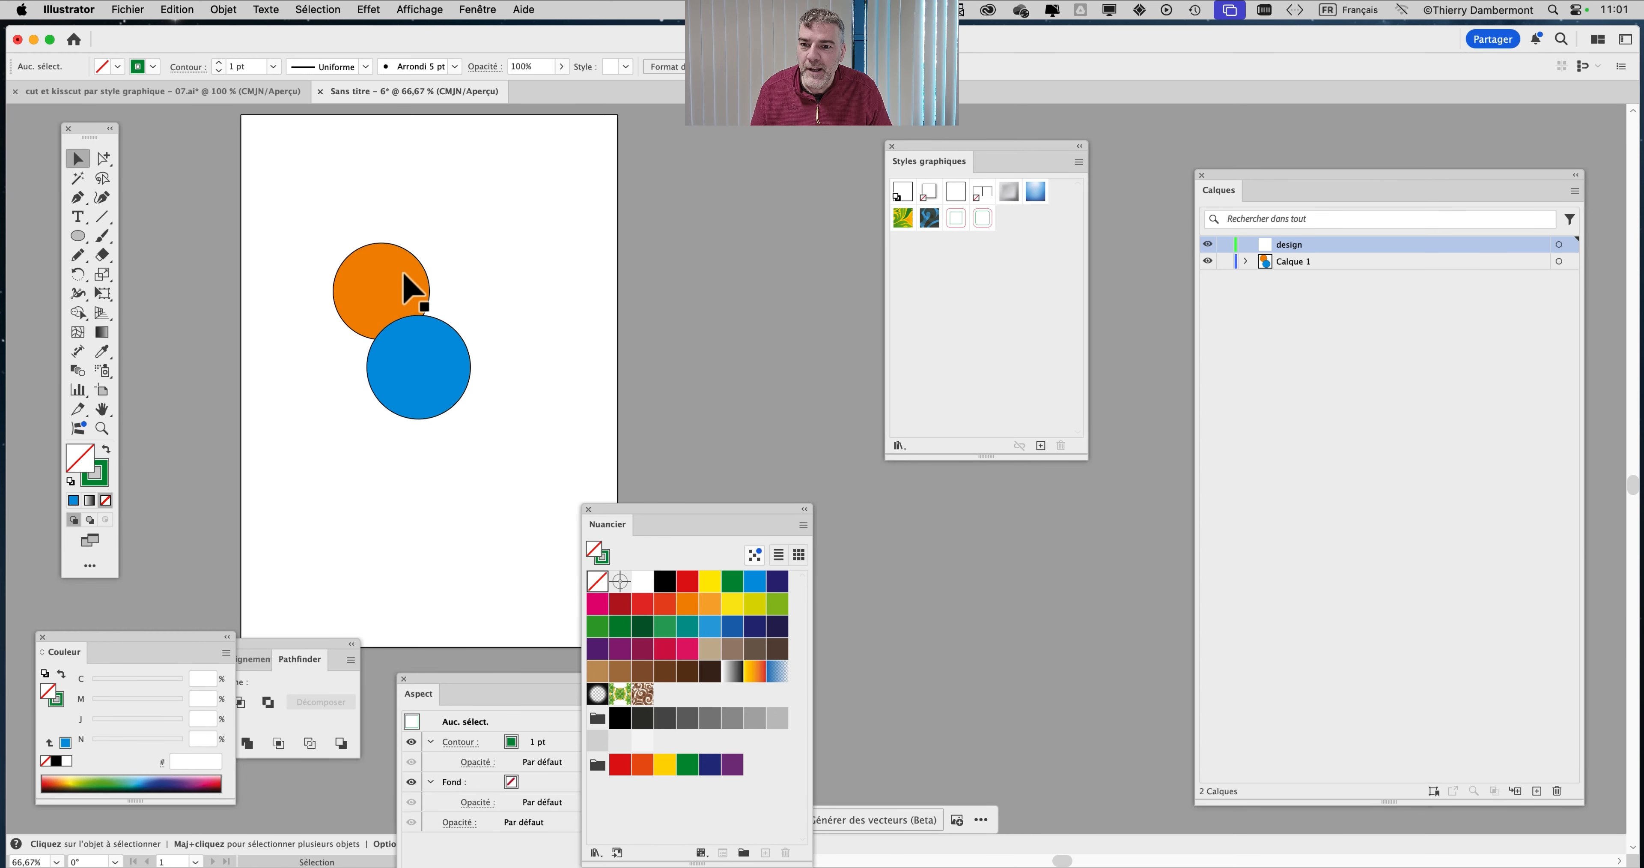
scroll(408, 287, up, 1)
drag(324, 190, 427, 377)
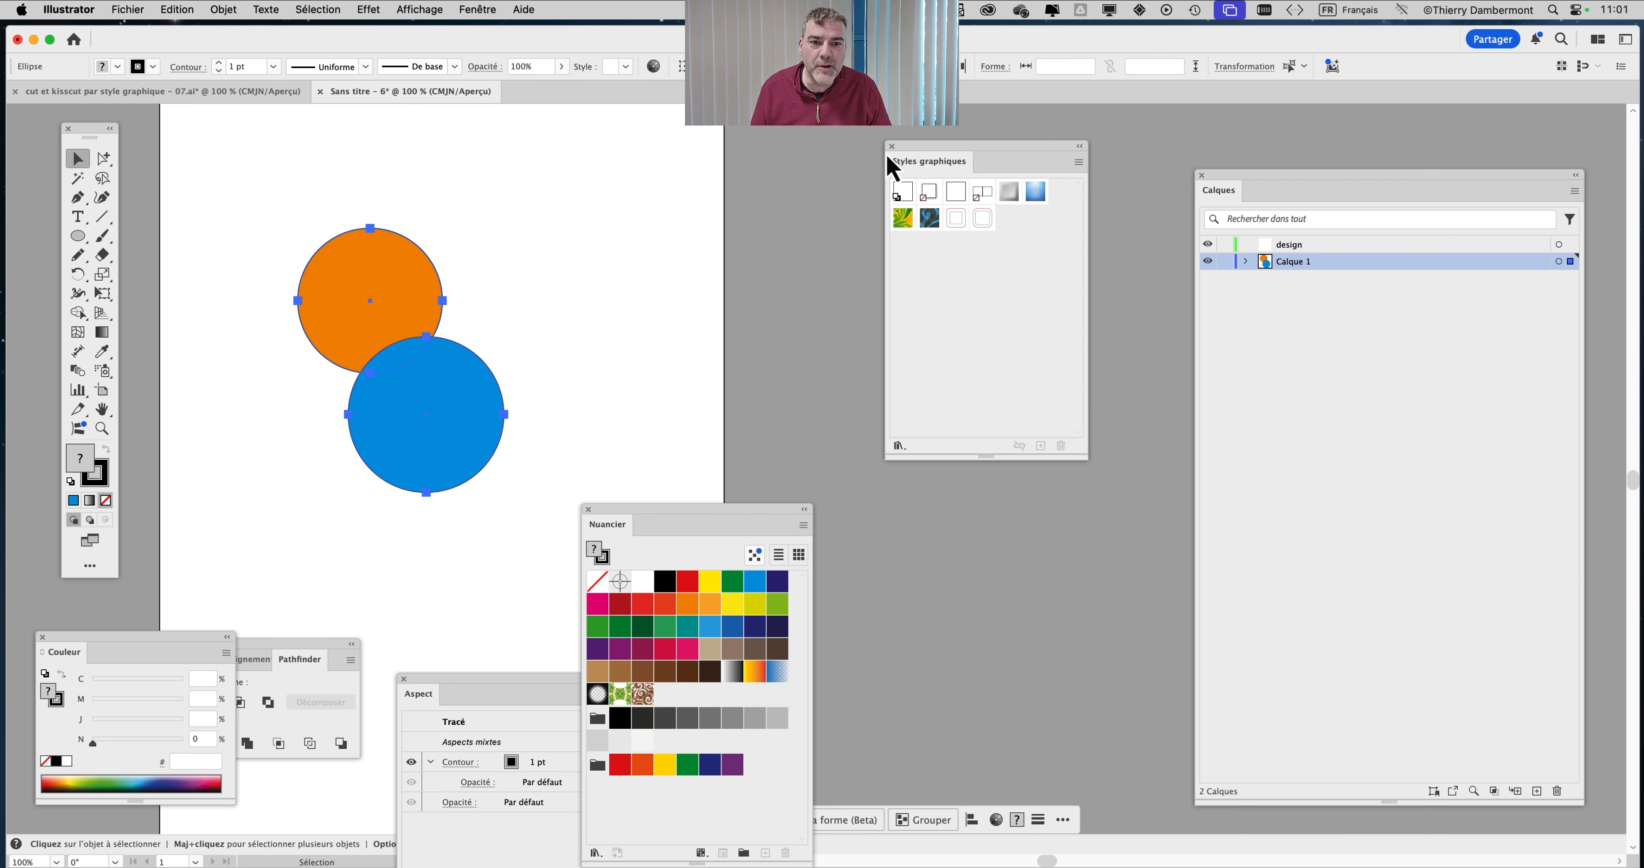
drag(892, 167, 571, 164)
drag(1248, 188, 1004, 139)
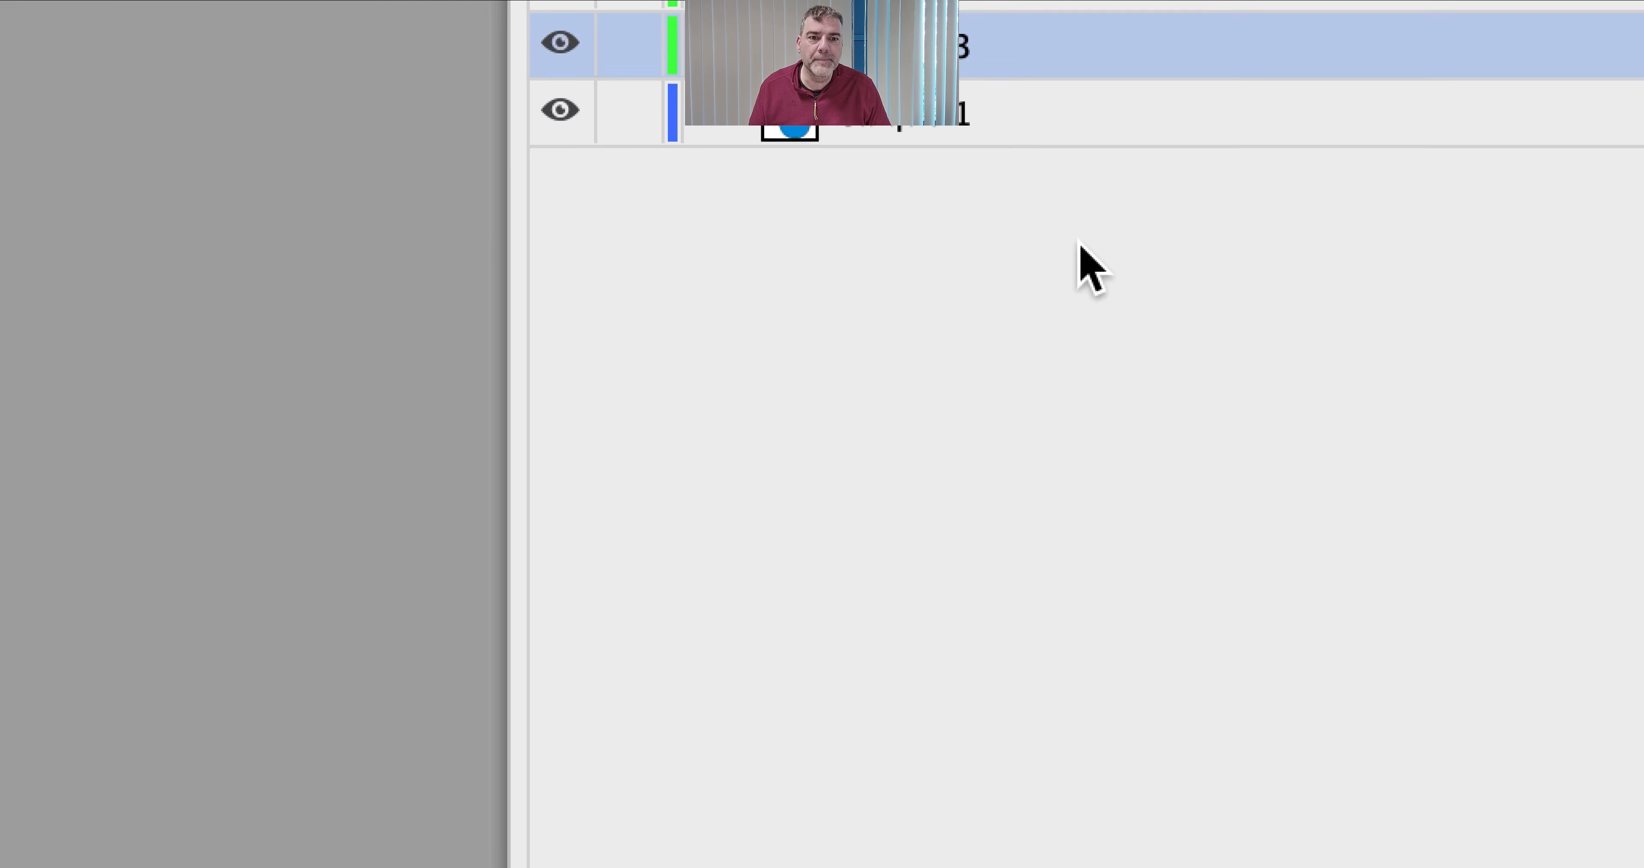
Rename the new layer as kisscut and duplicate the two selected circles from Calque 1 onto it
double_click(1044, 213)
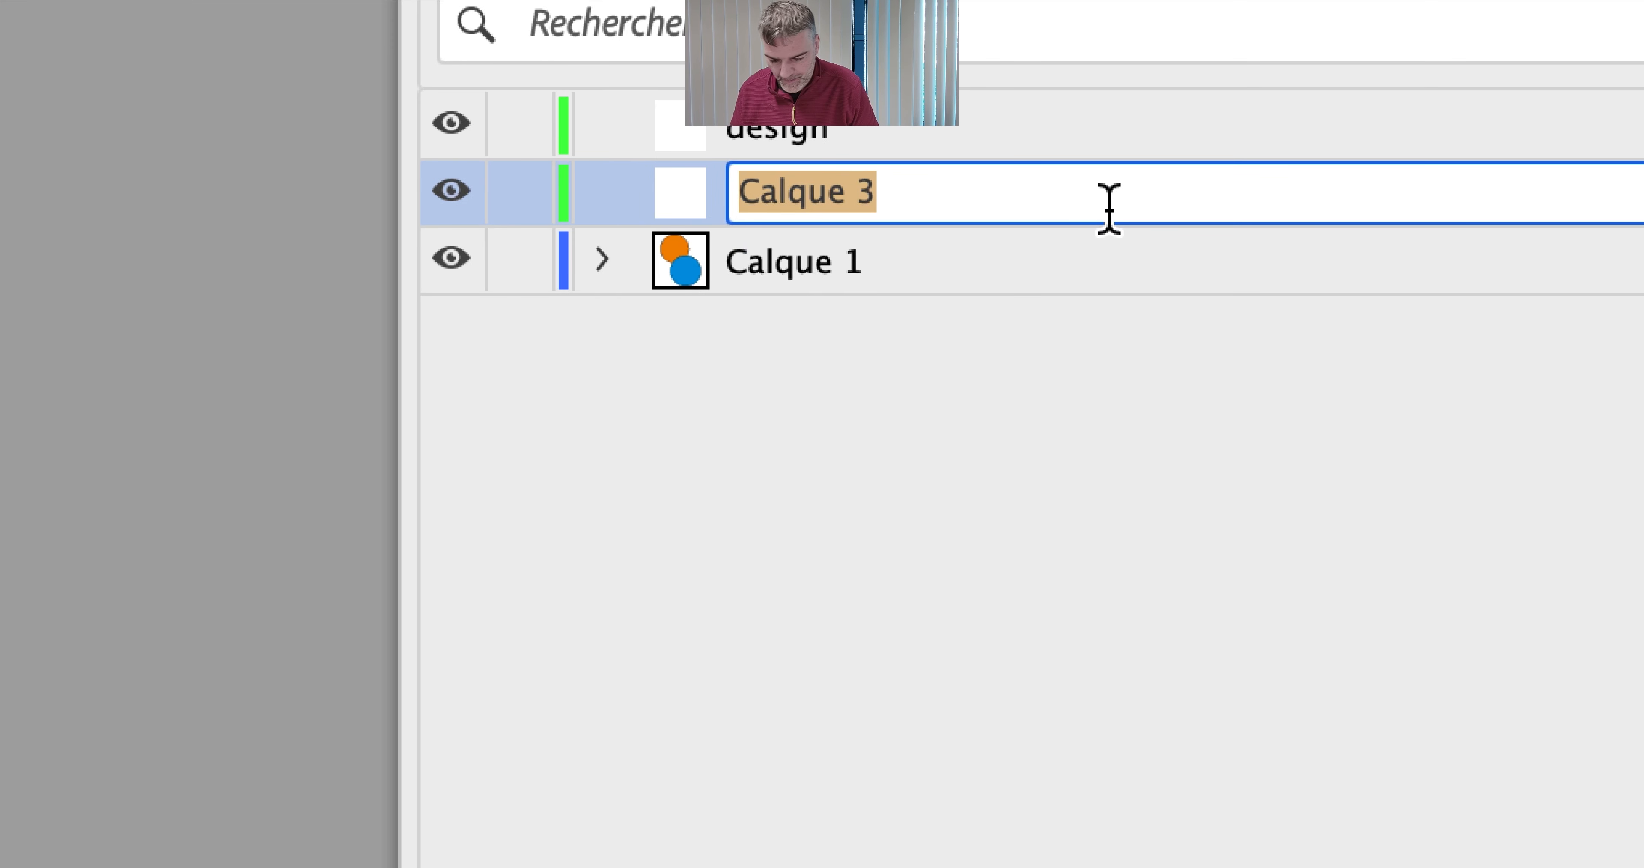
text(kissc)
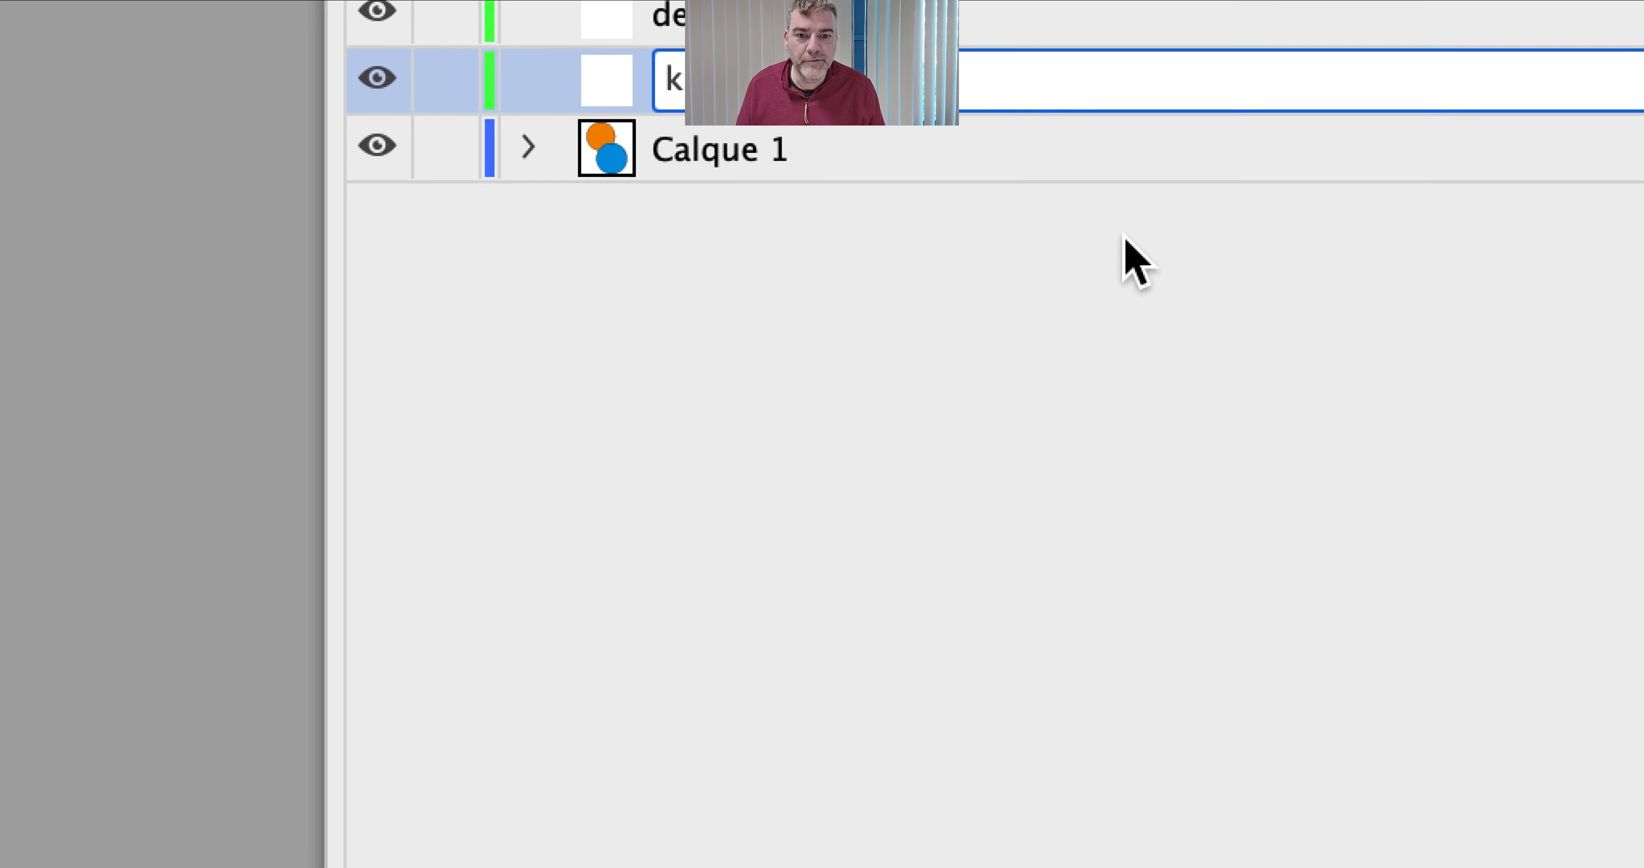
click(1207, 373)
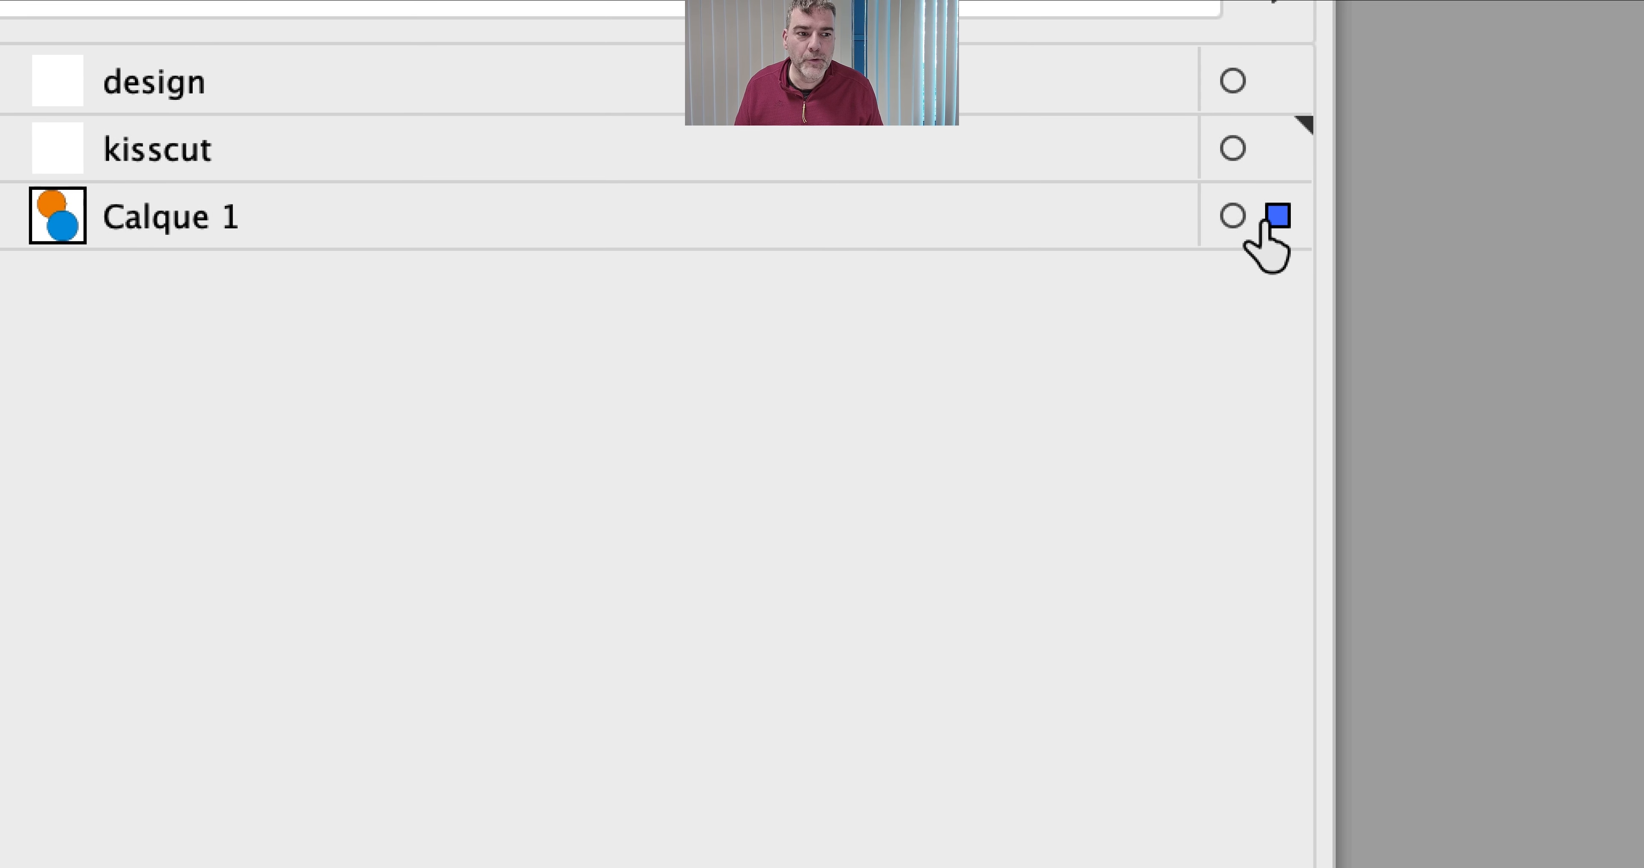
drag(1267, 222, 1276, 149)
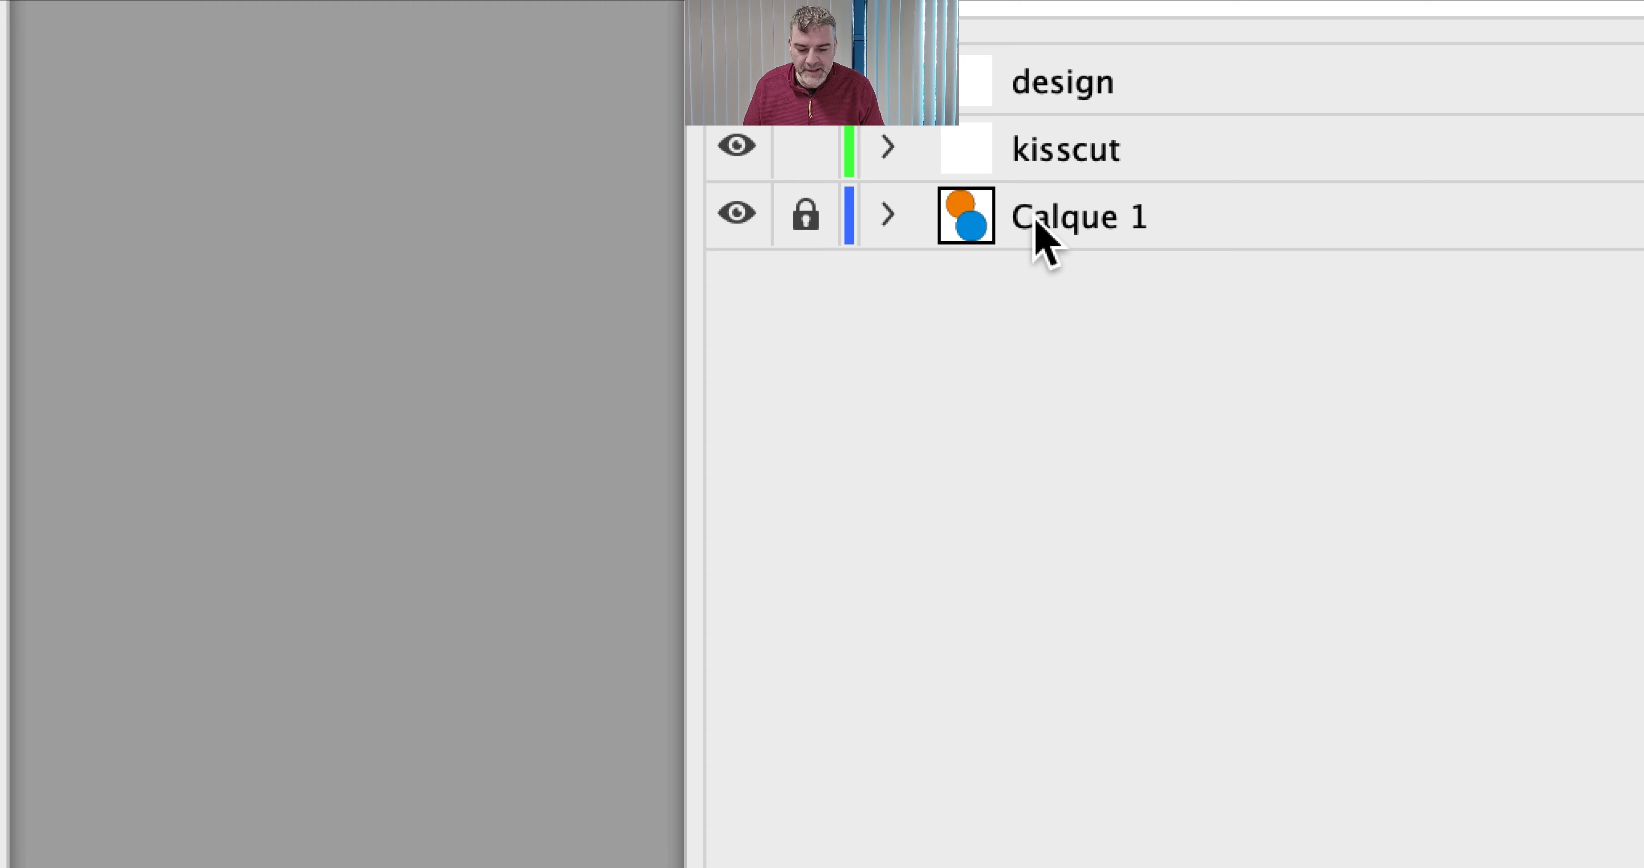
Delete the empty design layer and rename the Calque 1 layer as design
click(1142, 90)
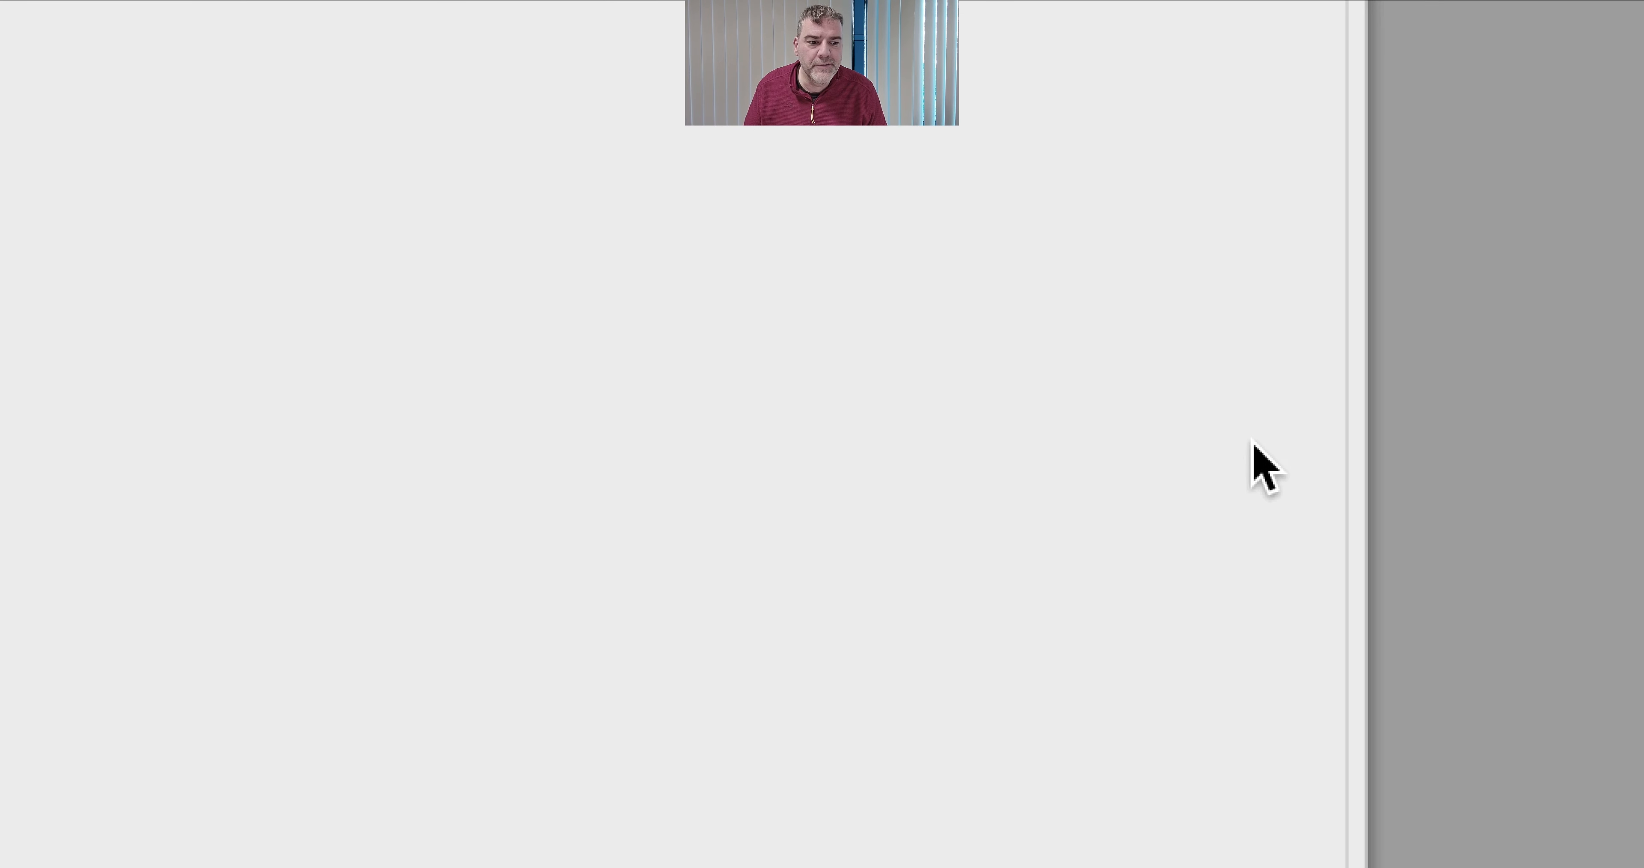
click(1239, 841)
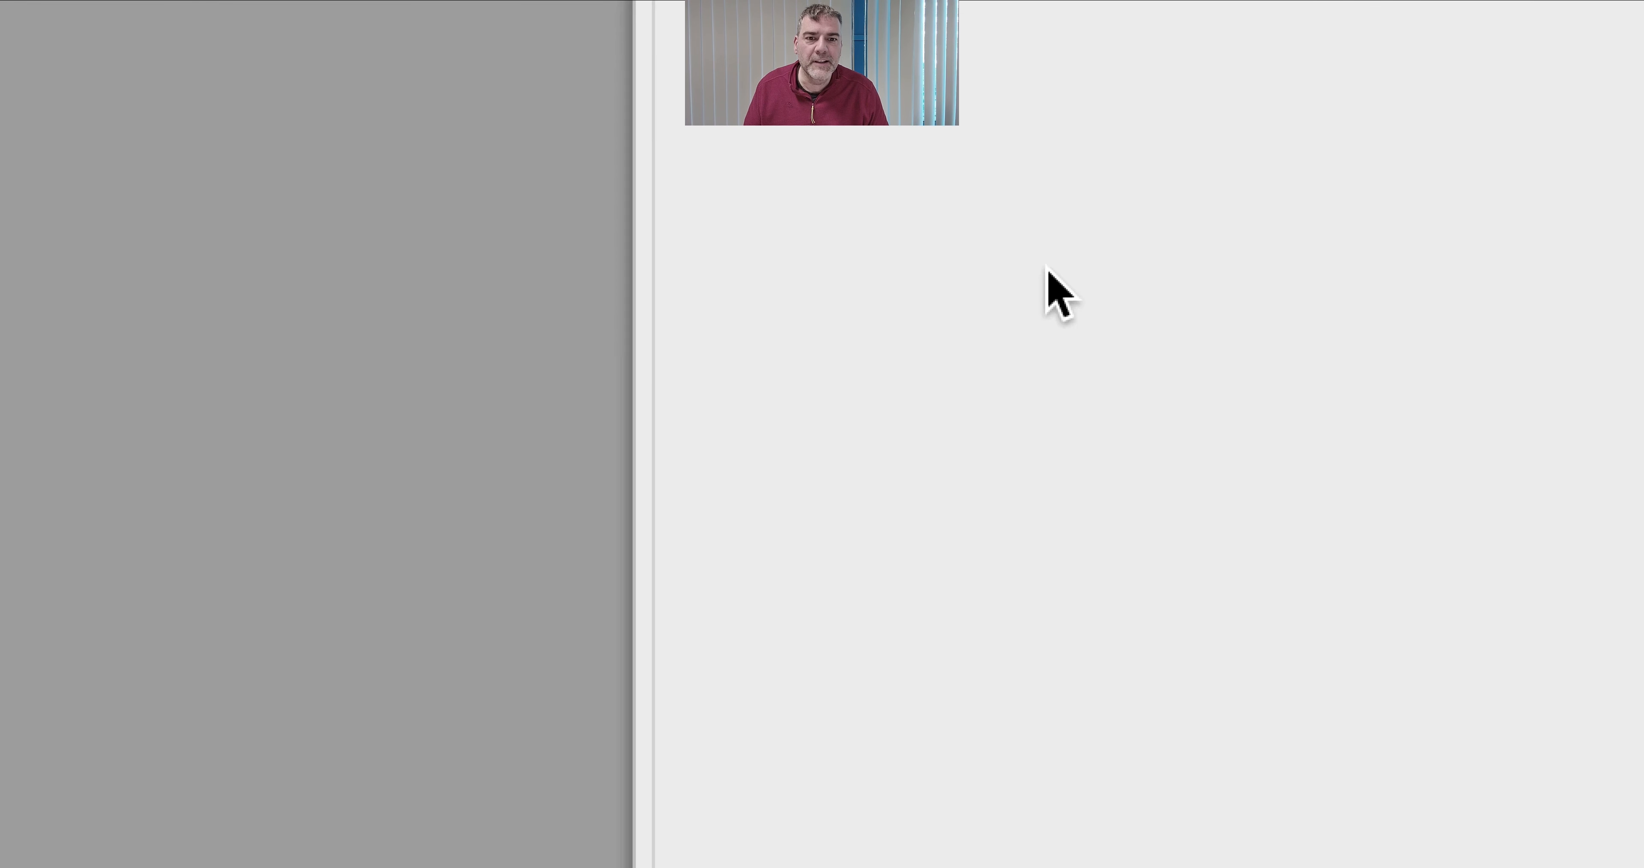
click(1053, 227)
double_click(1053, 226)
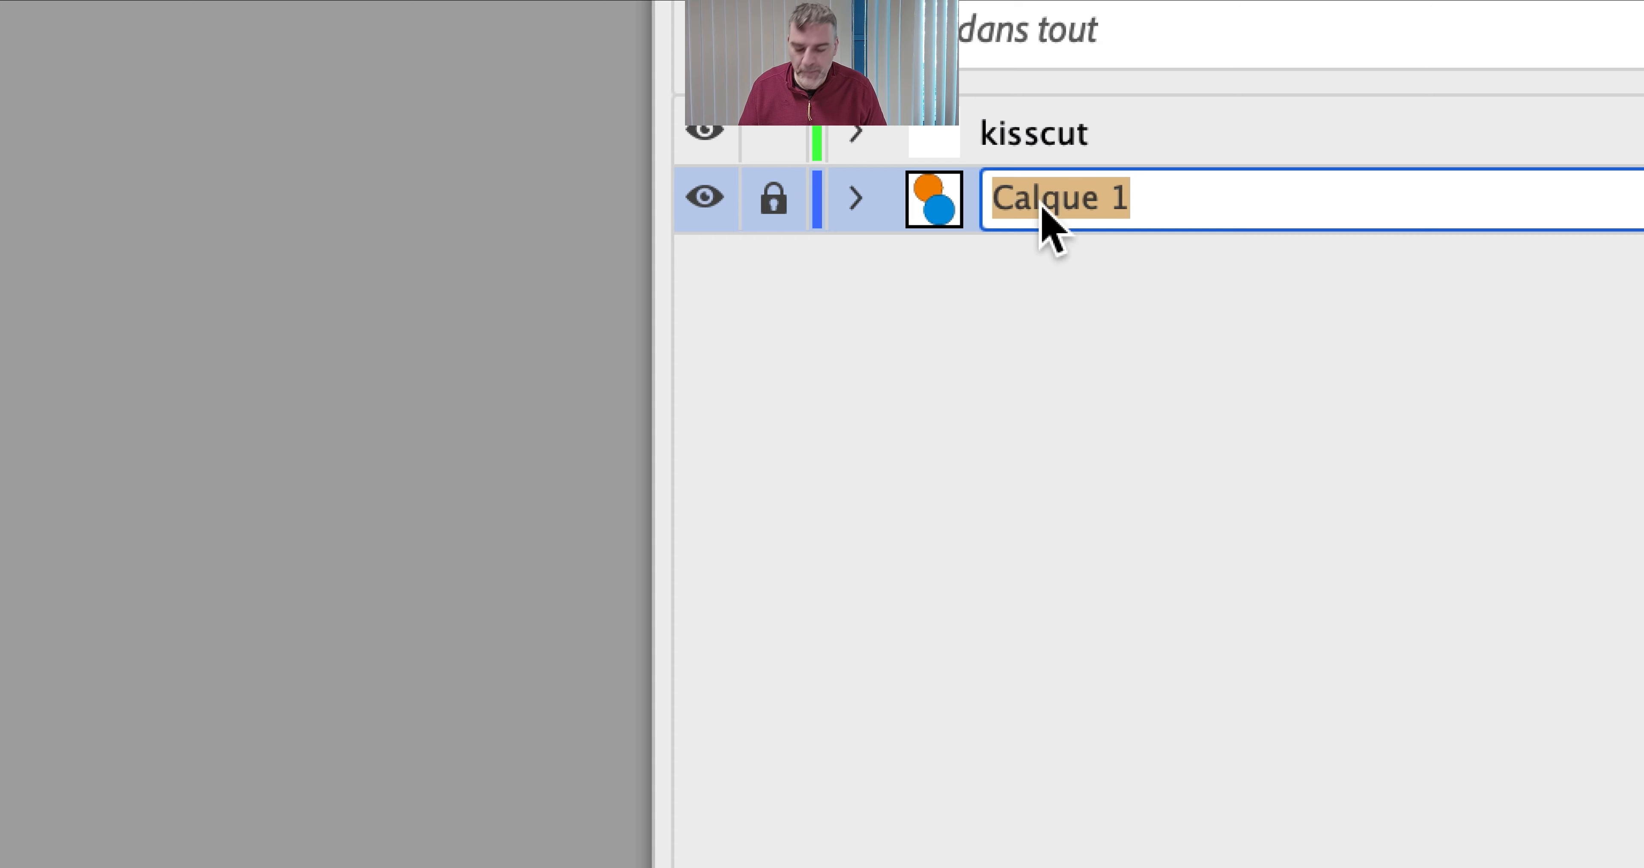
text(design)
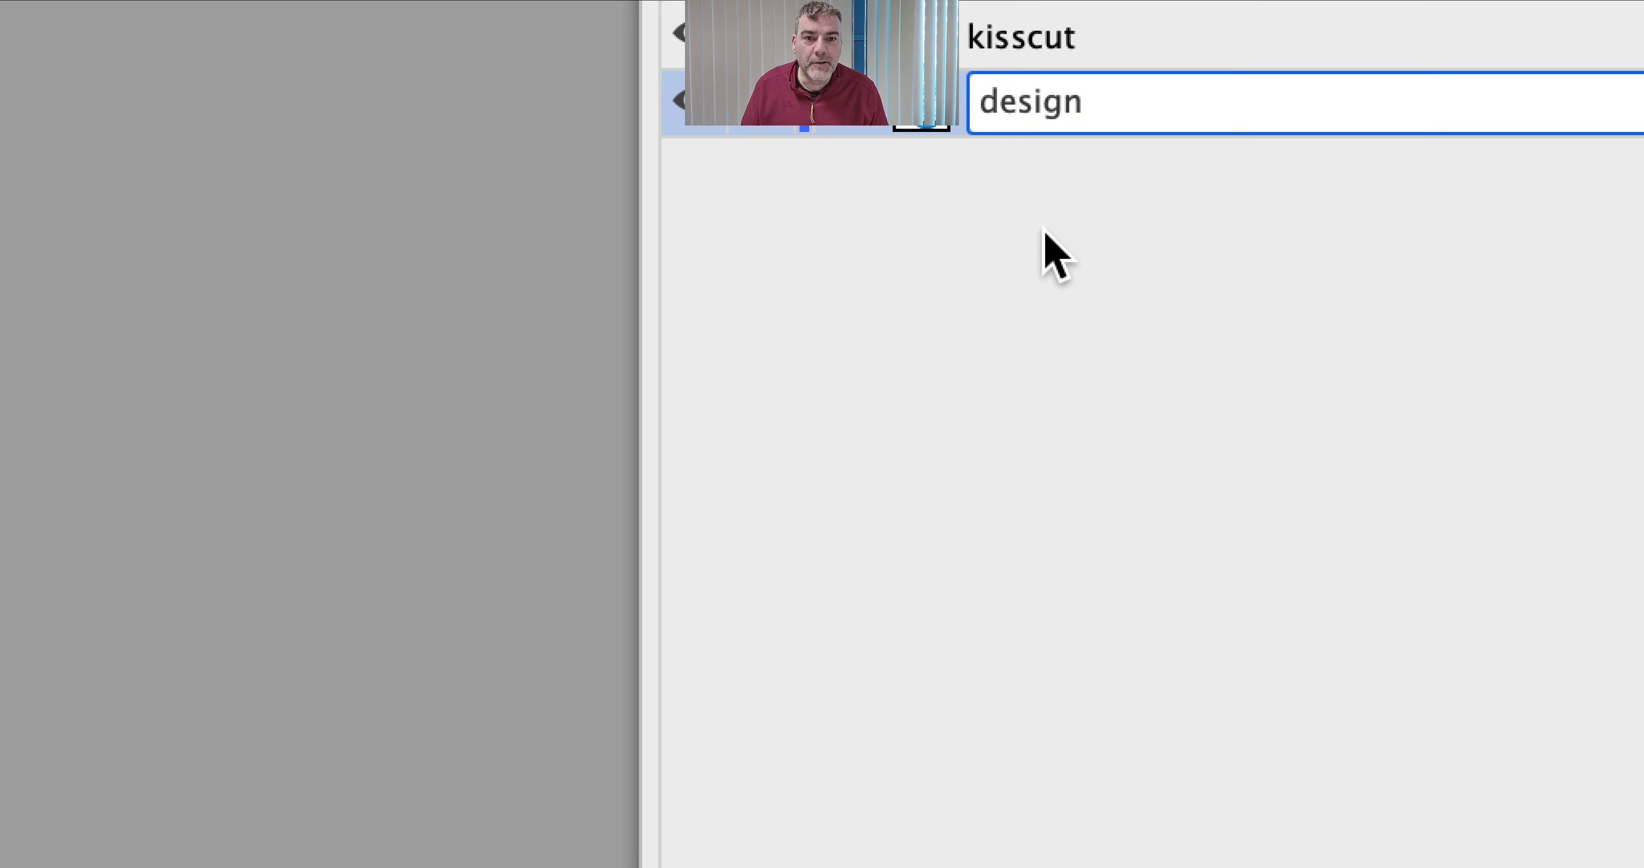
key(Return)
Select the two circles on the kisscut layer and unite them into a single shape with Pathfinder
click(1255, 194)
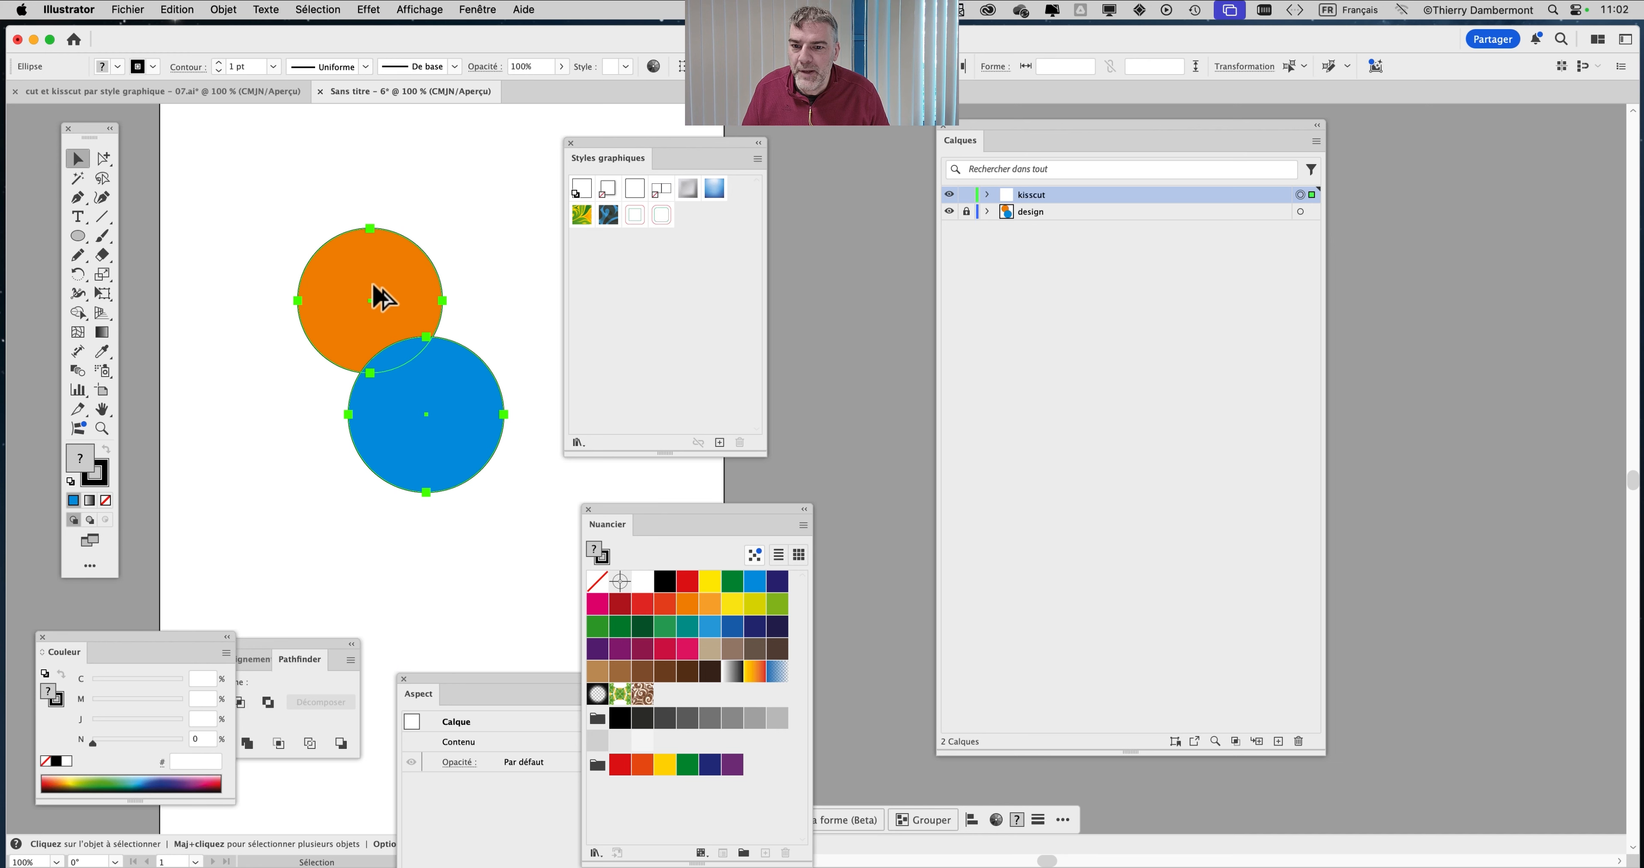
scroll(381, 297, up, 1)
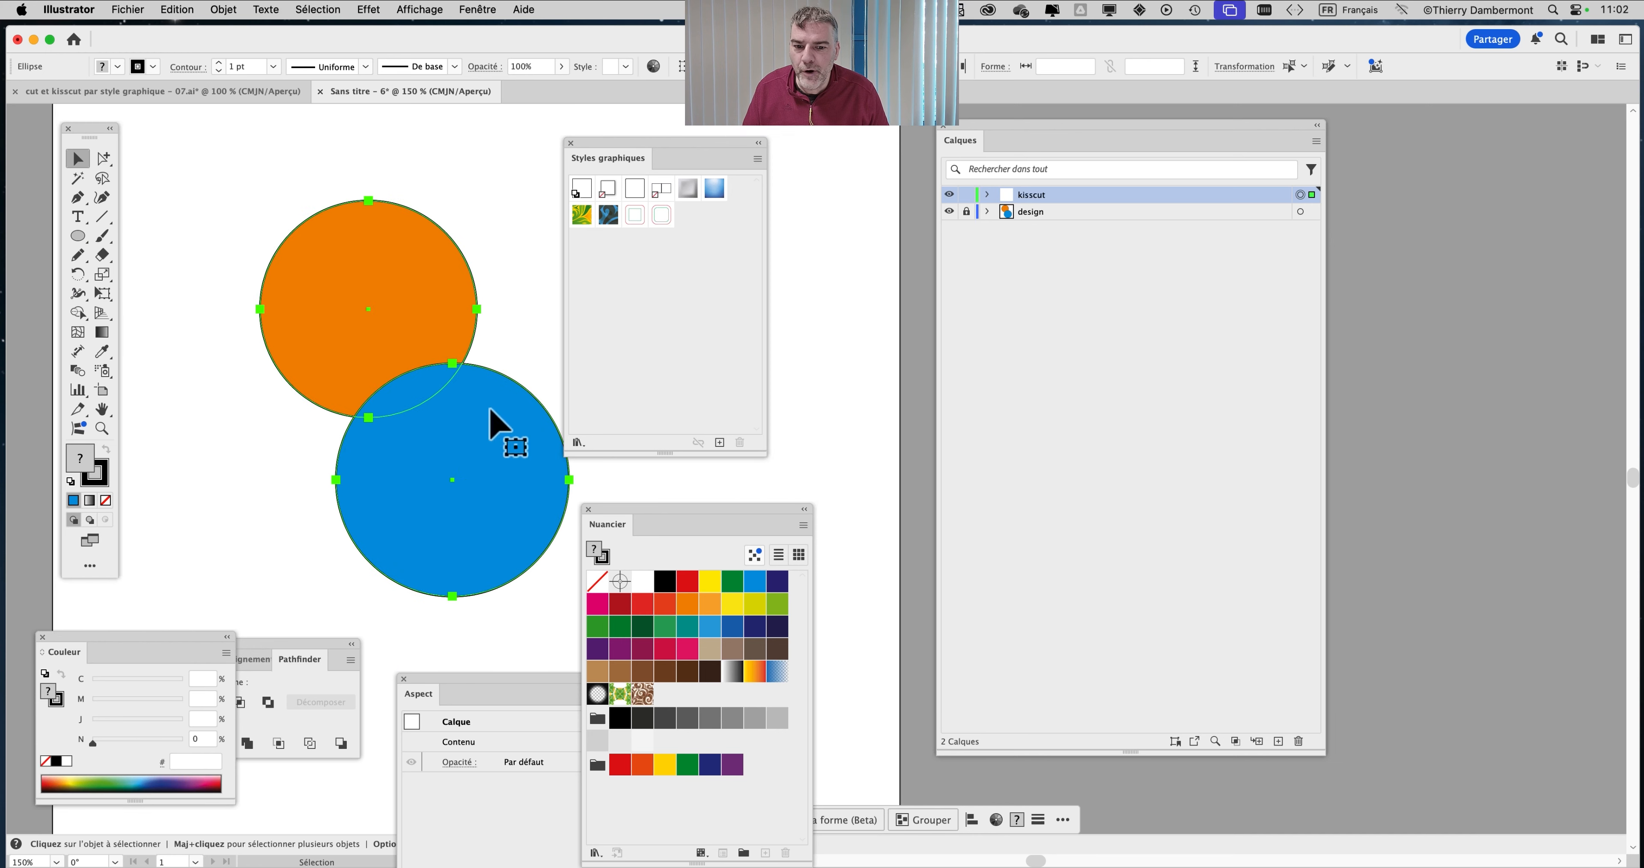
drag(655, 542, 1418, 550)
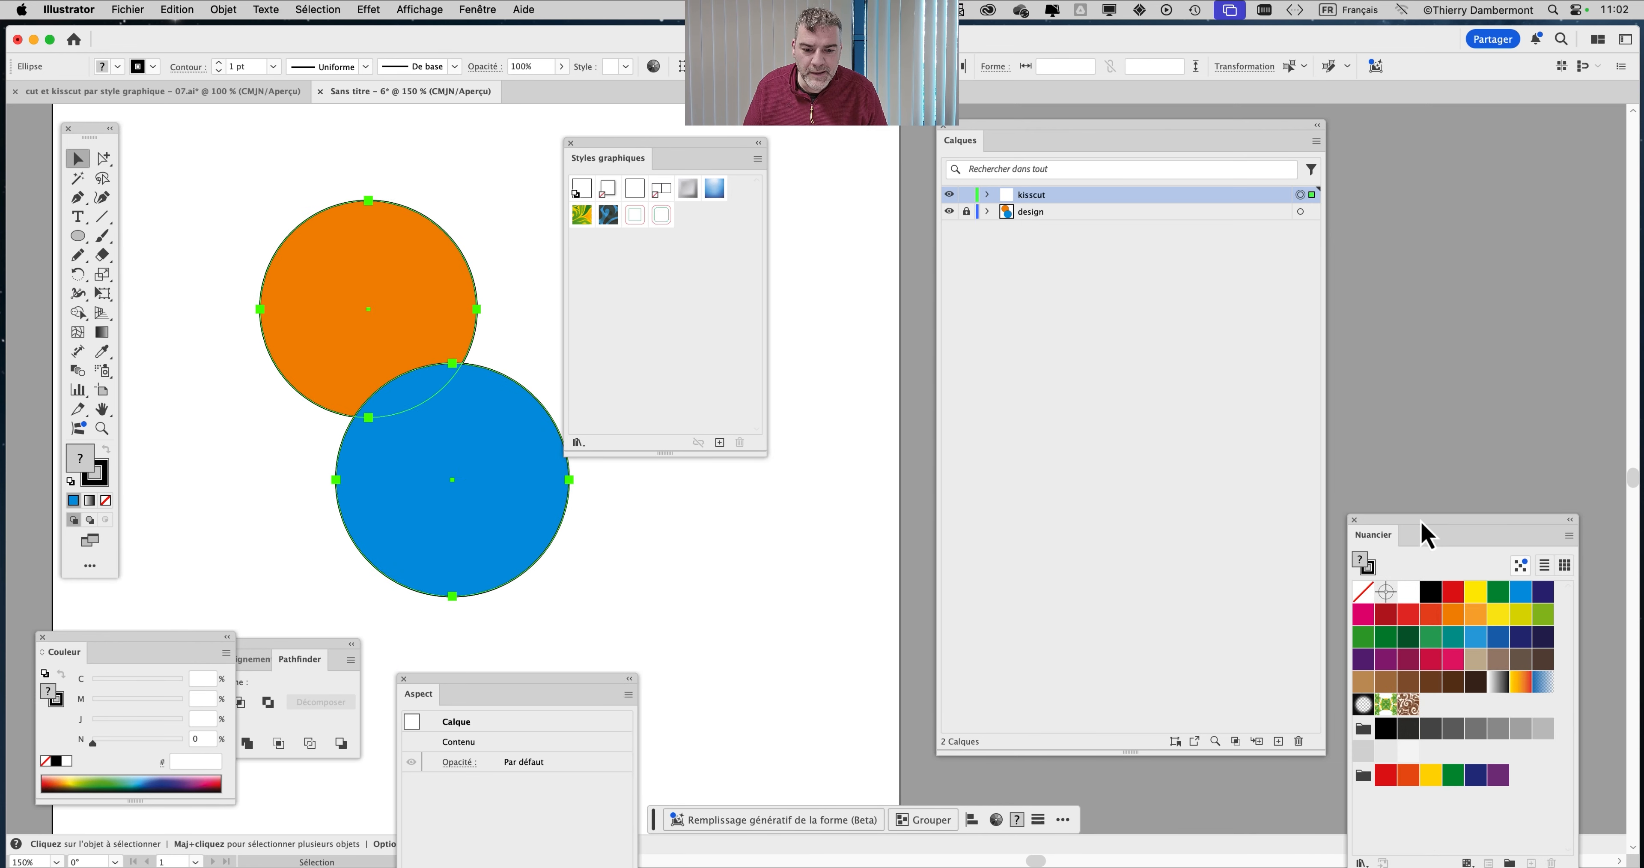
click(485, 11)
scroll(551, 626, down, 1)
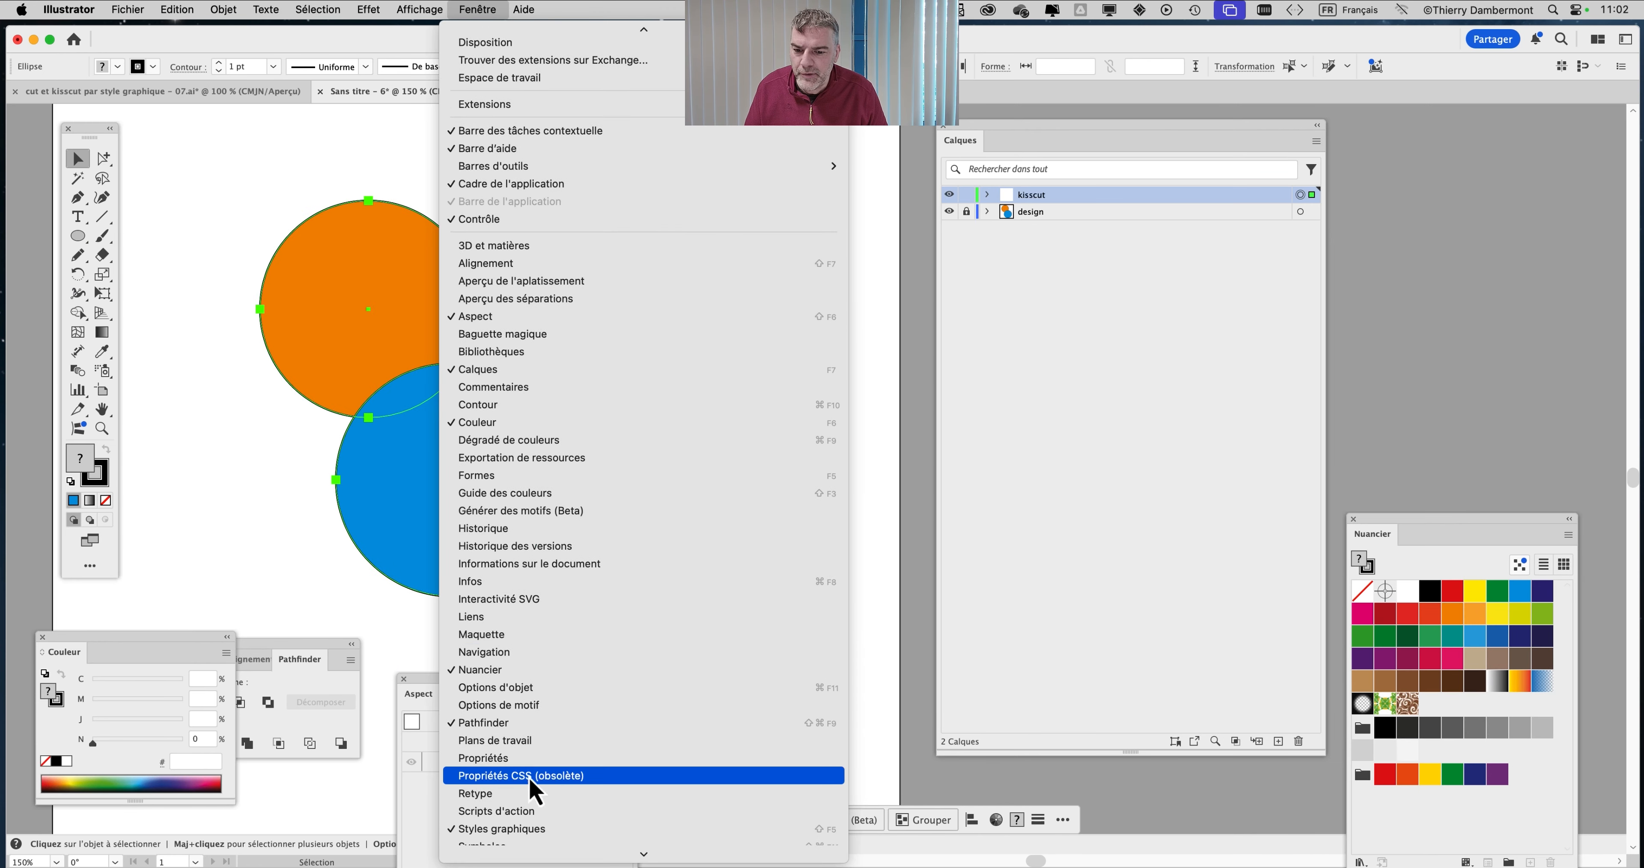
click(535, 738)
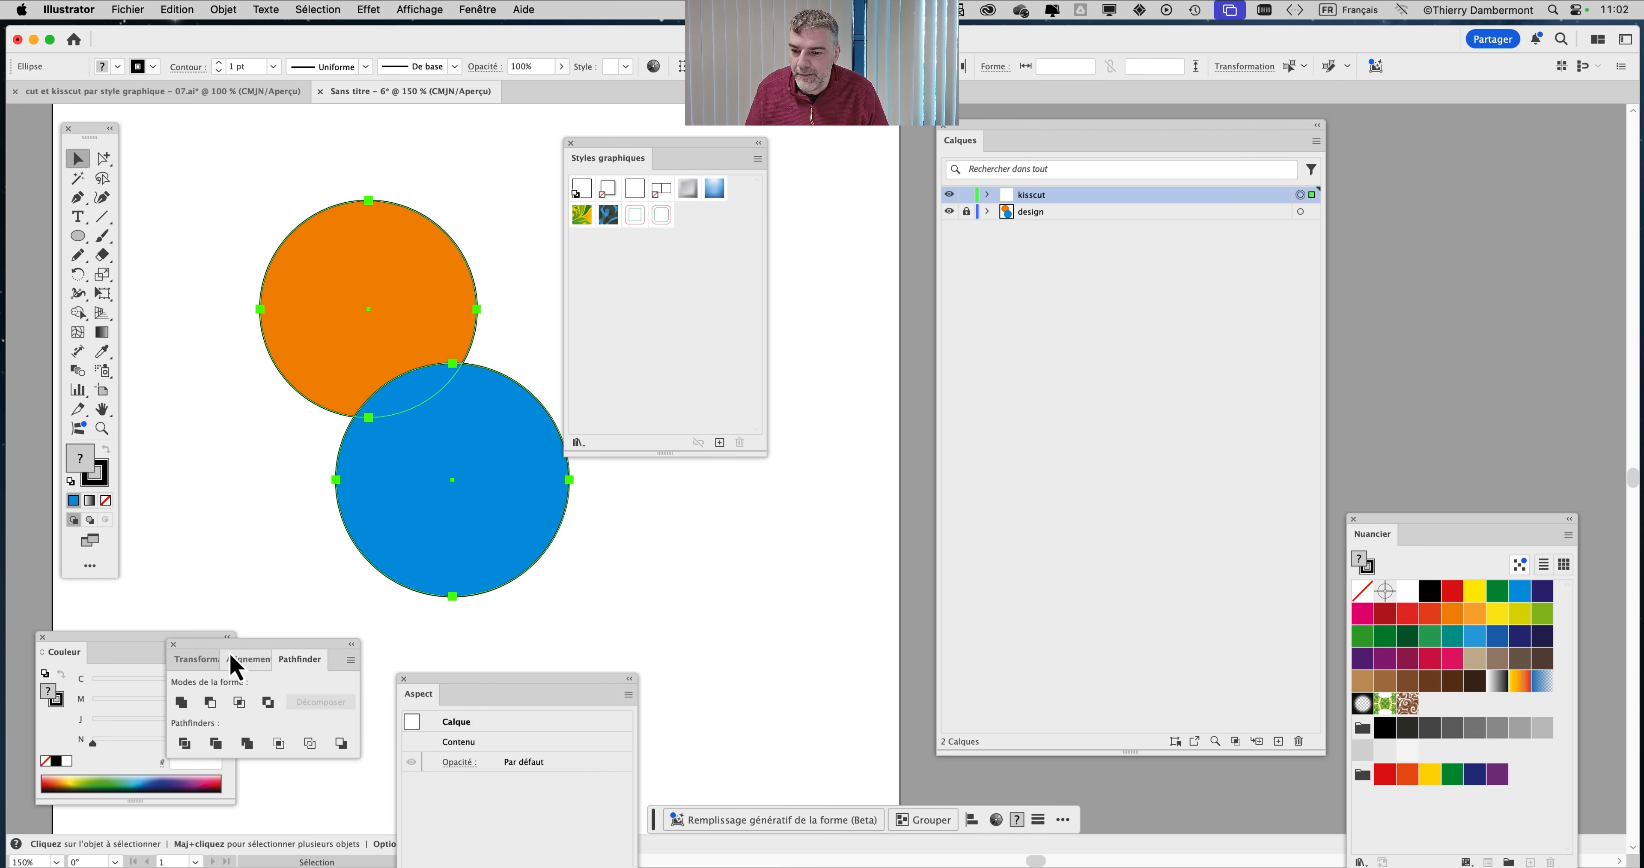
drag(230, 647, 836, 222)
drag(430, 145, 612, 190)
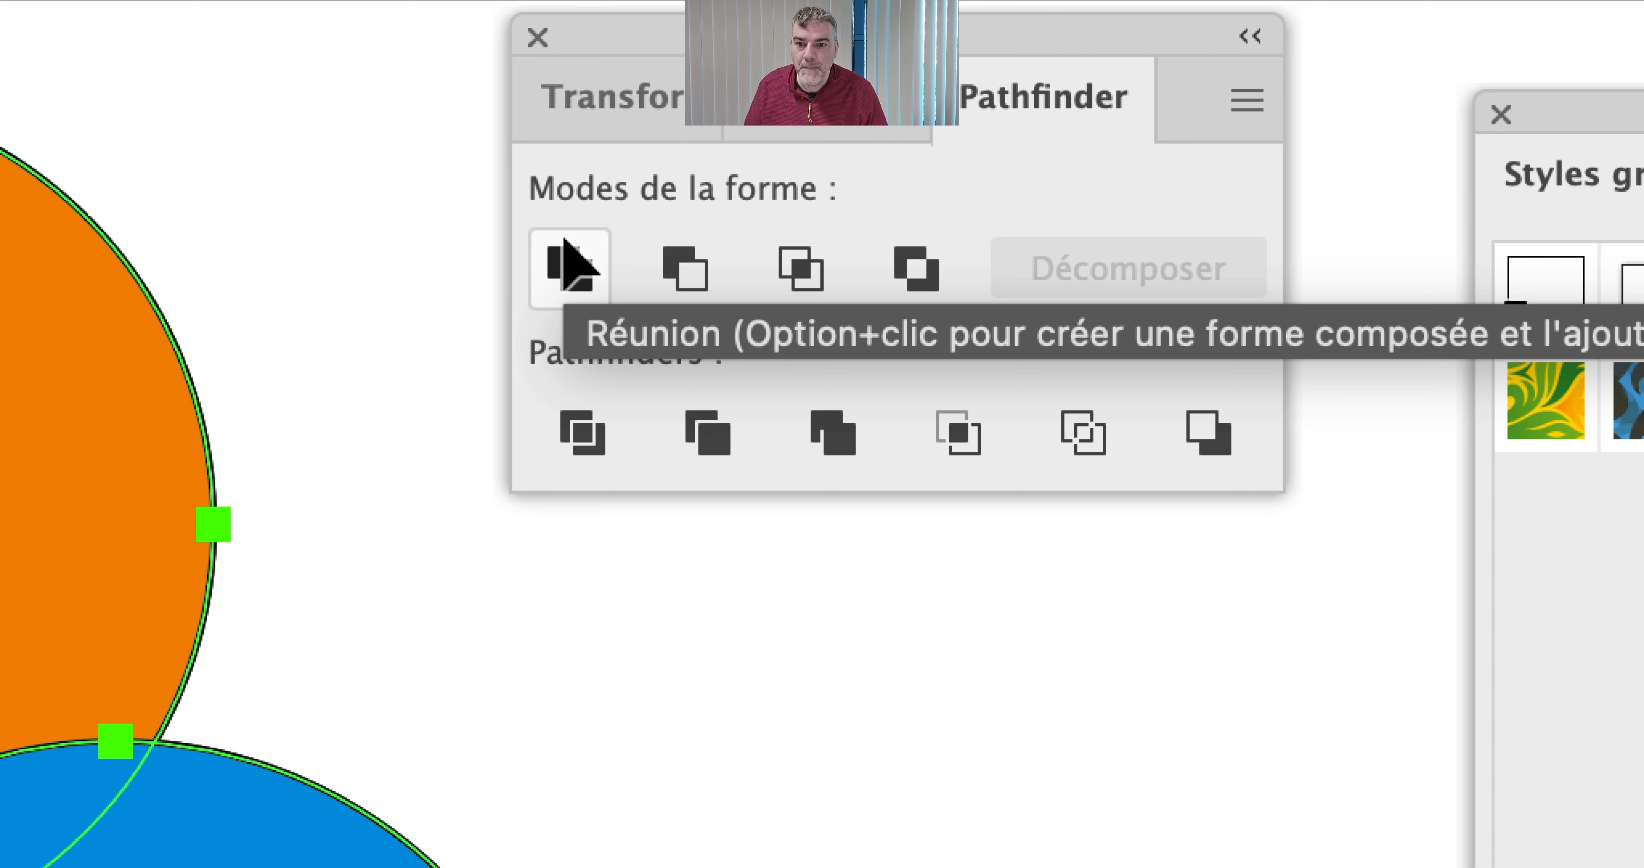
click(570, 264)
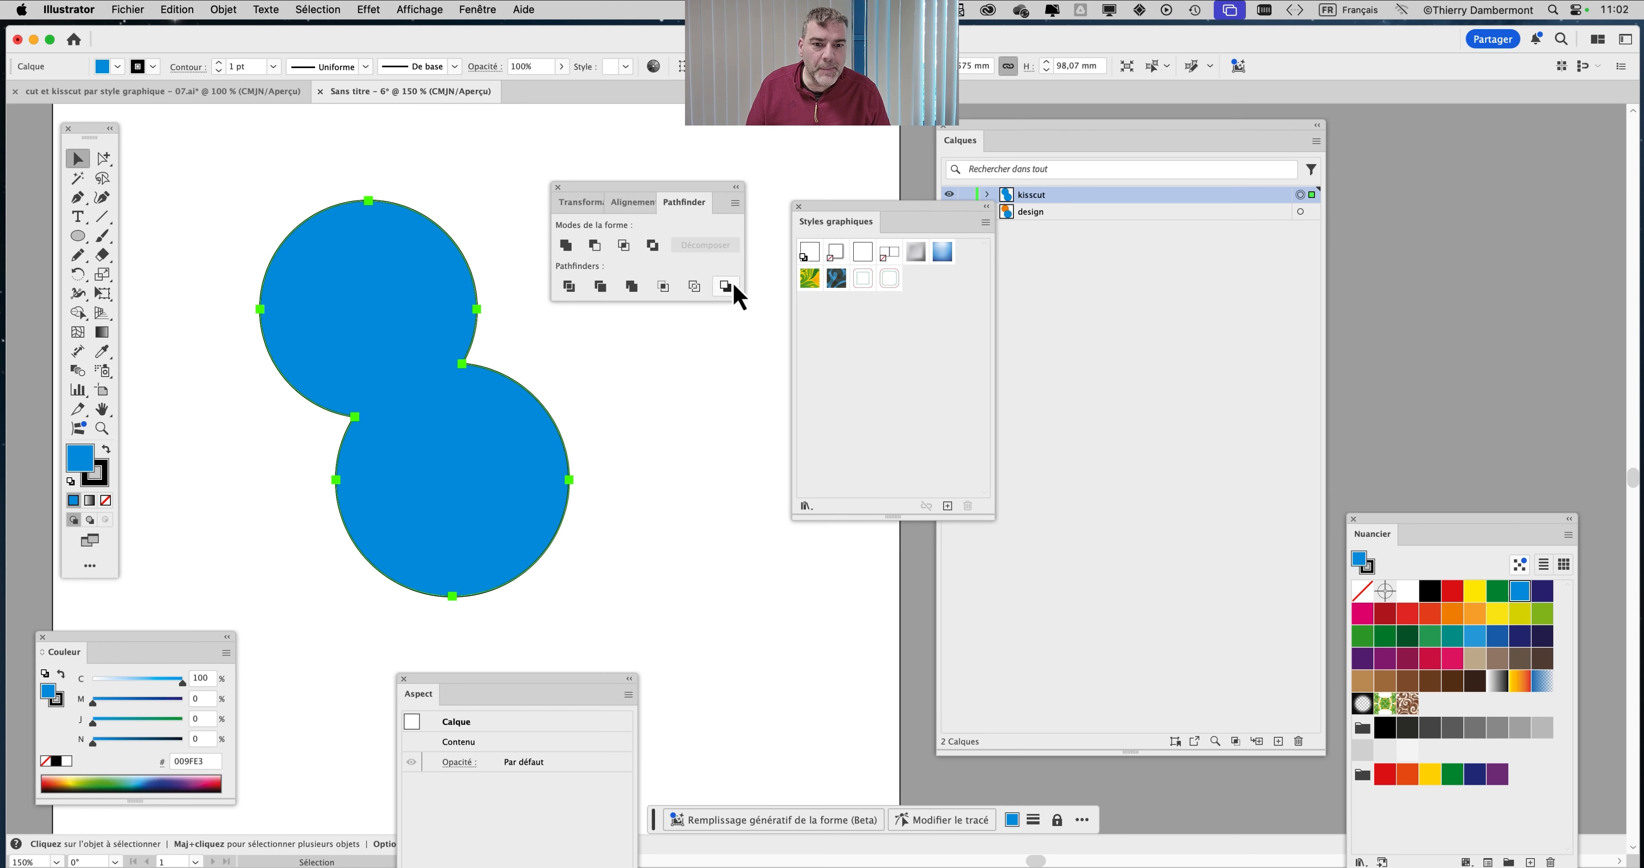
Try both imported graphic styles on the united shape and keep "kisscut à 5mm et cut à 10mm" applied
click(888, 280)
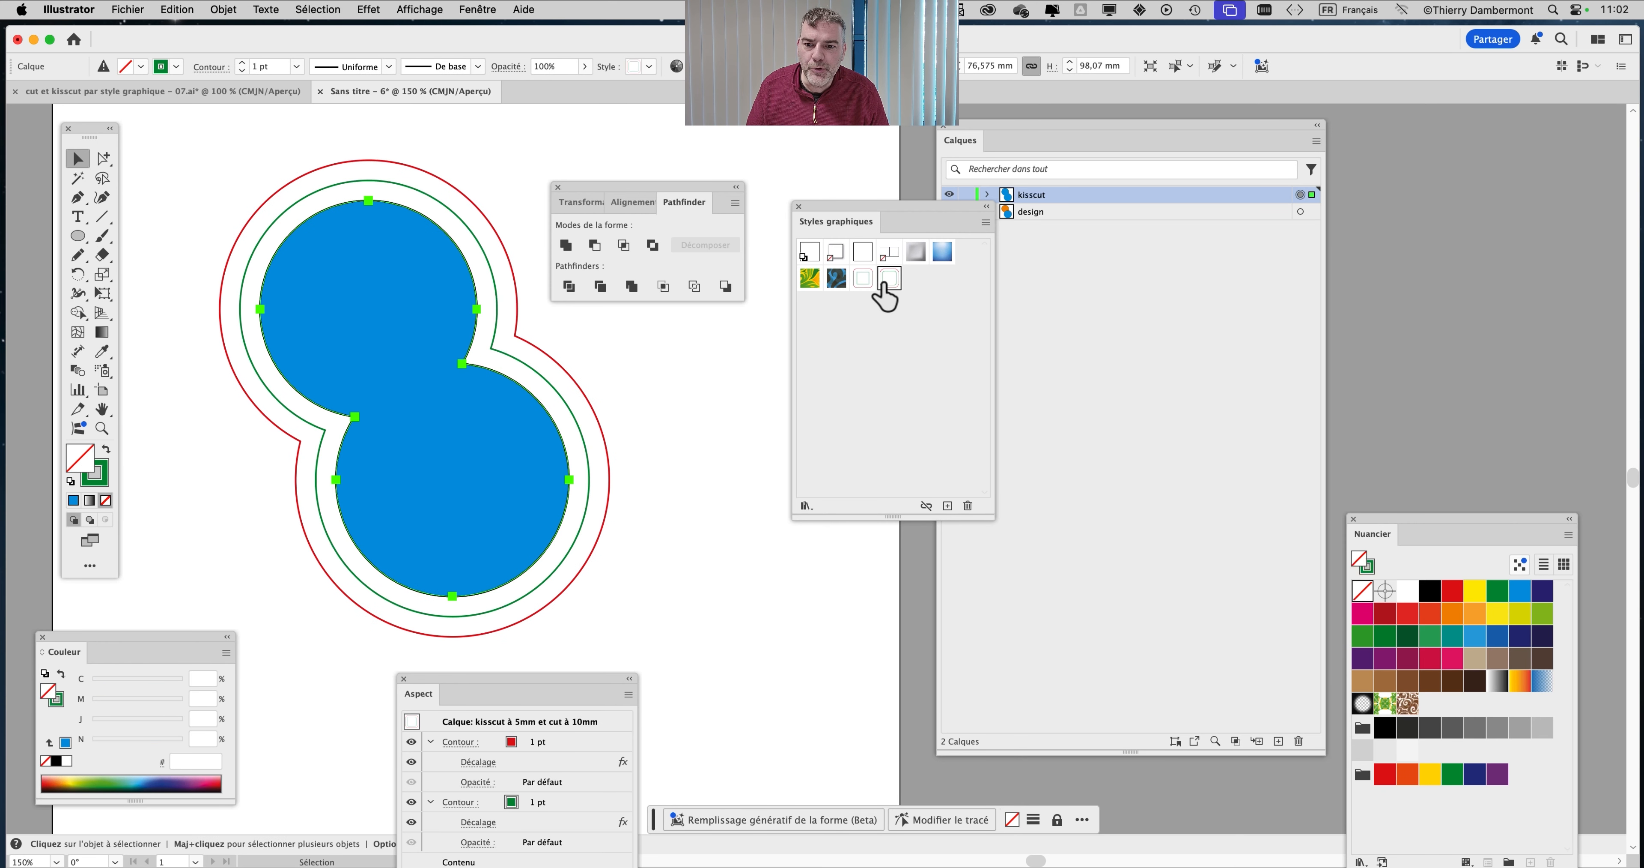
click(868, 279)
click(888, 281)
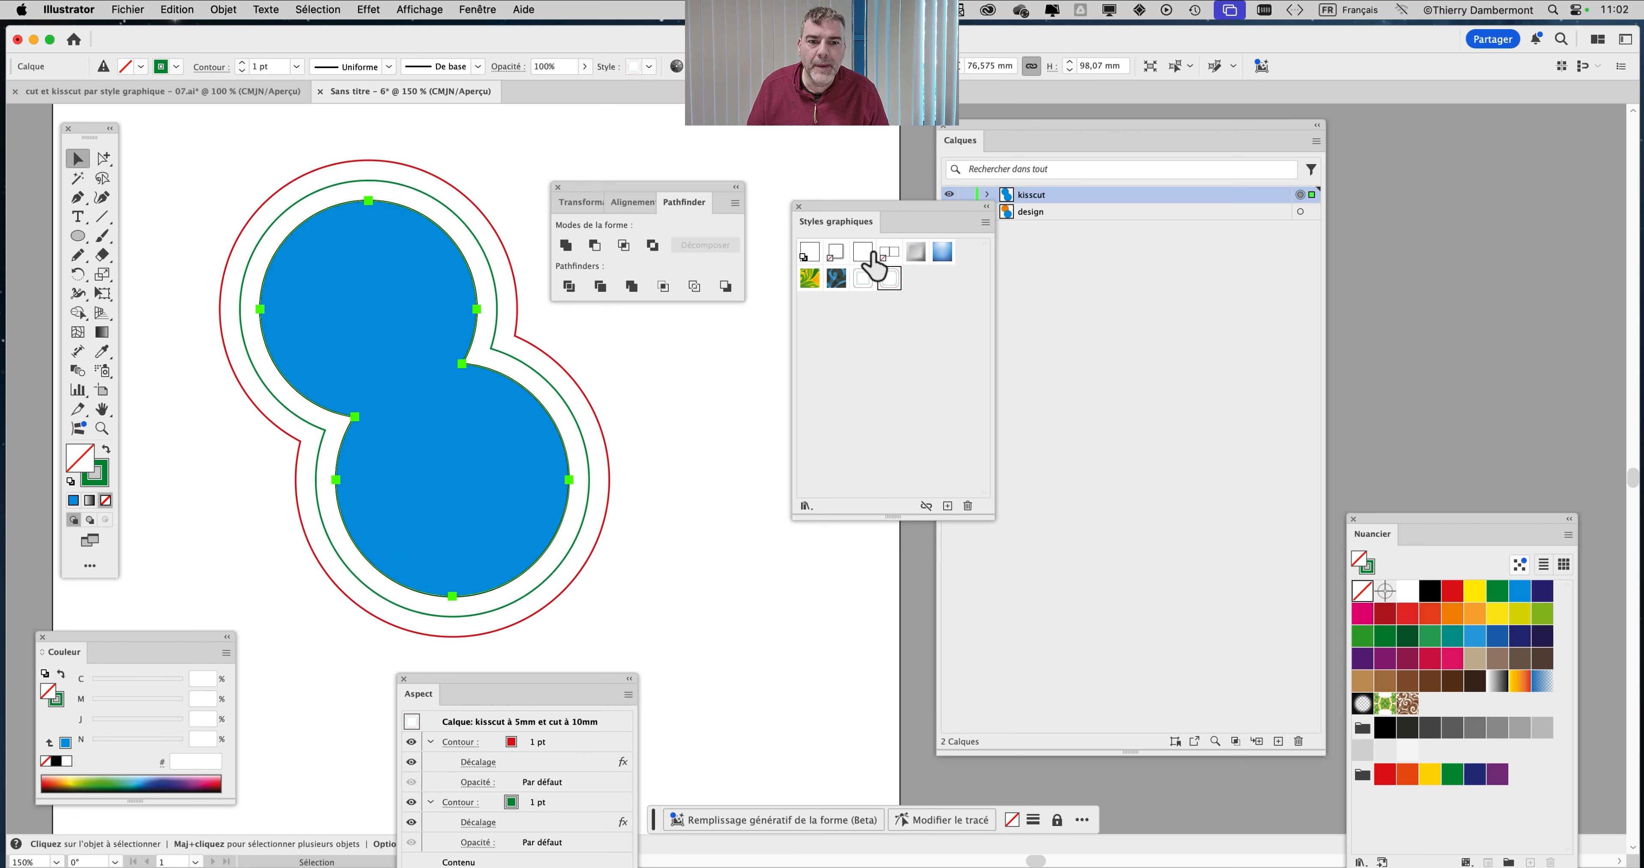
drag(877, 210, 811, 367)
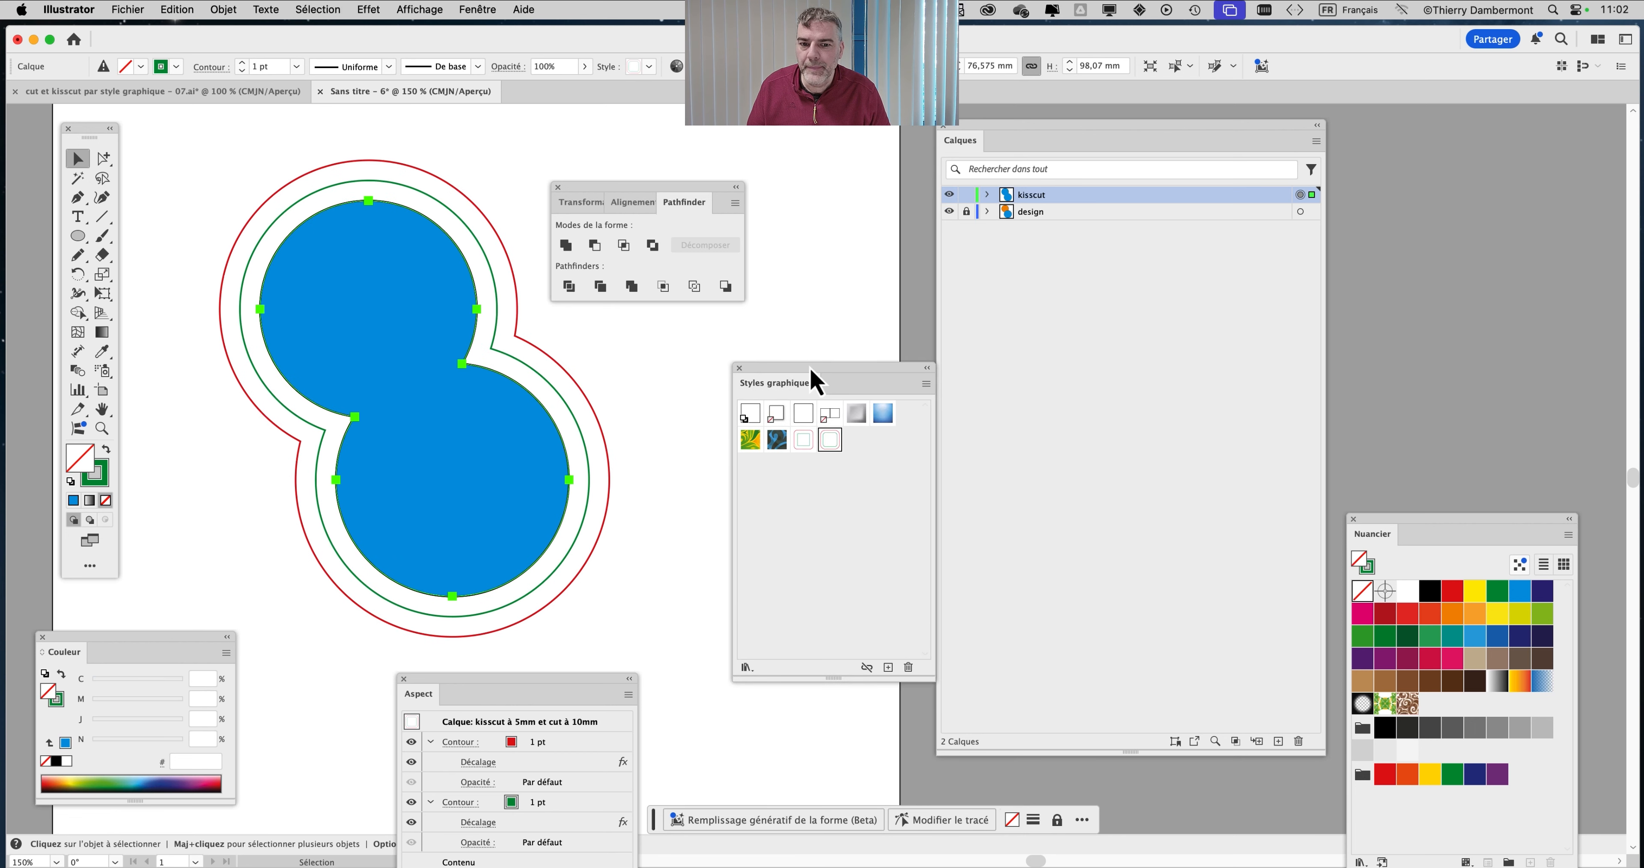
Undo the graphic styles applied to the kisscut layer and the union of its two circles
key(super)
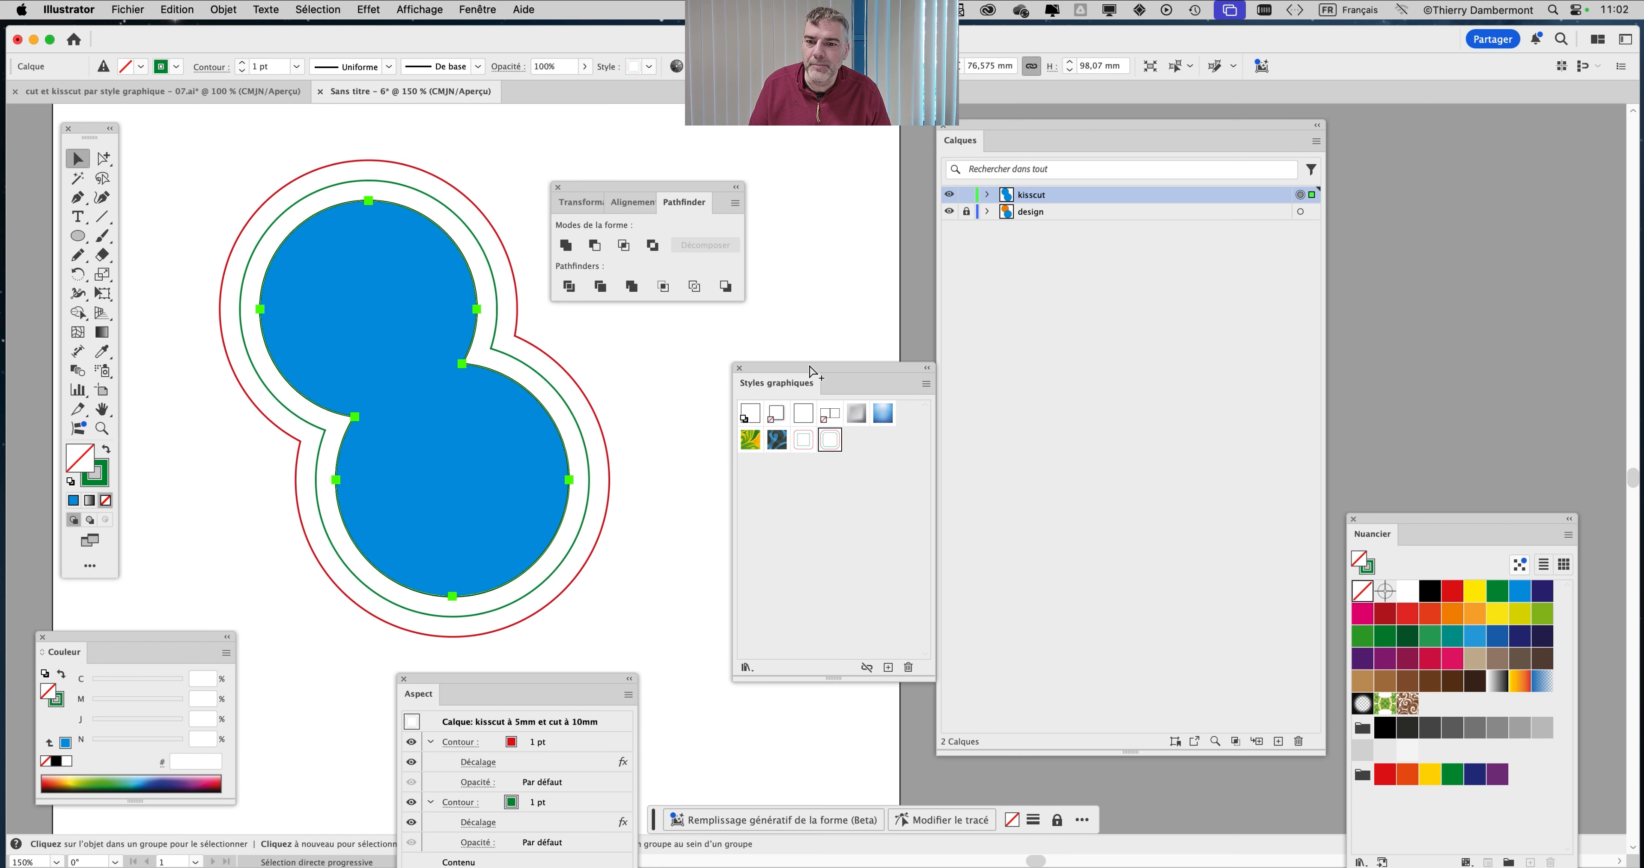
key(super+z)
key(super+z)
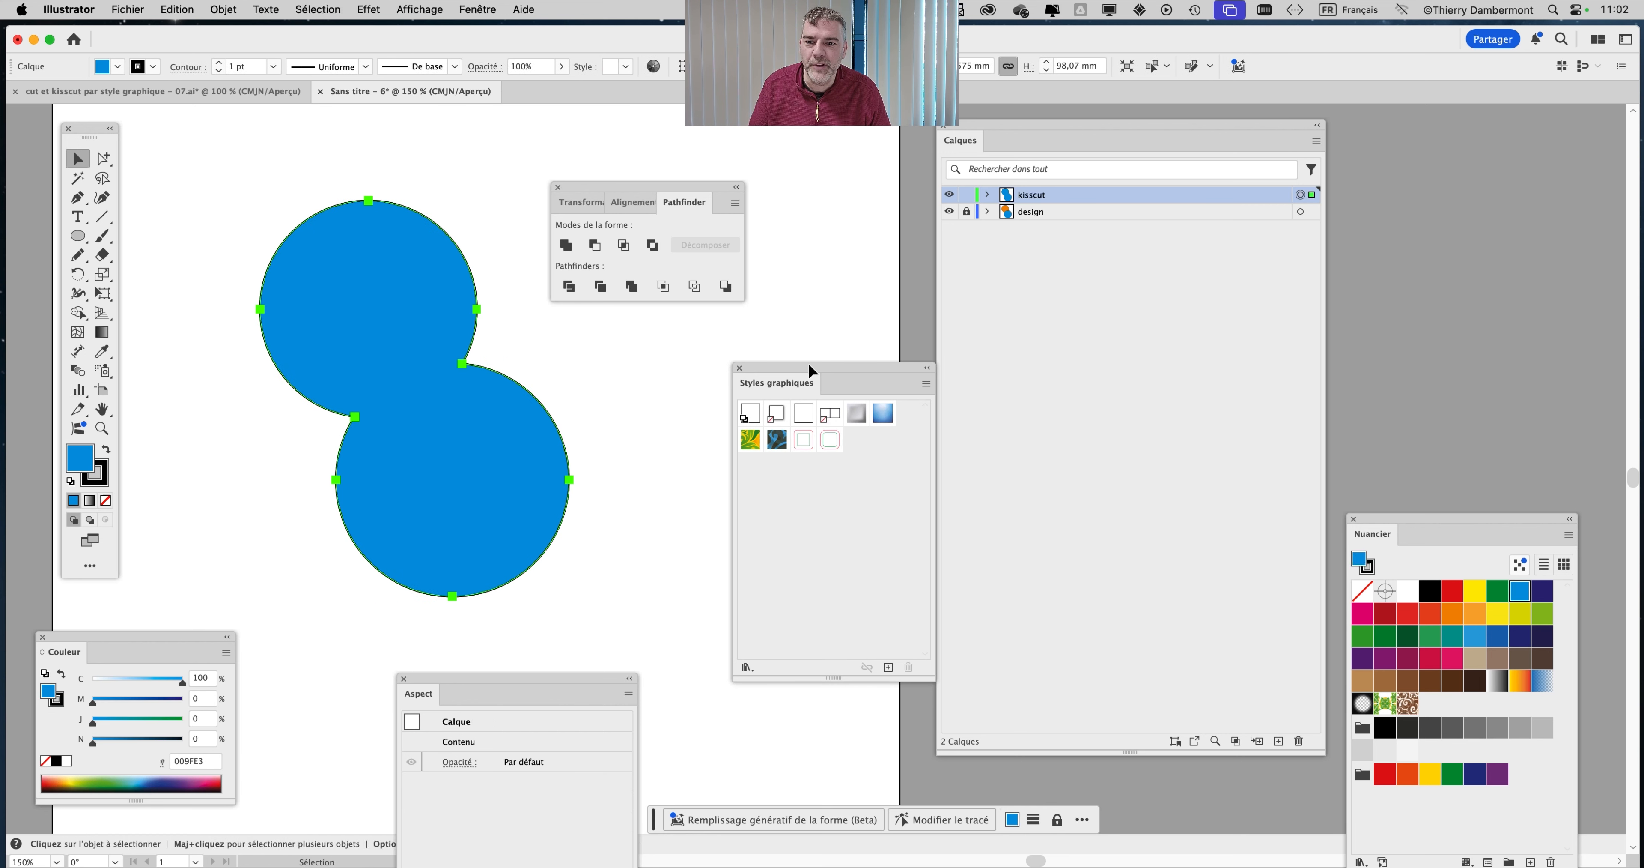
click(987, 194)
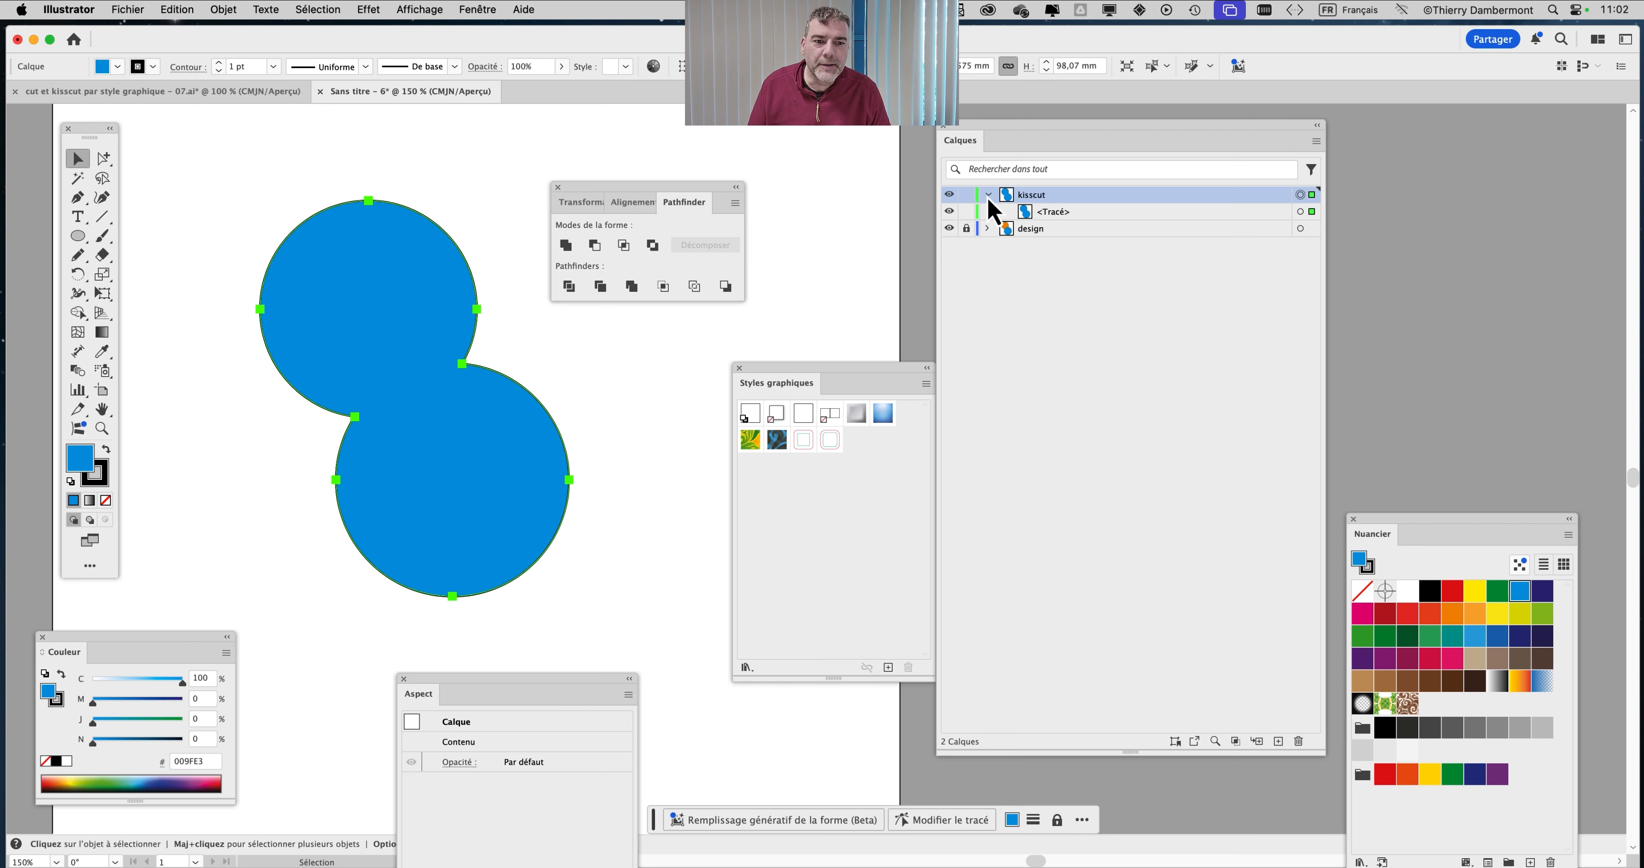
click(1301, 212)
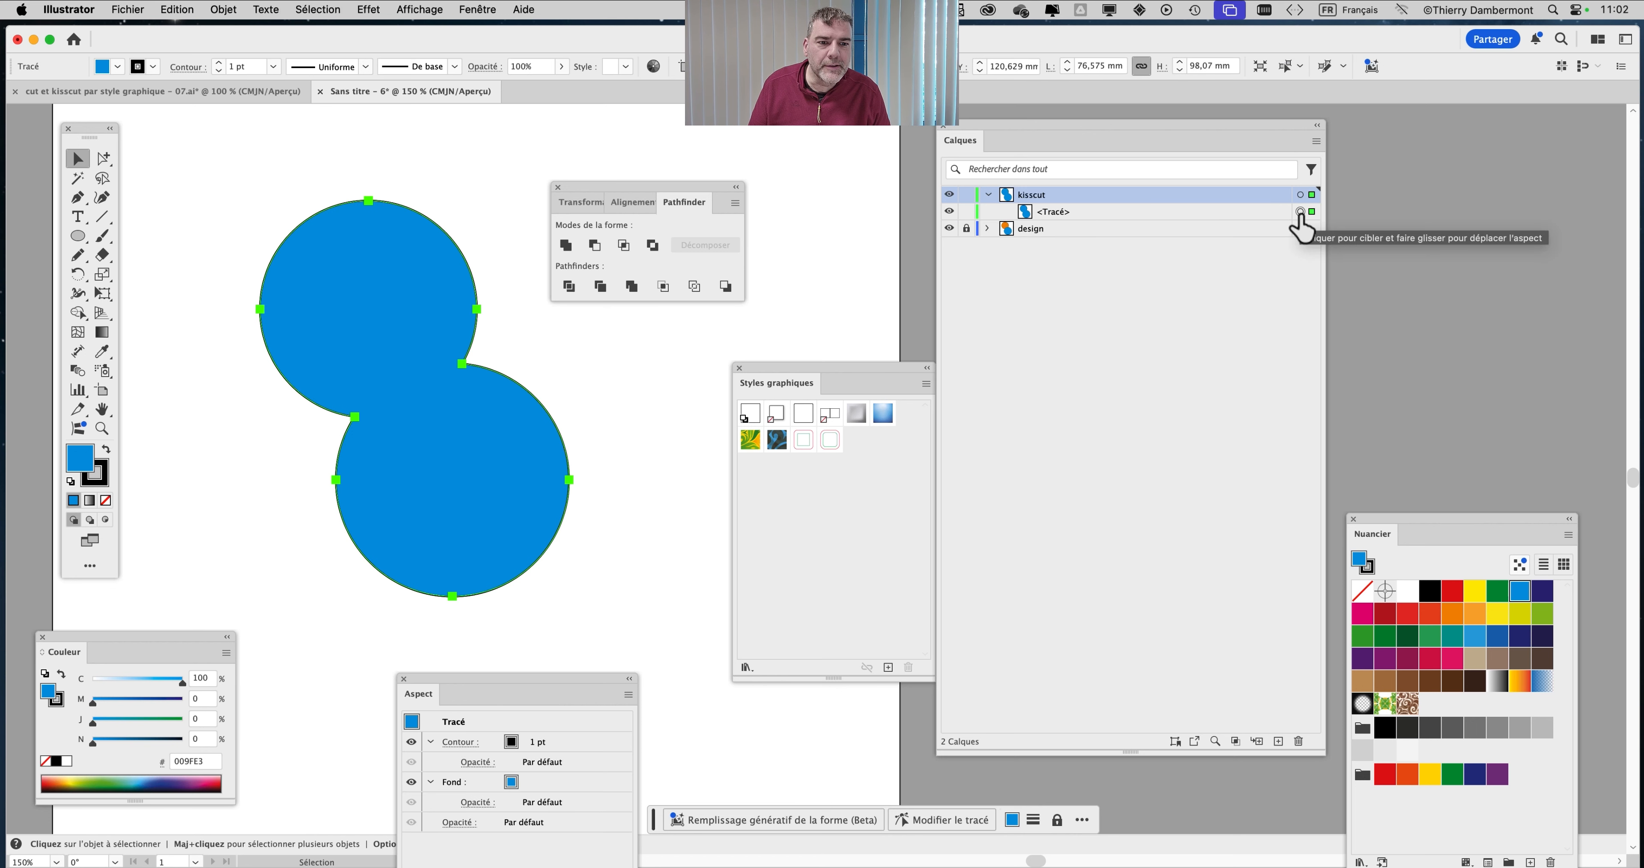
key(super+z)
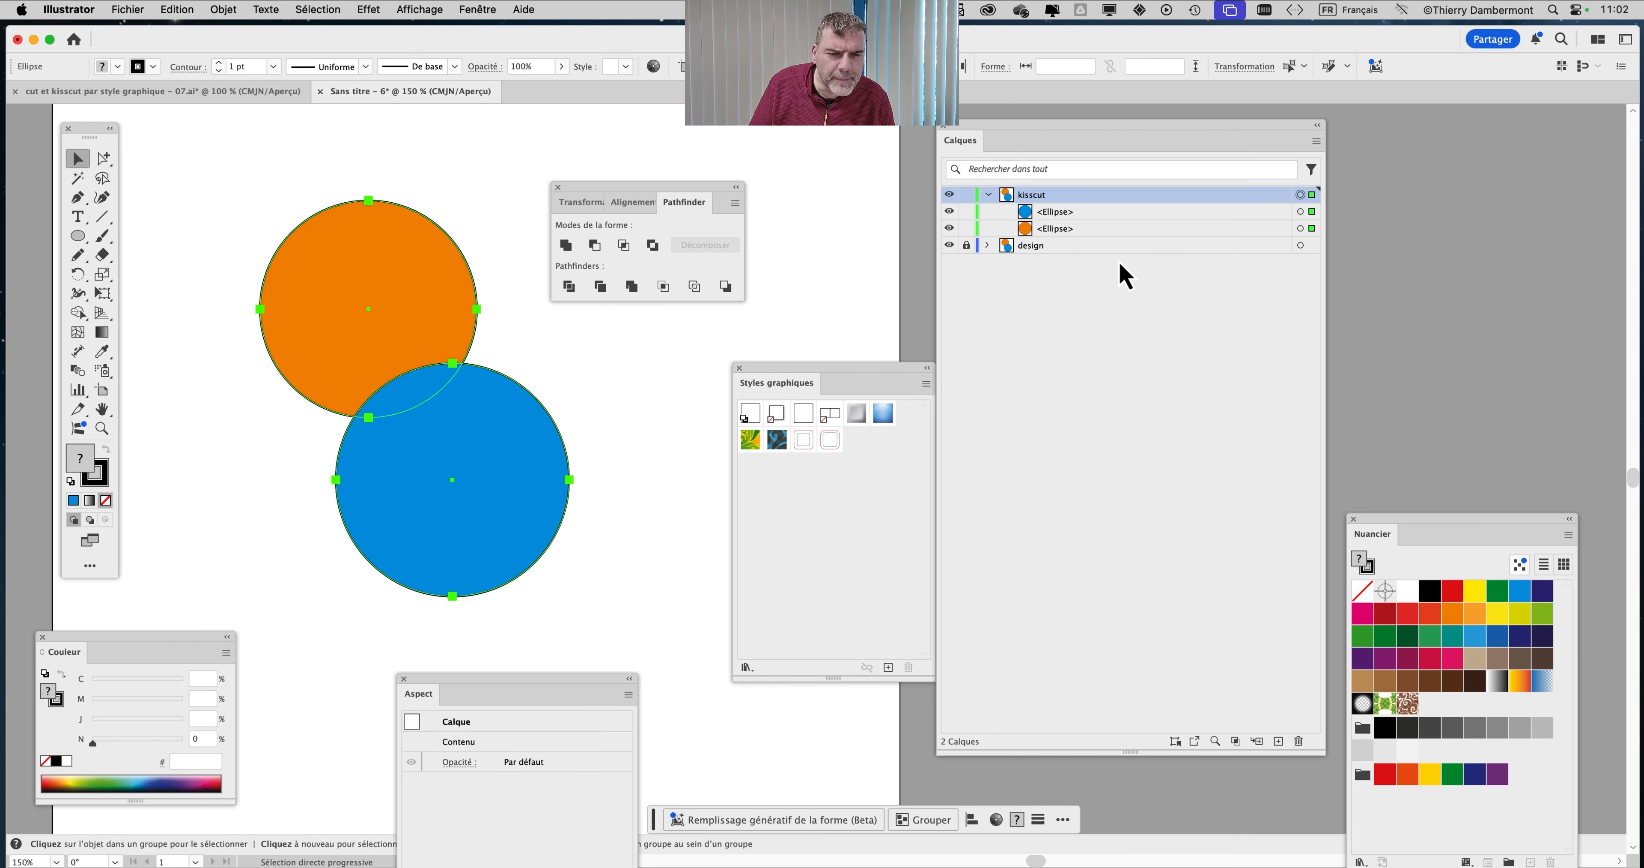
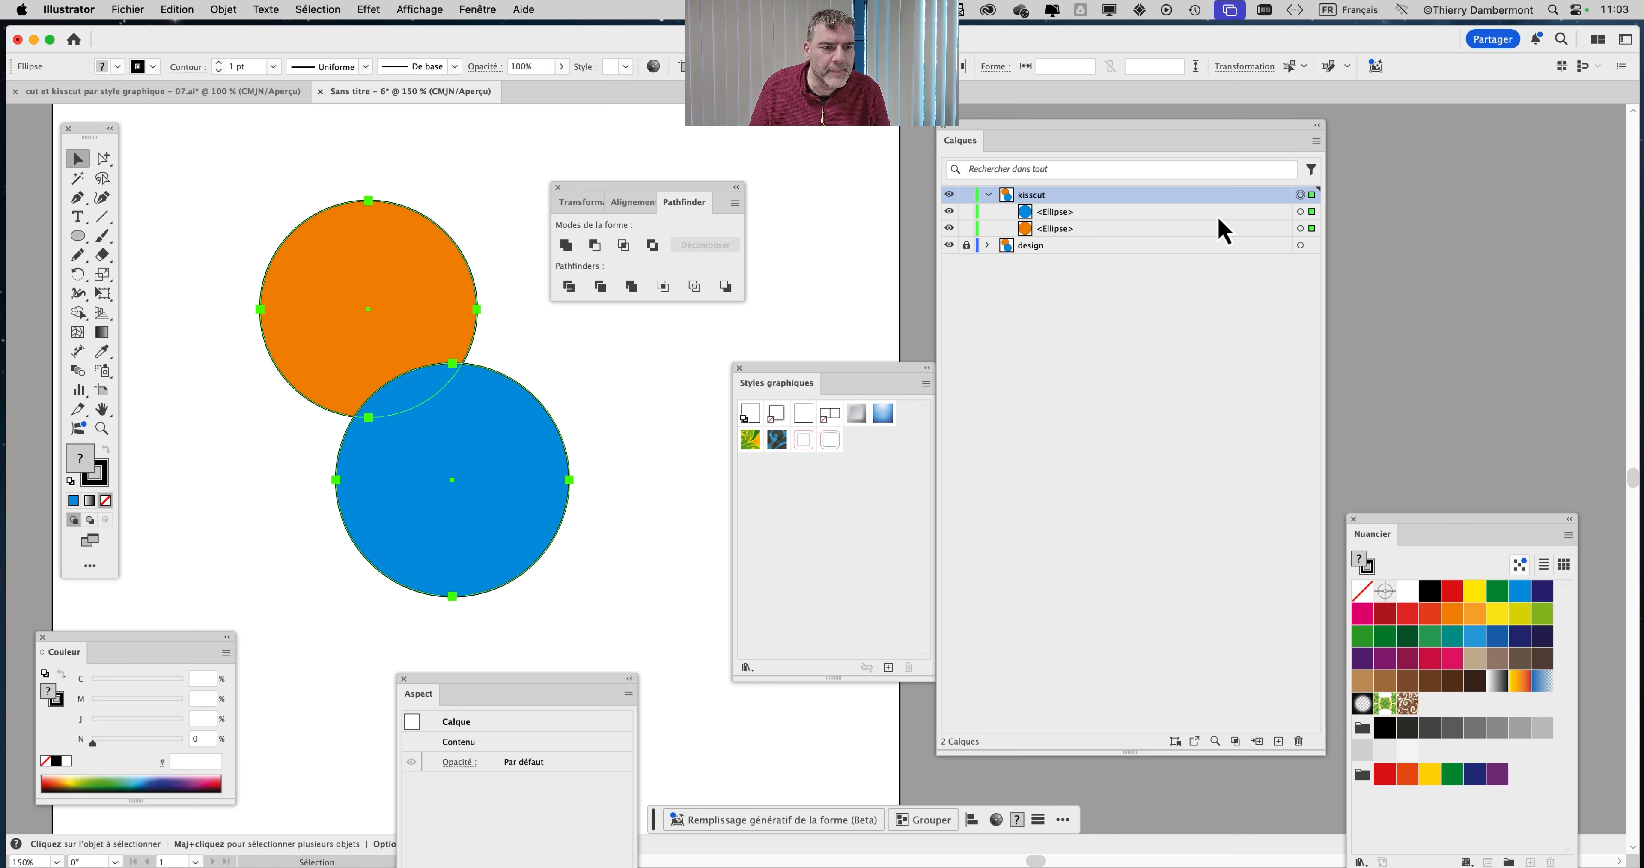
Unite the two circles on the kisscut layer and apply the "kisscut à 5mm et cut à 10mm" graphic style
click(565, 246)
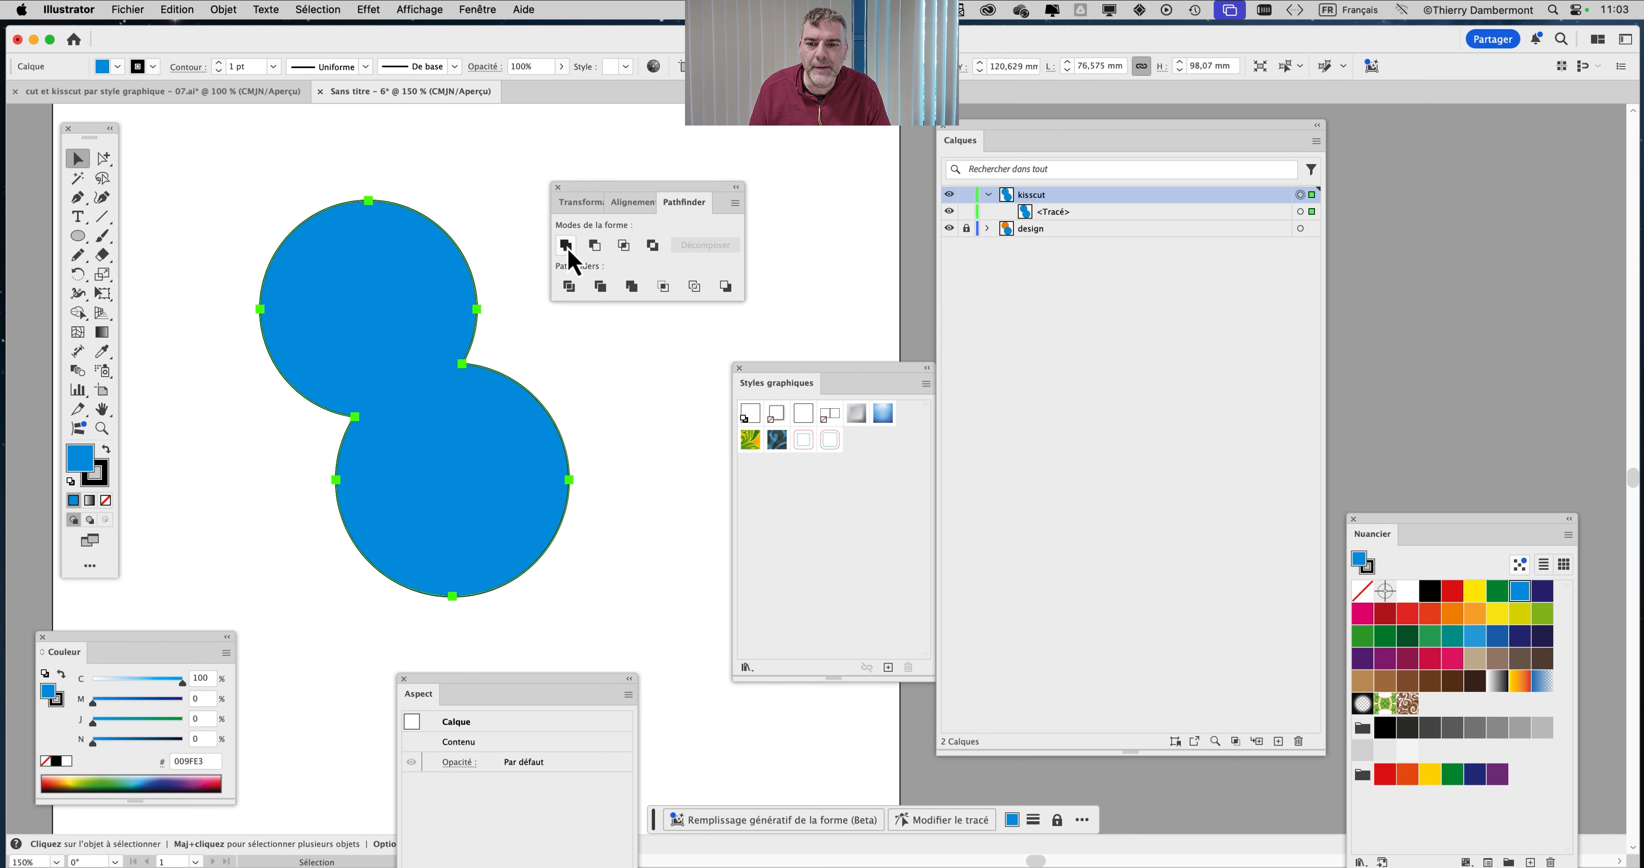
click(806, 440)
click(830, 440)
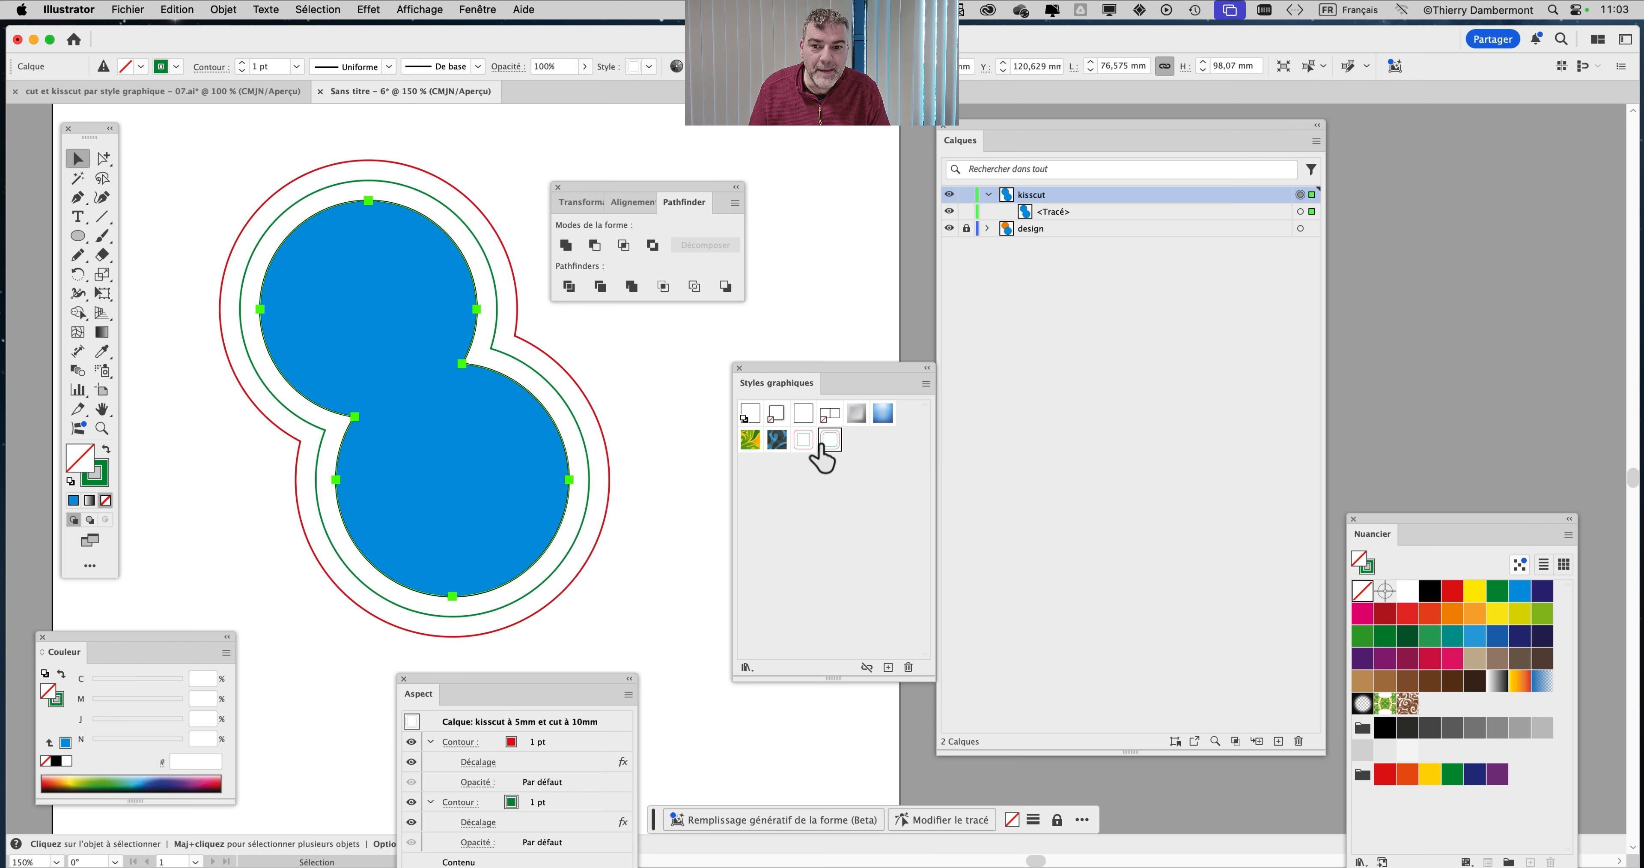
Target the united path instead of the kisscut layer and try both styles on it, ending with "kisscut à 0mm et cut à 5mm"
click(1301, 212)
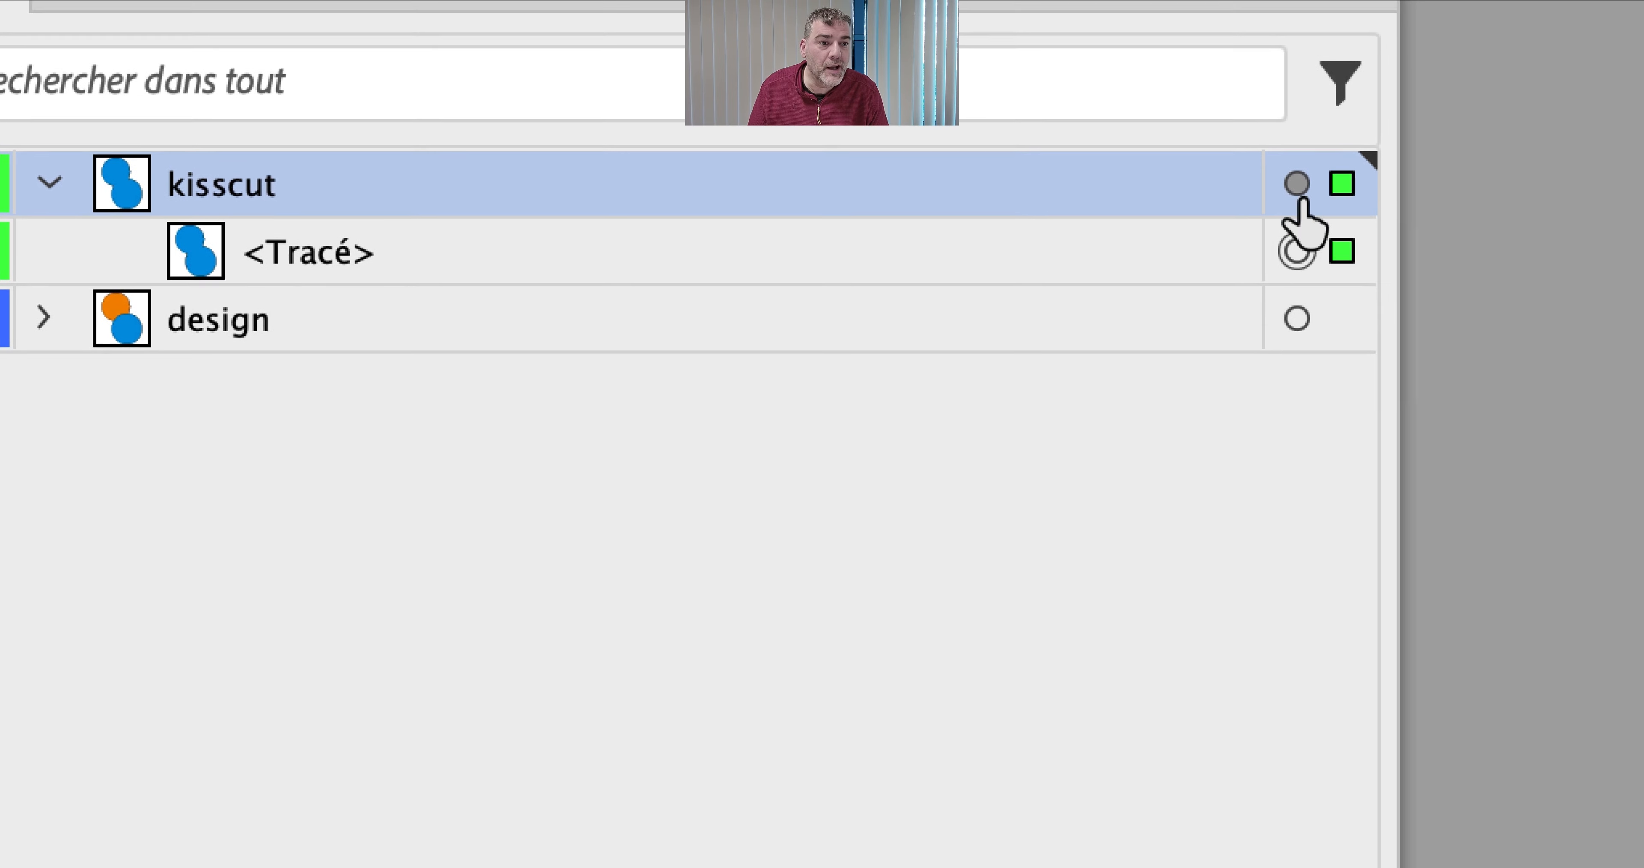
click(1296, 251)
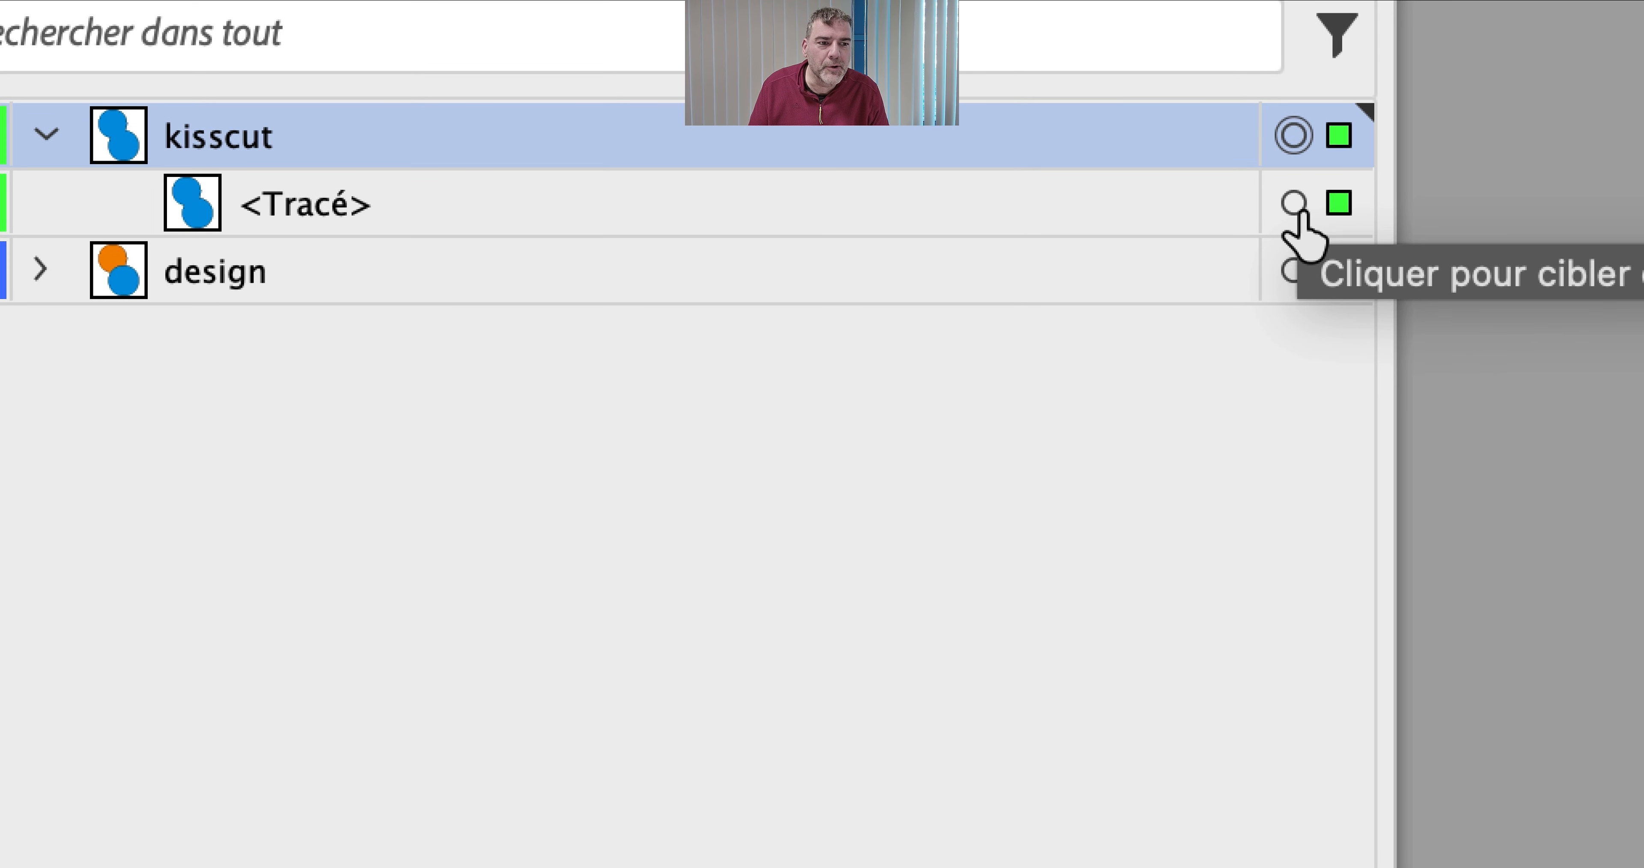
click(1298, 209)
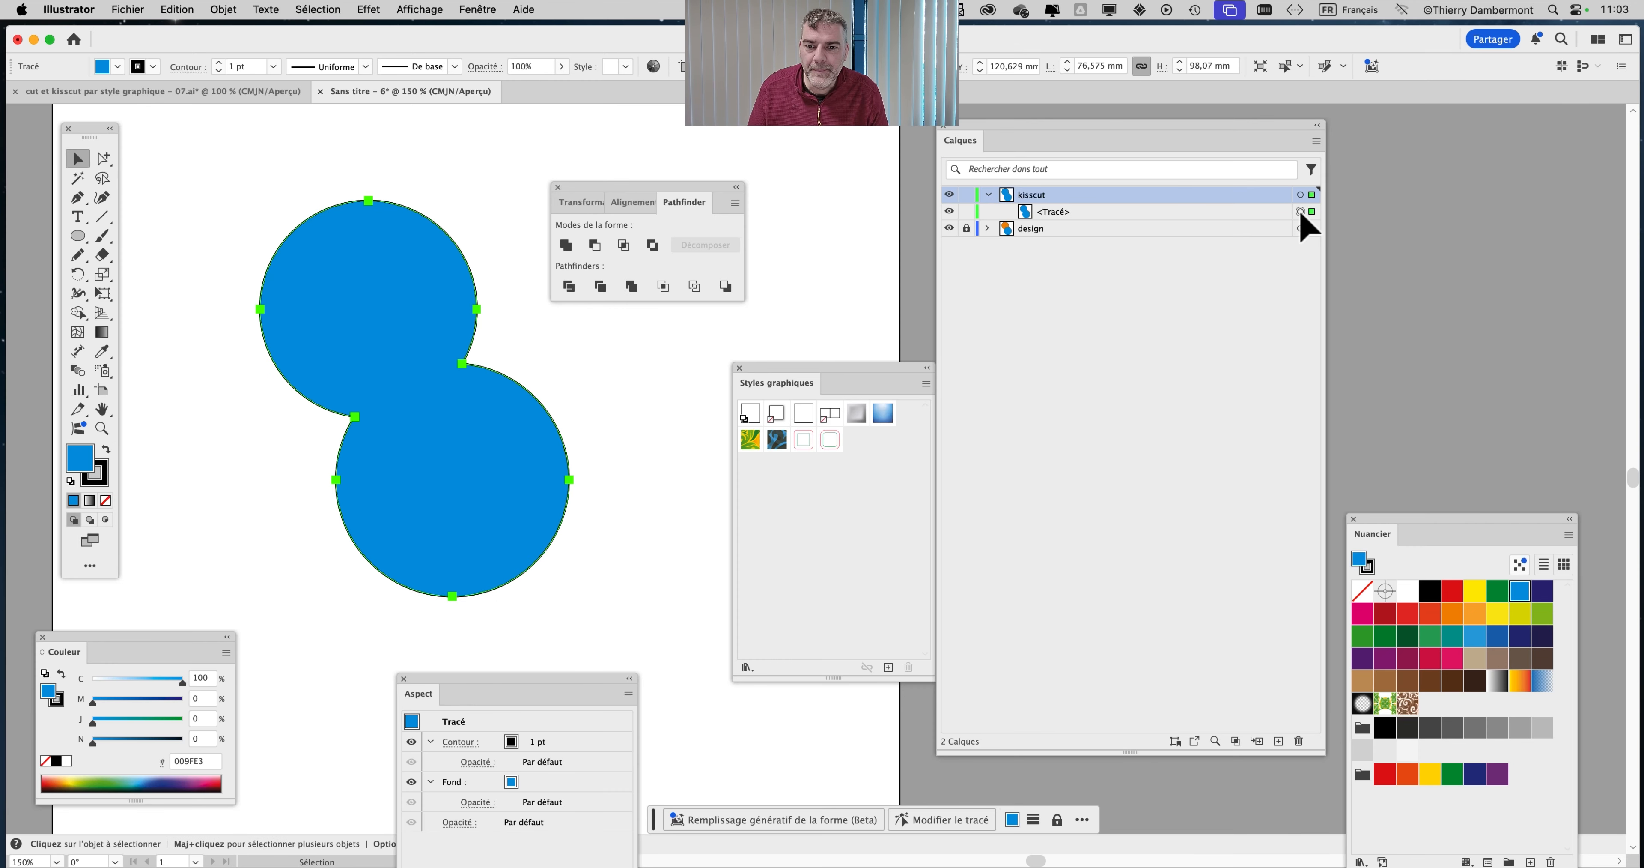
click(803, 440)
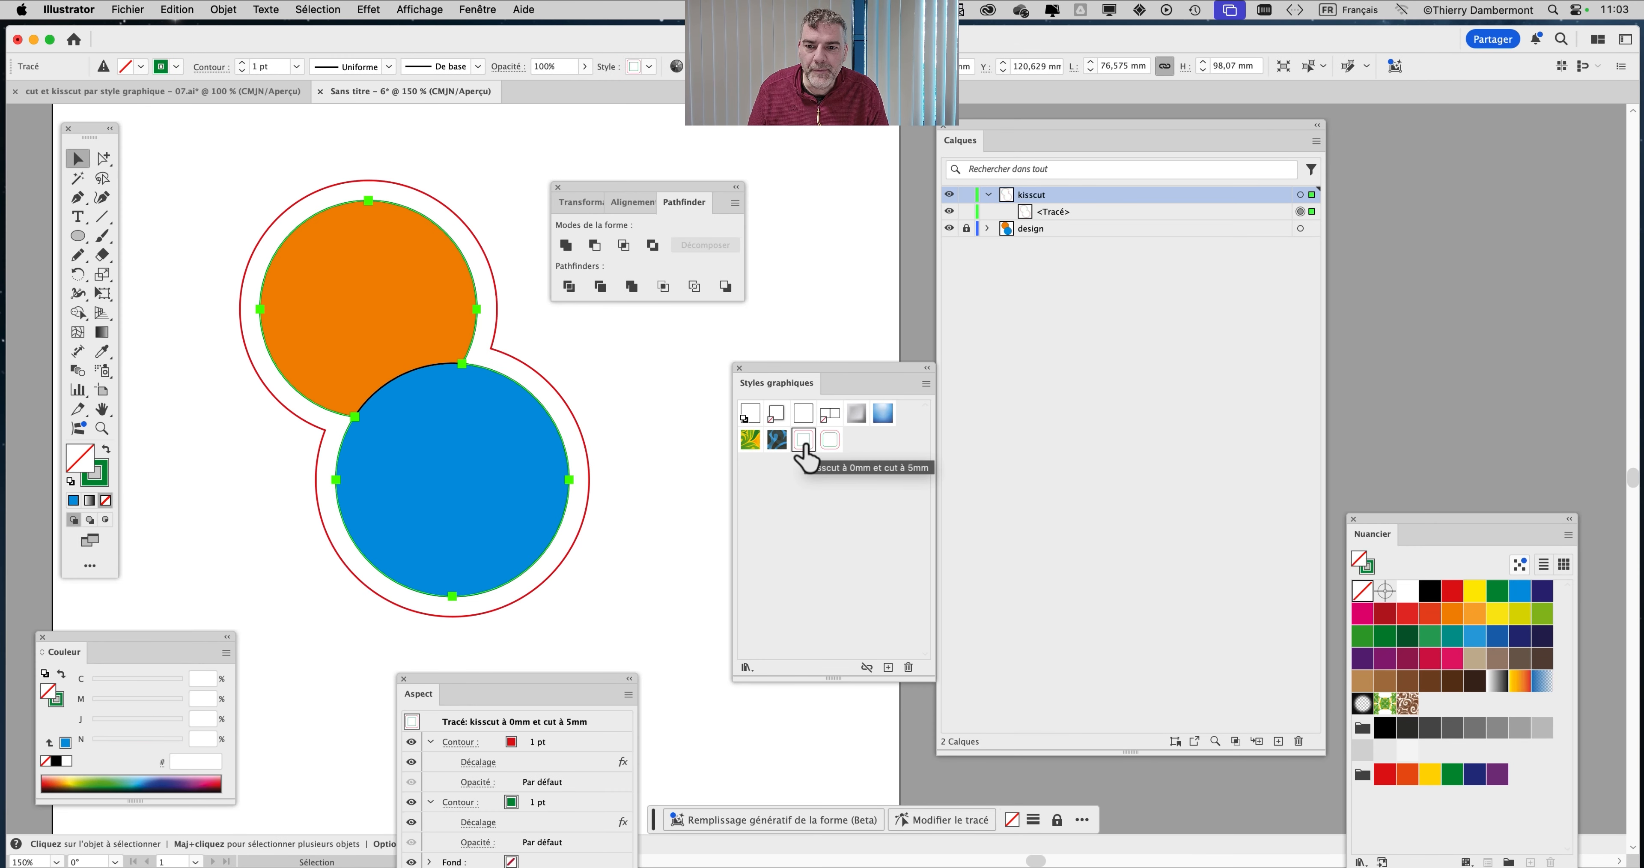
click(830, 440)
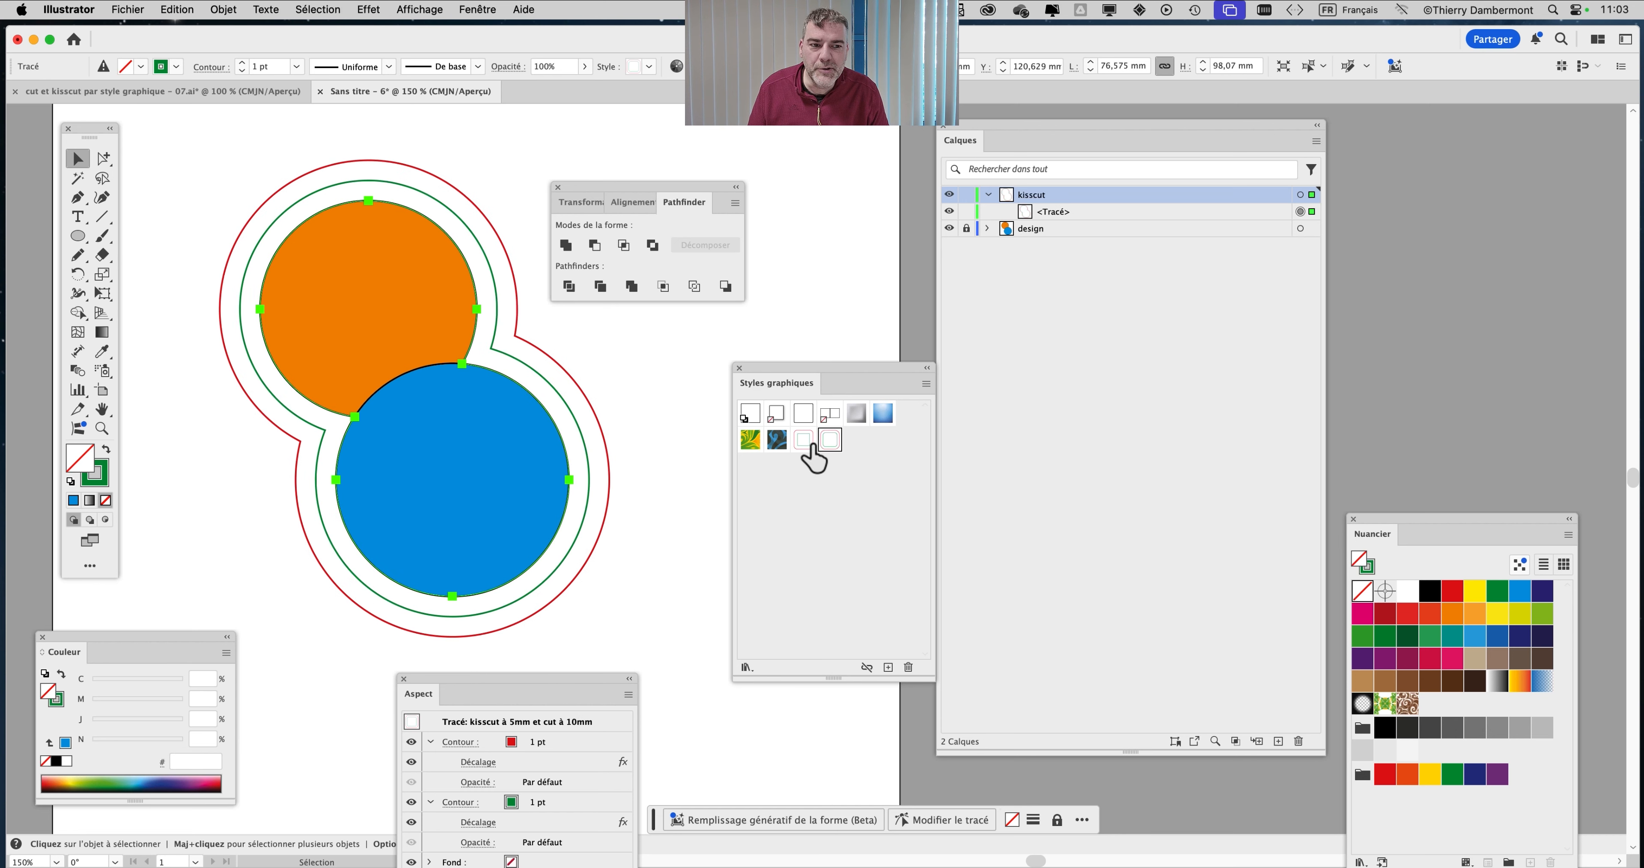
click(809, 446)
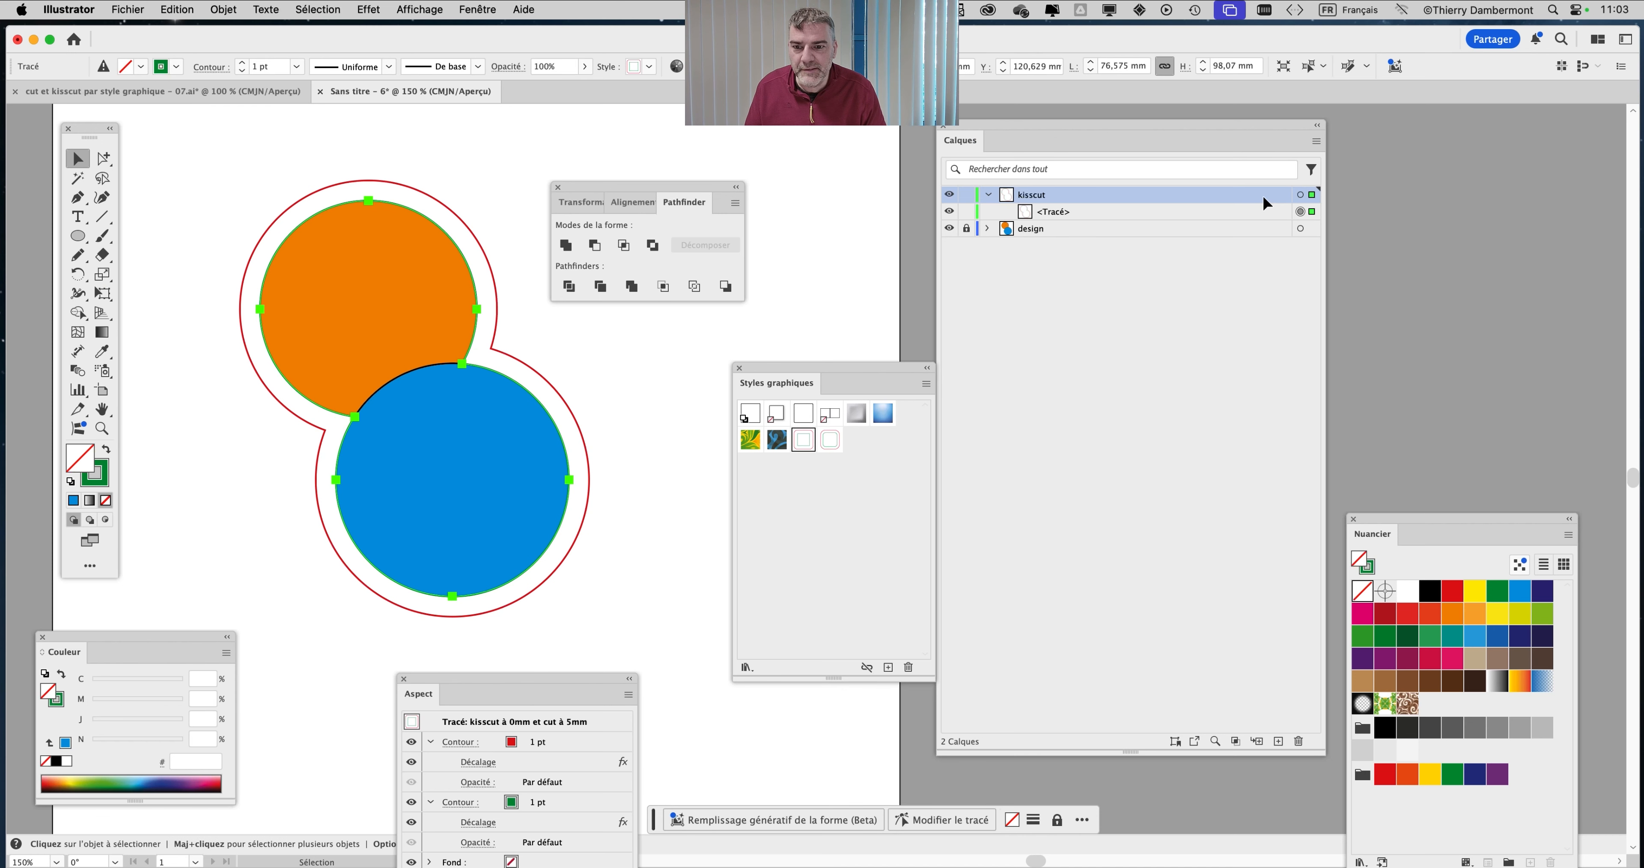
Apply the "kisscut à 5mm et cut à 10mm" style to the path, toggling the design layer's visibility to compare the contours
drag(699, 204, 810, 186)
scroll(411, 341, up, 1)
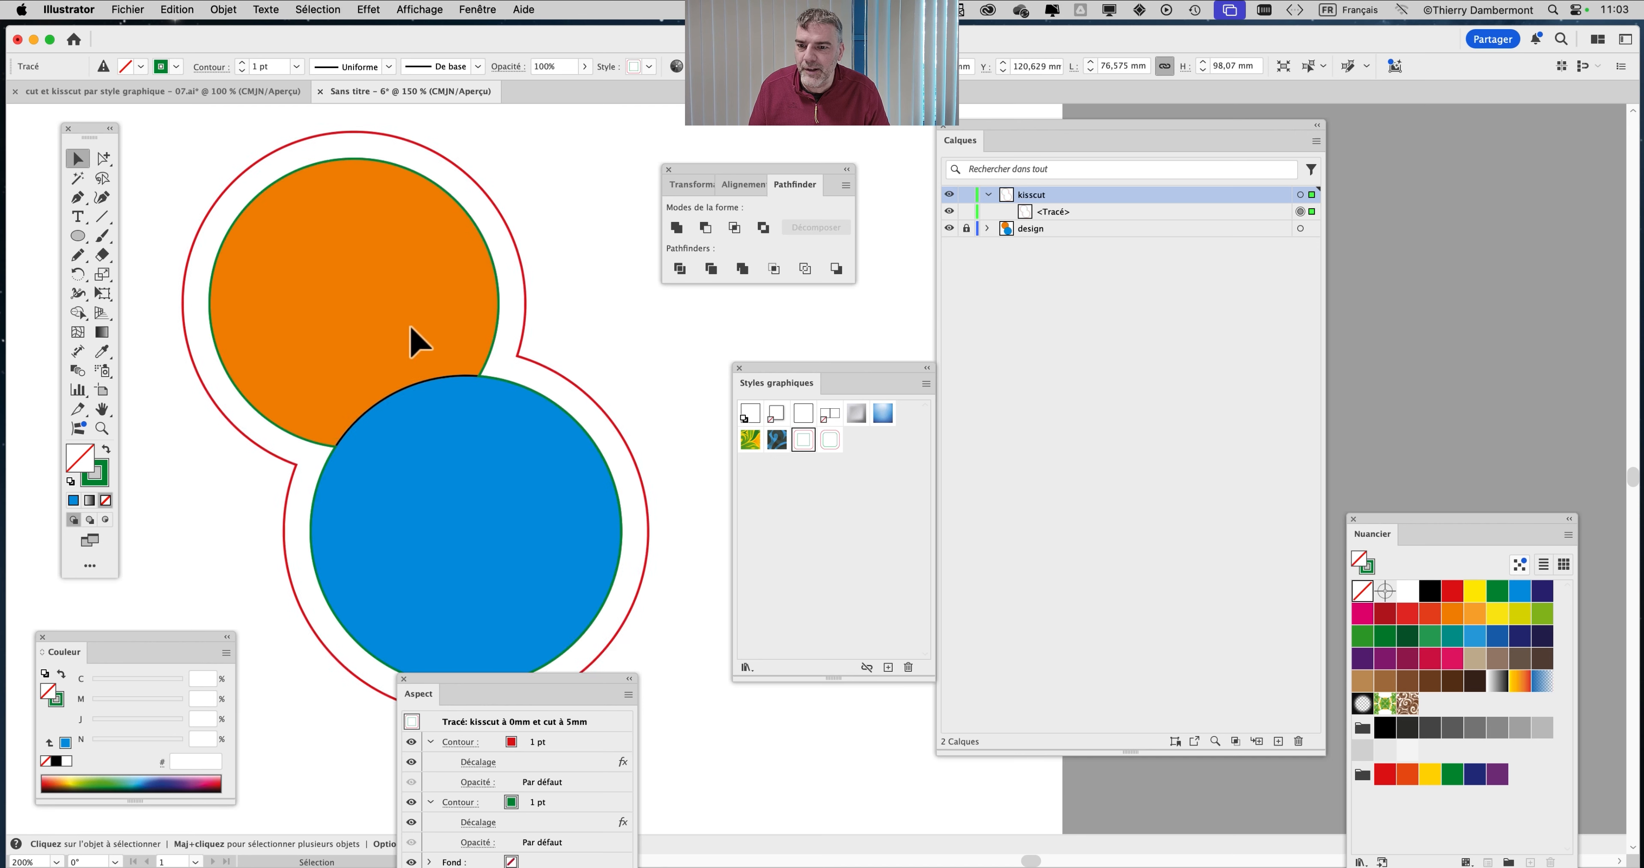
drag(637, 381, 659, 381)
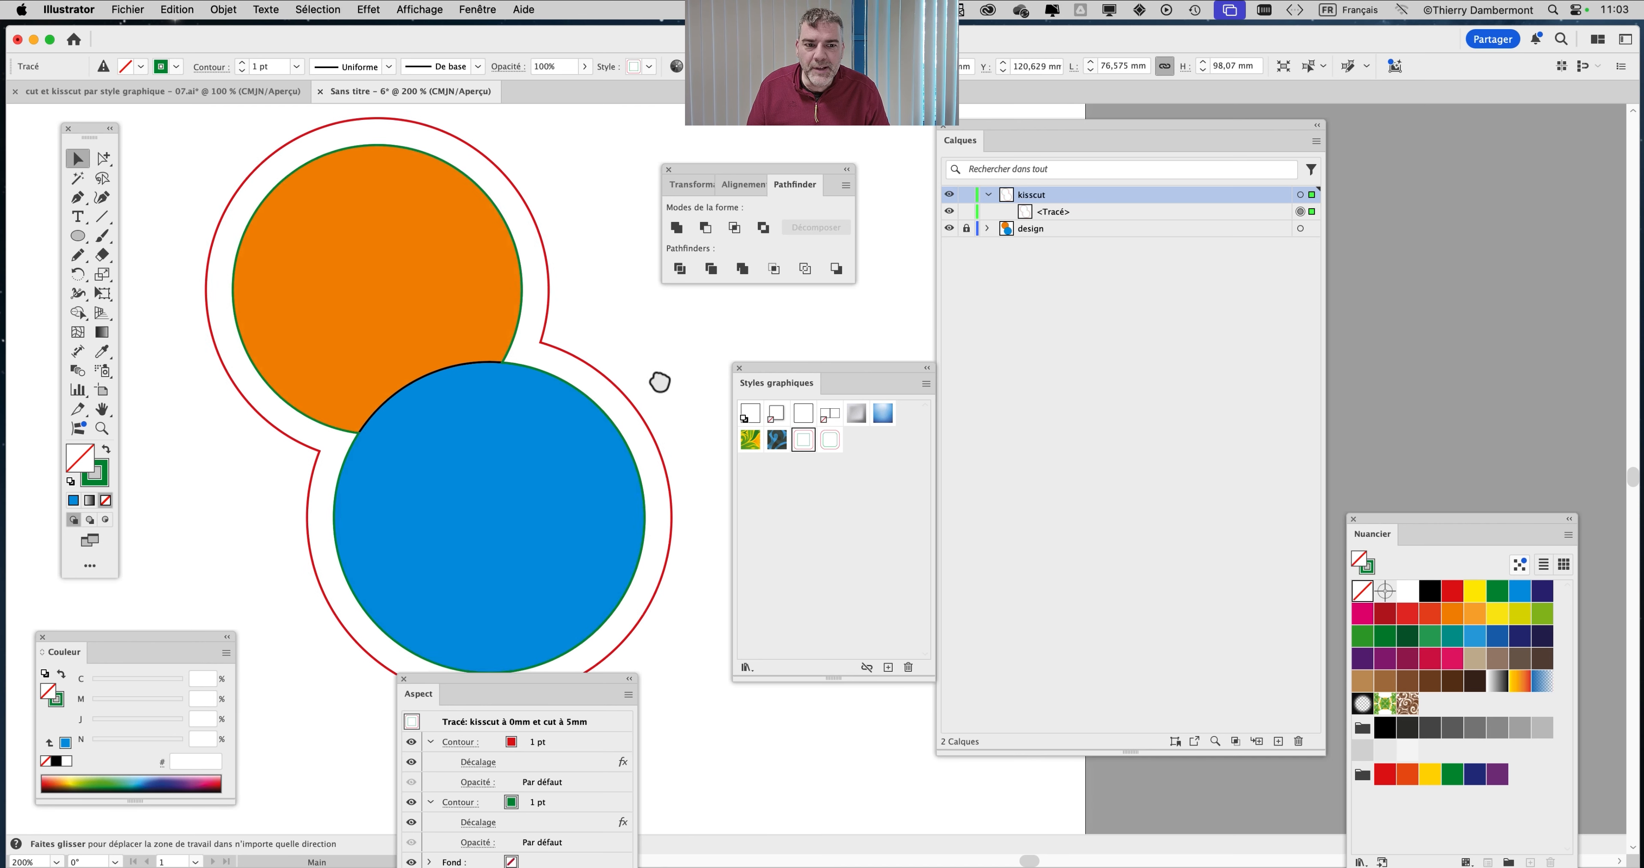
click(949, 228)
click(950, 228)
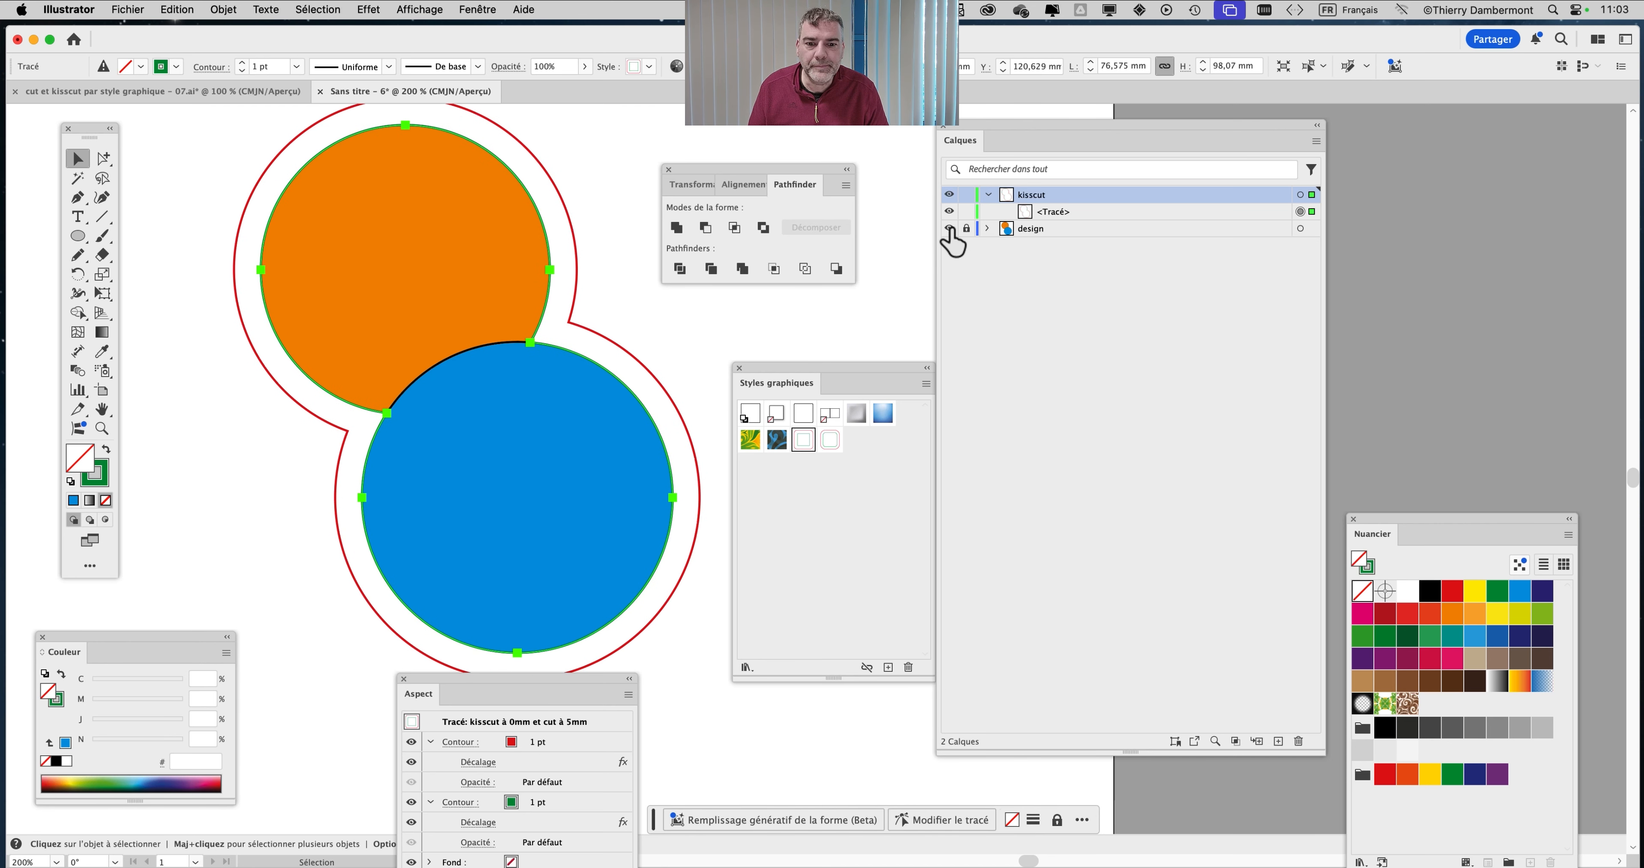
click(830, 441)
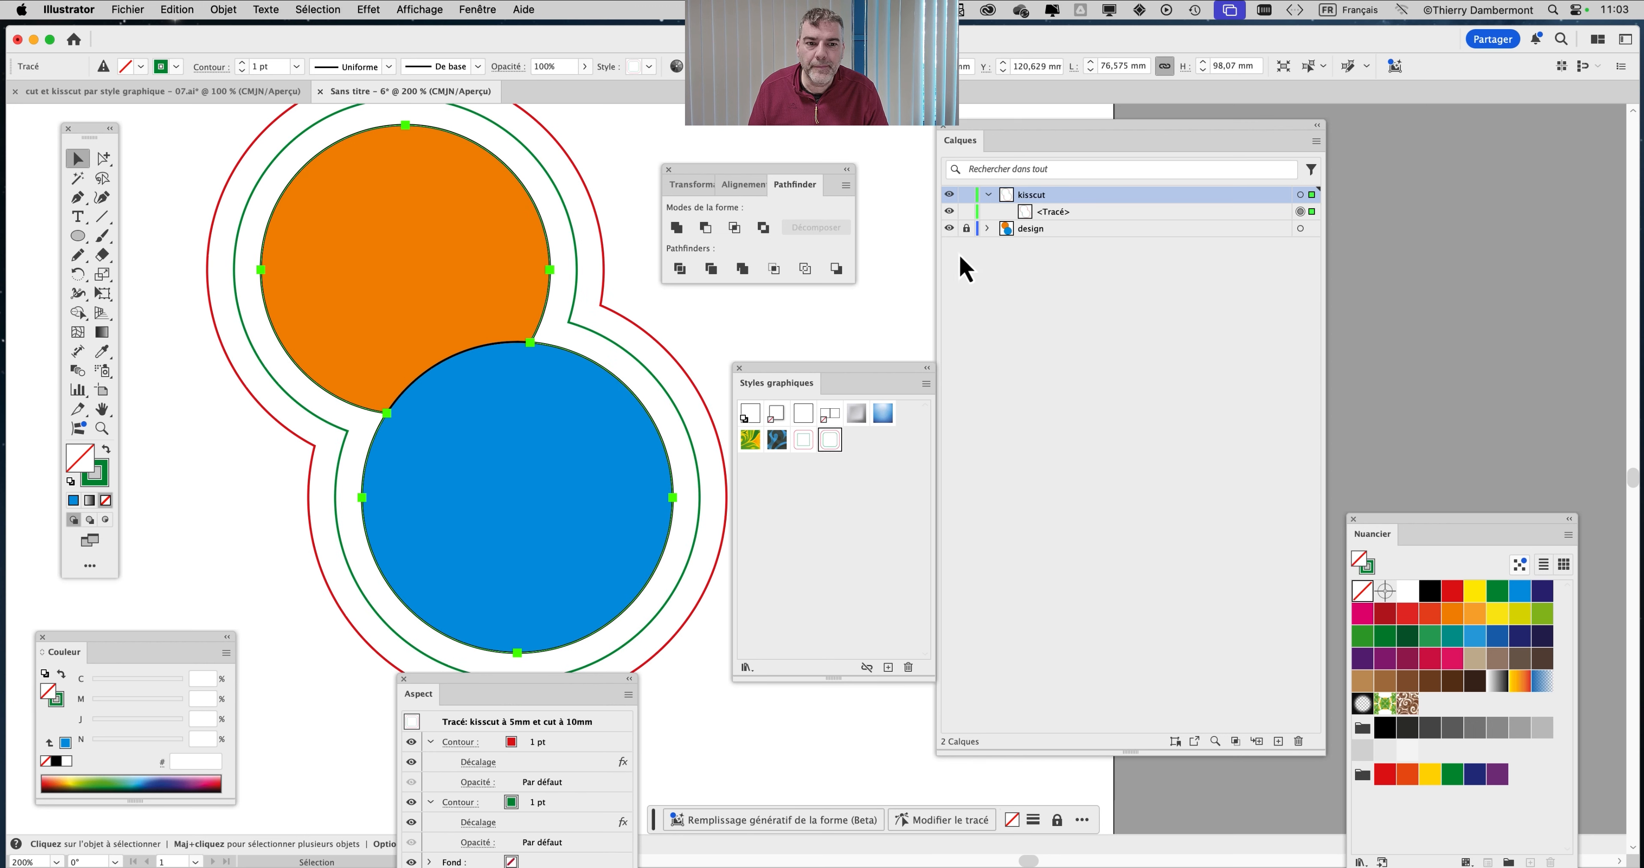
click(949, 228)
click(949, 228)
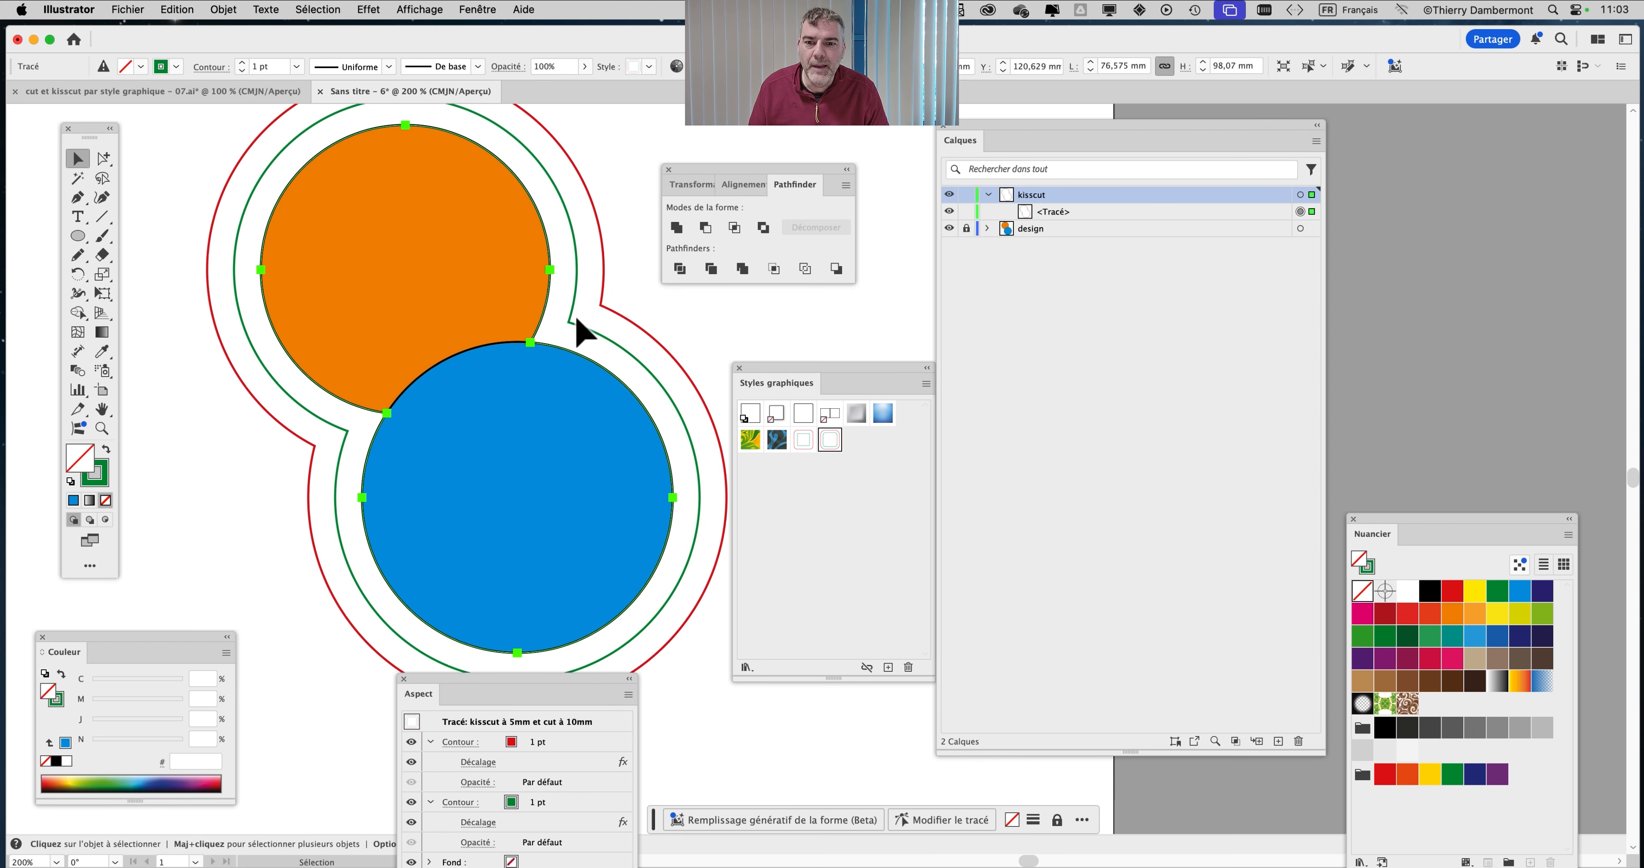
Deselect the united path and examine the kisscut and cut contours around both circles
scroll(568, 336, down, 1)
click(562, 417)
drag(562, 417, 521, 412)
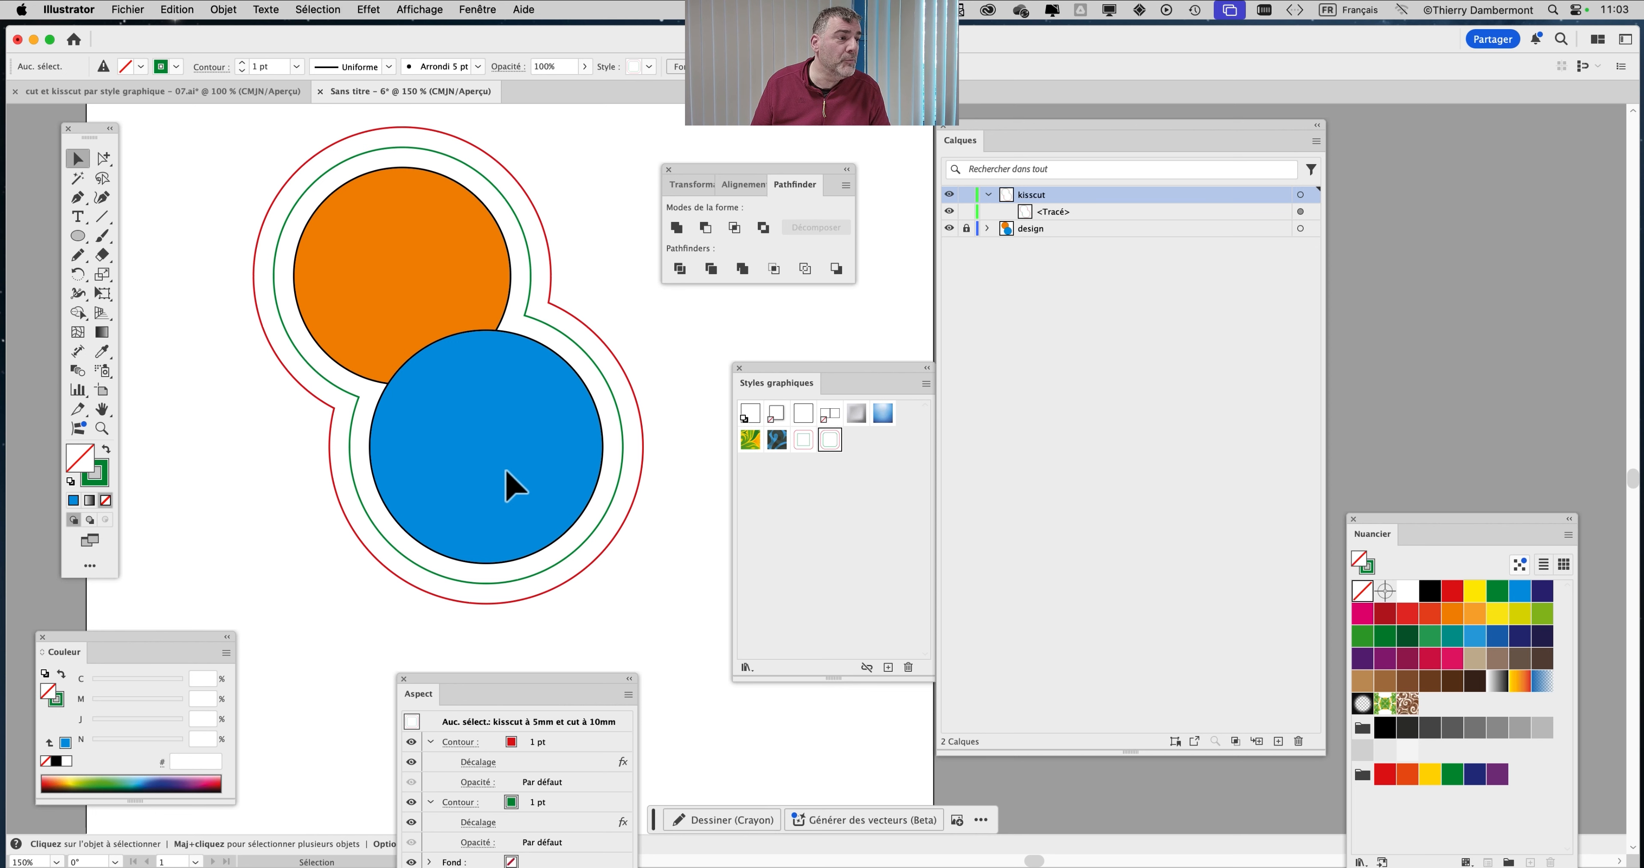
scroll(523, 440, down, 2)
scroll(501, 379, up, 2)
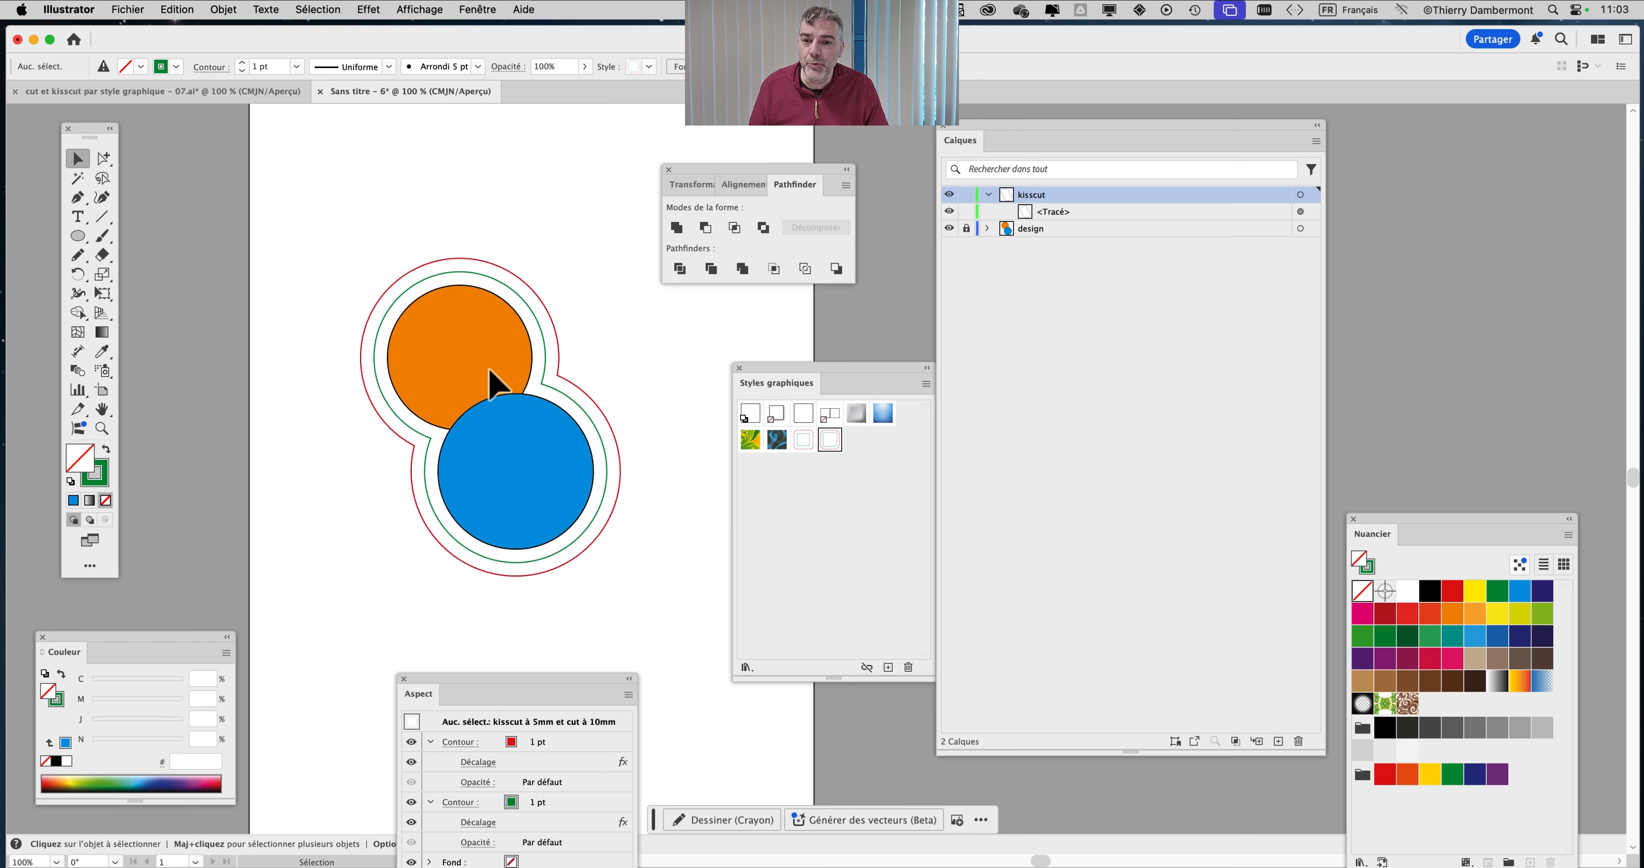
drag(485, 408, 479, 356)
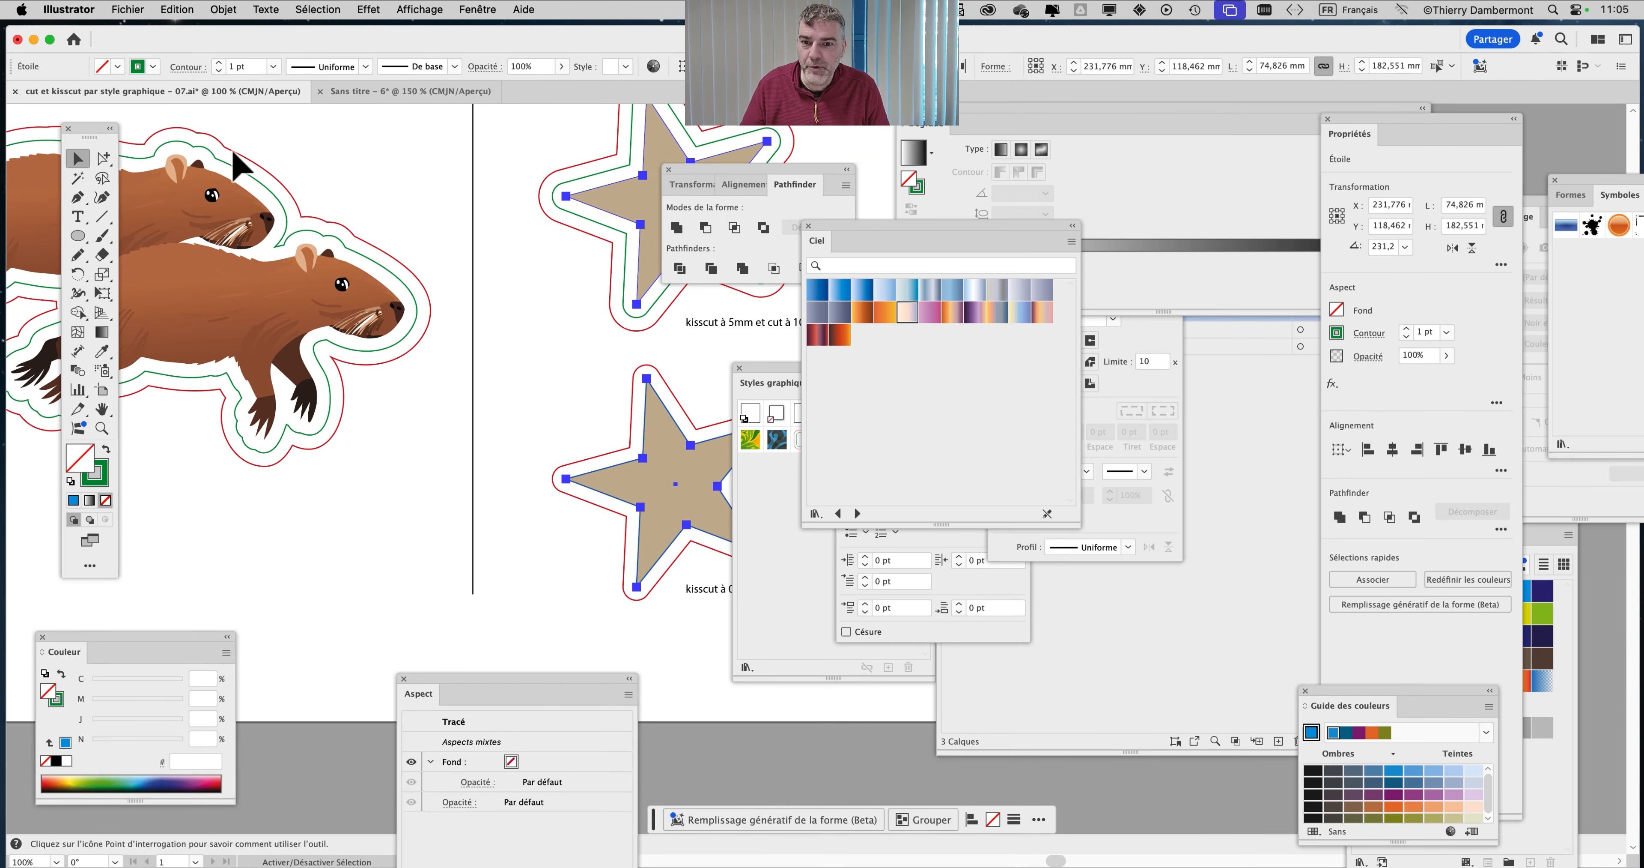
Switch to the "cut et kisscut par style graphique – 07.ai" document and revert it to its last saved version
key(shift+Tab)
scroll(562, 275, down, 3)
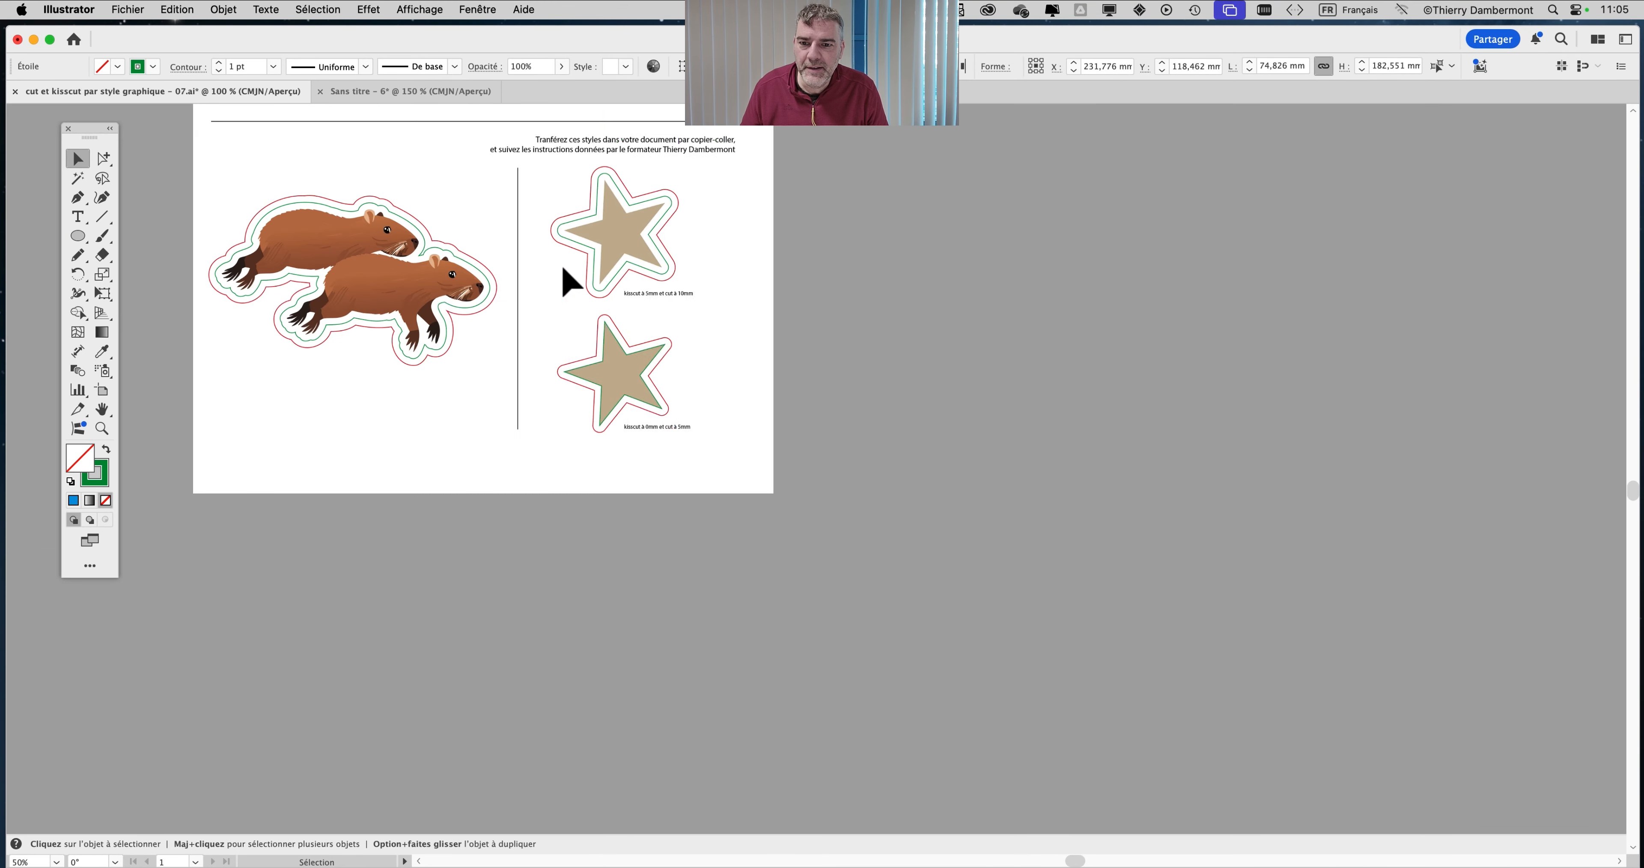
drag(558, 279, 627, 502)
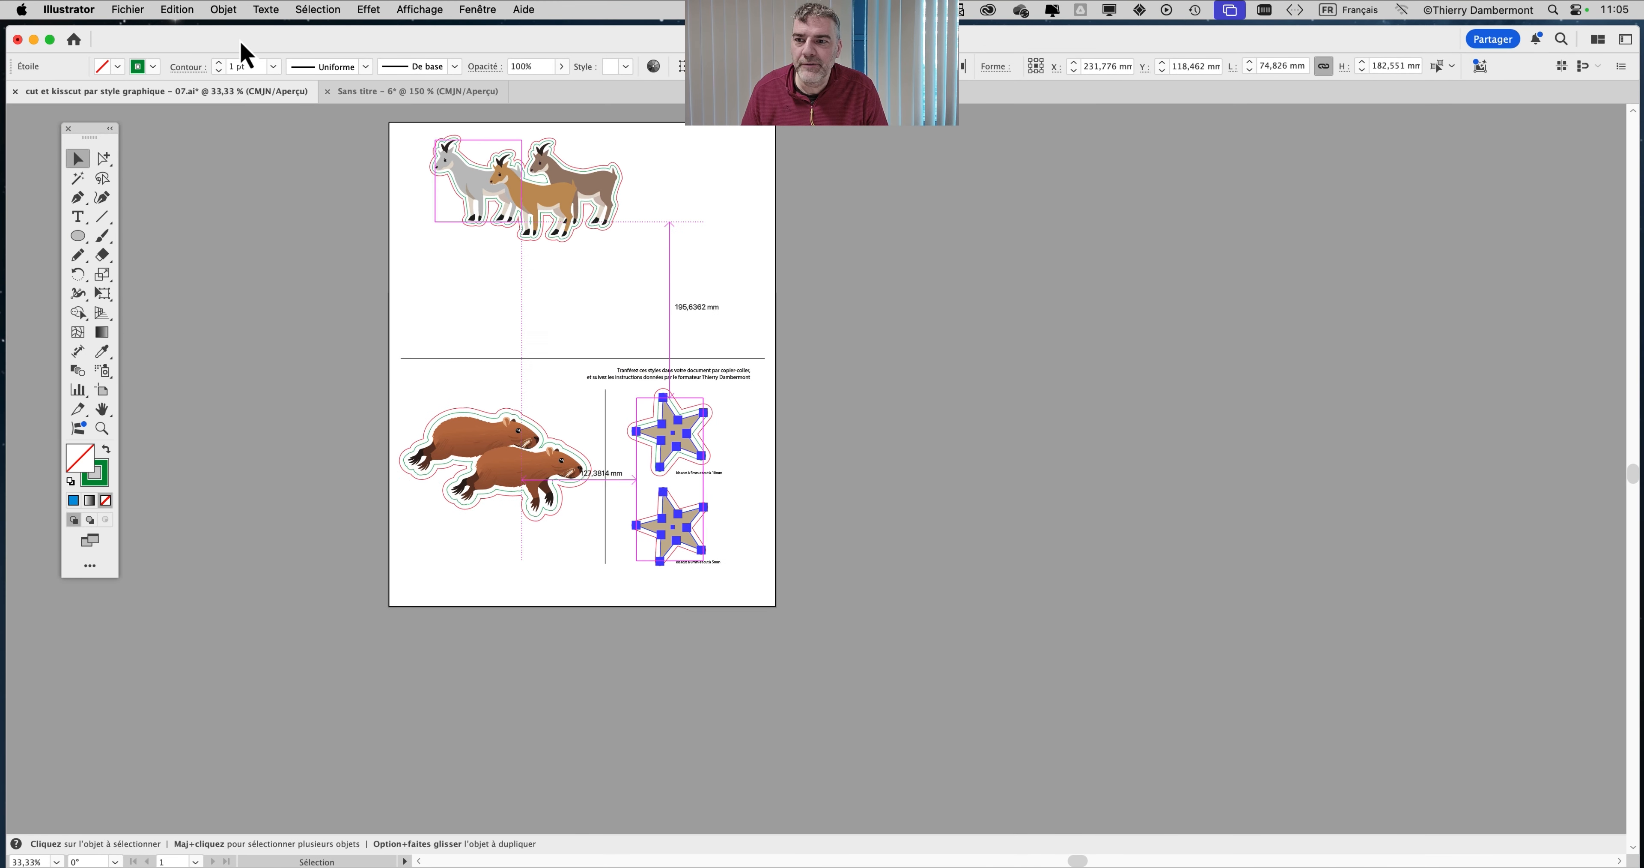
click(131, 9)
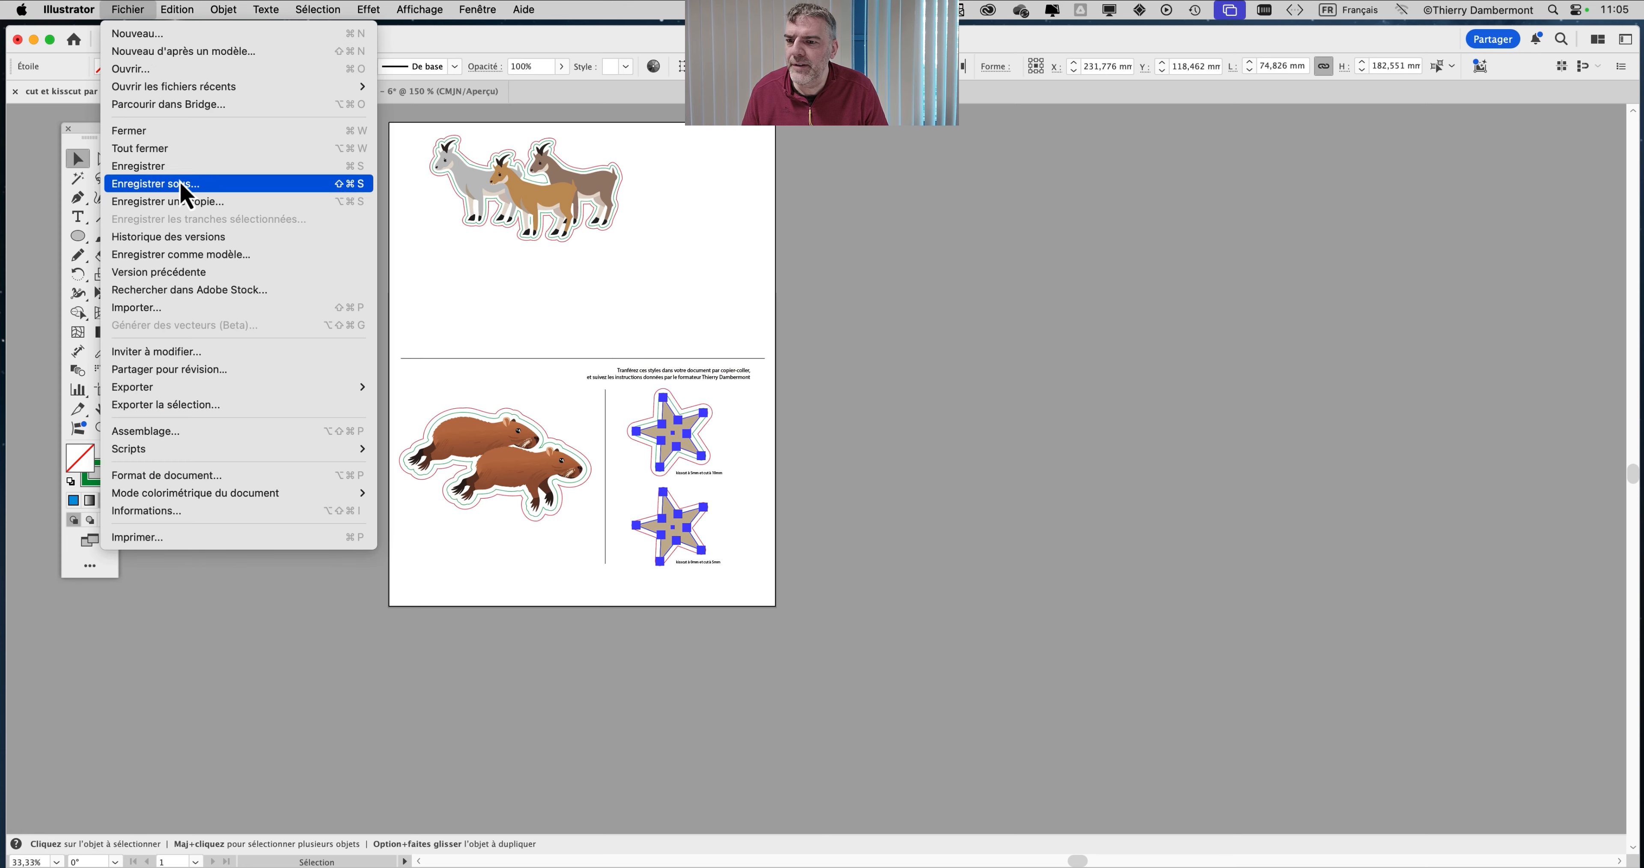
click(185, 275)
click(944, 489)
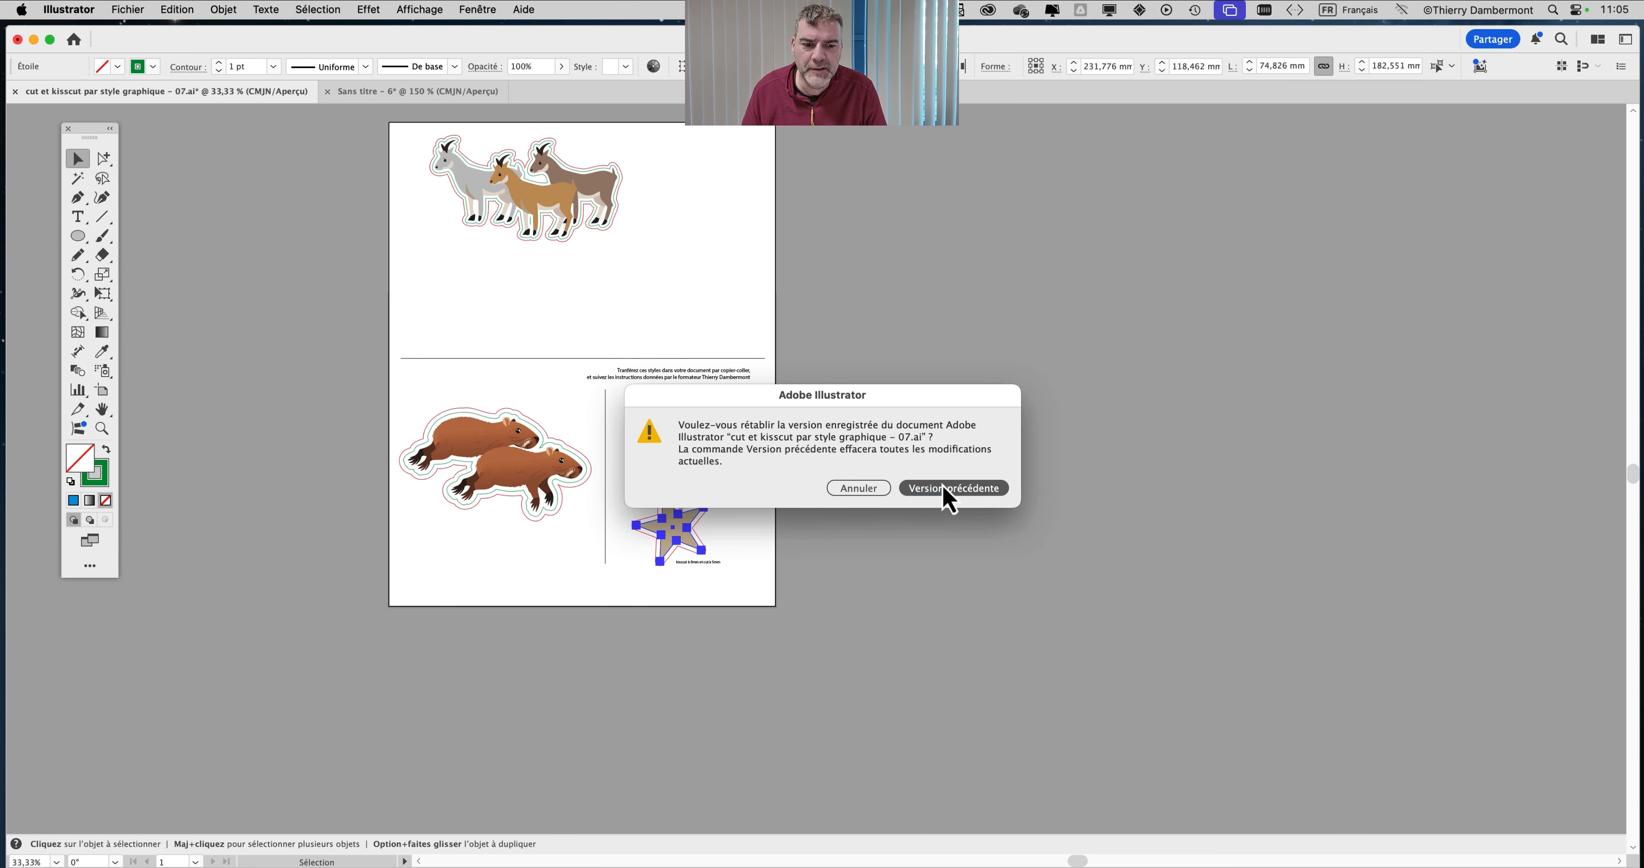
Duplicate the grey and the orange goats above the row so that the orange copy overlaps the grey one
scroll(448, 311, up, 5)
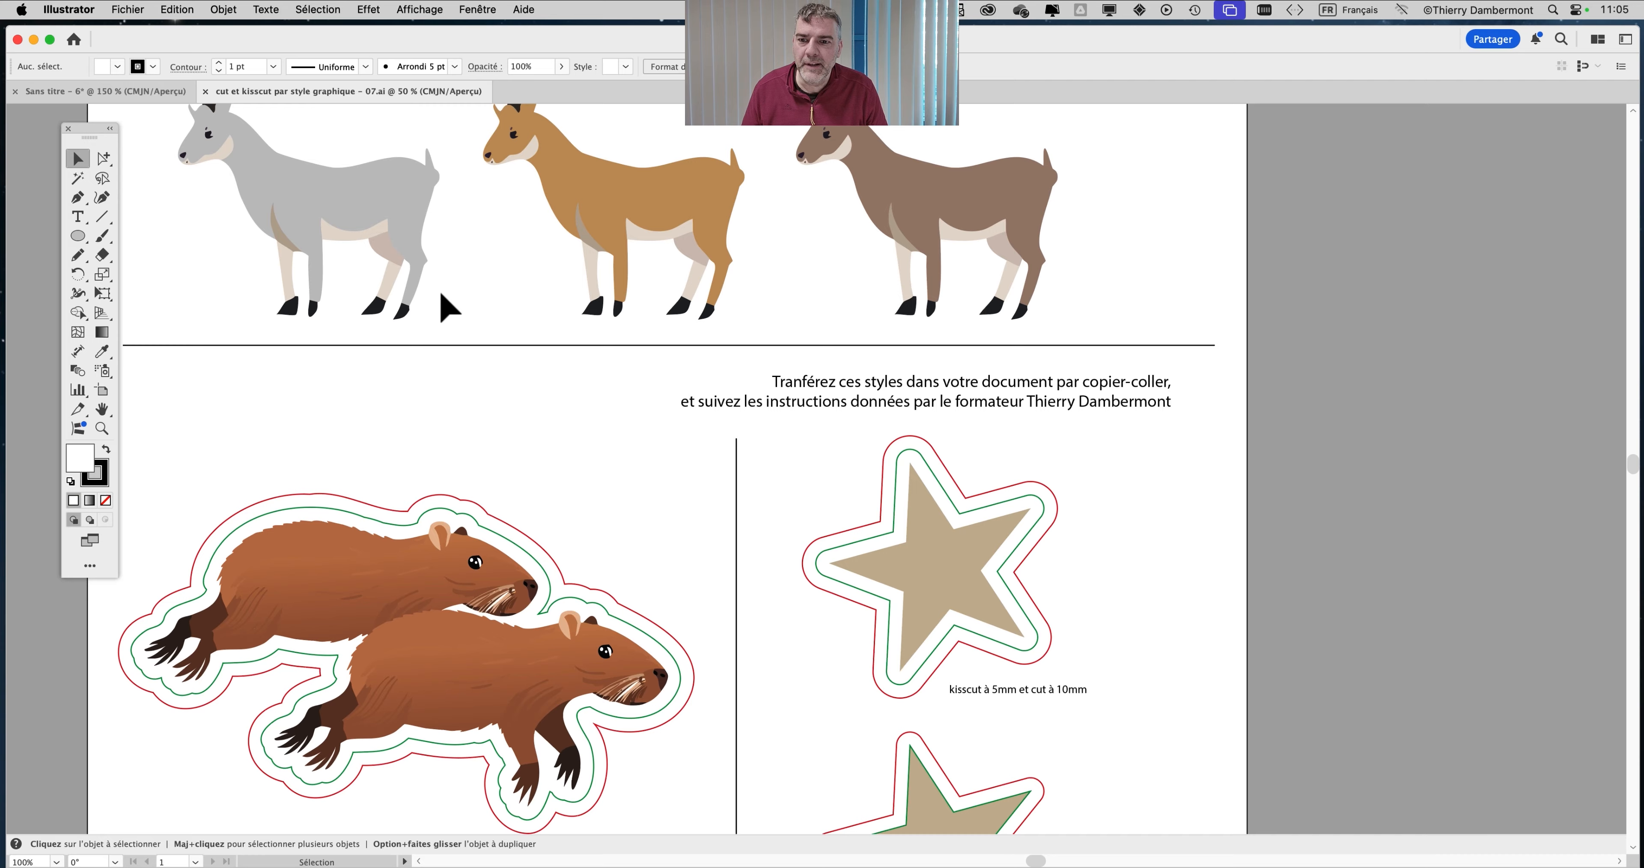
drag(448, 312, 799, 562)
click(514, 402)
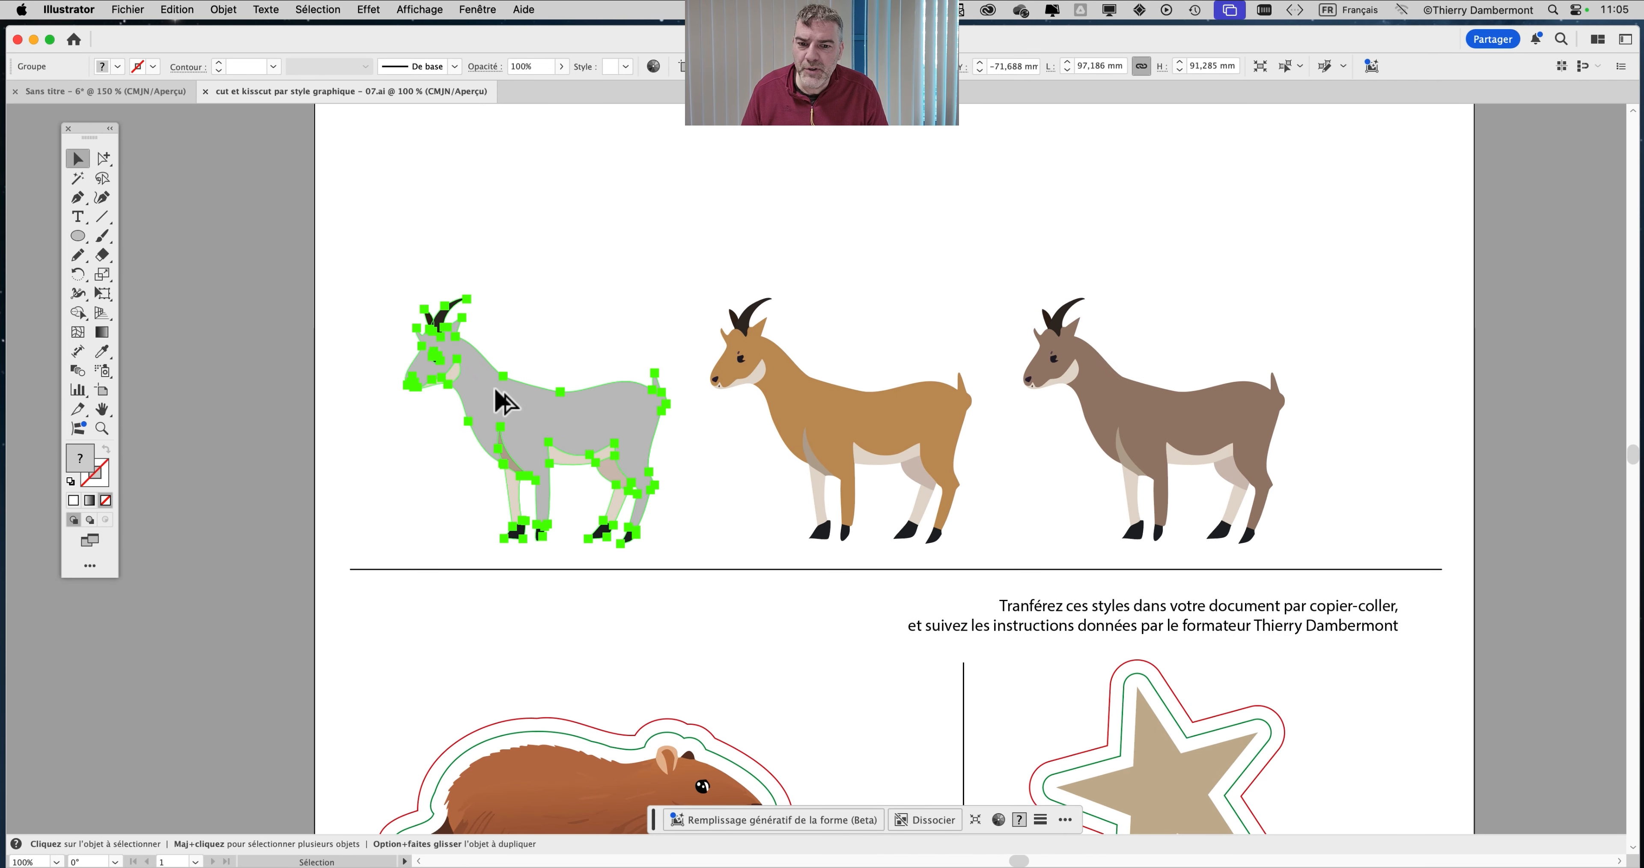
scroll(501, 400, down, 1)
scroll(505, 401, up, 1)
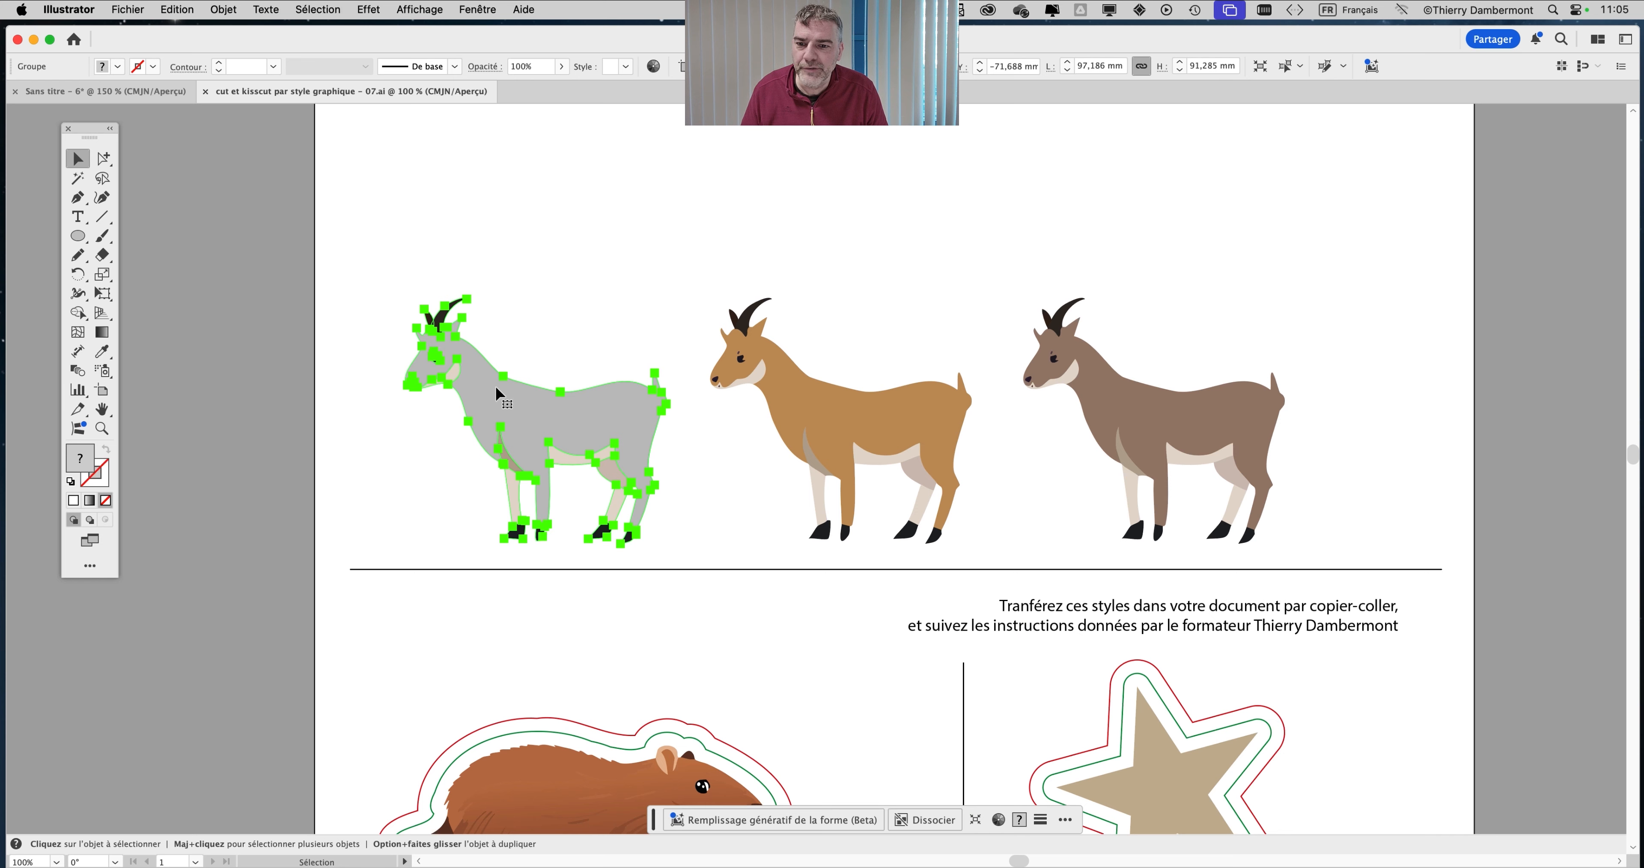
scroll(658, 382, up, 2)
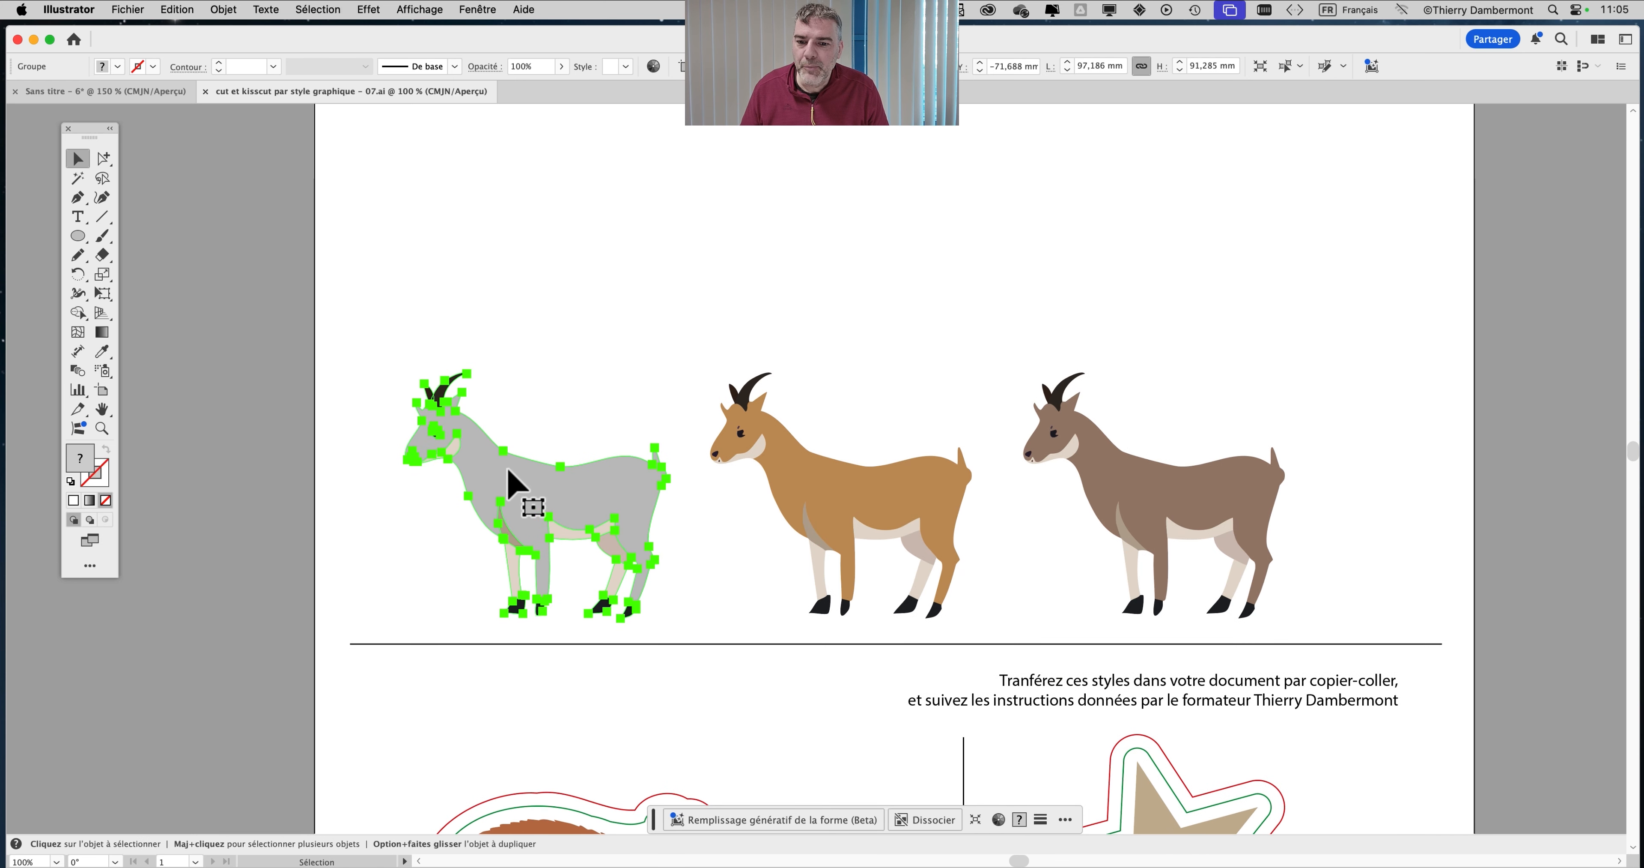
scroll(551, 481, down, 1)
drag(542, 487, 562, 293)
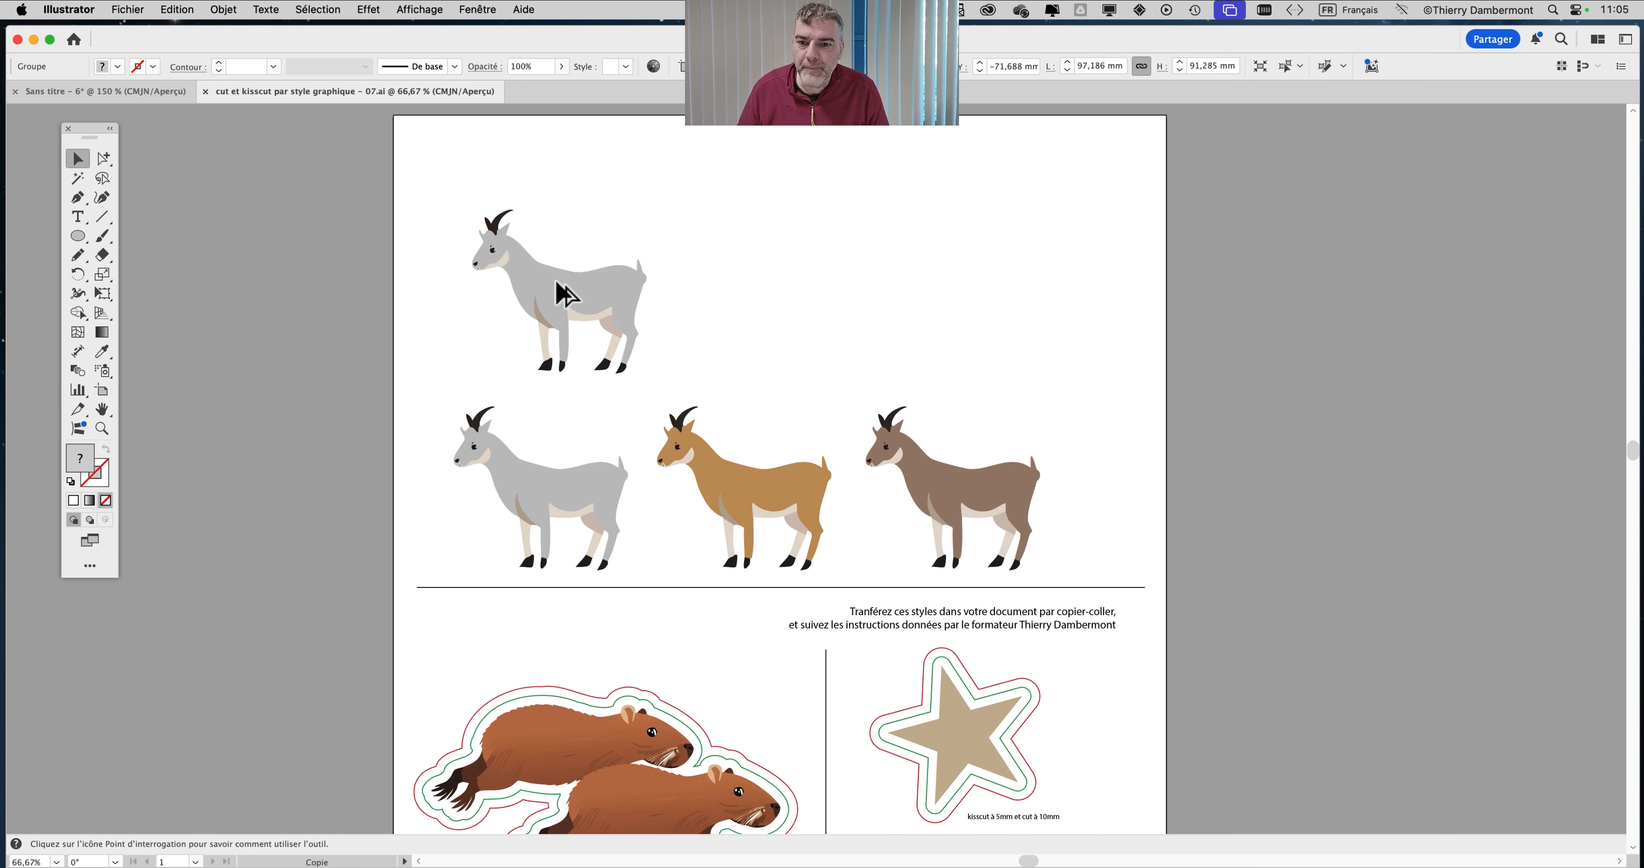
drag(740, 510, 673, 300)
Add the placeholder text "Lorem ipsum" above the two goat copies and scale it to about 74 pt with Free Transform
click(77, 217)
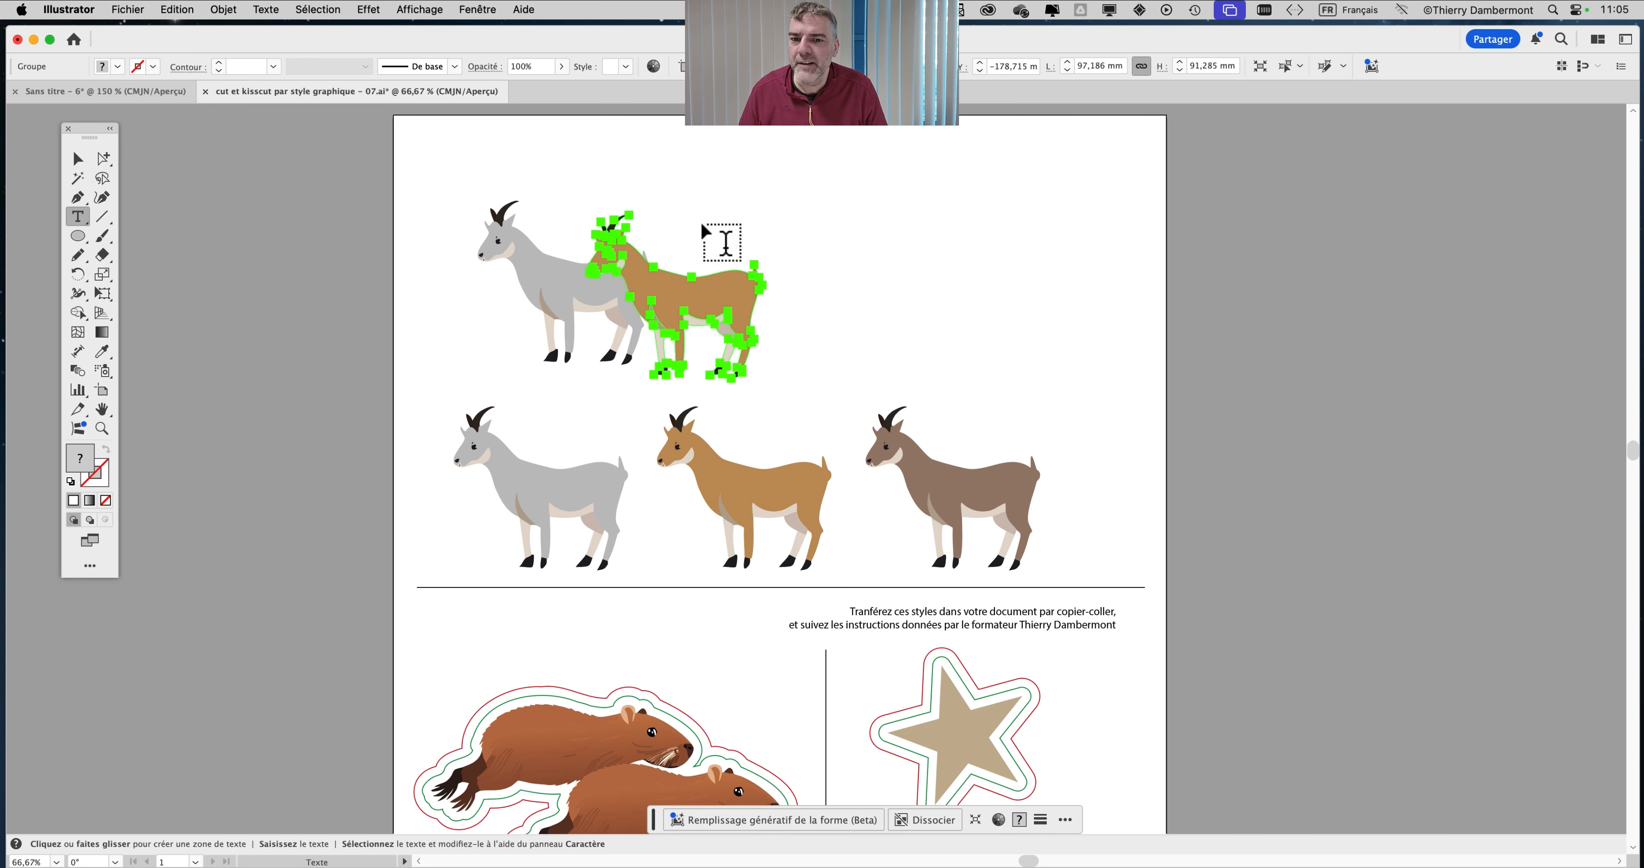
scroll(558, 205, up, 1)
click(566, 191)
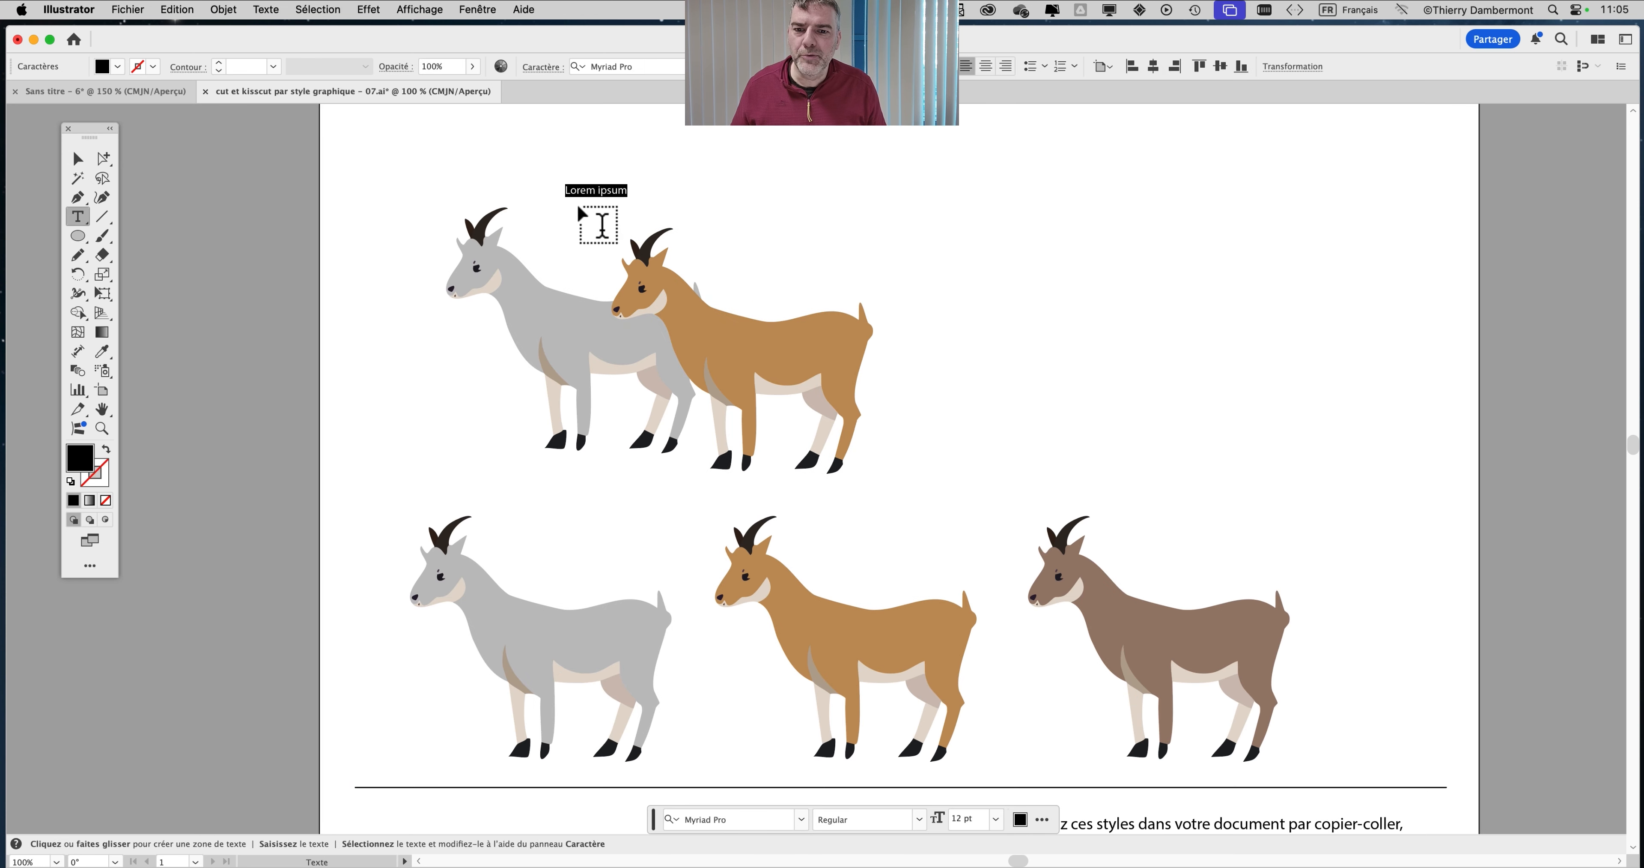
click(103, 294)
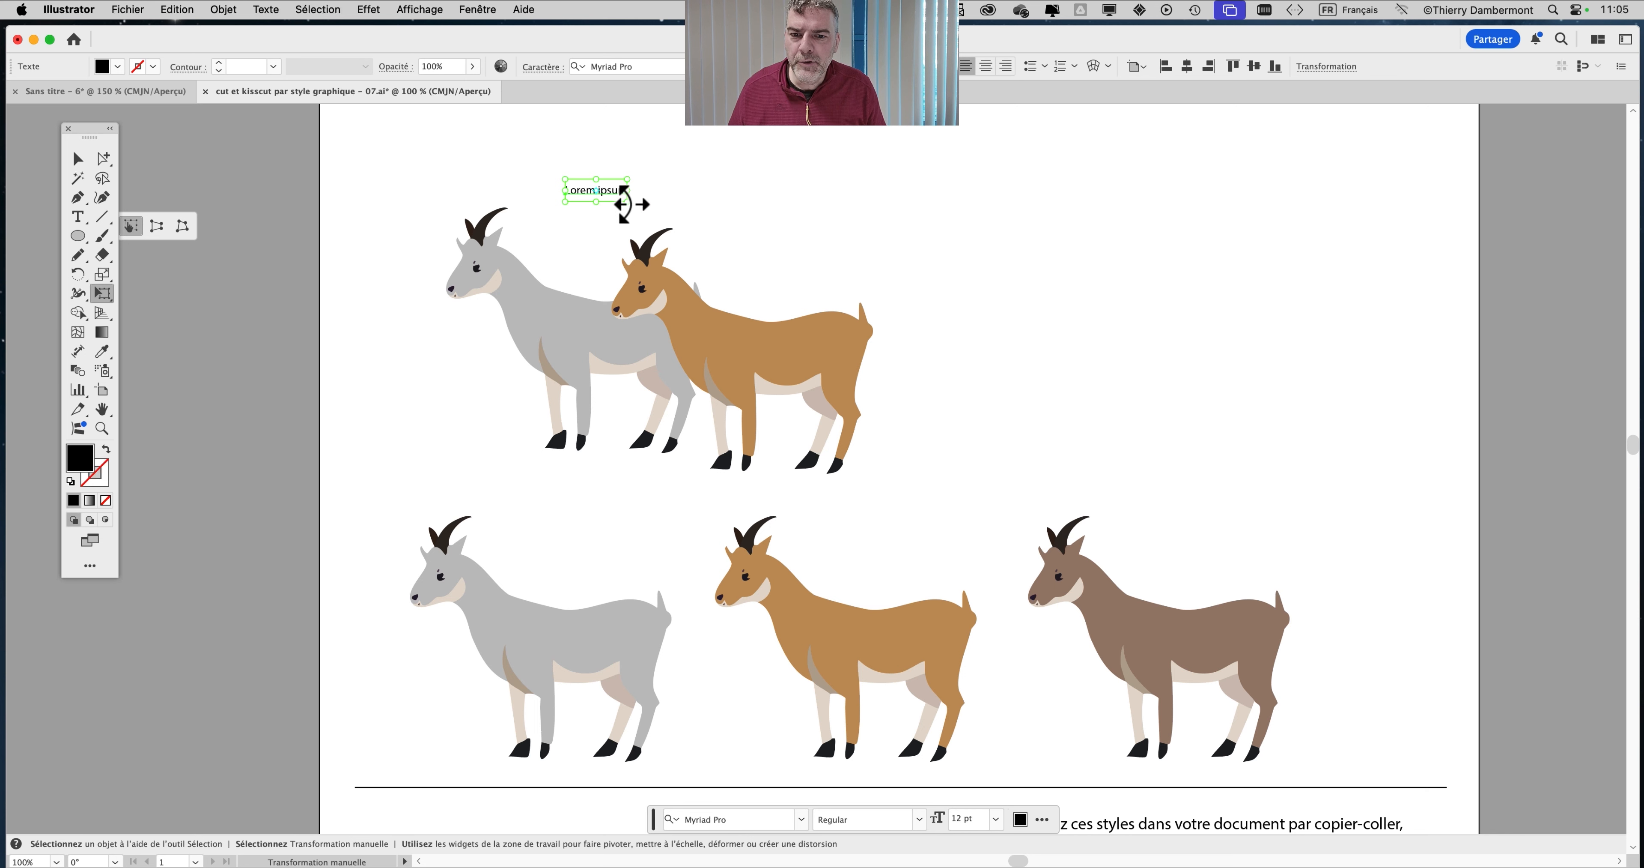
drag(629, 203, 947, 319)
drag(875, 238, 831, 225)
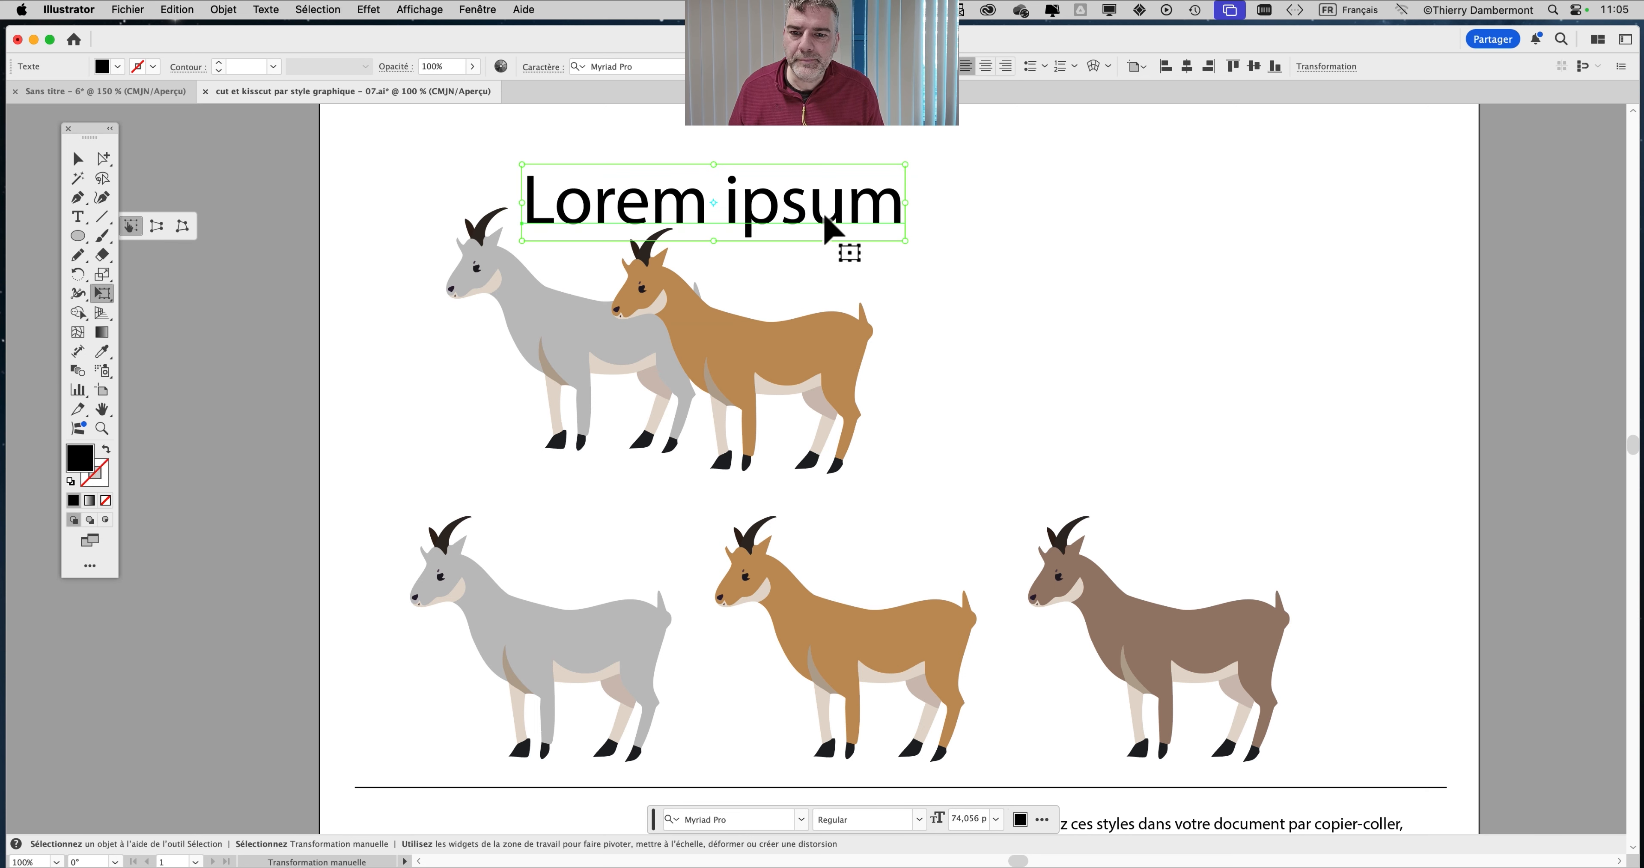
Replace the "Lorem ipsum" placeholder with "Goats!" and move the word slightly so it sits centred above the two goat copies
click(77, 216)
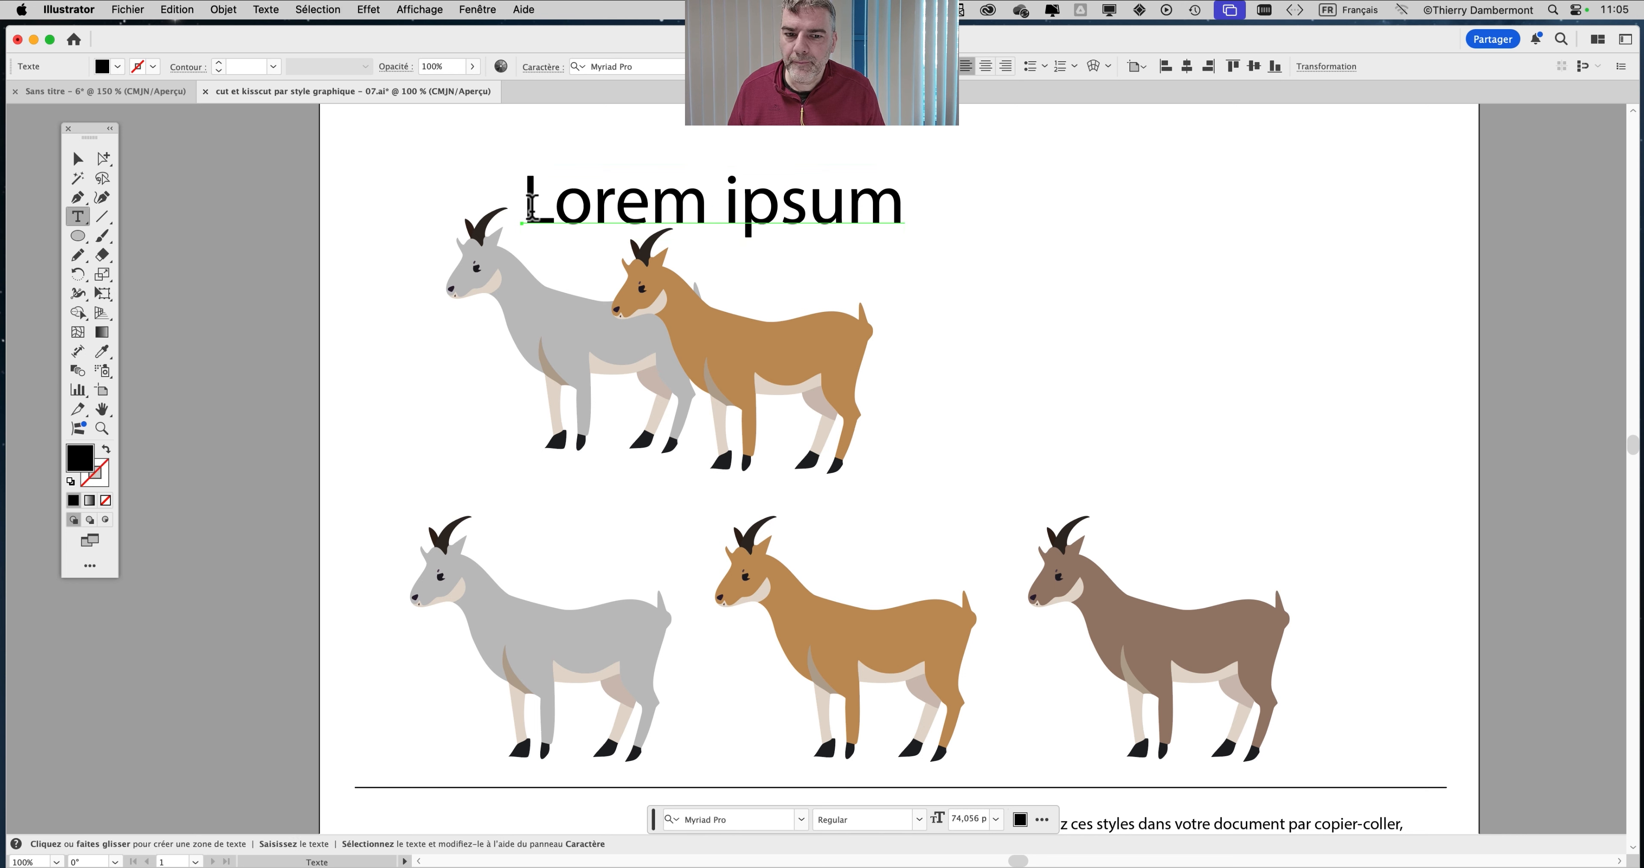
drag(529, 206, 943, 236)
text(Goats!)
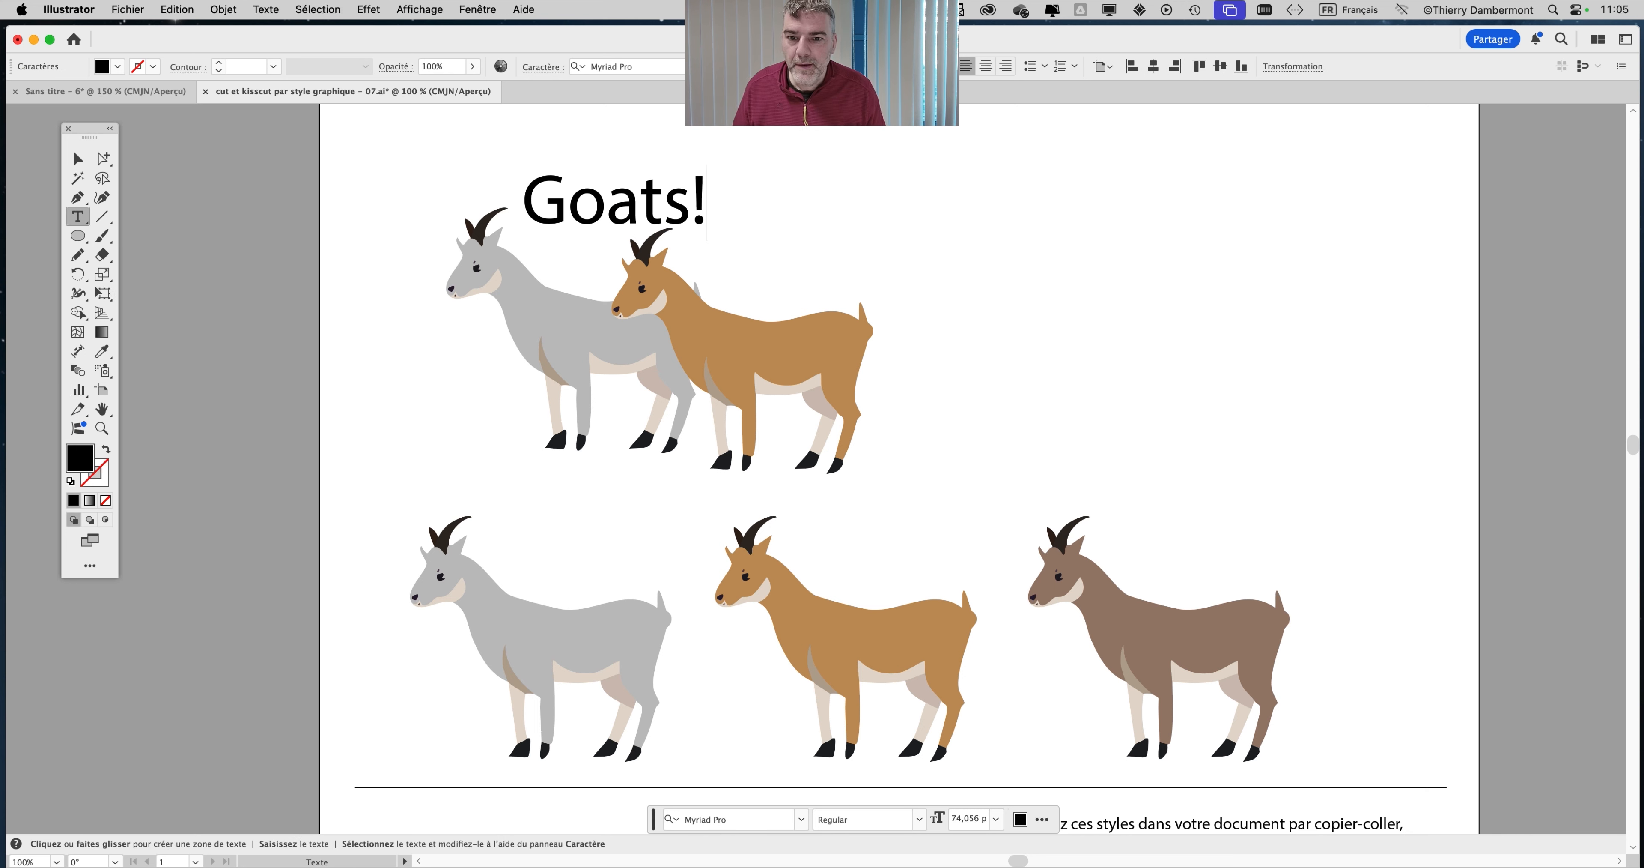
click(77, 158)
drag(622, 233, 671, 224)
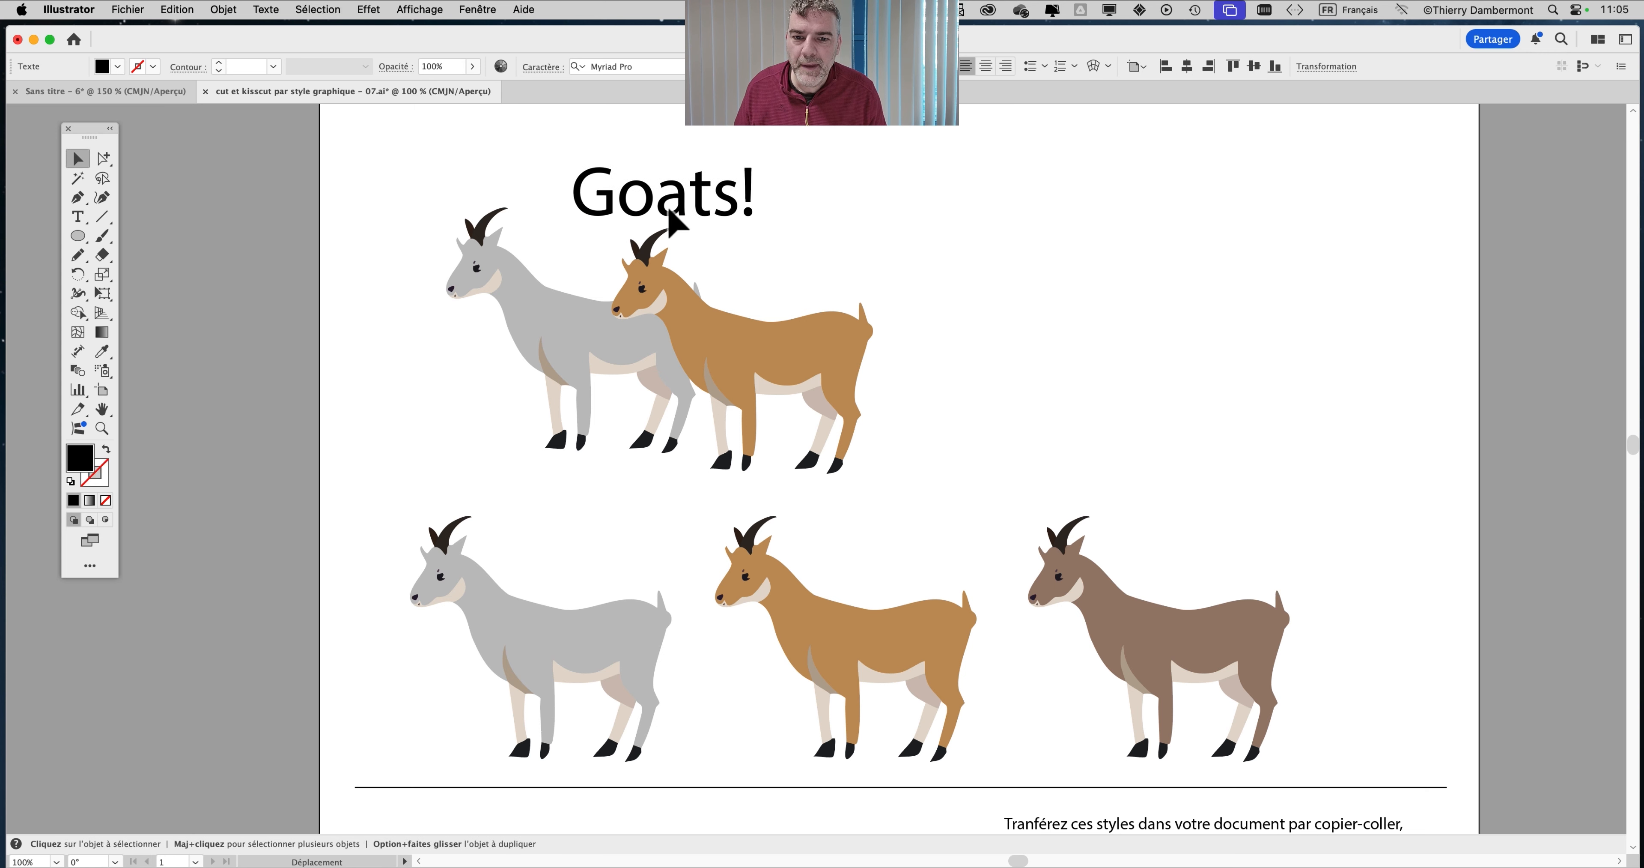
Set the "Goats!" text in the Skia font with the Condensée/Très gras style
key(super+t)
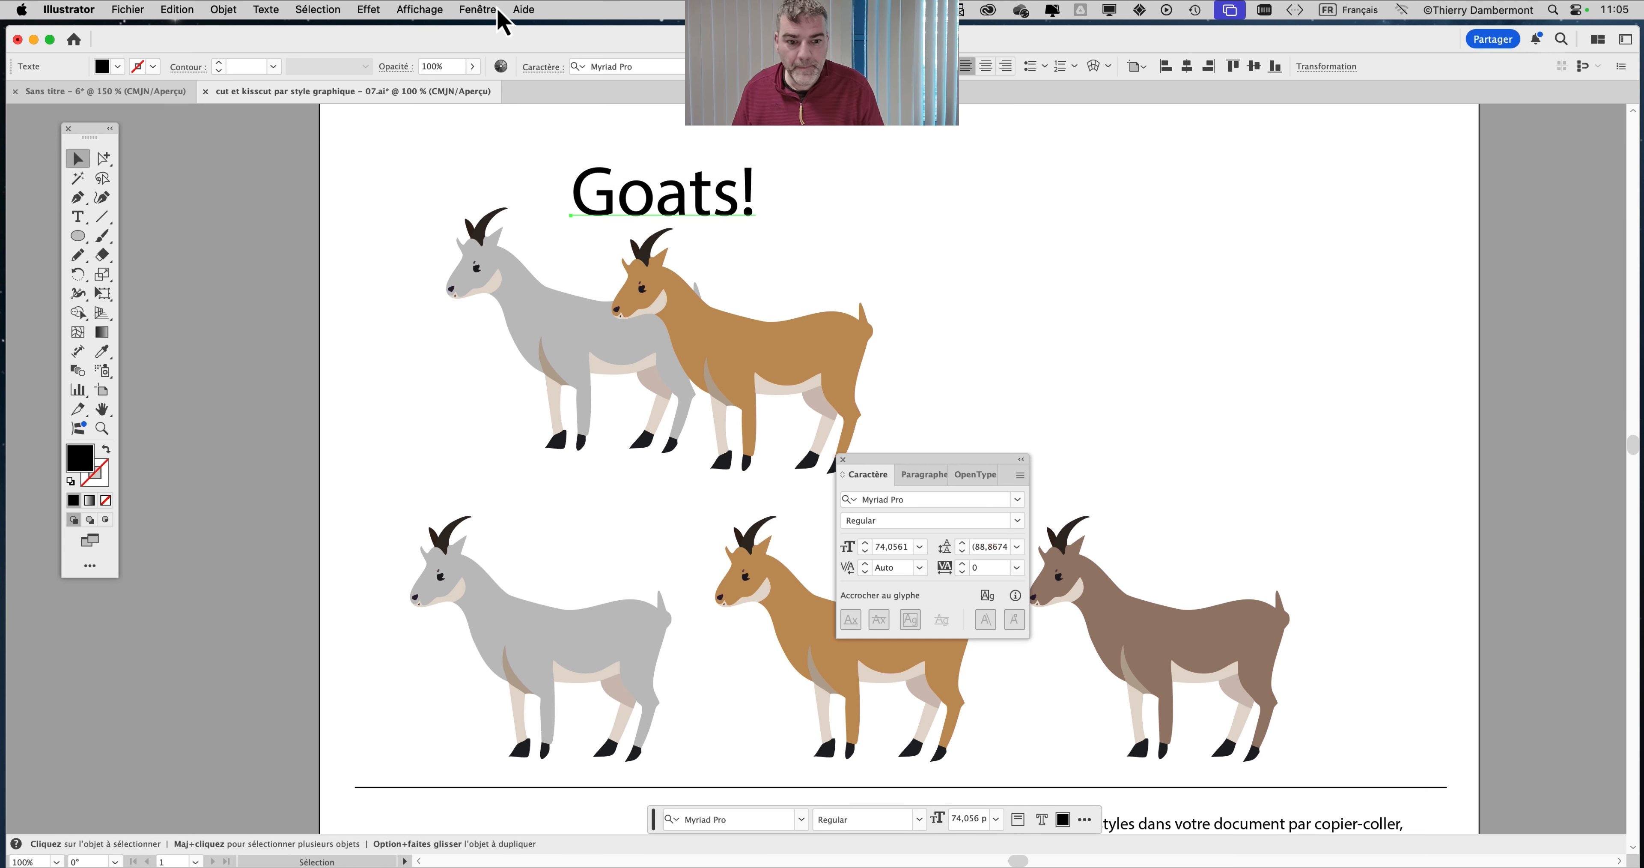
click(1019, 522)
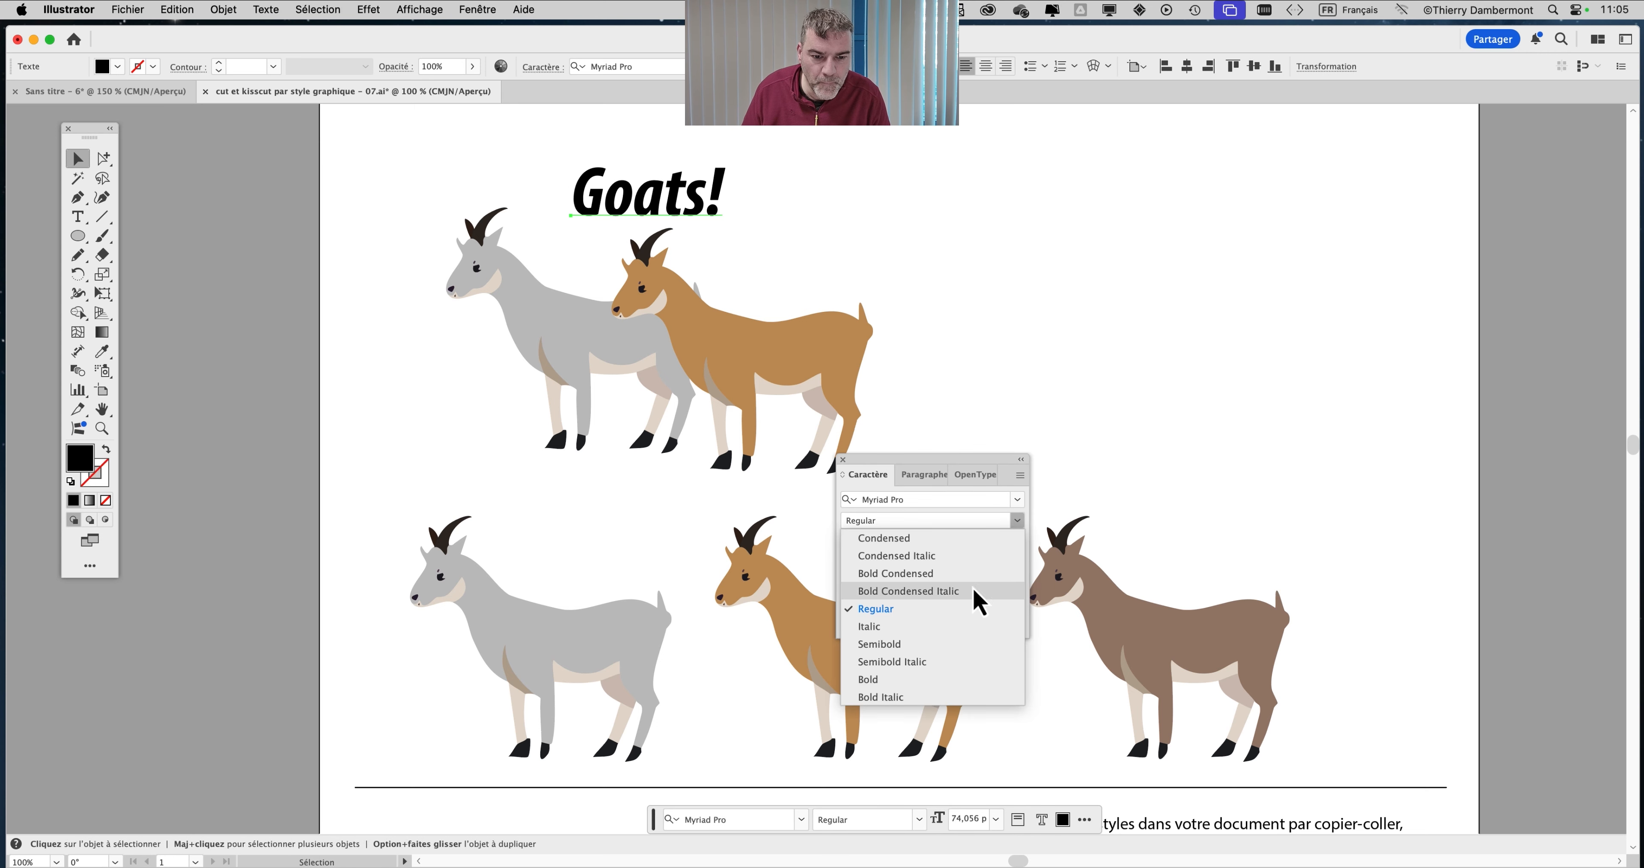
click(918, 657)
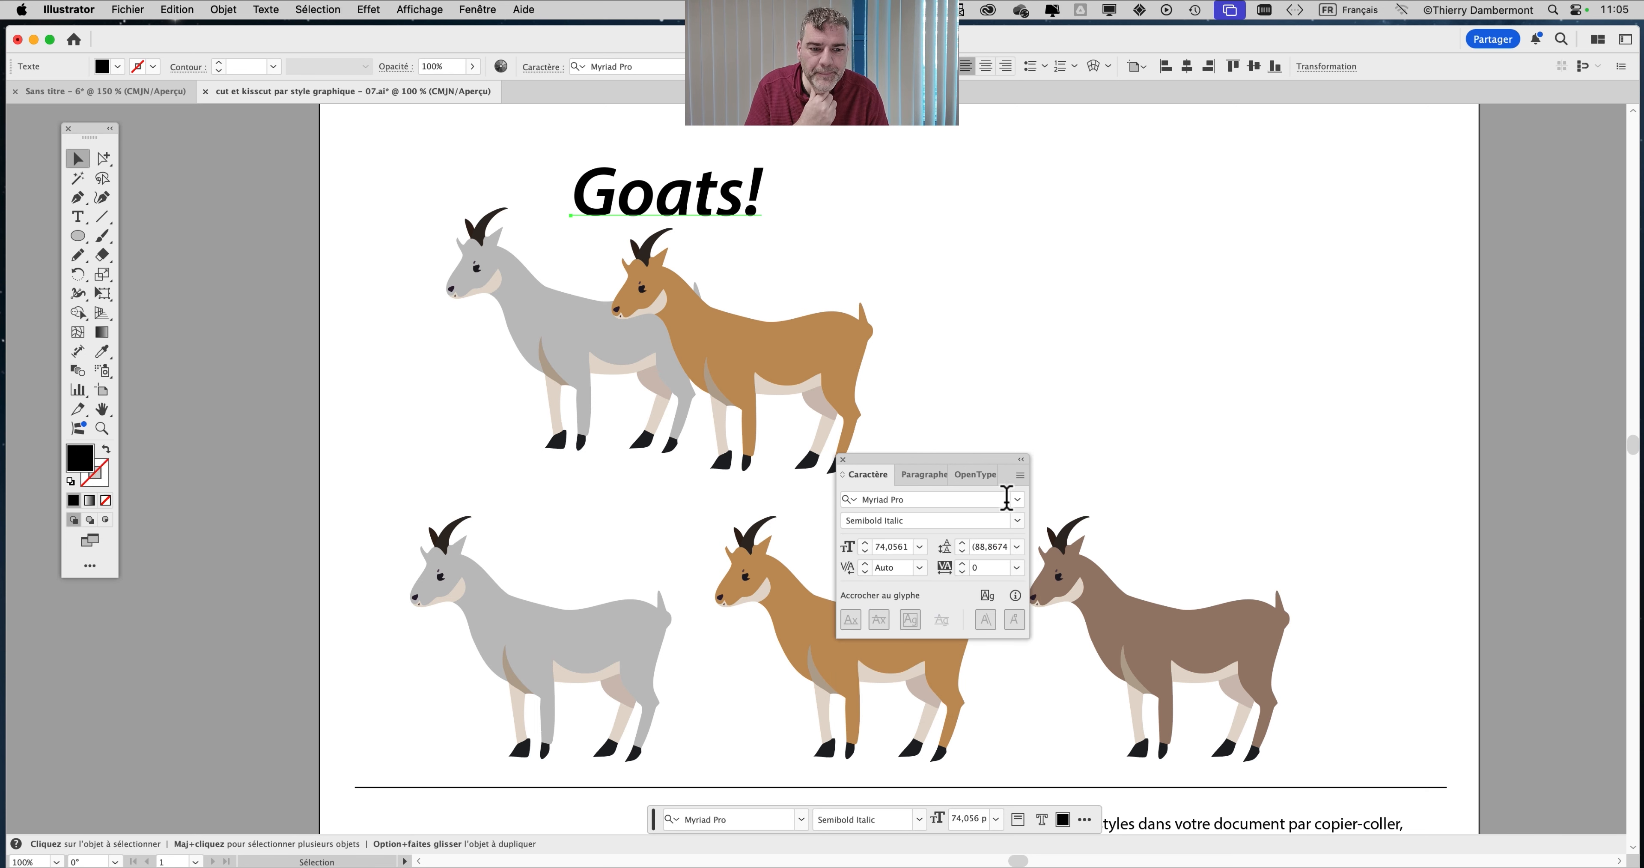
click(1018, 499)
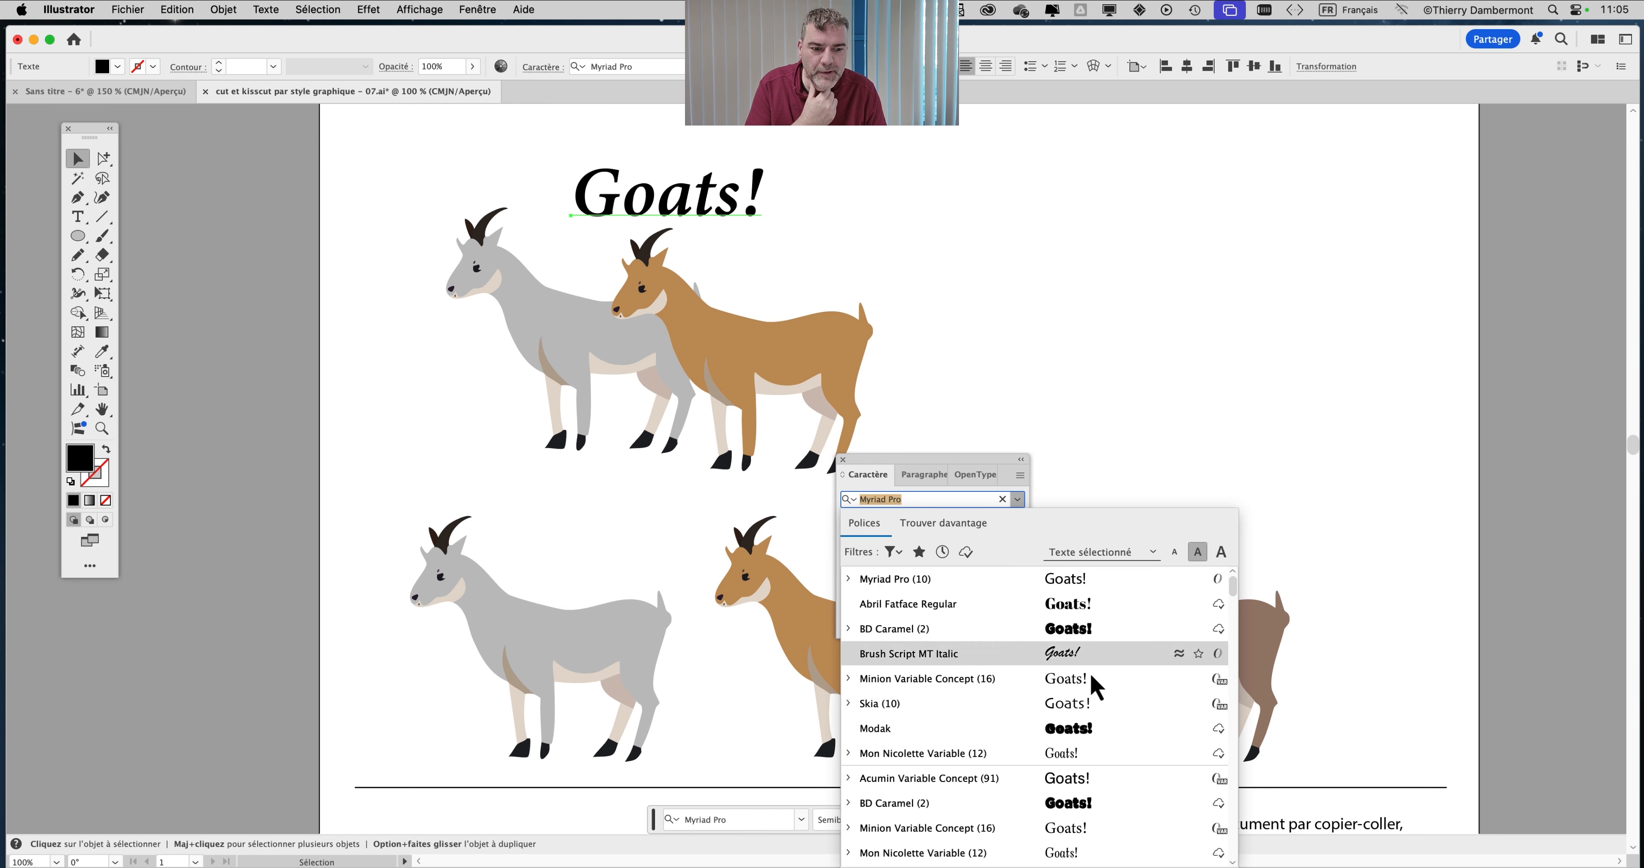
click(1092, 702)
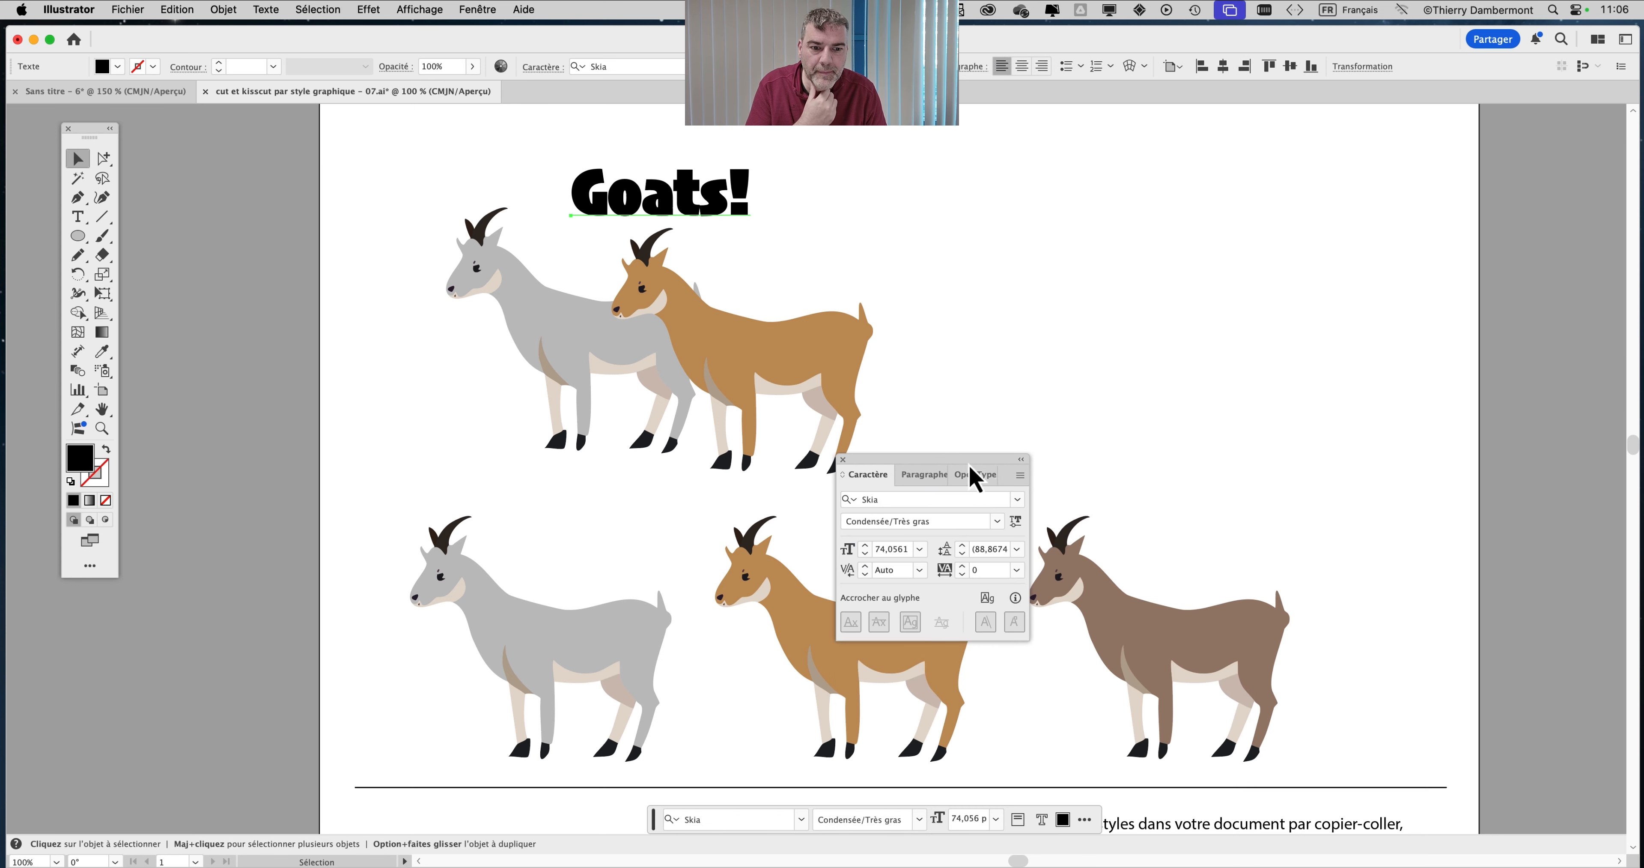
Increase the tracking of the "Goats!" text to 60
drag(974, 479, 1238, 276)
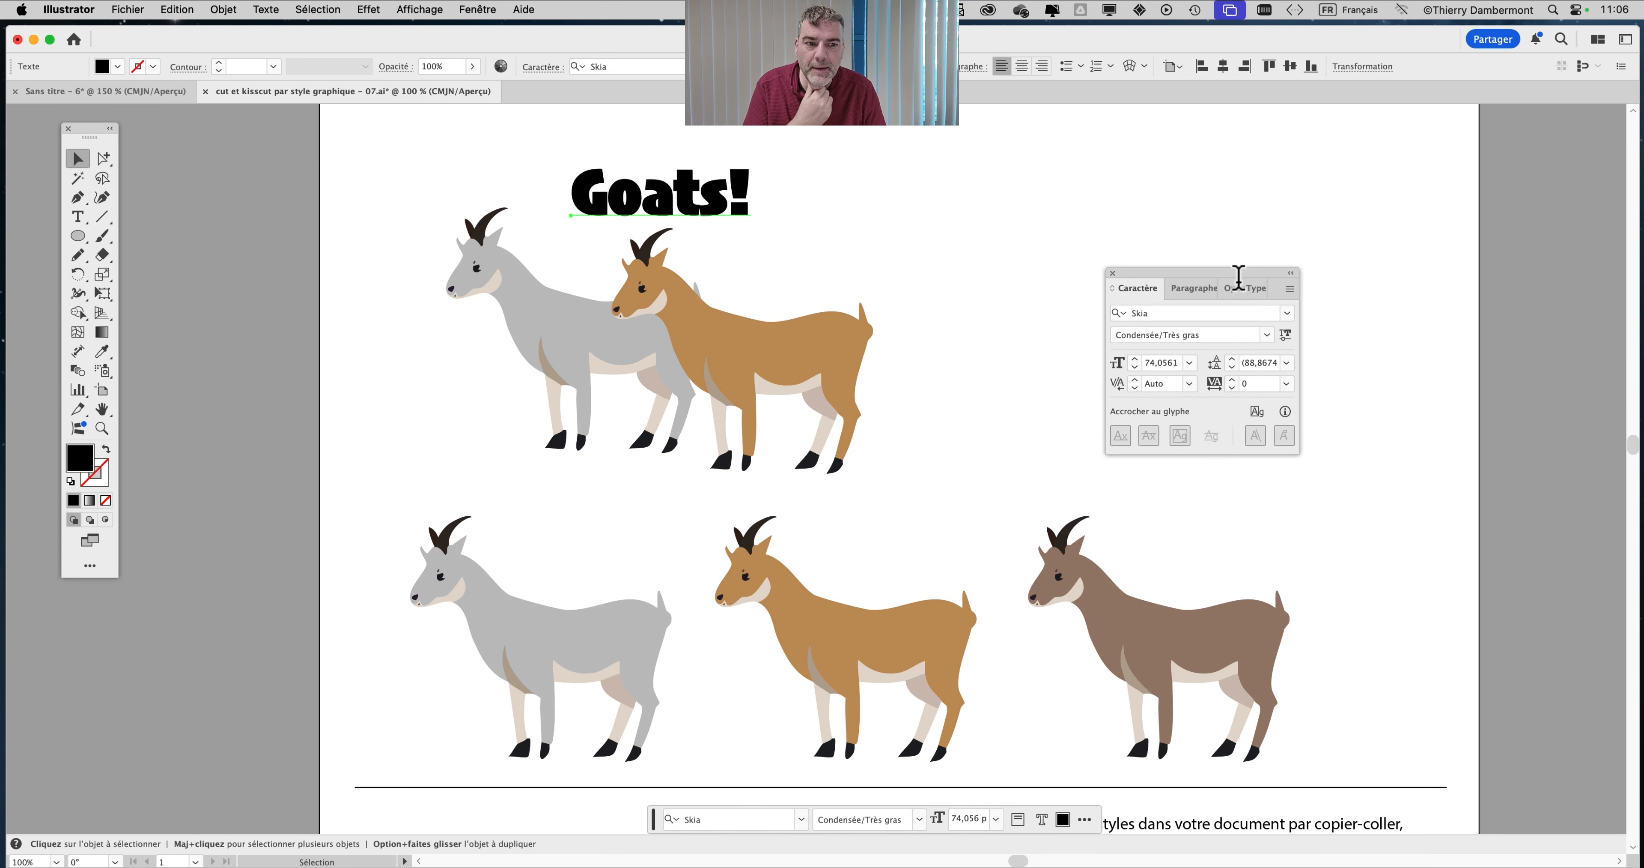
click(1231, 379)
click(1232, 379)
click(1232, 379)
click(1232, 379)
click(1232, 379)
click(1232, 379)
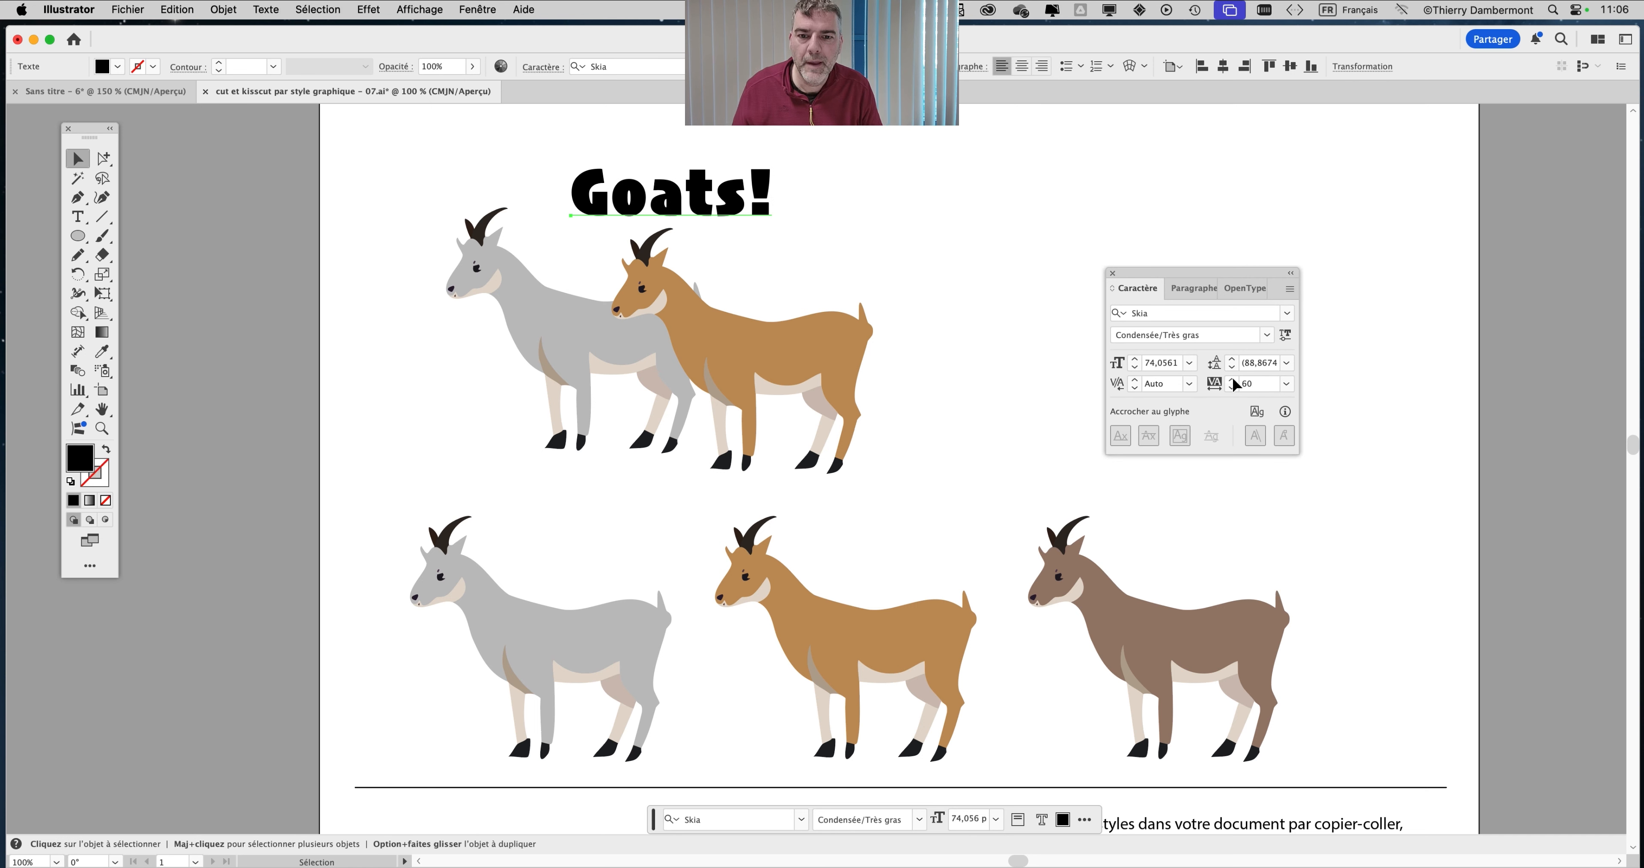
Enlarge the "Goats!" text to about 126 pt with Free Transform and place it above the orange goat's back
click(101, 293)
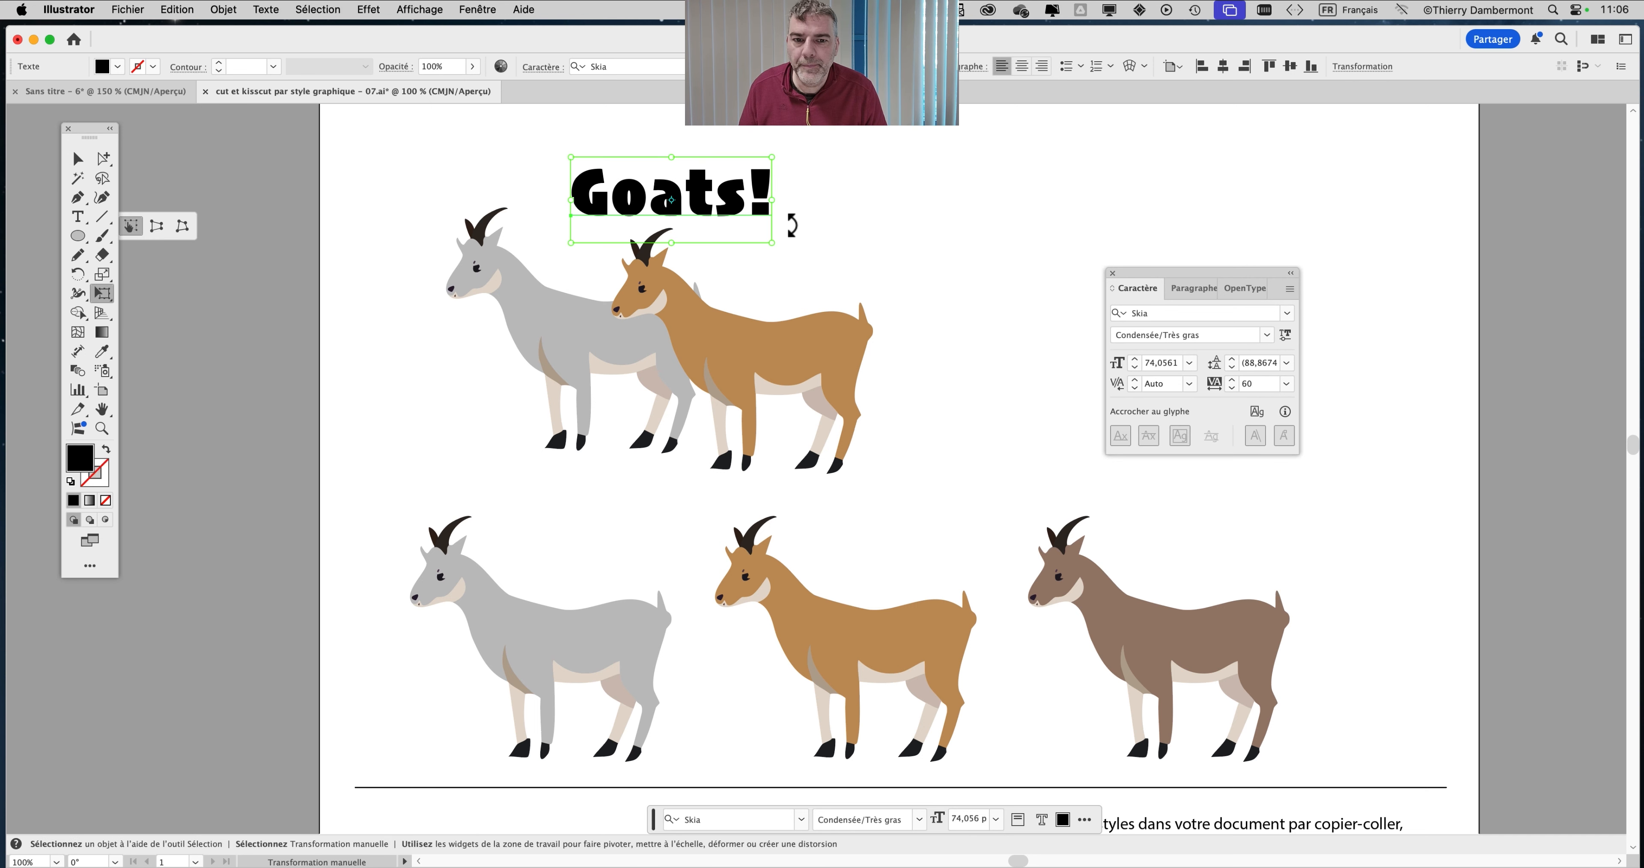
drag(769, 242, 913, 303)
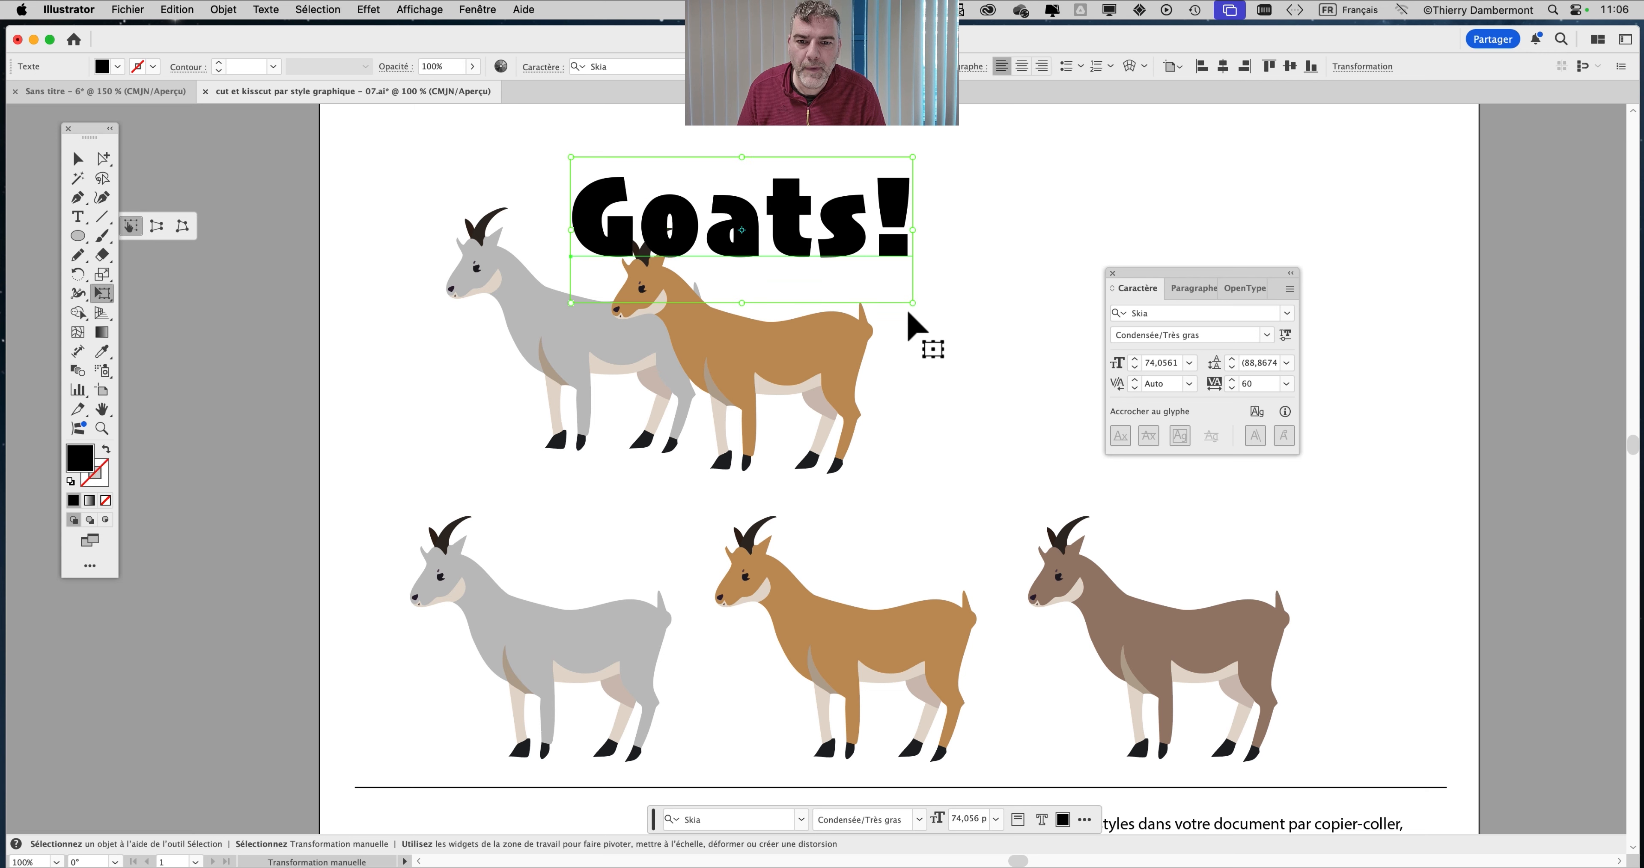
drag(734, 235, 707, 238)
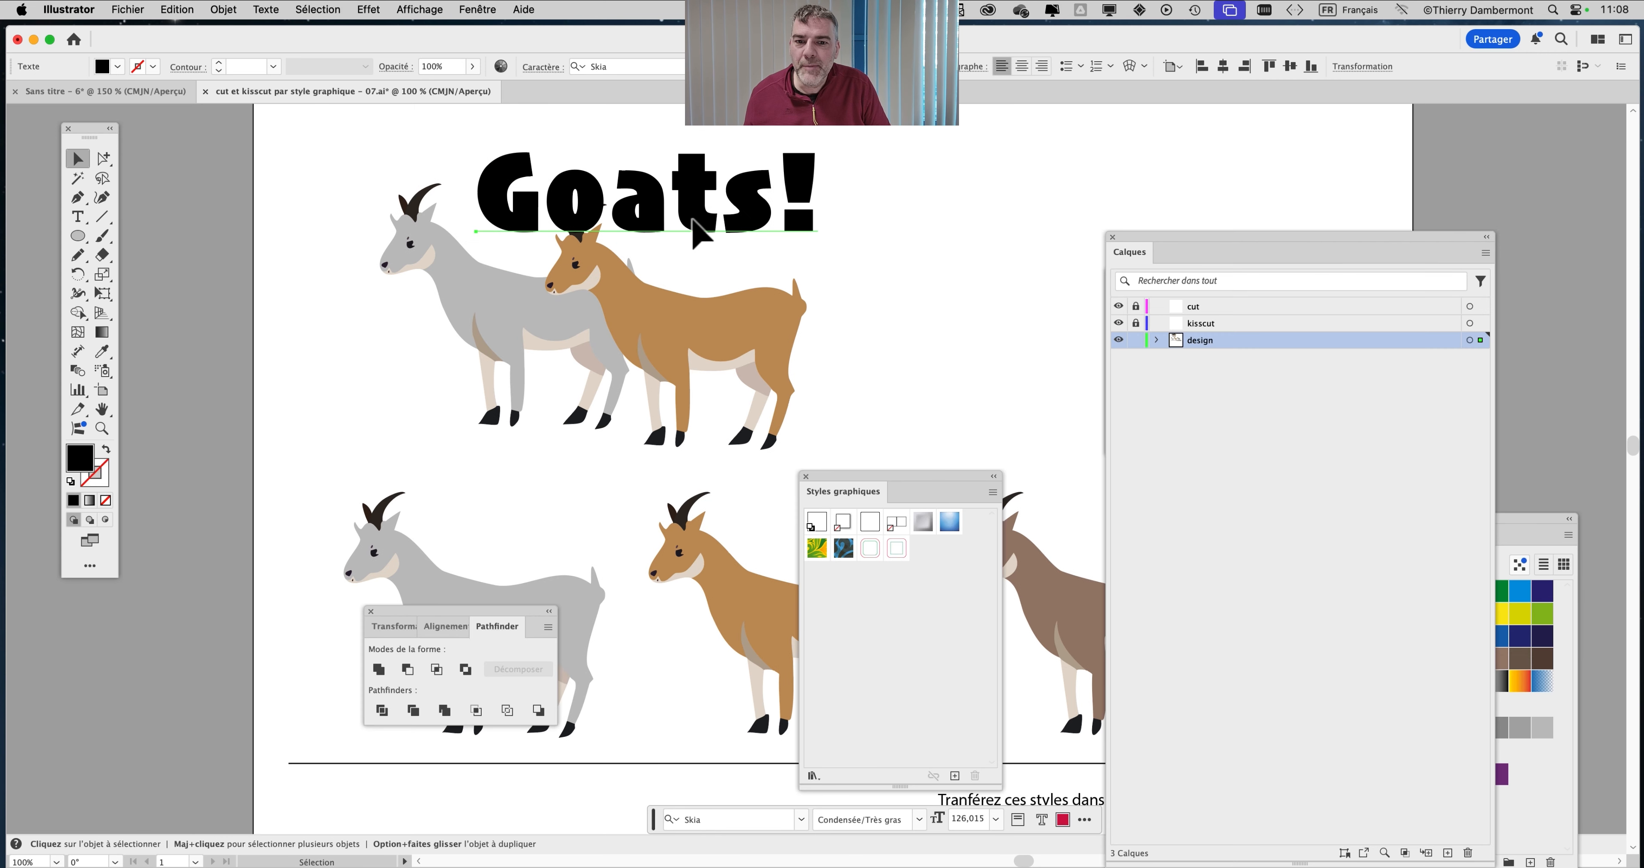
drag(697, 215, 857, 229)
click(356, 227)
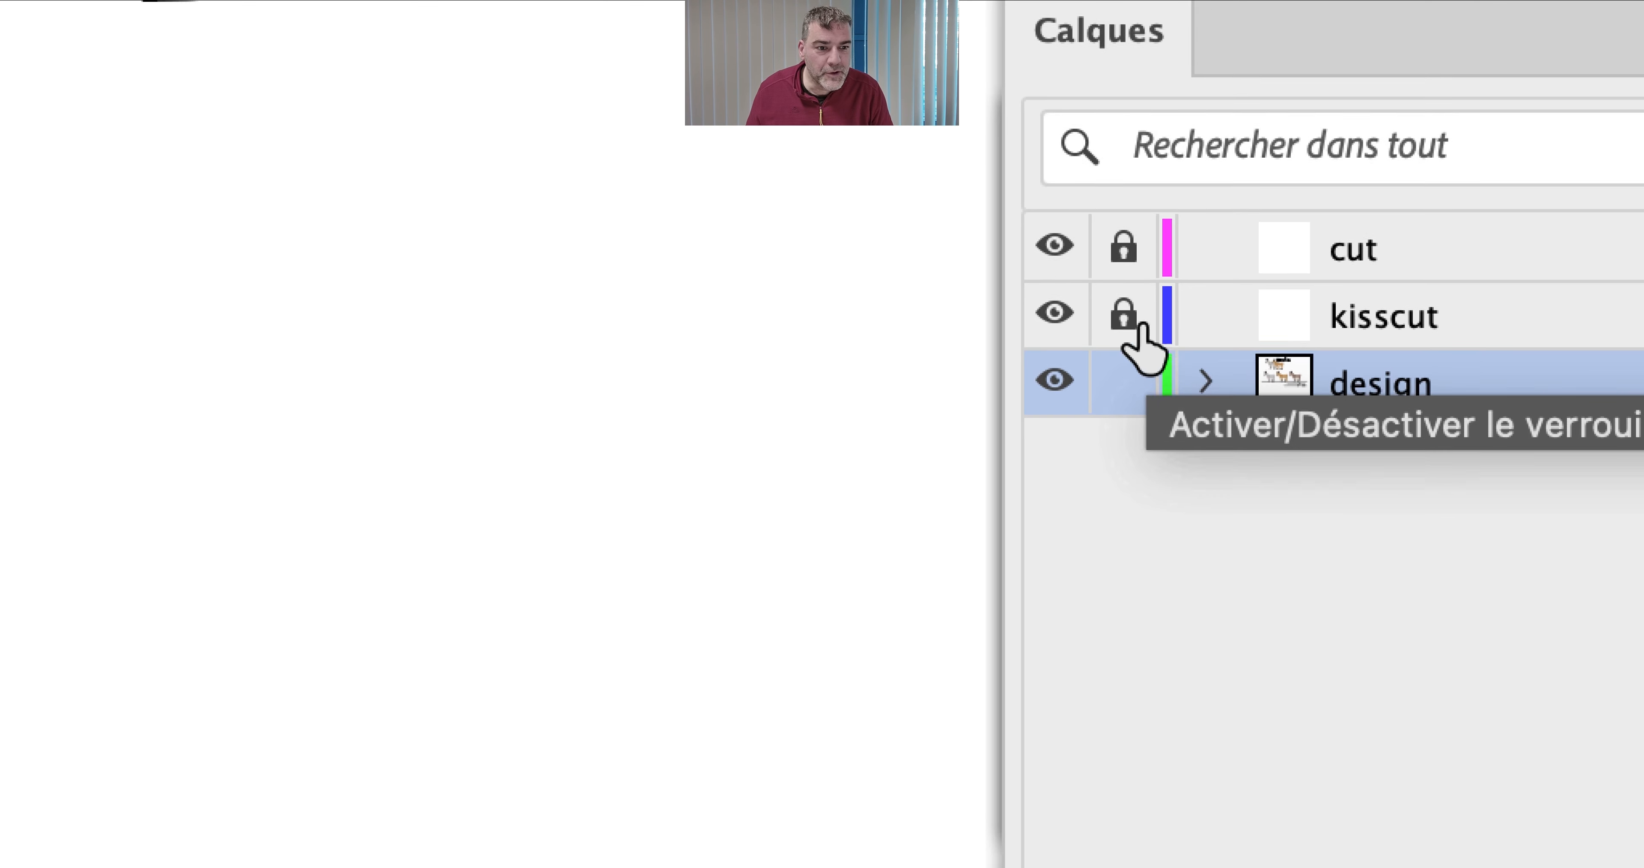
Copy the two upper goats and the "Goats!" text onto the unlocked kisscut layer, with the design layer locked and hidden
click(1137, 324)
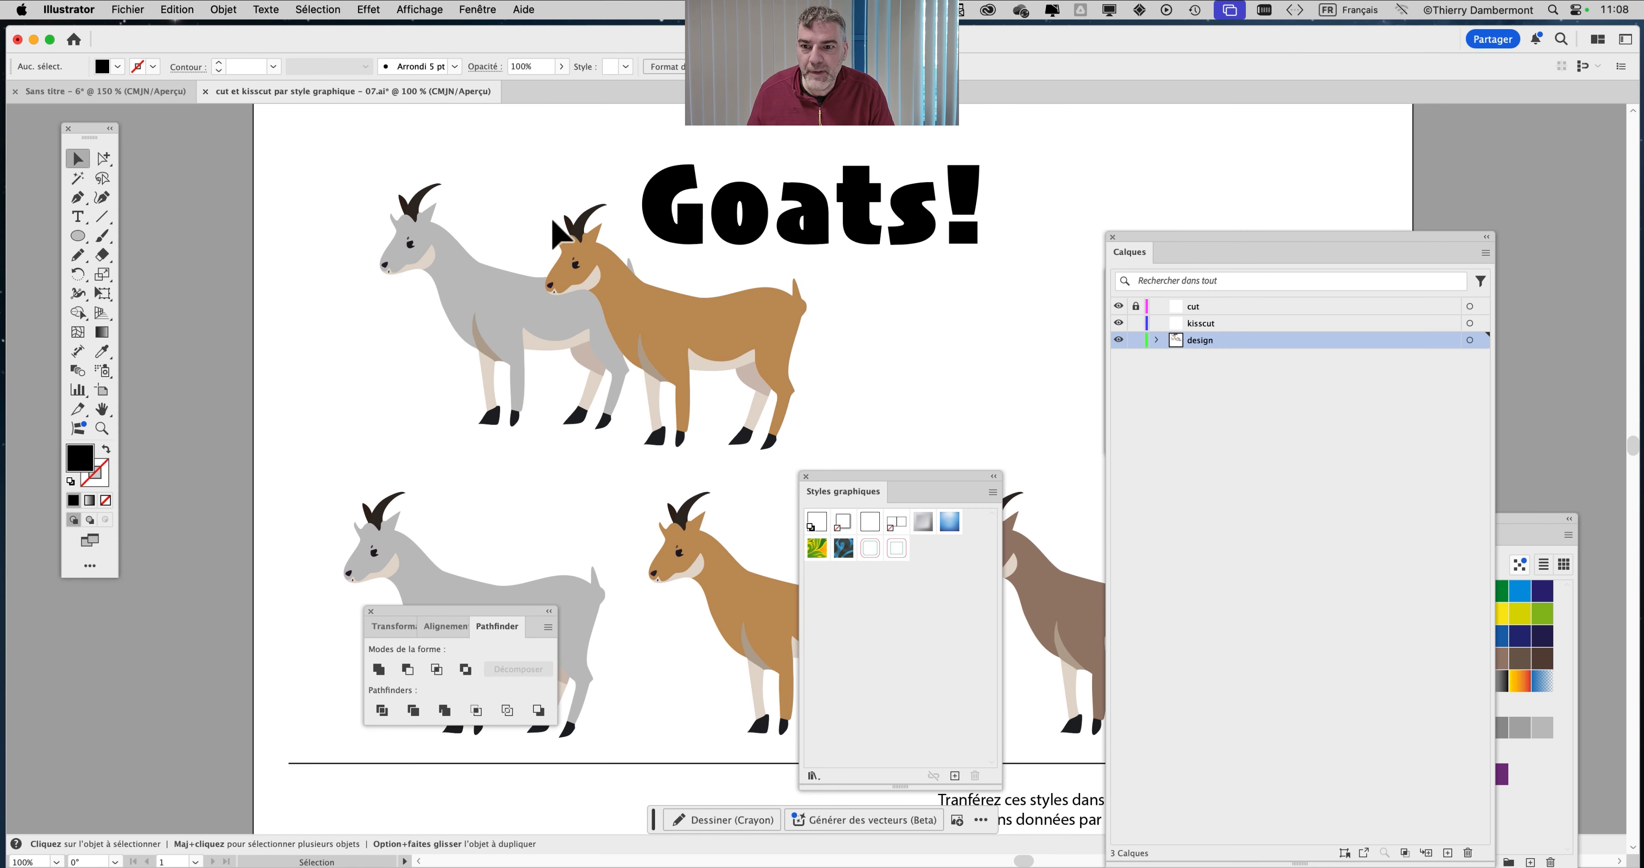
key(super+a)
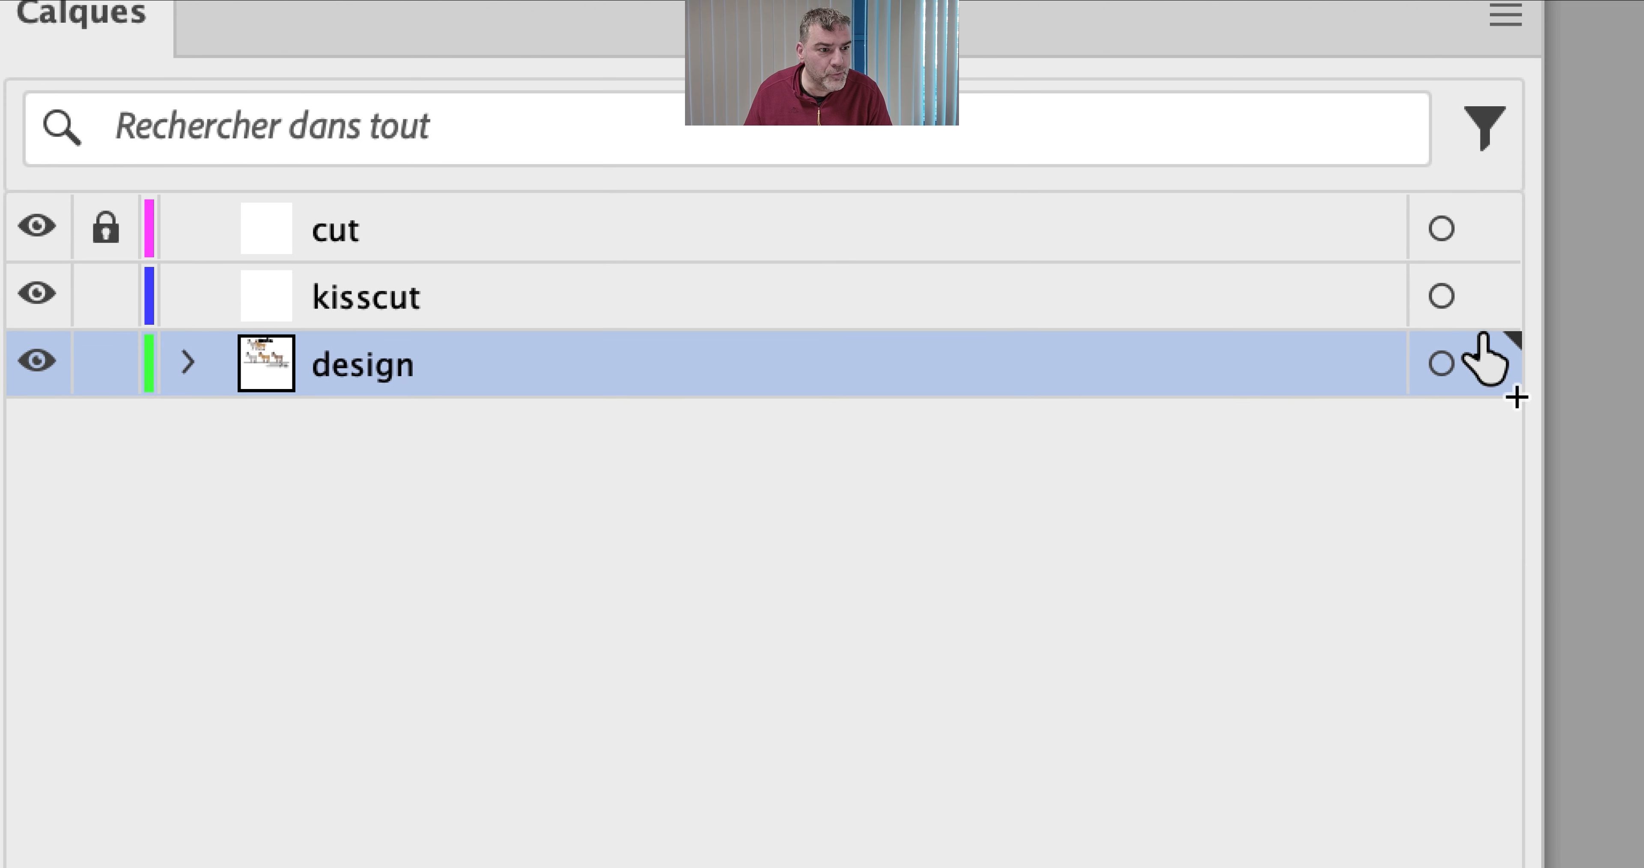
drag(1487, 358, 1487, 297)
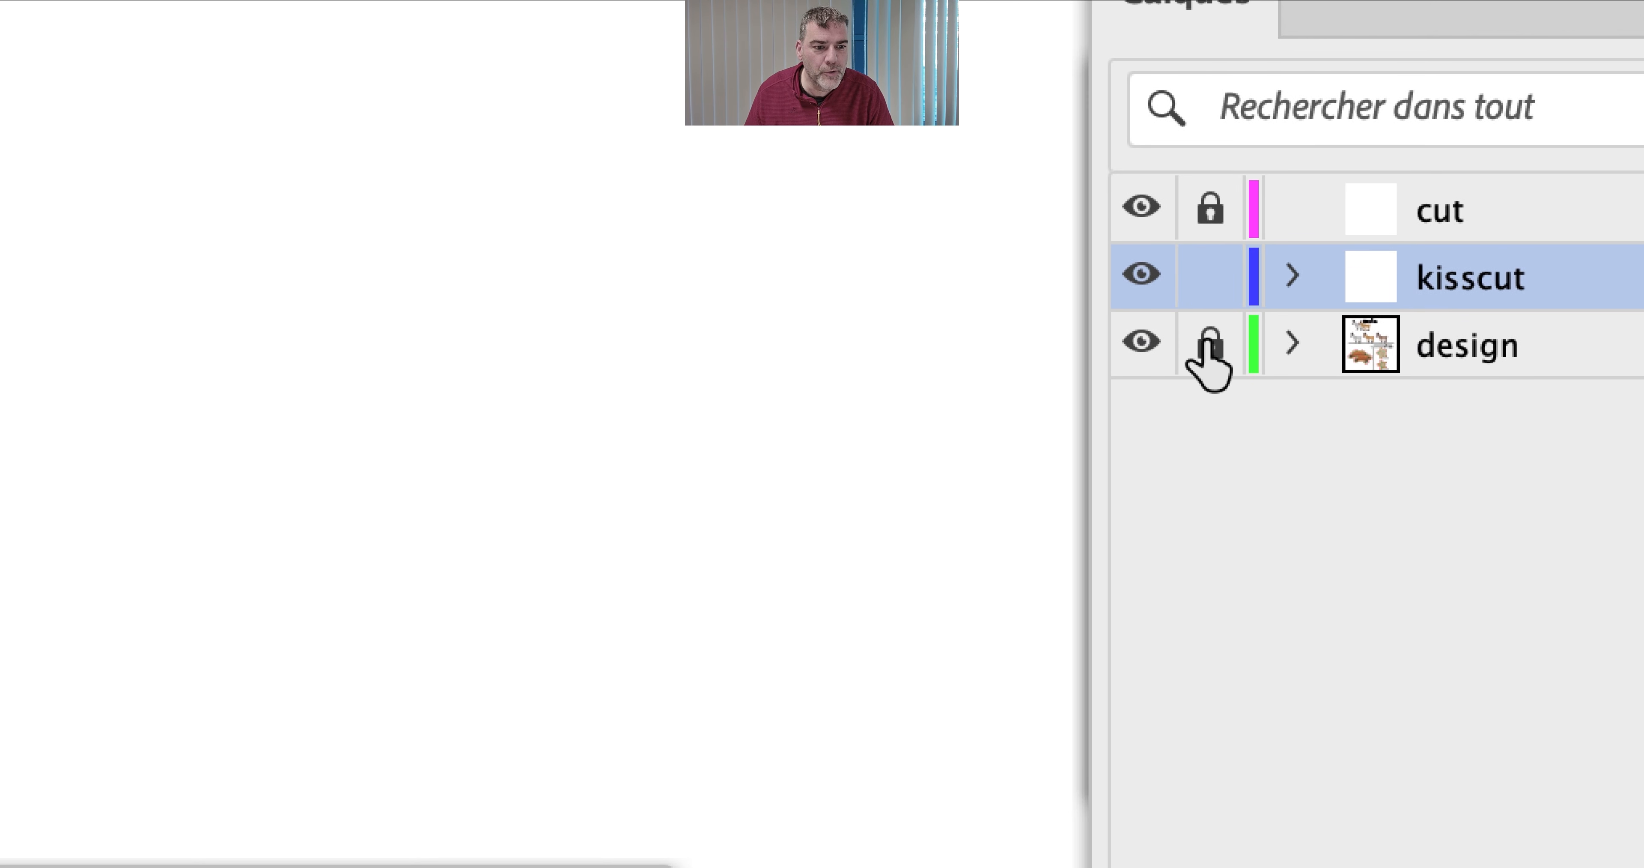
click(1141, 341)
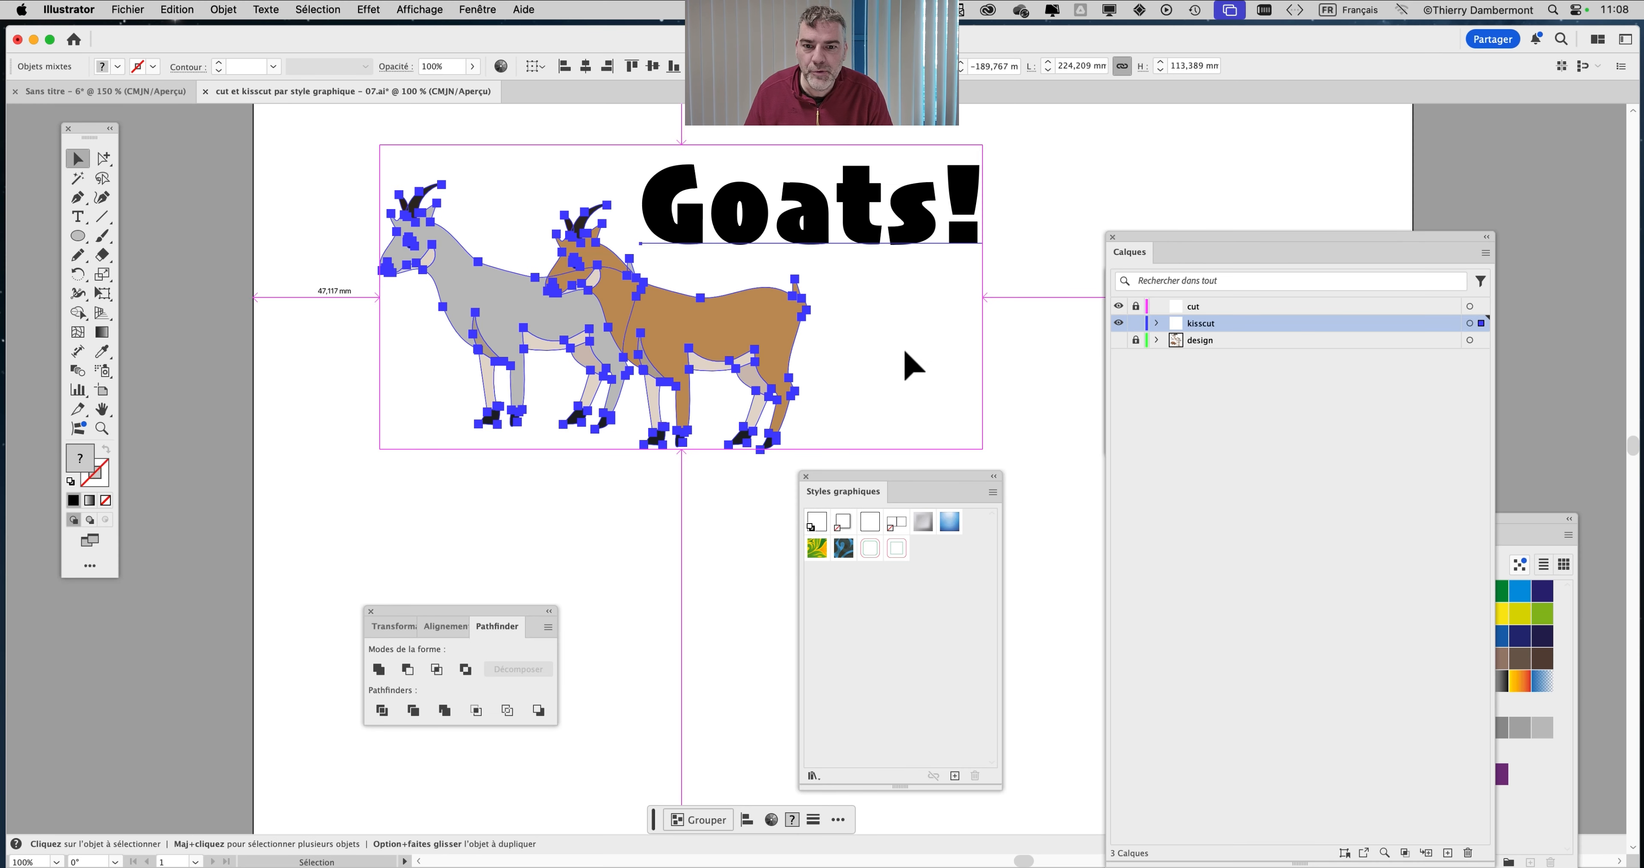
Convert the "Goats!" text on the kisscut layer to outlines
click(910, 239)
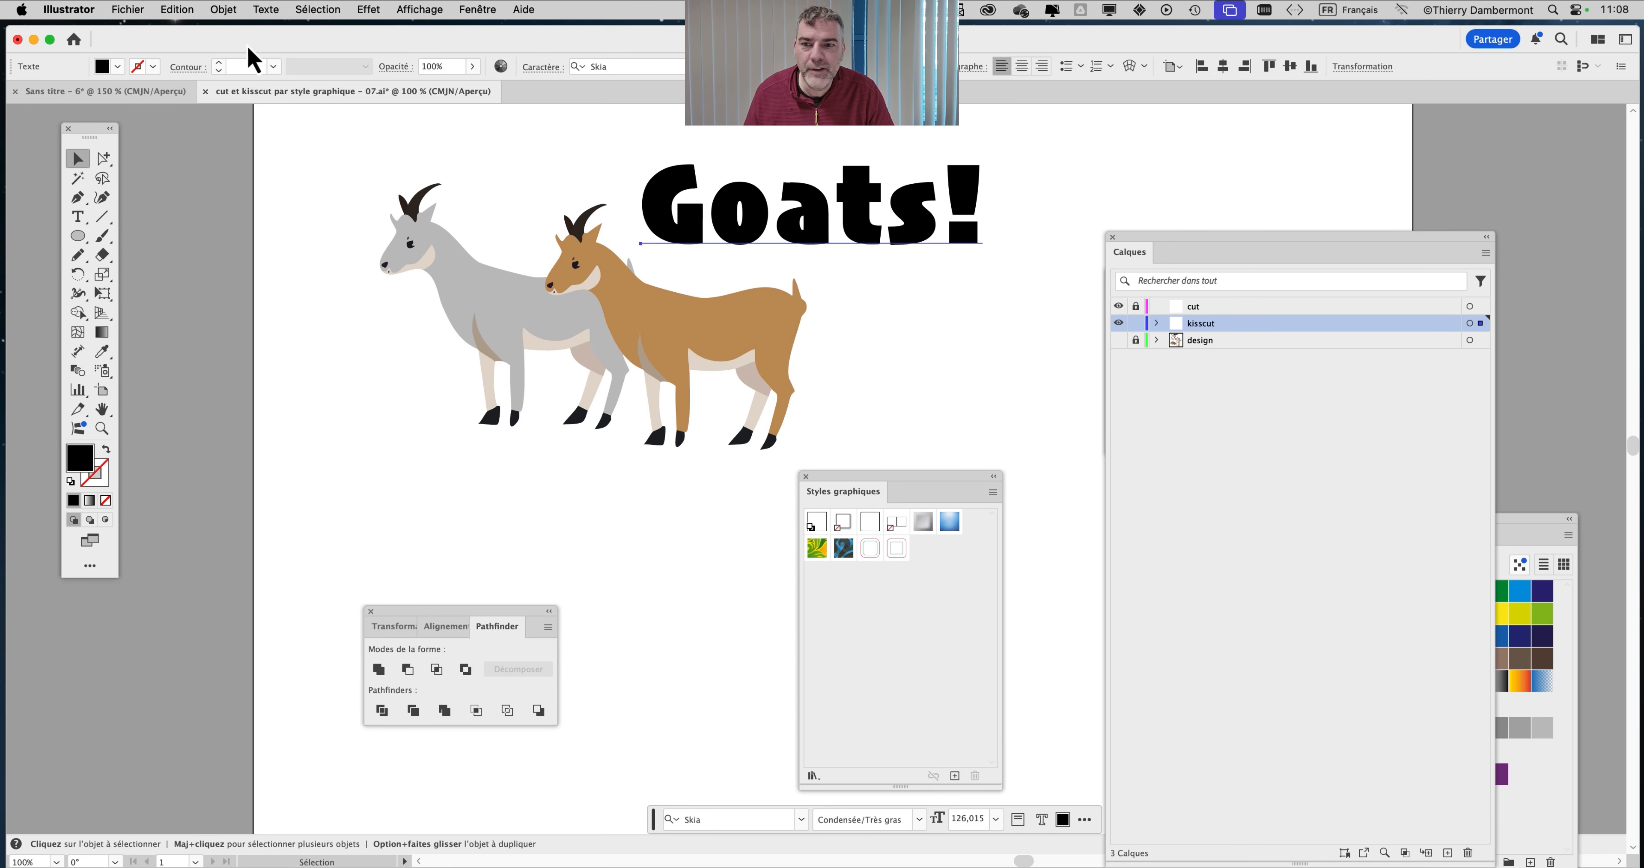
click(268, 10)
click(313, 316)
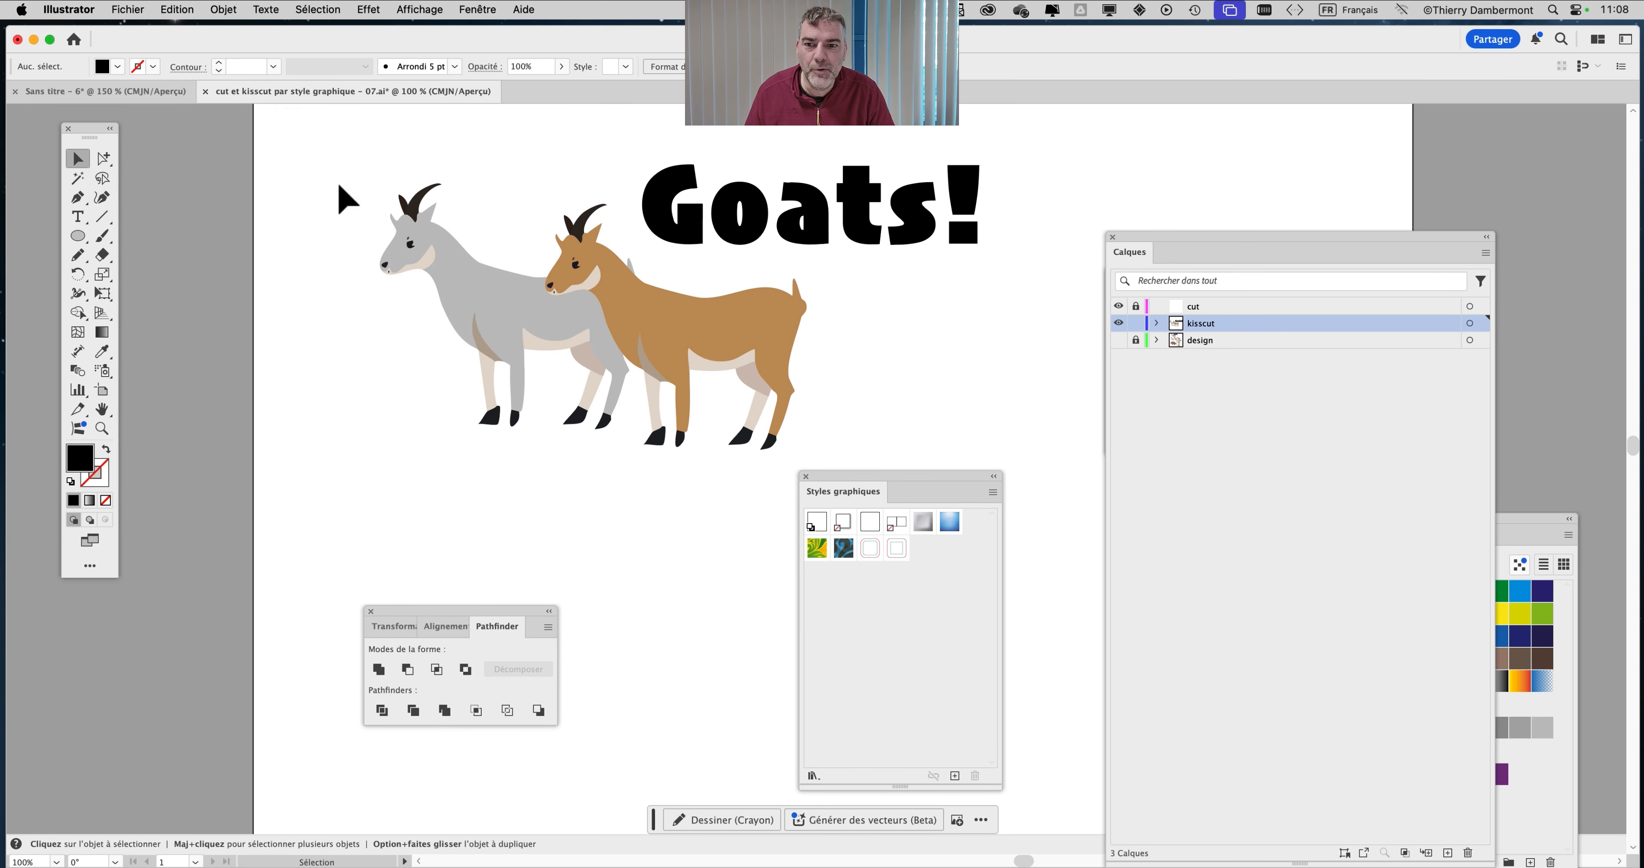
Unite both goats and the outlined "Goats!" lettering on the kisscut layer with Pathfinder
drag(308, 151, 990, 443)
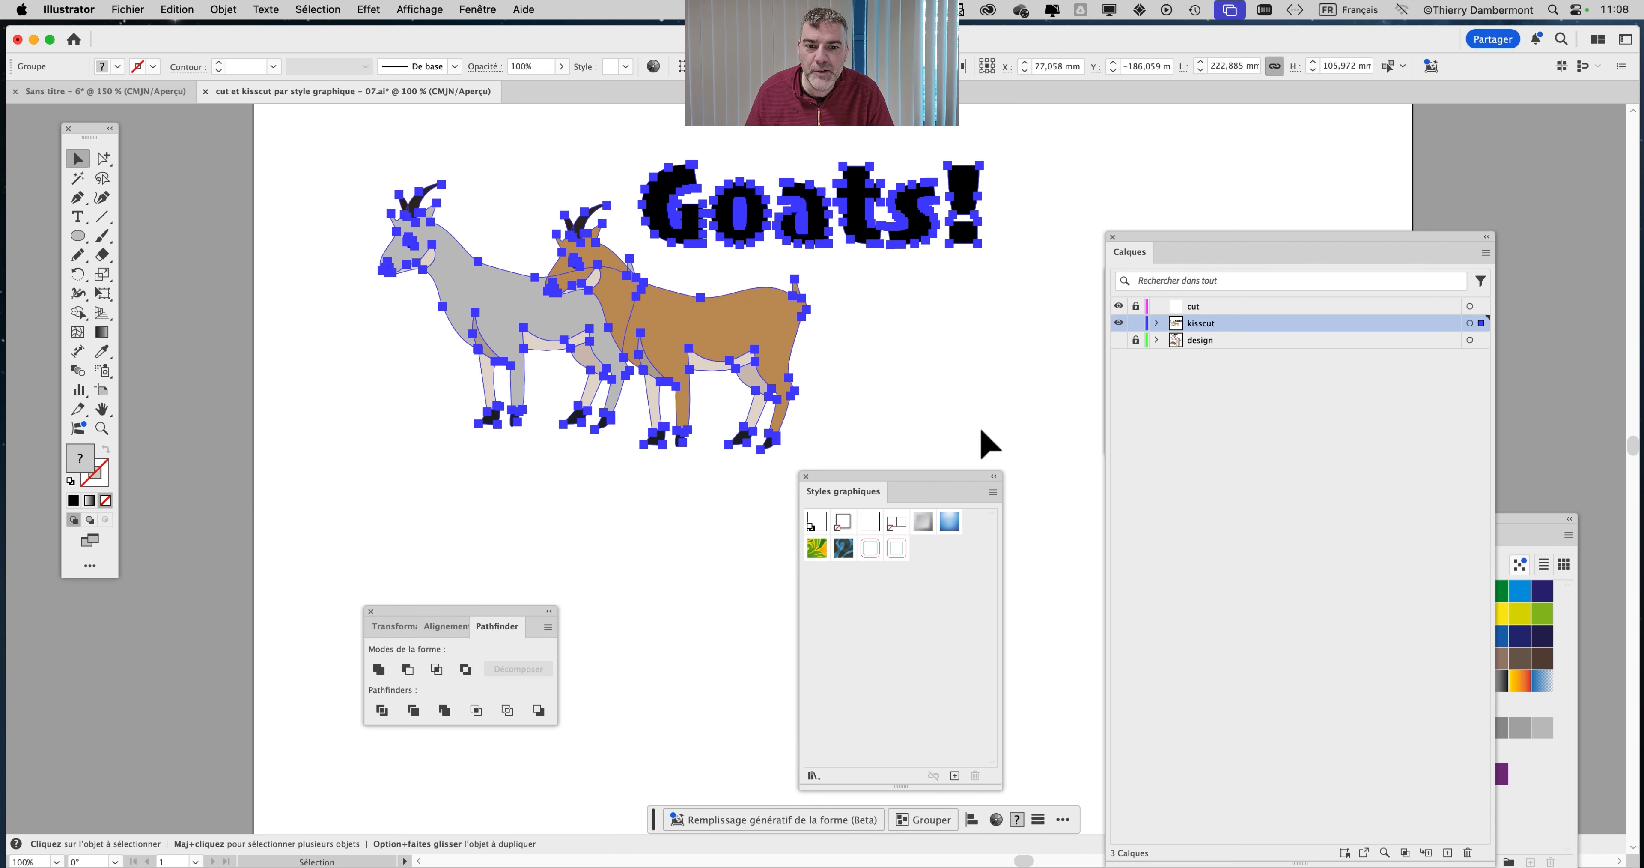
click(382, 670)
click(944, 434)
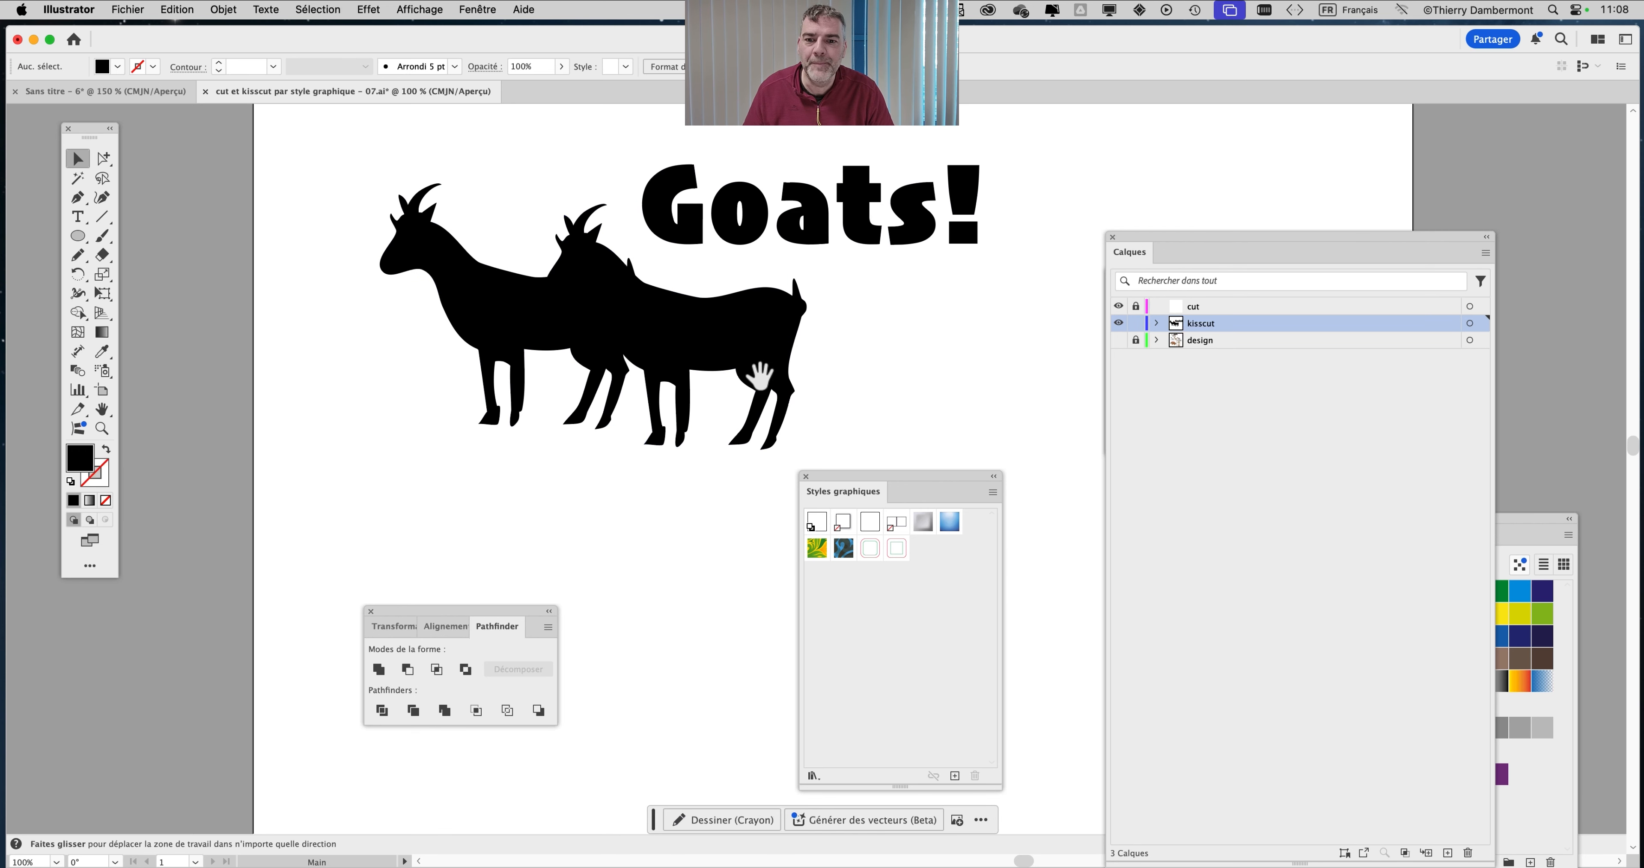
scroll(753, 367, right, 5)
Apply the graphic style with kisscut at 0 mm and cut at 5 mm to the united goats and lettering
click(305, 332)
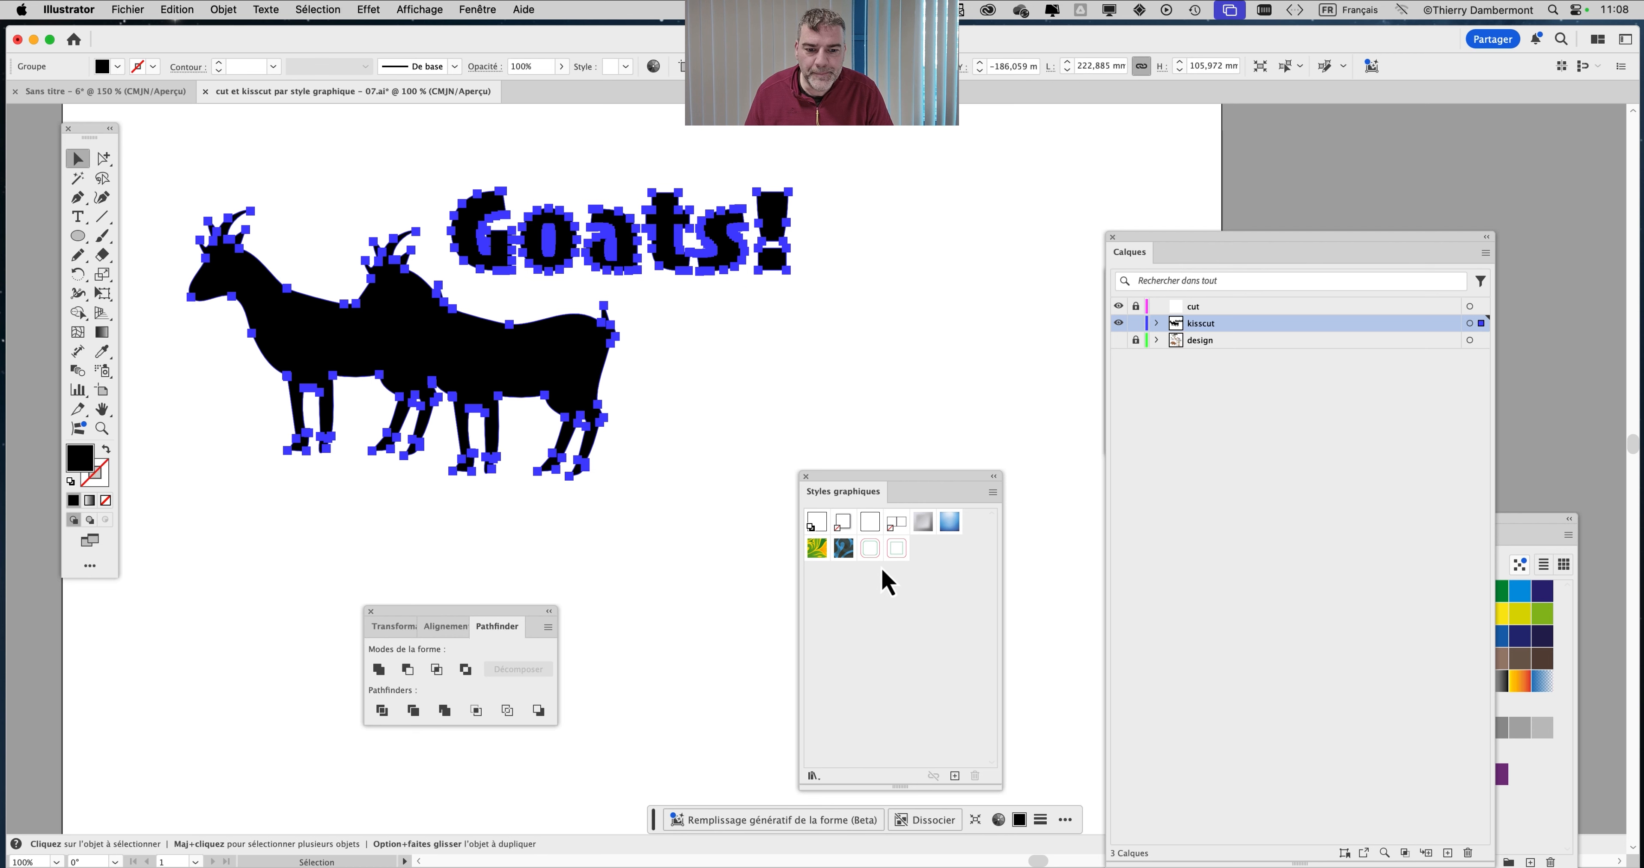
click(870, 547)
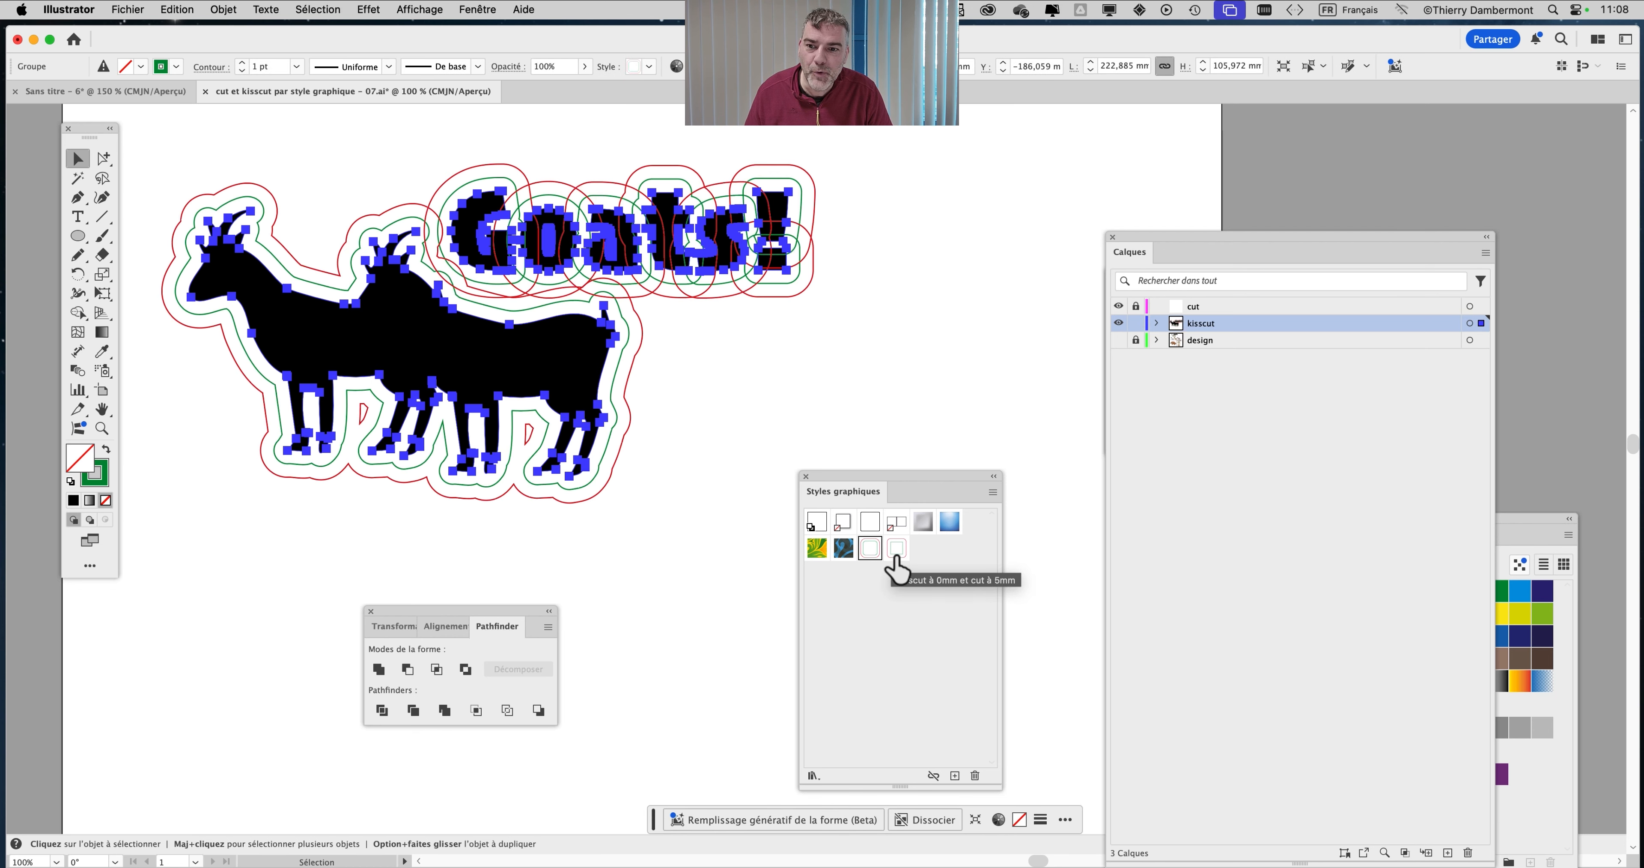
click(896, 554)
Target every individual path inside the kisscut layer's group and set their fill to none
drag(1299, 242, 1081, 129)
click(1084, 207)
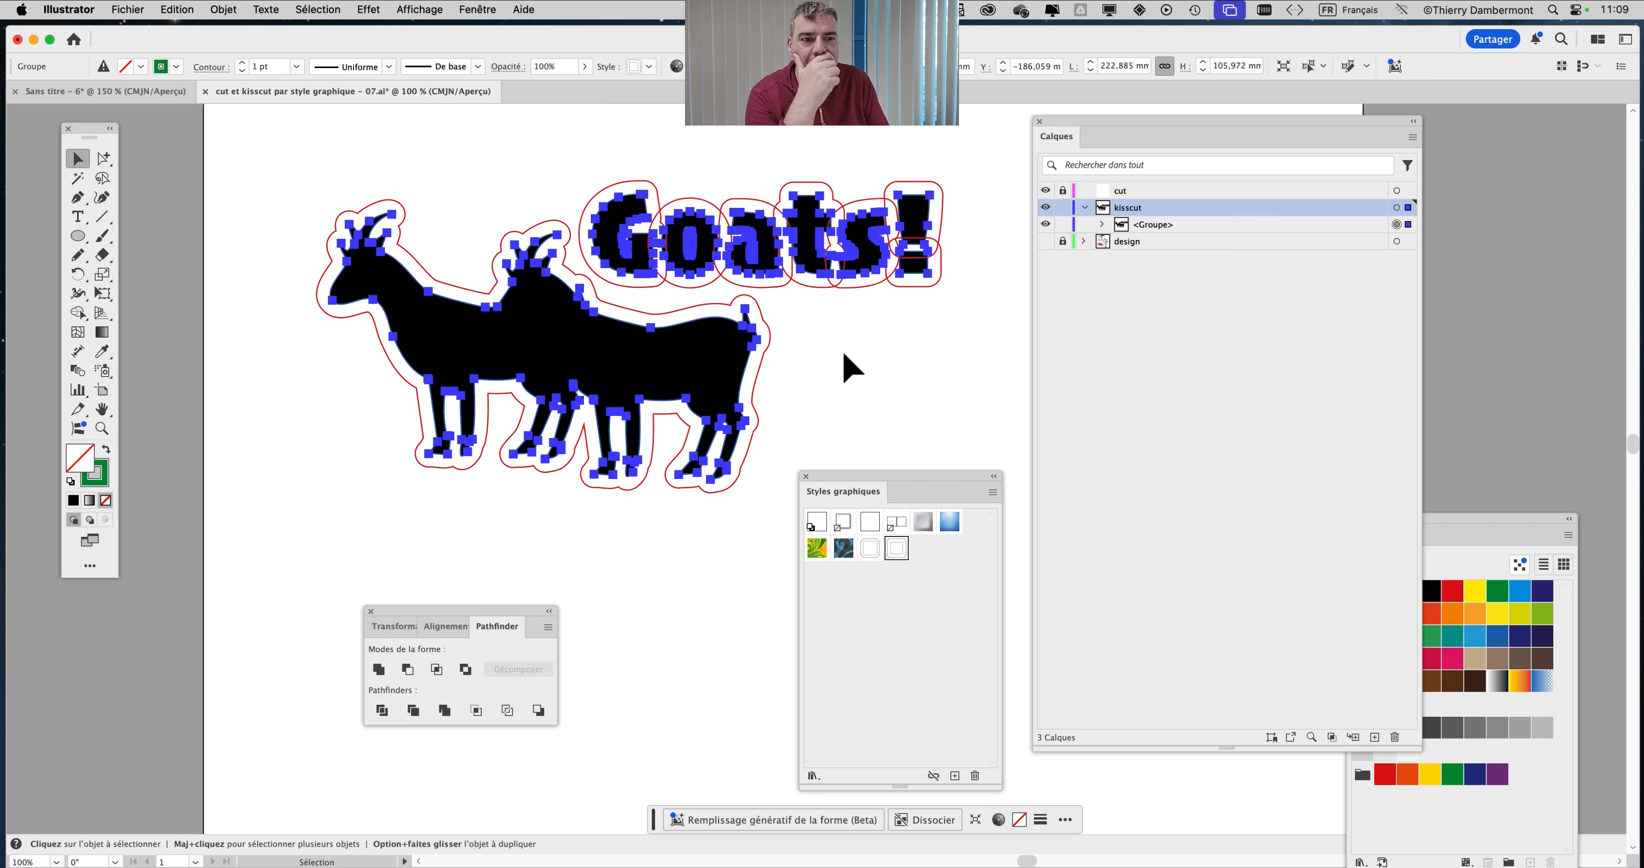
click(1102, 224)
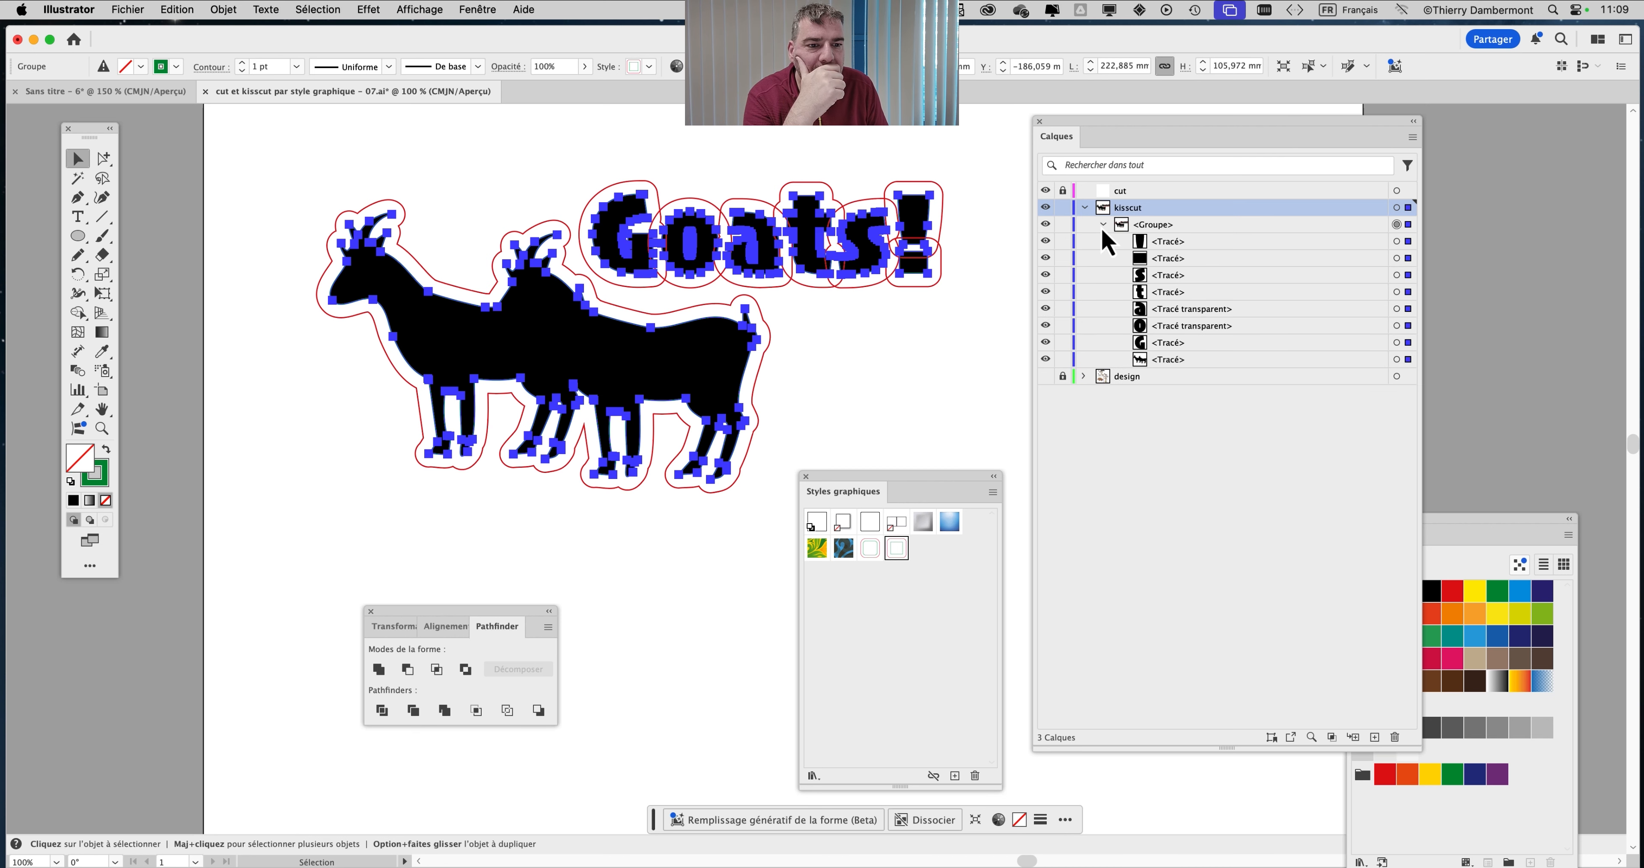
click(1102, 224)
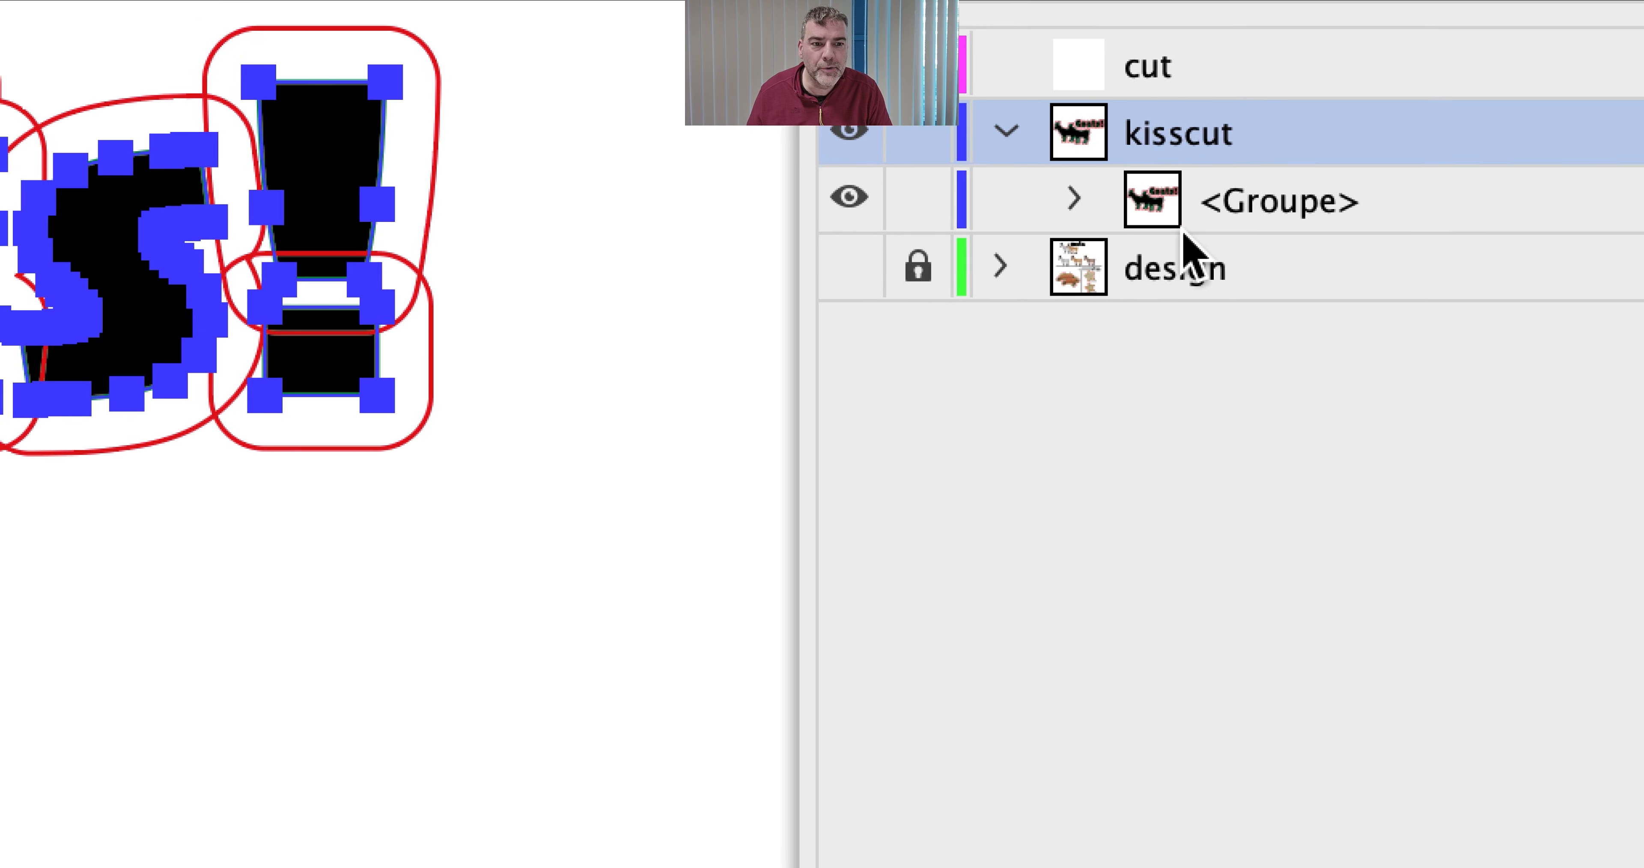
click(1074, 198)
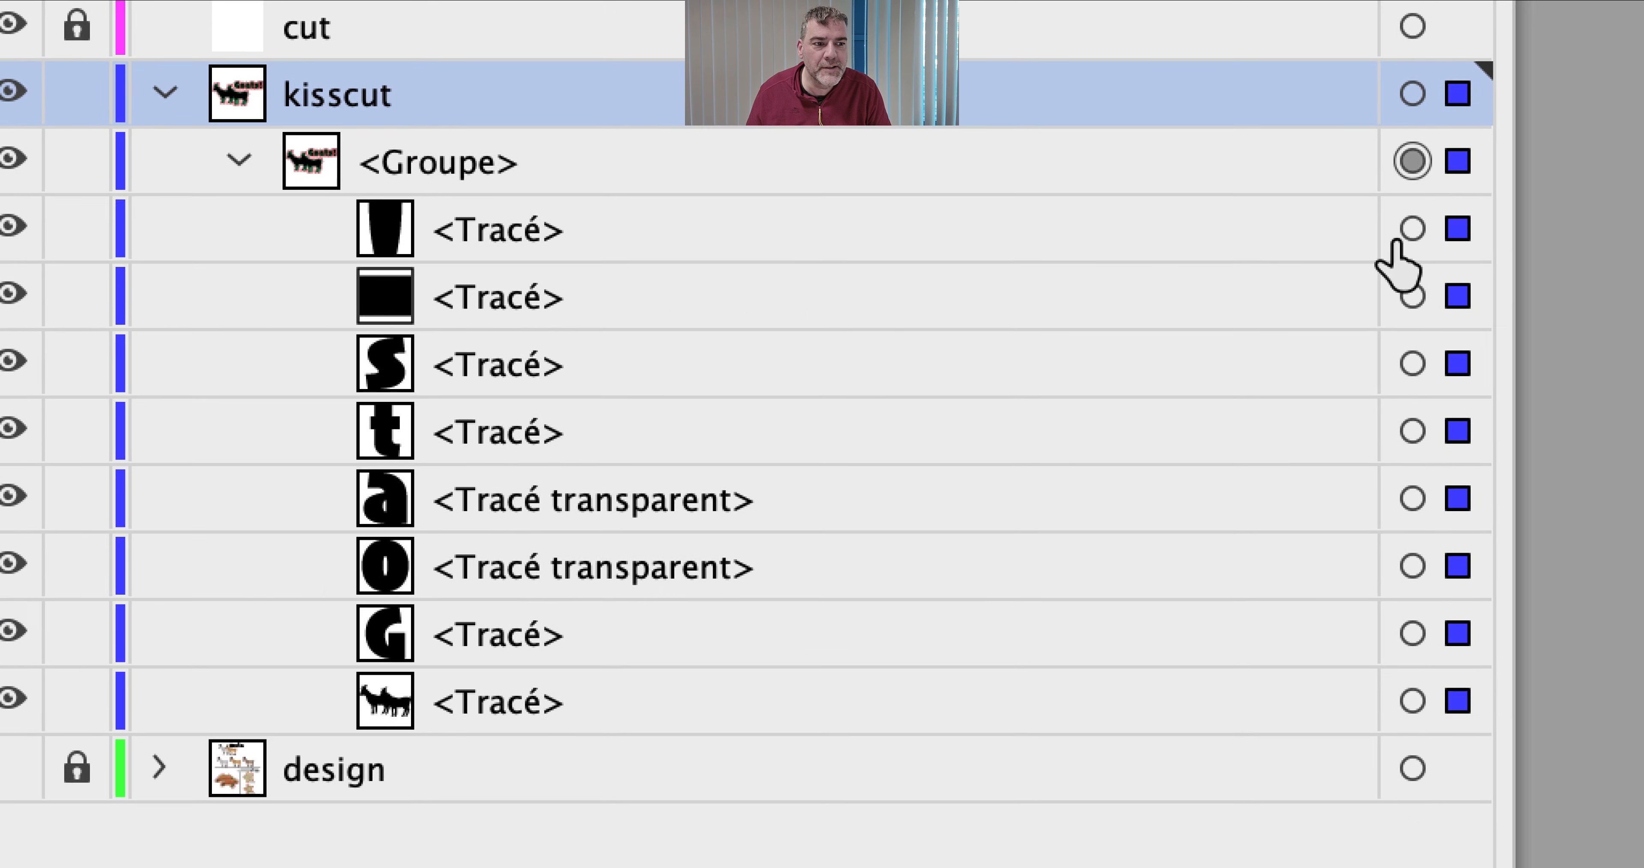
click(1399, 240)
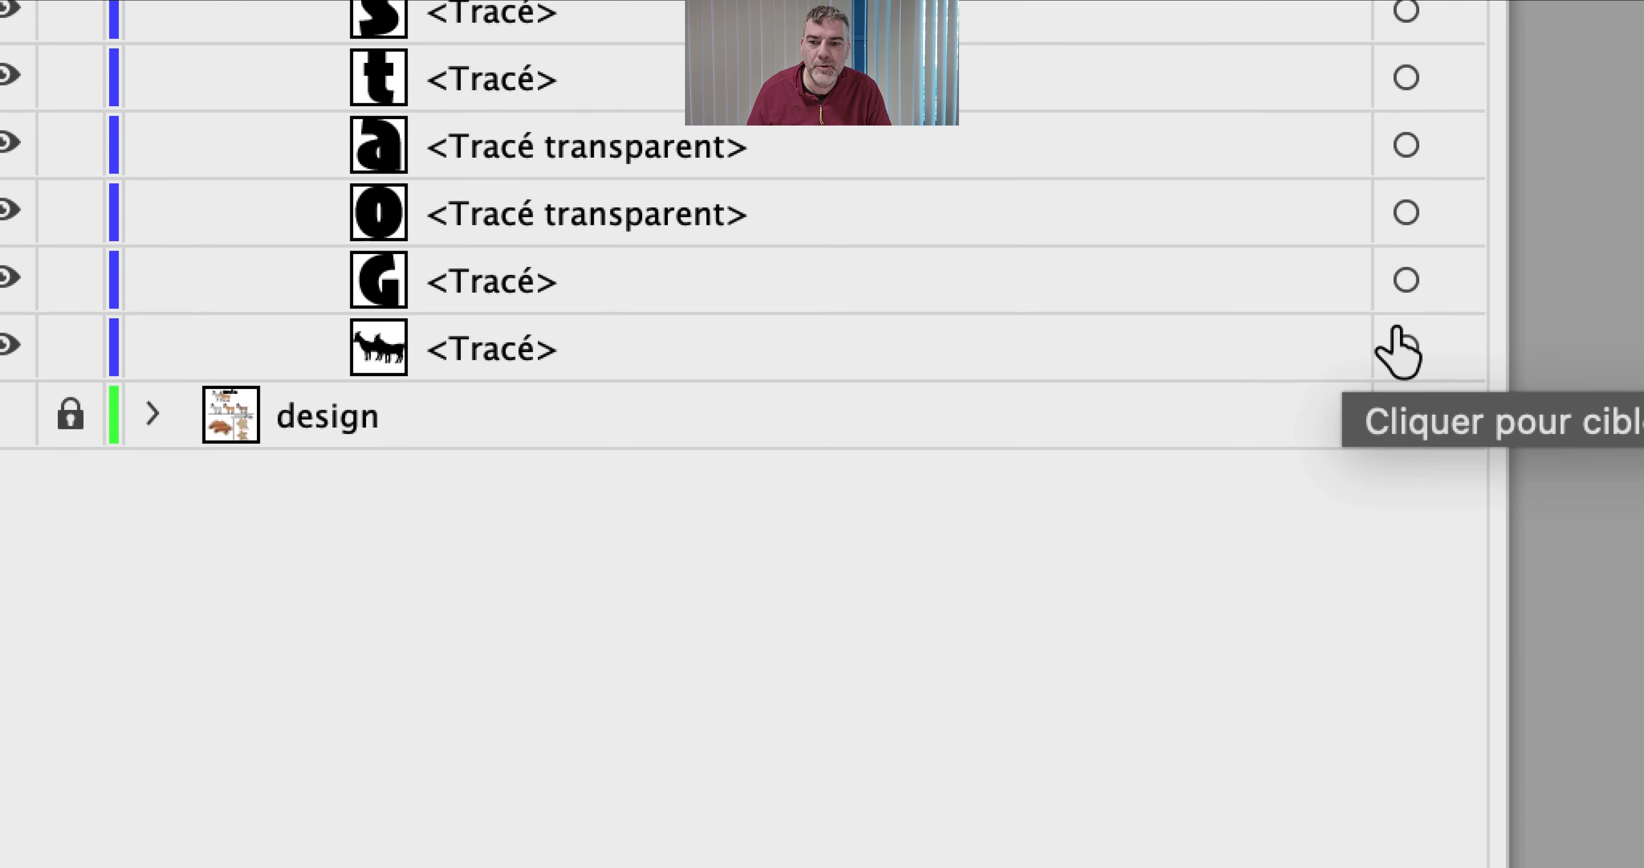
shift+click(1406, 312)
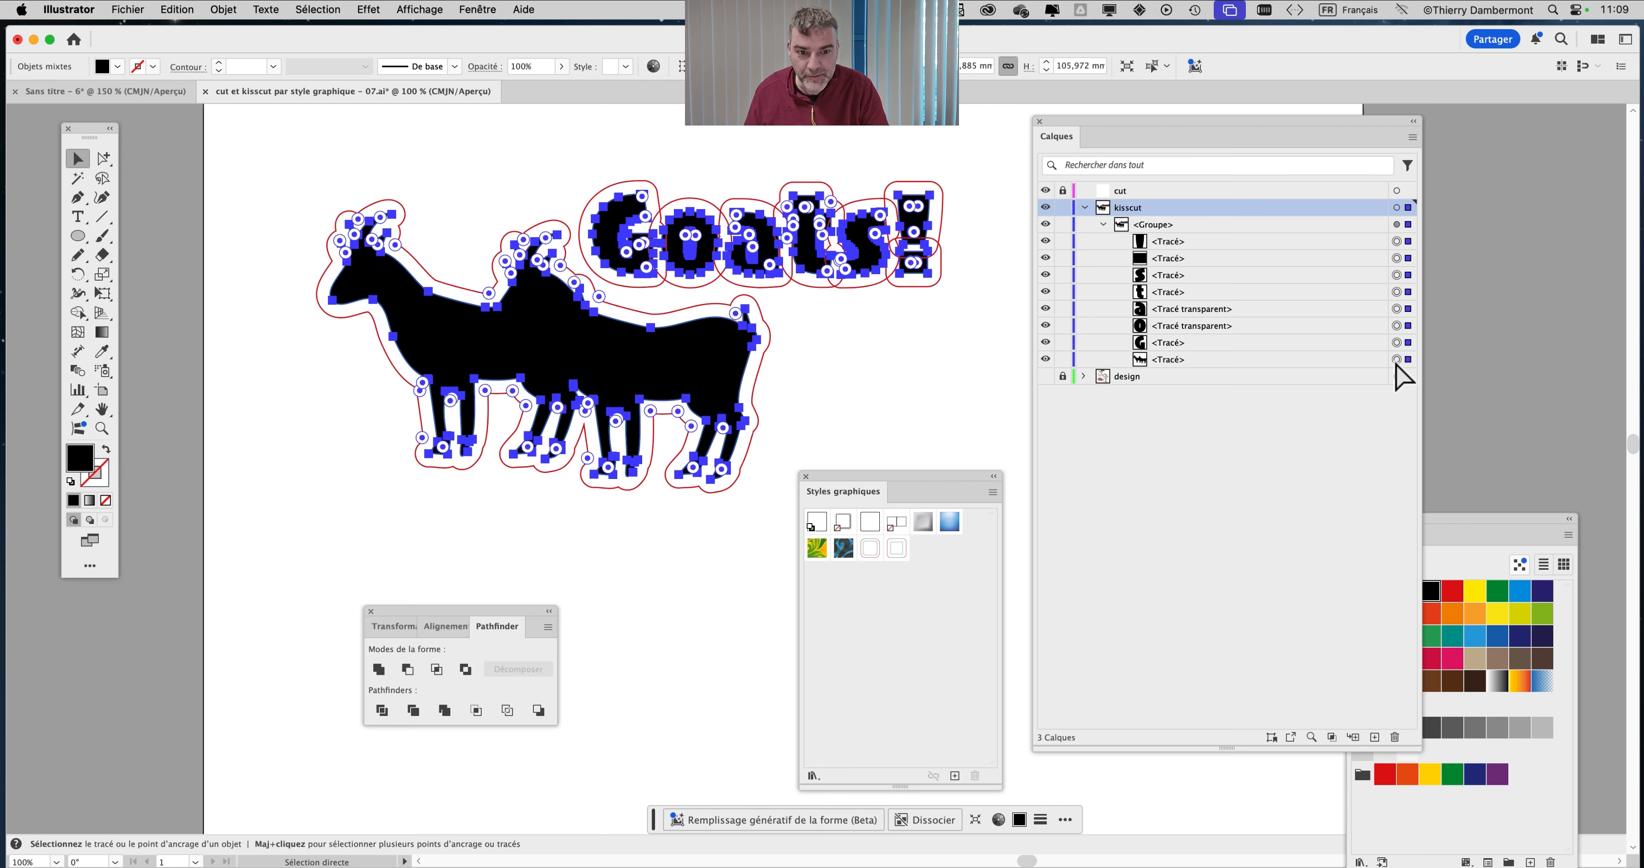
key(v)
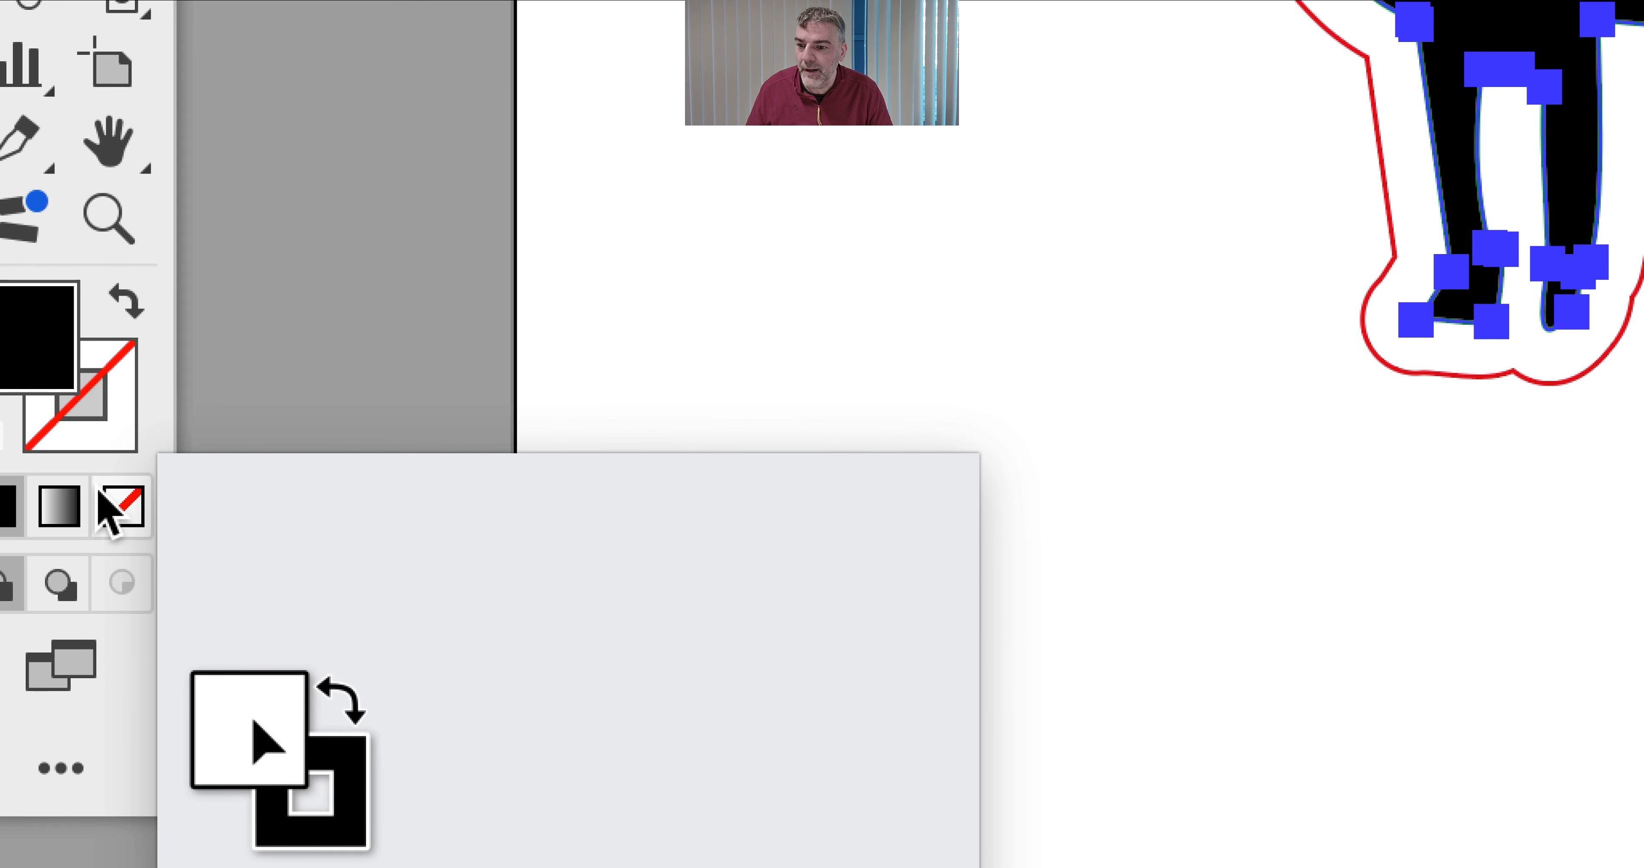
click(102, 496)
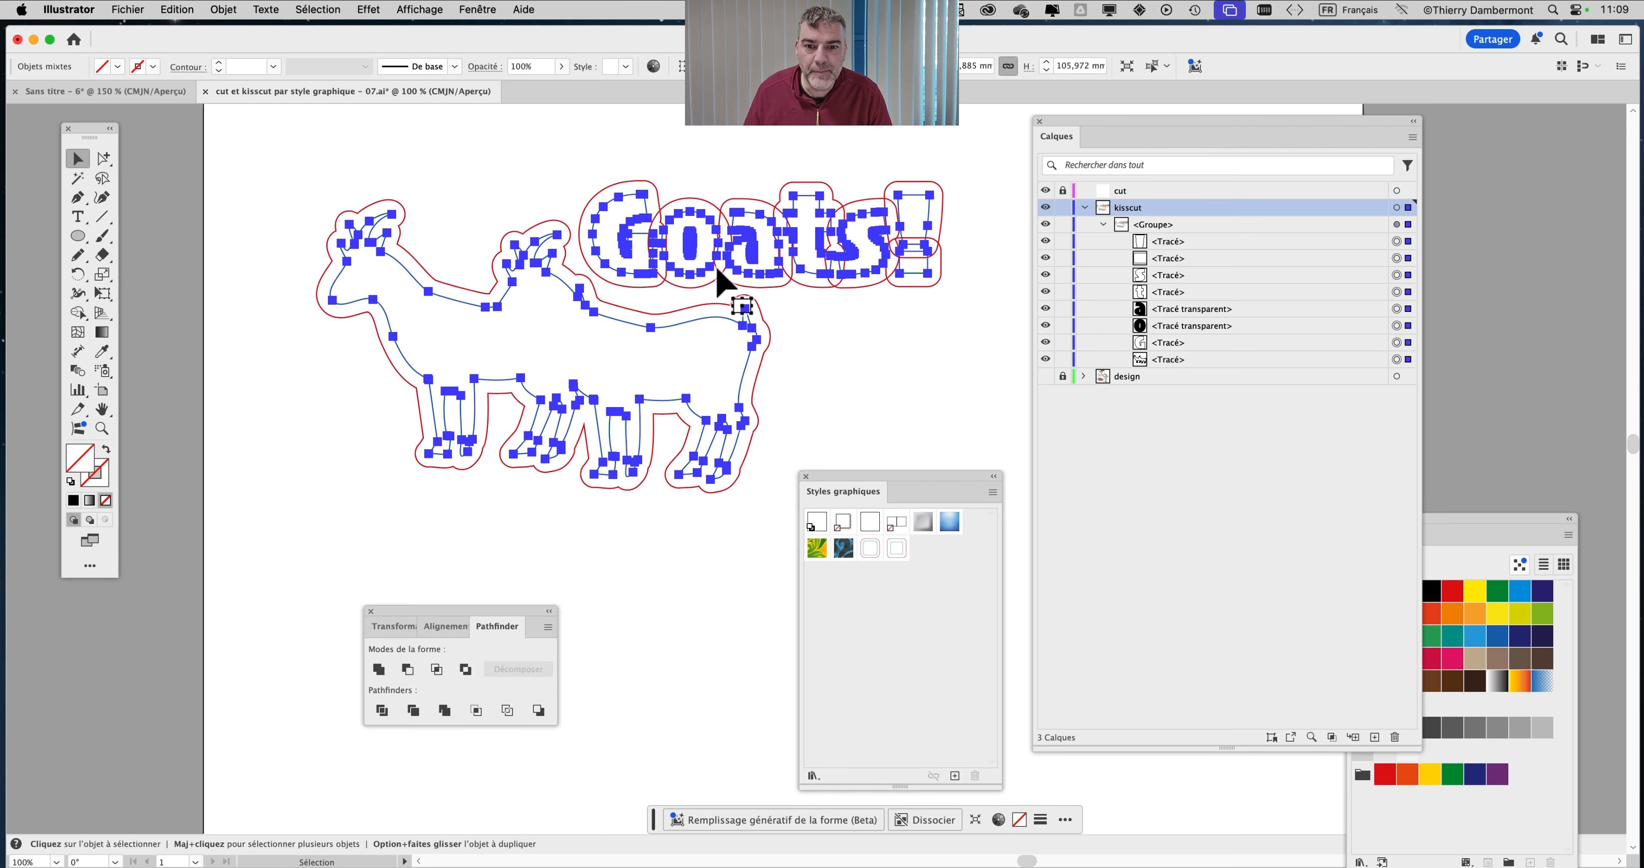
Deselect the contours, collapse the kisscut layer and show the design layer beneath it
click(824, 318)
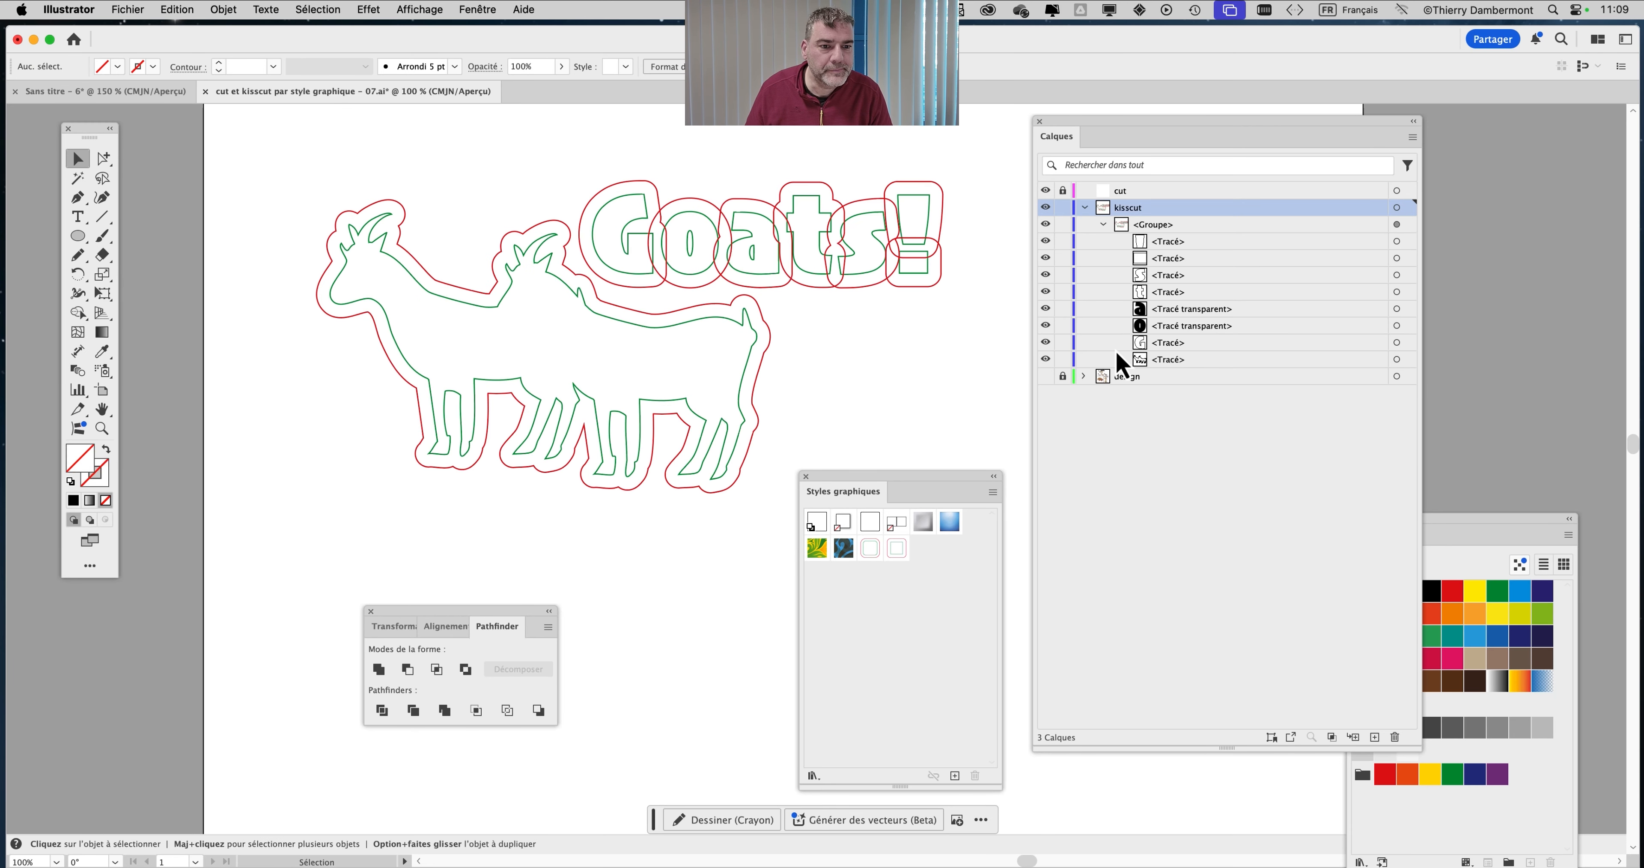
click(1085, 208)
click(1045, 224)
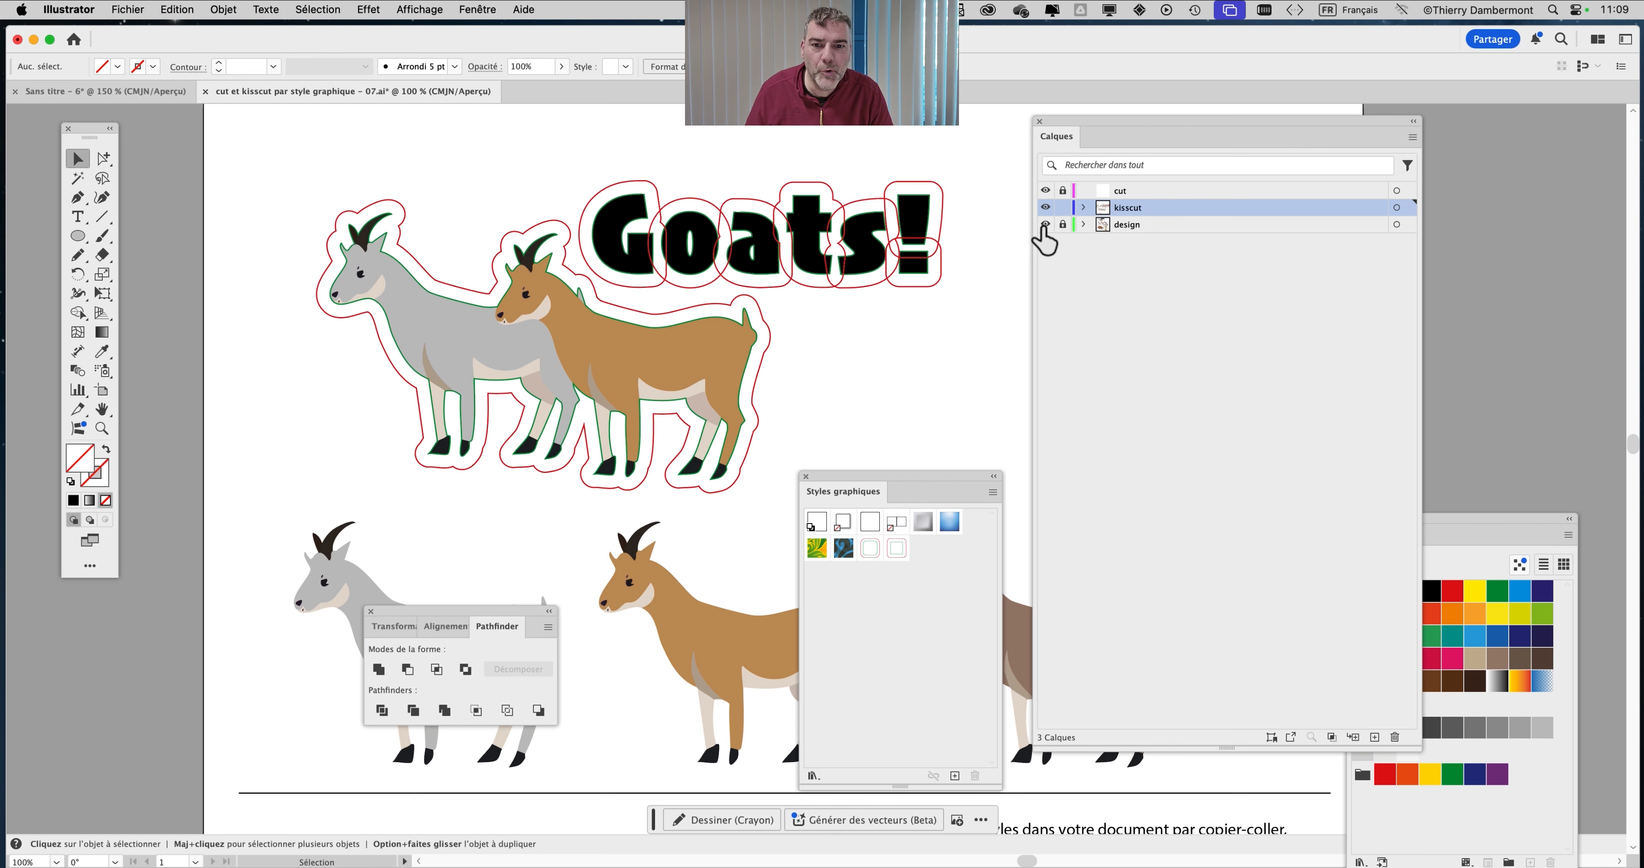
click(1045, 224)
click(1045, 224)
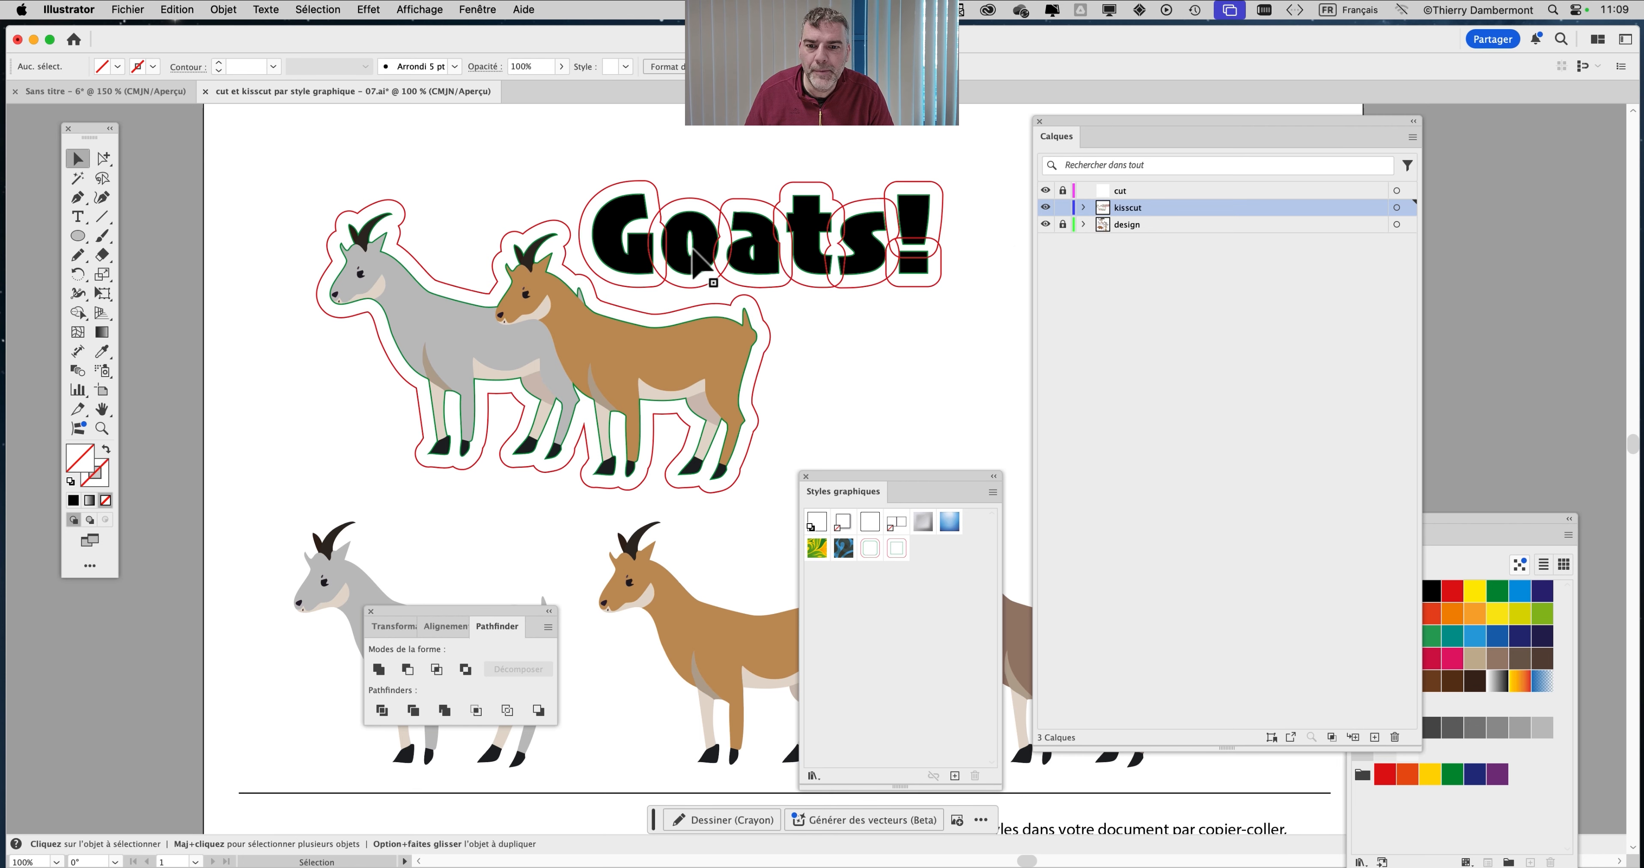
Inspect the kisscut and cut contours with the design layer hidden and shown, moving the layers panel clear of the "Goats!" lettering
scroll(695, 259, up, 2)
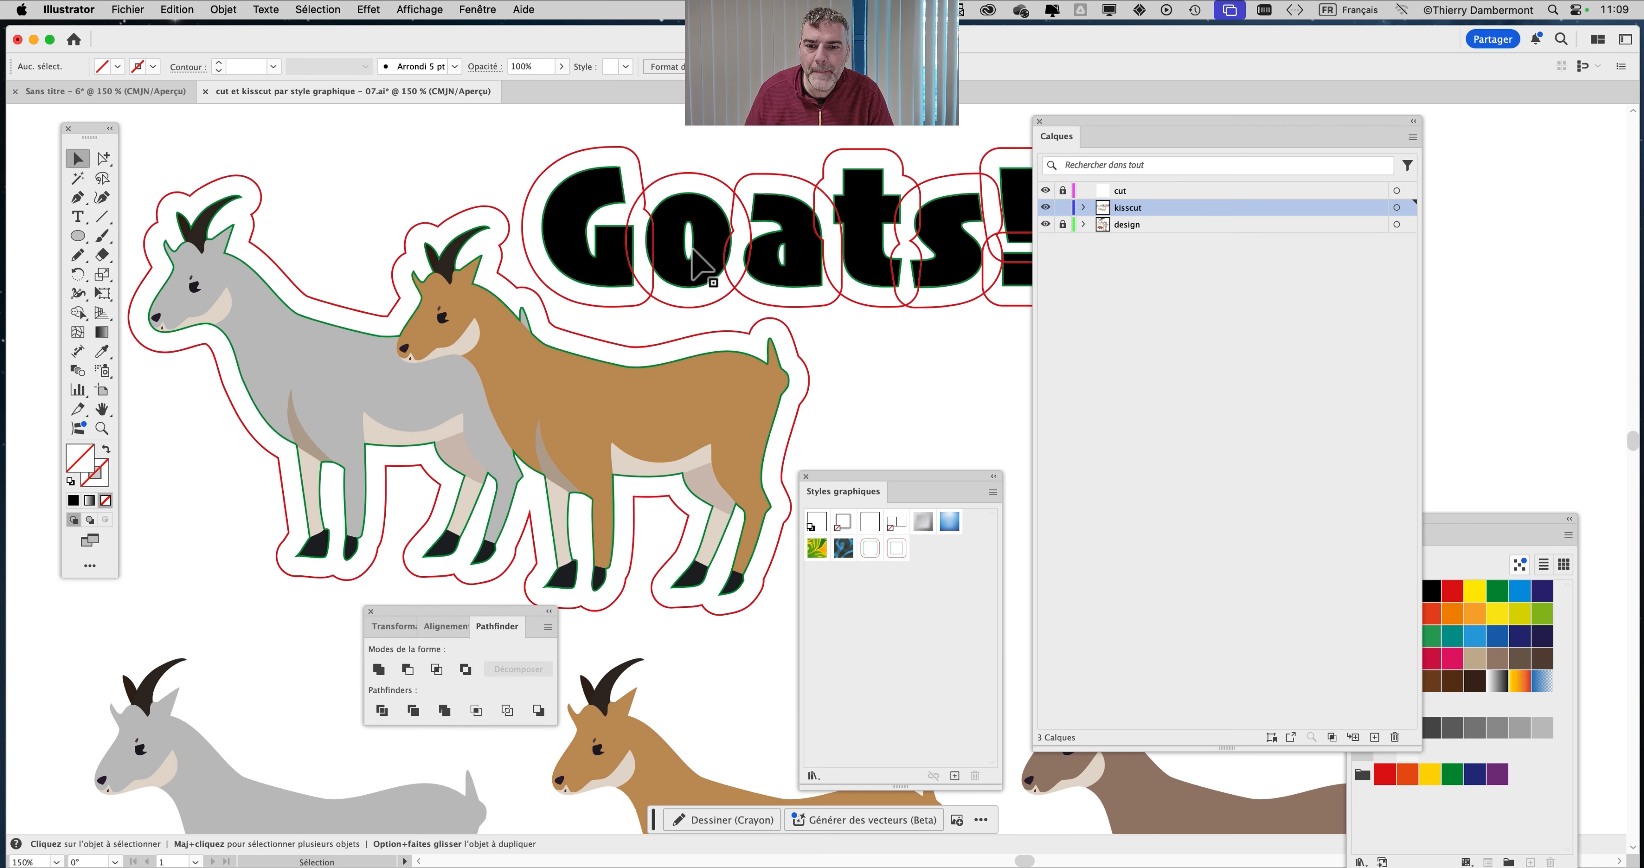
click(1045, 224)
click(1045, 224)
click(1045, 225)
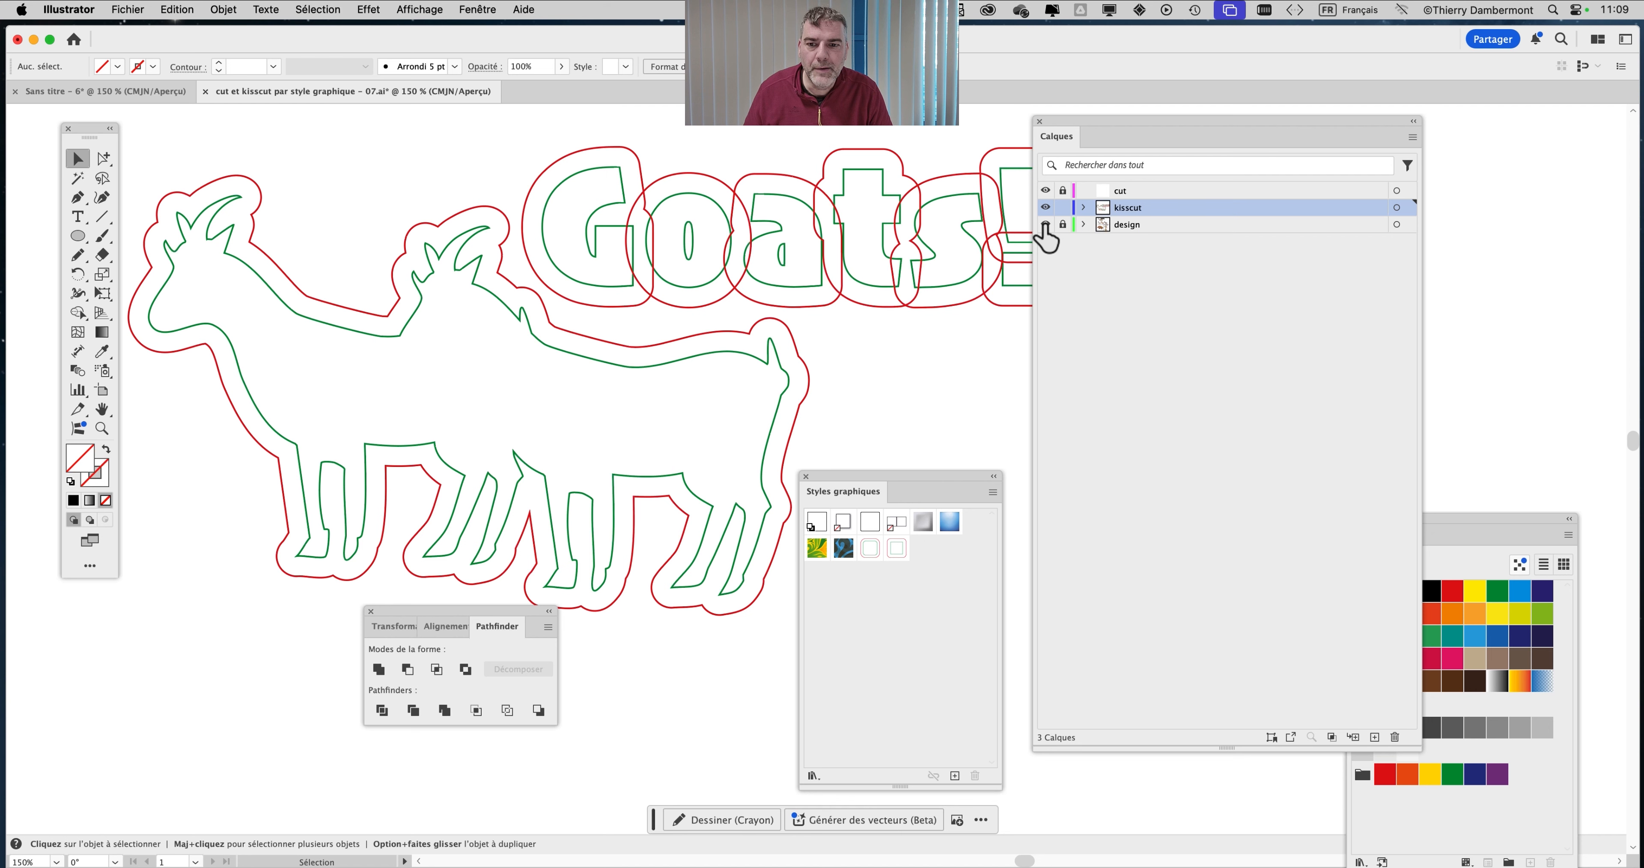
click(1045, 225)
drag(1064, 136, 1251, 159)
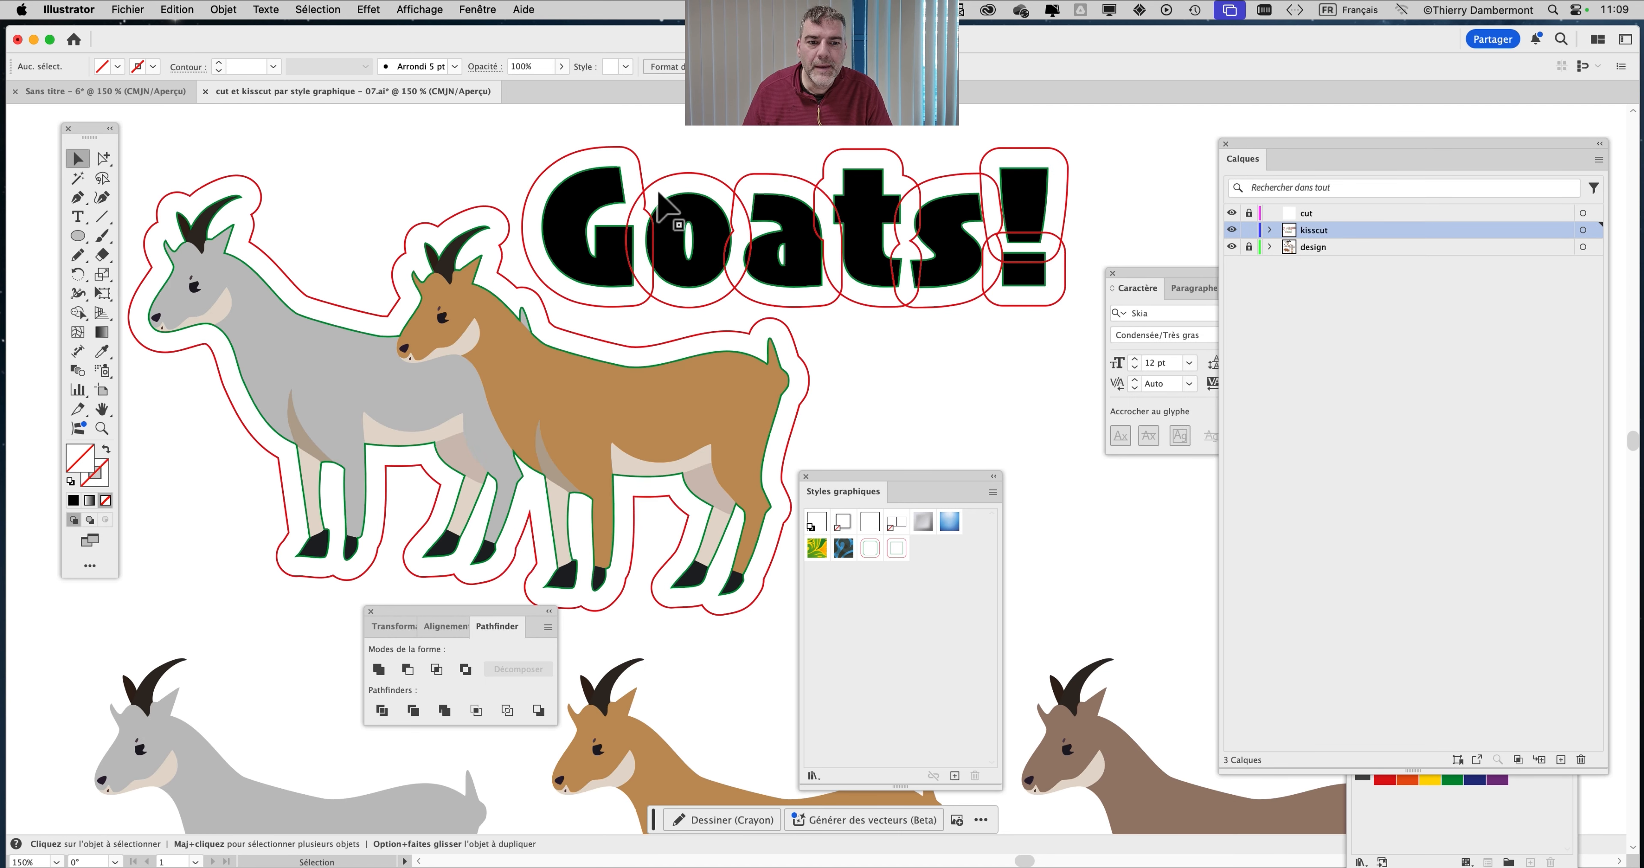
Expand the kisscut layer's contents and try to select only the G's contour inside the group with the Group Selection tool
click(105, 161)
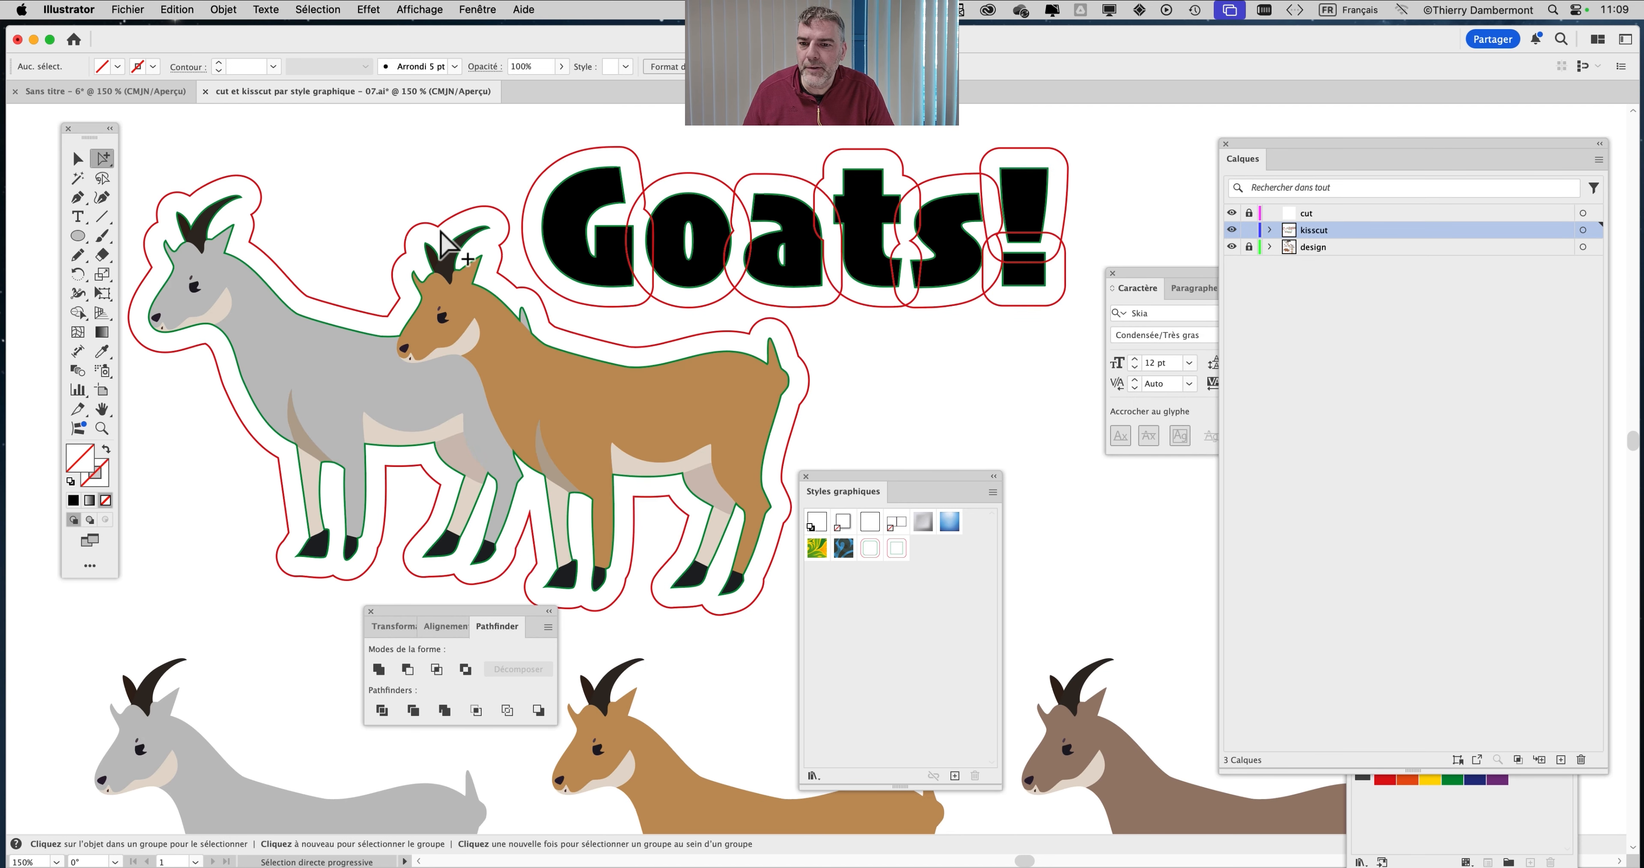
alt+click(1270, 230)
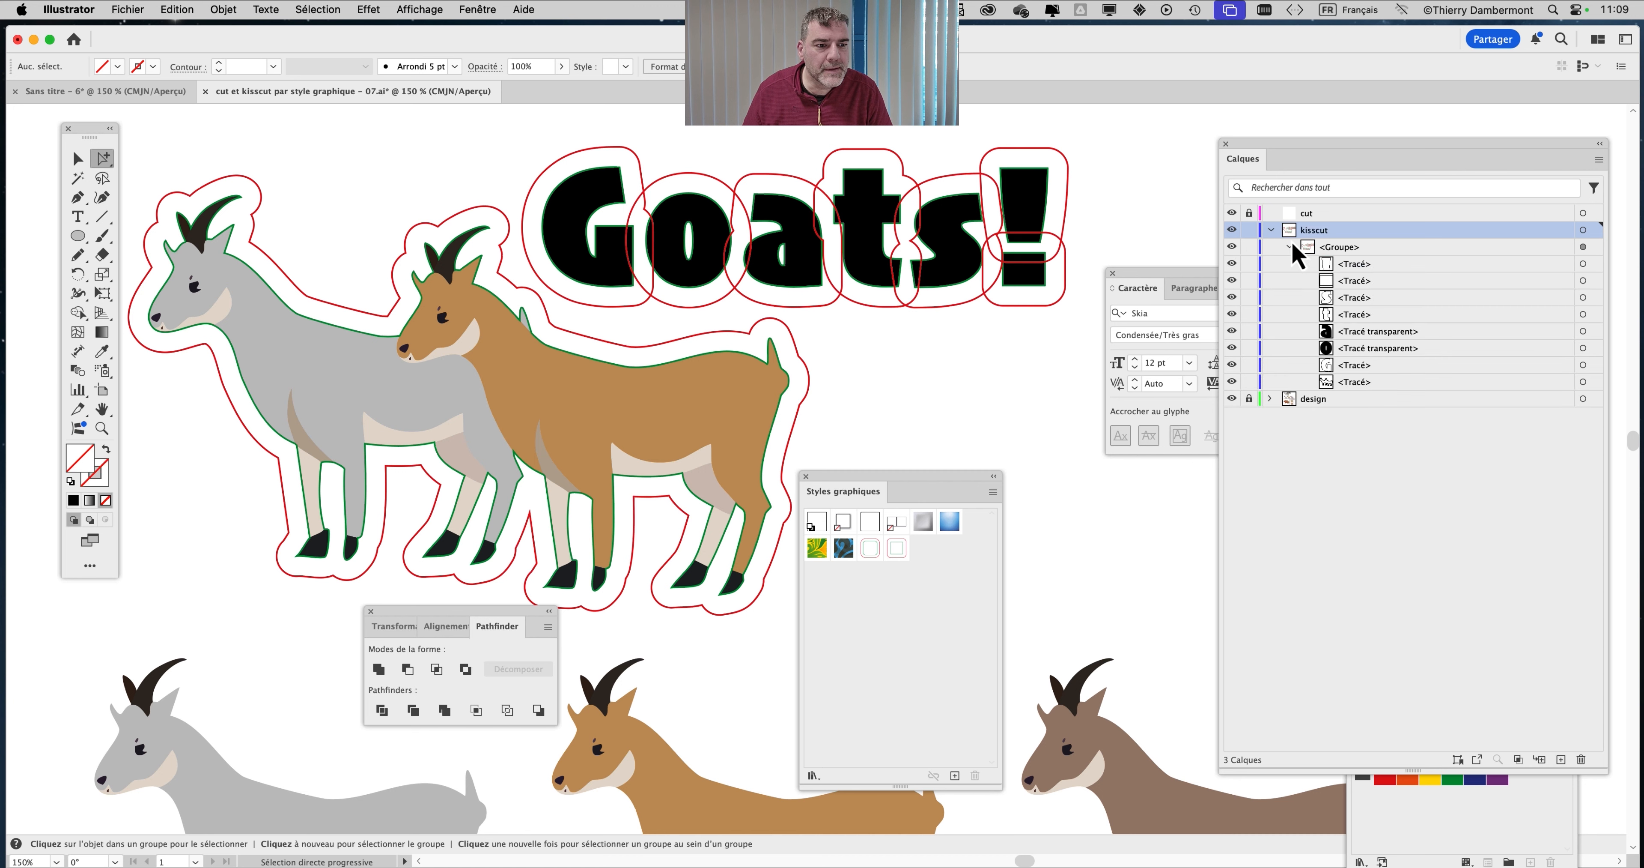
click(568, 172)
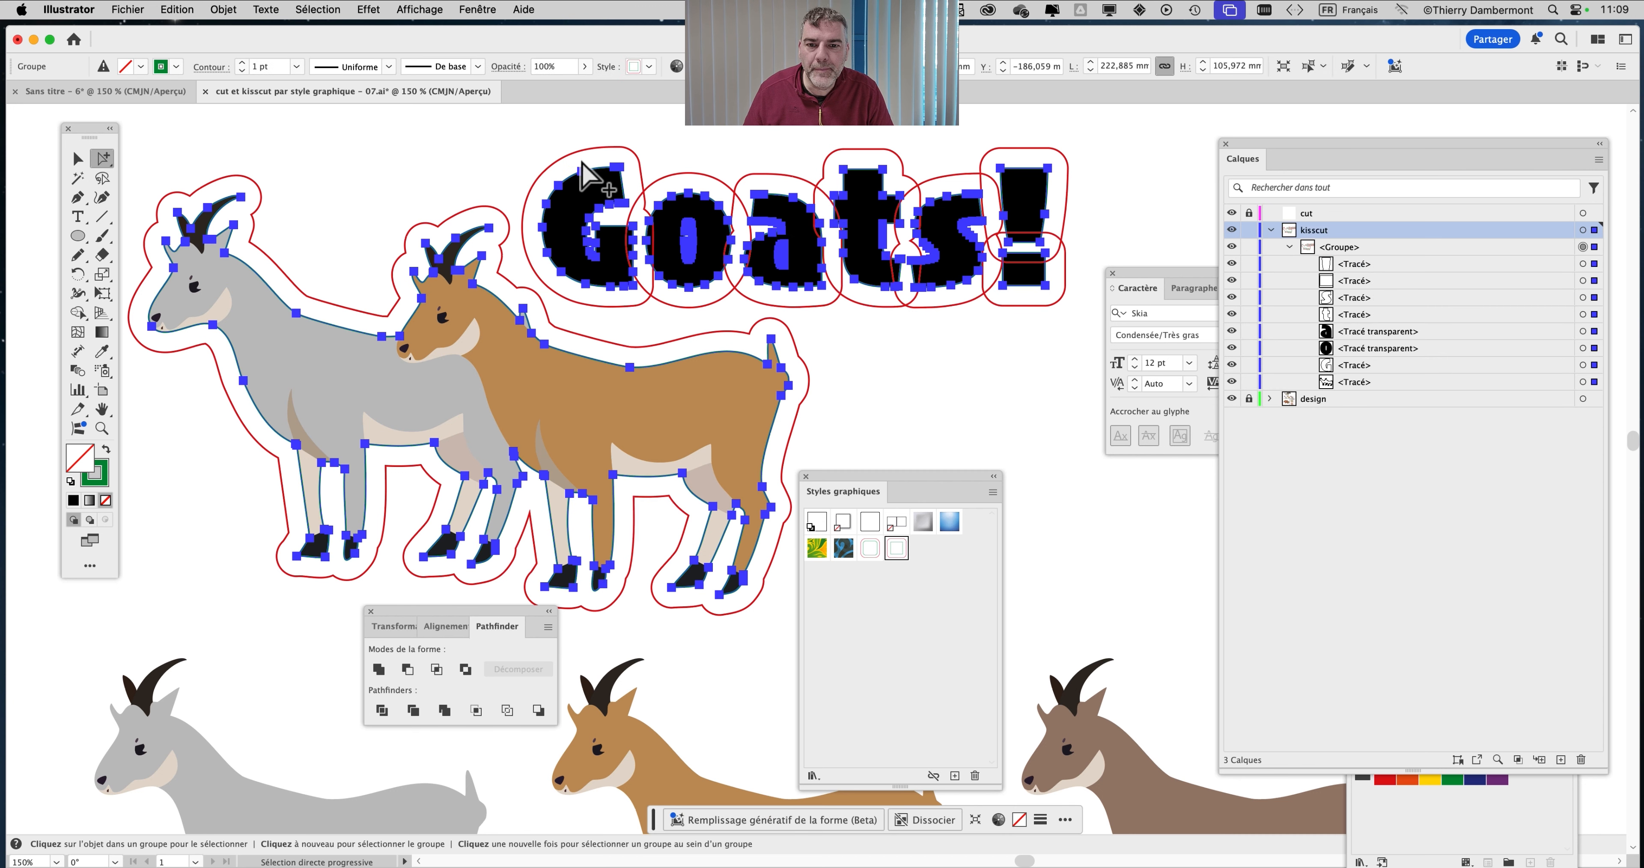
click(77, 158)
click(323, 210)
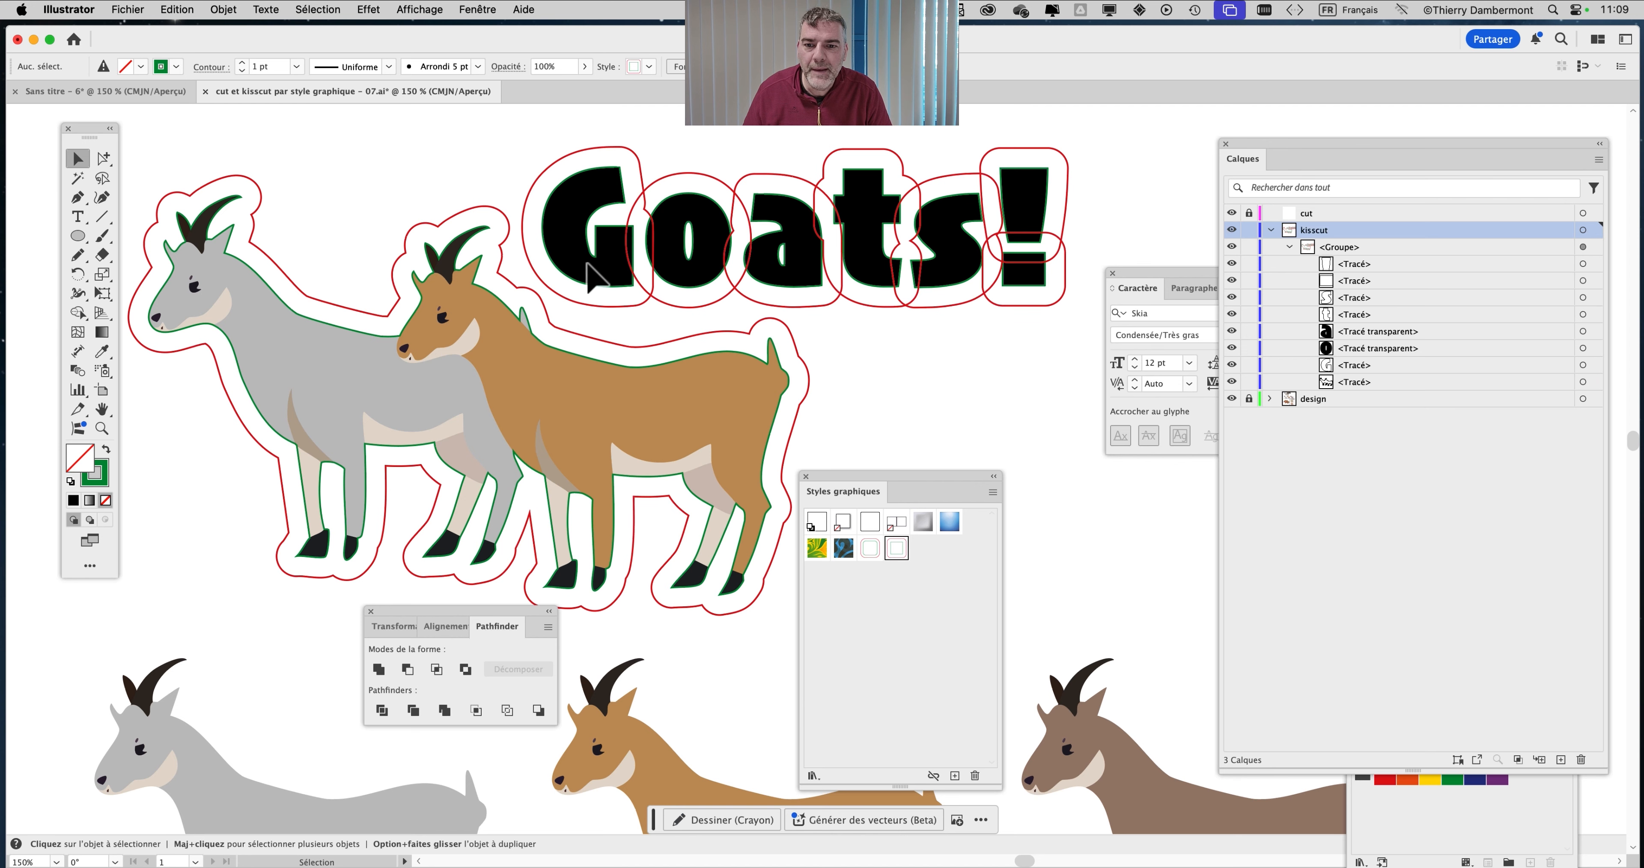
Expand the appearance of the goats and lettering group to turn its kisscut and cut strokes into real contours
click(622, 308)
click(235, 9)
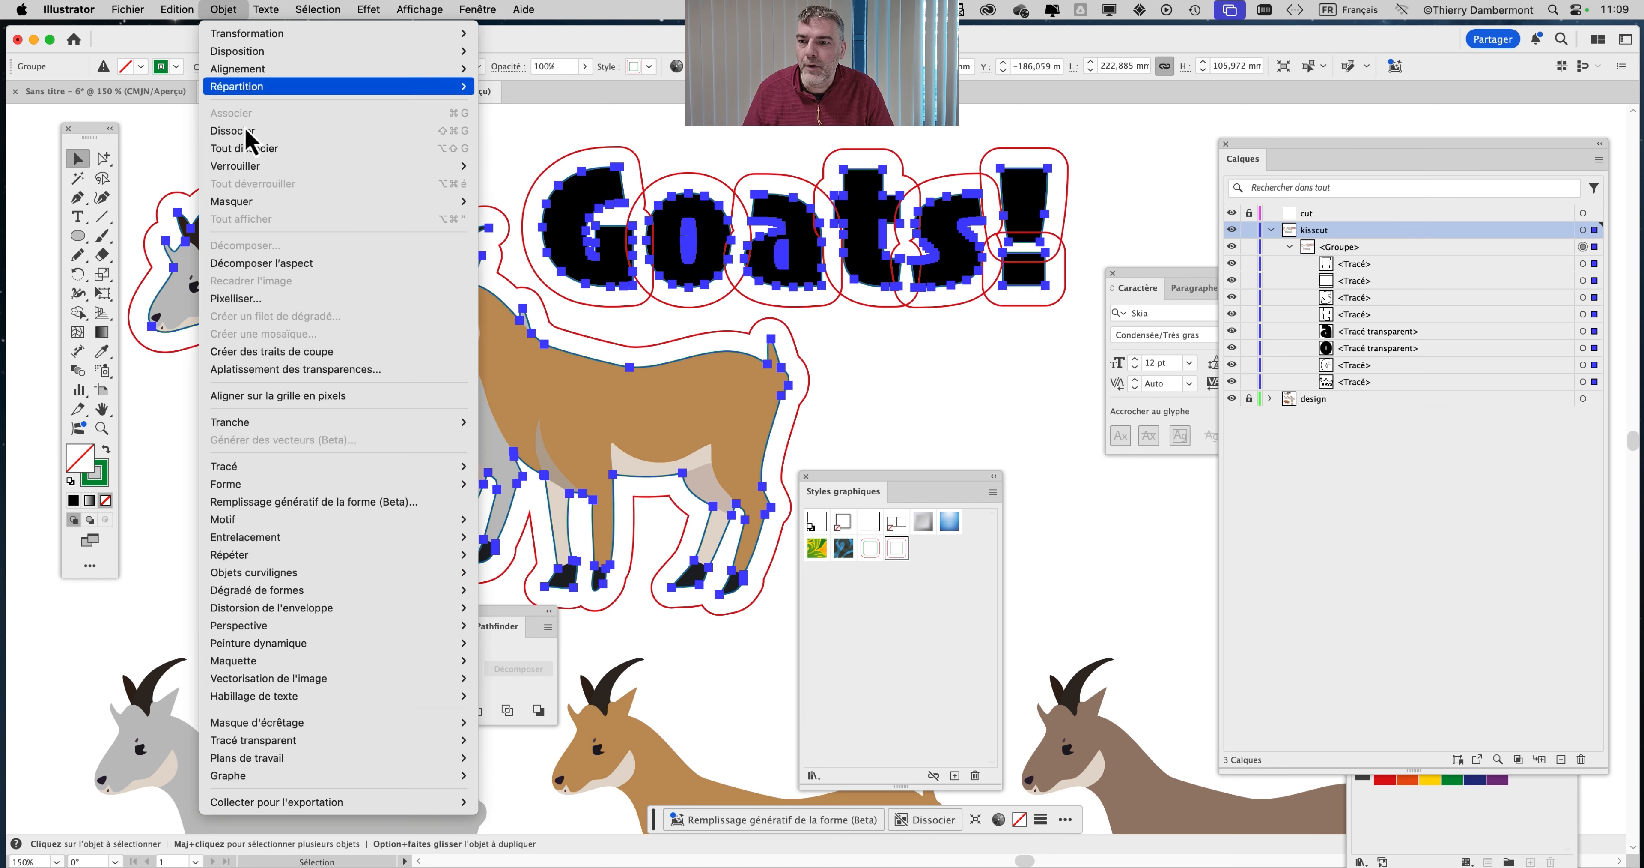
click(290, 262)
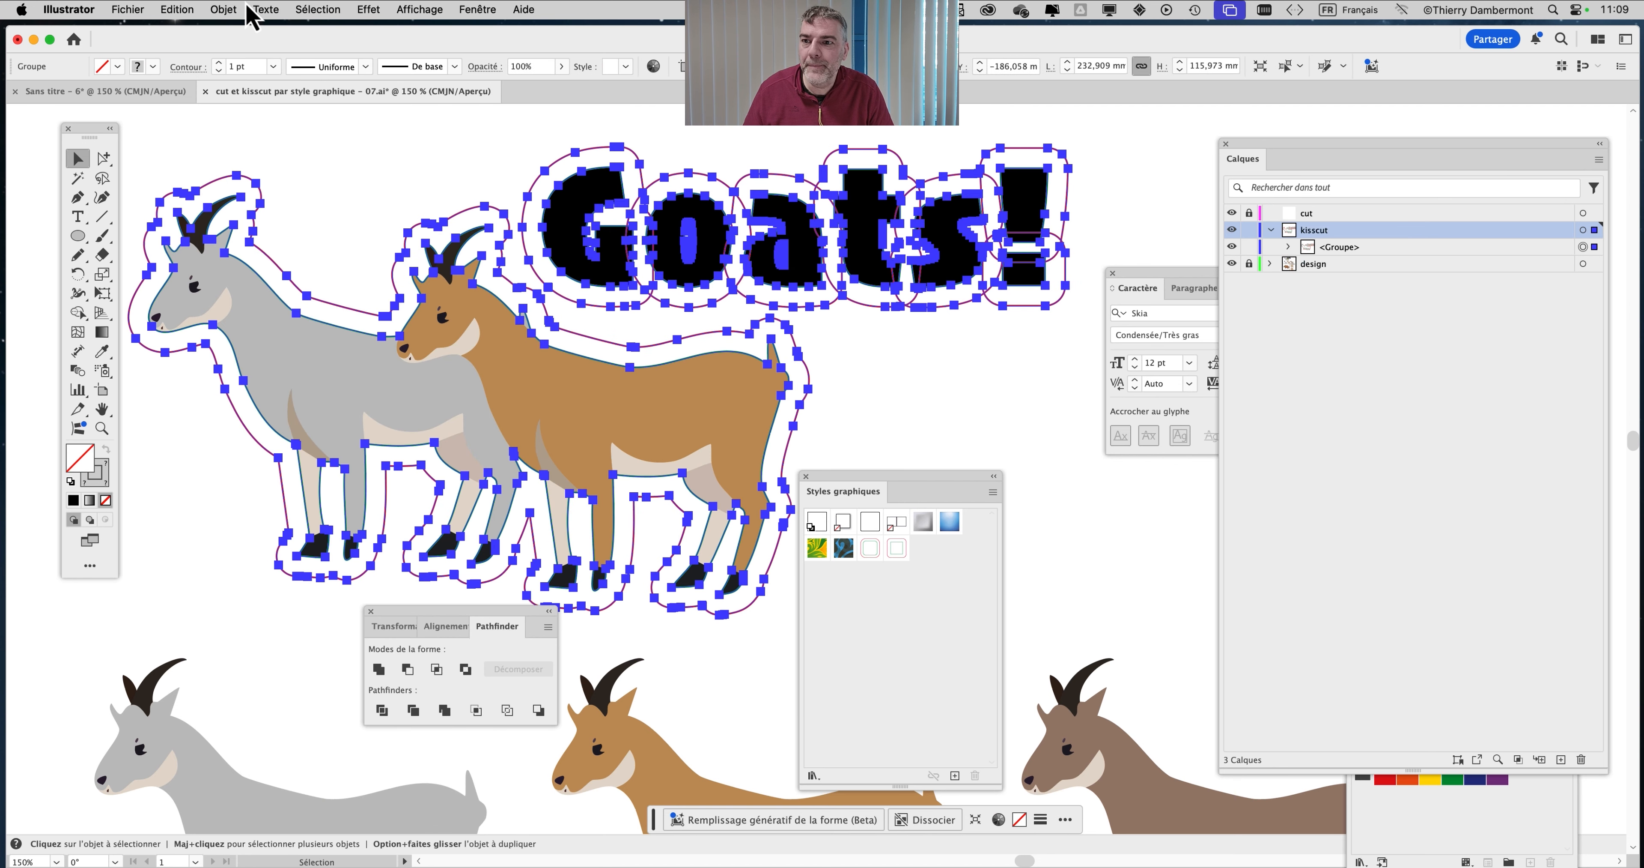
click(227, 10)
click(255, 246)
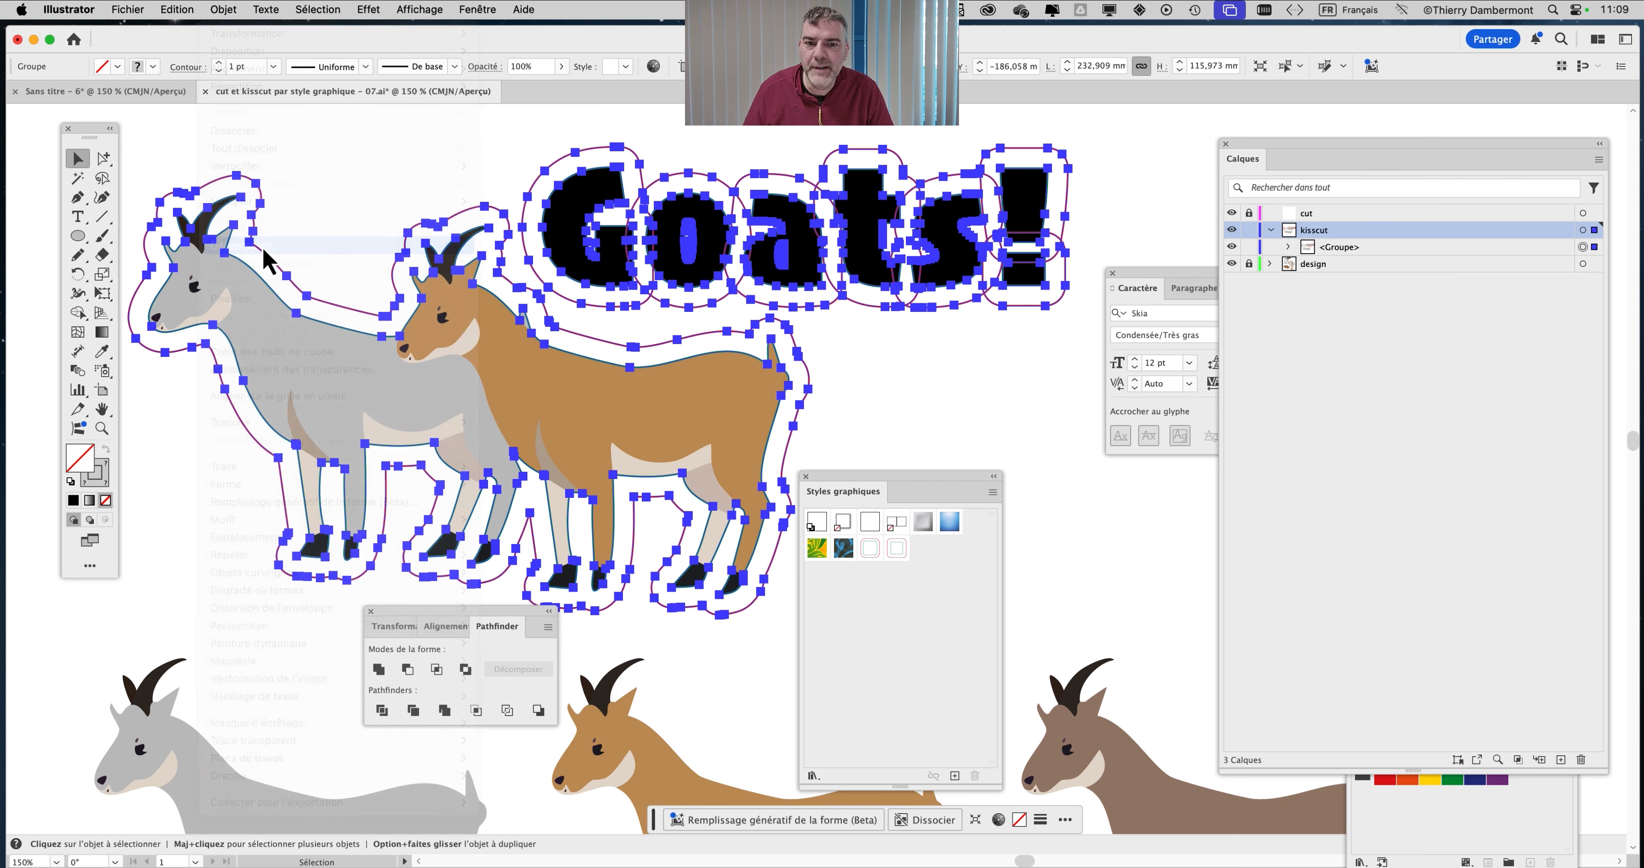
click(774, 348)
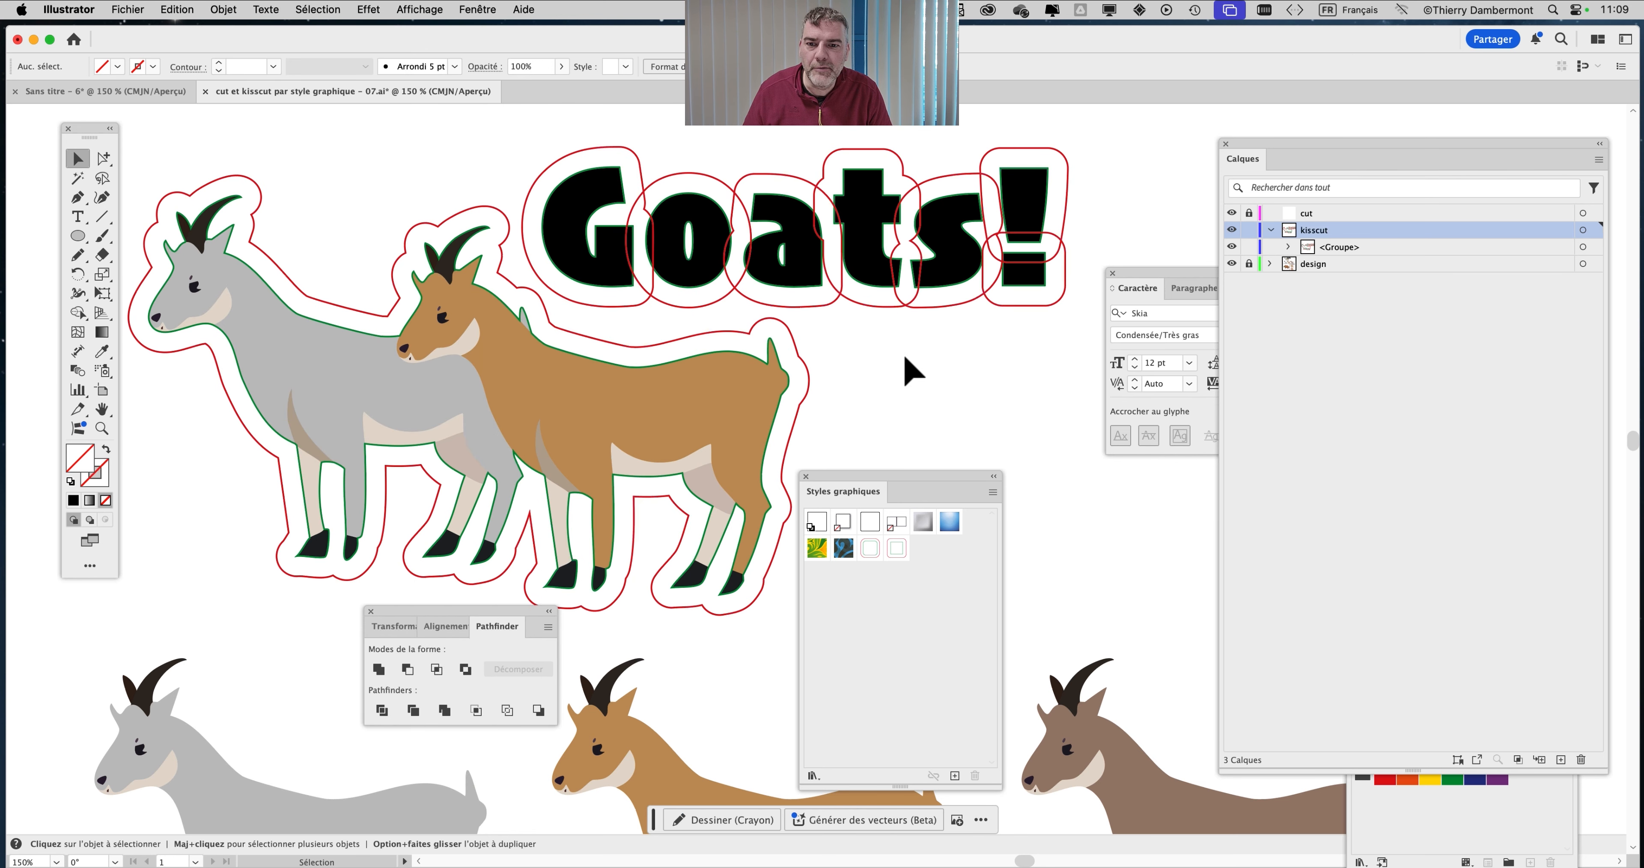
Hide the design layer and select the G's green kisscut contour on its own with the Group Selection tool
click(102, 157)
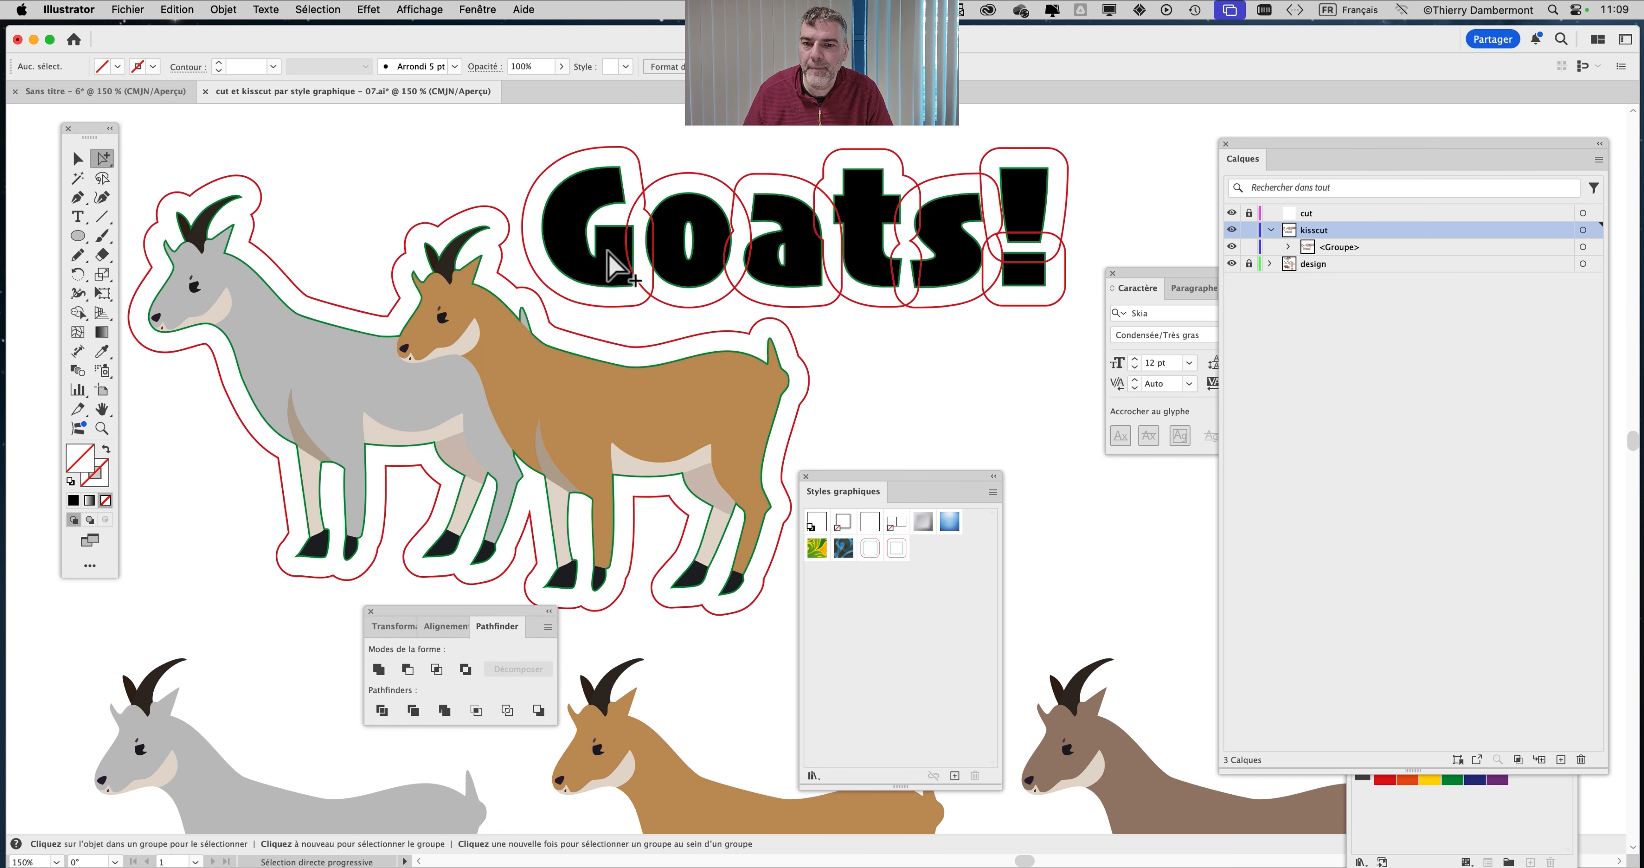
click(1232, 265)
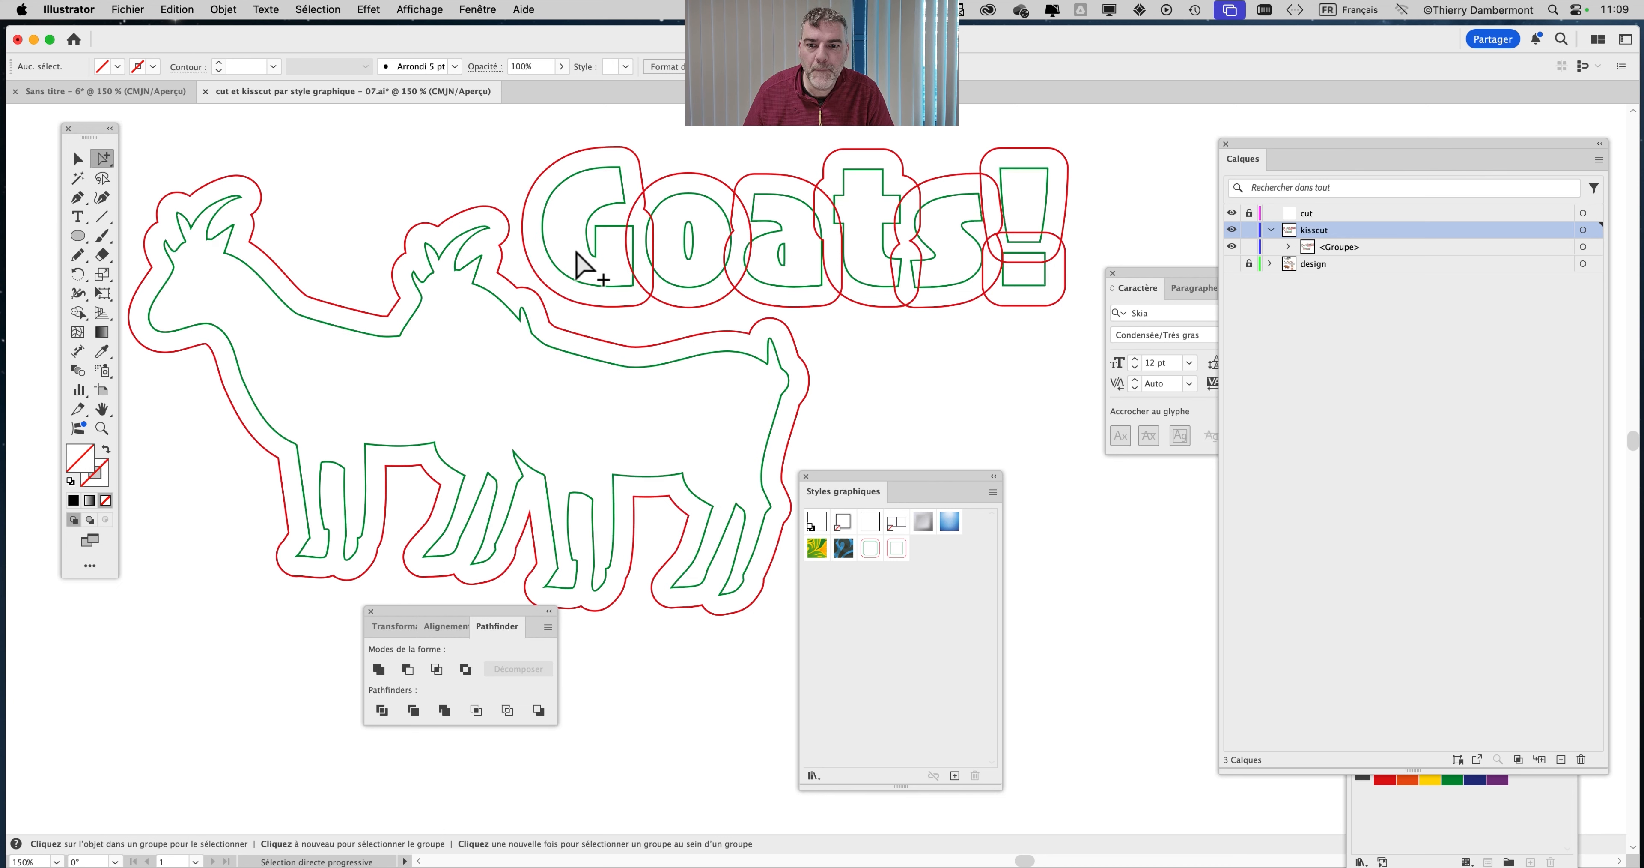
click(572, 182)
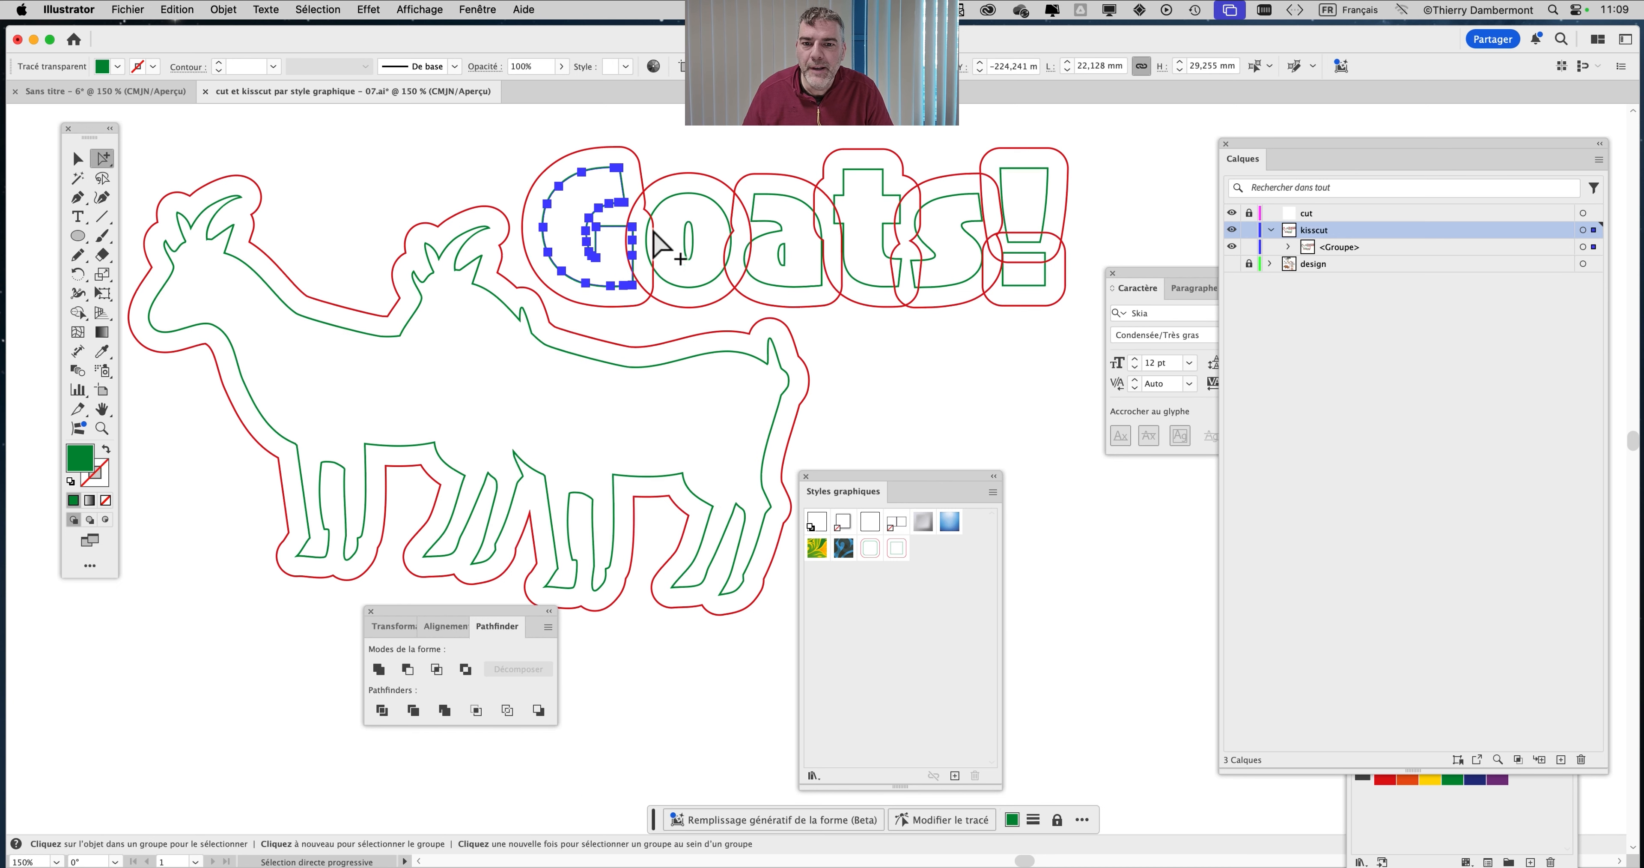
scroll(661, 230, up, 1)
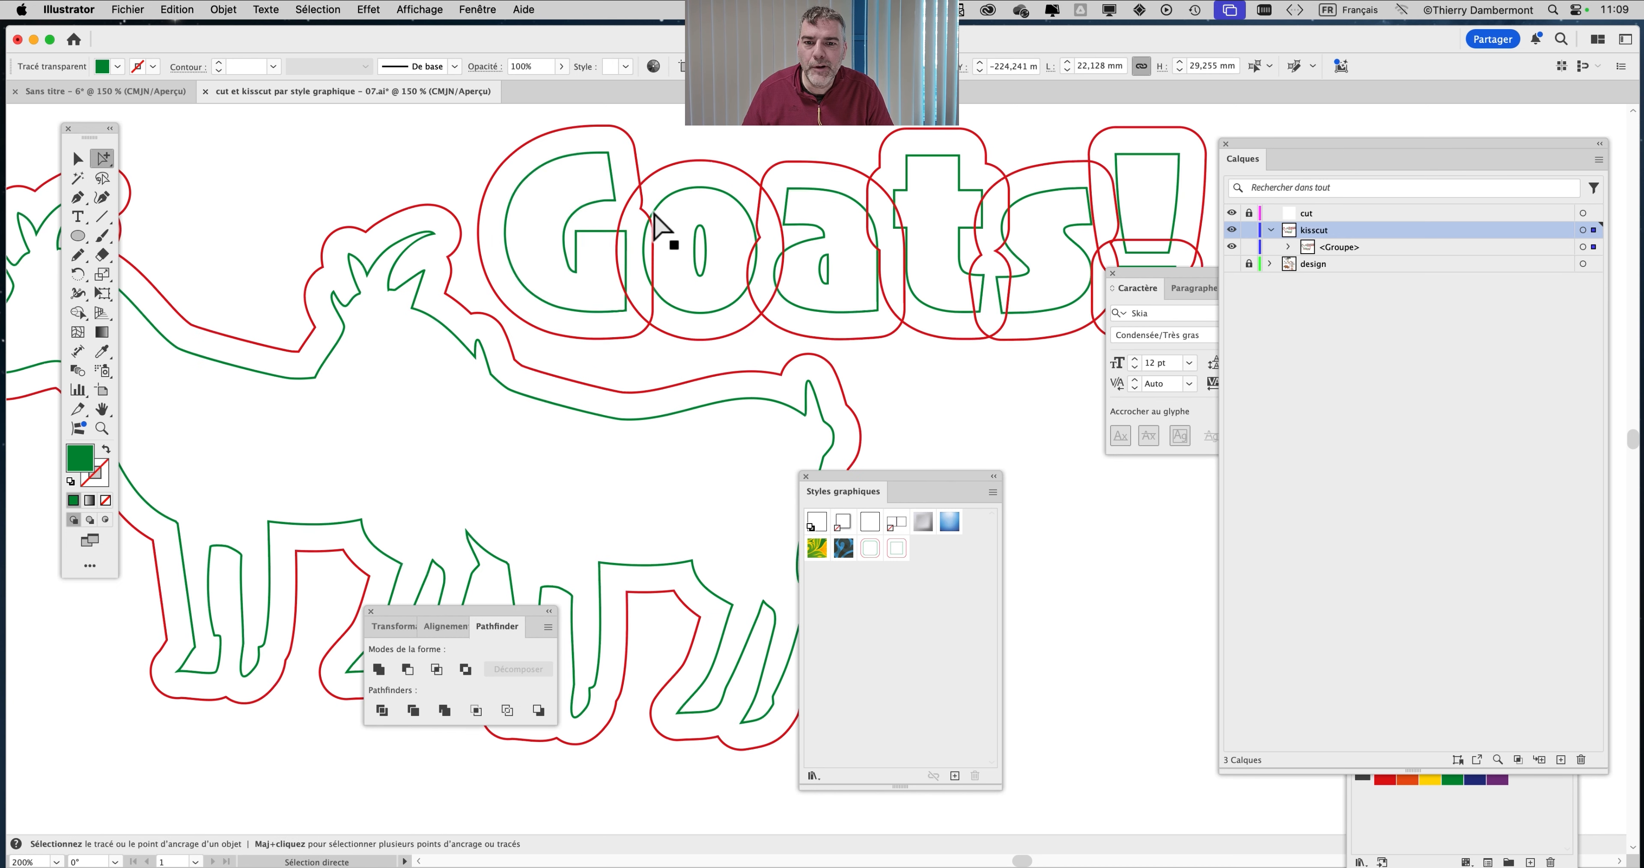
Try to unite the red cut contours around the "Goats!" characters and the goats with Pathfinder
click(605, 133)
shift+click(699, 163)
shift+click(786, 167)
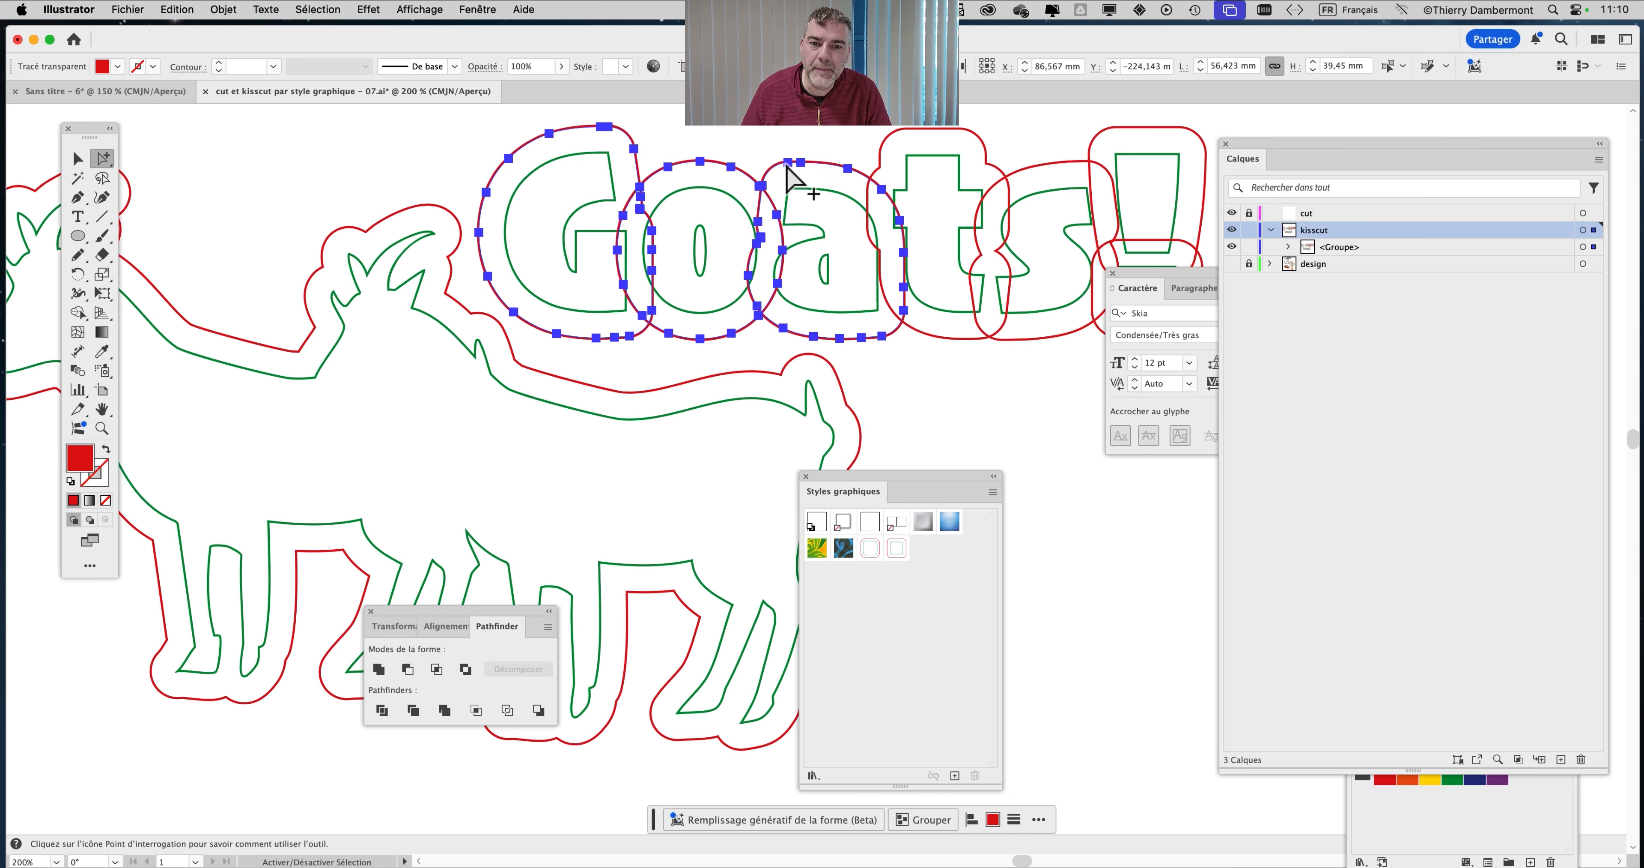
shift+click(908, 134)
shift+click(1047, 165)
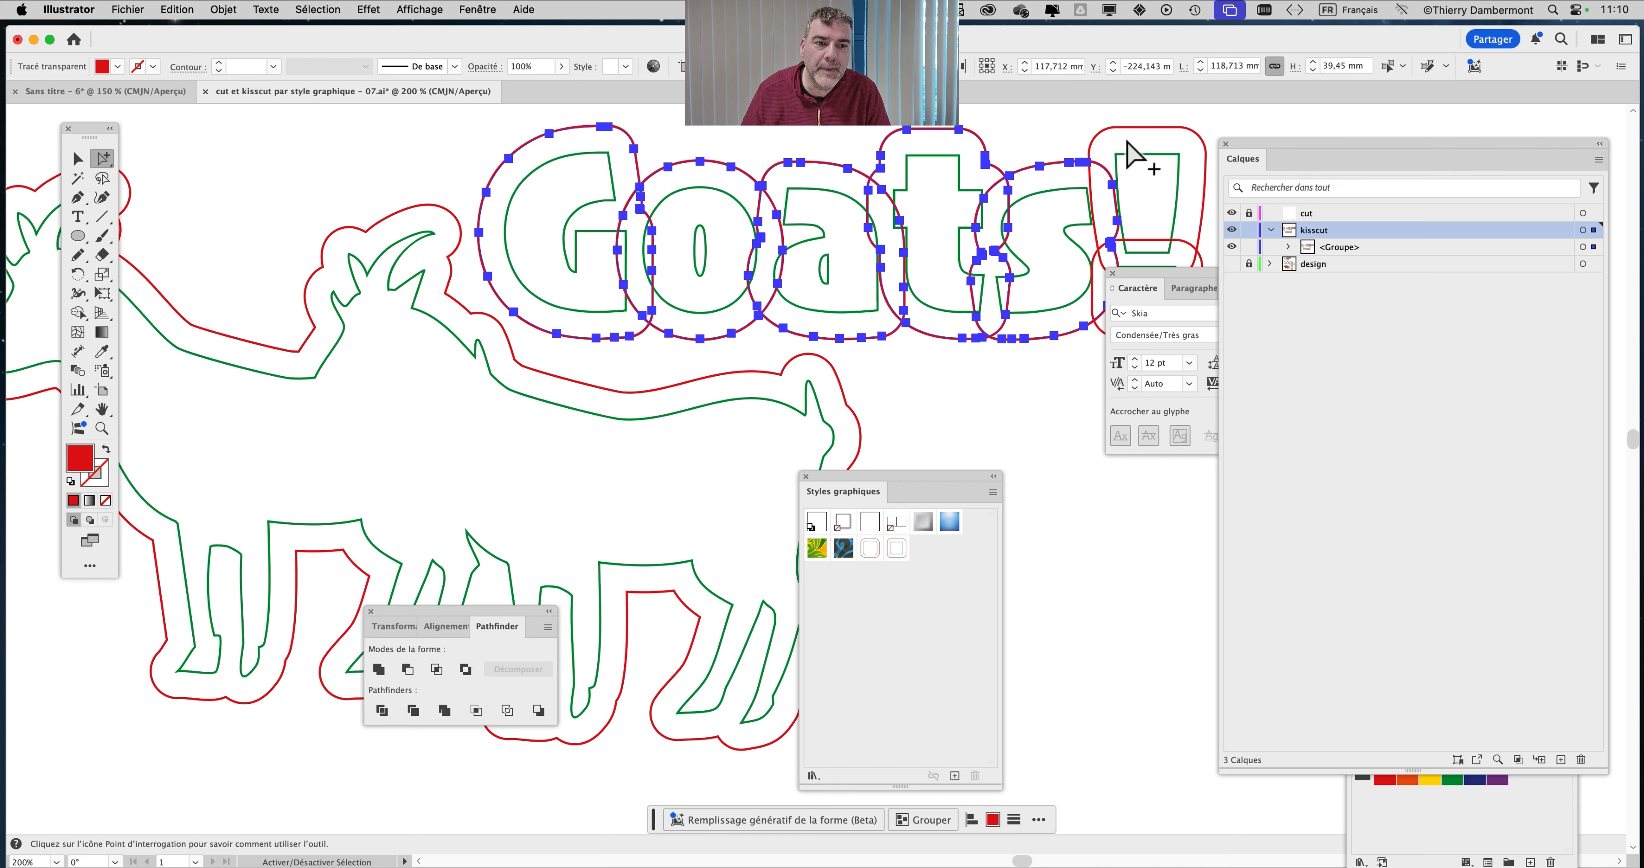
shift+click(1130, 129)
drag(323, 366, 692, 332)
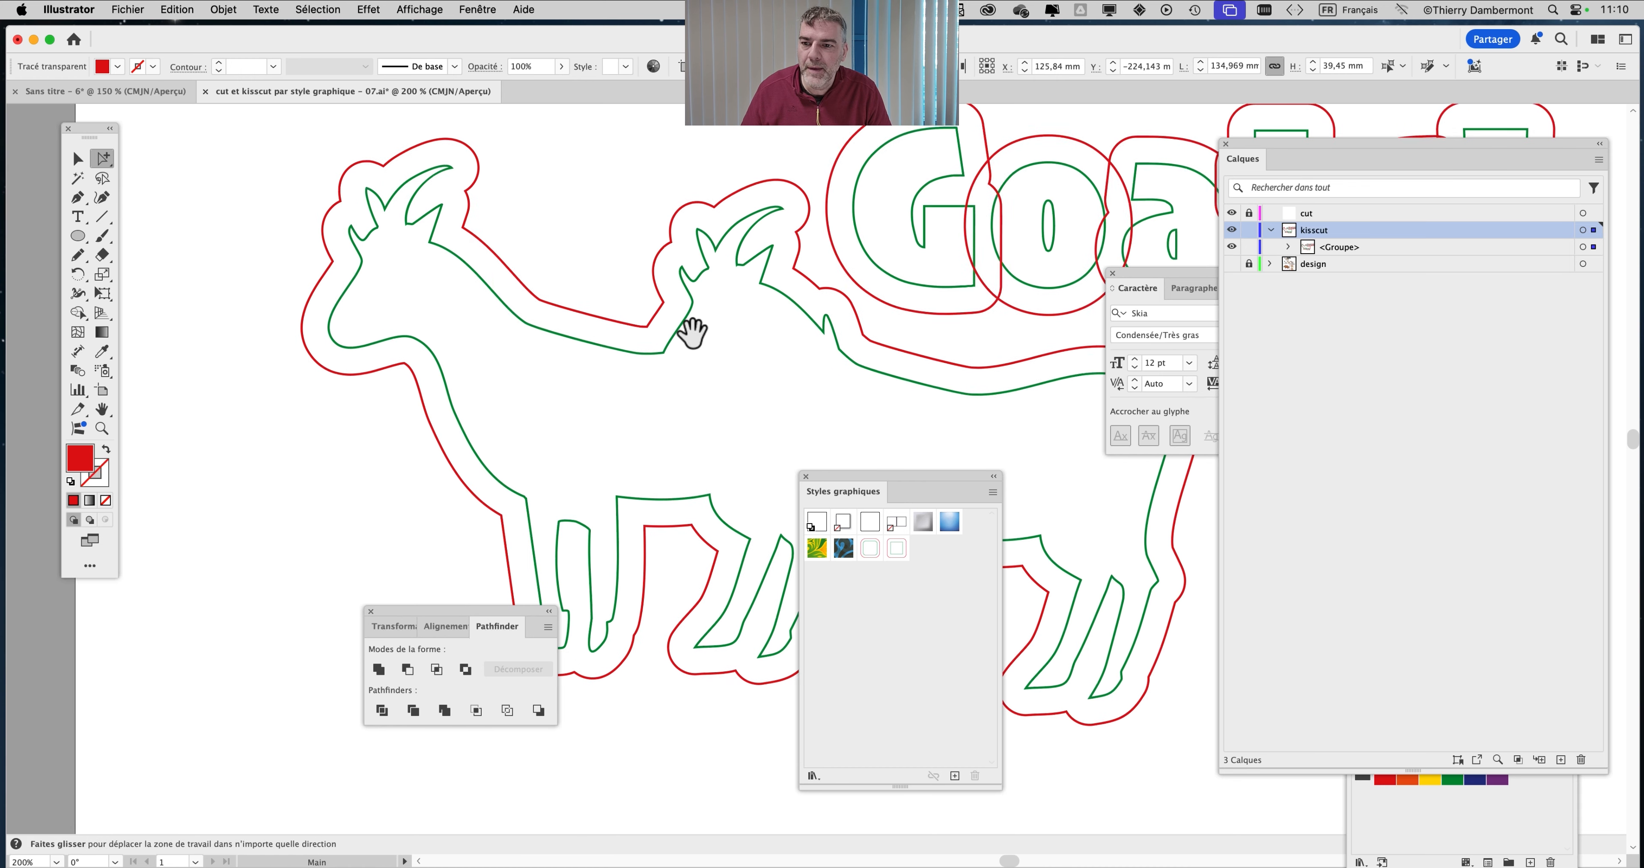
shift+click(576, 311)
key(super+minus)
drag(663, 386, 430, 370)
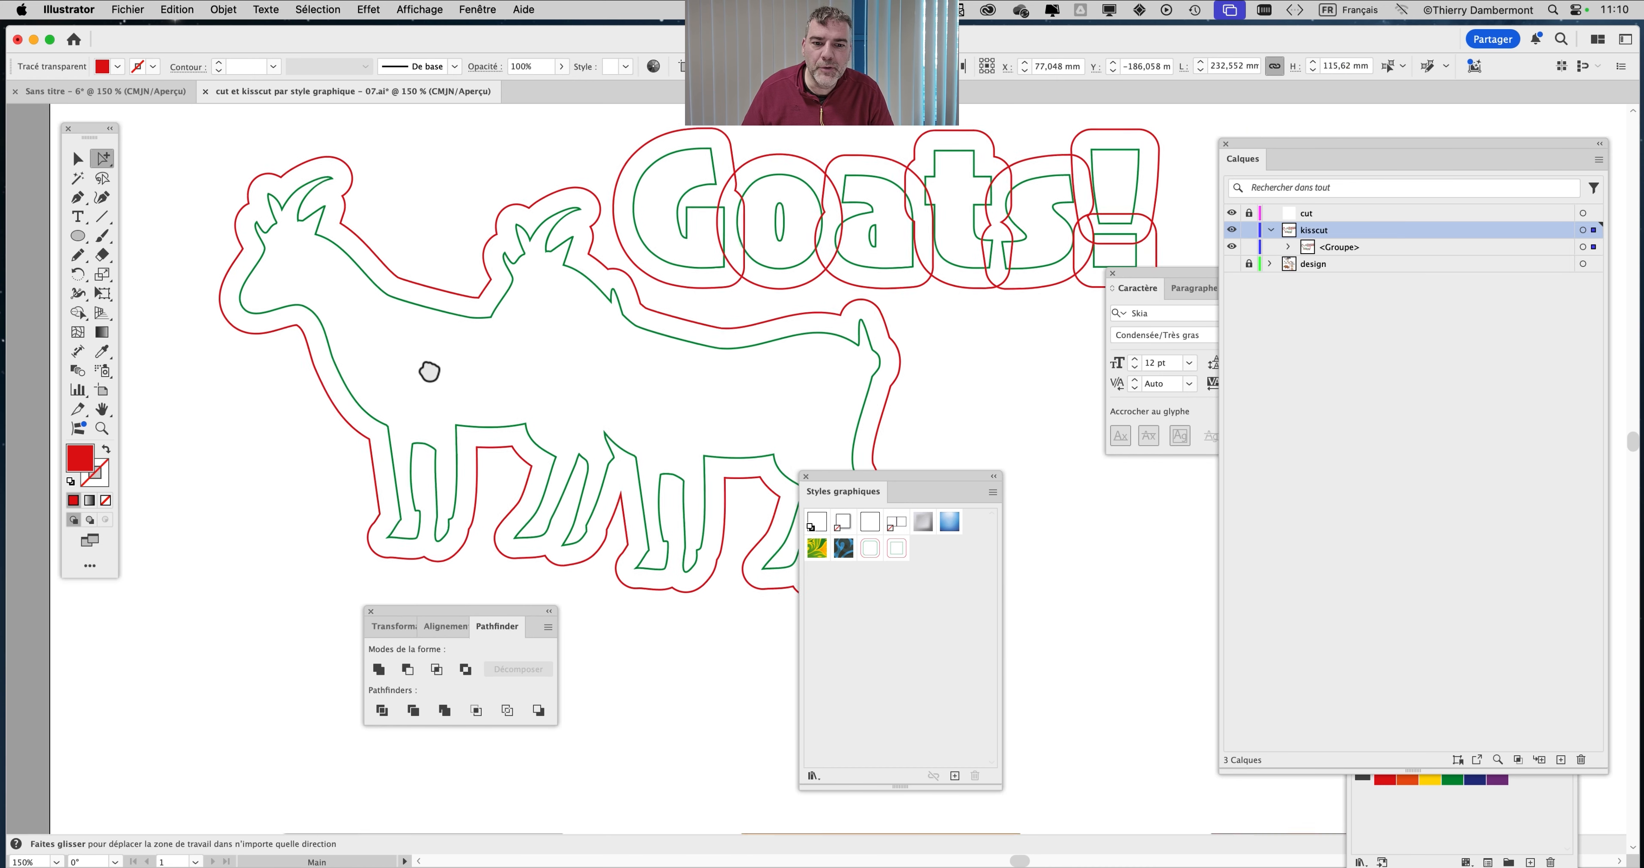
key(super+plus)
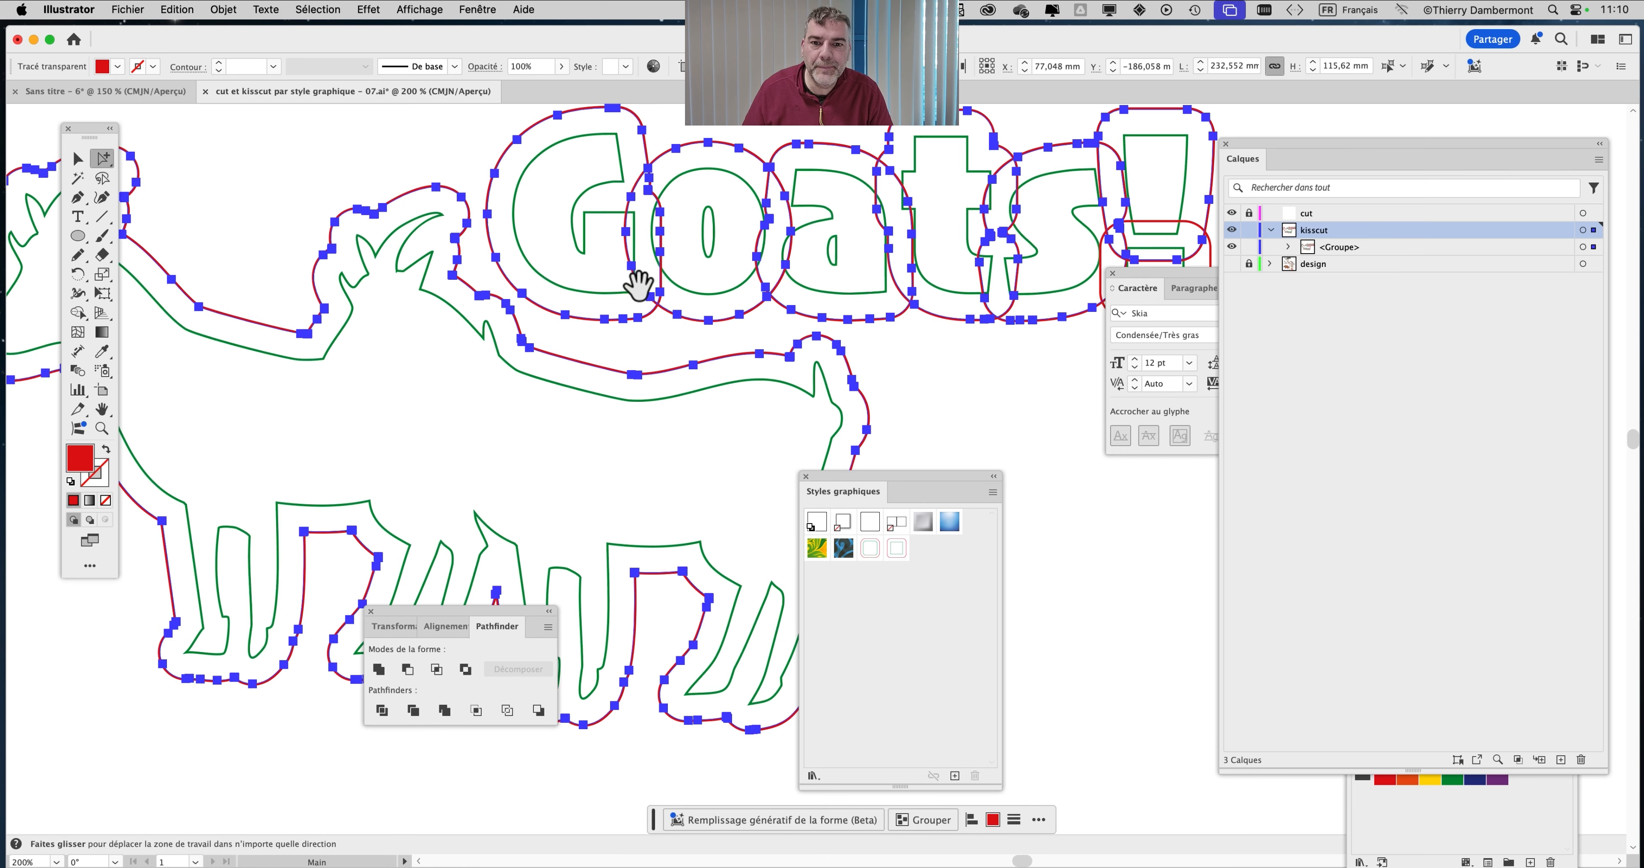
click(379, 668)
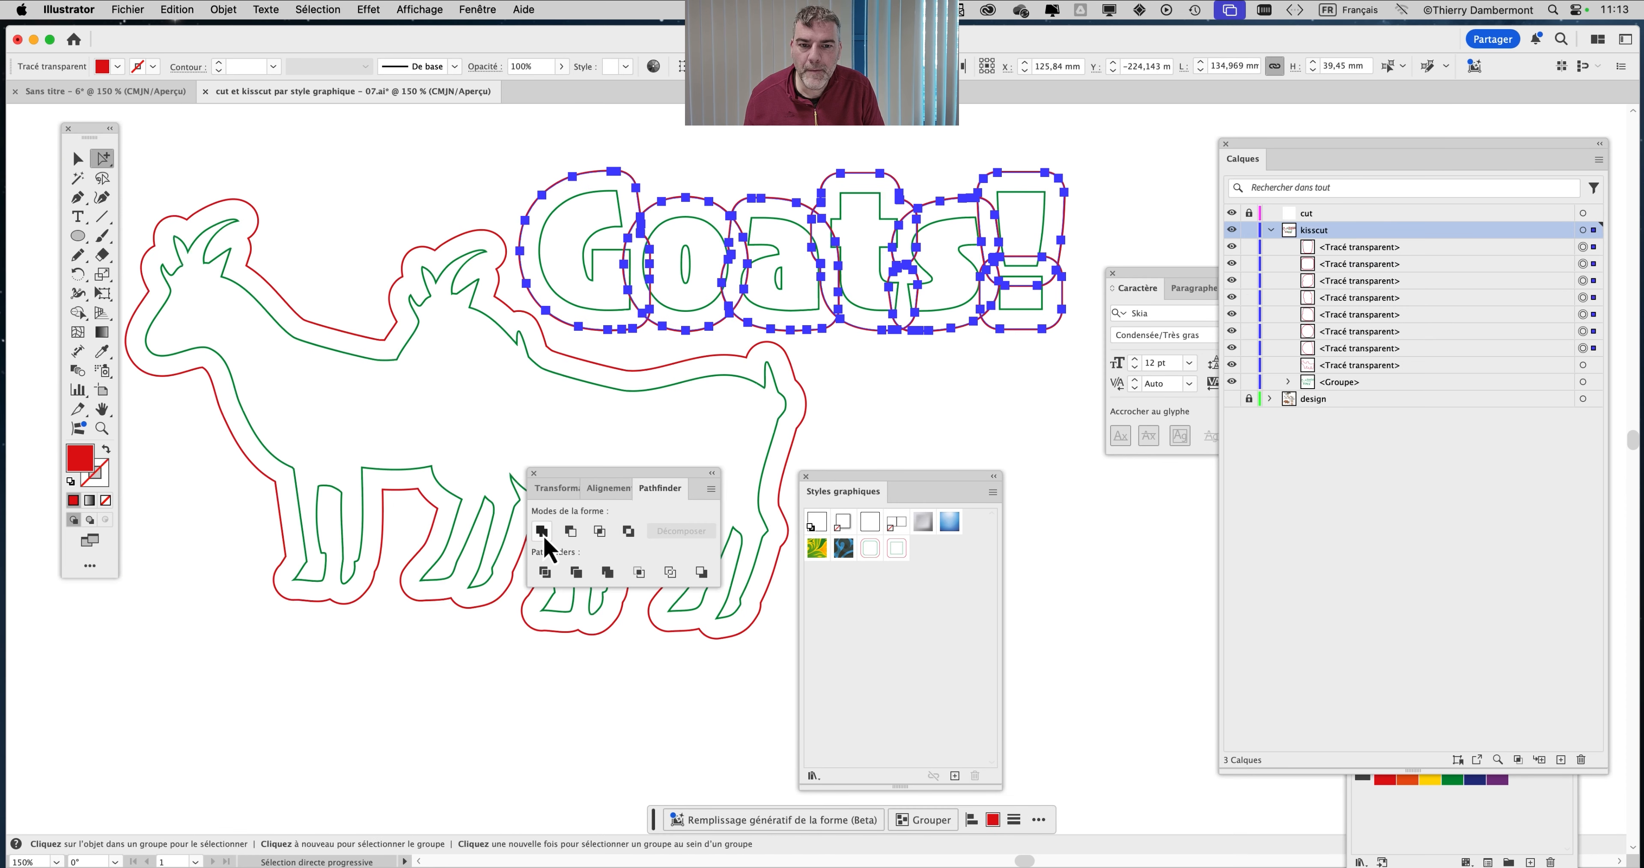
Try uniting only the red cut contours around the lettering with Pathfinder, and undo the union
click(542, 530)
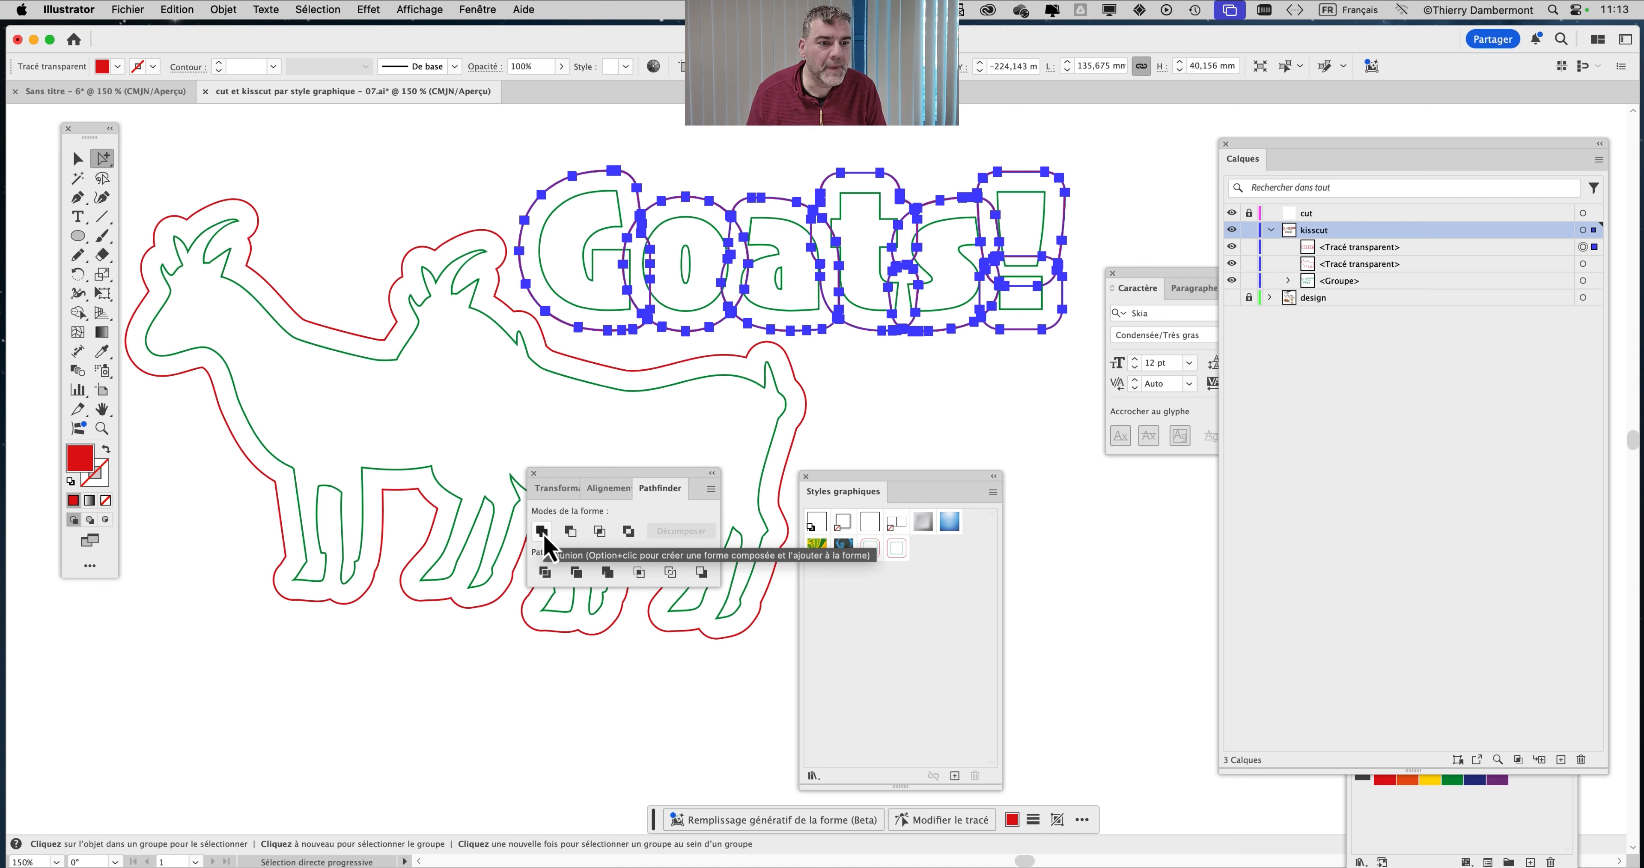
key(super+z)
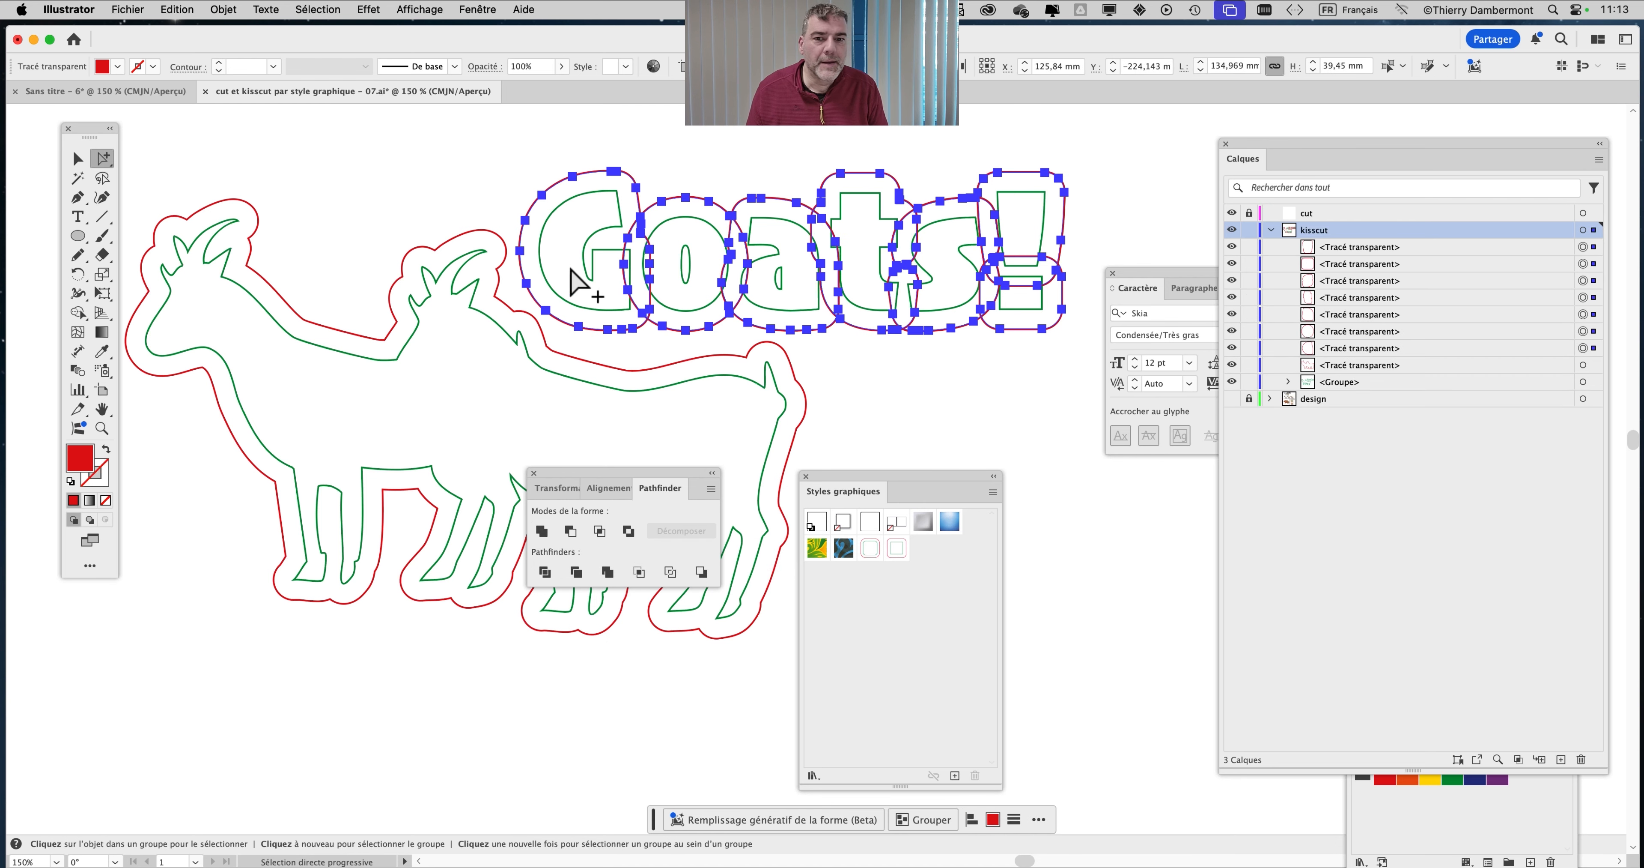
Open the transparency flattening settings for the selected red cut contours around the lettering
click(225, 9)
click(283, 374)
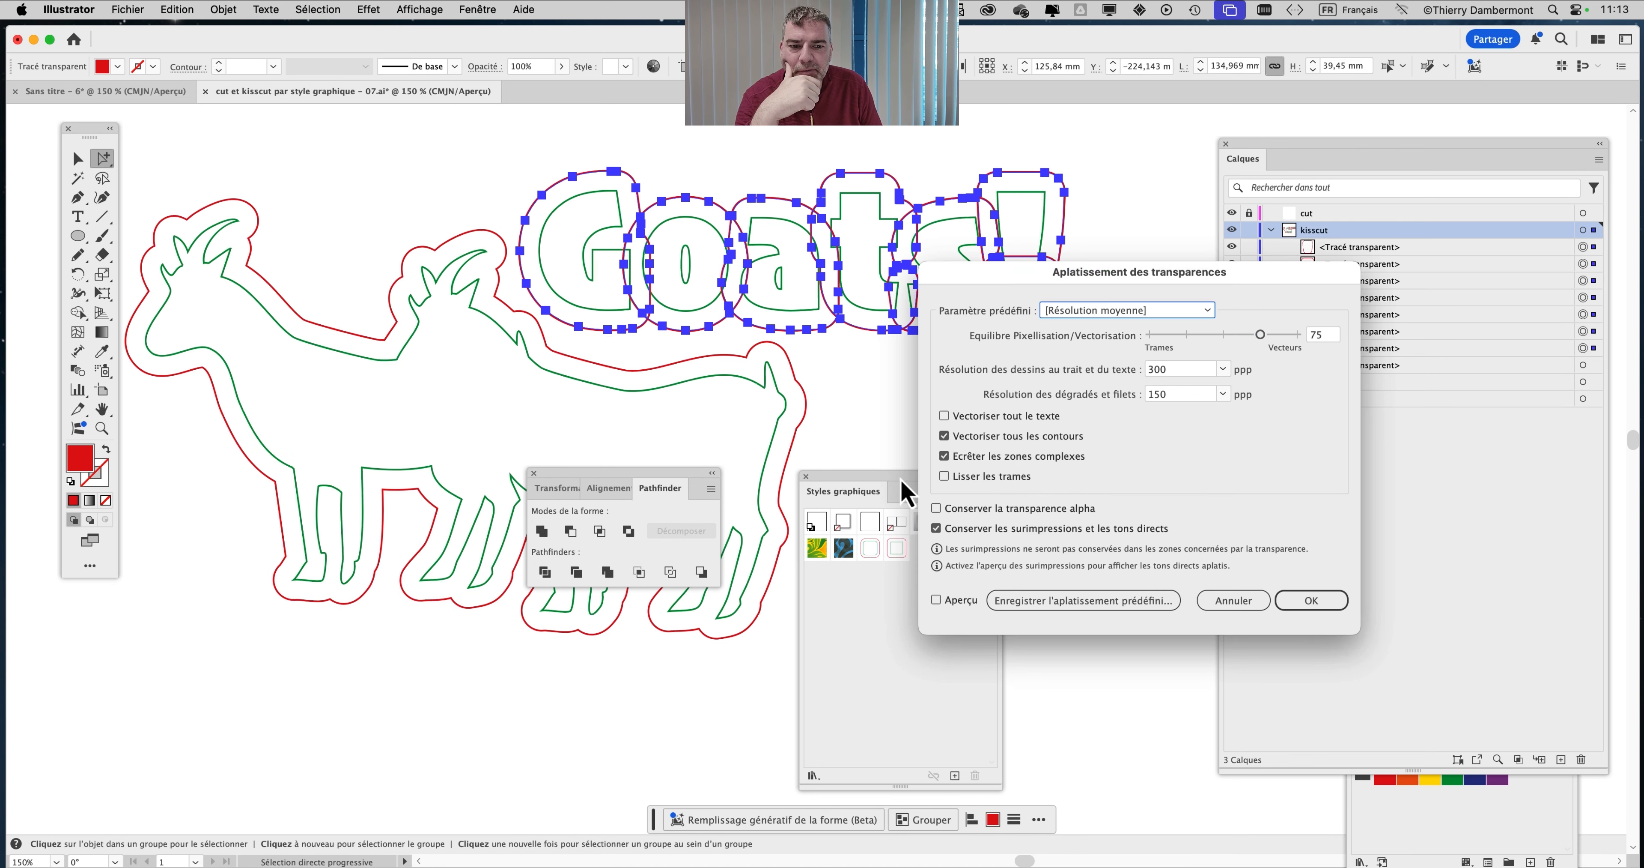
Flatten the transparency of the red outlines around "Goats!" at medium resolution and release their compound paths
click(1333, 606)
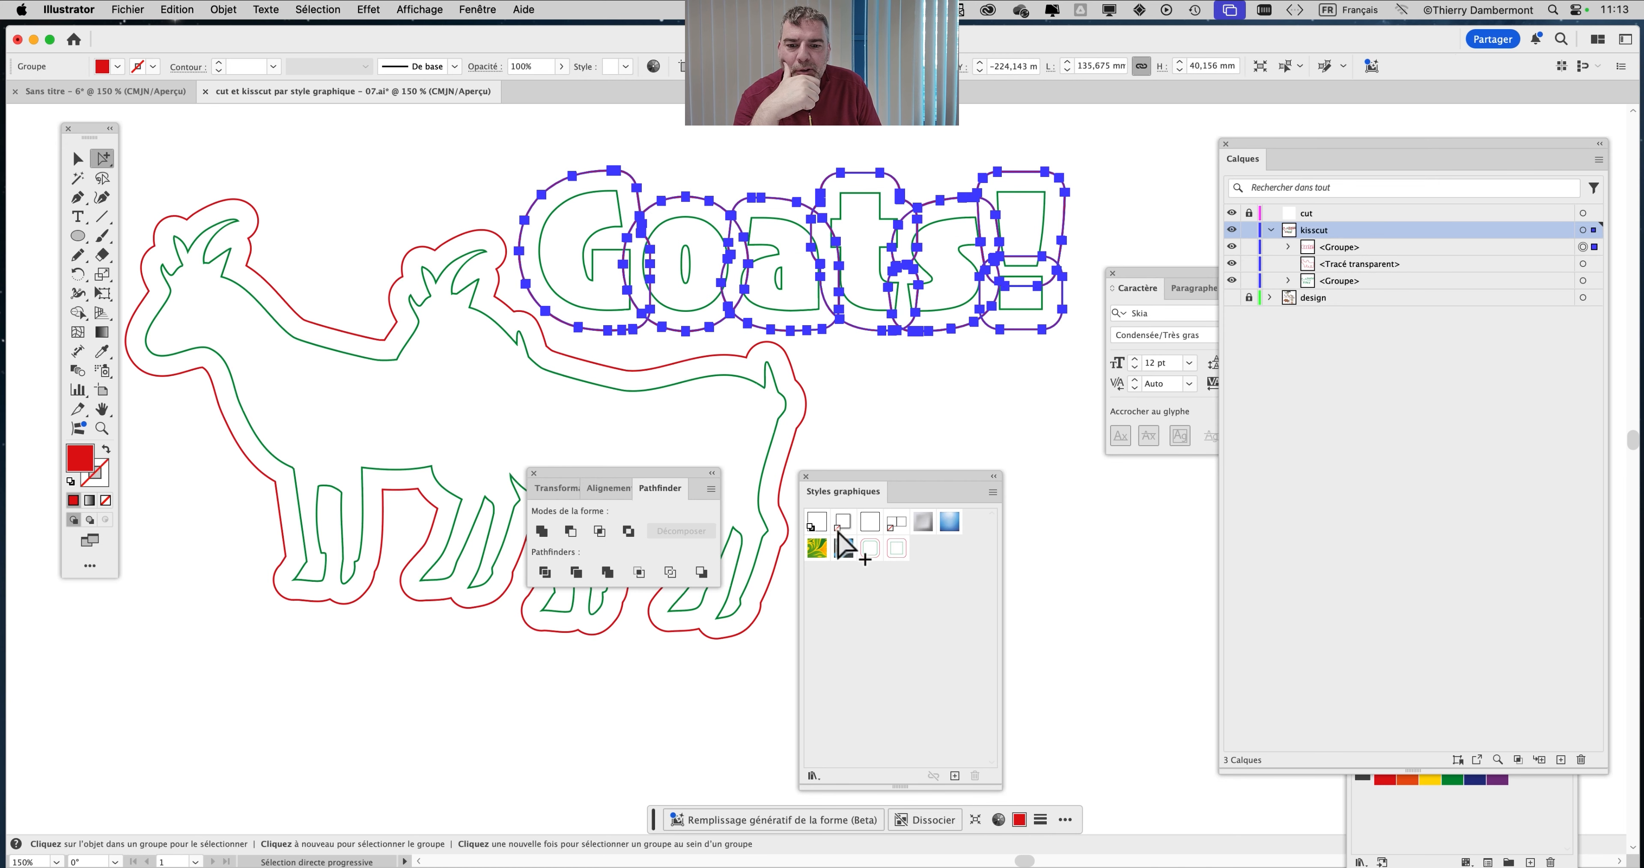
click(540, 531)
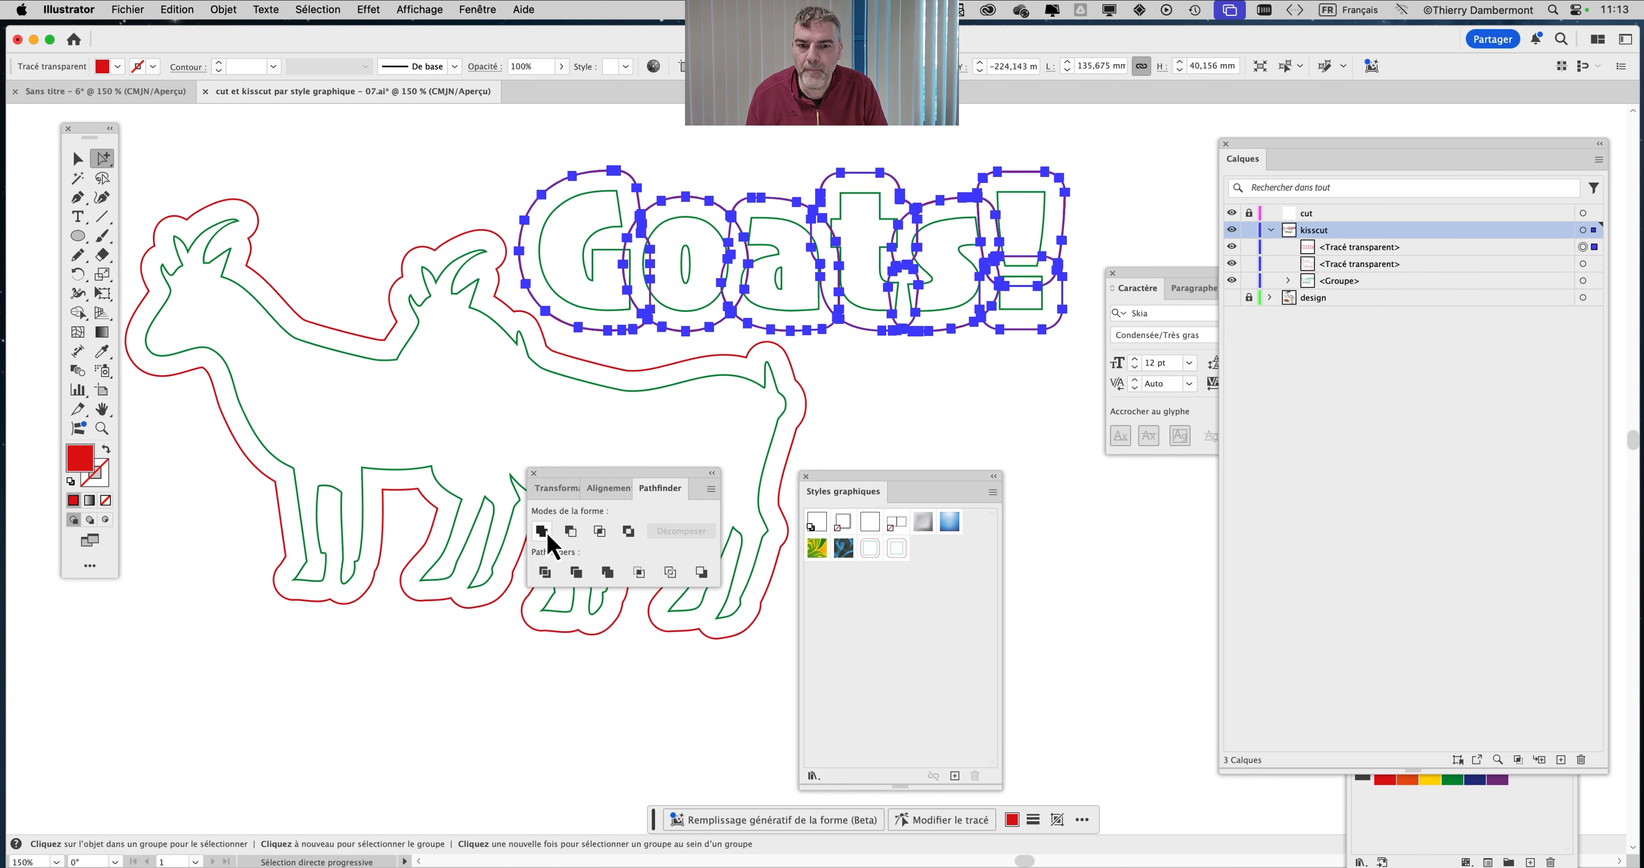
click(223, 9)
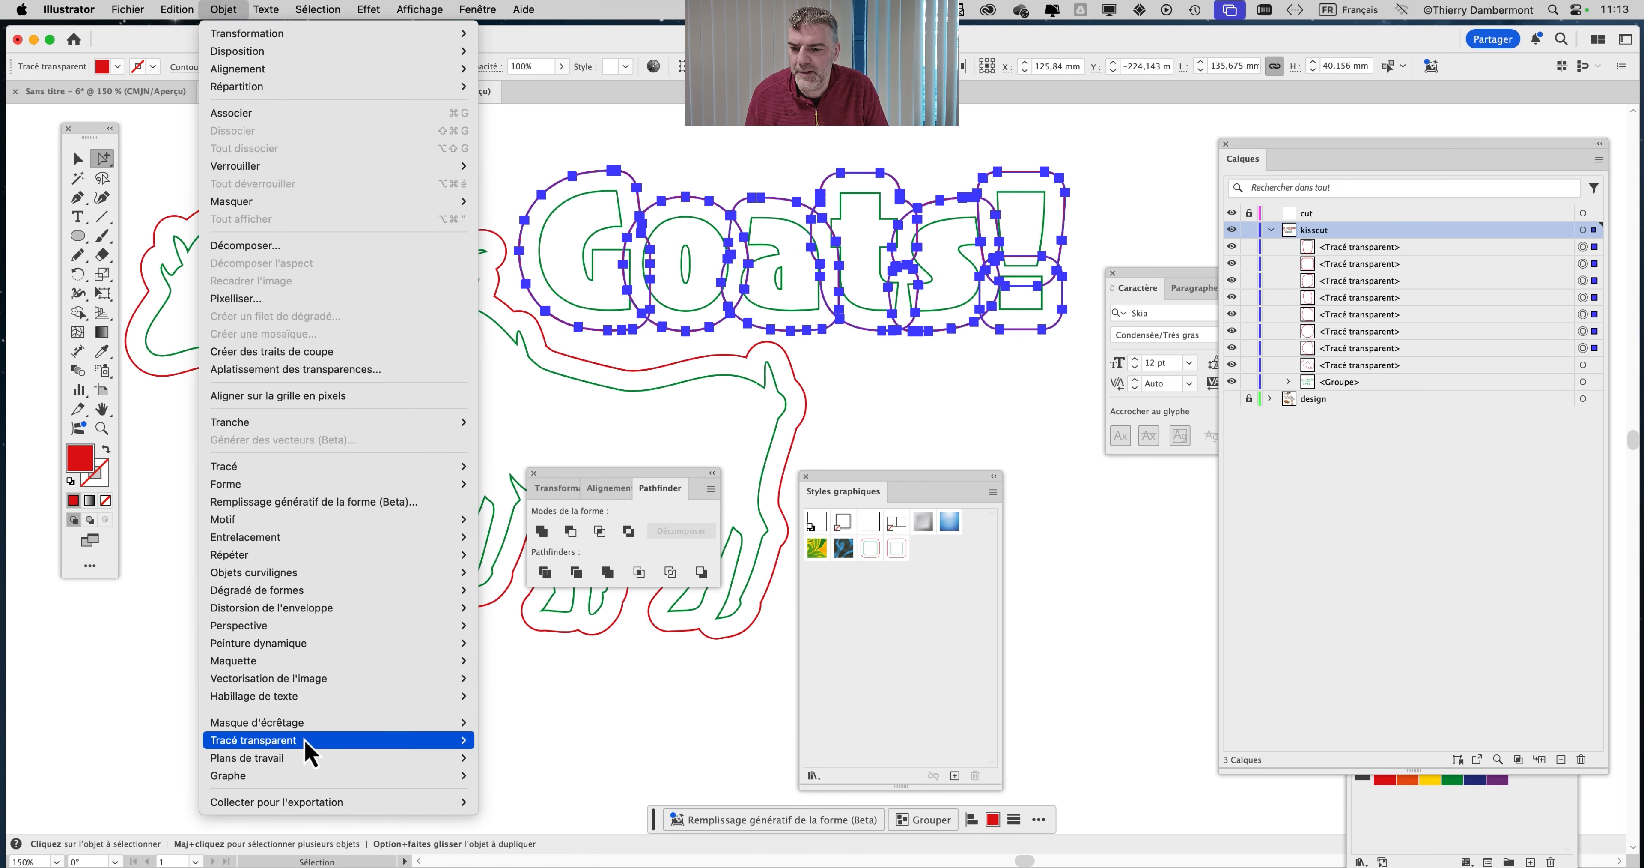
click(501, 758)
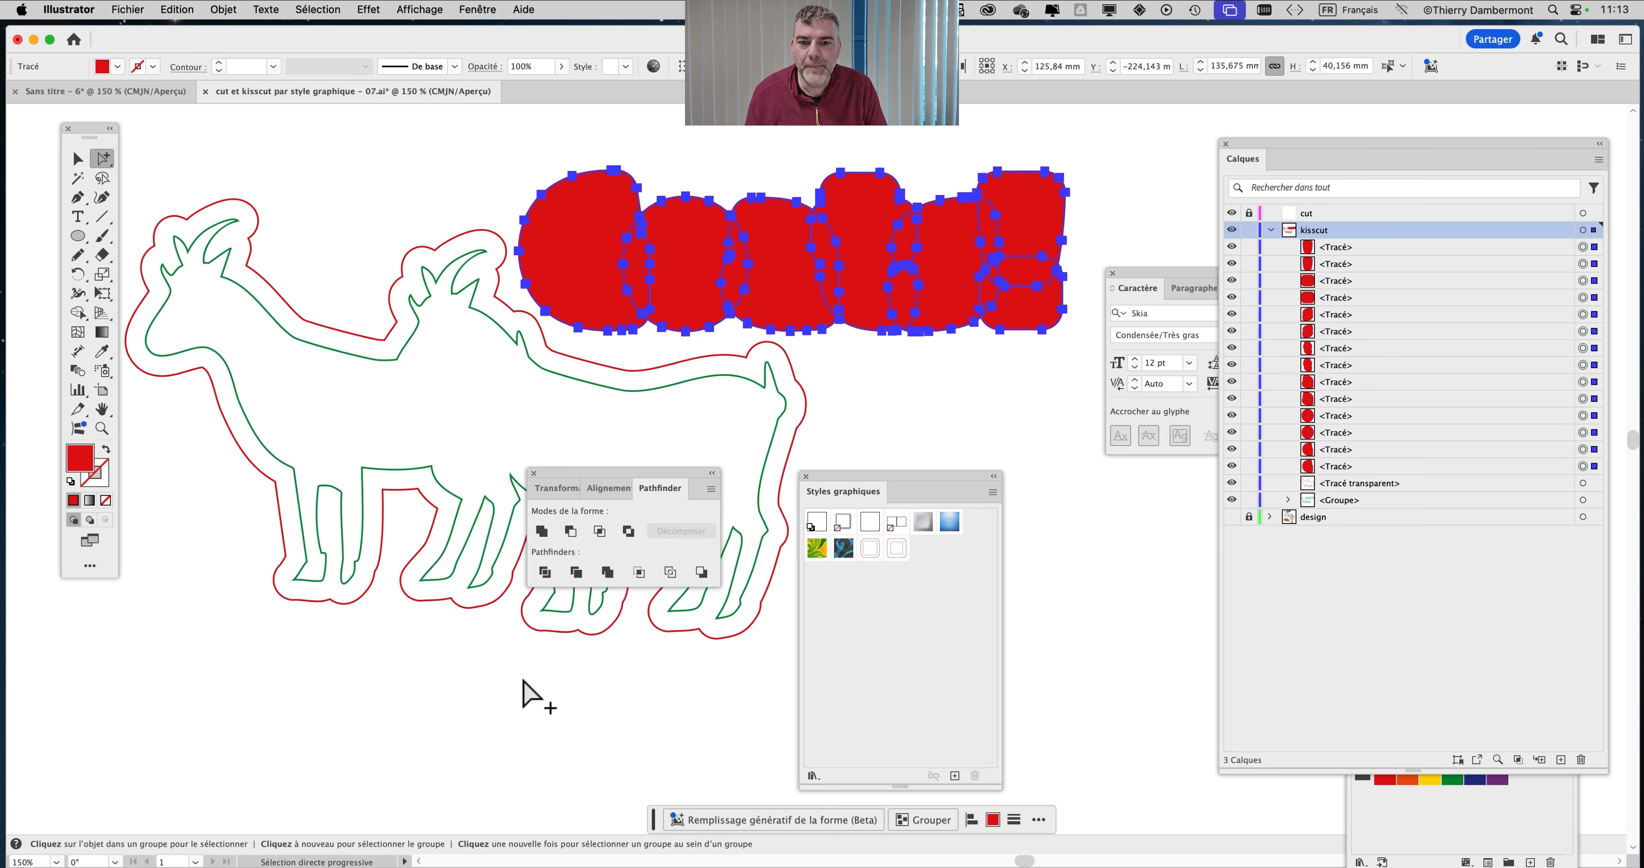
Swap the released paths' red fill to the stroke and unite them into one continuous outline around "Goats!"
click(105, 449)
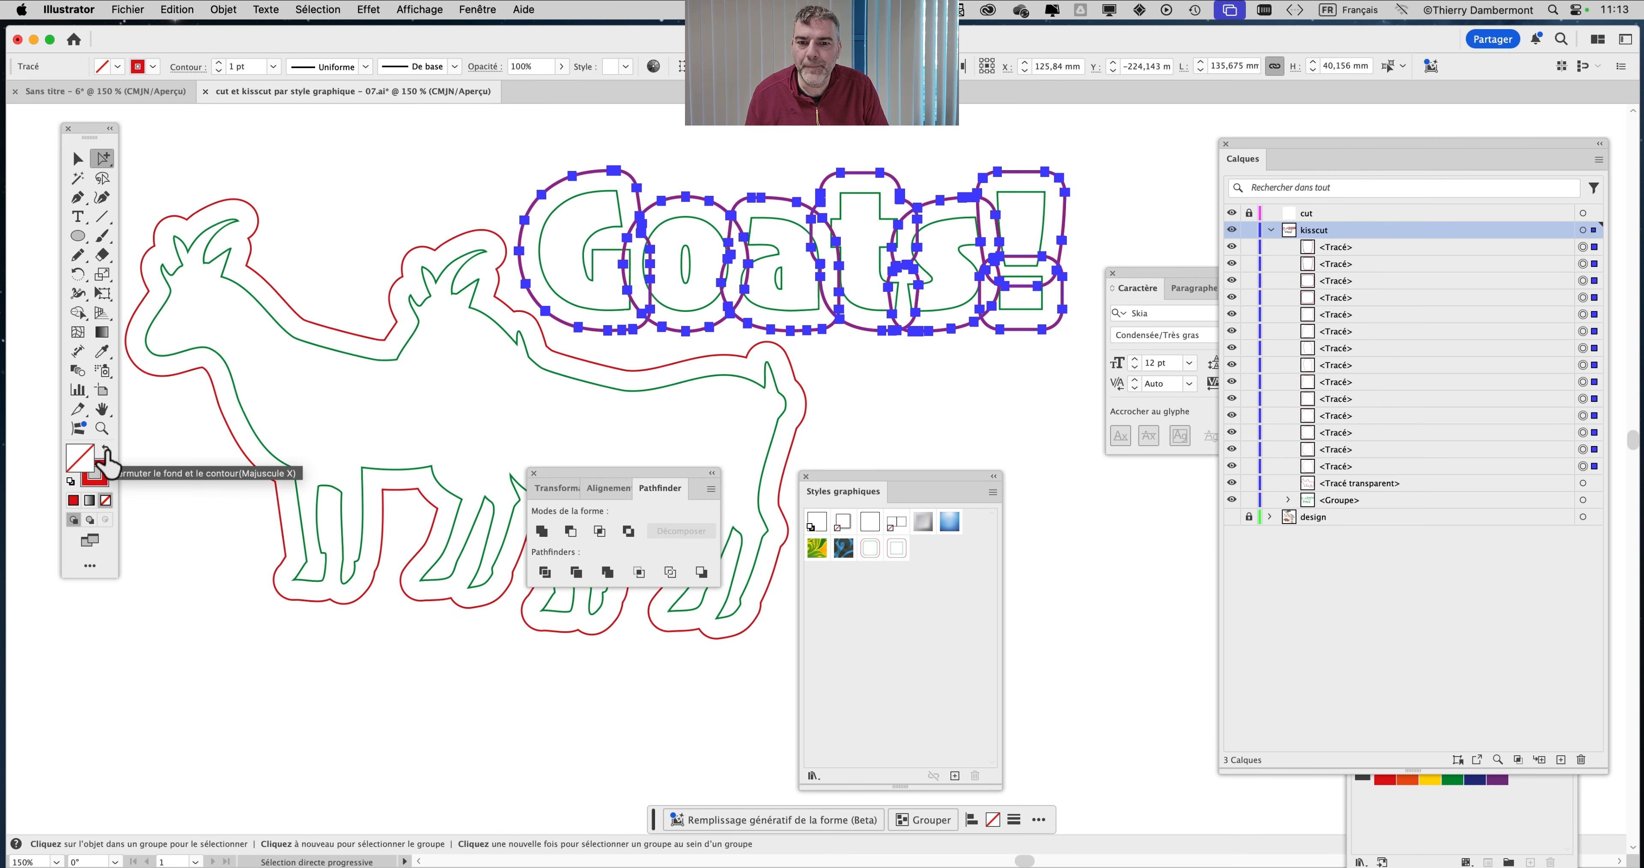
click(542, 531)
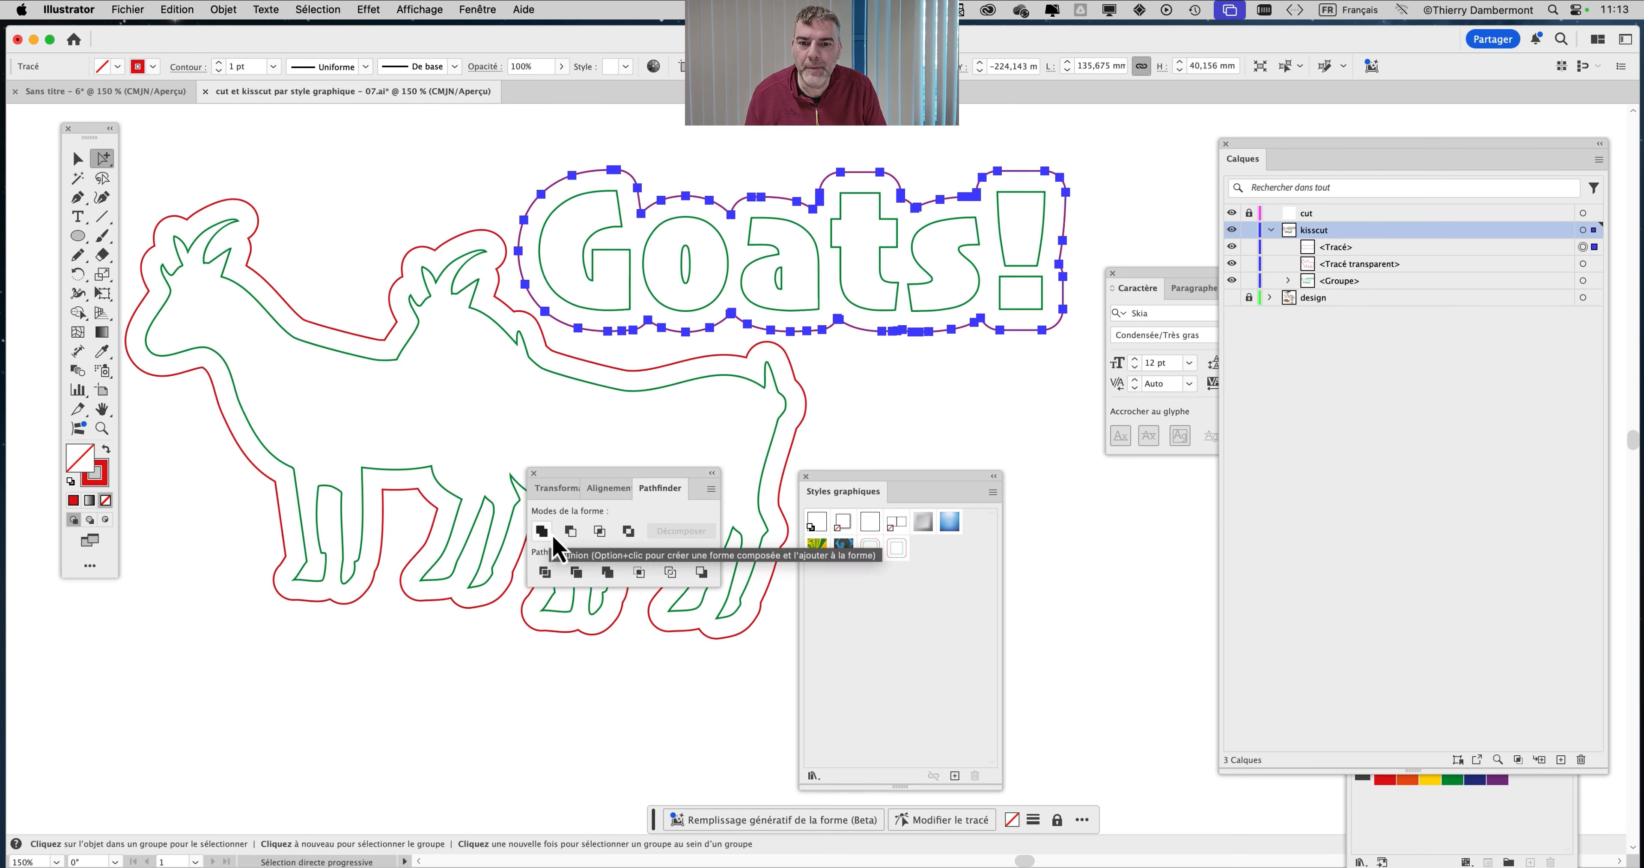
click(1029, 408)
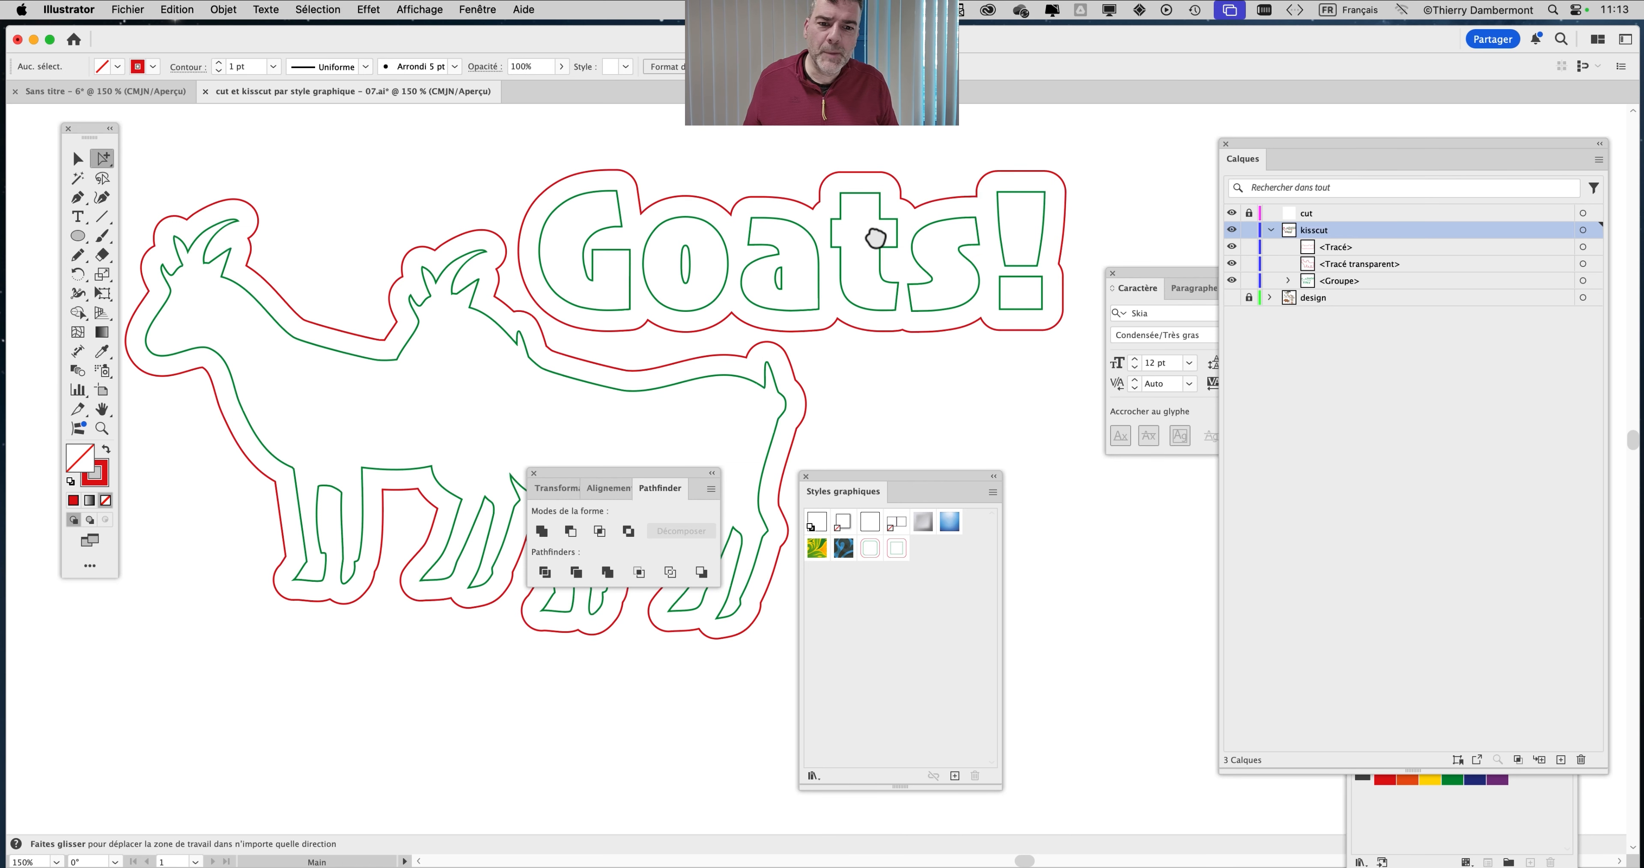
Clear the Layers and Character panels off the artwork and examine the united outline around "Goats!" up close
drag(1076, 191, 1181, 165)
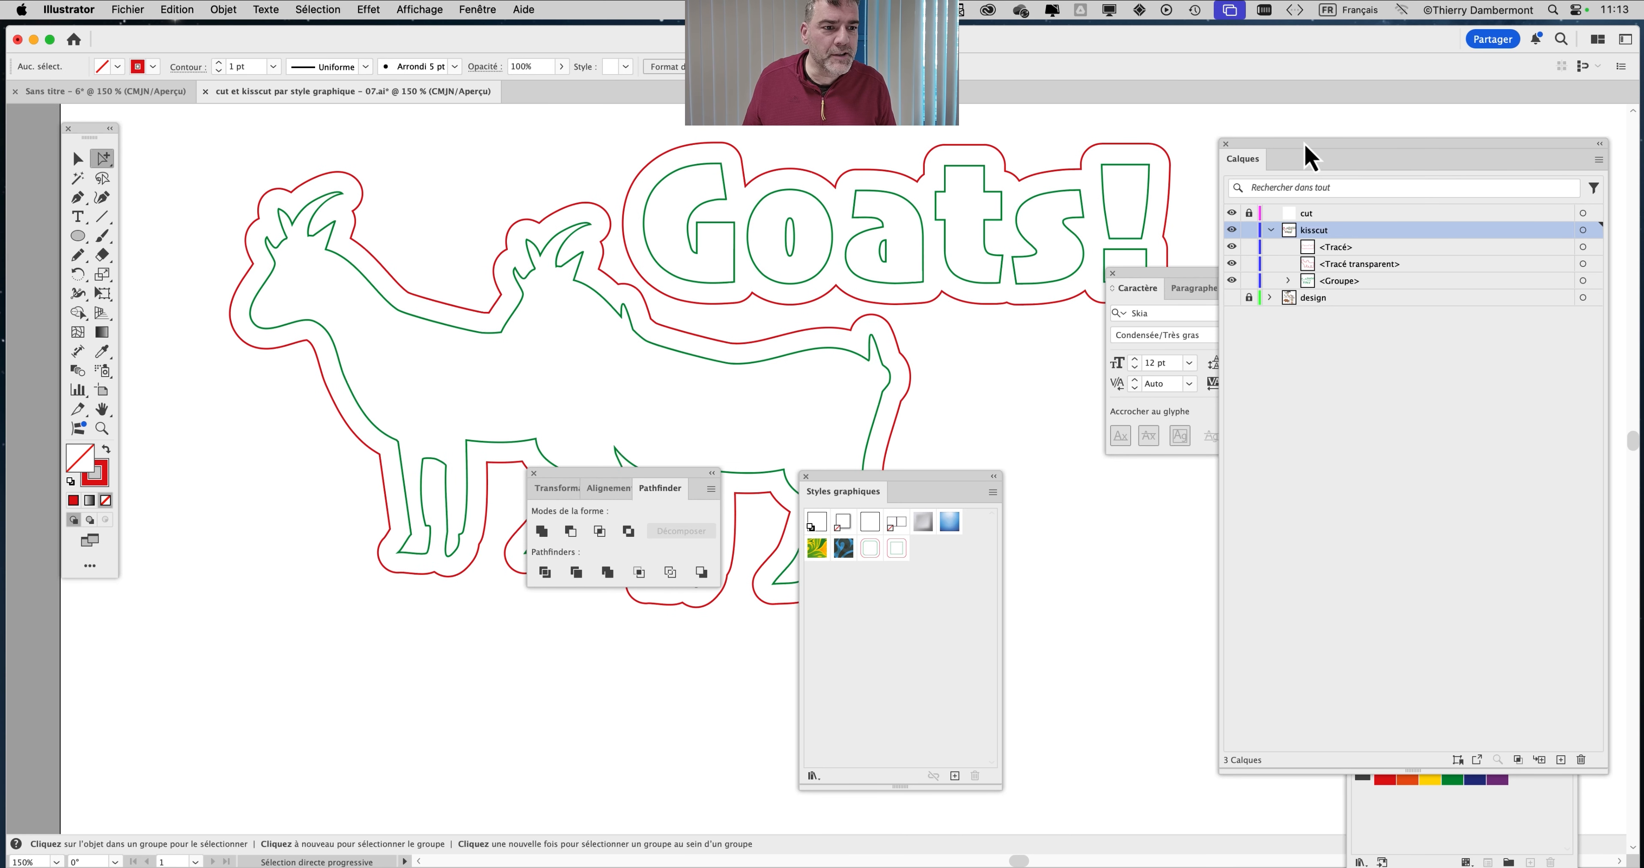
drag(1305, 156, 1433, 168)
drag(1193, 273, 1222, 436)
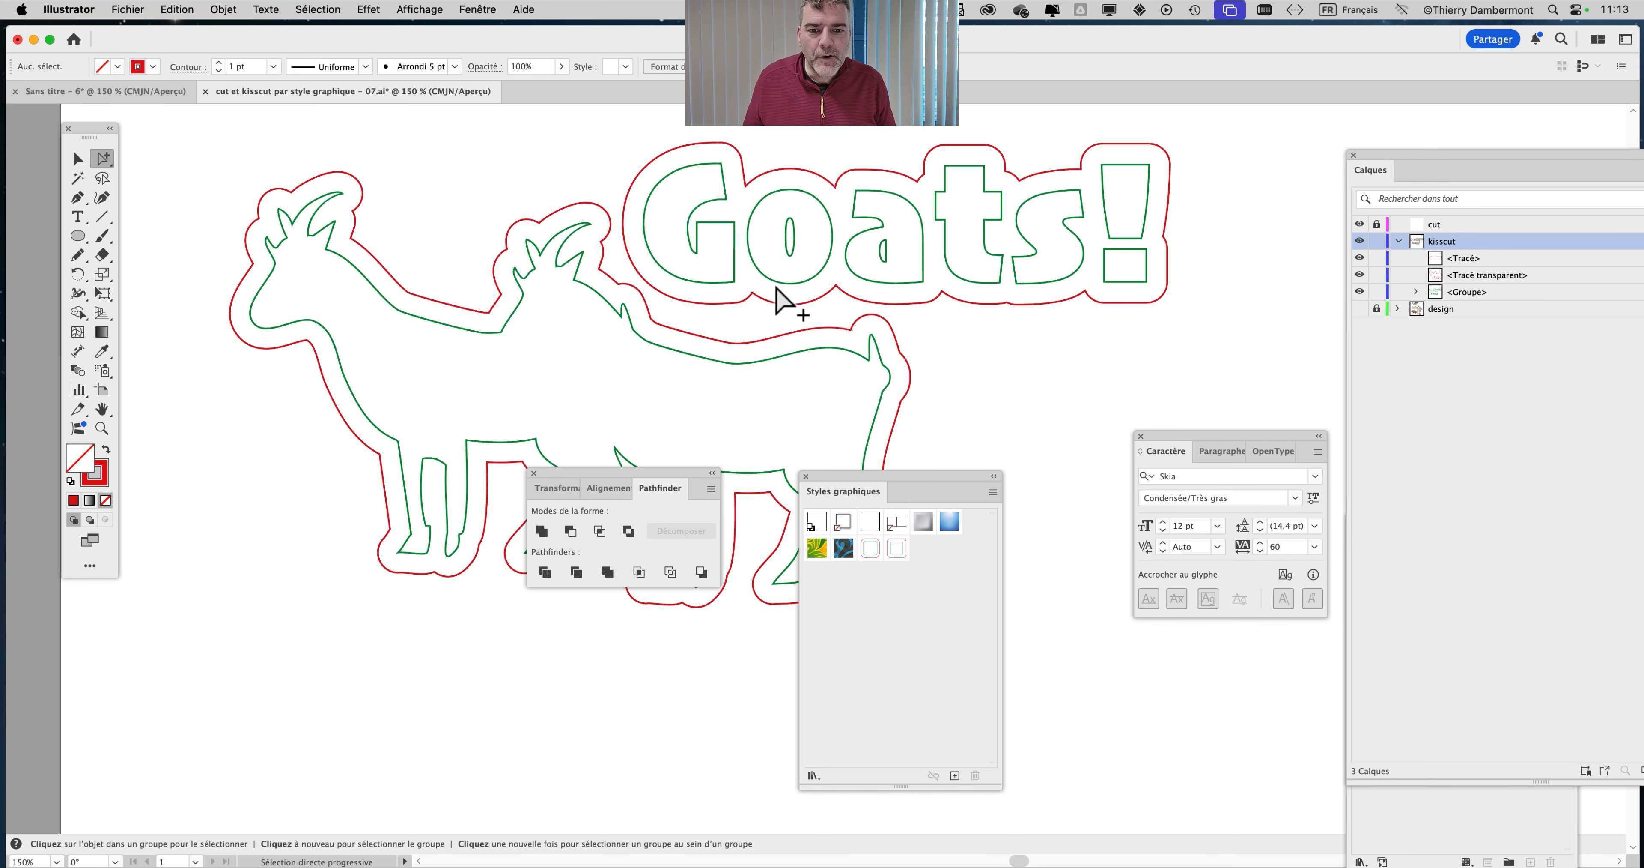
key(super+equal)
scroll(702, 294, right, 3)
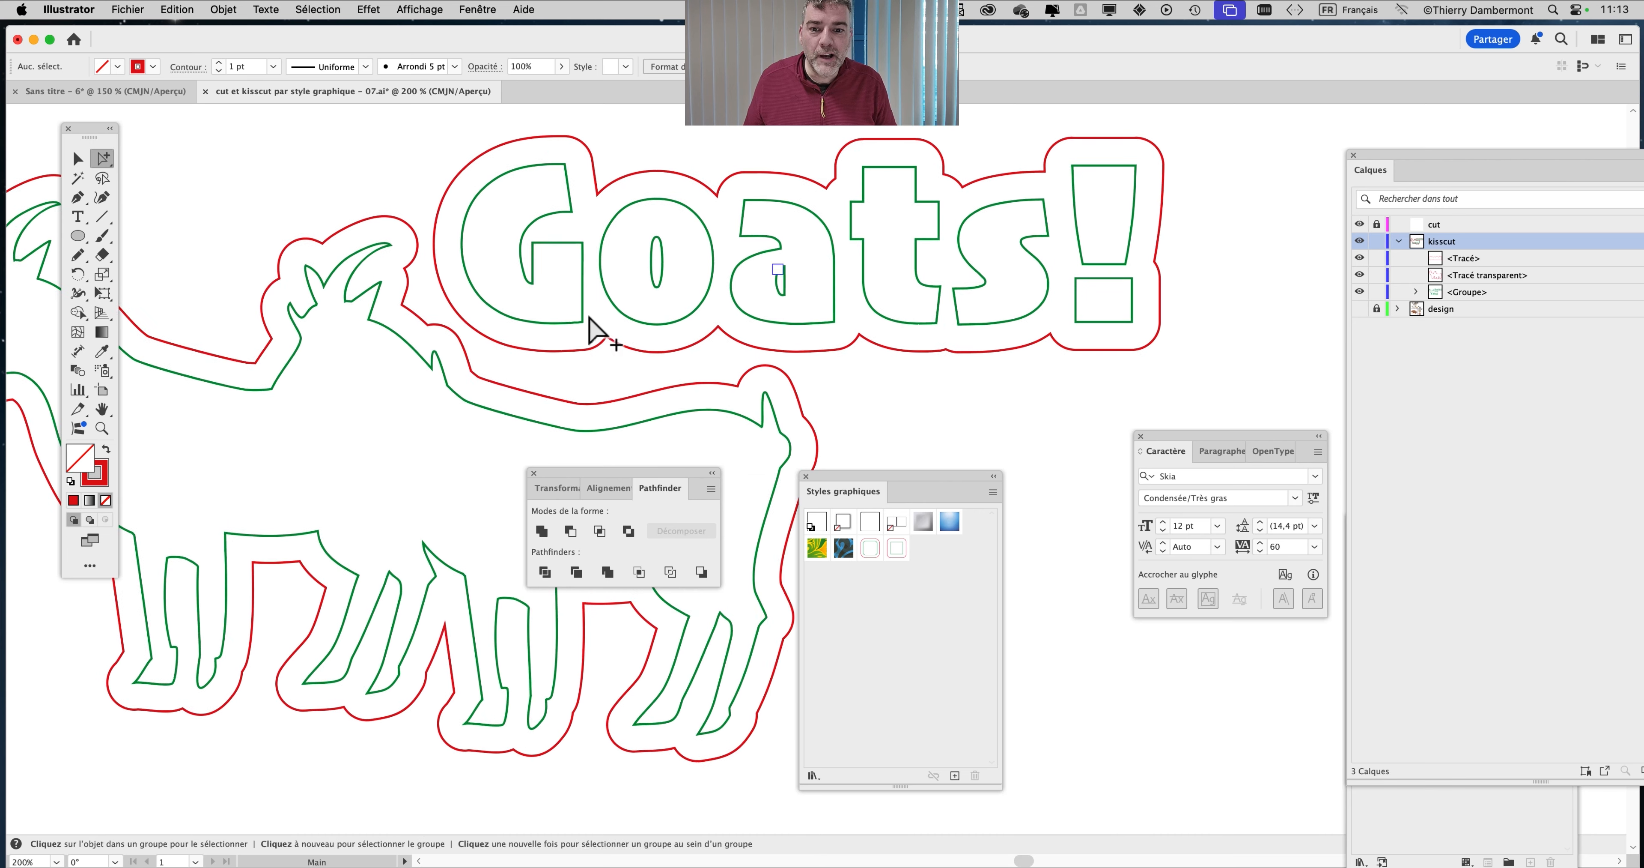
scroll(661, 338, up, 1)
scroll(417, 303, right, 3)
scroll(416, 303, up, 1)
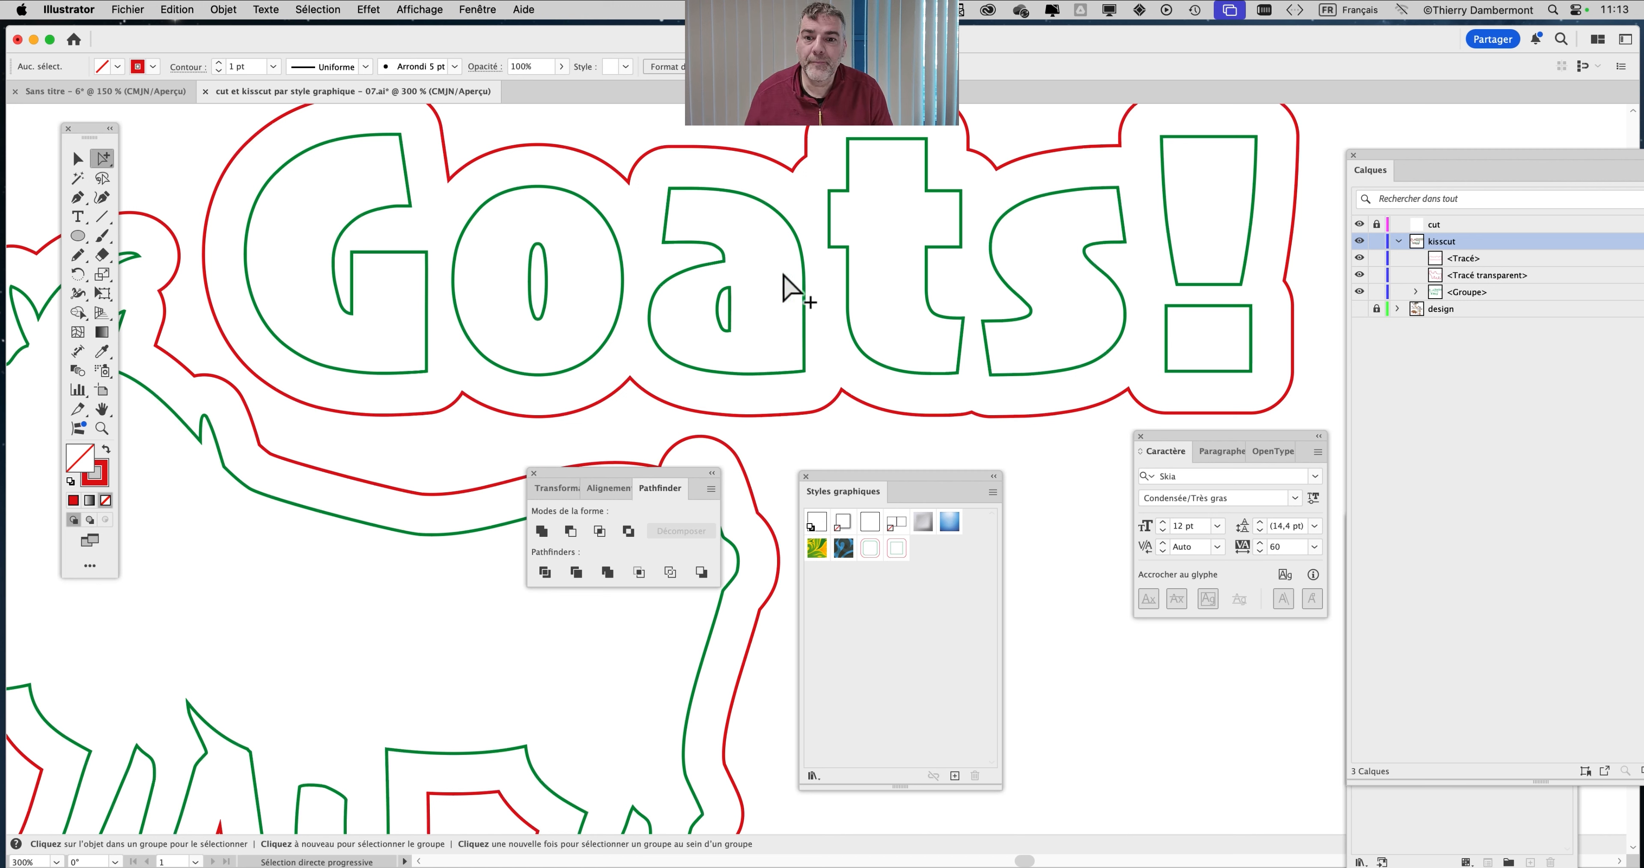
alt+scroll(733, 332, down, 2)
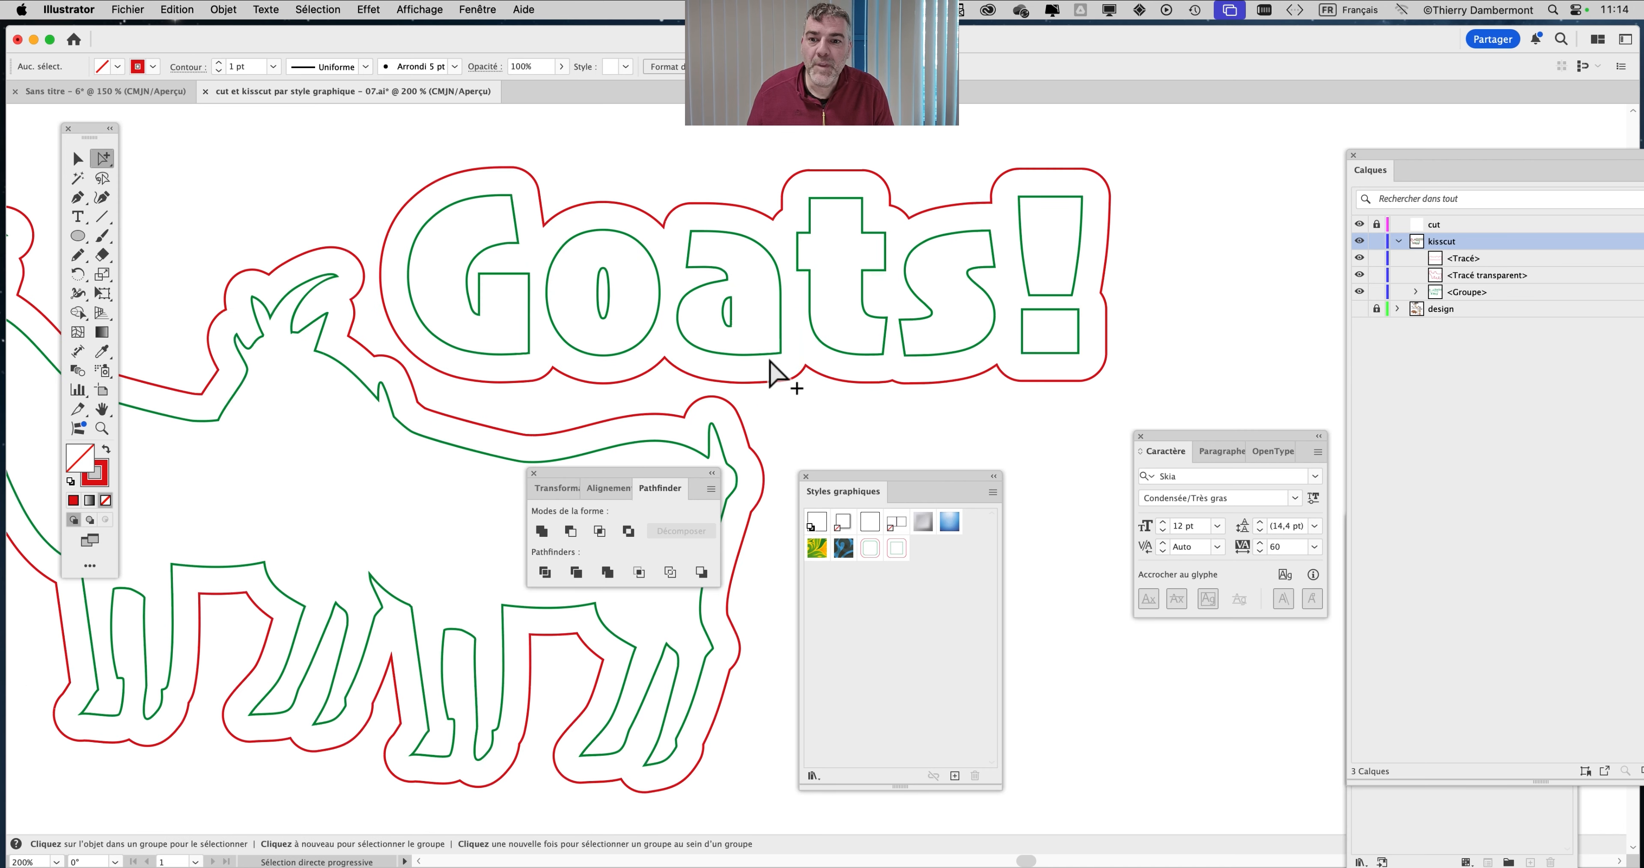
Duplicate the red outline around "Goats!" in place, directly in front of the original
alt+click(595, 205)
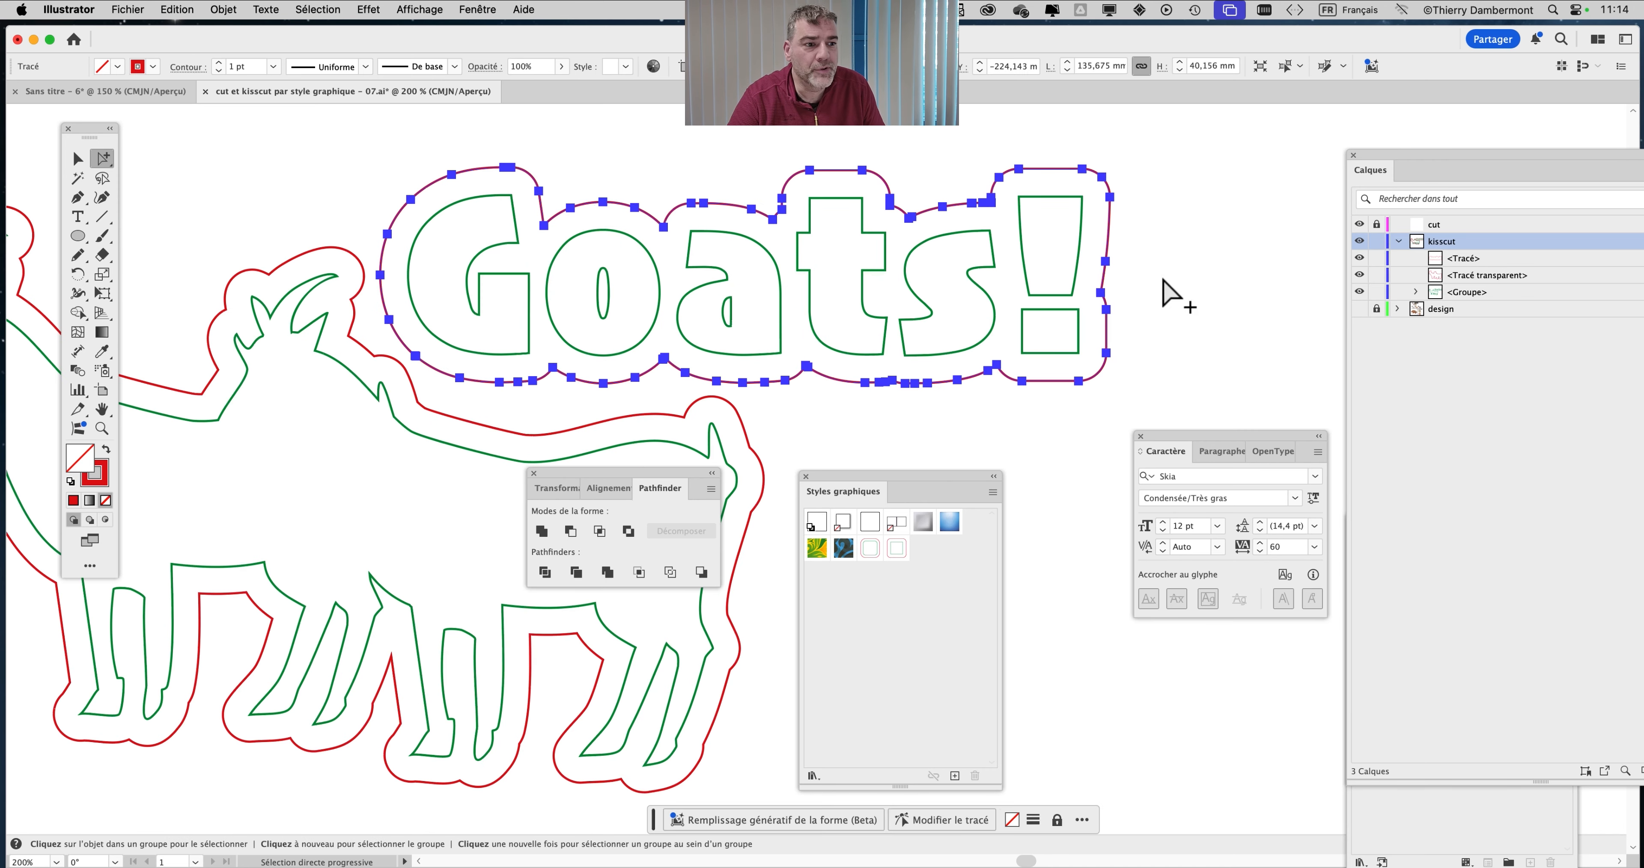
drag(1381, 159, 1236, 129)
key(super+c)
key(super+f)
Offset the duplicated outline inward by -3 mm with round joins
click(224, 9)
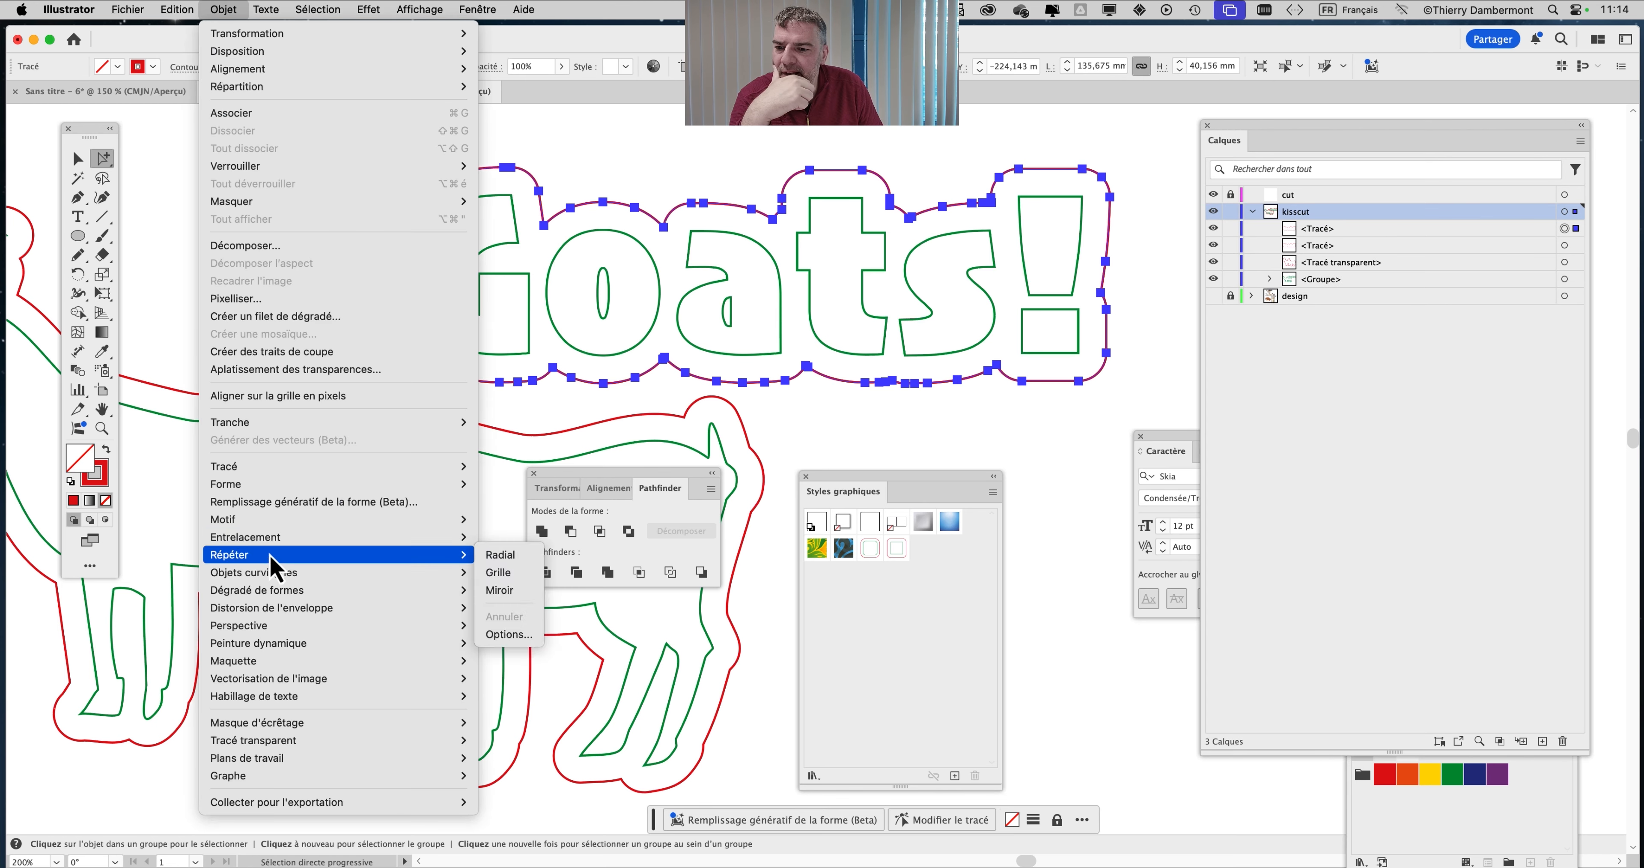
mouse_move(248, 473)
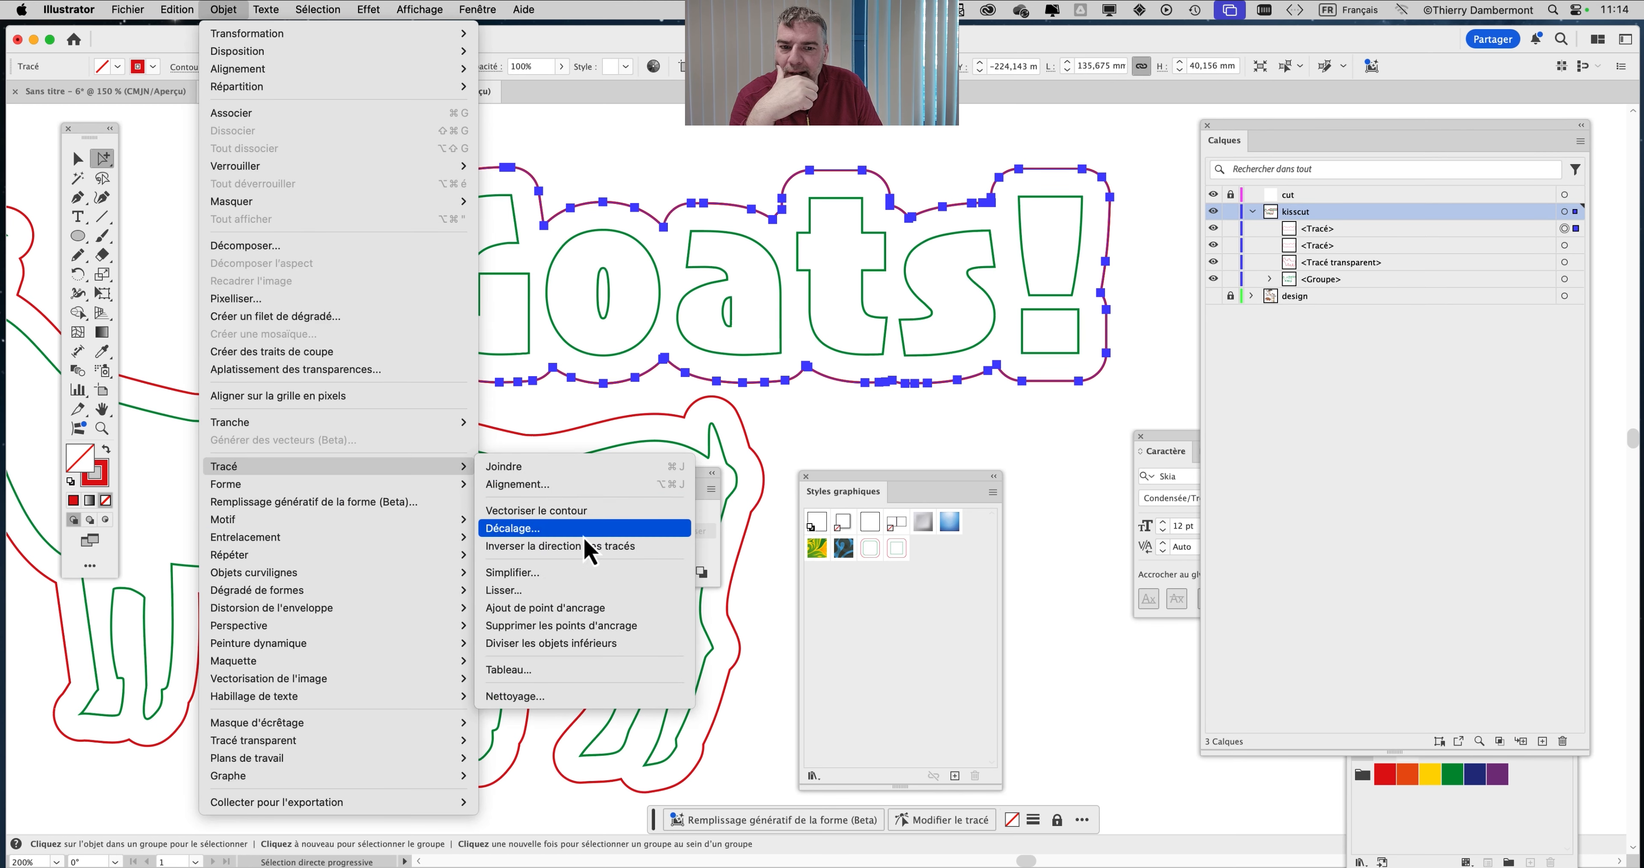
click(520, 528)
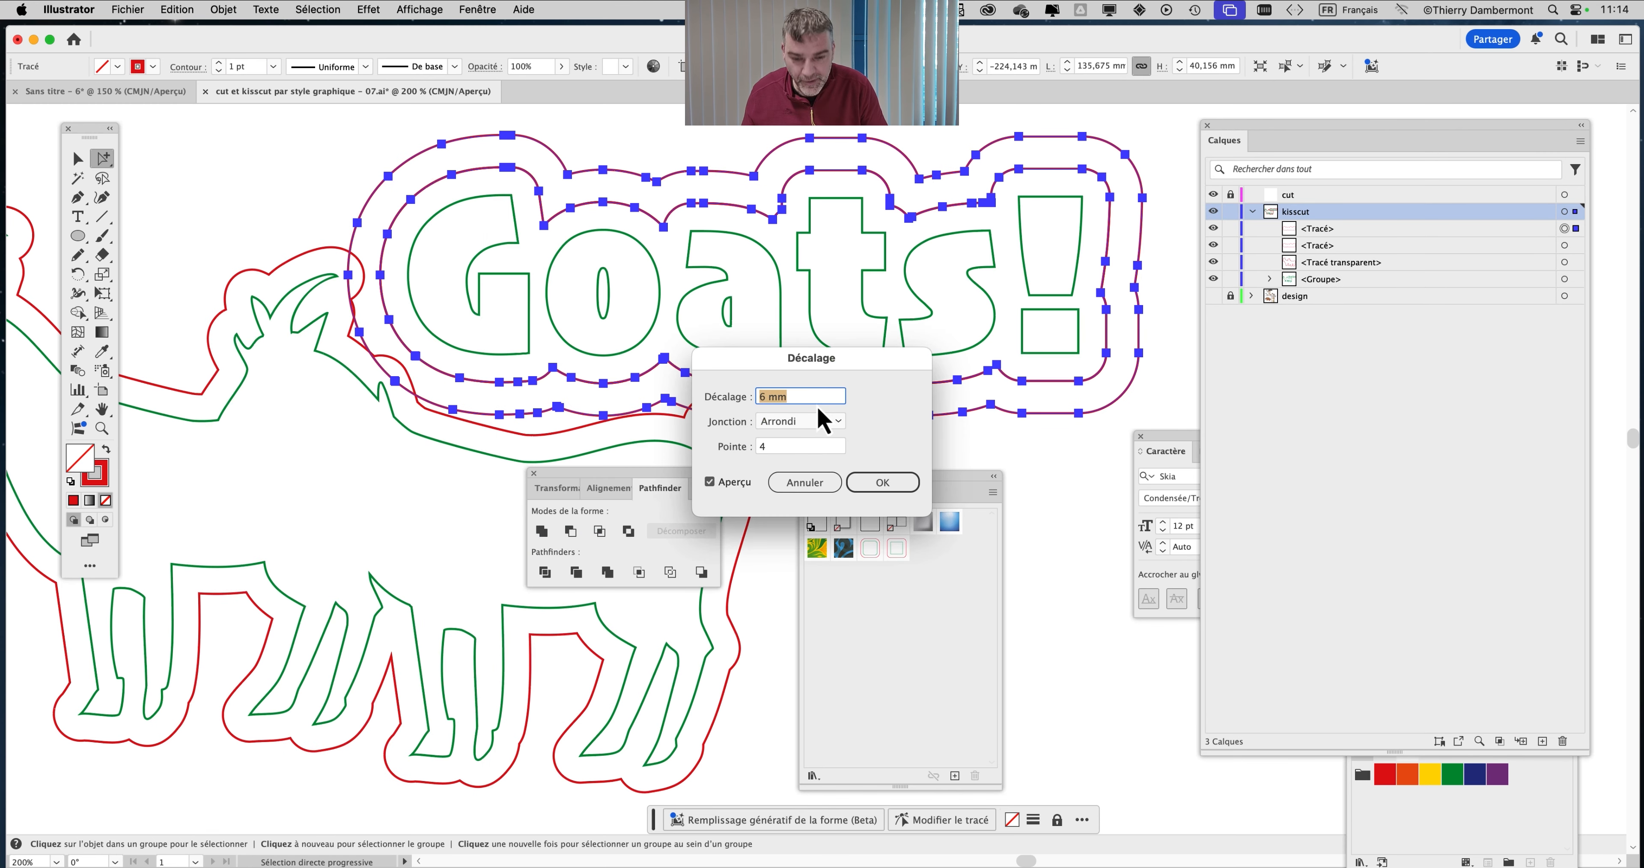
text(-)
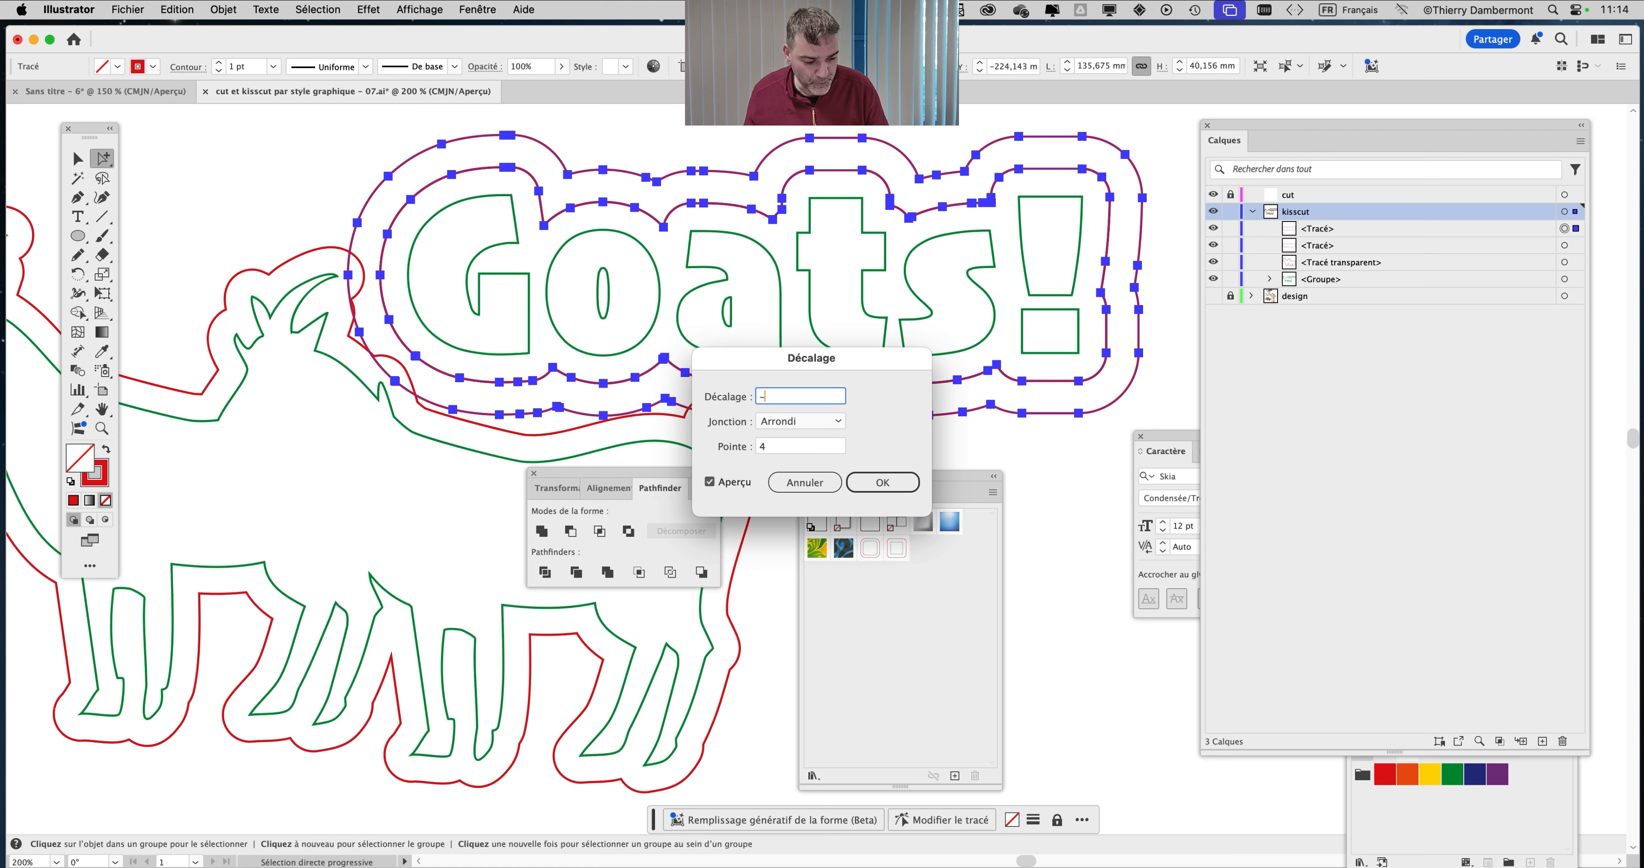
text(3)
key(Tab)
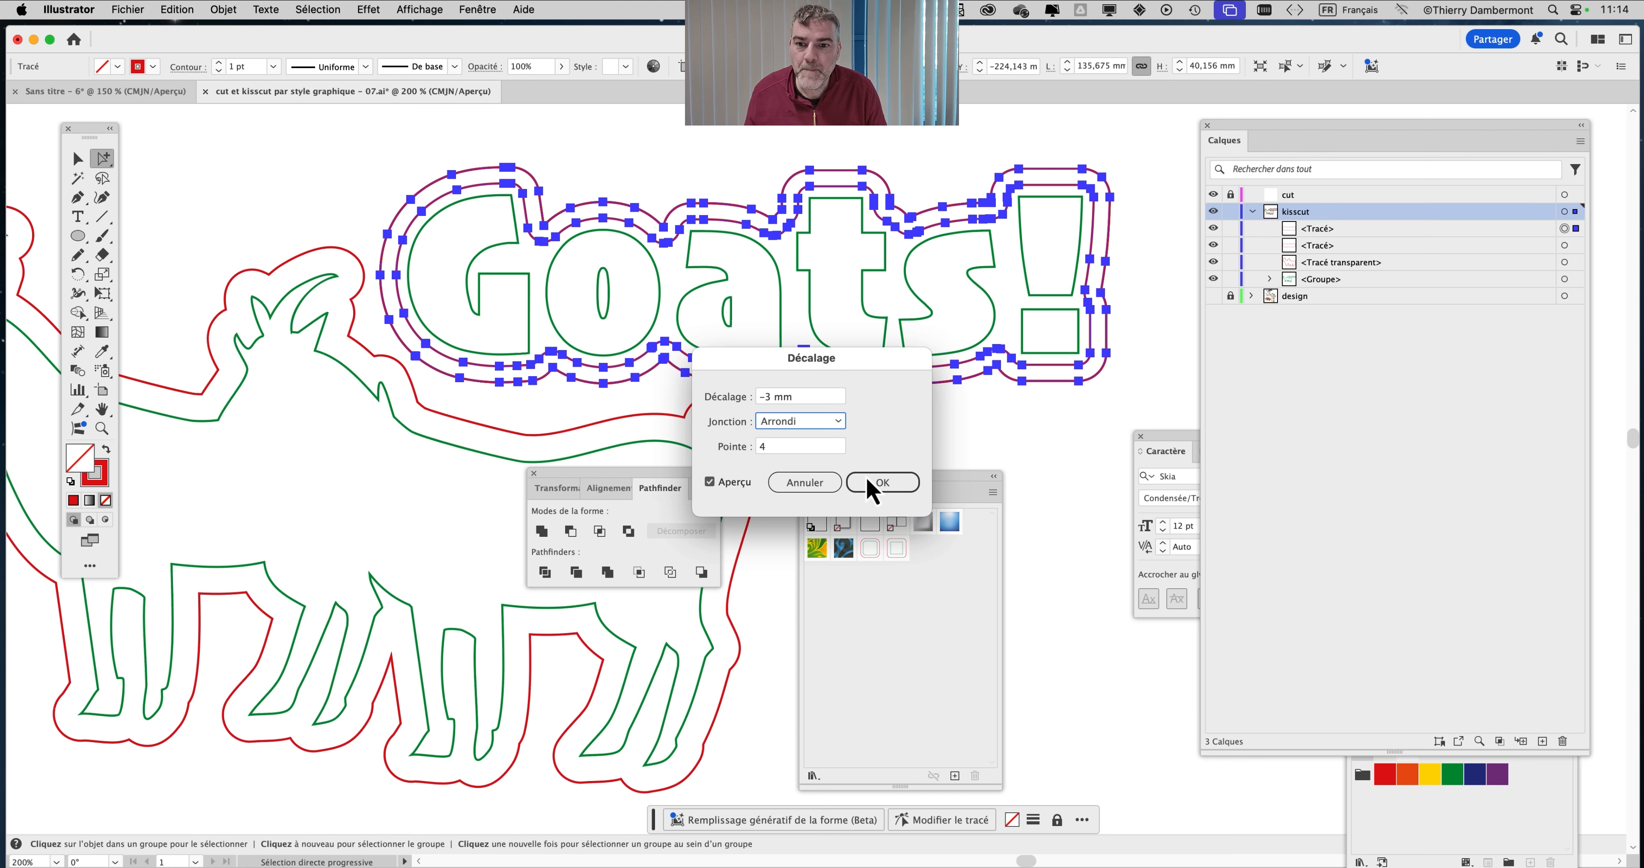
click(883, 482)
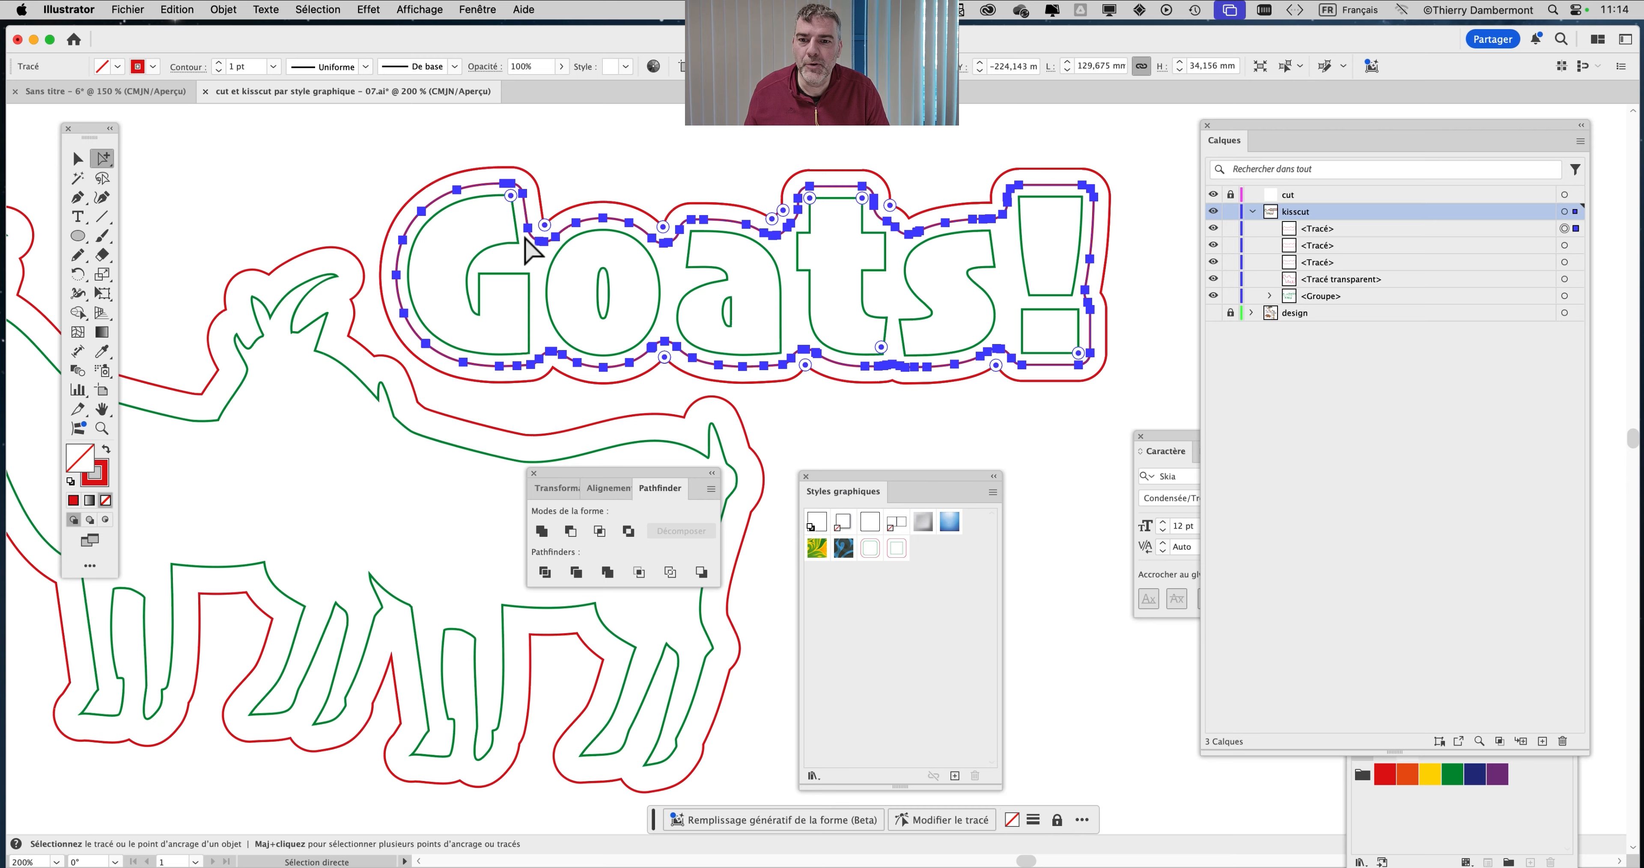
Delete the redundant duplicate of the outer red outline around "Goats!"
scroll(542, 250, up, 2)
alt+click(794, 188)
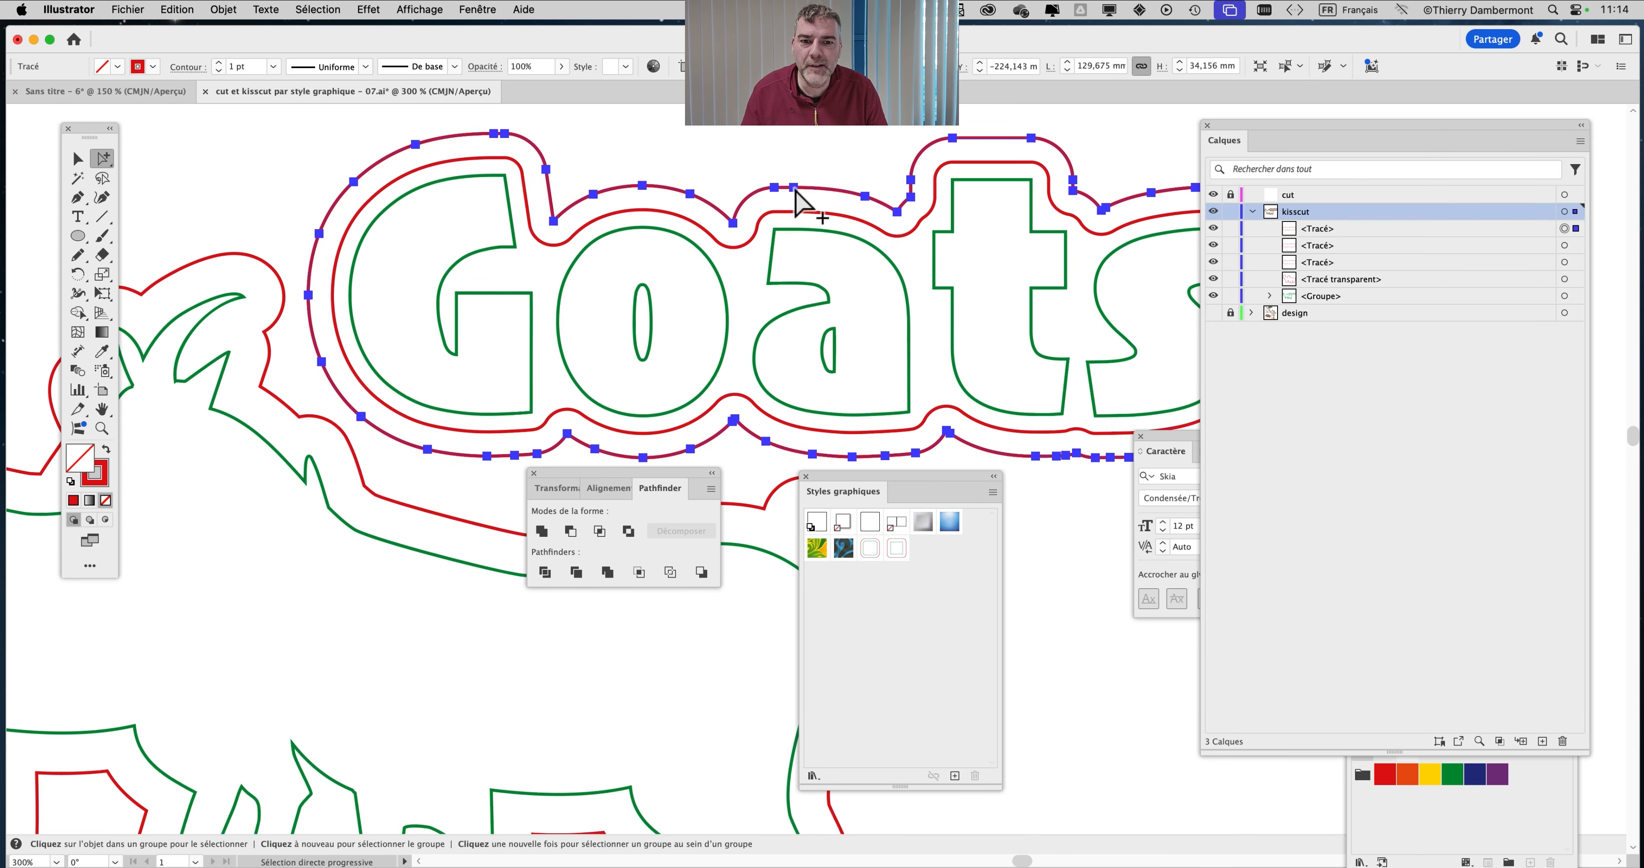
key(Delete)
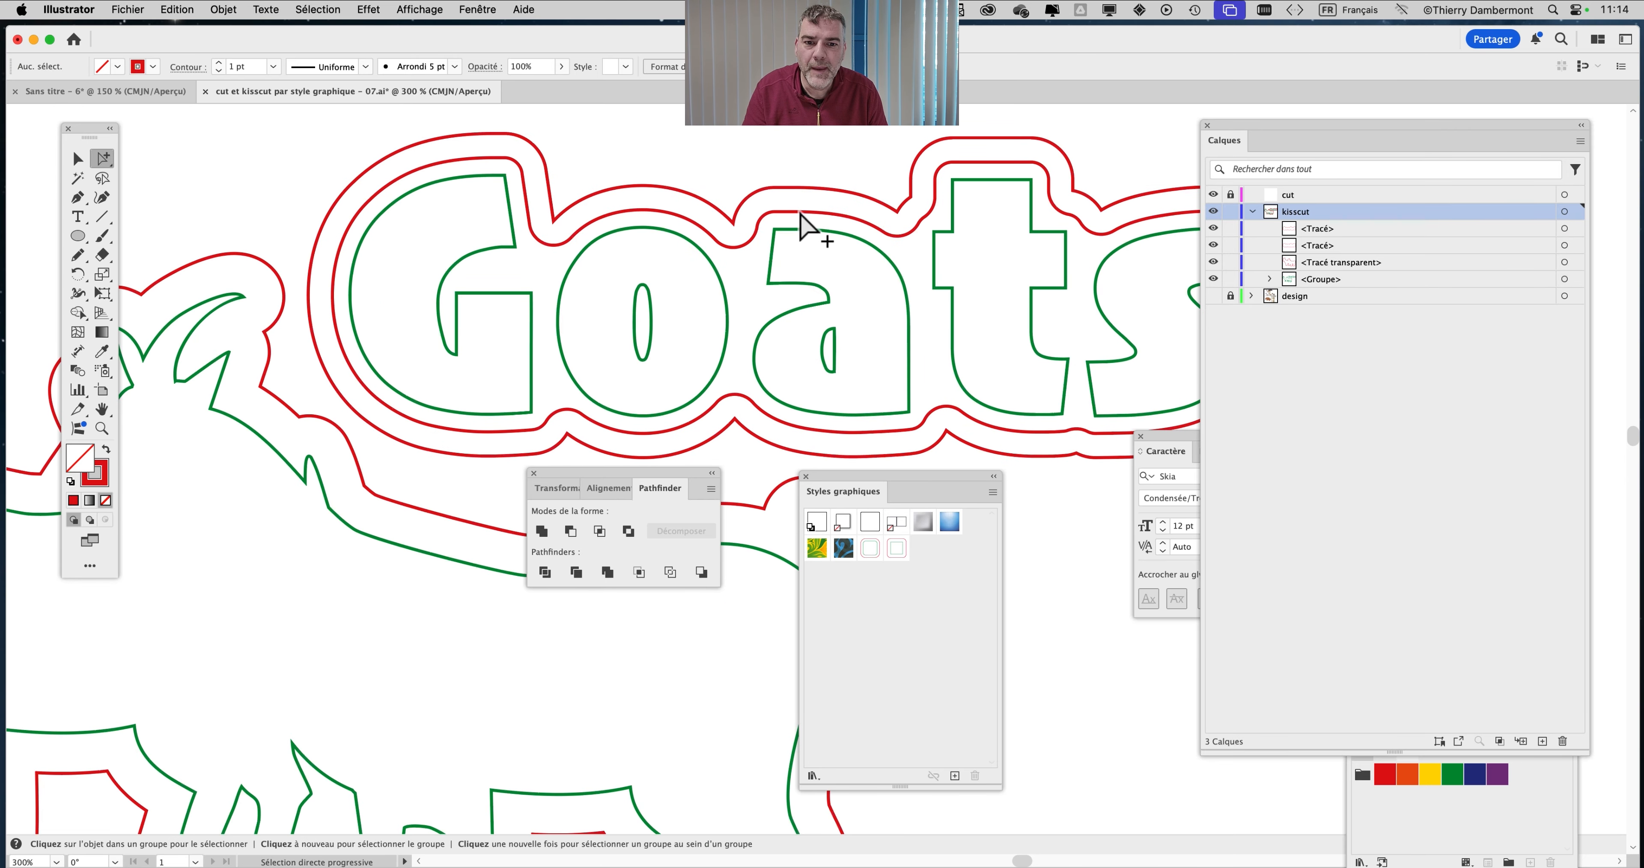
Remove the green contours of the letters "G" and "o" inside the red outlines
click(802, 214)
scroll(704, 356, down, 2)
drag(580, 349, 468, 337)
click(447, 286)
key(shift+x)
click(504, 299)
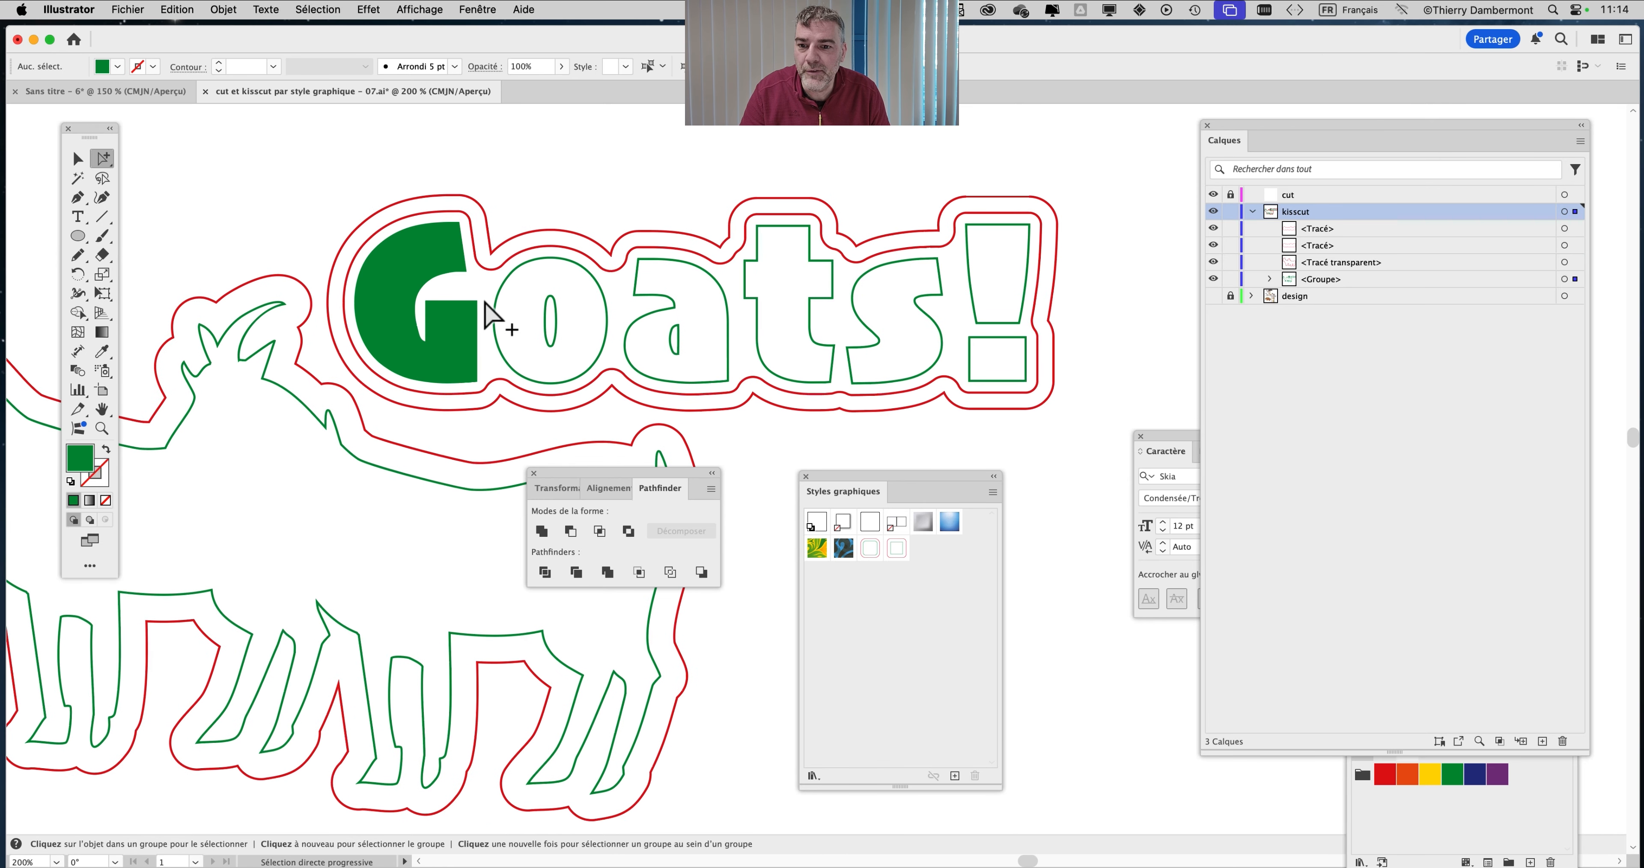
click(447, 306)
key(shift+x)
click(550, 322)
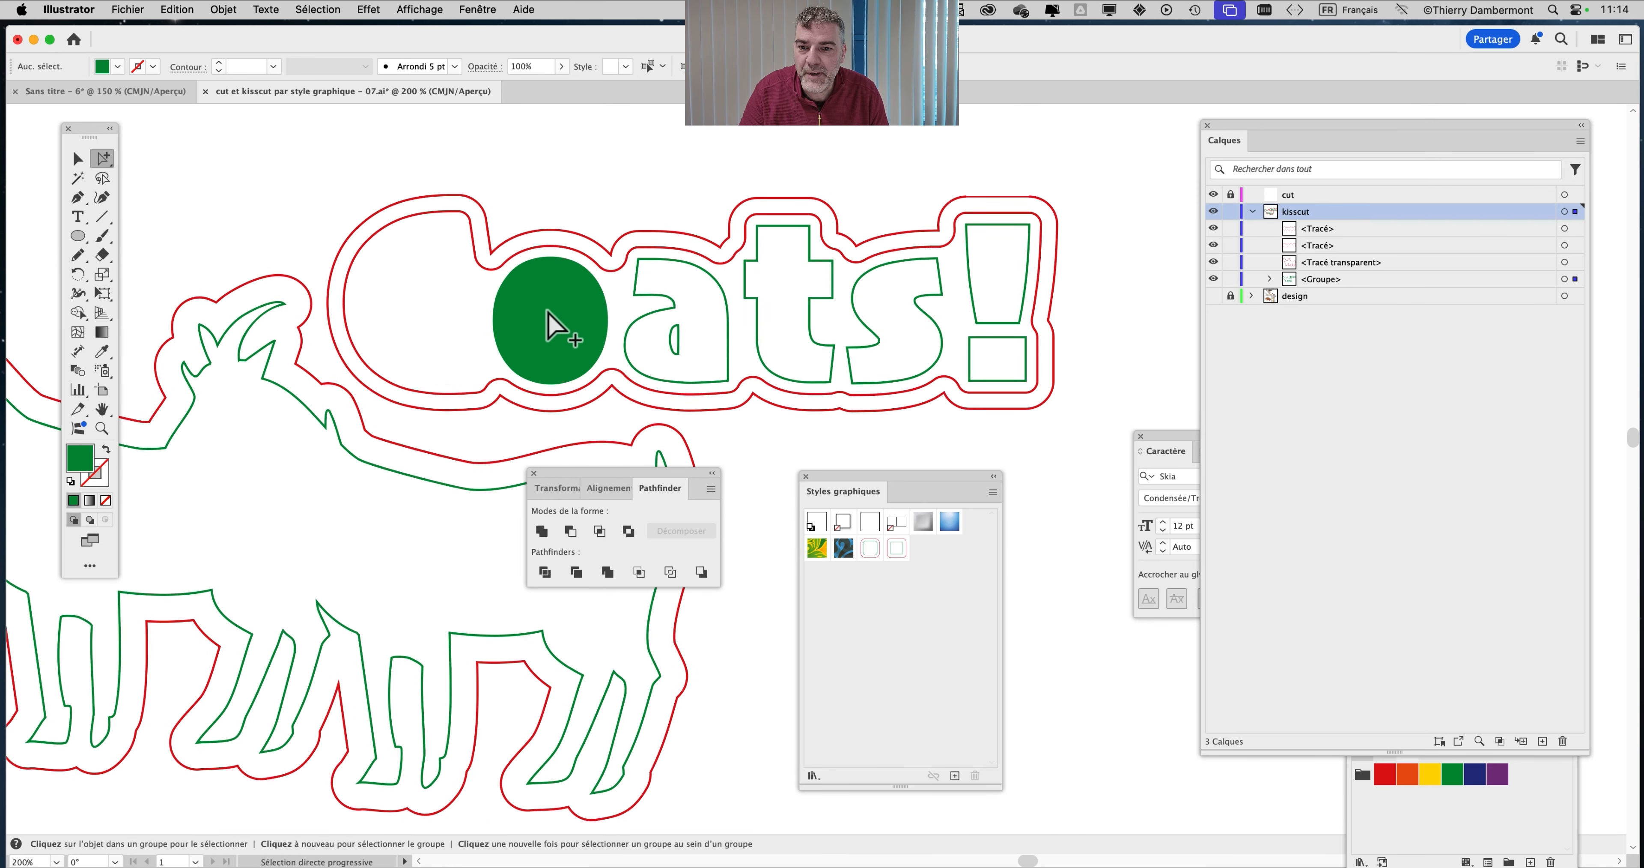
click(552, 278)
key(shift+x)
click(642, 294)
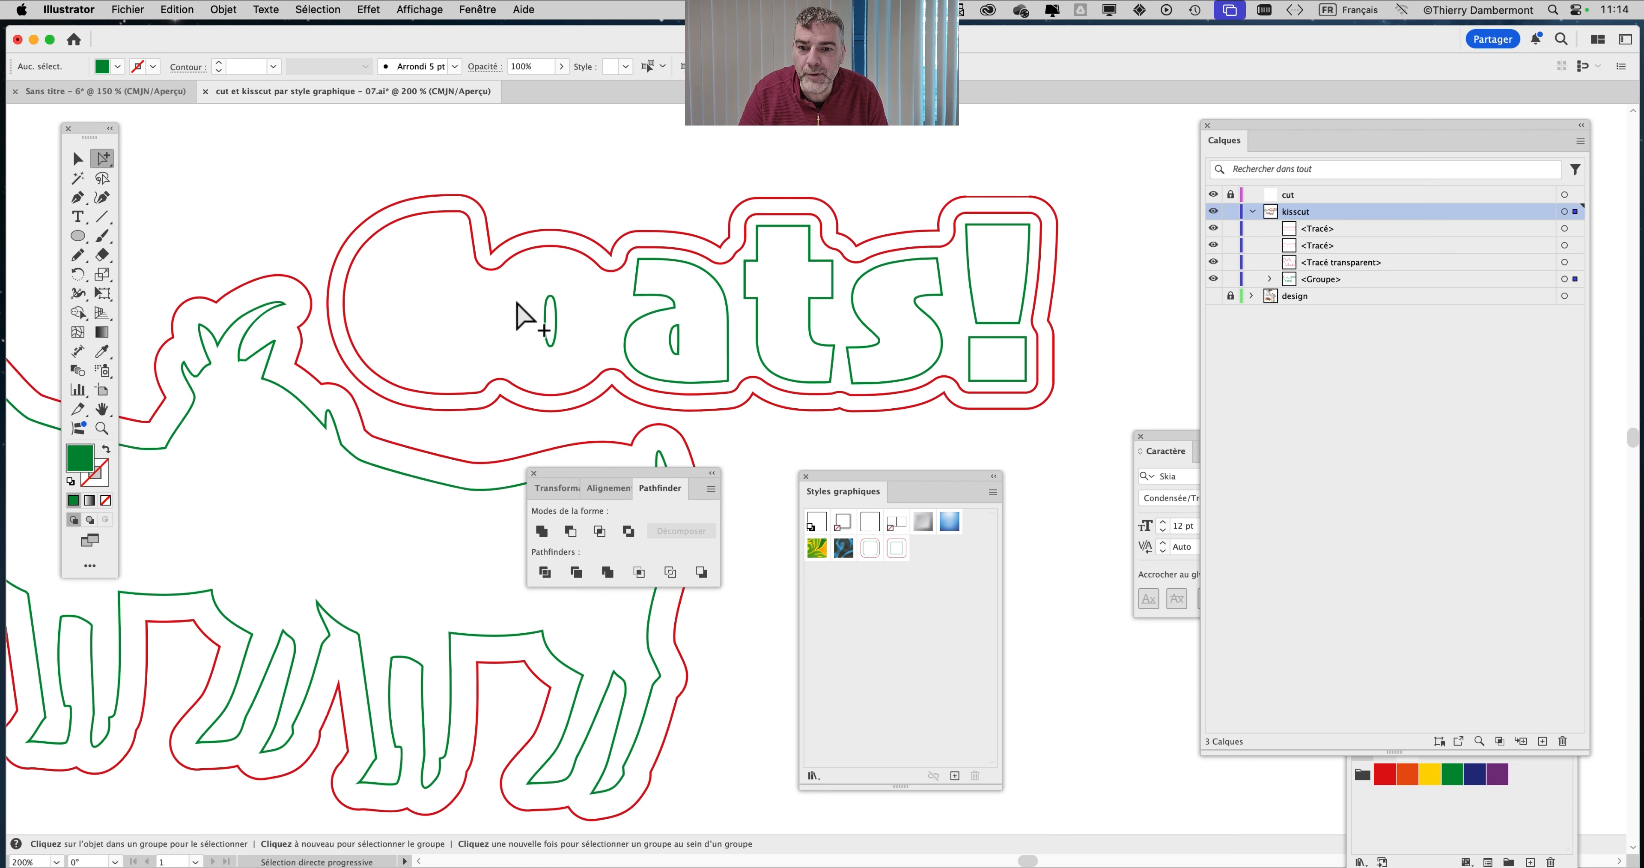
Remove the remaining green letter contours, including the counter of the "o" and the exclamation mark's dot
click(1002, 349)
key(shift+x)
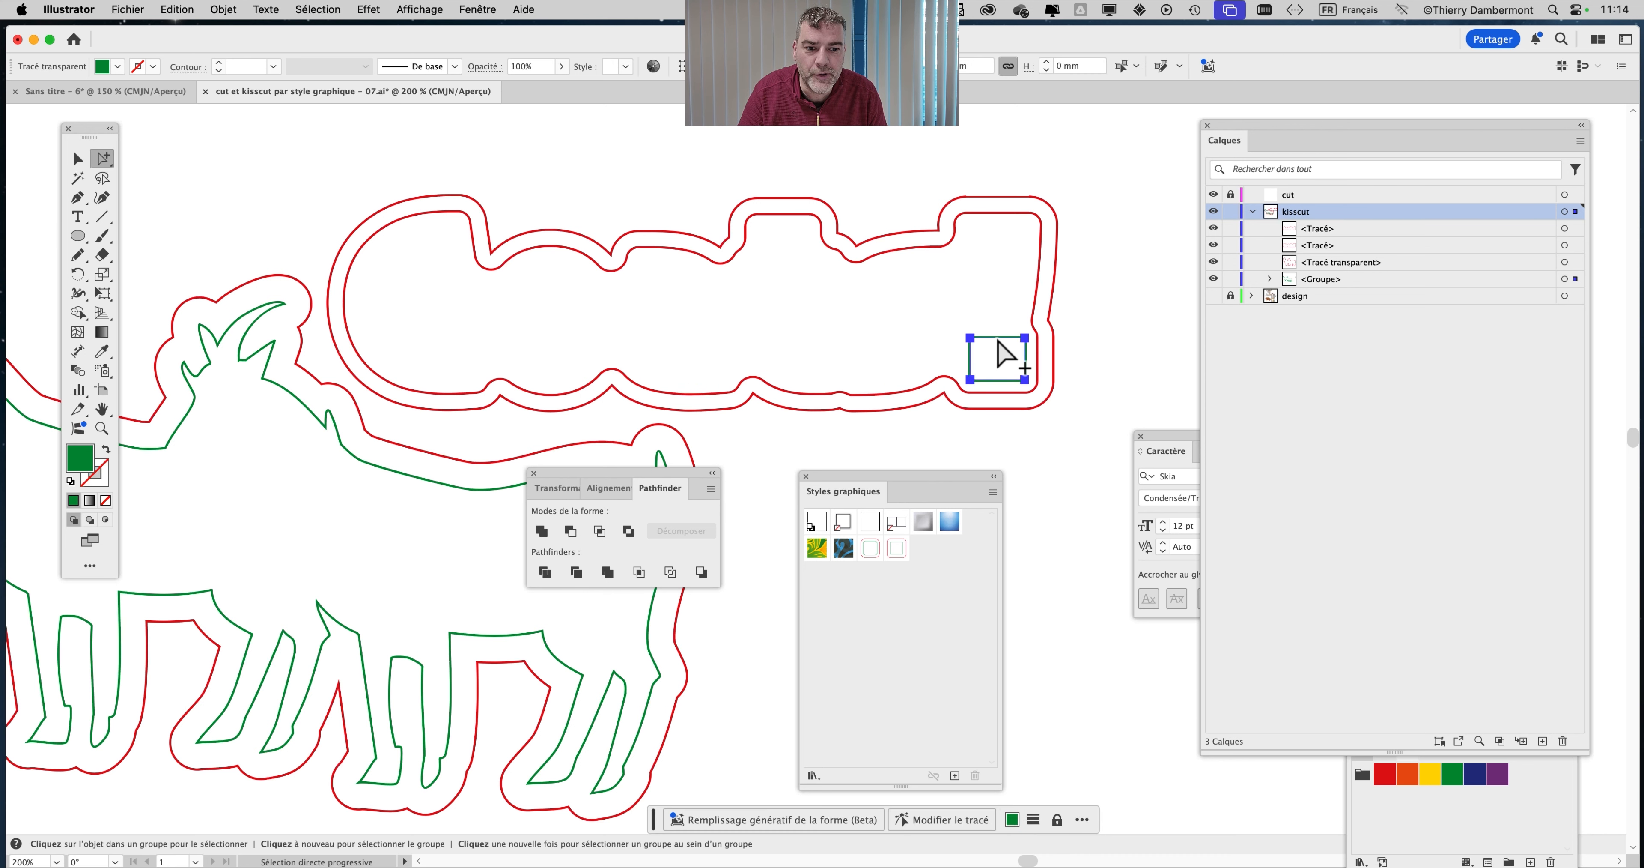
key(cmd+z)
click(991, 356)
key(shift+x)
click(719, 293)
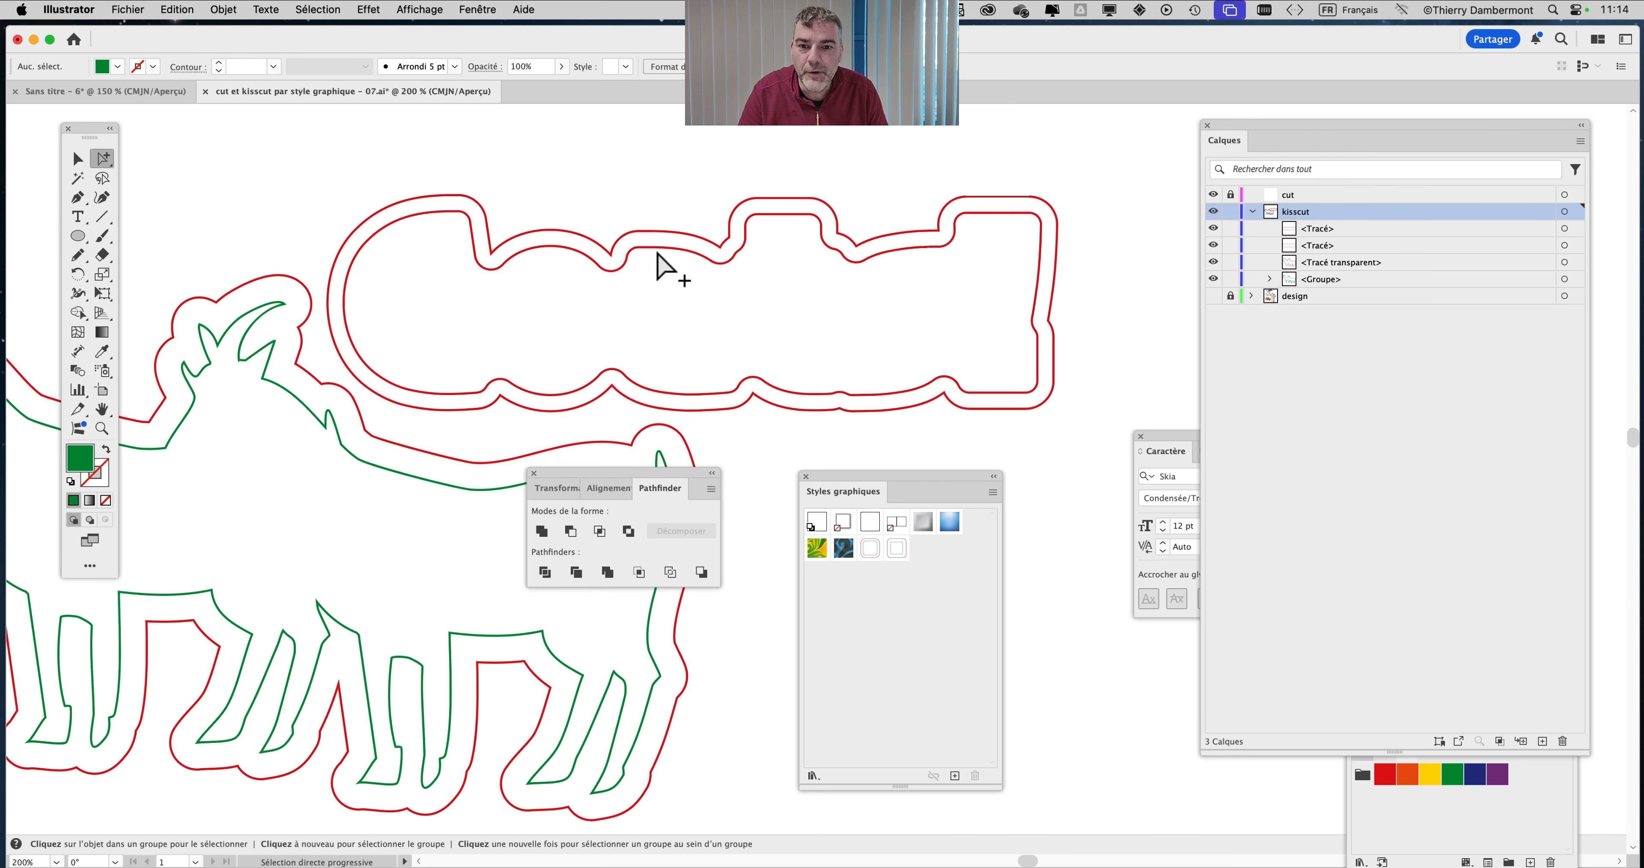
Give the inner offset contour a green swatch stroke with no fill
click(657, 253)
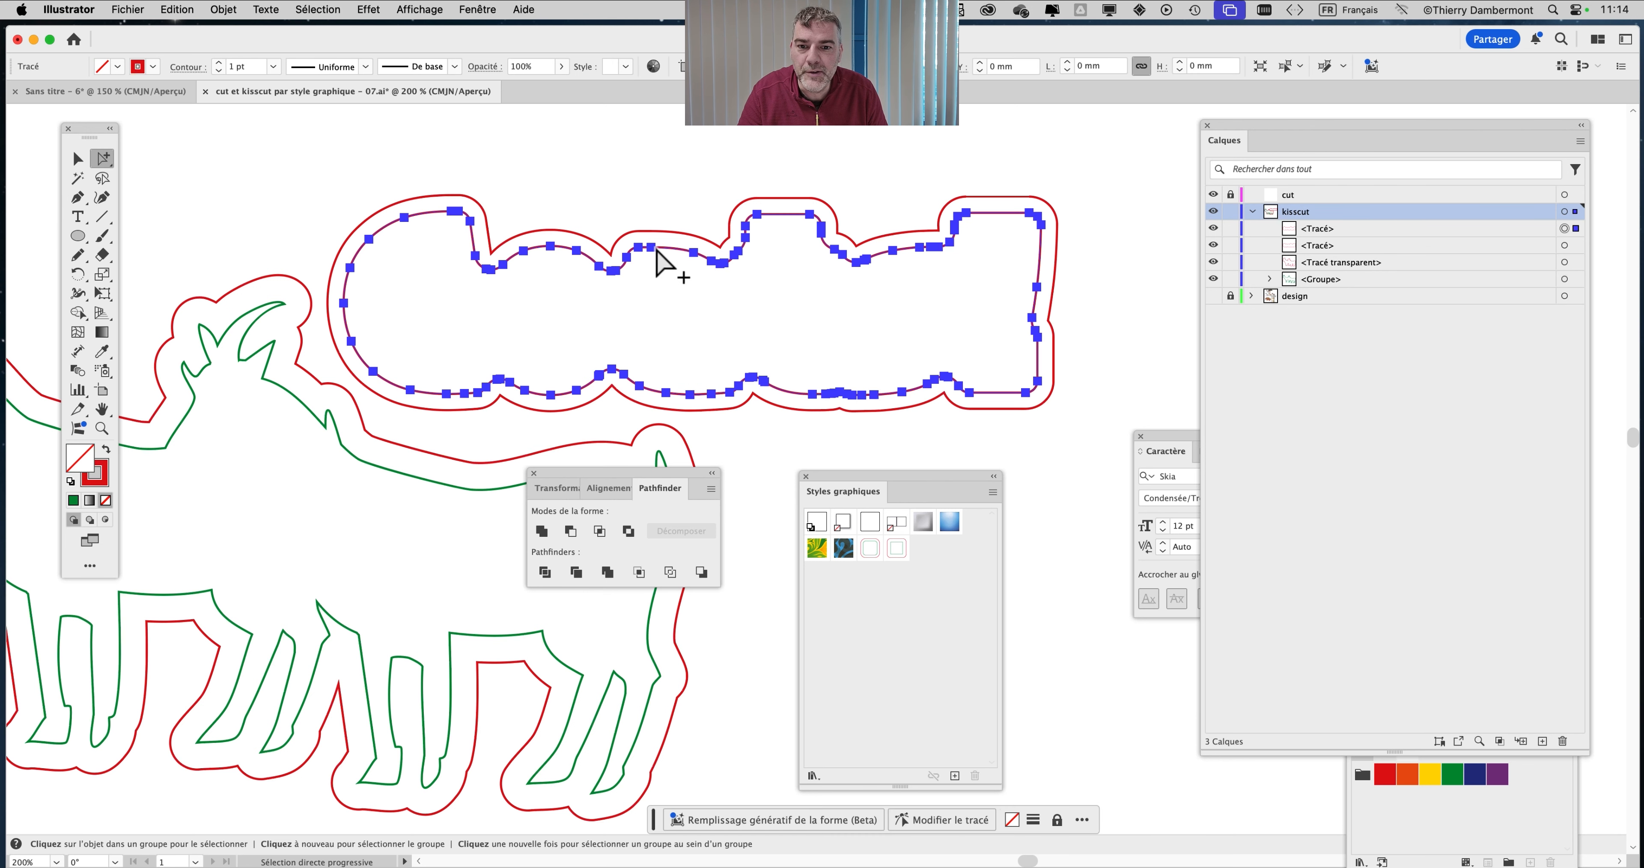
click(478, 9)
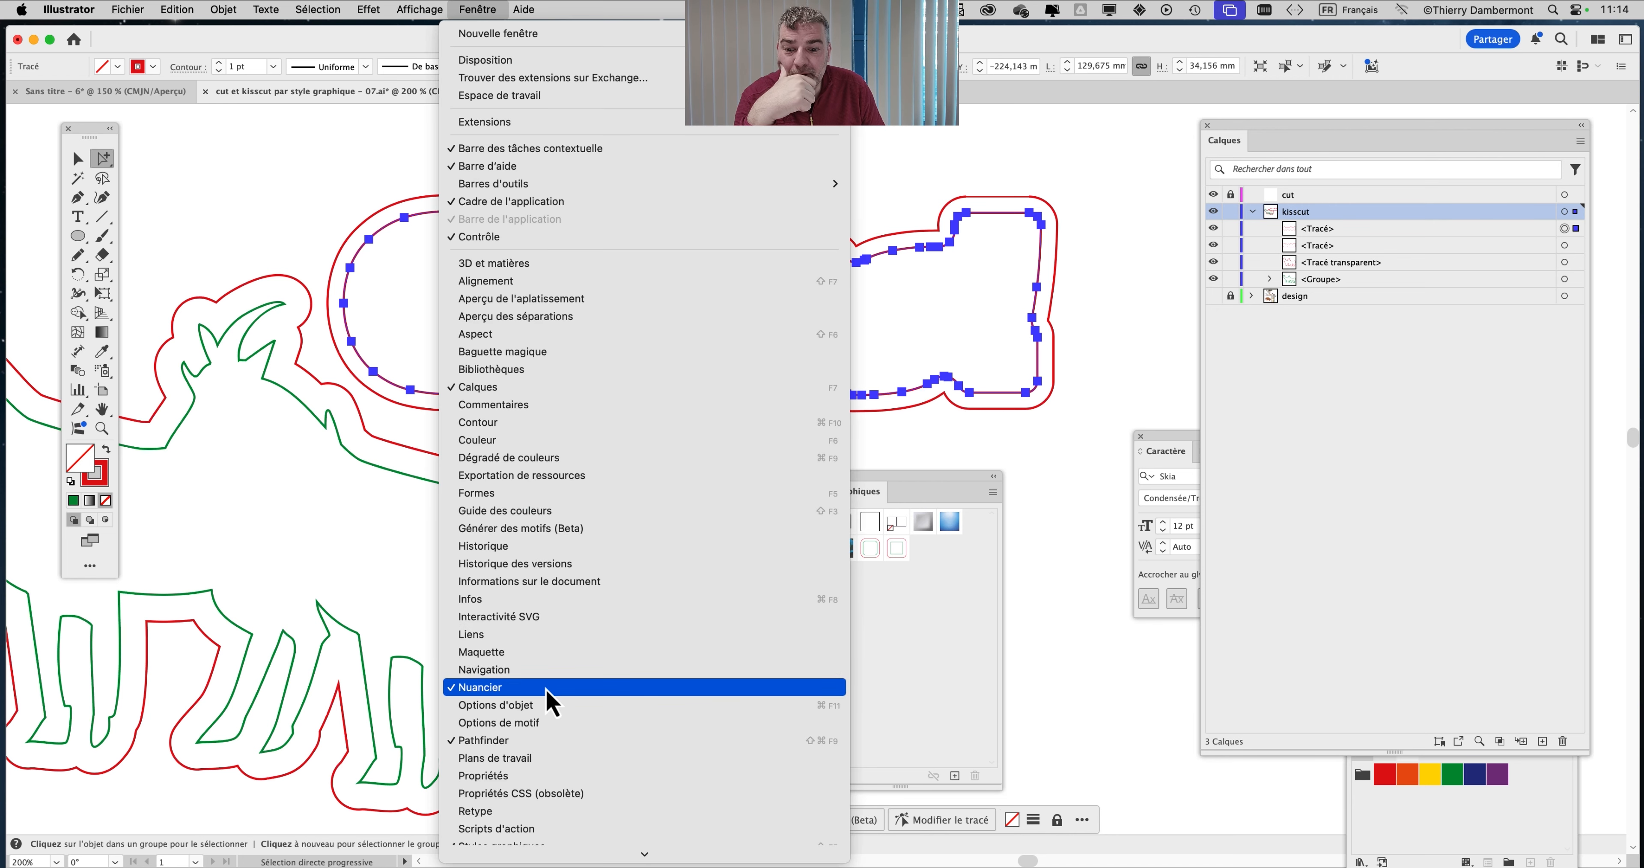
click(695, 694)
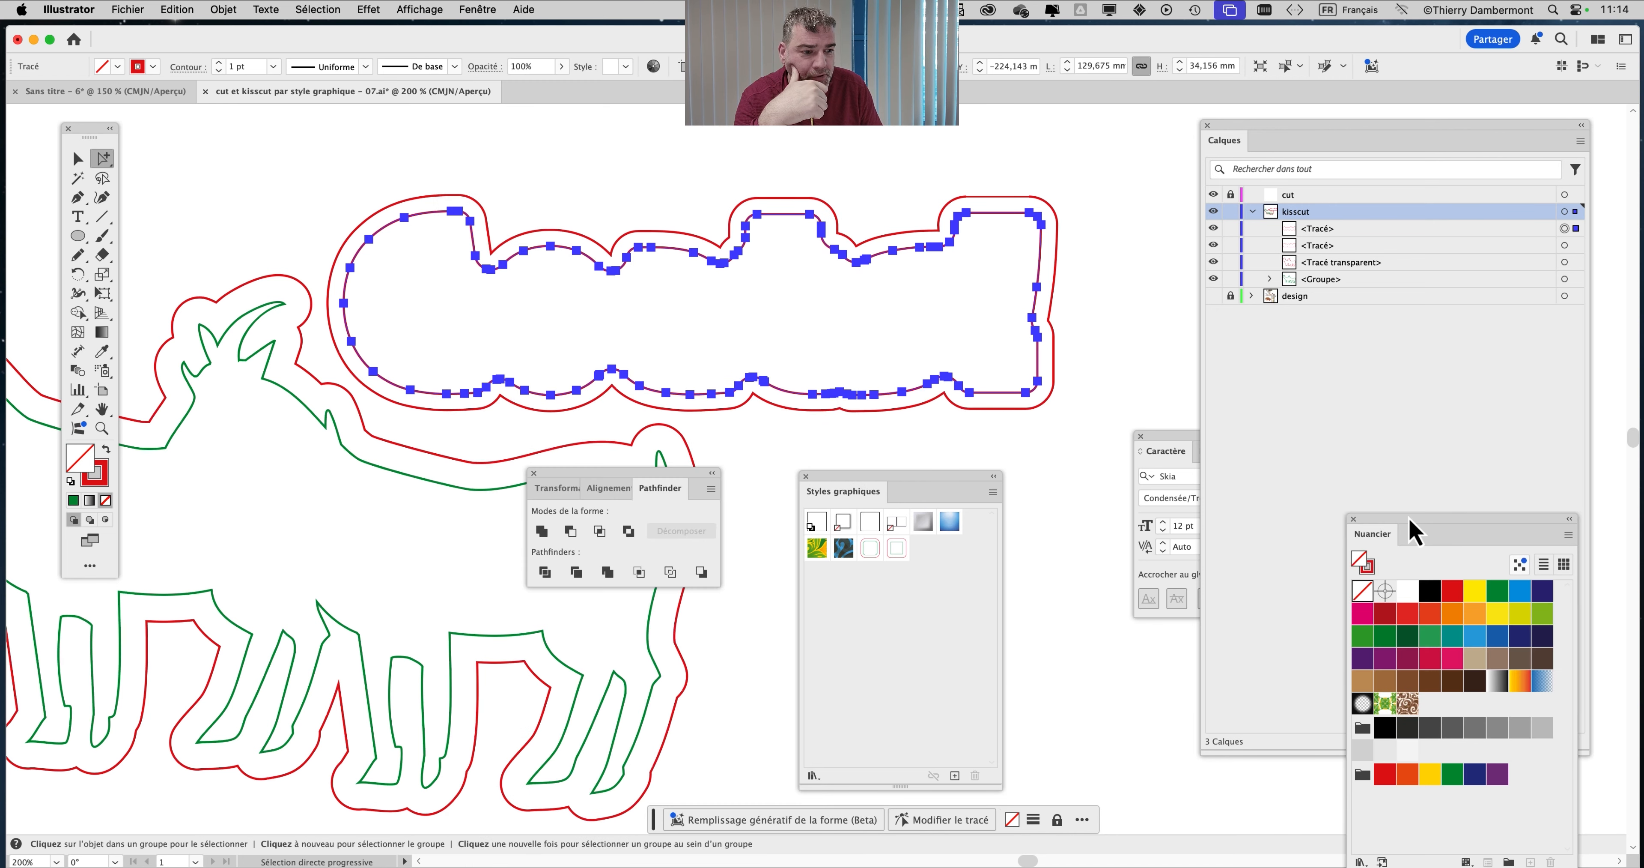
drag(1413, 532, 1141, 324)
click(1226, 385)
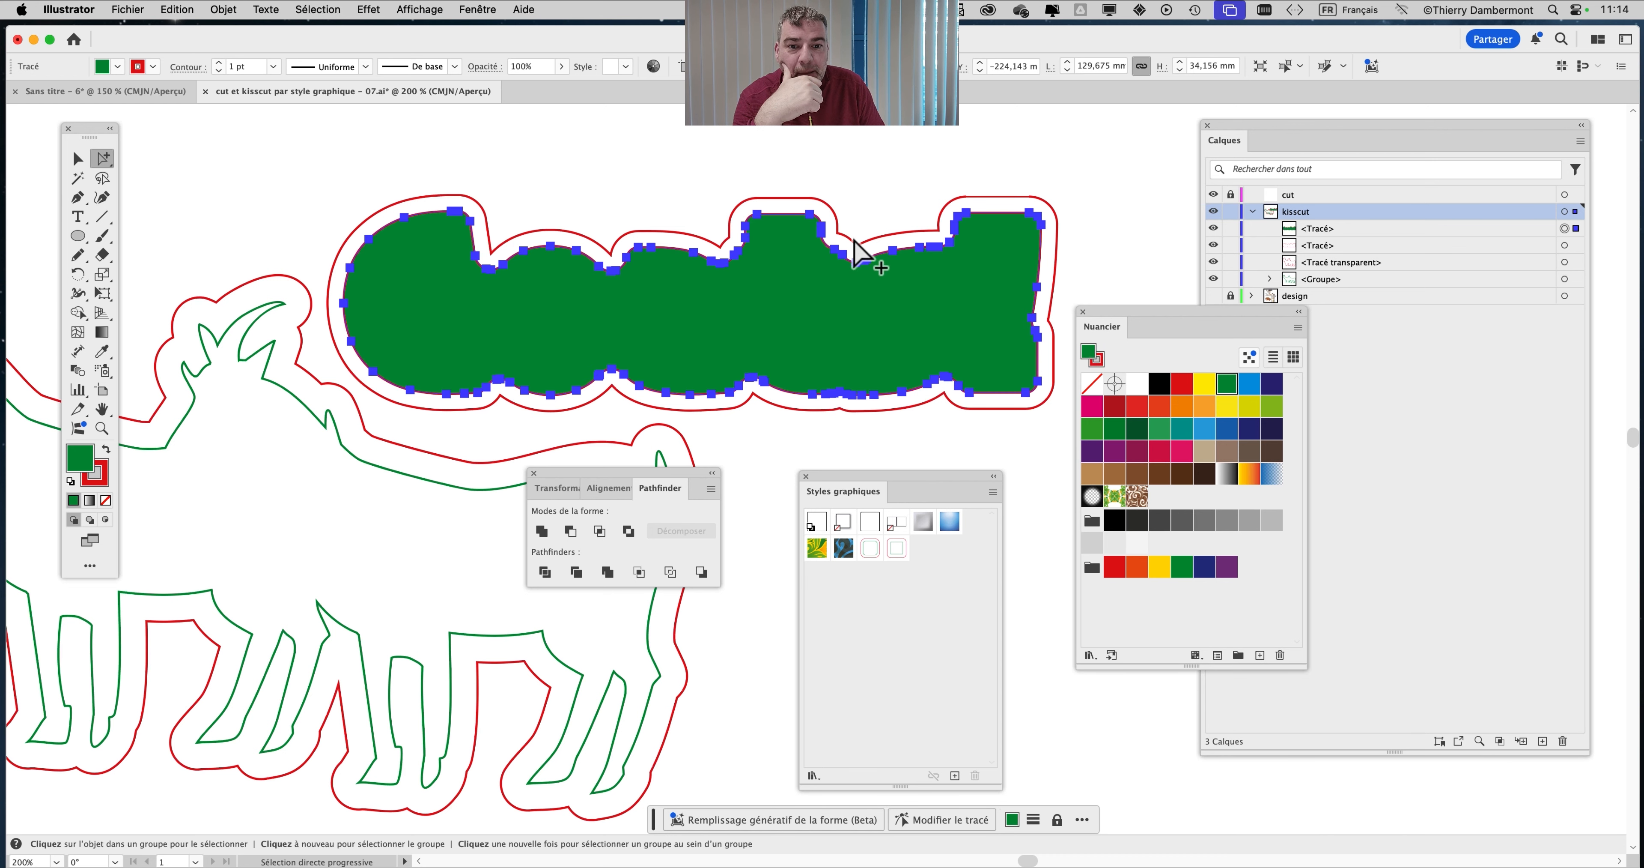
click(106, 450)
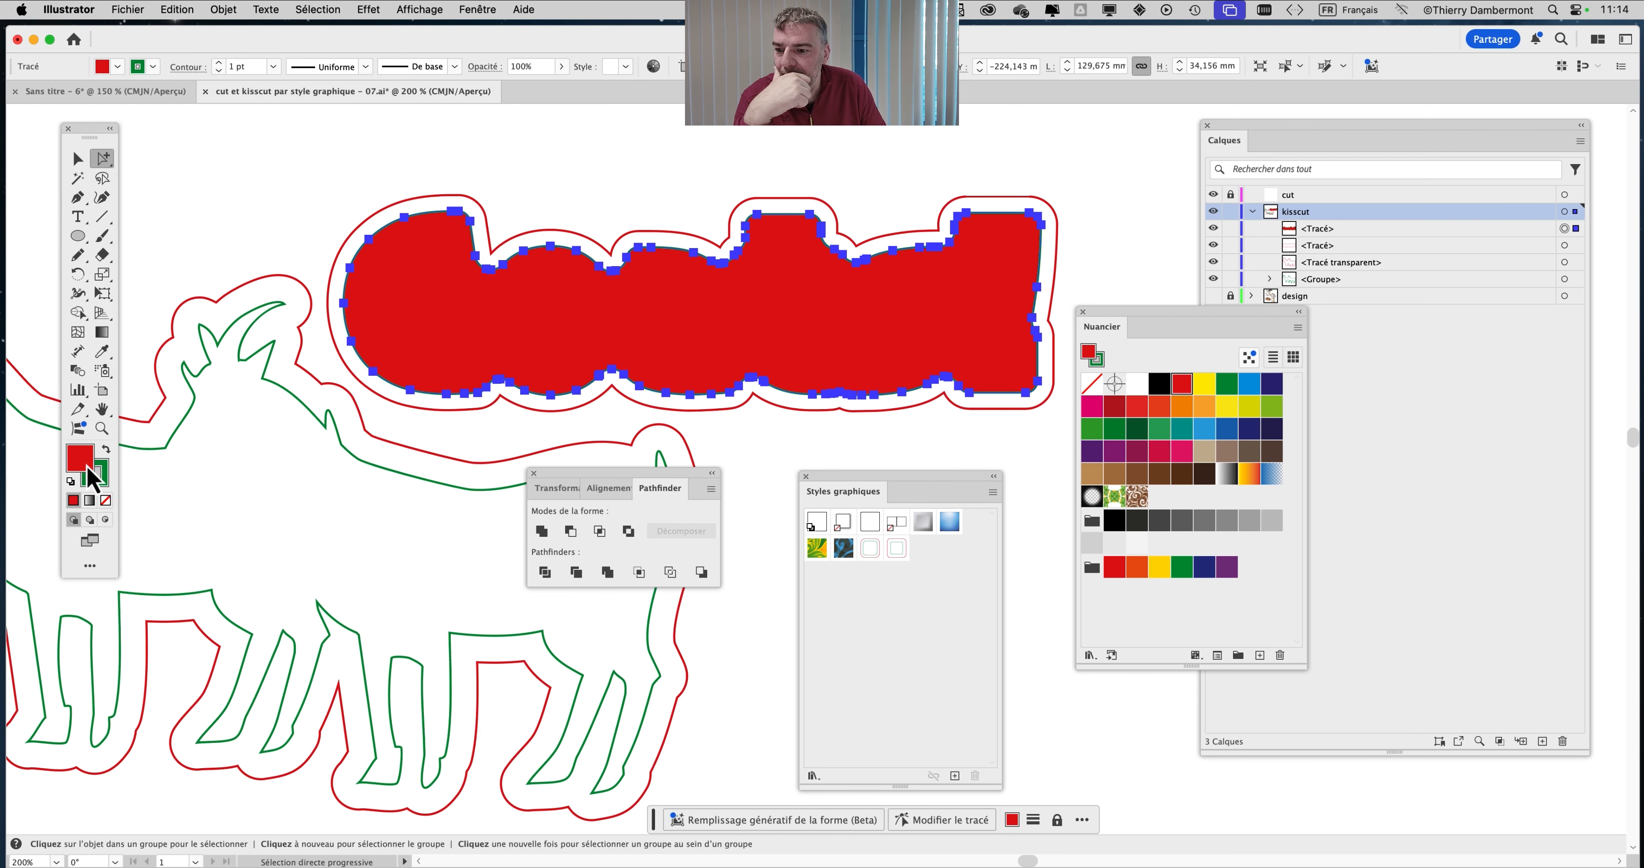
click(106, 500)
click(293, 286)
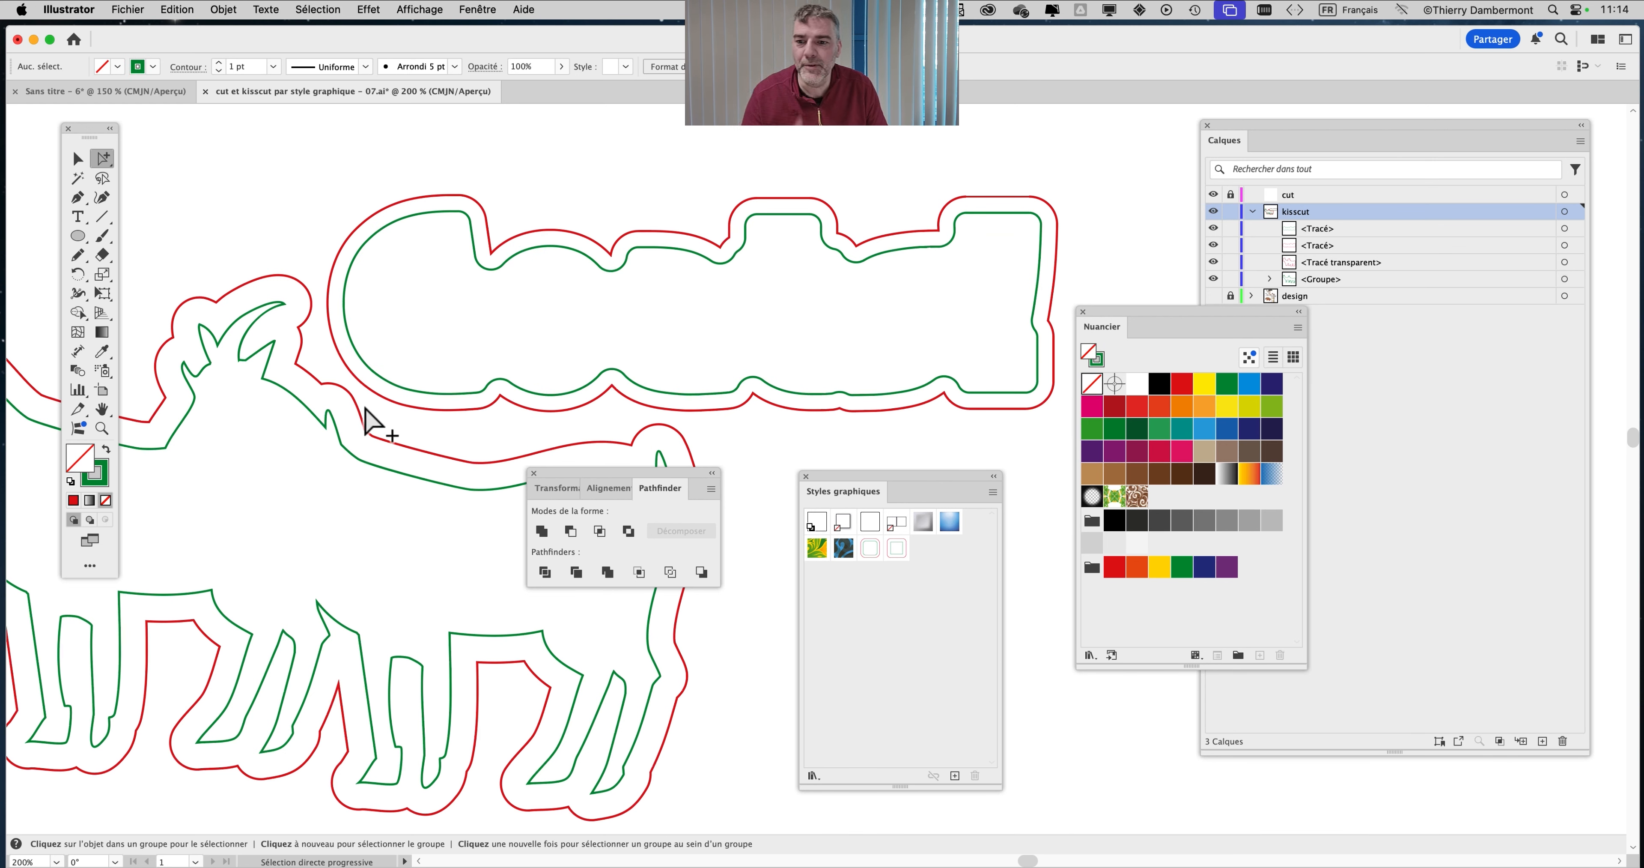
scroll(415, 382, up, 2)
scroll(491, 360, up, 2)
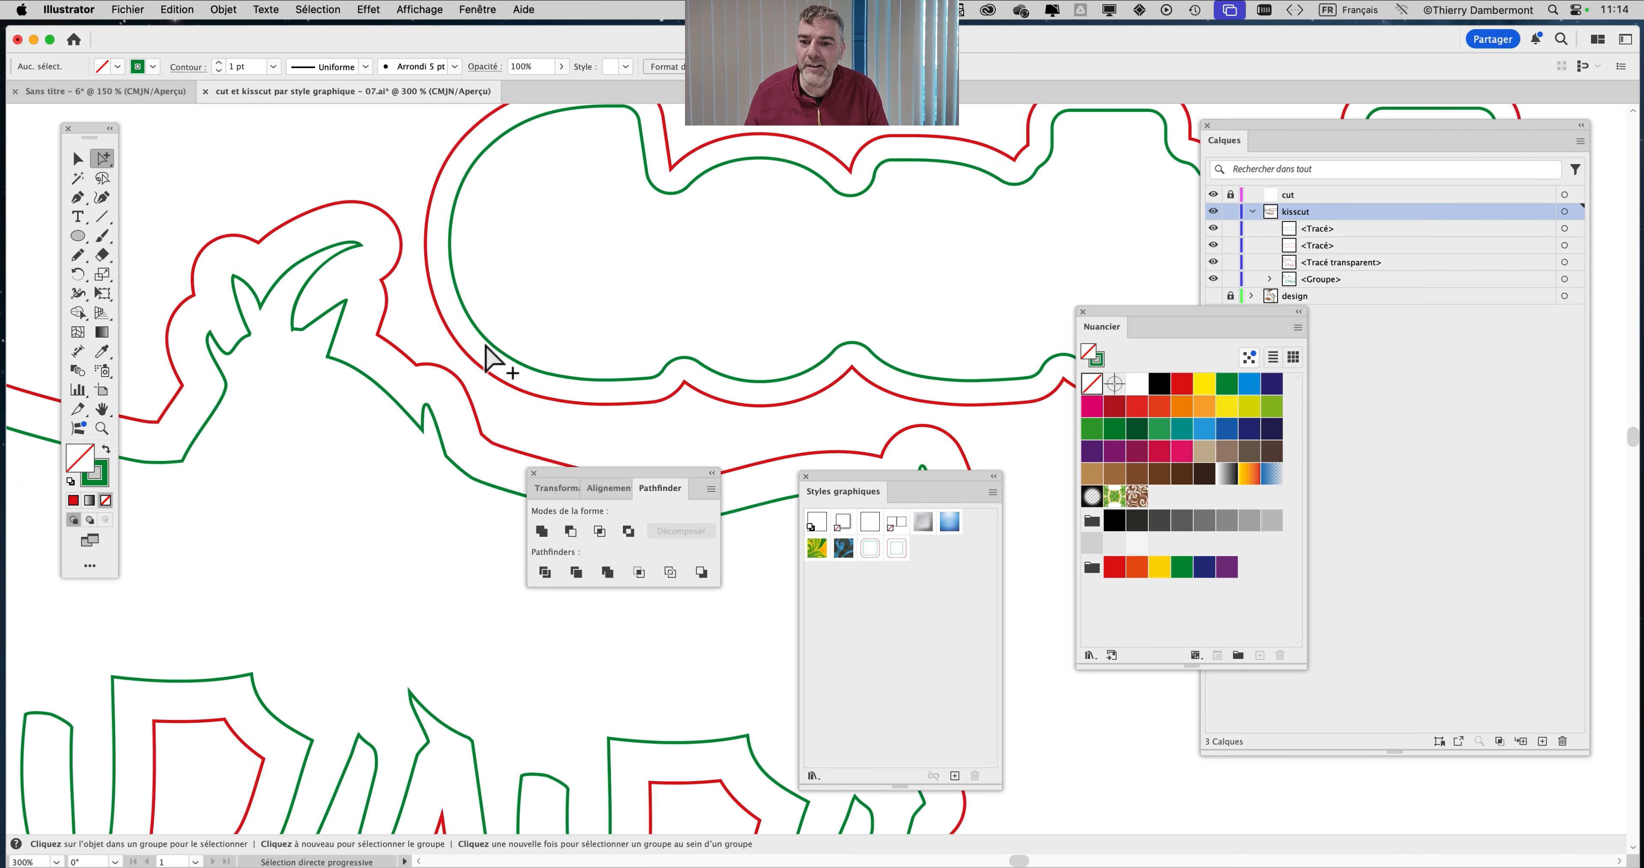
click(466, 314)
scroll(418, 435, down, 2)
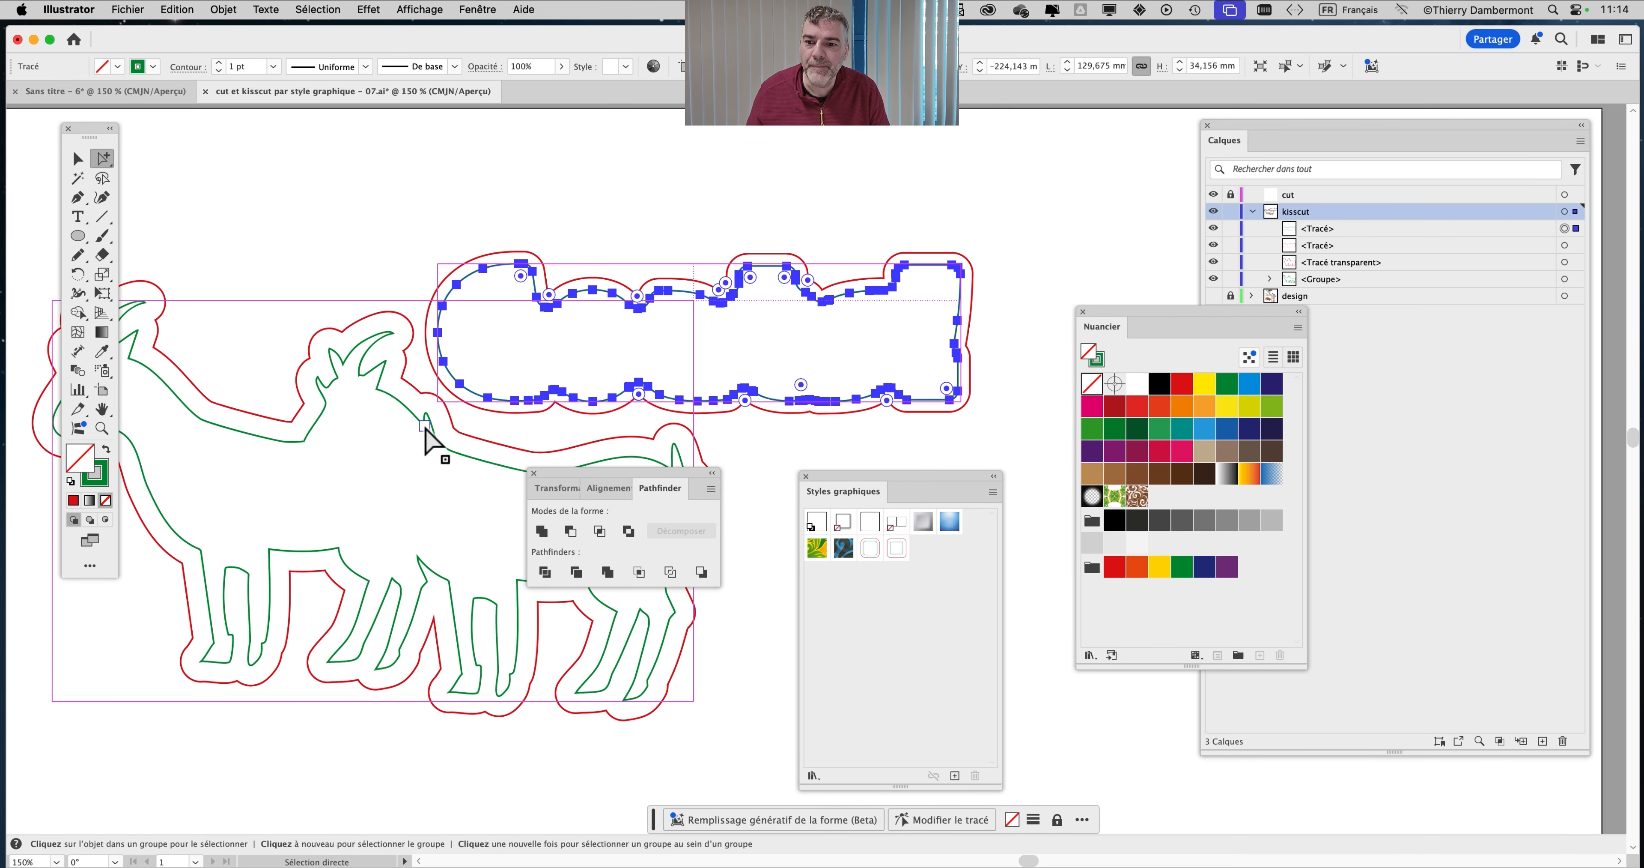
alt+click(418, 274)
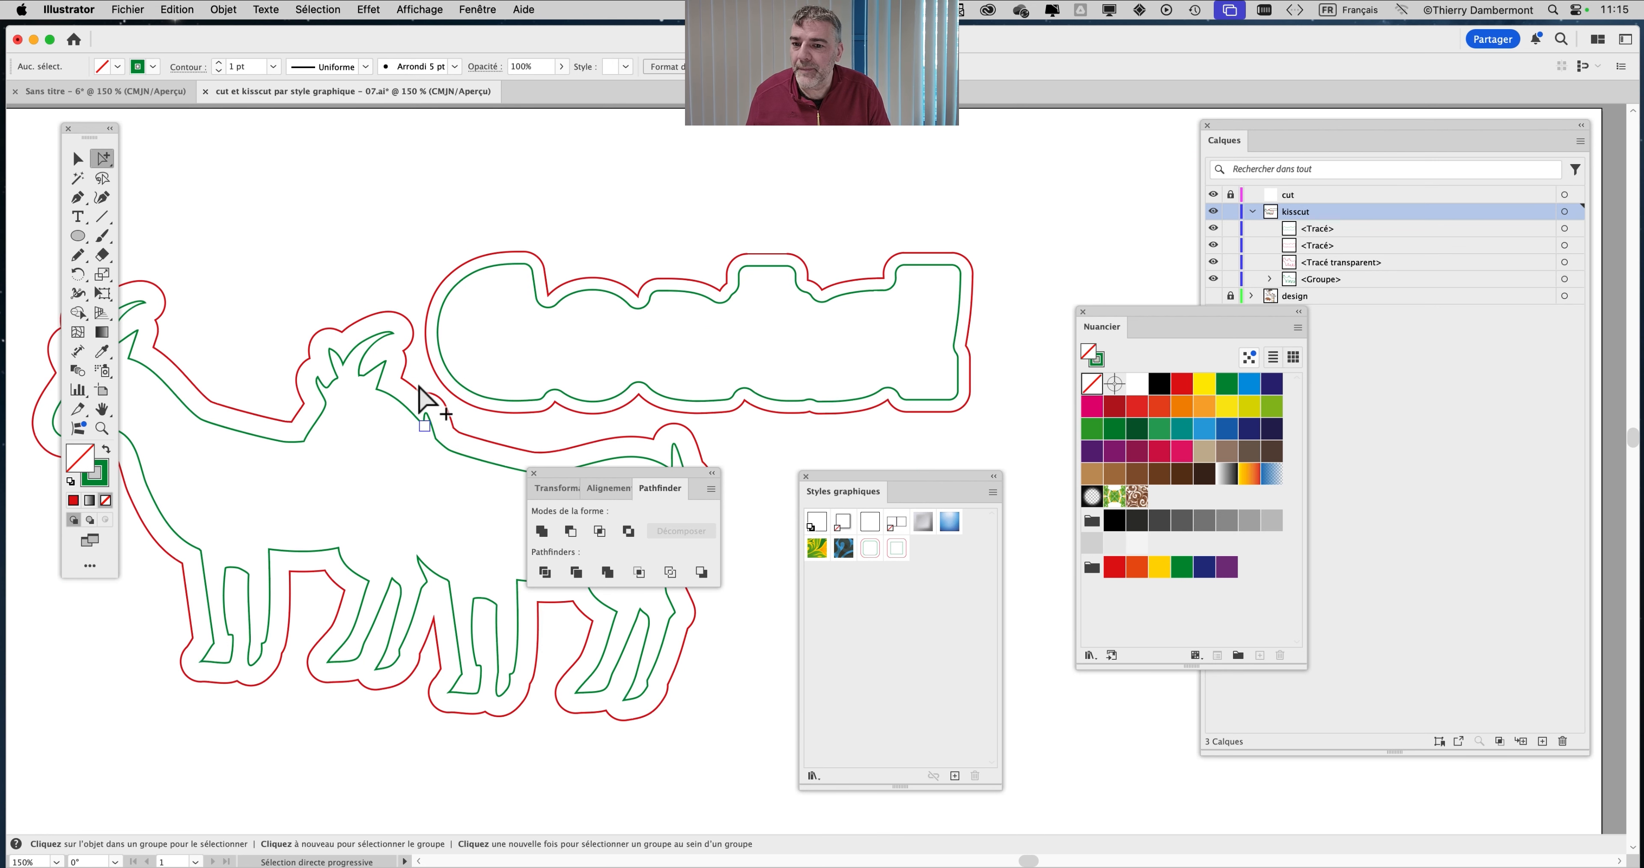
scroll(427, 389, up, 1)
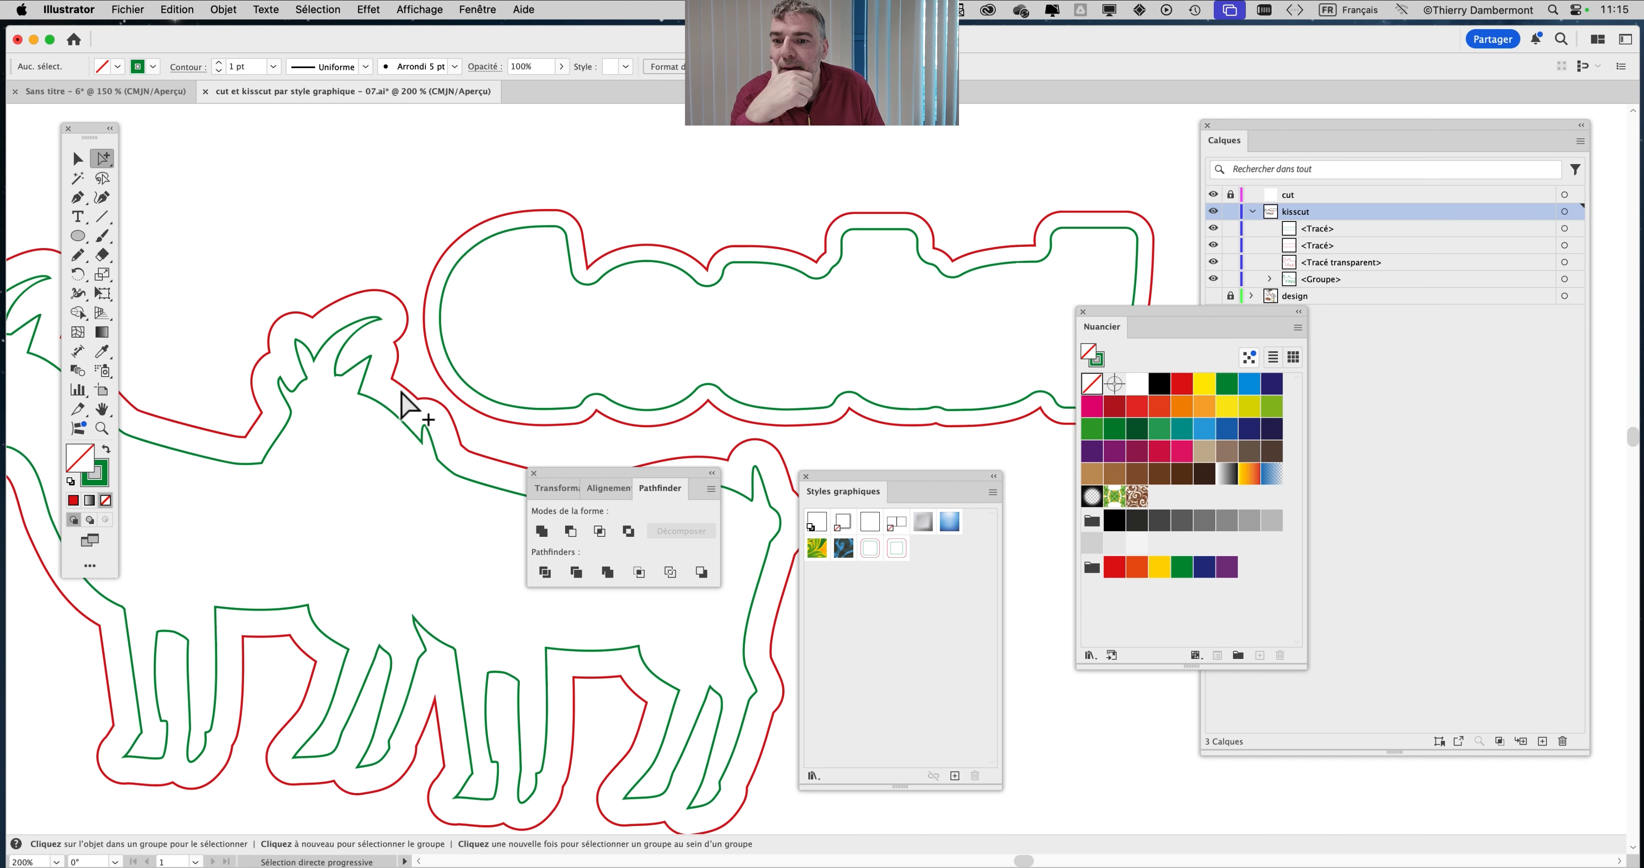
drag(592, 485, 644, 631)
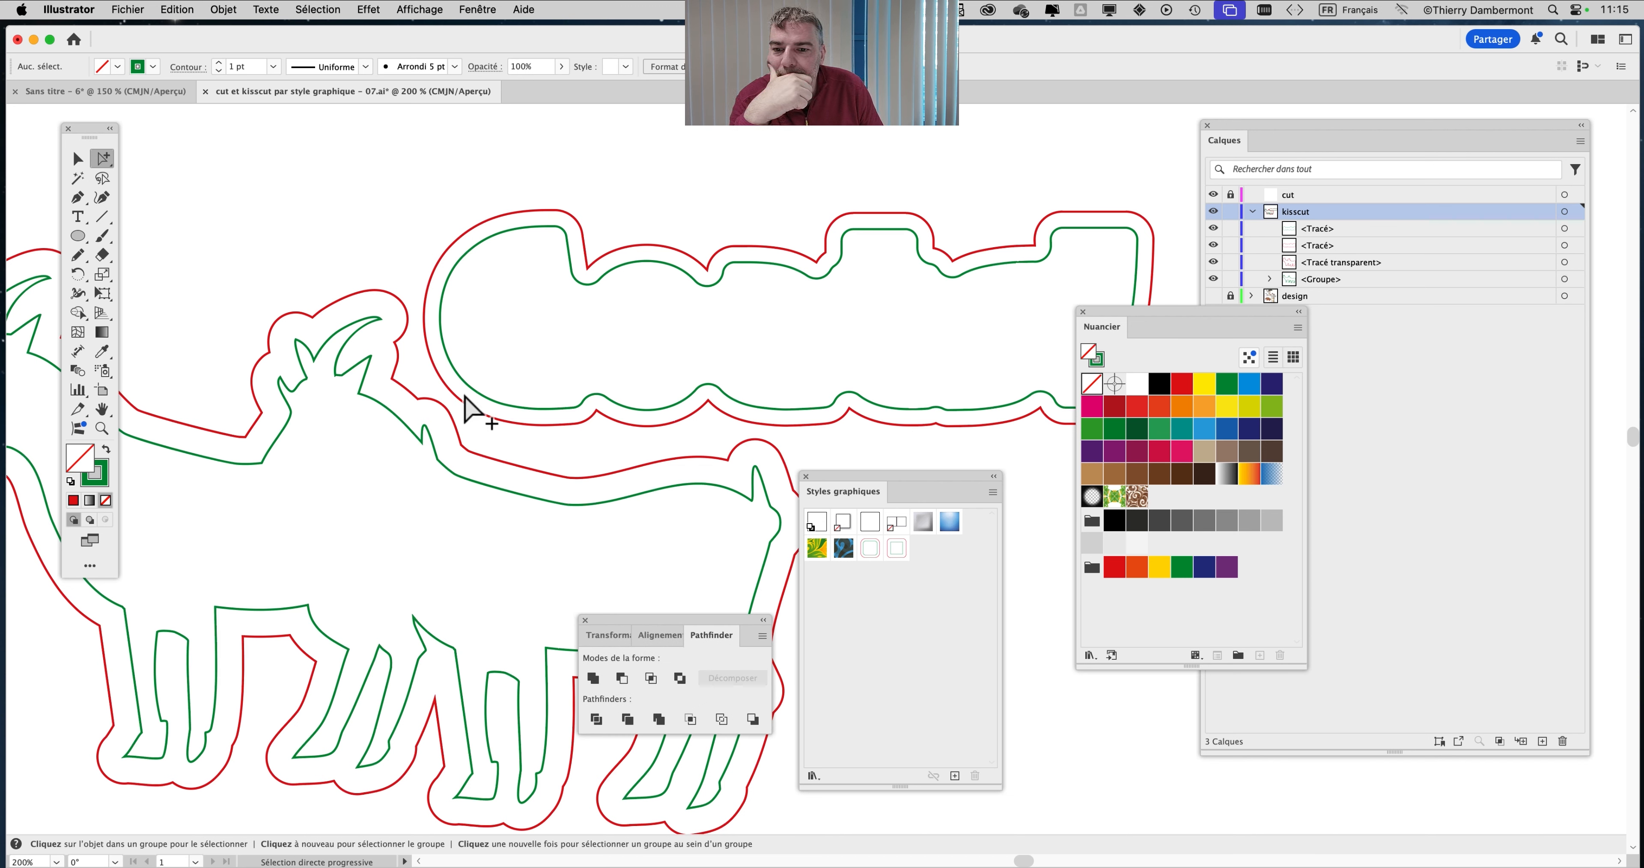
click(455, 427)
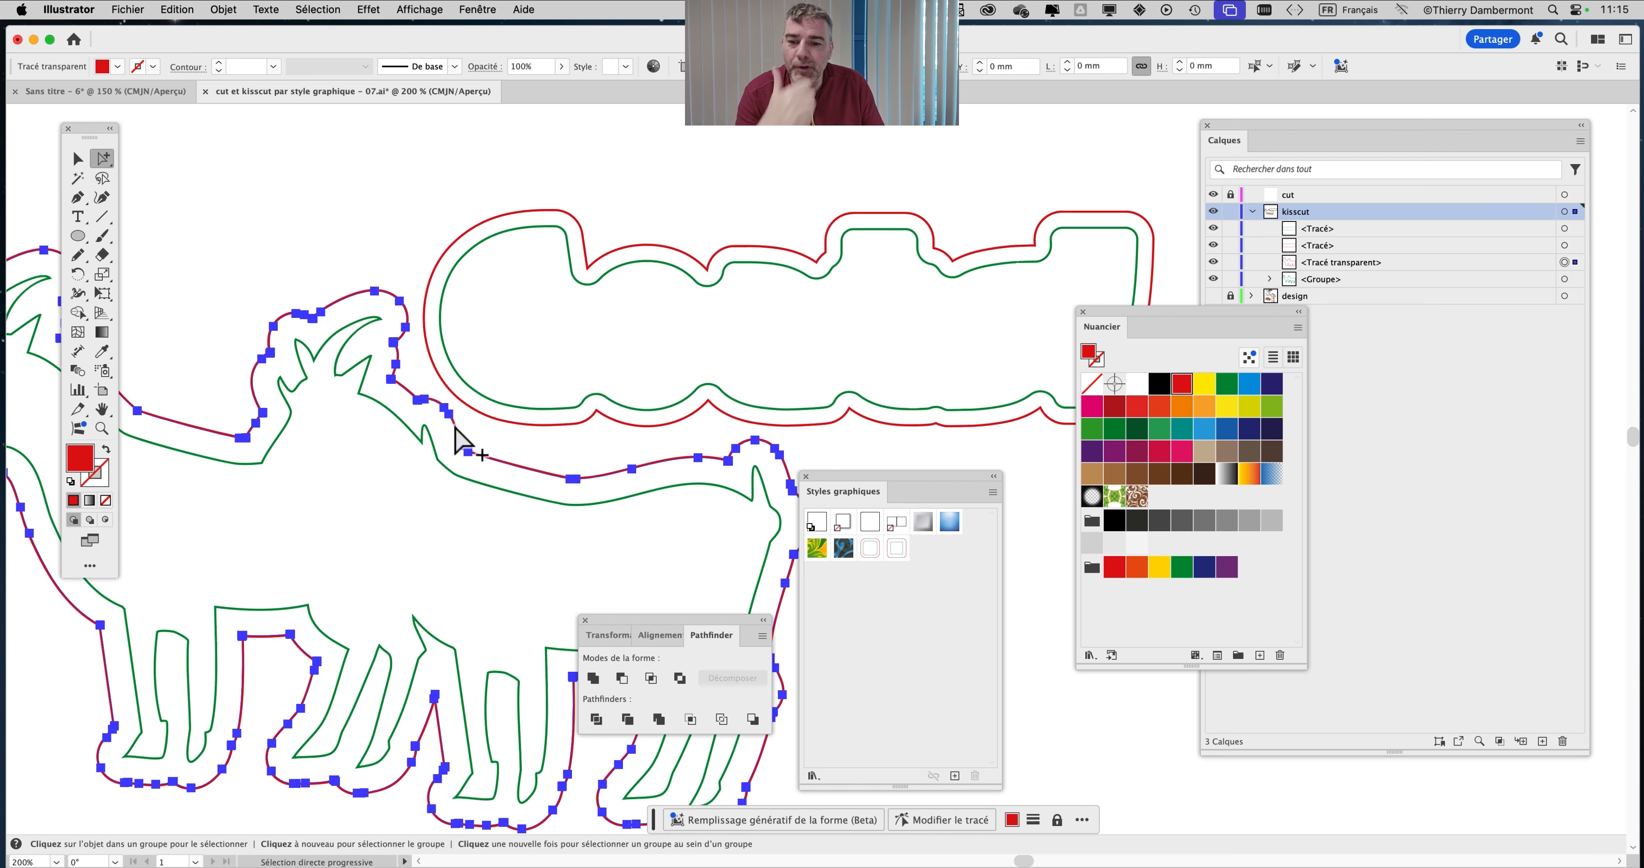
shift+click(475, 413)
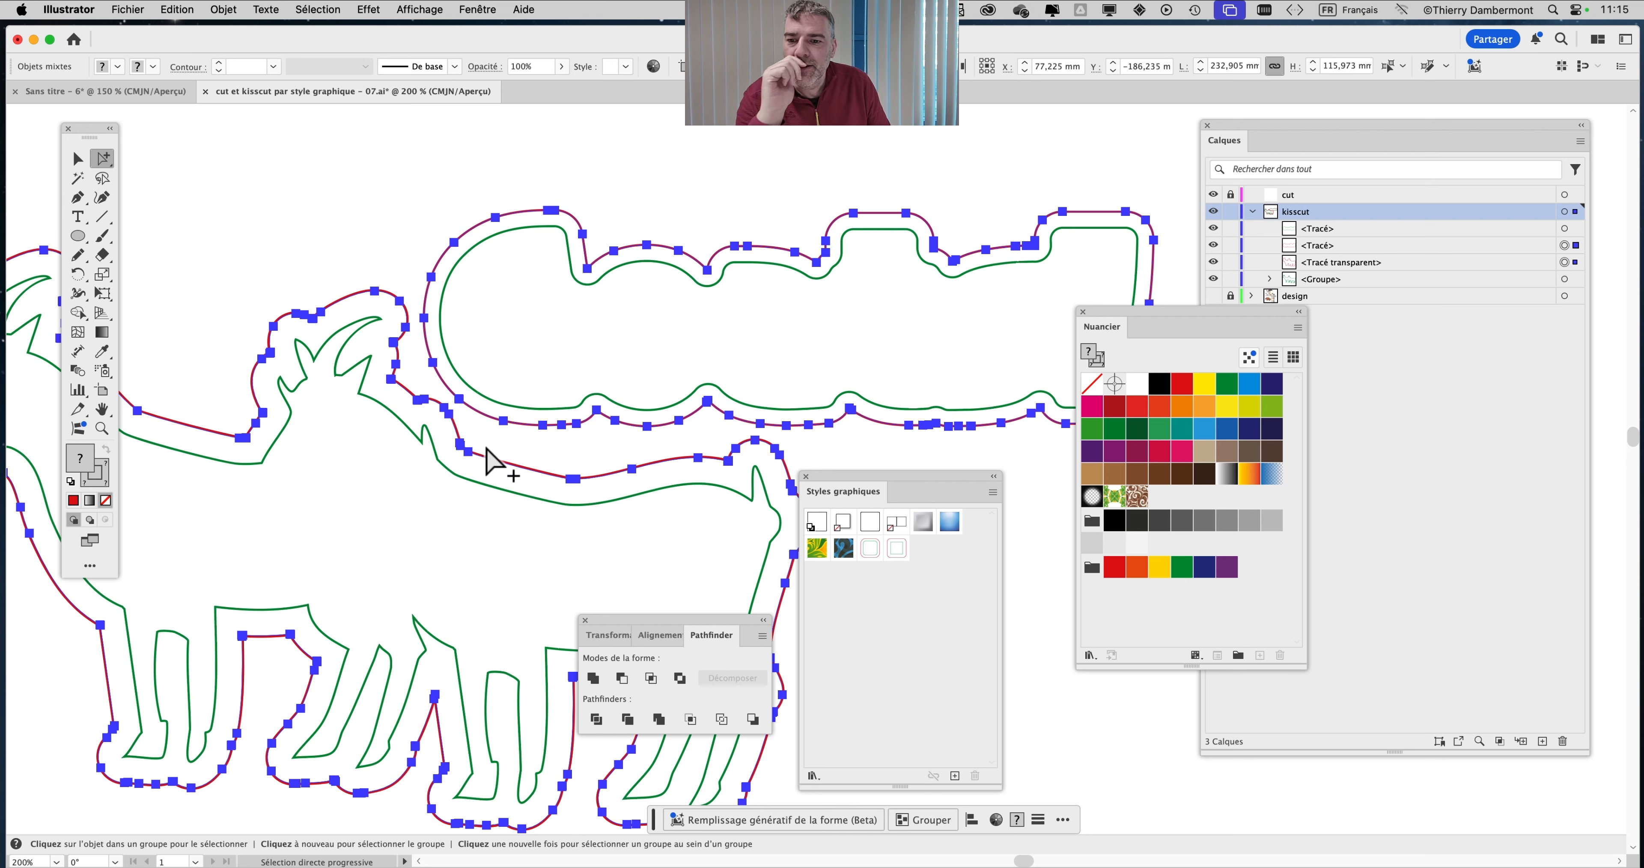
click(482, 428)
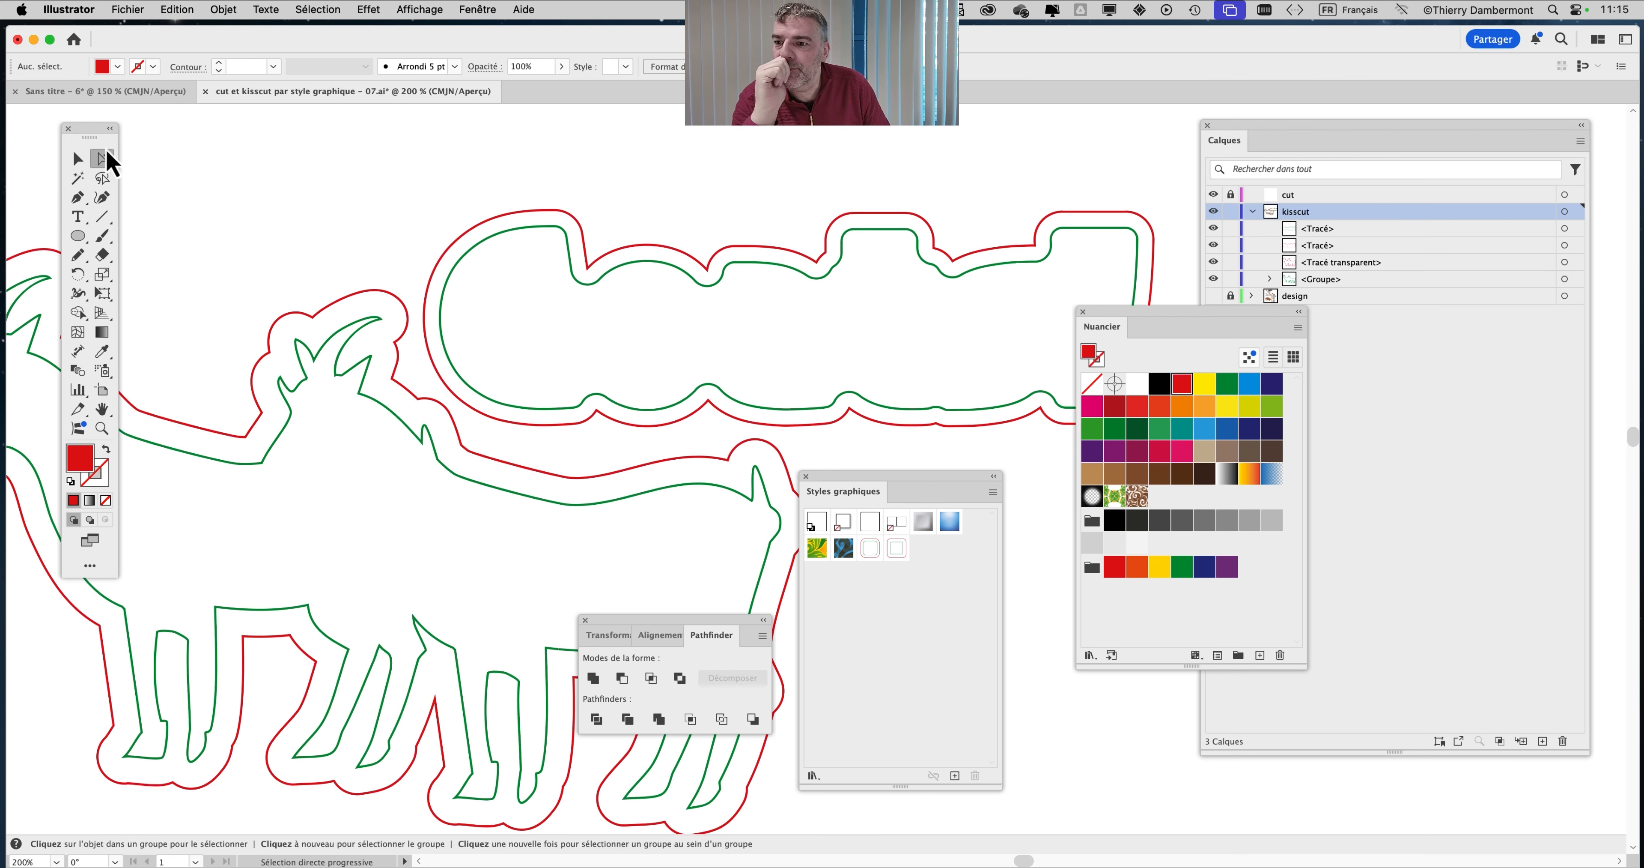
Delete anchor points of the goats' red outline just below the horn, where it comes close to the lettering outline
drag(103, 159, 154, 159)
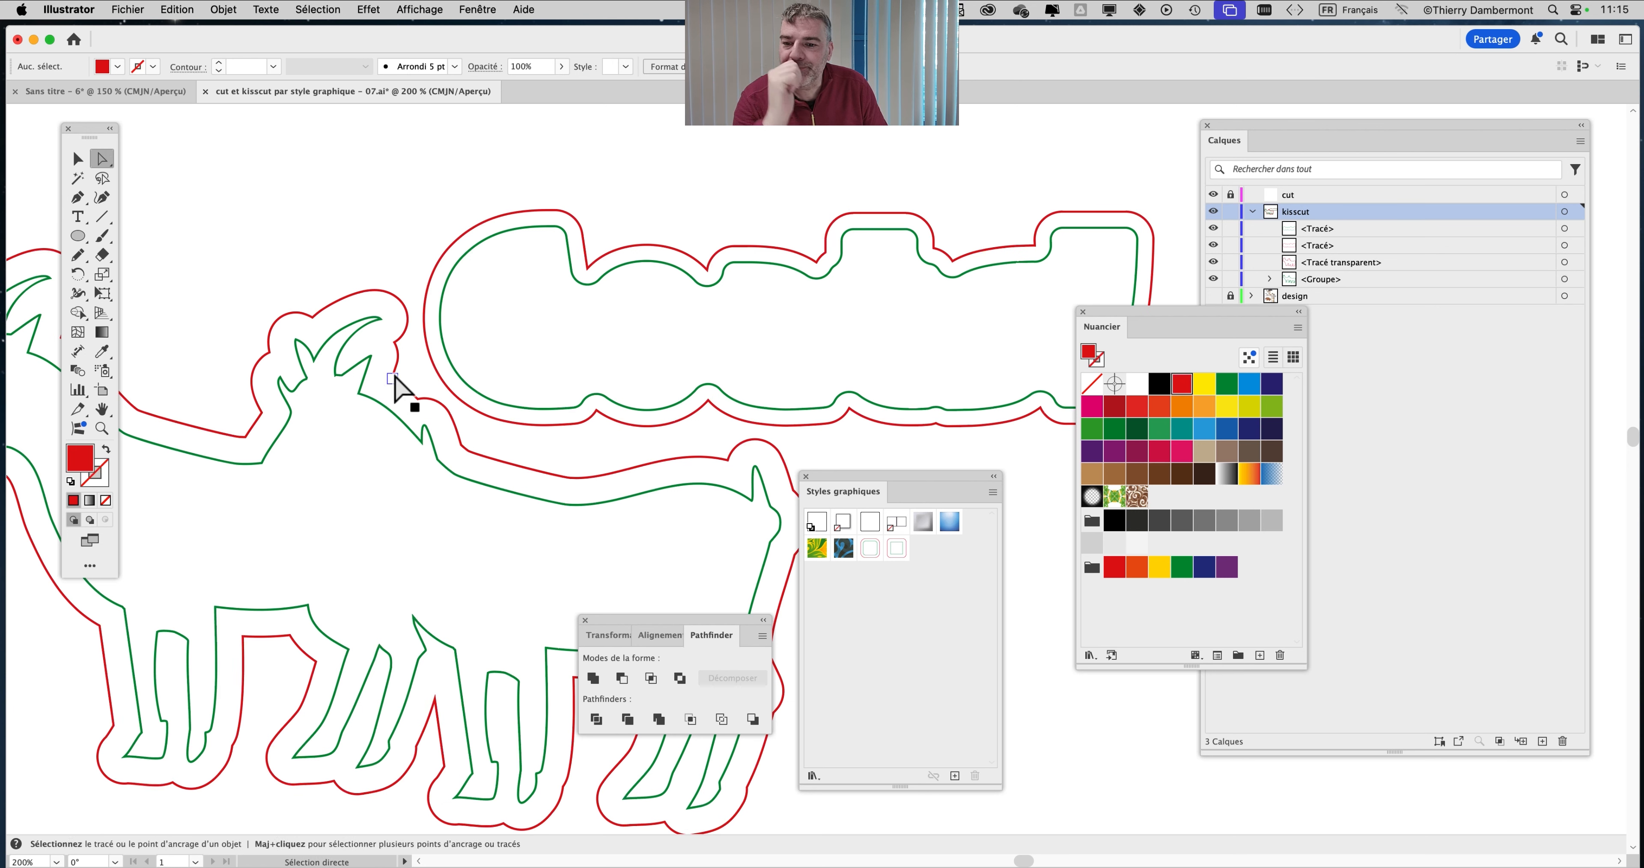
click(396, 372)
click(403, 362)
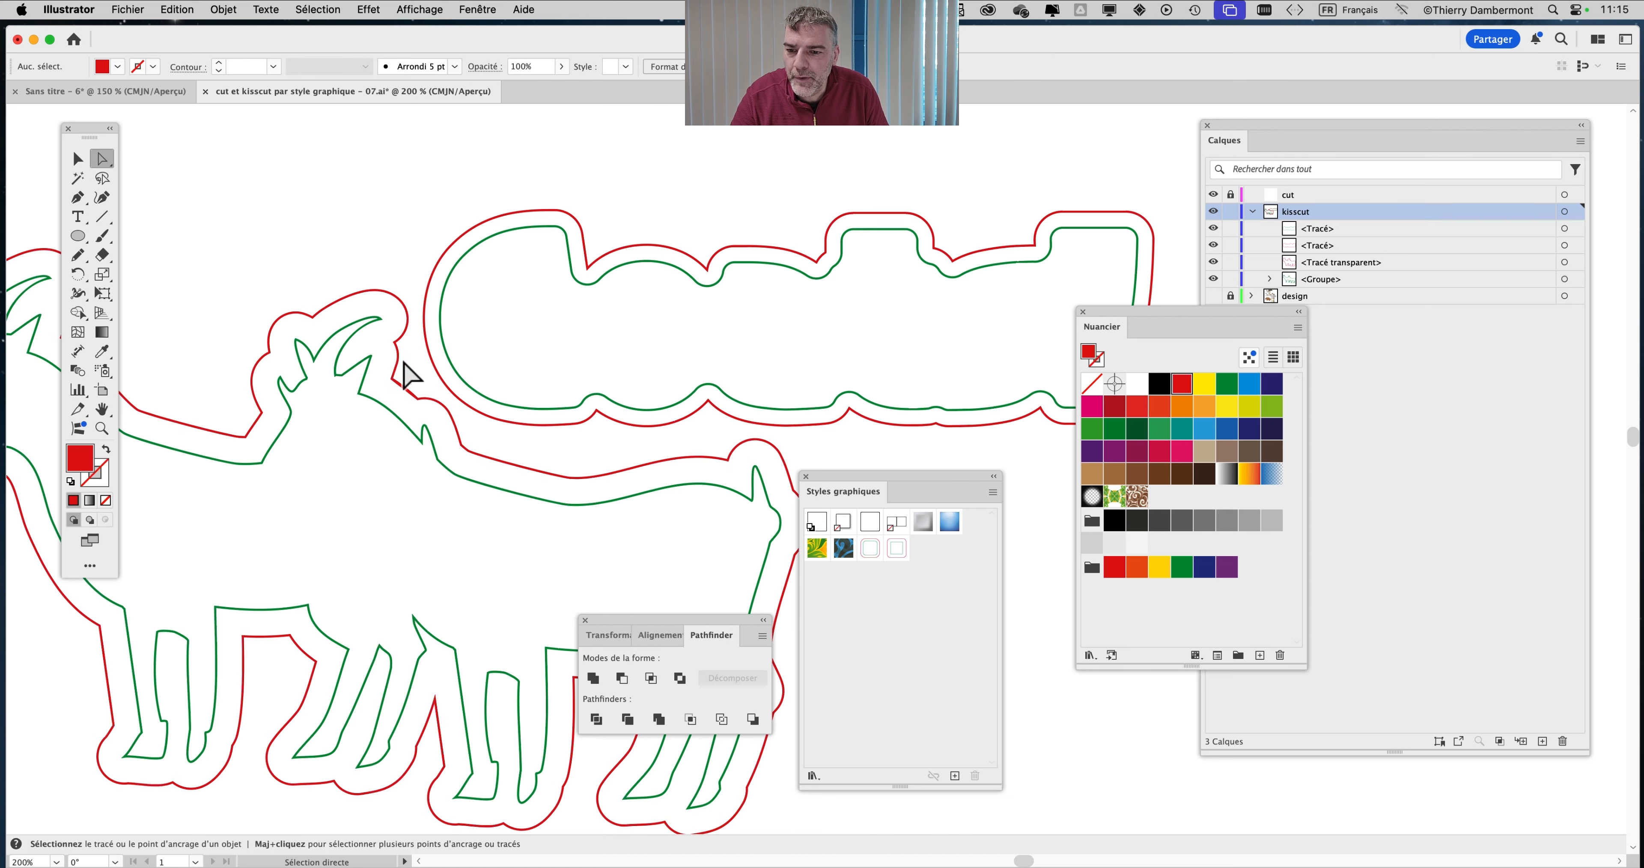
click(398, 368)
click(409, 367)
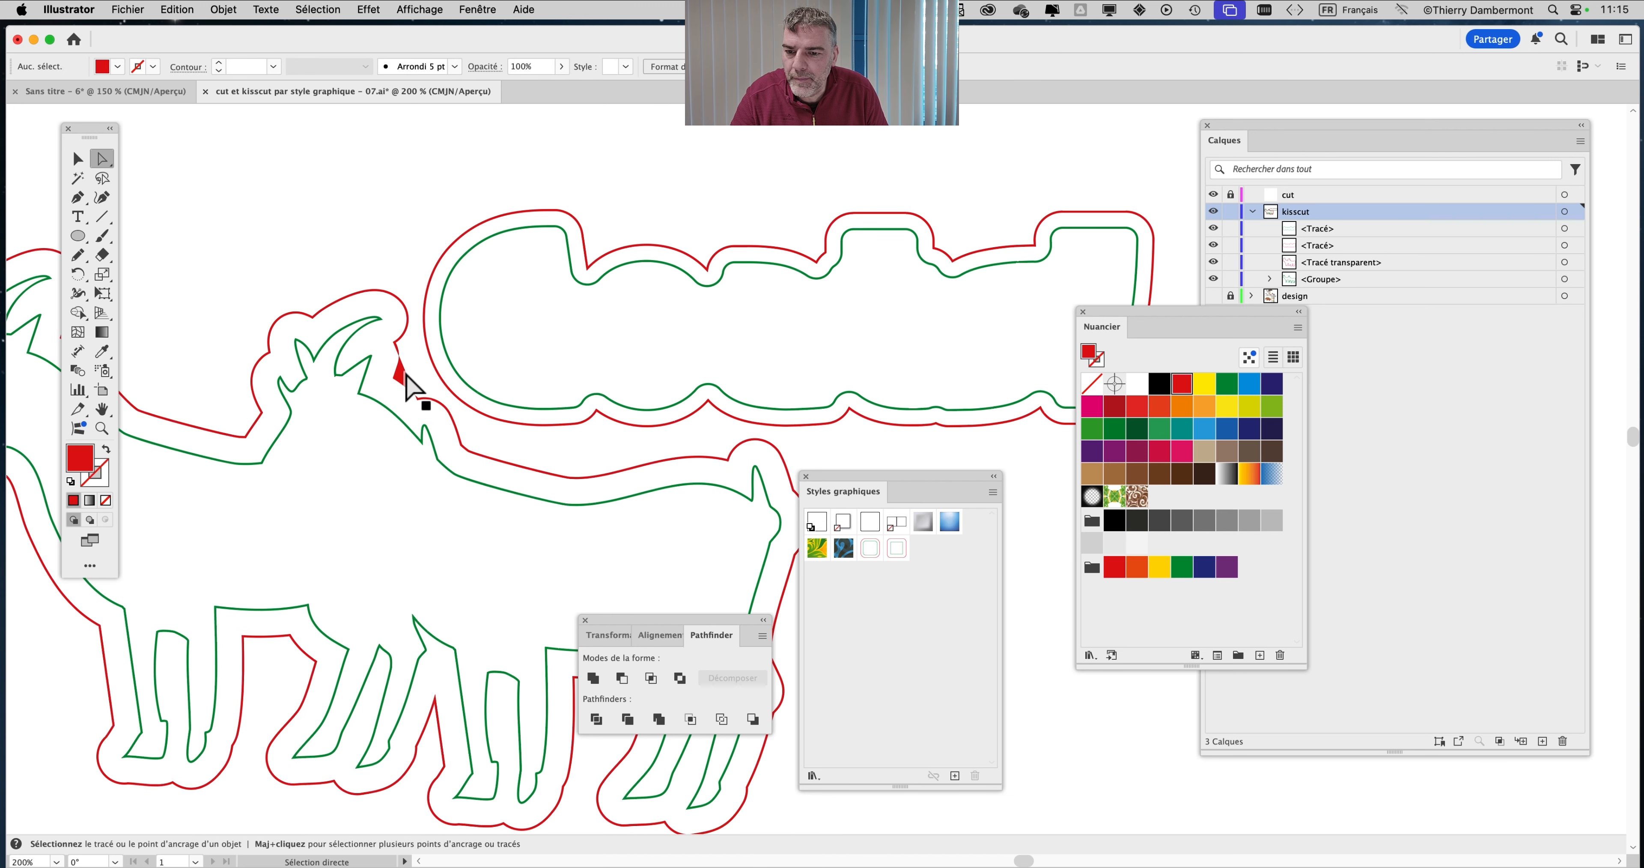
click(407, 376)
key(Delete)
key(super+z)
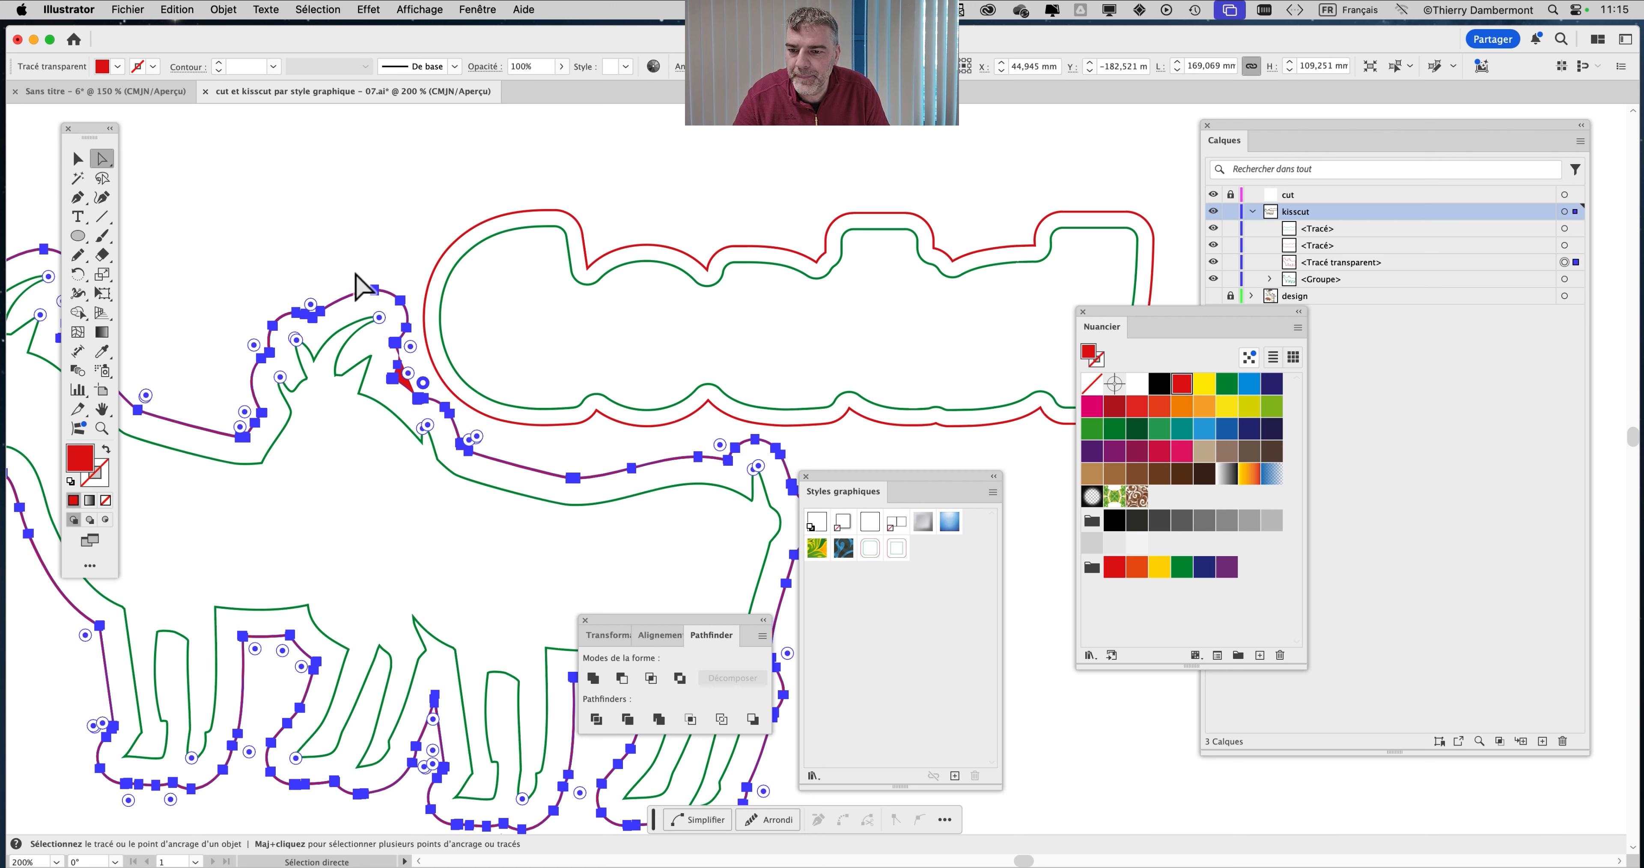
click(387, 367)
click(393, 379)
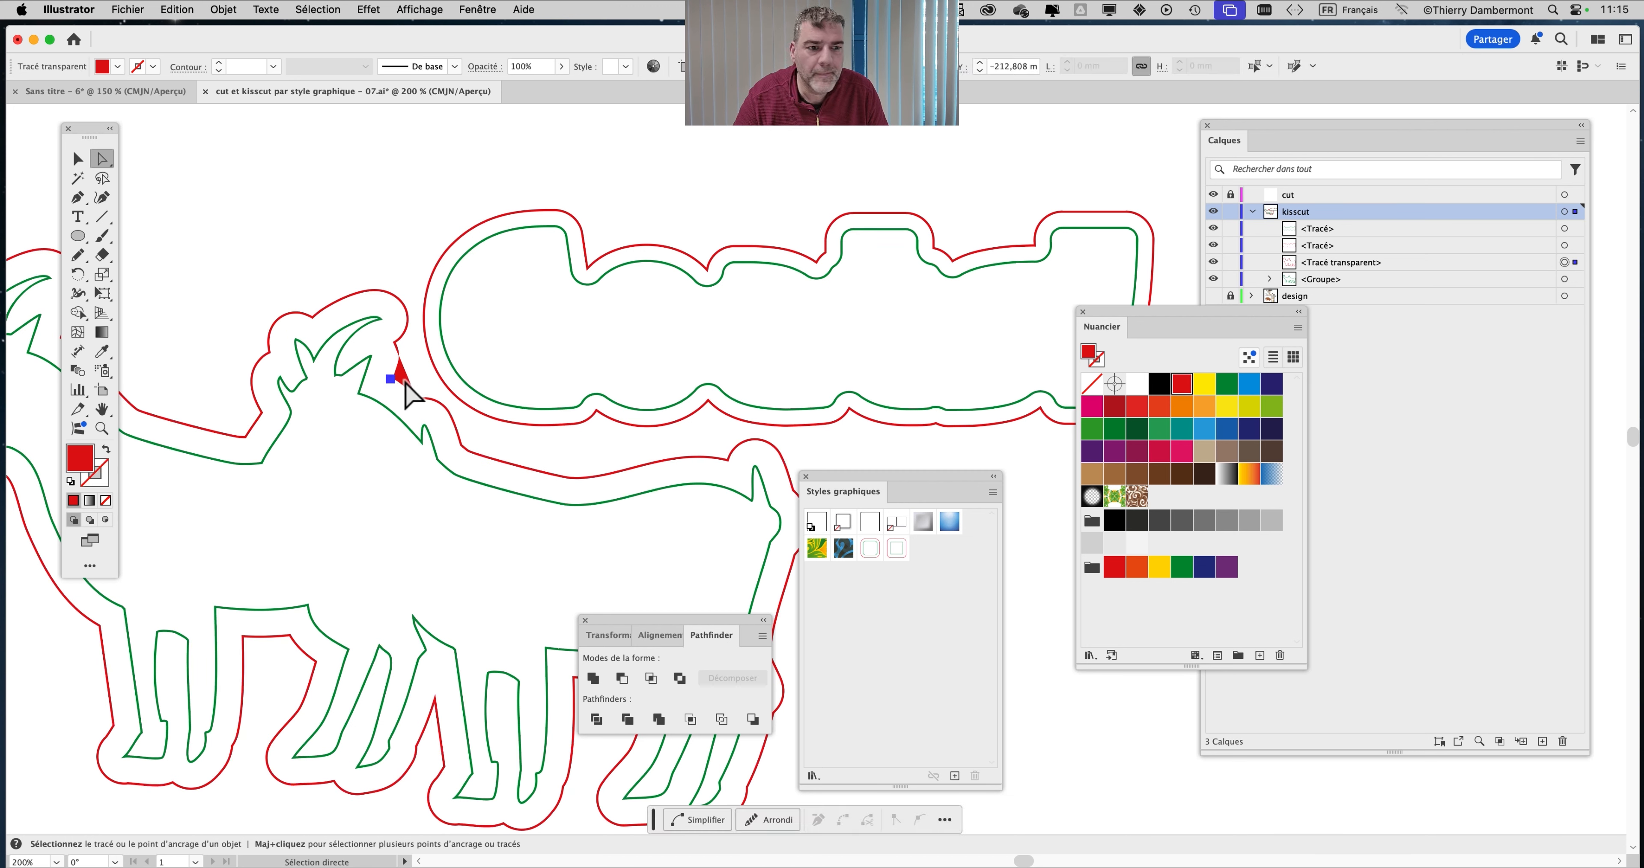
alt+click(399, 361)
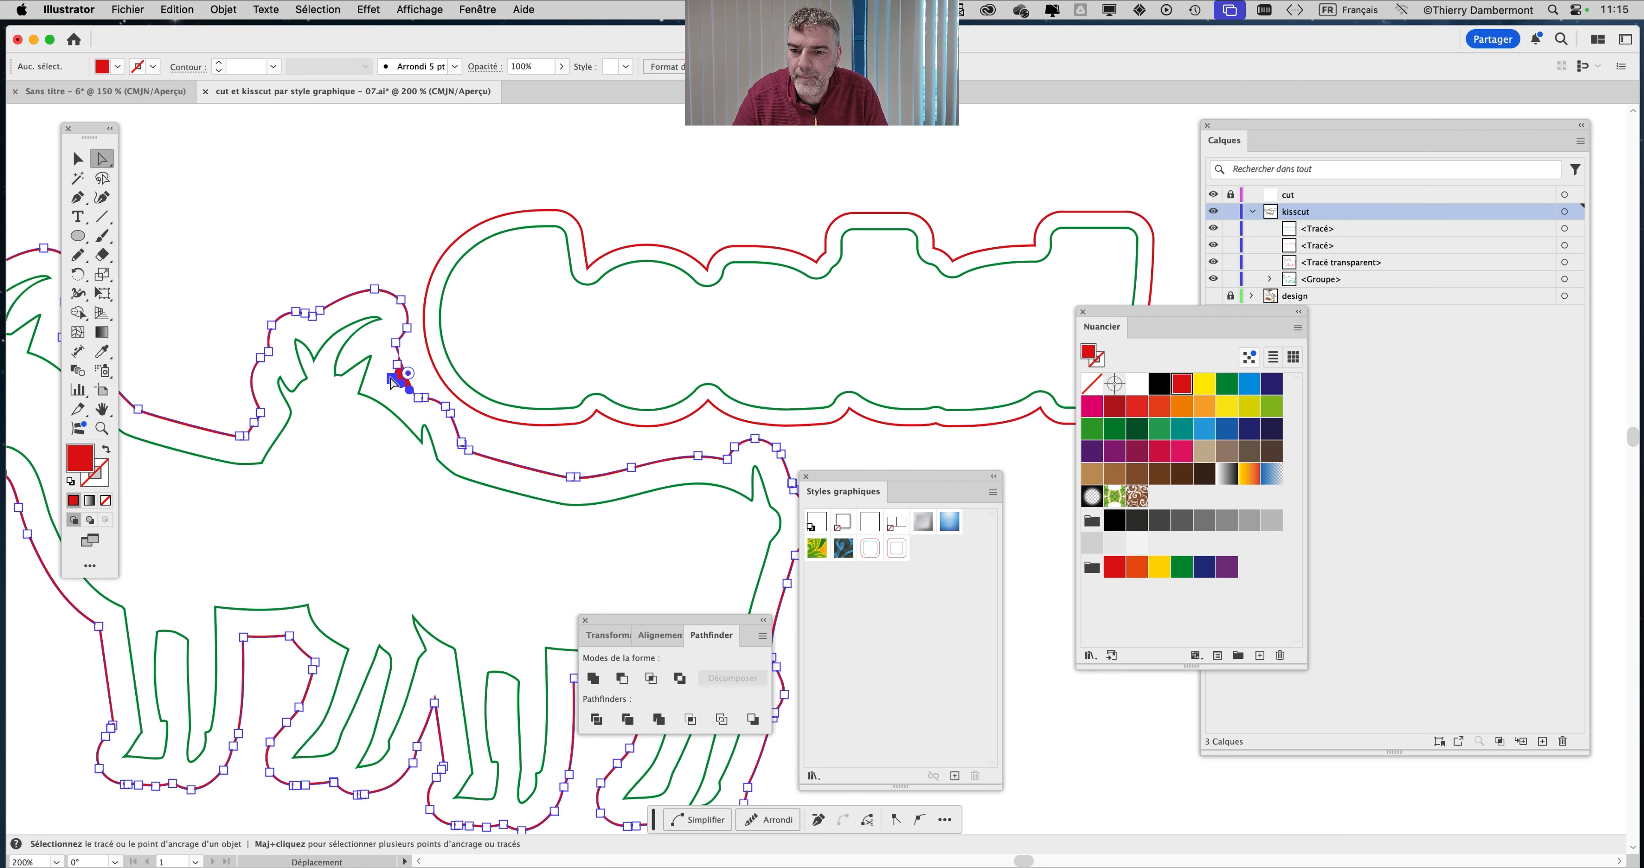
Check the opened goats' outline by toggling its visibility and selecting its segments beside the gap
click(1338, 364)
key(super+shift+a)
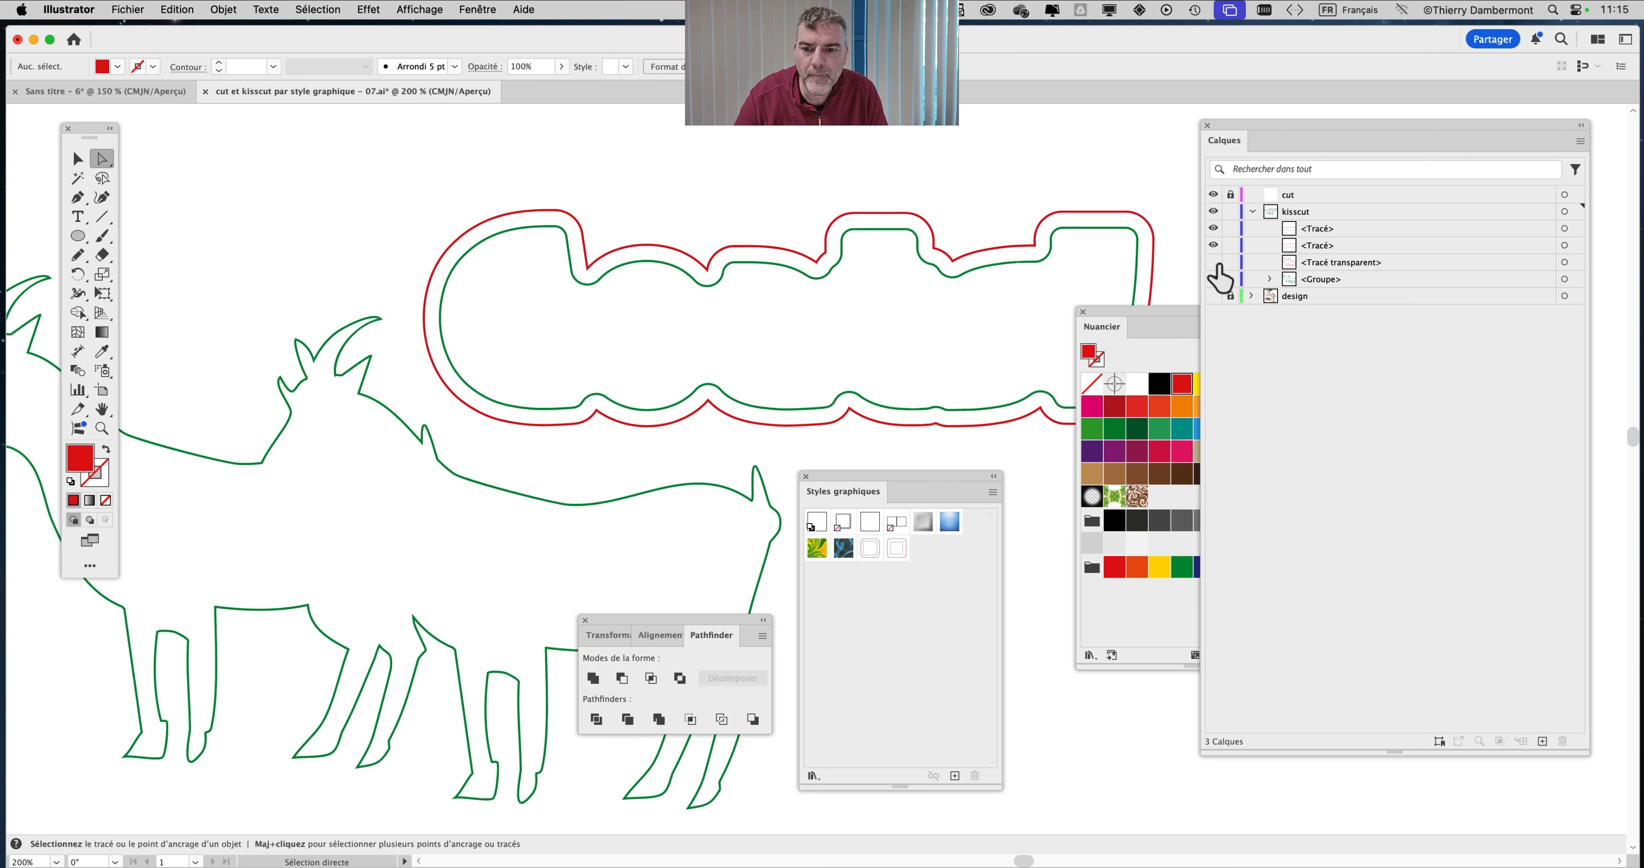
click(1565, 262)
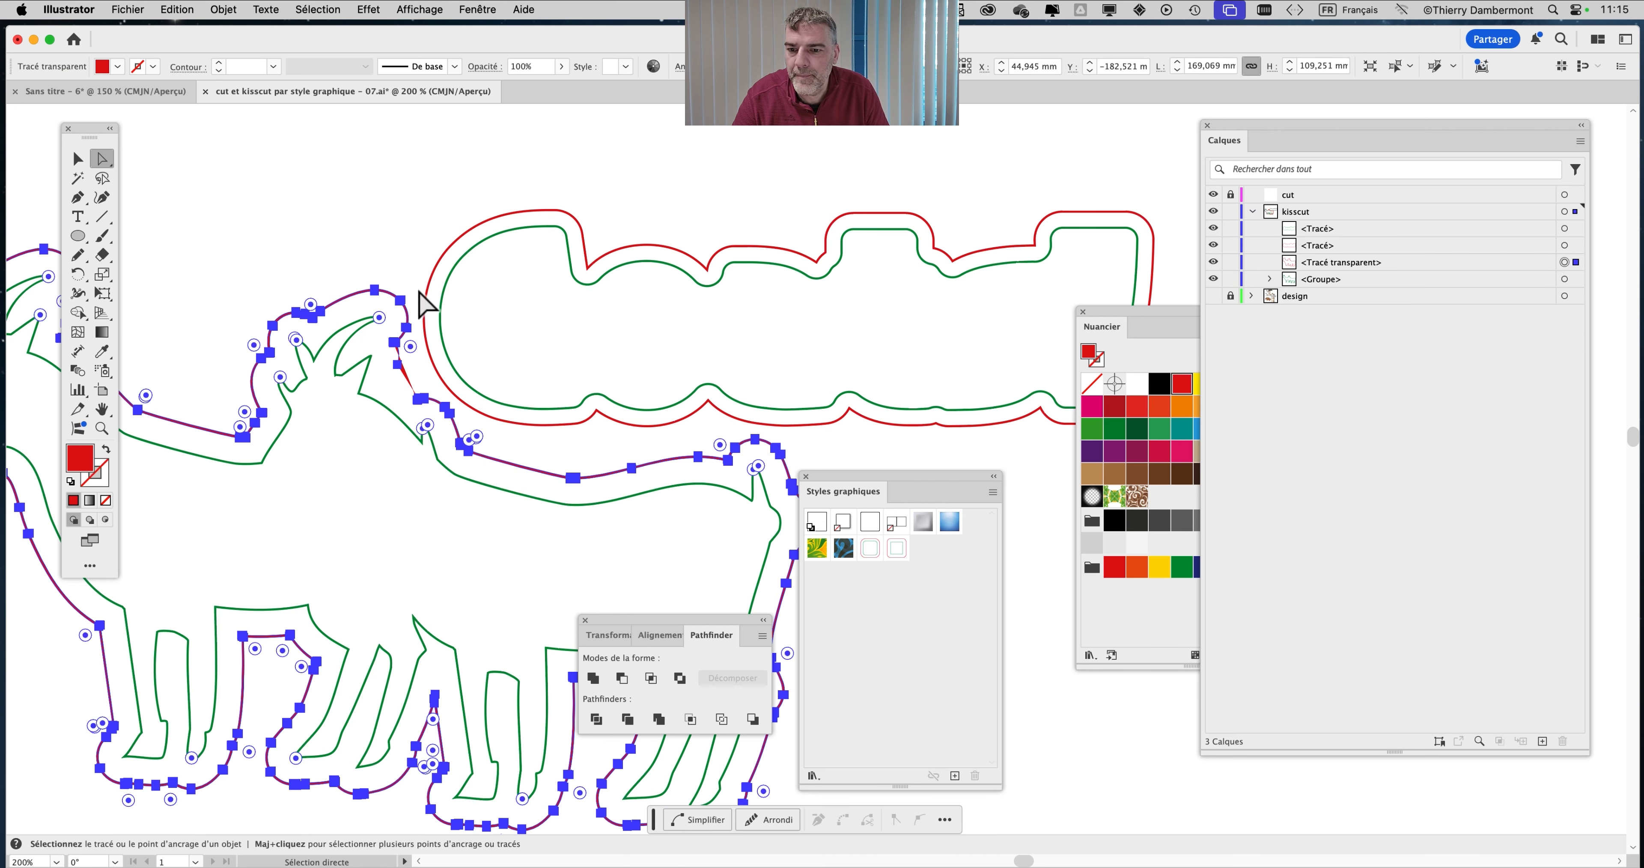
click(427, 306)
drag(415, 378, 392, 348)
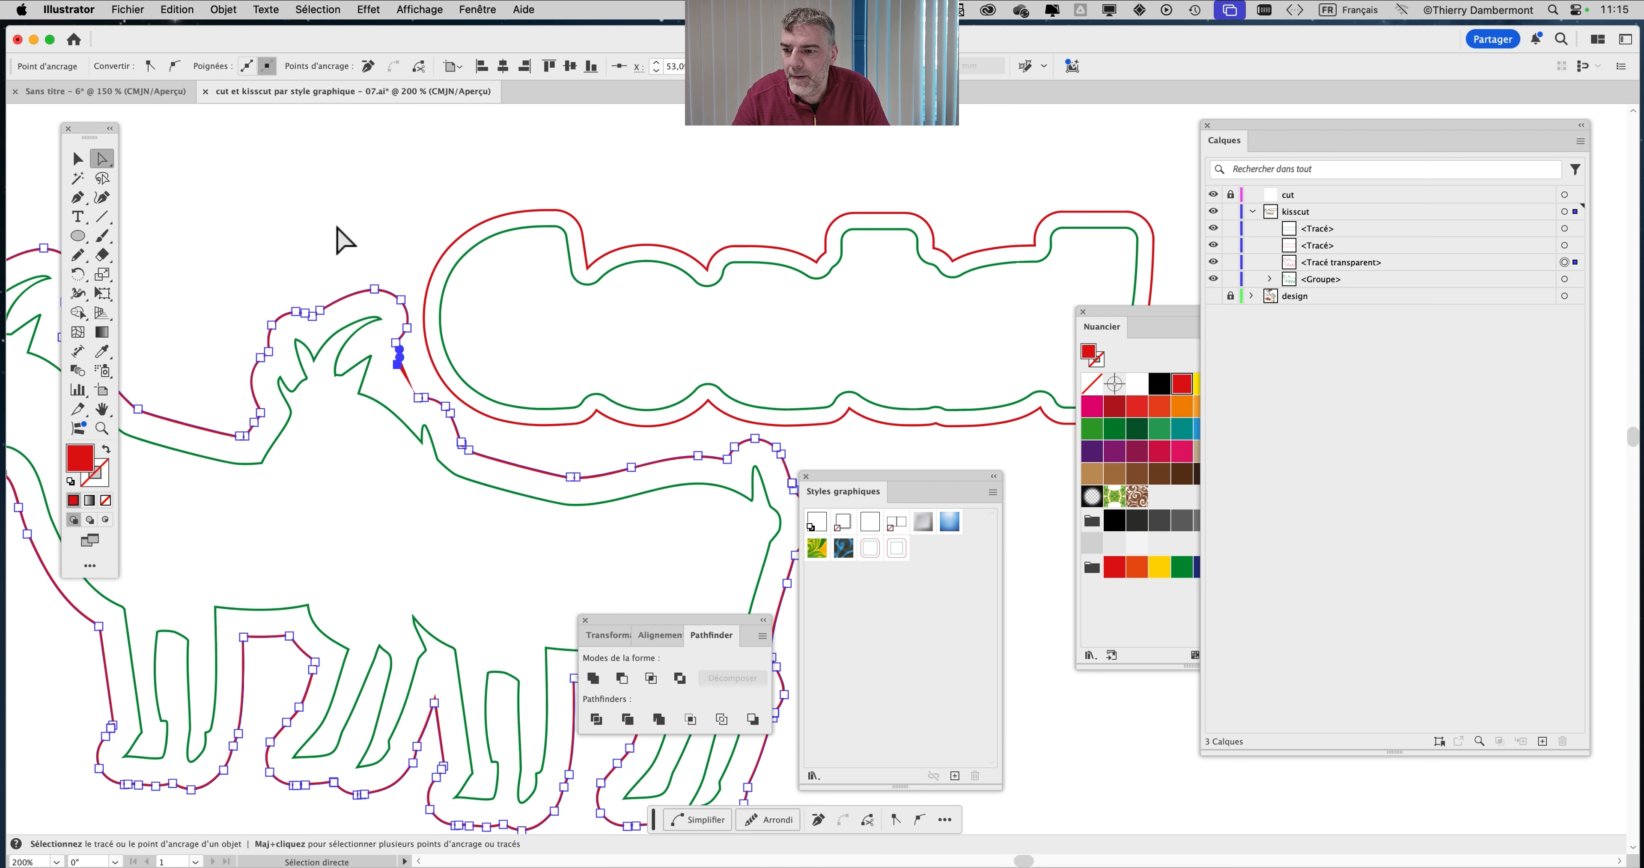
click(288, 224)
Swap the fill and stroke of the goats' outline, giving it a red stroke and no fill
click(77, 158)
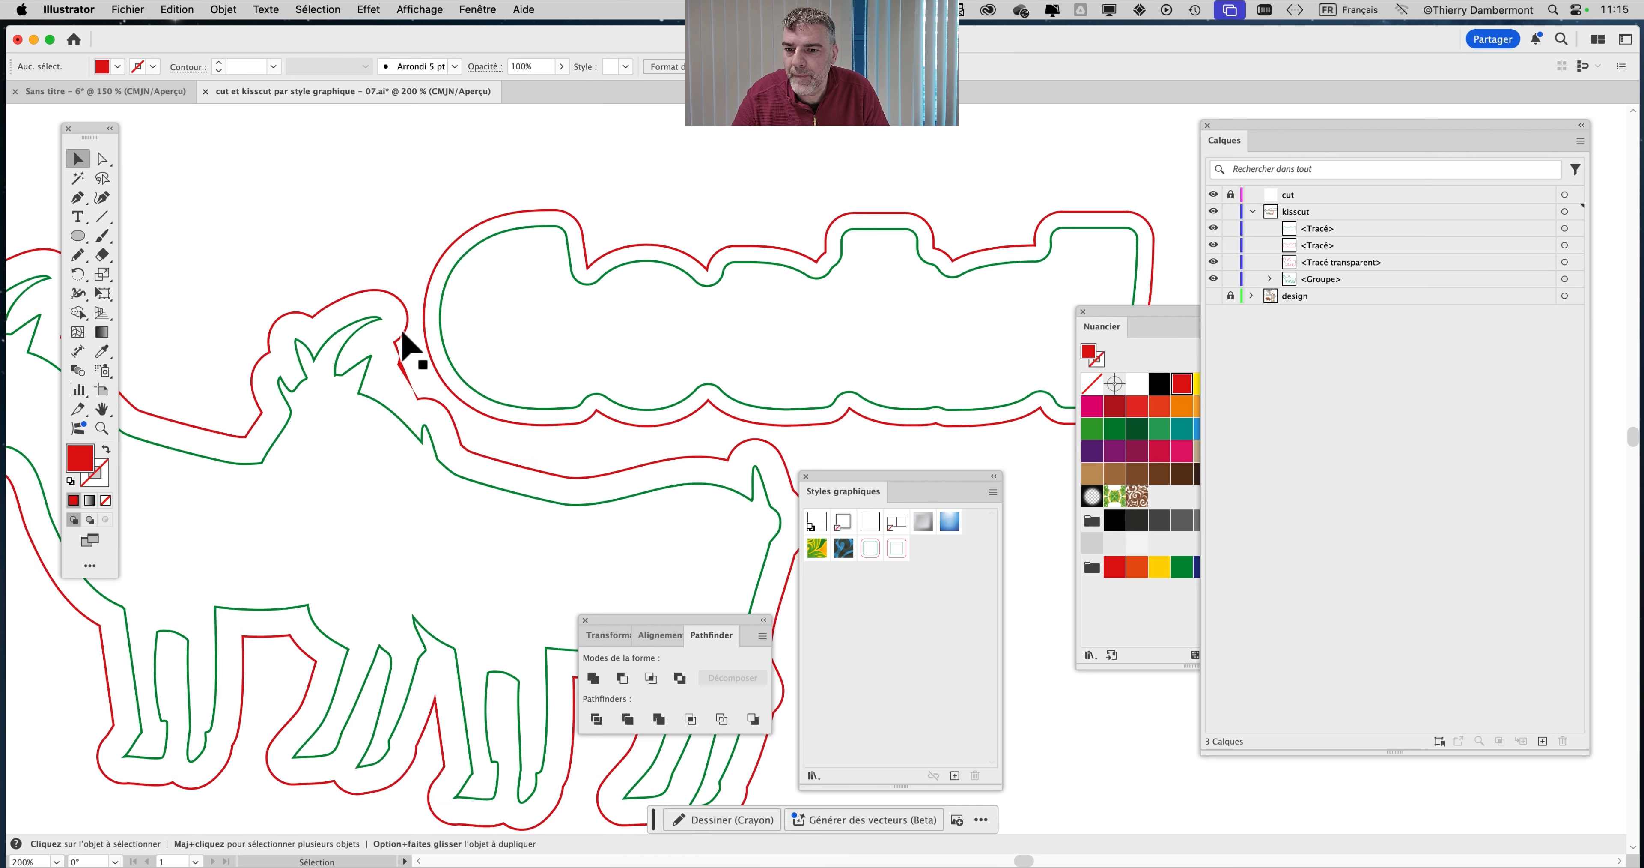
click(402, 335)
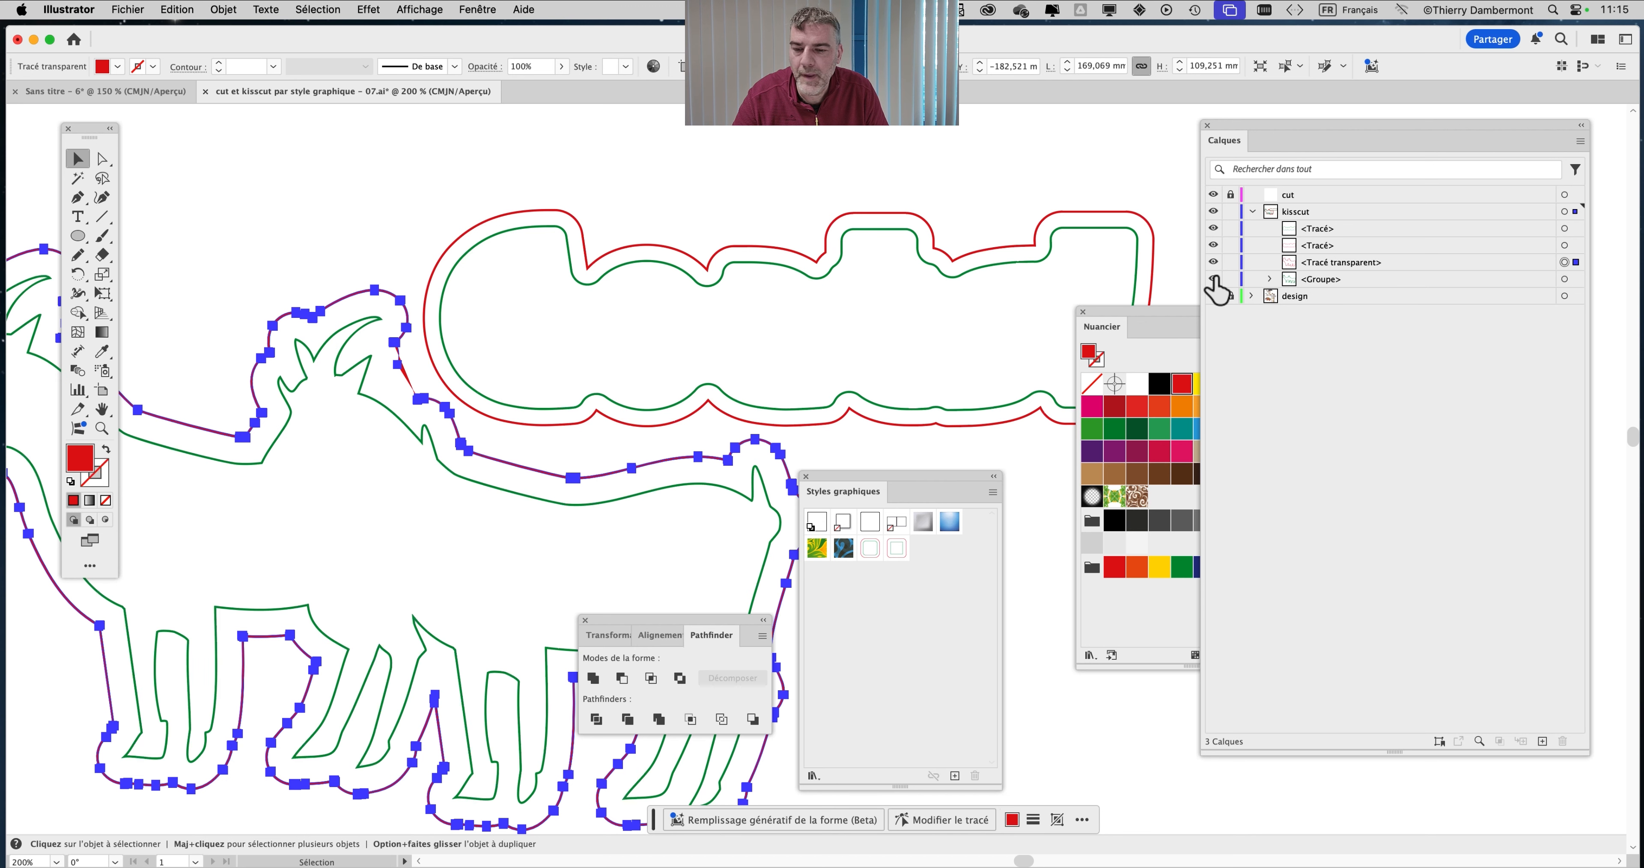
click(1213, 262)
click(1214, 262)
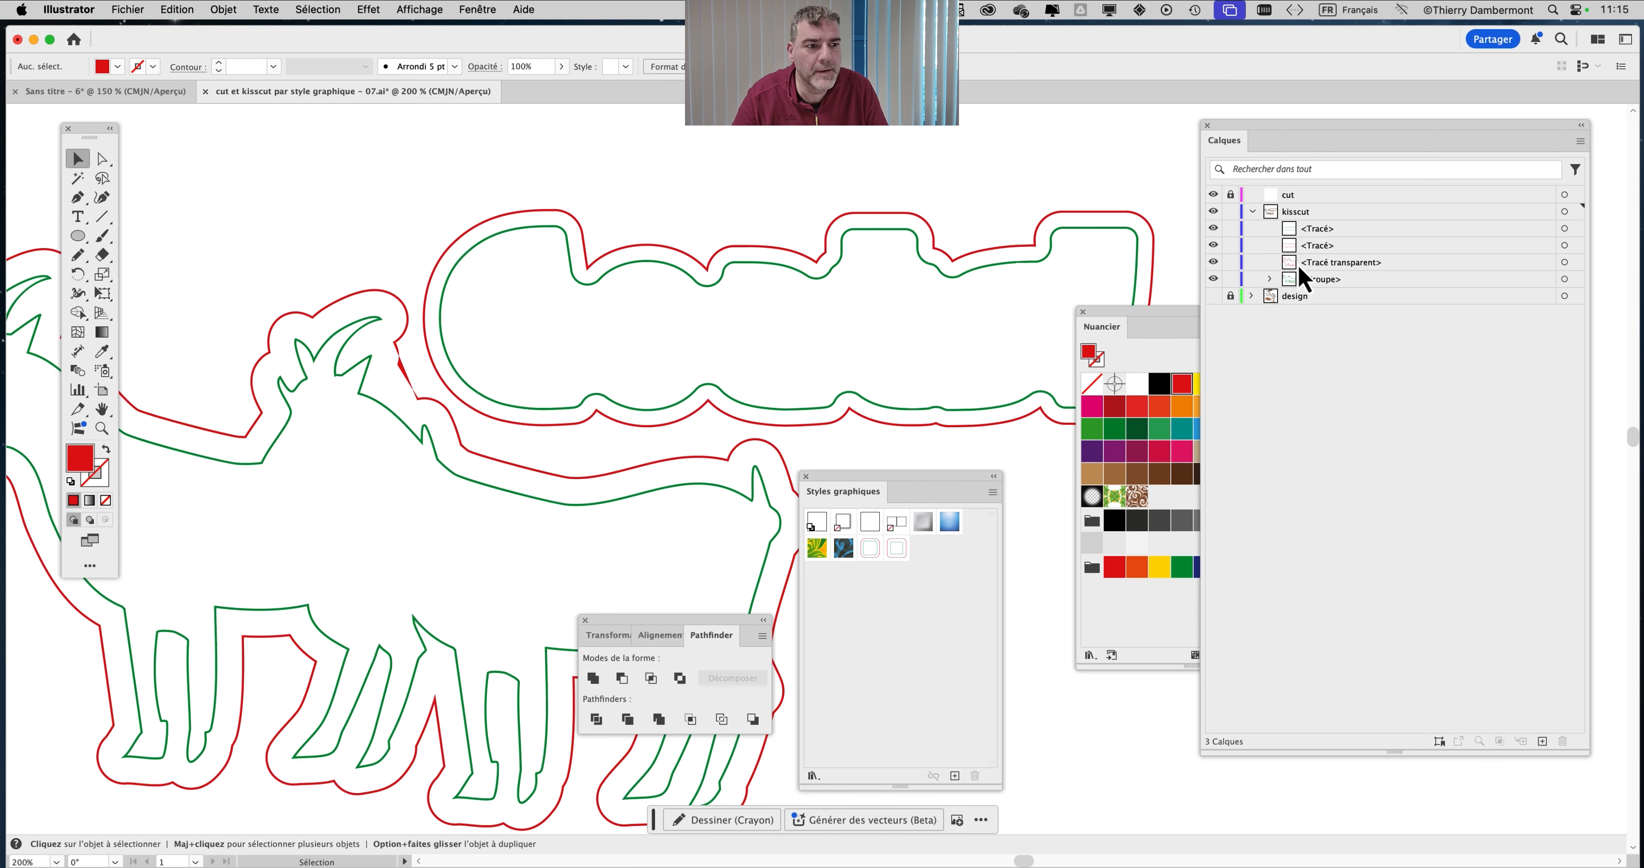
click(1565, 261)
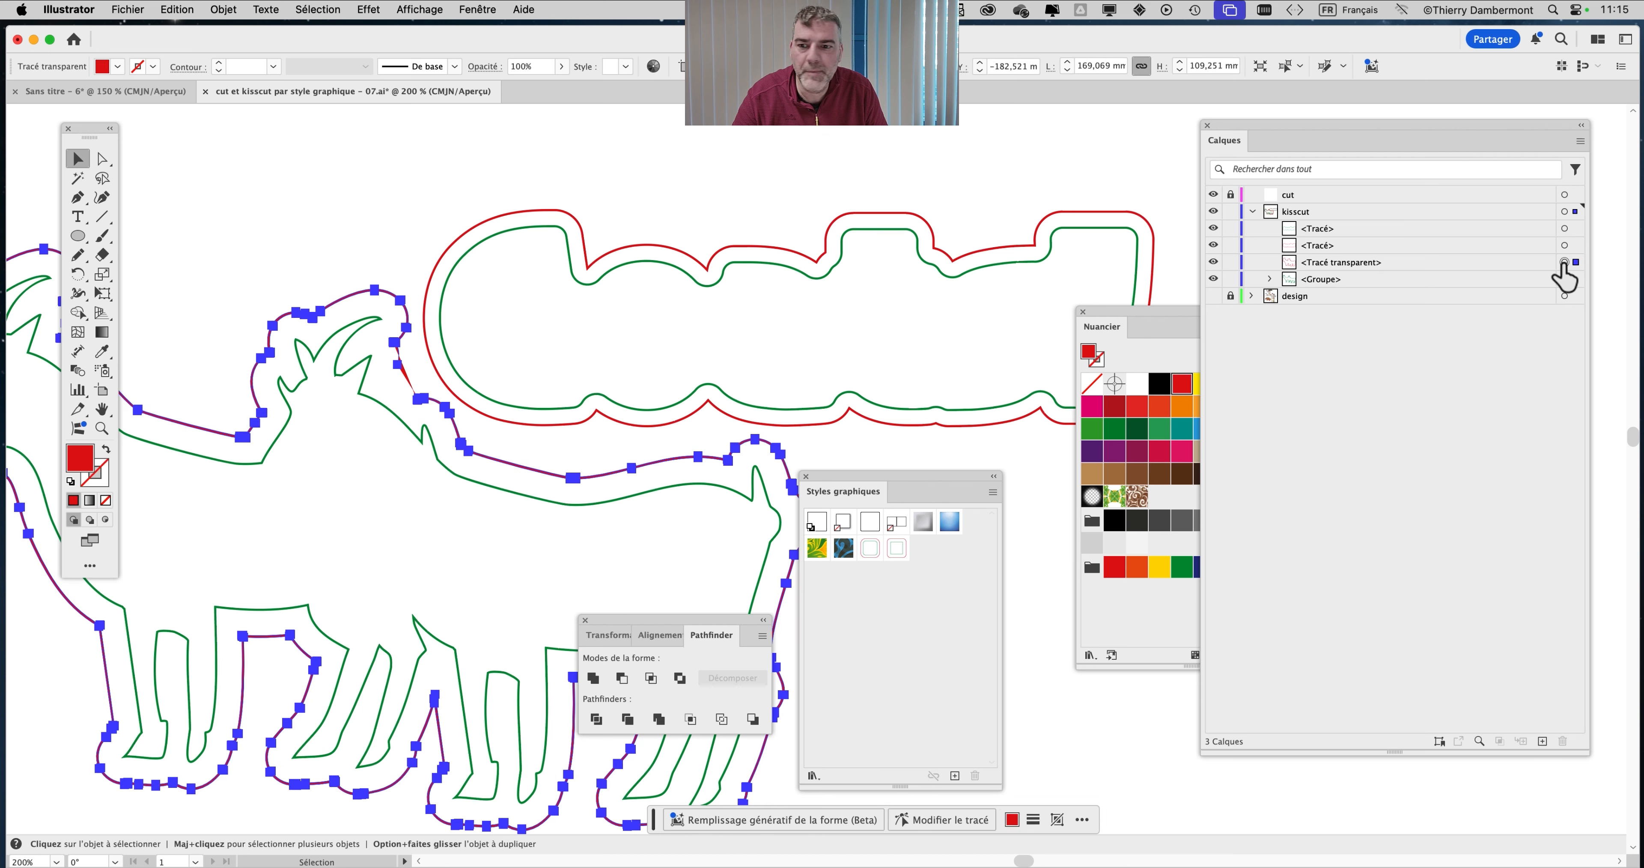
click(105, 453)
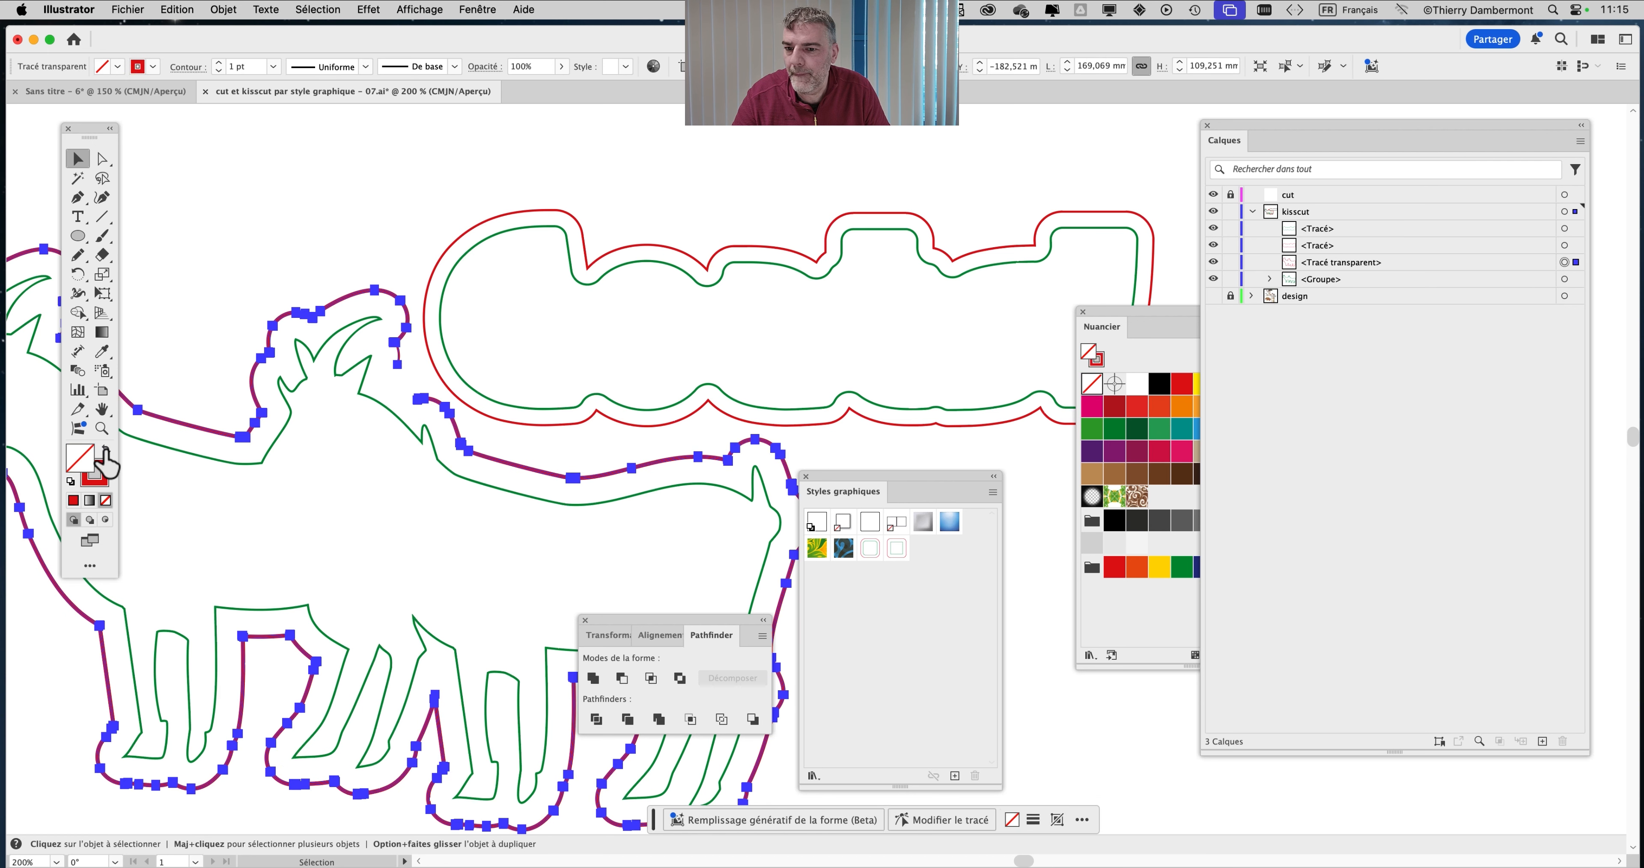
key(a)
key(super+shift+a)
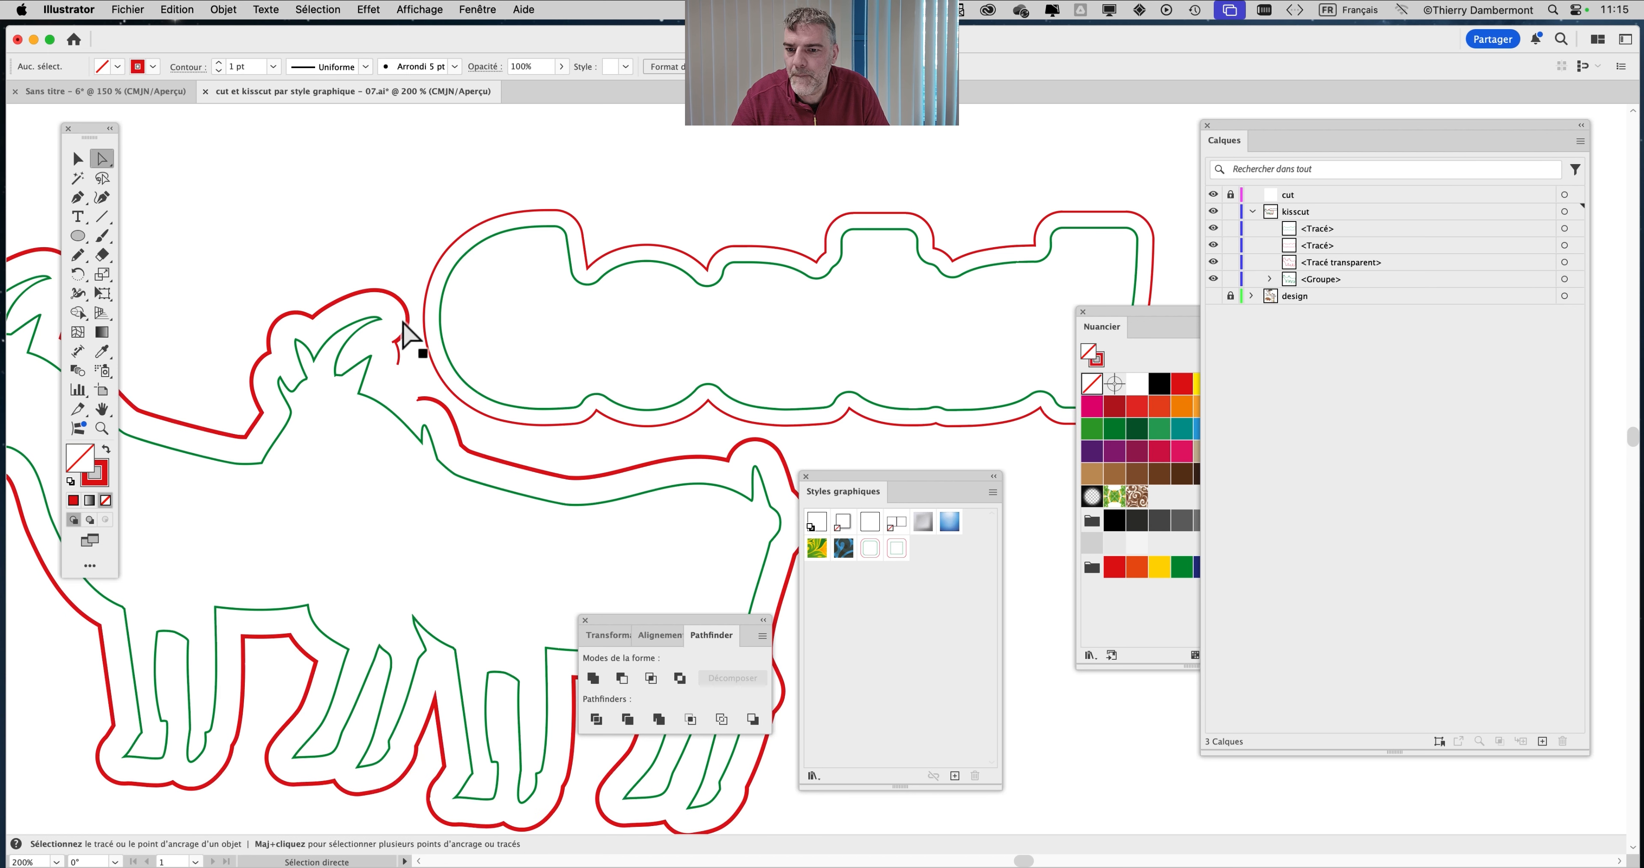
Delete the short leftover segment of the goats' red outline just below the horn
click(411, 328)
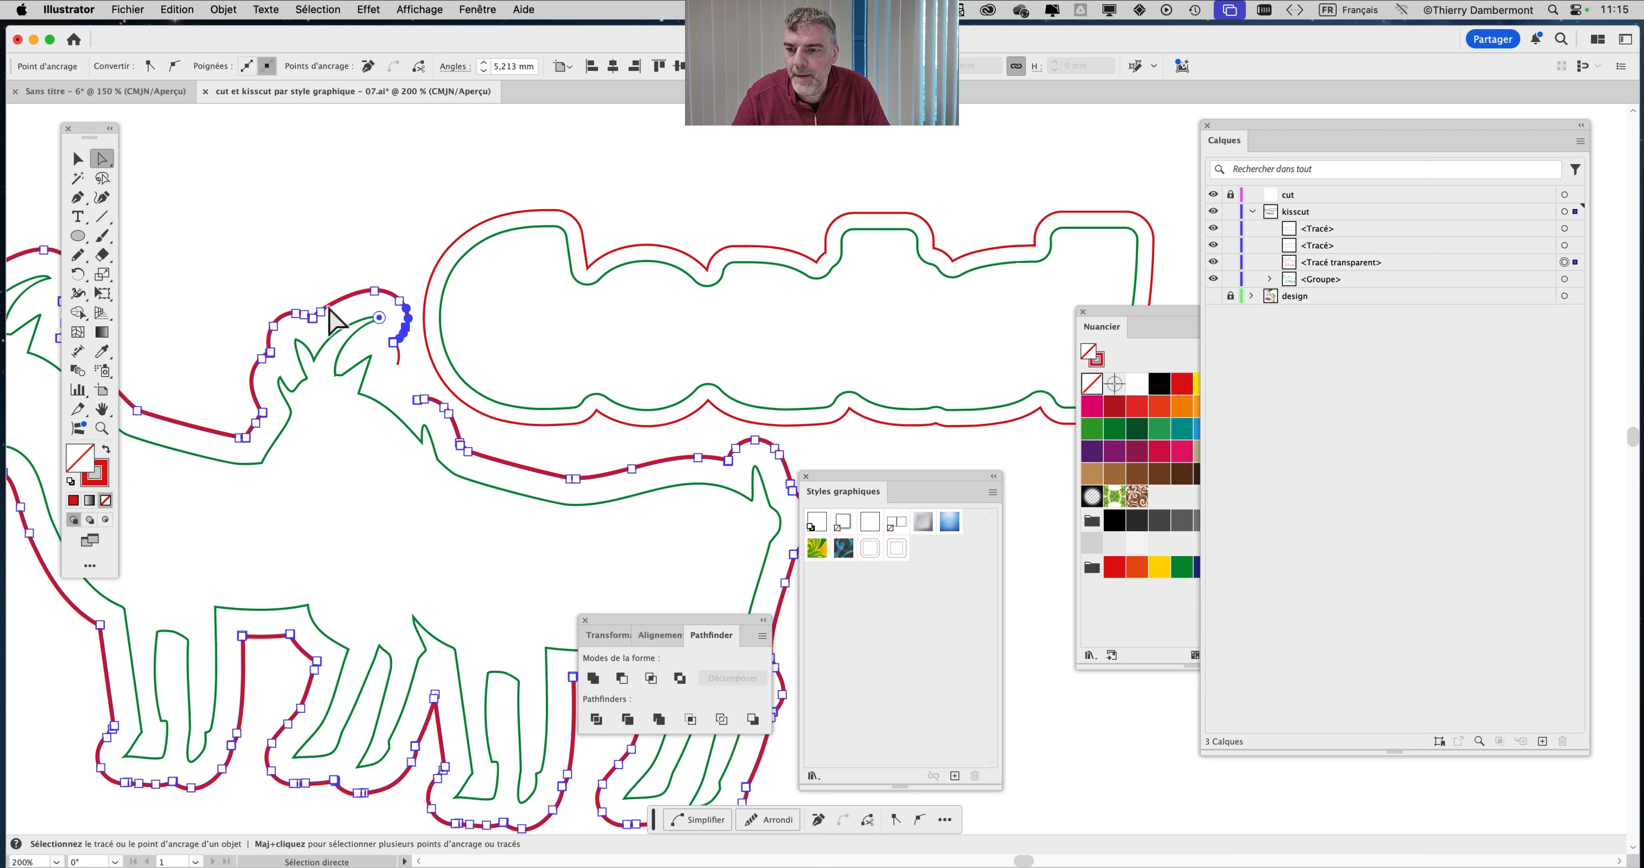
click(323, 329)
click(398, 356)
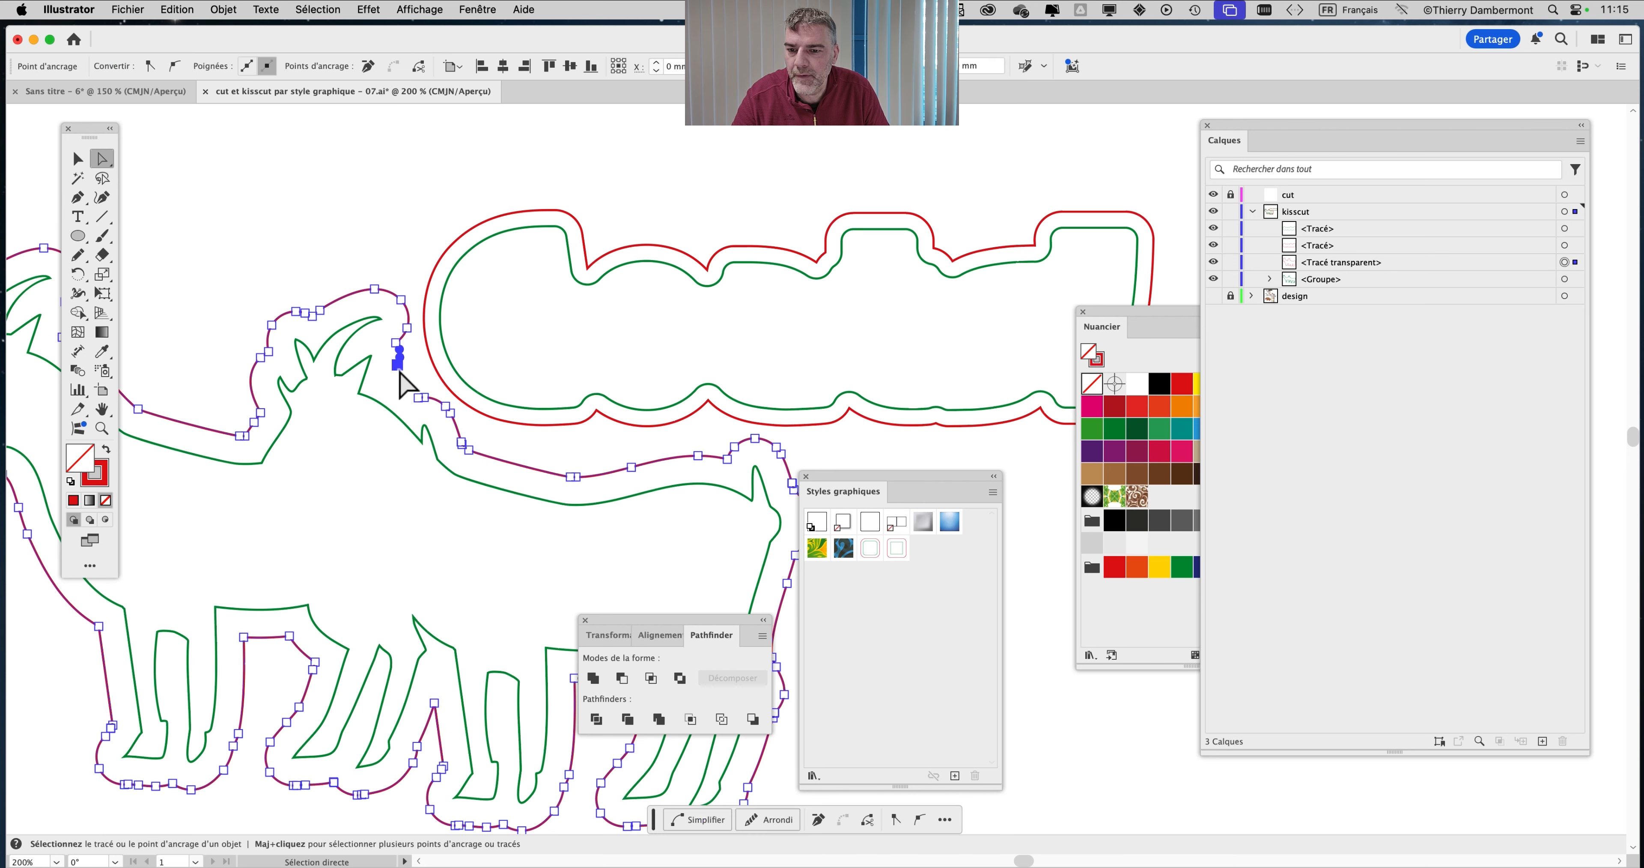
key(super+j)
Delete the outline segments along the goat's neck, widening the gap beneath the lettering outline up to the start of the back
click(426, 414)
alt+click(429, 393)
click(432, 407)
alt+click(433, 410)
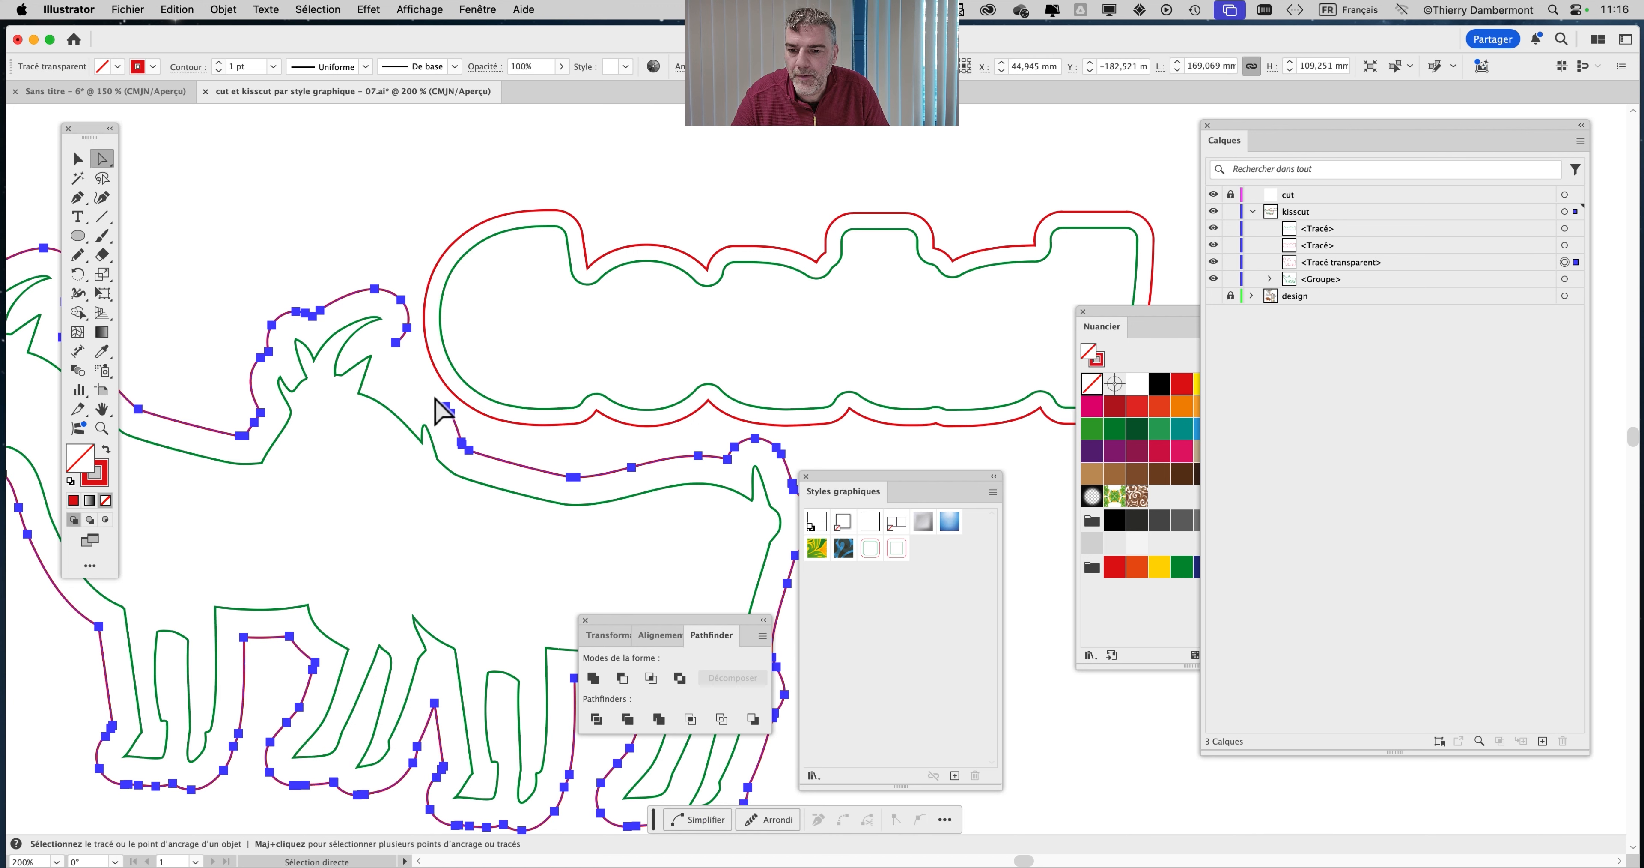
drag(447, 408, 431, 393)
click(449, 422)
alt+click(466, 444)
click(462, 421)
click(461, 425)
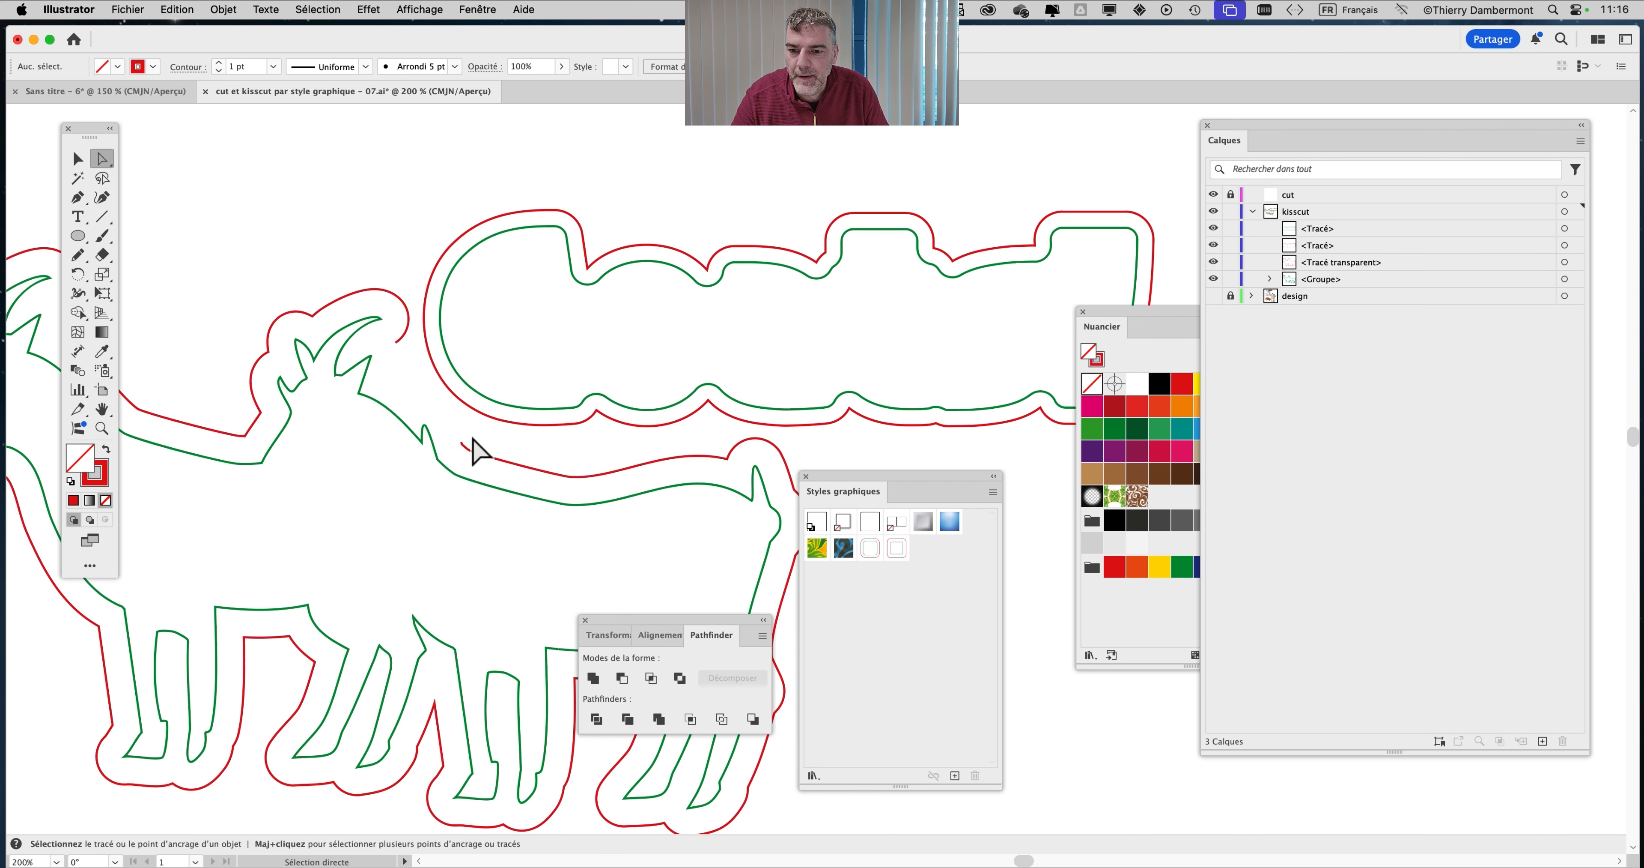
Extend the open end at the goat's back up across the lettering outline and bend the new segment into a curve
click(463, 445)
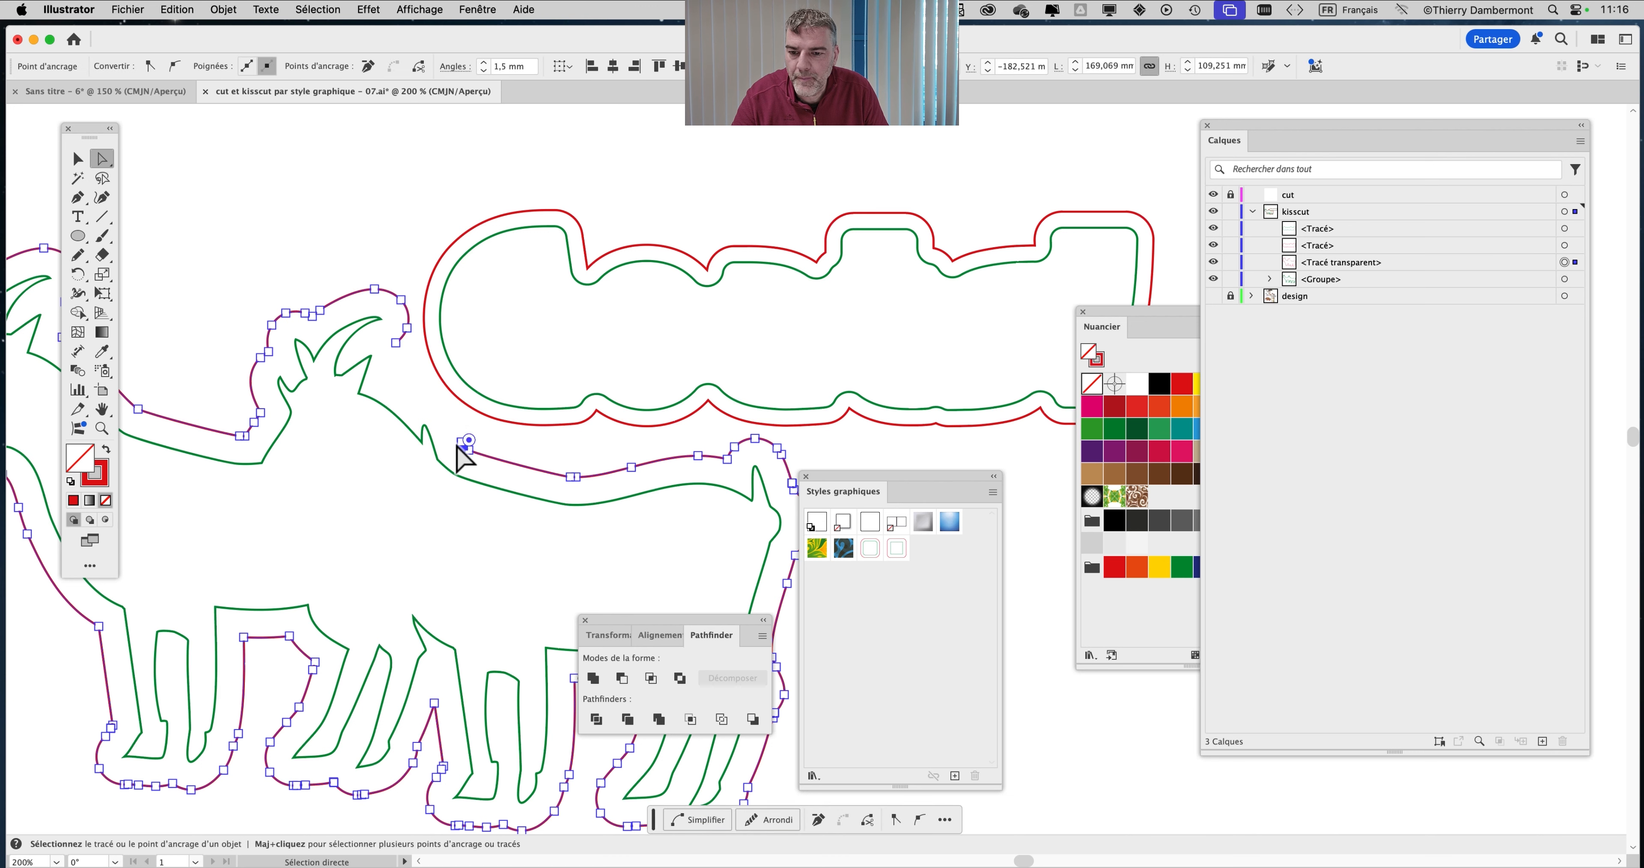
scroll(466, 460, up, 3)
drag(463, 424, 465, 281)
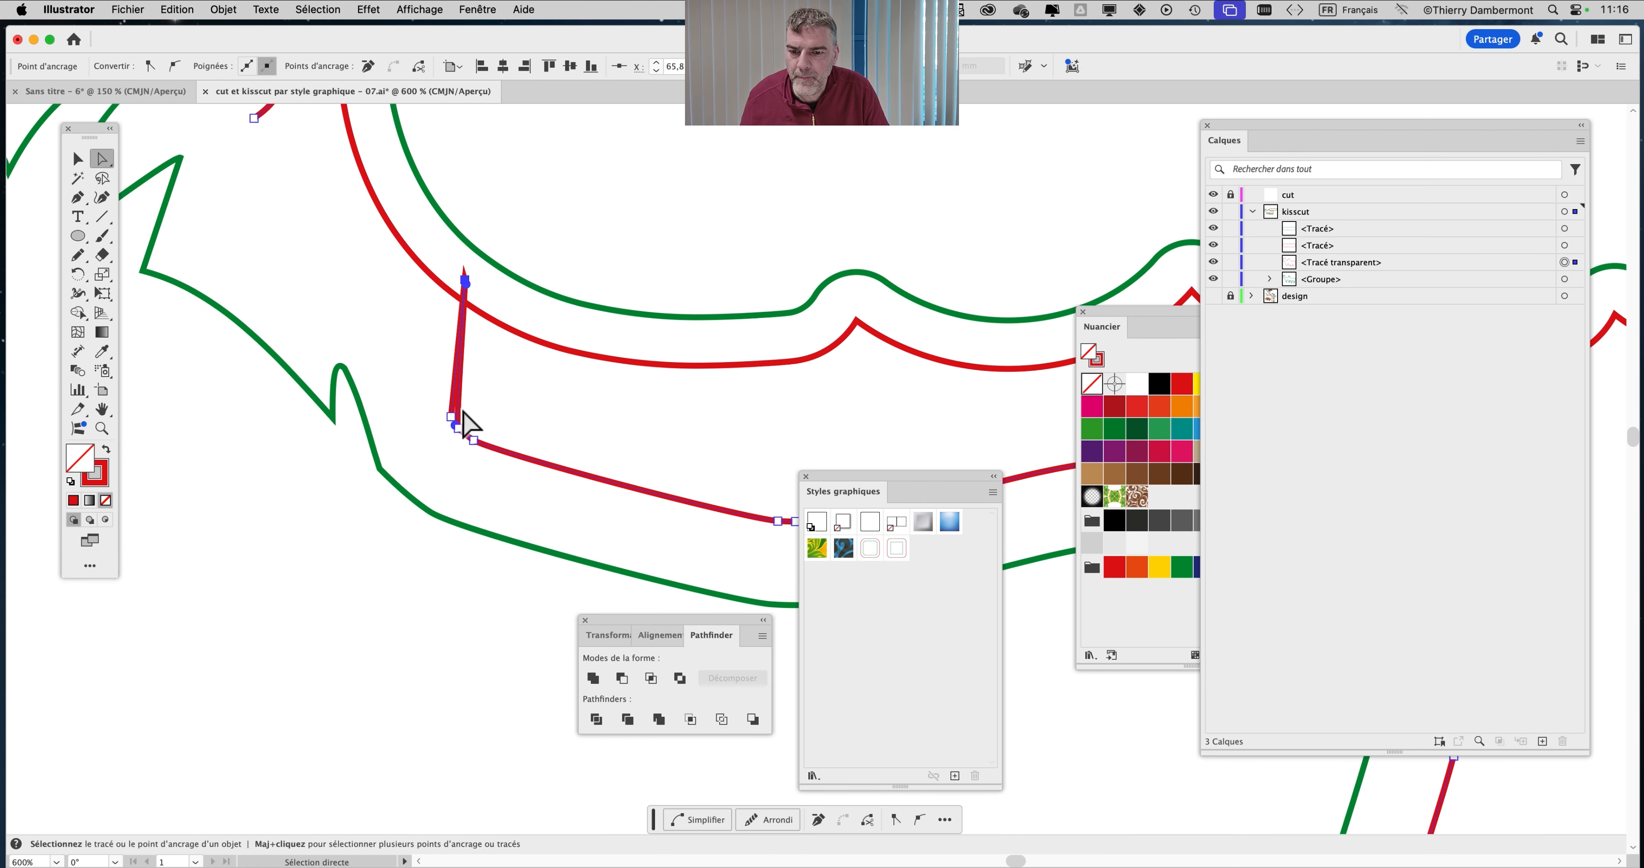
drag(455, 401, 466, 355)
click(465, 355)
click(455, 355)
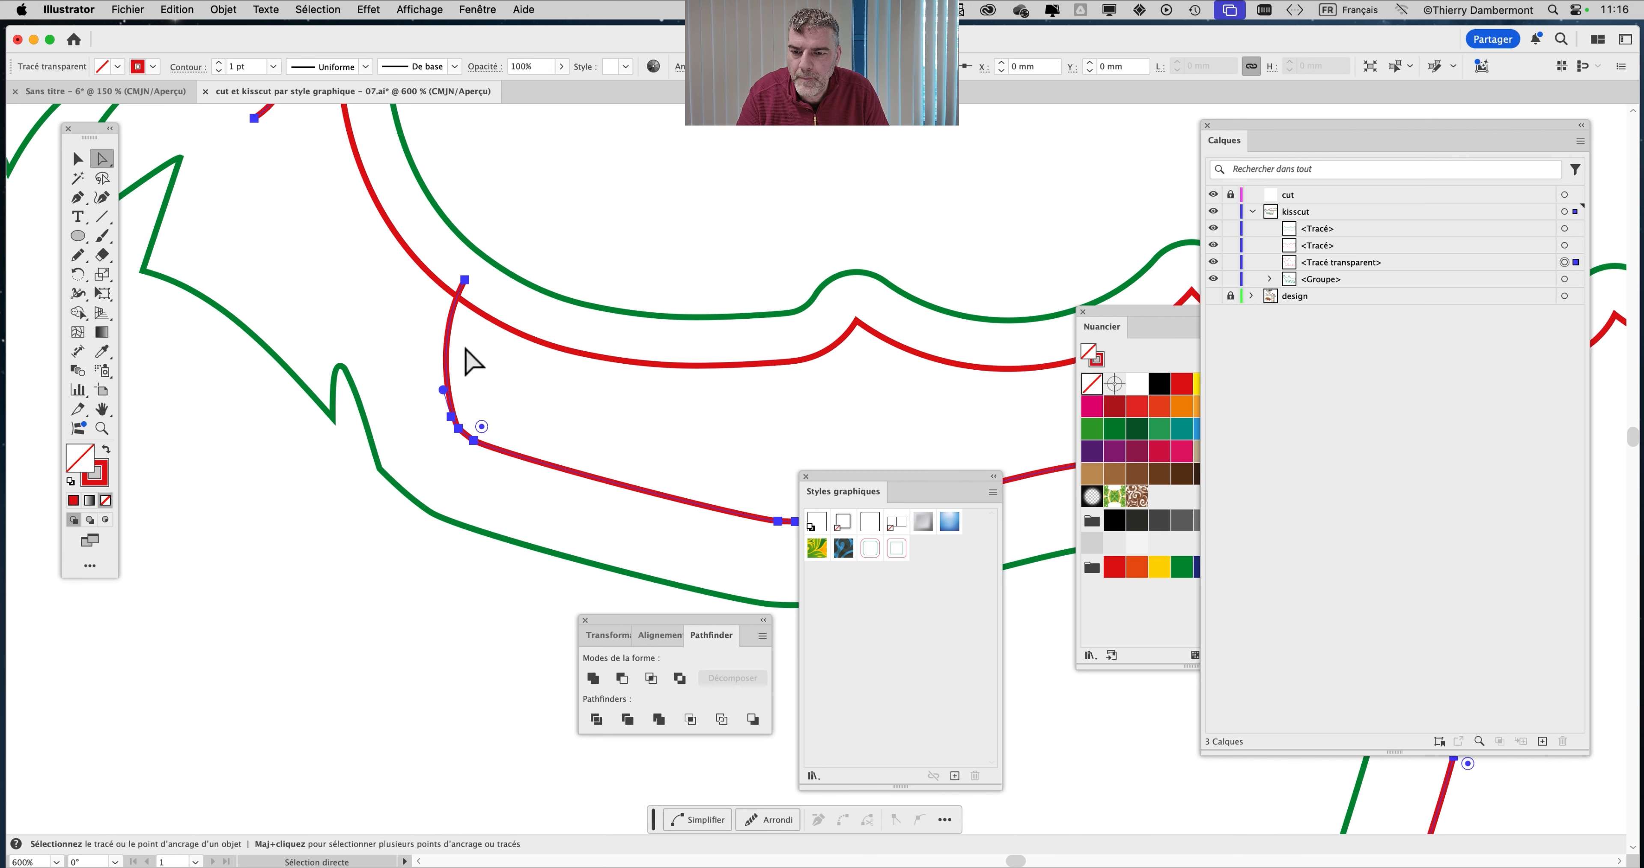
click(459, 371)
scroll(456, 369, down, 1)
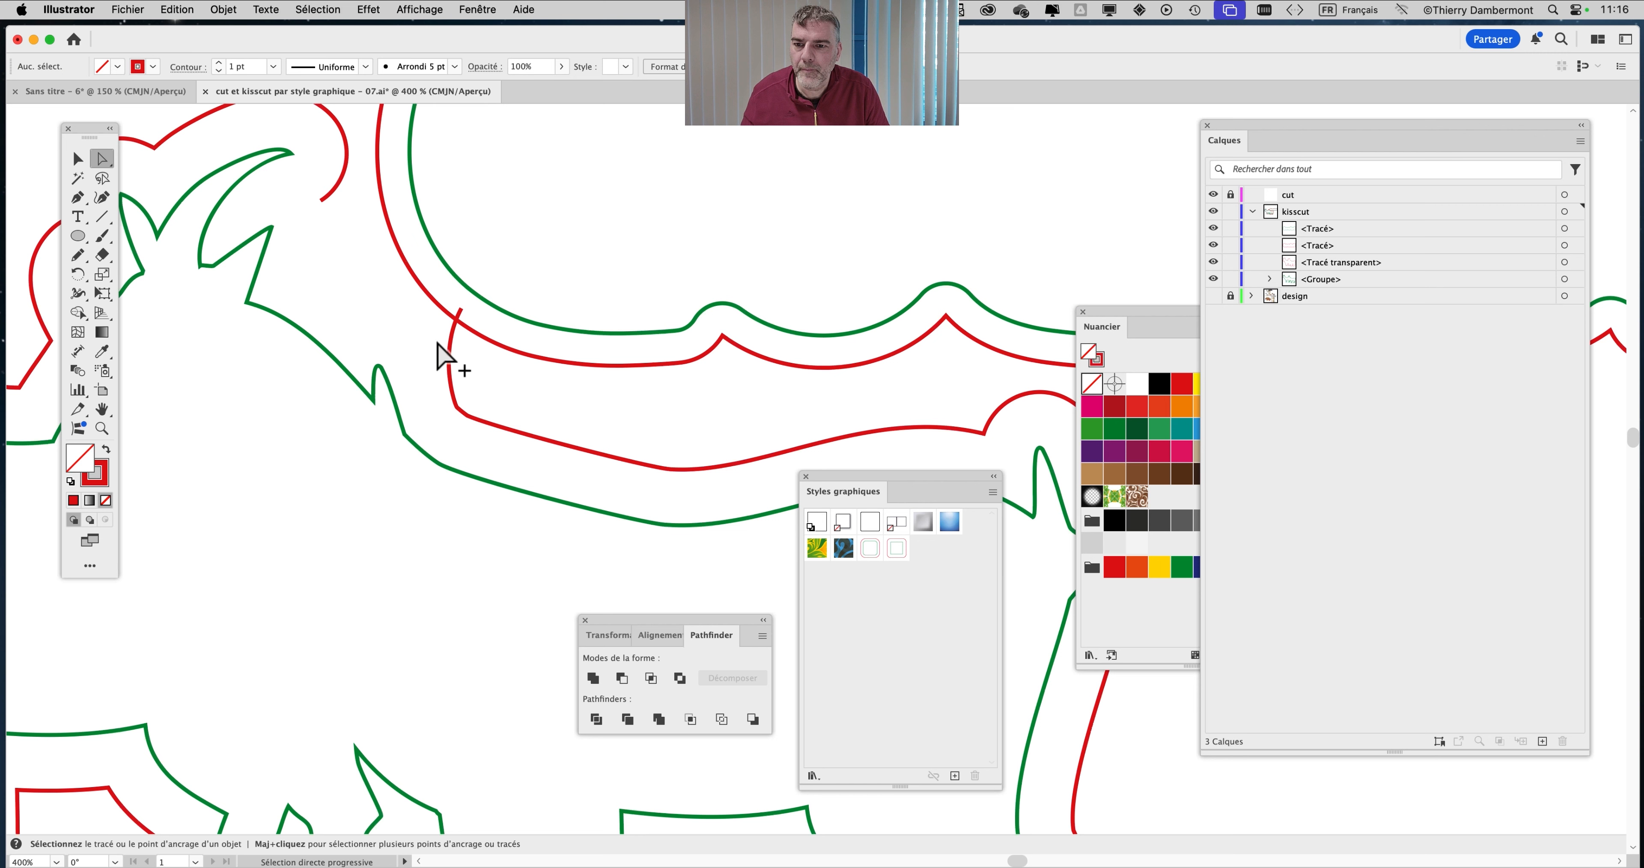
Remove the hooked end of the outline around the horn and extend its upper curve across the edge of the lettering outline
click(324, 199)
drag(337, 248, 408, 516)
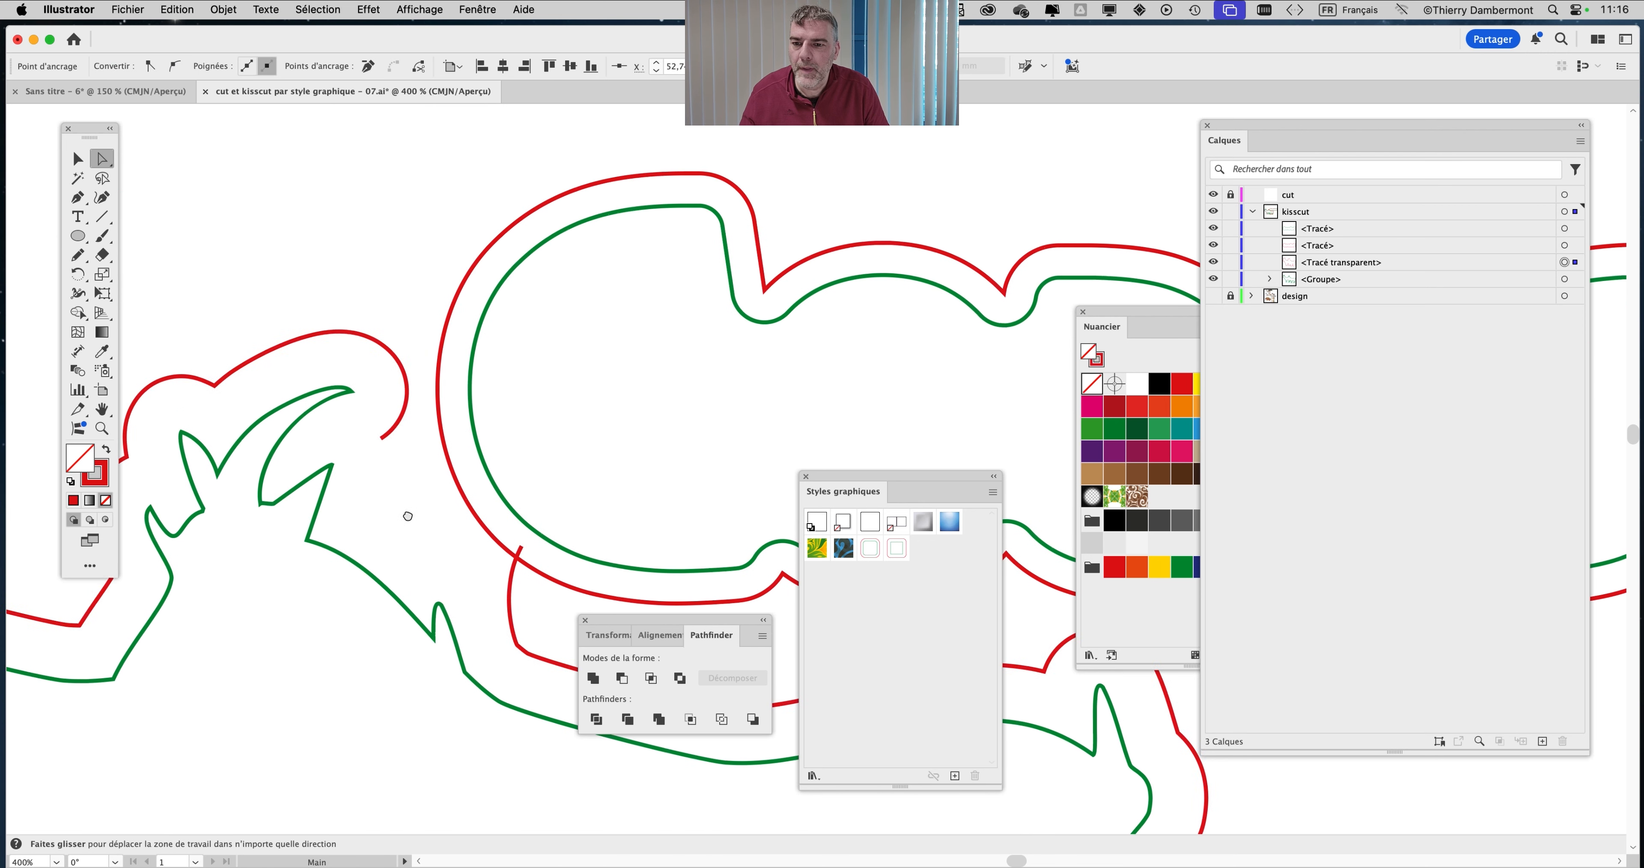
click(418, 453)
click(404, 412)
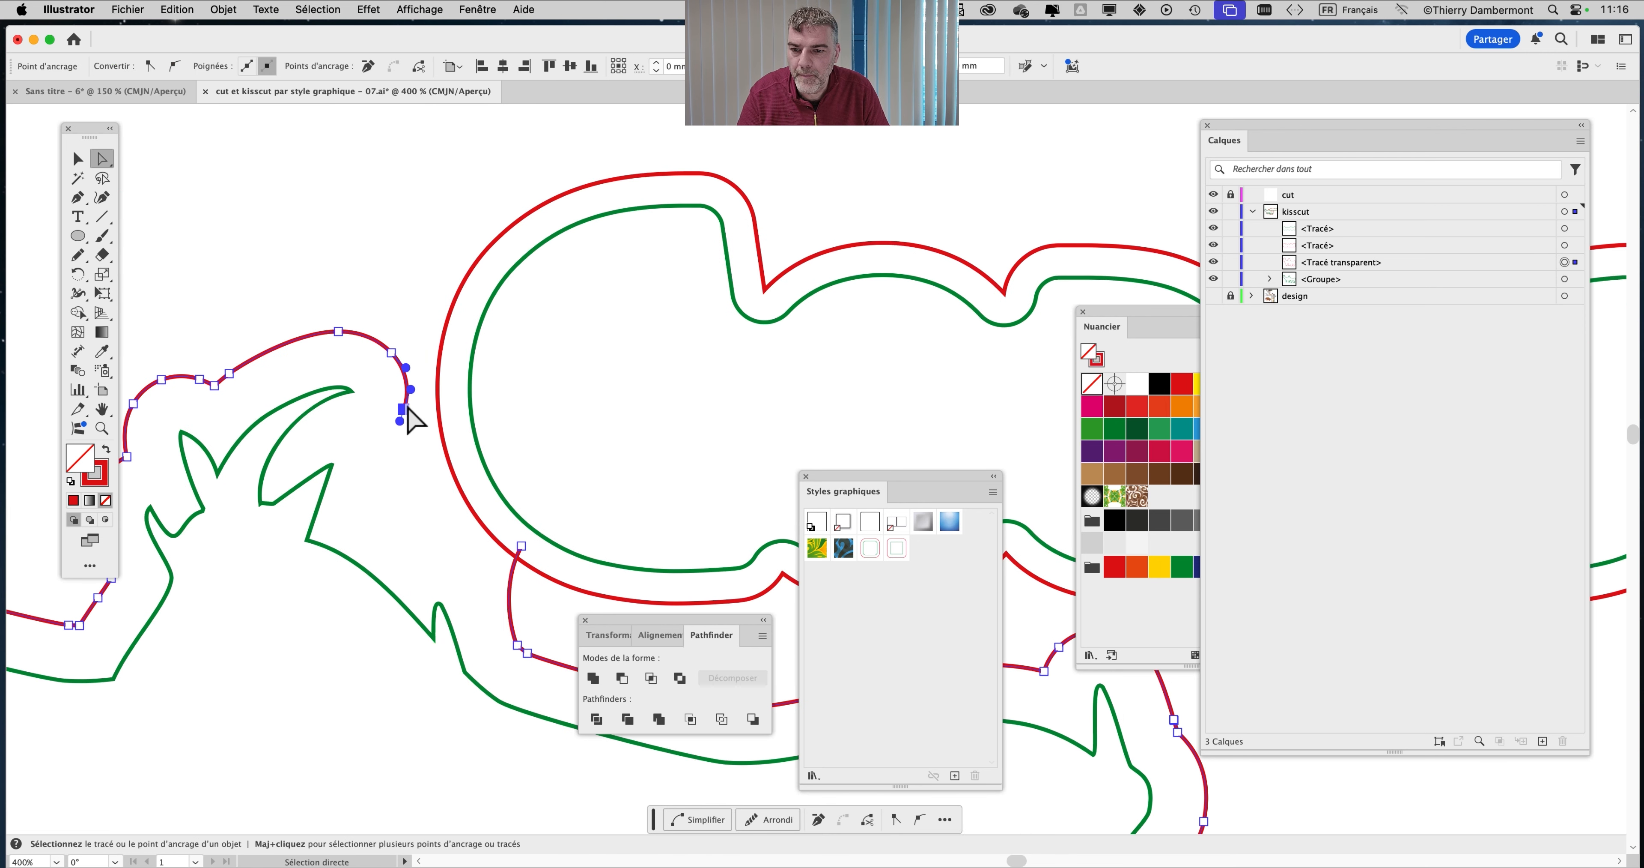
click(414, 367)
click(391, 351)
click(451, 367)
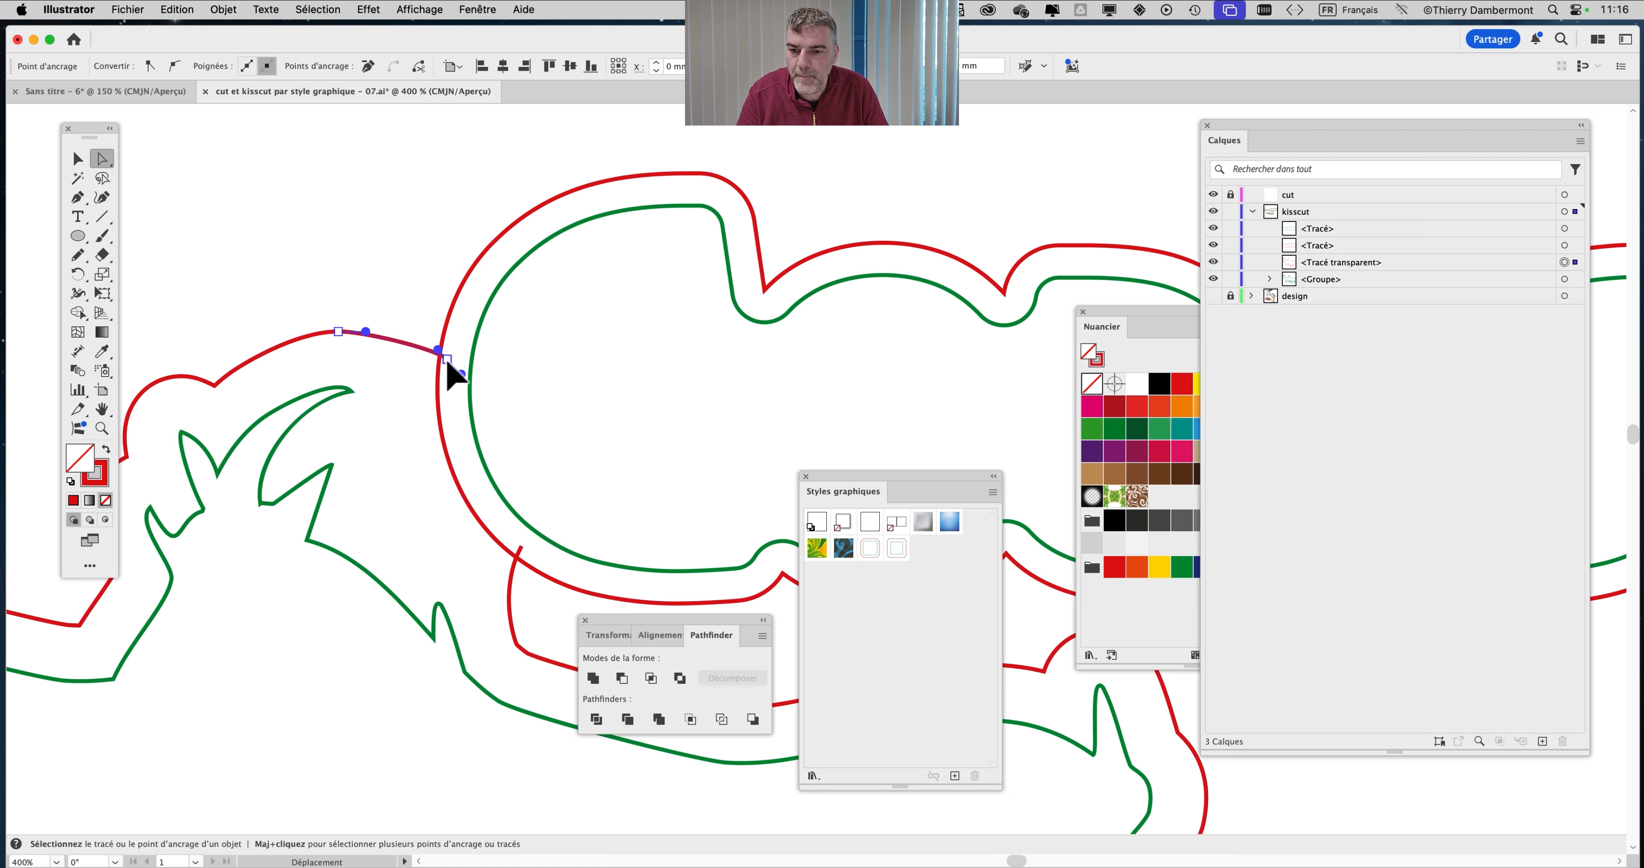
click(426, 351)
click(408, 317)
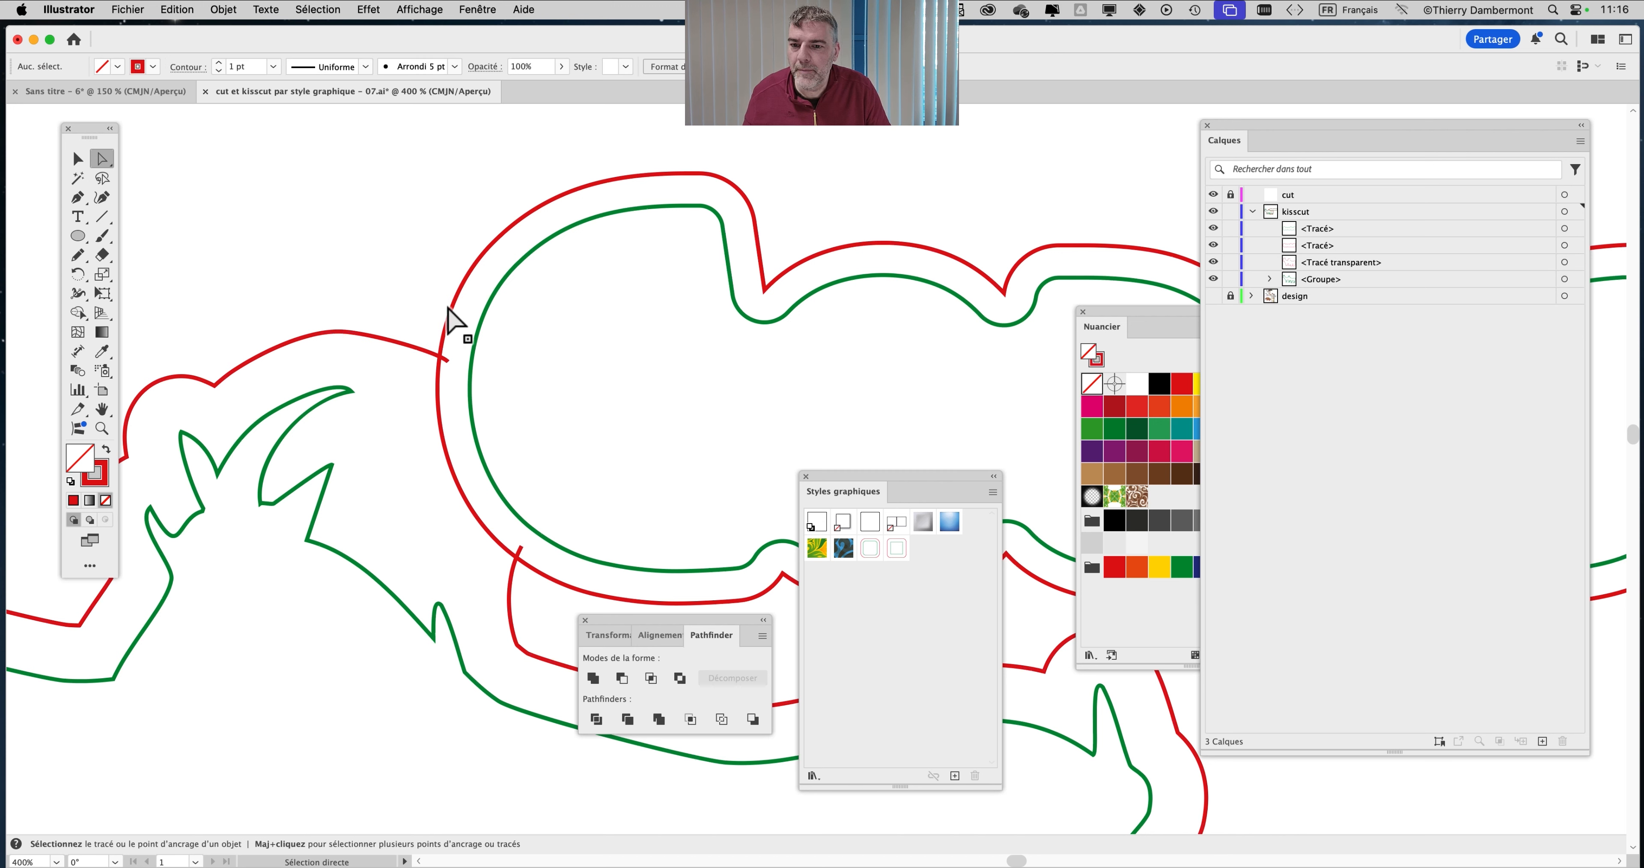
Select the red outlines of the goats and the lettering and unite them into one contour
drag(103, 156, 186, 176)
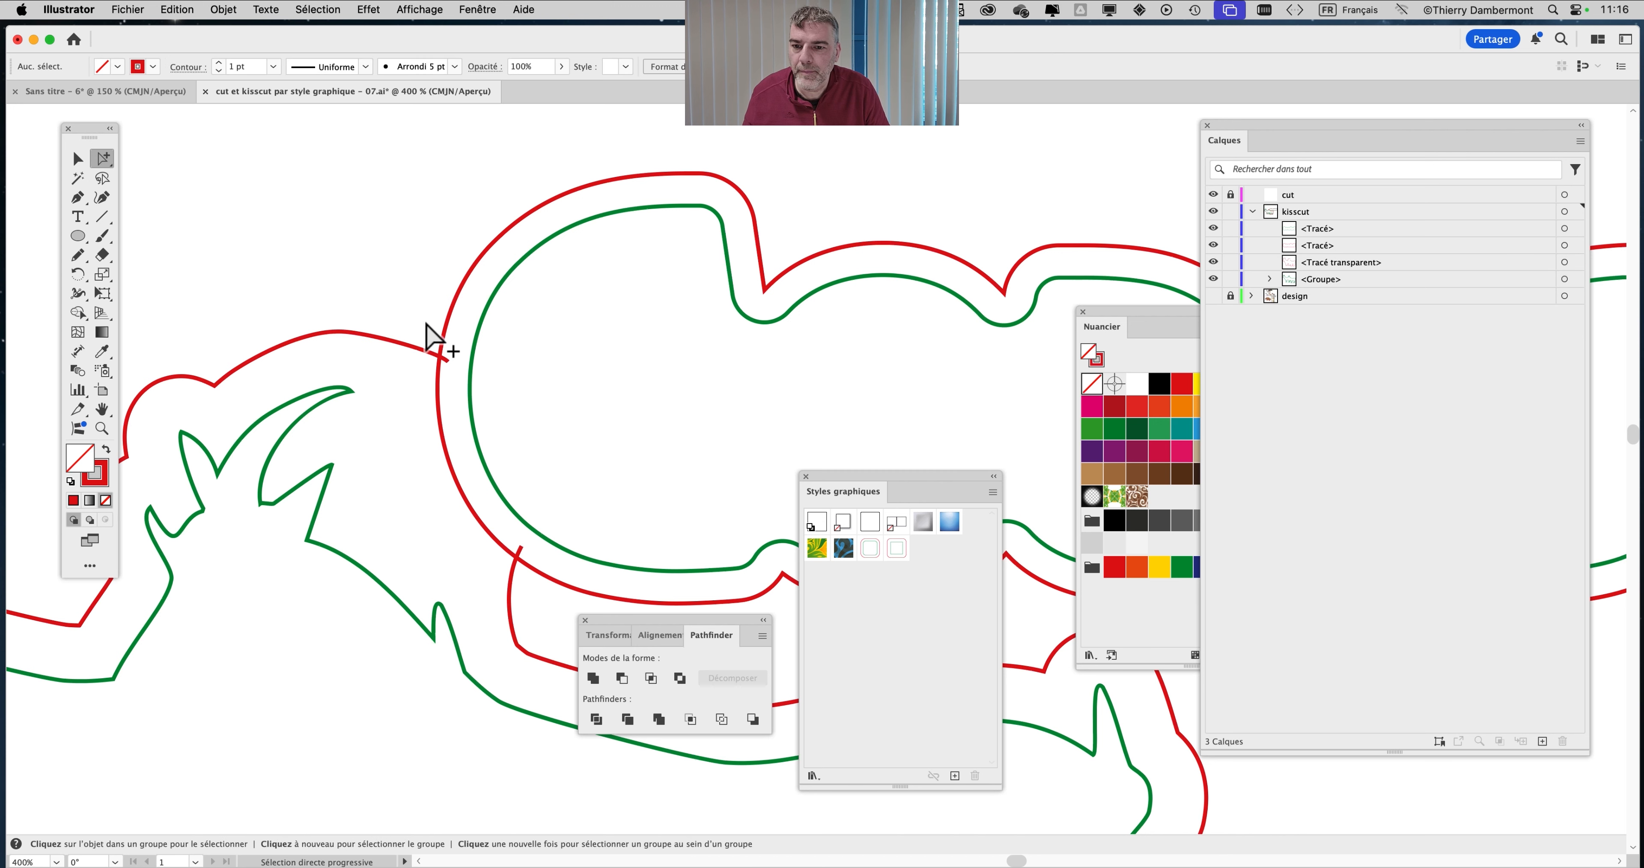
click(438, 358)
click(438, 360)
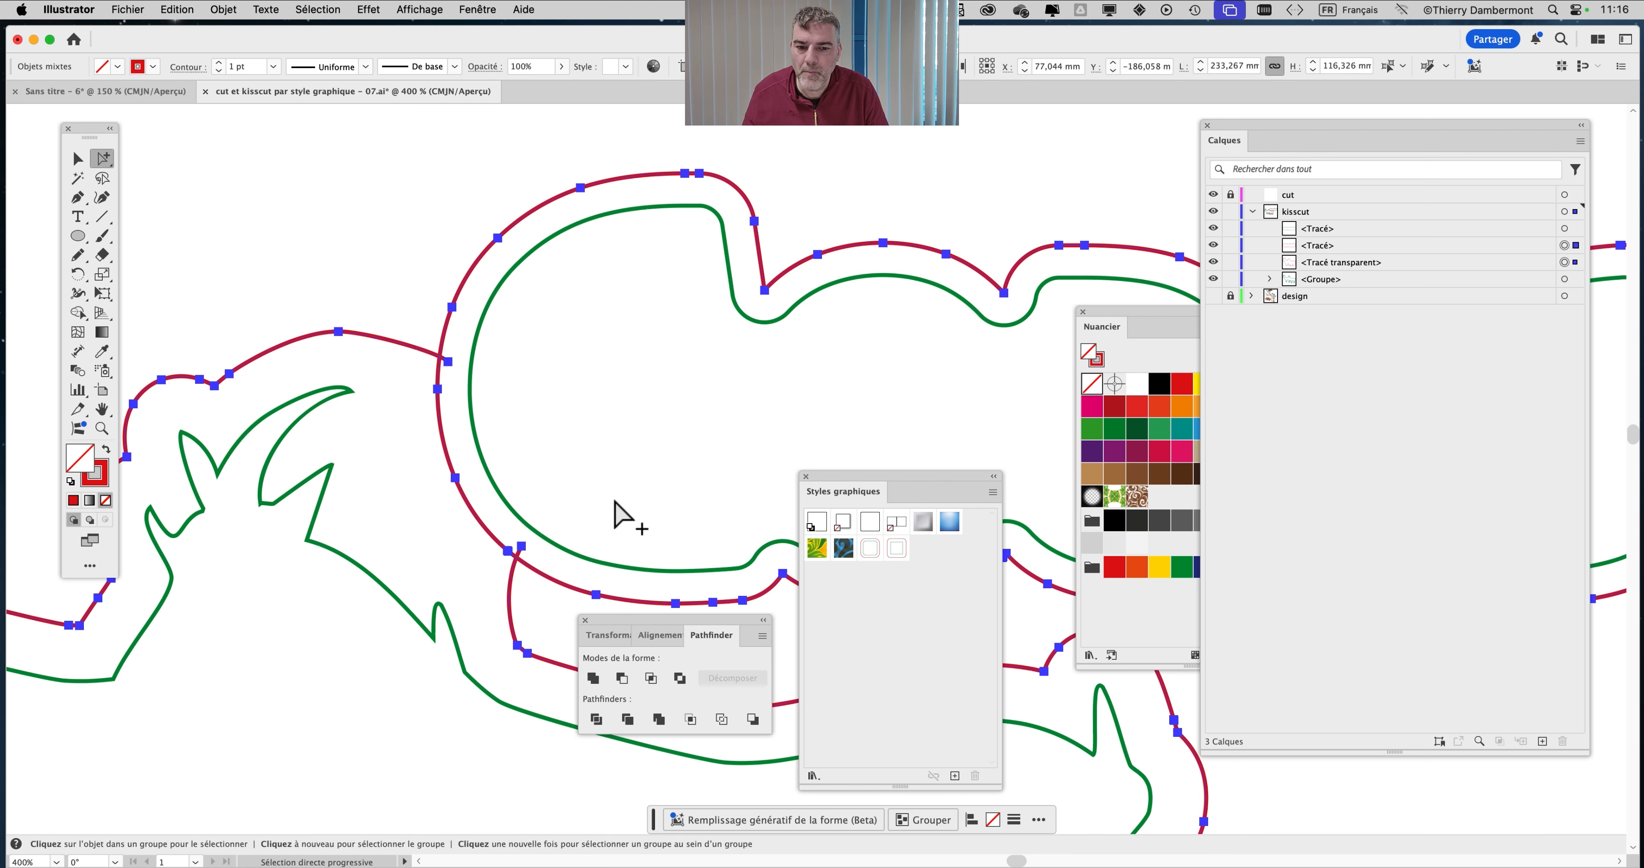
click(593, 678)
click(590, 510)
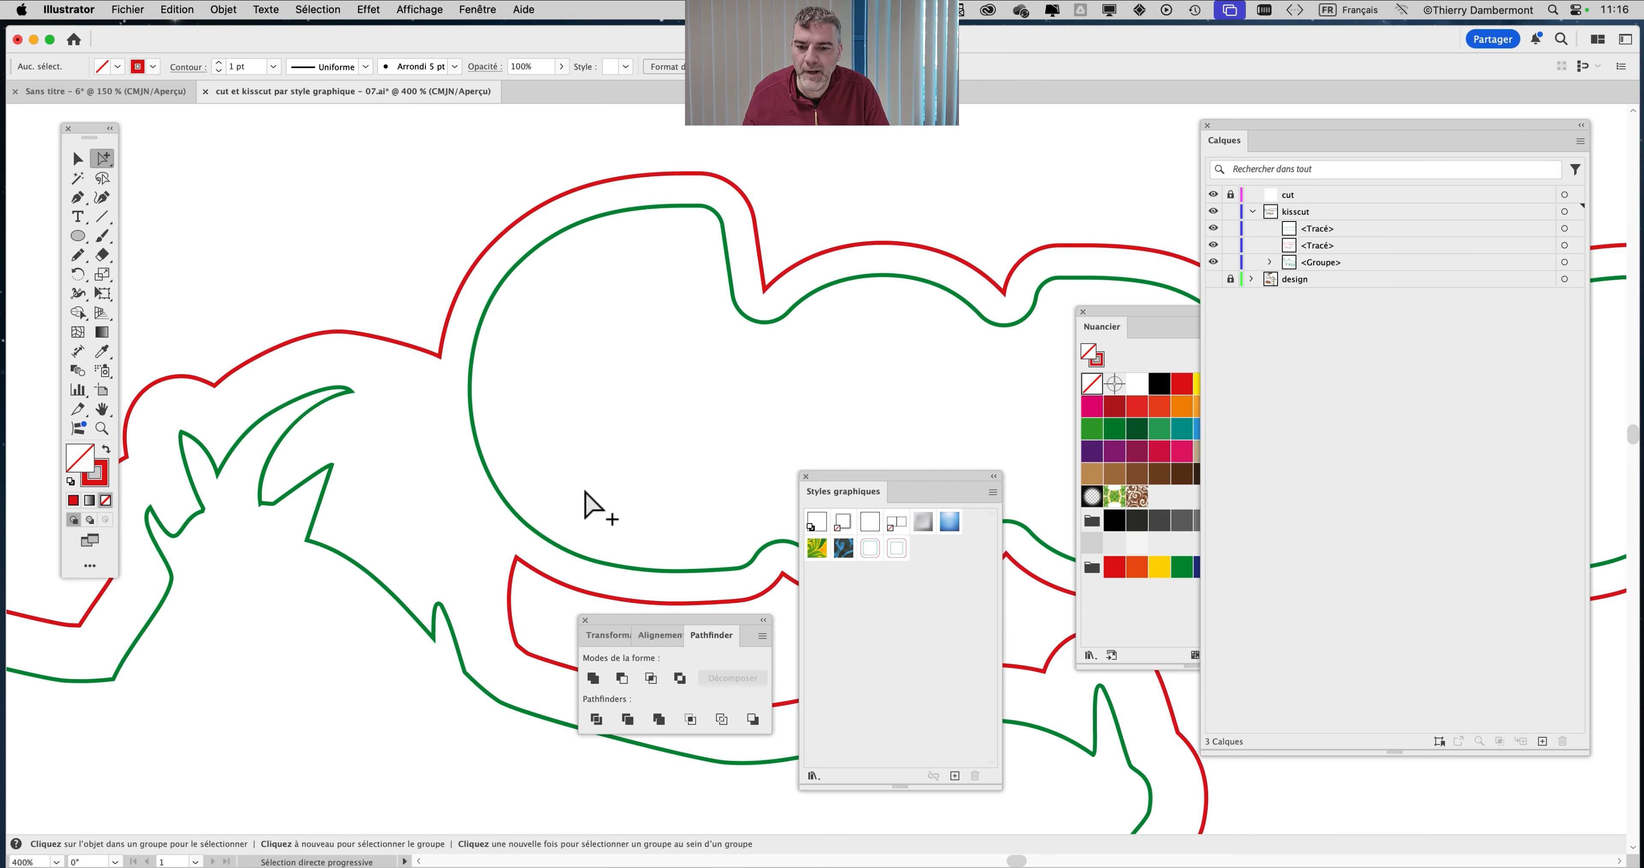
Draw a freehand shape about 30 mm wide and 39 mm high bridging the front goat's head and the lettering outline
key(super+minus)
key(super+minus)
scroll(588, 513, down, 5)
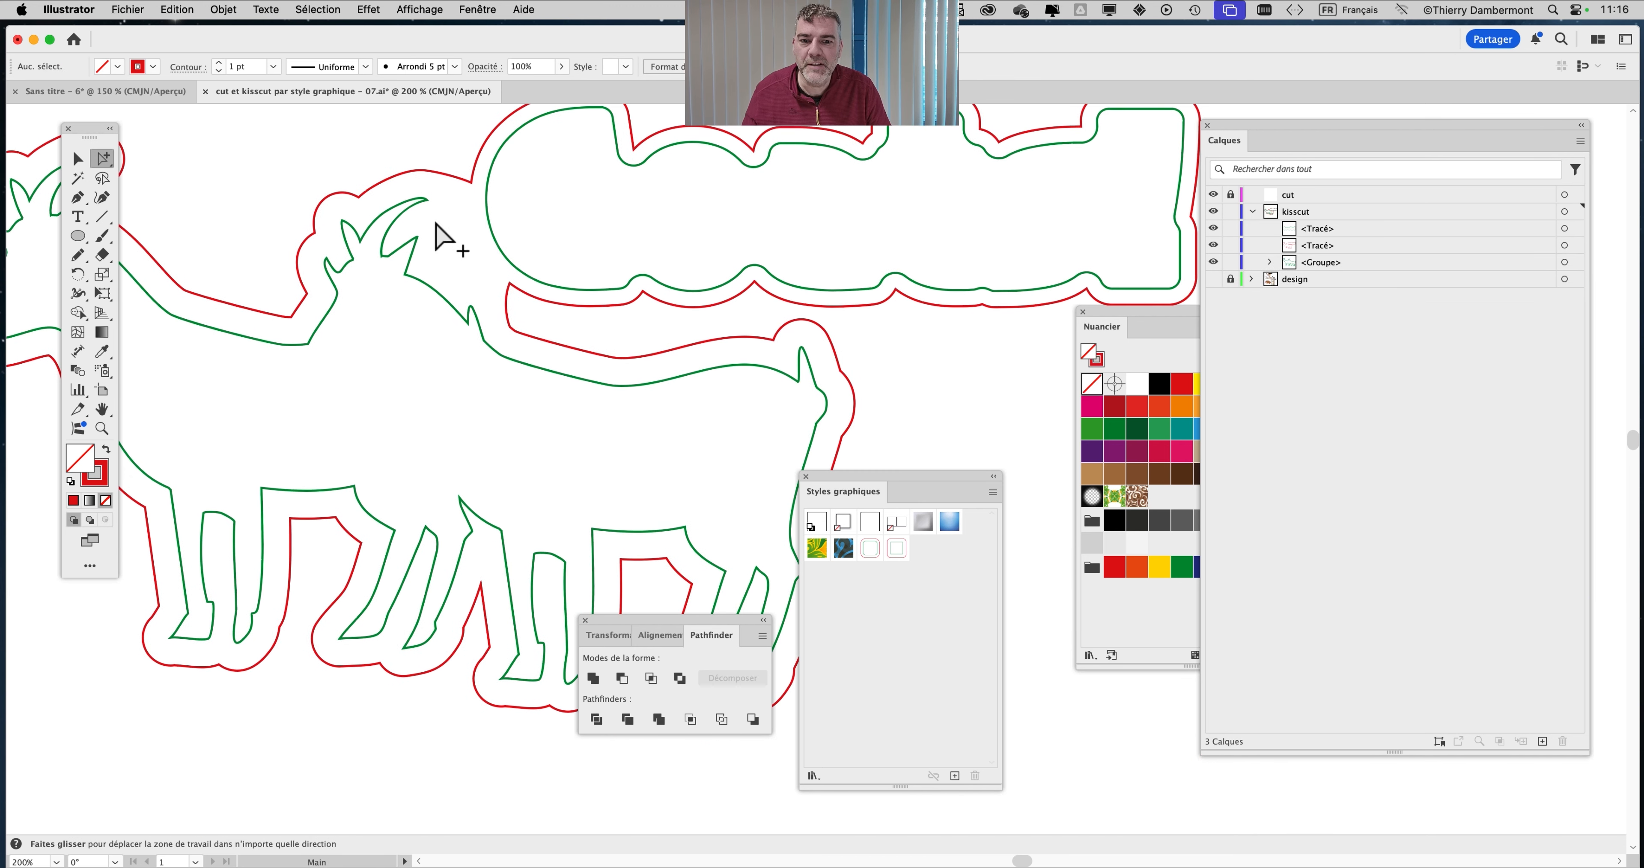
scroll(525, 292, up, 5)
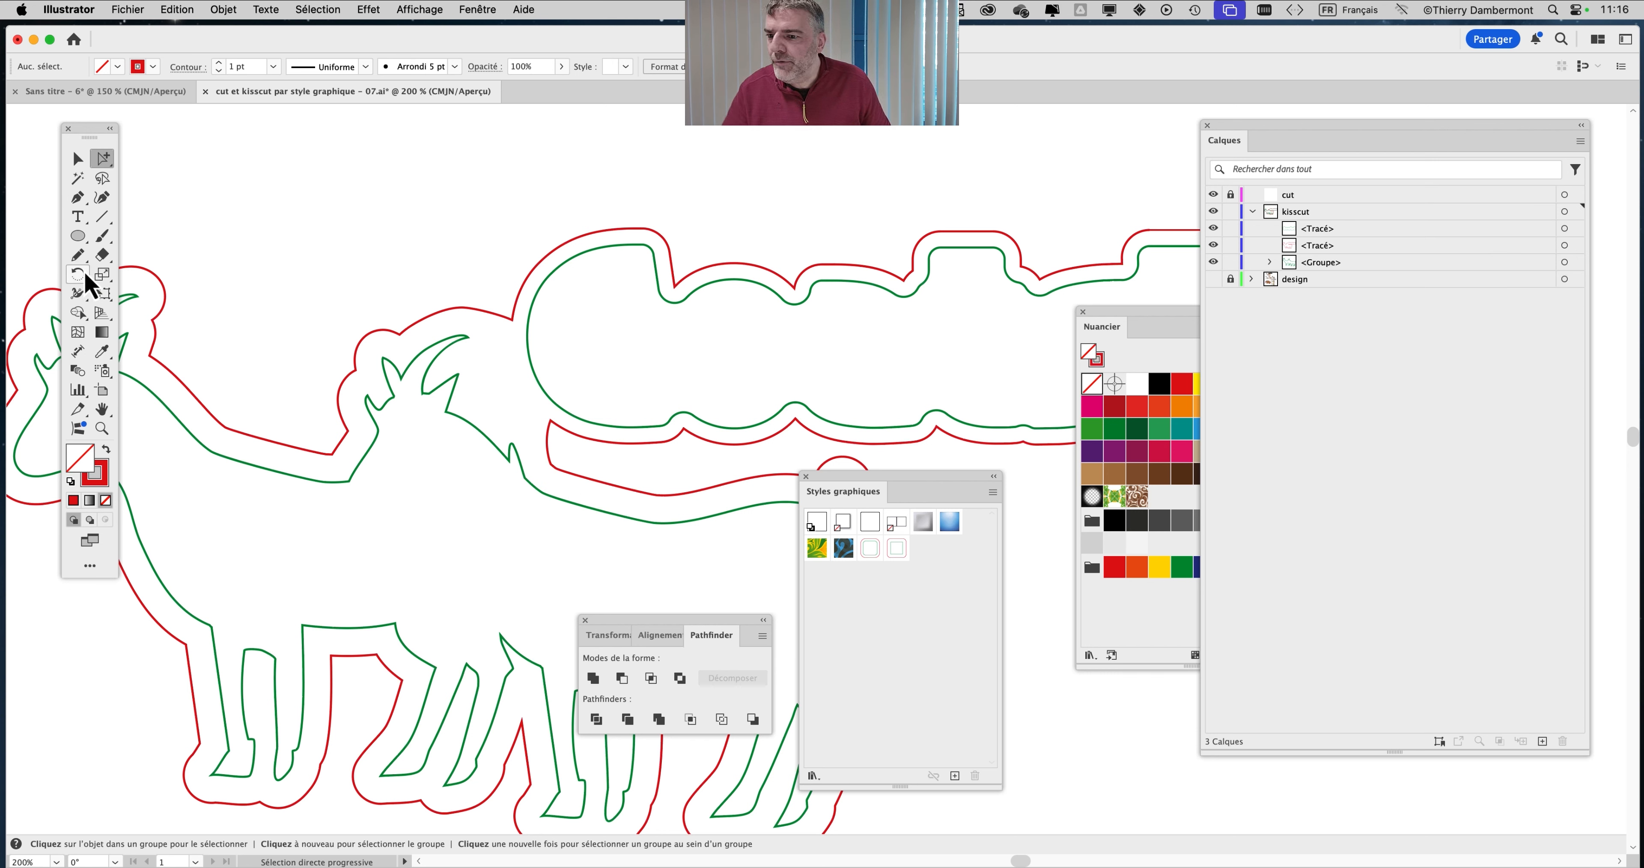
click(77, 255)
mouse_move(532, 510)
mouse_down()
mouse_move(525, 439)
mouse_move(557, 368)
mouse_move(533, 333)
mouse_move(444, 327)
mouse_move(397, 373)
mouse_up()
mouse_move(404, 473)
mouse_down()
mouse_move(433, 530)
mouse_move(503, 527)
mouse_up()
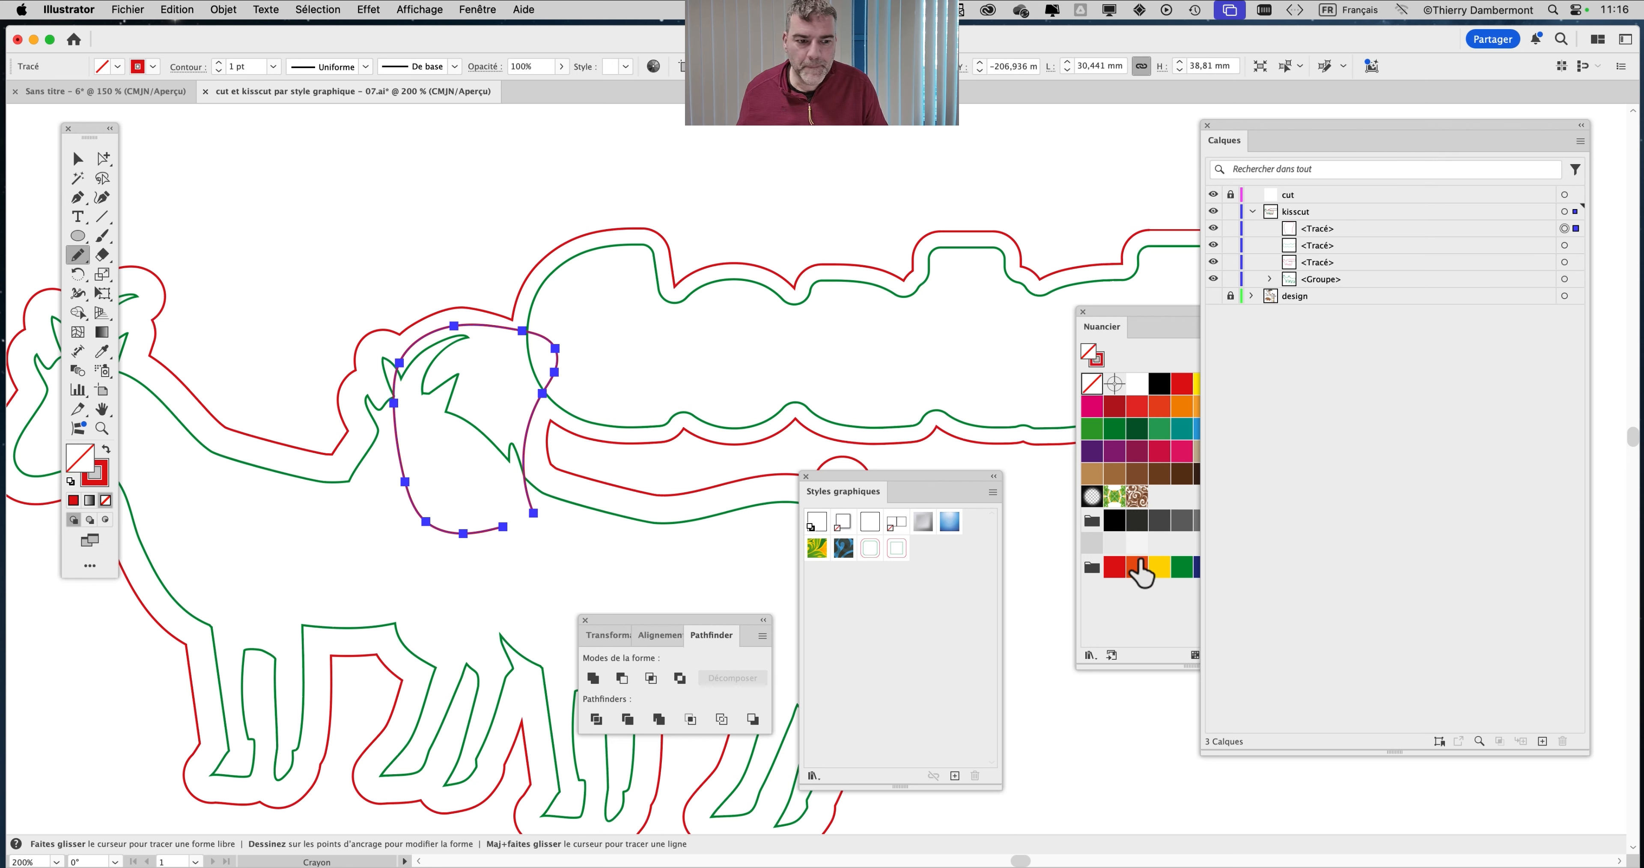
Give the freehand bridging shape a green stroke and no fill
drag(1133, 330, 1065, 303)
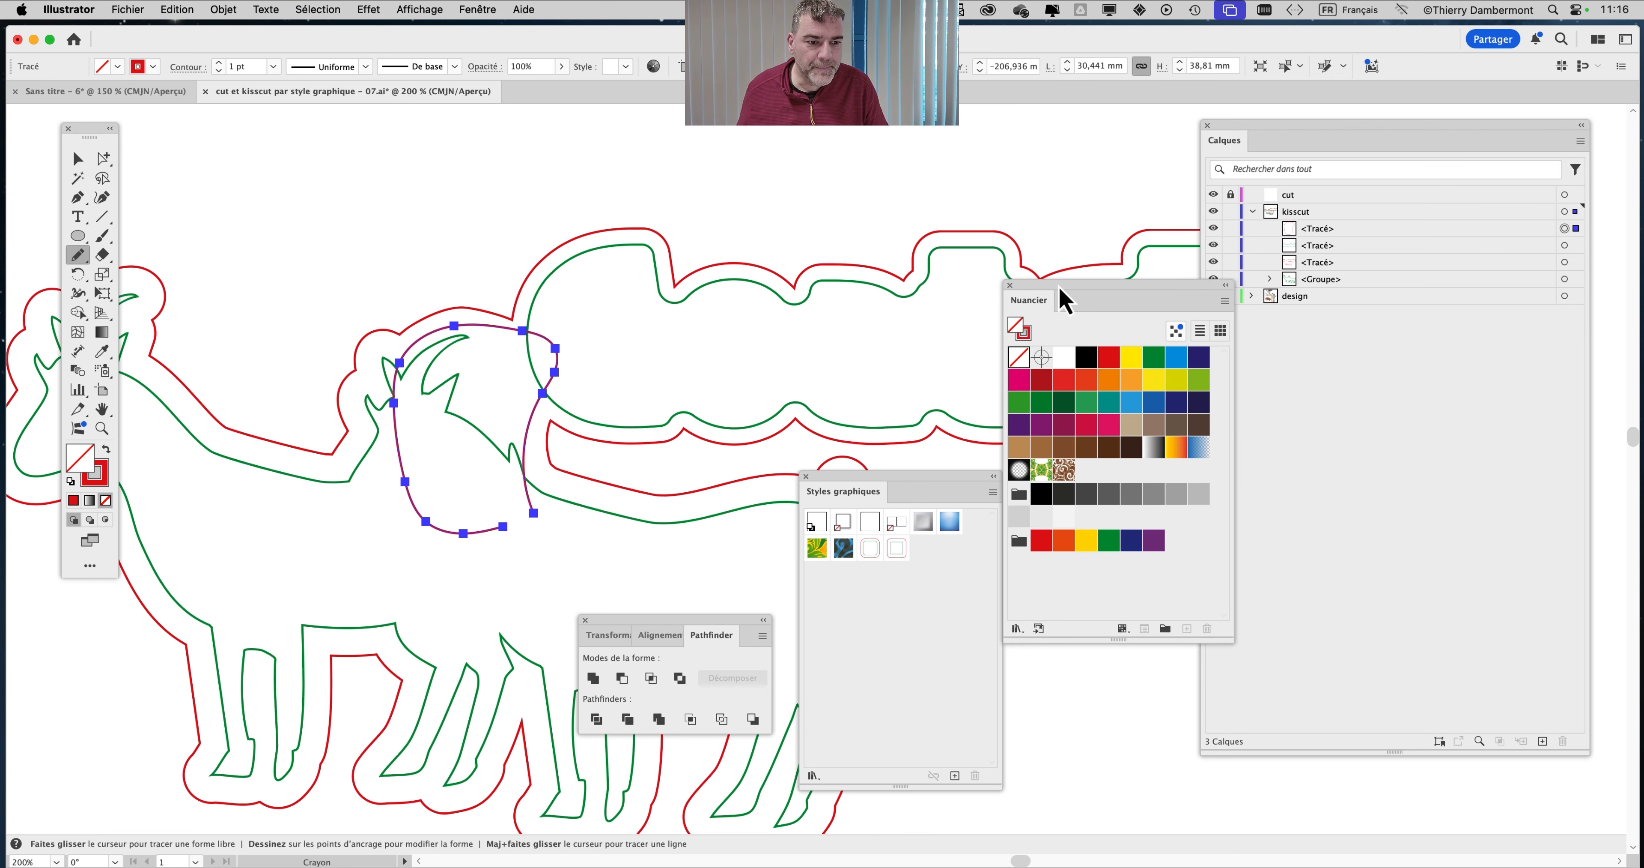
click(1152, 361)
click(106, 450)
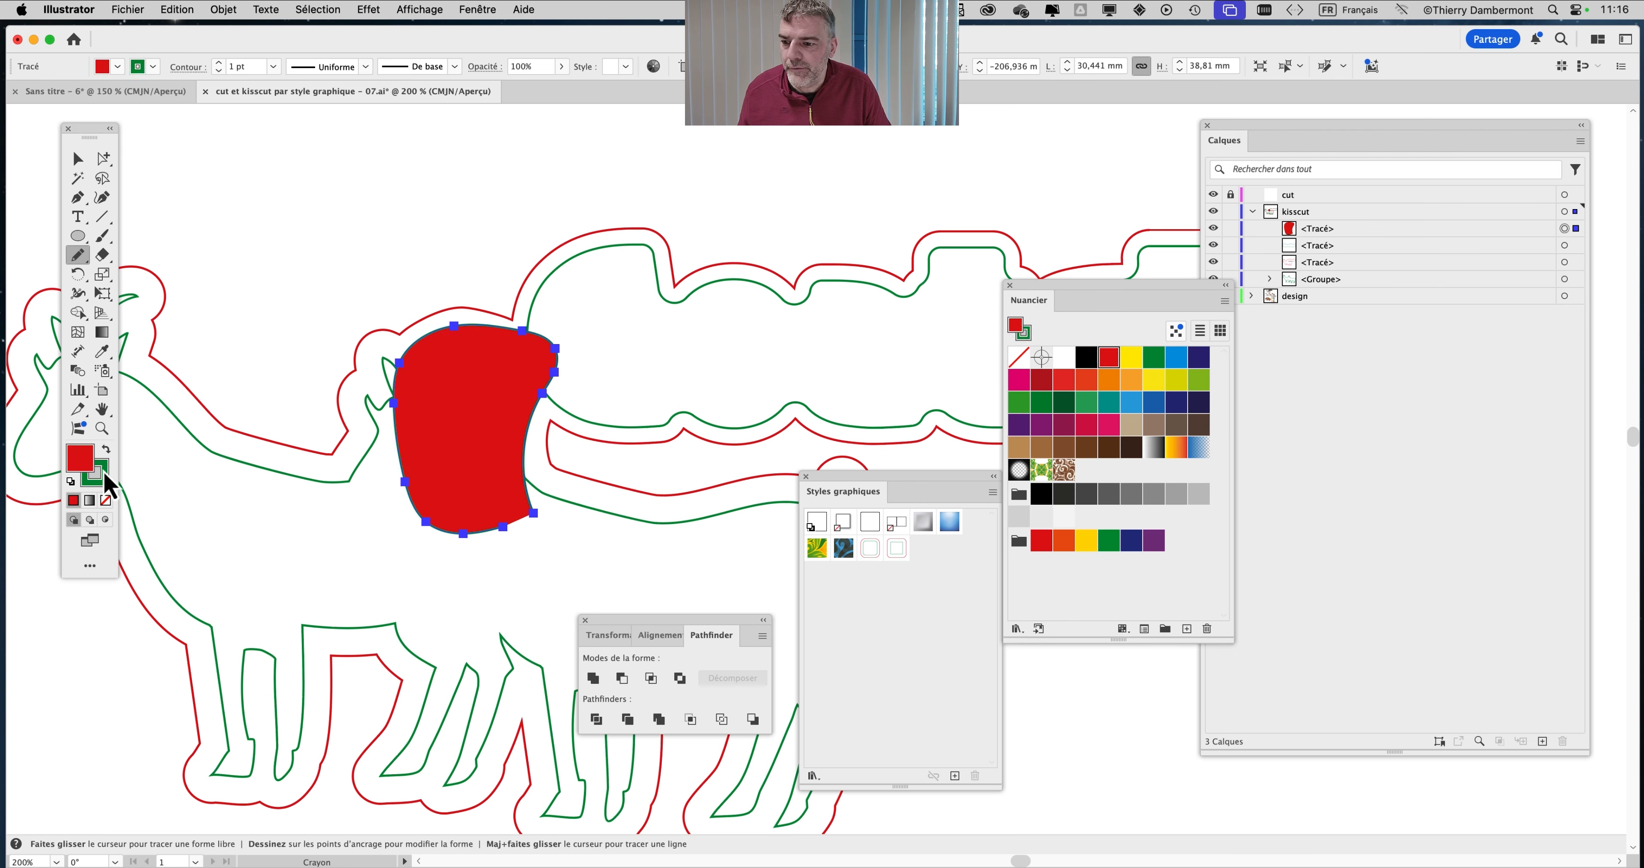
click(106, 501)
Try to unite the bridging shape with the green outlines of the lettering and the goats in one operation
click(103, 158)
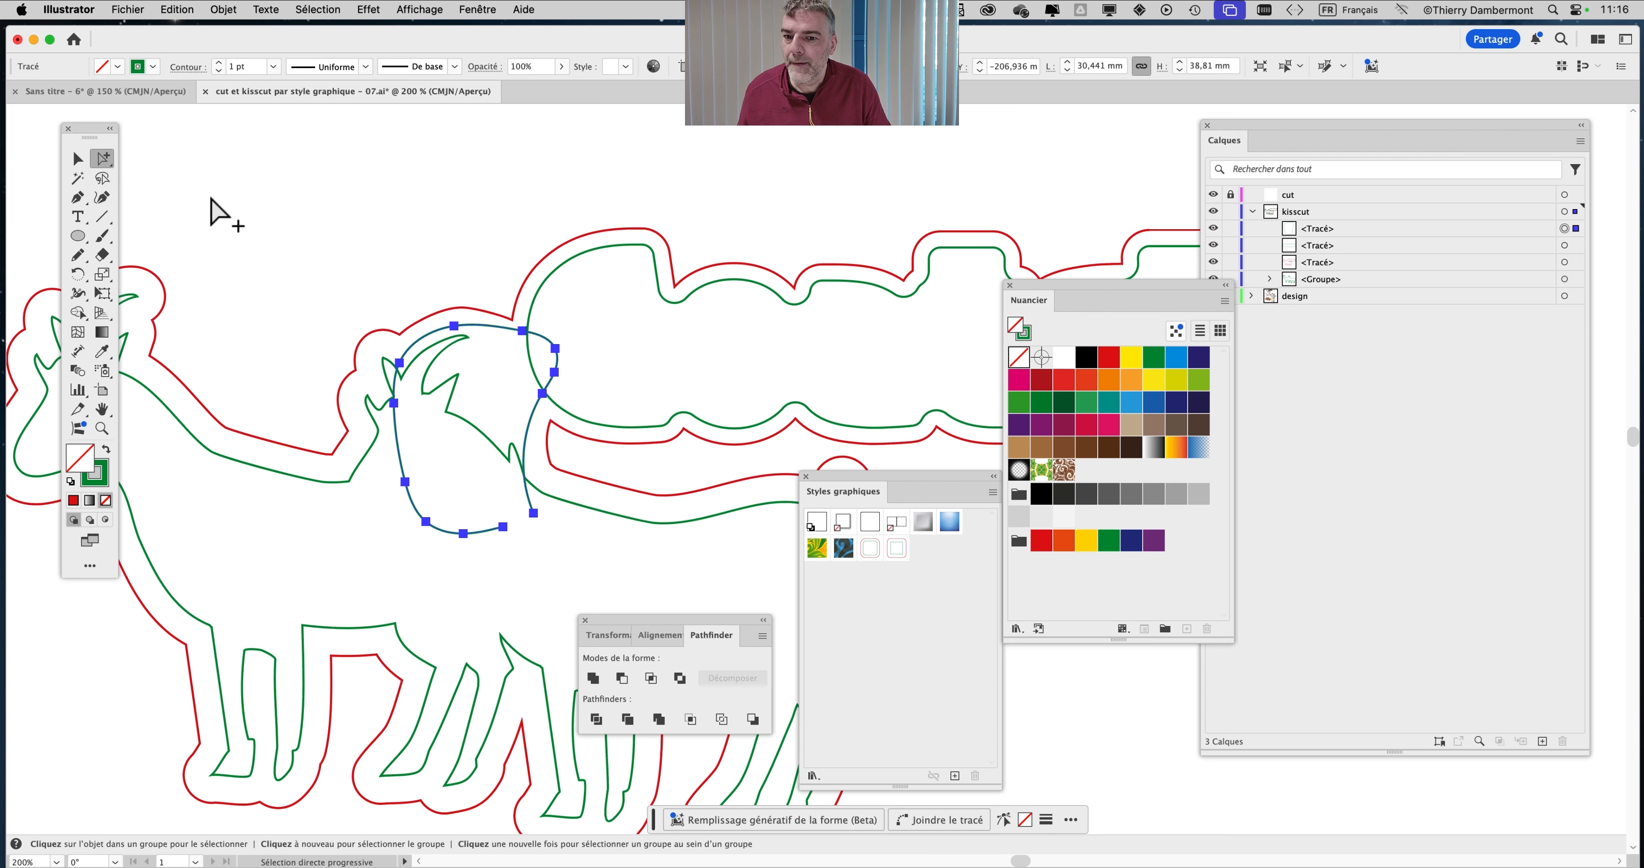
click(473, 361)
click(473, 329)
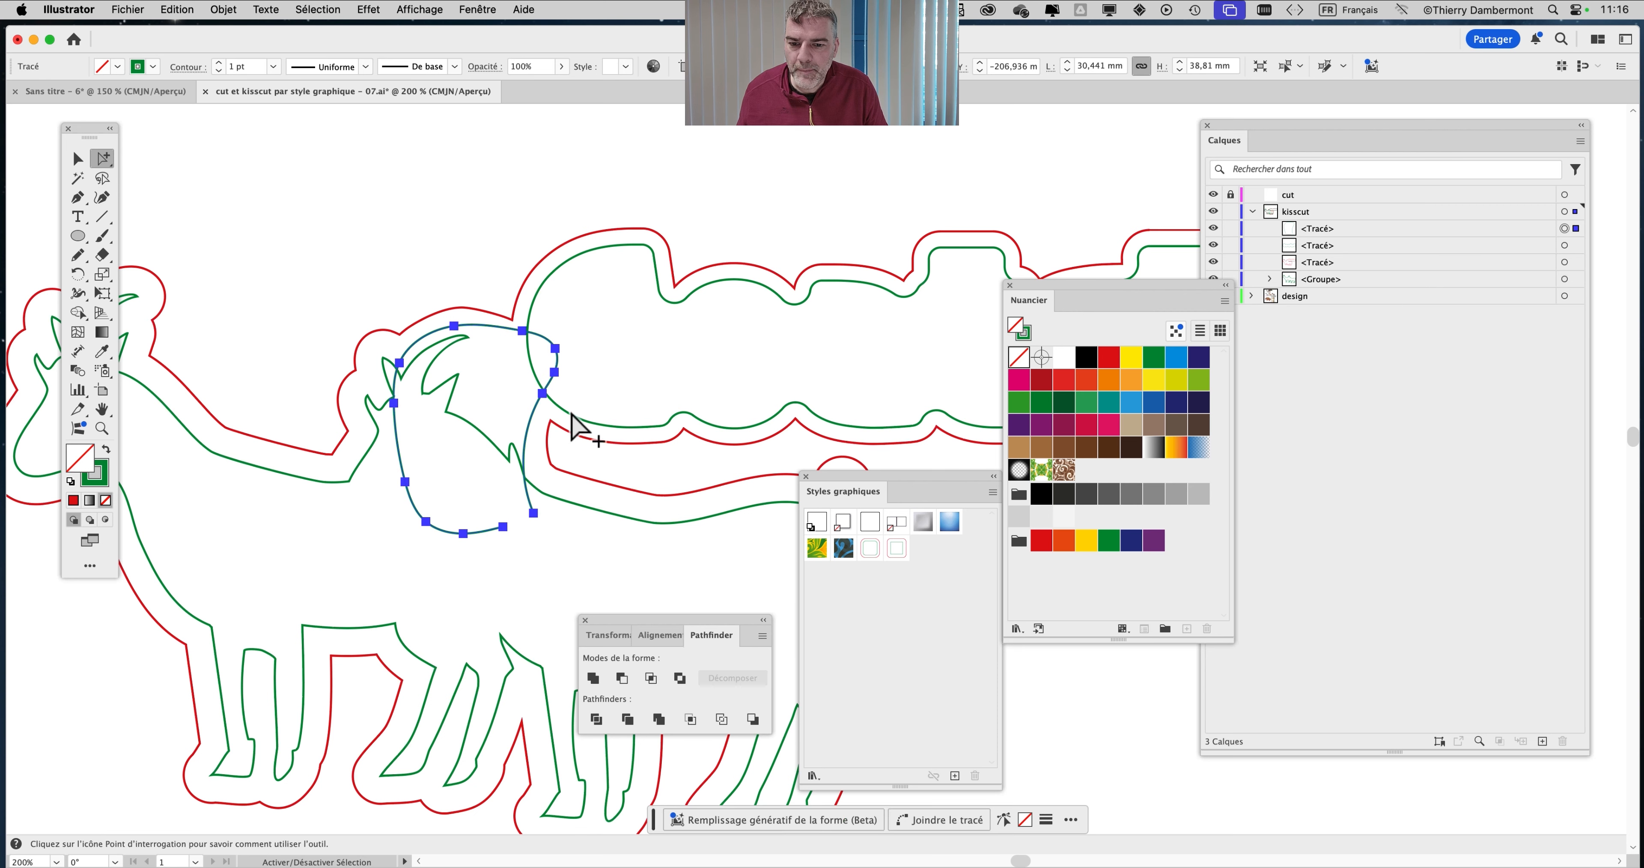
shift+click(572, 414)
shift+click(586, 516)
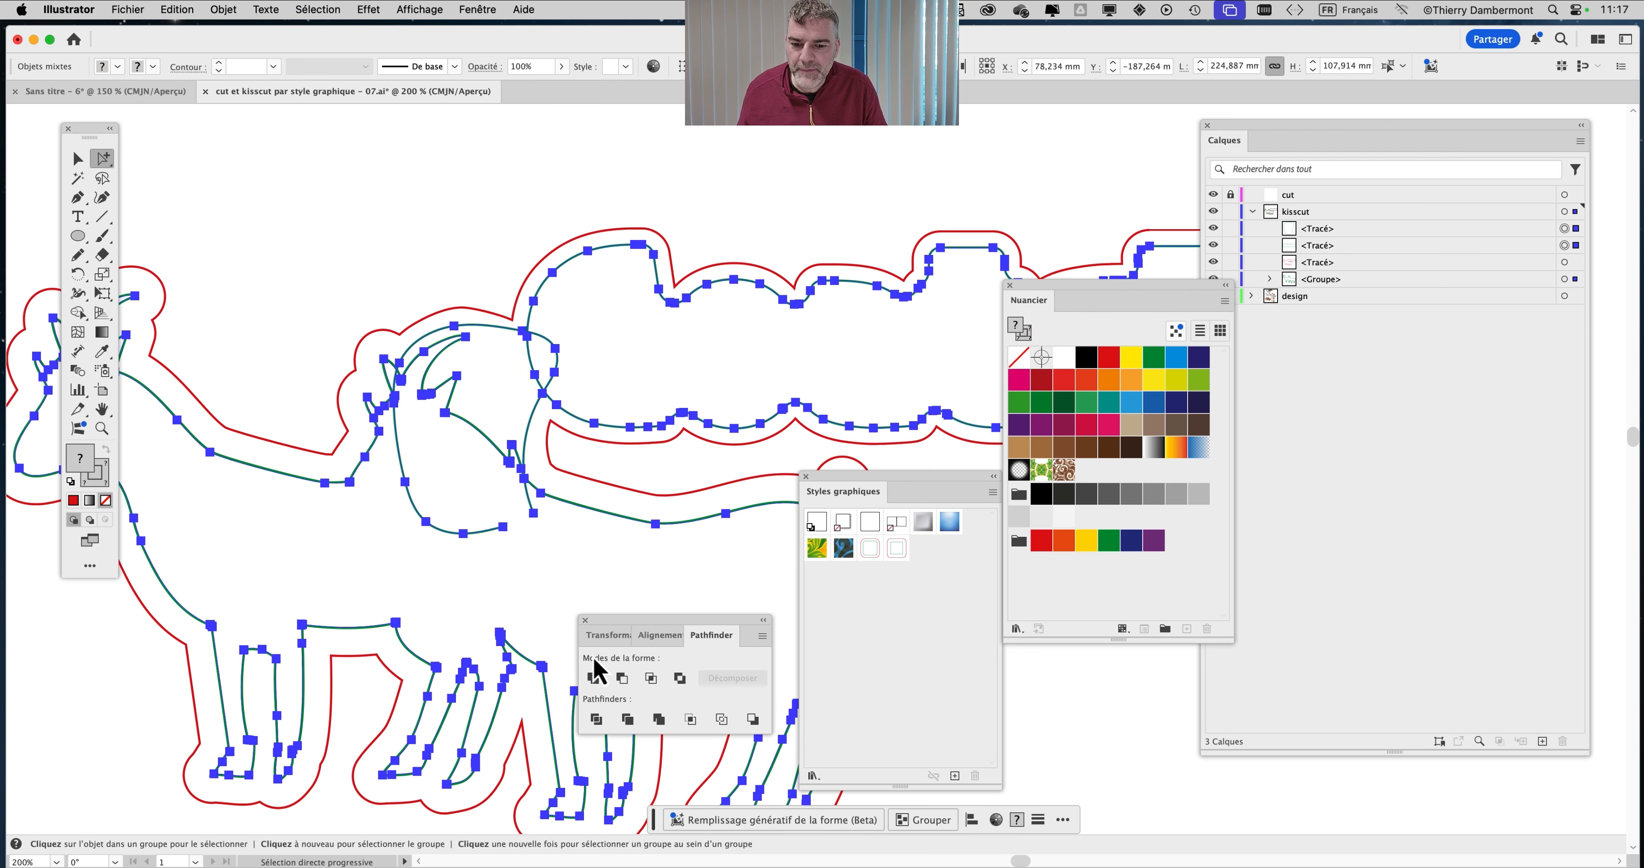
click(593, 677)
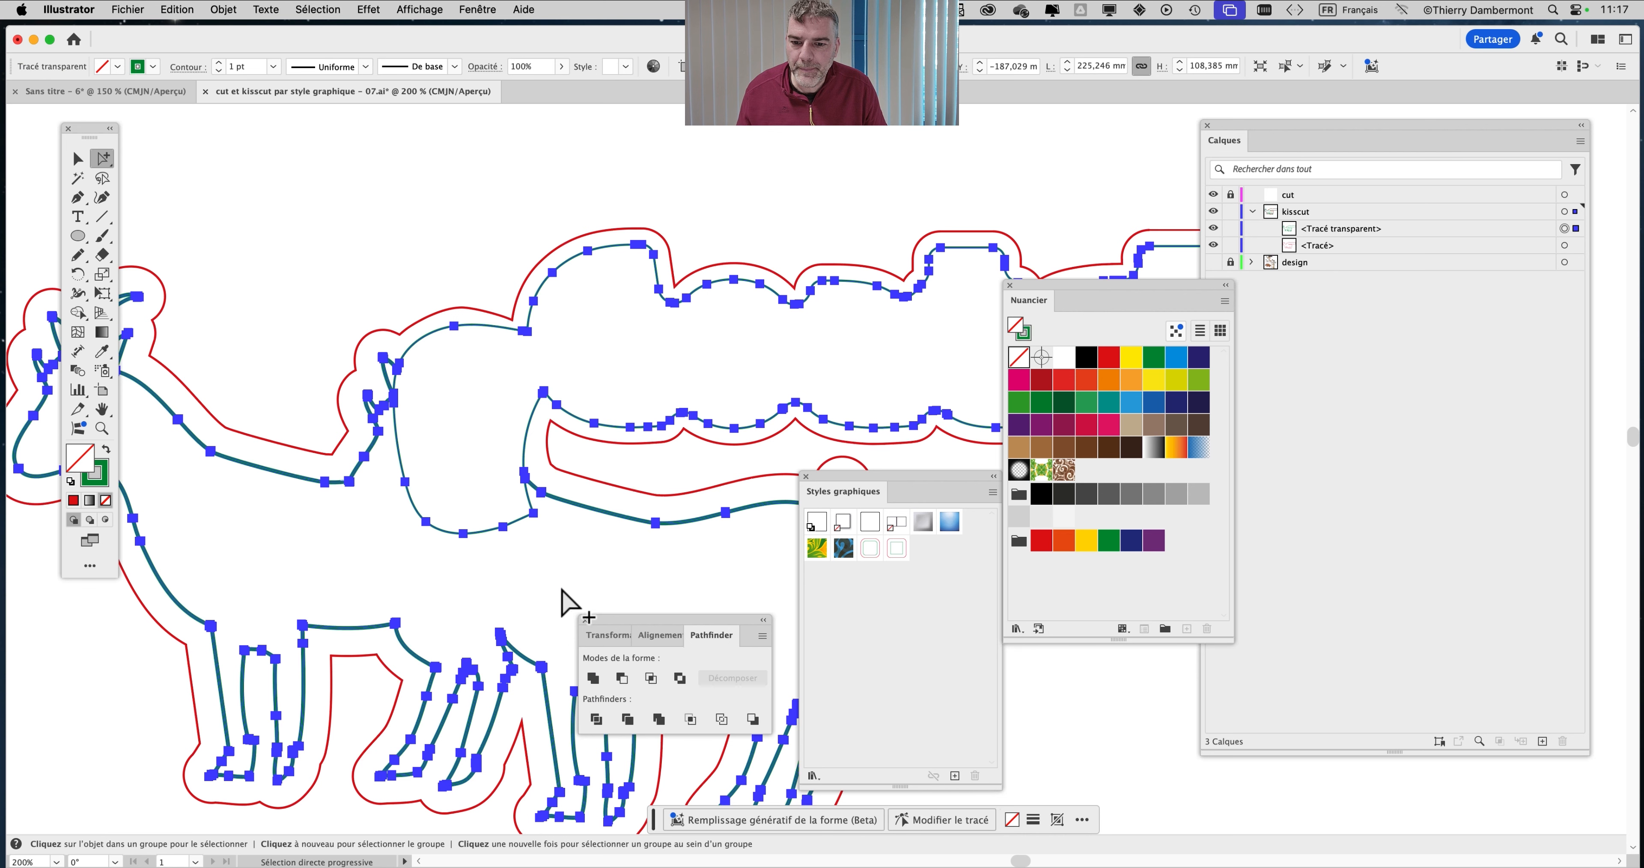
key(super+z)
Unite the freehand bridging shape with the green outline of the lettering only
click(456, 354)
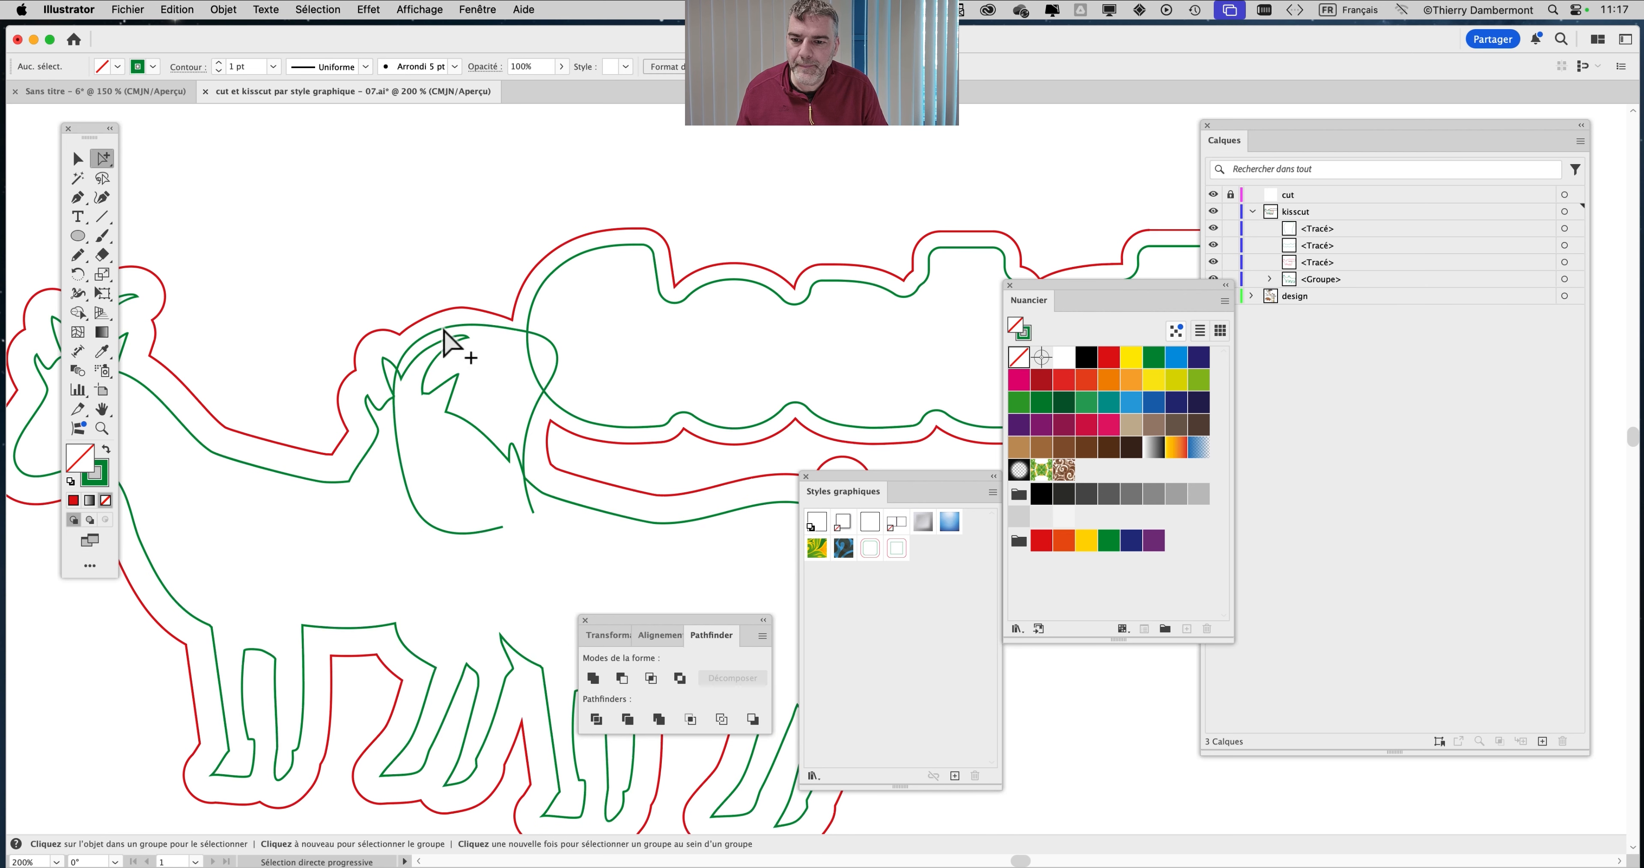
click(397, 448)
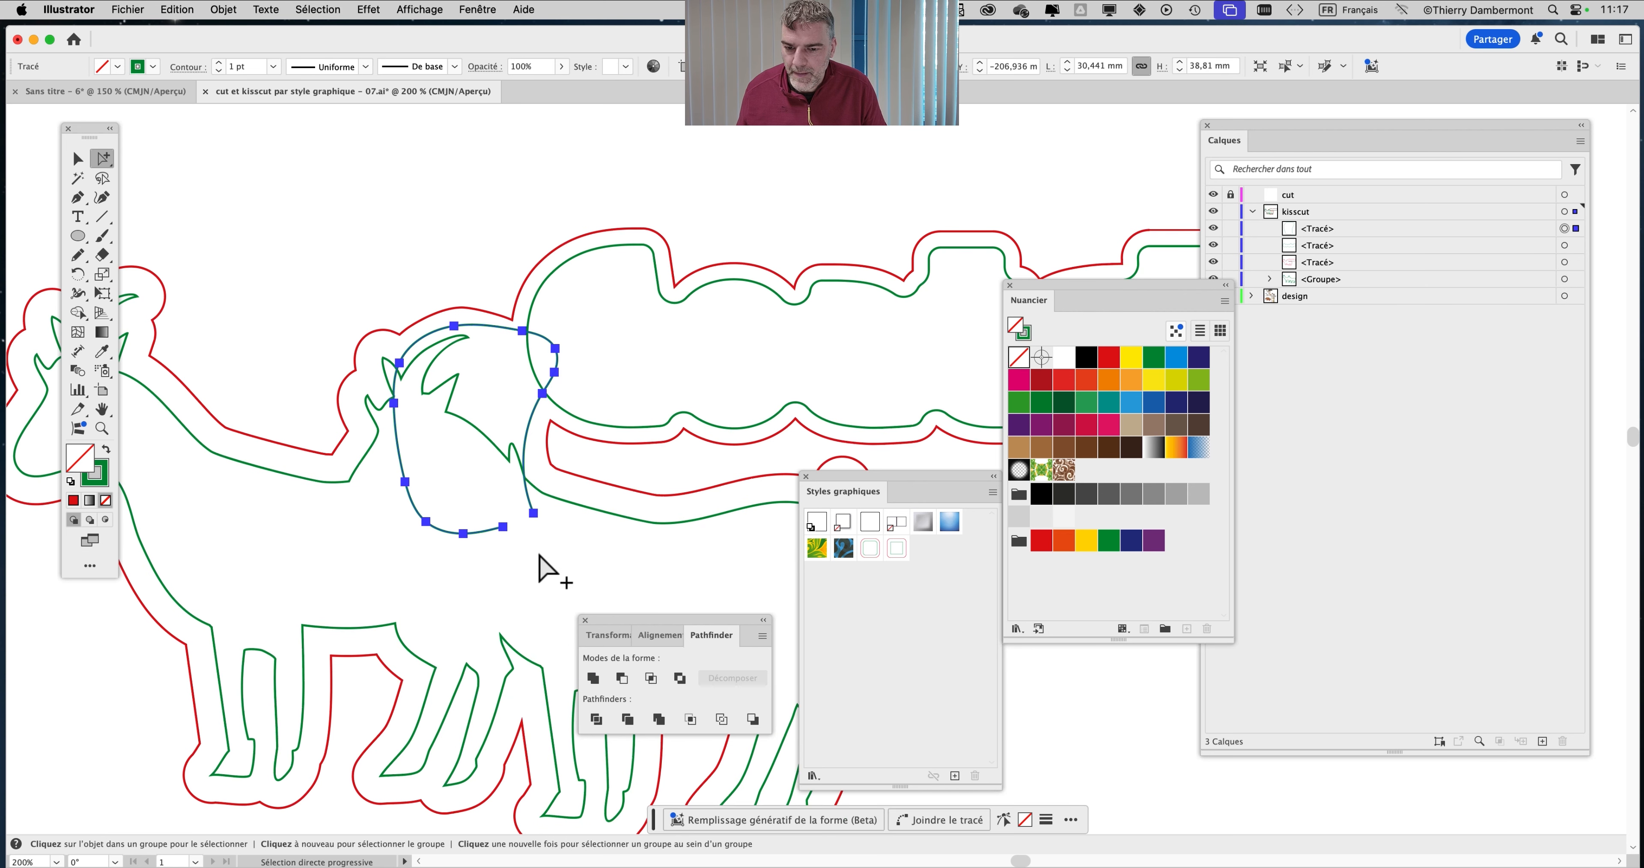
shift+click(565, 411)
click(596, 680)
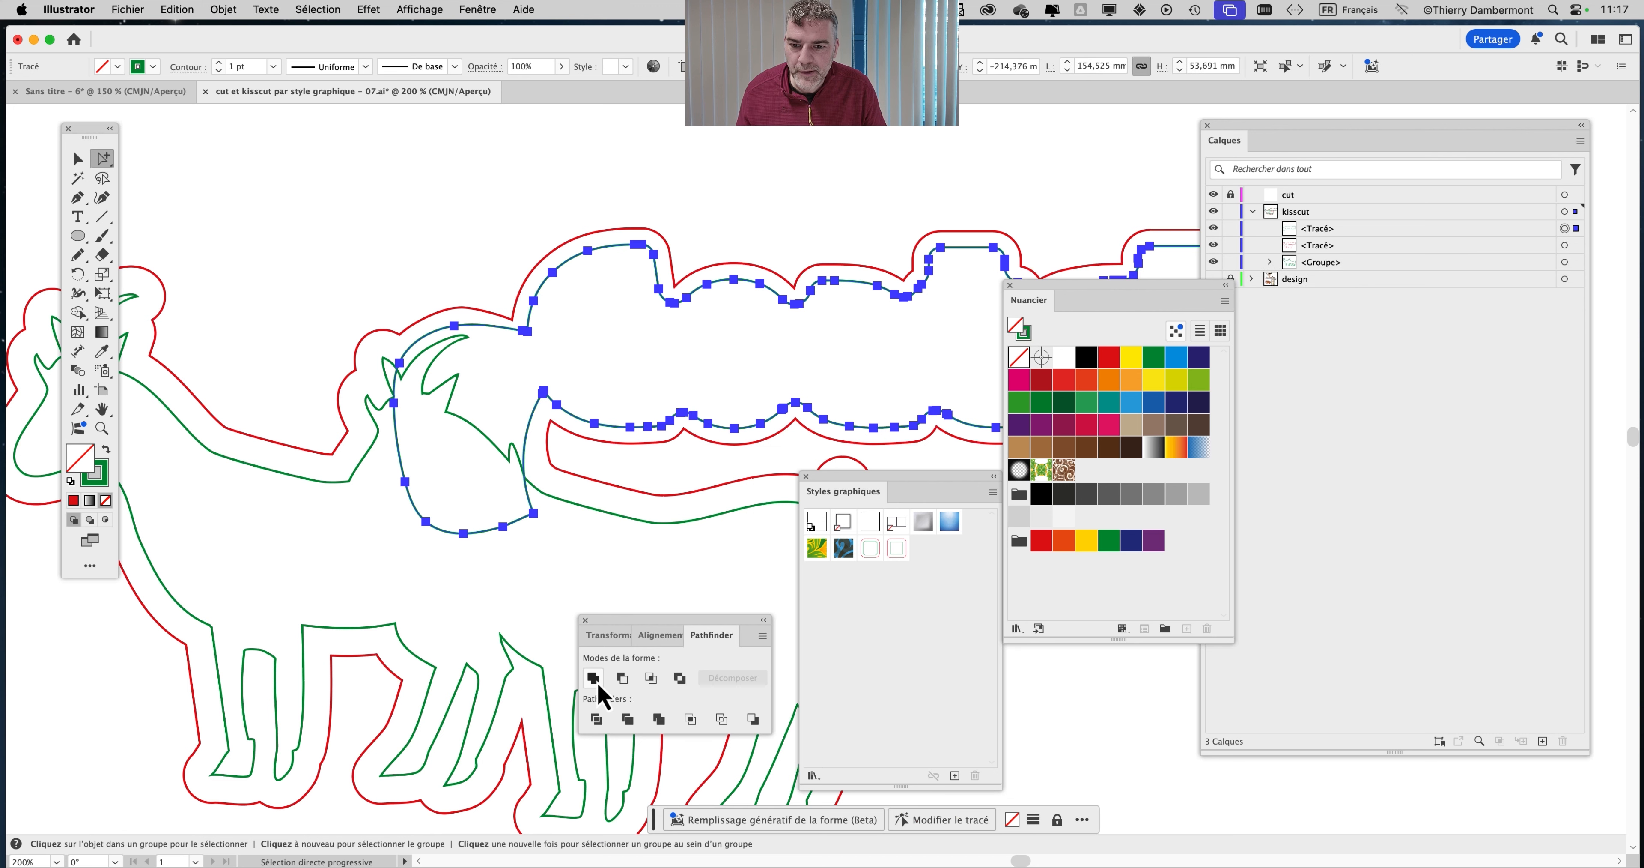
click(409, 262)
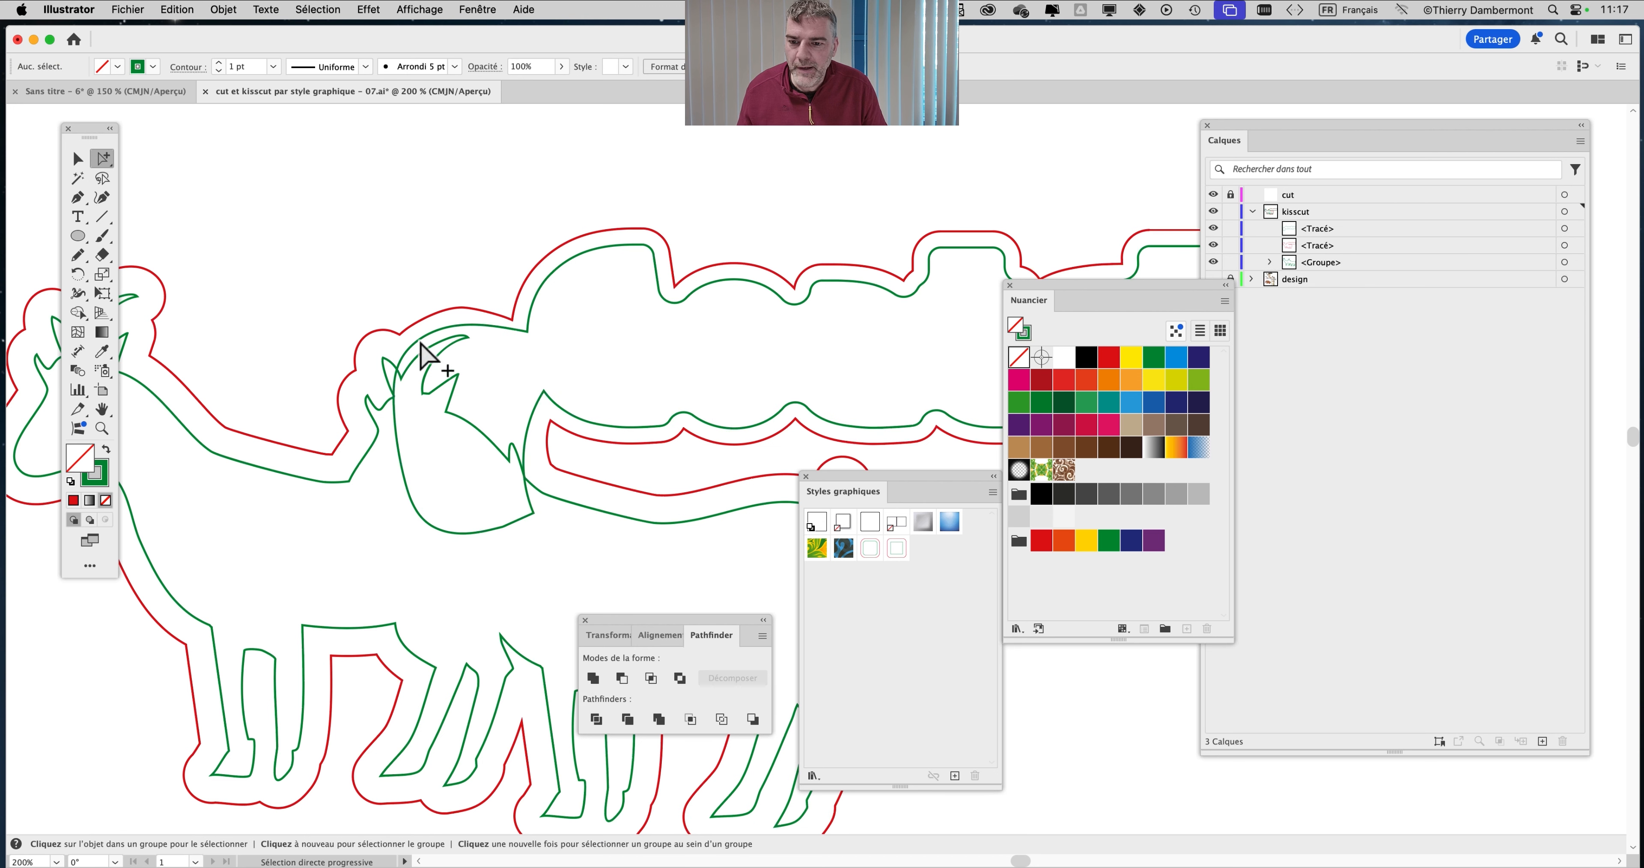
Try to unite the extended lettering contour with the green outline group of the goats
click(531, 518)
click(562, 507)
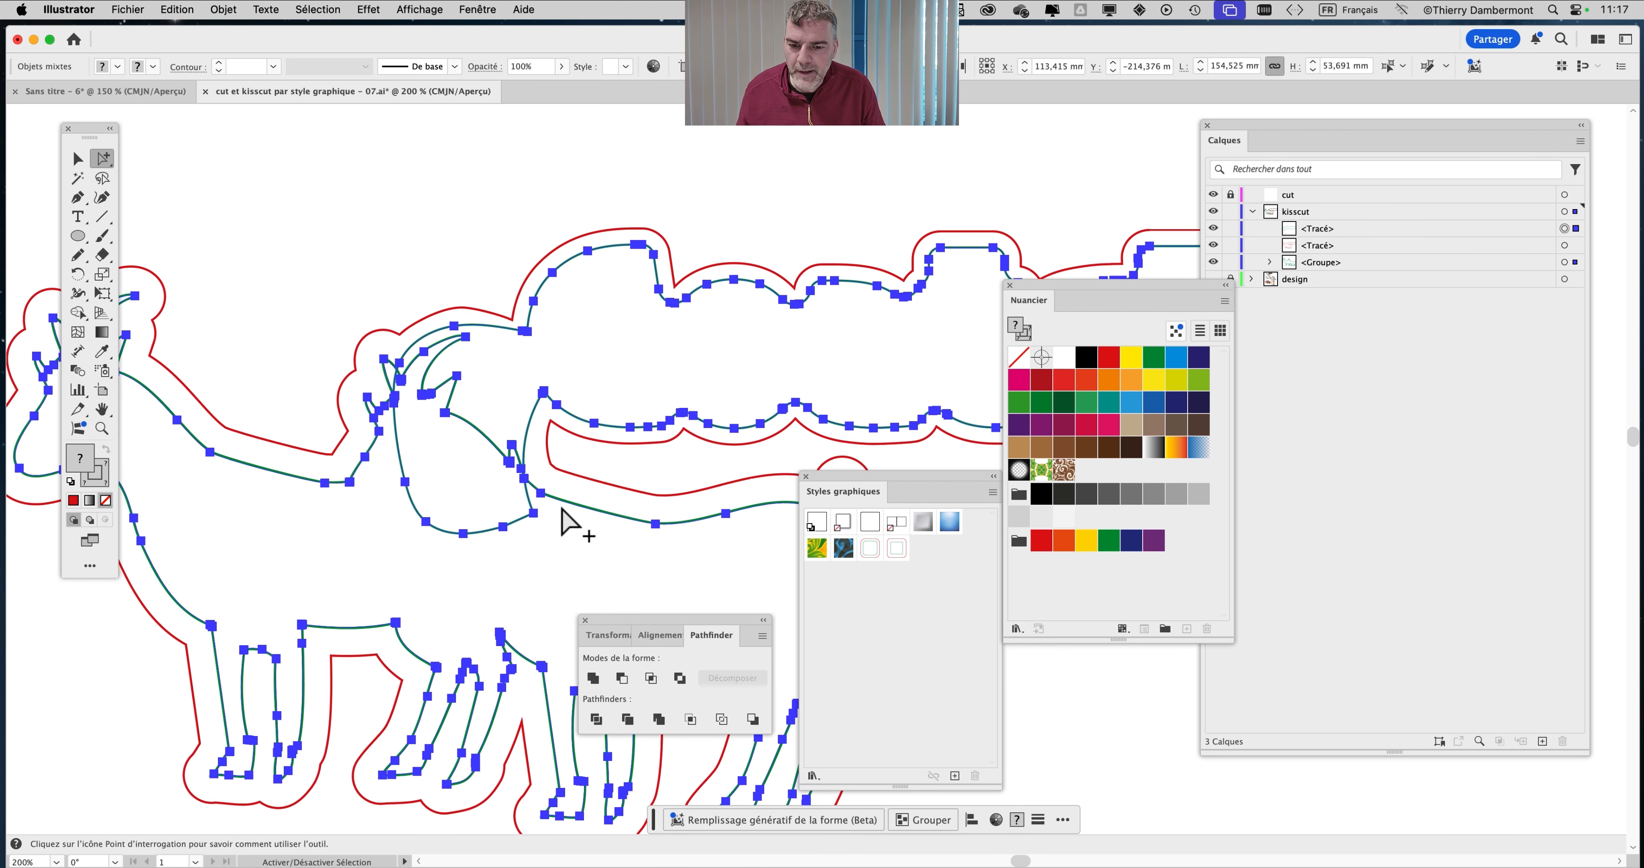
click(593, 678)
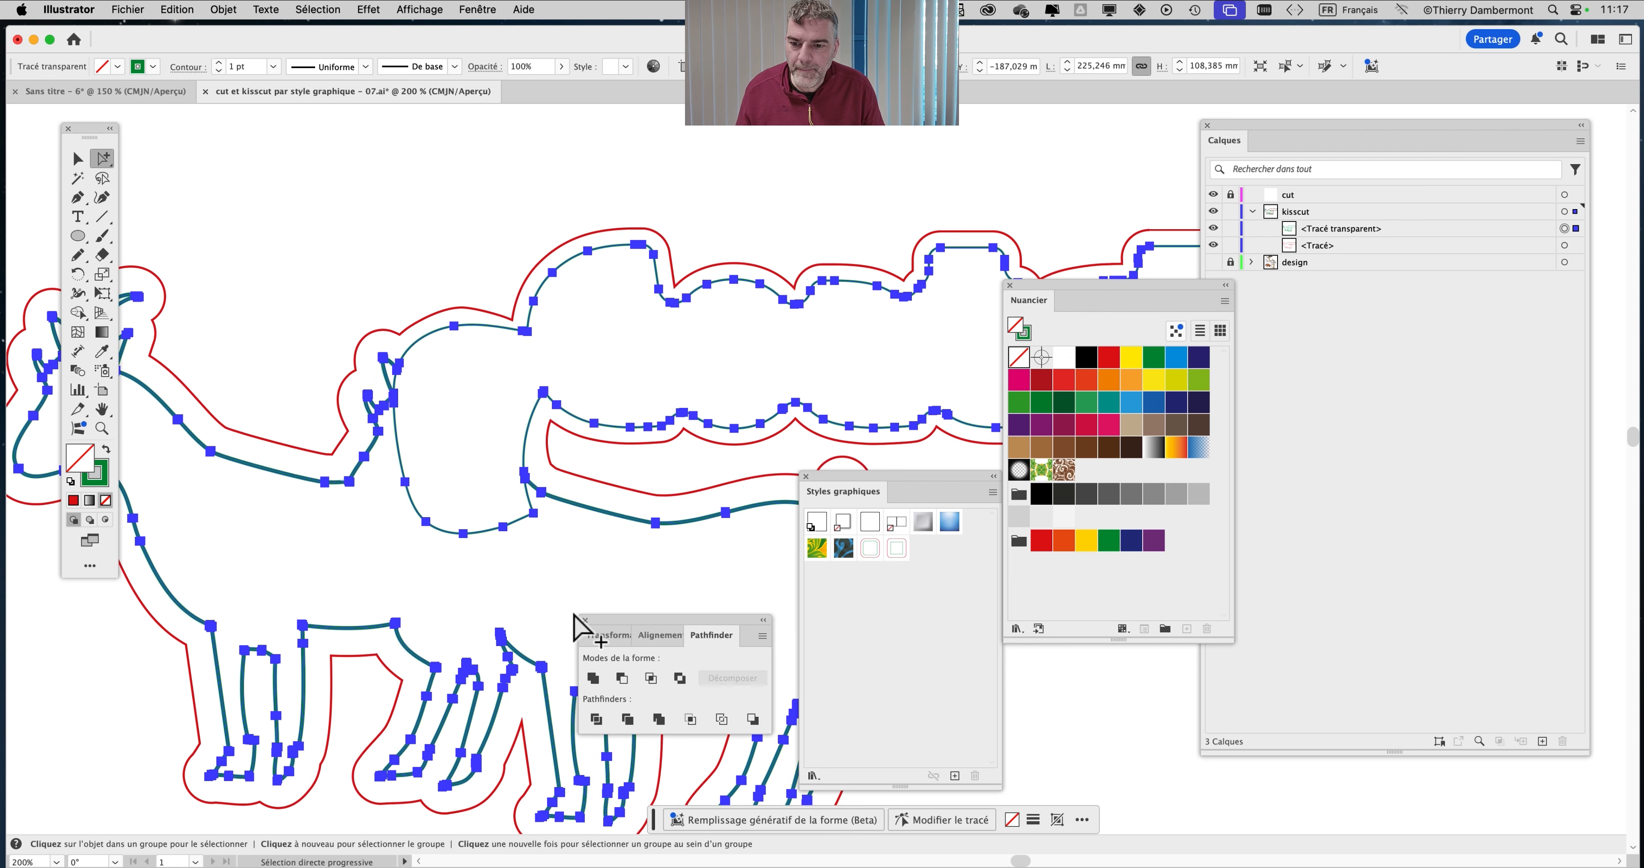
click(518, 562)
key(cmd+z)
key(cmd+shift+z)
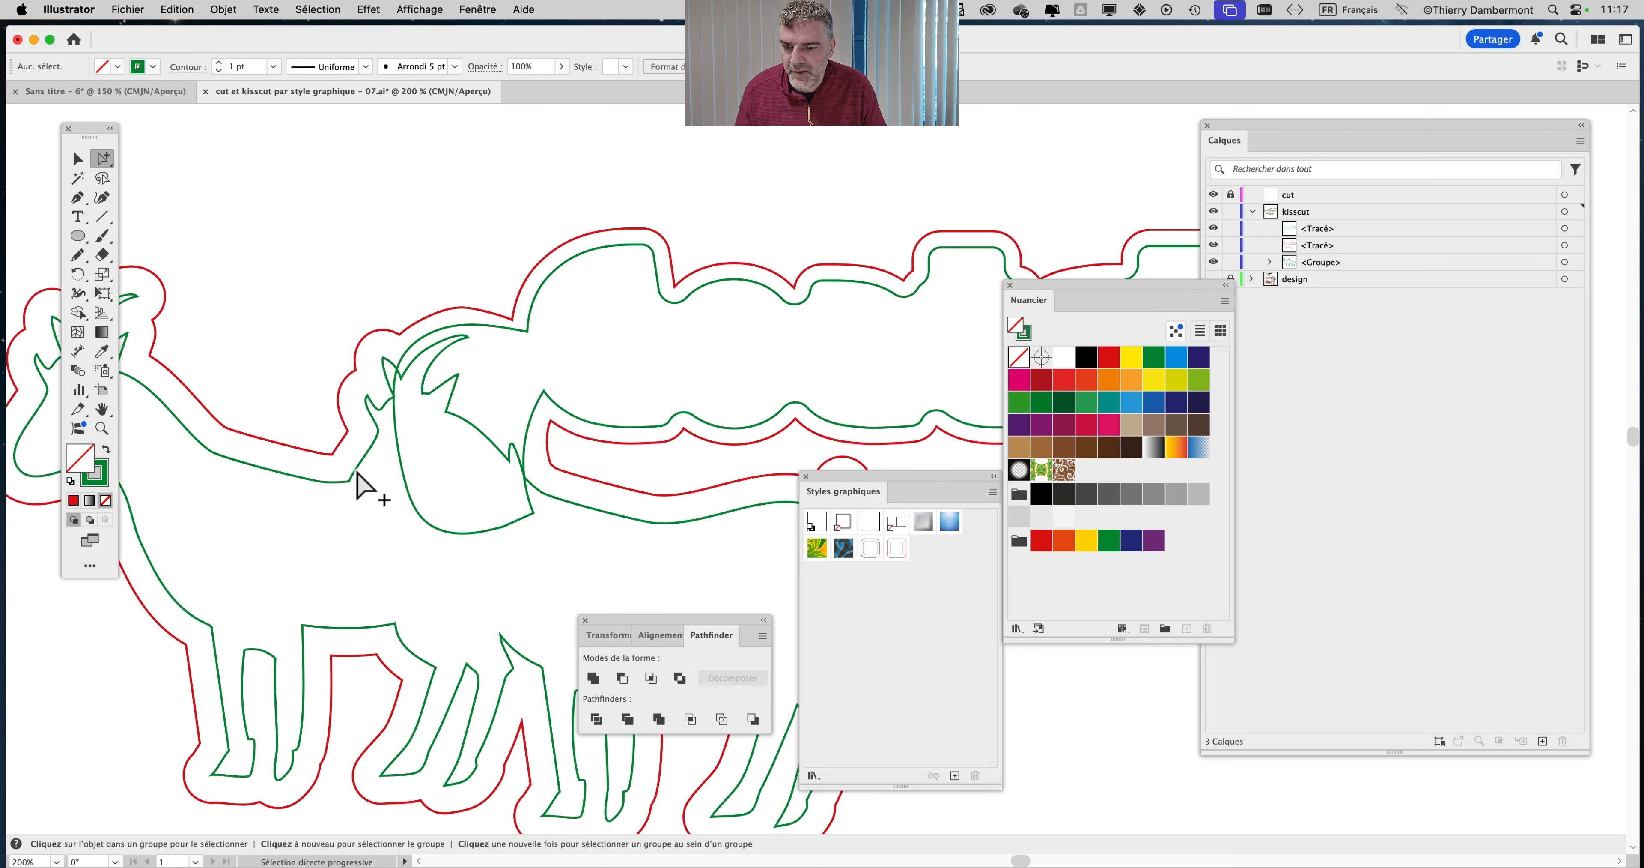
key(cmd+z)
key(cmd+z)
Select the goats' contour group and swap its fill and stroke so it has a green stroke and no fill
click(357, 488)
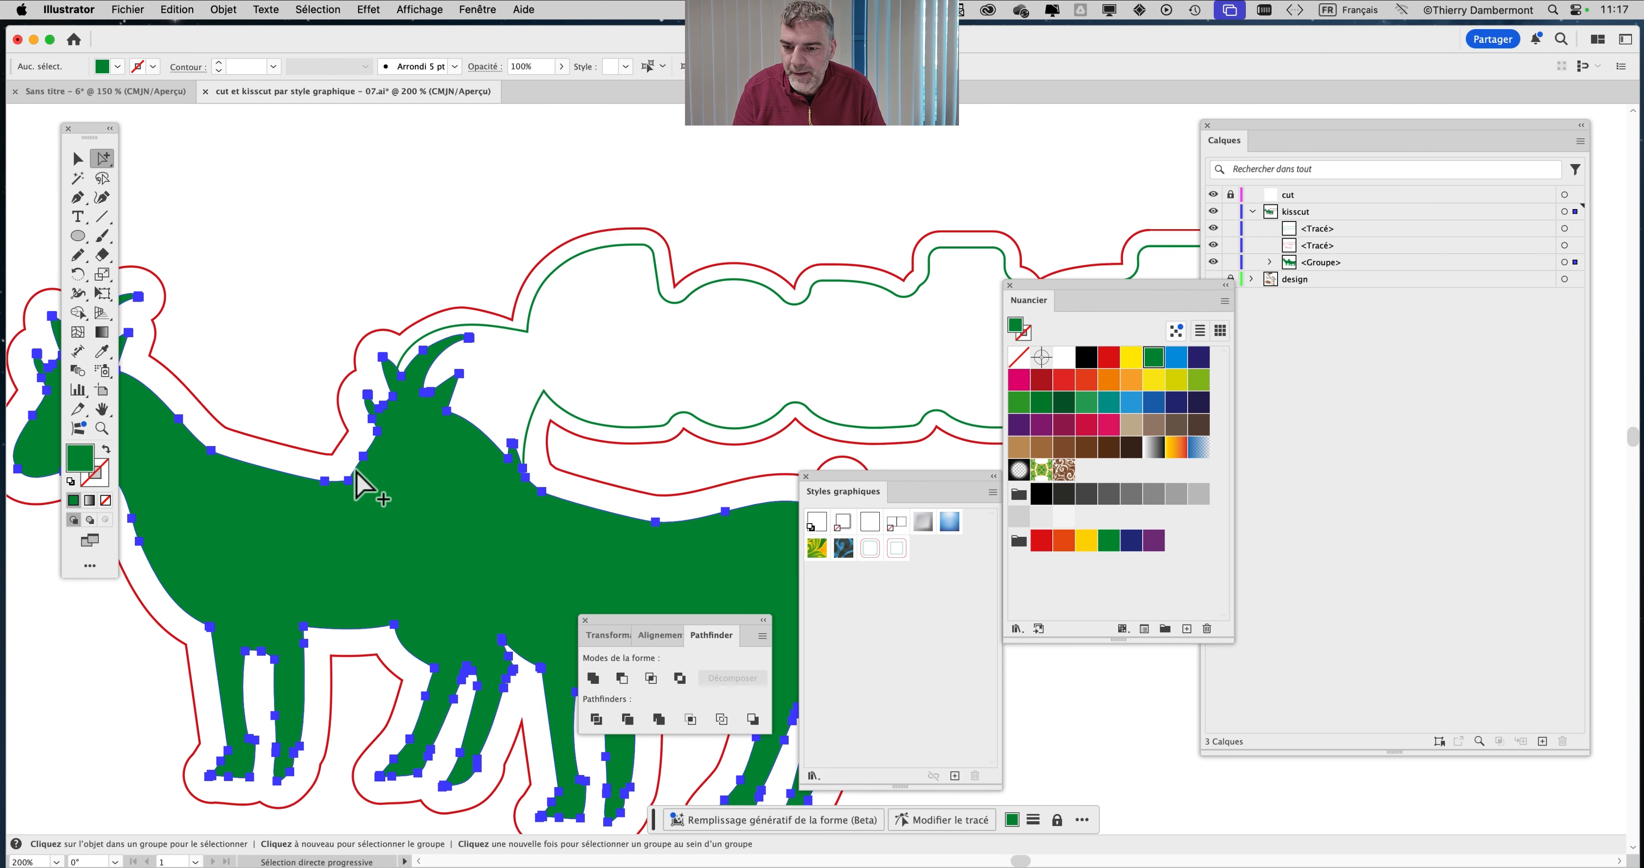
click(106, 450)
click(370, 307)
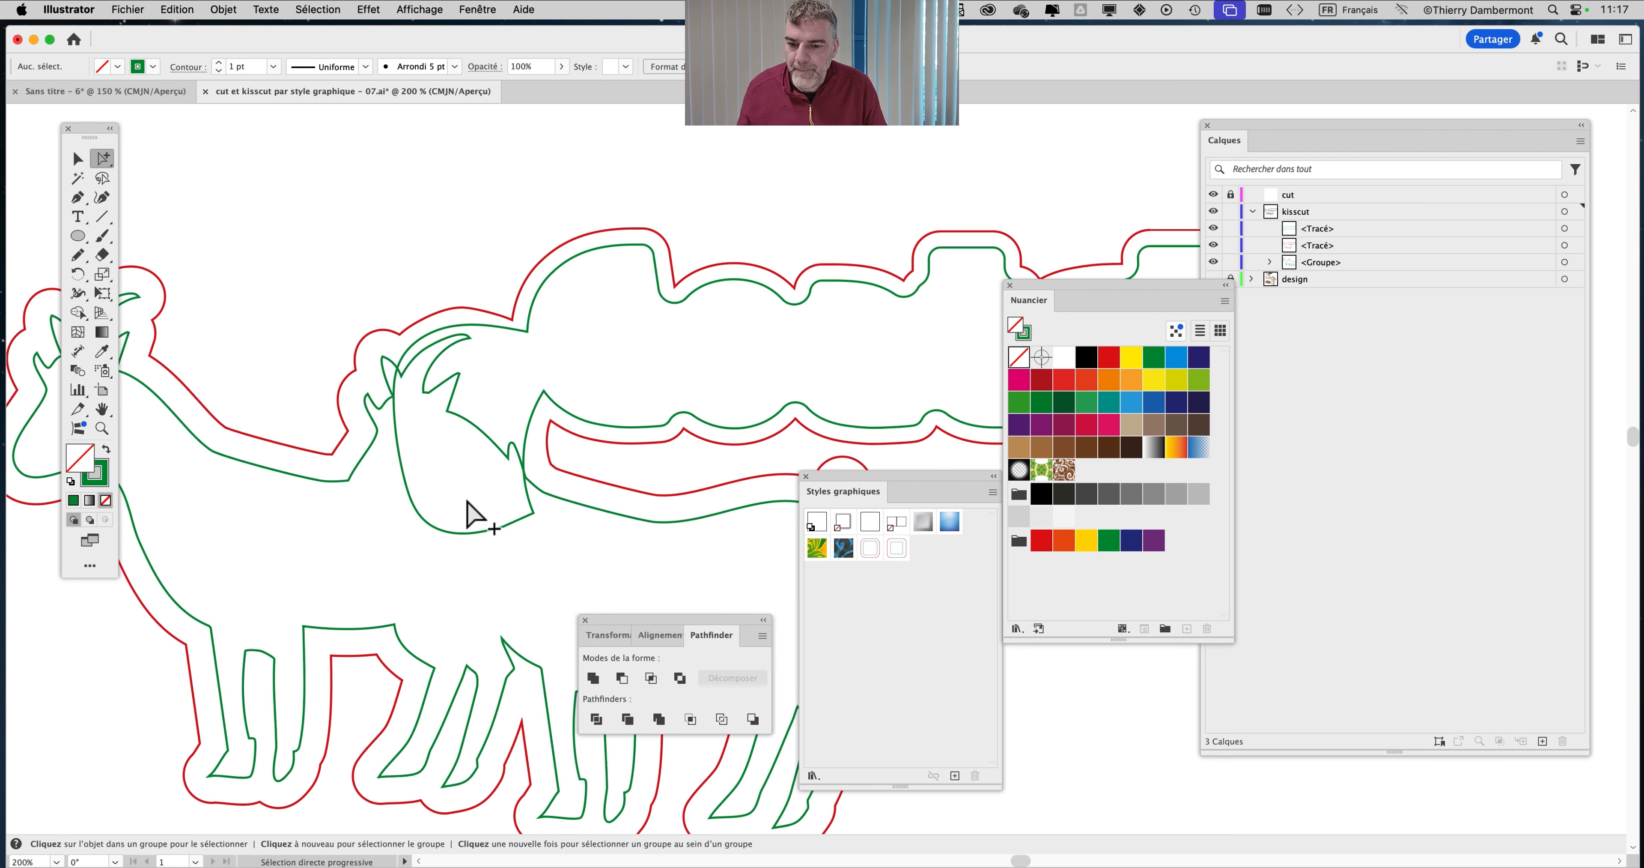
Select the green lettering contour and the goats' green contour group and unite them into a single kiss-cut contour
click(511, 525)
click(588, 512)
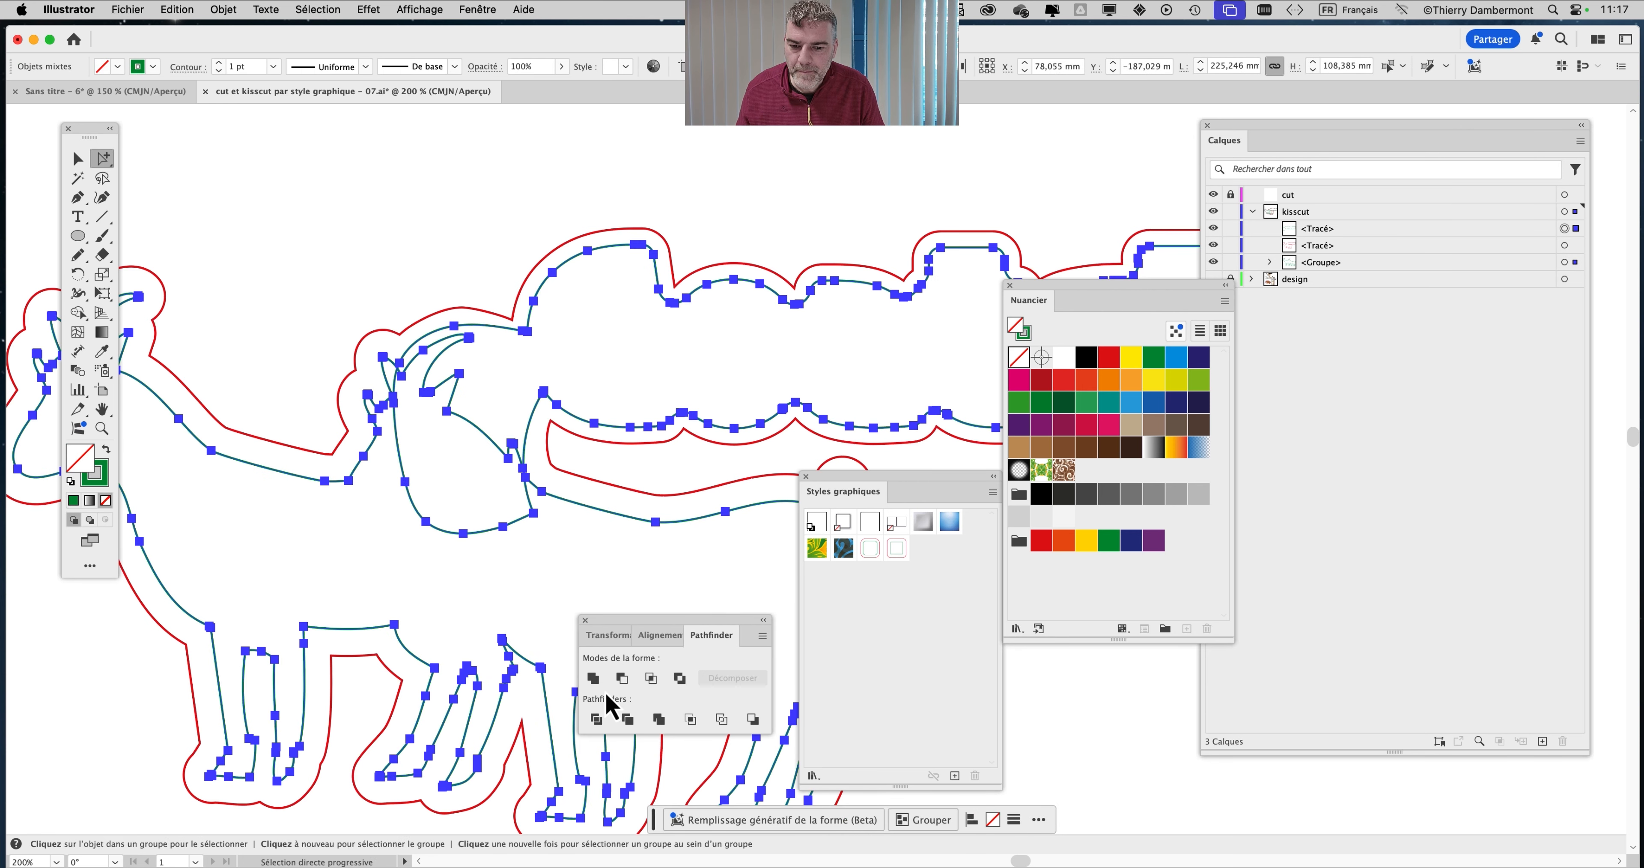
click(593, 677)
click(550, 561)
key(super+minus)
key(super+minus)
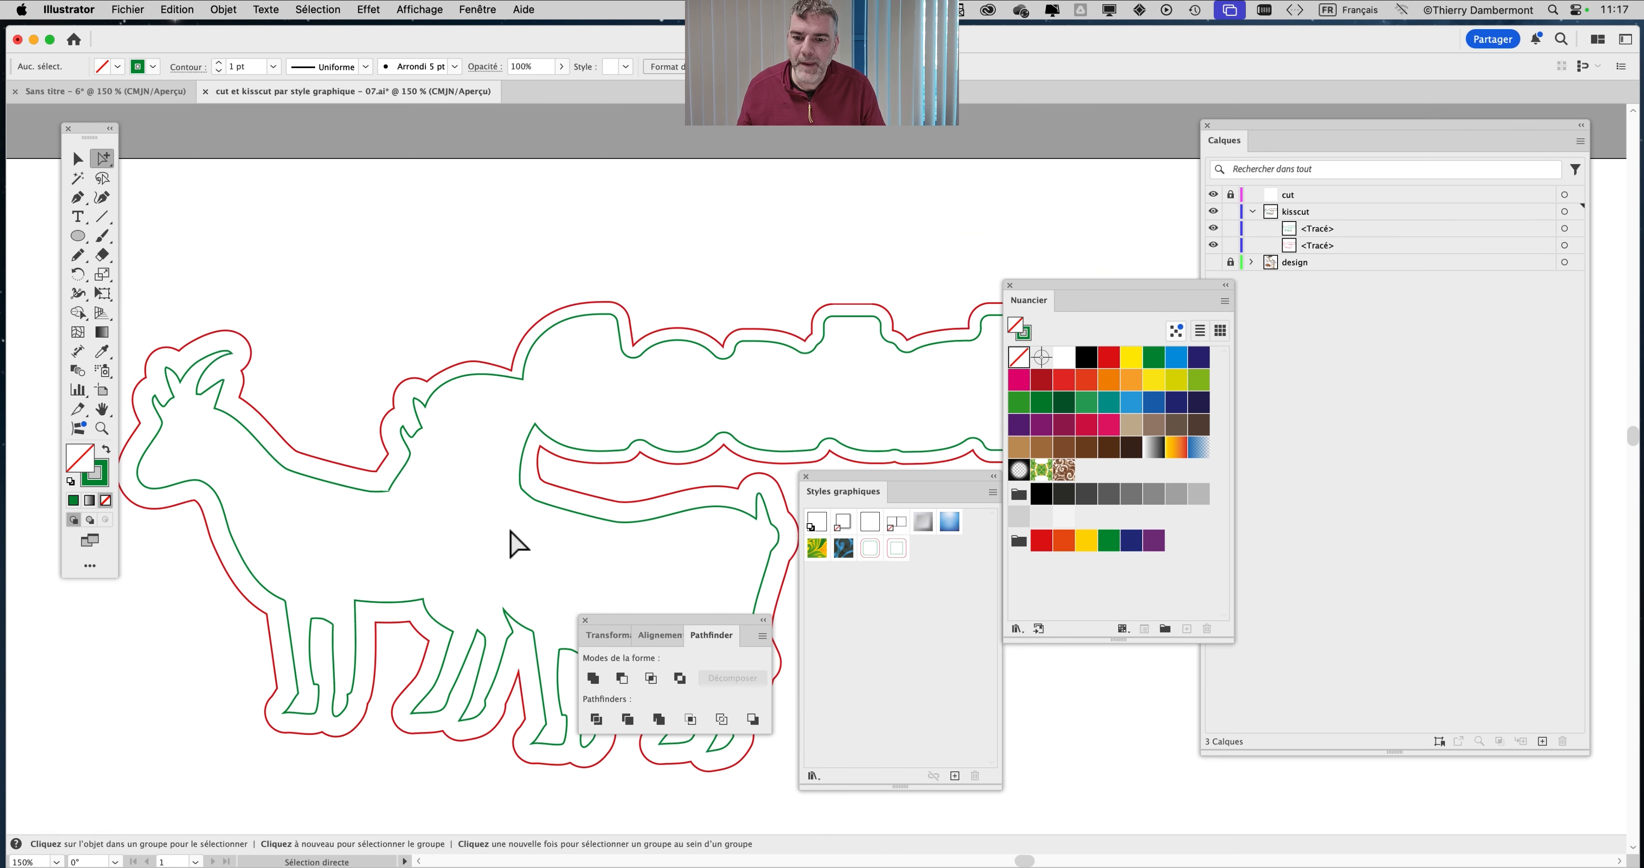
drag(510, 454, 493, 237)
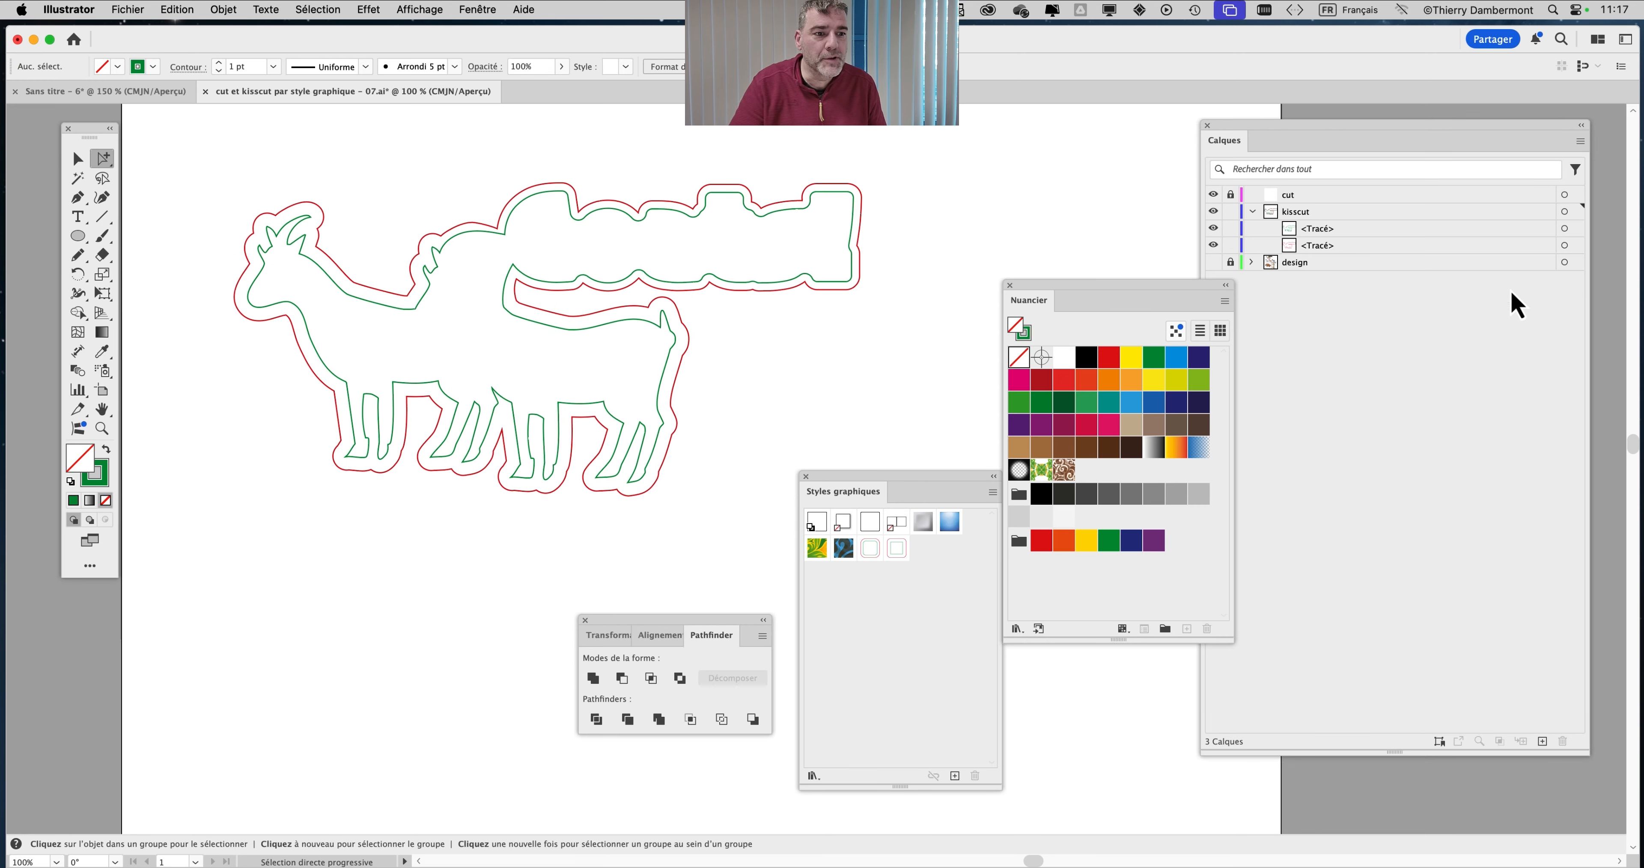
Collapse the kisscut layer and show the design layer beneath the contours
click(1252, 212)
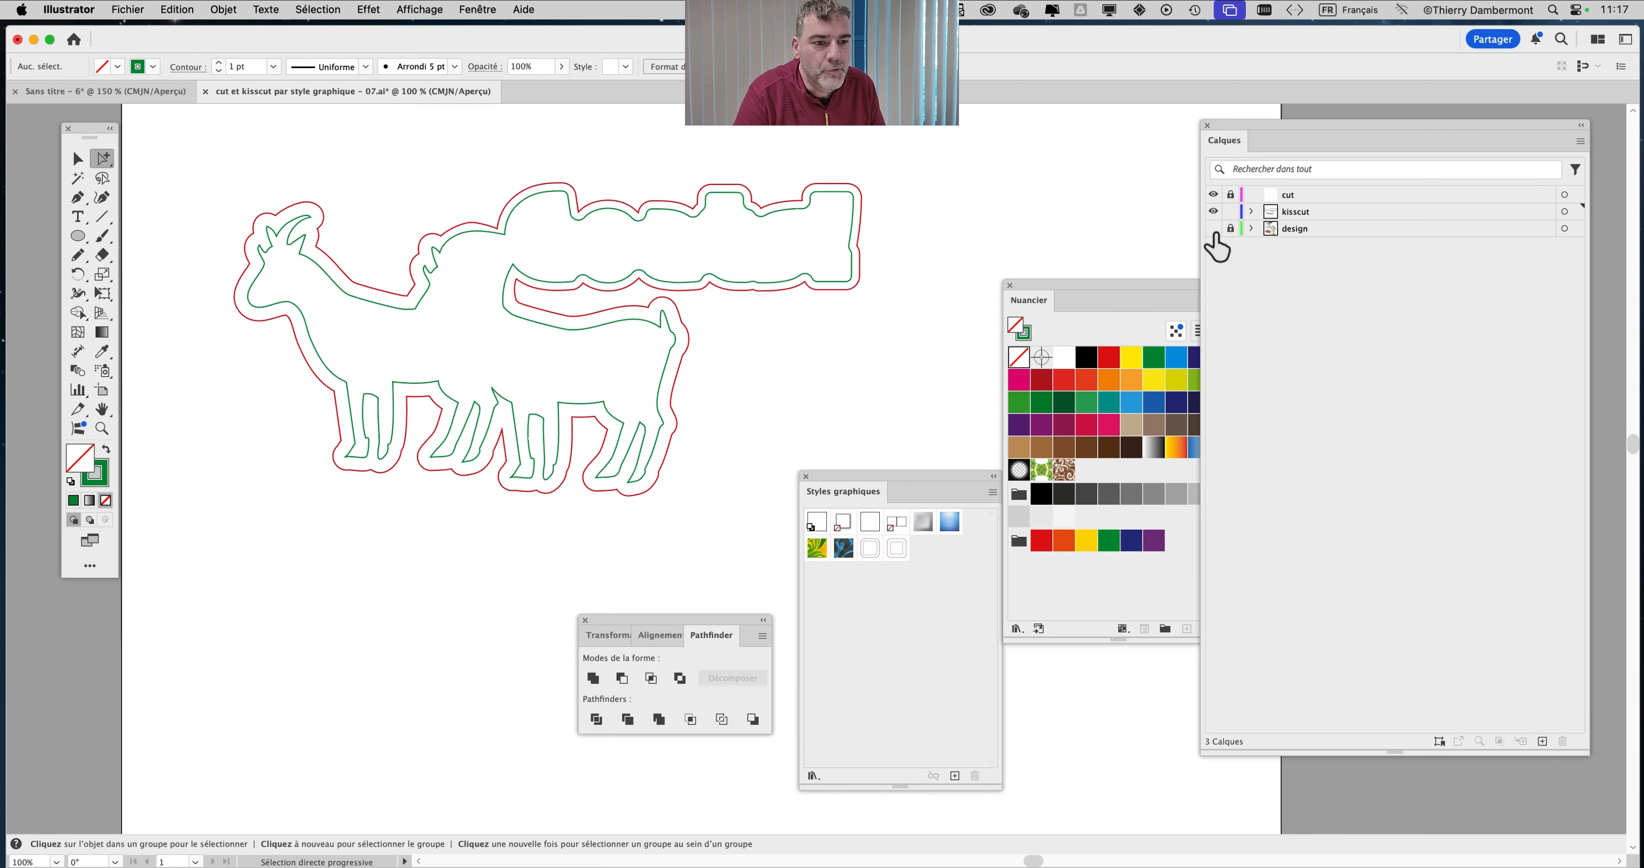
click(1213, 228)
scroll(464, 258, up, 1)
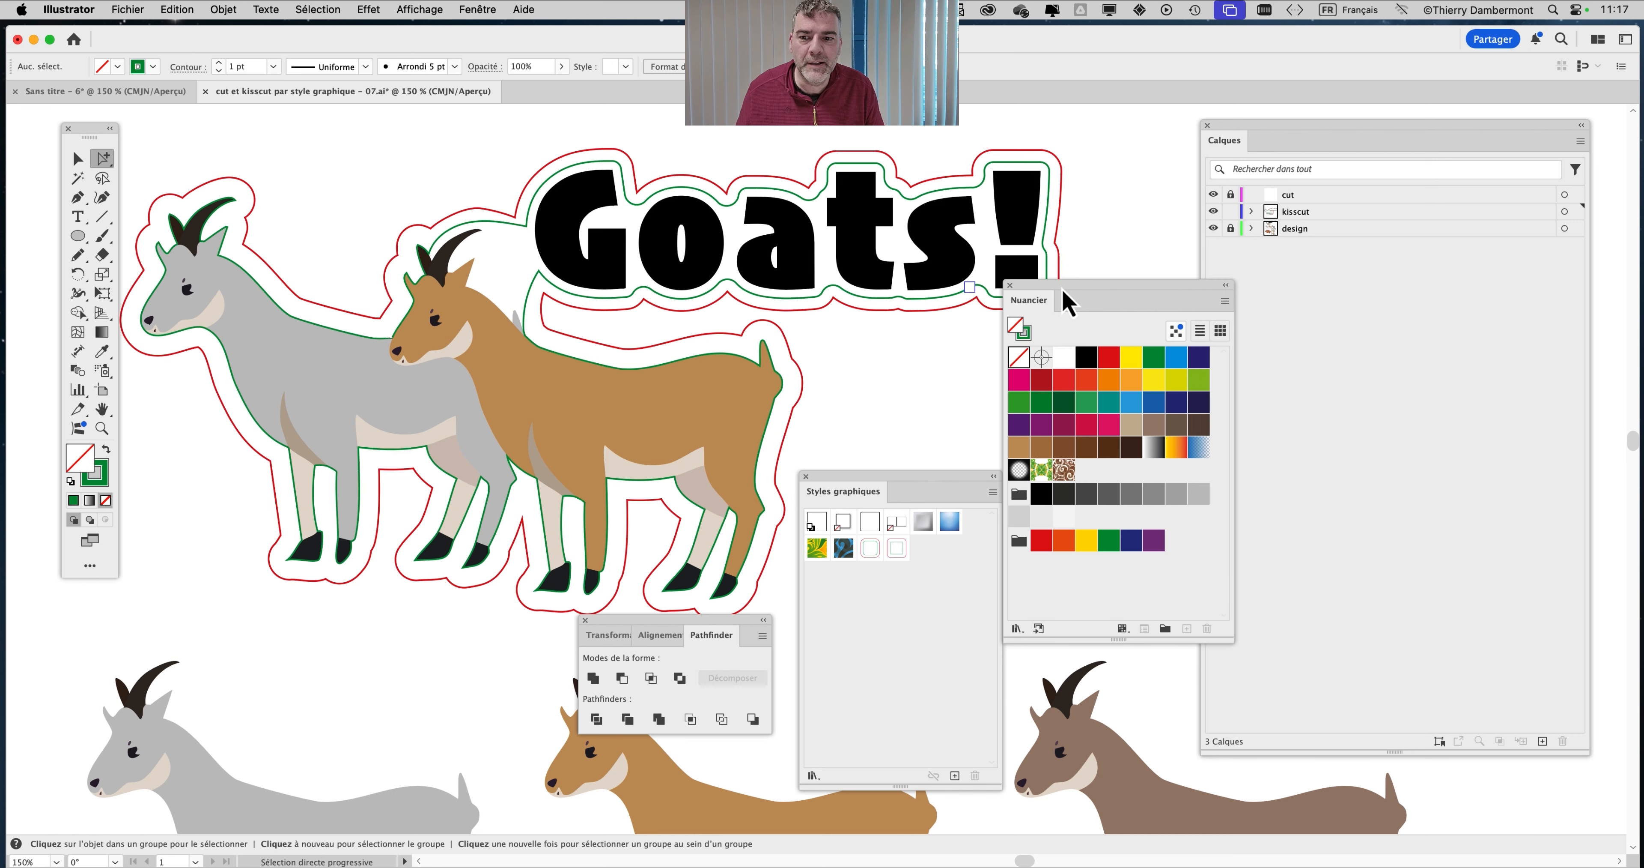
Move the swatches and layers panels clear of the sticker and inspect the merged contours around the goats and lettering
drag(1068, 301, 1130, 394)
drag(1240, 149, 1361, 168)
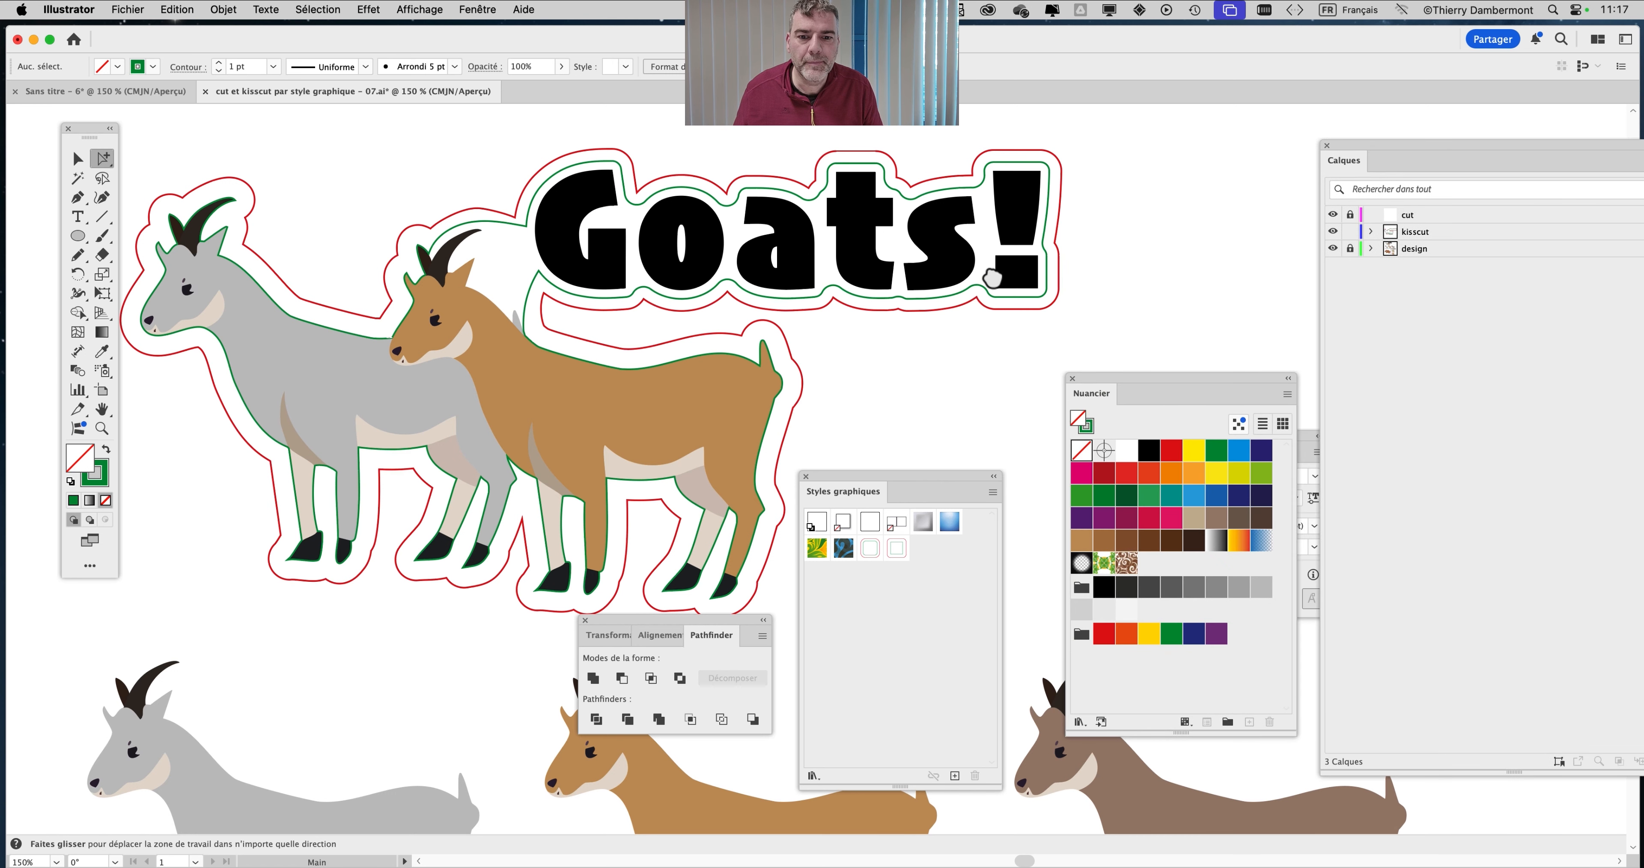
drag(993, 279, 1097, 262)
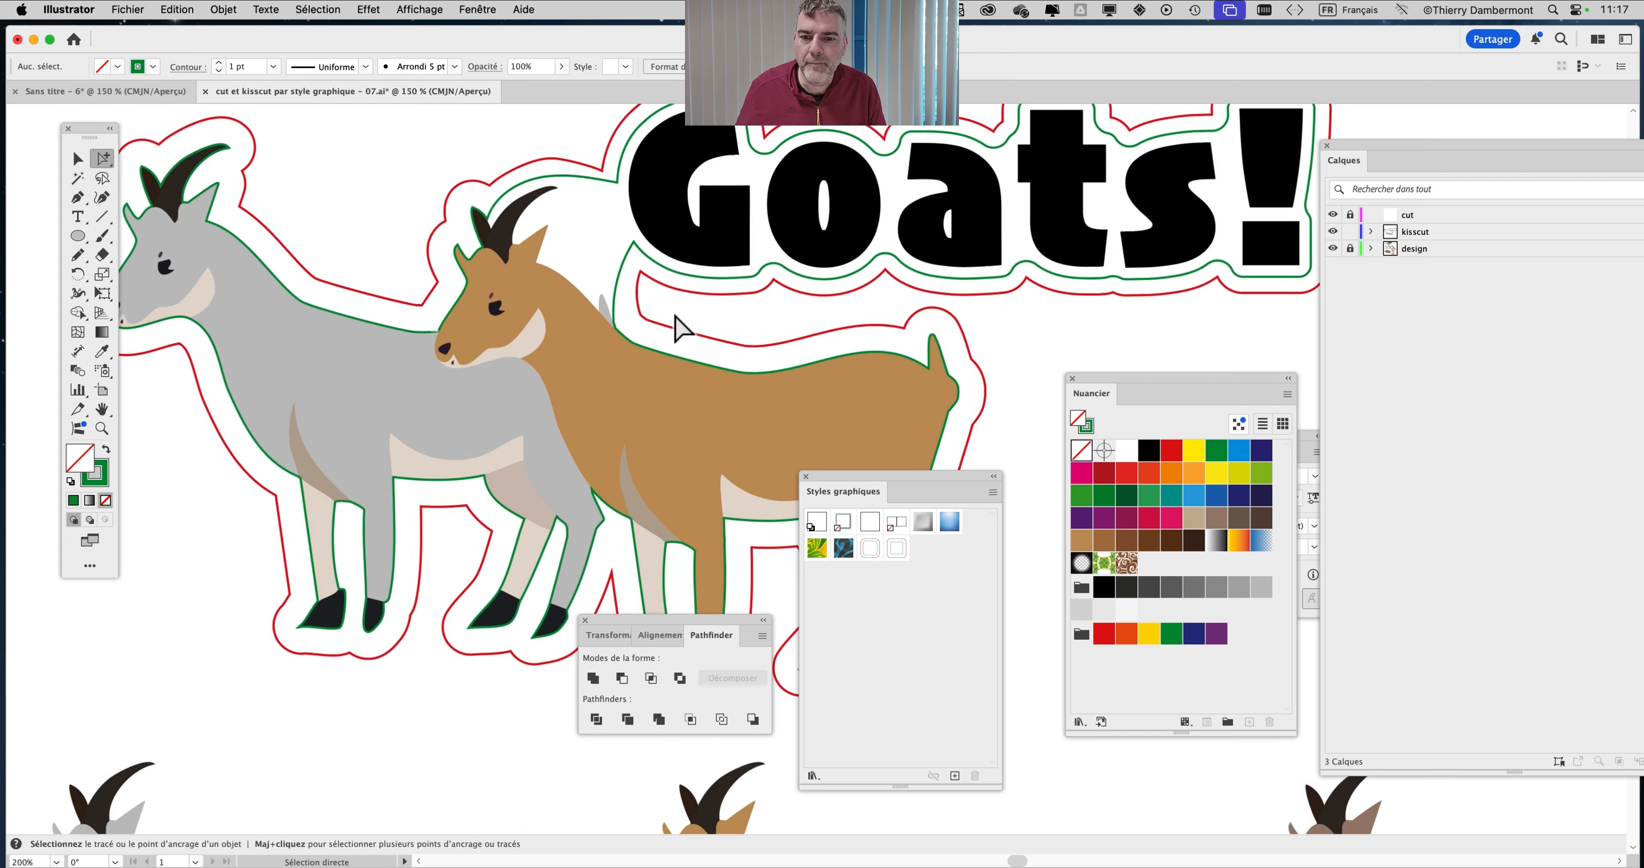
key(super+minus)
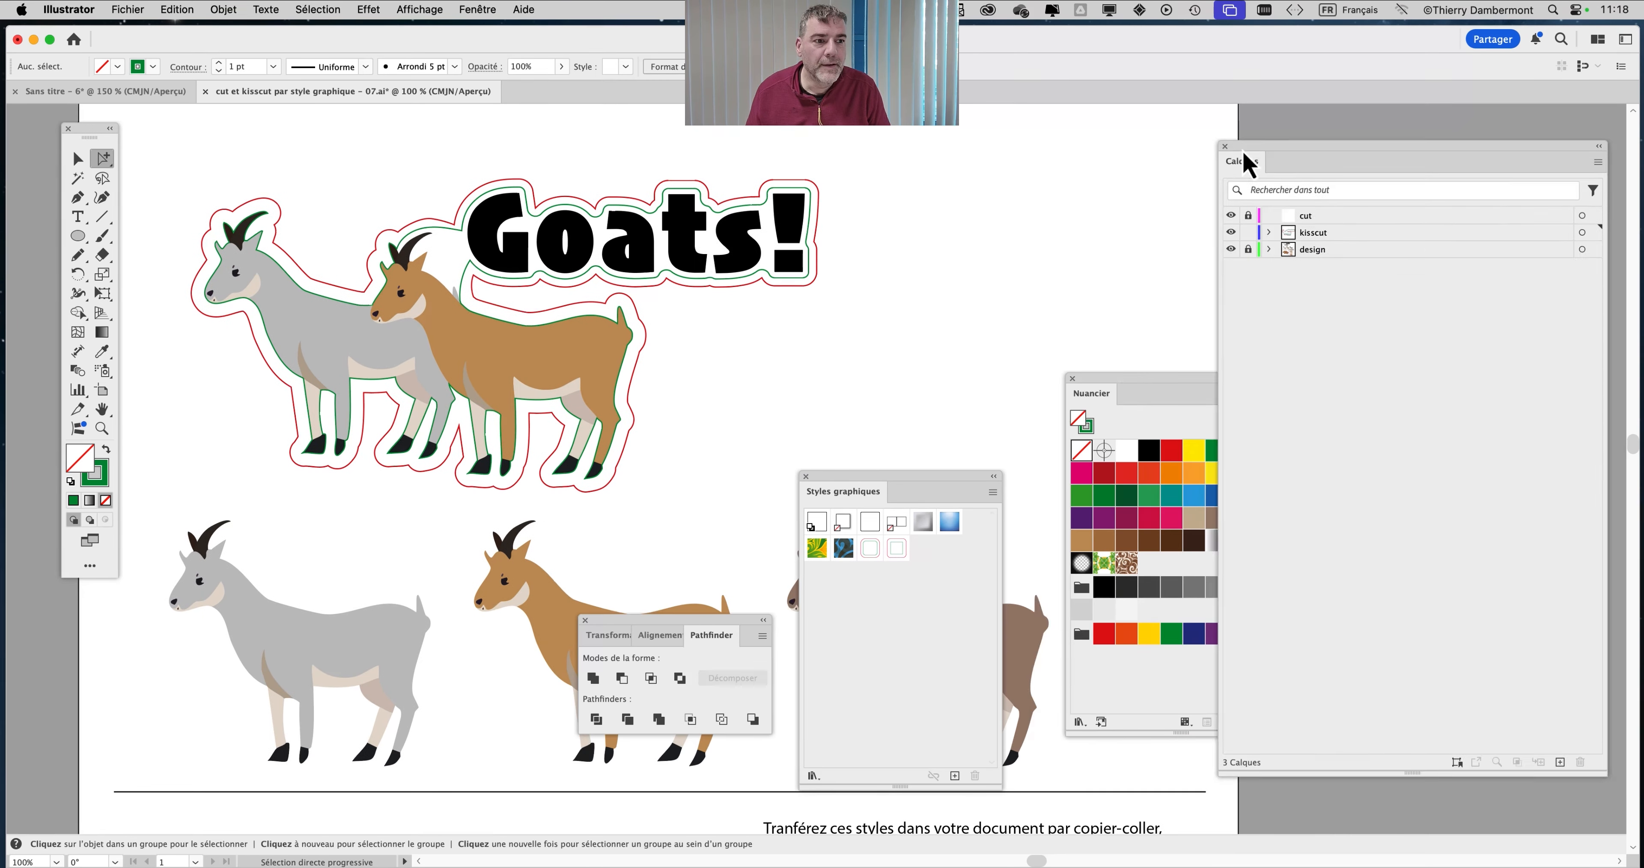
Unlock the cut layer and move the red outer contour from the kisscut layer onto it
drag(1247, 164, 1059, 164)
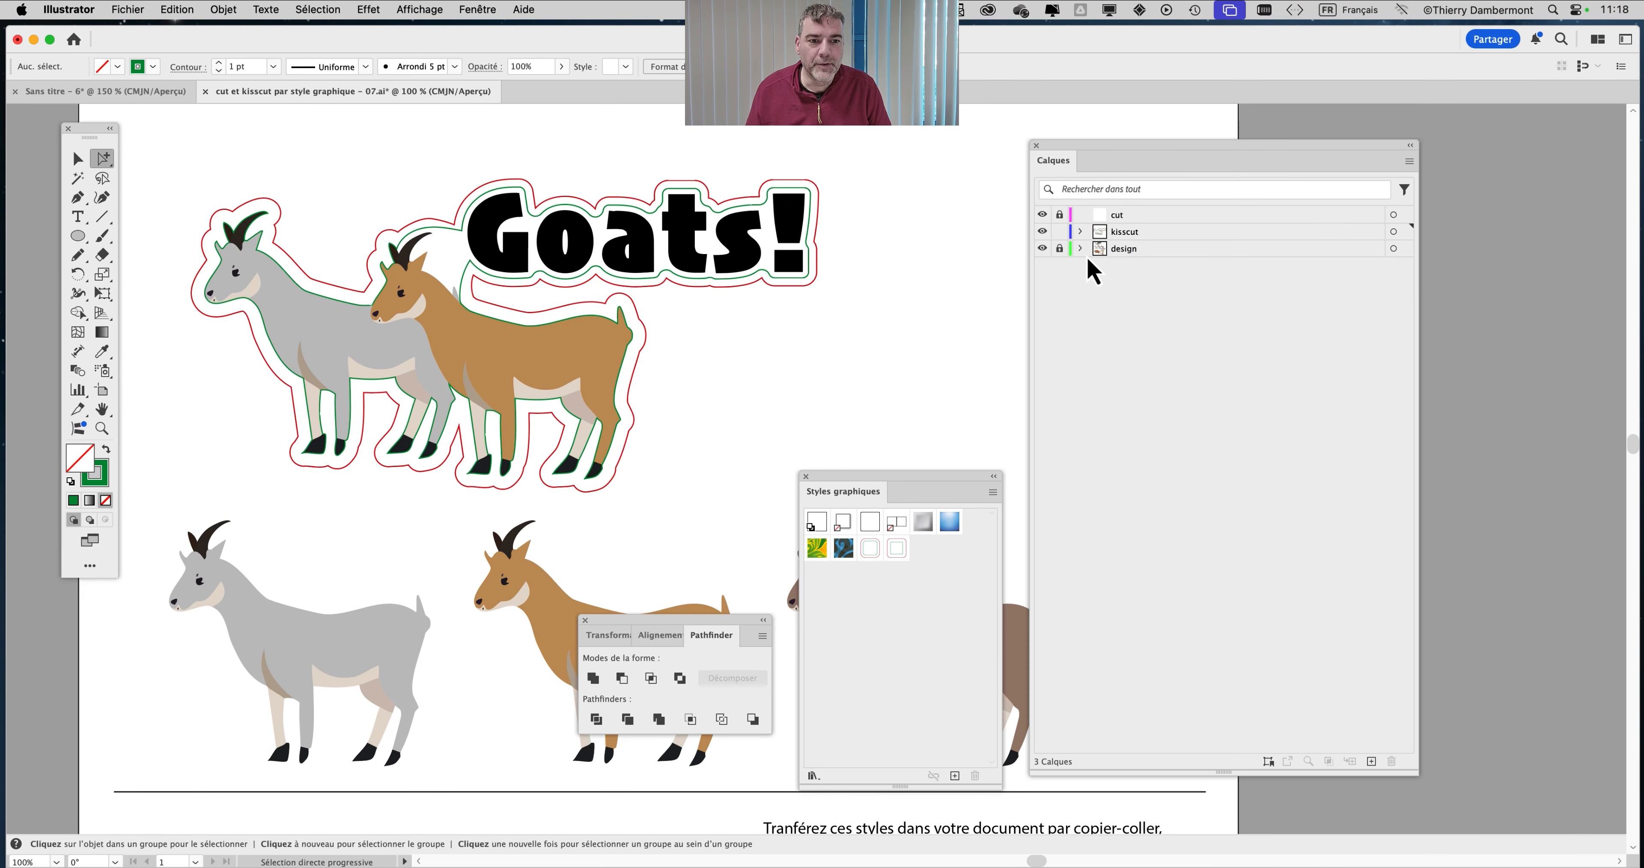
click(784, 291)
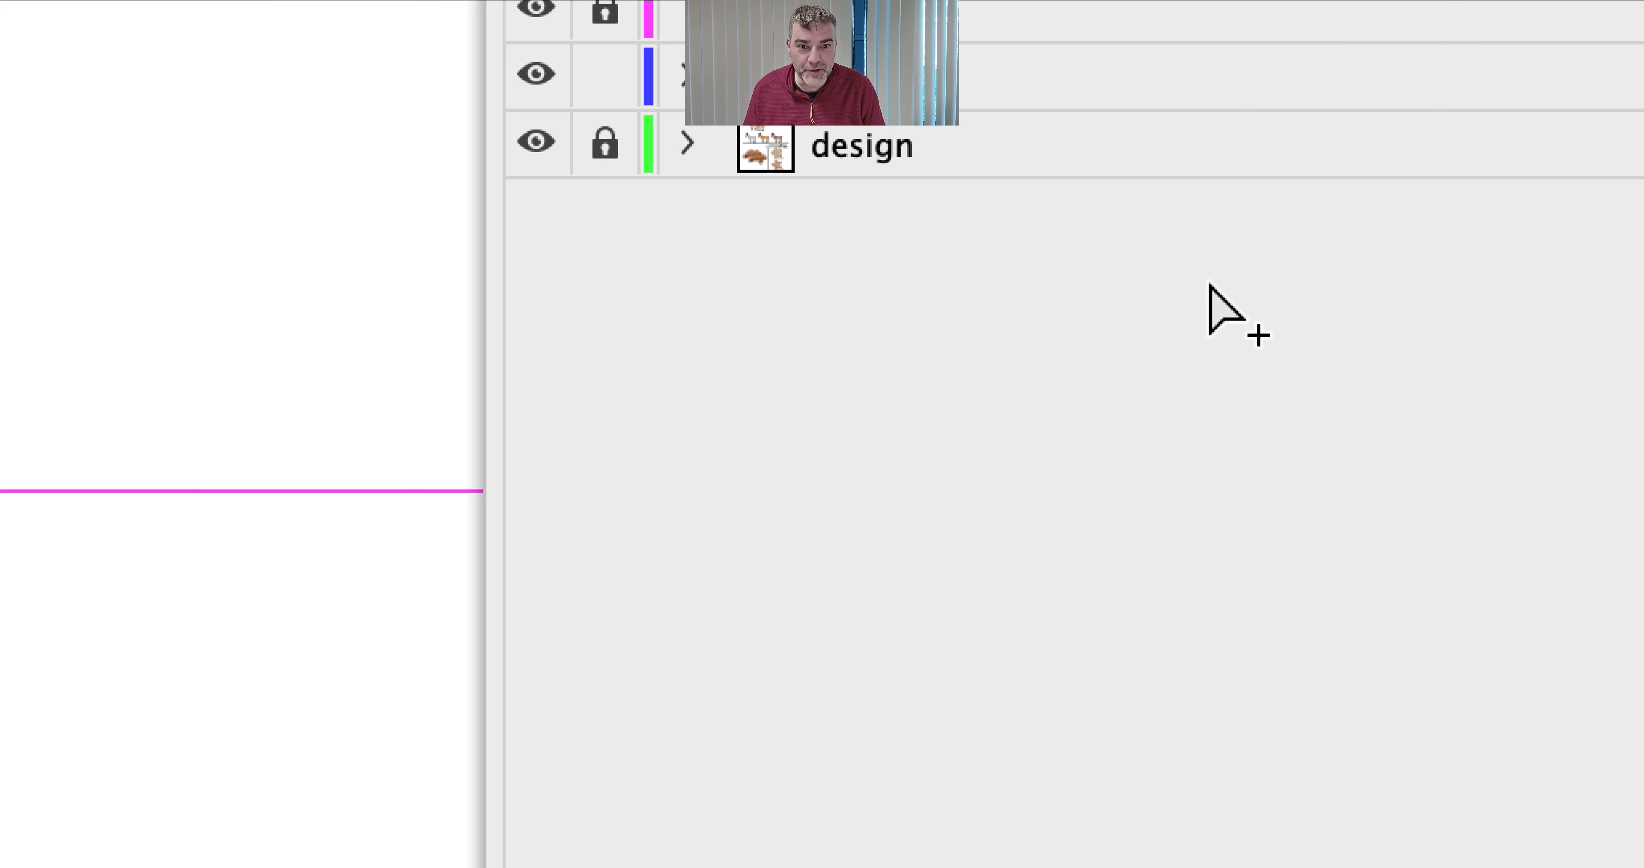
click(604, 10)
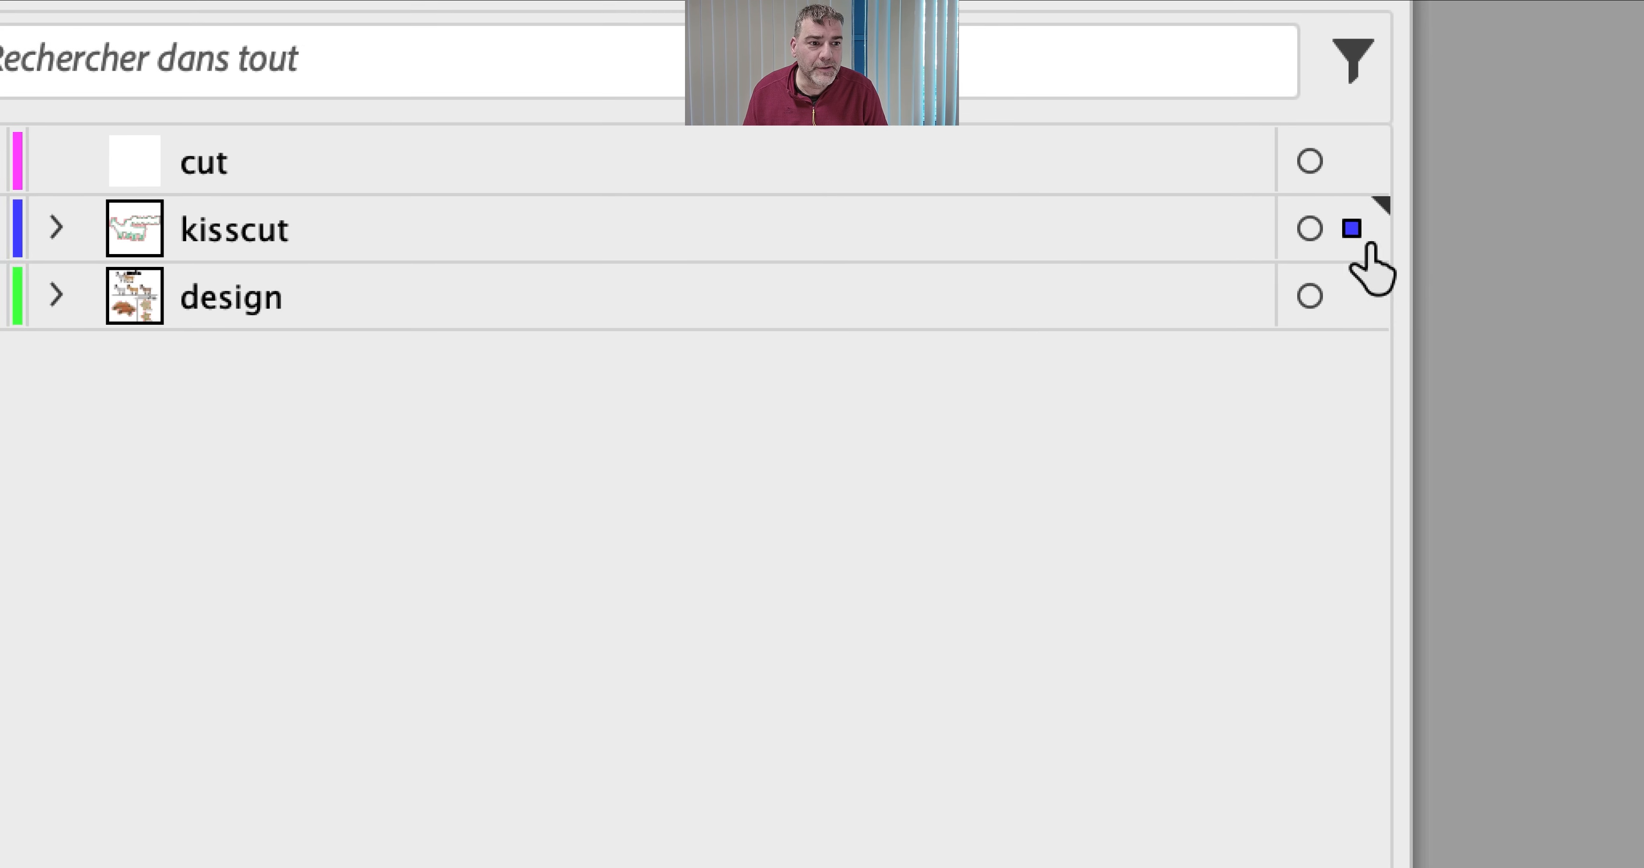
drag(1357, 276, 1366, 233)
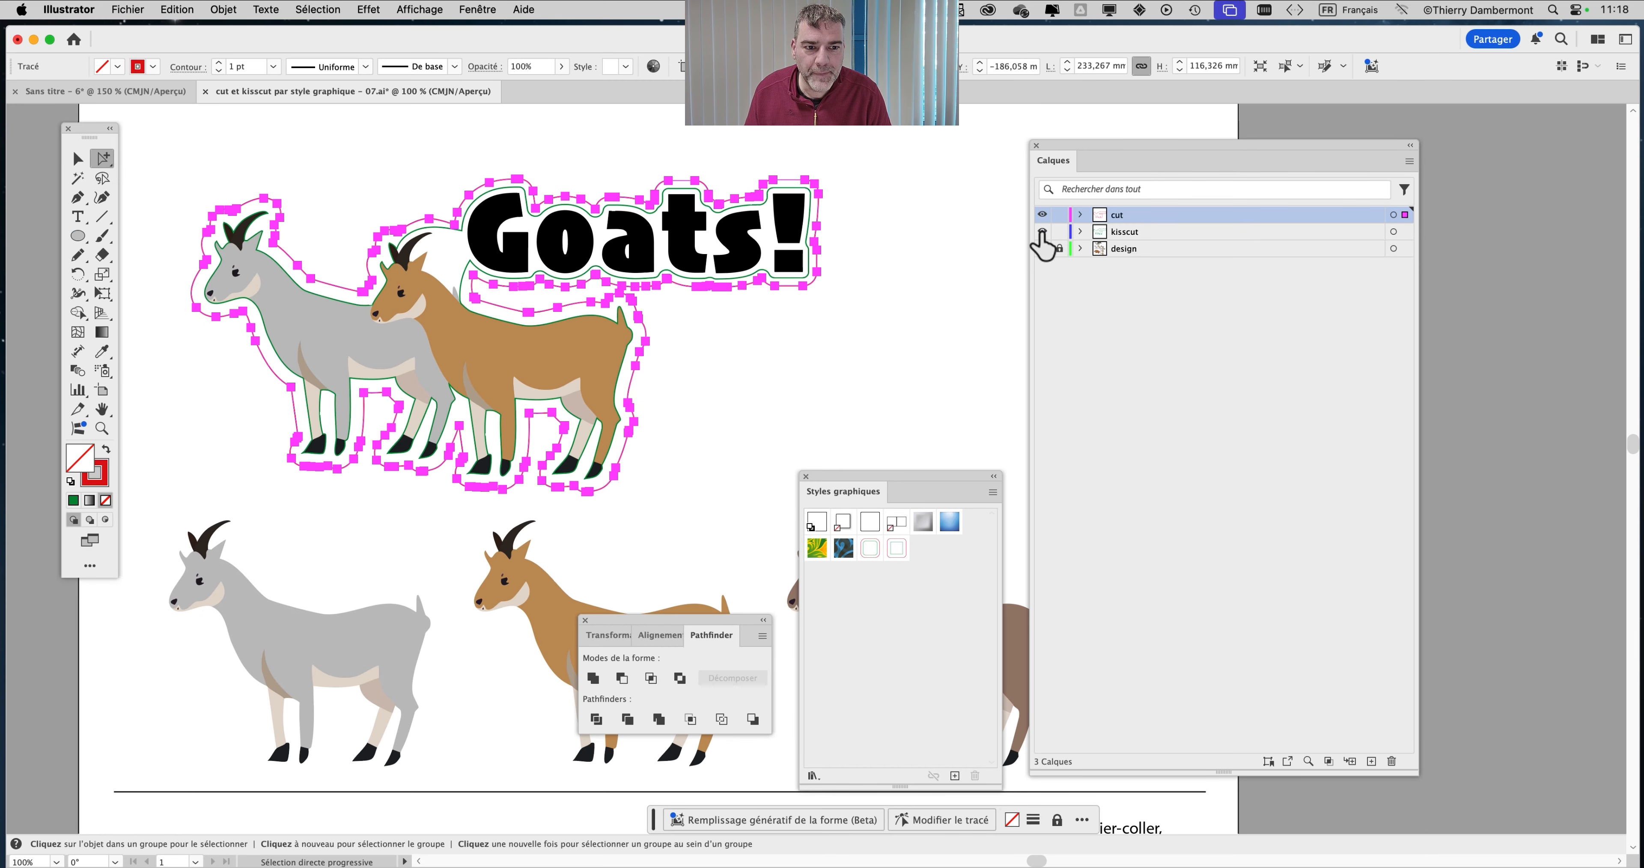
Toggle the visibility of the kisscut and cut layers to check their contours against the design, leaving both layers shown
alt+click(1043, 235)
click(1043, 231)
click(1043, 230)
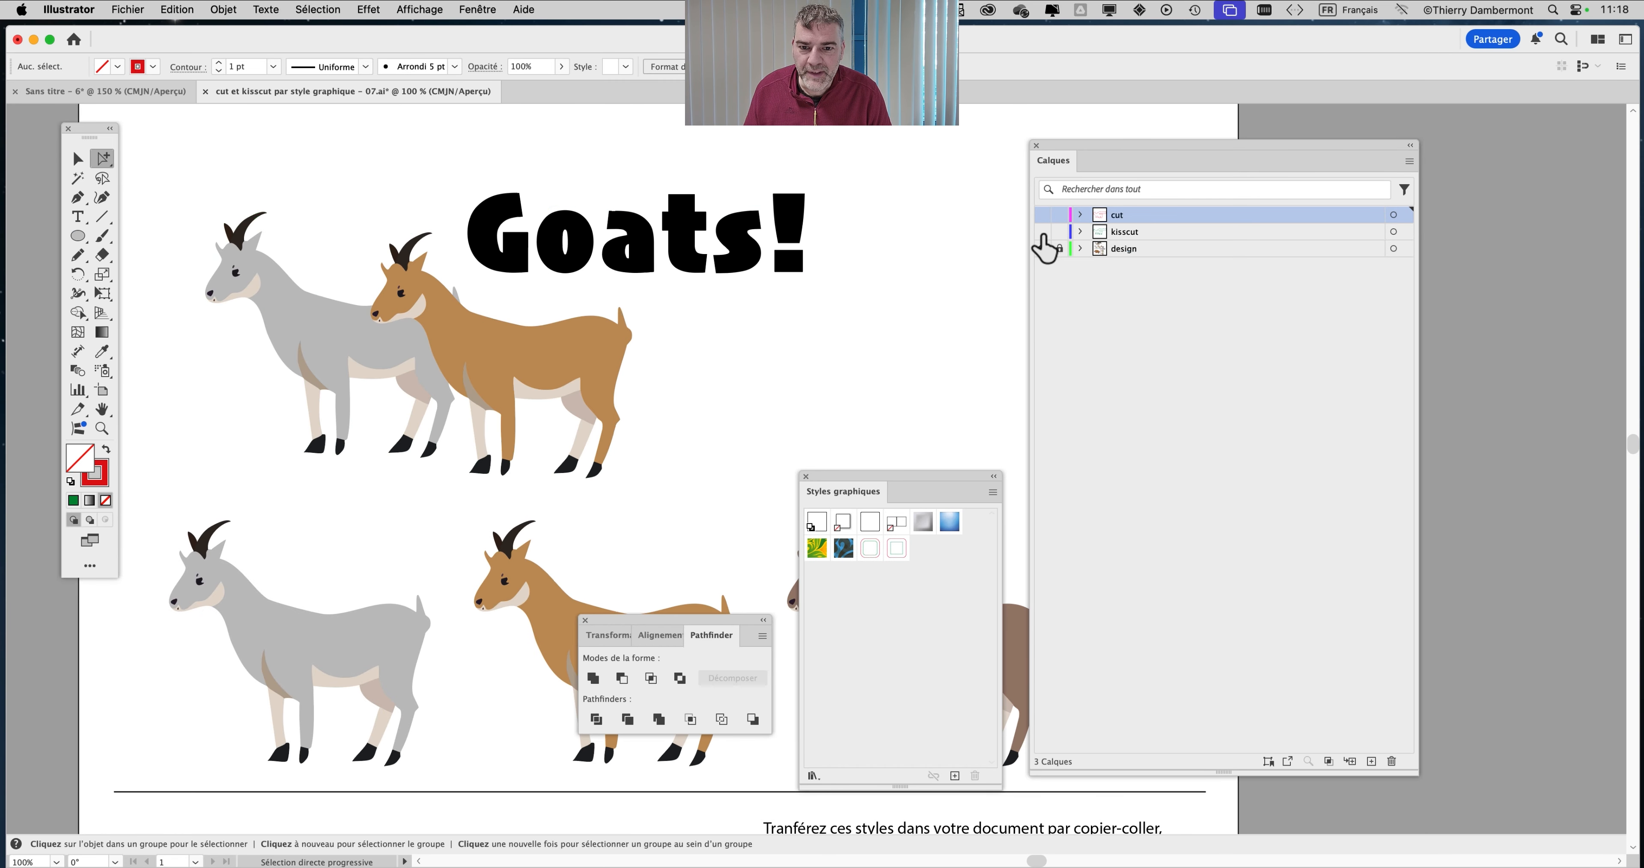
click(1043, 215)
click(1043, 214)
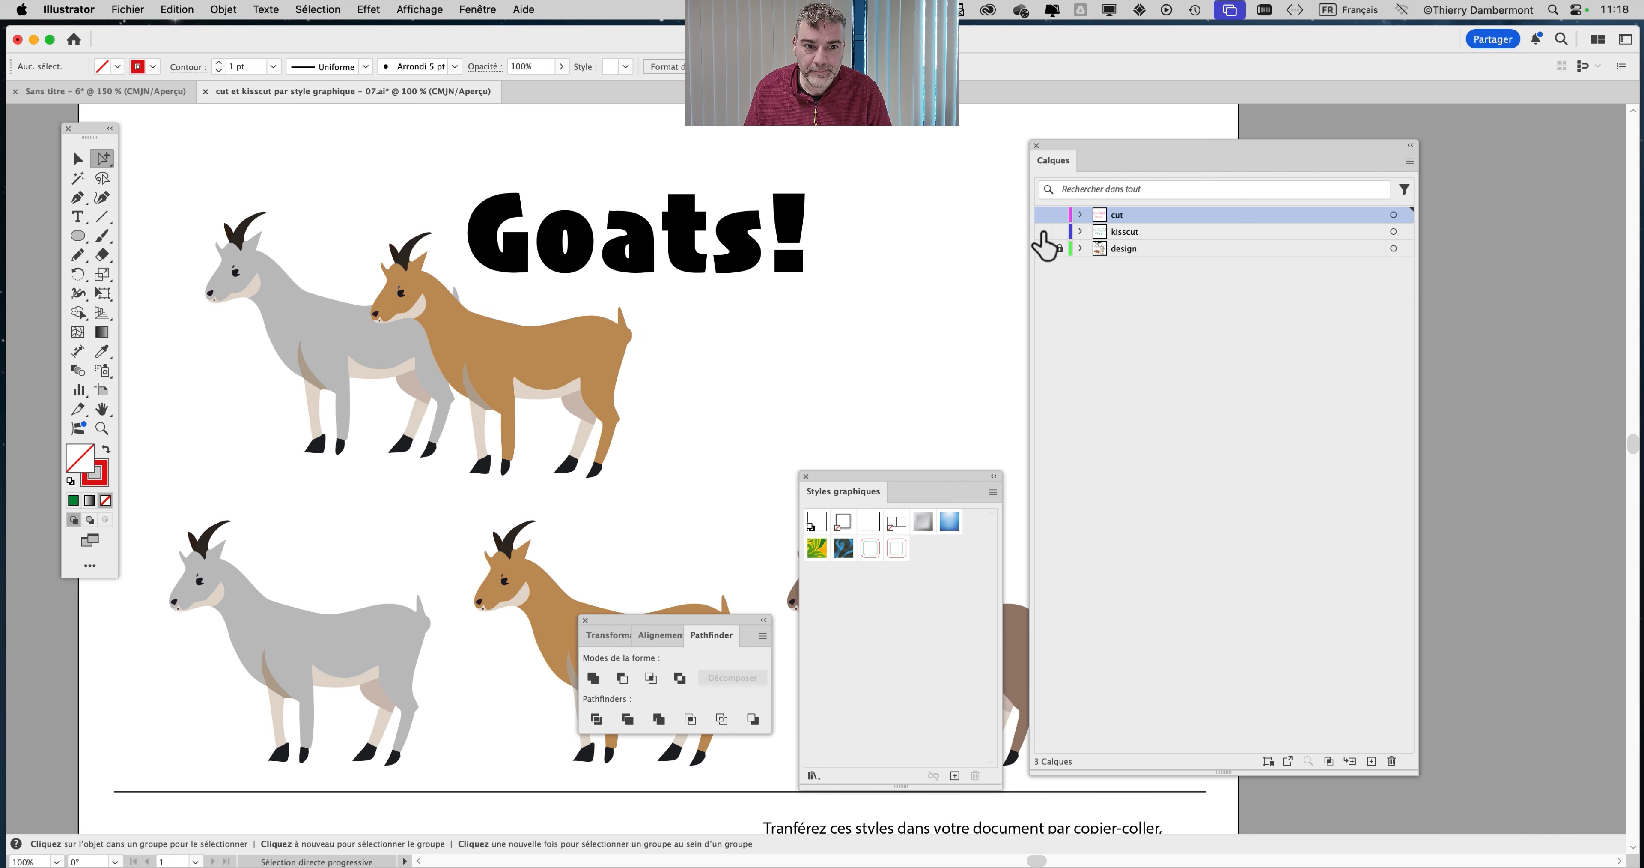
click(1043, 231)
click(1043, 231)
click(1043, 215)
click(1043, 215)
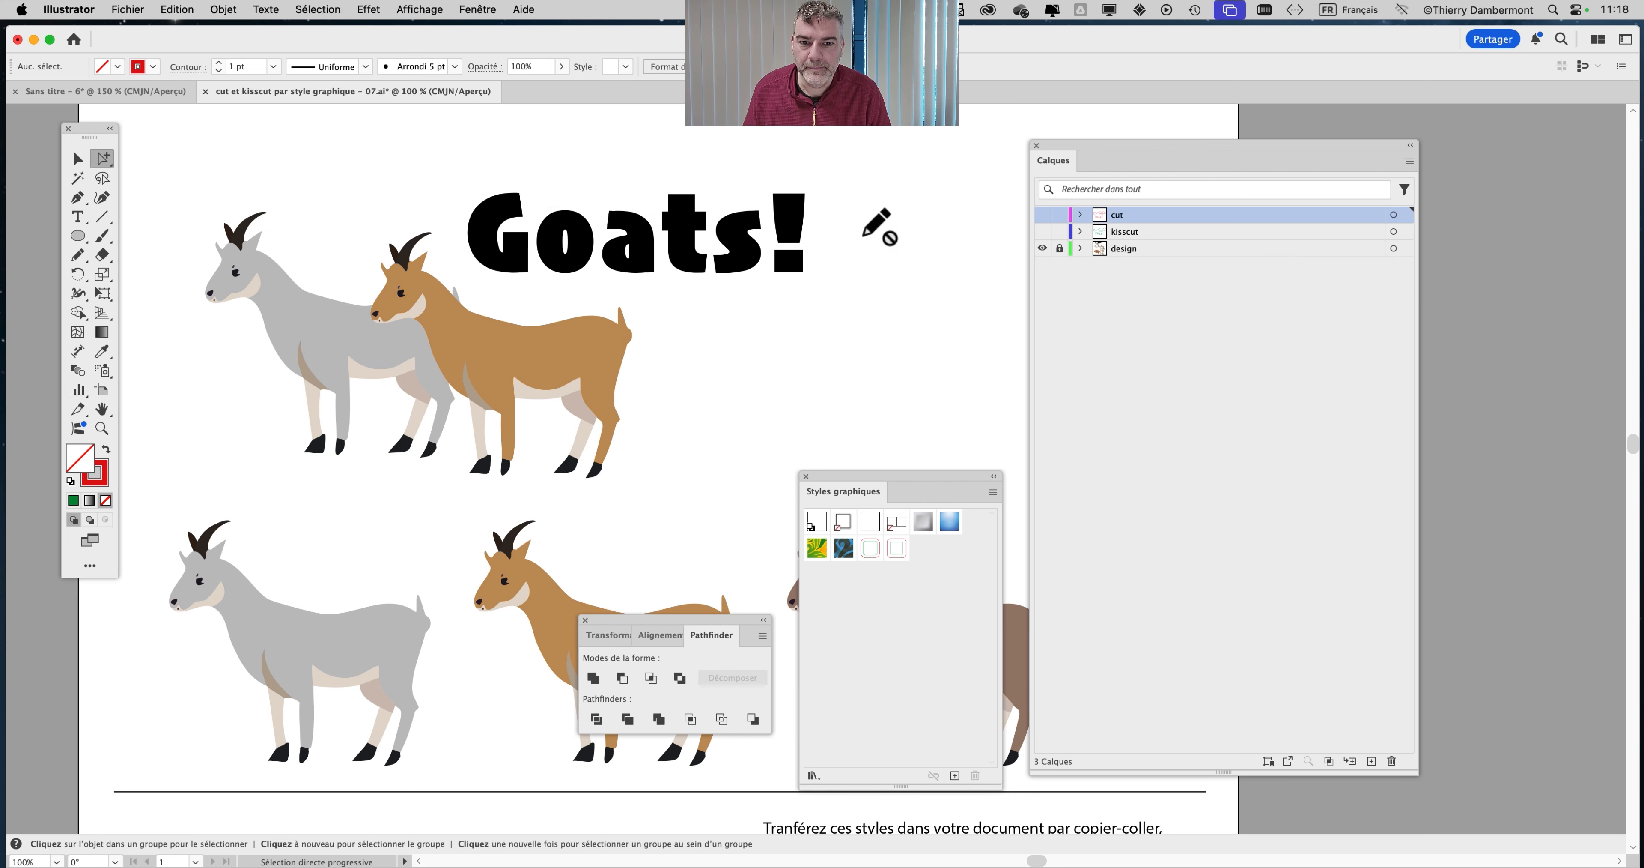
drag(1042, 217, 1042, 231)
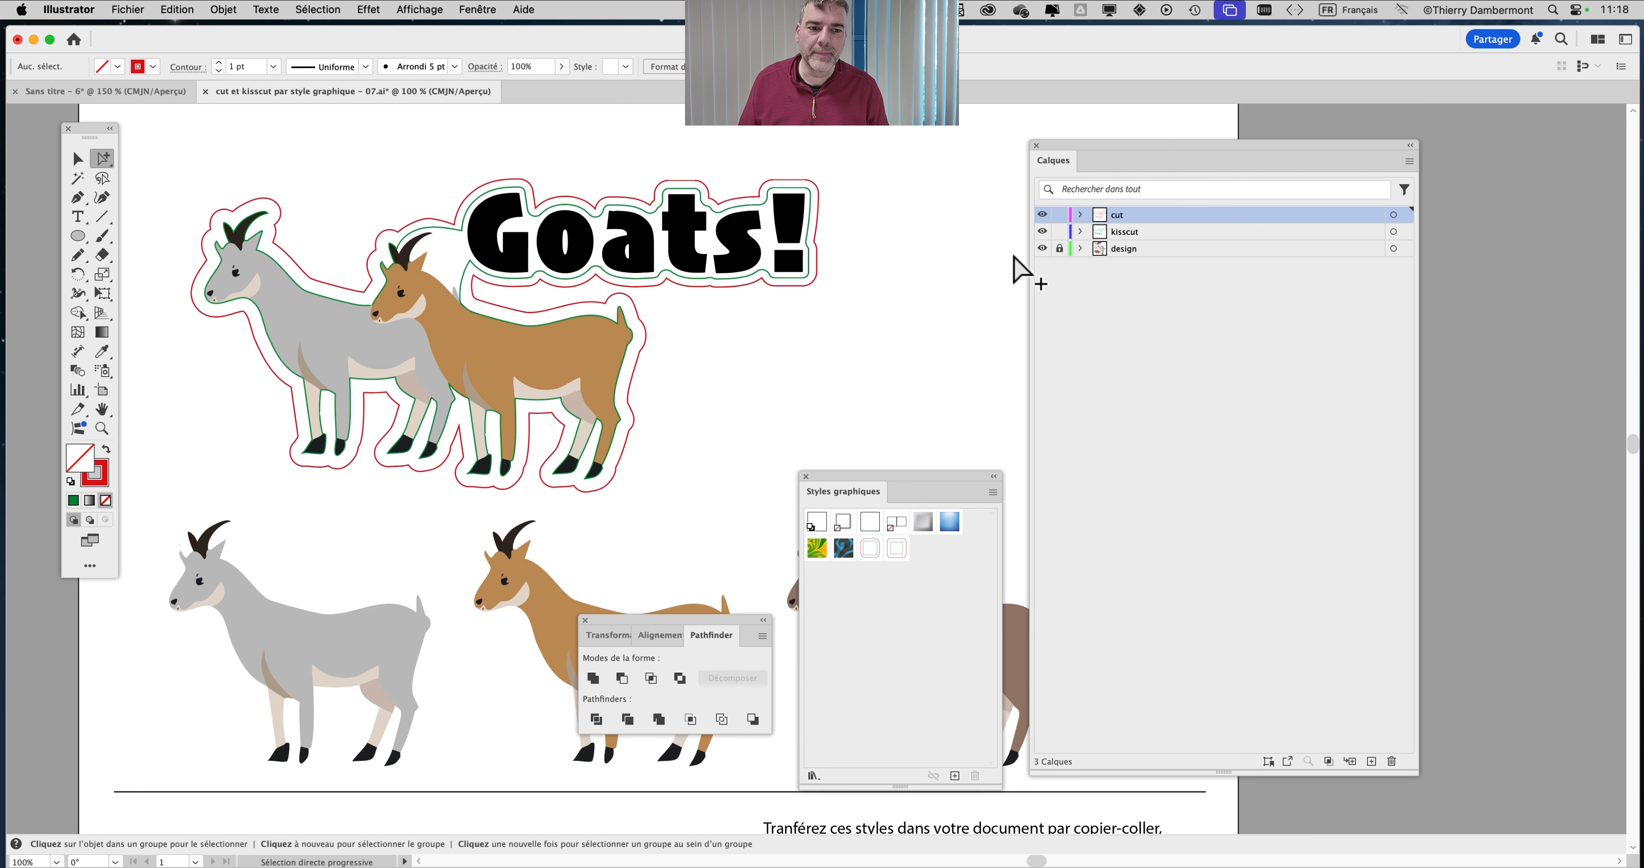
scroll(562, 262, up, 1)
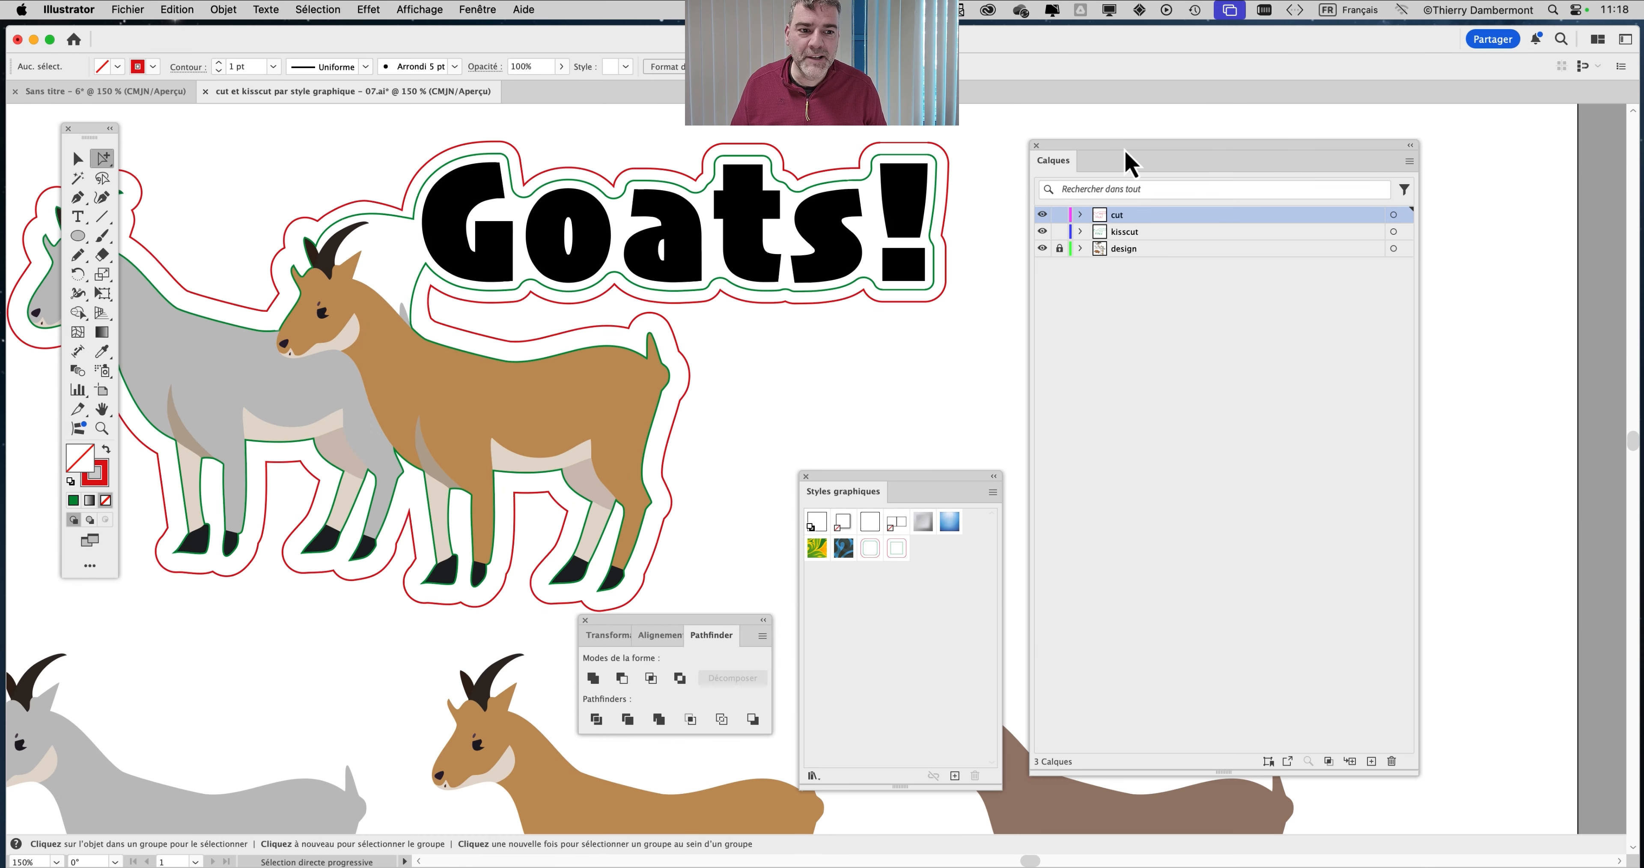
Move the layers, swatches, graphic styles and Pathfinder panels clear of the goats sticker
drag(1127, 158, 1264, 175)
scroll(1008, 274, left, 5)
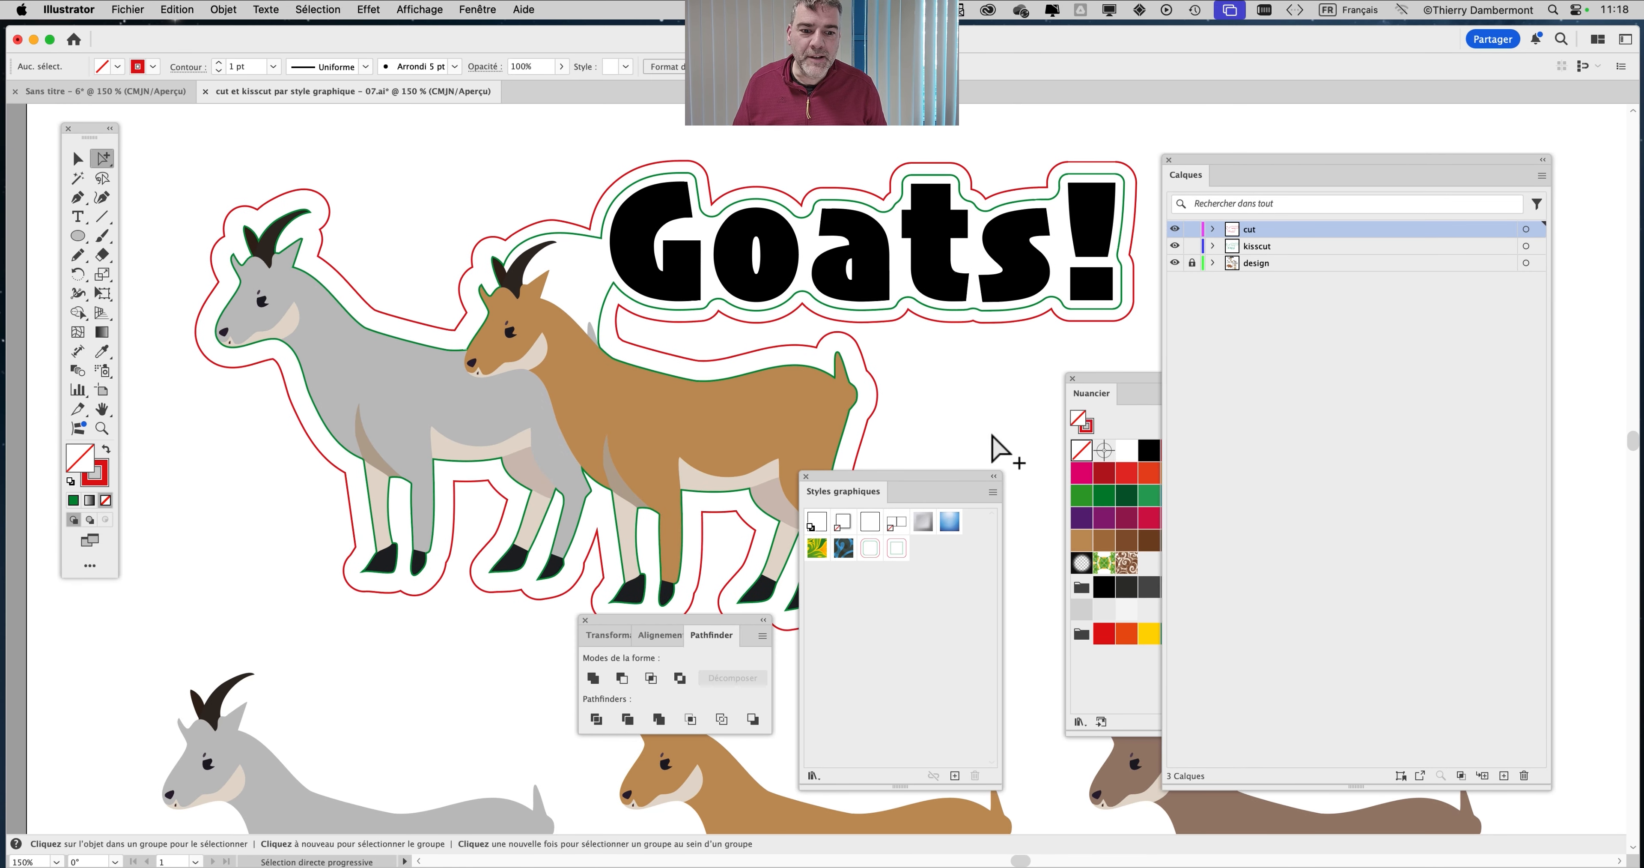
drag(958, 495, 1010, 580)
drag(1116, 391, 1423, 439)
drag(977, 576, 1054, 583)
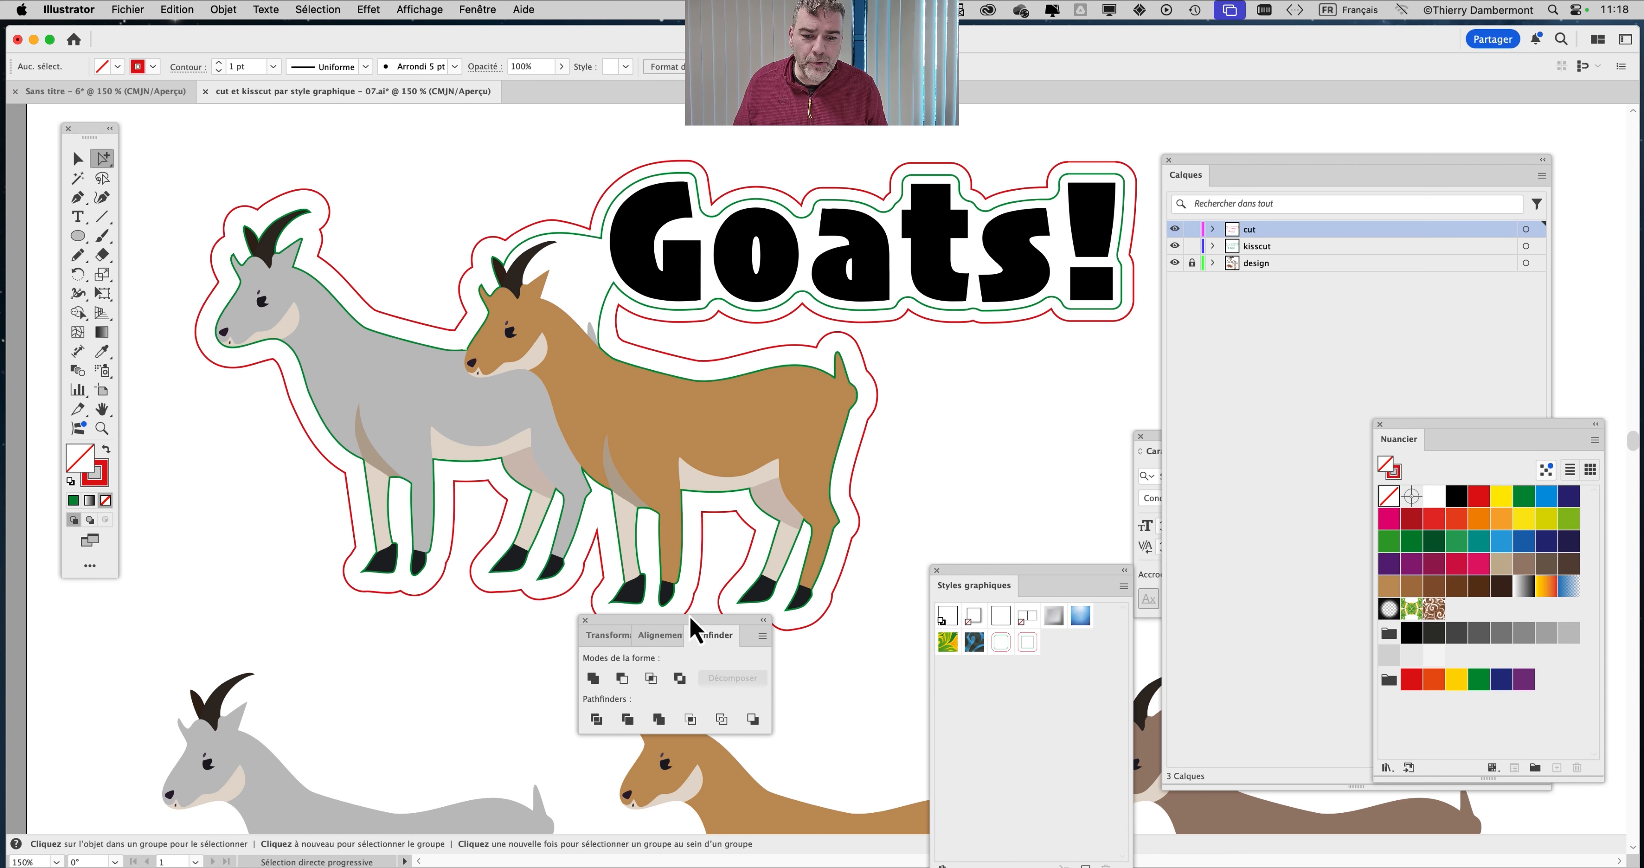
drag(706, 638, 450, 696)
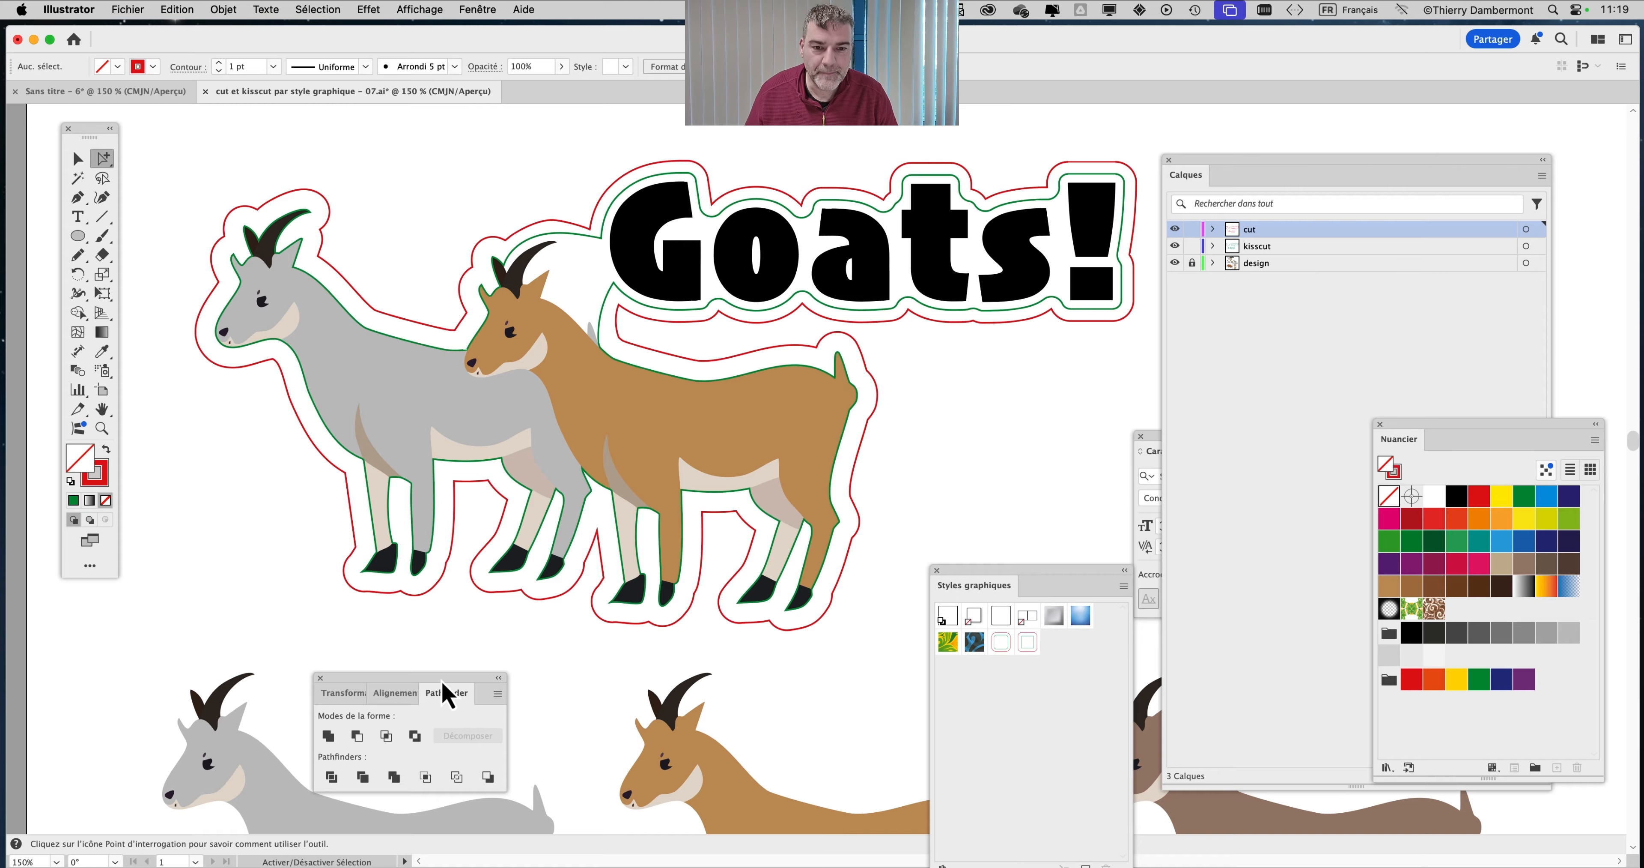
Switch to Firefox, open the window vinyl lettering photo at full size and examine it enlarged
key(super+Tab)
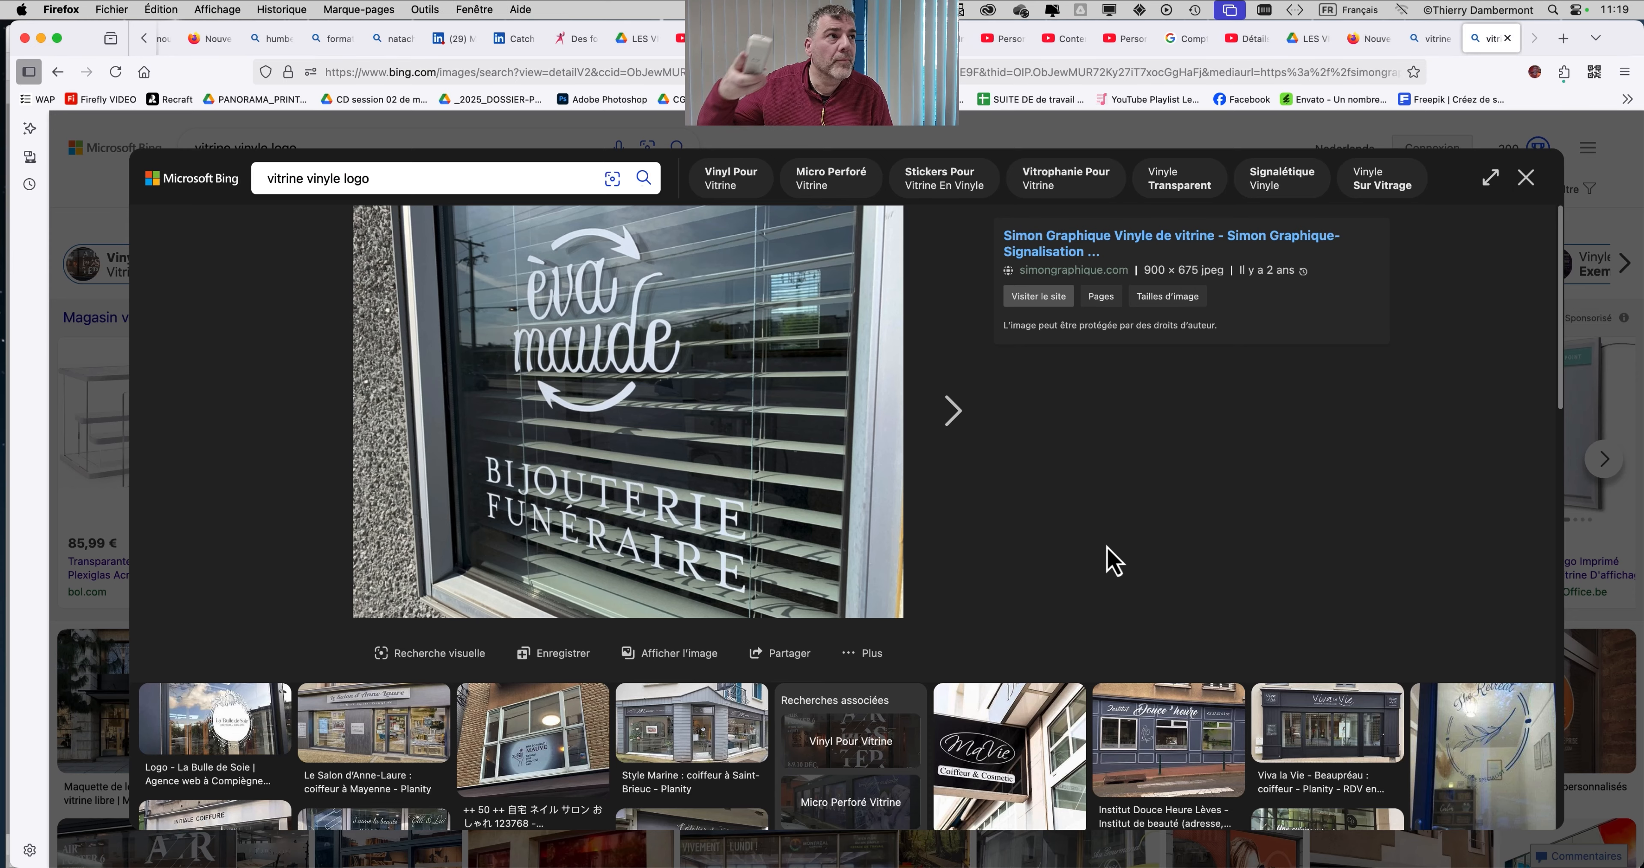
click(678, 653)
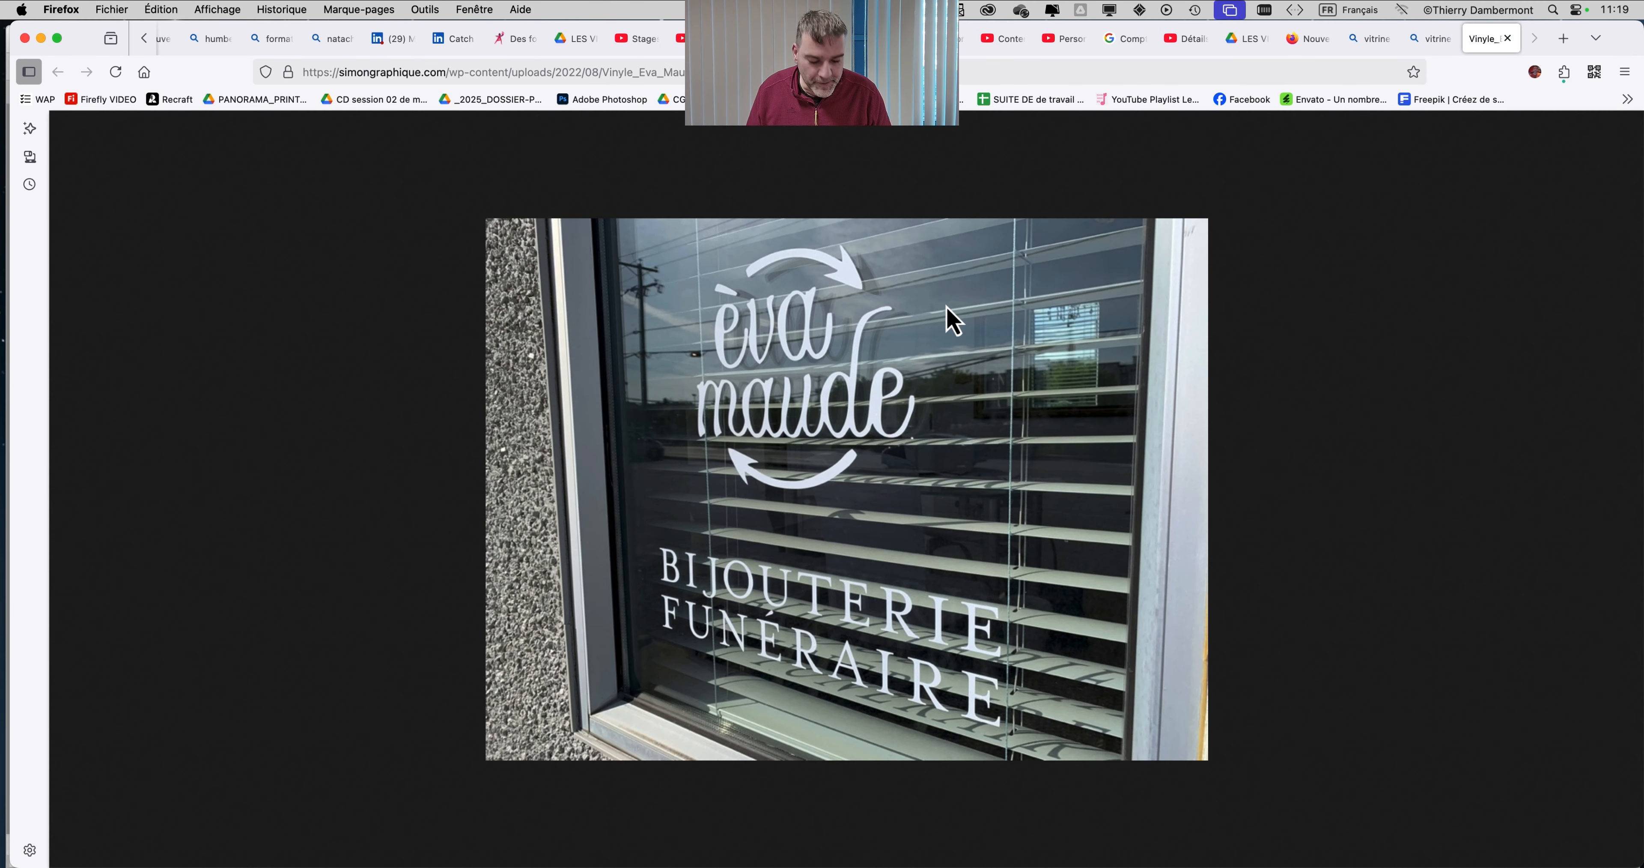
key(super+plus)
key(super+plus)
key(super+plus)
key(super+plus)
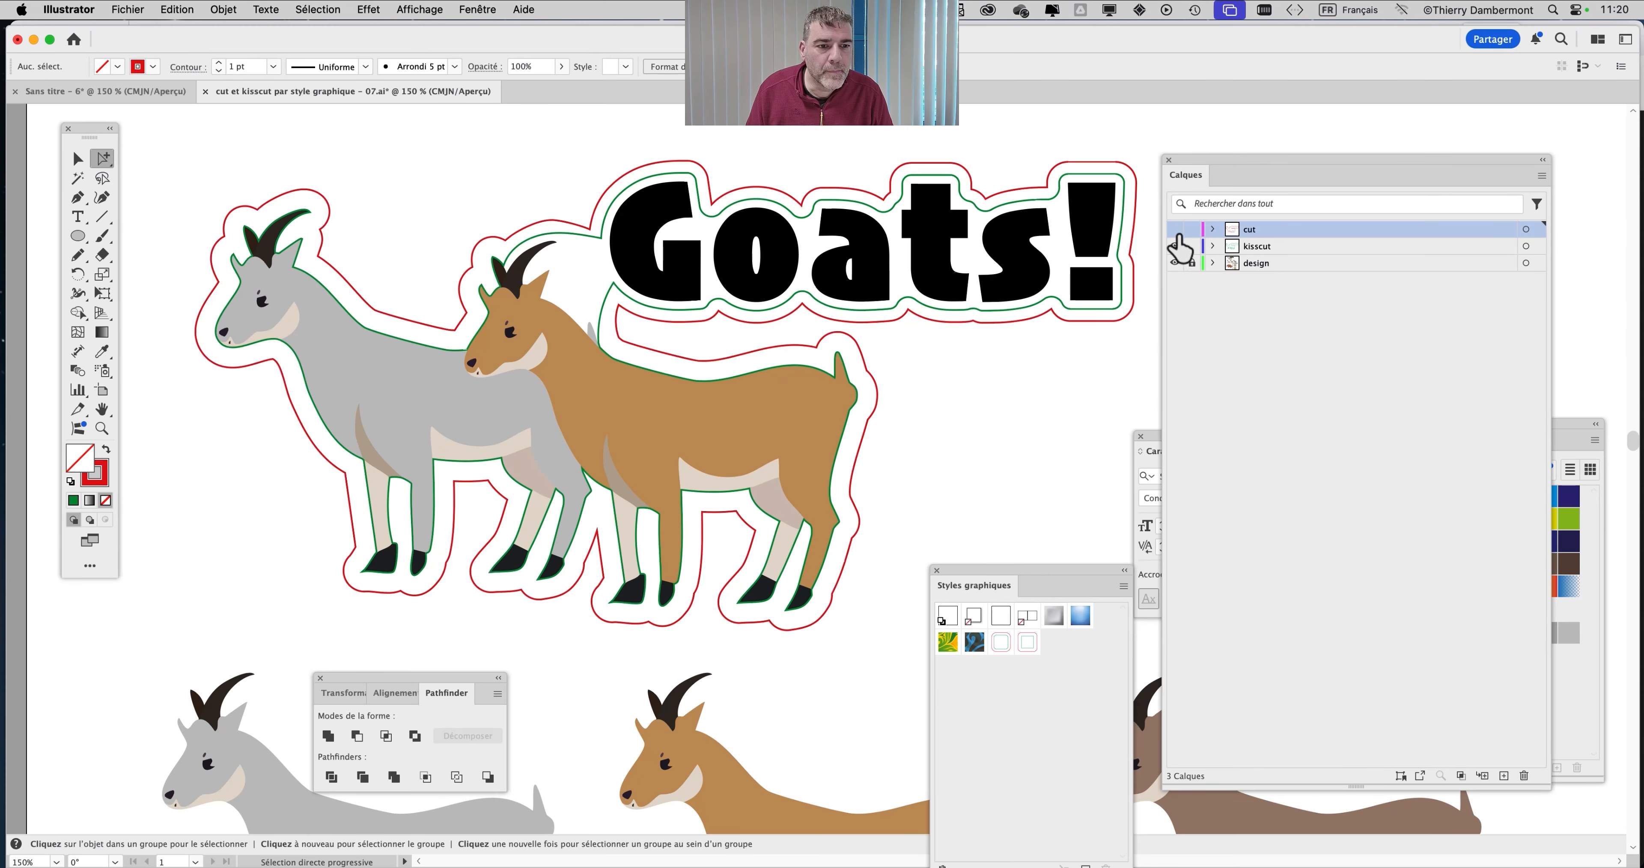
Hide the kisscut and cut layers, add a new layer directly above design, and move the layers panel aside
drag(1175, 246, 1174, 229)
click(1334, 285)
click(1333, 269)
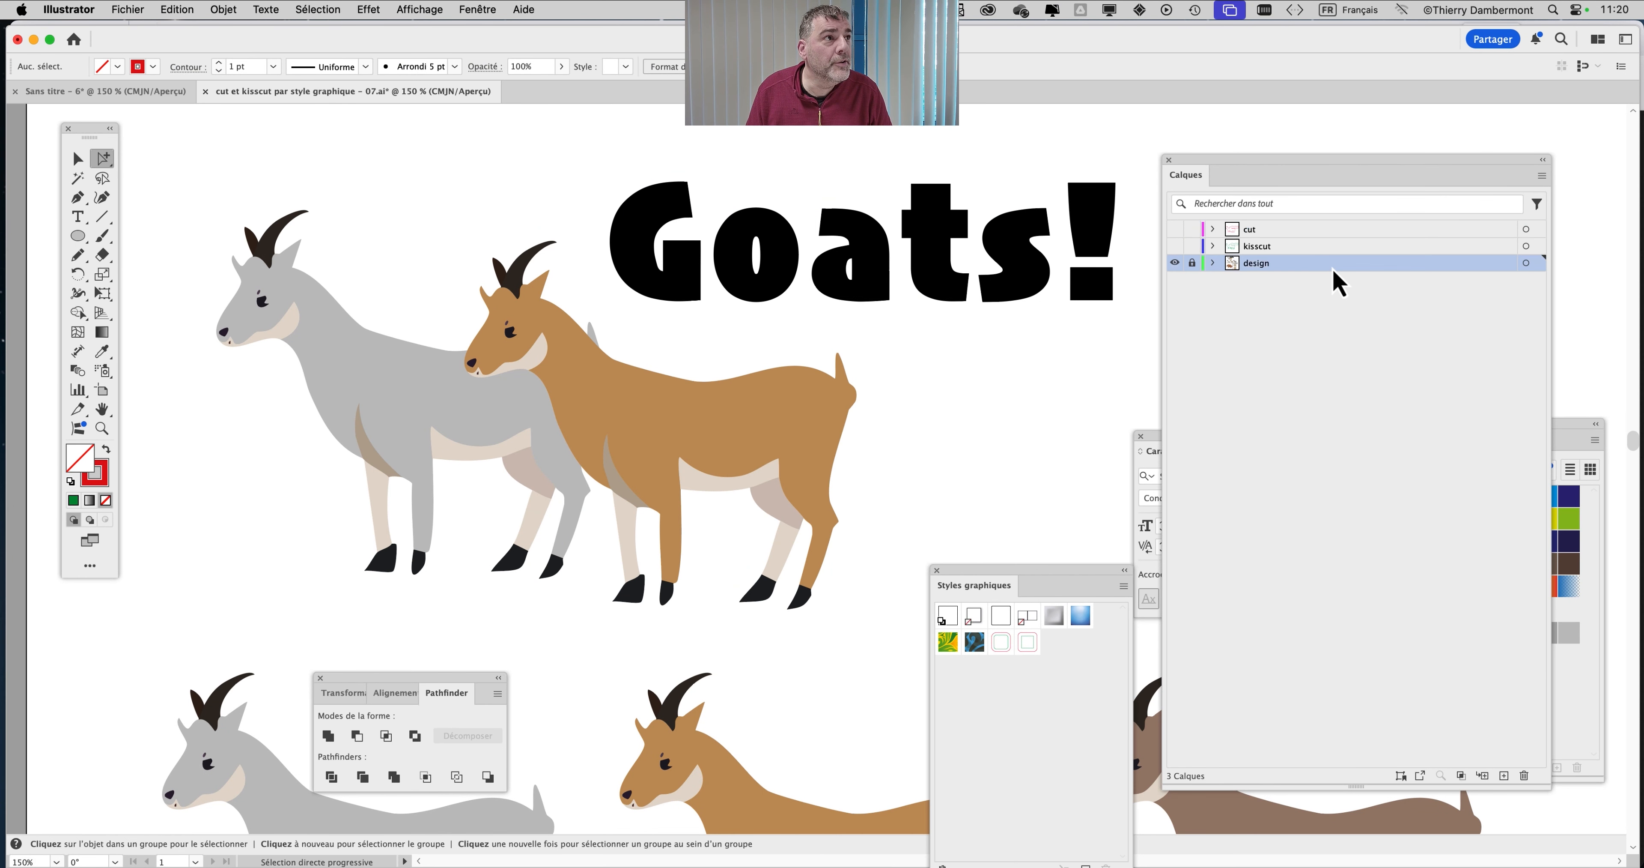
click(1504, 775)
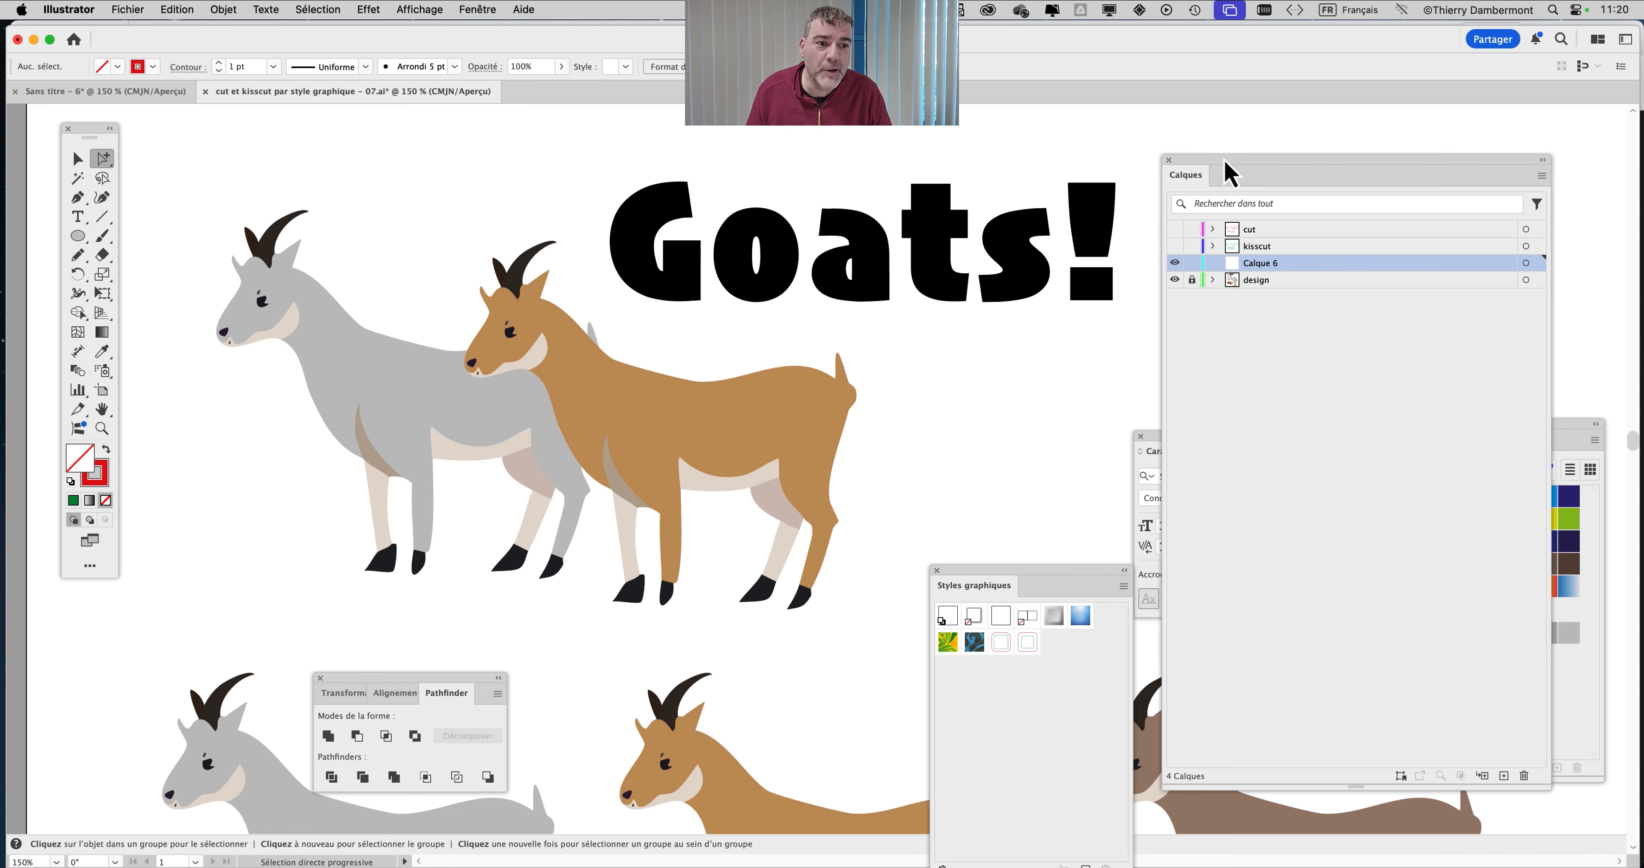
drag(1230, 172, 1356, 175)
With the Pen tool, start a red contour above the Goats! lettering and round it around the exclamation mark's side
scroll(891, 367, left, 3)
alt+scroll(345, 303, up, 5)
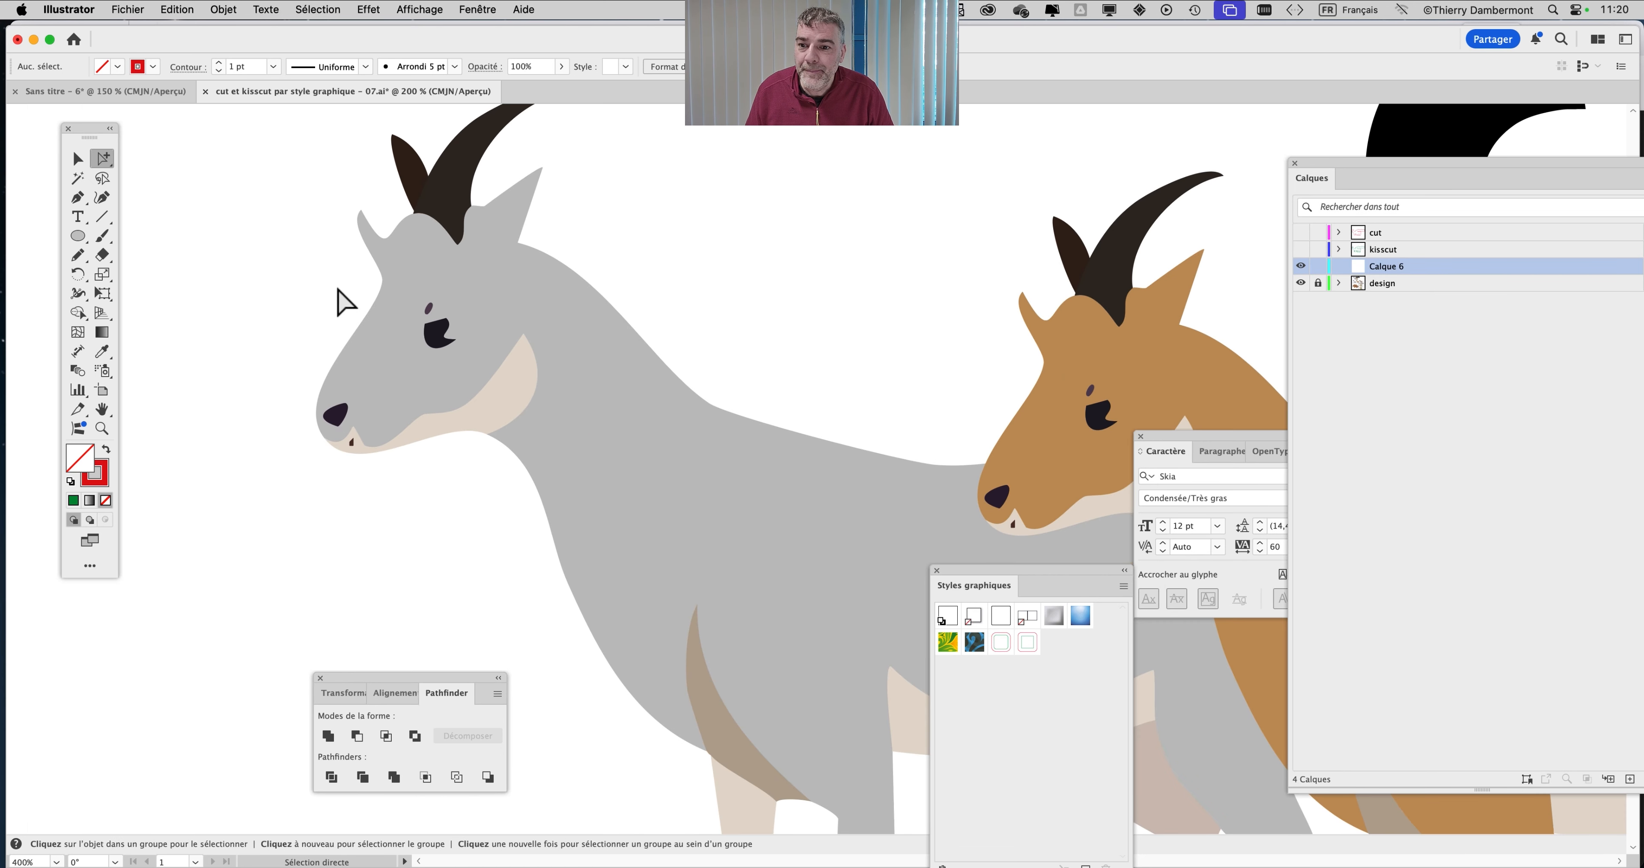
click(77, 197)
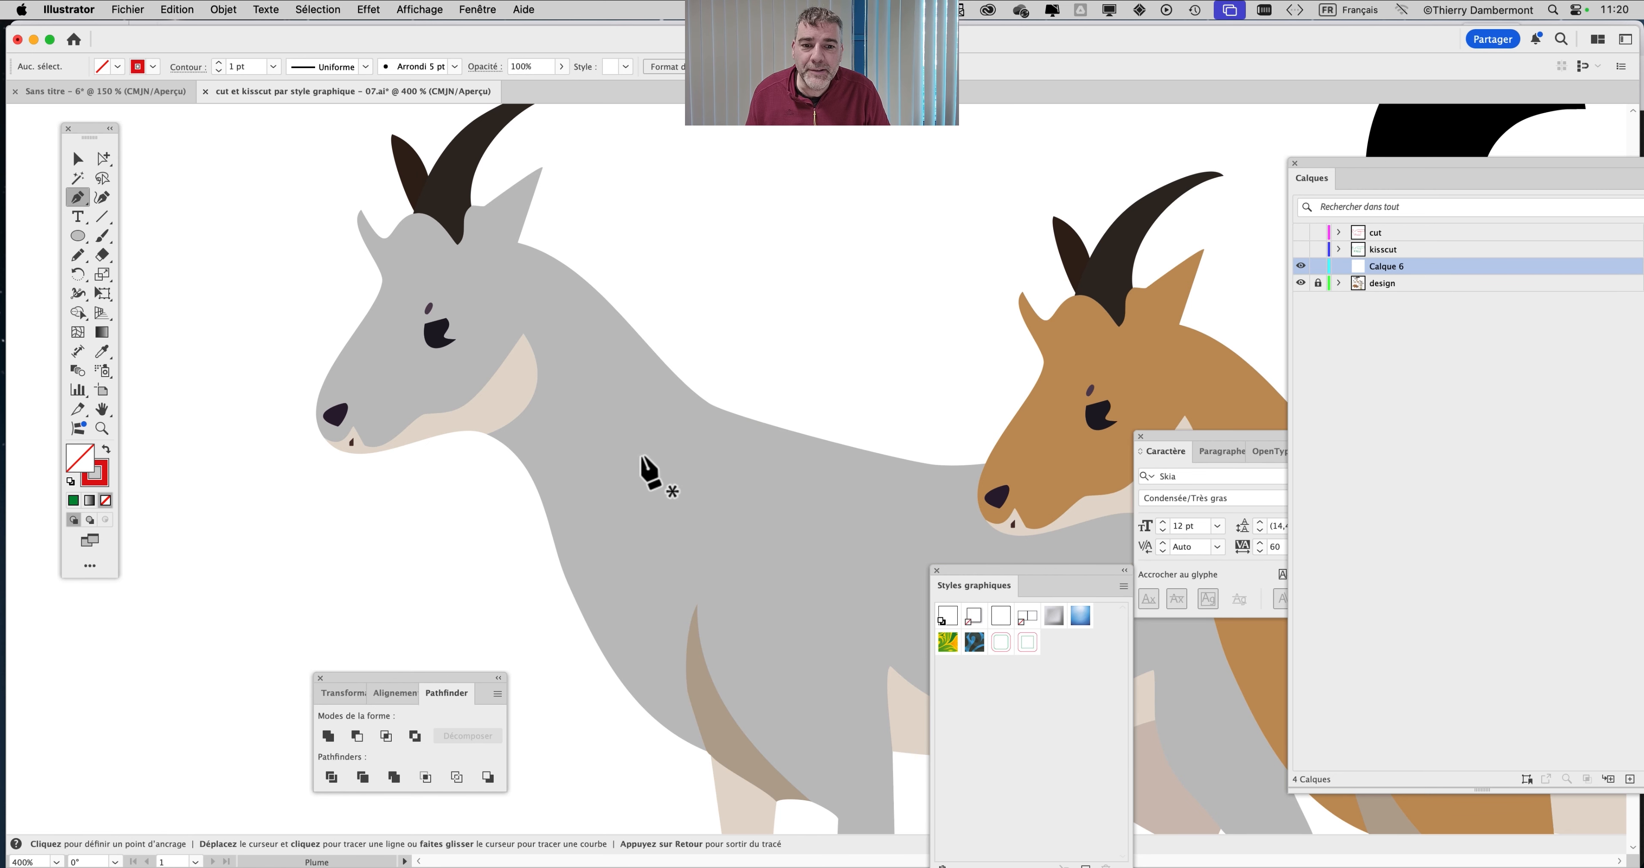
alt+scroll(648, 478, down, 4)
alt+scroll(646, 485, down, 3)
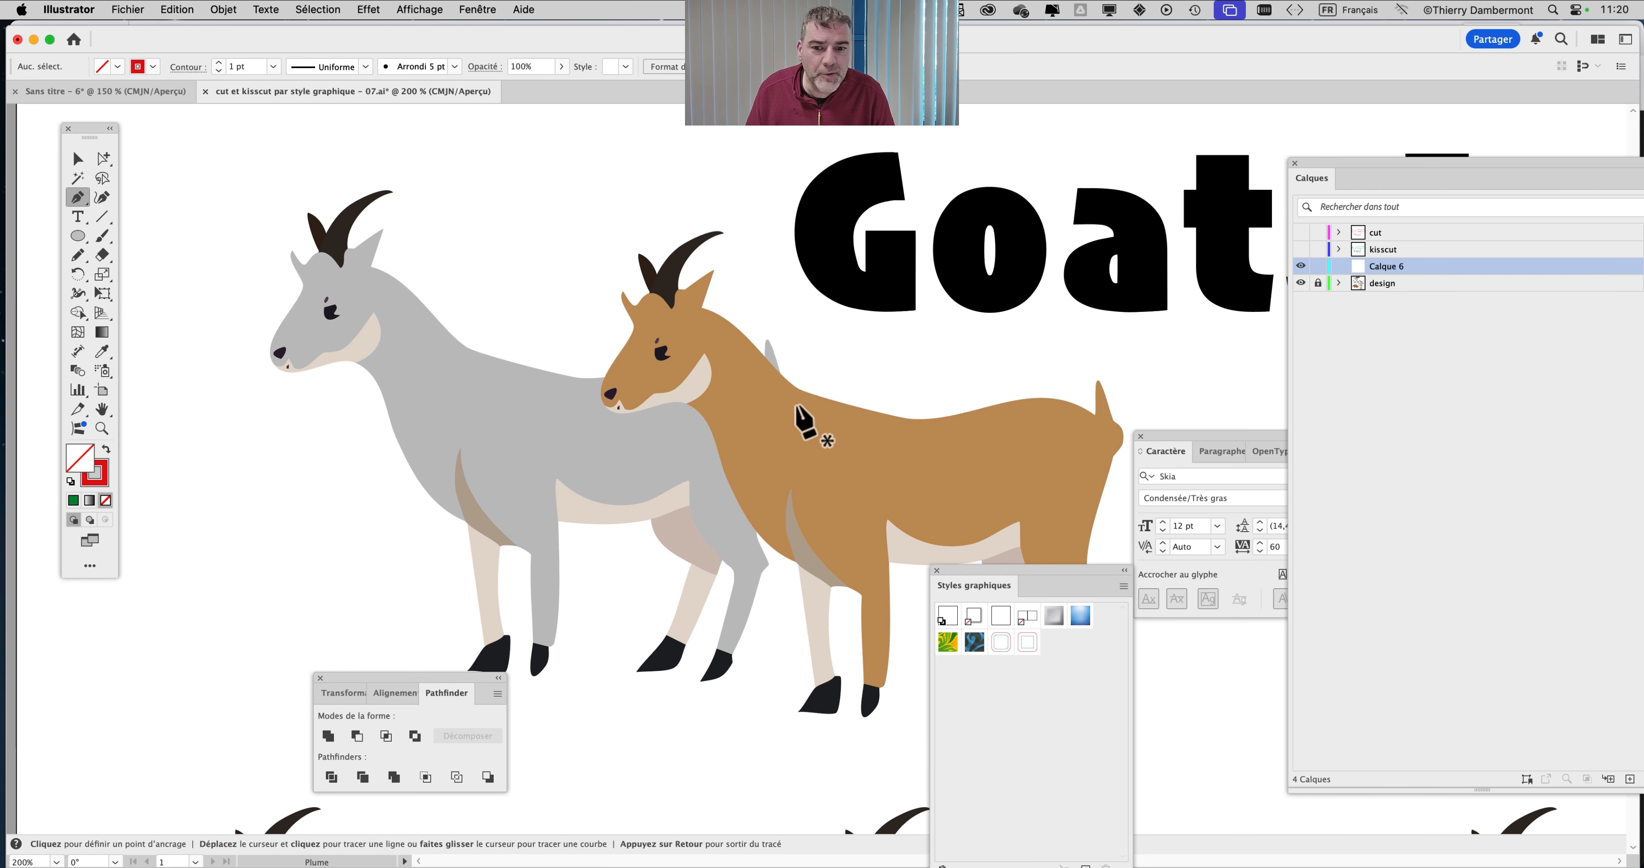
key(alt)
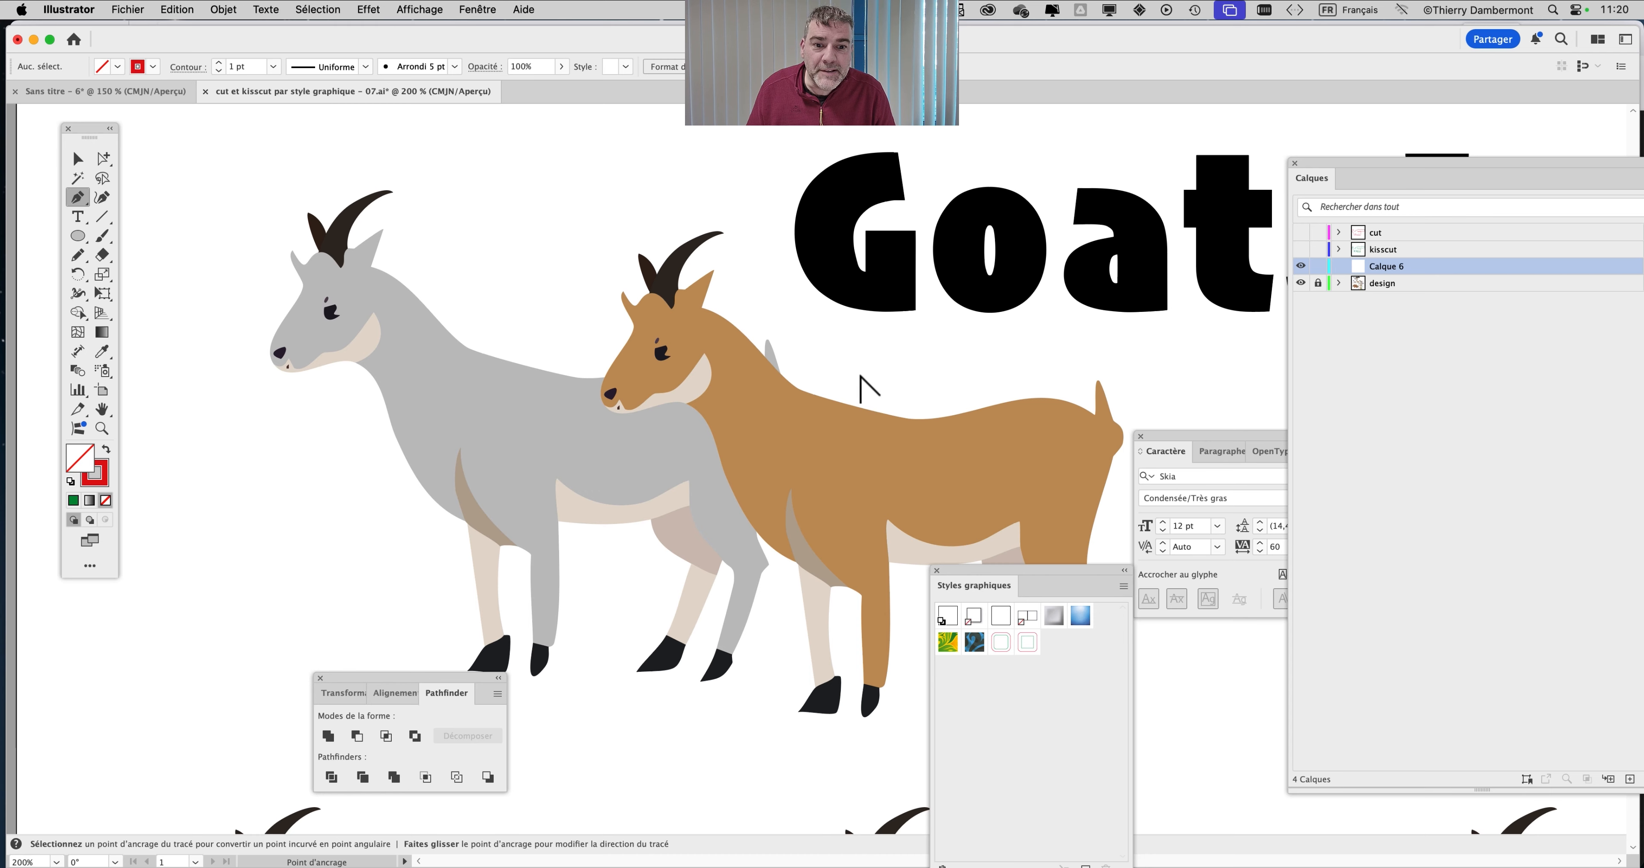
scroll(859, 376, down, 1)
scroll(844, 209, down, 1)
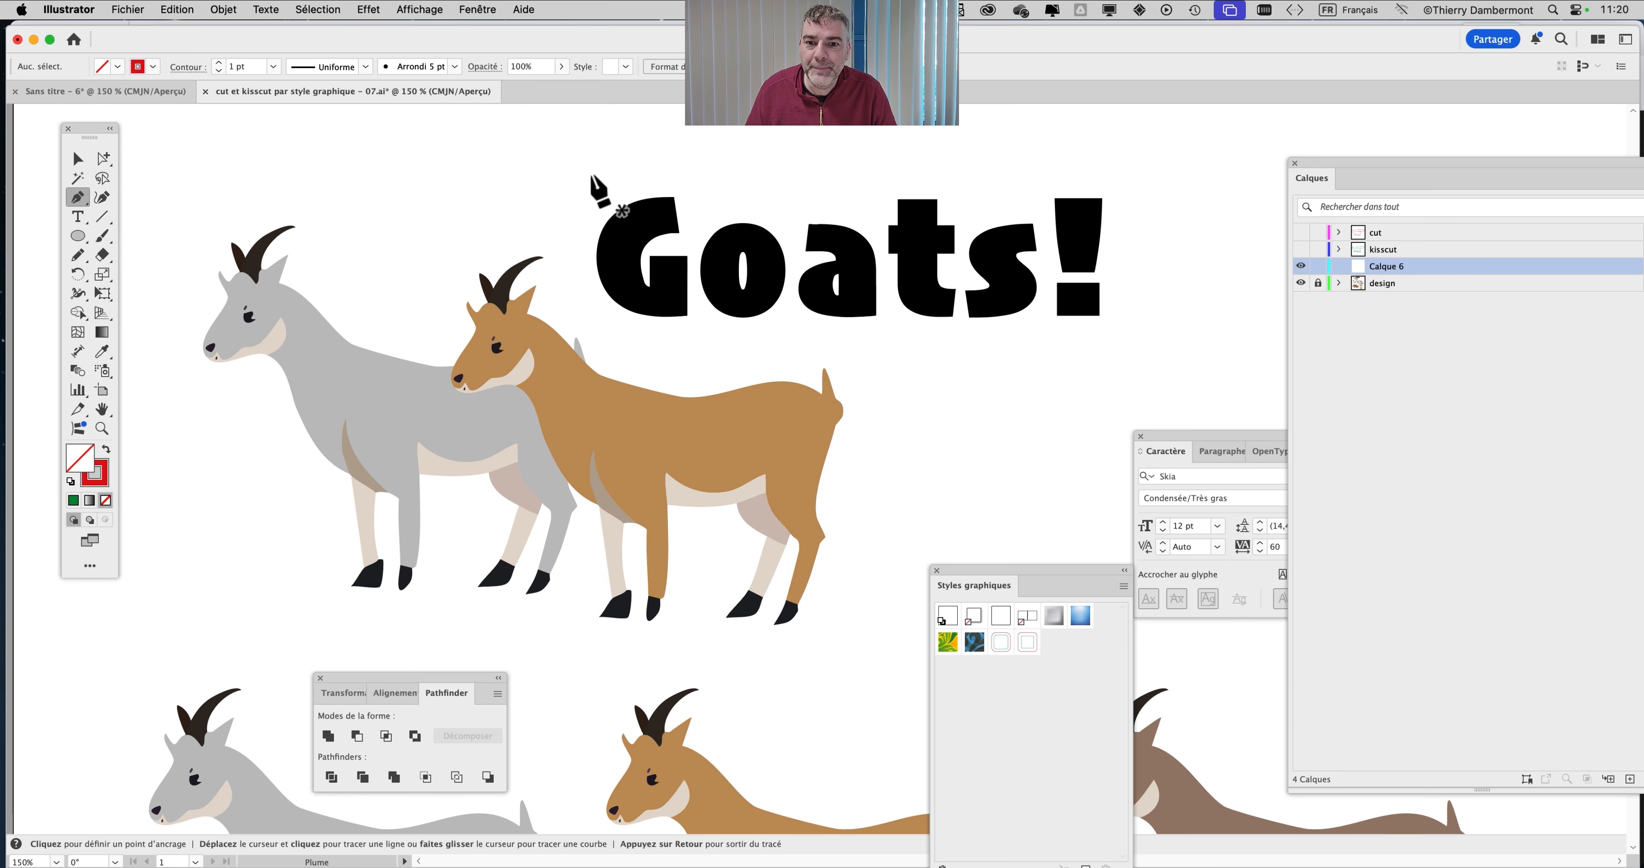
click(604, 177)
click(1102, 177)
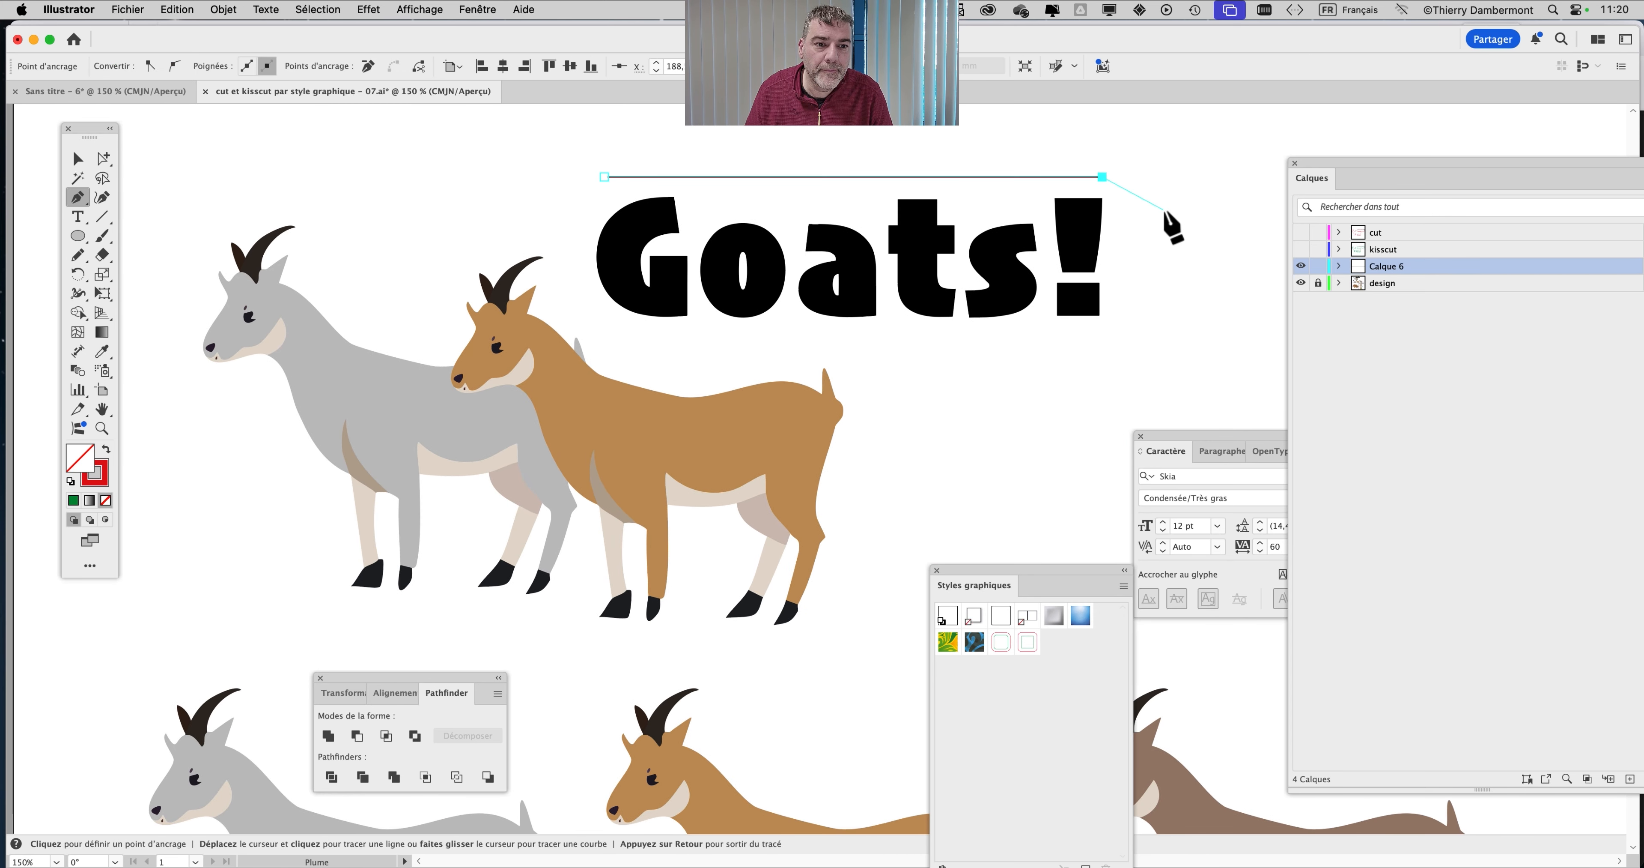
drag(1164, 211, 1164, 251)
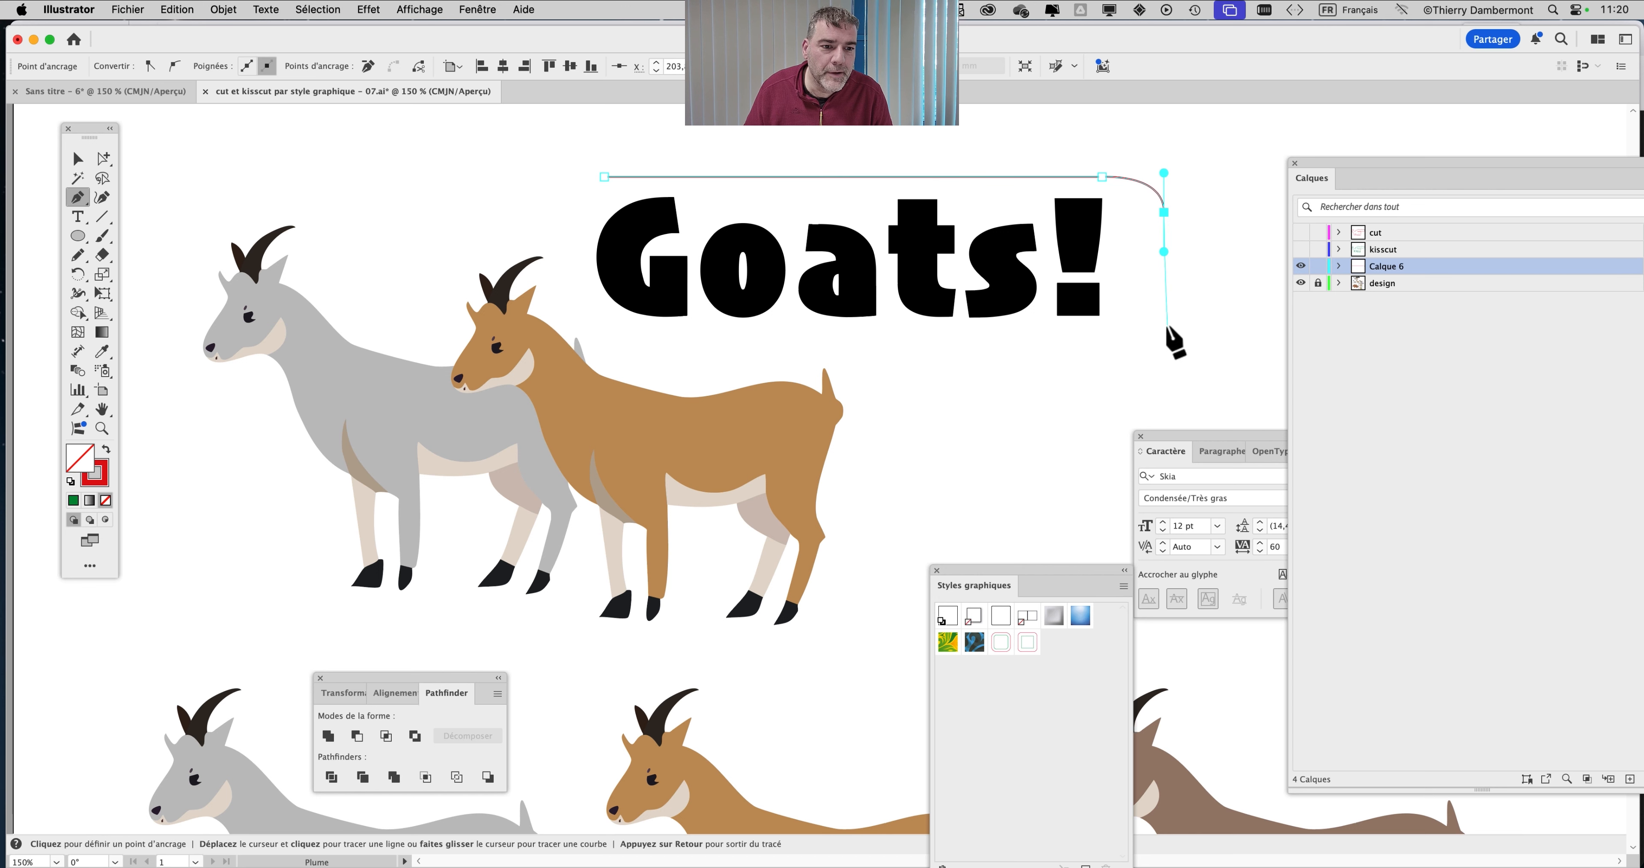
mouse_move(1165, 313)
mouse_down()
mouse_move(1165, 340)
mouse_move(1071, 357)
mouse_up()
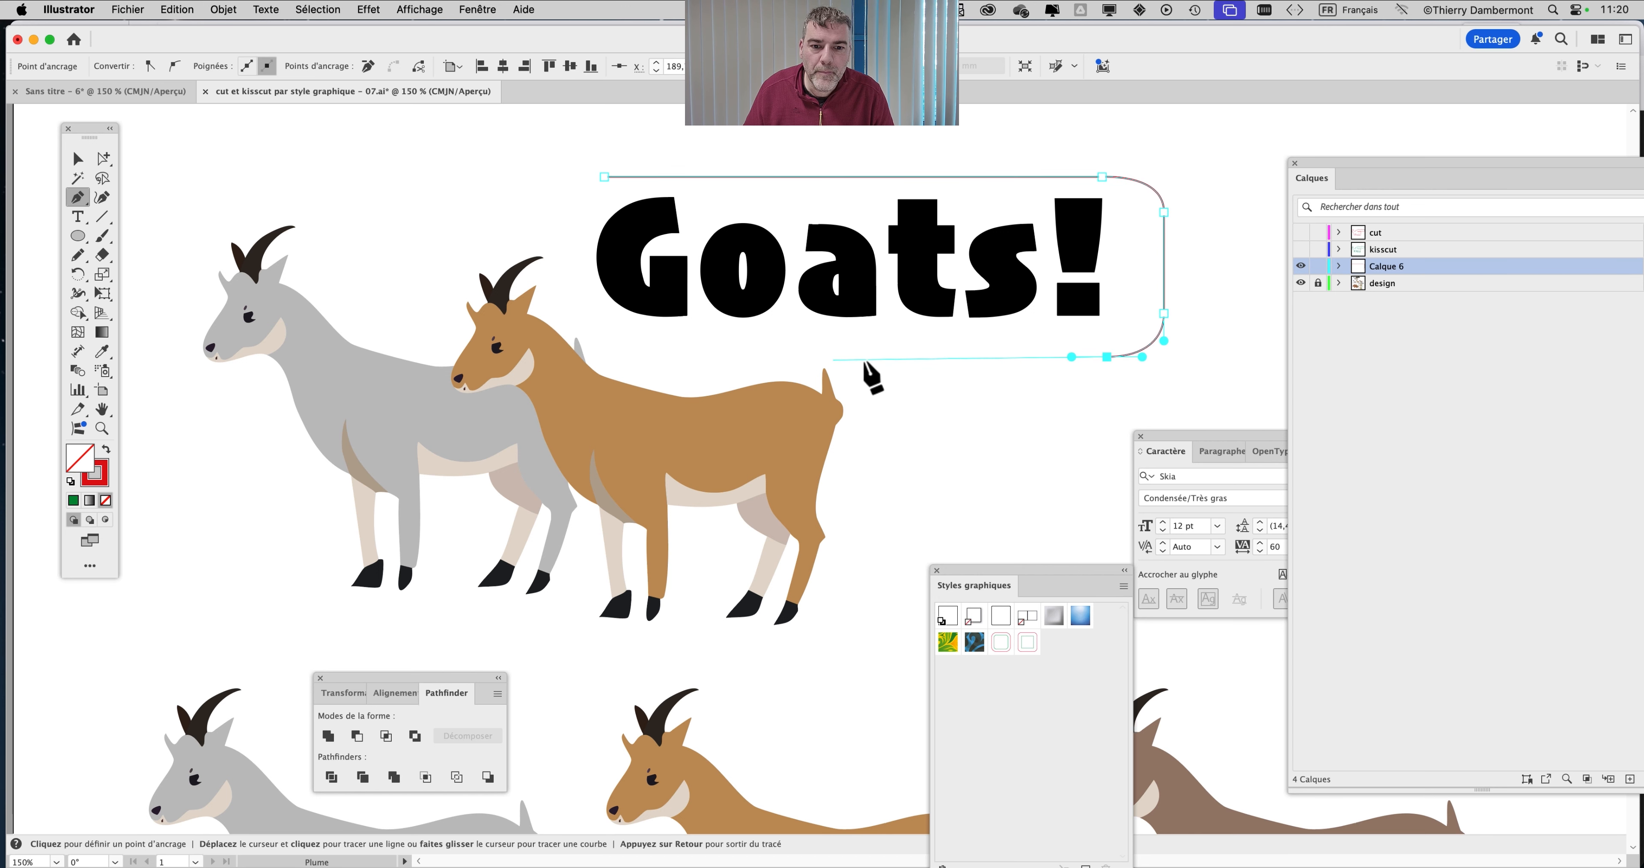
Extend the contour under the lettering, down behind the brown goat, below the hooves with rounded corners, and up toward the grey goat's chin
click(850, 357)
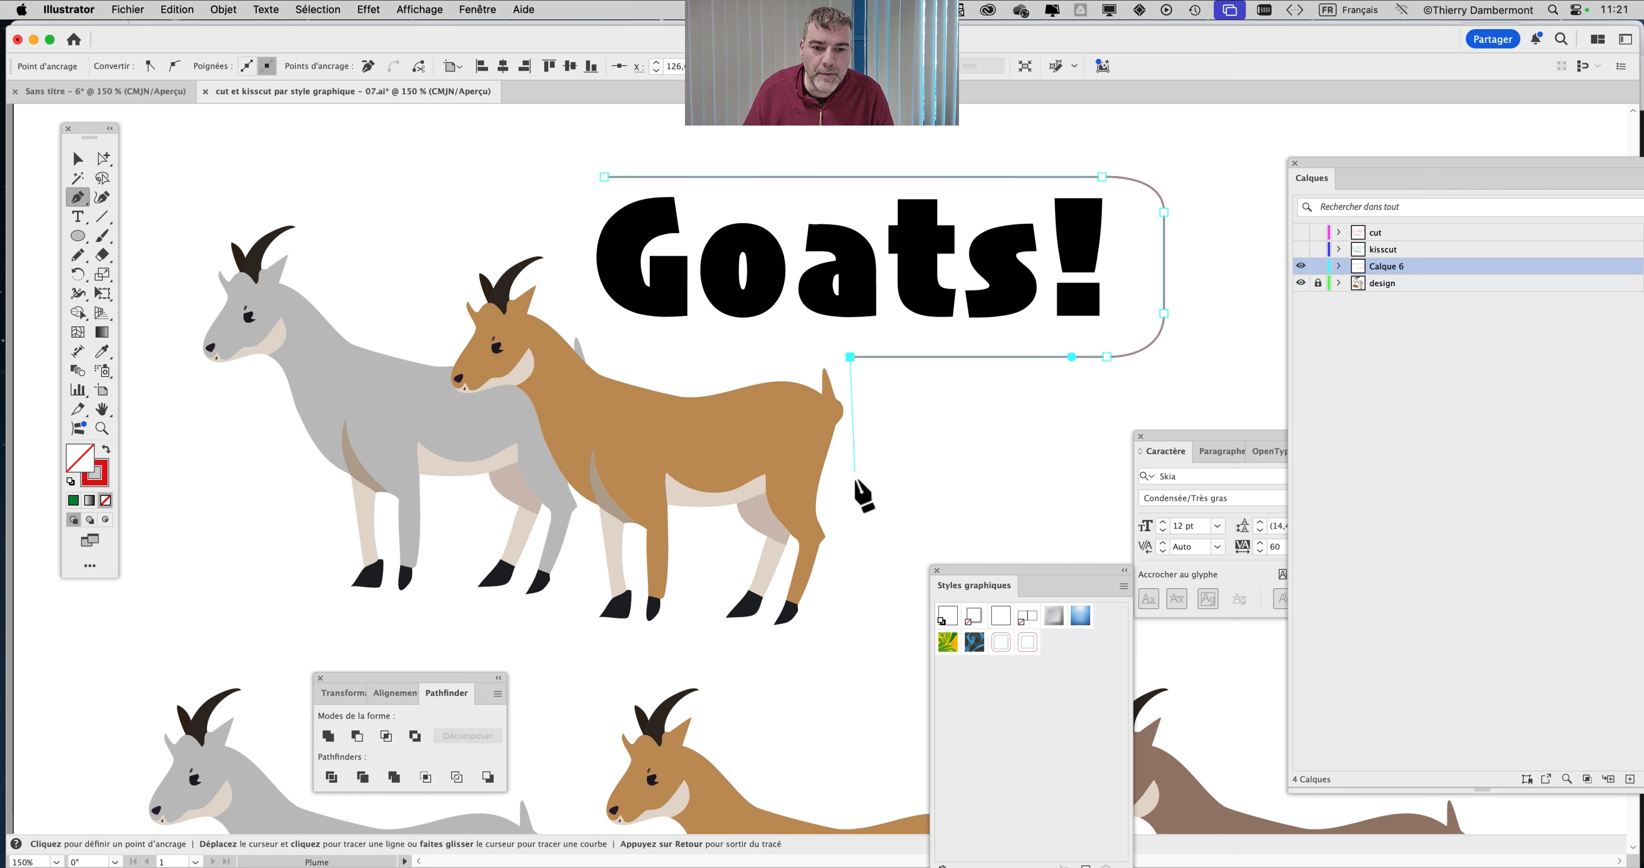
click(850, 595)
drag(794, 650, 727, 650)
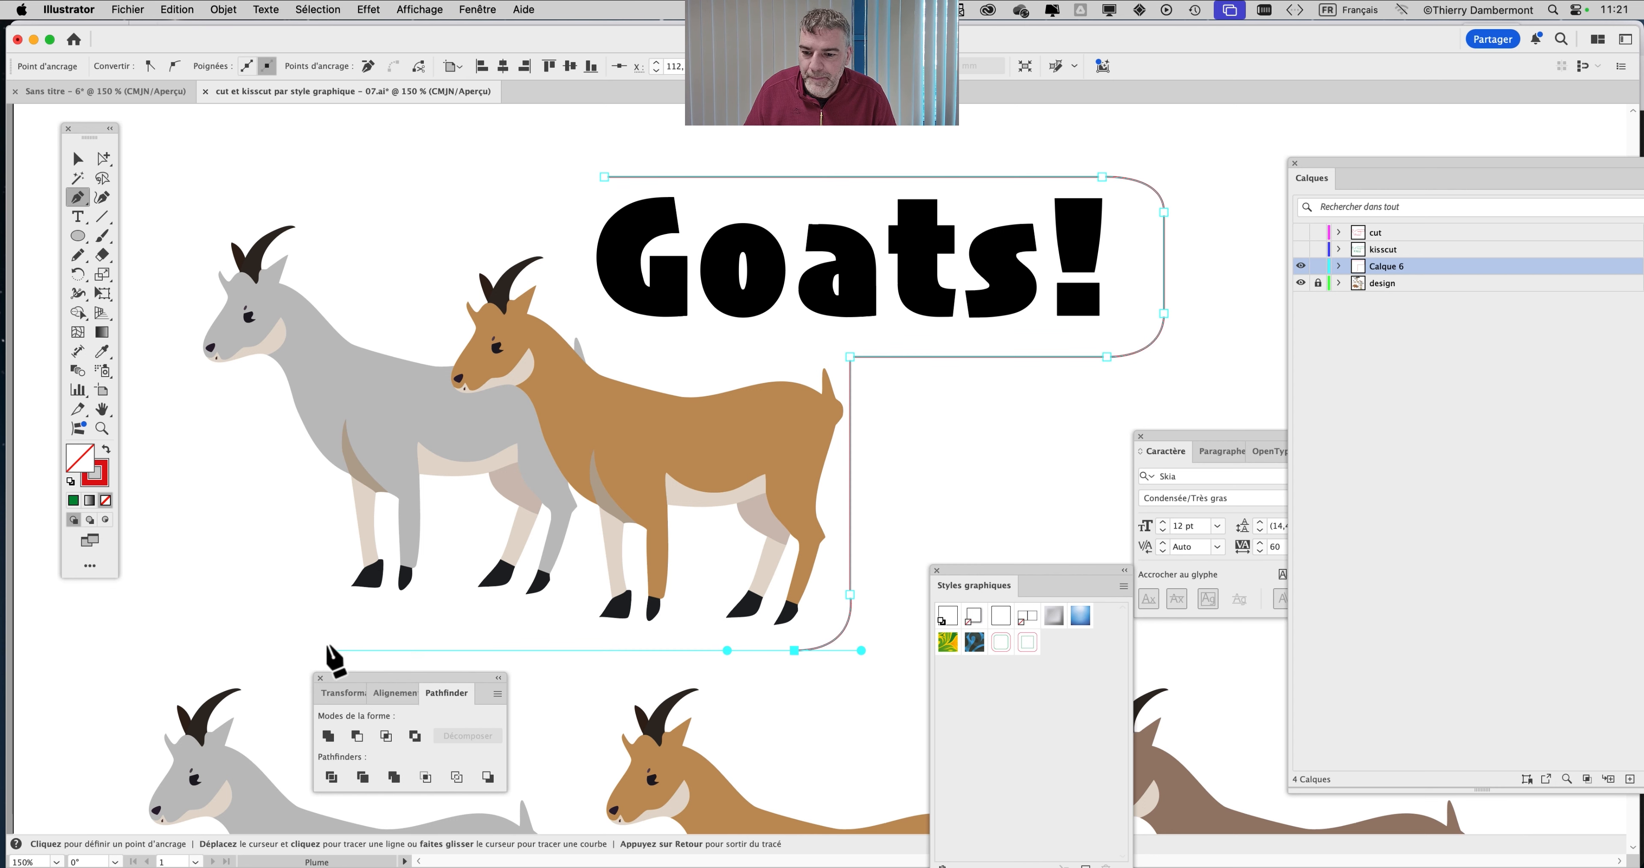
click(301, 650)
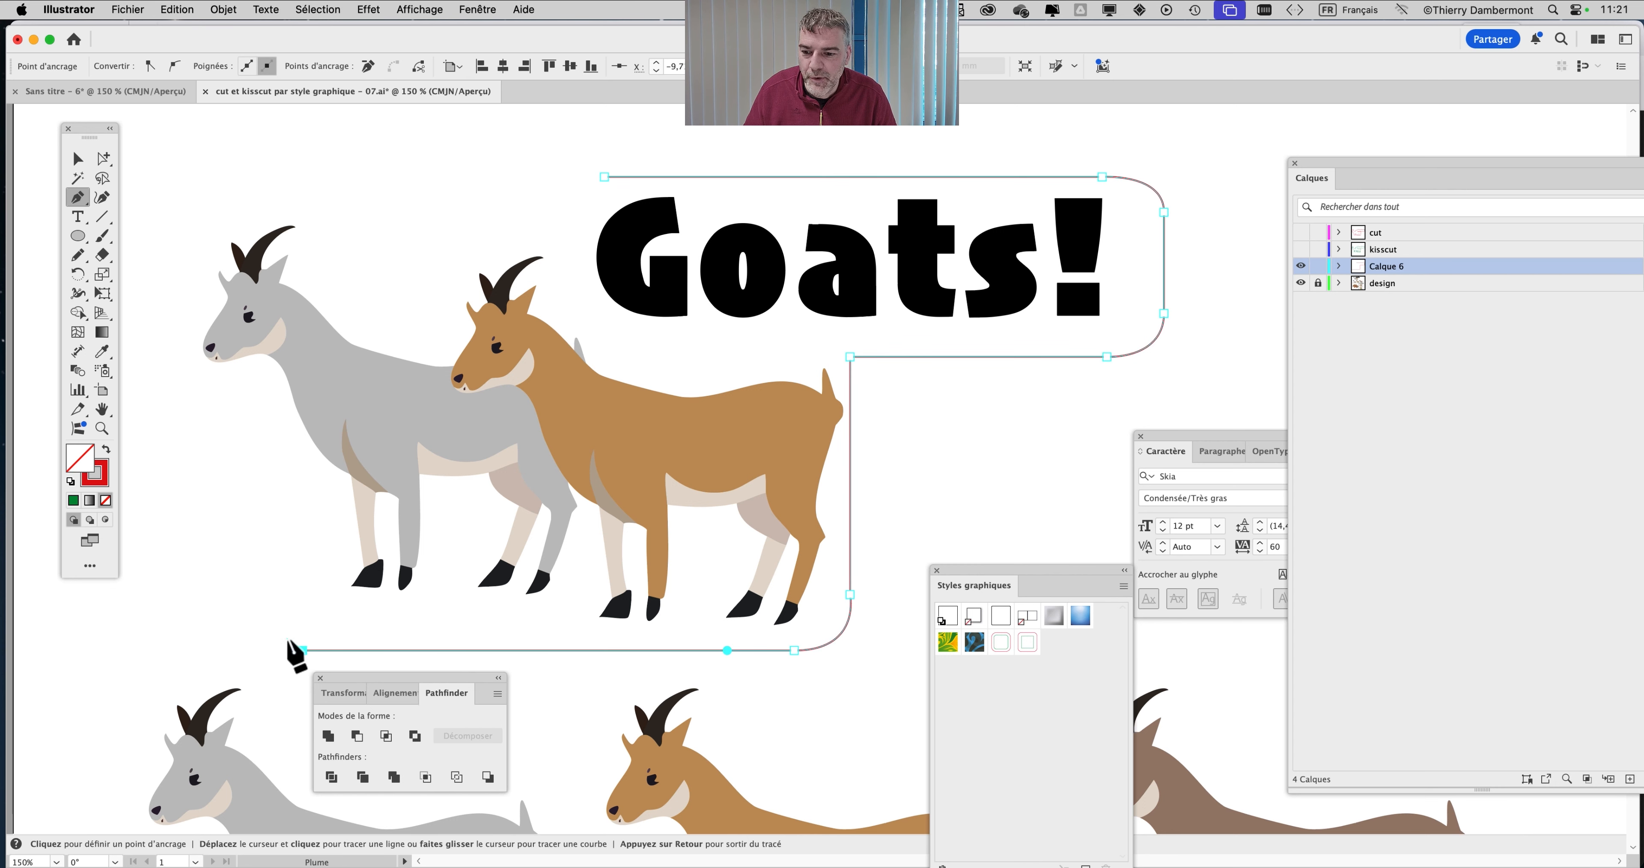
drag(301, 649, 286, 650)
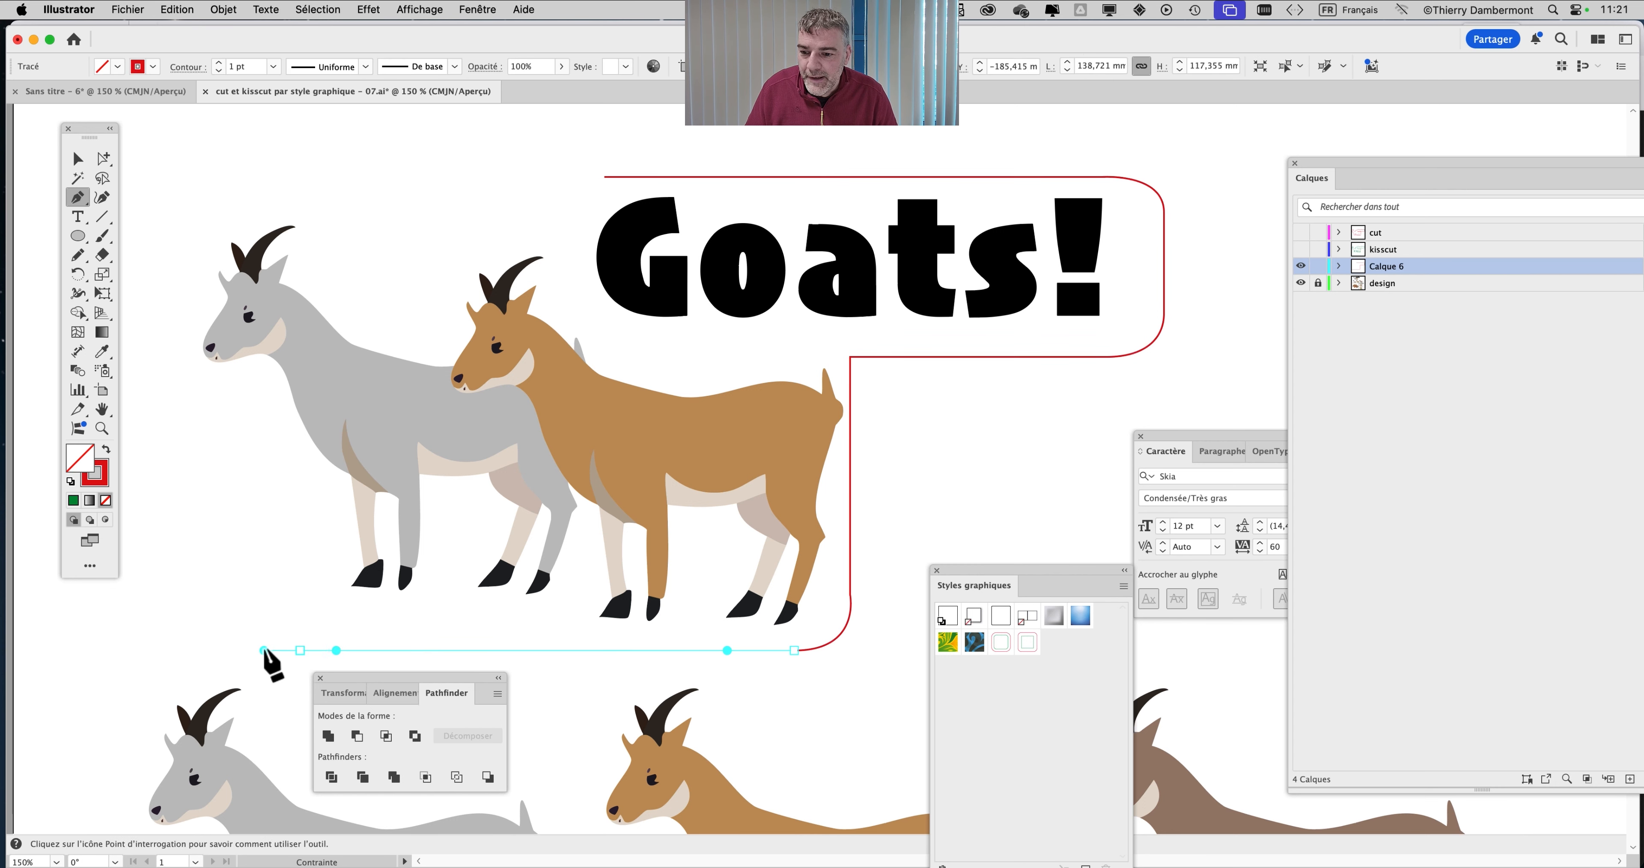
click(263, 650)
drag(239, 588, 239, 541)
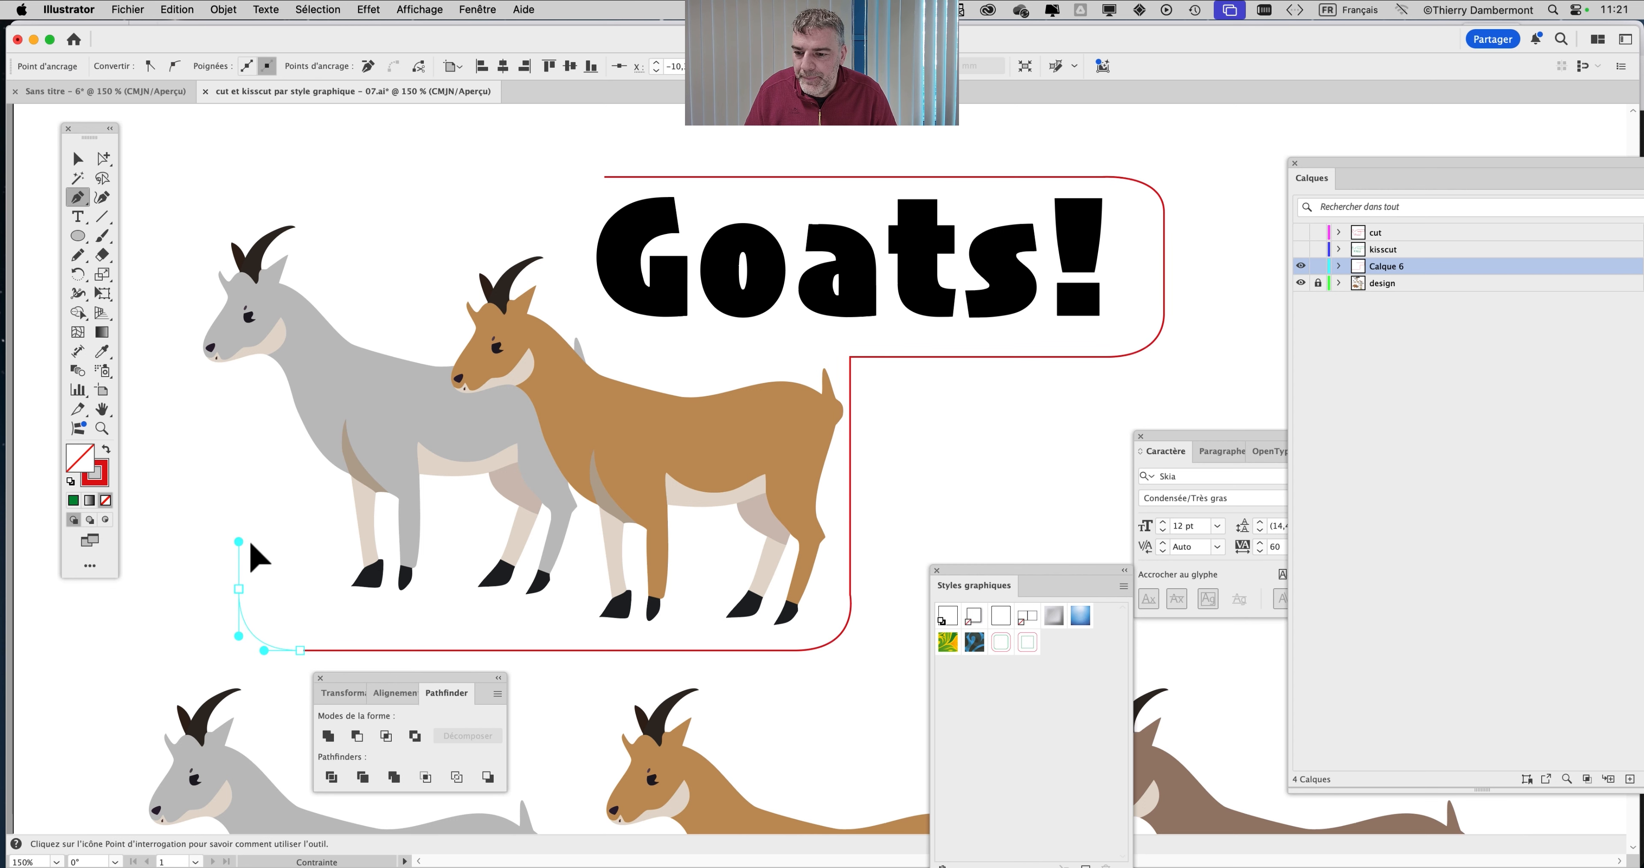
click(240, 379)
Raise the contour's end anchor closer to the grey goat's chin and trace around its muzzle up to the forehead
scroll(434, 391, left, 5)
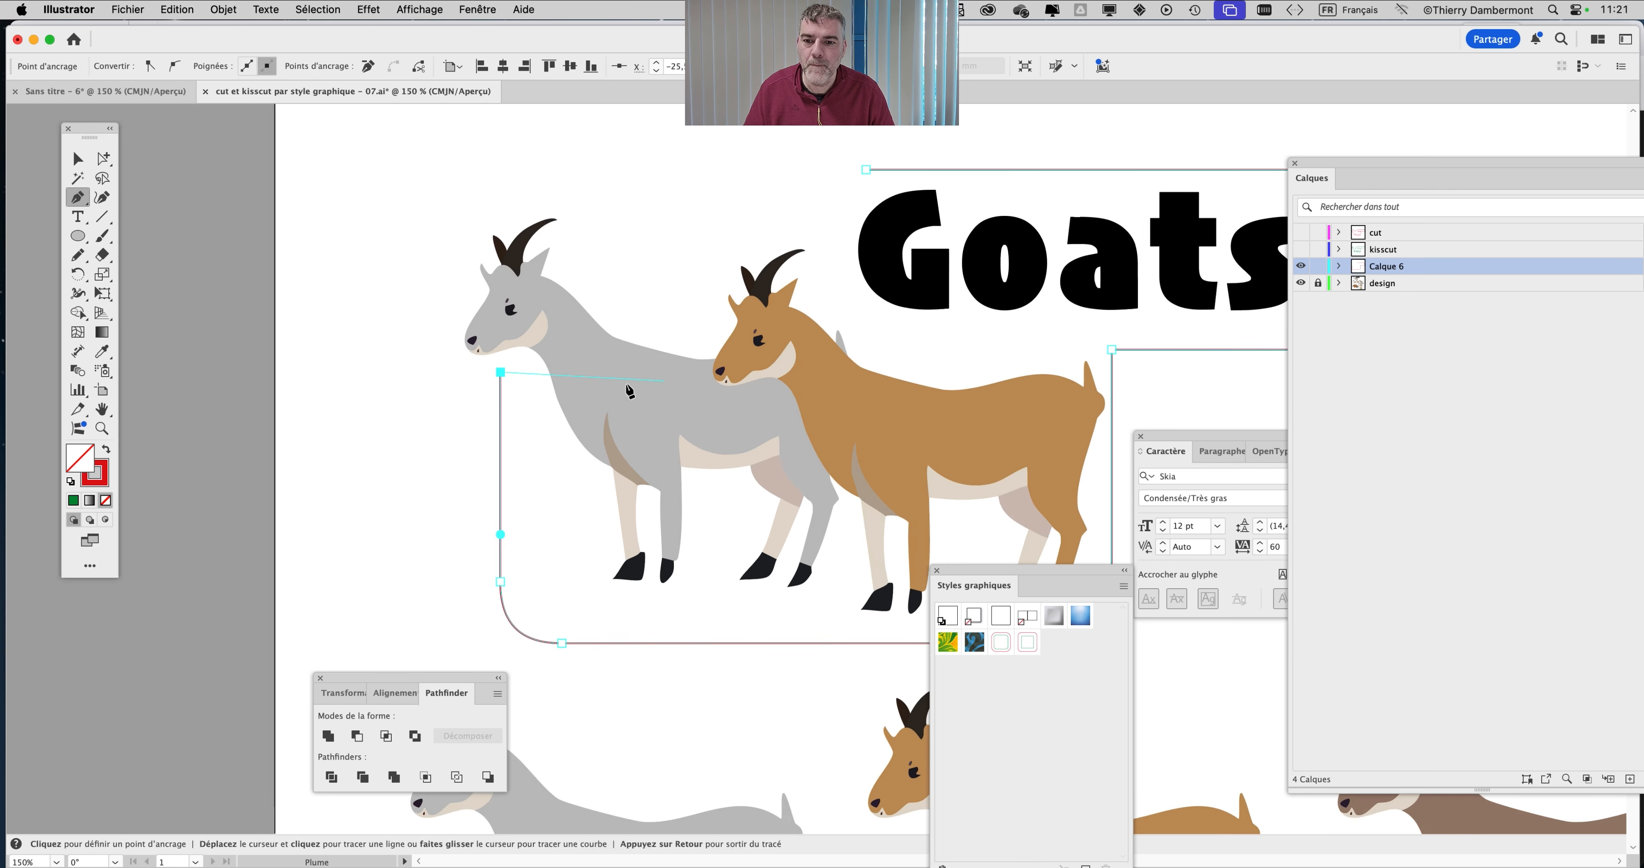
scroll(433, 315, up, 5)
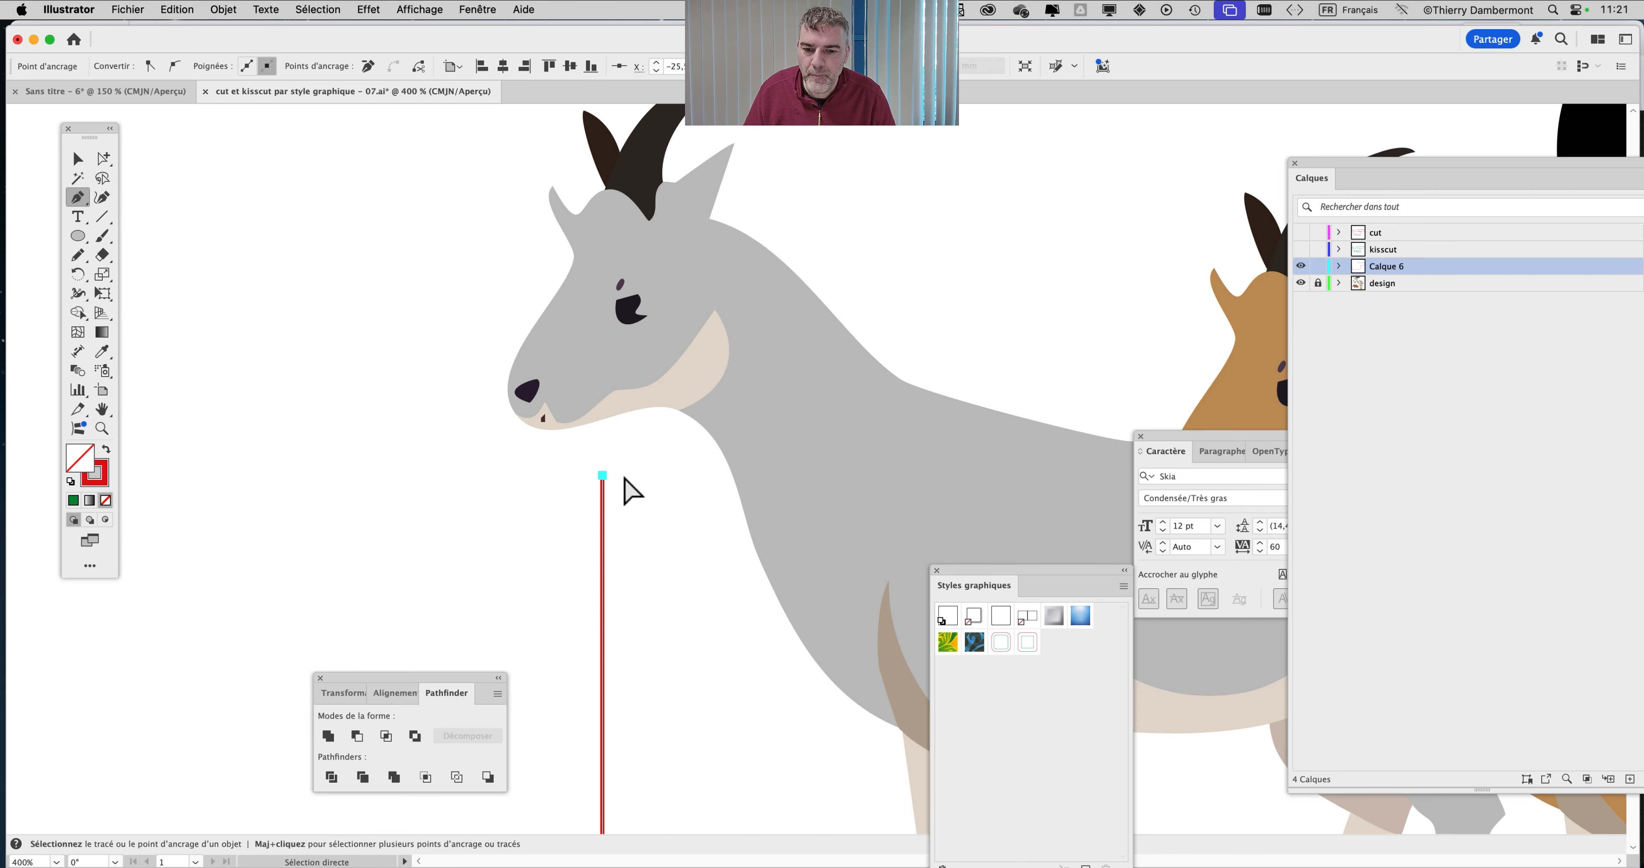
drag(602, 475, 521, 450)
click(602, 441)
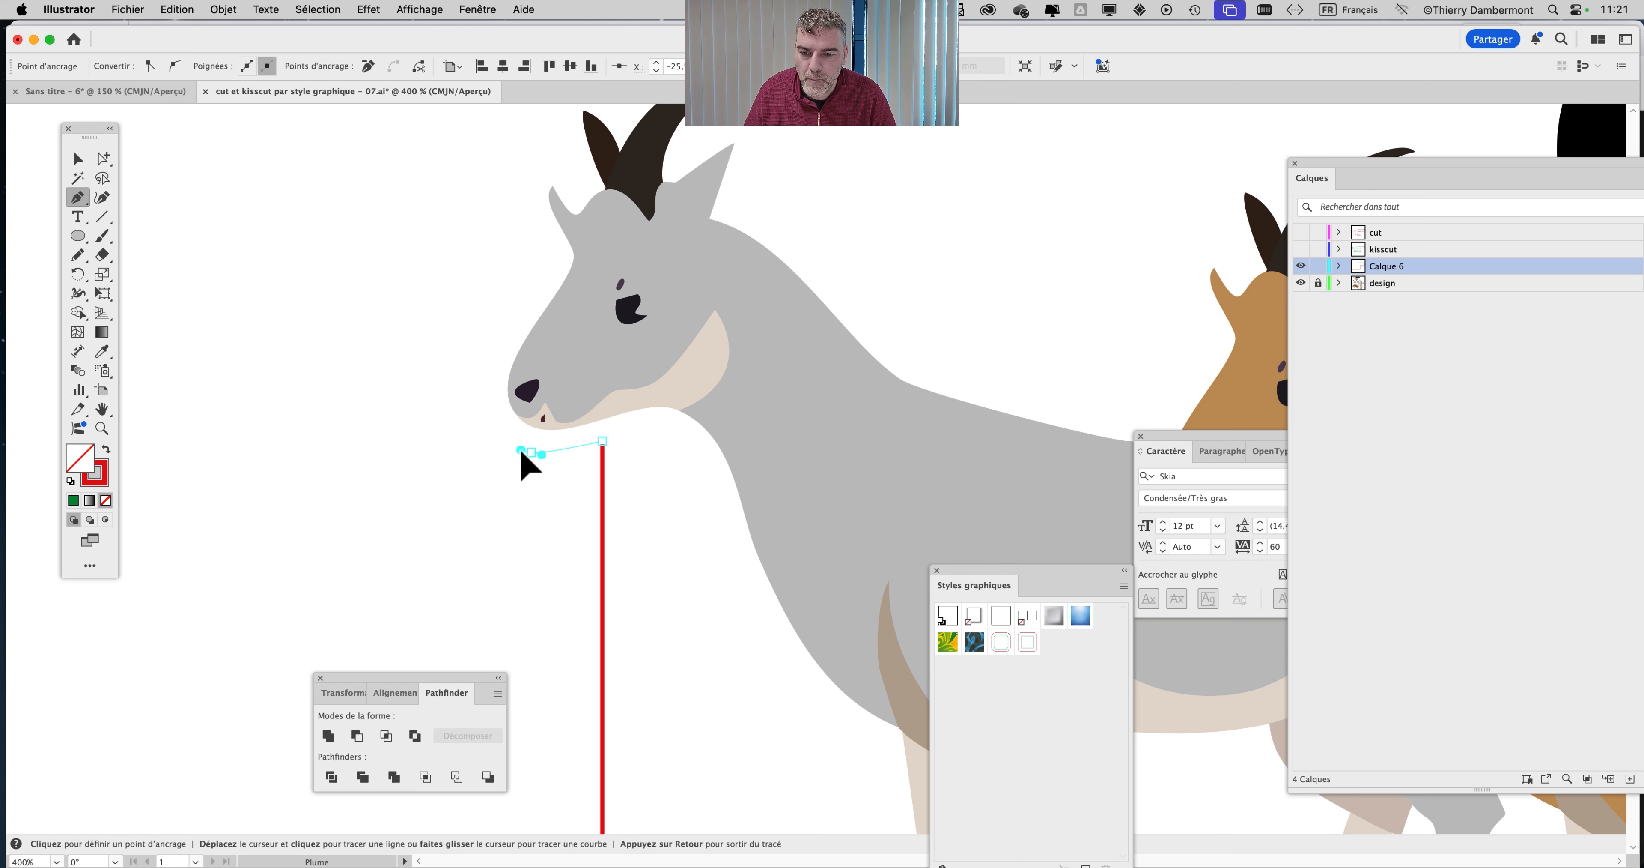
drag(491, 361, 465, 431)
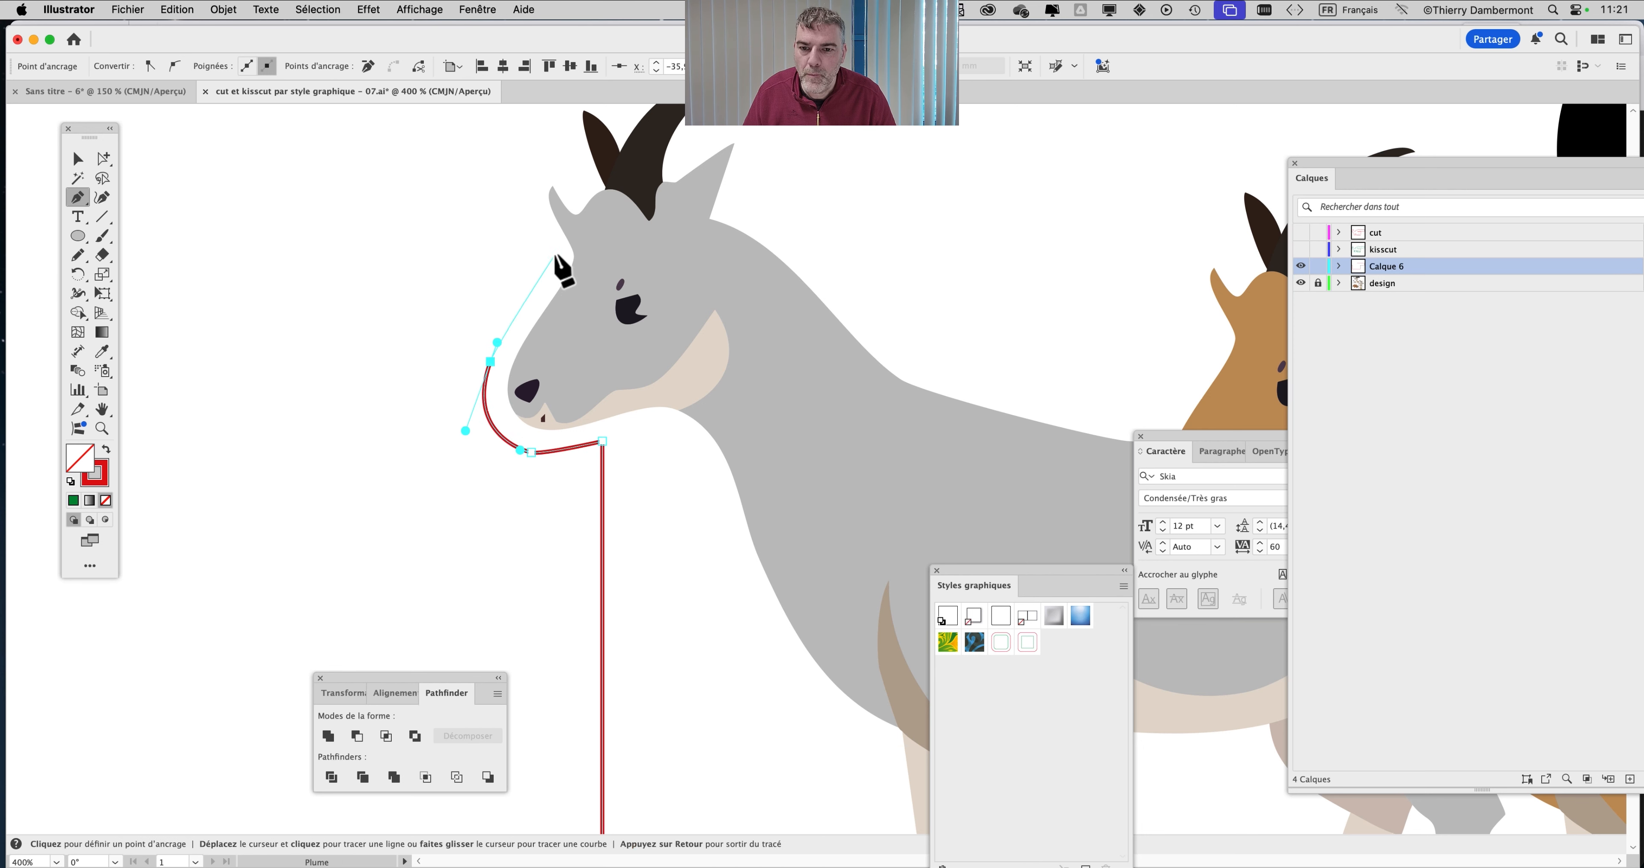
drag(552, 261, 554, 251)
Trace the contour around the grey goat's front ear and up beside the small horn, shifting the anchor between them outward
key(super+plus)
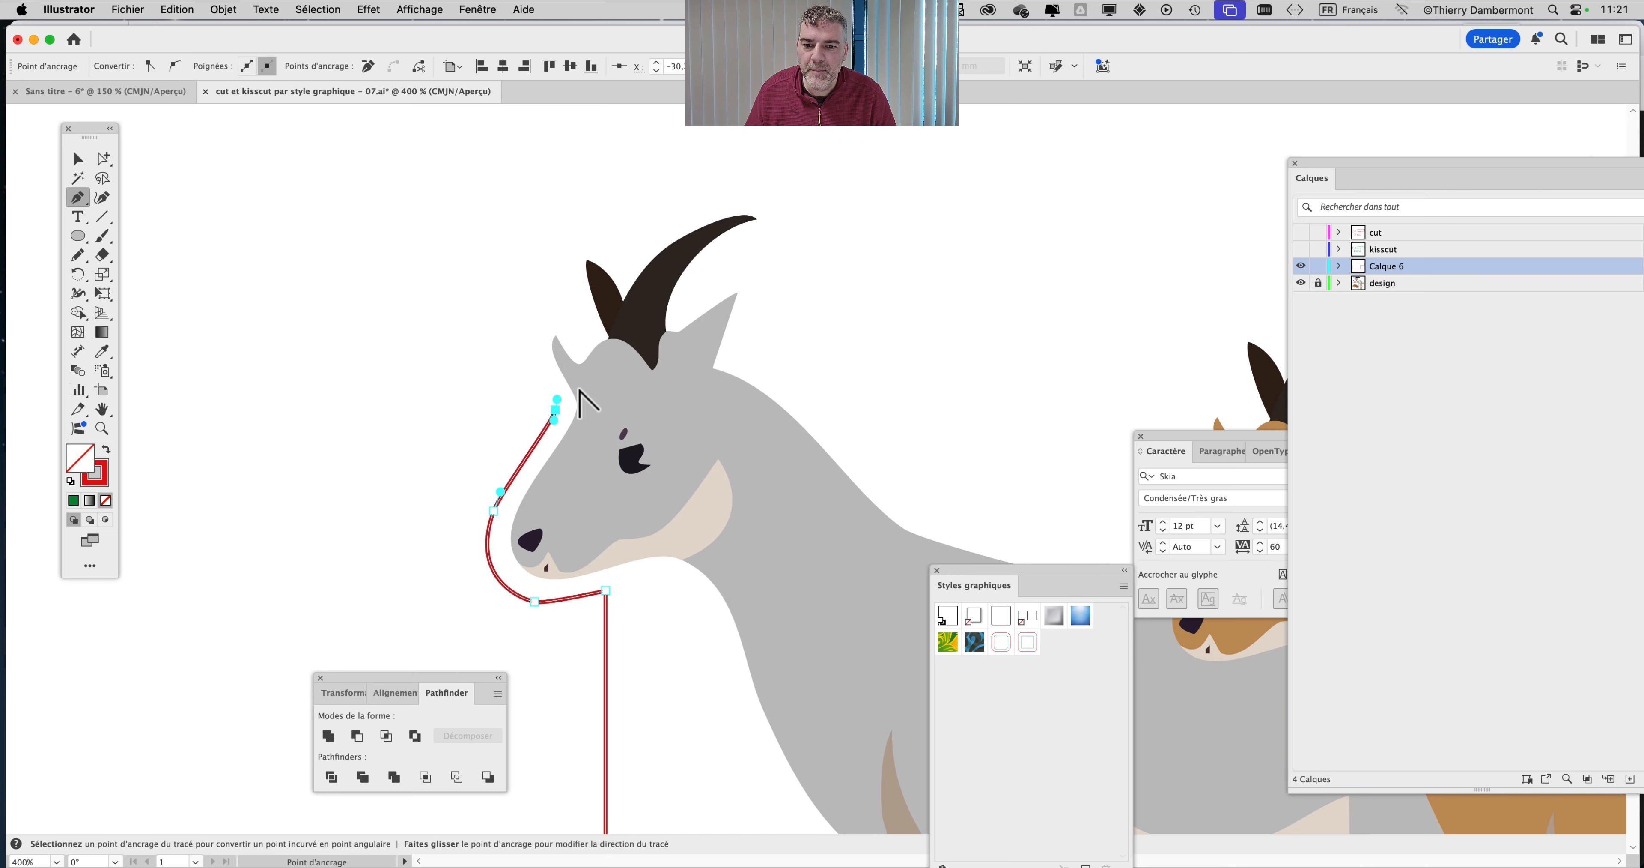
scroll(549, 269, up, 5)
drag(512, 334, 502, 283)
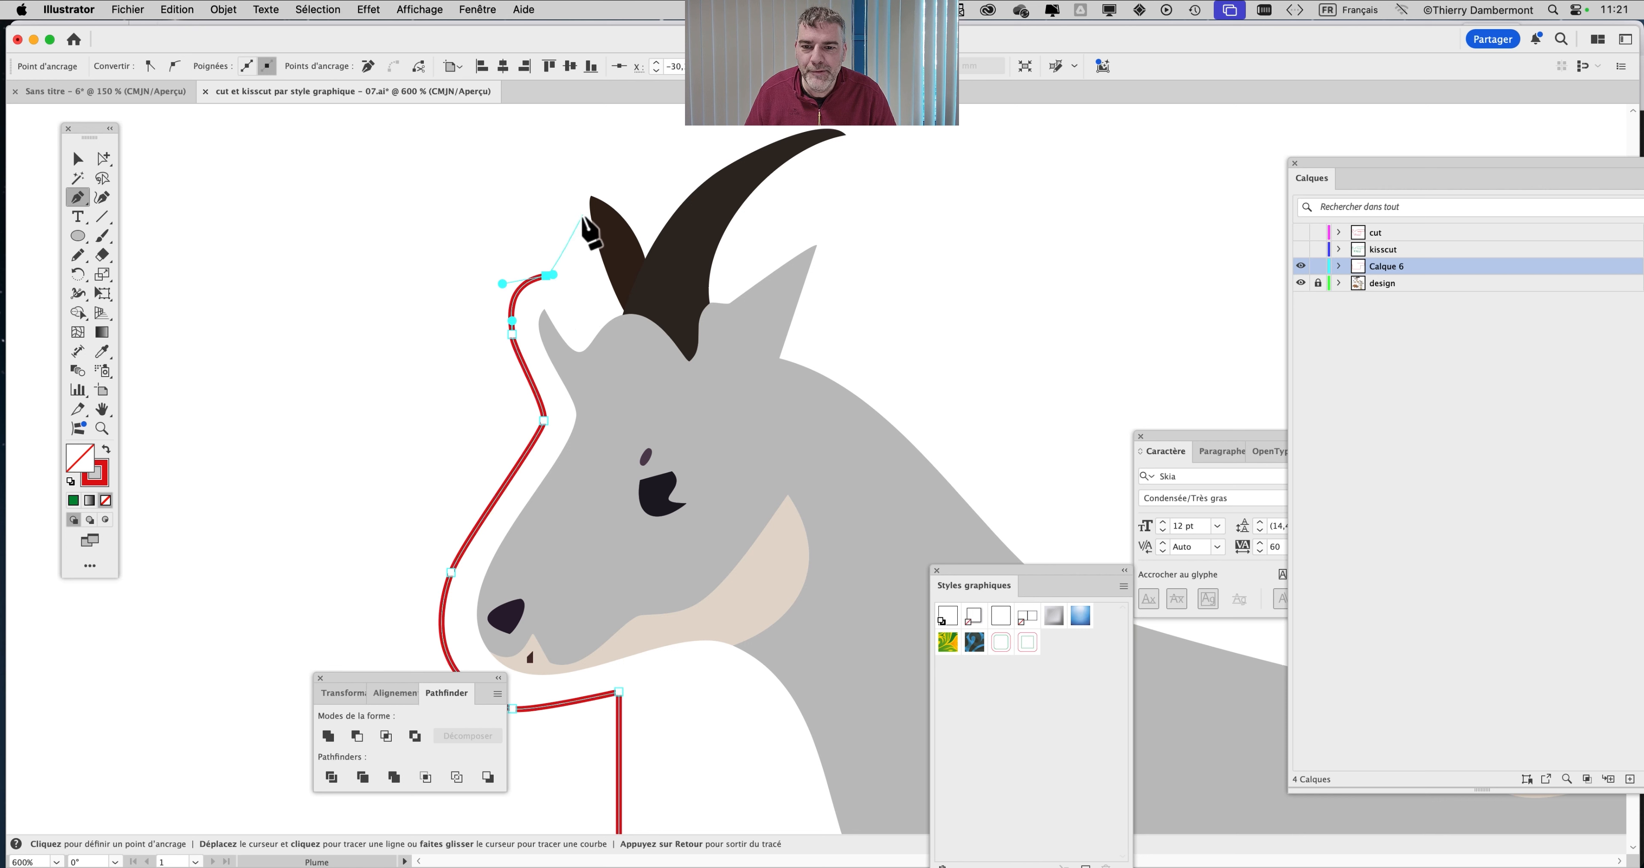
drag(583, 251, 583, 238)
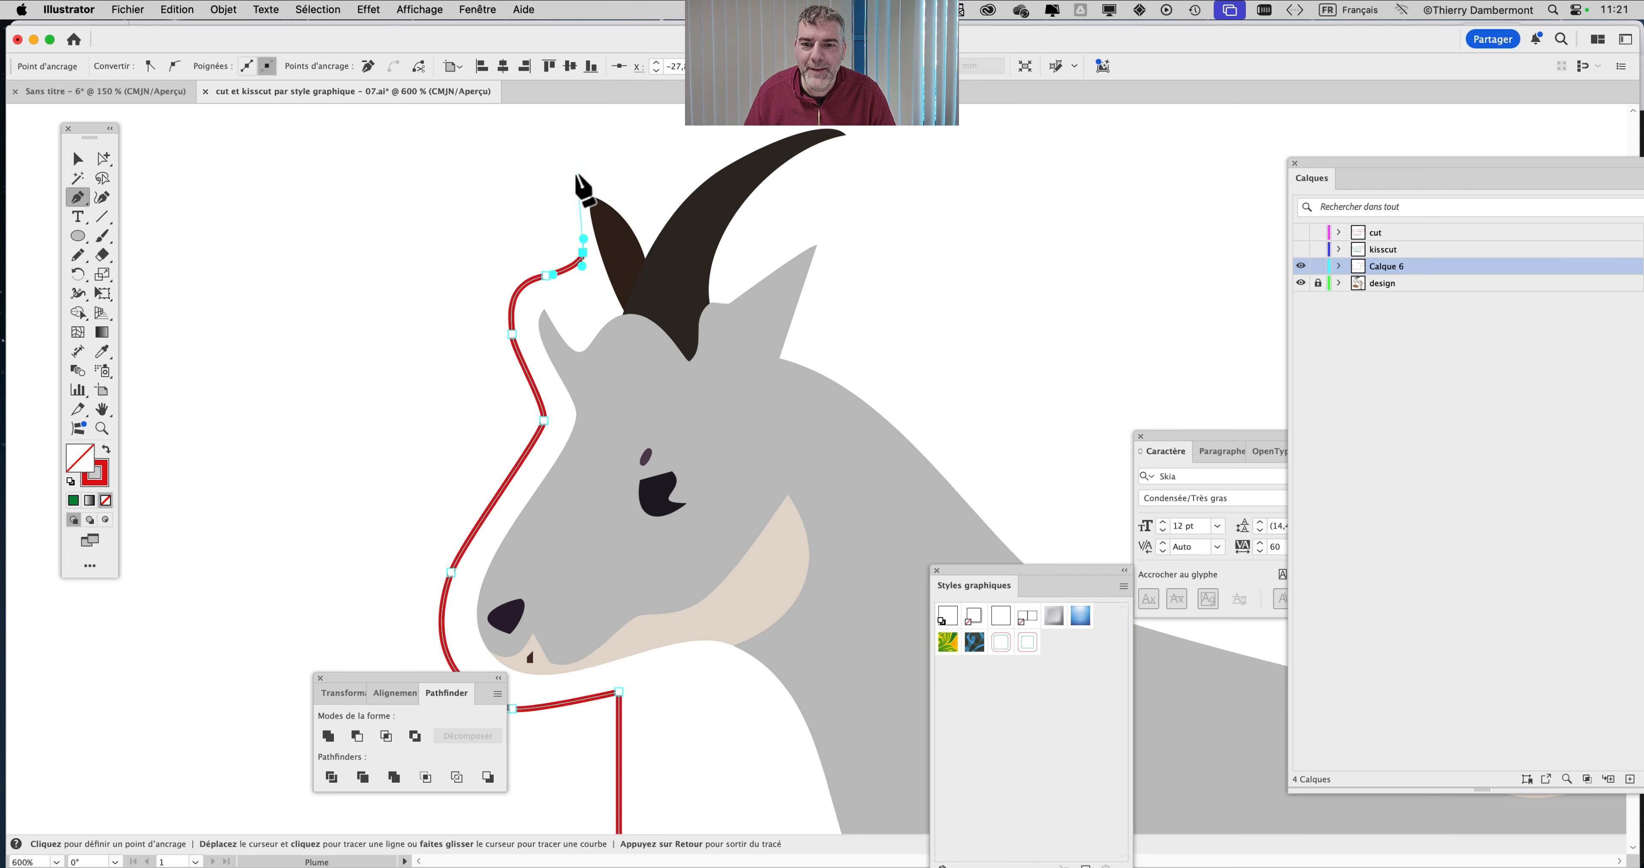
drag(573, 174, 577, 167)
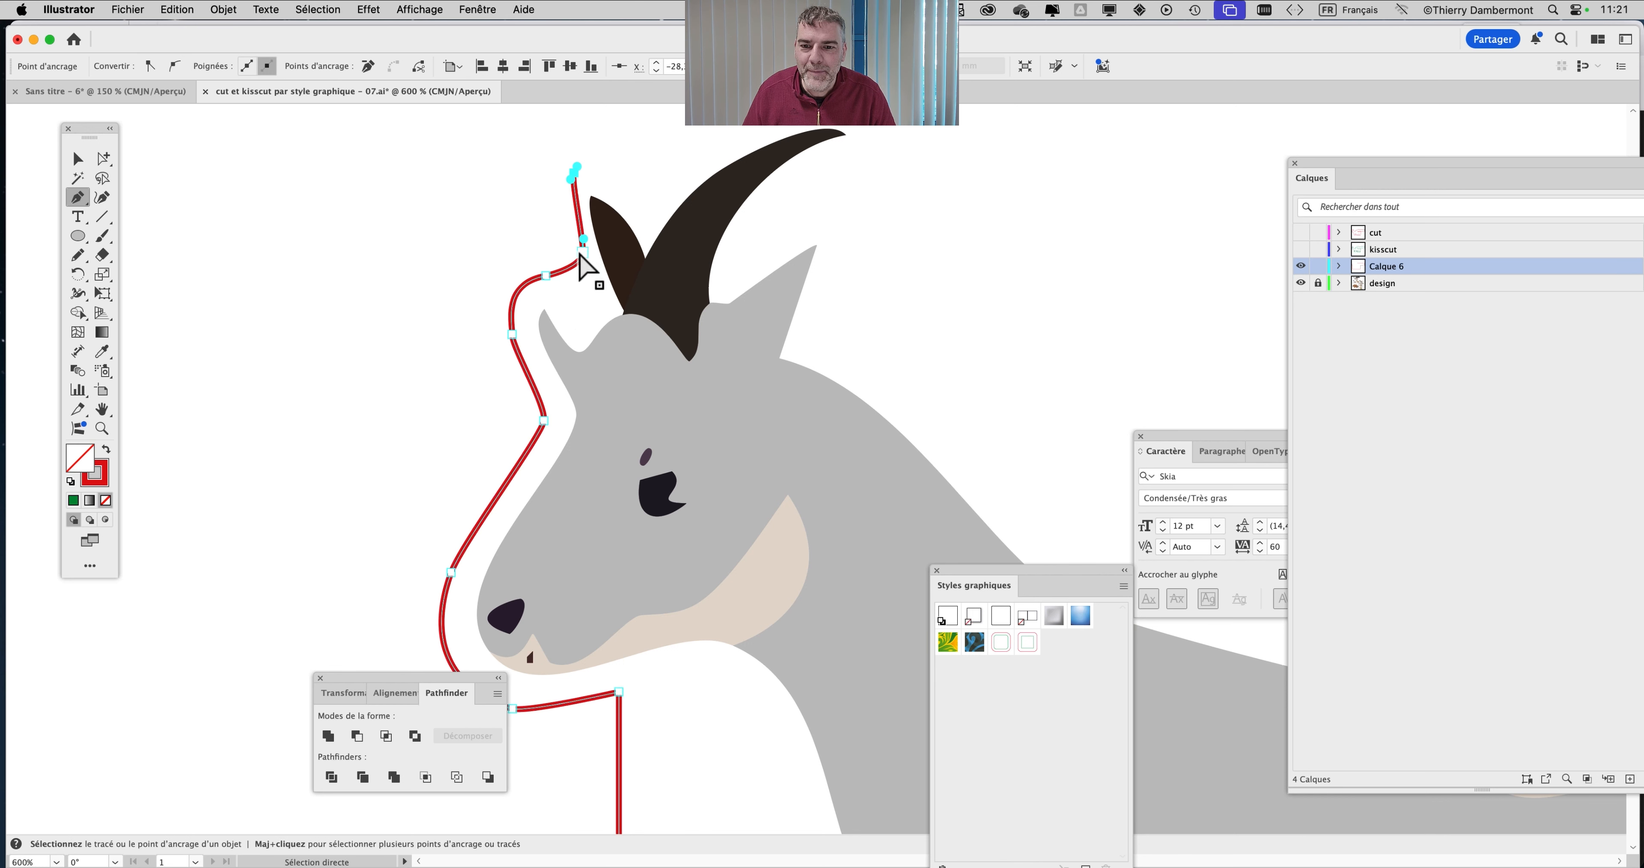
drag(580, 255, 570, 255)
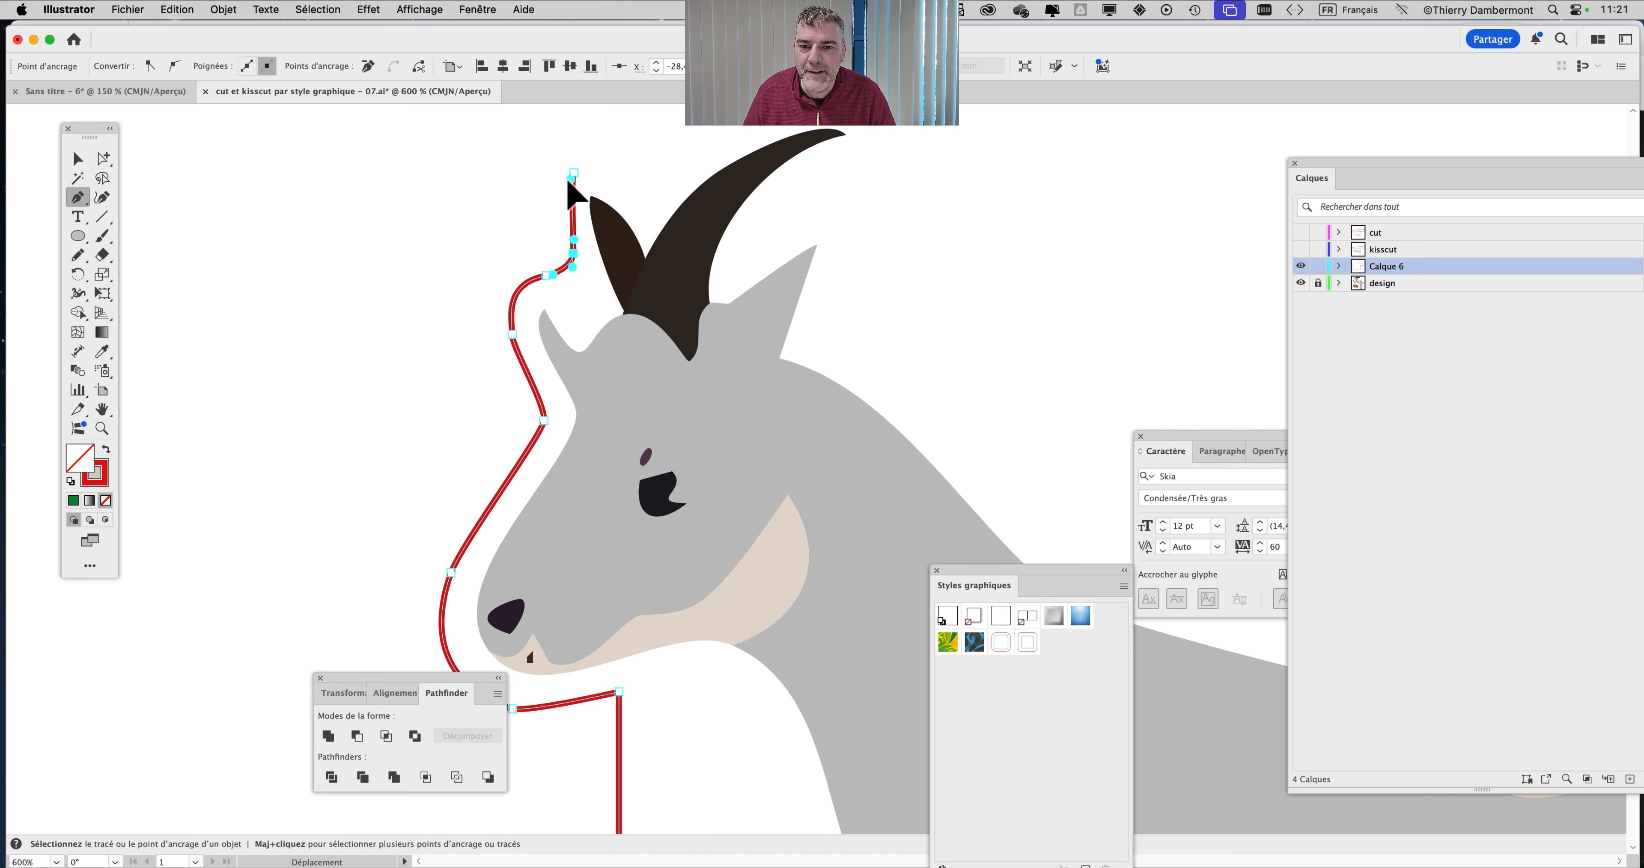
Trace the contour over the grey goat's small horn and down to the notch beside the large horn, refining the anchors
click(622, 172)
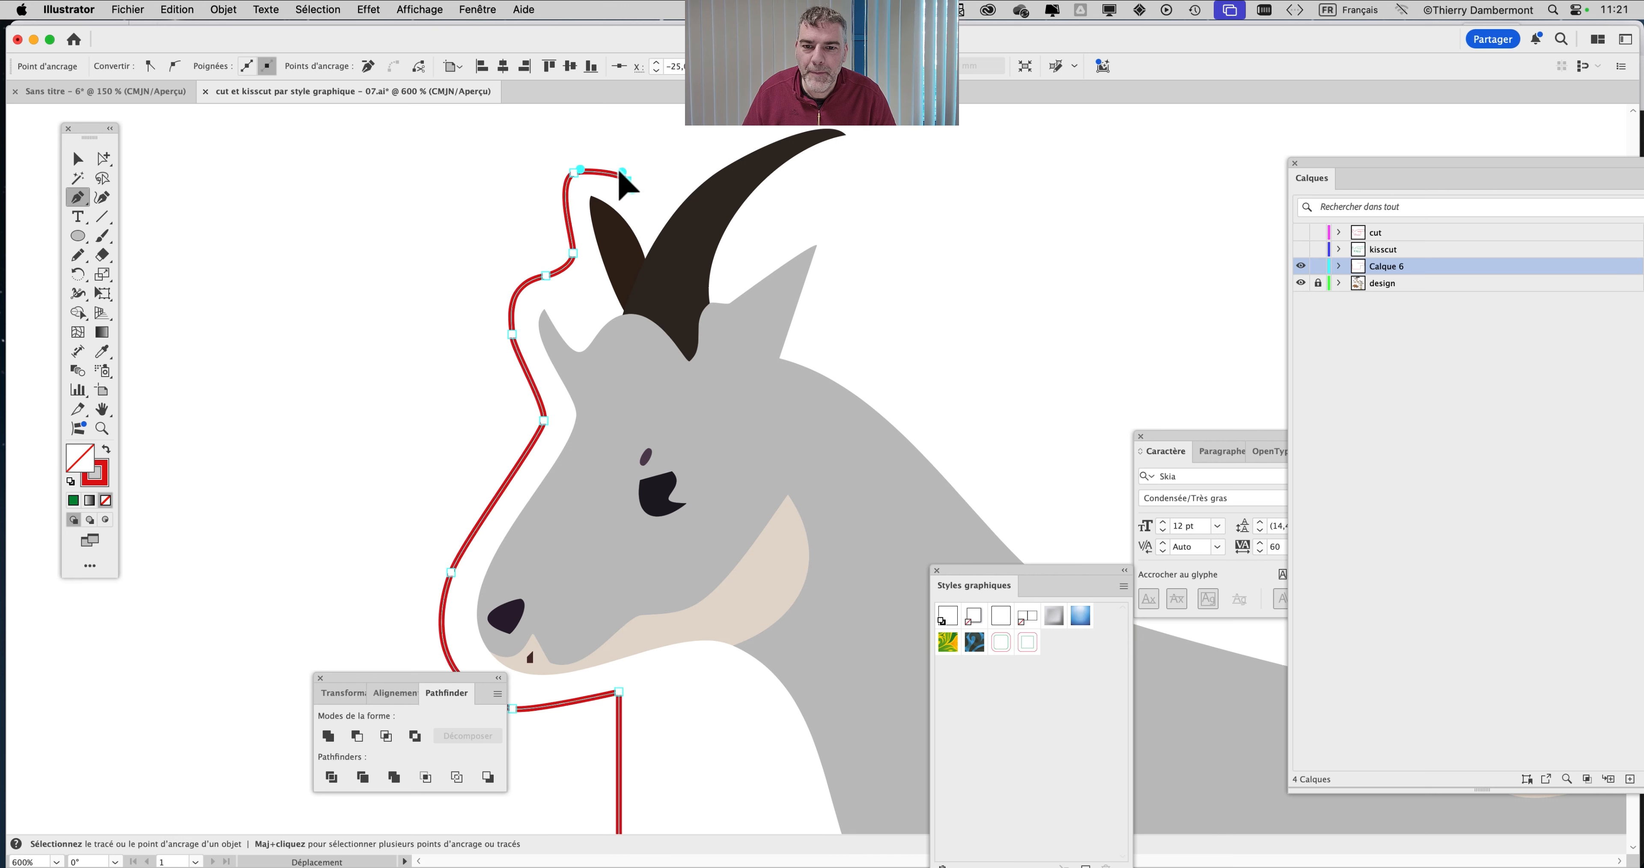
drag(620, 172, 652, 212)
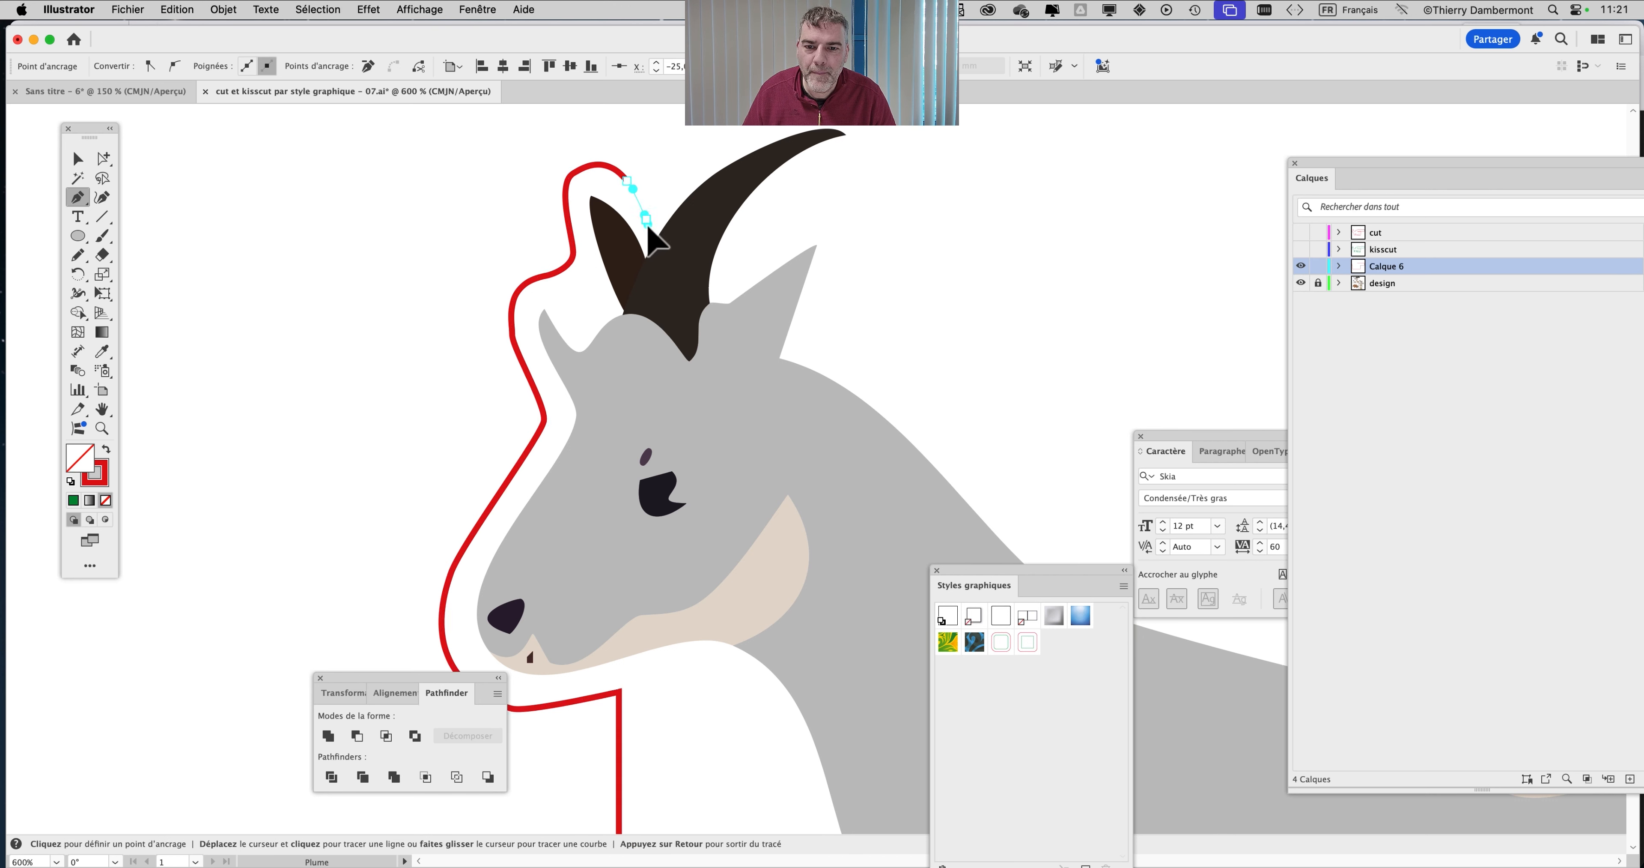
key(super+plus)
key(super+plus)
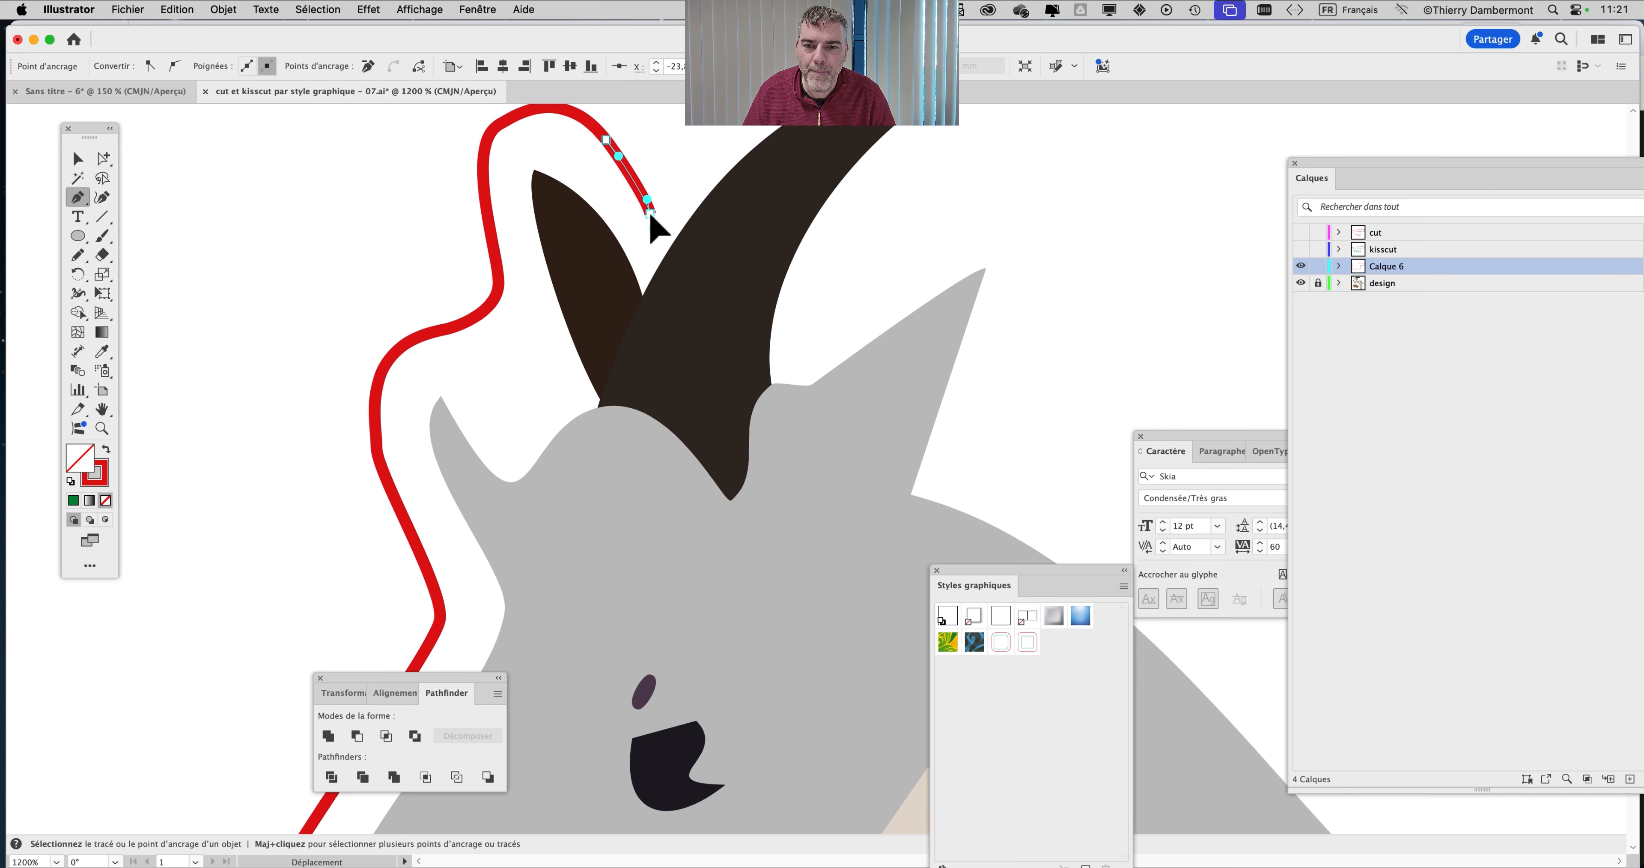
drag(718, 307, 722, 477)
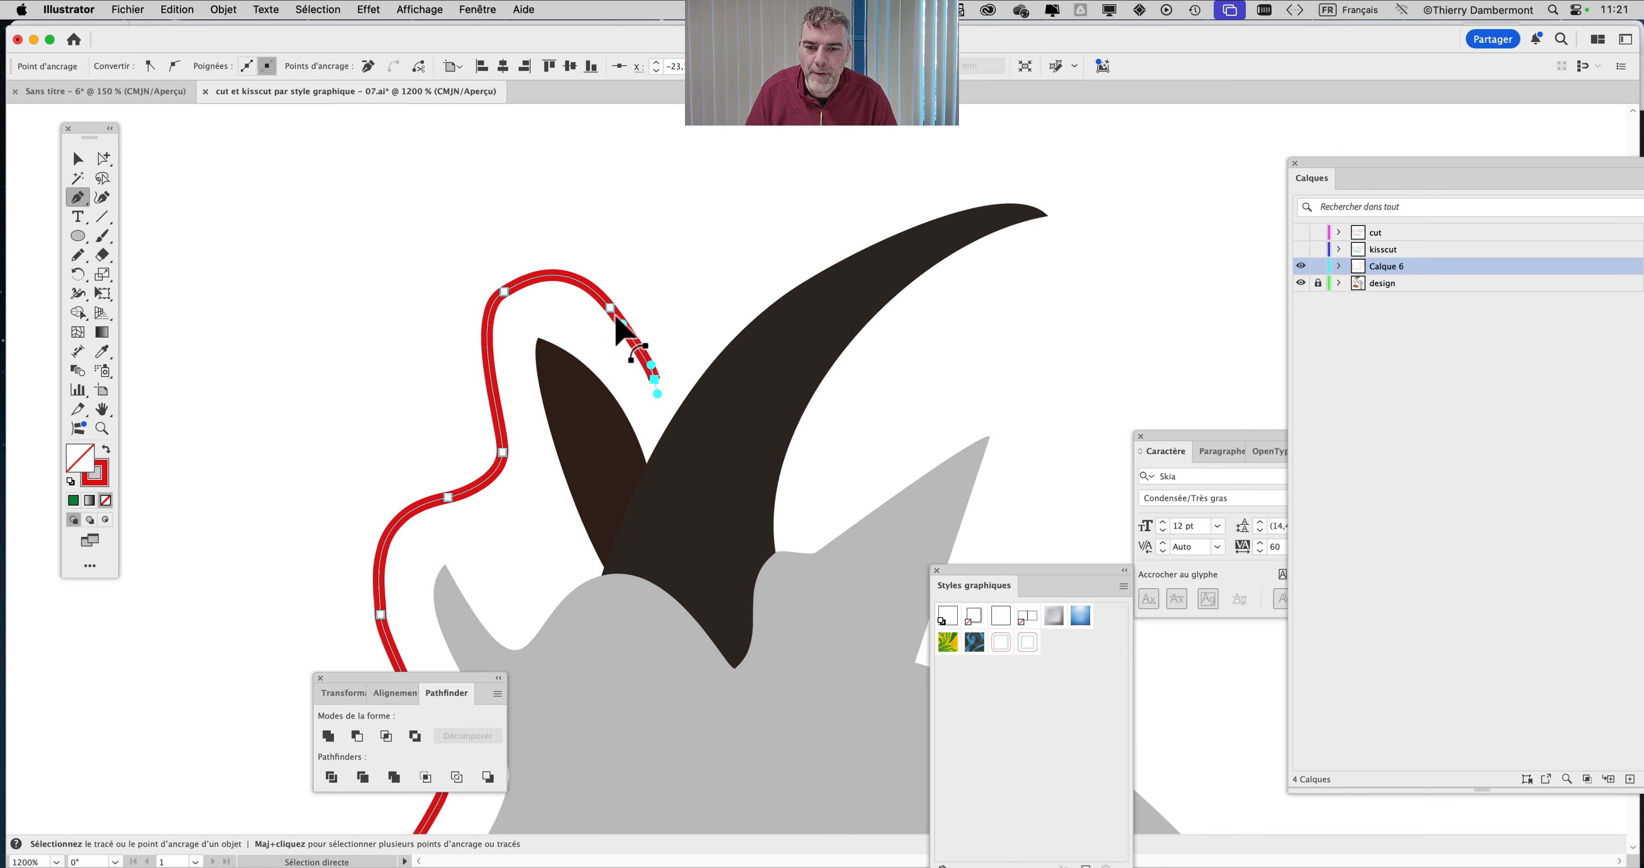
drag(613, 310, 610, 319)
click(653, 380)
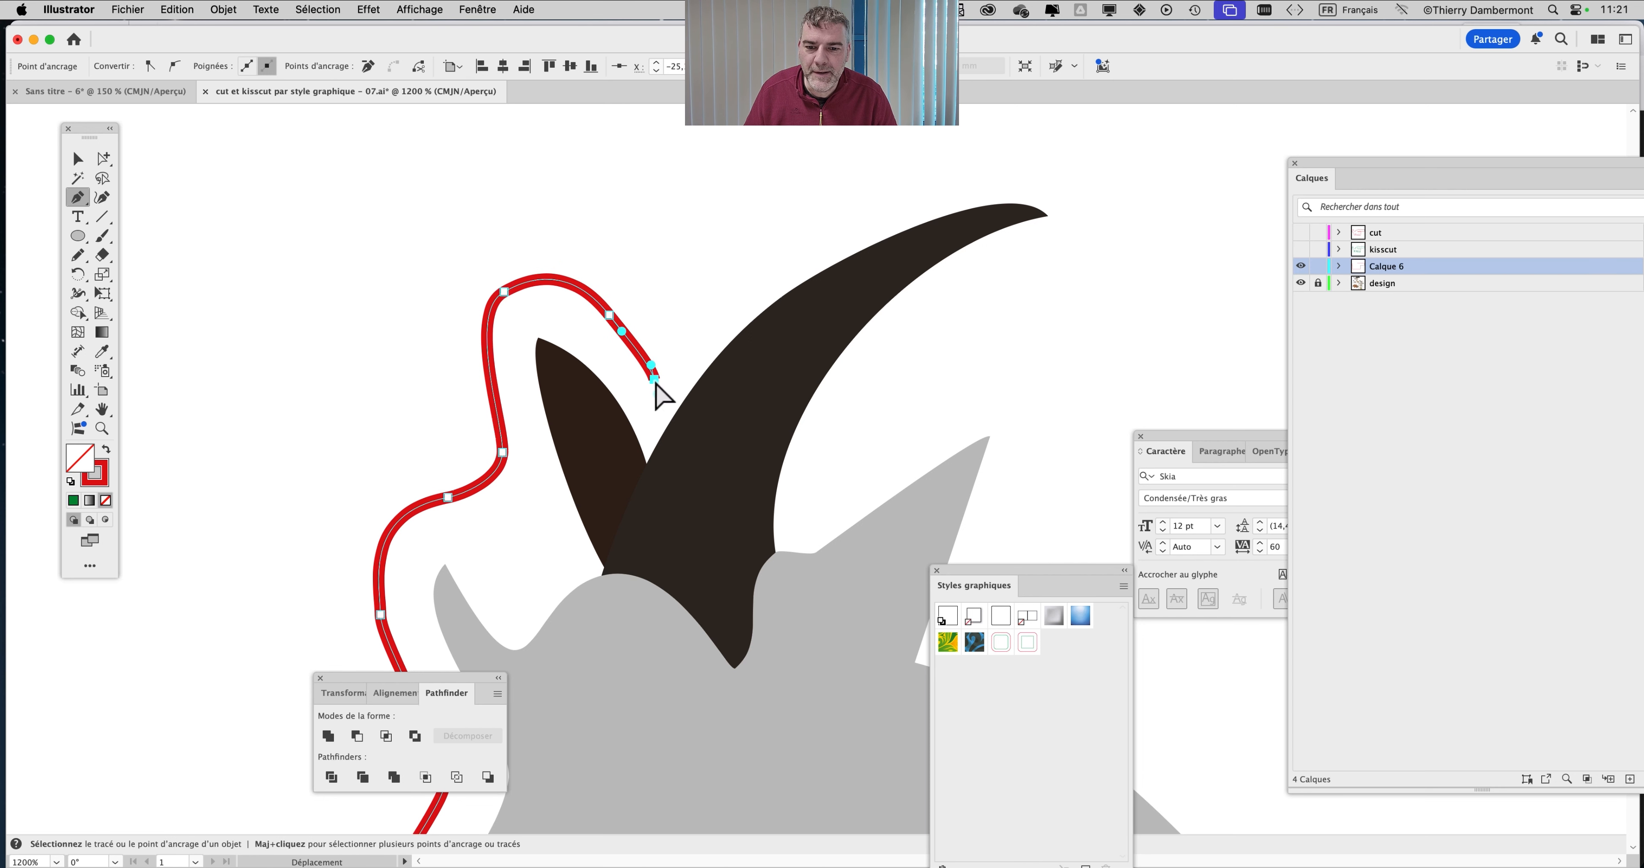
Curve the contour along the outer edge of the grey goat's large horn and around its tip, adjusting the tip's handle
drag(655, 381, 668, 350)
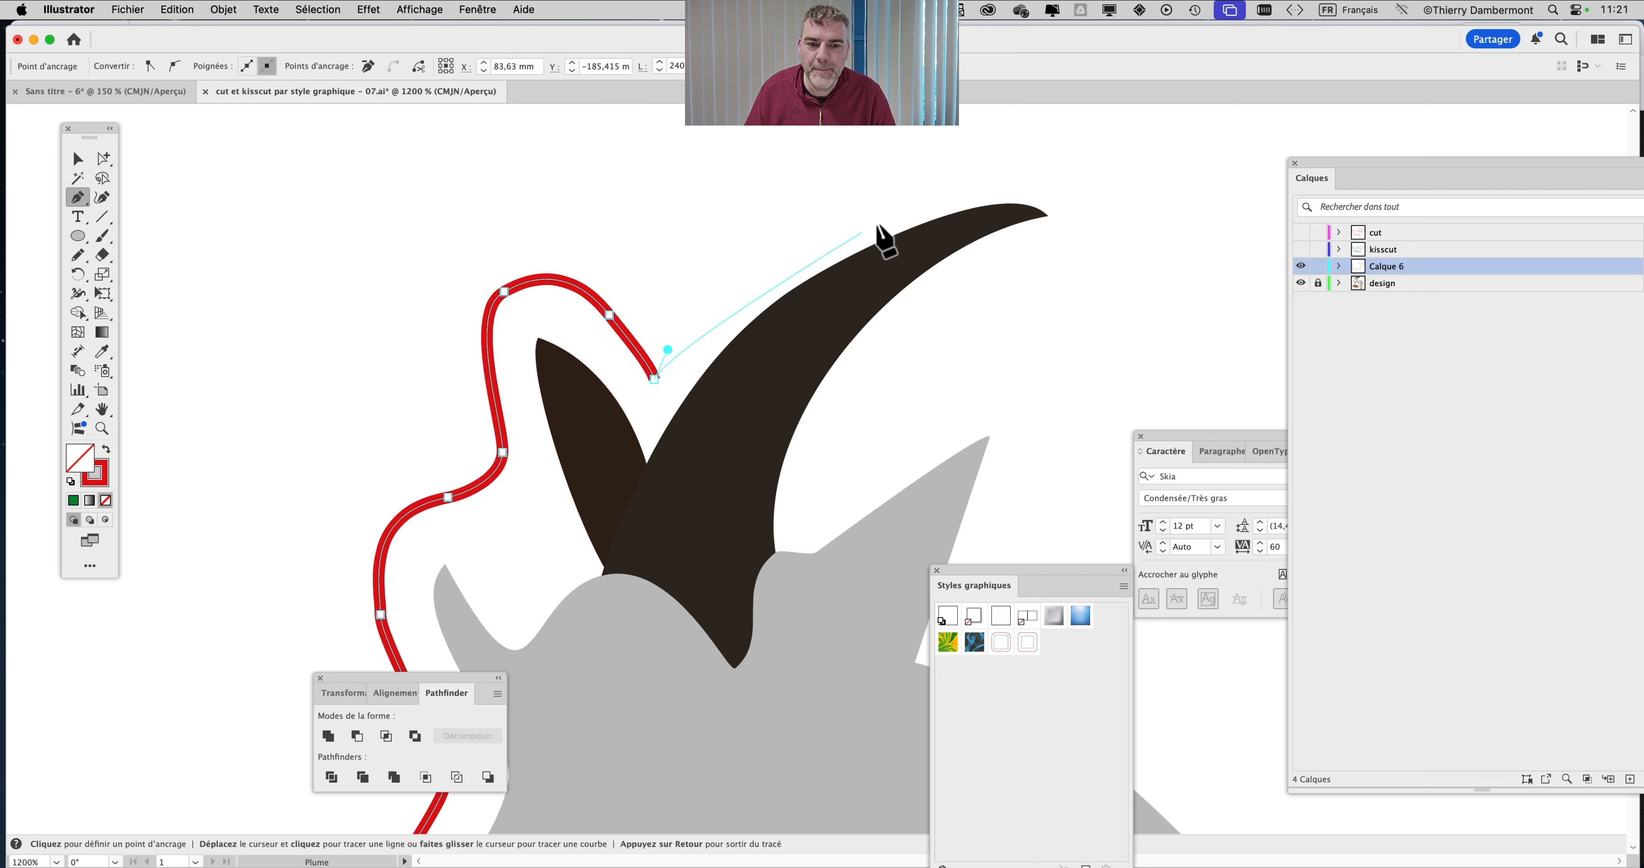
drag(932, 199, 747, 253)
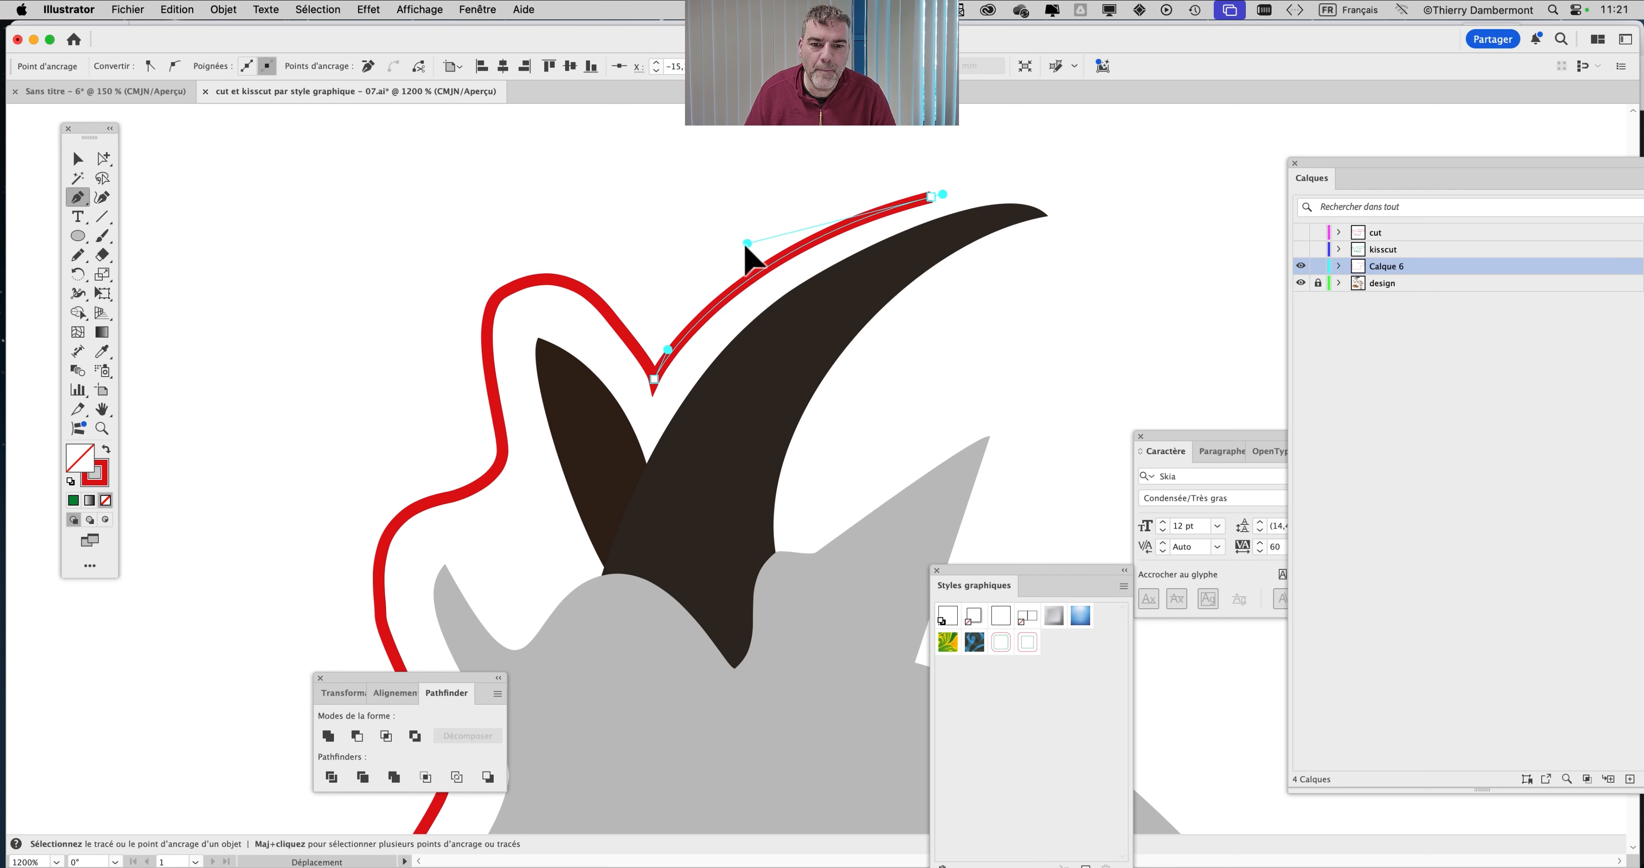
drag(1081, 206, 1044, 164)
mouse_move(1105, 223)
mouse_down()
mouse_move(1061, 236)
mouse_move(1118, 225)
mouse_up()
key(super)
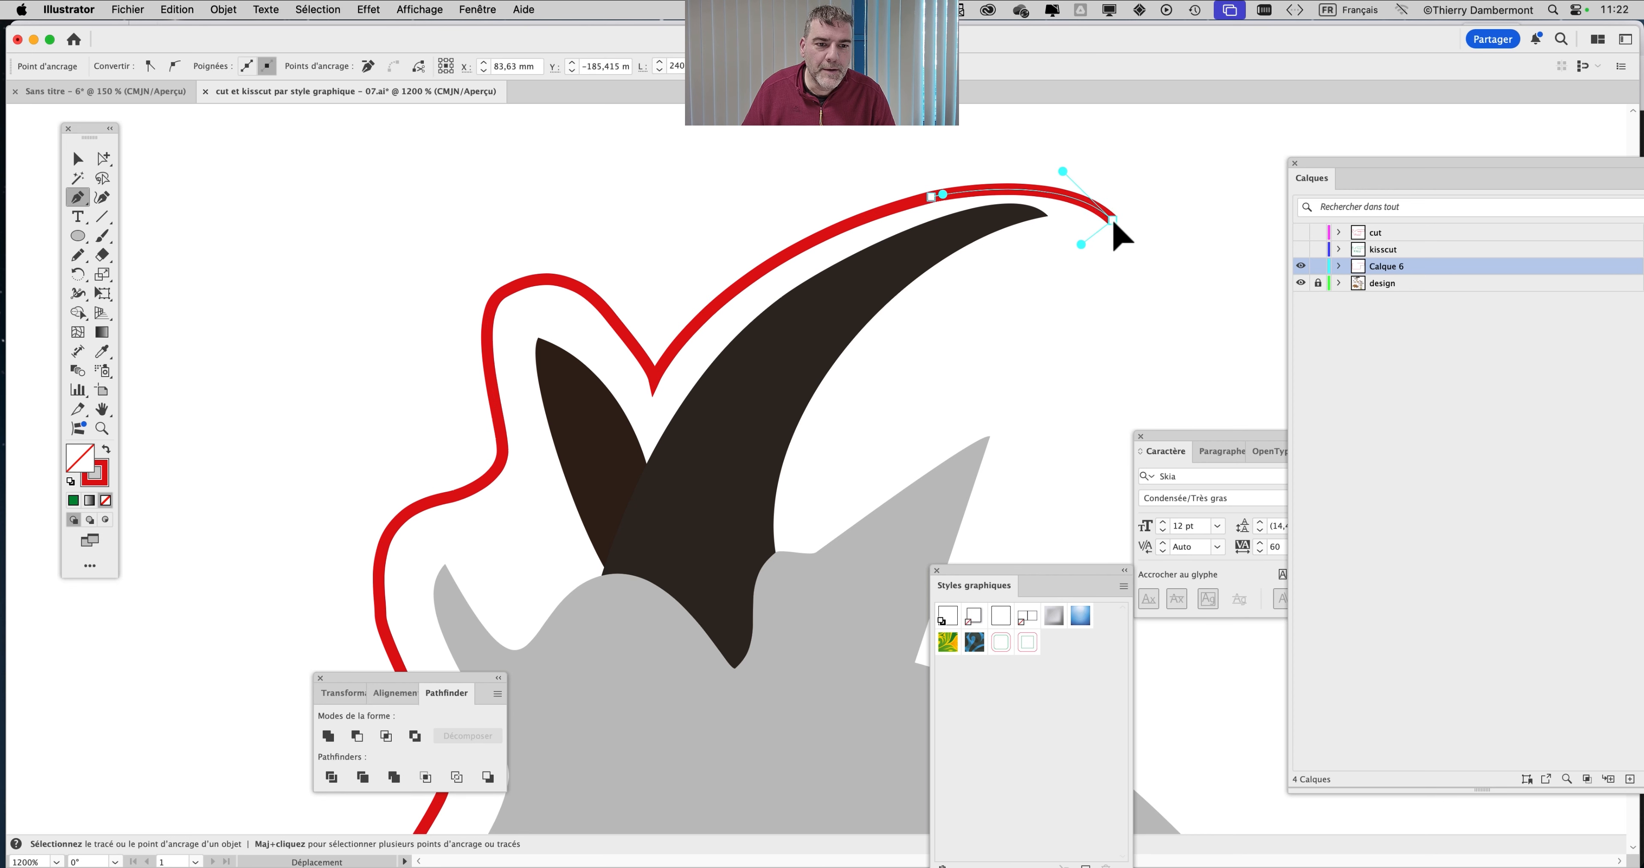
drag(1064, 171, 1062, 166)
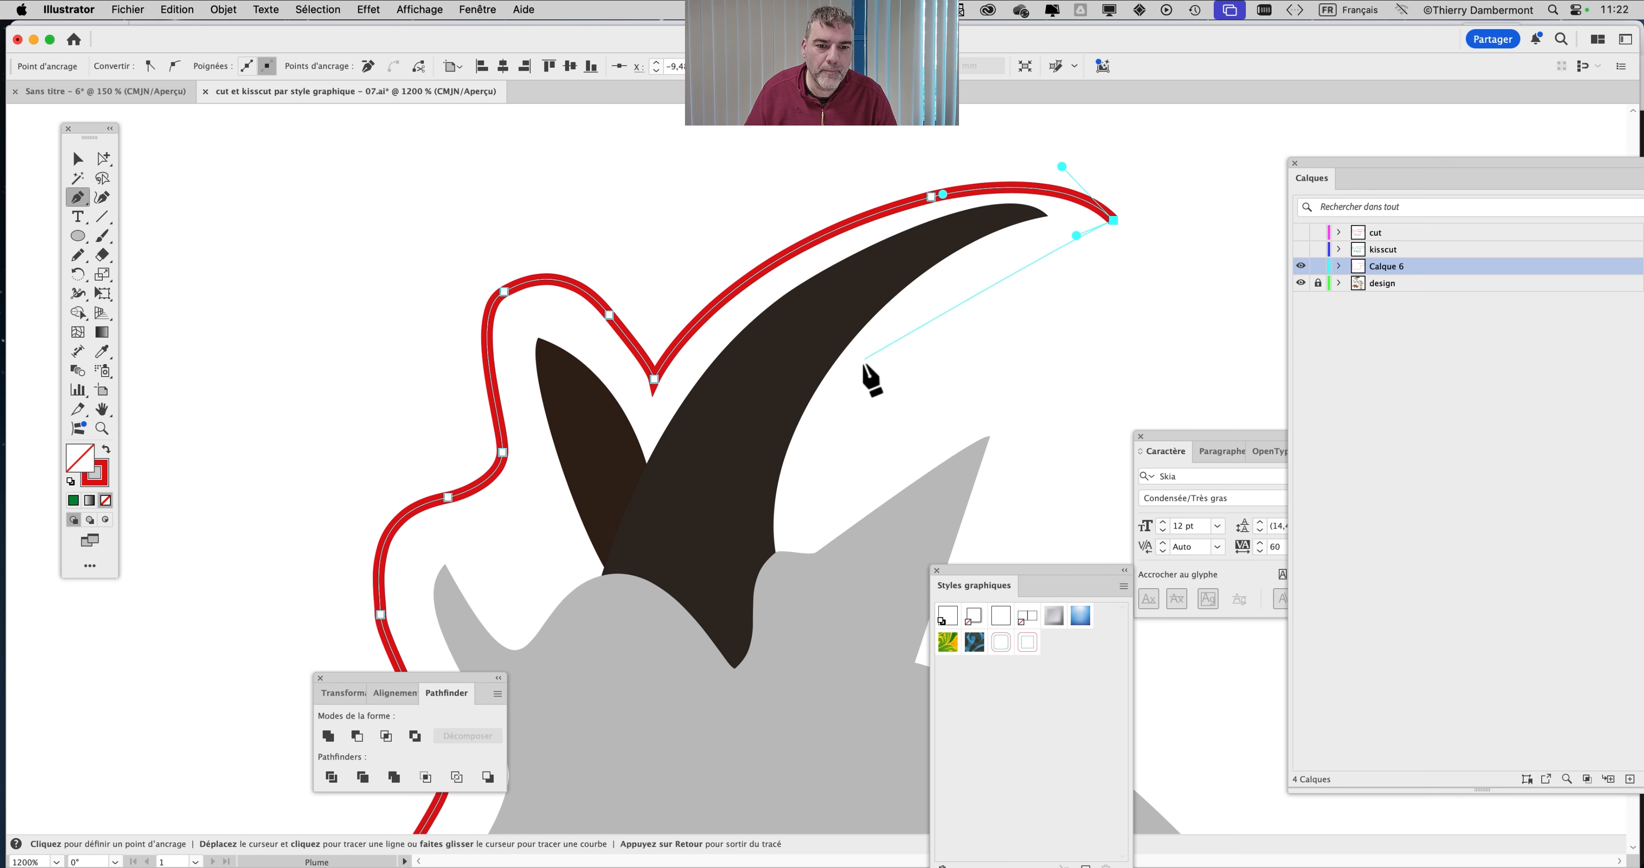
Bring the contour back along the large horn's inner edge to a corner at the base of the rear ear
drag(864, 362, 983, 233)
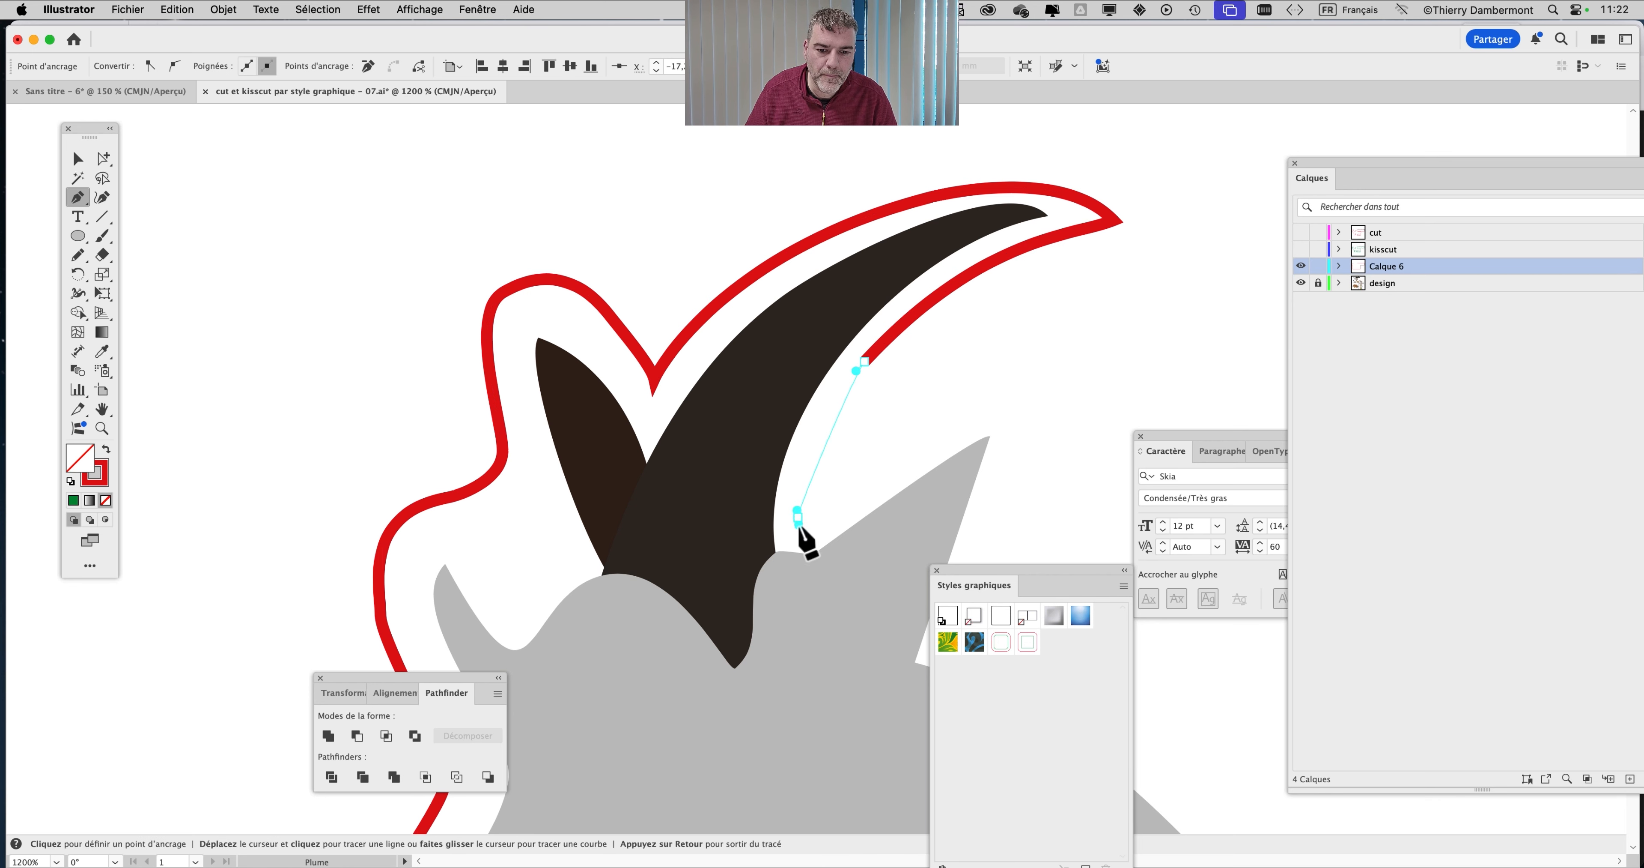
drag(797, 516, 805, 432)
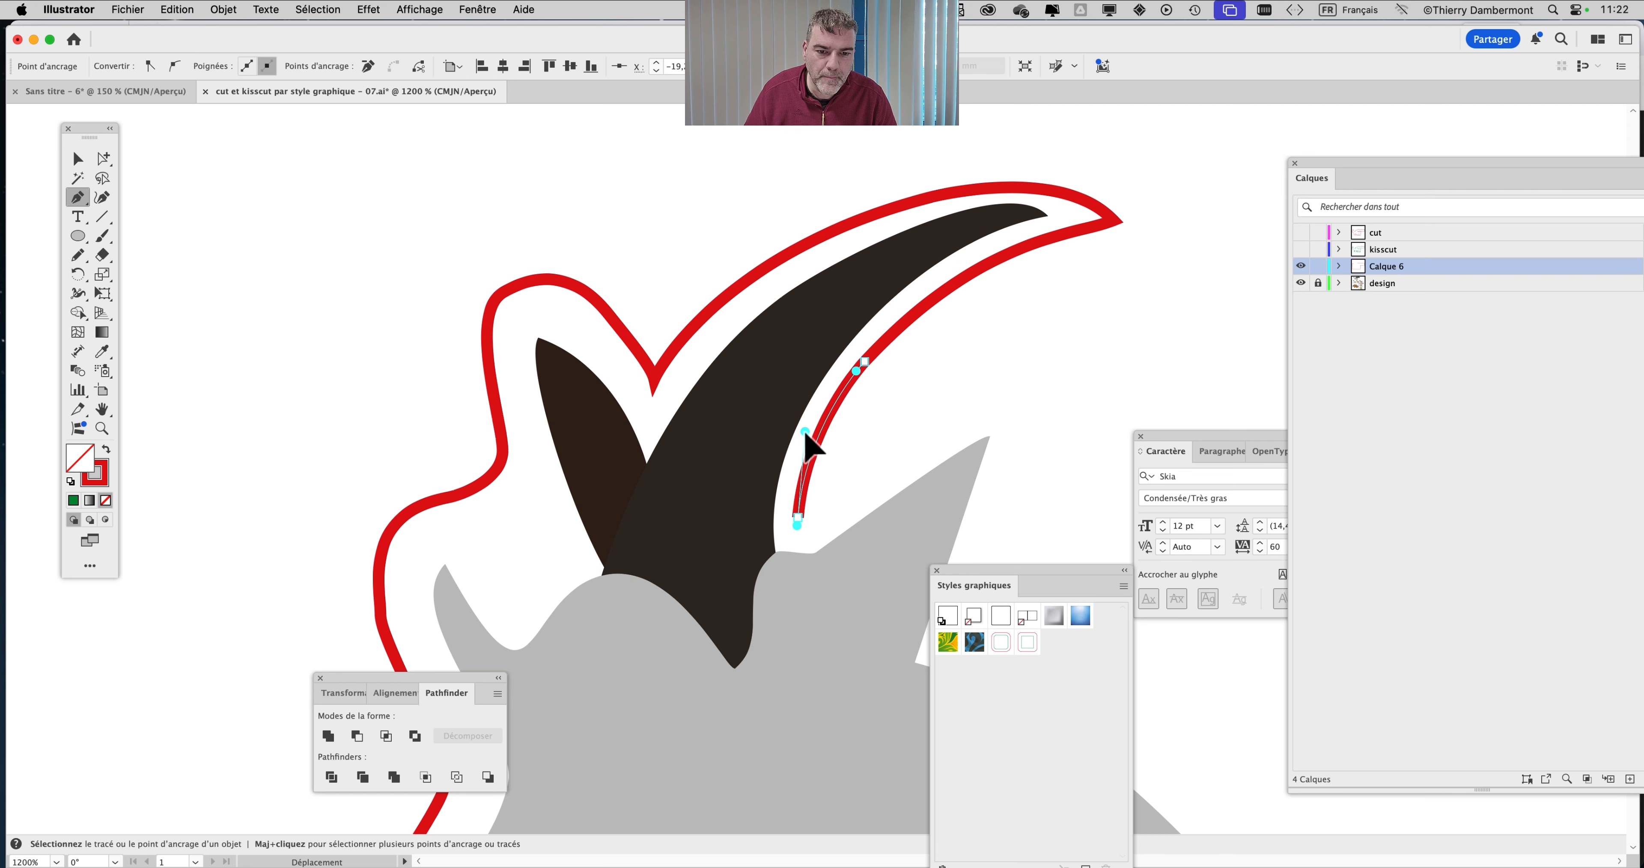
click(798, 517)
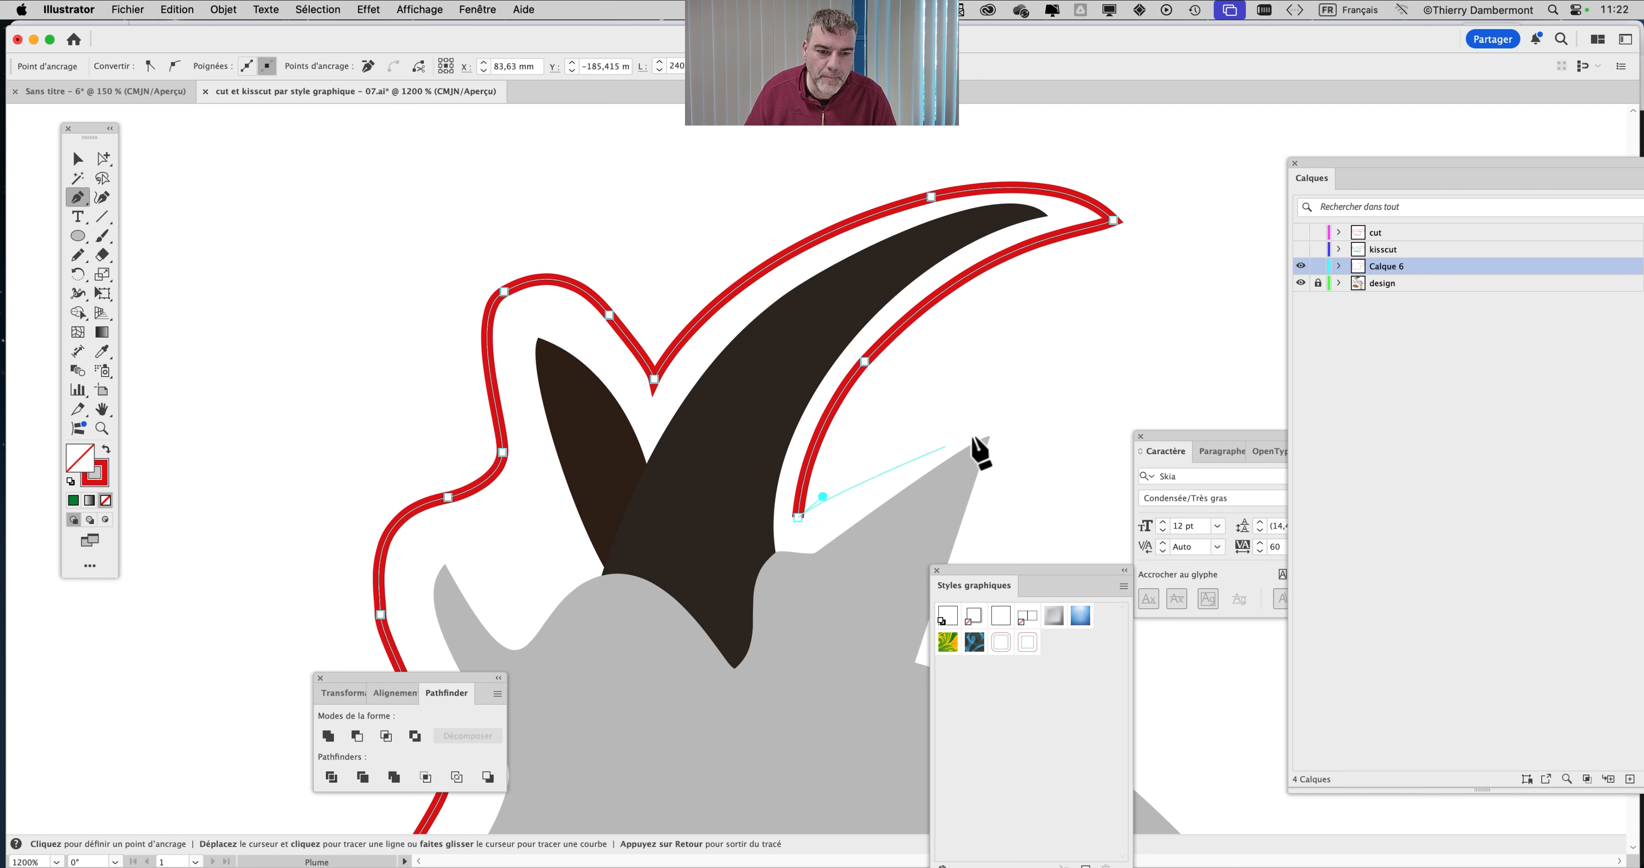
Trace the contour over the grey goat's rear ear, shift its tip anchor outward, and continue down to the neck
drag(1007, 402, 1021, 399)
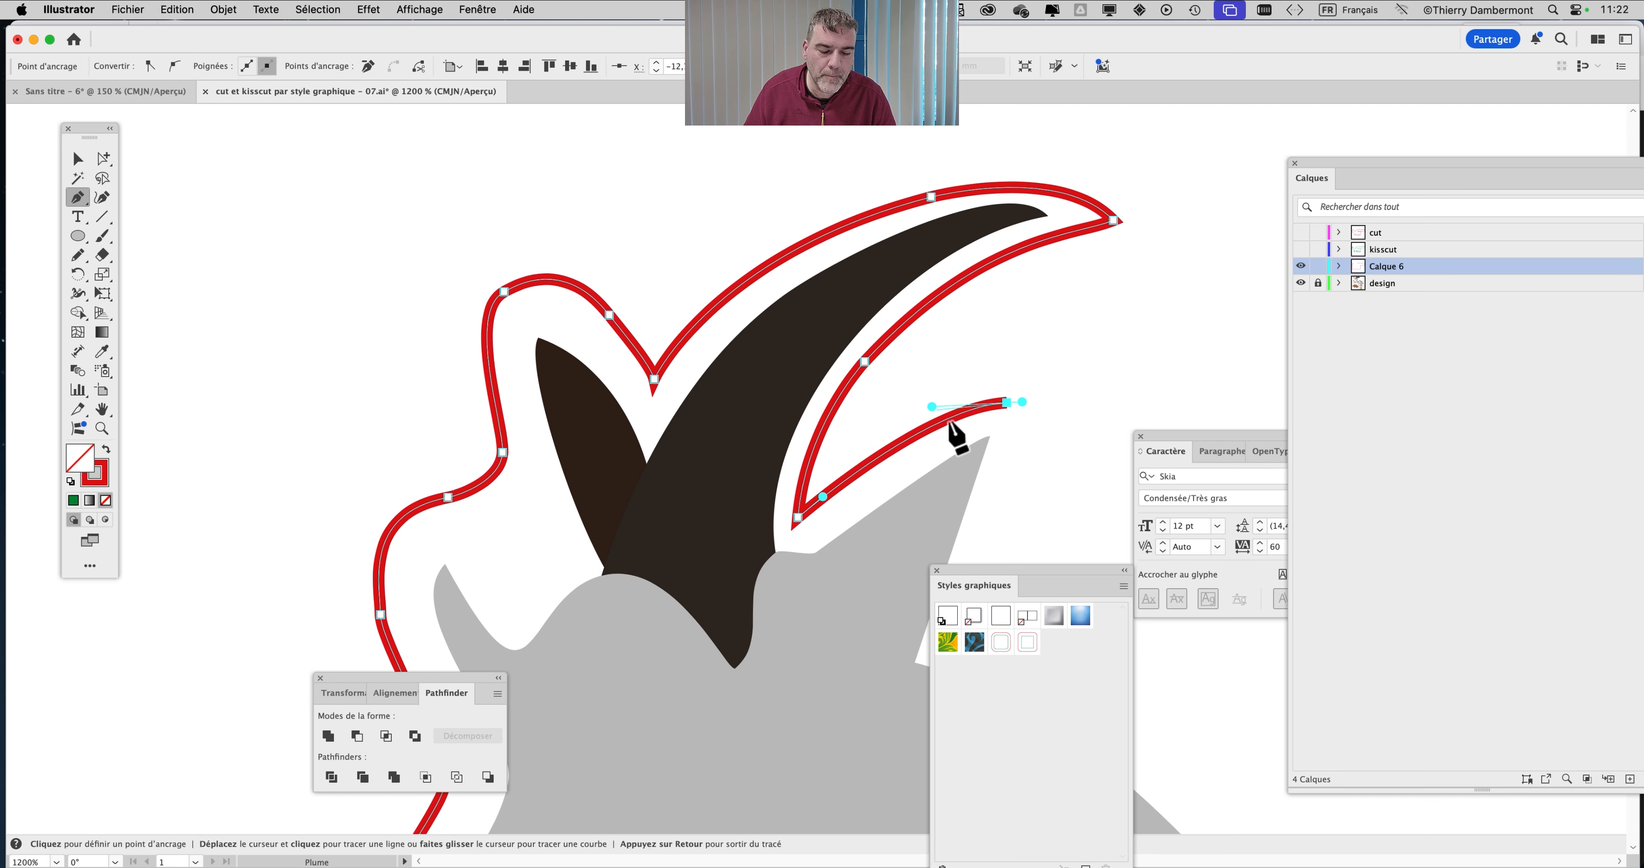
scroll(826, 469, right, 5)
key(super)
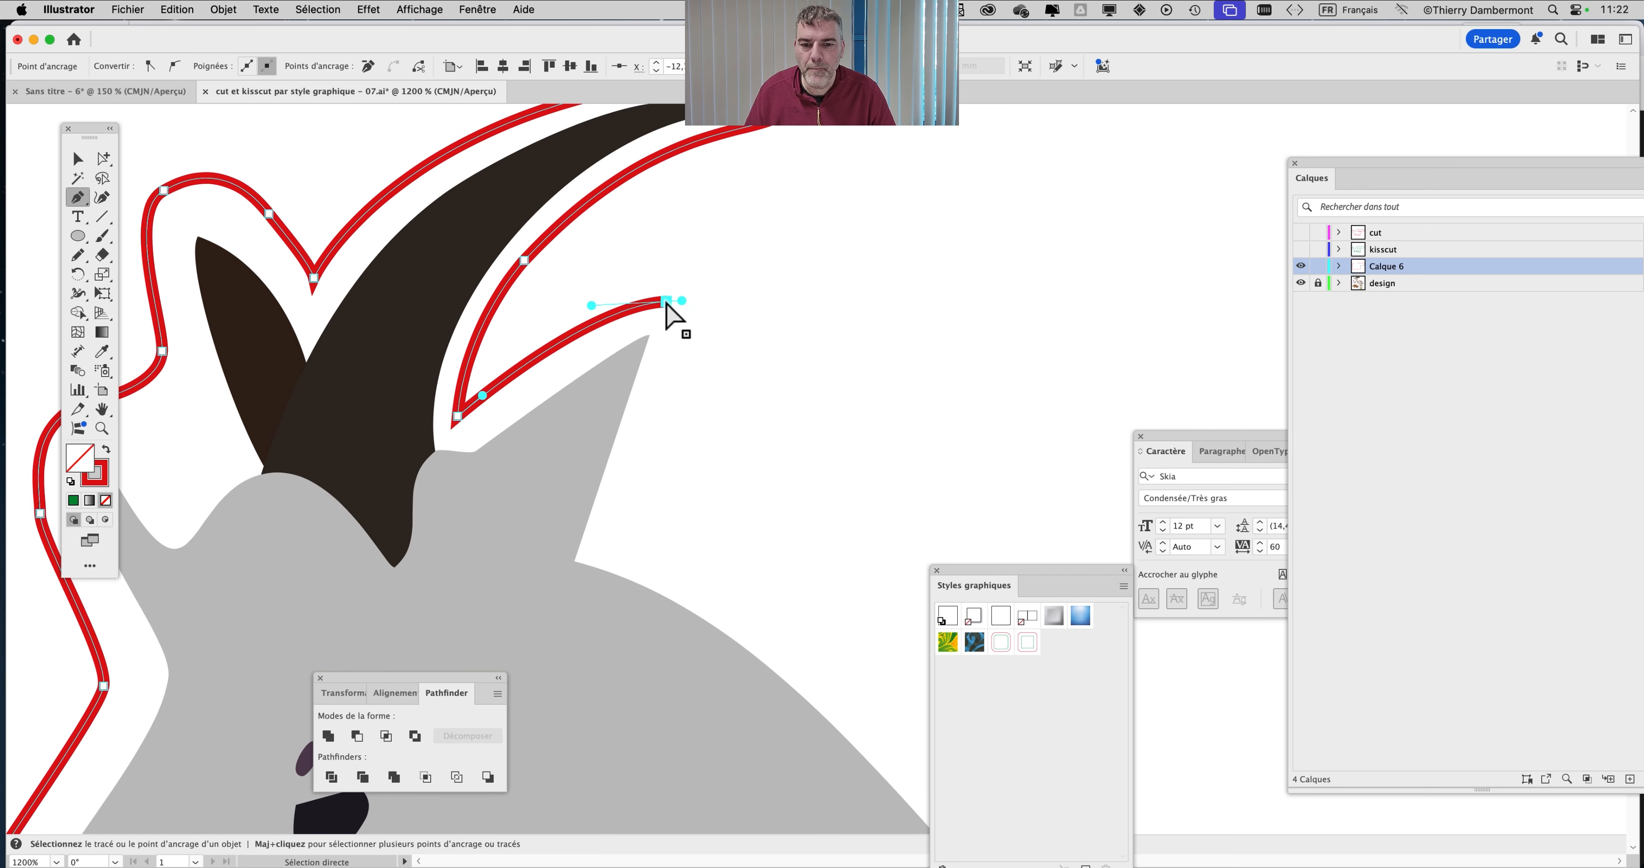
drag(666, 301, 677, 291)
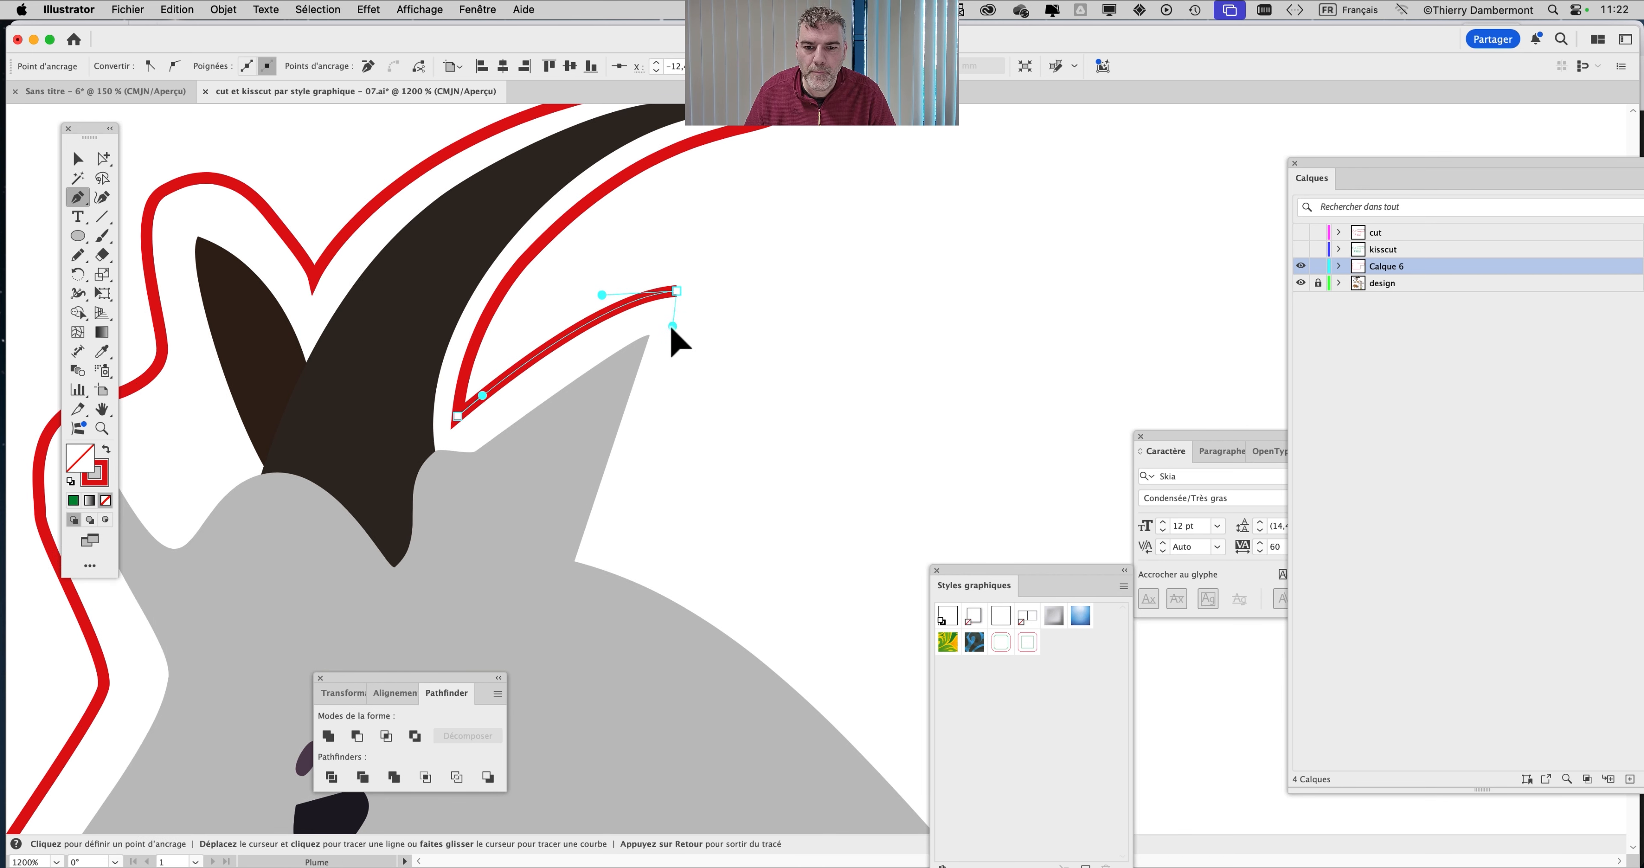
scroll(613, 542, down, 2)
click(610, 547)
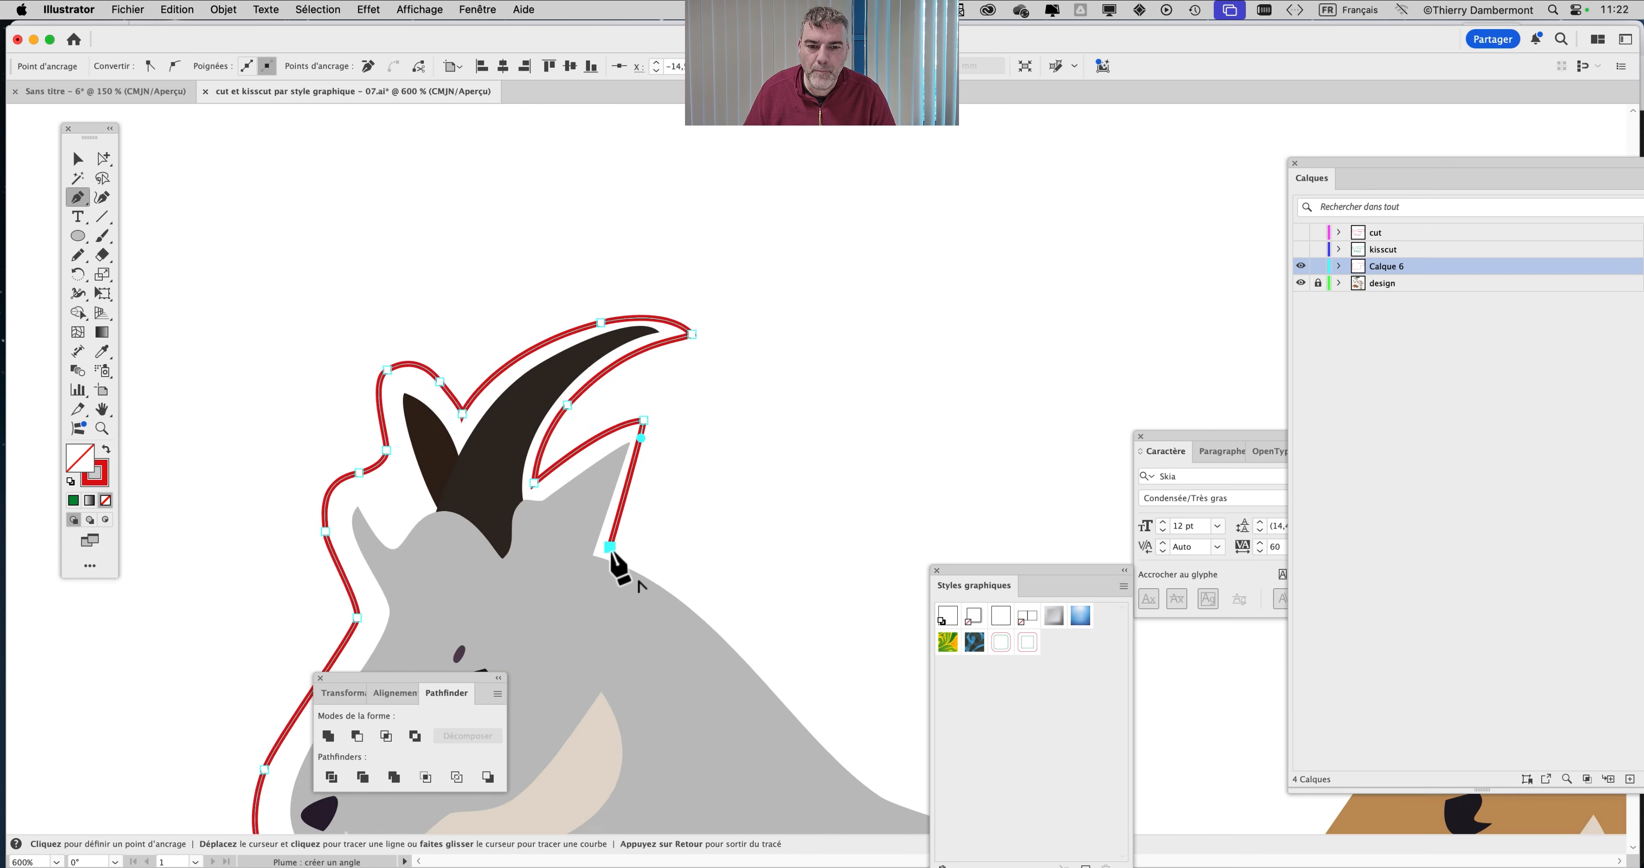
Extend the contour along the grey goat's neck and back up to the brown goat's face
scroll(609, 549, down, 4)
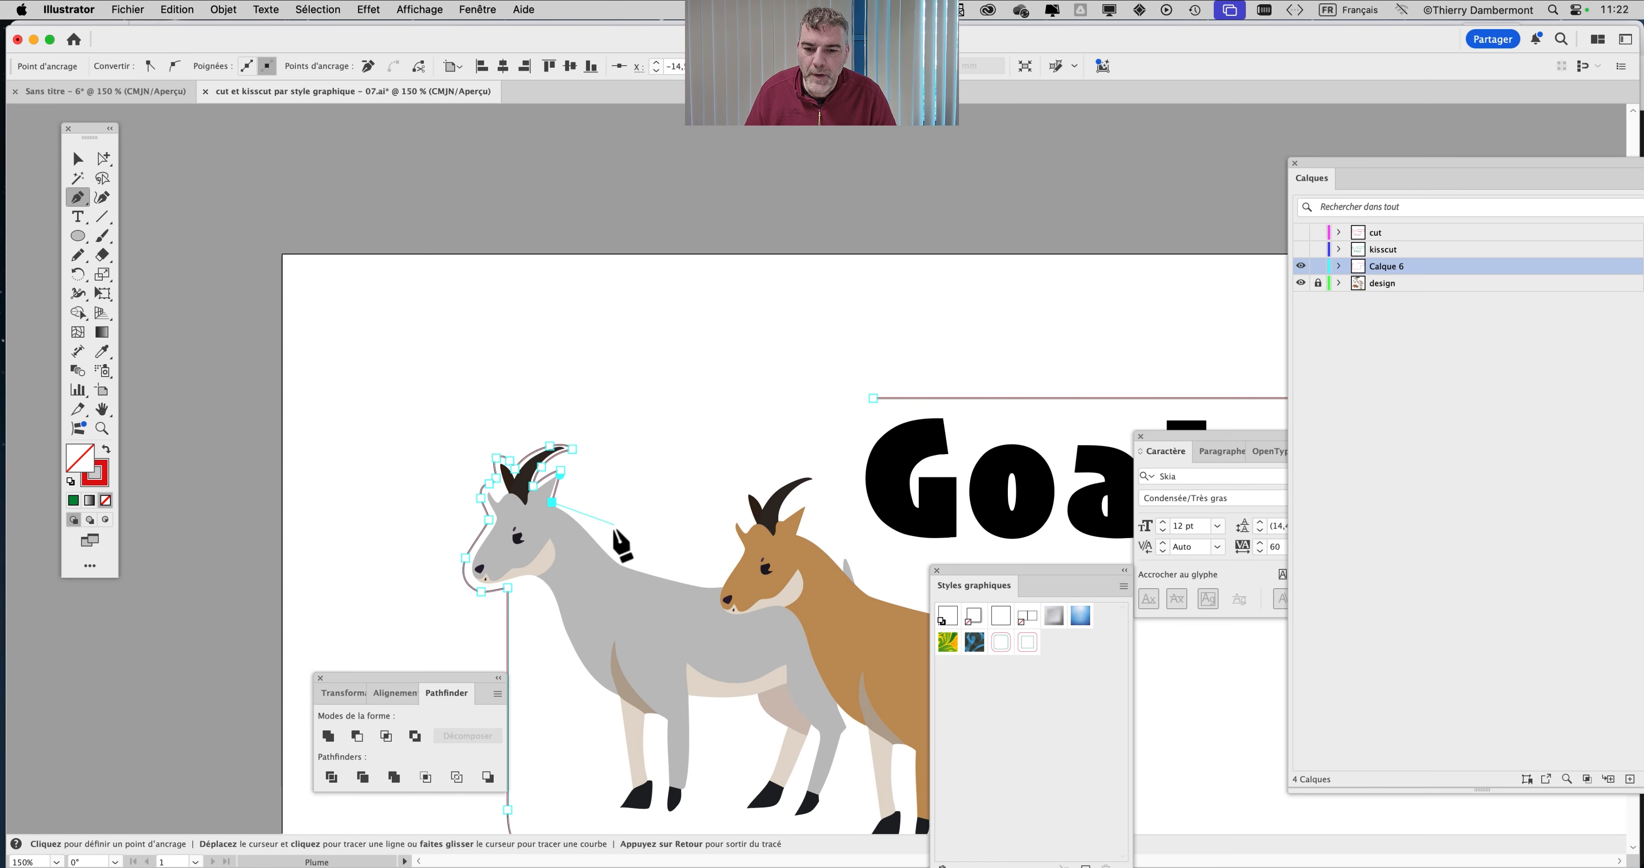
click(611, 529)
click(675, 560)
drag(700, 564, 715, 563)
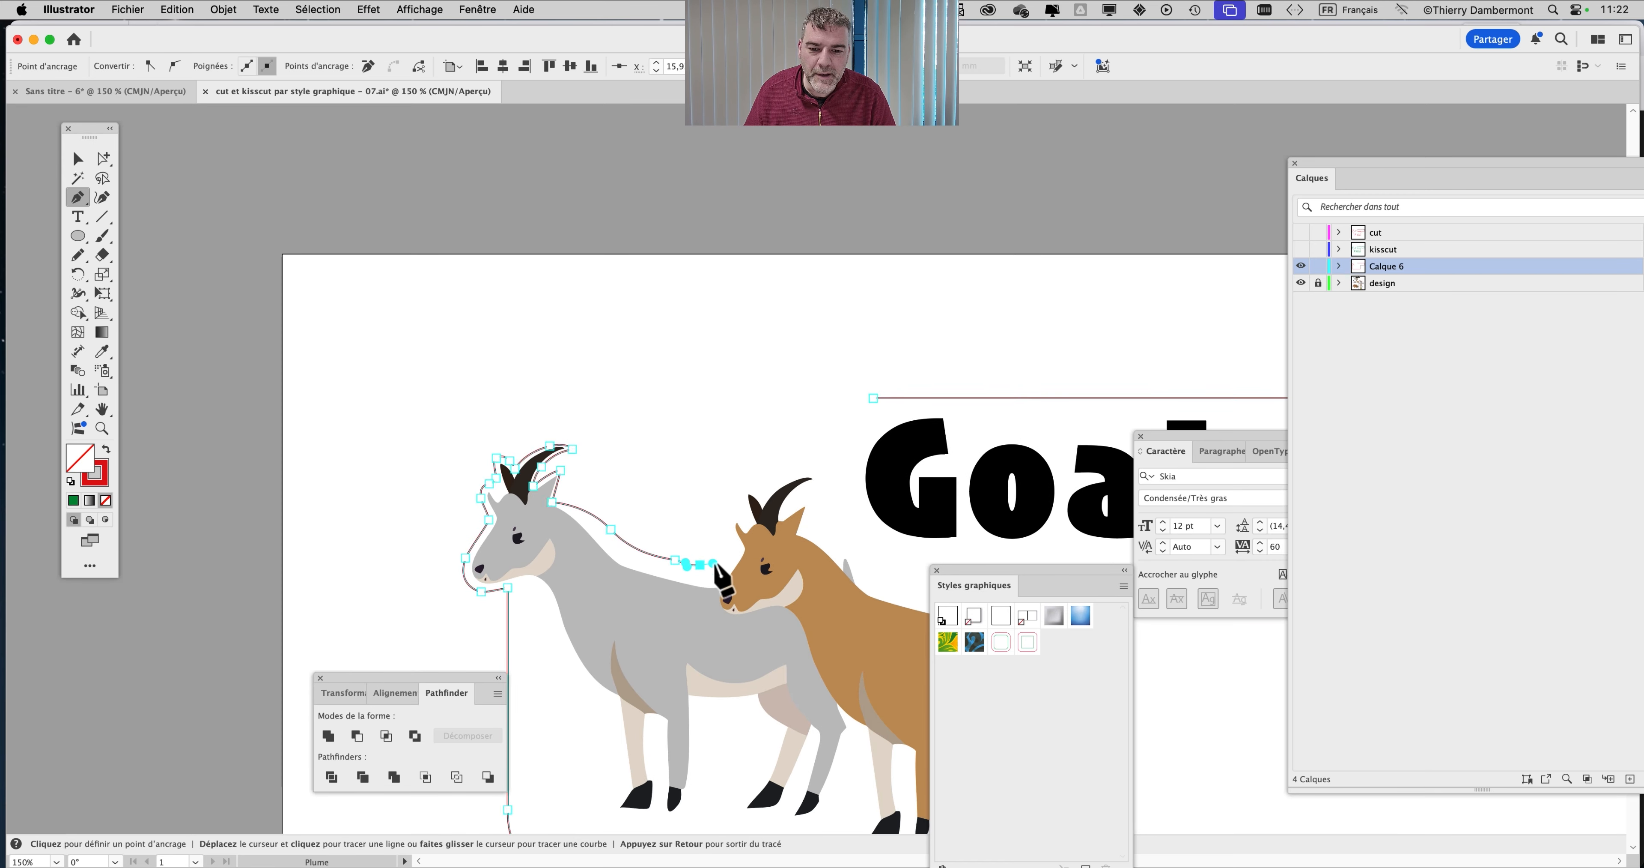
Carry the contour up in front of the brown goat's face and over its horns toward the G of the lettering
click(718, 516)
click(728, 482)
click(772, 461)
drag(825, 458, 842, 458)
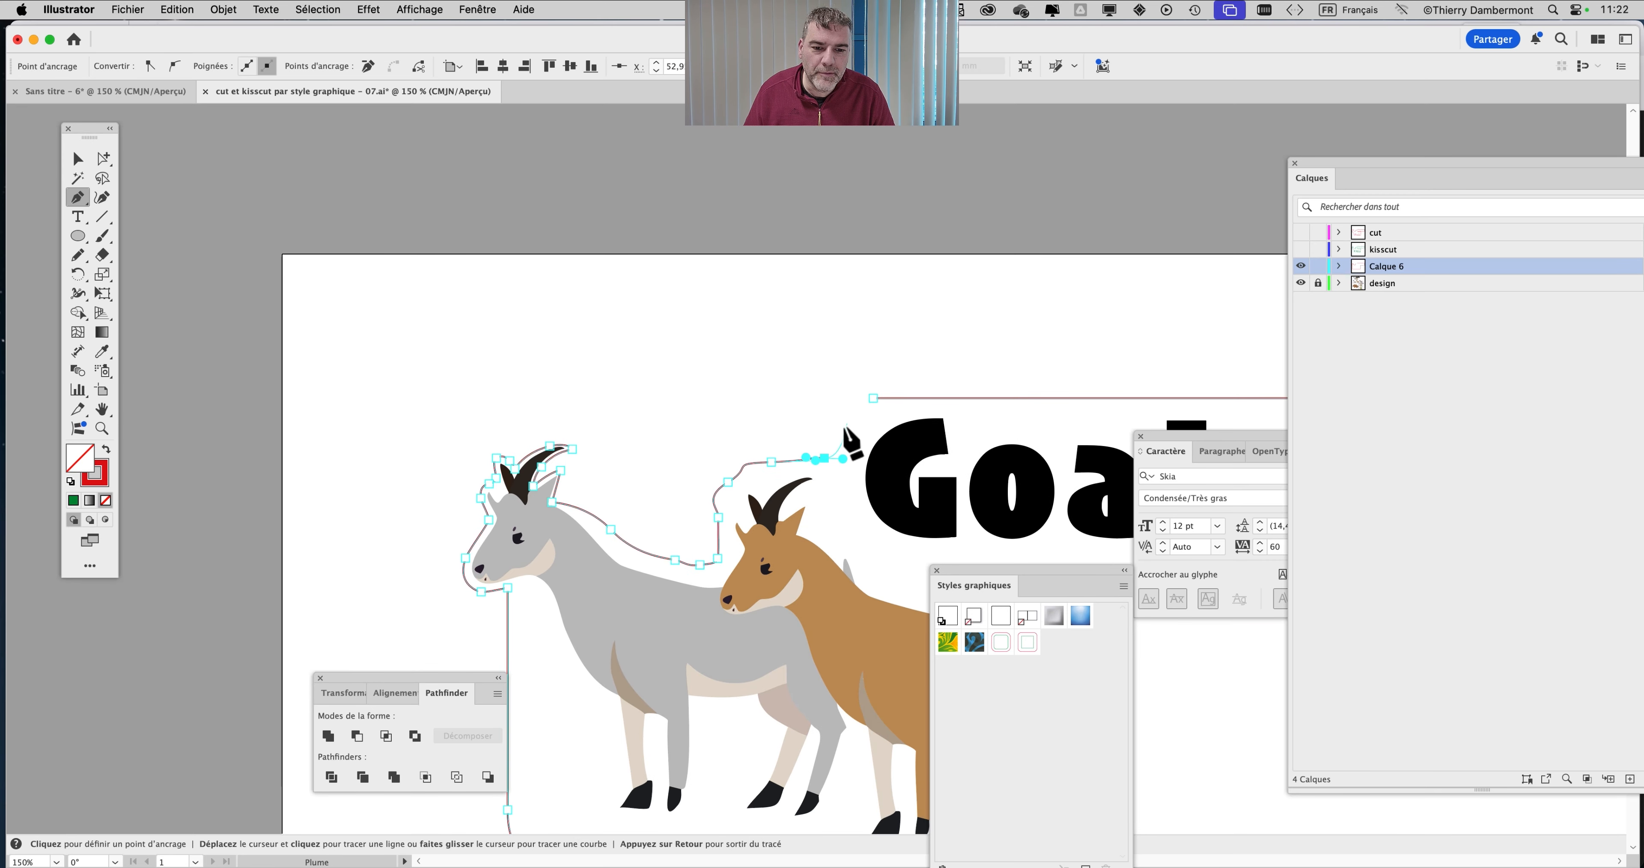
Round the contour up beside the G, close it at its starting anchor above the lettering, and deselect it
super+click(842, 423)
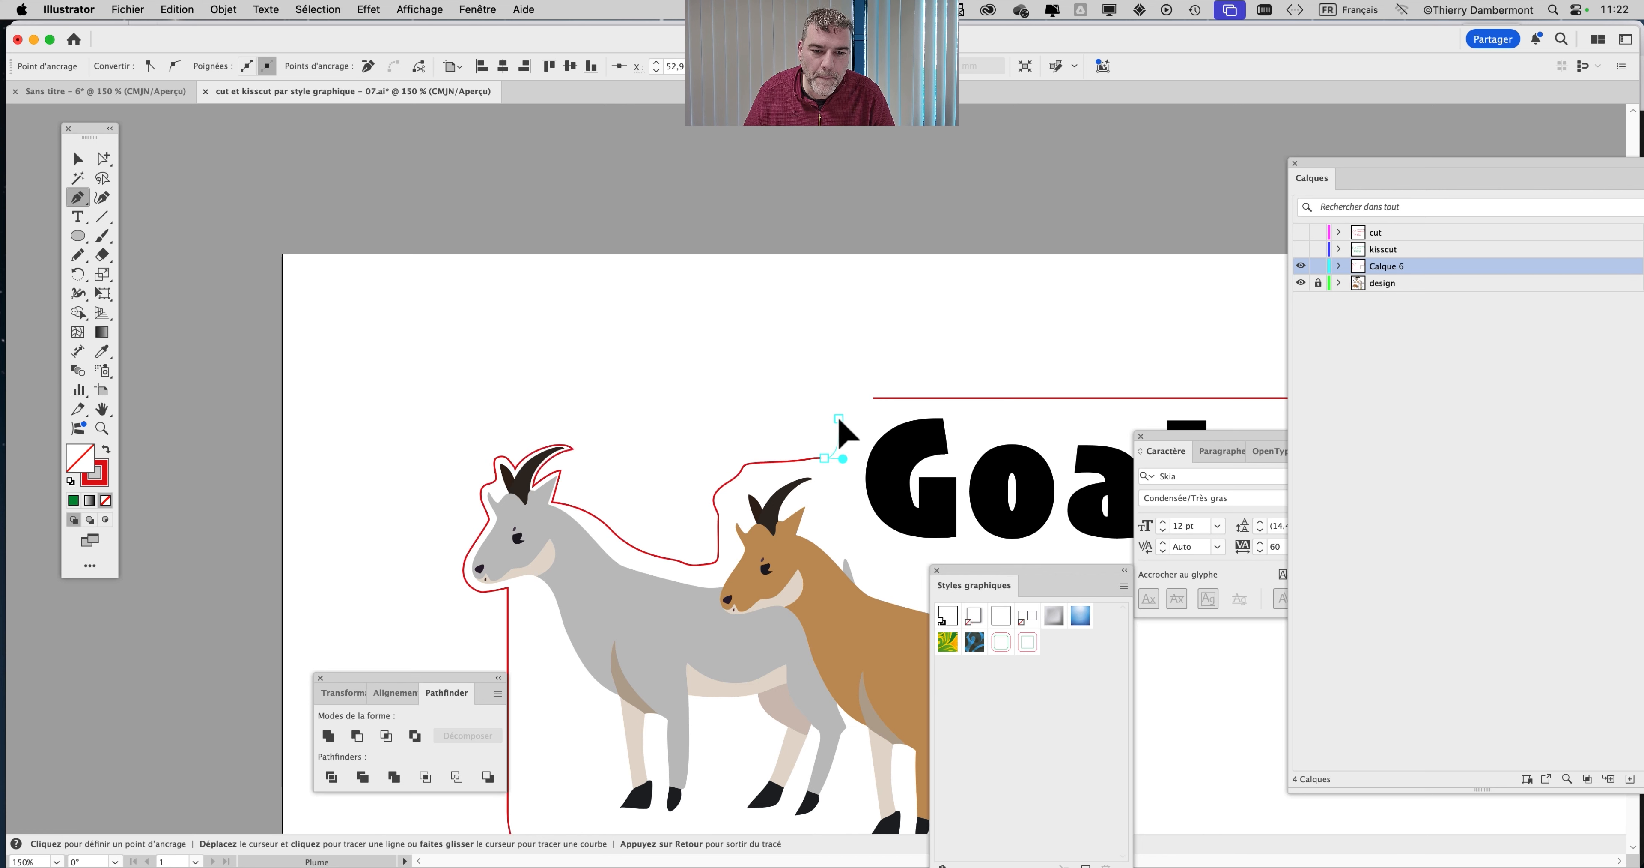
click(873, 398)
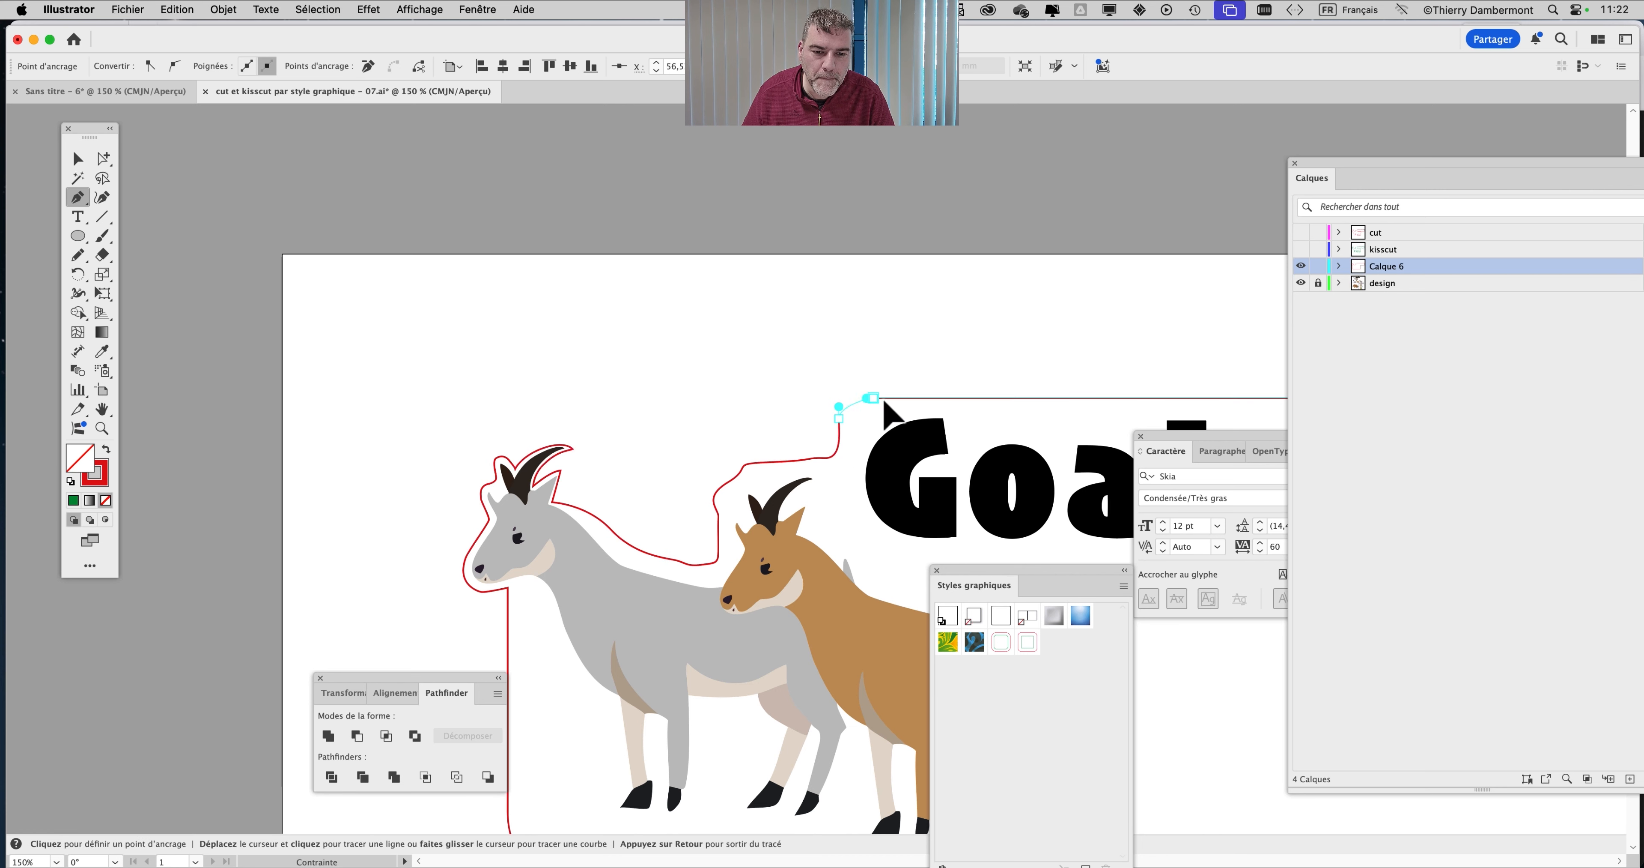
super+click(897, 408)
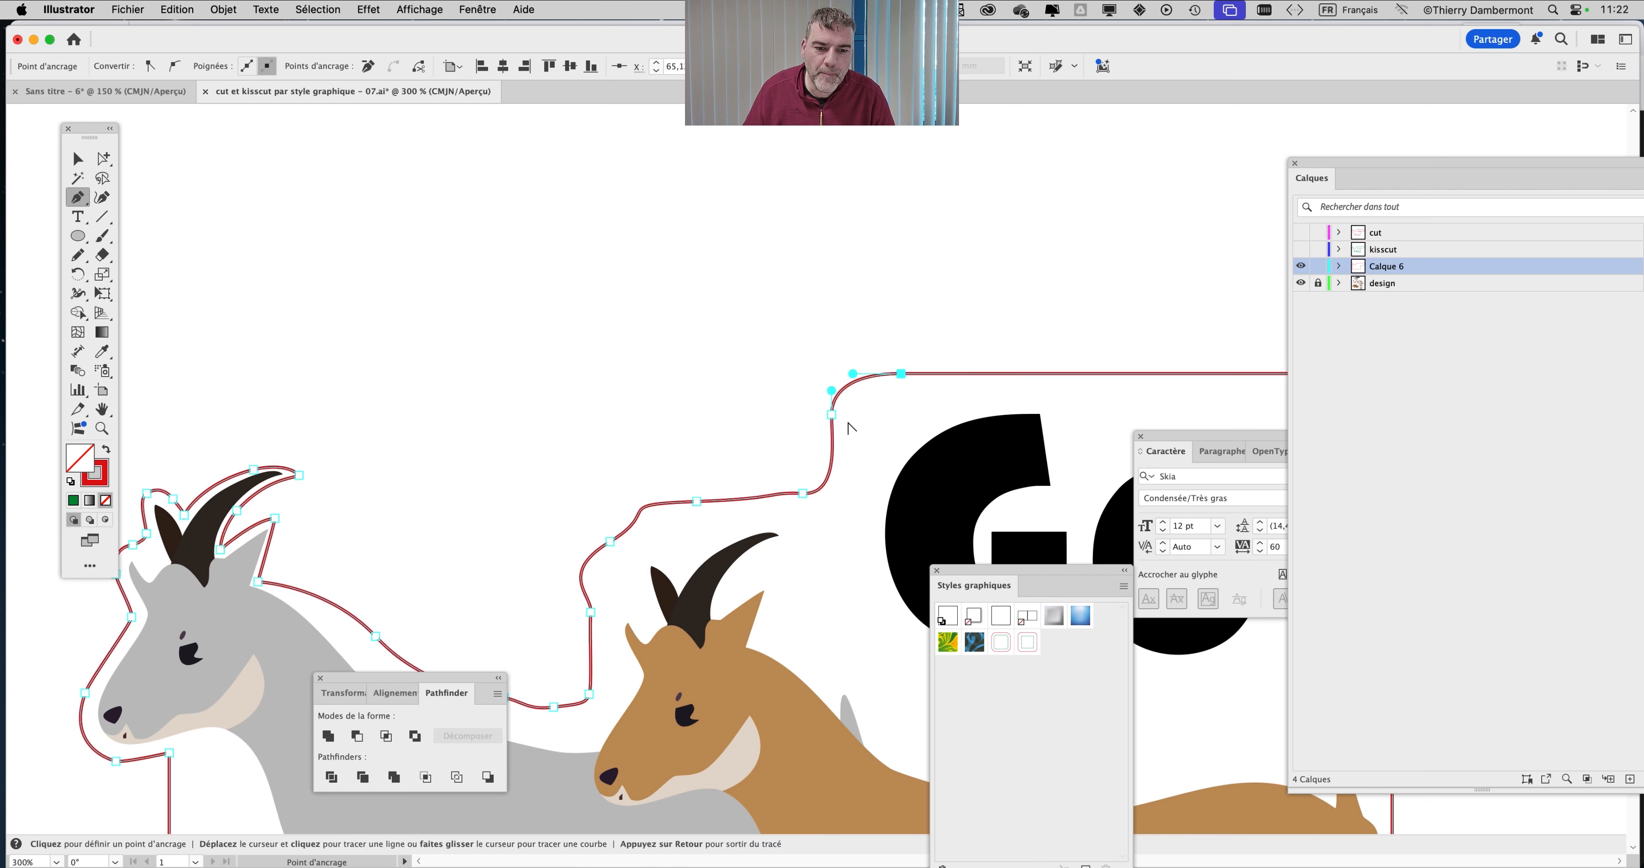
super+space+click(830, 418)
alt+super+space+click(832, 426)
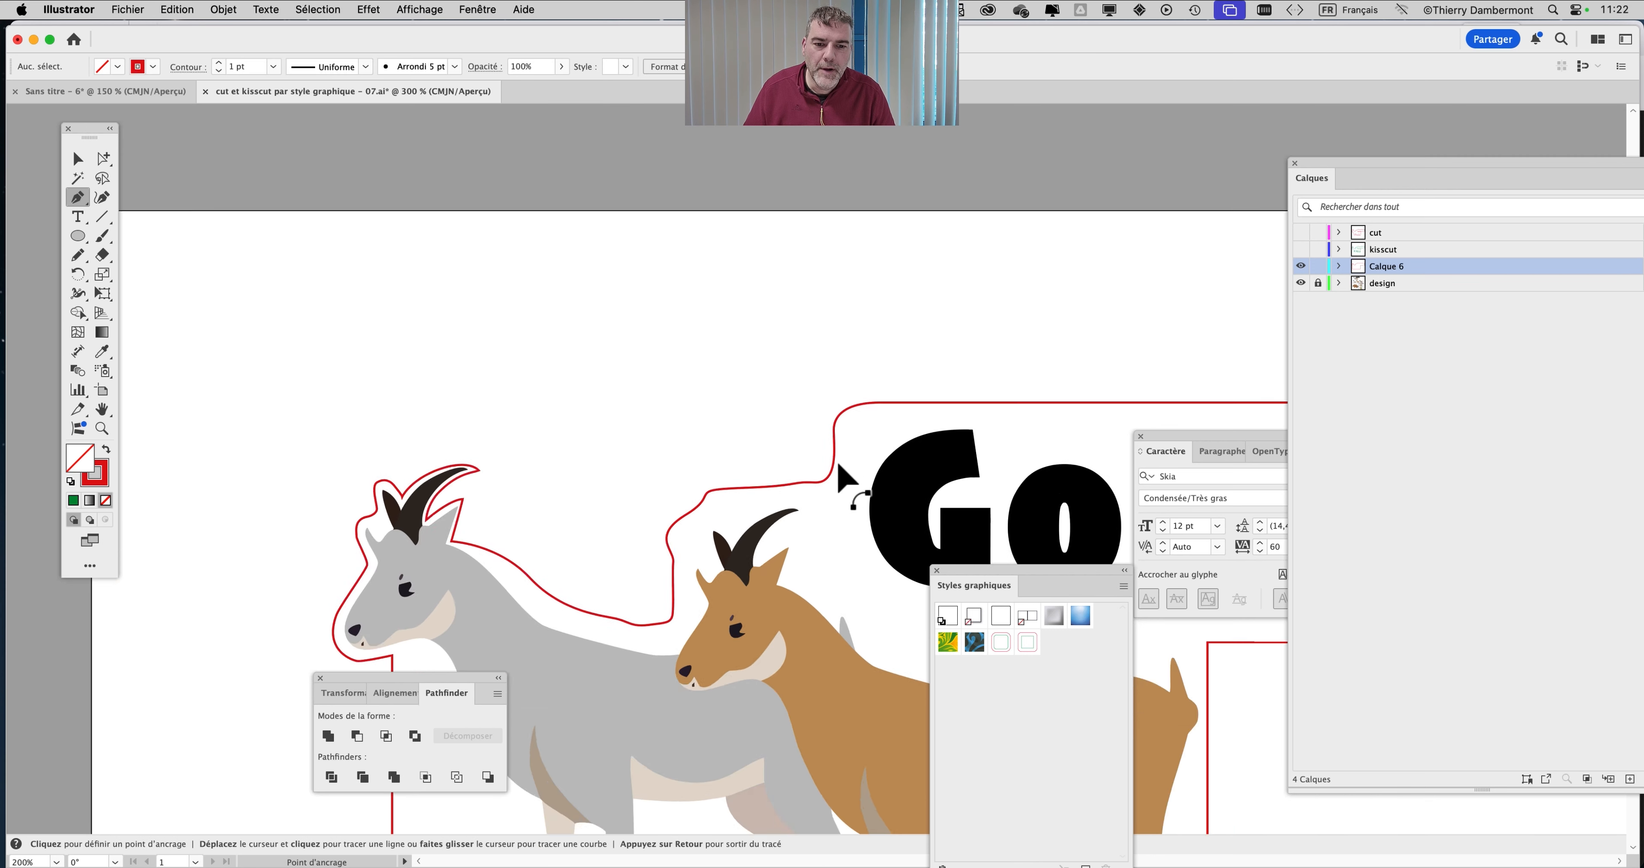
alt+super+space+click(814, 462)
alt+super+space+click(798, 495)
super+space+click(801, 496)
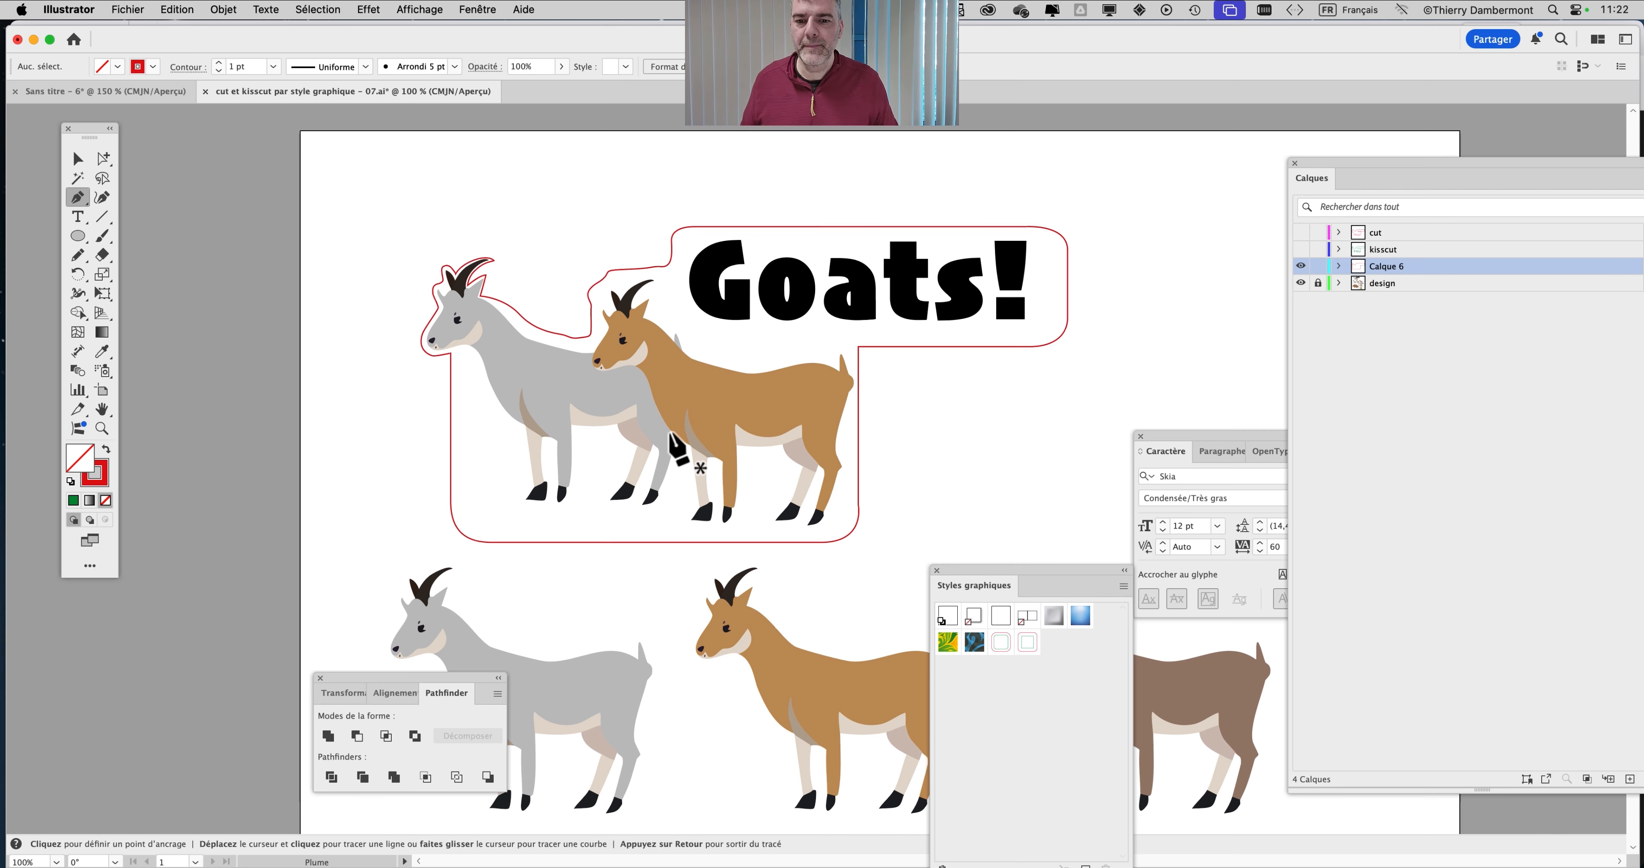
key(super)
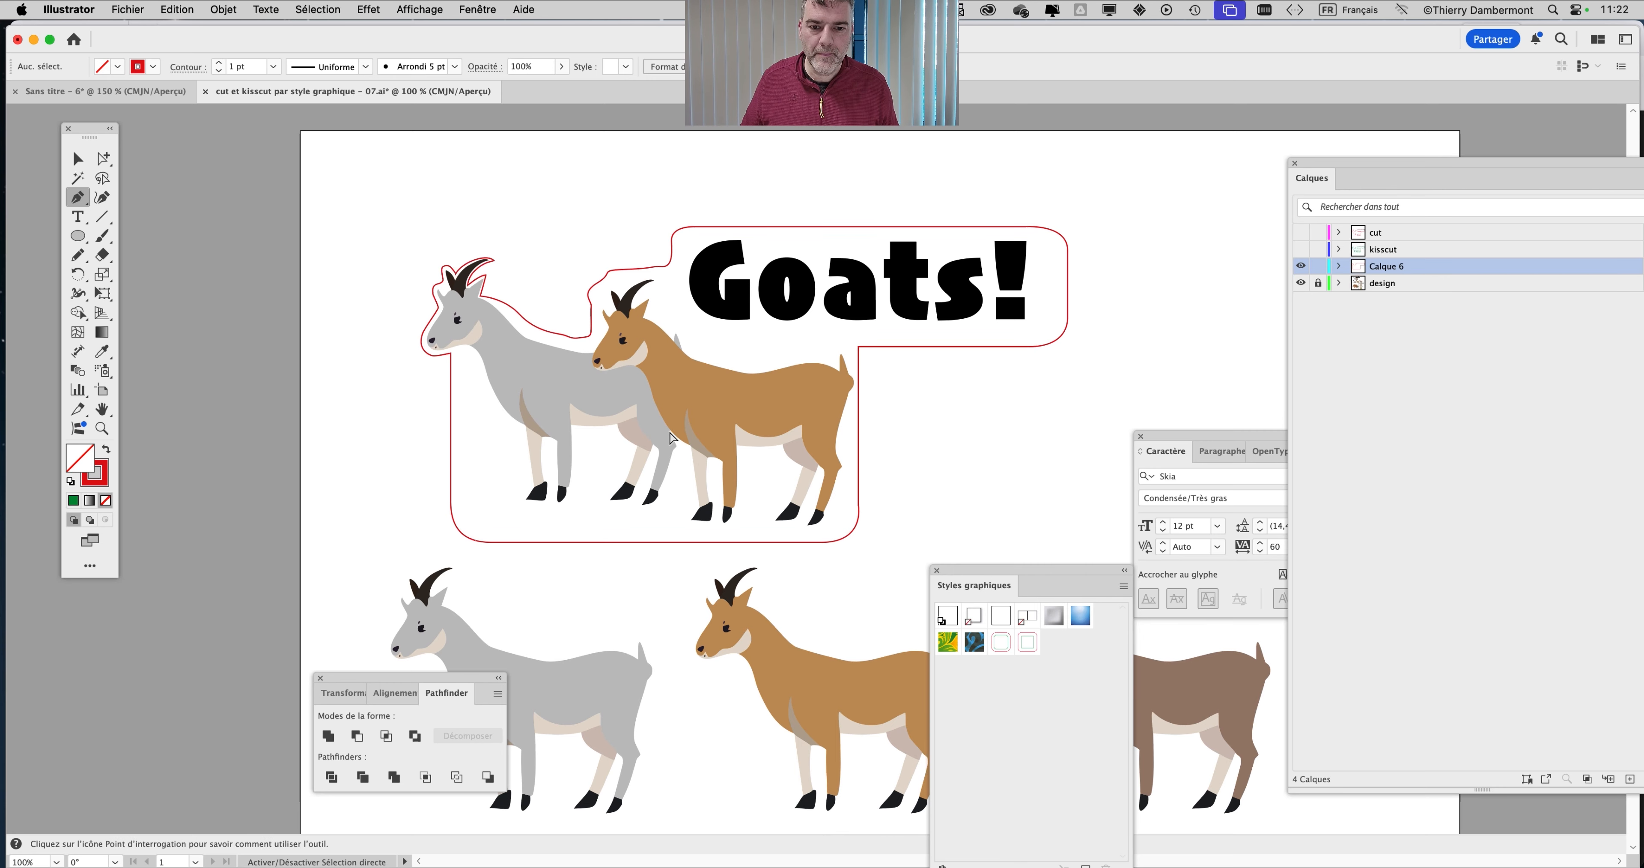
Select the whole closed contour and give it a green stroke with no fill
click(102, 158)
click(674, 261)
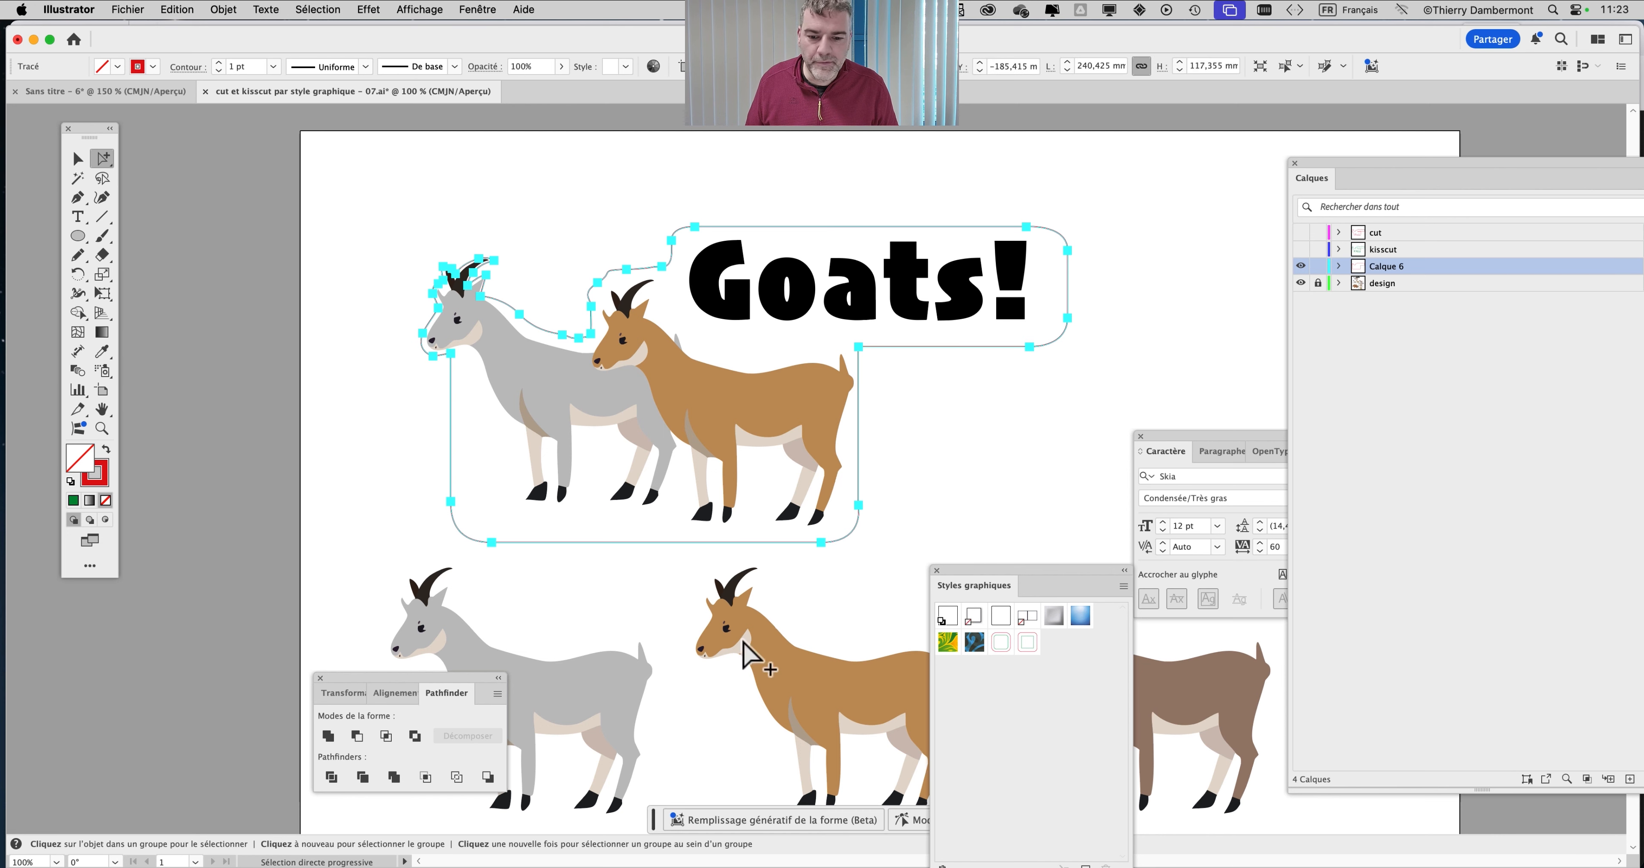
click(478, 9)
scroll(574, 778, down, 2)
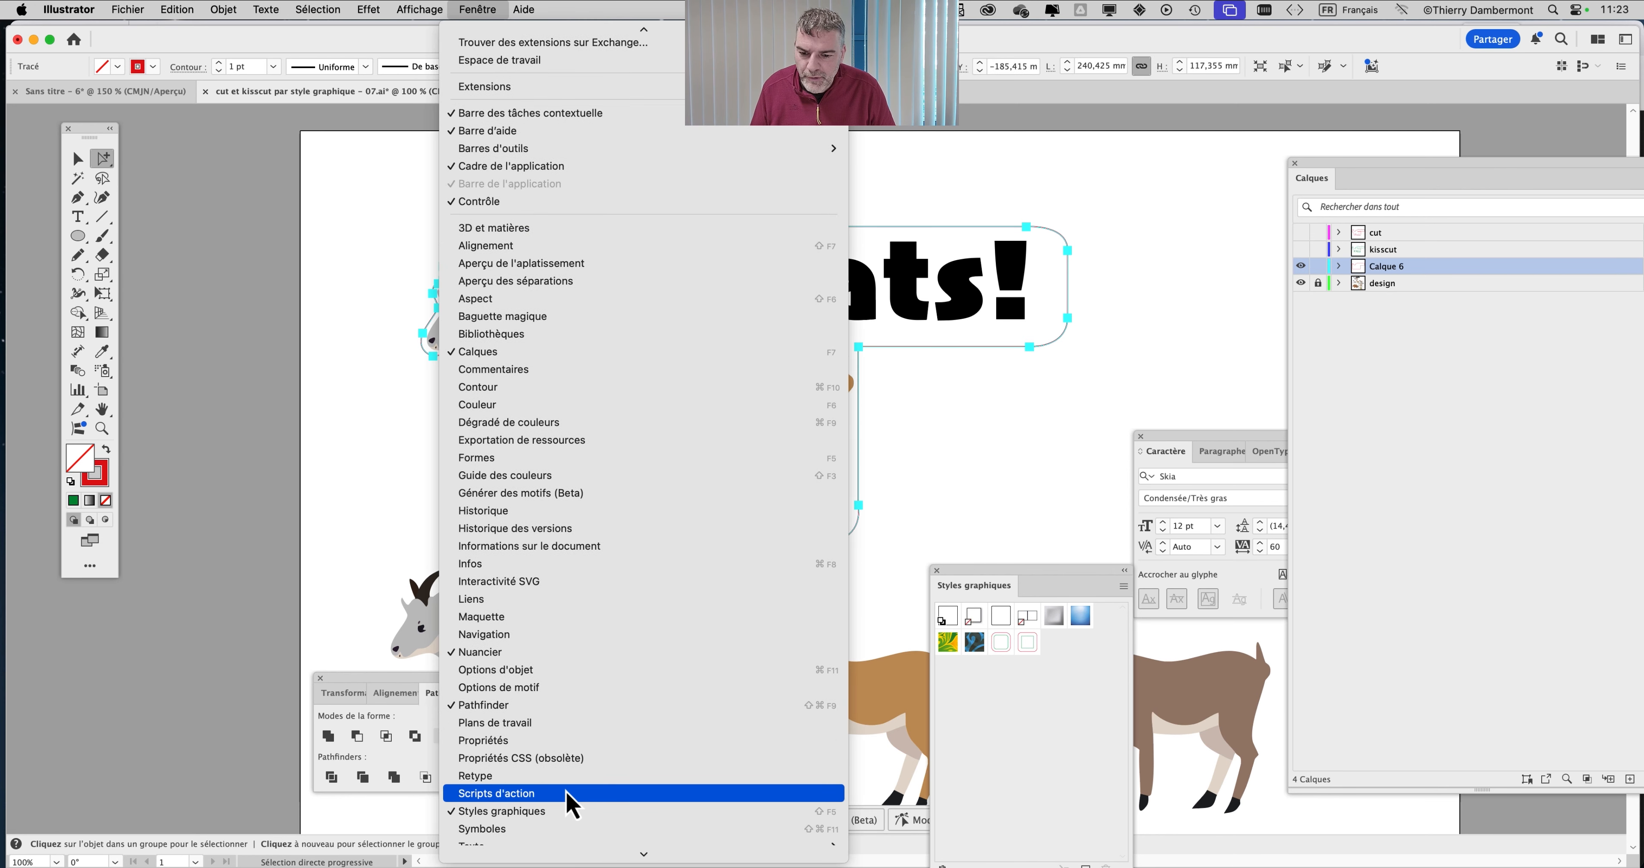
click(559, 652)
drag(1418, 440, 1058, 389)
click(1163, 445)
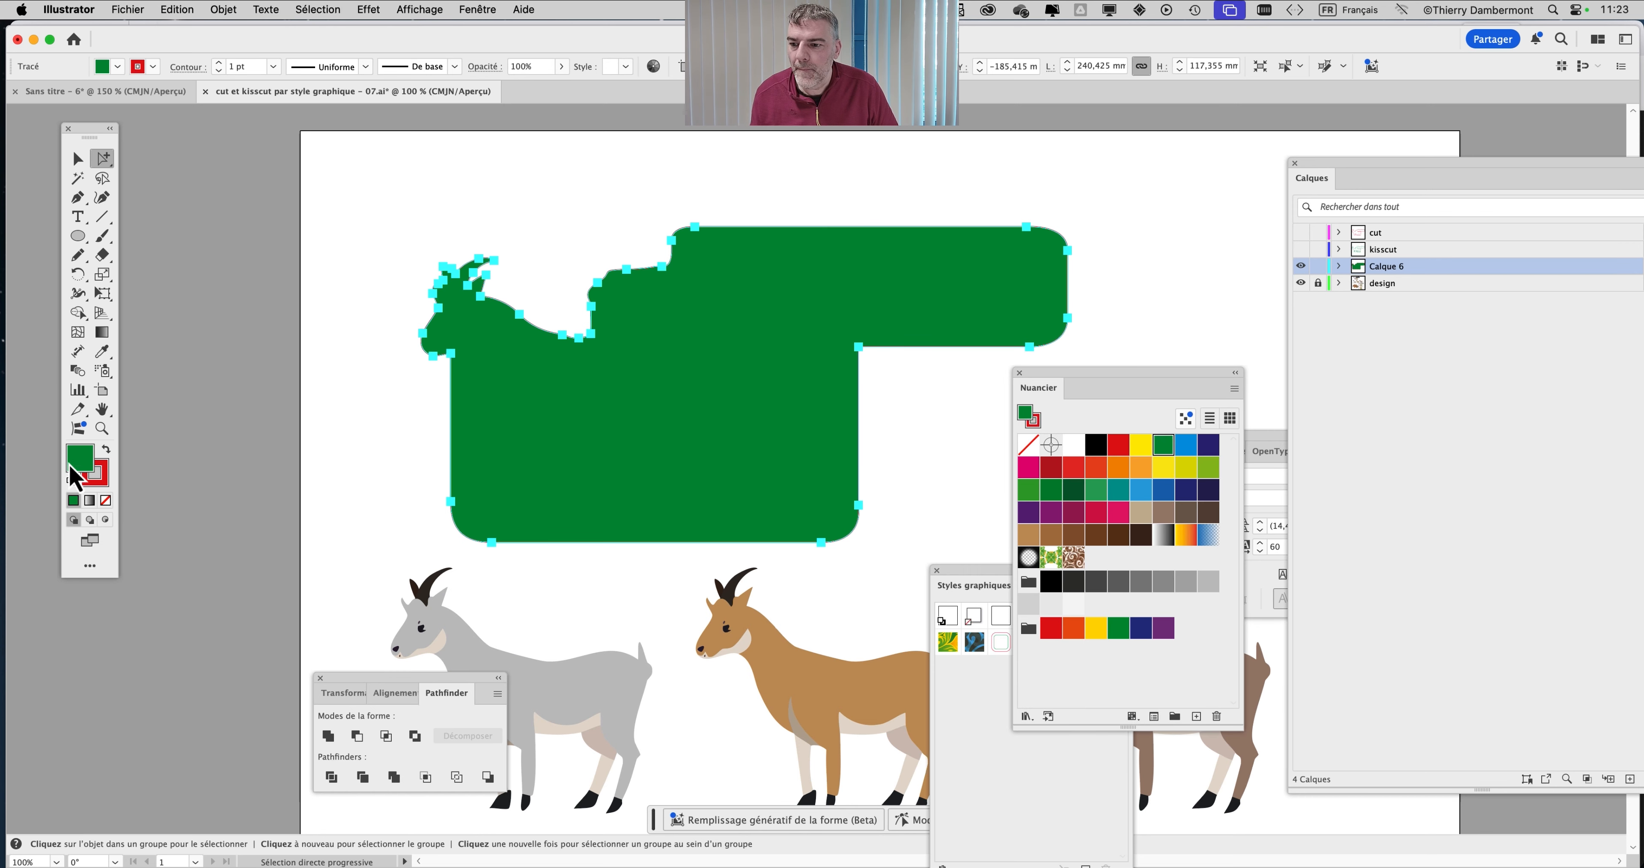
click(107, 449)
click(106, 501)
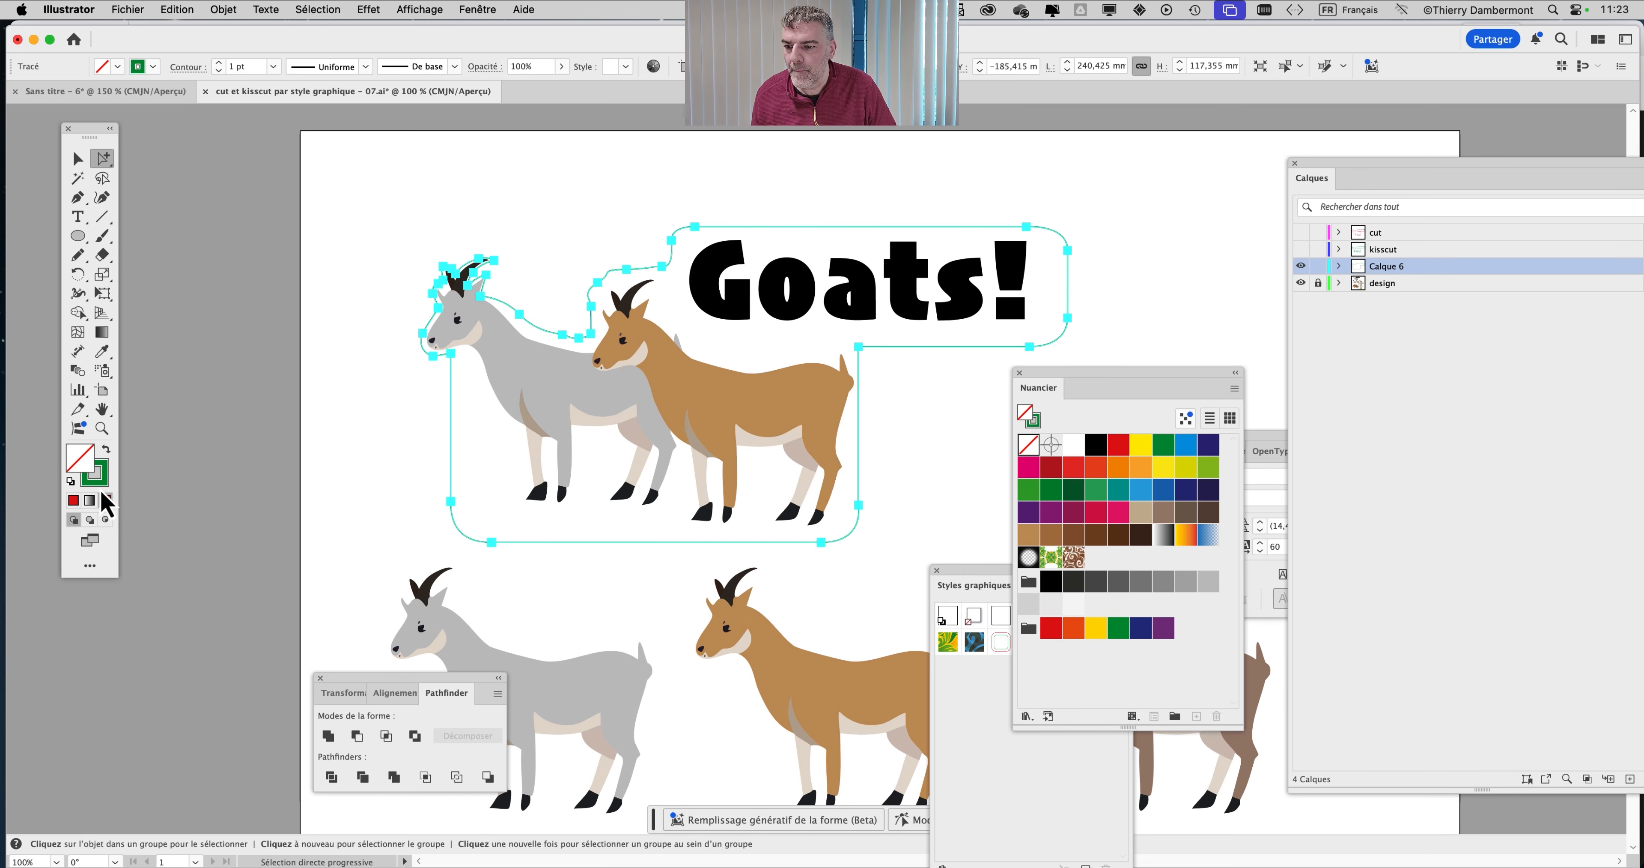
click(525, 366)
click(590, 319)
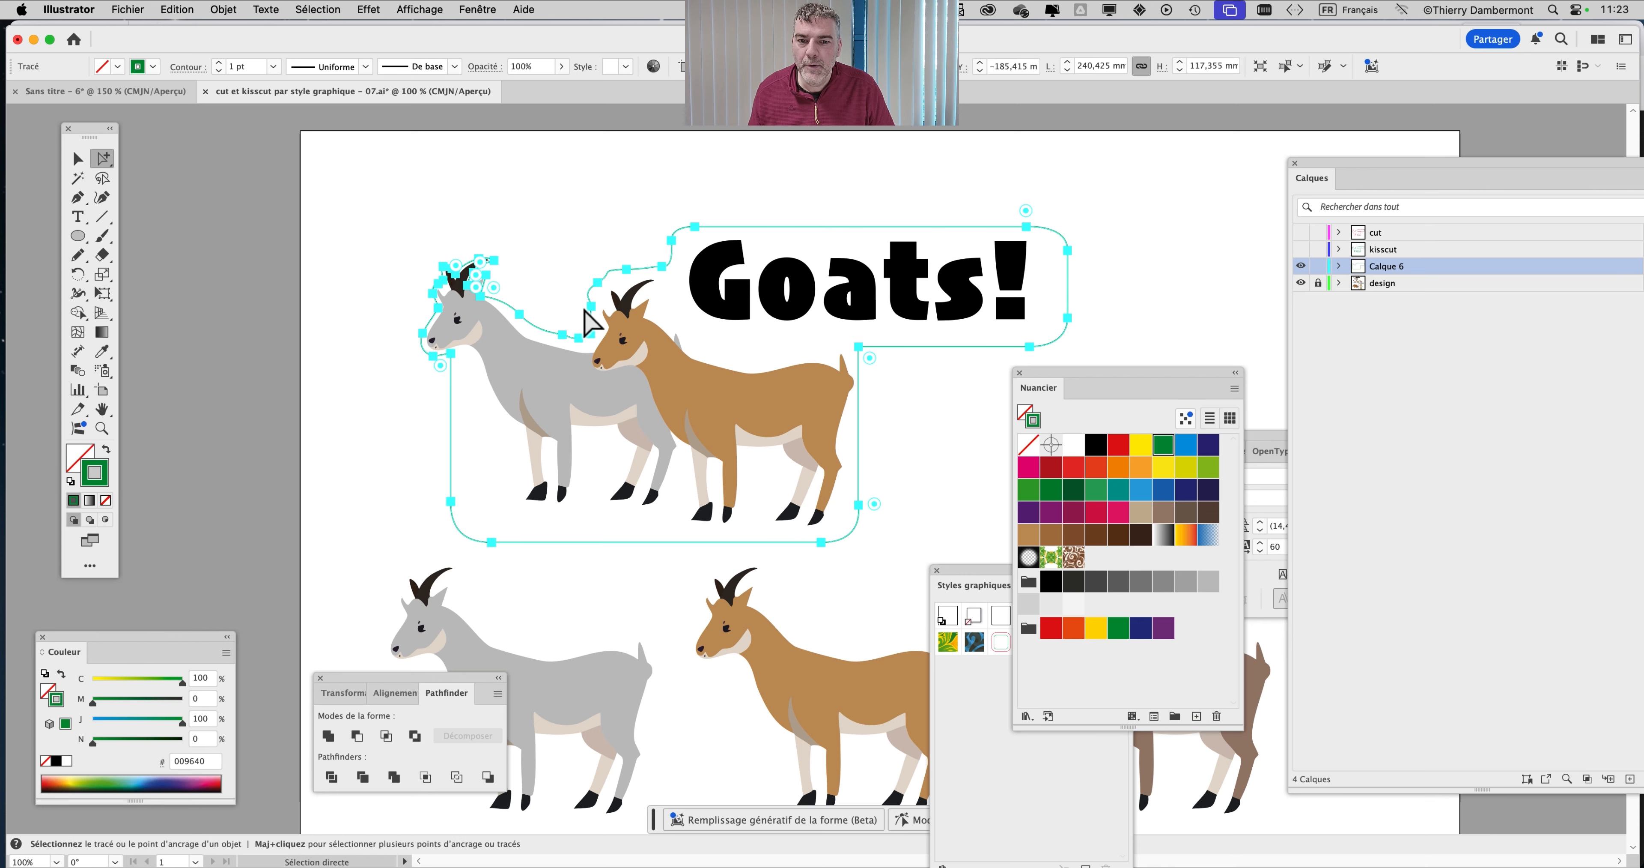
Create an offset path 5 mm outside the green contour with rounded joins (Arrondi)
click(224, 9)
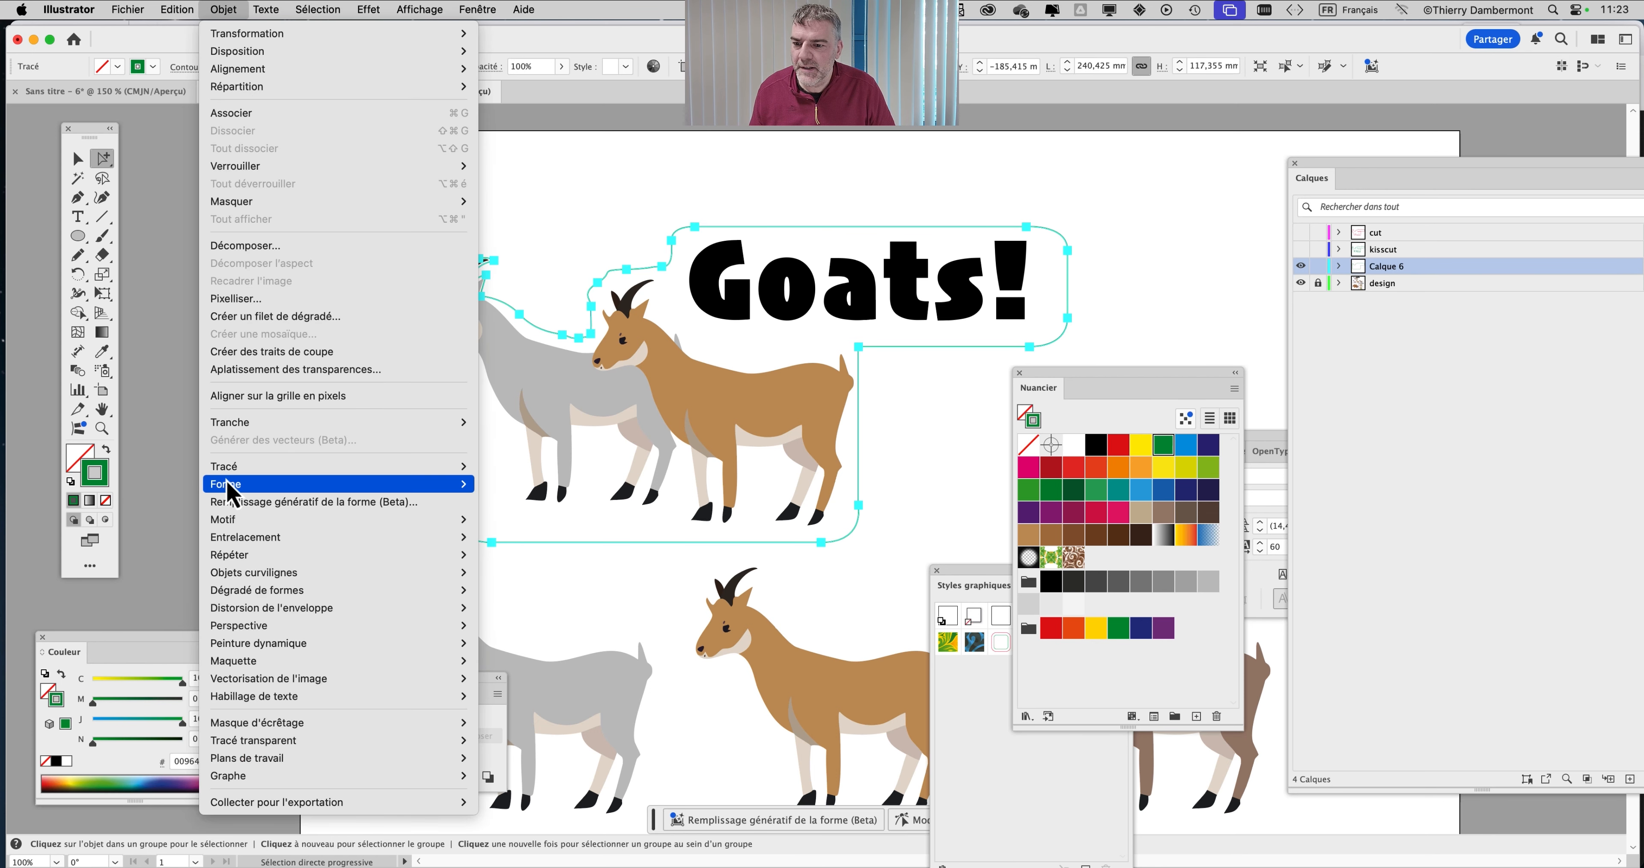
mouse_move(230, 465)
click(574, 528)
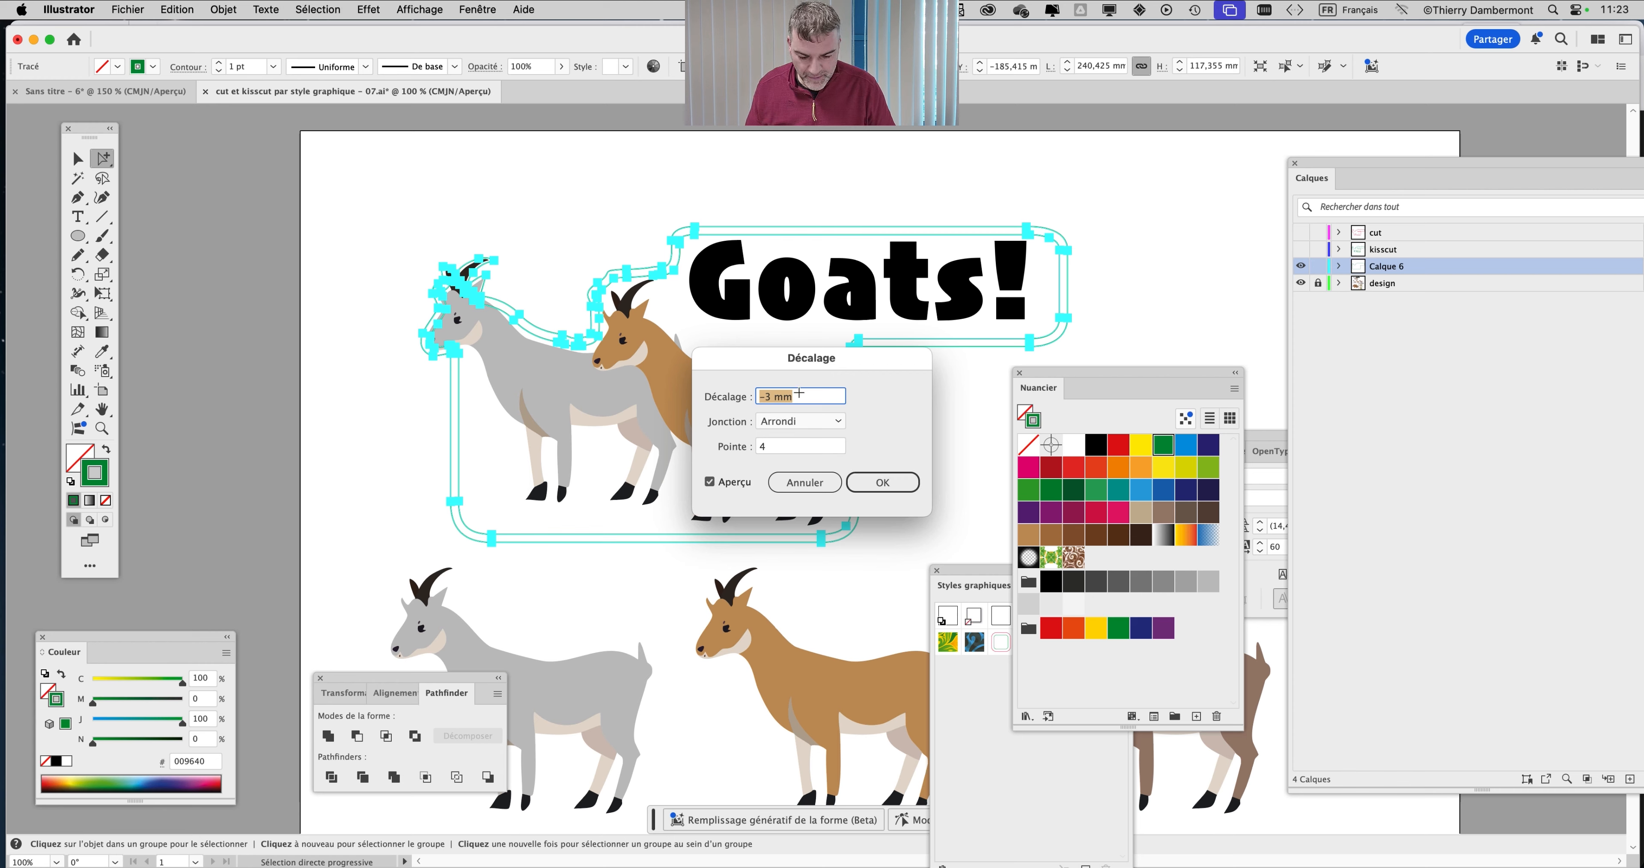
text(5)
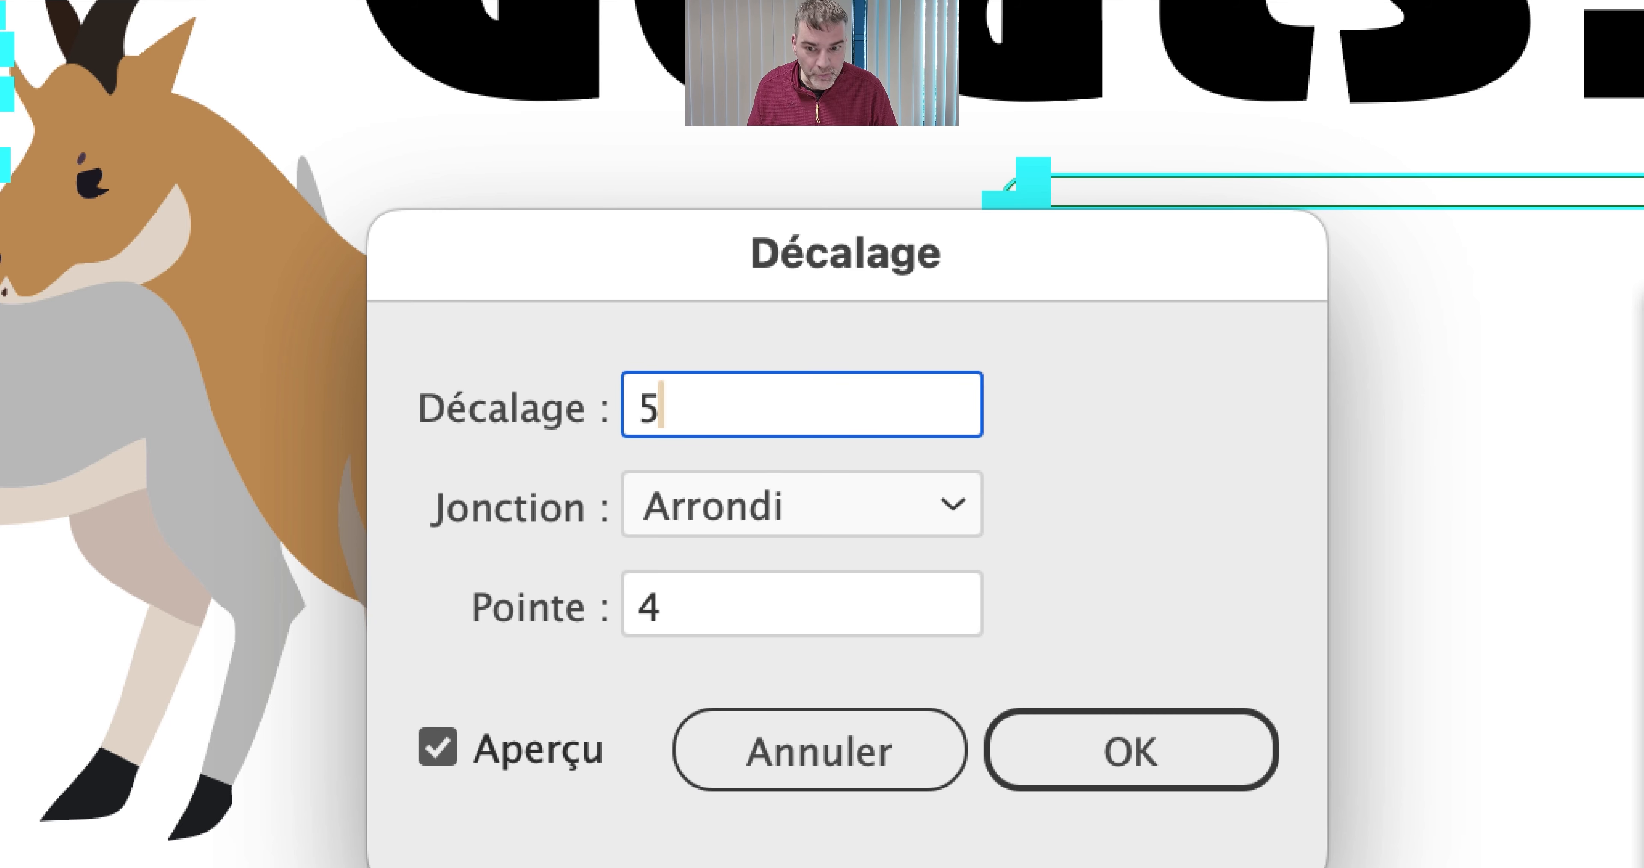
key(Tab)
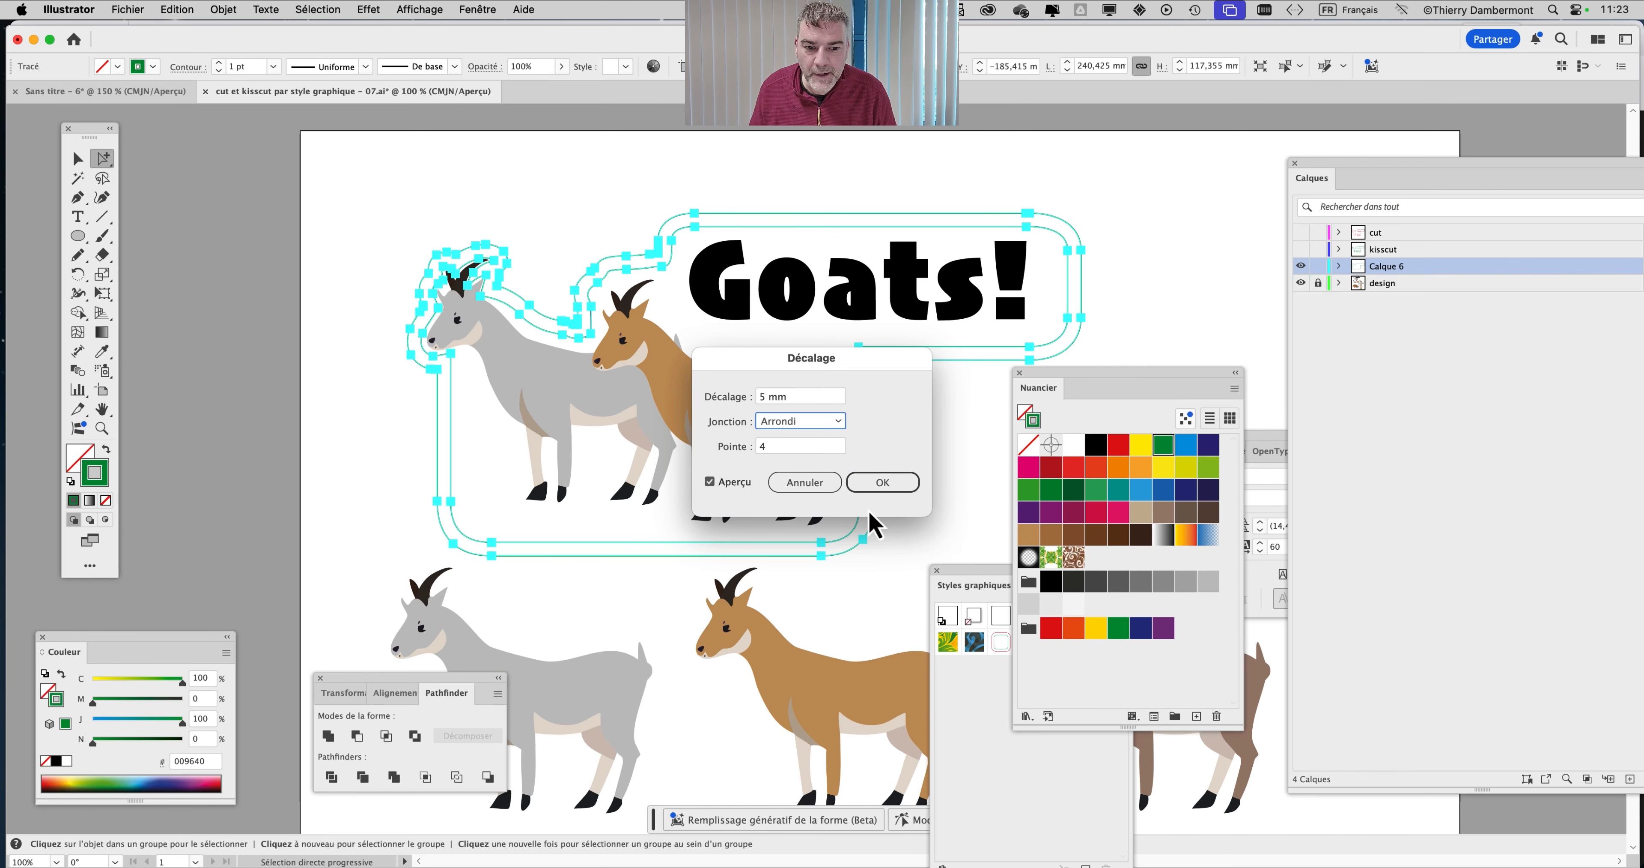
click(883, 489)
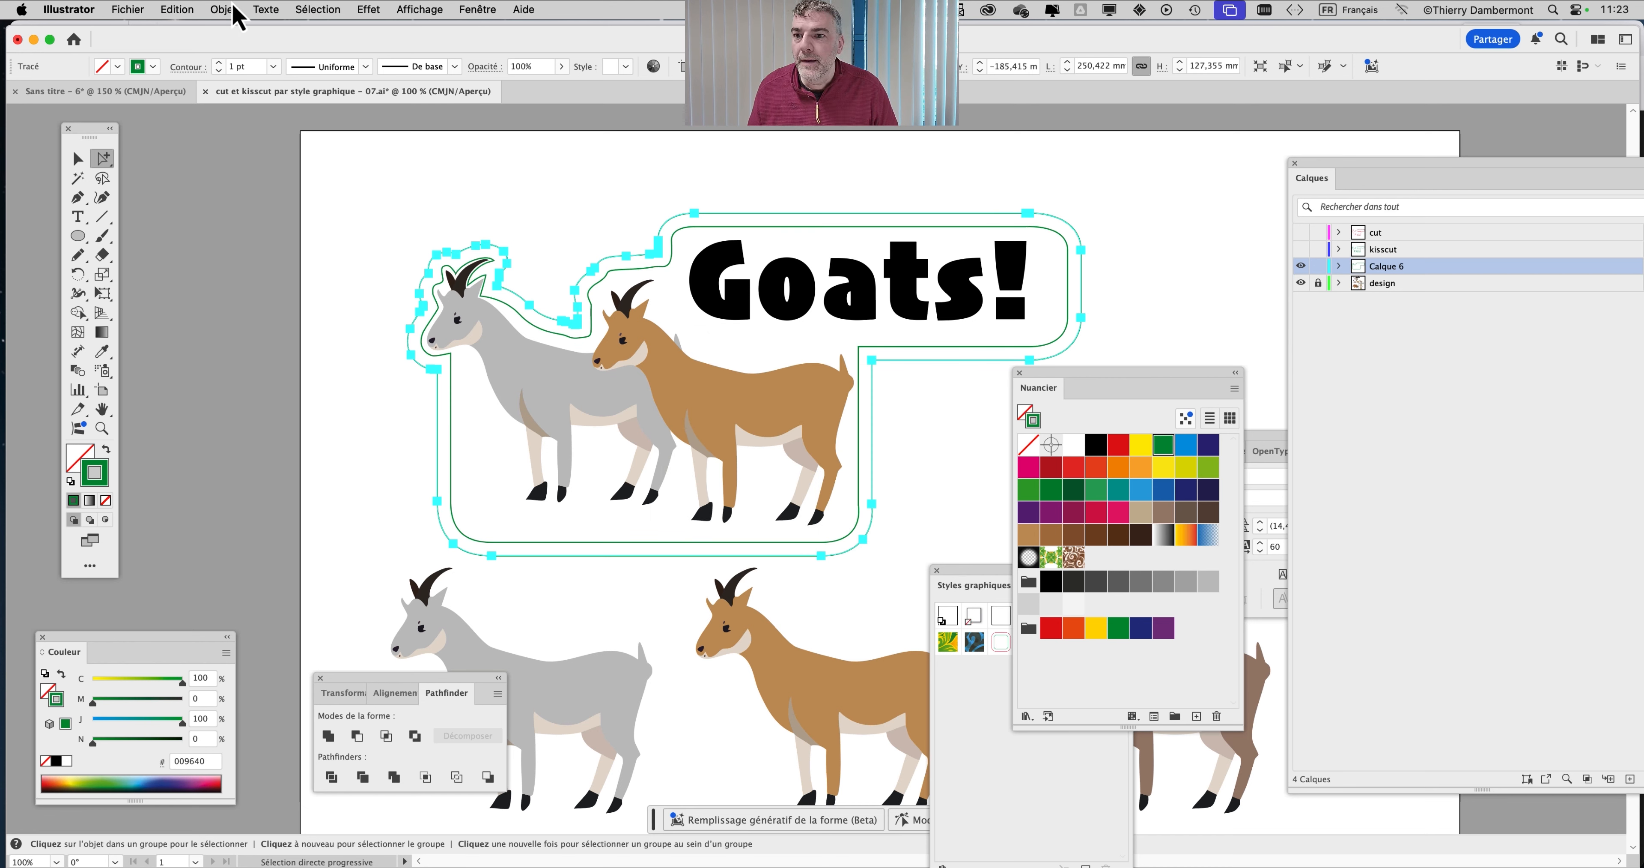
Give the outer offset path a red stroke and deselect it, keeping the inner contour green
click(509, 307)
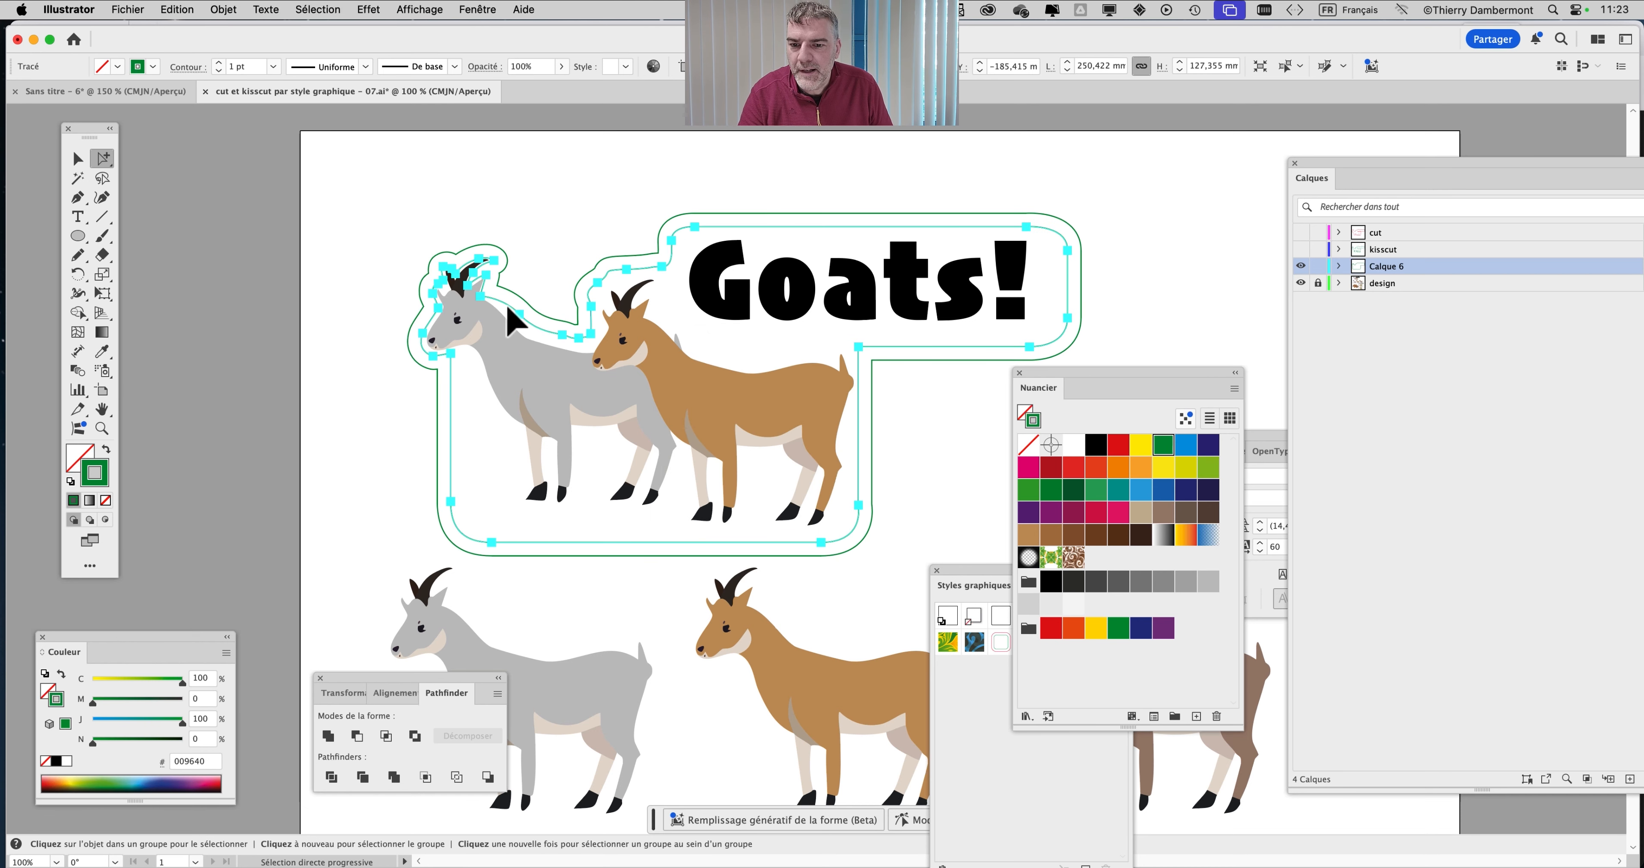
click(509, 309)
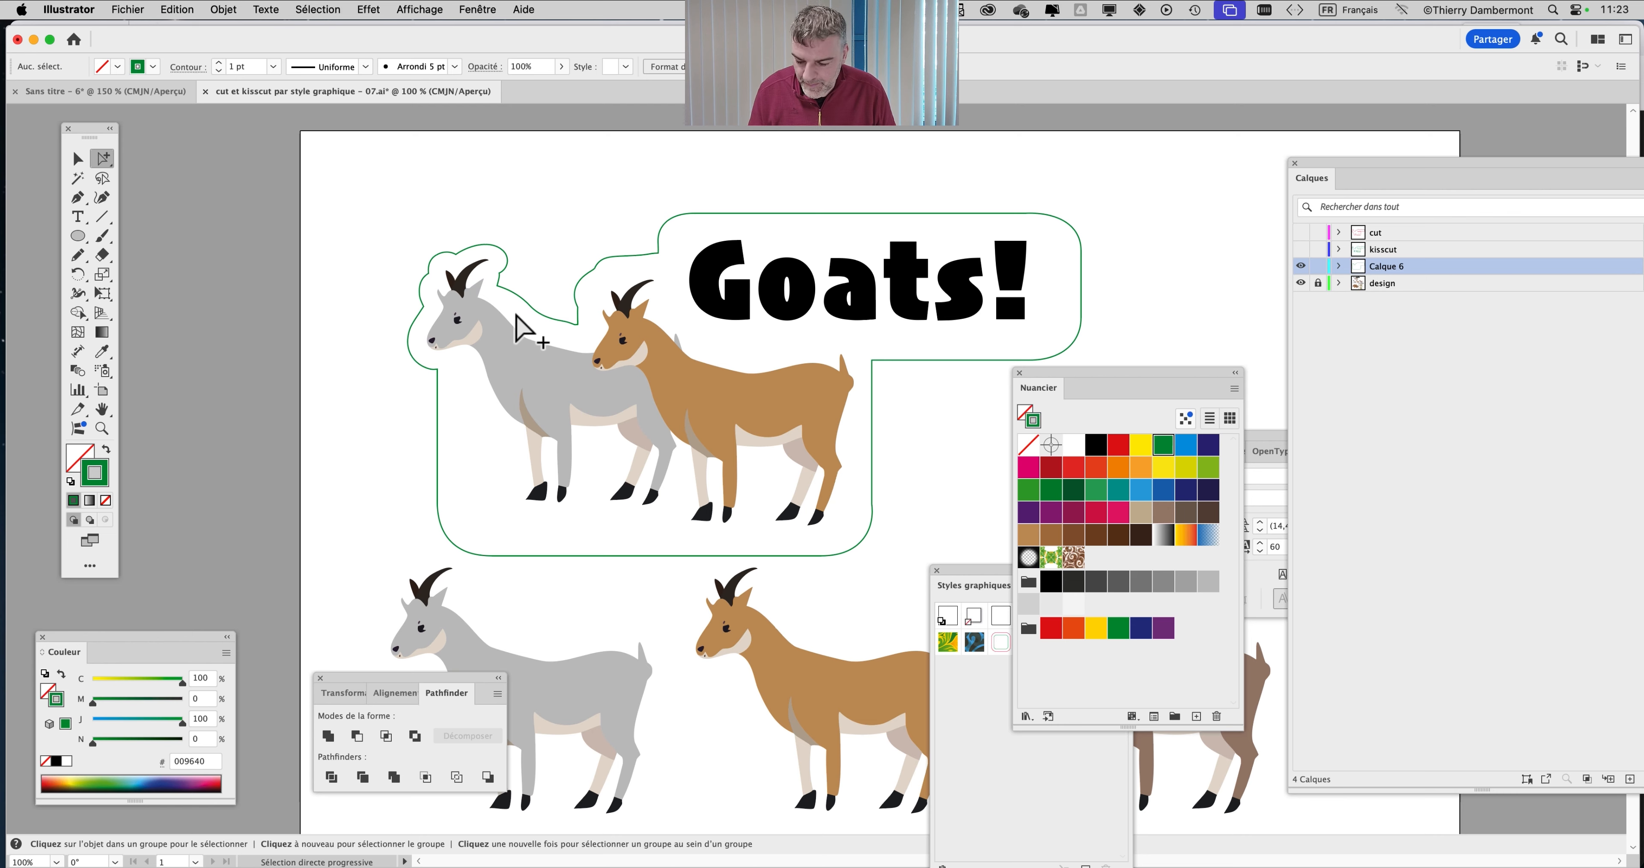
click(517, 314)
scroll(515, 310, up, 1)
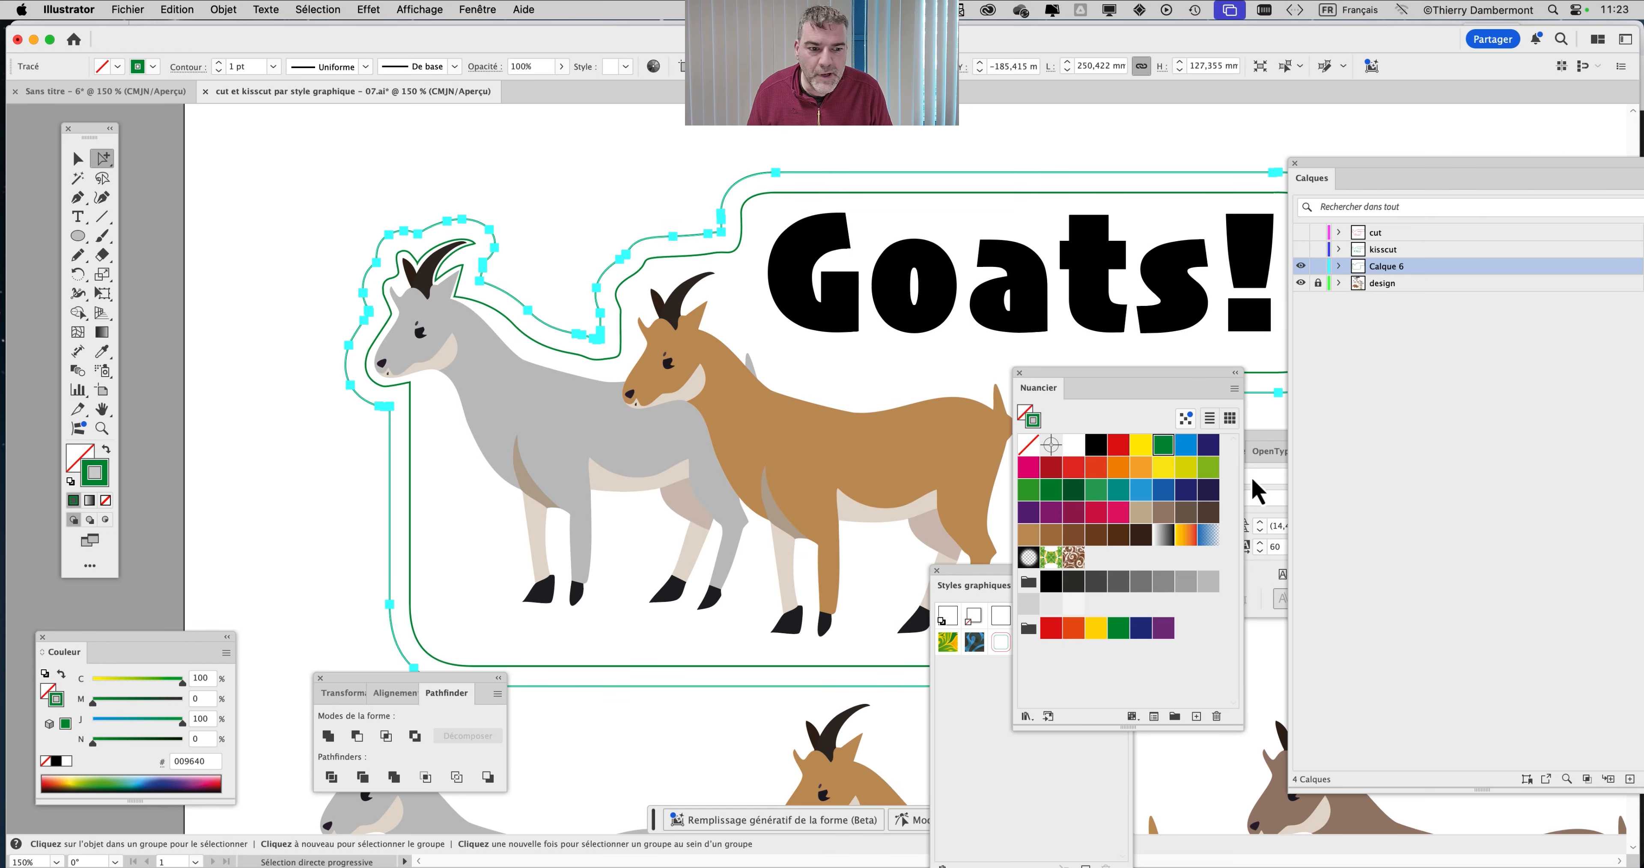
click(1119, 444)
click(600, 224)
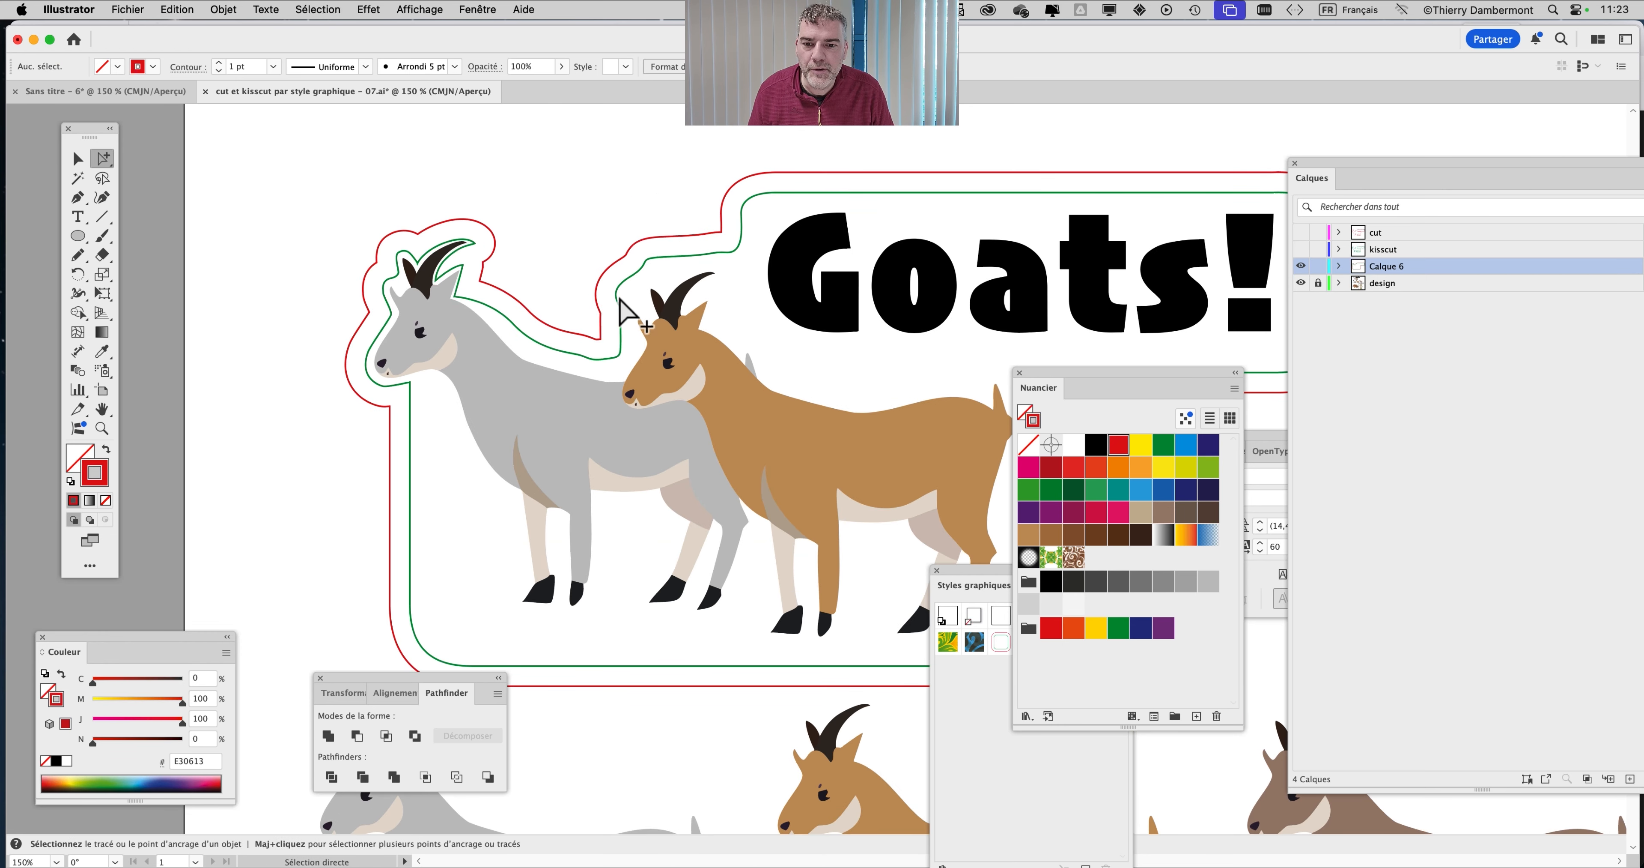
Move the vertical sides of both contours behind the brown goat's tail slightly outward with the Direct Selection tool
drag(625, 312, 469, 256)
scroll(536, 305, down, 1)
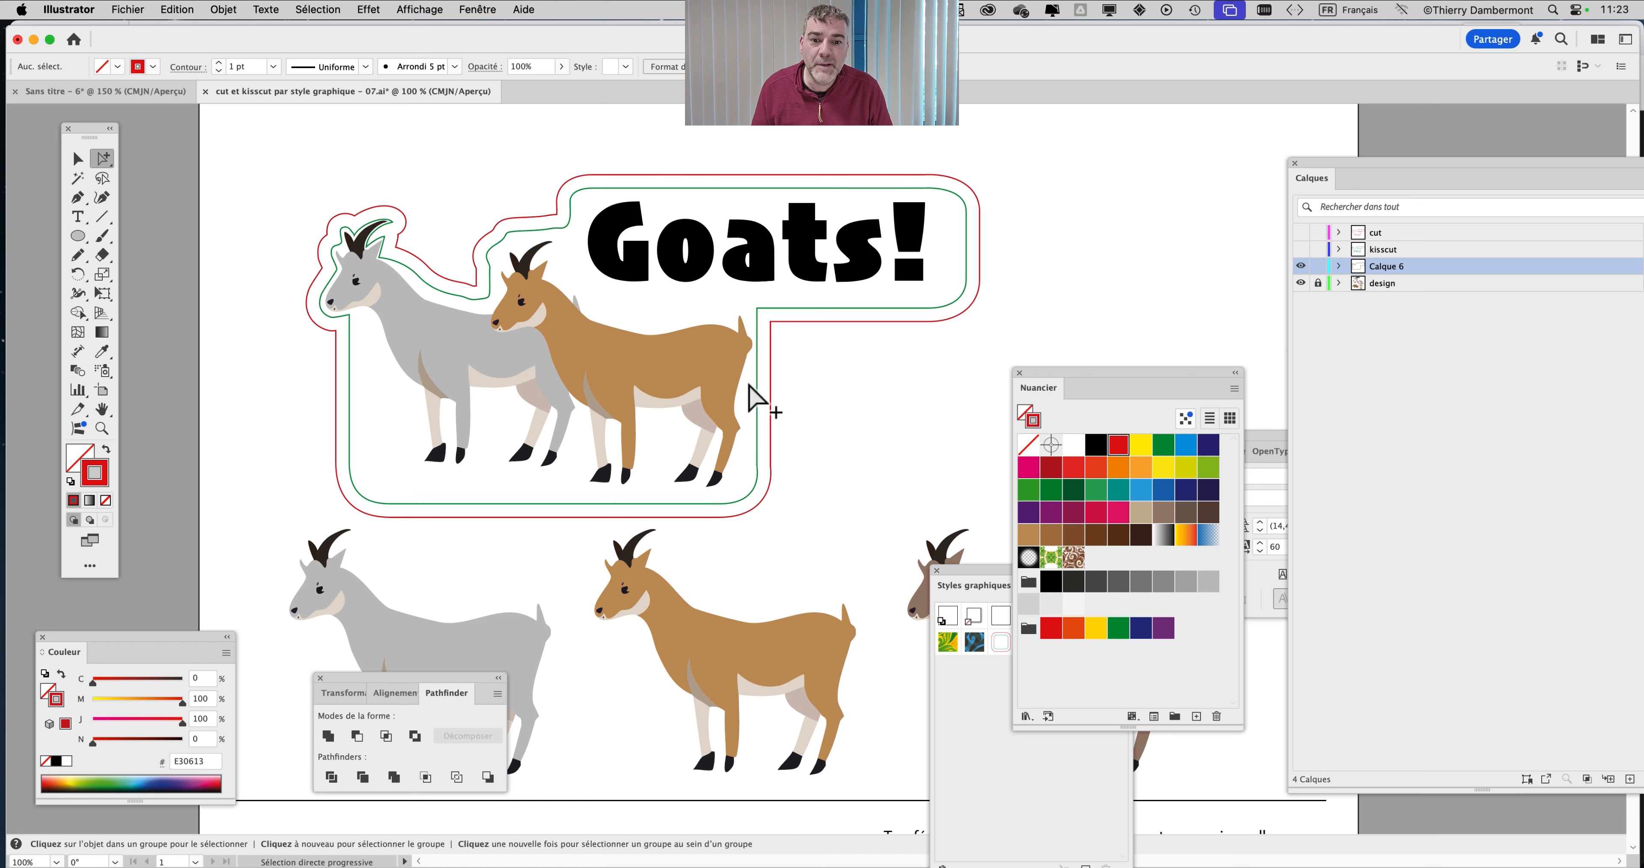
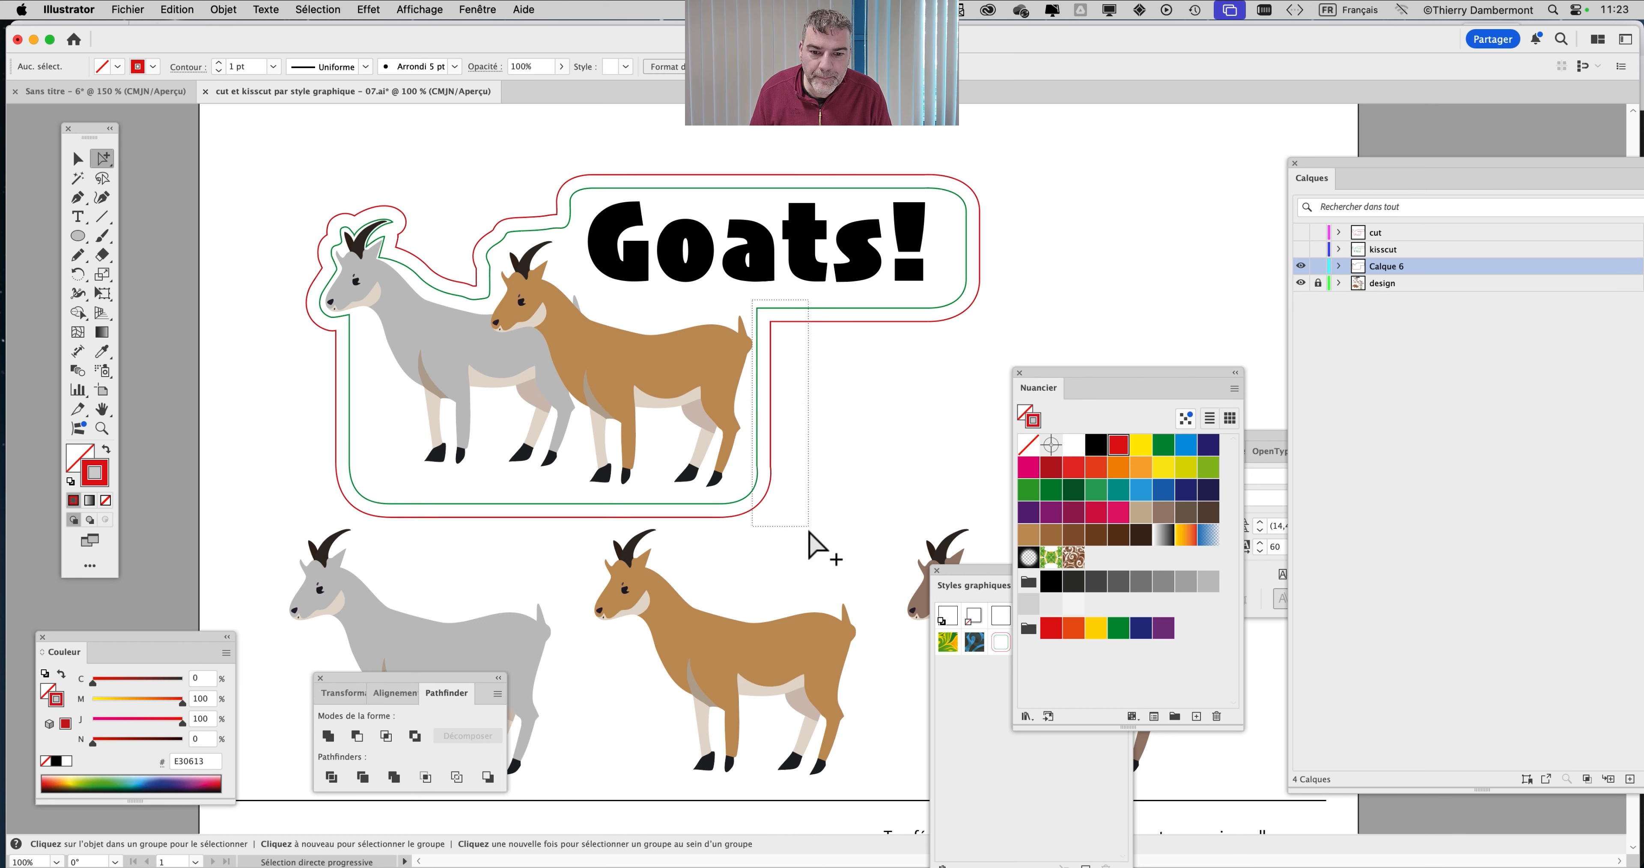
key(super+a)
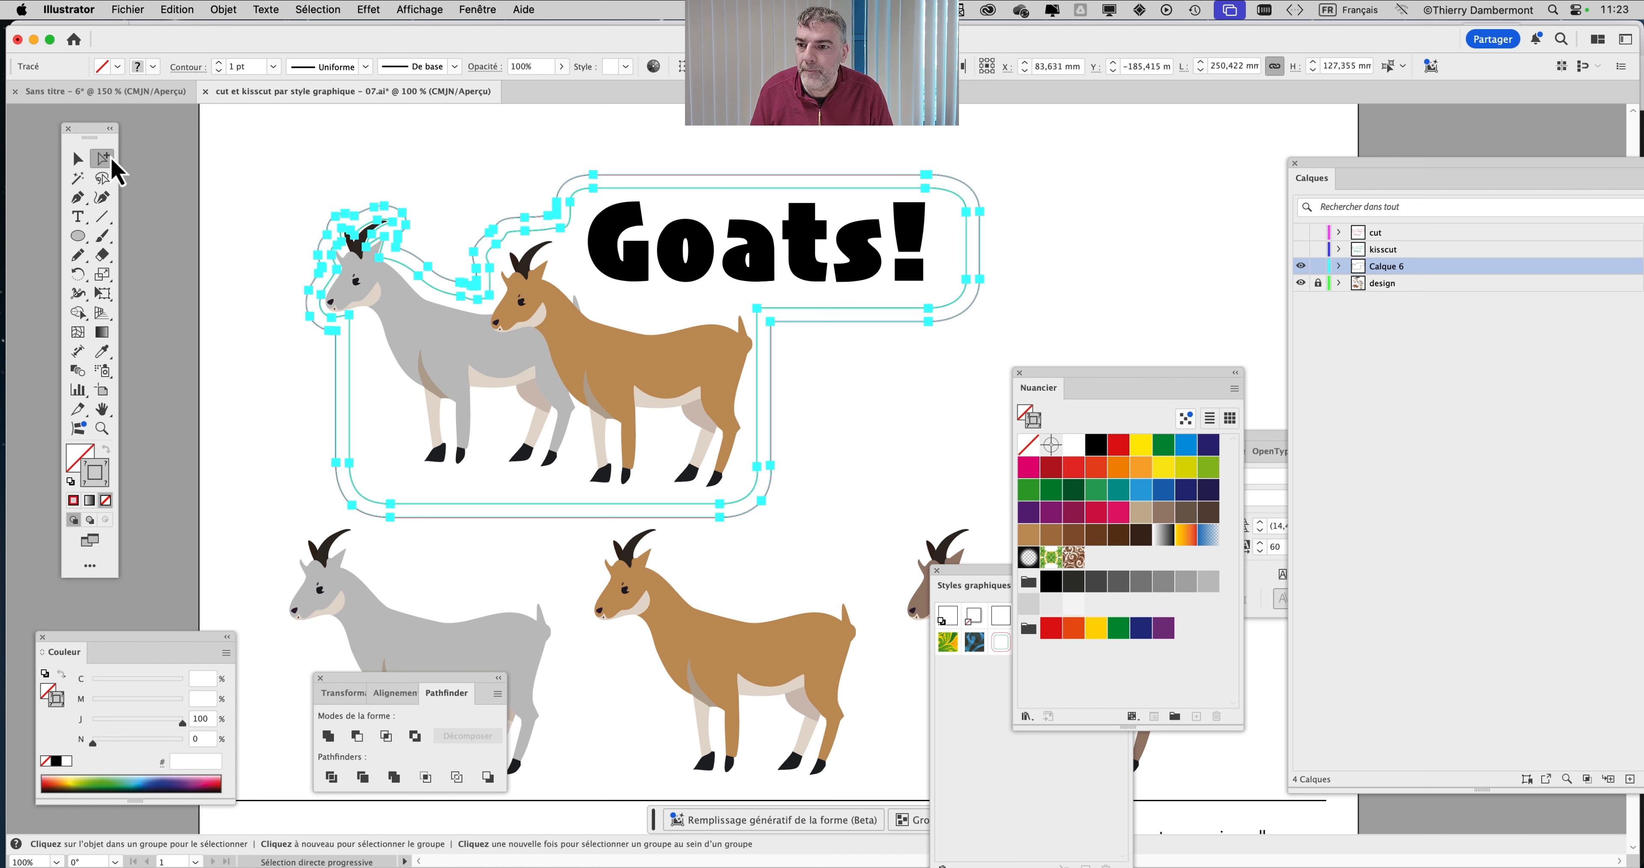
drag(114, 169, 143, 156)
click(471, 227)
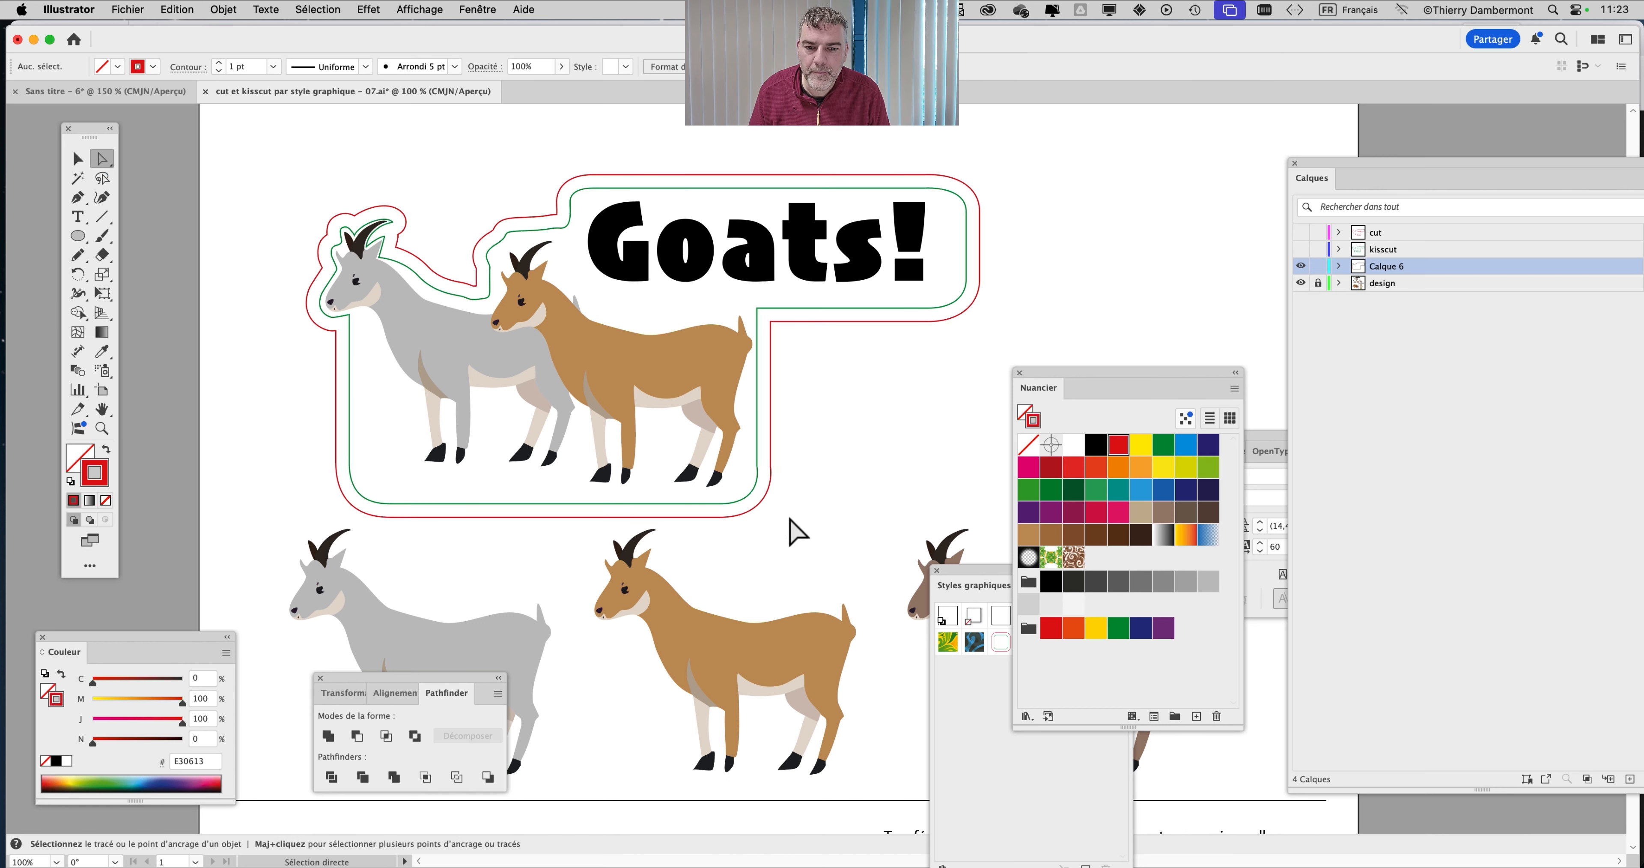
click(758, 357)
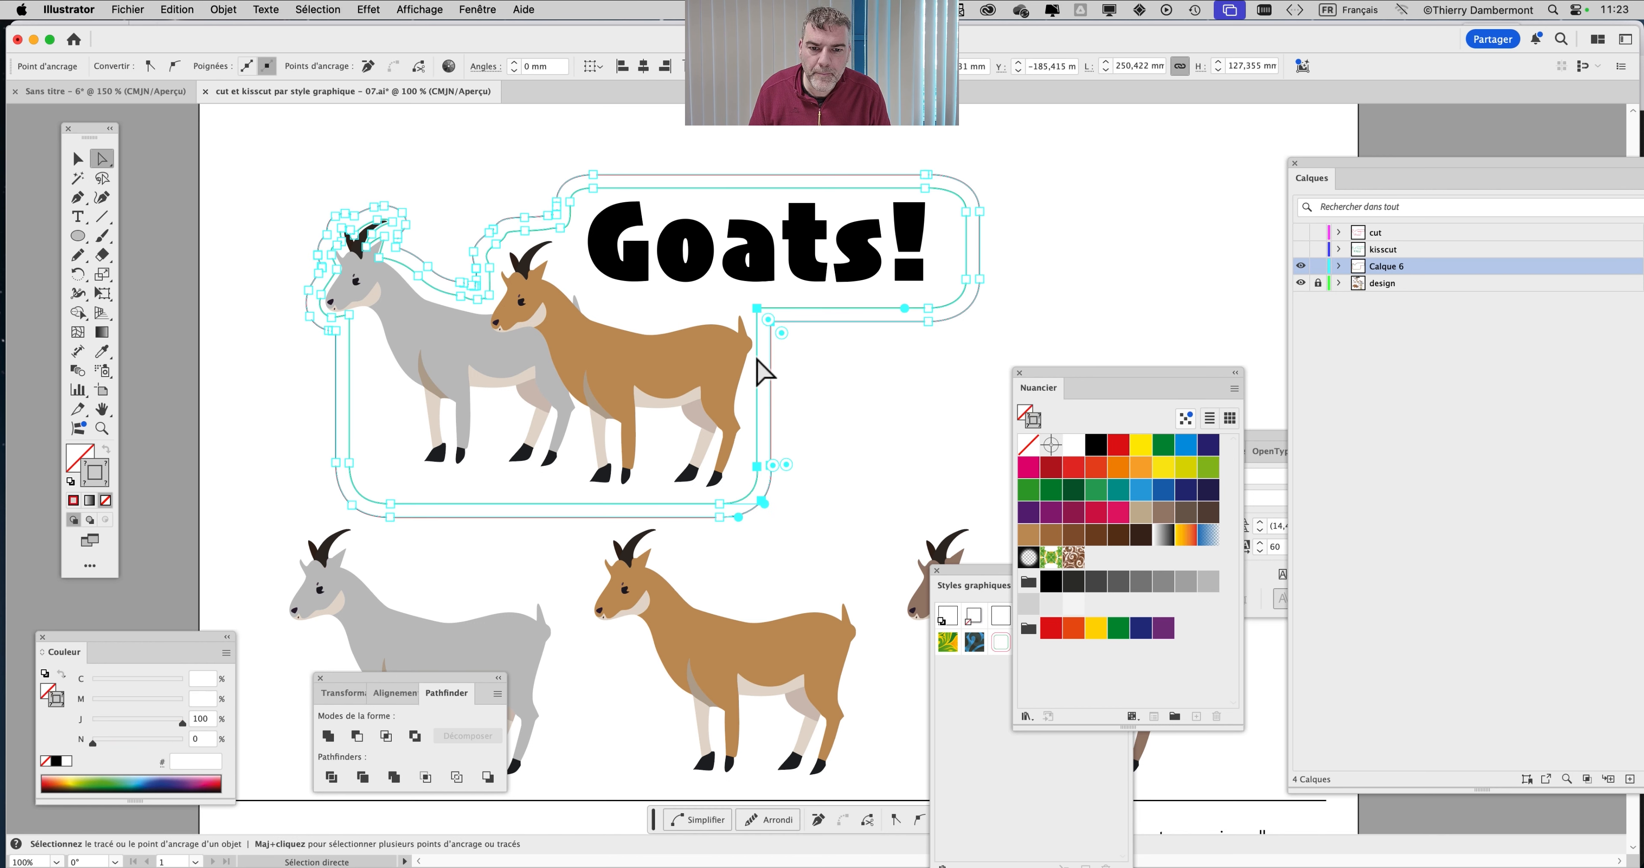
drag(758, 359, 775, 359)
click(521, 158)
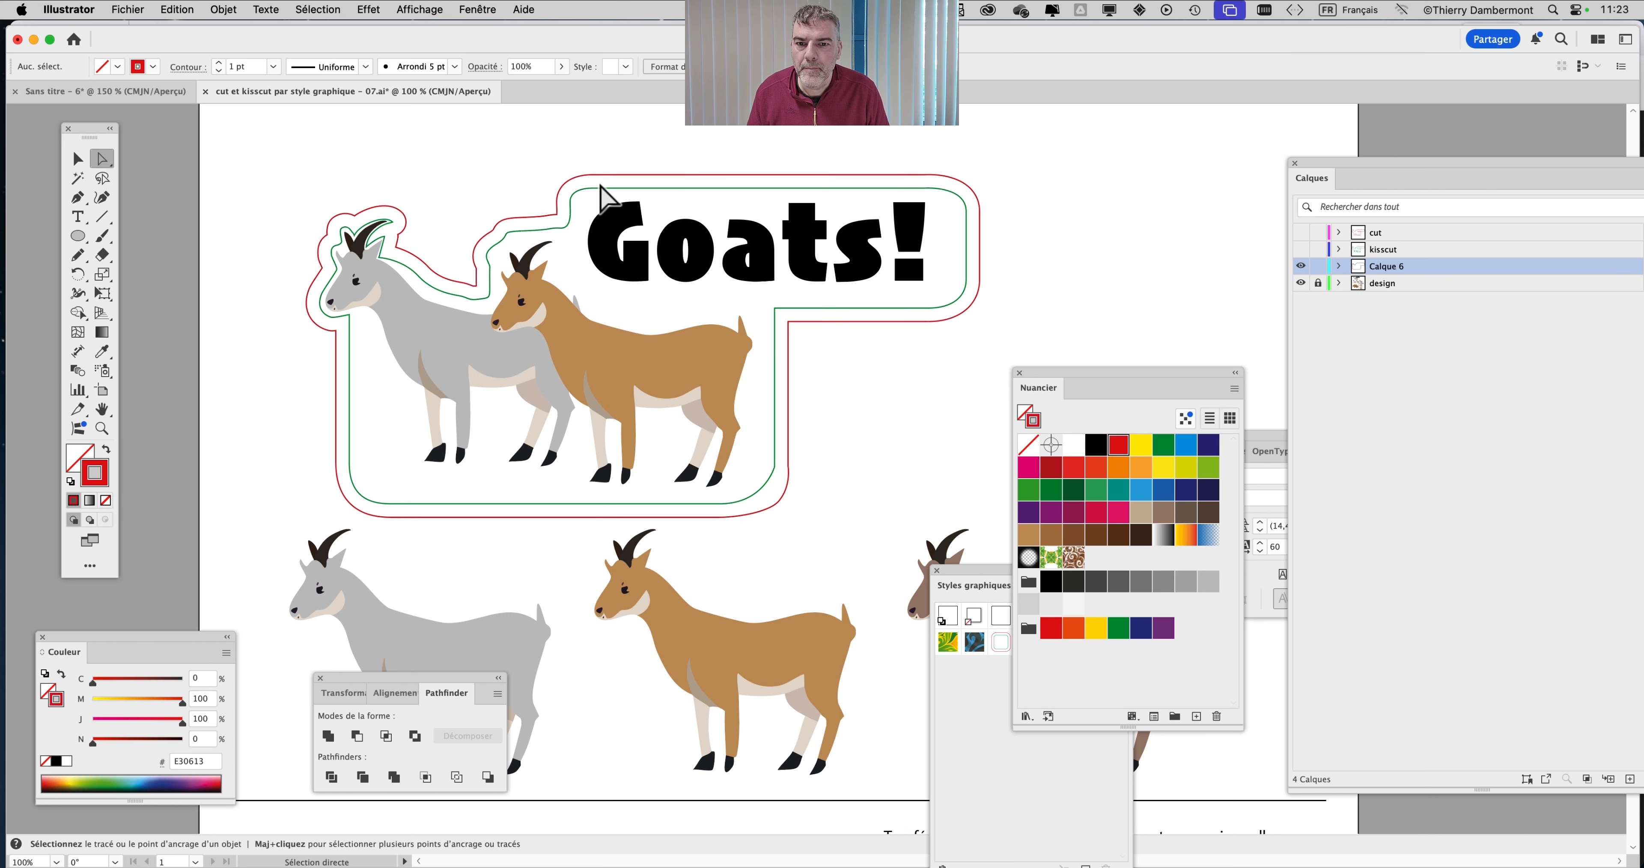
Try to raise the top edges of both contours slightly above the Goats! lettering
drag(506, 130, 988, 216)
drag(838, 175, 838, 169)
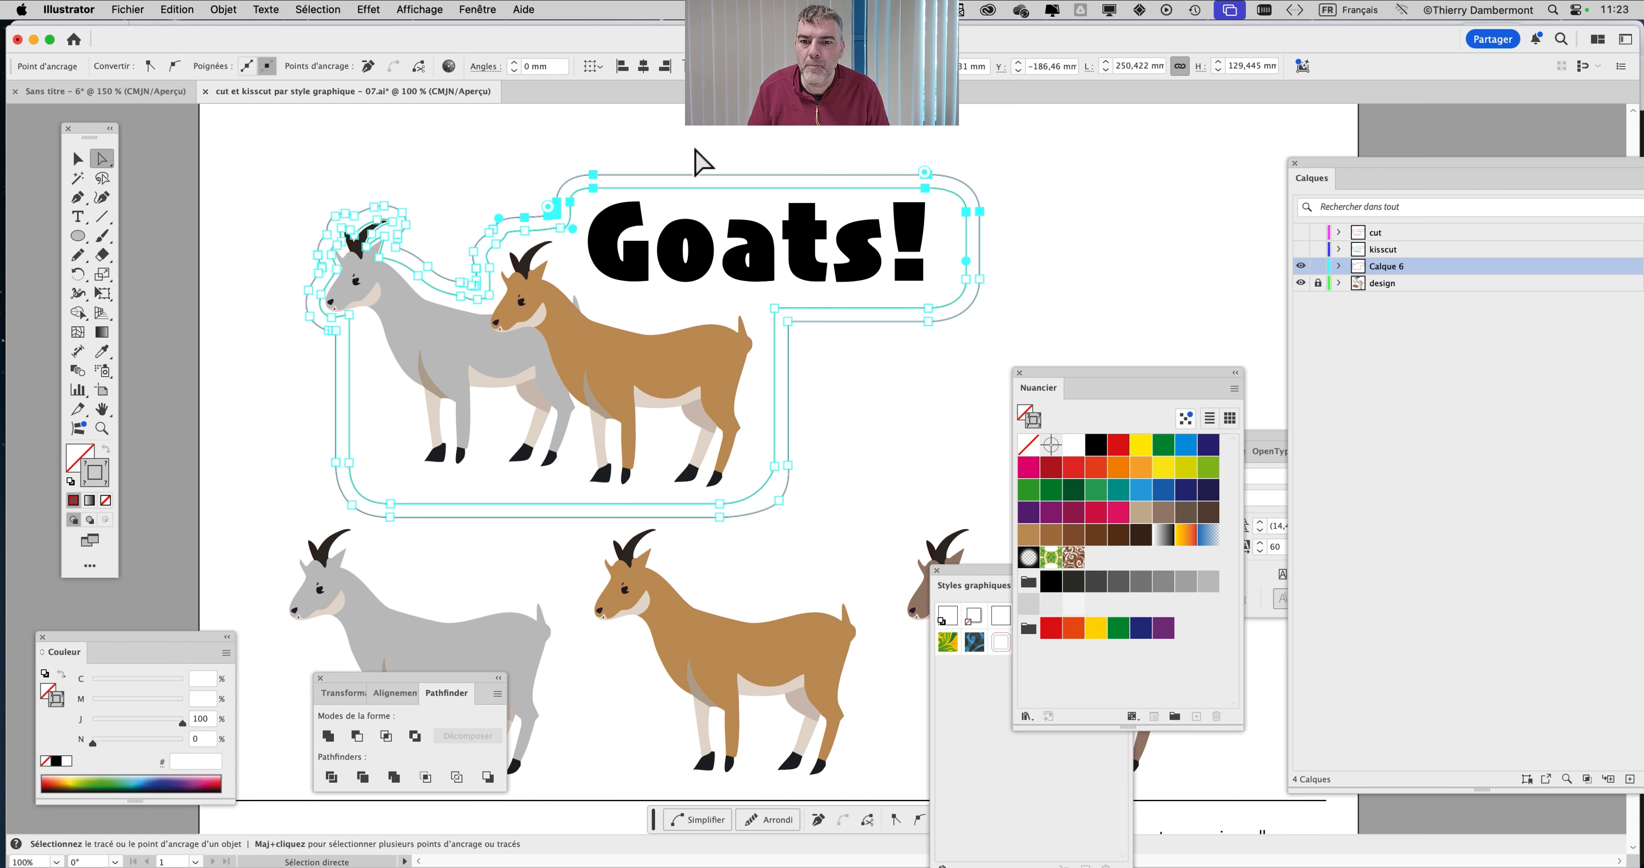
click(702, 159)
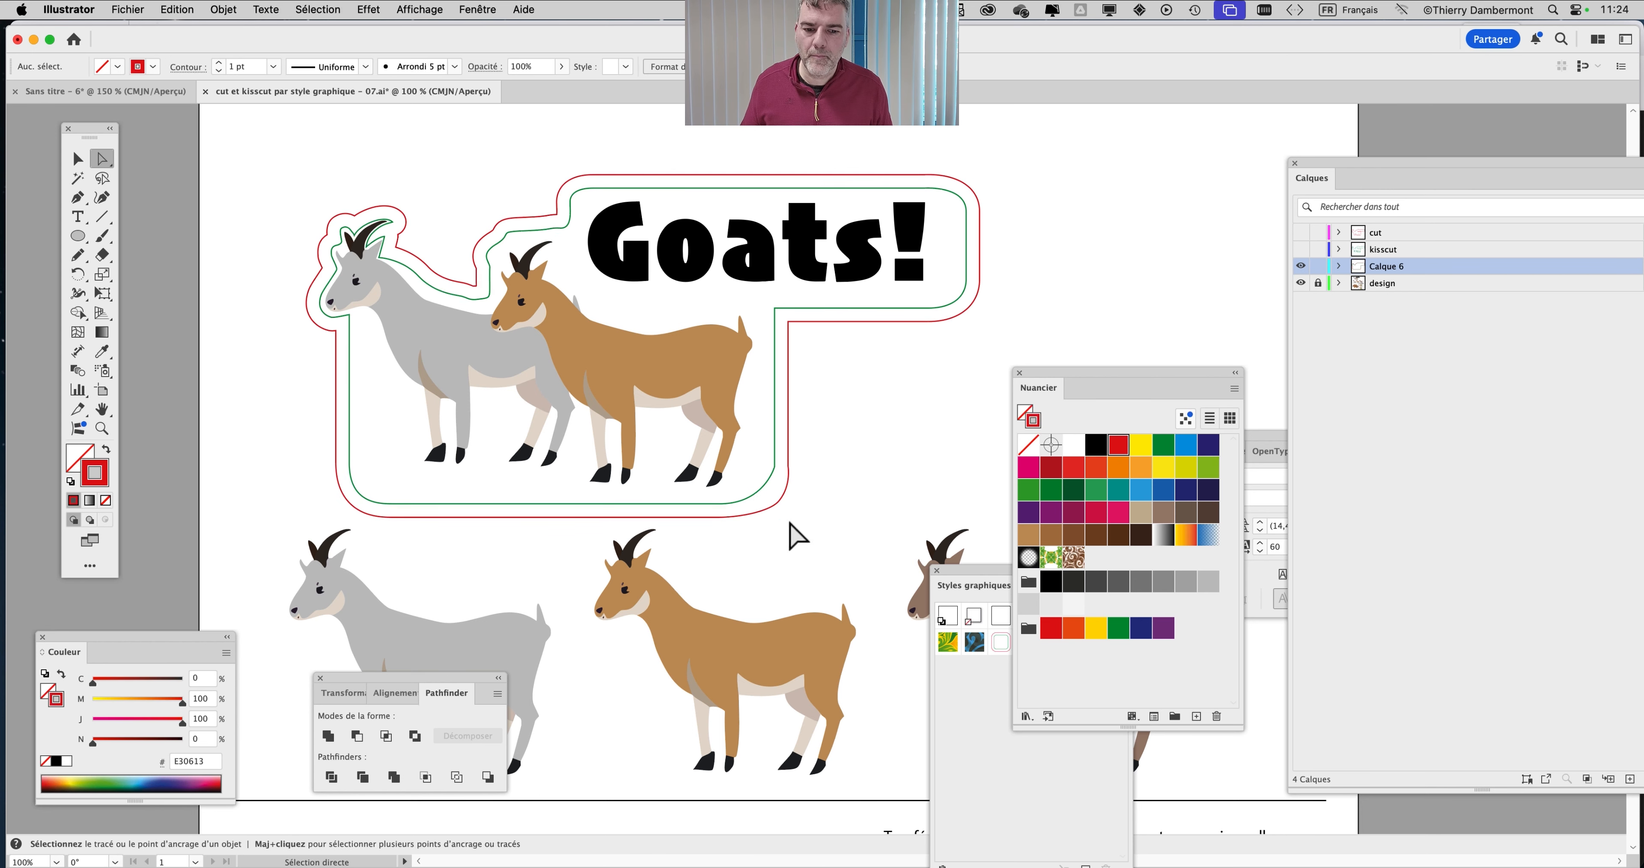
Adjust the curve handles of both contours at the rounded lower corner beside the brown goat's hind legs
click(763, 498)
scroll(765, 501, up, 1)
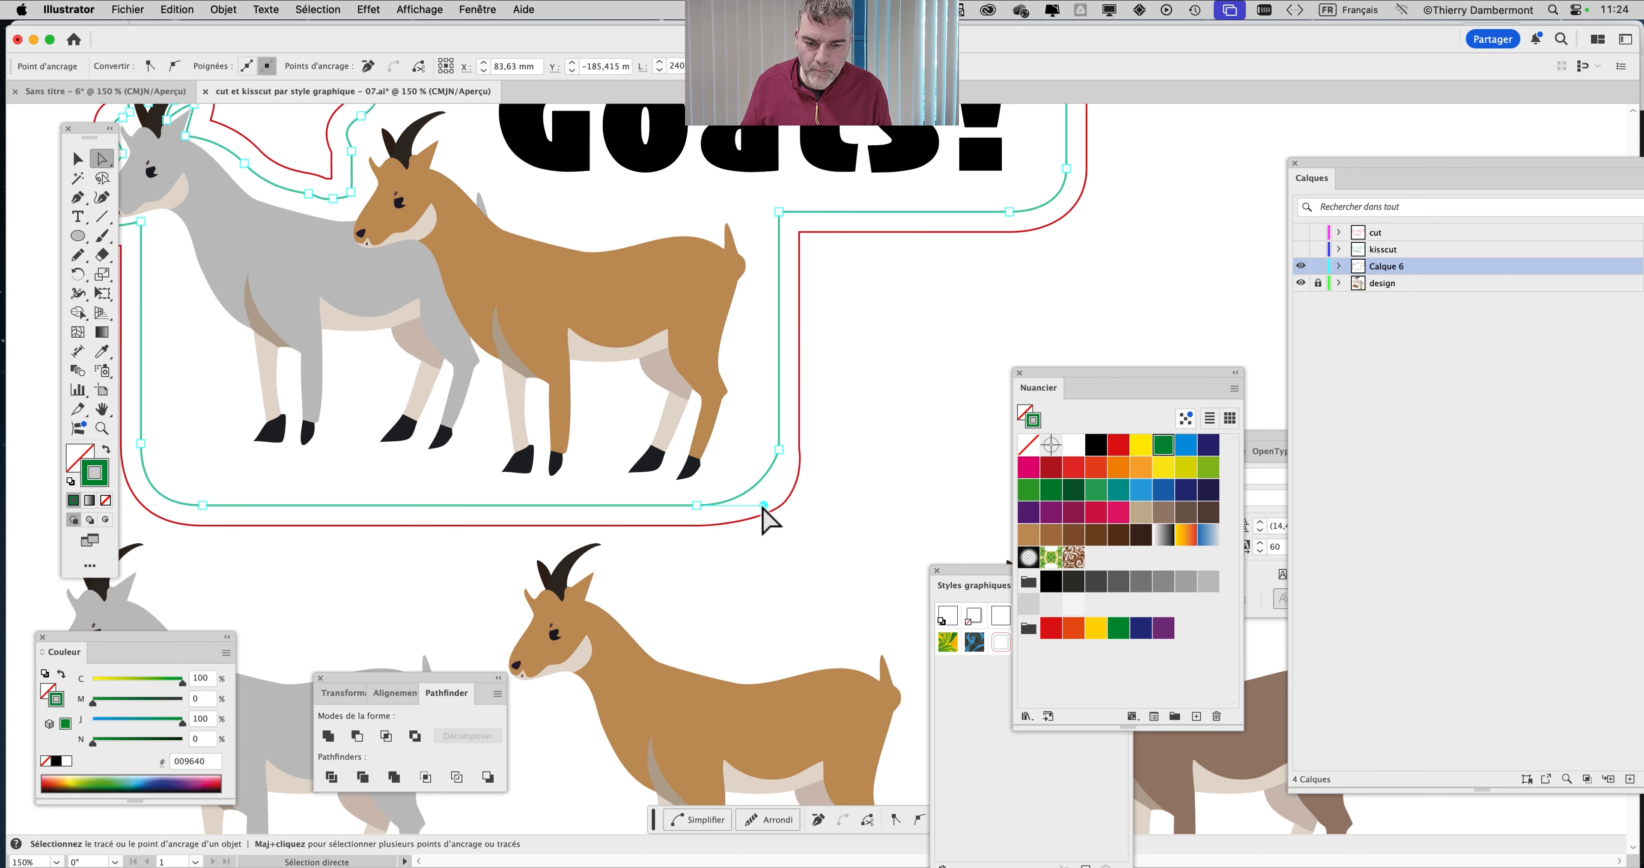
click(776, 504)
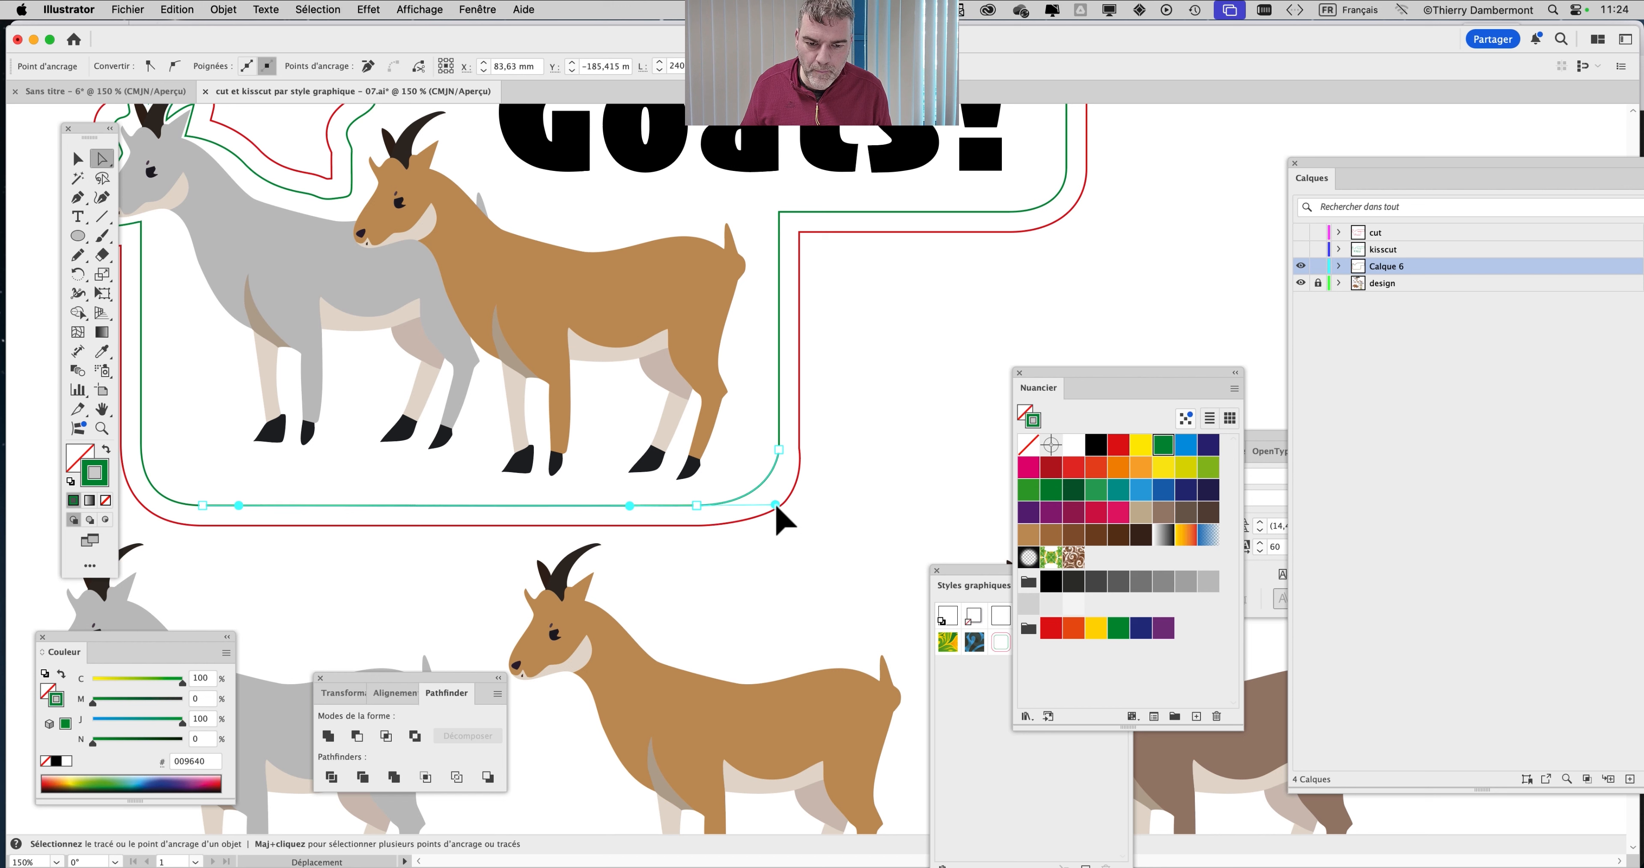
click(798, 487)
drag(803, 483, 779, 508)
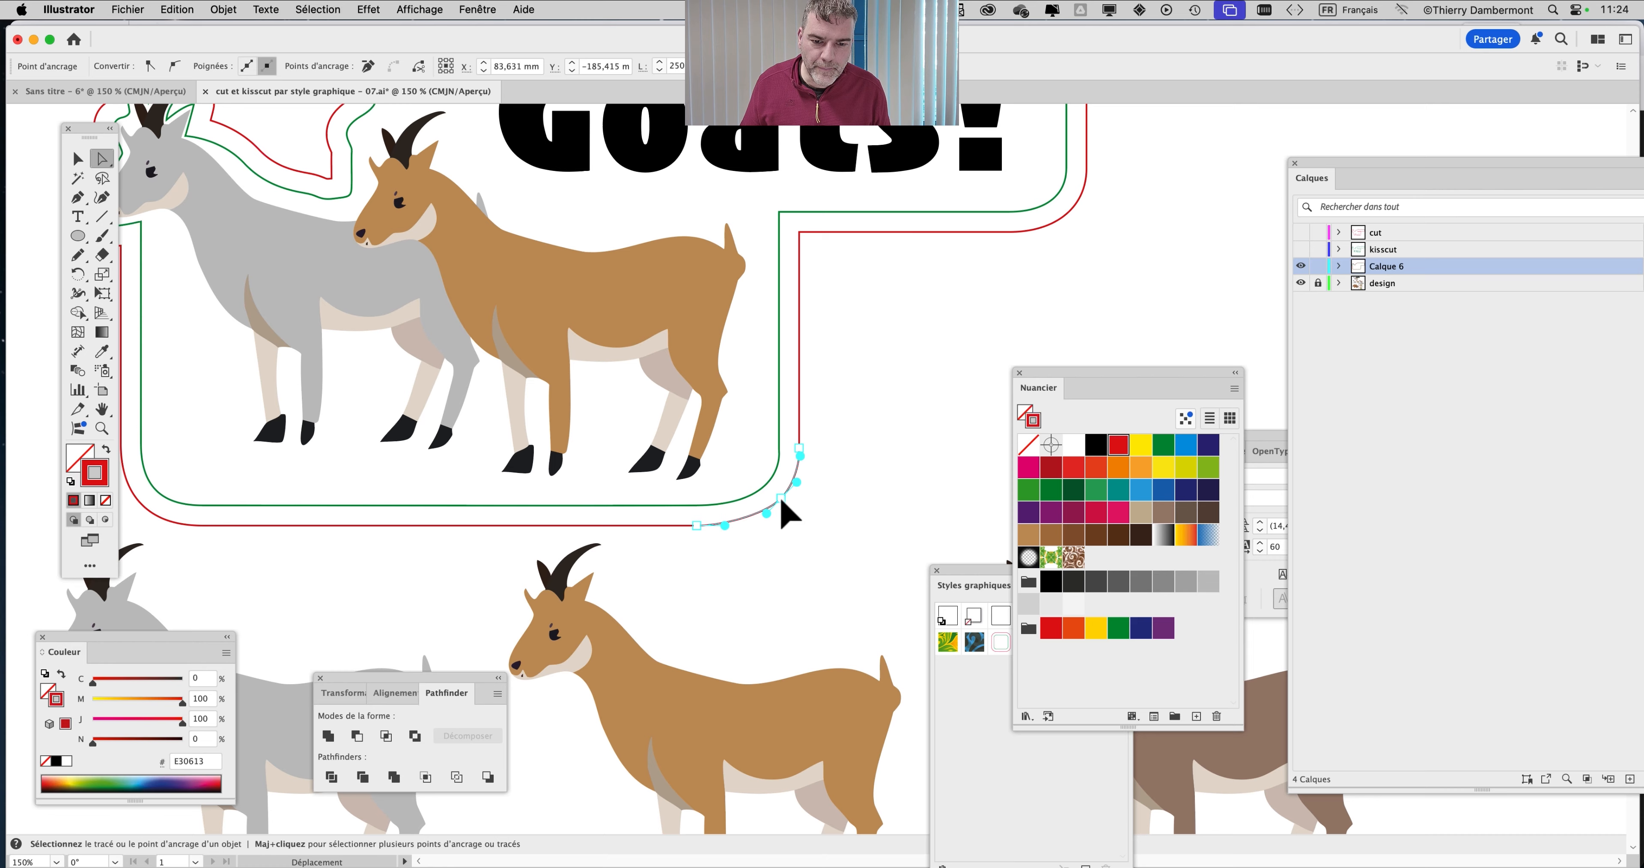
click(800, 524)
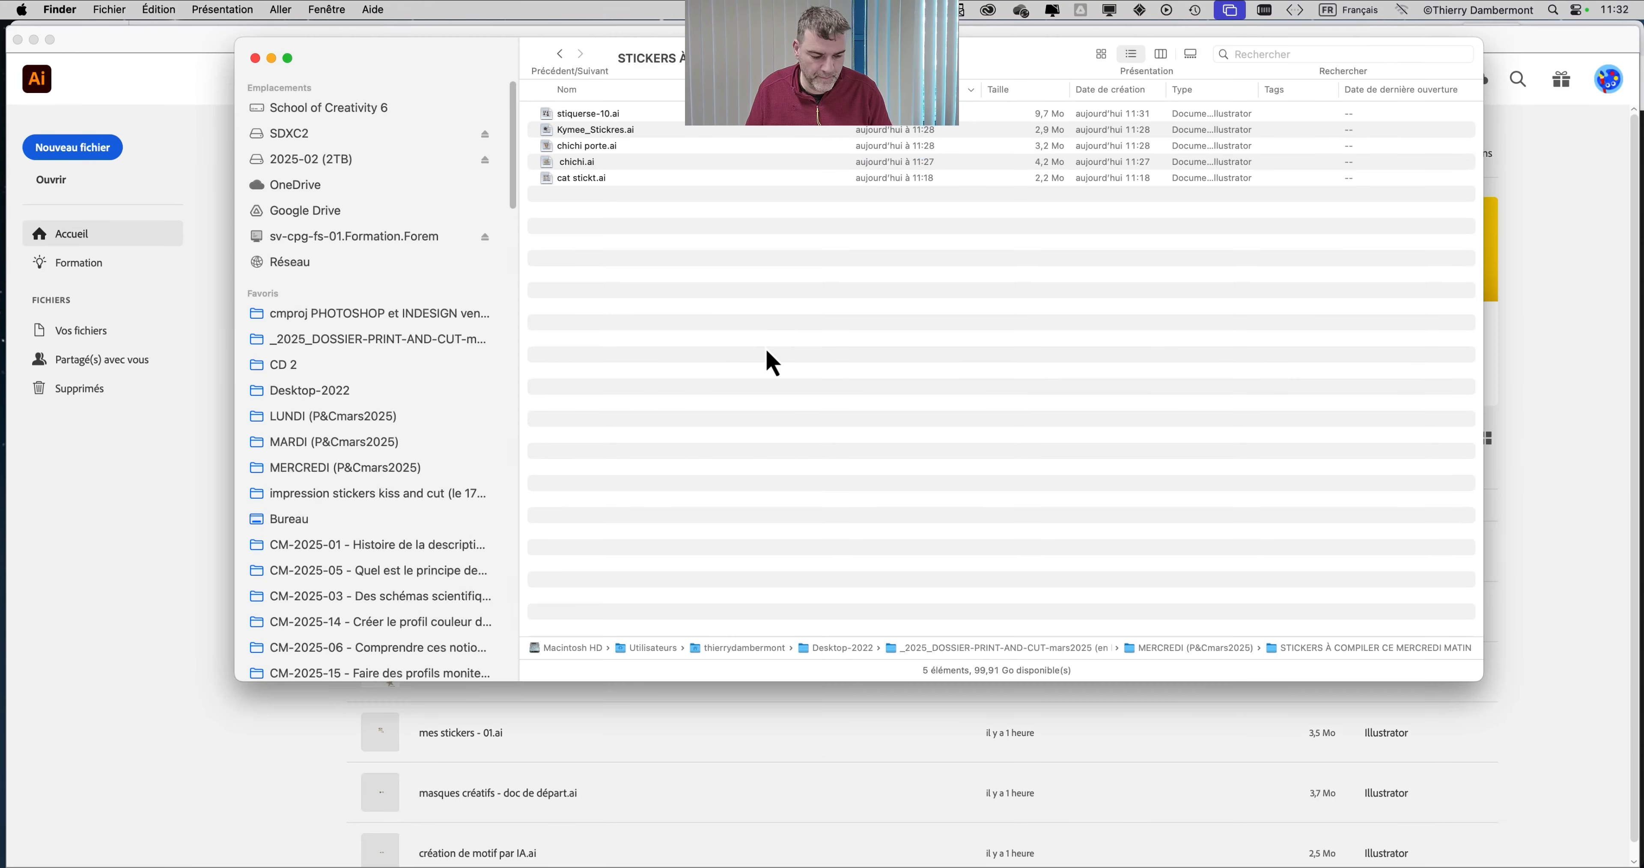
Switch to Illustrator and start a new document with a width and height of 1200 mm each
click(137, 574)
click(151, 8)
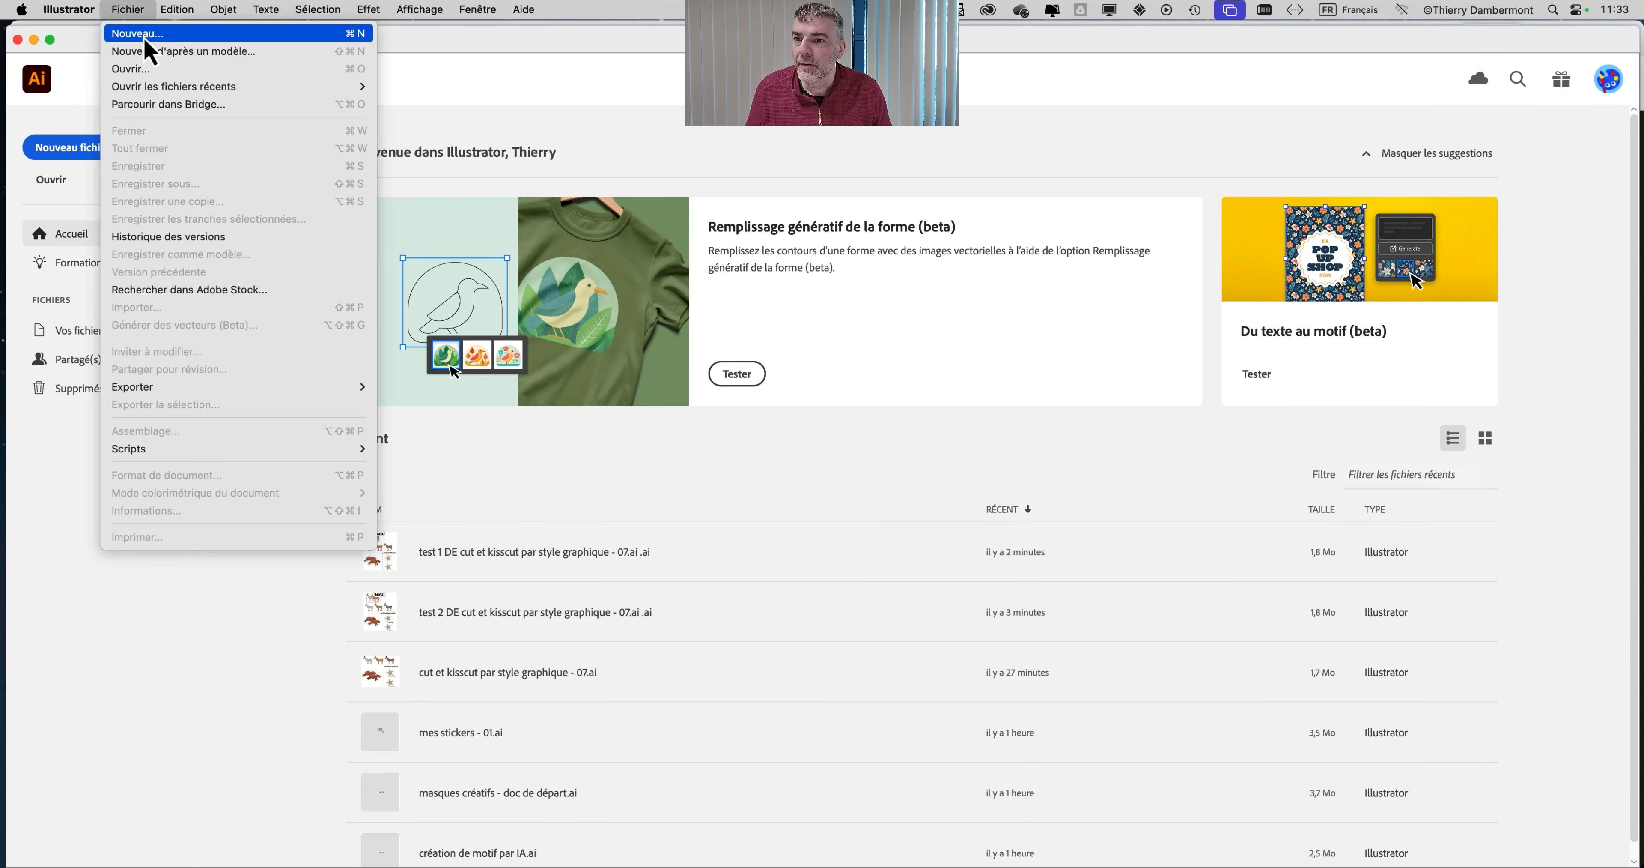
click(160, 29)
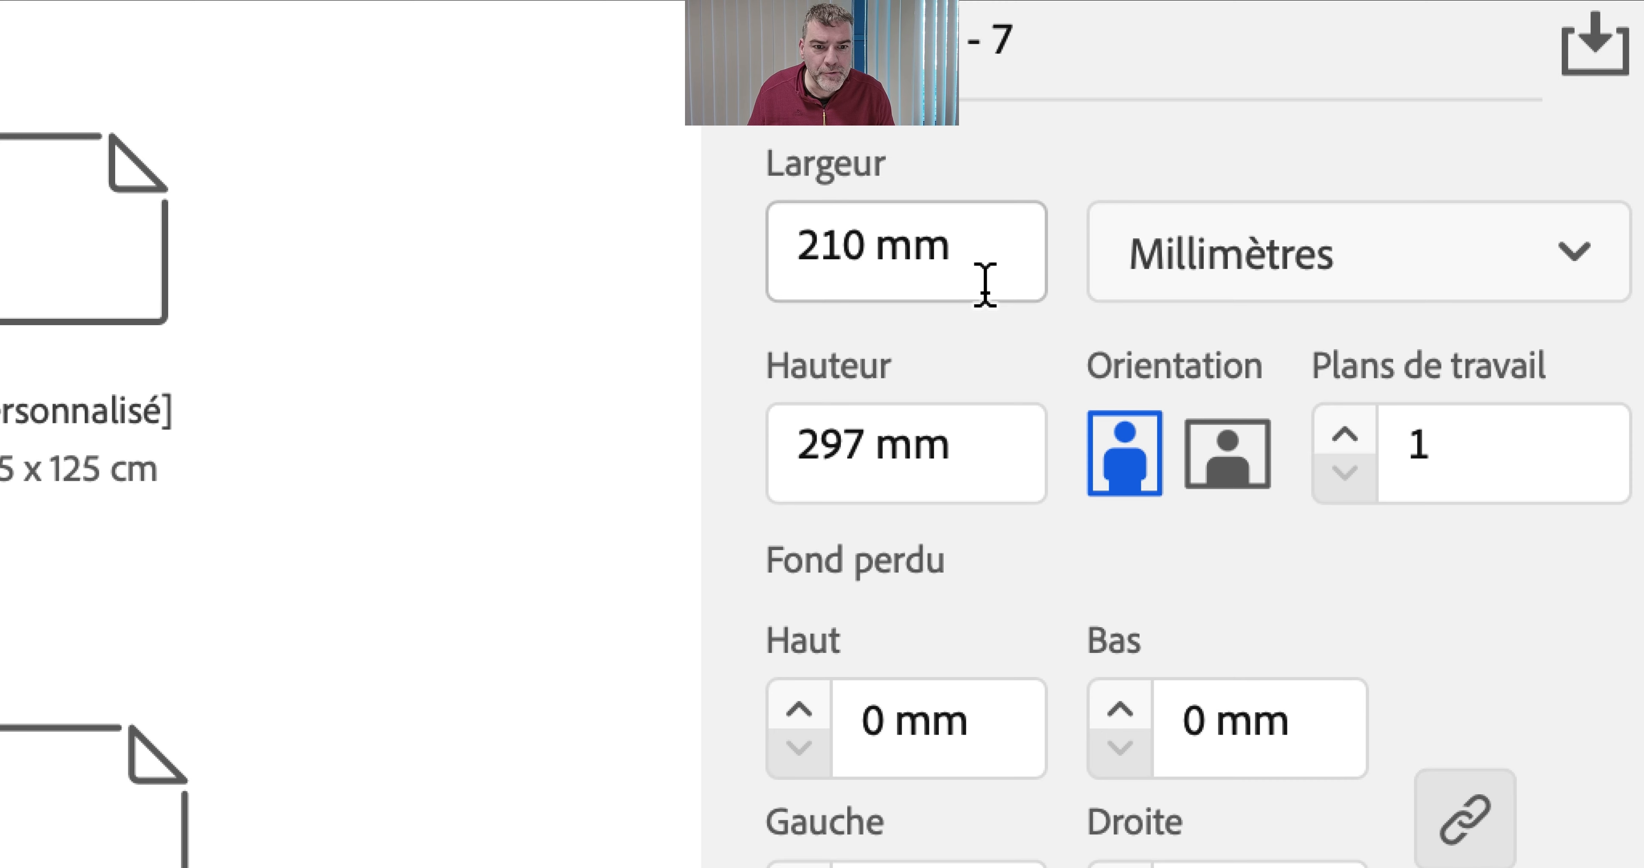
click(976, 248)
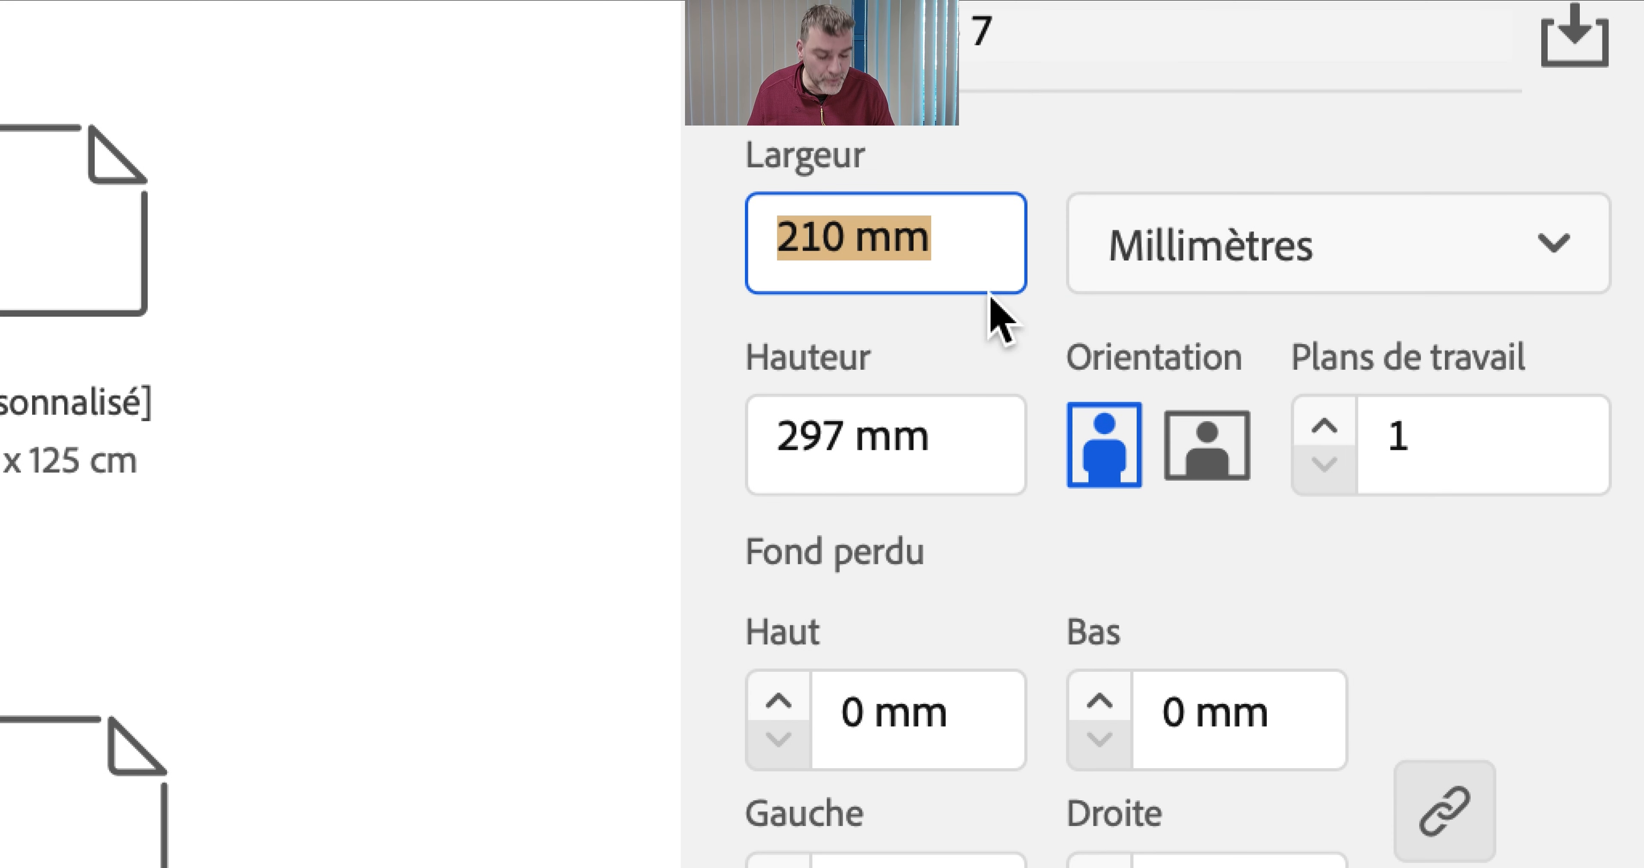
text(1200)
key(Tab)
key(Tab)
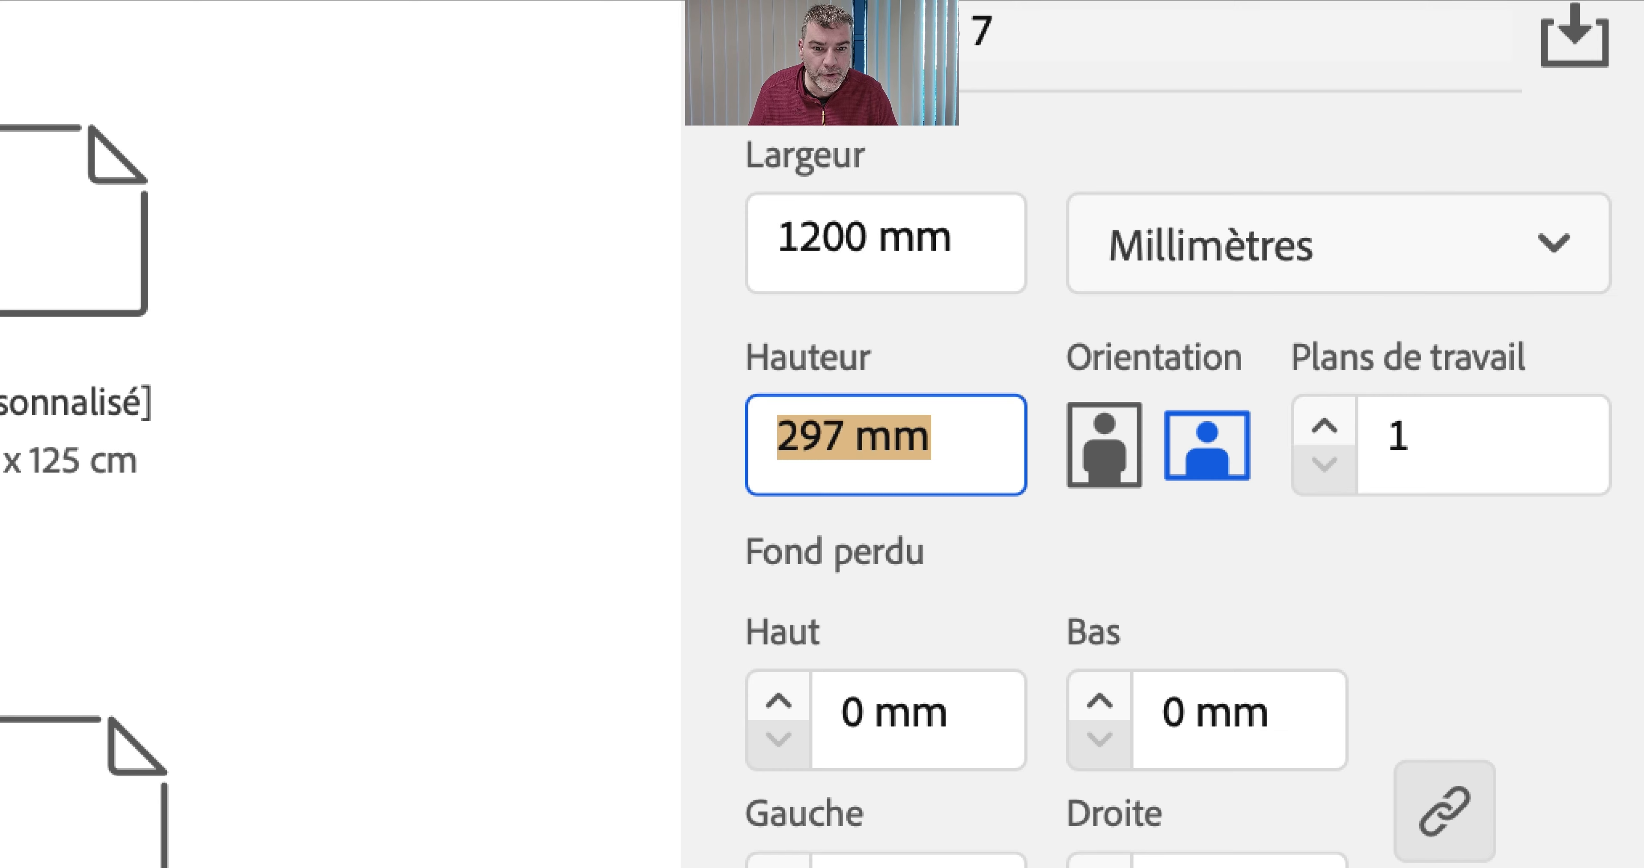
text(1200)
key(Tab)
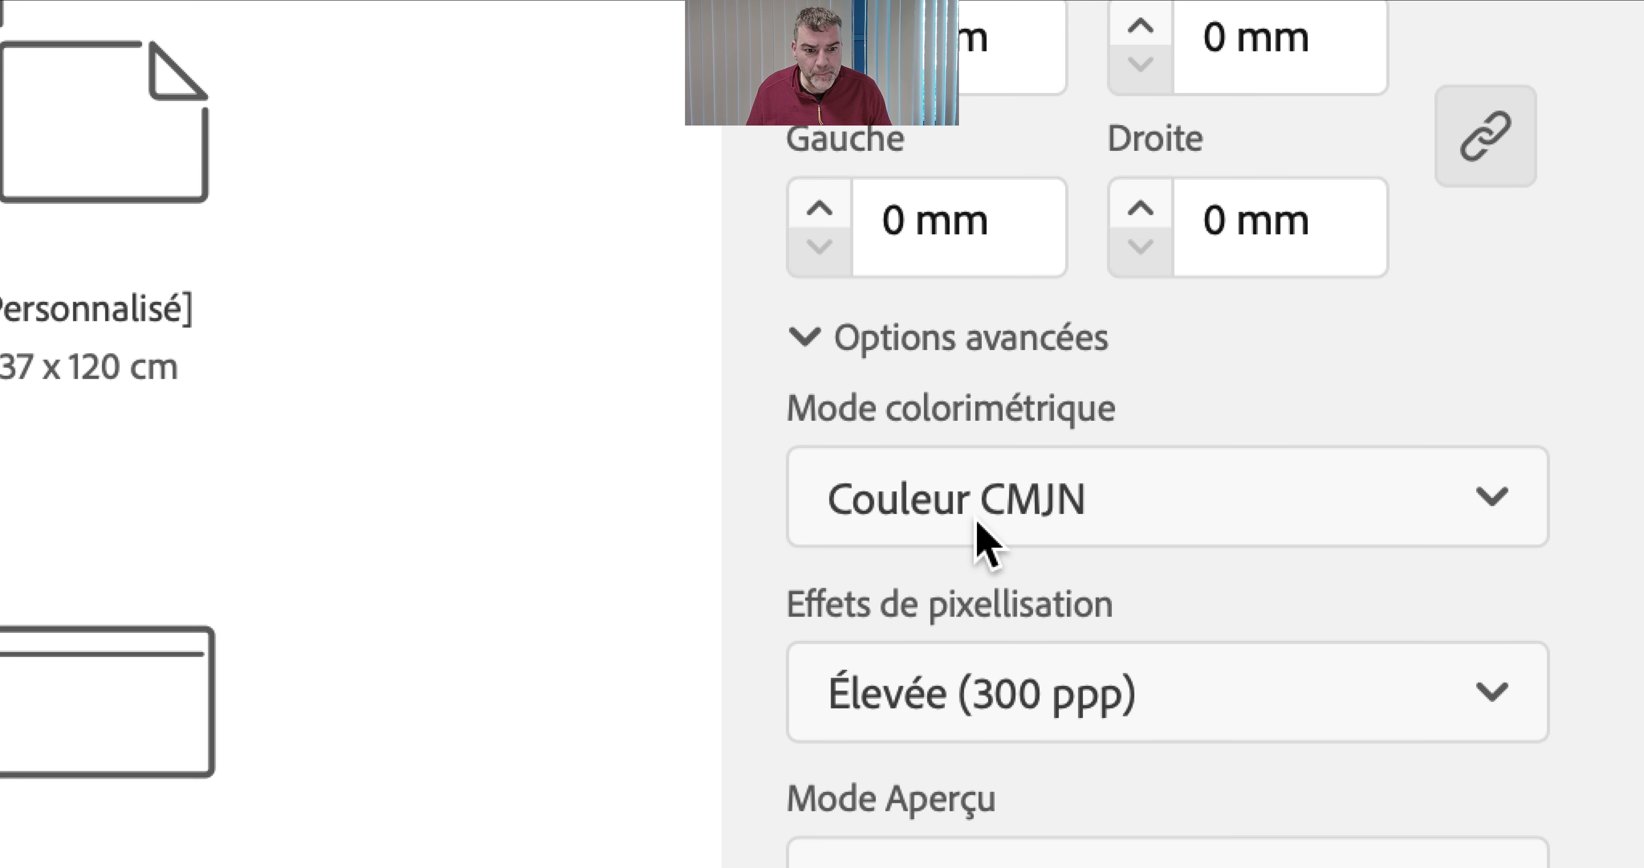
Set the document's color mode to Couleur RVB and create it
click(960, 527)
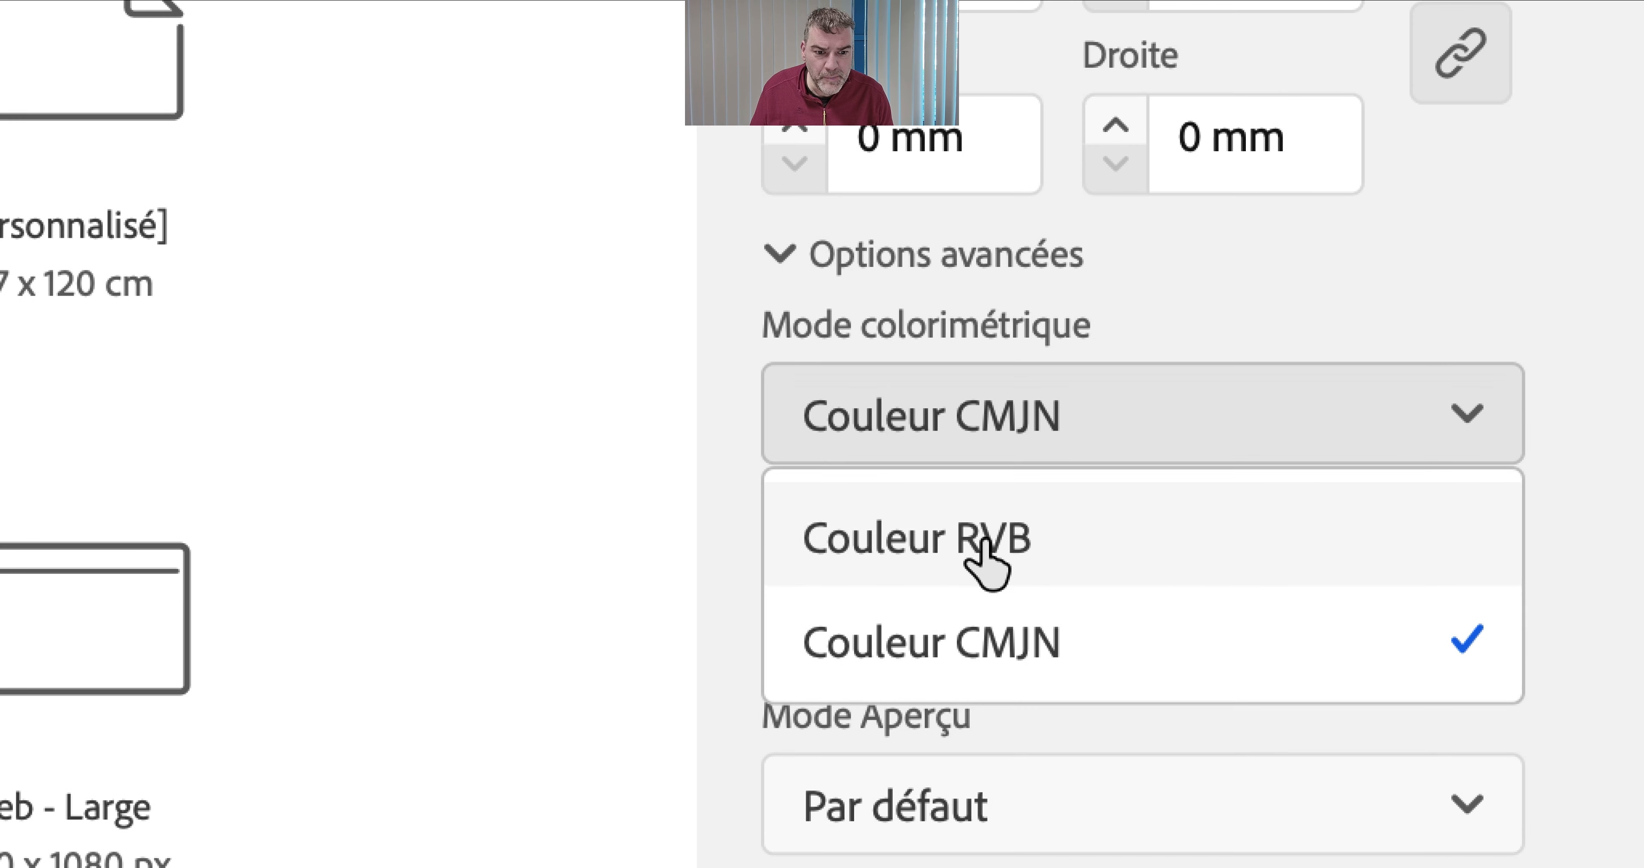
click(986, 561)
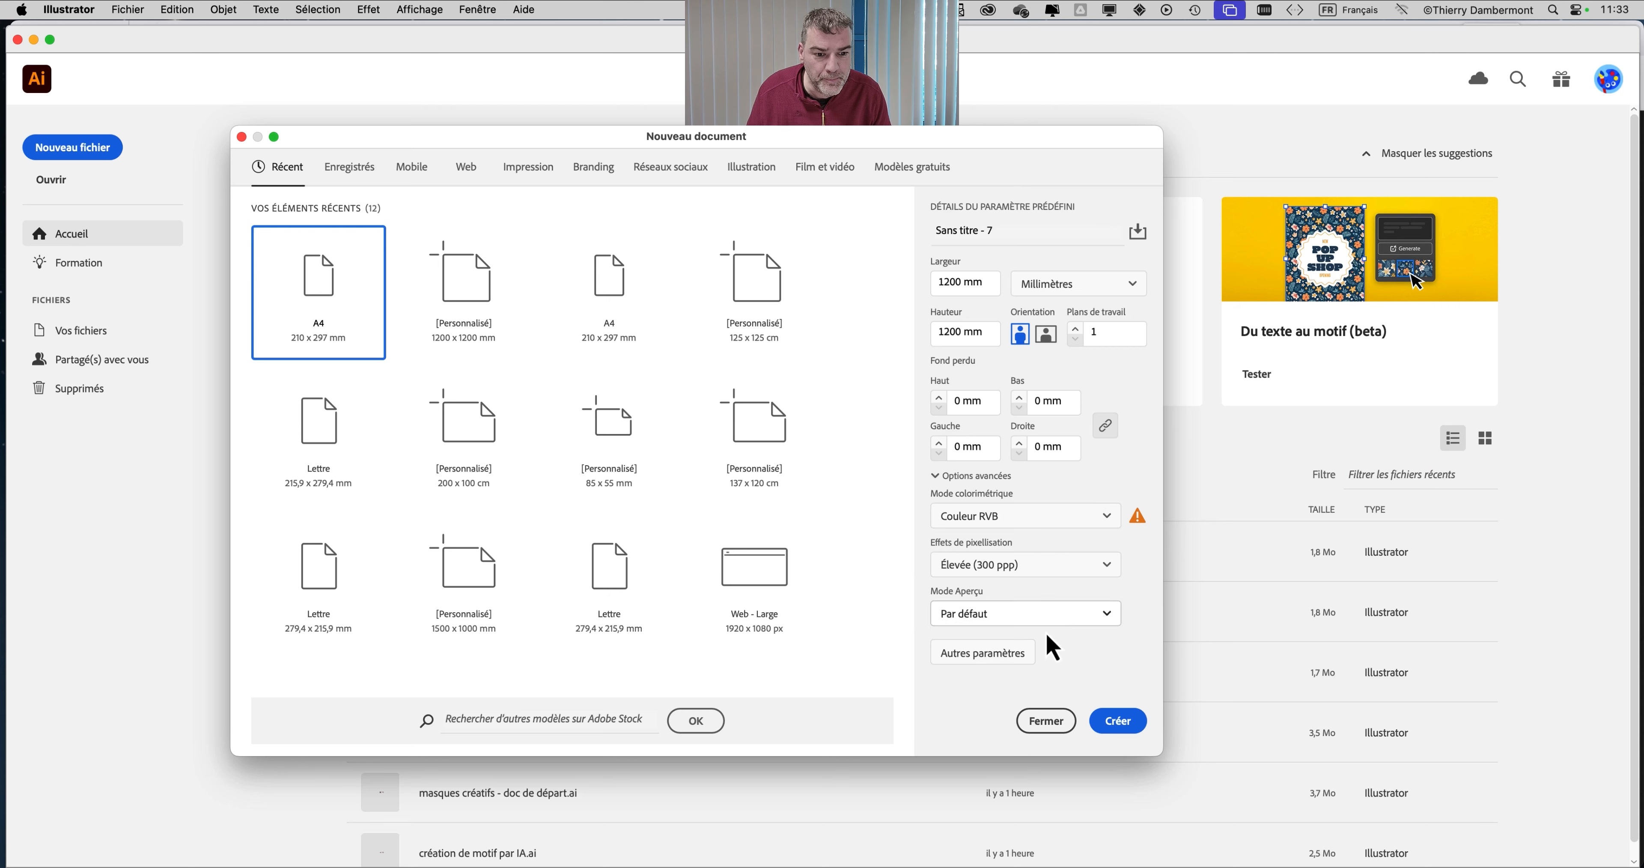
click(1130, 733)
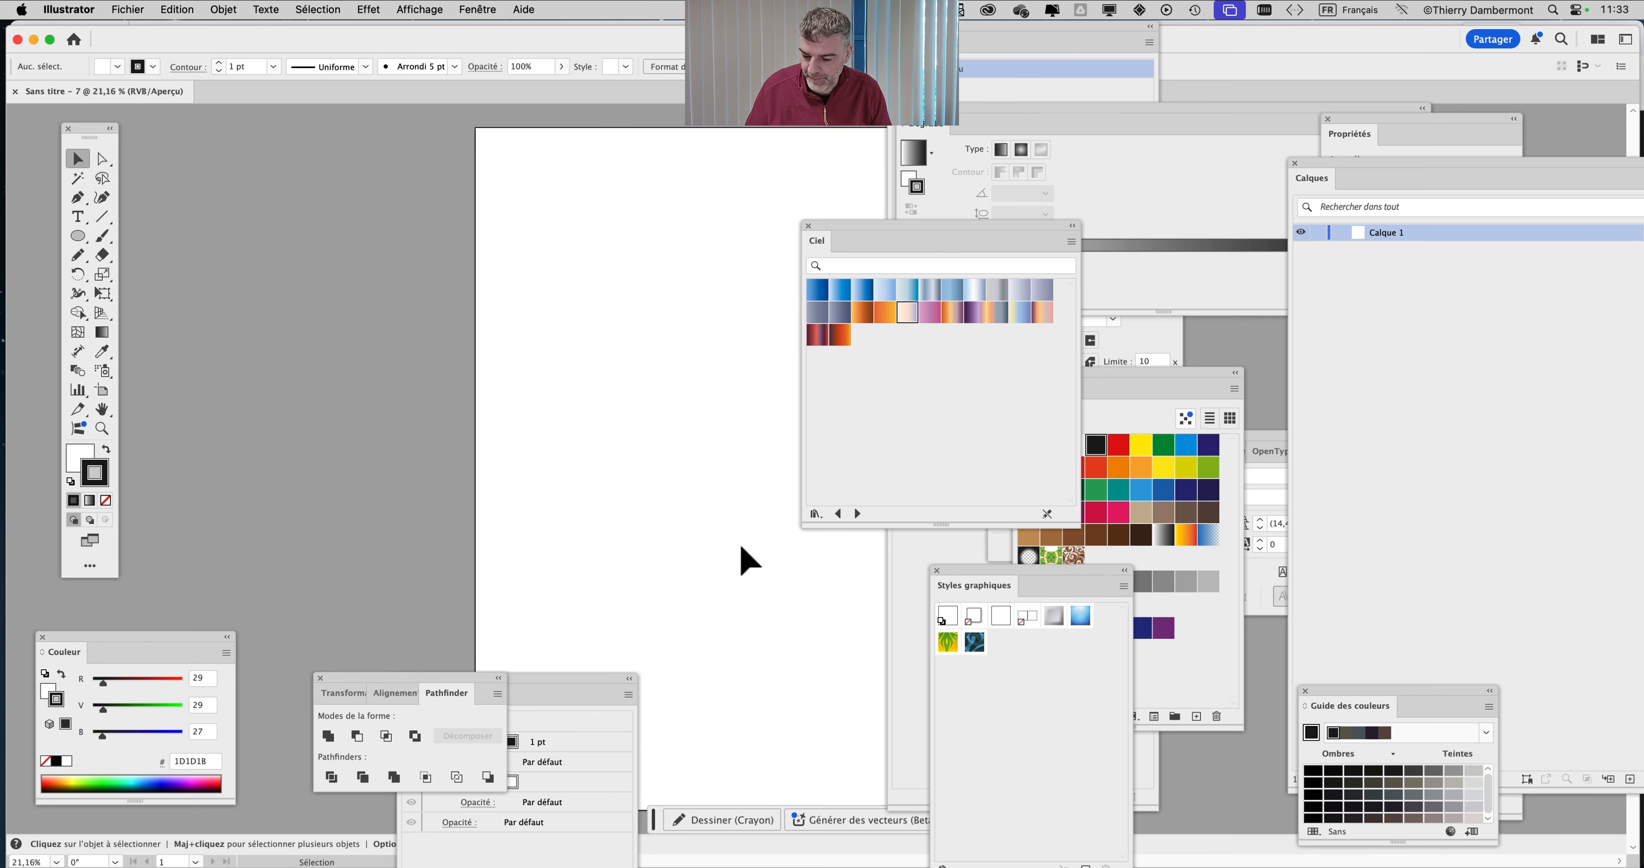
Clear the workspace of everything floating except the tools, then show only the layer list, made compact and placed beside the artboard
key(shift+Tab)
key(space)
drag(711, 481, 420, 451)
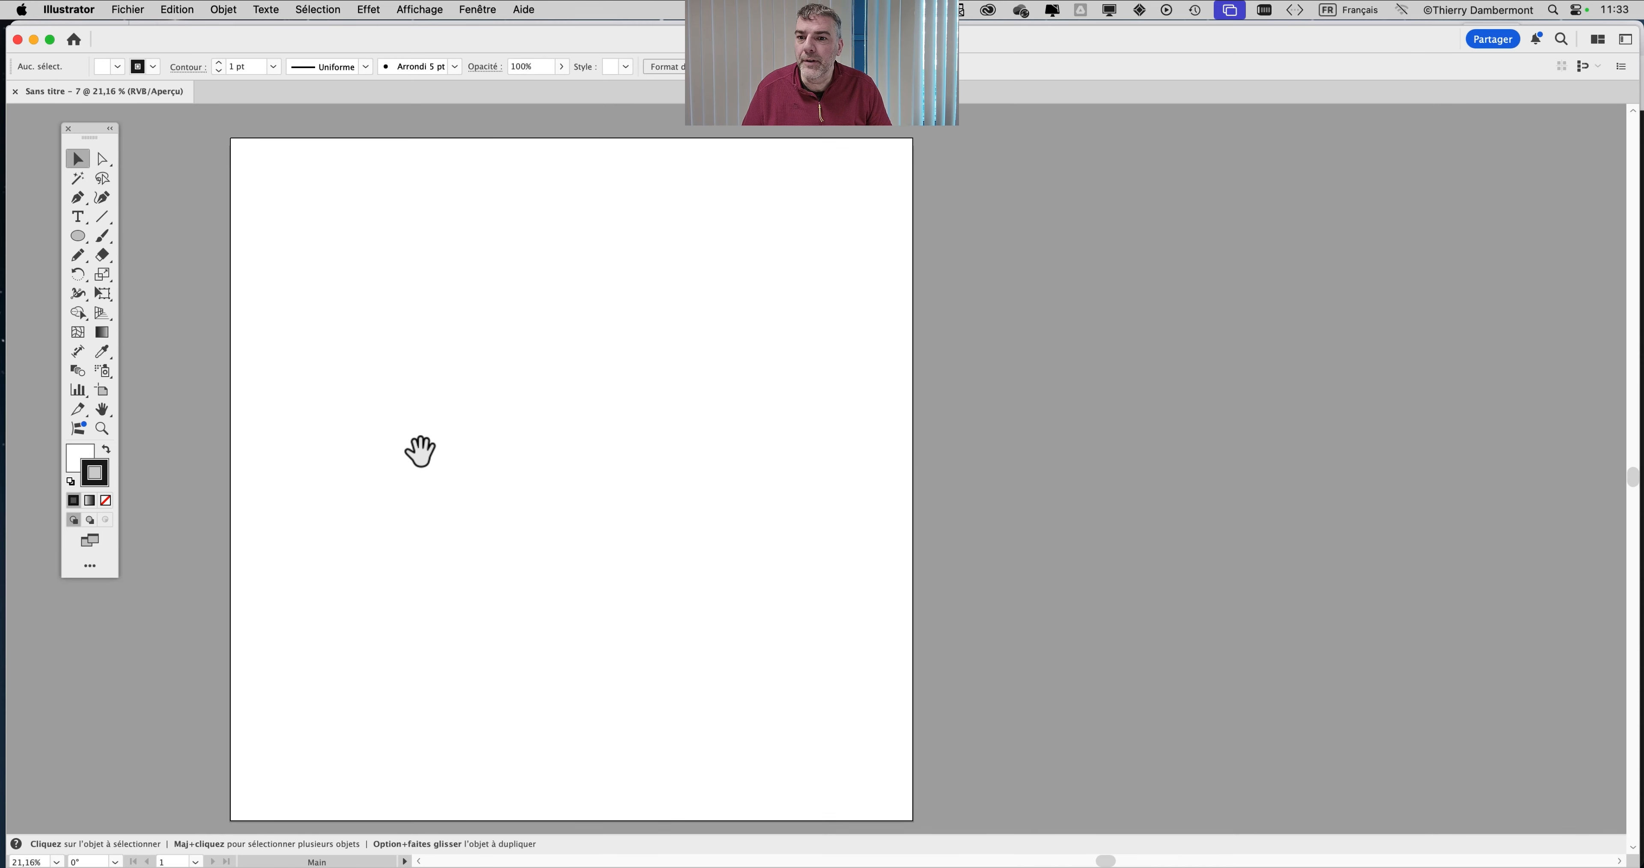
click(477, 9)
click(552, 387)
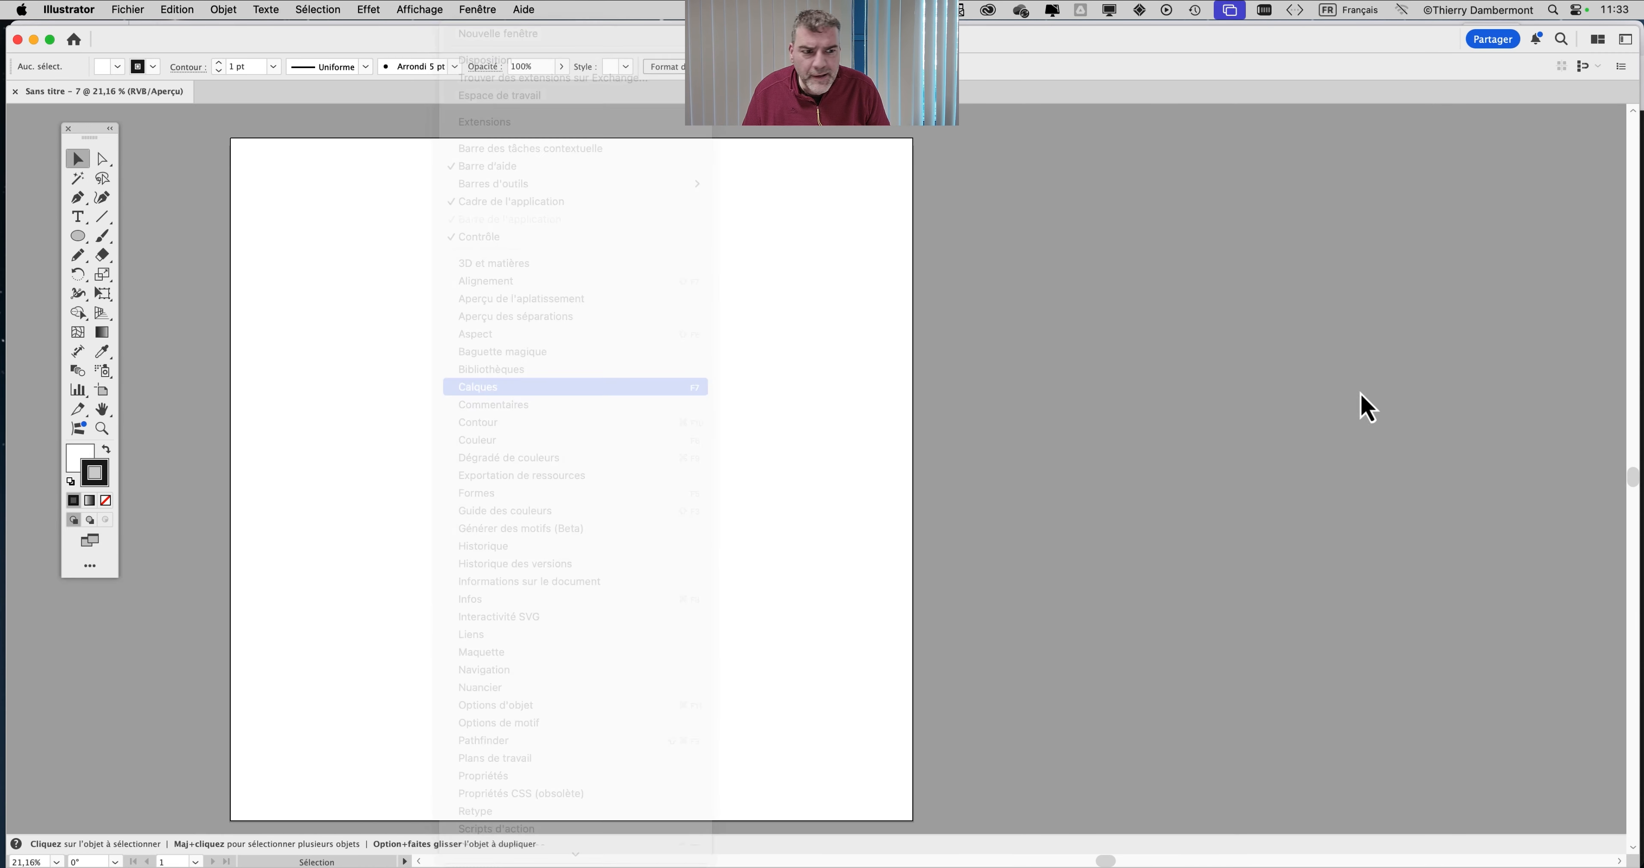
drag(1358, 172, 1009, 176)
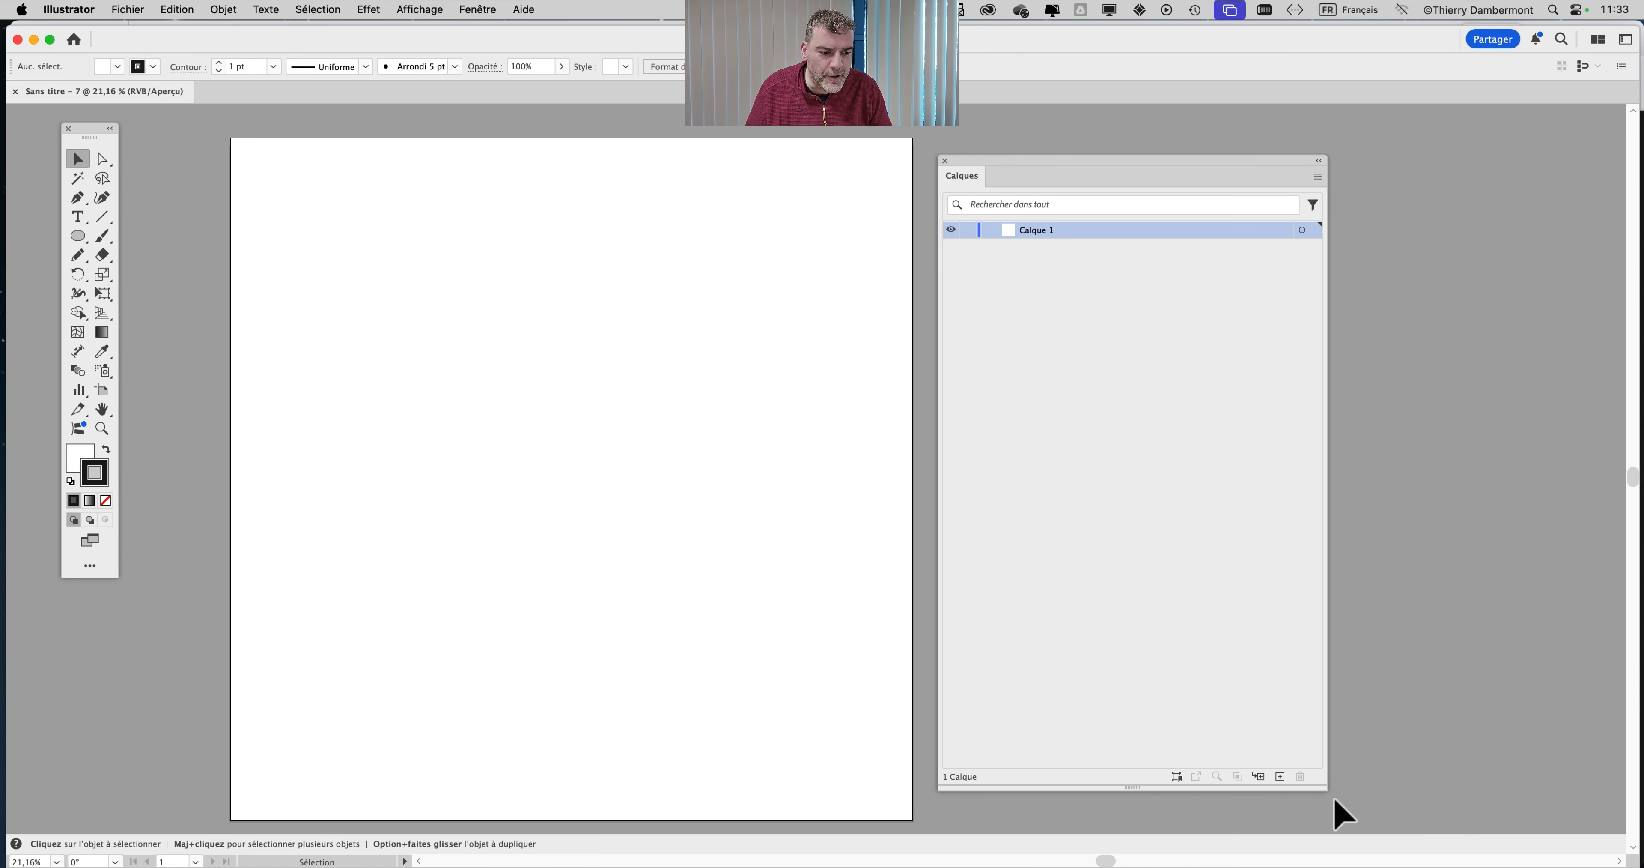
drag(1329, 791, 1291, 426)
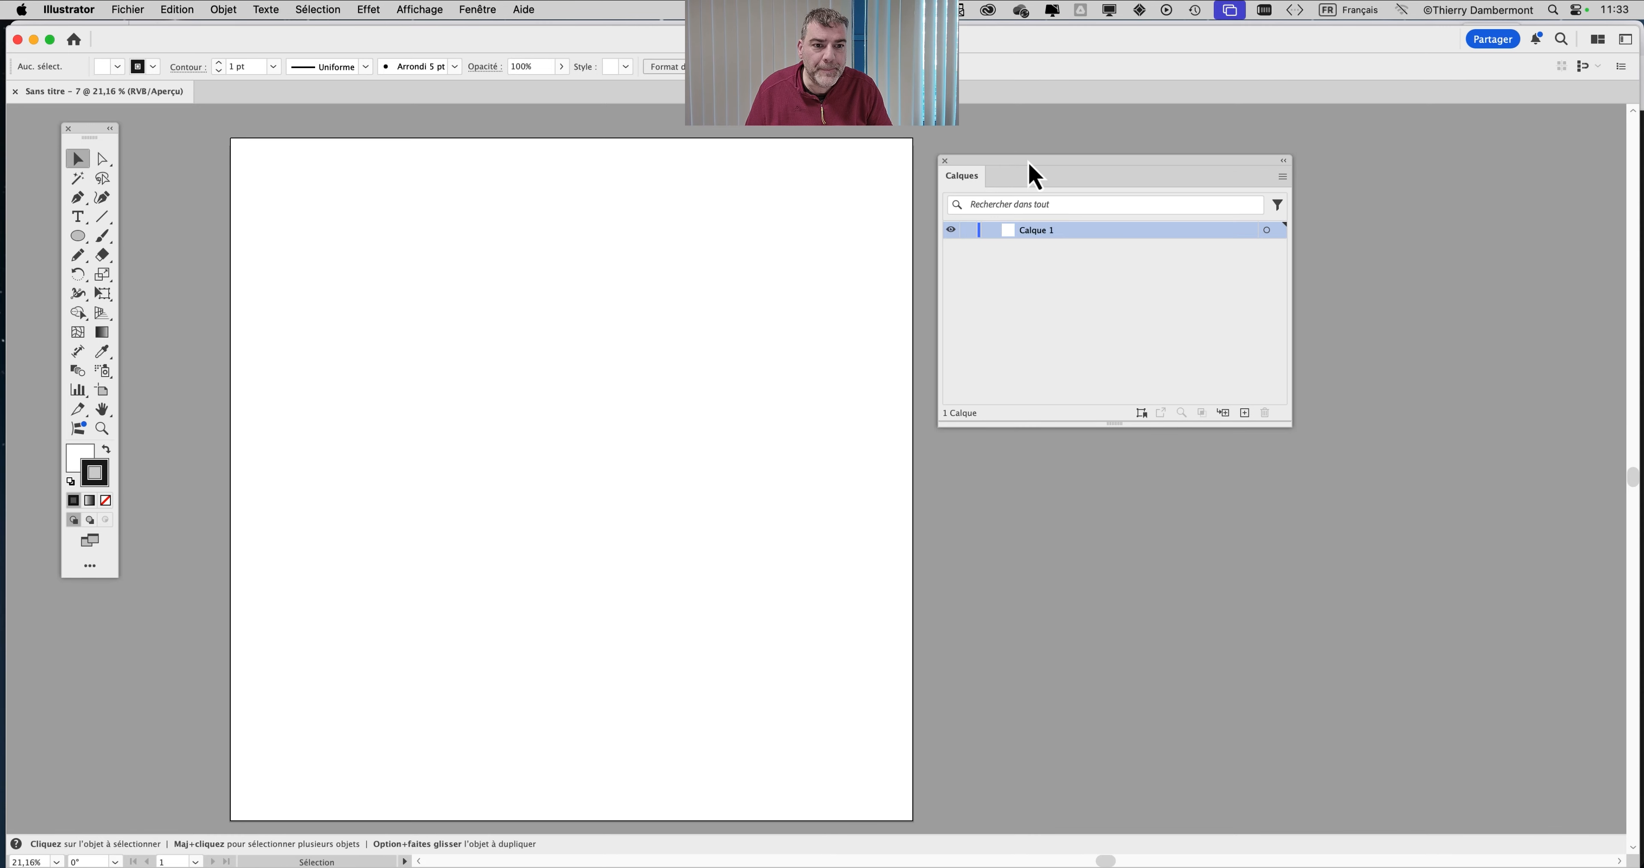
drag(1034, 175, 1134, 253)
Switch to Finder and open all five sticker files, from stiquerse-10.ai to cat stickt.ai, in Illustrator
key(cmd+Tab)
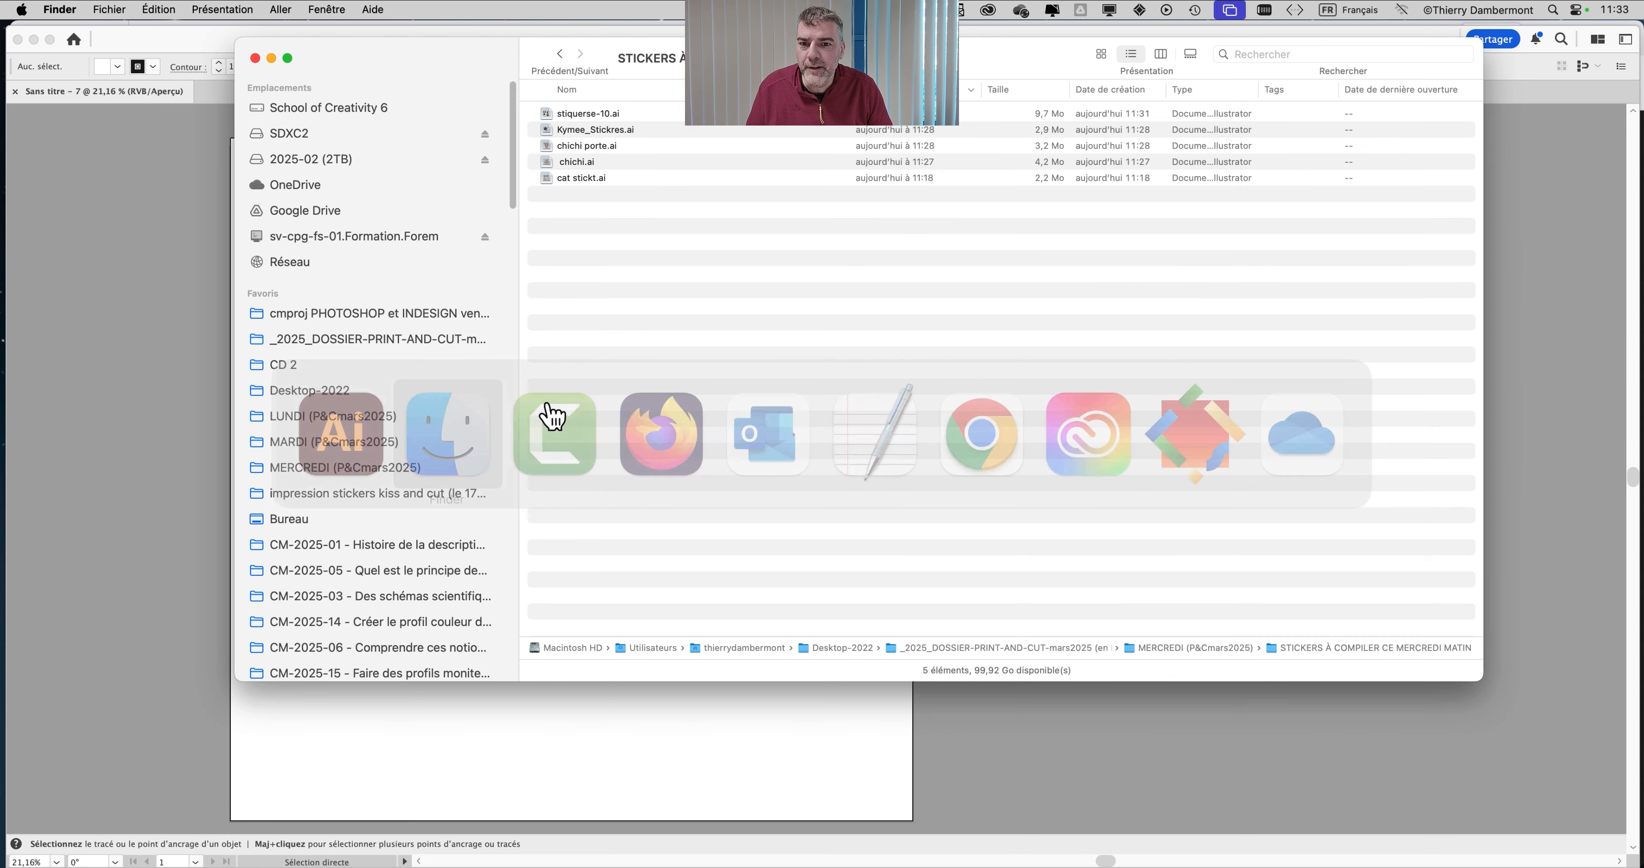
click(626, 118)
shift+click(626, 181)
drag(626, 181, 35, 402)
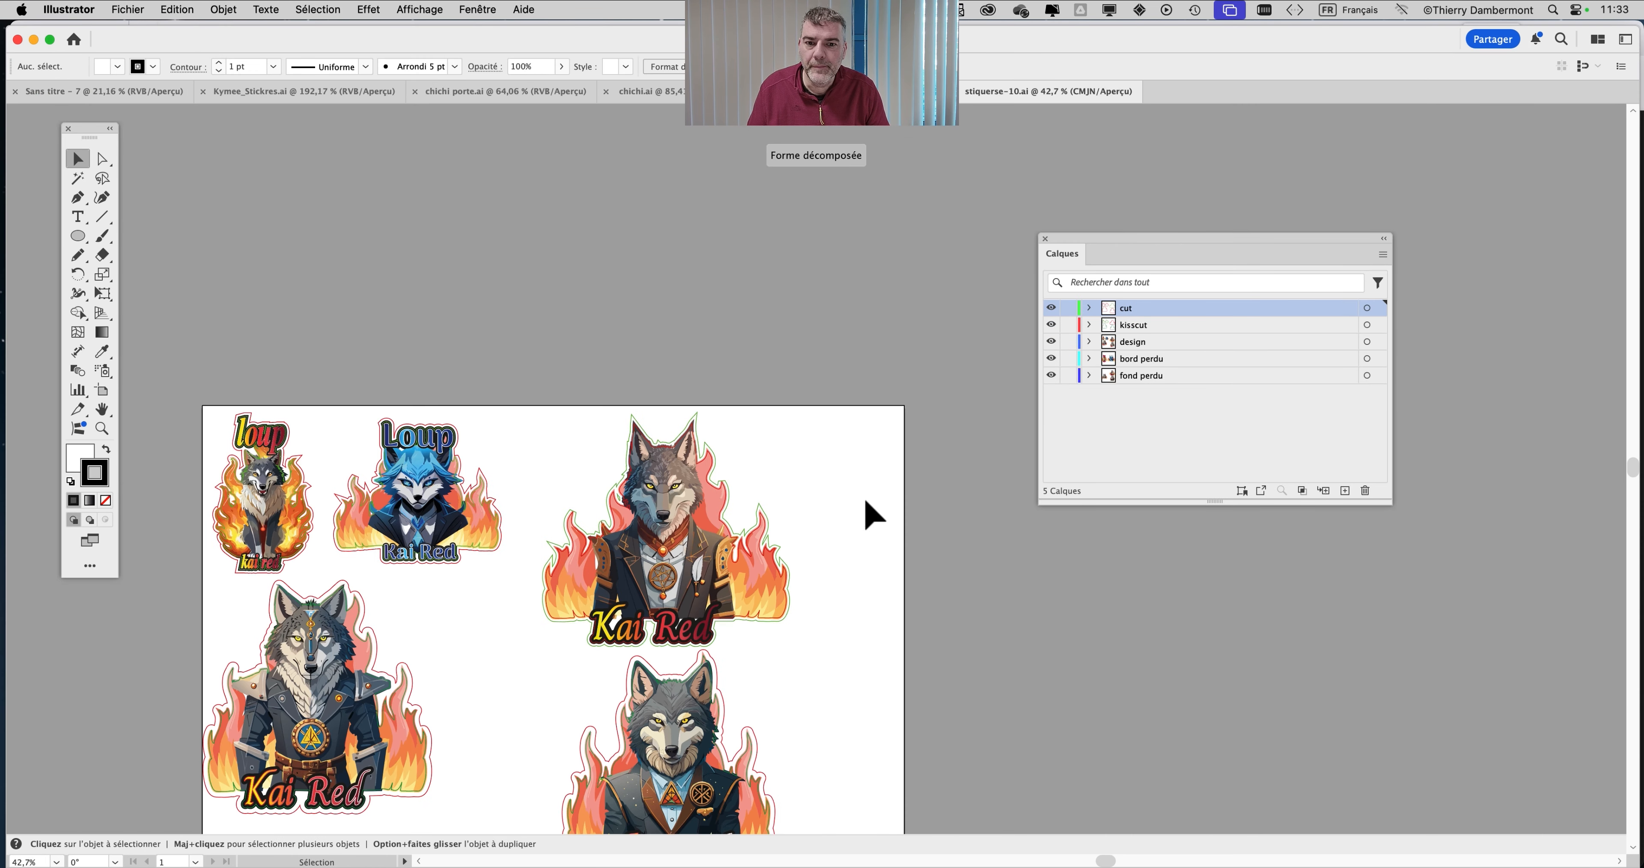
Examine the layer structure of stiquerse-10.ai, comparing the bord perdu and fond perdu layers
scroll(875, 515, down, 5)
scroll(874, 516, left, 3)
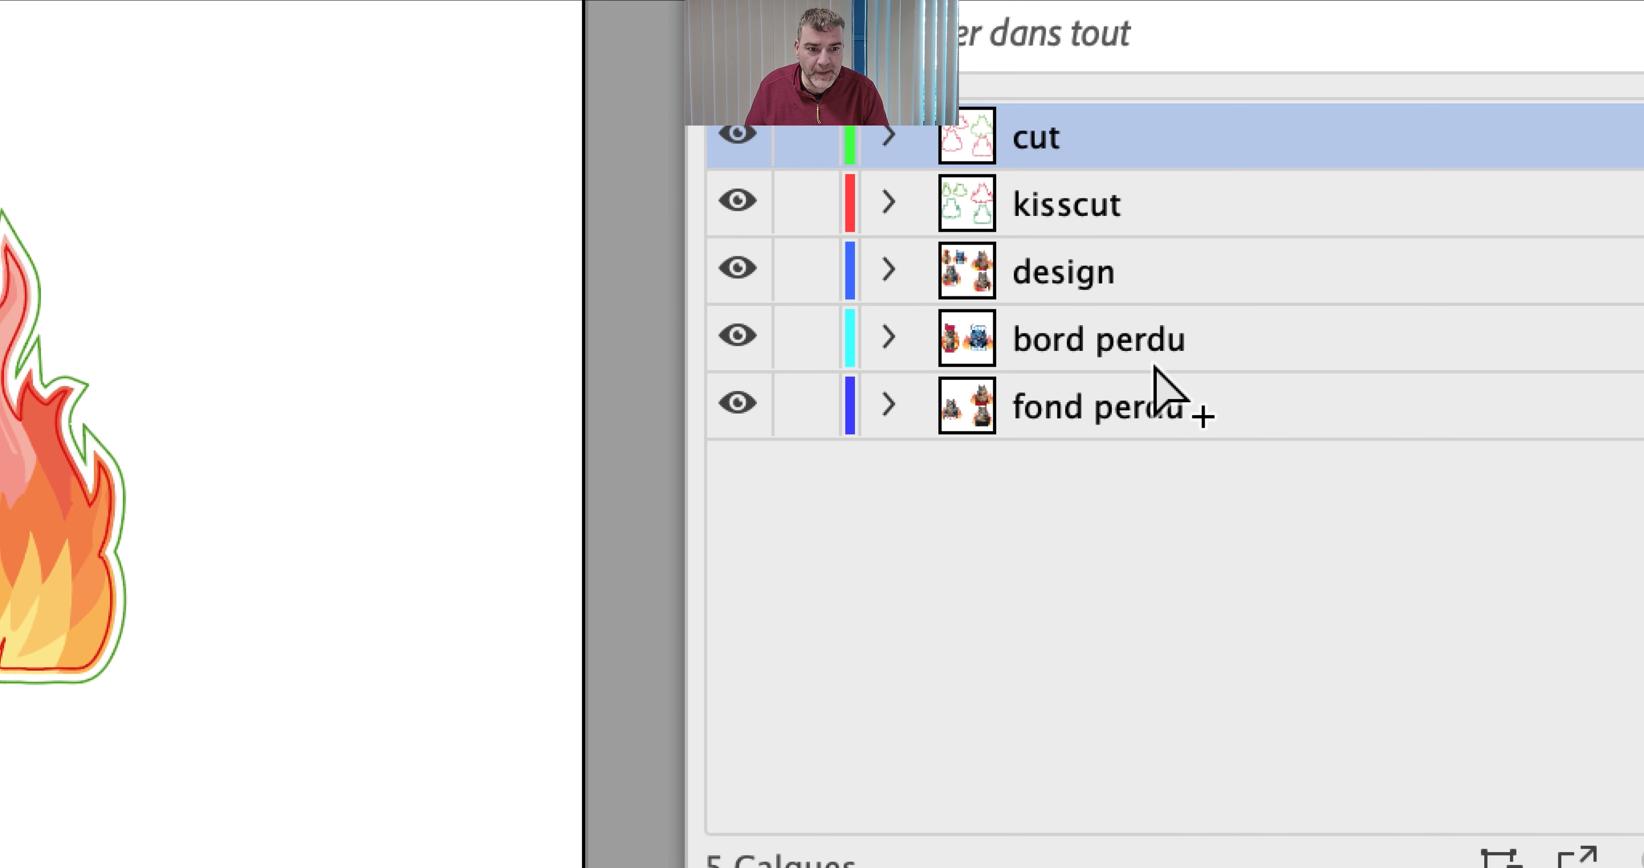
click(1154, 365)
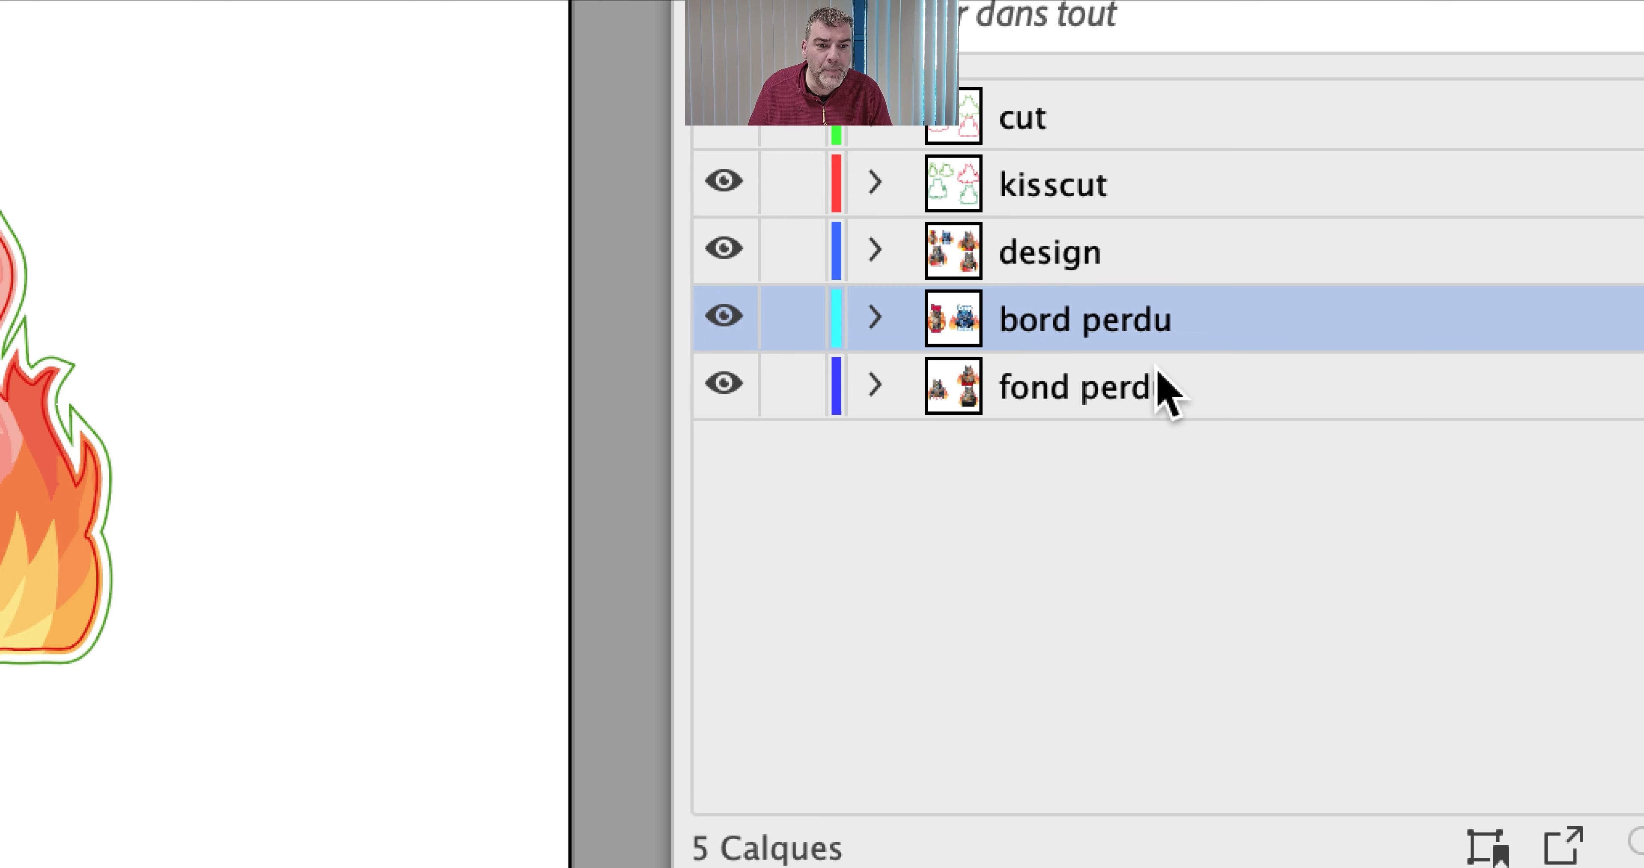
click(1159, 378)
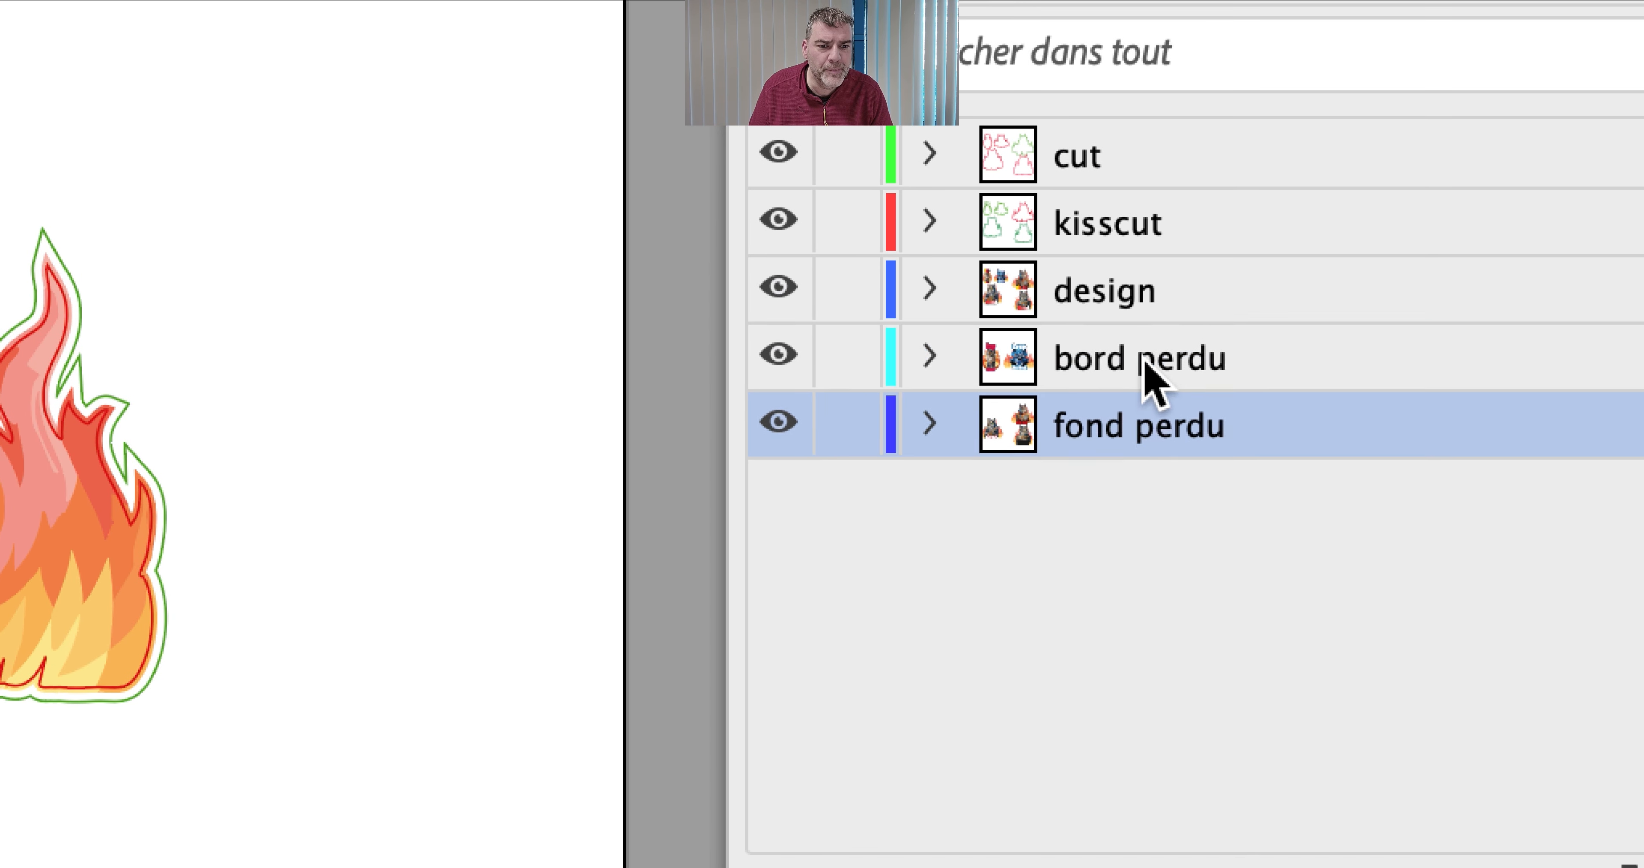
click(1146, 364)
click(1146, 418)
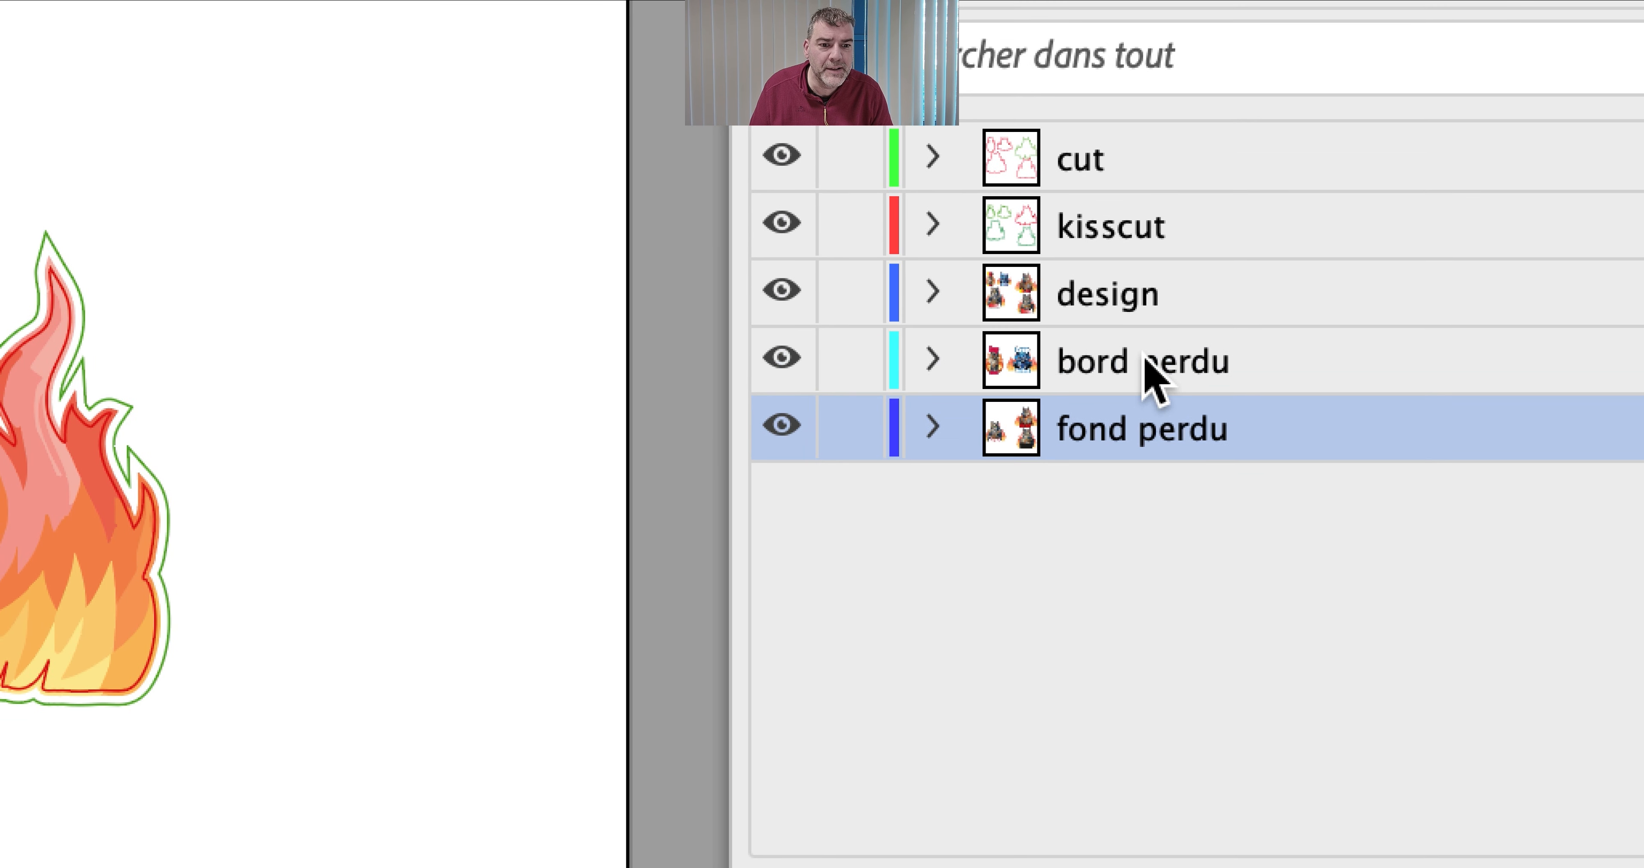
click(1146, 359)
click(1146, 389)
click(1149, 317)
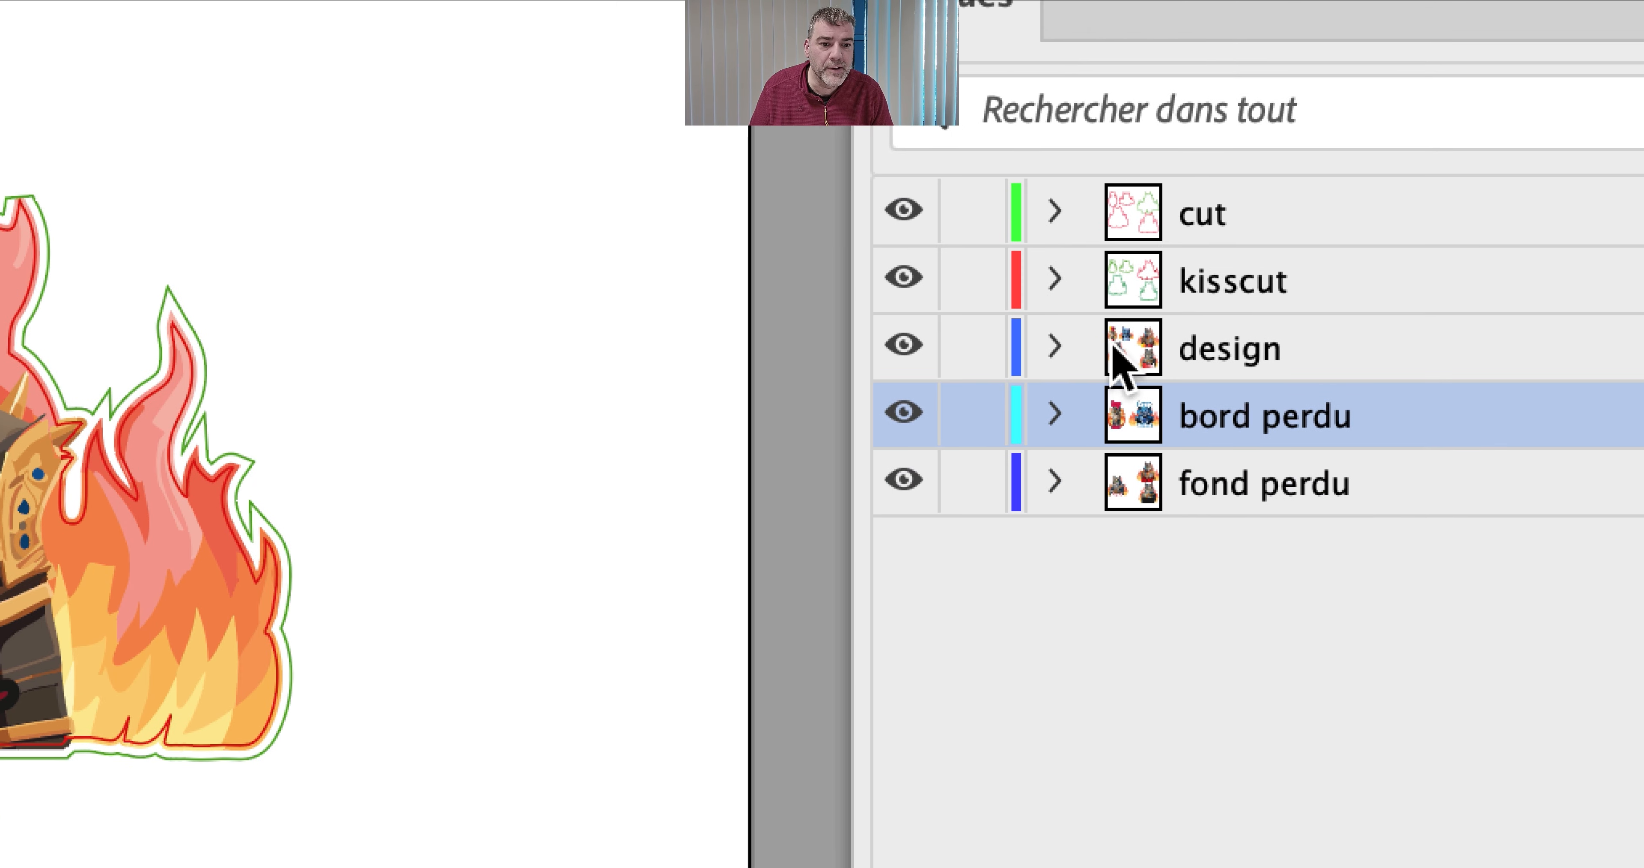
Nest the bord perdu and fond perdu layers inside the design layer
click(1103, 347)
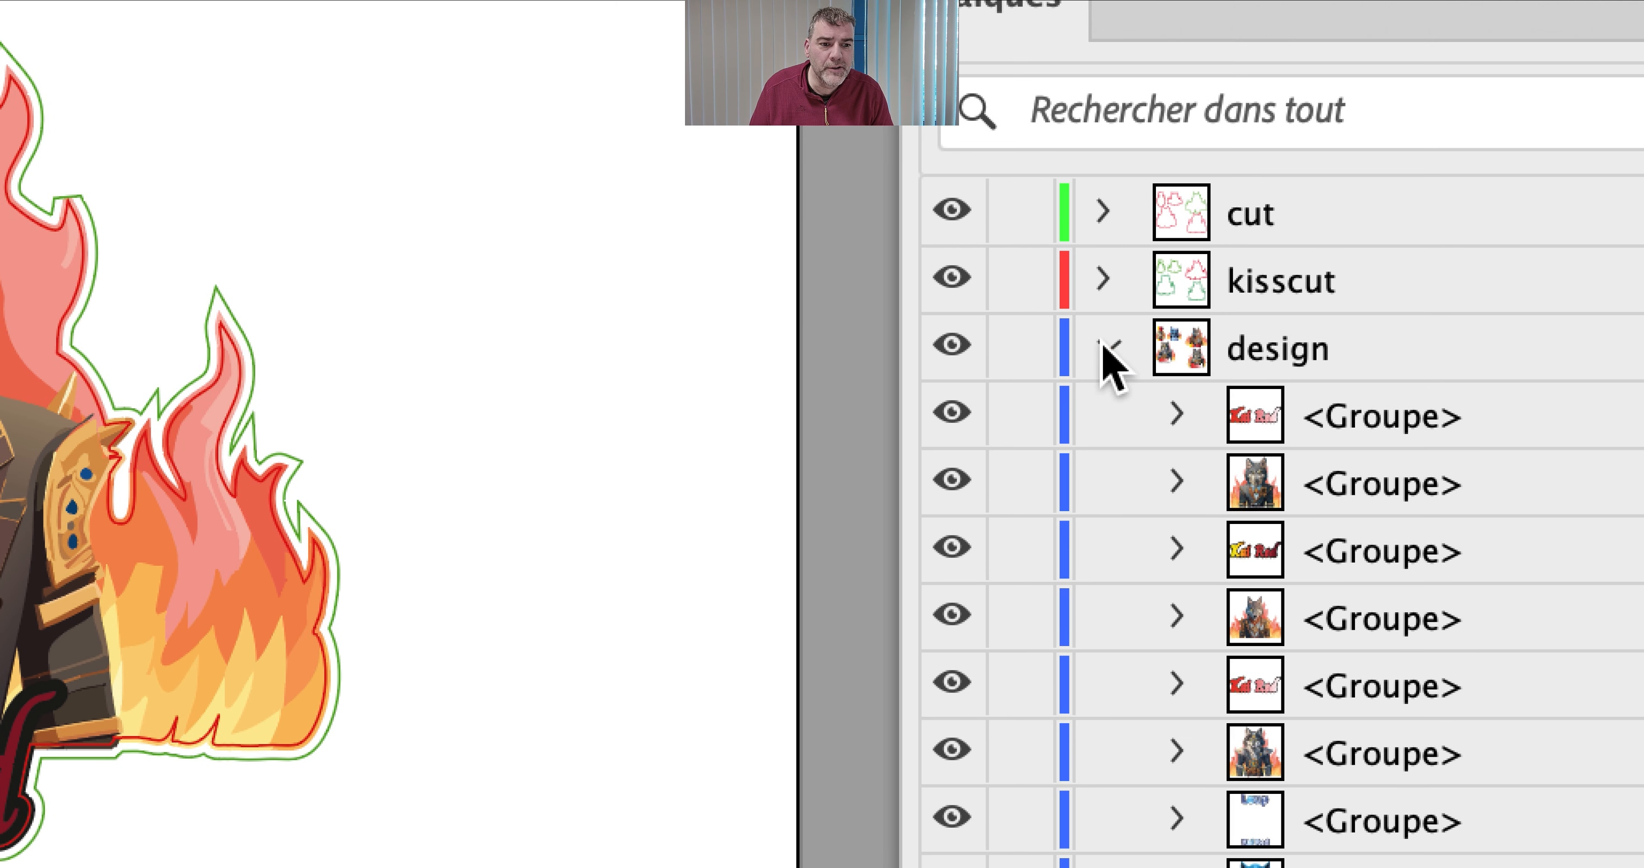
click(1103, 346)
shift+click(1153, 403)
drag(1145, 345, 1147, 268)
drag(1138, 347, 1139, 348)
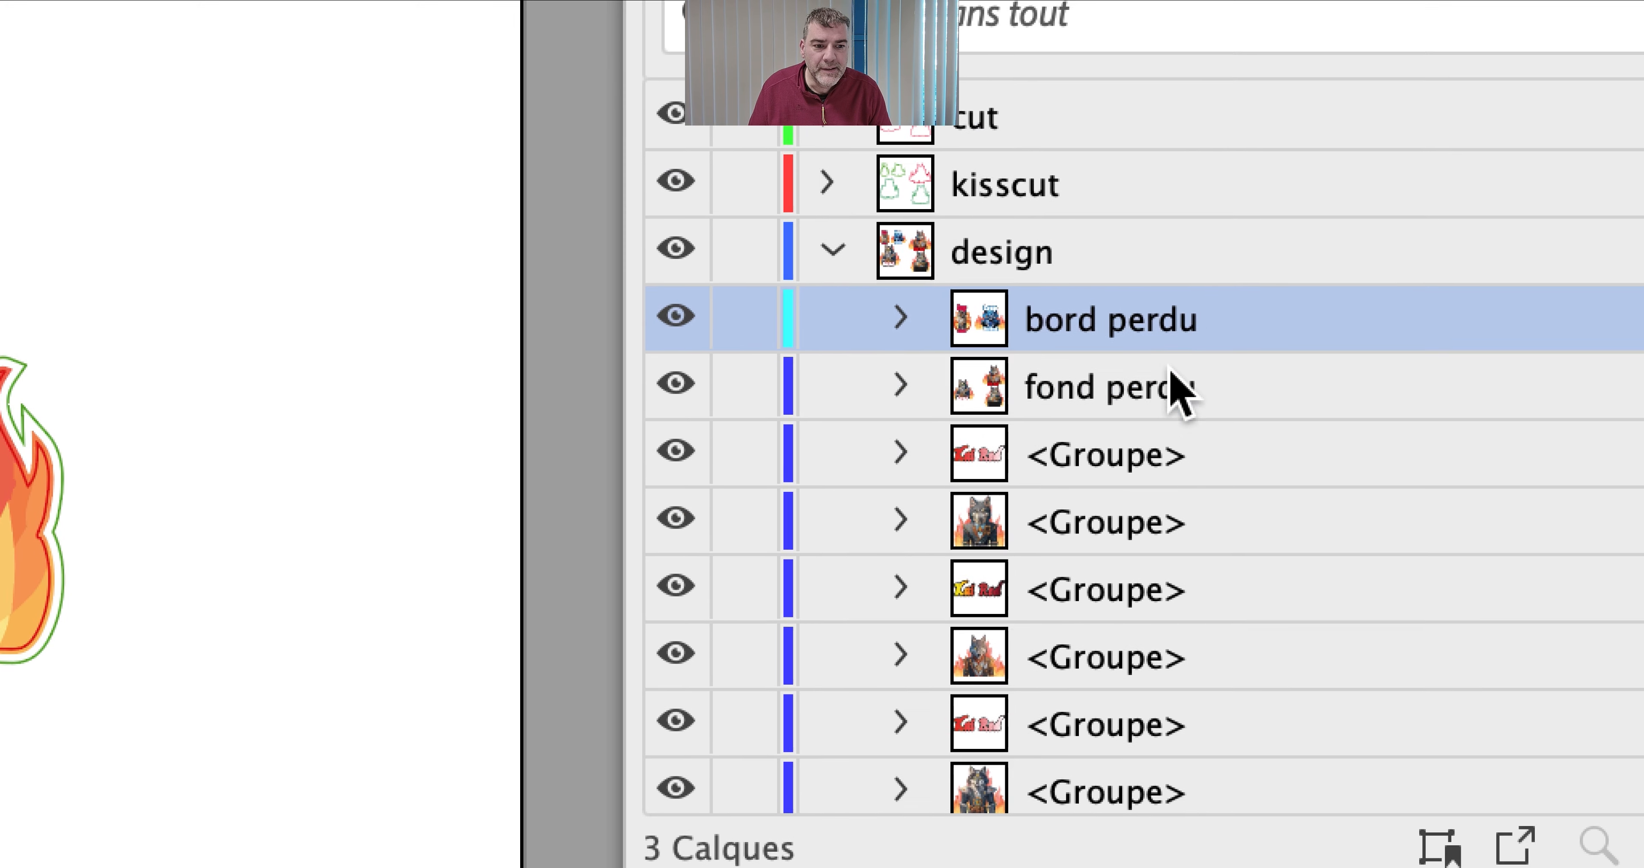
Select the nested bord perdu and fond perdu layers together and lengthen the layer list to fit all design objects
click(1322, 483)
shift+click(1321, 415)
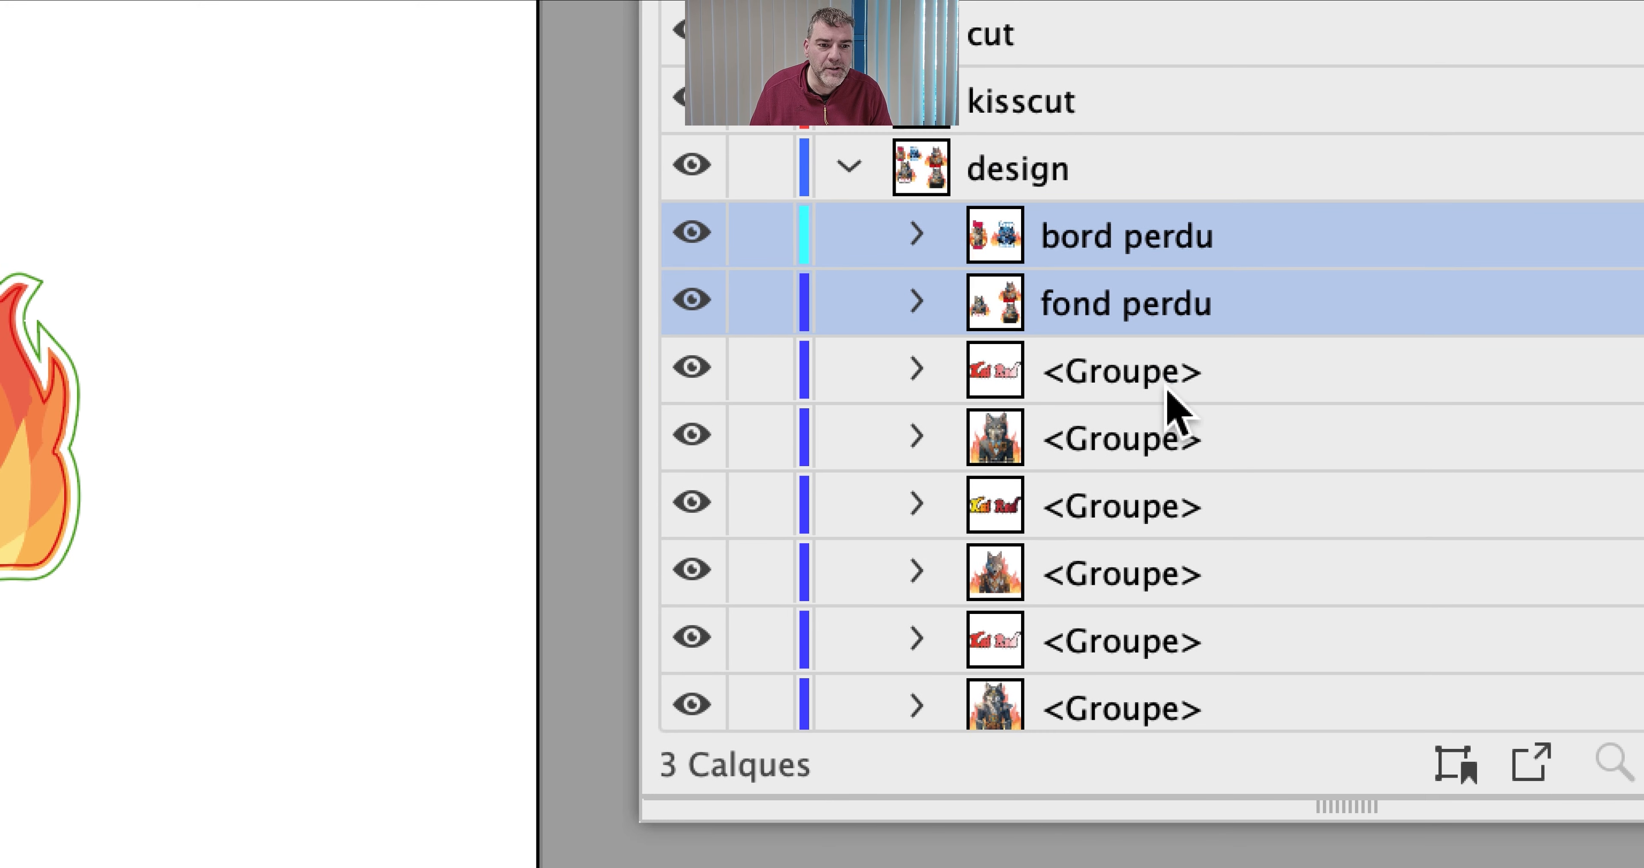
scroll(1168, 392, down, 5)
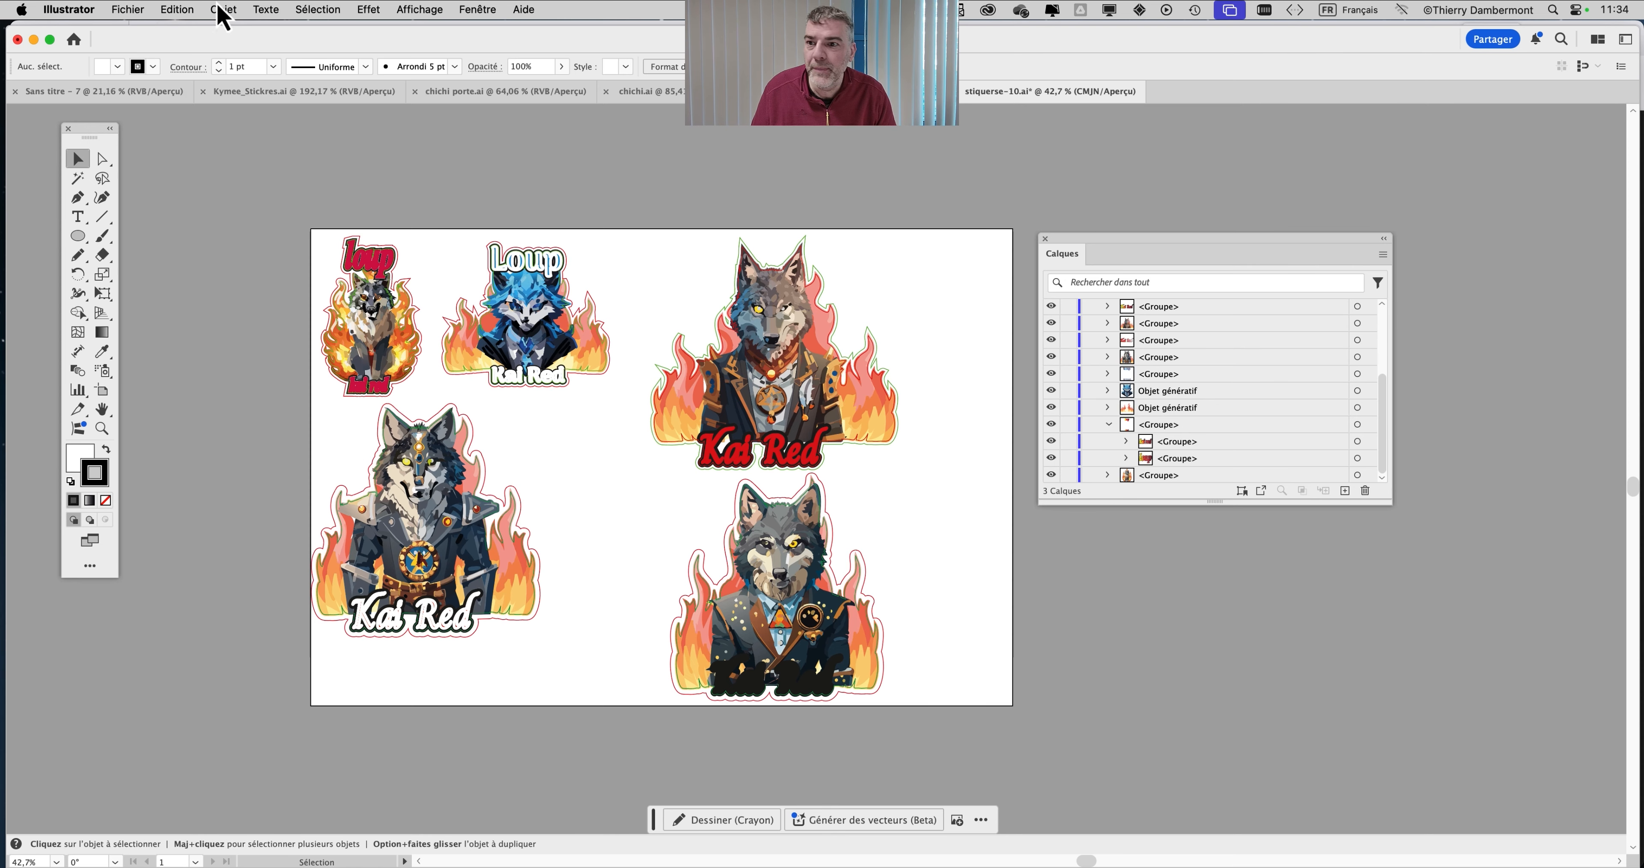
click(223, 11)
mouse_move(367, 67)
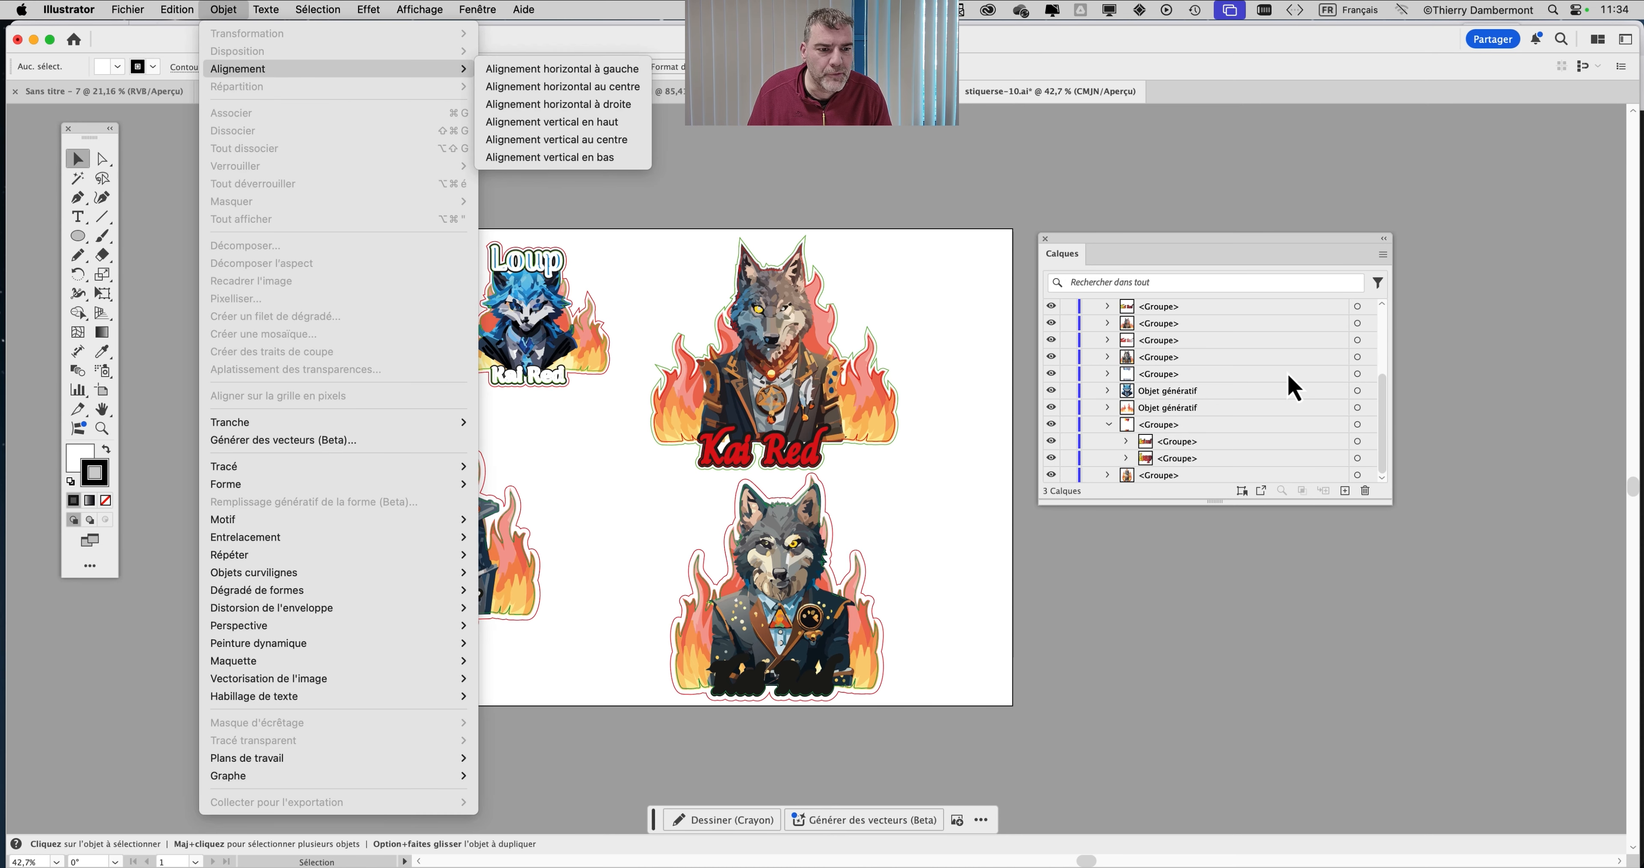
click(1394, 516)
drag(1394, 507, 1440, 700)
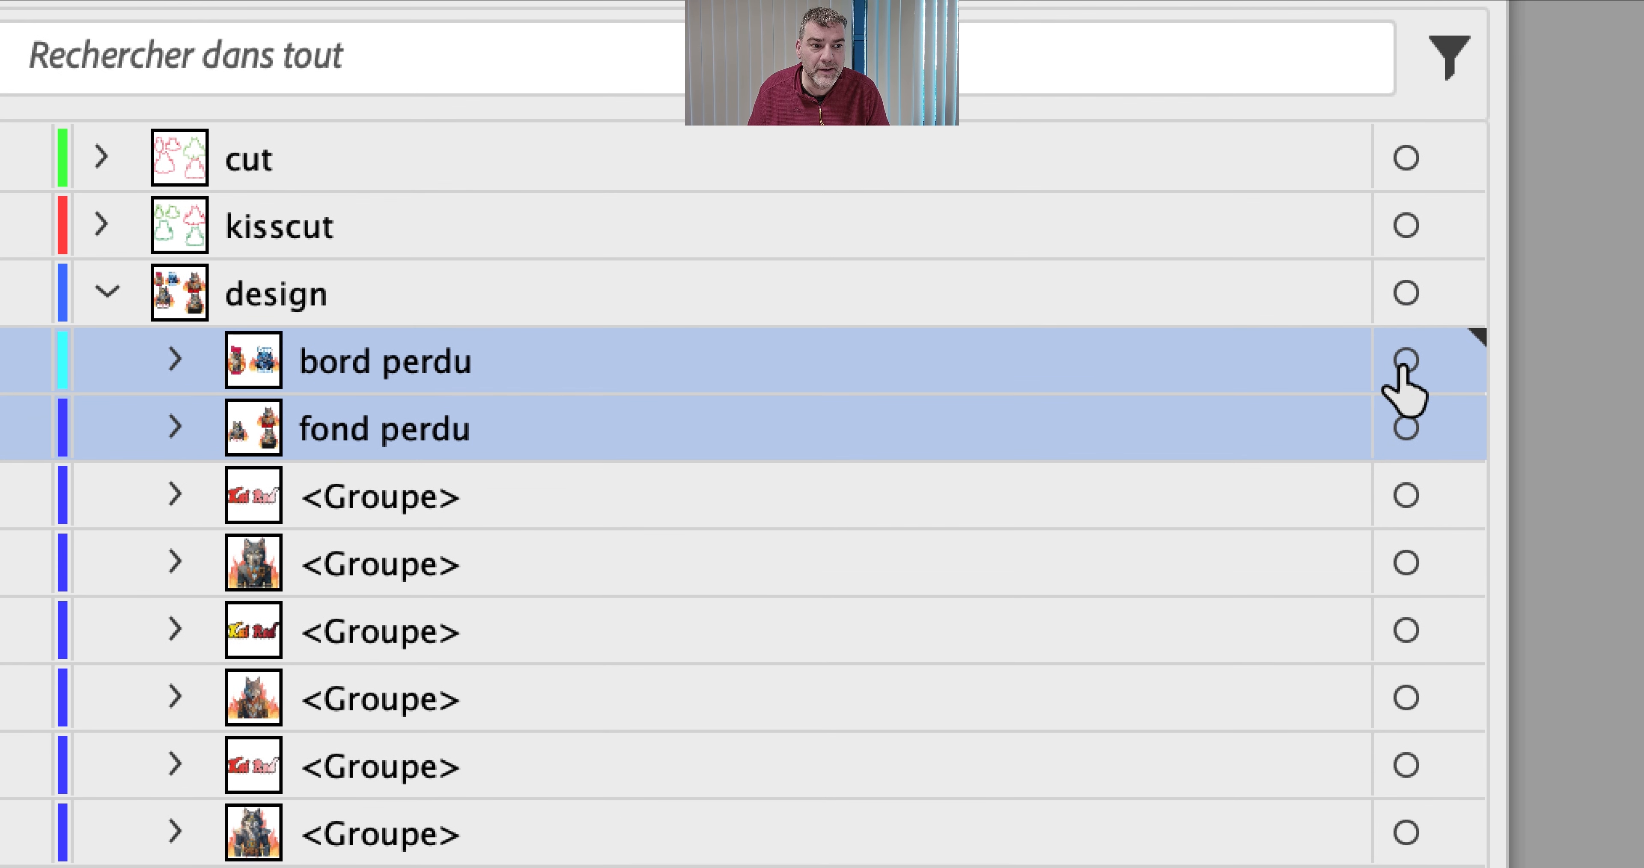
Target the artwork of both bord perdu and fond perdu, send it to the back of the design layer, and deselect
click(1631, 230)
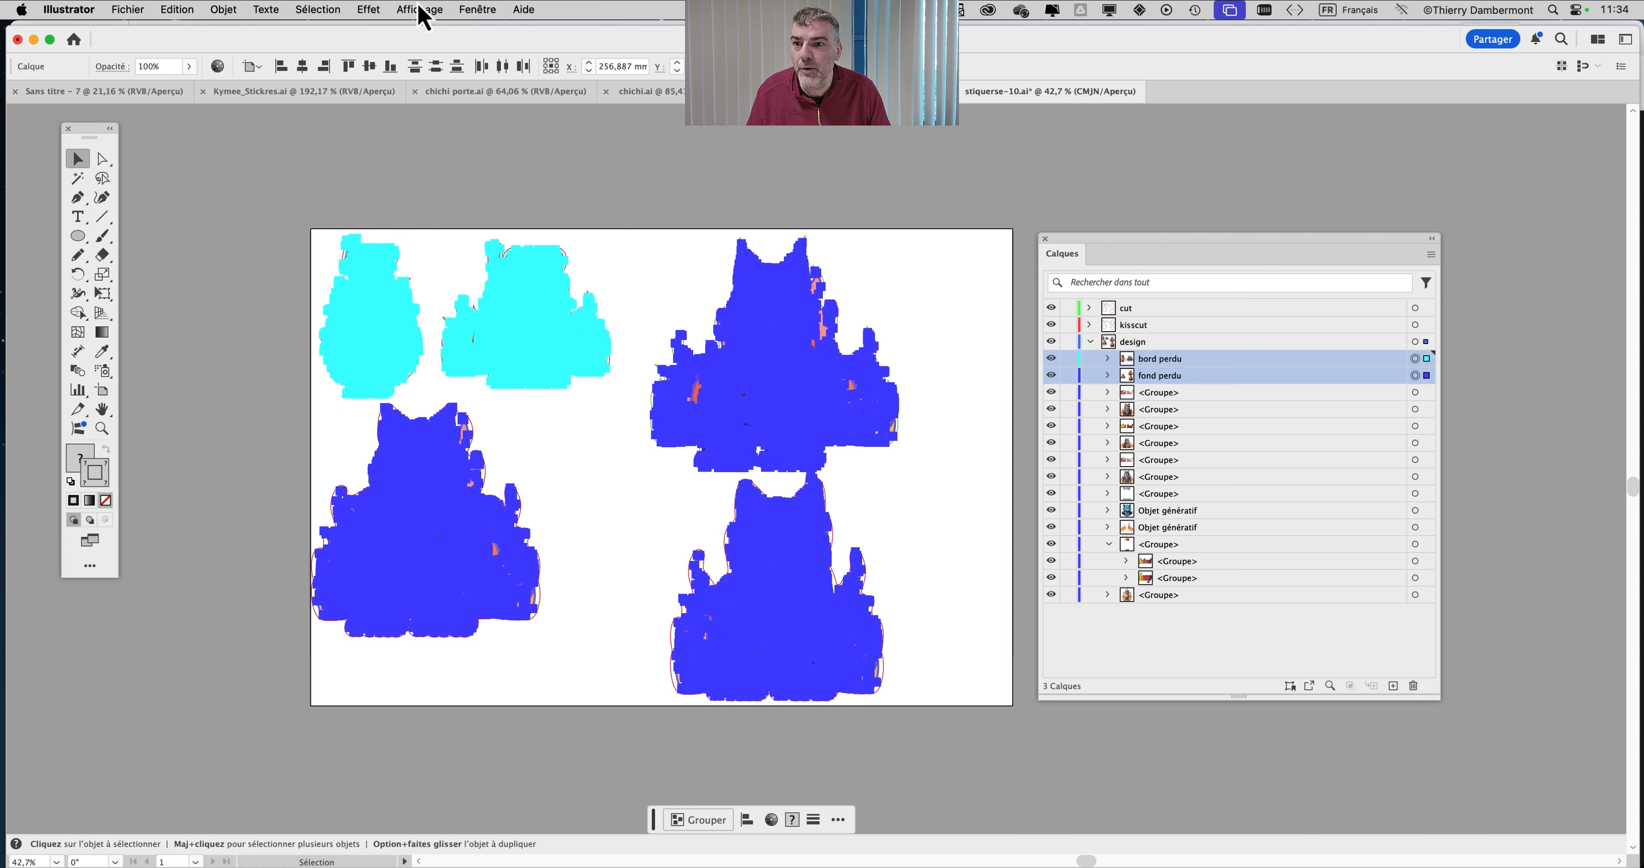
click(224, 9)
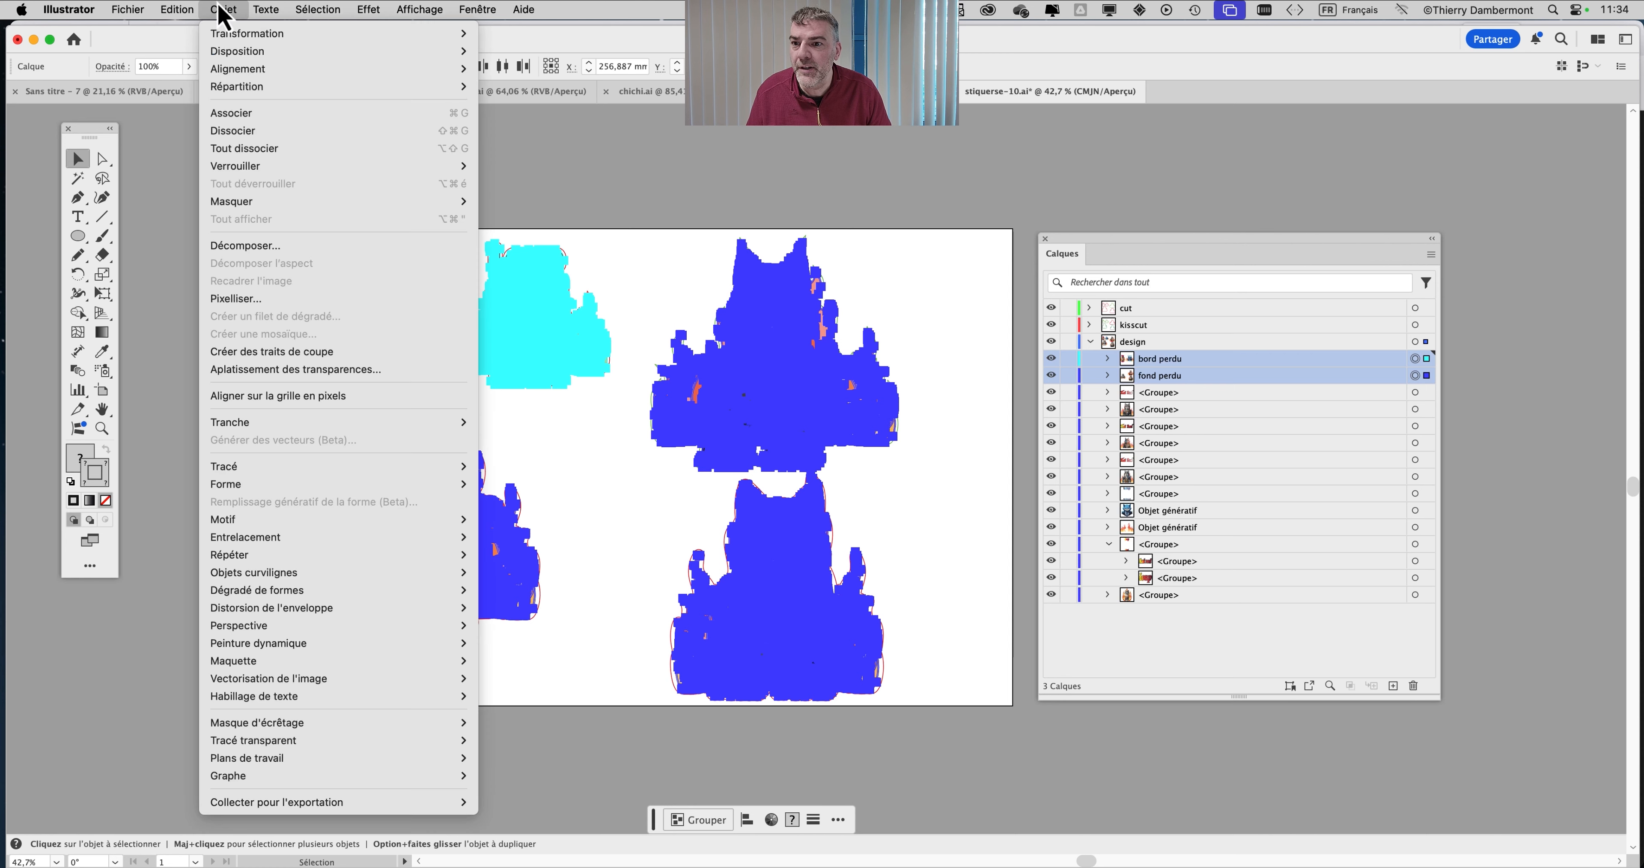
mouse_move(396, 52)
click(537, 104)
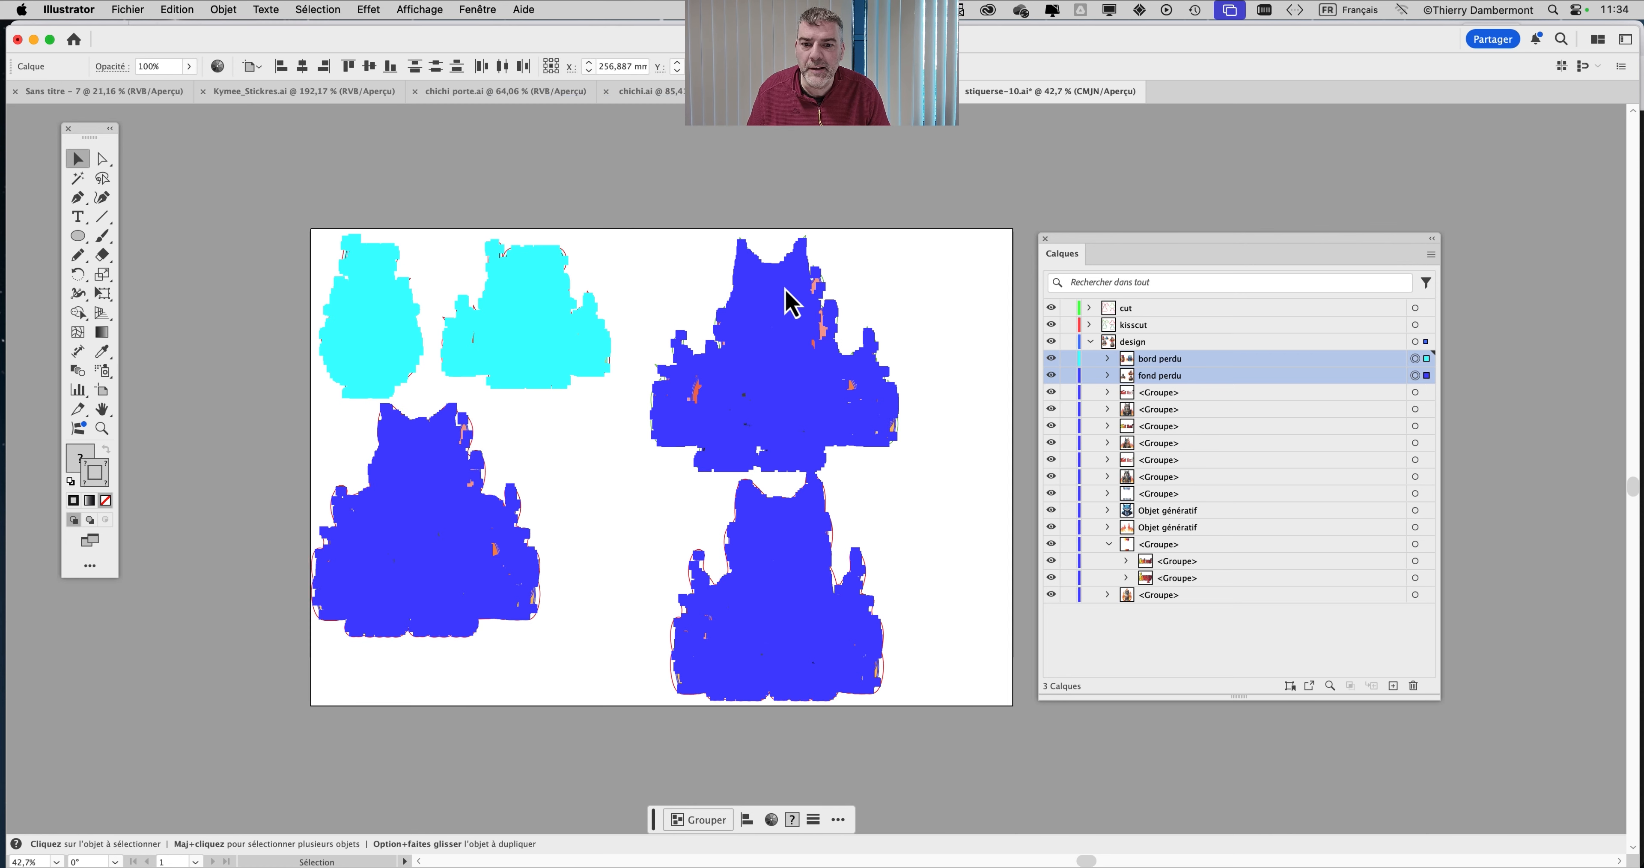
click(745, 202)
Collapse the design layer, make it the active layer, and move the layer list clear of the stickers
drag(1109, 252, 1273, 177)
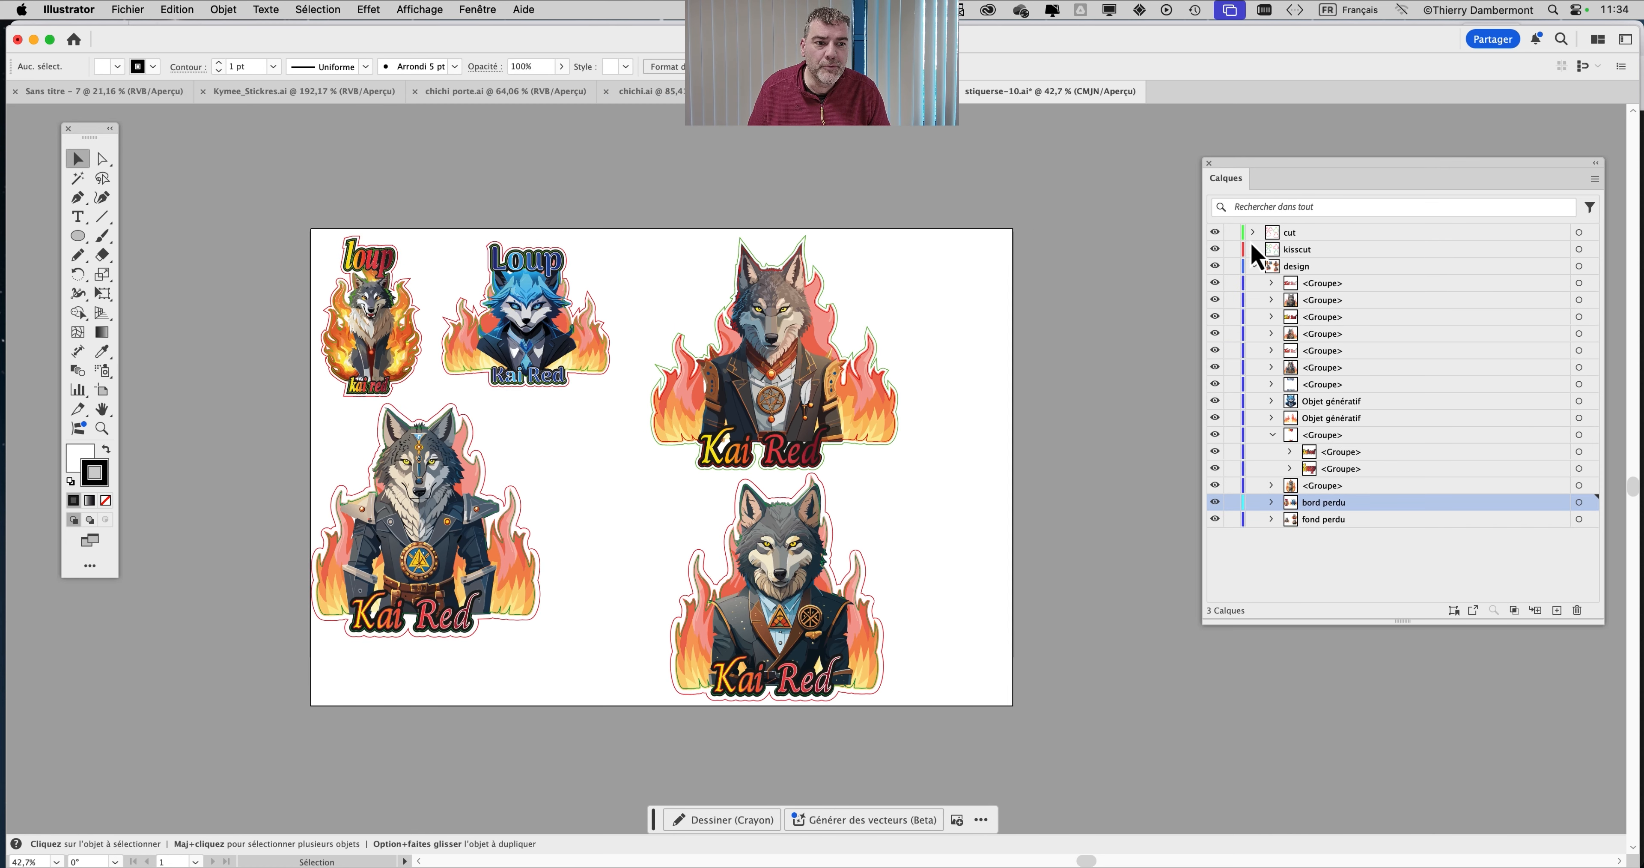
click(1253, 266)
click(1338, 268)
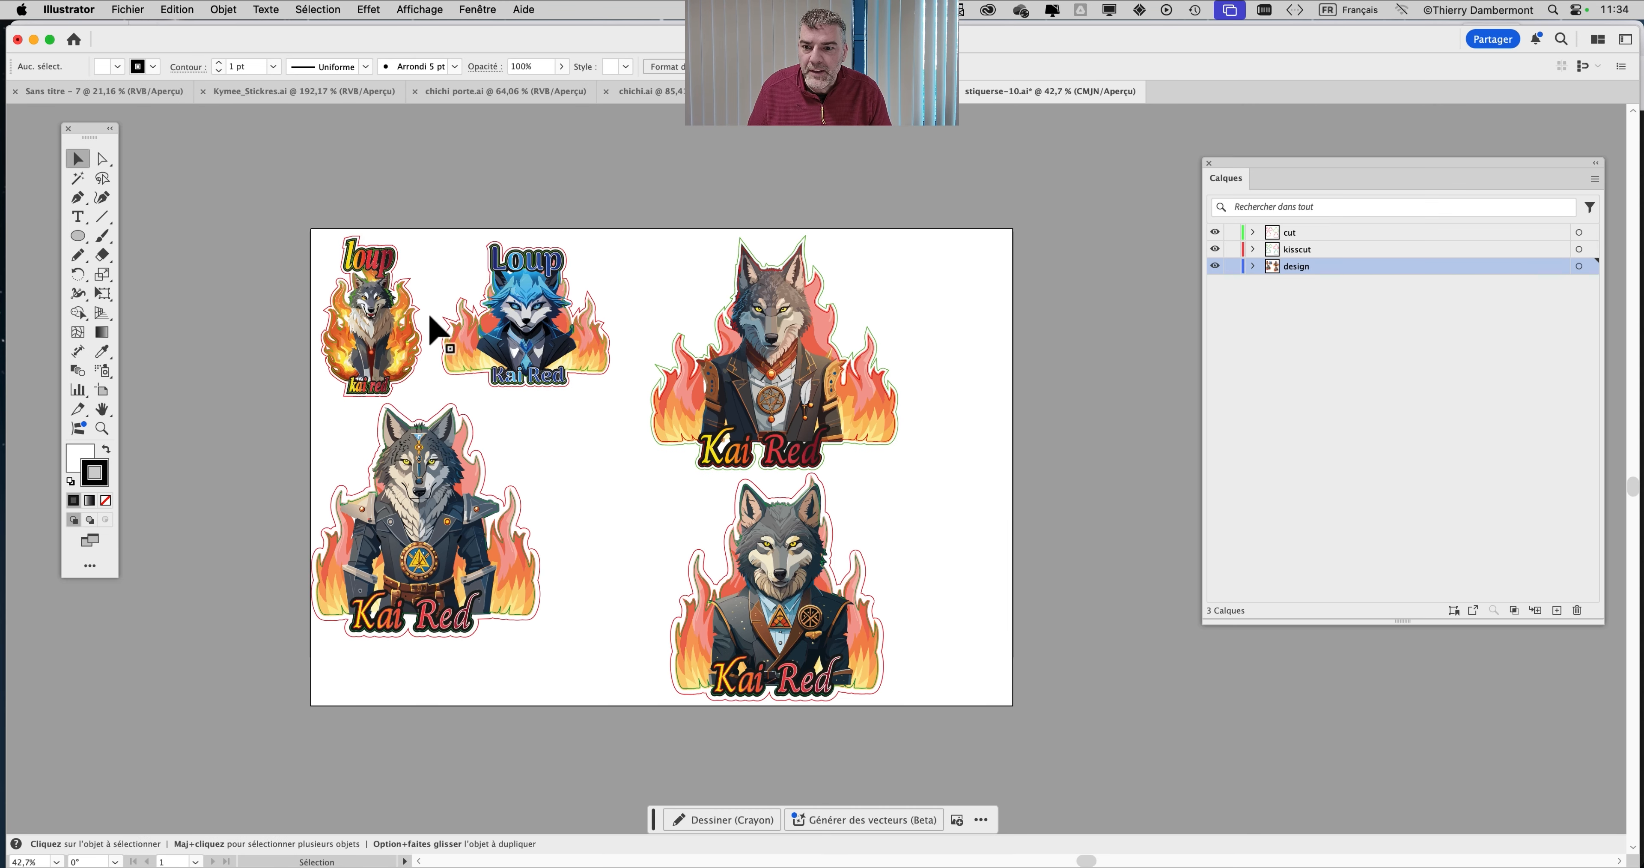
scroll(330, 271, up, 3)
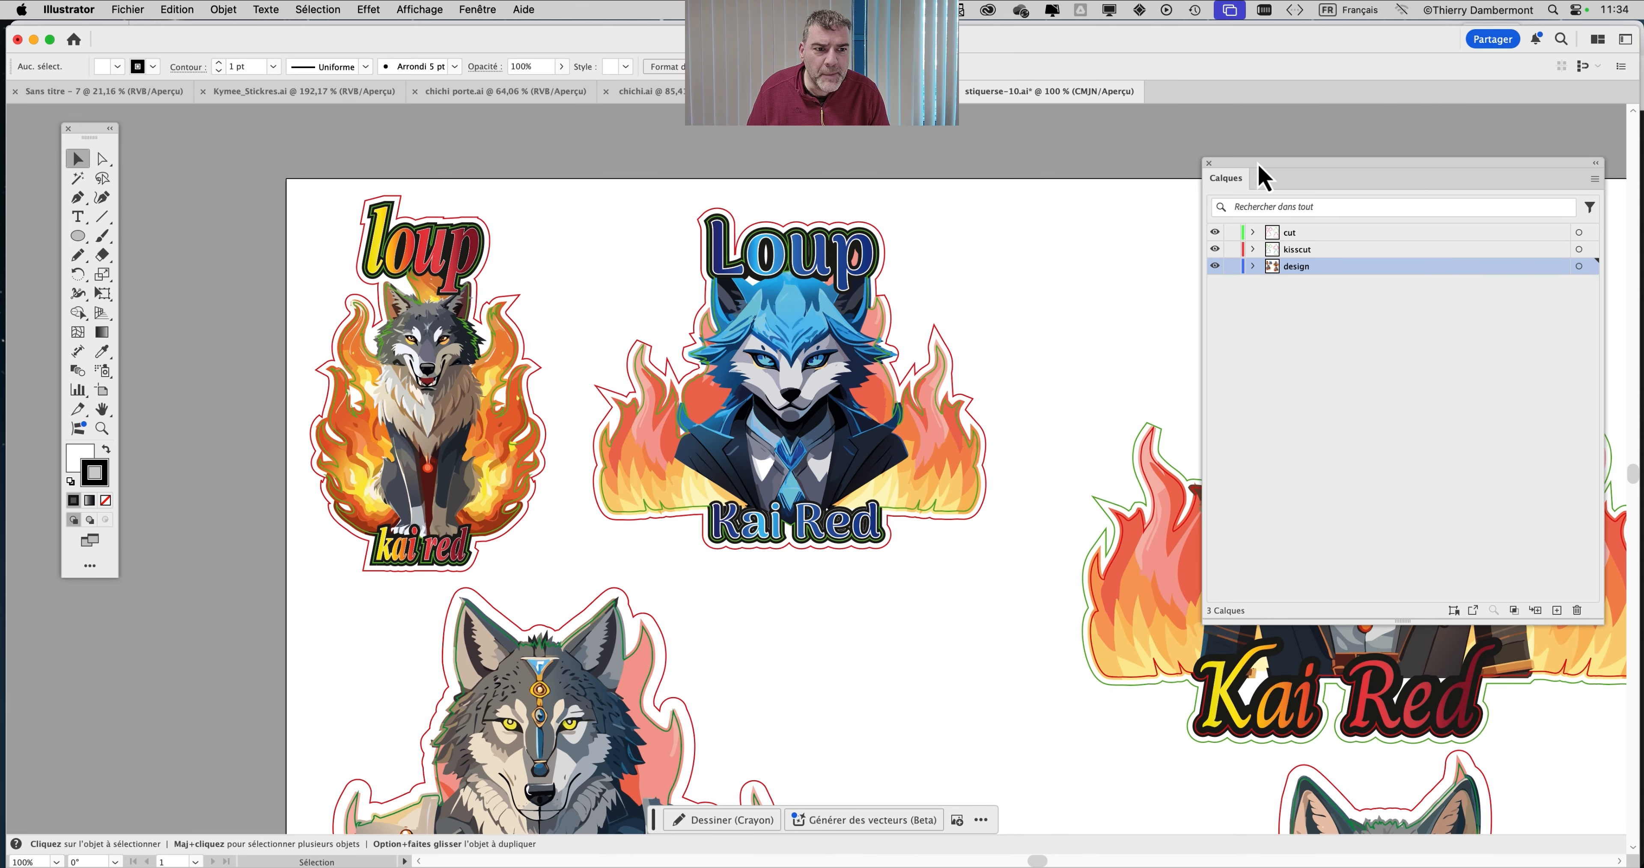
drag(1263, 177, 1436, 182)
Examine the cut and kisscut contours around the wolf stickers up close, from the loup sticker to the large Kai Red ones
scroll(900, 268, up, 3)
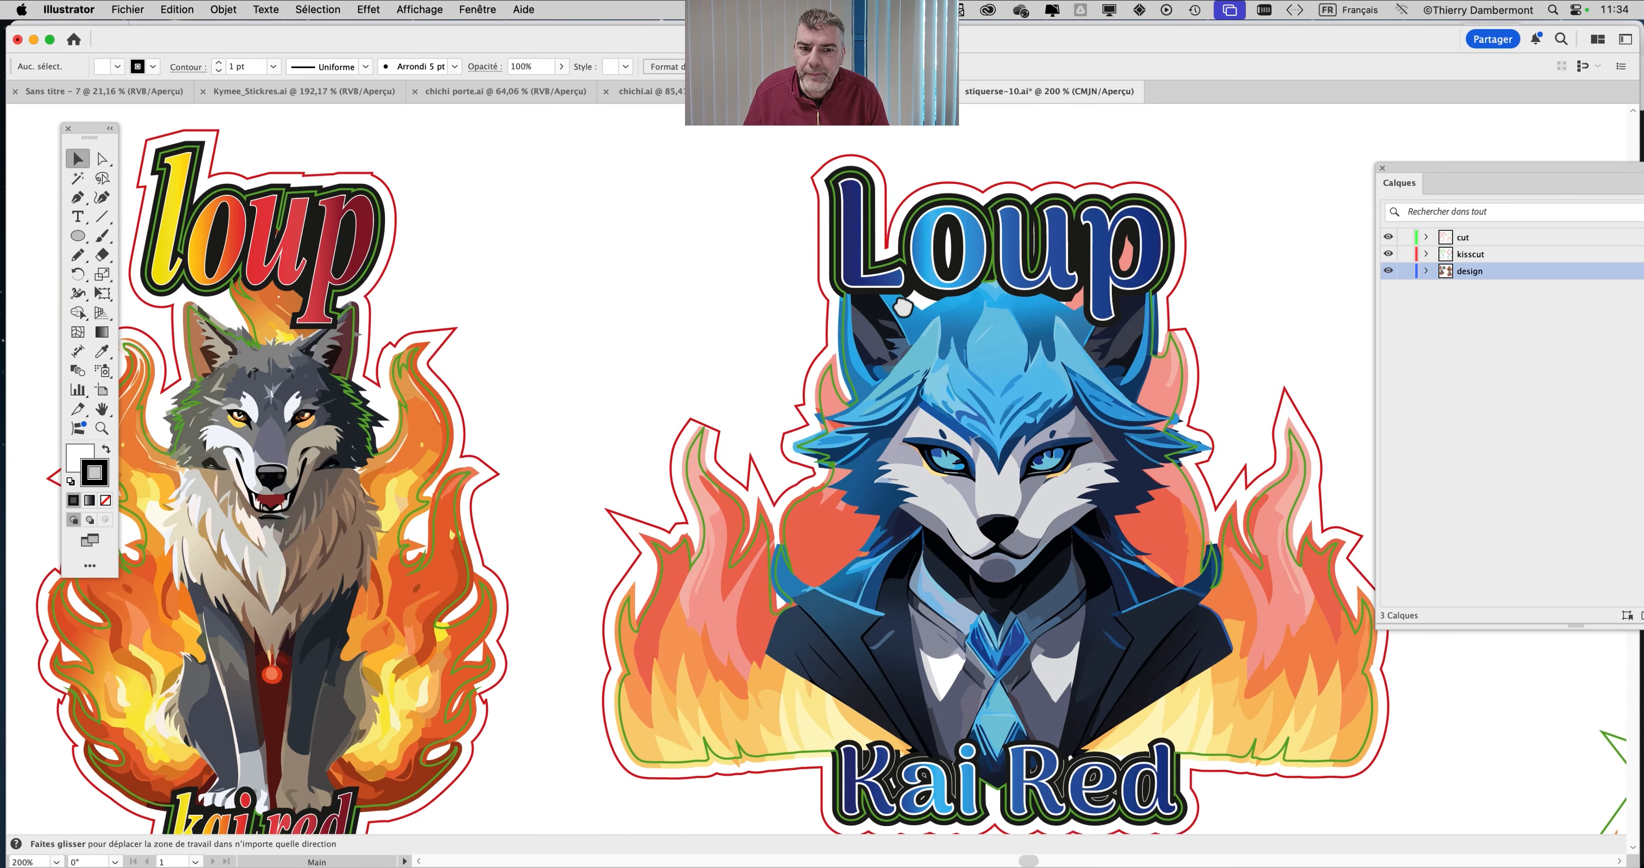
scroll(903, 306, up, 2)
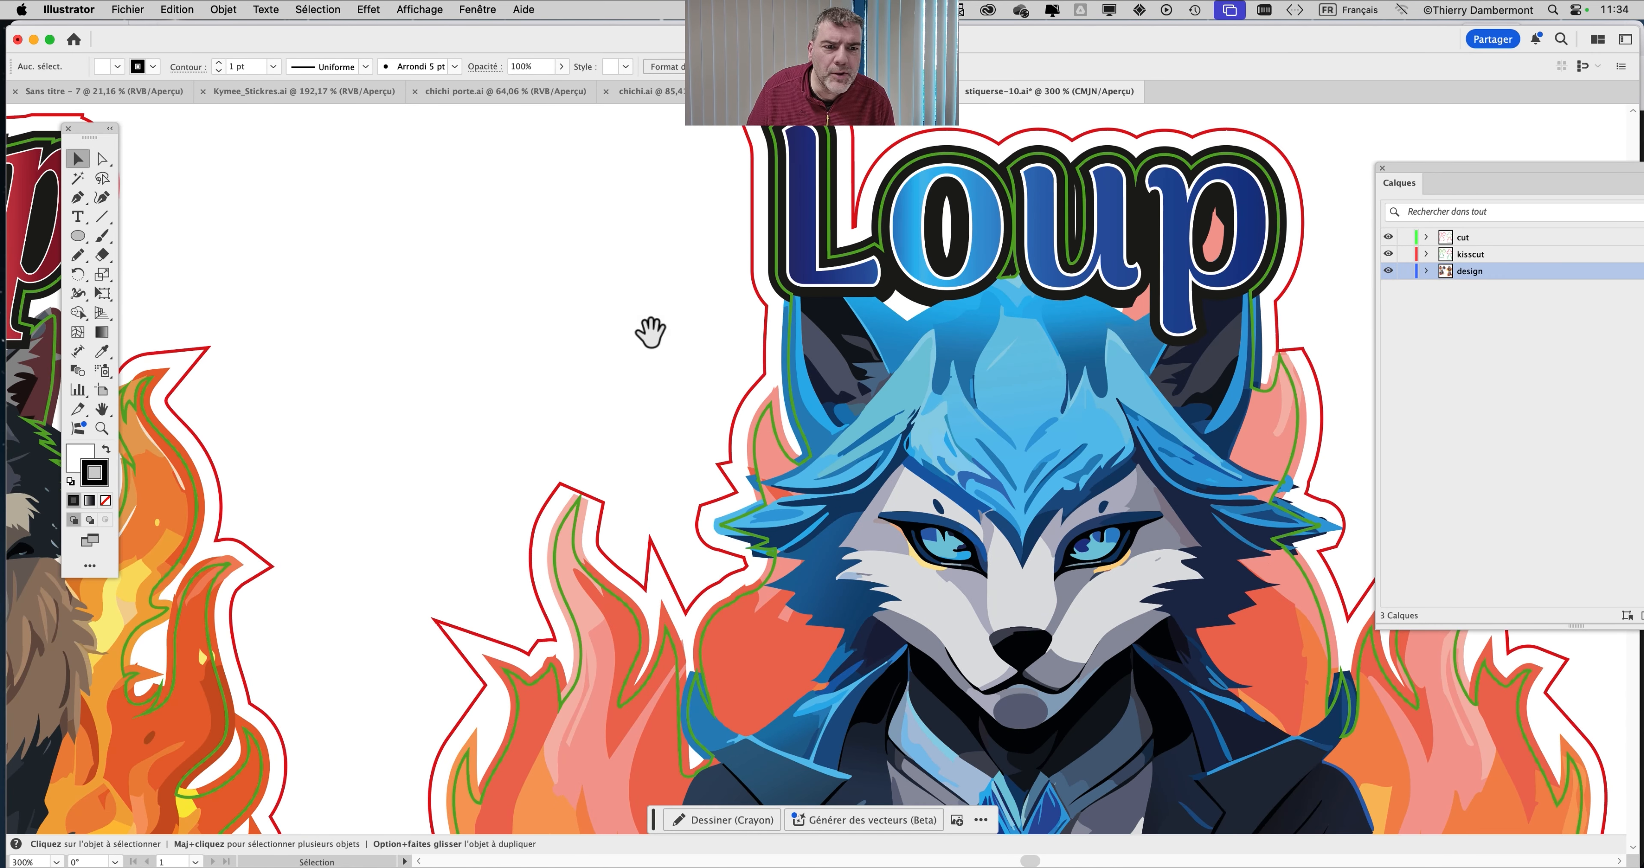
drag(651, 331, 881, 344)
scroll(556, 317, up, 2)
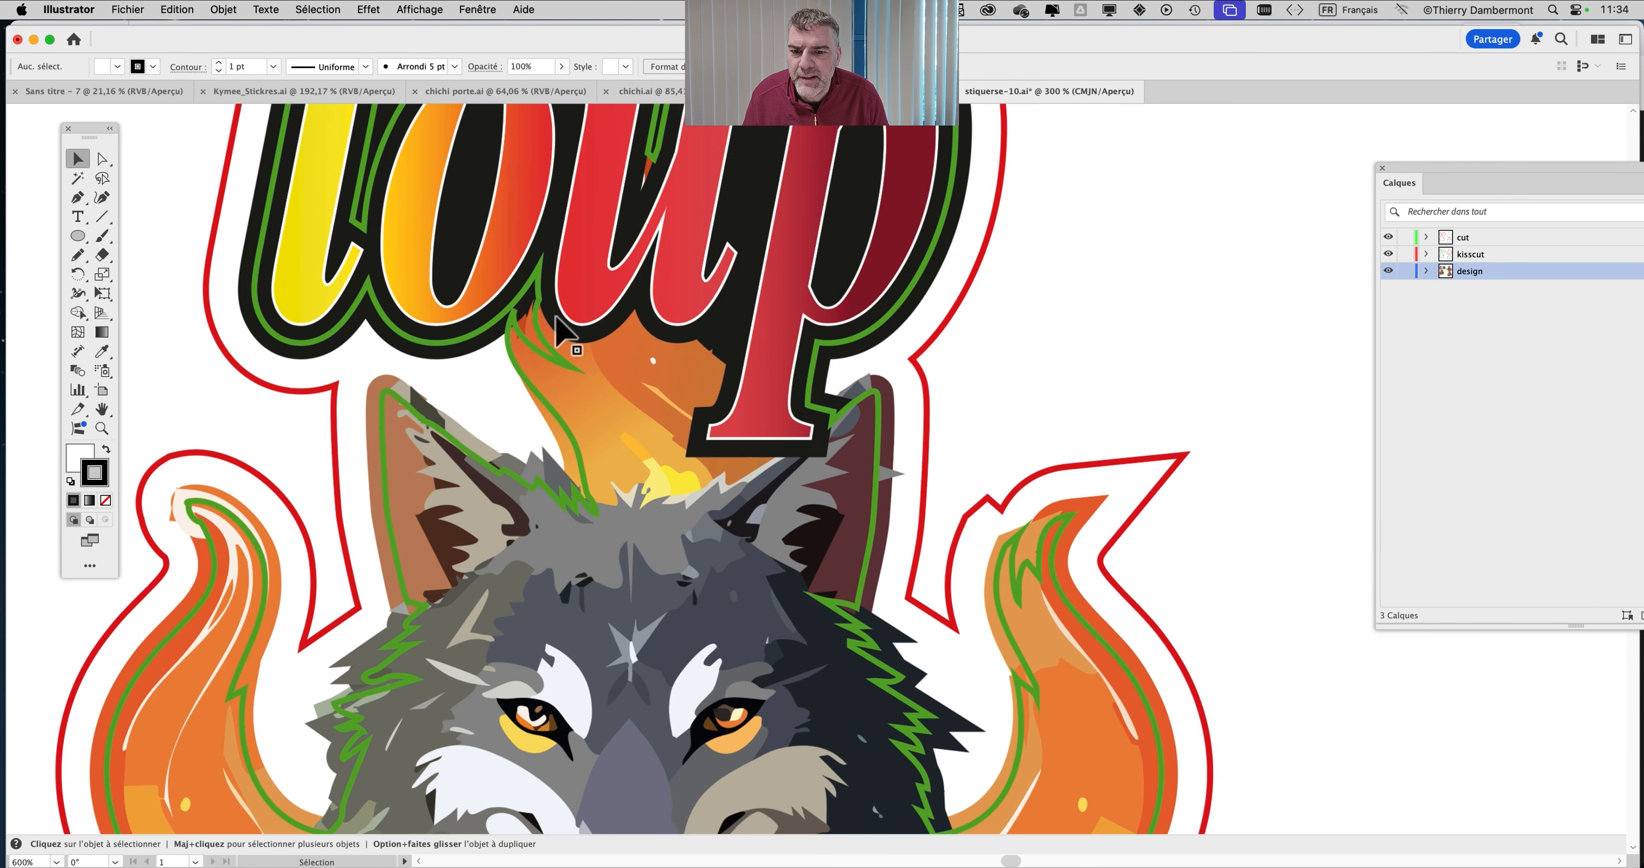
scroll(822, 356, down, 2)
scroll(1112, 382, down, 3)
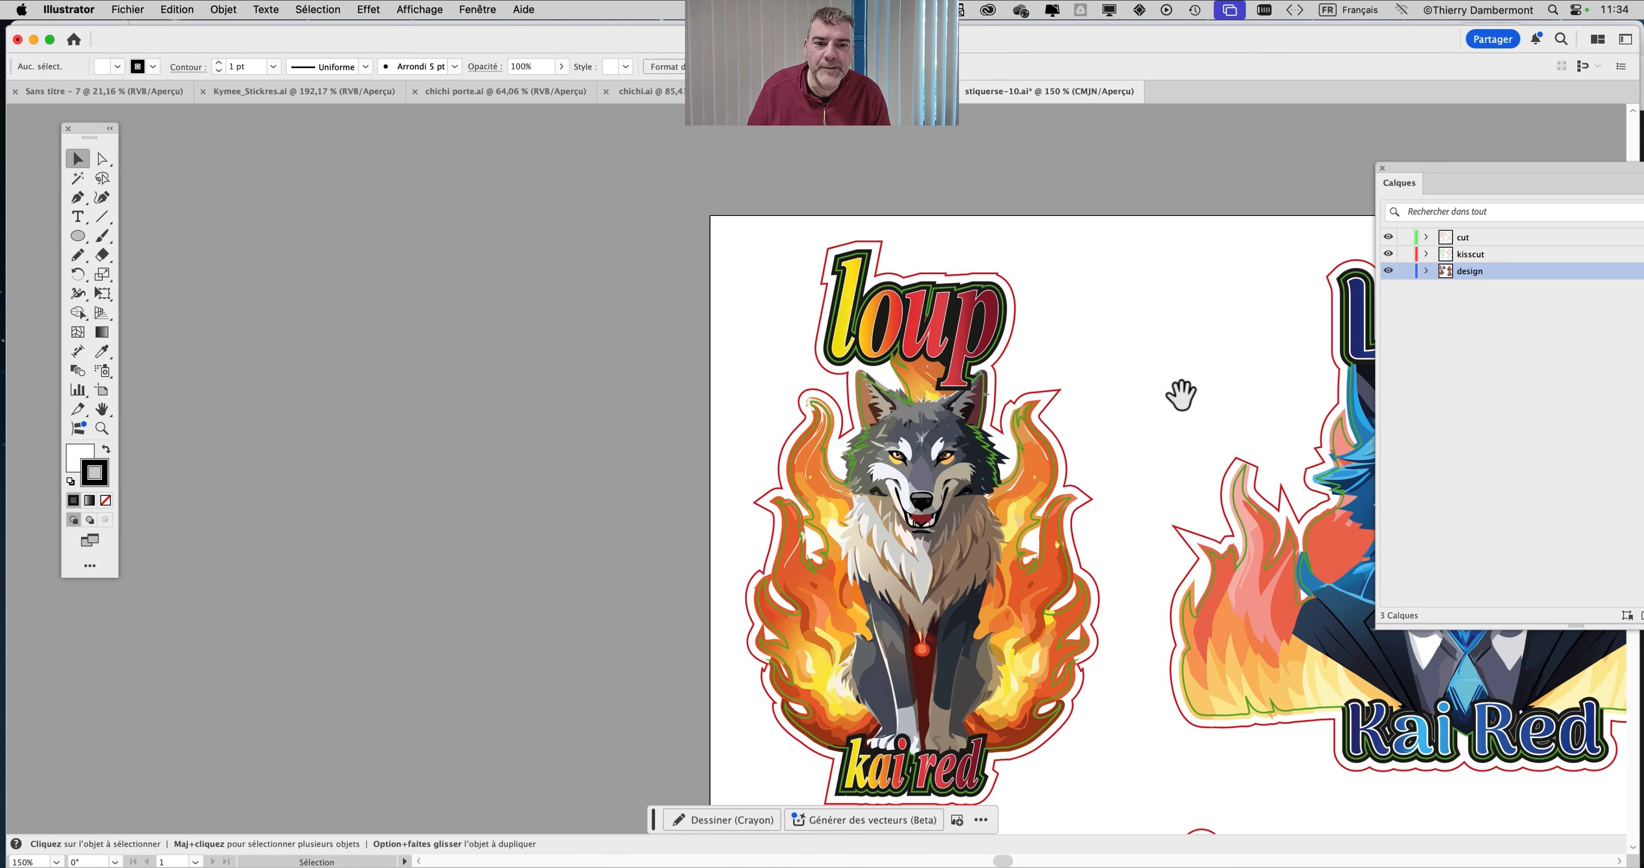
drag(1181, 396, 433, 341)
drag(1002, 357, 507, 327)
scroll(893, 447, down, 5)
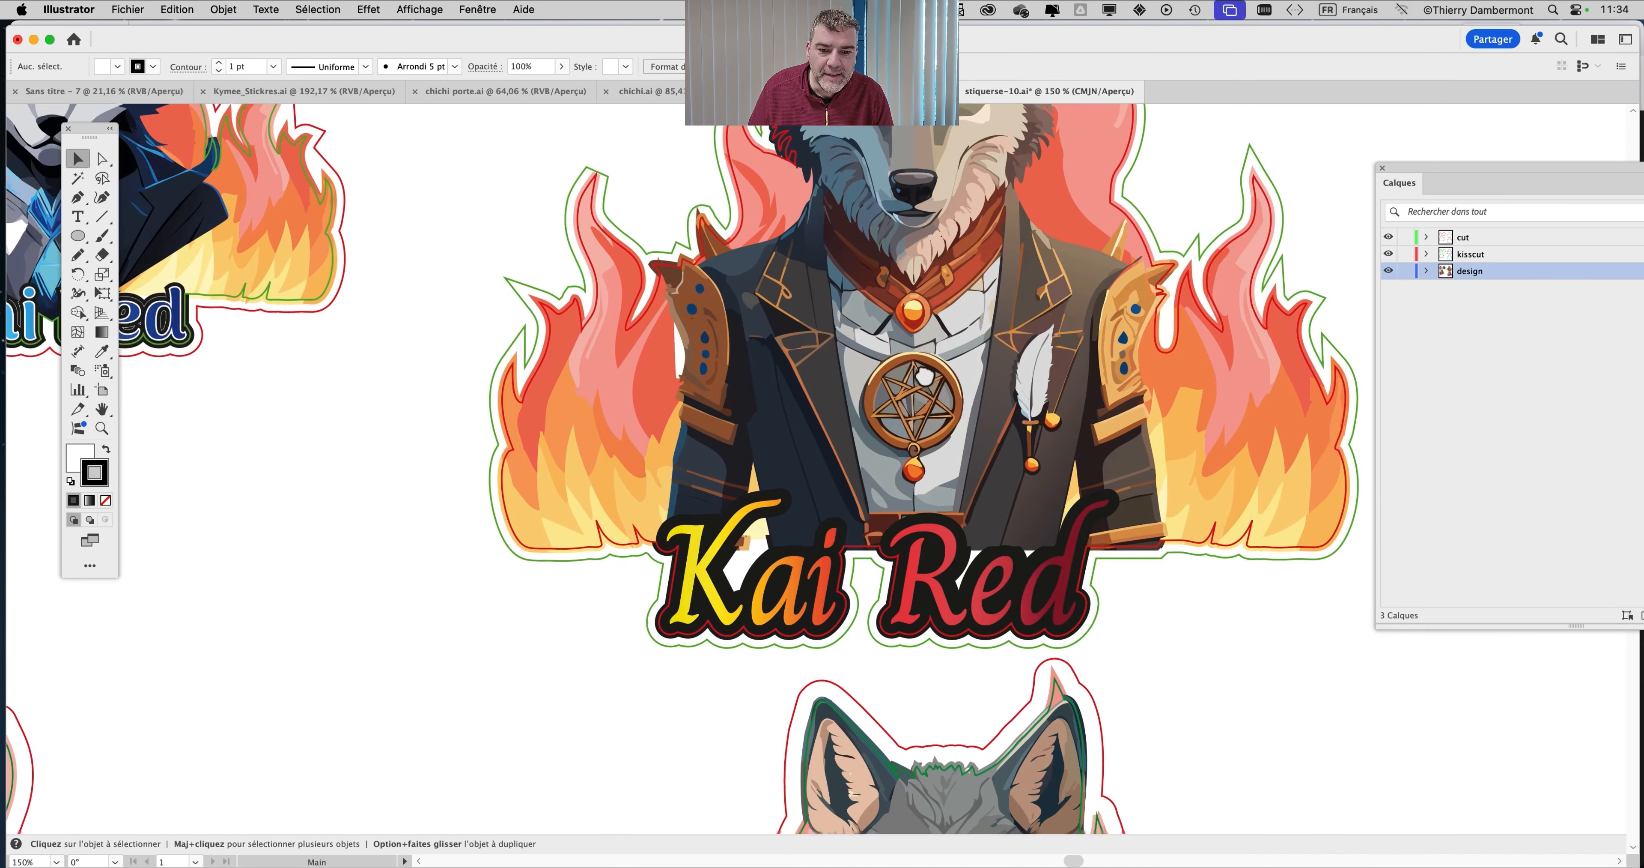
scroll(796, 653, down, 8)
scroll(576, 363, right, 4)
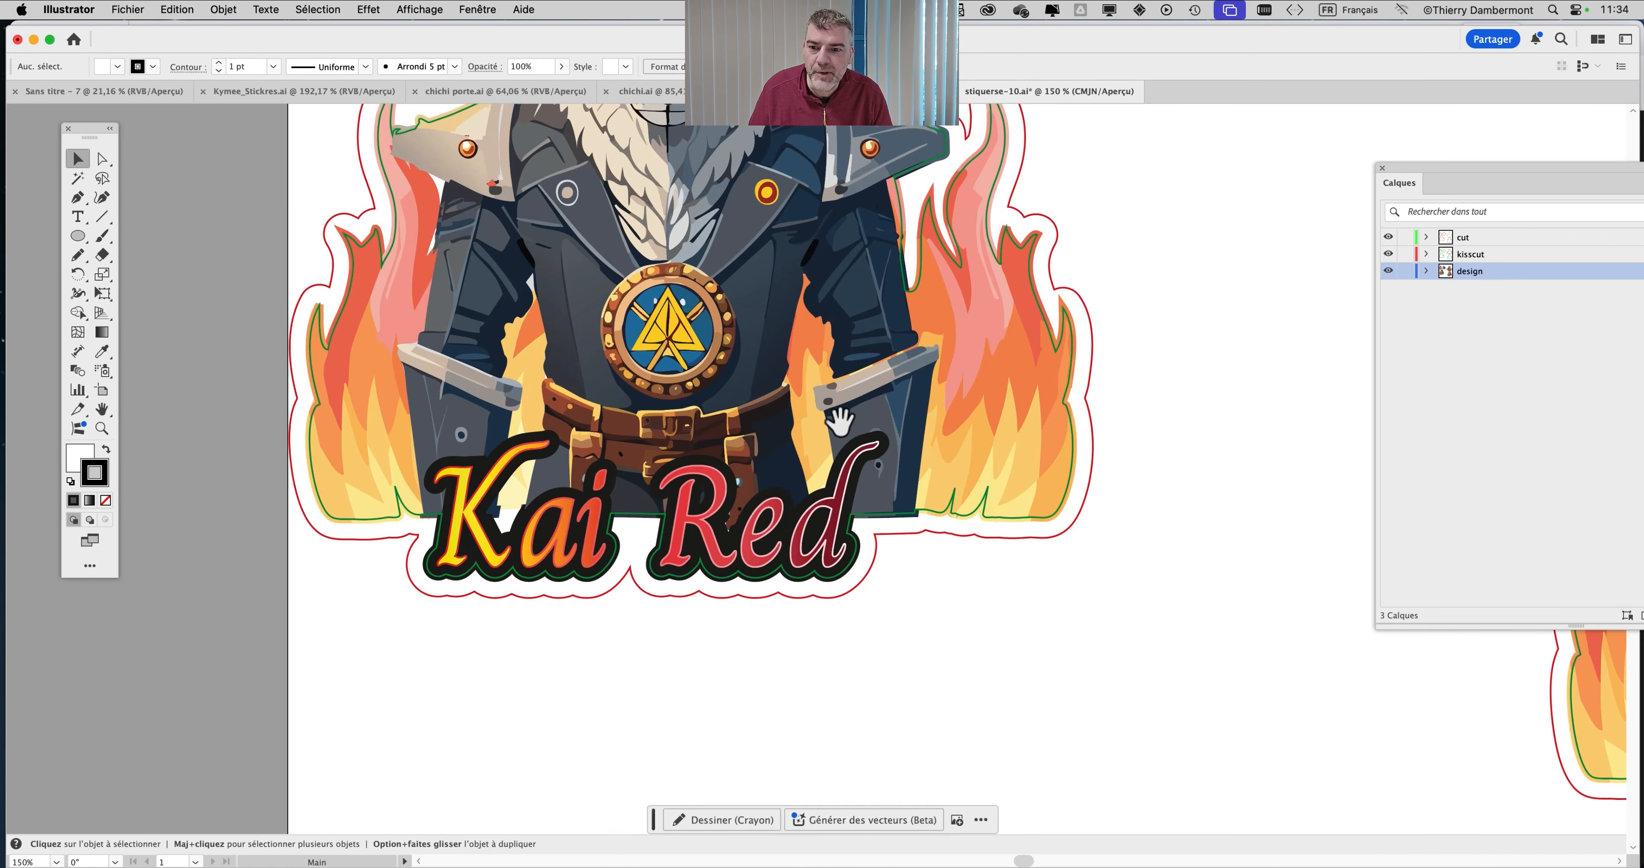
scroll(947, 415, down, 1)
drag(944, 414, 624, 553)
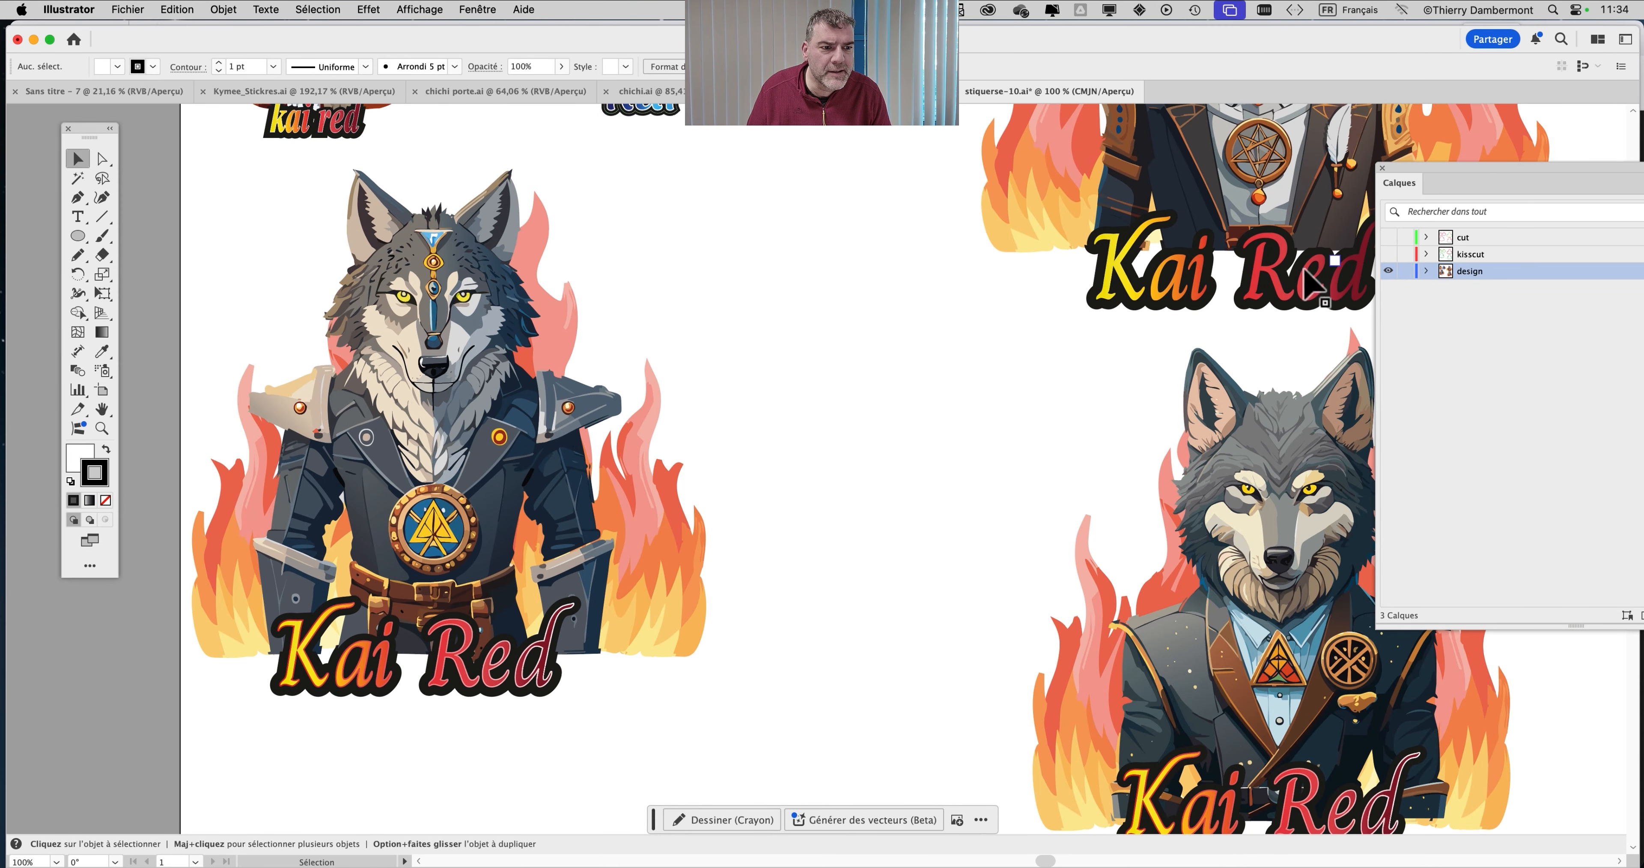
Examine the kisscut contours of all five wolf stickers with the kisscut layer shown and the cut layer hidden
scroll(1143, 357, down, 1)
scroll(1091, 330, up, 2)
scroll(1091, 330, right, 3)
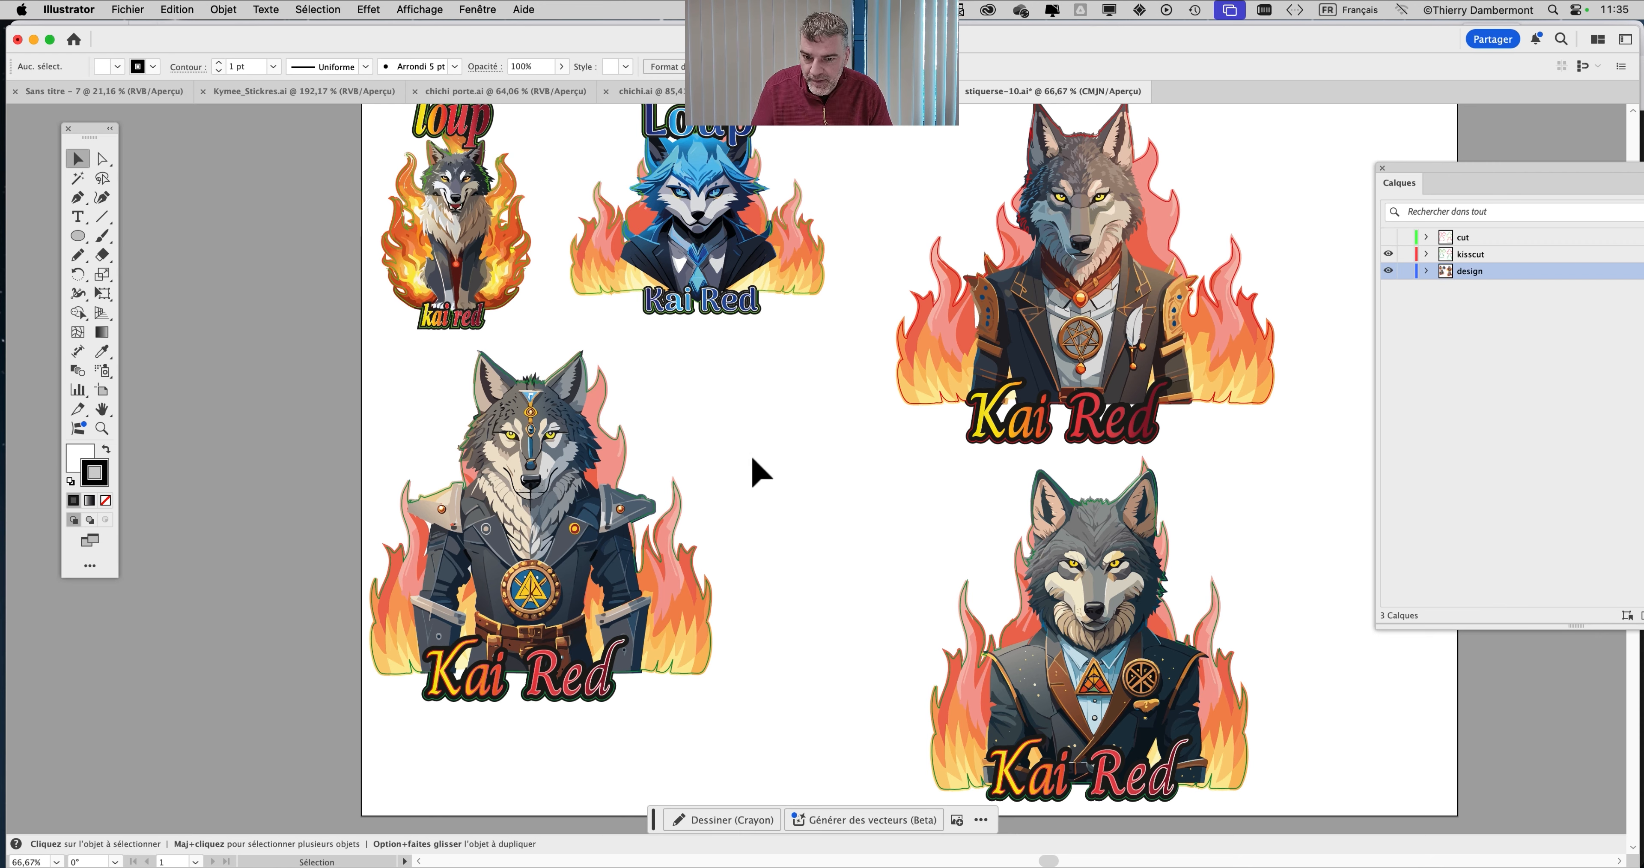
scroll(492, 156, up, 6)
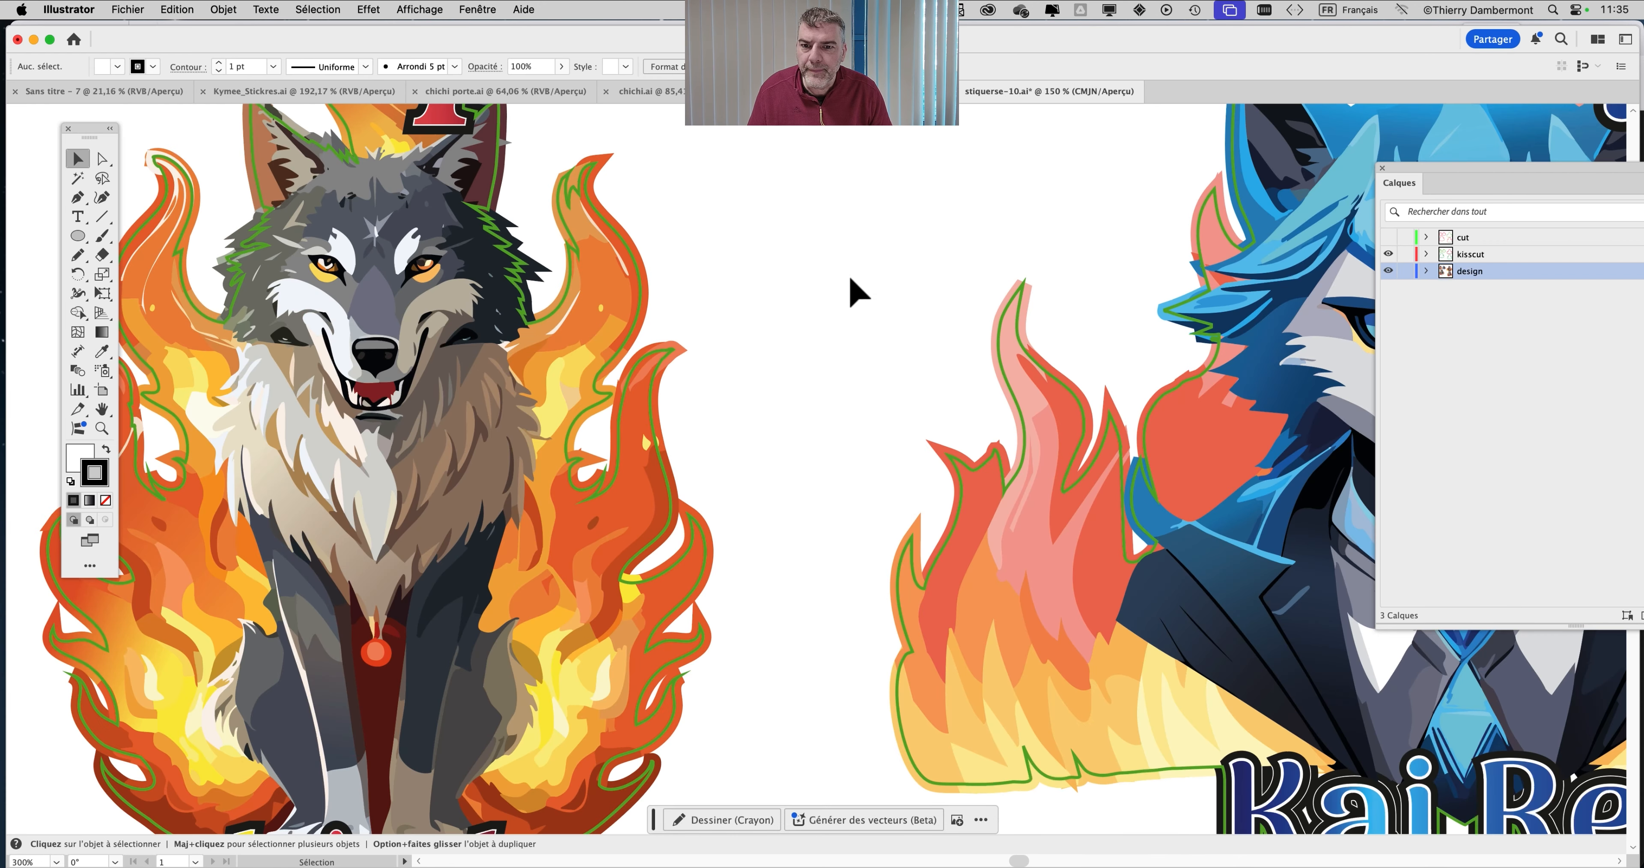
drag(848, 286, 381, 309)
scroll(381, 310, up, 5)
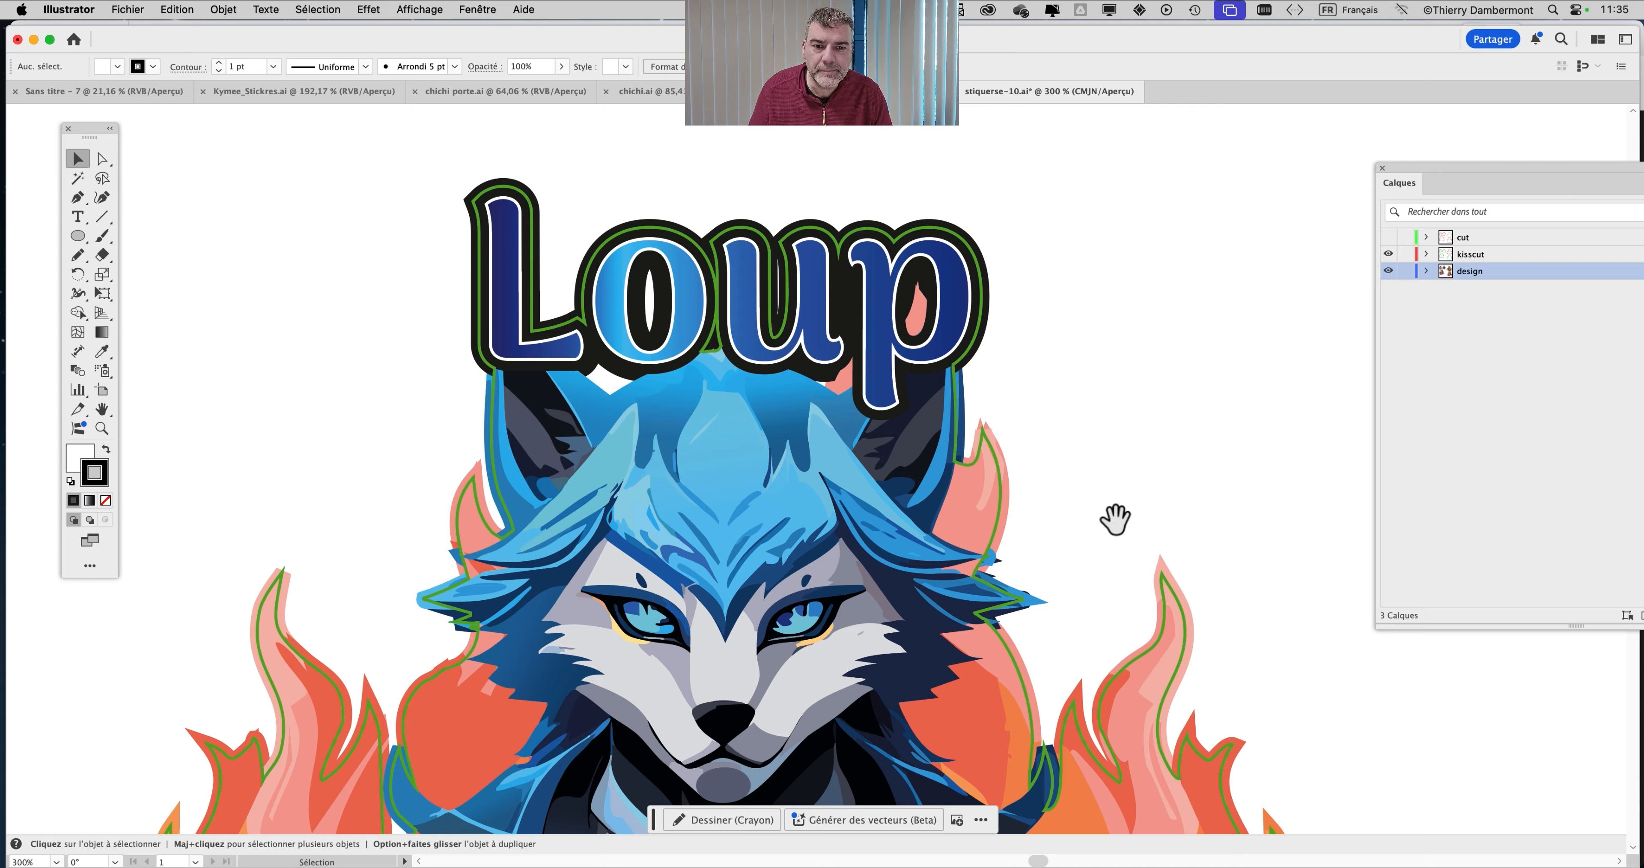
drag(1116, 517, 179, 198)
scroll(443, 245, down, 5)
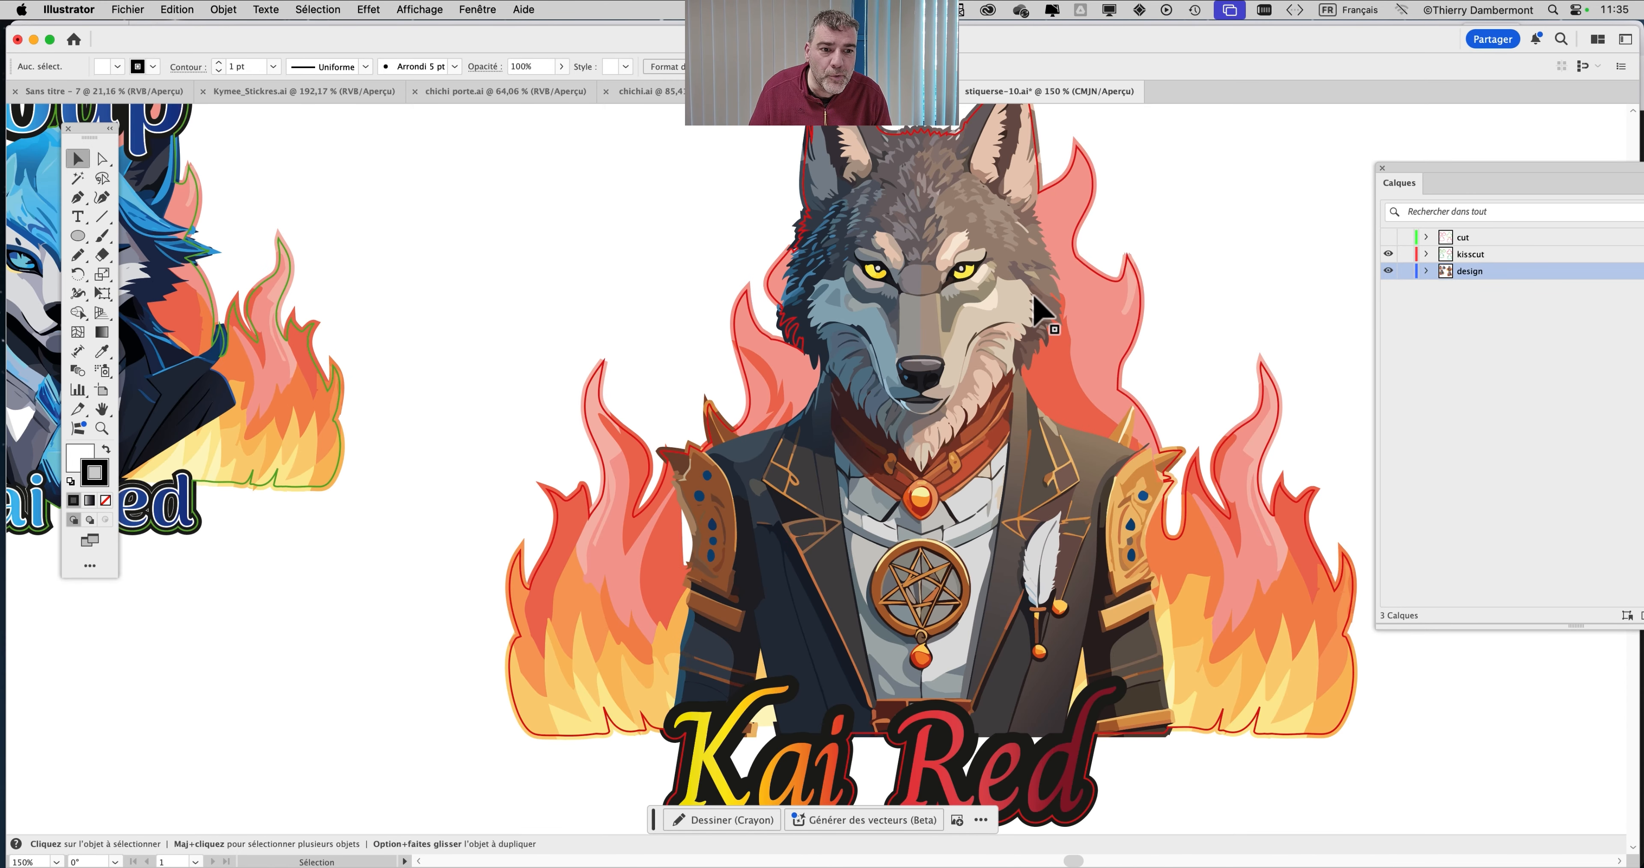
scroll(642, 459, down, 2)
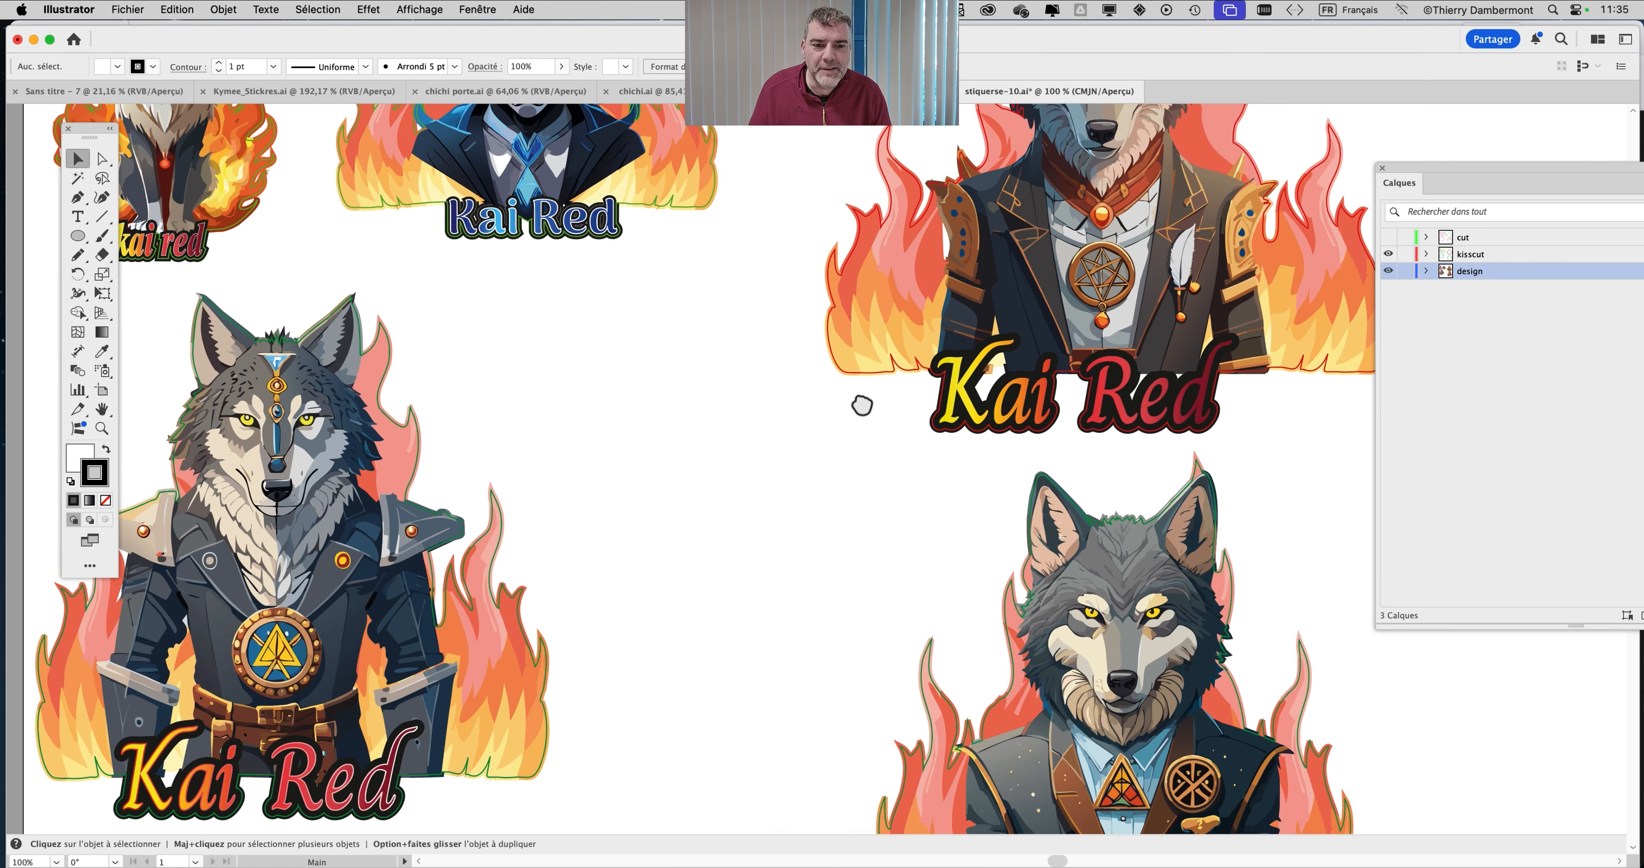
scroll(862, 399, down, 5)
scroll(867, 349, left, 5)
scroll(893, 405, up, 3)
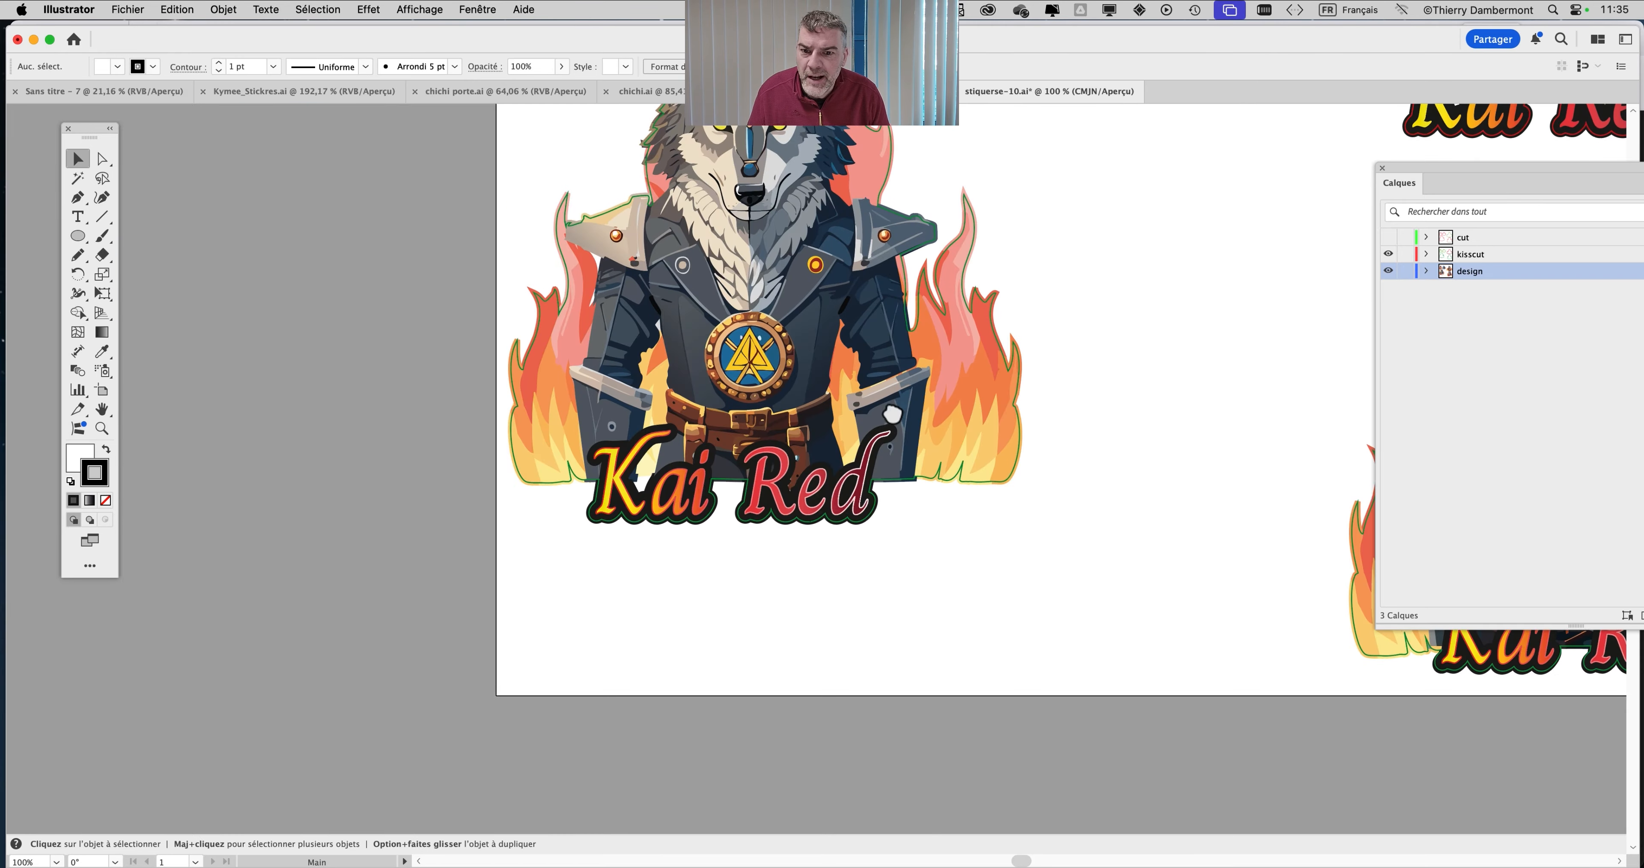
scroll(809, 370, right, 5)
scroll(809, 370, up, 3)
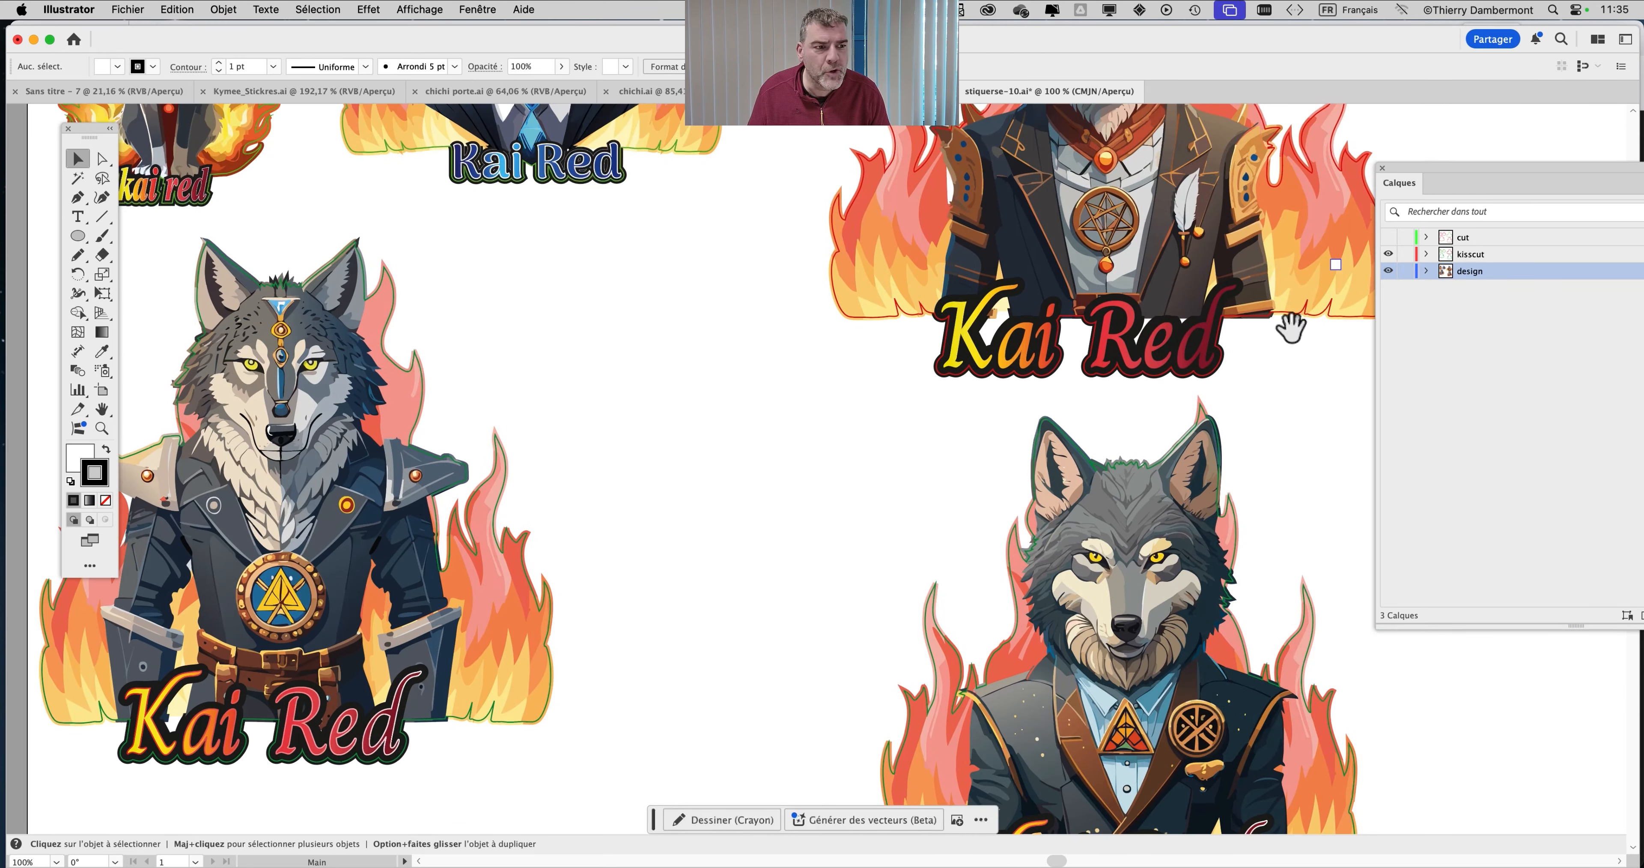
Show the cut layer with kisscut hidden, check the outer contours of the stickers, and make all three layers visible again
click(1389, 237)
scroll(1328, 322, up, 5)
scroll(1328, 322, right, 1)
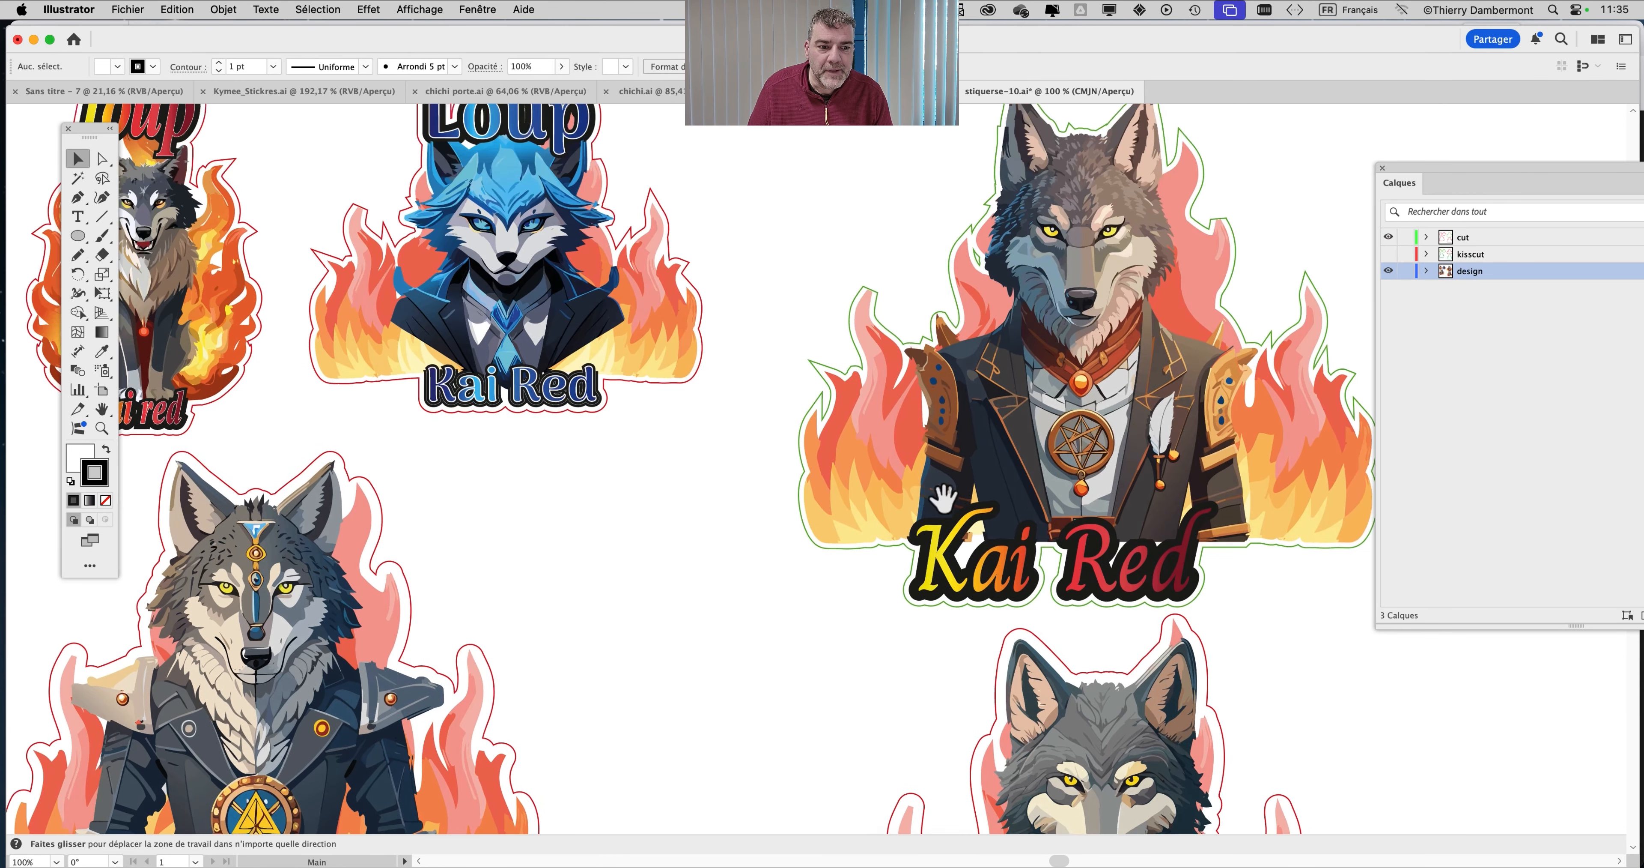
scroll(906, 403, left, 7)
scroll(906, 403, down, 5)
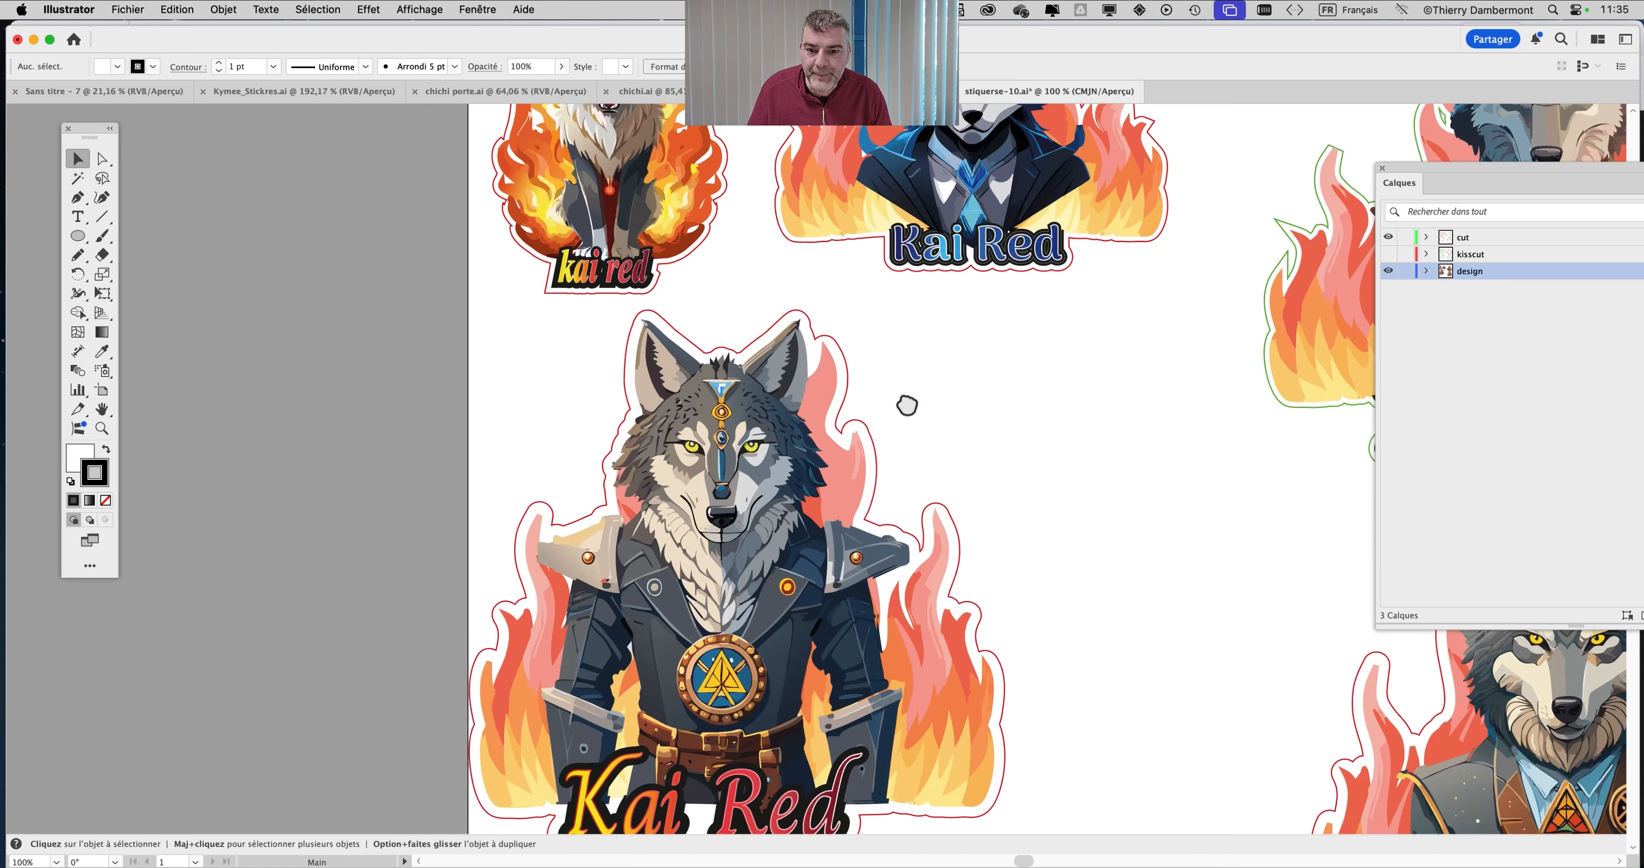
scroll(1414, 268, right, 8)
scroll(1414, 268, down, 1)
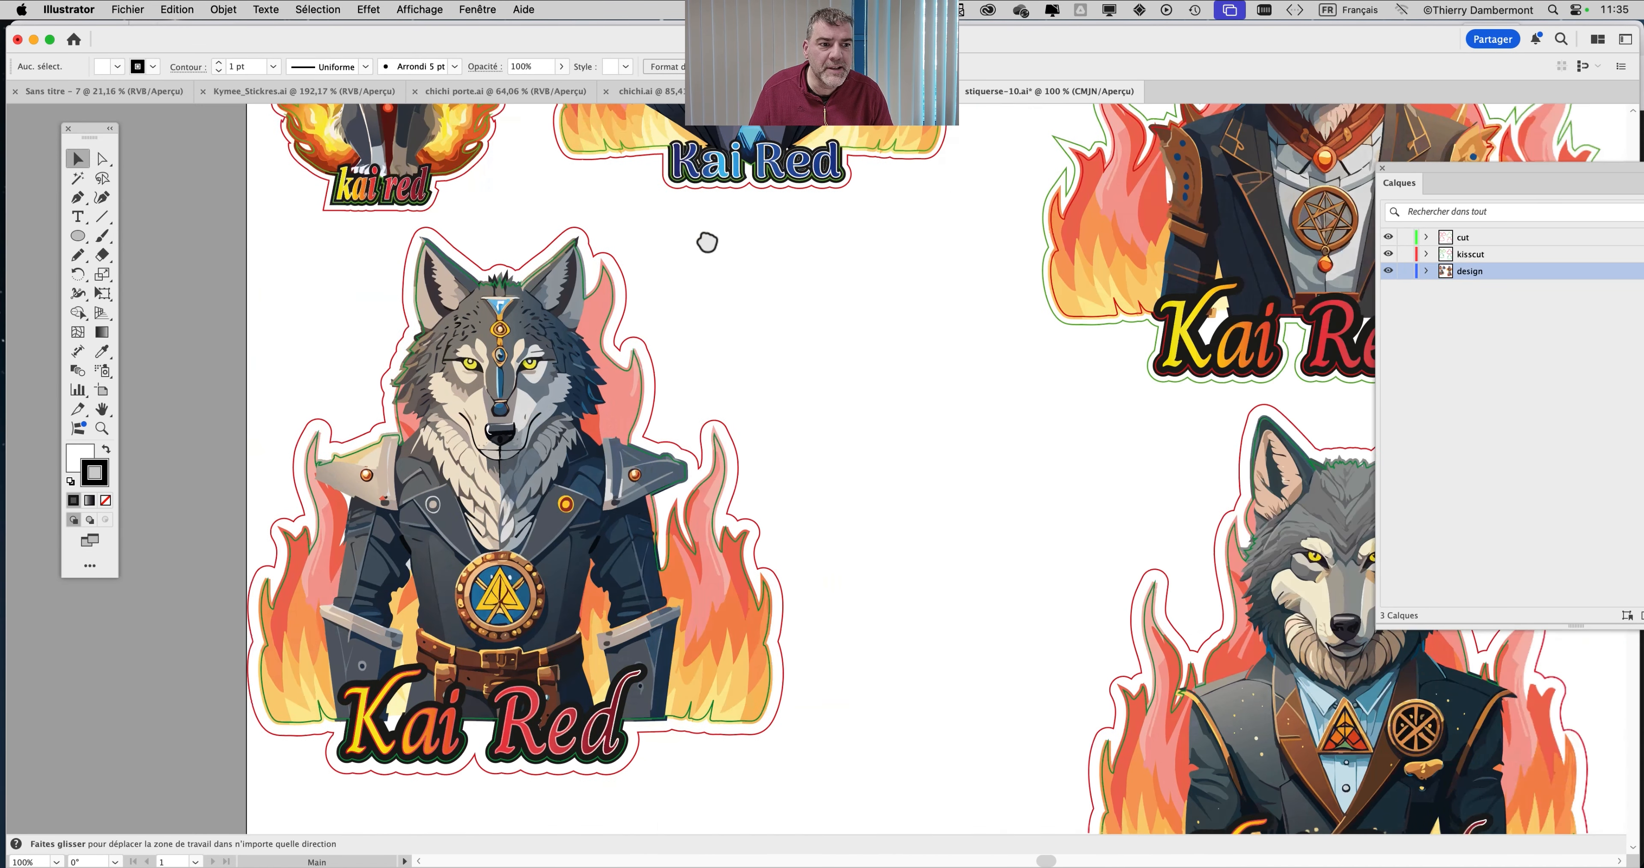
Expand the design, kisscut and cut layers and reposition the layer list beside the artwork
drag(1419, 168, 1163, 141)
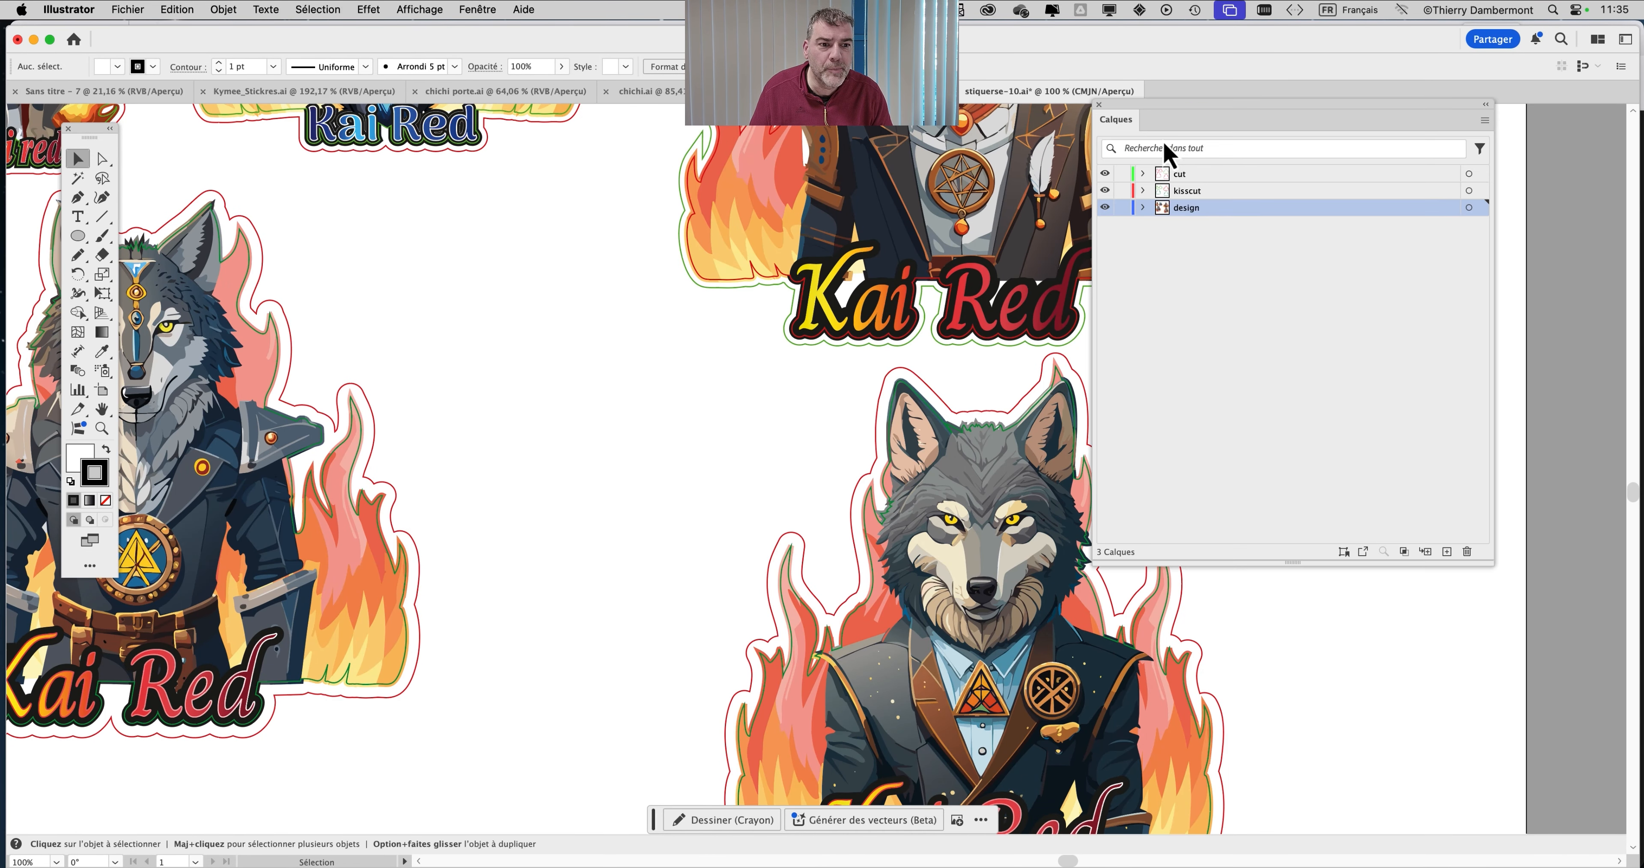
click(1143, 207)
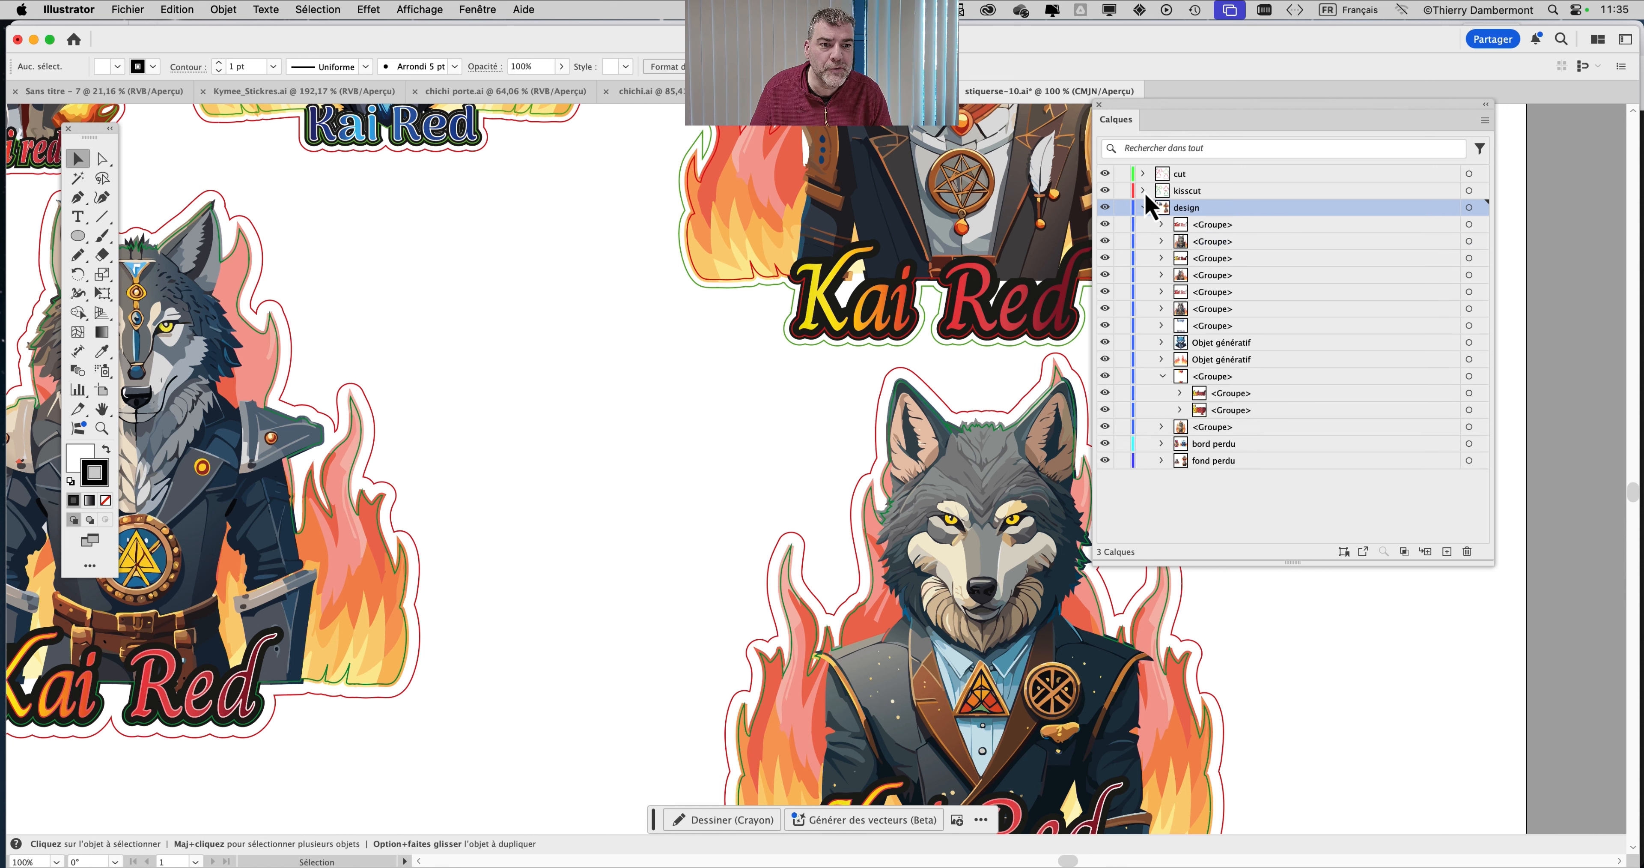
click(1143, 191)
click(1143, 174)
drag(1154, 139, 1357, 163)
Select all artwork in stiquerse-10.ai, switch to the blank Sans titre - 7 document, and detach it as a floating window
key(super+a)
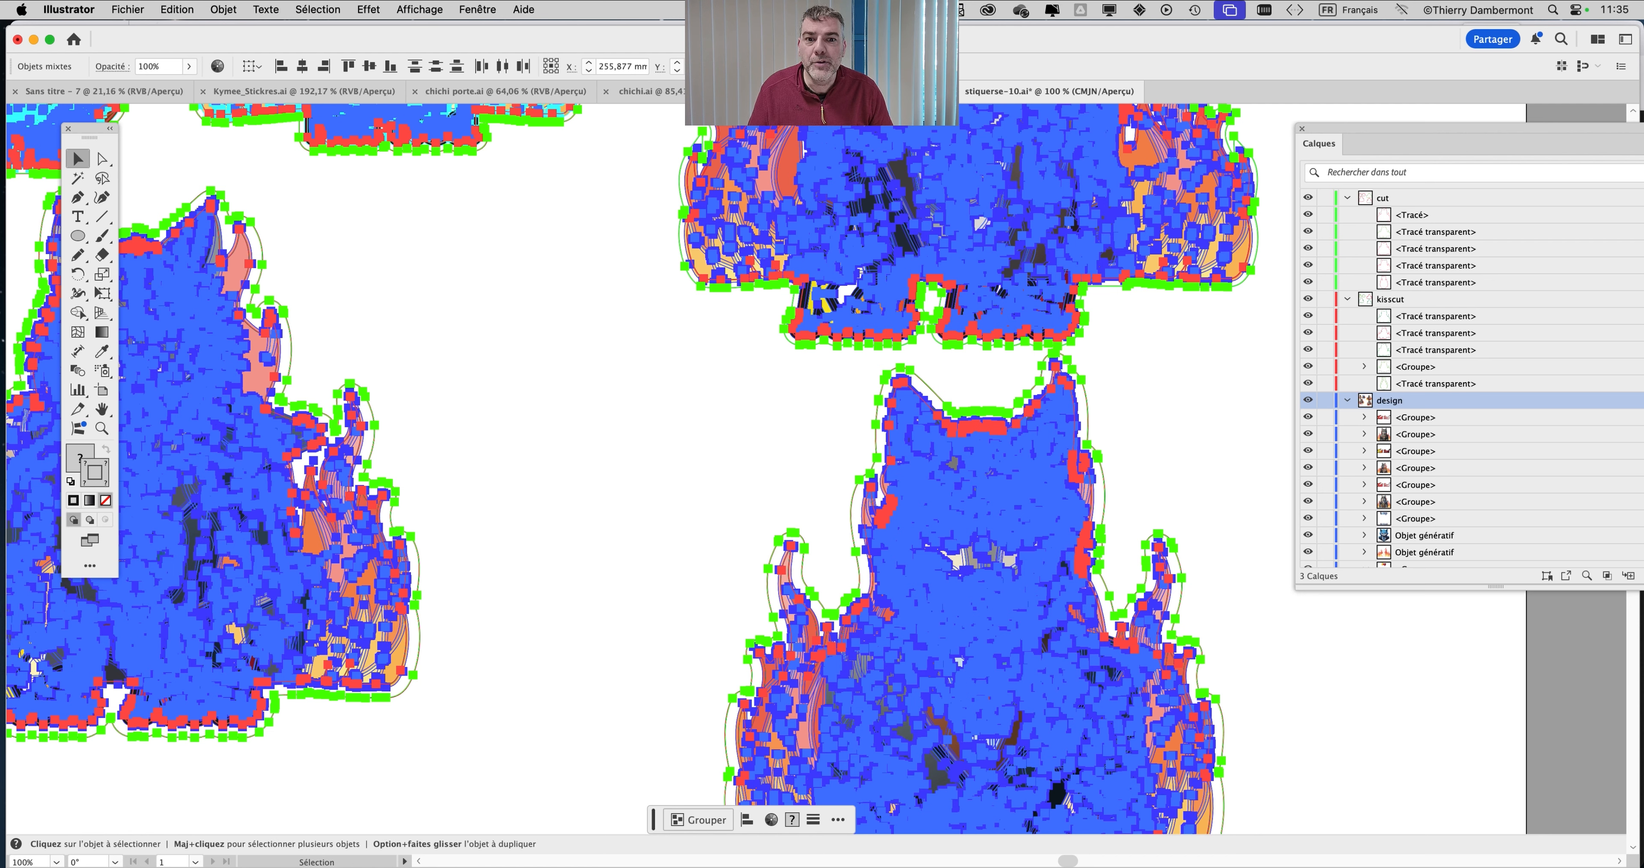
click(473, 15)
scroll(579, 667, down, 5)
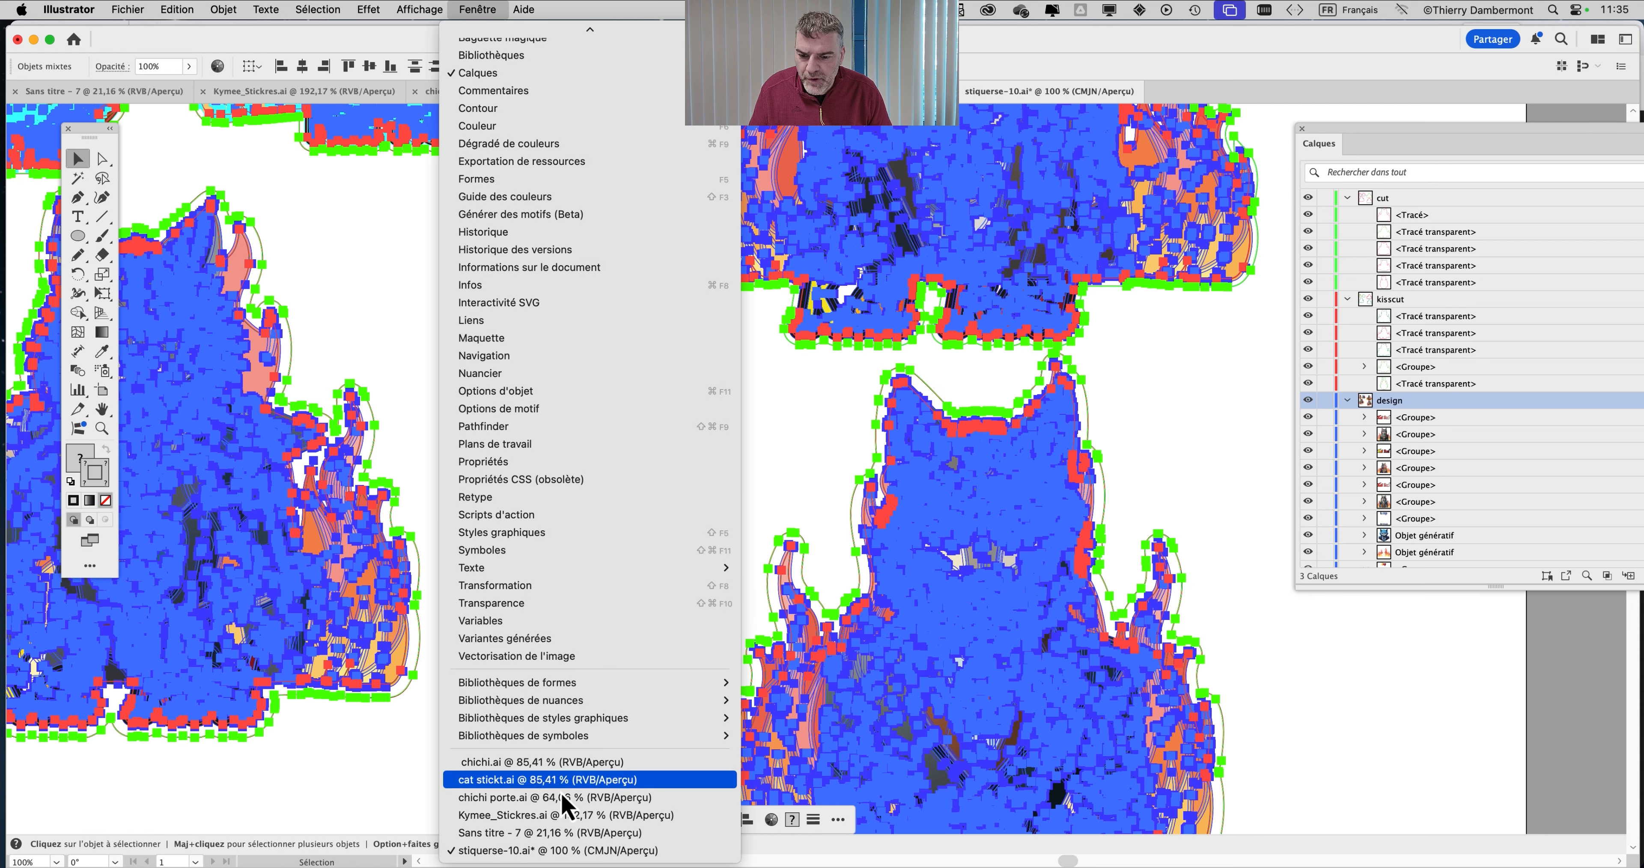
click(561, 832)
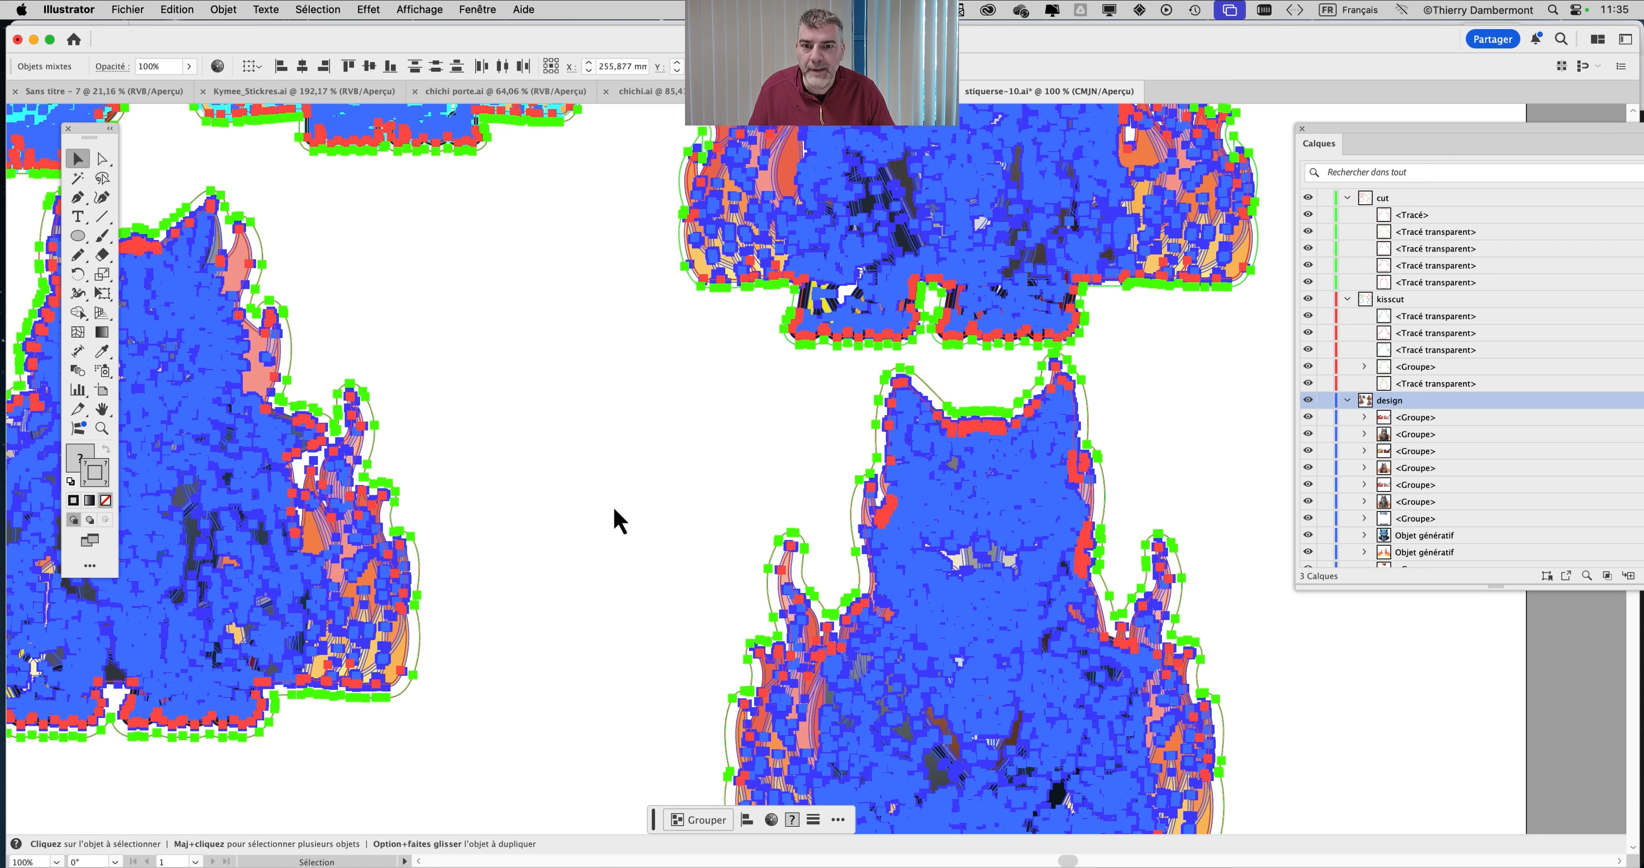
drag(163, 112, 565, 382)
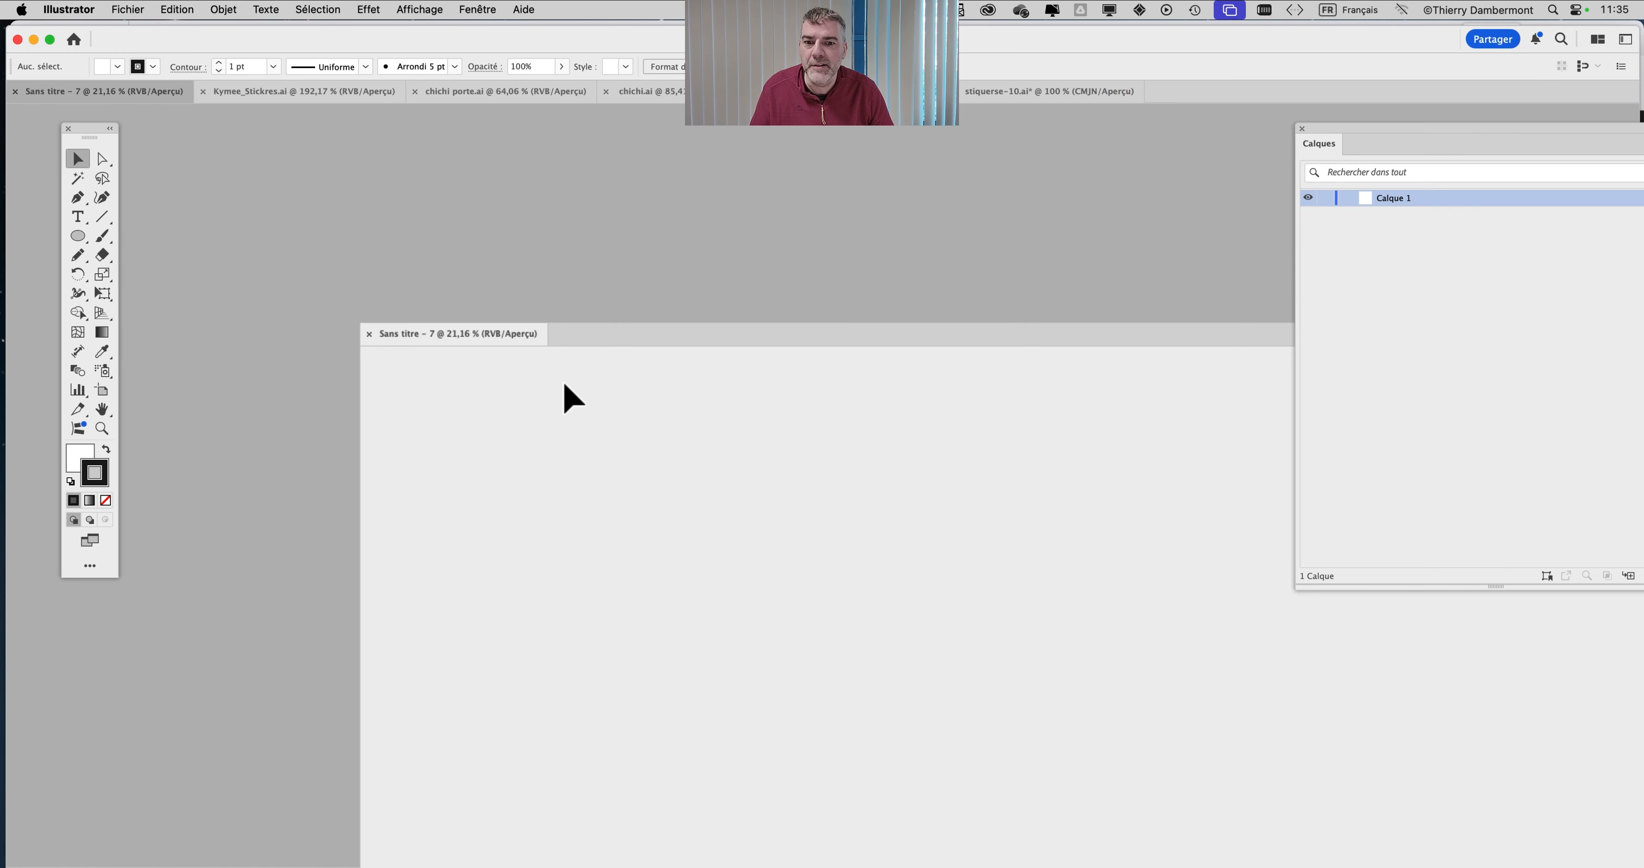
Paste the wolf stickers with their layers into Sans titre - 7 and move them to the upper-left area of the artboard
drag(674, 343, 709, 131)
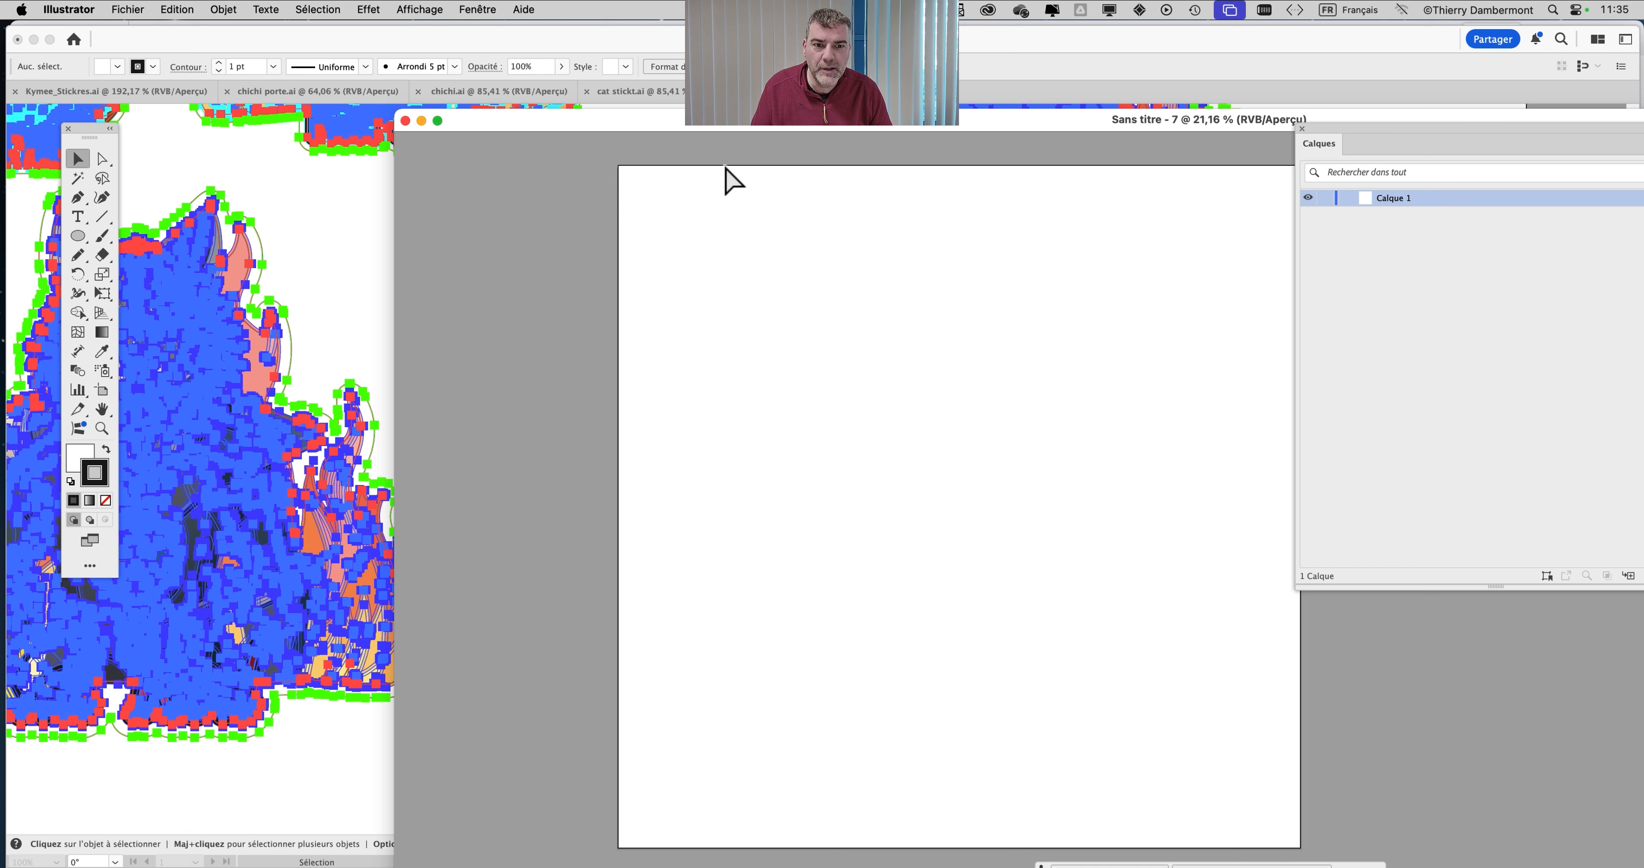
key(super+v)
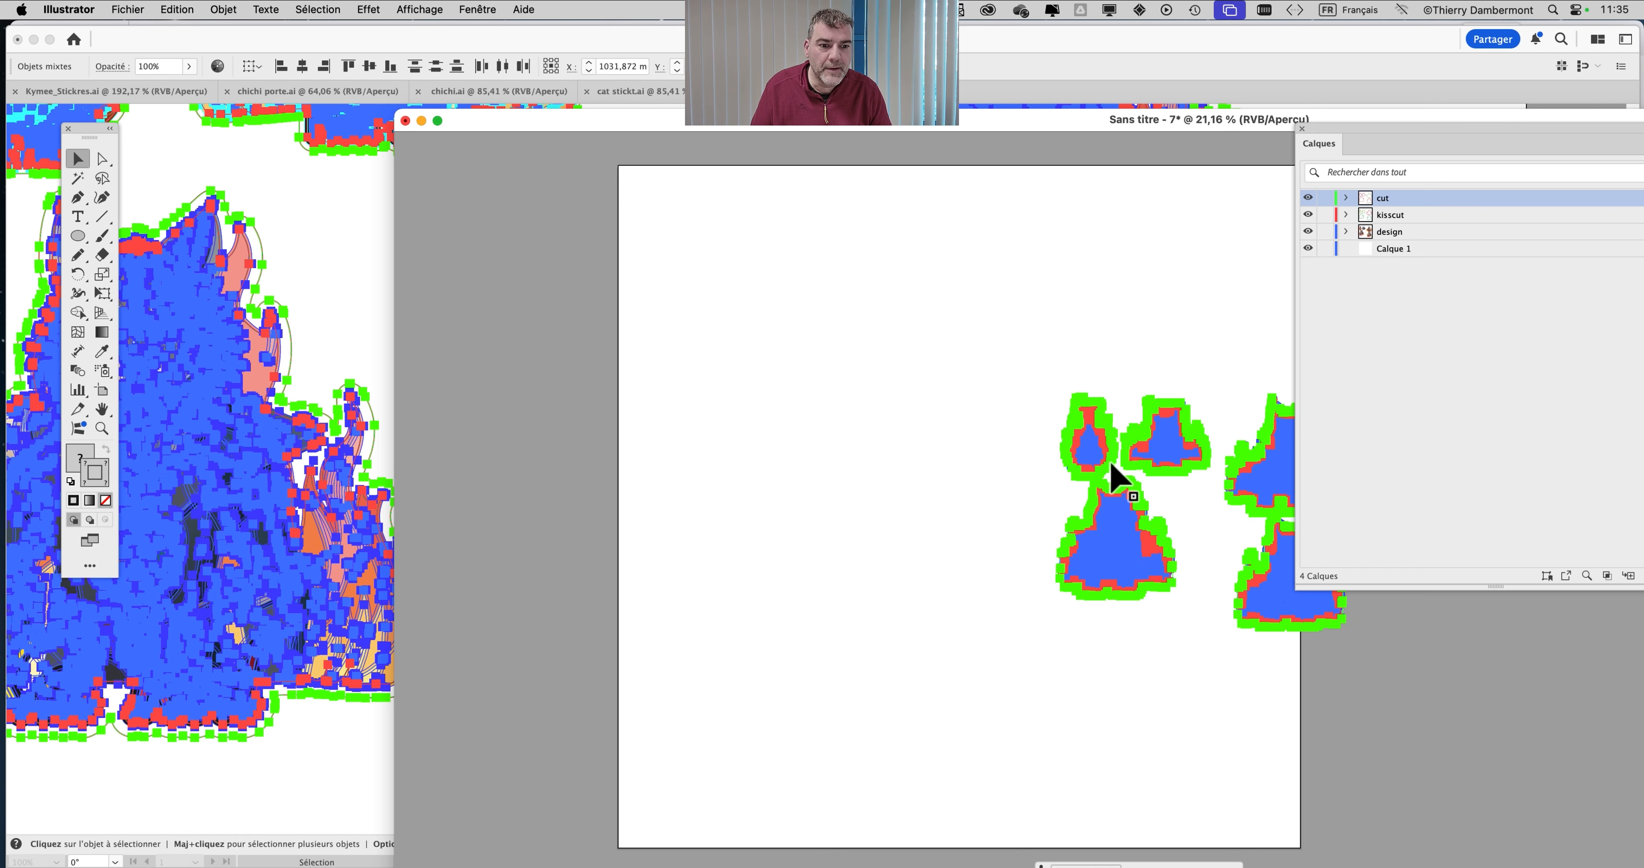
drag(1163, 456, 804, 260)
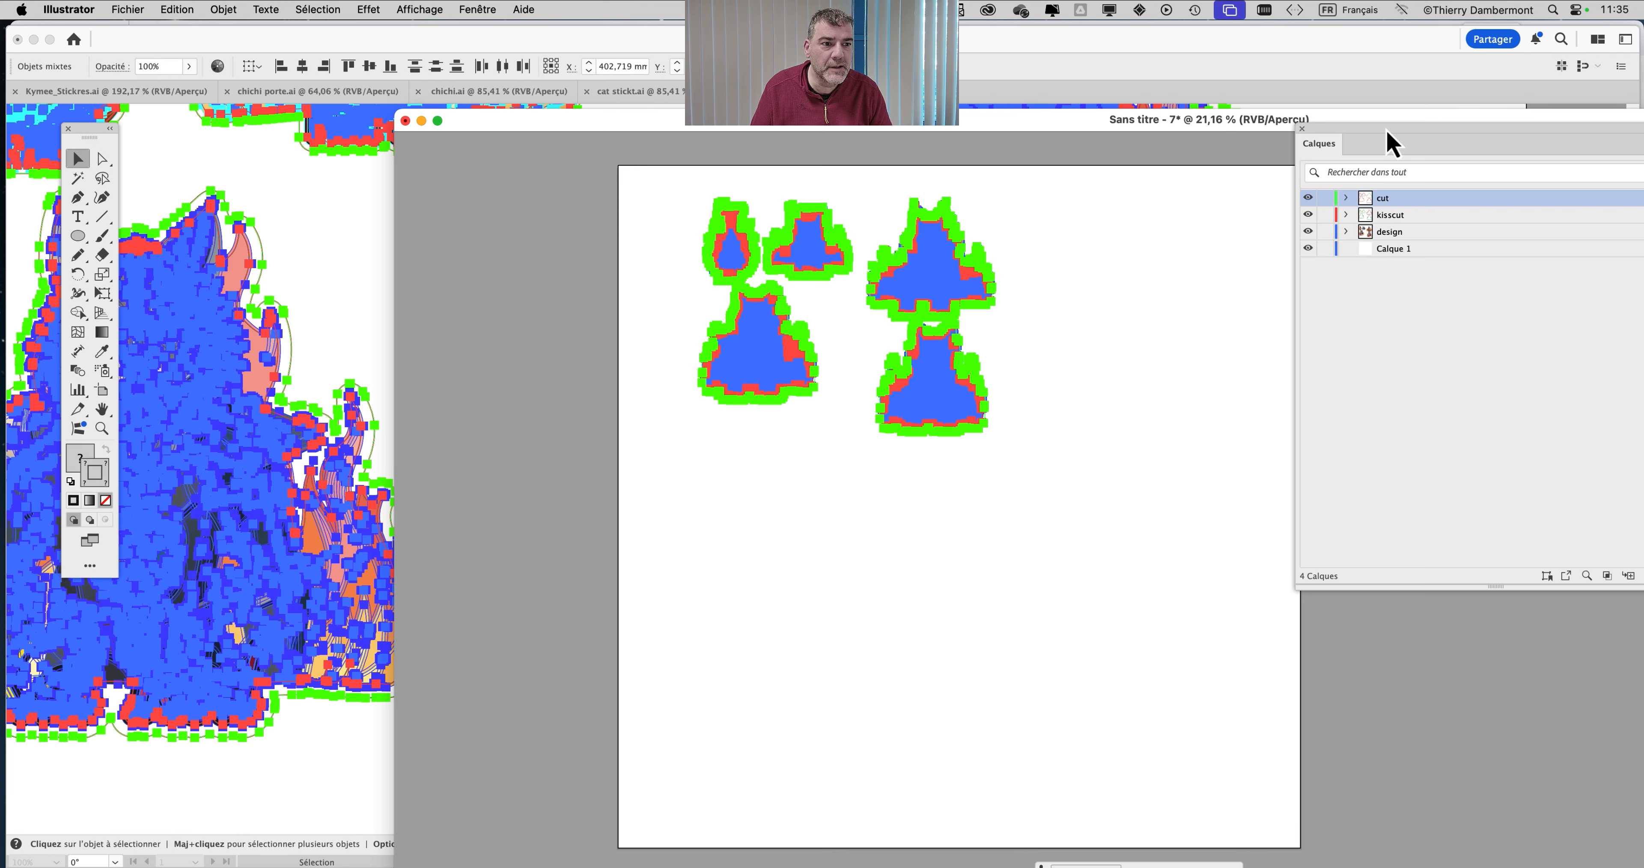
Reposition the layer list beside the artboard and look through its available layer options
drag(1387, 139, 273, 179)
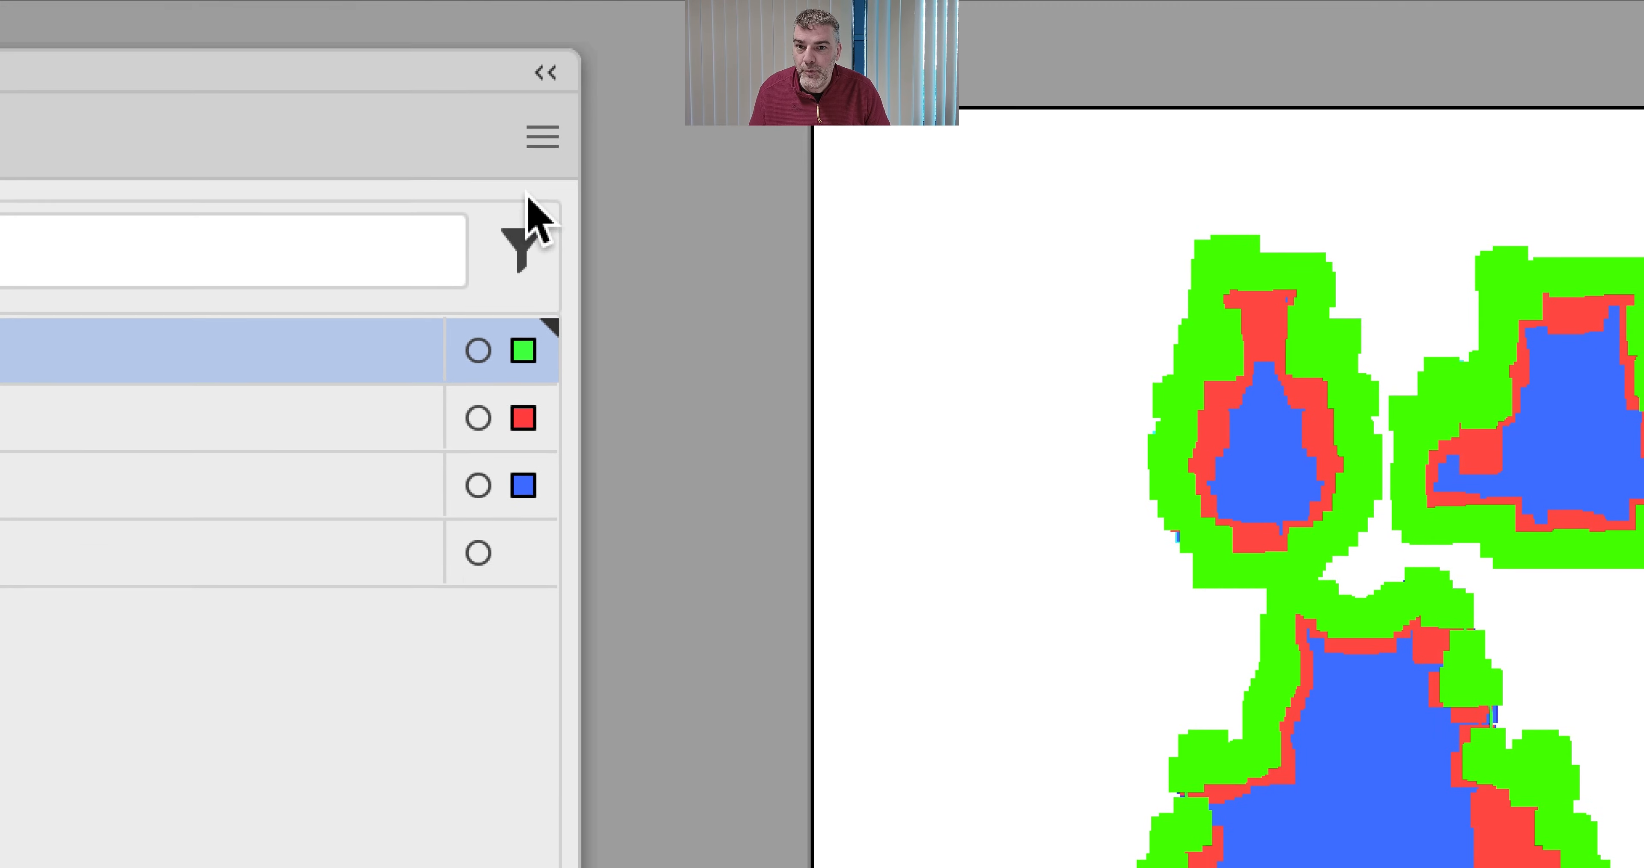
click(542, 137)
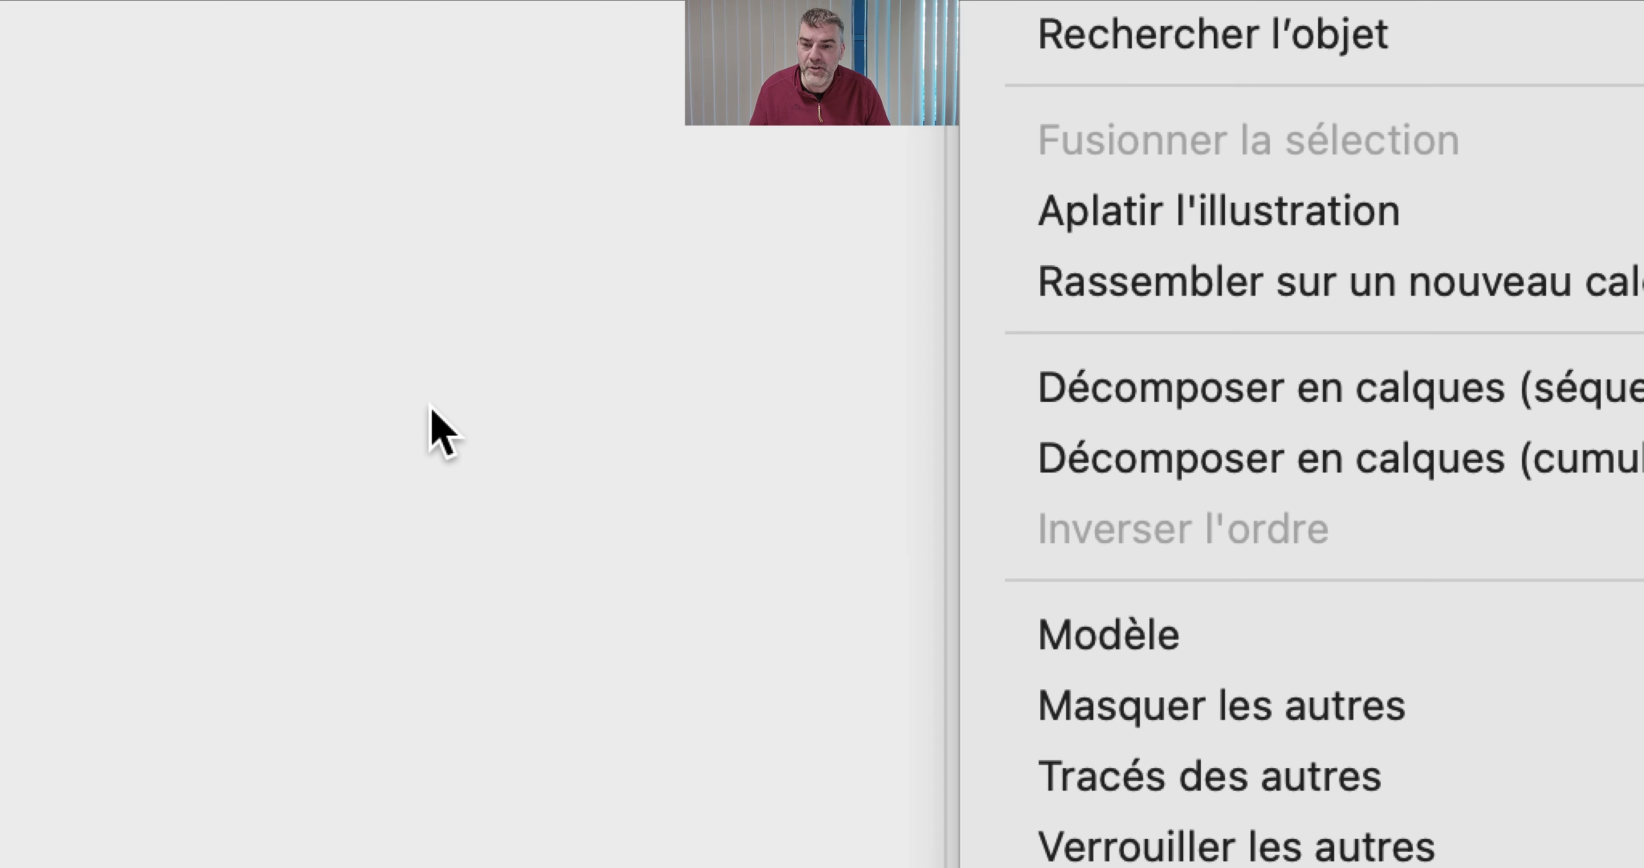
click(430, 413)
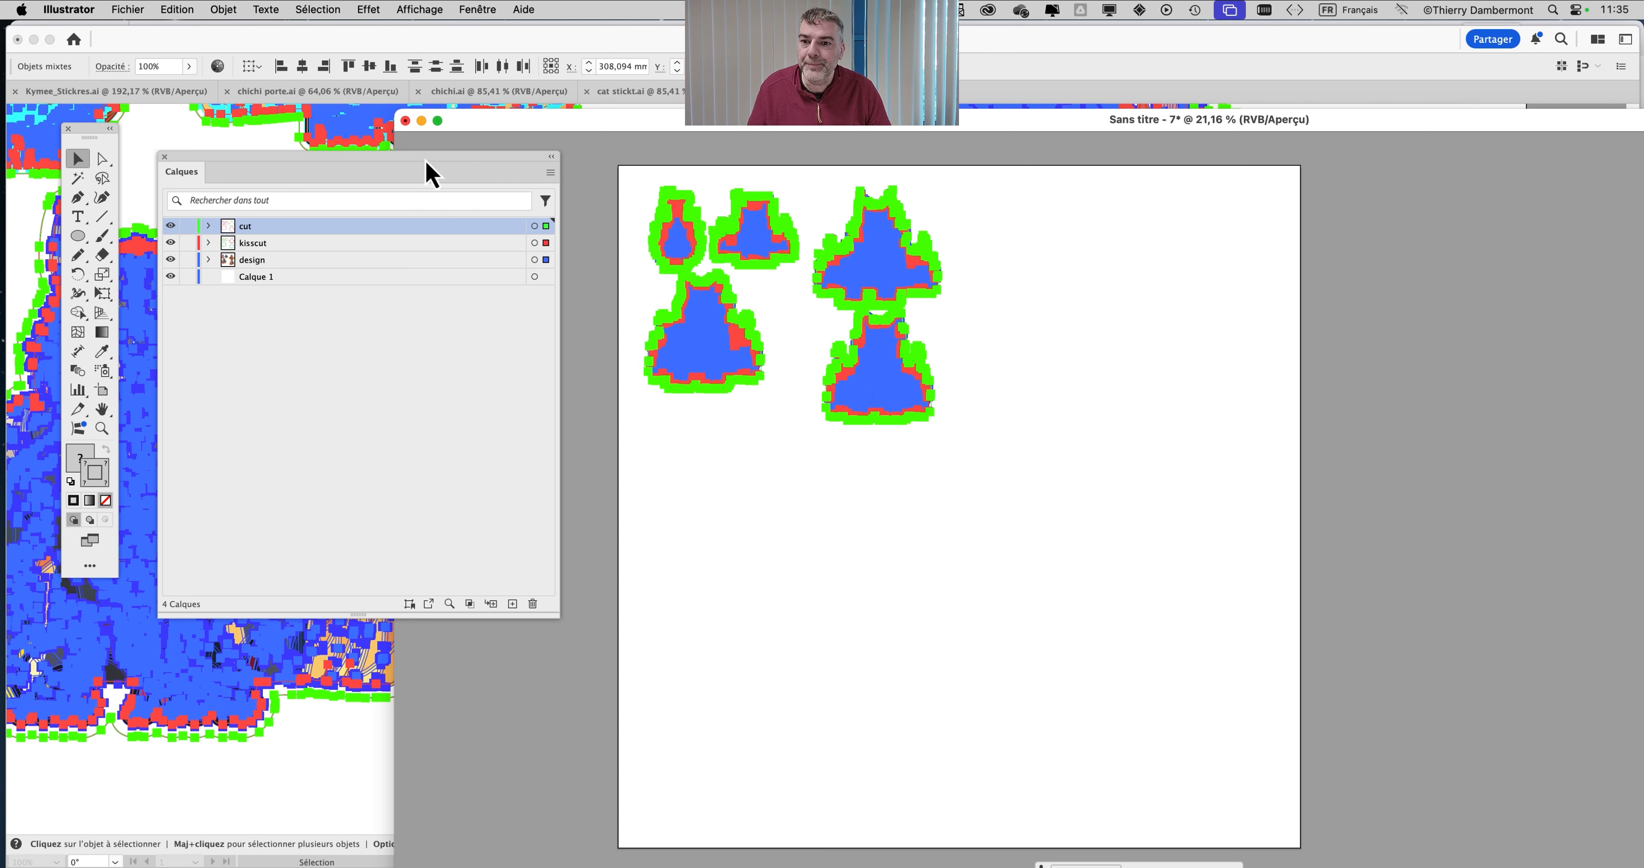
Add a new layer above the cut layer and name it camera
drag(429, 172, 1369, 271)
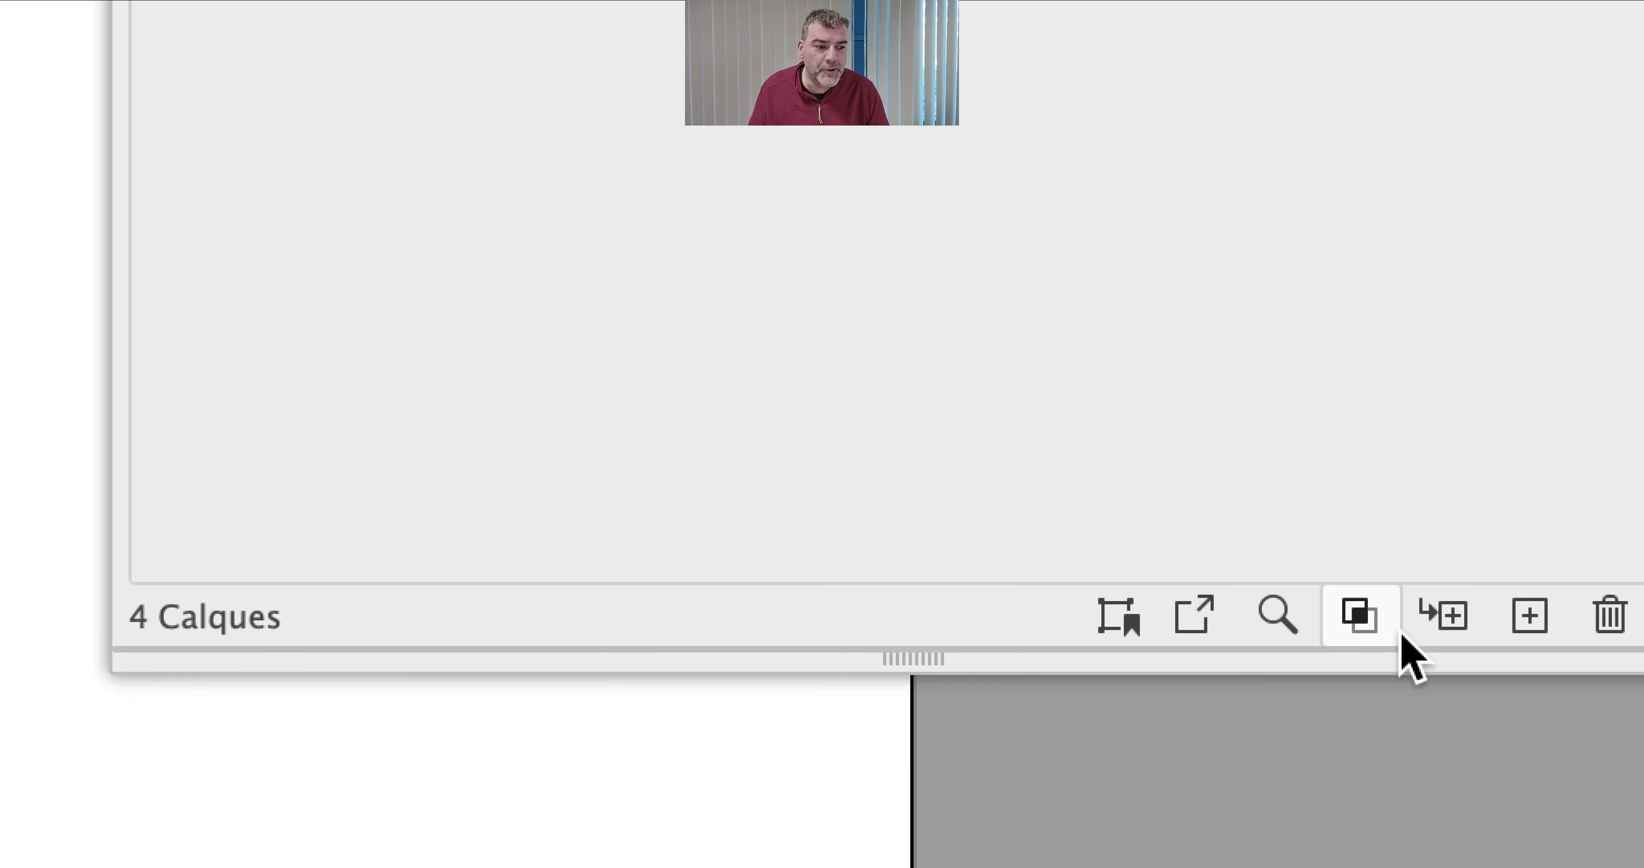
click(1430, 634)
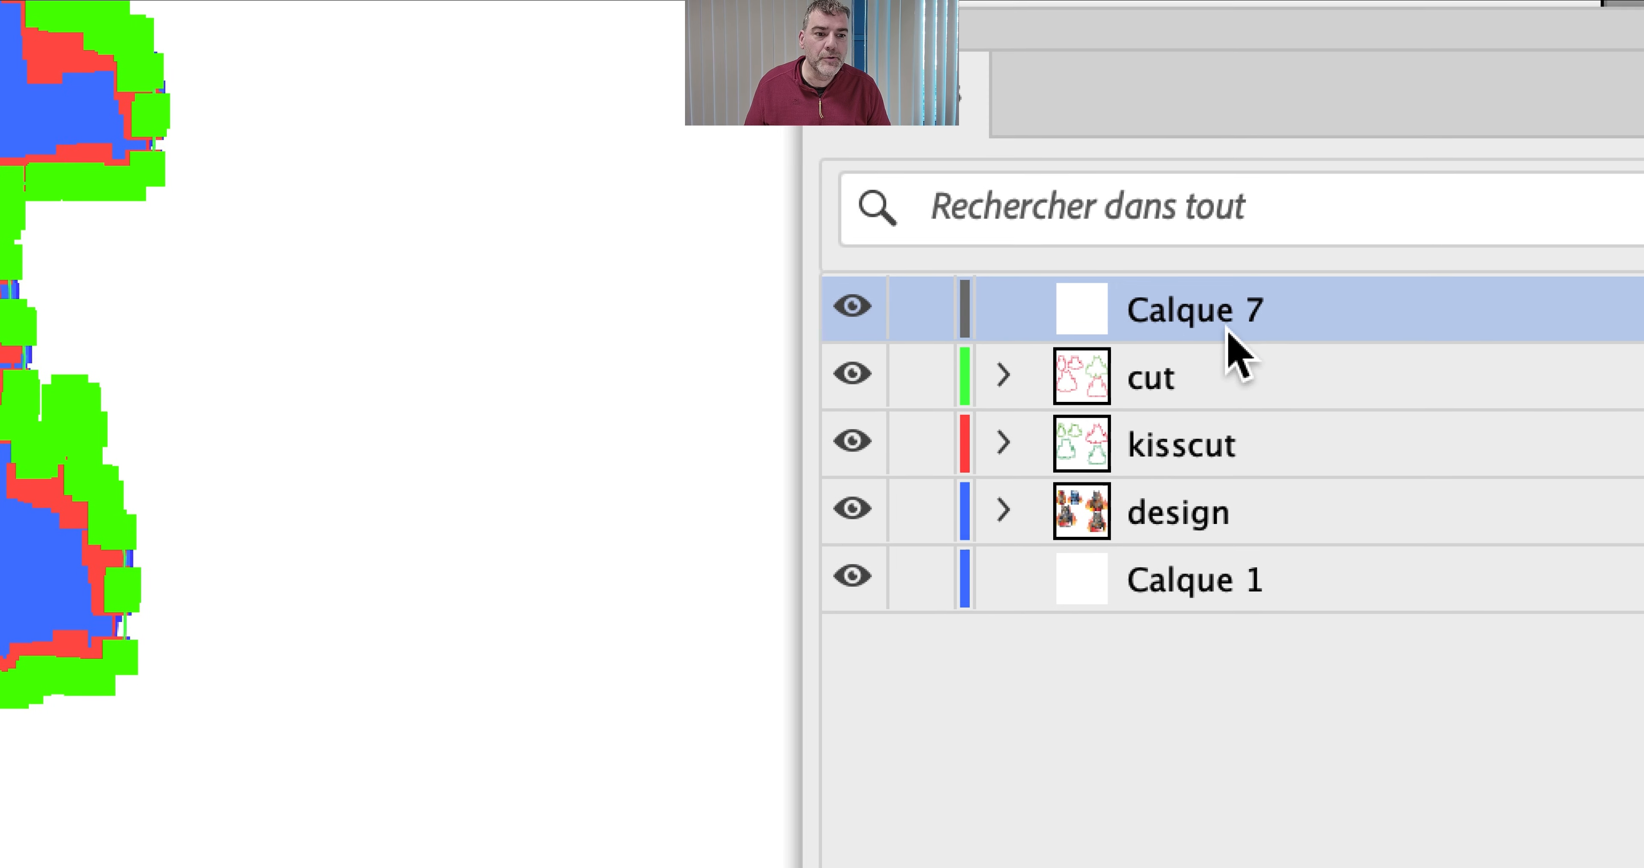
double_click(1232, 331)
text(CAM)
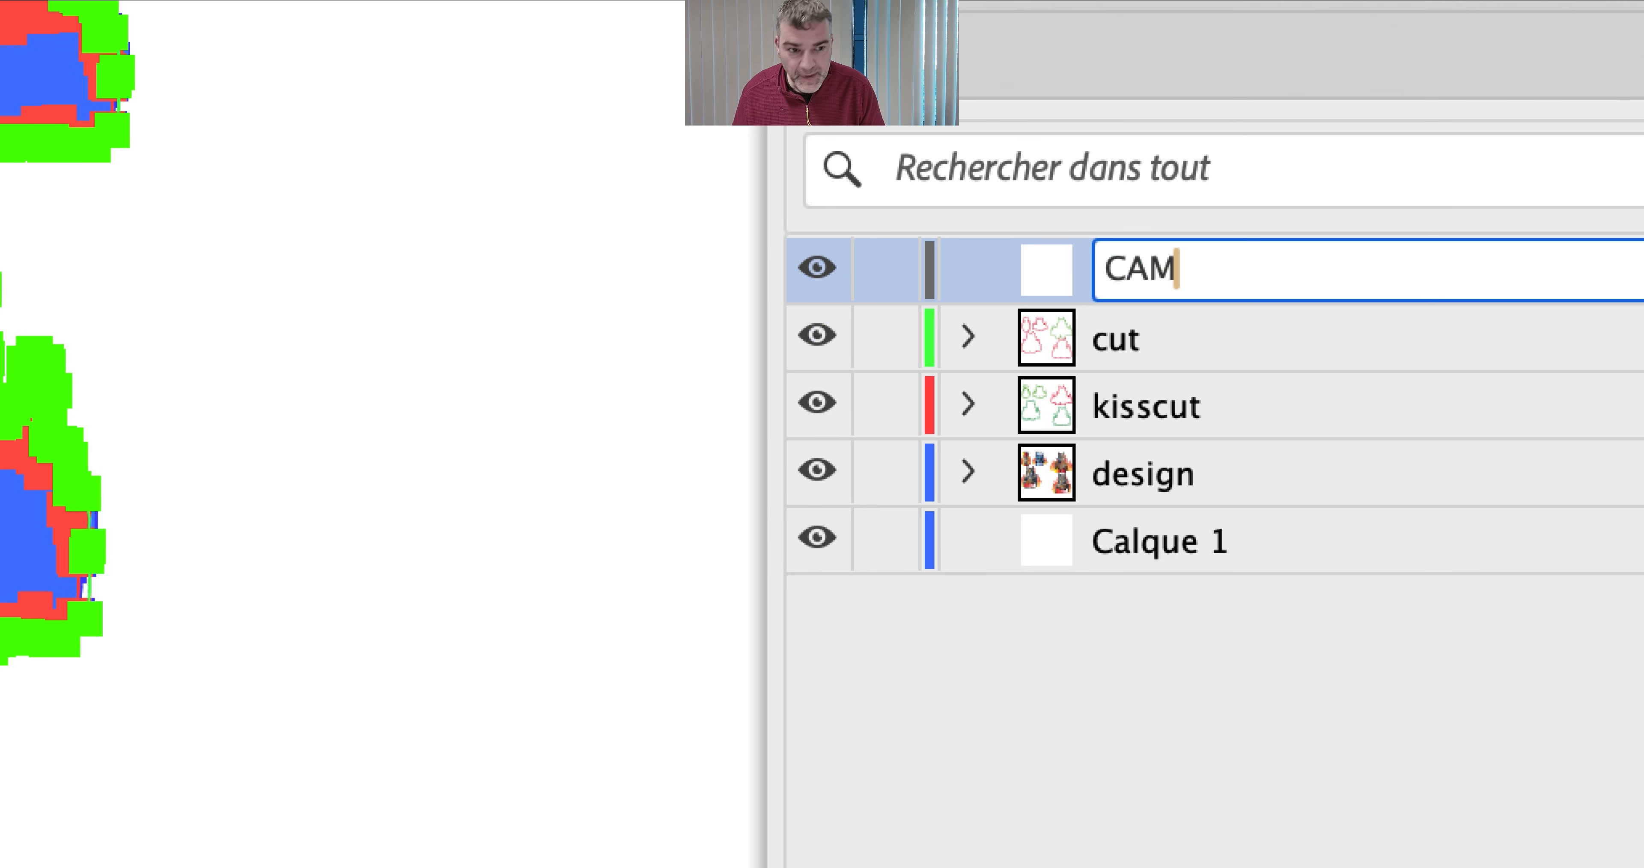
key(BackSpace)
key(BackSpace)
key(BackSpace)
text(cam)
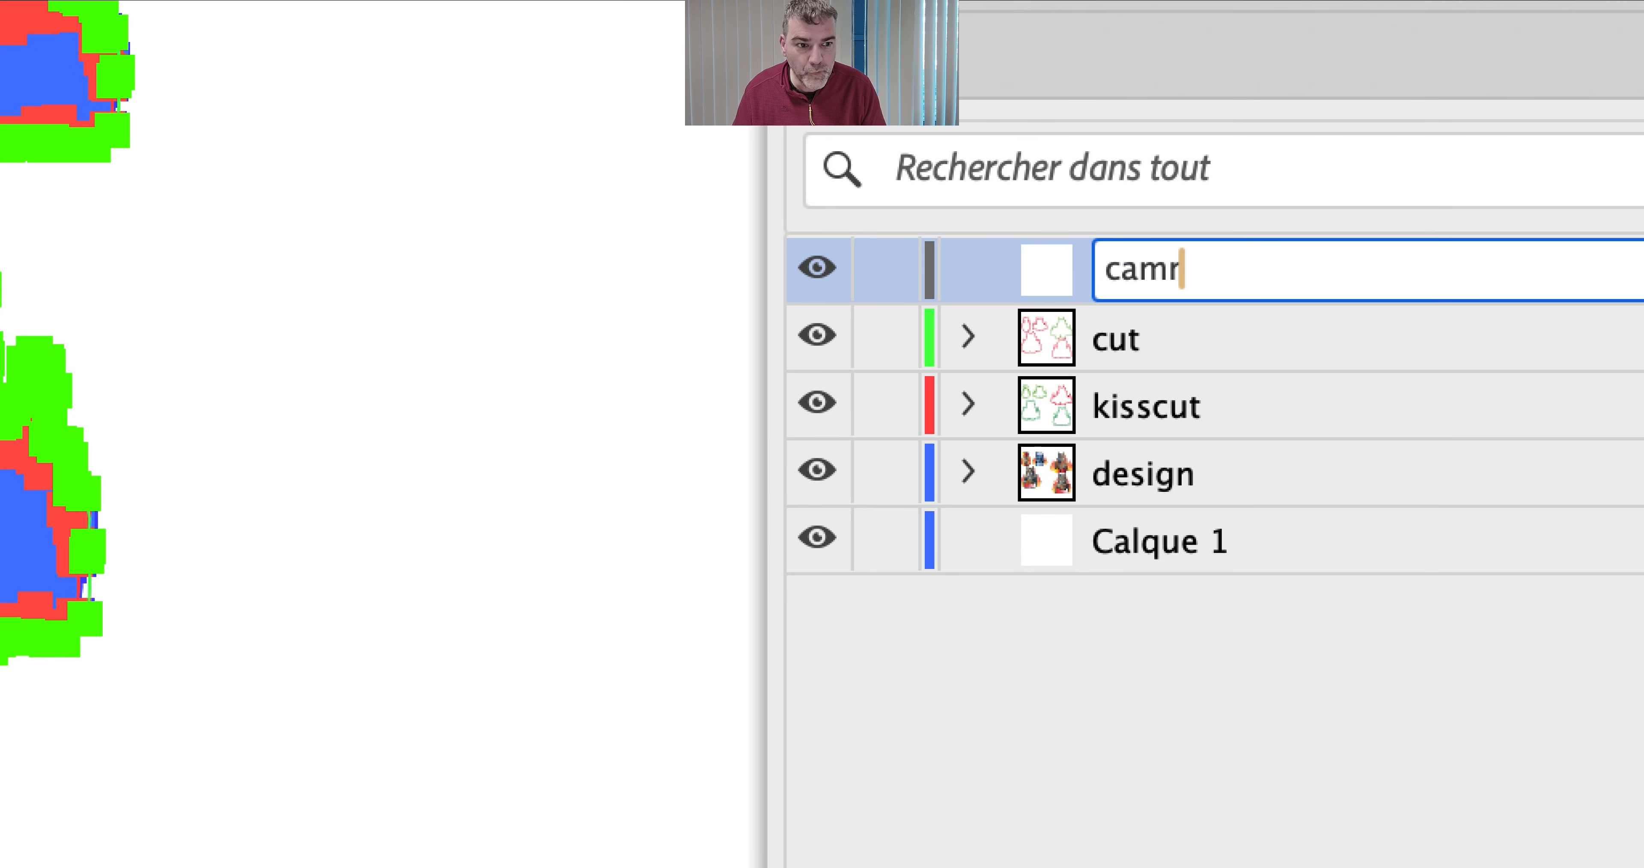
text(era)
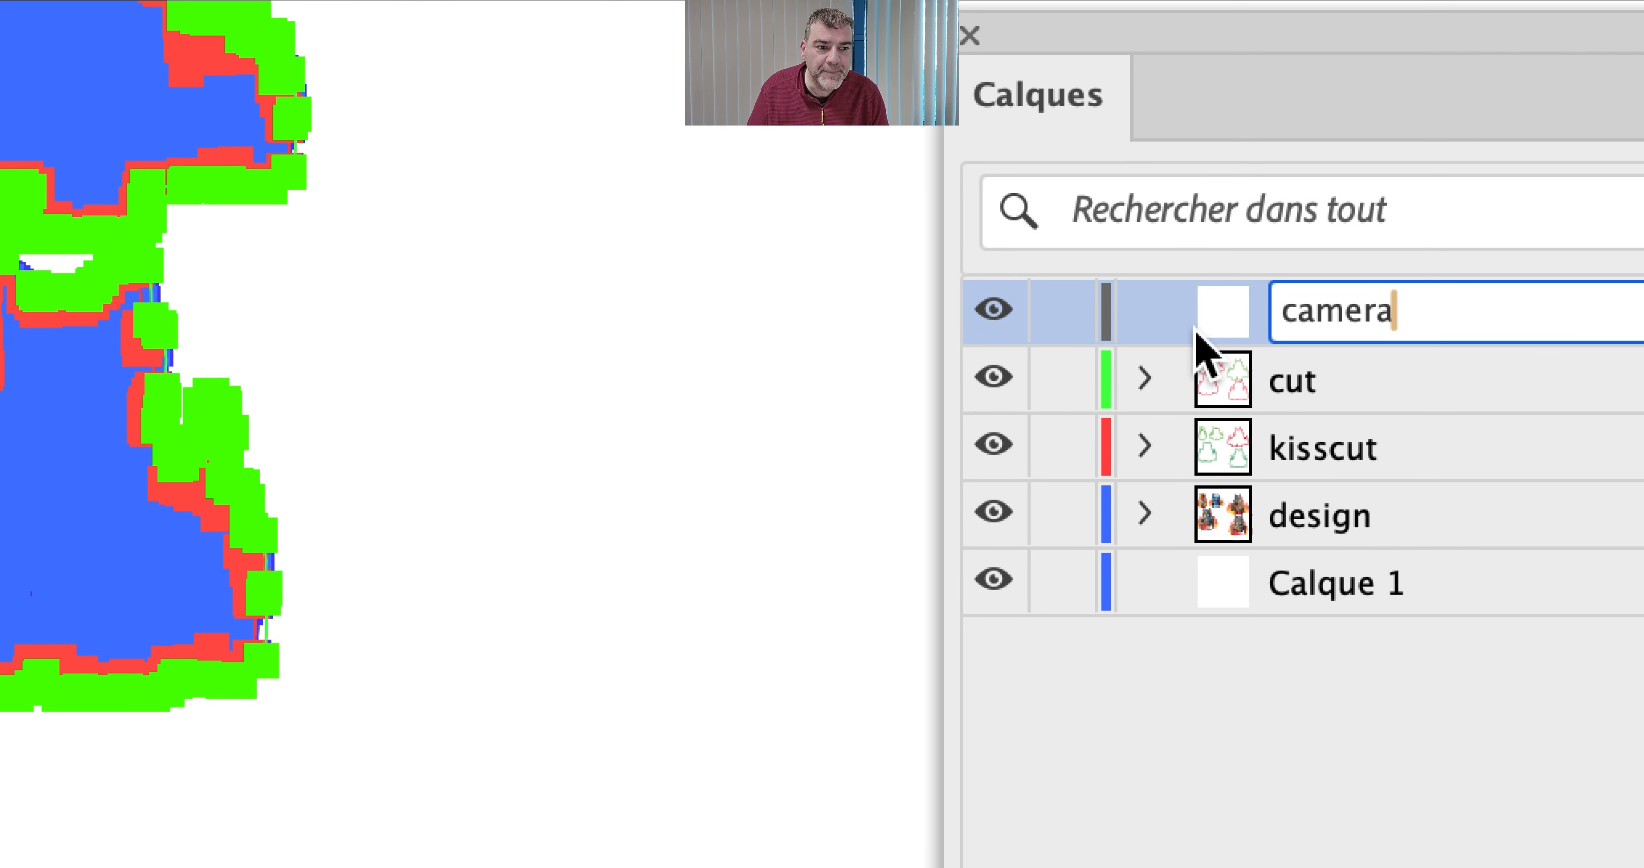
key(Return)
Delete the empty layer Calque 1 and leave no layer highlighted
click(1456, 576)
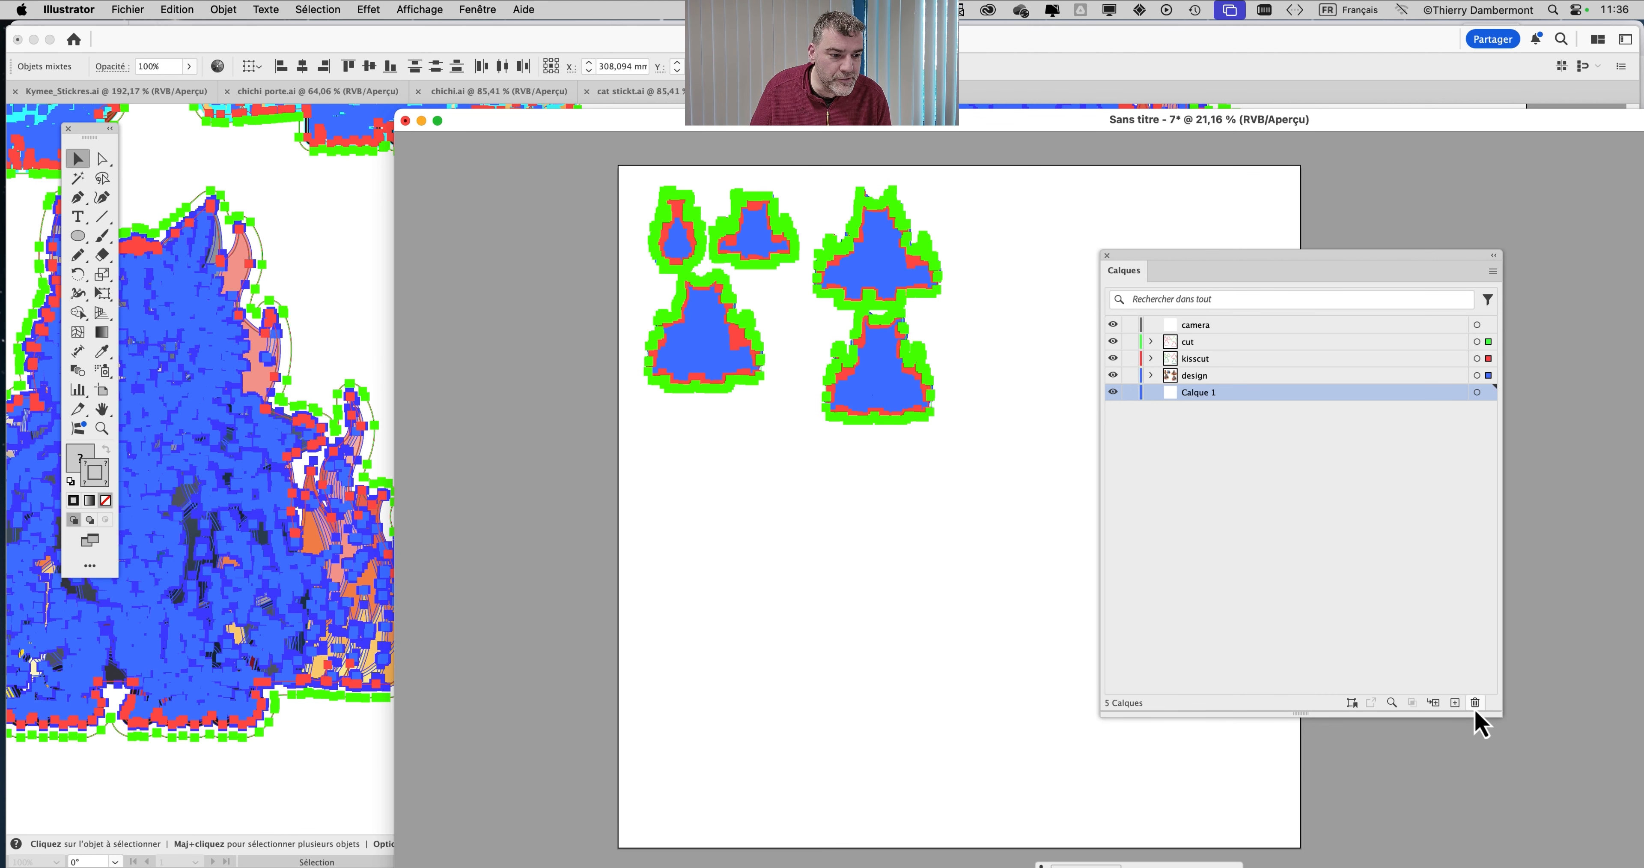
click(1476, 707)
click(1158, 458)
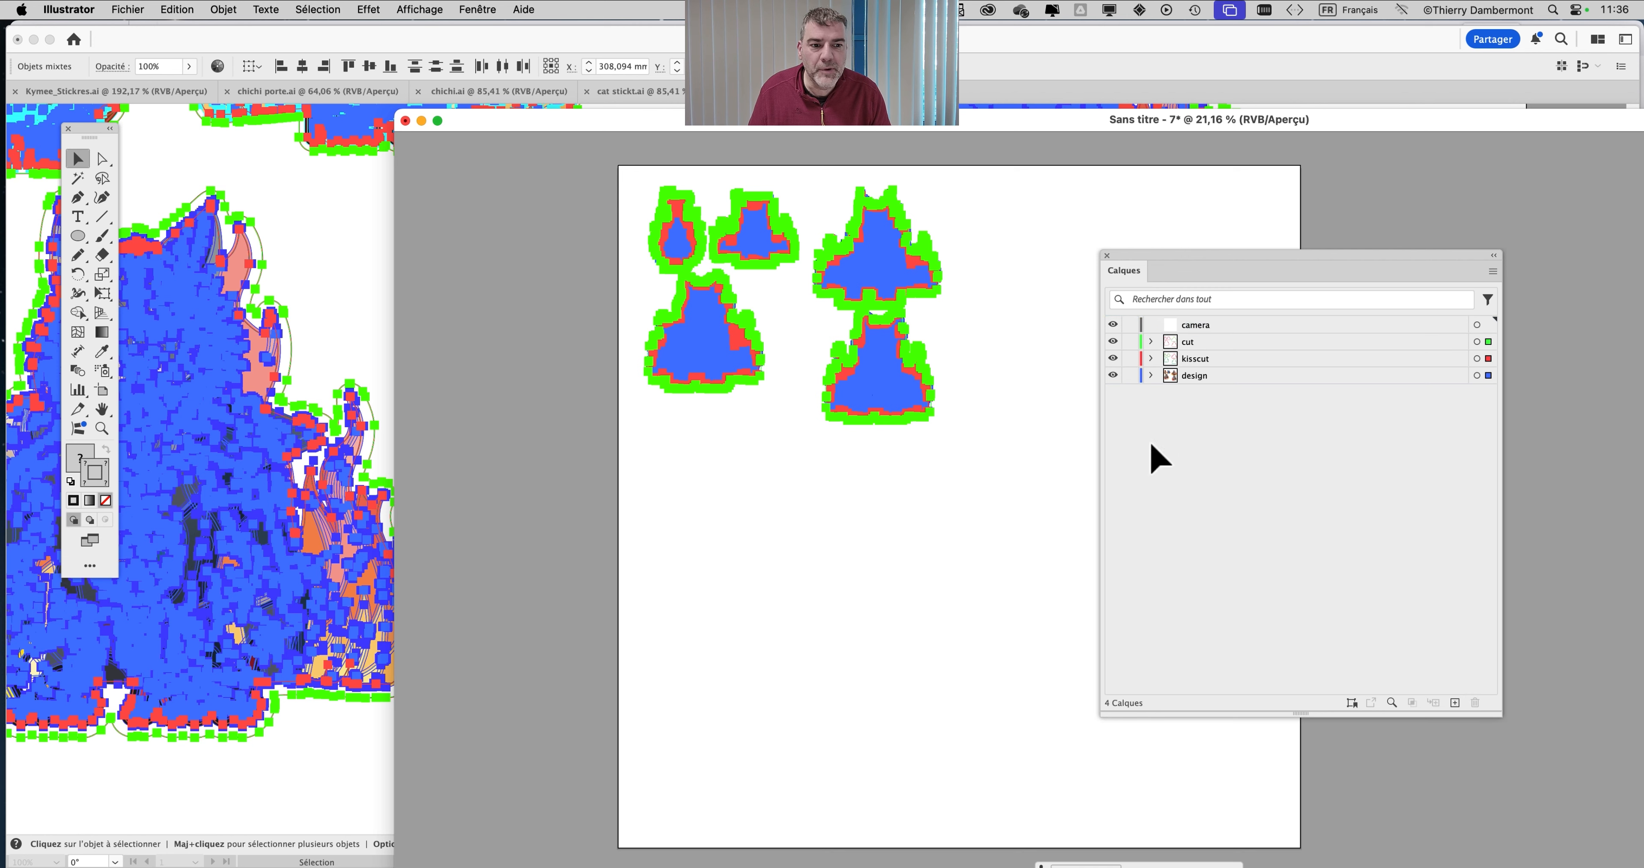
Save the document as "à imprimer ce mercredi matin - 01.ai" in the MERCREDI (P&Cmars2025) folder
click(121, 9)
click(195, 186)
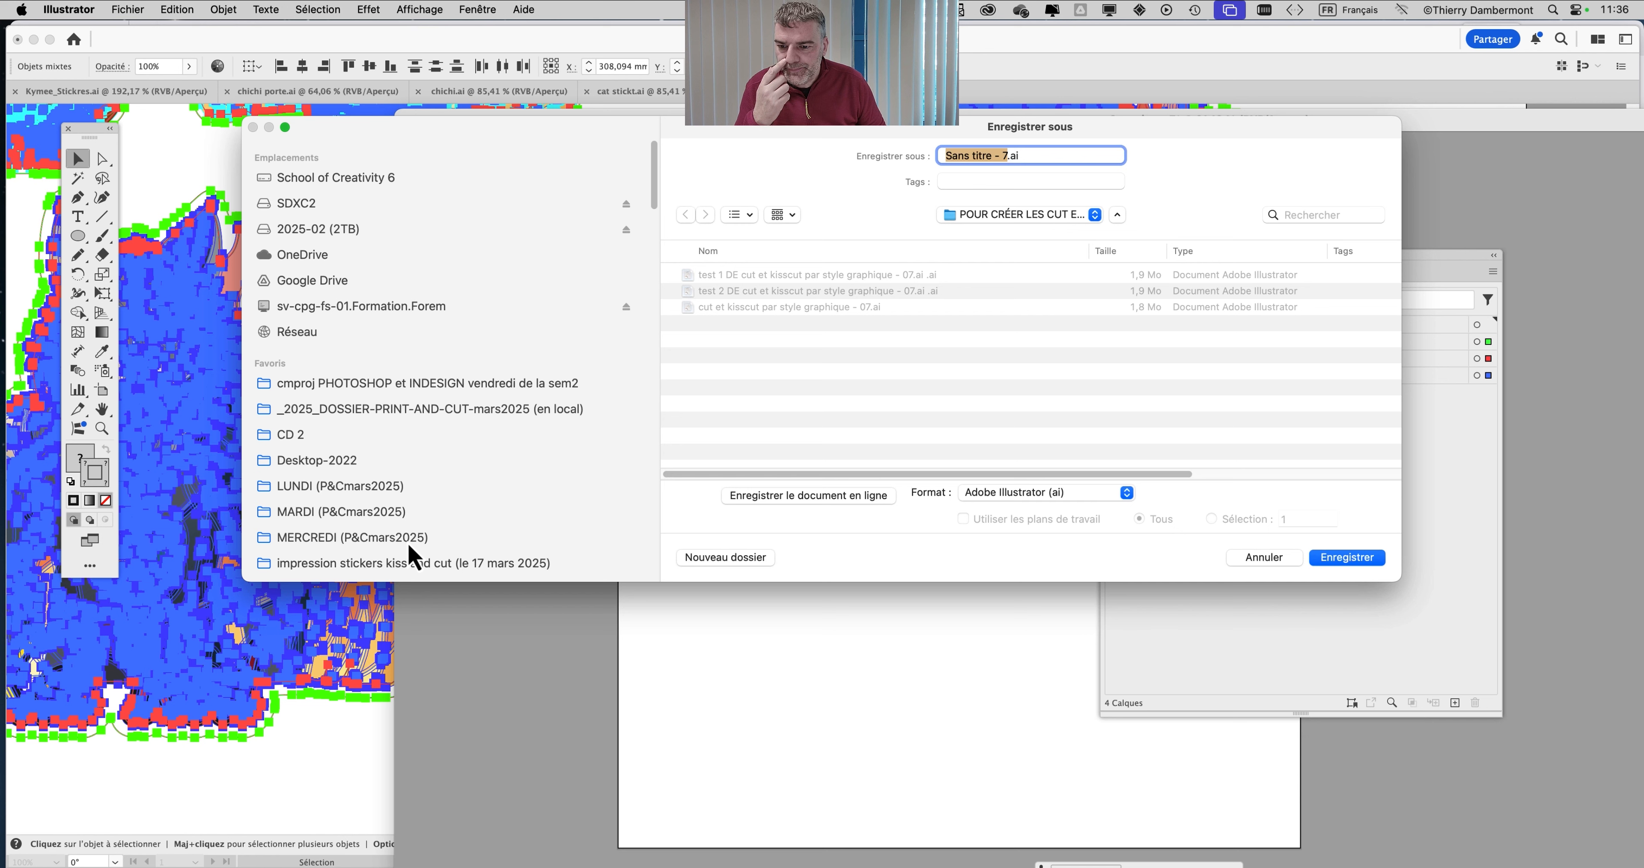
click(409, 543)
text(à i)
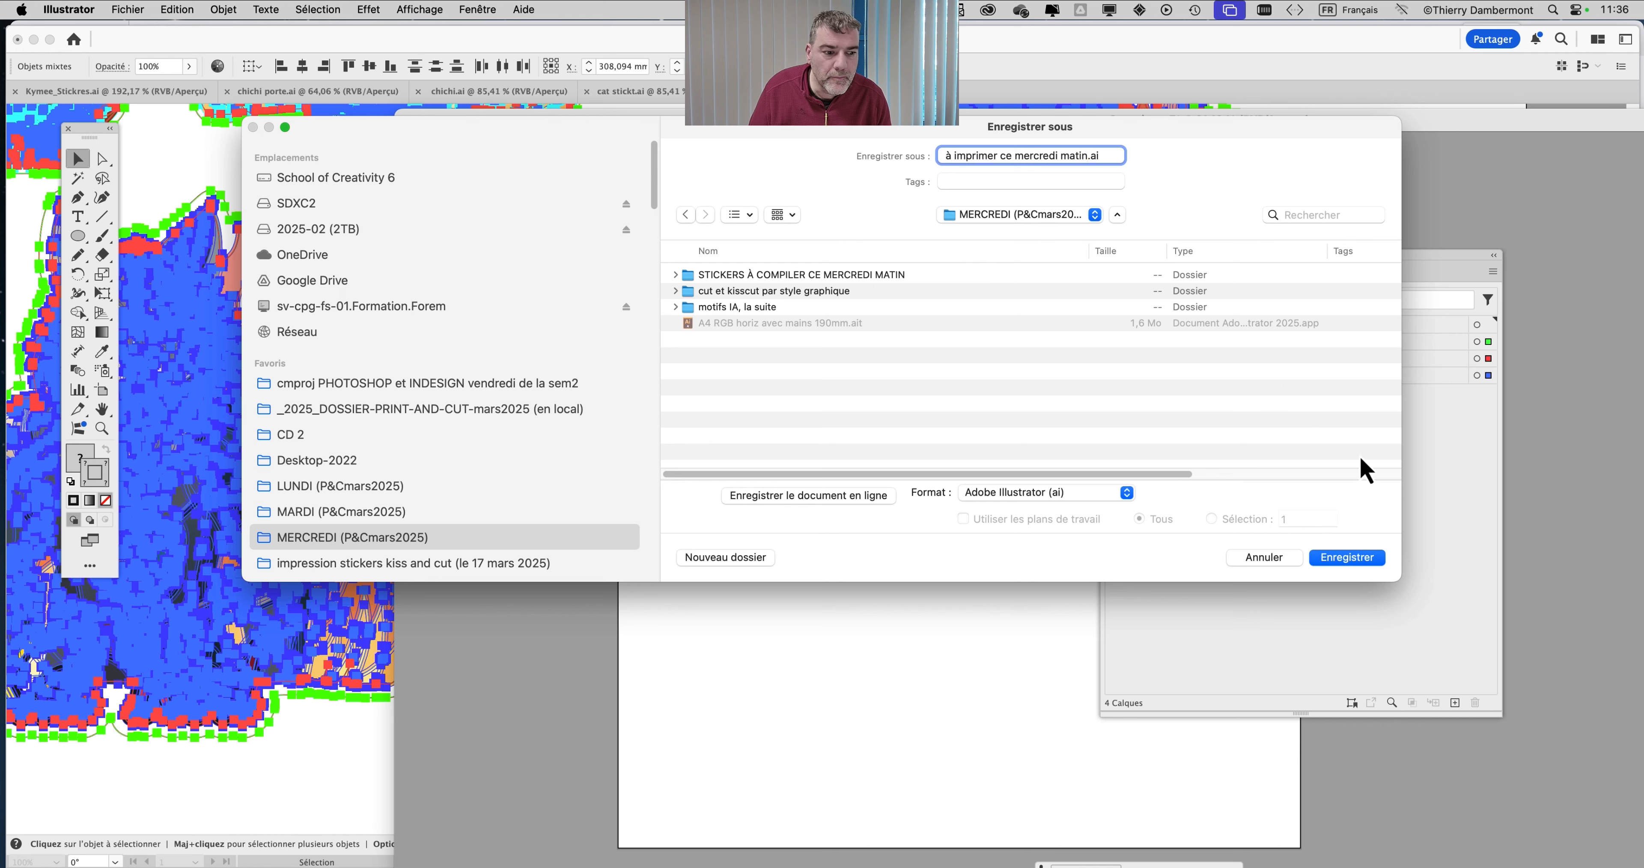
text(mprimer ce mercredi matin - 0)
key(Return)
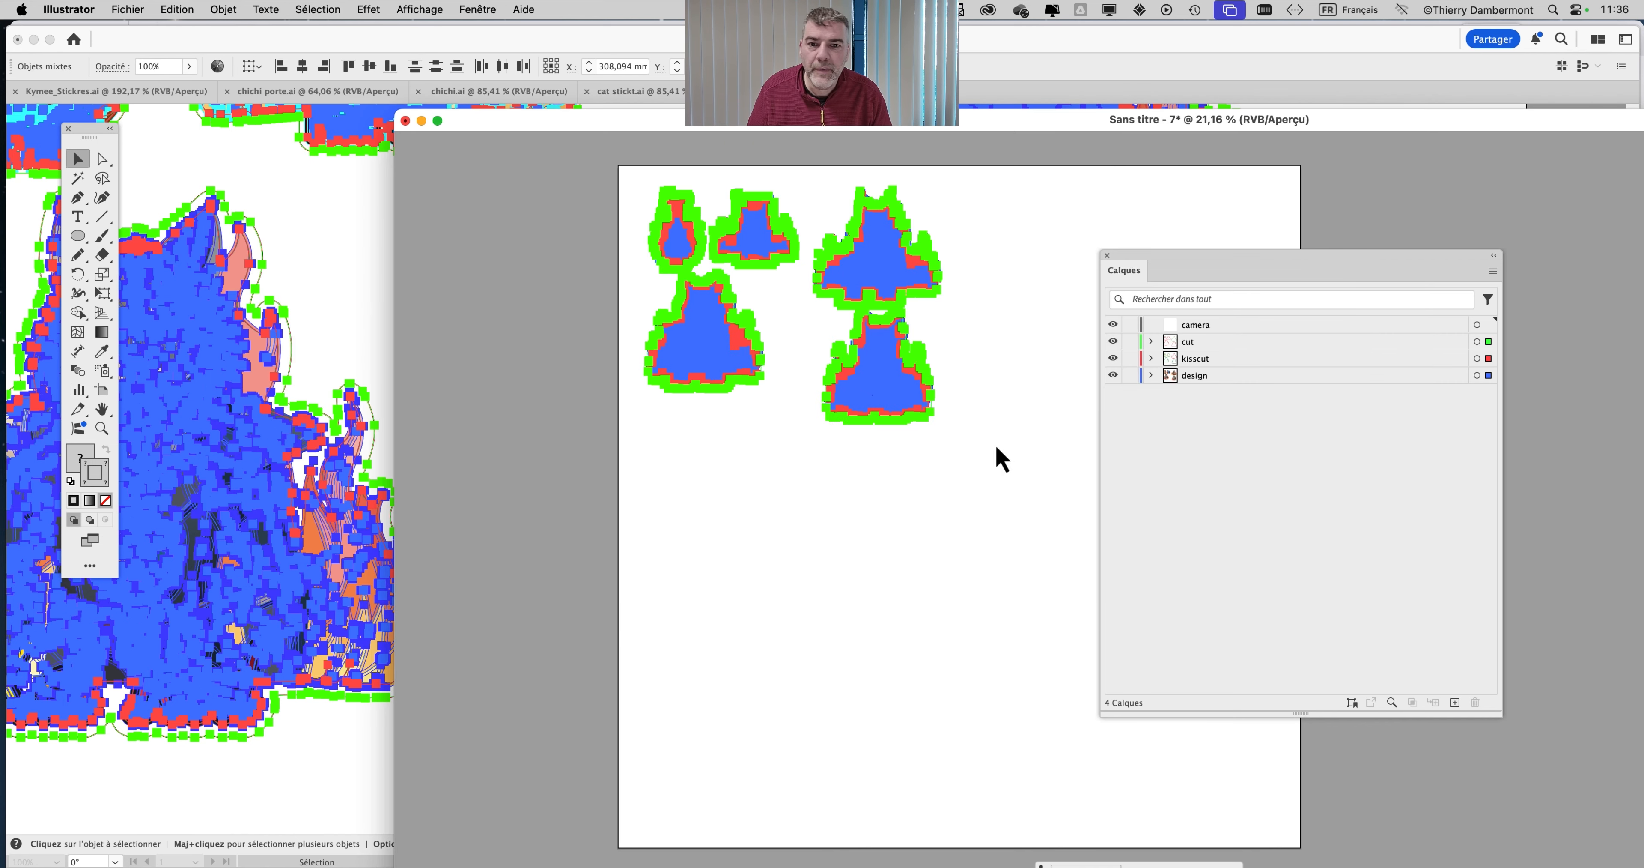
click(1072, 660)
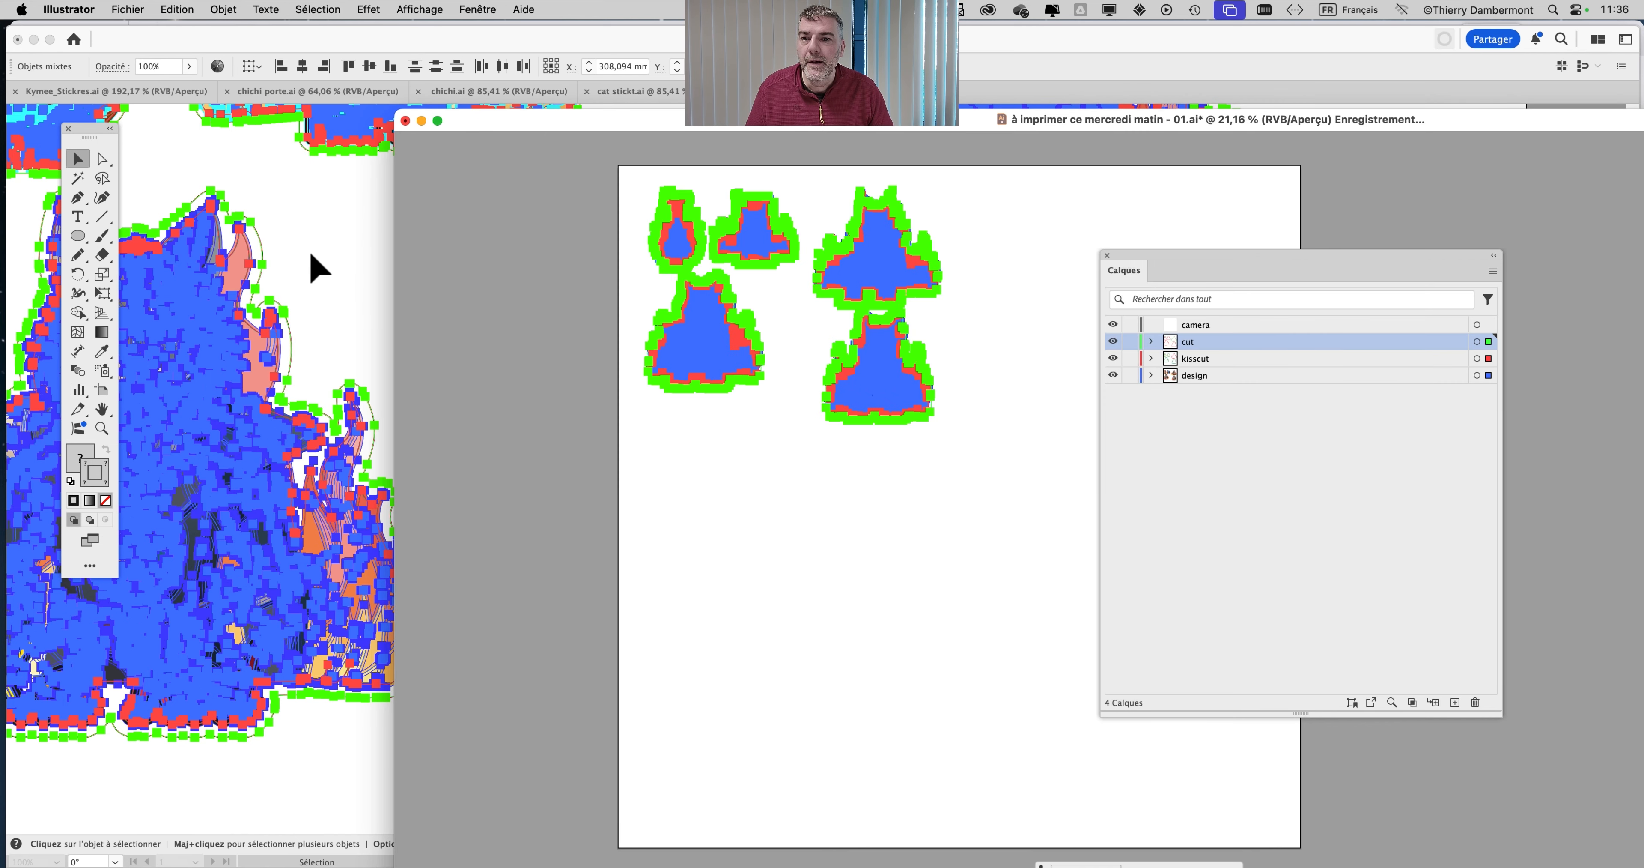
Switch from the wolf sticker file to cat stickt.ai and make design the active layer
key(super+w)
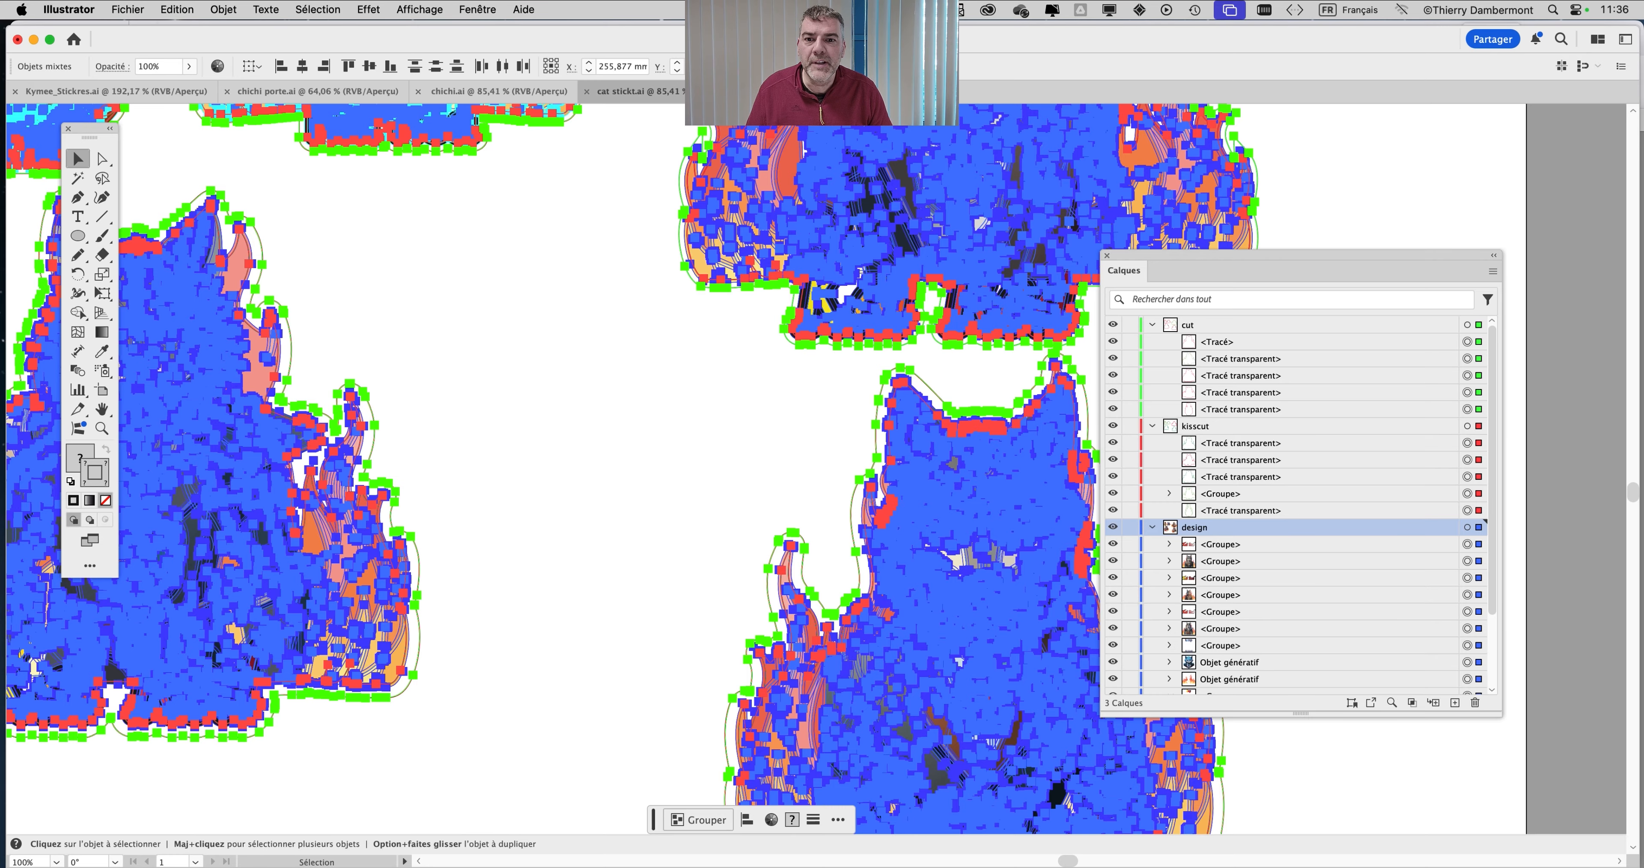
key(ctrl+Tab)
drag(674, 315, 889, 319)
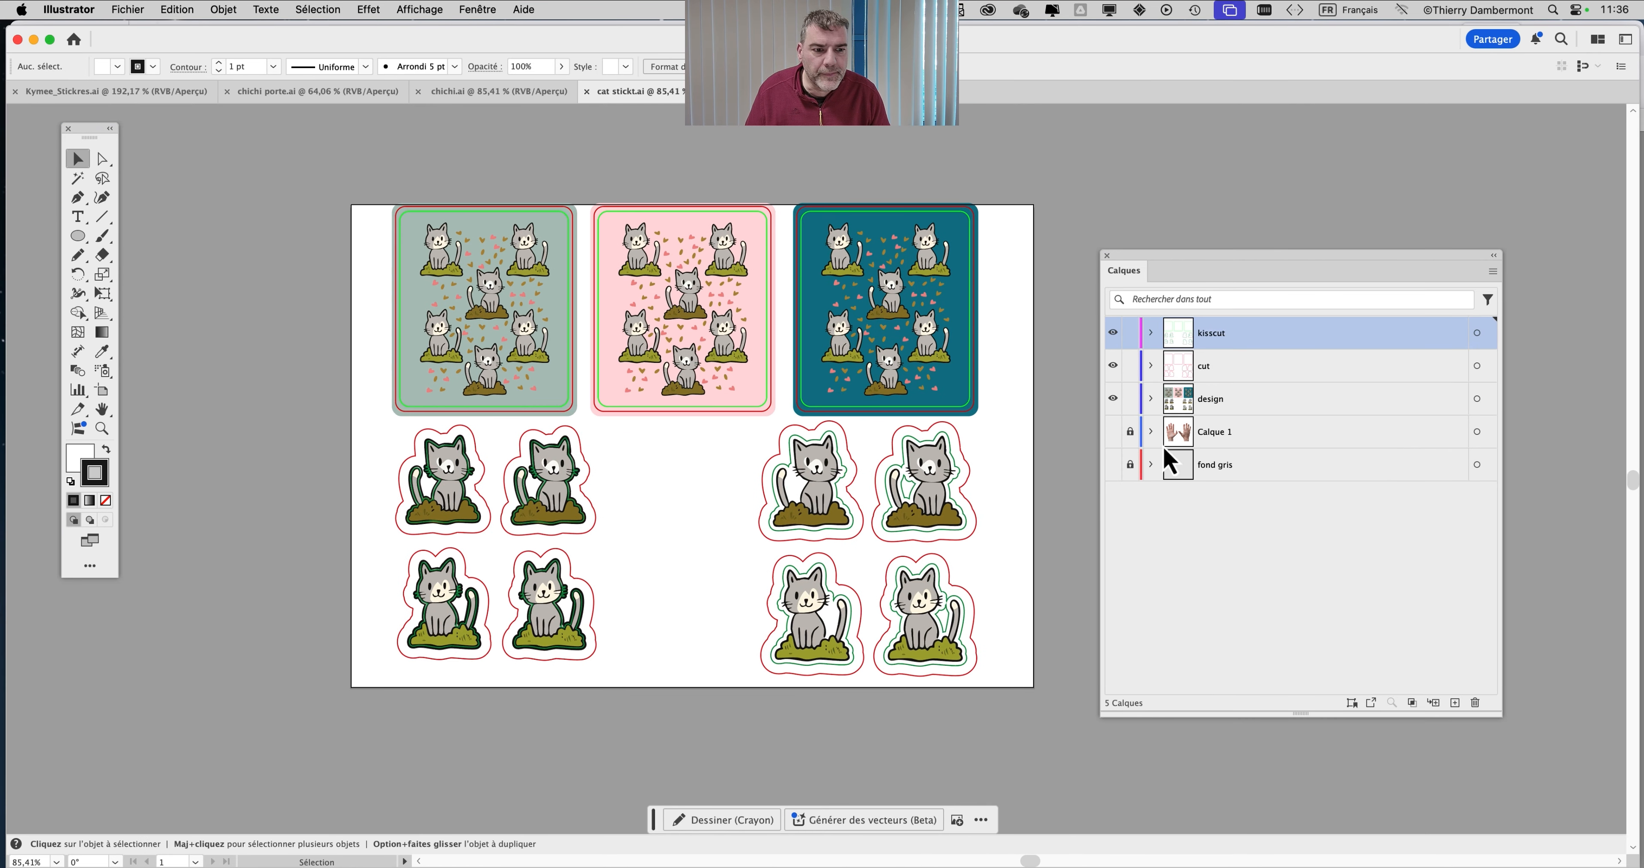
click(1236, 404)
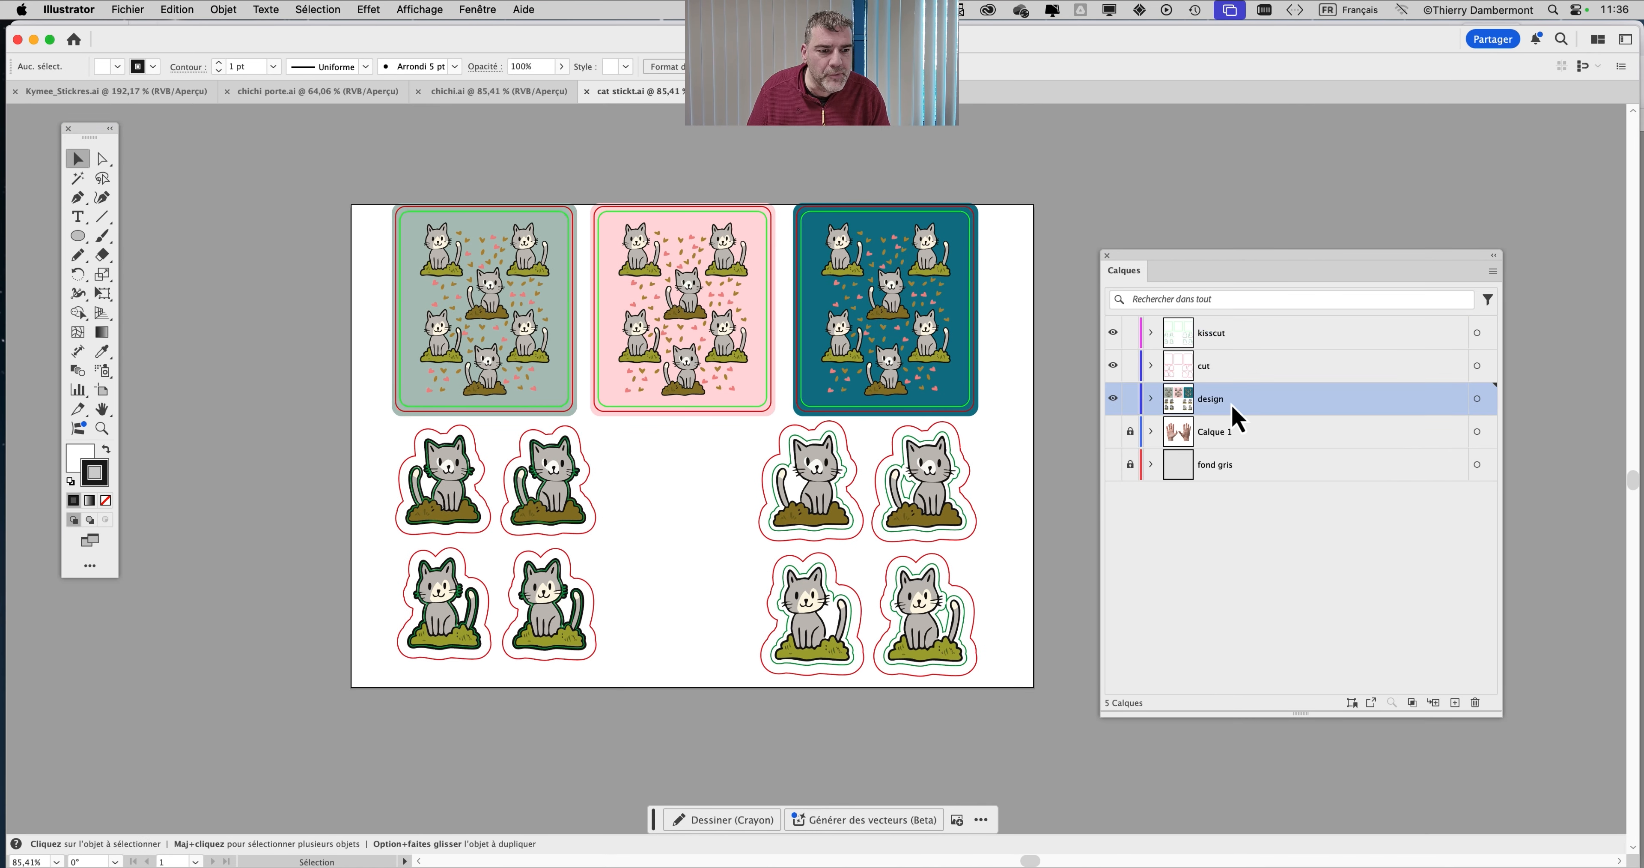
Hide the design layer and toggle the cut layer's visibility to check the cat stickers' outer contours
click(1112, 400)
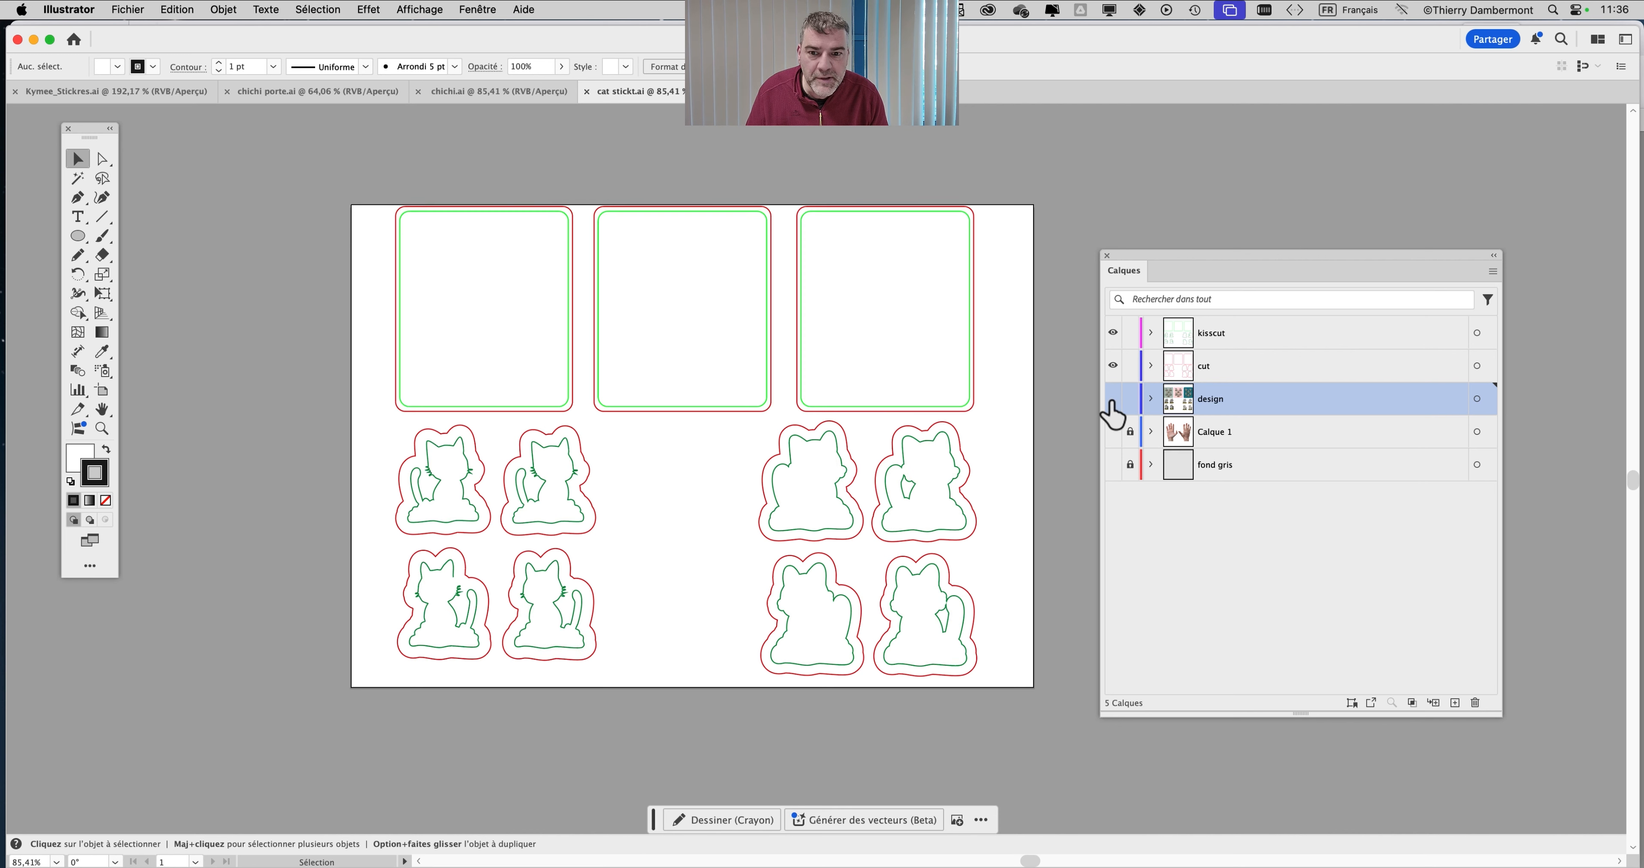
click(1113, 400)
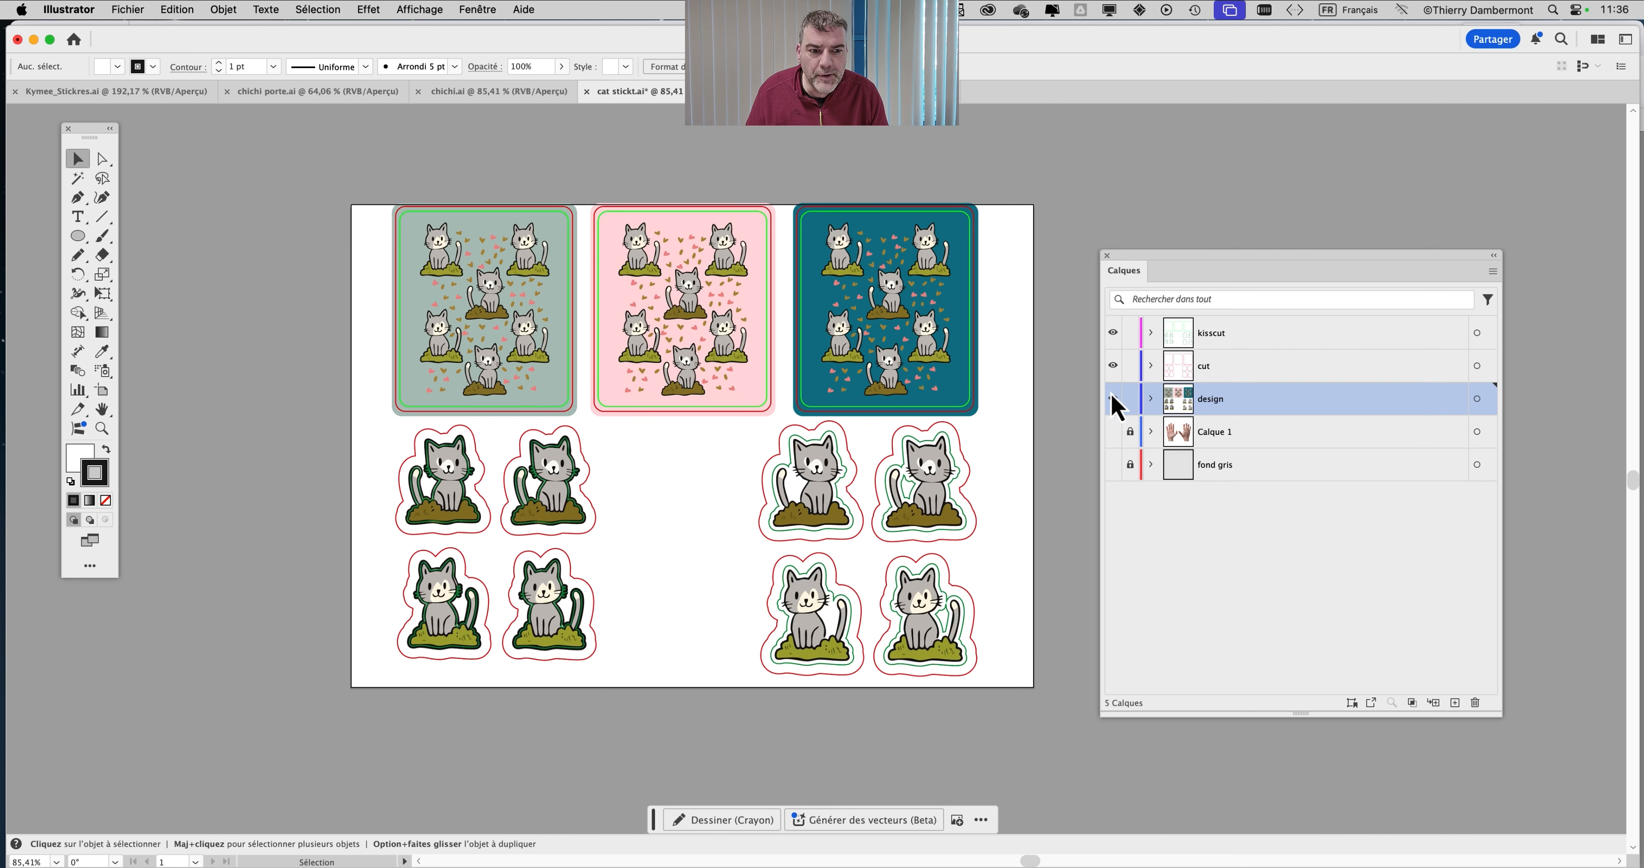
click(1113, 398)
click(1113, 365)
click(1113, 366)
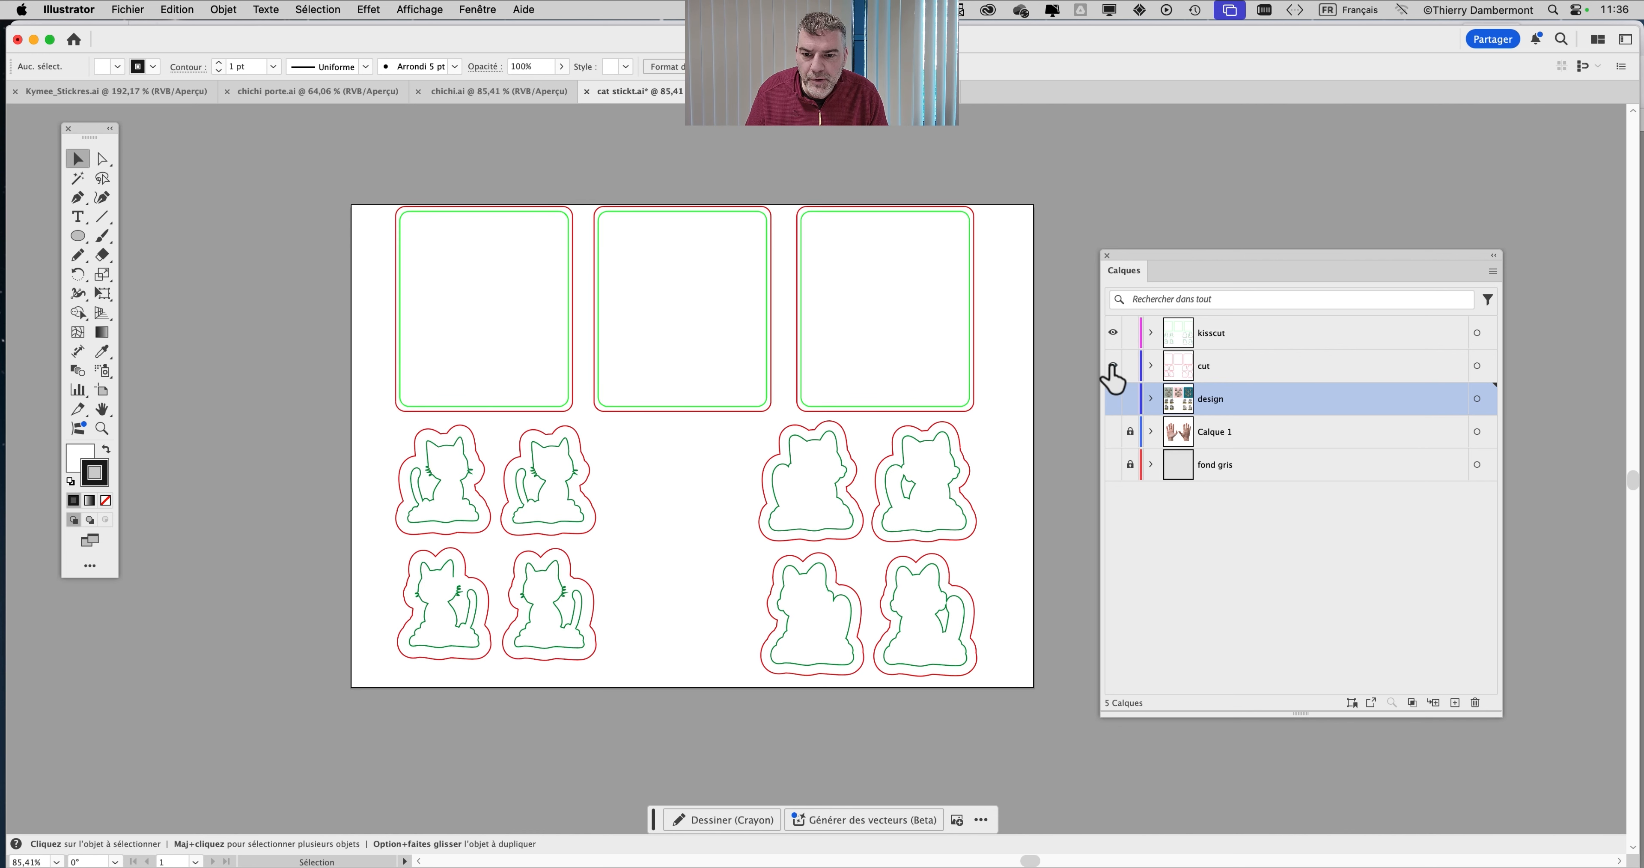
click(1113, 366)
click(1112, 366)
click(1113, 366)
click(1112, 365)
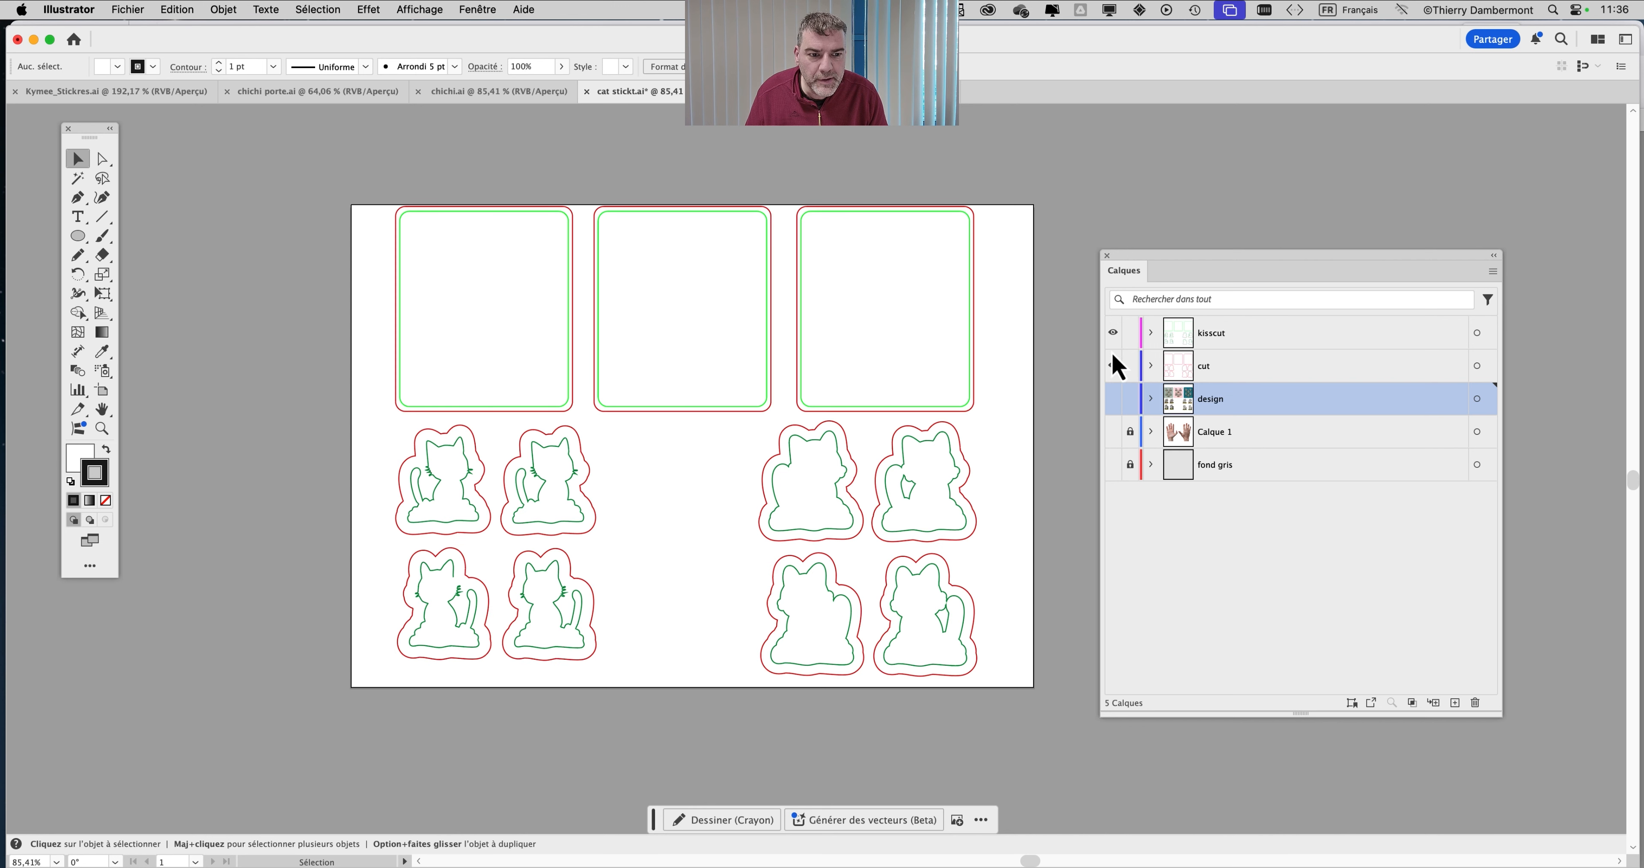
Toggle the kisscut layer to check the cat stickers' inner contours, and make the kisscut, cut and design layers visible again
click(1112, 333)
click(1113, 333)
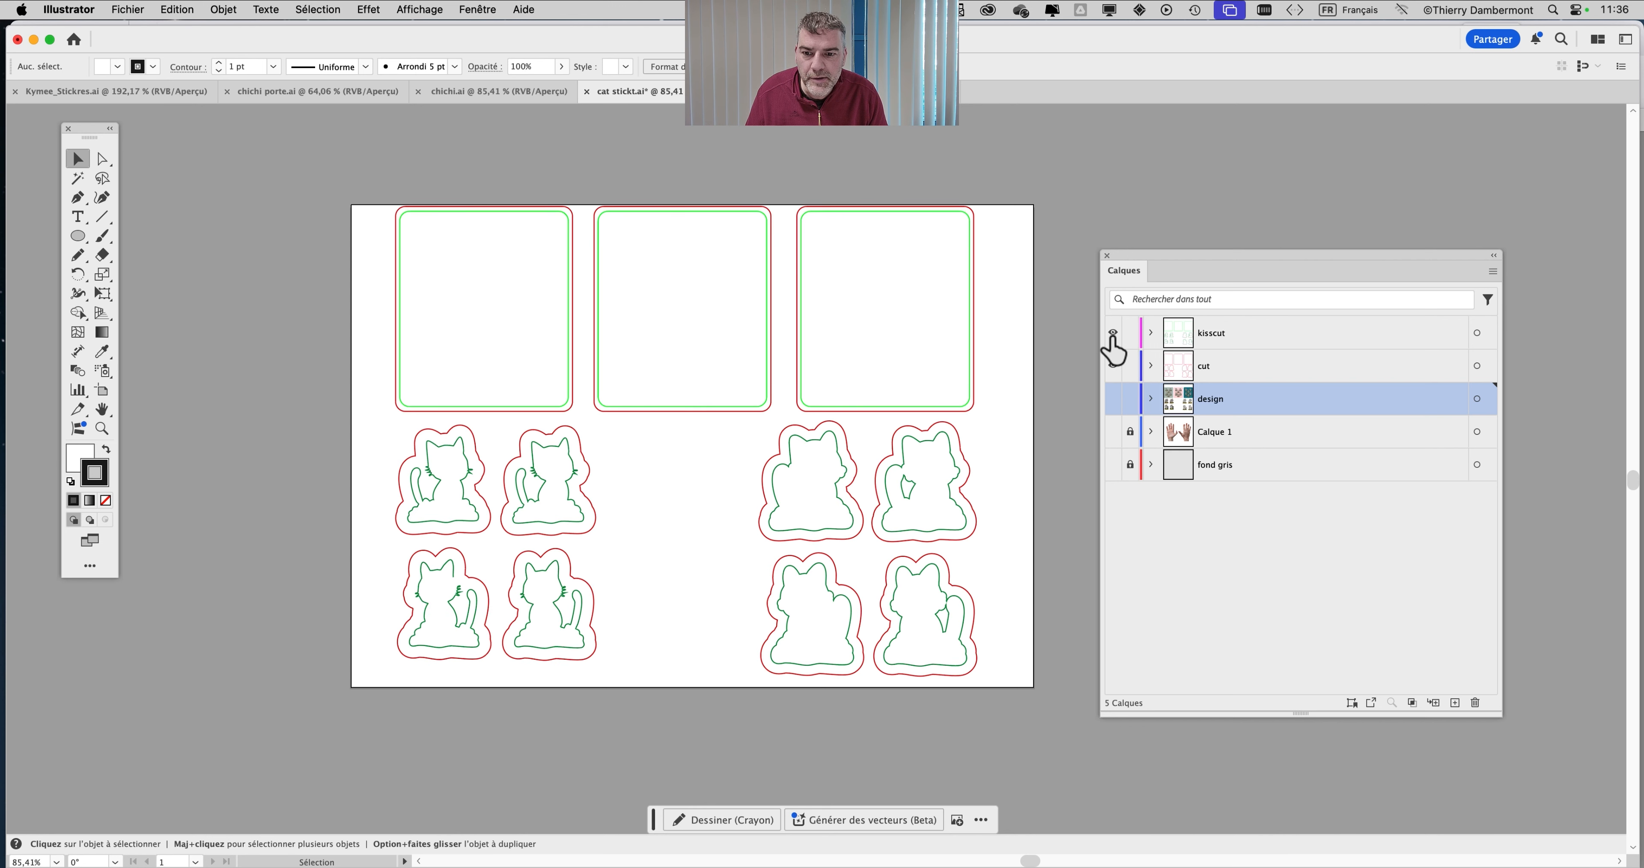
click(1113, 334)
click(1112, 334)
click(1113, 333)
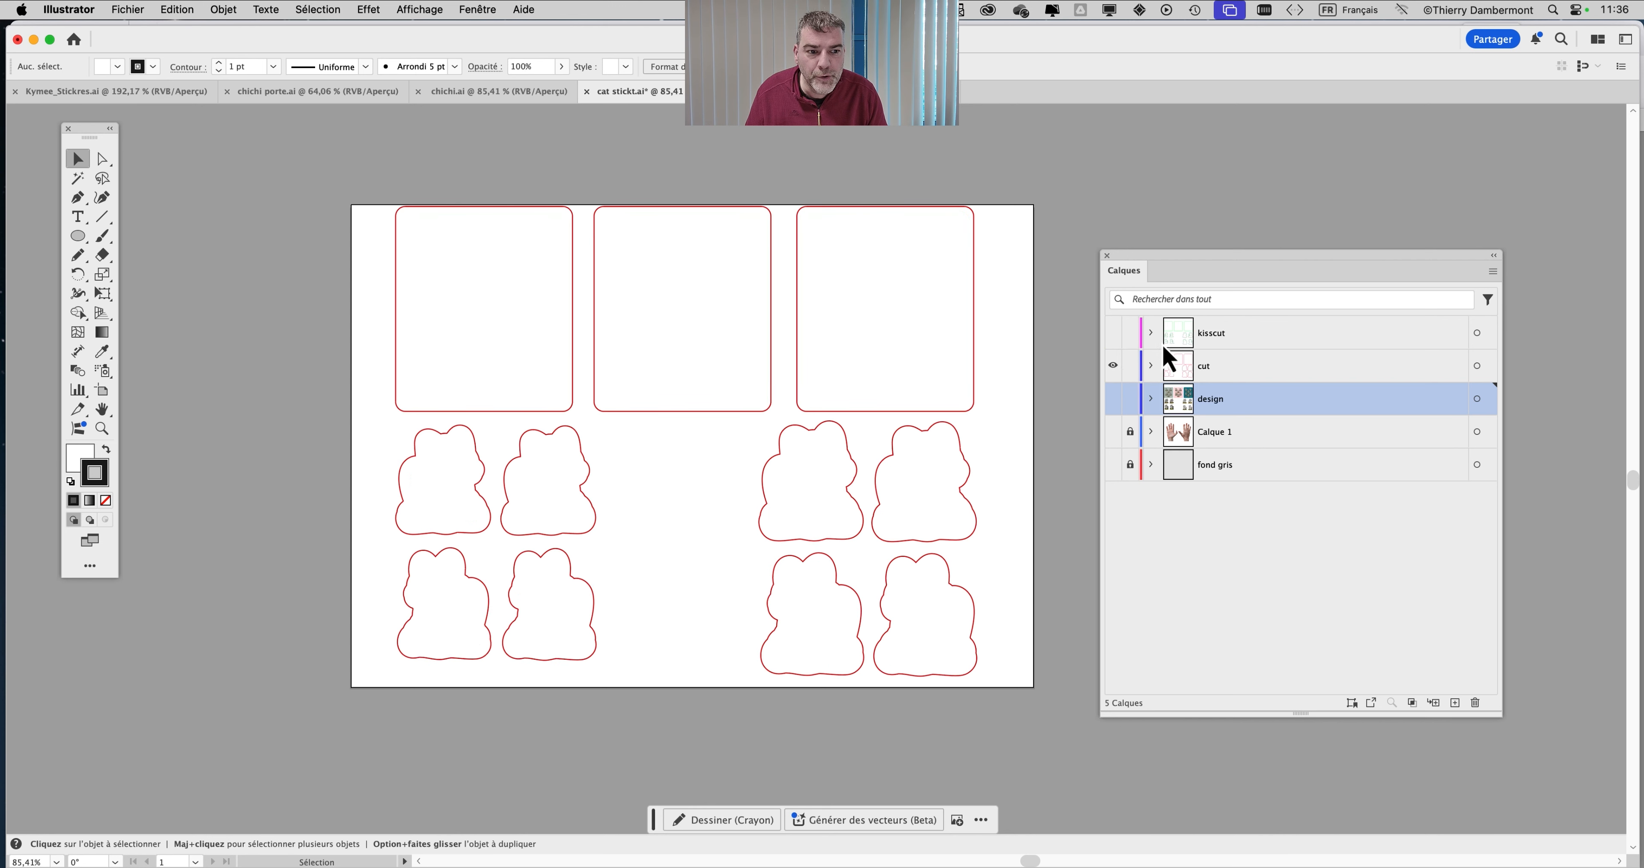
click(1112, 333)
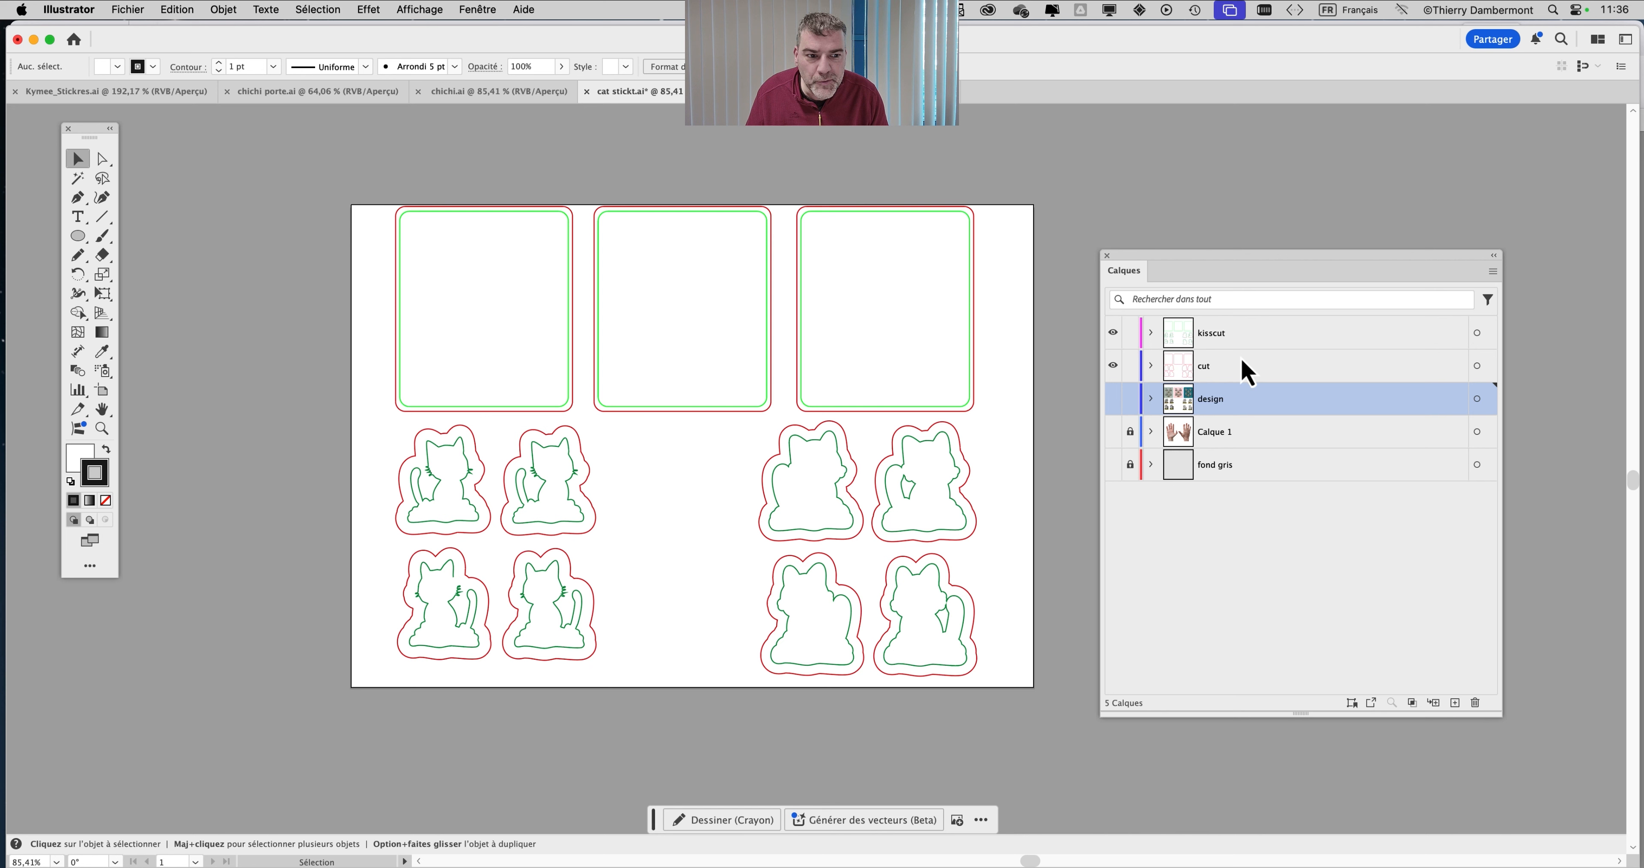
click(1113, 399)
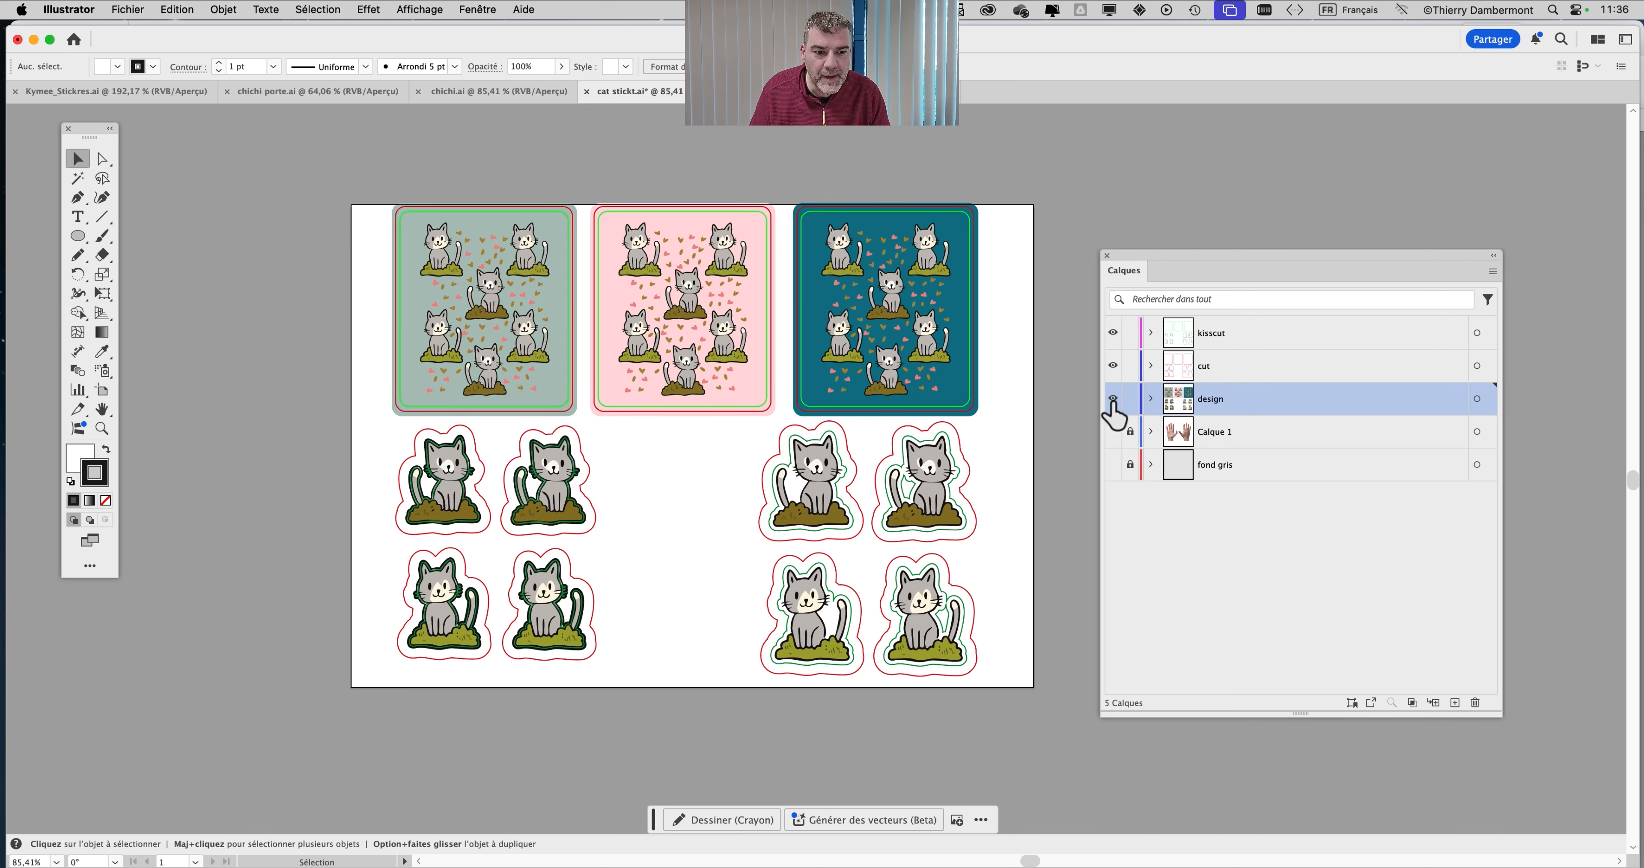
Select all the cat sticker artwork, shrink the source window, and bring "à imprimer ce mercredi matin - 01.ai" to the front
key(super+a)
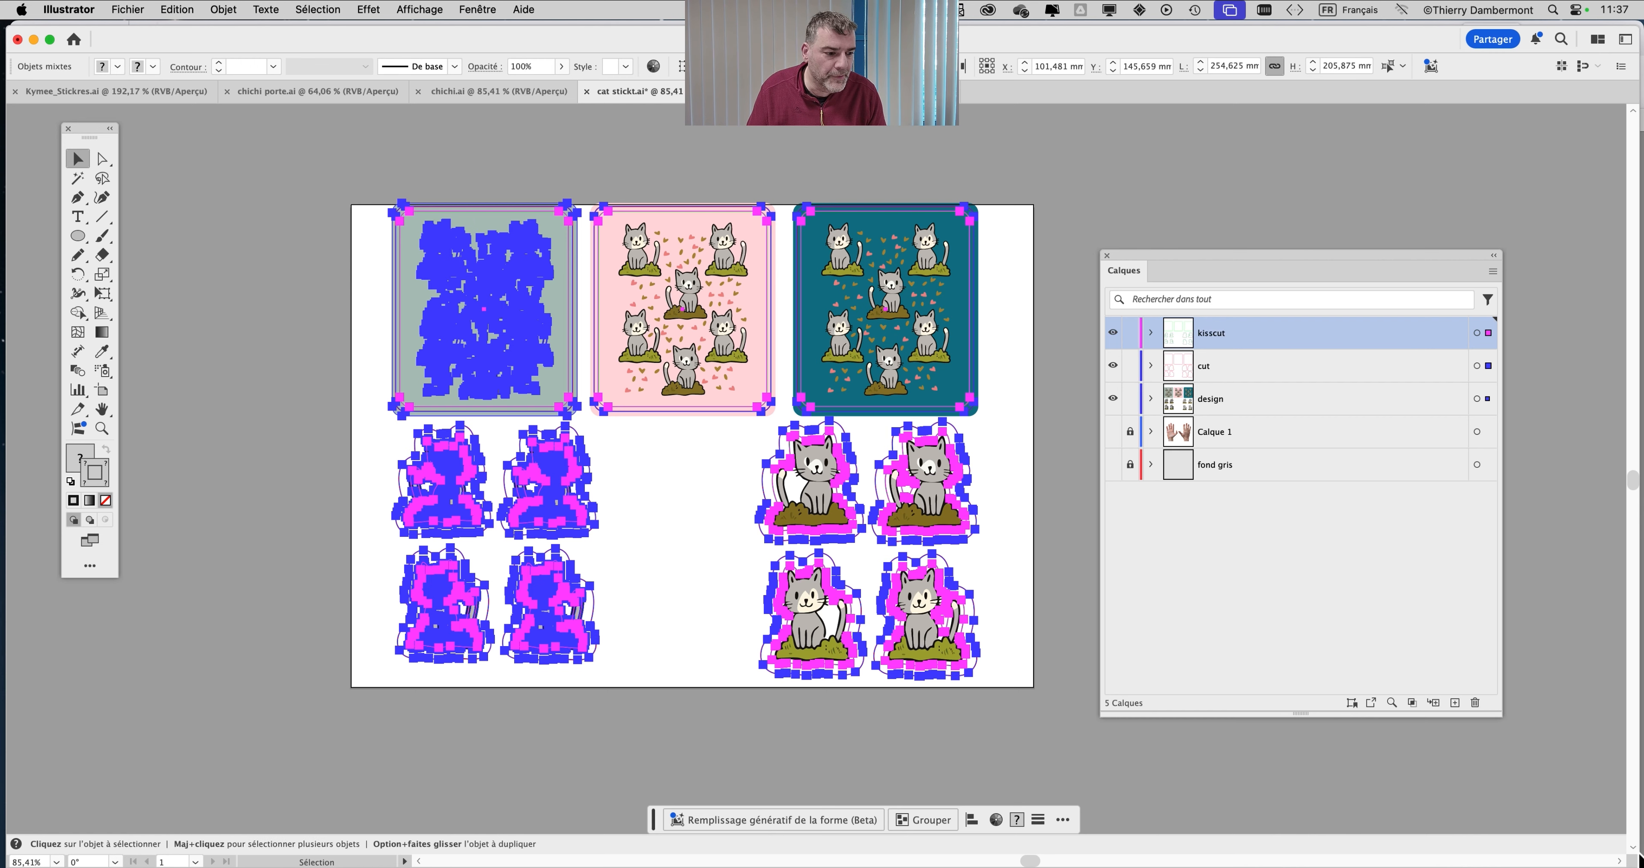
drag(1628, 855, 1076, 836)
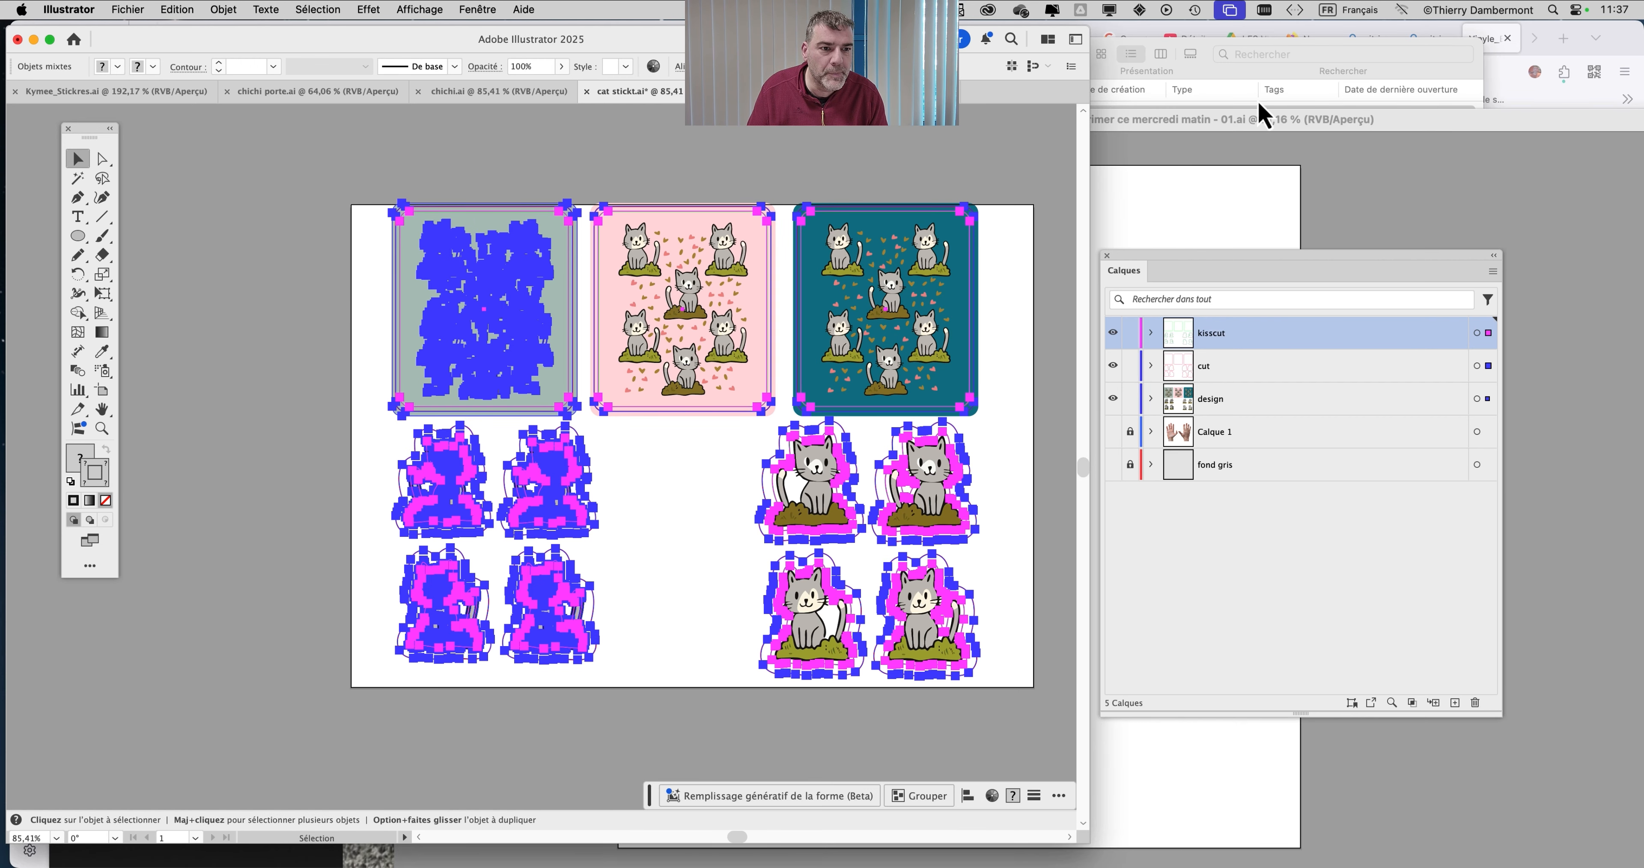
click(1308, 169)
click(1064, 131)
click(926, 470)
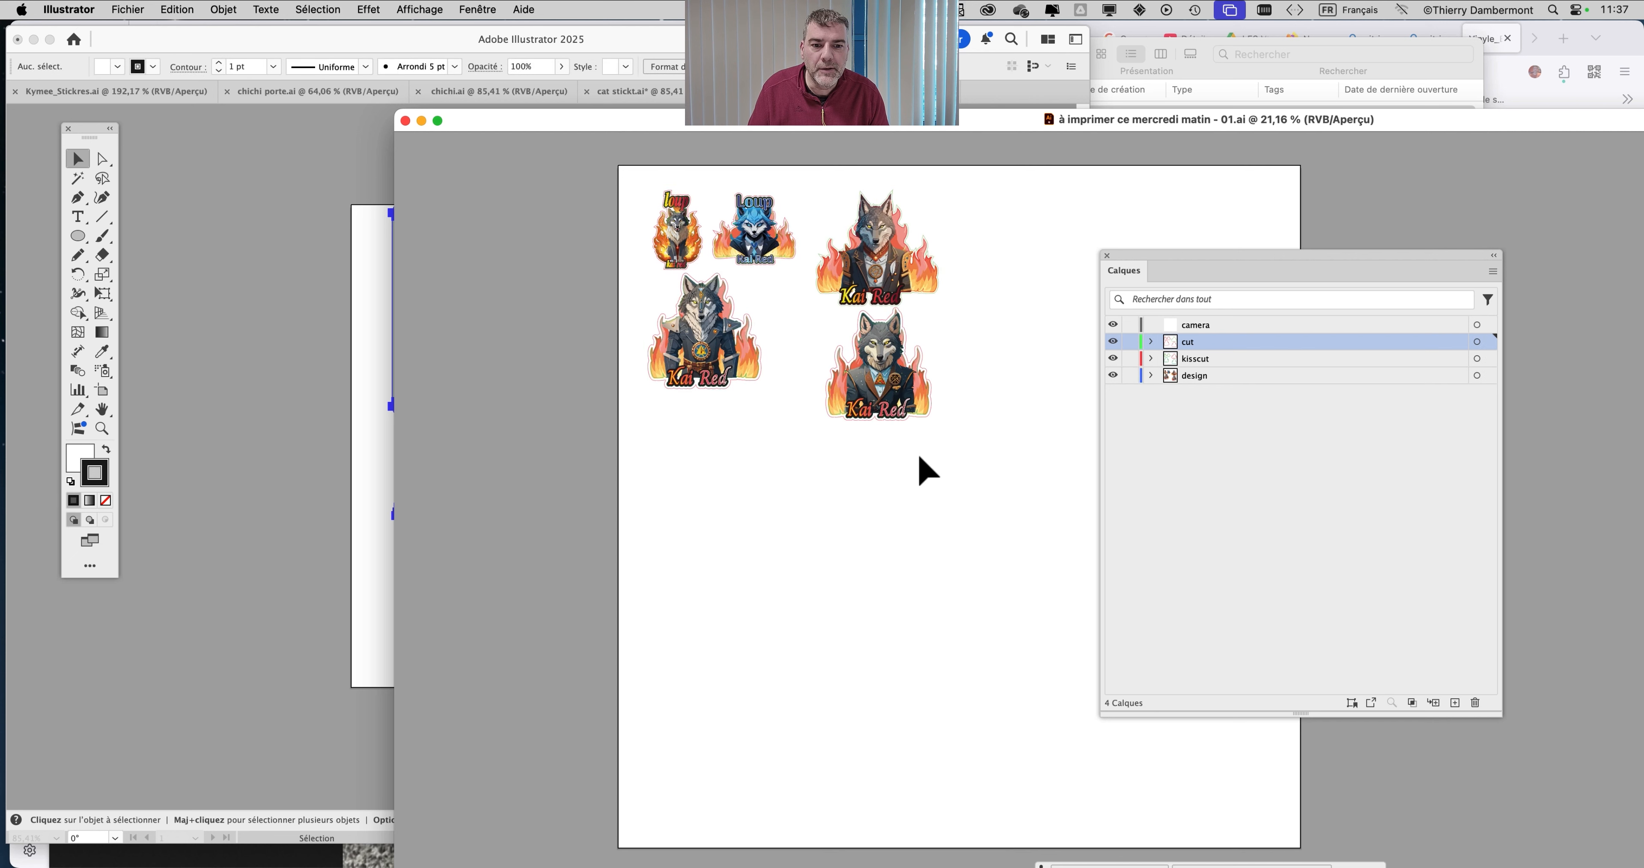
Paste the cat stickers, resolve the swatch conflict with "Ajouter des nuanciers", and move the layer list off the artwork
key(super+v)
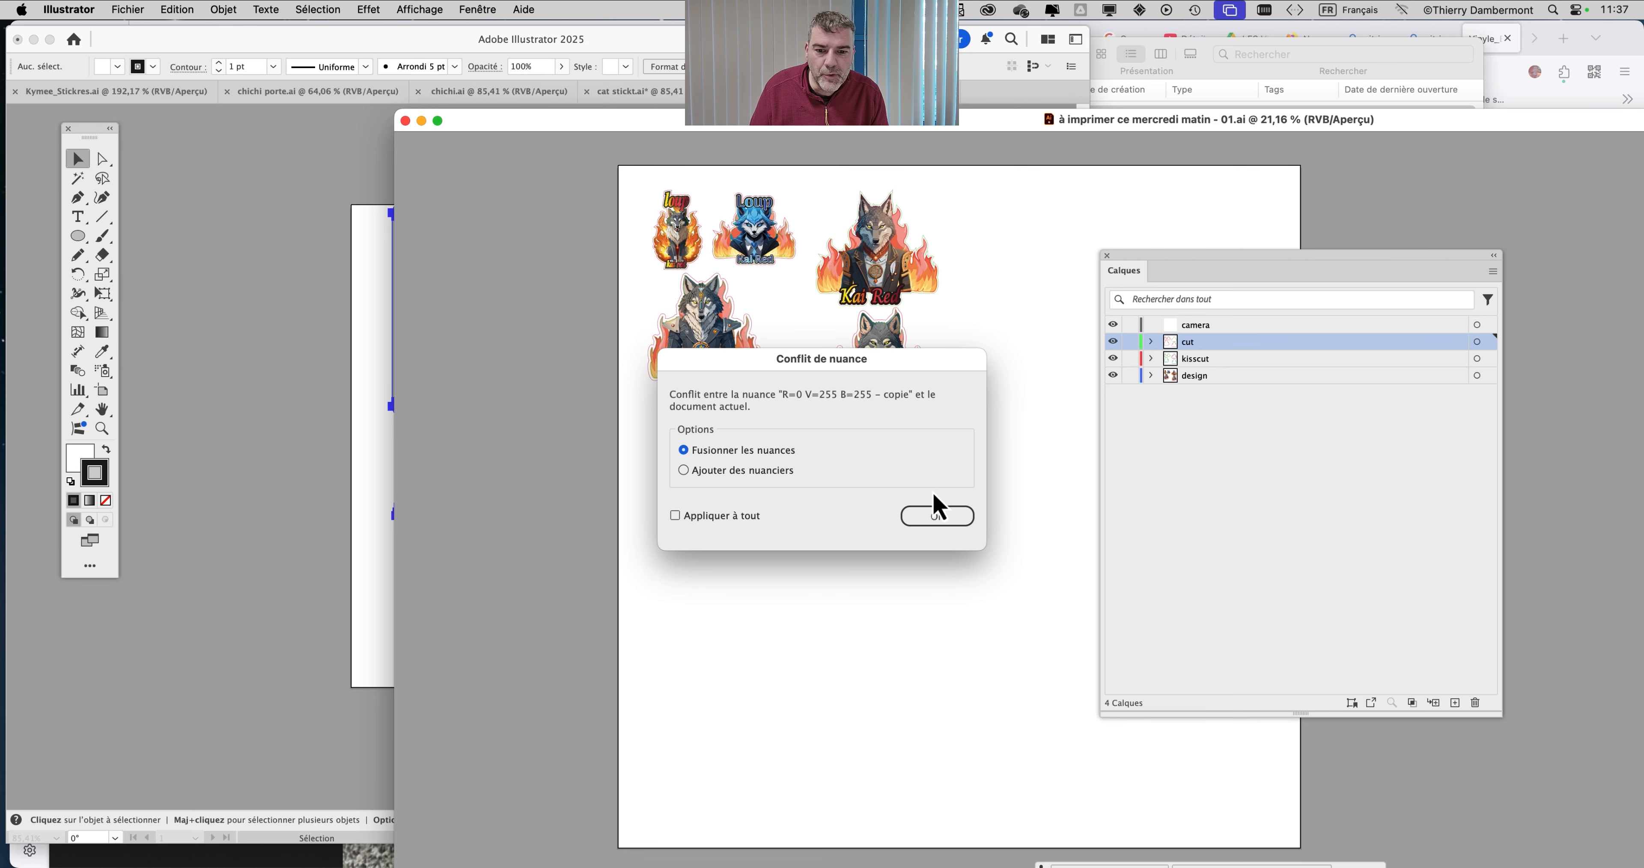
click(1271, 845)
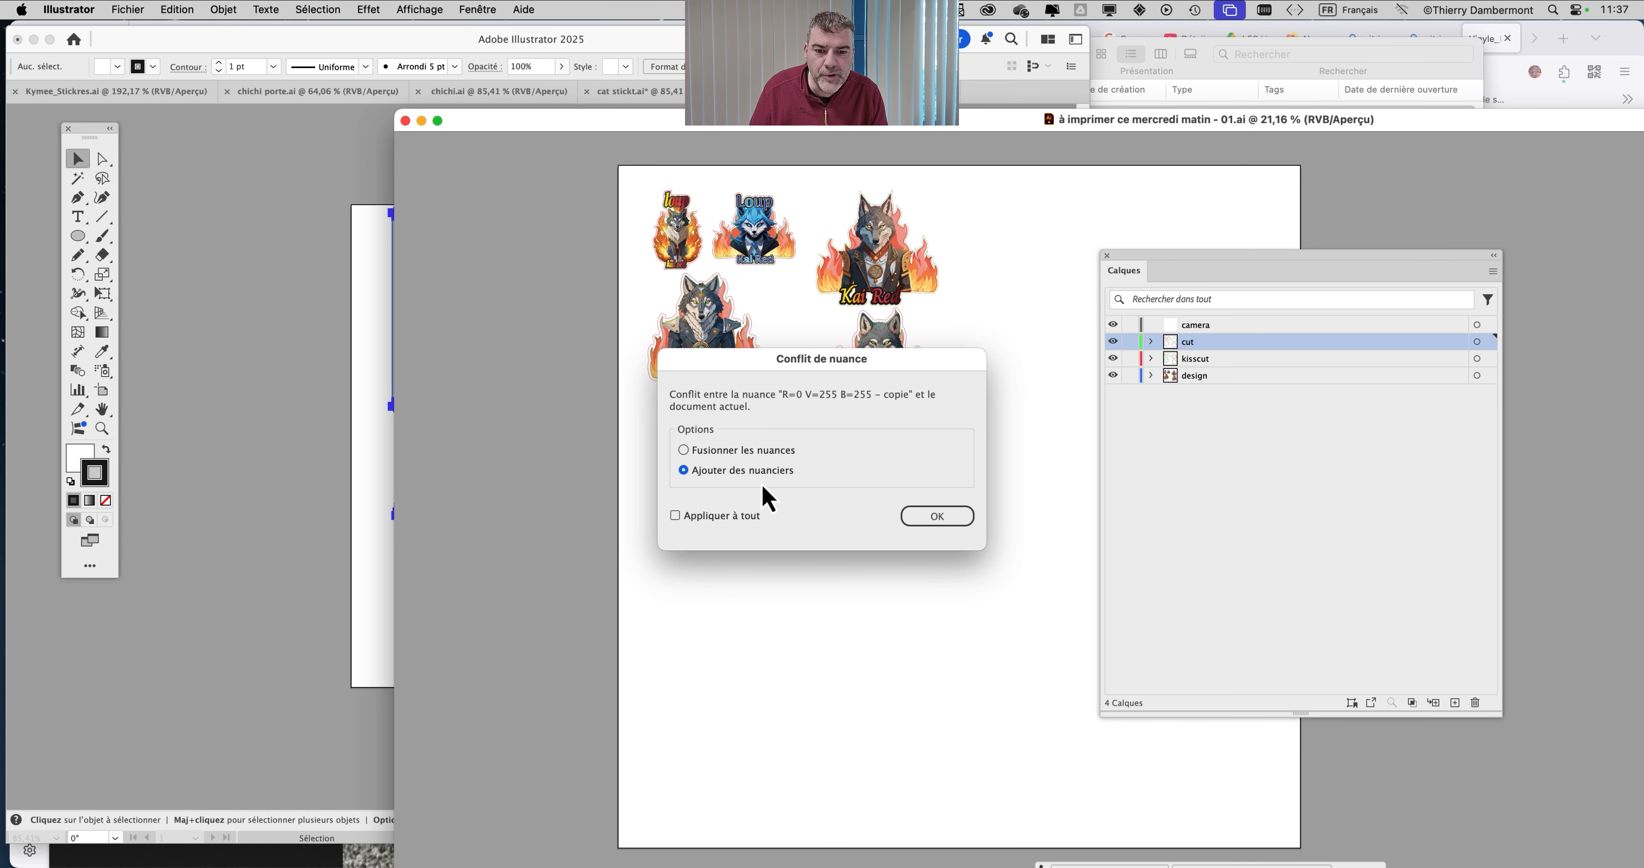
click(943, 518)
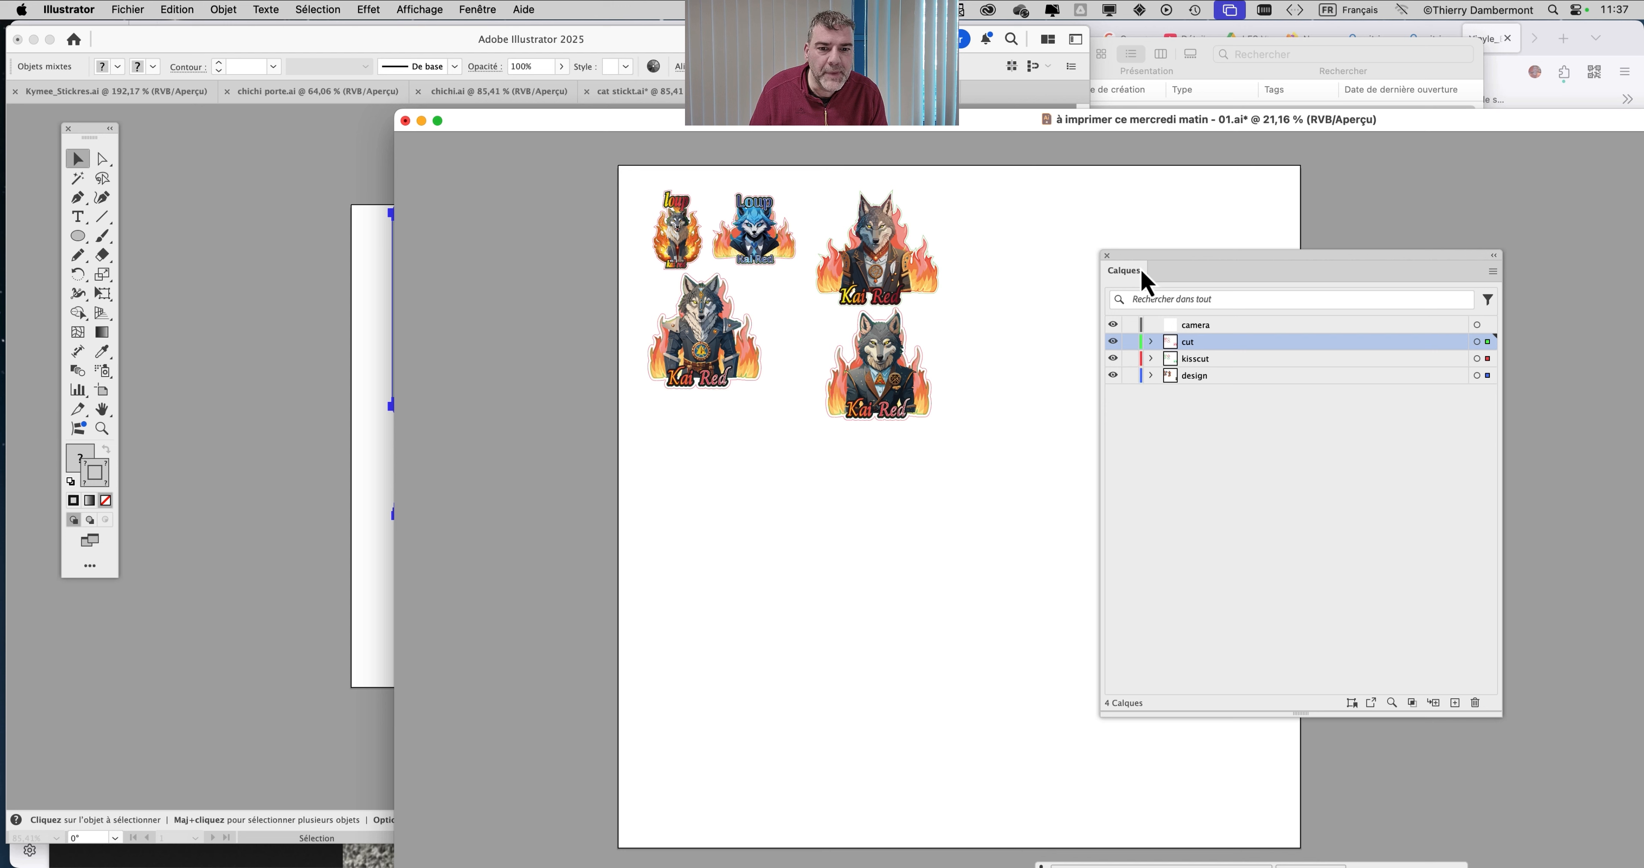
drag(1141, 268, 1420, 319)
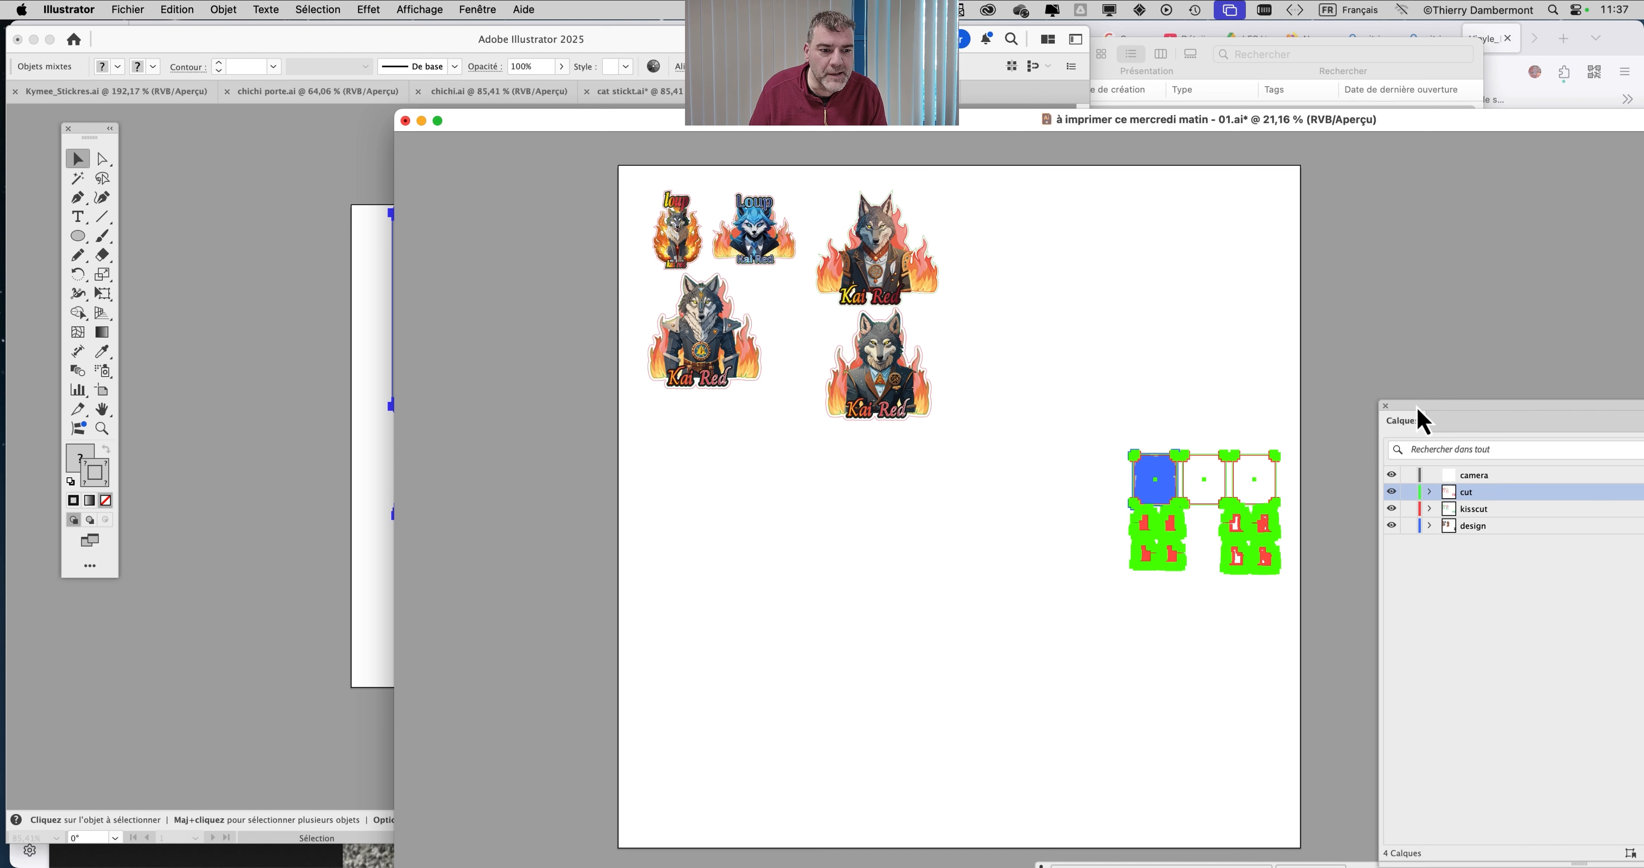
Move the cat stickers beside the wolf stickers along the print artboard's upper edge, and bring up the chihuahua artwork in chichi.ai
drag(1149, 539, 990, 281)
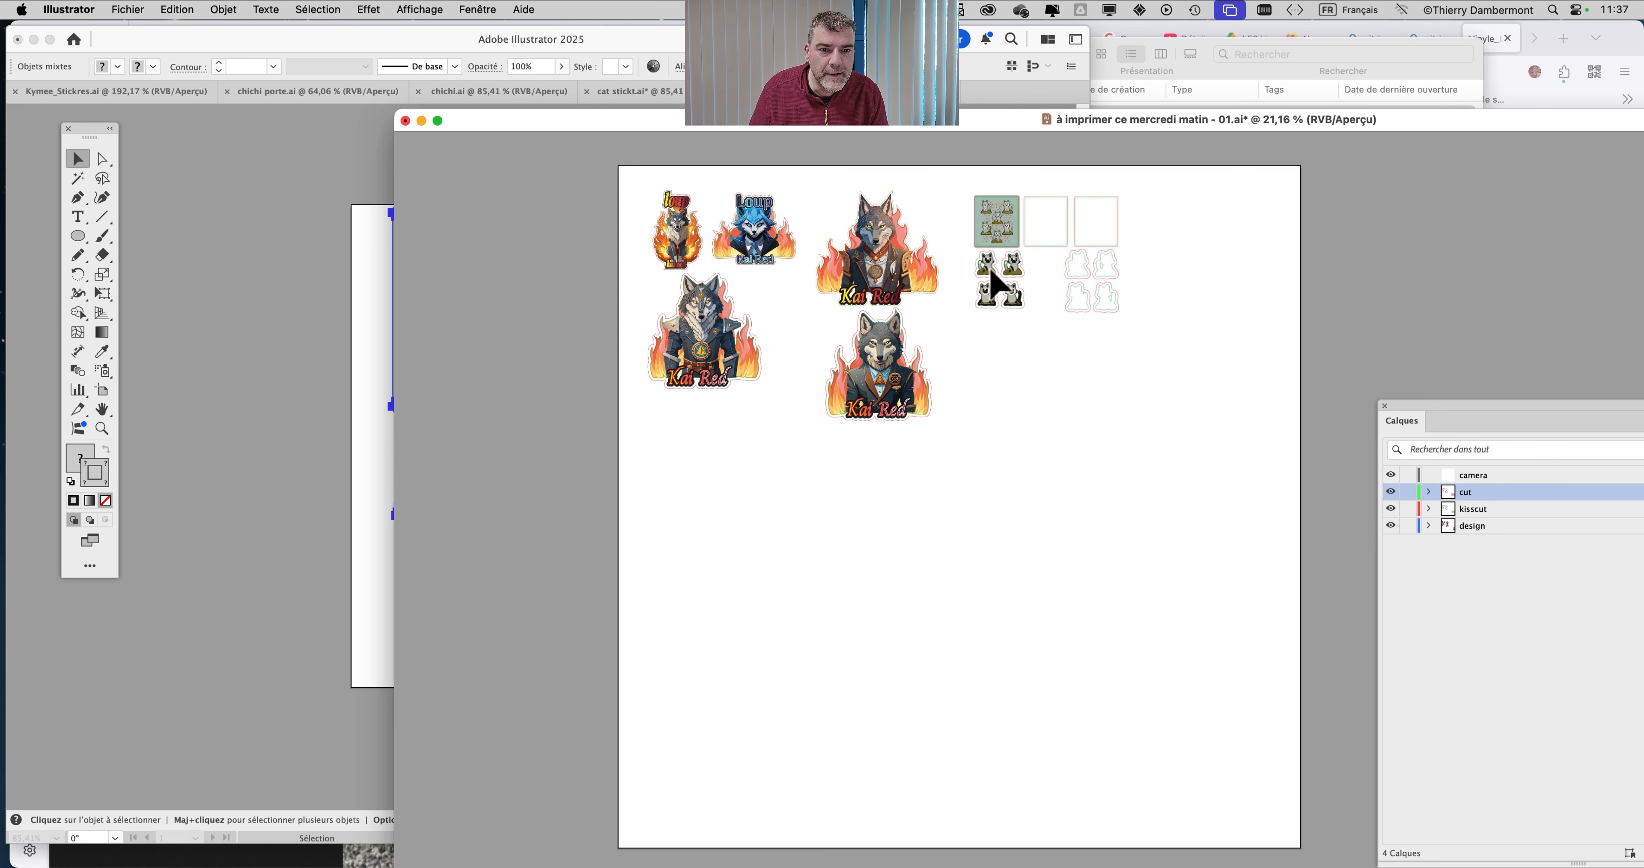
click(264, 211)
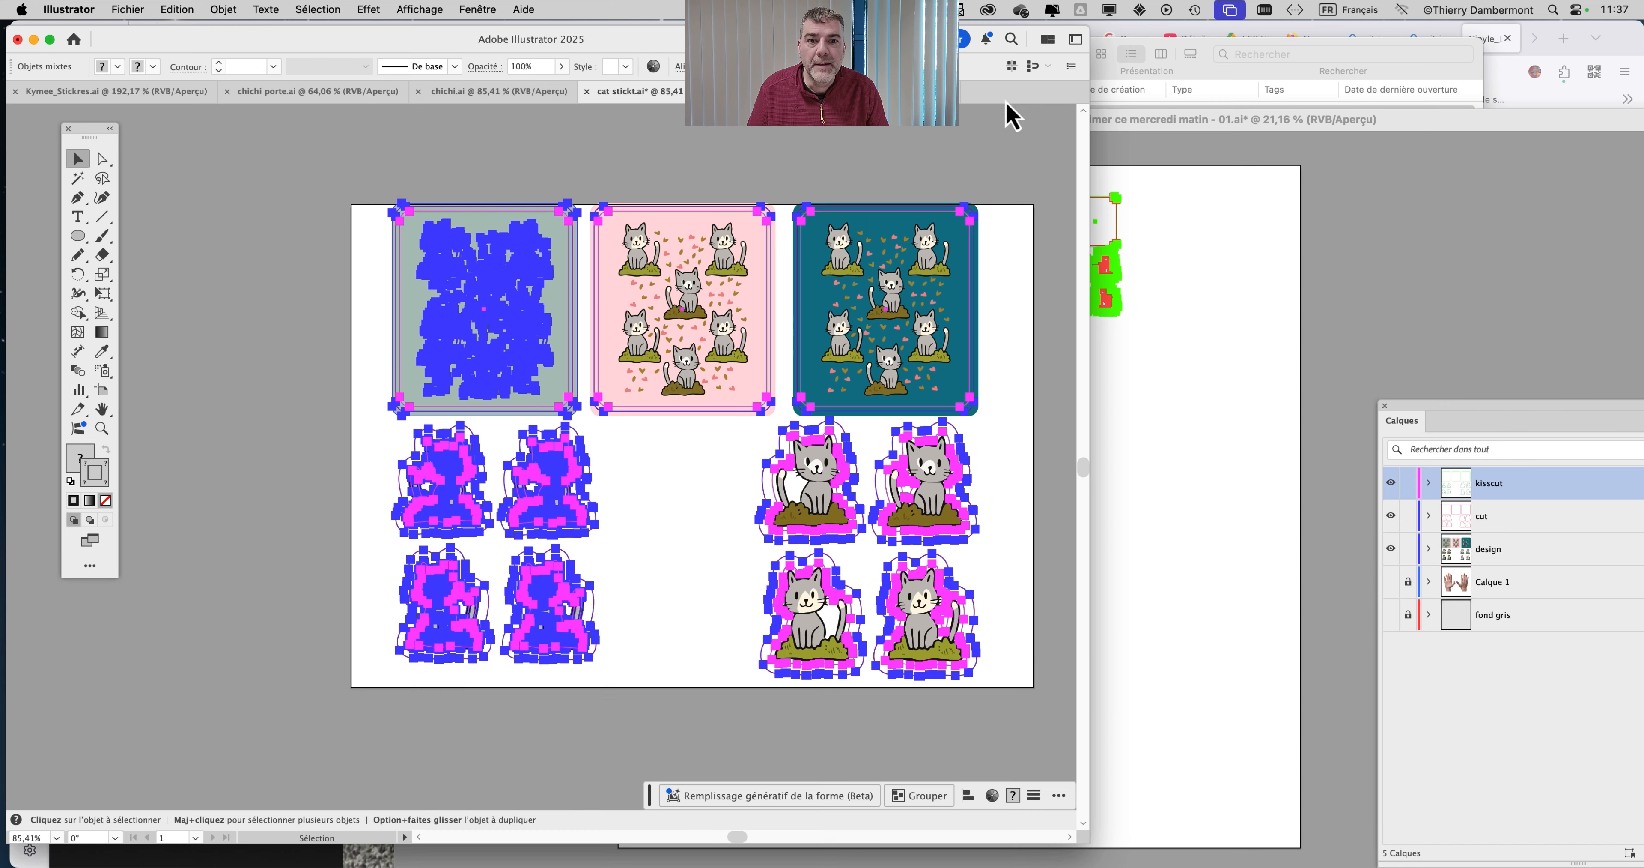
click(492, 92)
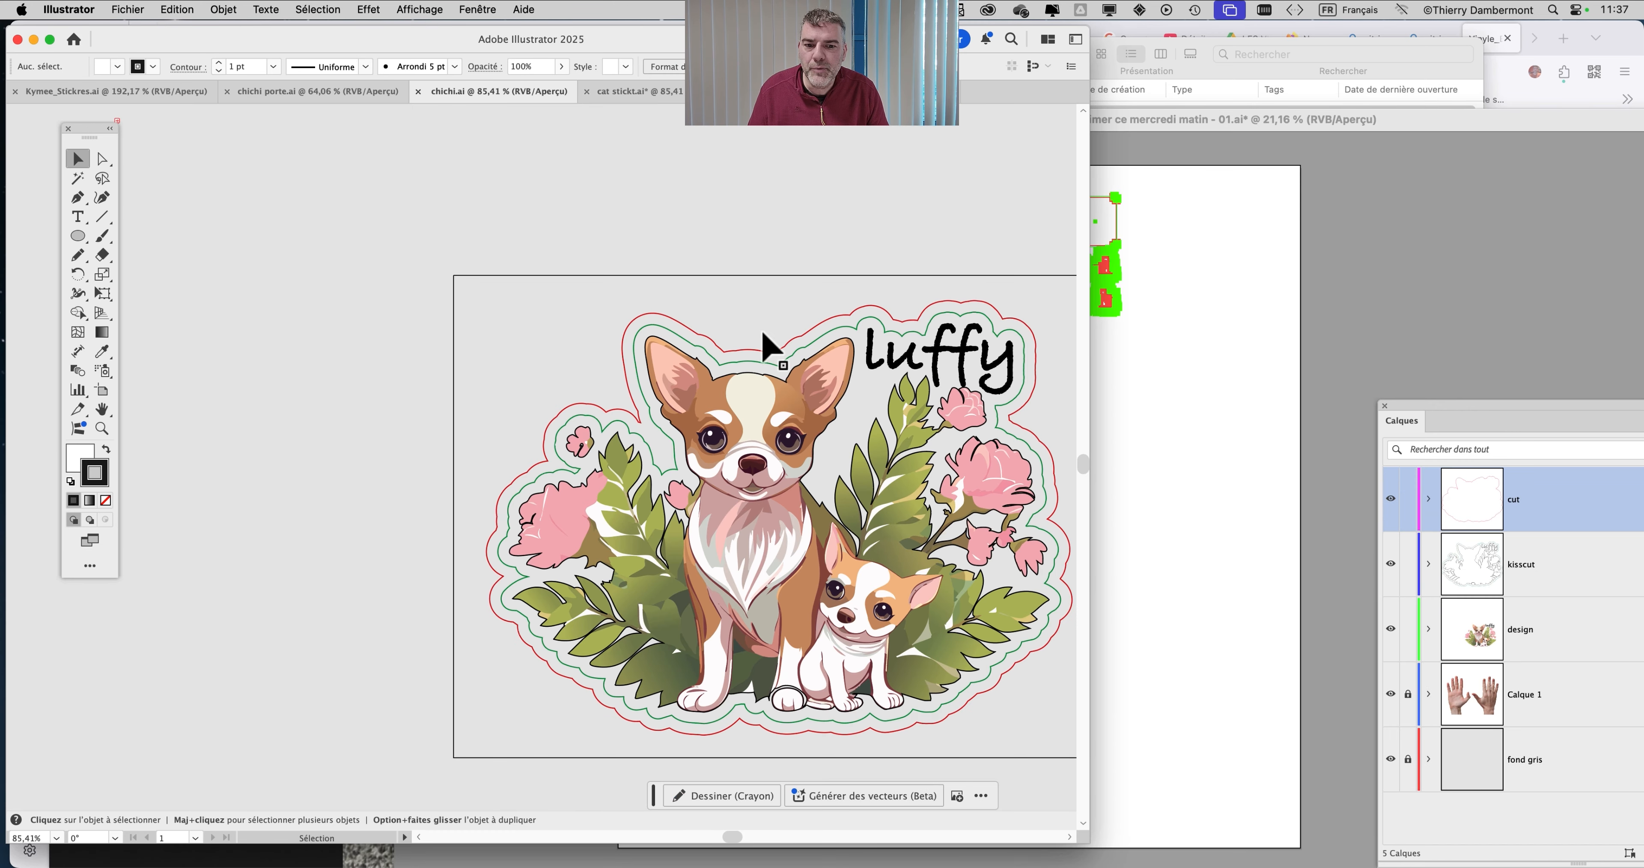
drag(691, 416, 530, 303)
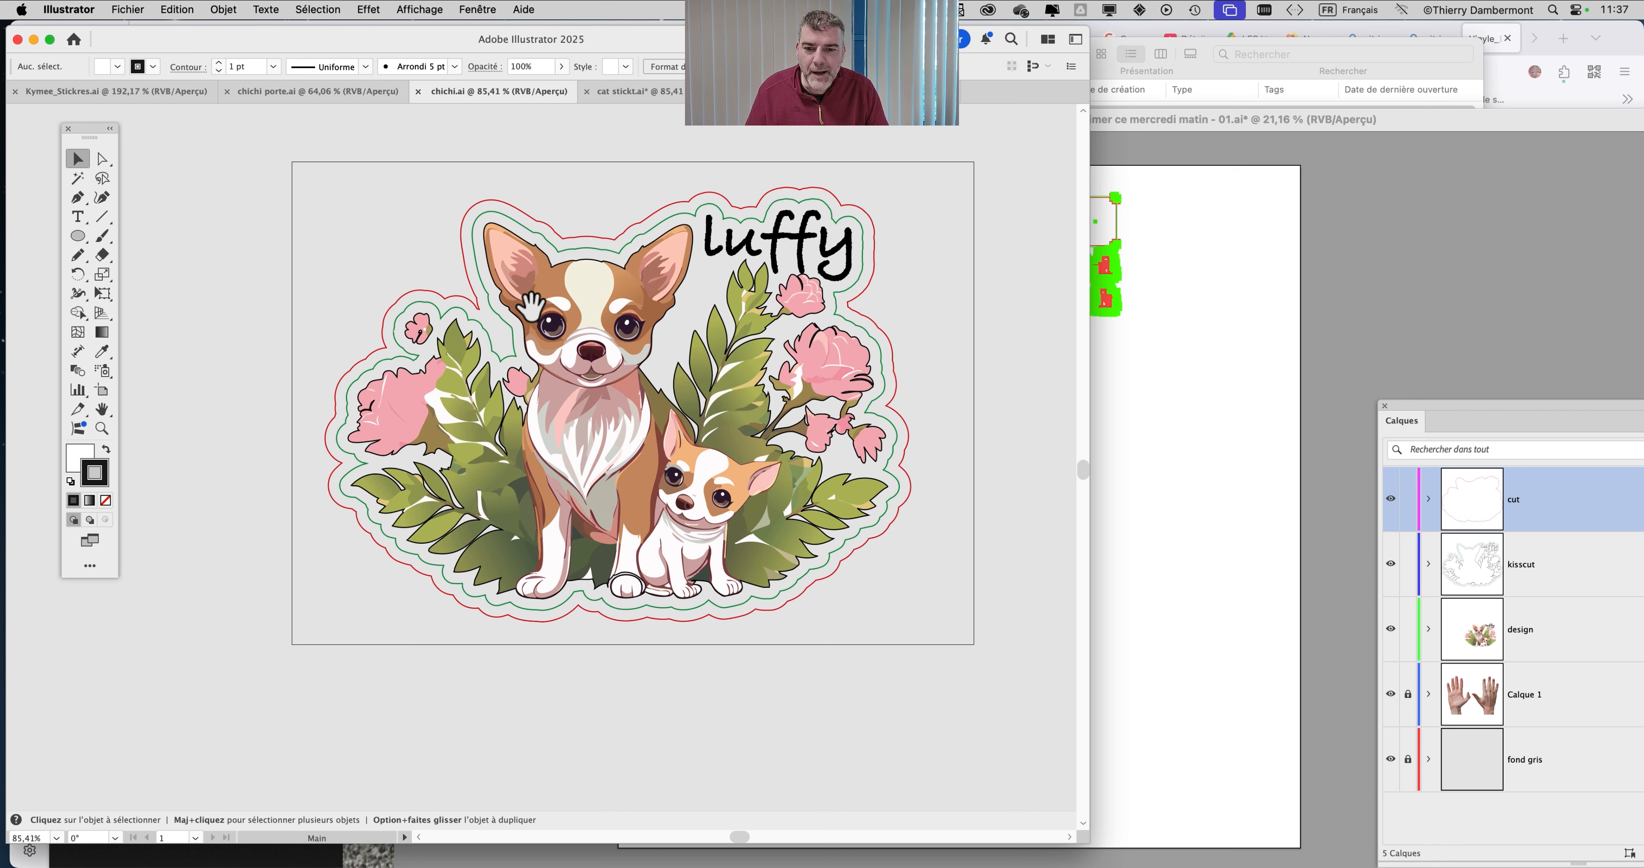
drag(542, 383, 529, 424)
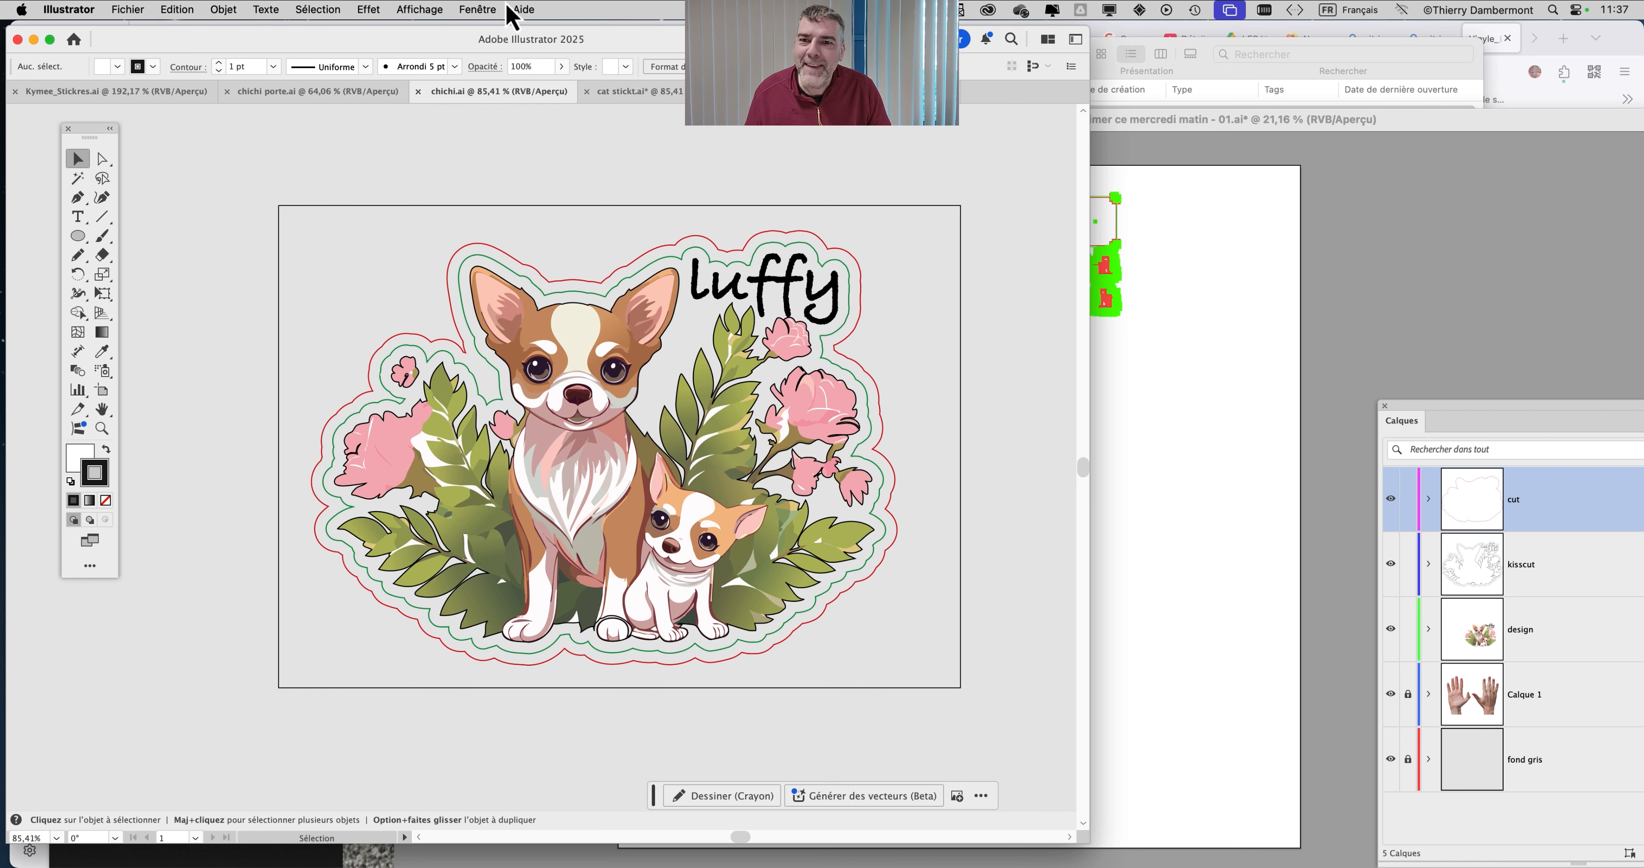
Move the layer list beside the chihuahua artwork and toggle the design layer to examine the contours beneath it
click(489, 11)
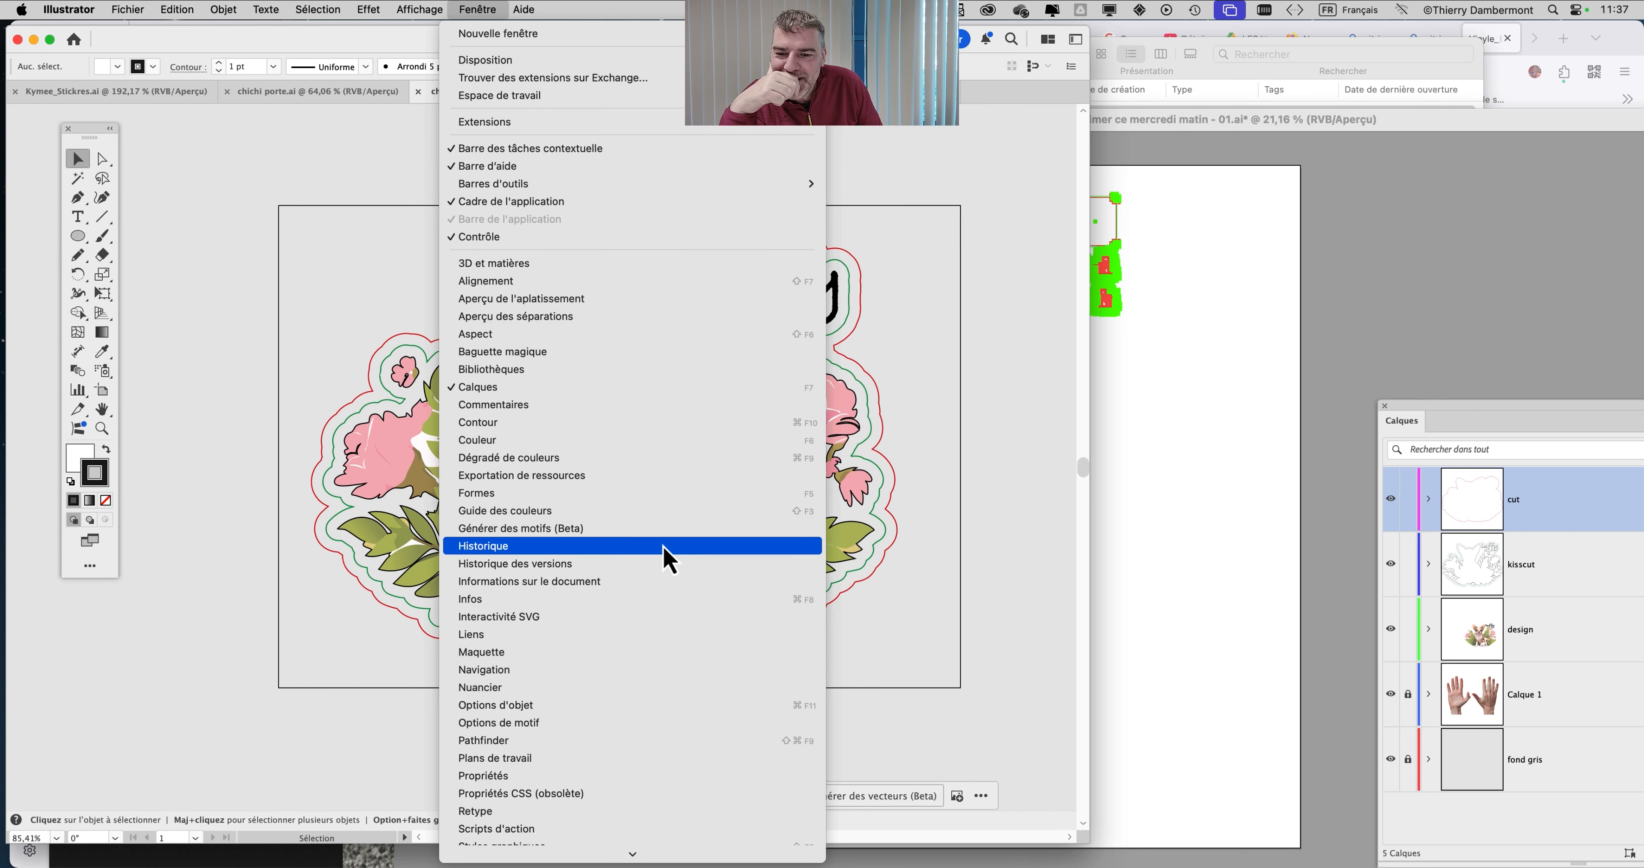
click(1485, 419)
drag(1483, 421, 1067, 182)
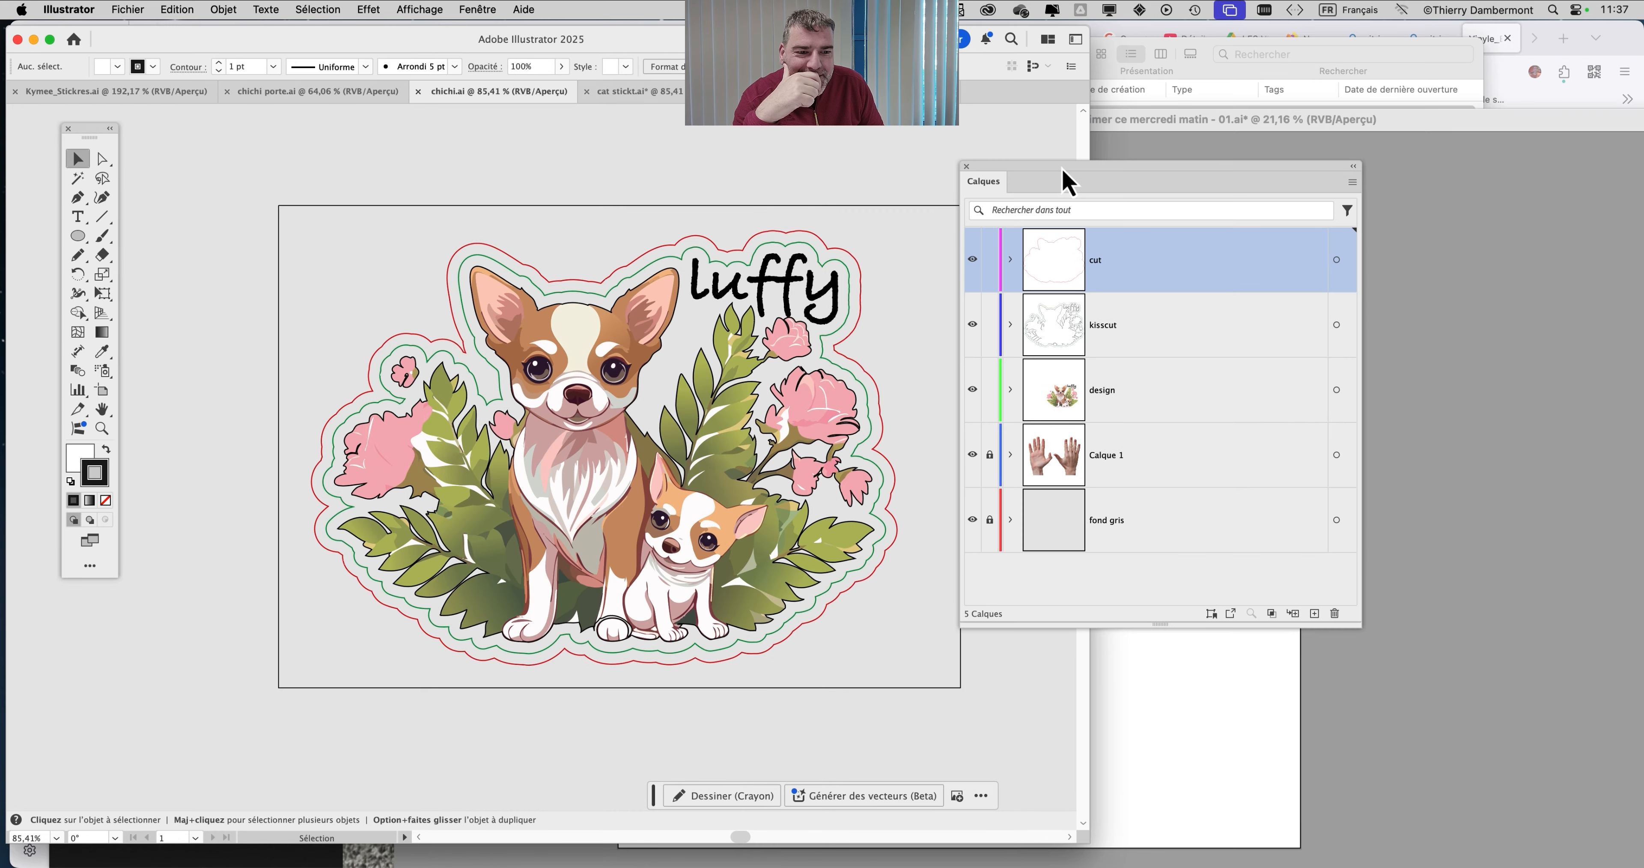
click(972, 454)
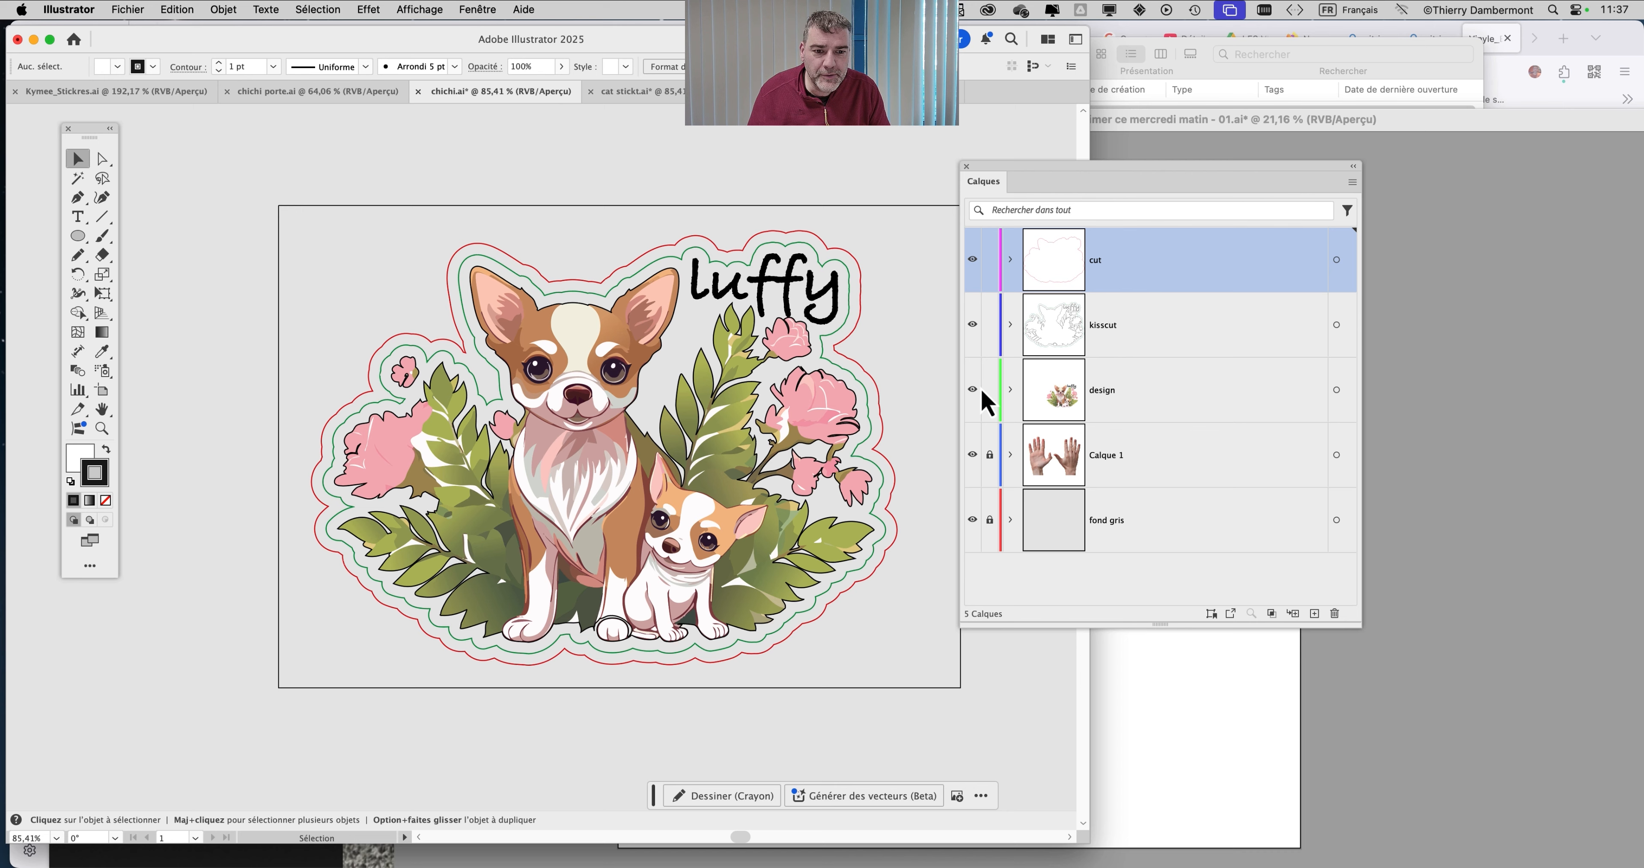
click(972, 389)
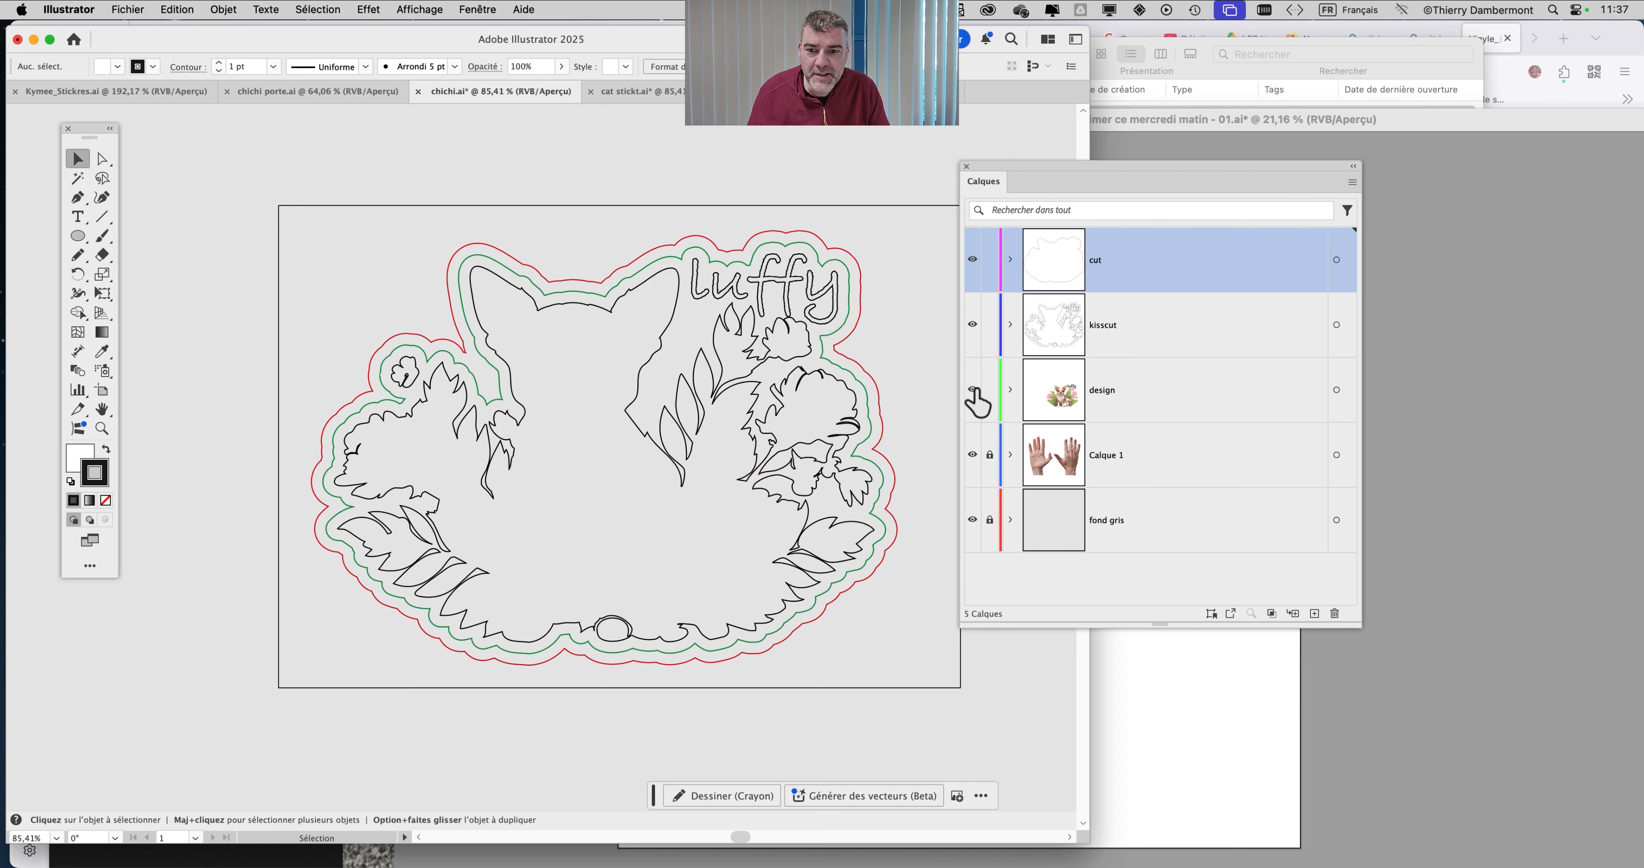
click(973, 390)
click(973, 390)
click(973, 389)
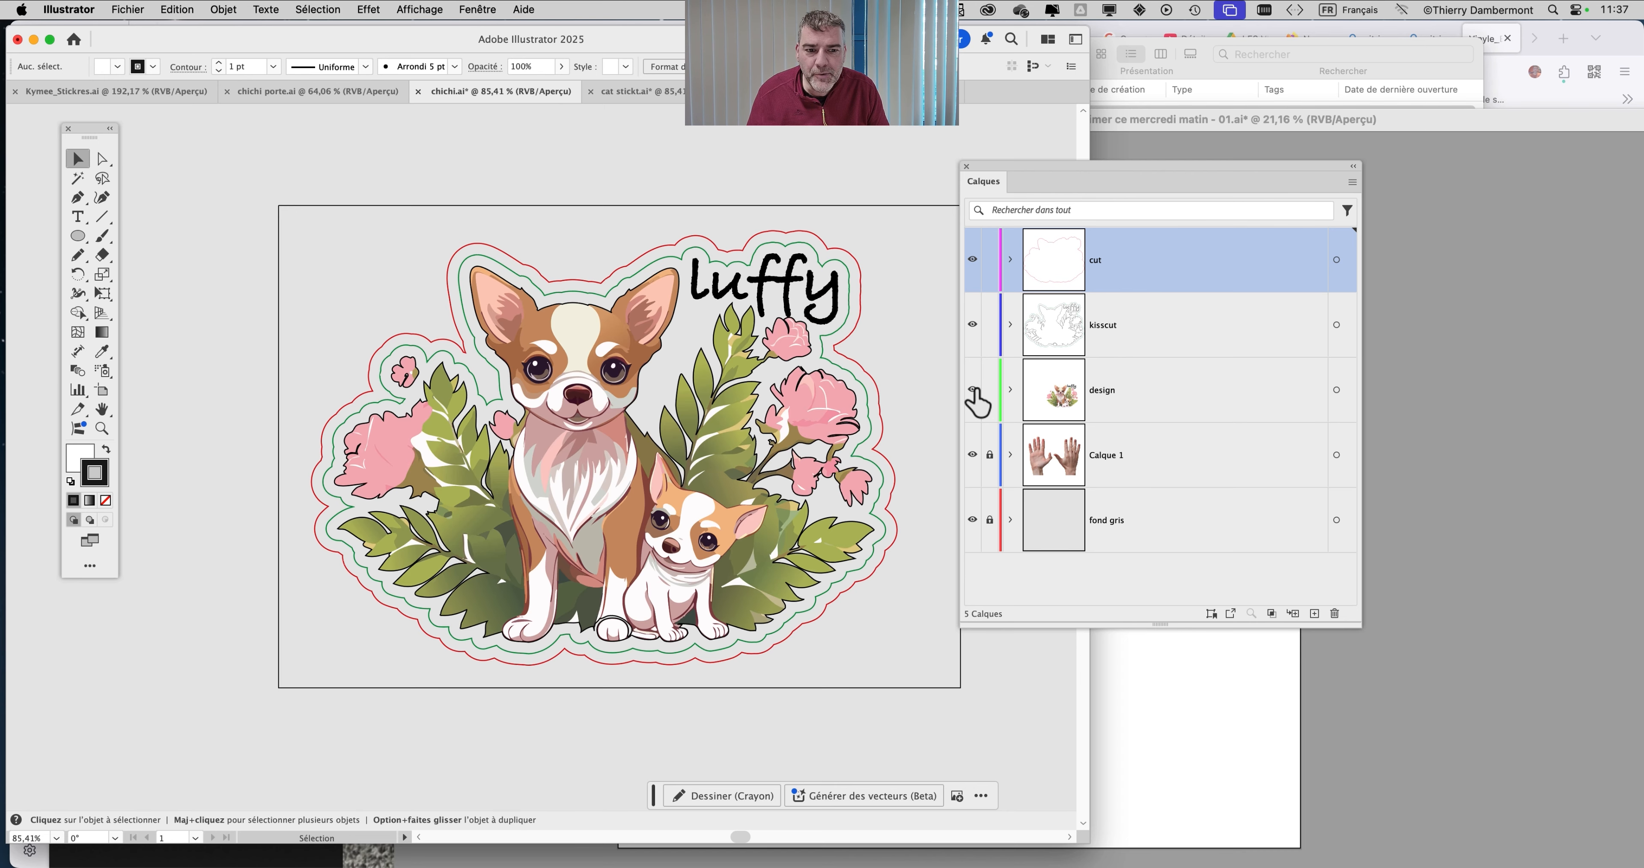
click(973, 390)
Toggle the design layer, and the kisscut layer repeatedly, to examine the black inner lines around the pink flowers up close
scroll(449, 386, up, 4)
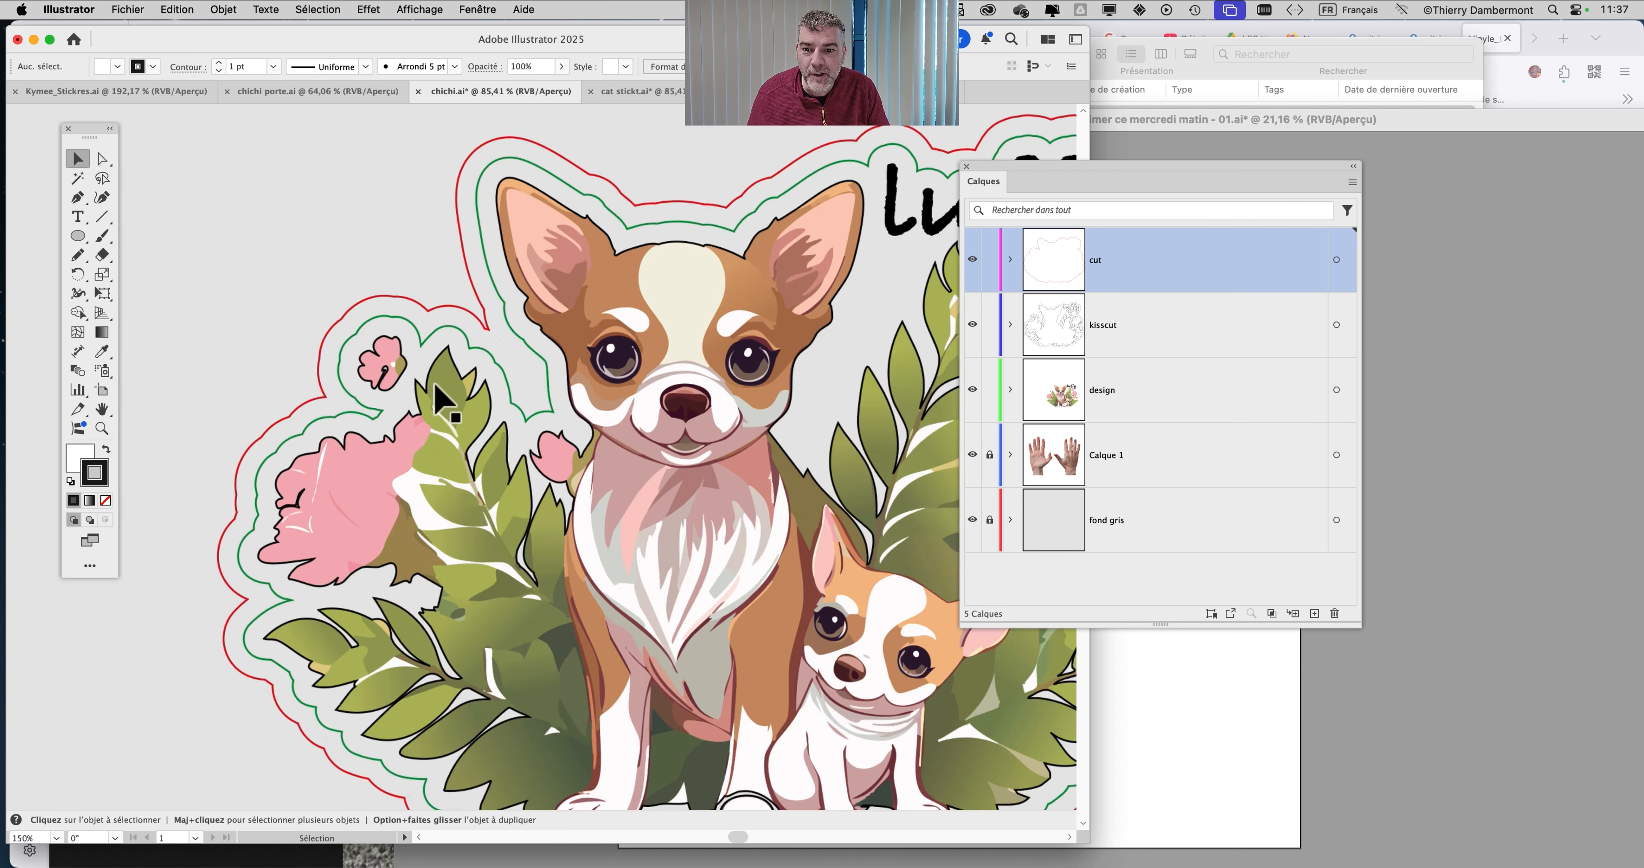
click(972, 391)
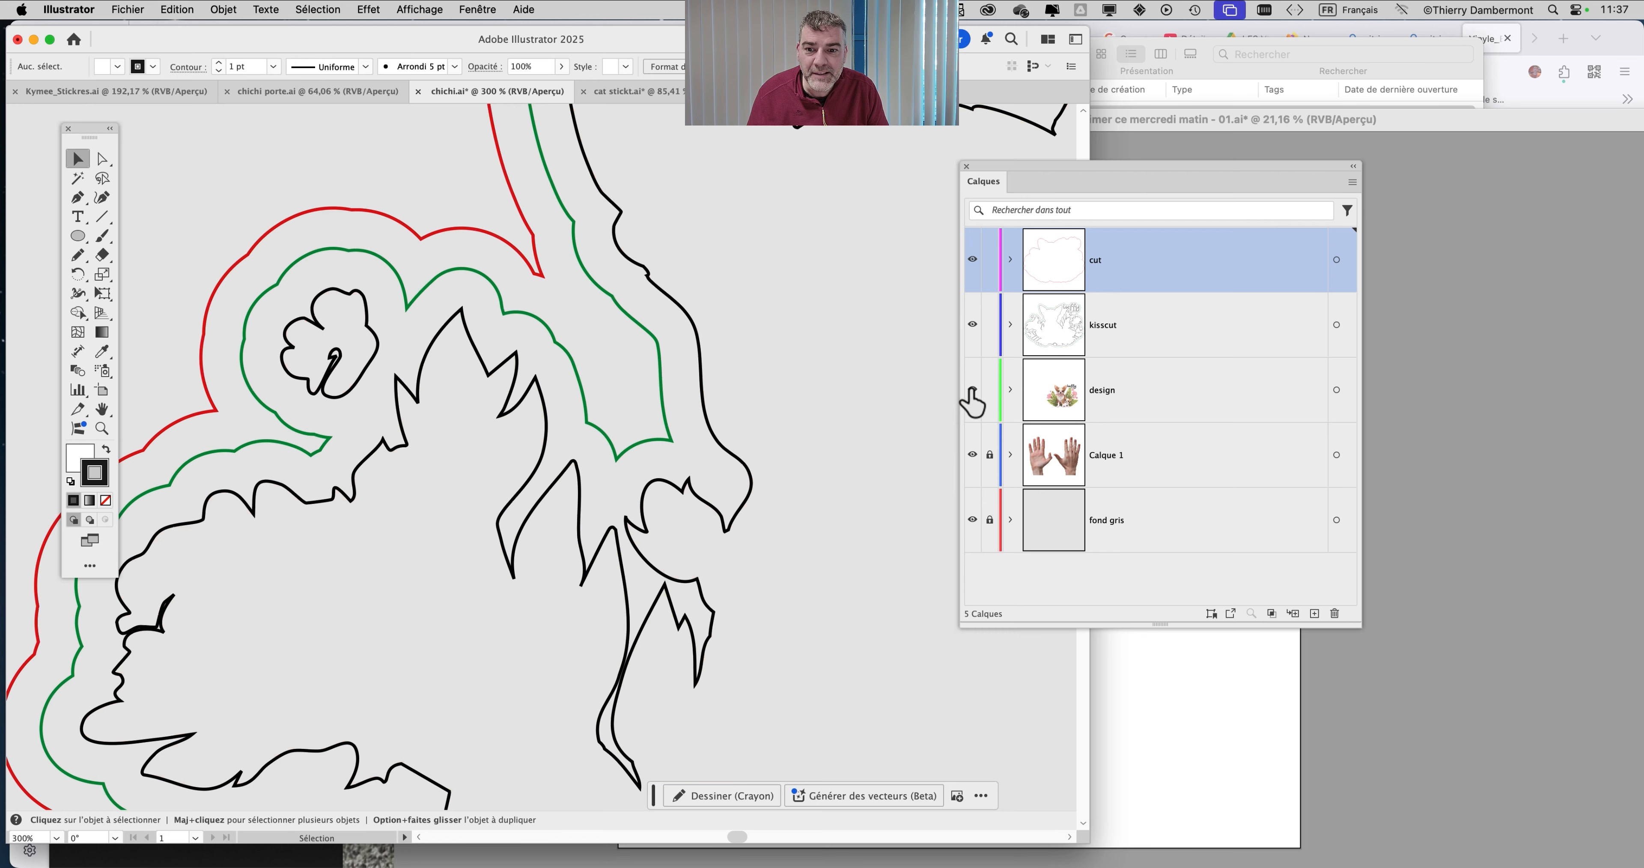
click(972, 390)
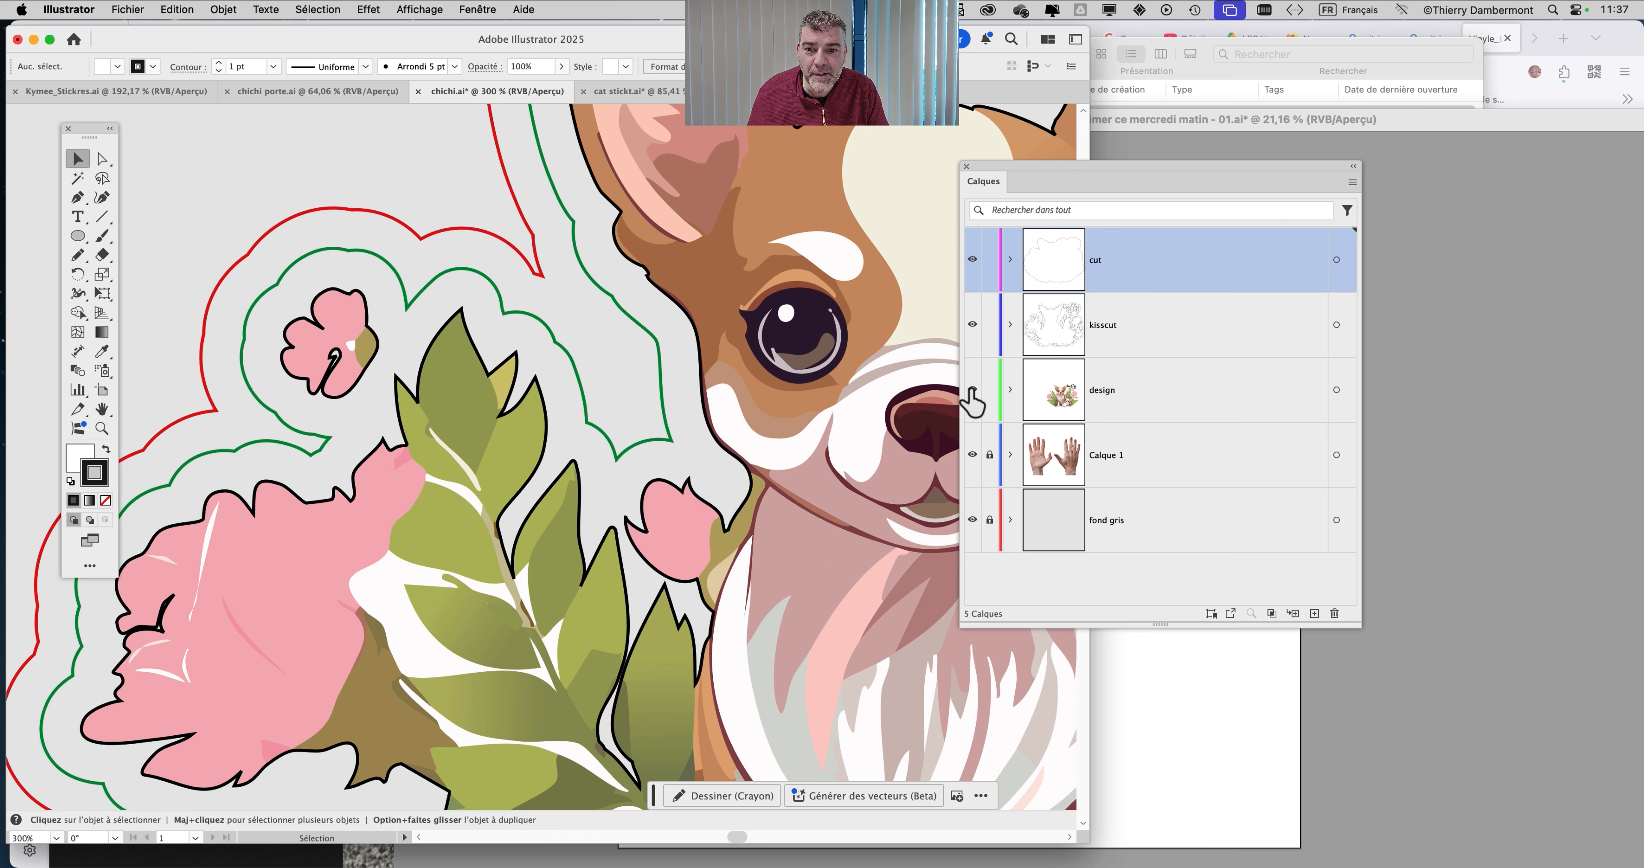
click(973, 324)
click(973, 324)
click(973, 325)
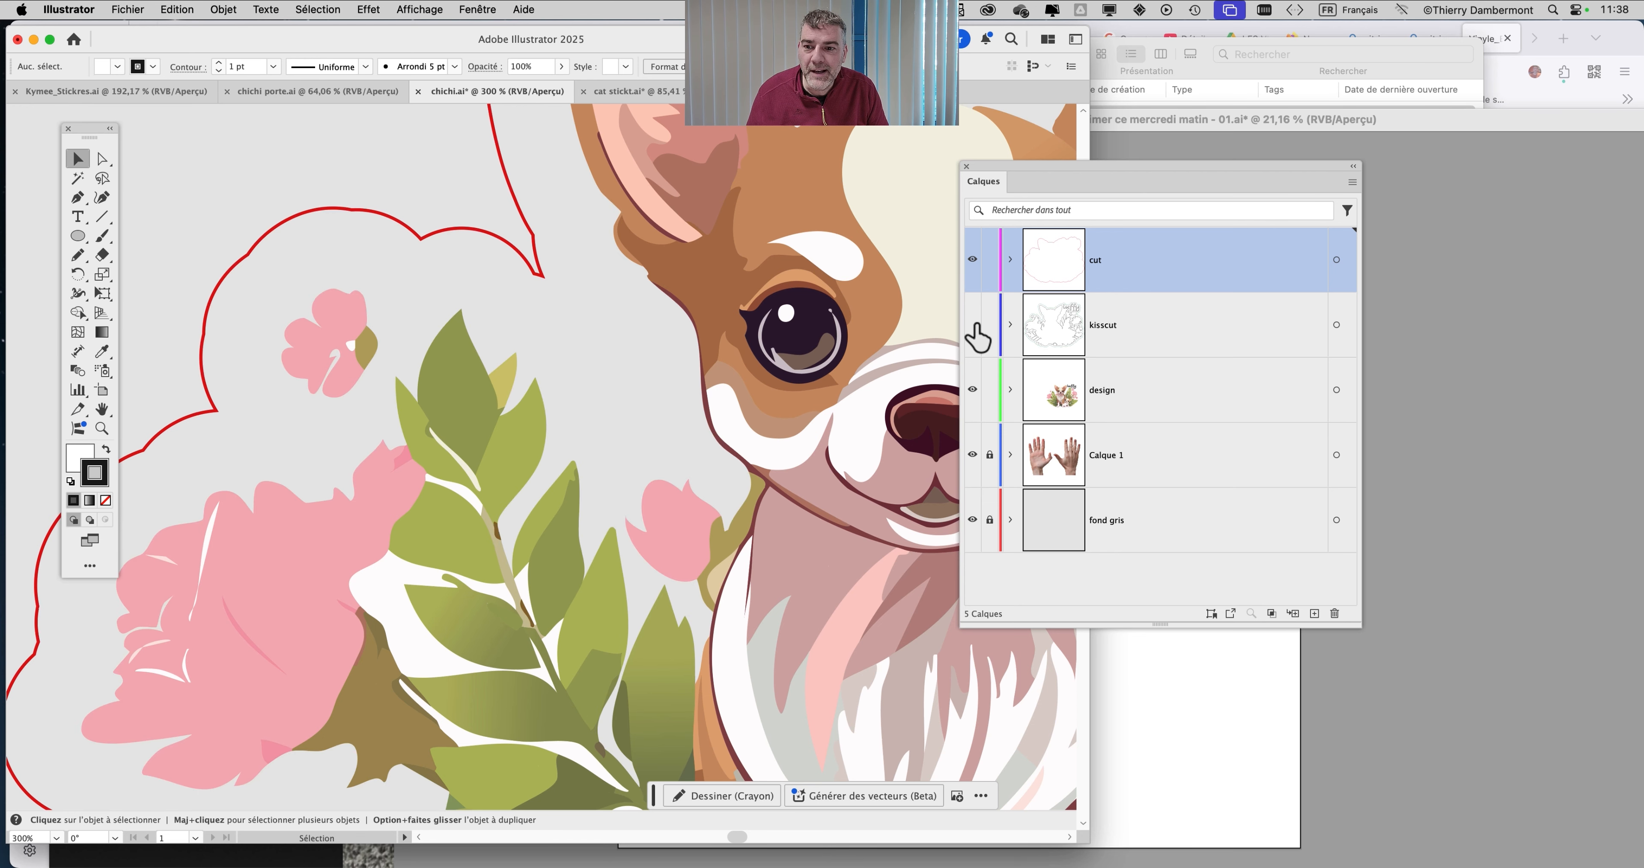
click(973, 324)
click(973, 324)
click(973, 324)
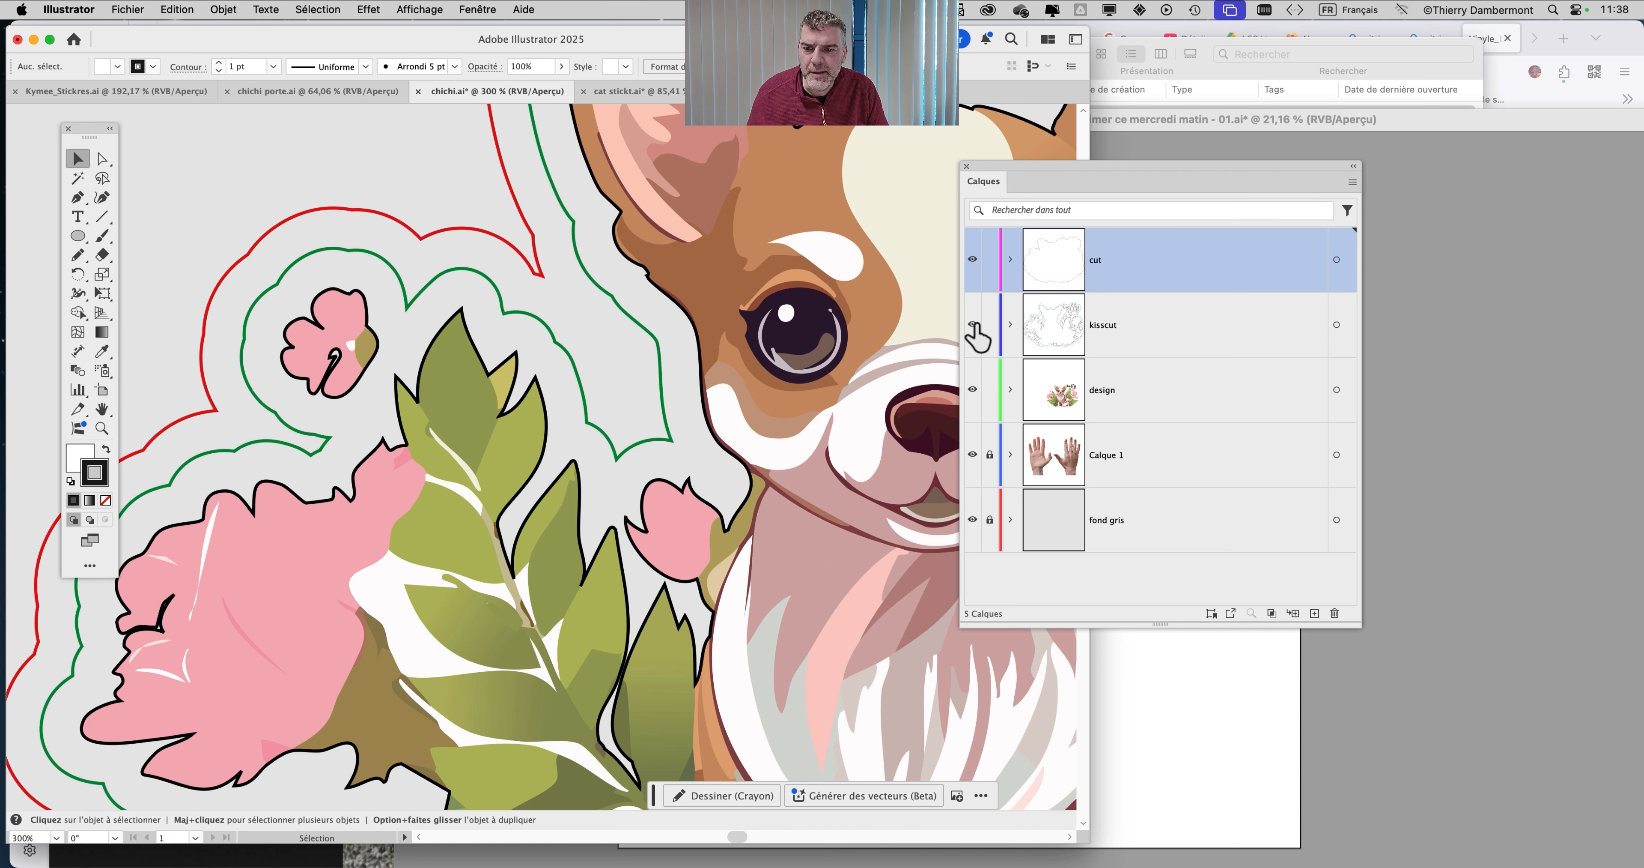
Compare the design and kisscut layers again by switching their visibility to identify which layer holds the black lines
click(972, 389)
click(973, 389)
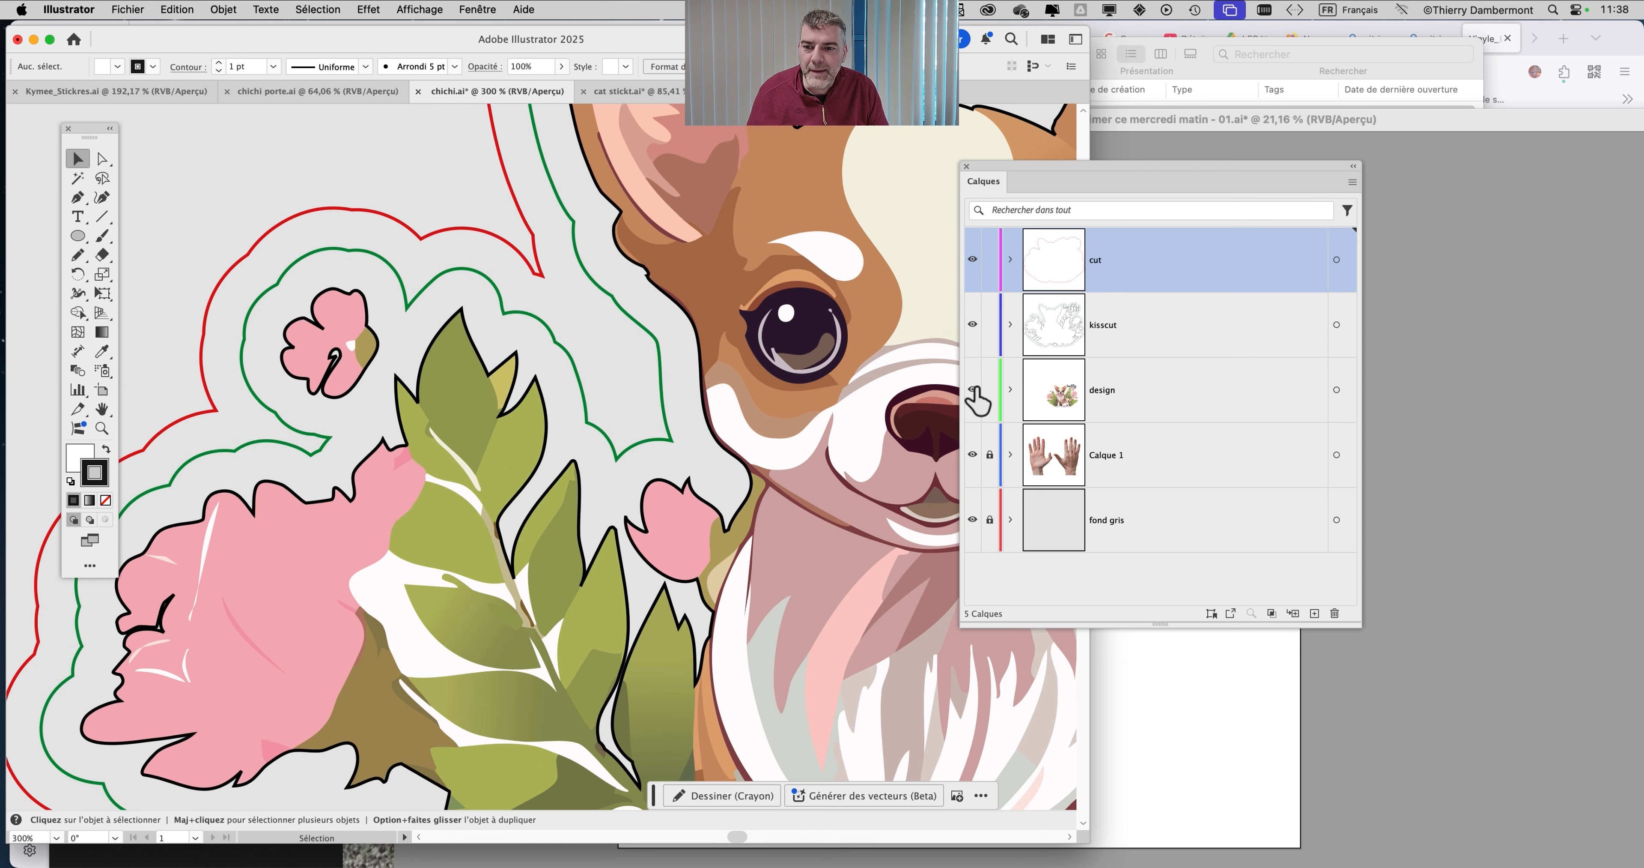
click(973, 390)
click(973, 389)
click(973, 327)
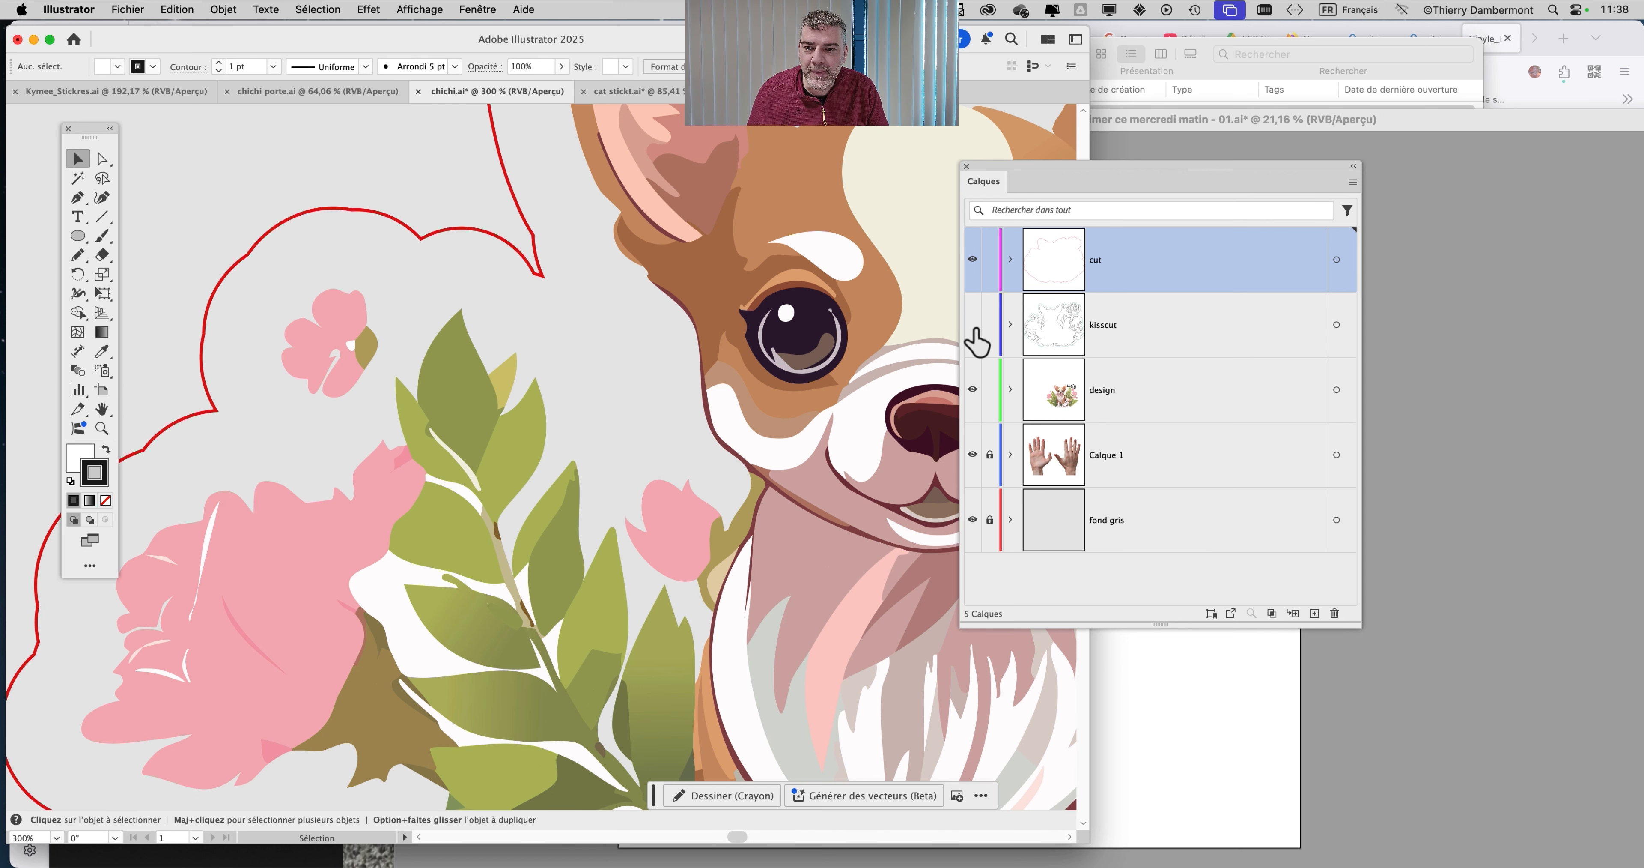
click(973, 326)
click(974, 326)
click(973, 326)
click(973, 324)
click(973, 324)
Hide the design, Calque 1 and fond gris layers, and move the layer list off the artwork
click(973, 389)
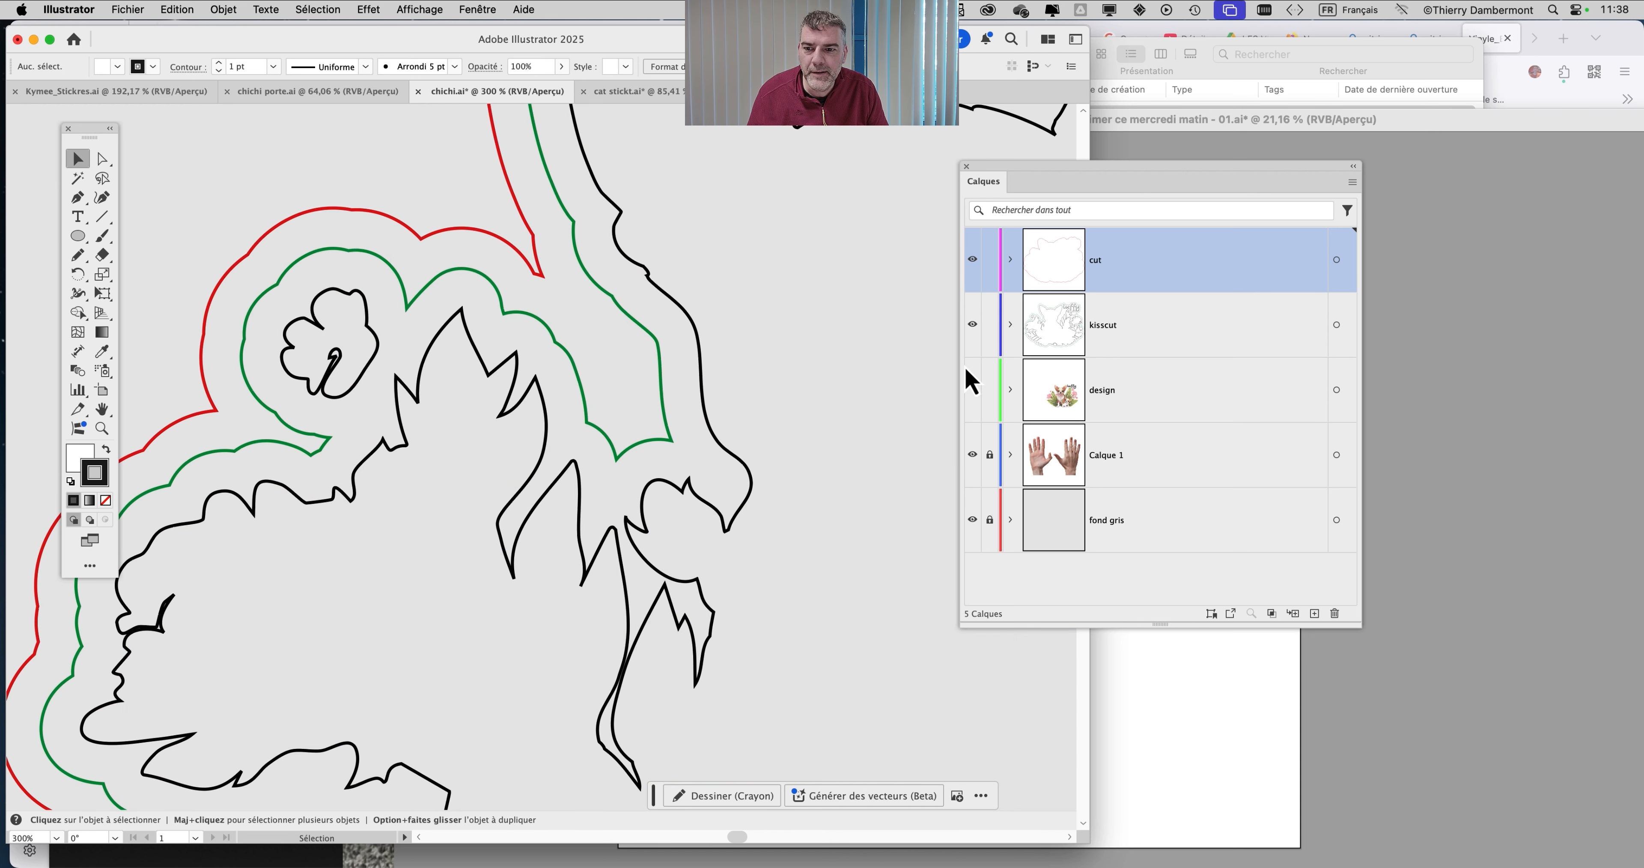
click(976, 465)
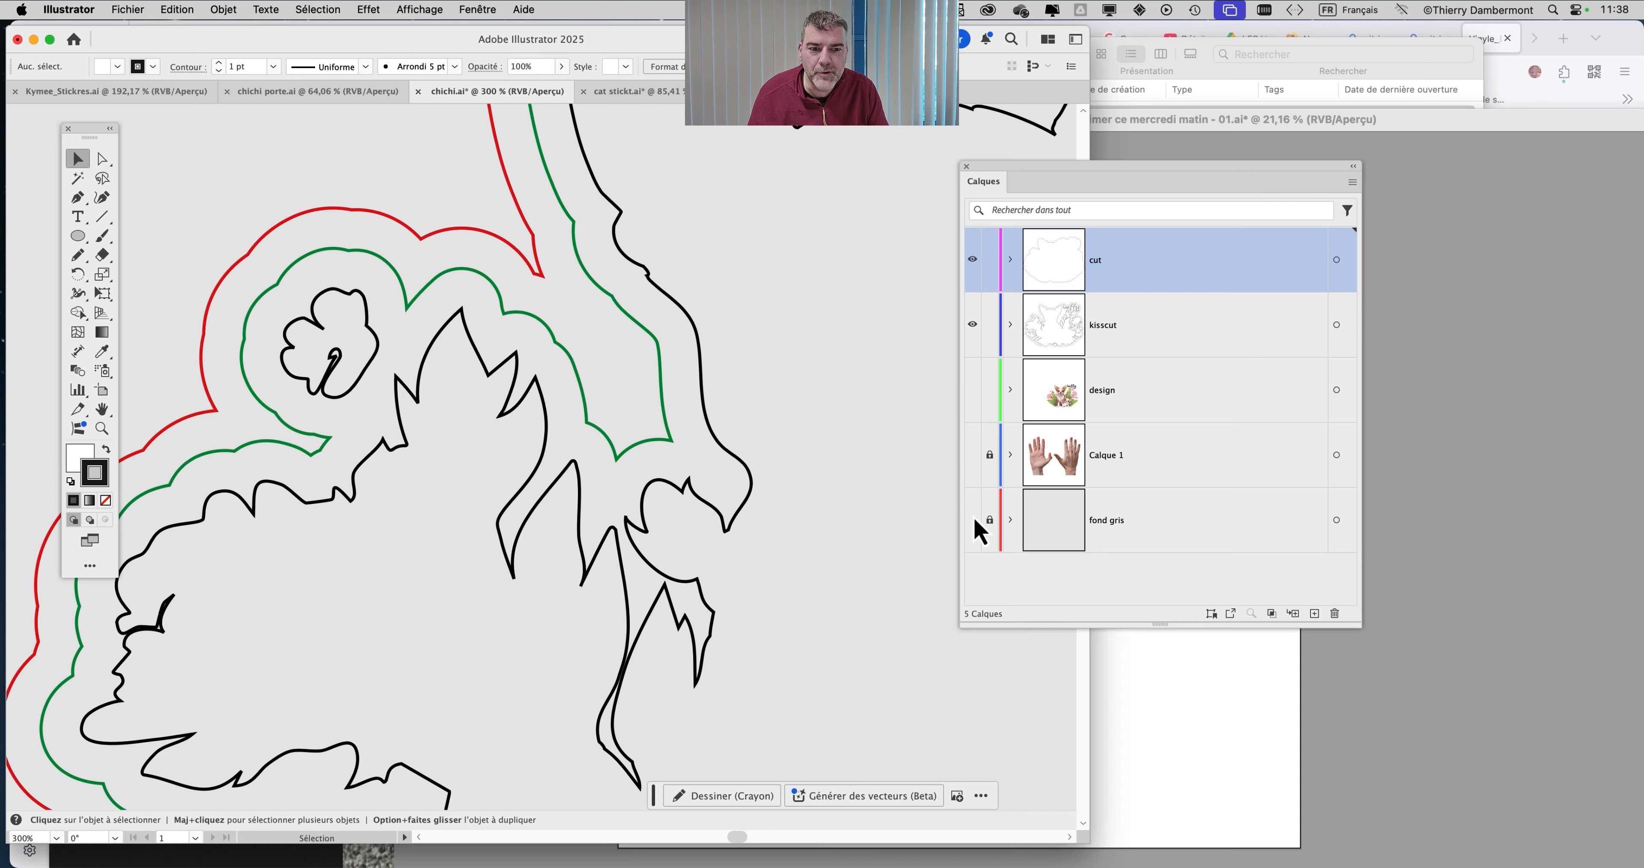
click(973, 324)
click(973, 324)
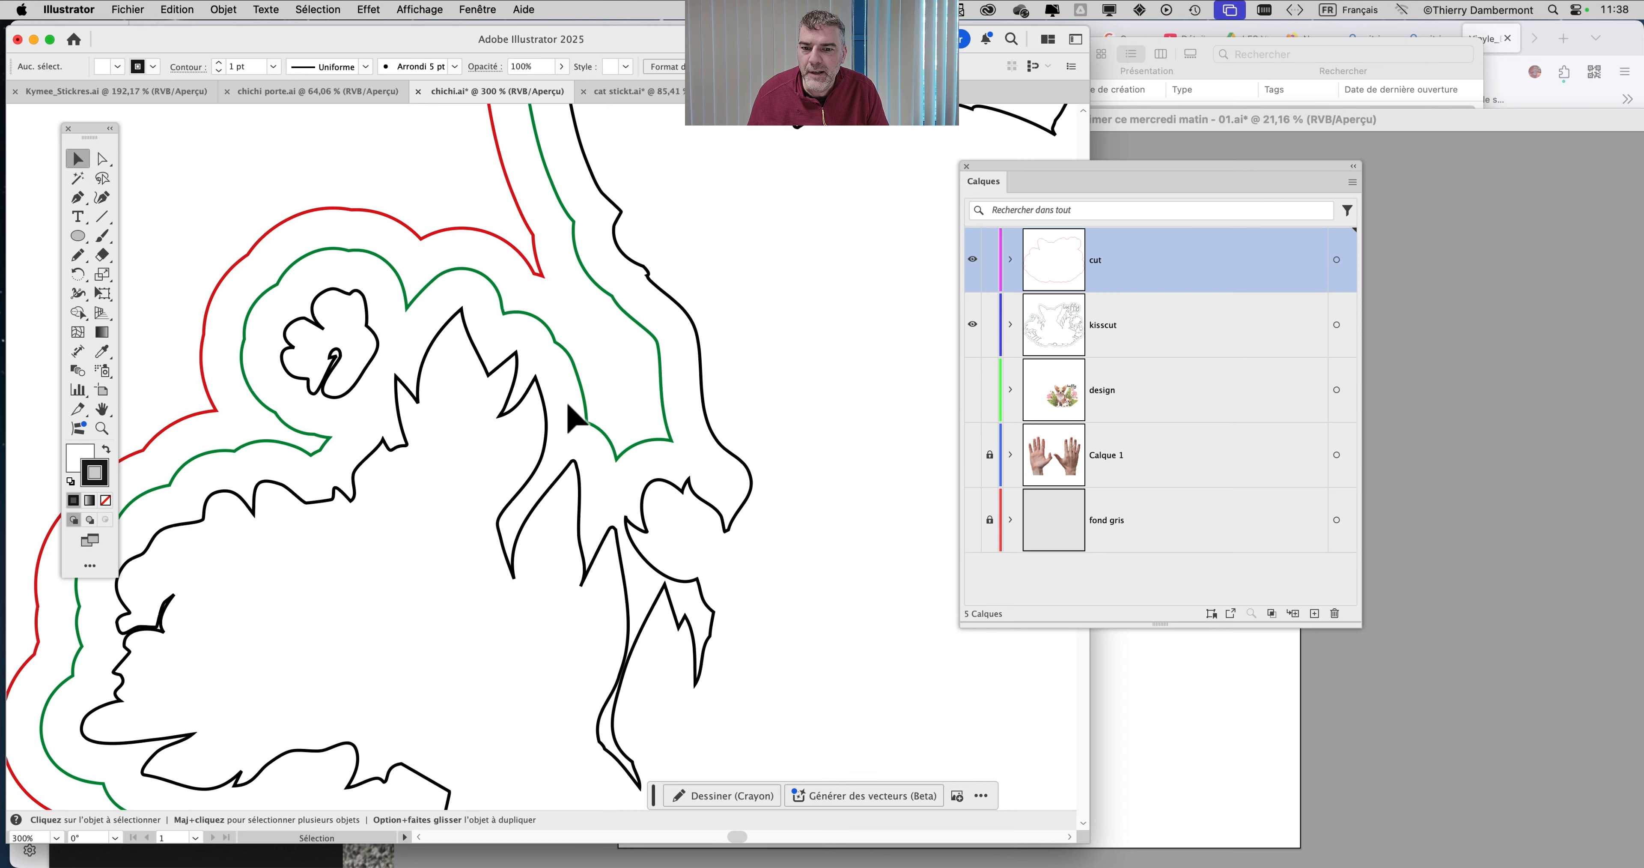
scroll(573, 413, down, 2)
drag(1052, 181, 1381, 197)
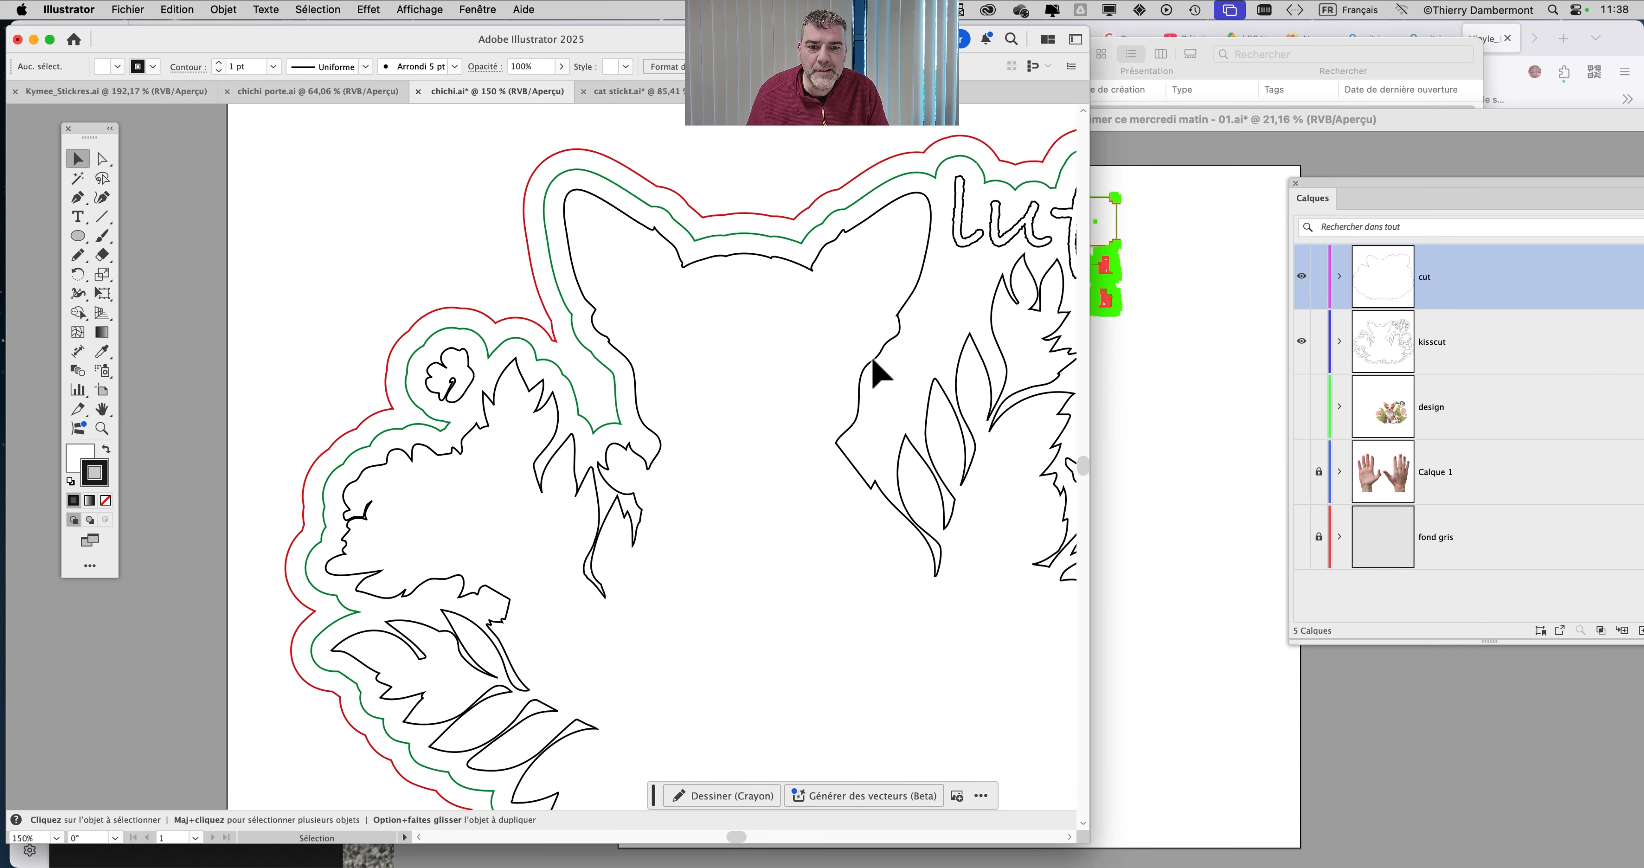
Select a black kisscut line with Group Selection, extend the selection to the same "Couleur de contour", and delete all the black lines
scroll(868, 383, down, 1)
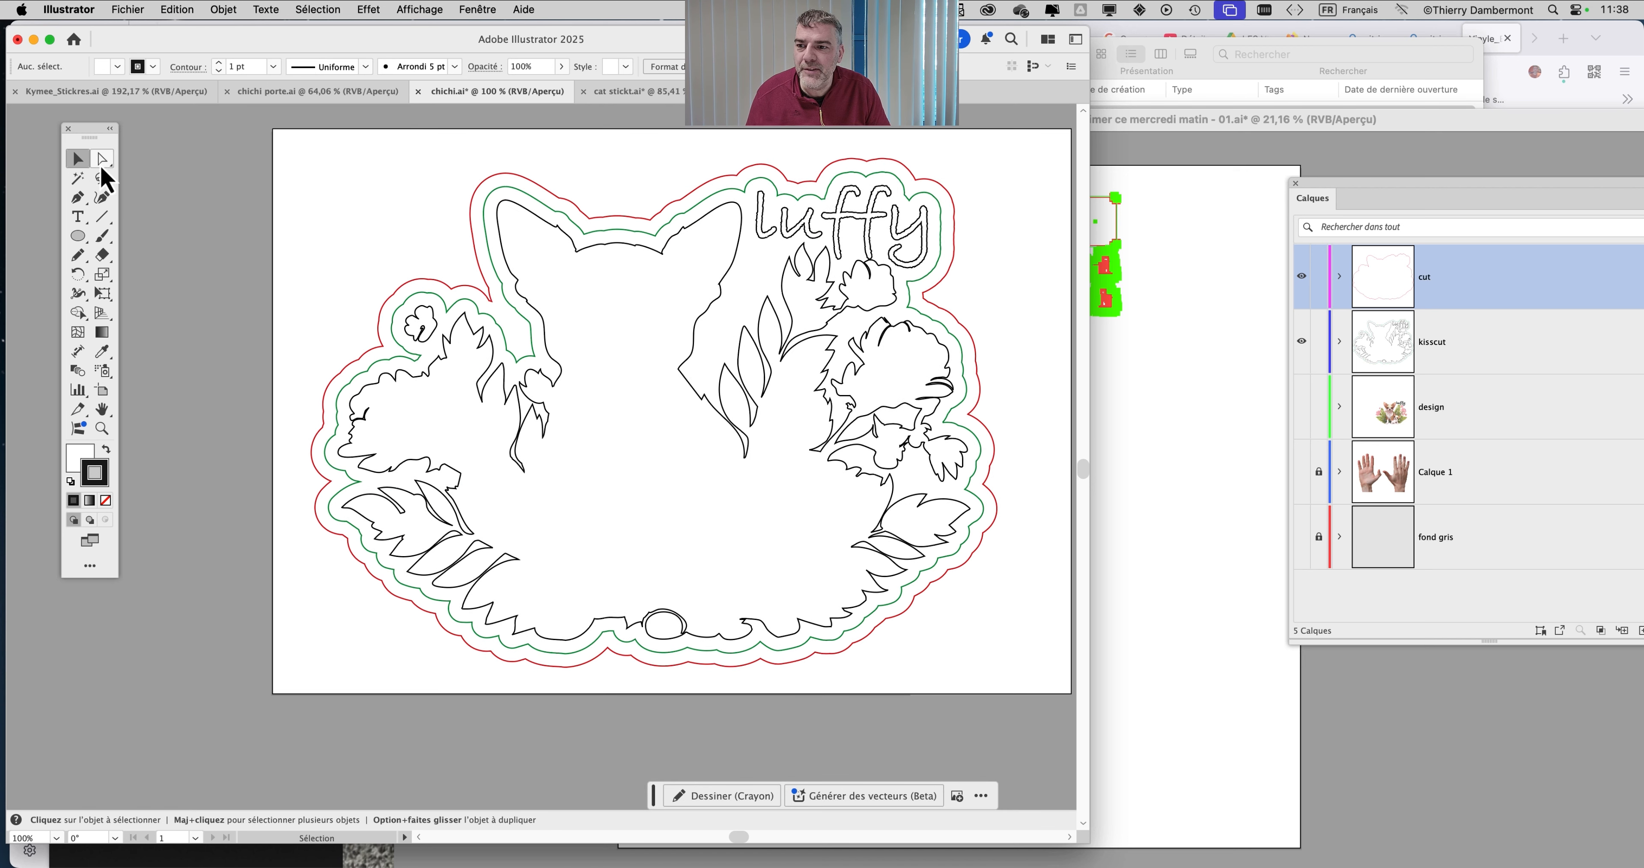
drag(102, 158, 147, 178)
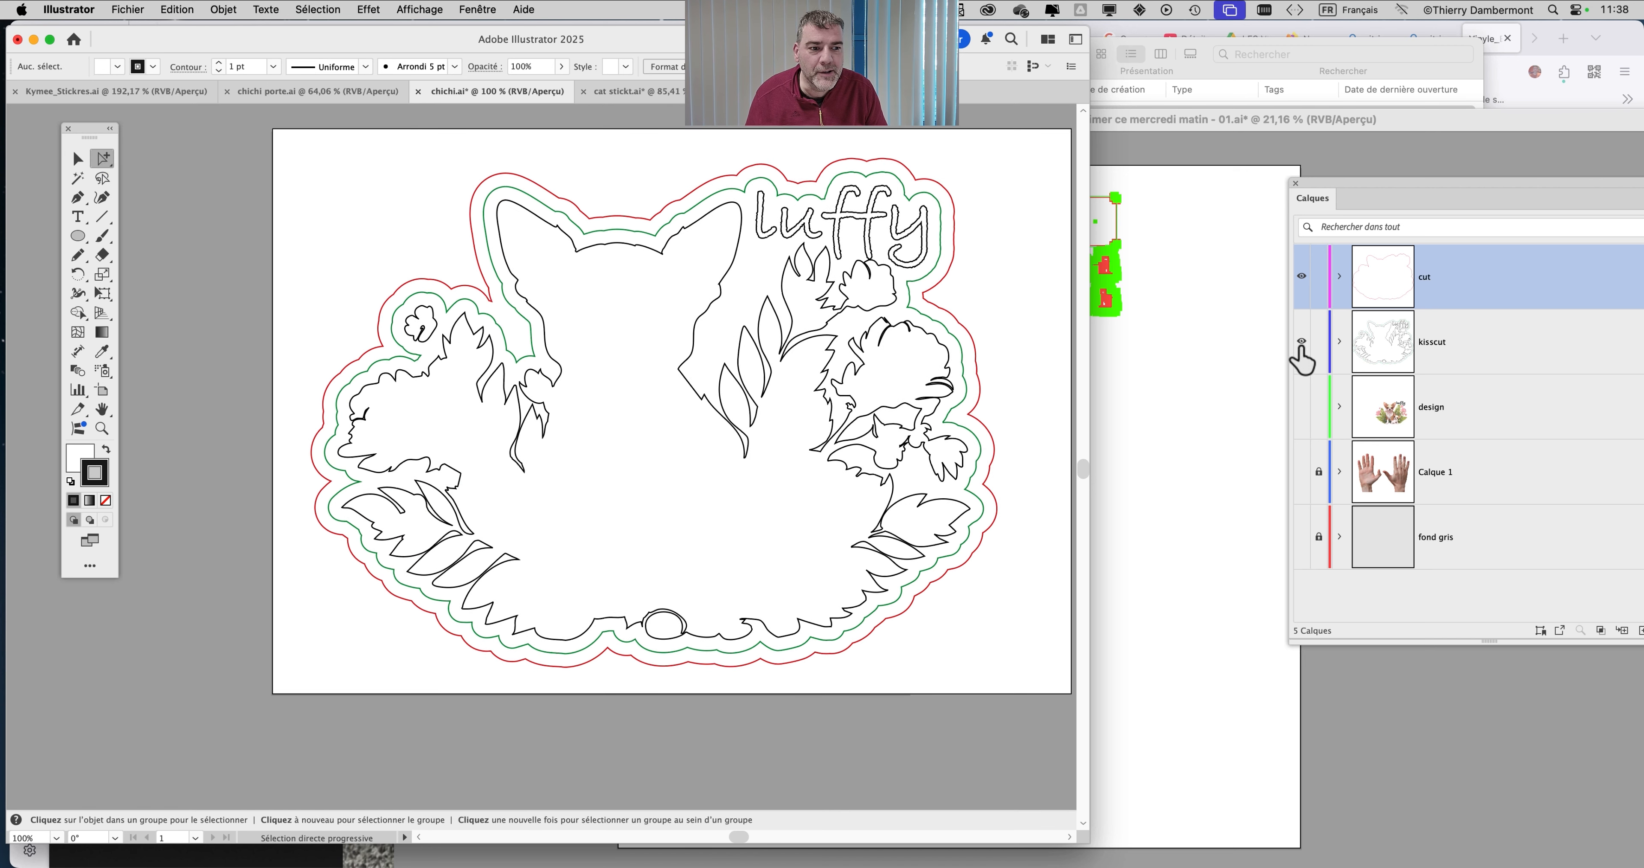
click(663, 249)
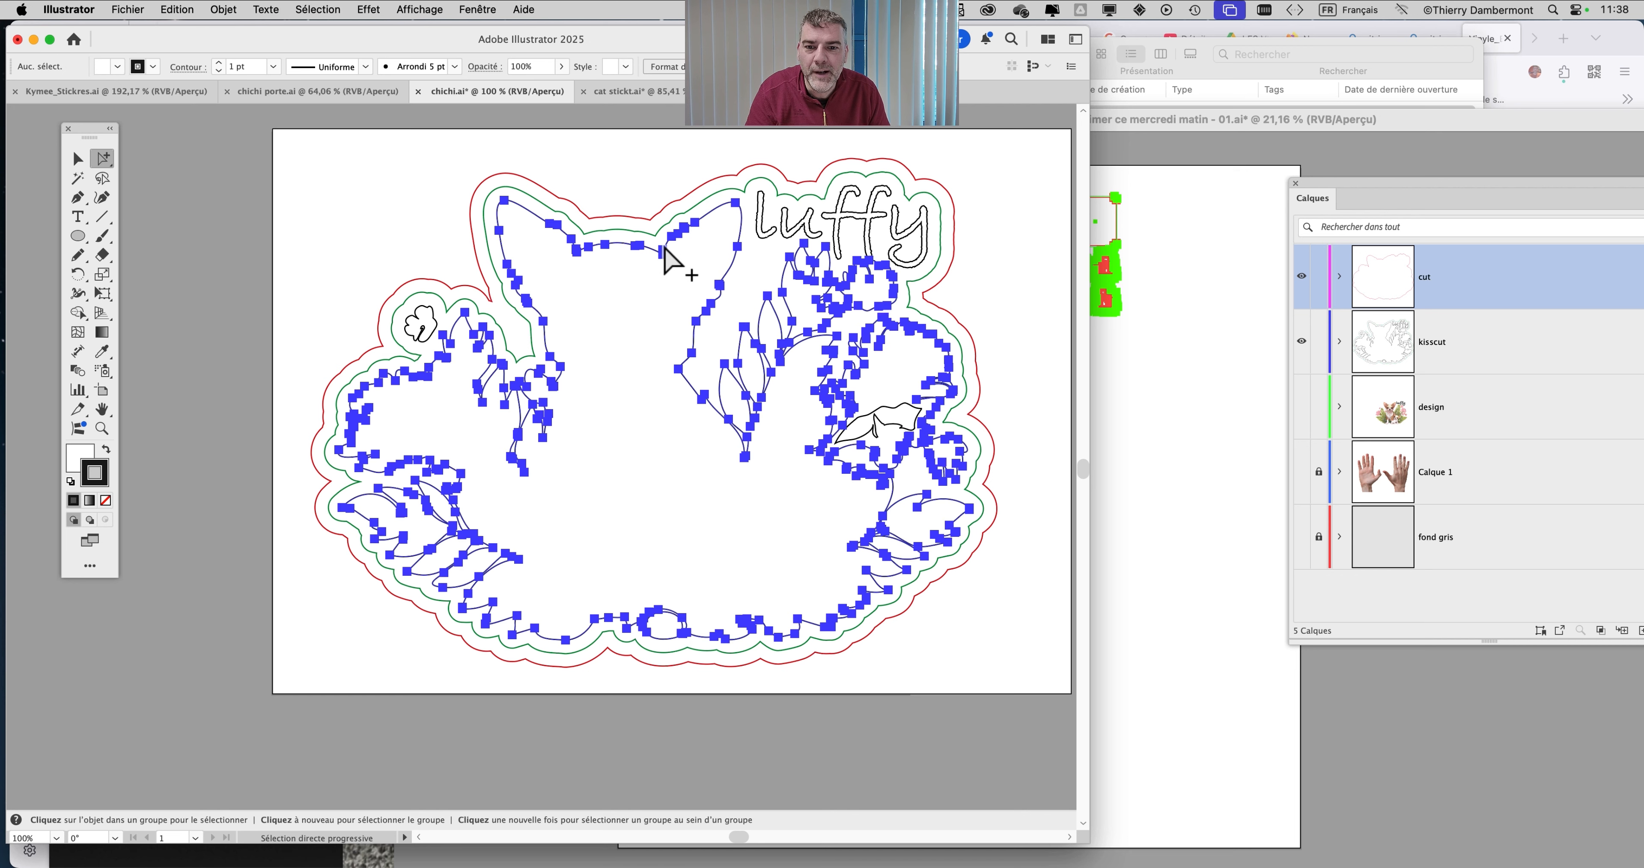
click(318, 15)
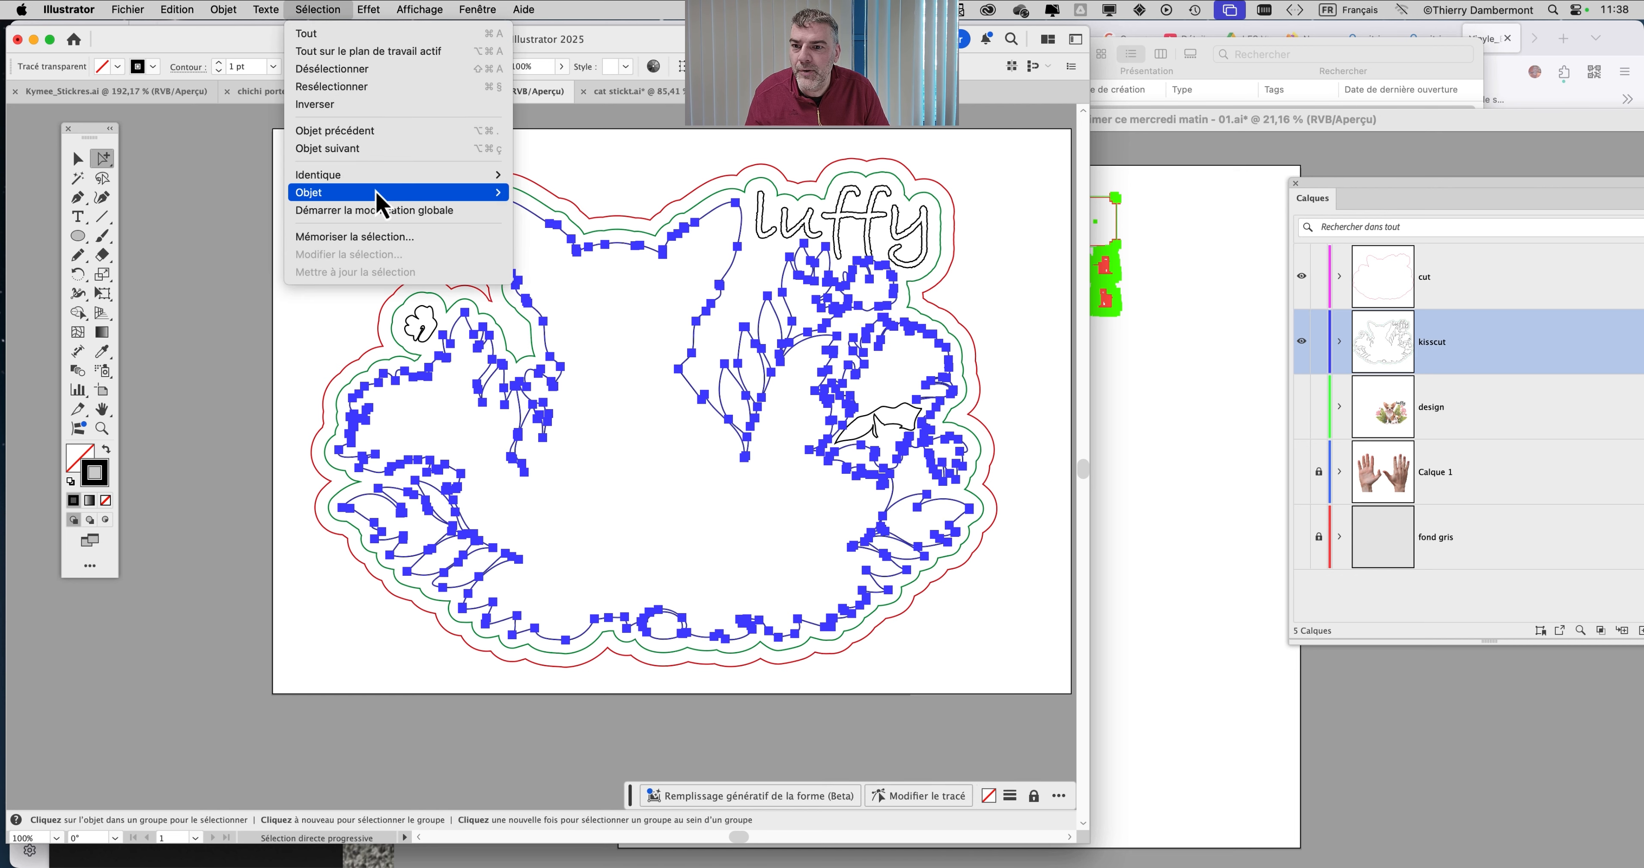
mouse_move(421, 176)
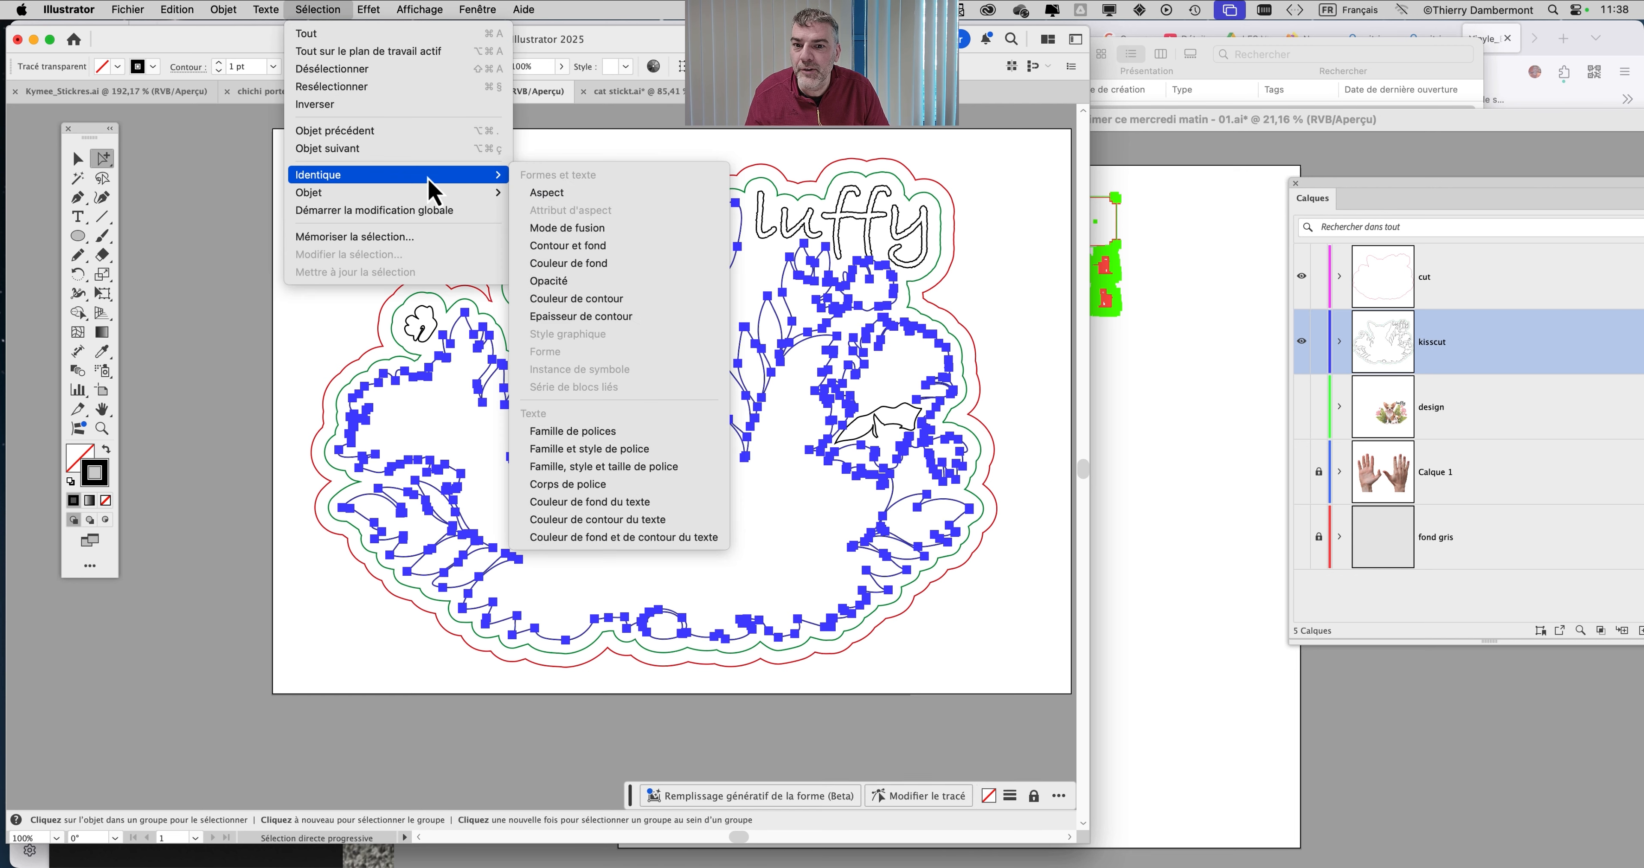
click(623, 298)
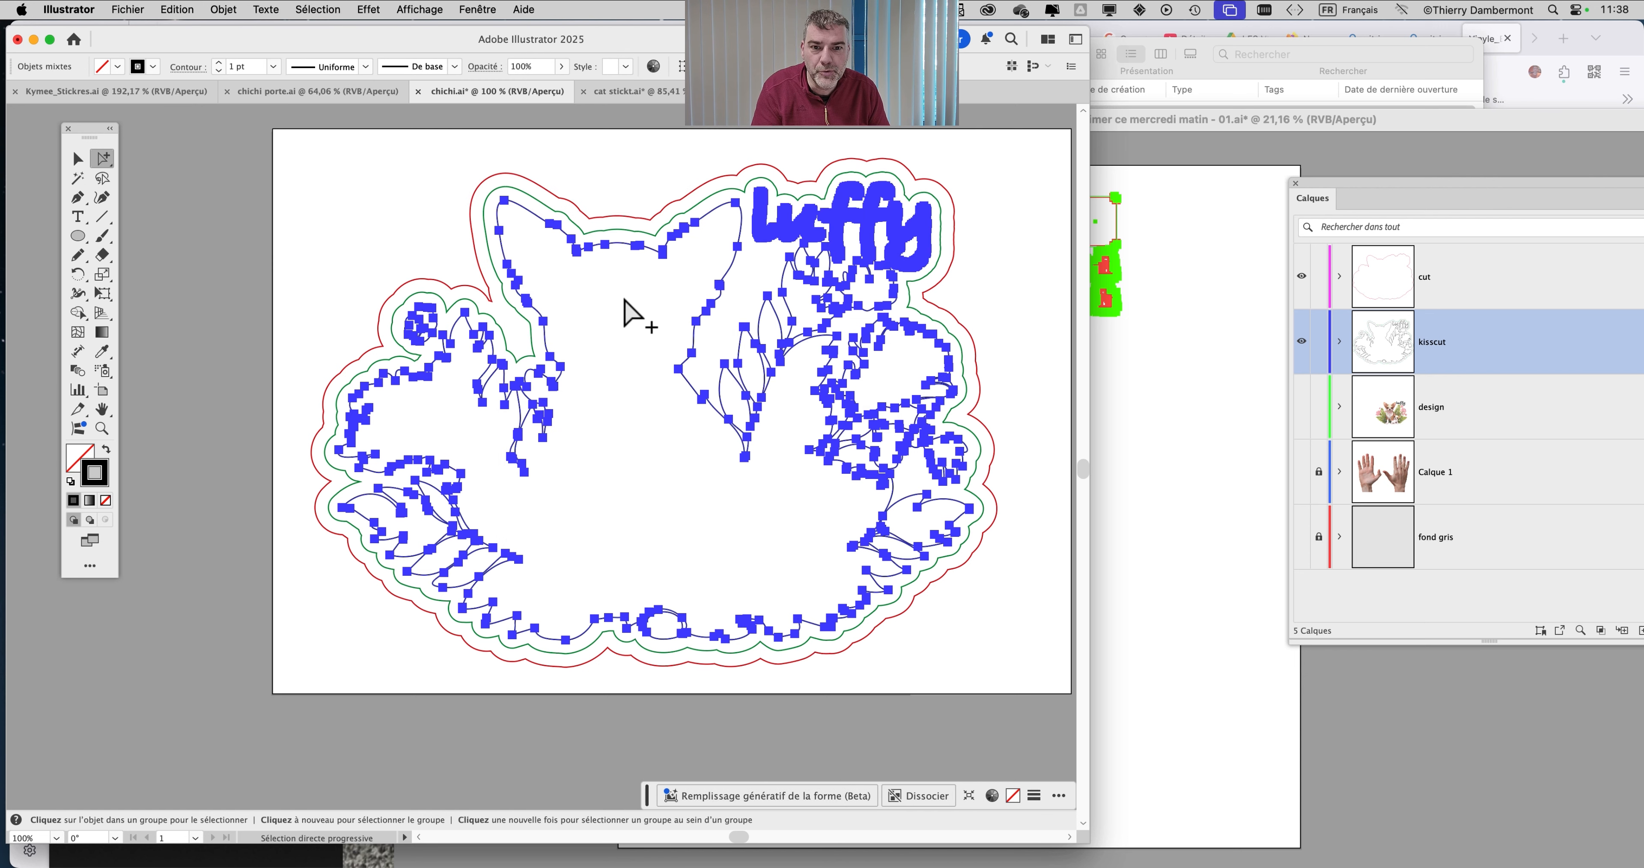
key(Delete)
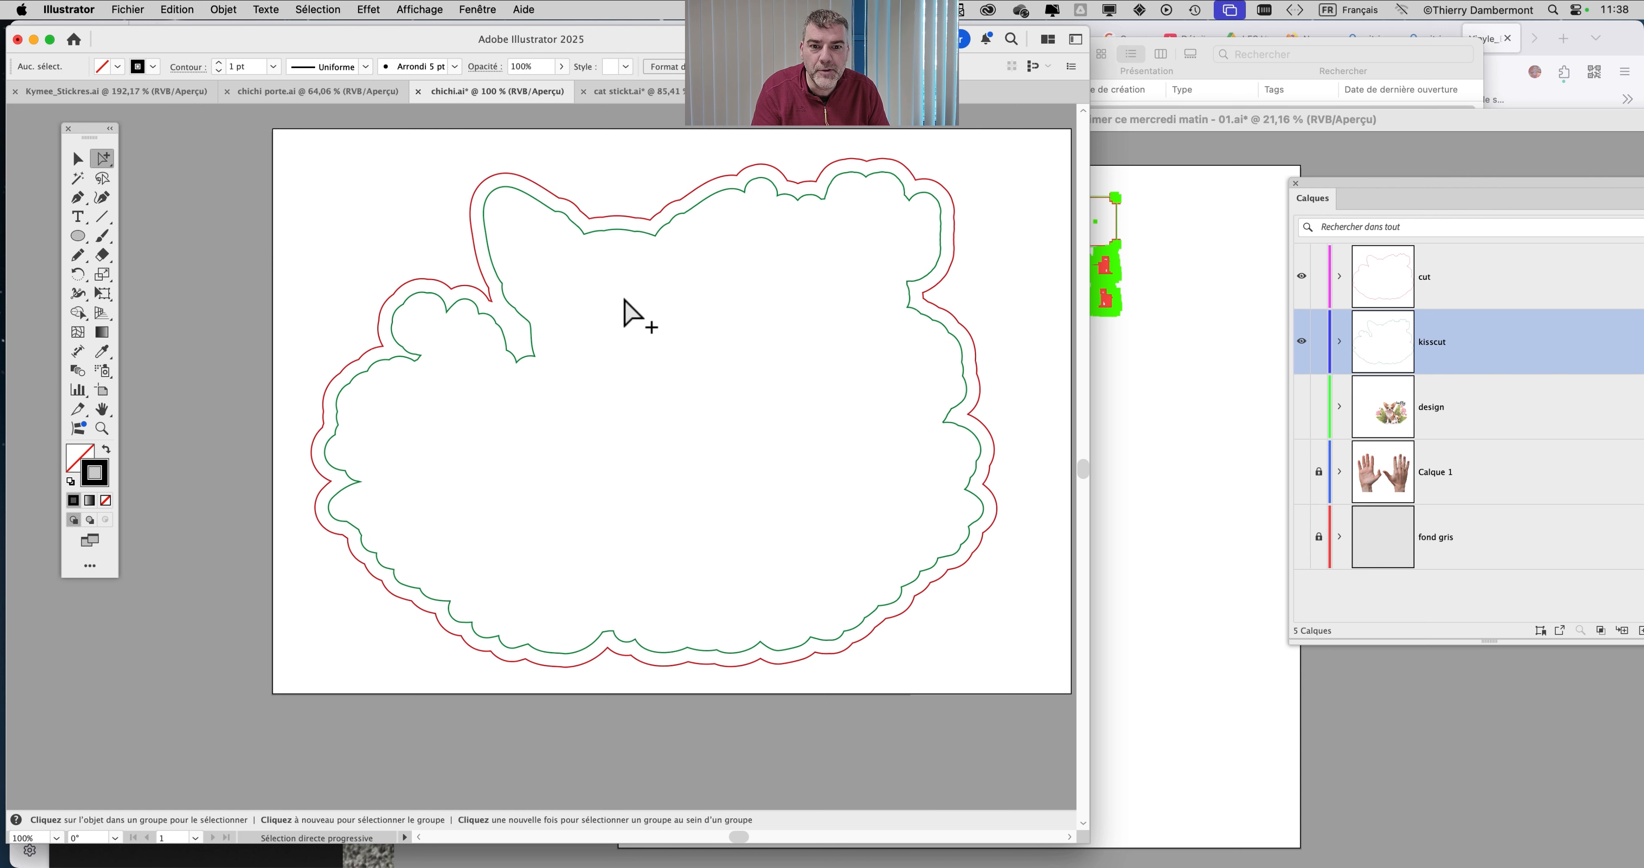
Select the green kisscut contour and make the design layer visible again
click(1302, 407)
click(1301, 407)
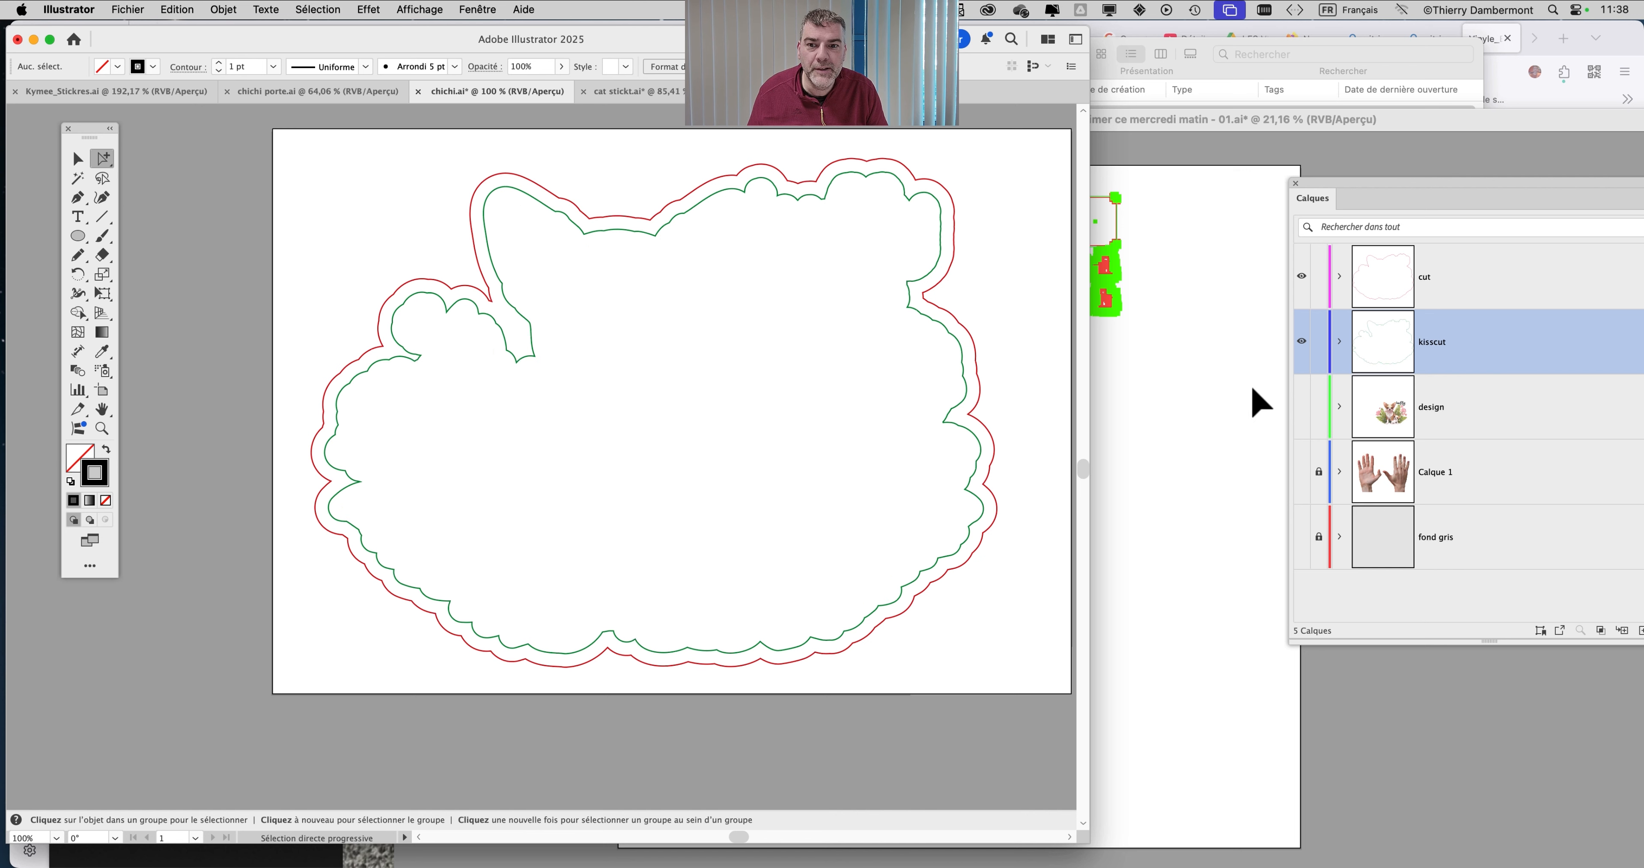
click(870, 179)
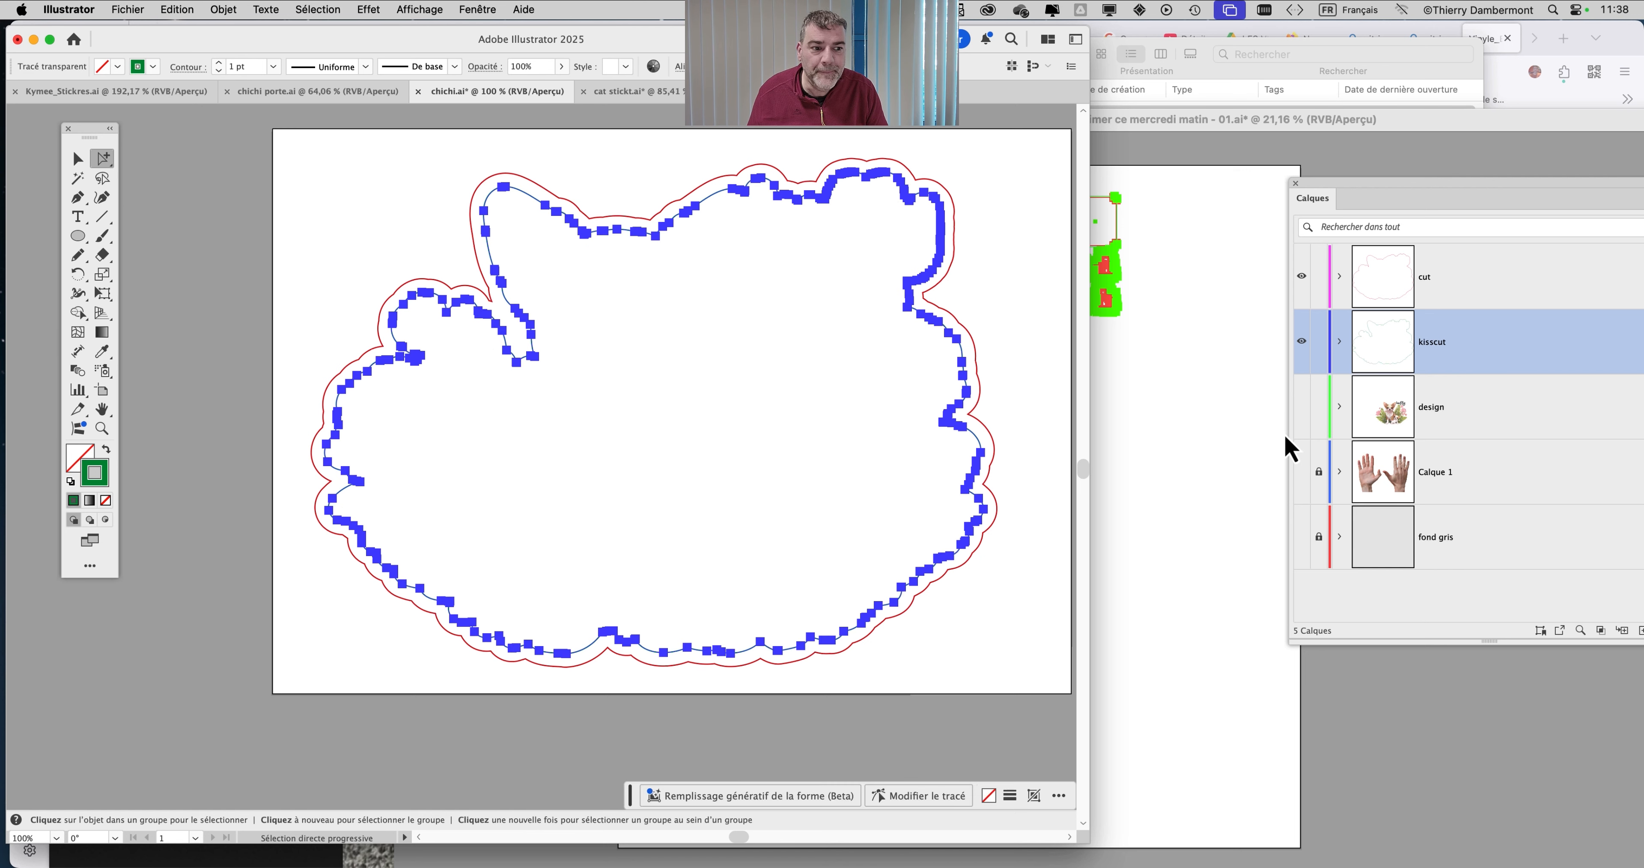
click(1301, 406)
click(1302, 407)
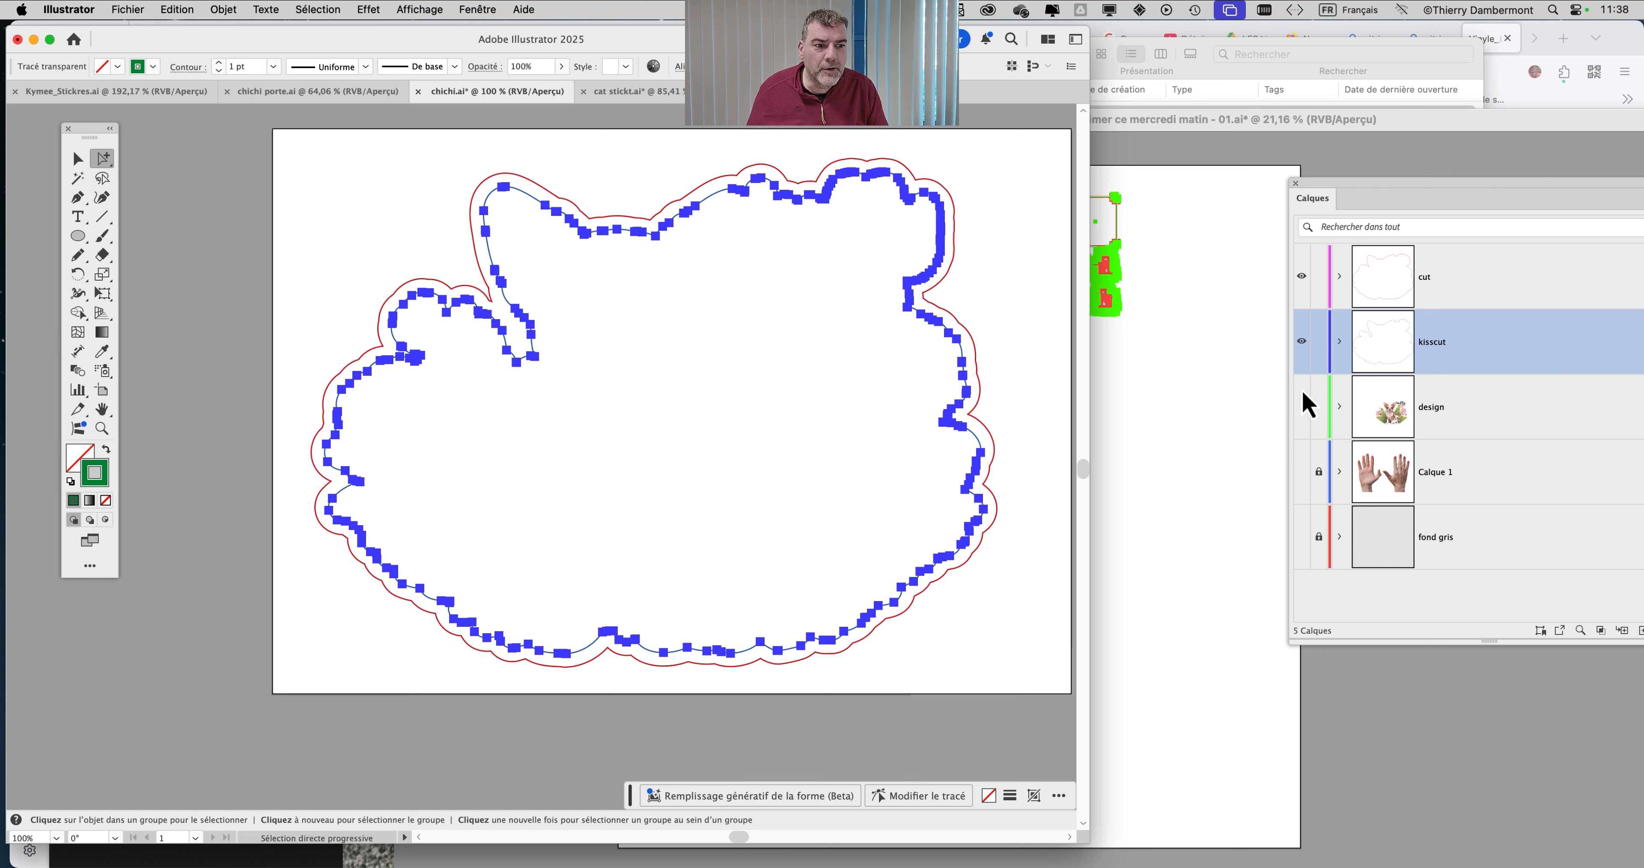
click(1301, 406)
Deselect the contour, toggle the cut layer to check the red outer contour, and activate the Selection tool
click(1302, 277)
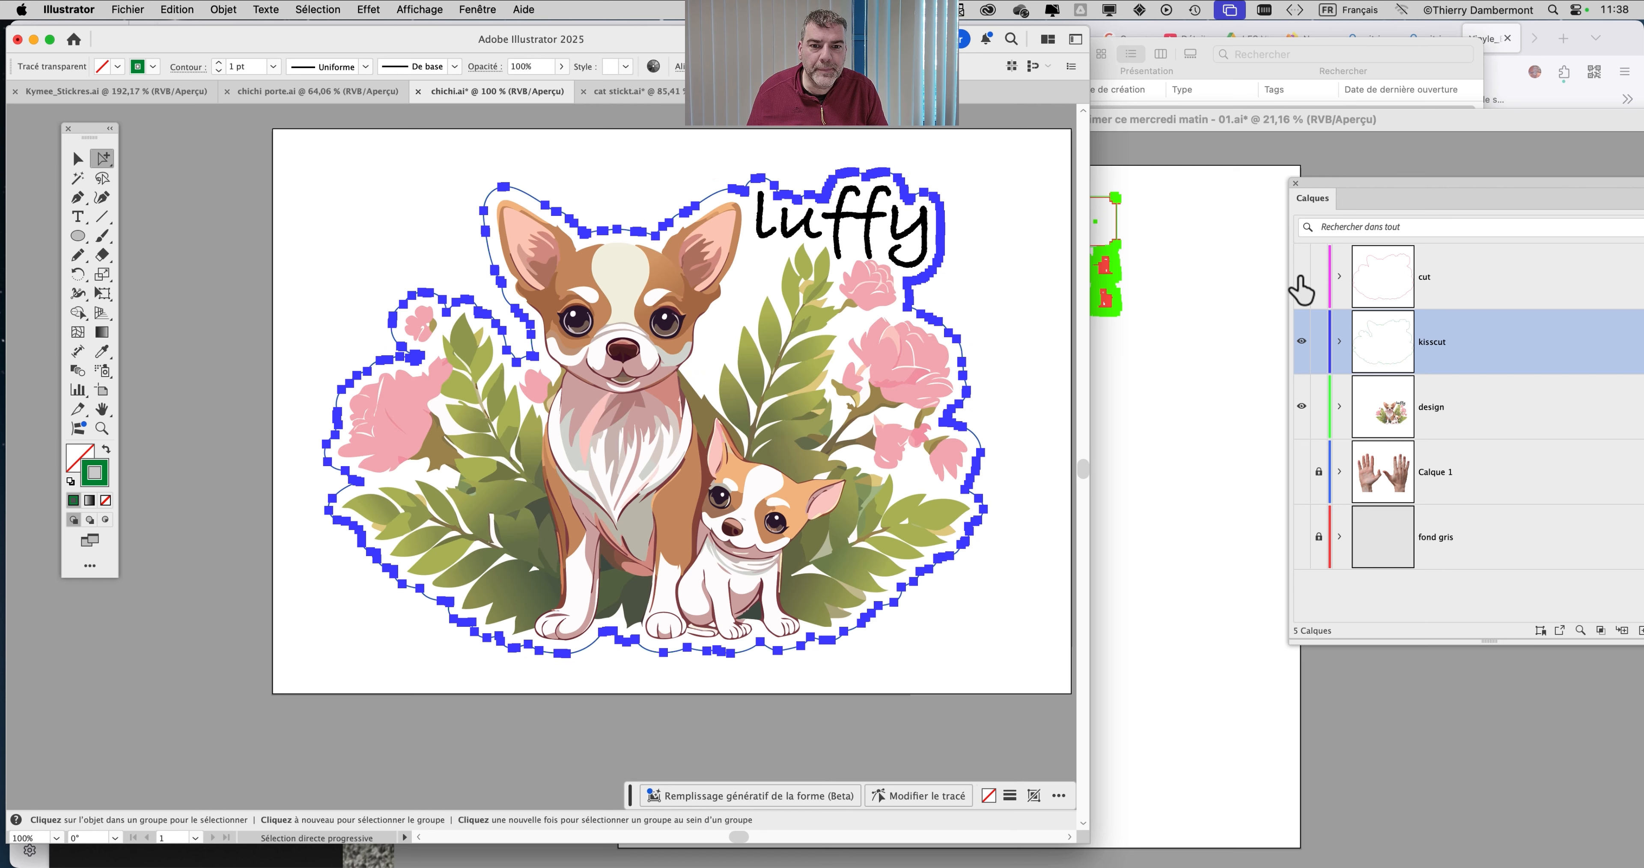
click(1301, 276)
click(1072, 280)
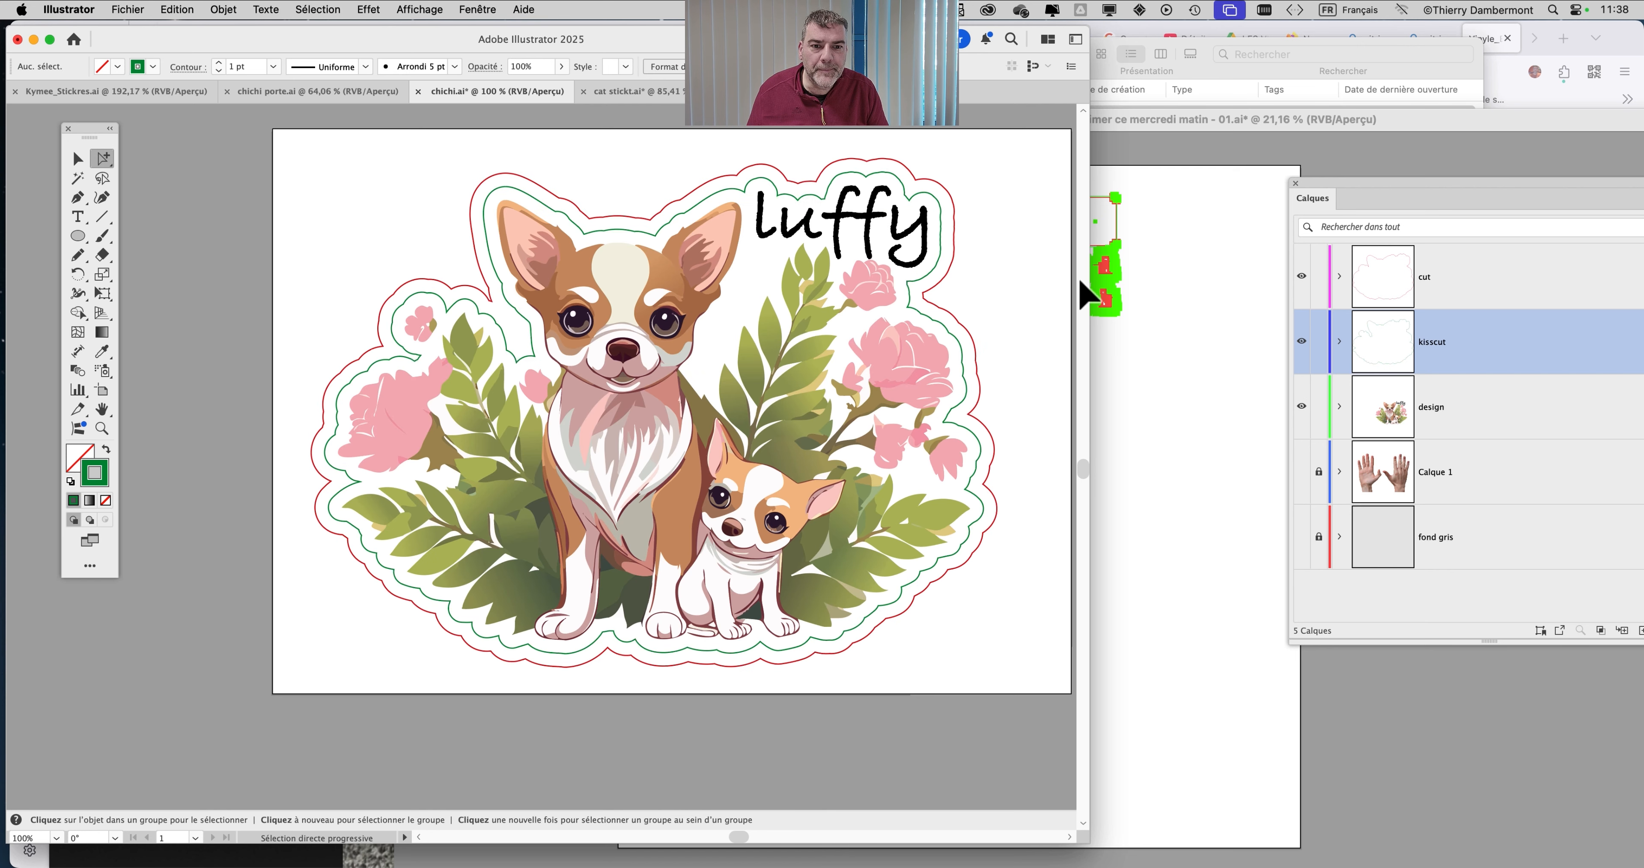
click(1301, 277)
click(1301, 277)
click(1300, 277)
click(1300, 277)
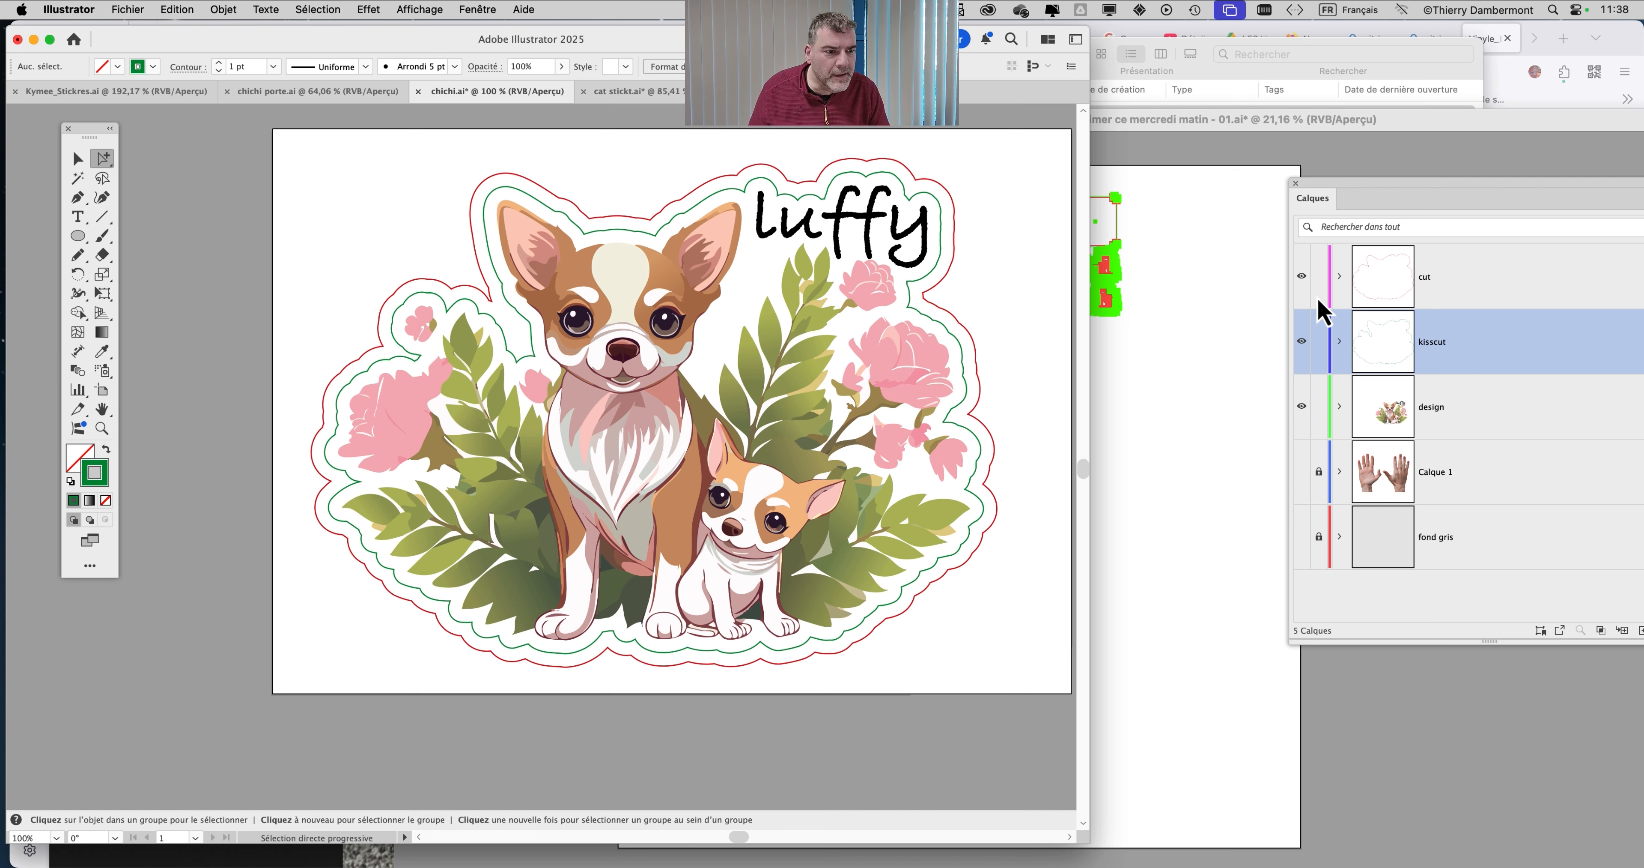
click(86, 163)
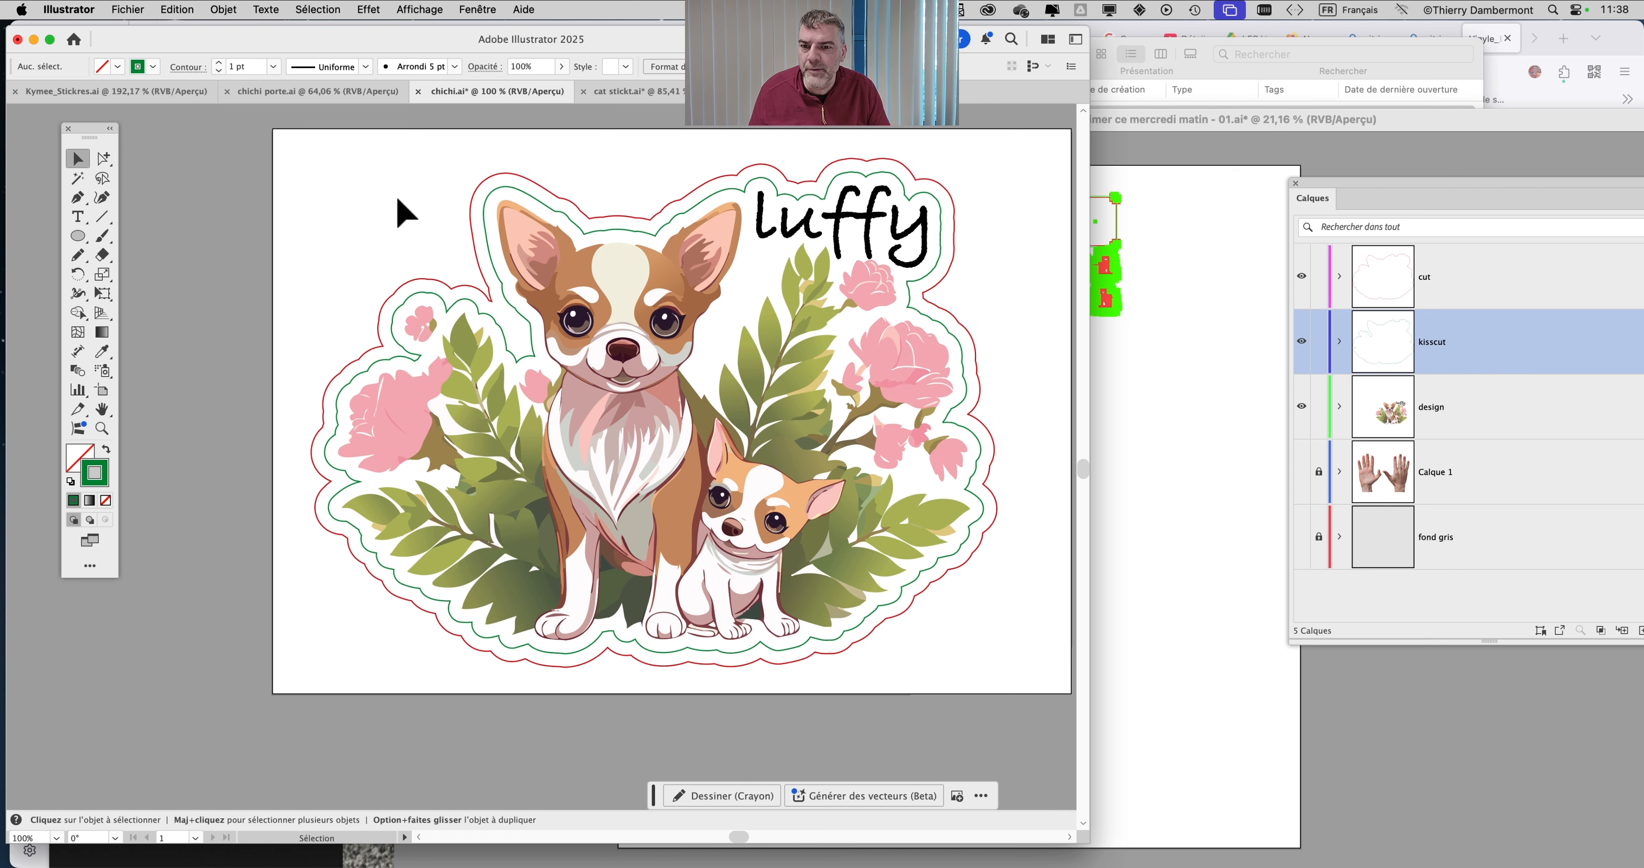
Select all the artwork and examine how far the selection extends beyond the artboard, especially around the "luffy" text frame
key(super+a)
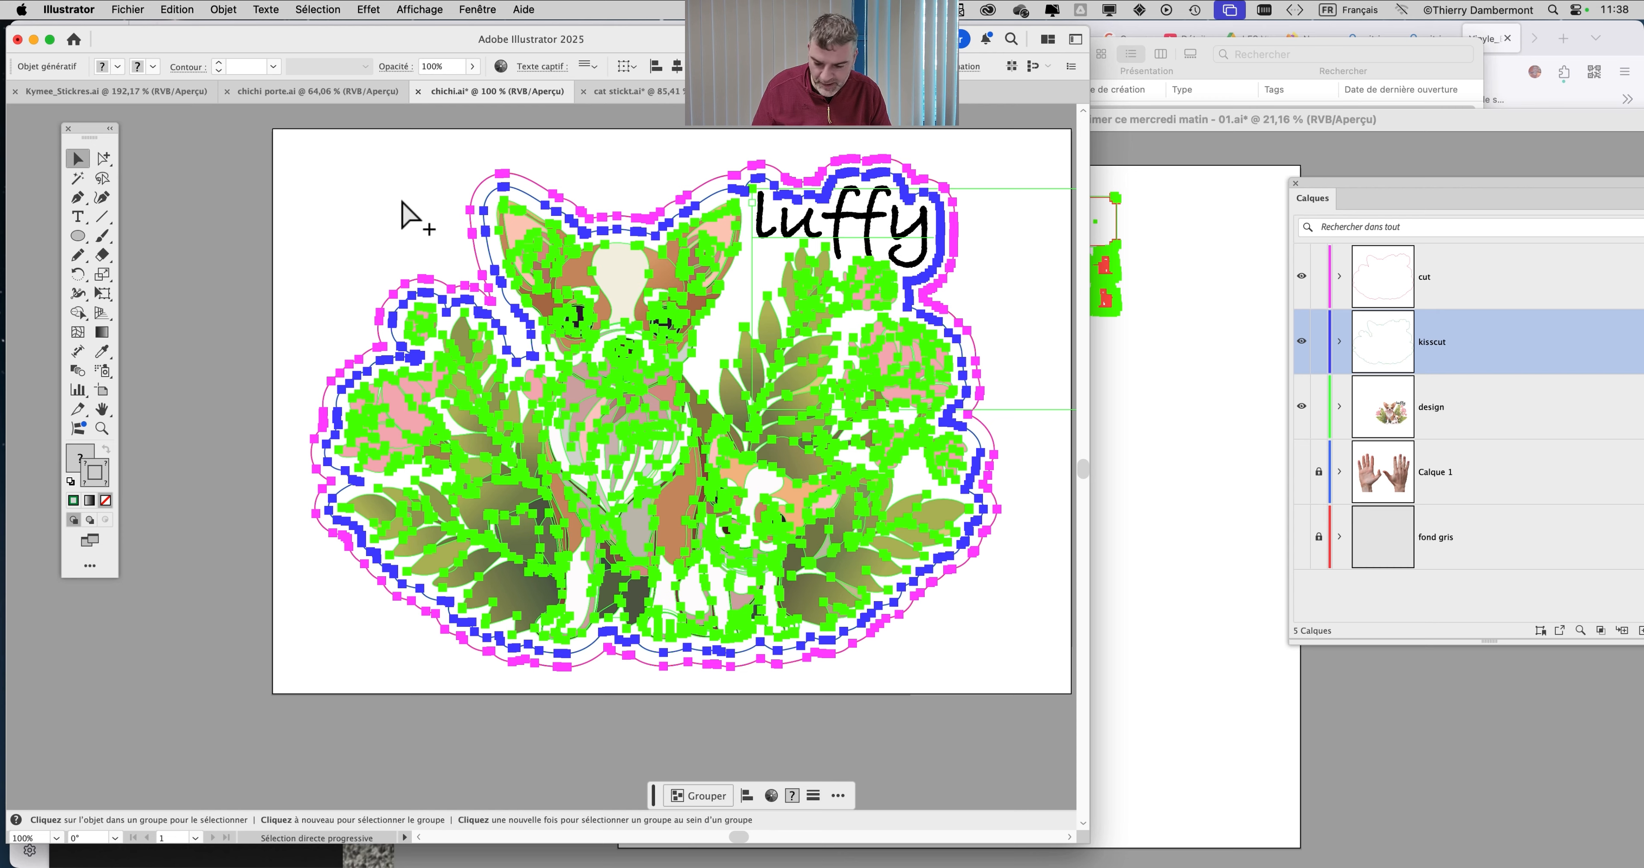
key(super+minus)
key(super+minus)
key(super+minus)
key(super+minus)
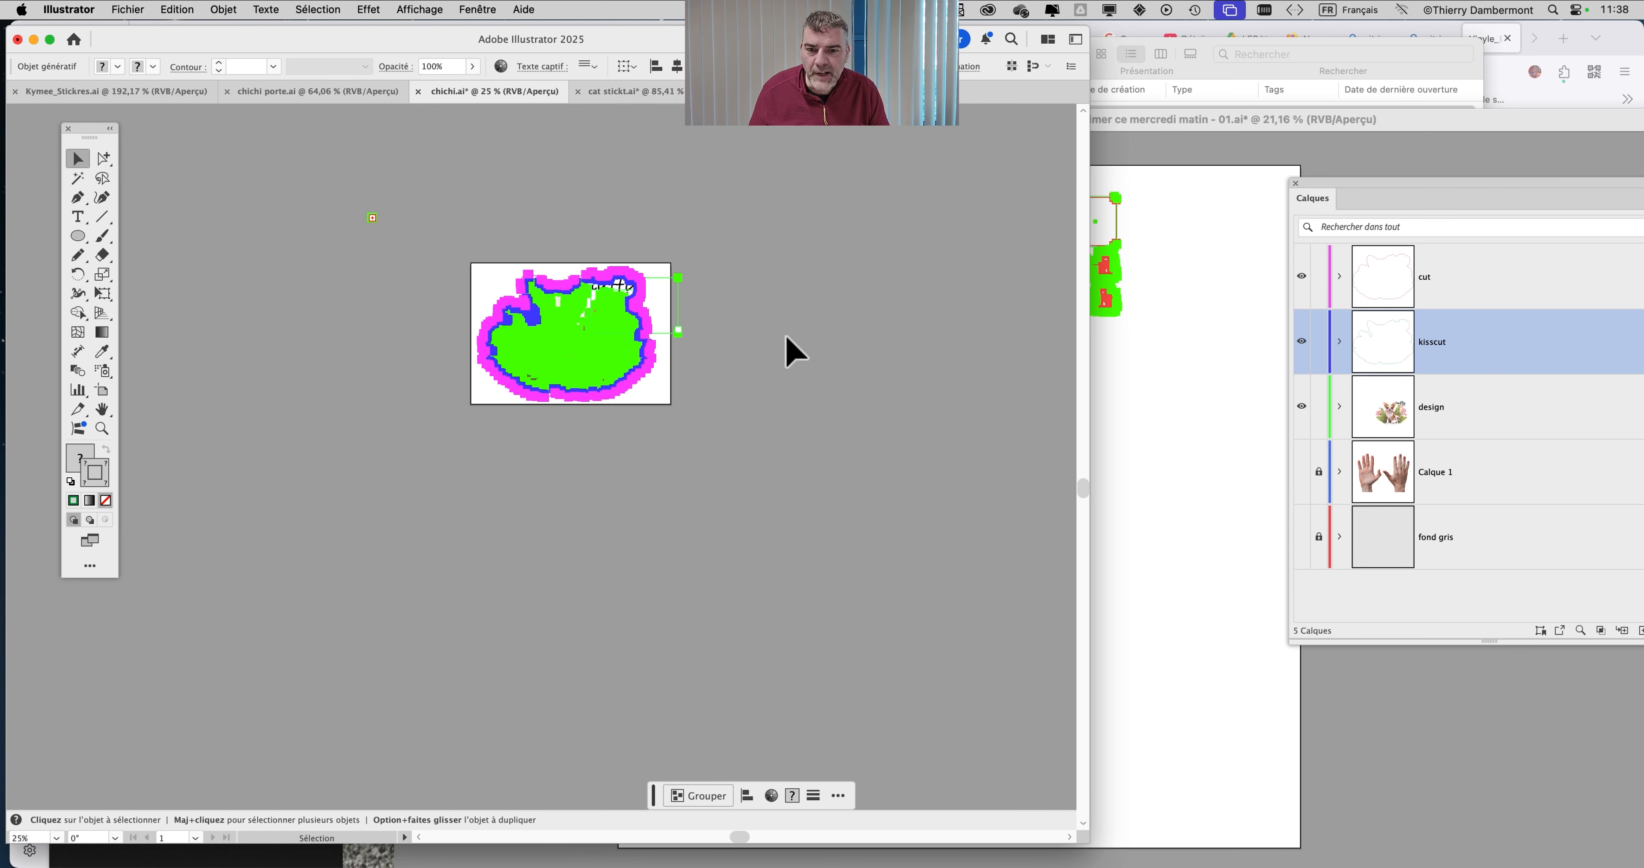
scroll(734, 324, up, 4)
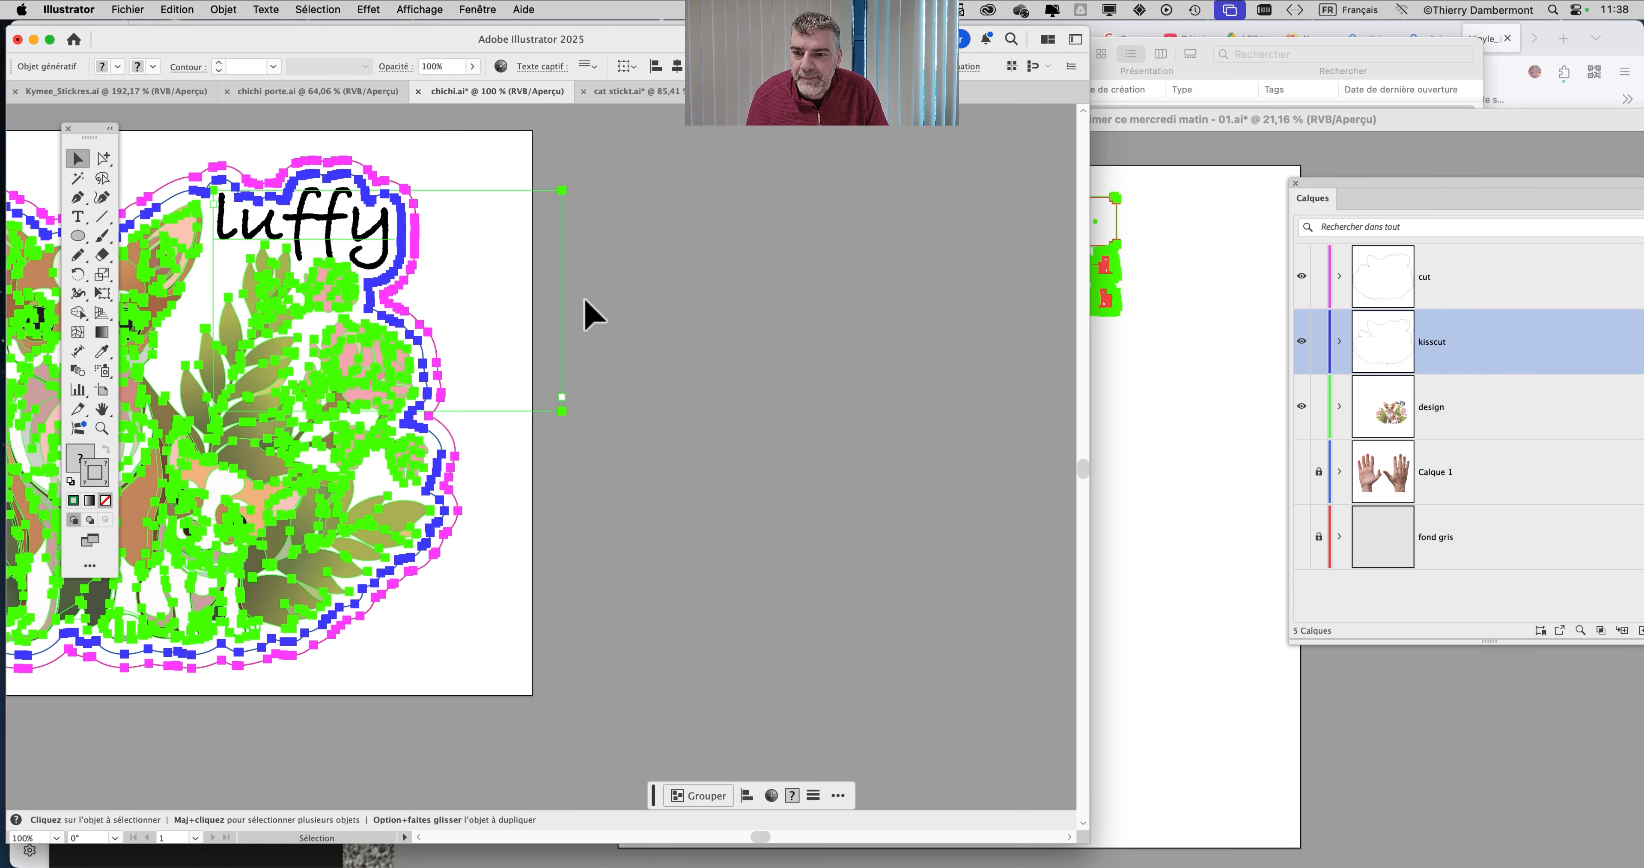
drag(624, 315, 849, 324)
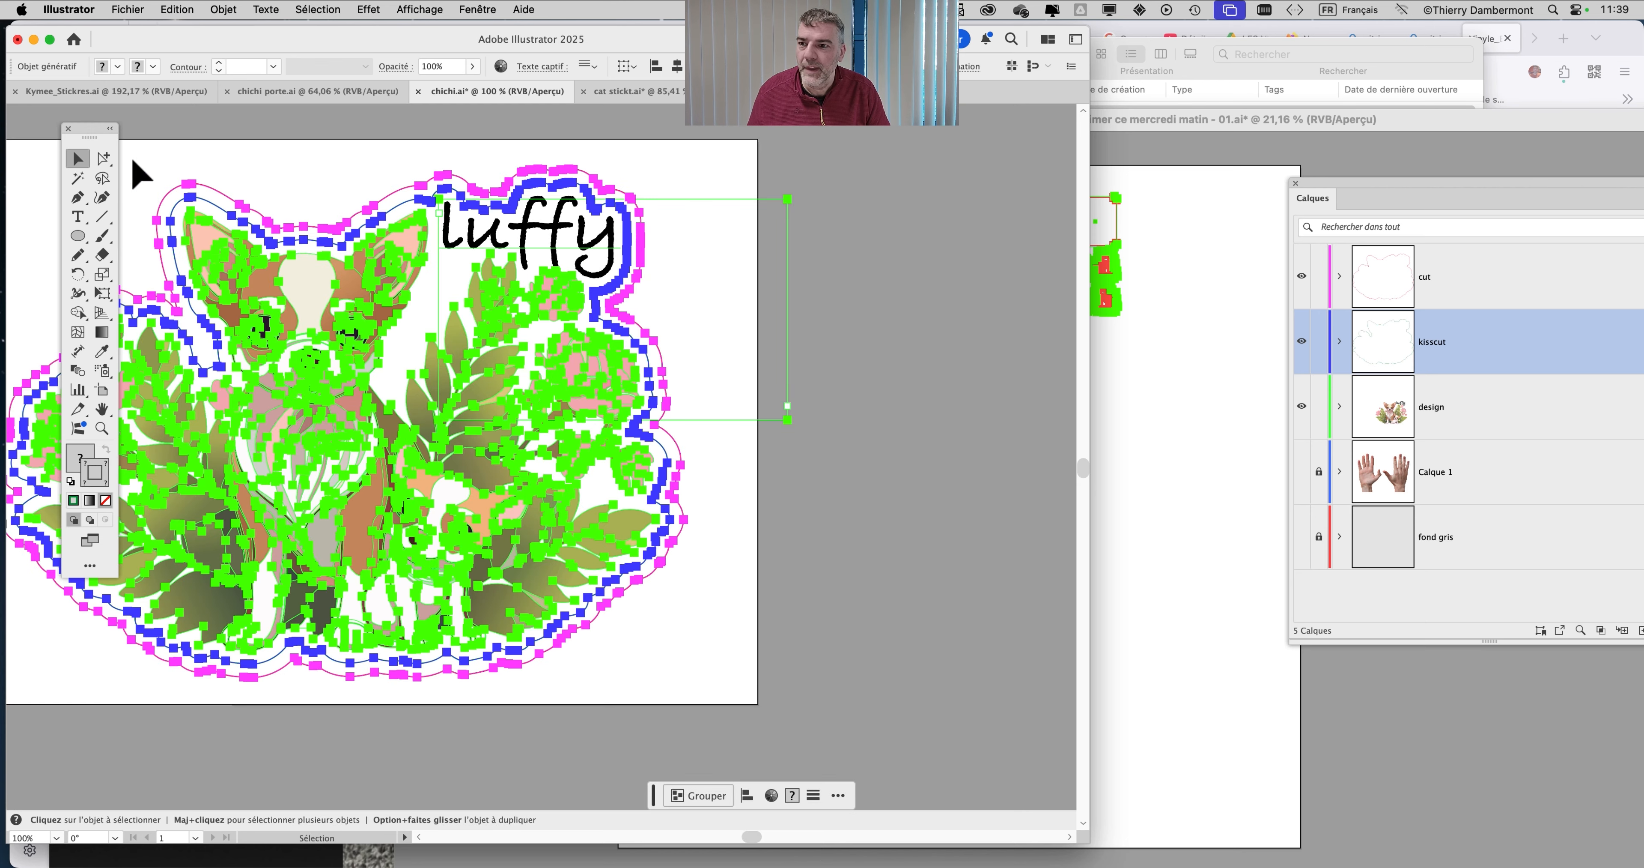
Select only the "luffy" text and show the bounding box for selected objects
click(782, 220)
click(740, 211)
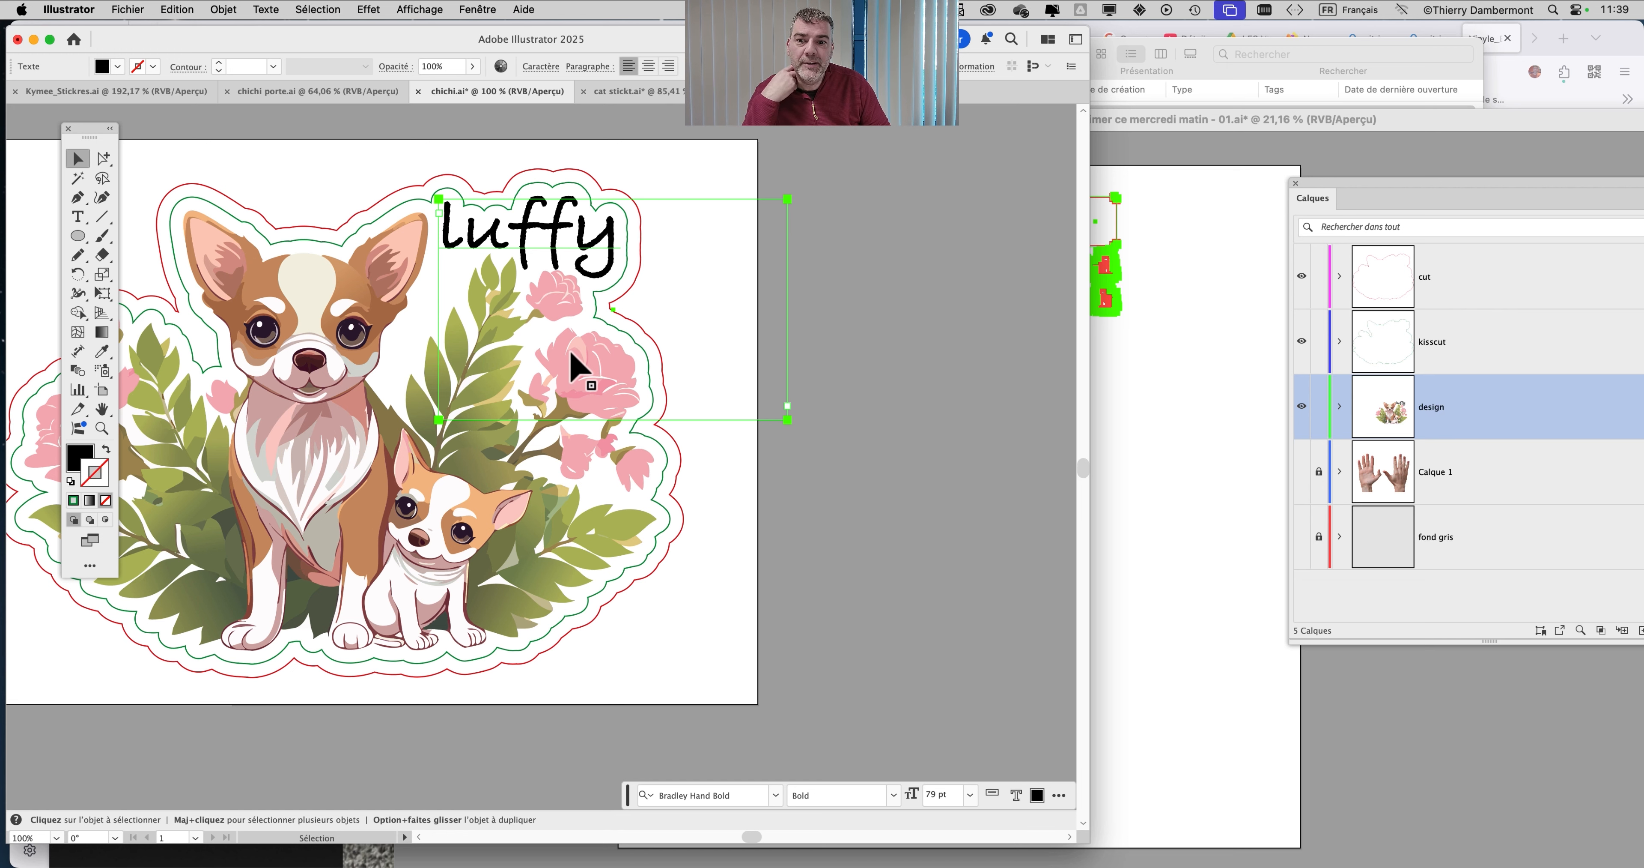
click(419, 9)
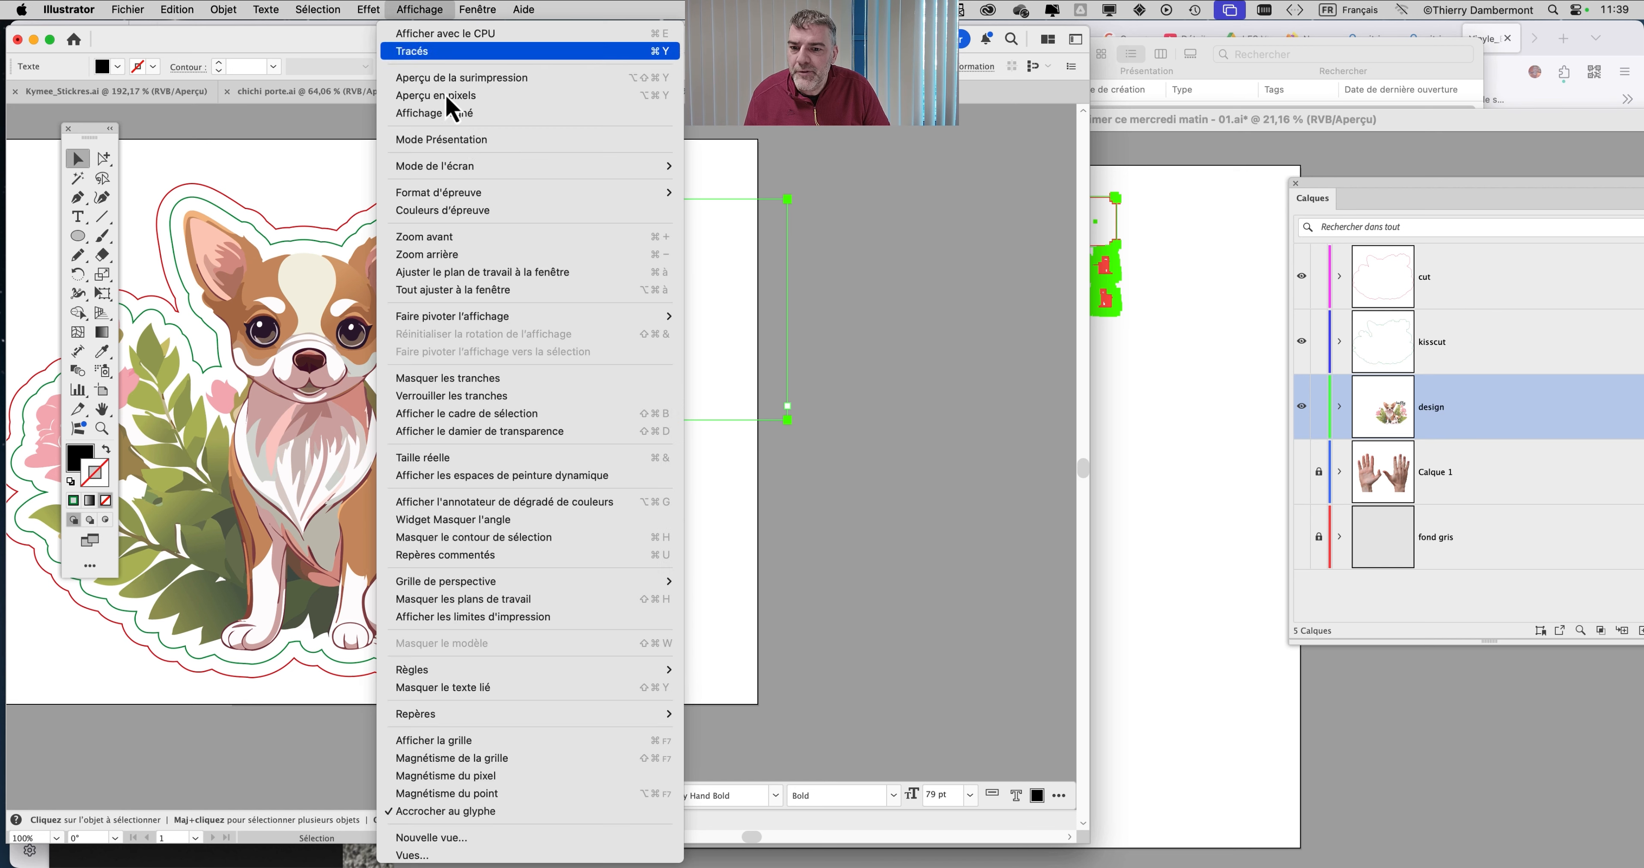
click(476, 414)
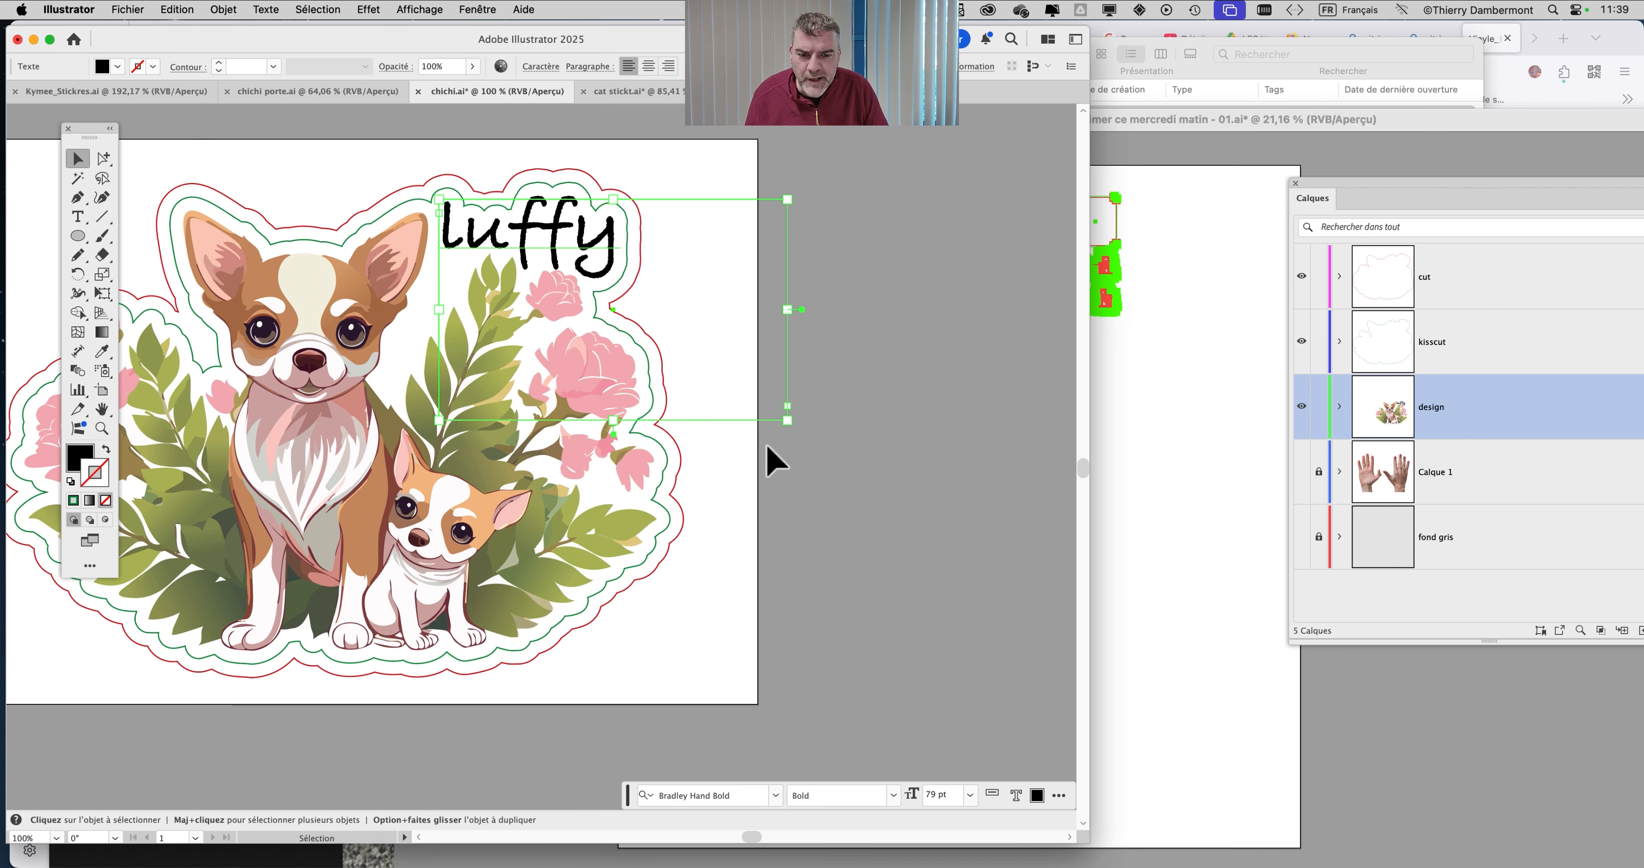
Shrink the "luffy" text frame until it fits closely around the word, and deselect it
click(841, 440)
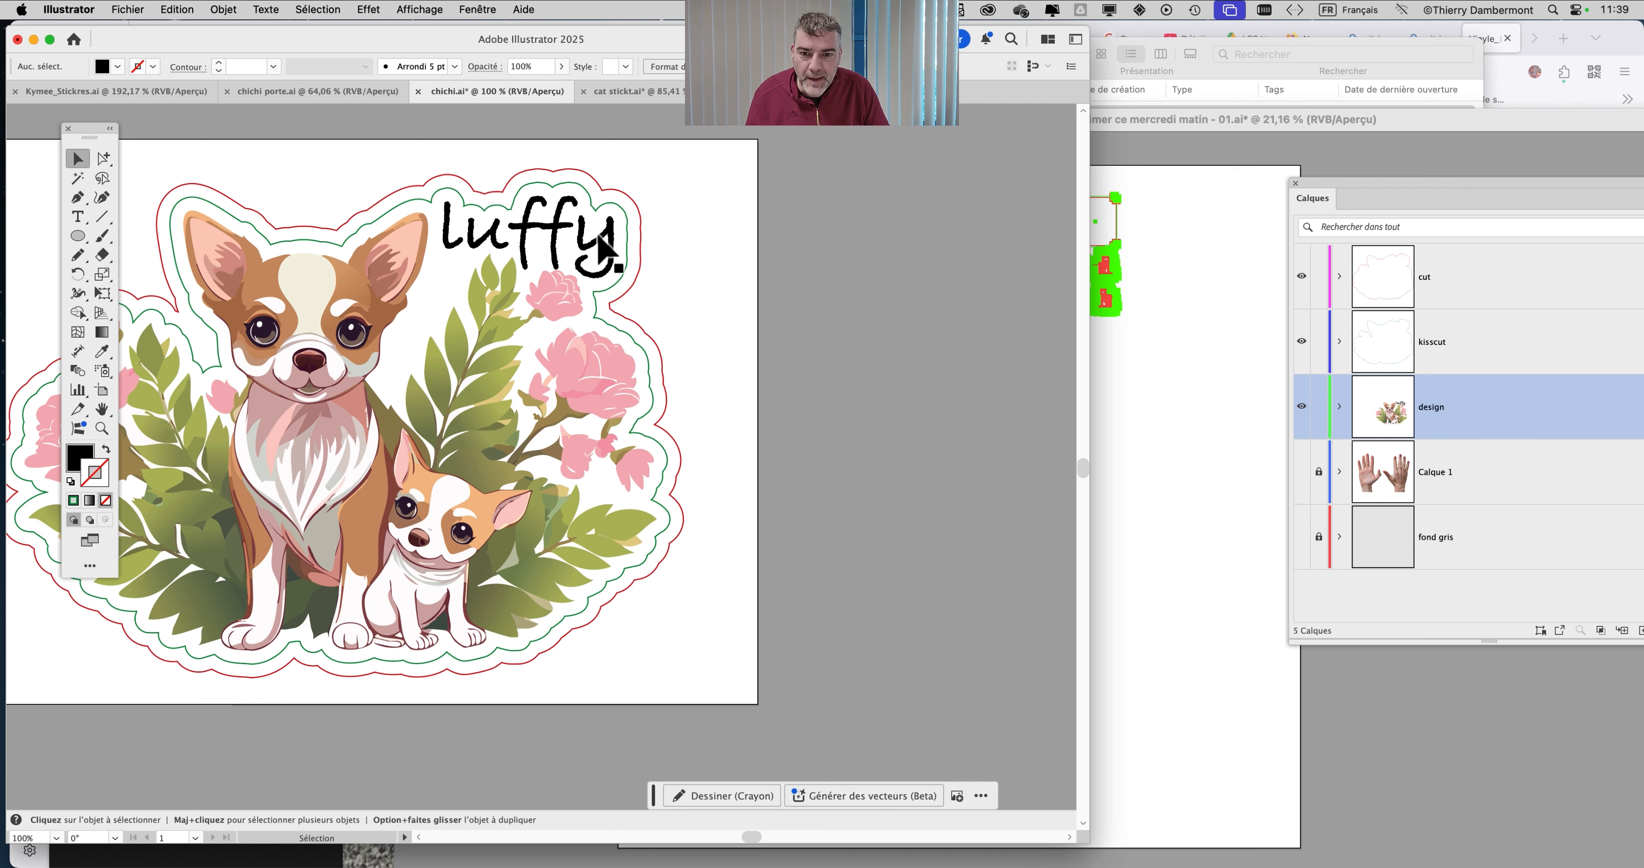
click(605, 246)
drag(788, 421, 647, 291)
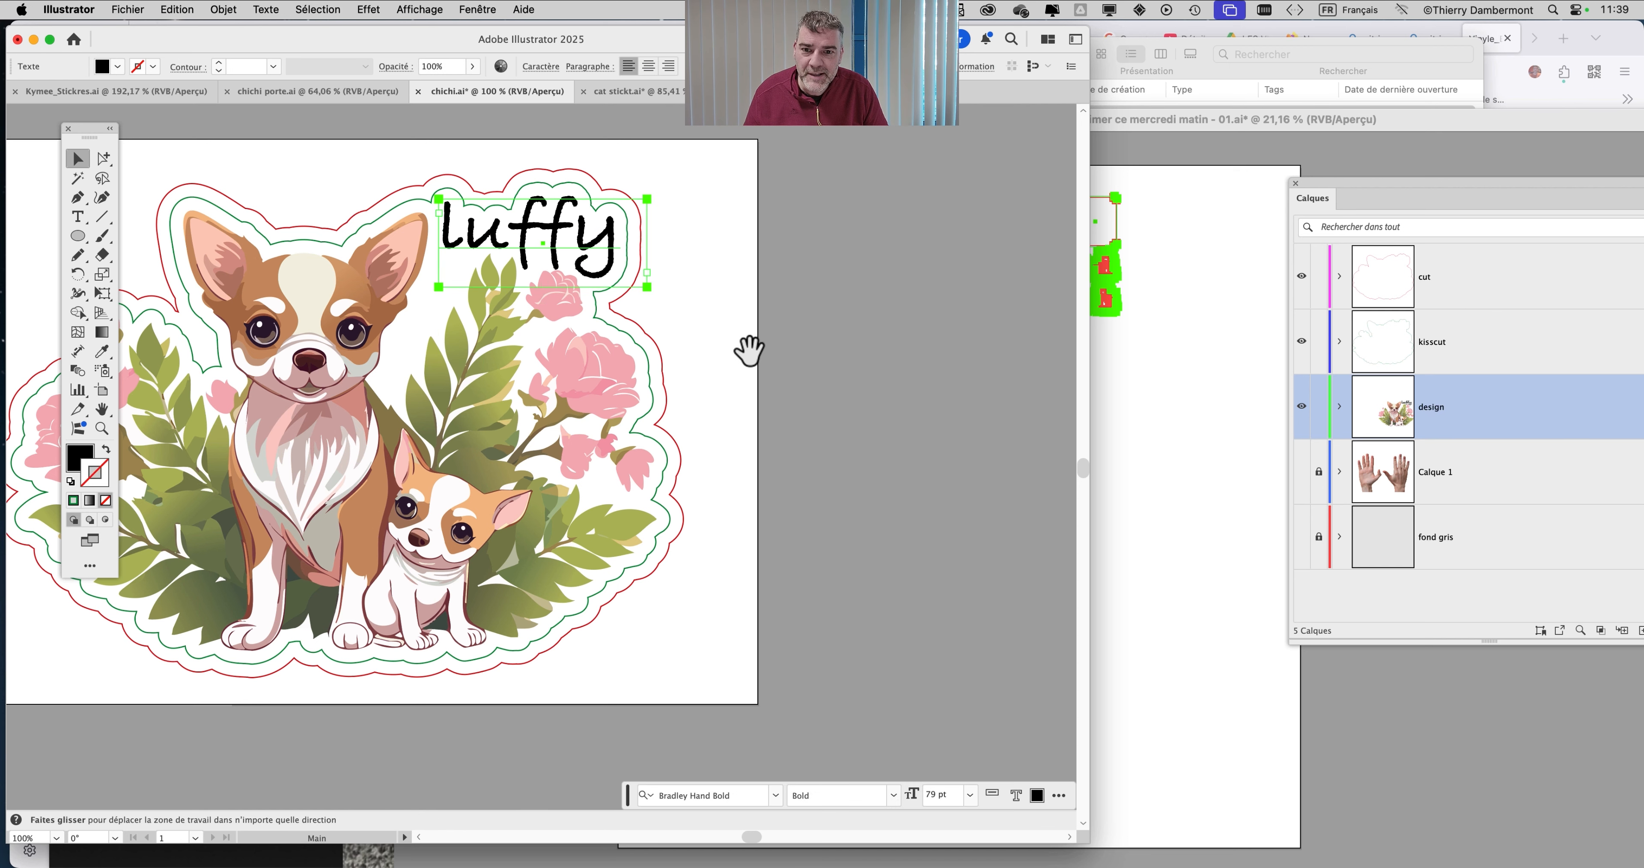
drag(753, 348, 954, 350)
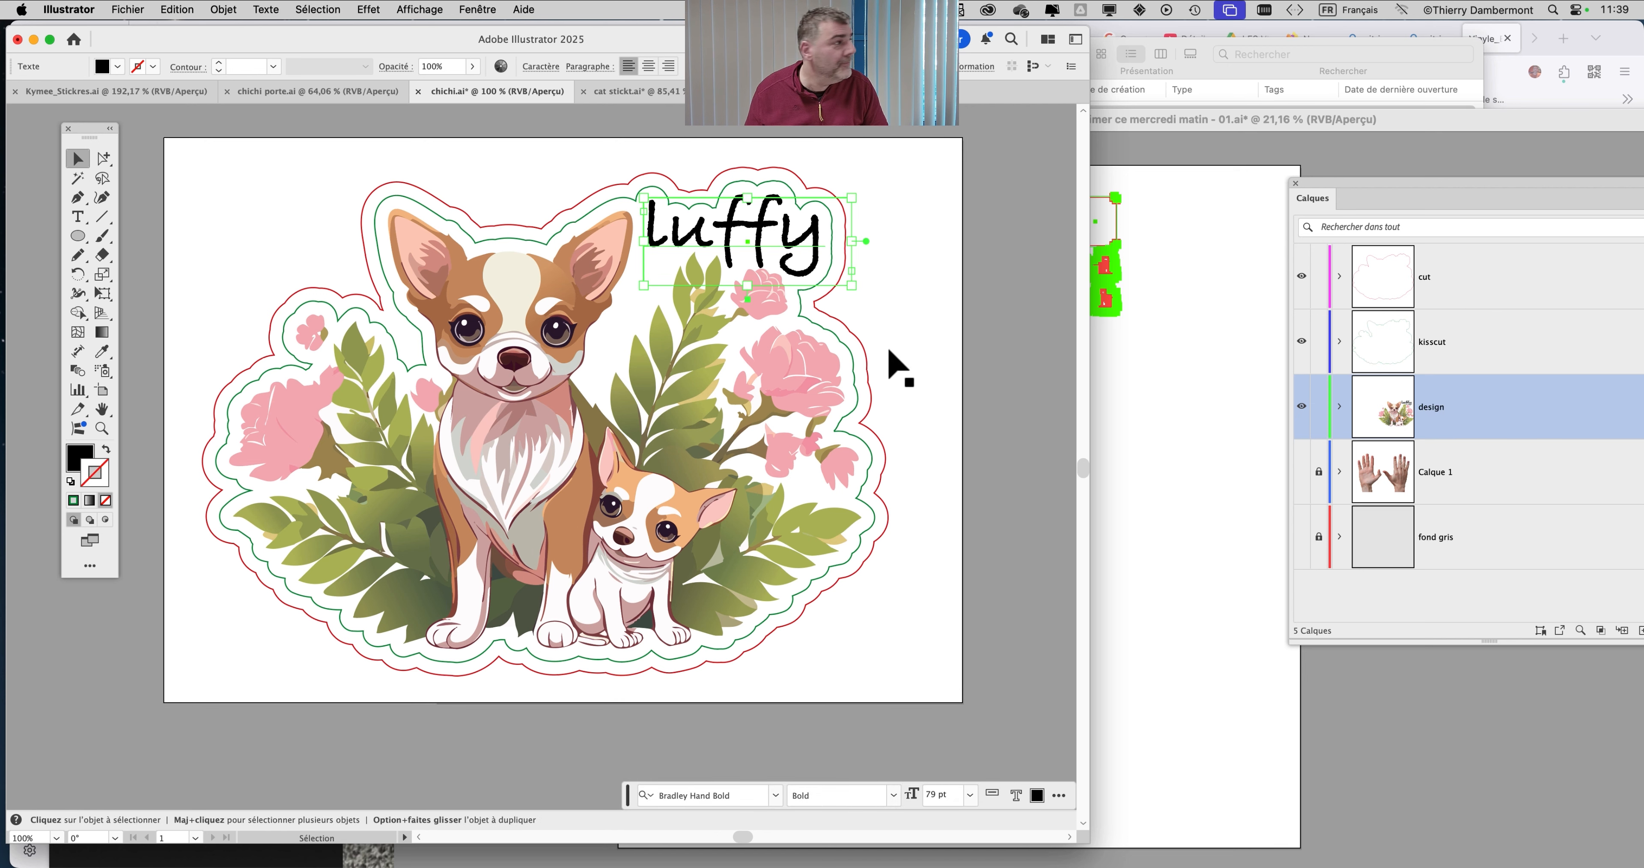
scroll(812, 369, down, 1)
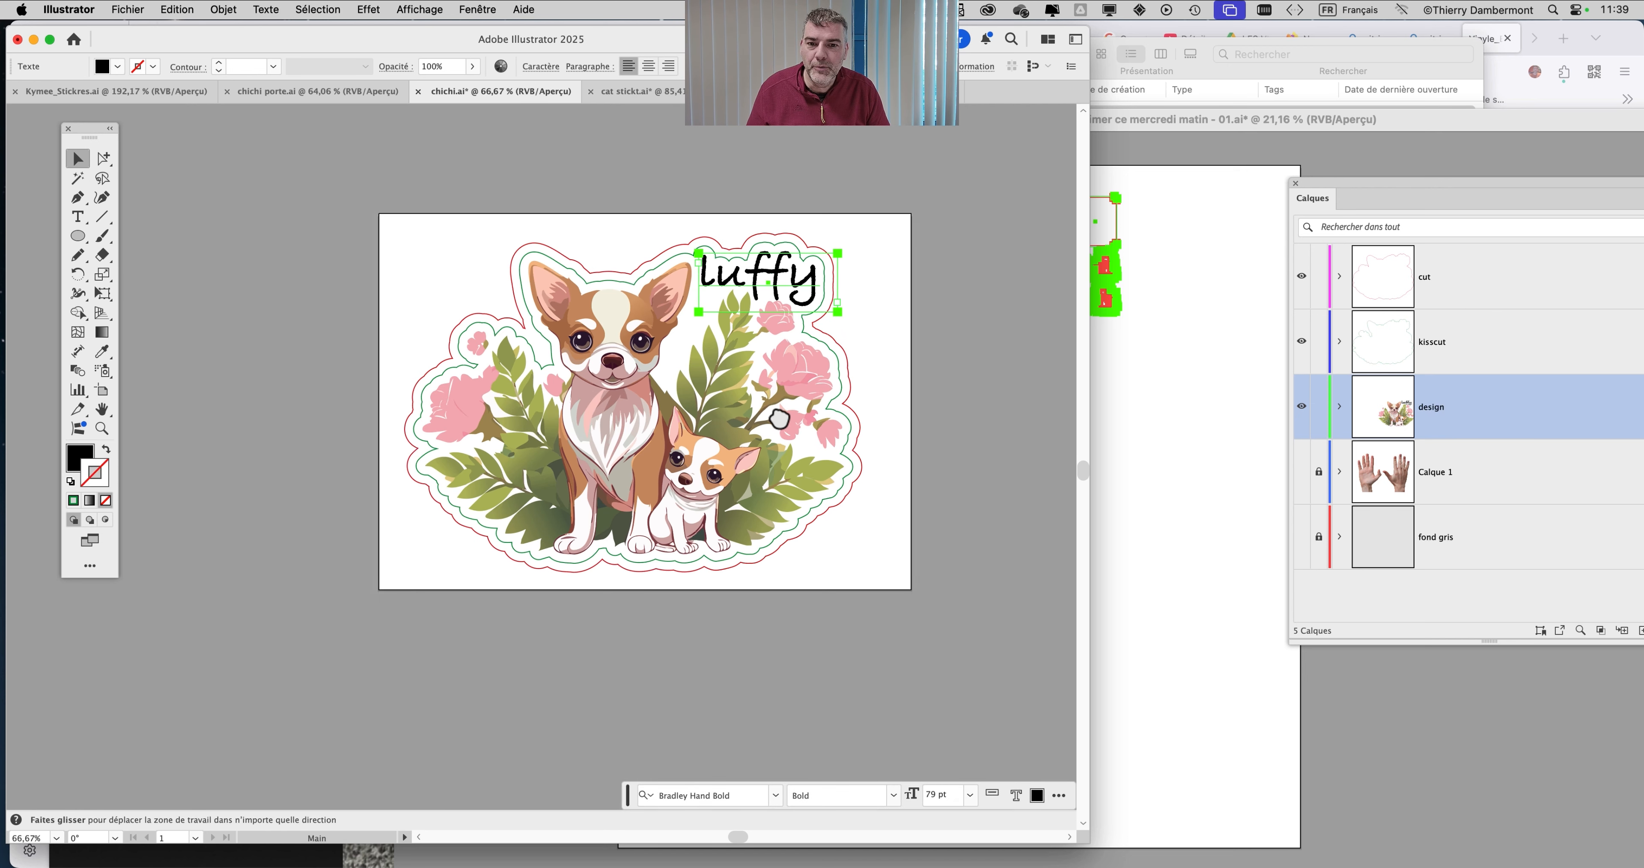
drag(779, 418, 773, 450)
click(900, 360)
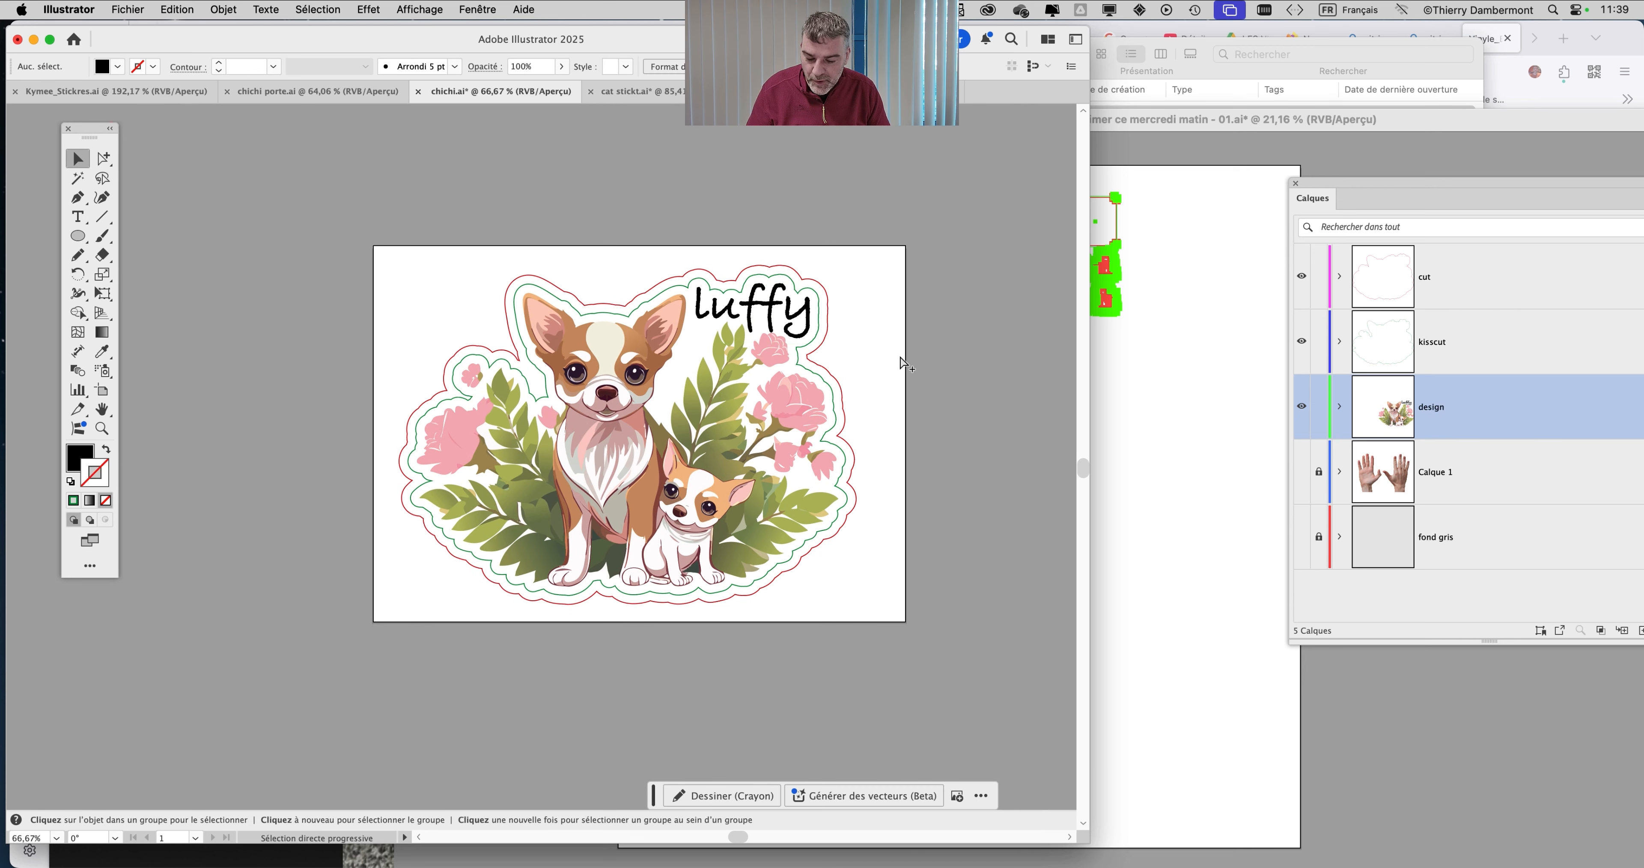
Switch between outline and preview display to check the chihuahua artwork for stray paths or leftover objects
key(super+y)
key(super+y)
key(super+y)
key(super+y)
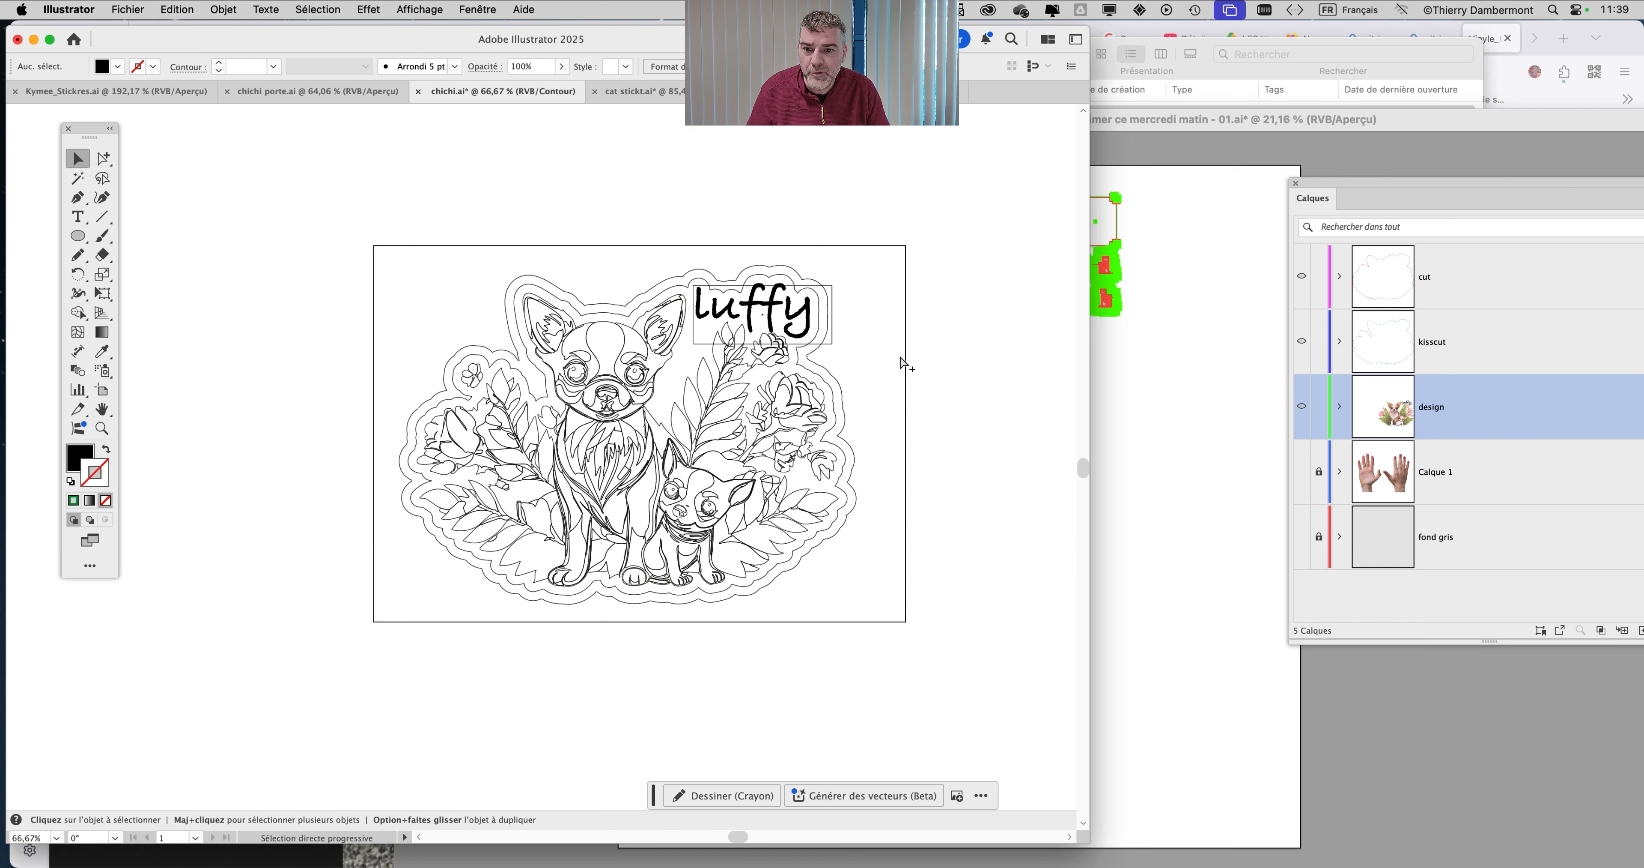
key(super+y)
key(super+y)
key(super+y)
key(super+y)
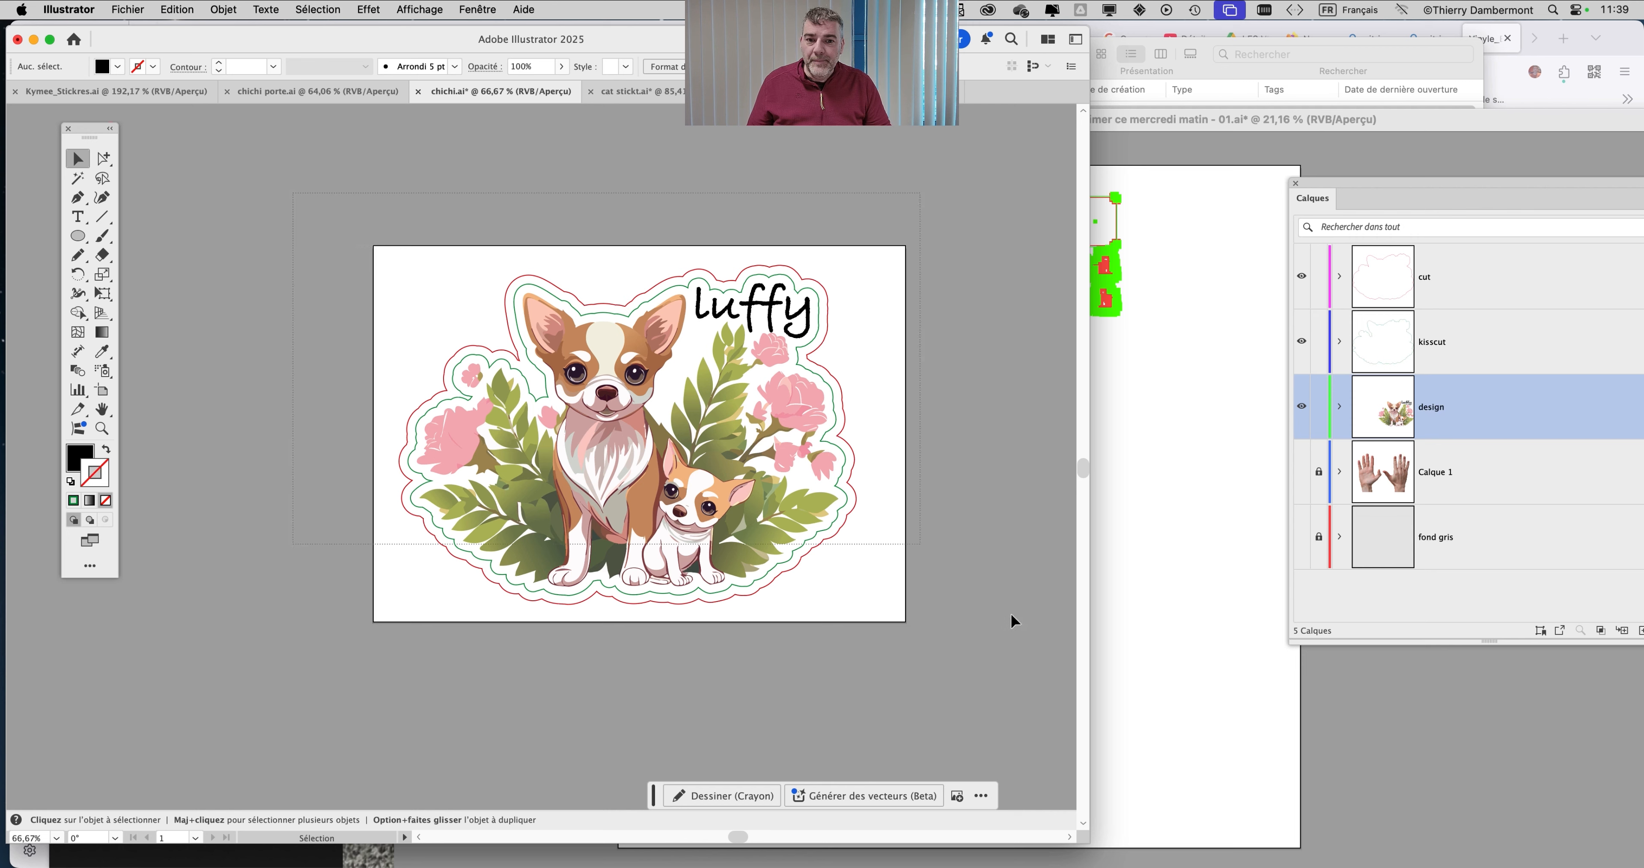
Select the whole chihuahua sticker with its kisscut and cut contours, and inspect the "luffy" text up close
key(super+a)
key(super)
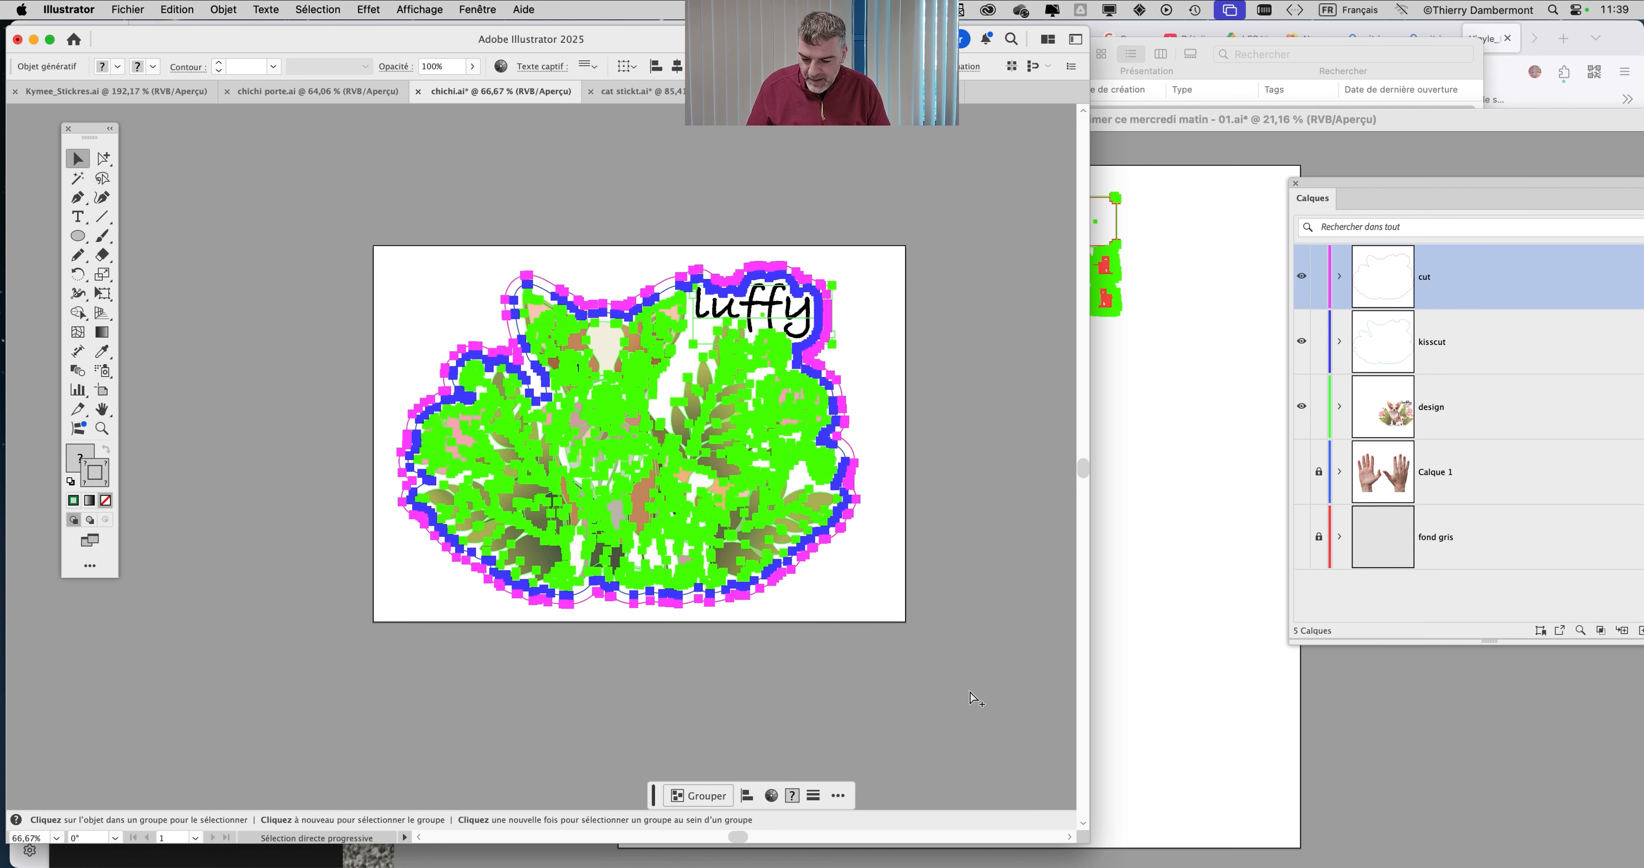
click(791, 319)
key(super+plus)
key(super+plus)
key(super+plus)
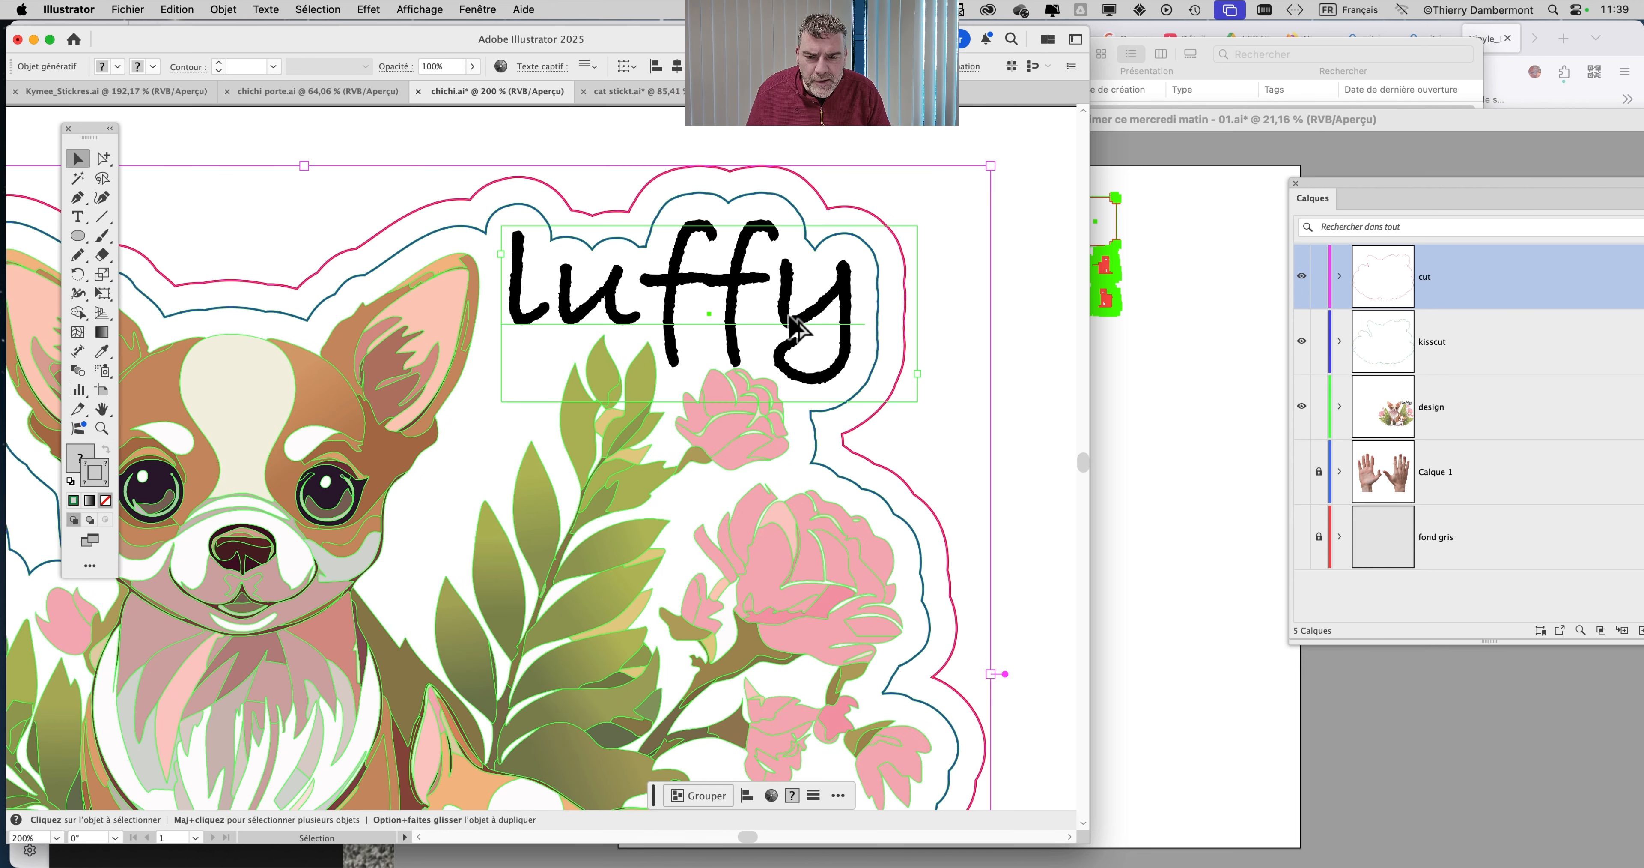
key(super+minus)
key(super+minus)
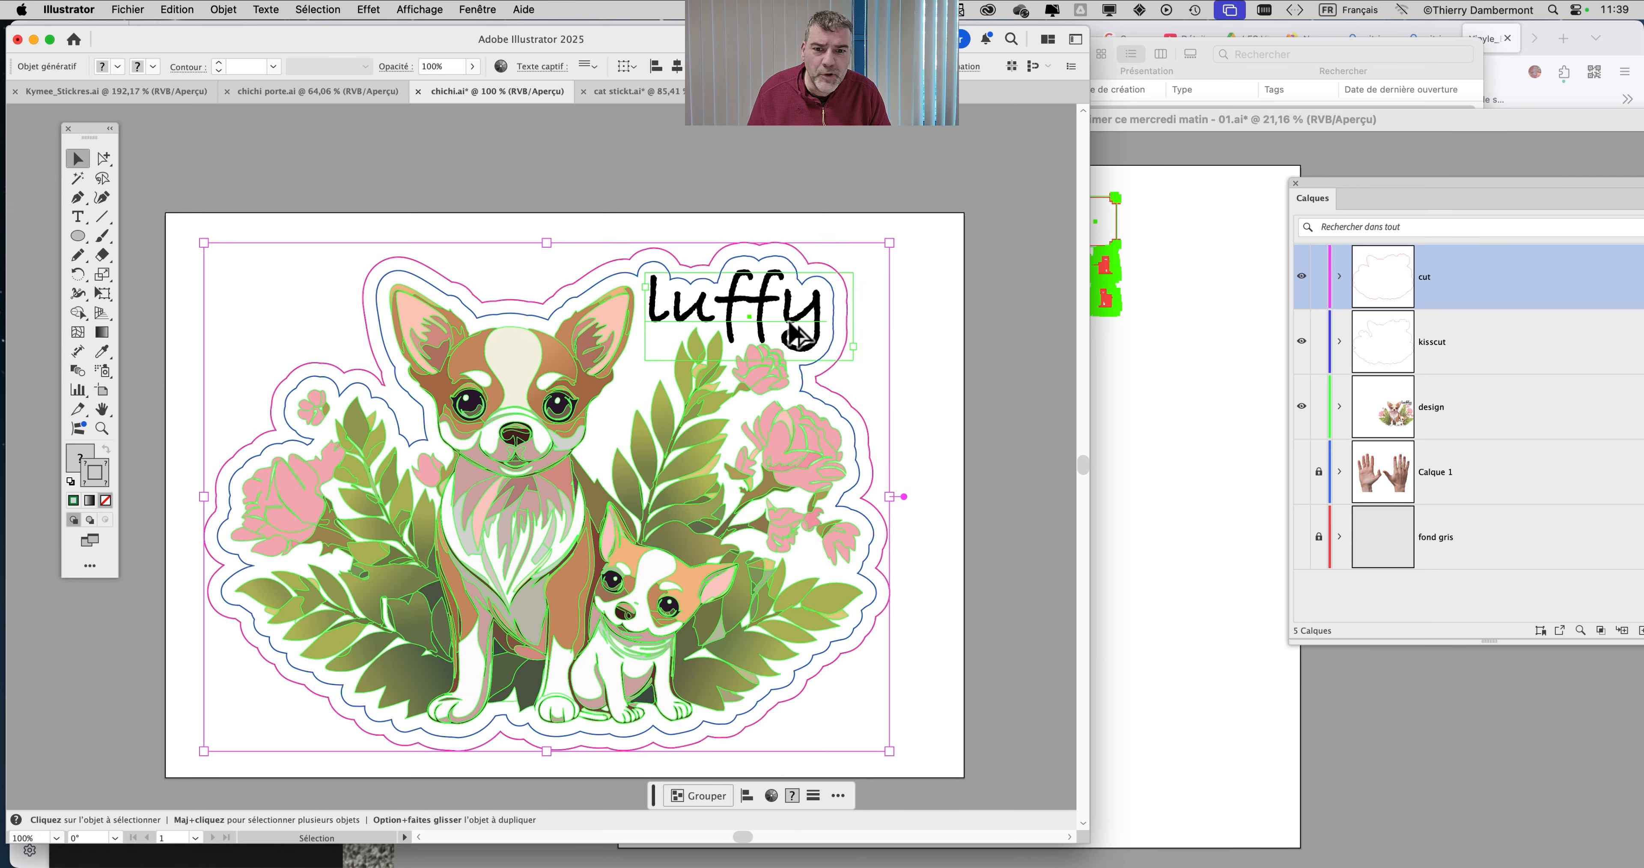
scroll(788, 334, down, 2)
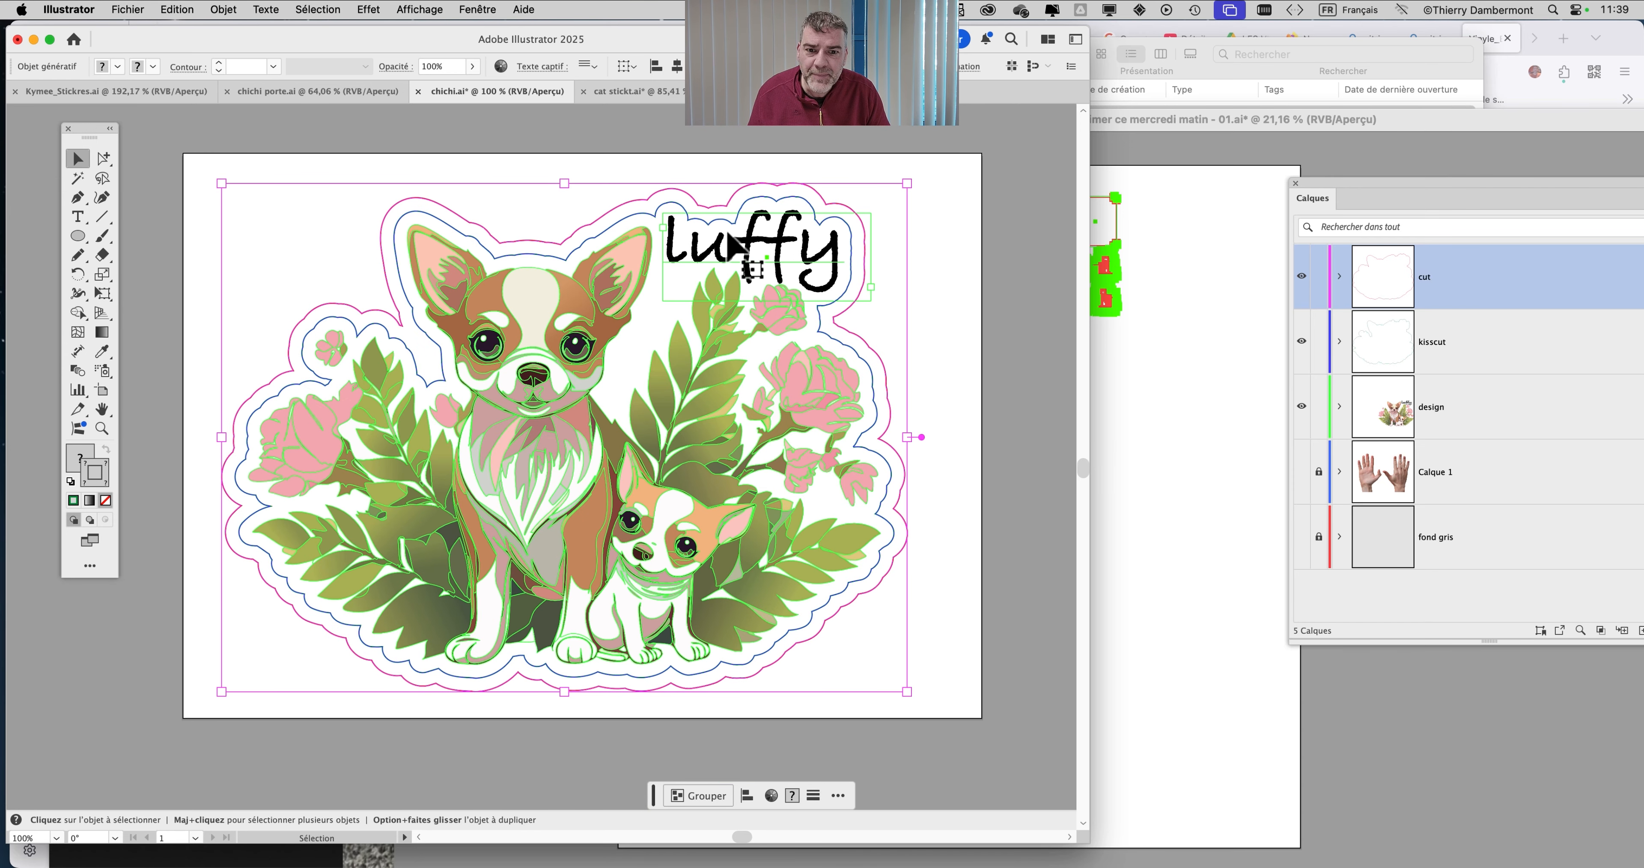
Examine the luffy text and the chihuahua sticker's artwork and cut lines in outline view
click(964, 265)
click(782, 271)
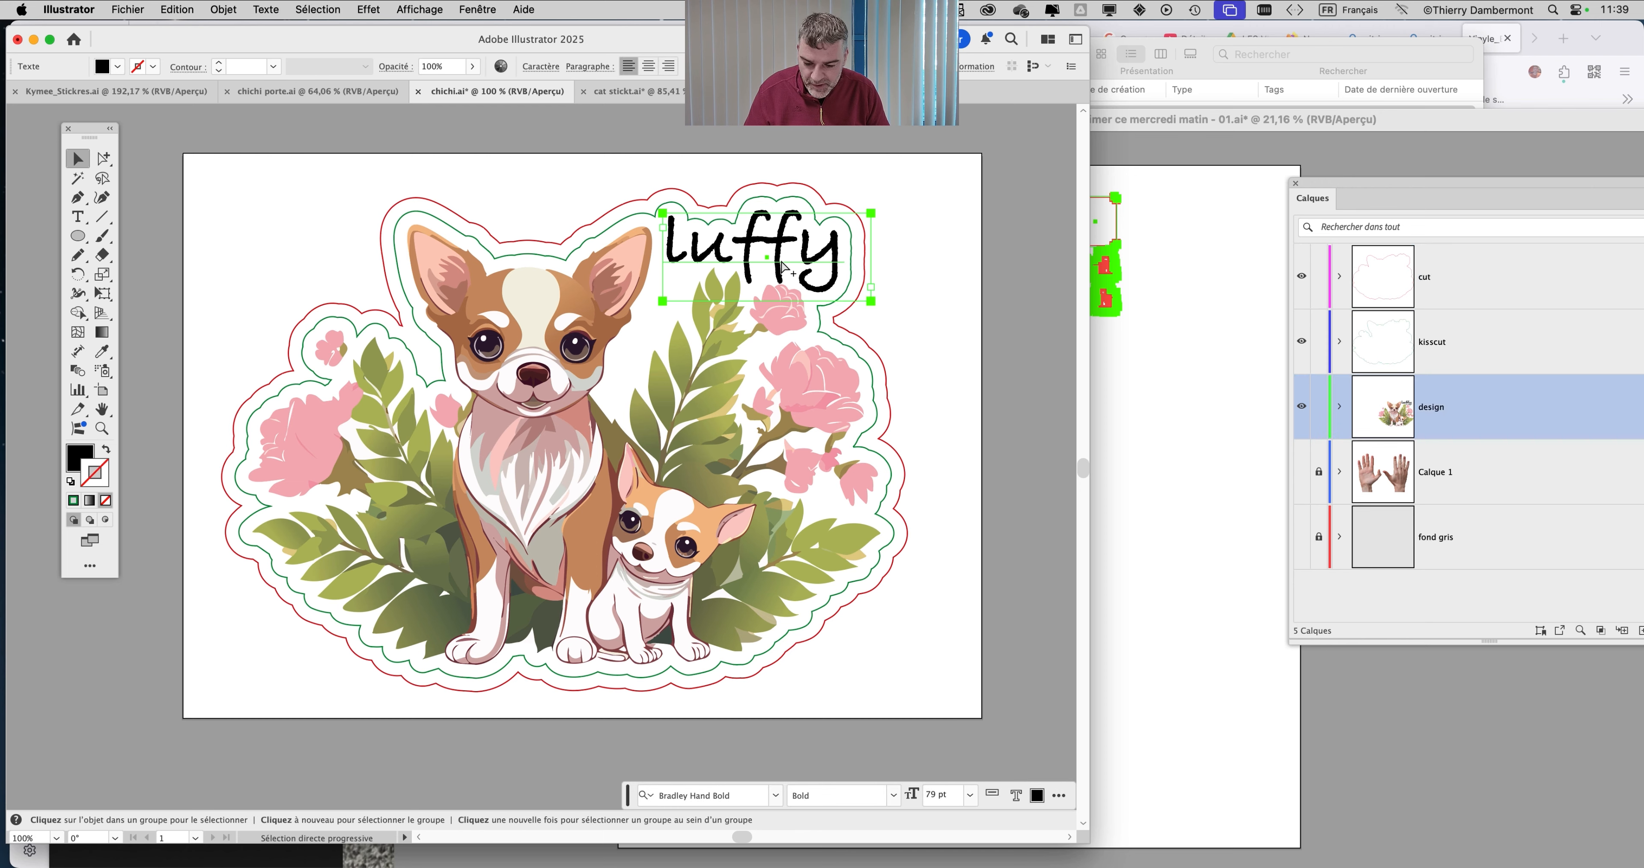
key(super+y)
key(super+y)
click(227, 164)
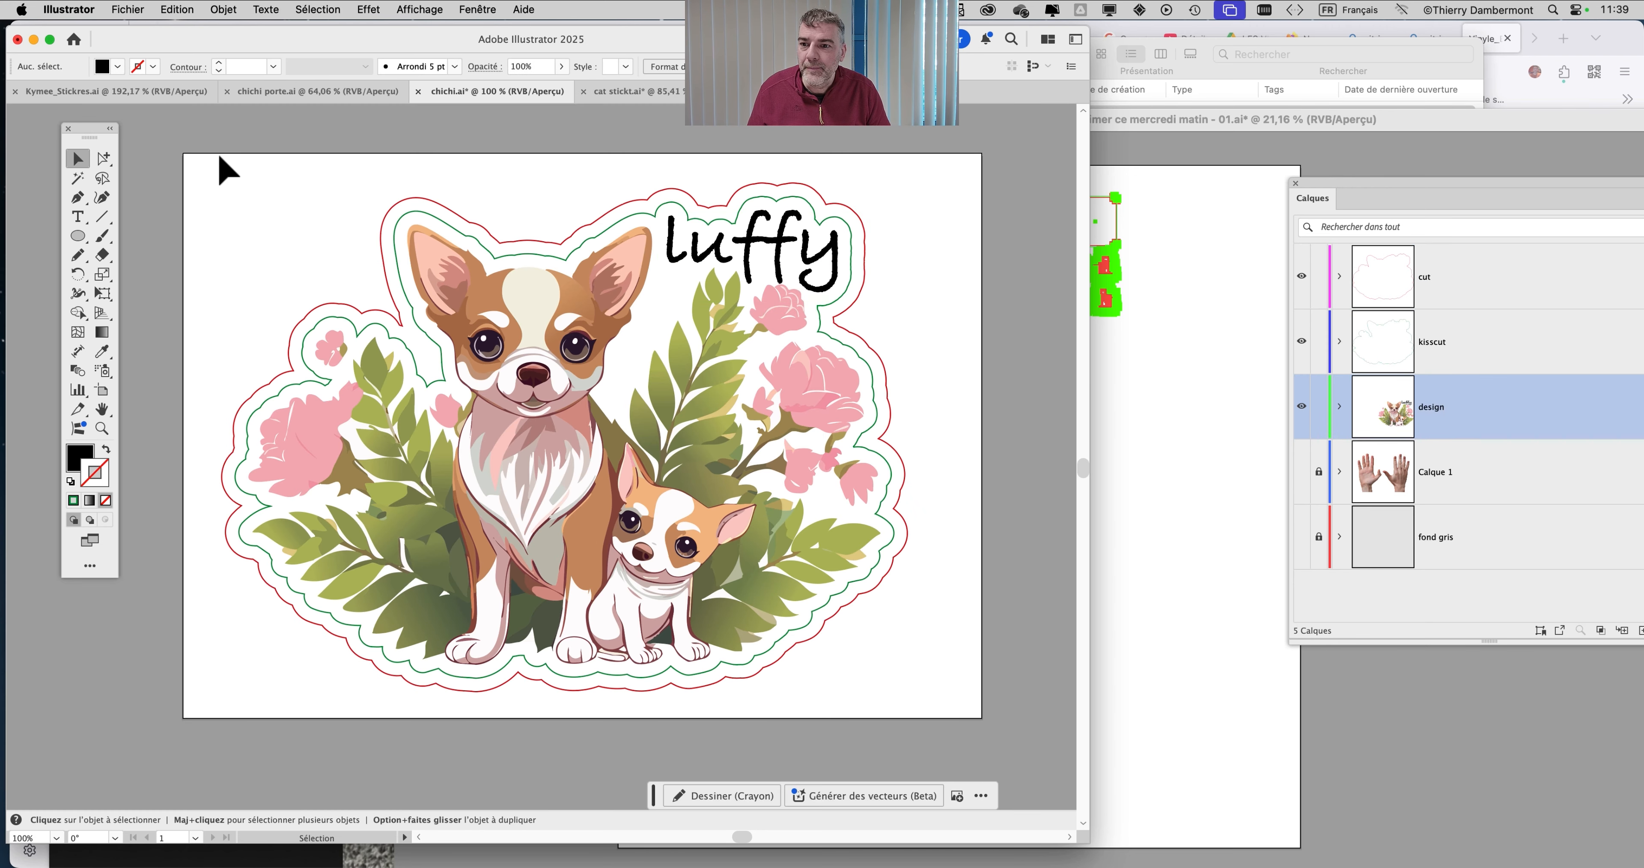
key(super+a)
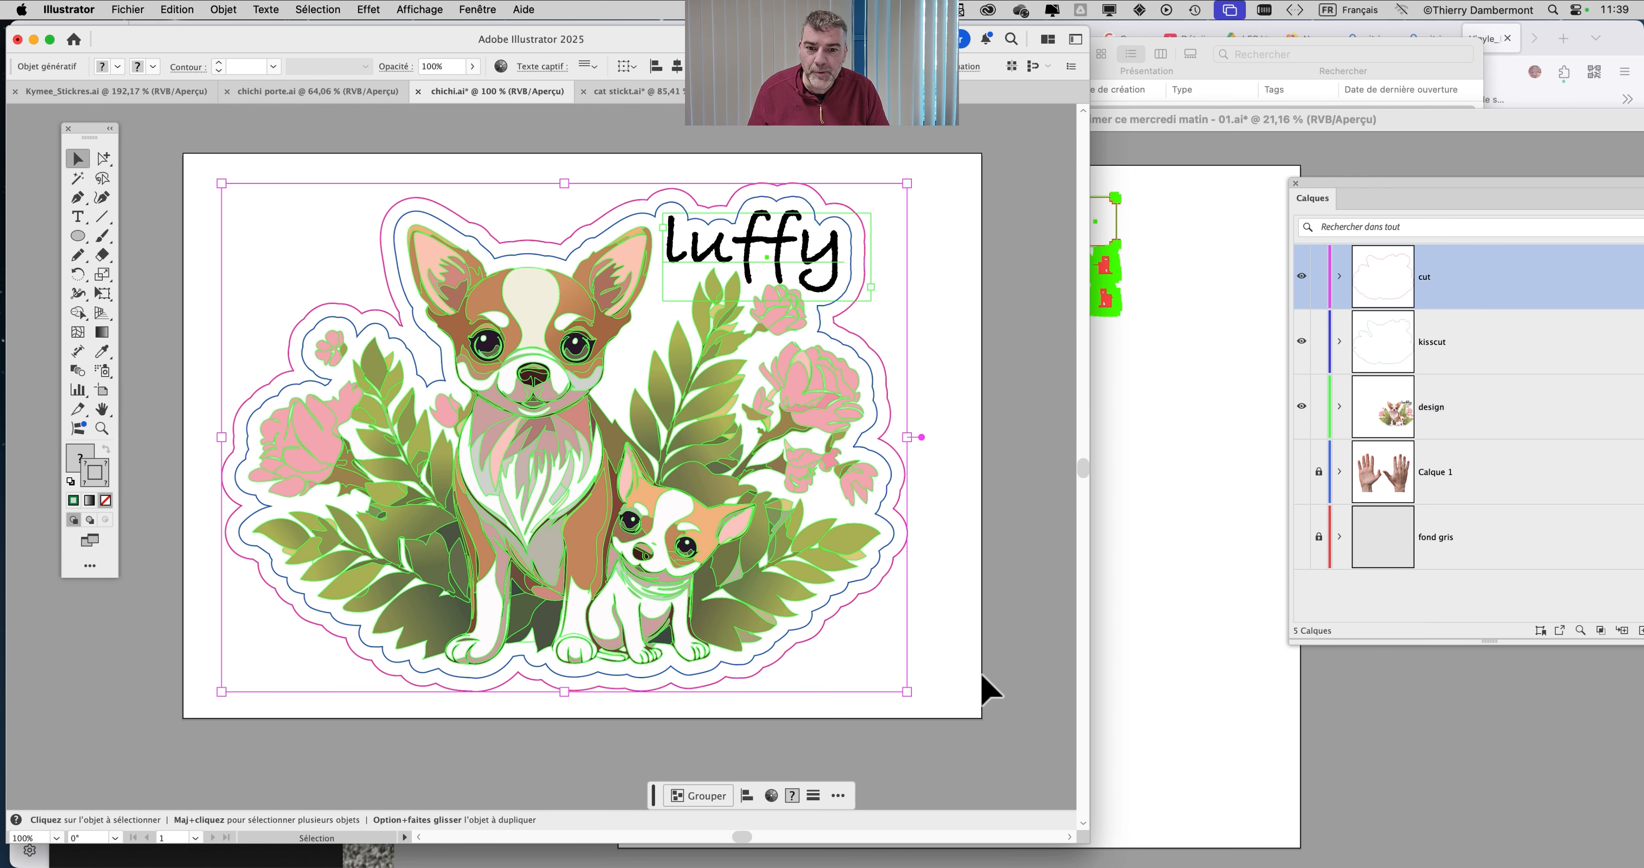
scroll(805, 249, up, 1)
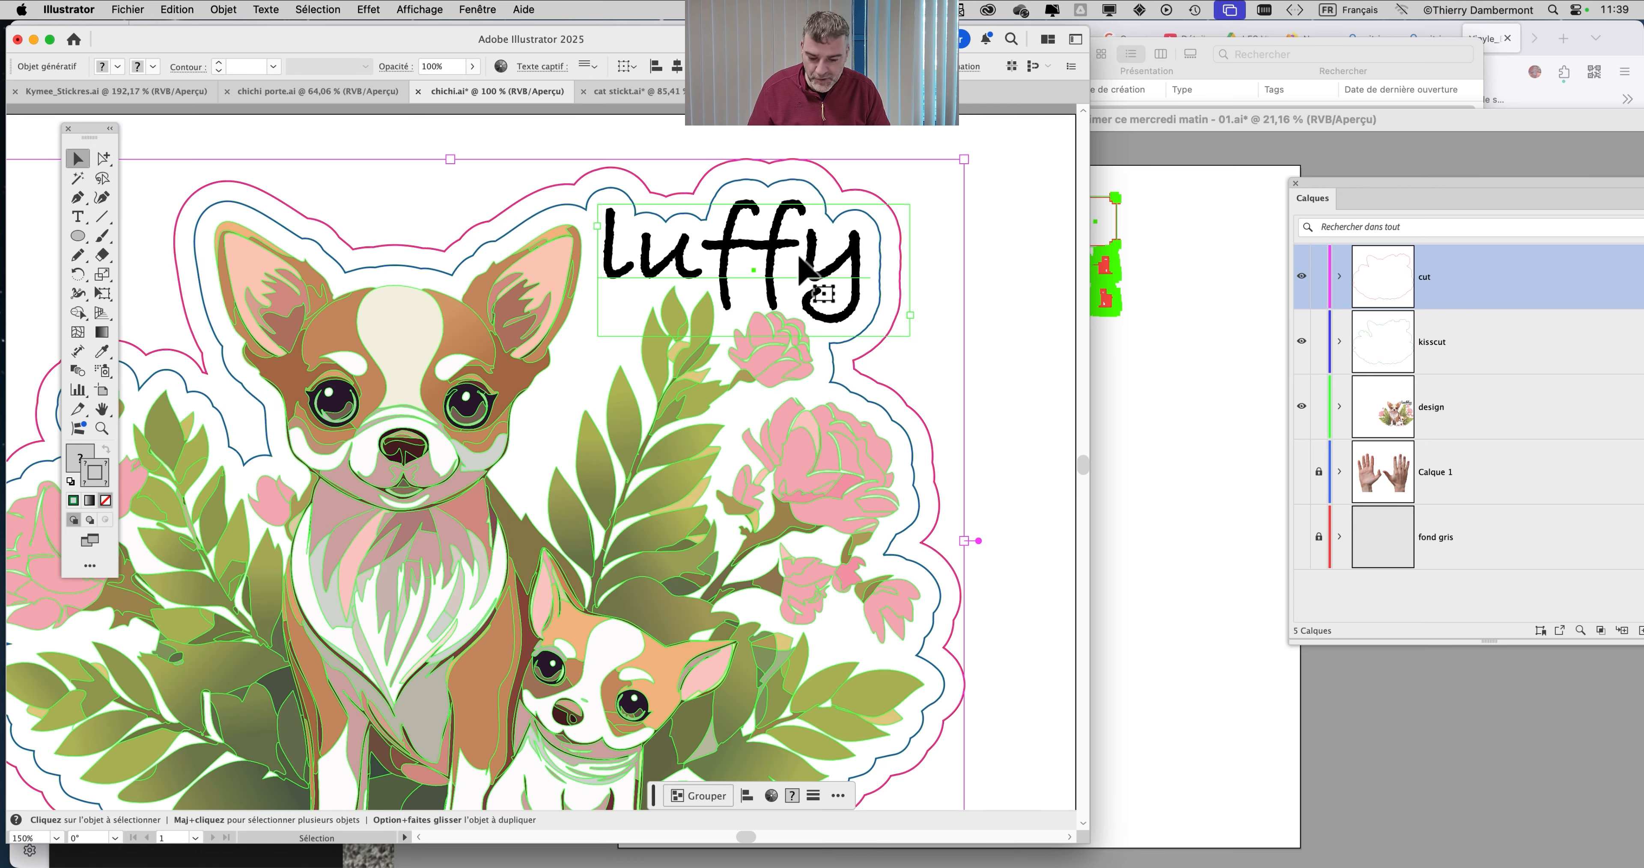
key(super+y)
scroll(820, 287, up, 3)
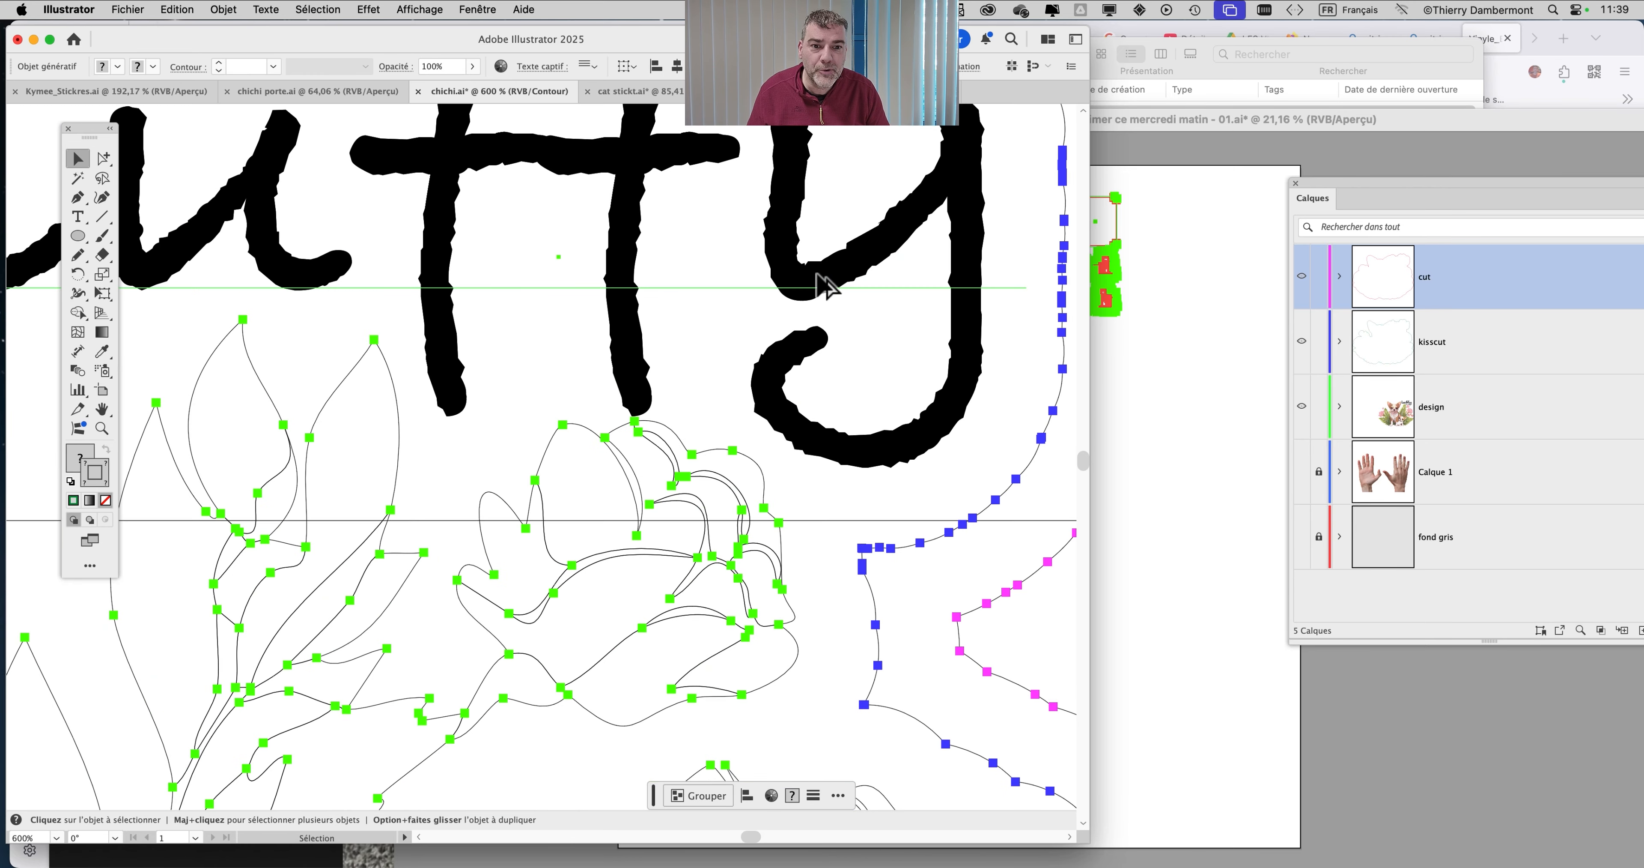
scroll(821, 287, down, 4)
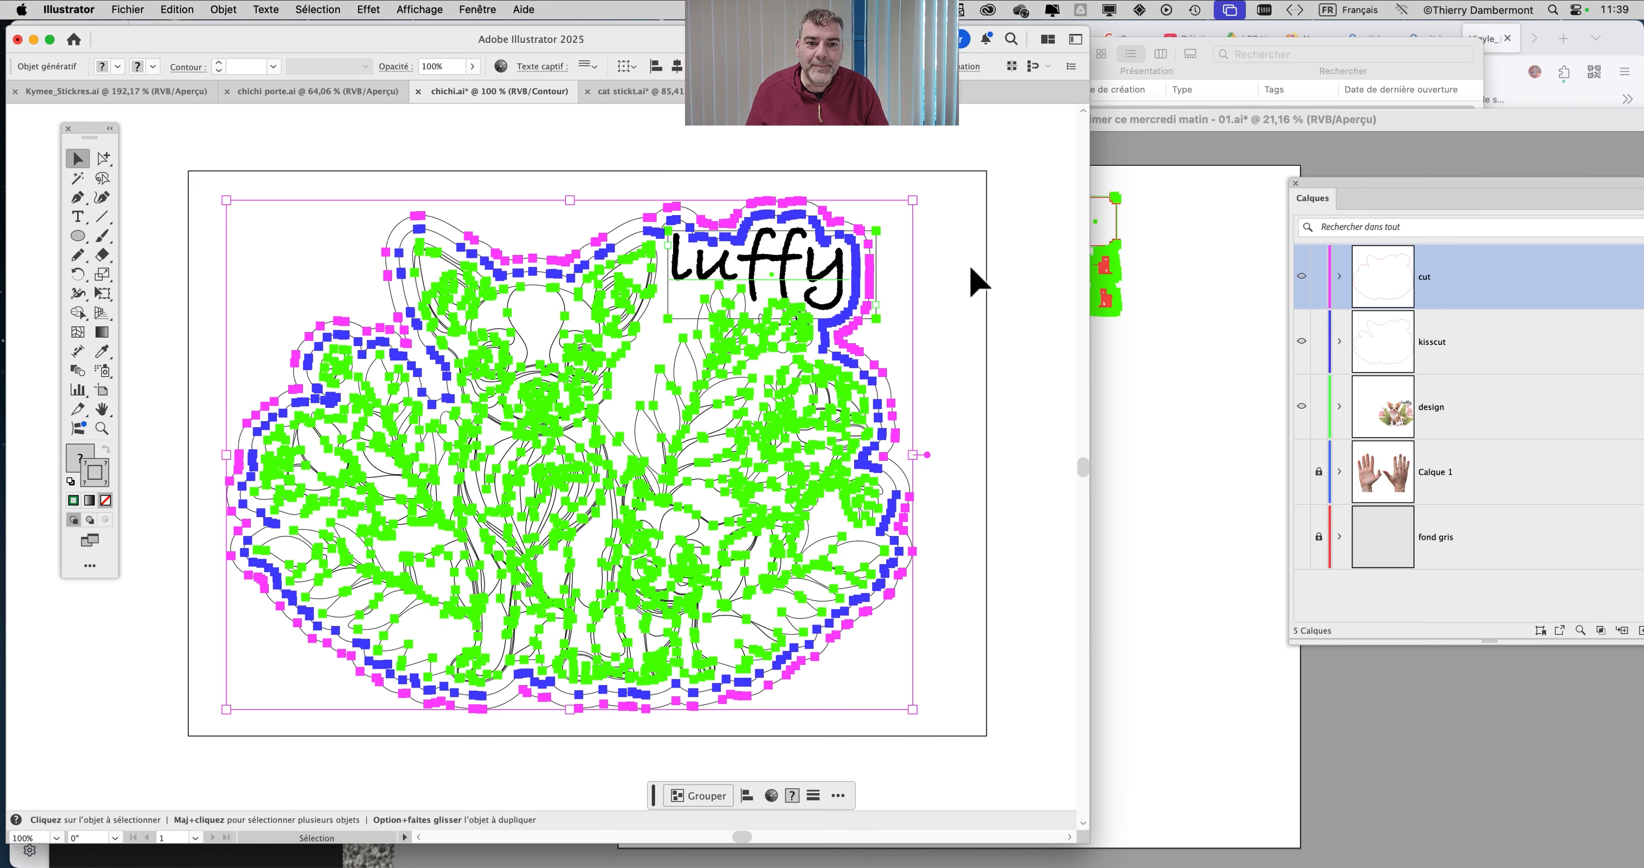
drag(947, 305, 985, 279)
click(214, 169)
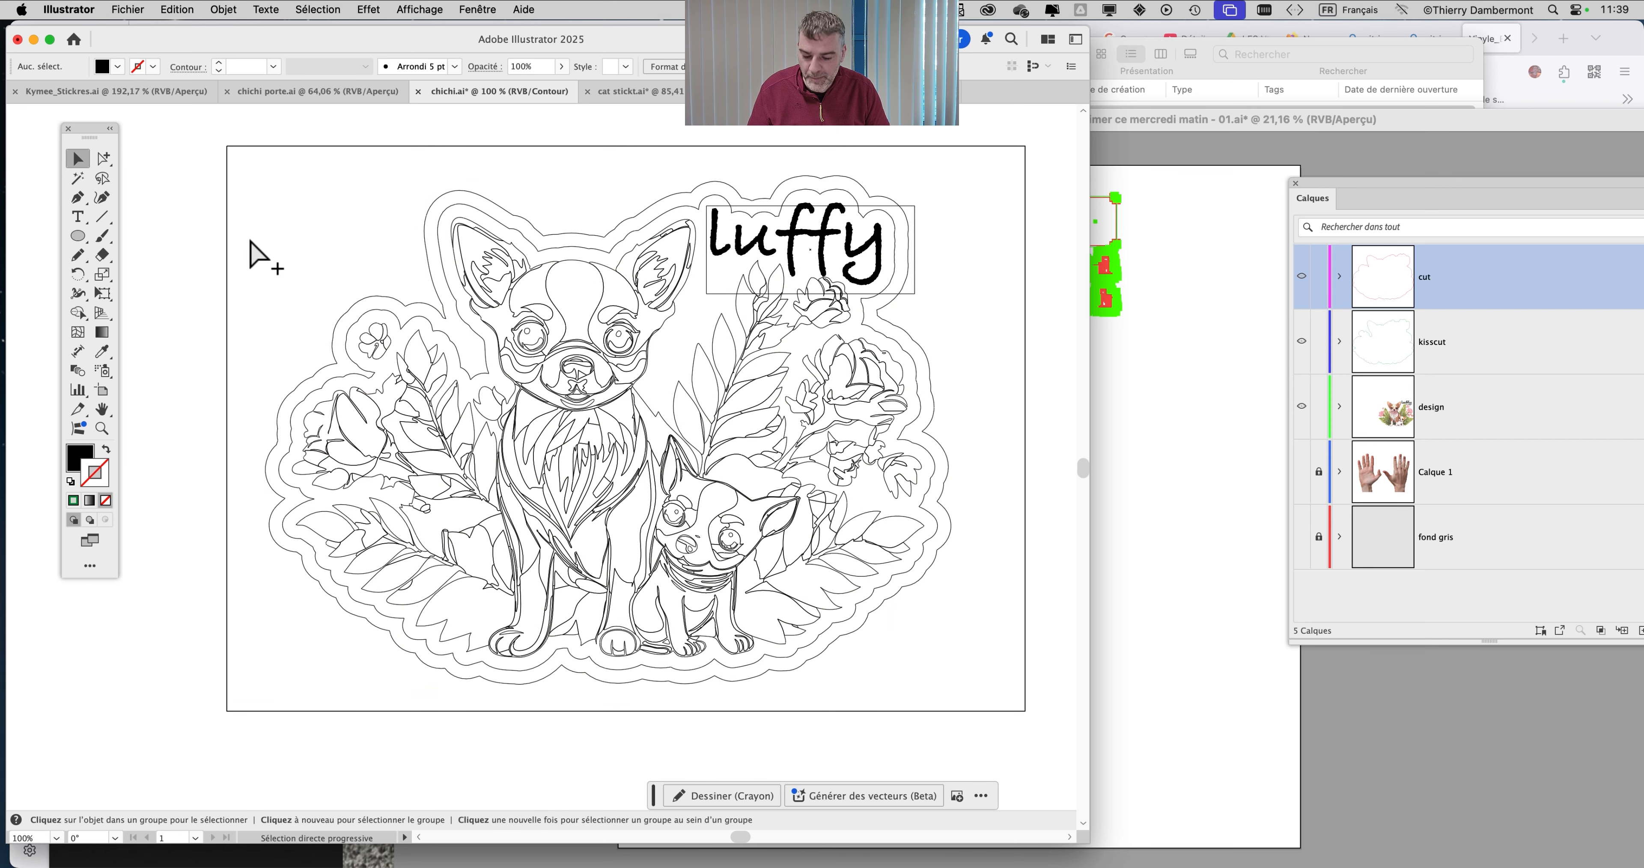
key(super+y)
Try to copy all the chihuahua artwork into the print sheet, and undo the paste
key(super+a)
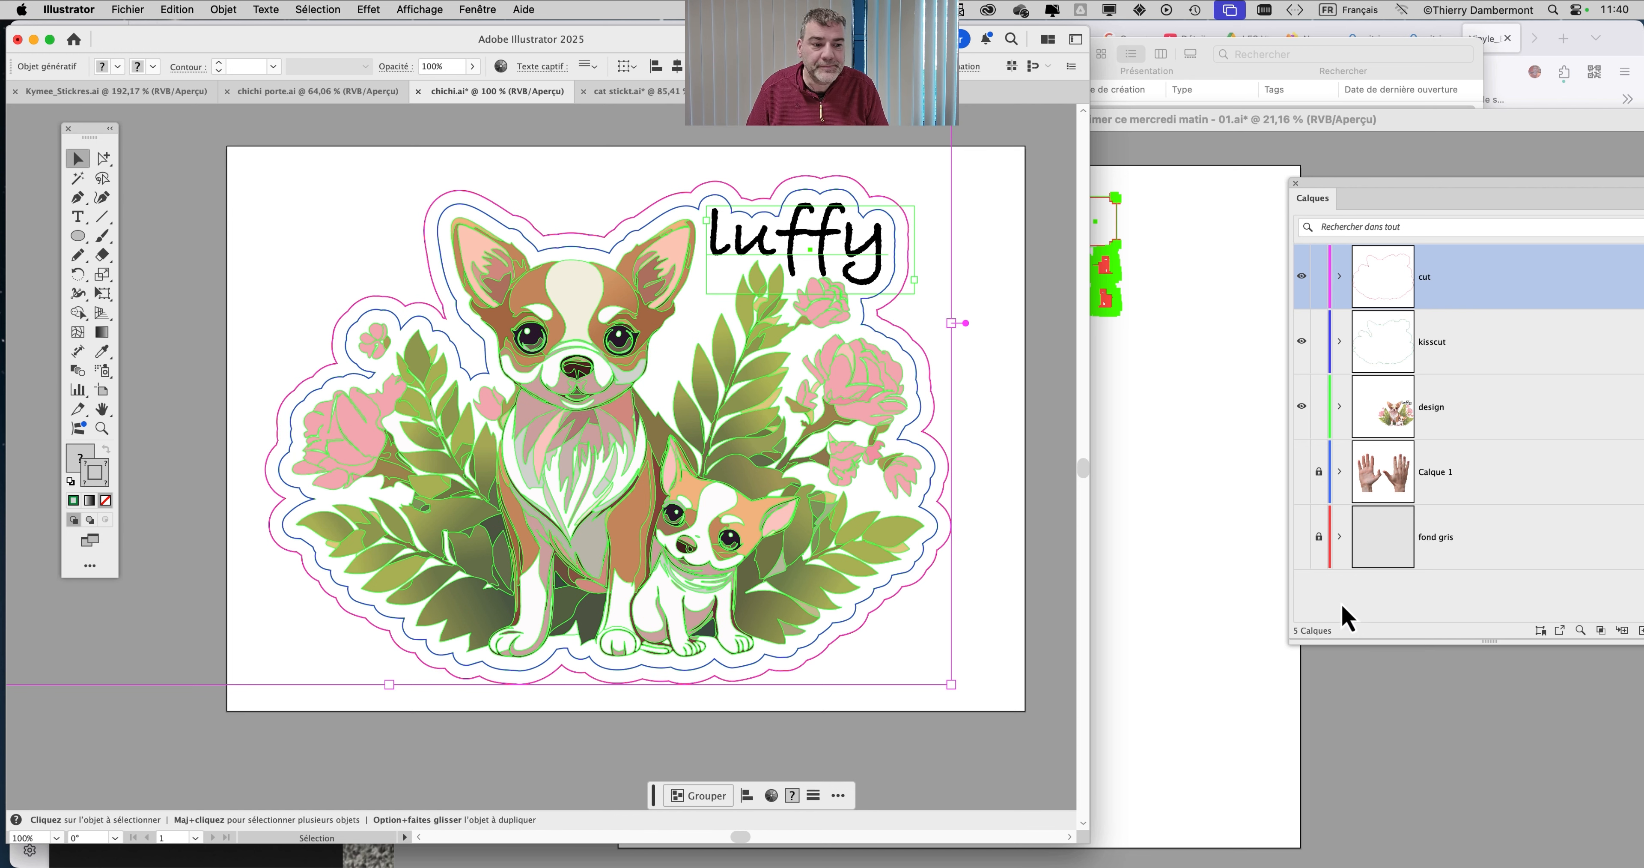
click(1275, 710)
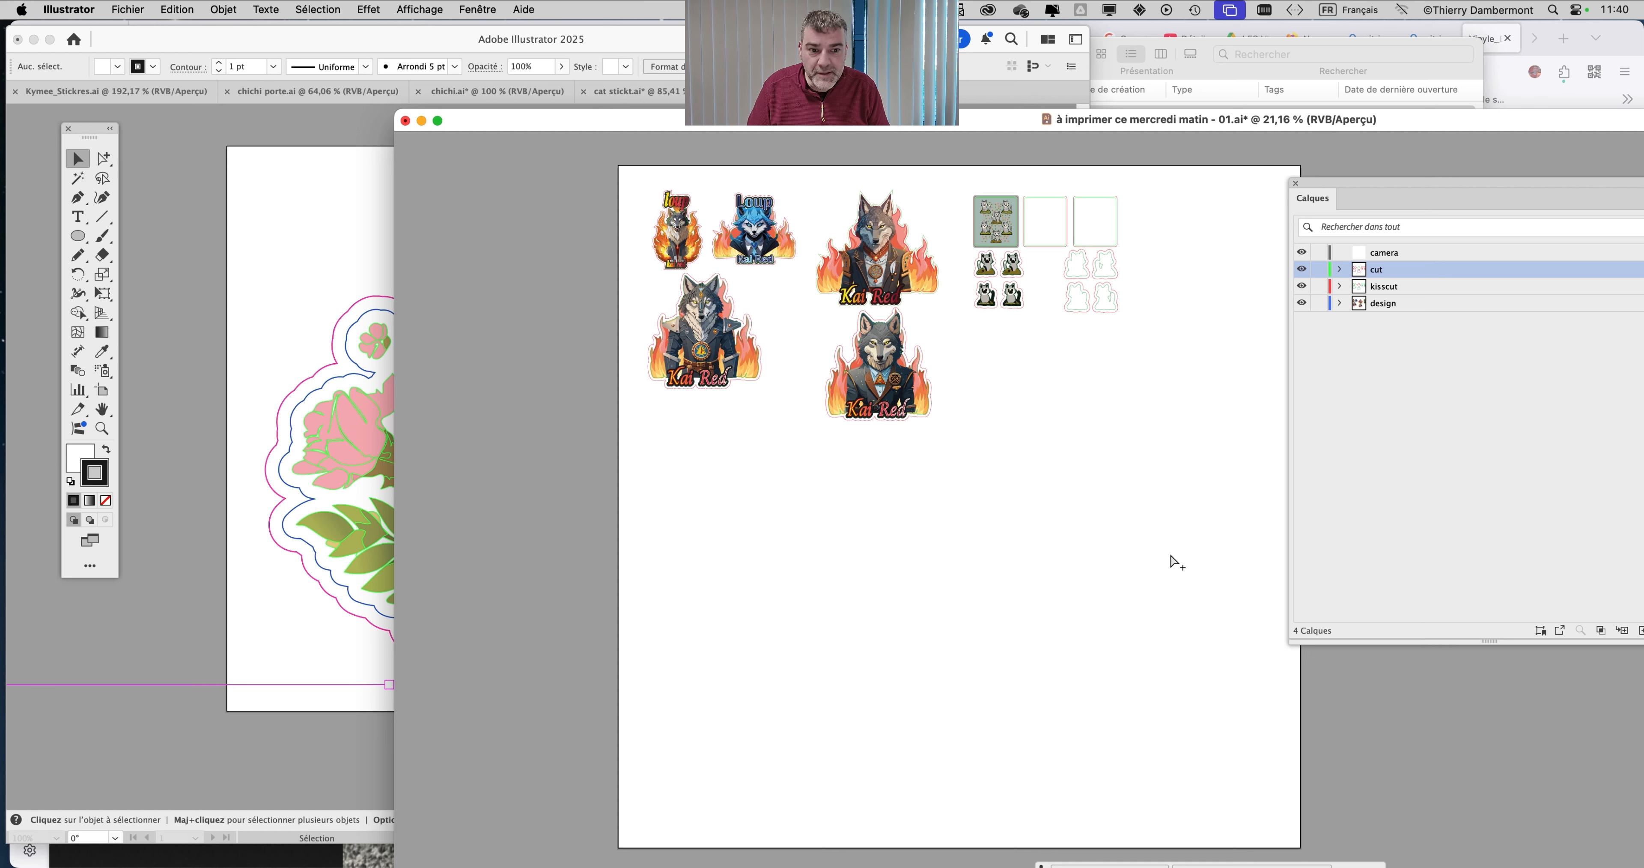
drag(1171, 556, 1012, 570)
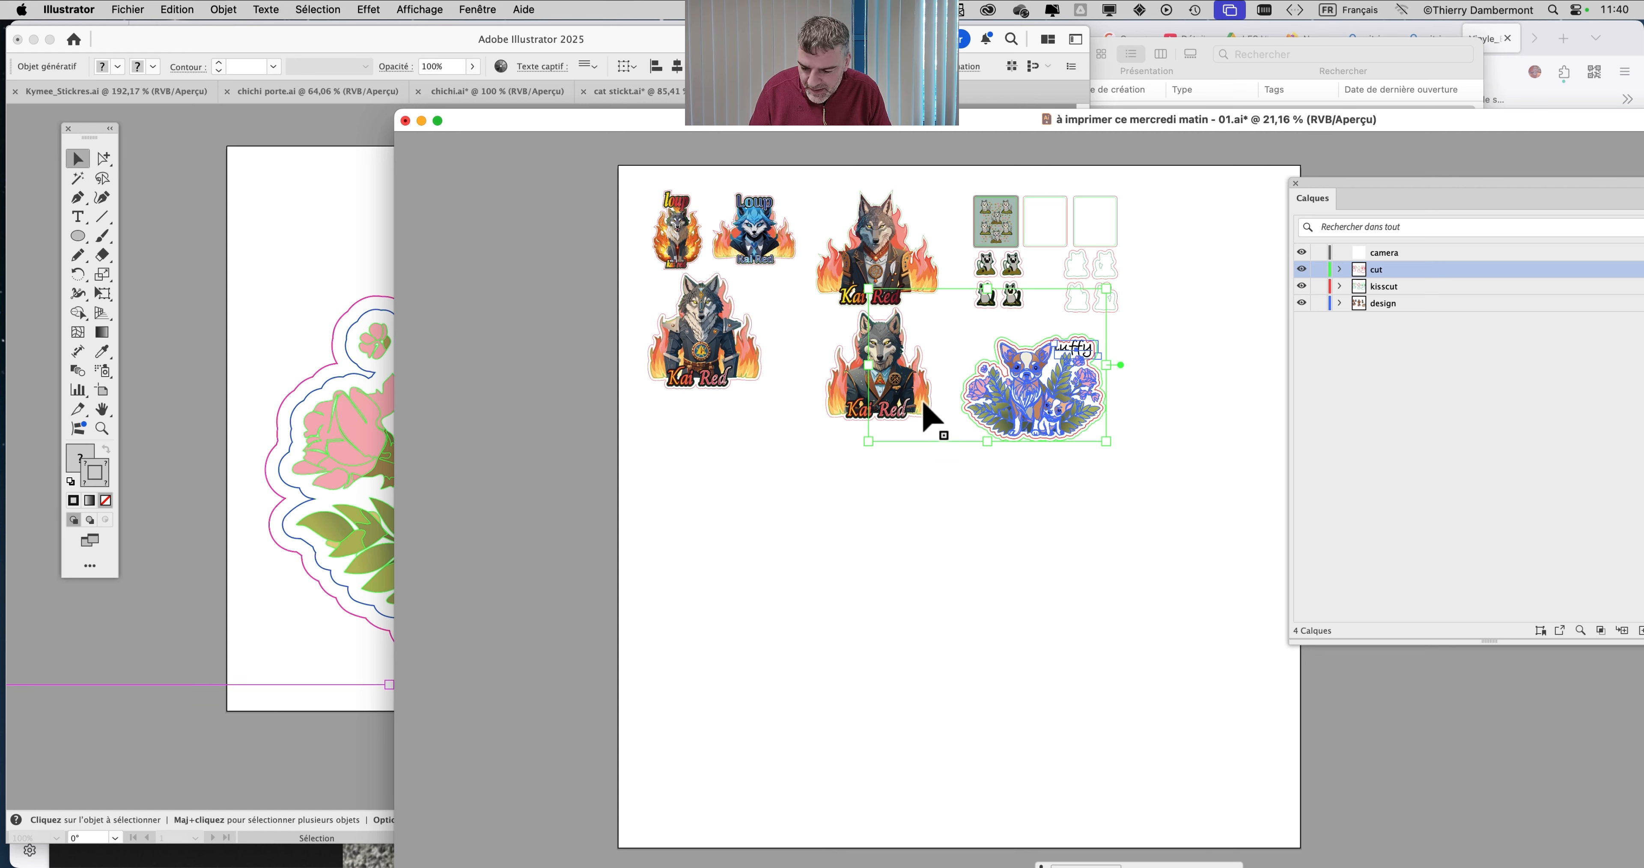
key(super+z)
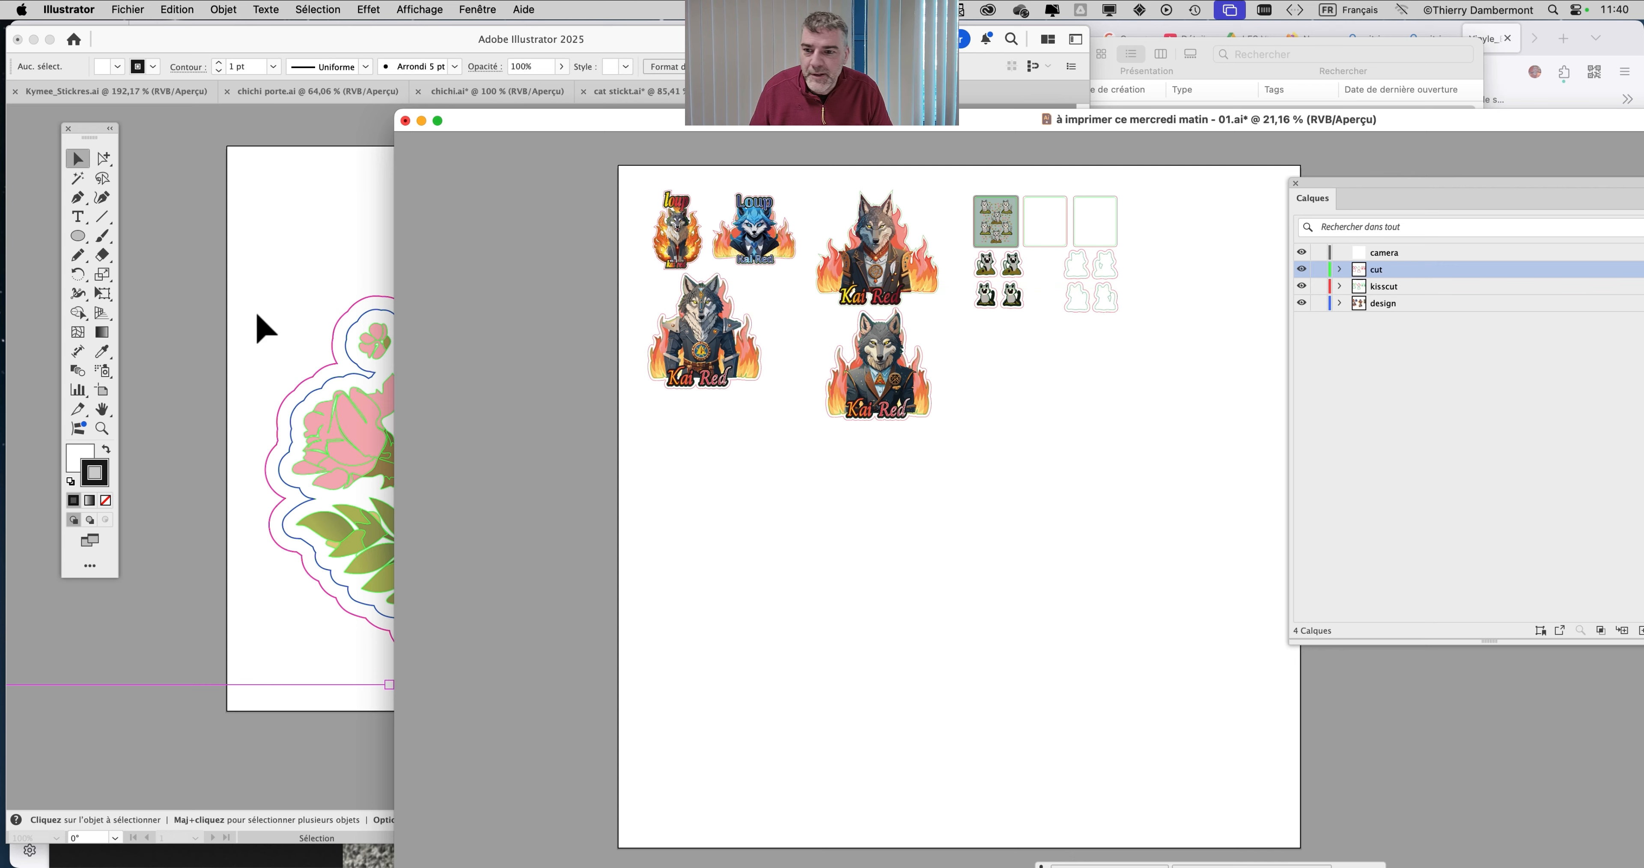
Locate the stray empty text object outside the chichi artboard and delete it
click(383, 351)
key(super+minus)
key(super+minus)
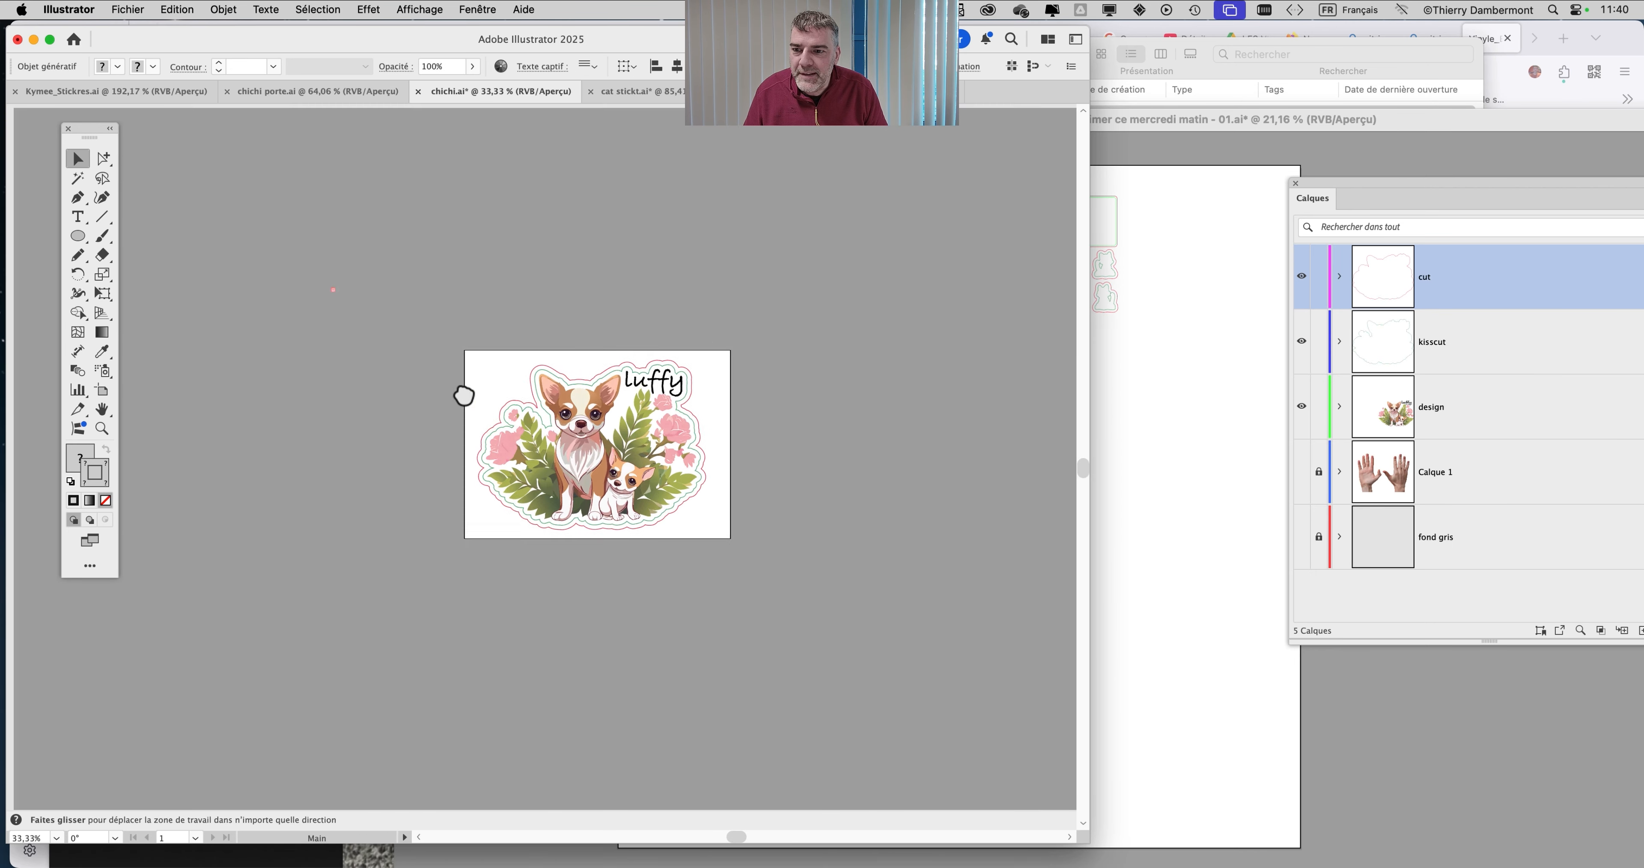
click(317, 280)
scroll(317, 280, up, 15)
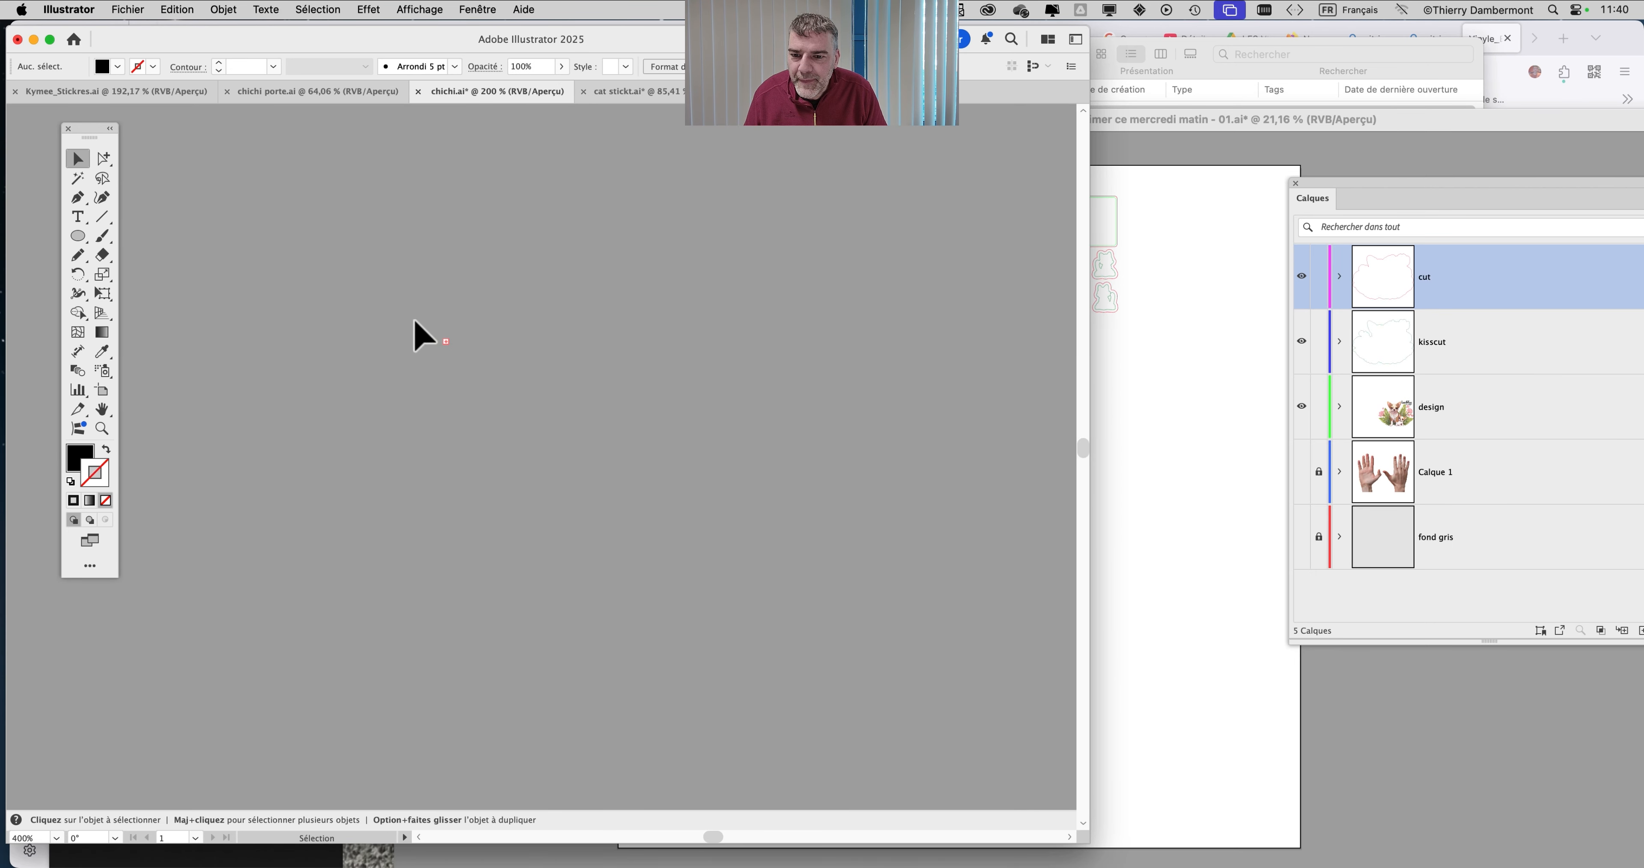
click(473, 349)
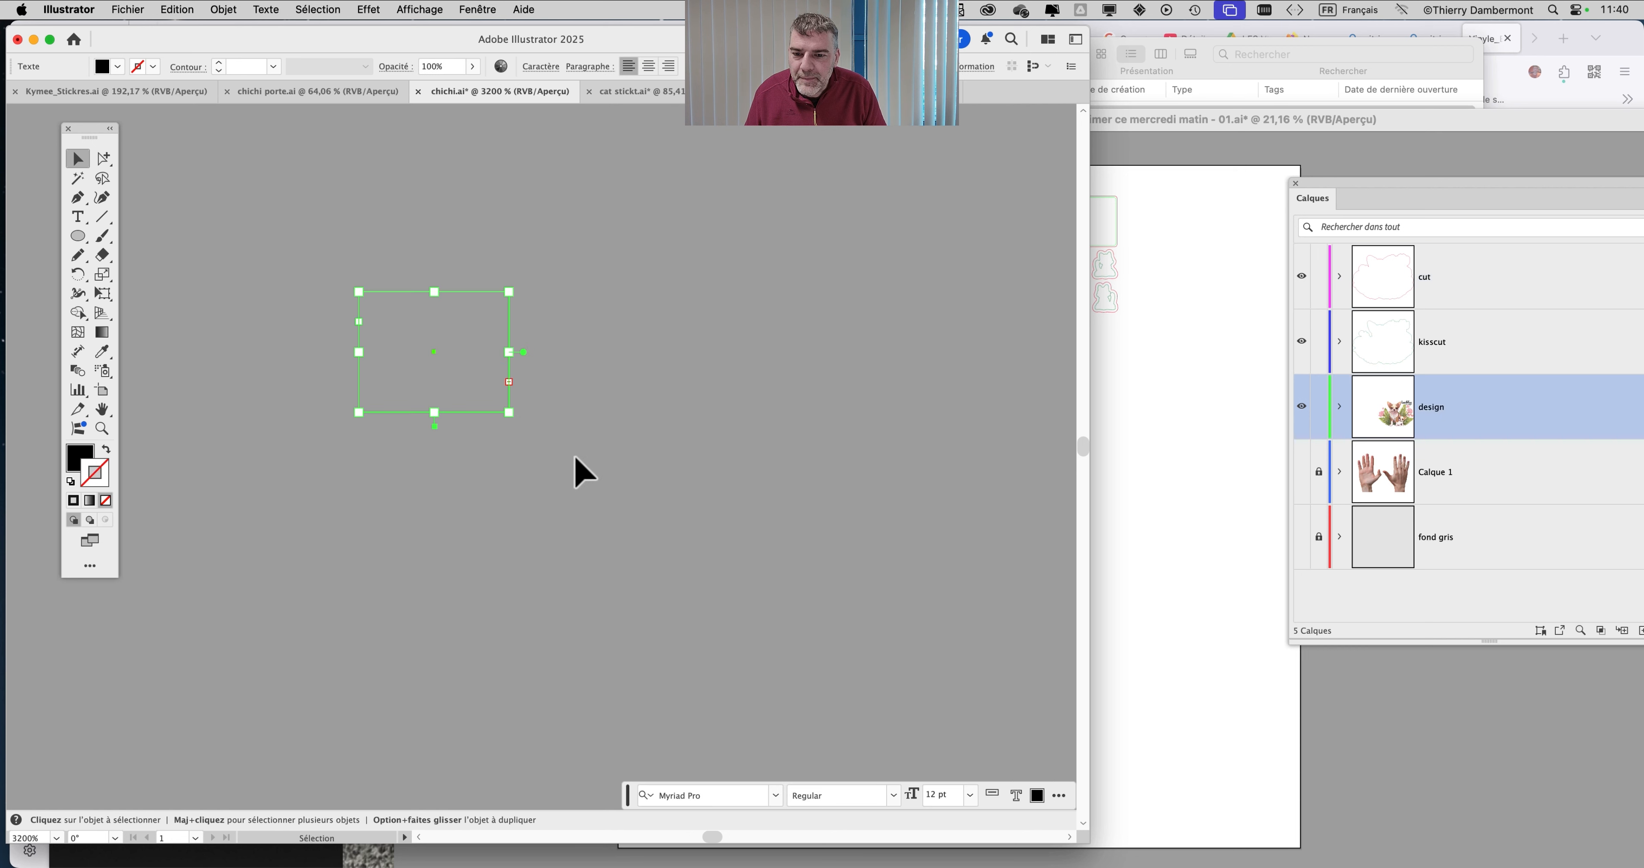
click(578, 472)
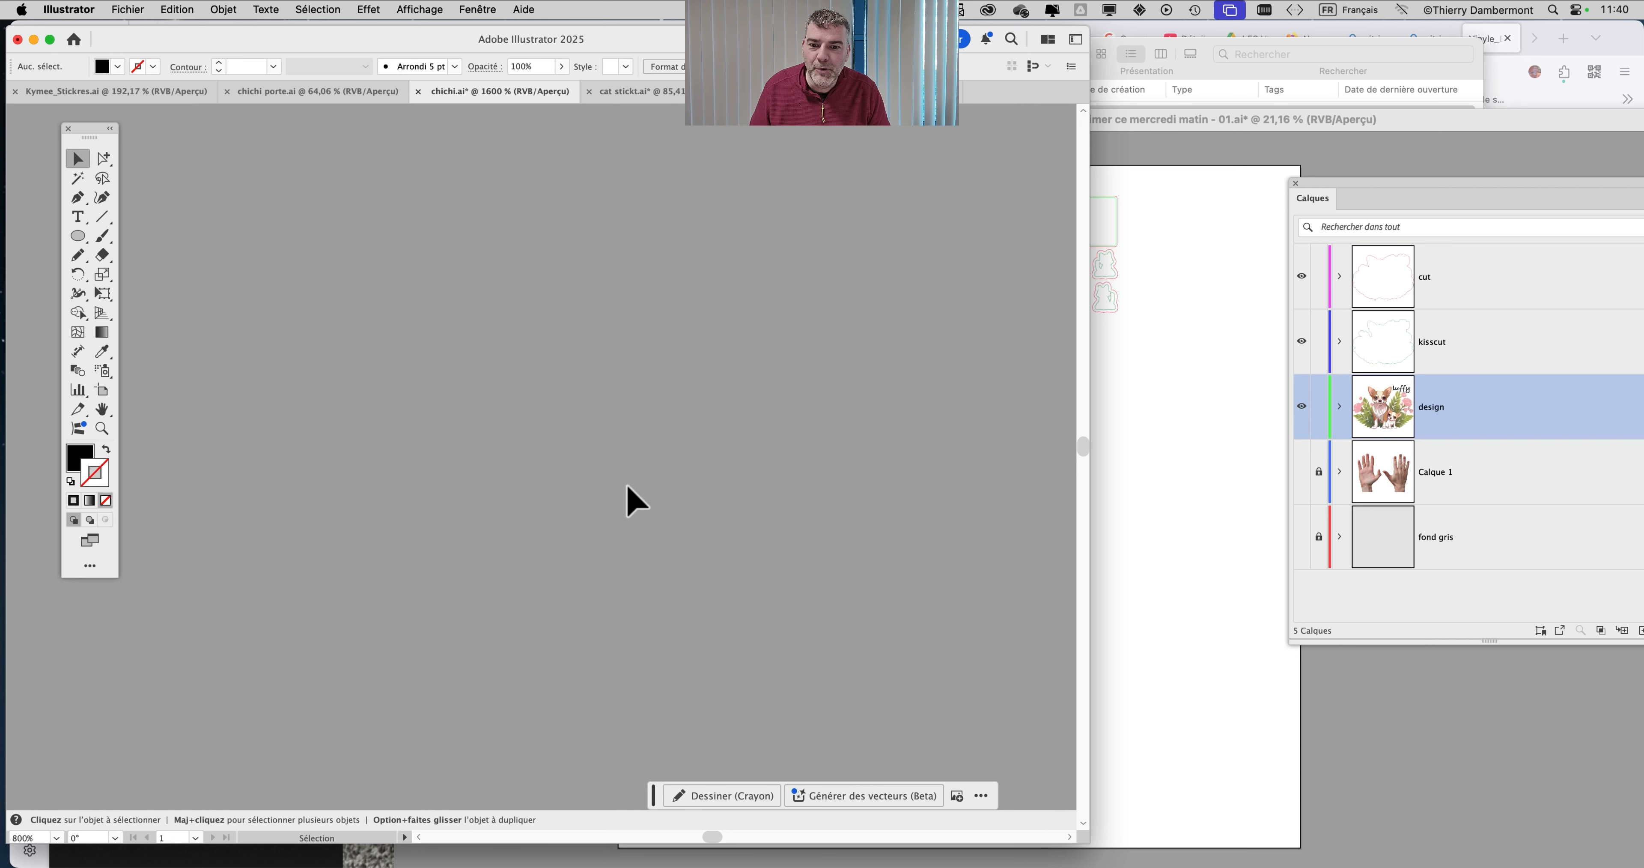
Copy the chihuahua sticker with its kisscut and cut lines into the print sheet and place it directly below the cat stickers
scroll(626, 498, down, 5)
scroll(635, 511, down, 2)
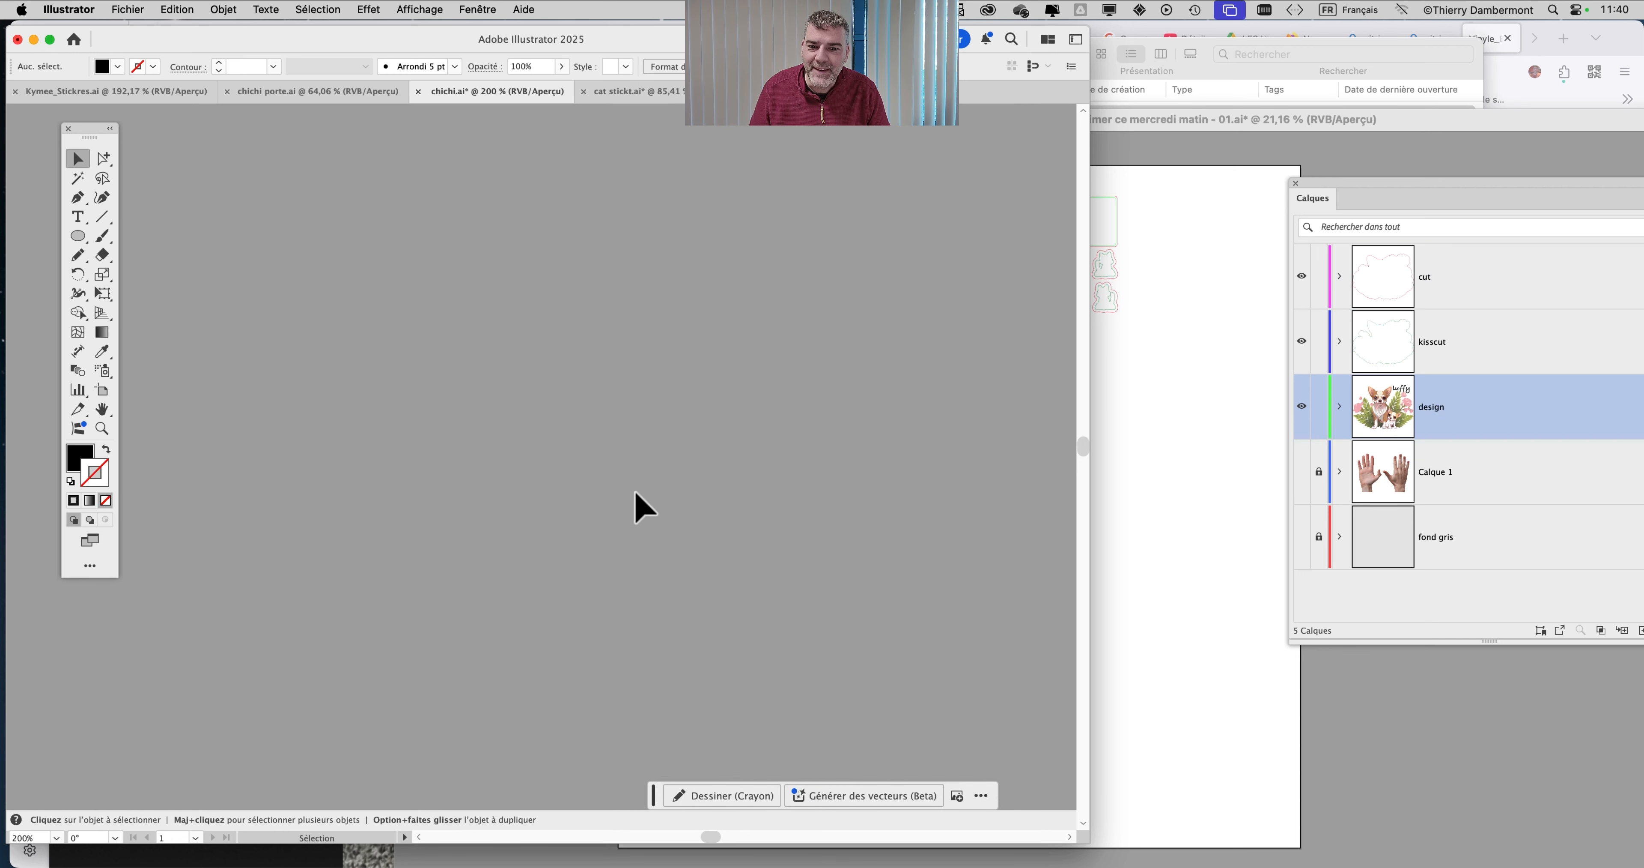
drag(629, 450, 577, 253)
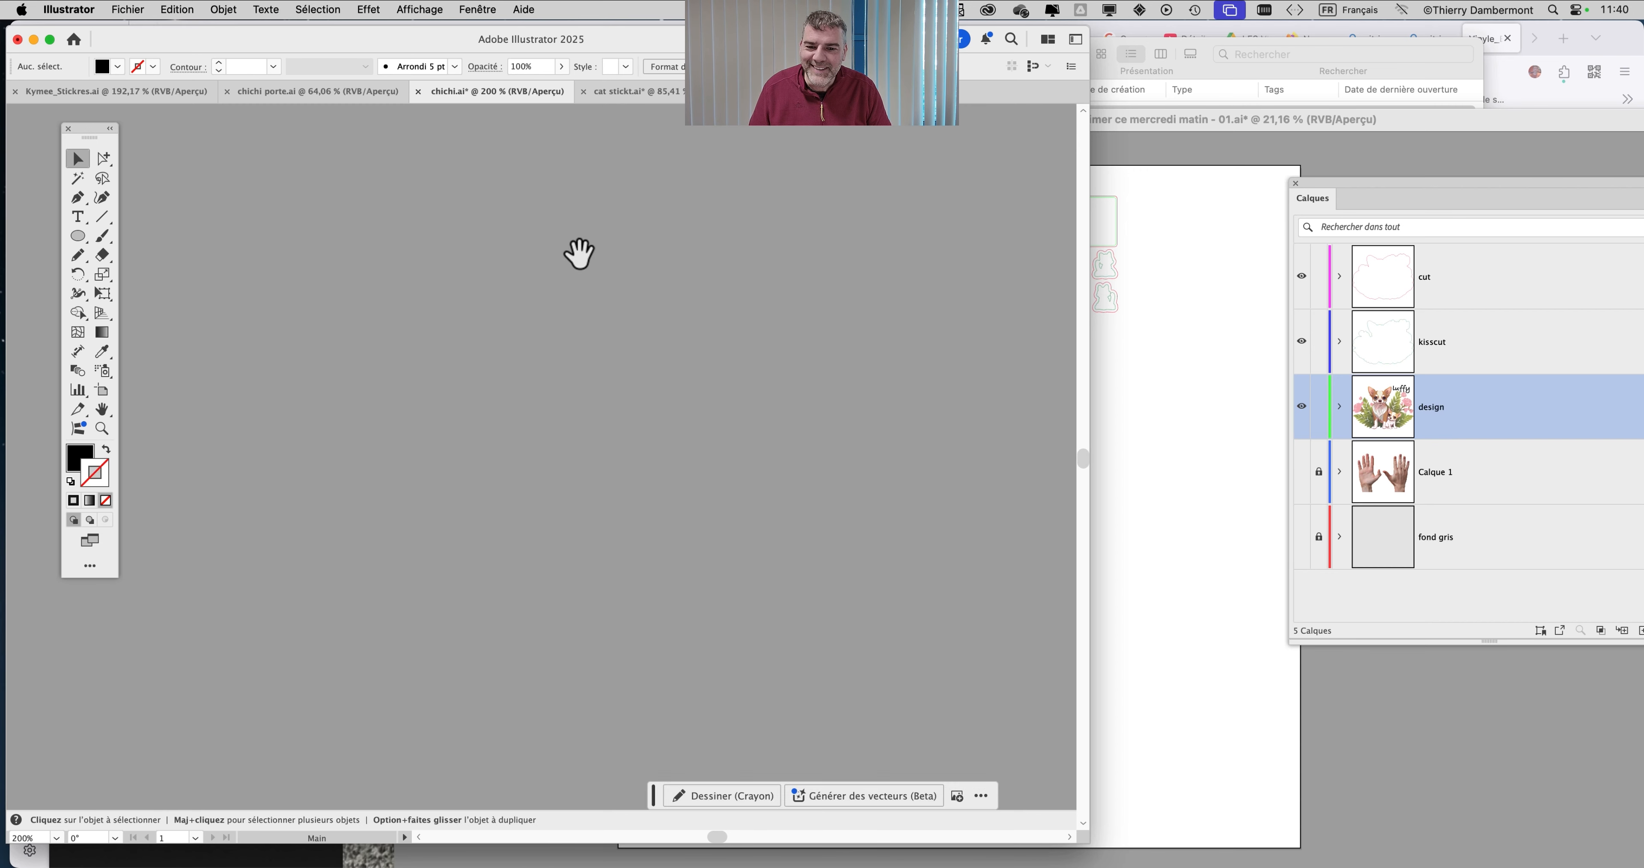
double_click(101, 408)
key(v)
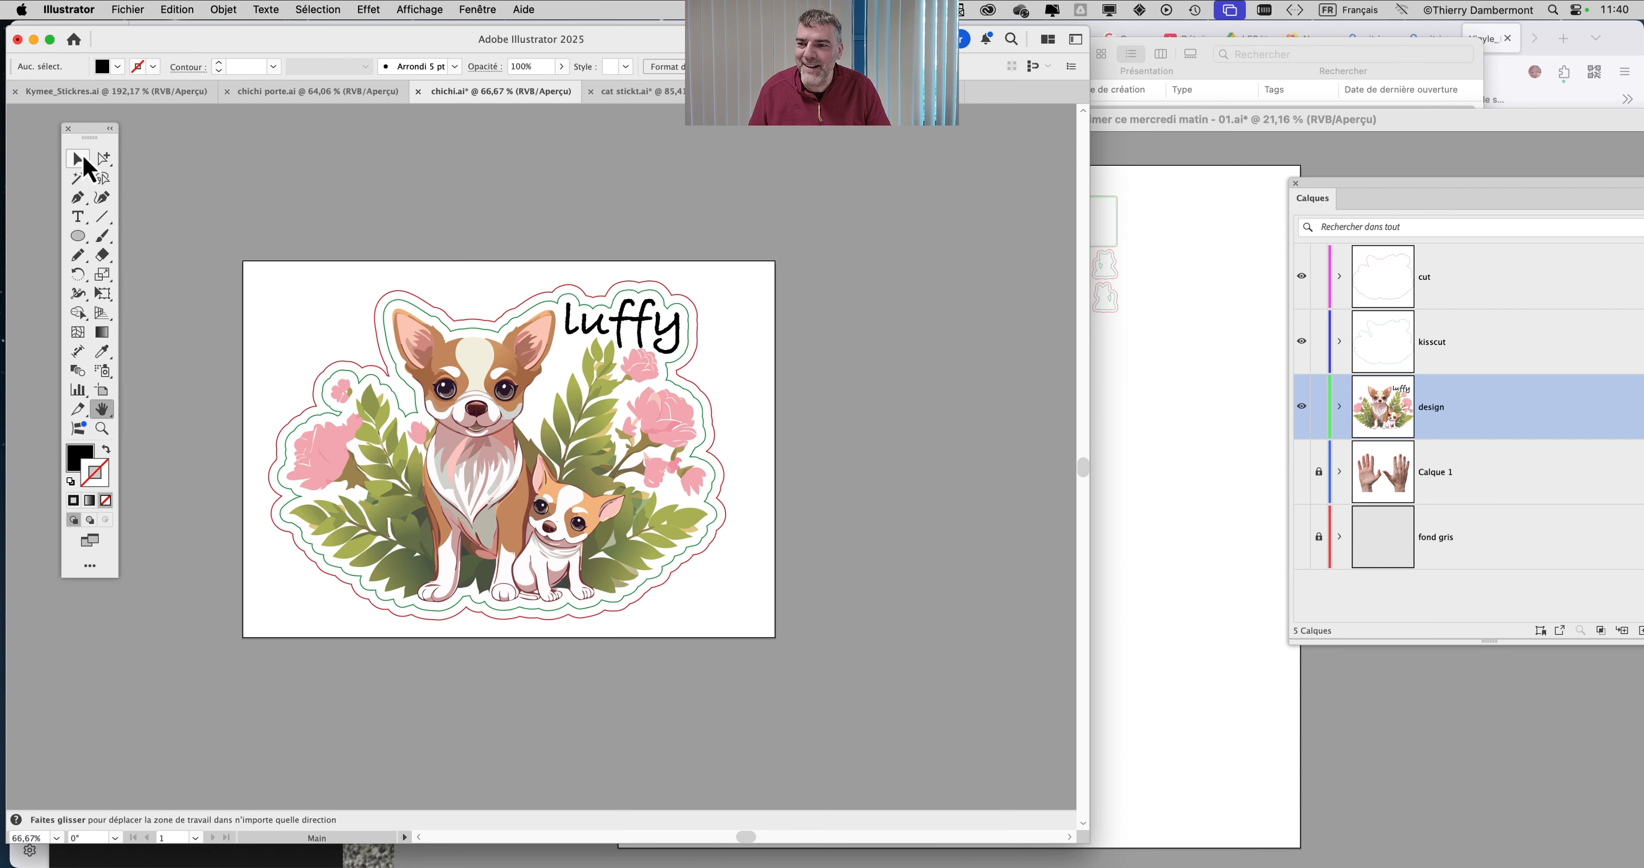
drag(234, 205, 791, 705)
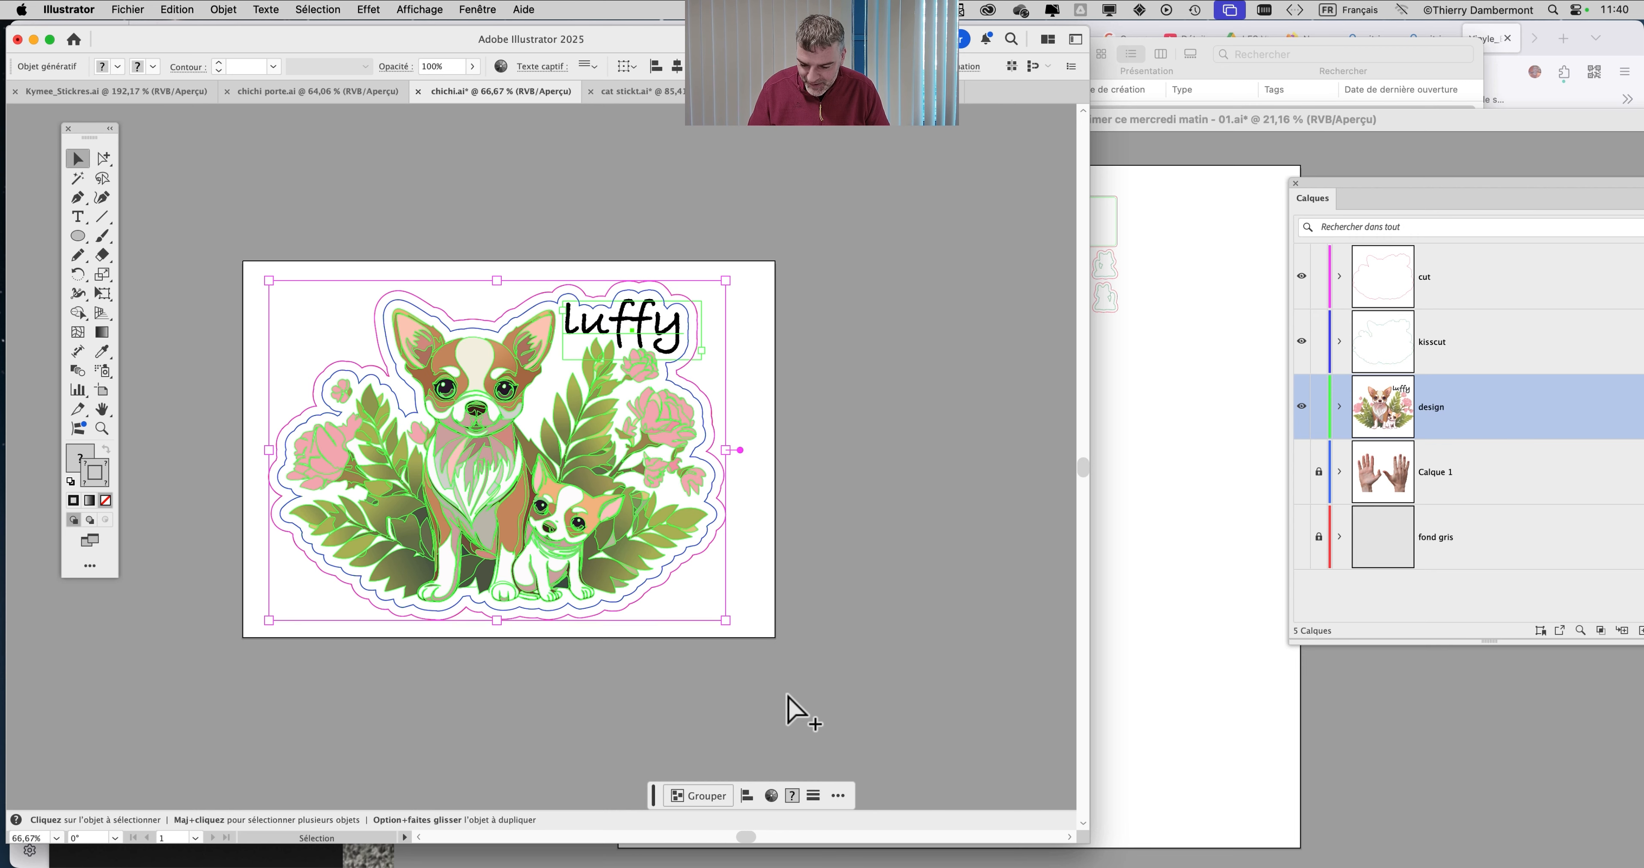
click(1159, 408)
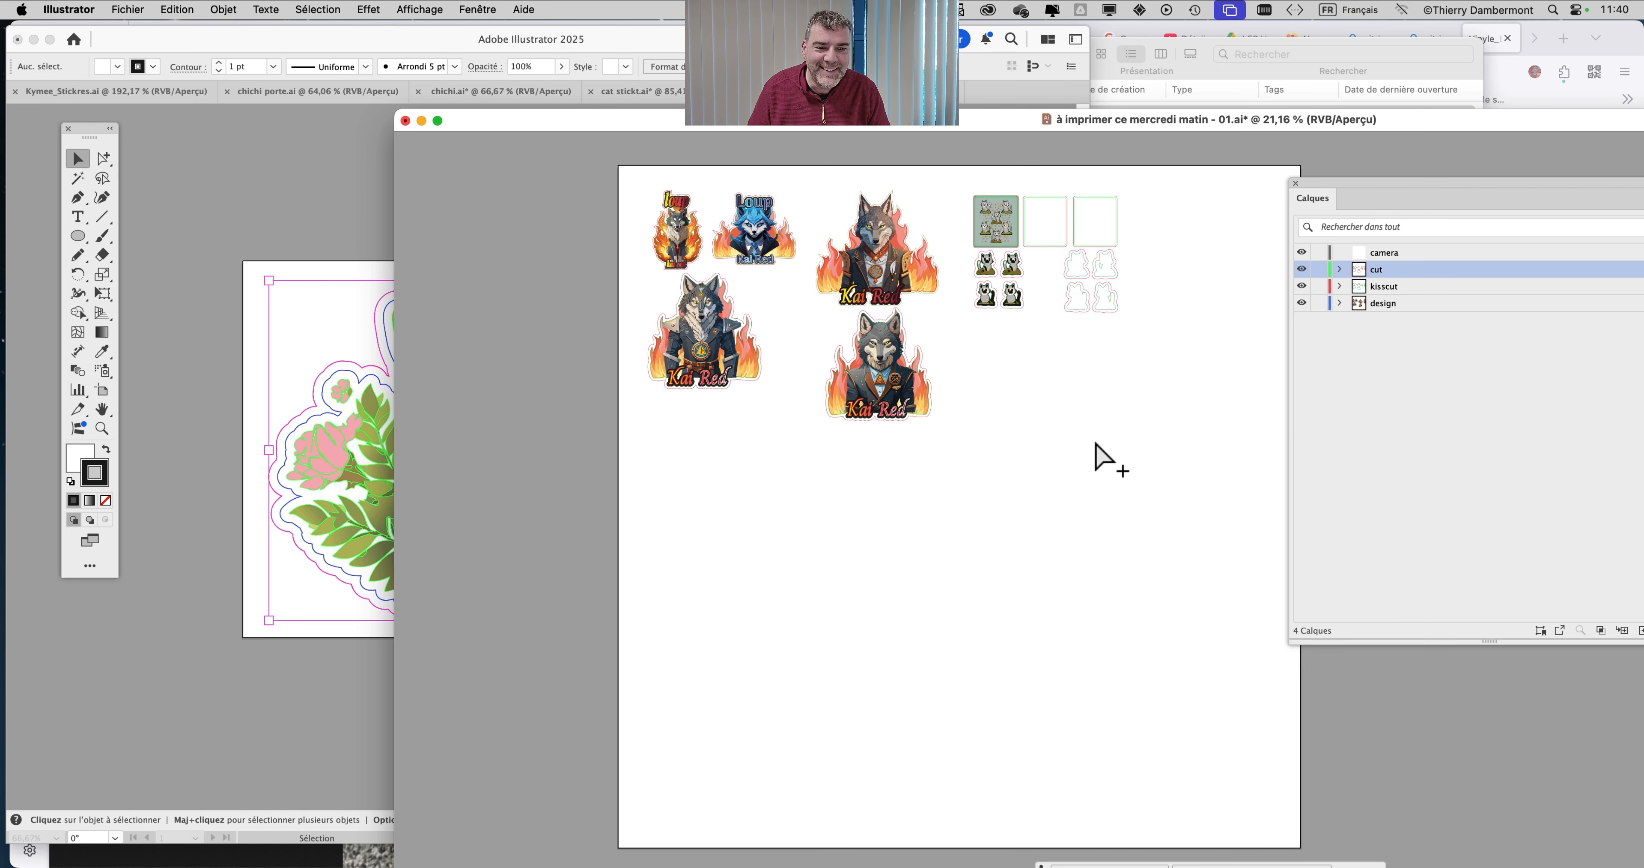
drag(1111, 459, 1067, 399)
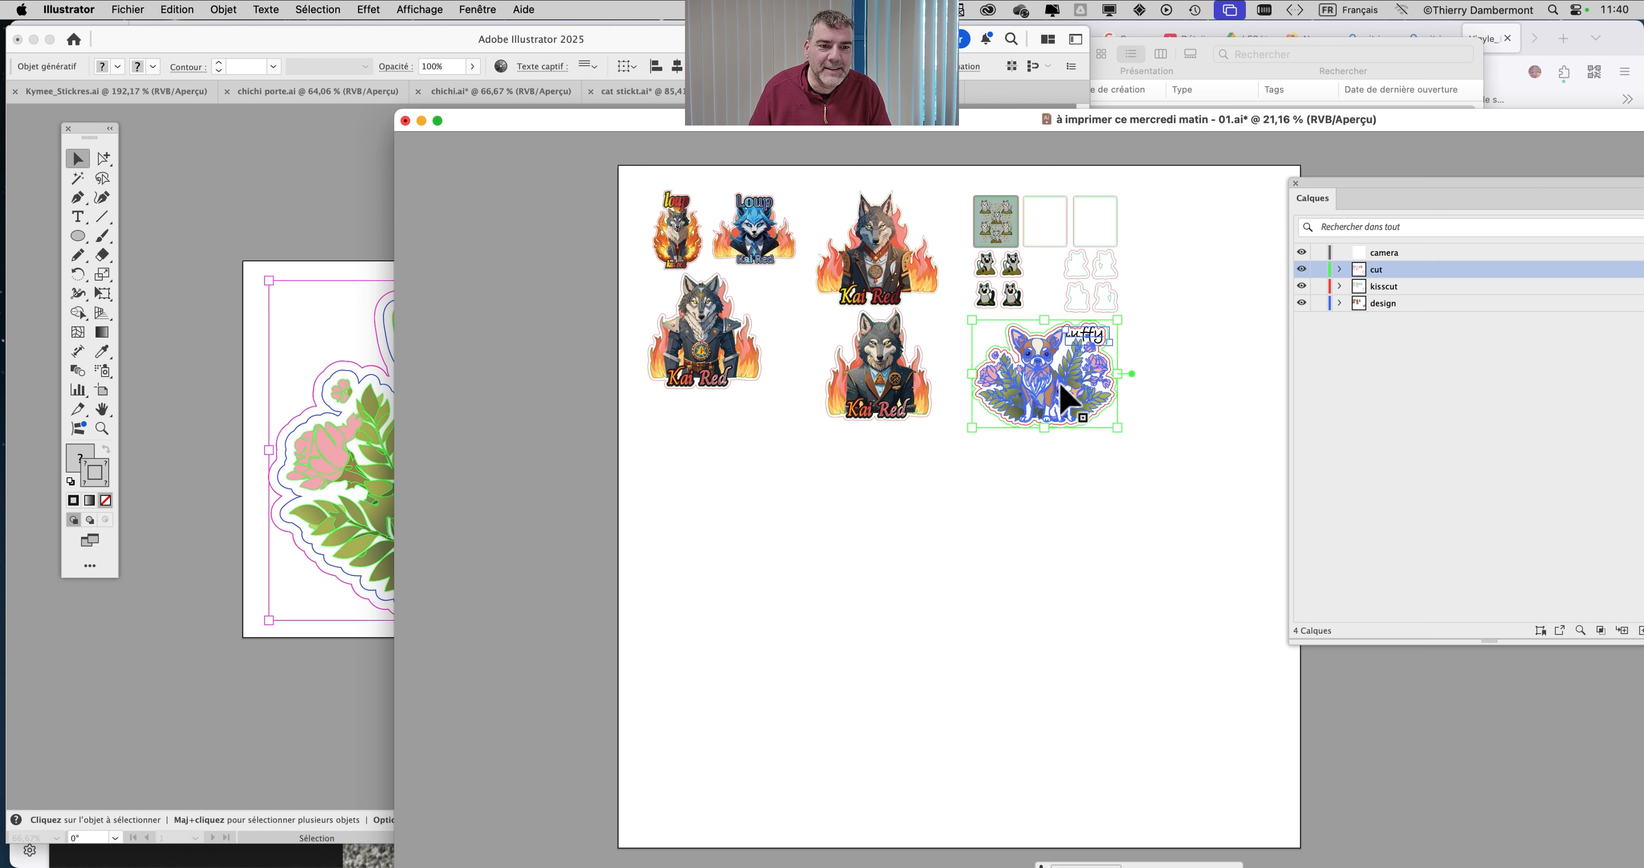
Delete the incomplete cat sheets and cat stickers above the chihuahua sticker in the print sheet
scroll(1130, 286, up, 5)
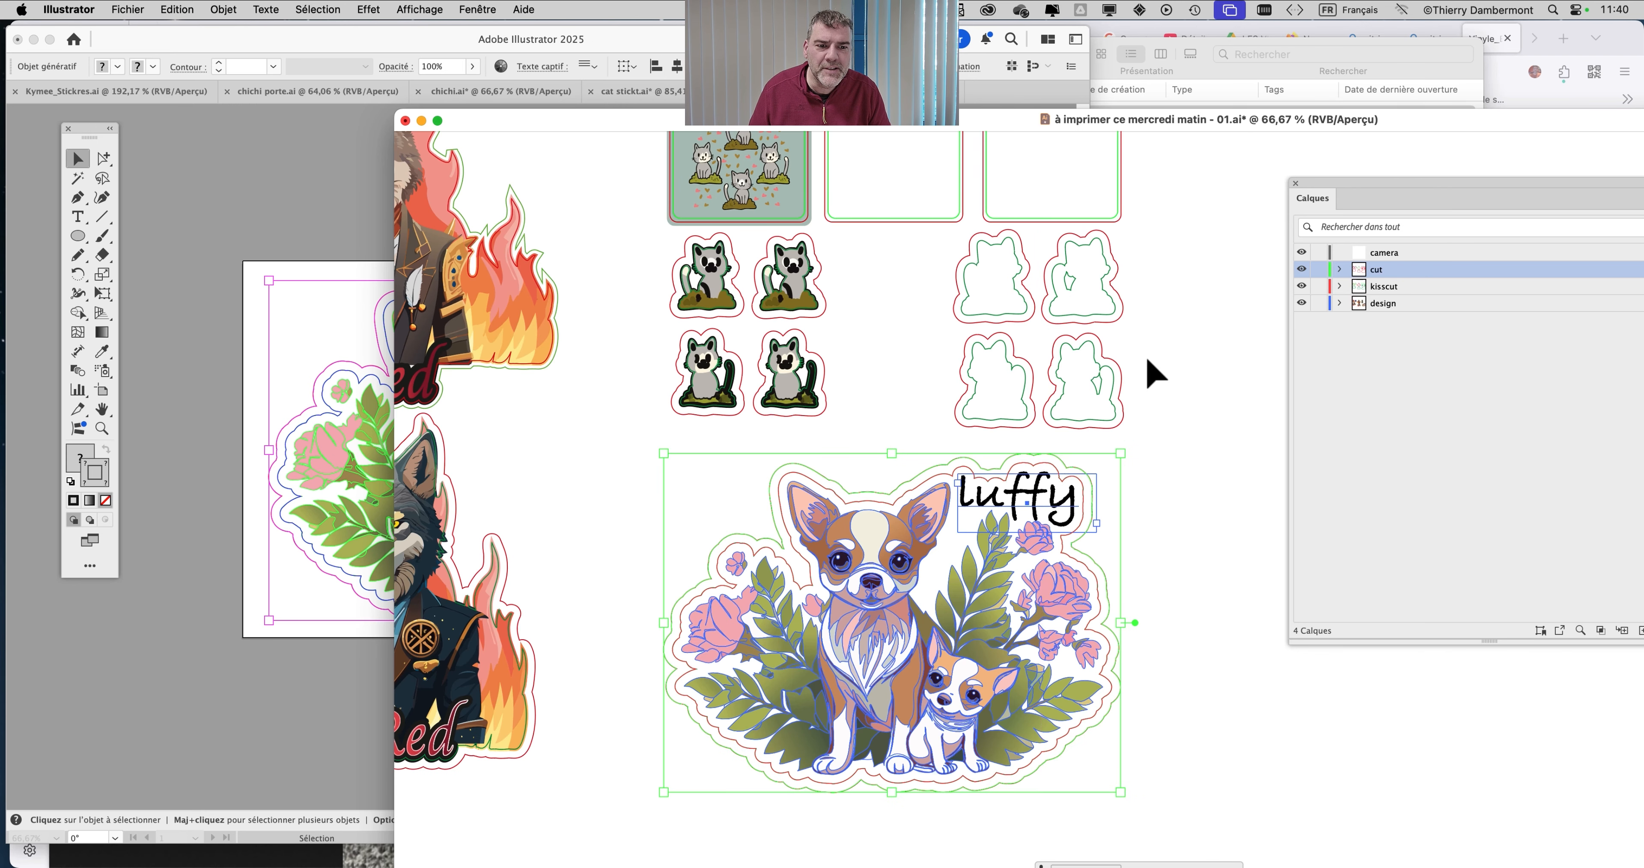
drag(1147, 361, 1126, 422)
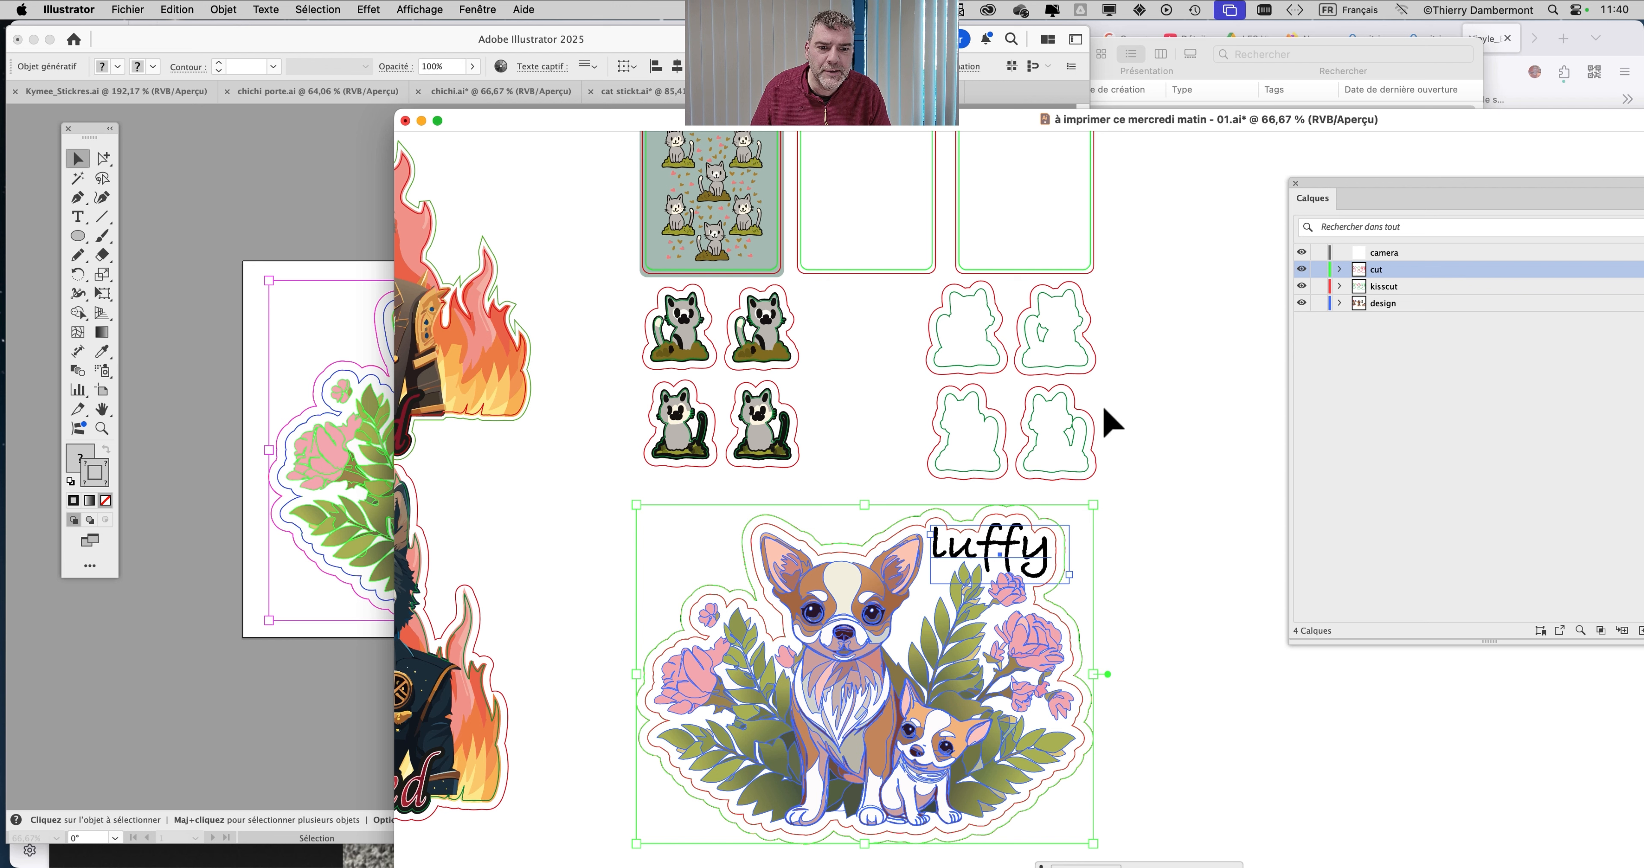
scroll(1136, 452, down, 1)
drag(1034, 378, 782, 422)
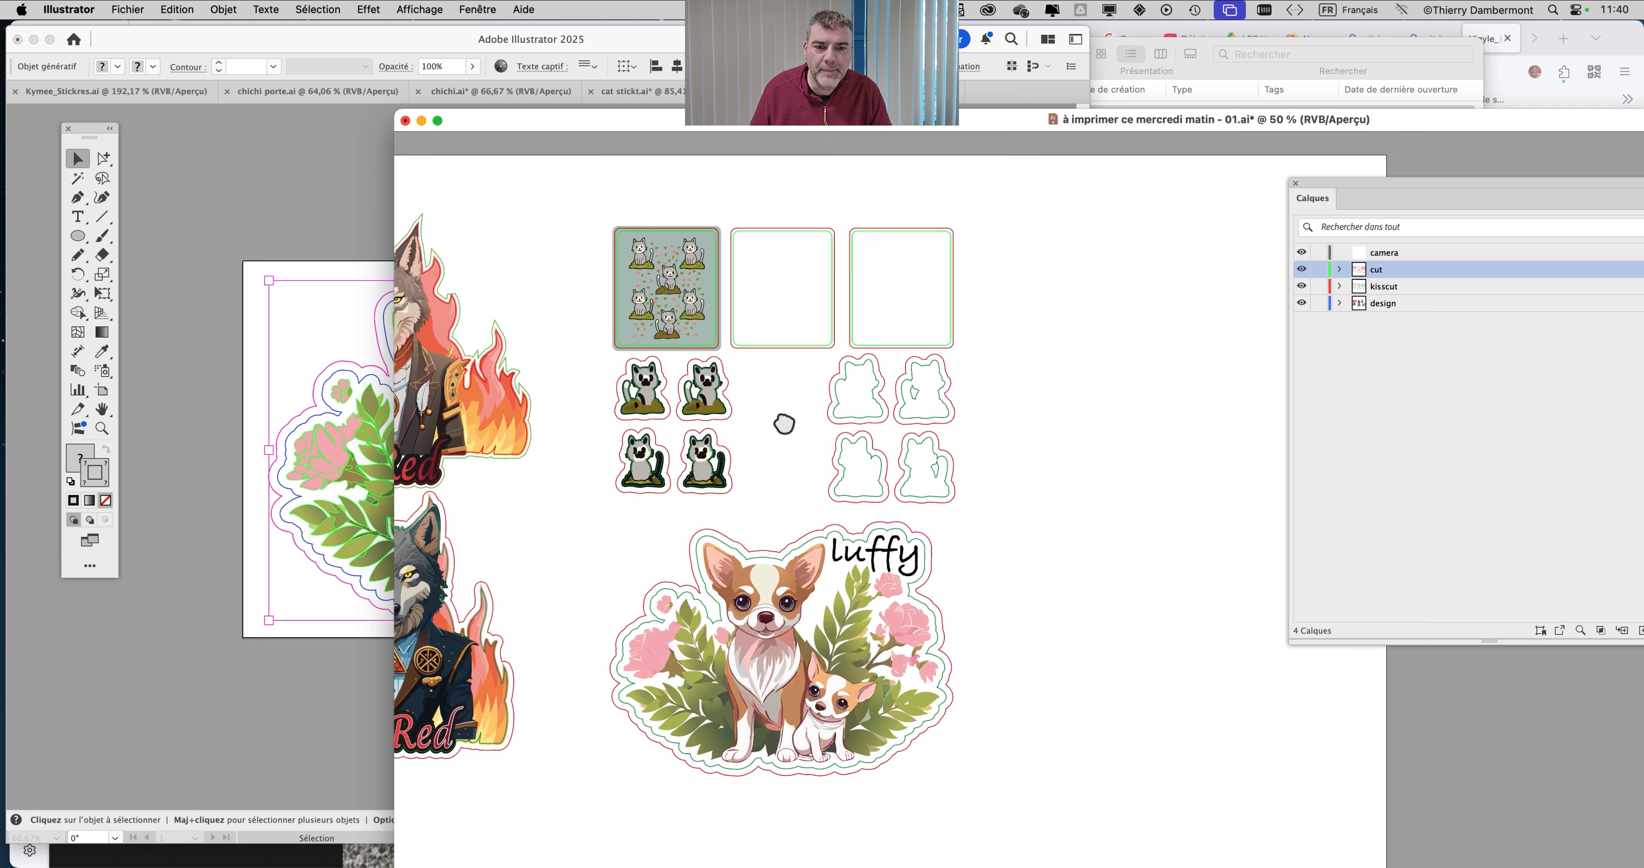
click(1002, 498)
drag(1031, 479, 682, 256)
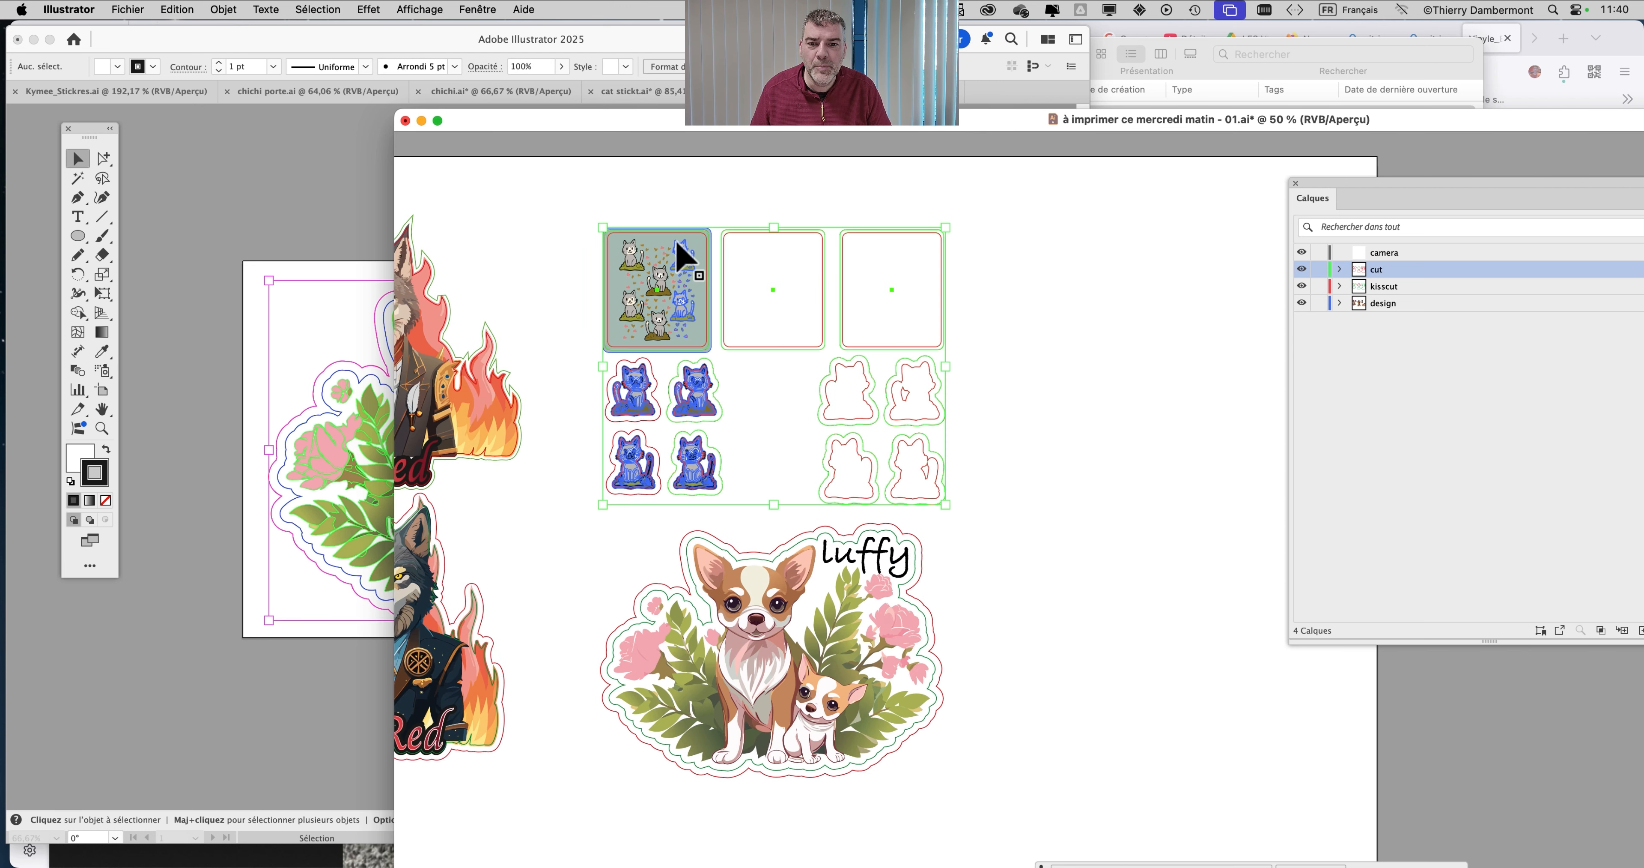
key(Delete)
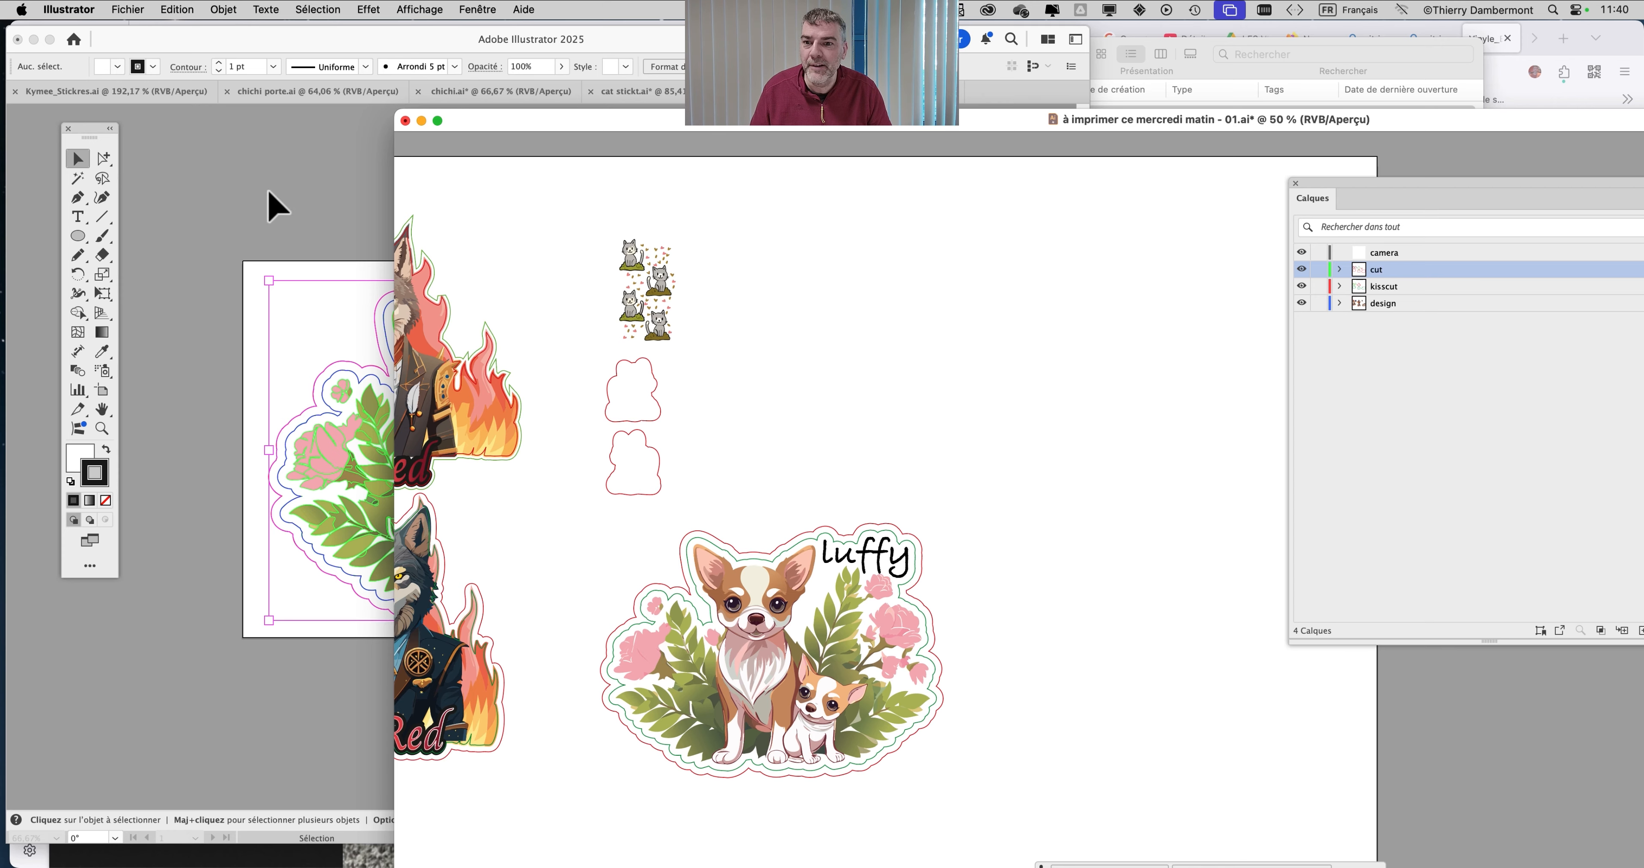
Enlarge the layer list and unlock the locked groups in the design layer of the cat stickt file
click(269, 193)
click(645, 91)
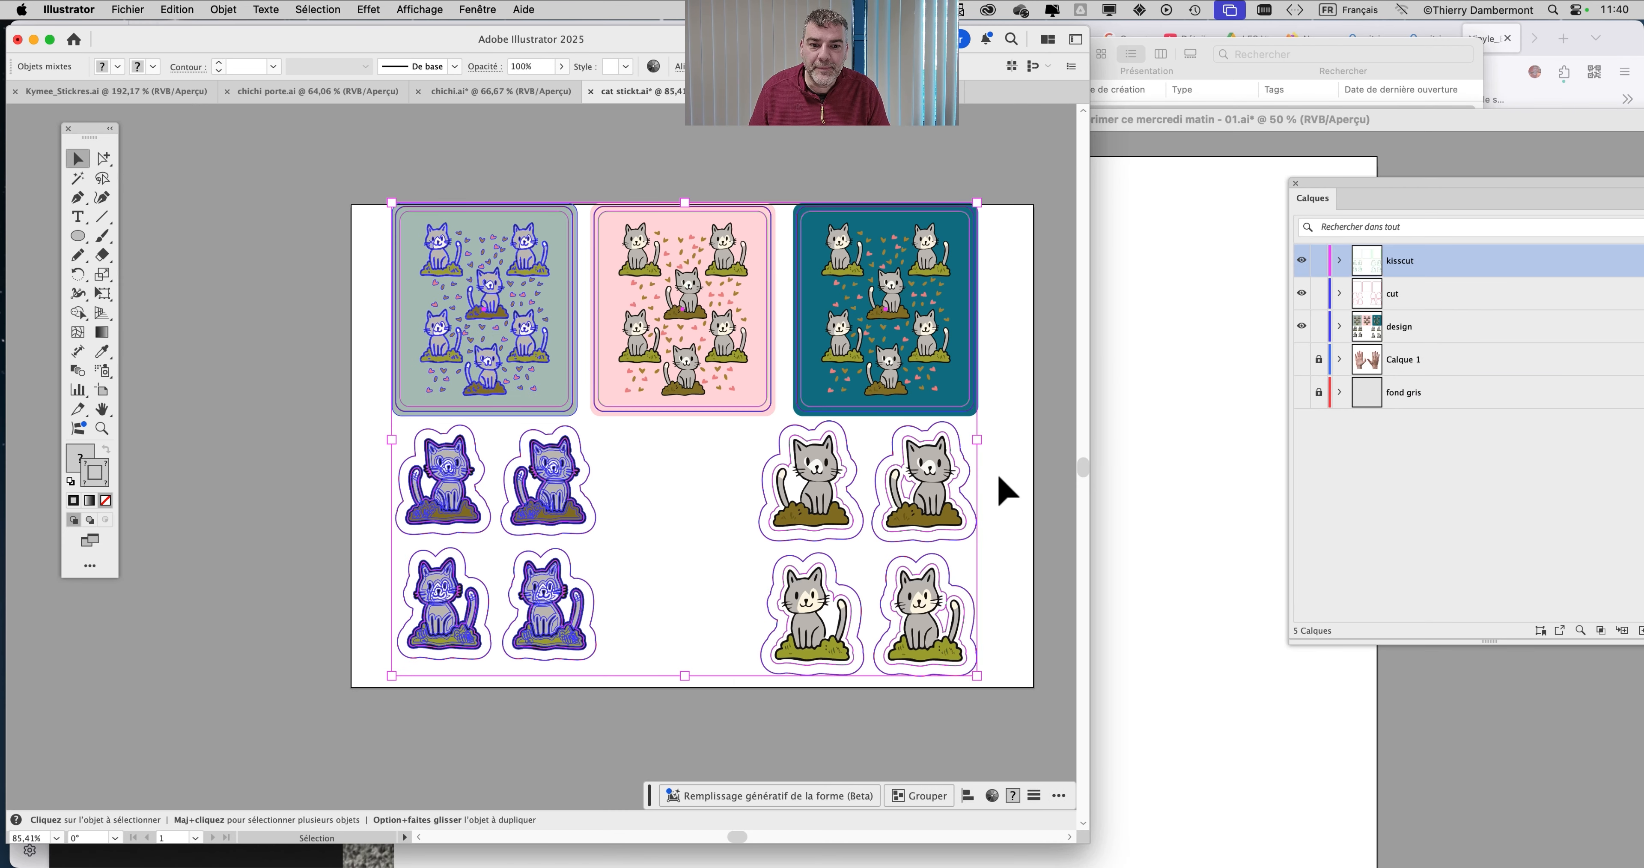
click(1341, 327)
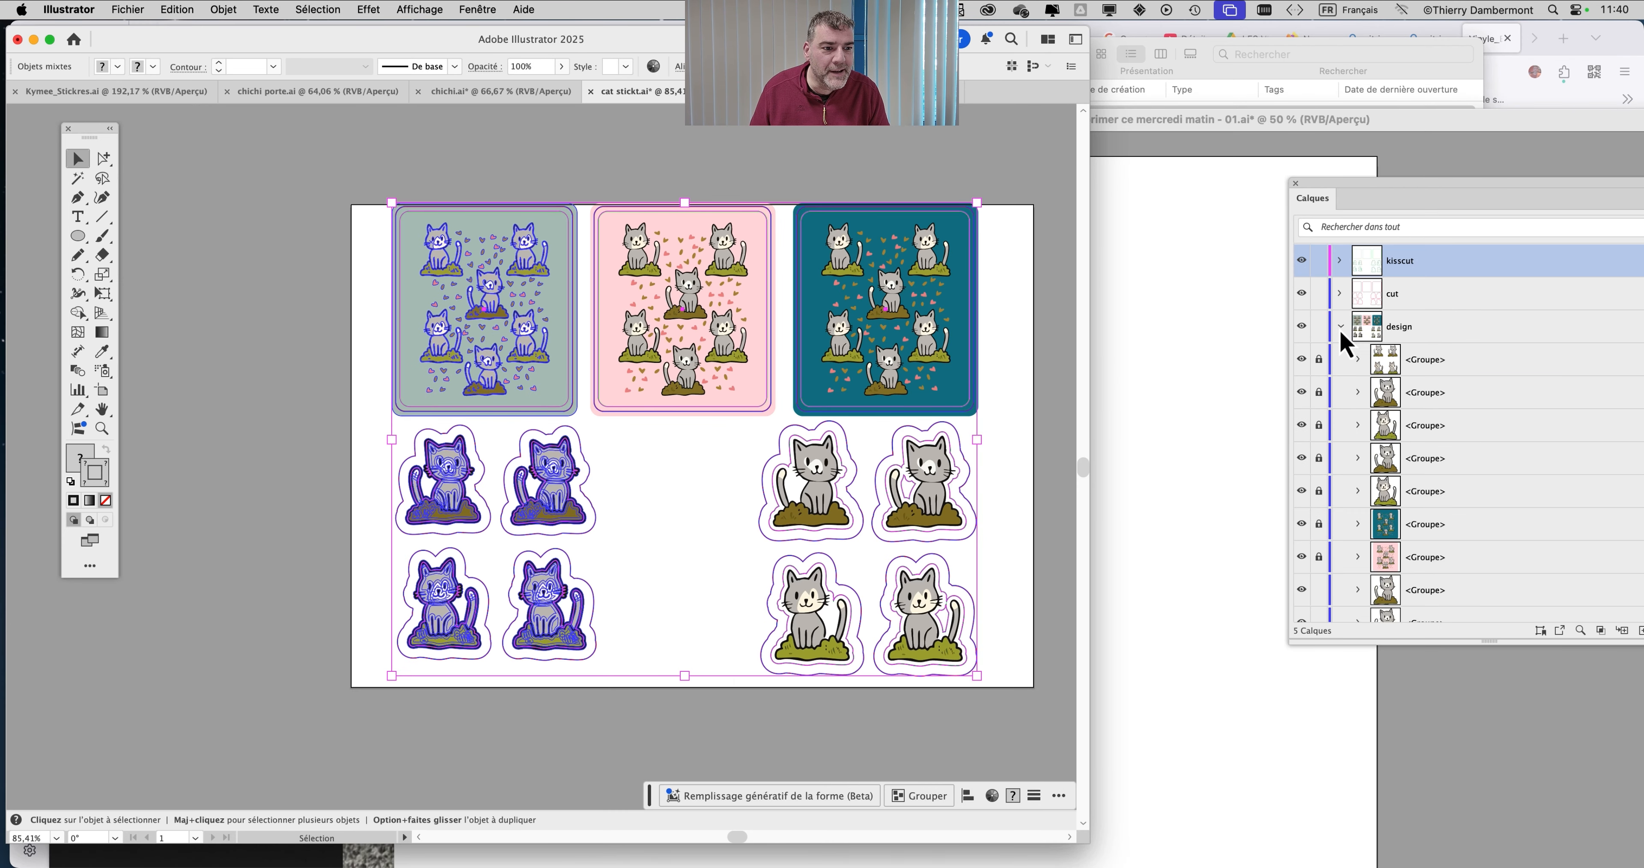
drag(1373, 183, 1219, 95)
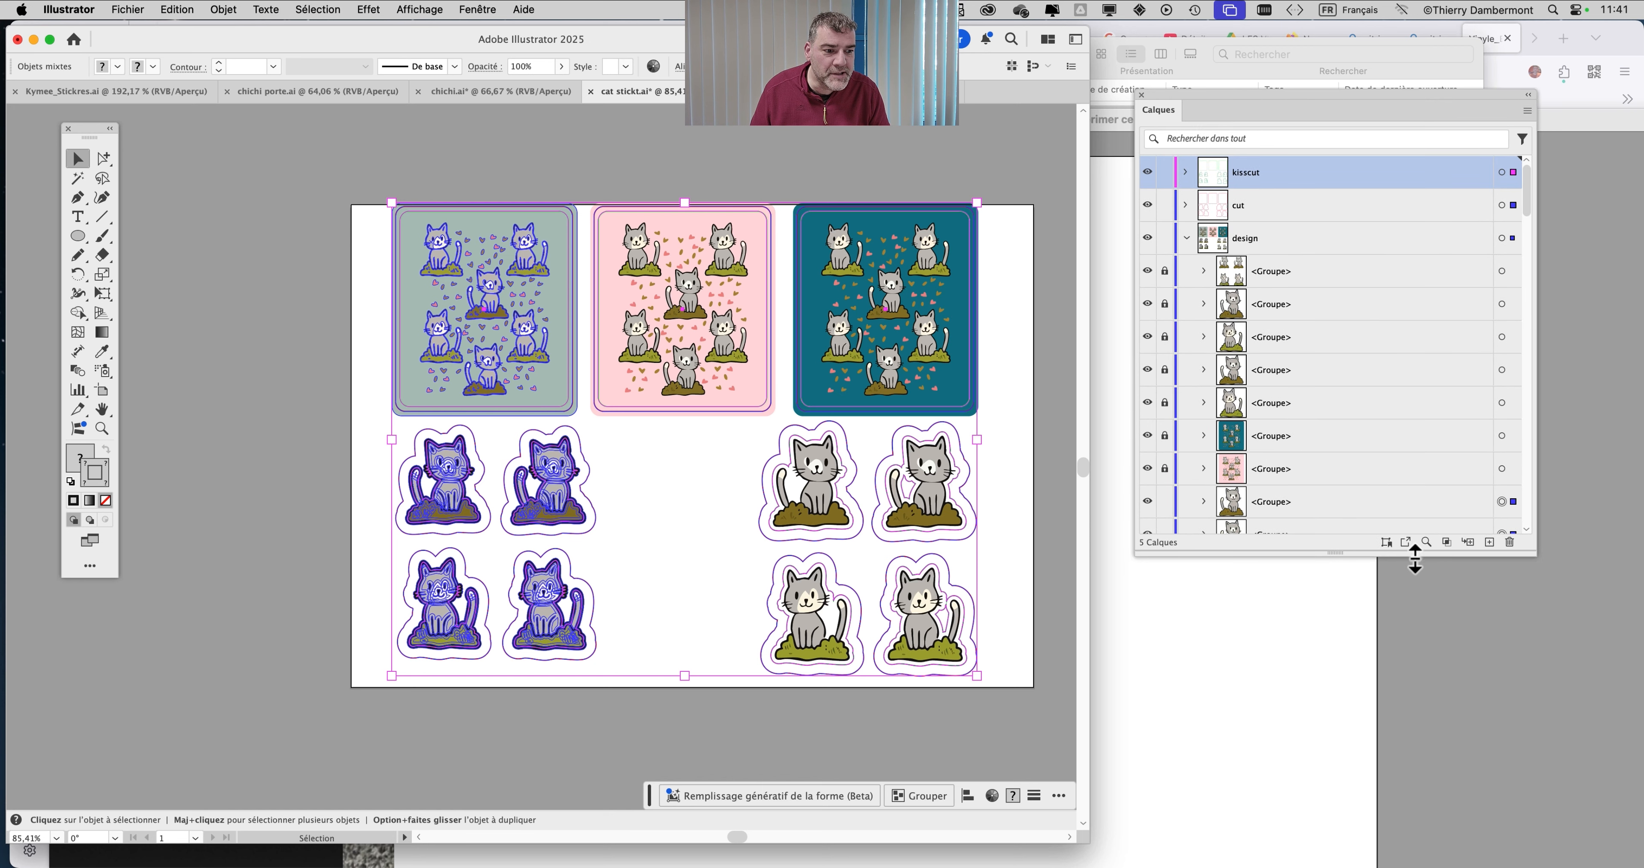
drag(1418, 624, 1418, 752)
drag(1162, 271, 1170, 474)
click(1187, 238)
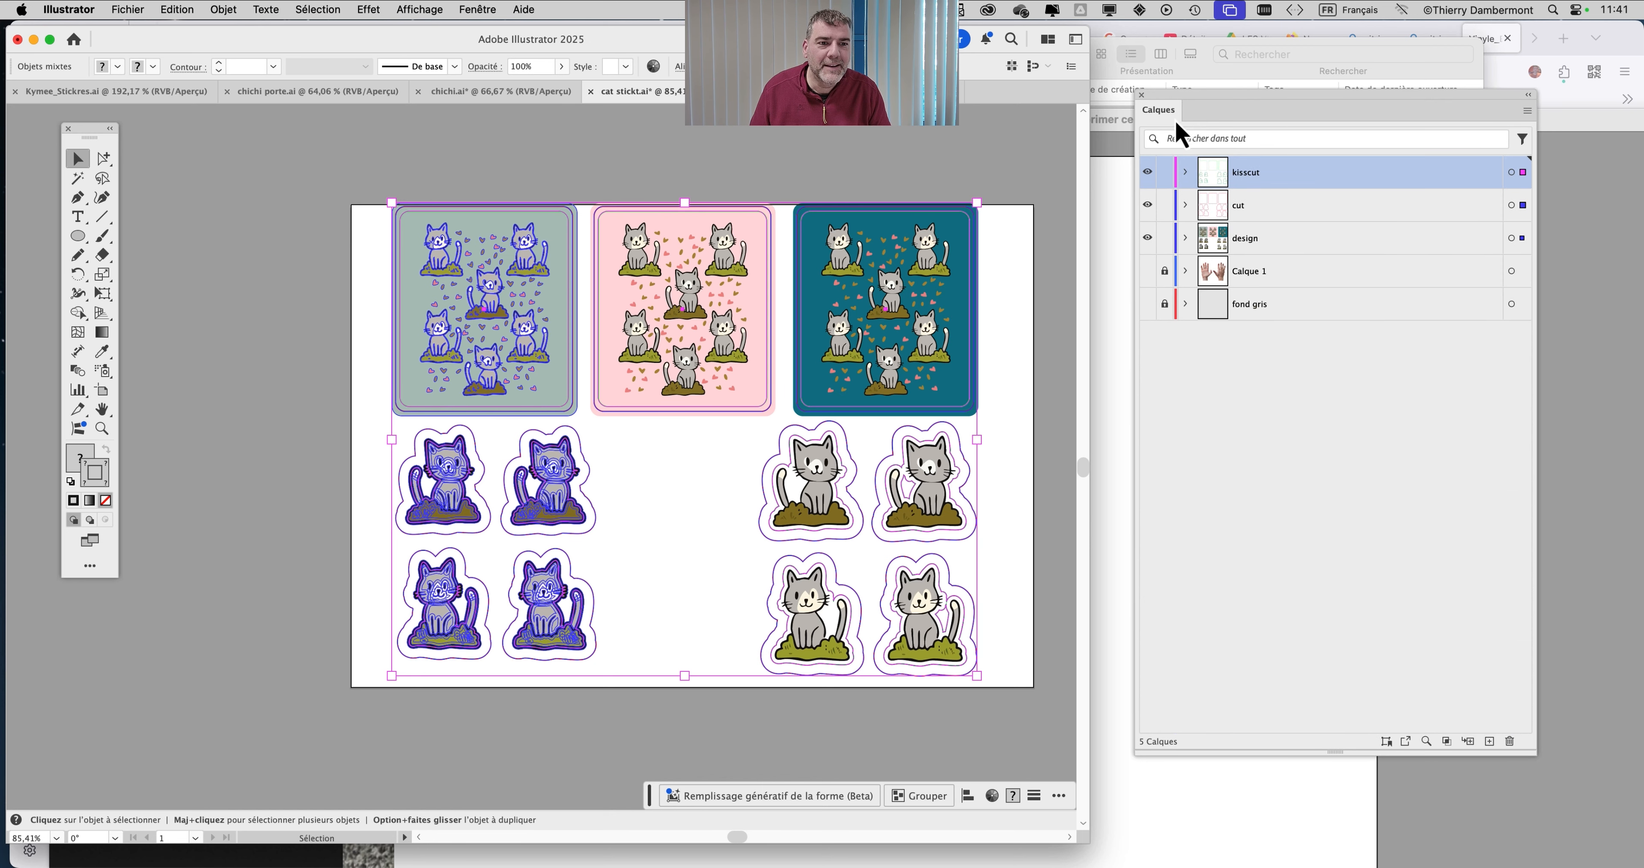
Copy all the cat stickers into the print sheet, adding the conflicting swatches, and place them in the free space beside the leftover cat fragments
drag(383, 186, 1002, 731)
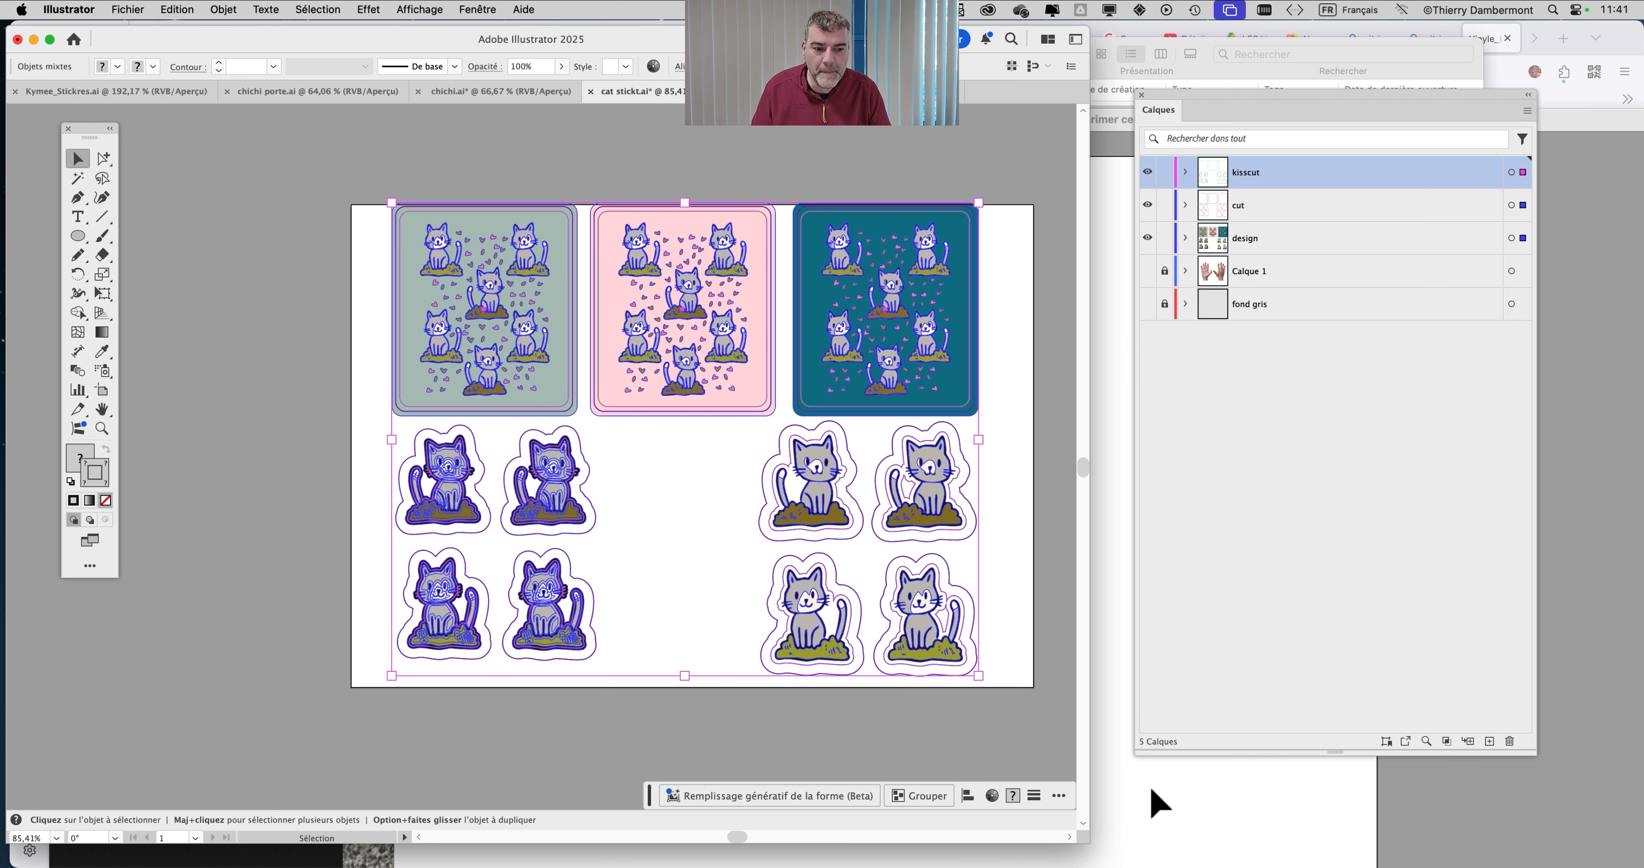
click(1157, 803)
key(super+v)
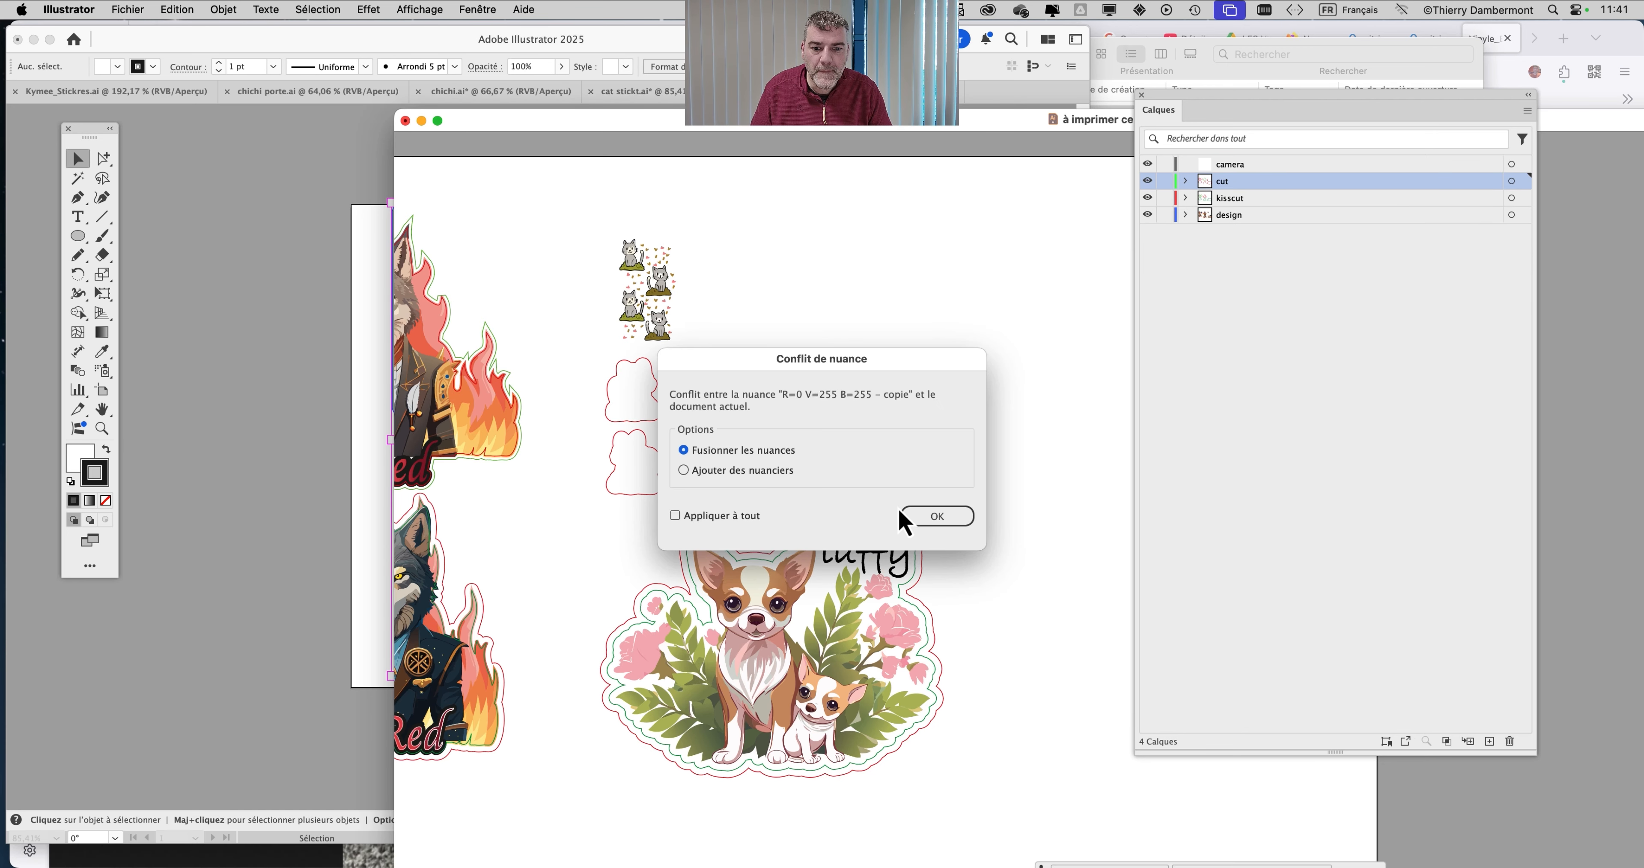
click(733, 470)
click(936, 517)
drag(1082, 434, 839, 242)
Delete the leftover cat fragments and outlines, and move the complete cat sticker set directly above the chihuahua sticker
click(603, 227)
drag(710, 474, 709, 476)
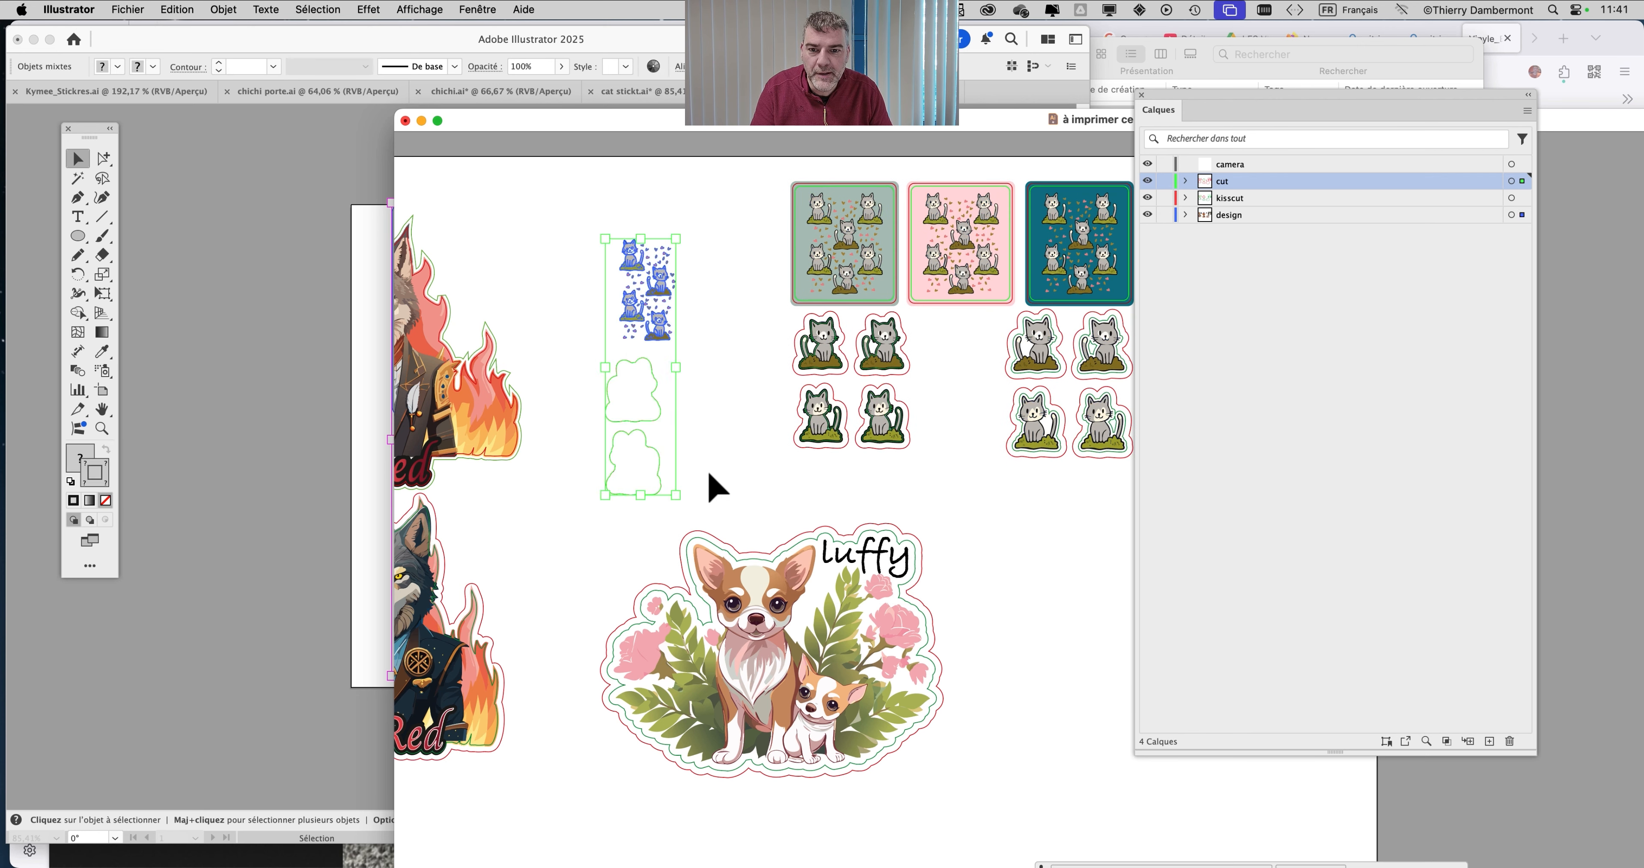
key(Delete)
scroll(767, 356, right, 5)
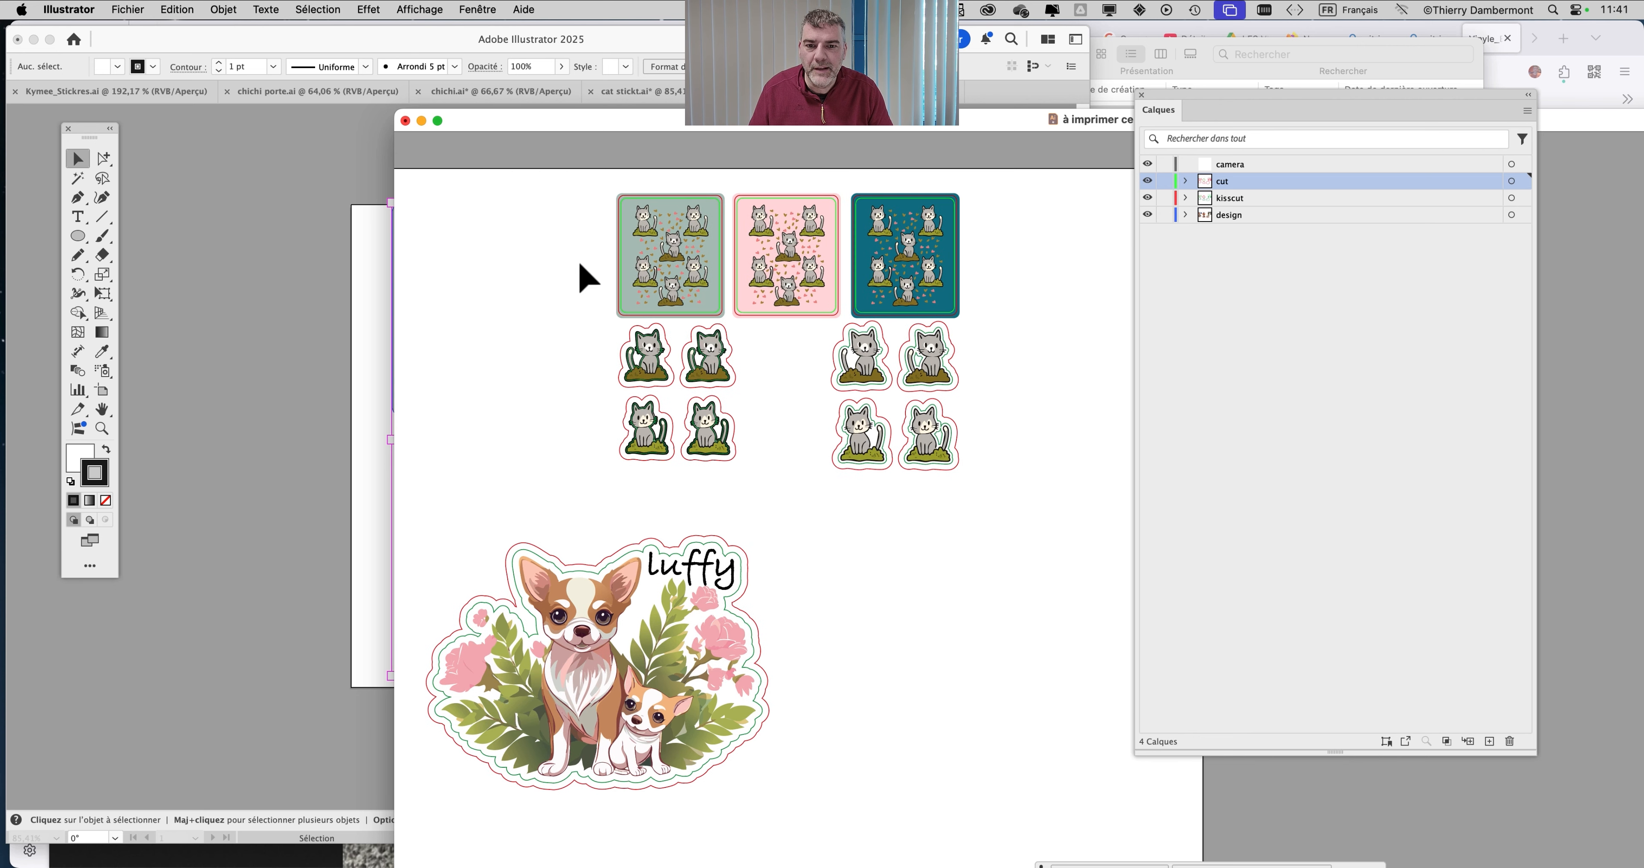
drag(565, 216, 761, 446)
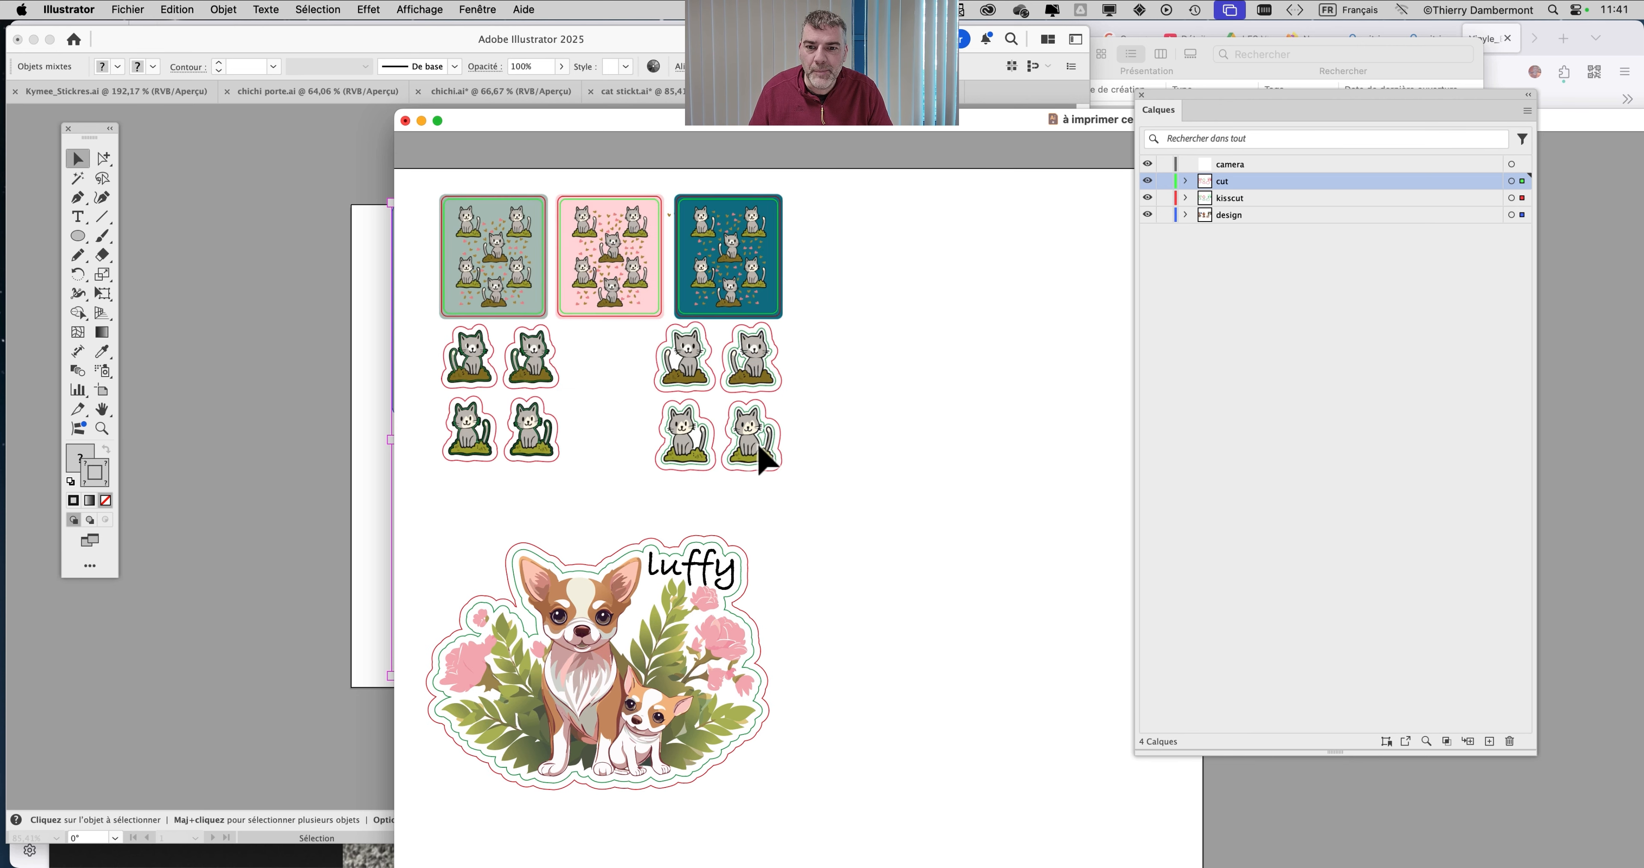
Switch to the chichi porte file and frame its chihuahua head sticker with the lettering
click(931, 467)
click(514, 91)
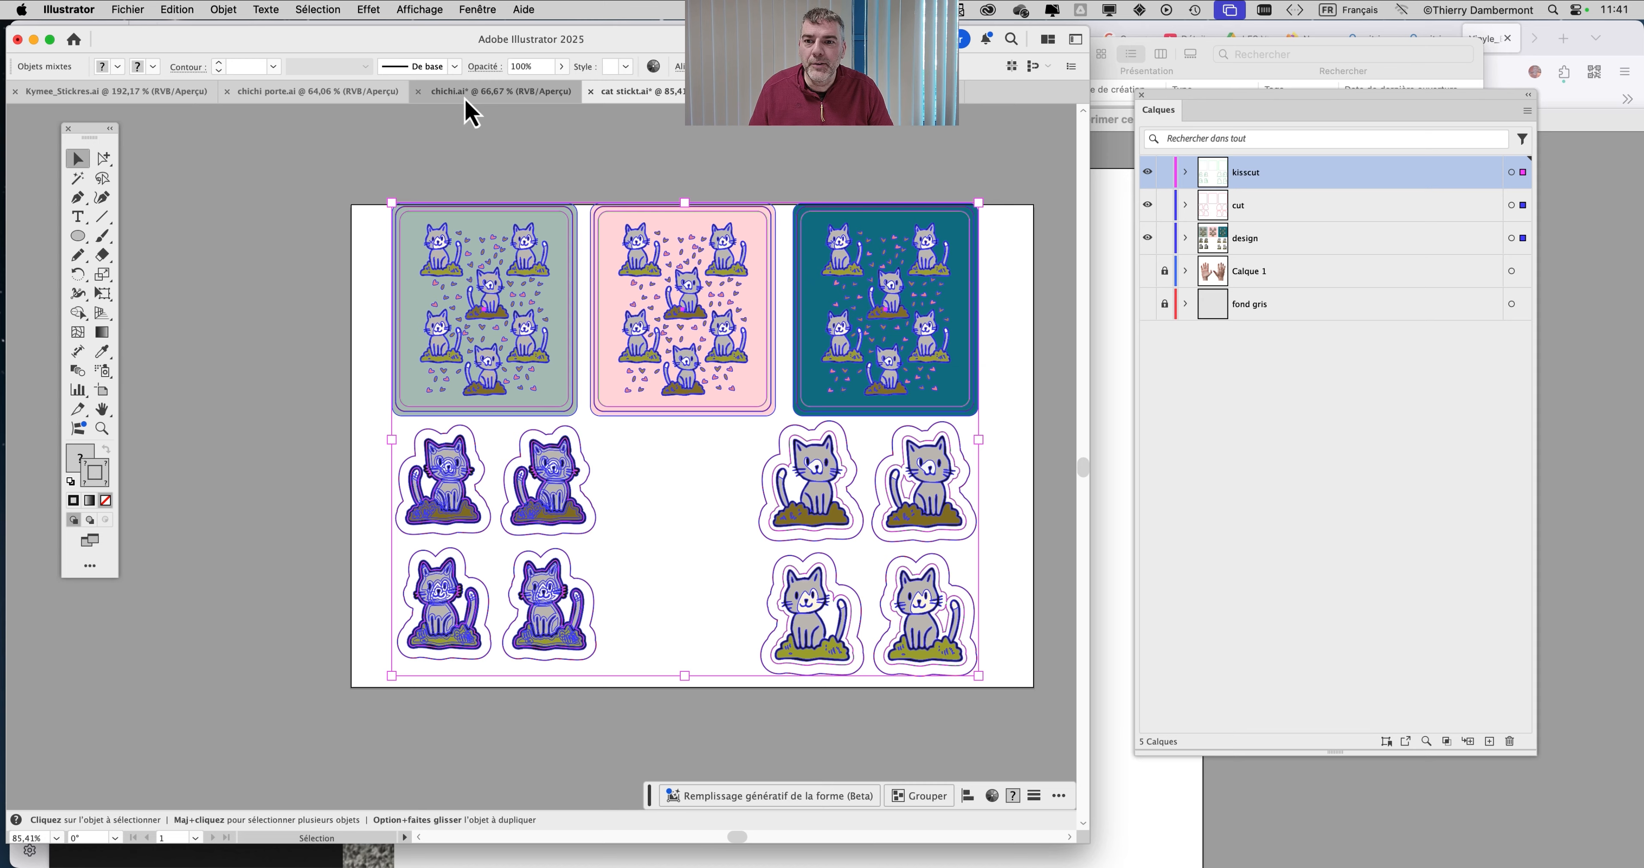
click(446, 91)
click(353, 91)
key(super+minus)
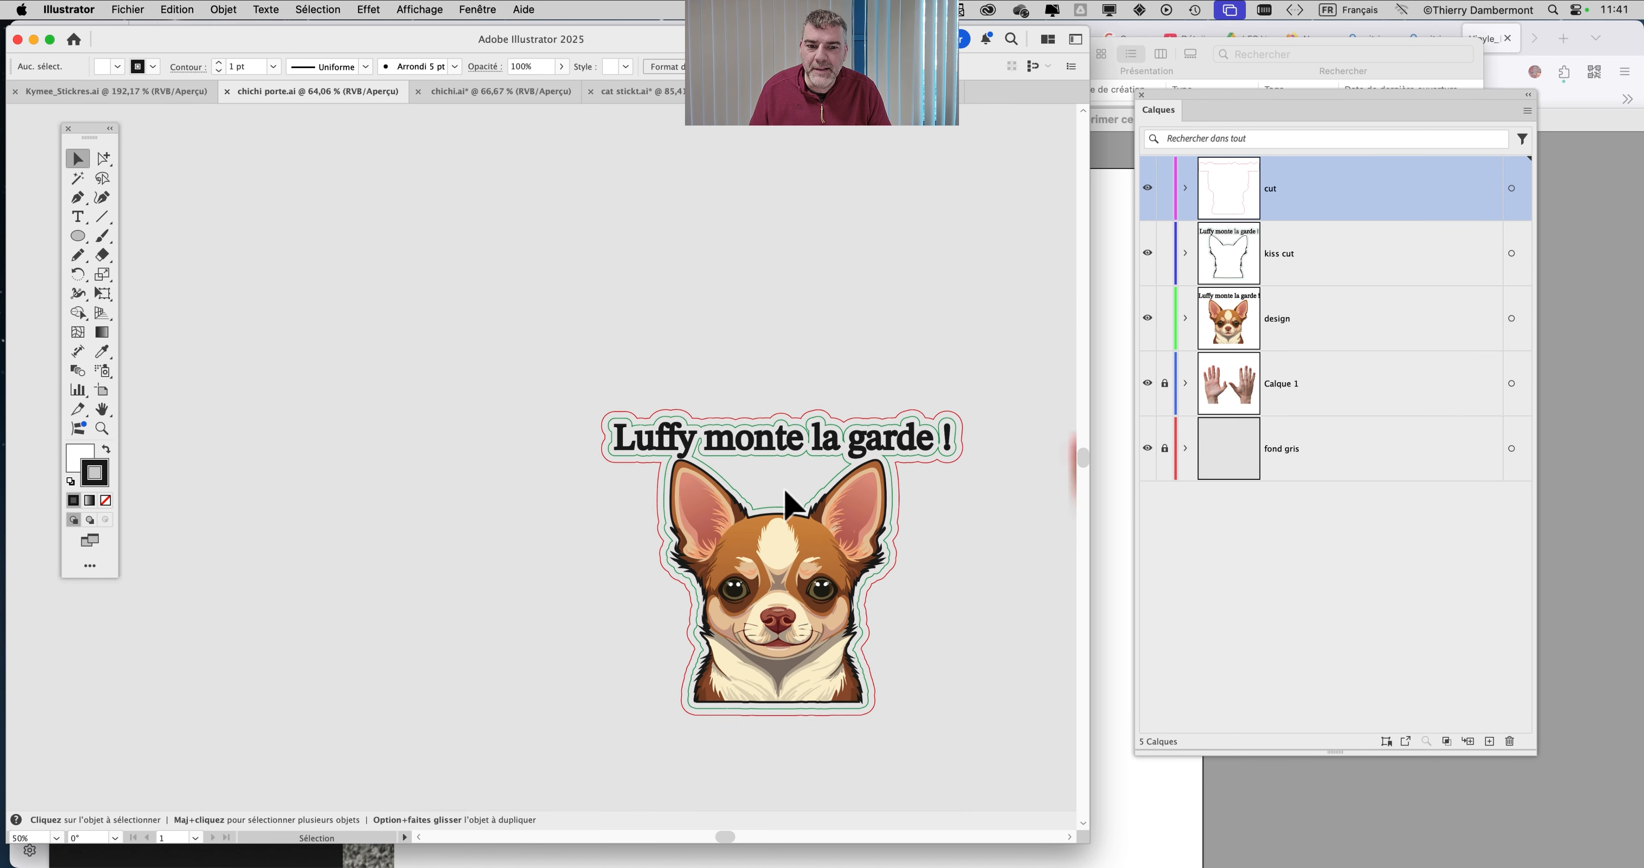
key(super+plus)
key(super+plus)
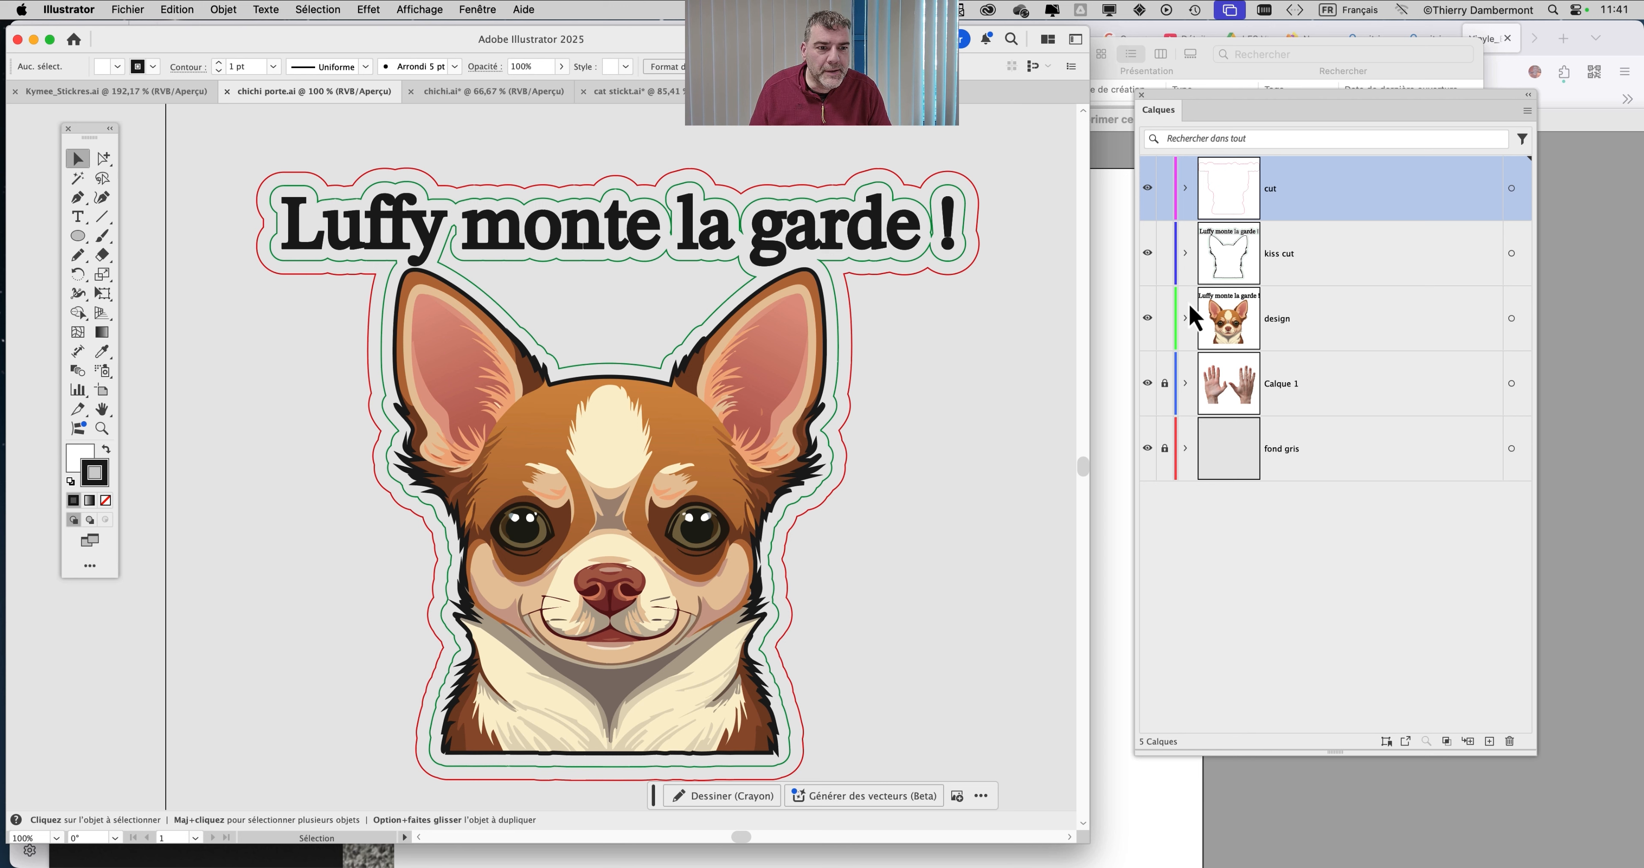
Toggle the visibility of the kiss cut and cut layers to check what each one contains
click(1148, 253)
click(1149, 253)
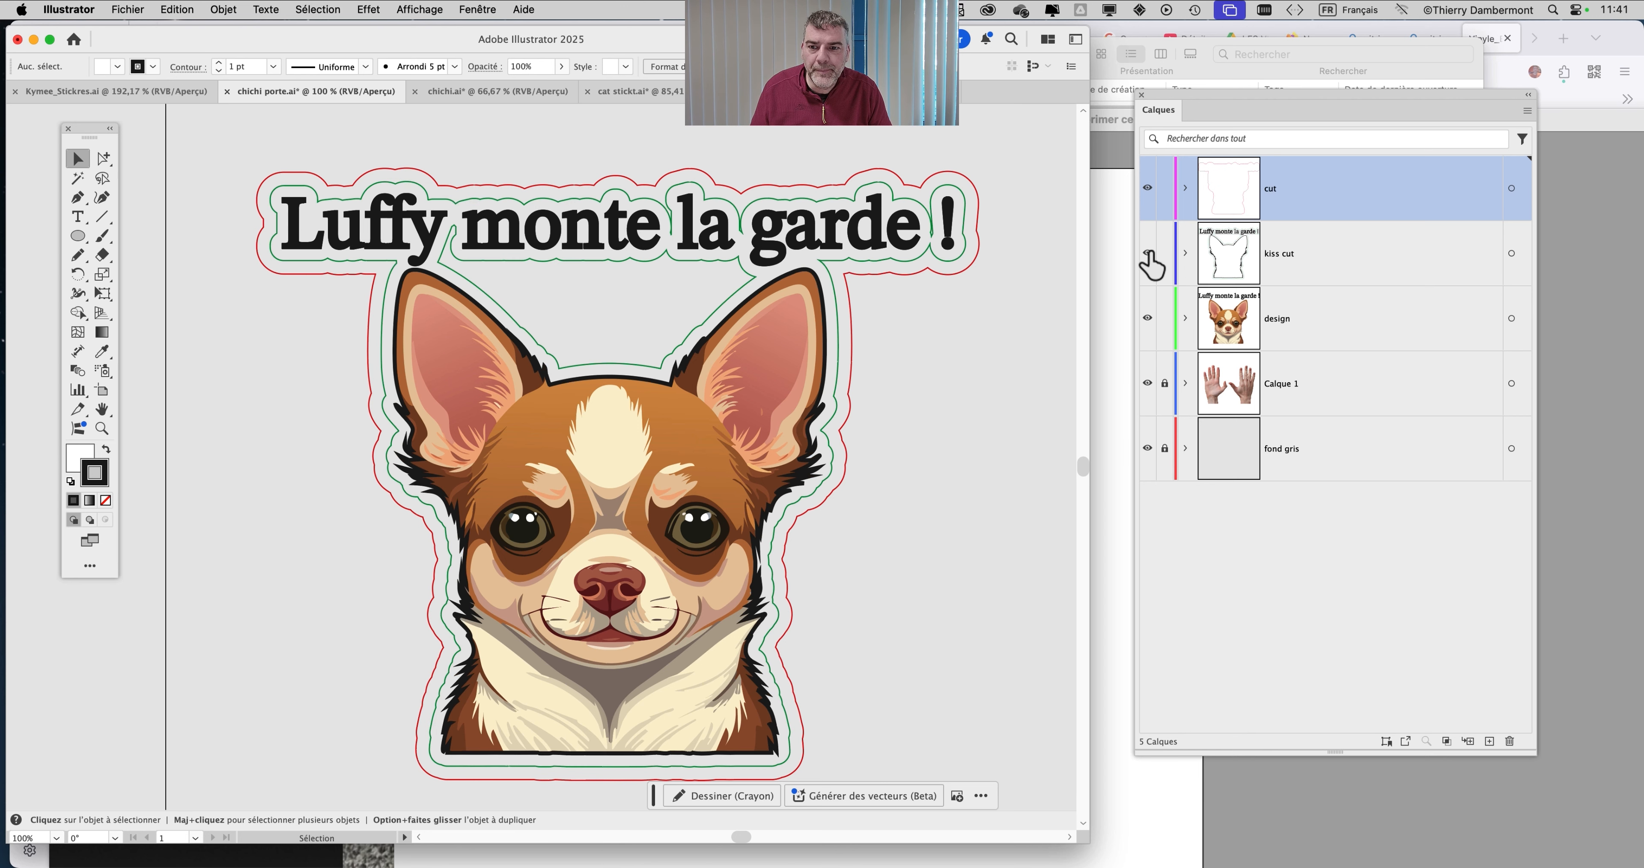
click(1149, 253)
click(1148, 253)
click(1147, 187)
click(1148, 188)
Hide the design layer, make the kiss cut layer active and lock the cut layer
click(1149, 318)
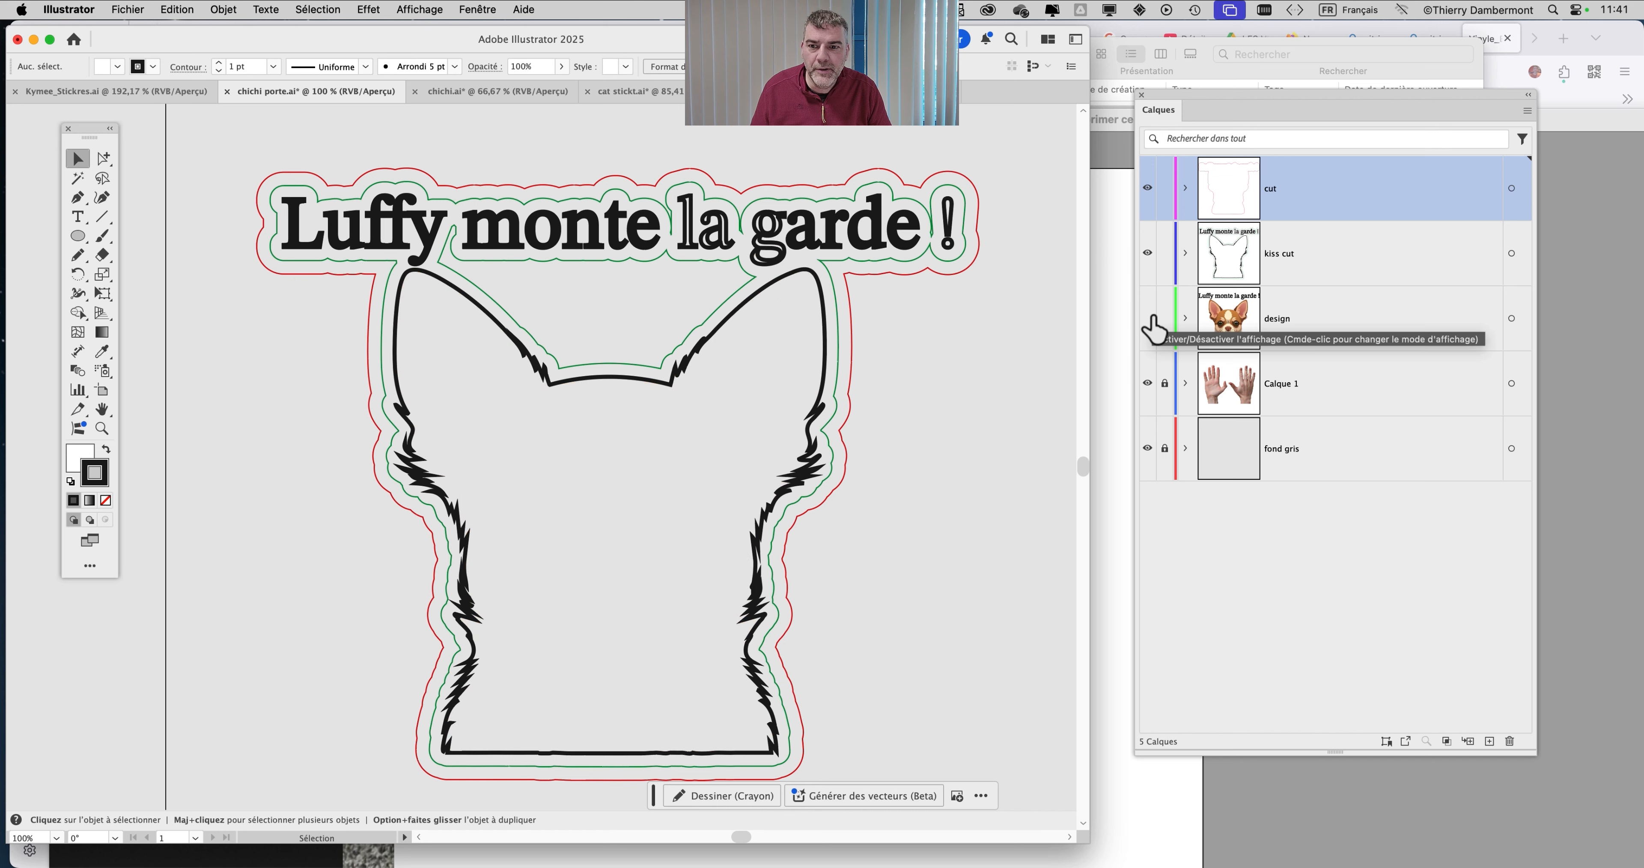
click(1148, 318)
click(1149, 317)
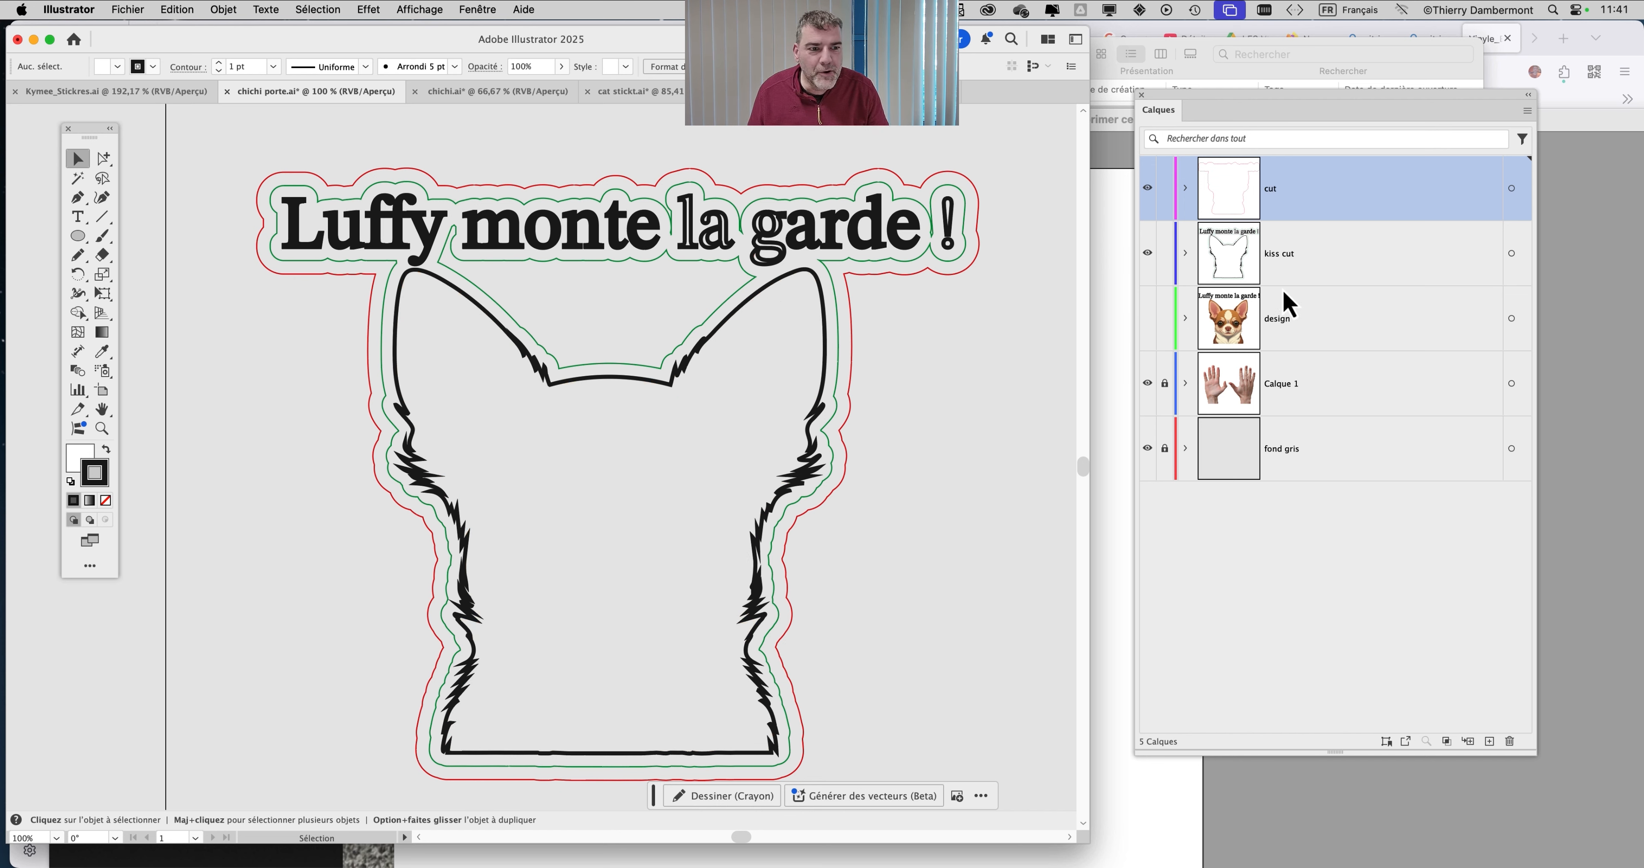
click(1267, 277)
click(1165, 188)
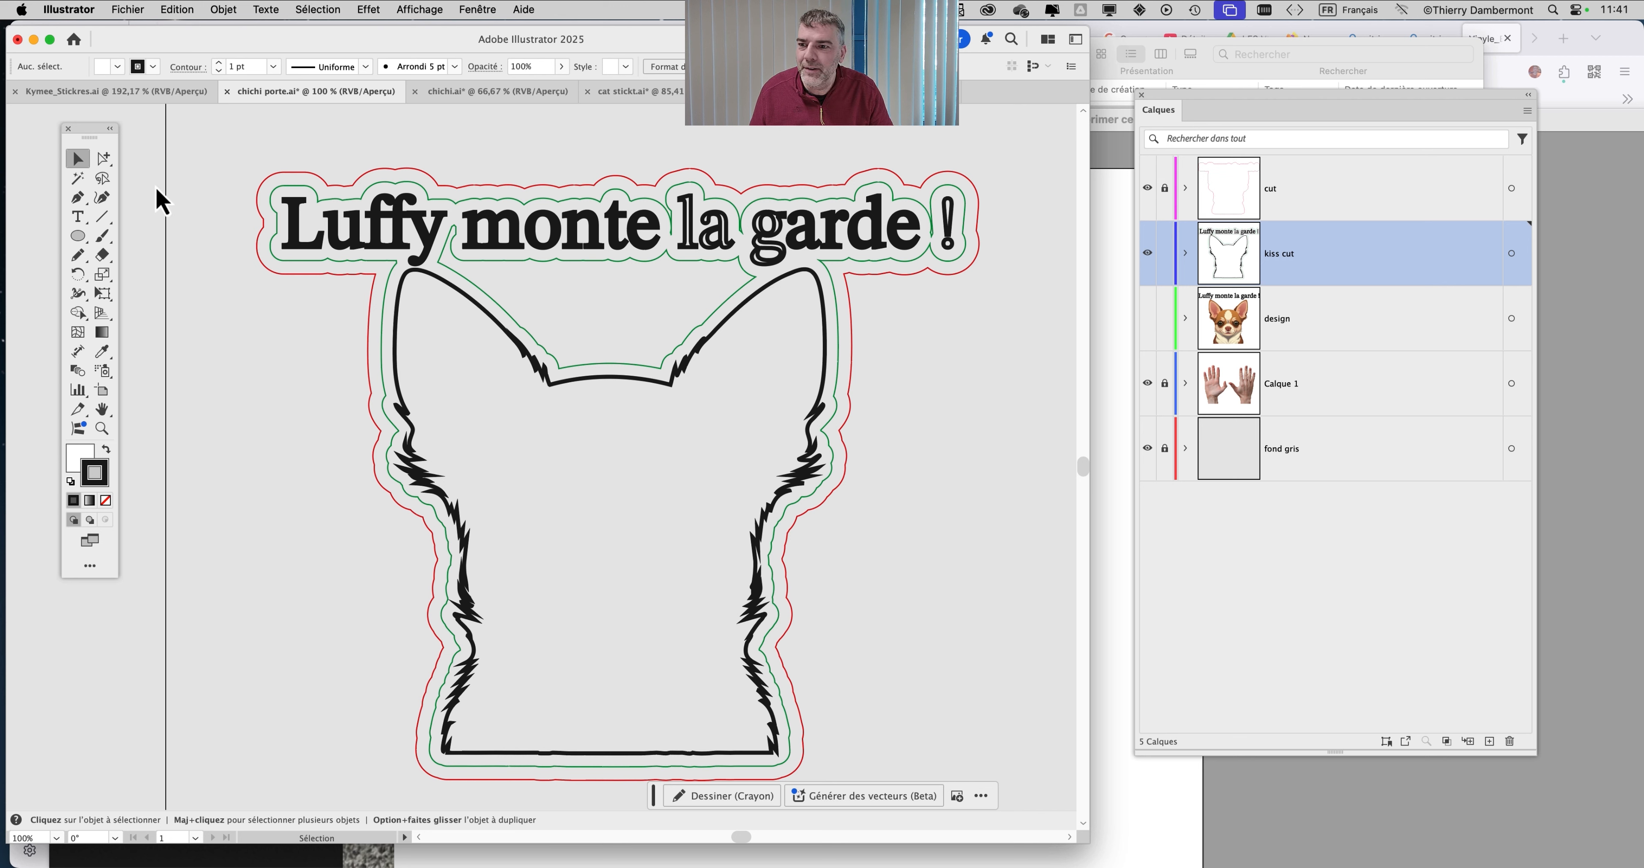
Delete all lettering paths sharing the fill colour of the letter "u", plus the black head outline, from the kiss cut layer
click(102, 159)
click(336, 237)
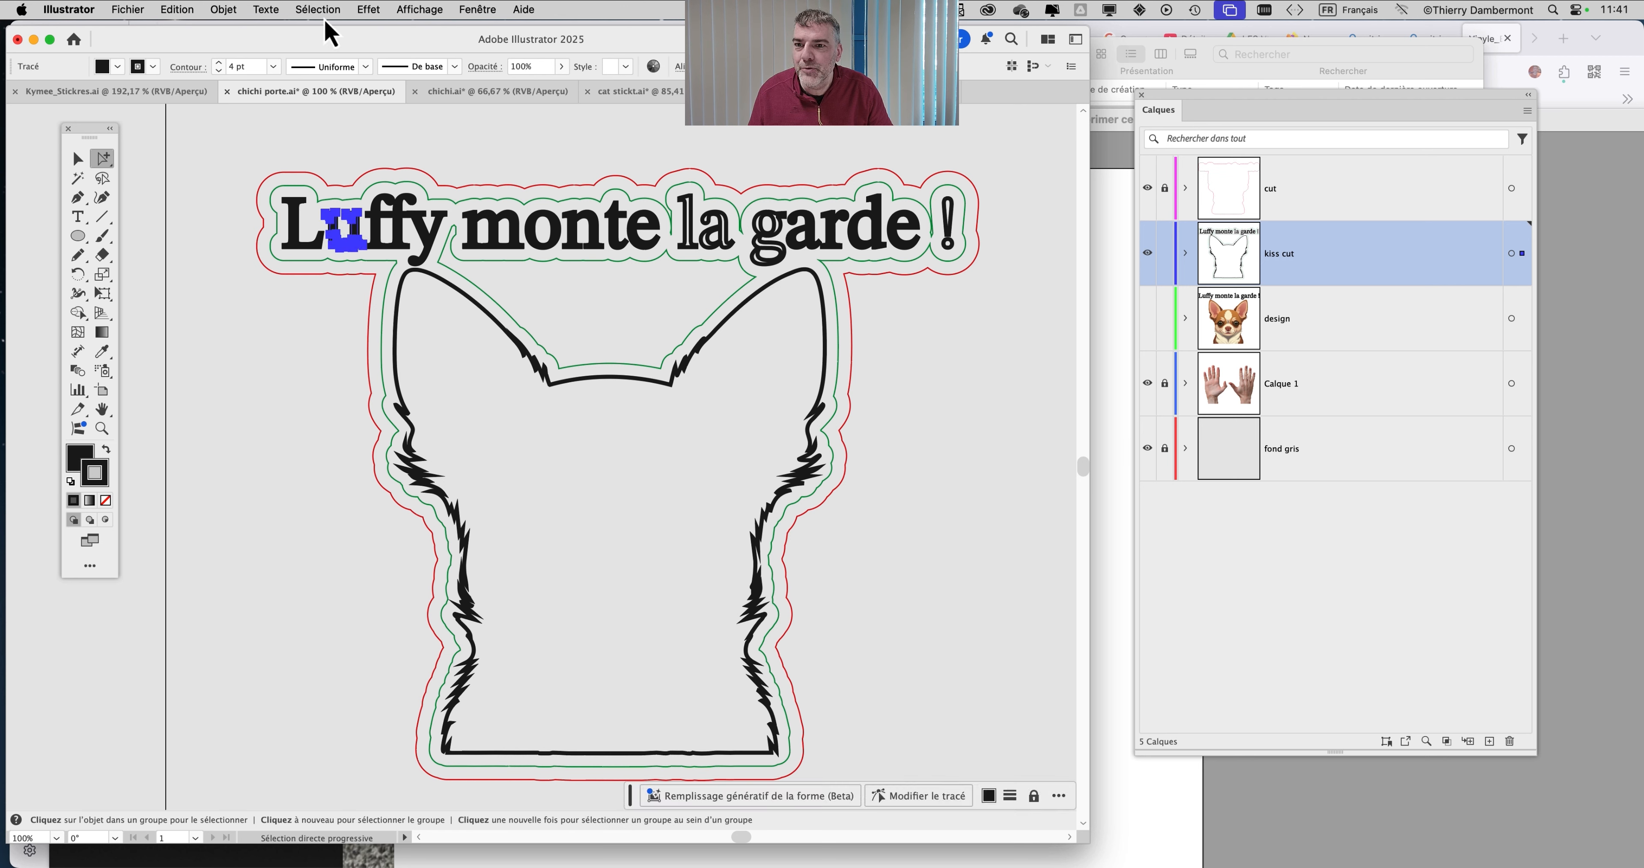
click(317, 9)
mouse_move(446, 175)
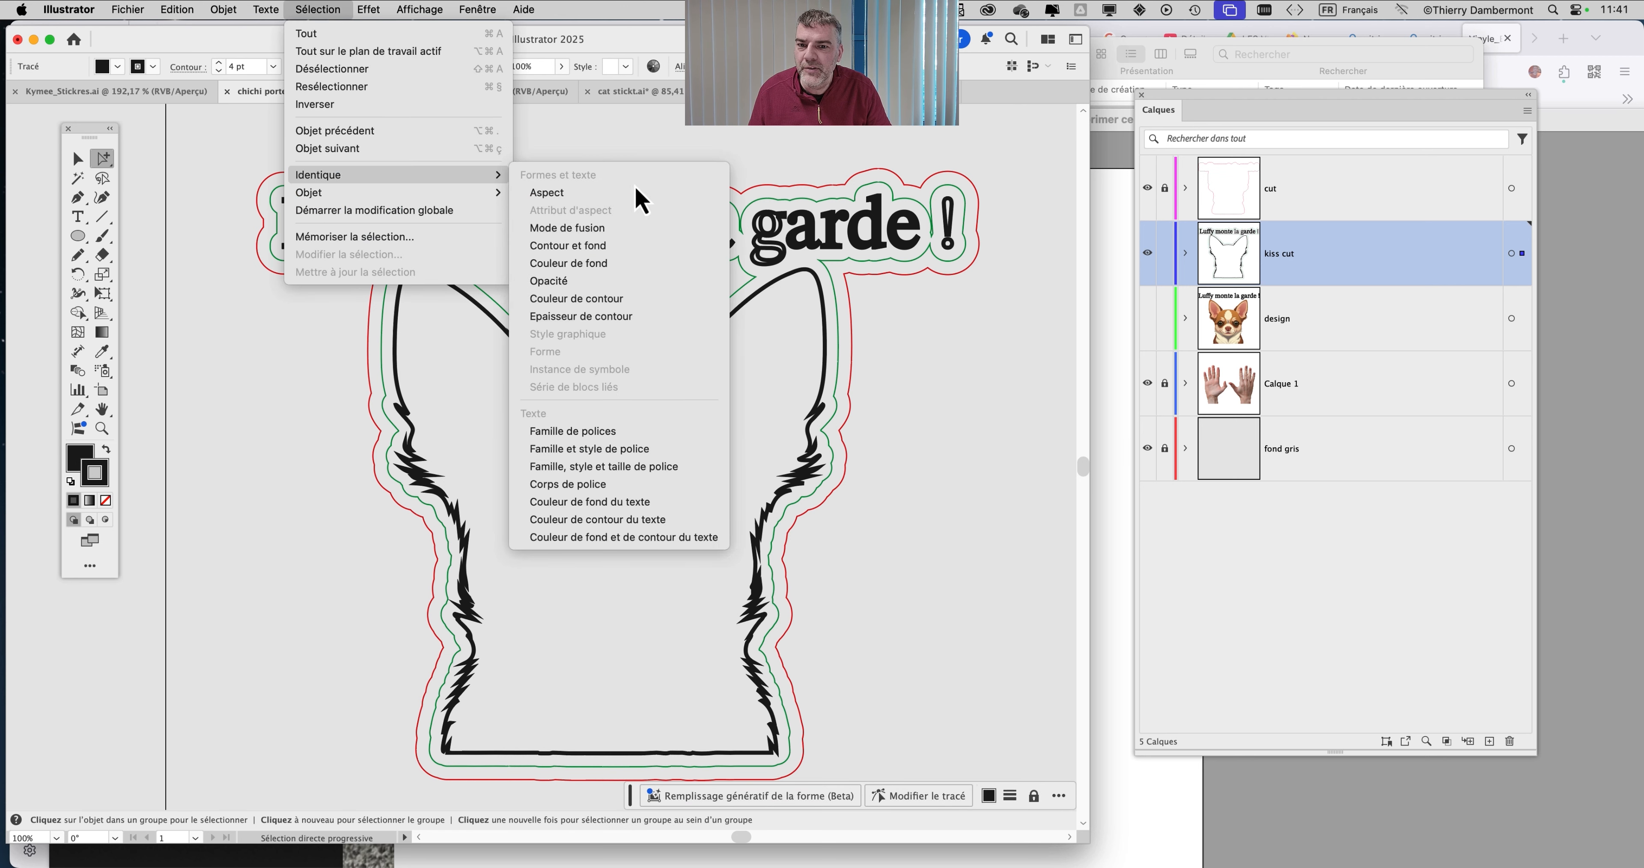
click(612, 264)
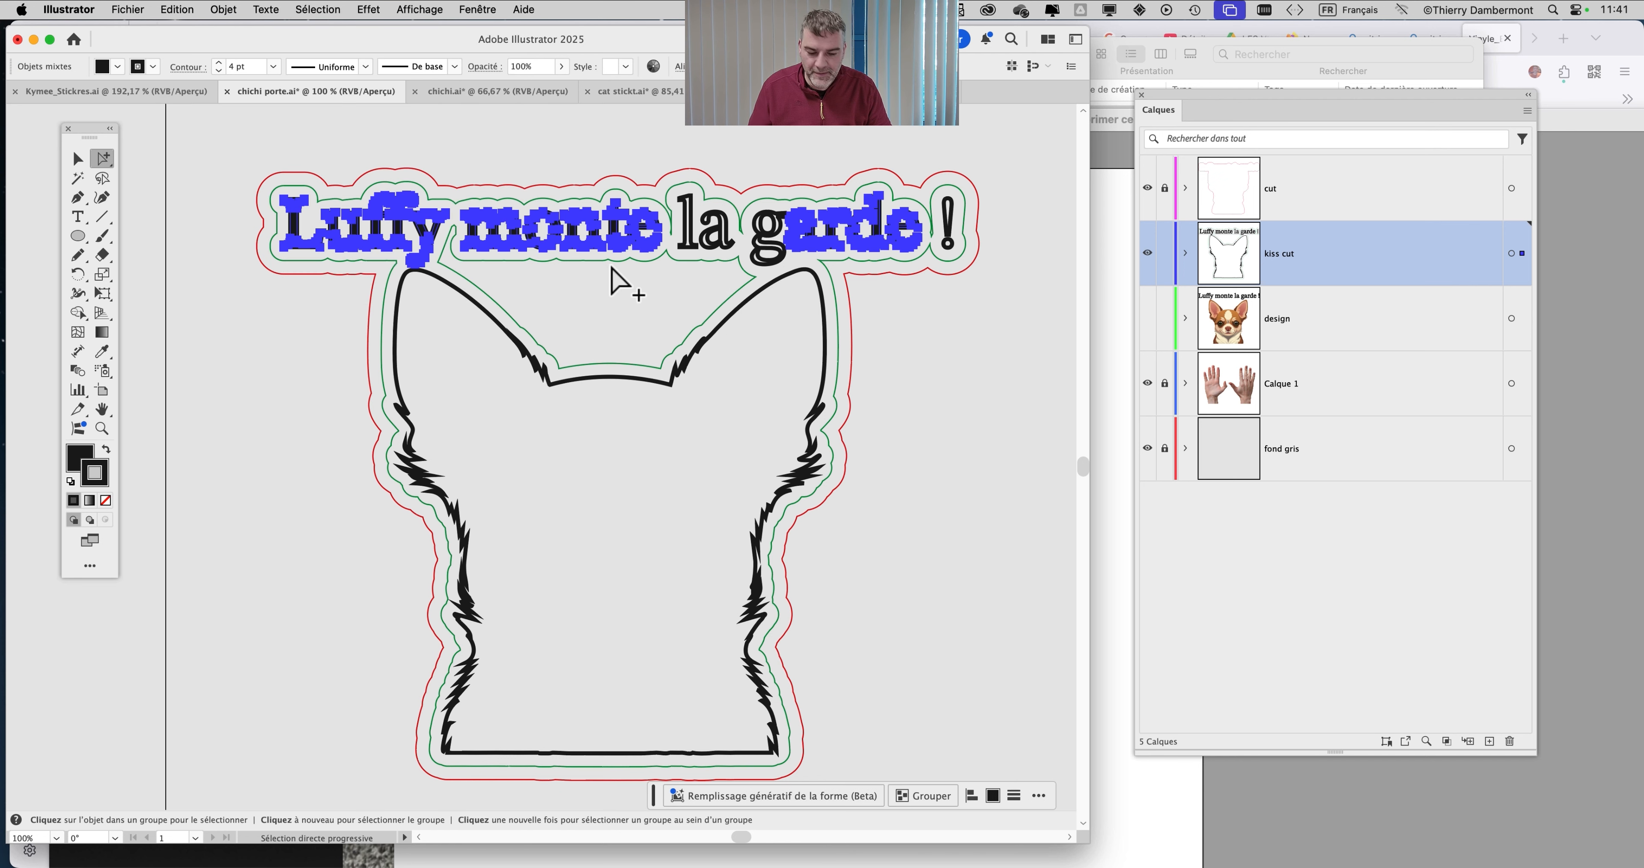
key(Delete)
click(500, 327)
key(Delete)
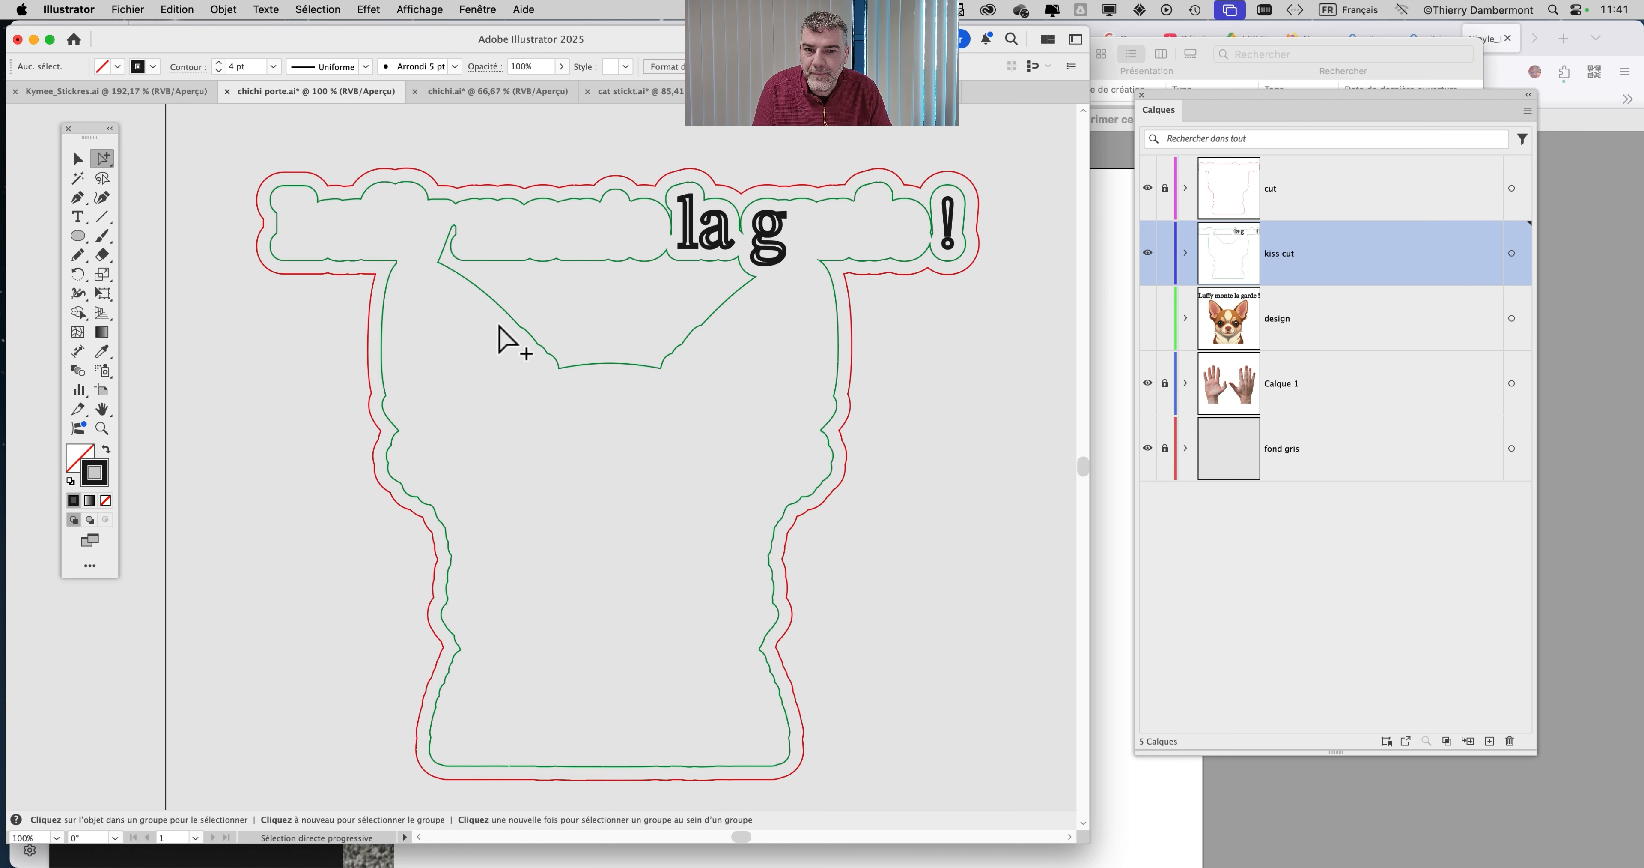
Delete the remaining black letters "l", "a" and "g" and the exclamation mark from the kiss cut layer
click(708, 237)
key(Delete)
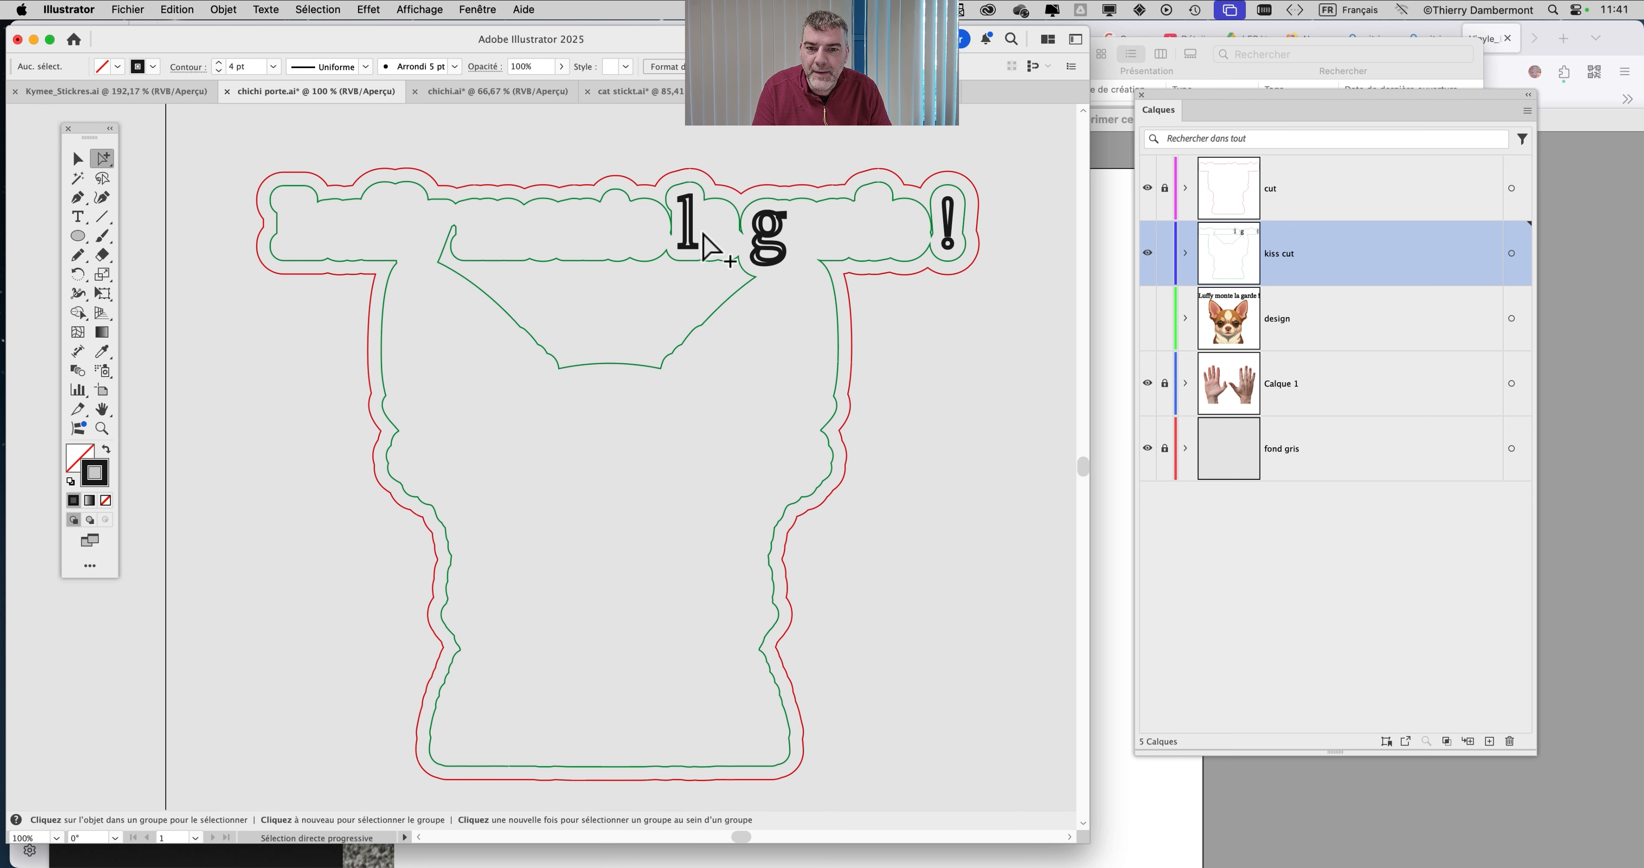
click(688, 229)
key(Delete)
click(766, 246)
key(Delete)
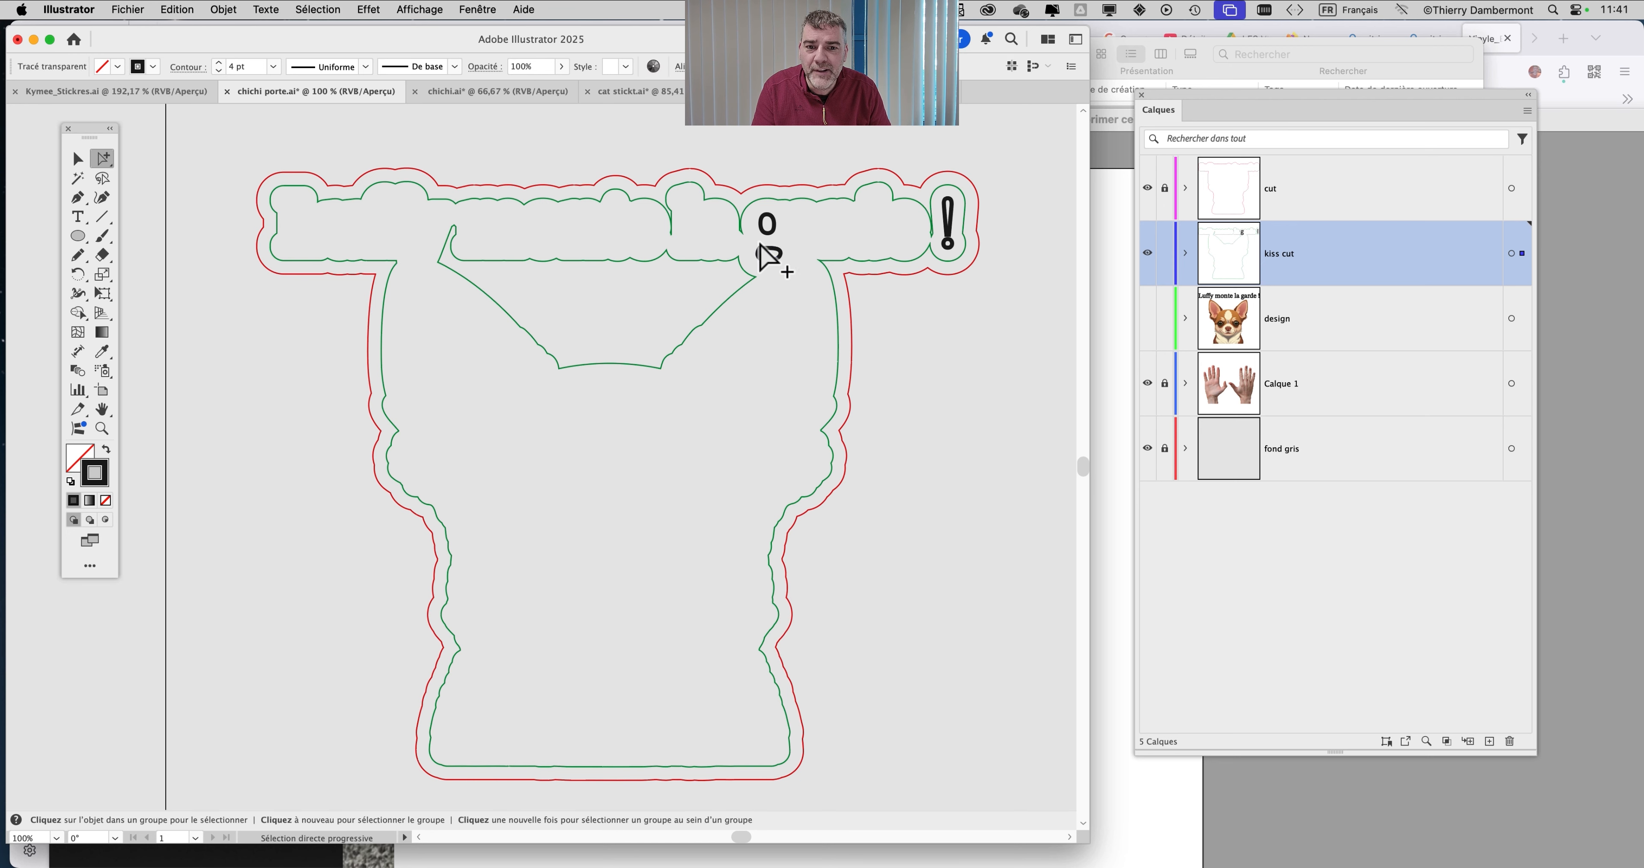
click(767, 228)
key(Delete)
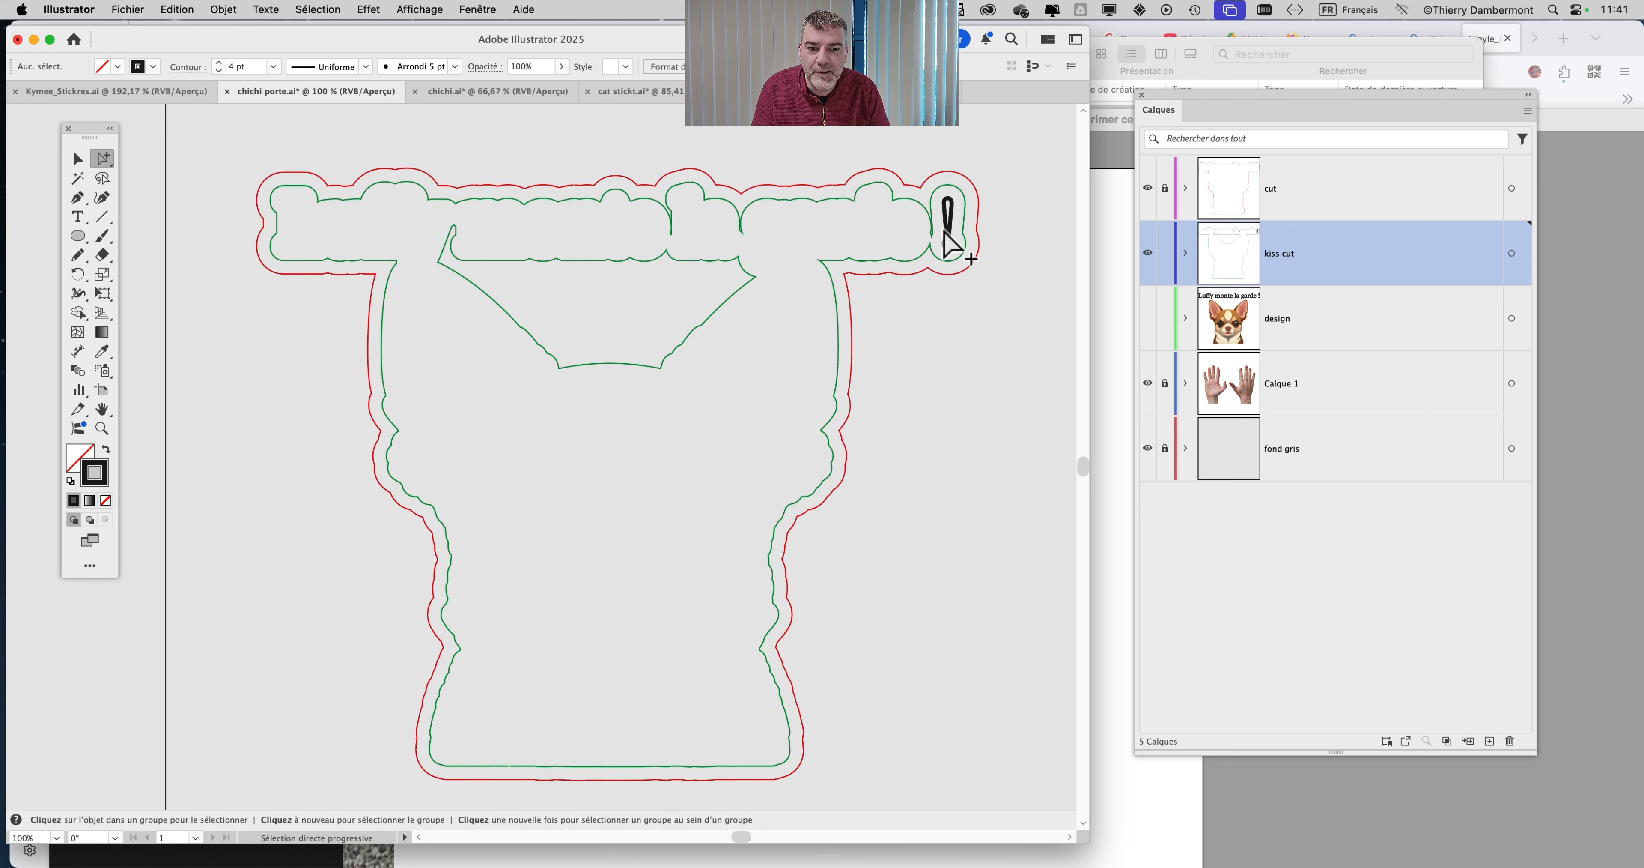
click(945, 232)
key(Delete)
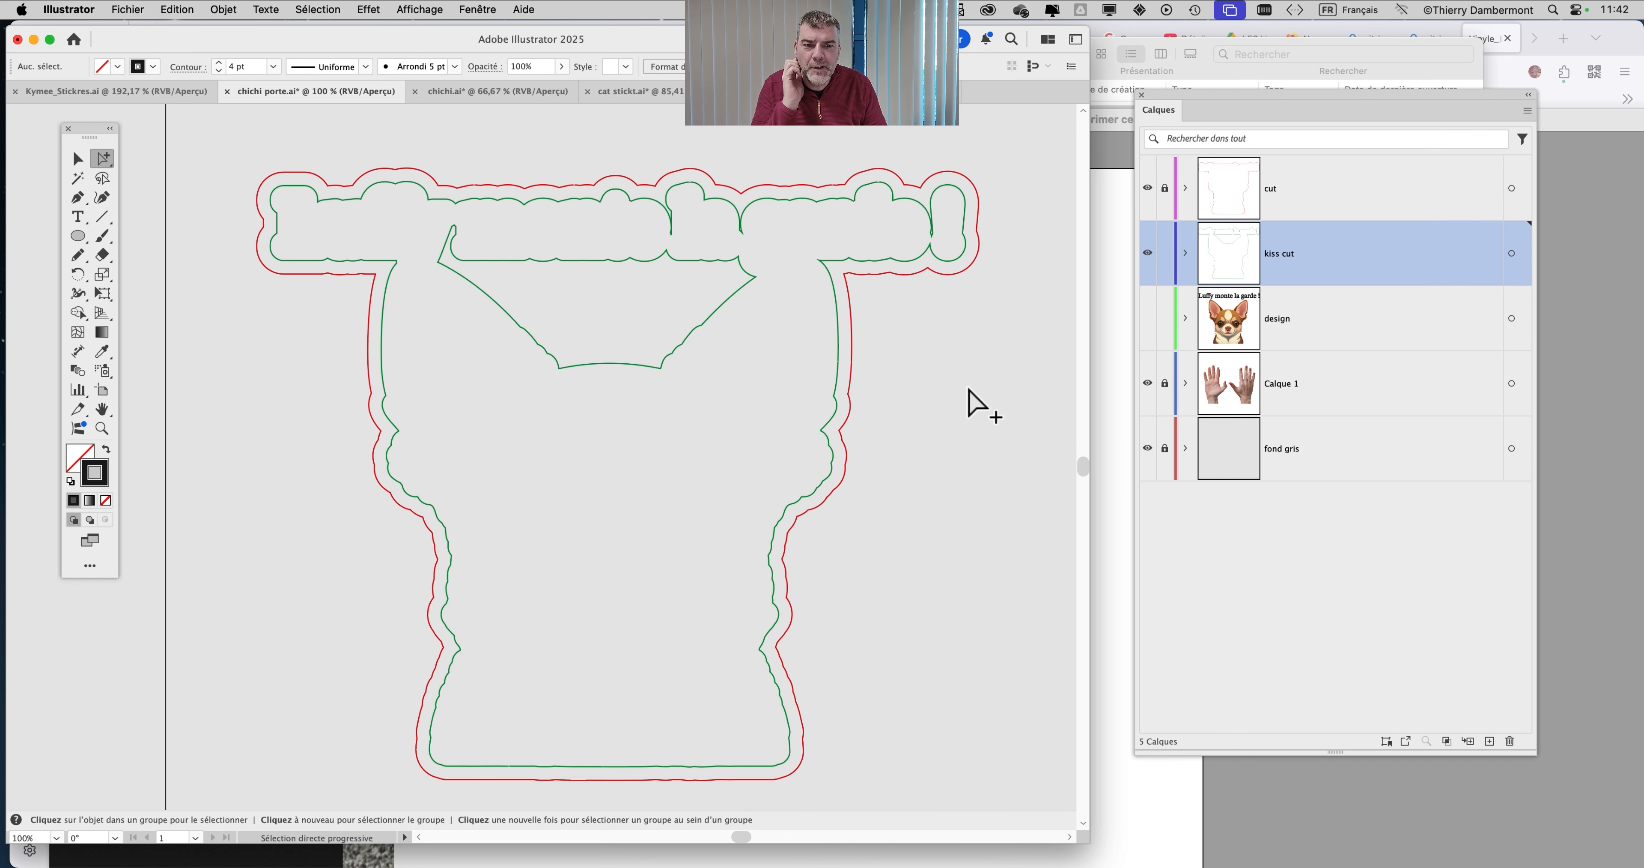
Examine the green kisscut contour up close where the lettering outline meets the exclamation mark's outline
scroll(952, 276, up, 6)
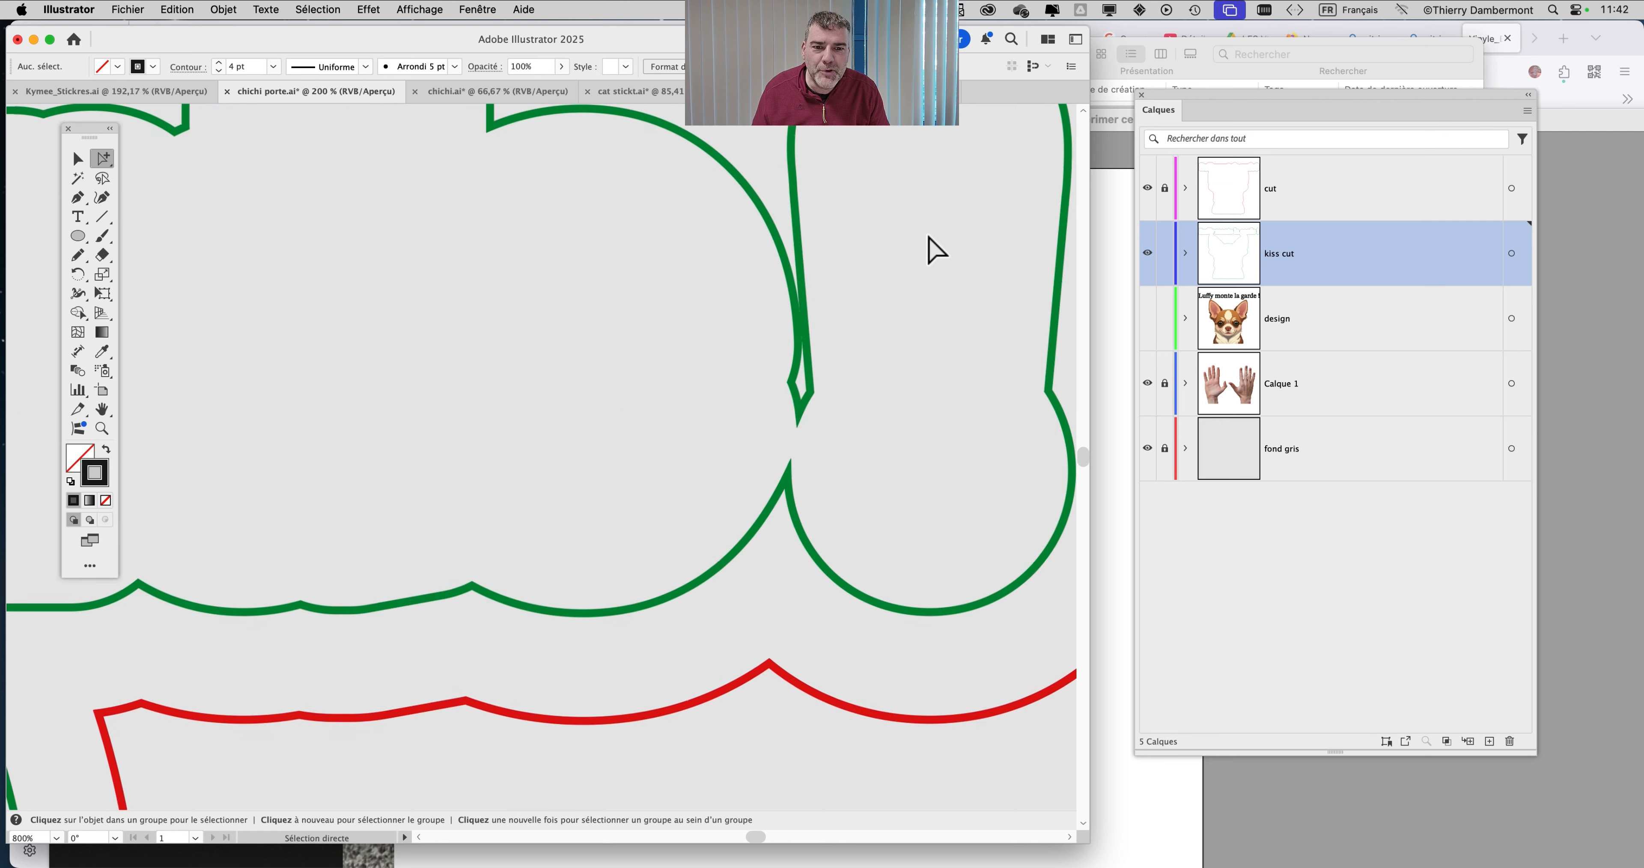
scroll(814, 471, up, 2)
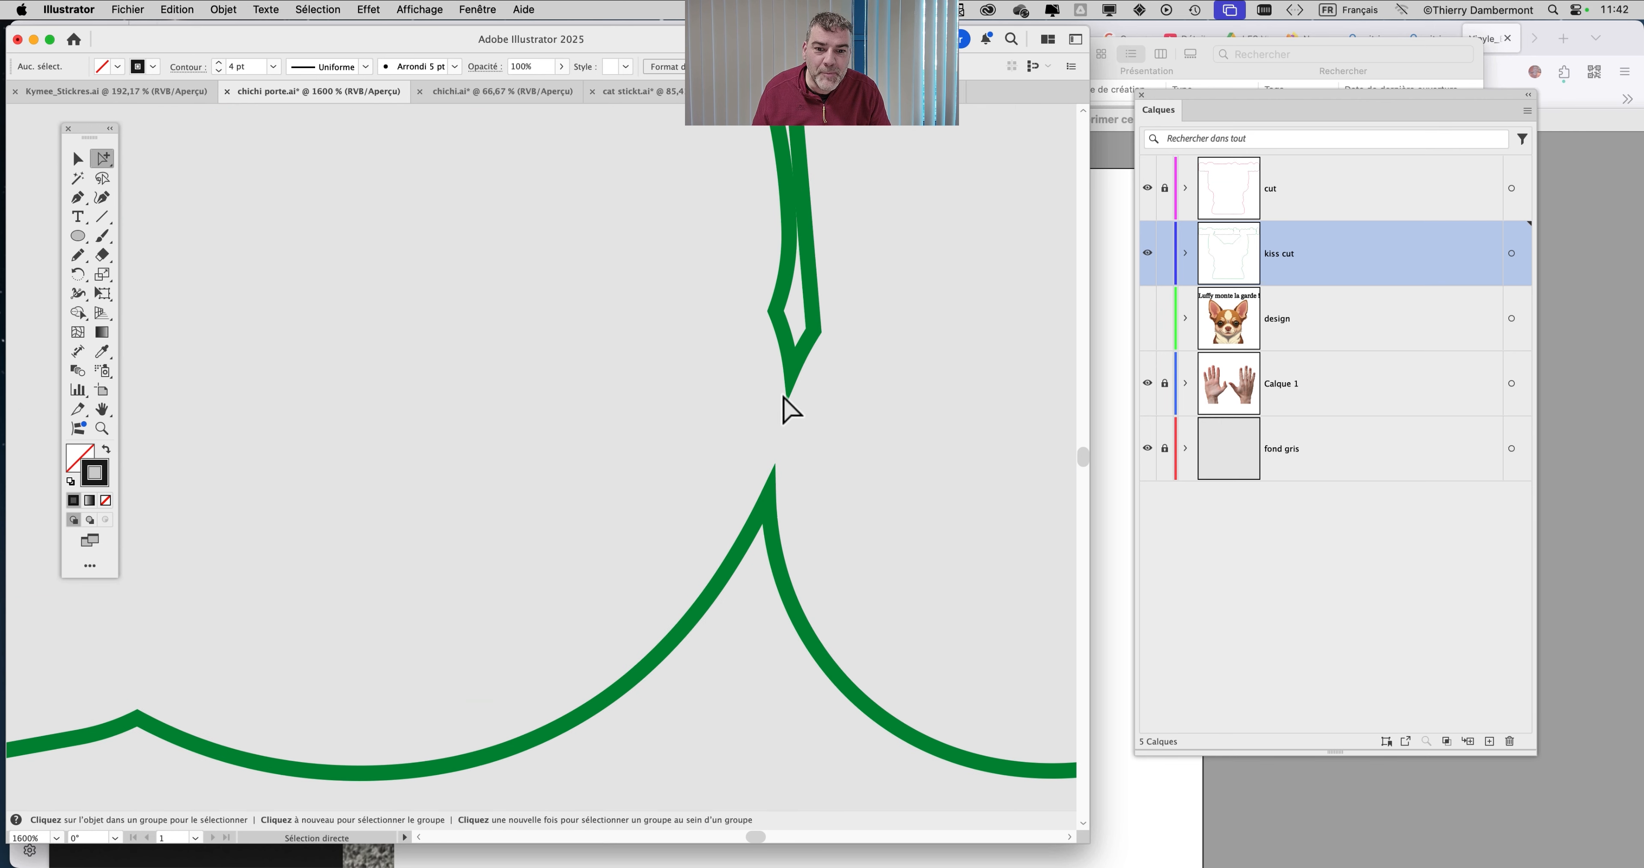
scroll(795, 440, down, 4)
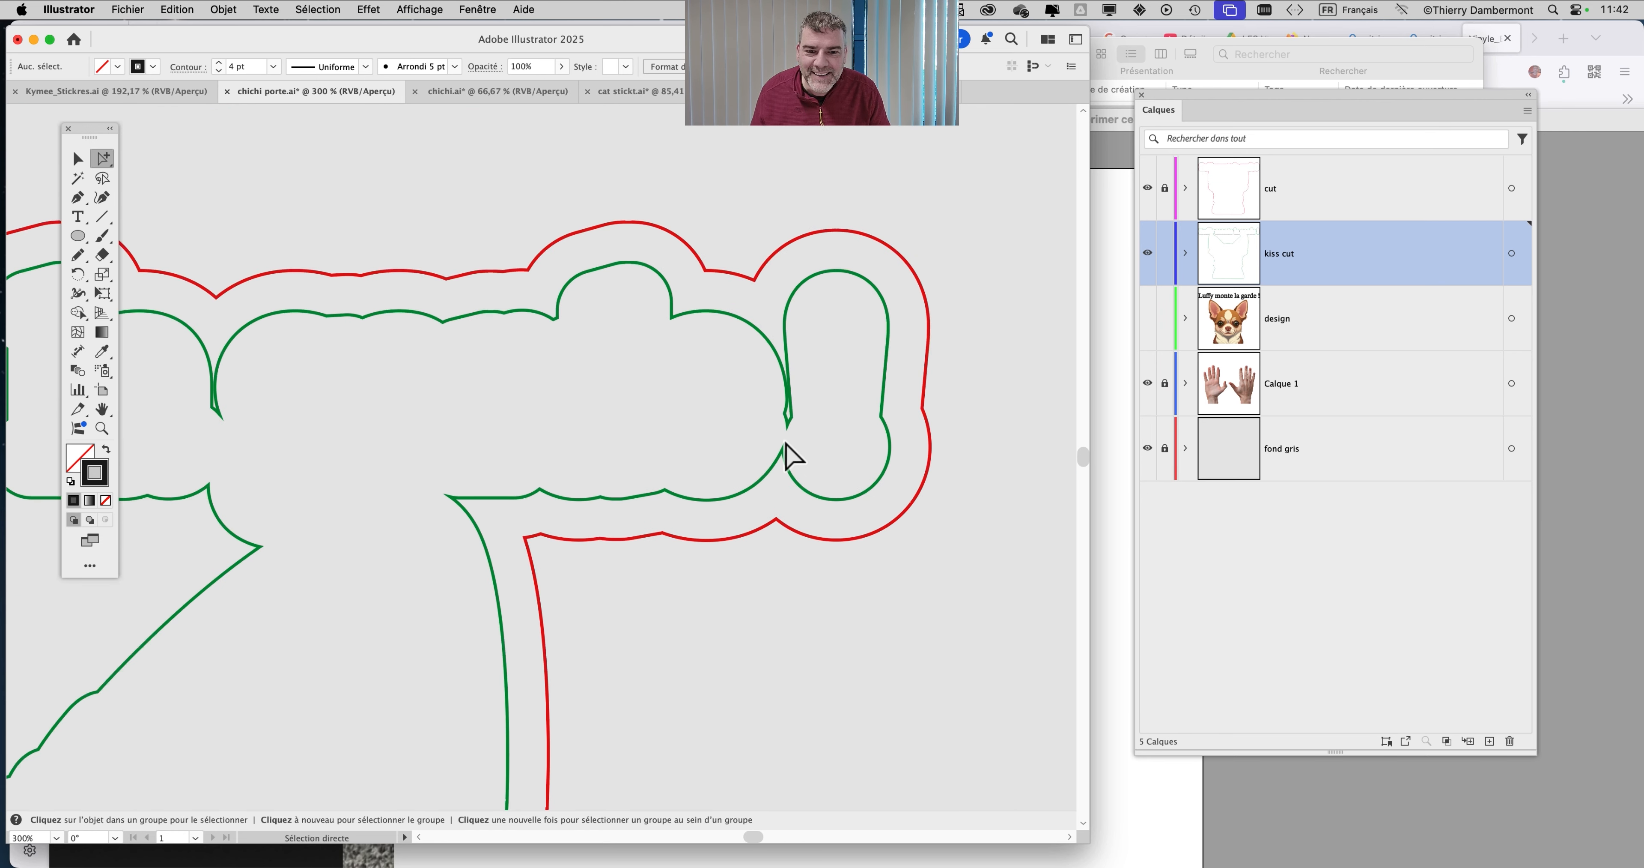
scroll(795, 456, up, 1)
scroll(795, 456, down, 3)
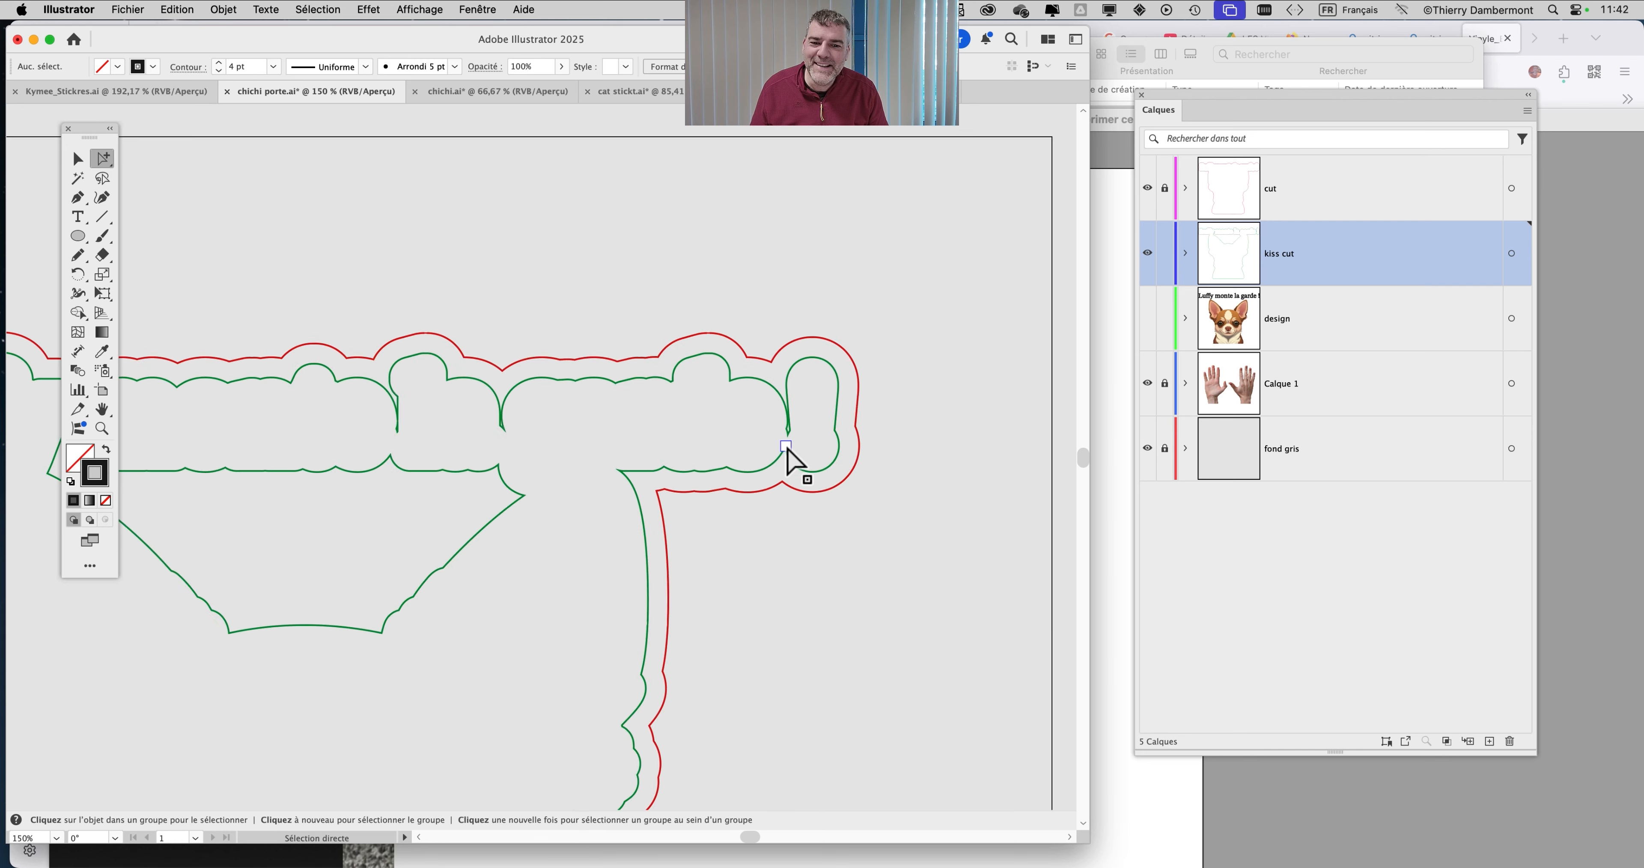
scroll(794, 453, up, 4)
scroll(794, 451, down, 3)
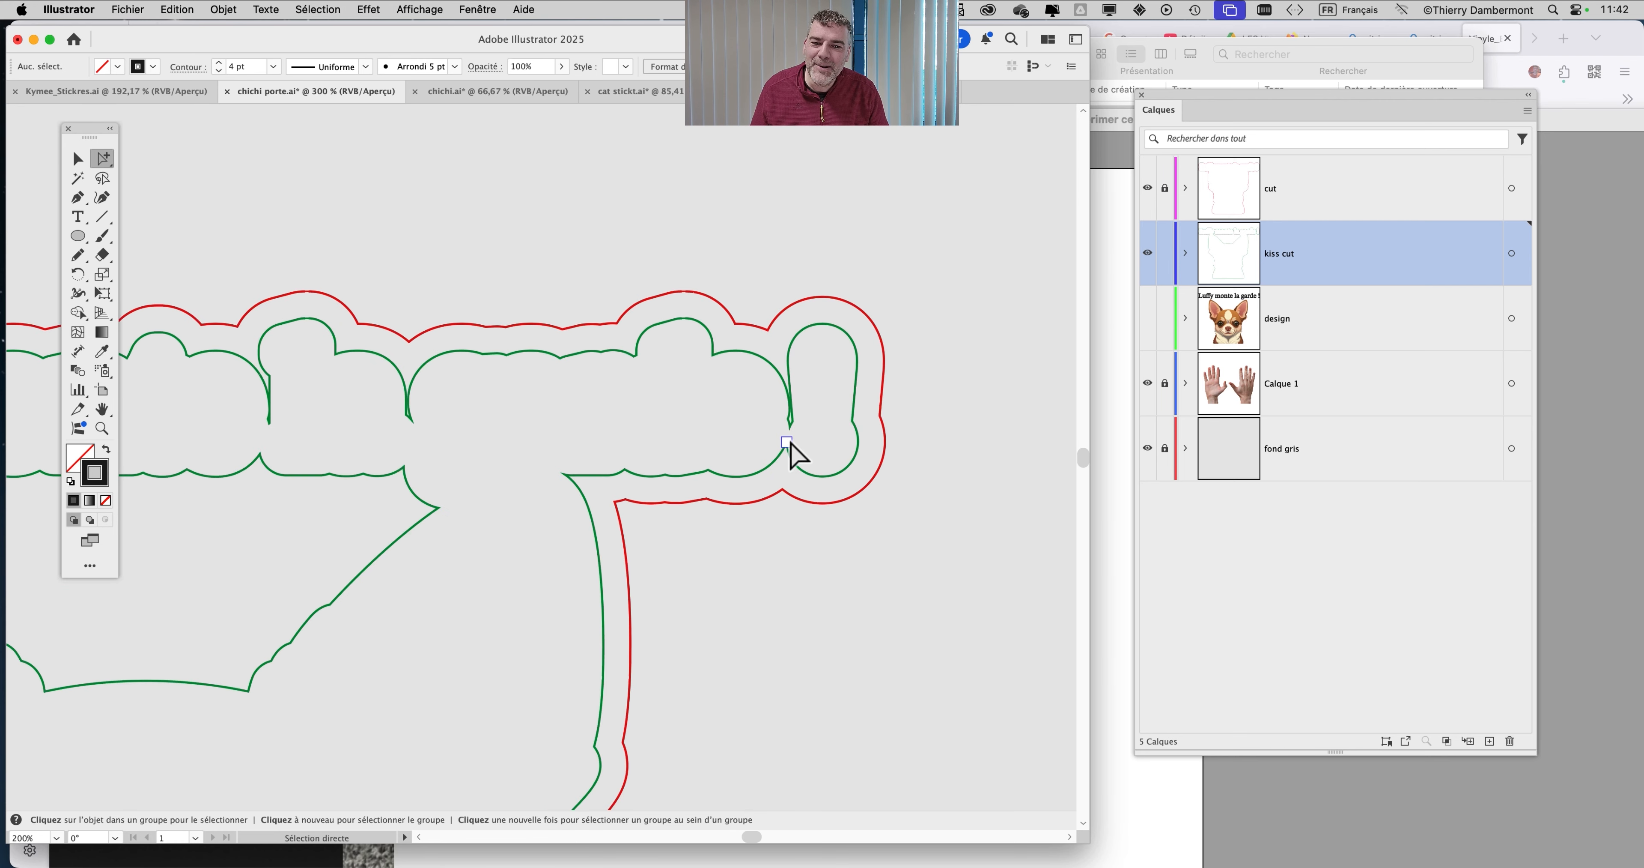
scroll(775, 462, down, 2)
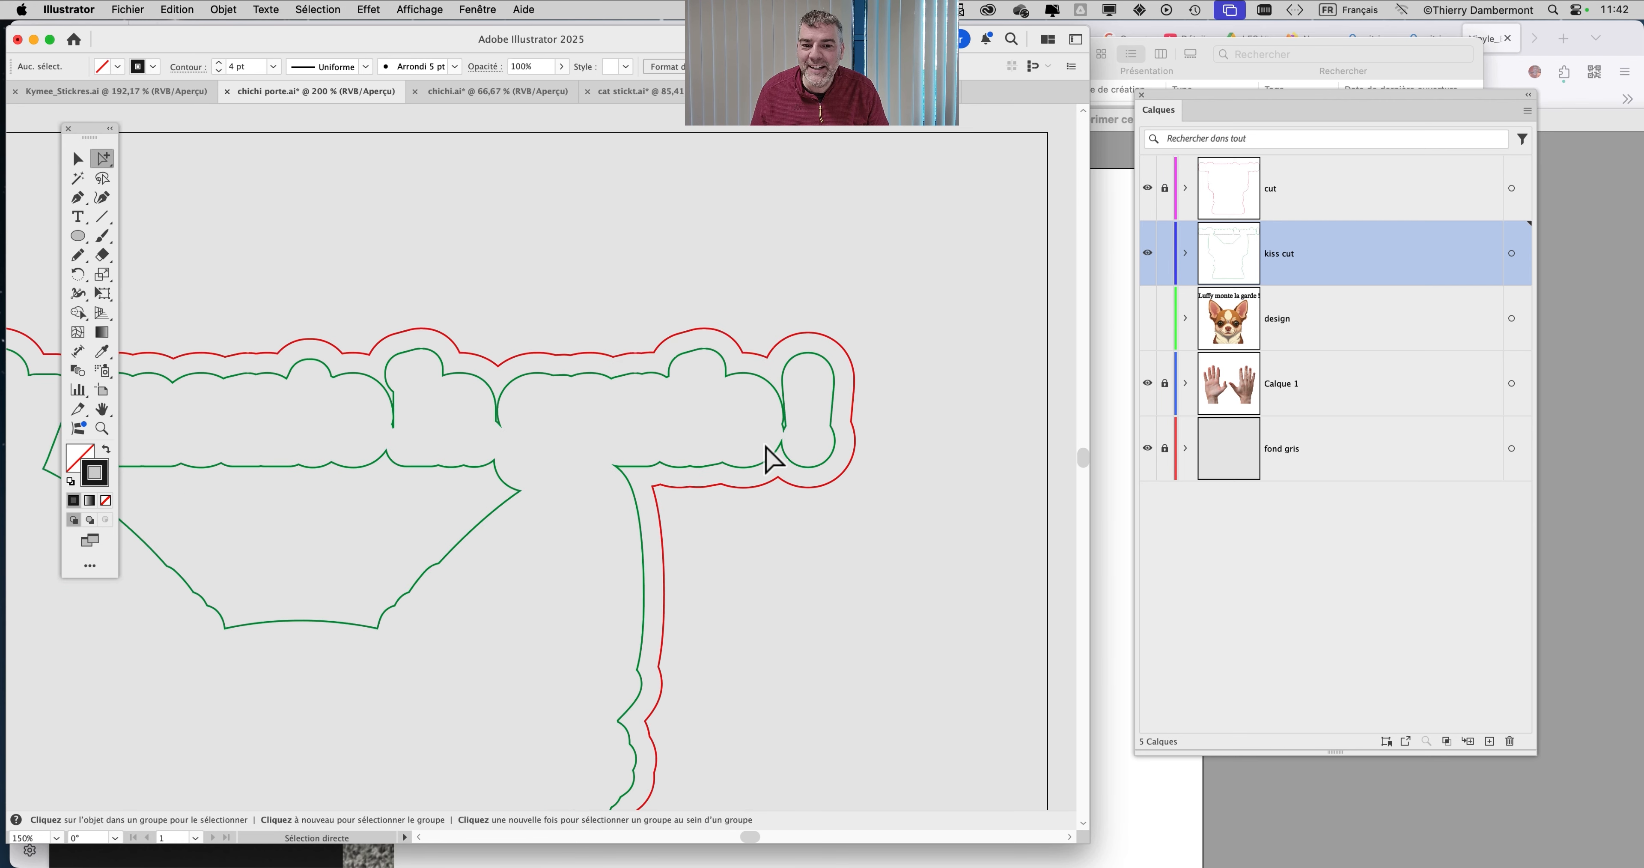
scroll(798, 447, up, 5)
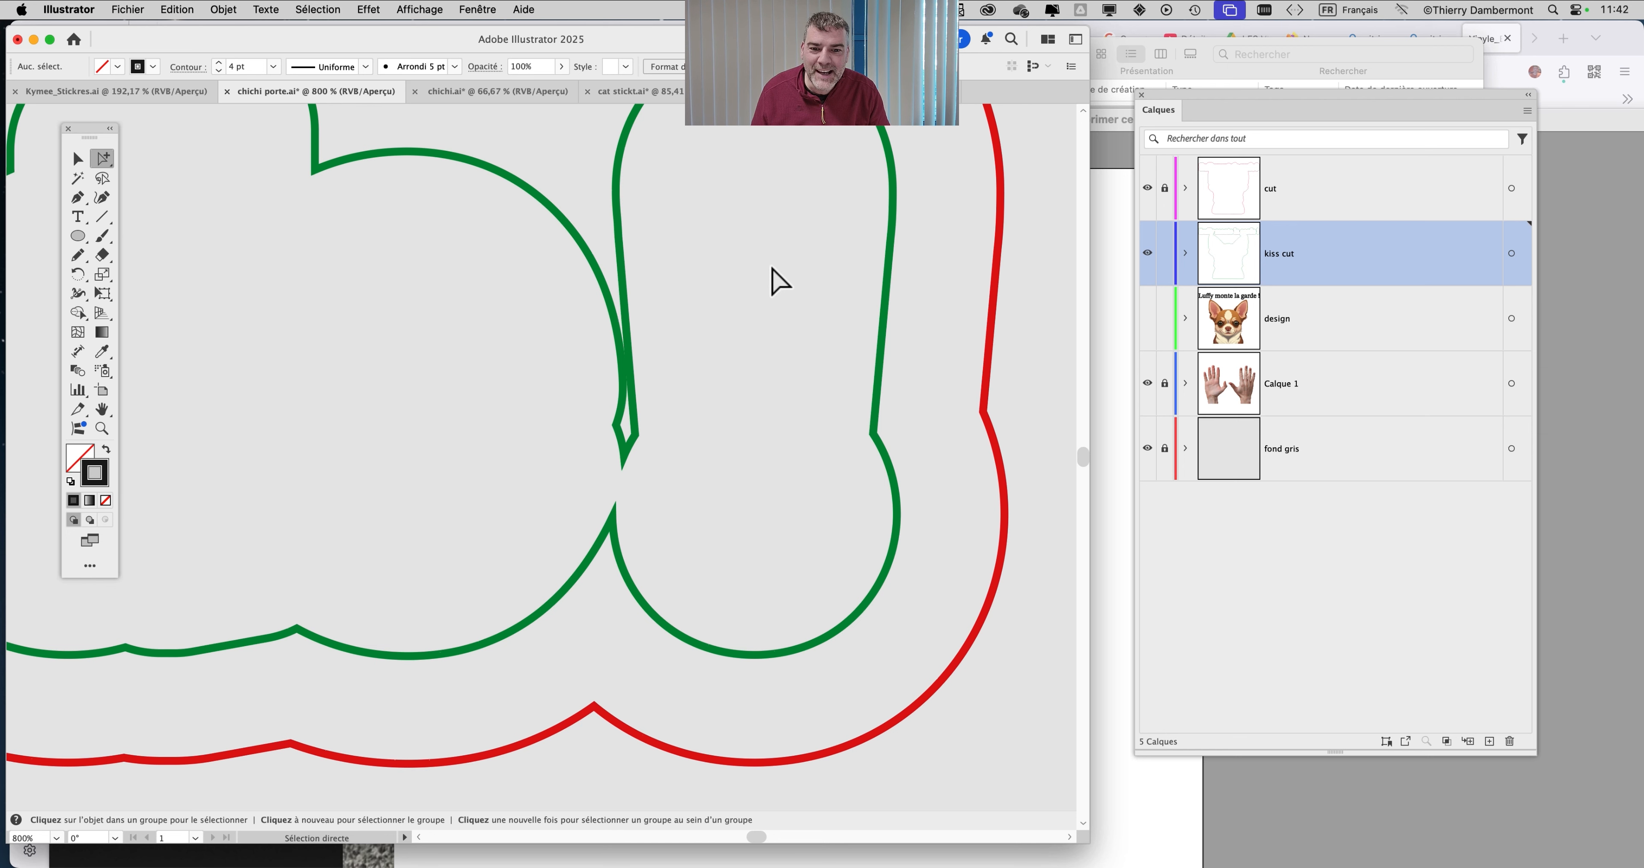
scroll(782, 402, down, 8)
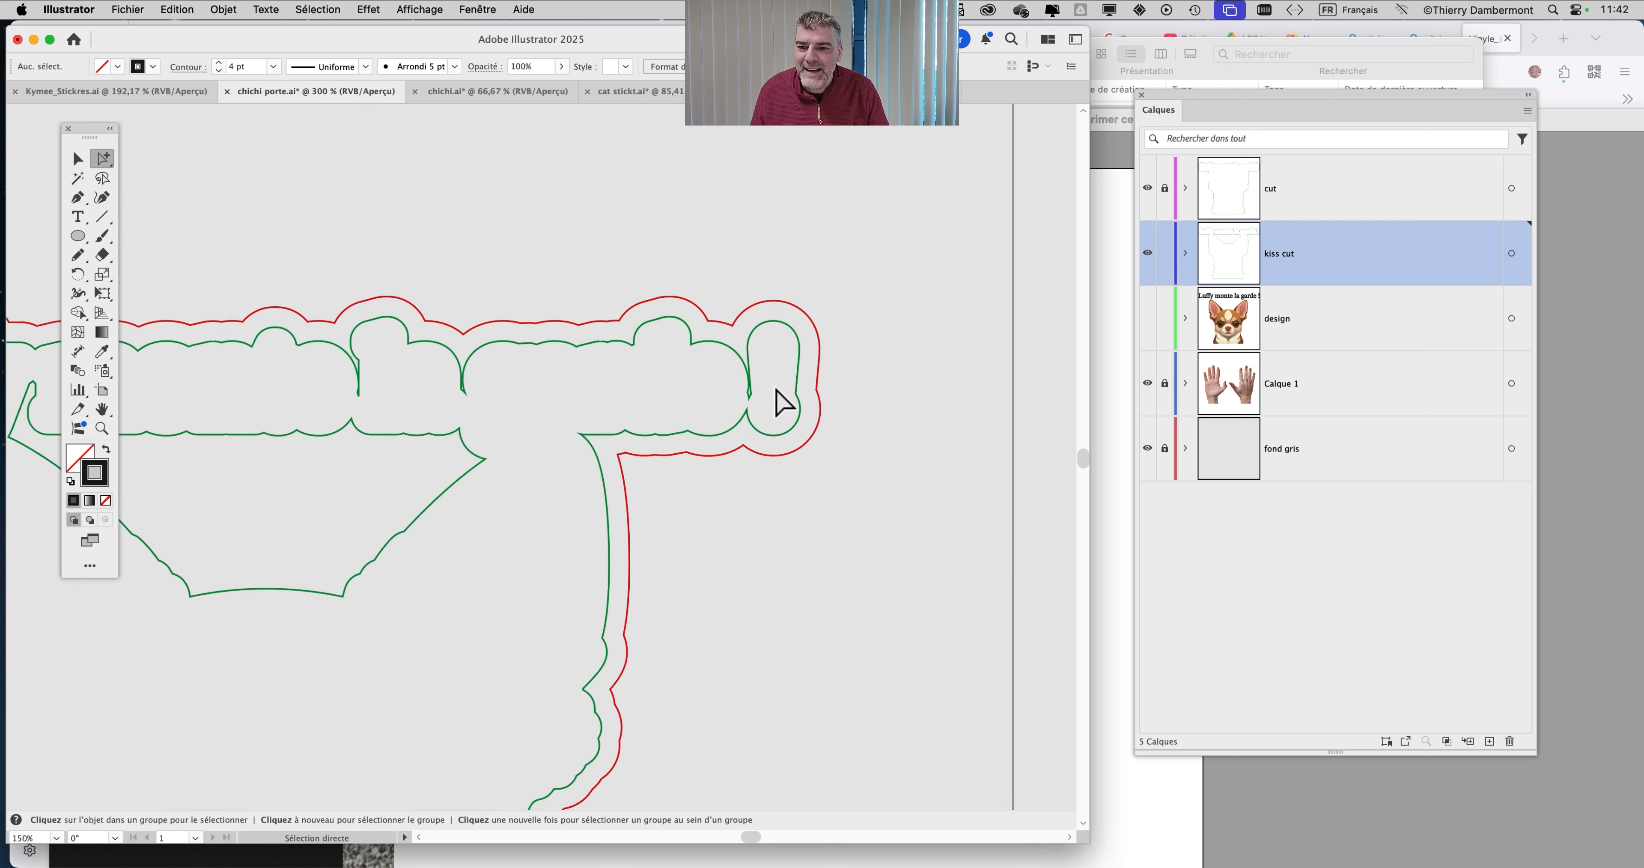
scroll(702, 421, up, 2)
scroll(576, 301, down, 1)
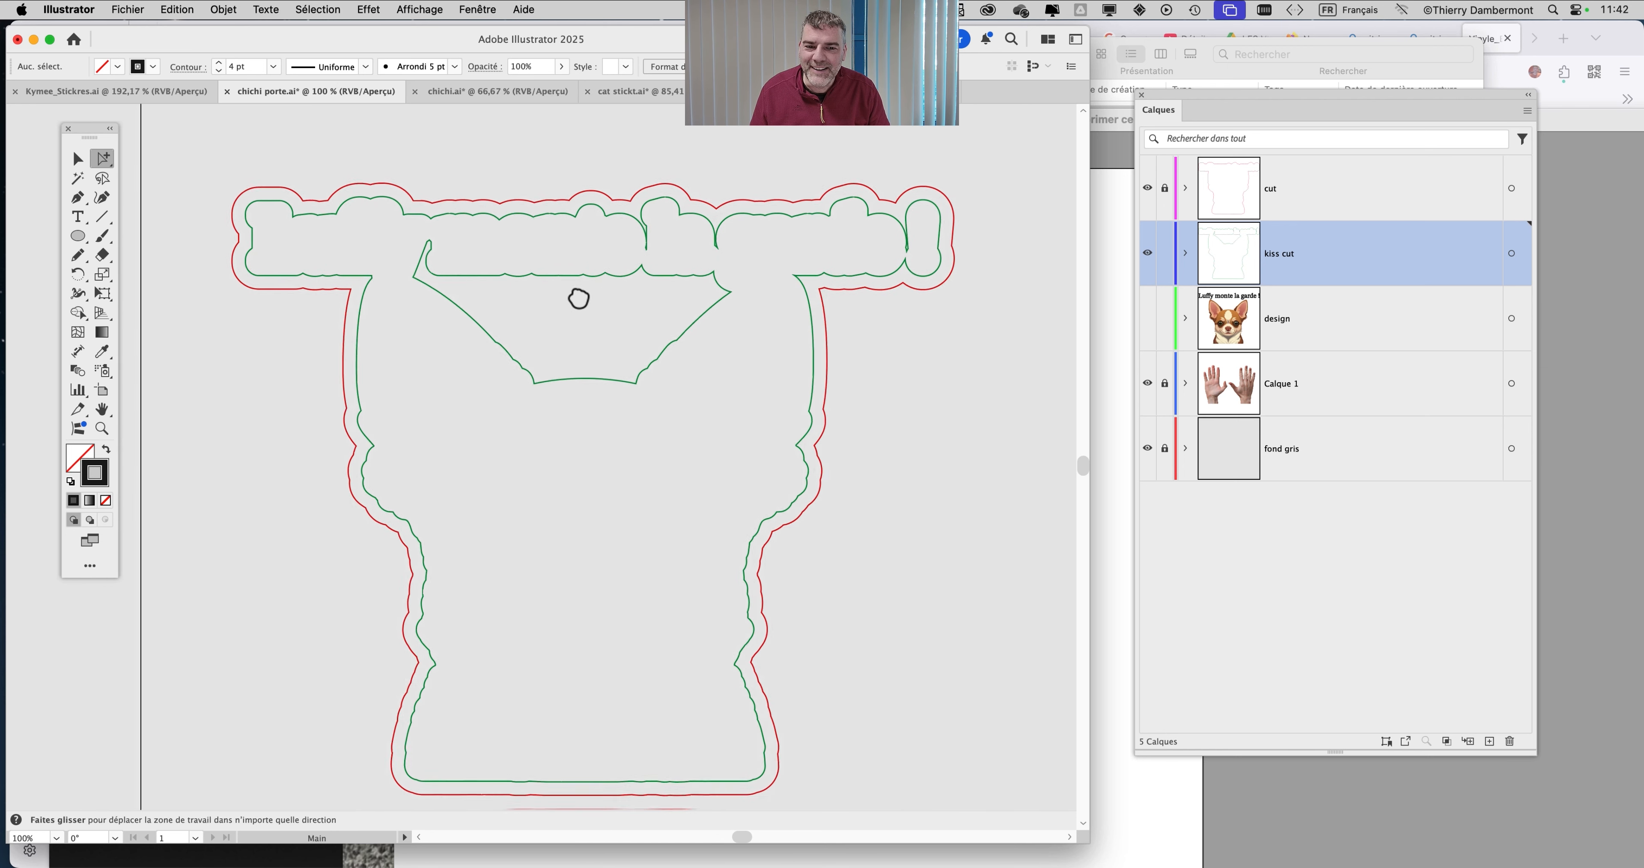
scroll(945, 261, up, 2)
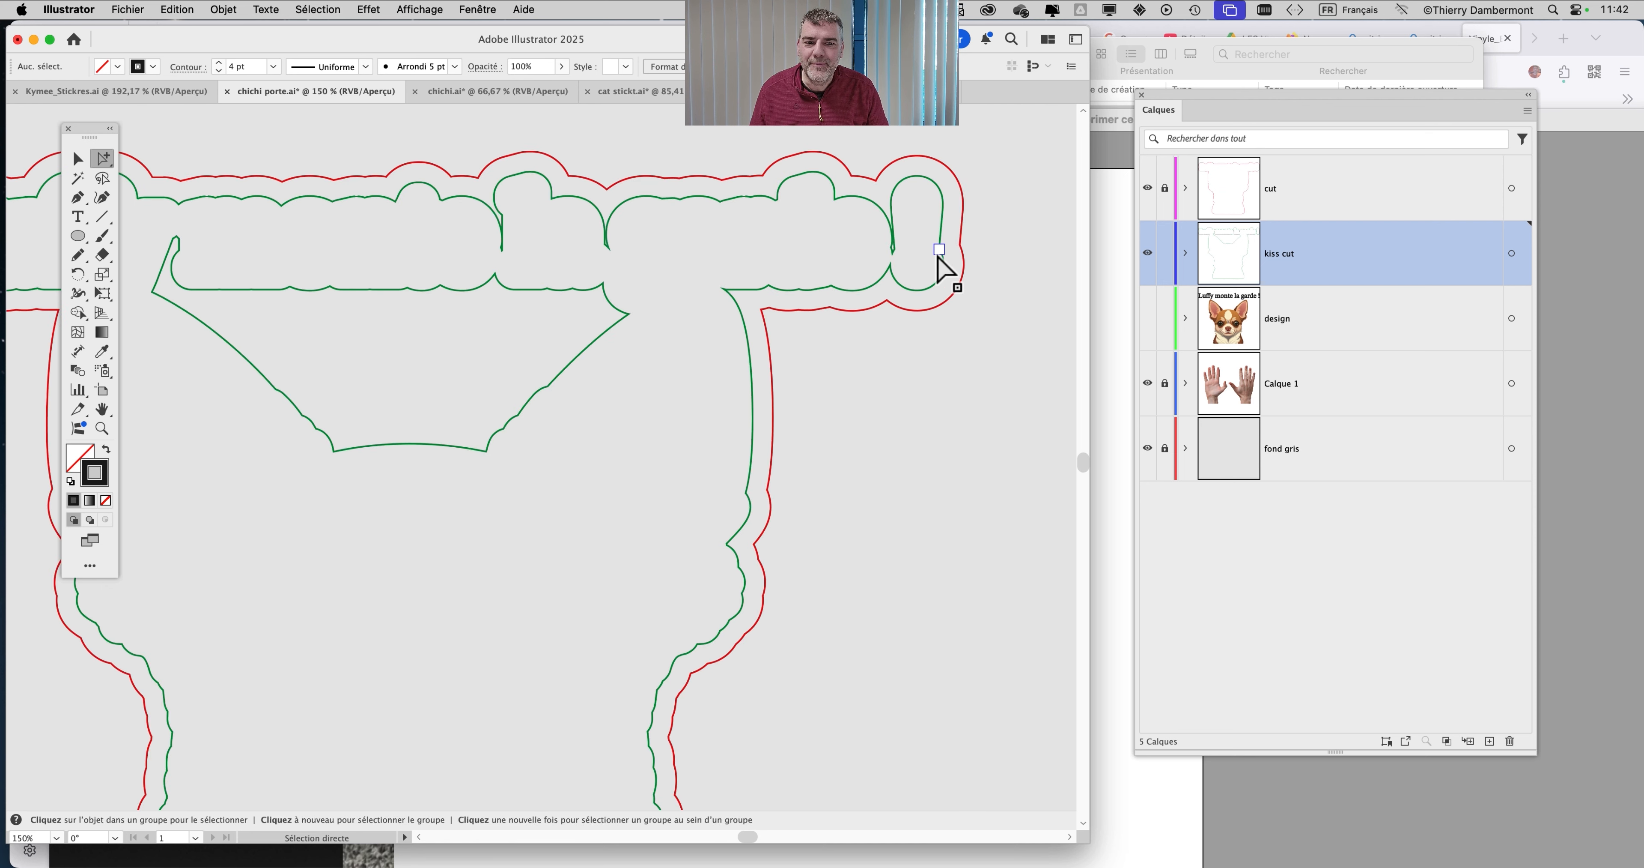
scroll(919, 357, down, 5)
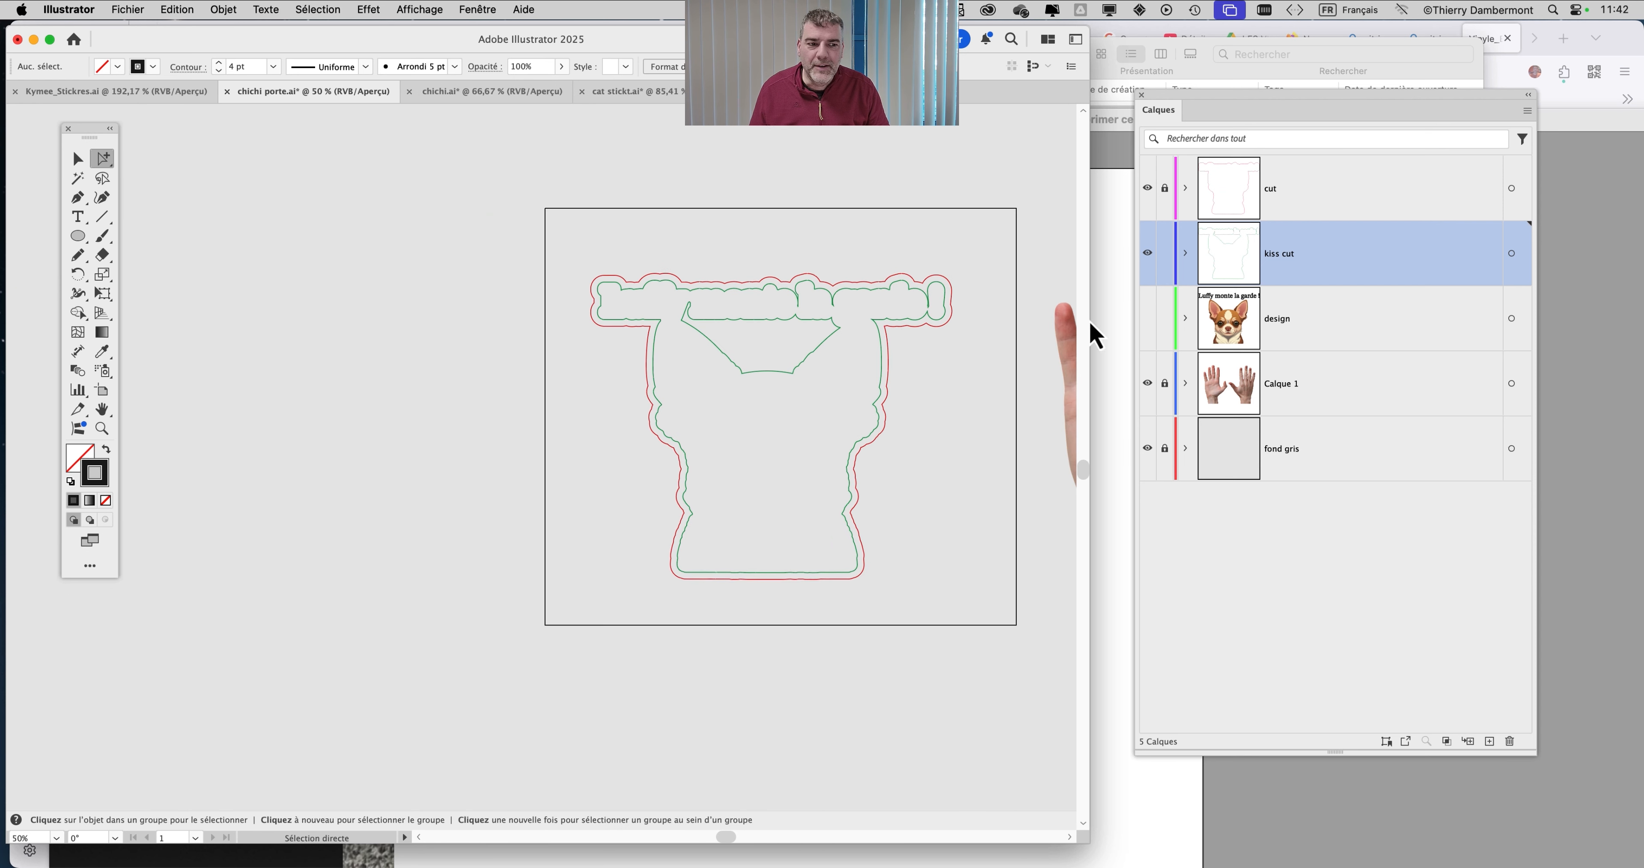
Show the design layer again and inspect its lettering group and generative chihuahua object for stray elements
click(1148, 318)
click(1186, 318)
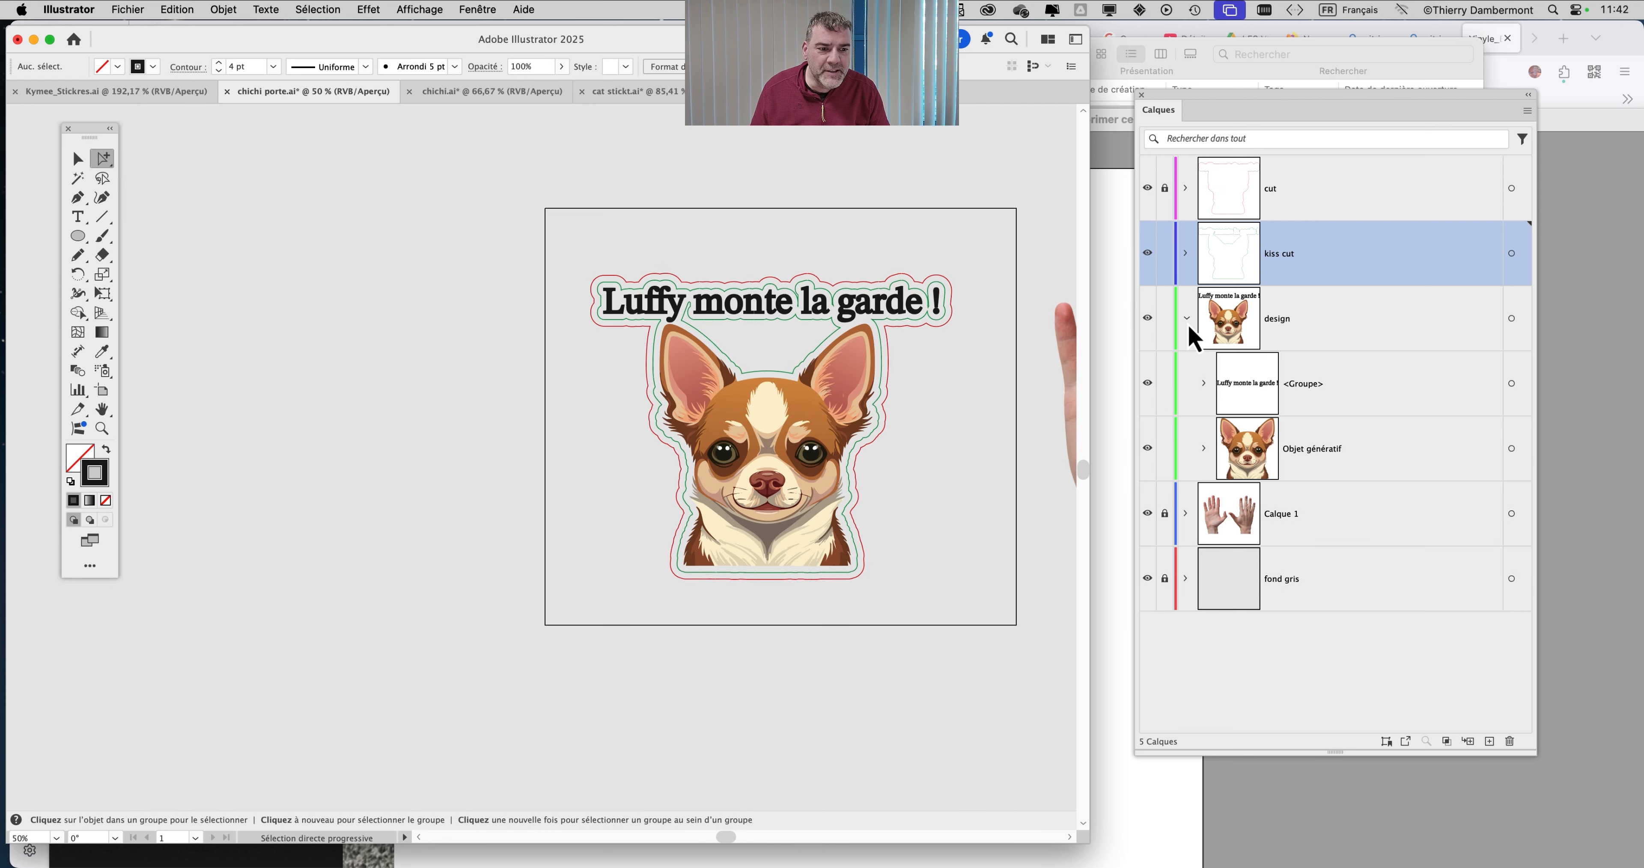
click(1203, 383)
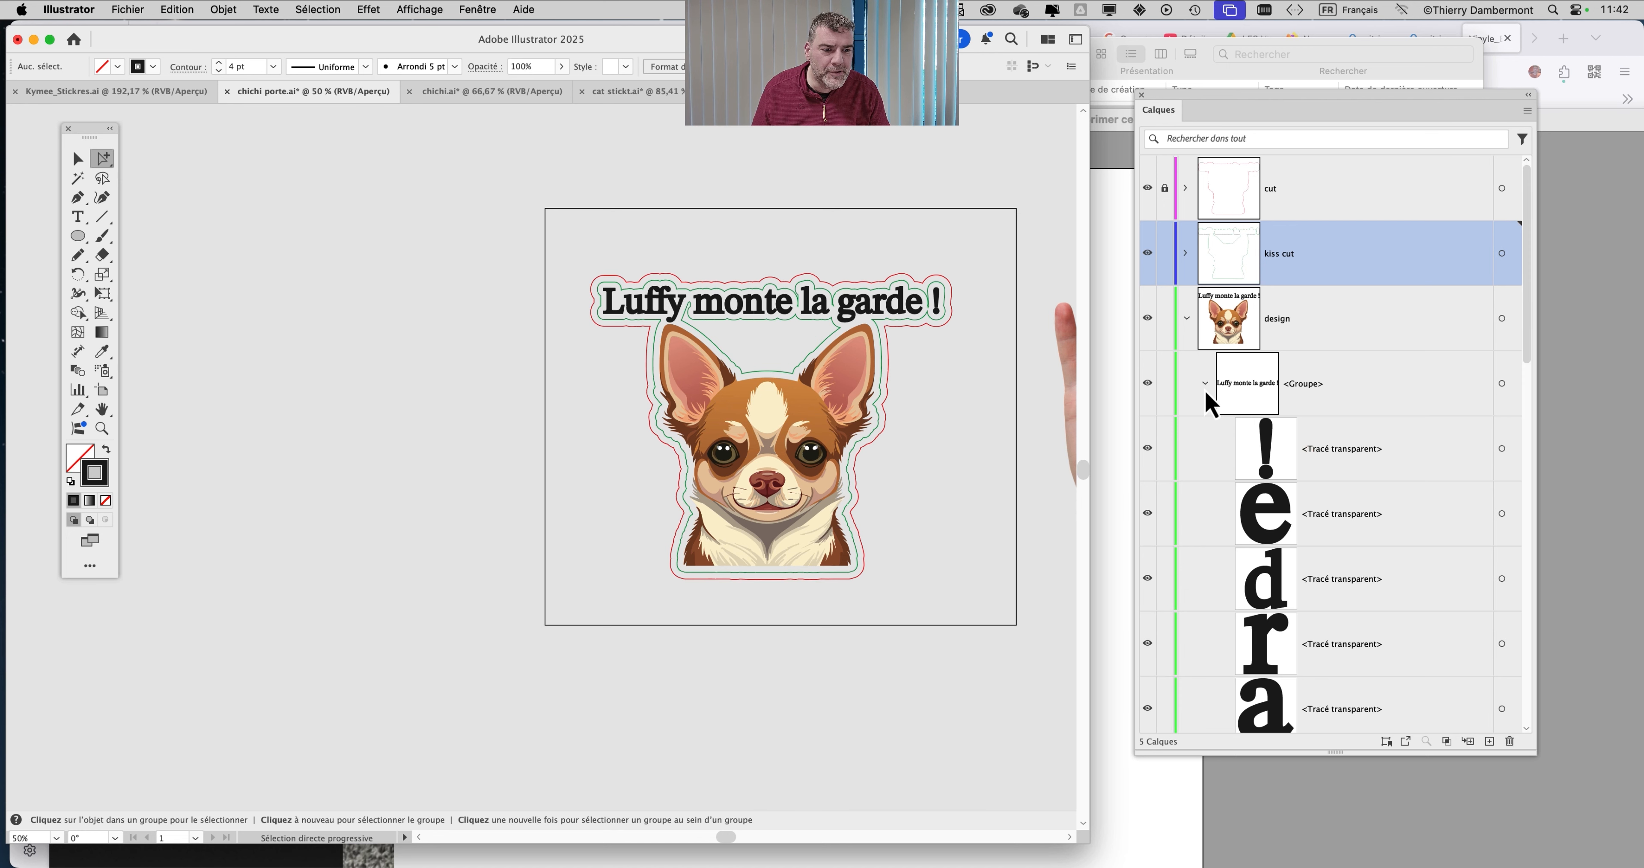
click(1205, 383)
click(1205, 449)
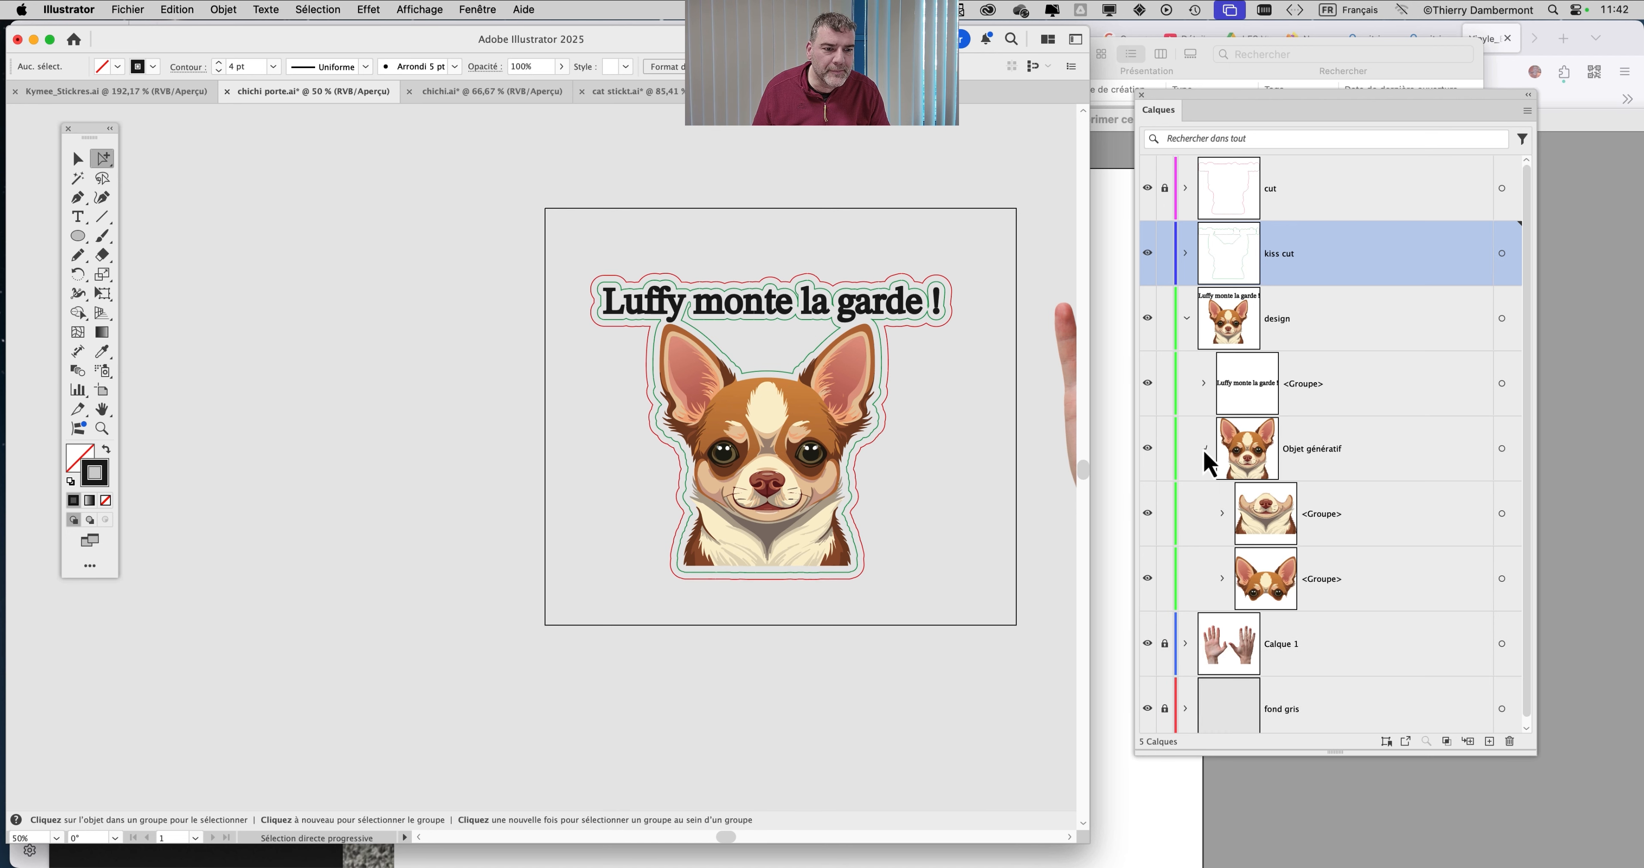
click(1205, 449)
scroll(777, 312, up, 10)
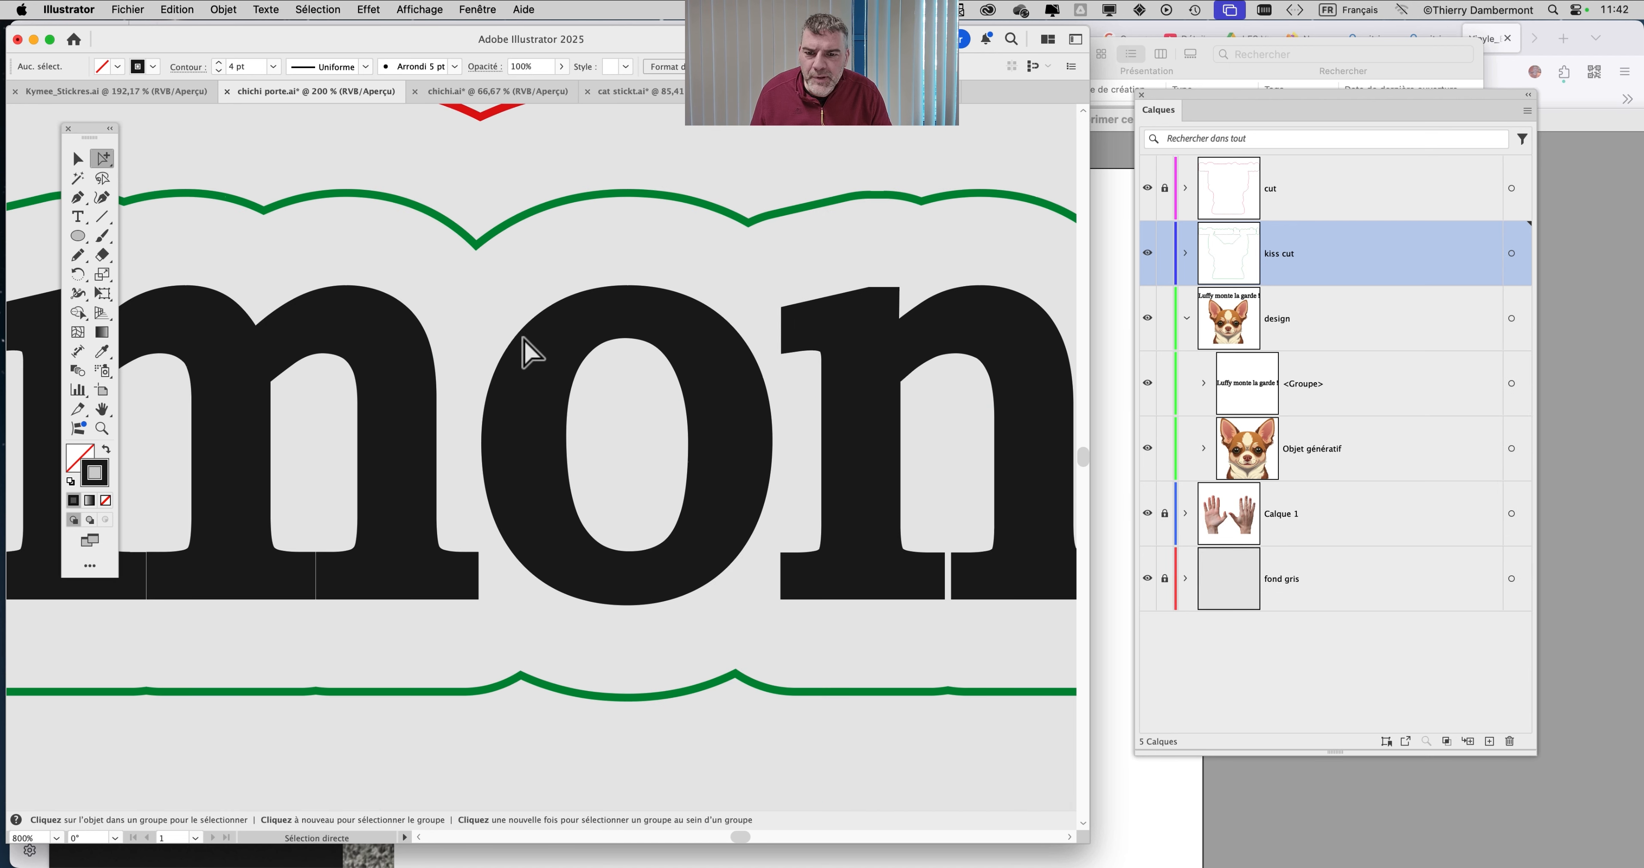
scroll(609, 367, down, 10)
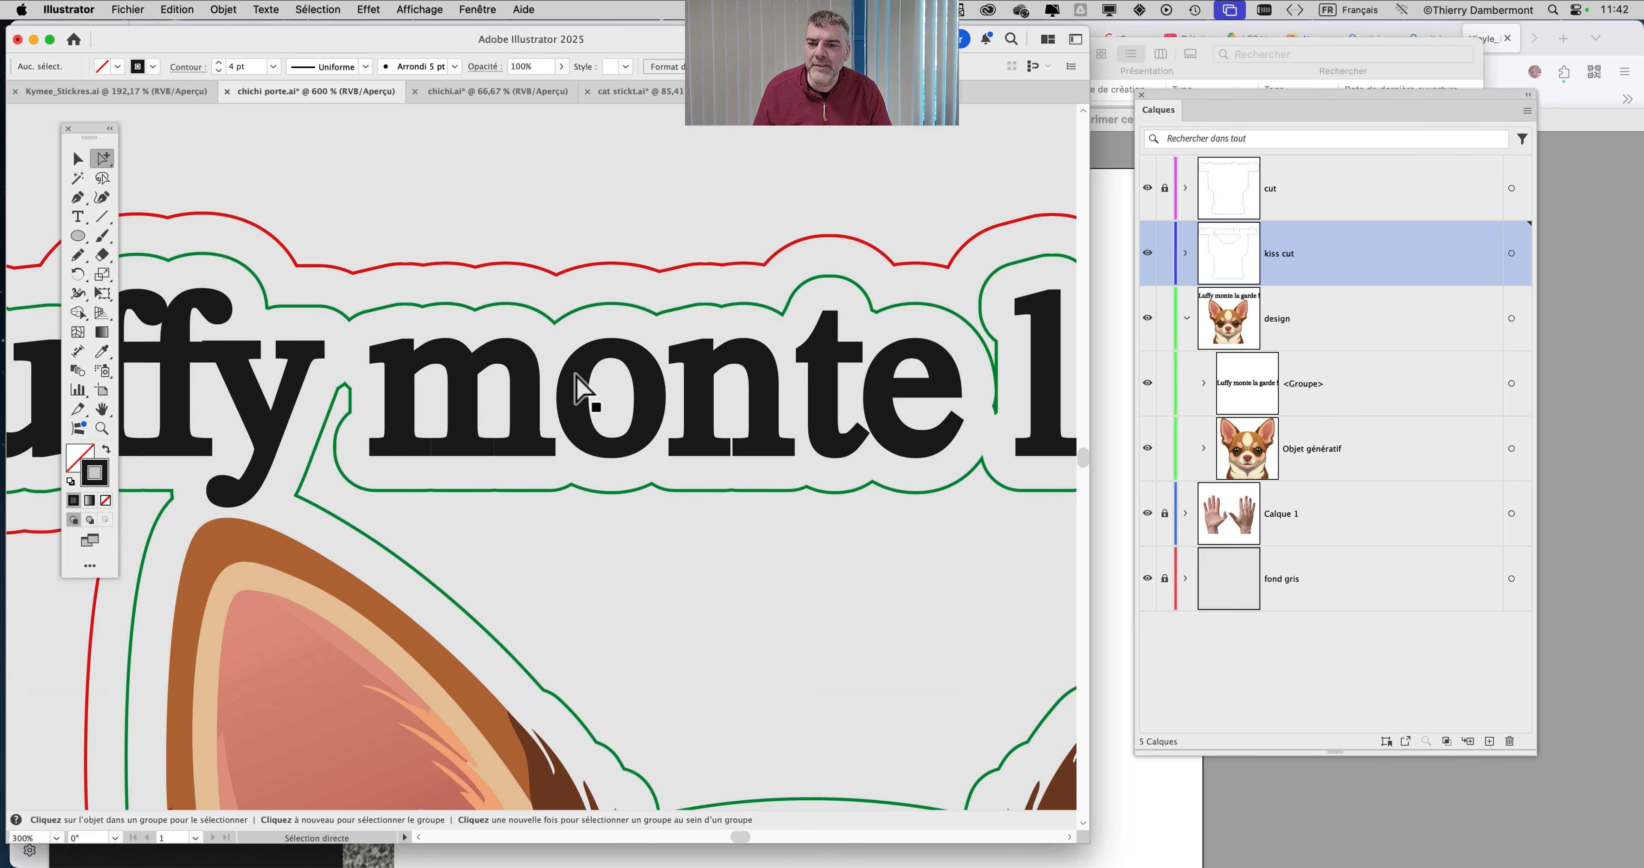
scroll(638, 332, down, 2)
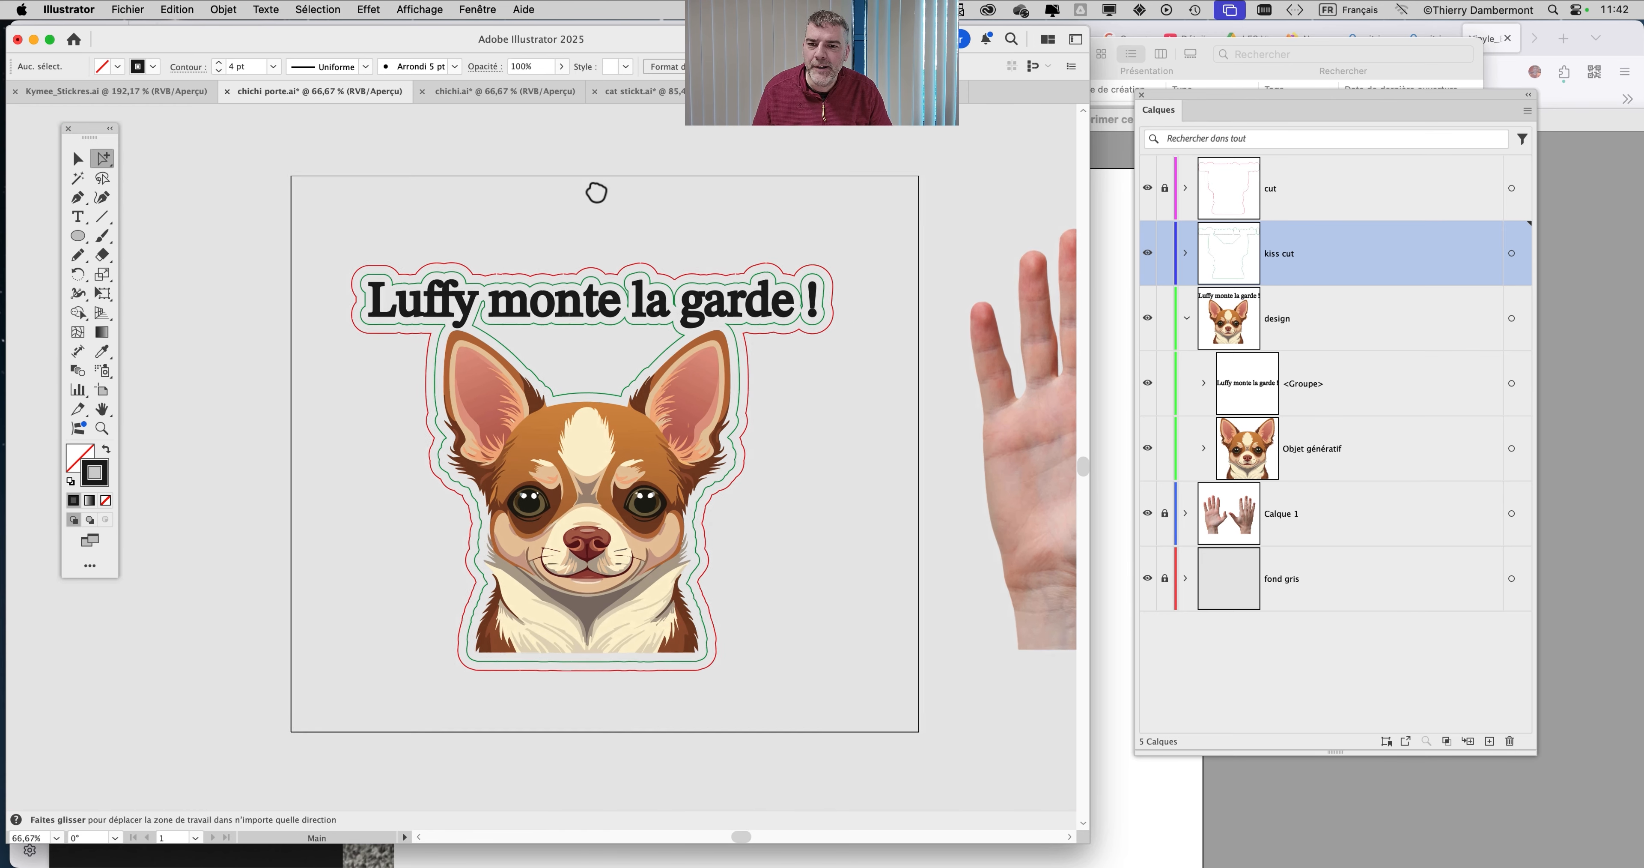
scroll(595, 191, down, 2)
click(1186, 318)
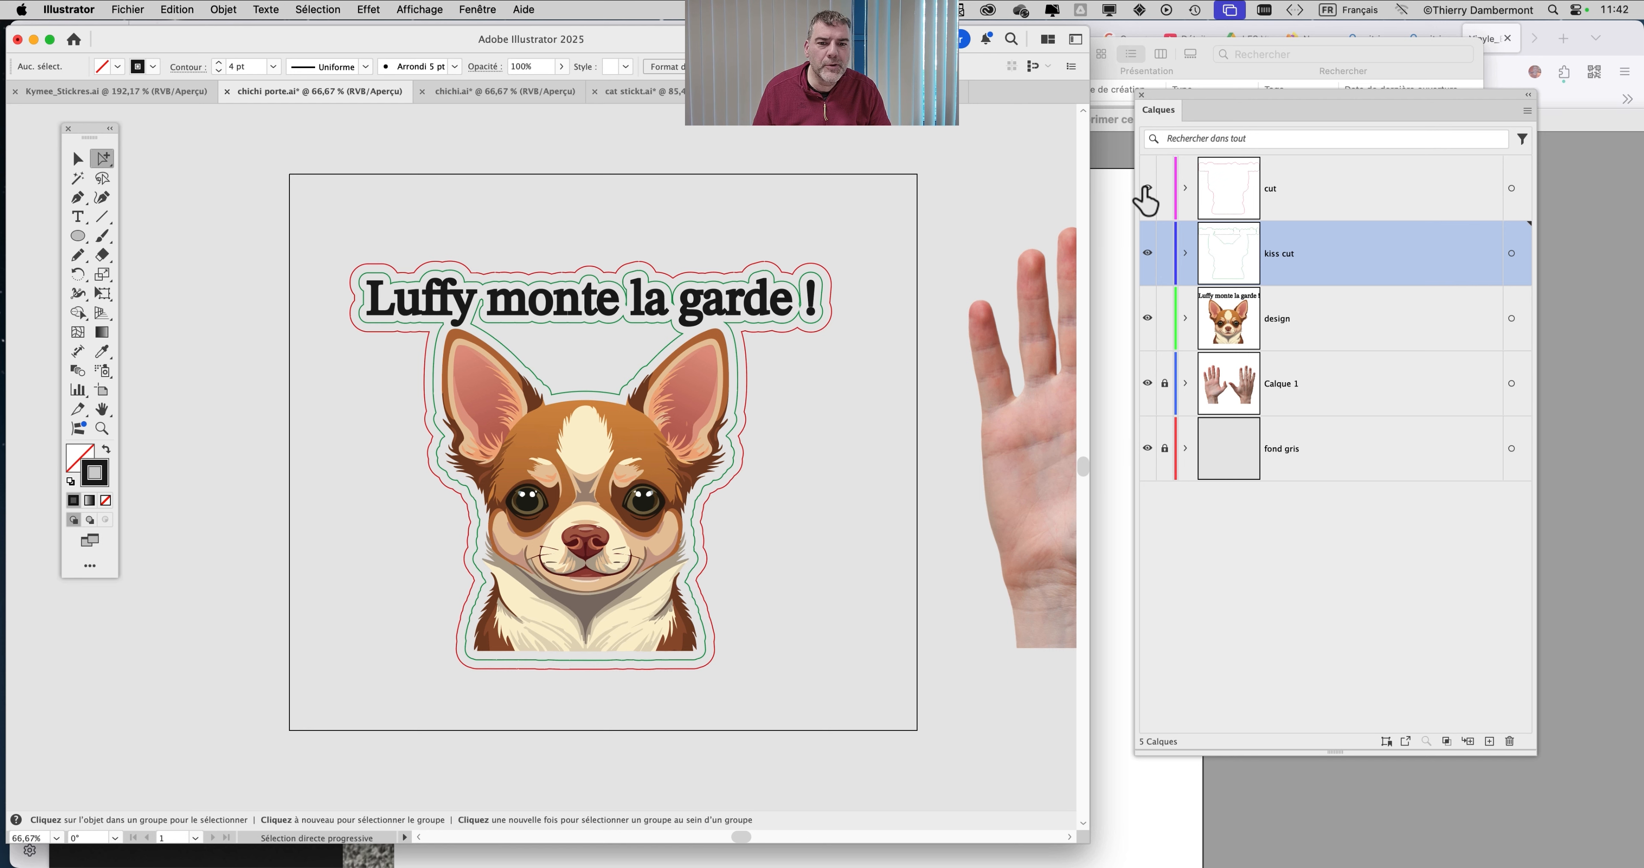
Copy the complete "Luffy monte la garde !" chihuahua sticker with its cut lines into the print sheet, beside the patterned cat cards
click(1147, 188)
click(1147, 188)
click(77, 158)
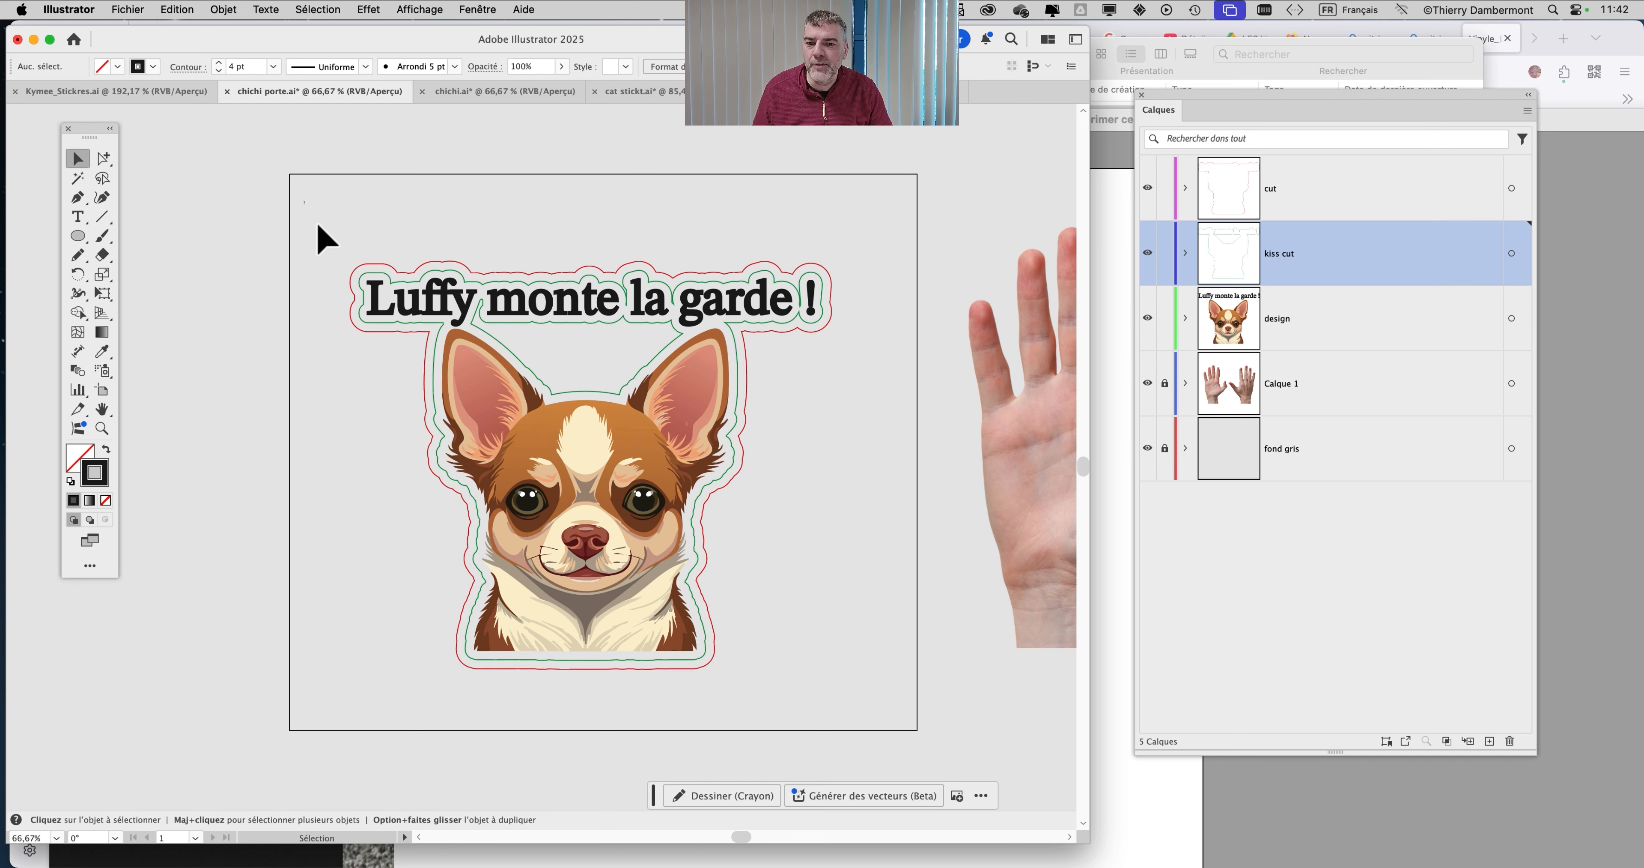
drag(318, 225, 824, 674)
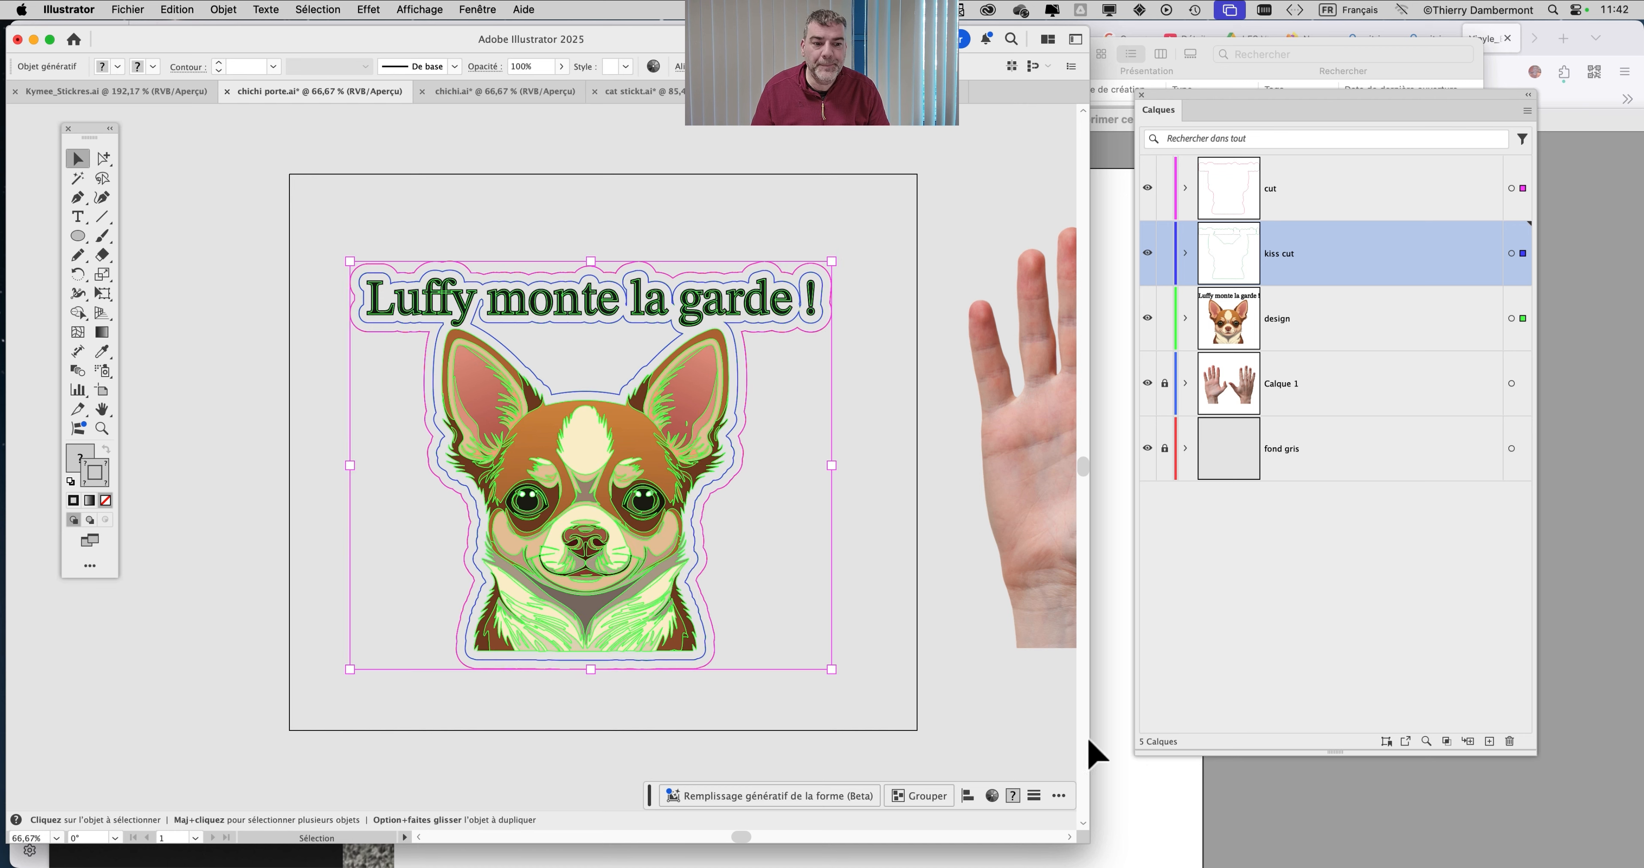
click(1114, 817)
drag(995, 667, 906, 325)
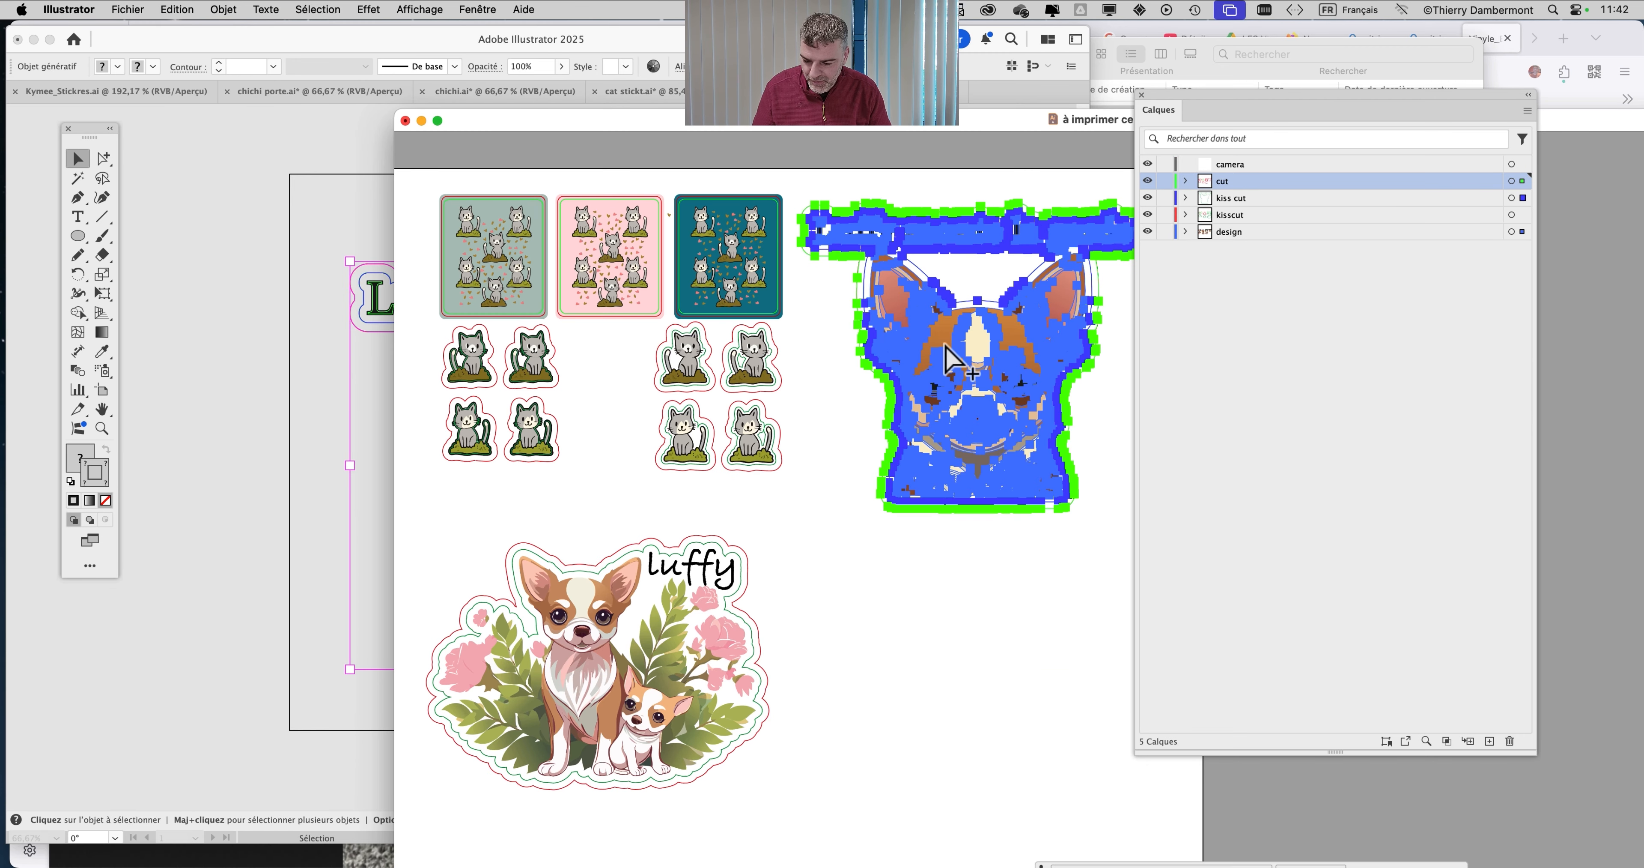
Check the transform dimensions of the chihuahua sticker pasted on the print sheet
drag(1200, 102, 1427, 134)
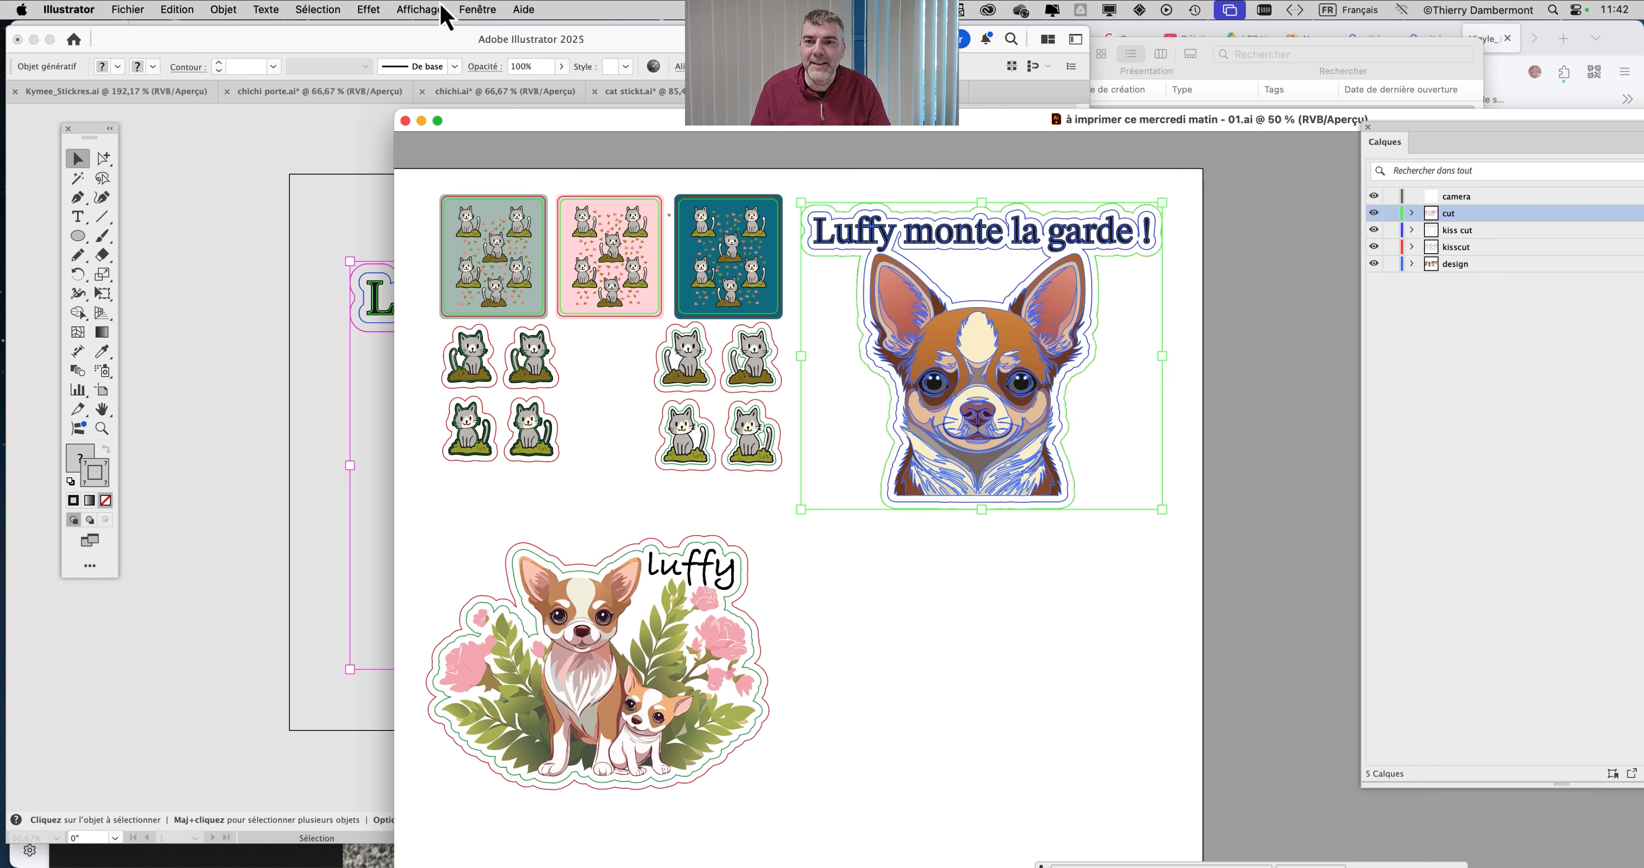
click(486, 9)
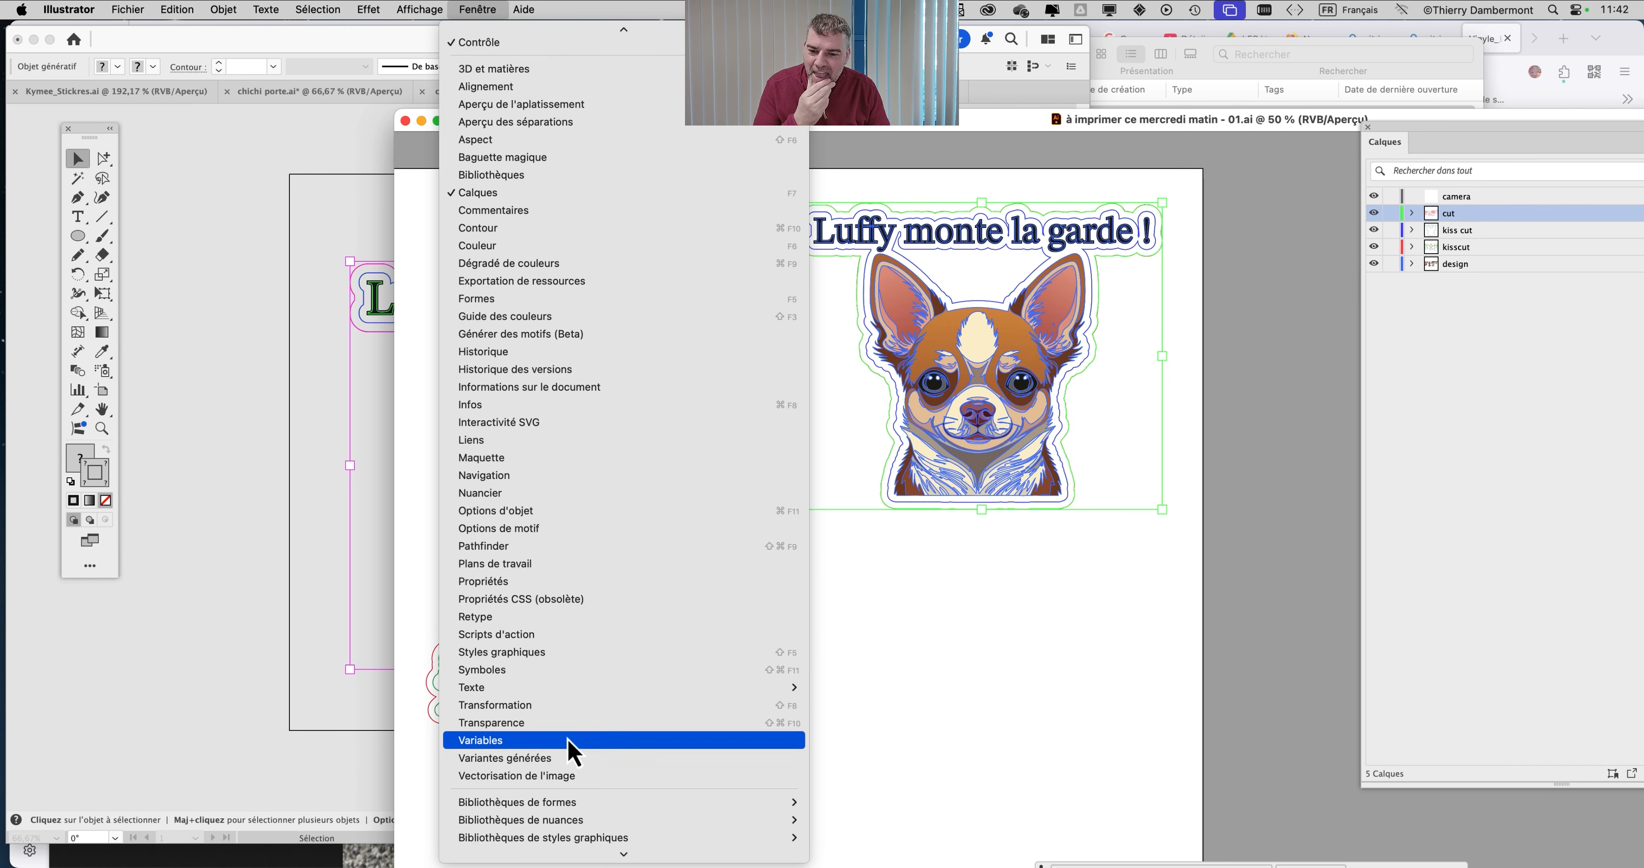
click(575, 704)
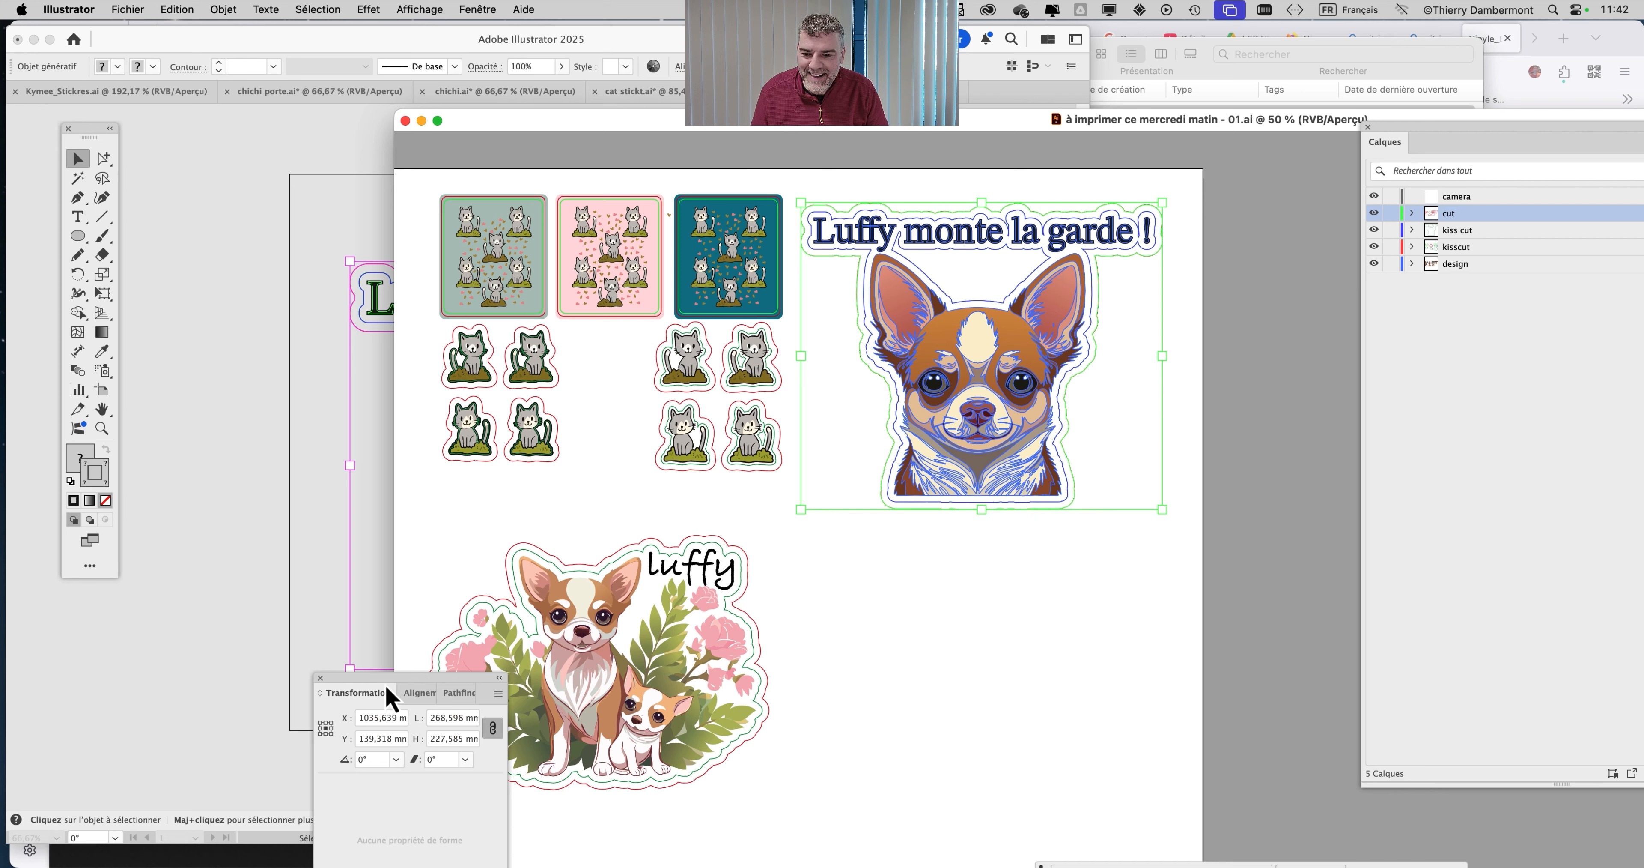
drag(387, 698, 650, 217)
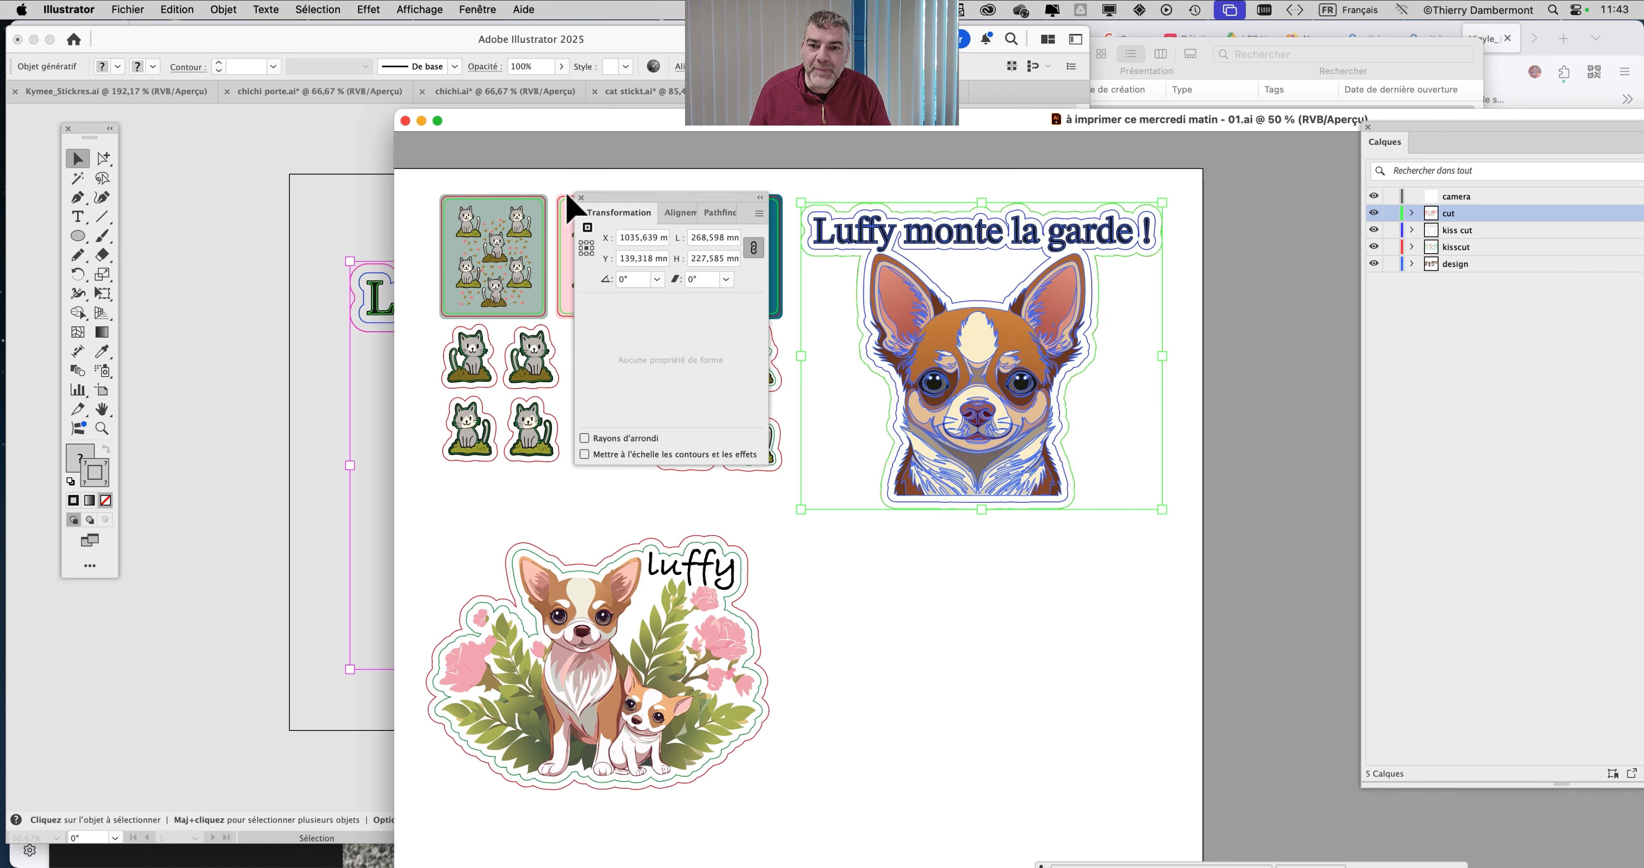
click(580, 198)
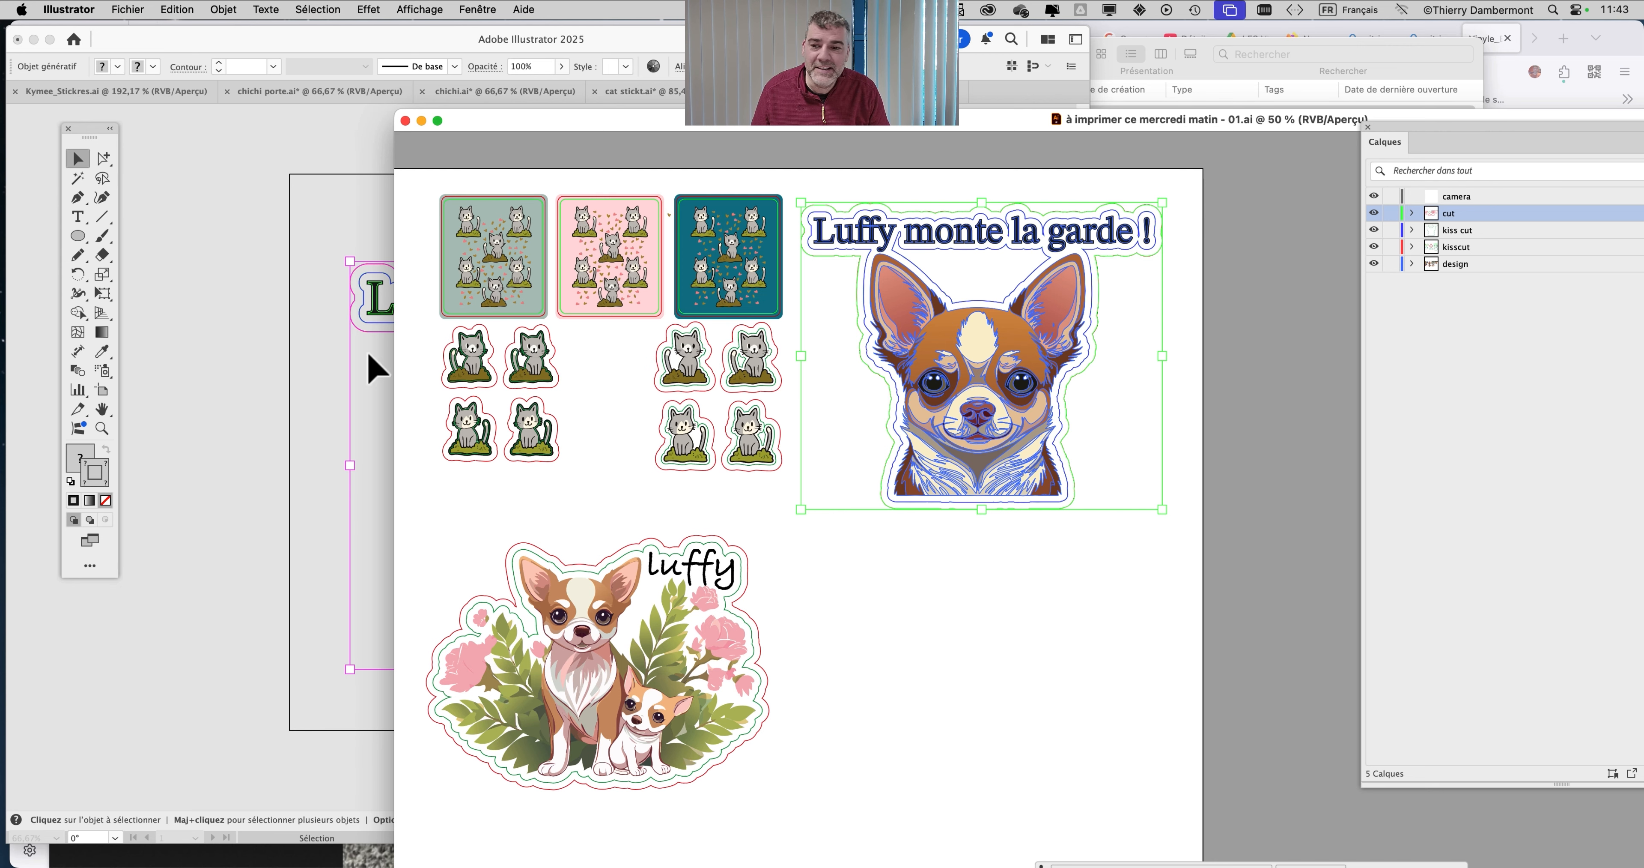
Switch to the Kymee_Stickres.ai document, check its design and kisscut layers, and make the cut layer visible
click(252, 382)
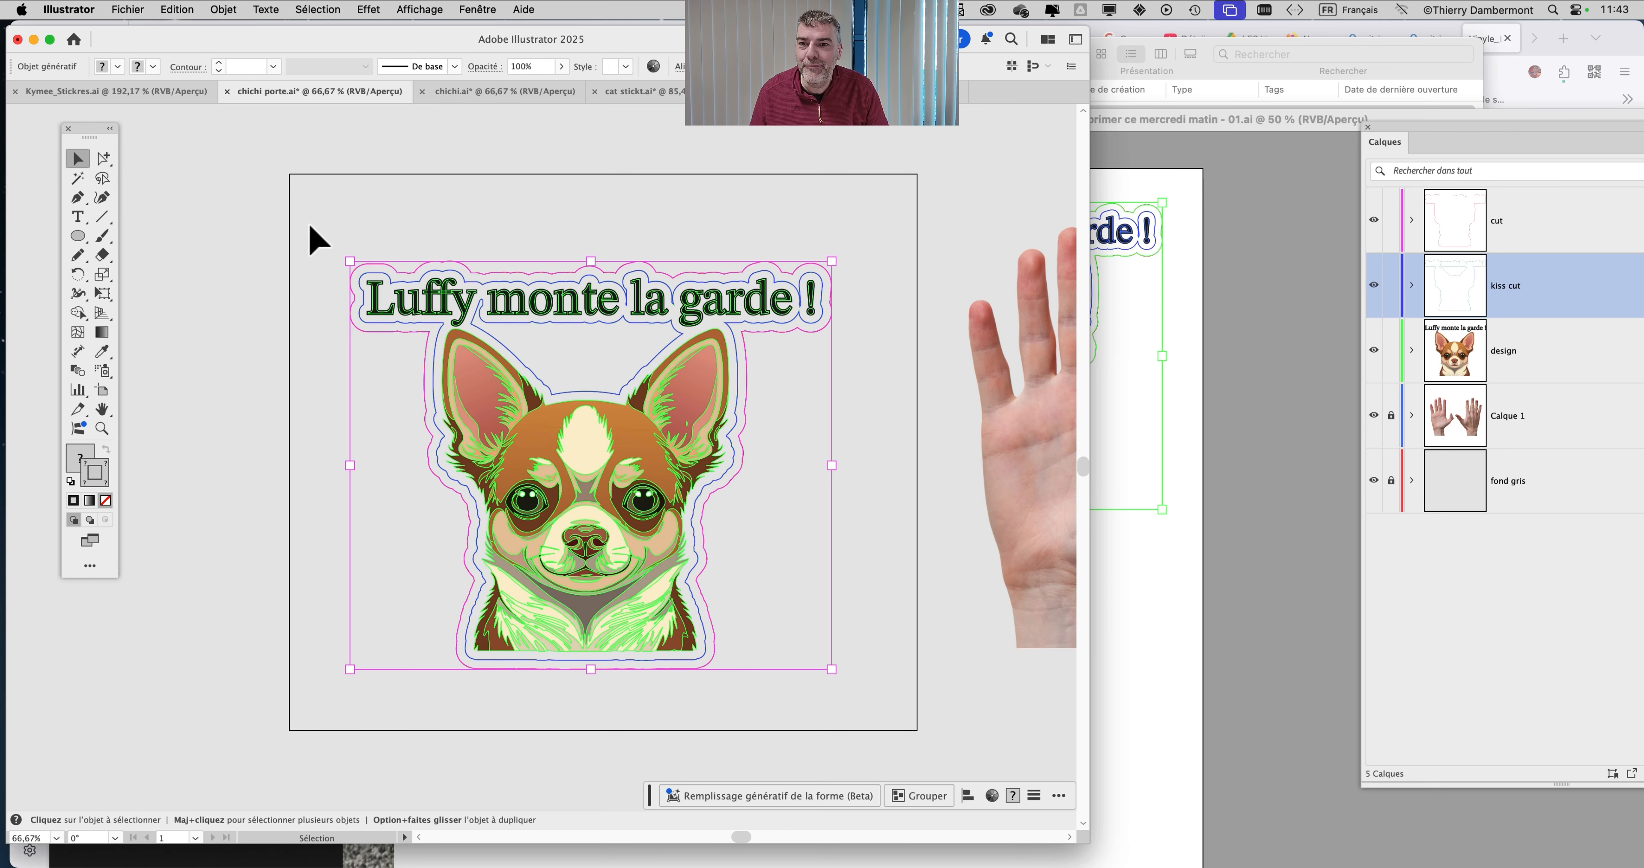
click(131, 92)
key(super+1)
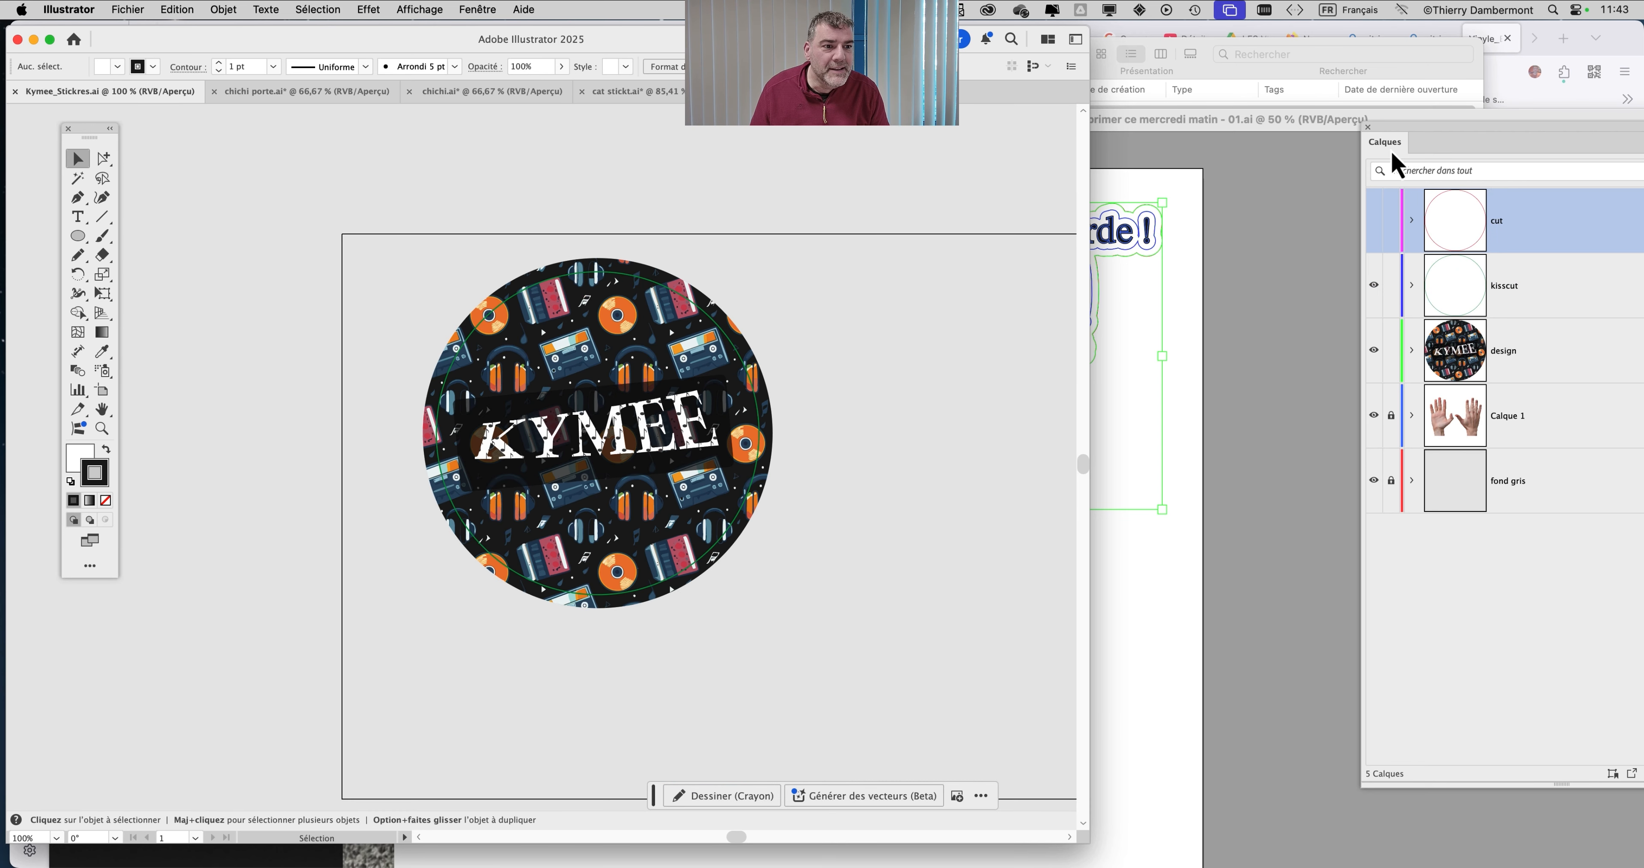
drag(1396, 145, 1051, 145)
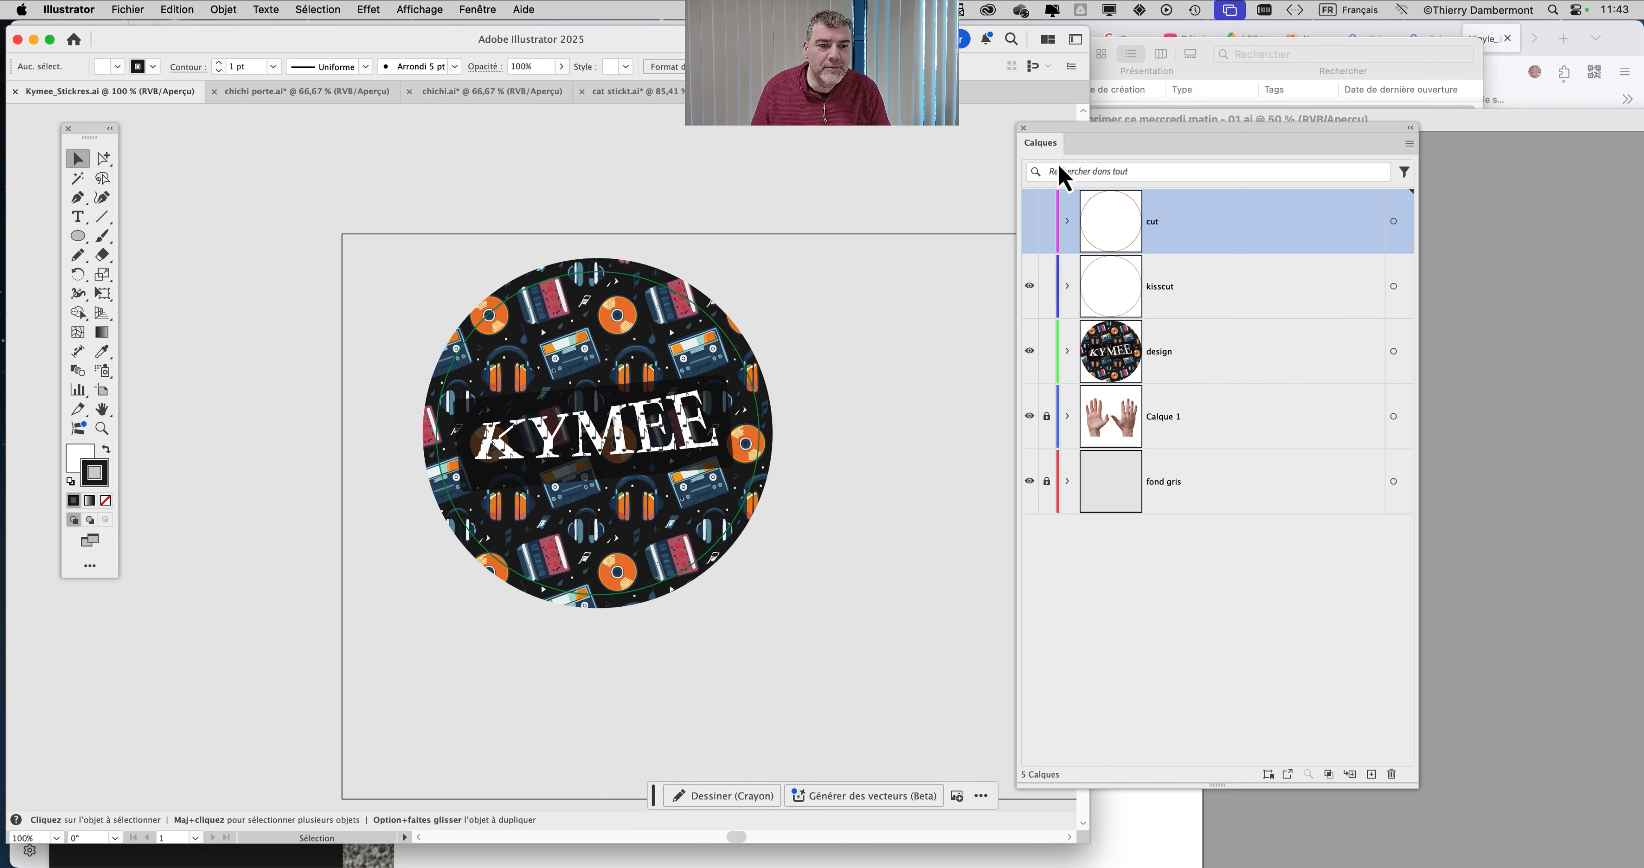
click(1030, 351)
click(1030, 350)
click(1029, 285)
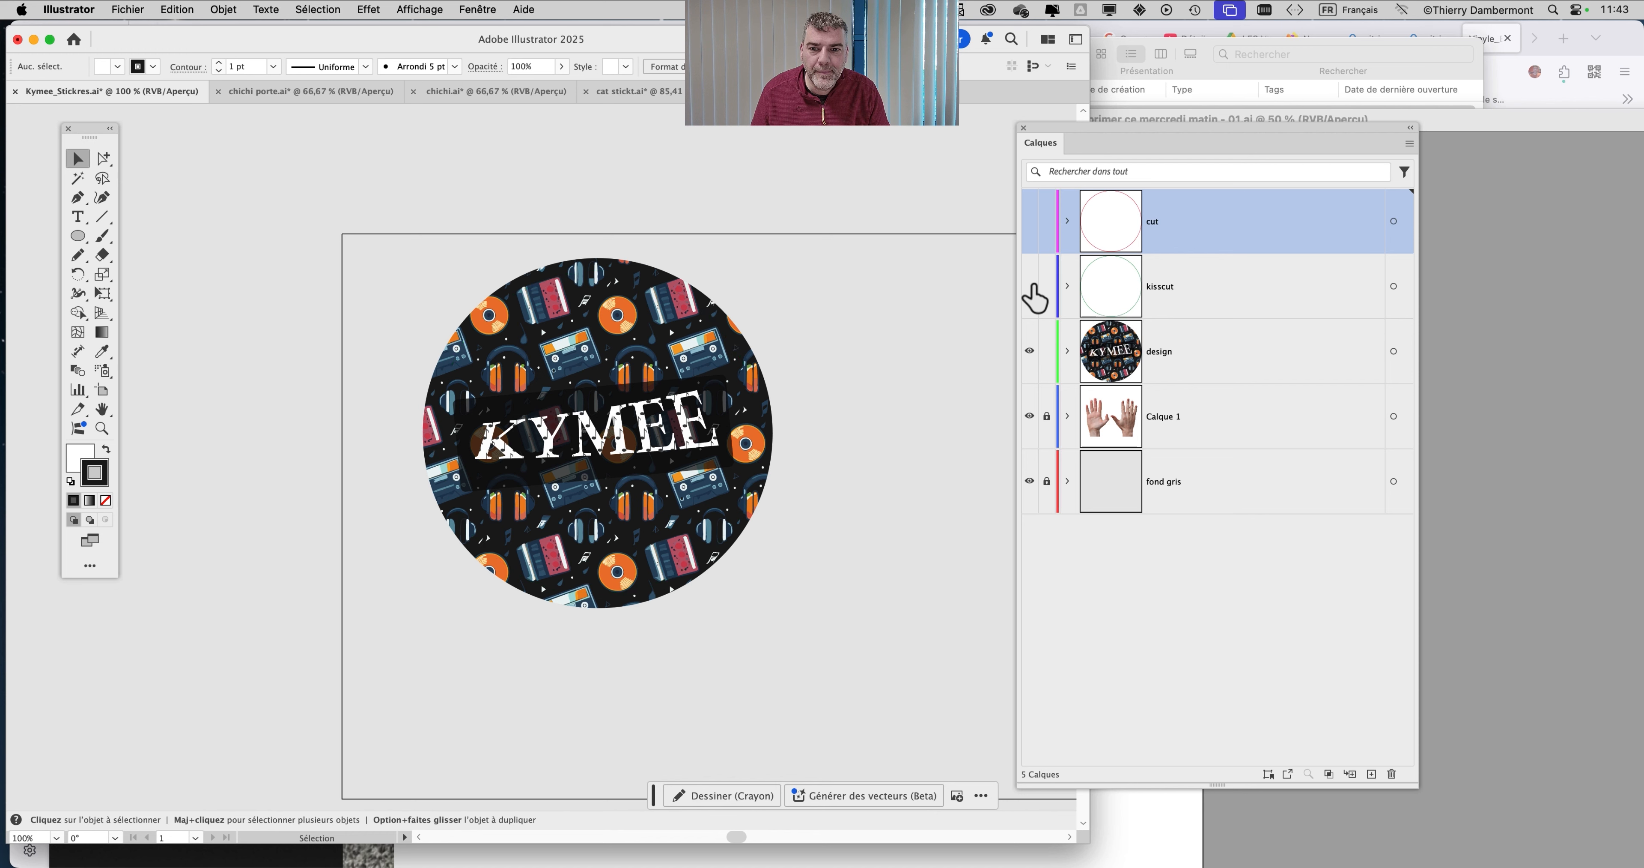
click(1030, 286)
click(1029, 221)
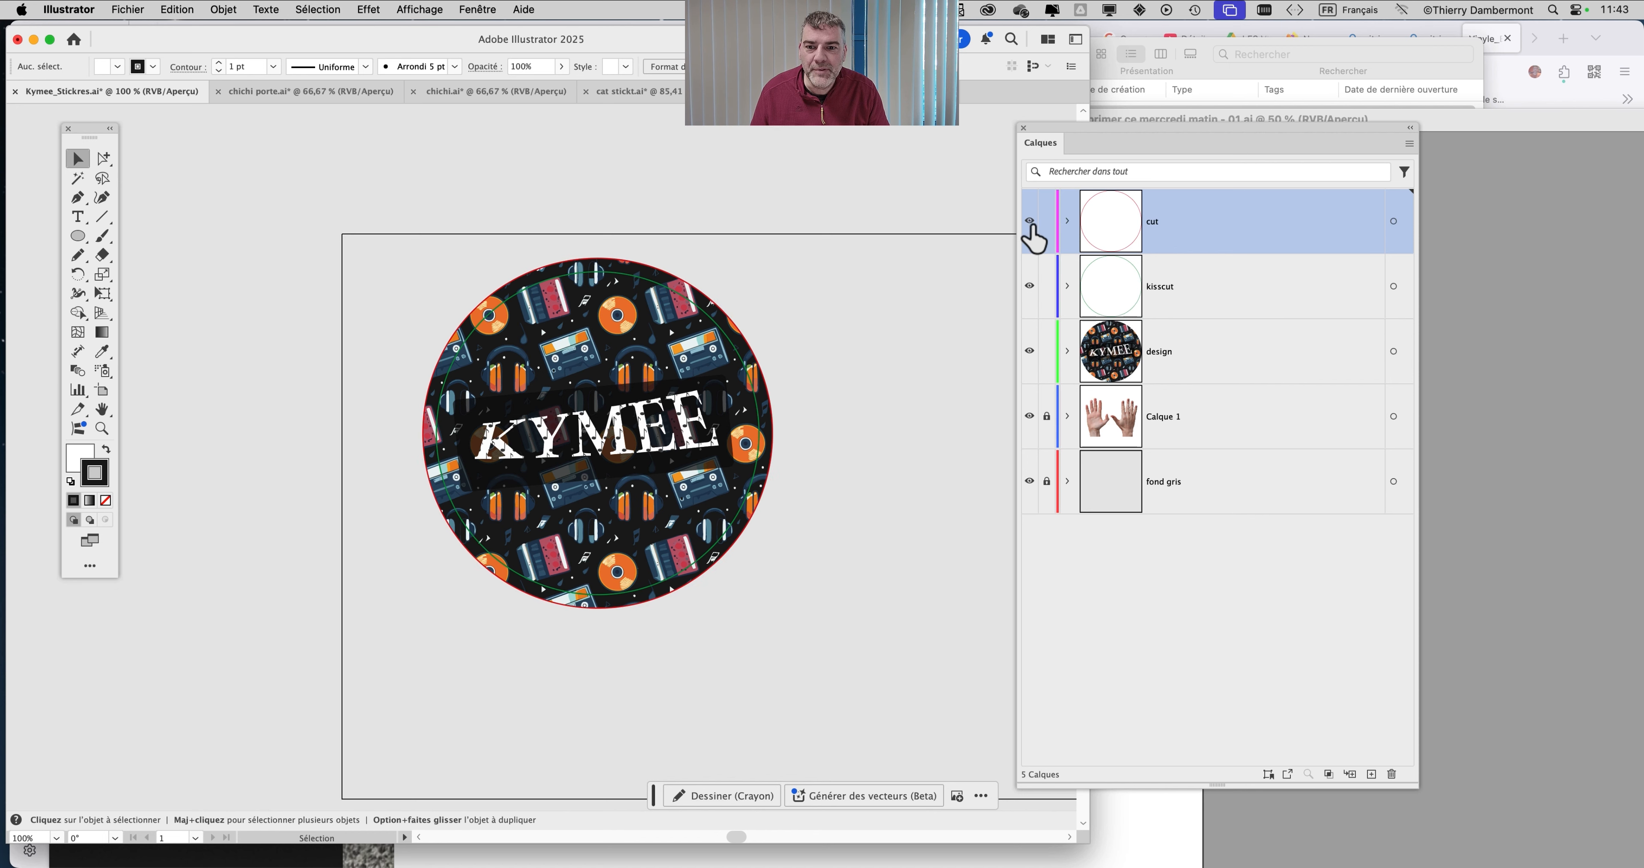
click(1029, 221)
click(1029, 220)
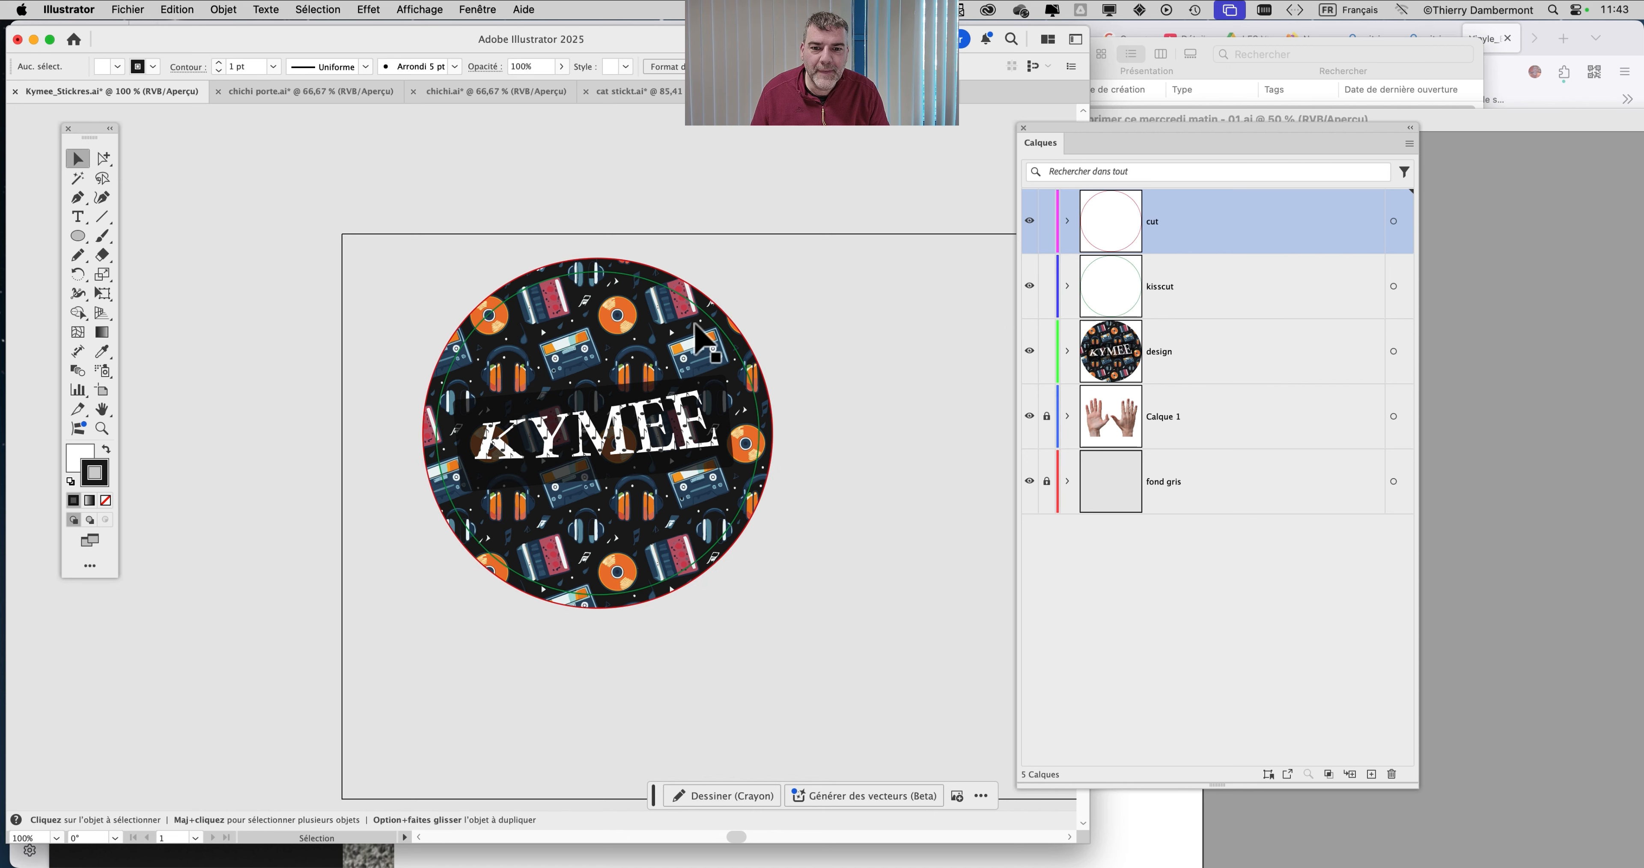
Hide the kisscut and cut layers to examine the round KYMEE artwork up close and the objects inside its design layer
scroll(703, 332, up, 2)
scroll(830, 259, down, 2)
scroll(829, 260, left, 3)
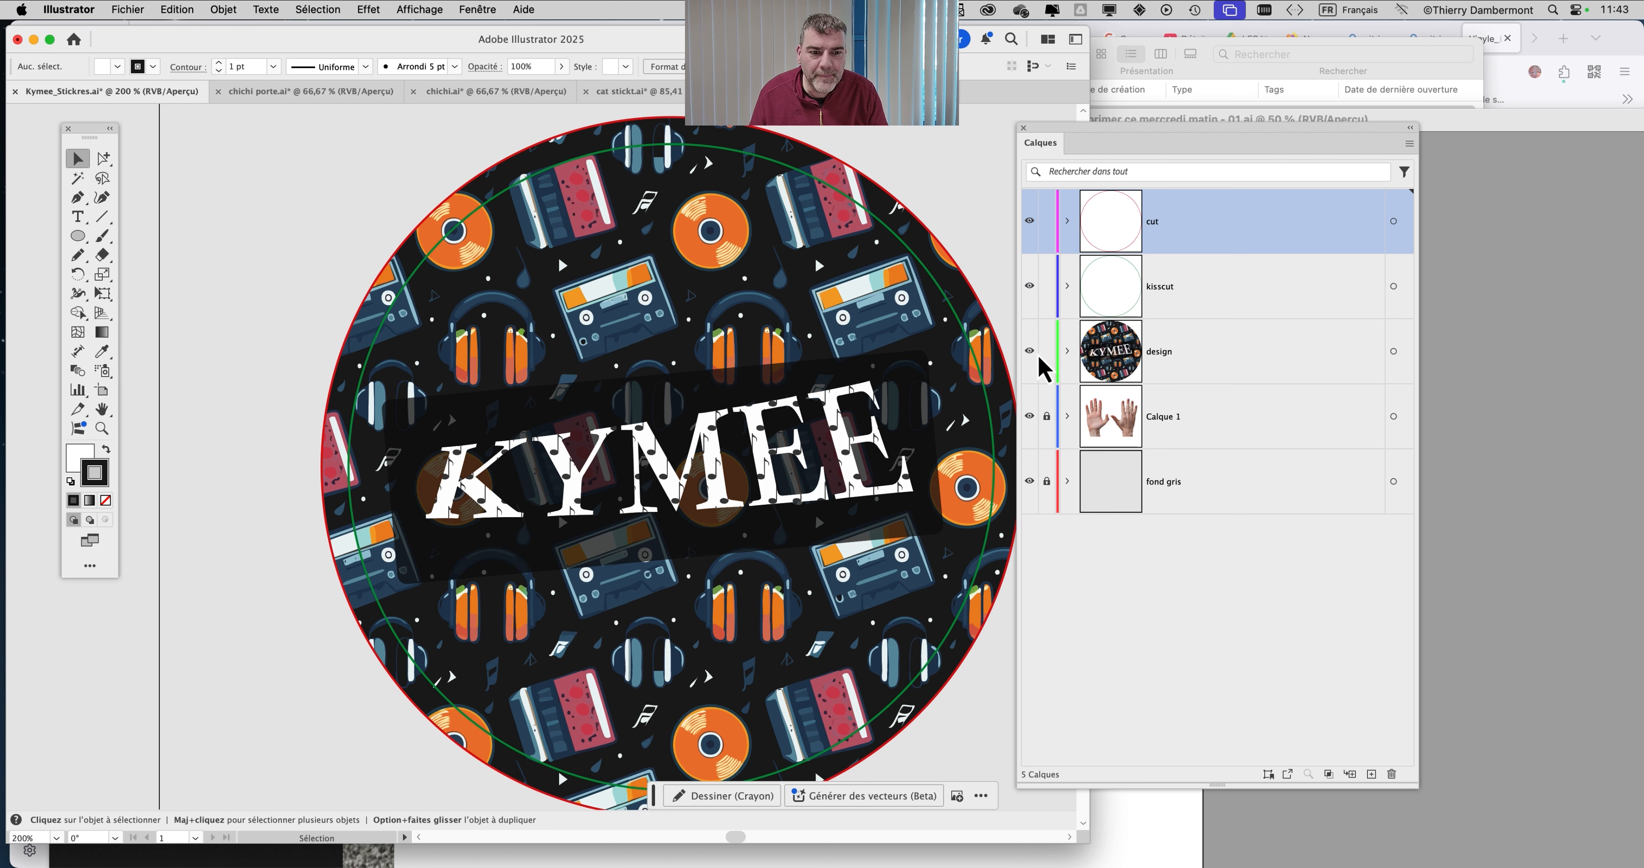
click(1029, 286)
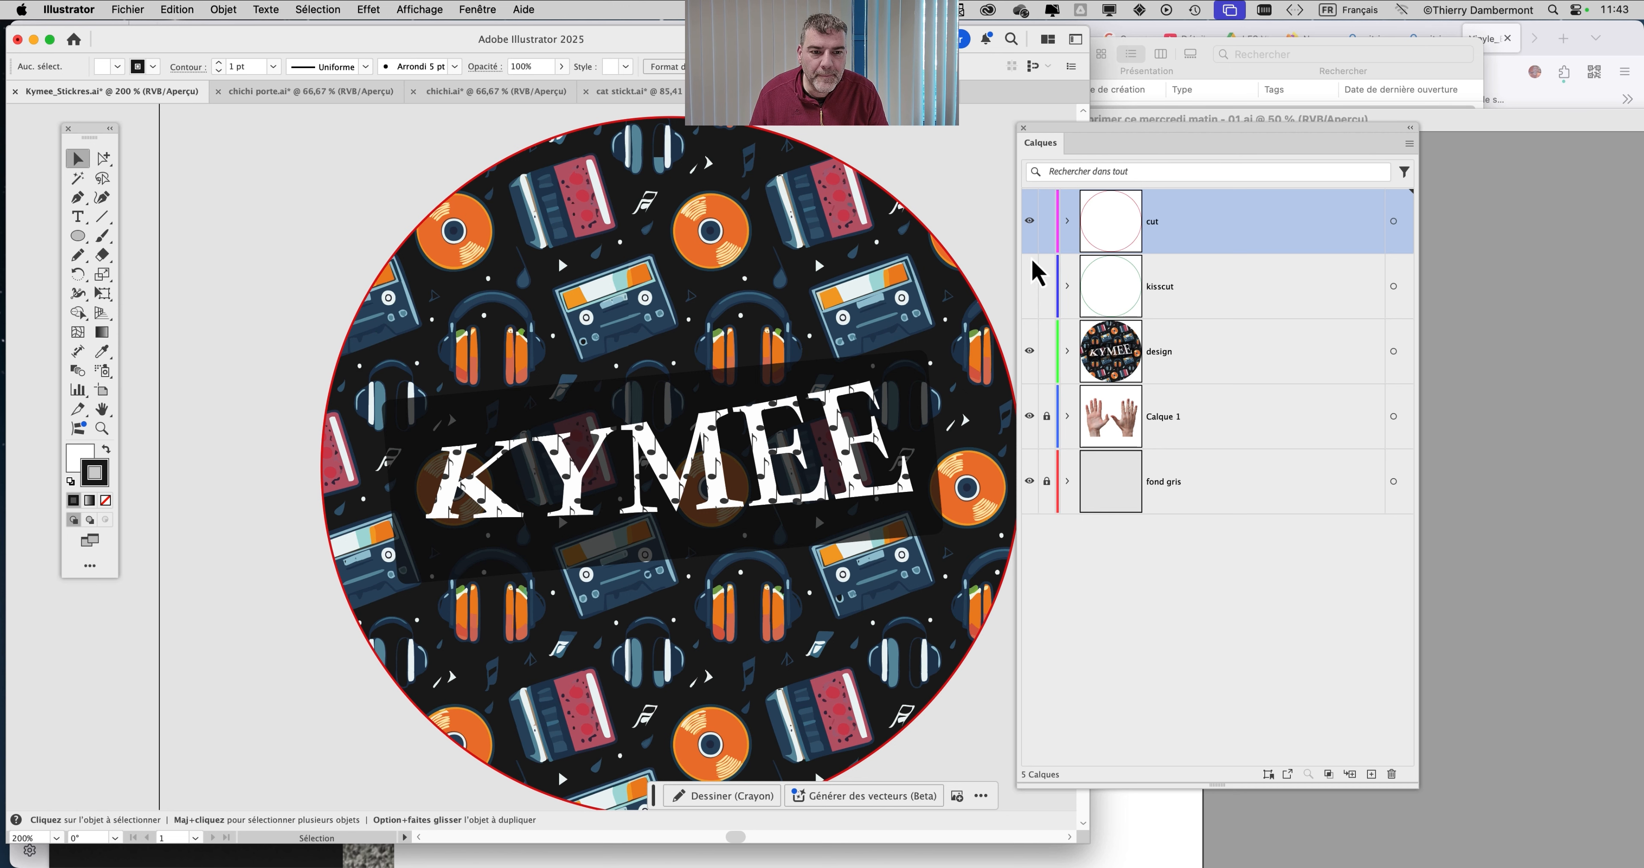
click(1029, 220)
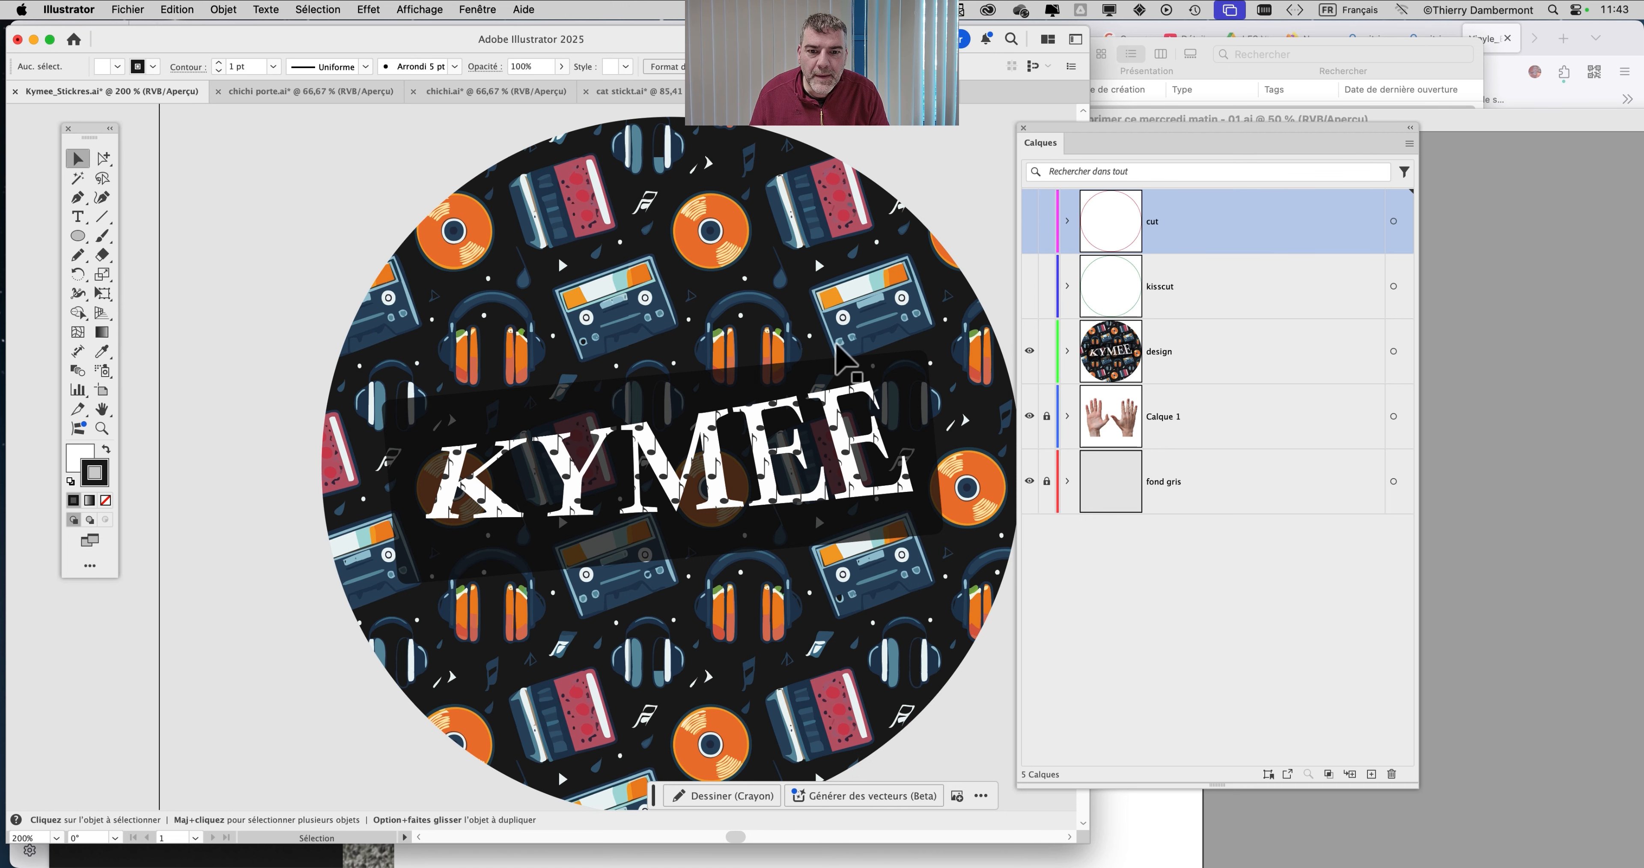
click(1029, 350)
click(1030, 350)
scroll(822, 199, up, 2)
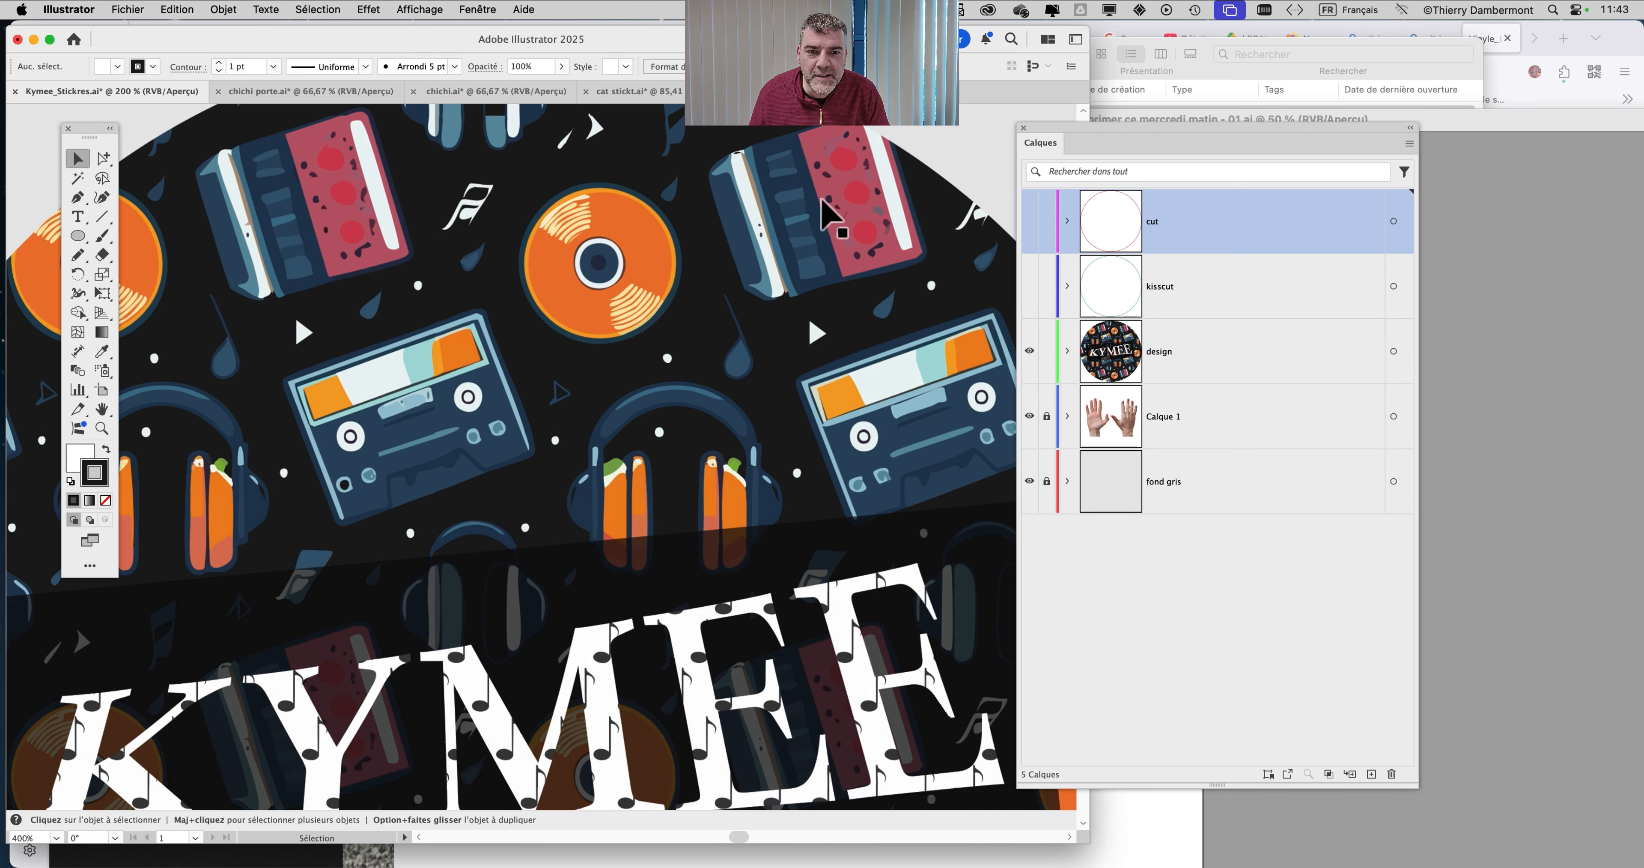
scroll(917, 275, right, 3)
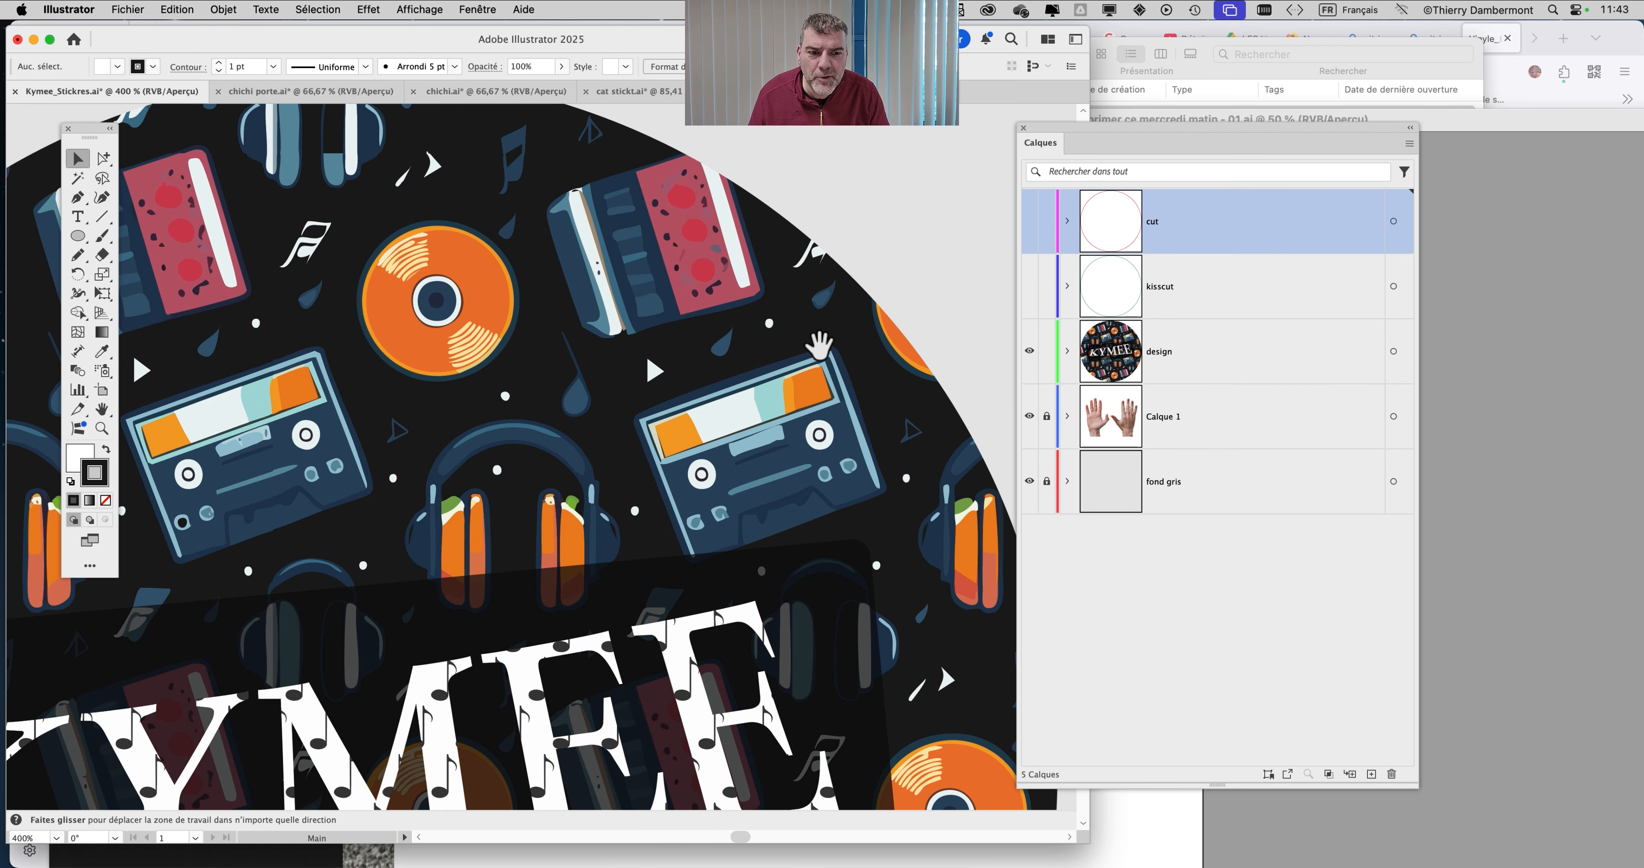
click(1067, 350)
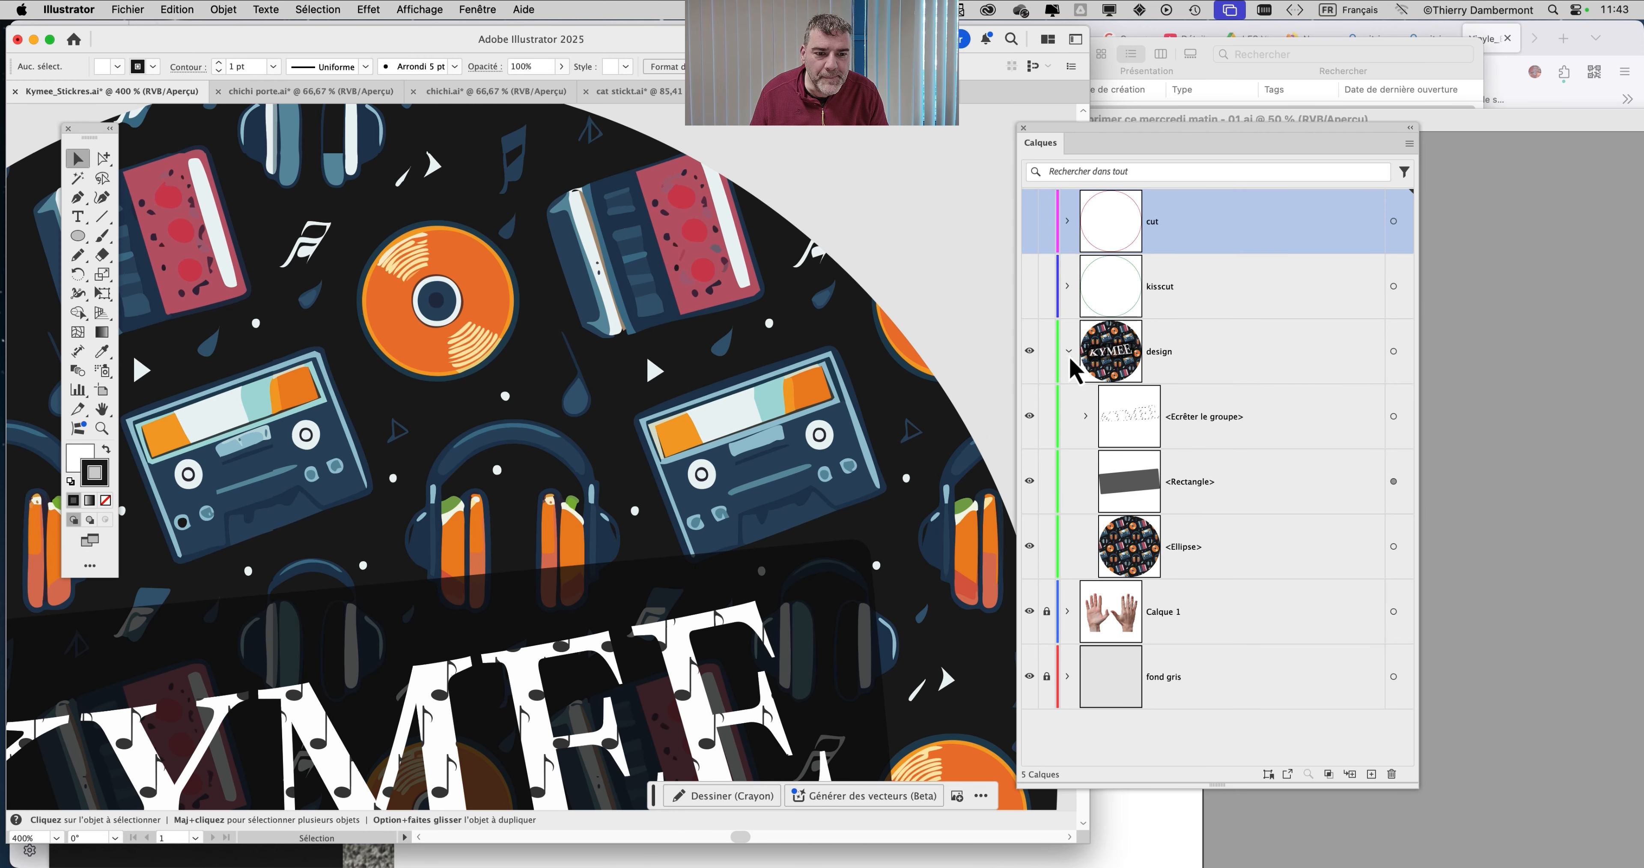
click(1069, 353)
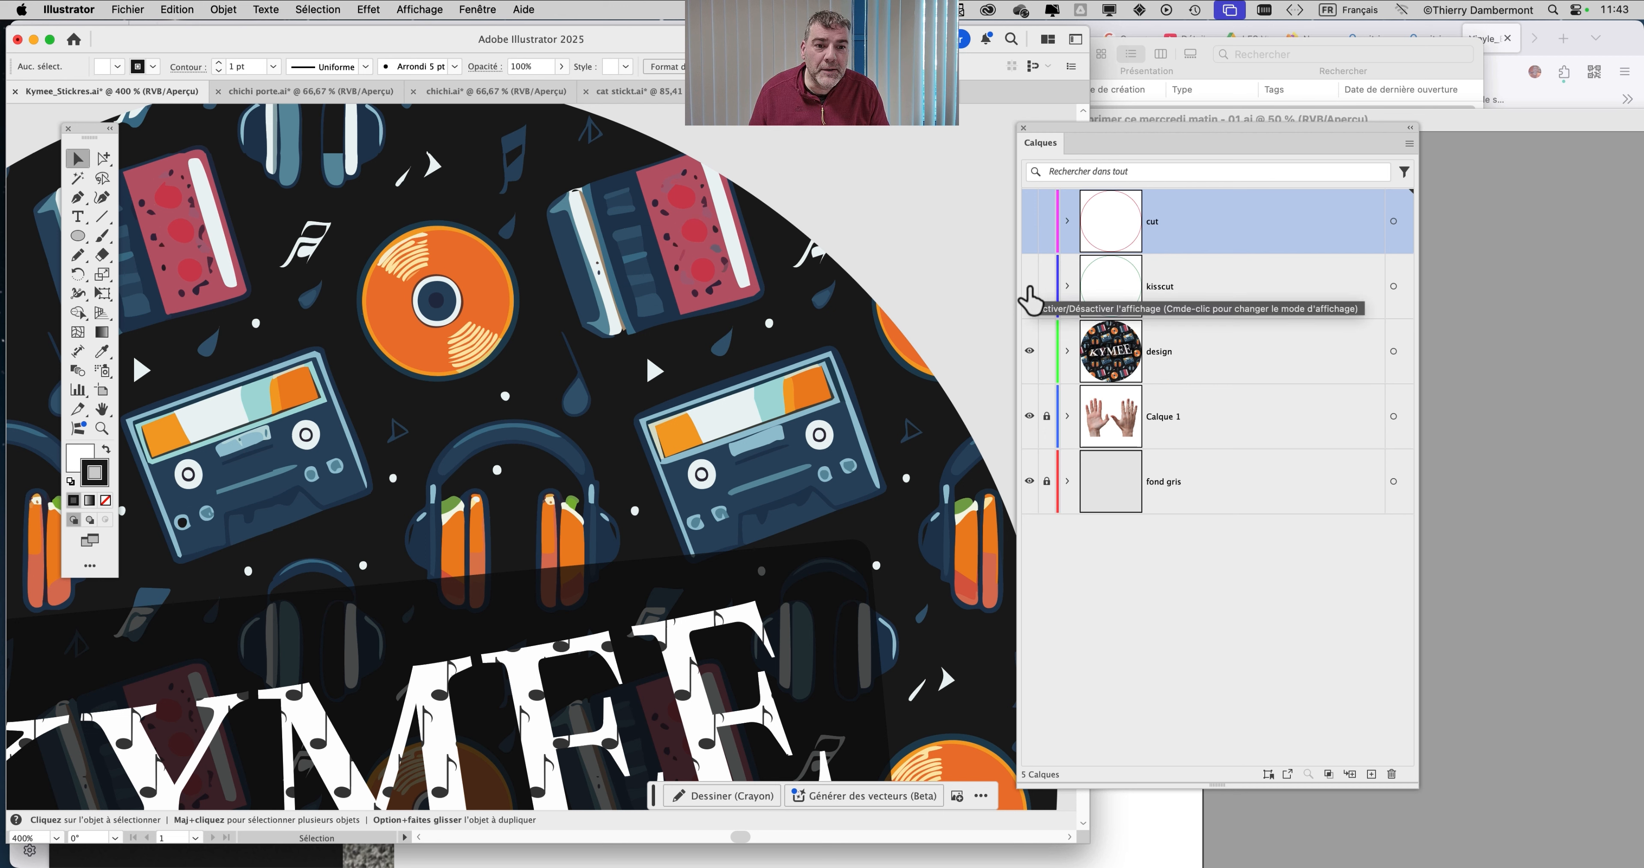
Show the kisscut and cut layers again with the whole KYMEE sticker in view, and enlarge the document window
click(1029, 287)
click(1029, 220)
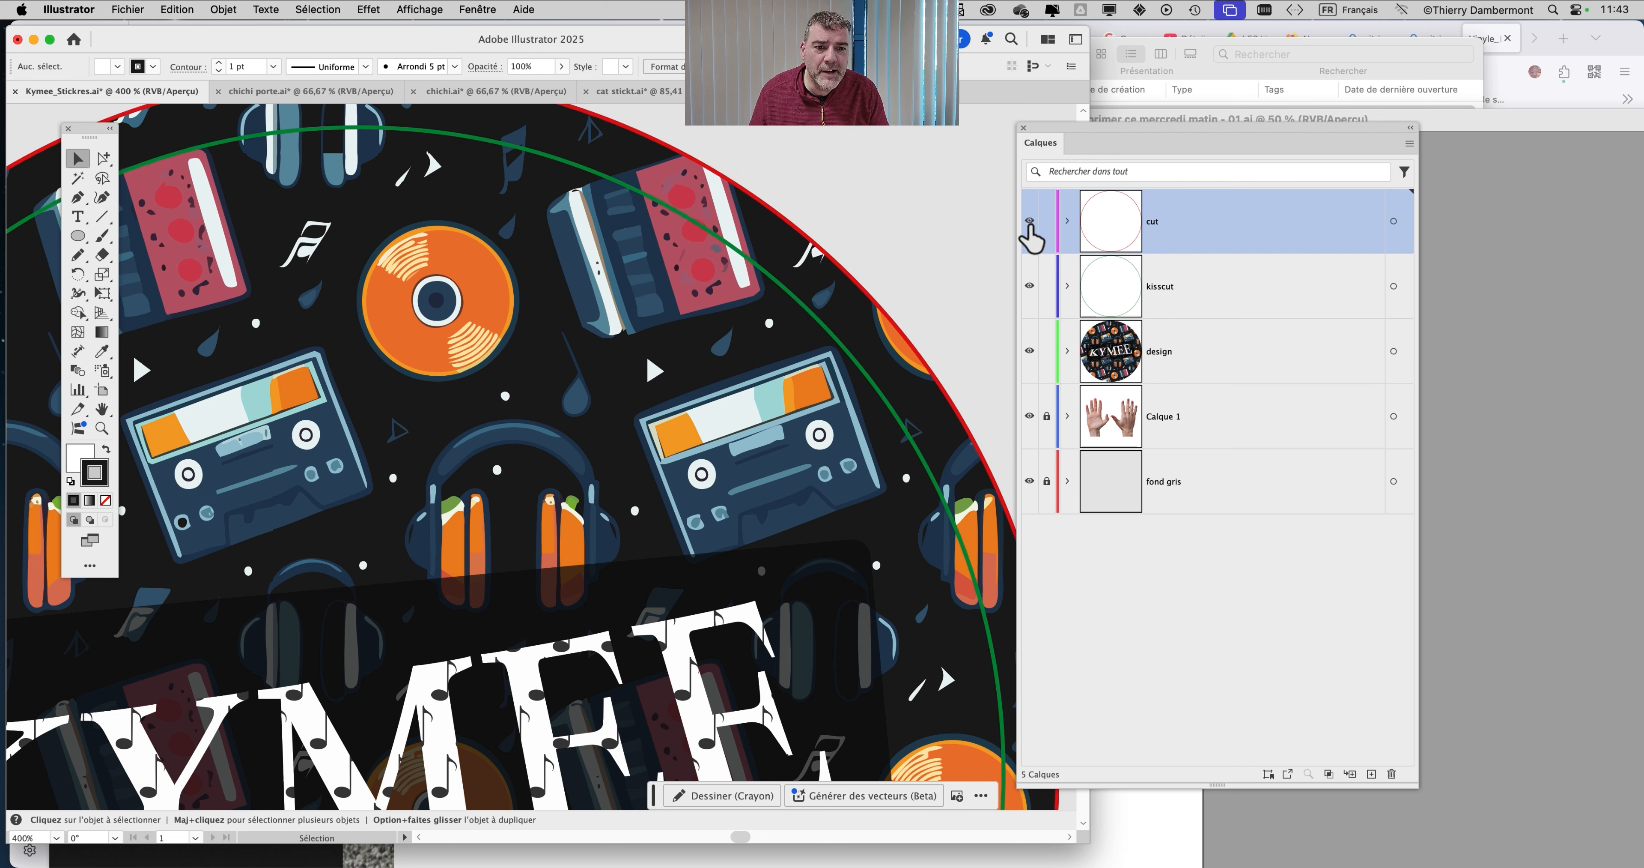
key(super+minus)
key(super+minus)
key(super+minus)
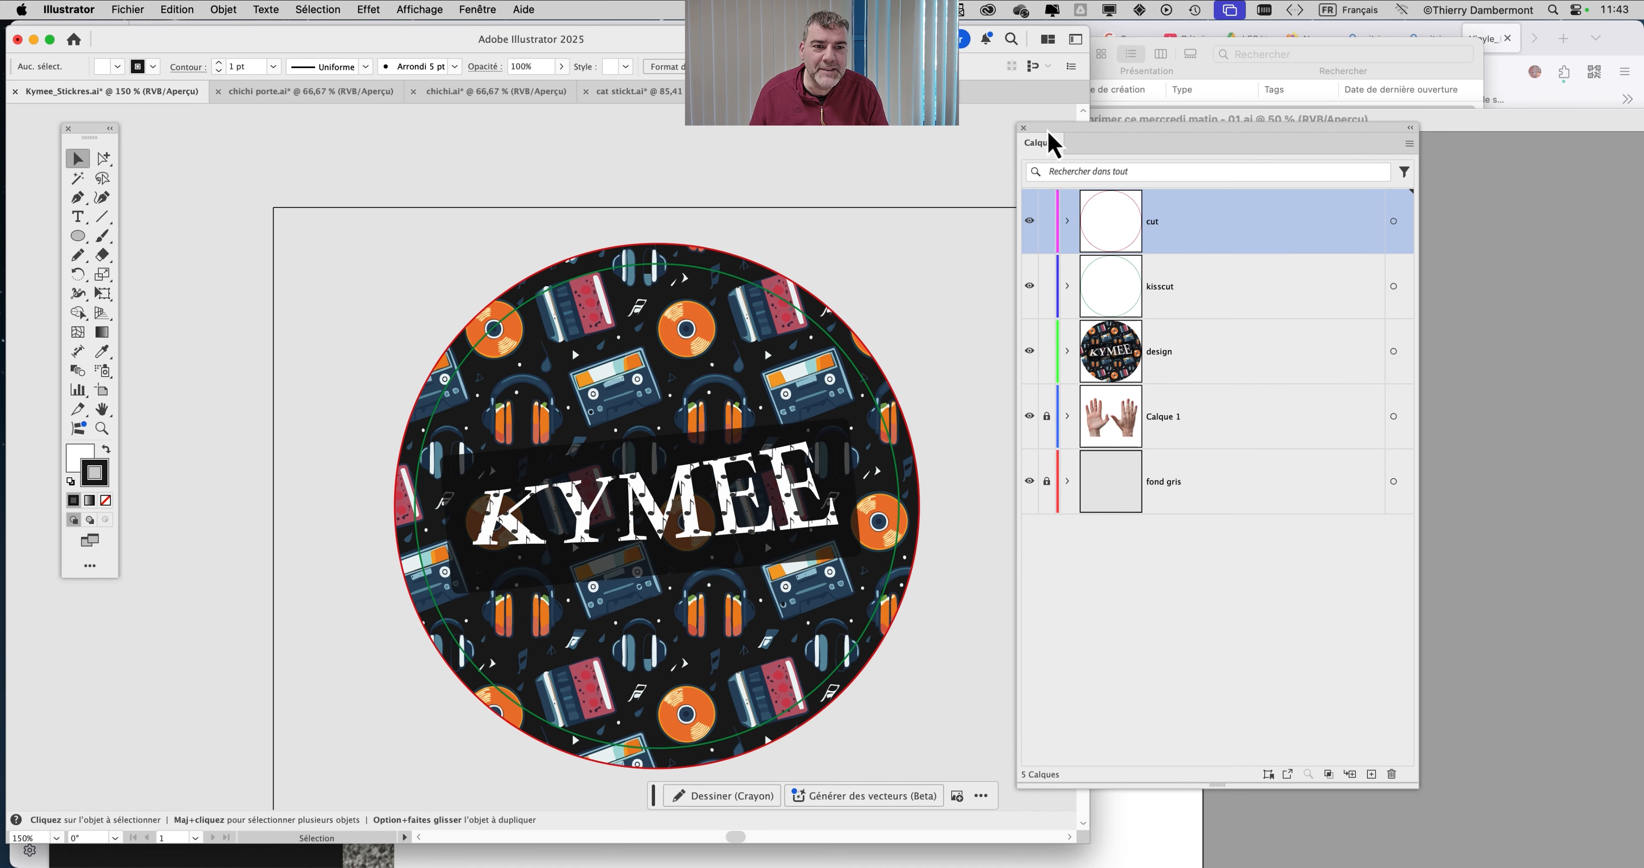
drag(1050, 144, 1249, 131)
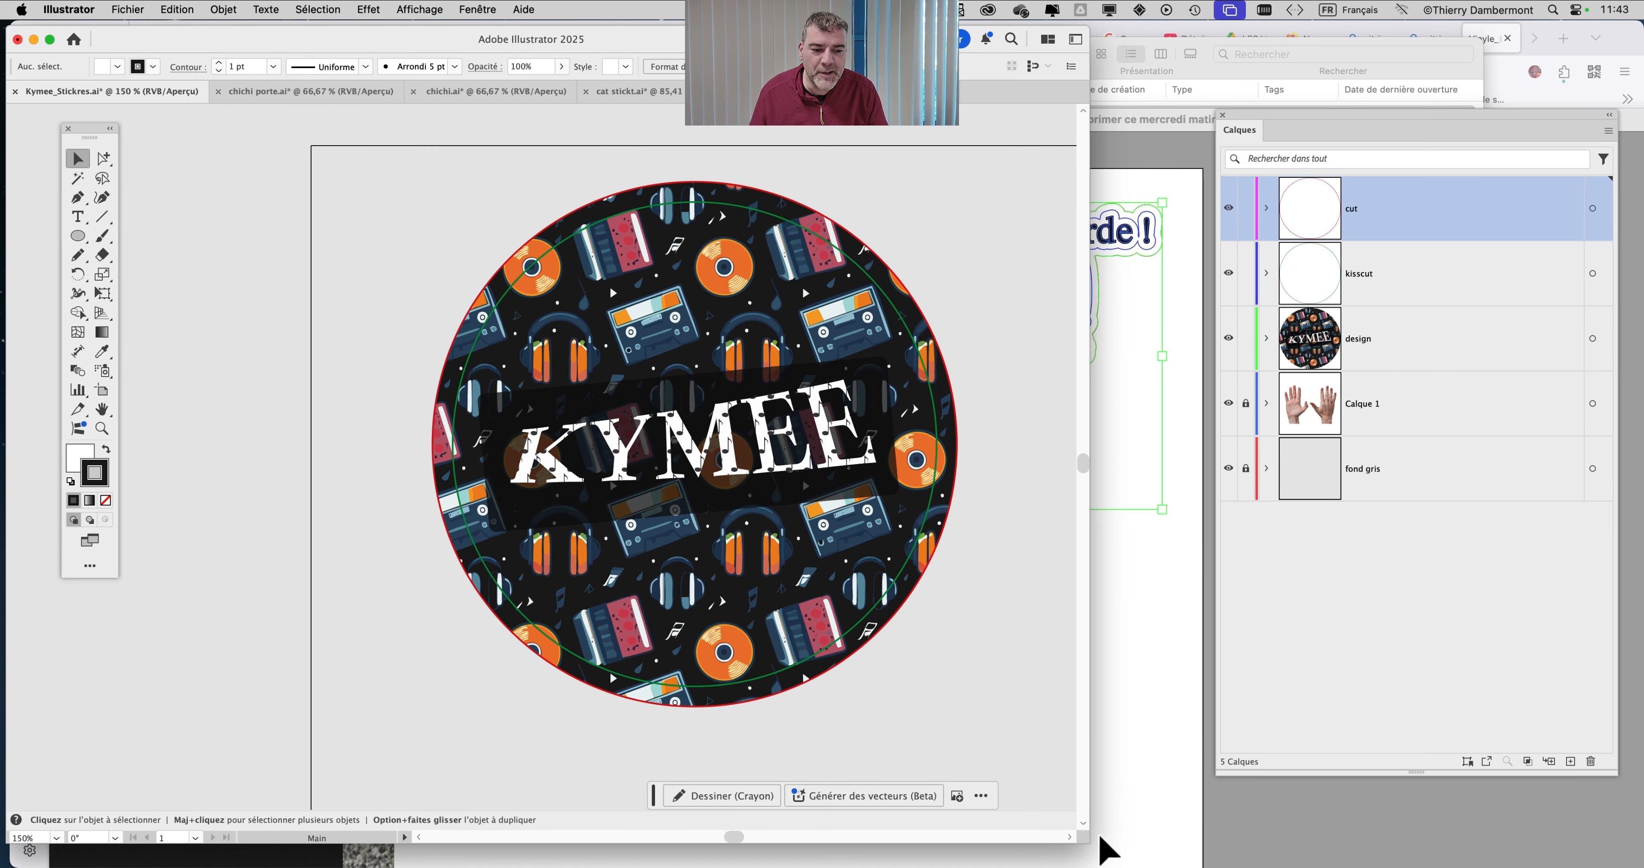
drag(1080, 835, 1462, 861)
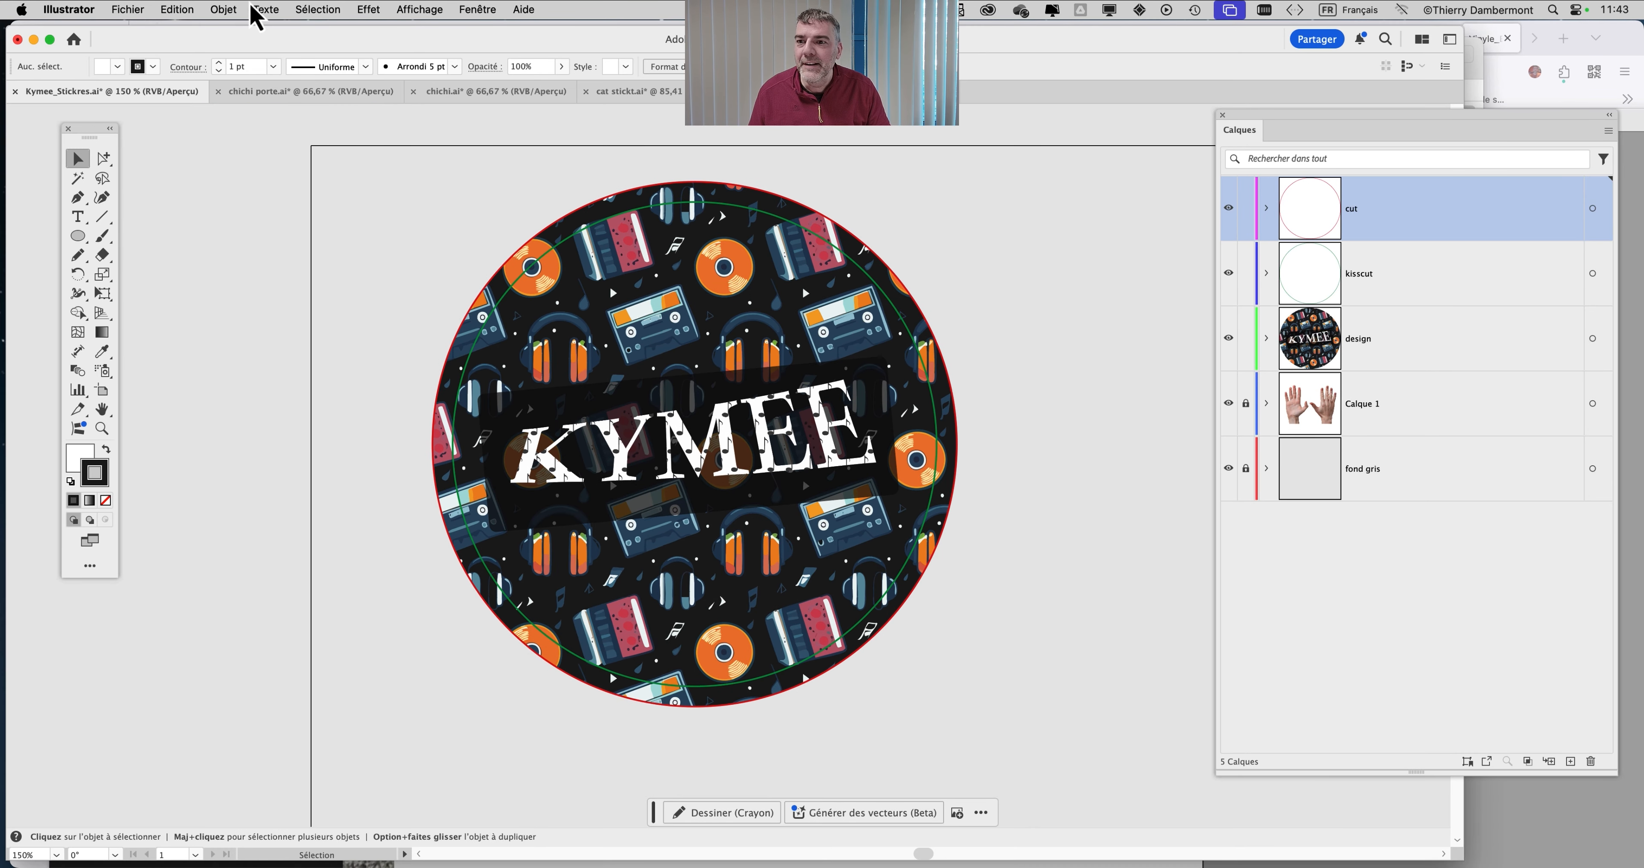
Copy the round KYMEE sticker with its kisscut and cut lines into the print sheet, placed below the "Luffy monte la garde !" sticker
click(177, 9)
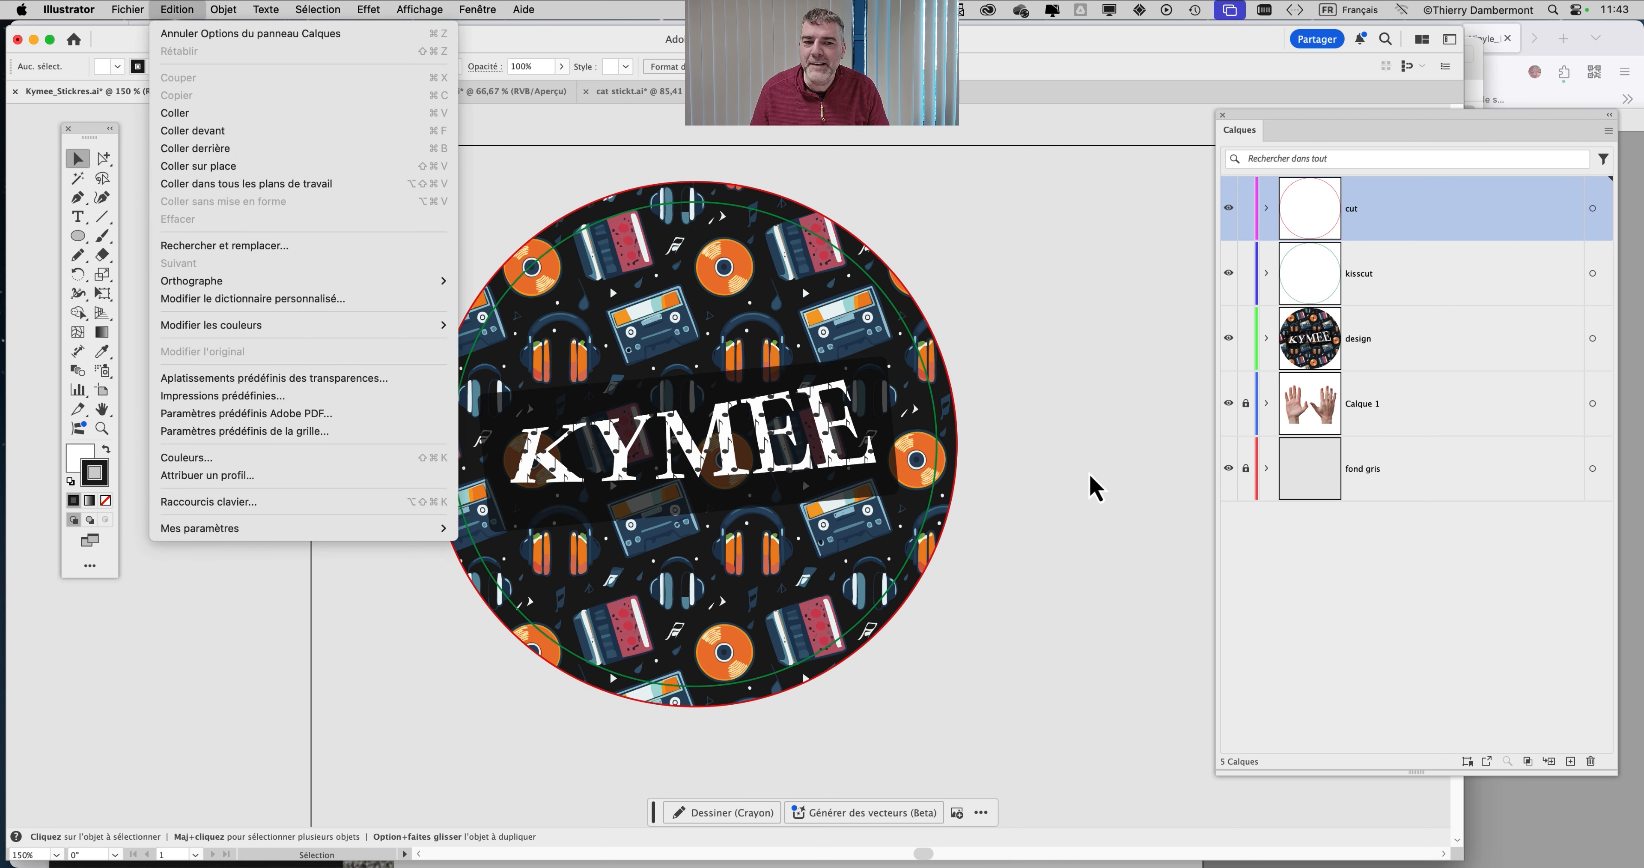
click(1034, 444)
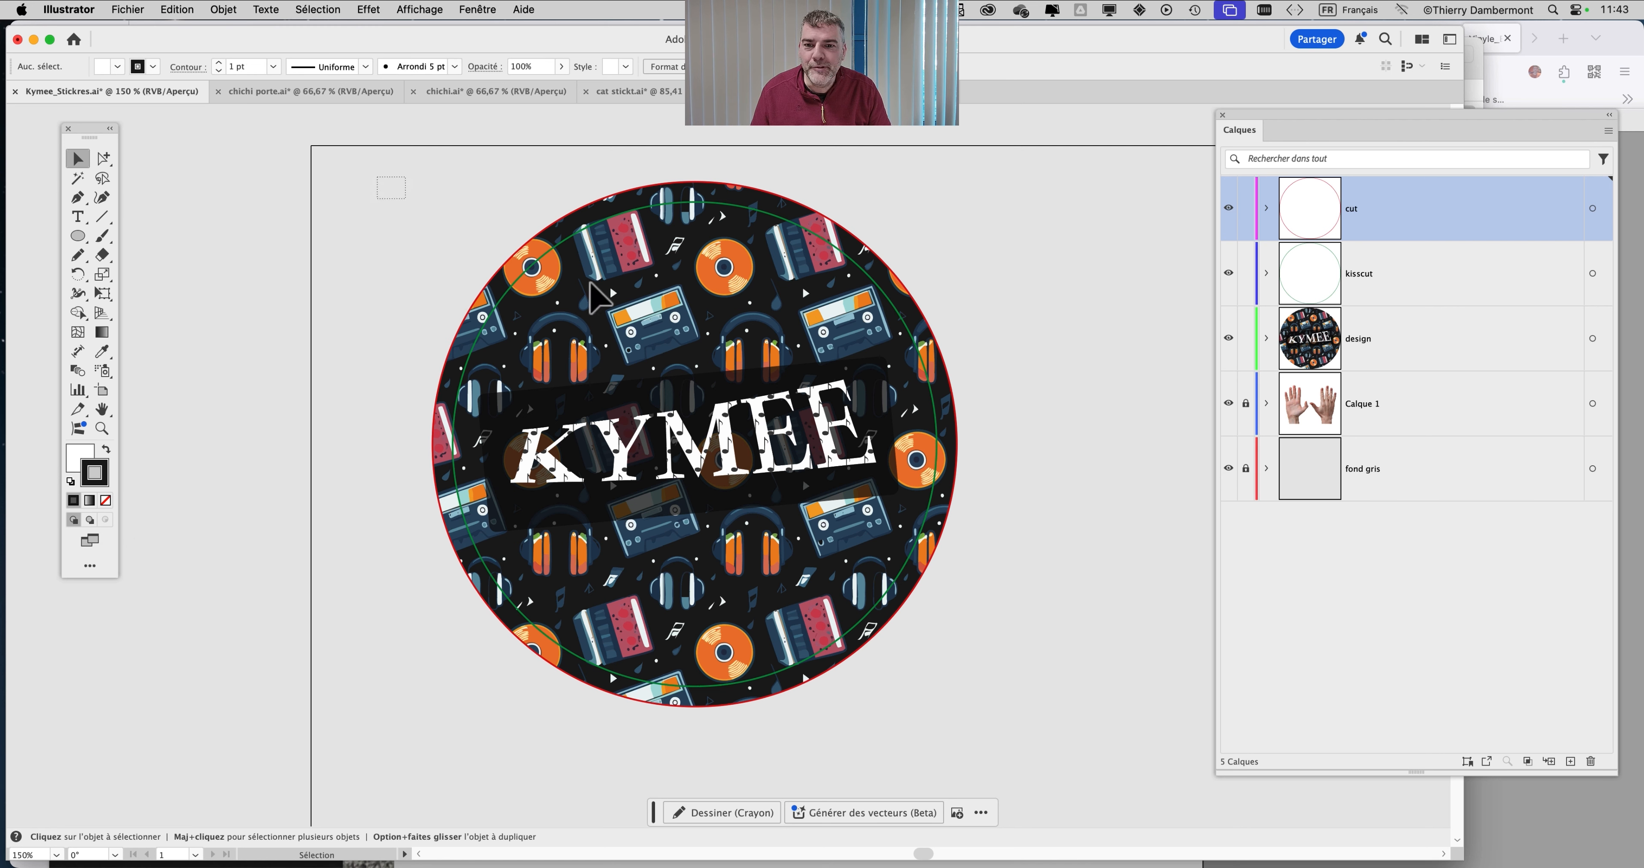
drag(377, 178, 803, 425)
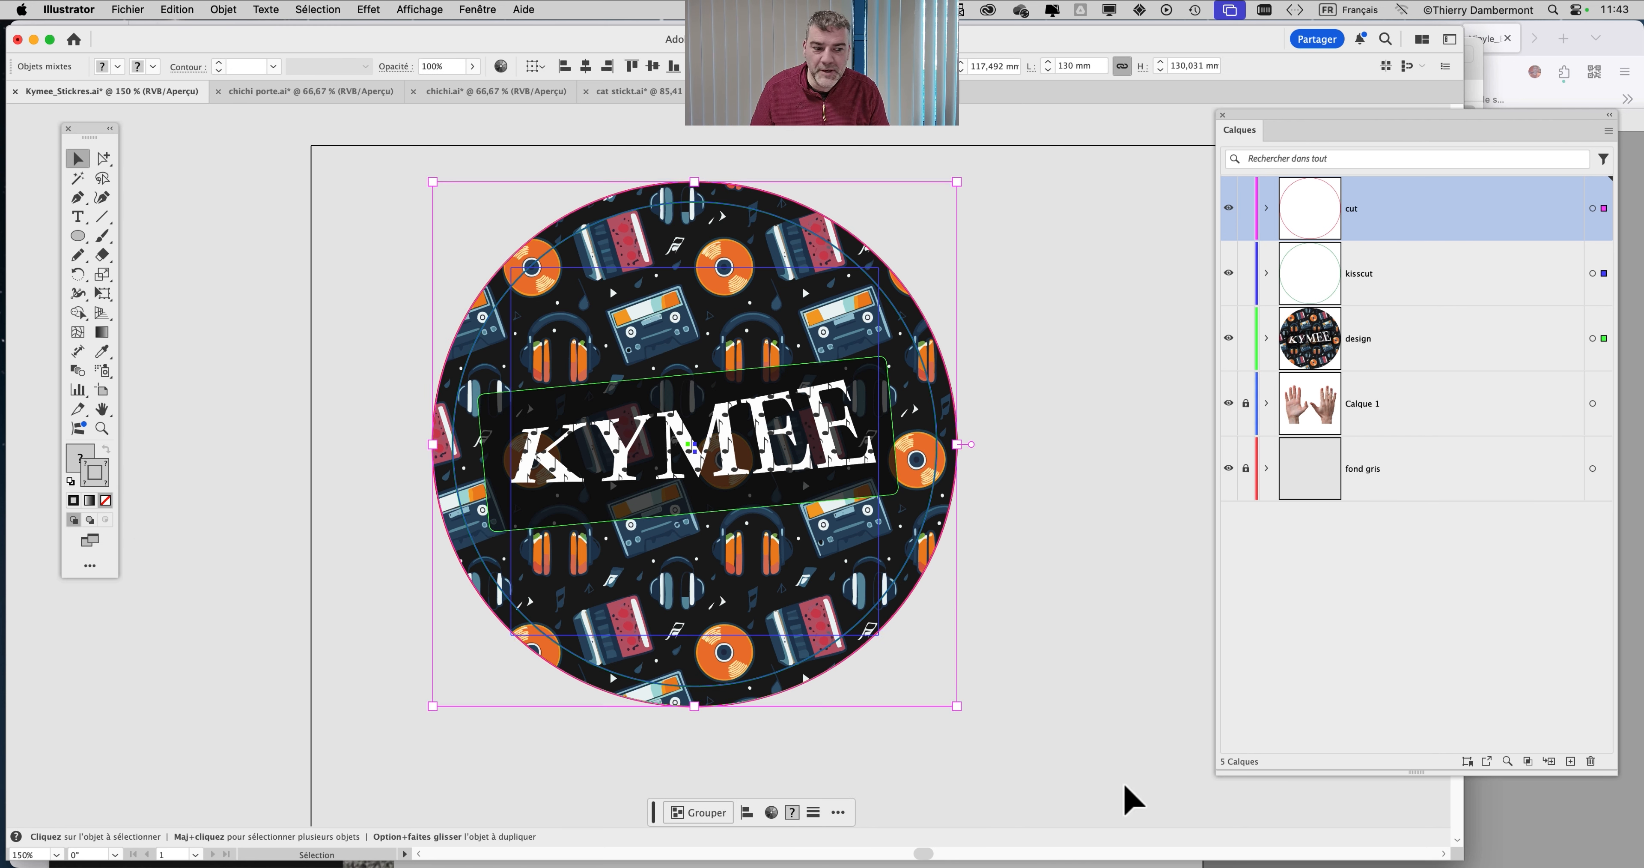
click(1503, 839)
key(super+v)
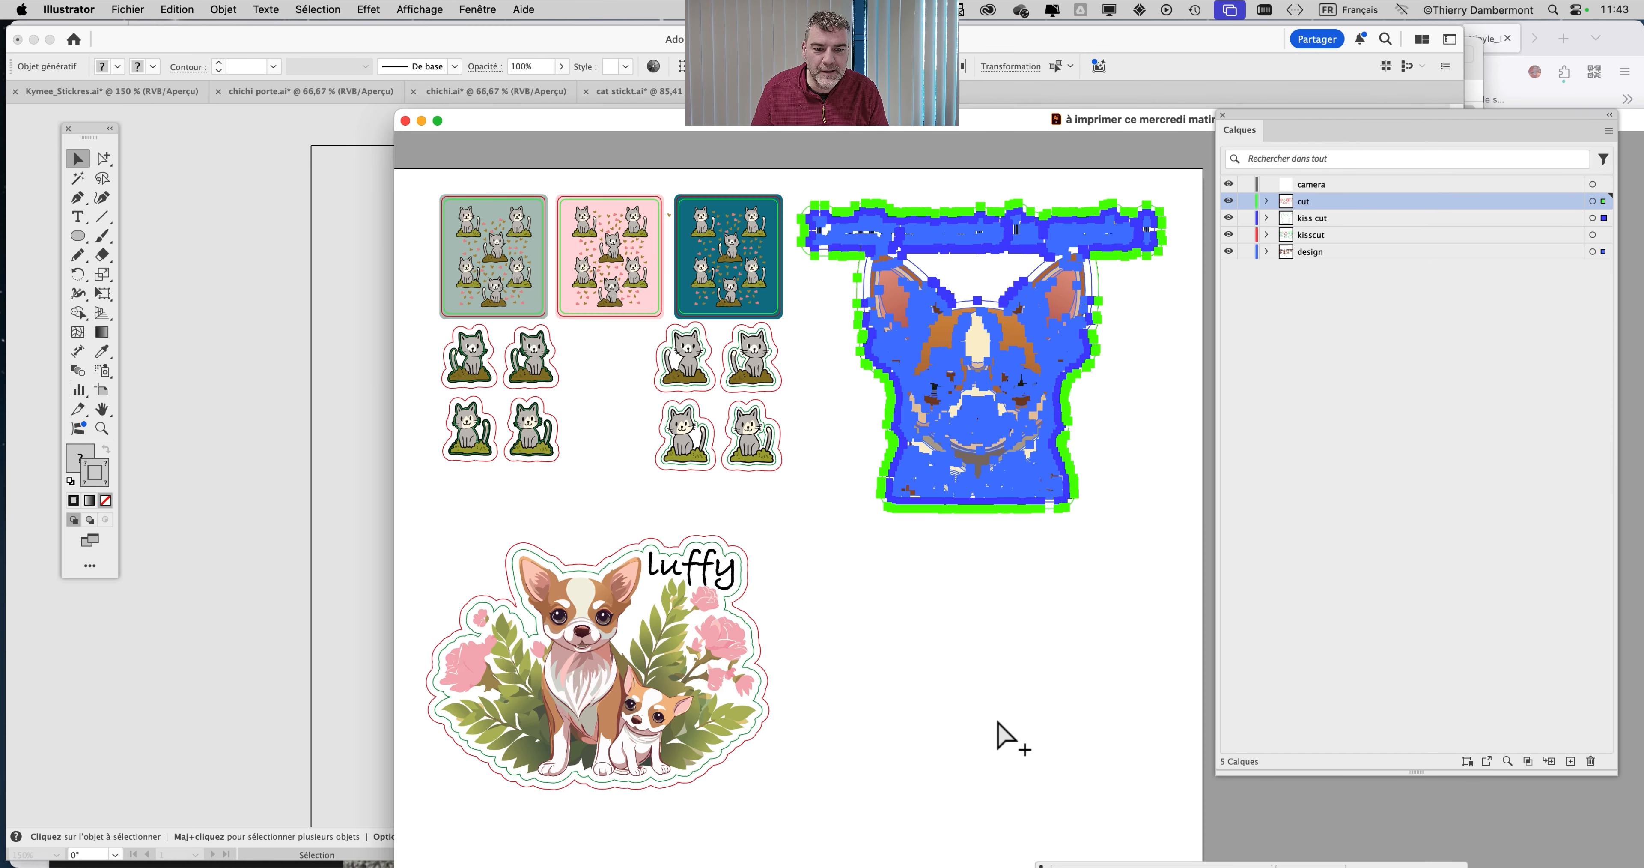
drag(1161, 511, 905, 624)
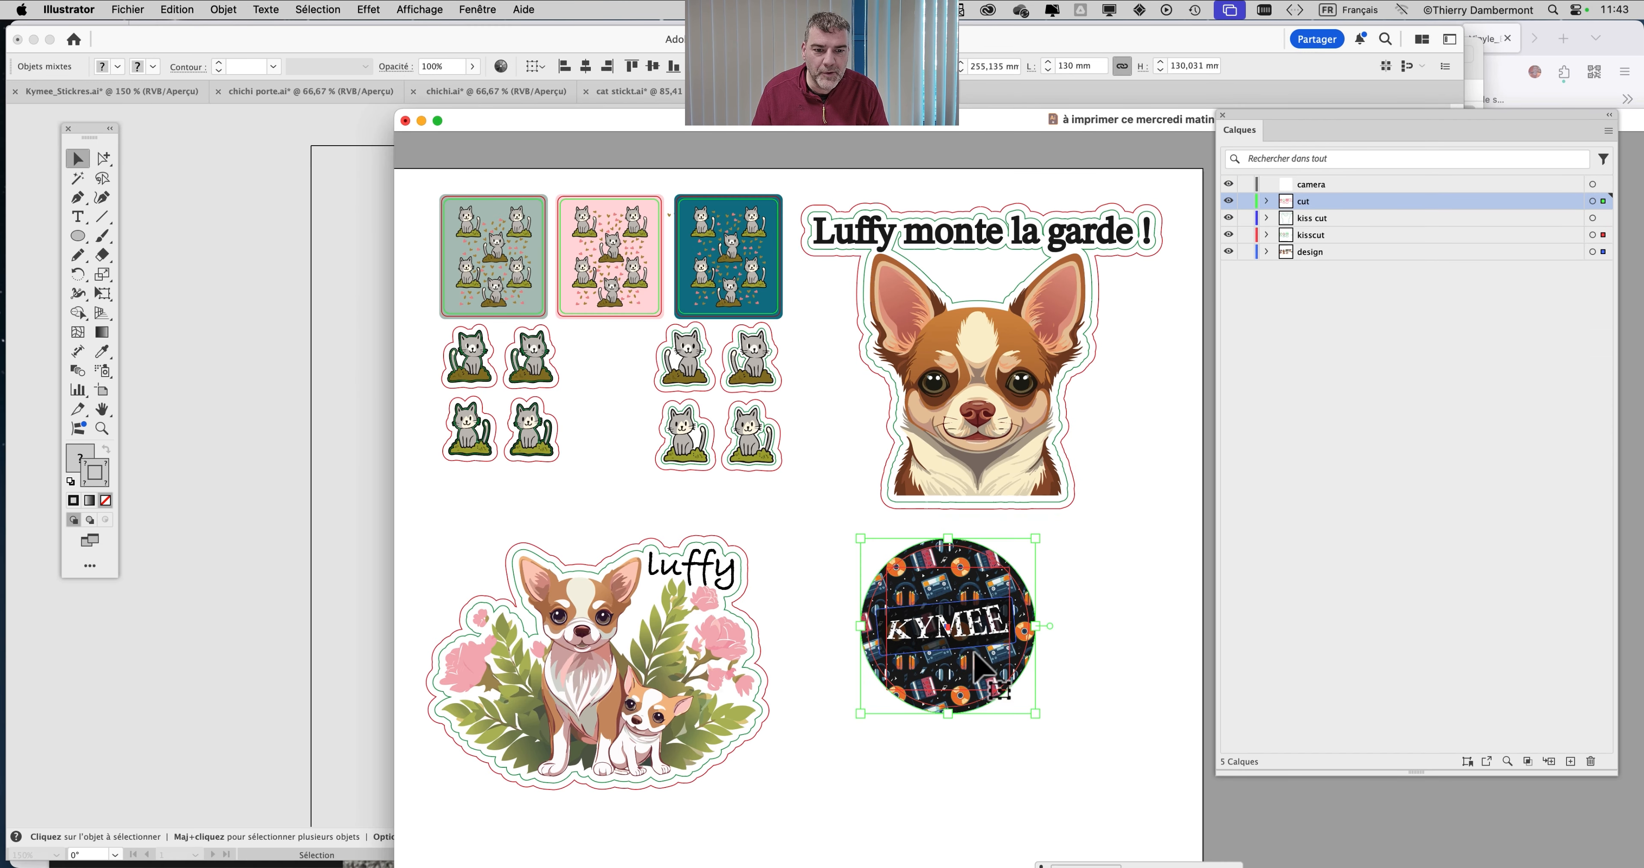
click(1124, 650)
Save the print sheet document
key(super+minus)
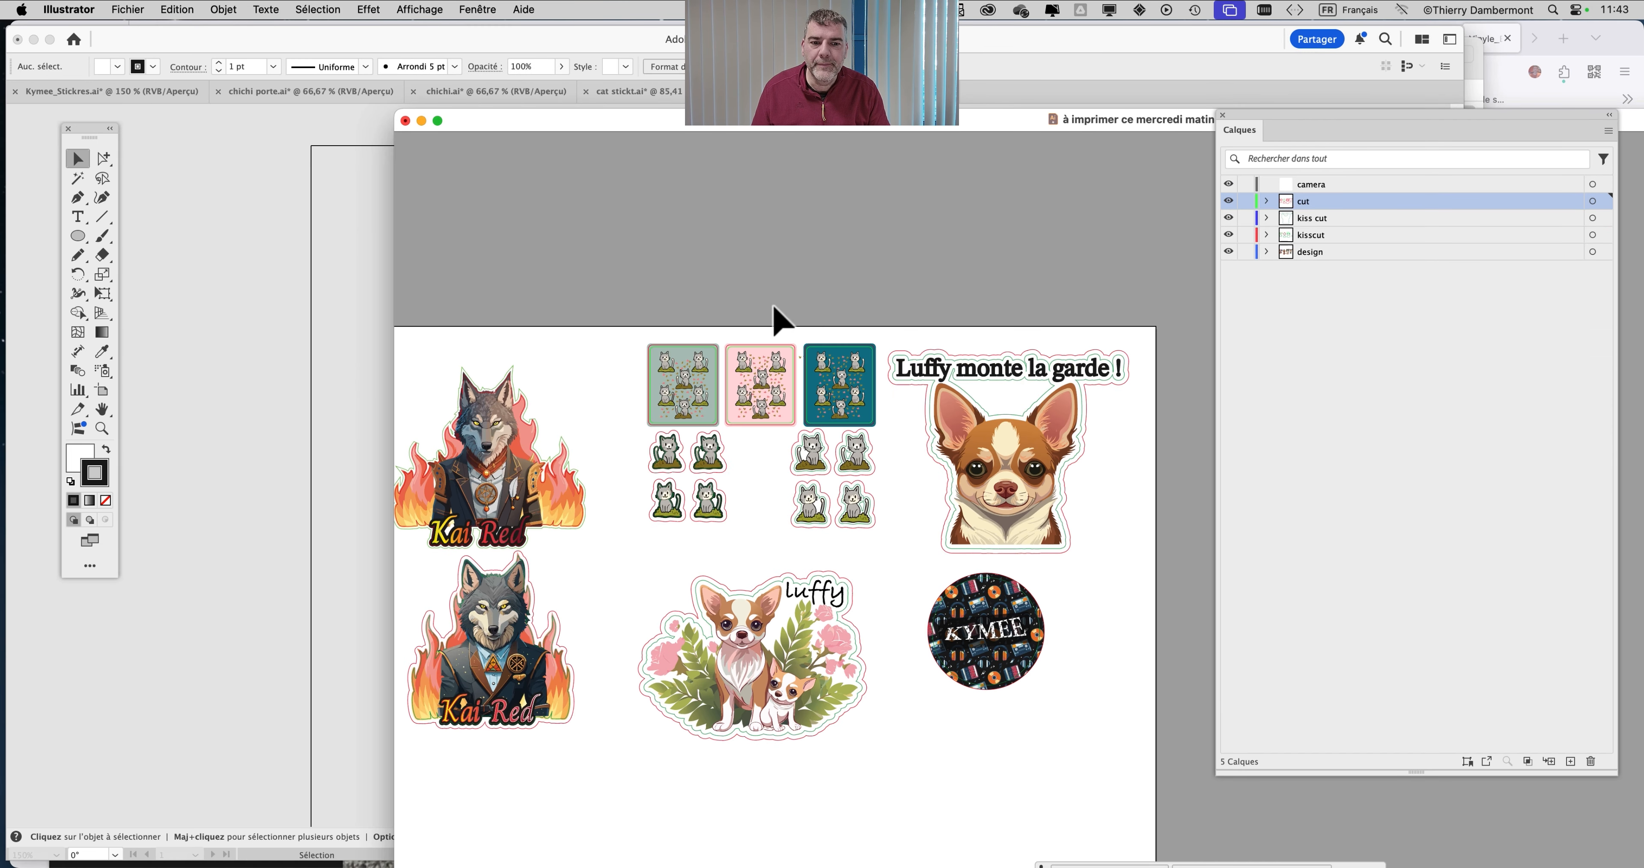
double_click(661, 122)
click(135, 9)
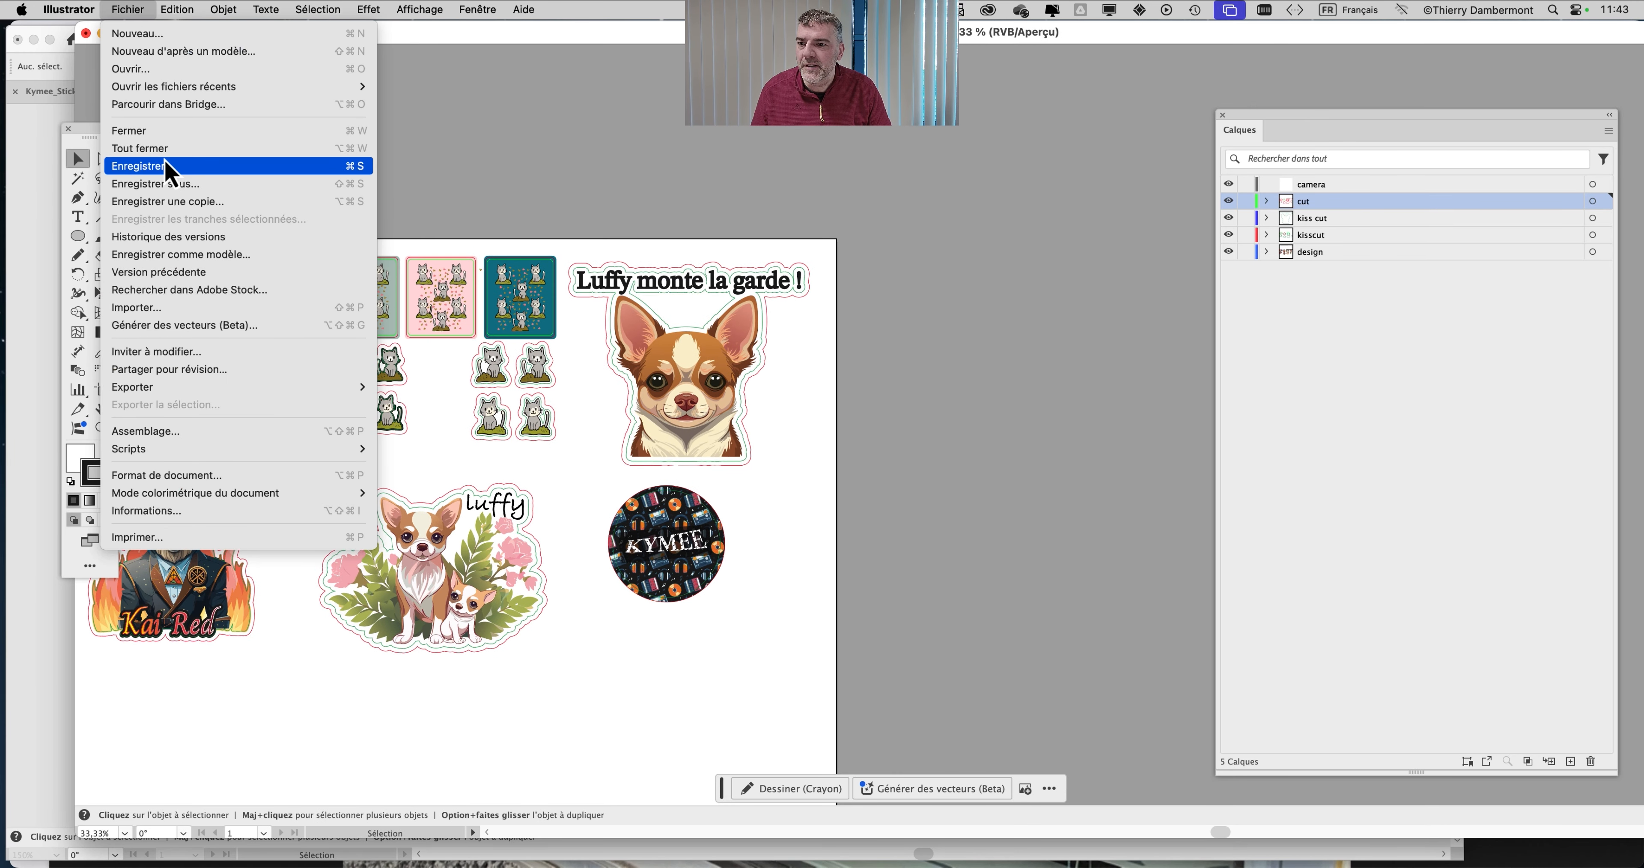
click(237, 174)
Move the "Luffy monte la garde !" sticker to the empty area of the print sheet below the wolf stickers
double_click(363, 38)
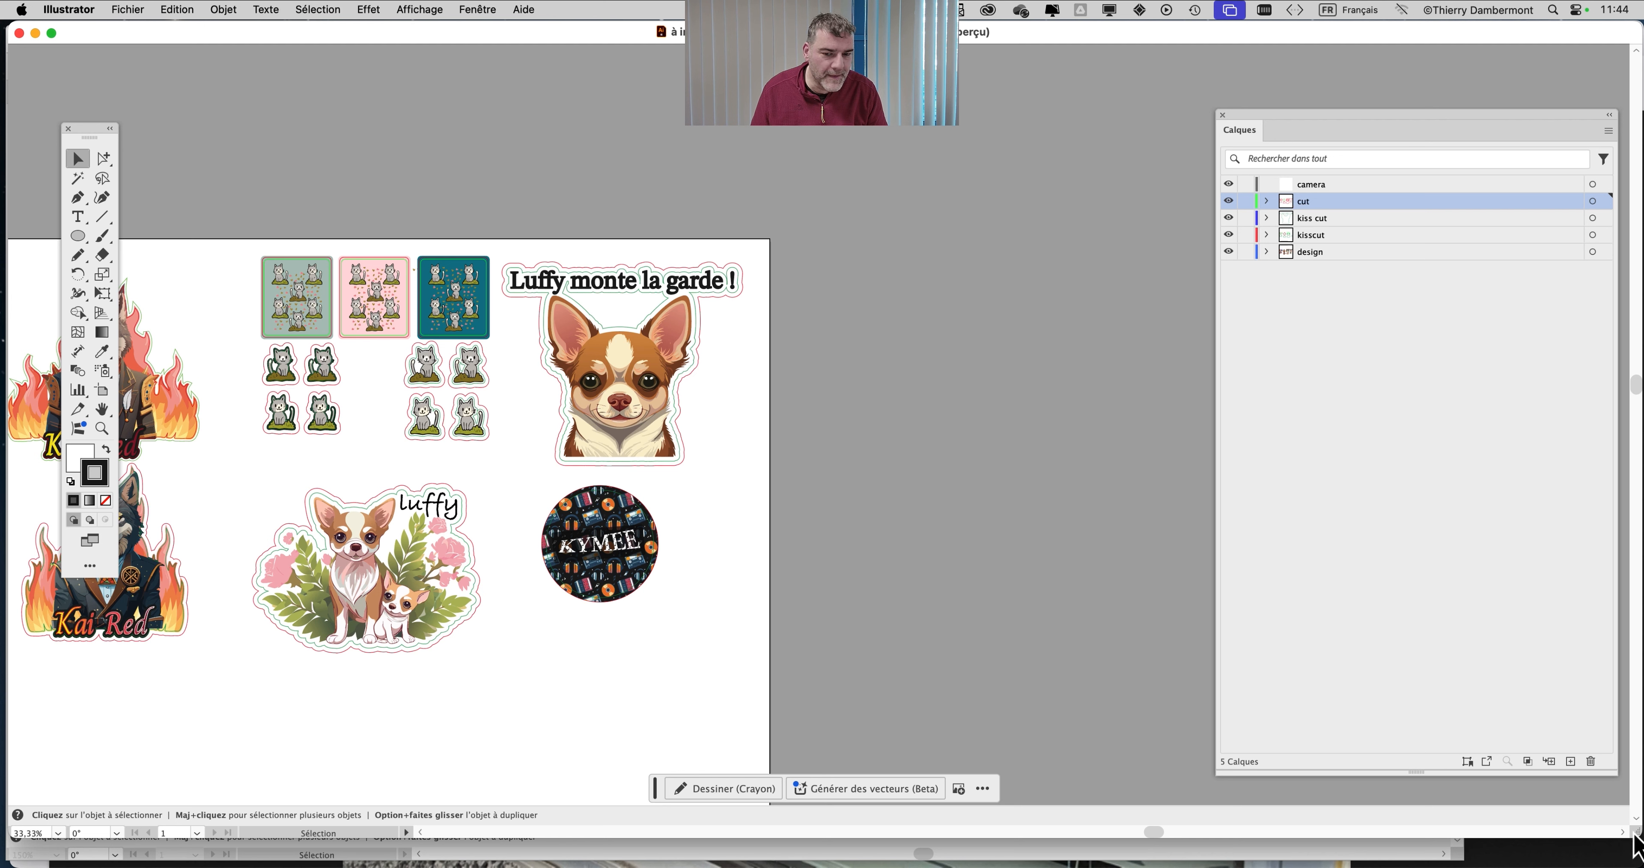
key(super+minus)
drag(488, 569, 866, 530)
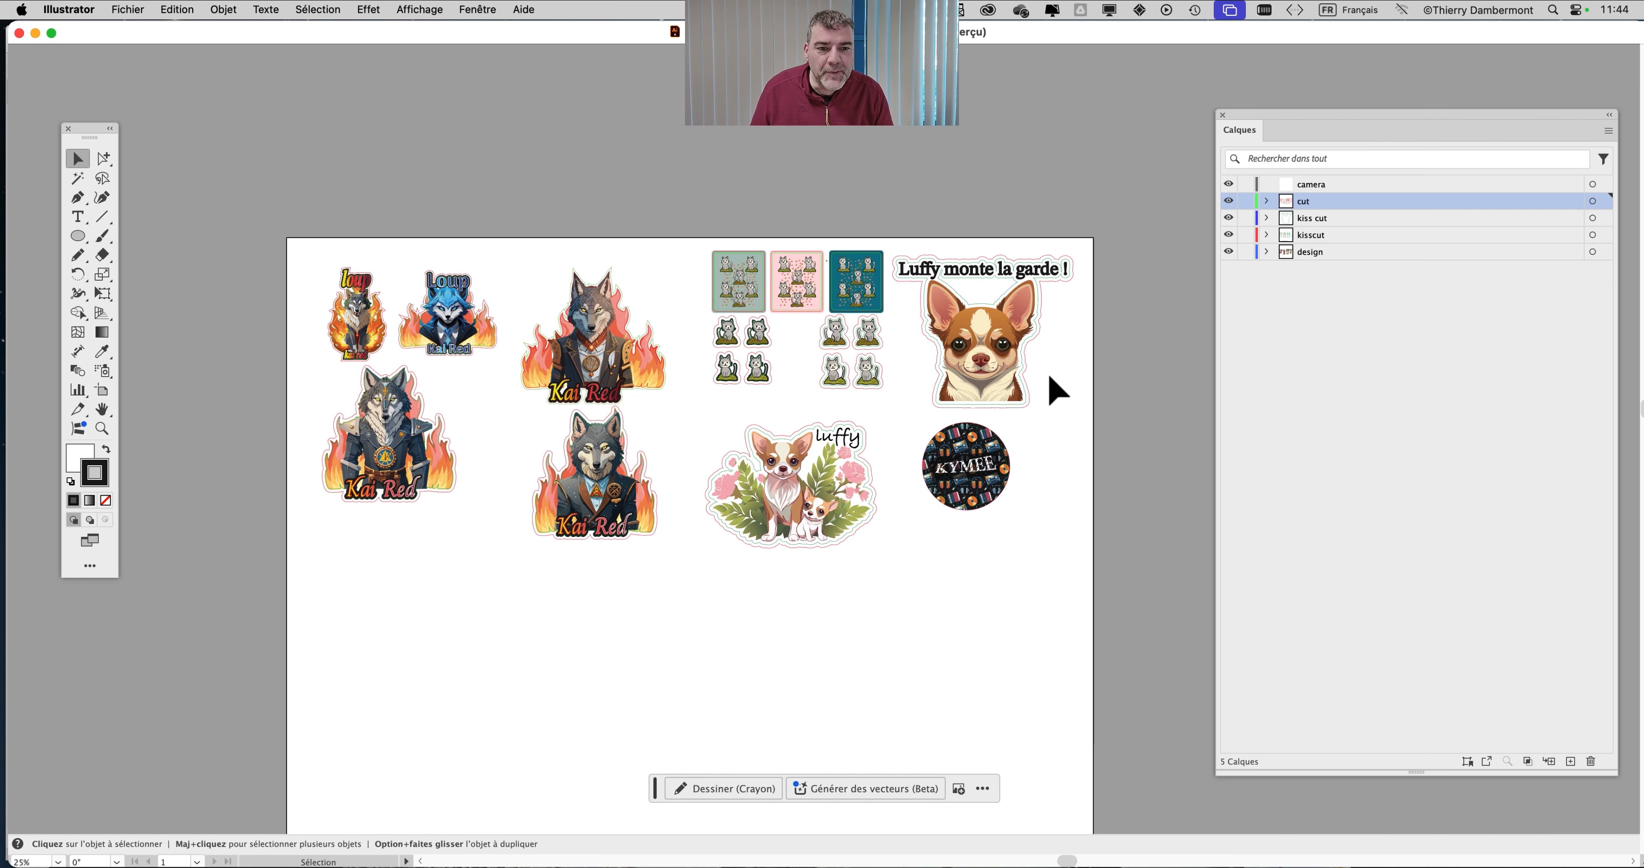
drag(1039, 358, 469, 648)
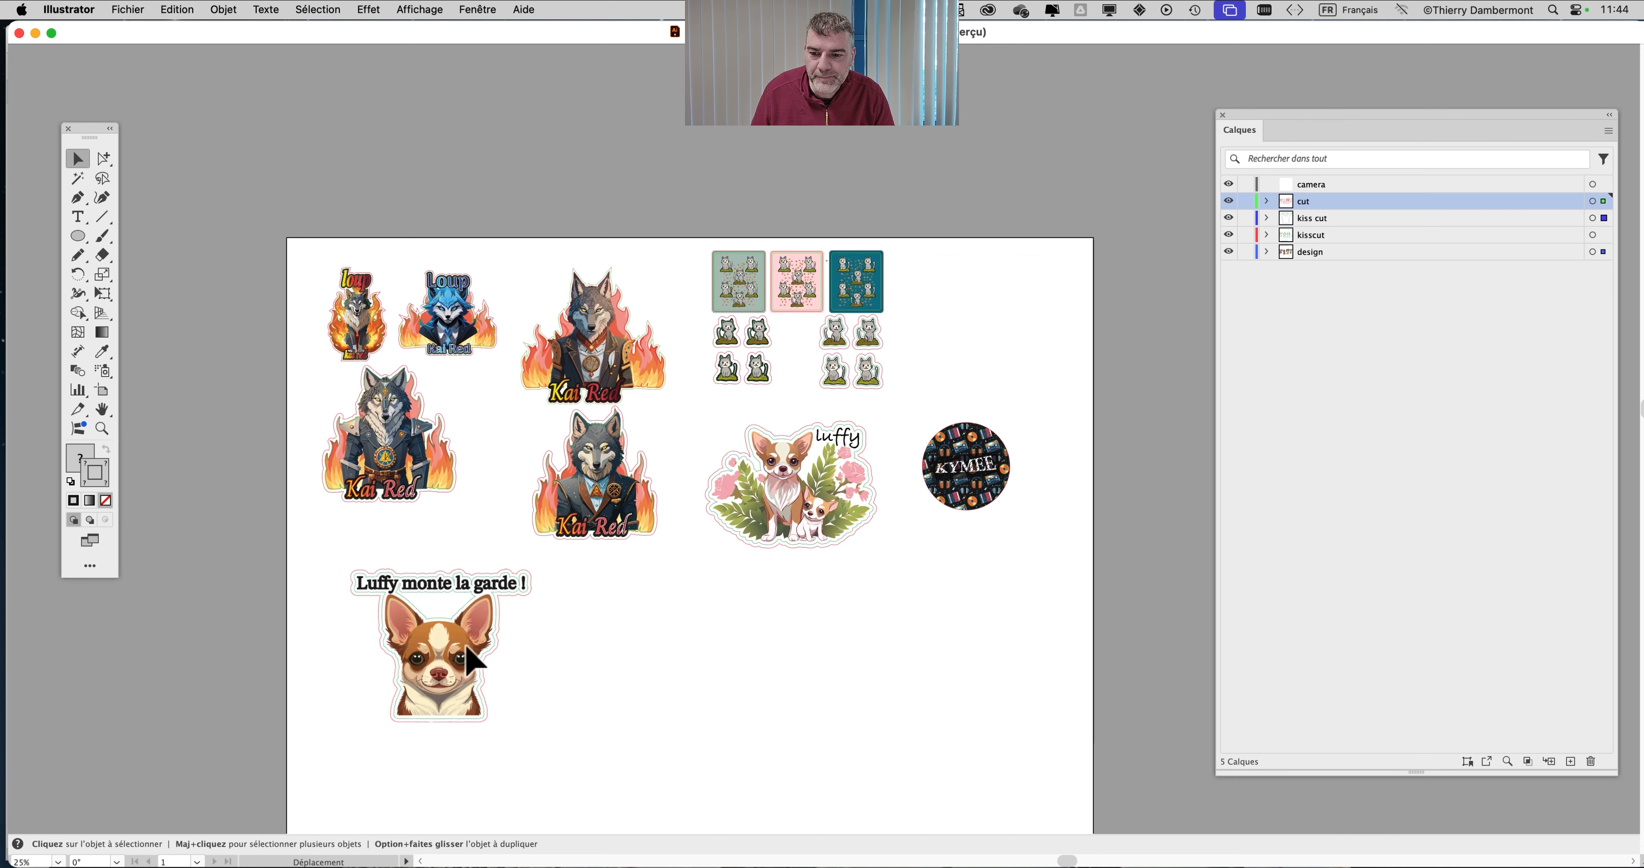
Duplicate the "Luffy monte la garde !" sticker with its kisscut and cut lines into the empty area beside the original
key(super+plus)
key(super+plus)
drag(397, 432, 399, 234)
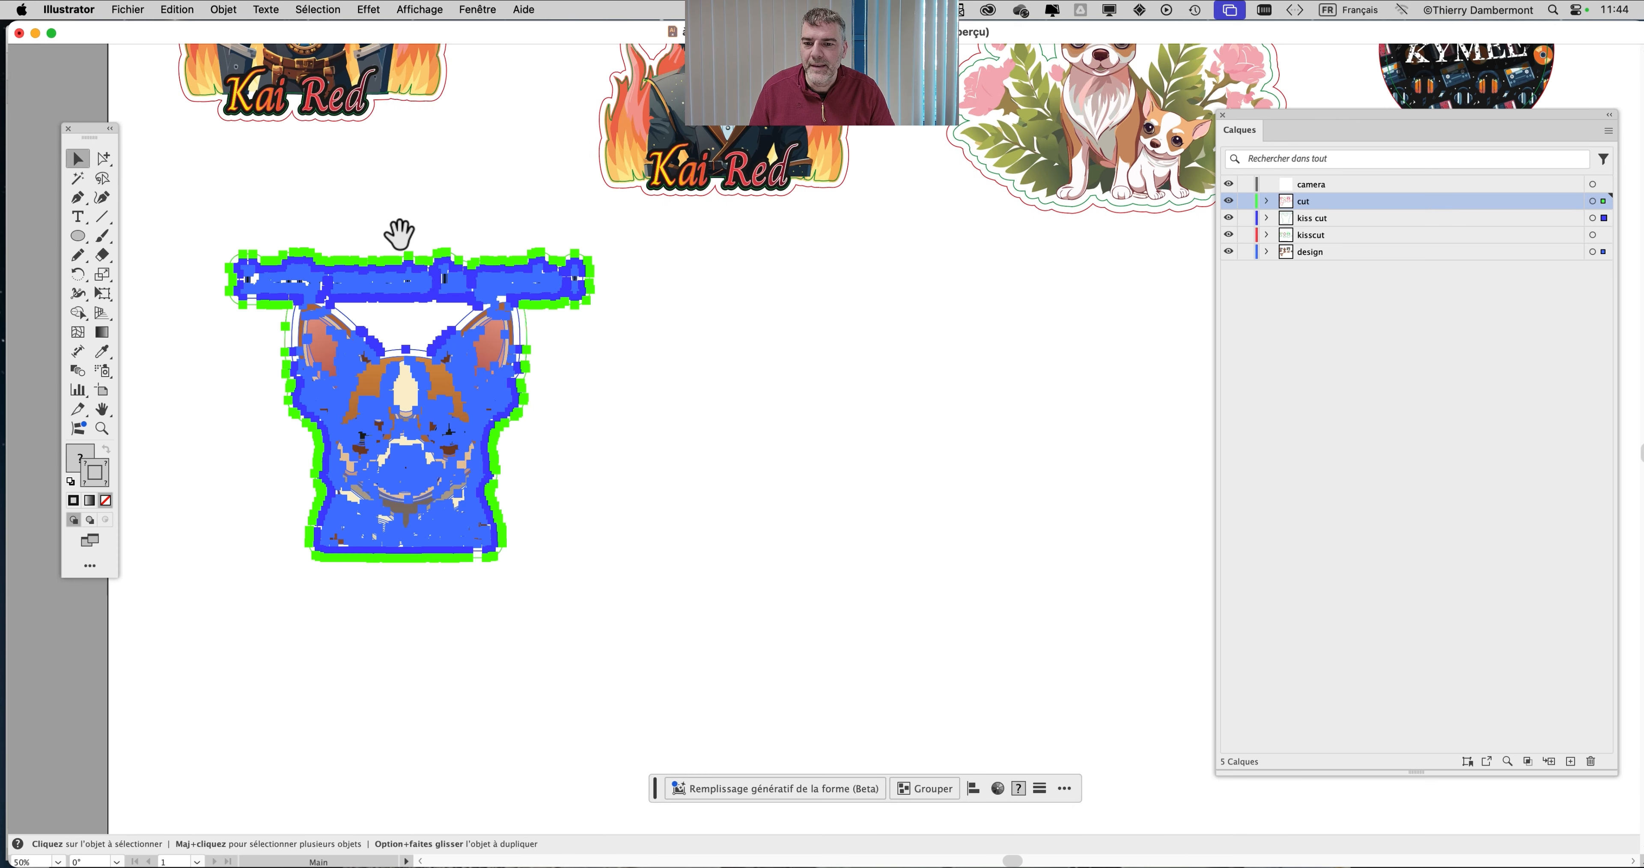
drag(446, 429, 863, 429)
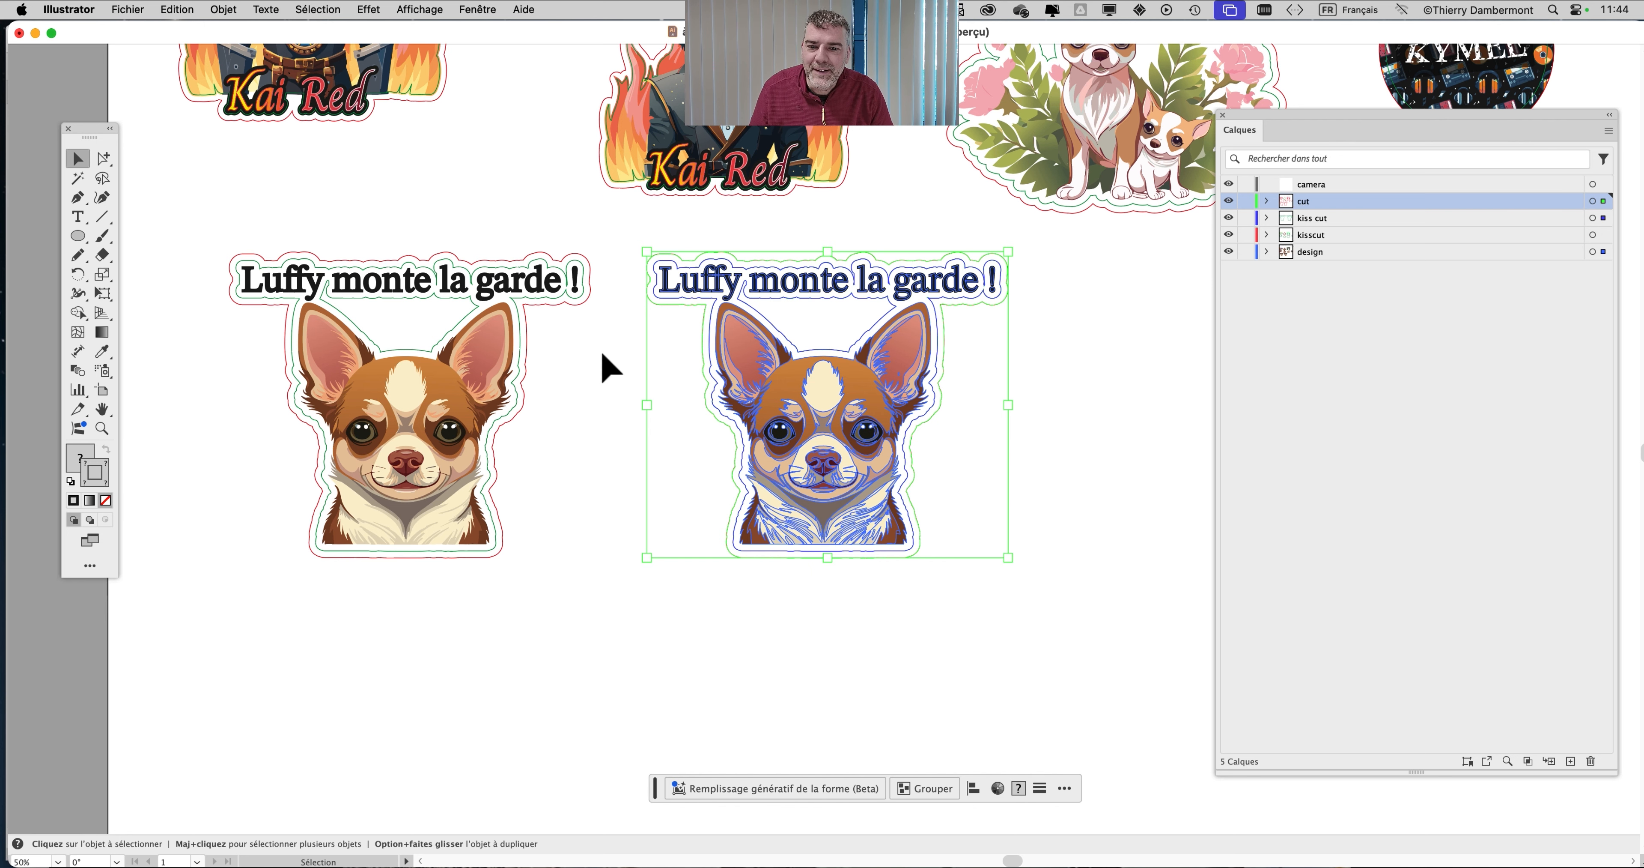
click(612, 367)
Select the duplicated "Luffy monte la garde !" sticker and show the Transformation settings beside it
drag(755, 229, 870, 337)
super+space+click(878, 329)
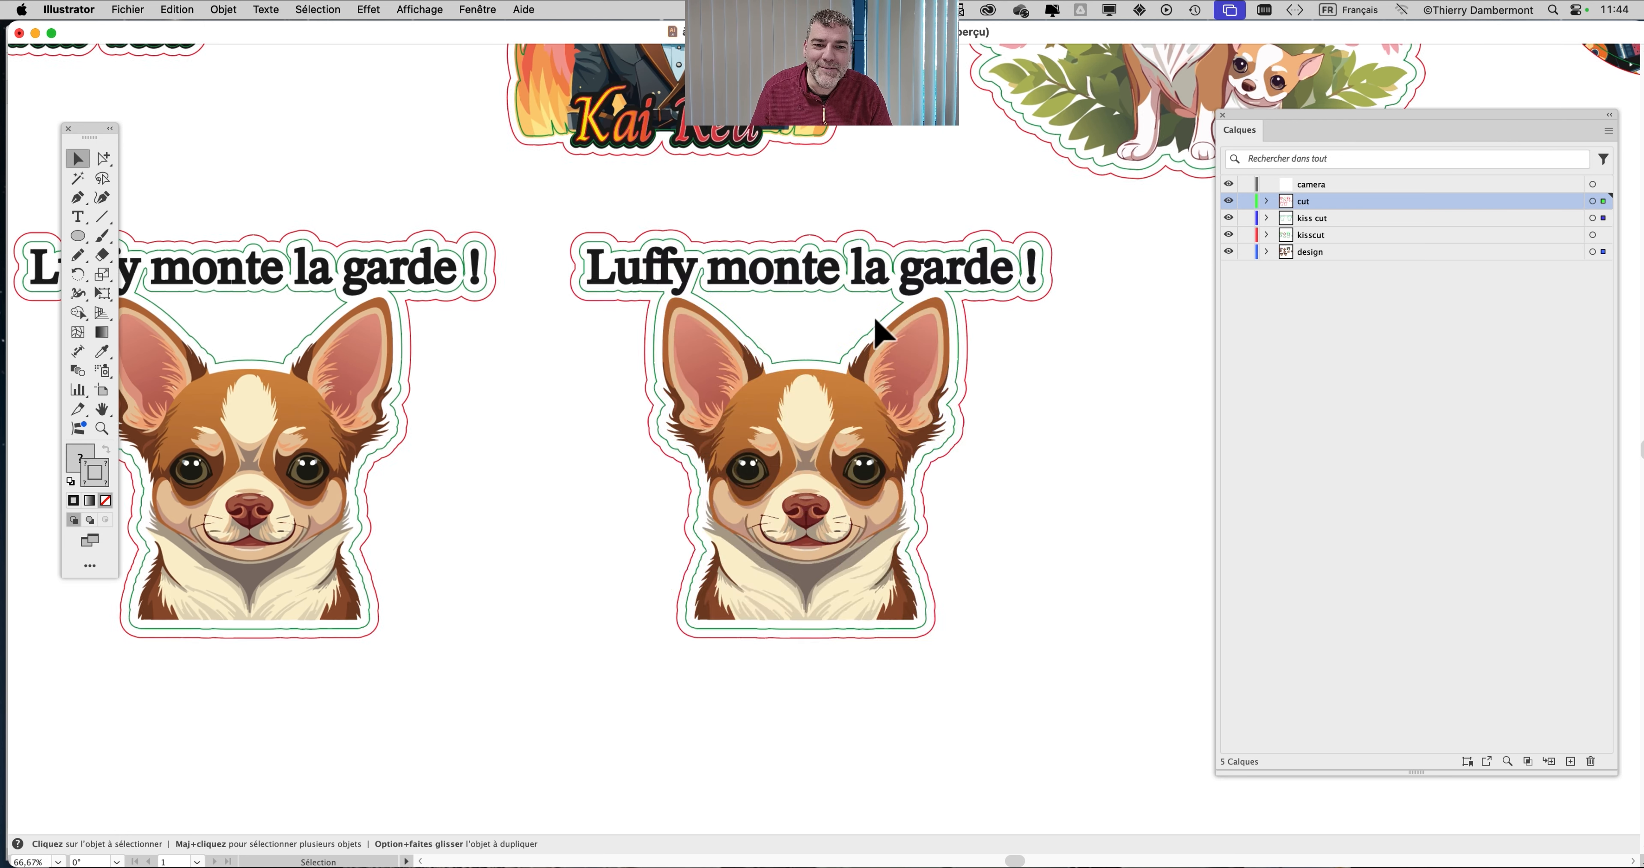
drag(606, 330, 458, 239)
super+space+click(642, 348)
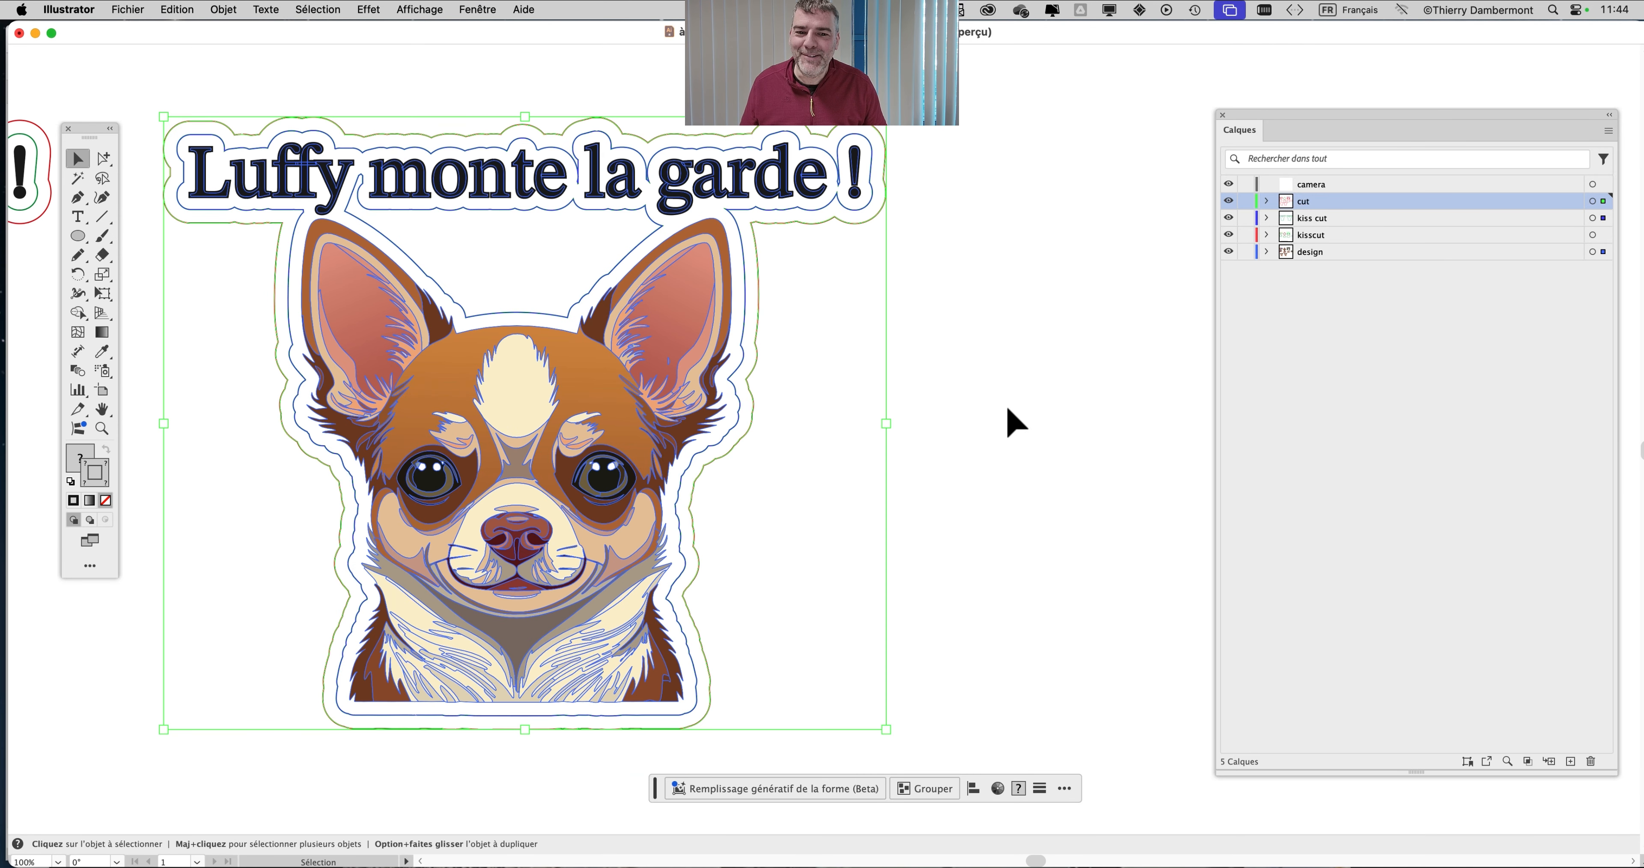
click(492, 9)
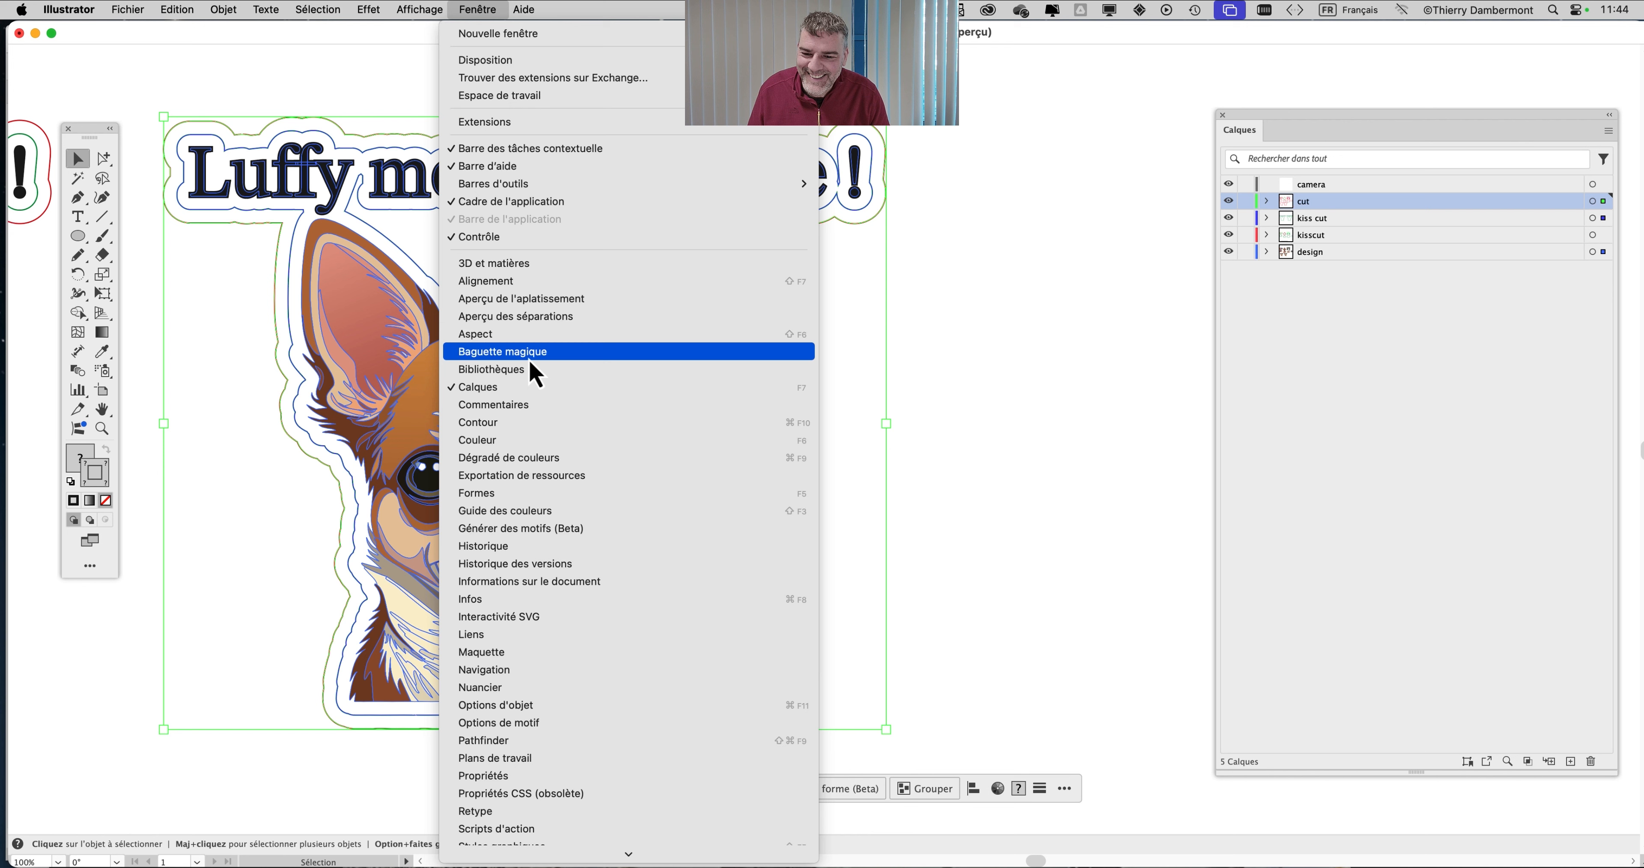
scroll(539, 606, down, 1)
scroll(535, 599, down, 3)
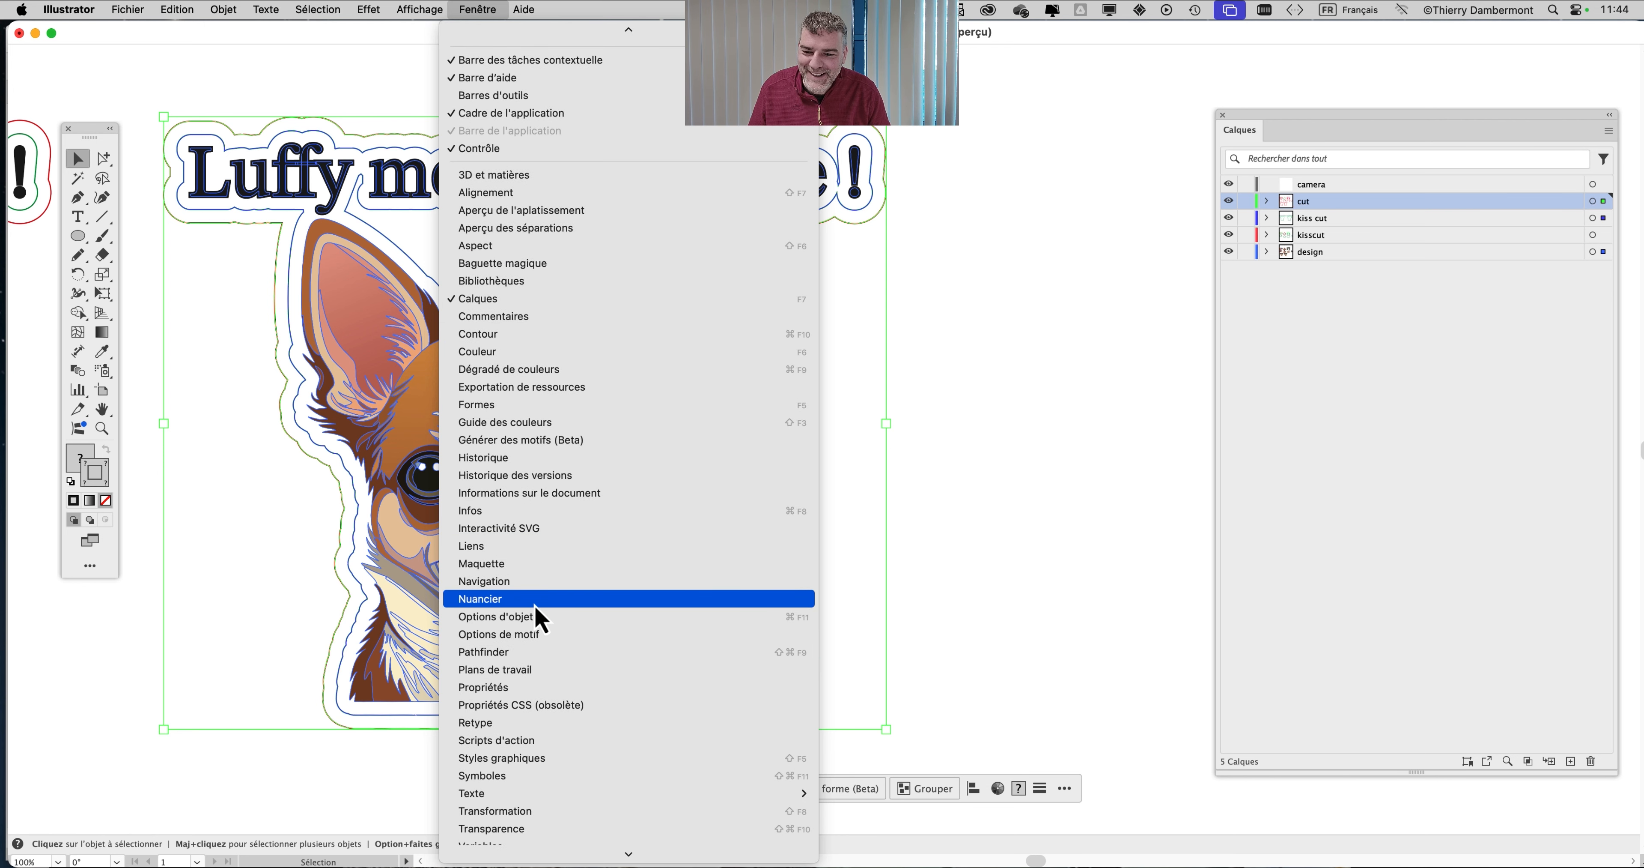
scroll(540, 625, down, 5)
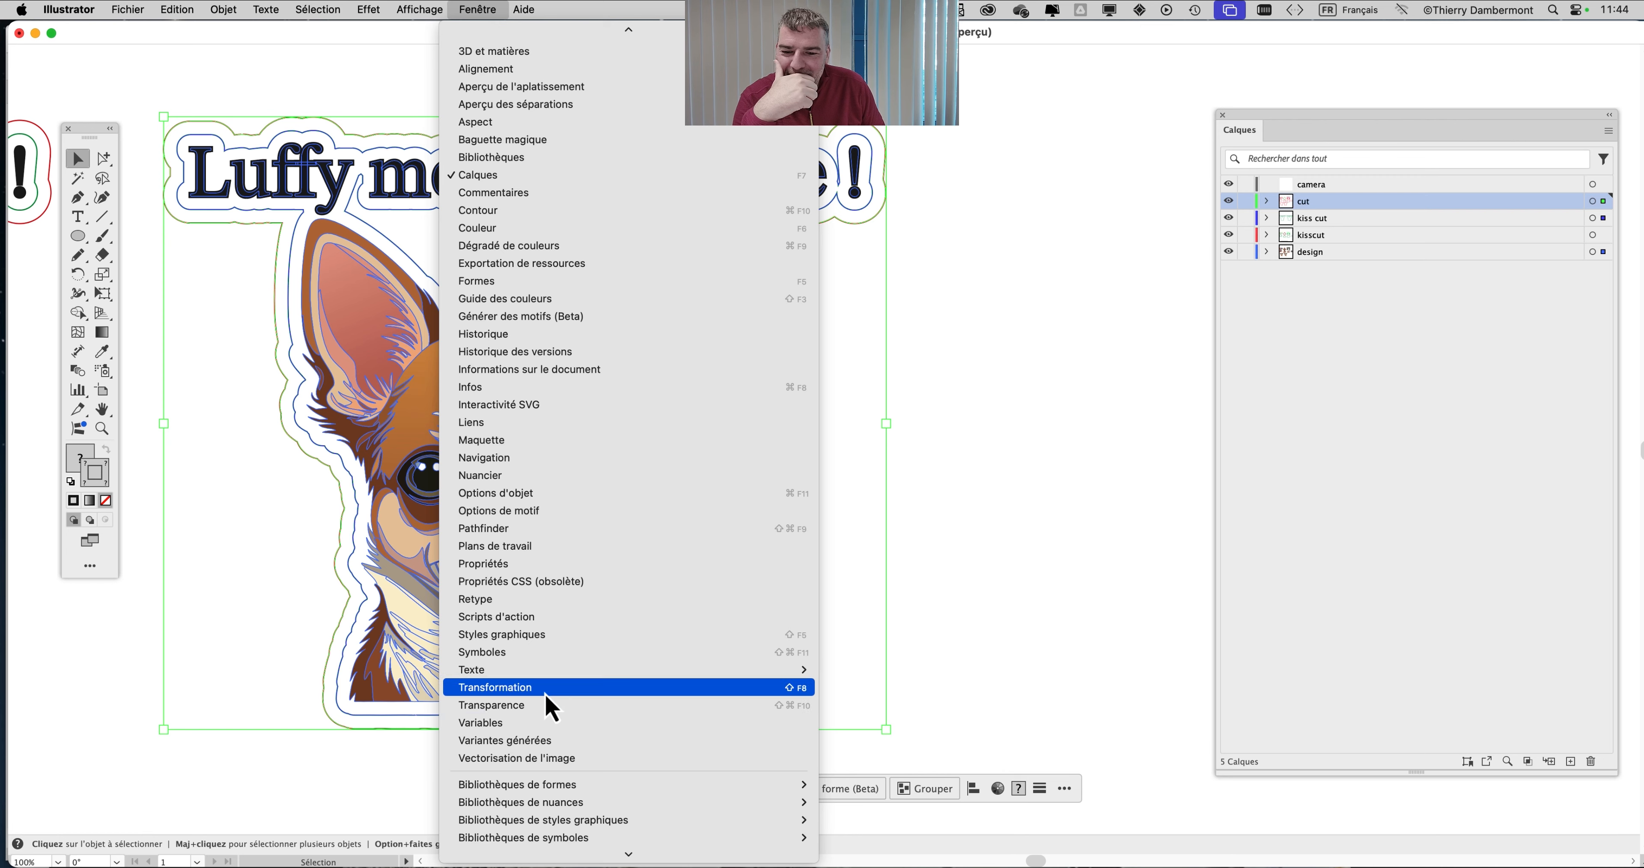
click(639, 687)
drag(670, 213, 1036, 220)
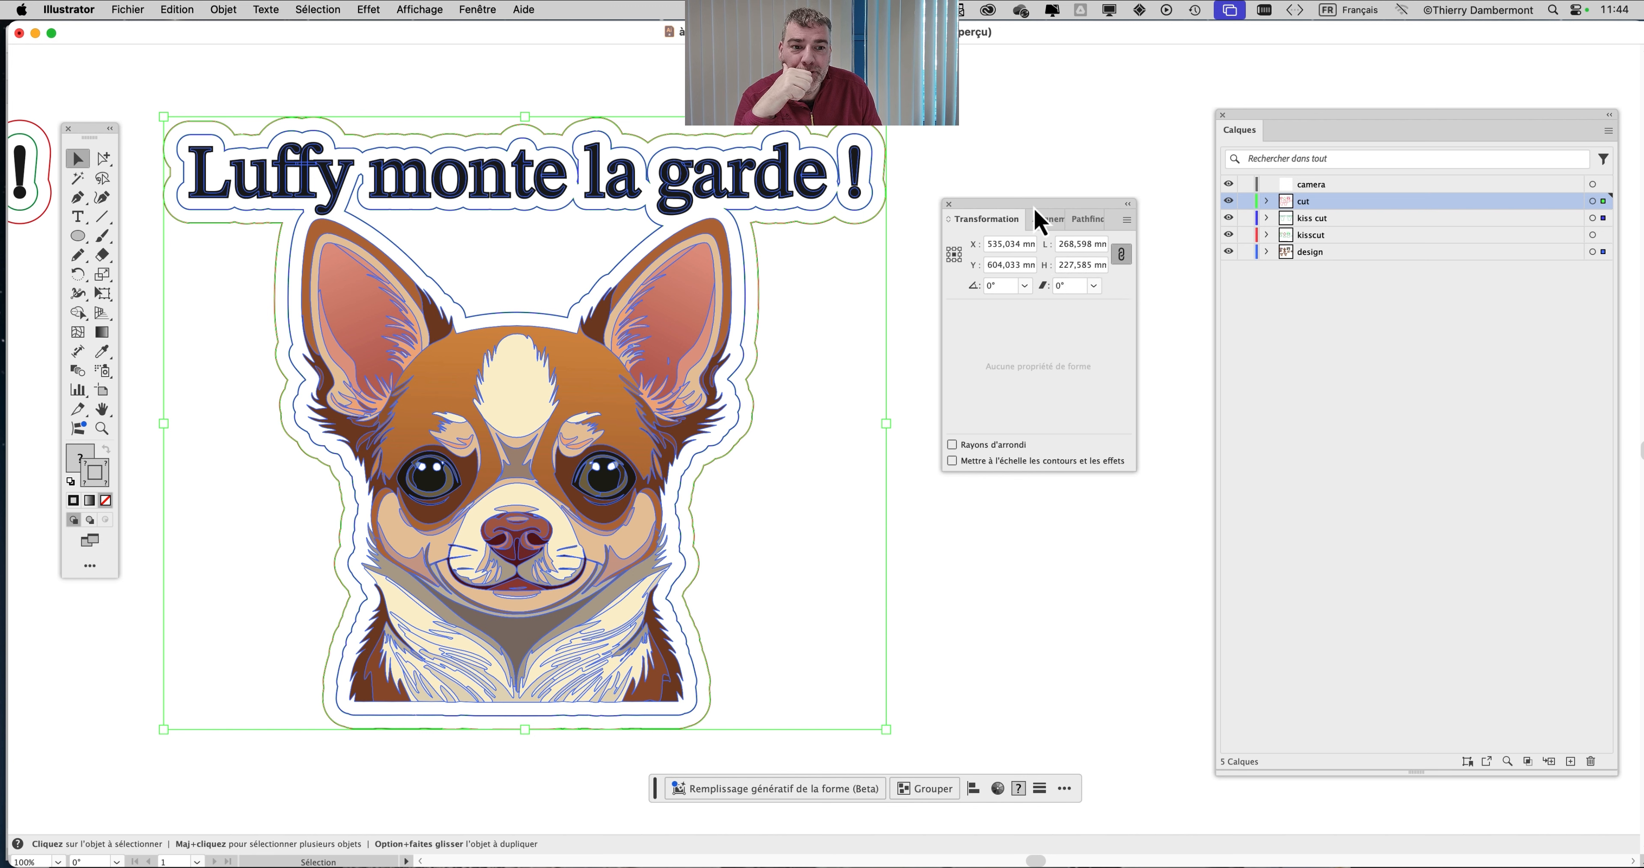
drag(1036, 205, 1050, 159)
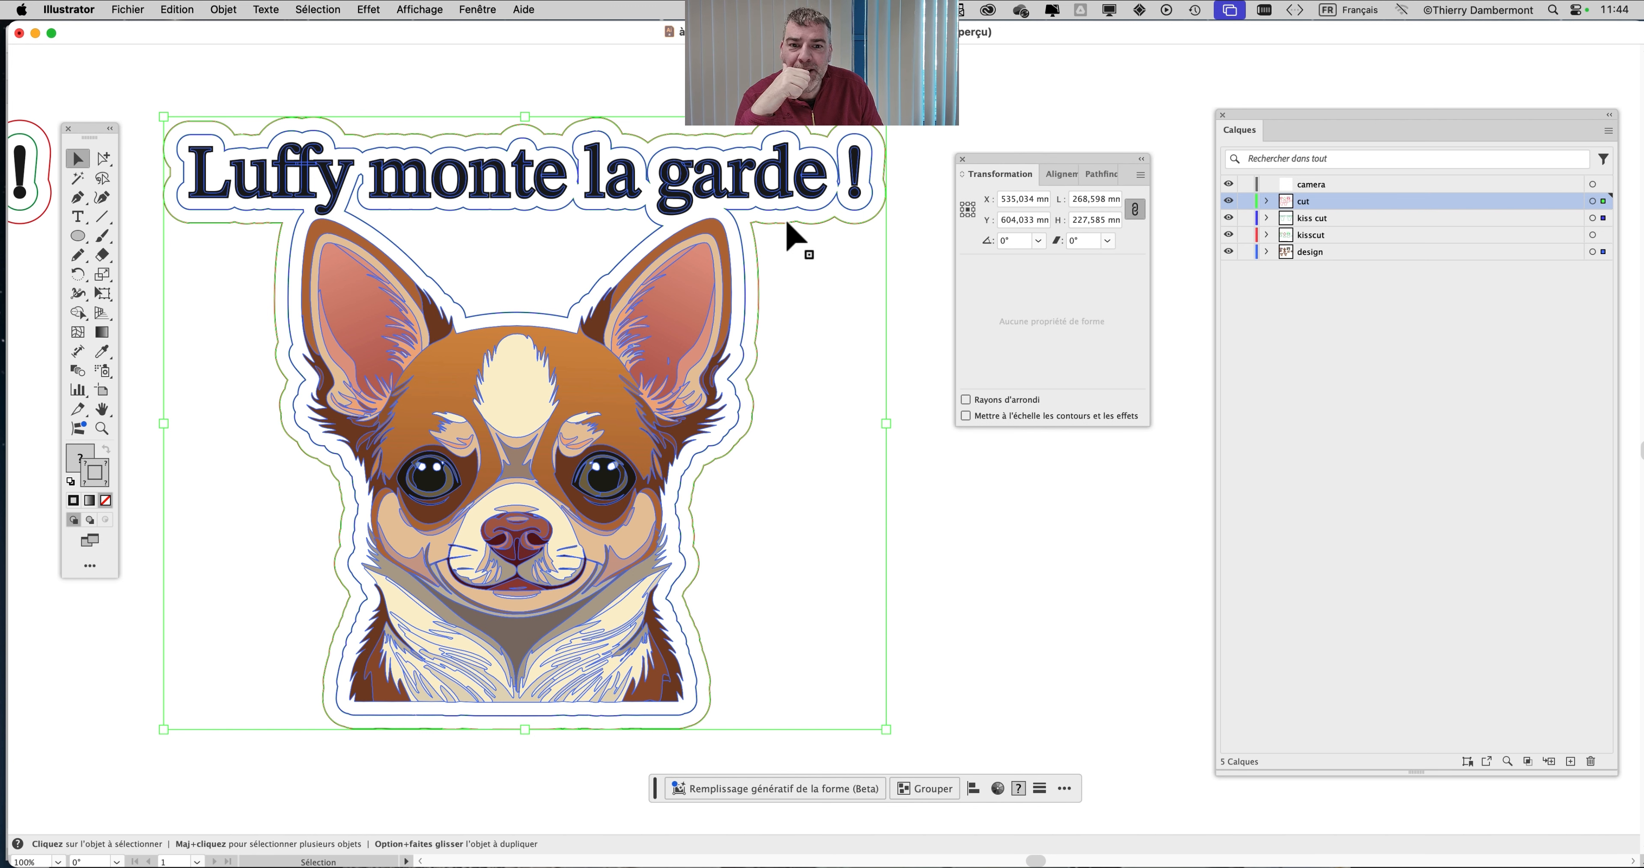
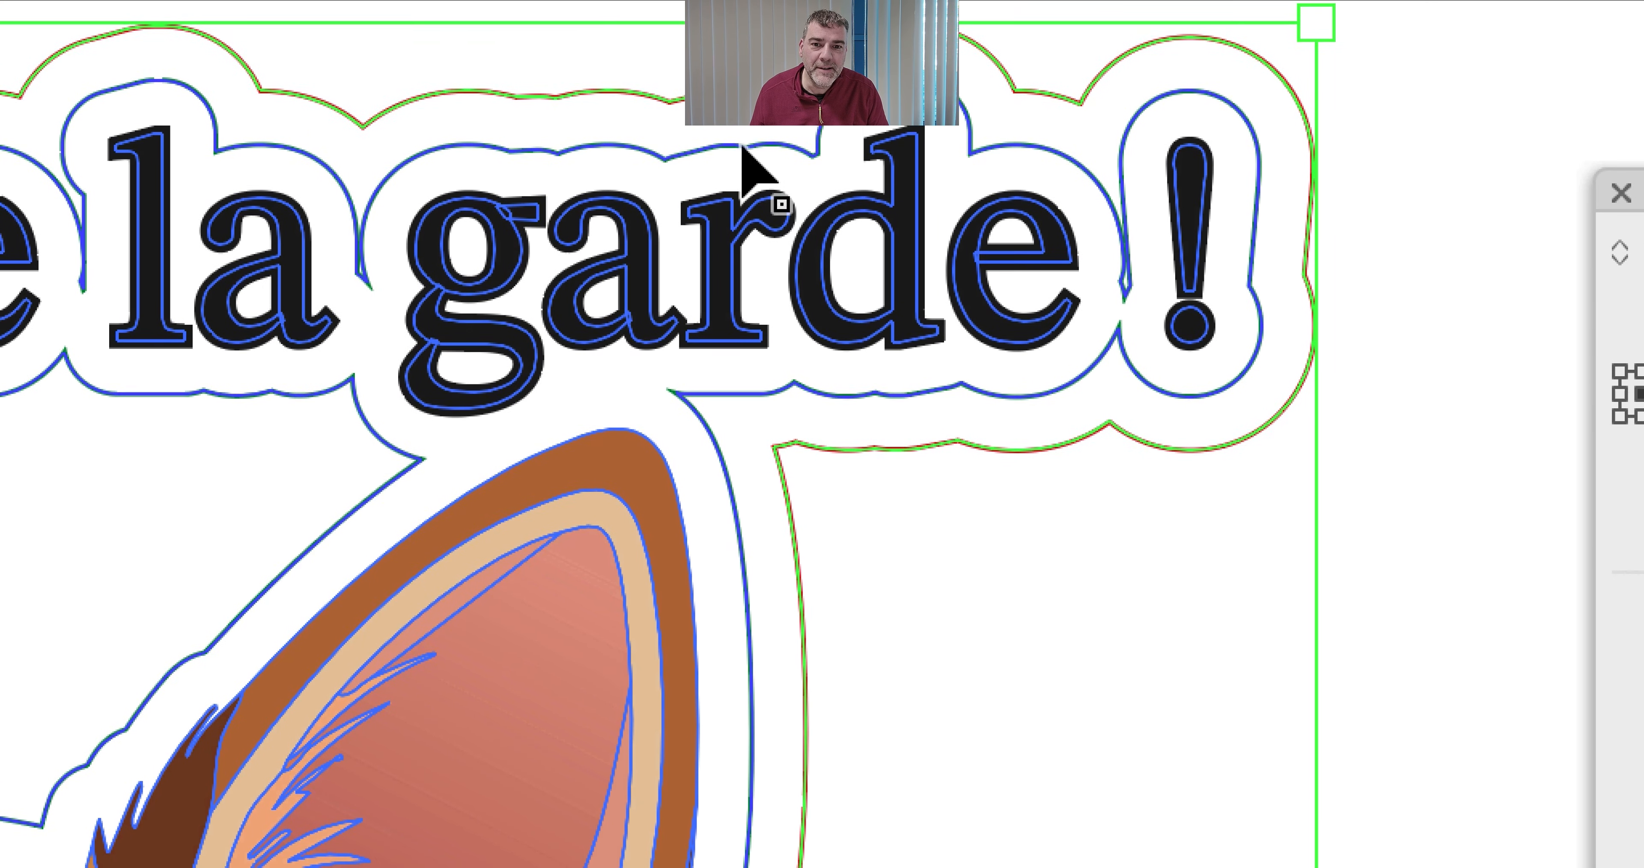
Check the option for scaling strokes and effects in the general preferences, and close them without changes
key(super+a)
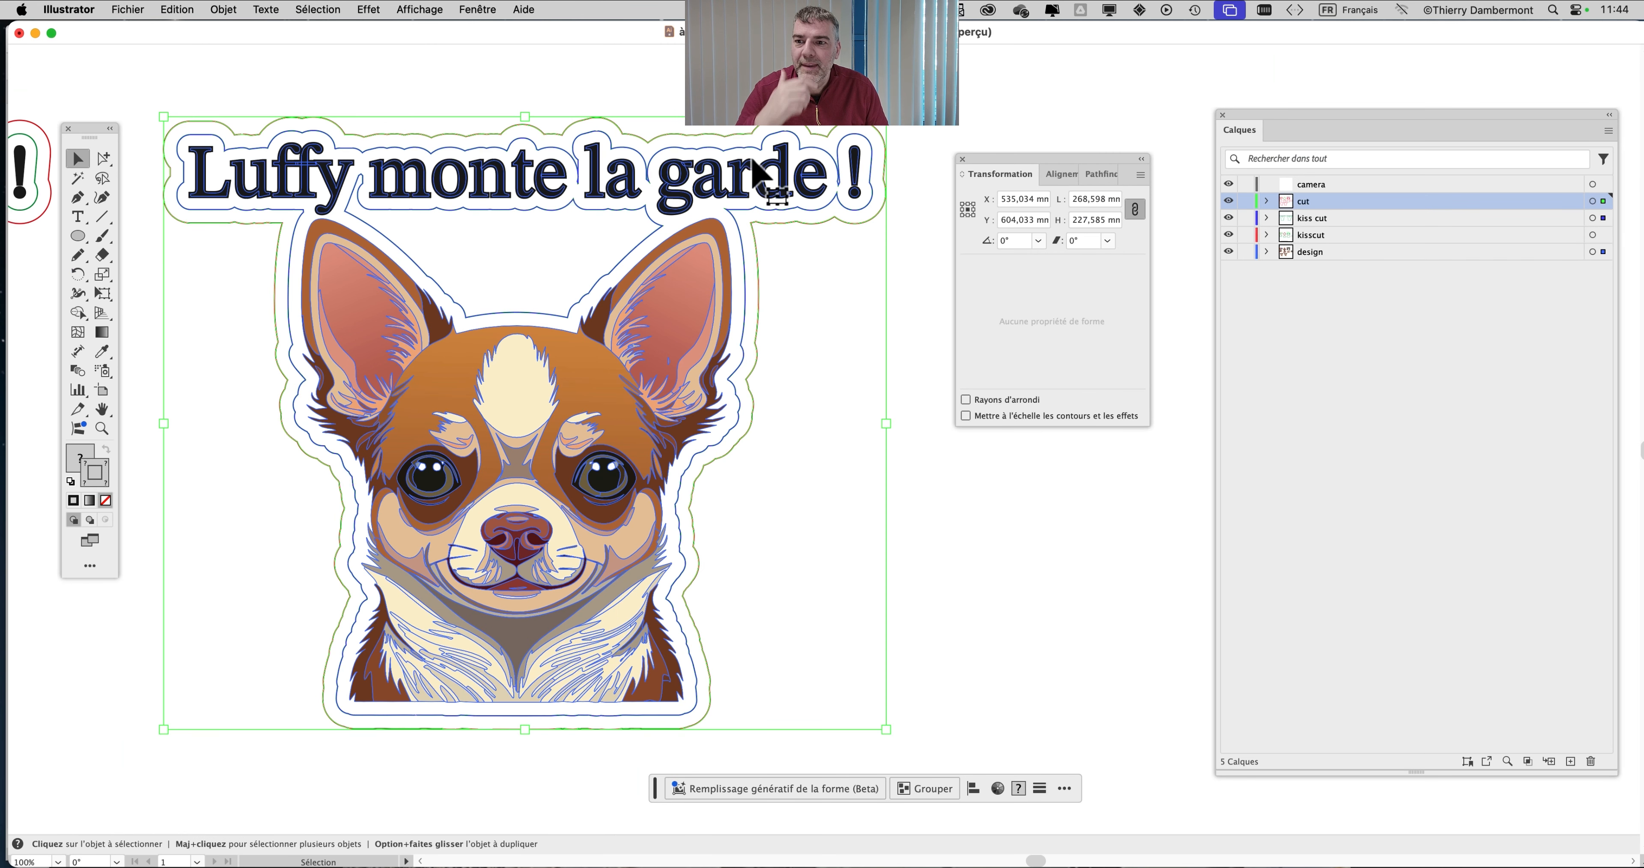
click(67, 9)
mouse_move(86, 68)
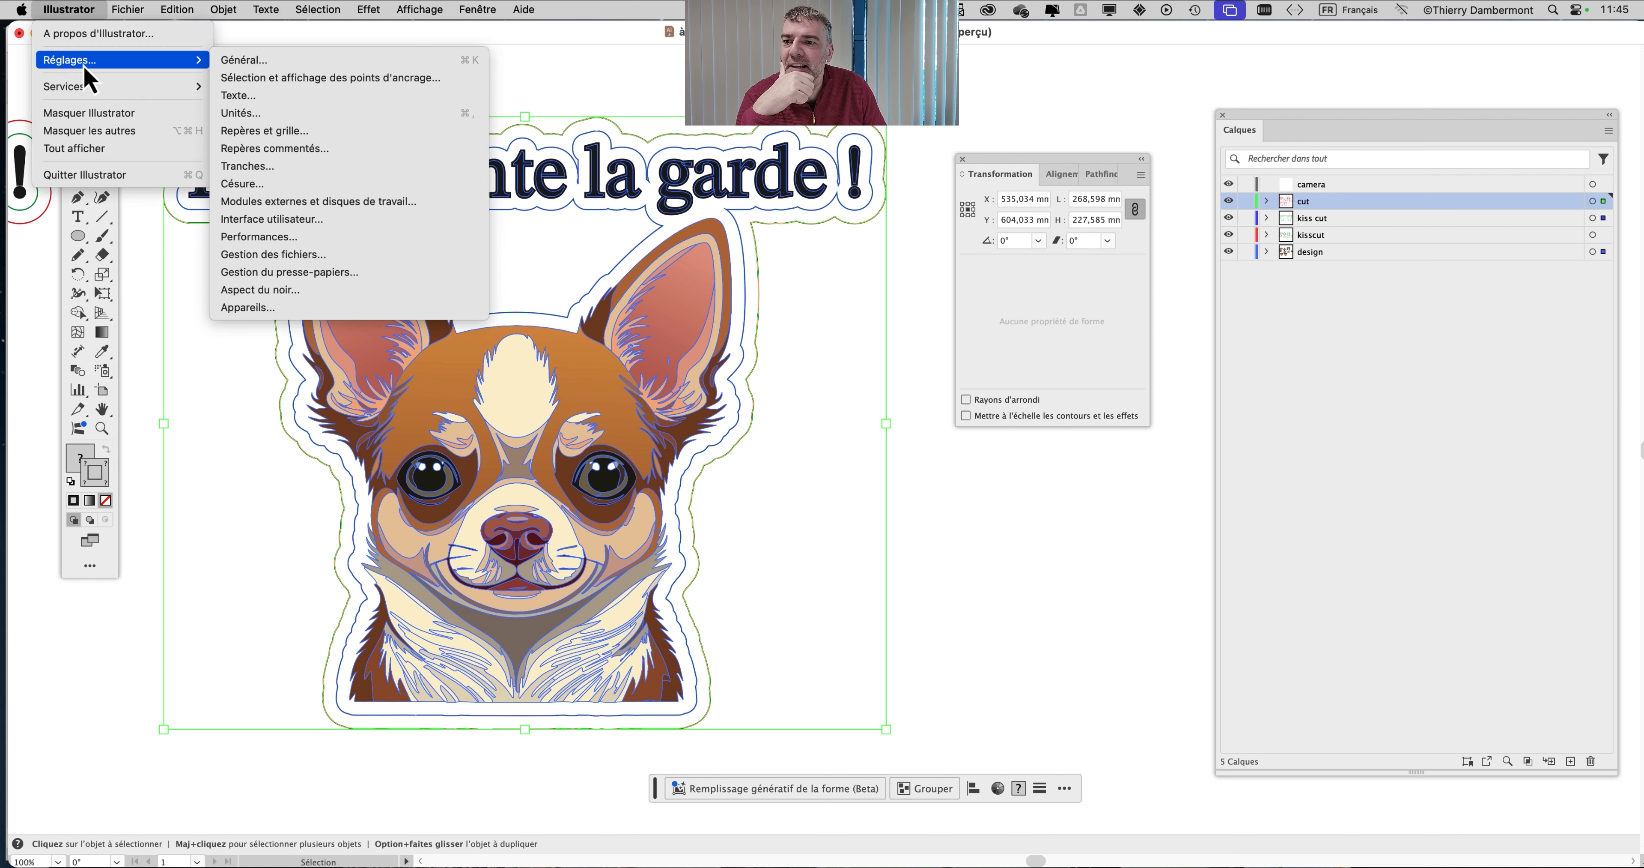
click(271, 60)
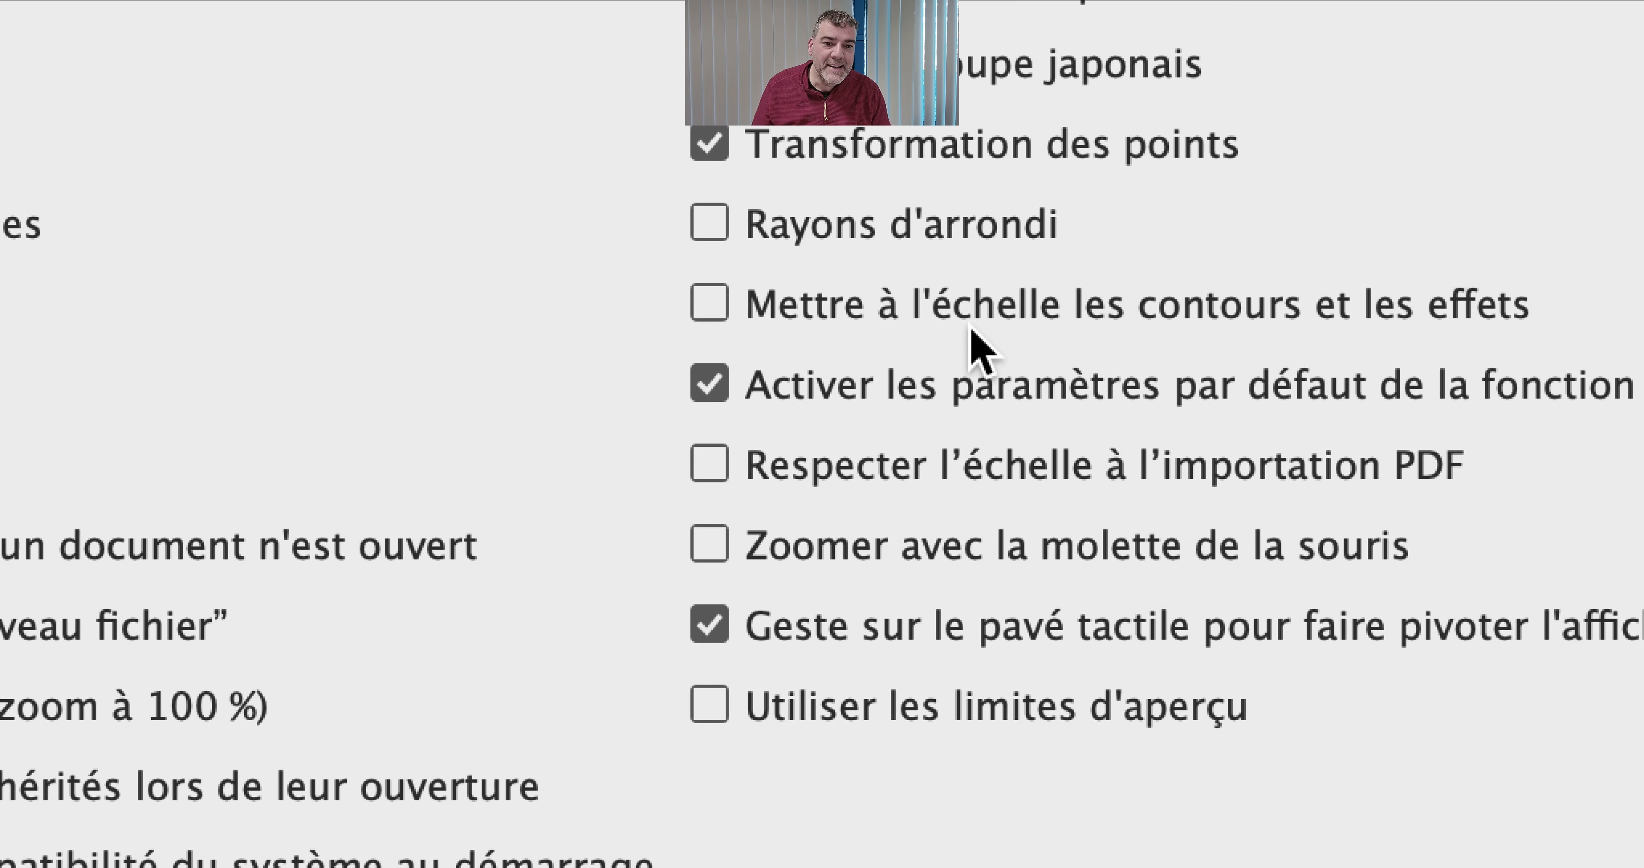
click(973, 328)
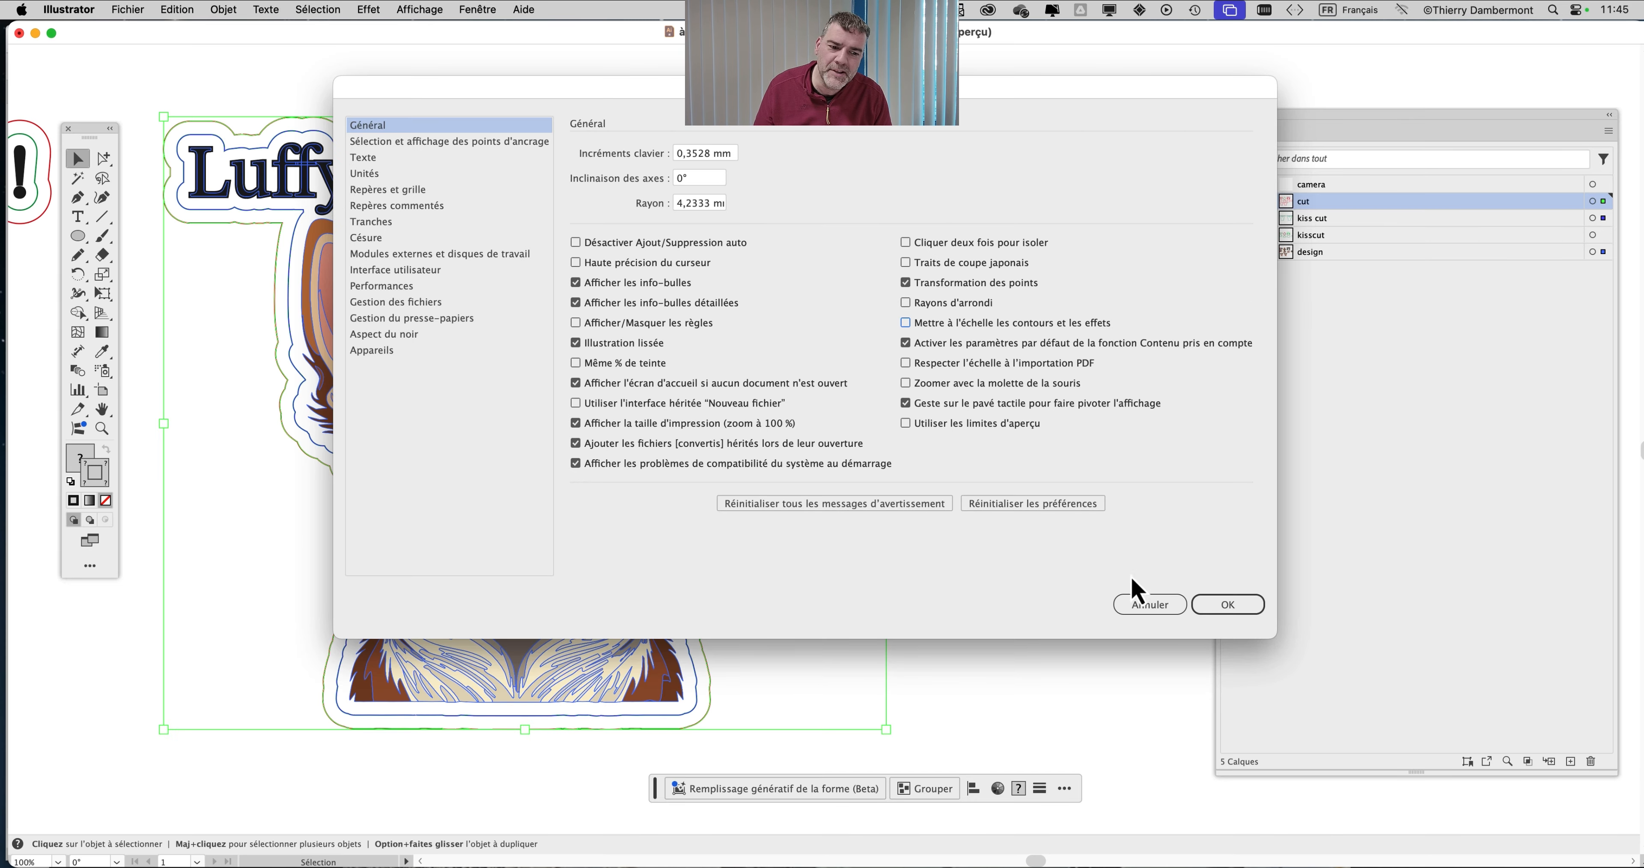
click(1150, 605)
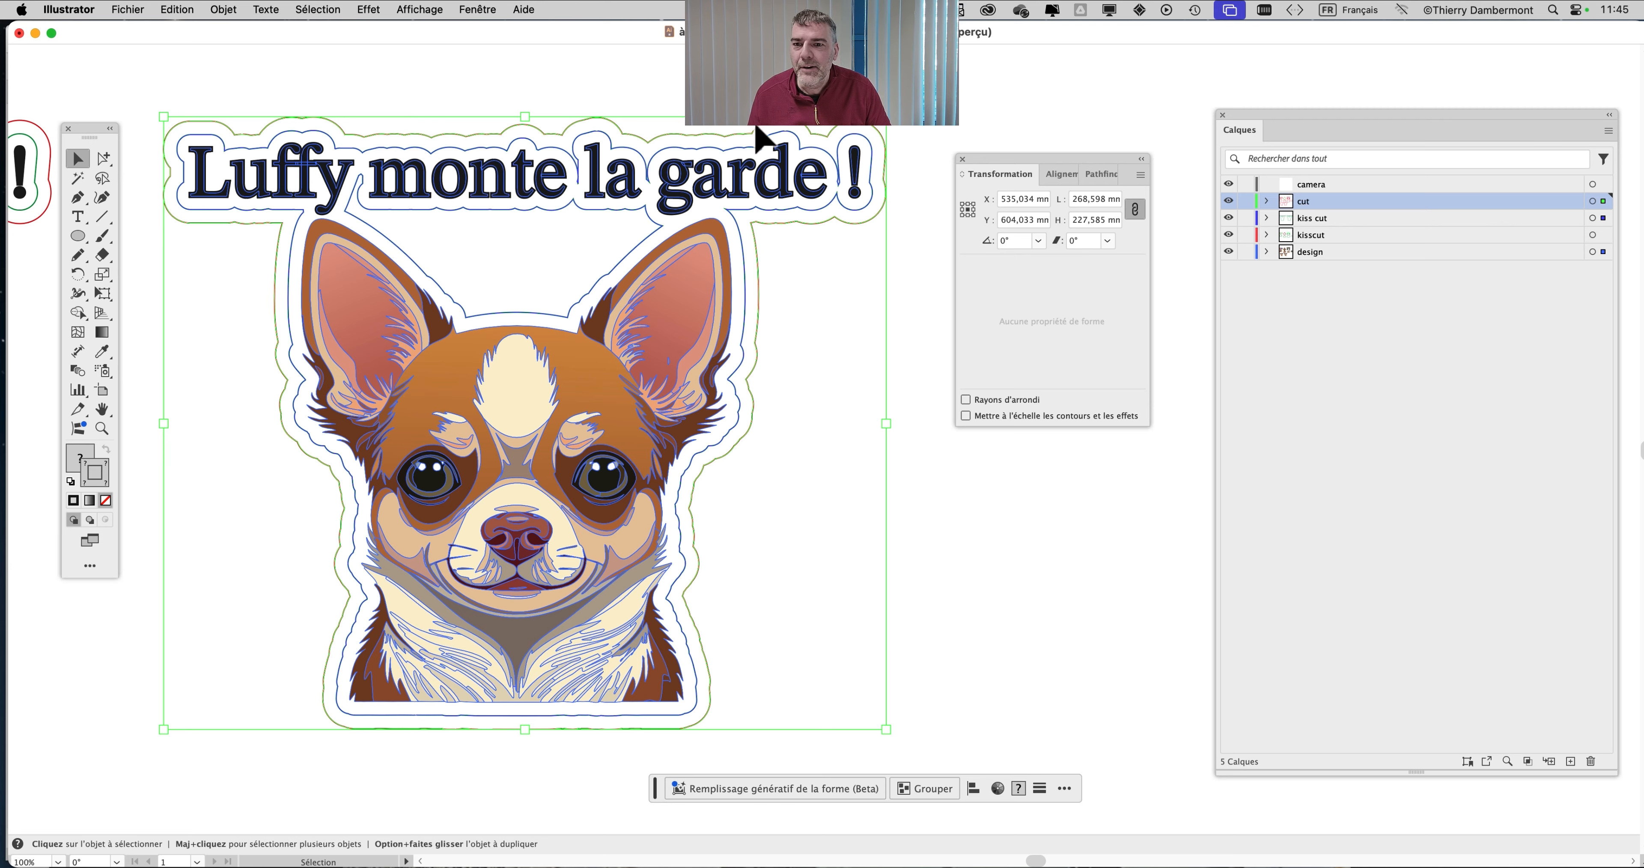
Reduce the duplicated sticker proportionally with the Free Transform tool, and set its height to 17 cm
click(103, 293)
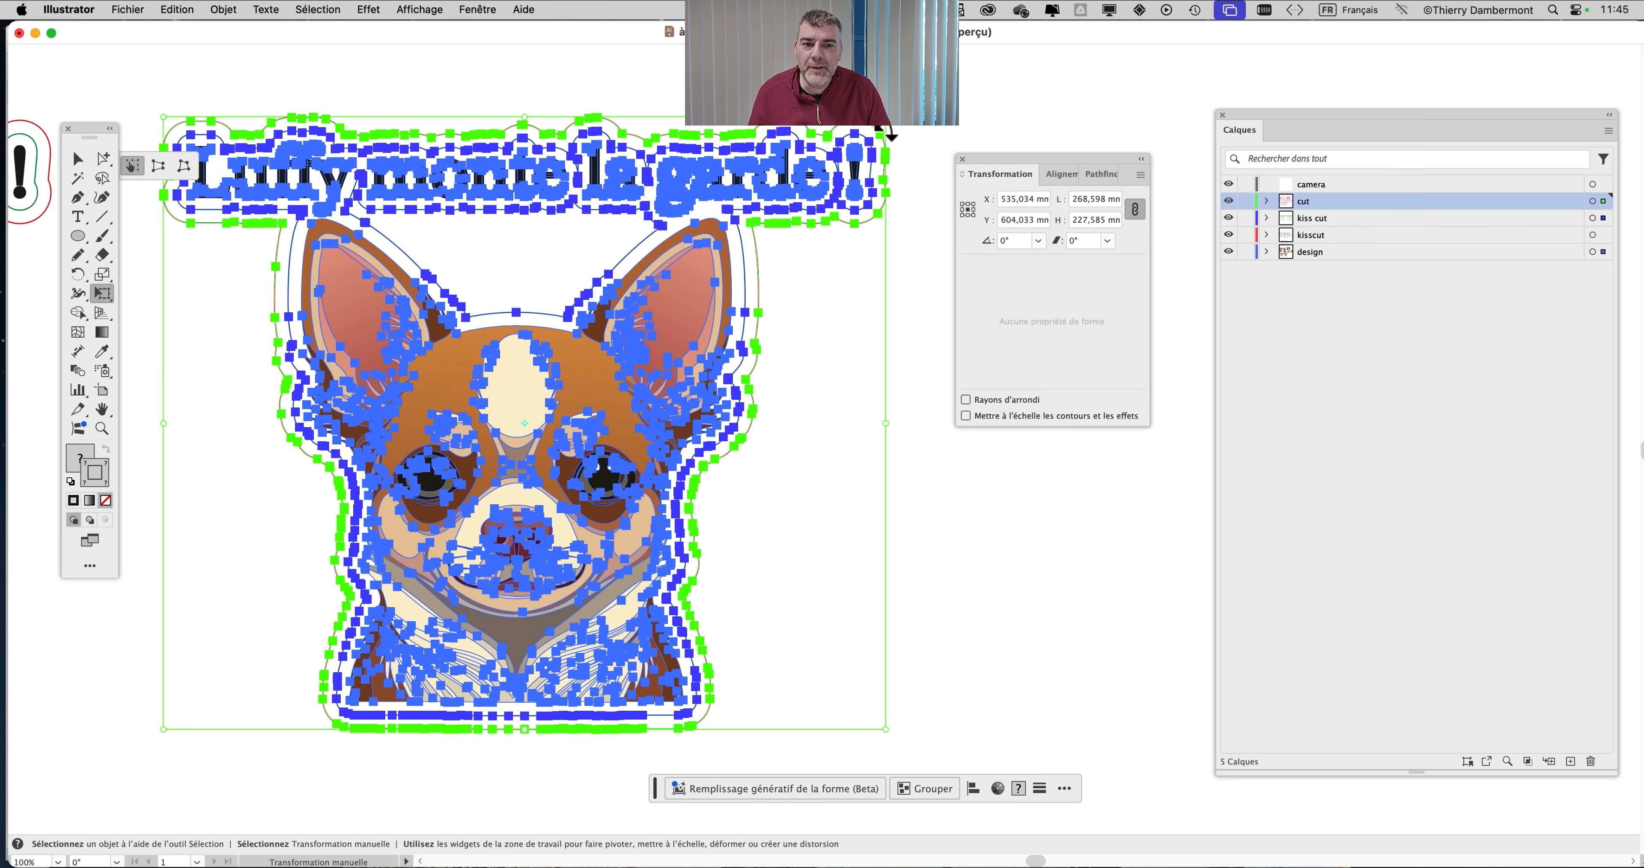
drag(891, 134, 759, 301)
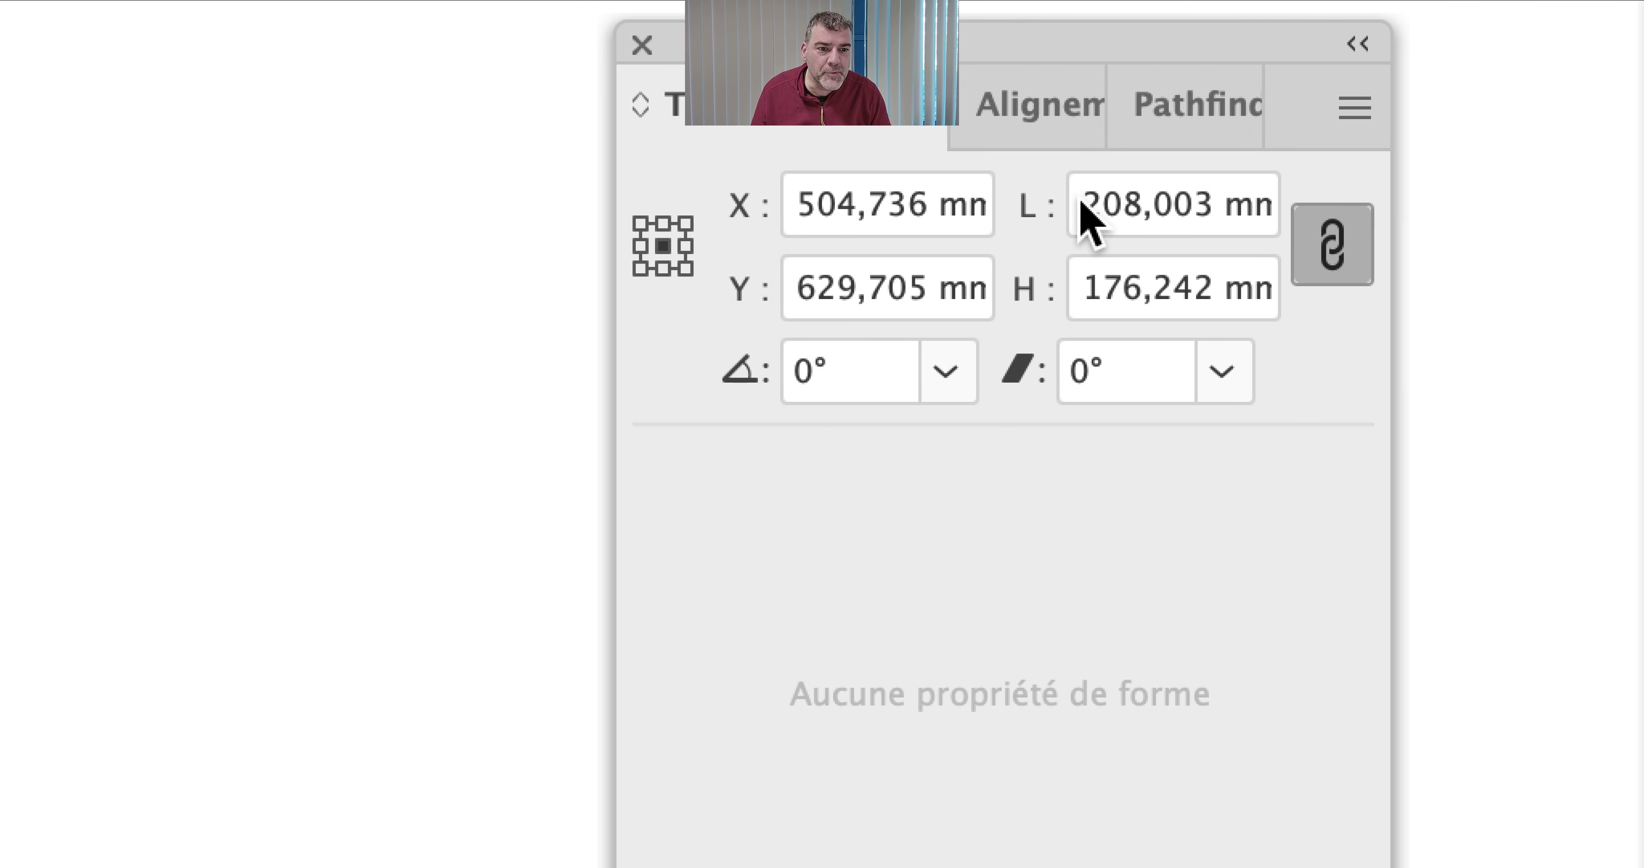
drag(1081, 202, 1324, 195)
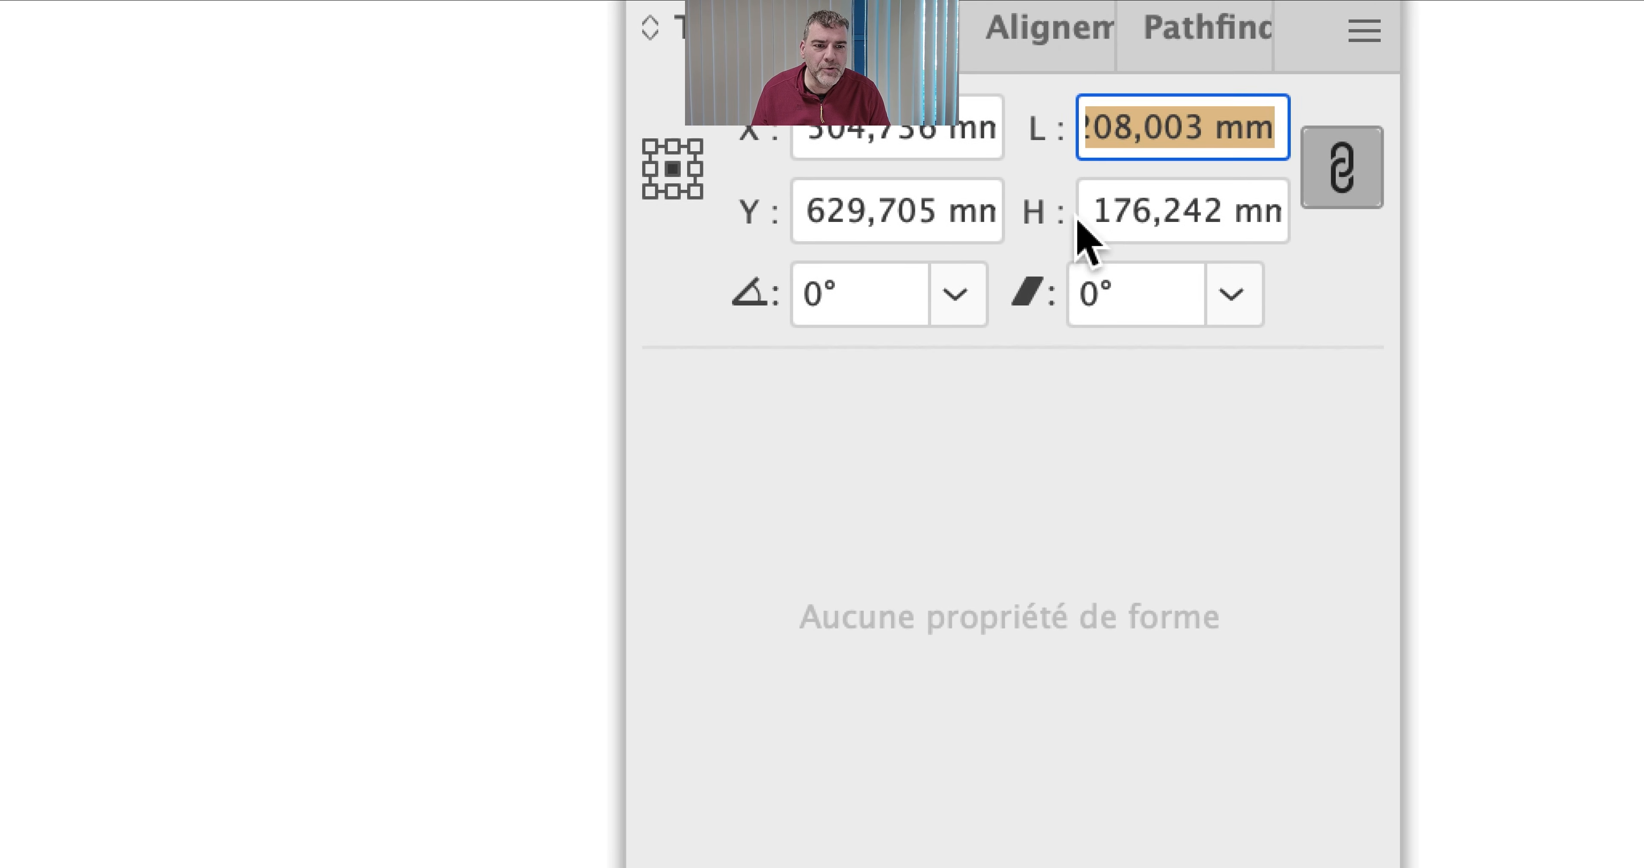
click(894, 294)
drag(1081, 223, 1280, 223)
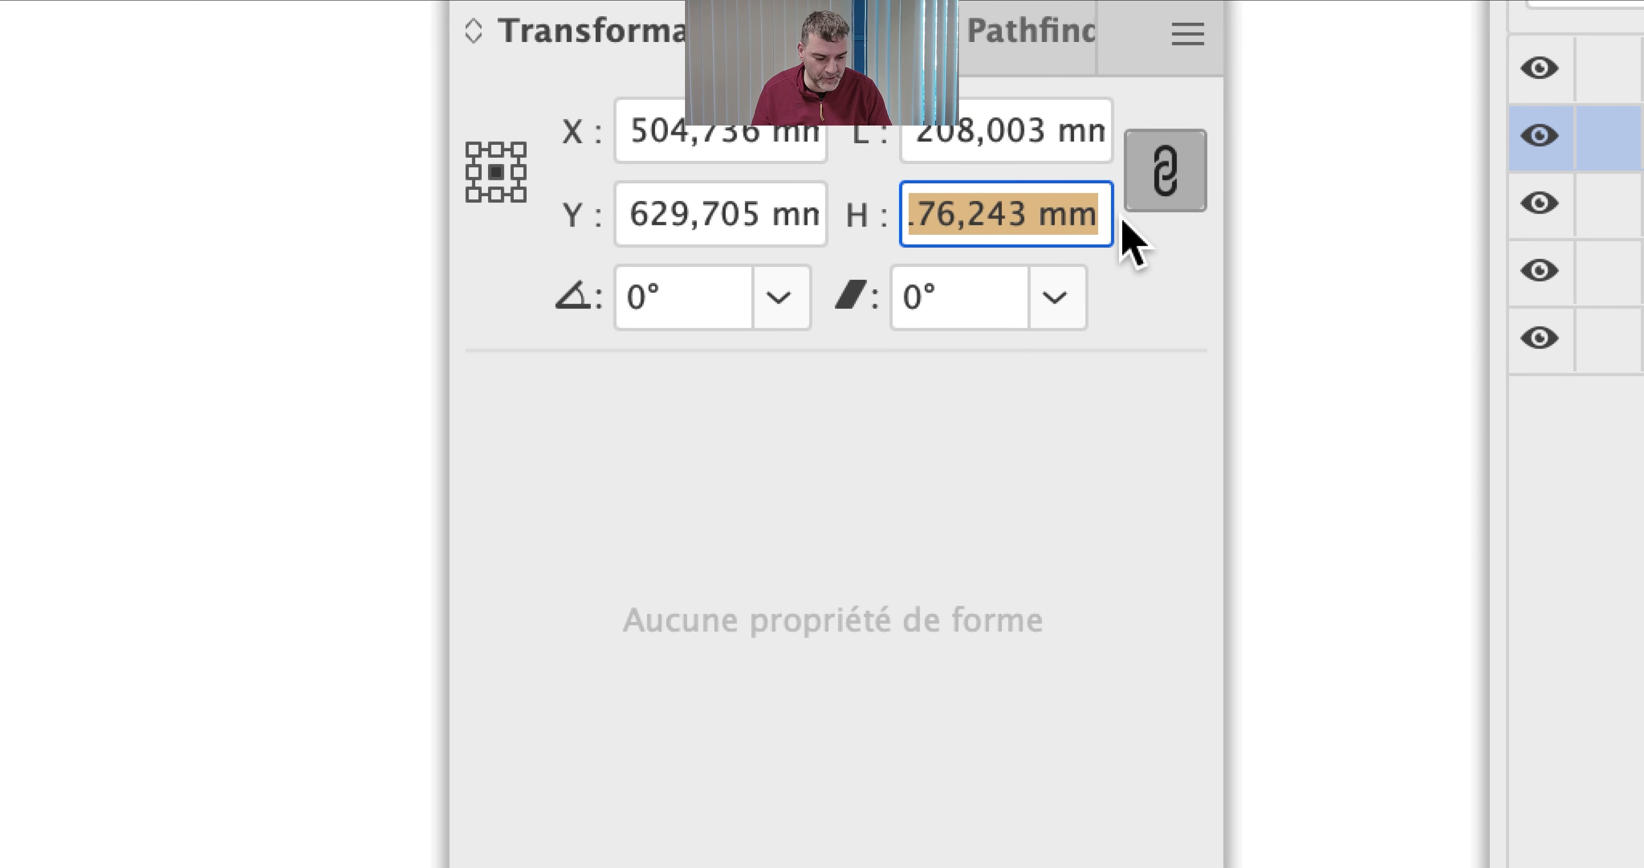
text(17cm)
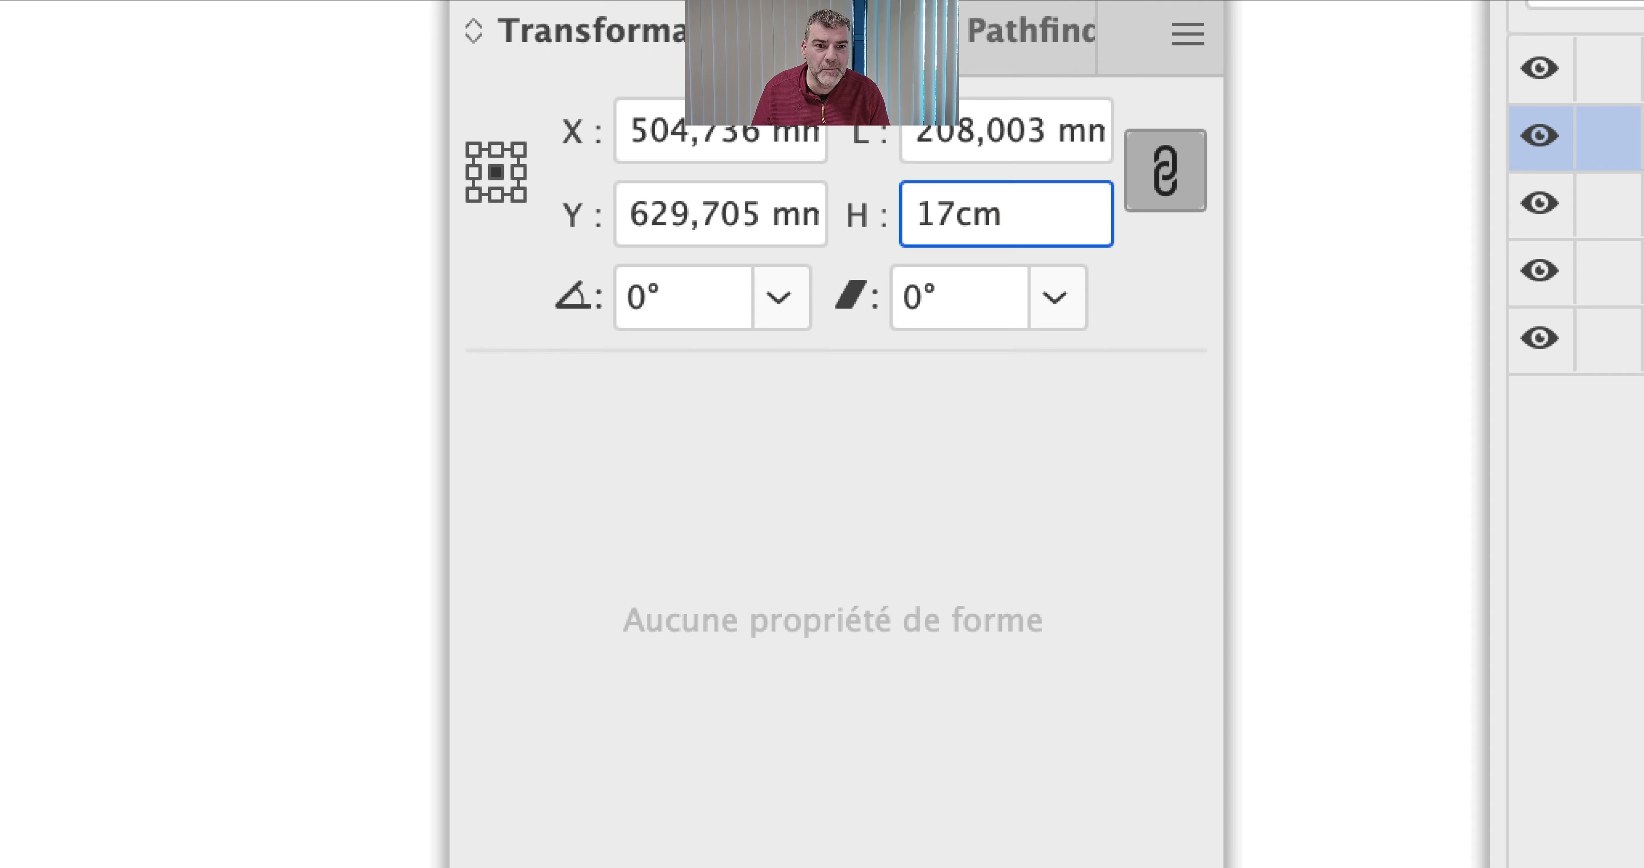
key(Tab)
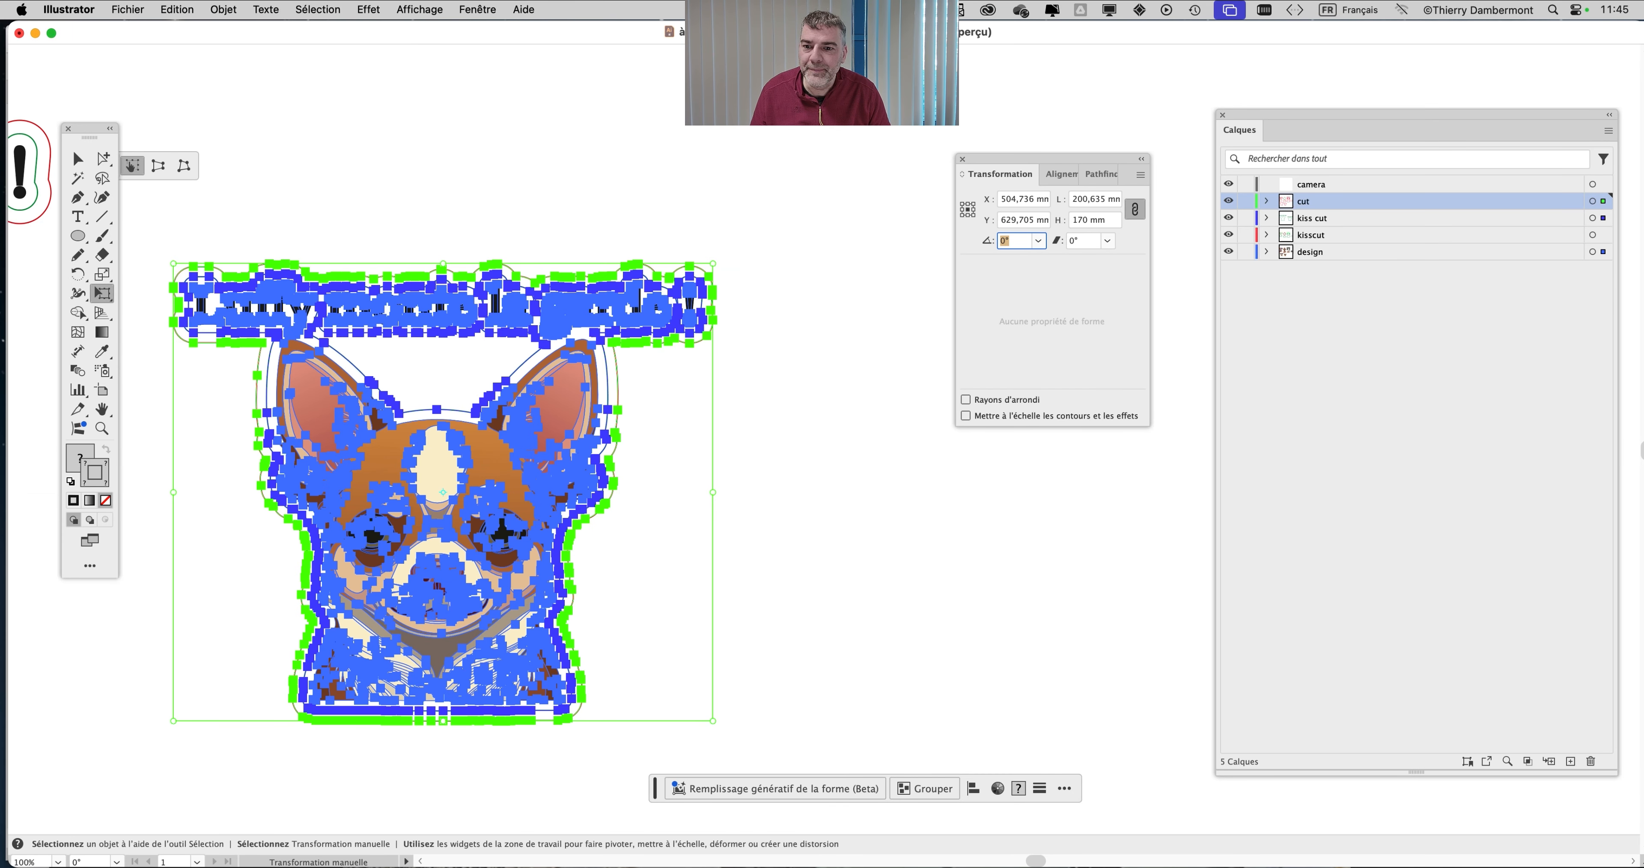
Examine the kisscut and cut lines around the lettering of the reduced sticker and compare it with the original
key(super+minus)
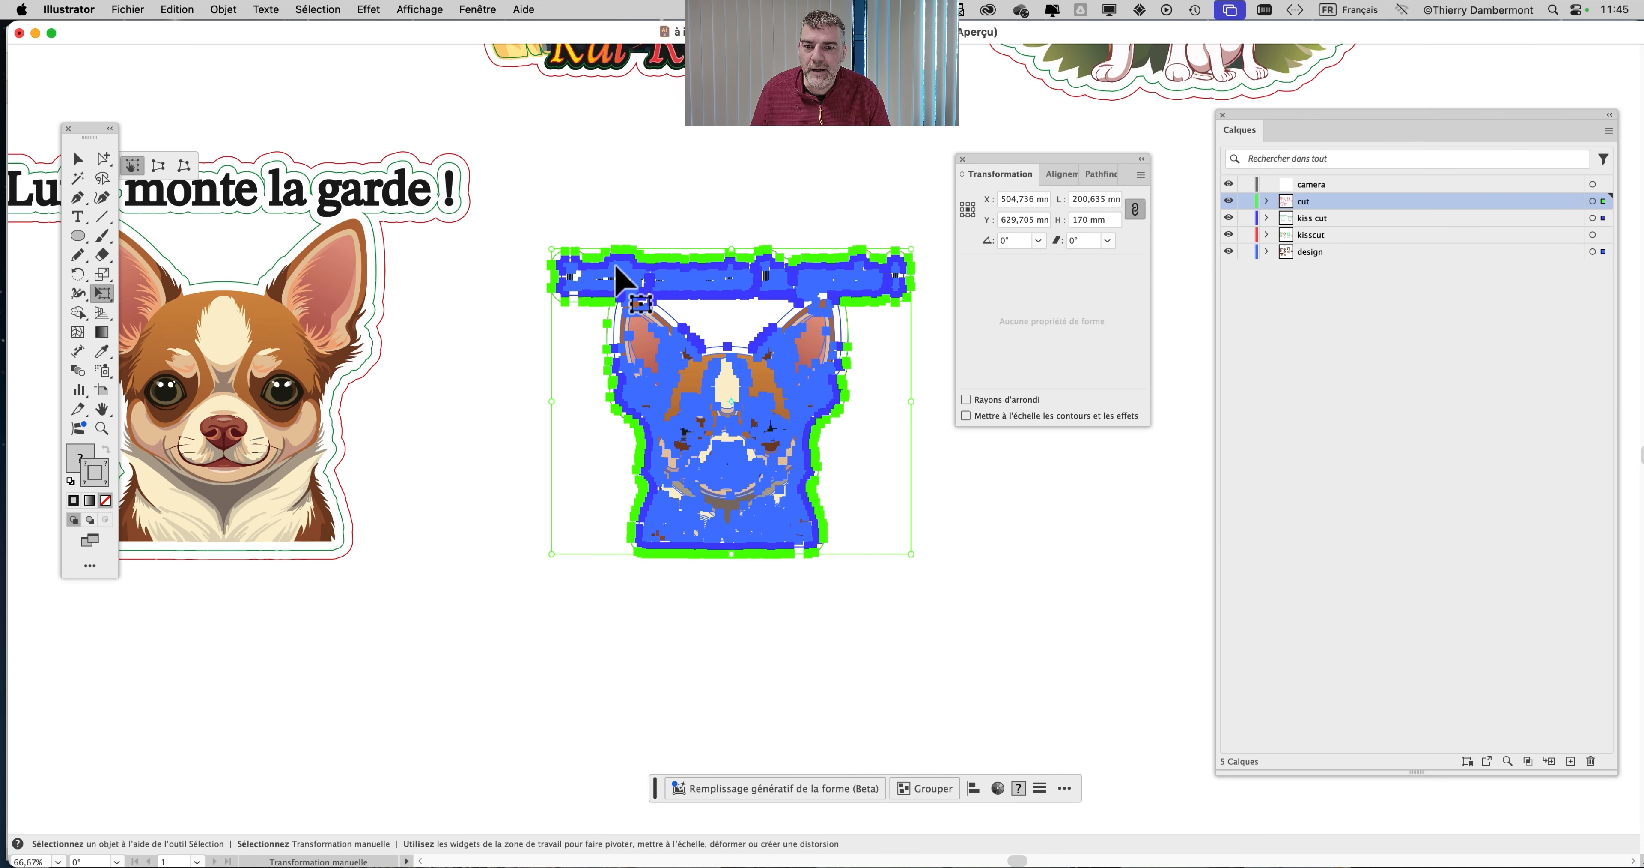
drag(1025, 177, 1114, 176)
scroll(823, 265, up, 2)
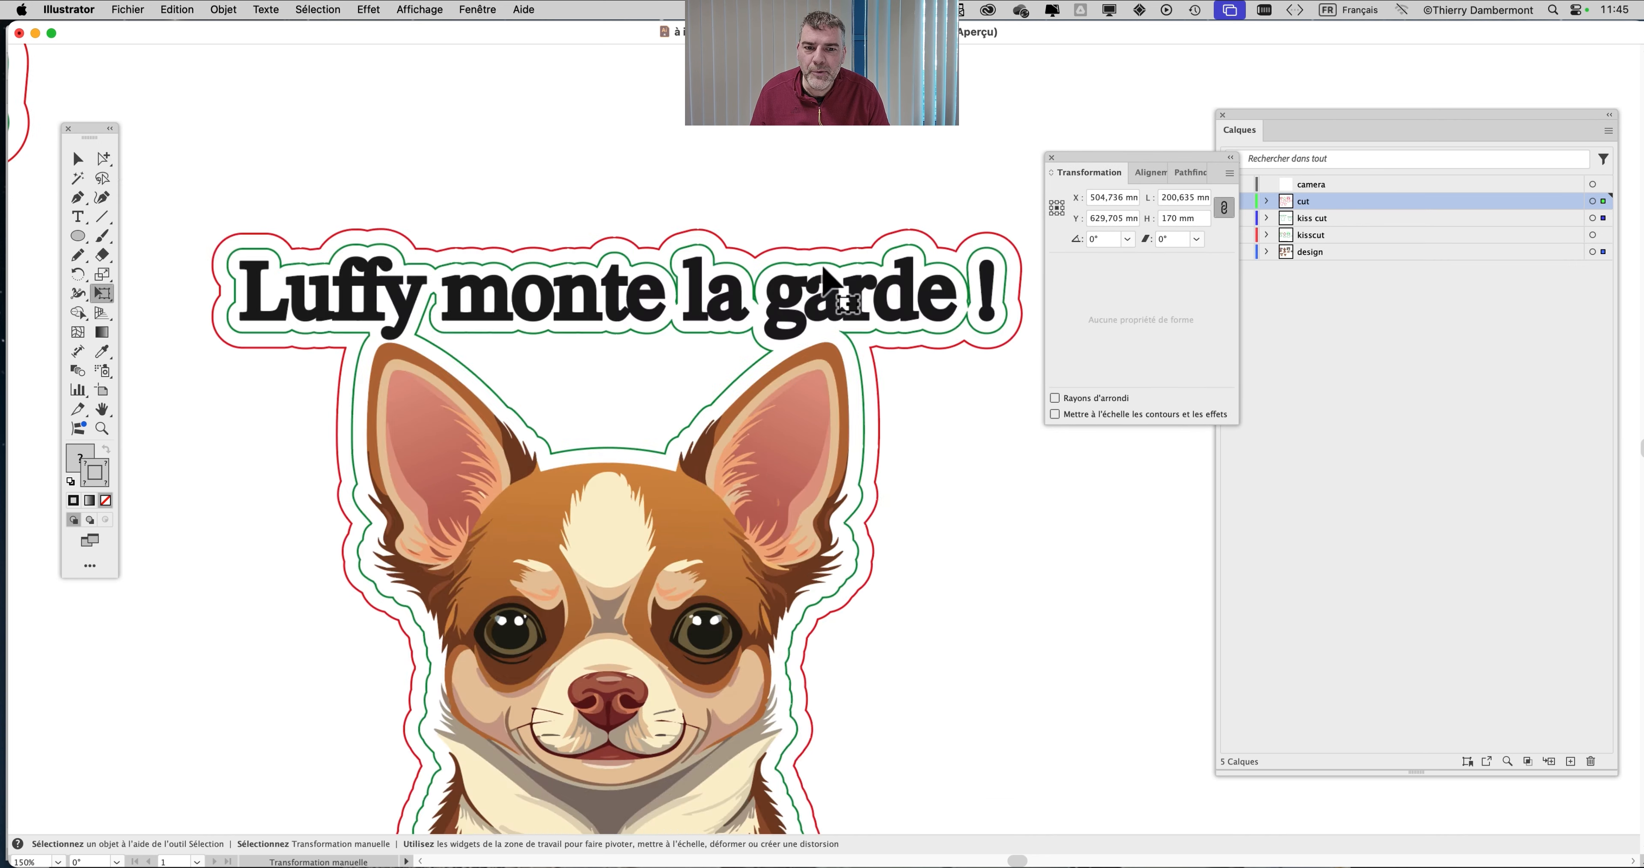
key(a)
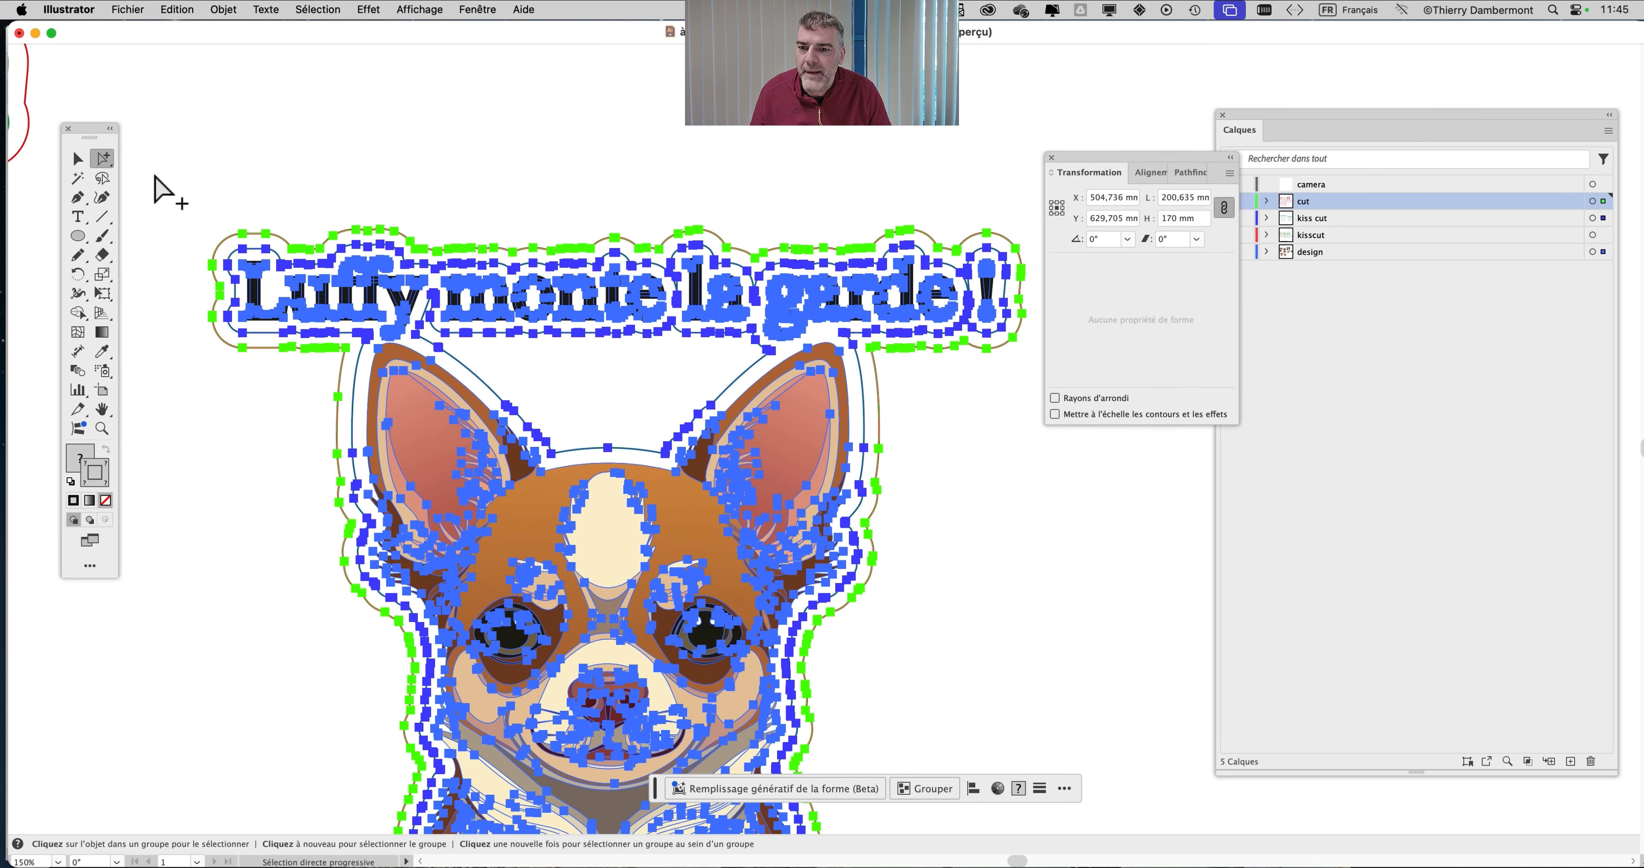
click(530, 185)
scroll(529, 261, up, 3)
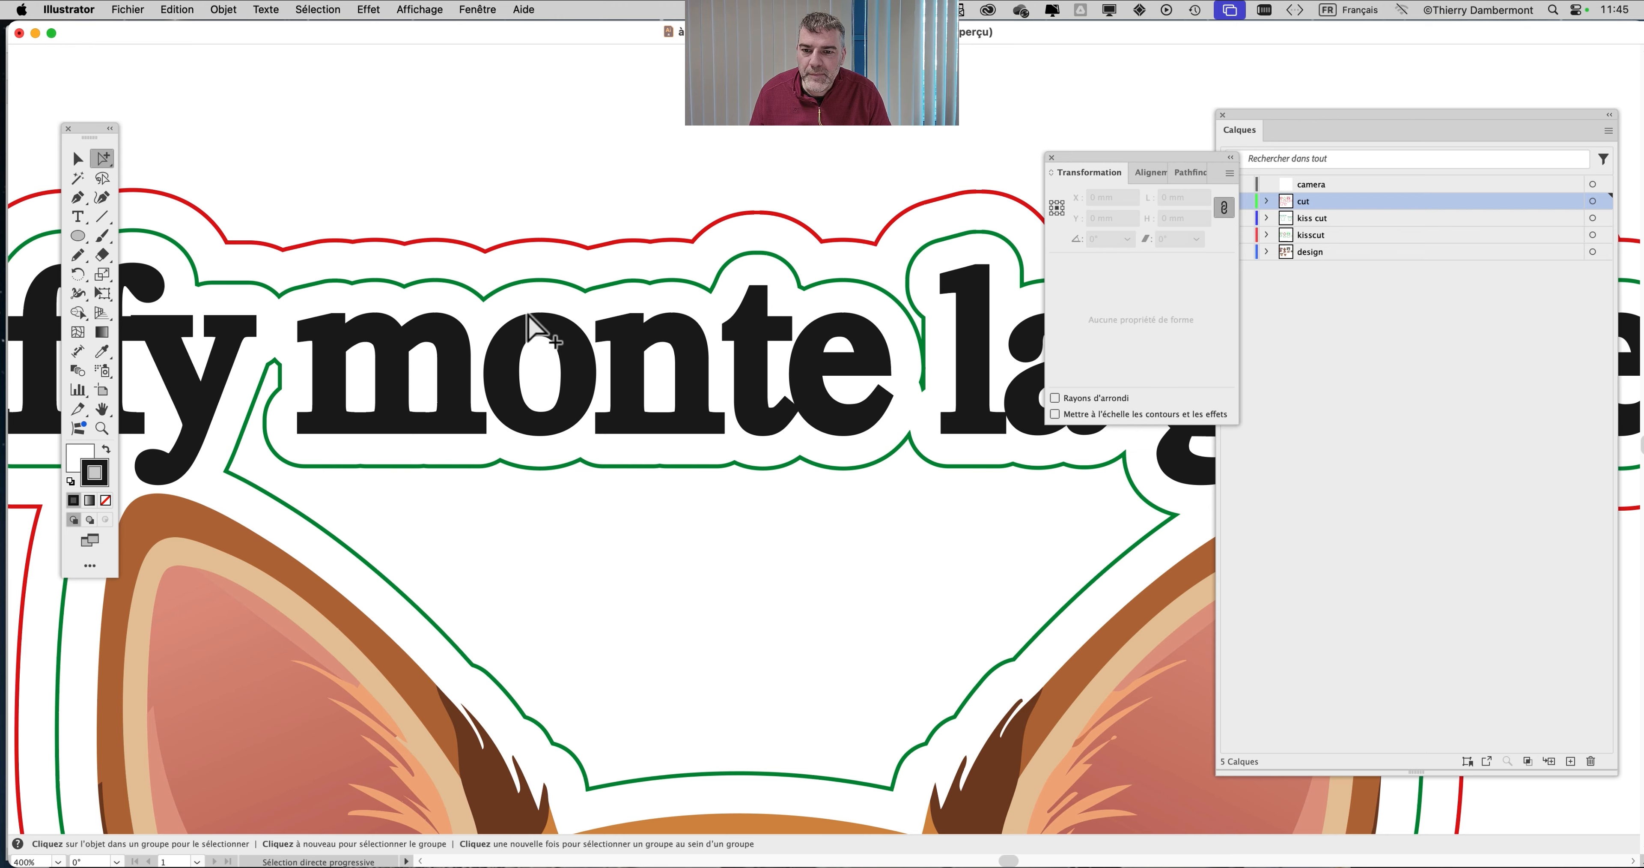
scroll(495, 257, down, 6)
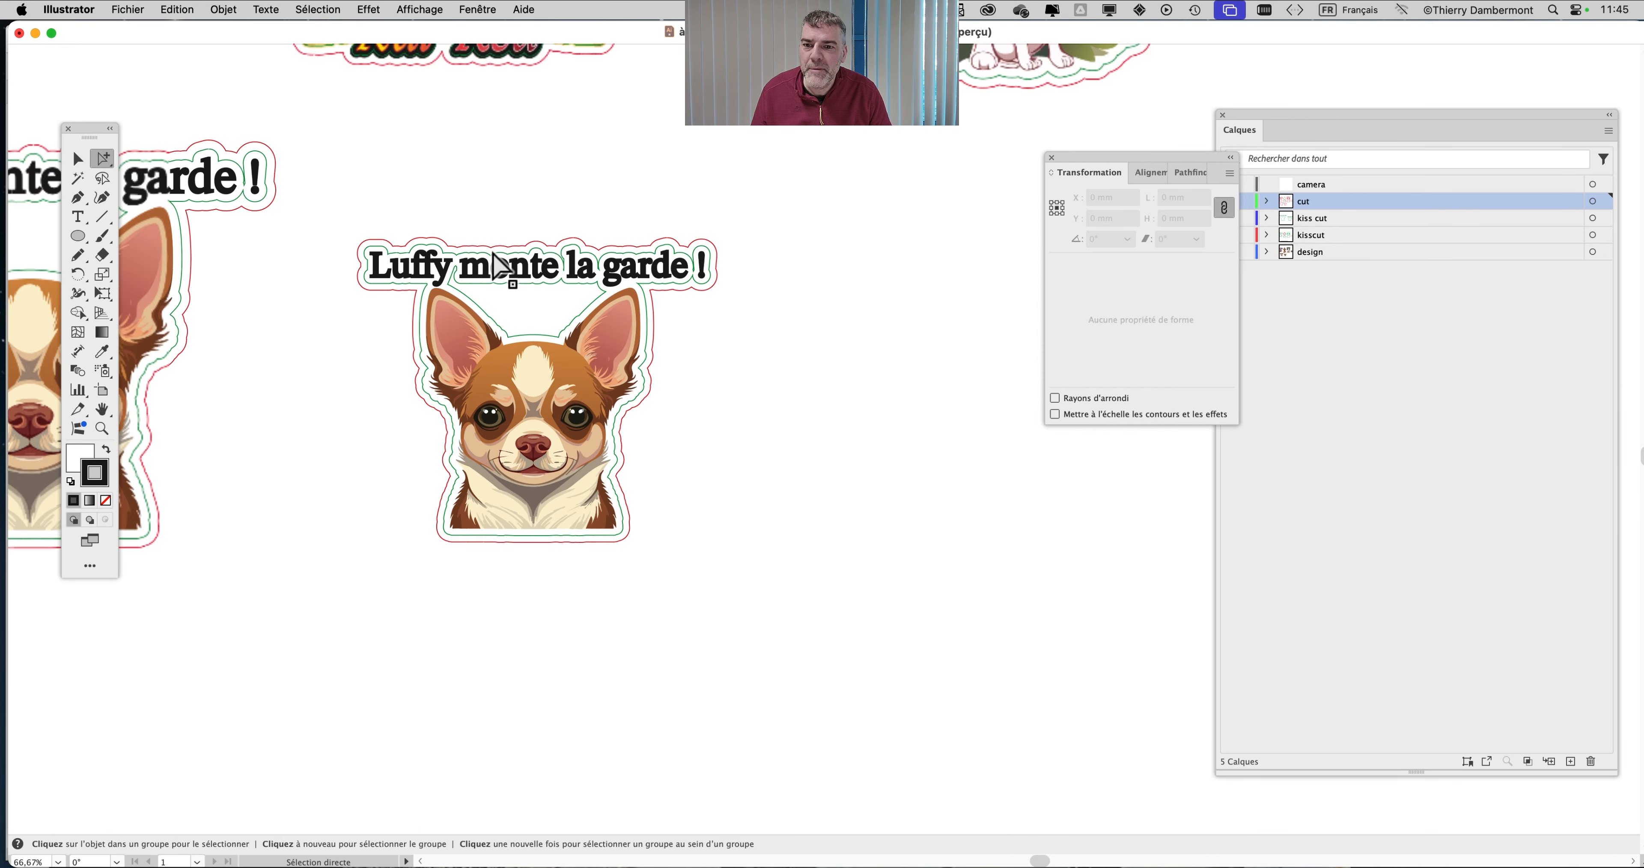
scroll(501, 266, down, 2)
scroll(383, 242, left, 3)
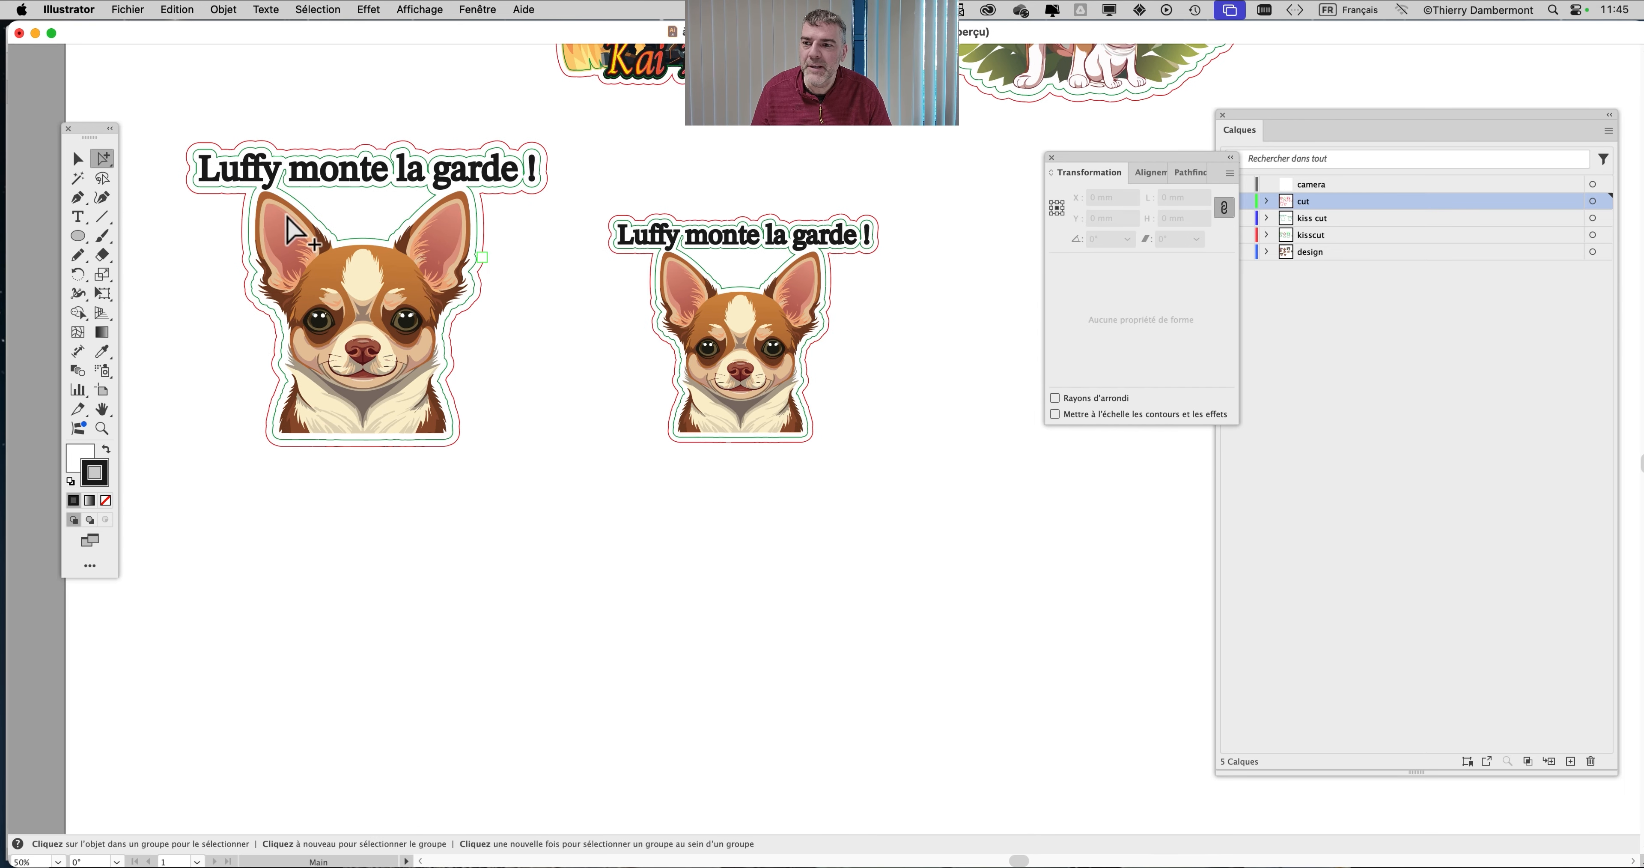
Delete the original full-size "Luffy monte la garde !" sticker and move the reduced copy into its place below the wolf stickers
click(75, 163)
click(379, 291)
key(Delete)
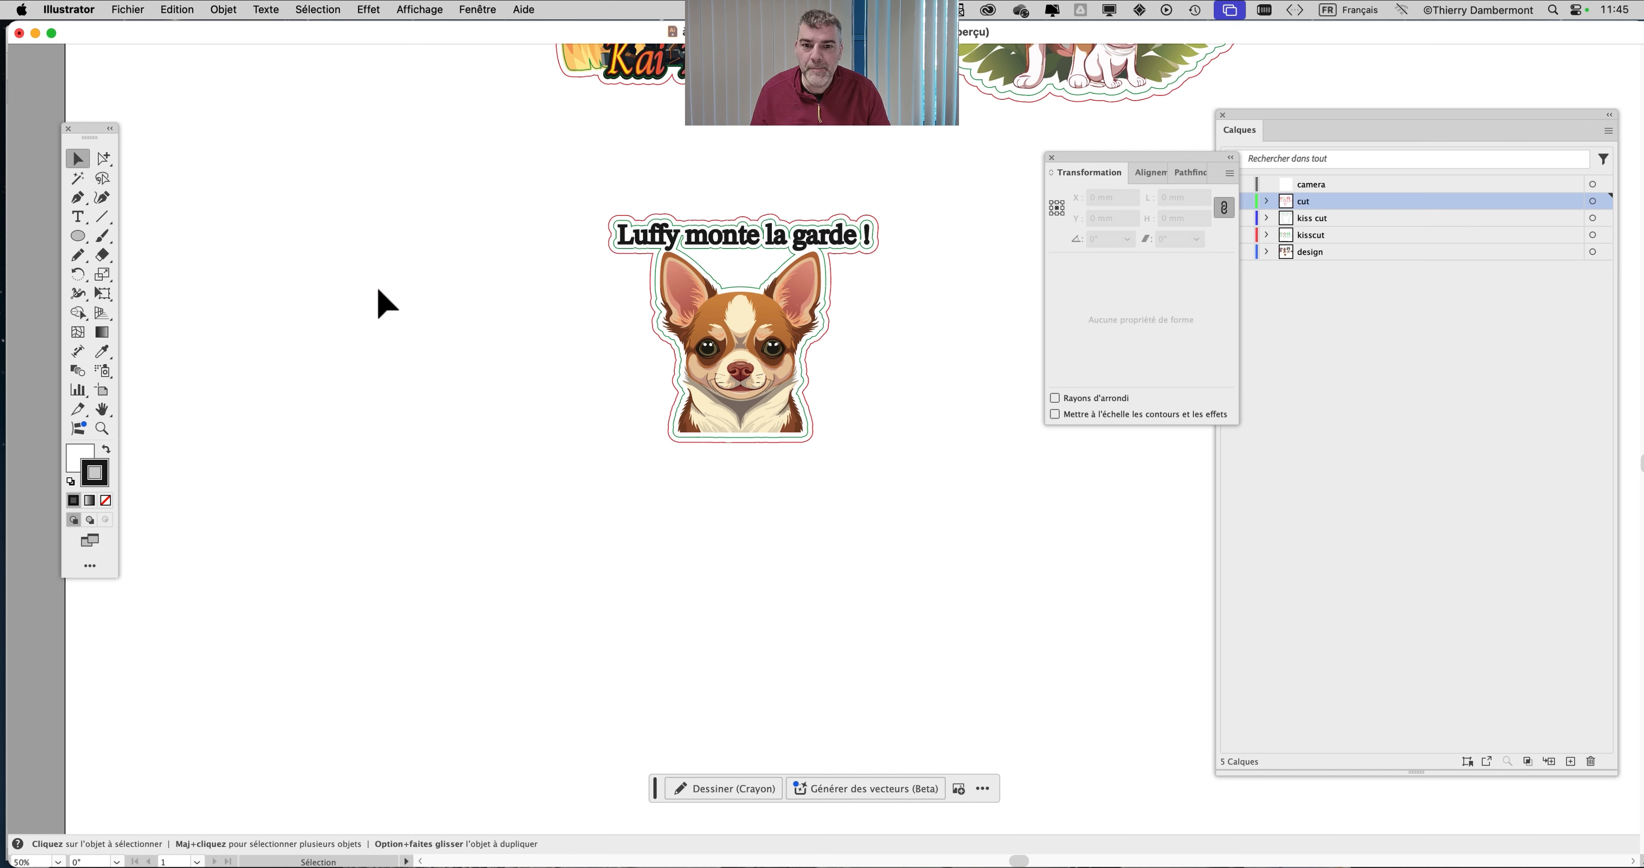
click(728, 325)
scroll(820, 450, down, 1)
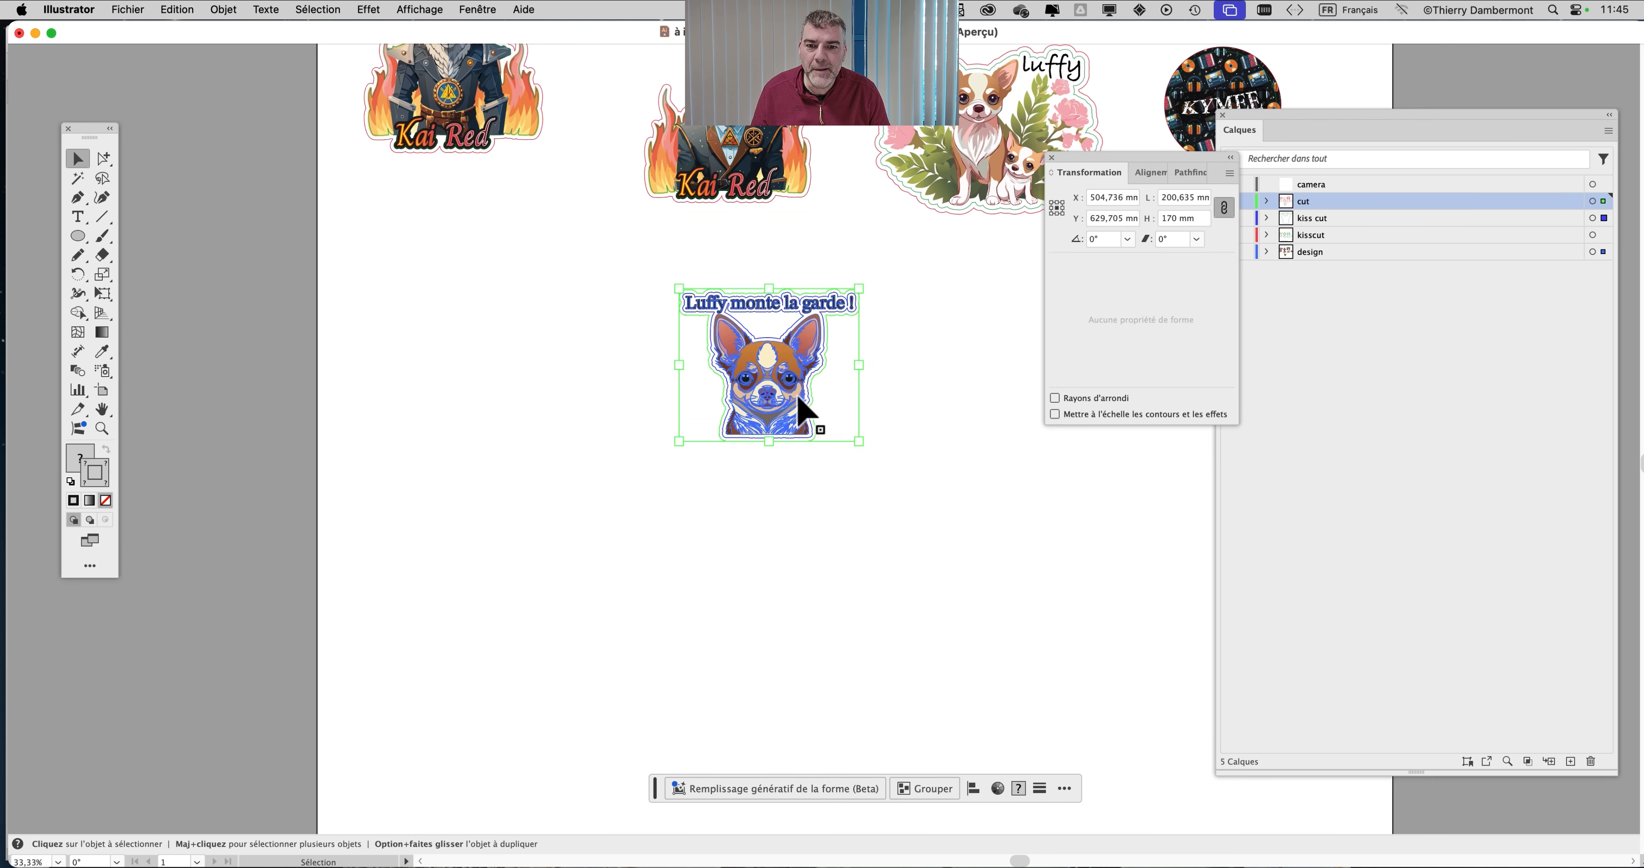
drag(800, 414, 459, 295)
click(606, 356)
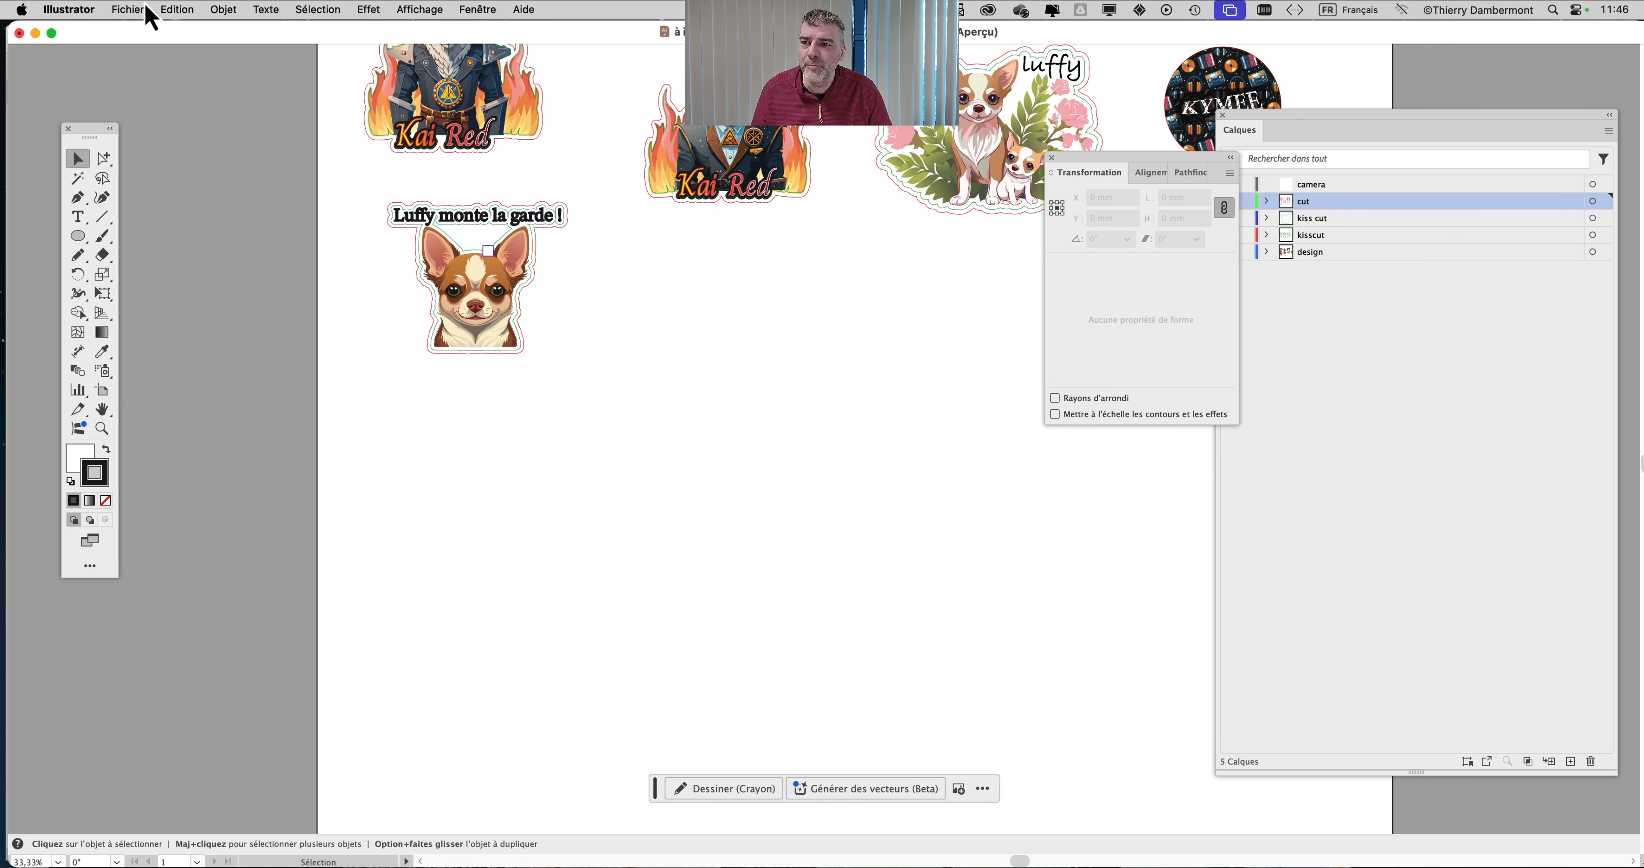
Review the general preferences for stroke and effect scaling again, leaving the settings as they are
click(69, 9)
mouse_move(96, 60)
click(298, 62)
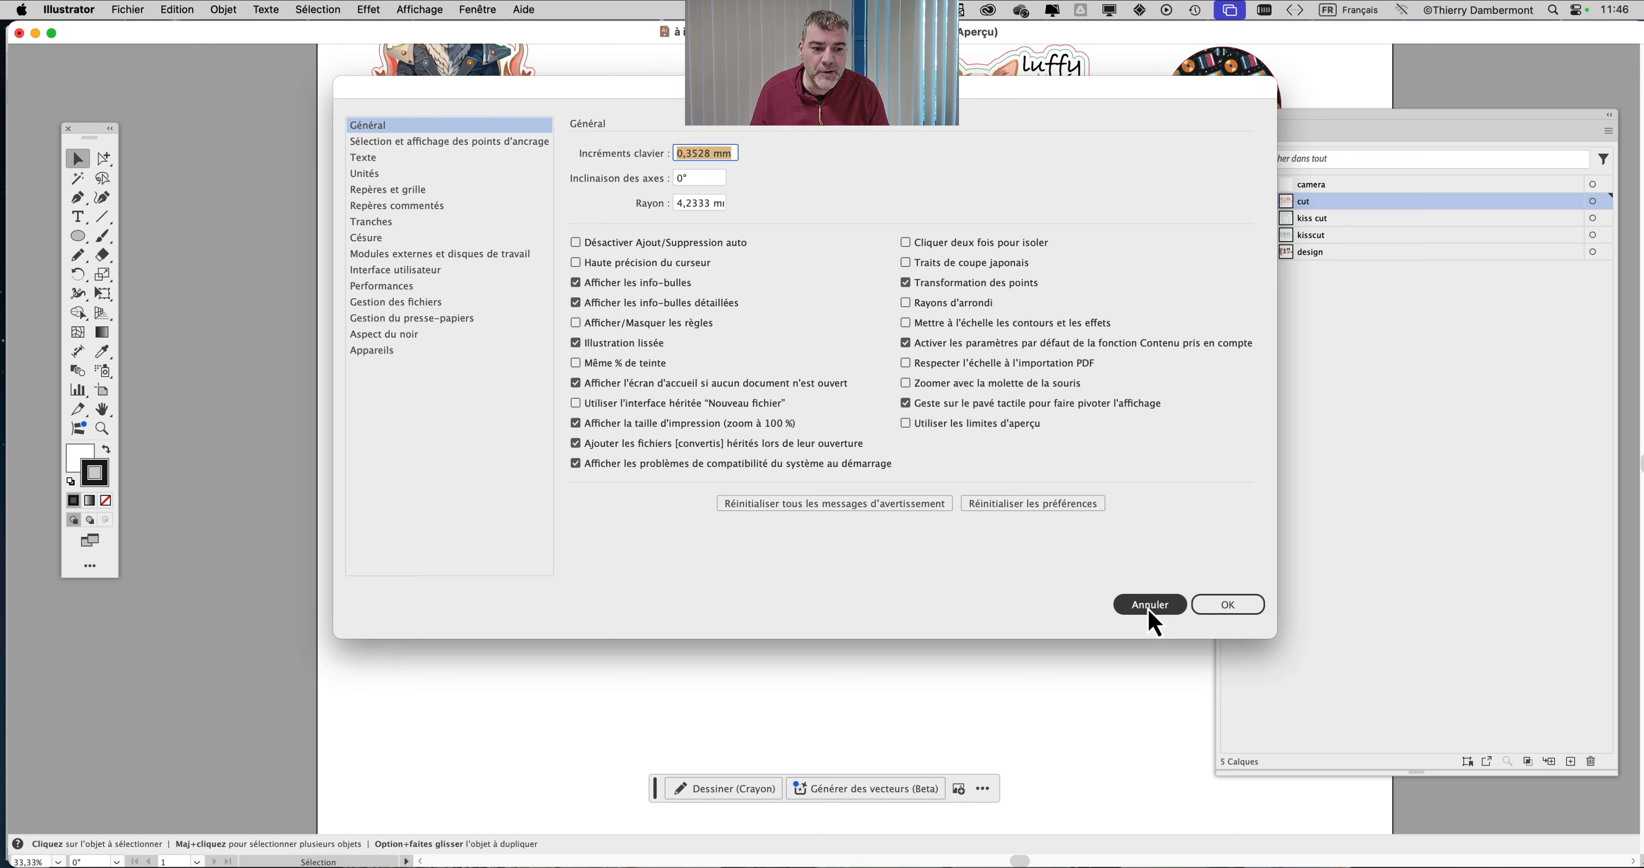
click(1149, 606)
Inspect the reduced sticker's kisscut and cut paths around the lettering in outline view, and return to the colour preview
scroll(548, 203, up, 10)
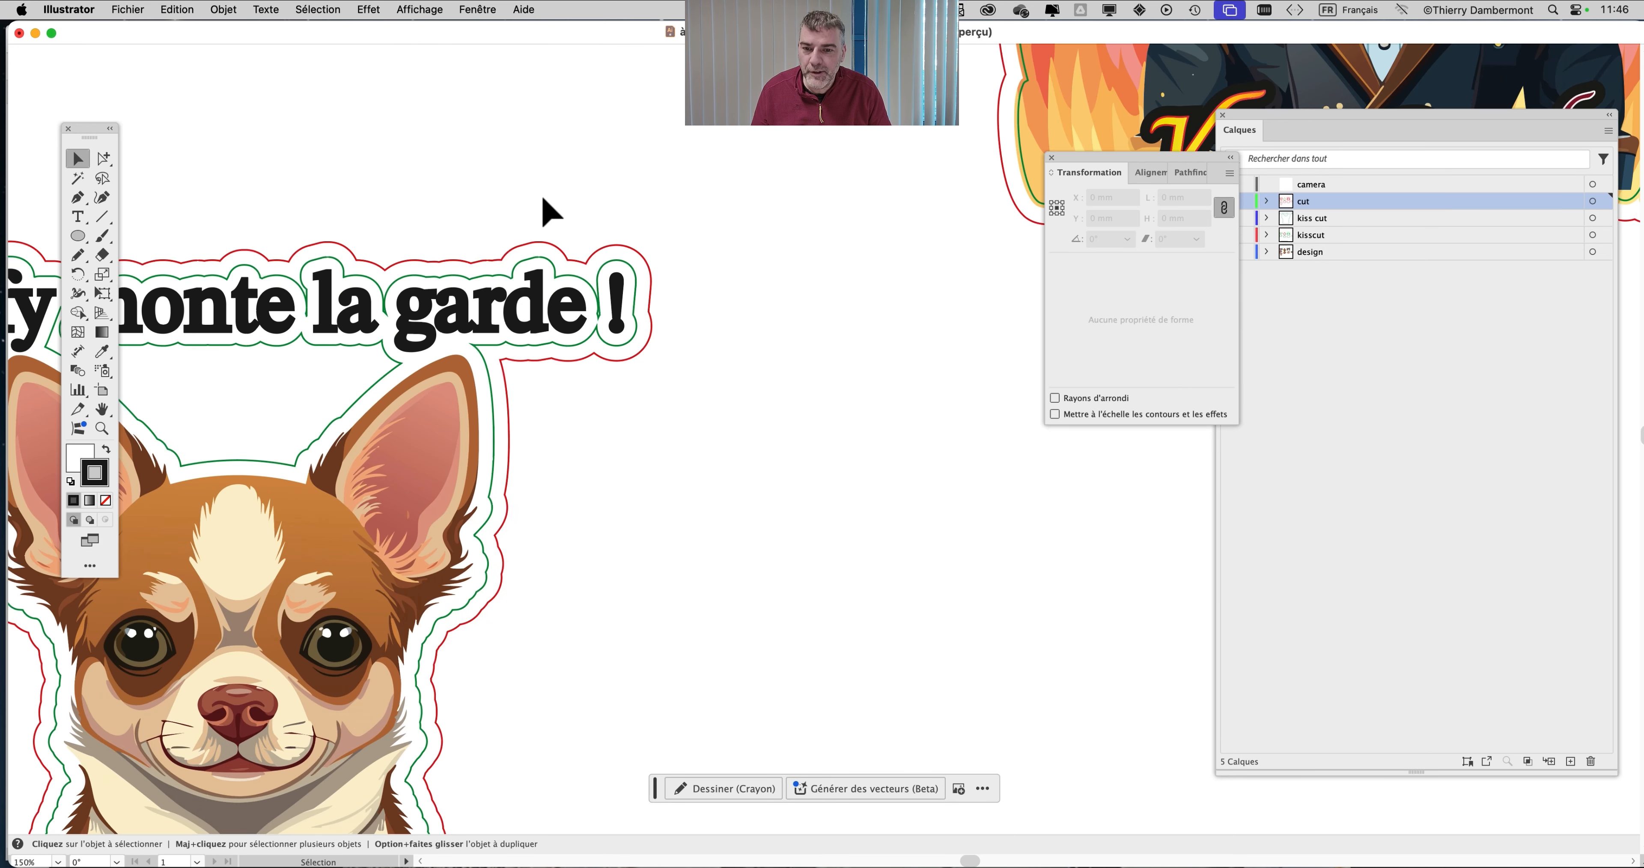
key(super+y)
click(101, 158)
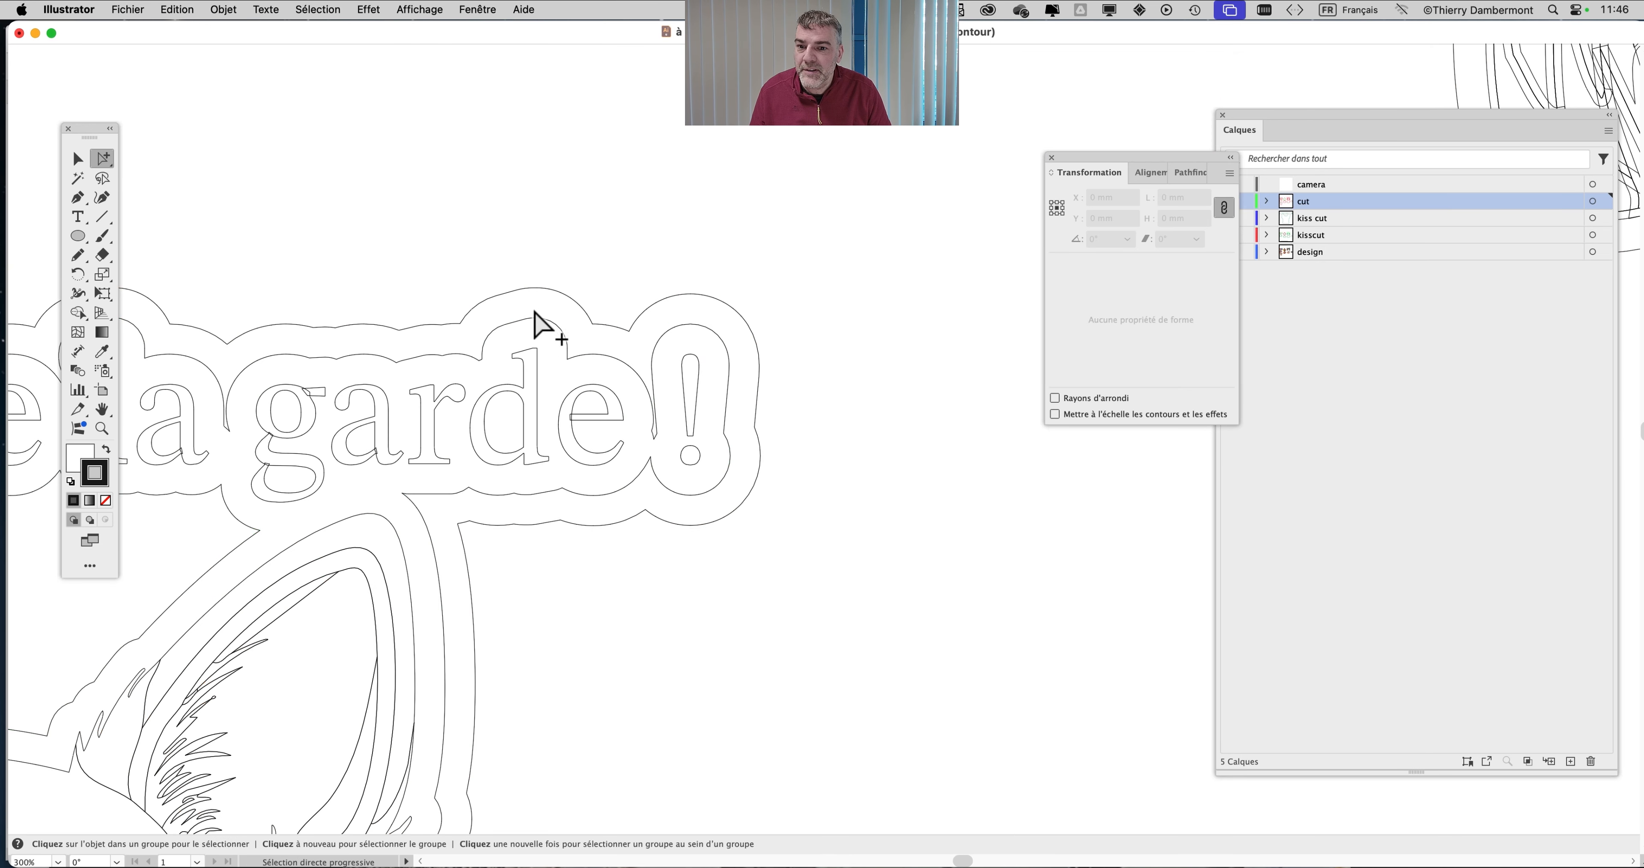
click(501, 300)
click(514, 289)
click(499, 224)
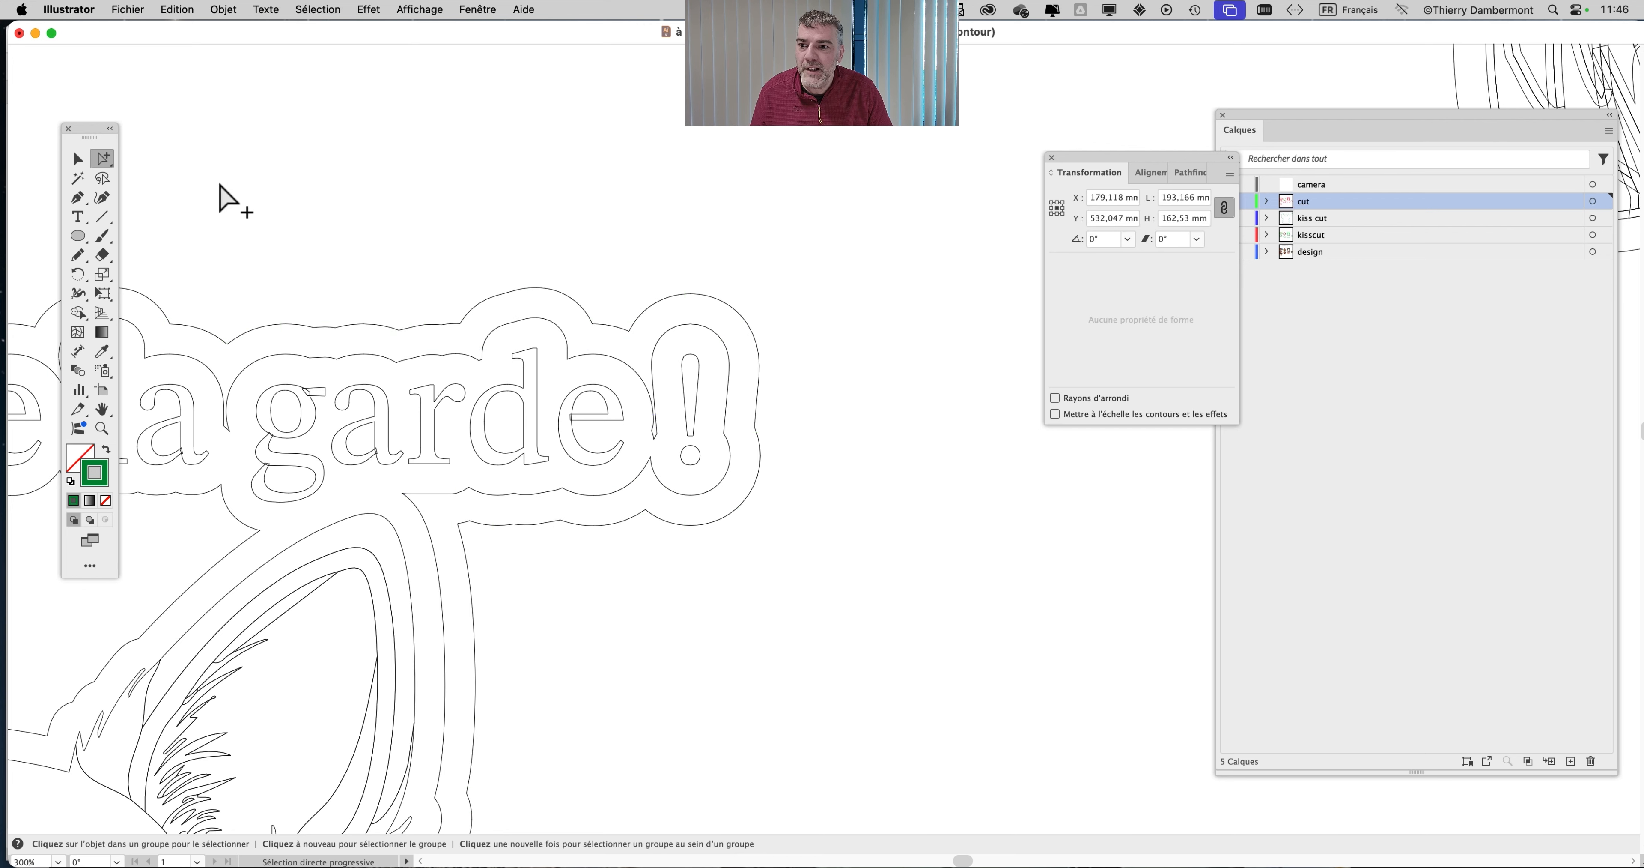
click(86, 158)
key(super+y)
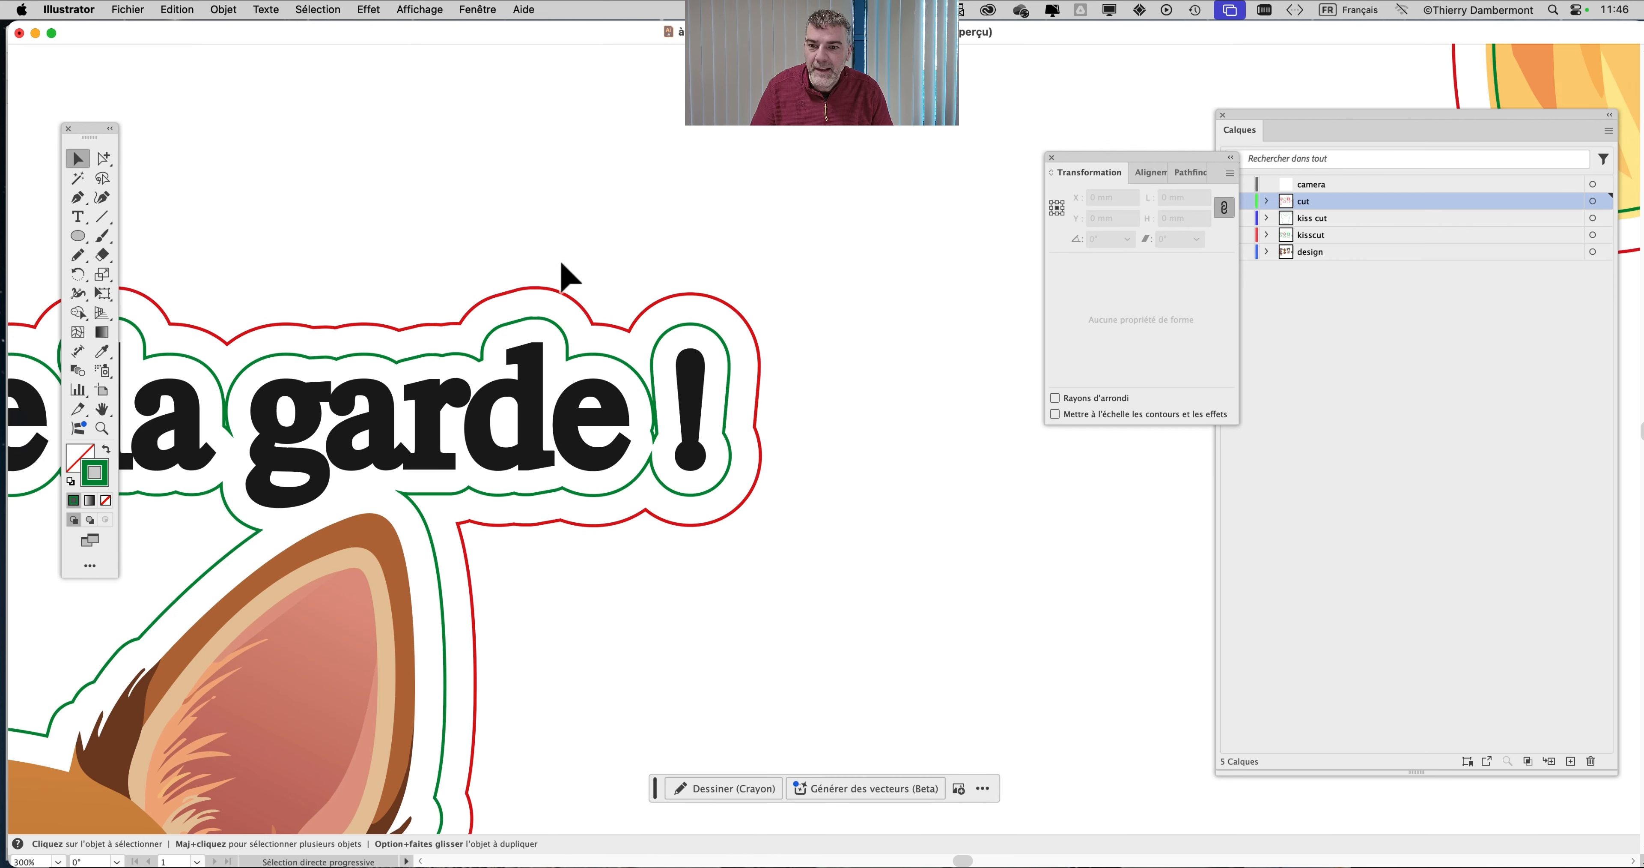
Save the print sheet as a new version named "à imprimer ce mercredi matin - 02" with the default Illustrator options
scroll(643, 359, down, 6)
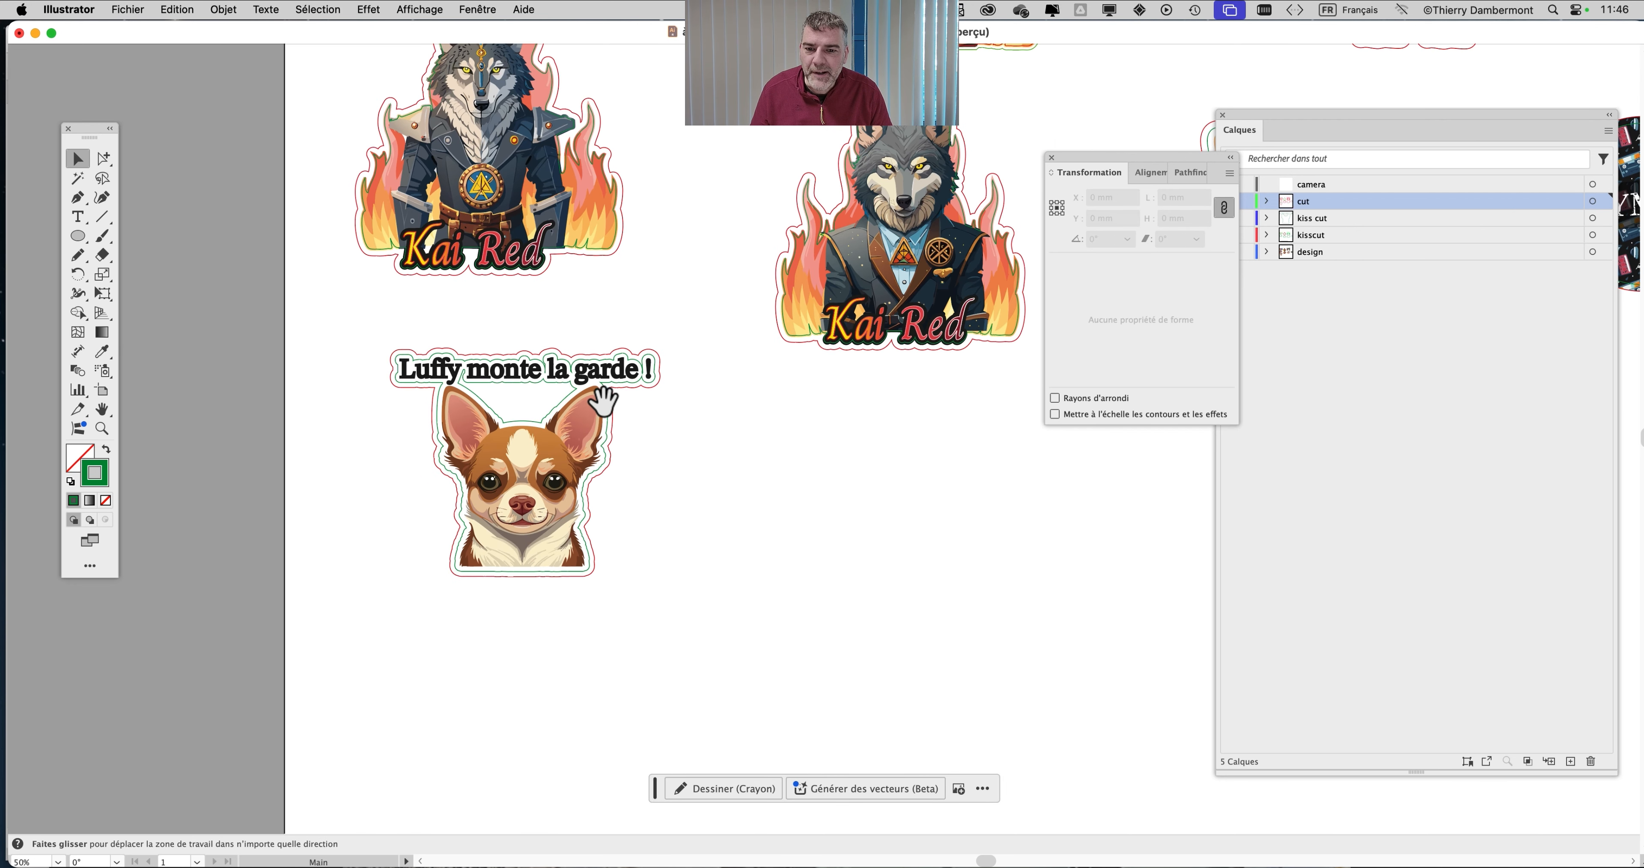
drag(636, 393, 465, 344)
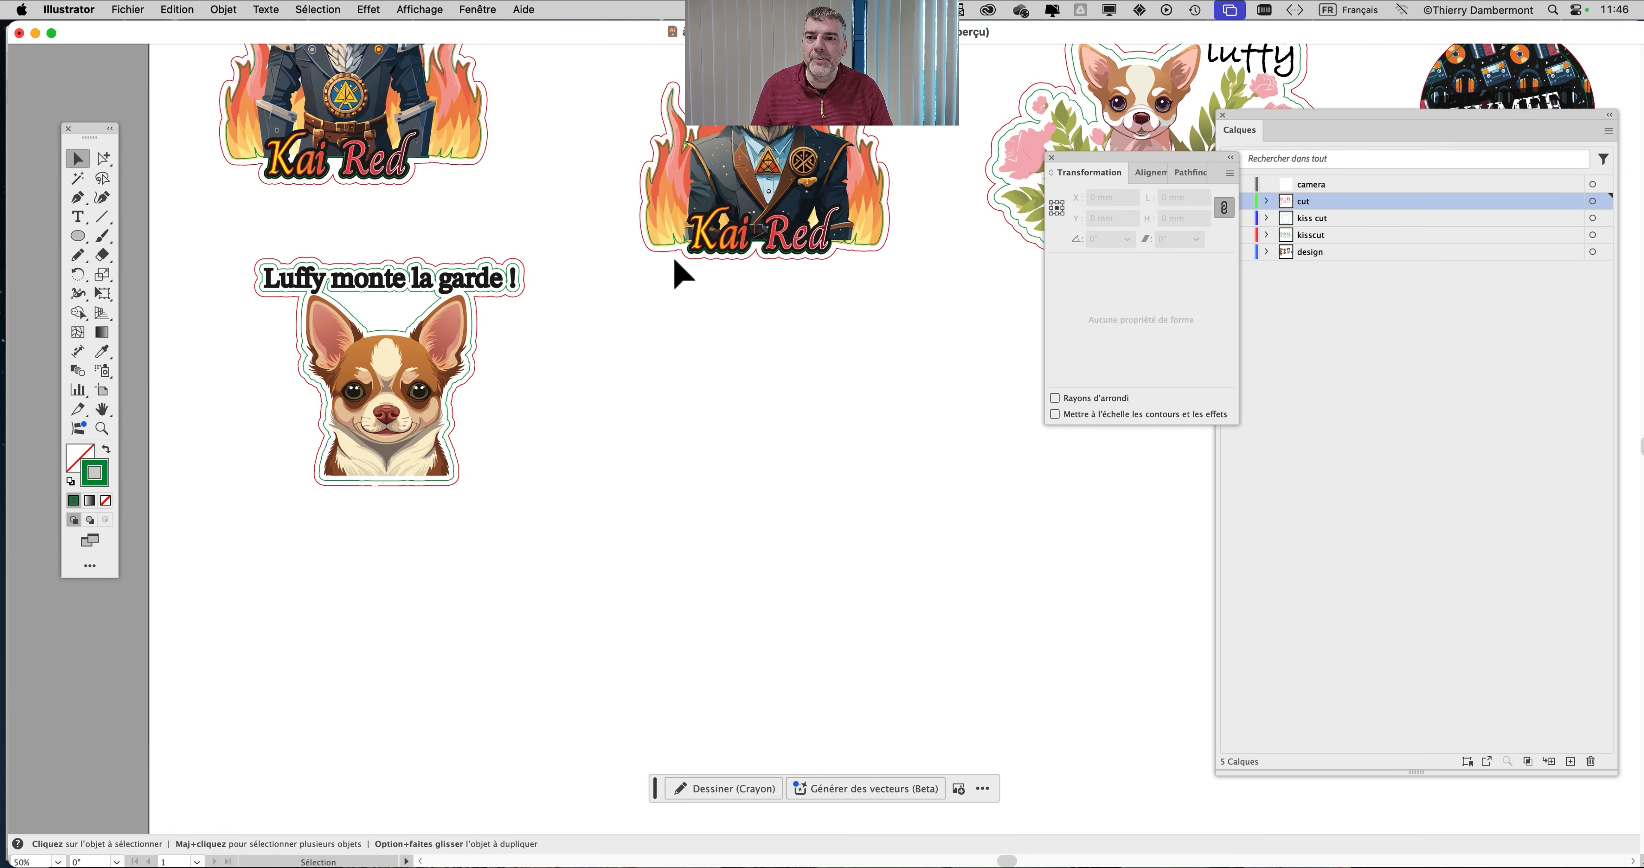
double_click(335, 32)
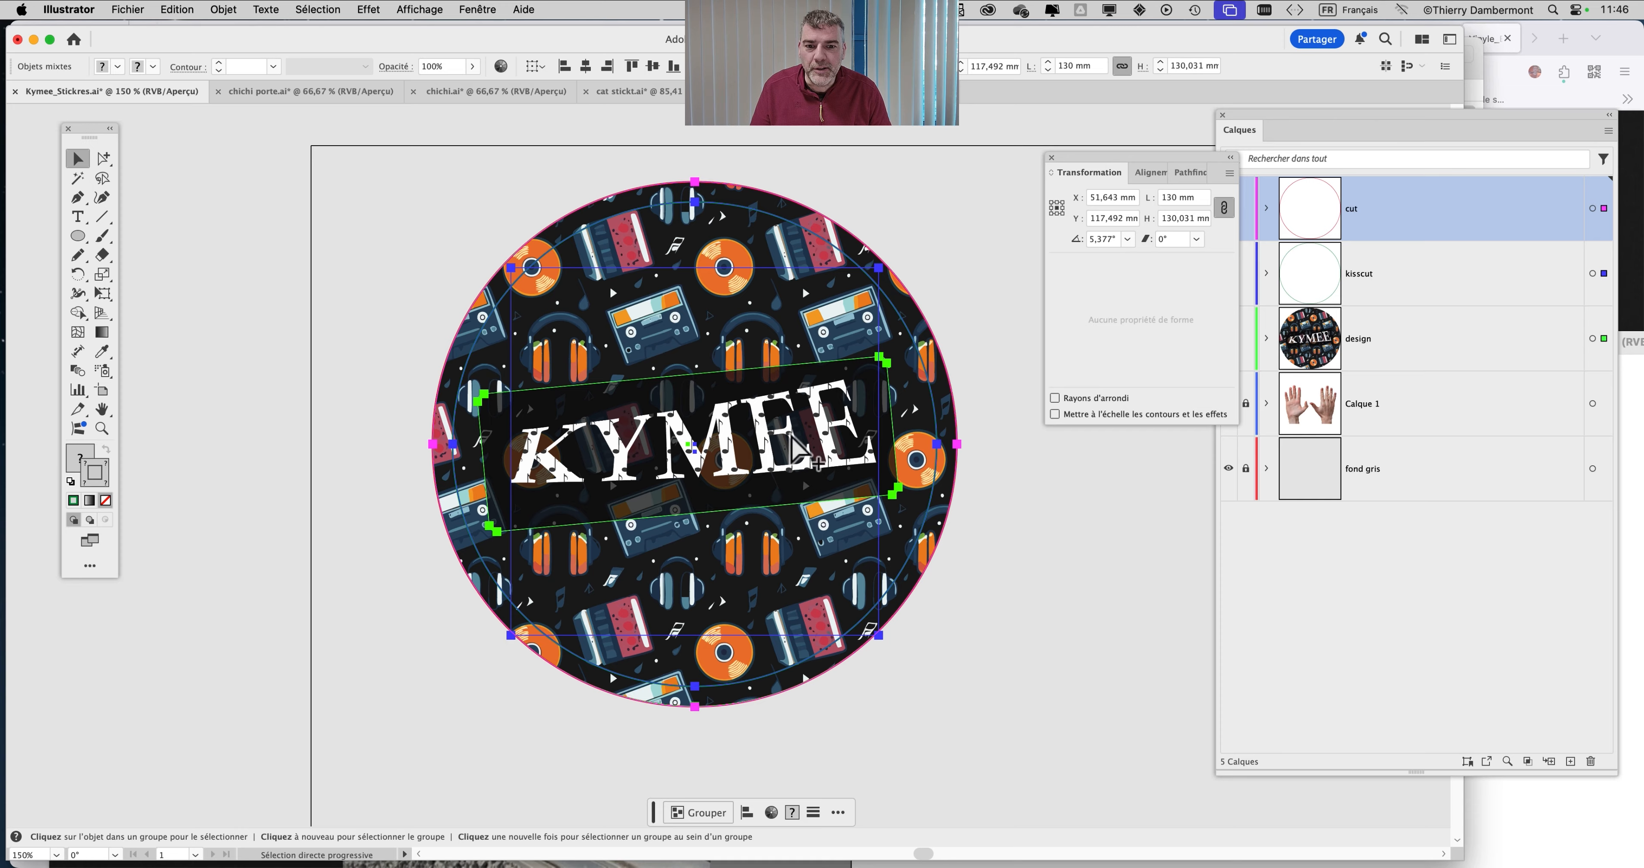
key(super+Tab)
key(super+Tab)
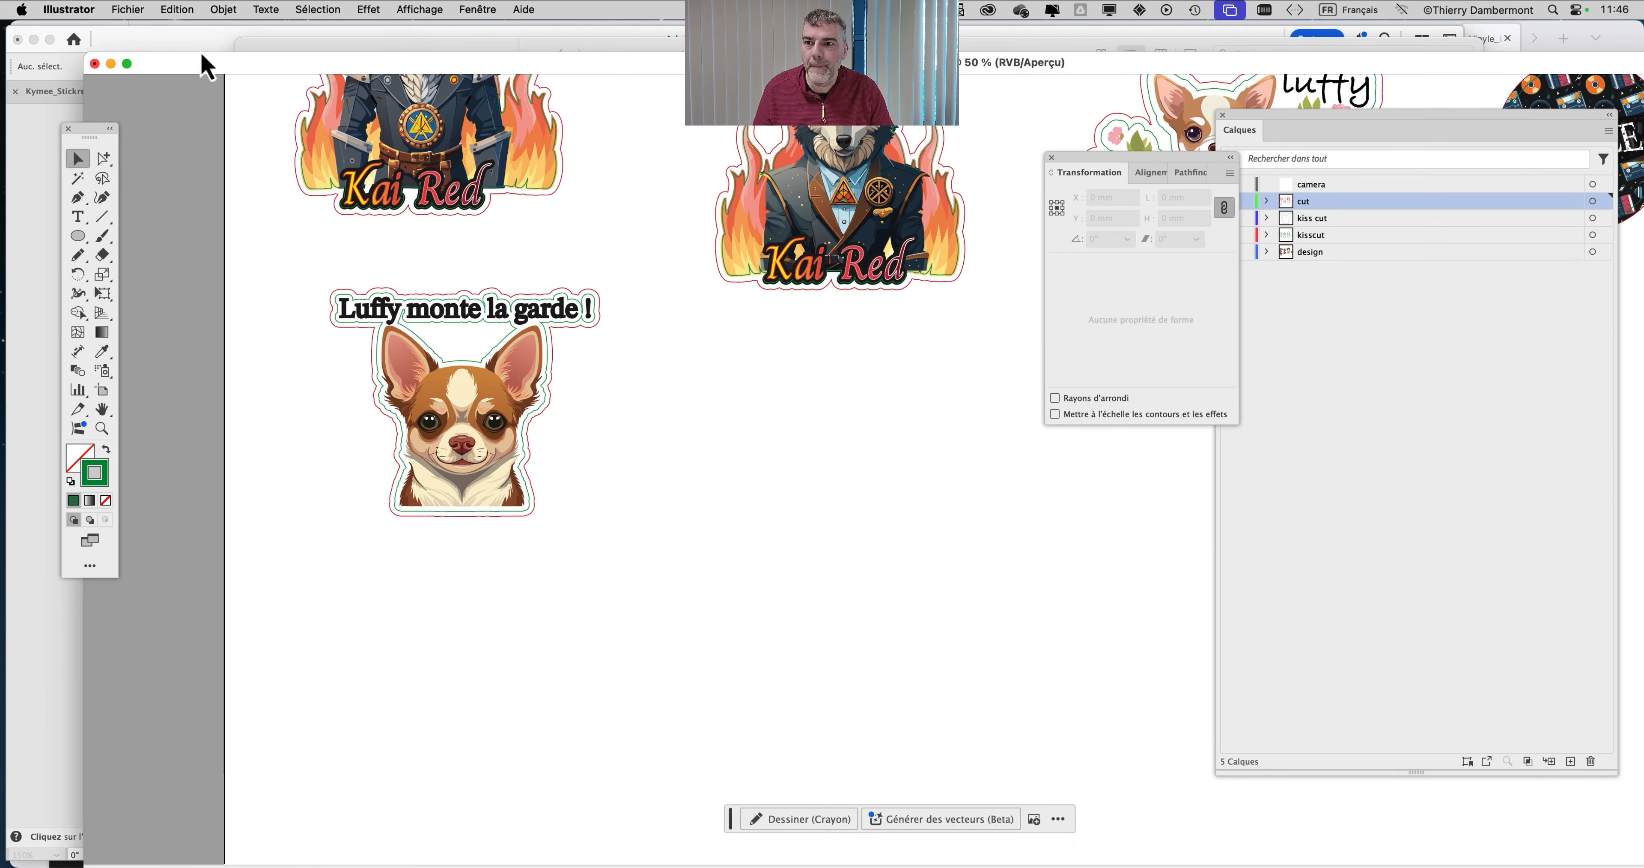
click(128, 9)
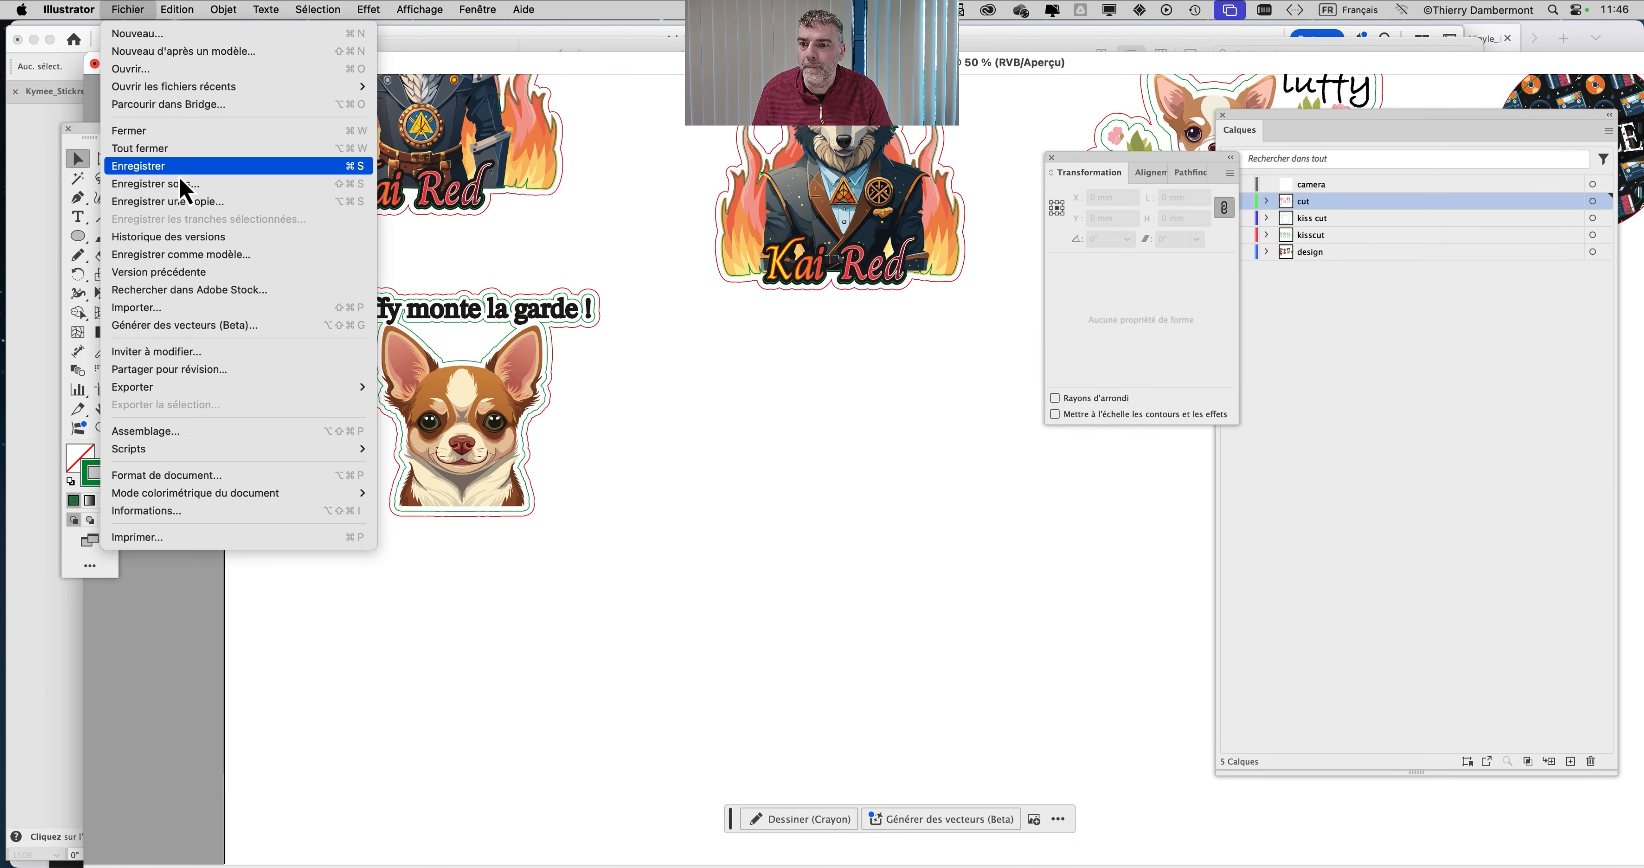
click(150, 181)
click(1101, 157)
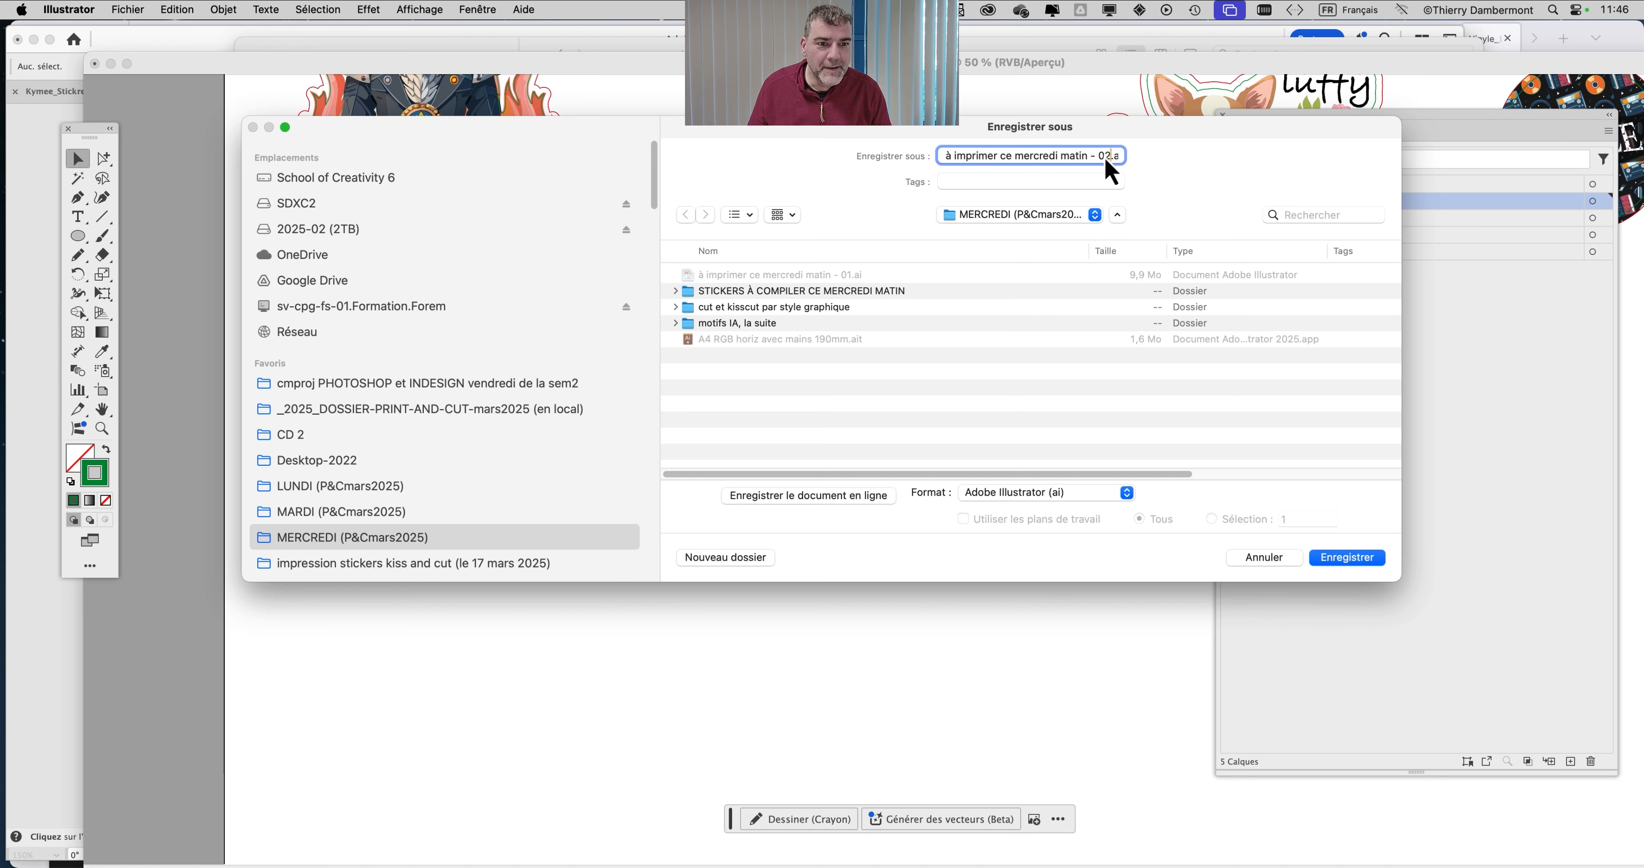
click(1370, 561)
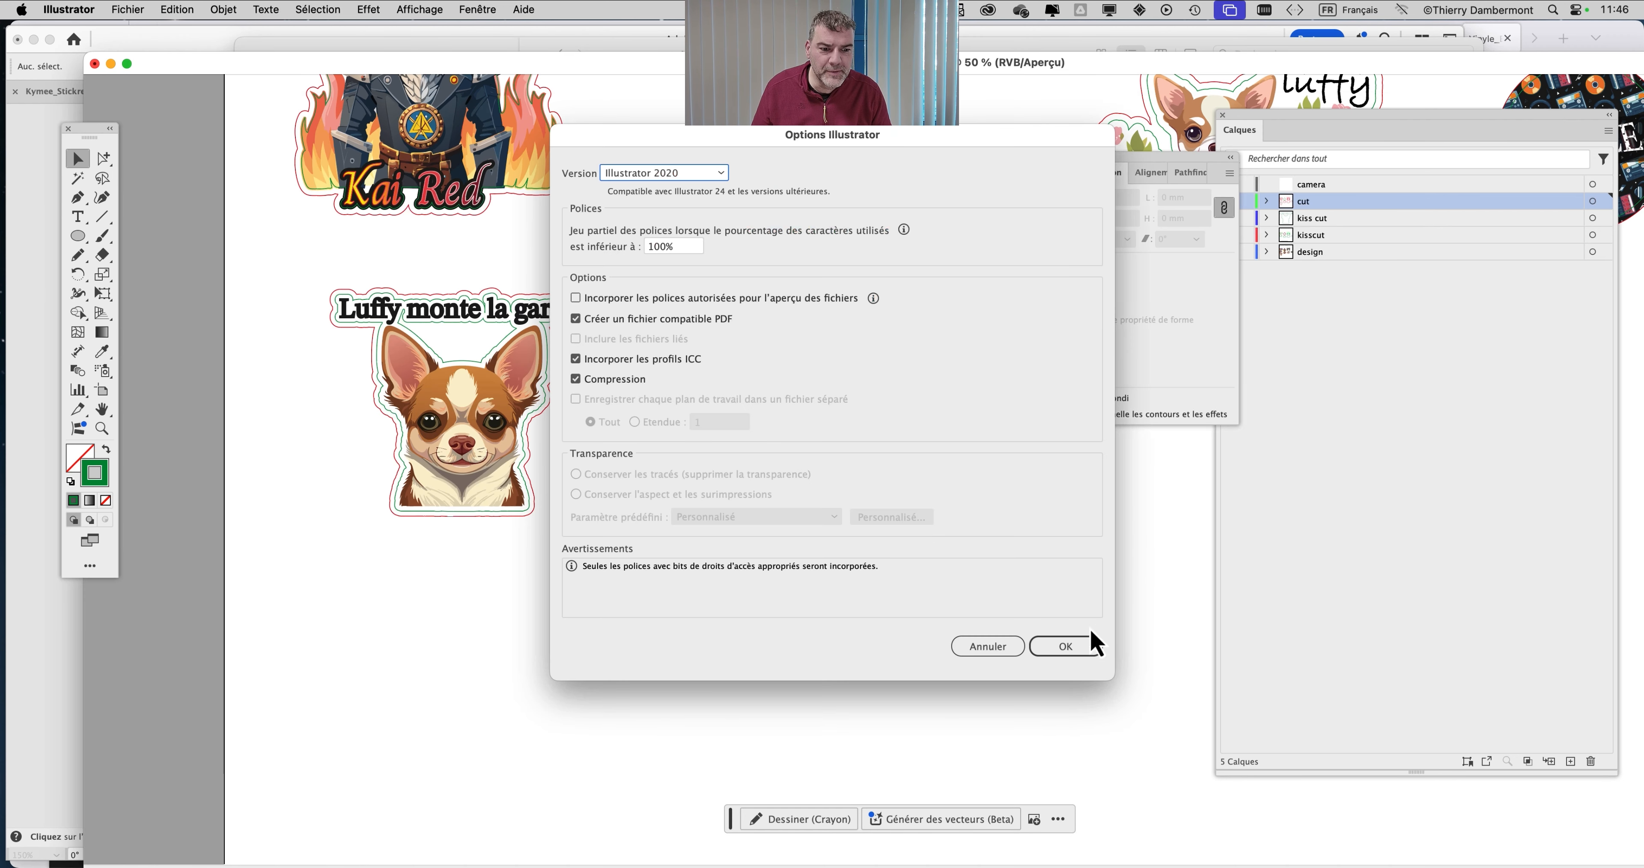
key(Return)
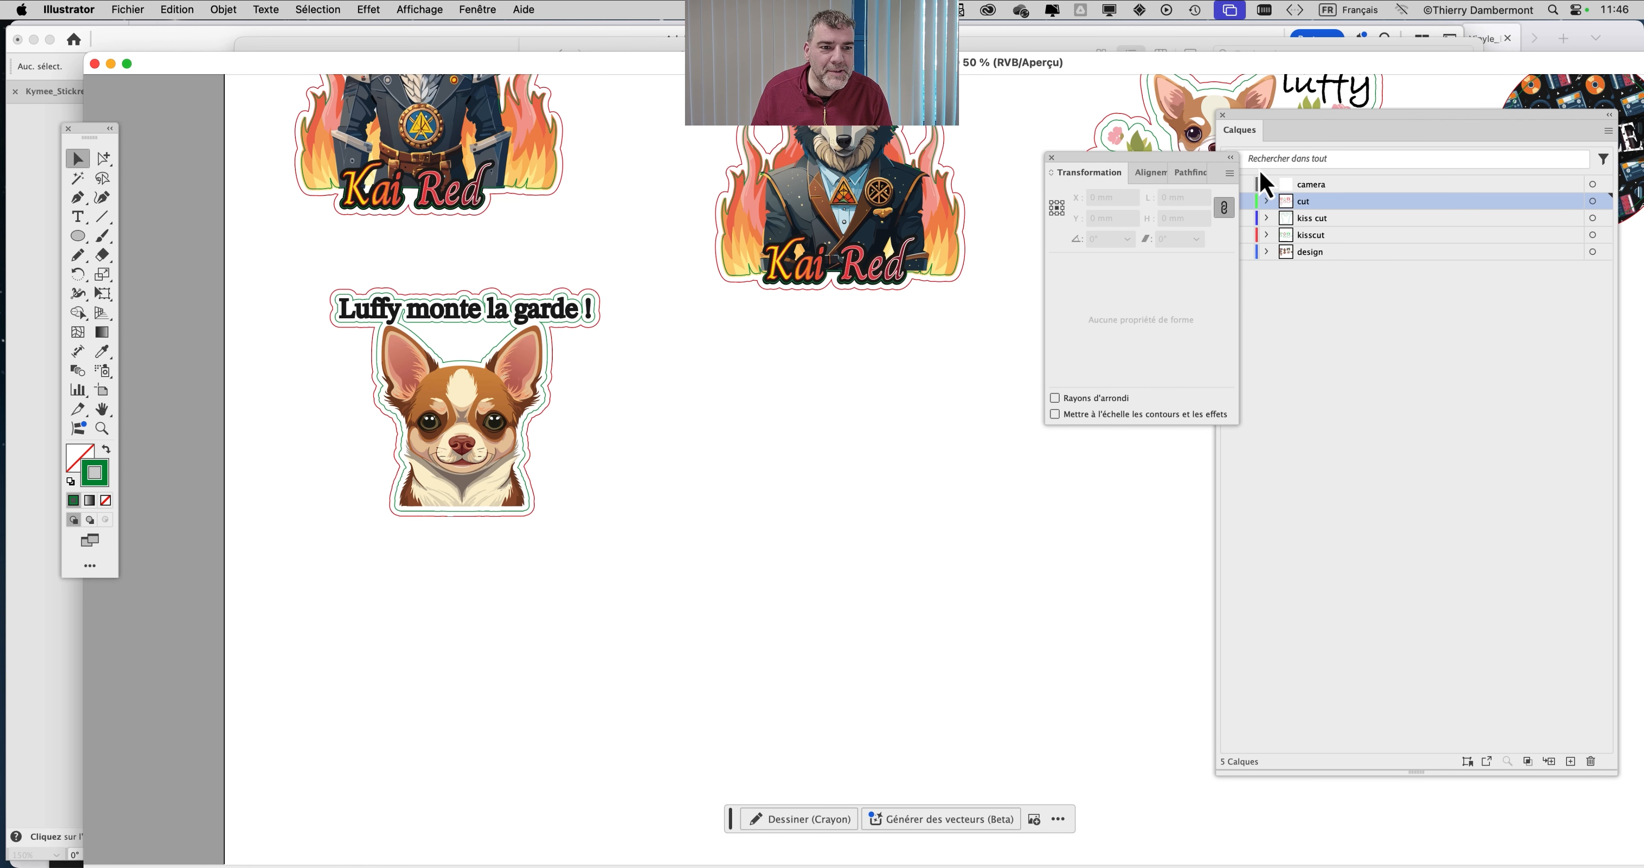
Move the contents of the "kiss cut" layer into the "kisscut" layer and delete the emptied "kiss cut" layer
drag(1195, 172, 622, 571)
drag(1256, 121, 916, 127)
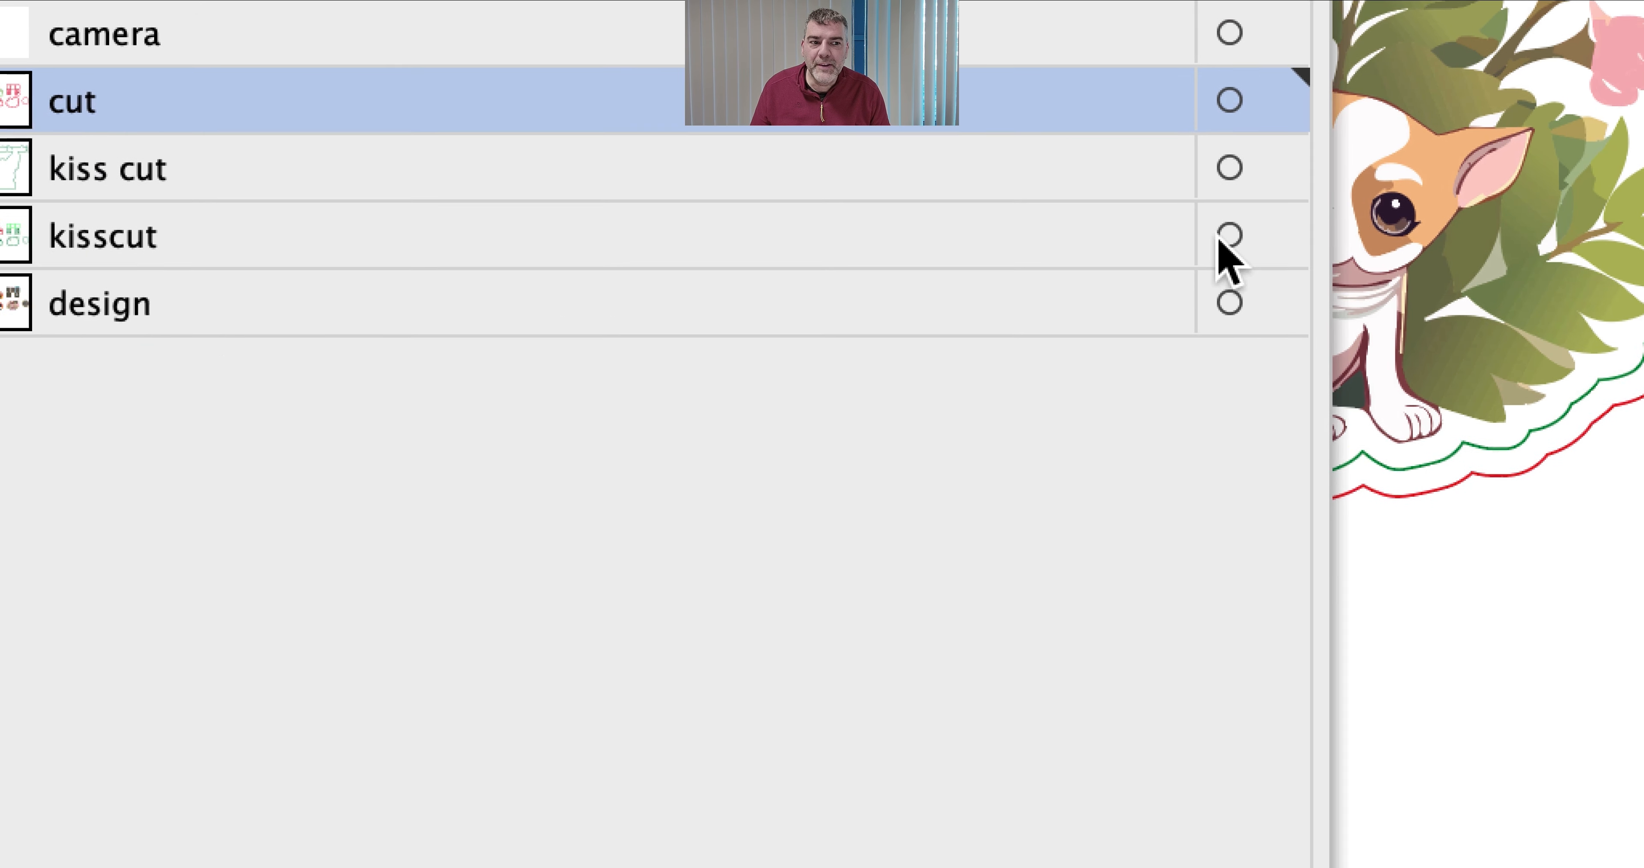
click(1217, 218)
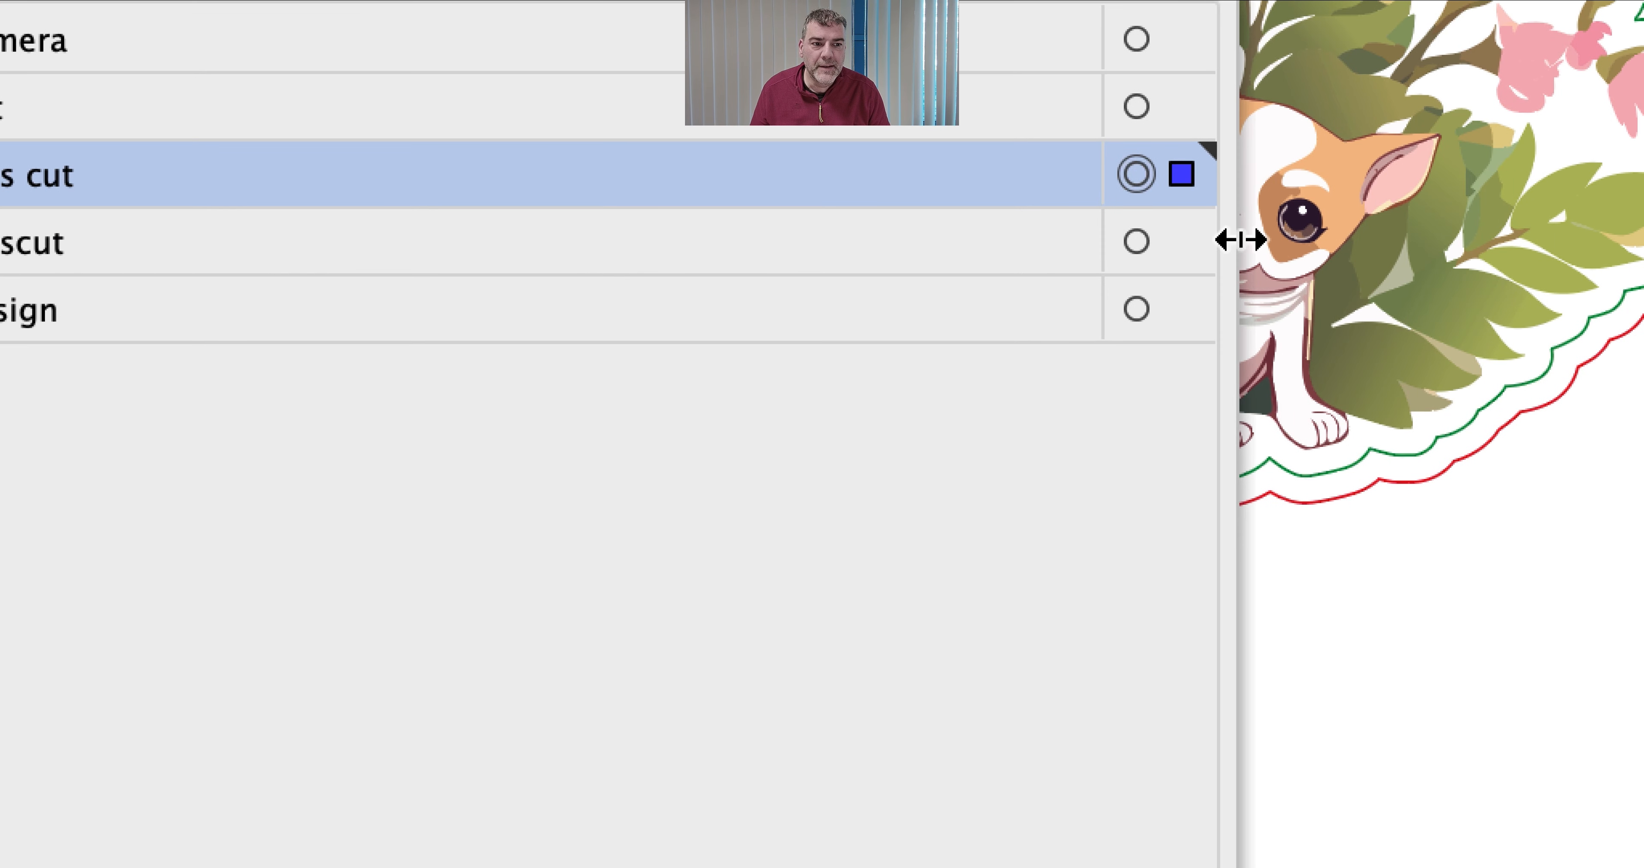
drag(1643, 284, 1129, 345)
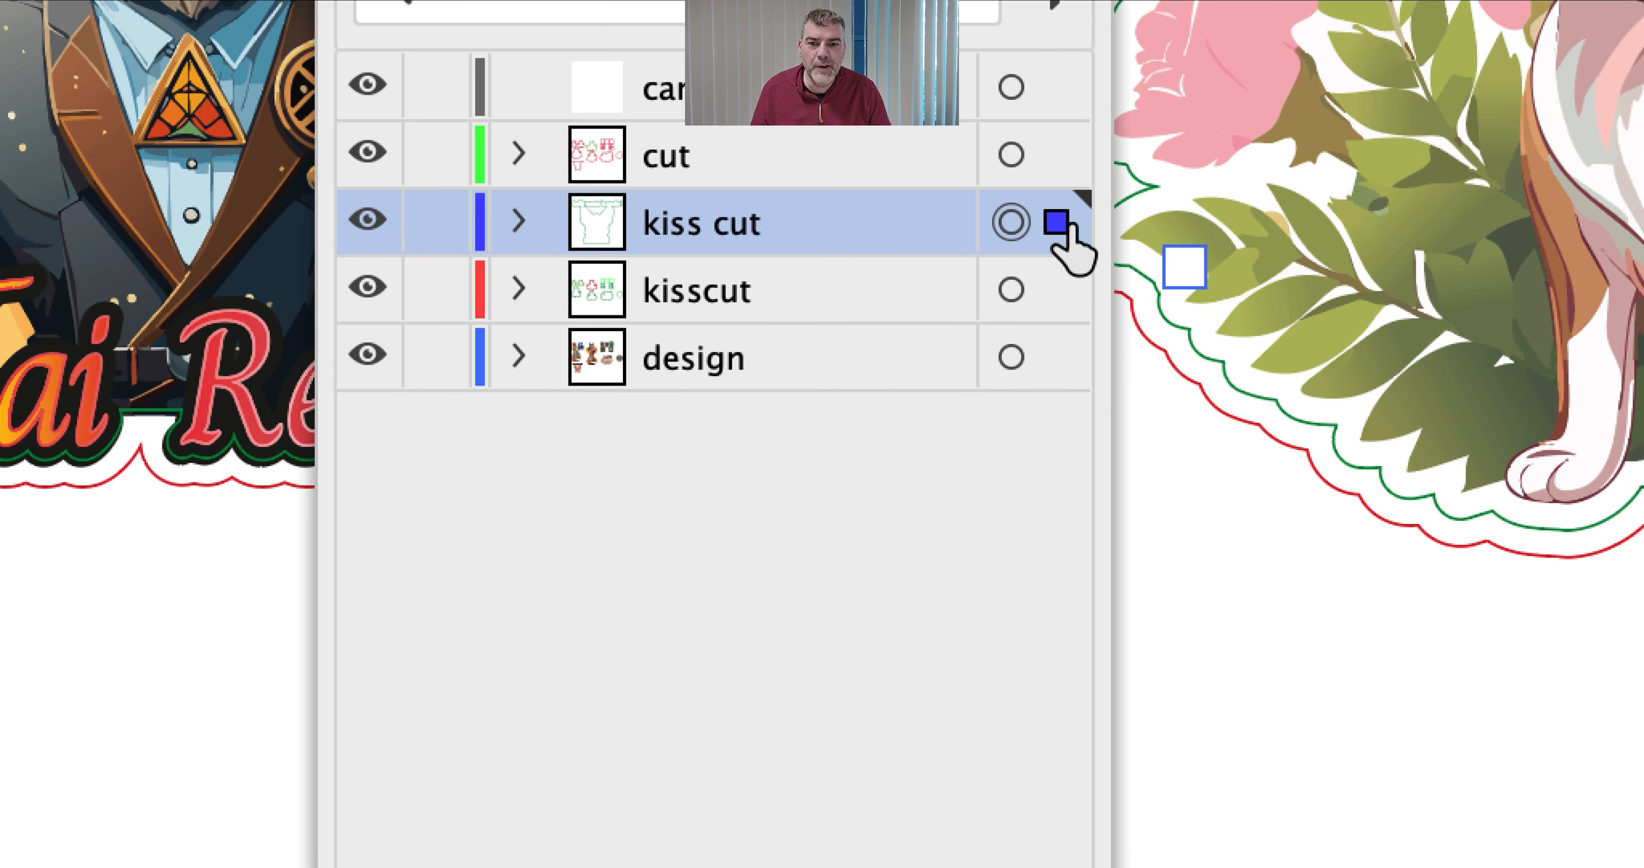
drag(1024, 113, 1024, 181)
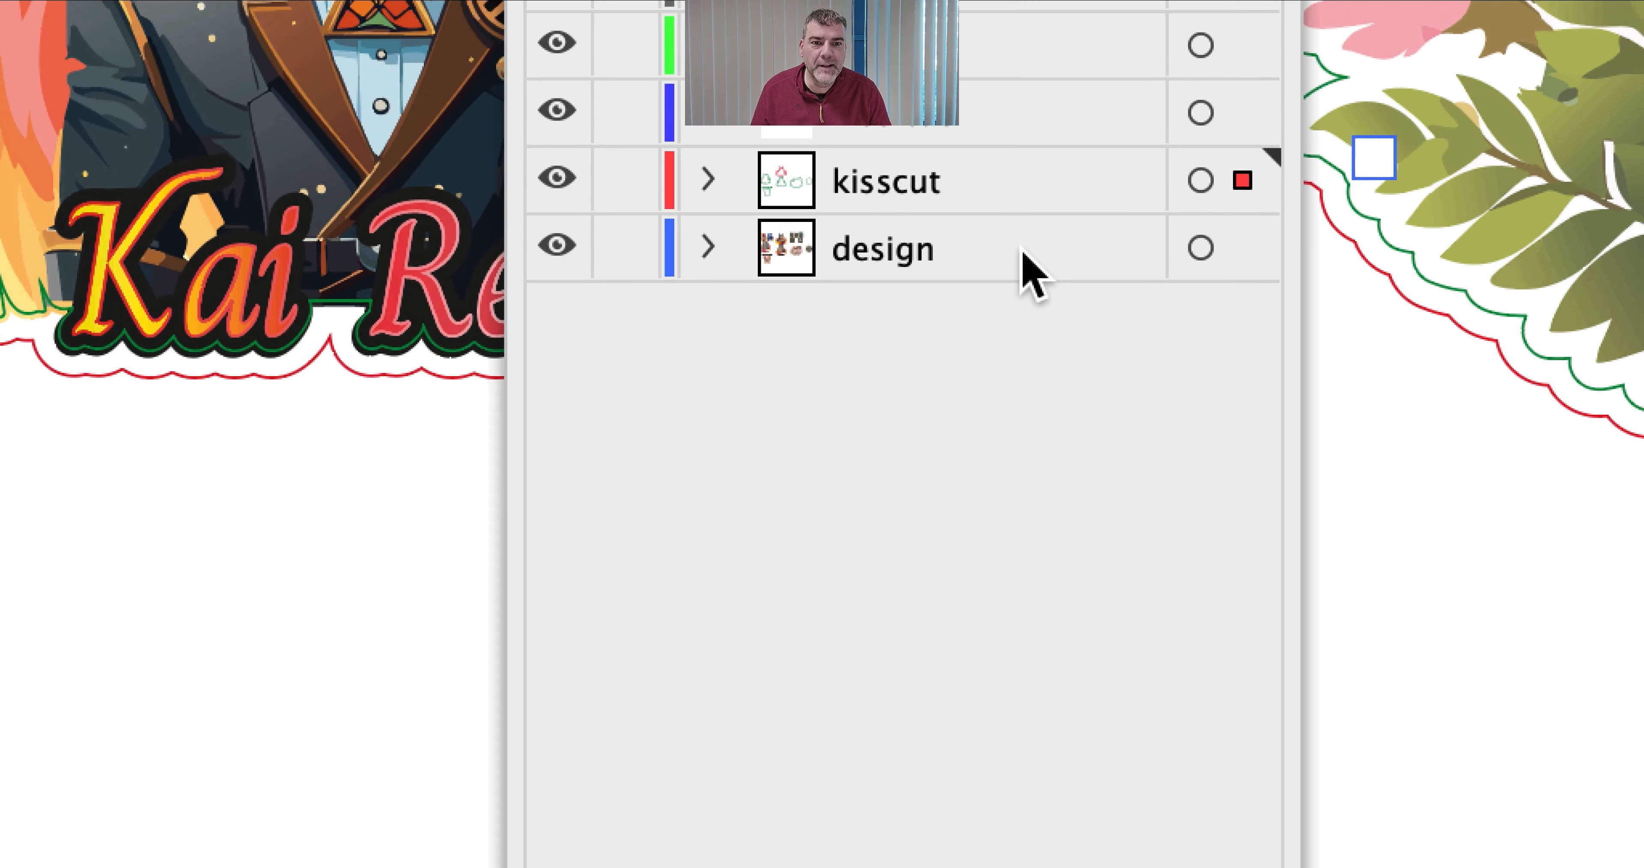
click(1015, 131)
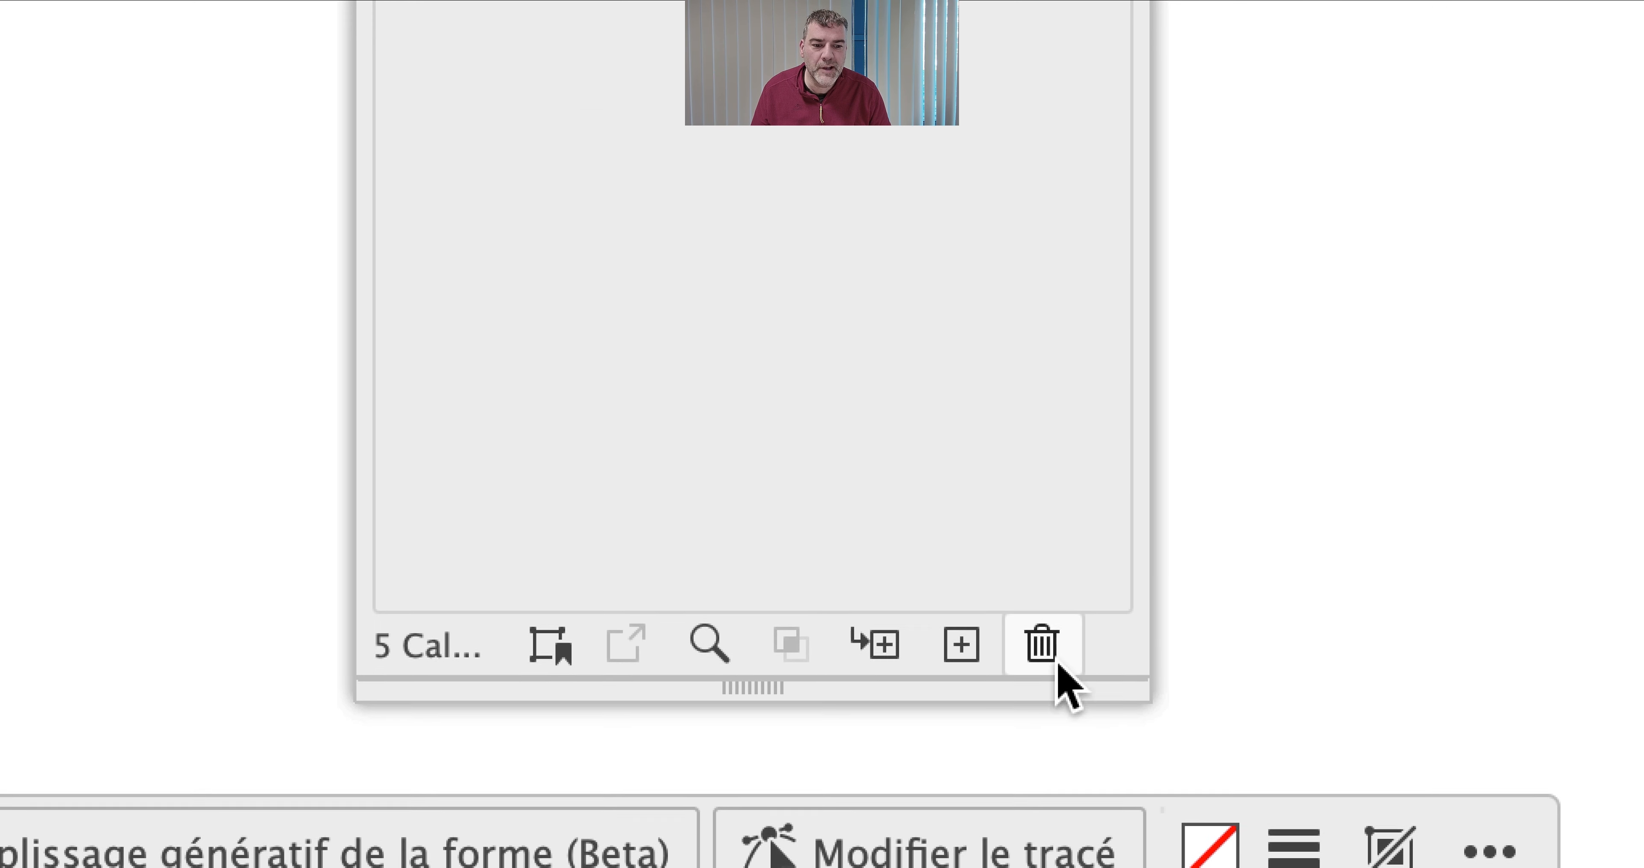
click(1047, 673)
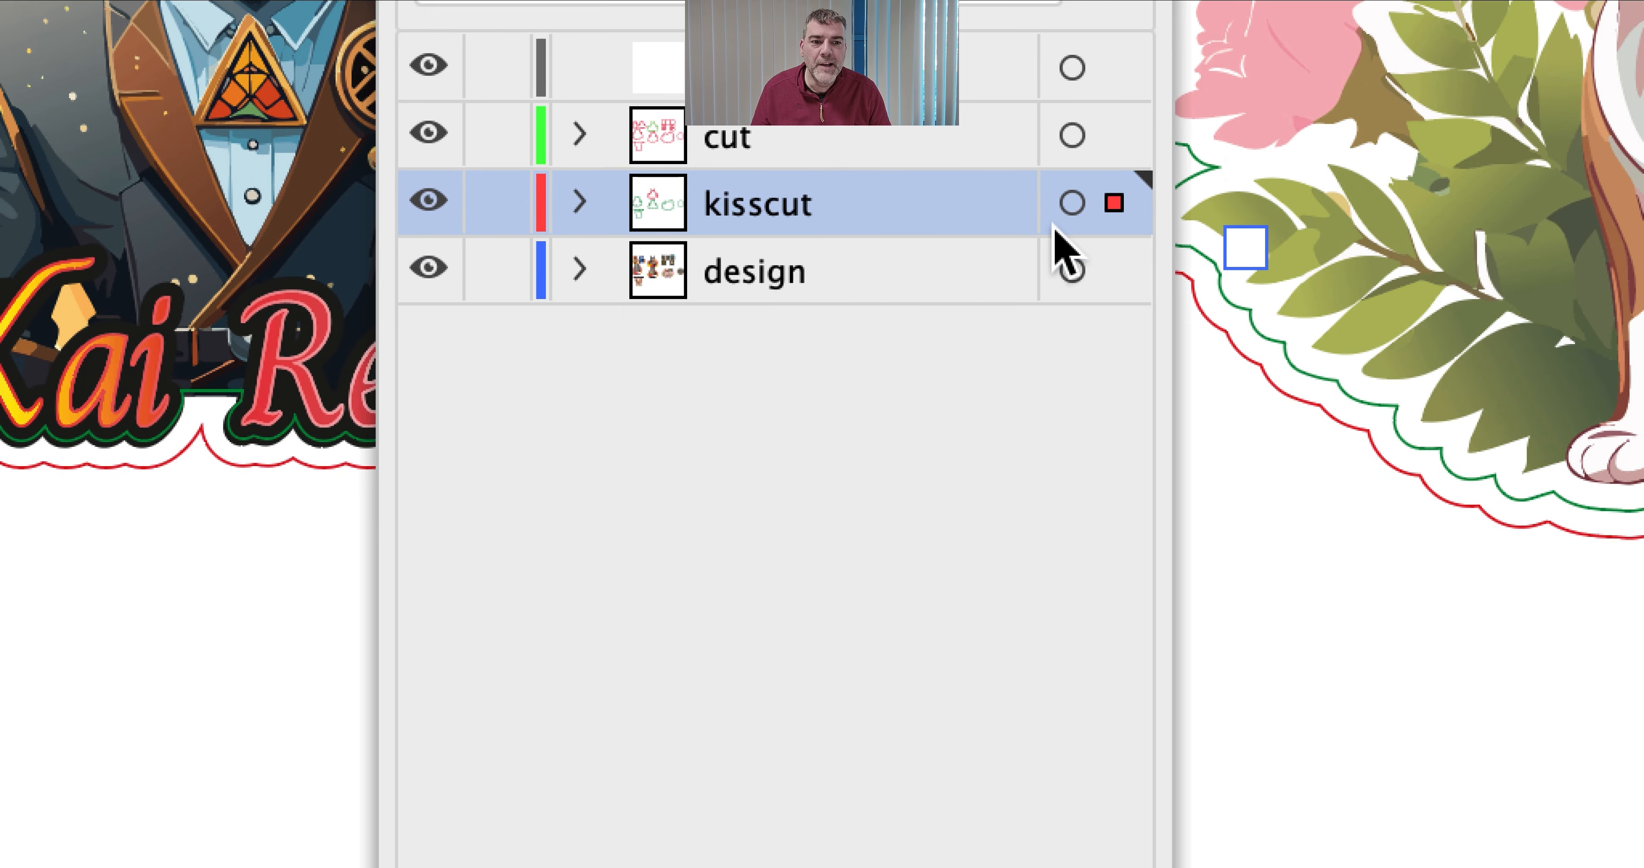
Target all paths of the kisscut and cut layers in turn, with the swatches displayed, to check their stroke colours
click(1269, 228)
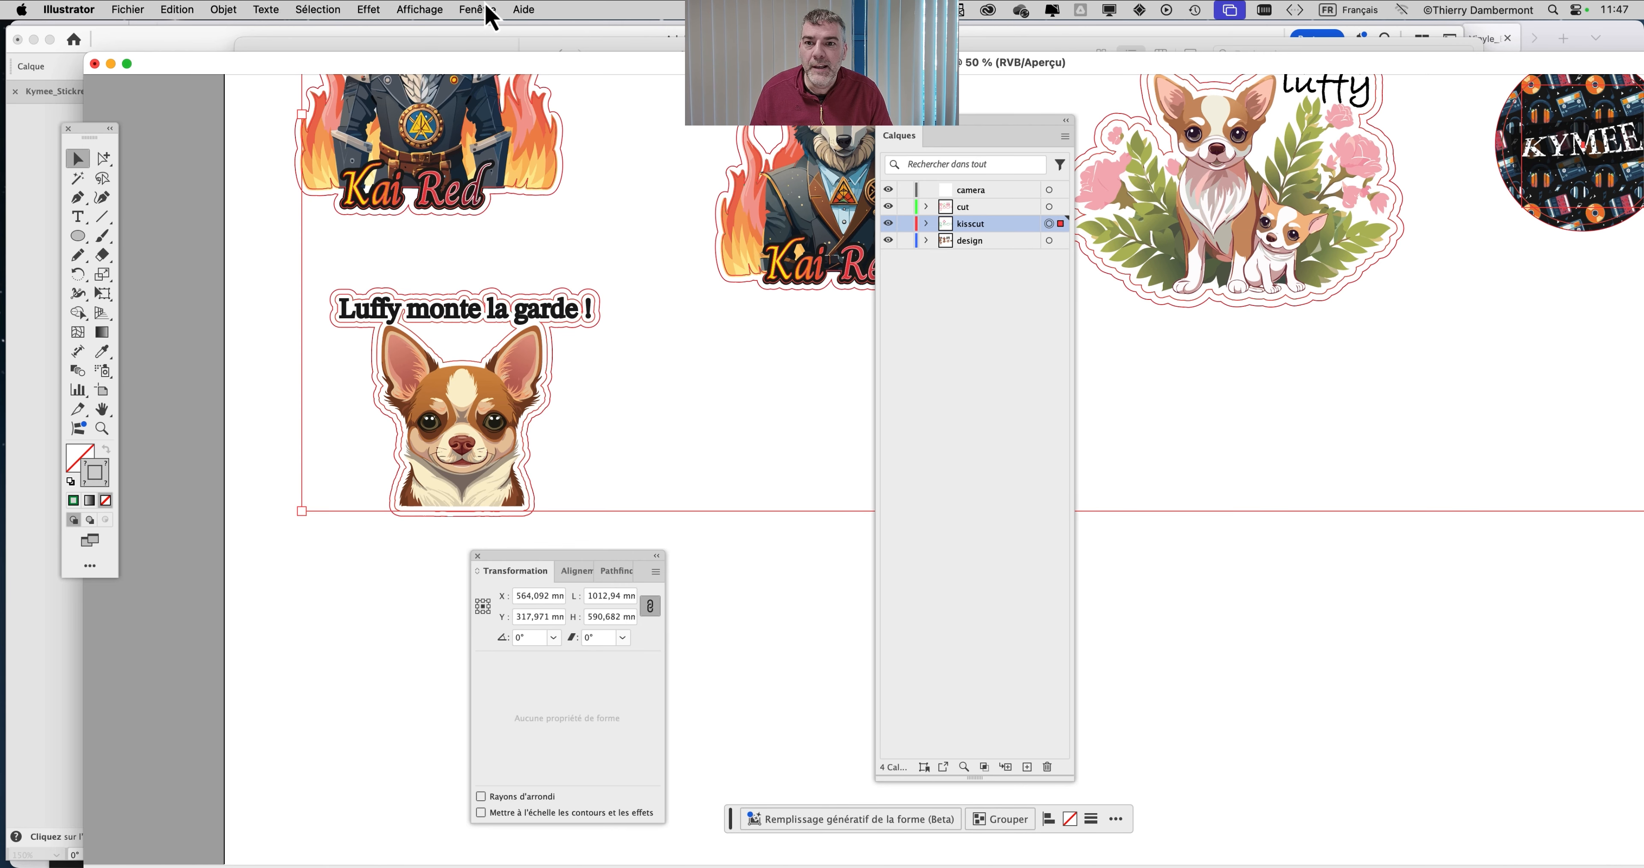
click(490, 12)
click(547, 686)
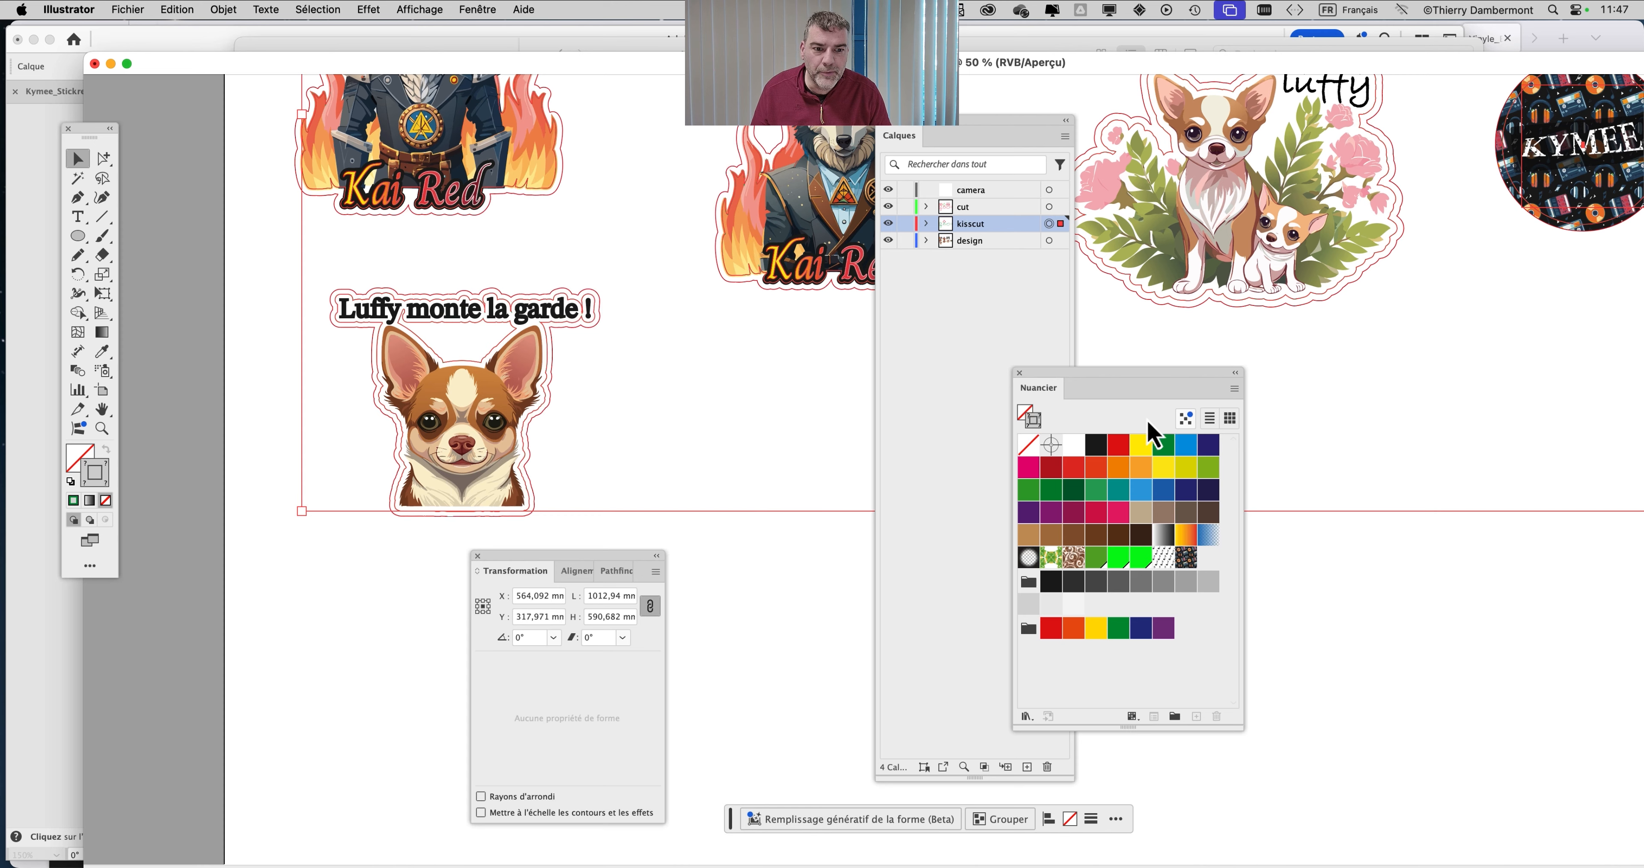
drag(1096, 376, 512, 347)
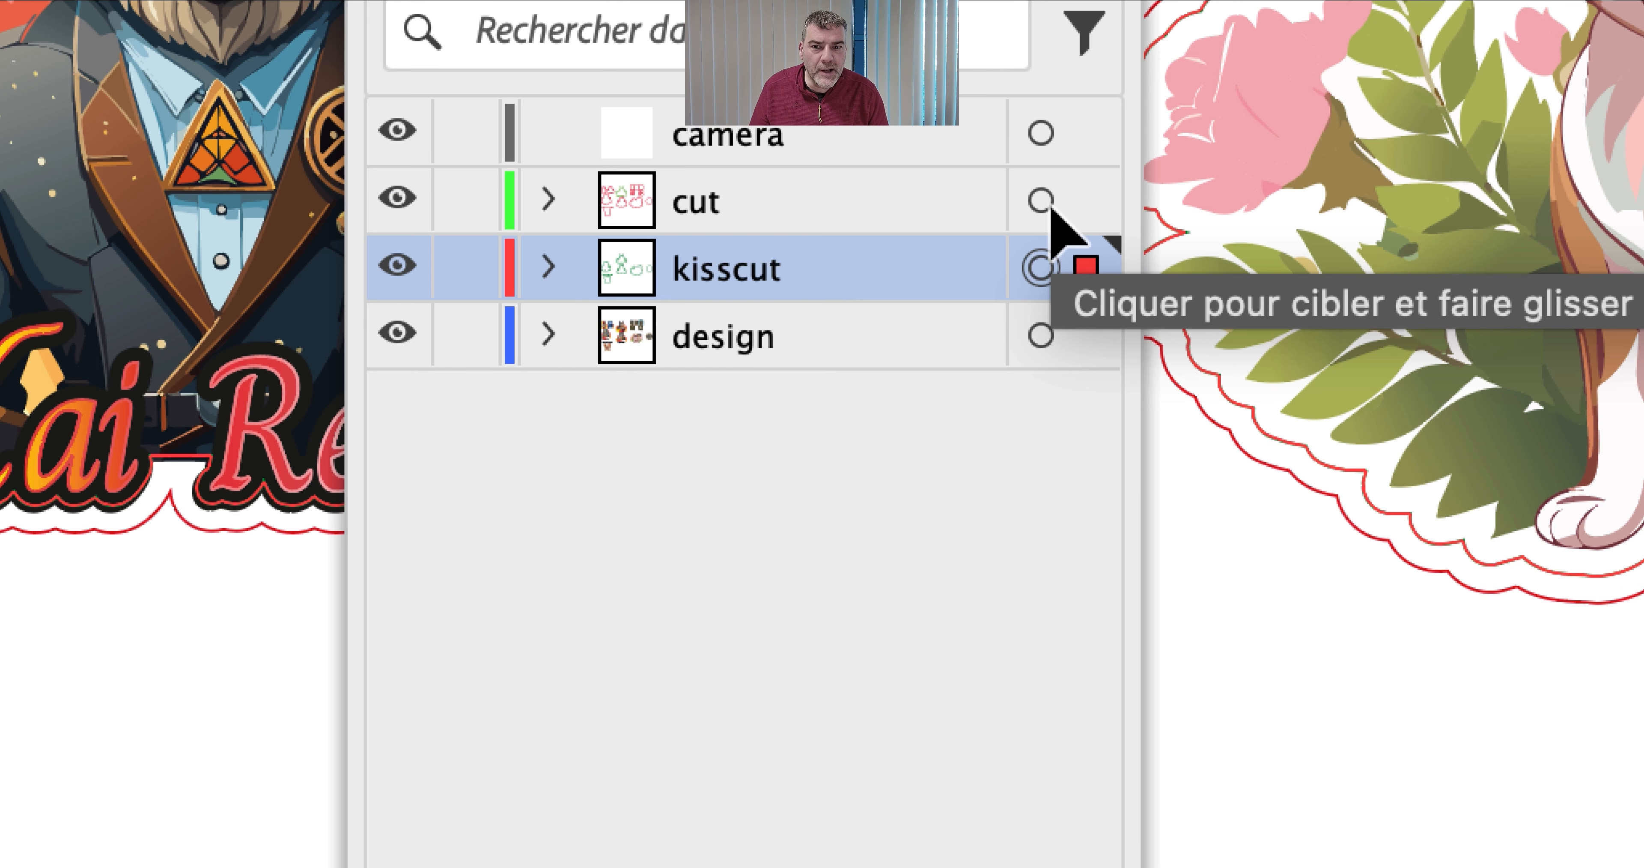
click(1042, 202)
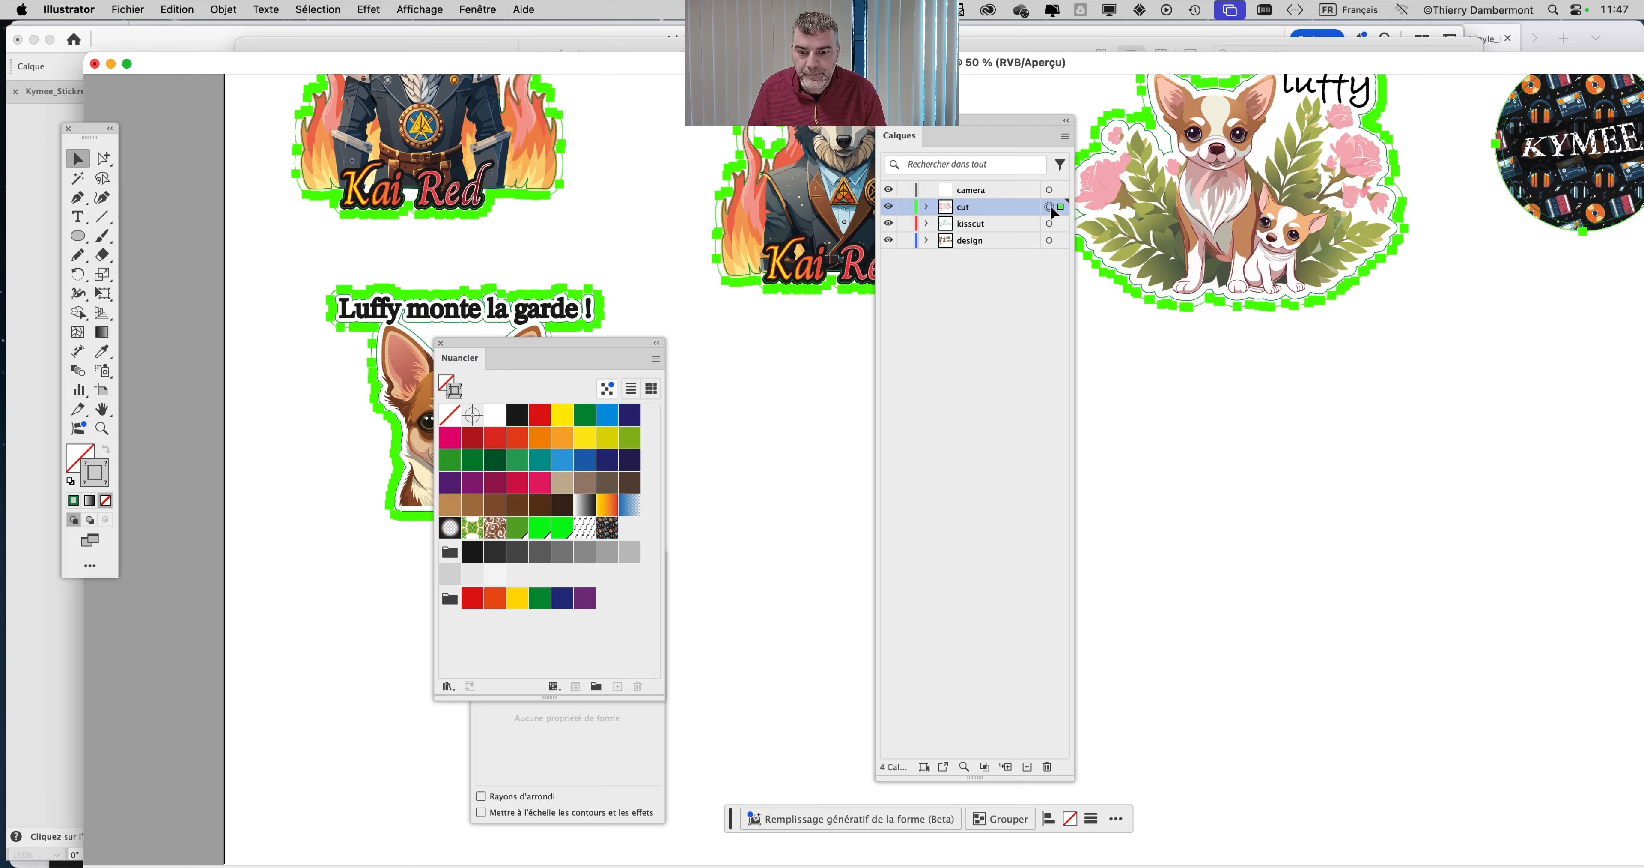
click(441, 343)
drag(917, 134, 1360, 193)
click(931, 644)
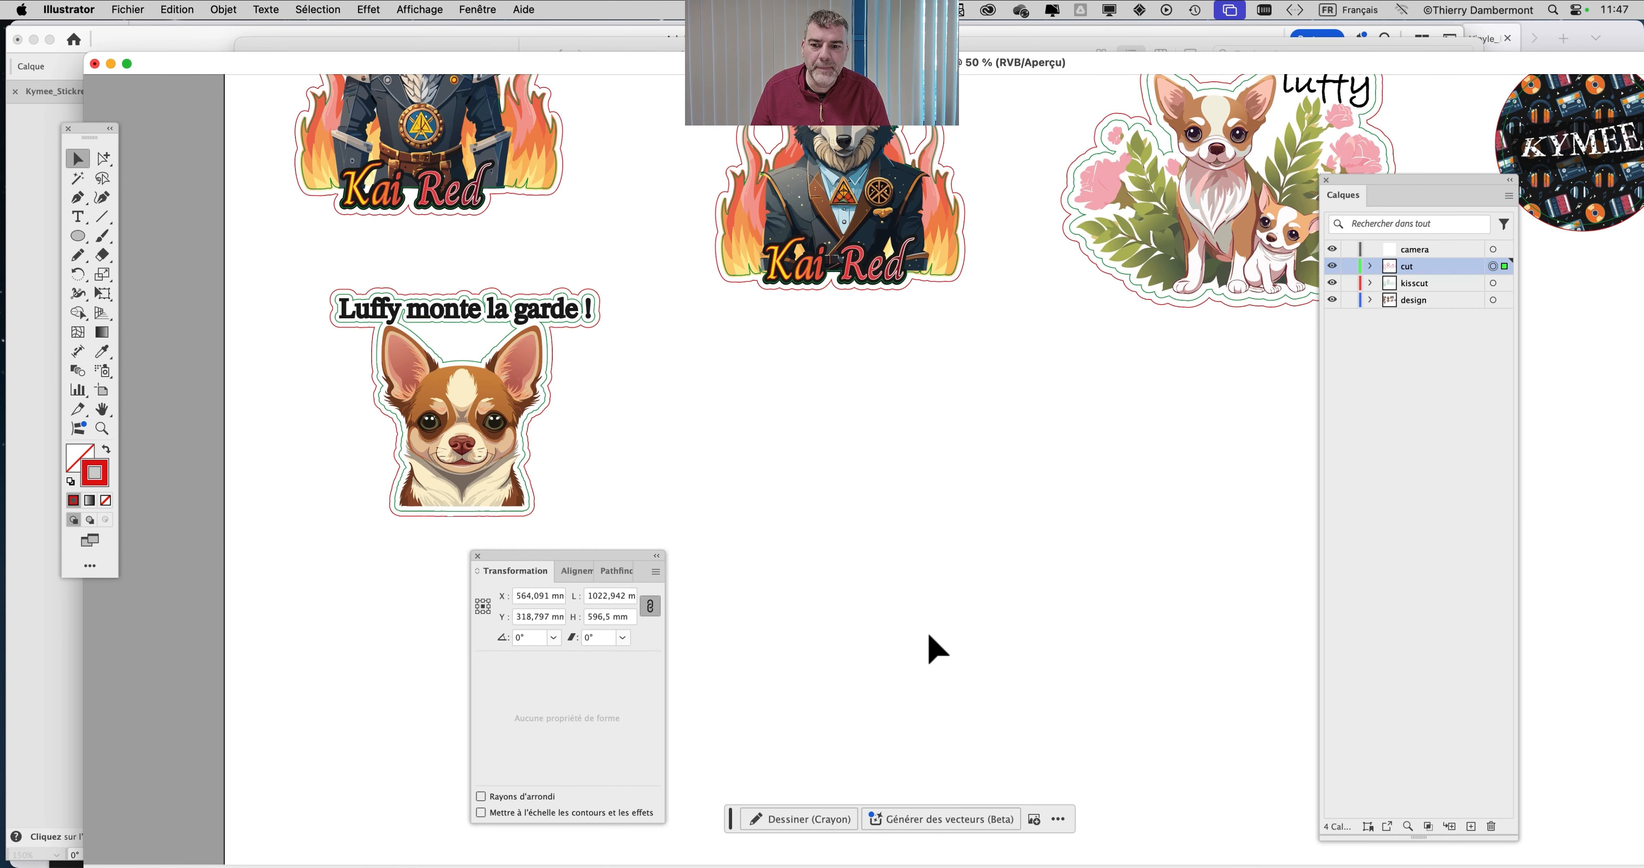
Hide the selection bounding box and bring the lower part of the sheet into view
click(417, 10)
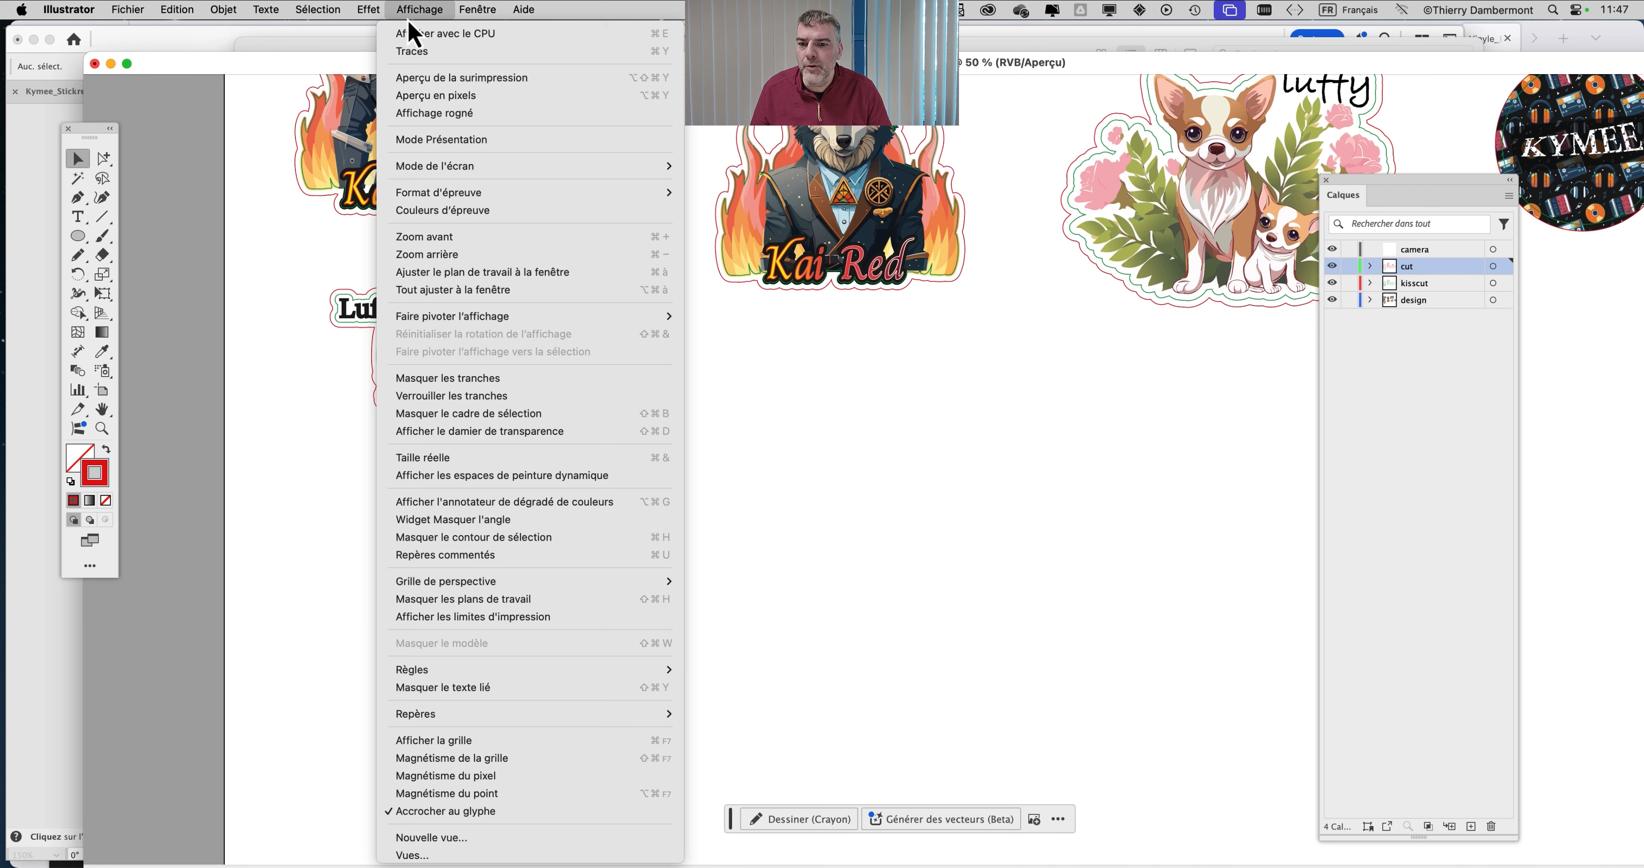
click(498, 415)
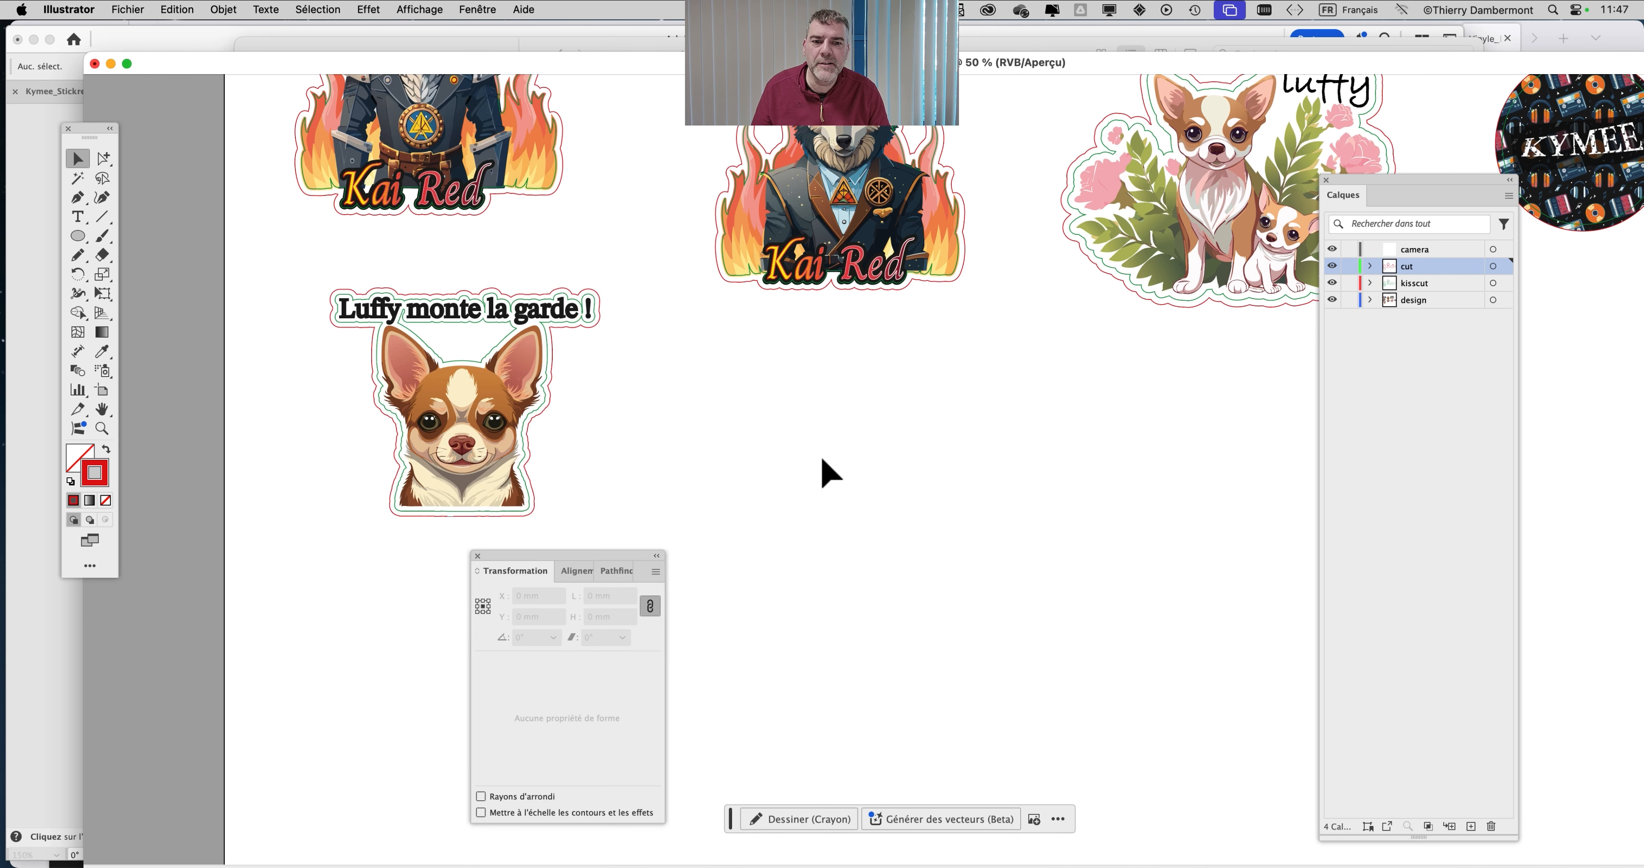
key(super+minus)
key(super+minus)
key(super+minus)
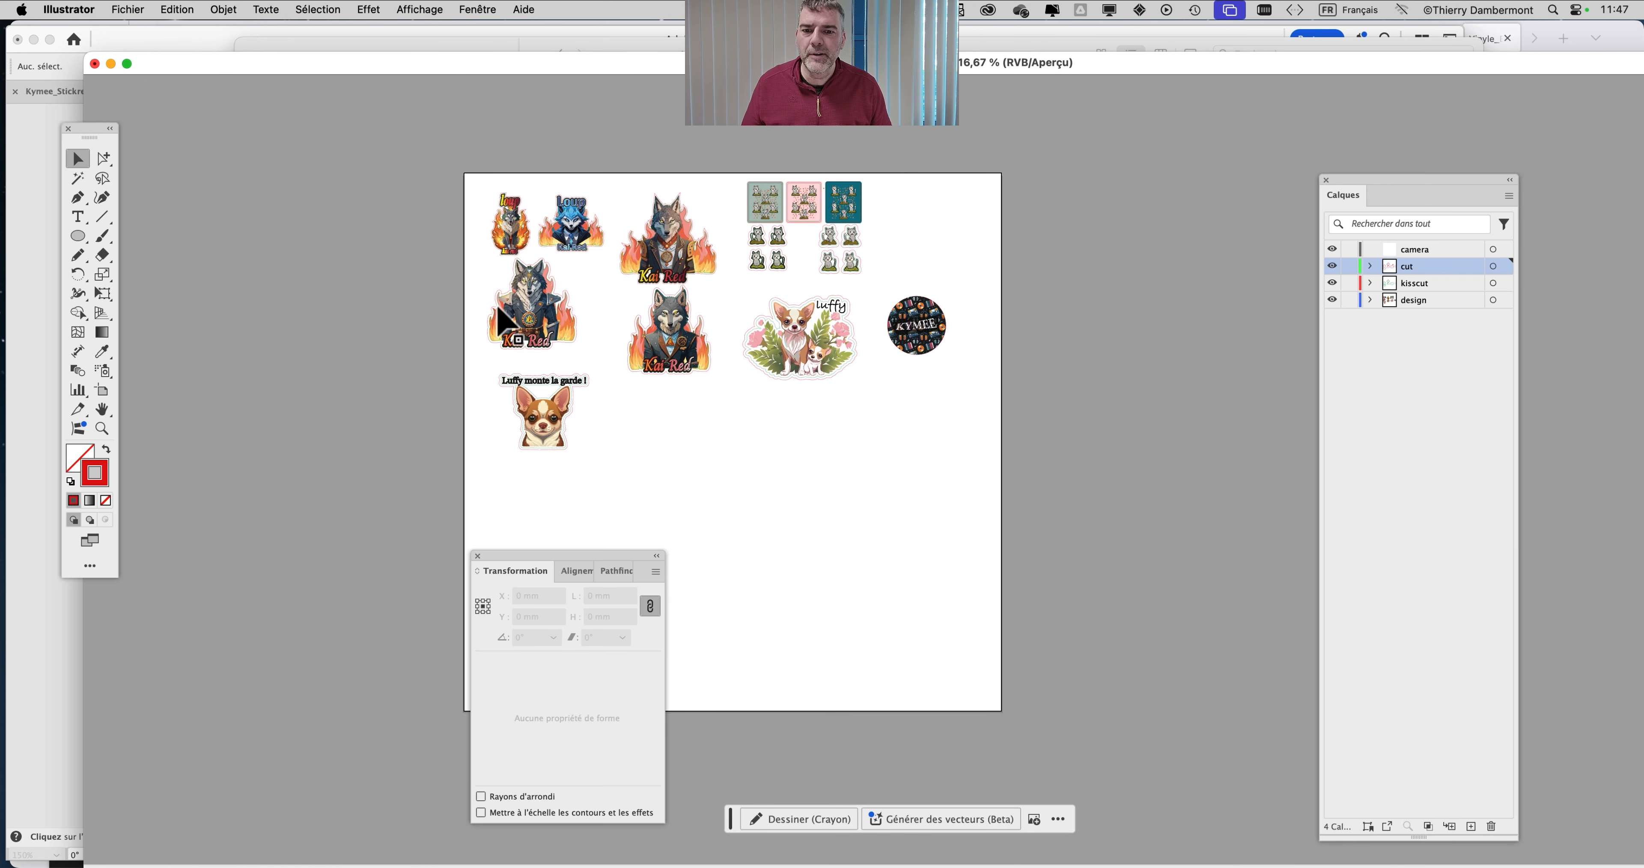
scroll(498, 307, up, 2)
drag(752, 472, 614, 326)
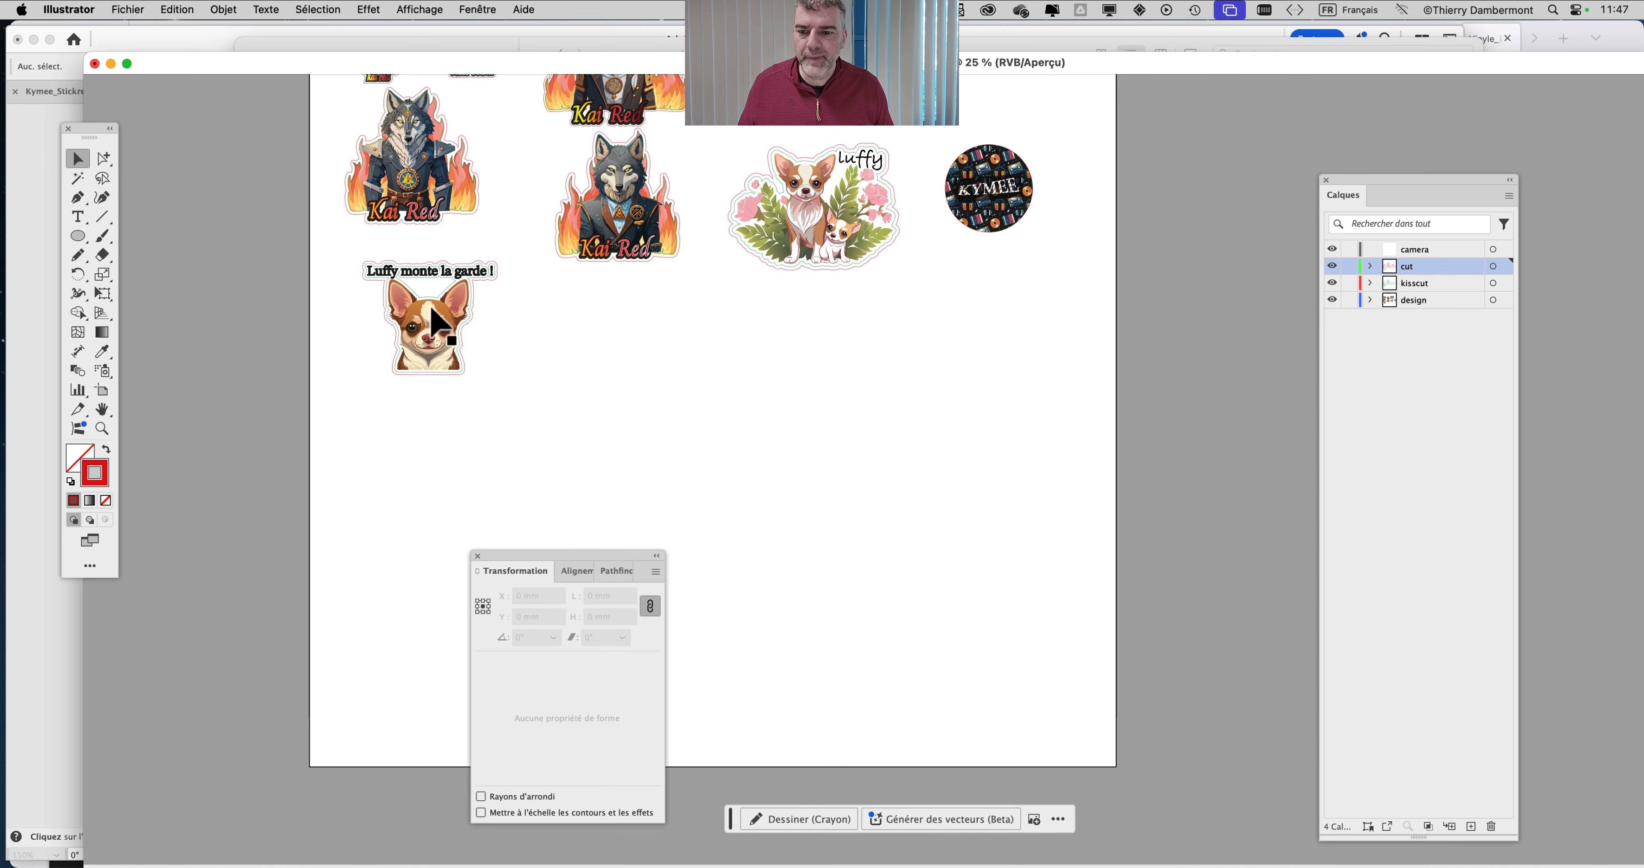
Place the "Luffy monte la garde !" sticker near the sheet's bottom-left corner and duplicate it twice beside it in a staggered row
click(446, 345)
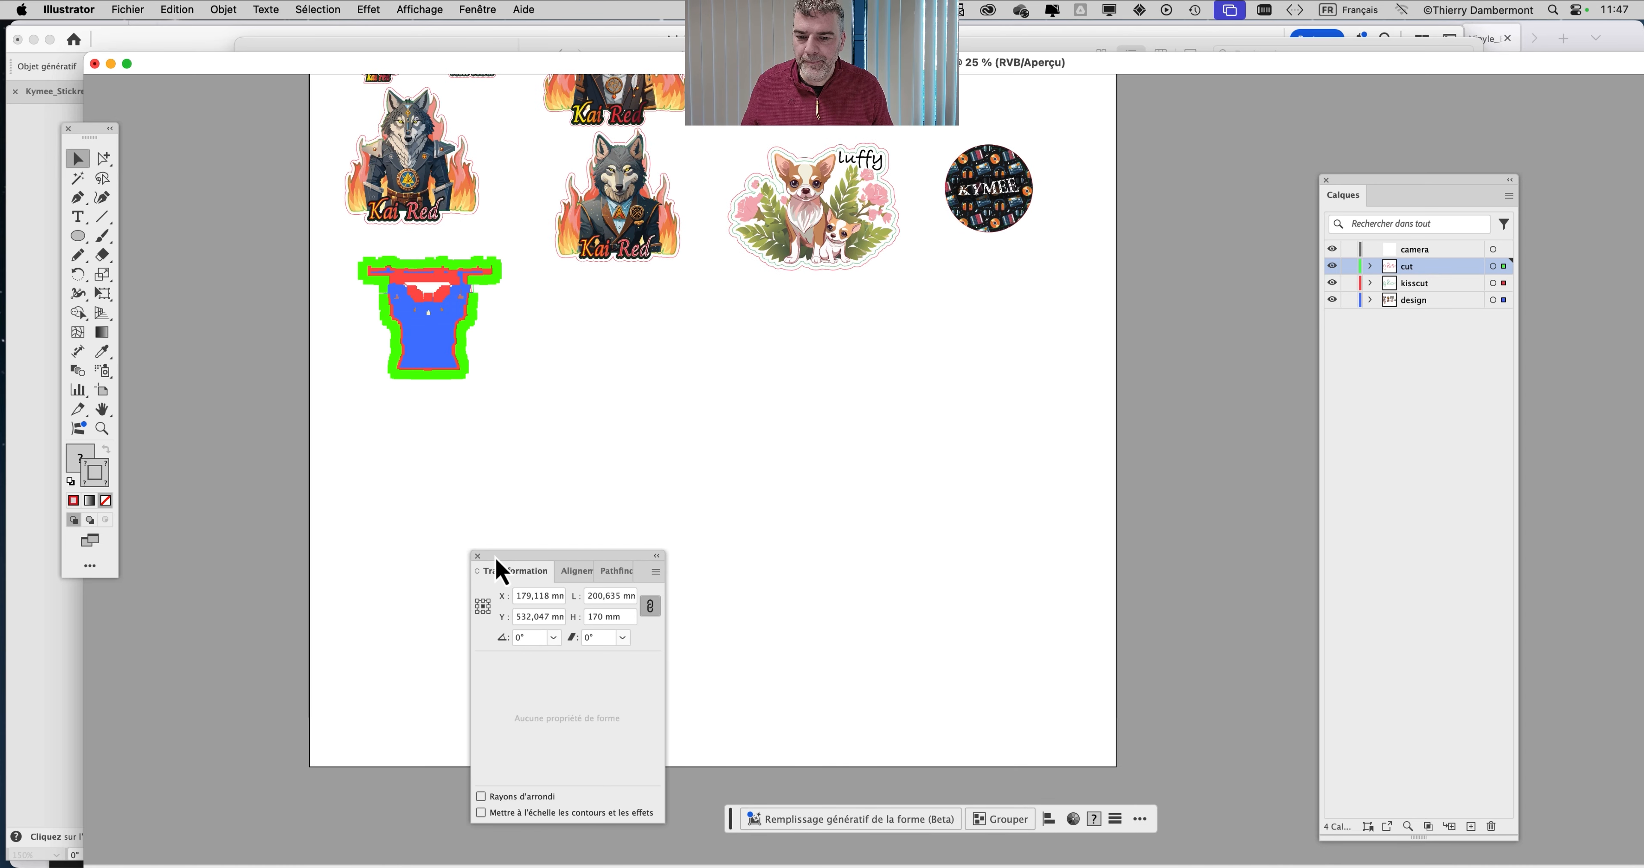
drag(501, 569, 1161, 528)
drag(444, 352, 661, 670)
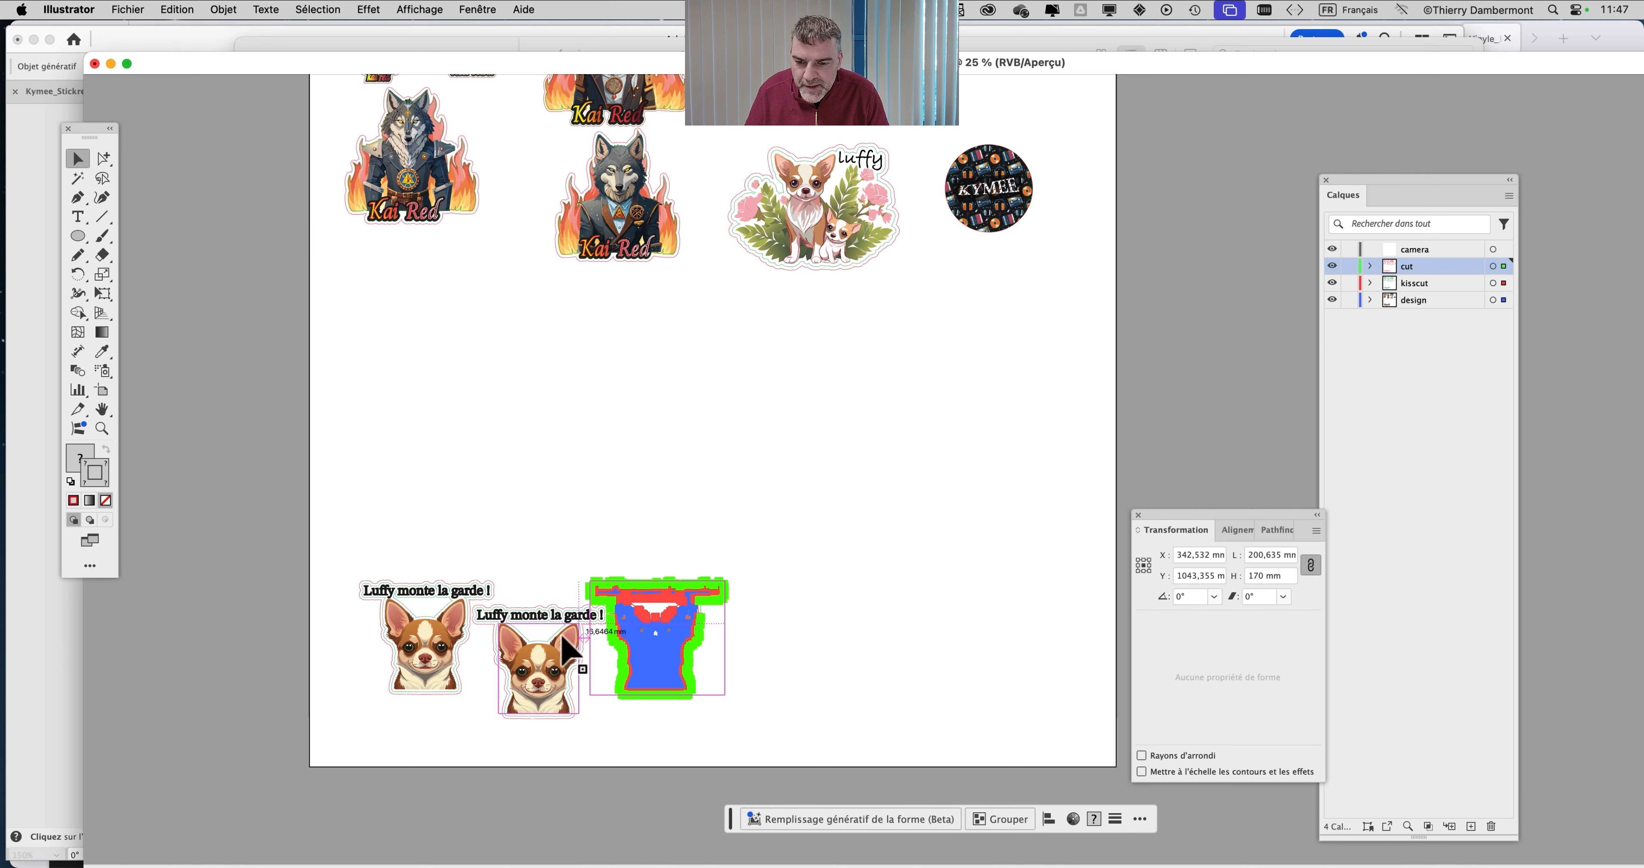
scroll(554, 638, up, 2)
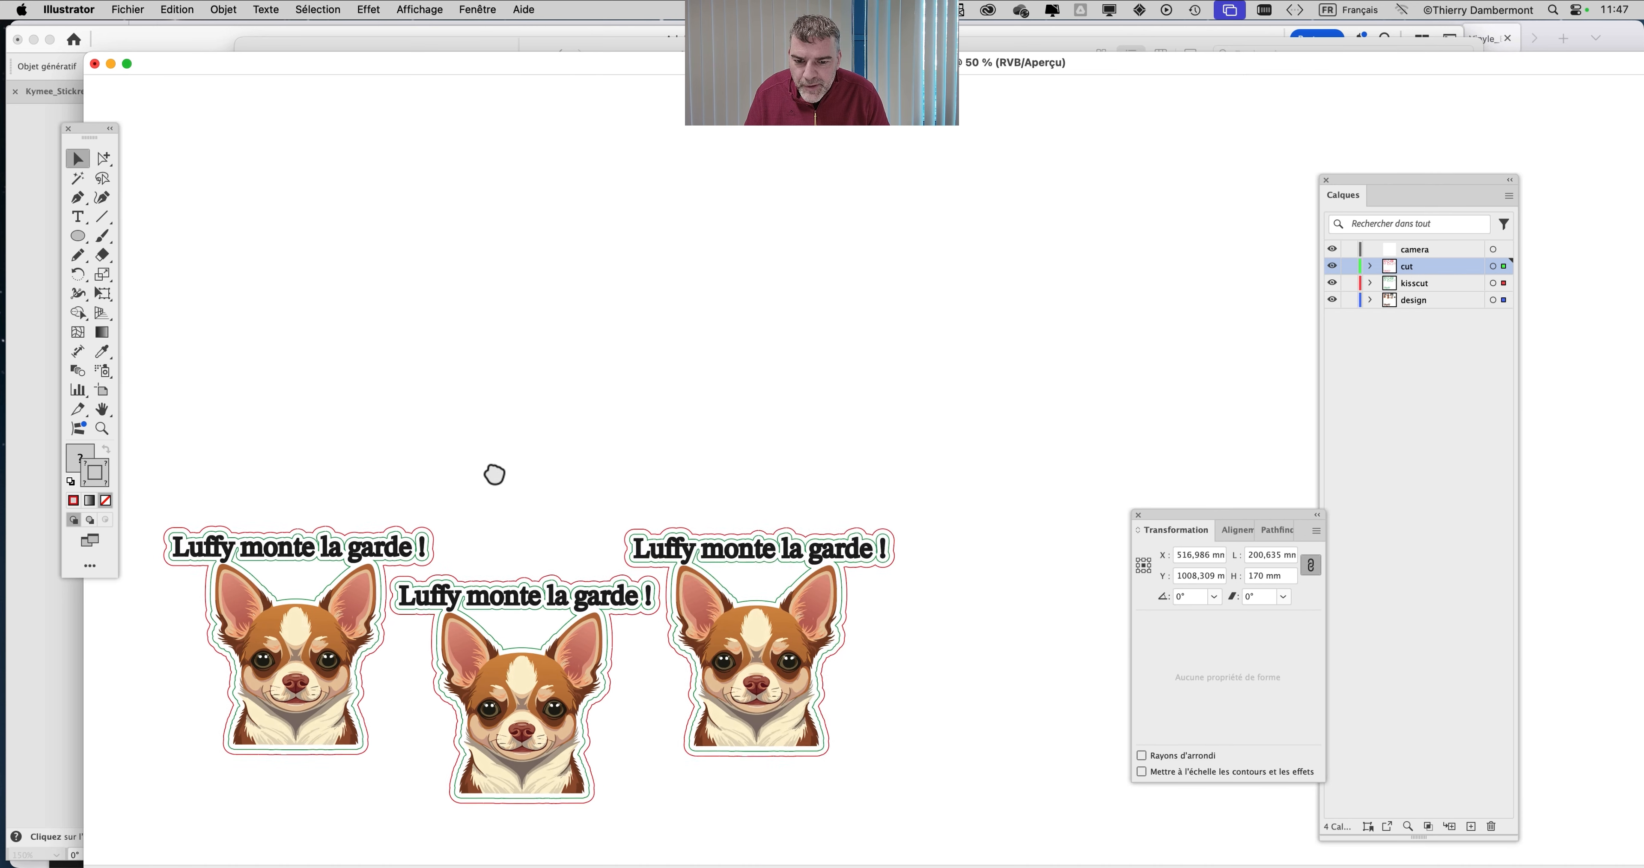
scroll(511, 447, down, 3)
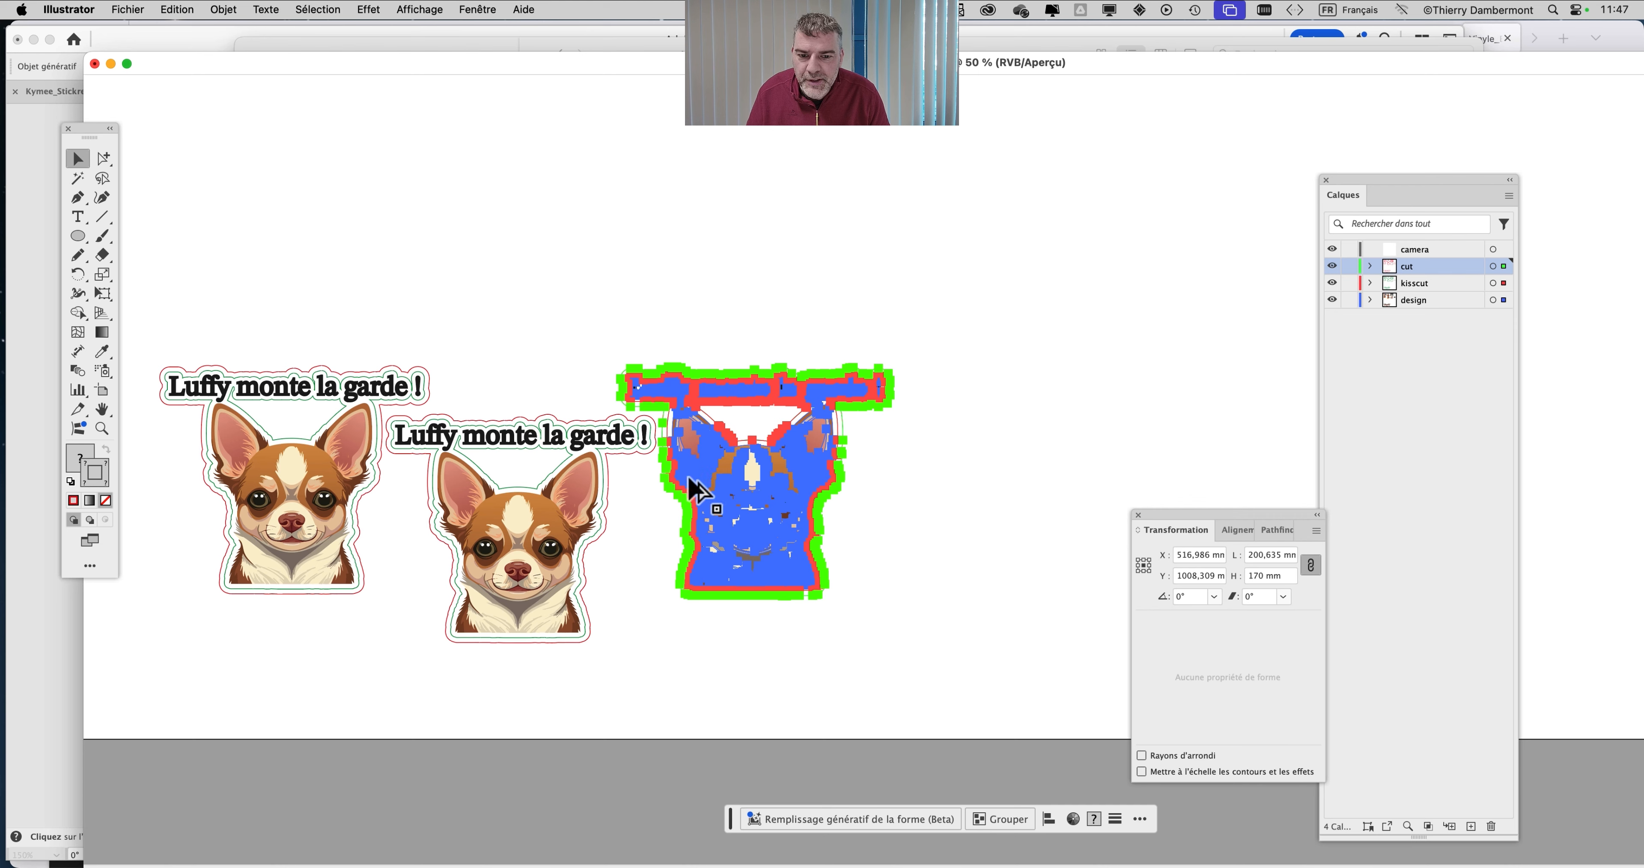
Add three more copies of the "Luffy monte la garde !" sticker to complete a staggered row of six across the sheet
drag(692, 491, 894, 552)
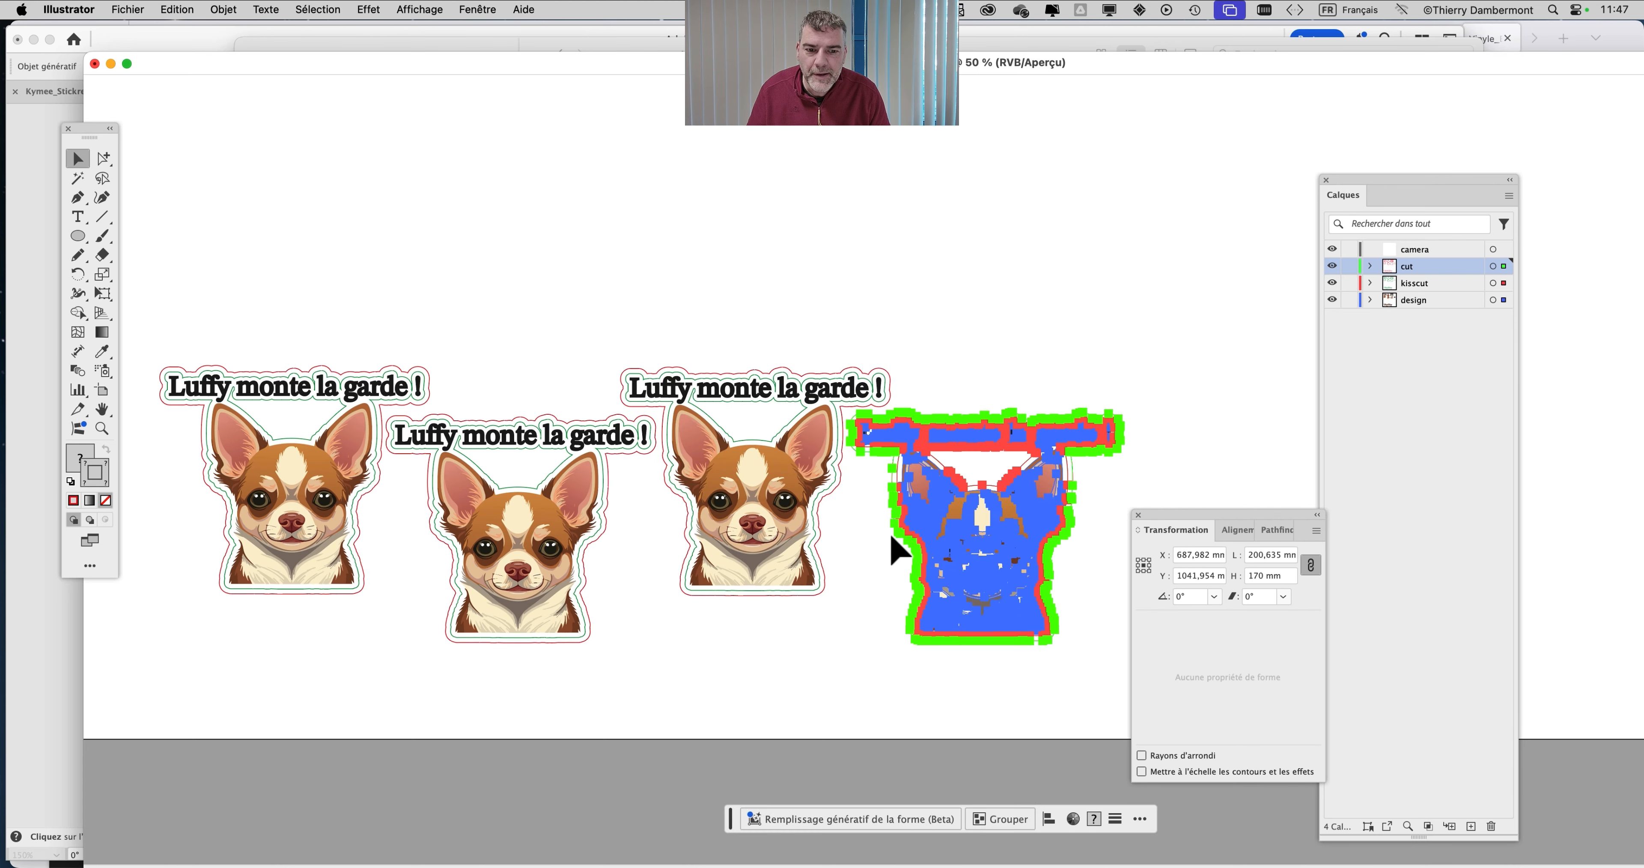
scroll(813, 542, right, 5)
drag(661, 524, 949, 486)
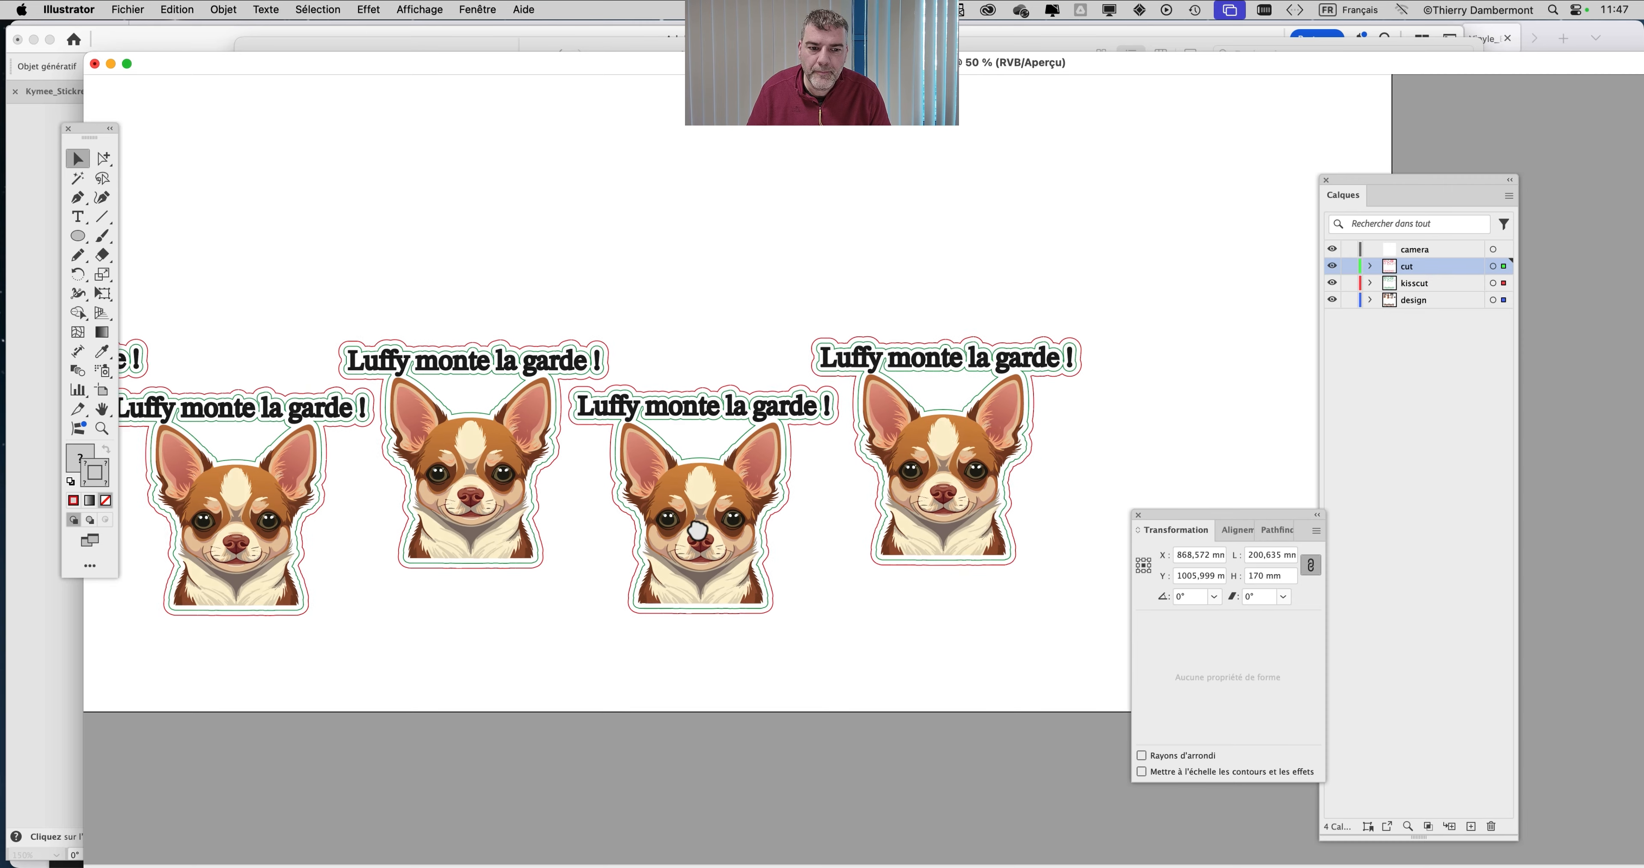
scroll(830, 484, right, 5)
scroll(830, 484, down, 1)
drag(747, 491, 1020, 539)
drag(862, 528, 862, 529)
click(861, 529)
scroll(861, 529, down, 3)
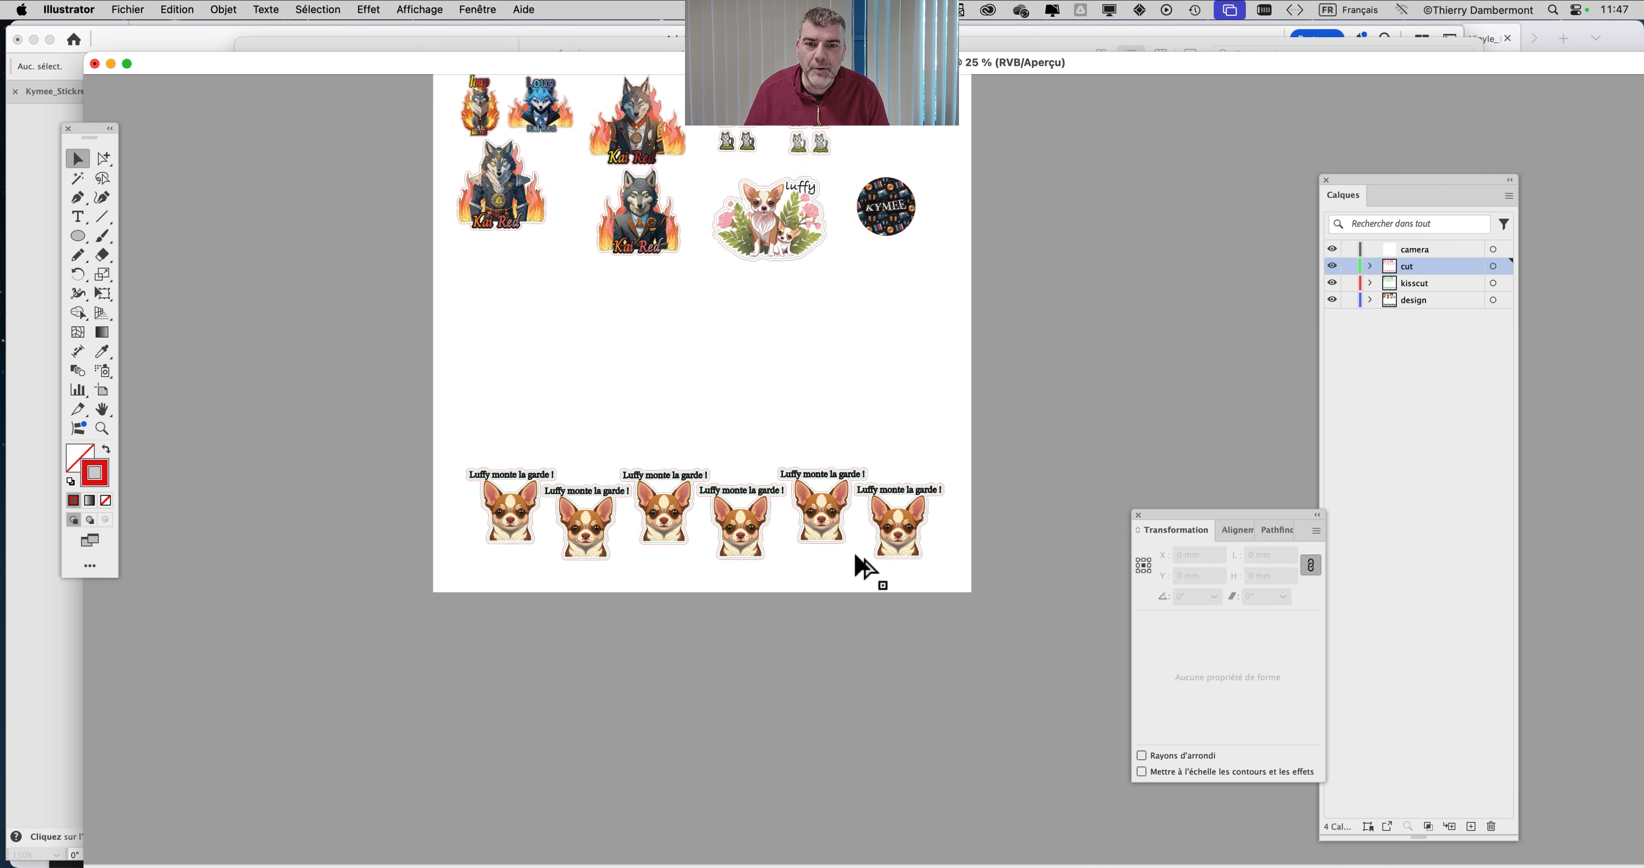
drag(716, 379, 688, 500)
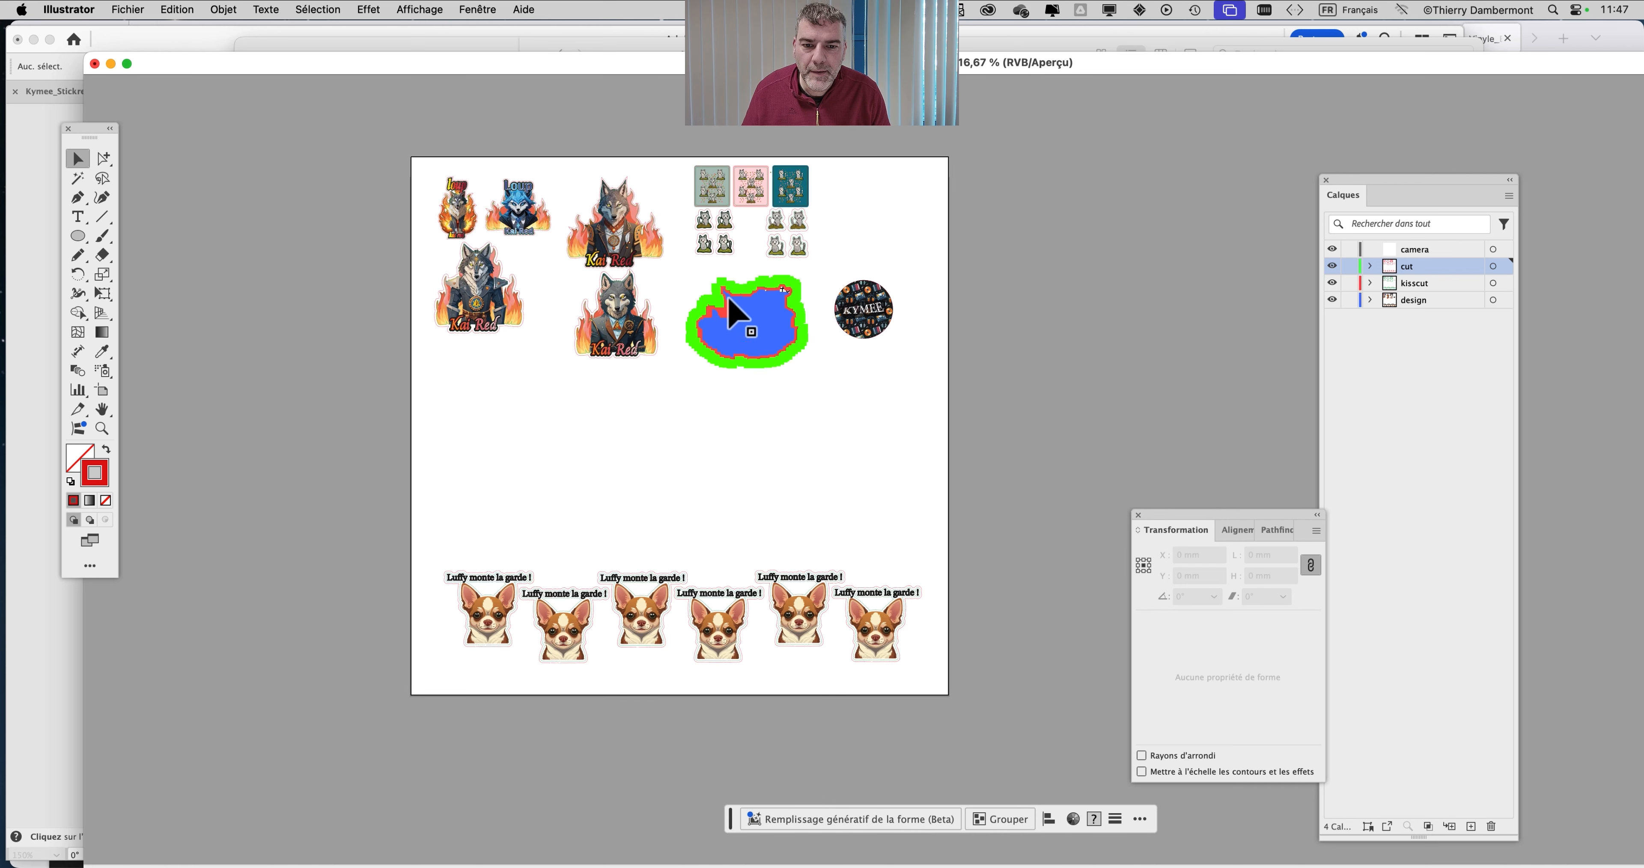
drag(741, 326, 832, 533)
scroll(488, 514, up, 1)
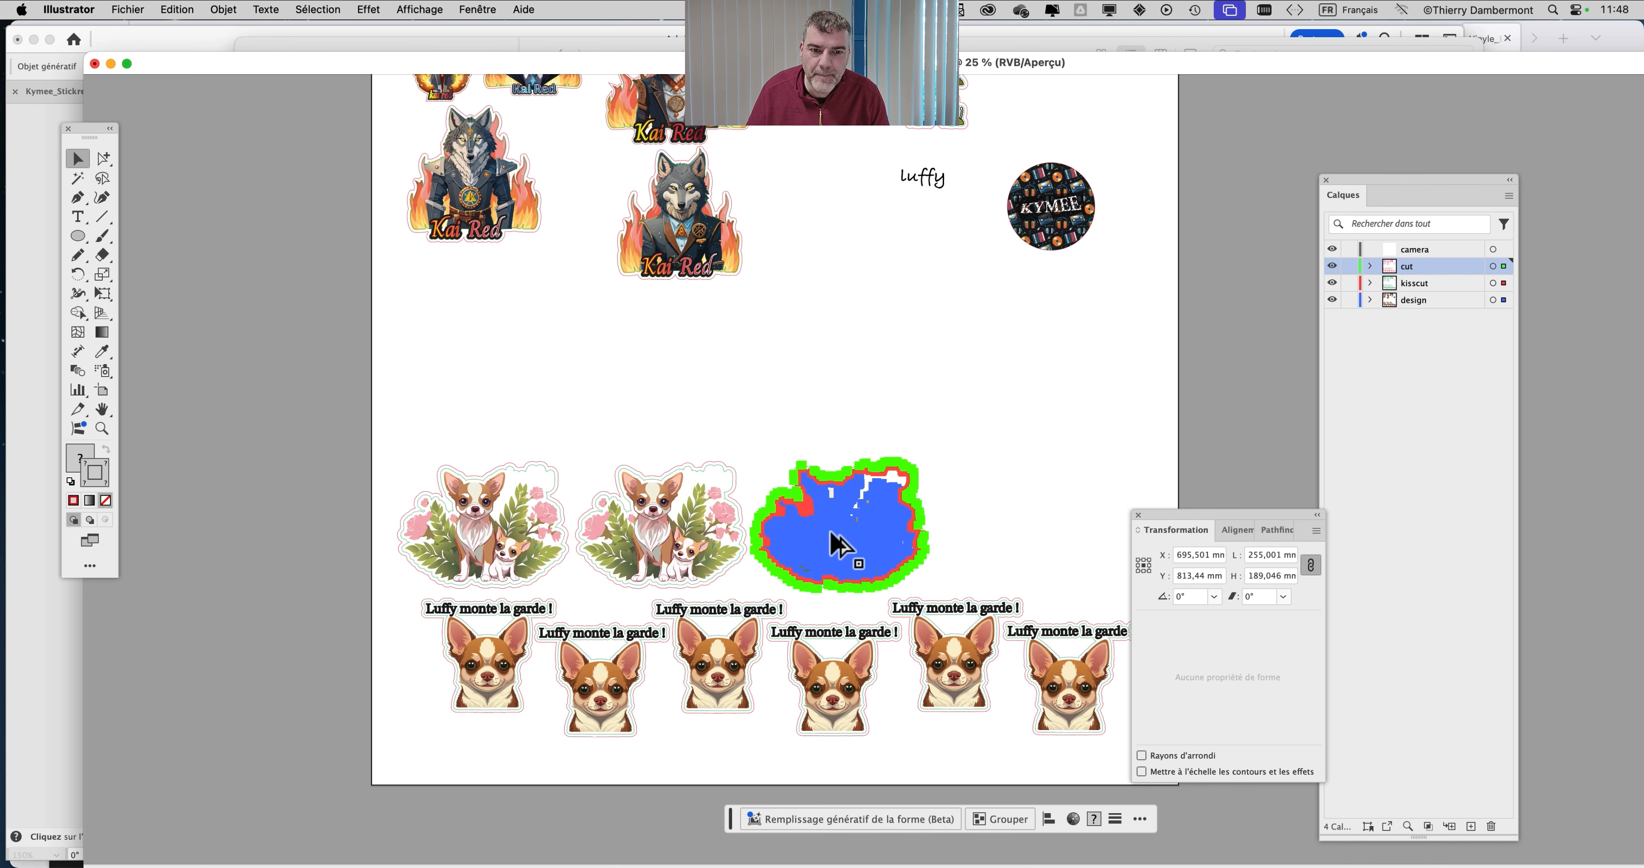
key(super+z)
key(super+z)
key(super+z)
key(super+z)
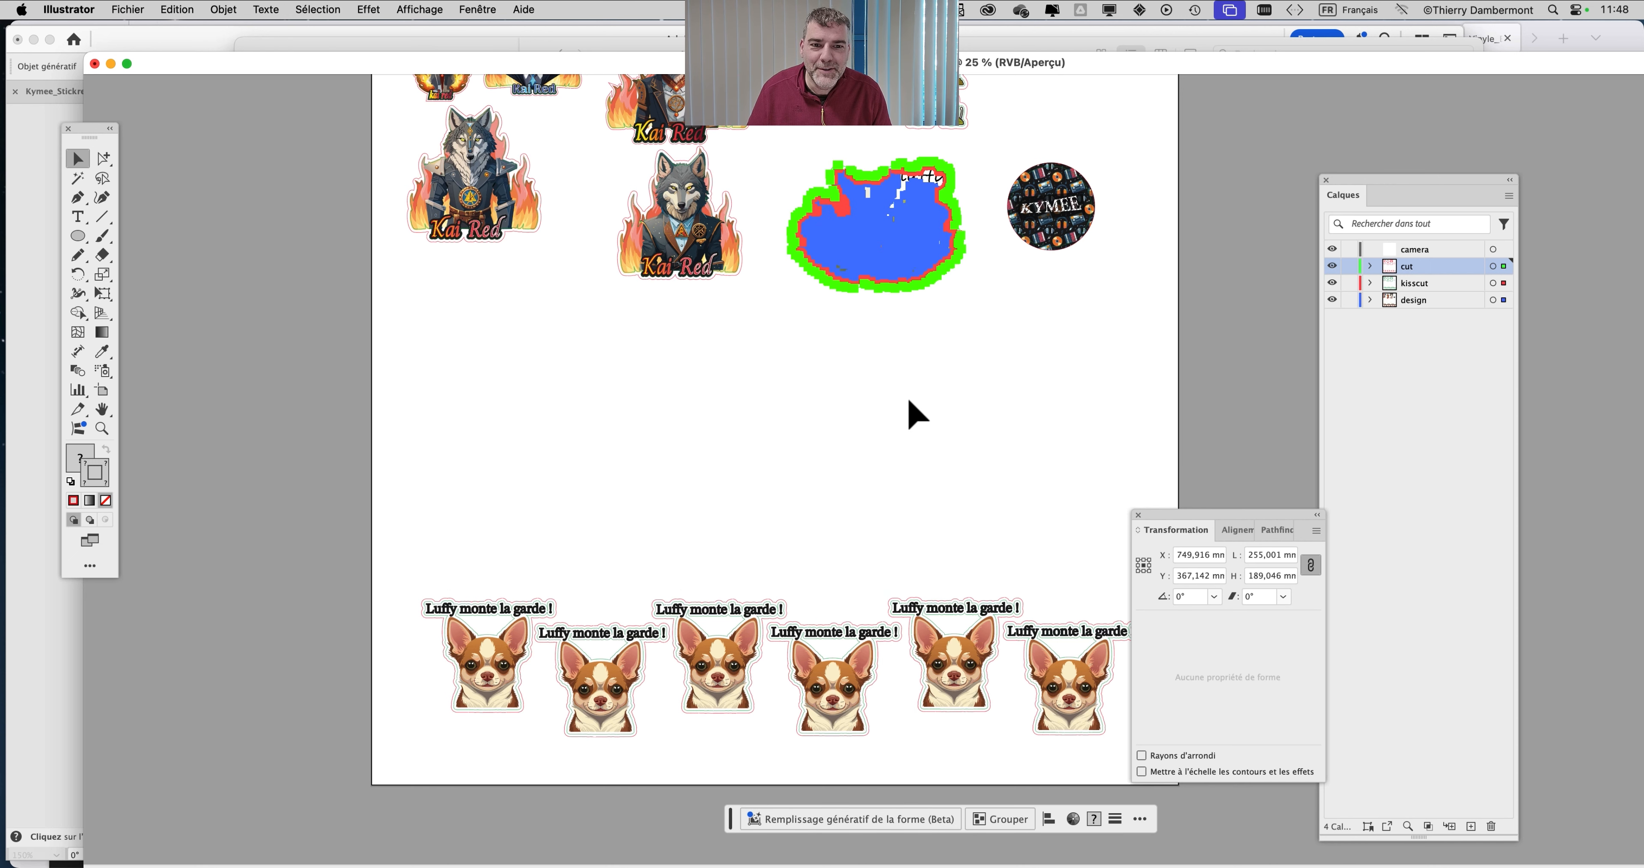
Select the two-chihuahua floral sticker together with its "luffy" lettering and copy it to the left end above the bottom row
click(918, 414)
click(837, 198)
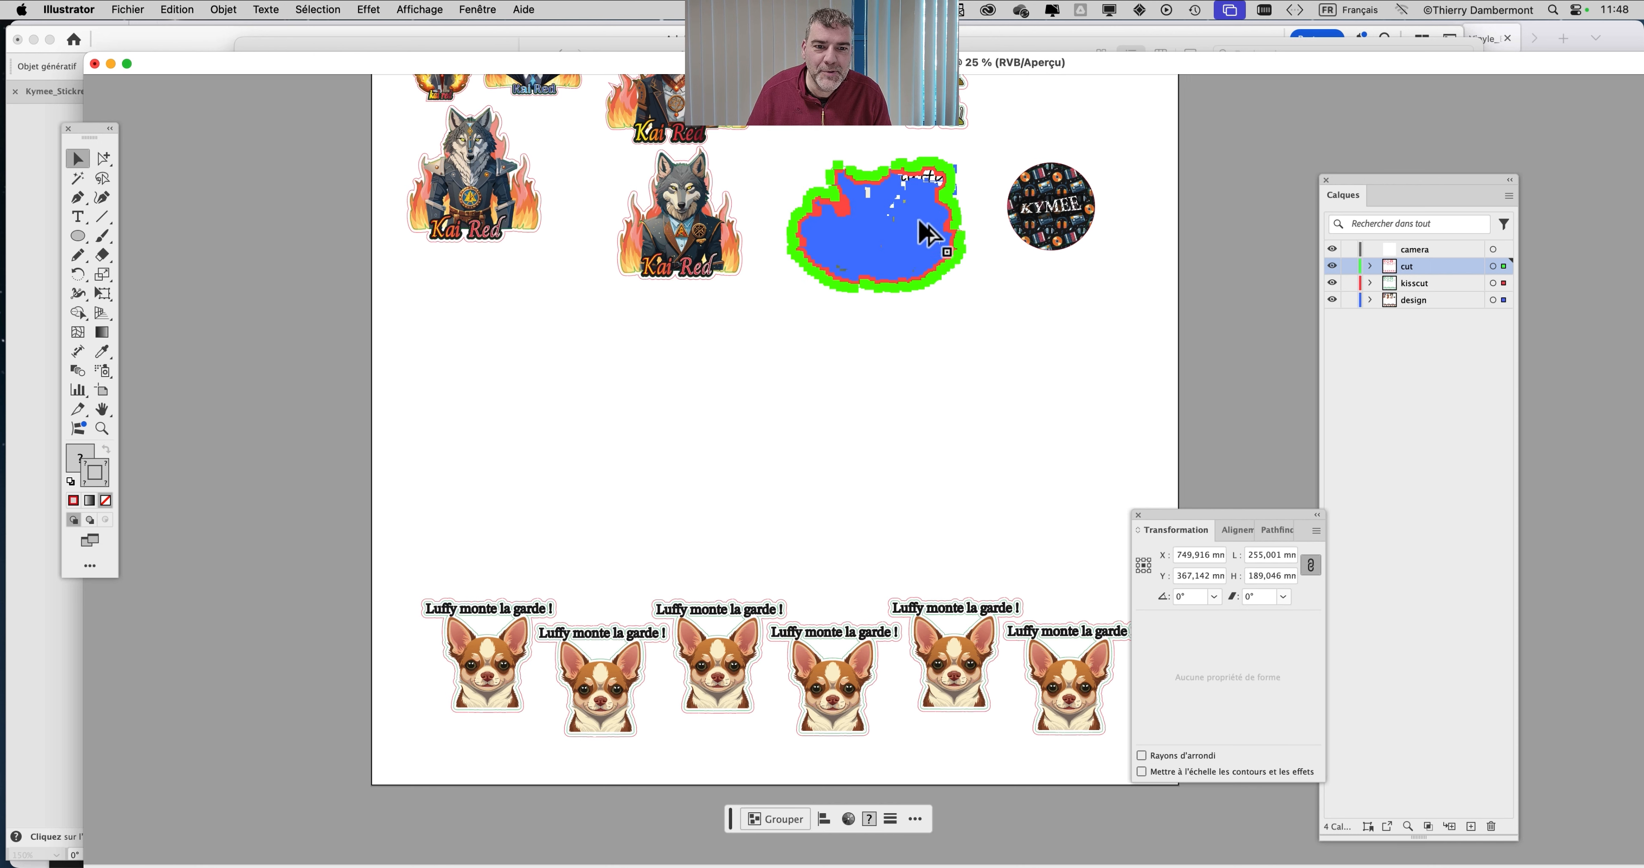
drag(927, 233, 546, 526)
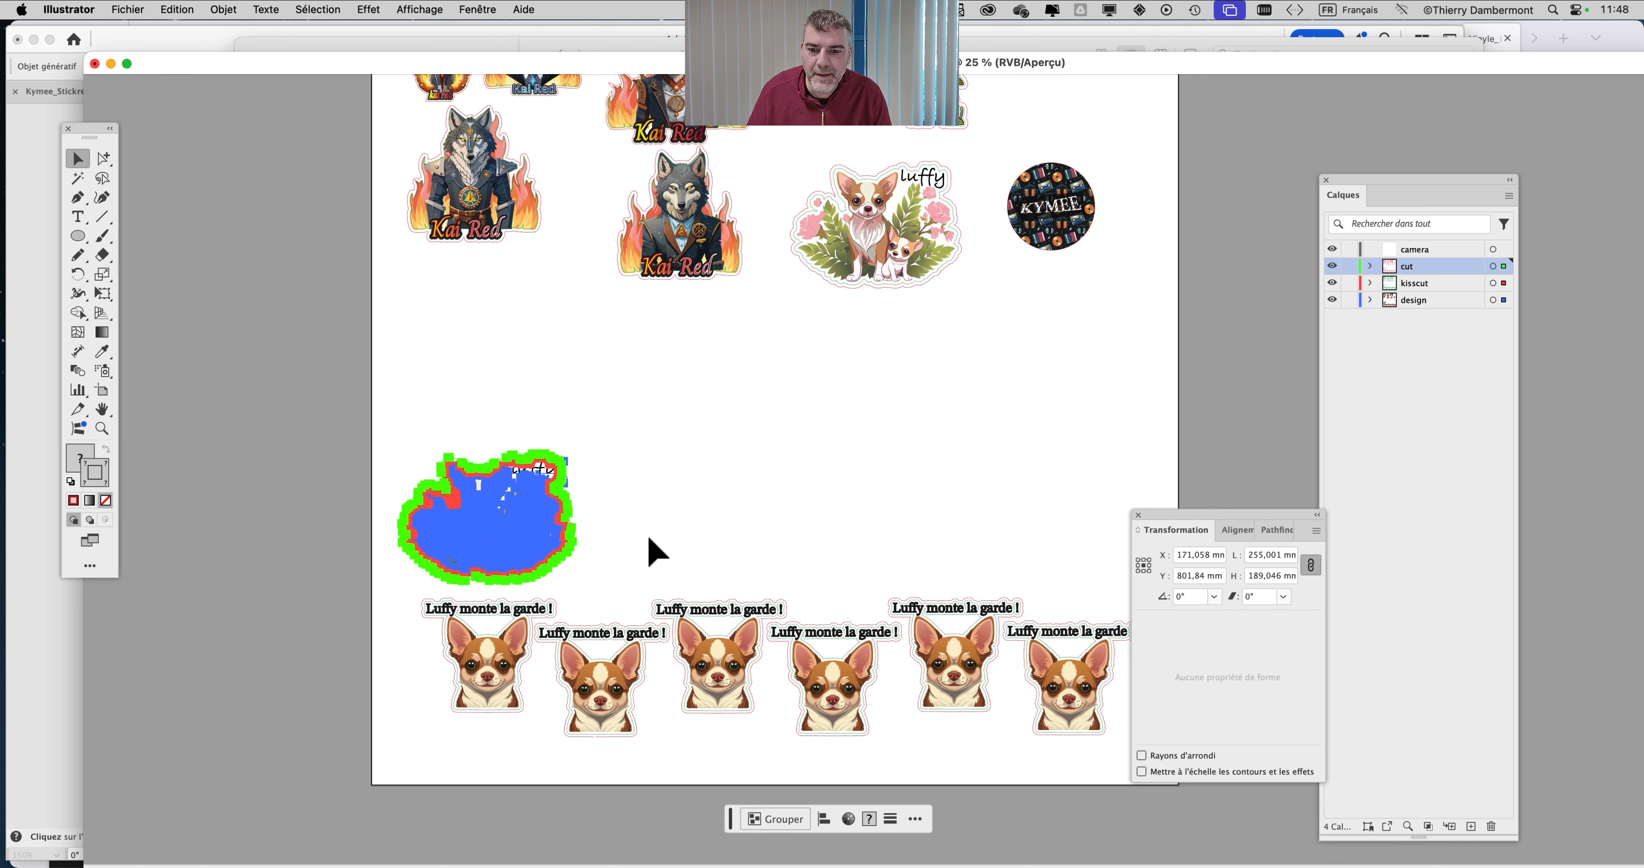
Delete the original two-chihuahua floral sticker and its "luffy" lettering from beside the KYMEE sticker
click(651, 550)
click(879, 204)
key(Delete)
click(944, 183)
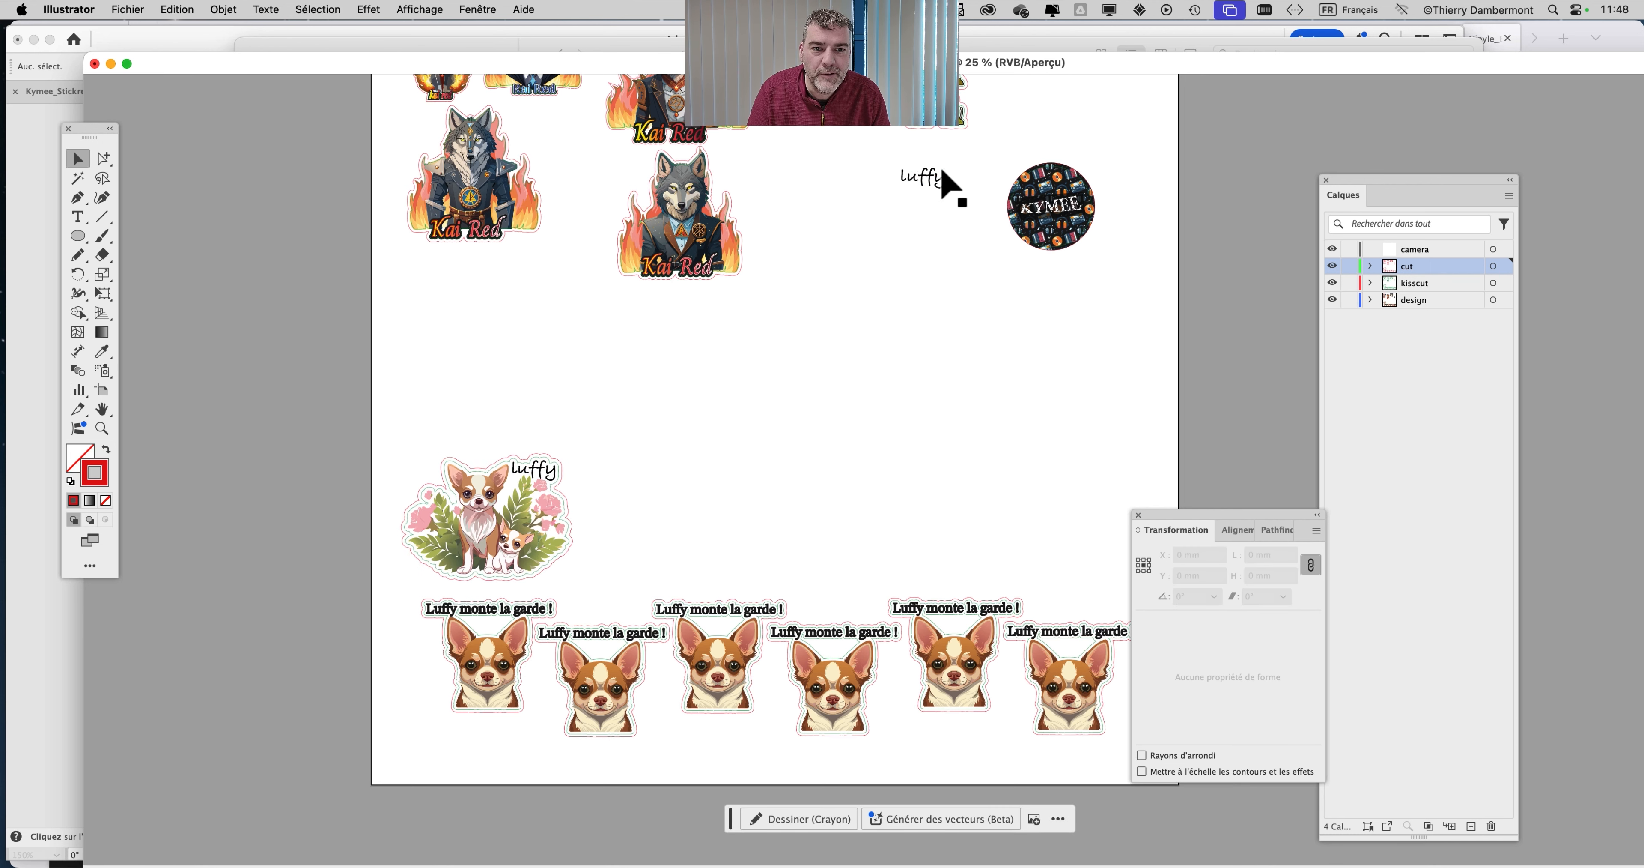
key(Delete)
Duplicate the two-chihuahua "luffy" sticker three times at even spacing to form a row above the "Luffy monte la garde !" stickers
click(568, 539)
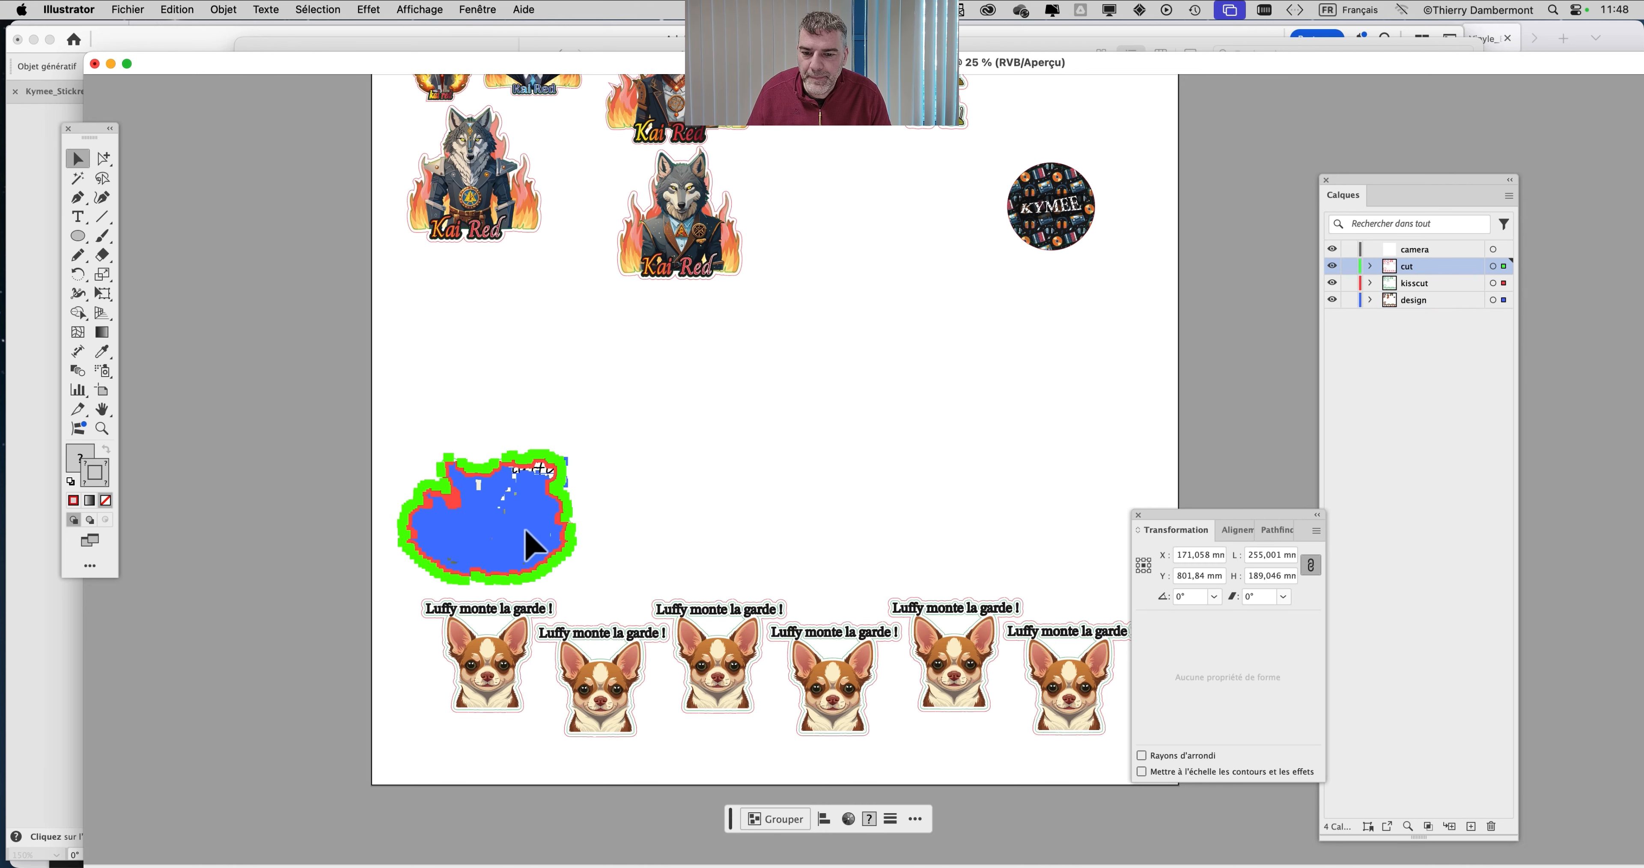
drag(540, 539, 708, 542)
key(super+d)
key(super+d)
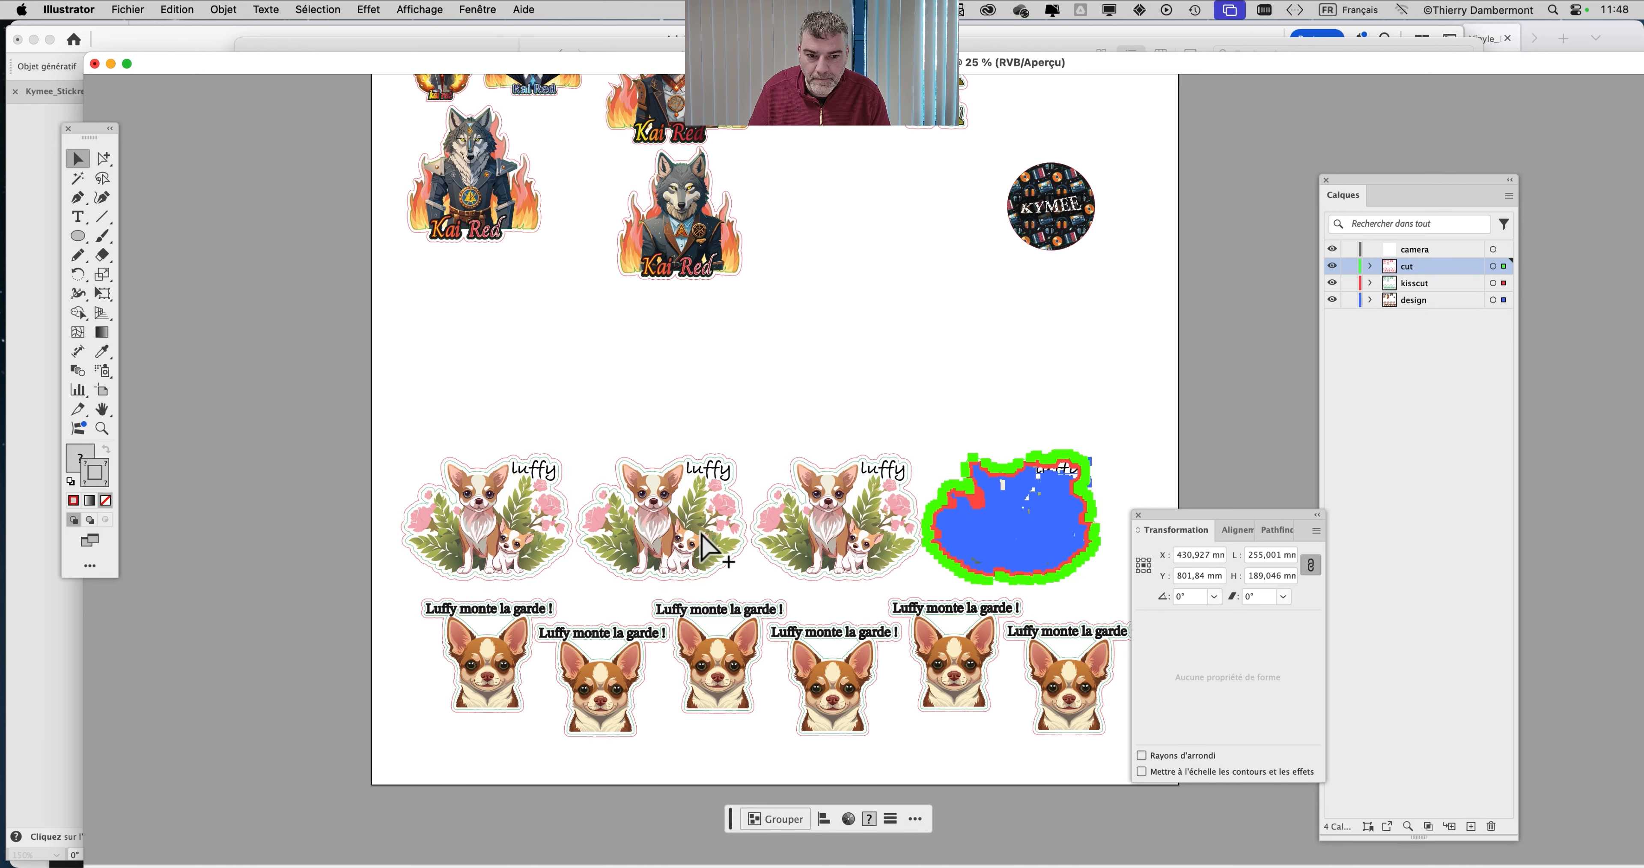
key(super+shift+a)
Move the row of four "luffy" floral stickers down, closer to the "Luffy monte la garde !" row
scroll(929, 542, up, 2)
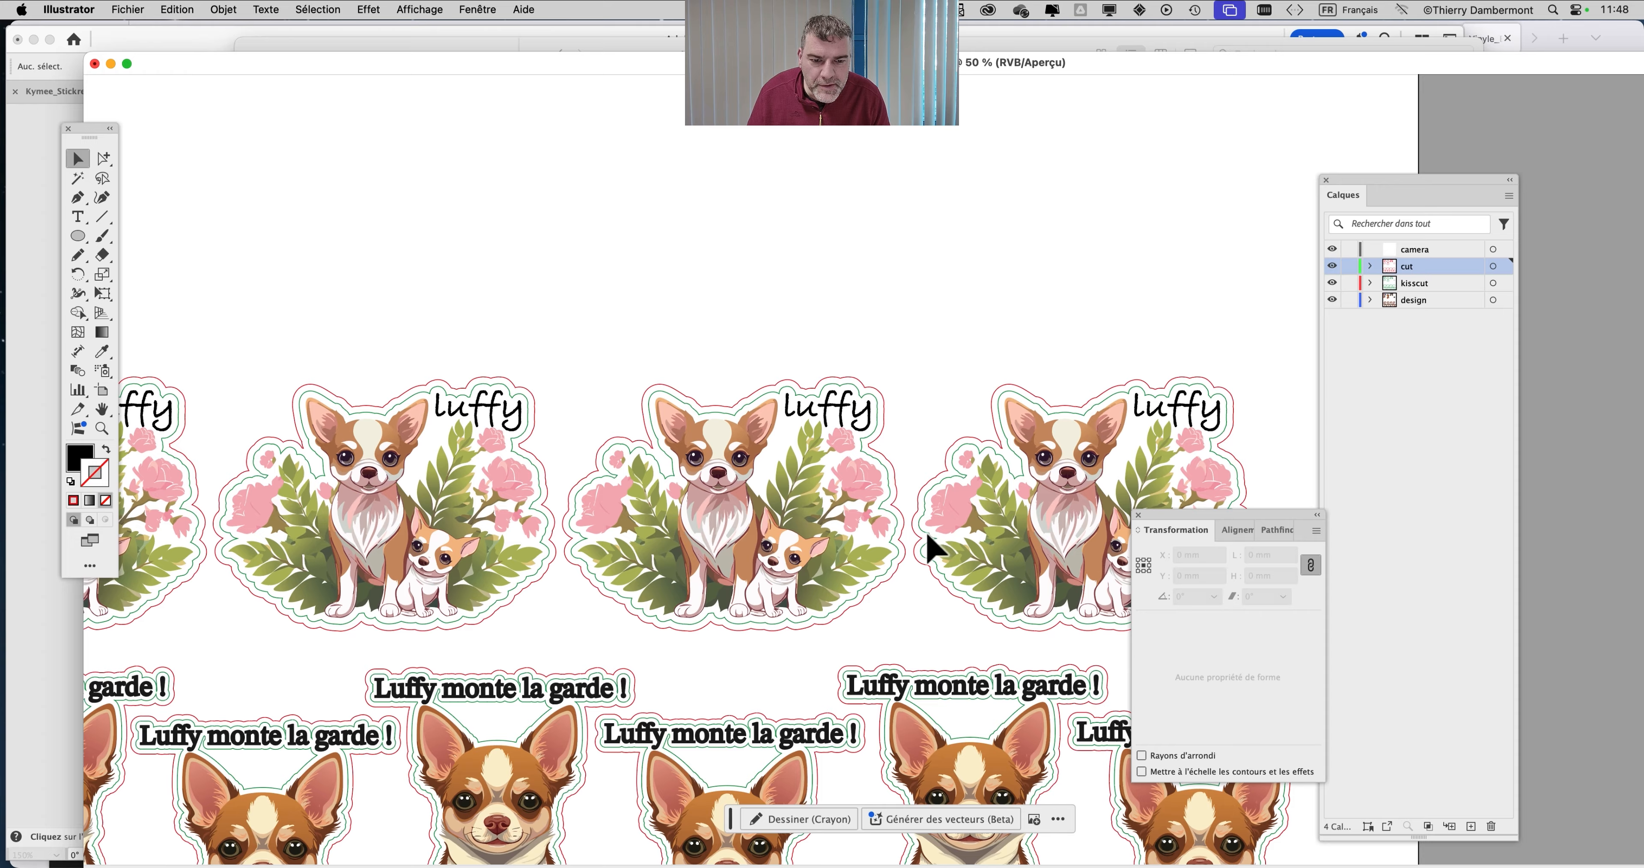
drag(479, 512, 352, 404)
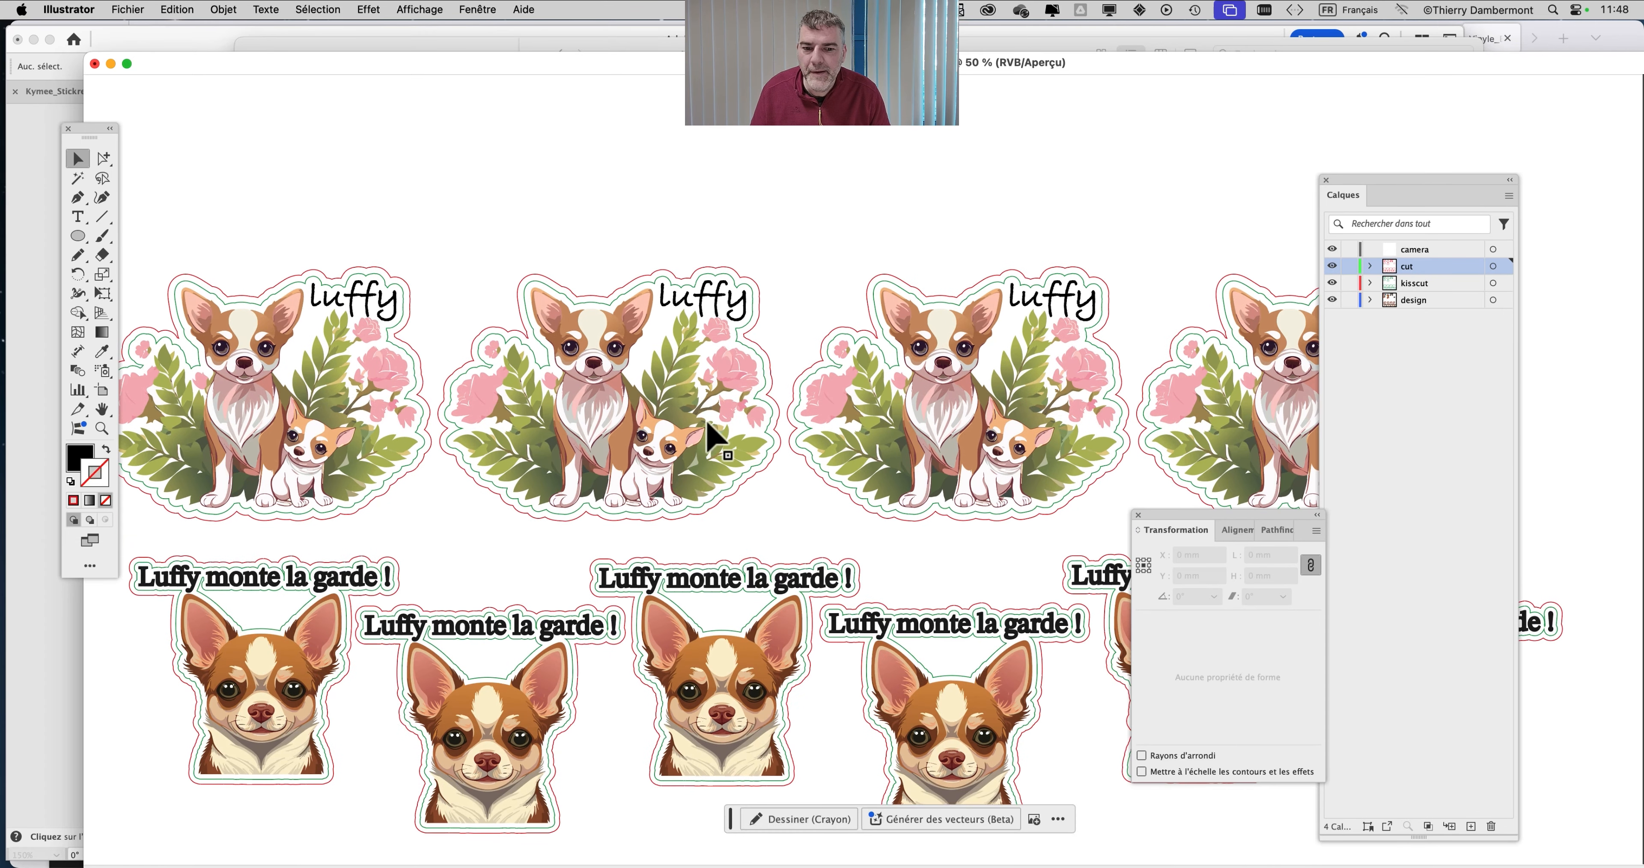
scroll(740, 408, down, 1)
drag(390, 259, 1149, 368)
mouse_move(1116, 431)
mouse_down()
mouse_move(1142, 447)
mouse_move(1124, 444)
mouse_up()
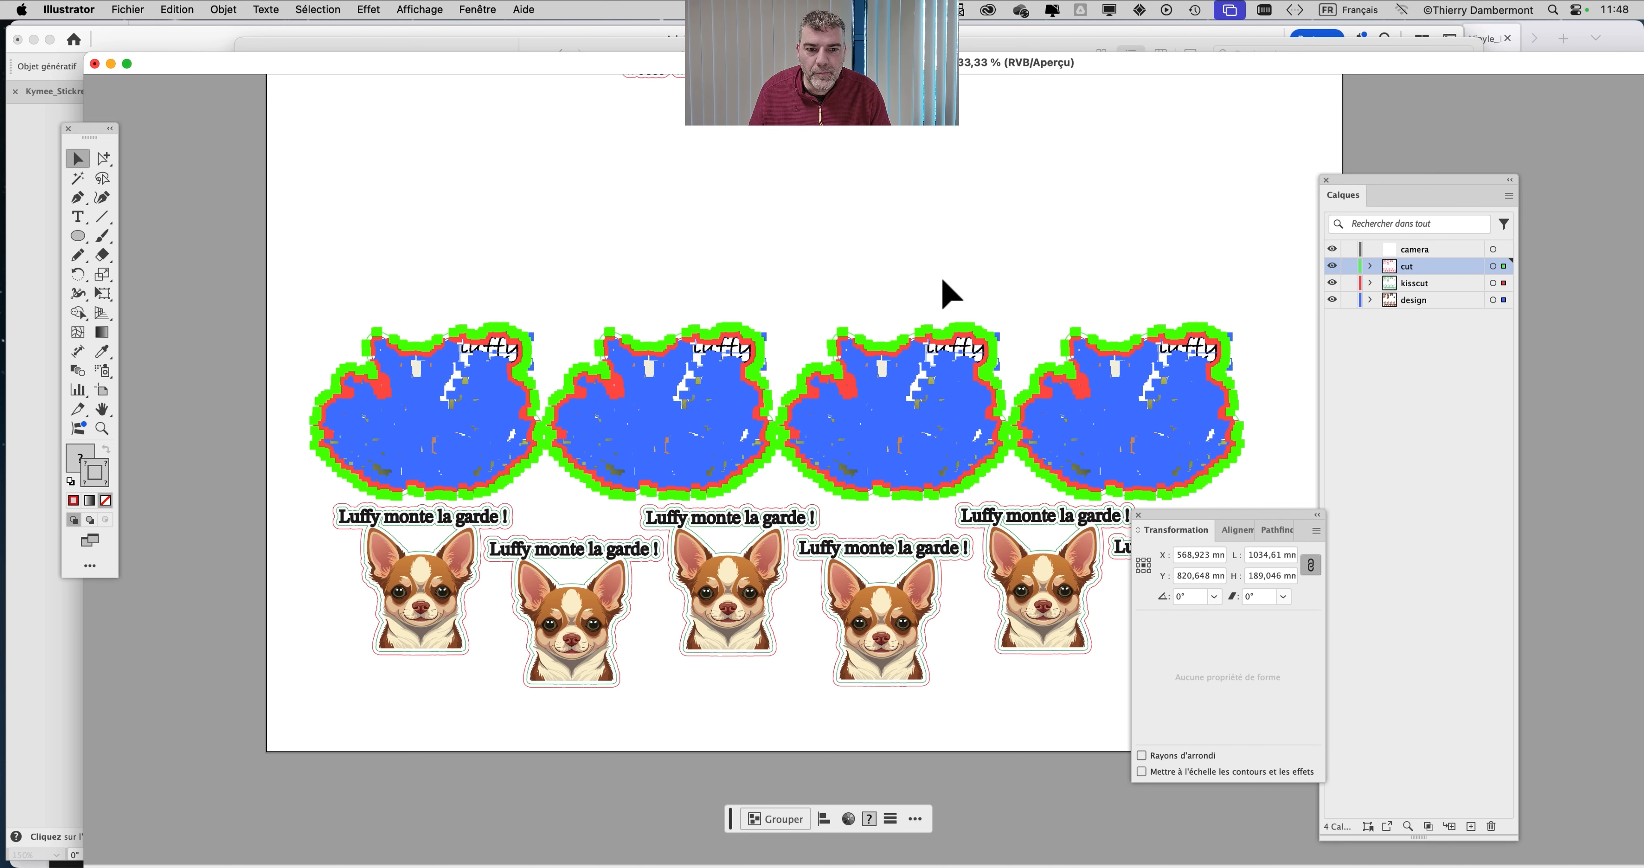
click(938, 291)
Relocate the floating Calques and Transformation panels so they no longer cover the sheet
drag(1385, 189, 1484, 139)
drag(1283, 525, 1513, 422)
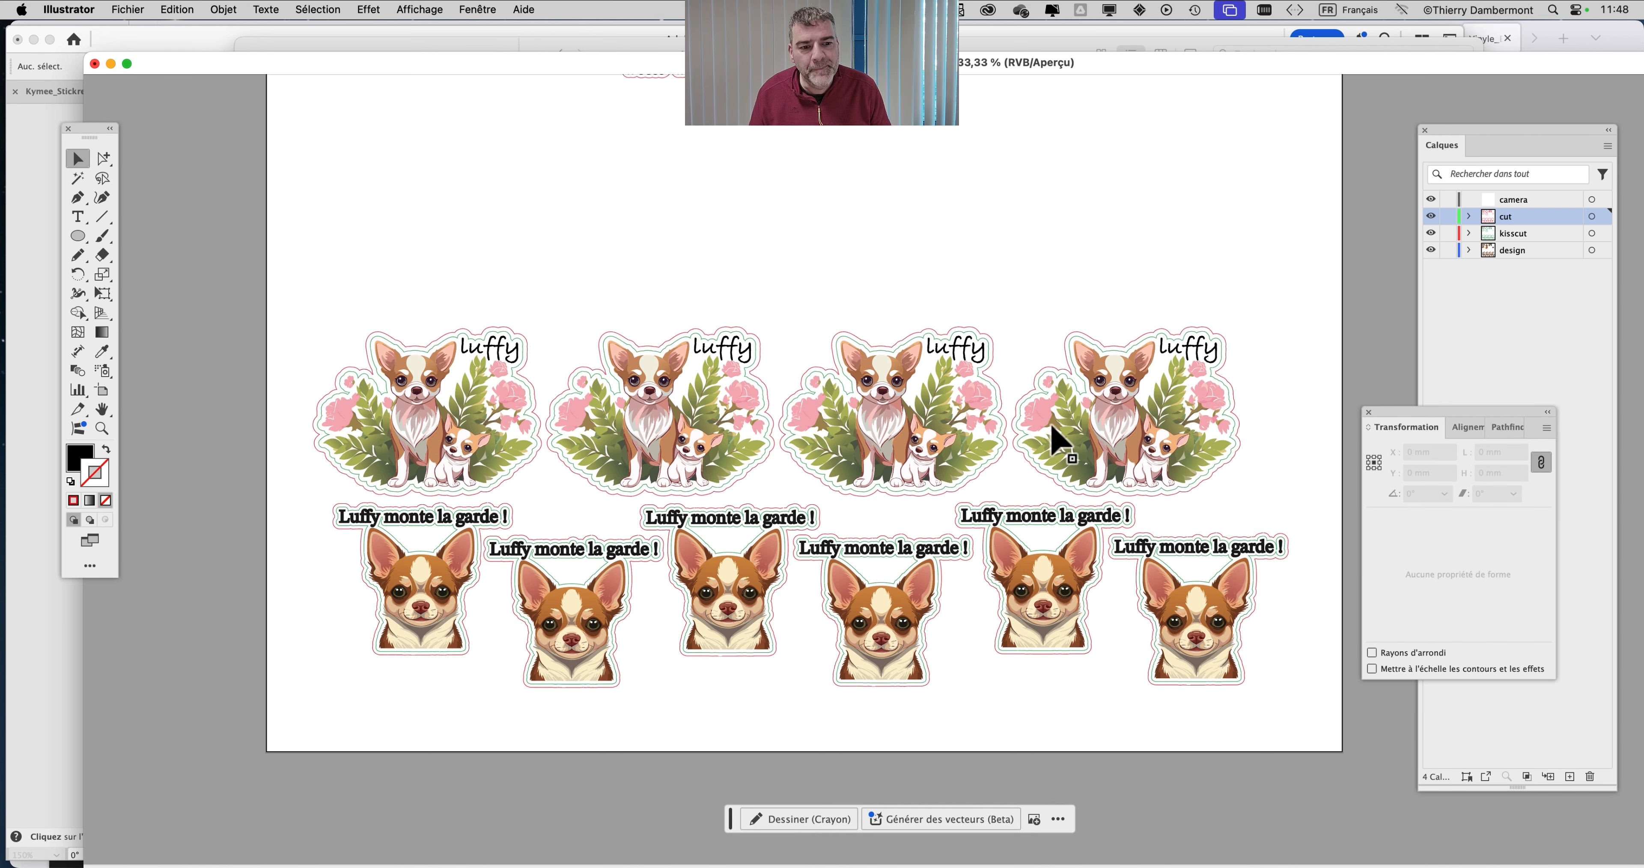
scroll(510, 375, right, 3)
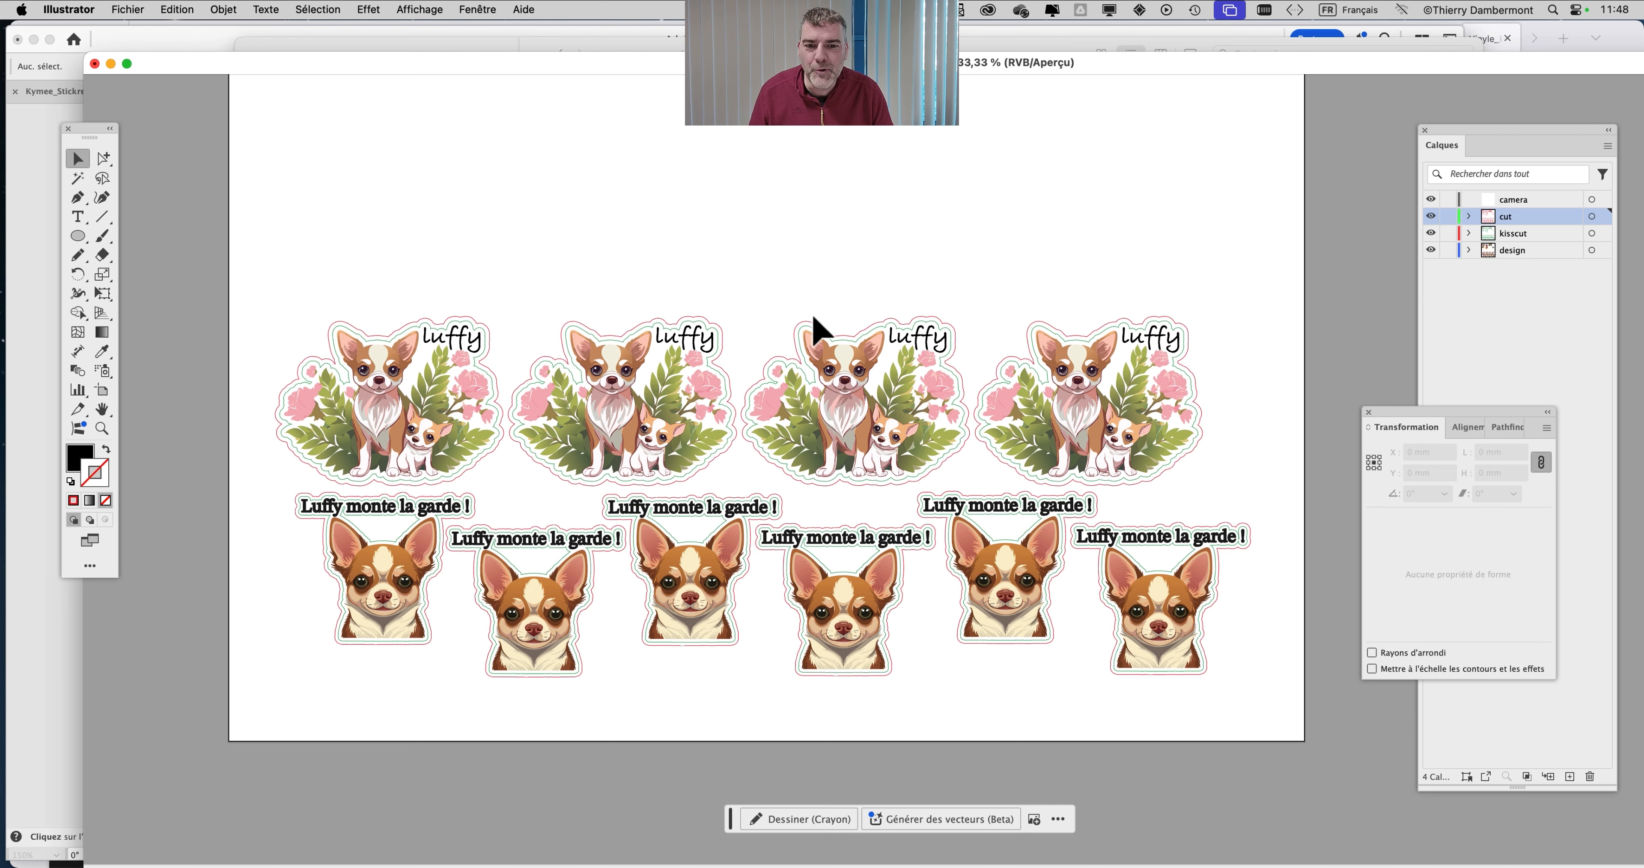
Place the round KYMEE sticker above the left end of the "luffy" row and add copies to make a row of four
scroll(722, 354, down, 1)
drag(719, 356, 685, 408)
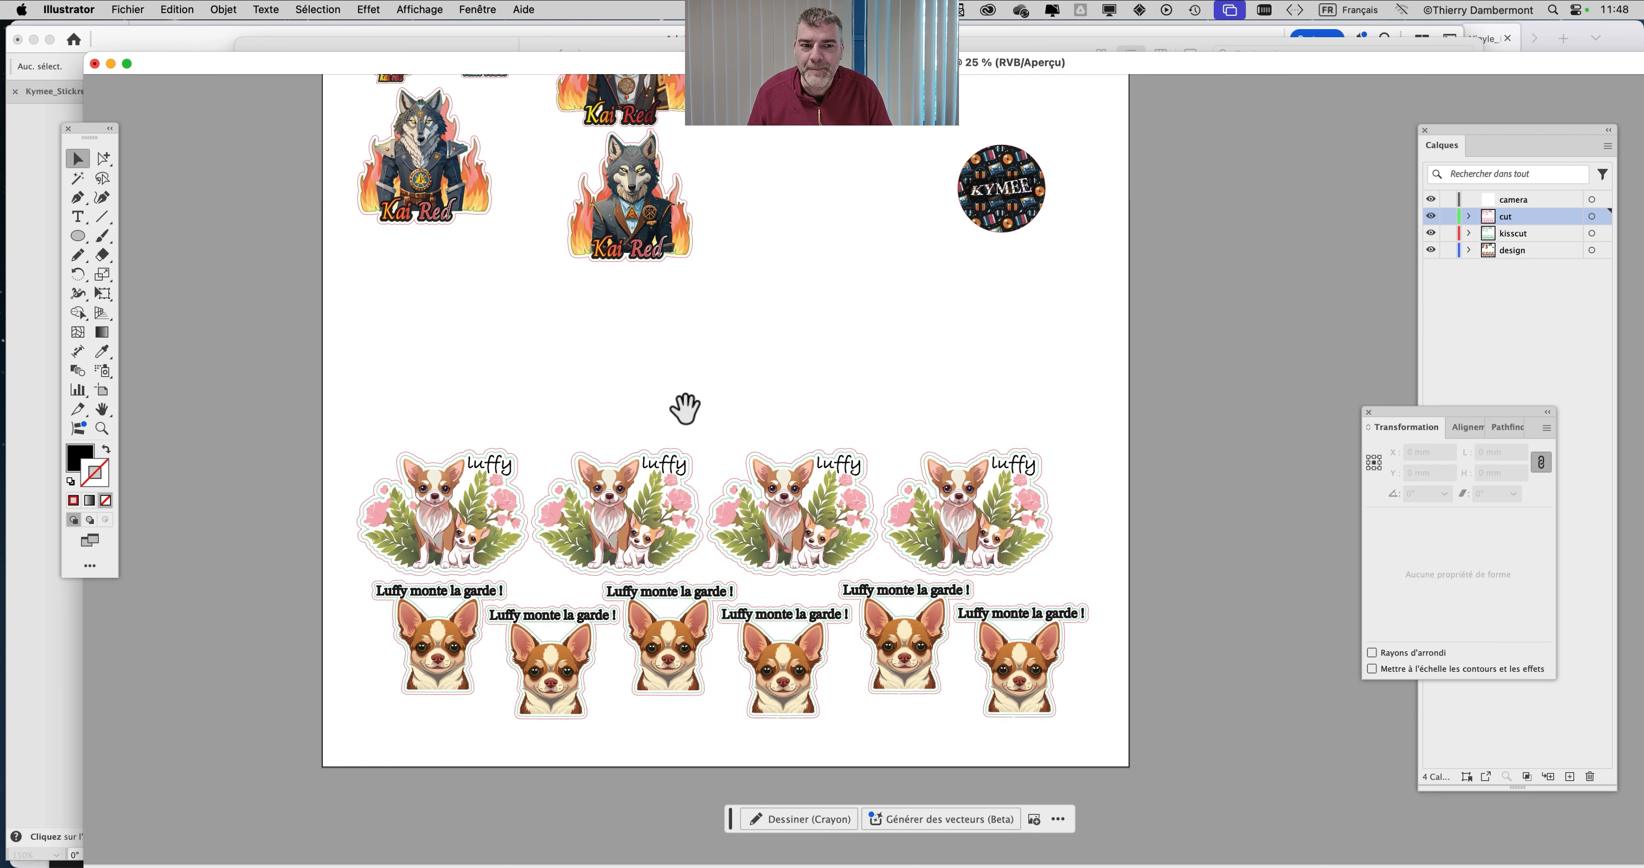
drag(997, 220, 485, 439)
key(super+d)
key(super+d)
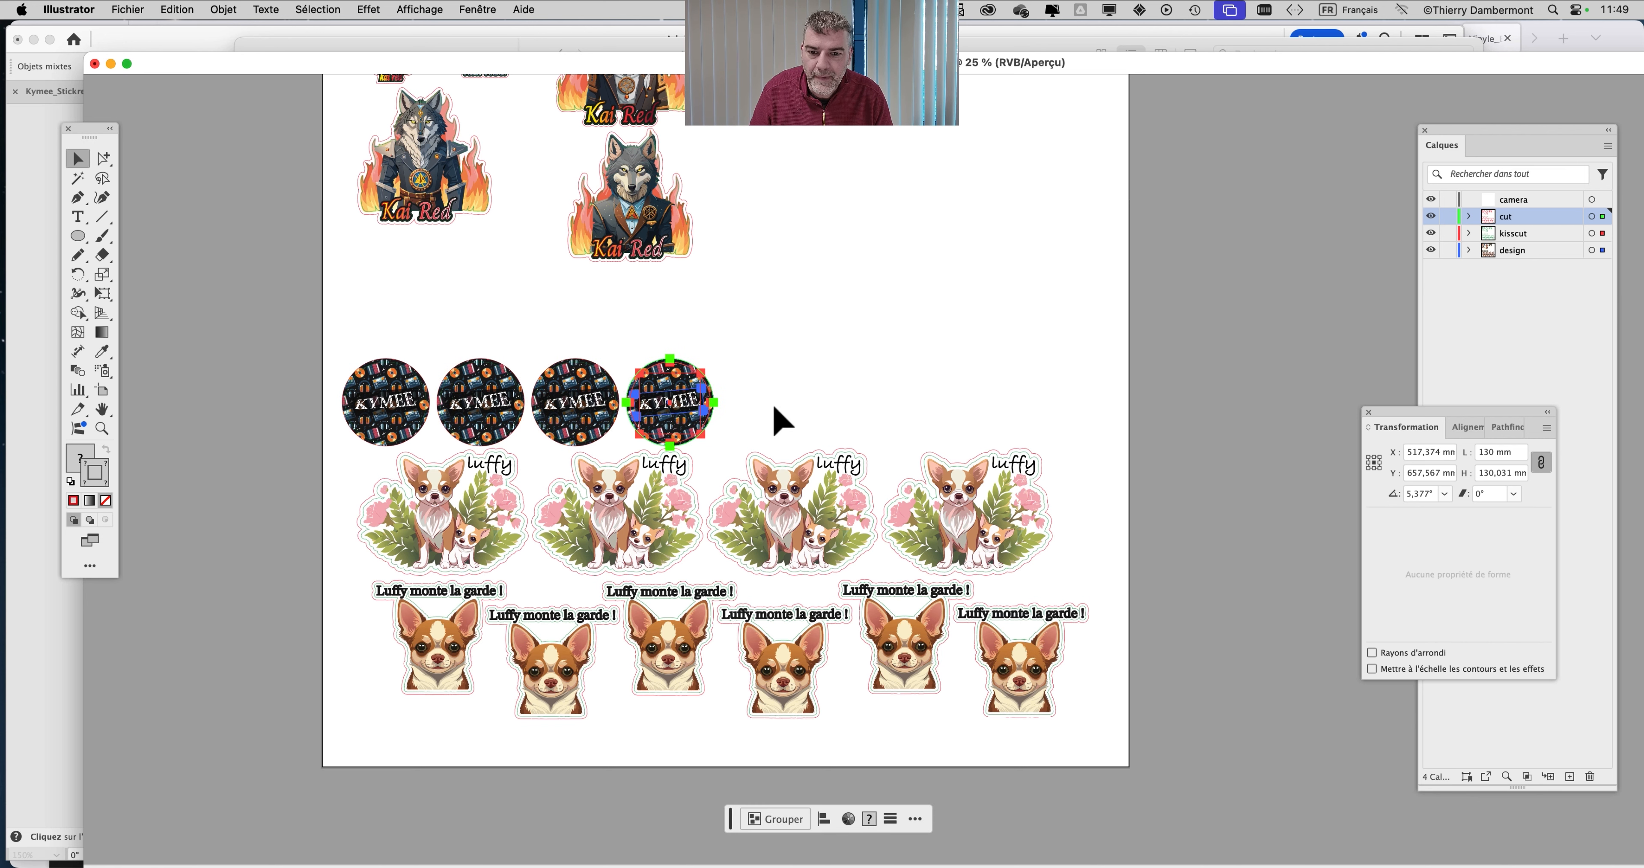
click(822, 198)
Place the grey suited "Kai Red" wolf sticker beside the KYMEE row and duplicate it twice to its right
drag(835, 249, 854, 389)
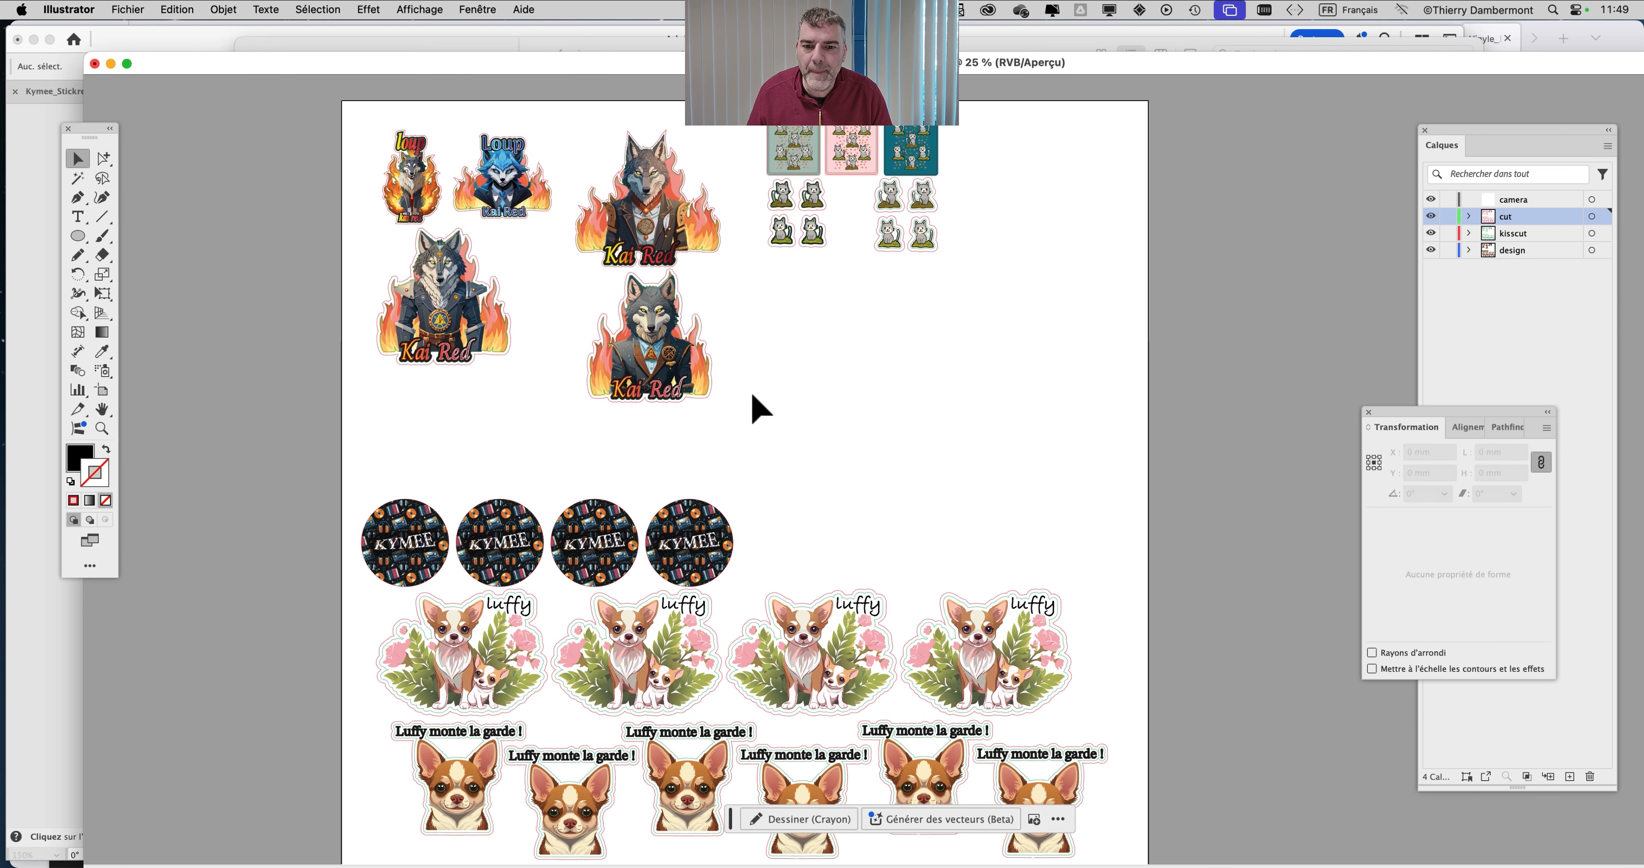
drag(653, 348, 945, 528)
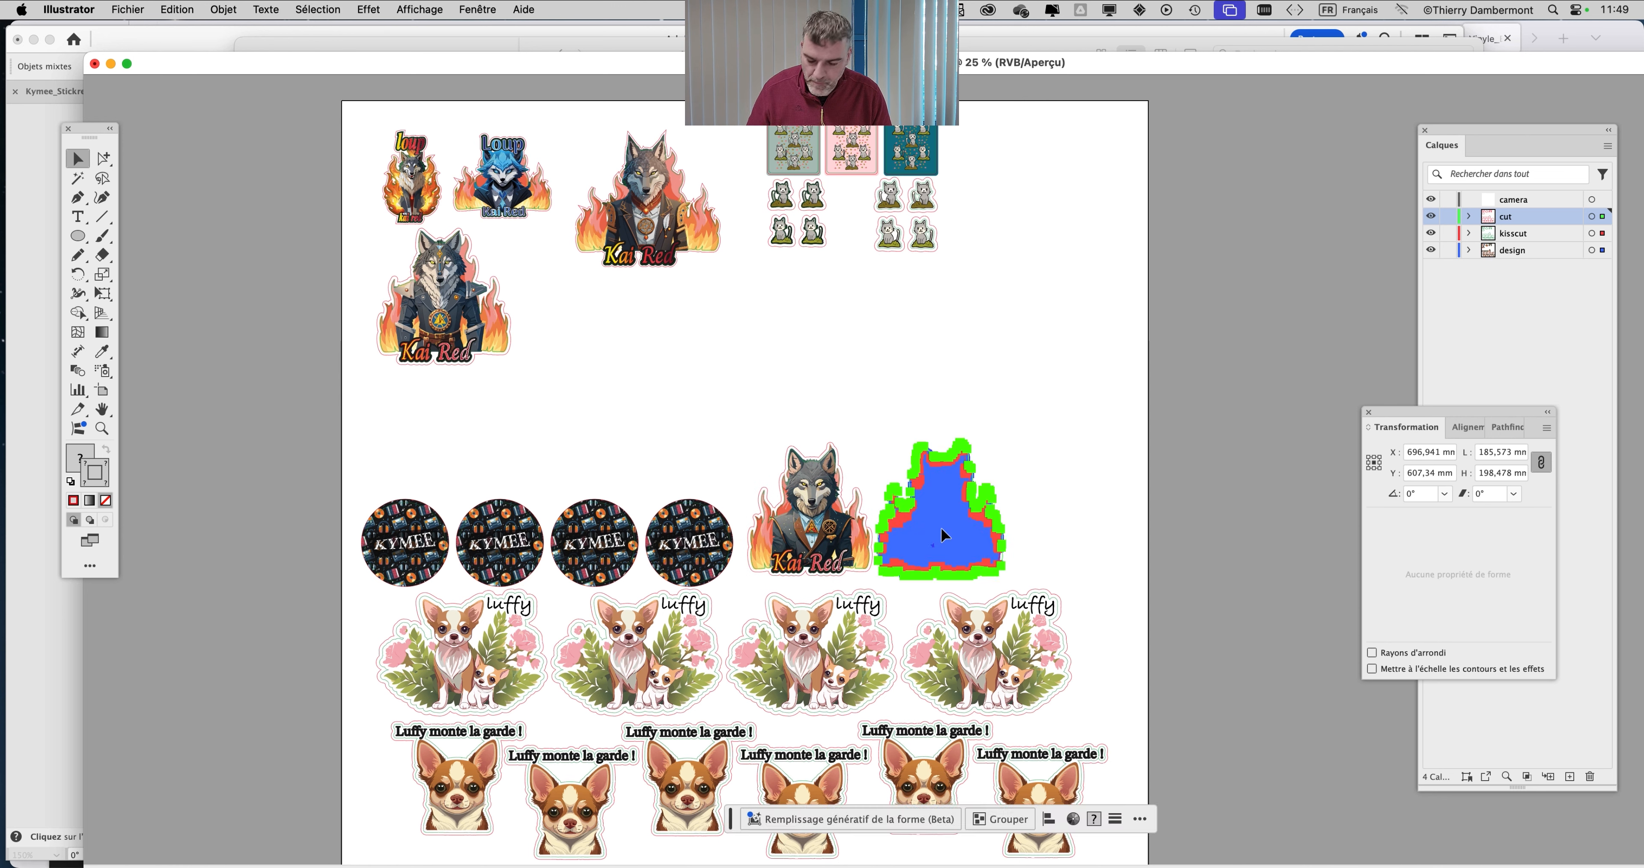
key(super+d)
click(969, 430)
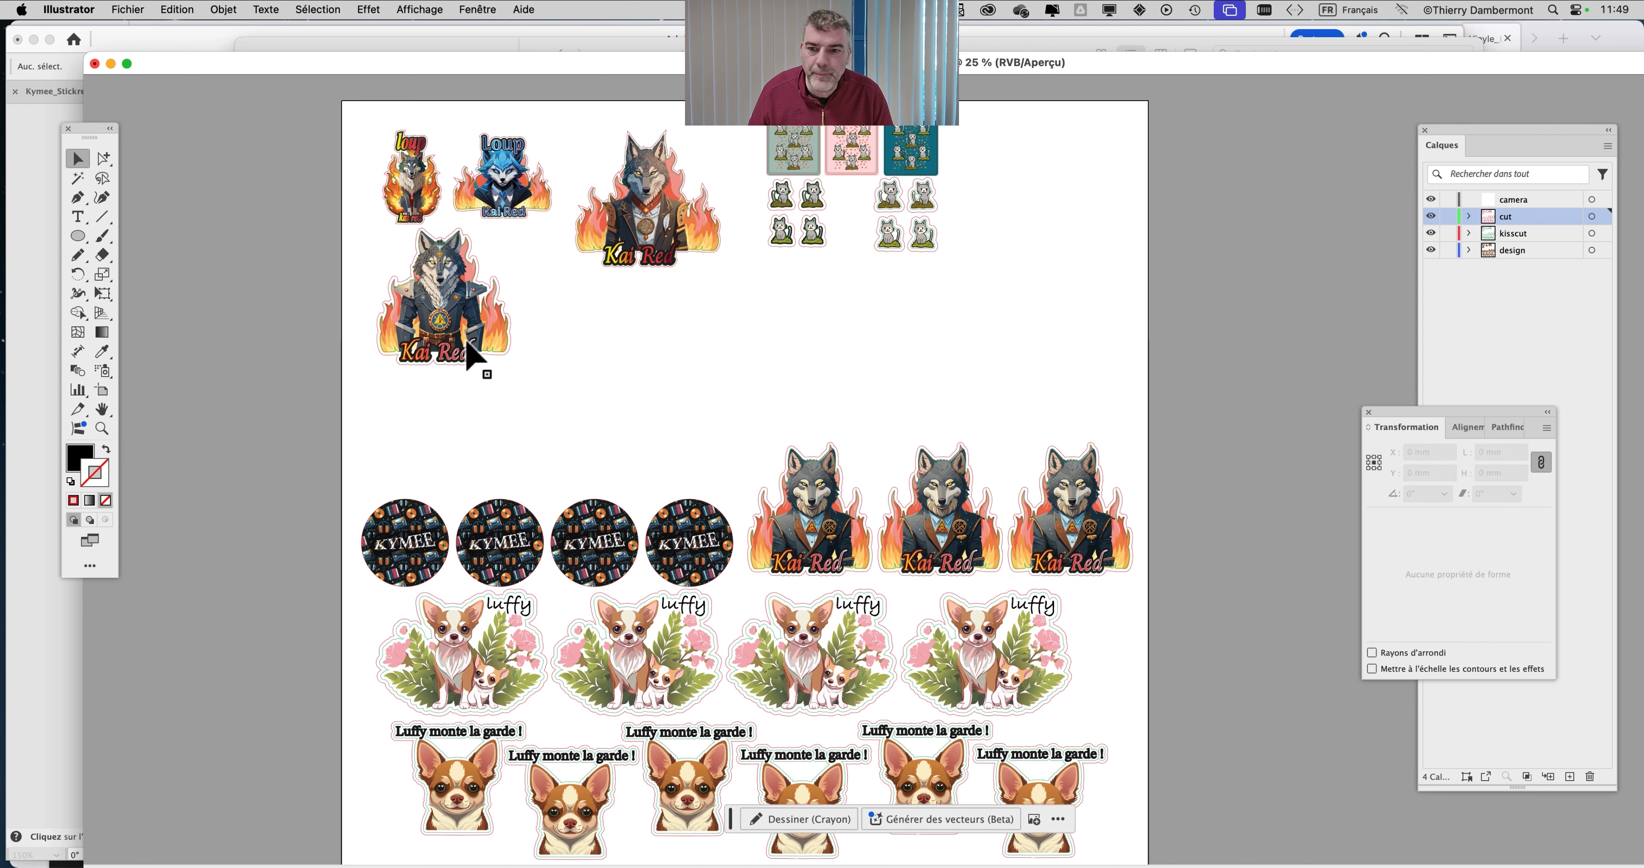
Shift the three suited "Kai Red" wolf stickers slightly left, closer to the KYMEE row
click(411, 322)
click(689, 472)
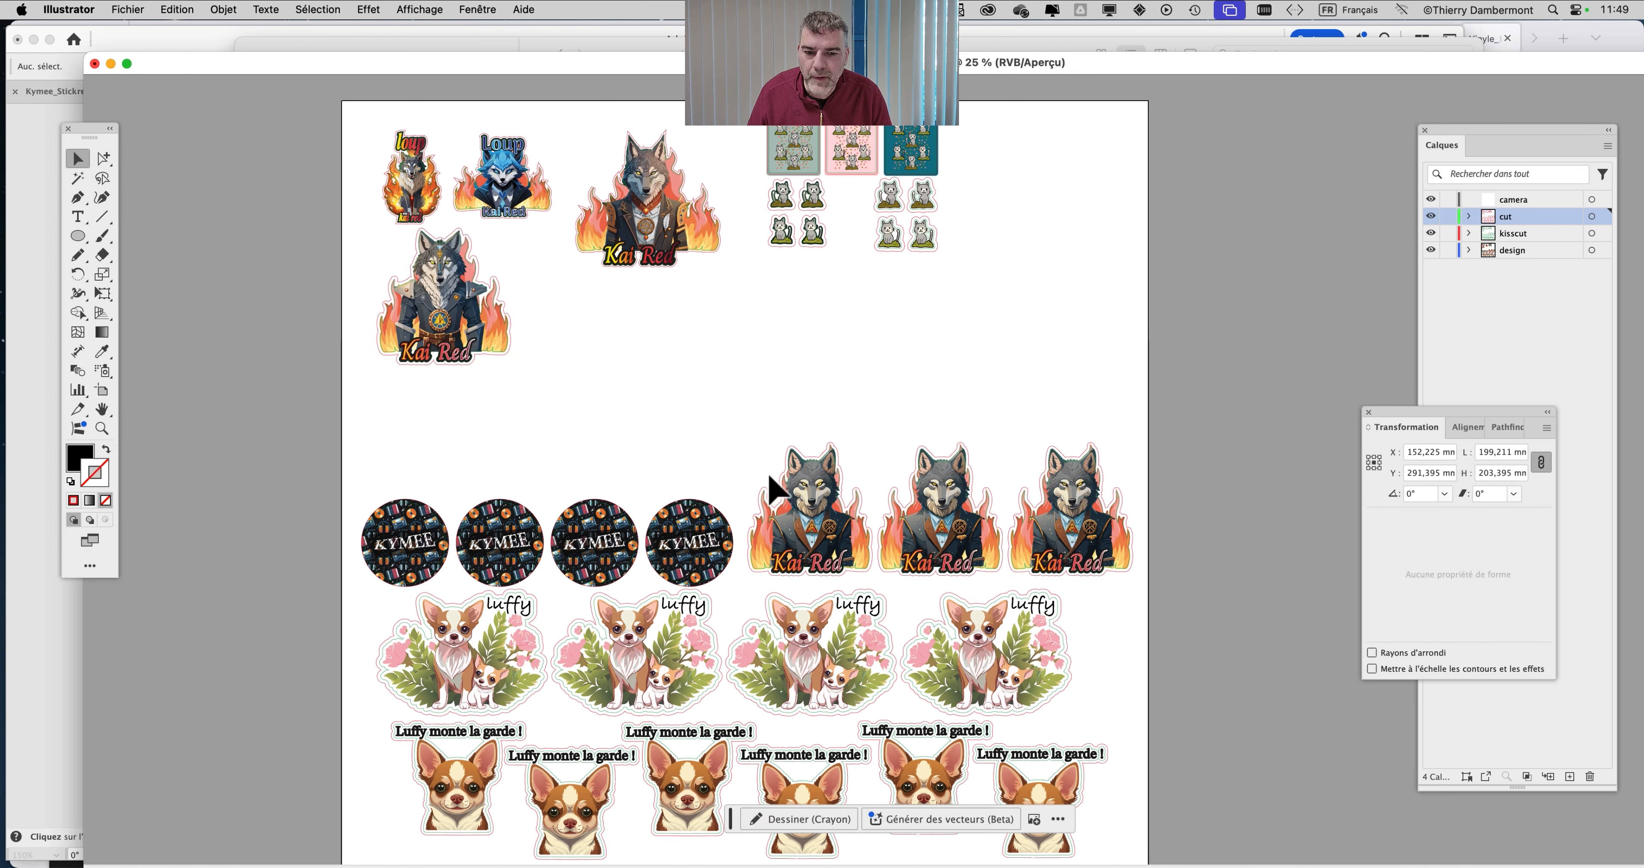
drag(782, 396, 1089, 561)
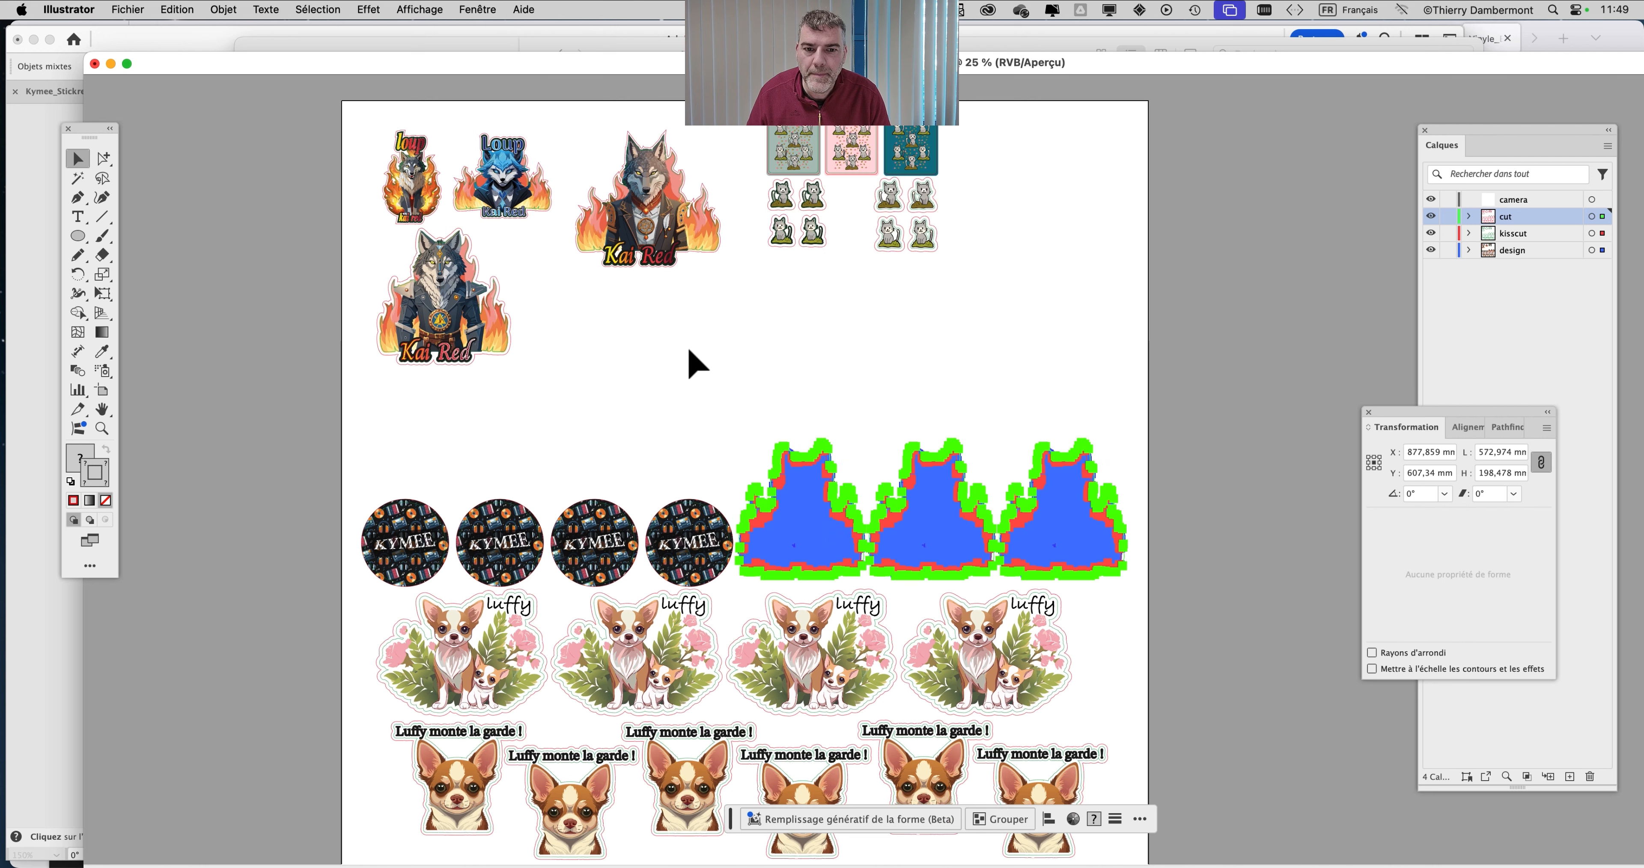
Move the armoured wolf above the left end of the KYMEE row, and place the brown-jacket wolf plus one copy above the three suited wolves
drag(573, 418, 433, 445)
click(728, 344)
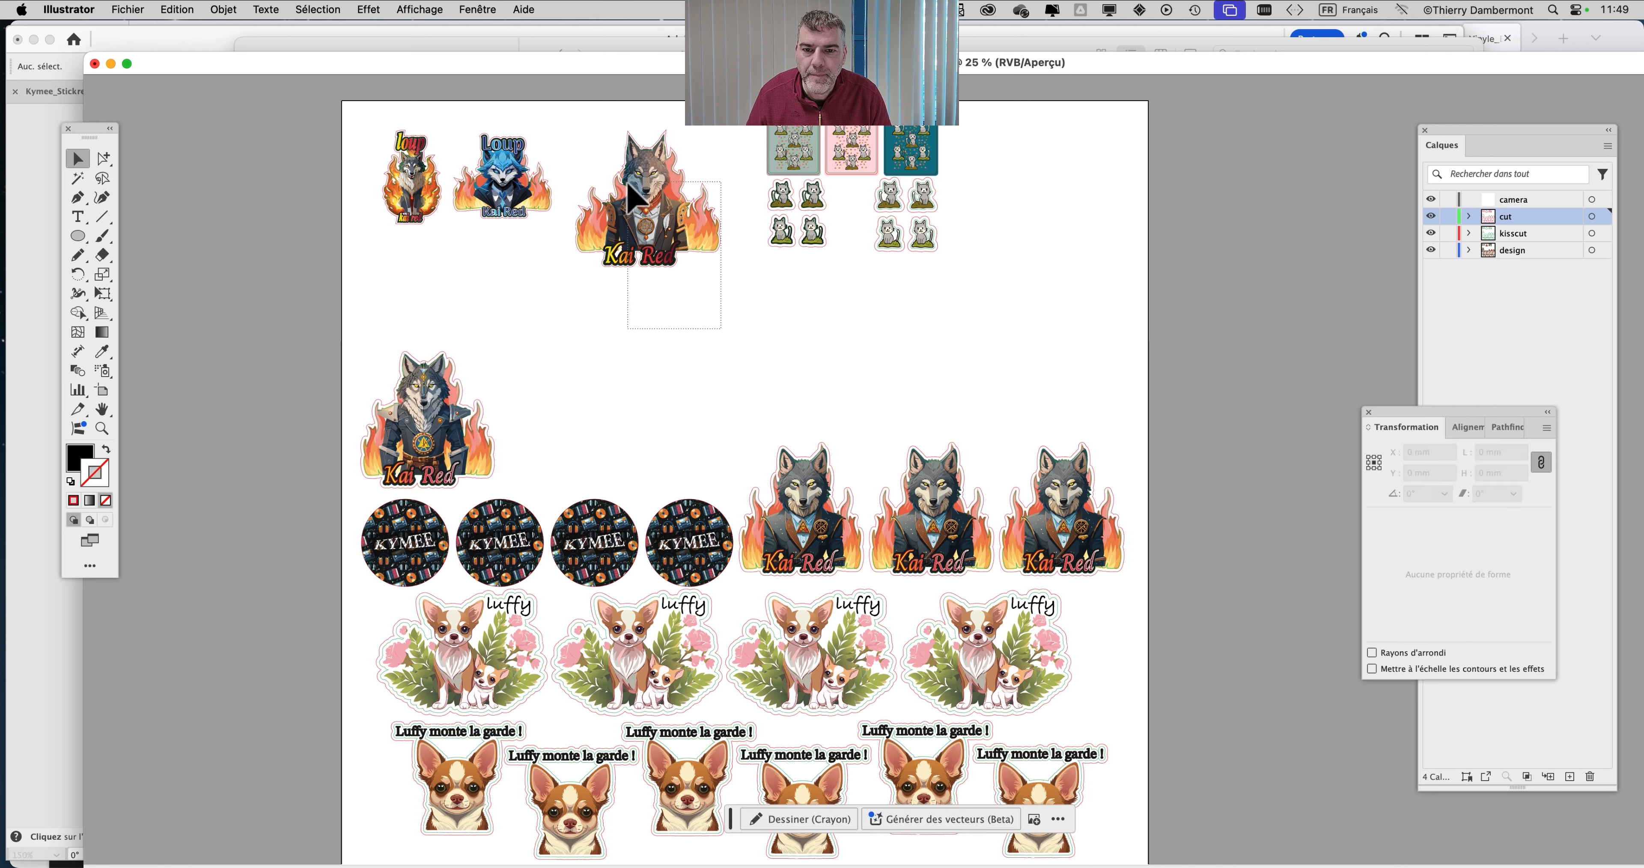
drag(699, 233, 871, 397)
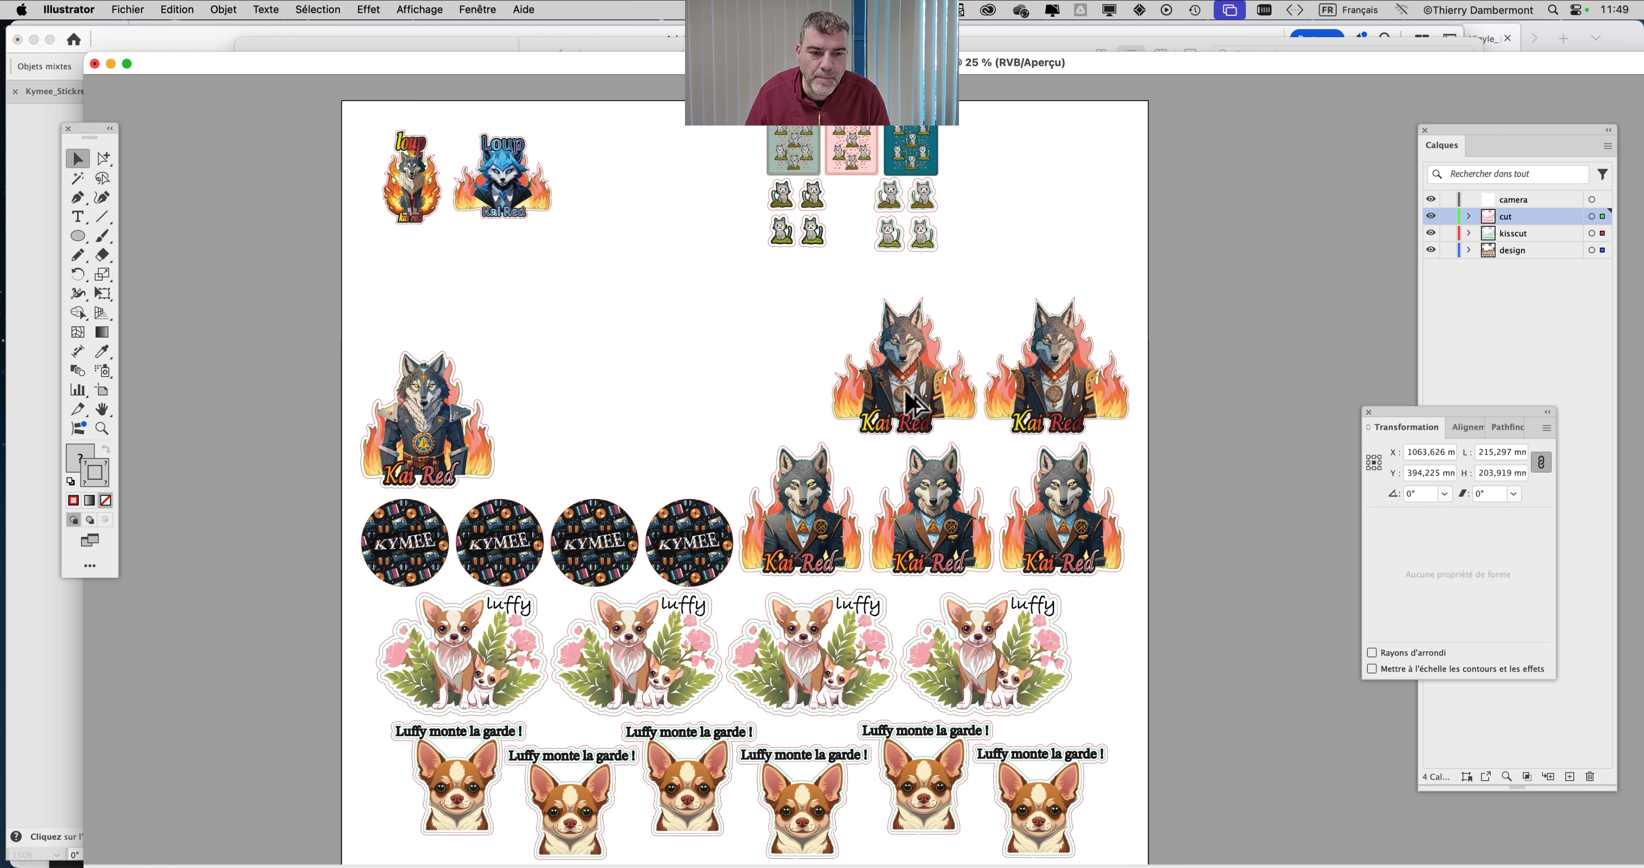
Try to duplicate the armoured wolf sticker beside the original above the KYMEE row
click(560, 392)
drag(469, 466, 597, 465)
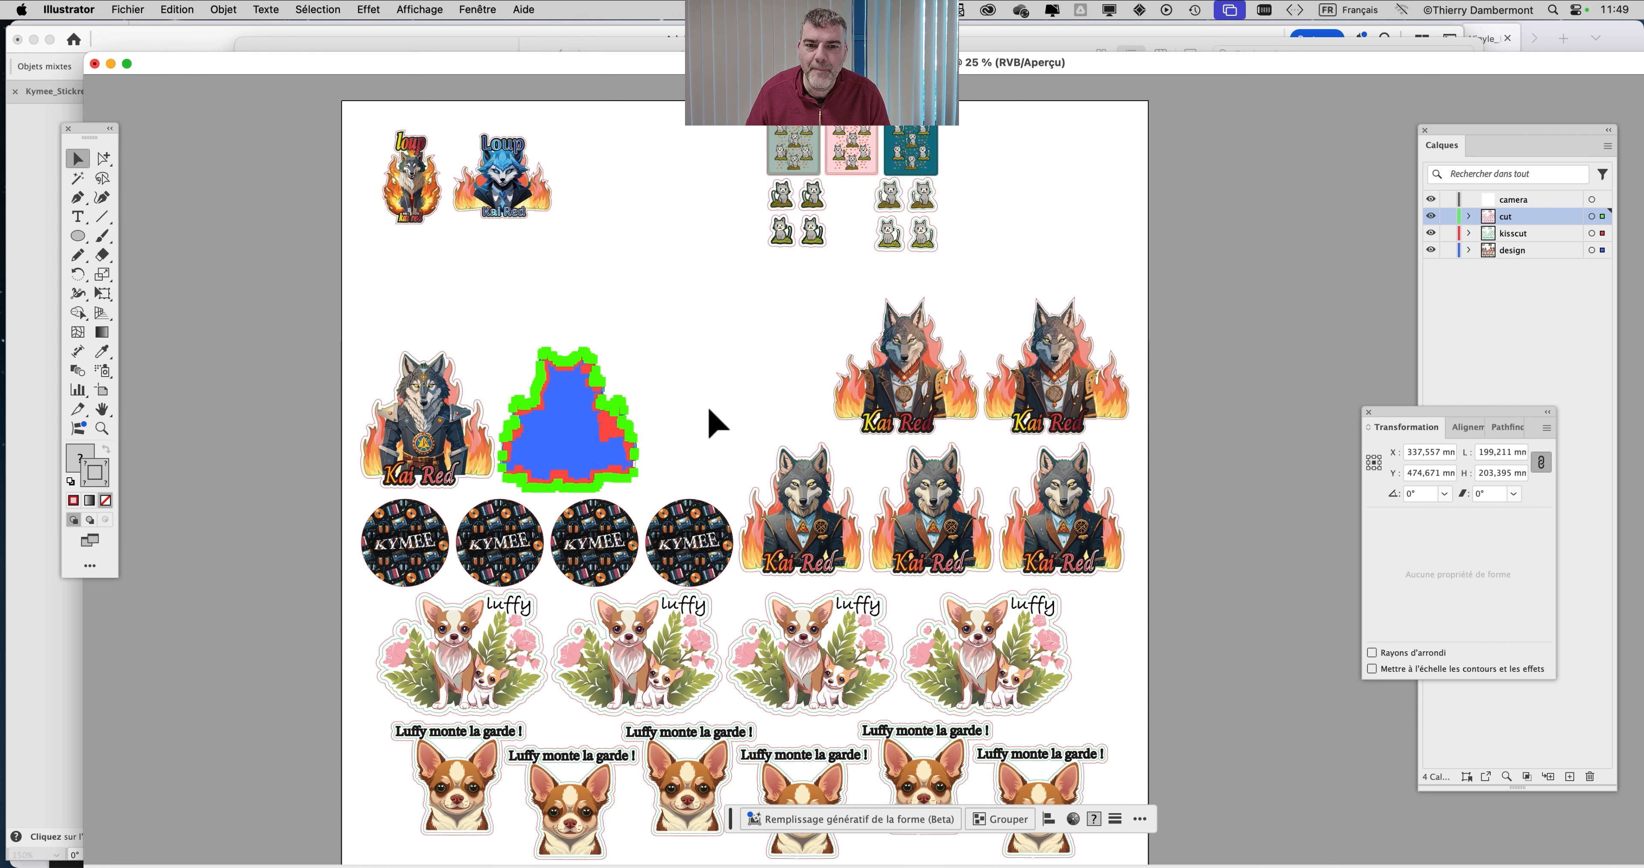
click(578, 271)
Move the small fiery "loup" and blue "Loup" stickers into the gap between the large wolves and duplicate each one directly above itself
drag(367, 194, 686, 355)
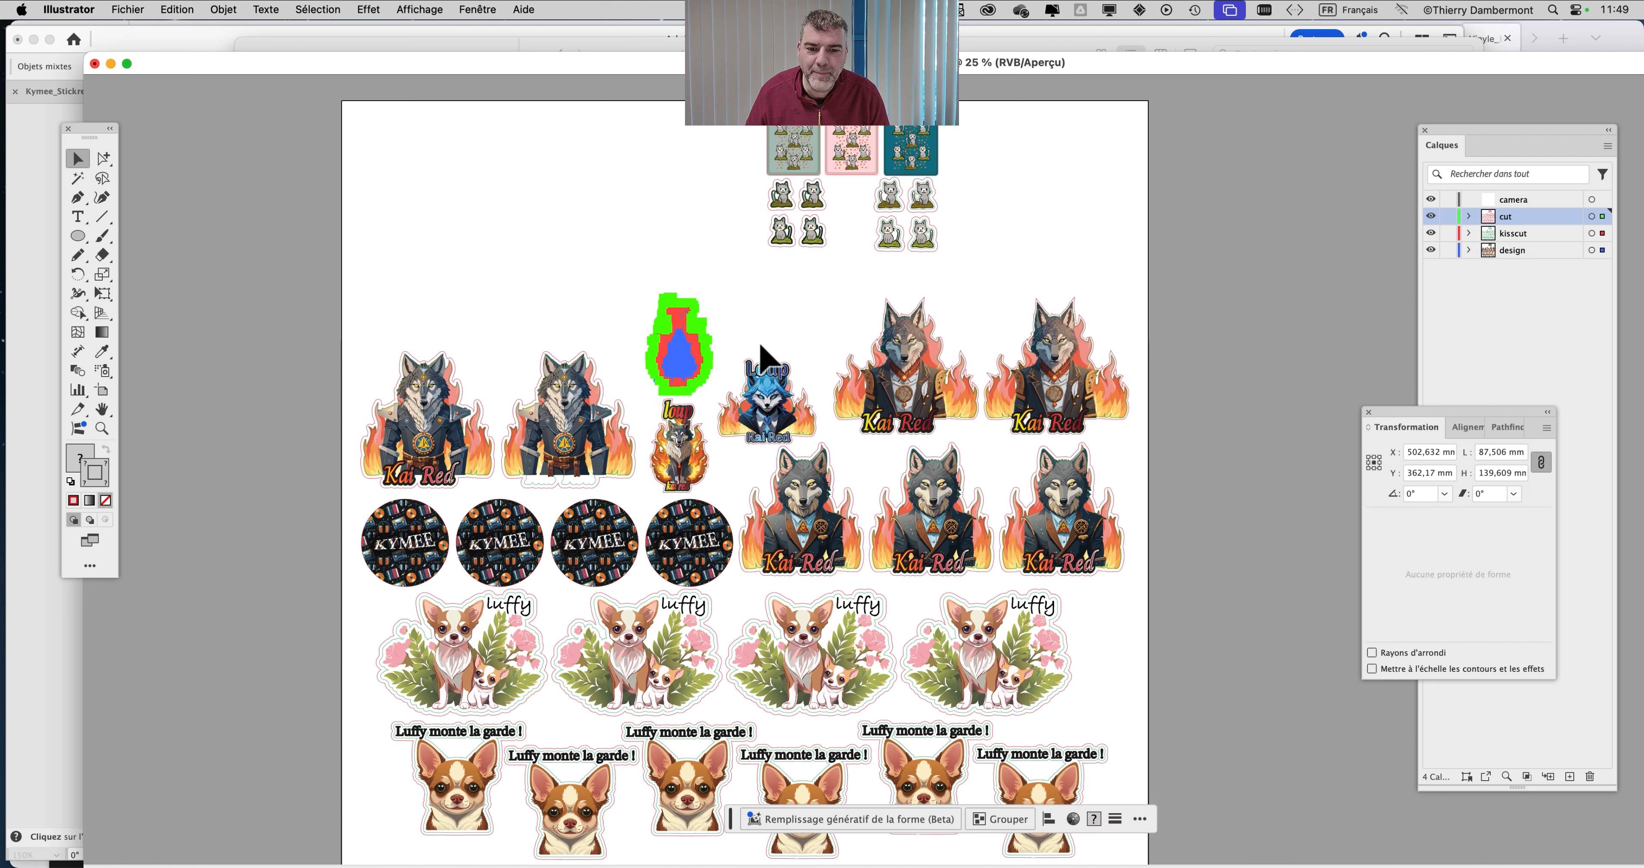
click(766, 326)
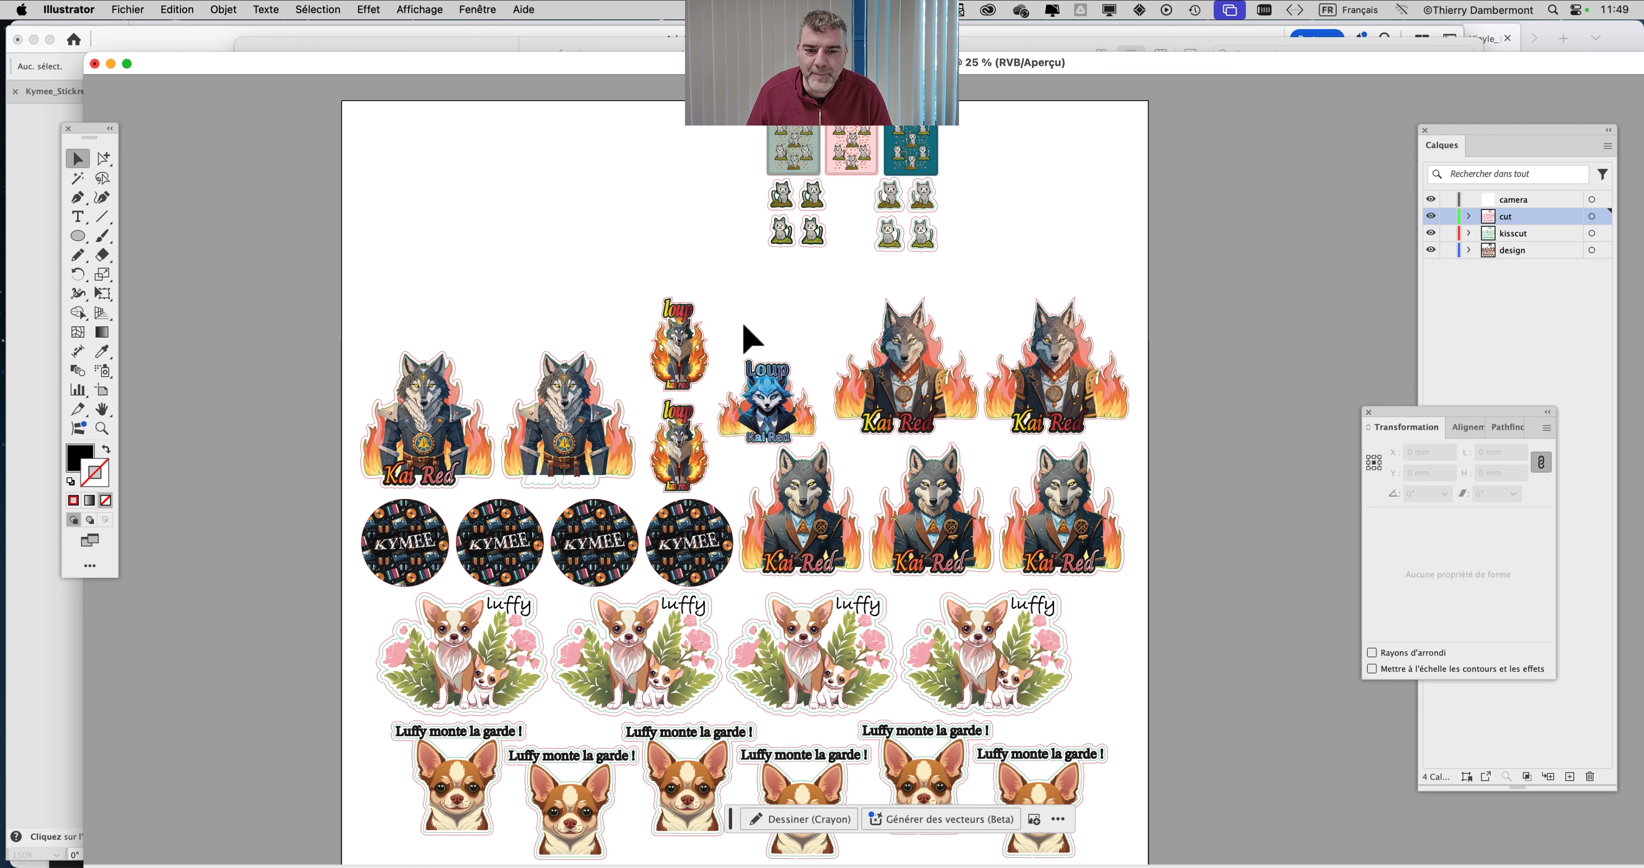
alt+drag(769, 422, 768, 327)
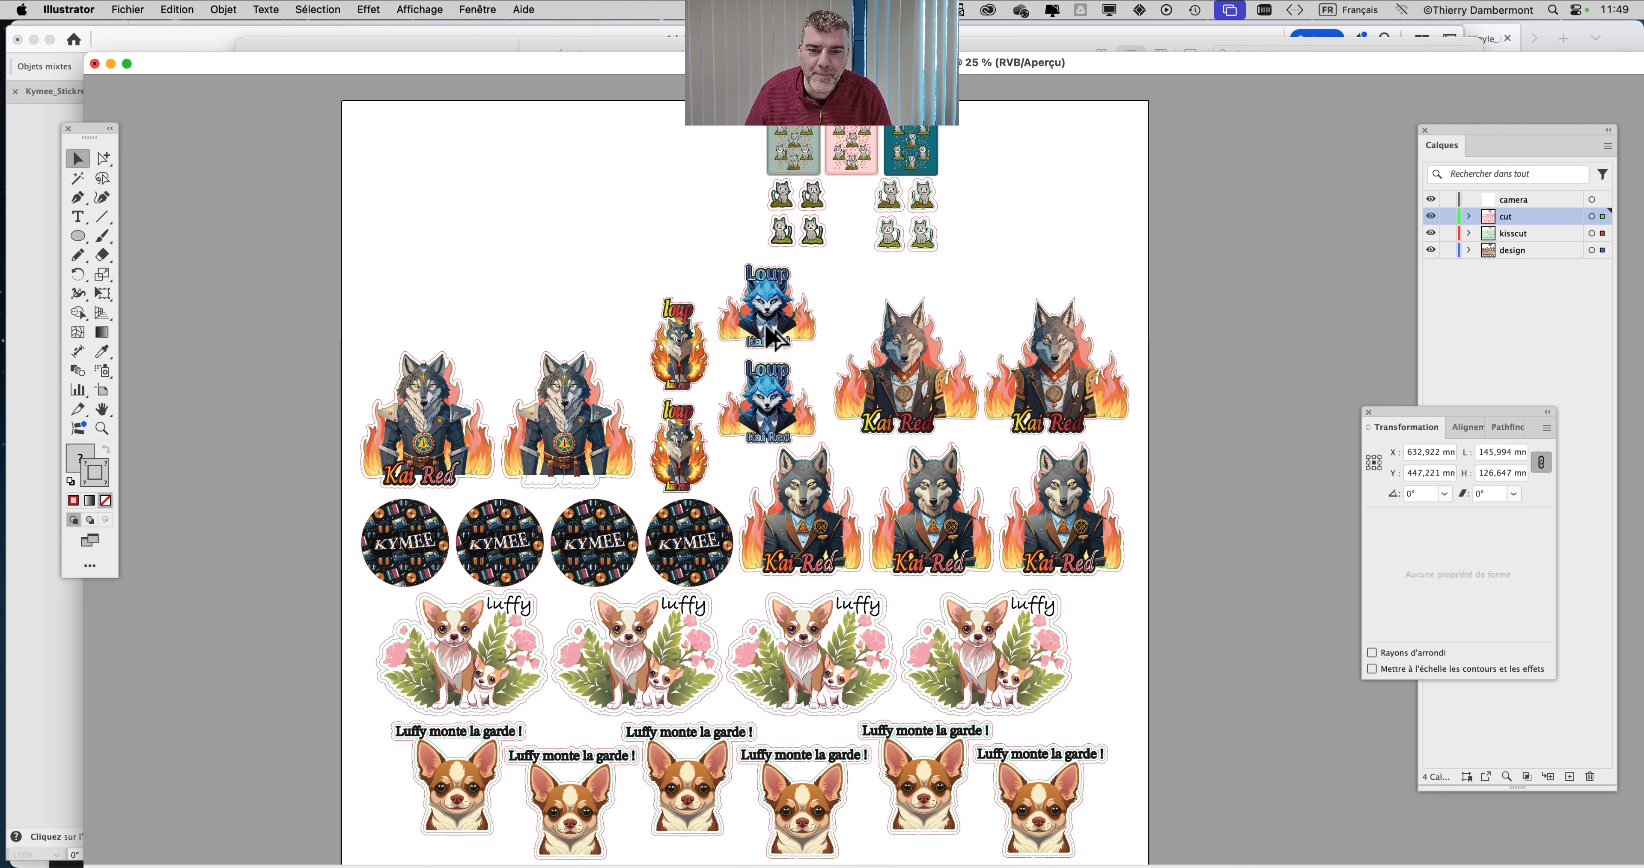
Move the three patterned cat cards and the eight small cat stickers together to the sheet's upper-left corner
drag(977, 264, 426, 165)
key(super+z)
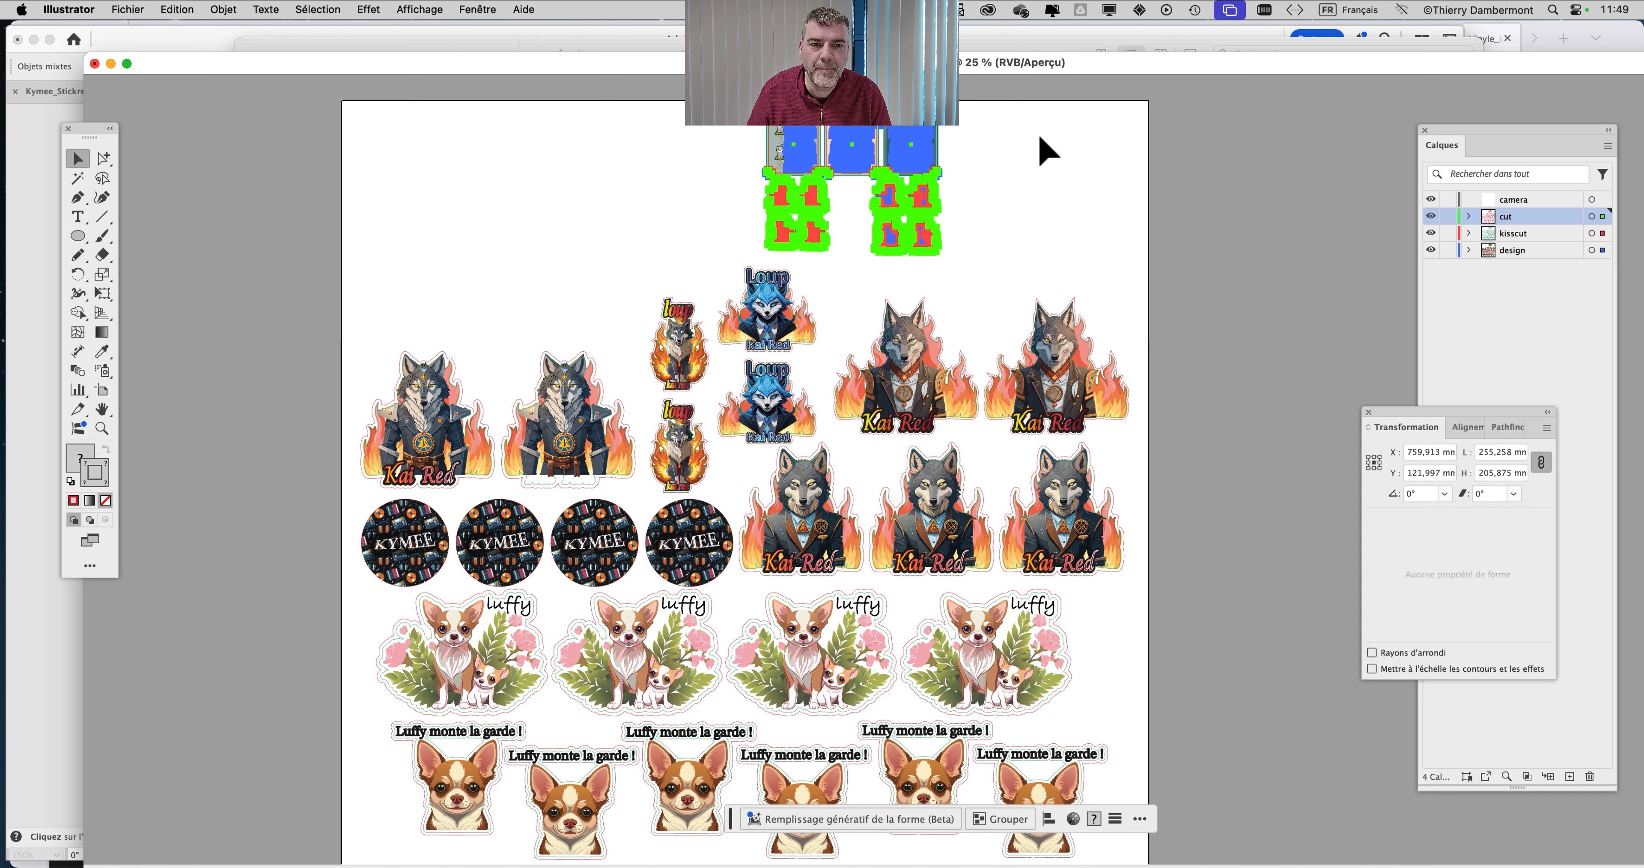
drag(1047, 150, 740, 268)
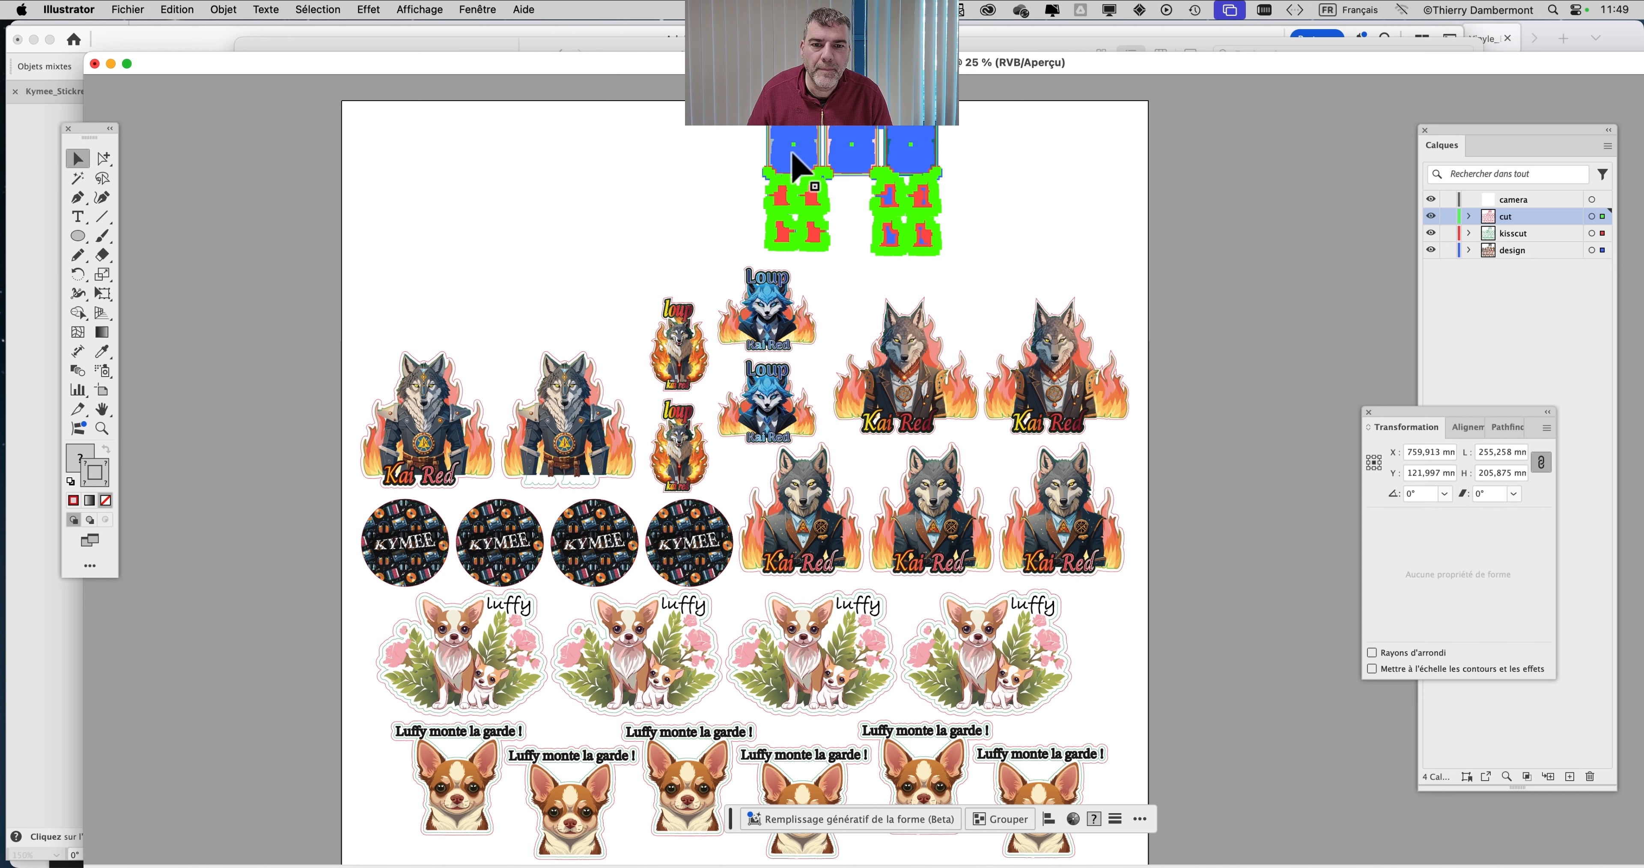
drag(795, 167, 409, 181)
Delete the armoured wolf copy without lettering and duplicate the complete sticker, including its "Kai Red" lettering, into the same spot
scroll(661, 364, up, 3)
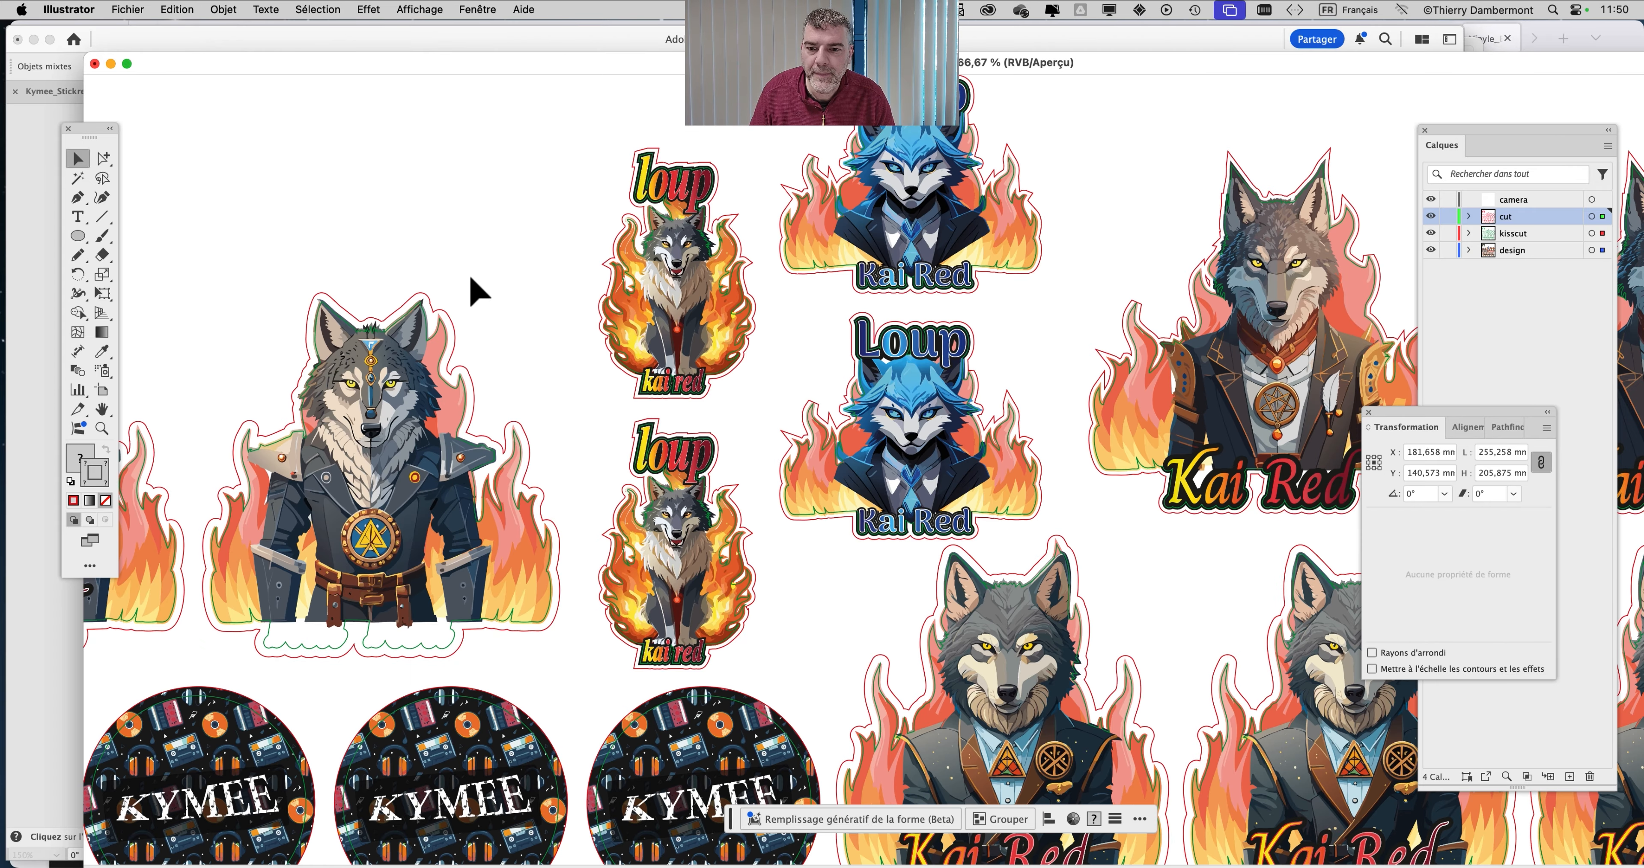
scroll(571, 293, down, 2)
click(506, 227)
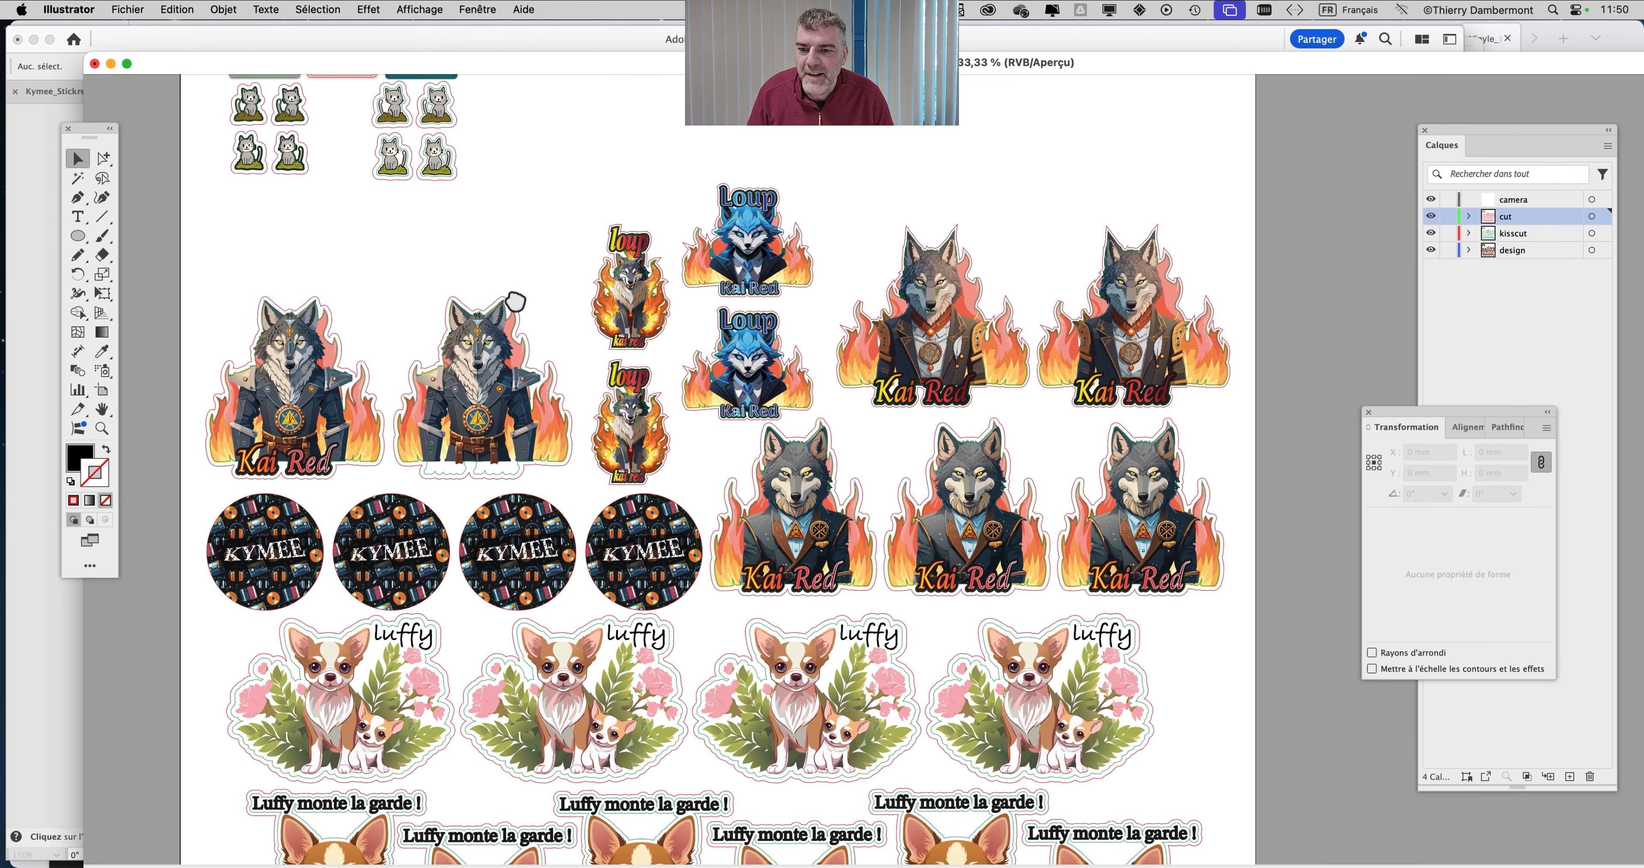
scroll(506, 227, left, 5)
scroll(577, 399, up, 2)
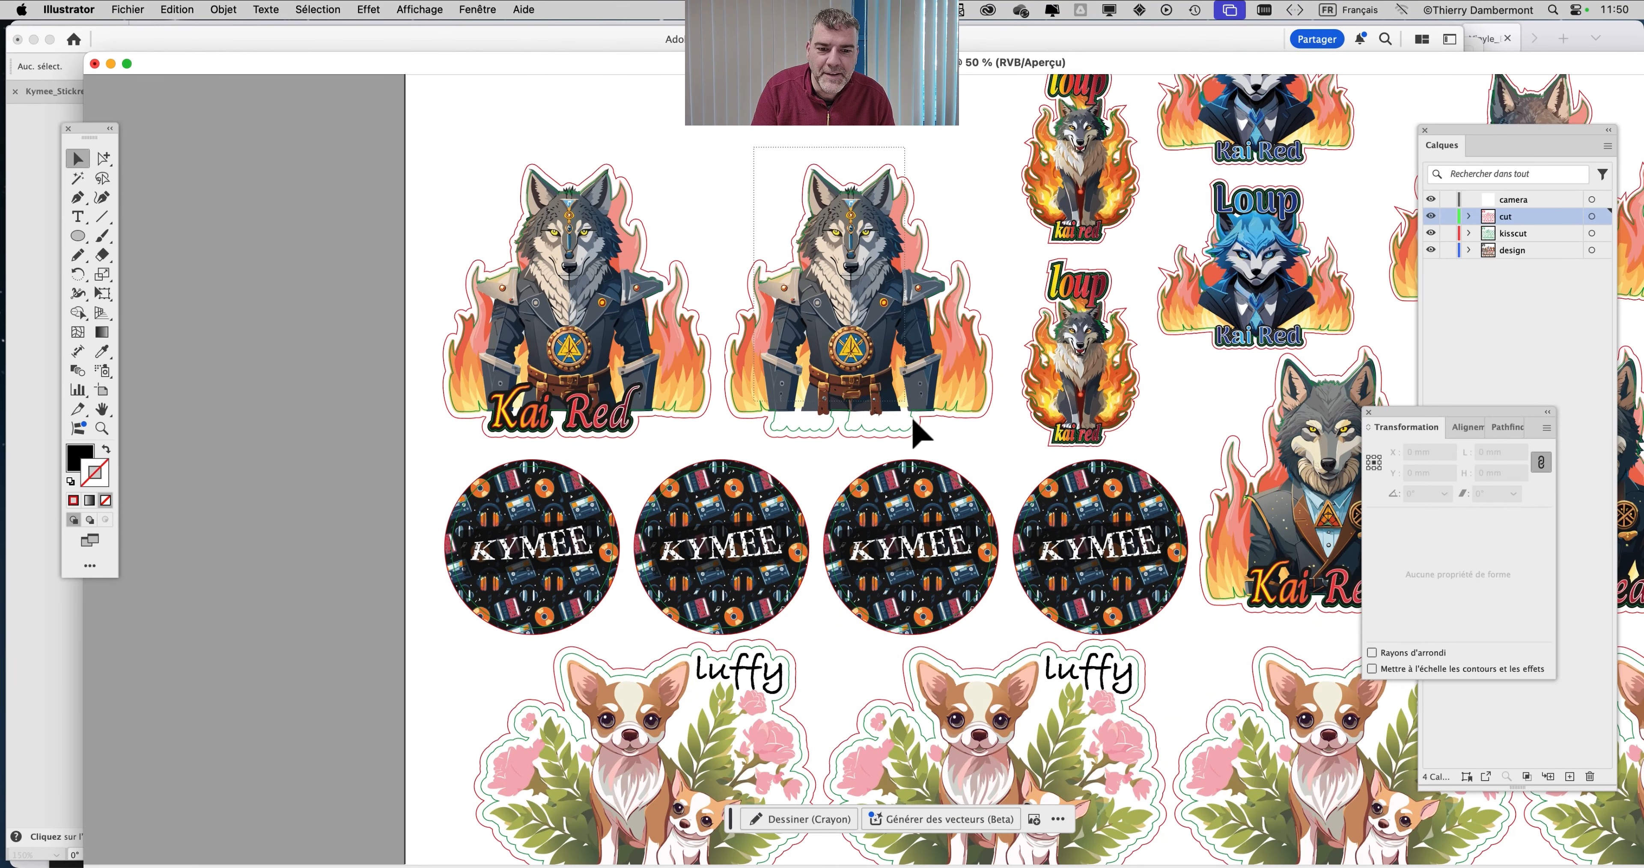
click(920, 434)
key(Delete)
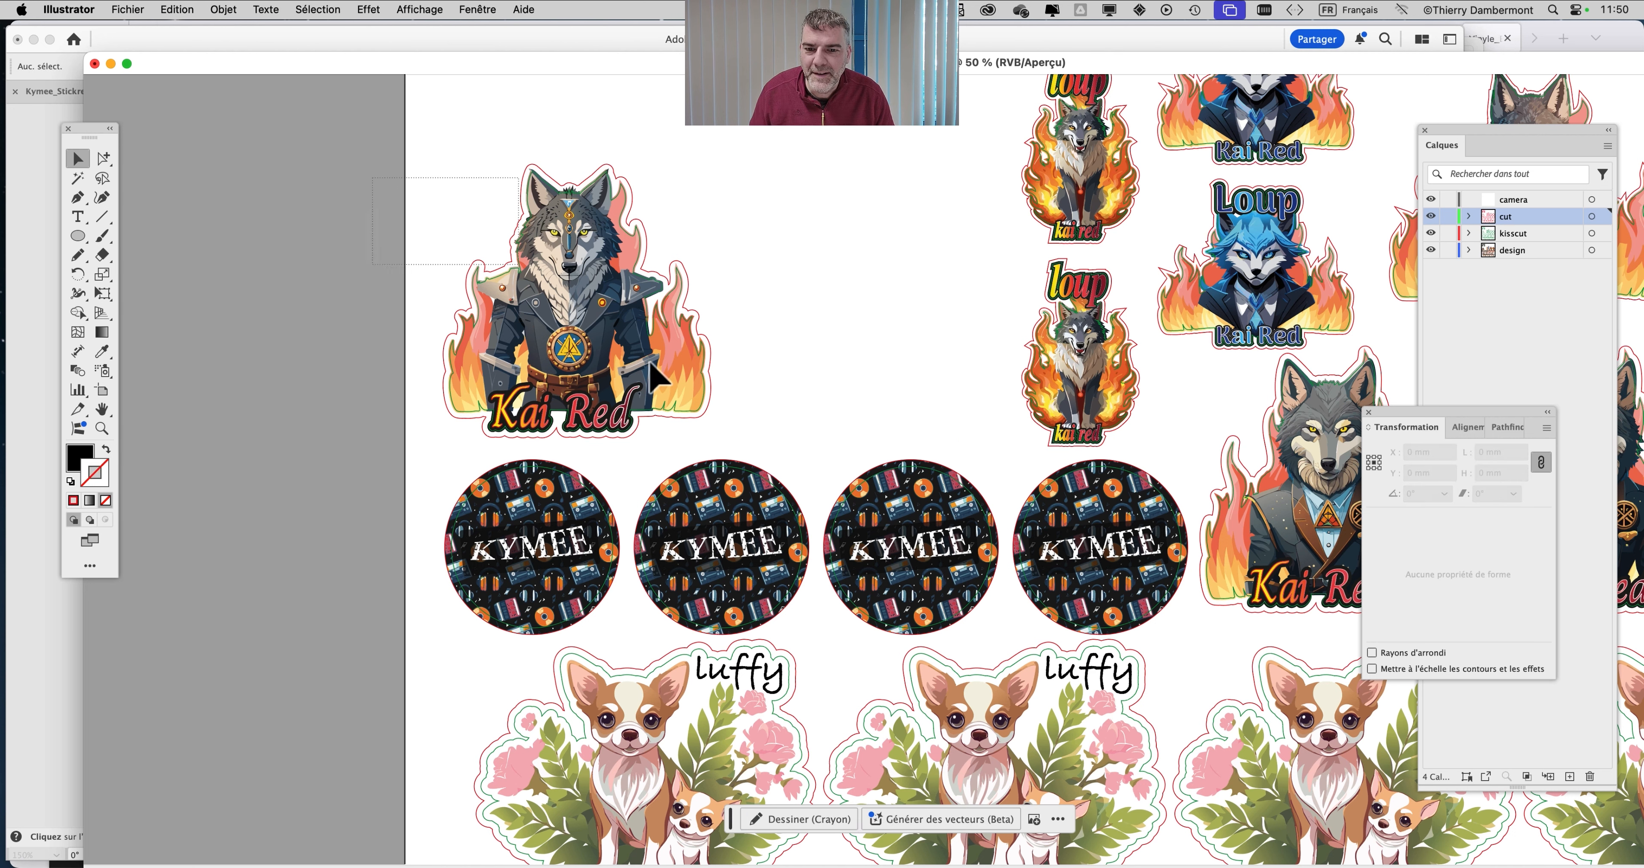
click(558, 323)
alt+drag(558, 323, 823, 343)
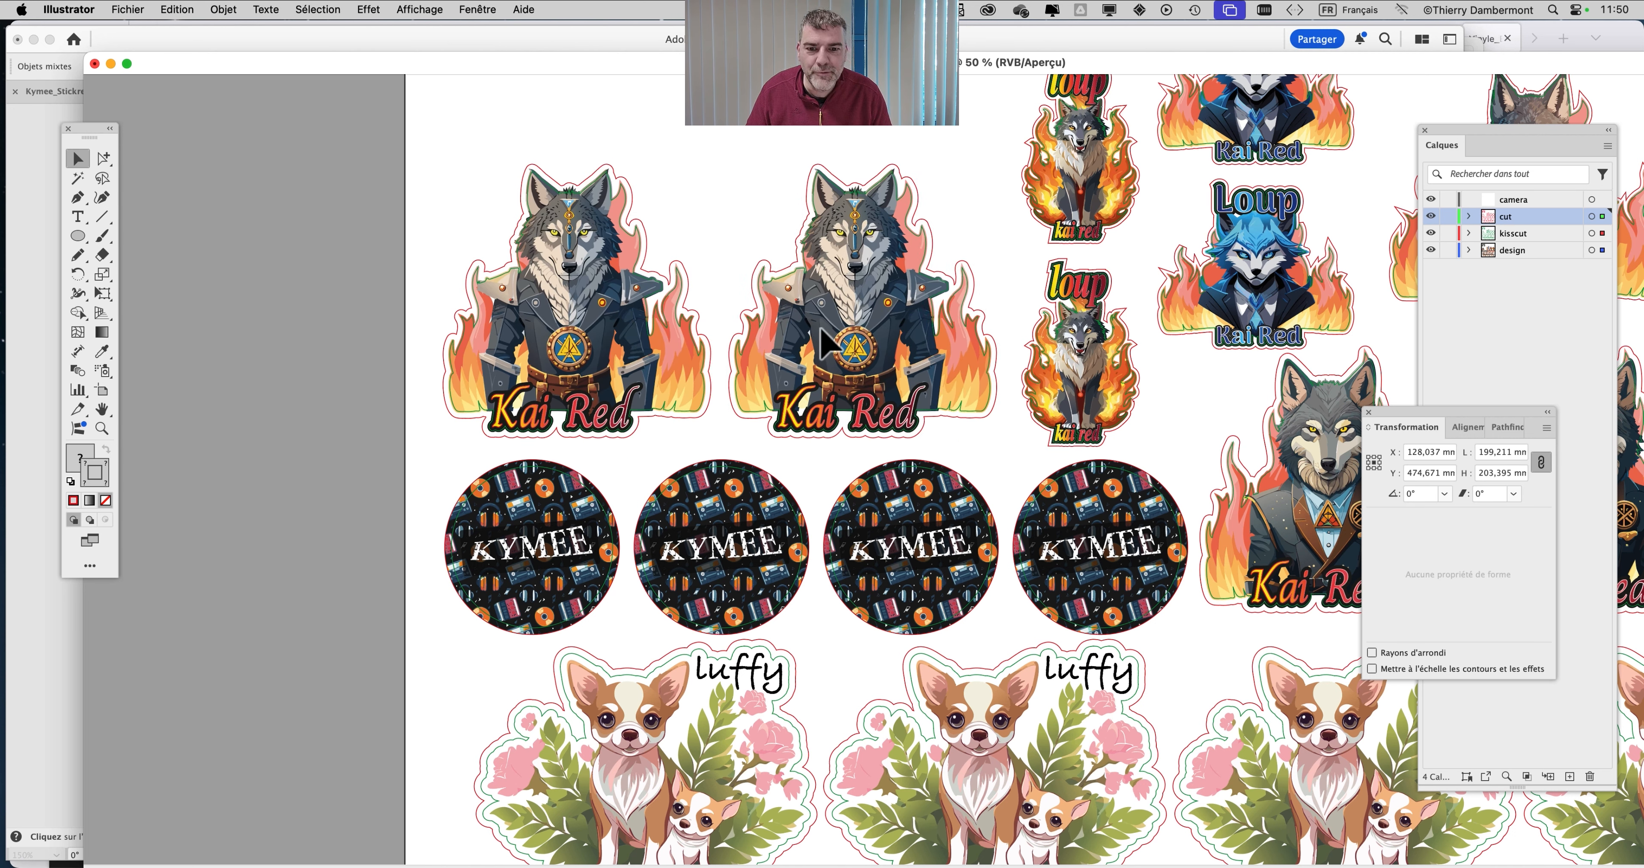
click(665, 228)
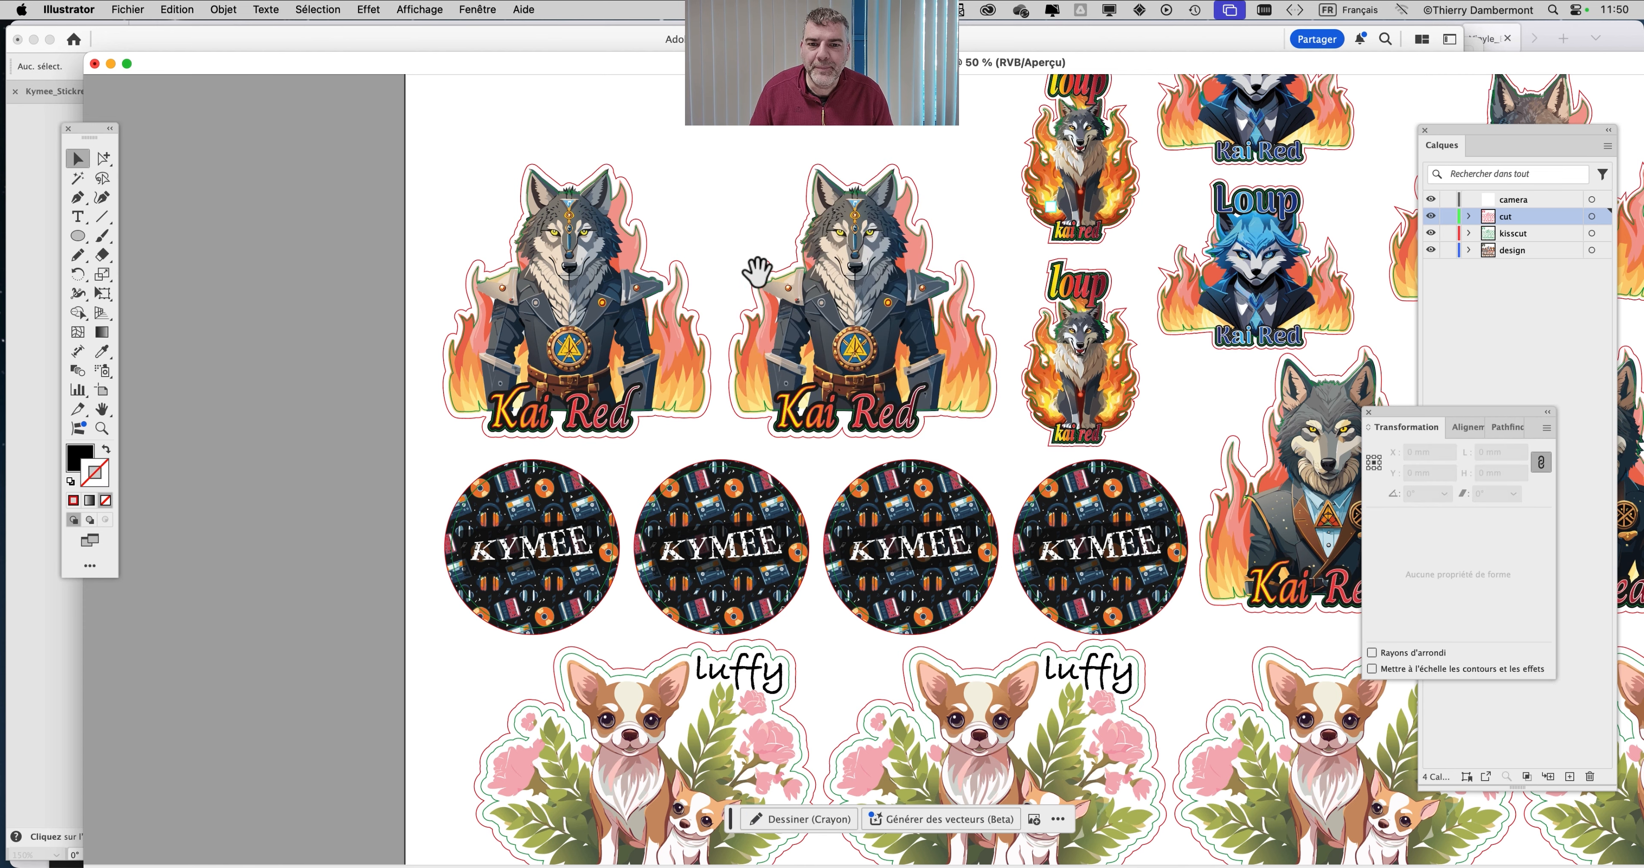
Move the right-hand group of four small cat stickers left, close beside the other four small cats
drag(757, 271, 598, 403)
key(super+minus)
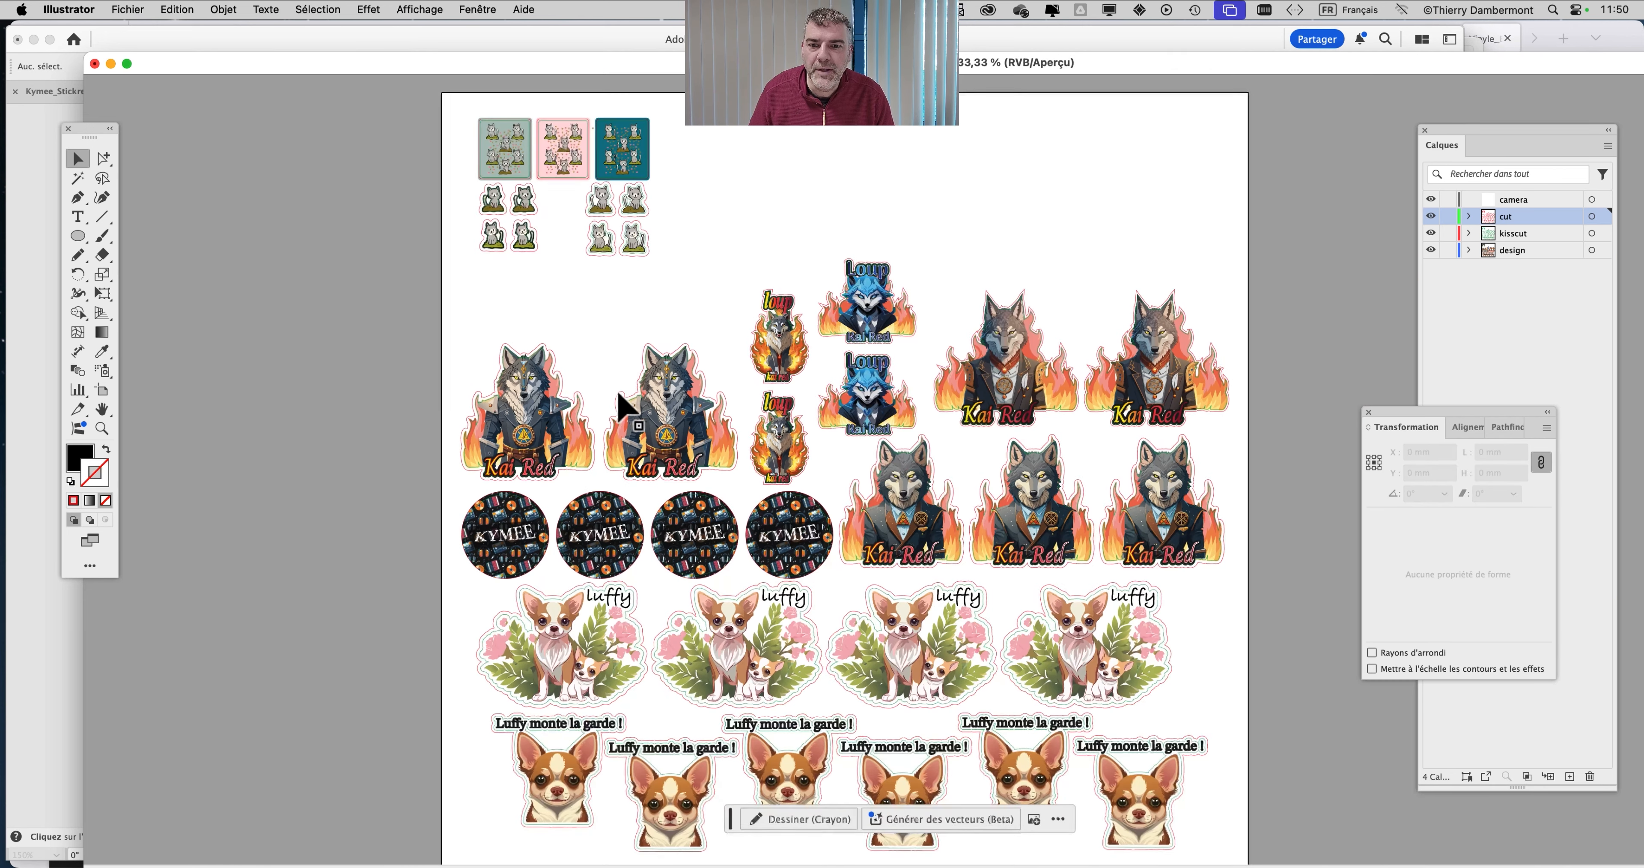
scroll(643, 279, up, 2)
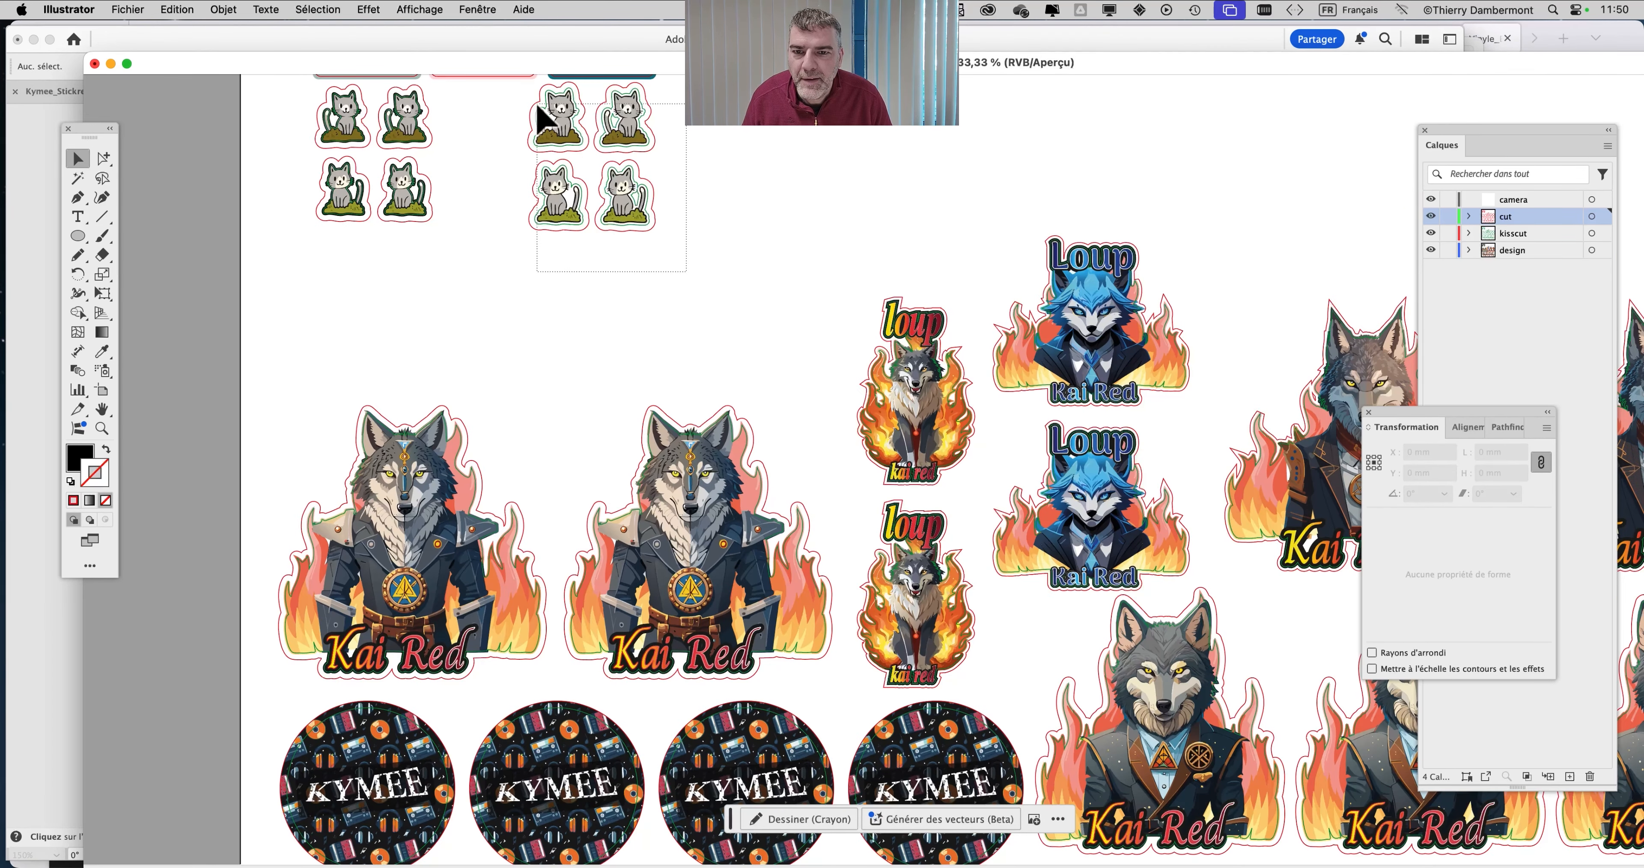
click(537, 105)
drag(569, 137, 493, 137)
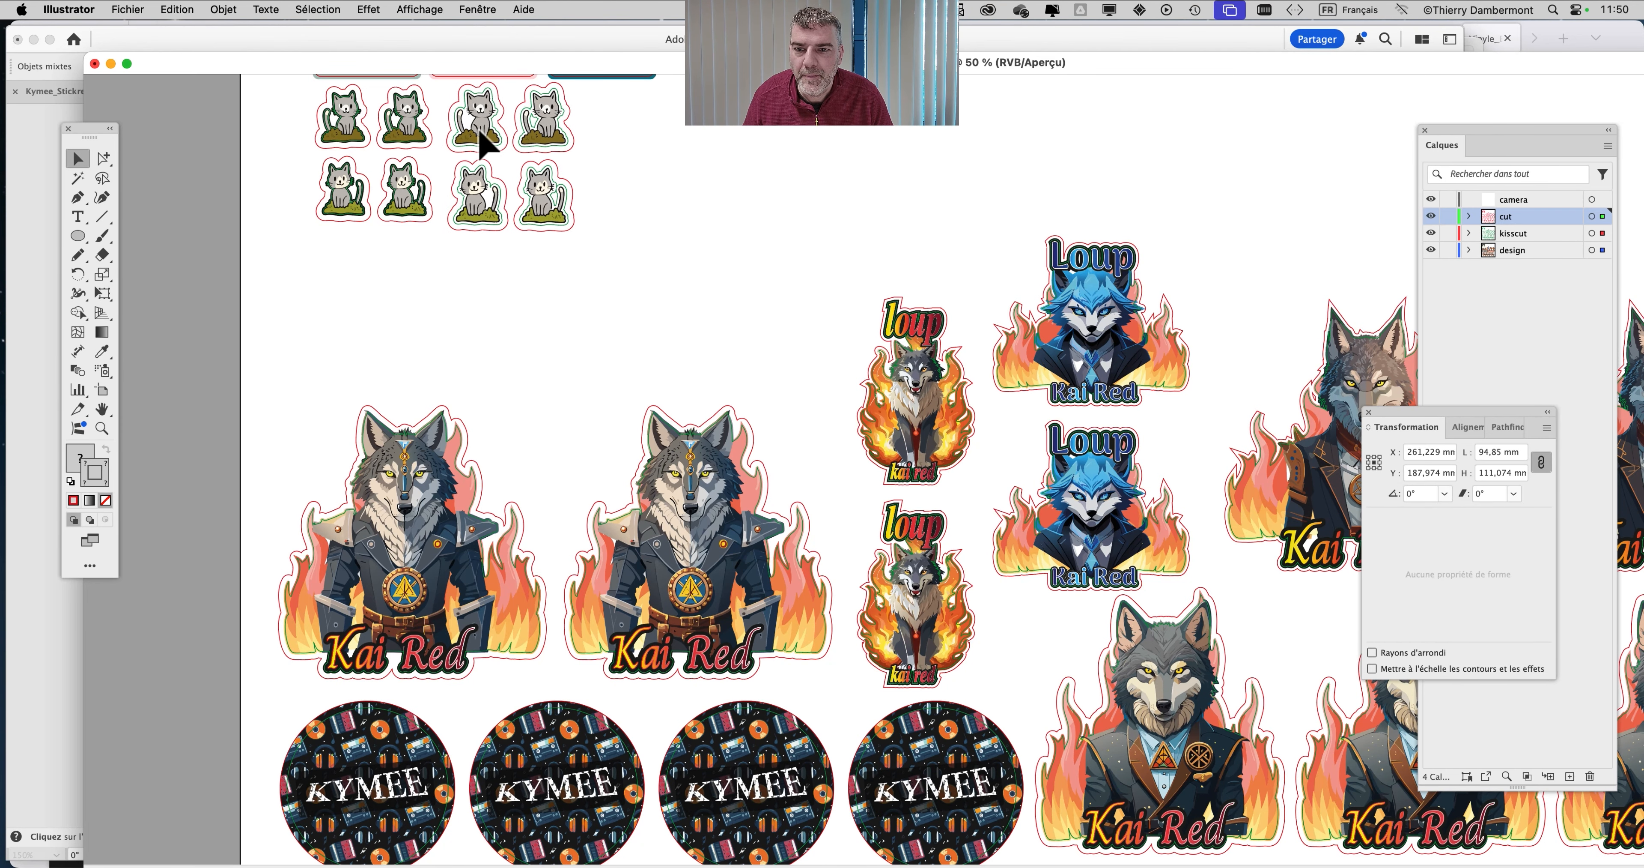
Duplicate the whole group of three cat cards and eight small cat stickers directly to the right of the original
click(717, 242)
drag(717, 243, 703, 386)
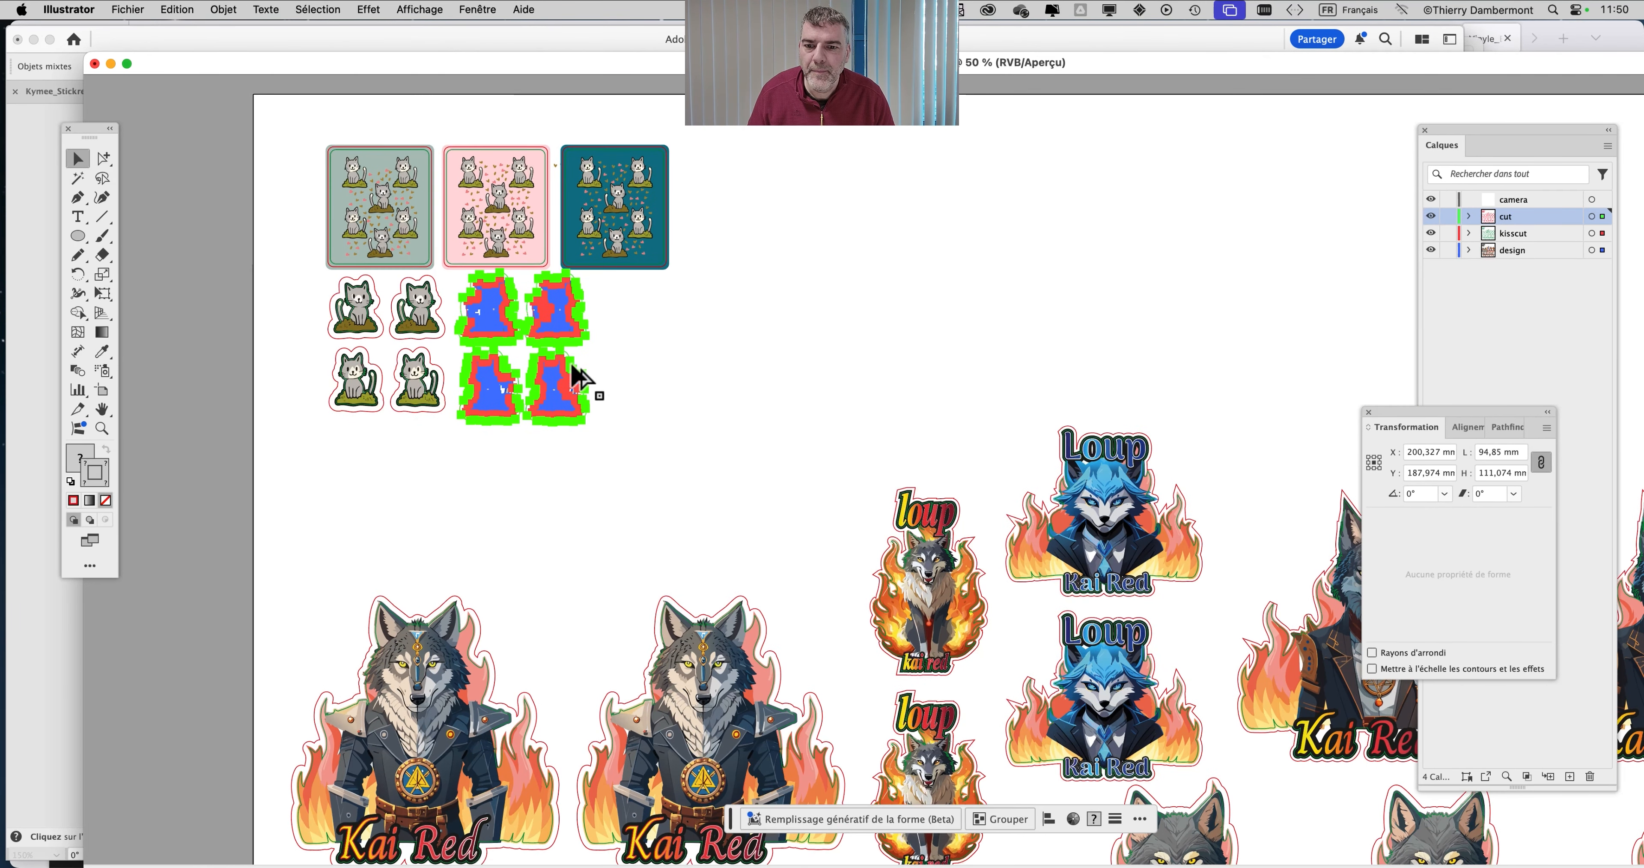
drag(756, 453, 739, 207)
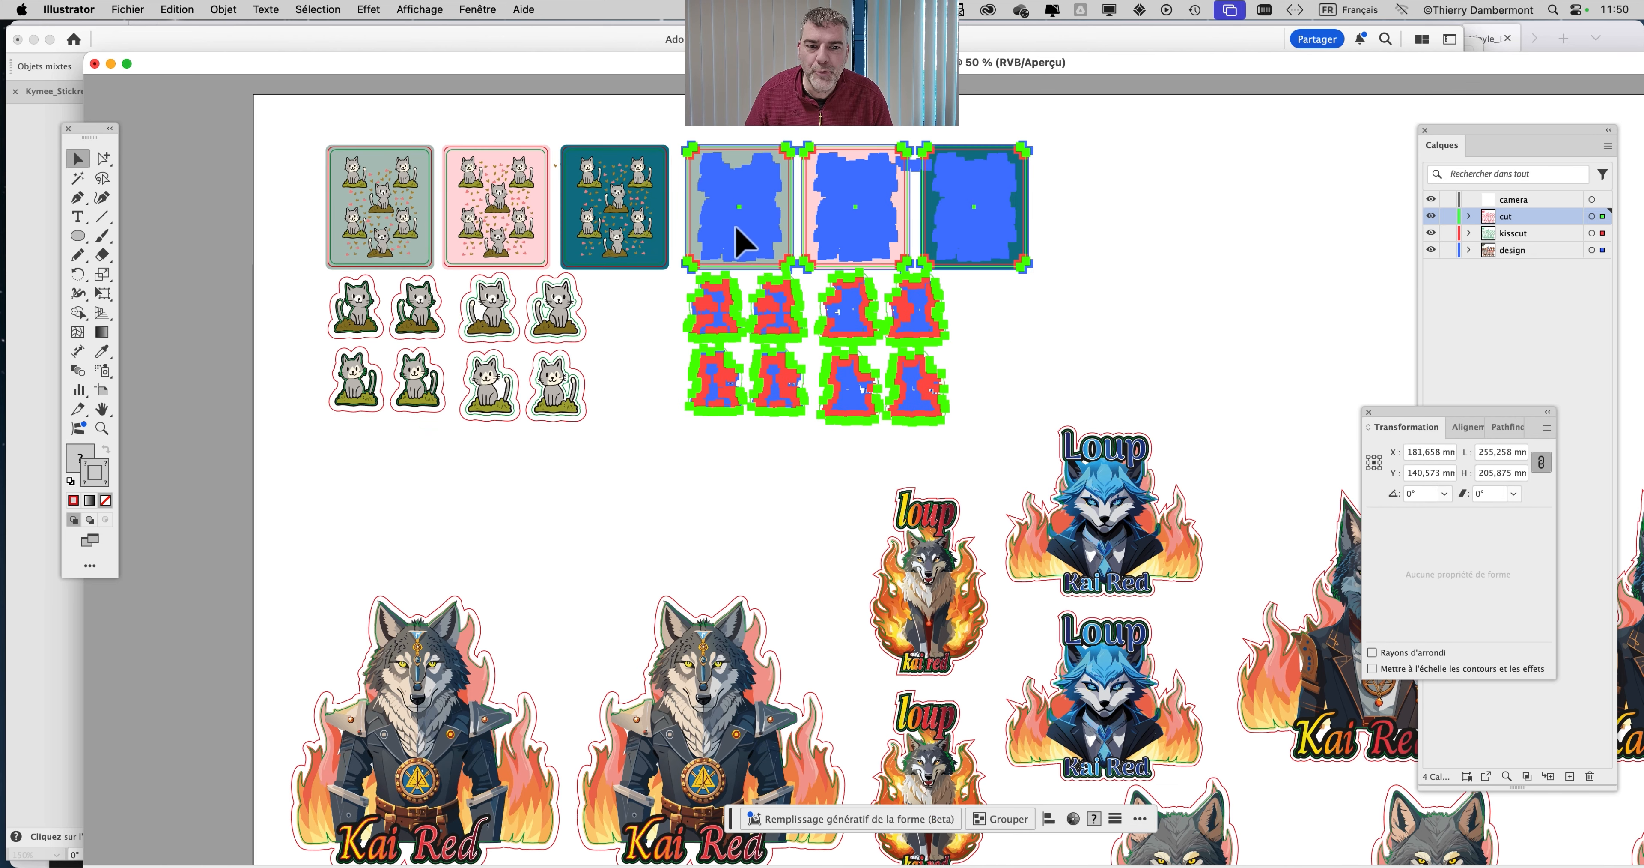
alt+scroll(790, 339, down, 1)
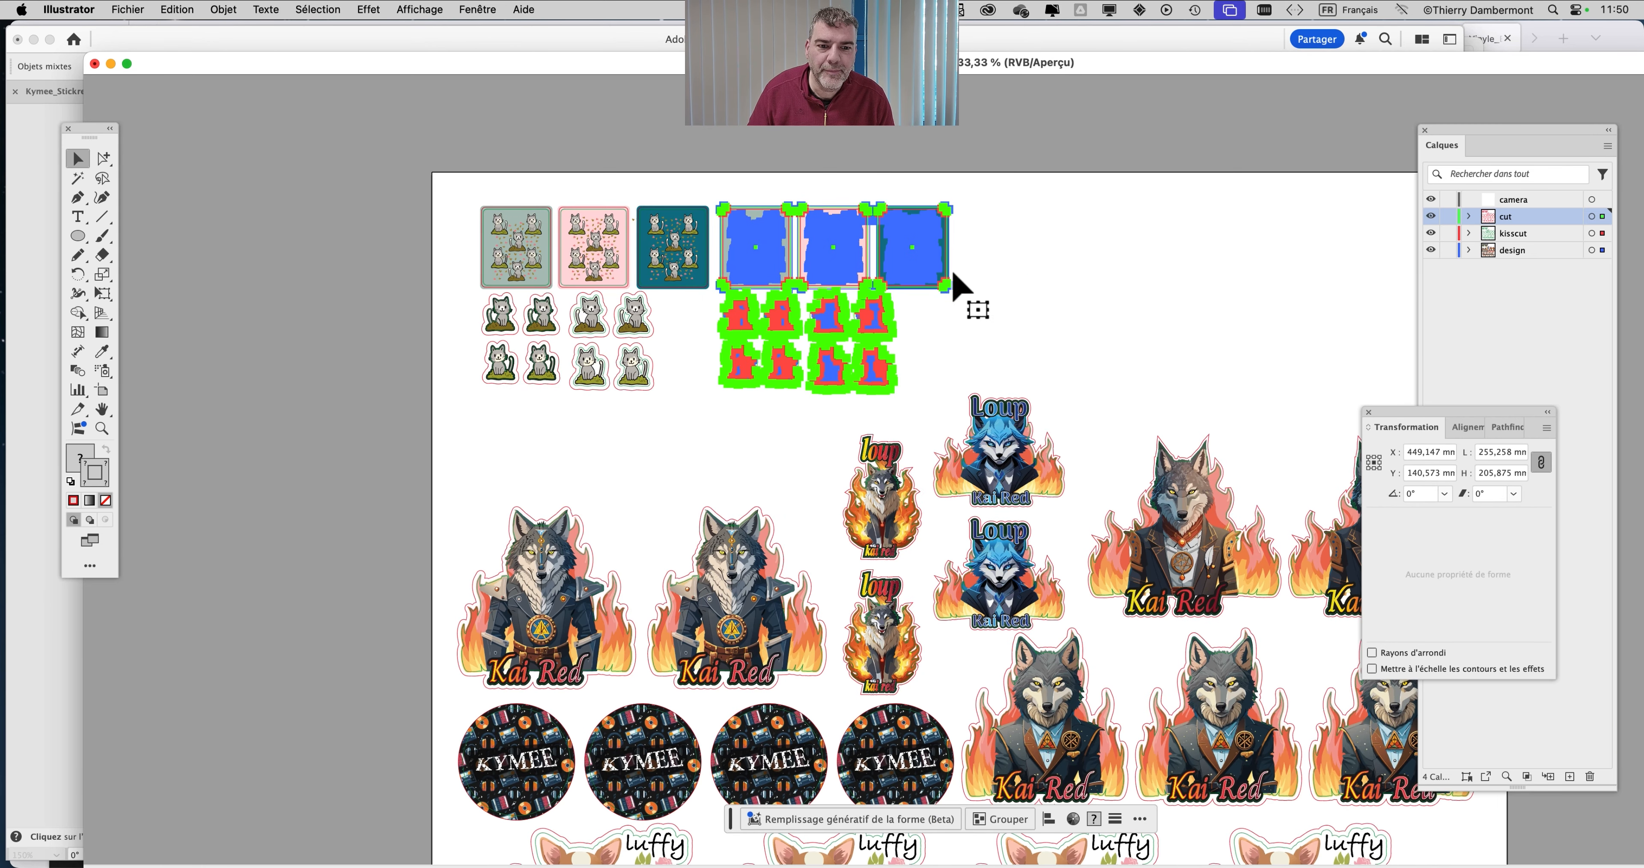
Duplicate the two flaming "loup" wolves and two blue "Loup" wolves together into the sheet's upper-right empty area
scroll(772, 348, right, 5)
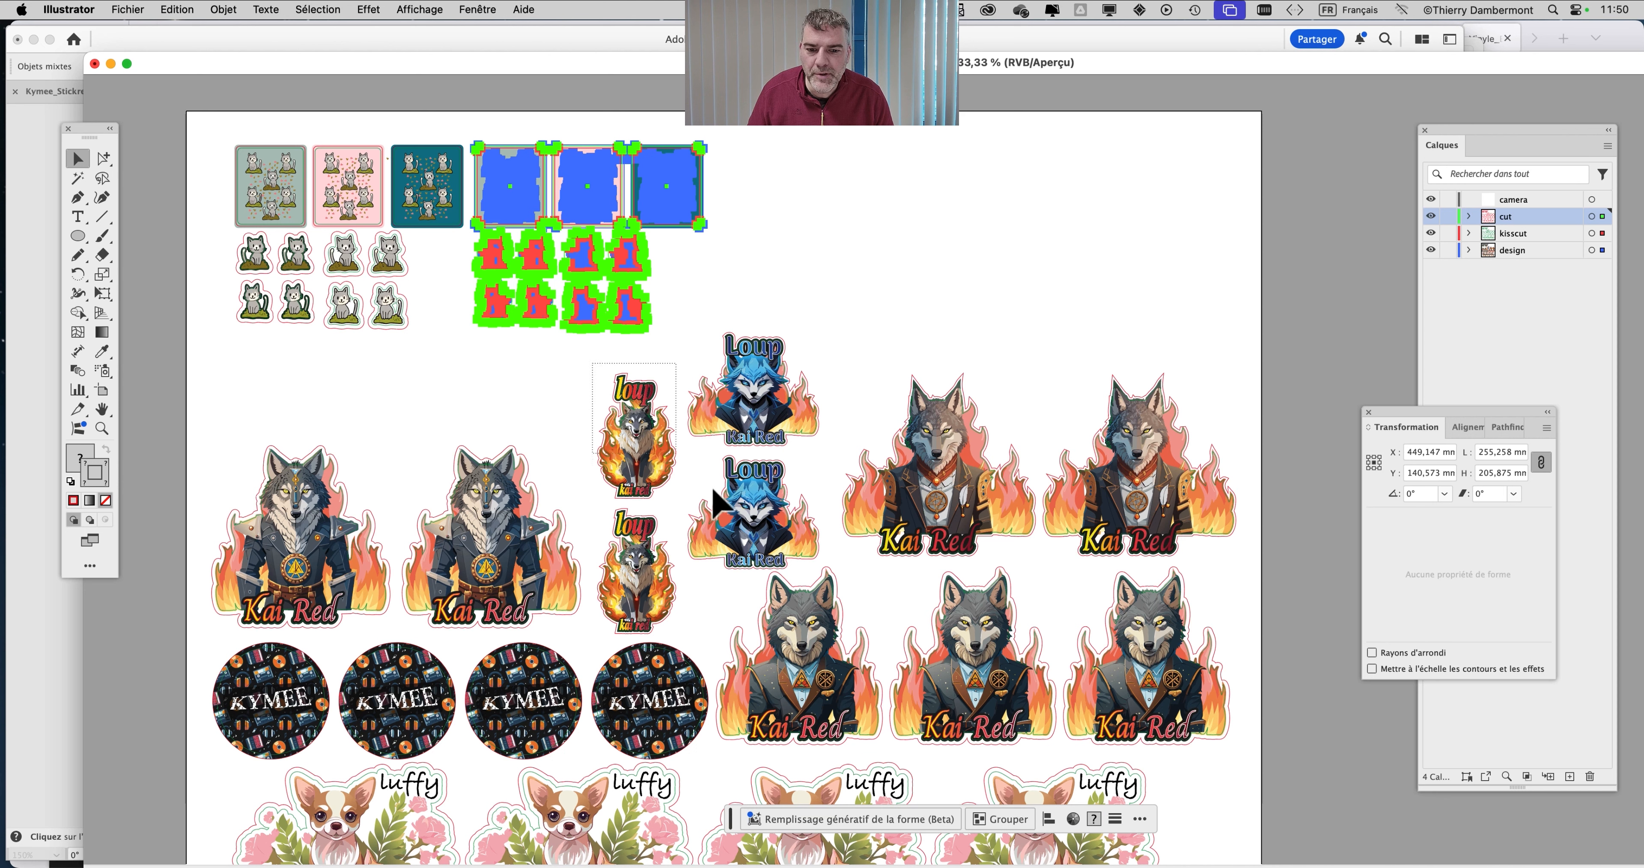
click(769, 561)
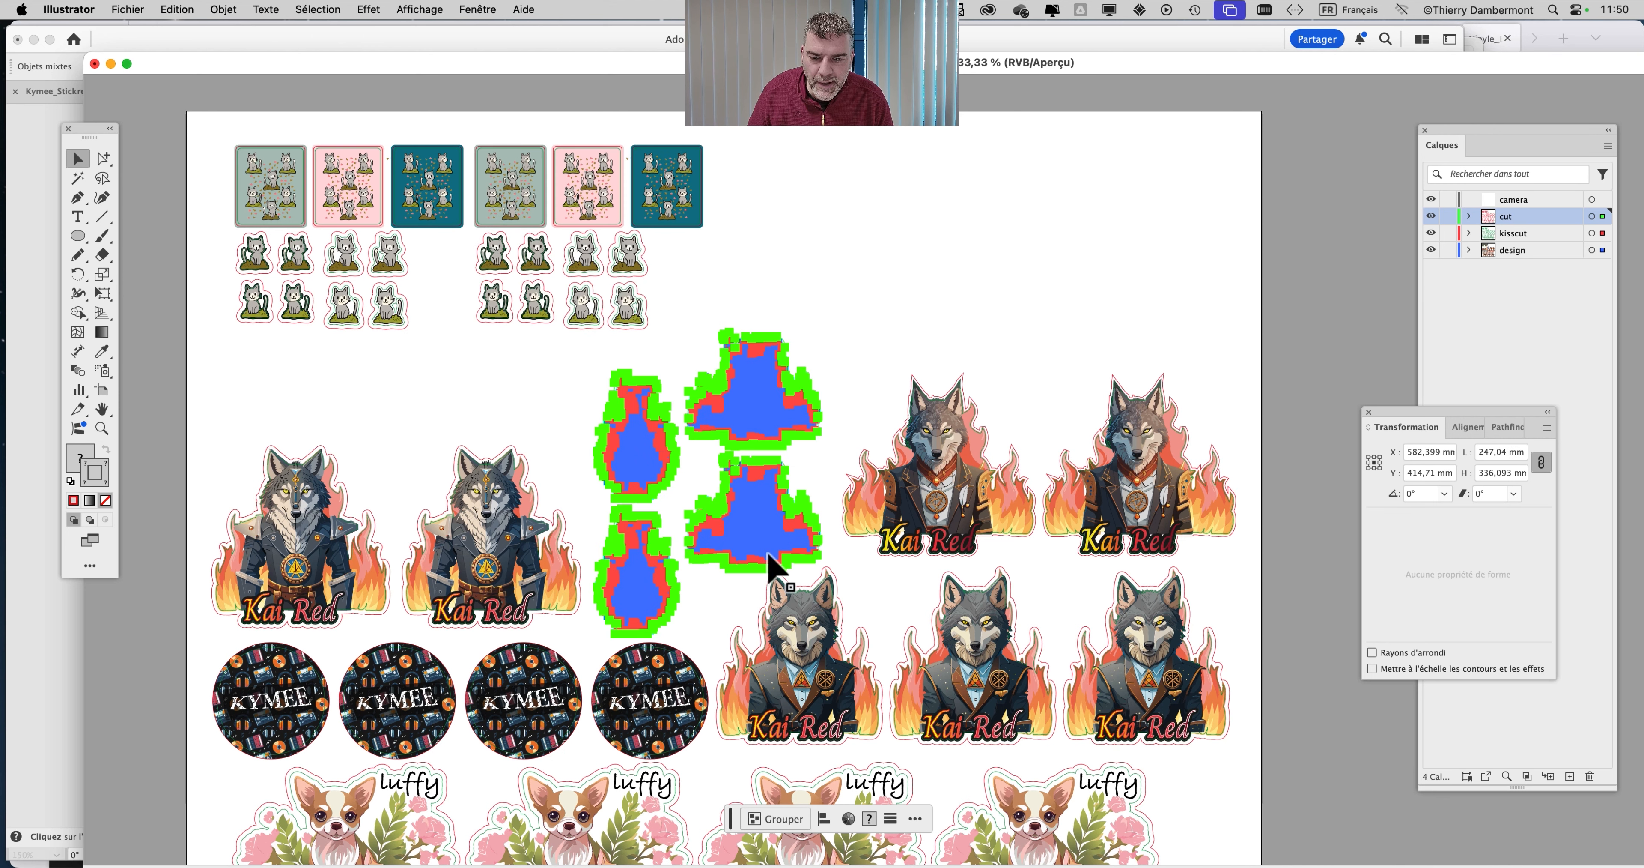
drag(758, 377, 889, 195)
click(888, 195)
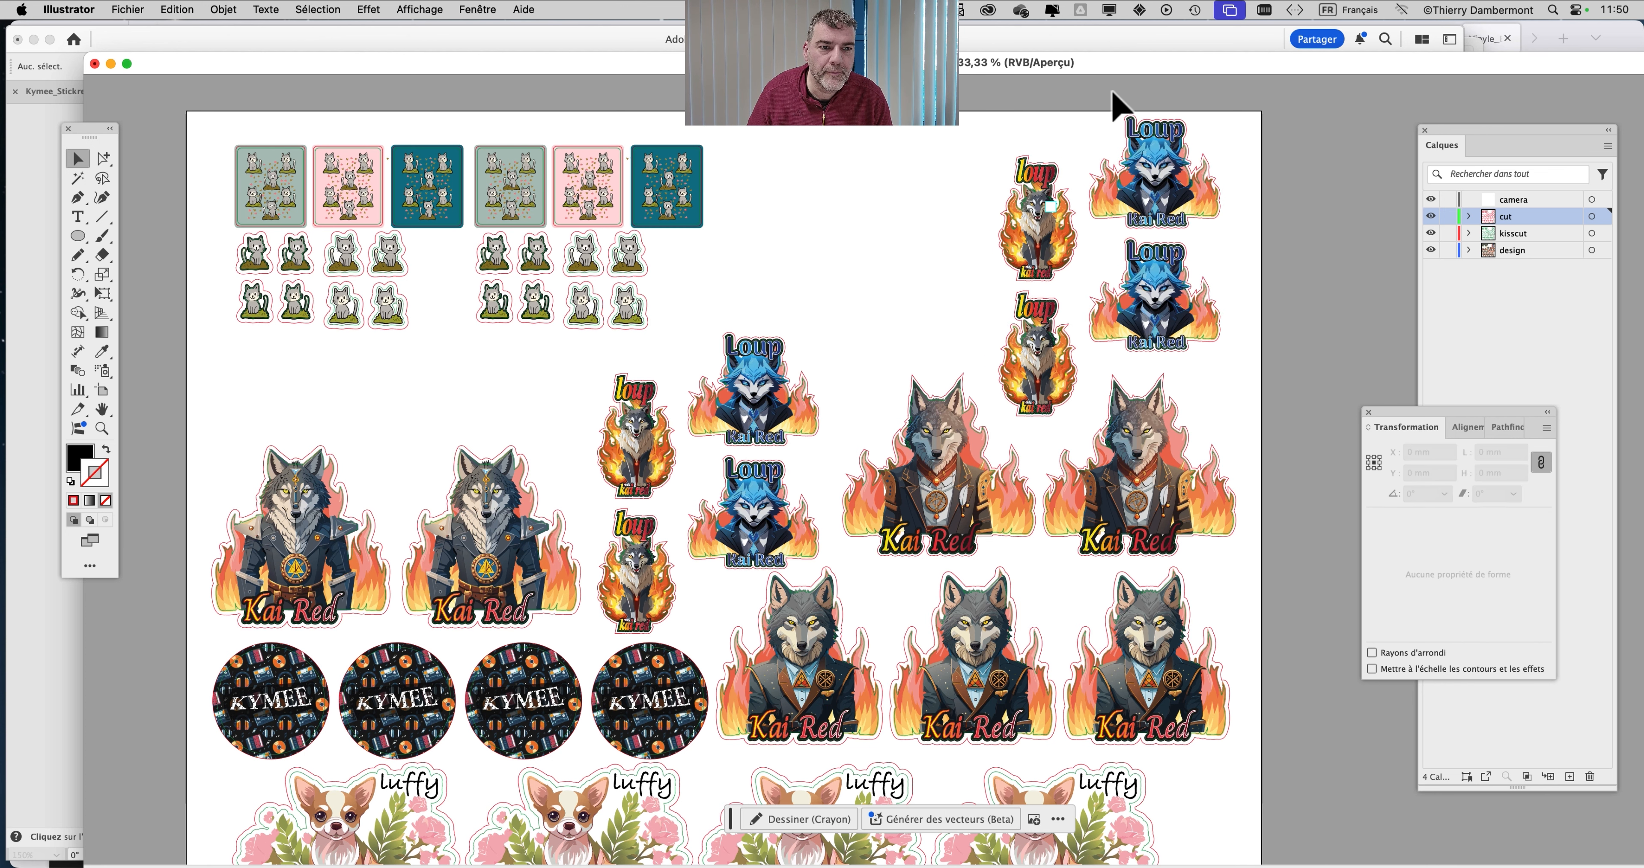
Shift the duplicated blue wolf pair slightly down and right, and lower the duplicated flaming "loup" pair beside it
drag(1181, 328, 1189, 339)
click(961, 176)
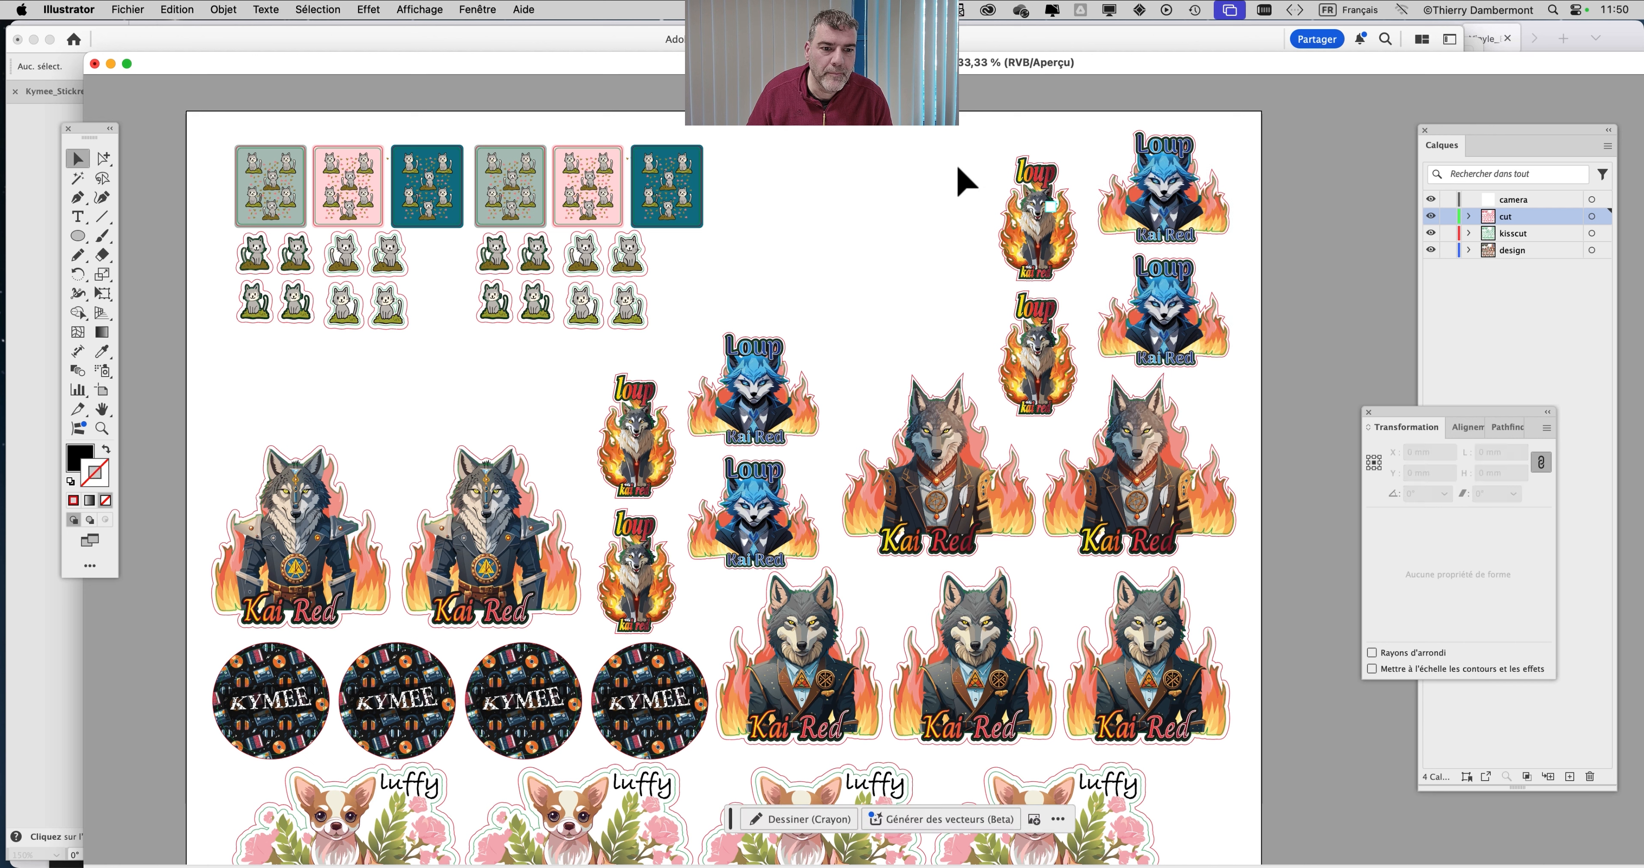
drag(949, 156, 1054, 404)
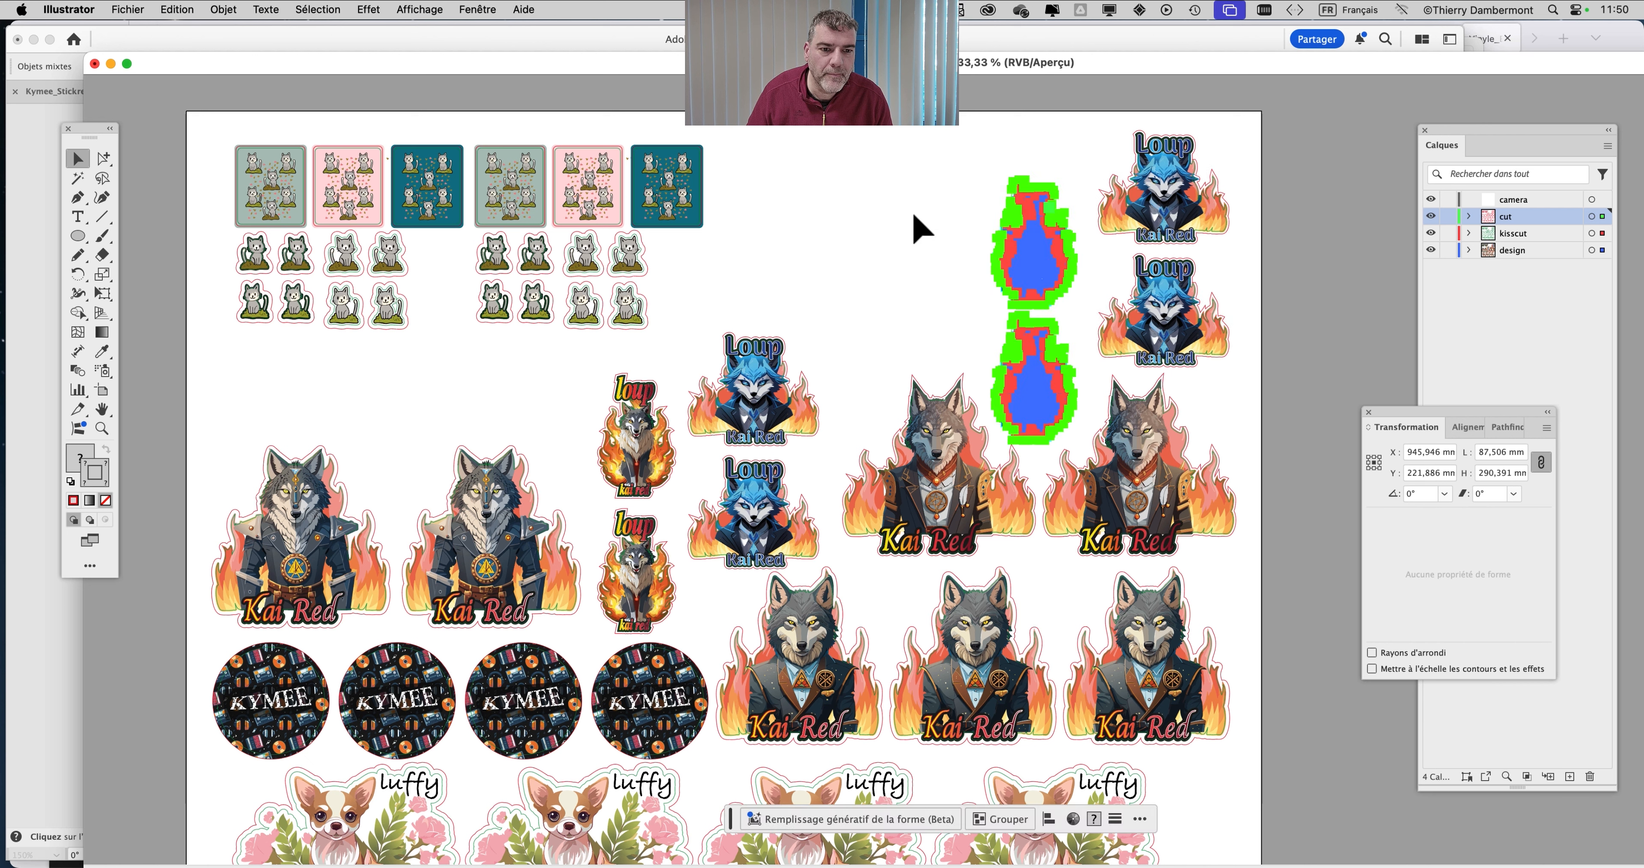
click(874, 306)
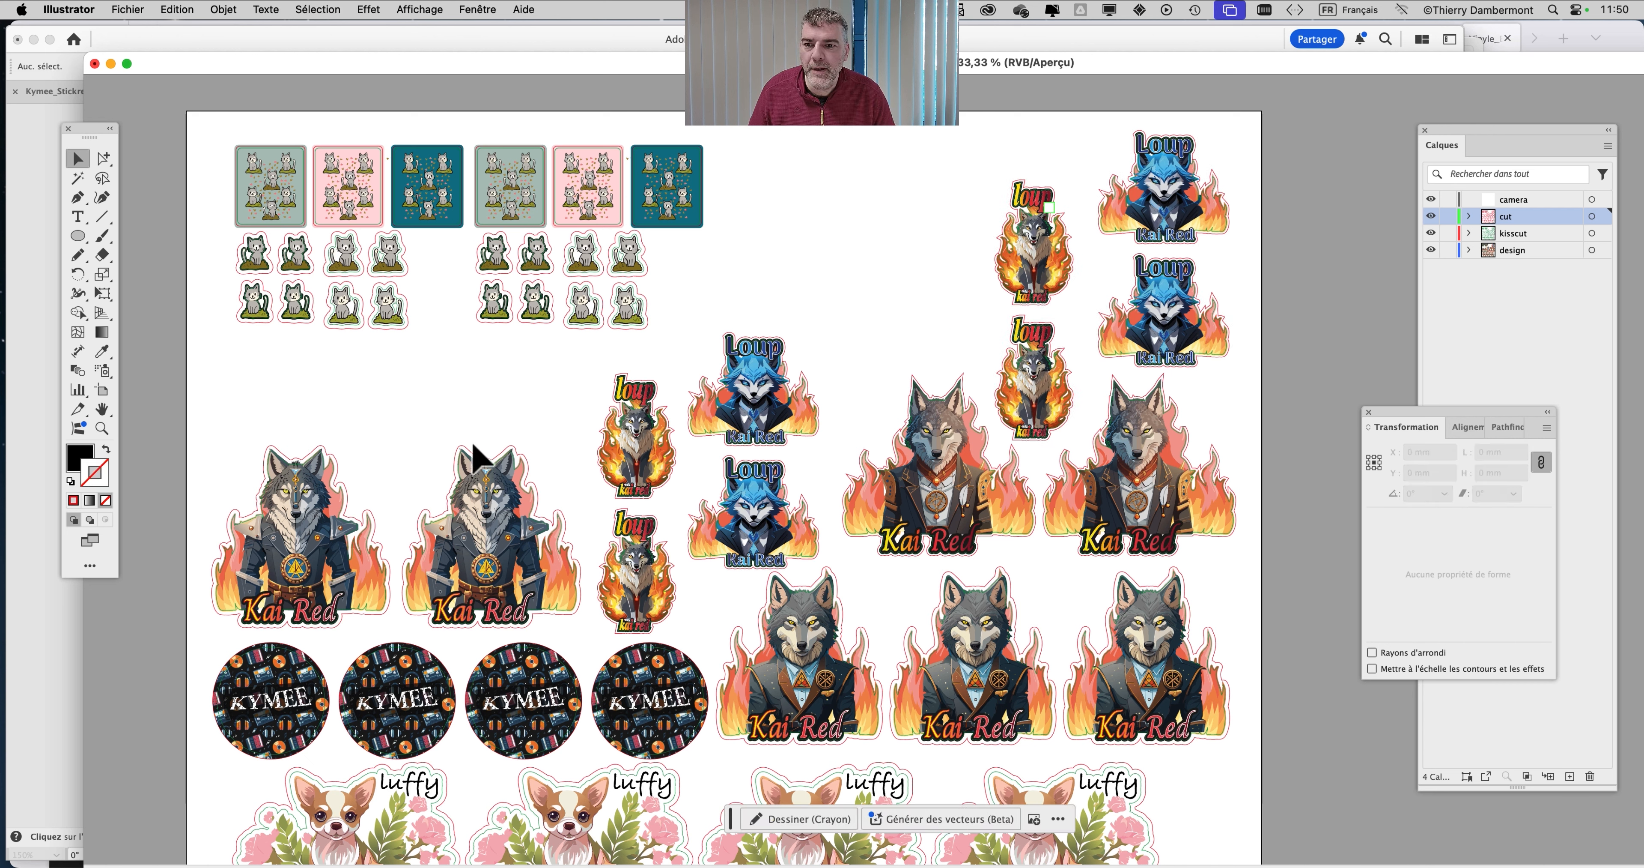
Duplicate the eight small cat stickers downward and arrange the second column the same way, forming four close rows under the cards
drag(434, 373, 272, 370)
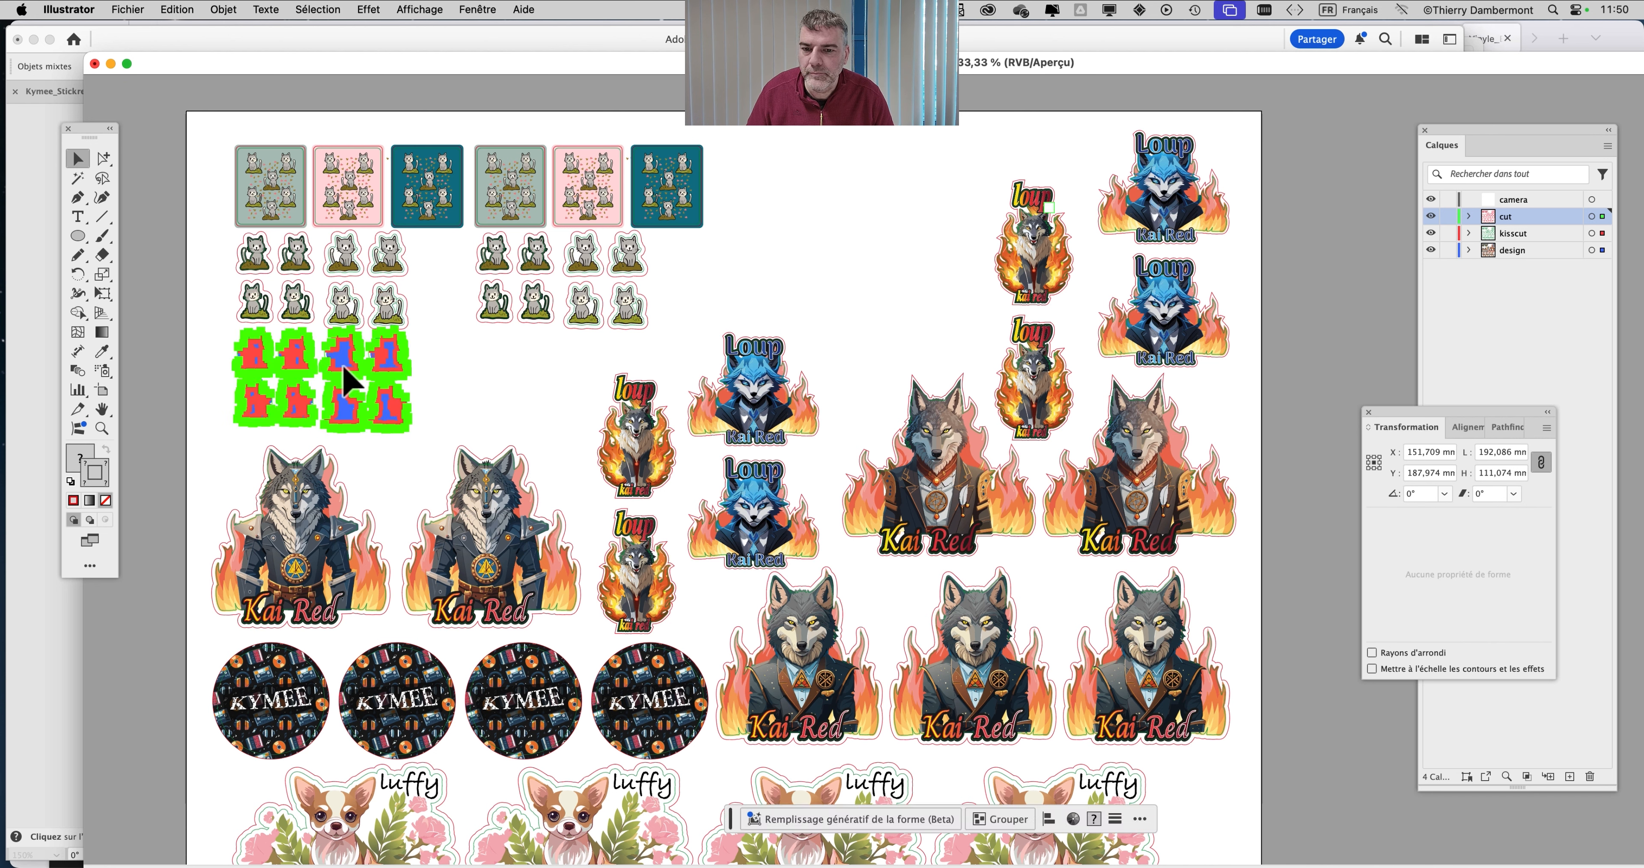
drag(646, 347, 441, 368)
click(636, 314)
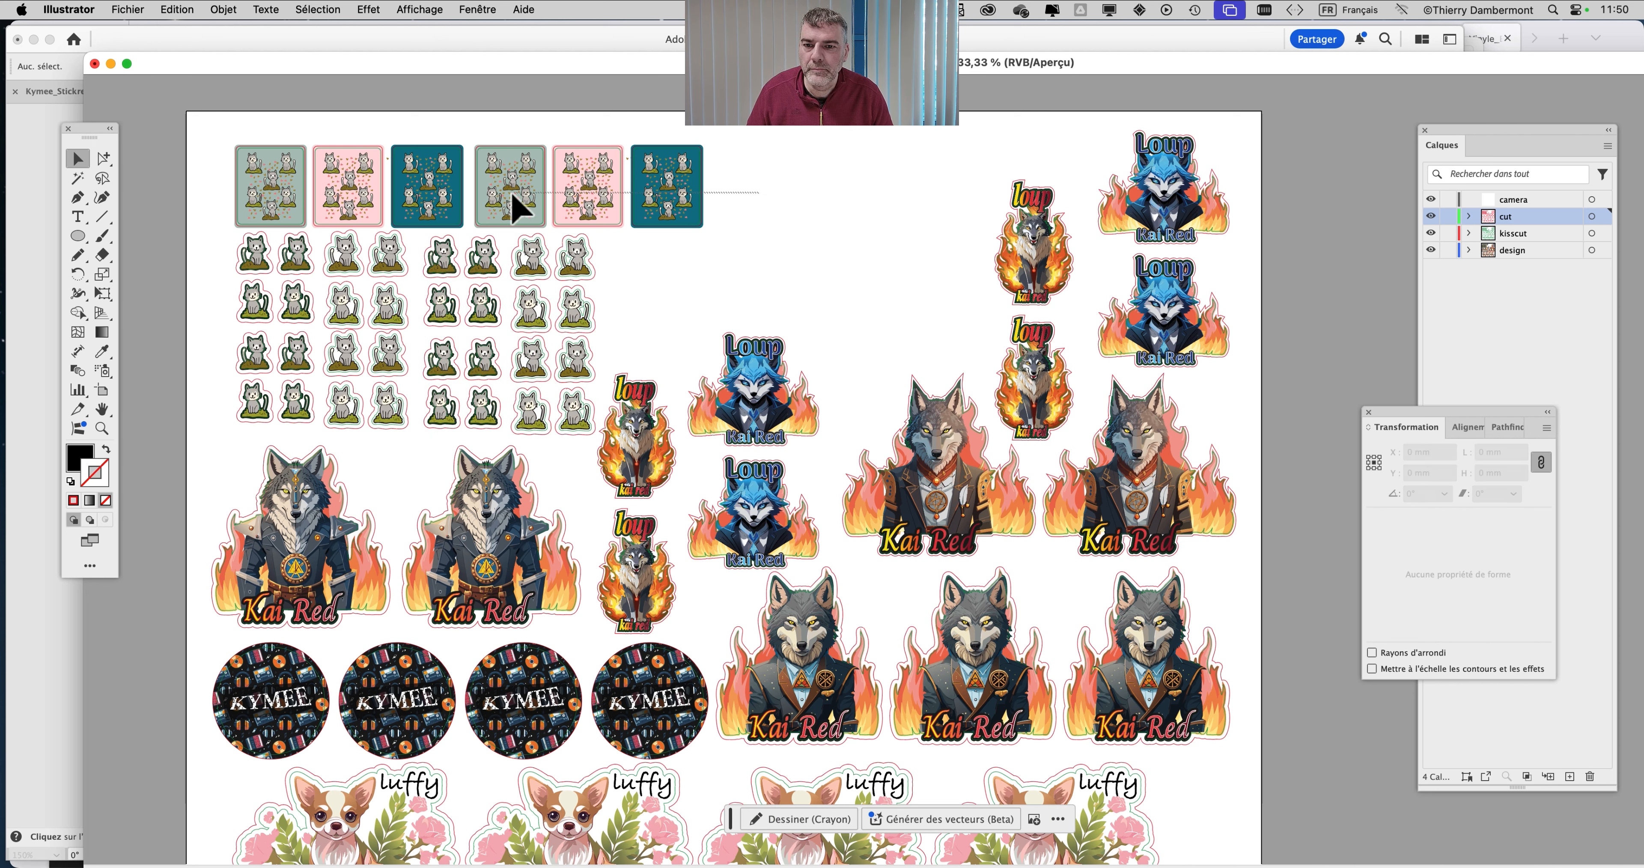
Duplicate the second set of three patterned cat cards directly to its right, extending the row to nine cards
click(518, 210)
click(715, 190)
click(712, 198)
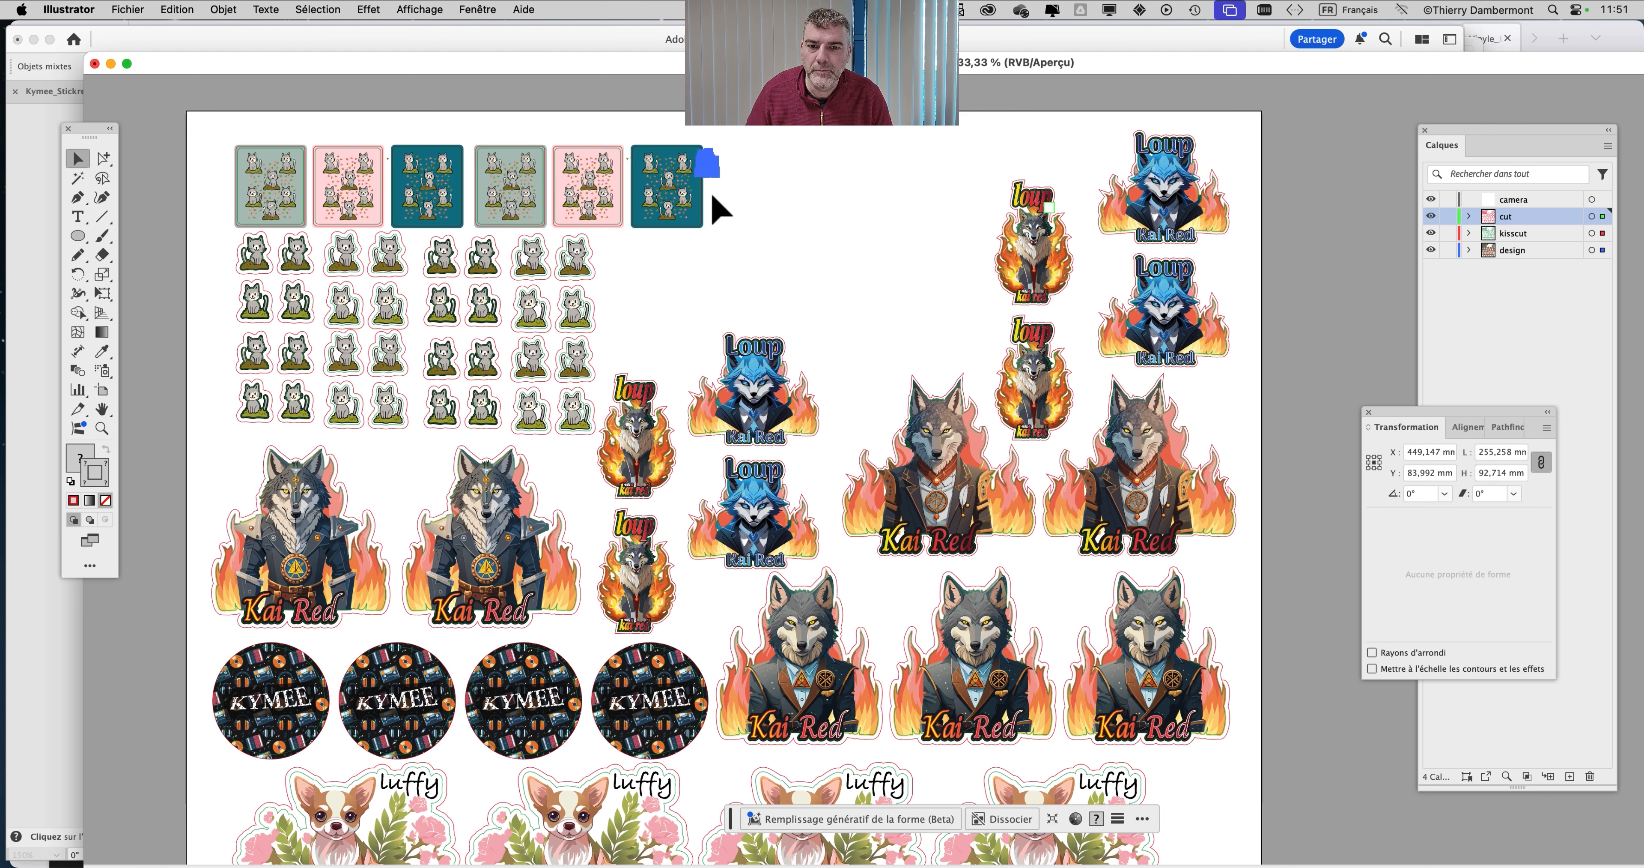
drag(712, 206, 516, 130)
click(515, 131)
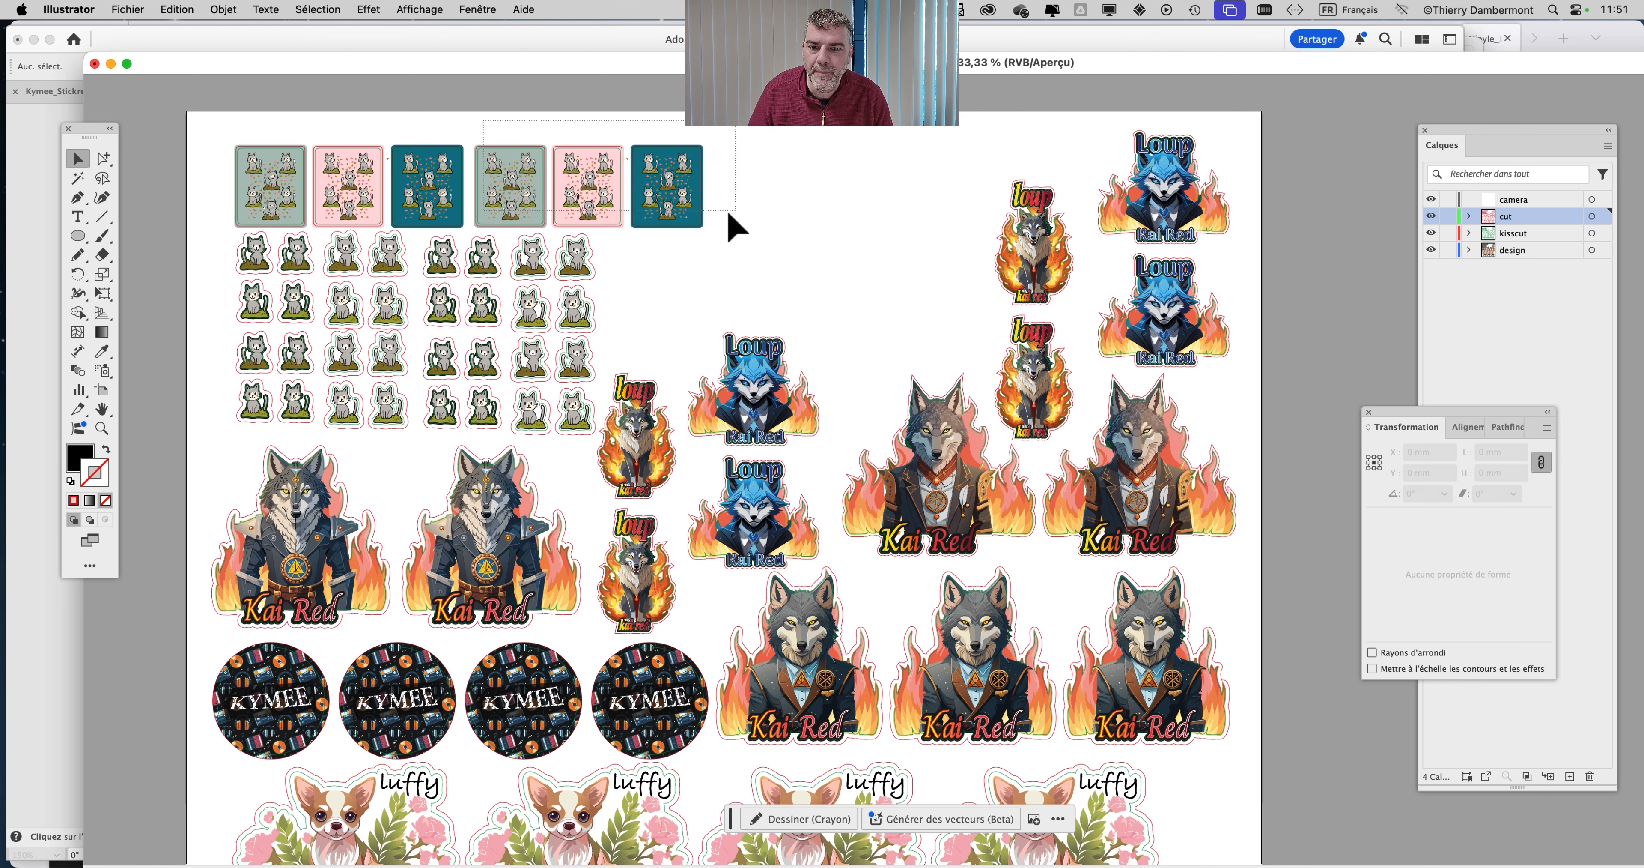
drag(729, 214, 731, 213)
drag(498, 177, 731, 235)
click(757, 311)
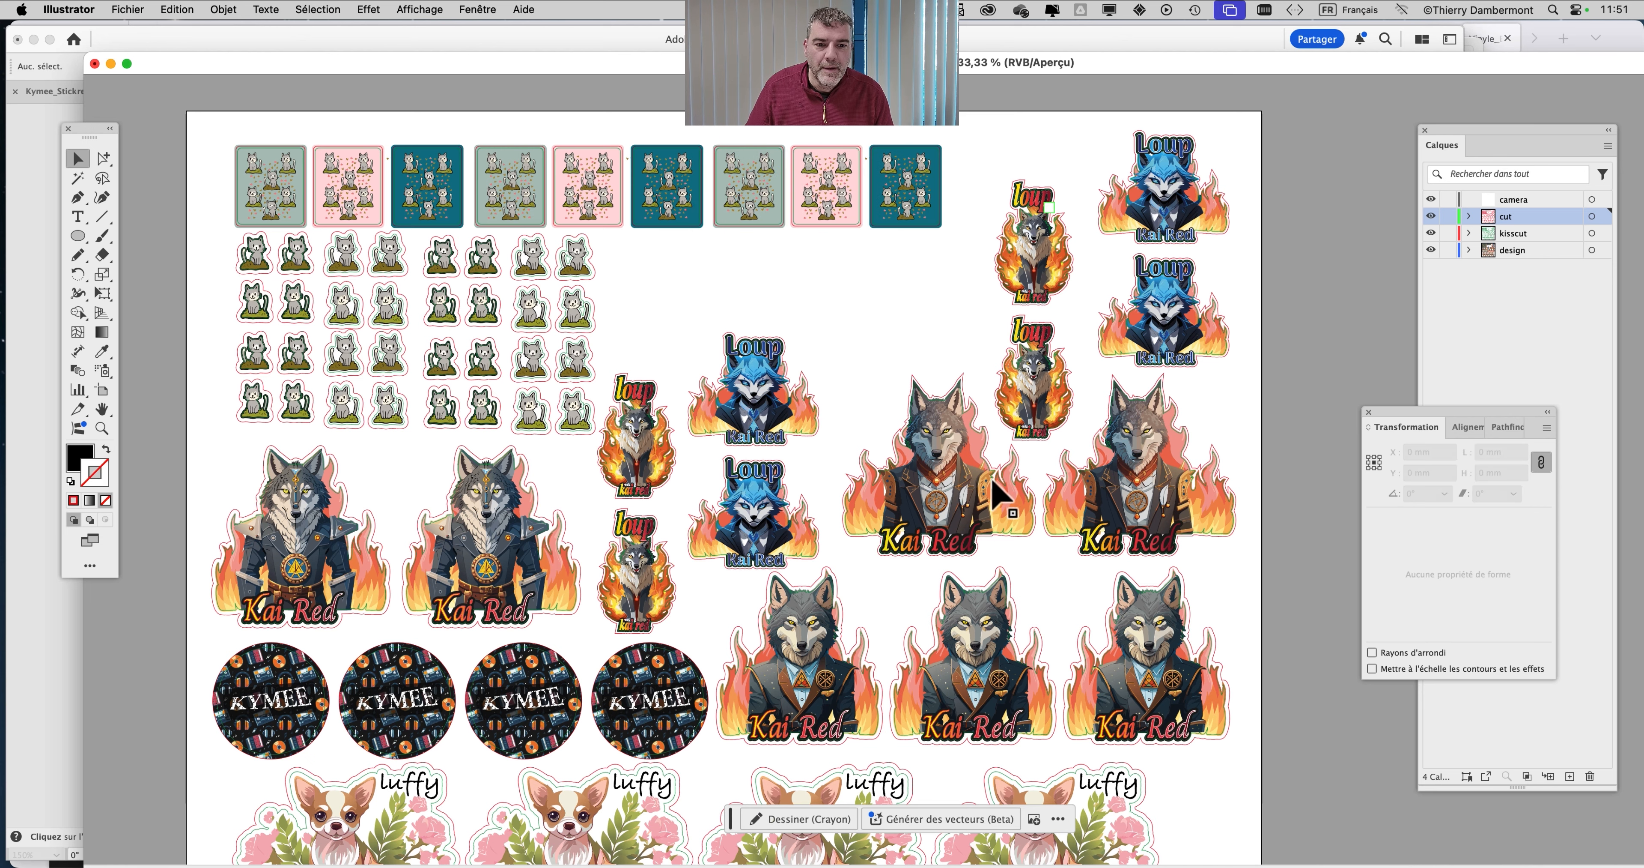
Duplicate two round KYMEE stickers into the empty area under the cat cards and space them apart side by side
scroll(911, 440, down, 5)
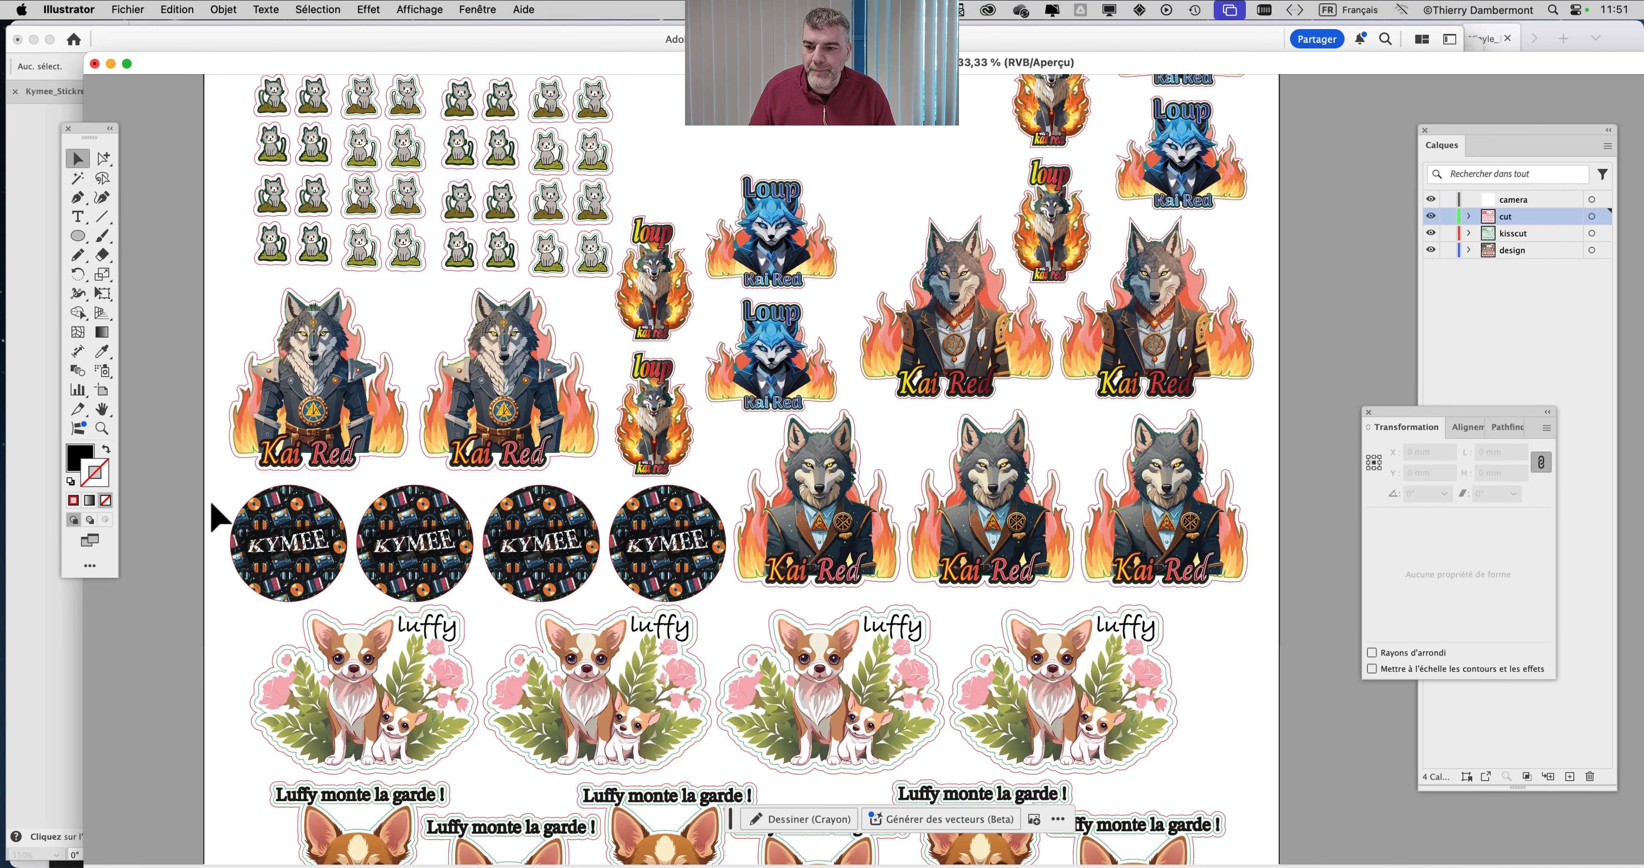
drag(441, 574, 801, 187)
drag(778, 315, 749, 505)
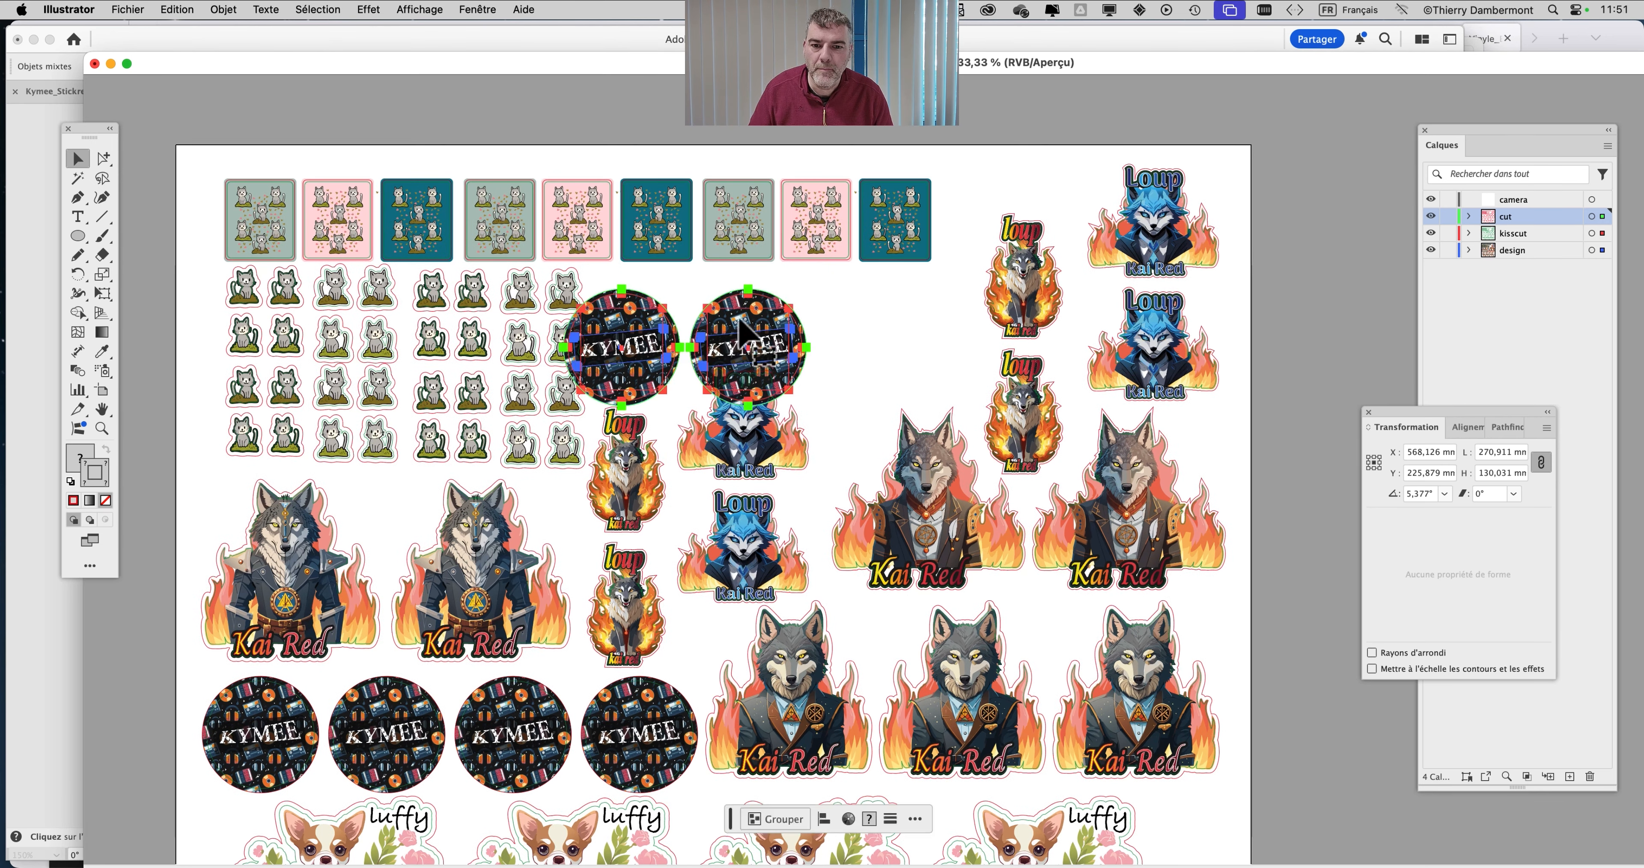
drag(744, 331, 841, 339)
click(899, 319)
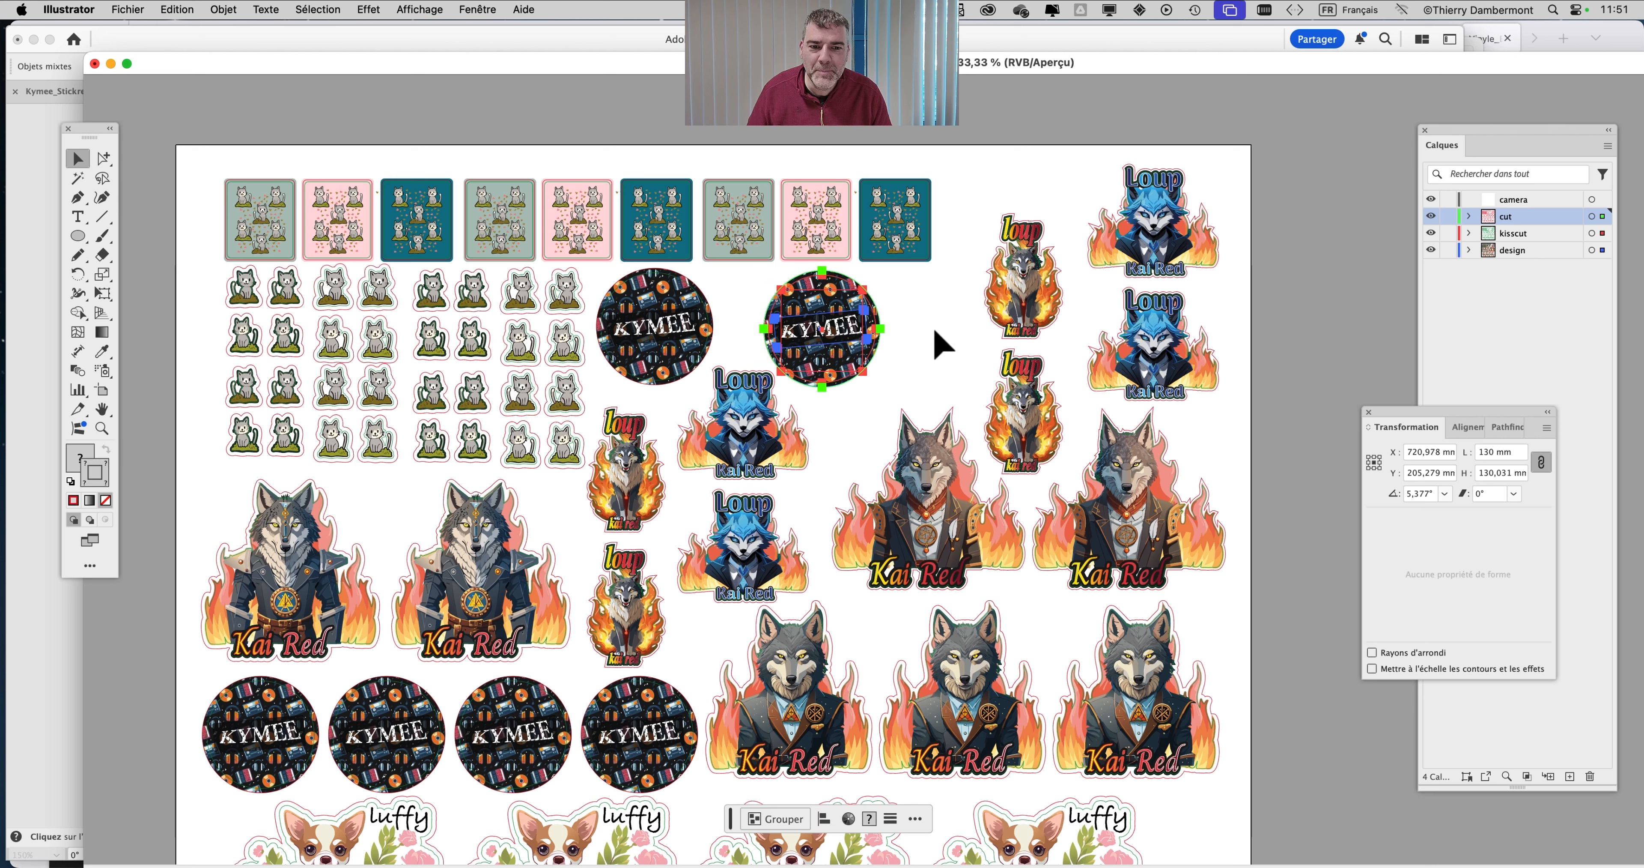
click(920, 368)
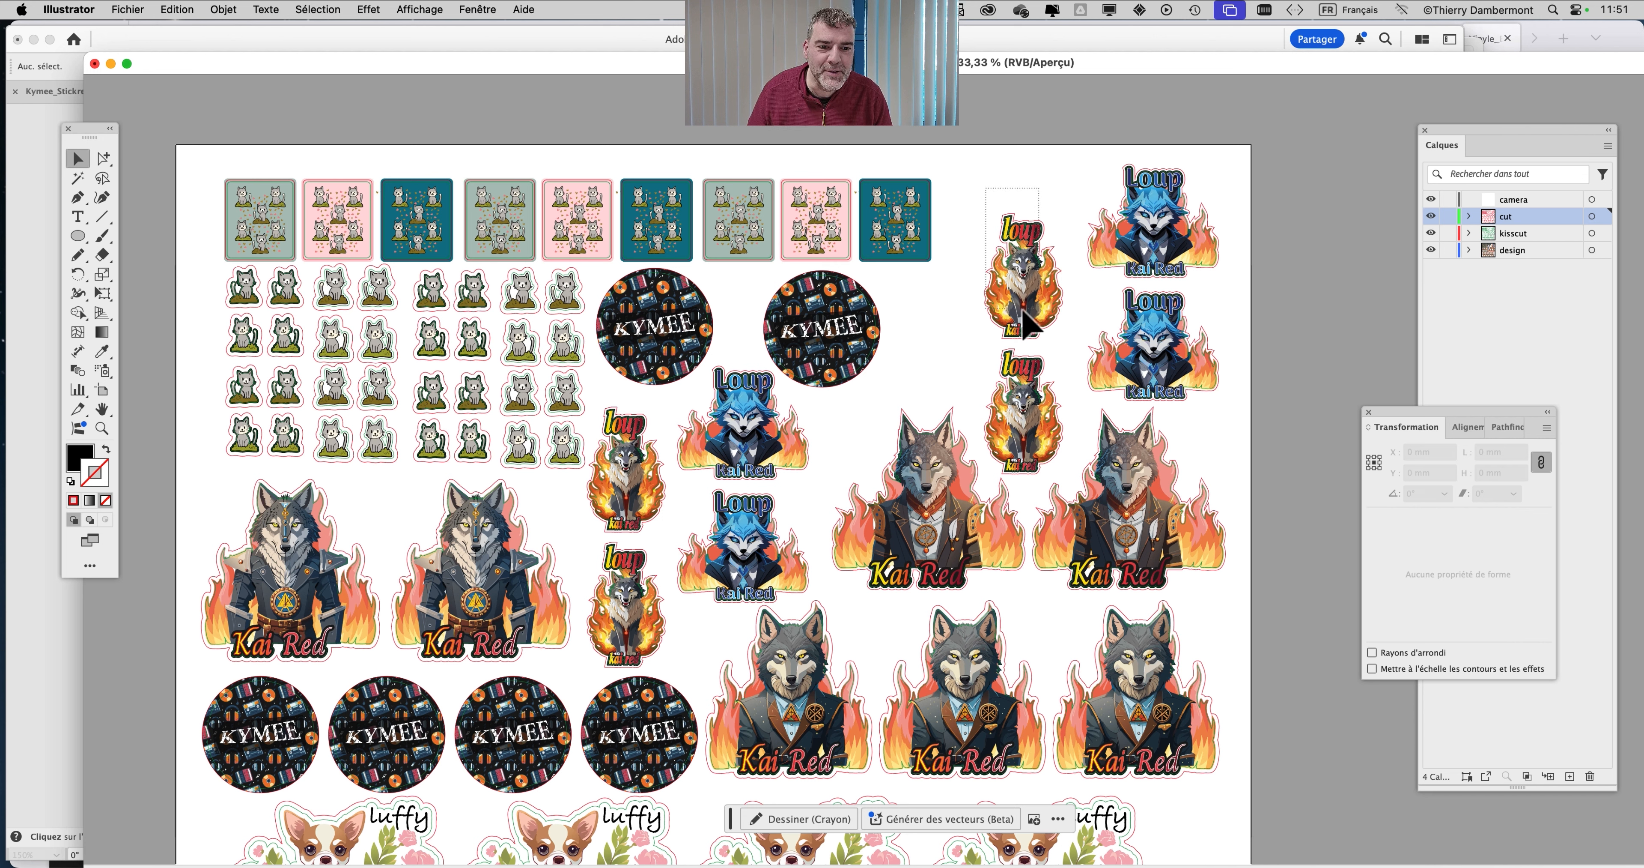
Move the upper flaming "loup" copy up beside the blue wolf, and duplicate the lower one next to the right-hand upper KYMEE circle
drag(1025, 325, 1039, 262)
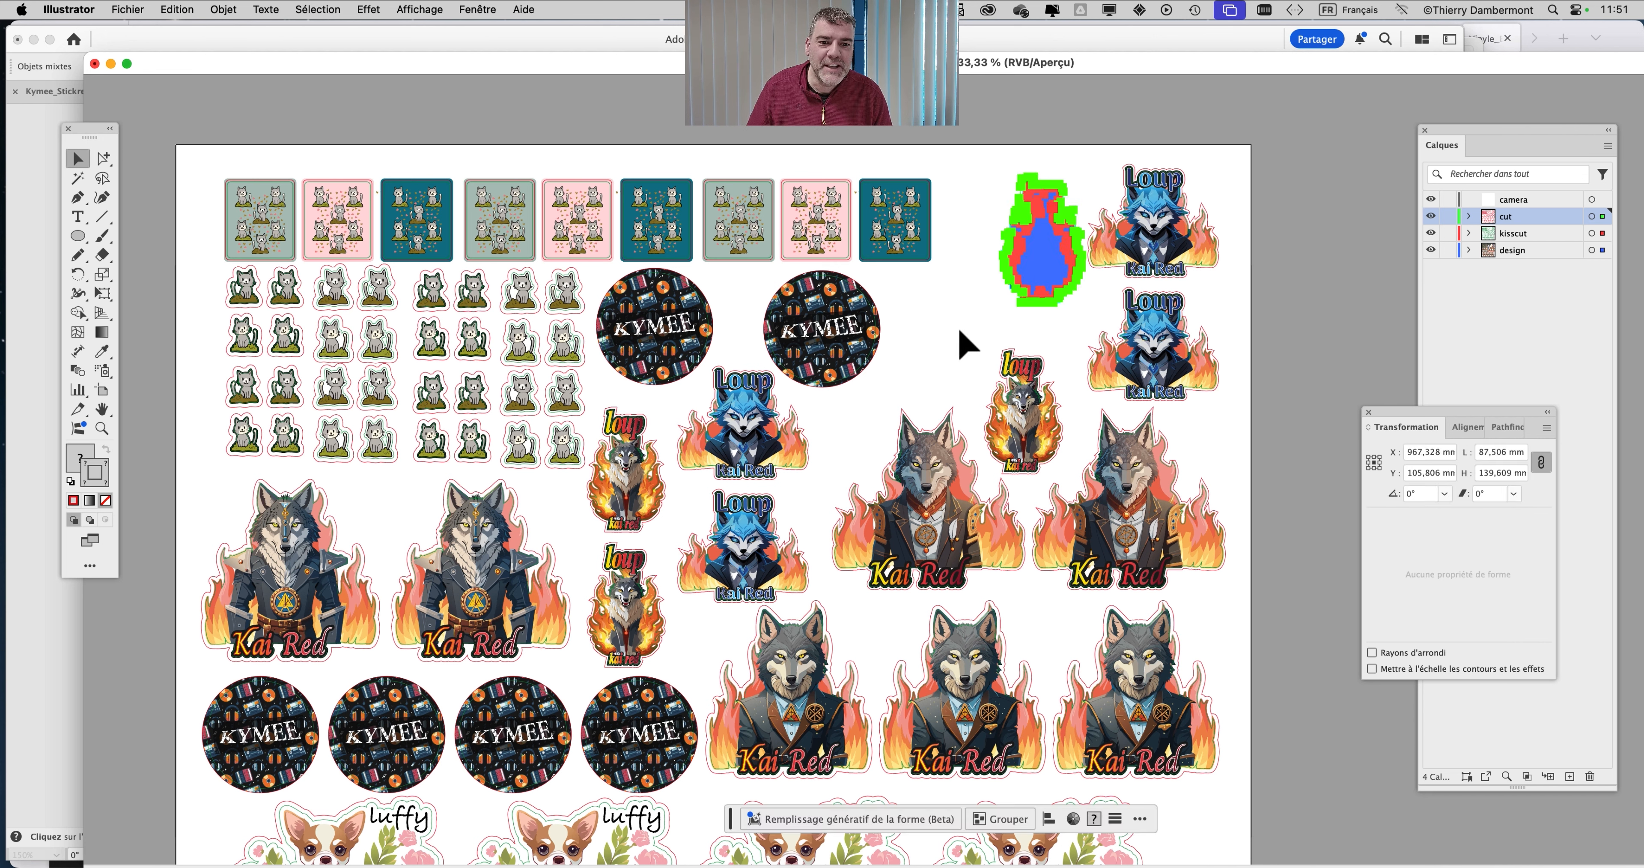
click(938, 385)
drag(815, 422, 709, 389)
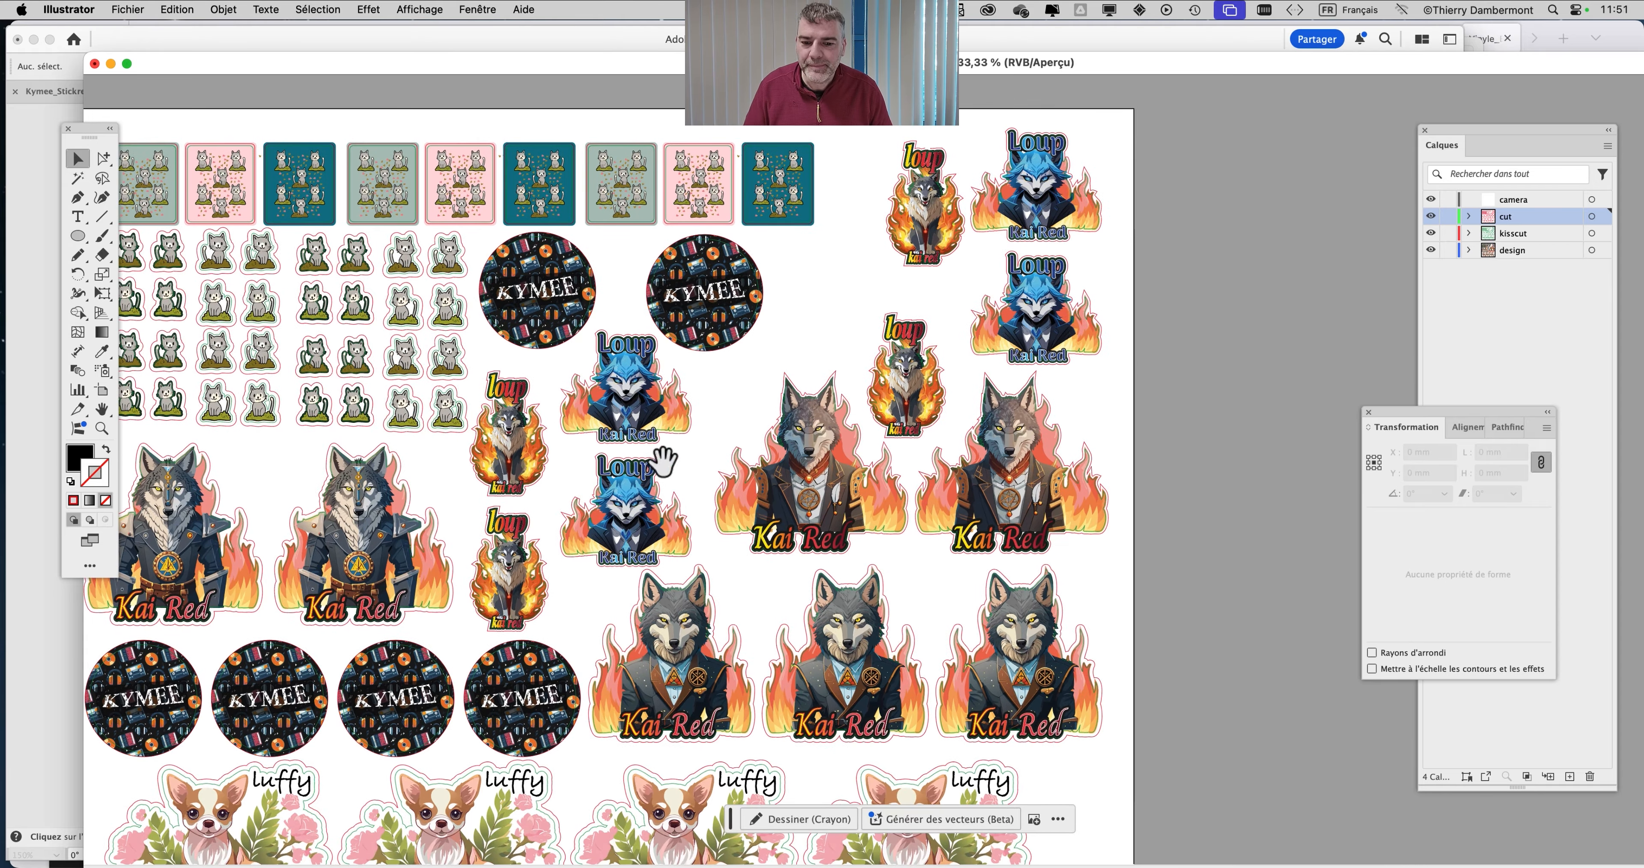
scroll(702, 414, down, 3)
key(super+minus)
key(super+plus)
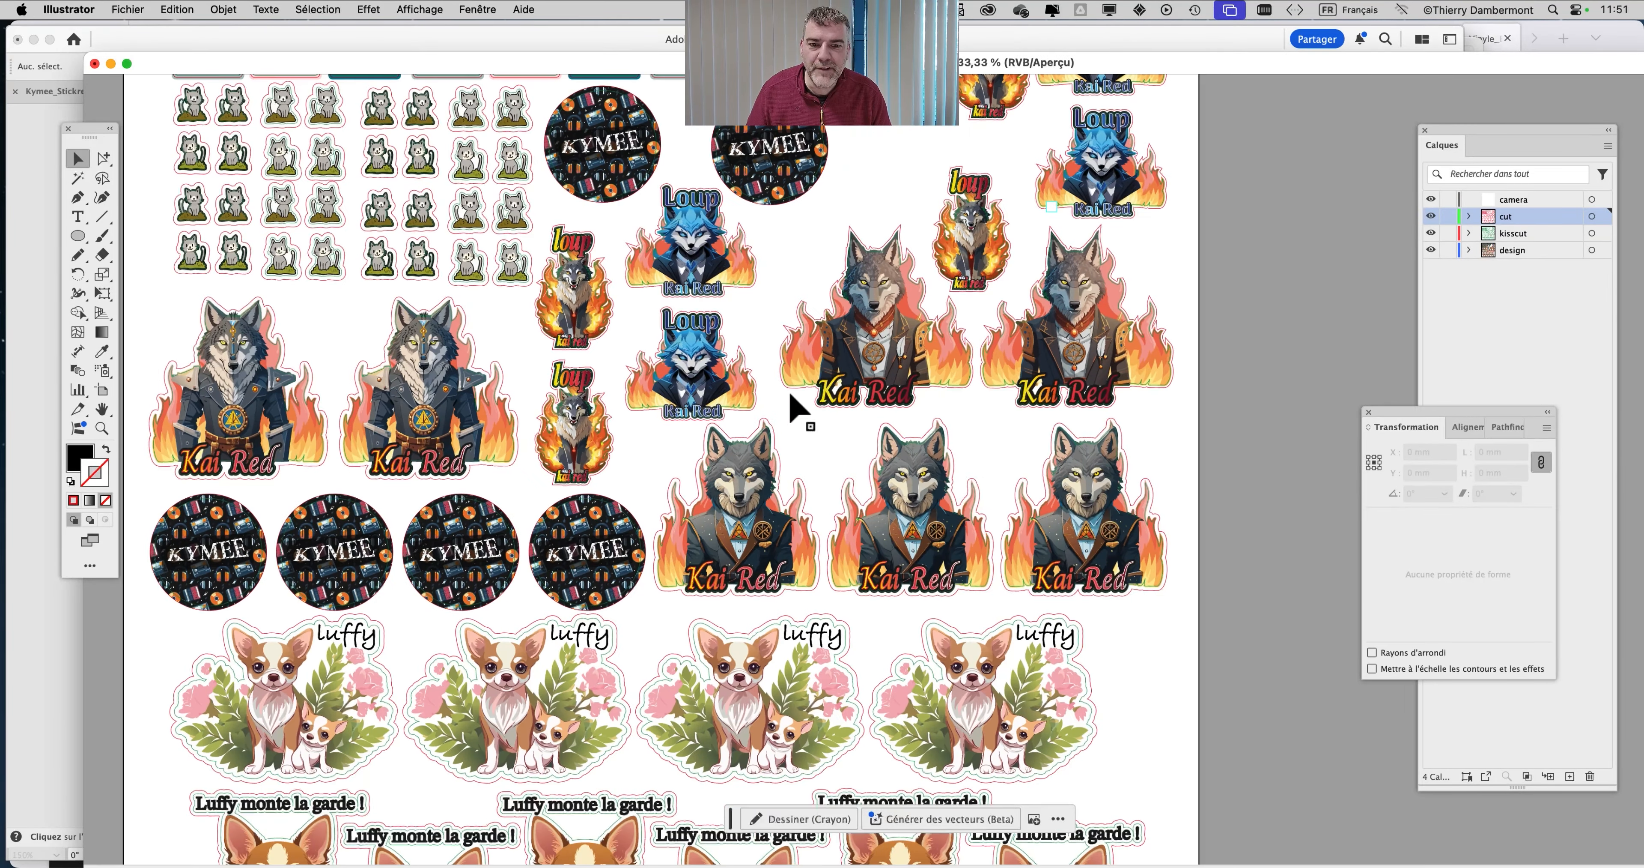
scroll(830, 357, up, 3)
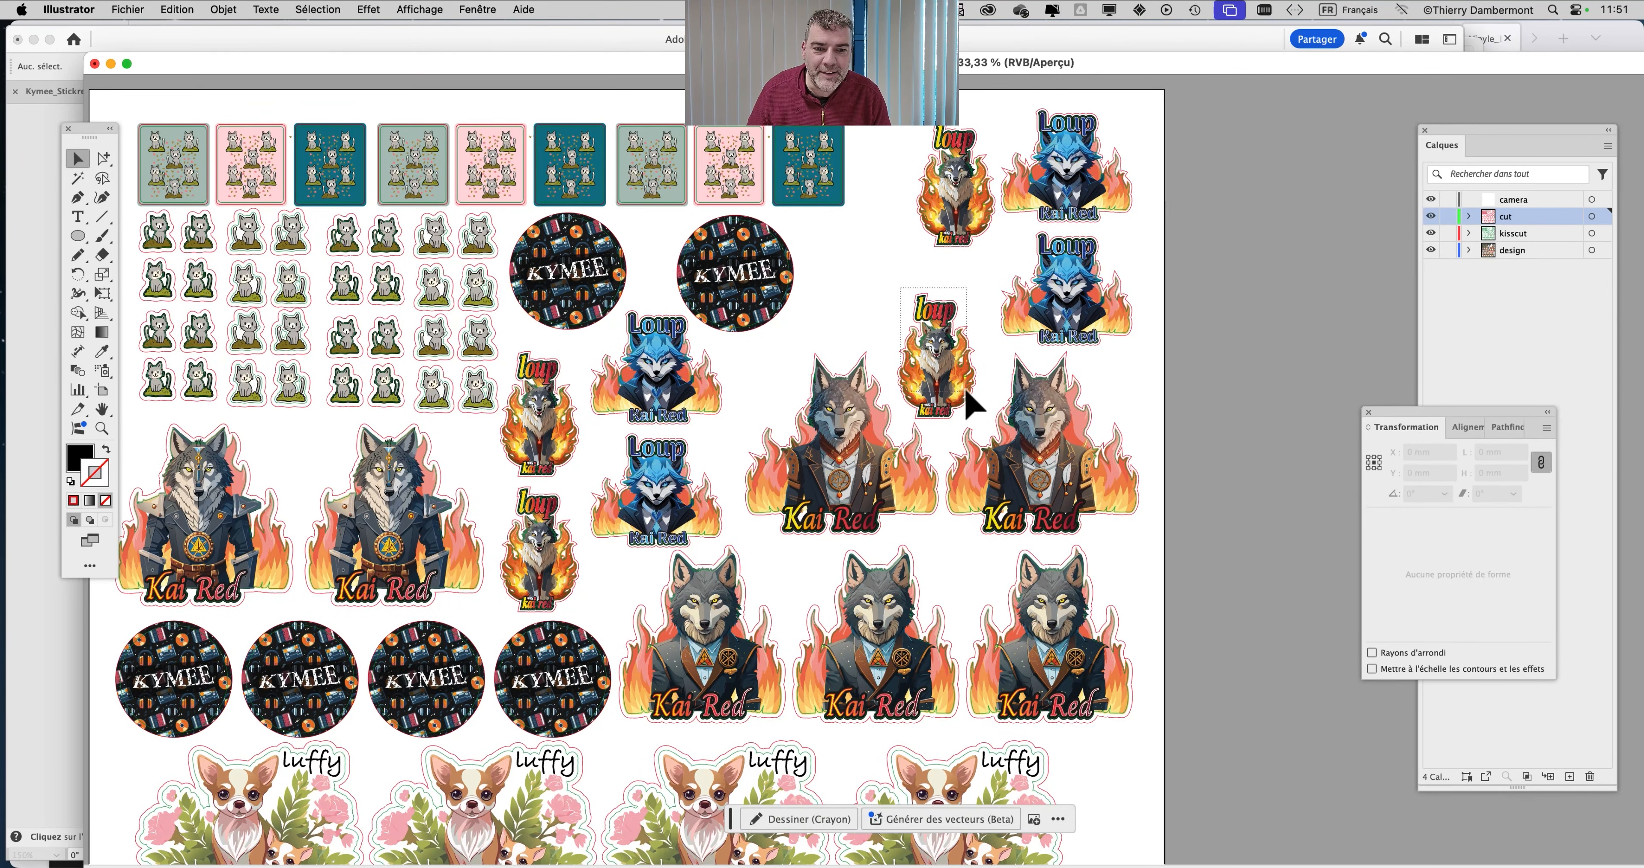
click(936, 367)
drag(936, 367, 859, 327)
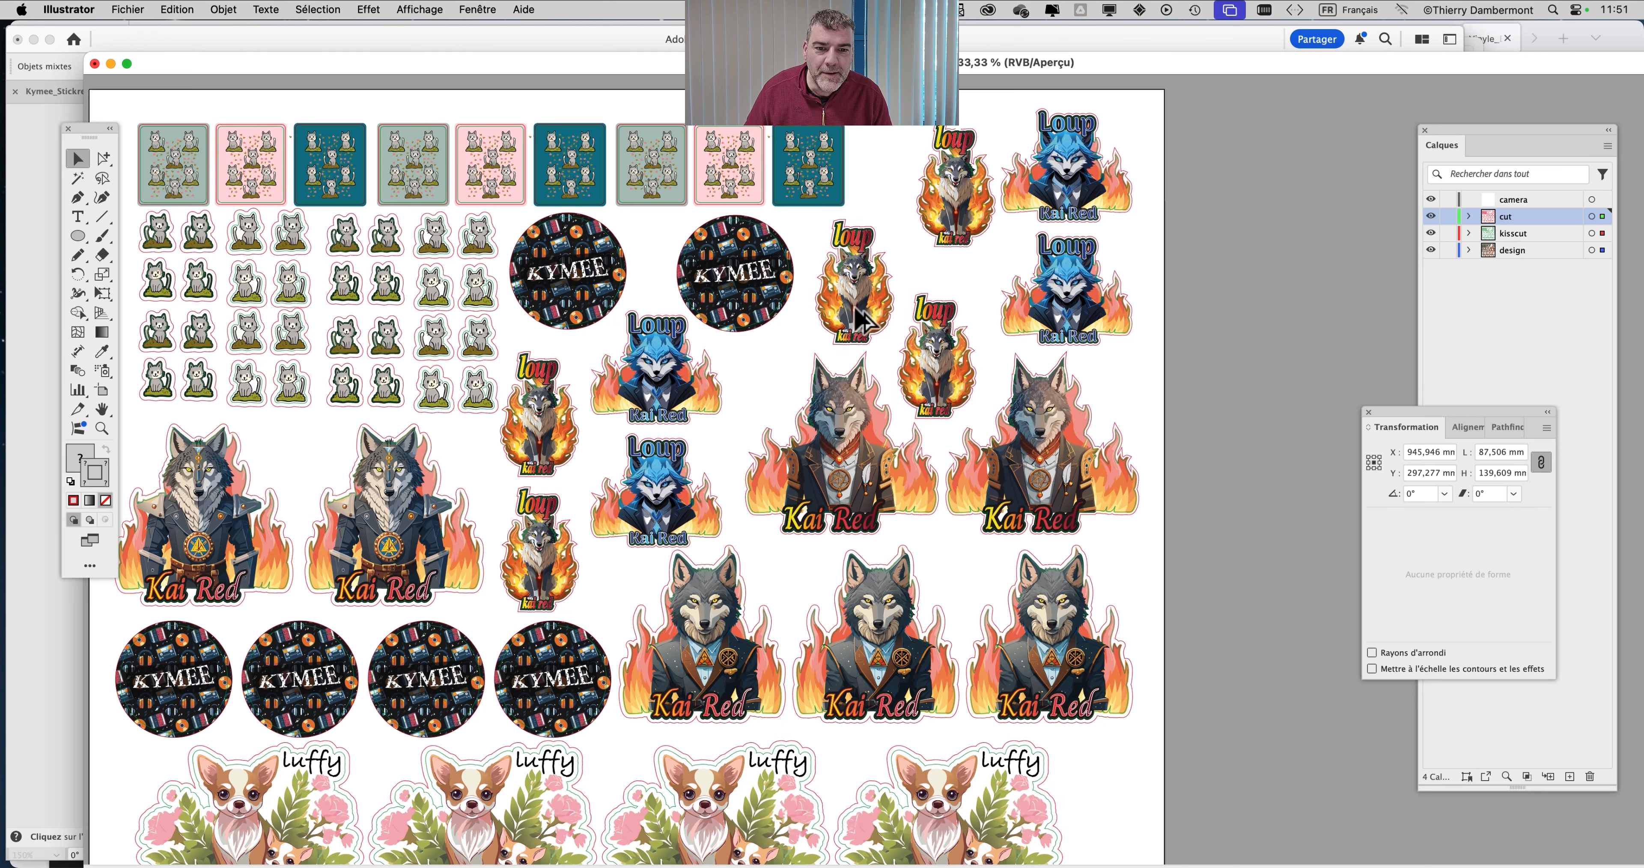
click(897, 310)
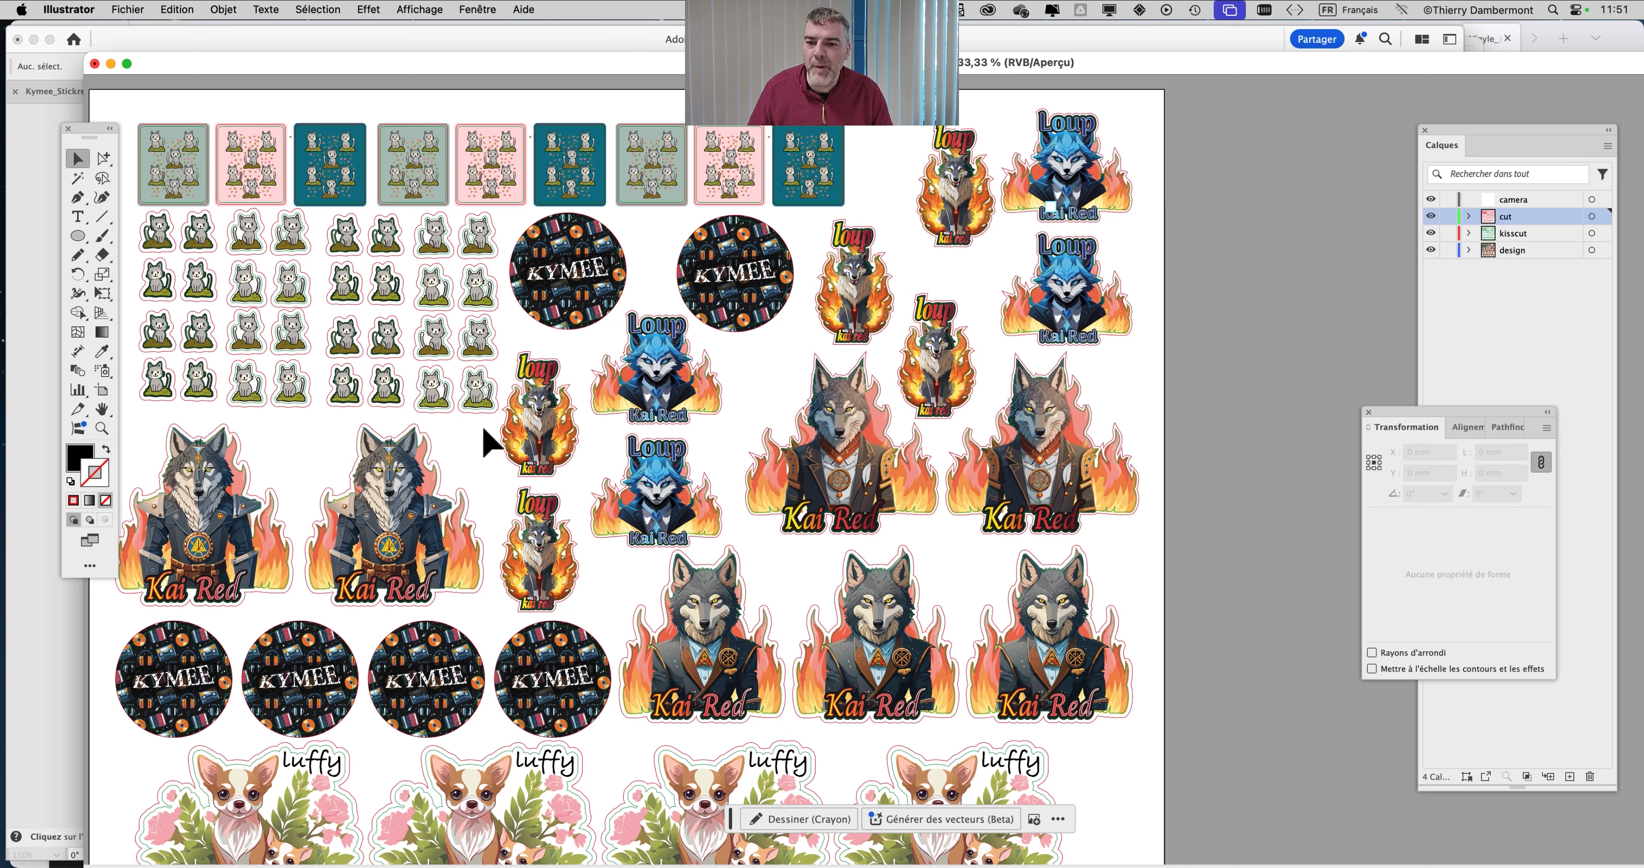
drag(485, 440, 488, 344)
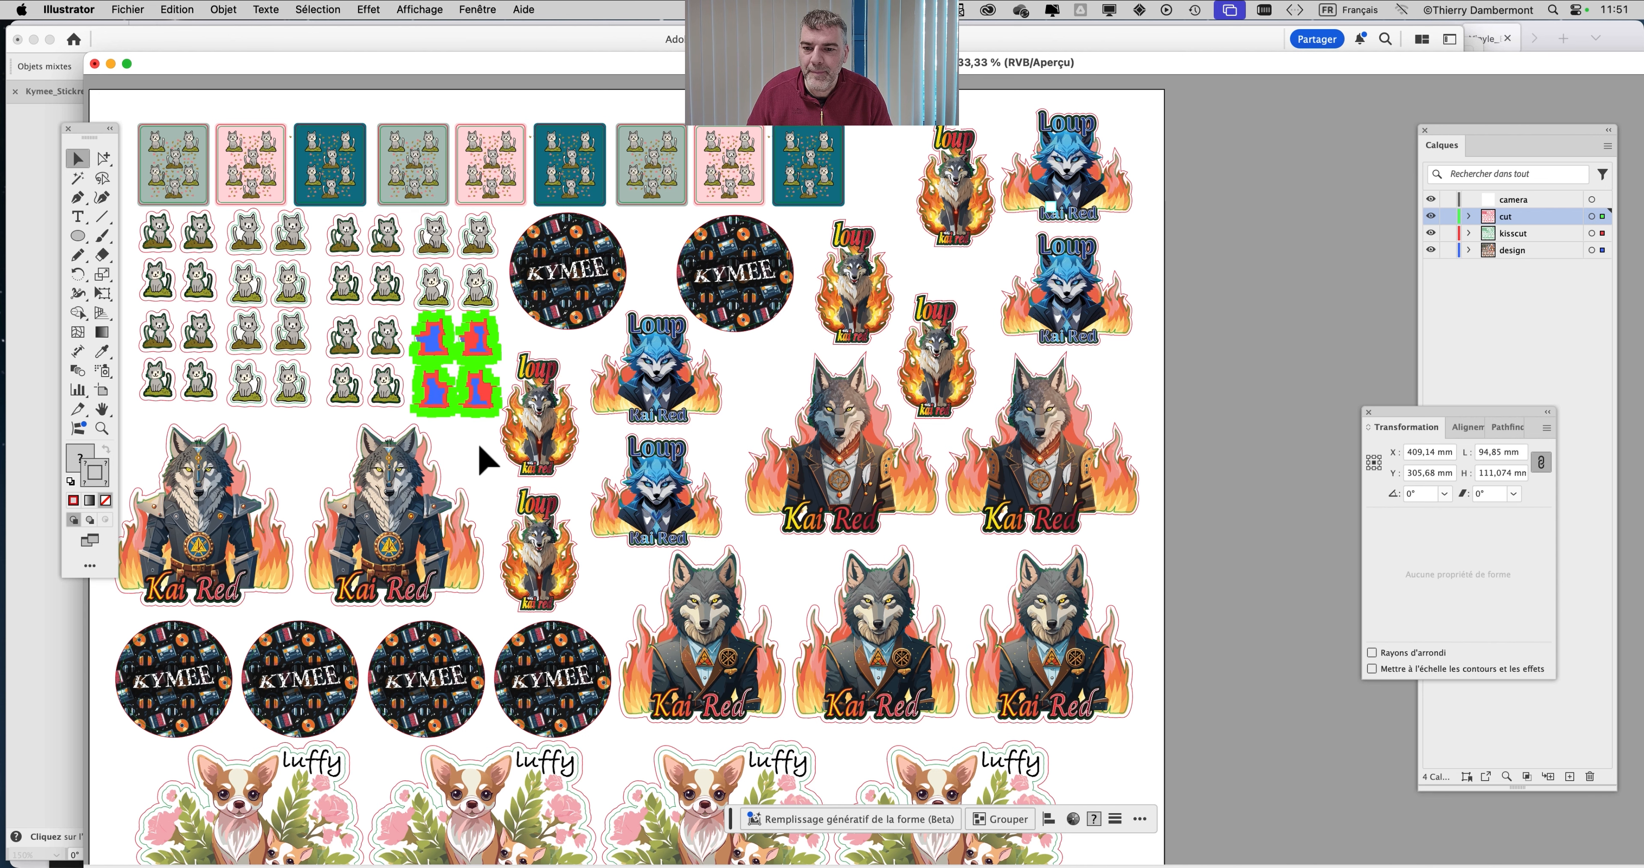
drag(480, 450, 480, 348)
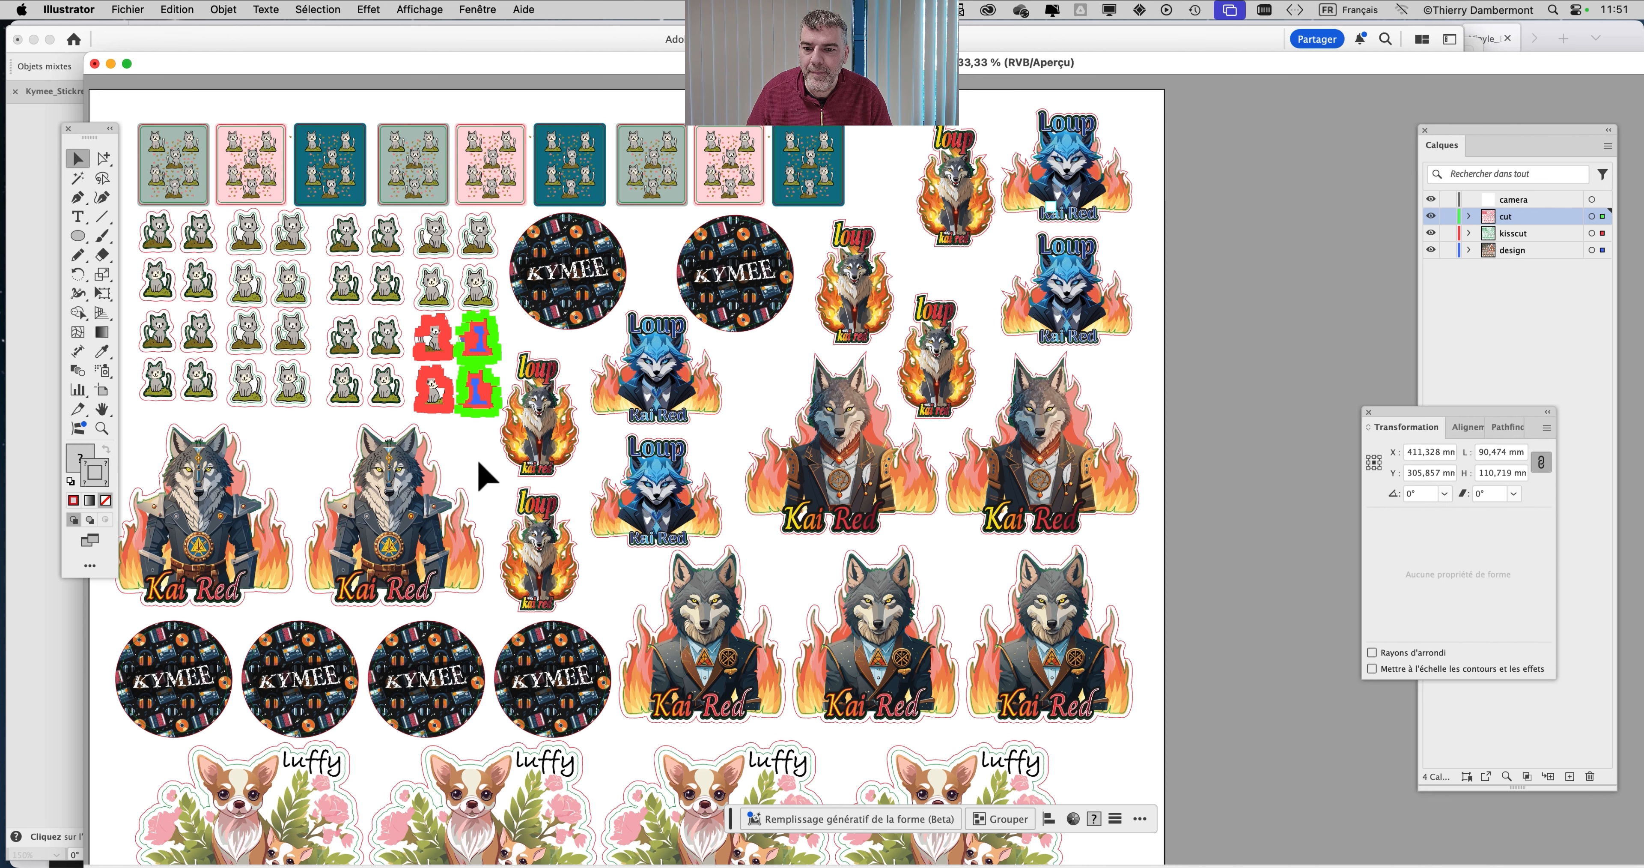
click(488, 433)
Review the complete print sheet and select all its stickers to check the design, kisscut and cut layers together
scroll(674, 425, down, 1)
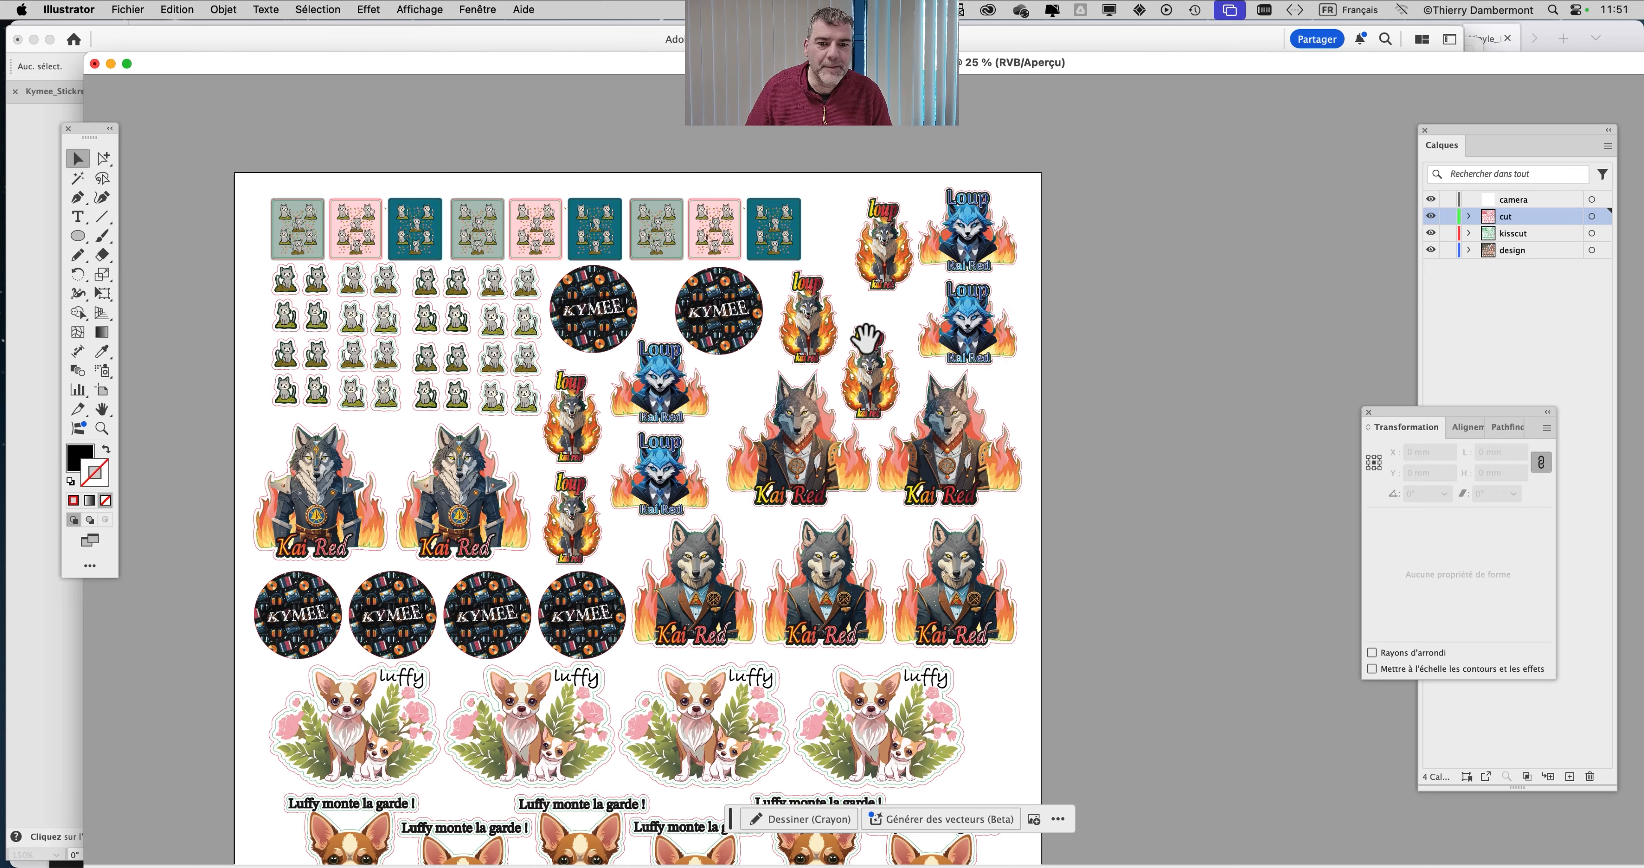
scroll(861, 341, down, 2)
scroll(868, 370, down, 1)
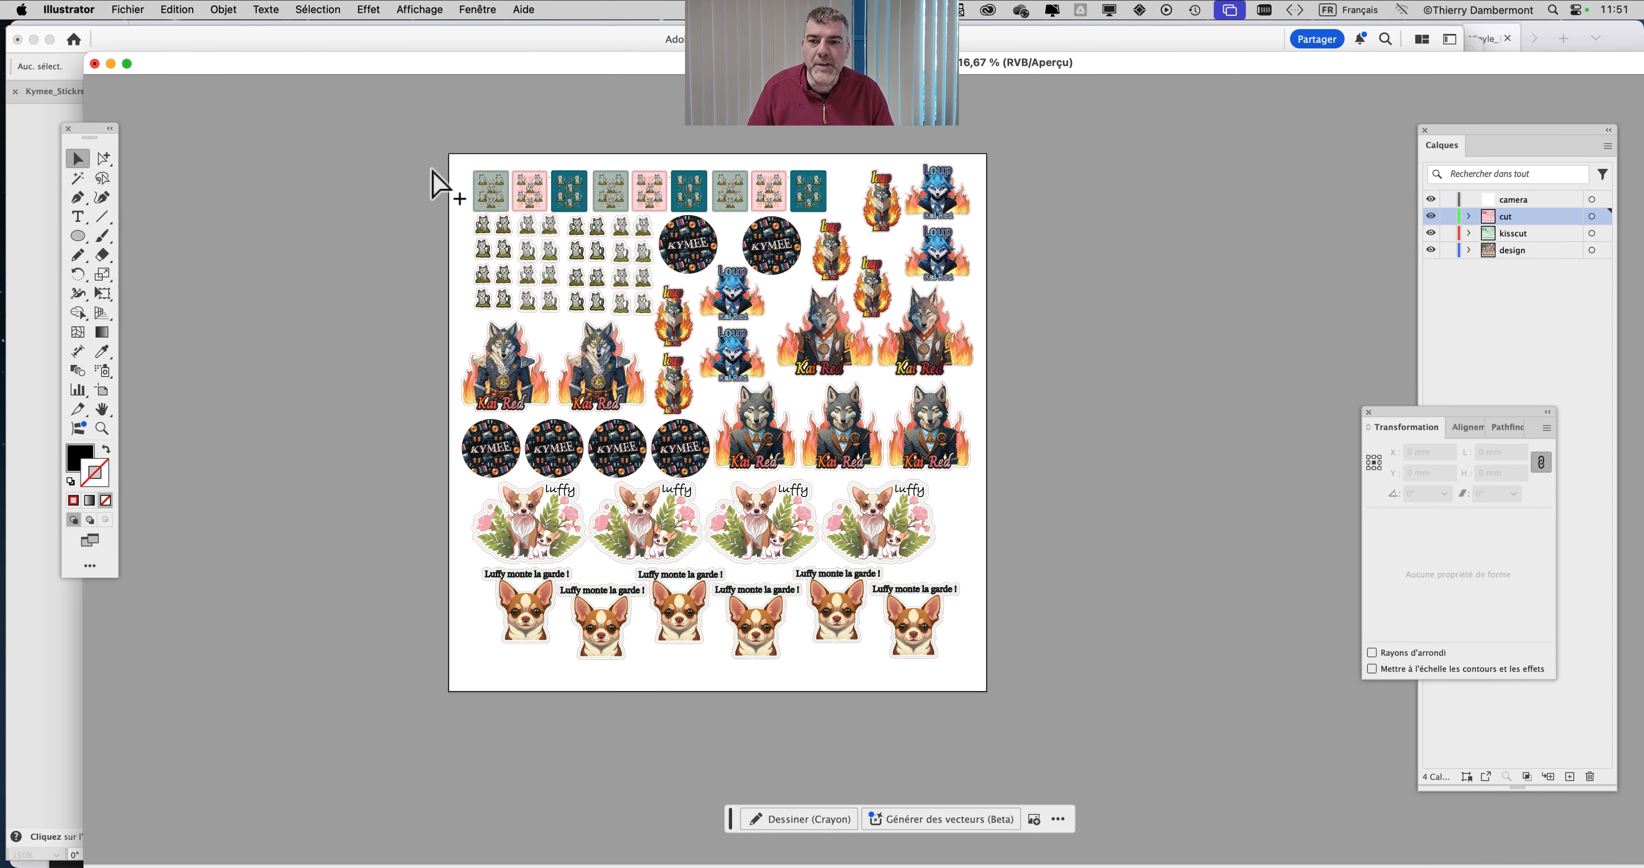
drag(433, 134, 1015, 717)
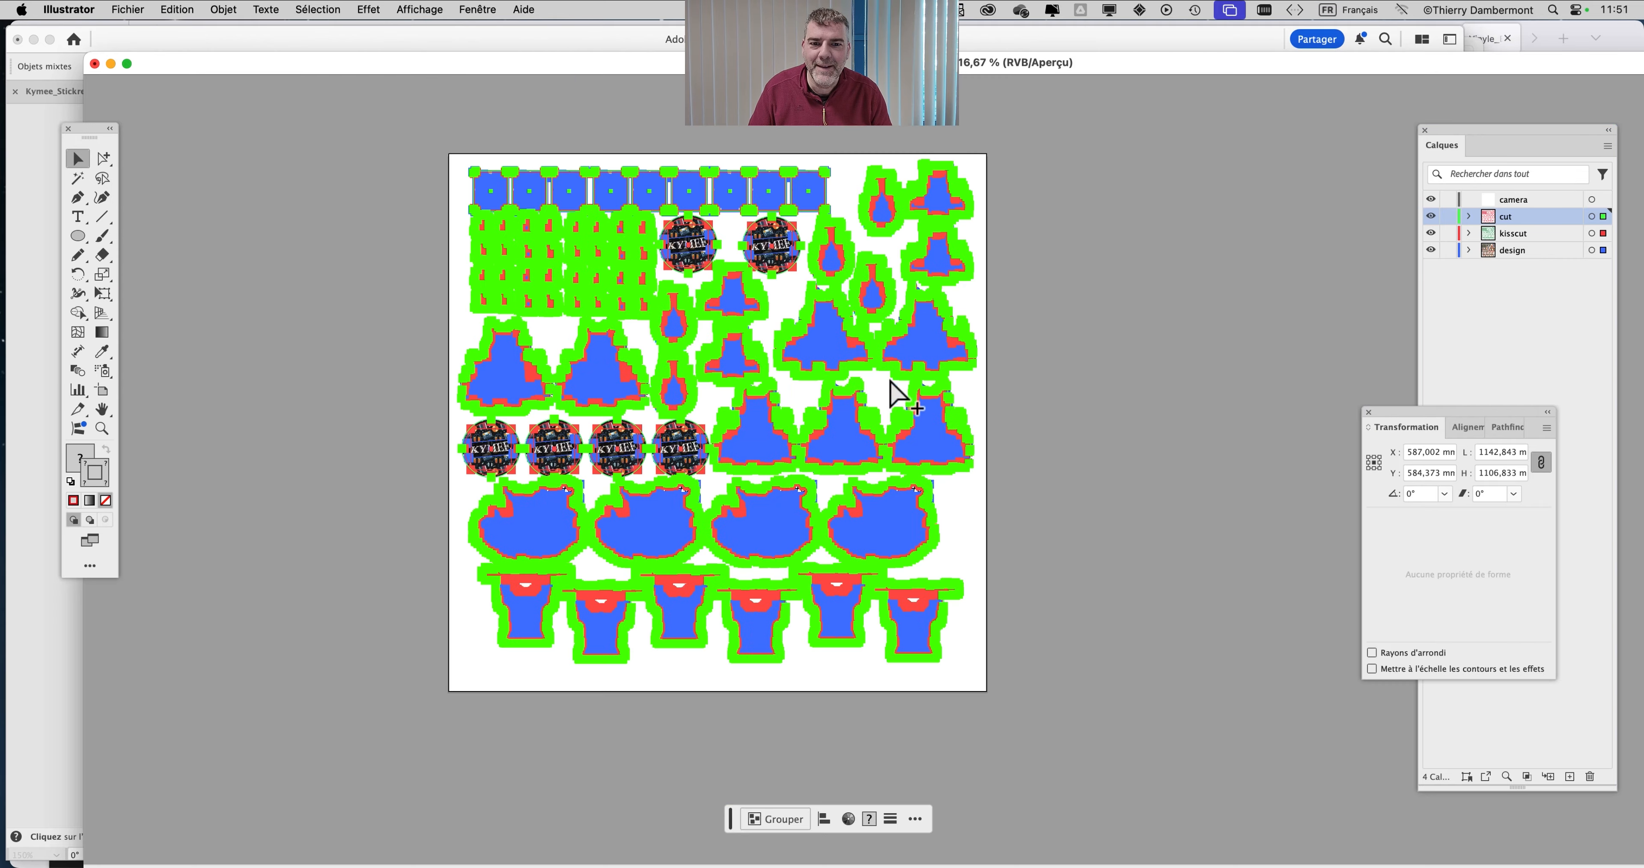
click(1038, 397)
Examine the kisscut and cut outlines on the cat cards, small cats, upper KYMEE circles and wolf stickers up close
scroll(506, 192, up, 3)
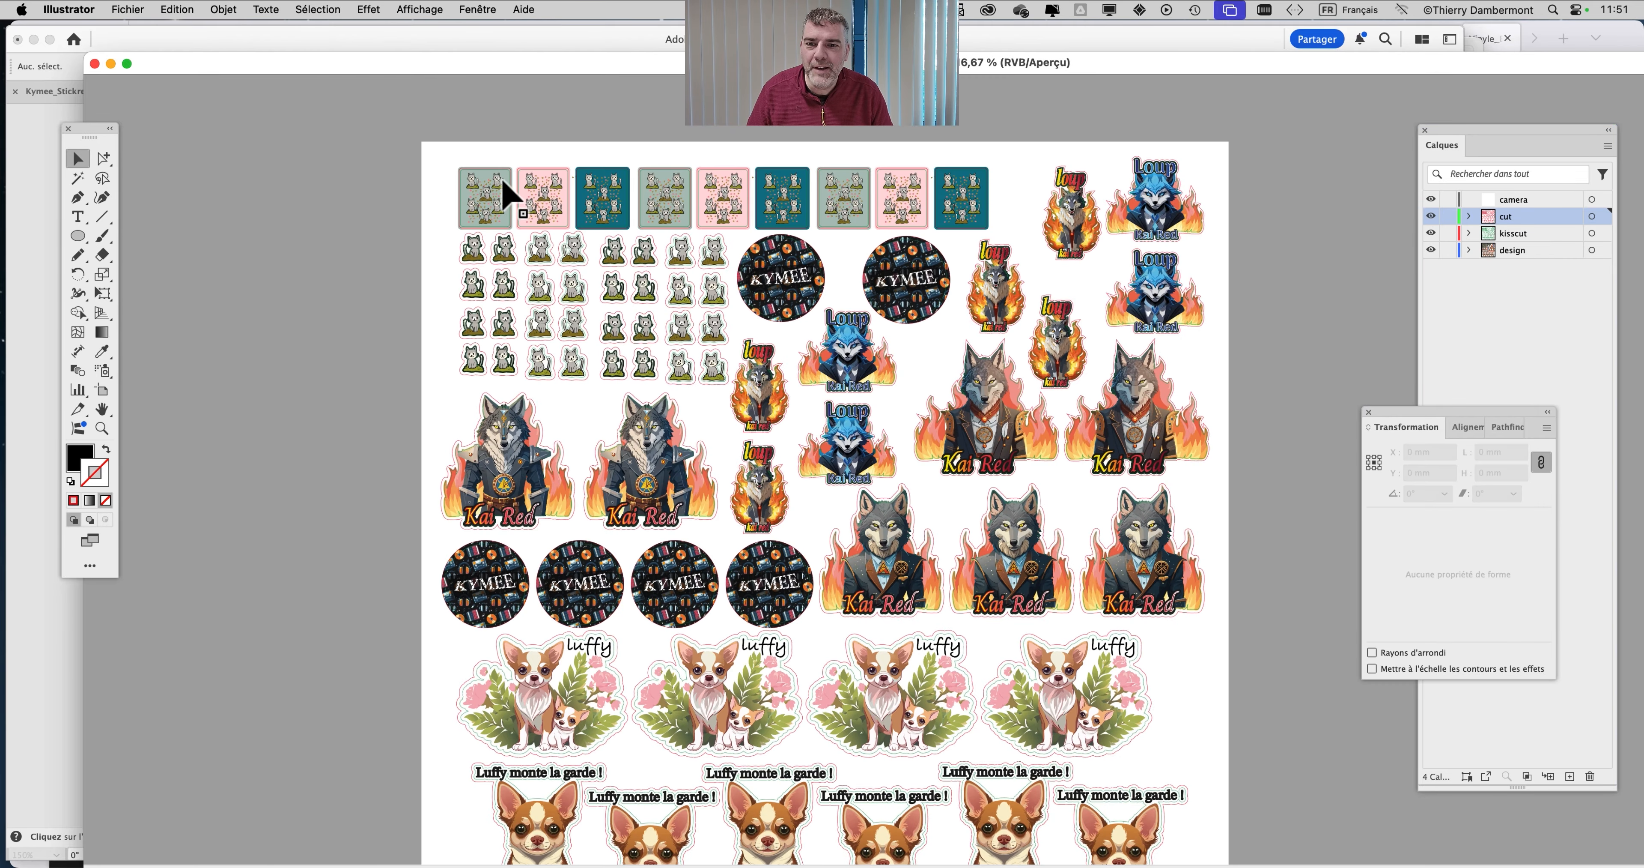
scroll(506, 192, up, 3)
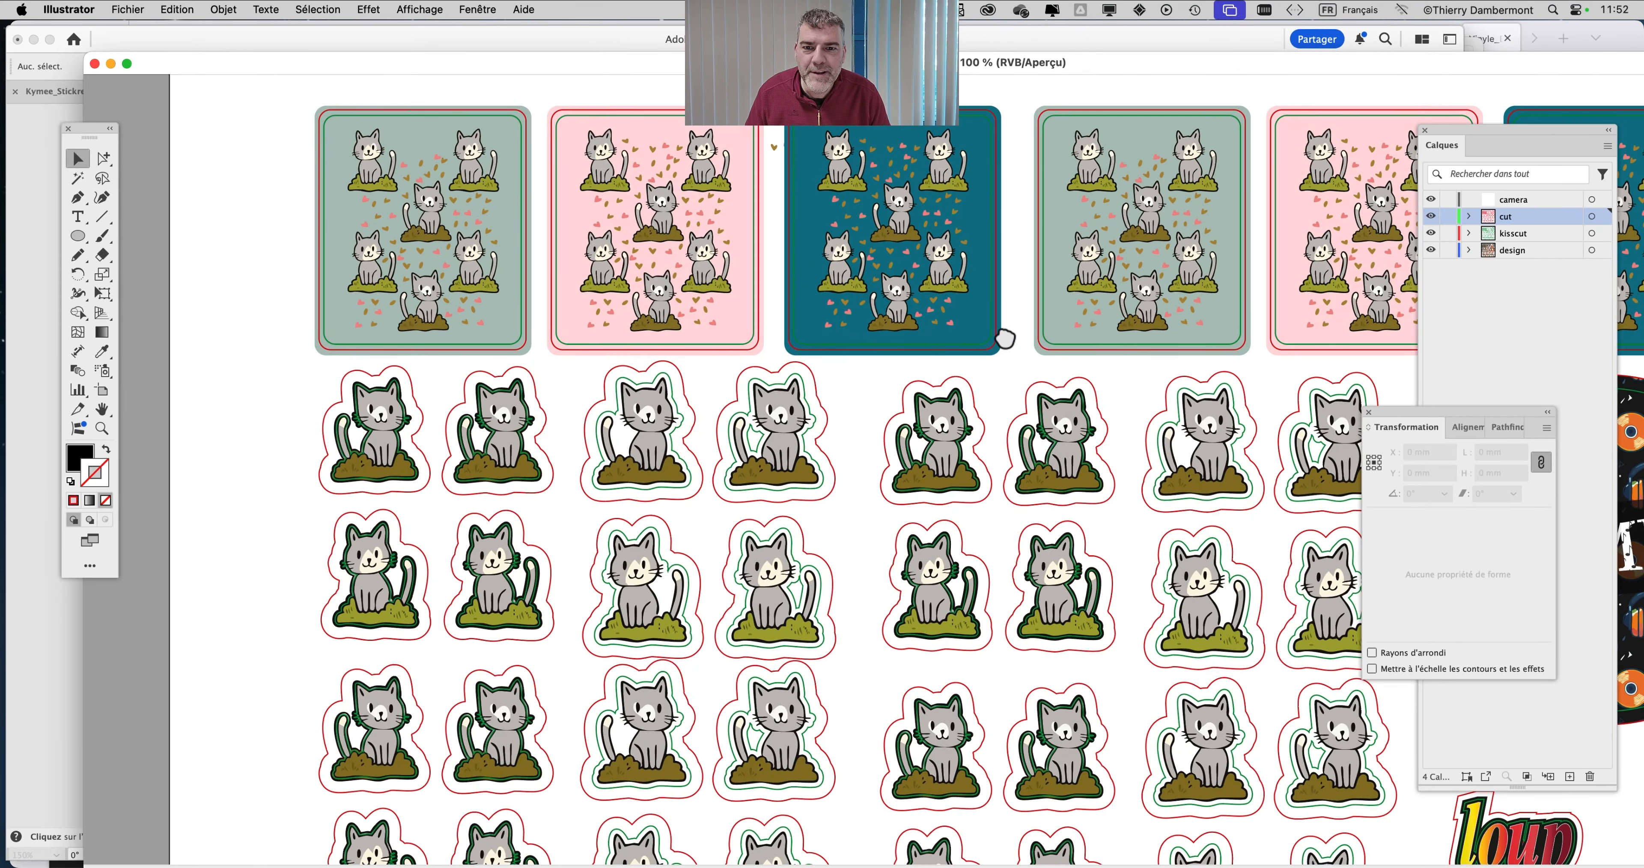
drag(998, 338, 828, 336)
scroll(957, 357, right, 15)
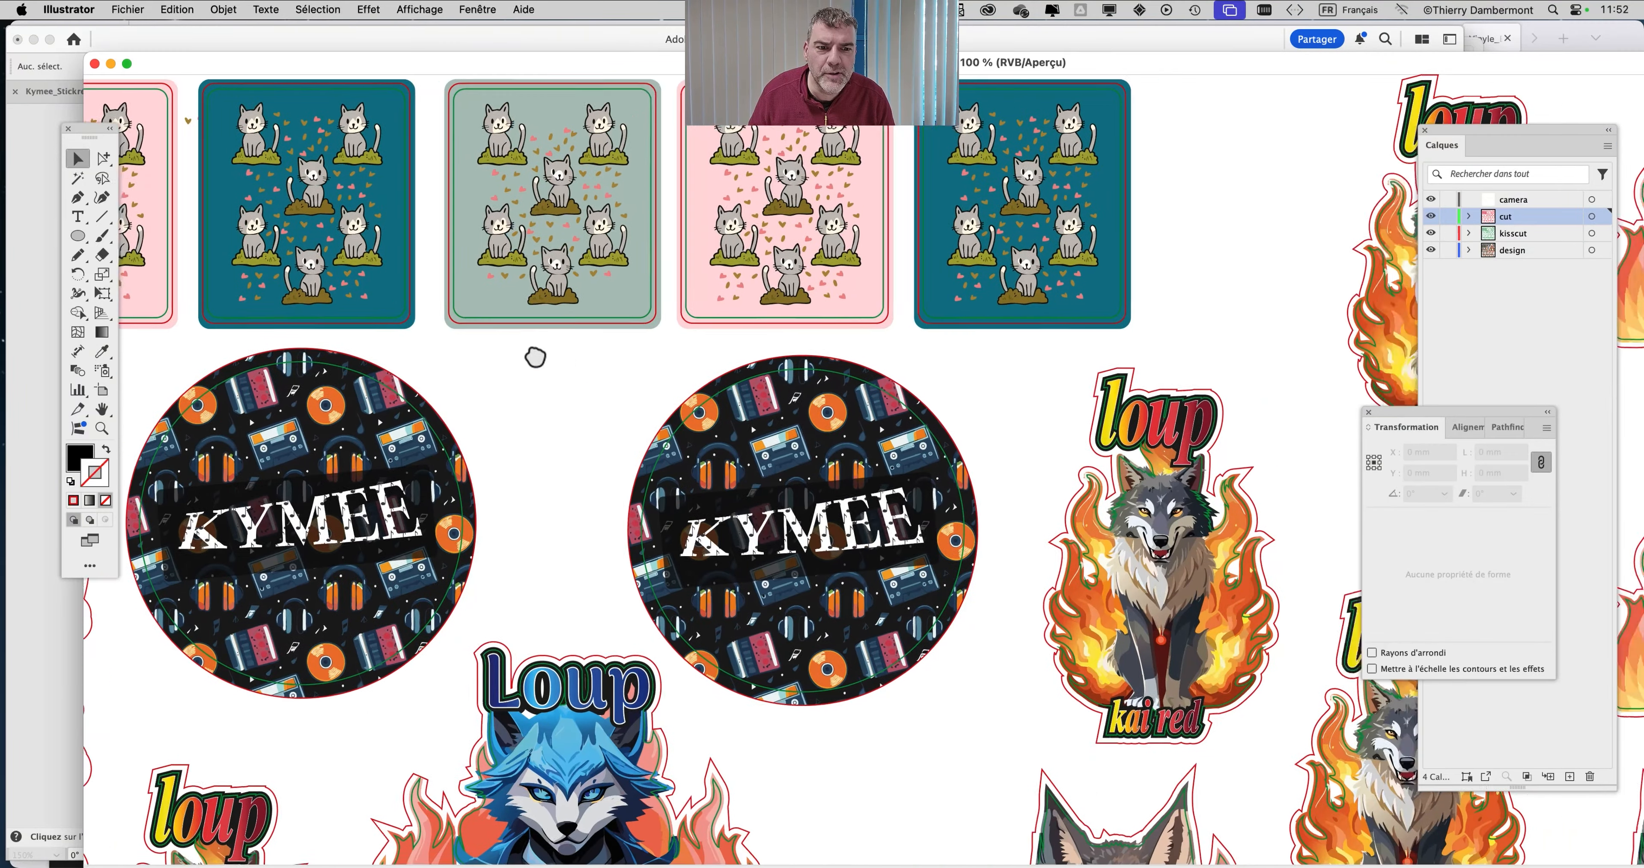
scroll(870, 377, down, 10)
scroll(870, 376, right, 10)
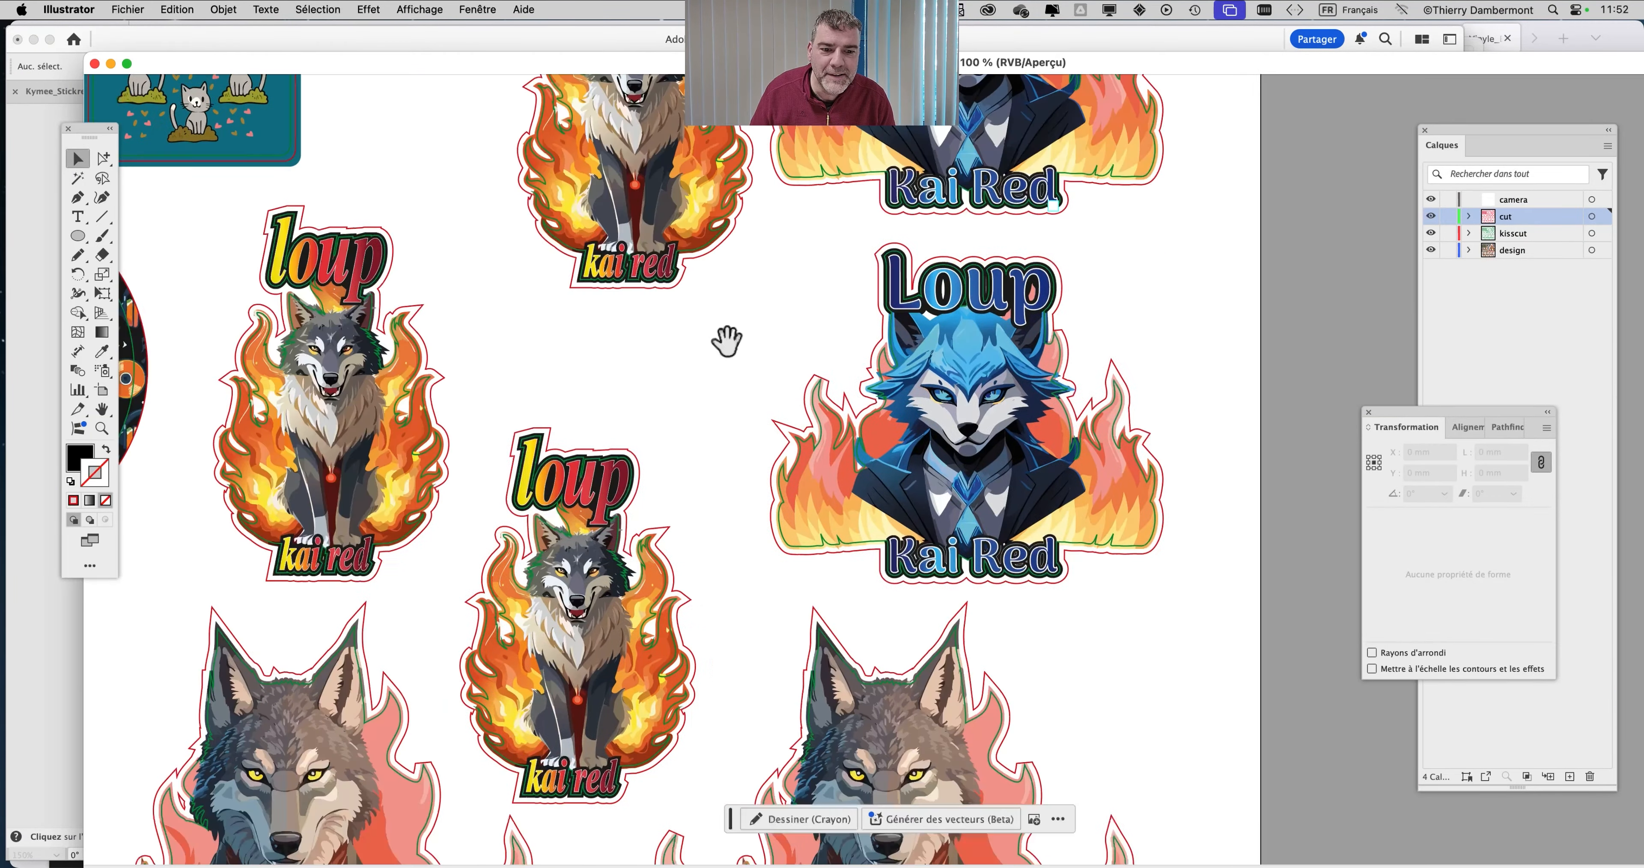
scroll(814, 290, down, 10)
scroll(719, 289, left, 10)
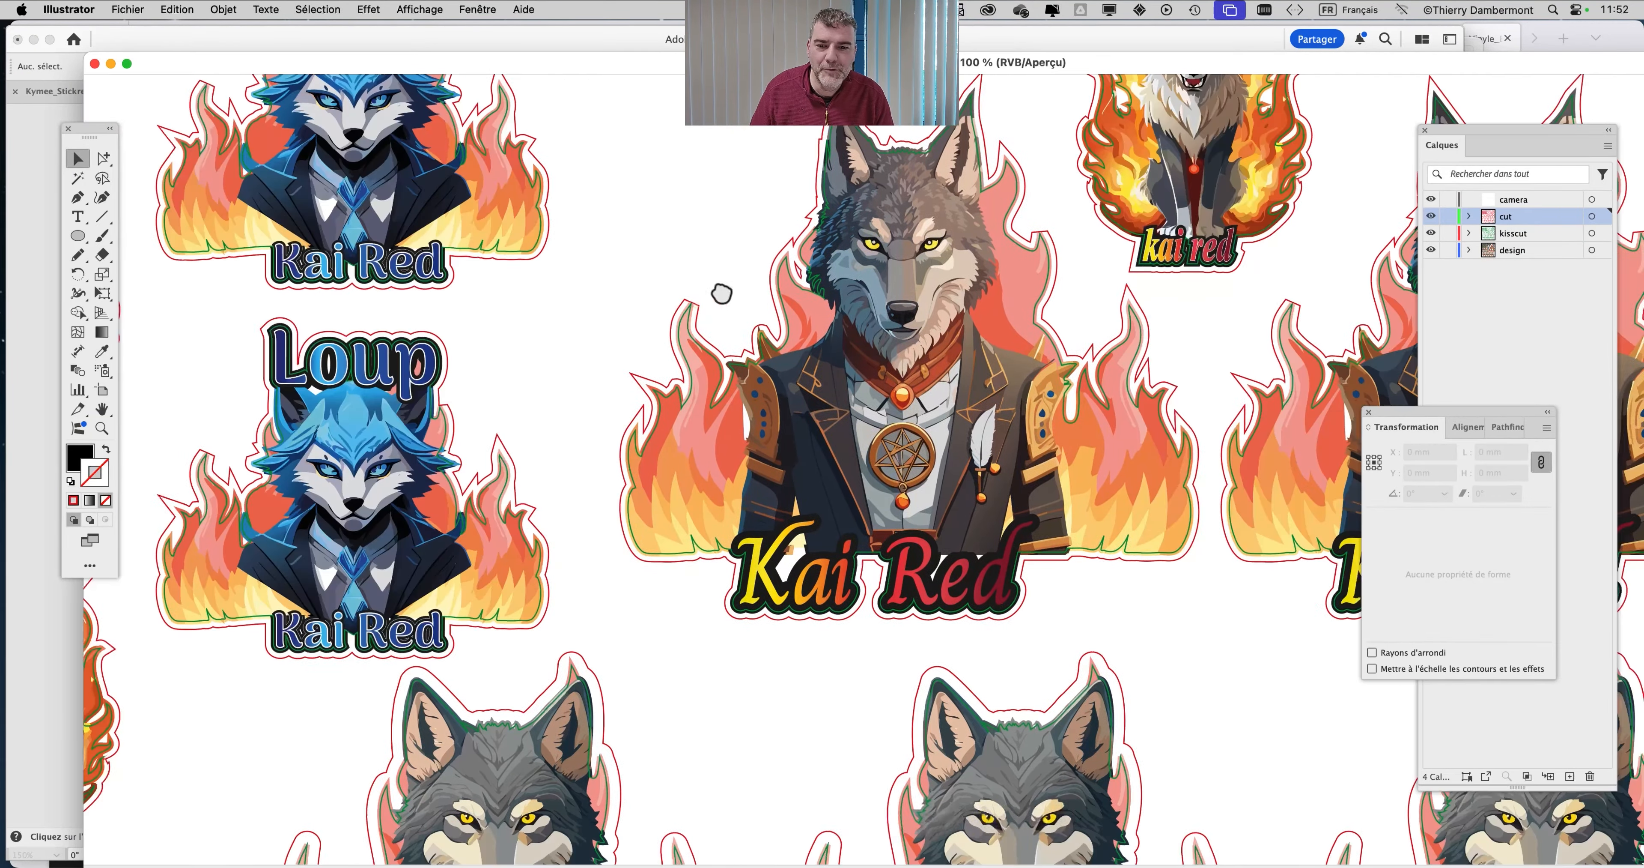
scroll(1013, 314, left, 15)
scroll(1013, 314, down, 3)
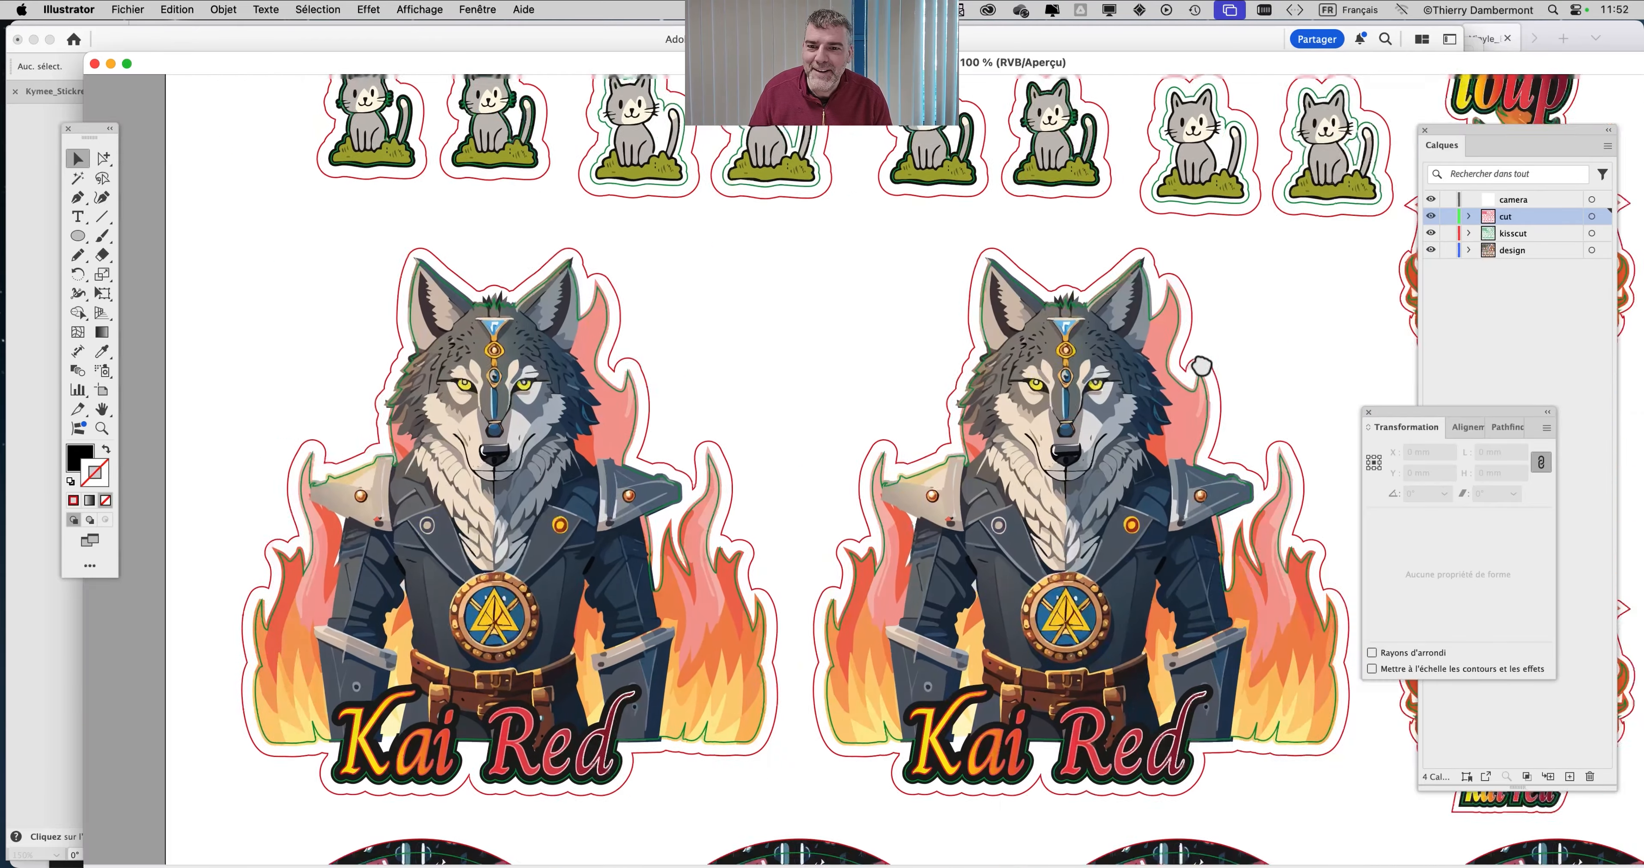
scroll(868, 261, down, 5)
scroll(995, 376, right, 15)
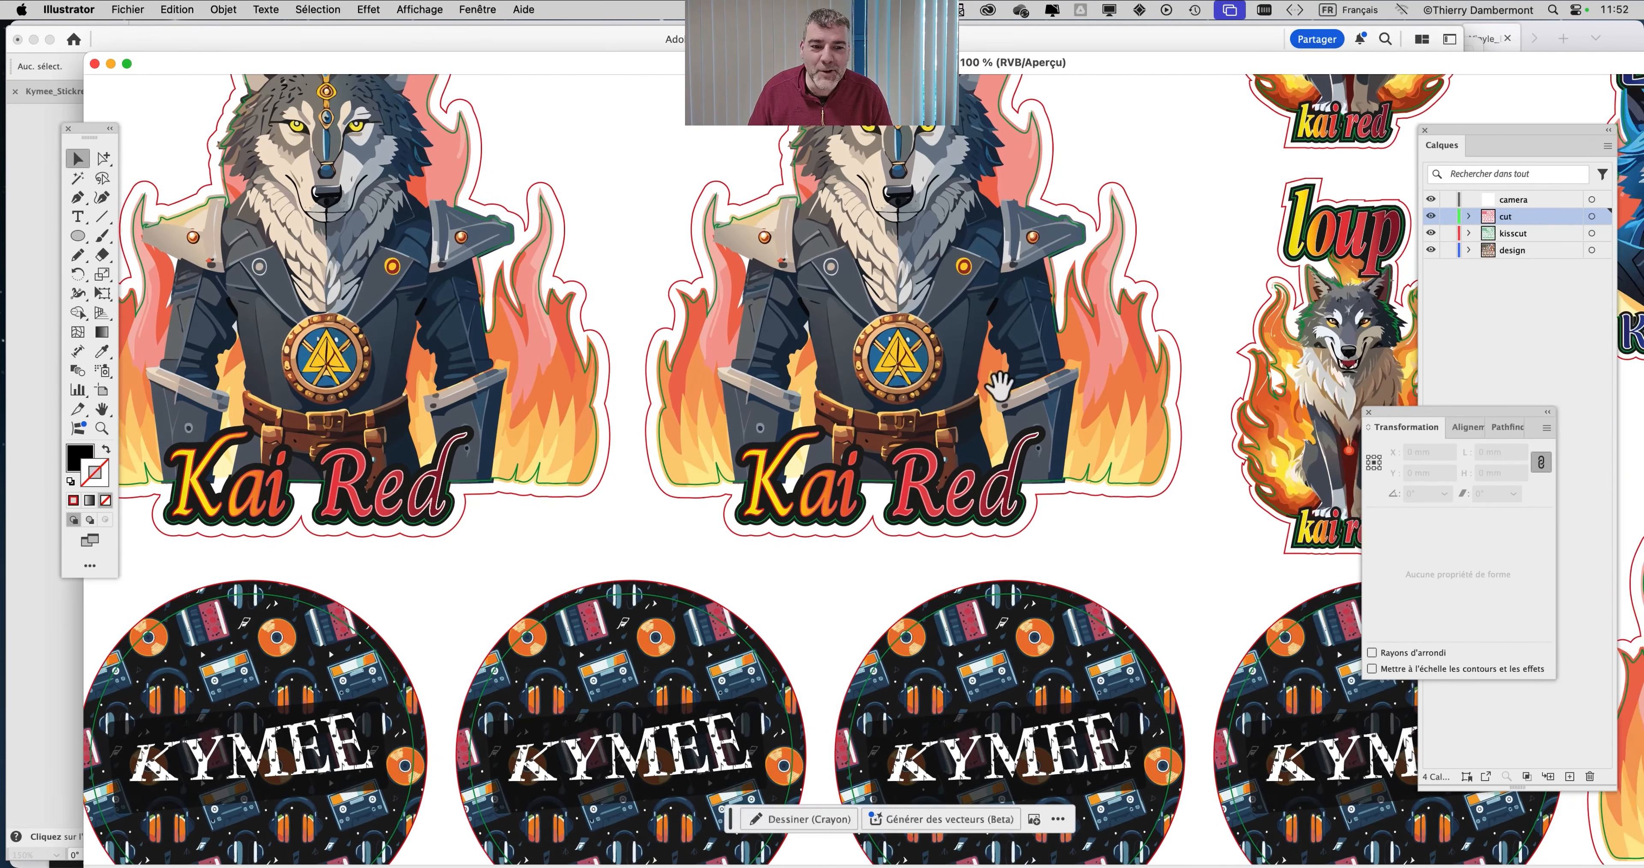
scroll(964, 391, right, 15)
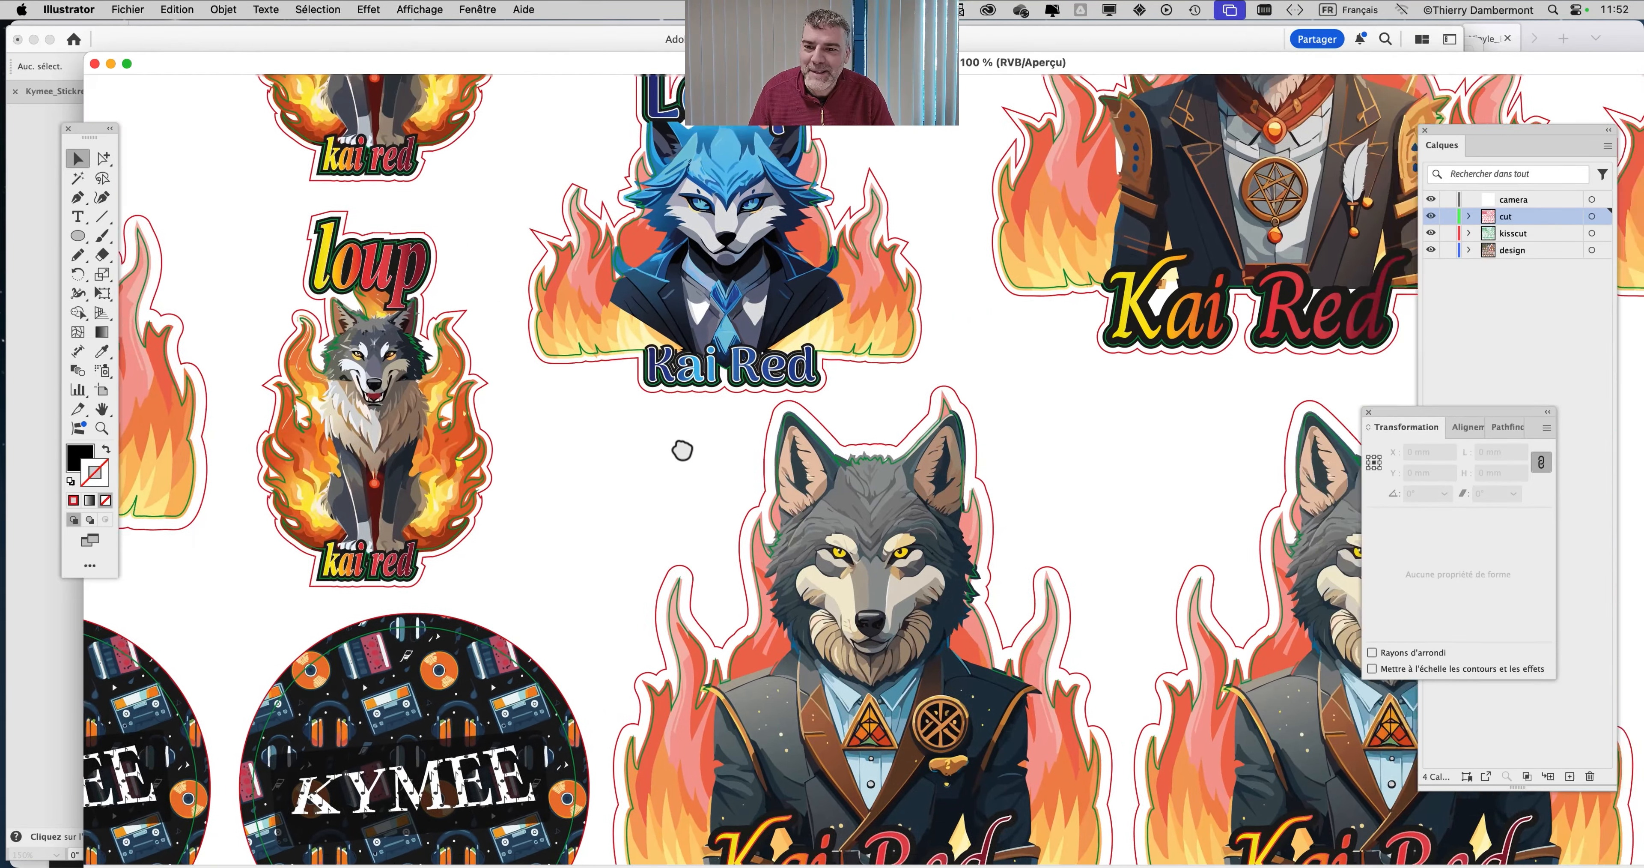
scroll(679, 448, up, 2)
scroll(899, 466, right, 10)
scroll(899, 466, down, 5)
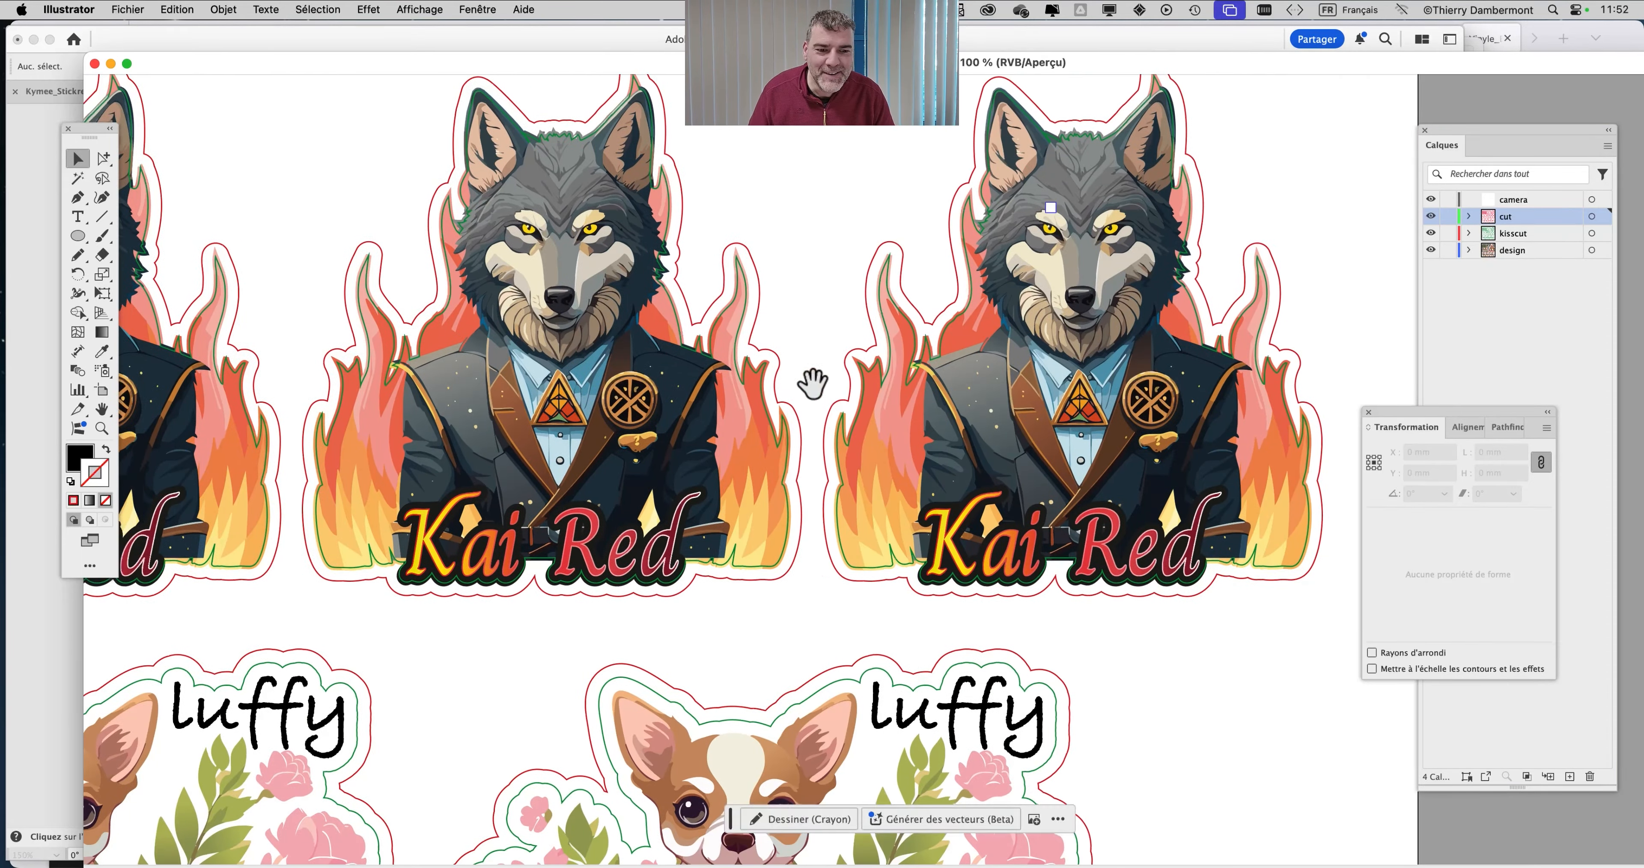
Inspect the kisscut and cut outlines around the lower row of round KYMEE stickers
drag(813, 382, 1025, 439)
scroll(1024, 439, left, 6)
scroll(1025, 439, up, 1)
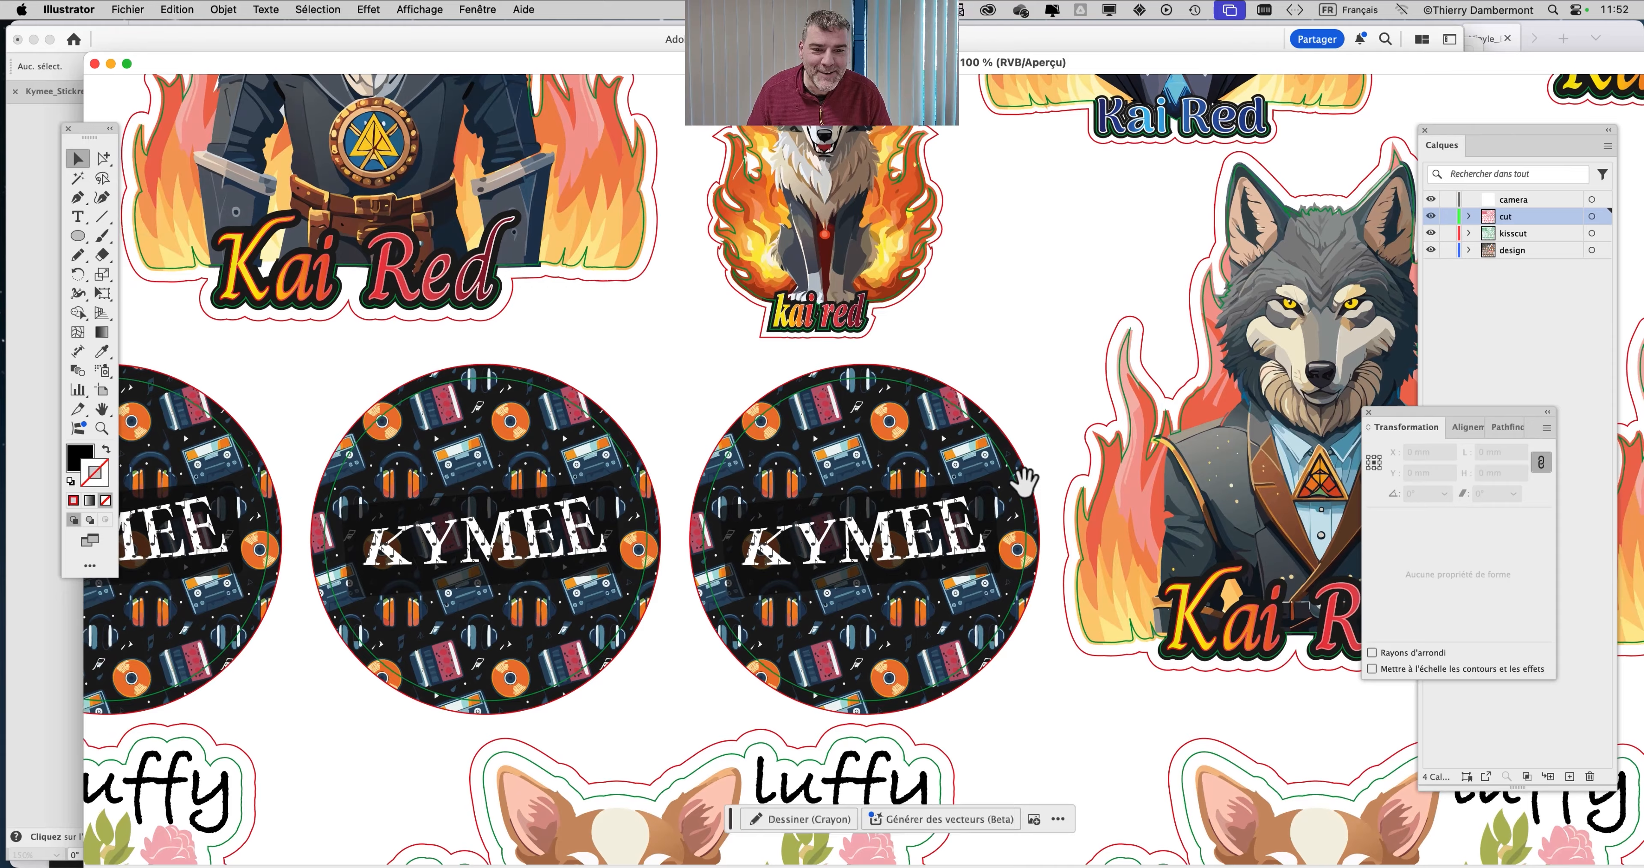
drag(899, 476, 1010, 440)
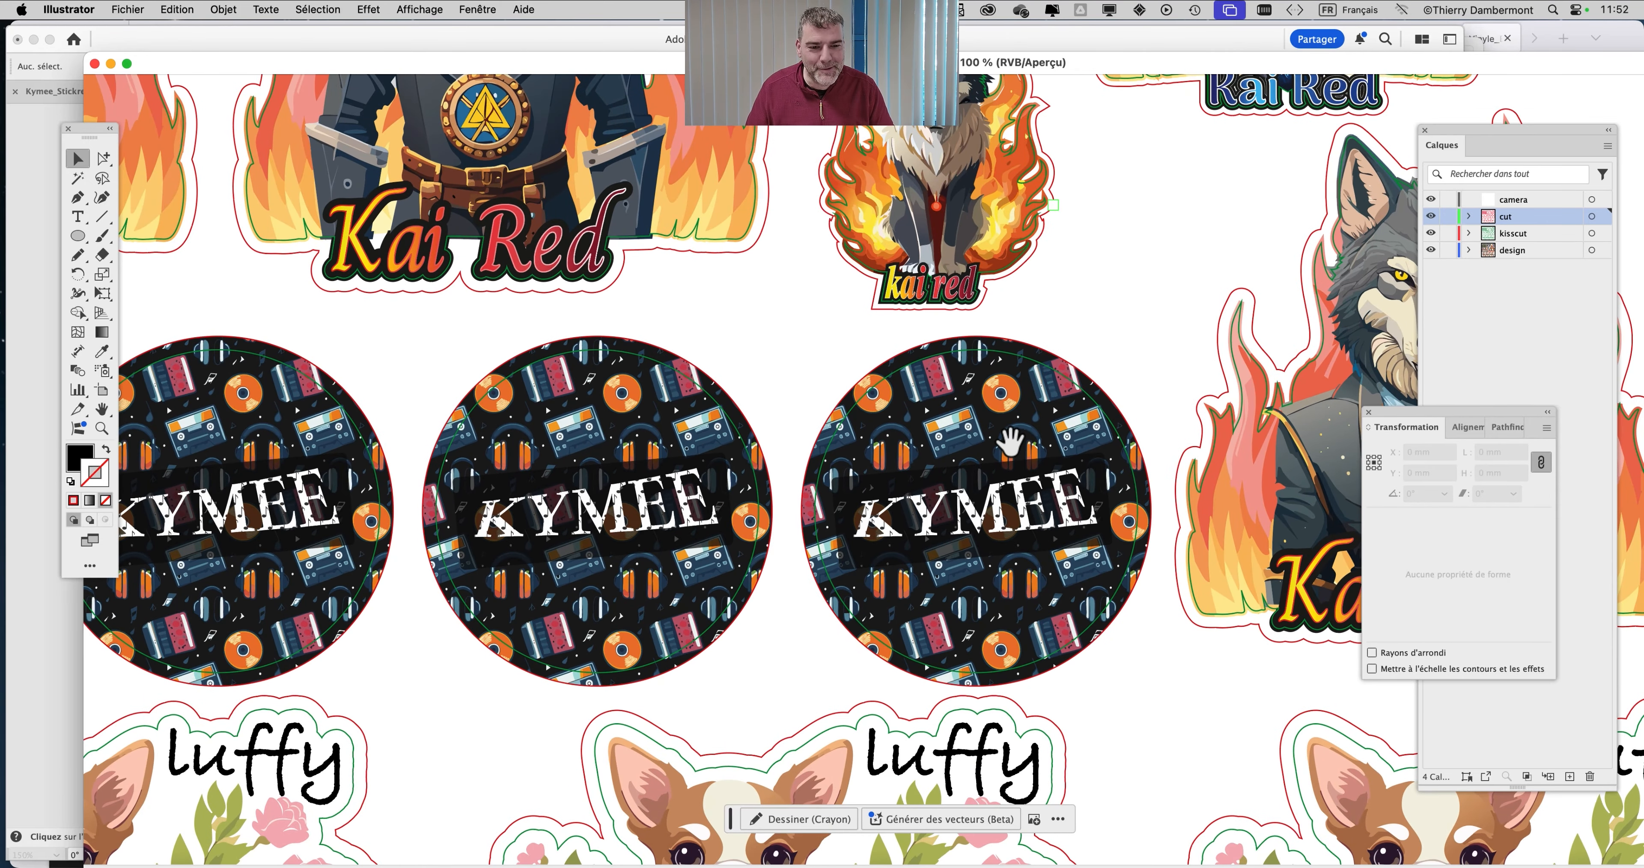
scroll(1067, 399, left, 5)
scroll(1067, 399, down, 1)
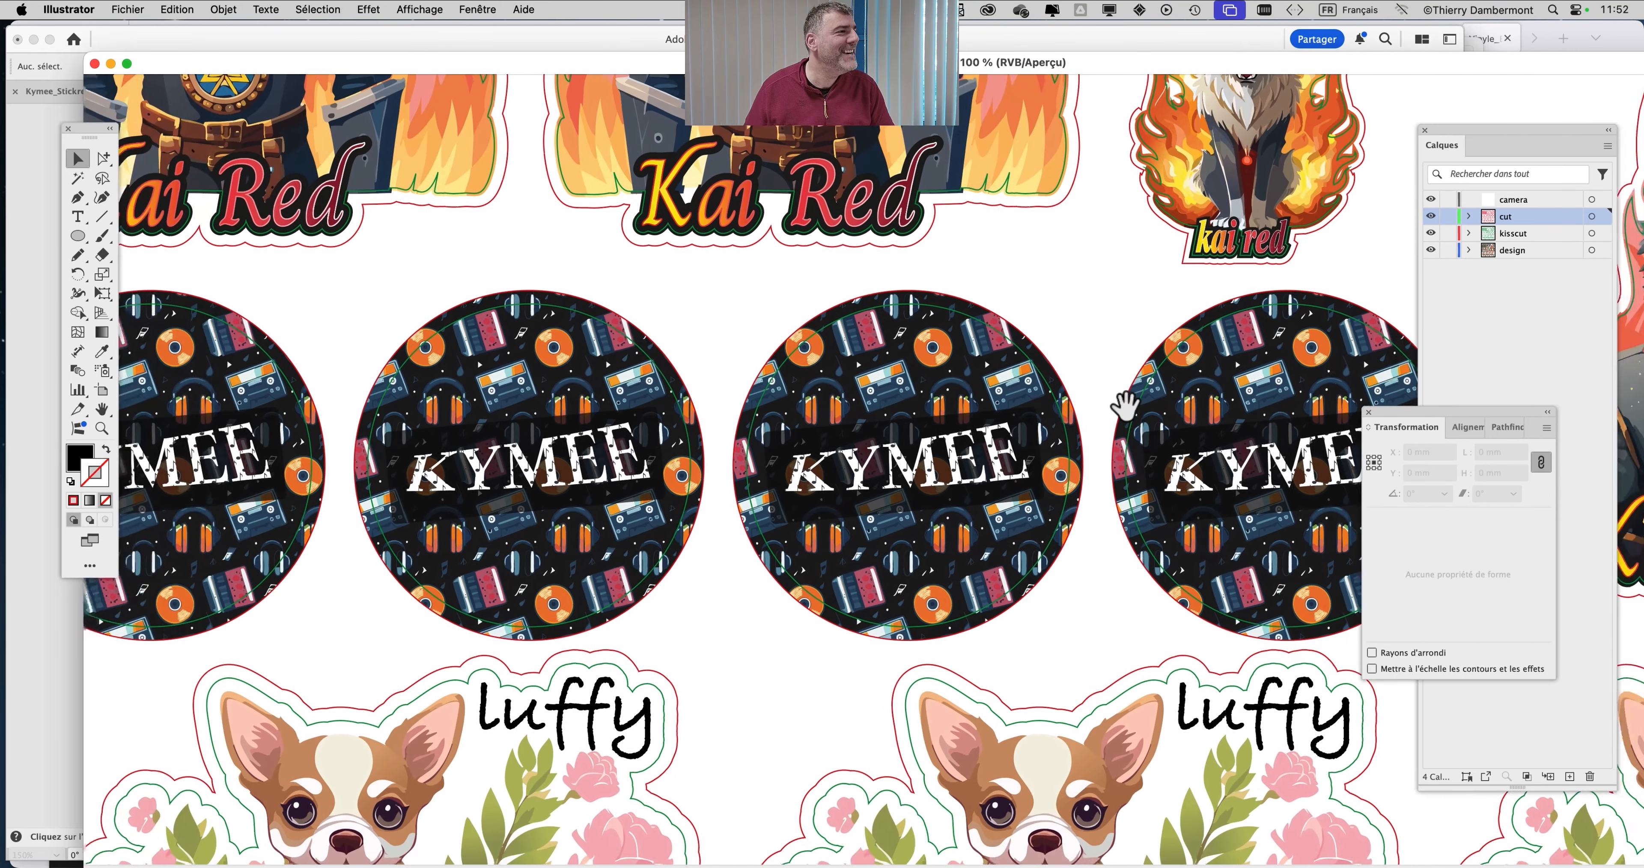
scroll(967, 420, left, 2)
scroll(967, 419, down, 7)
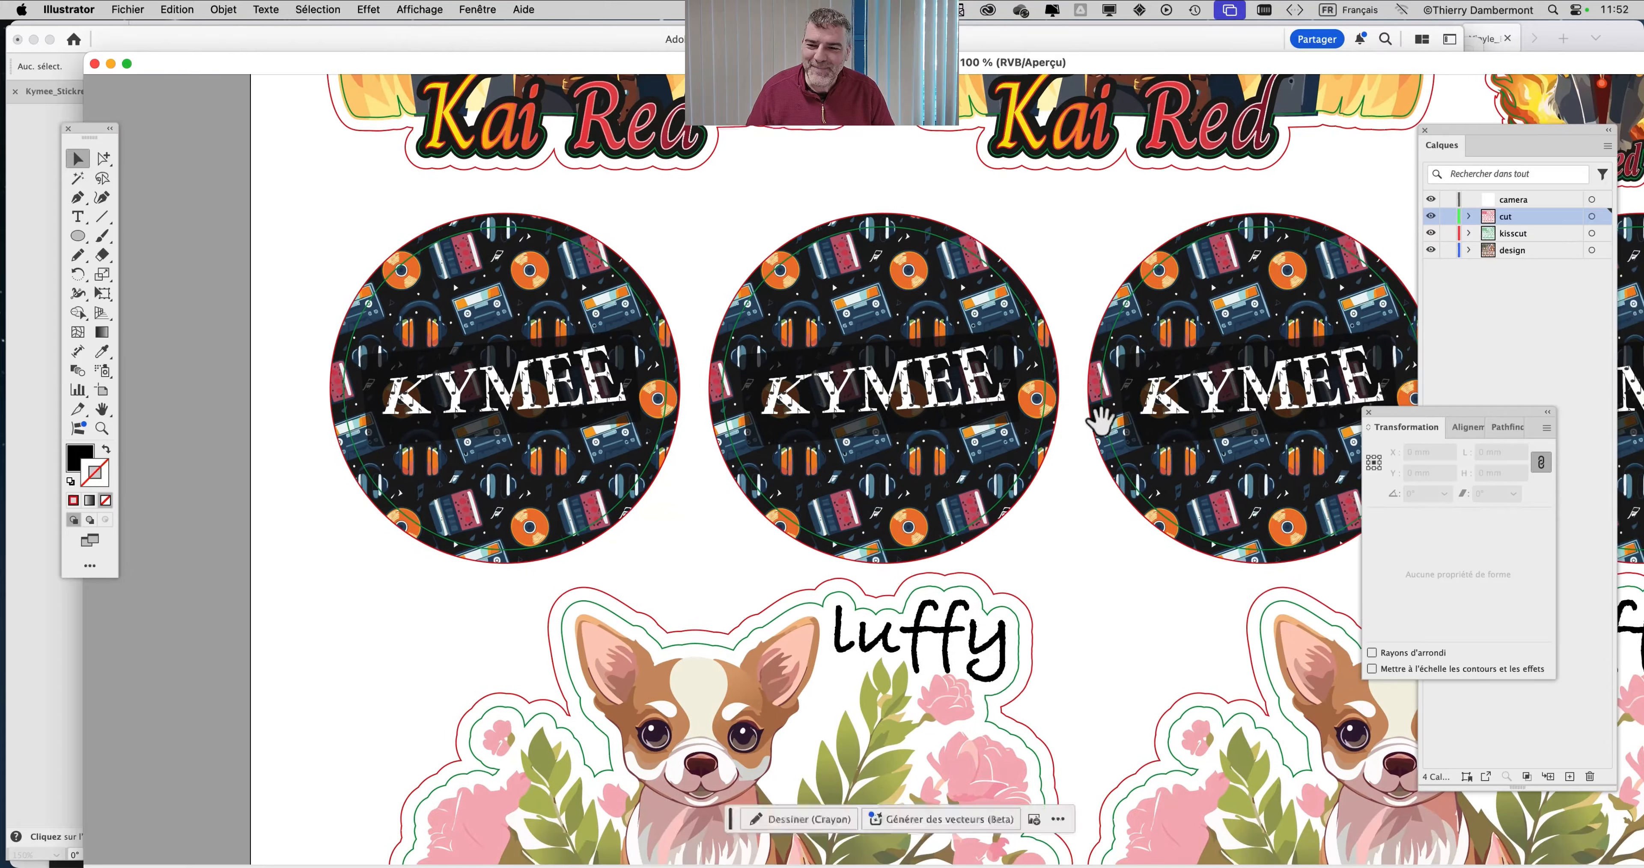
Check the contours of the floral Luffy and "Luffy monte la garde !" stickers, finishing with the overall sheet
scroll(1147, 499, right, 5)
scroll(1147, 499, down, 1)
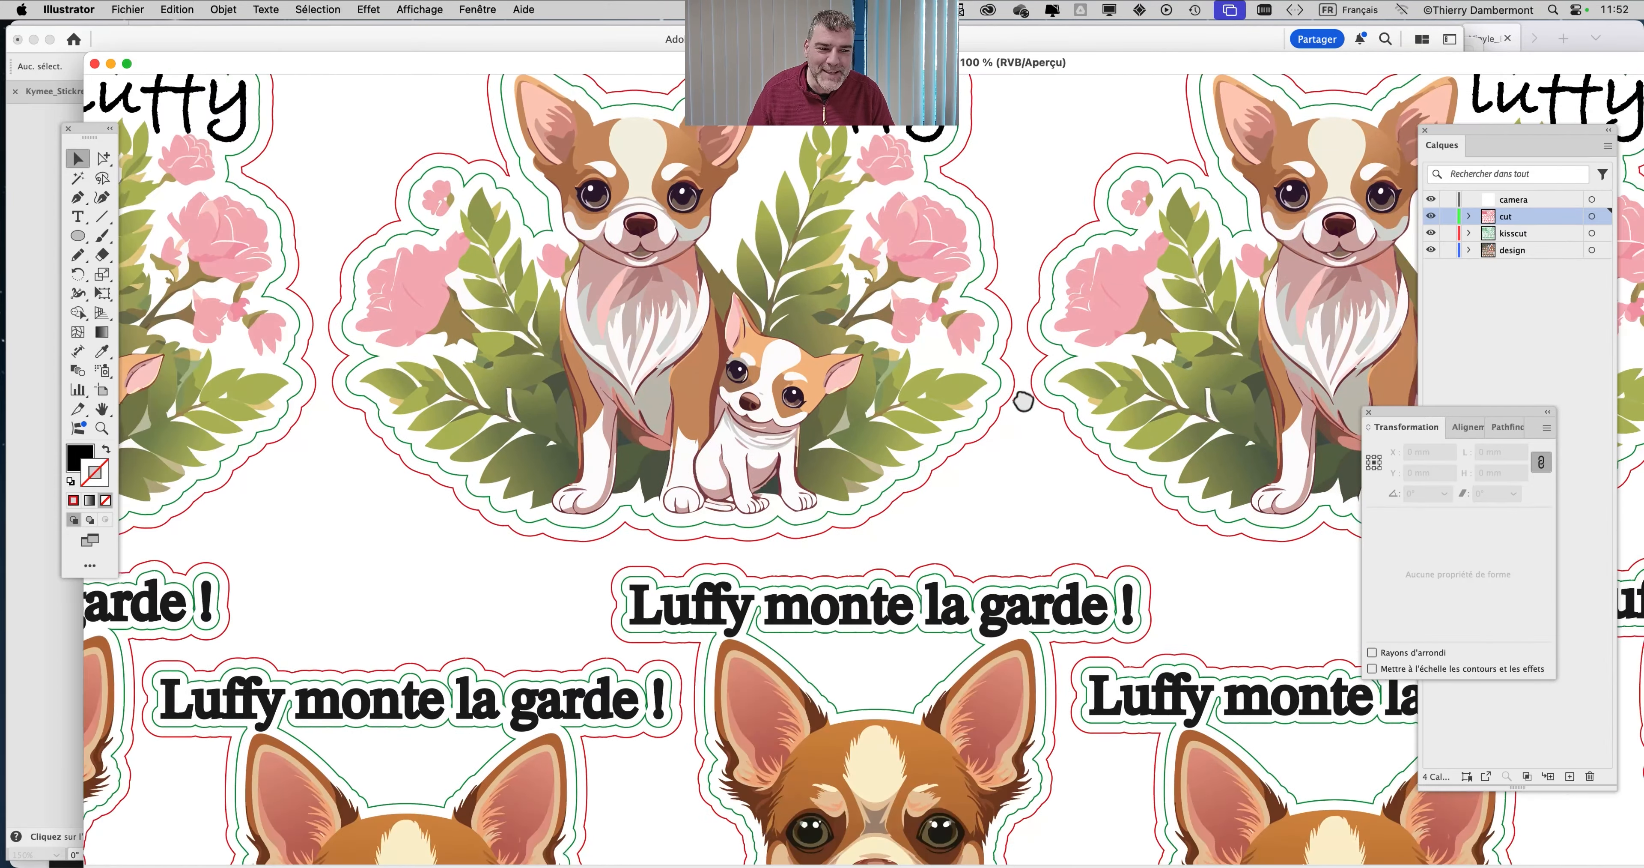
scroll(883, 487, down, 9)
scroll(884, 487, left, 2)
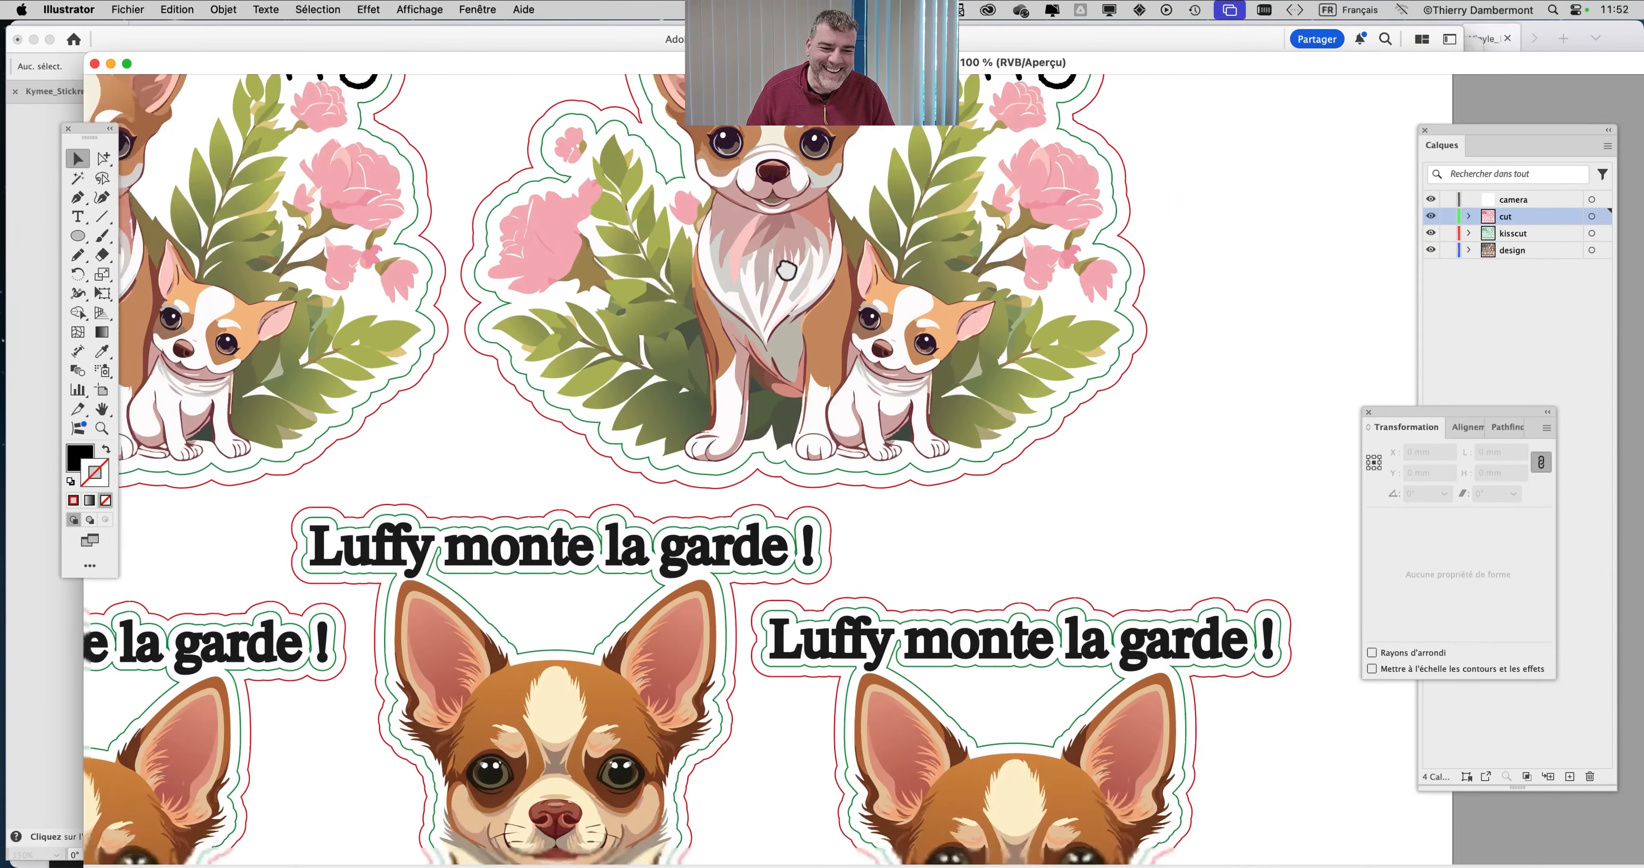
scroll(888, 301, right, 2)
scroll(917, 297, left, 5)
scroll(917, 297, up, 1)
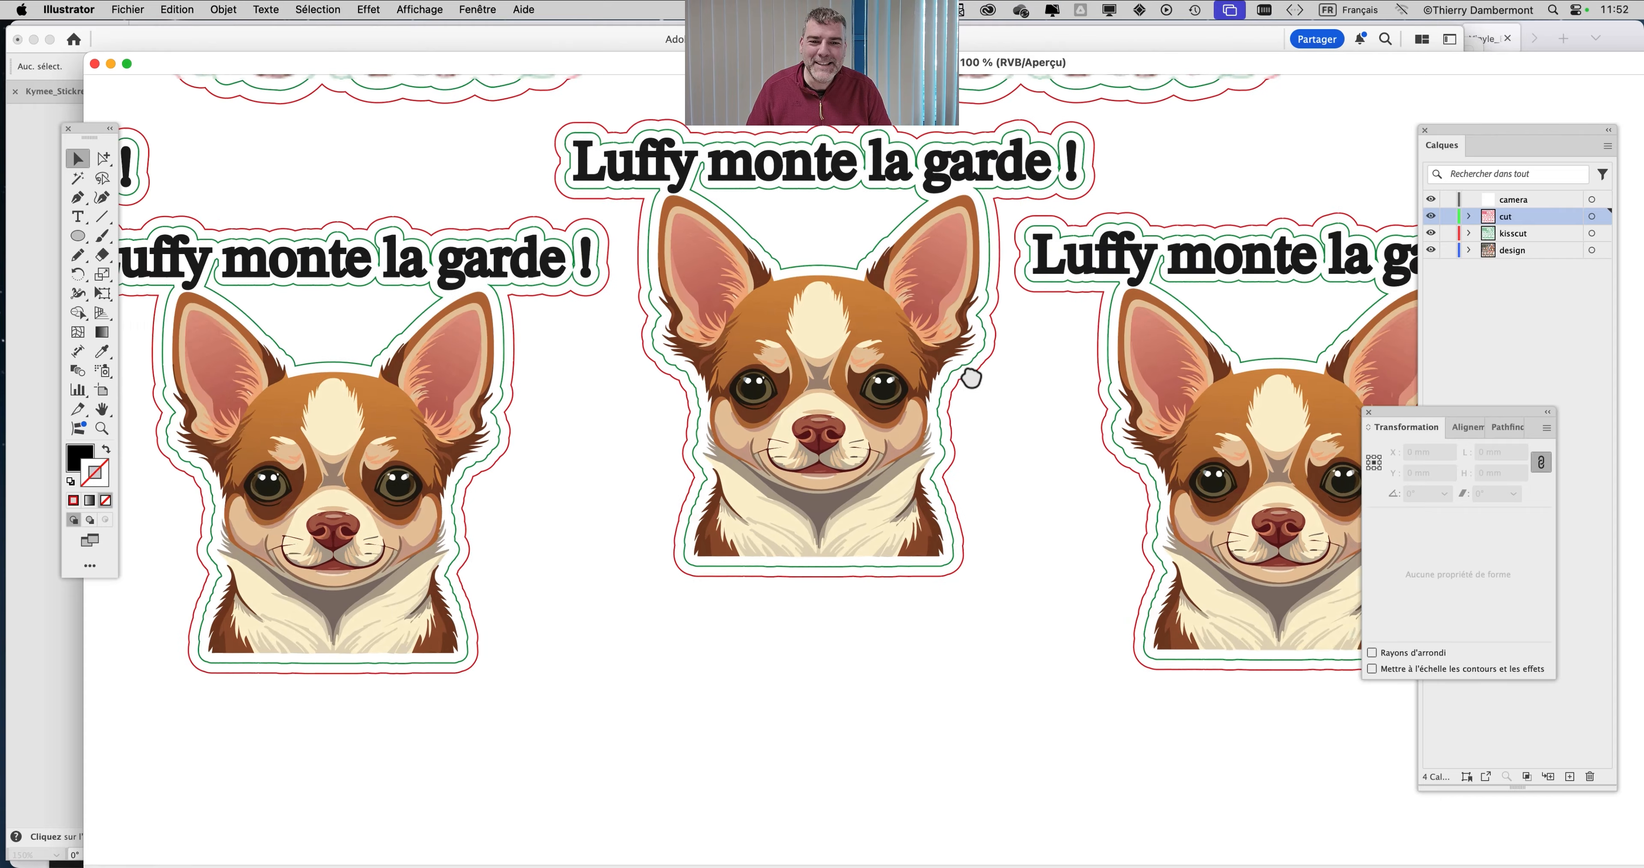
scroll(778, 423, down, 1)
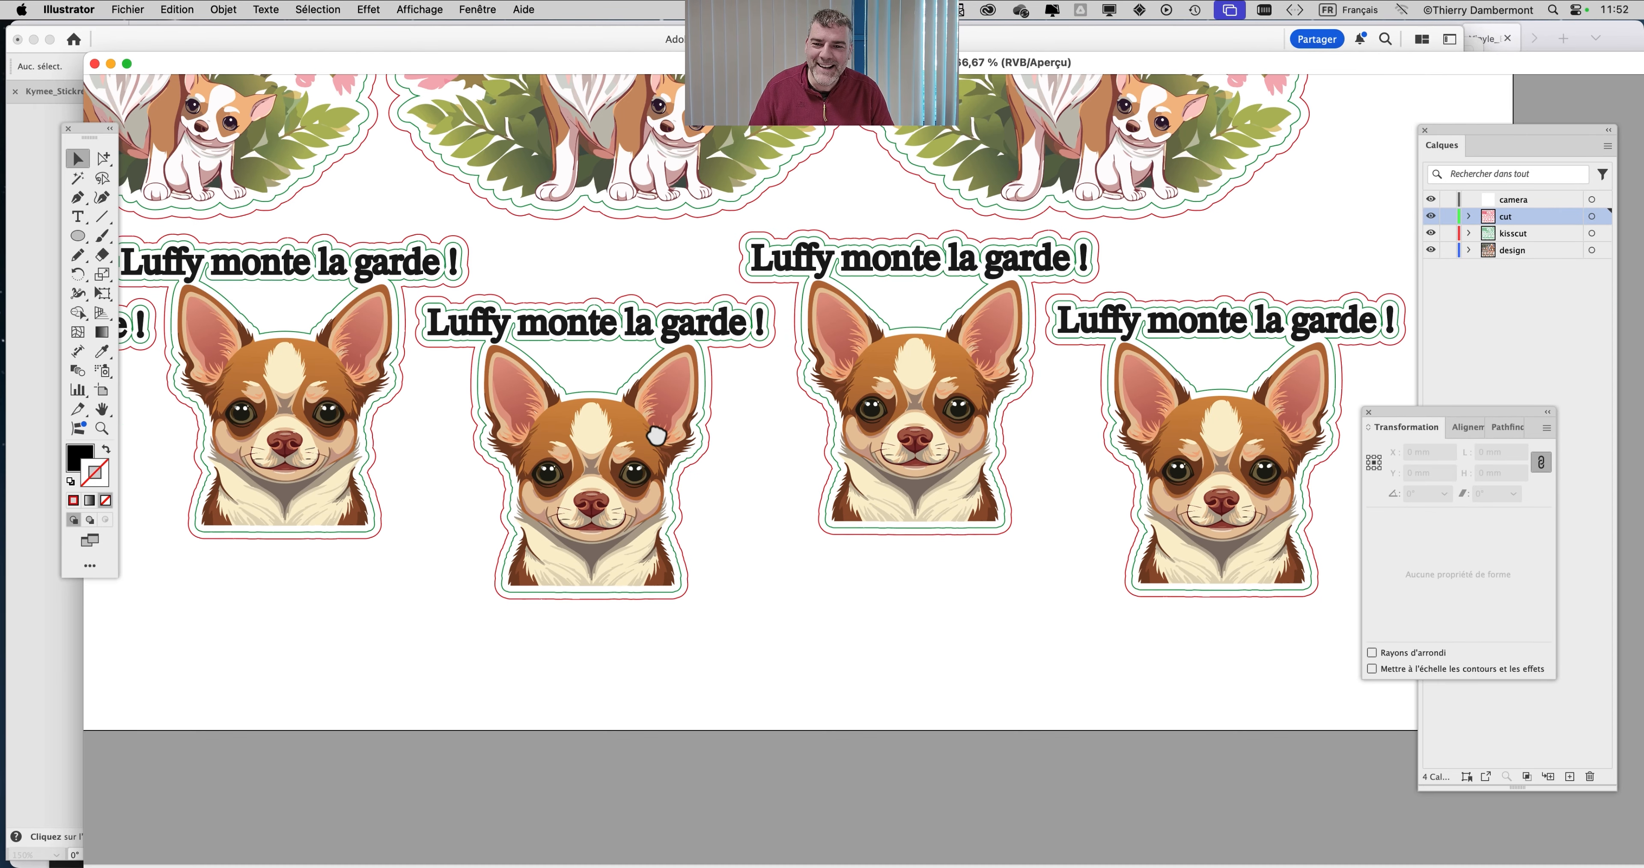
scroll(778, 422, left, 4)
scroll(782, 460, down, 1)
scroll(750, 465, down, 1)
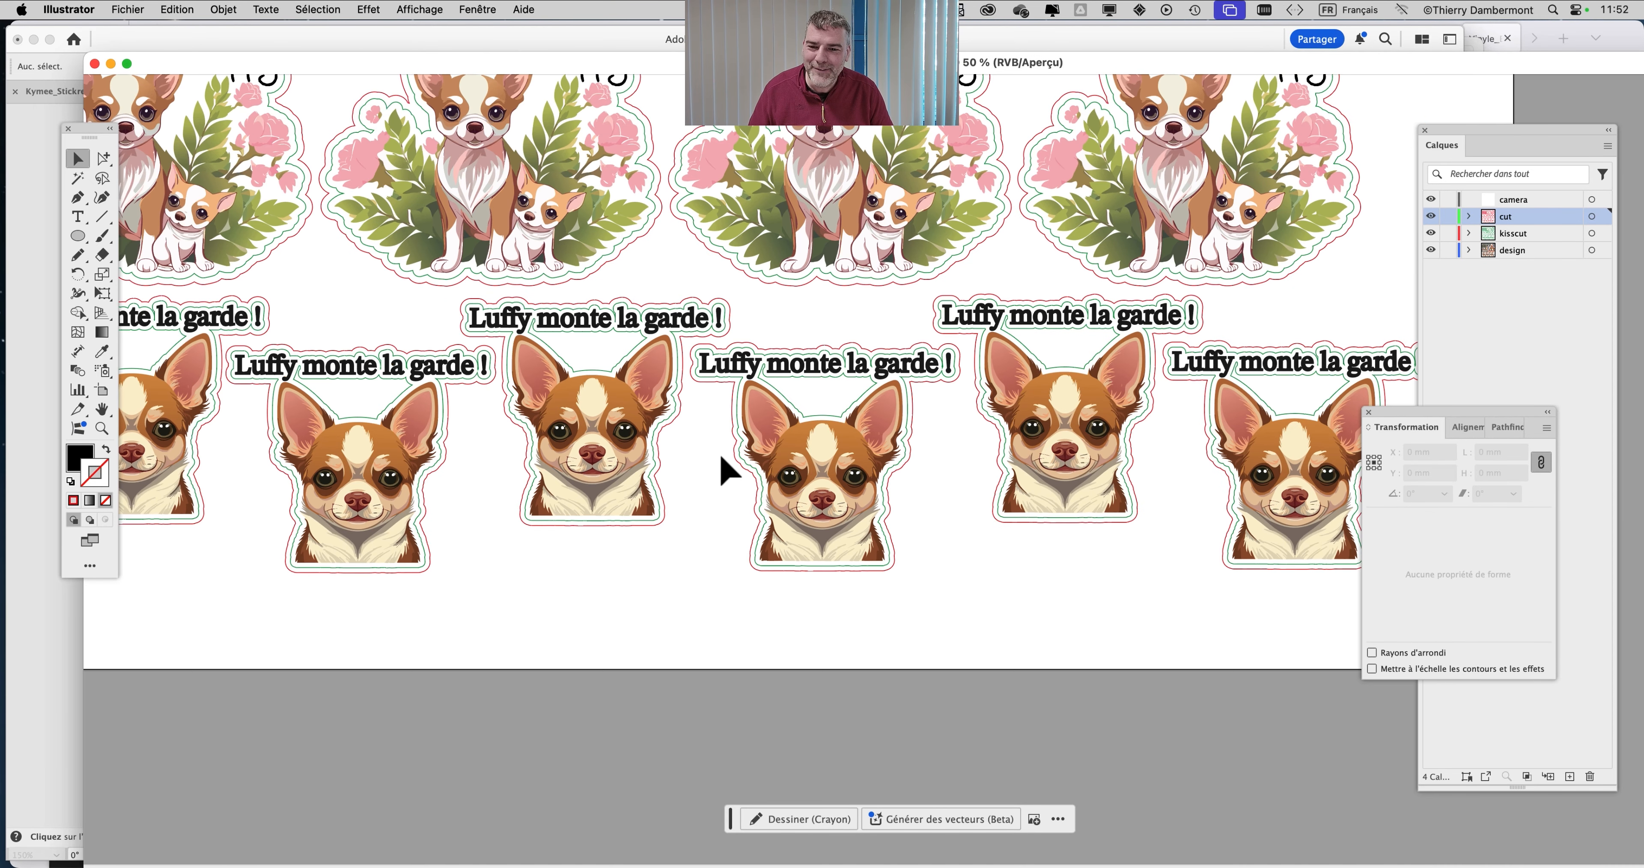
scroll(638, 447, left, 4)
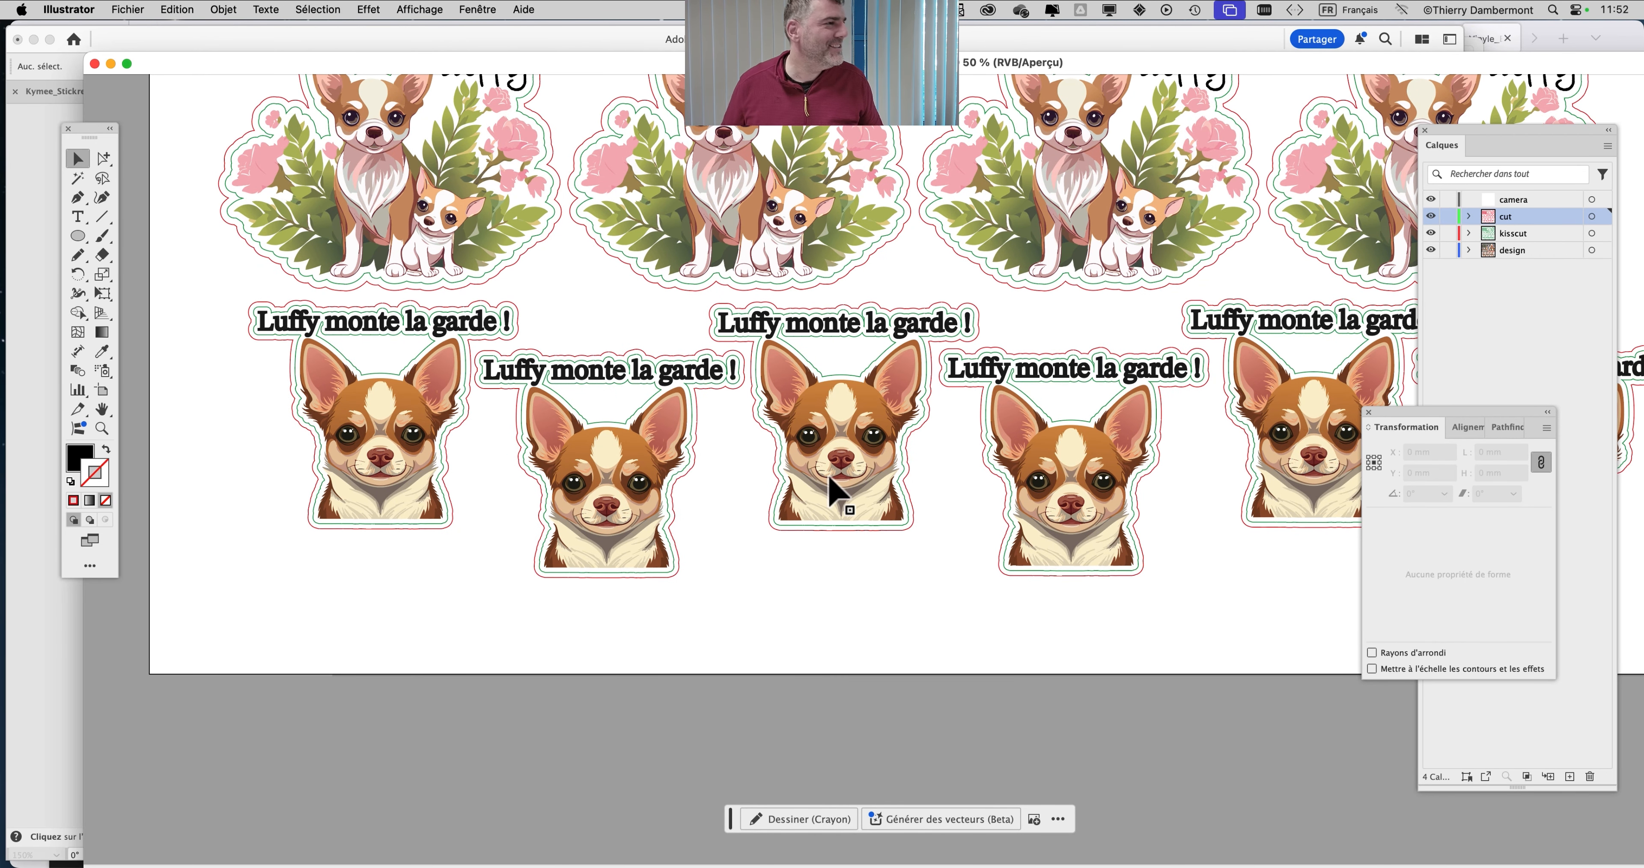
scroll(984, 489, down, 1)
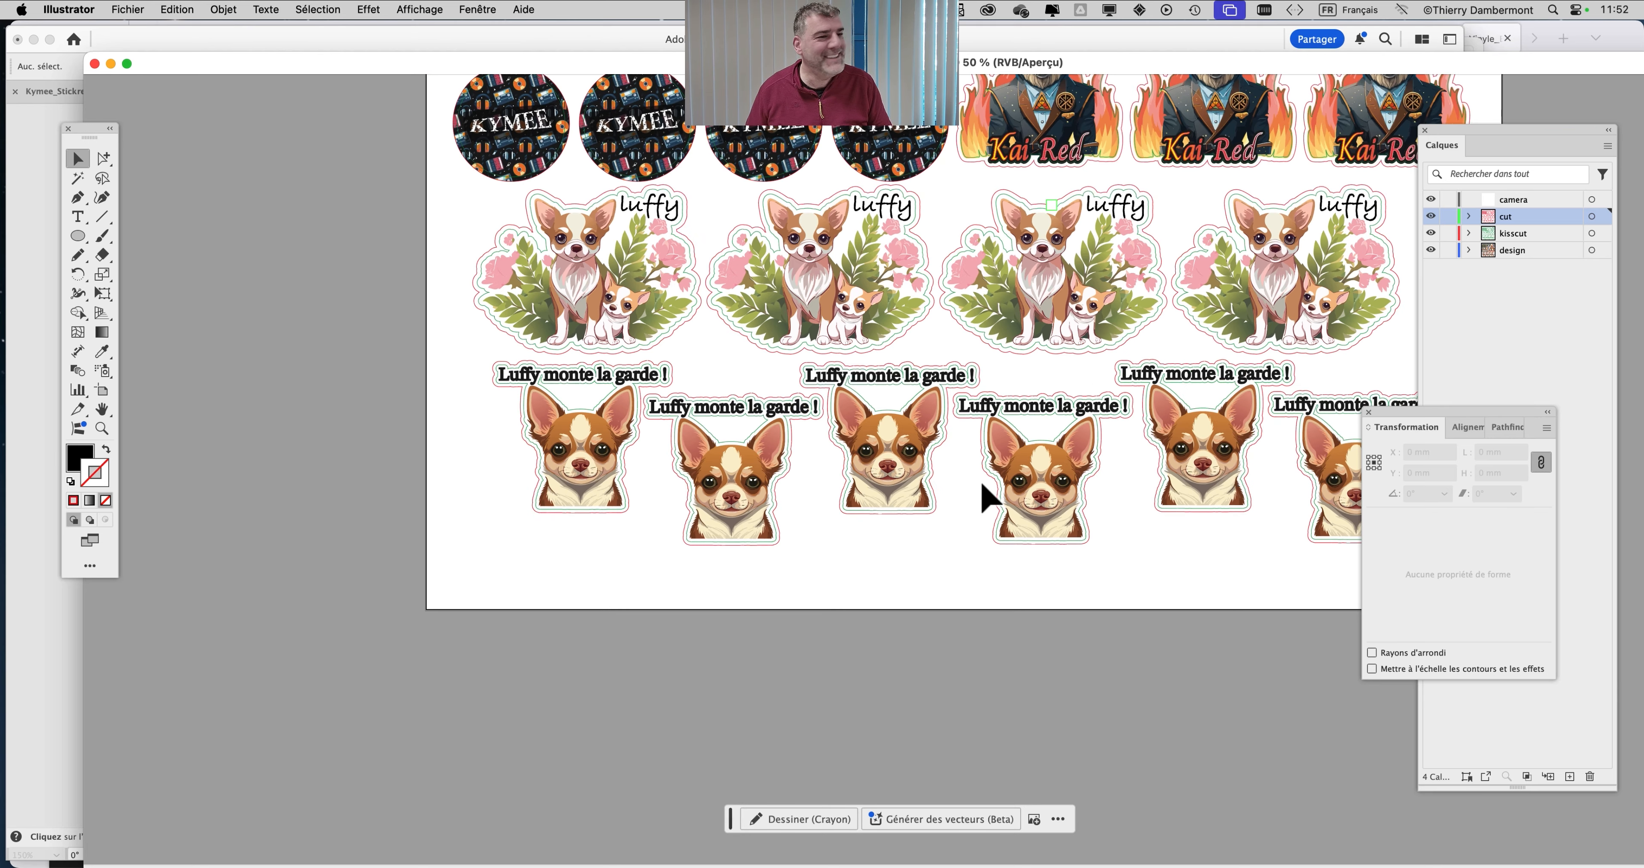
drag(983, 494, 680, 548)
scroll(778, 539, down, 1)
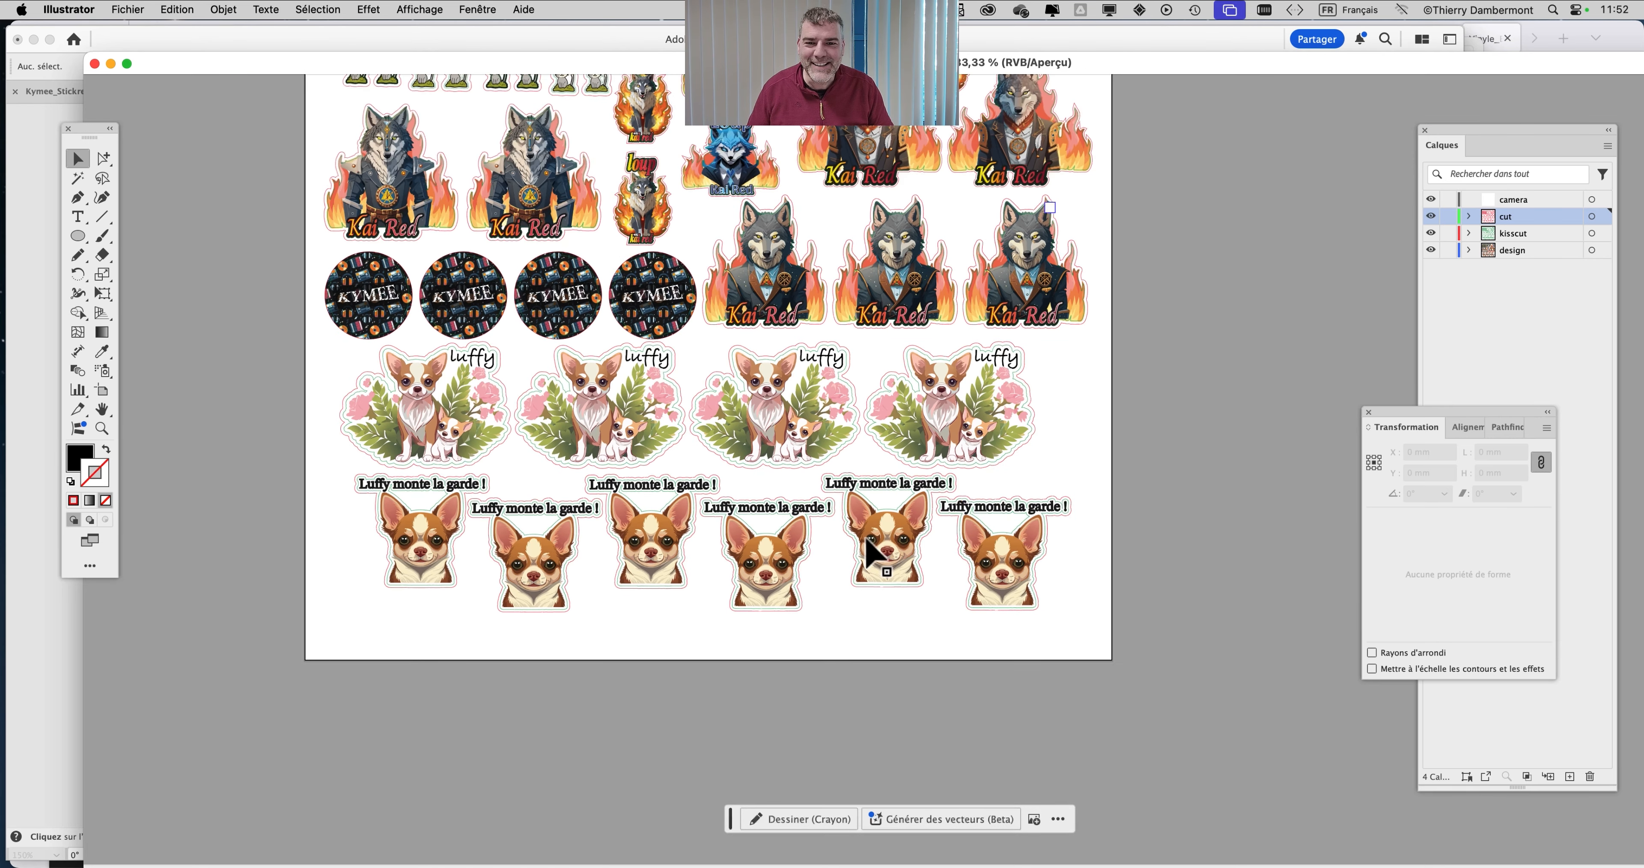
scroll(778, 536, up, 3)
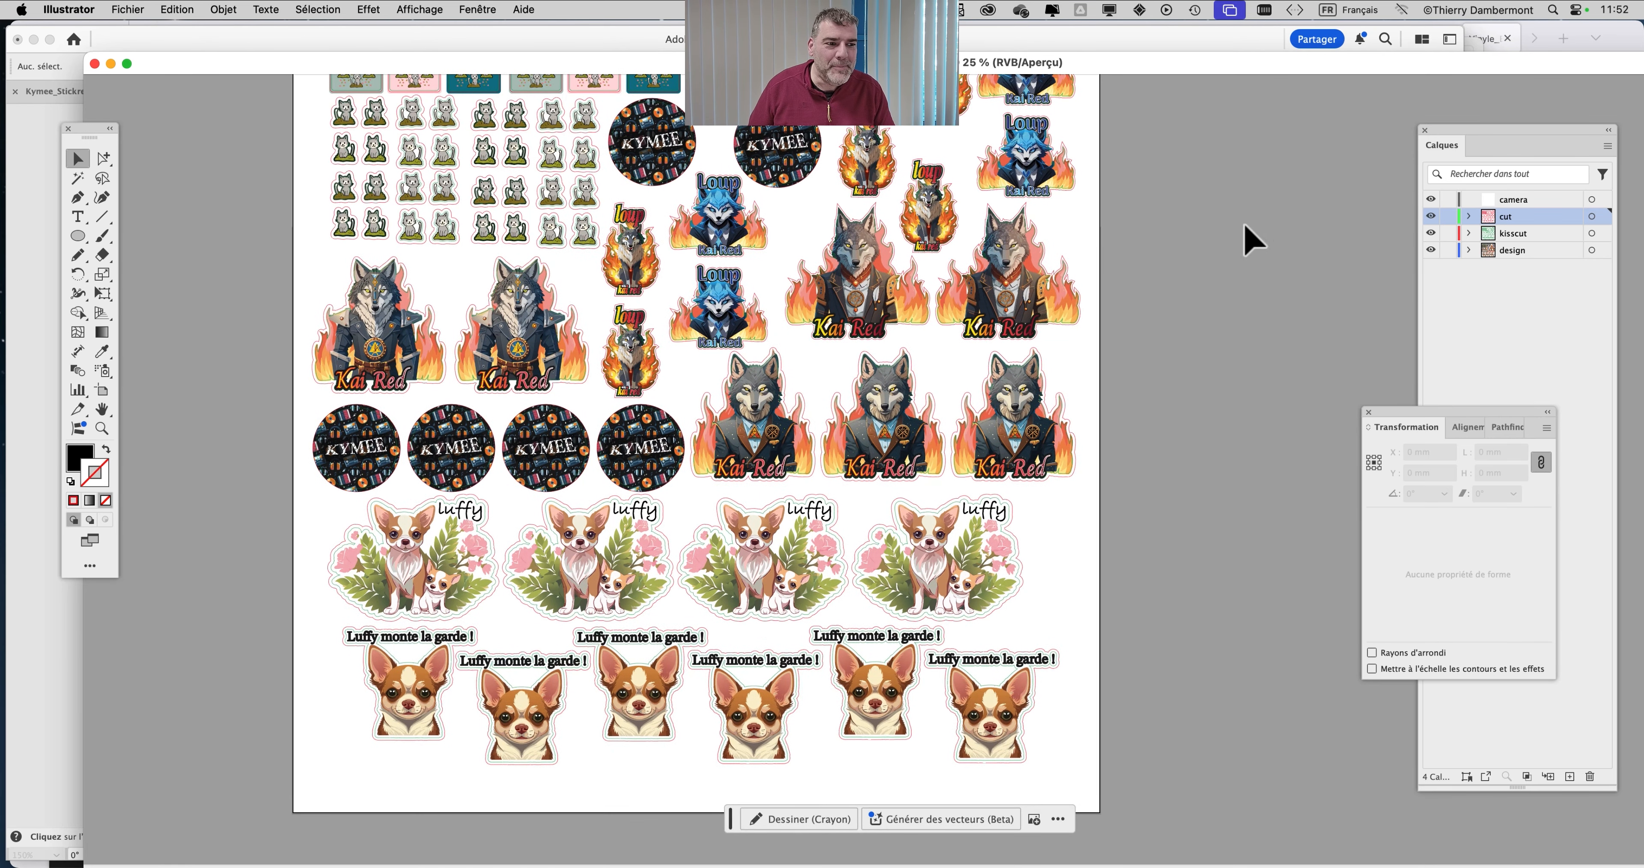
Create a 10 mm by 10 mm circle on the camera layer, beside the first cat card at the artboard's left edge
click(1526, 199)
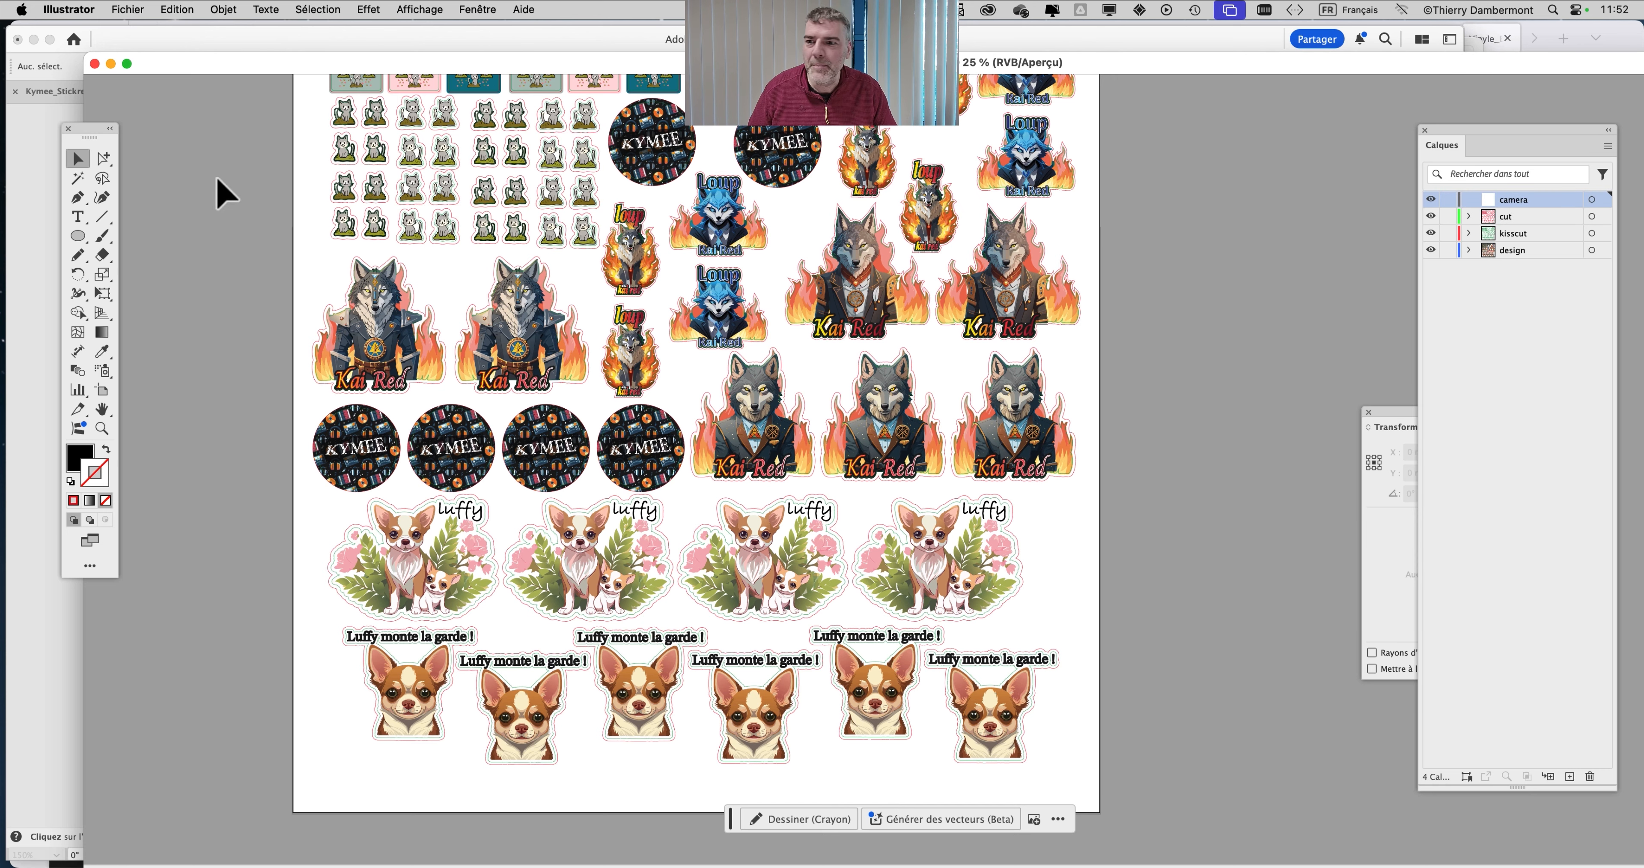
click(75, 238)
scroll(481, 228, up, 2)
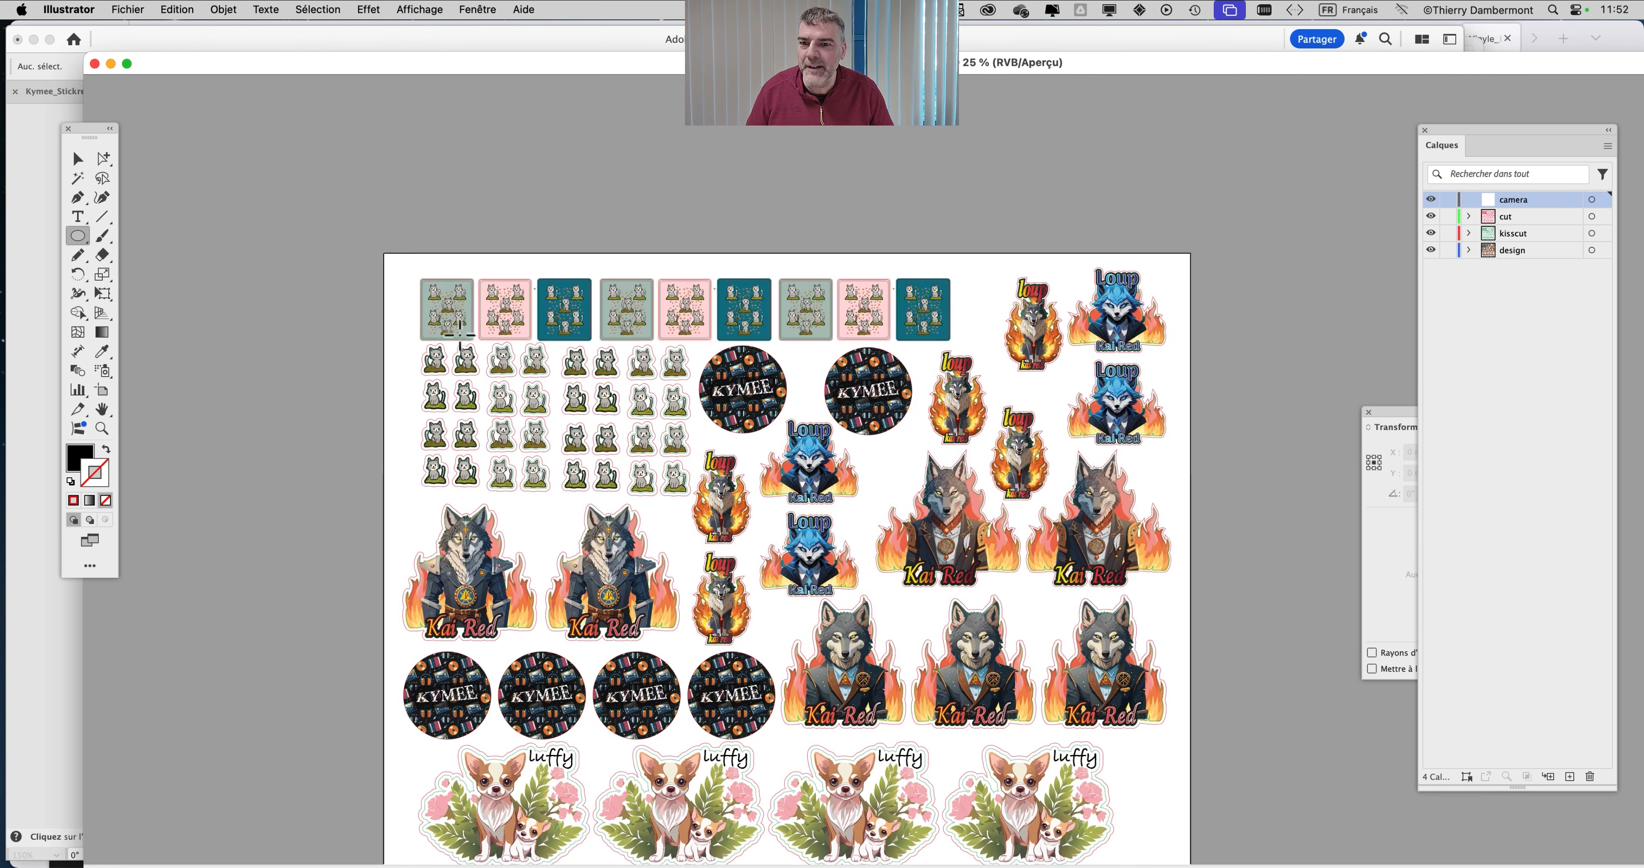
scroll(418, 309, up, 2)
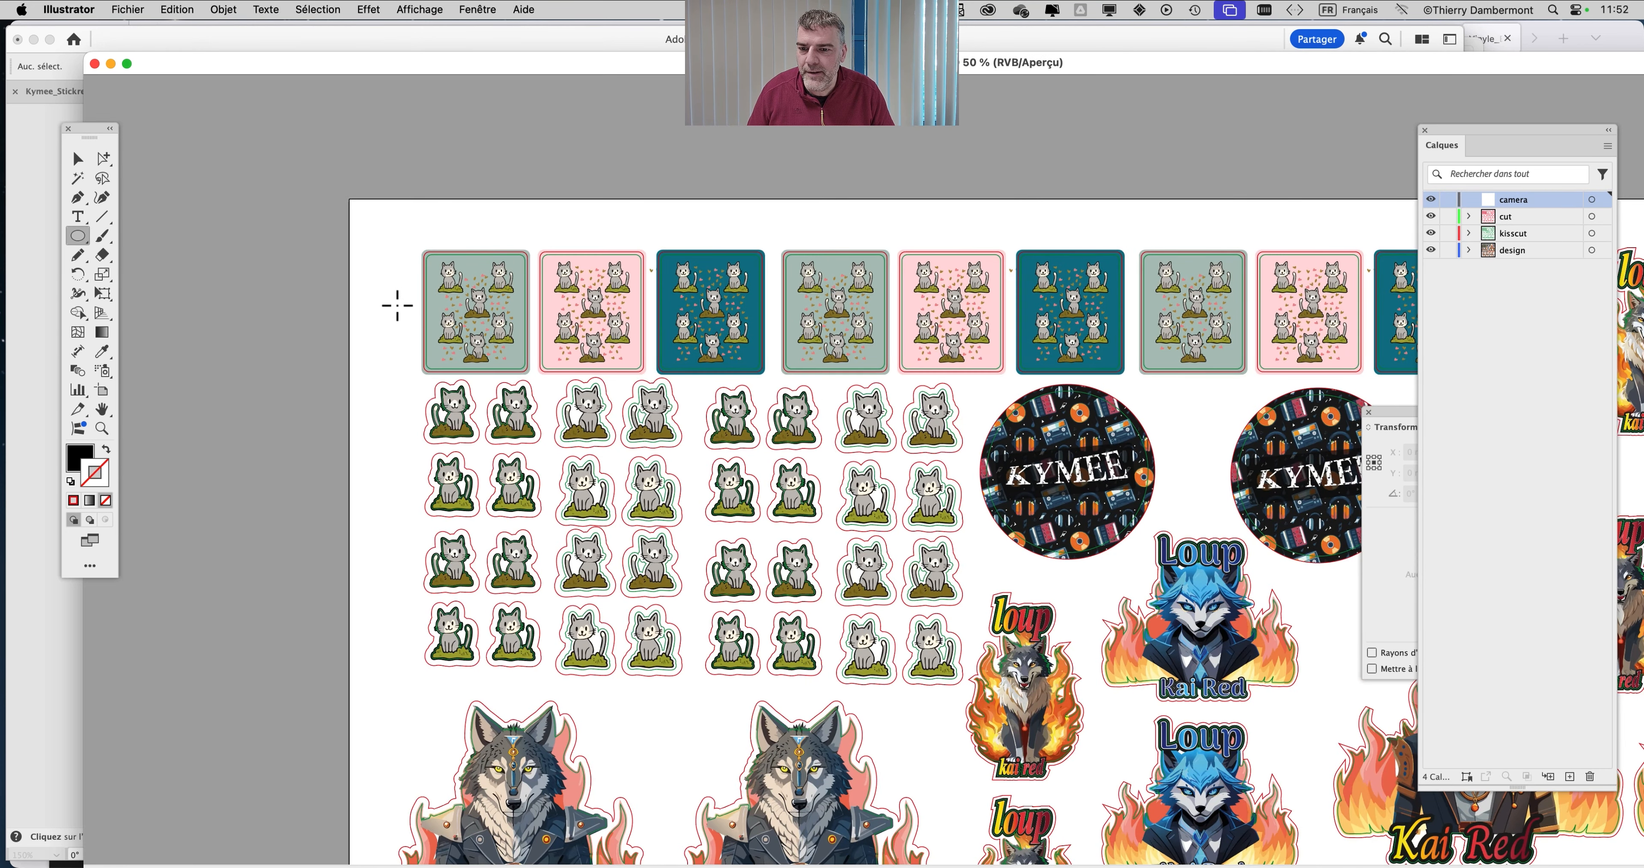
click(494, 340)
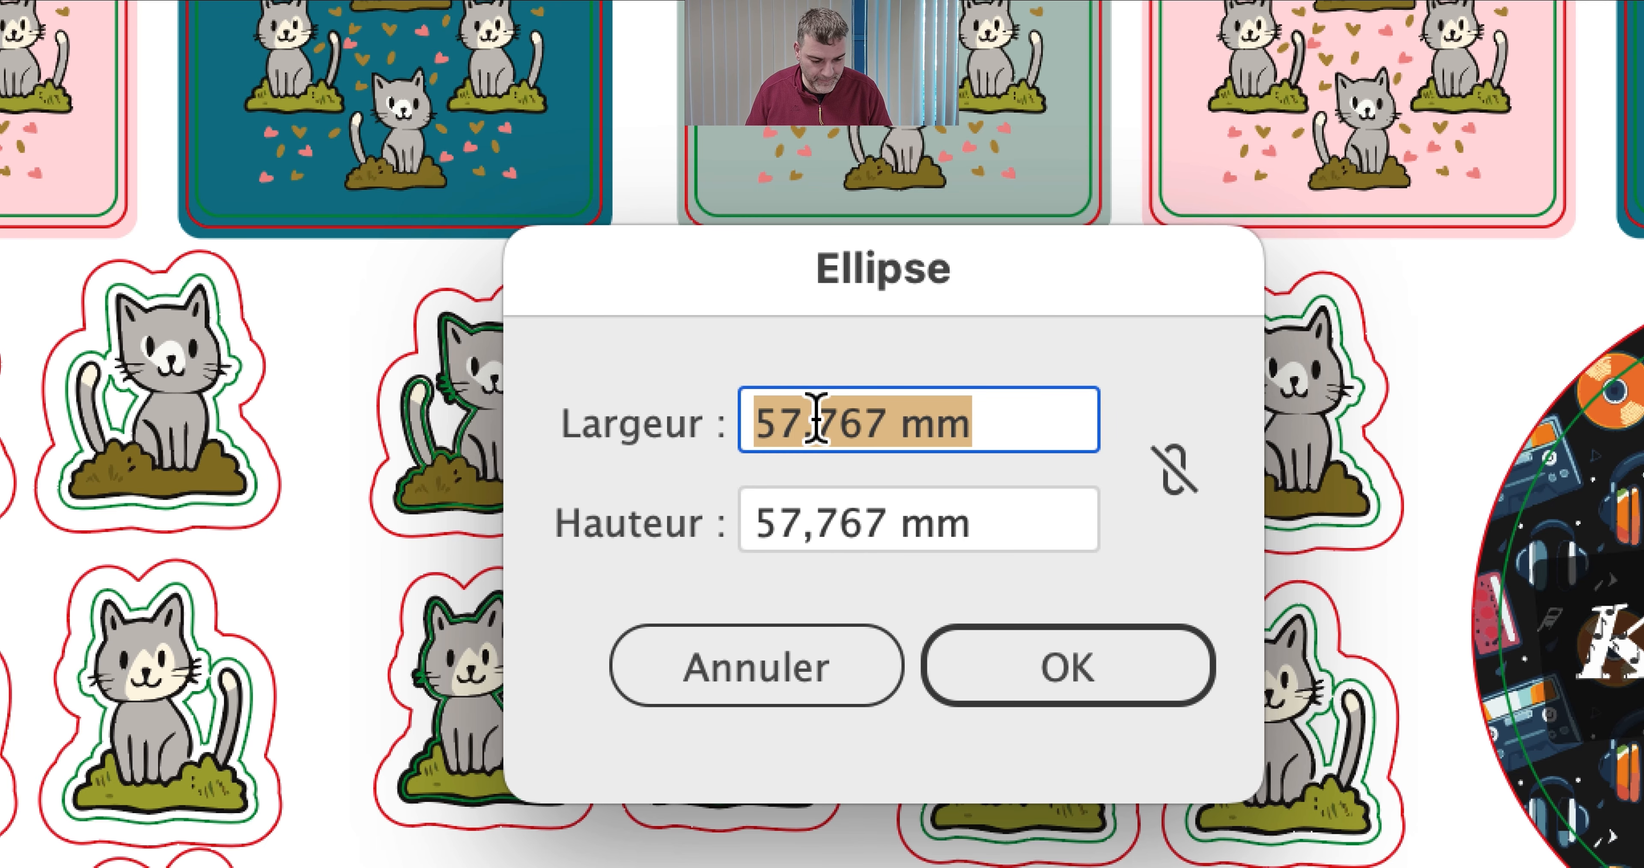
text(1cm)
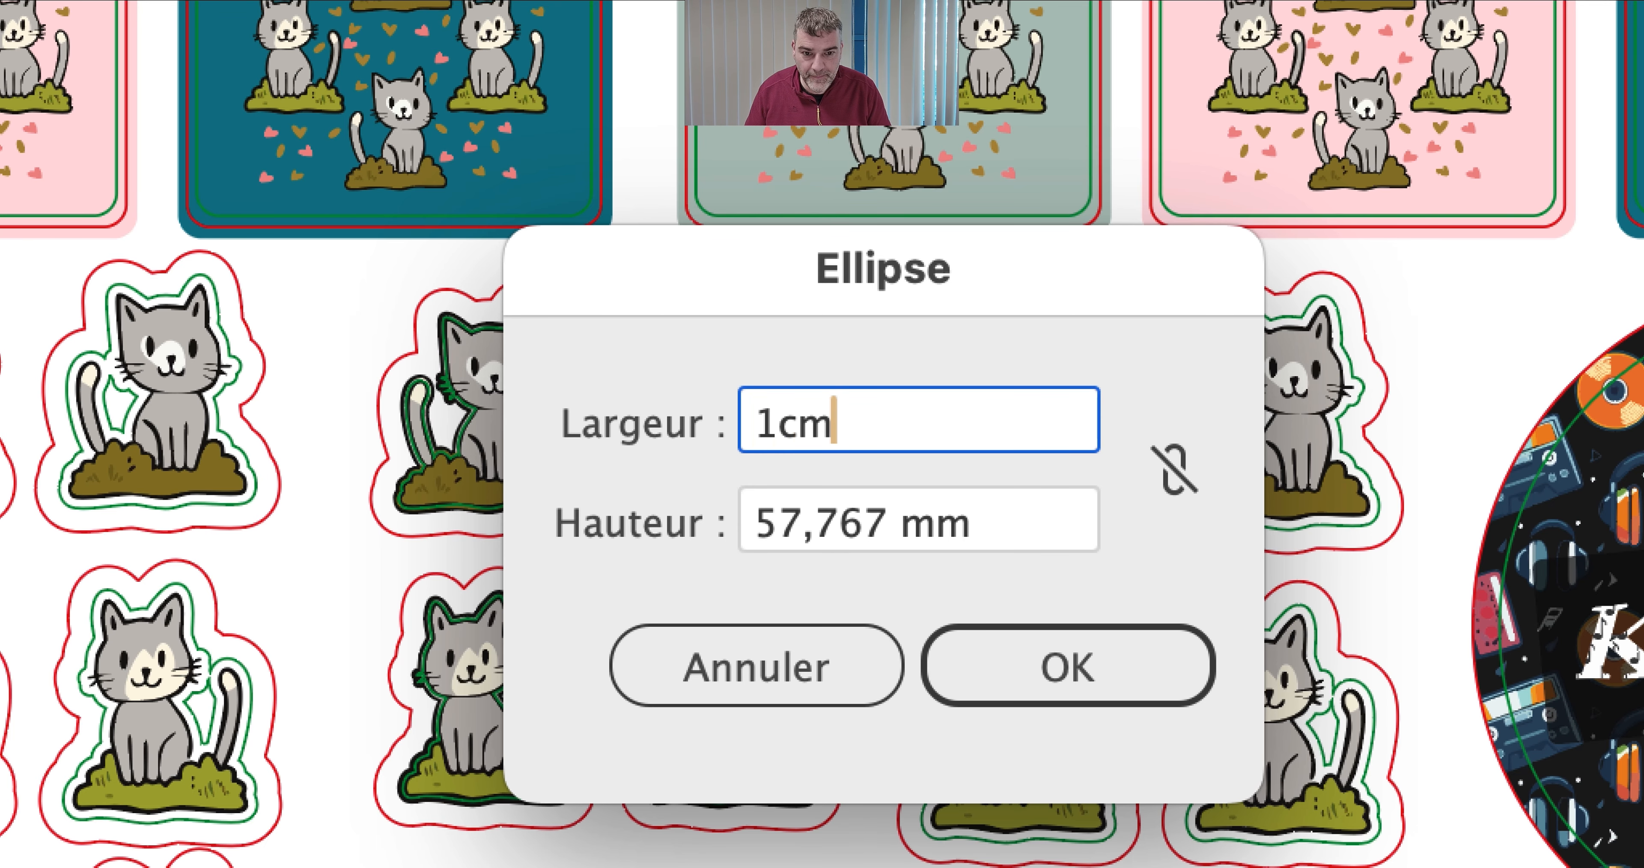
key(Tab)
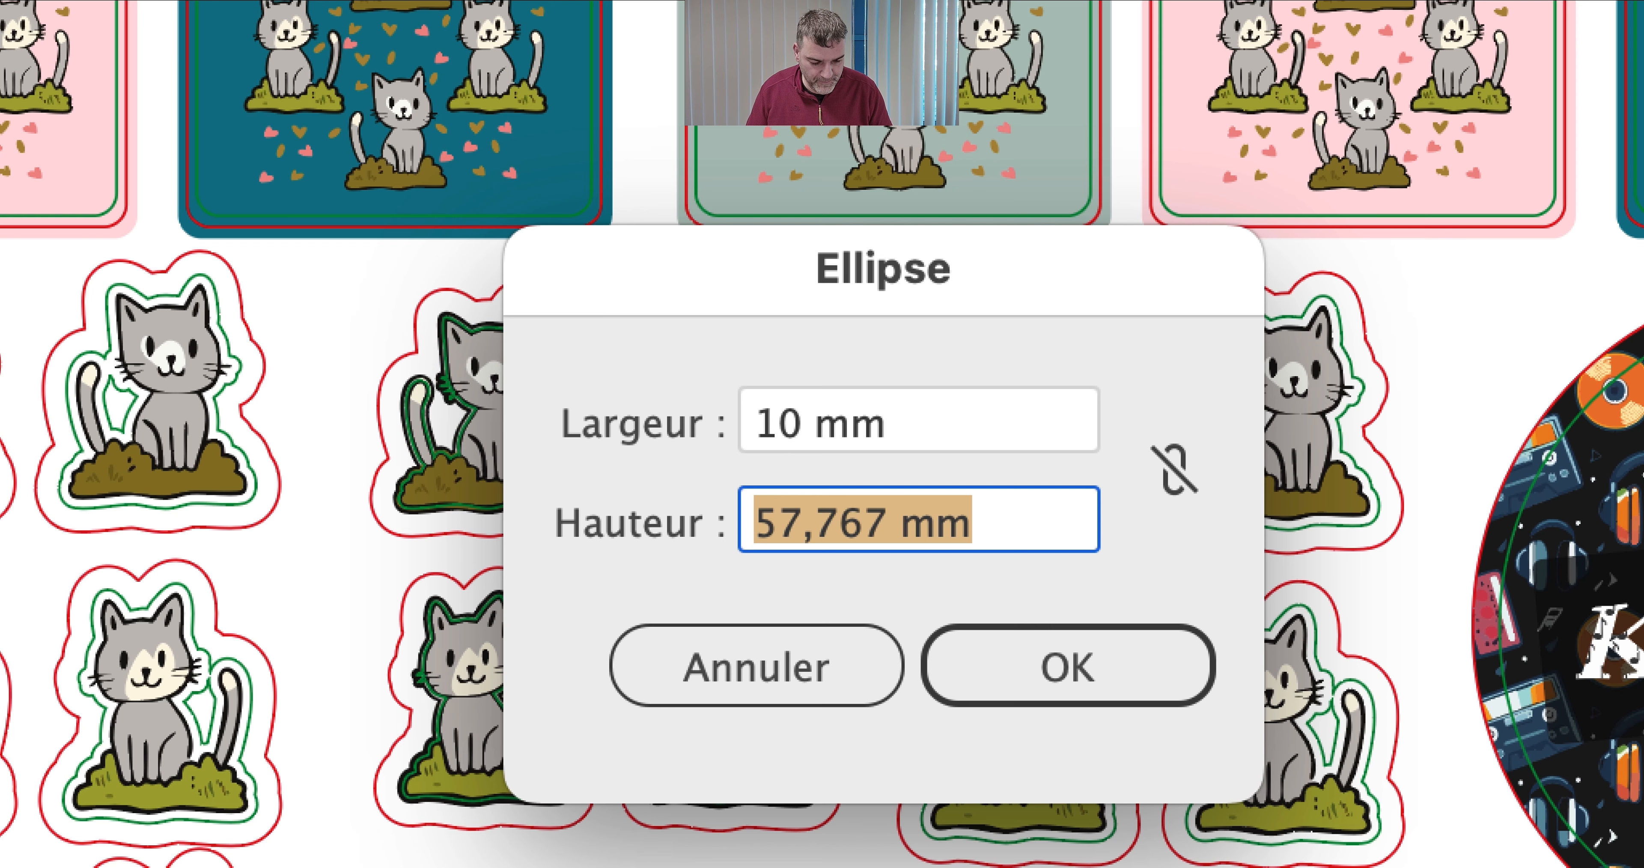
text(1cm)
key(Tab)
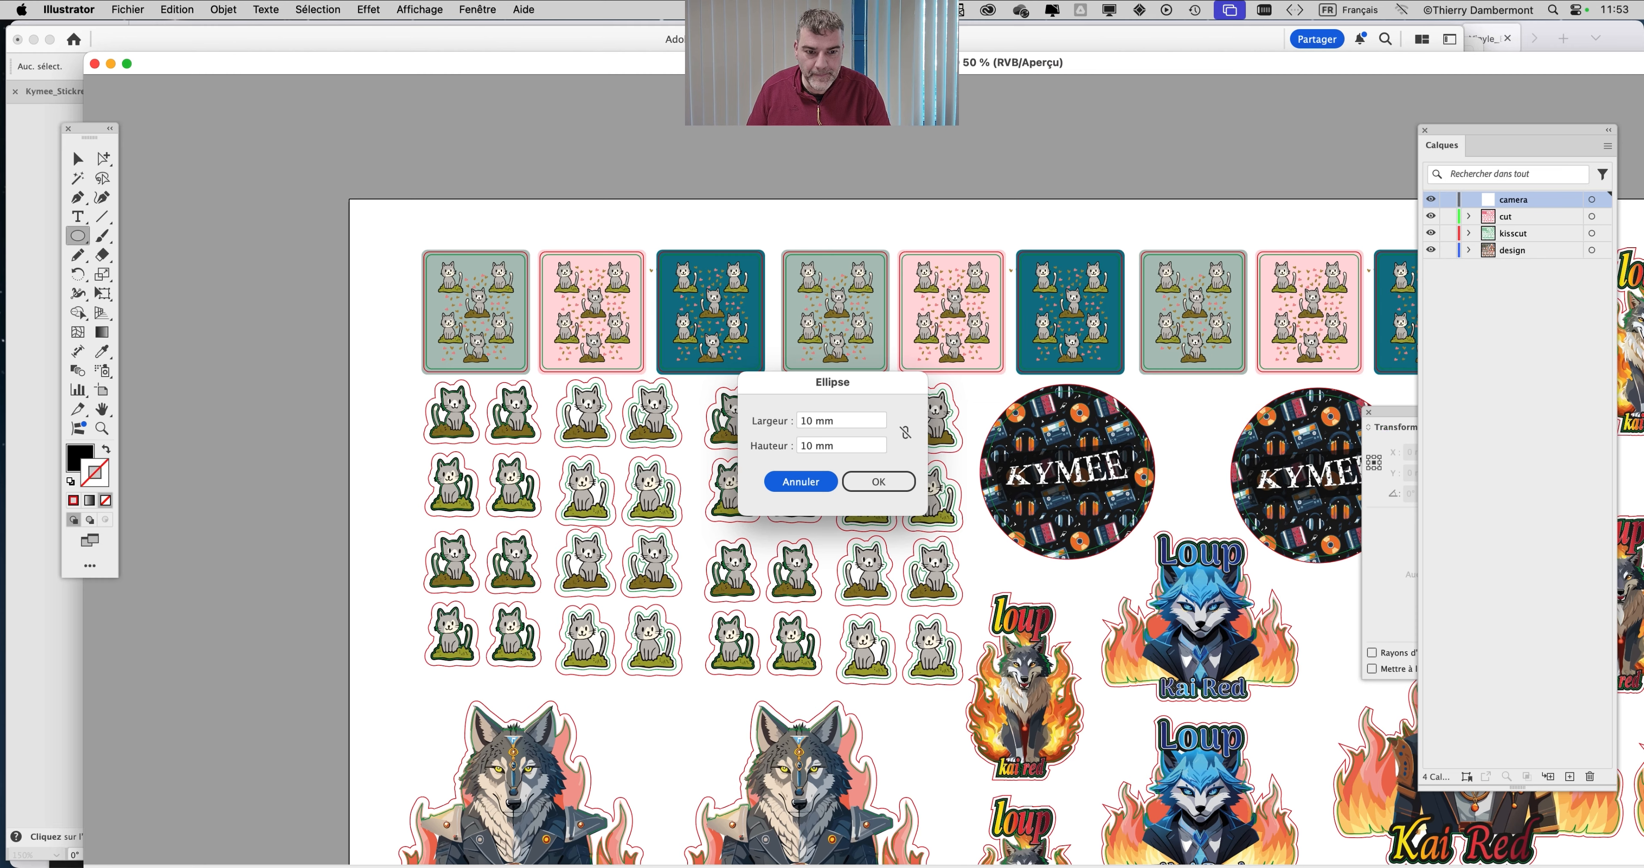
click(907, 484)
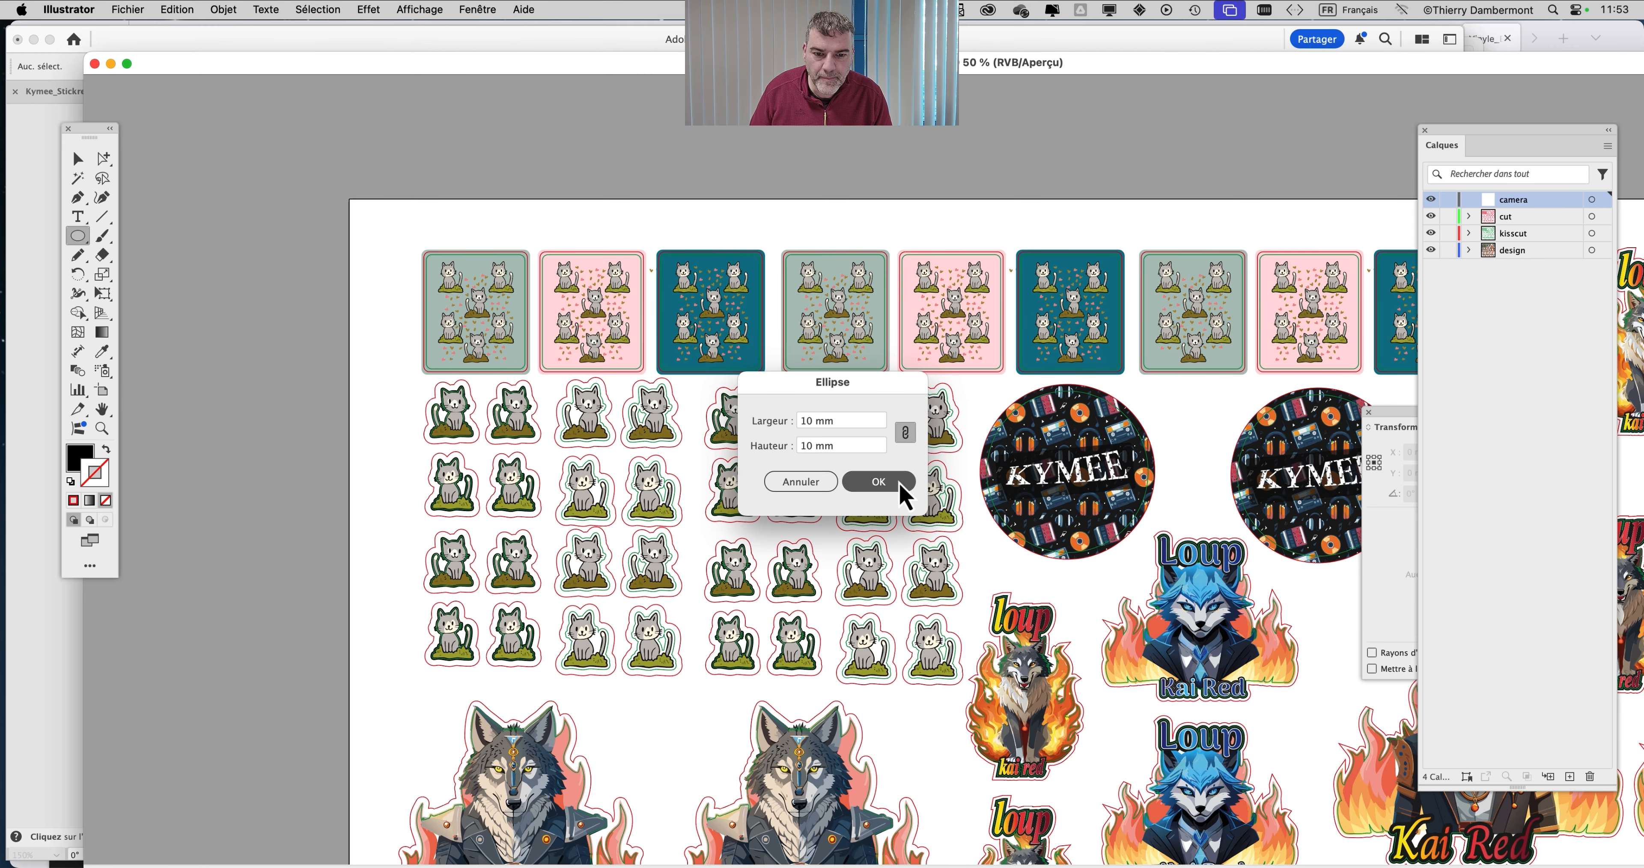
Set the camera circle to a solid black fill with no stroke and deselect it
click(106, 449)
scroll(407, 332, up, 6)
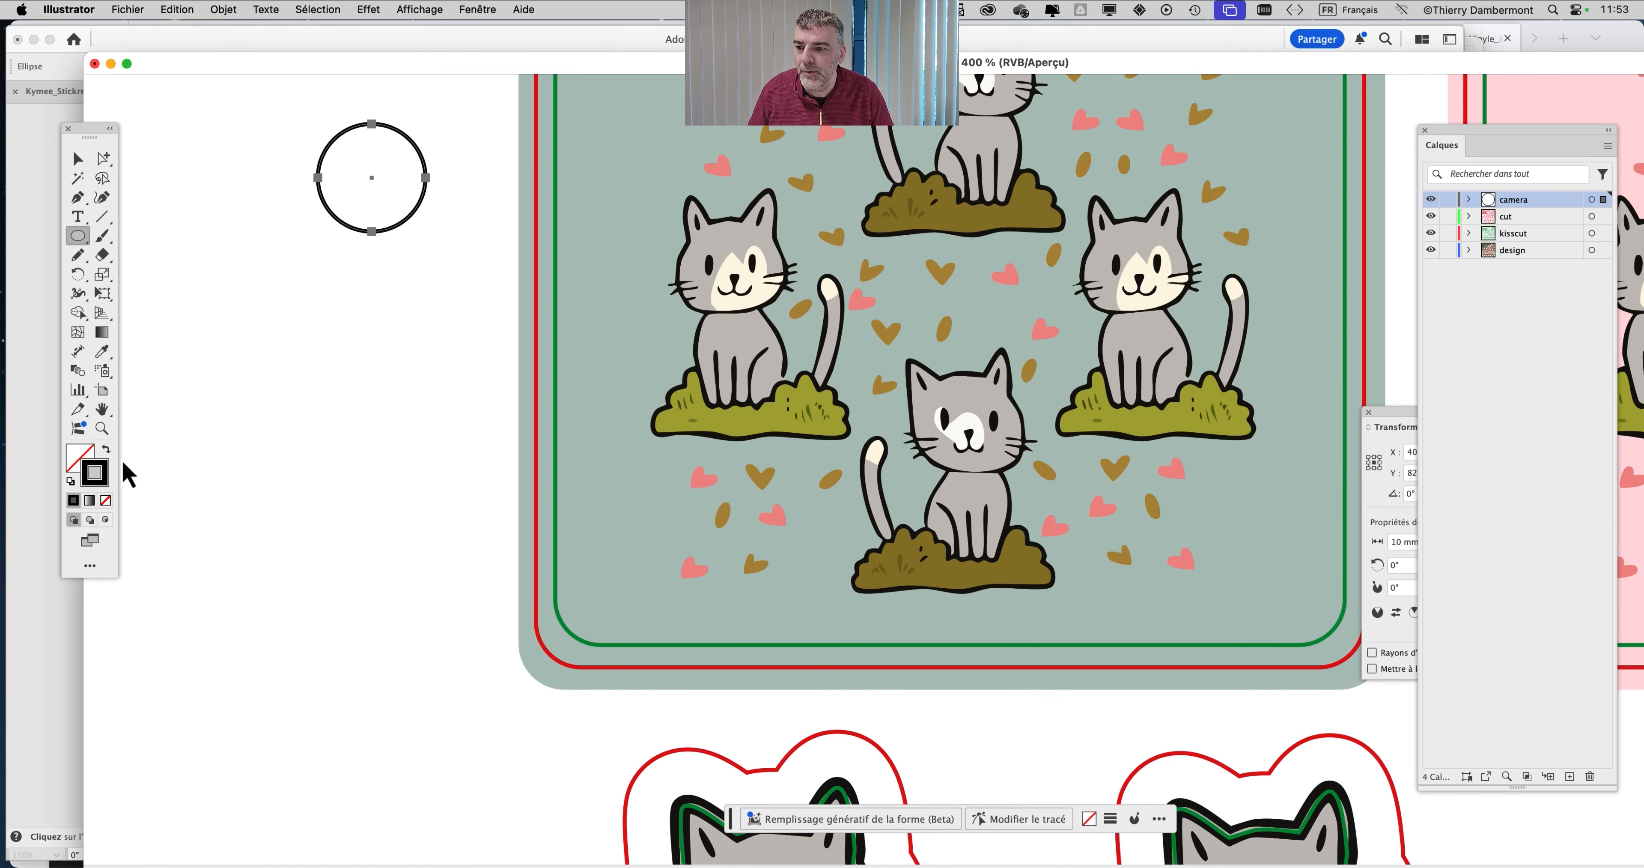
click(106, 449)
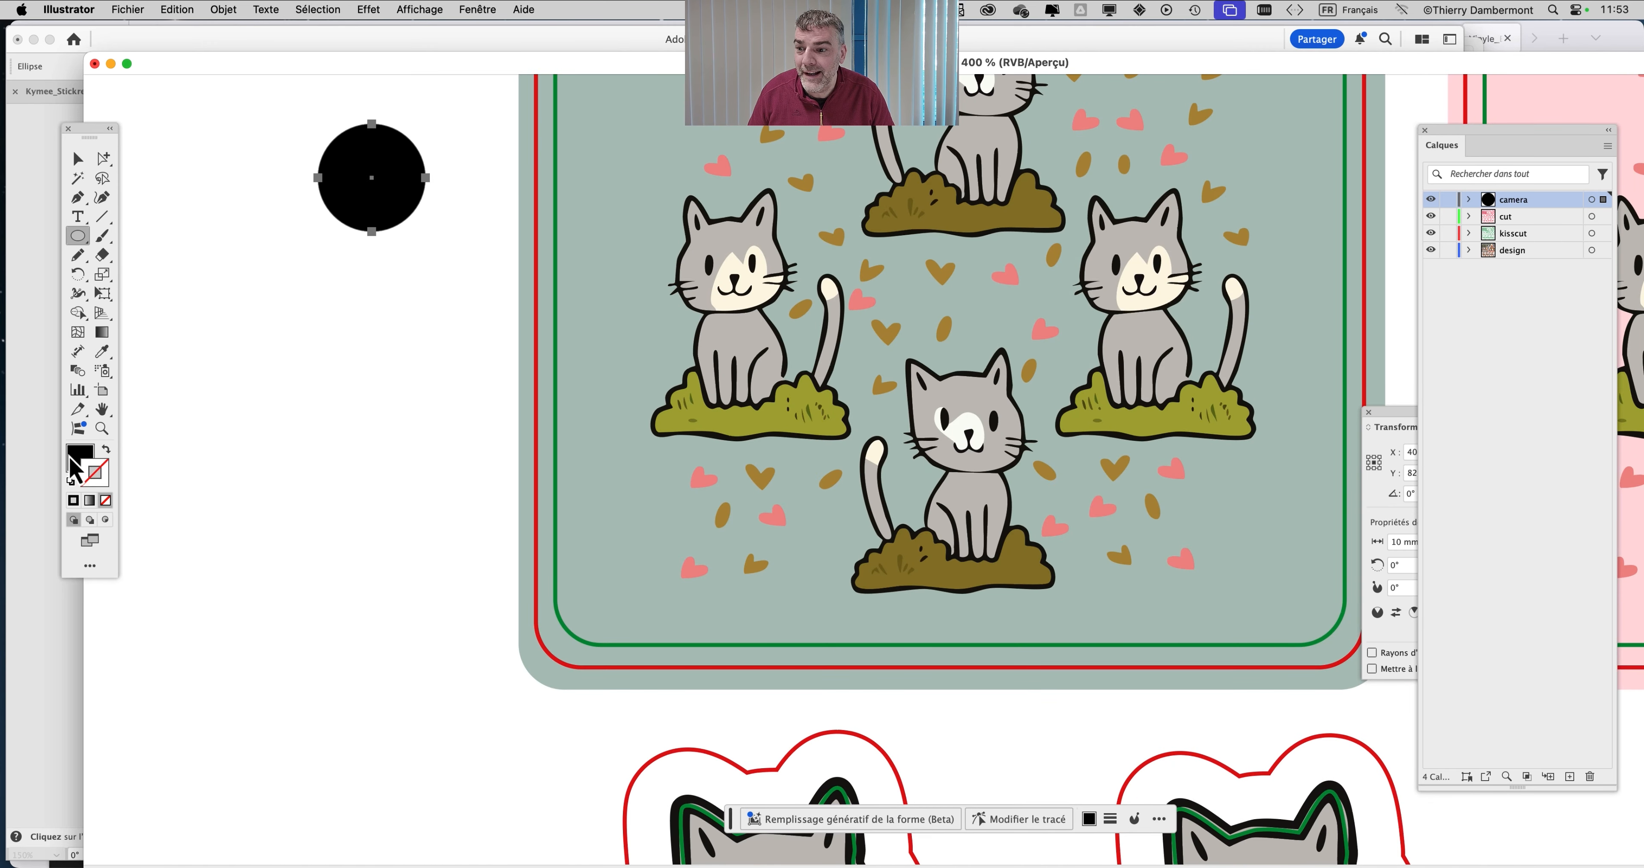
click(78, 456)
click(78, 158)
click(358, 332)
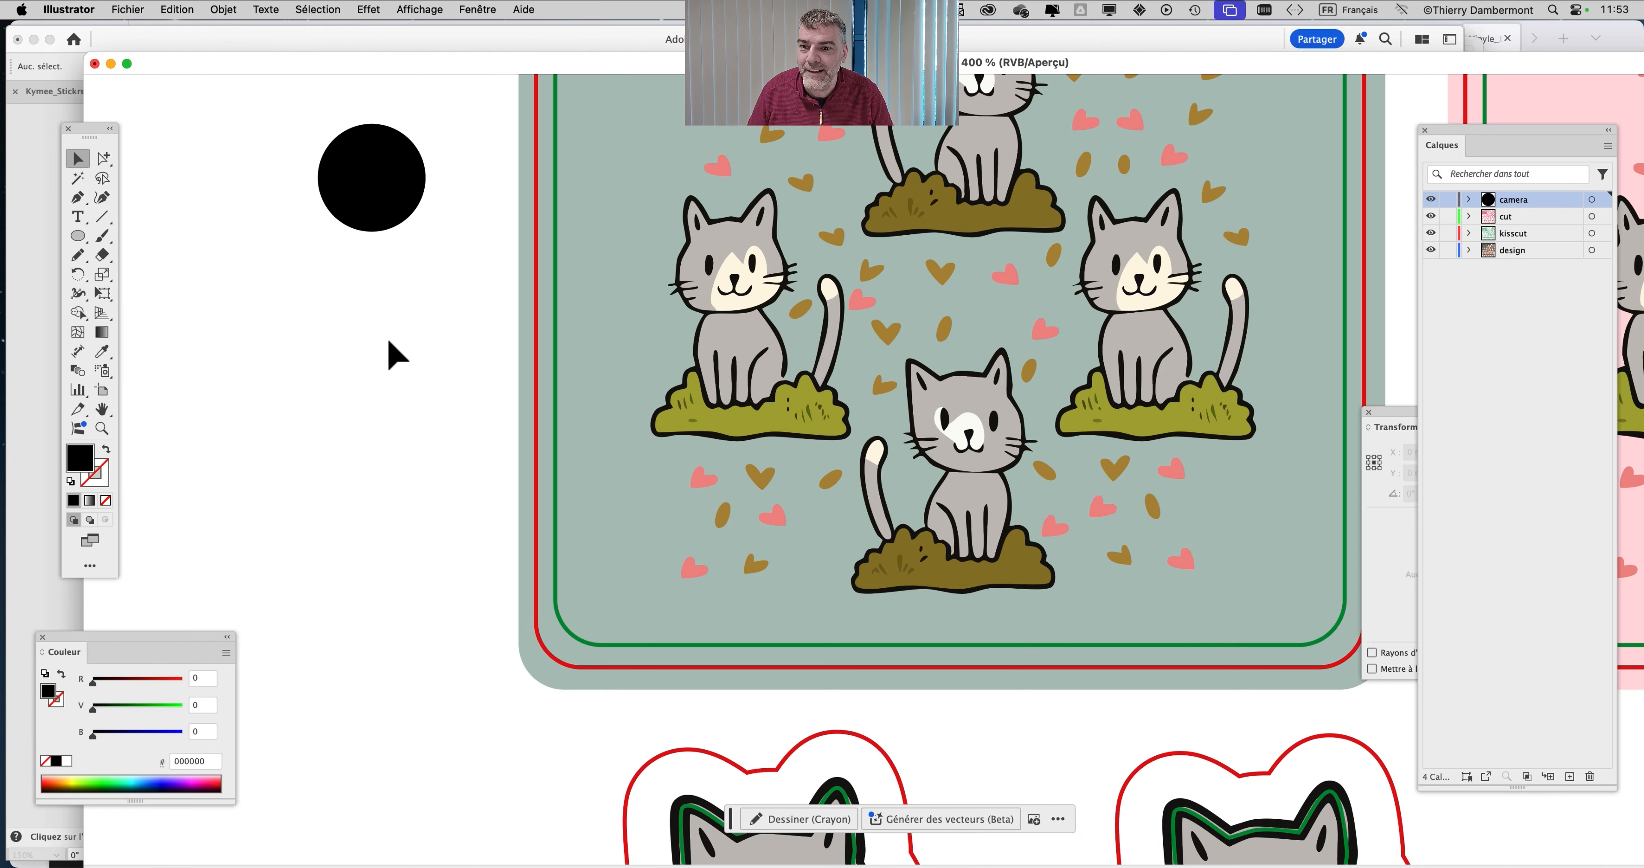
Duplicate the black camera dot into the gap between the last teal cat card and the first "loup" stickers
scroll(392, 364, down, 3)
scroll(393, 367, down, 5)
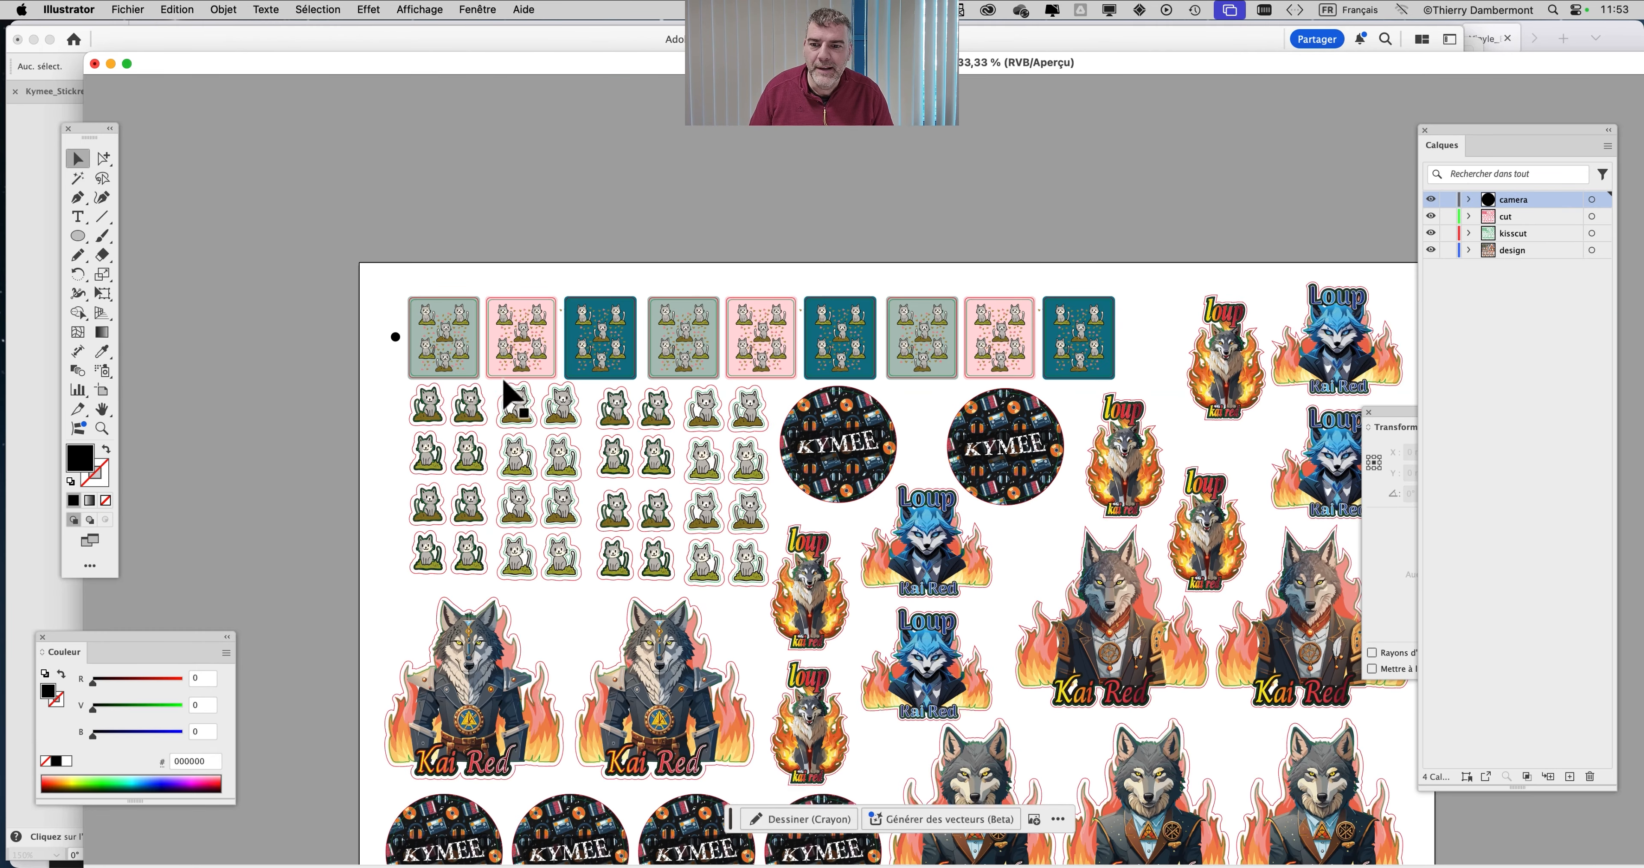
scroll(373, 363, down, 3)
scroll(373, 363, right, 5)
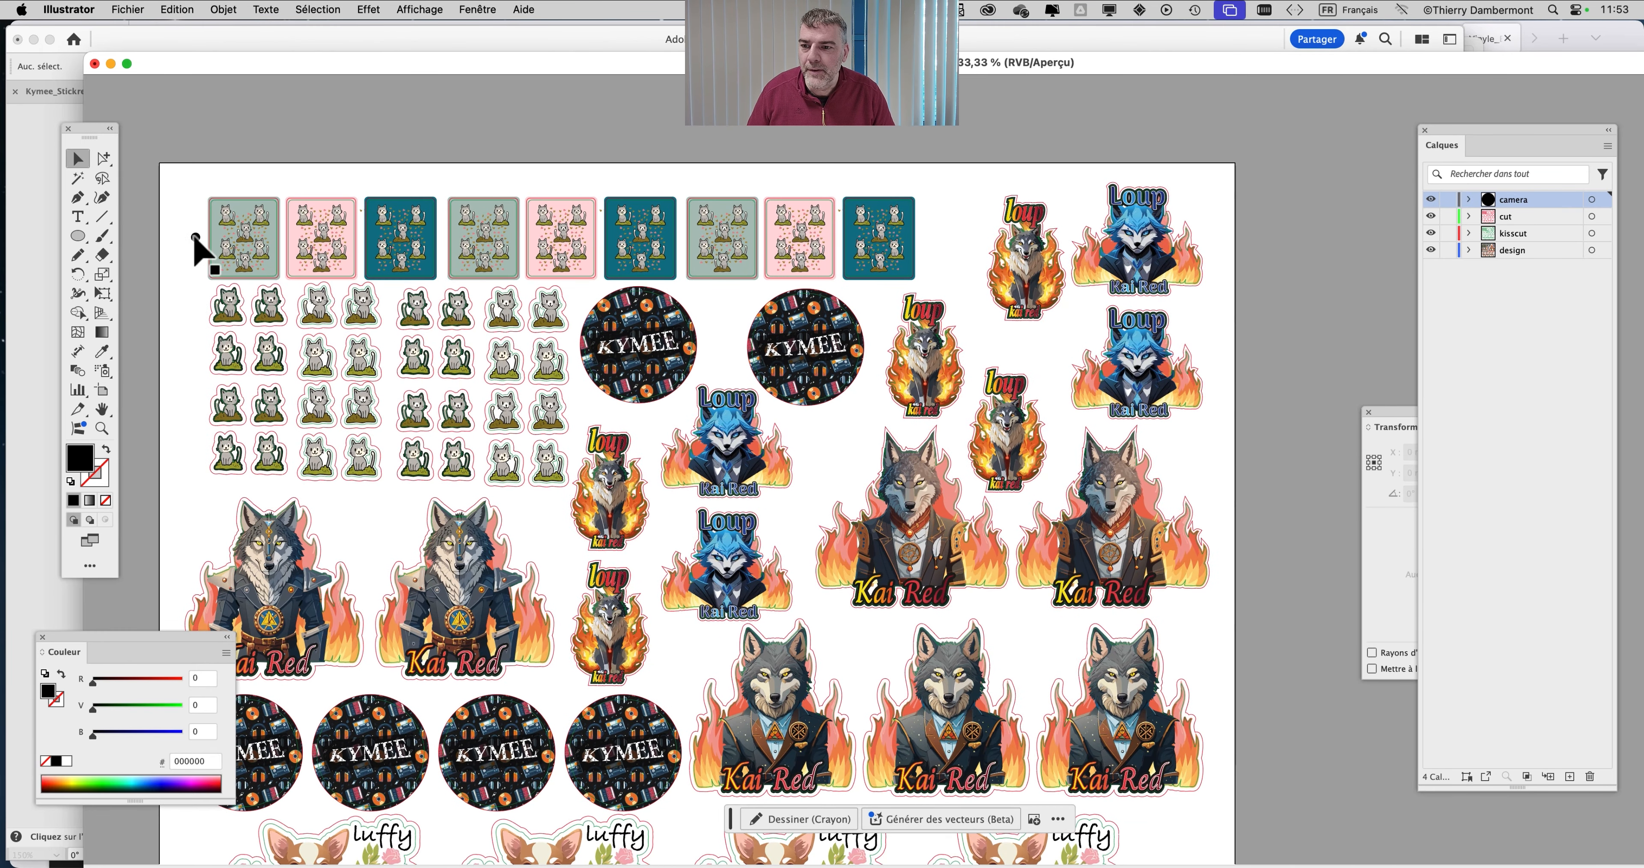
click(196, 239)
drag(195, 238, 956, 276)
key(super+minus)
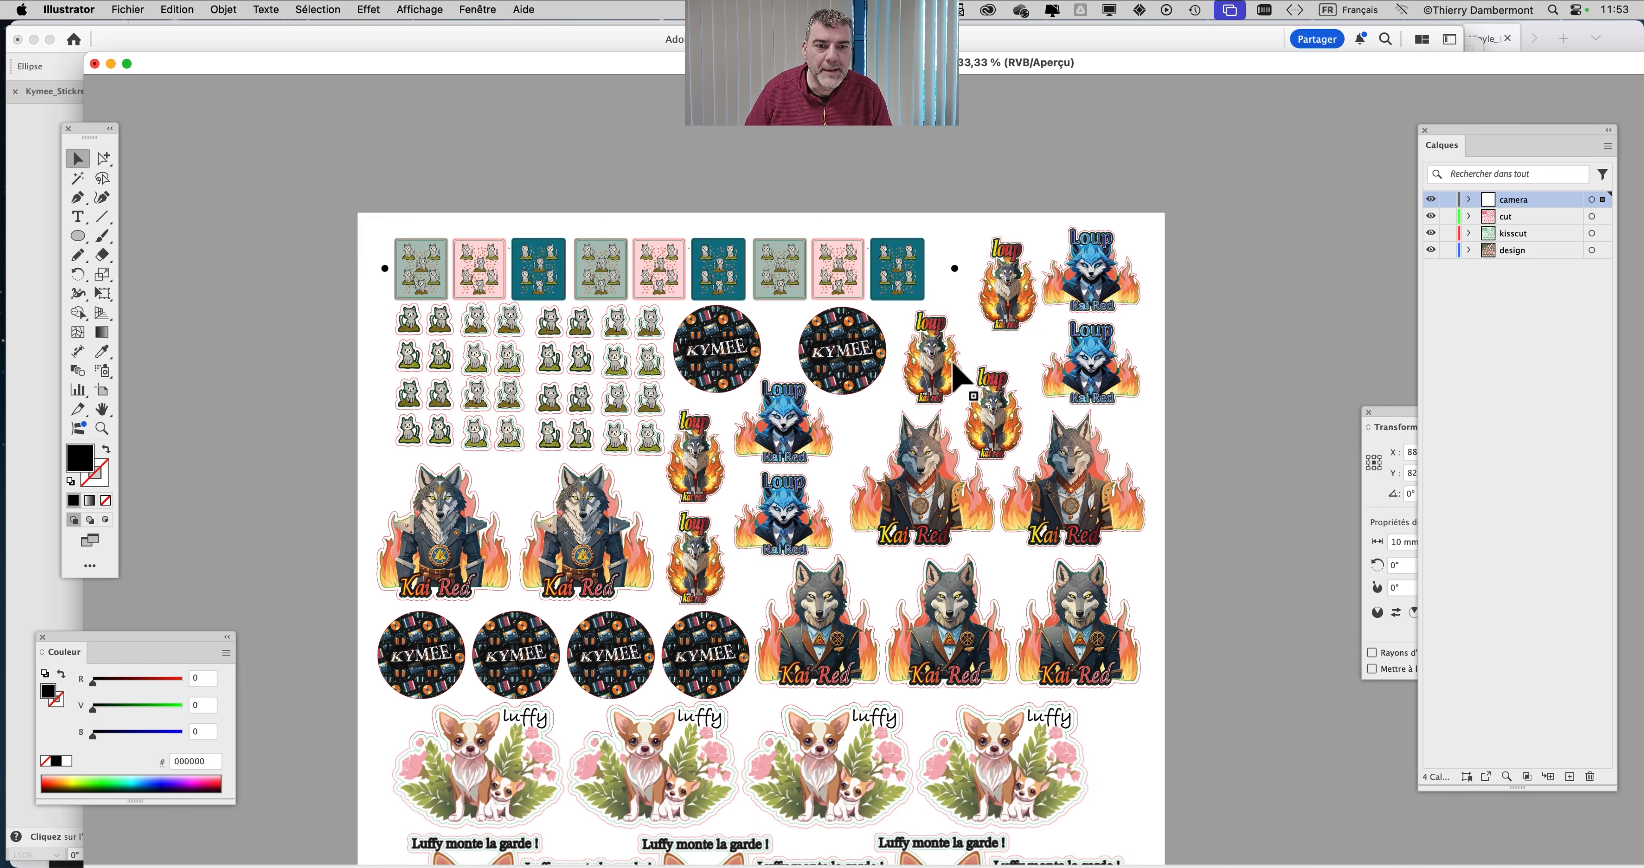
Try to move both camera dots below the bottom row of Luffy stickers, and undo the move
scroll(865, 284, down, 2)
key(super+minus)
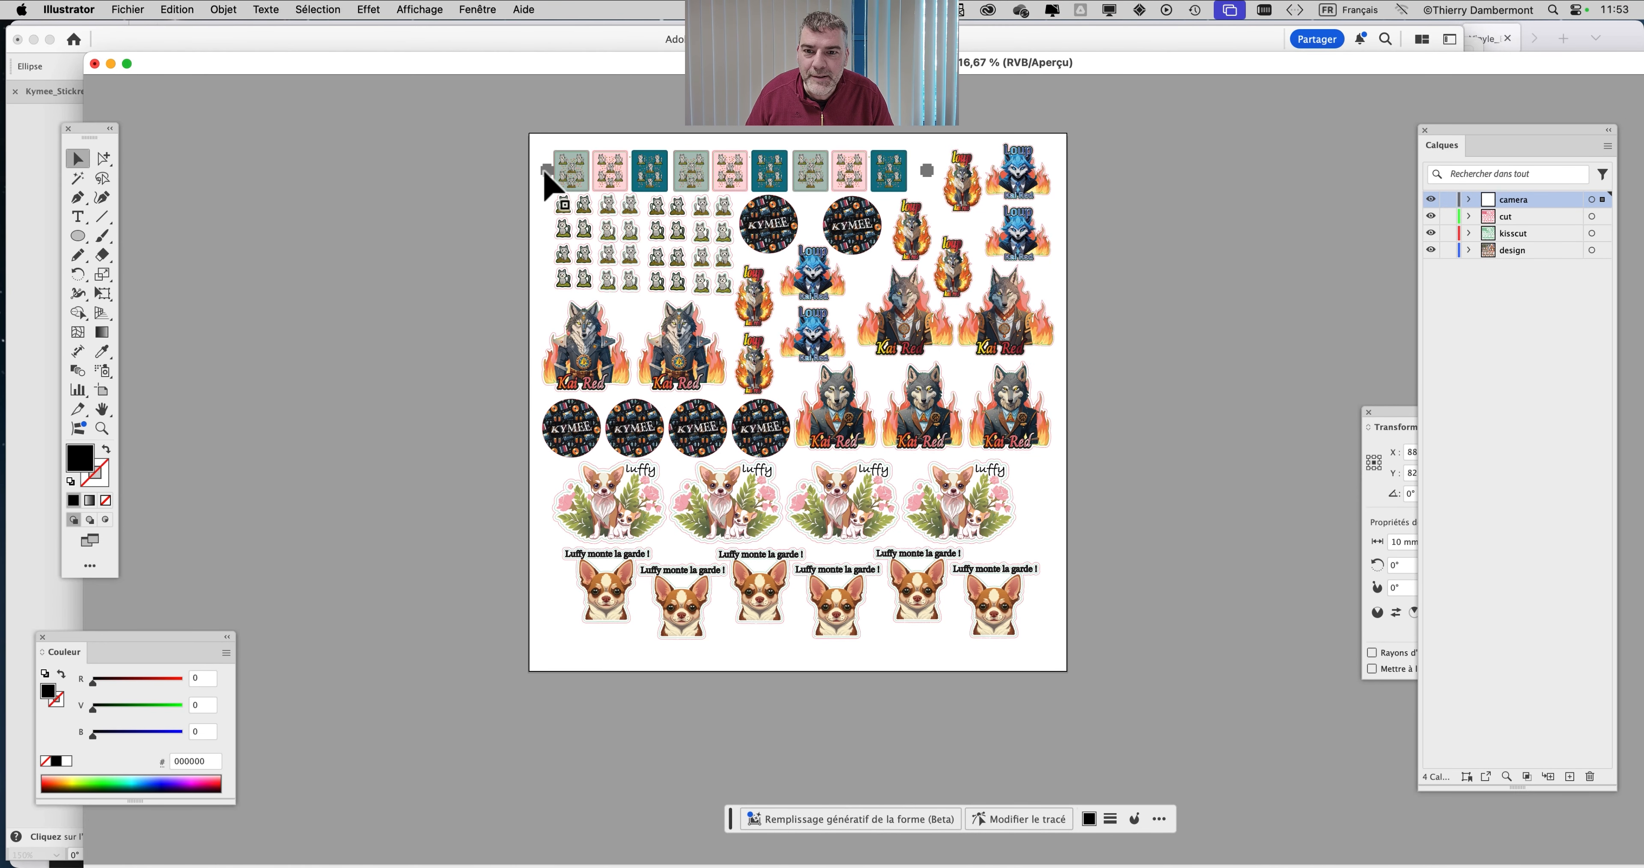
drag(544, 172, 559, 614)
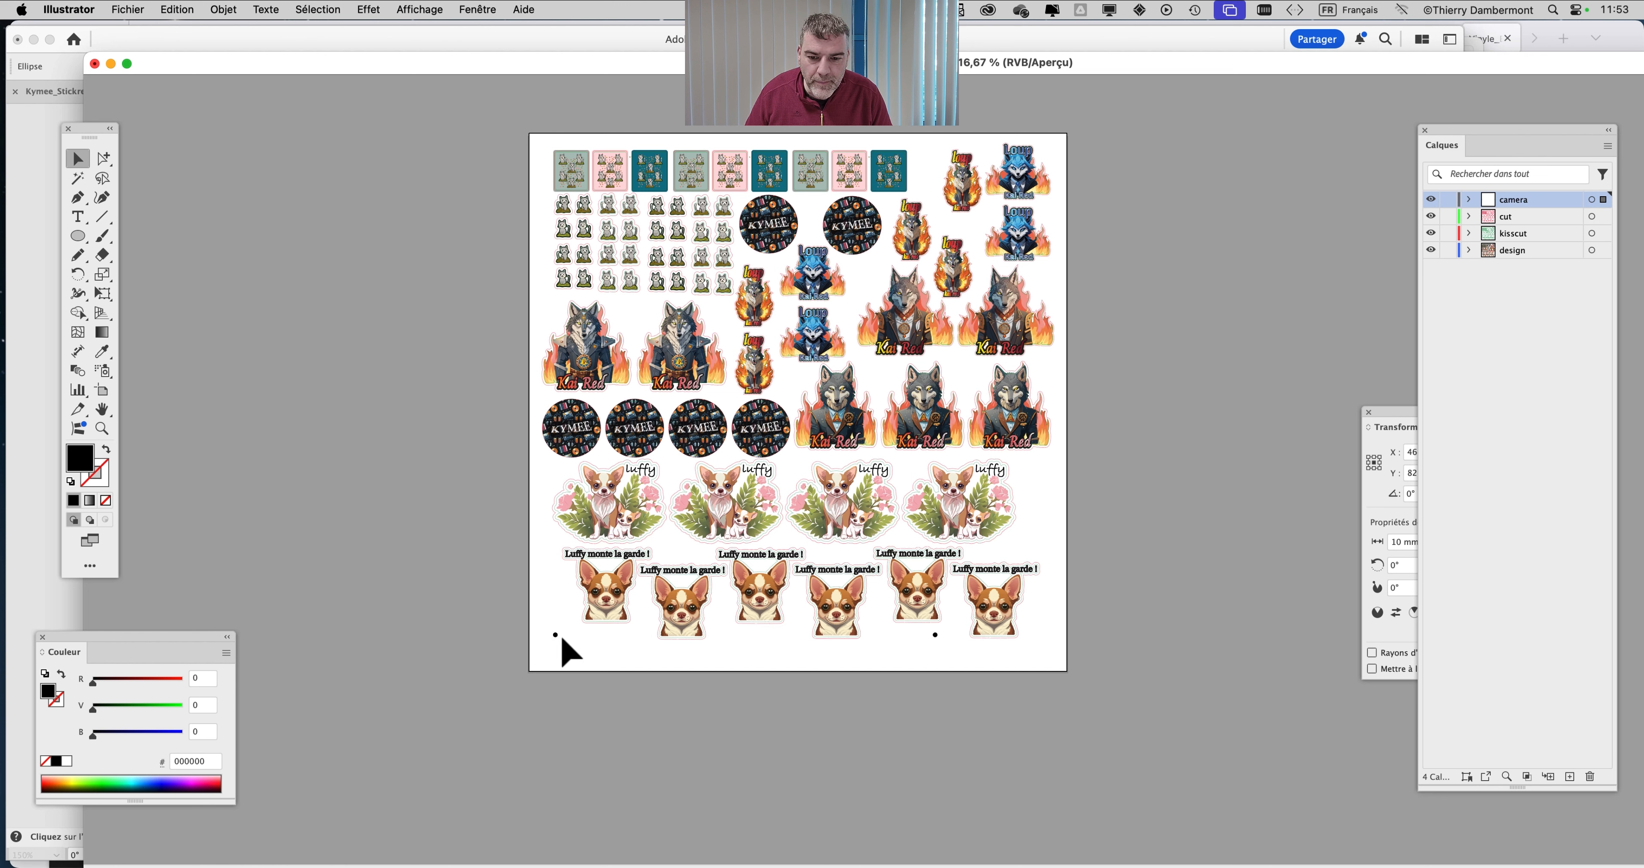
drag(573, 638, 573, 638)
click(1171, 578)
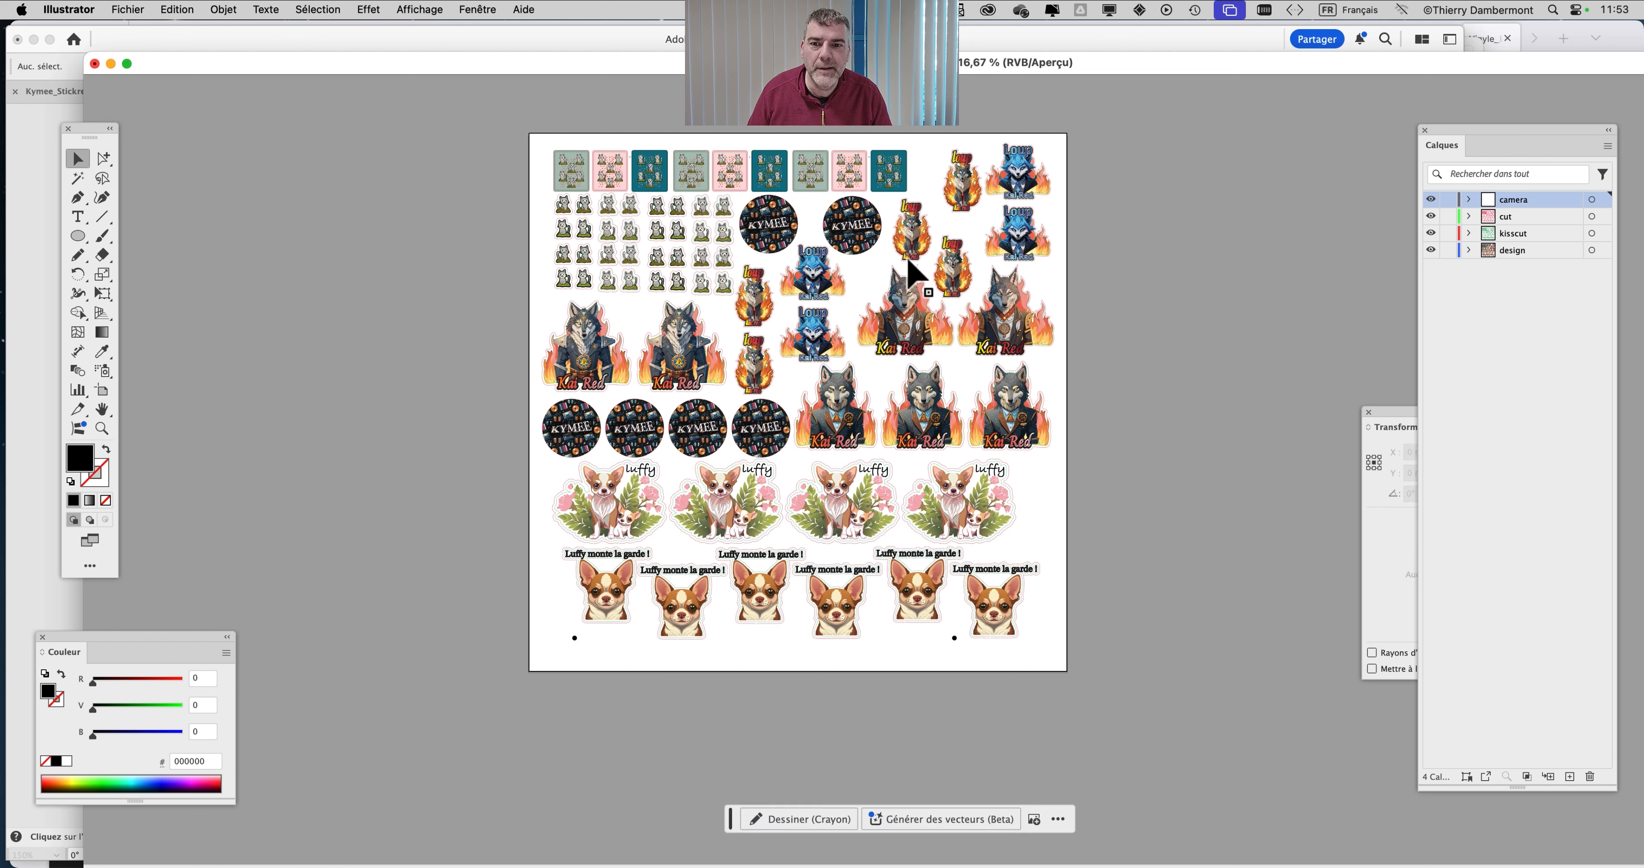
key(super+z)
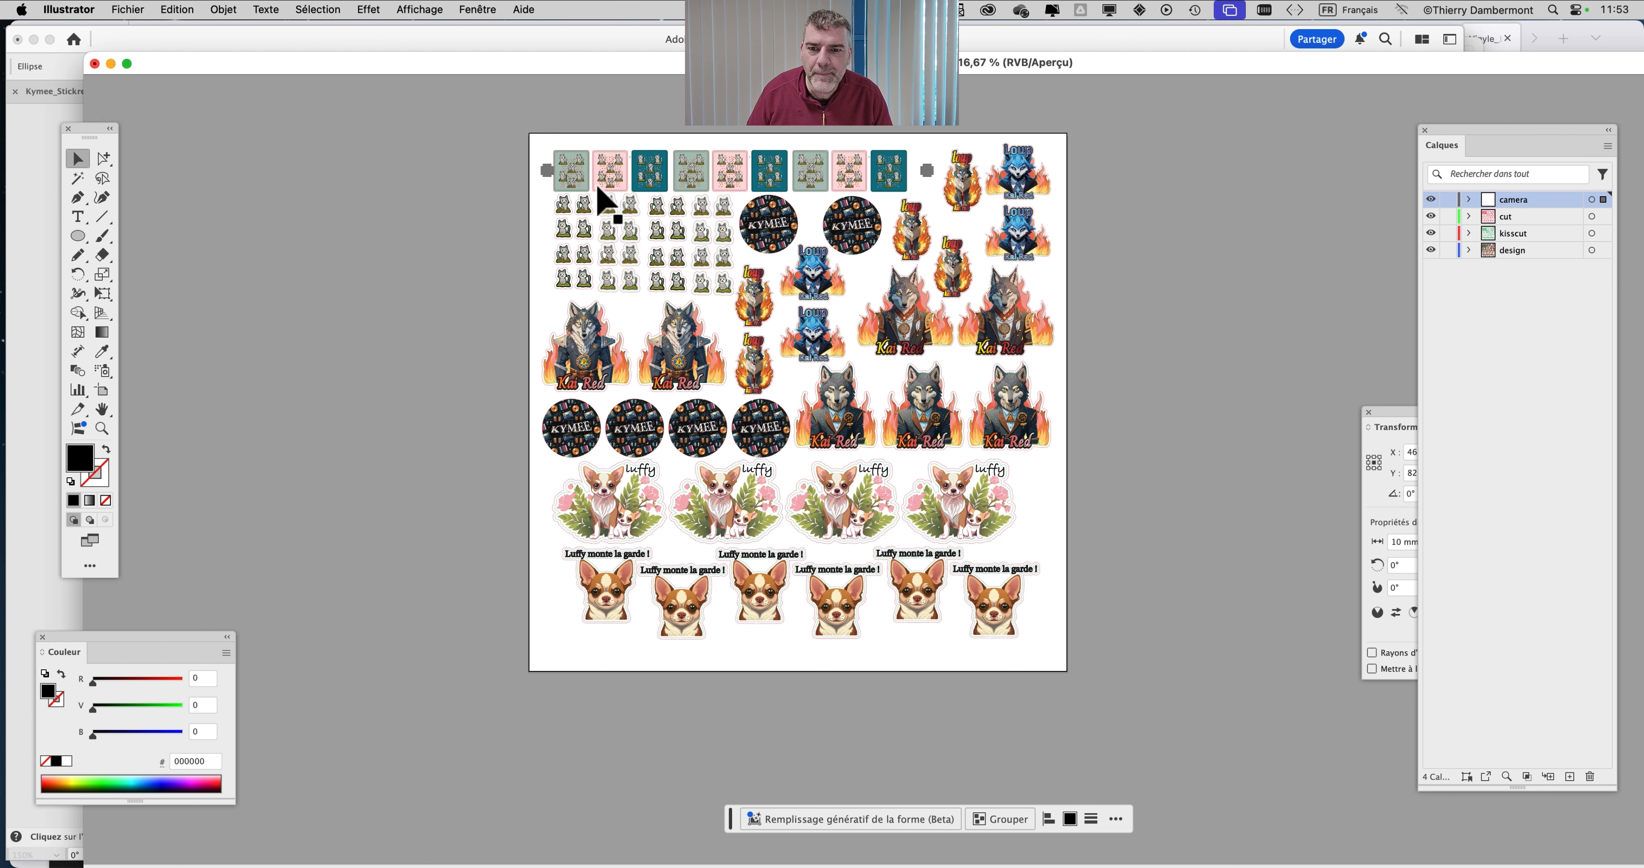
Copy both camera dots down to the sheet's lower edge and reposition them beside the first and last "Luffy monte la garde !" stickers
key(super+shift+a)
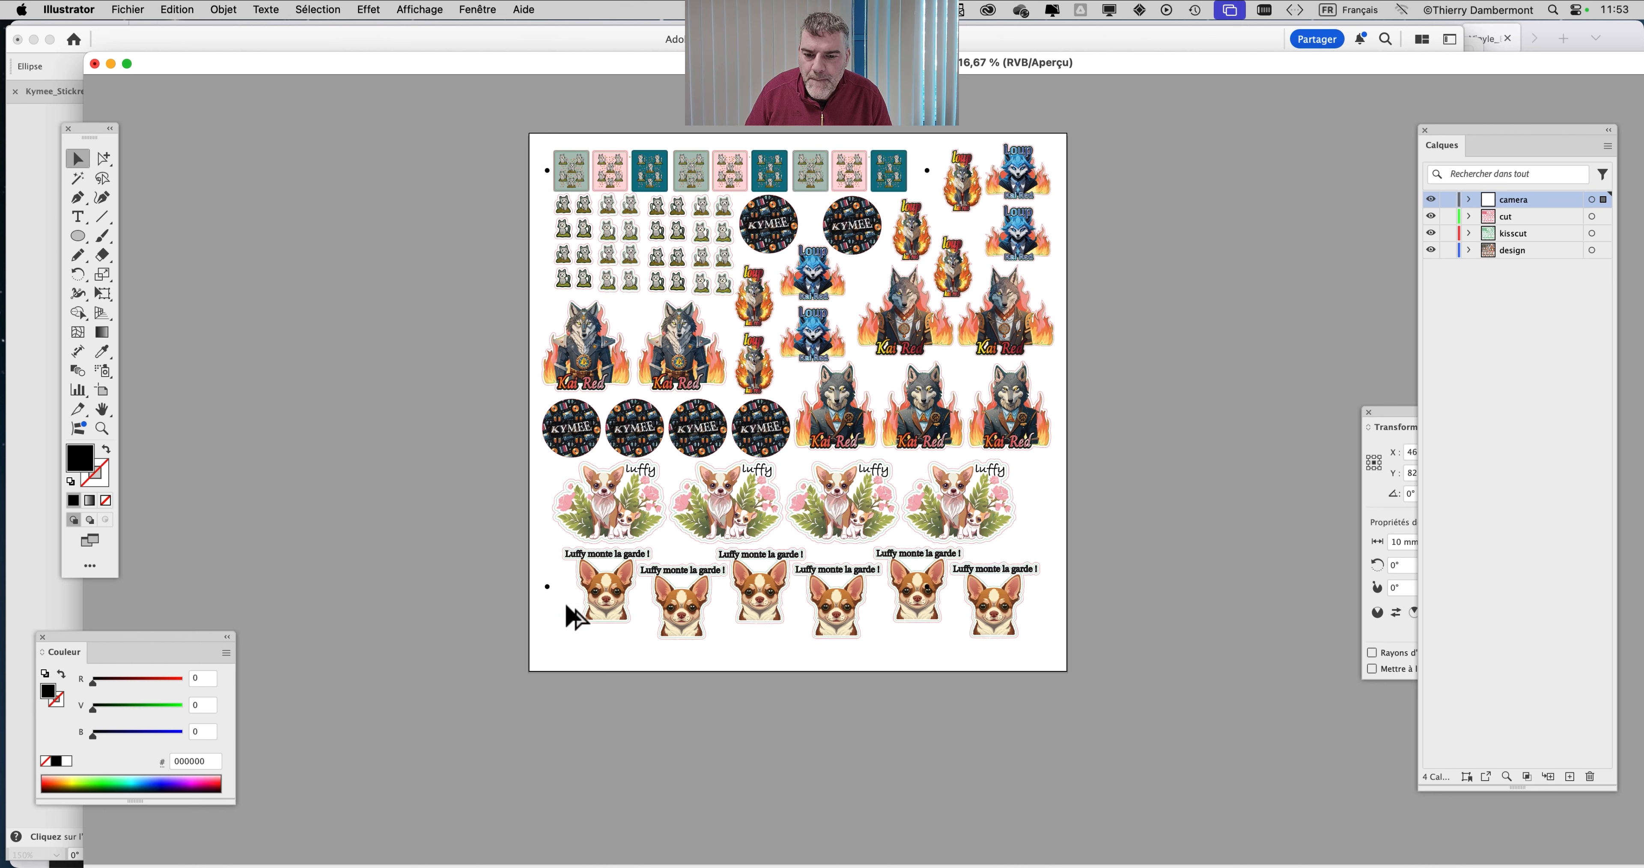
click(566, 645)
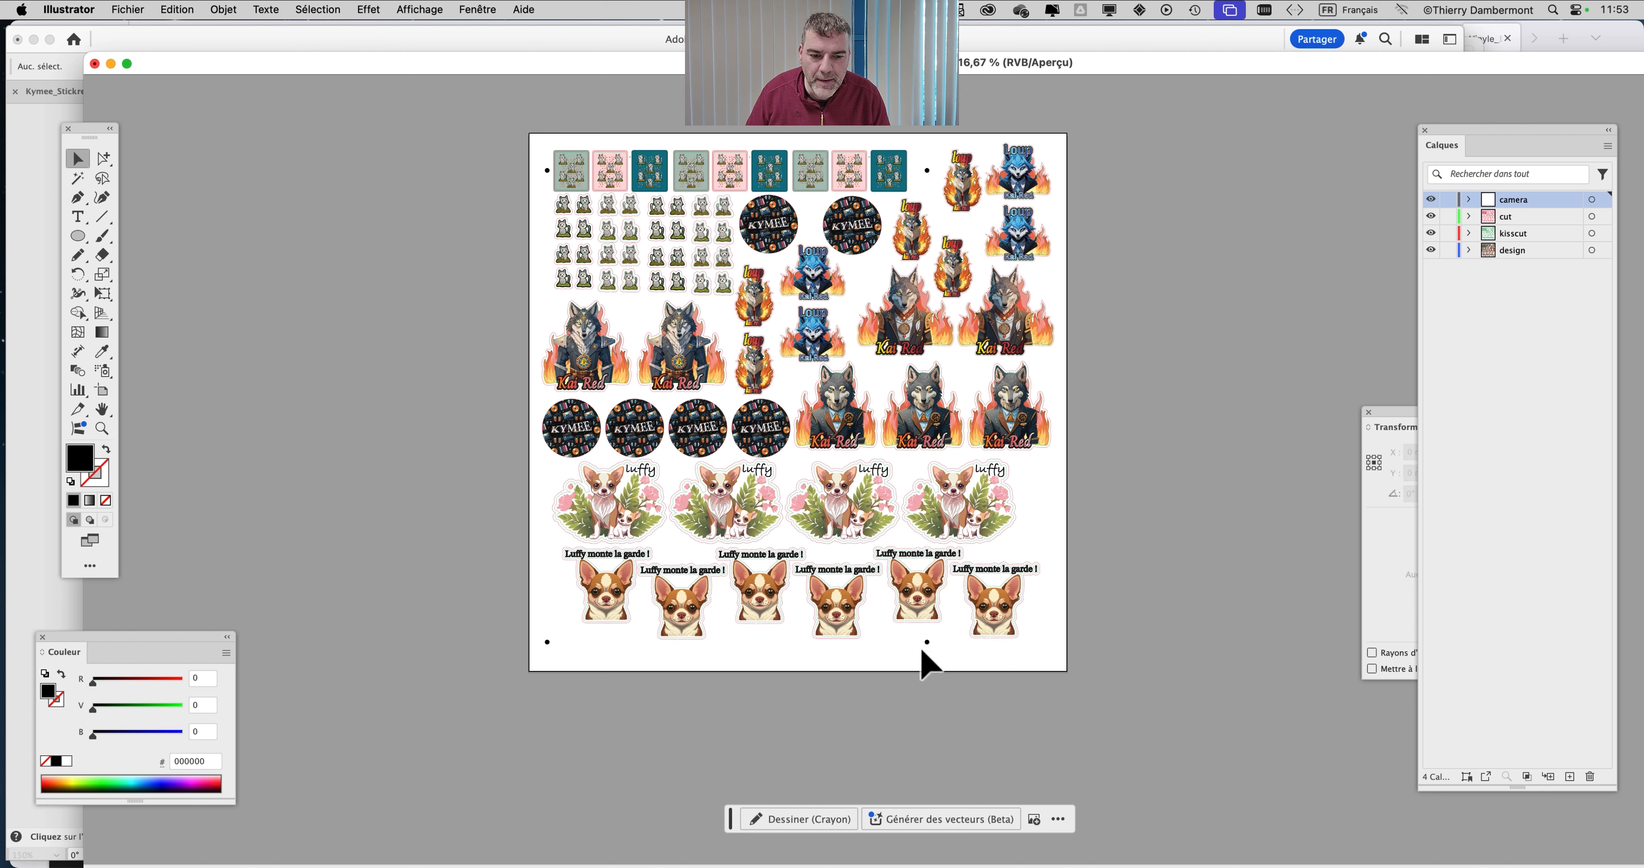
drag(936, 637, 1029, 617)
drag(544, 641, 571, 622)
key(shift+super+a)
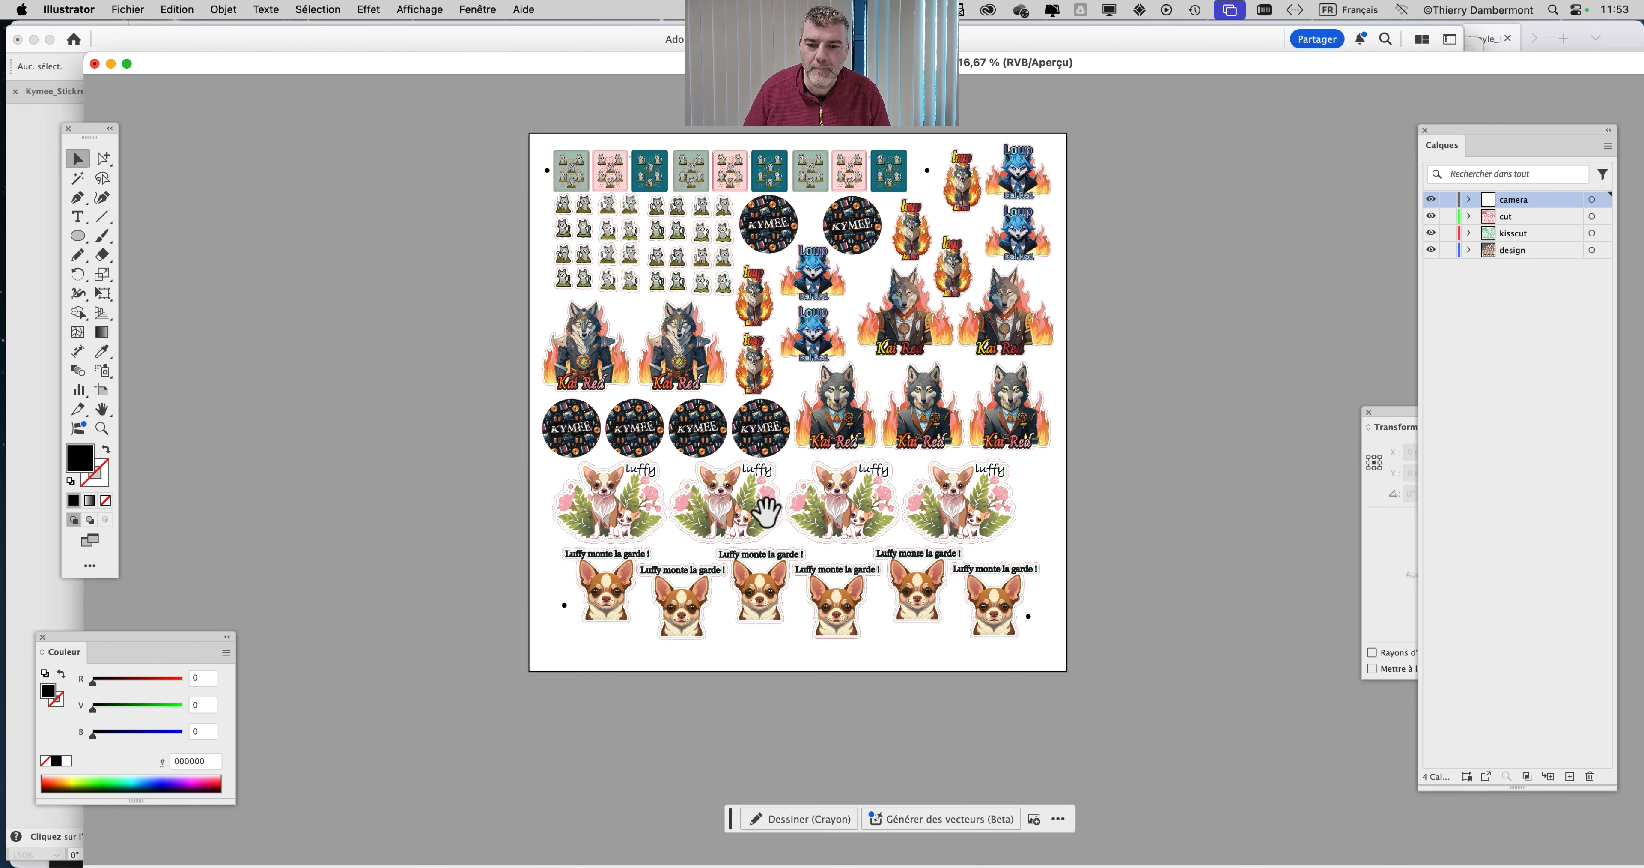
Save the sheet as a new Illustrator file named "à imprimer ce mercredi matin - 03.ai" in the MERCREDI folder, accepting the Illustrator options
scroll(791, 478, up, 2)
drag(798, 472, 740, 524)
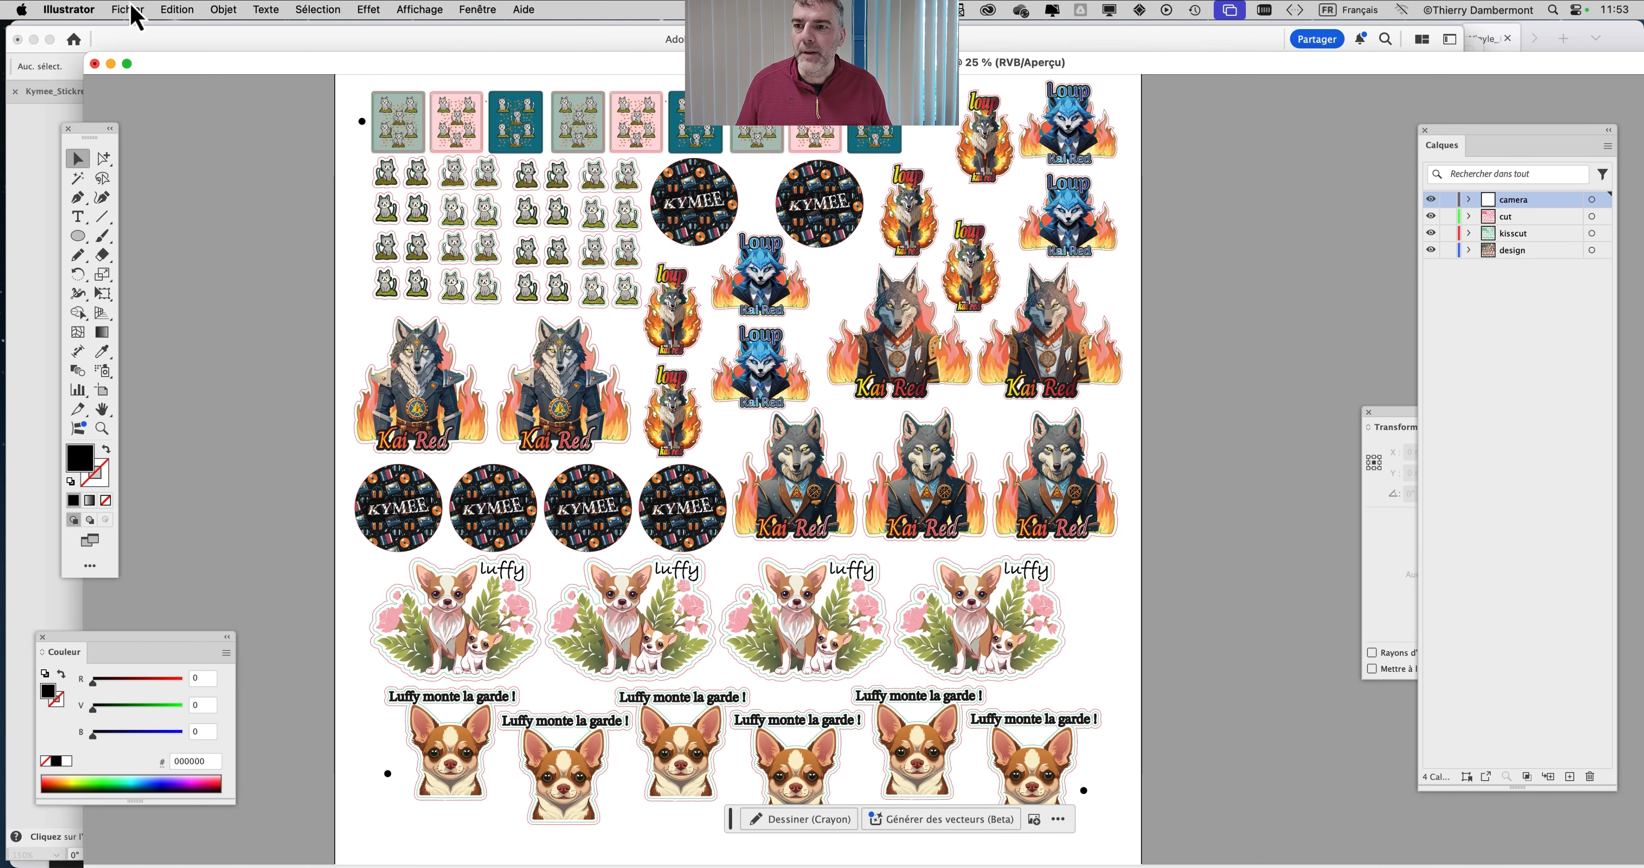
click(132, 15)
click(754, 229)
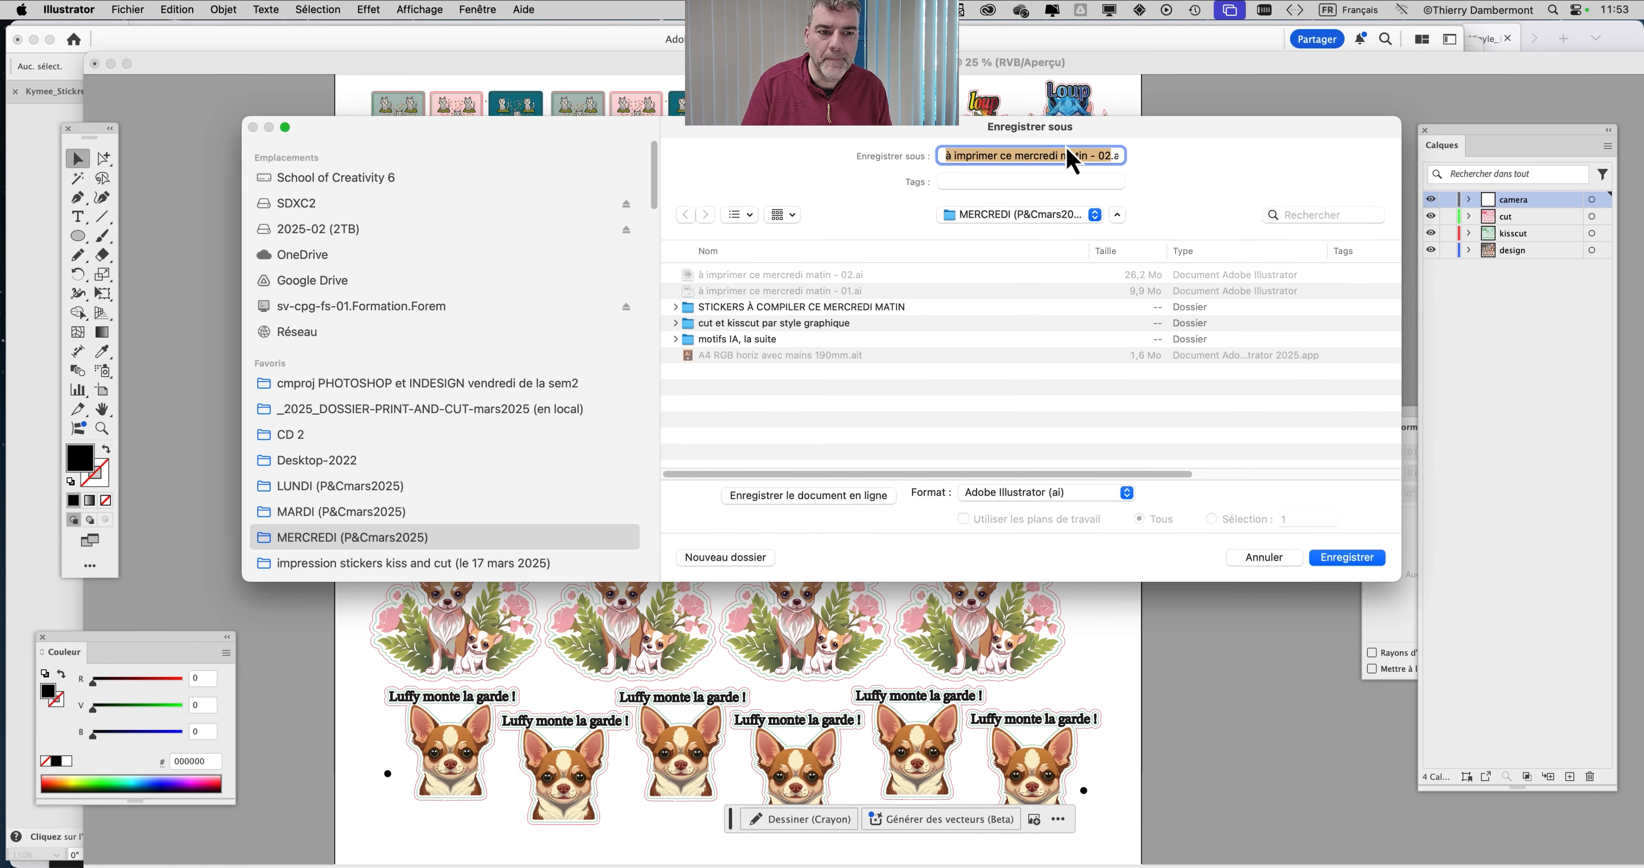
click(1075, 158)
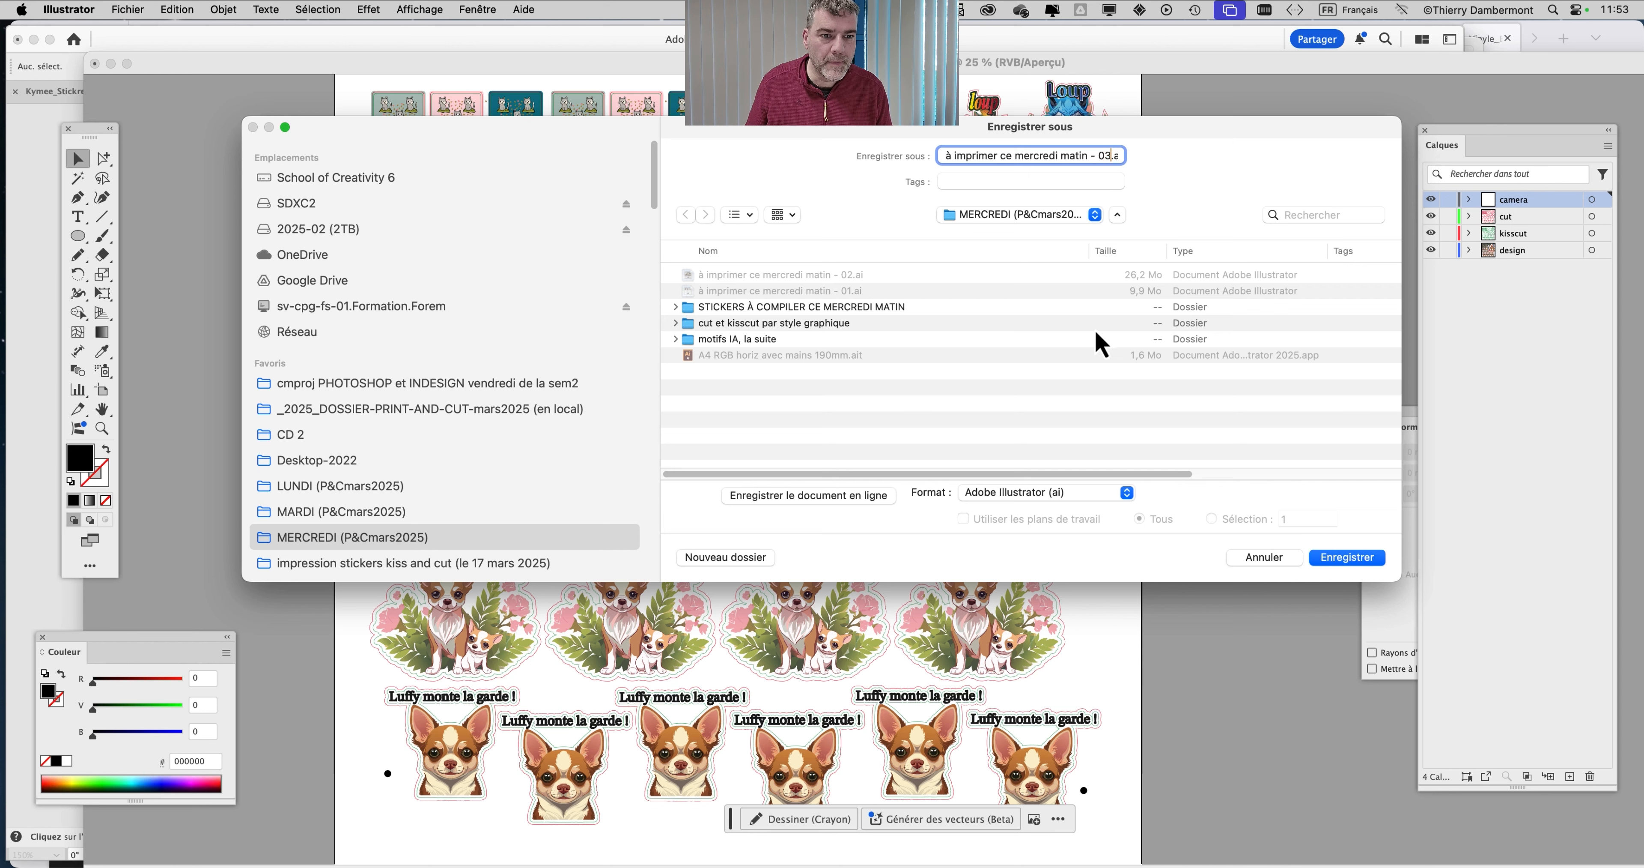
click(1367, 553)
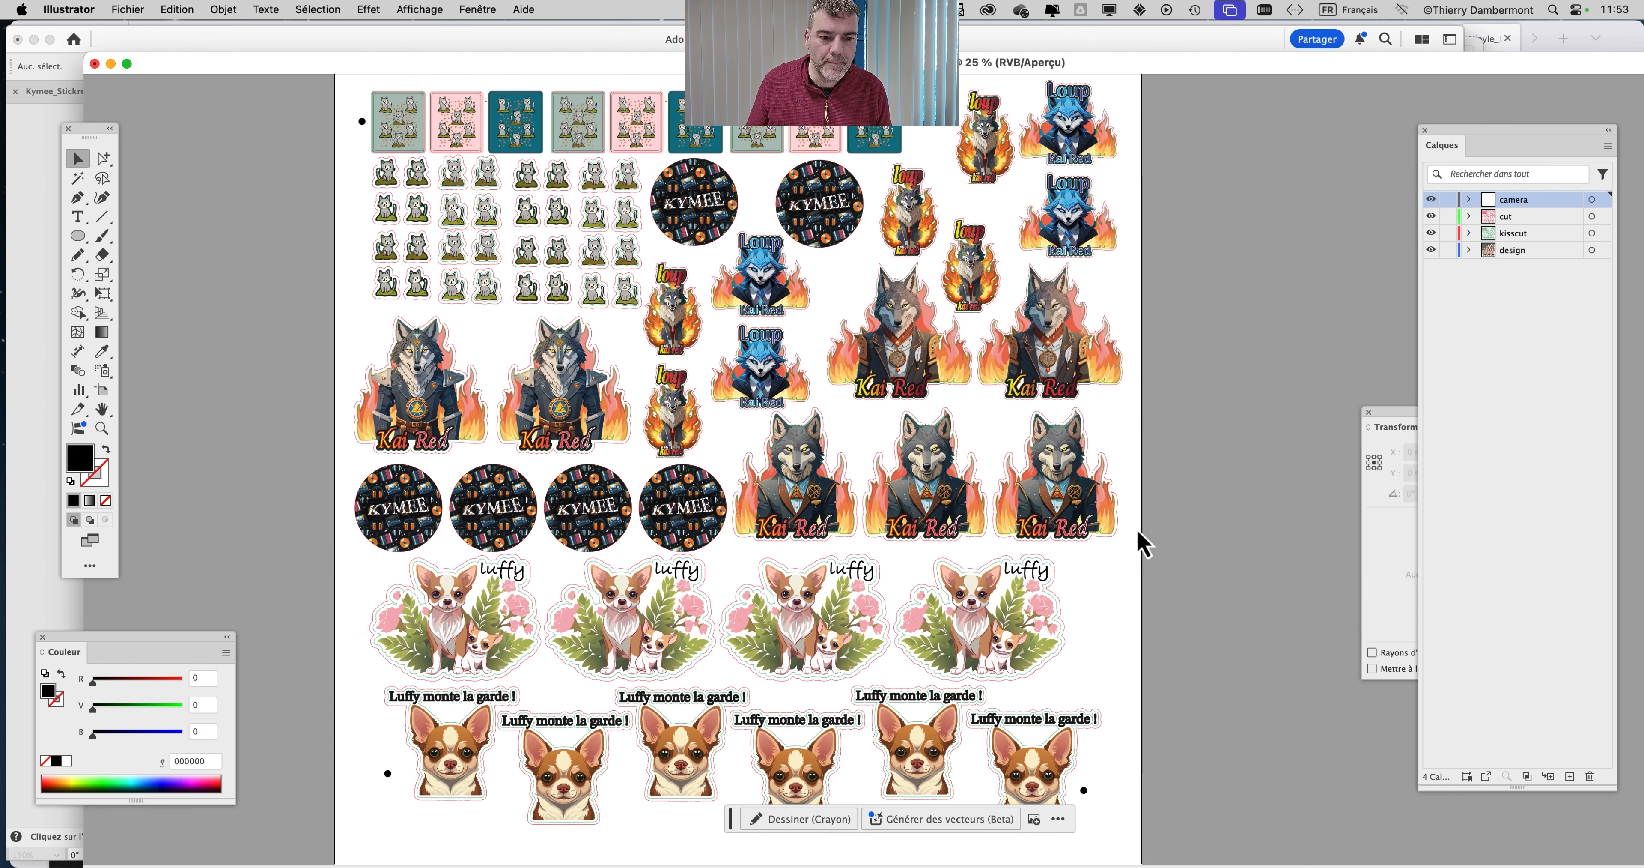
click(1044, 646)
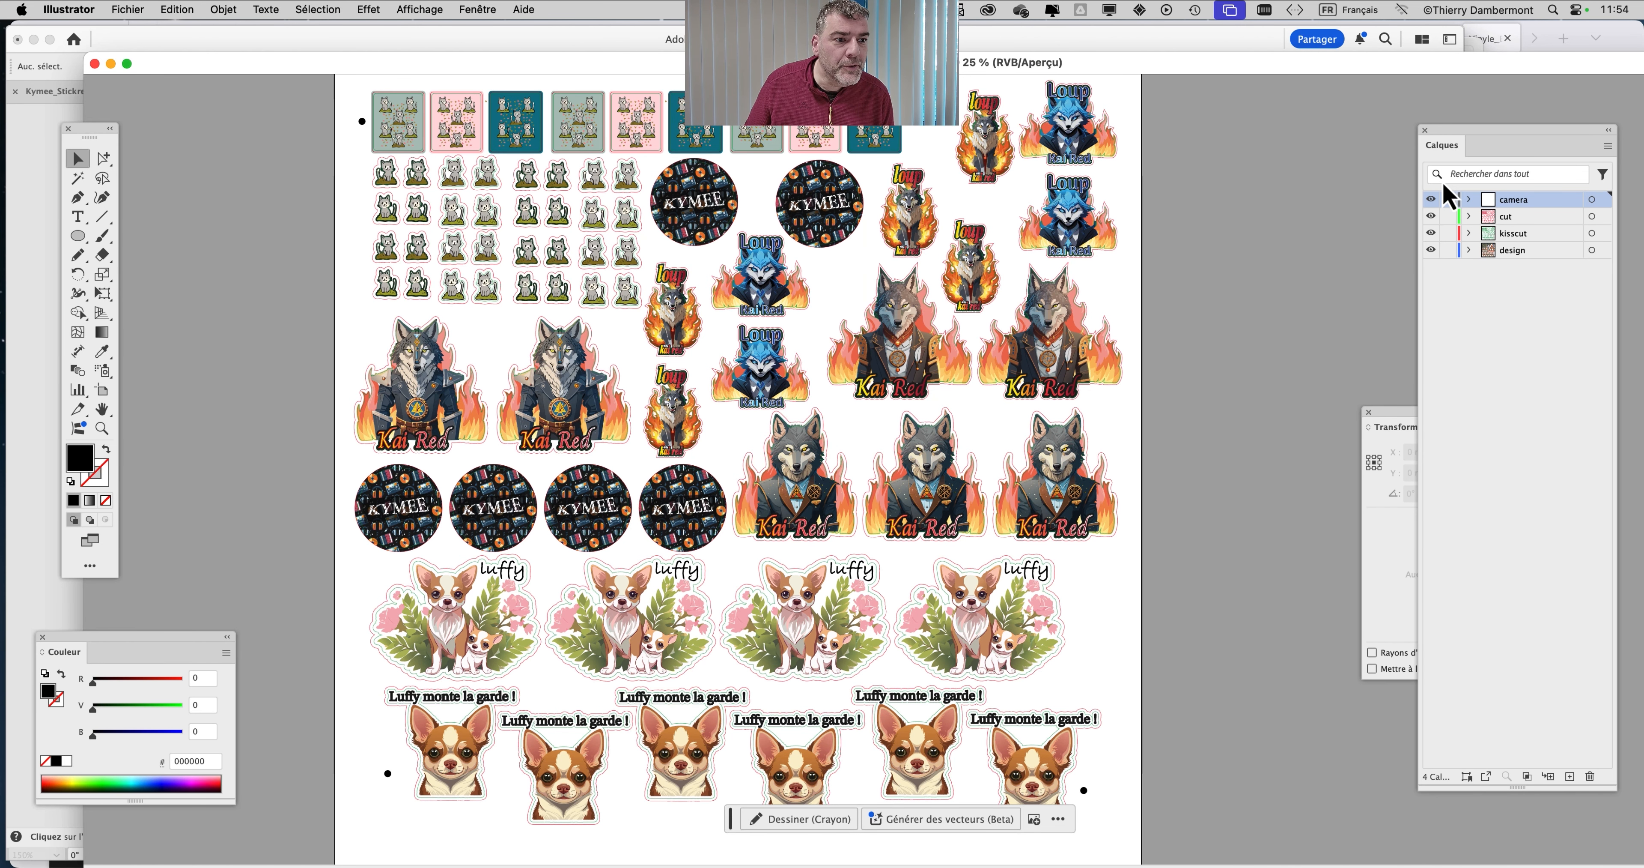
Check which dots belong to the camera layer by hiding and showing it with the whole sheet in view
key(super+minus)
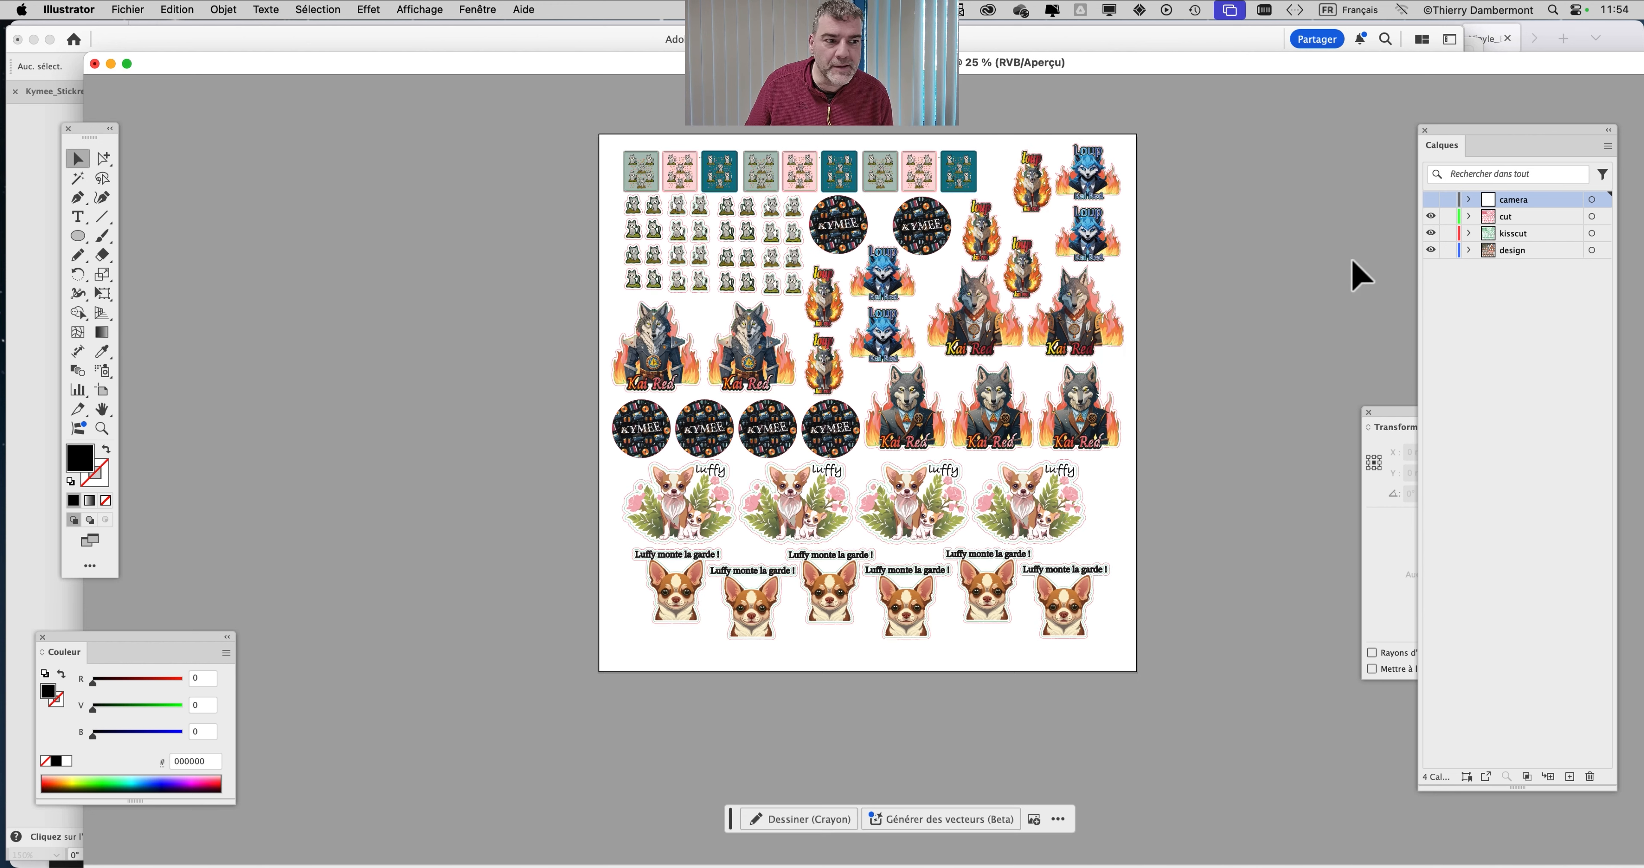
click(1431, 200)
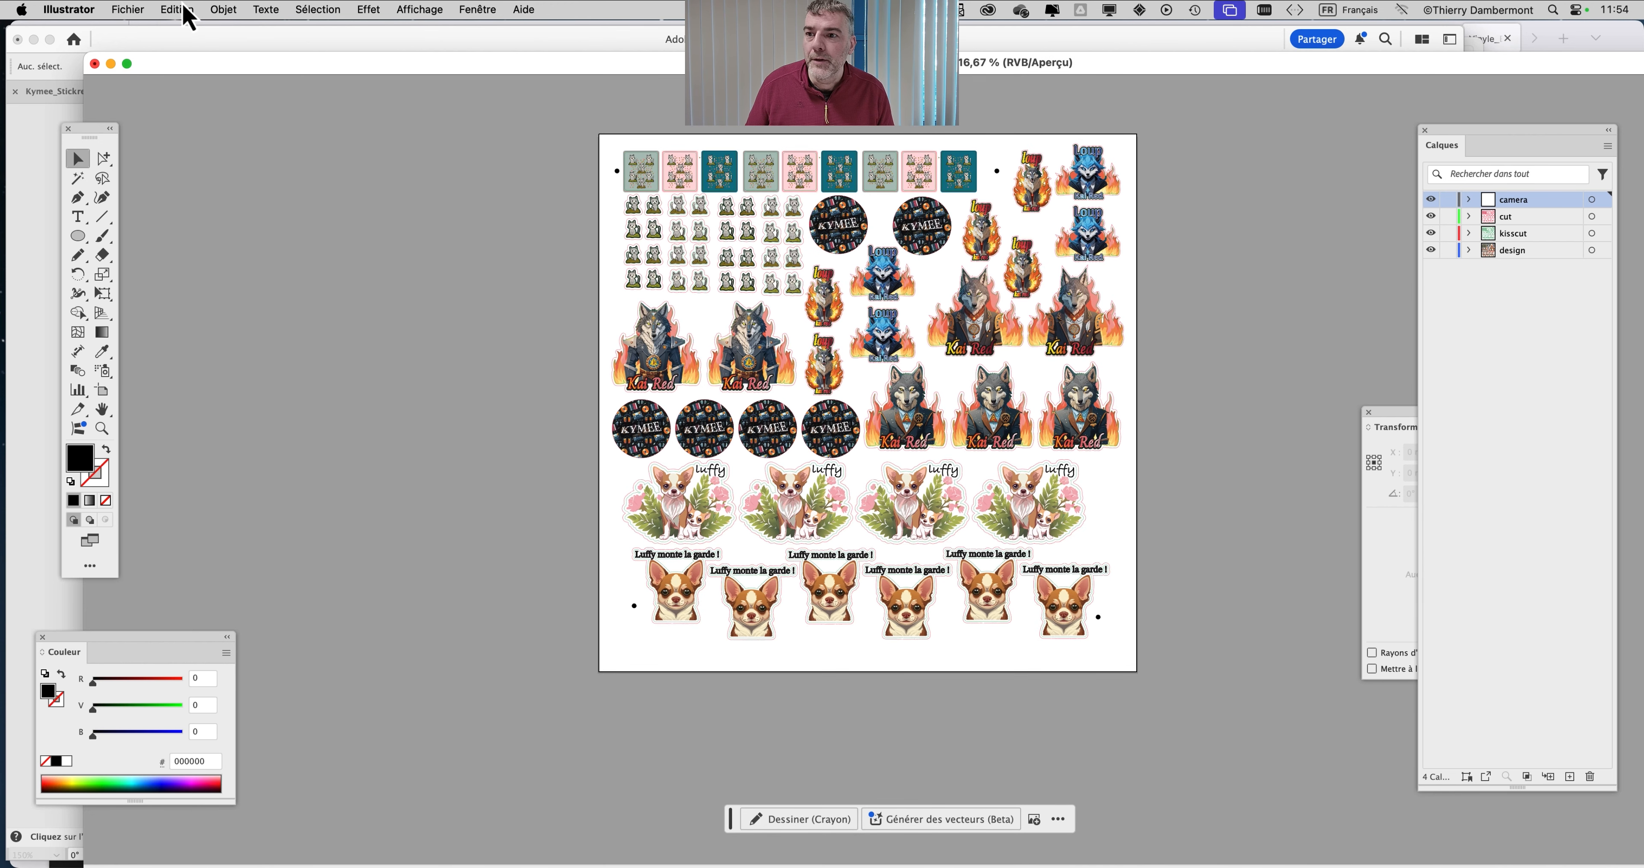
Save a print version of the sheet as "PRINT - à imprimer ce mercredi matin - 03.ai", accepting the Illustrator 2020 options
click(127, 9)
click(191, 190)
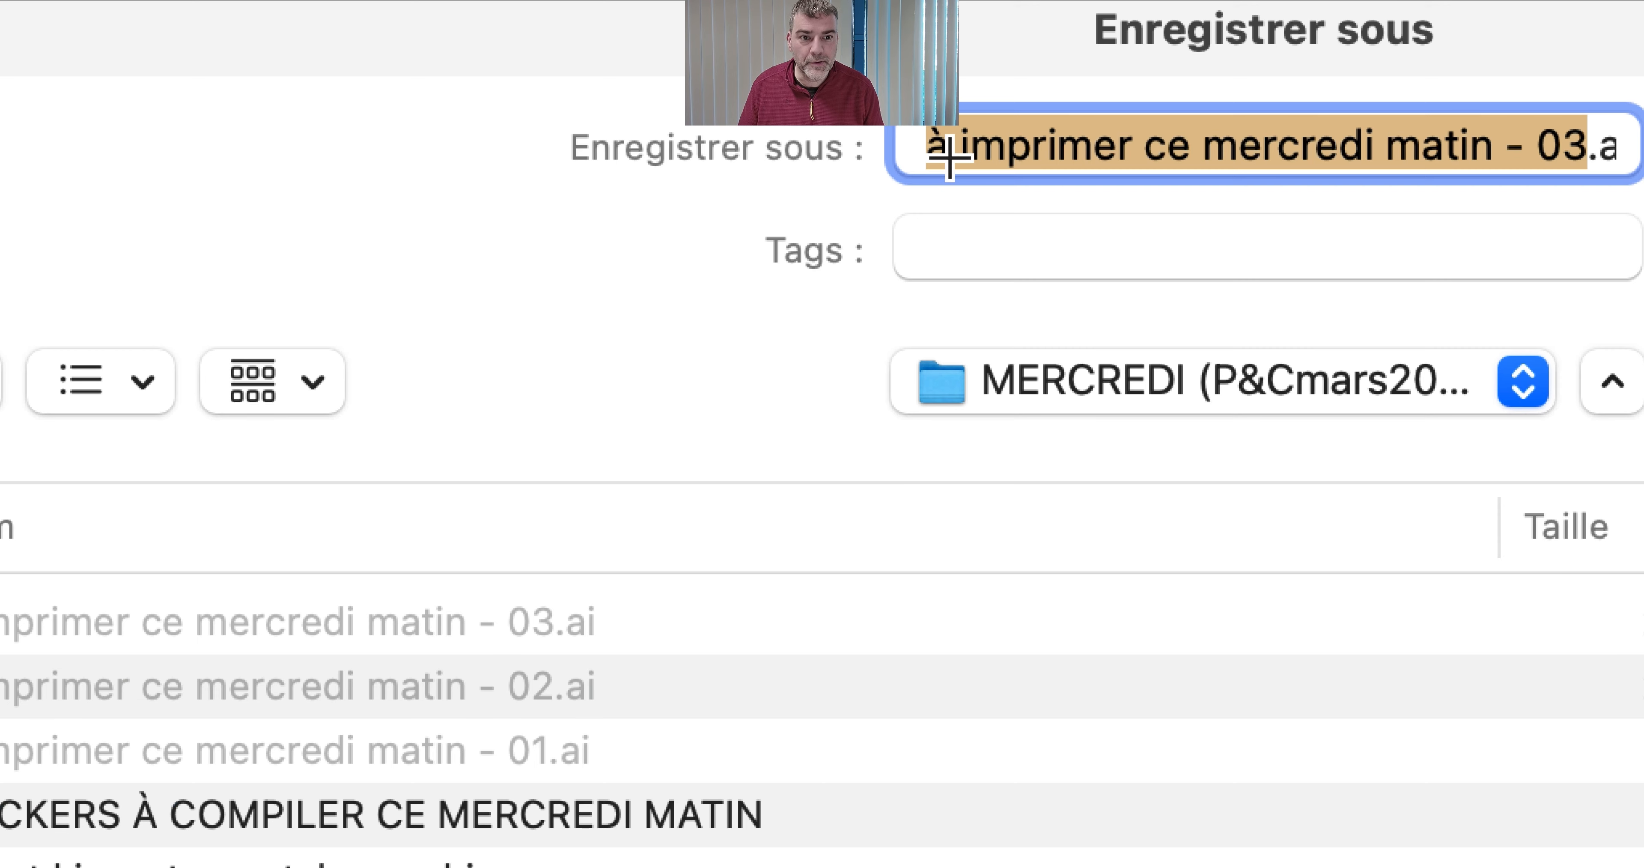
click(947, 157)
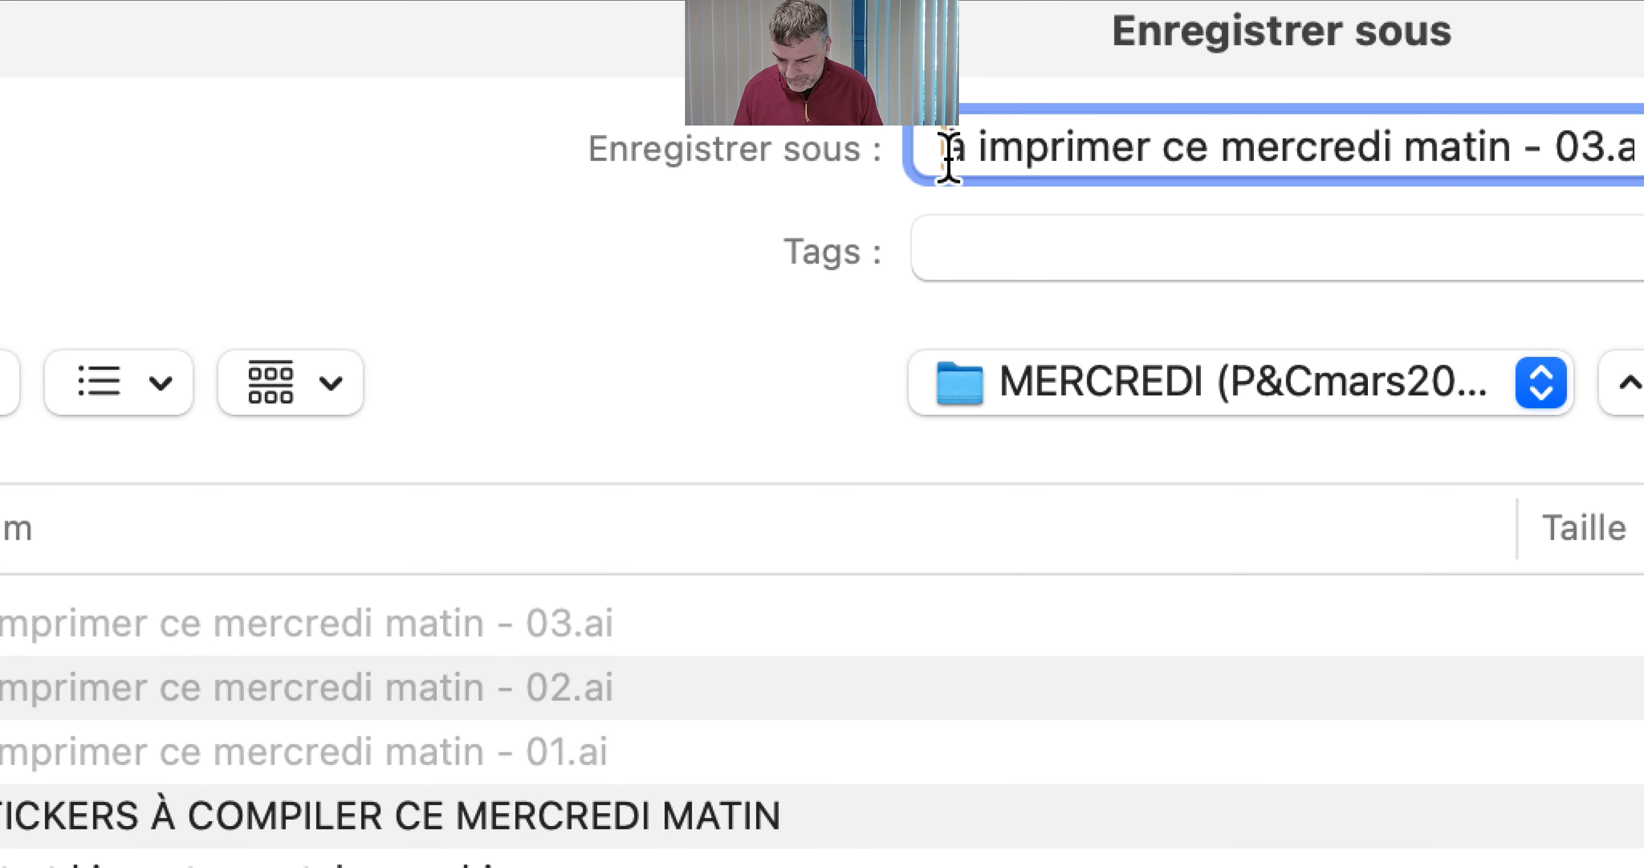
text(PRINT )
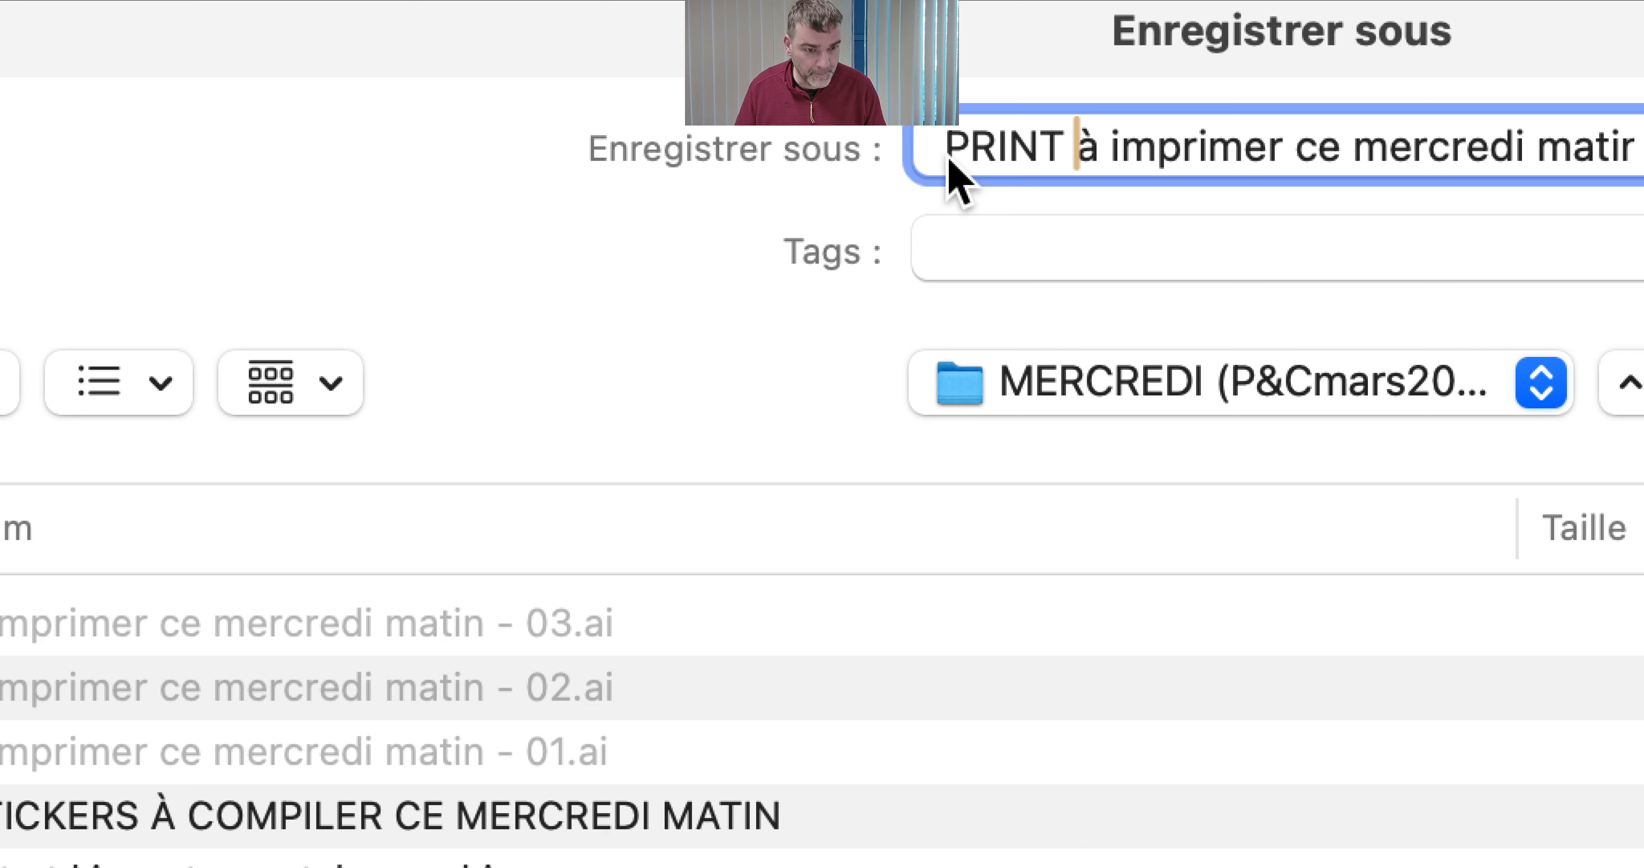
text(-)
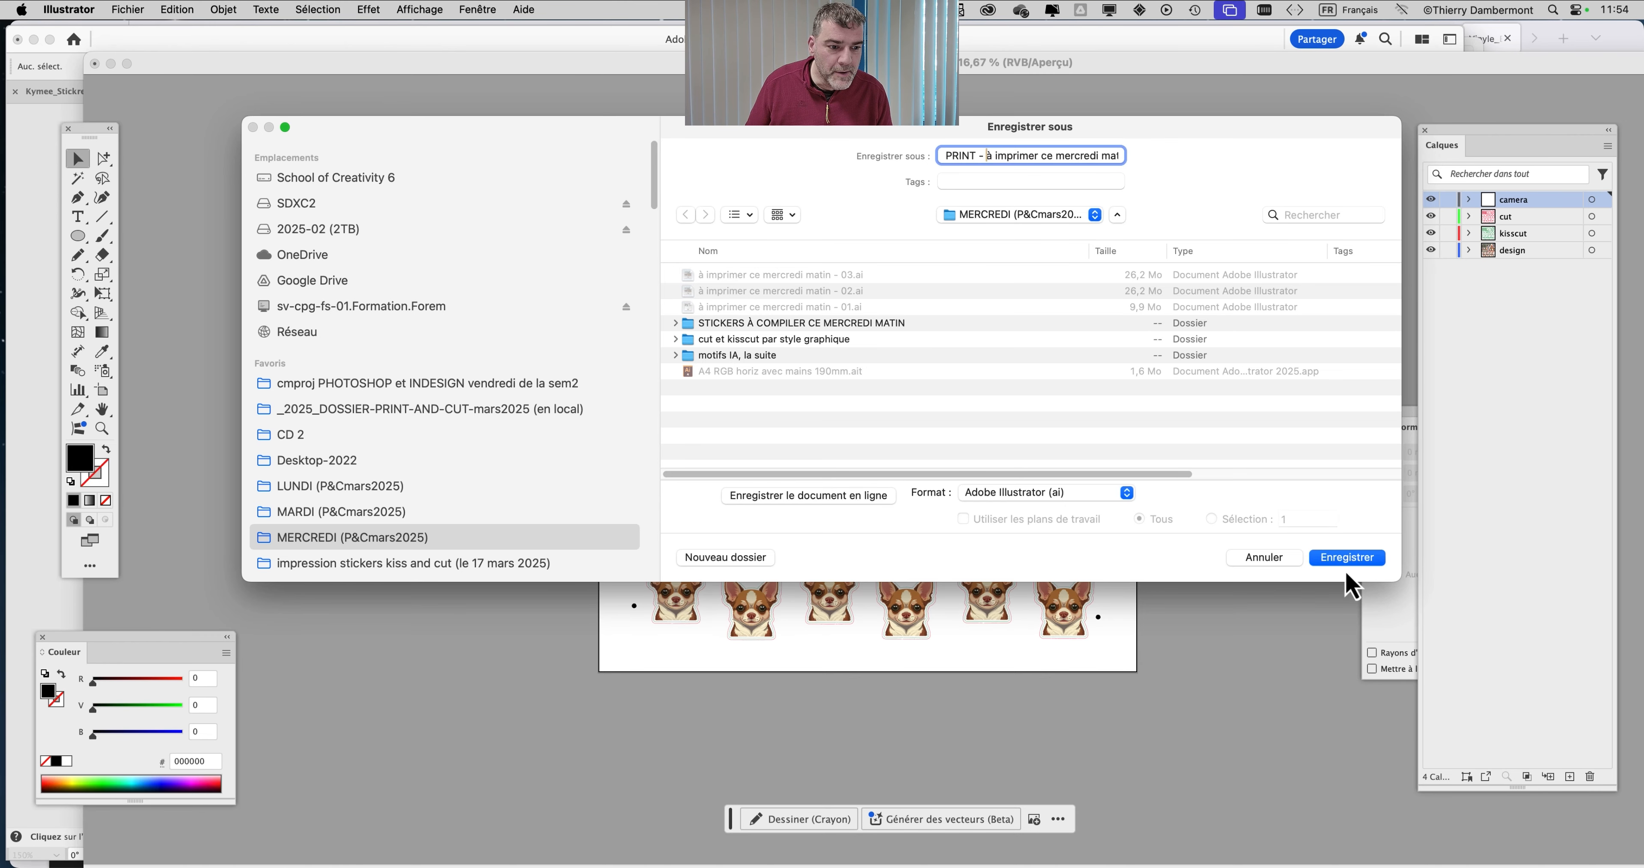
click(1347, 559)
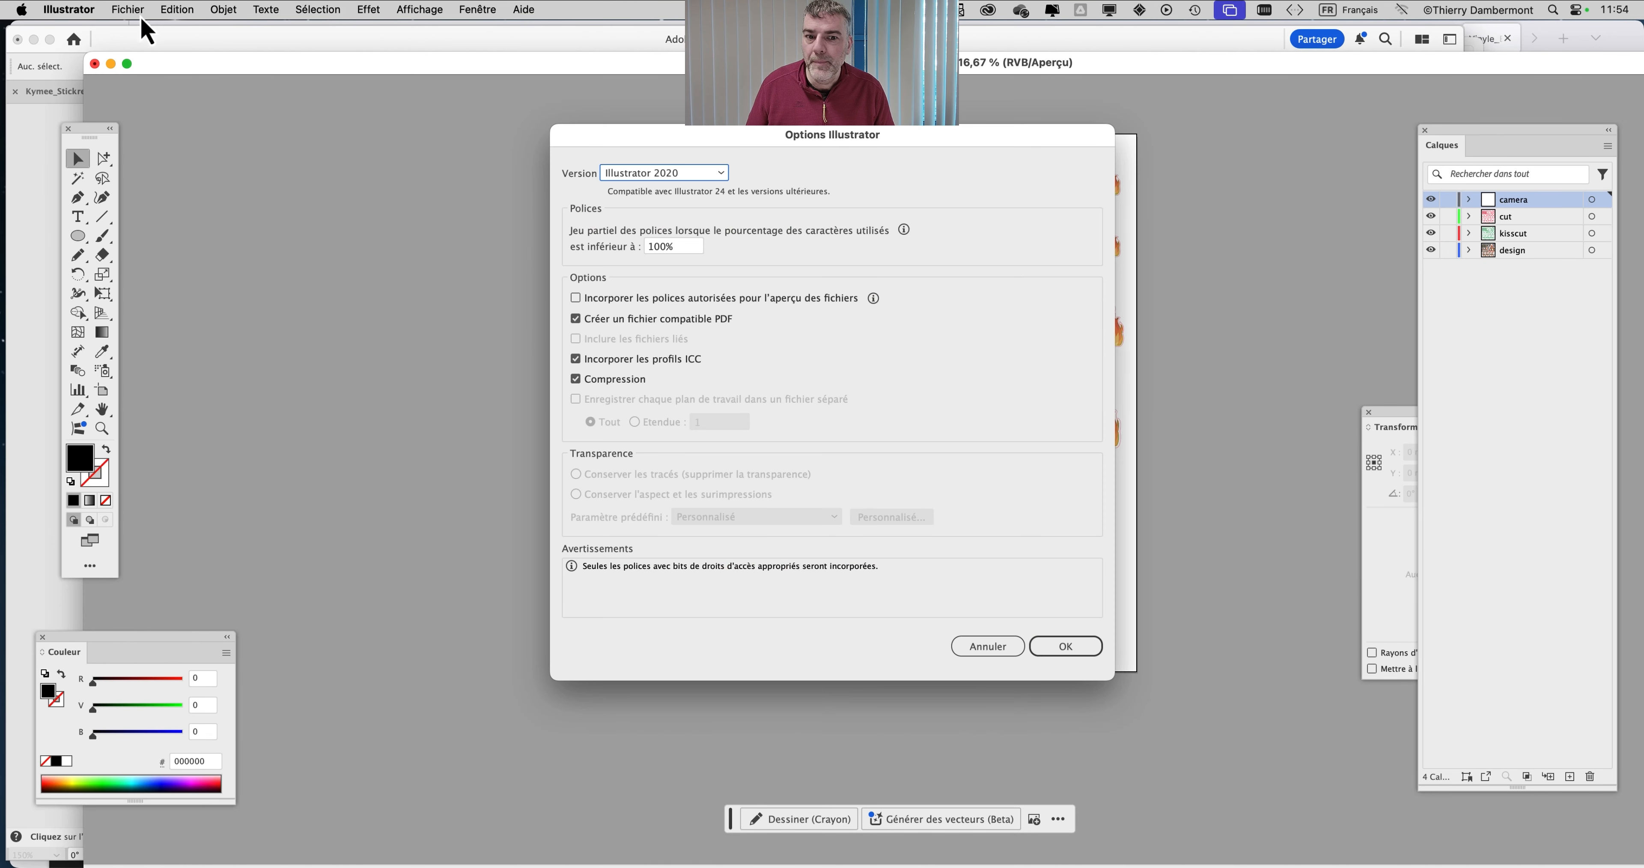
key(Return)
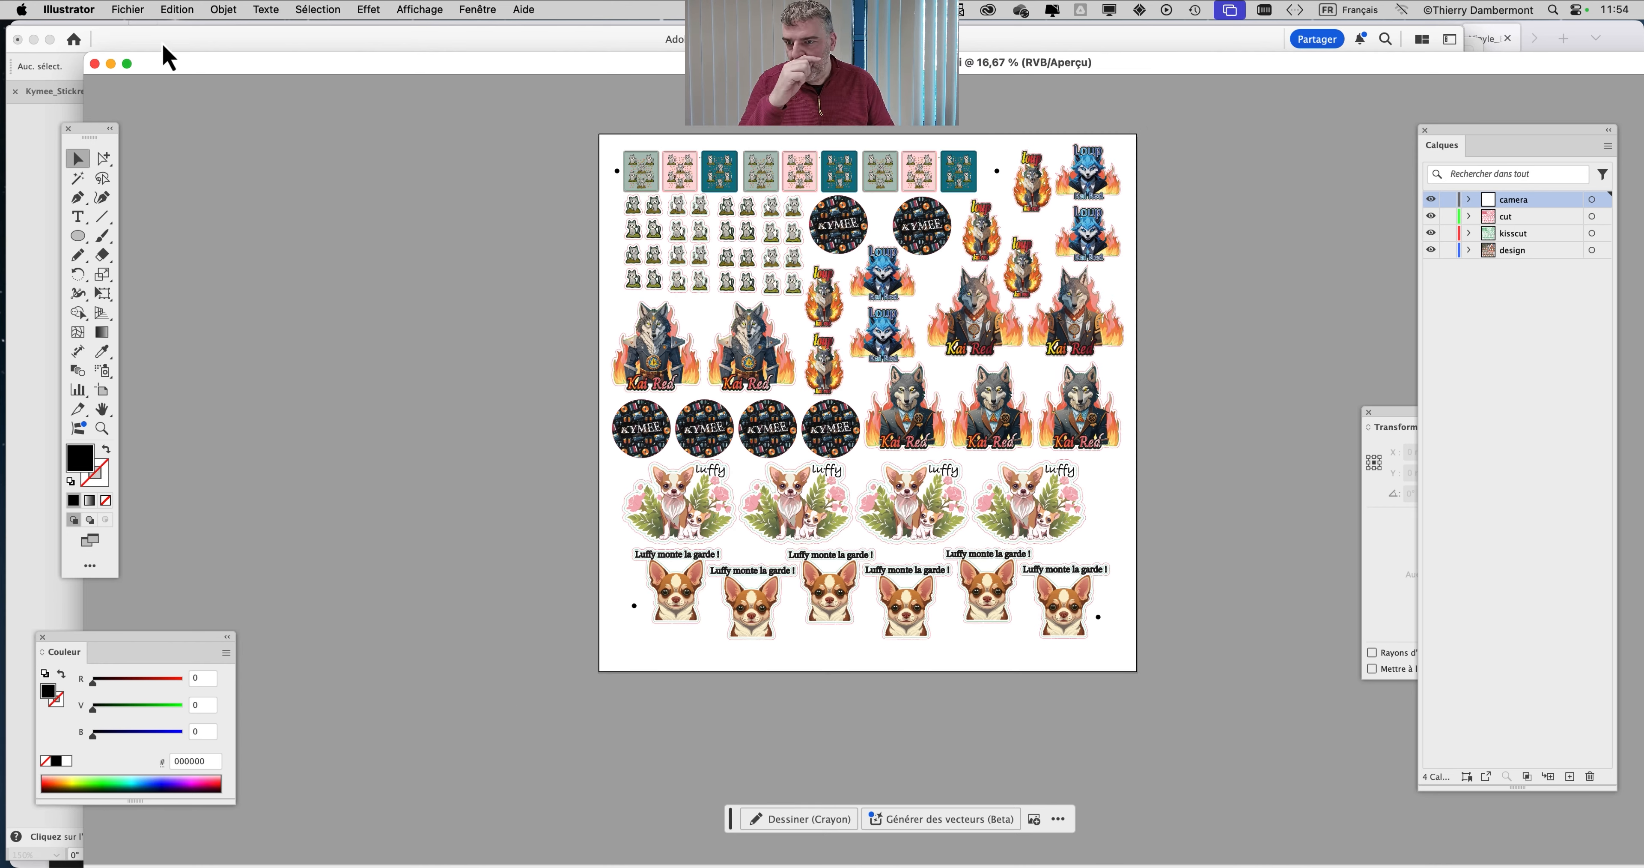
click(127, 9)
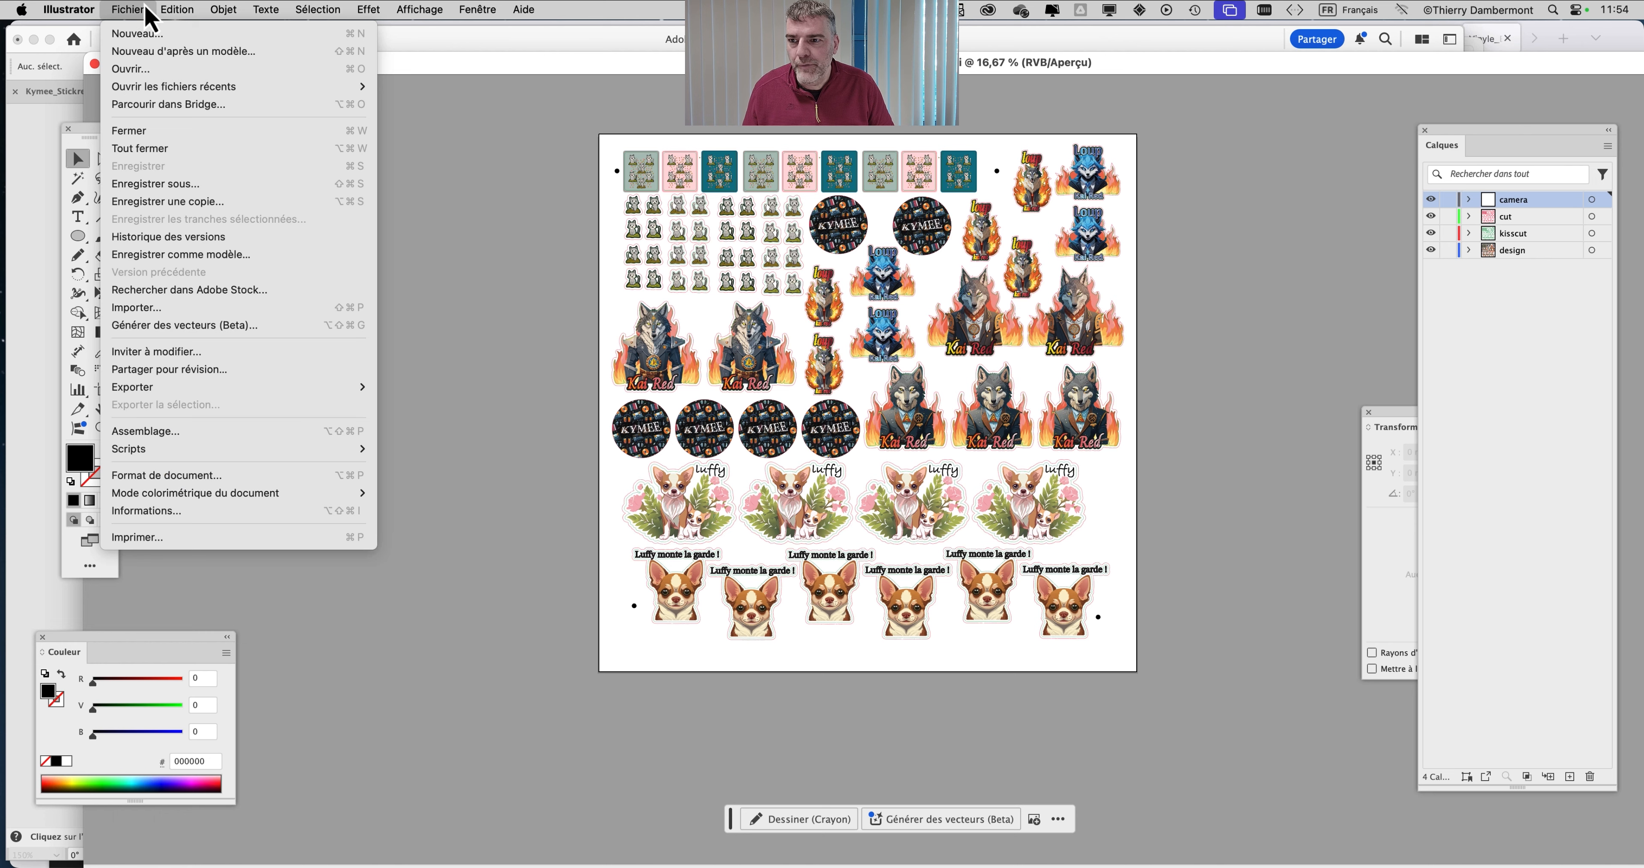
click(179, 192)
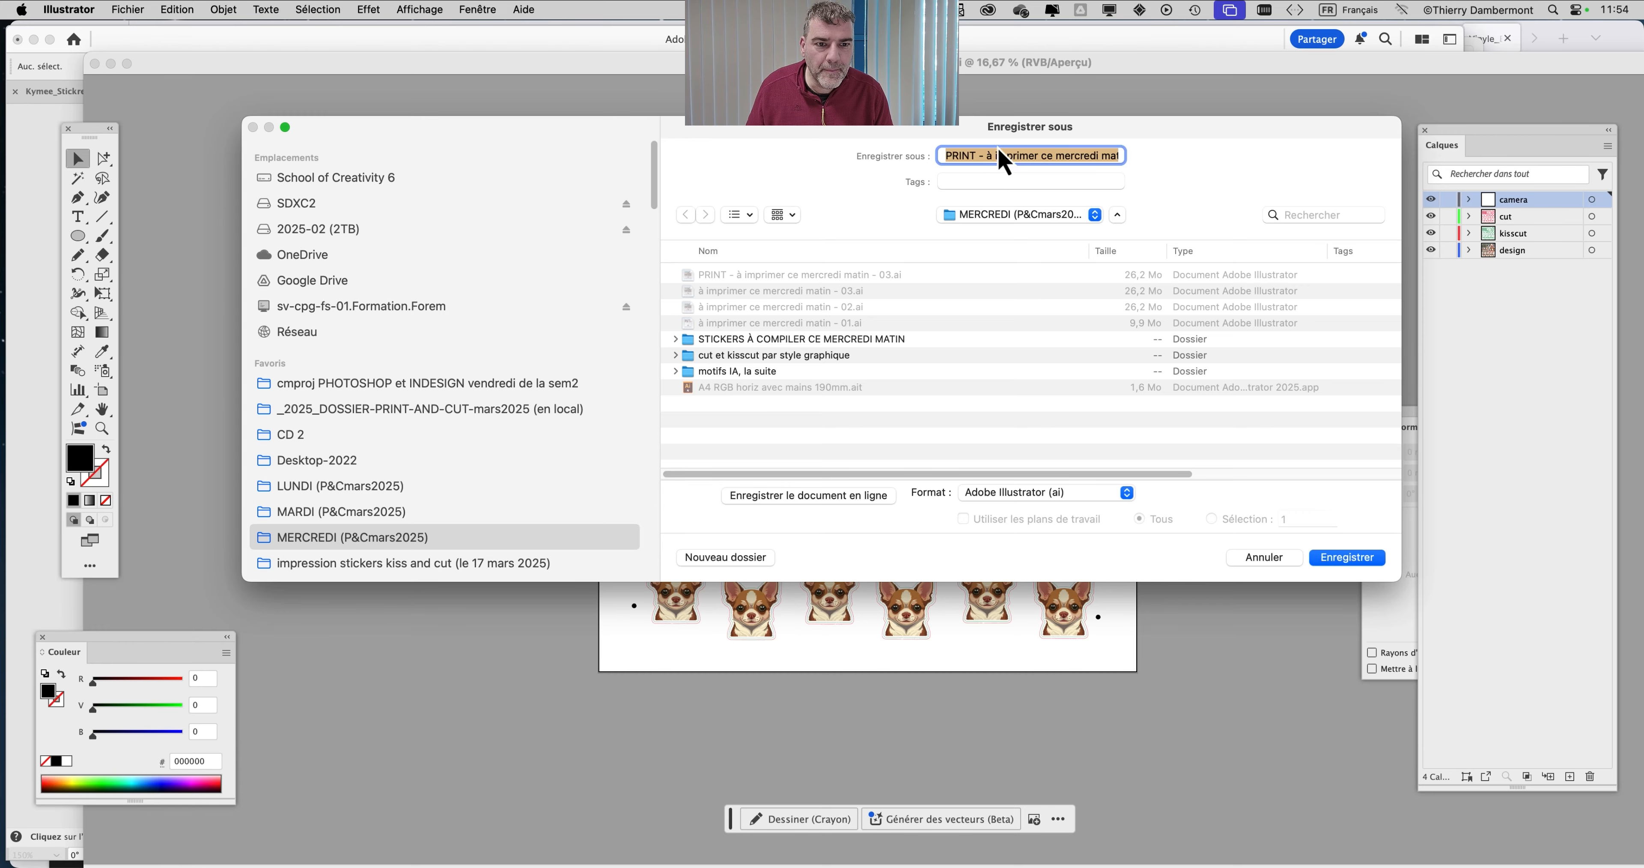
click(1084, 154)
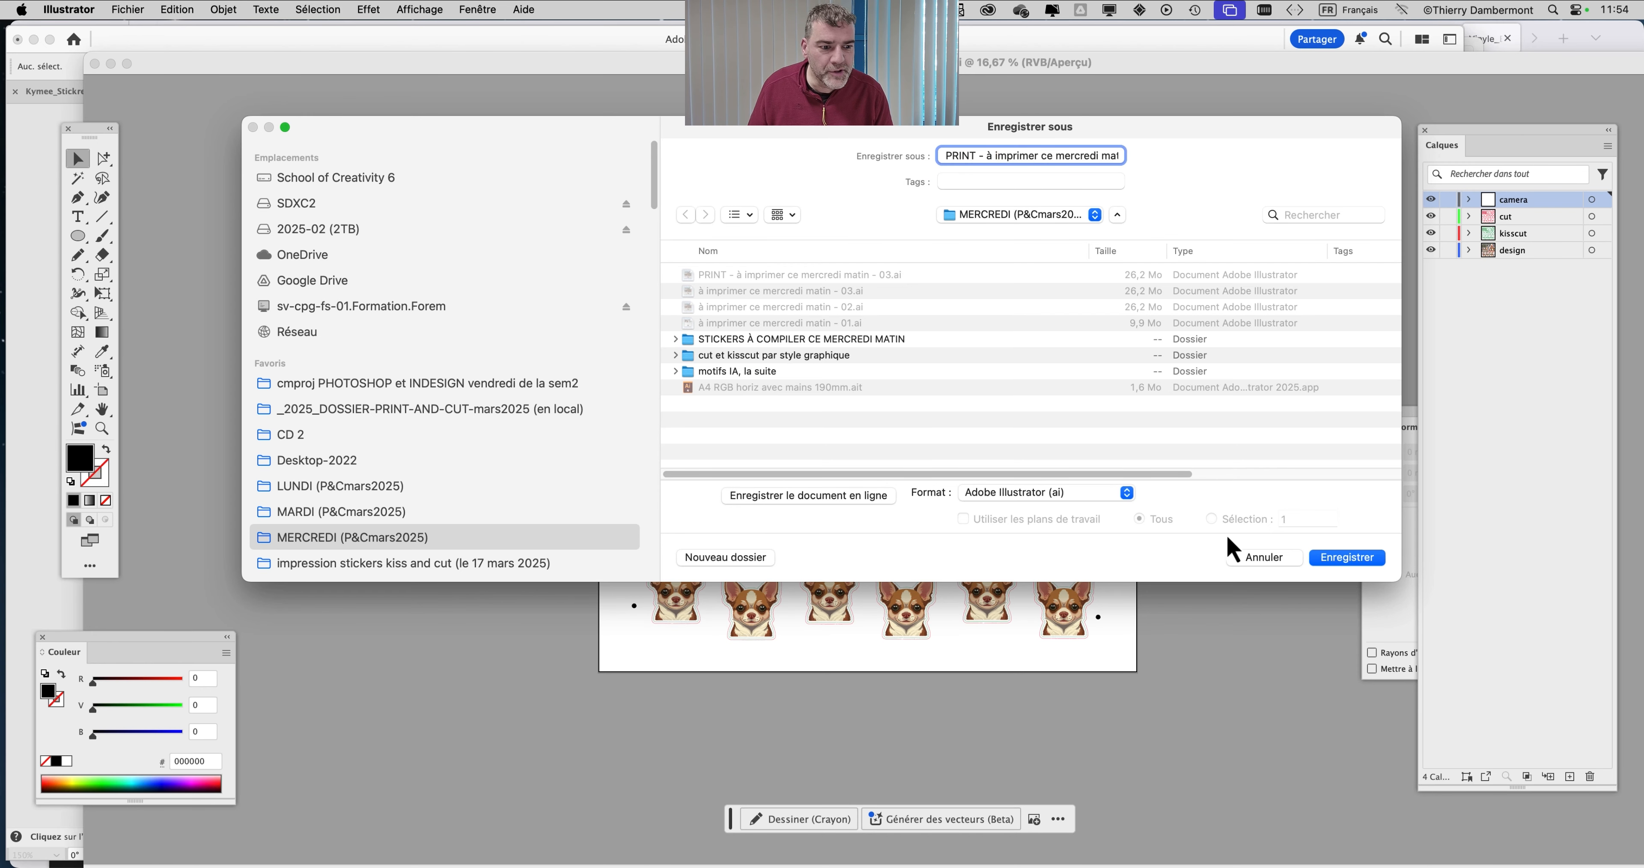
click(1255, 560)
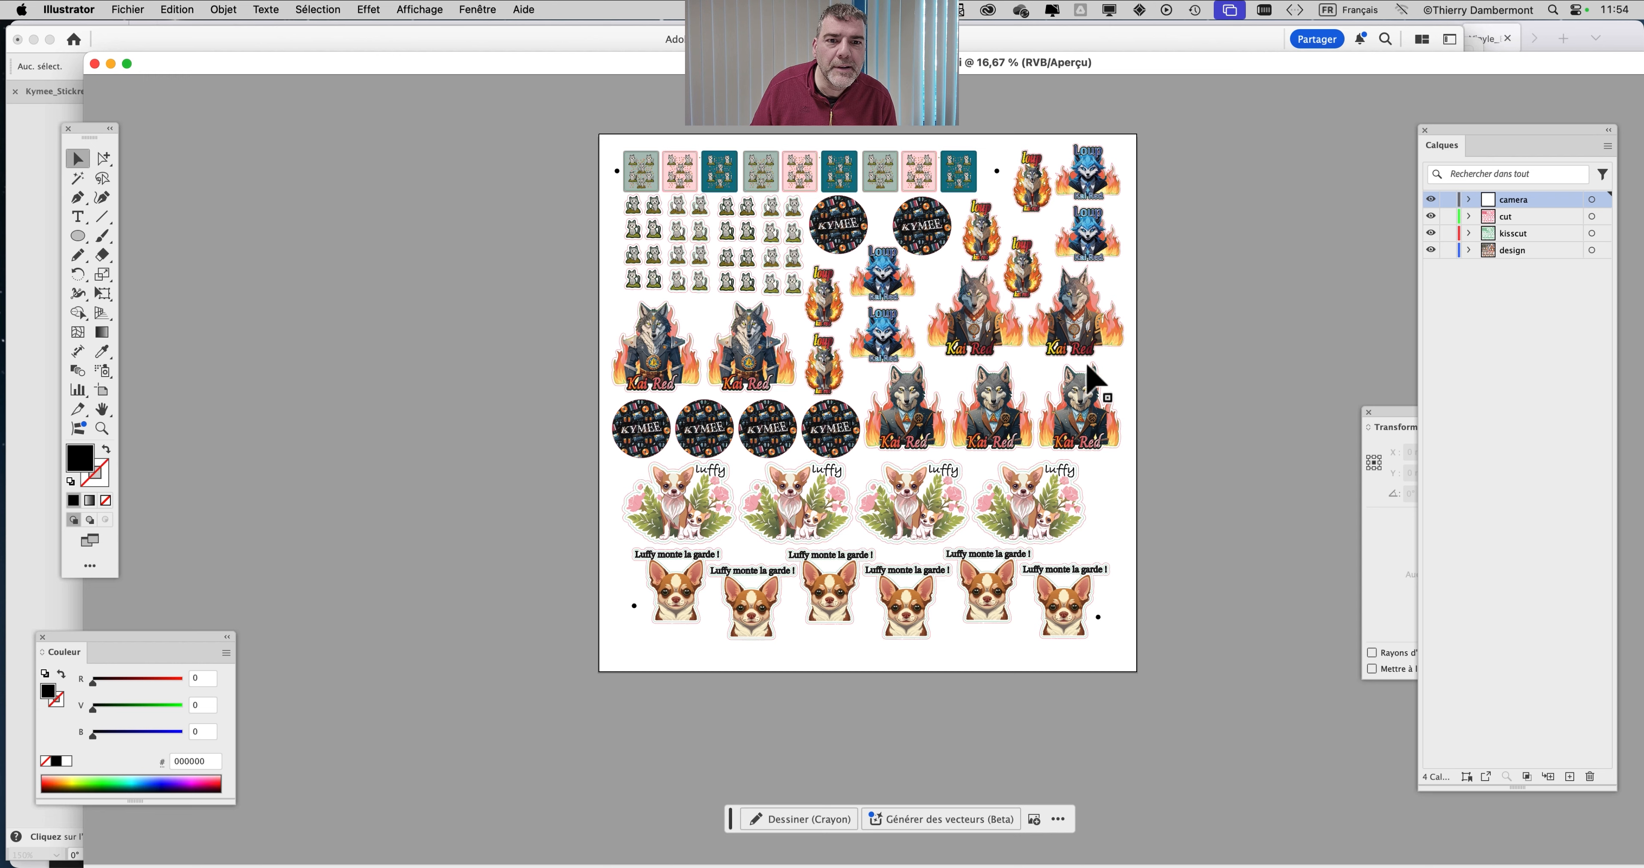
Save a cutting version as "CUT - à imprimer ce mercredi matin - 03.ai" in Adobe Illustrator (ai) format, accepting the Illustrator options
click(131, 9)
click(174, 188)
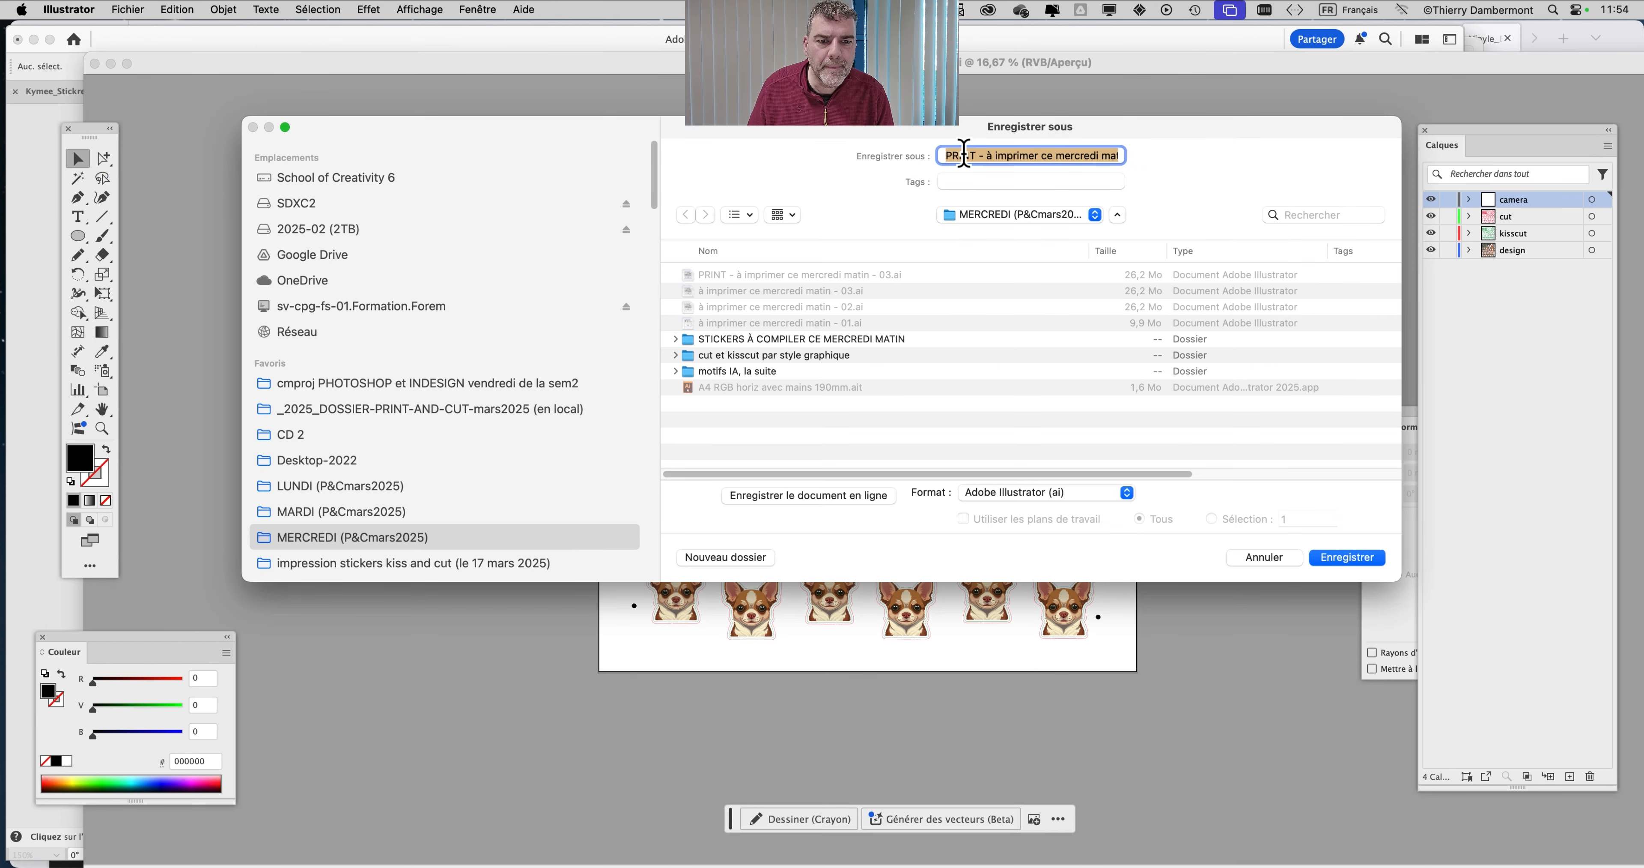
click(970, 155)
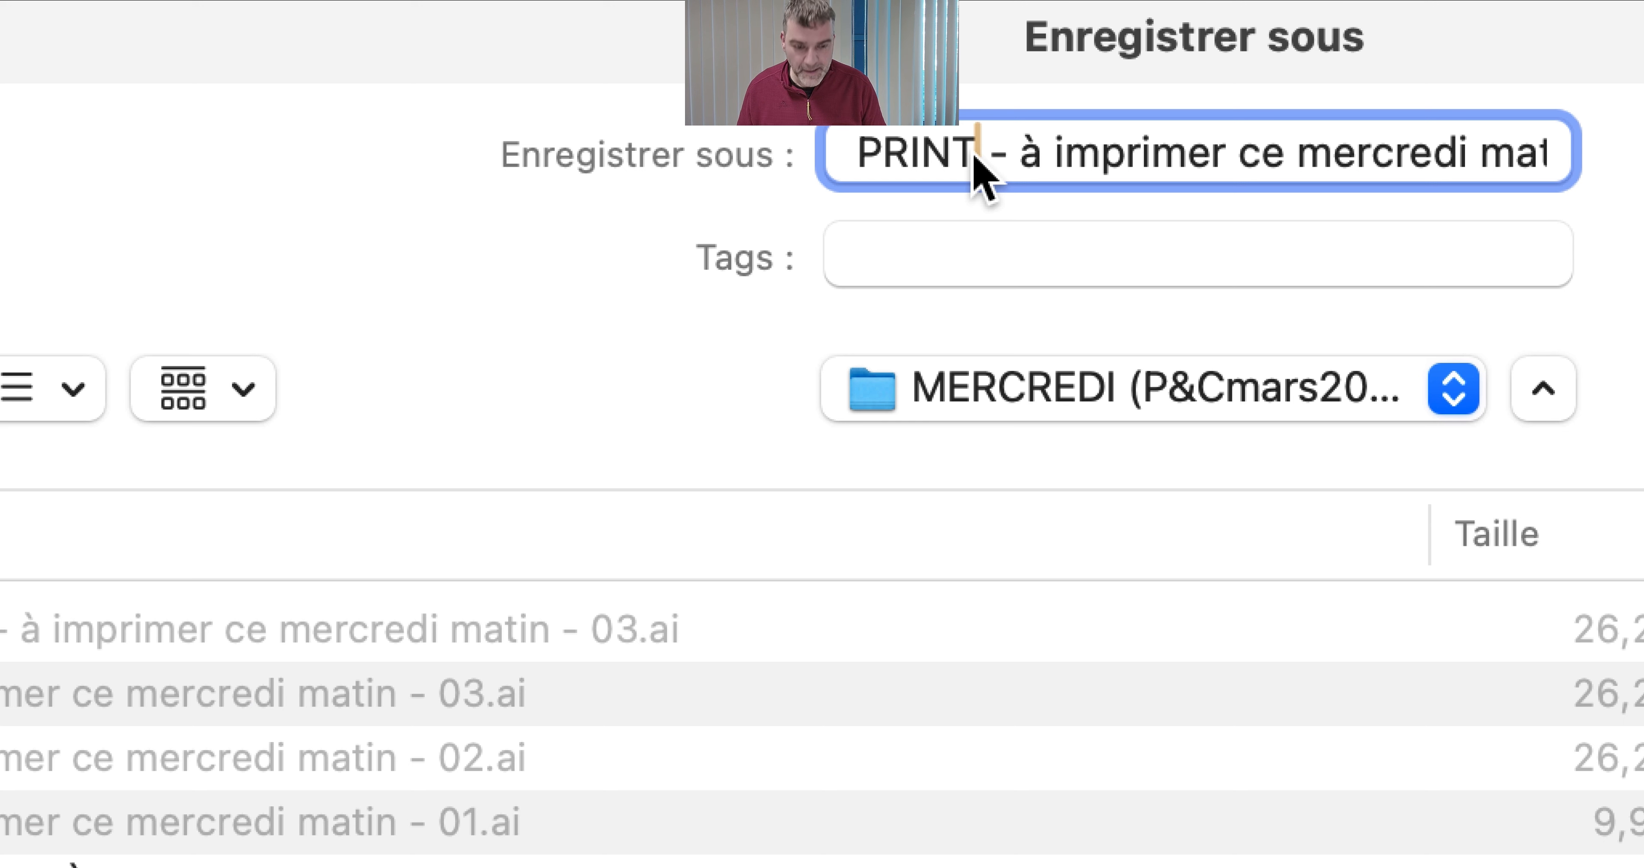
key(BackSpace)
key(BackSpace)
key(BackSpace)
key(BackSpace)
key(BackSpace)
text(cut)
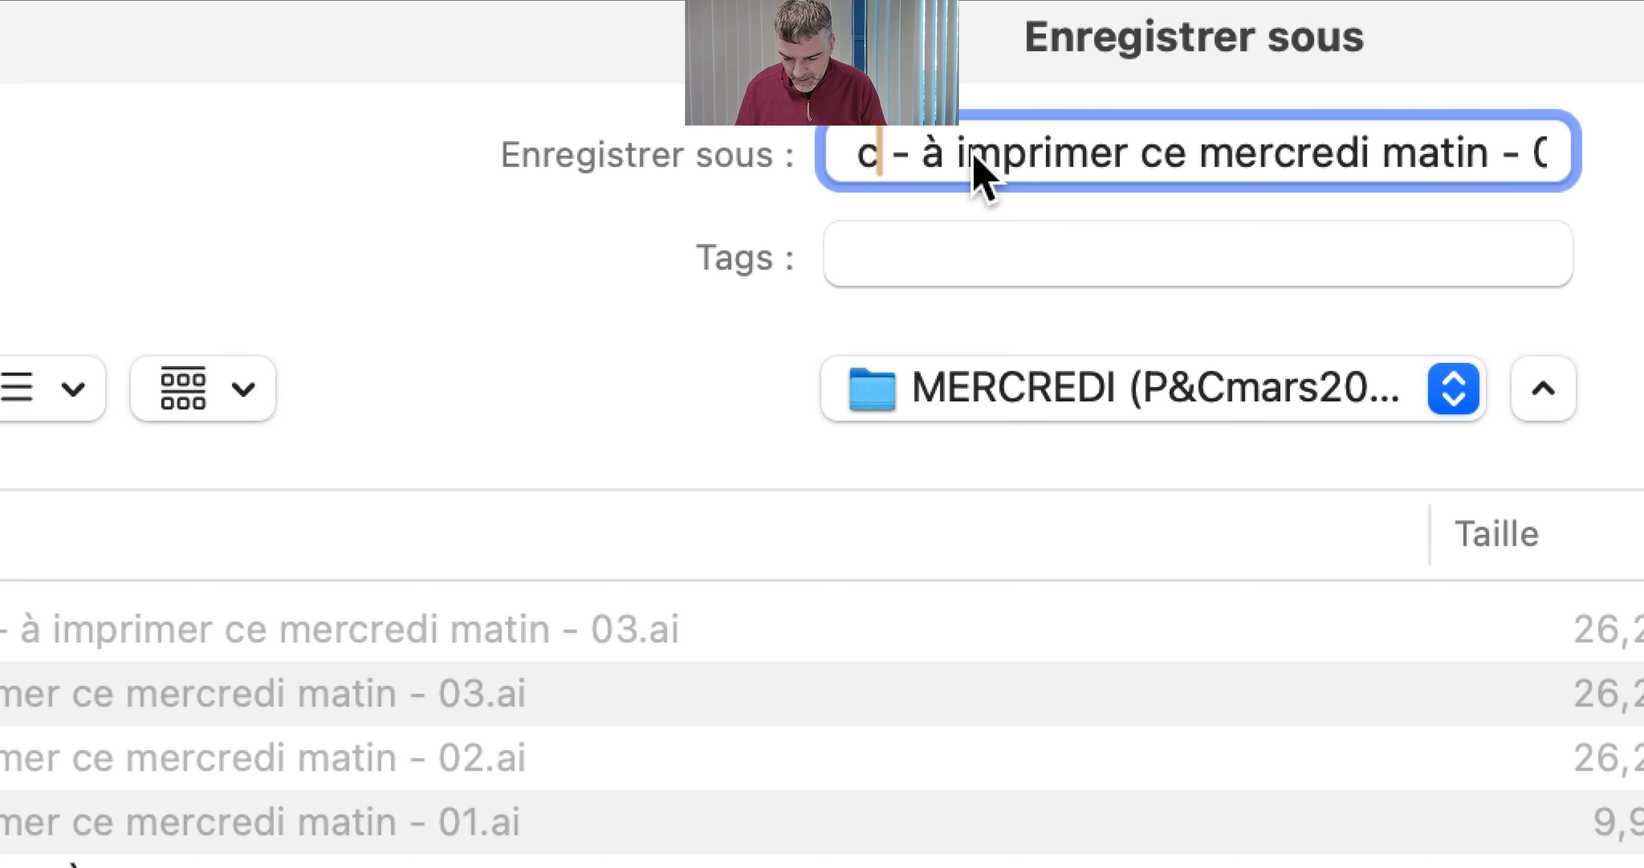
key(BackSpace)
key(BackSpace)
key(BackSpace)
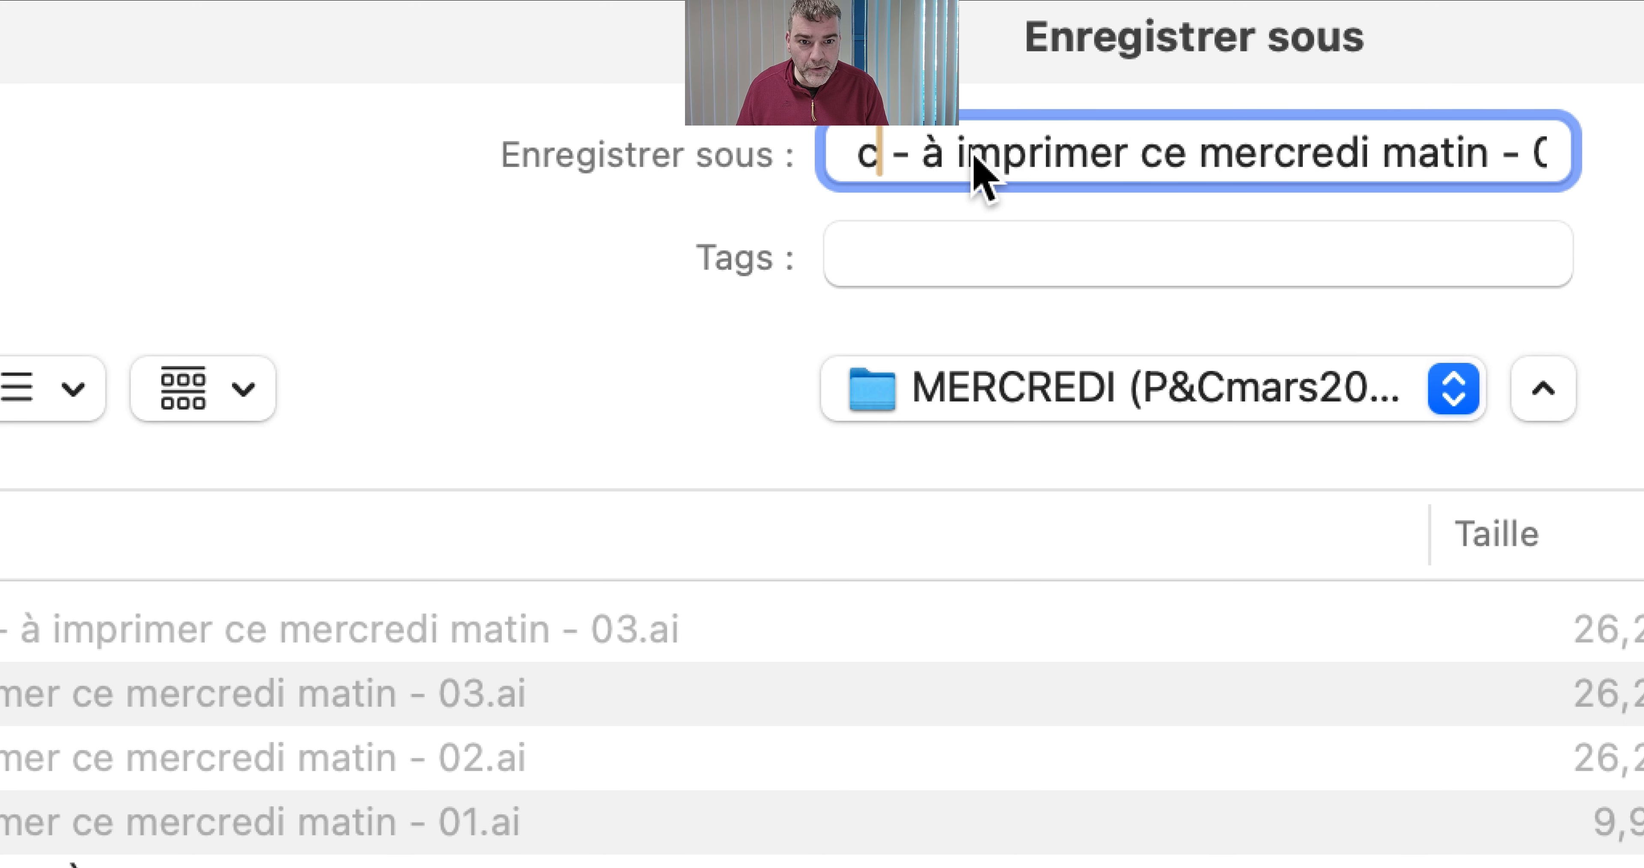
text(CUT)
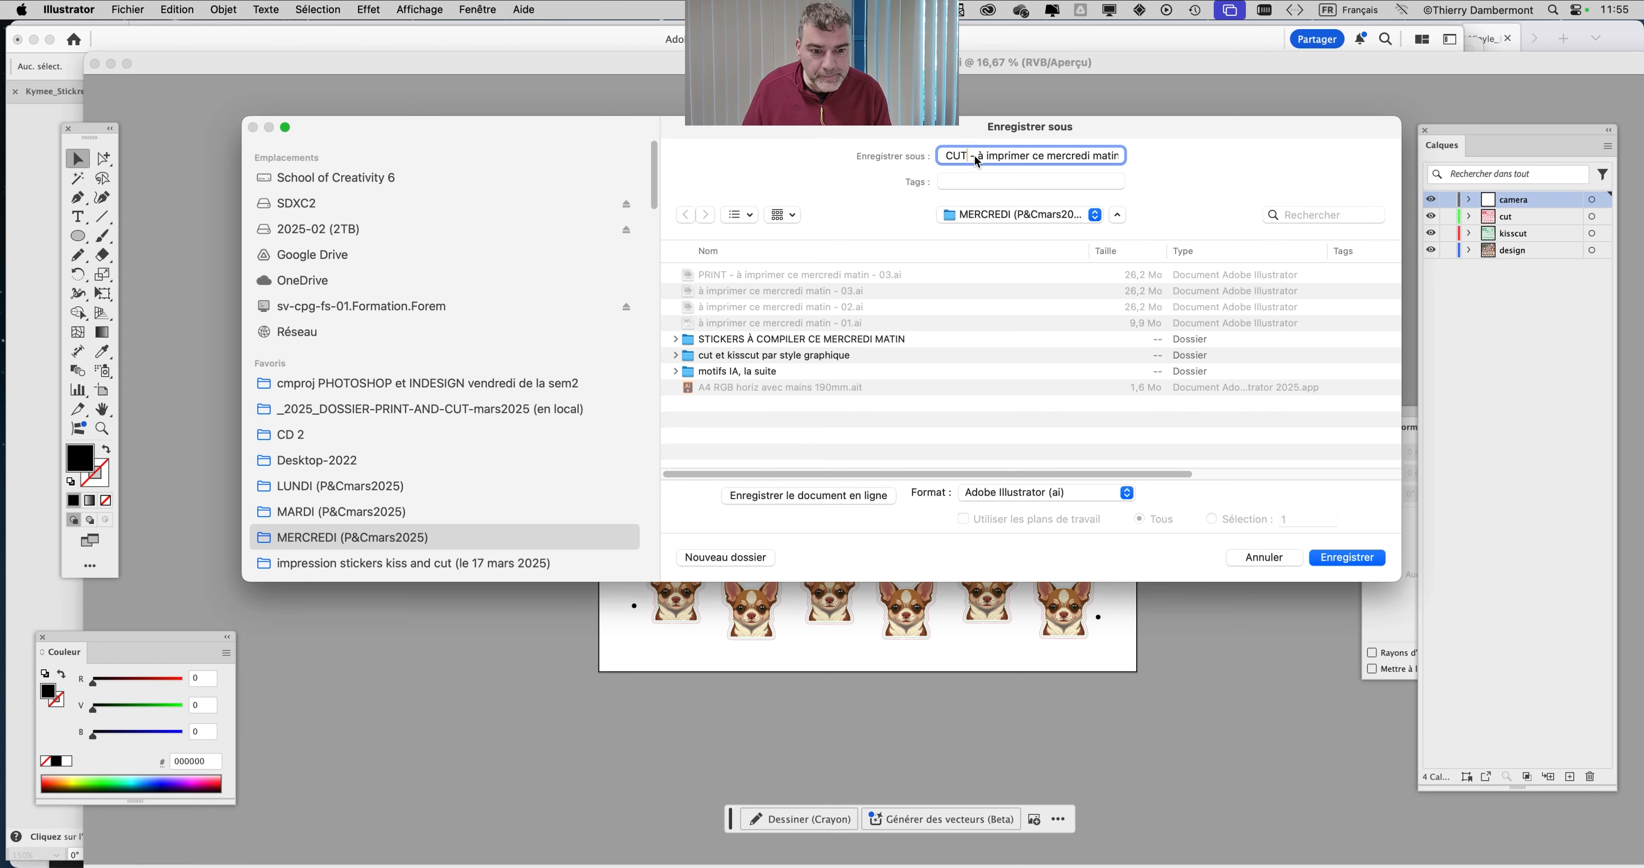
click(1095, 497)
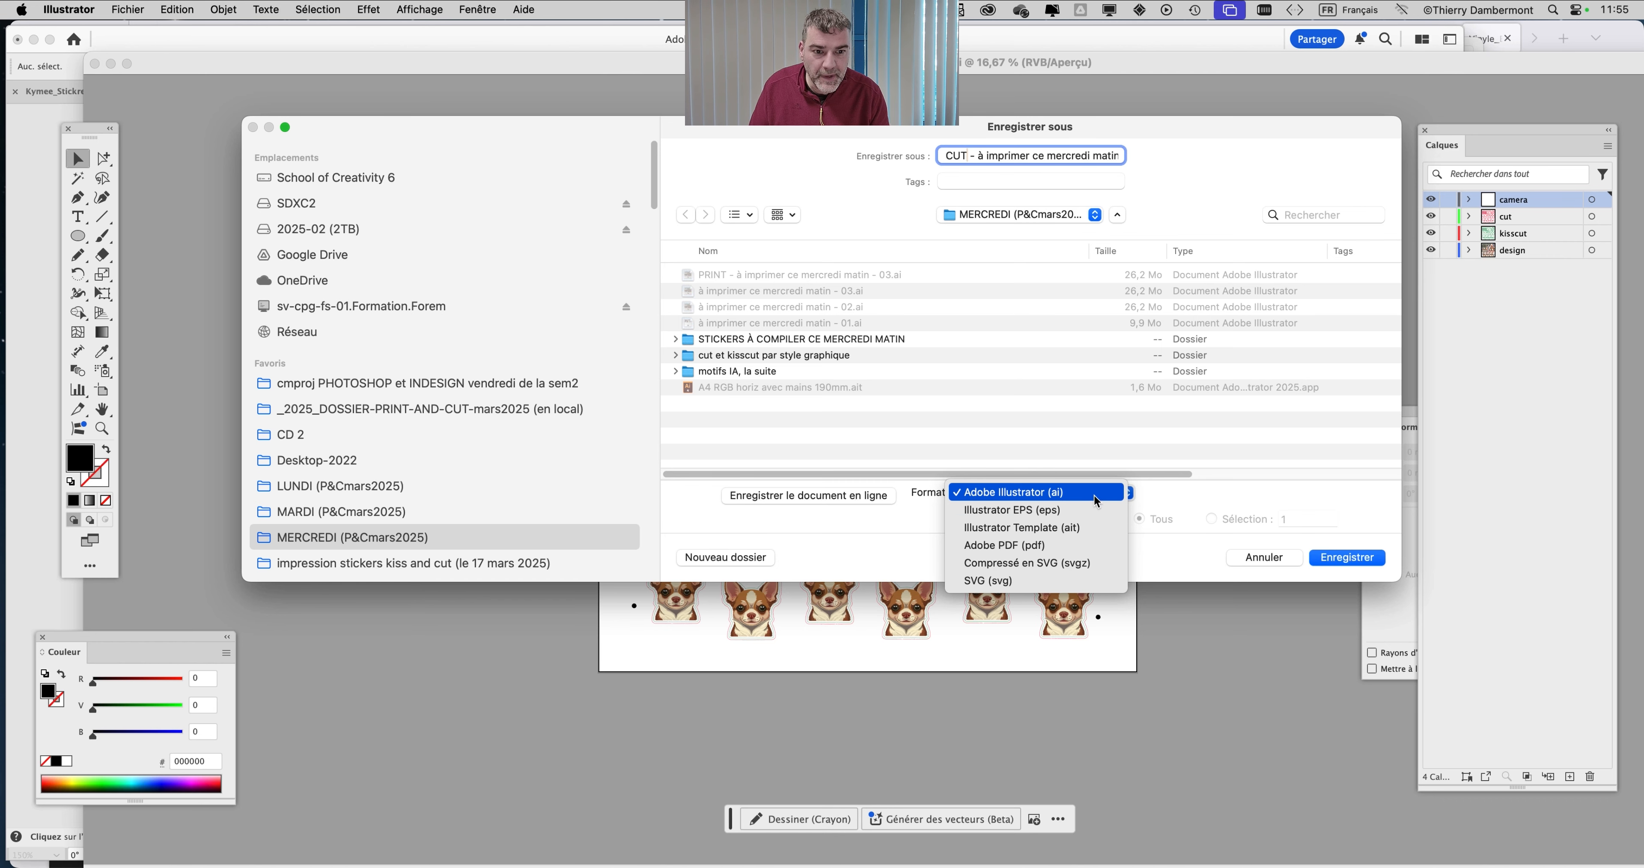
click(1354, 554)
click(1357, 556)
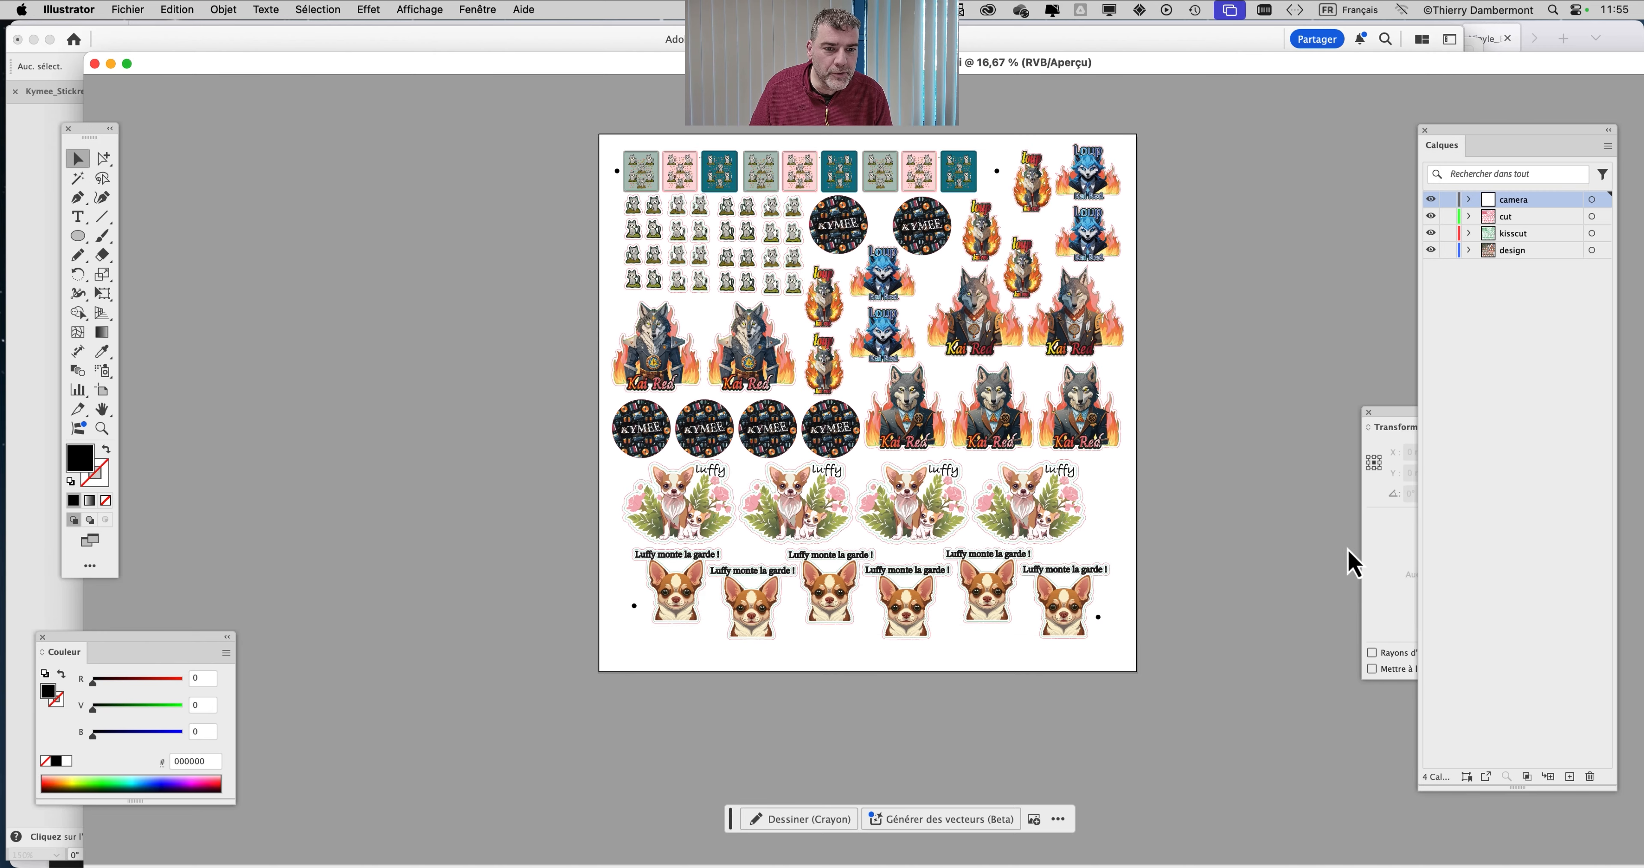
click(1080, 648)
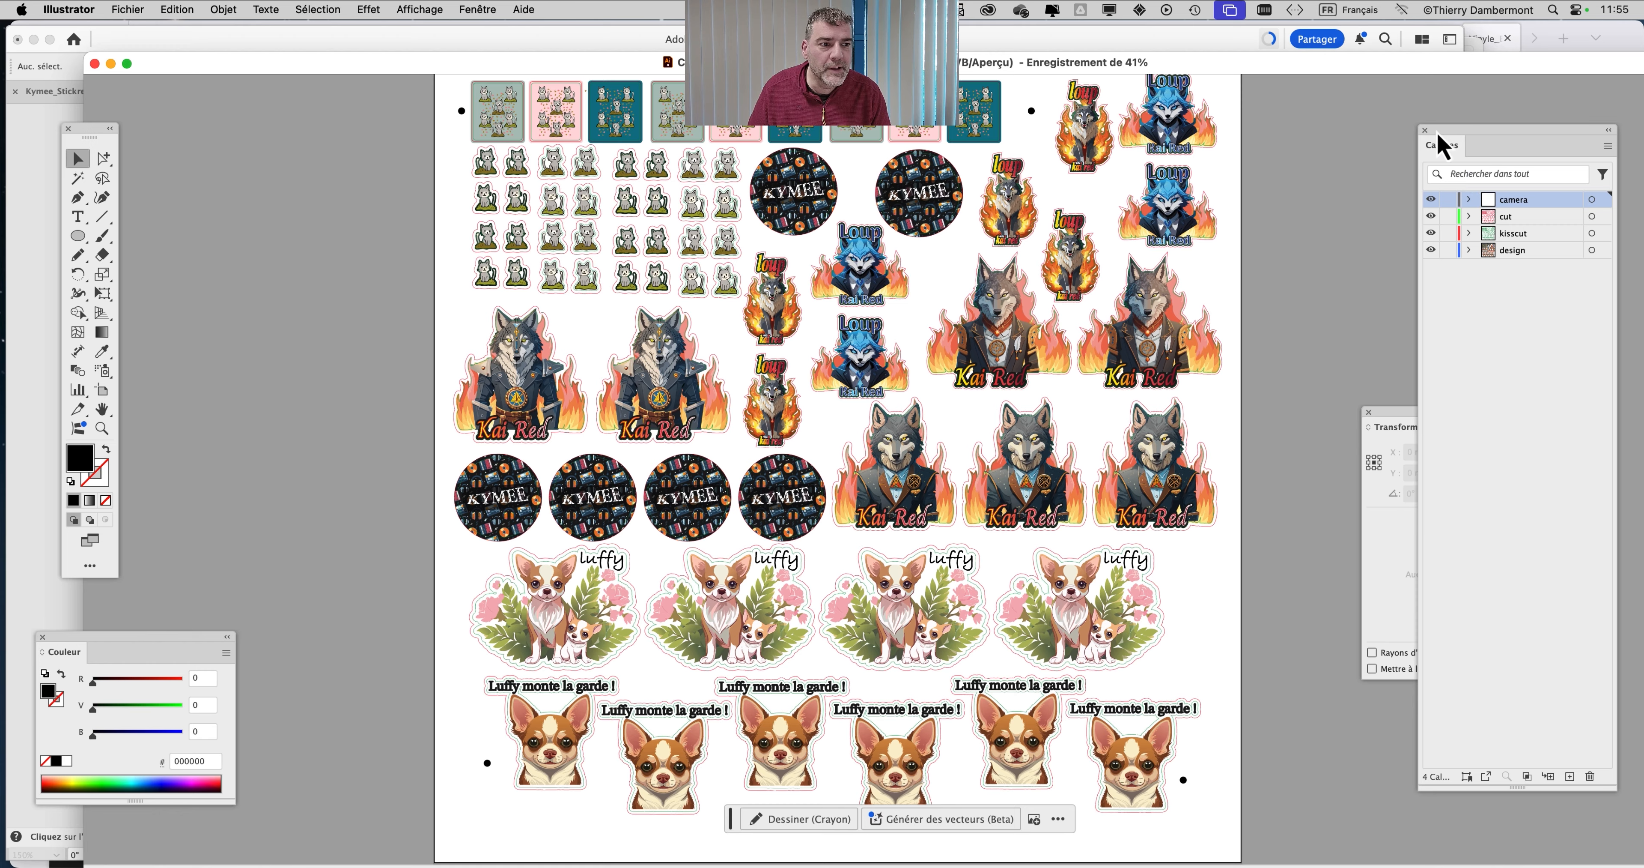
Delete the design layer with its artwork from the CUT file, keeping only the camera, cut and kisscut layers
drag(1440, 146, 1000, 146)
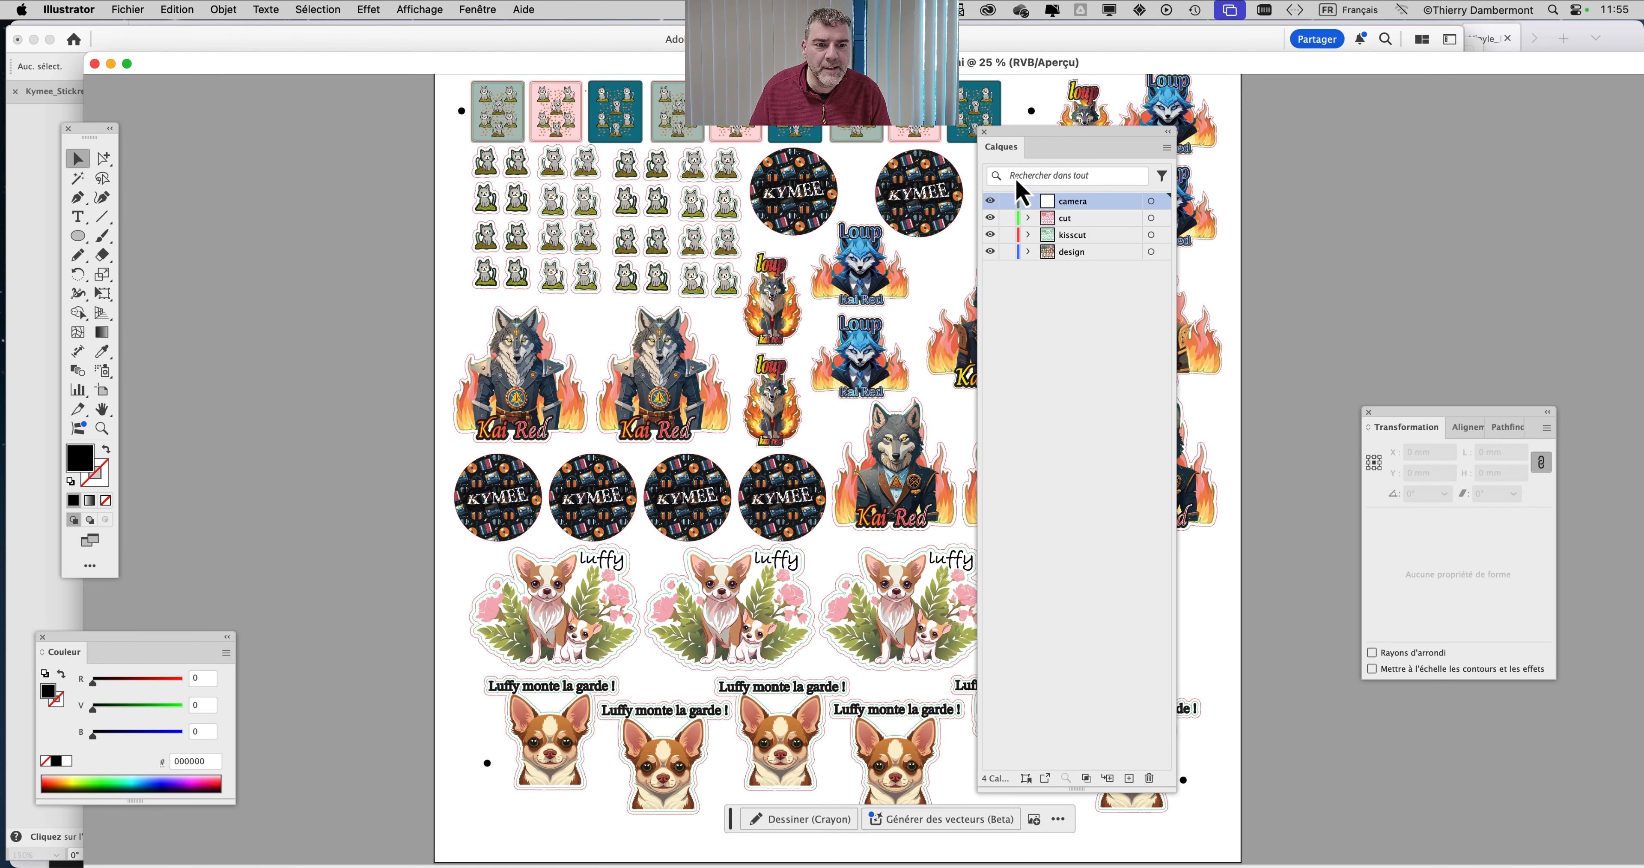
click(1089, 255)
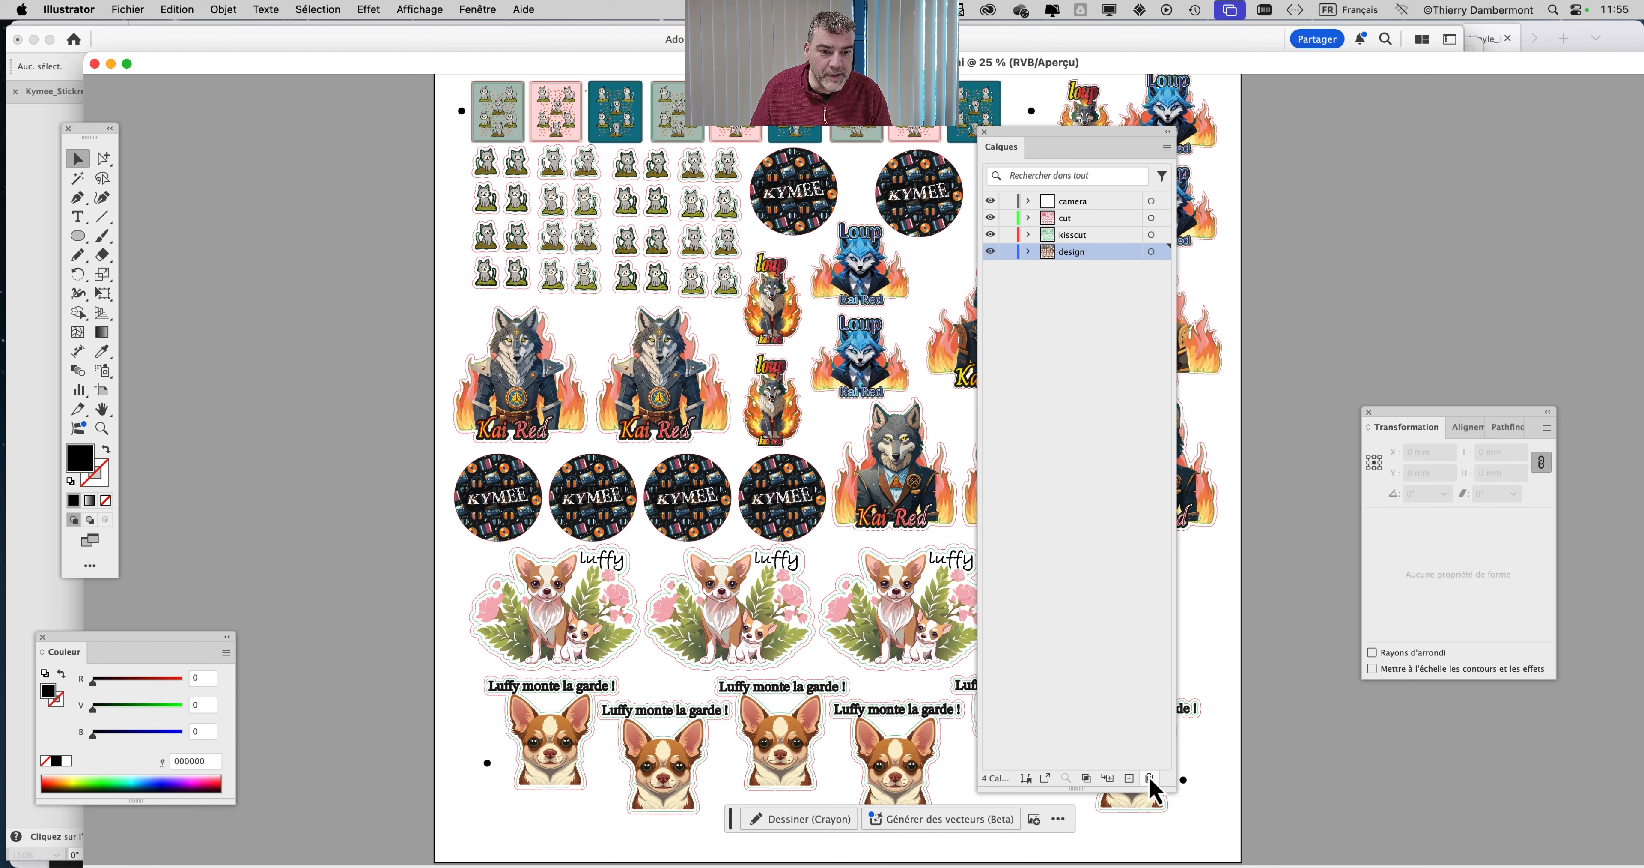
click(1150, 778)
click(886, 474)
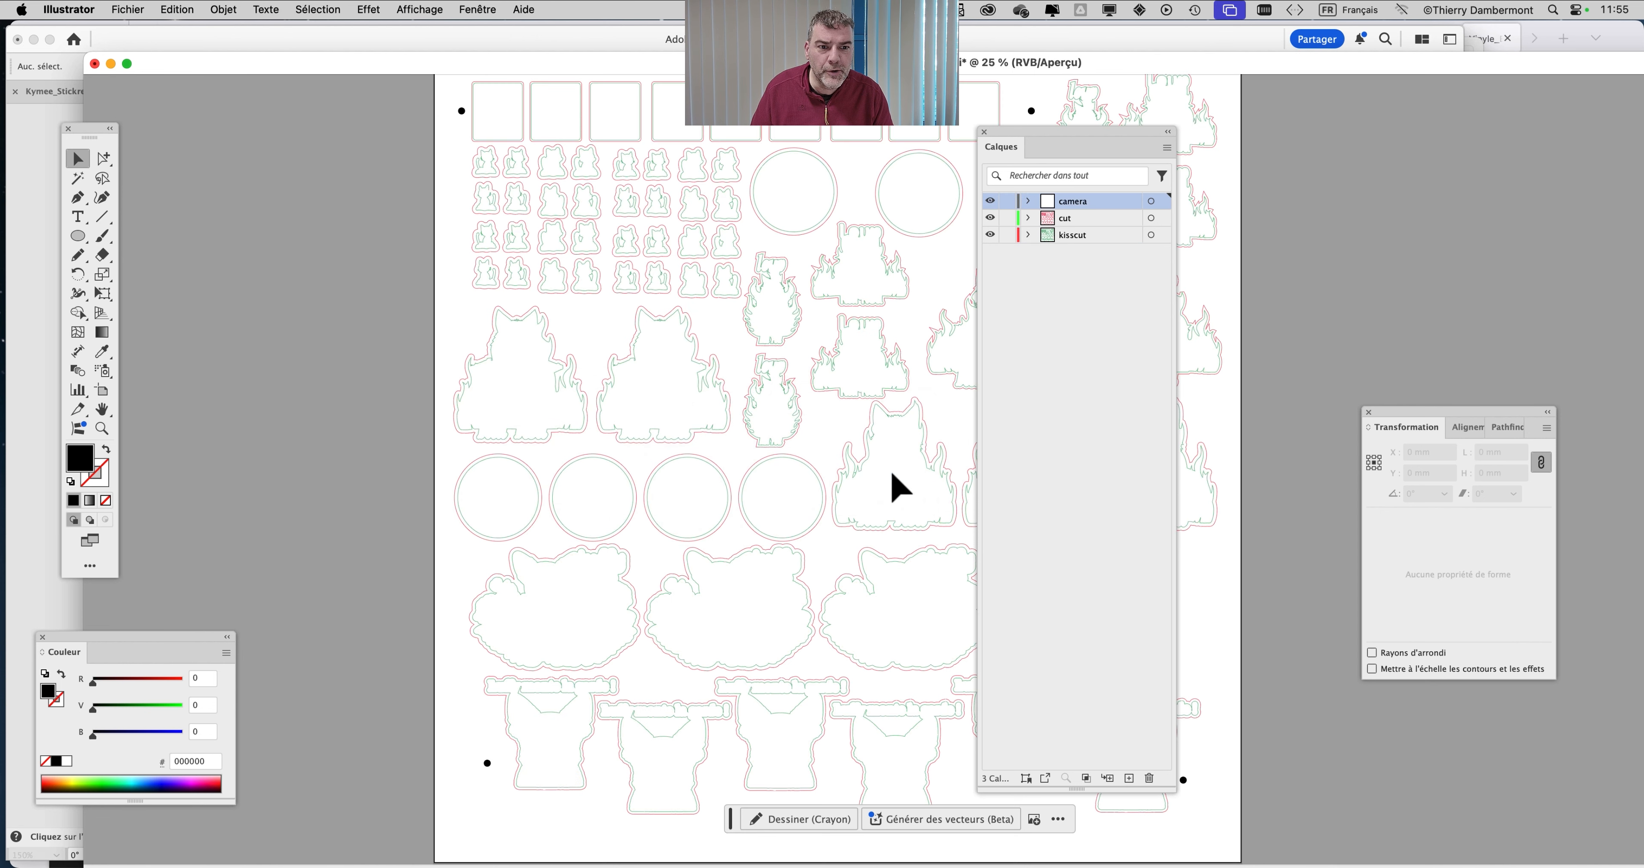
drag(1076, 141, 1395, 143)
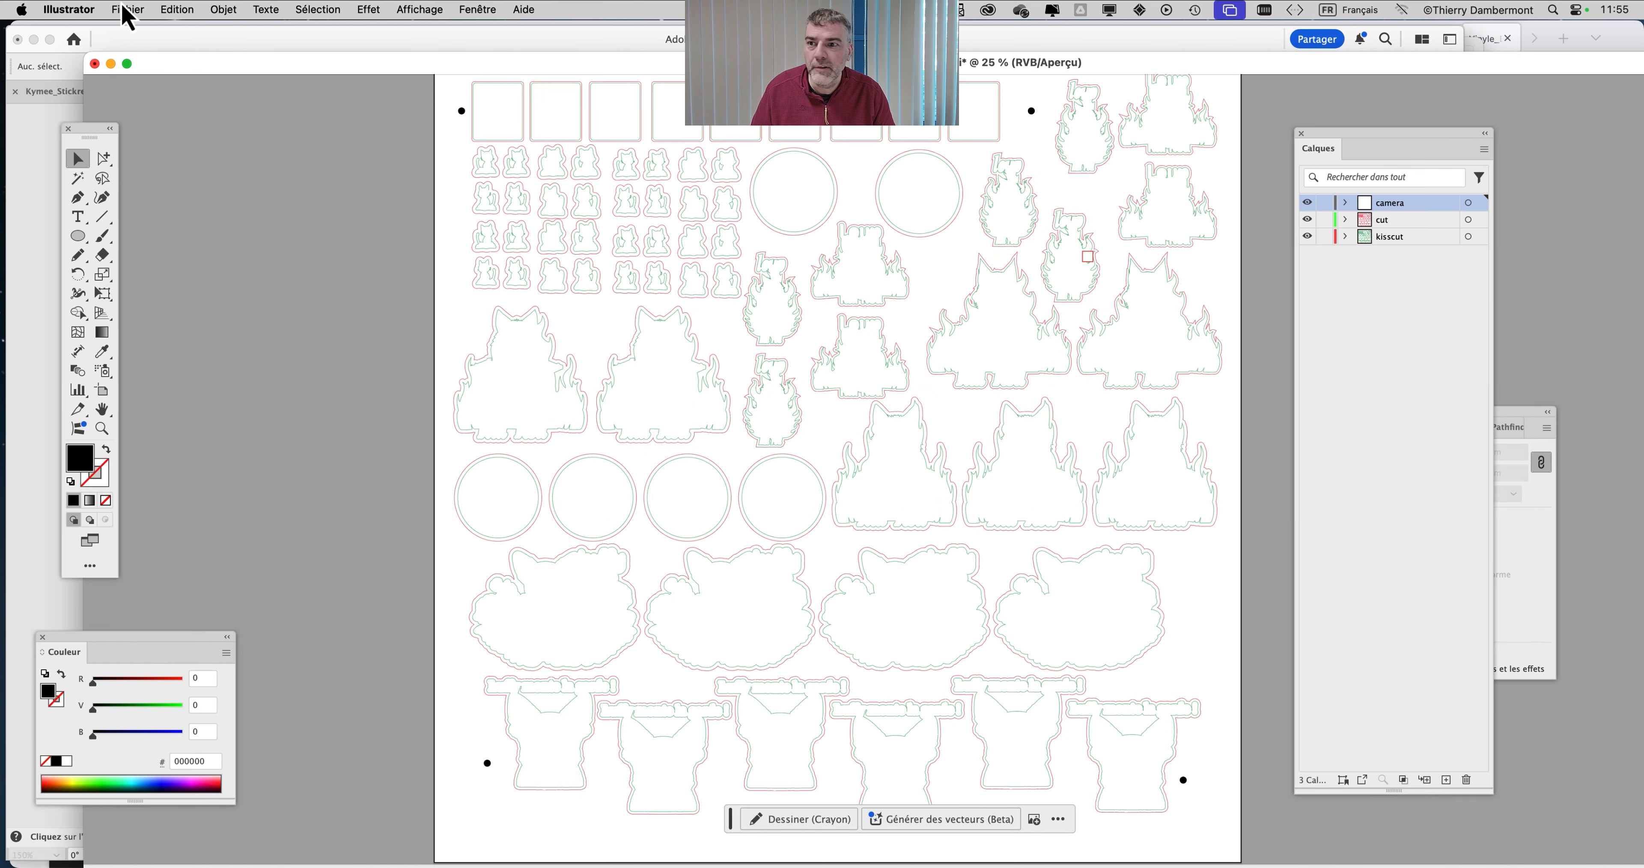
Save the changes to the CUT file and close its document window
click(128, 9)
click(165, 167)
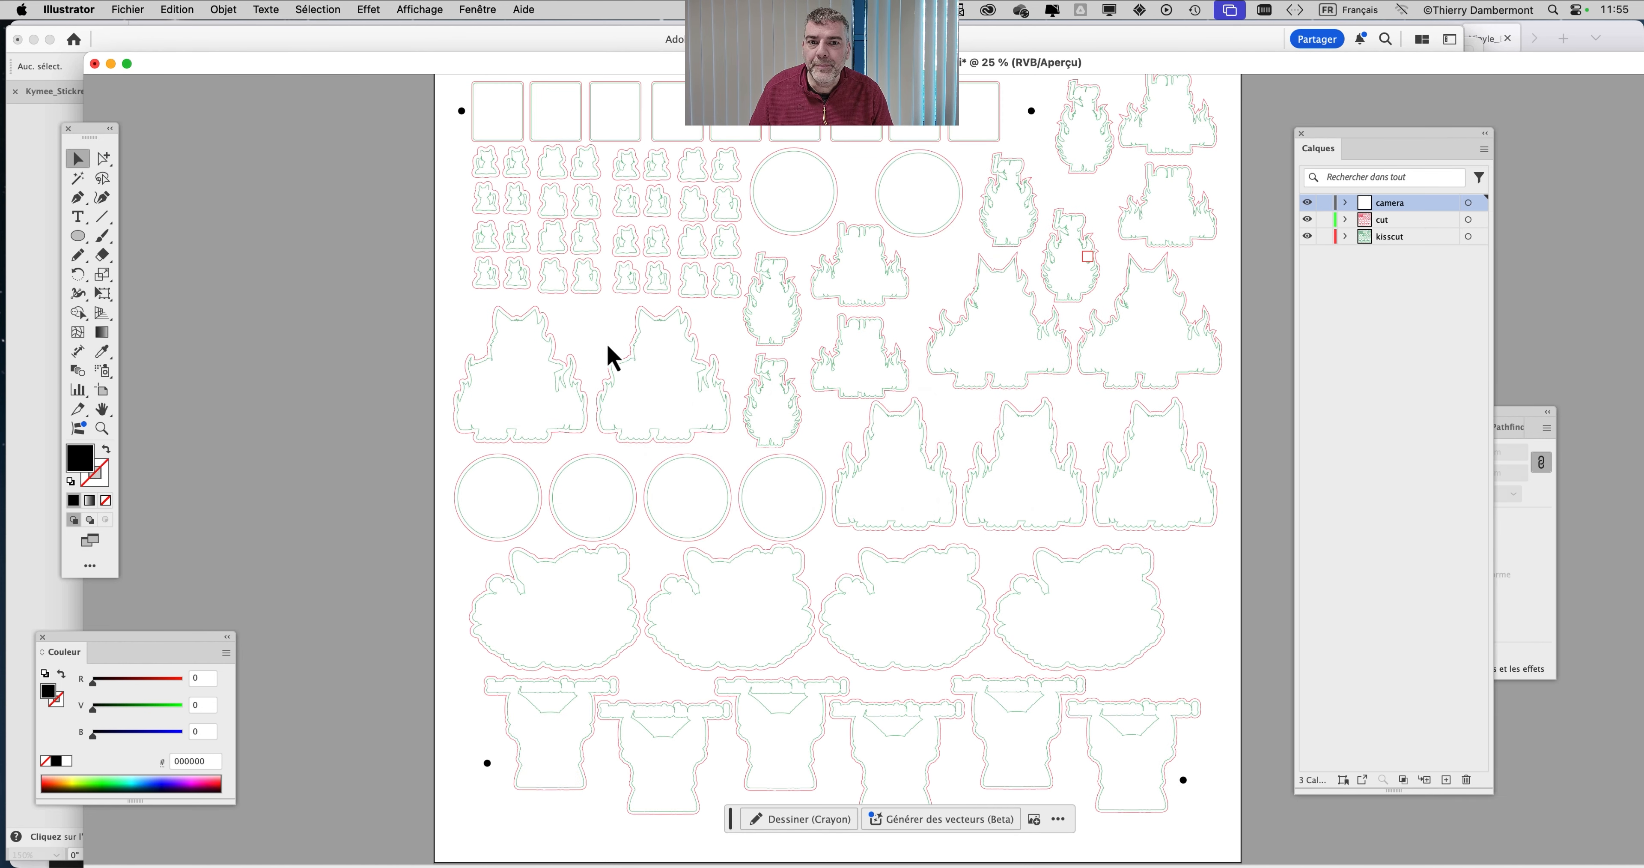
click(94, 63)
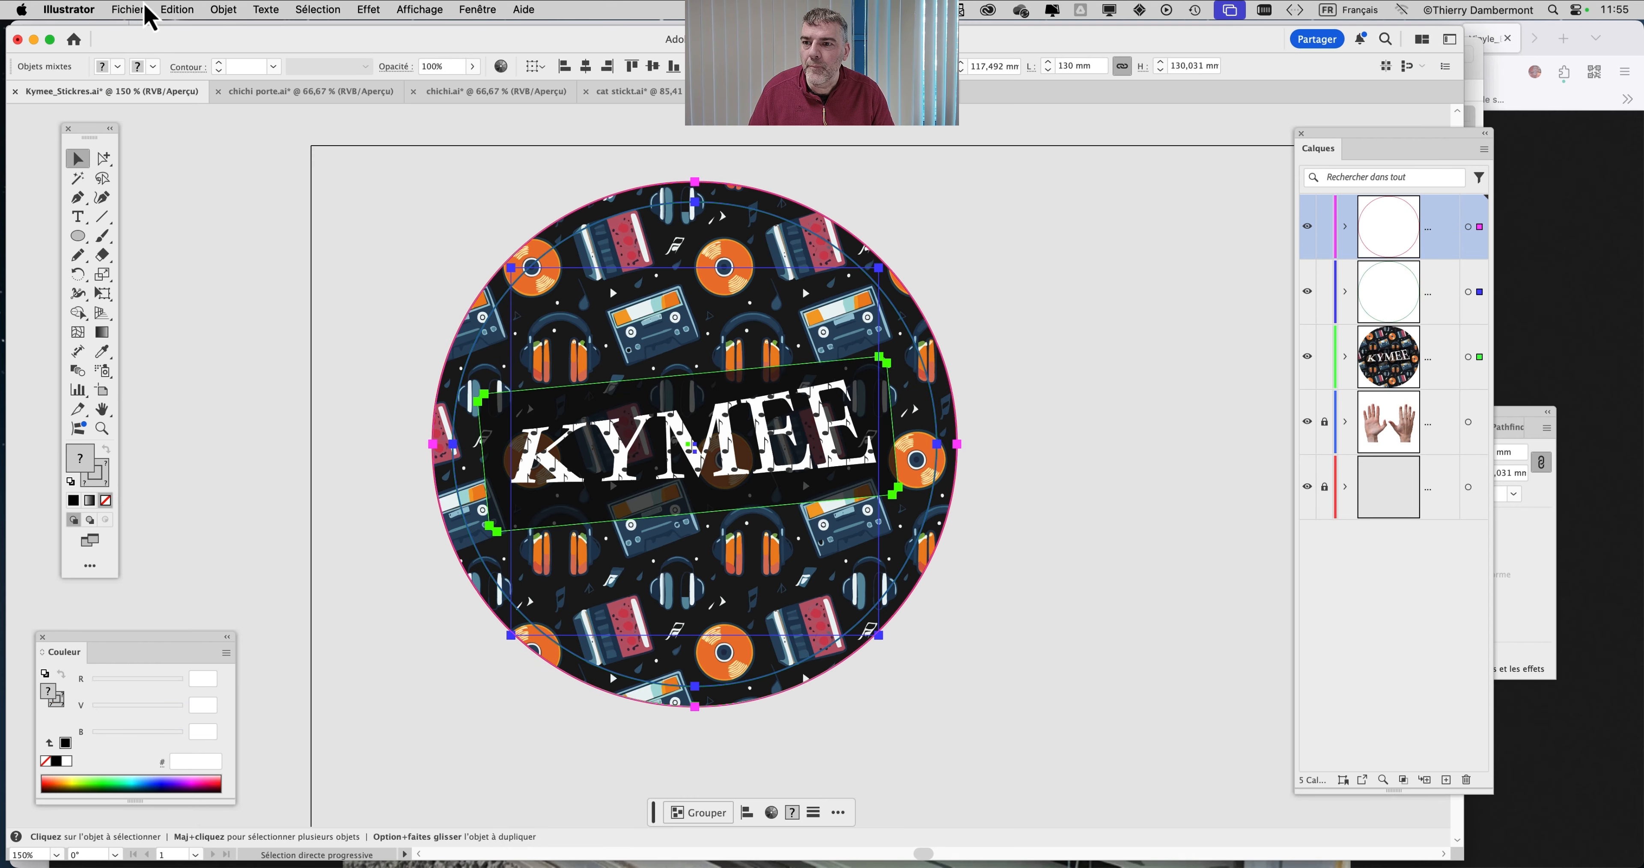
Open "PRINT - à imprimer ce mercredi matin - 03.ai" from the recently used files
click(139, 9)
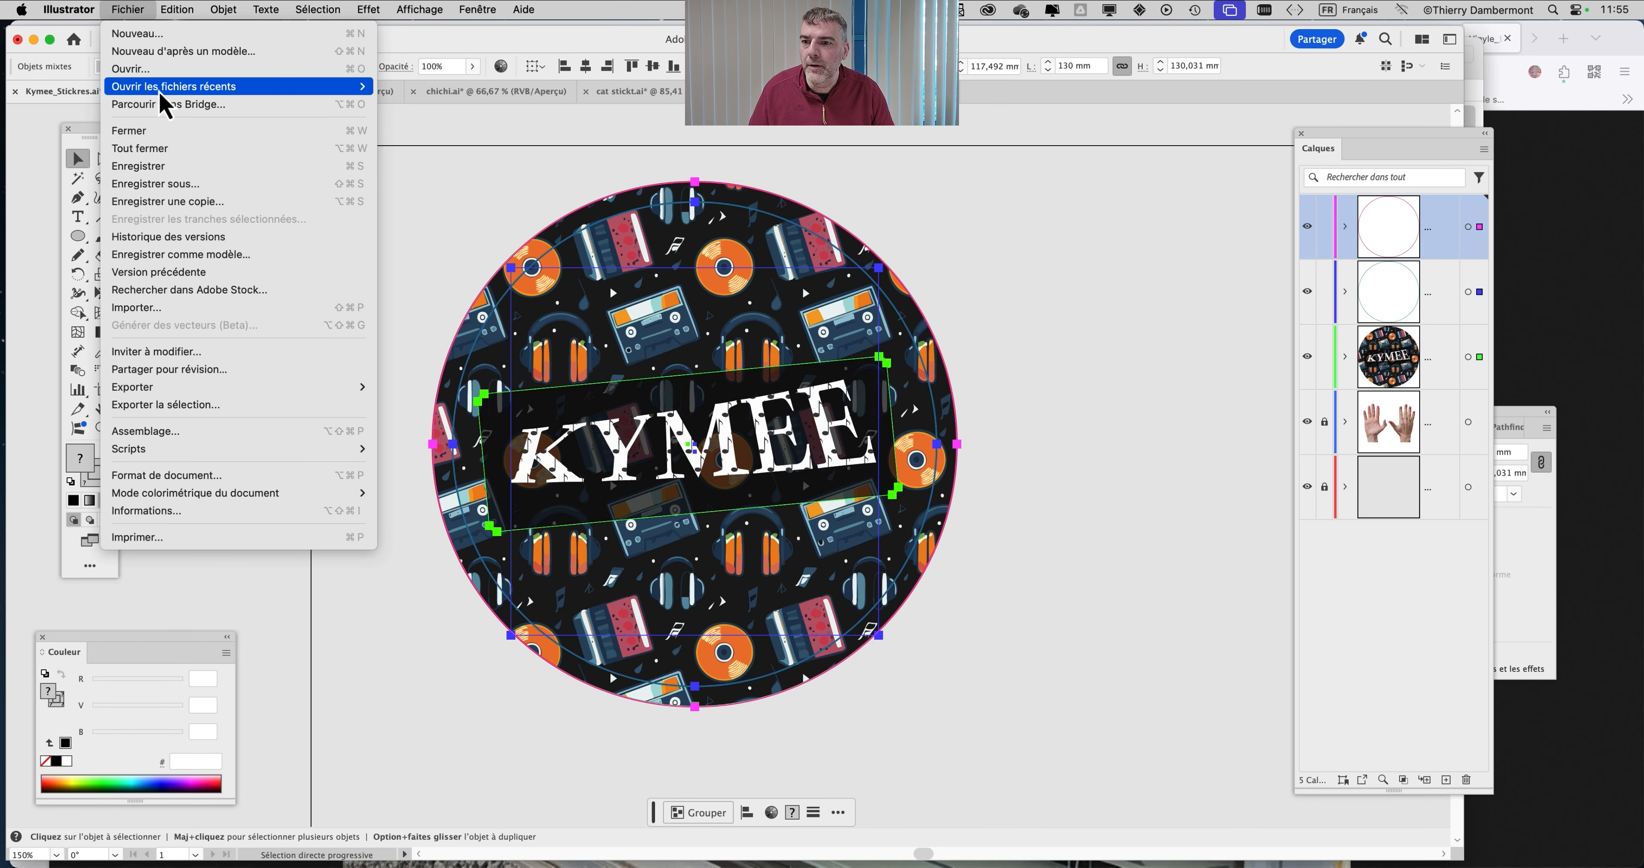
mouse_move(156, 87)
click(482, 118)
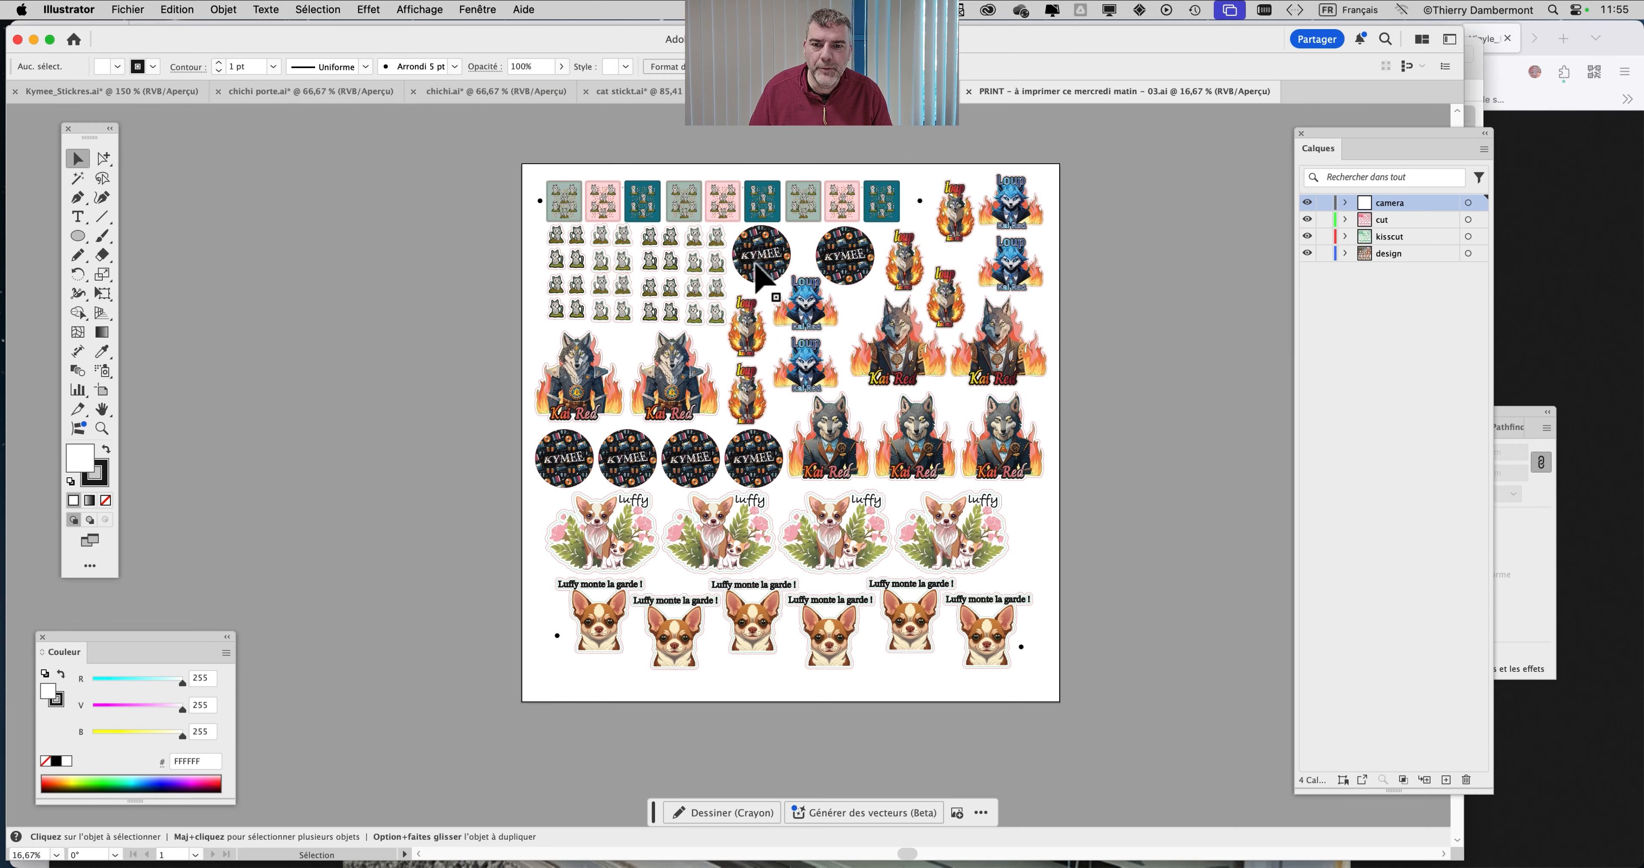
Hide the cut and kisscut layers in the PRINT file, leaving the camera and design layers visible
scroll(706, 264, up, 5)
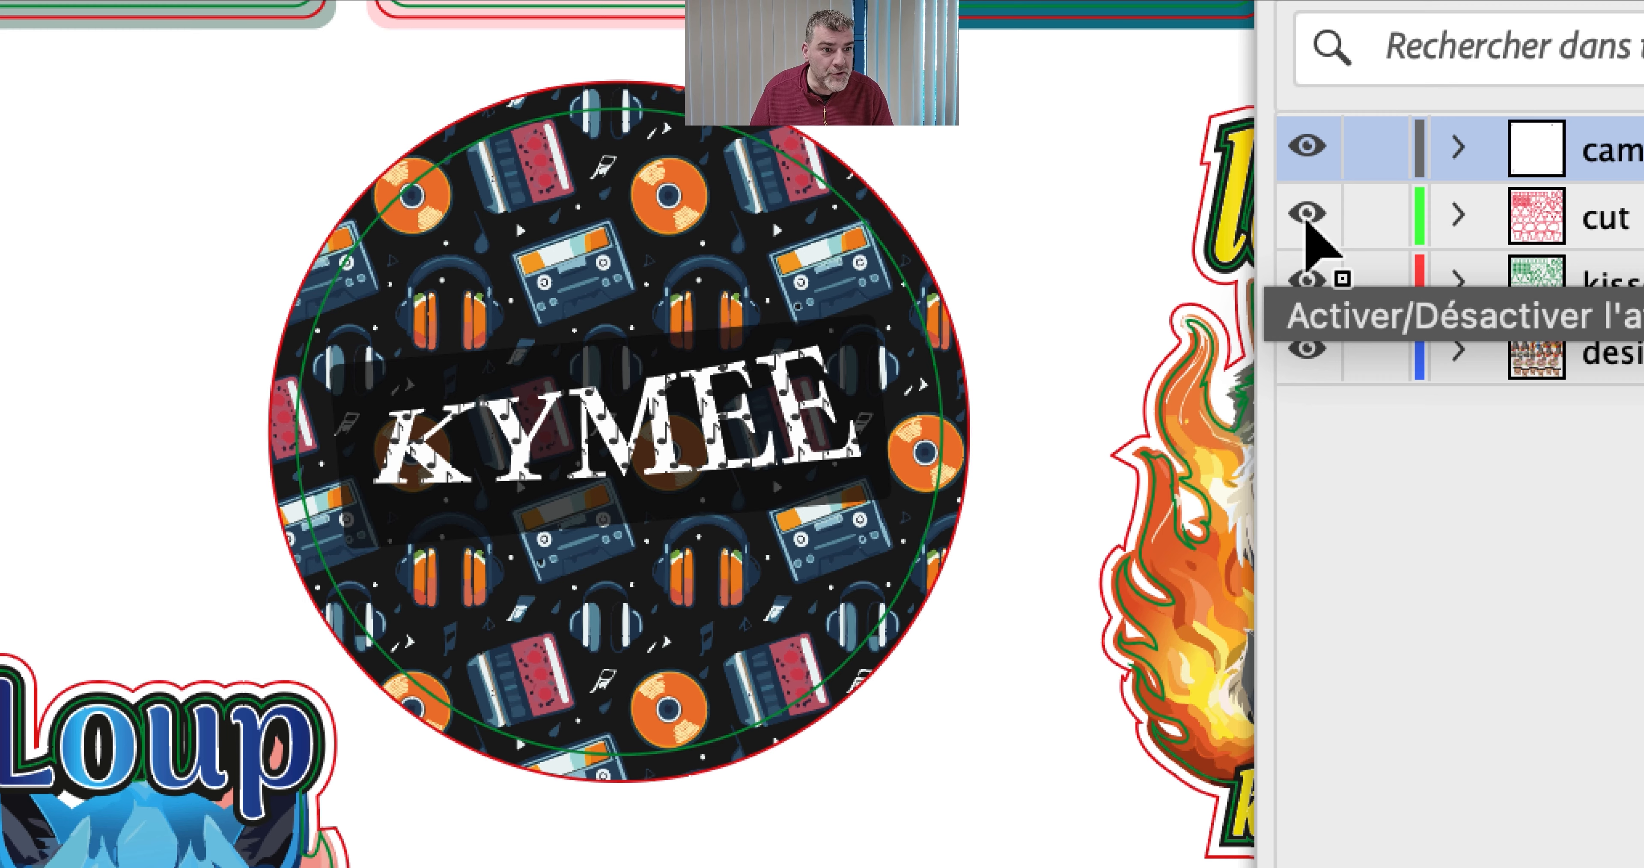
click(1307, 214)
click(1307, 281)
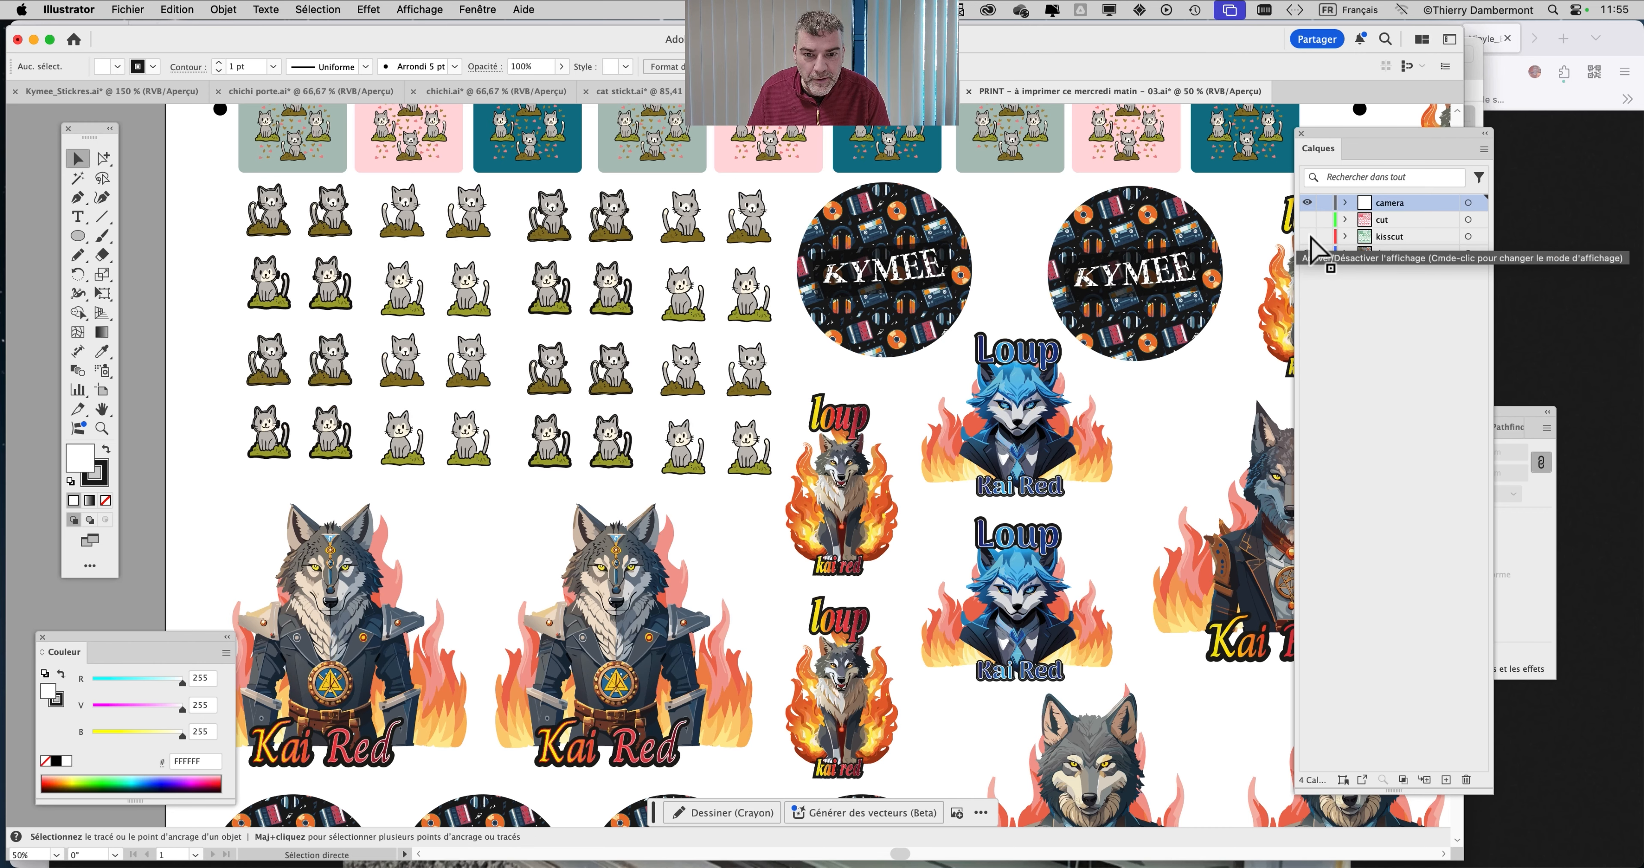
key(super+minus)
key(super+minus)
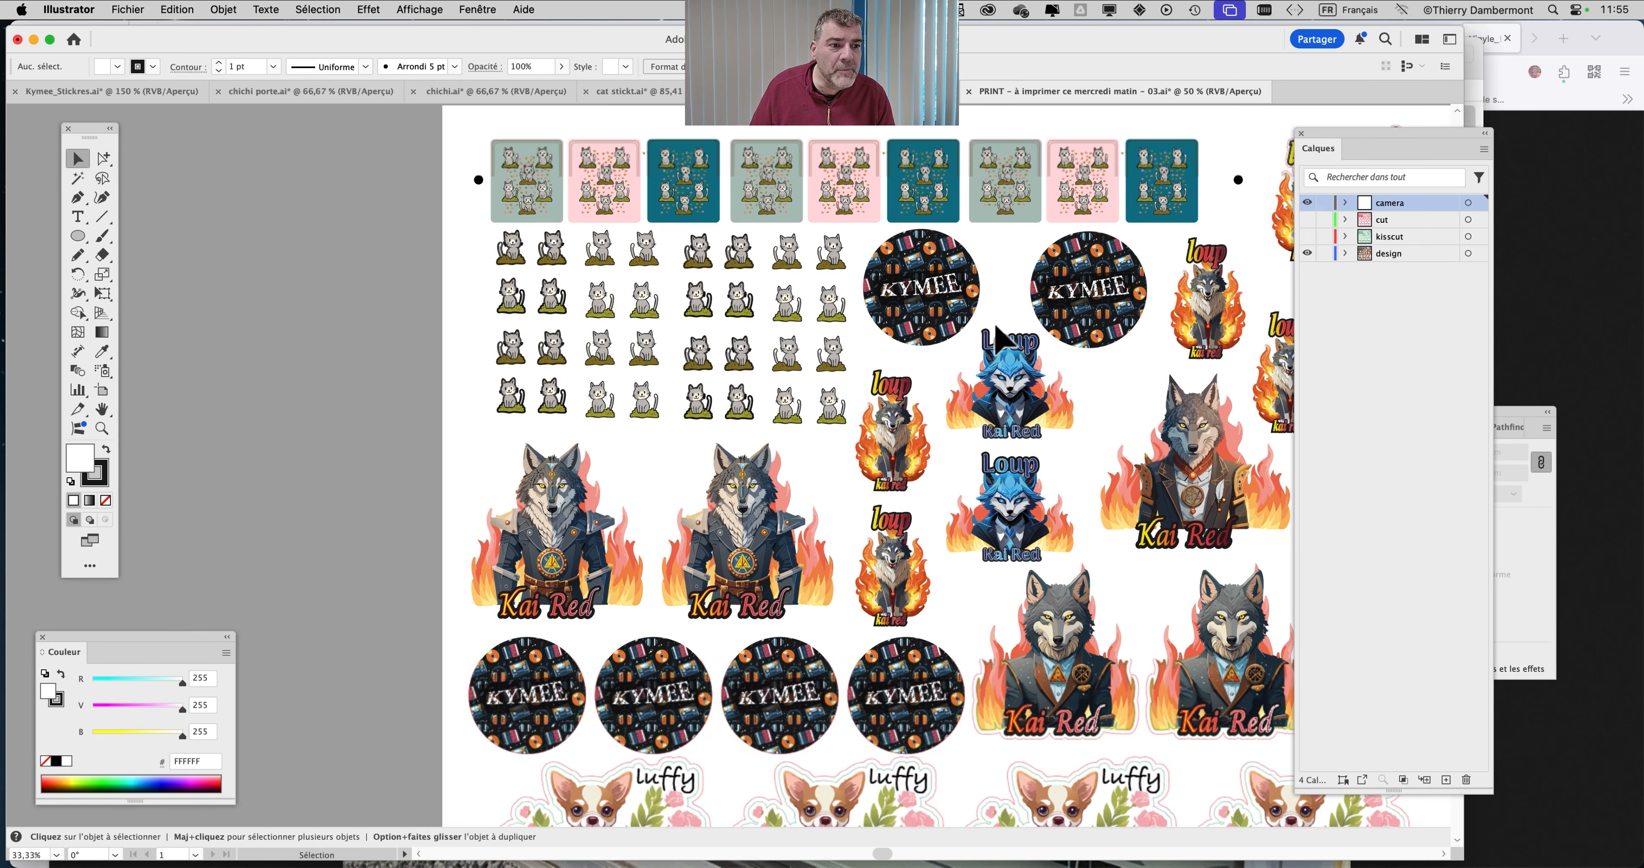
Save the print sheet as an Adobe PDF named "PRINT - à imprimer ce mercredi matin - 03" in the MERCREDI folder, using the [Illustrator par défaut] preset
click(125, 10)
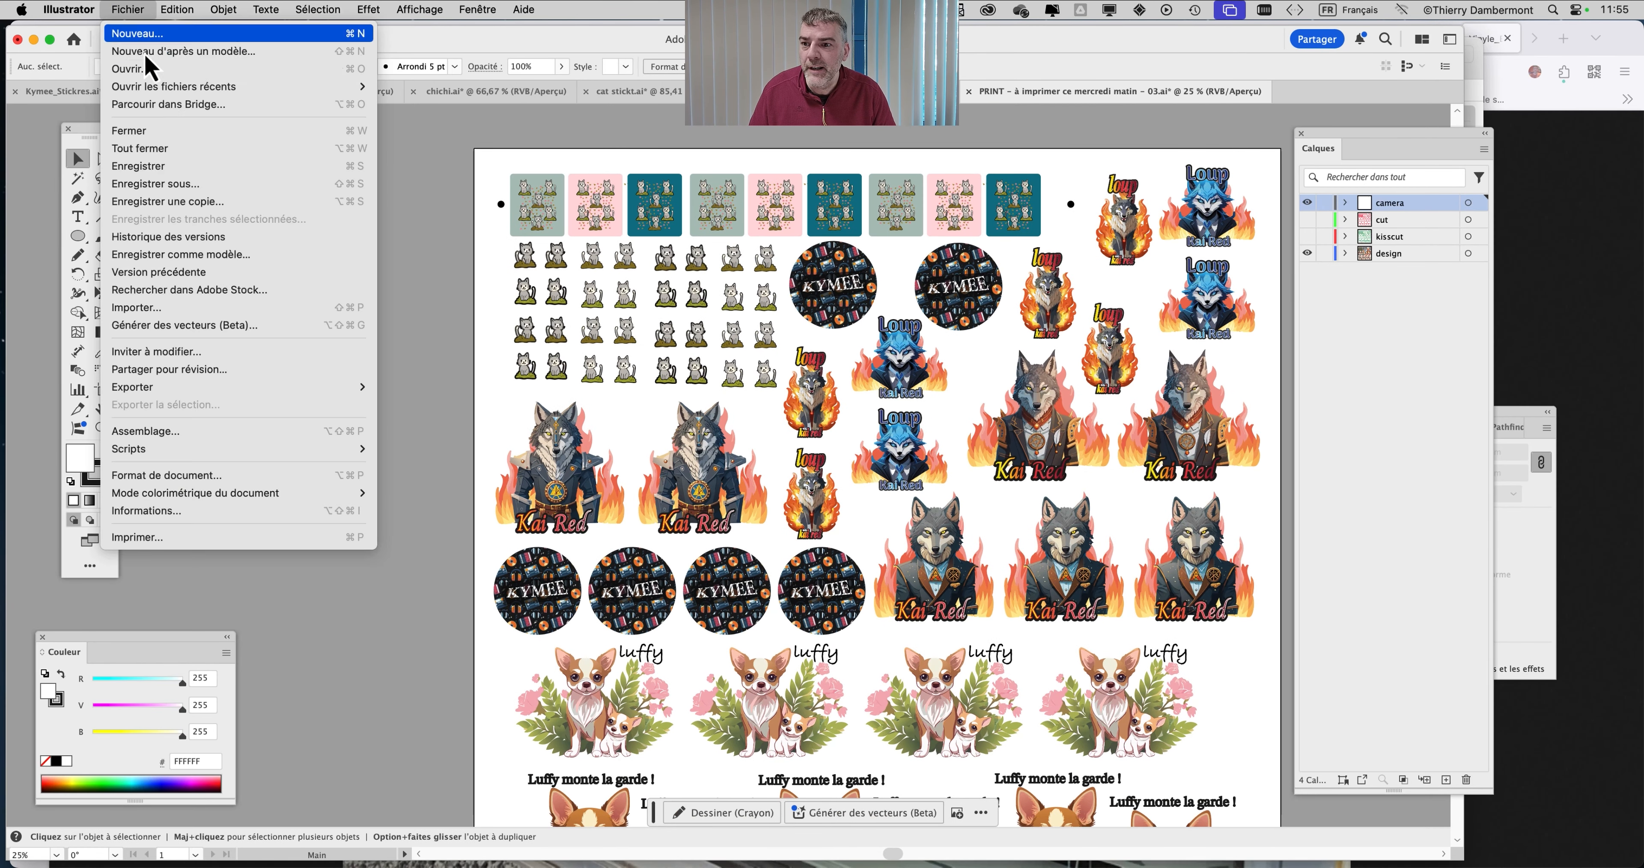
click(198, 190)
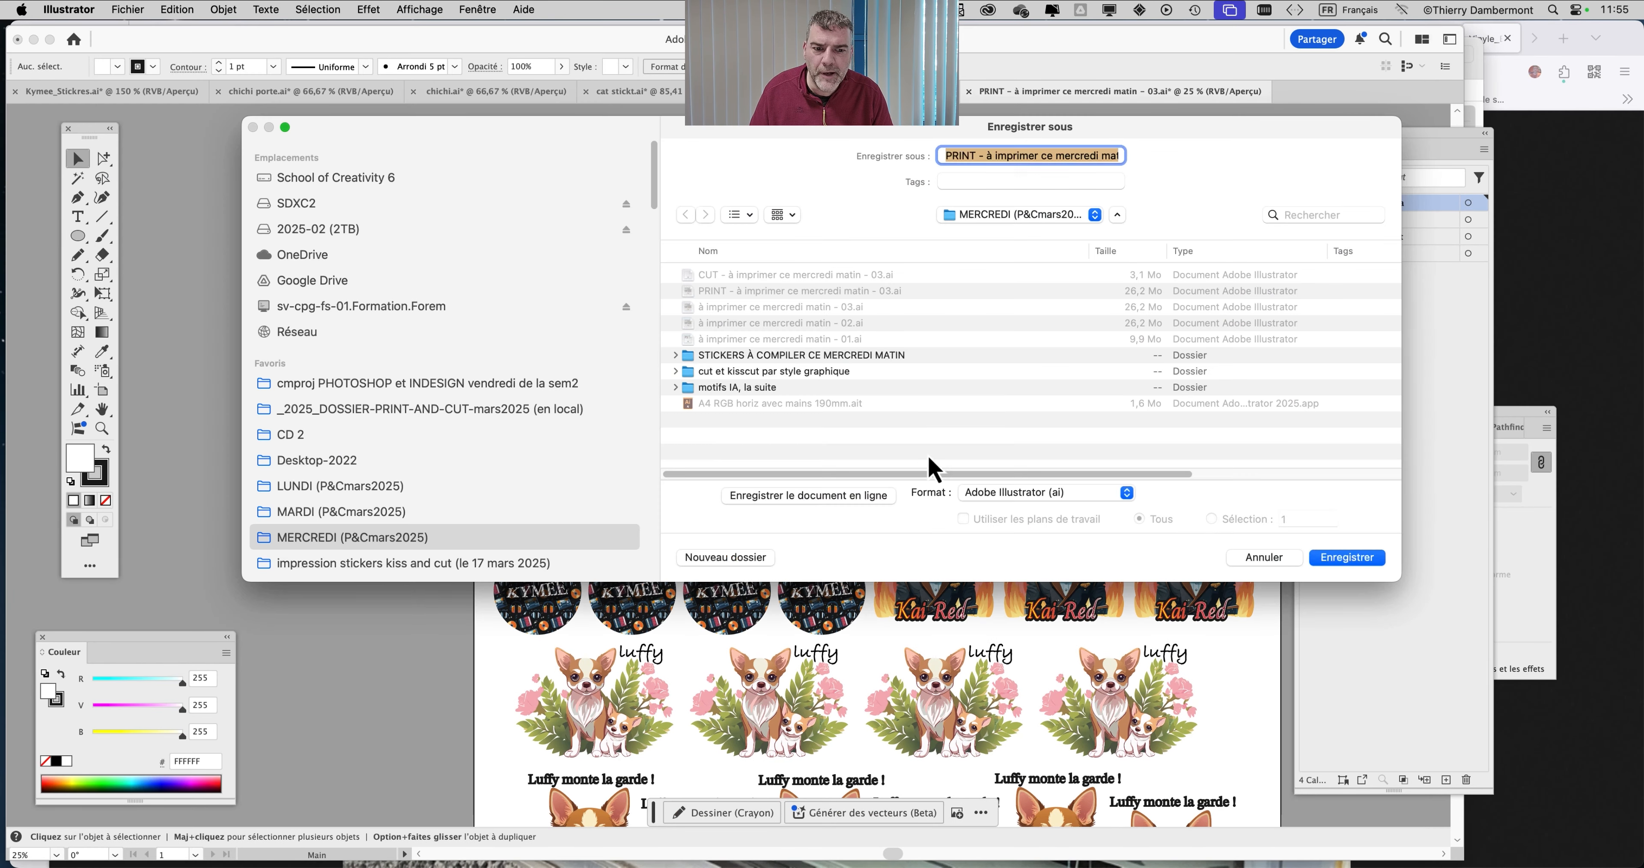
click(1009, 496)
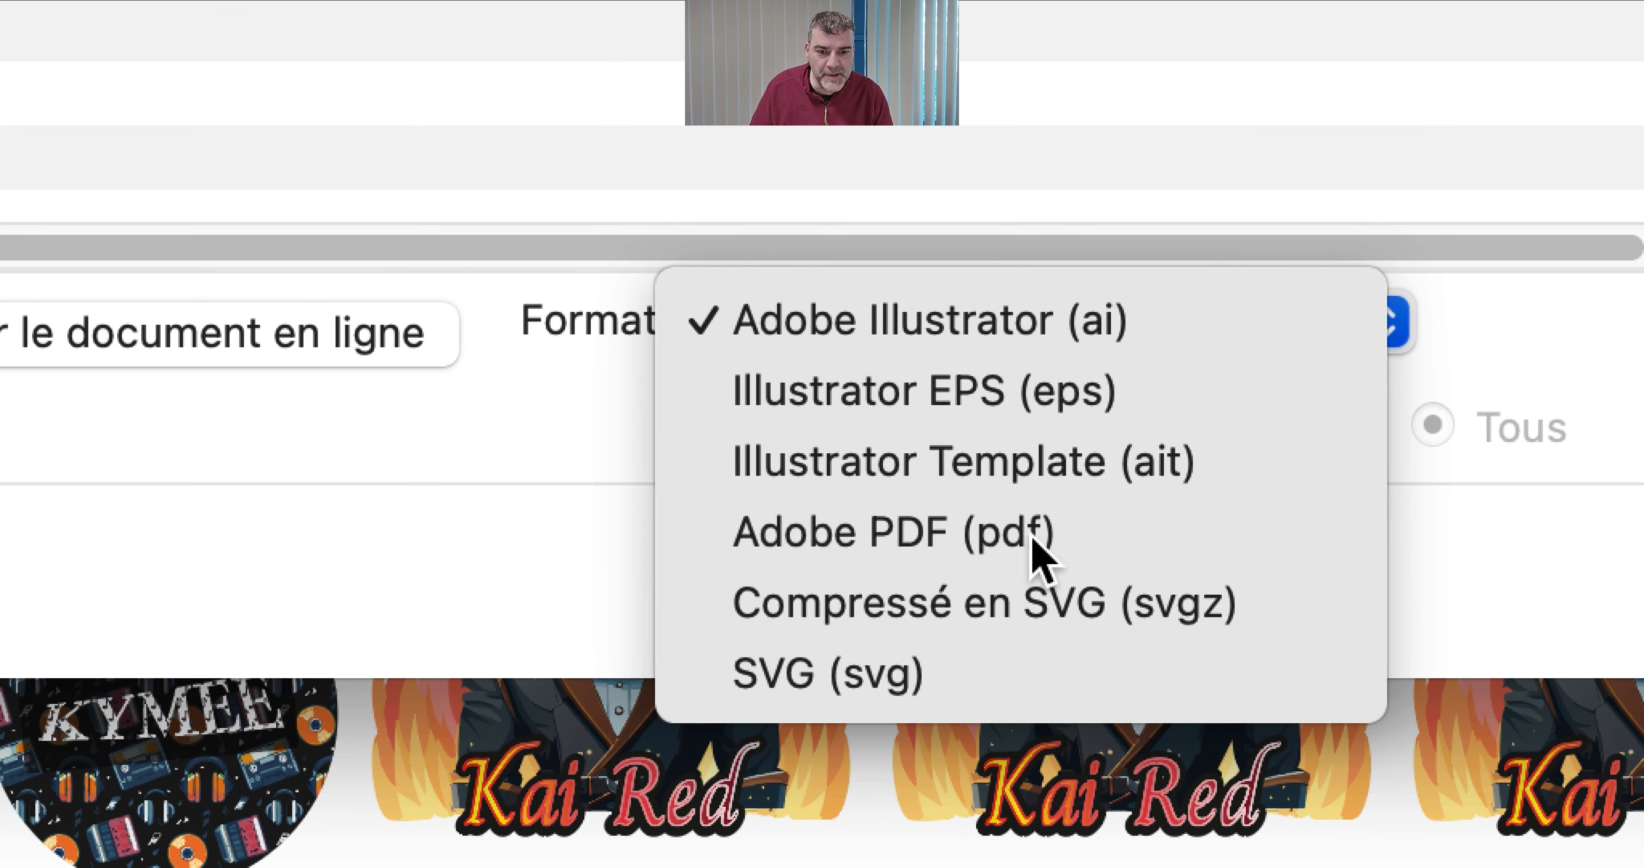
click(1026, 541)
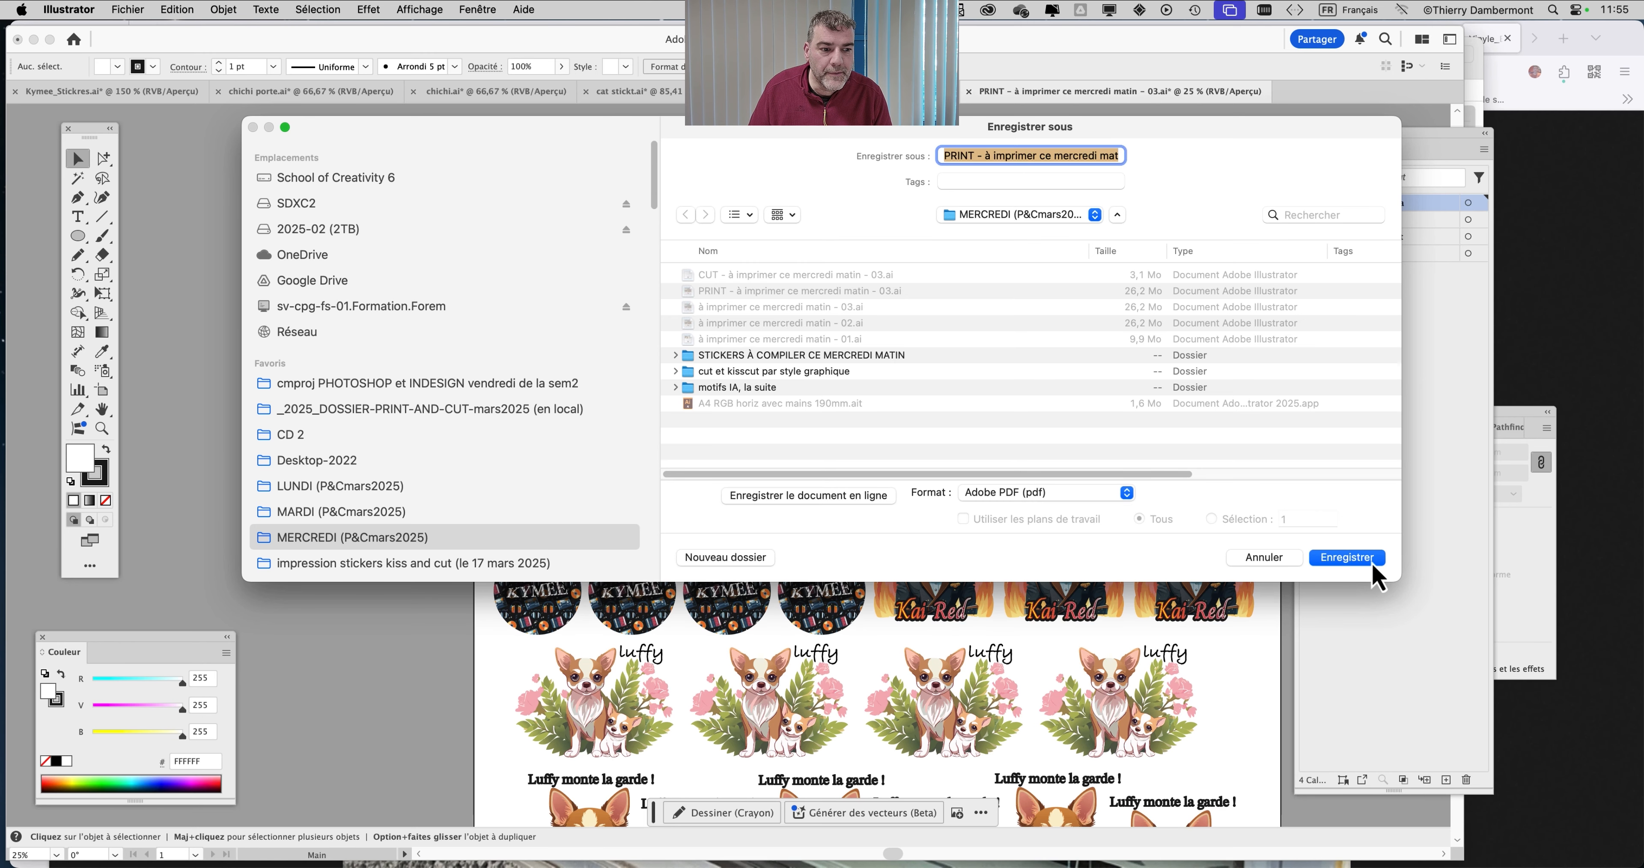
click(1346, 557)
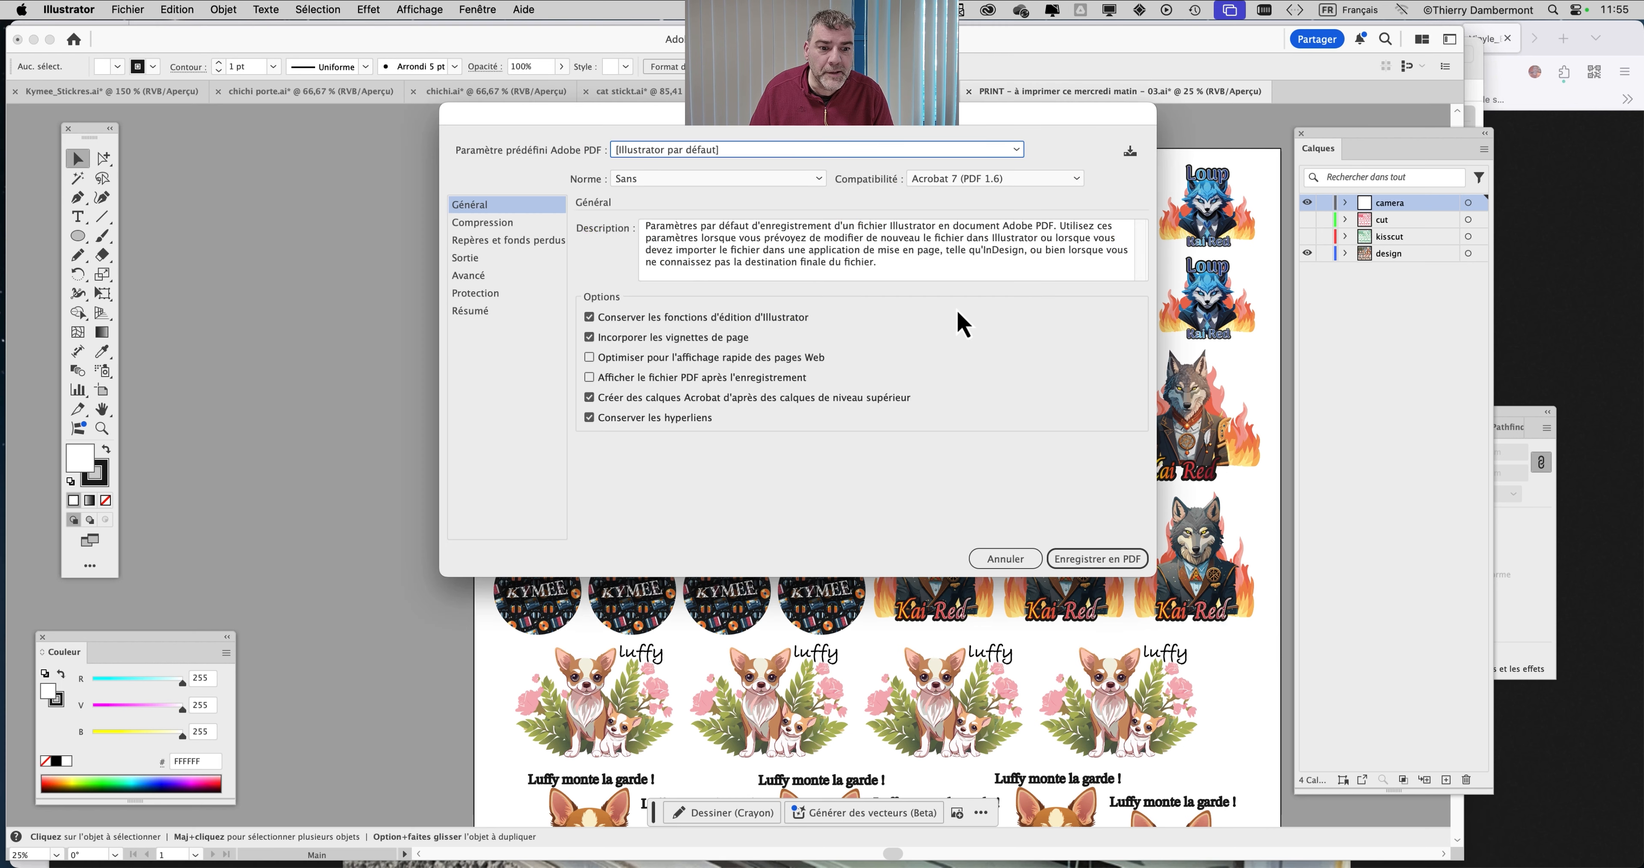
click(1111, 560)
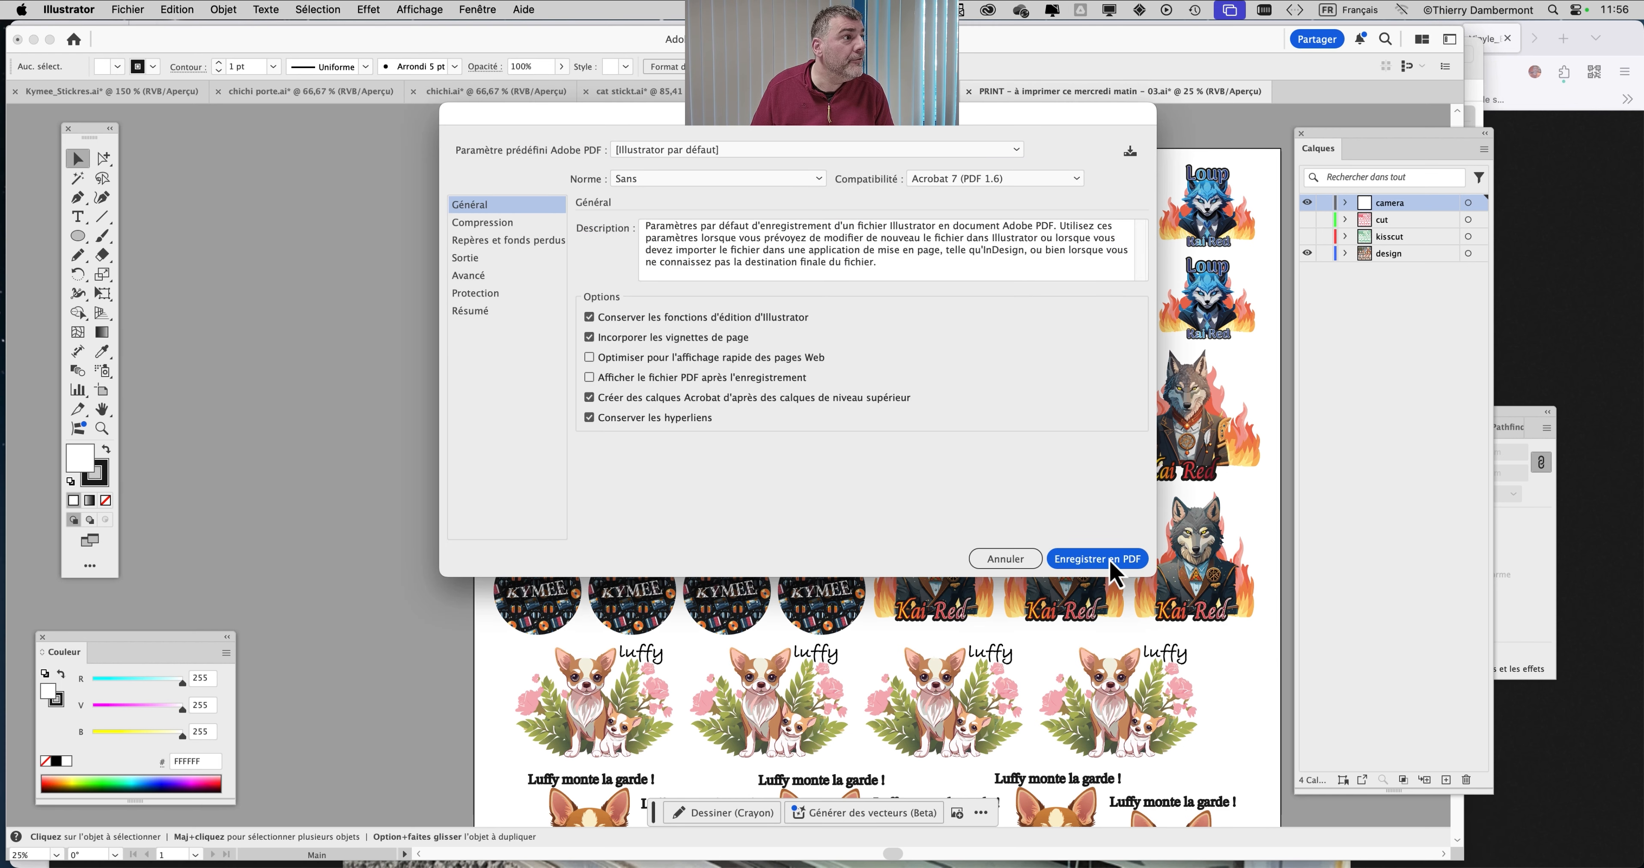
click(1111, 559)
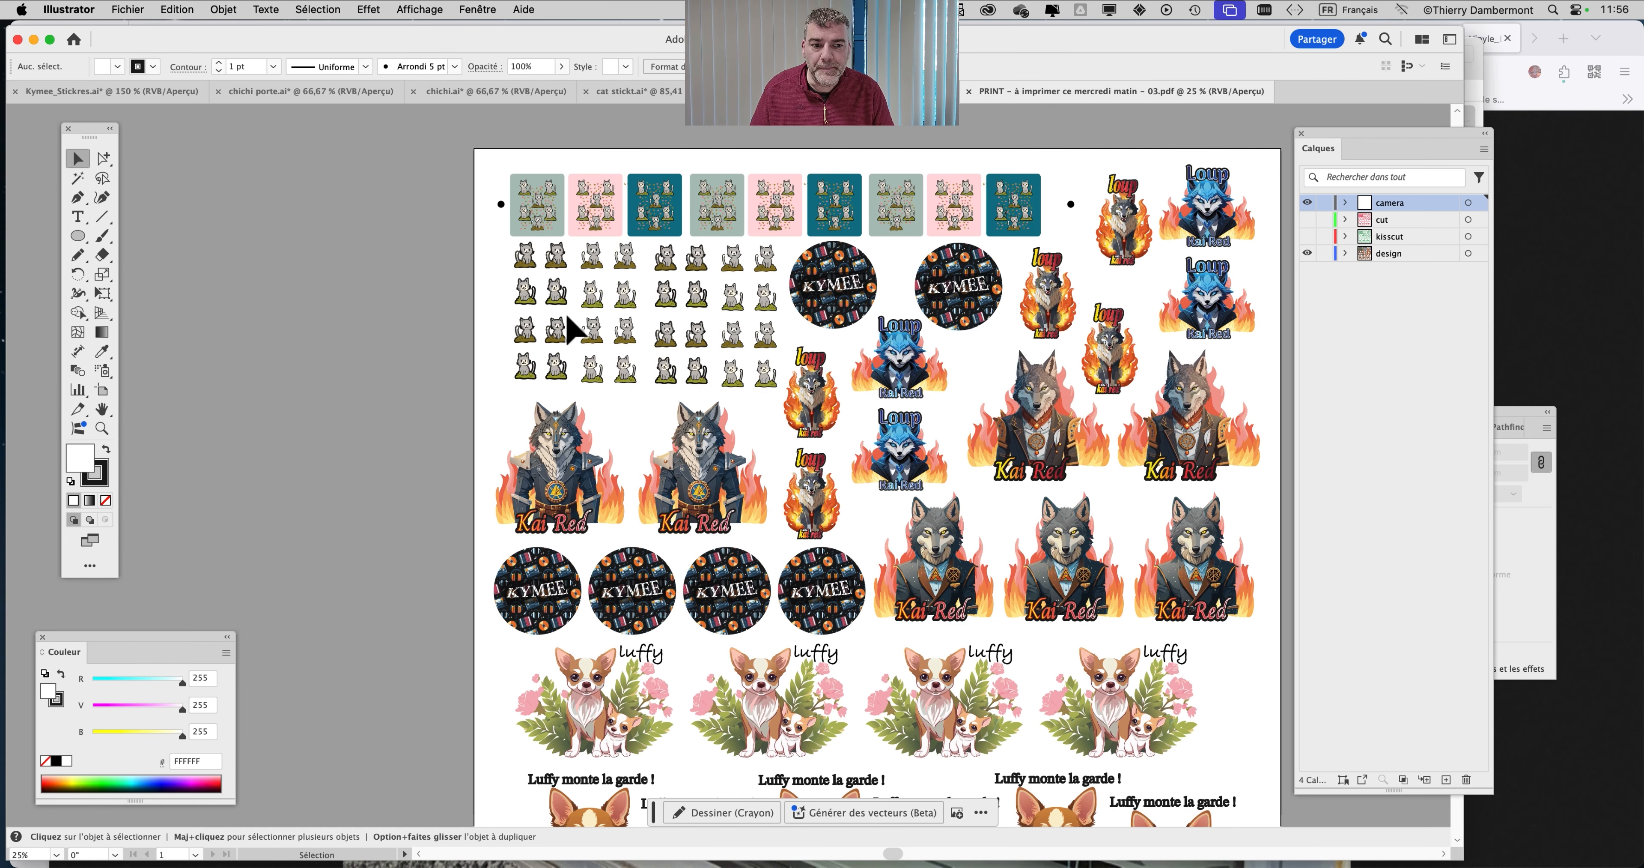
Review the whole print sheet and close the PRINT PDF document
scroll(571, 328, down, 1)
scroll(619, 329, down, 3)
scroll(619, 329, right, 2)
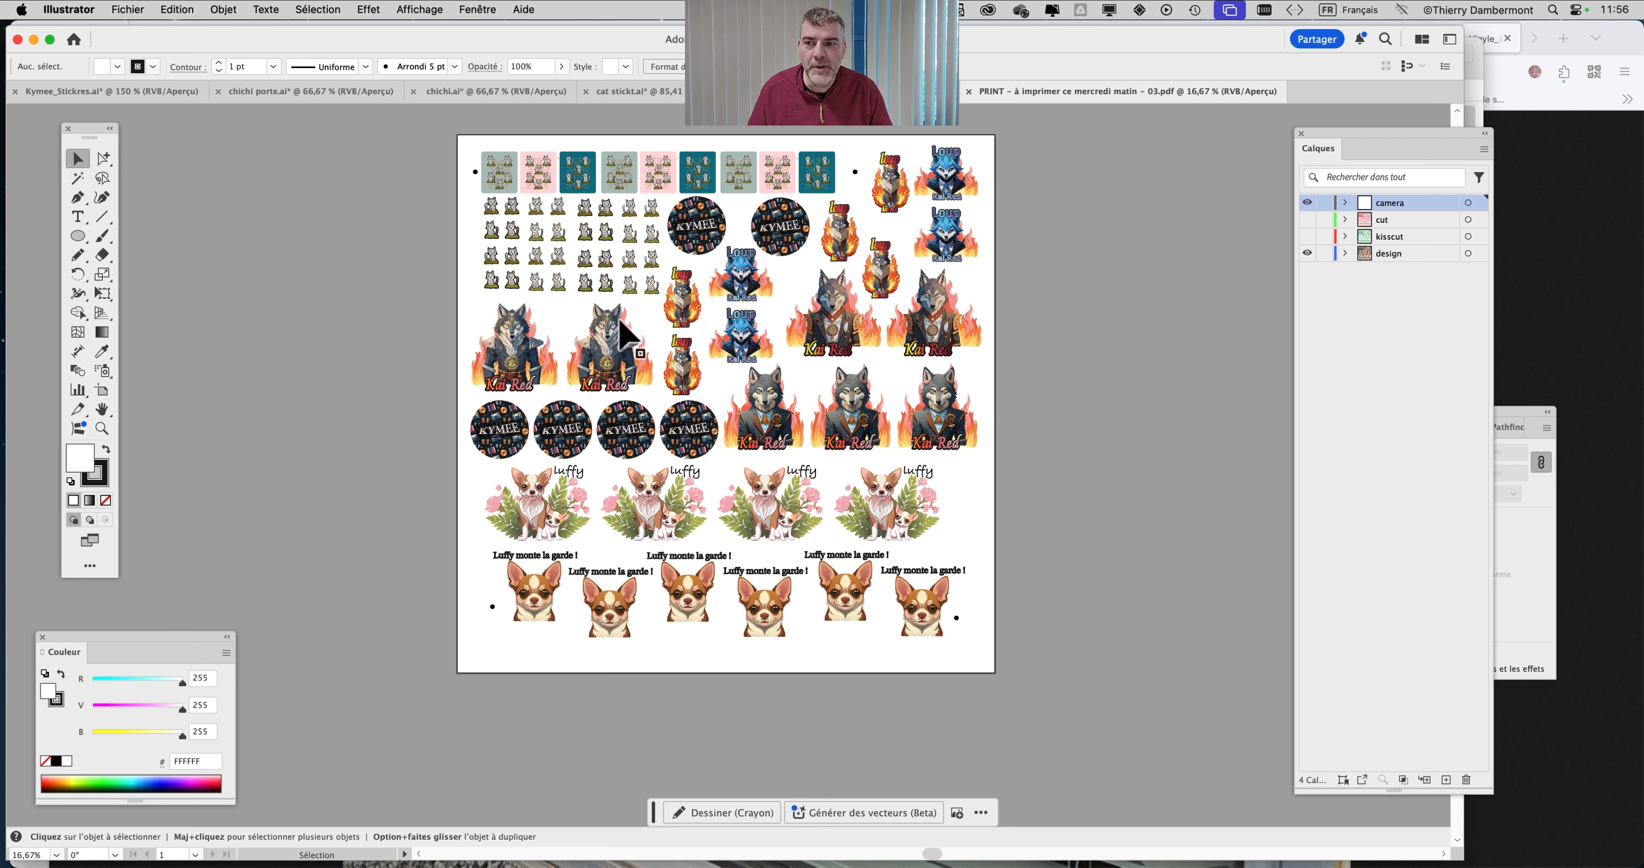
click(92, 10)
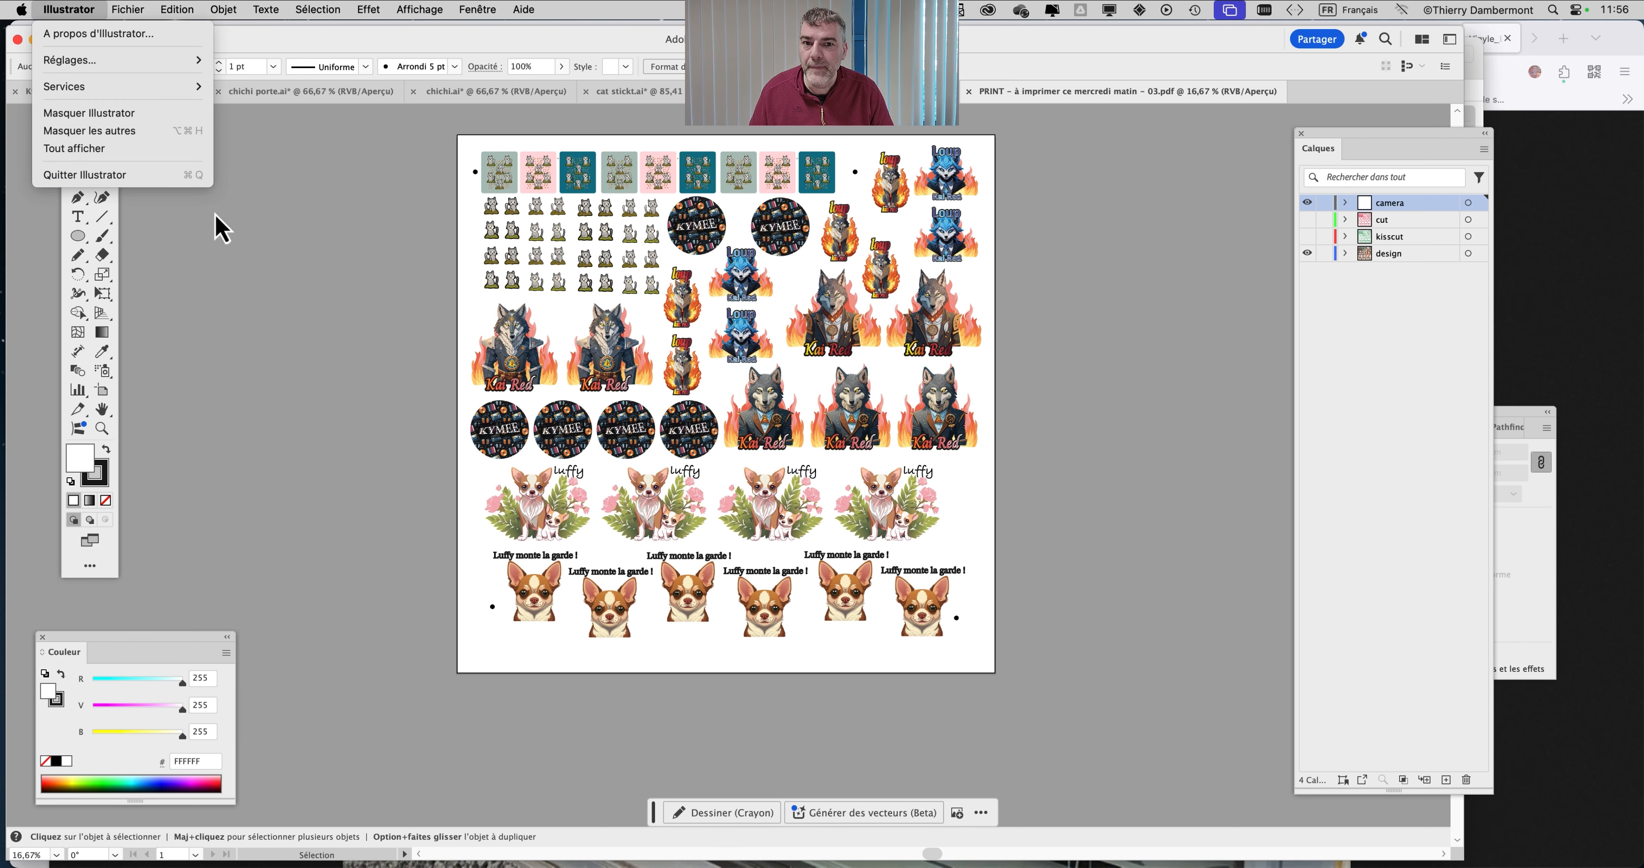
click(411, 264)
click(969, 92)
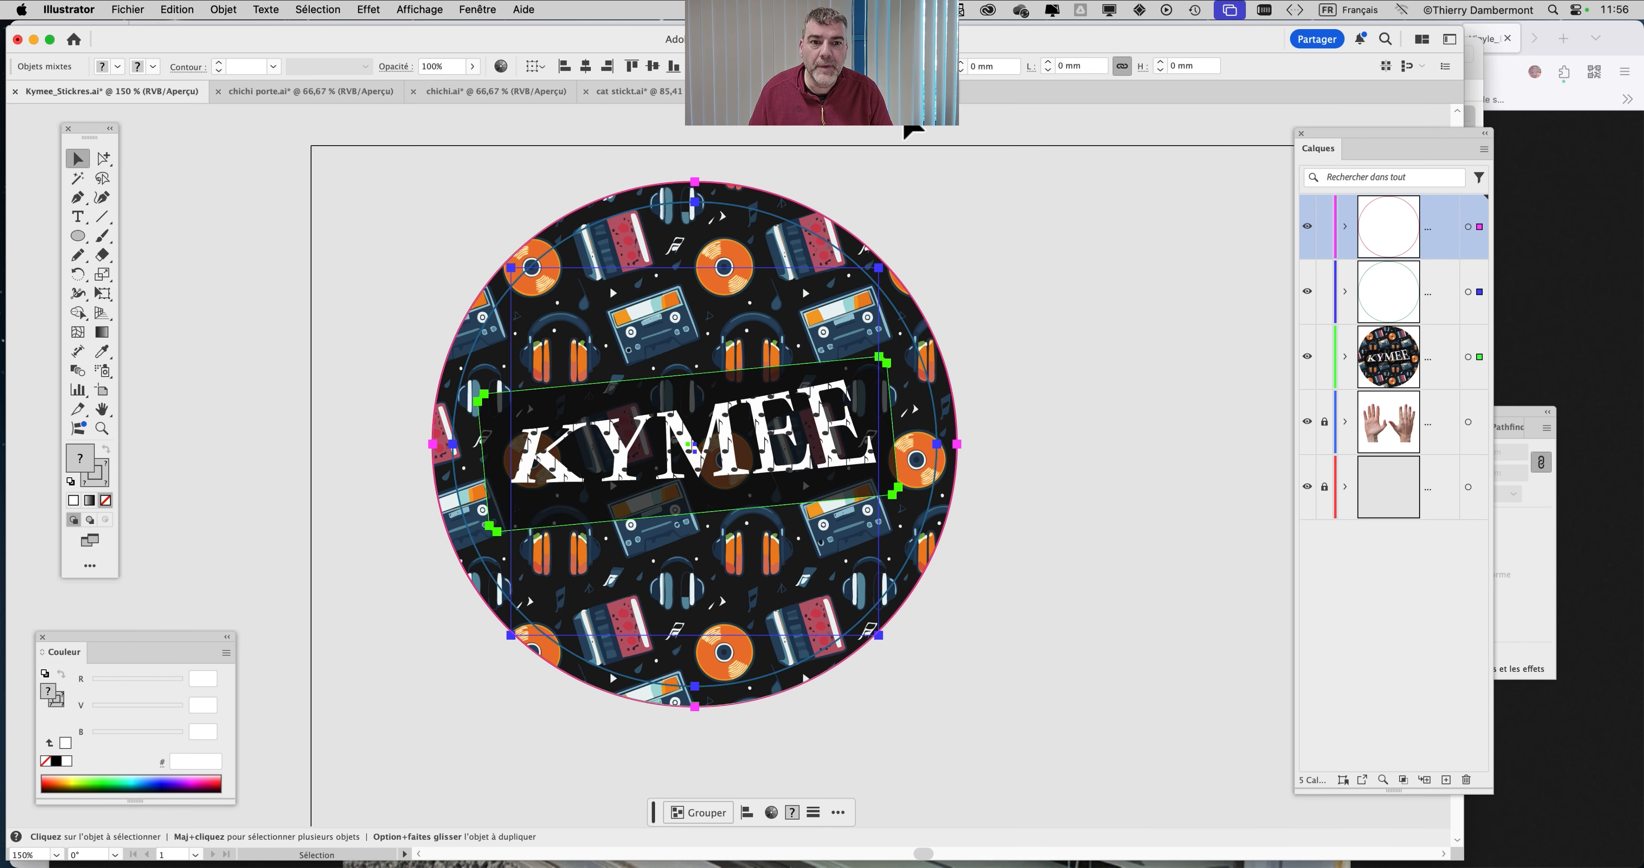
Close Kymee_Stickres.ai, chichi porte.ai, chichi.ai, cat stickt.ai and stiquerse-10.ai, saving the changes to each
key(super+w)
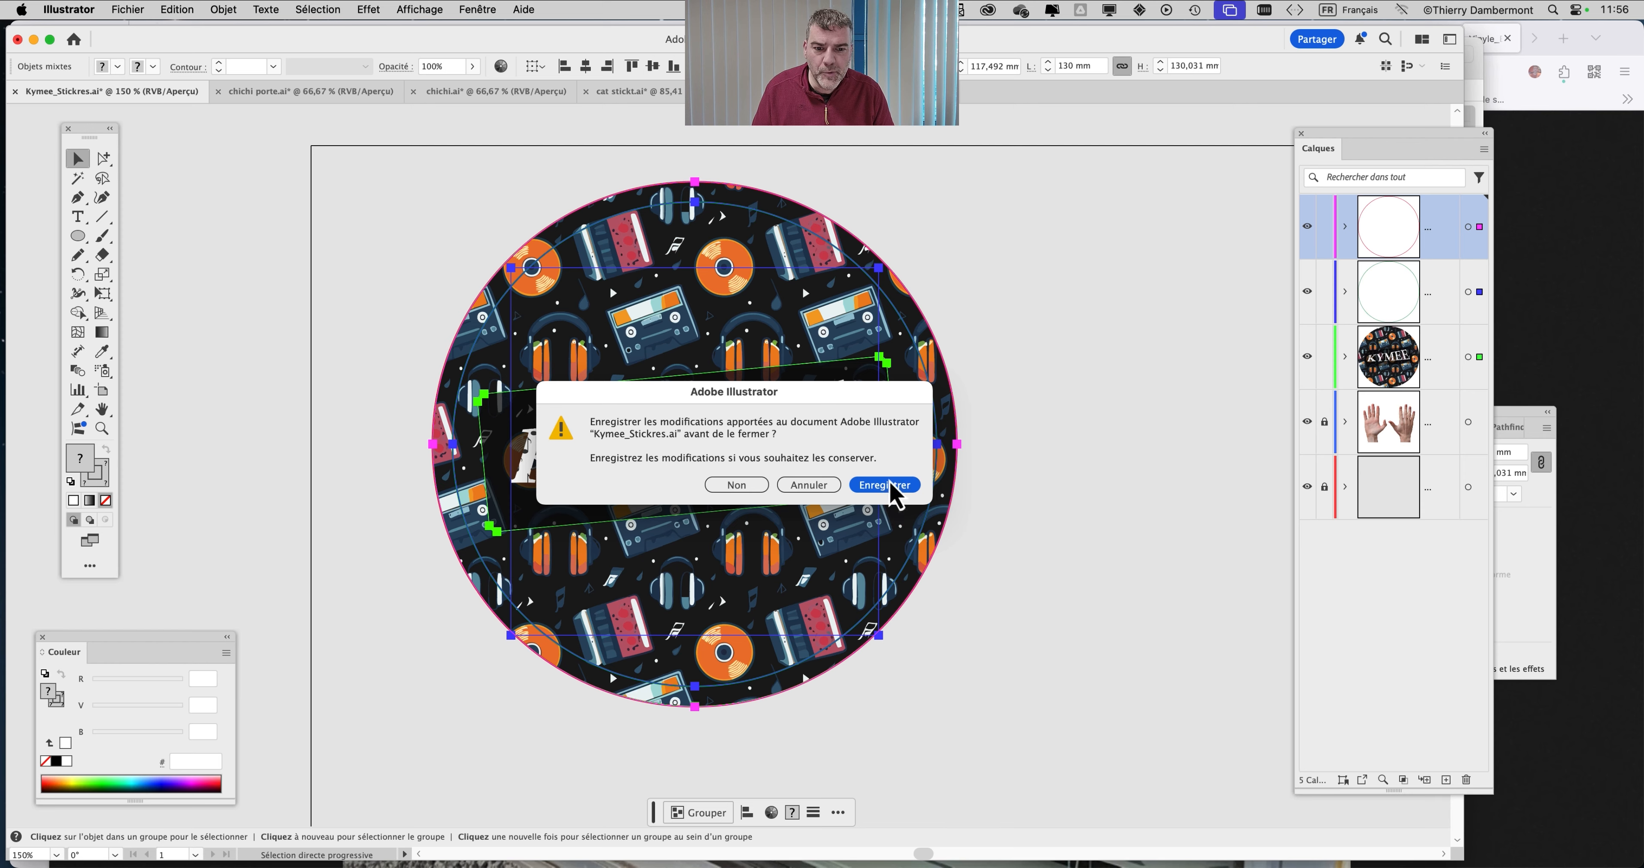
click(889, 486)
key(super+w)
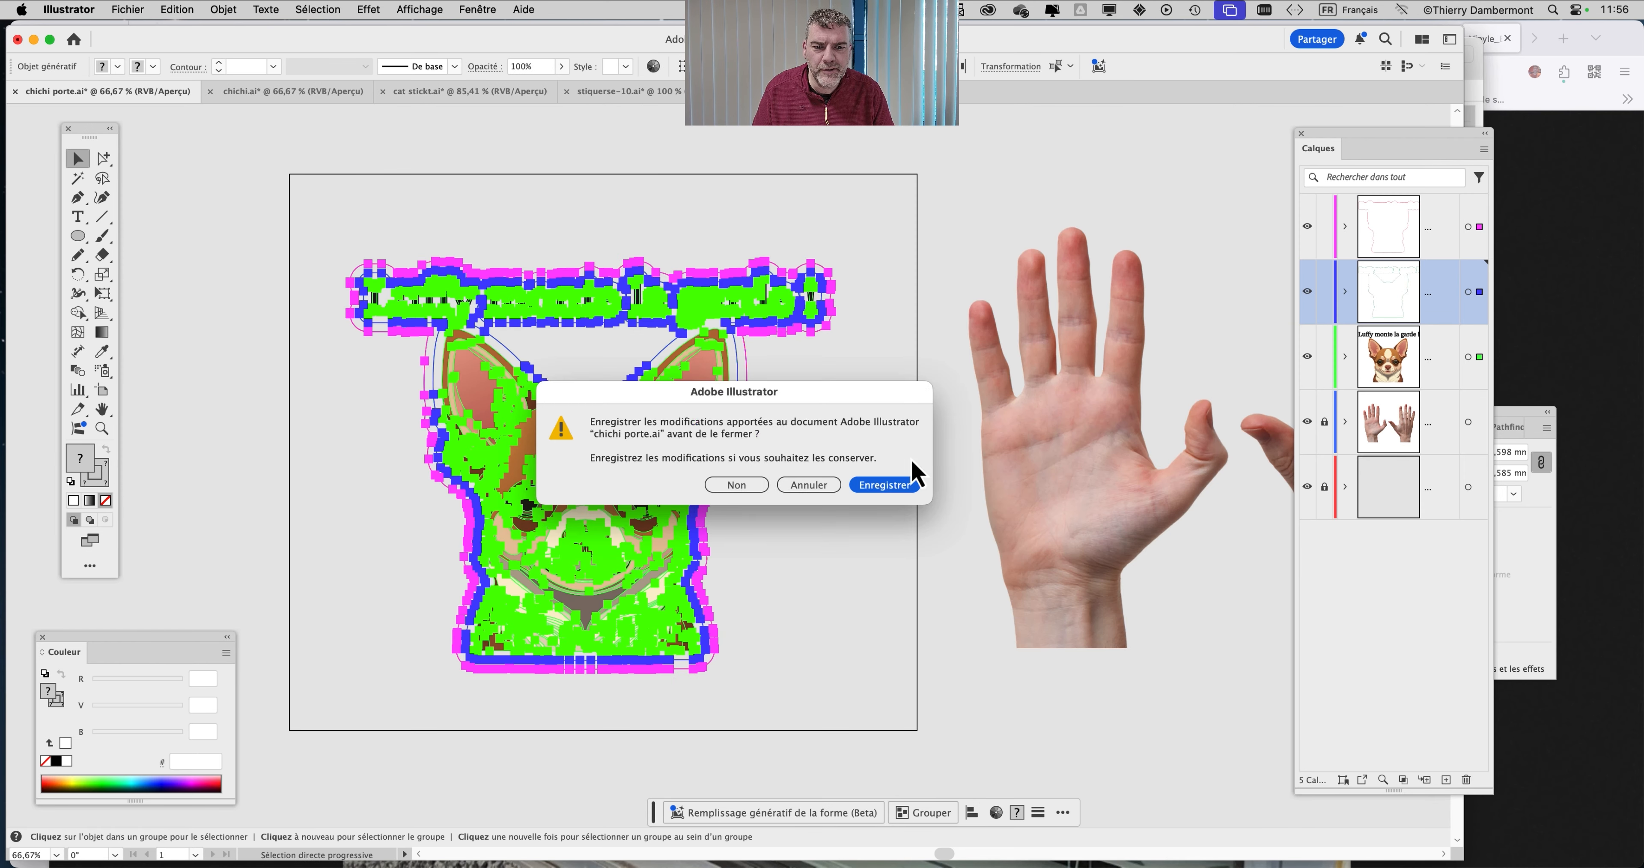
click(904, 492)
key(super+w)
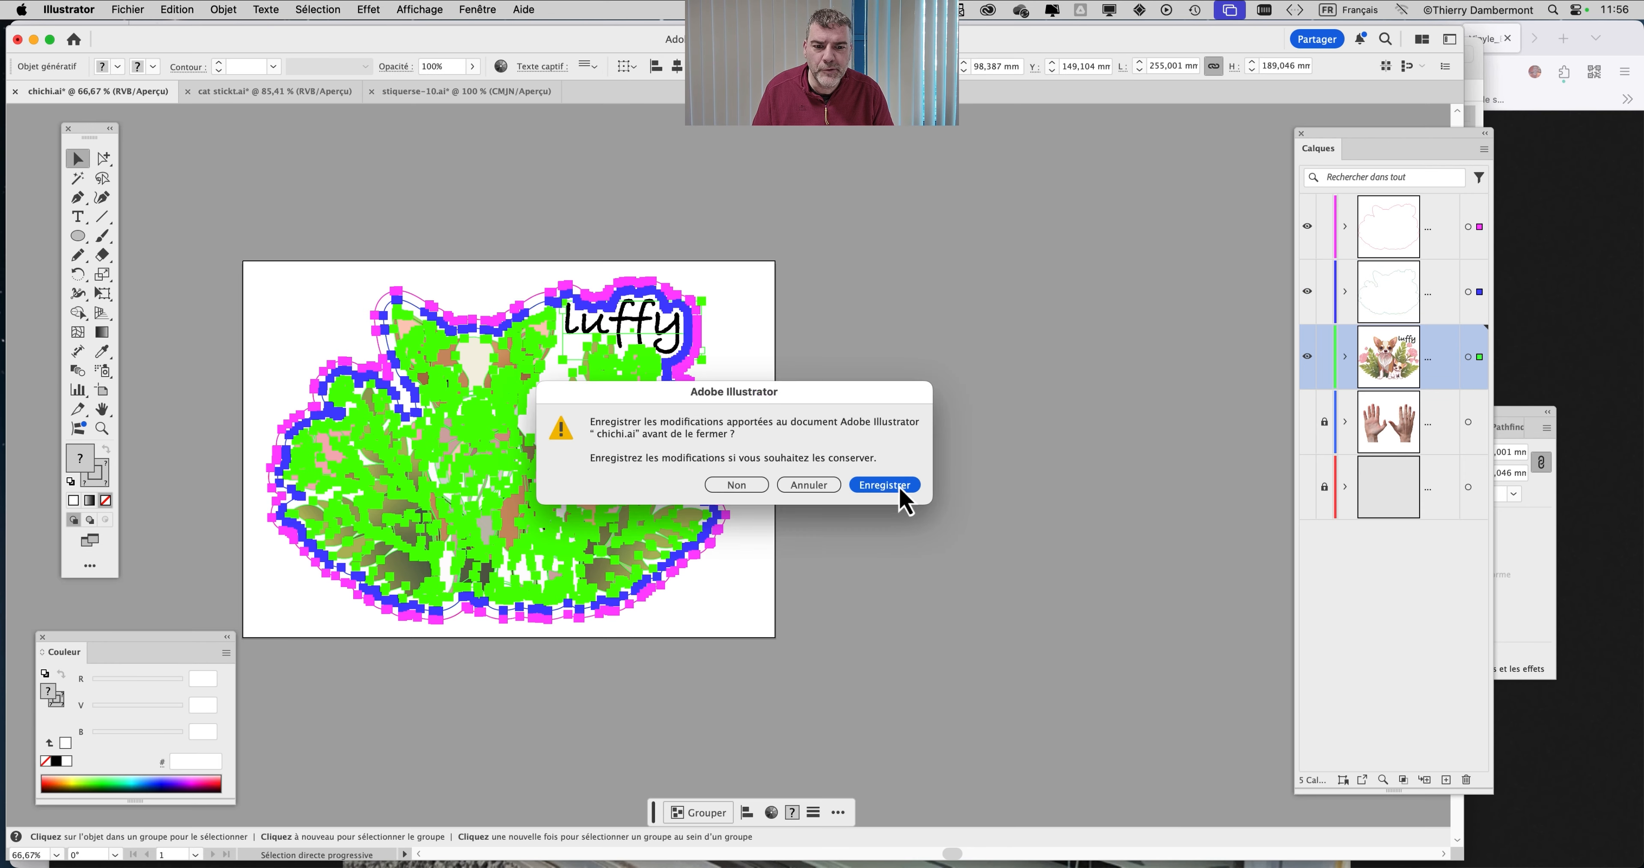
click(902, 489)
key(super+w)
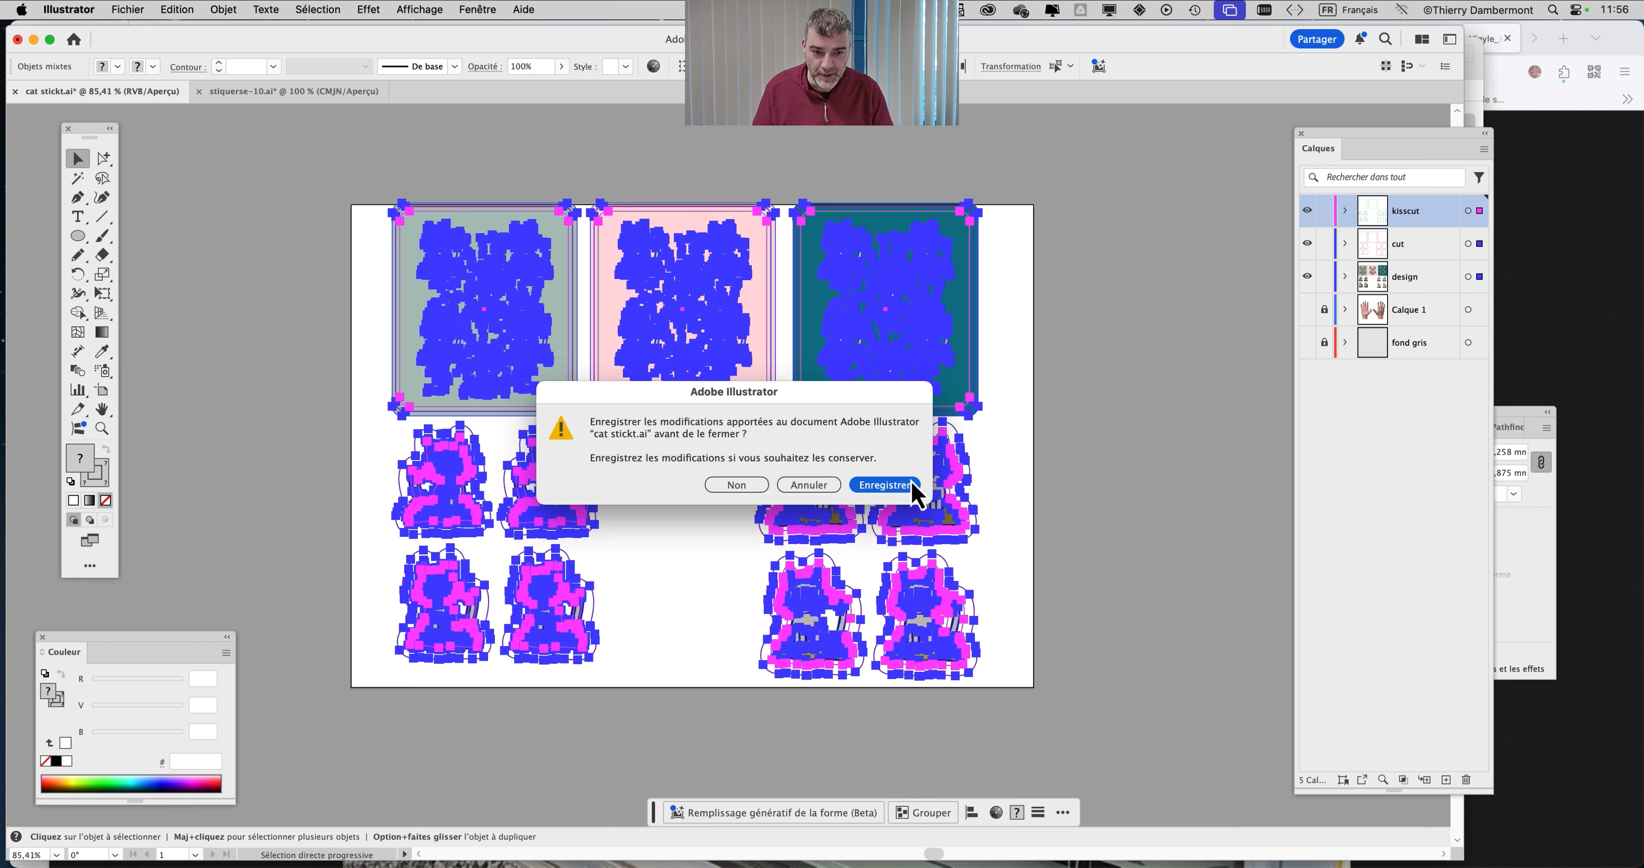
click(907, 484)
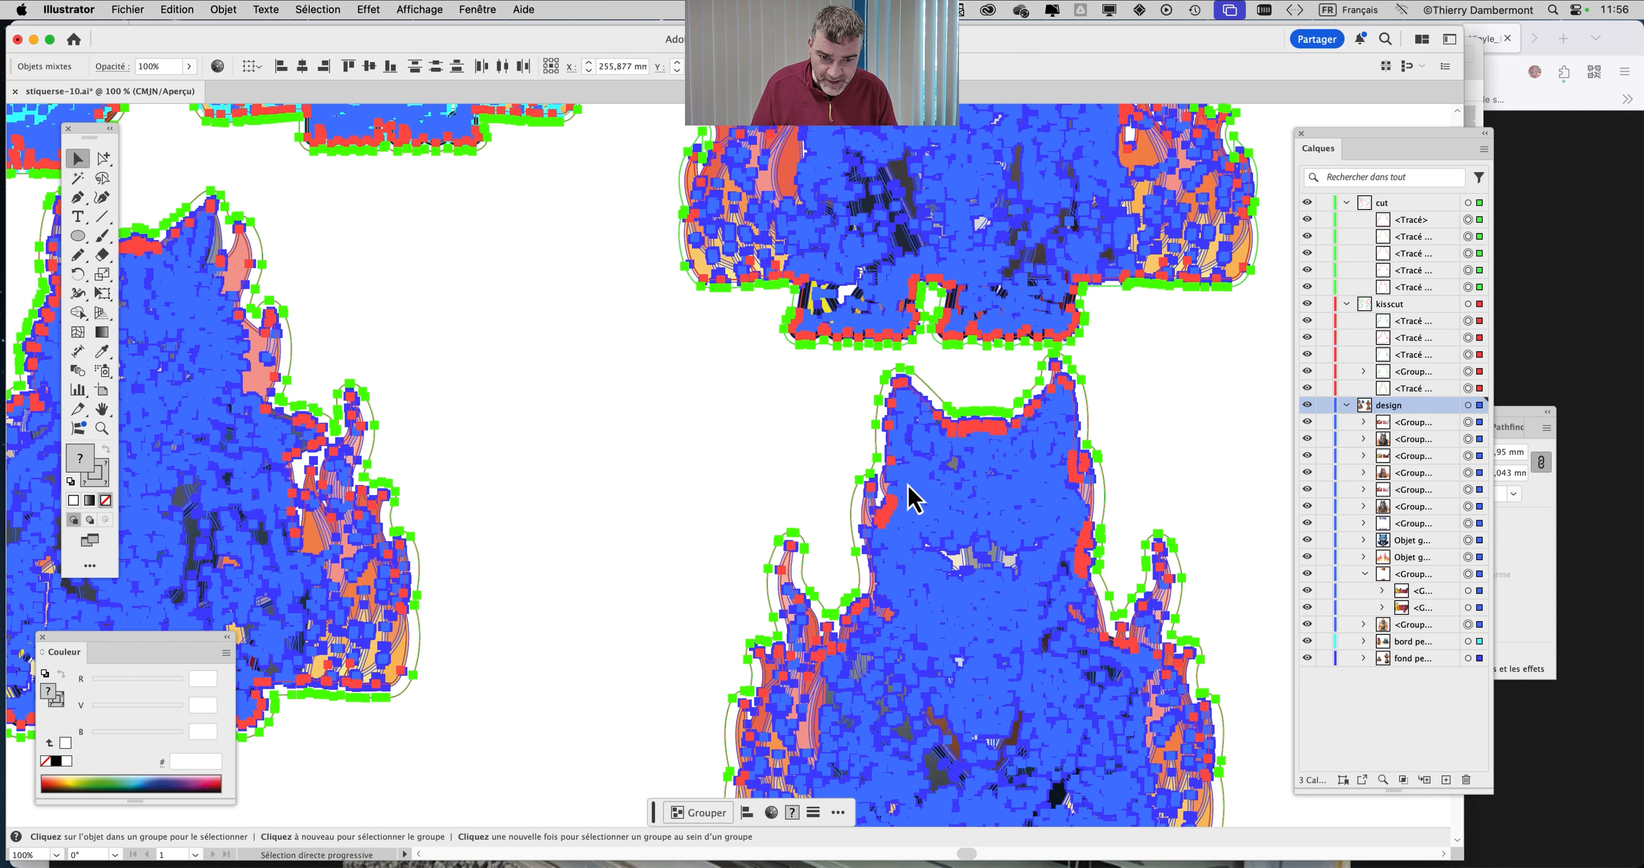
key(super+w)
click(909, 489)
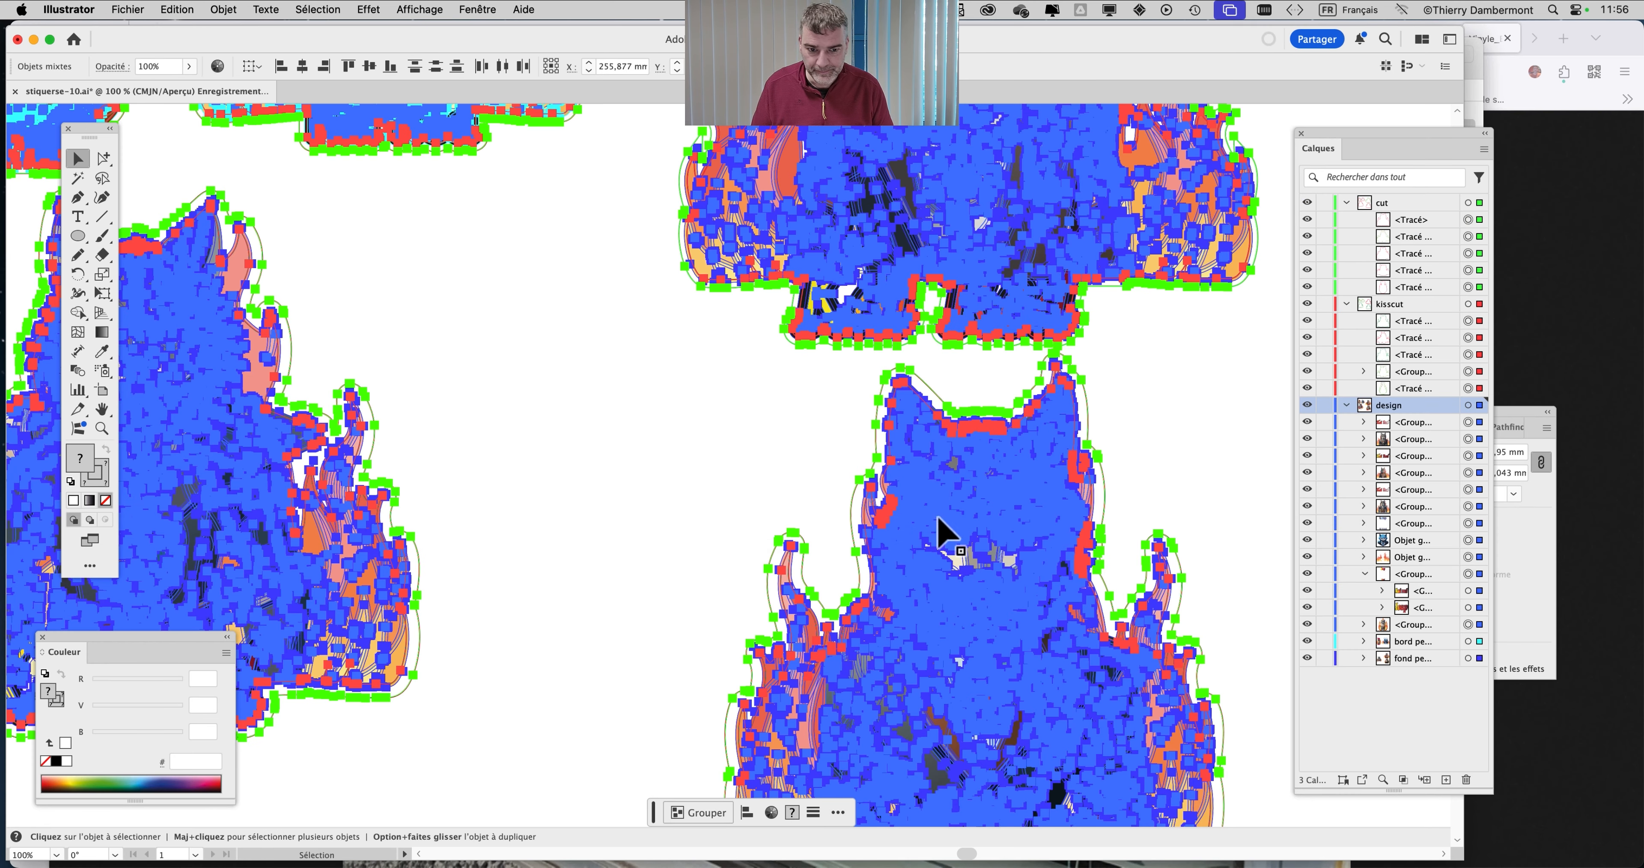